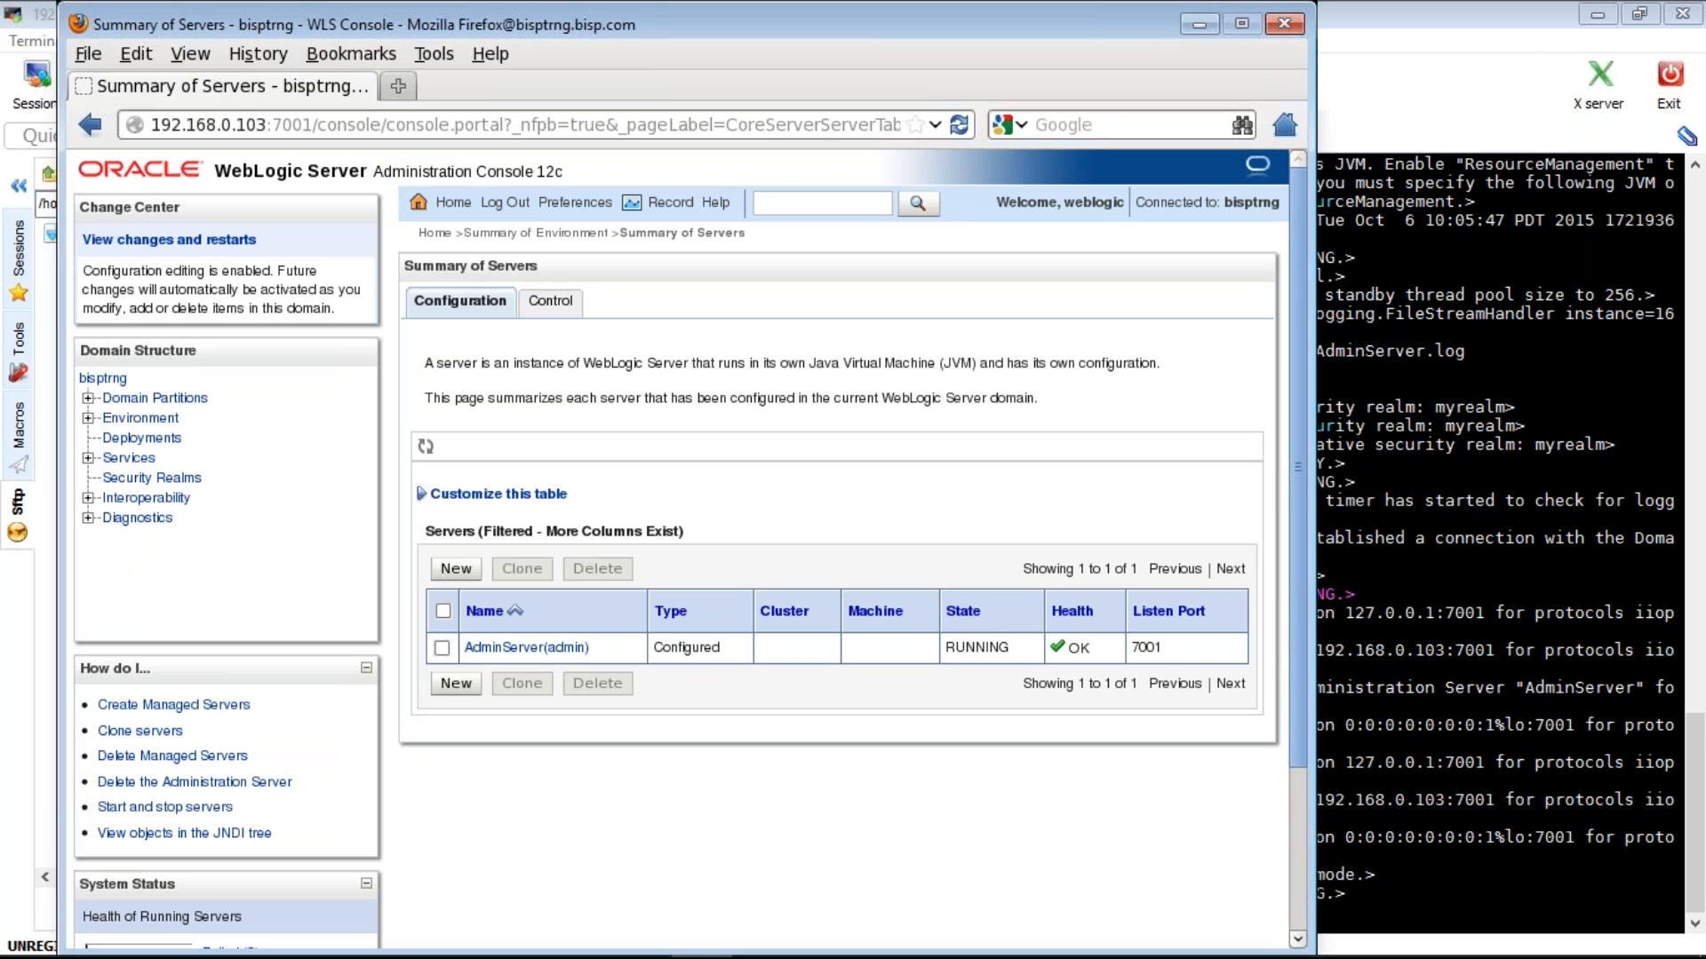
- Create stand-alone server MS1 with listen port 7002 instead of the default Server-0 on 7001
key("ctrl+Tab")
left_click(456, 569)
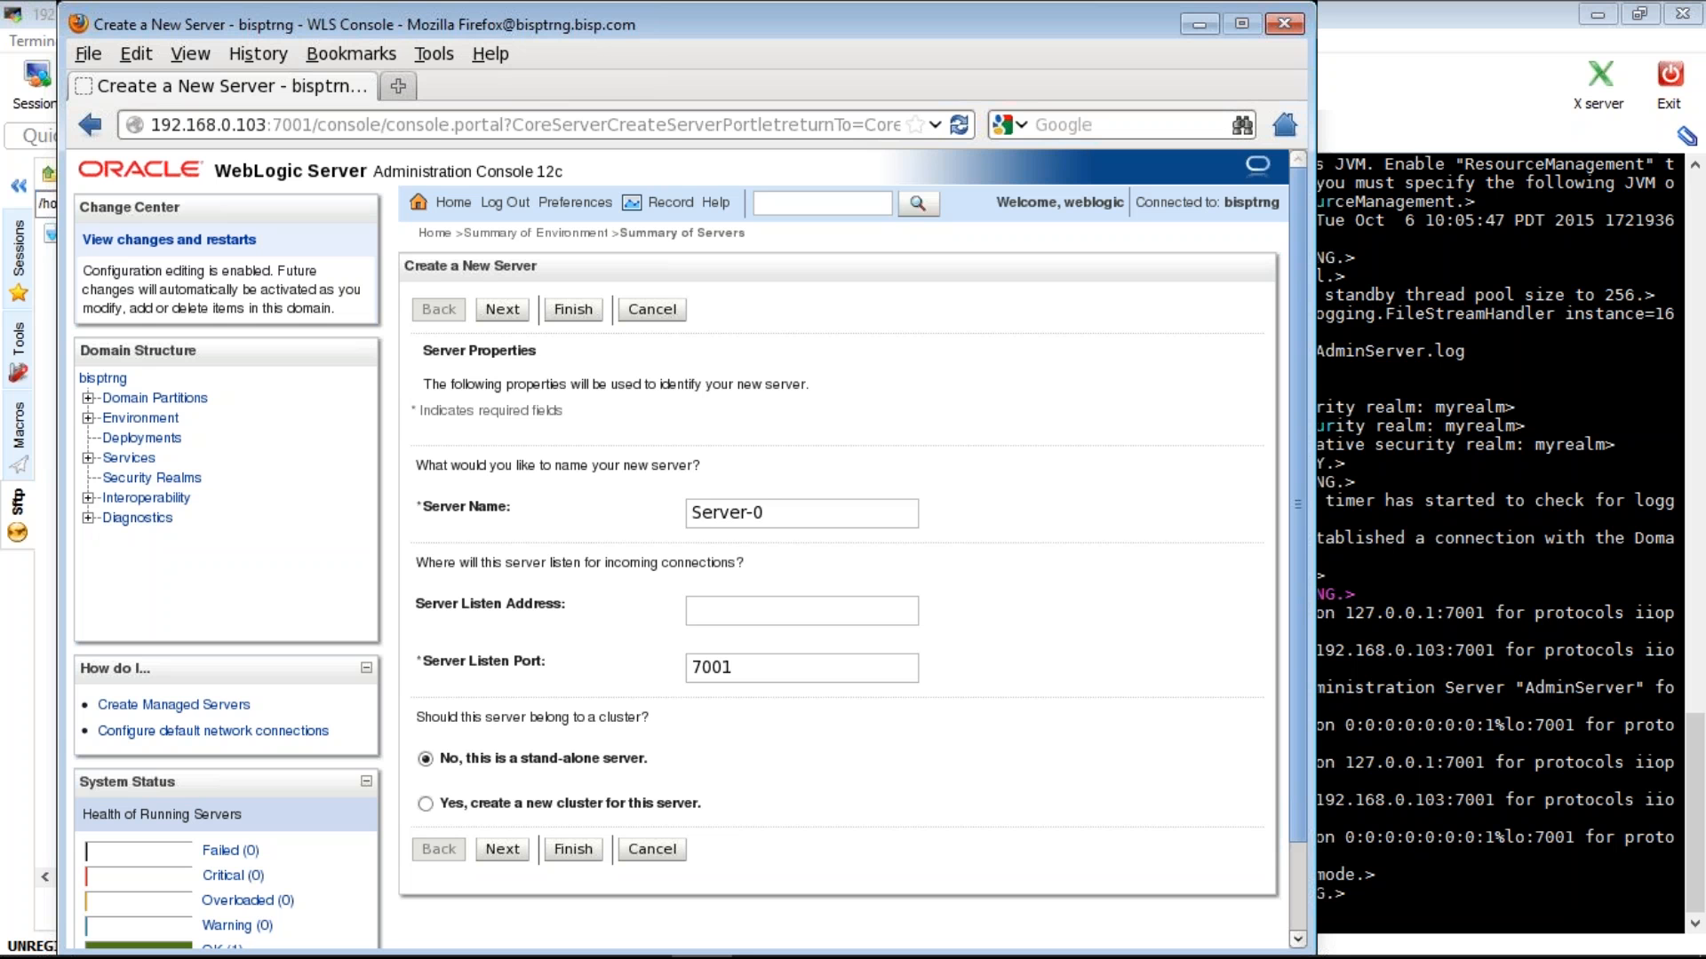
triple_click(688, 523)
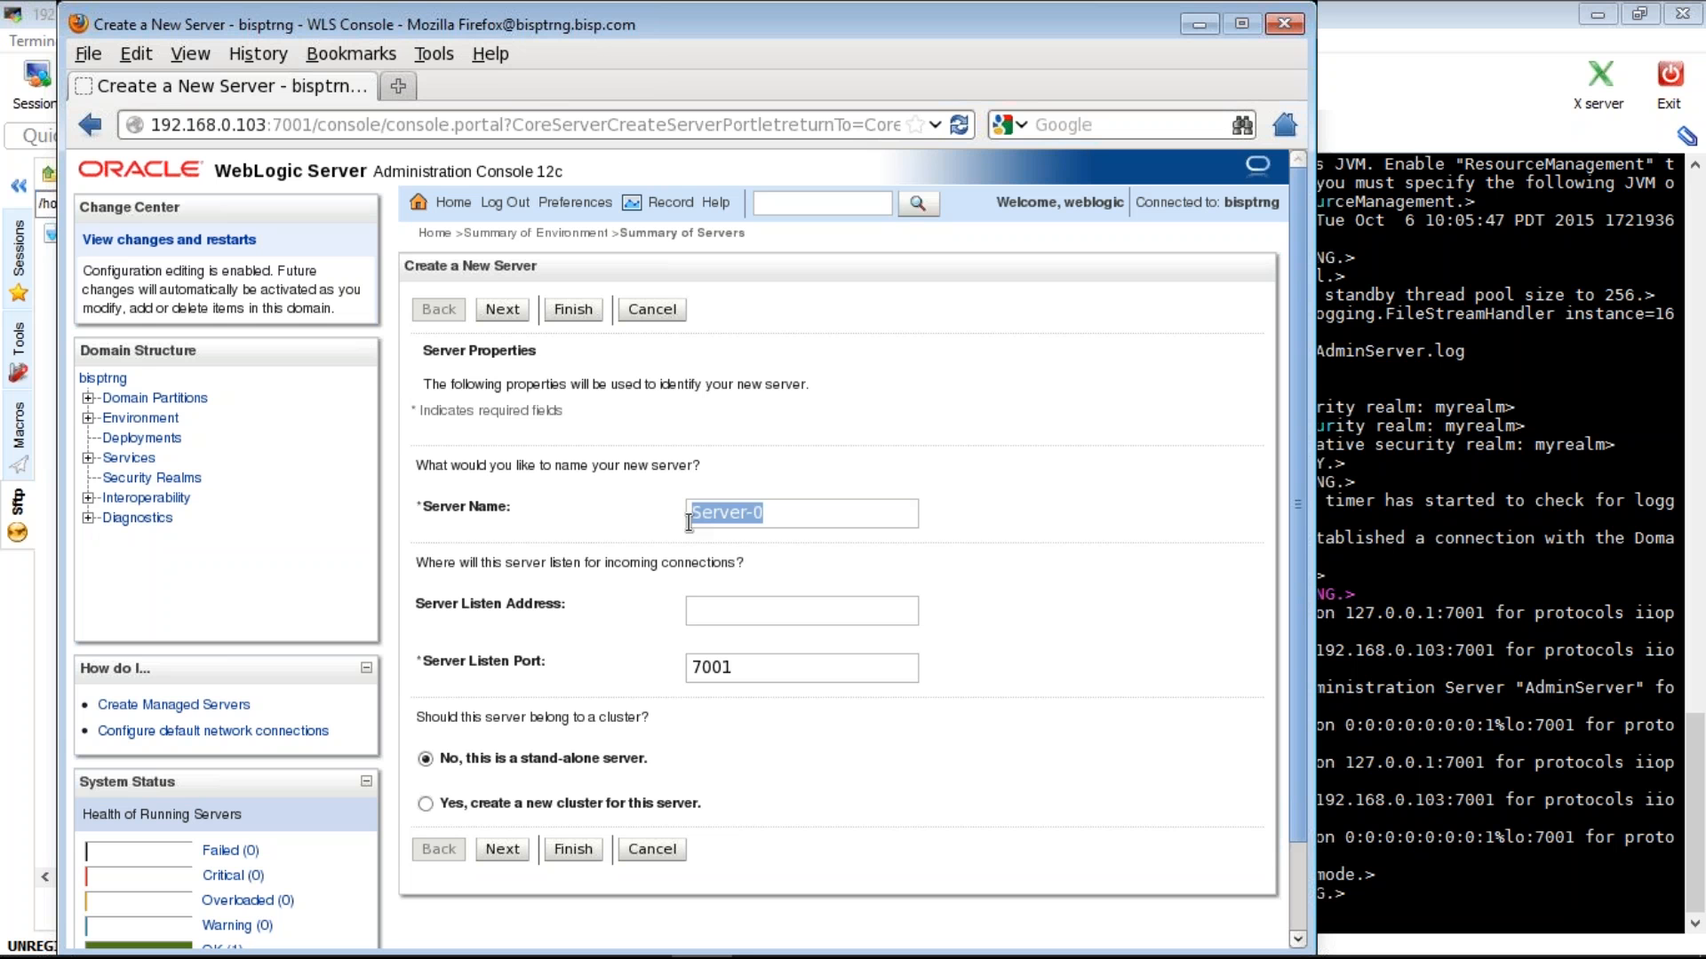
type("MS1")
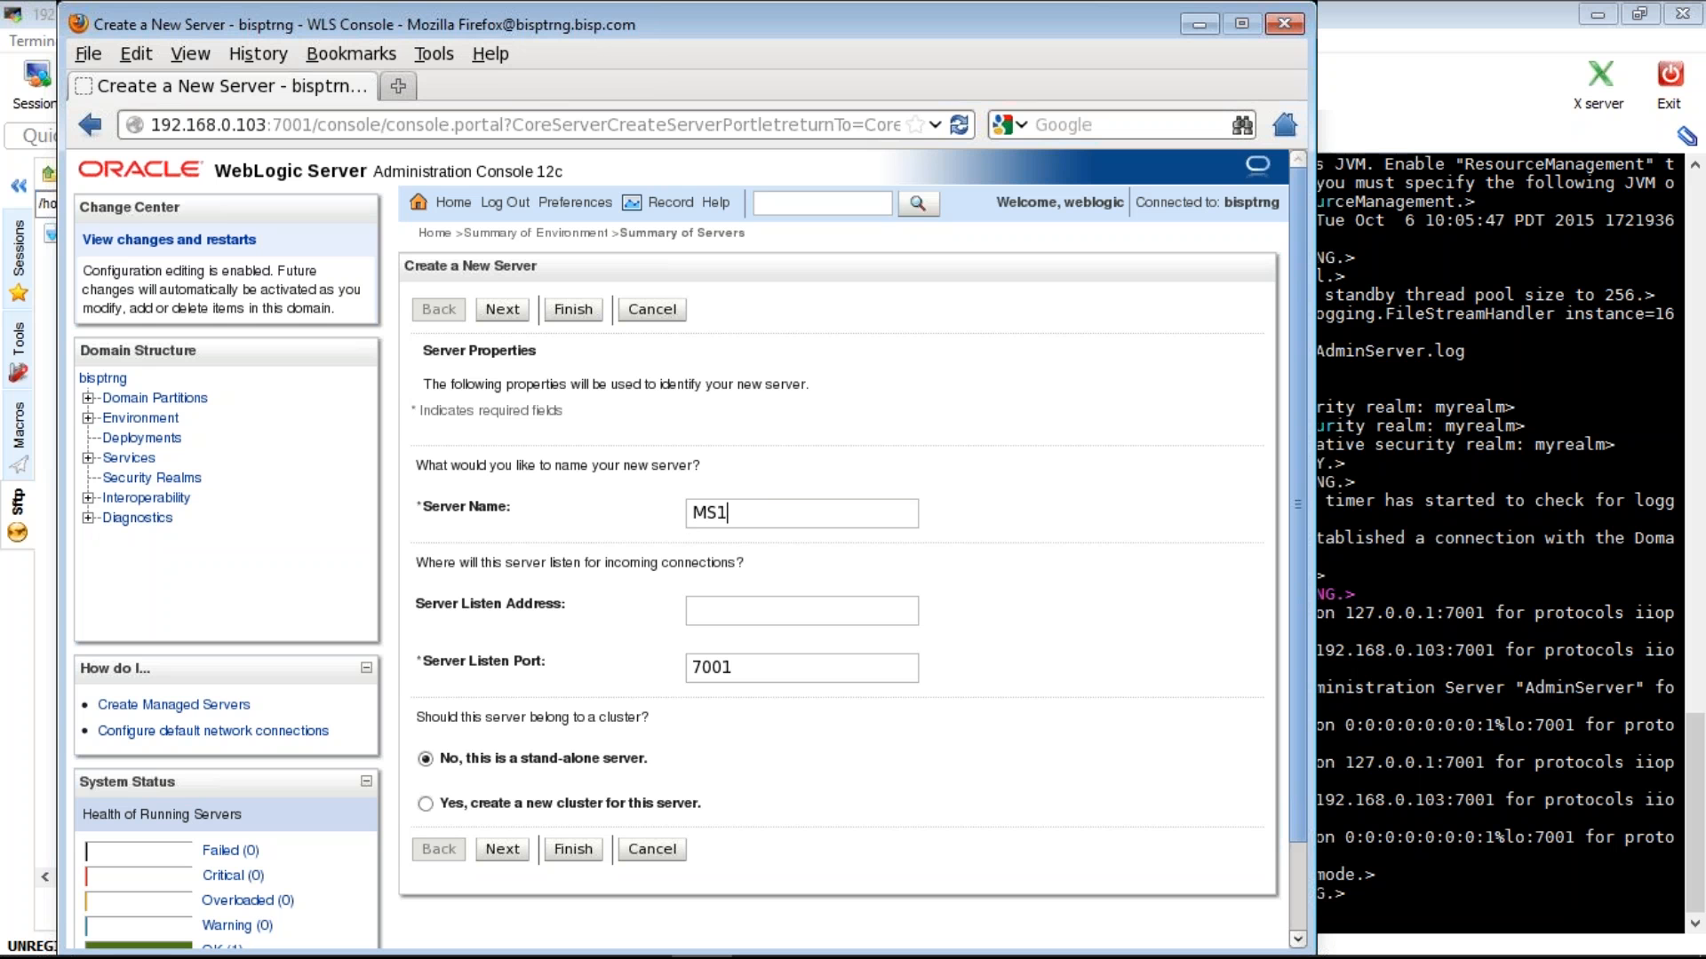
left_click(735, 668)
key("BackSpace")
type("2")
key("Return")
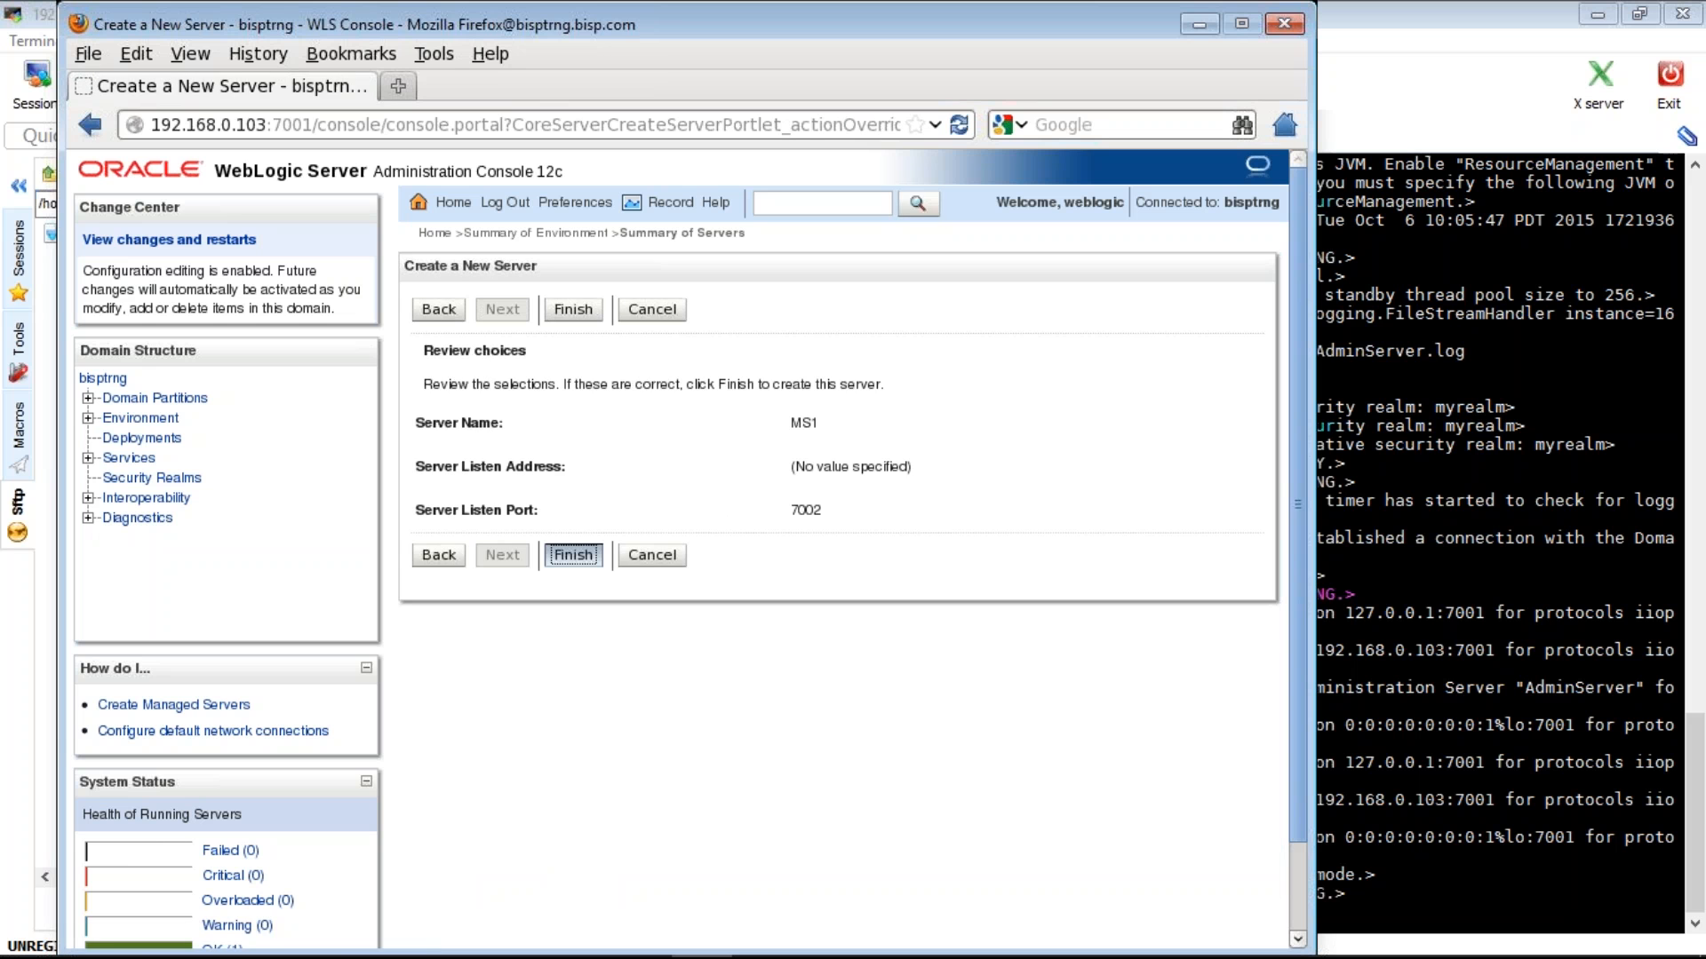
key("Return")
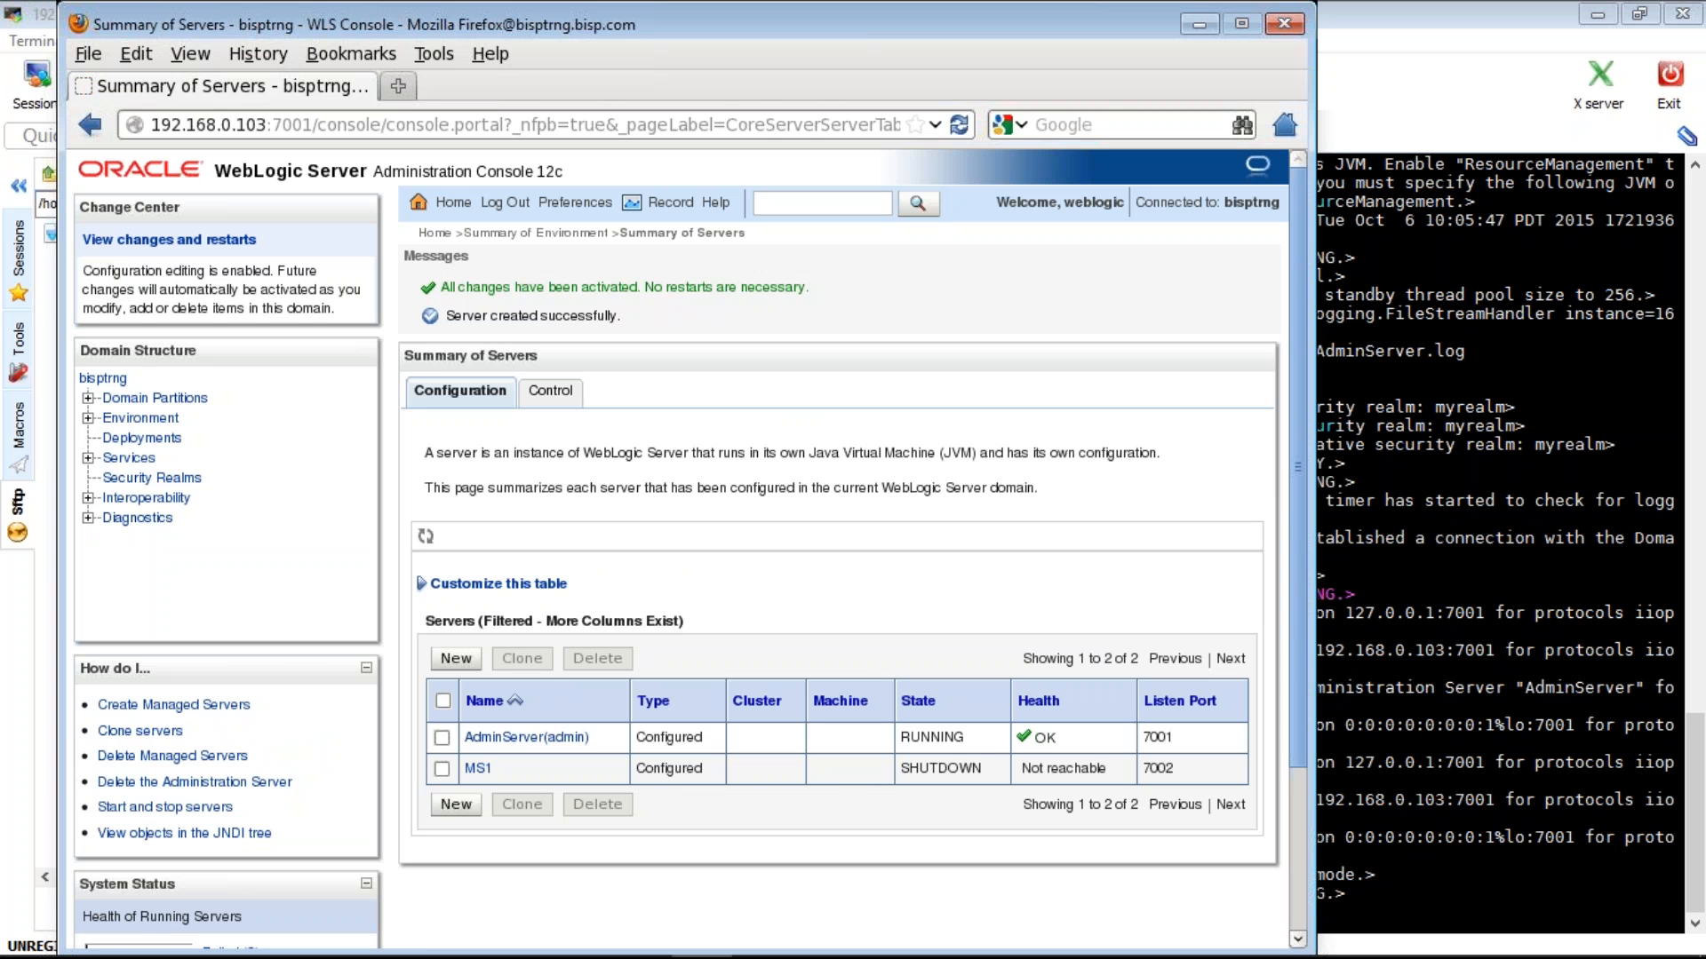
- Keep MS1 with no machine and no cluster, set listen address 192.168.0.103, and save
left_click(477, 769)
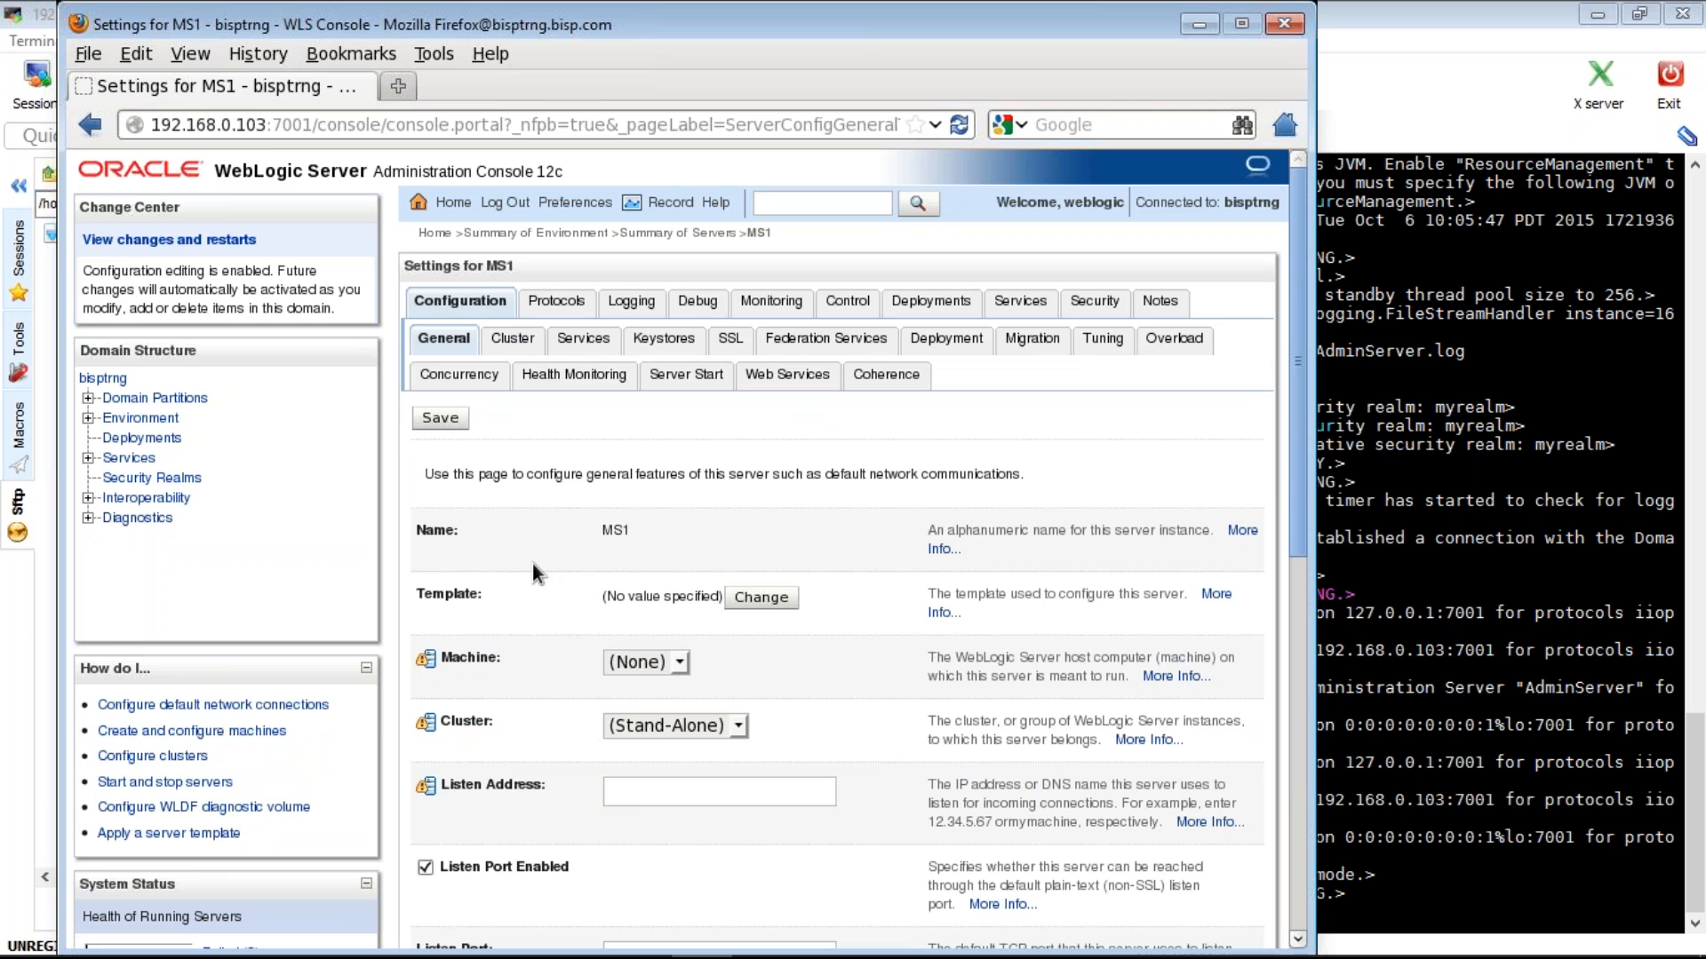
scroll(531, 563, "down", 2)
scroll(531, 563, "down", 2)
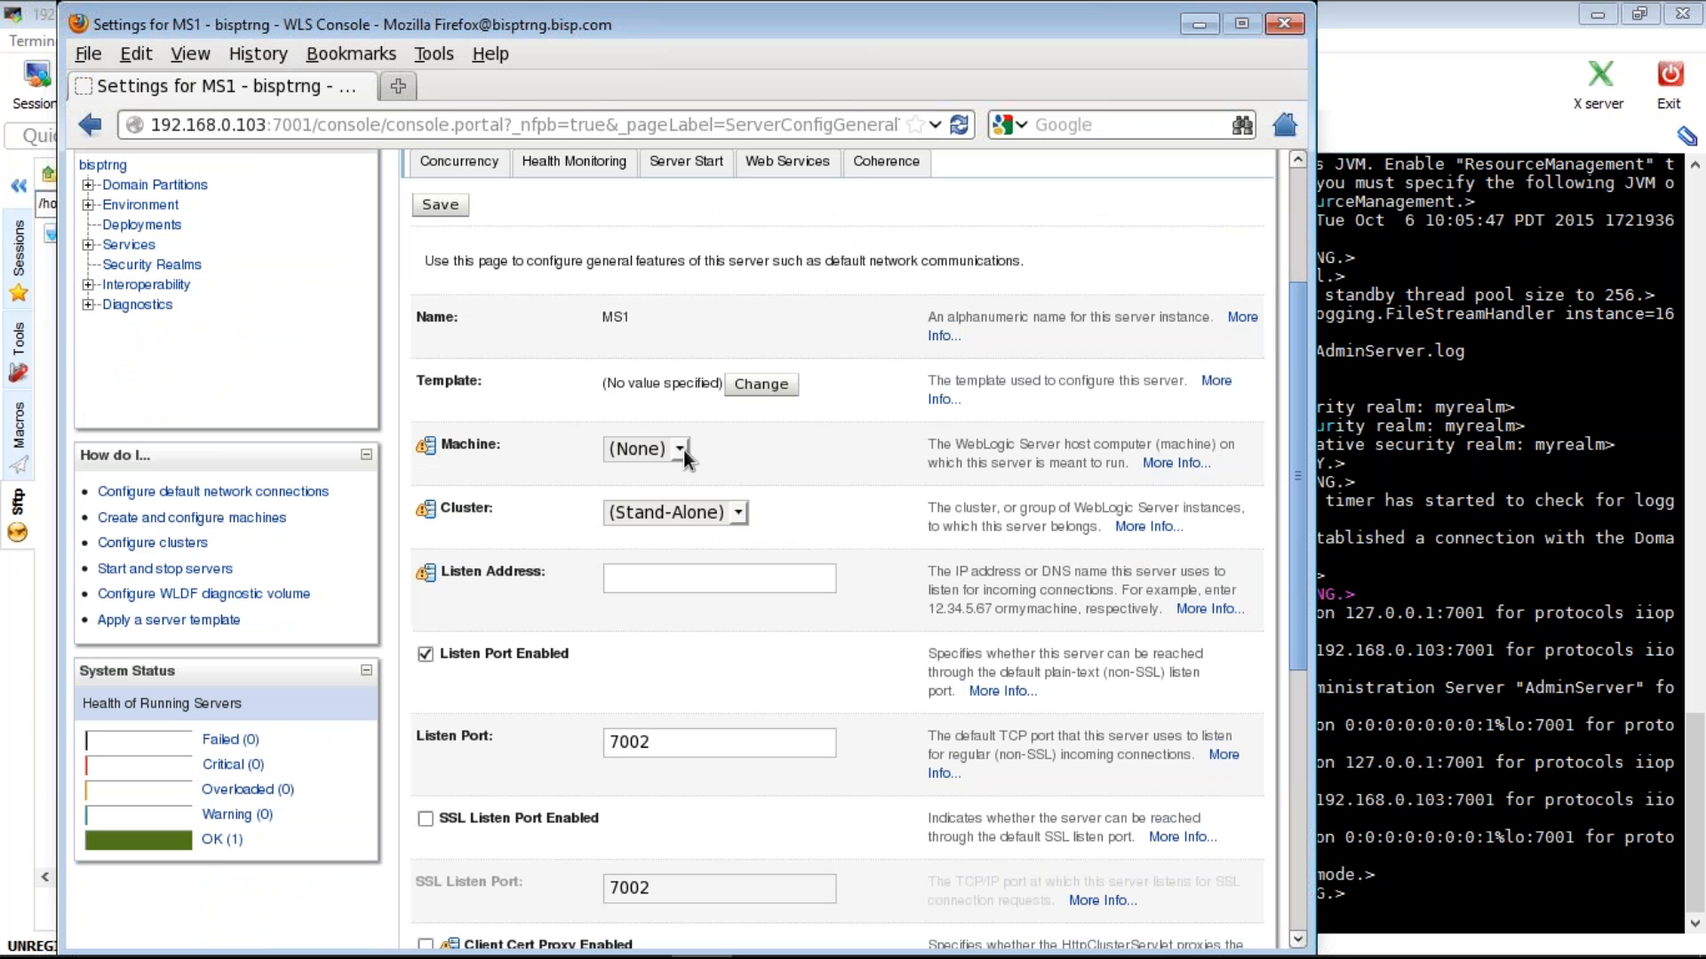
left_click(679, 450)
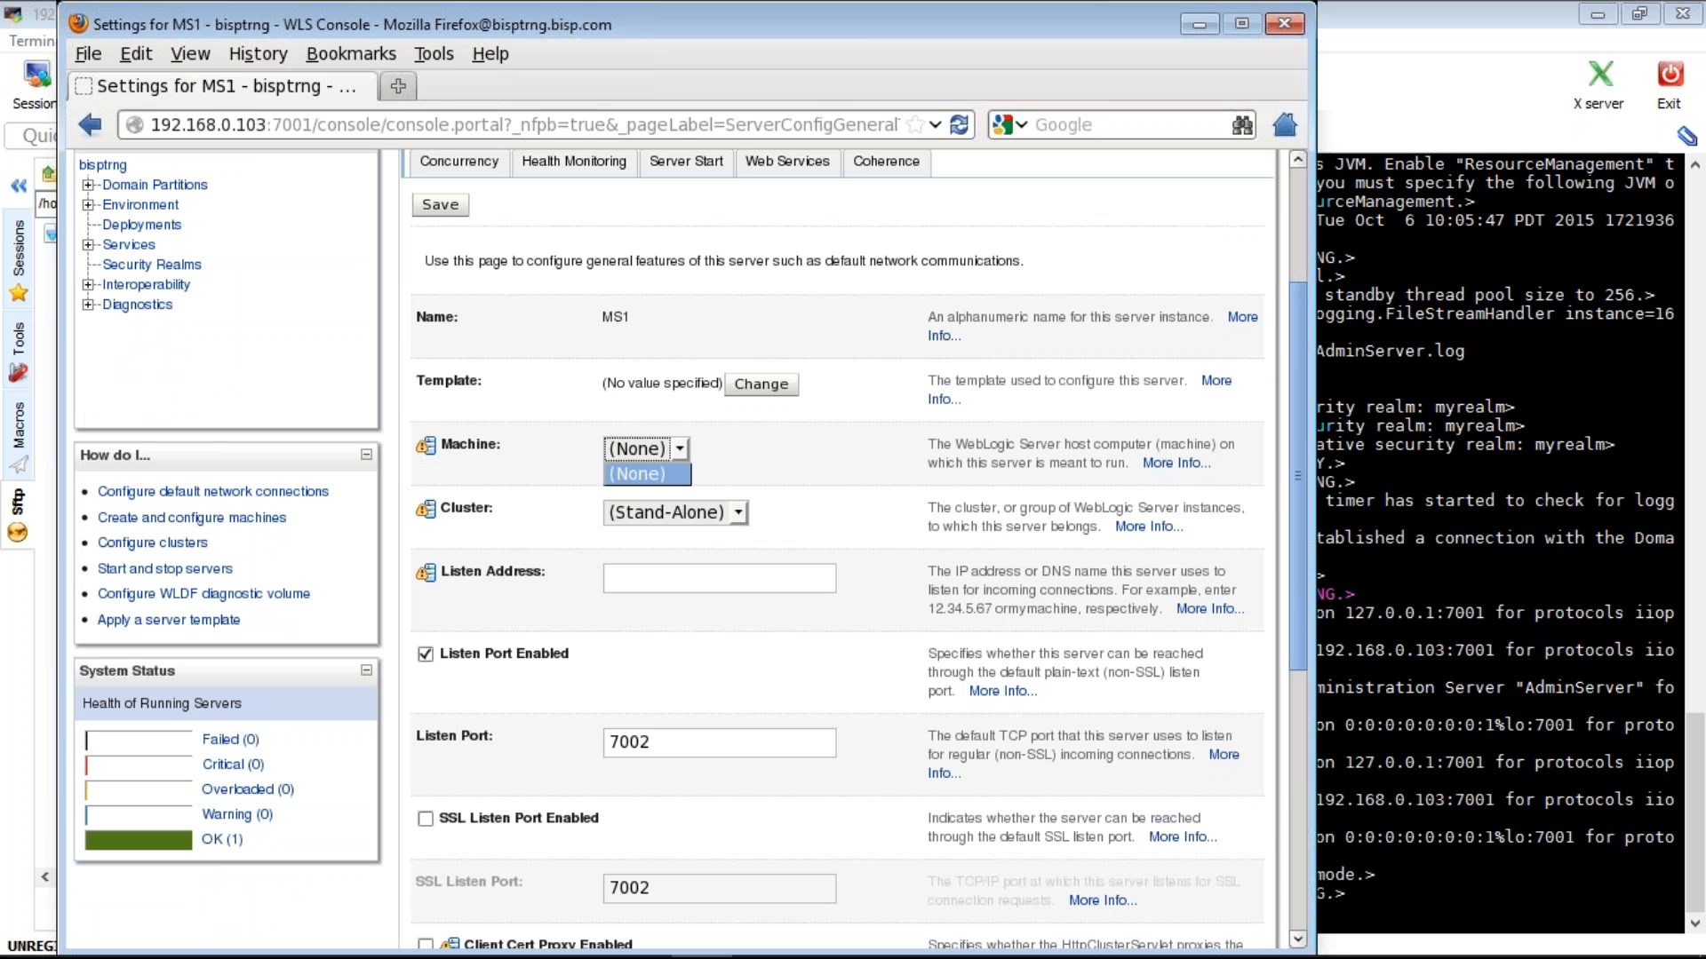
left_click(684, 508)
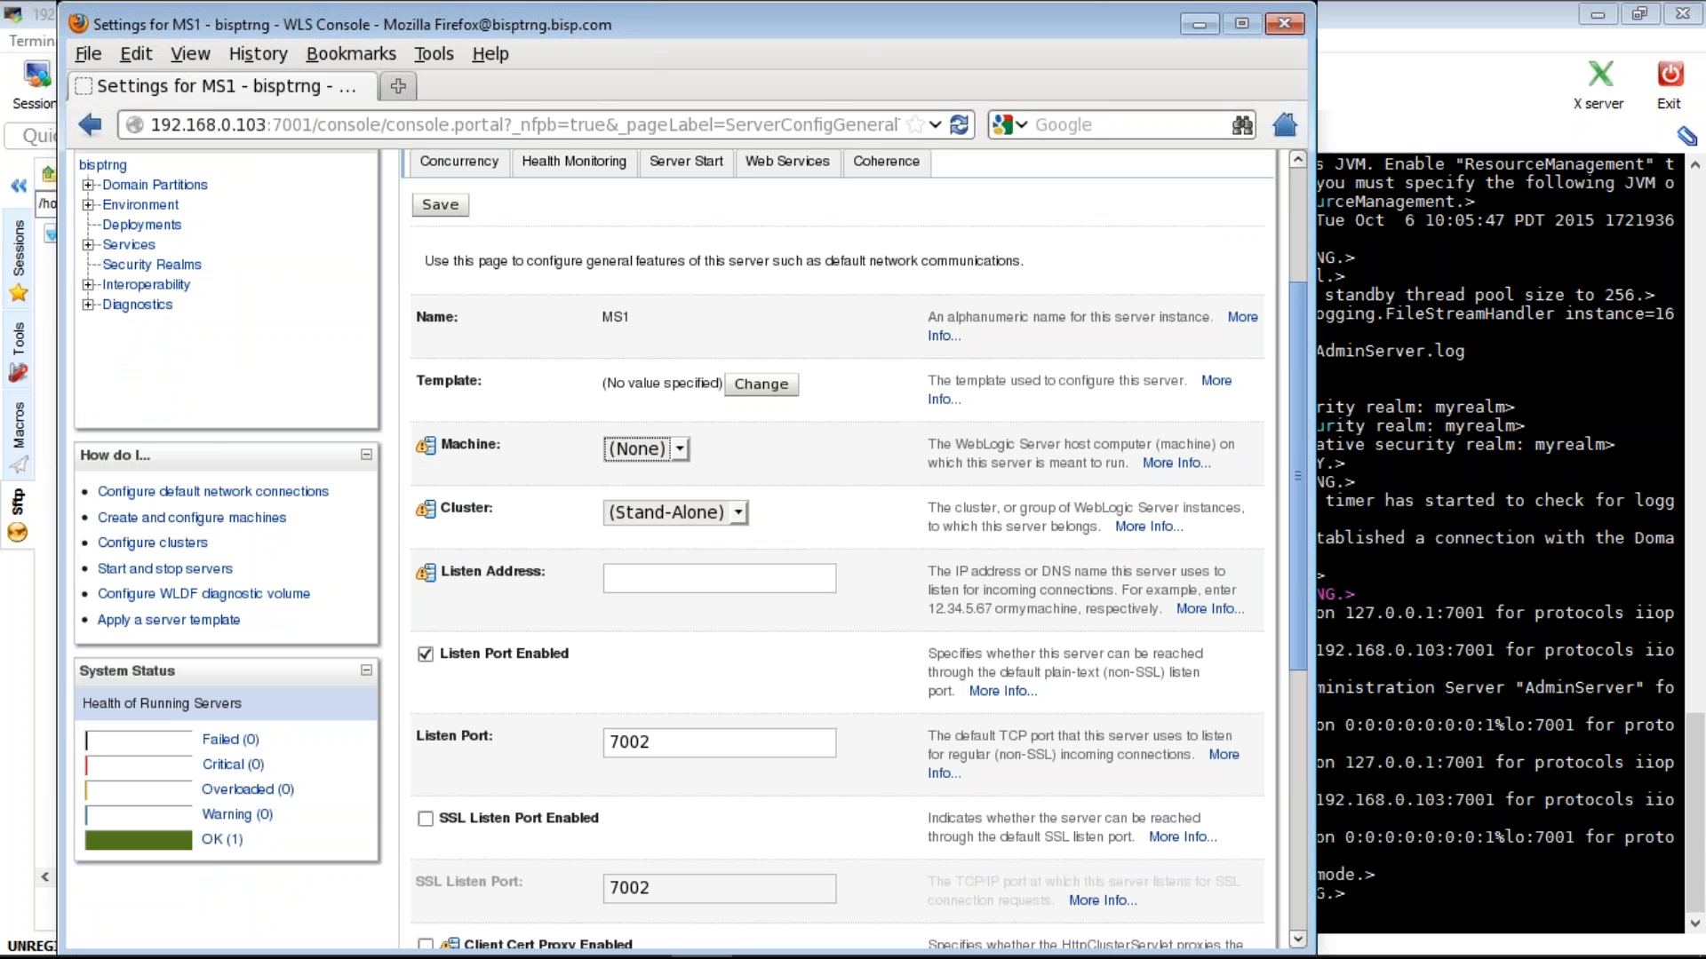
left_click(684, 511)
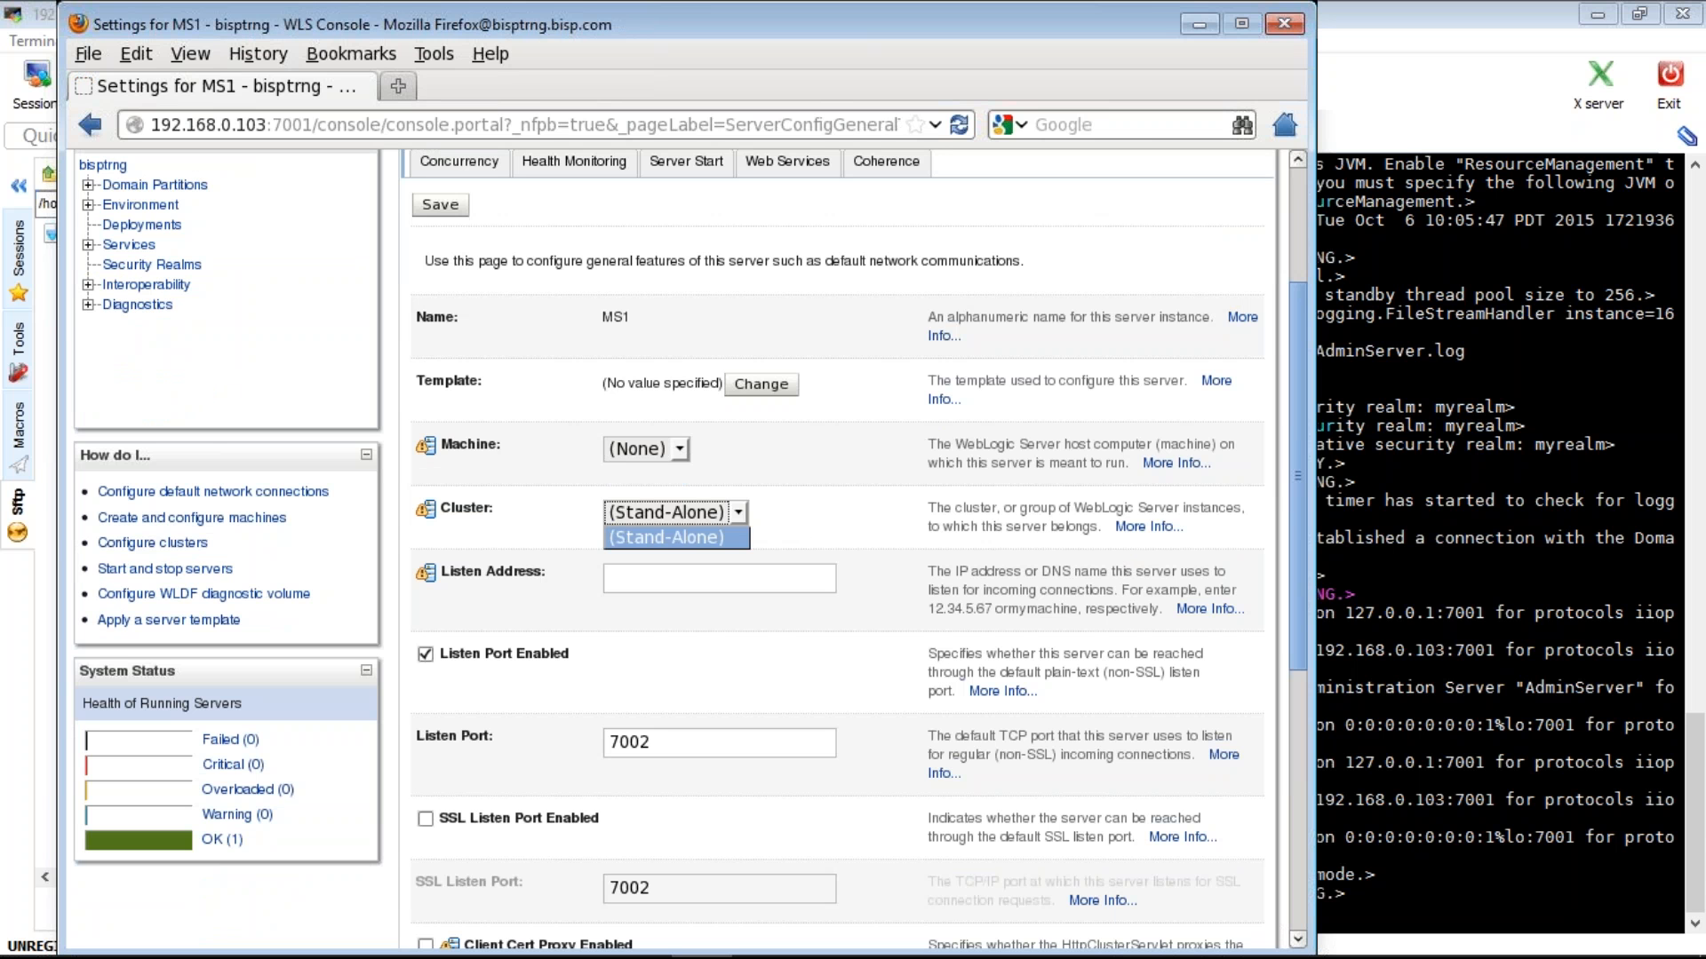
left_click(684, 513)
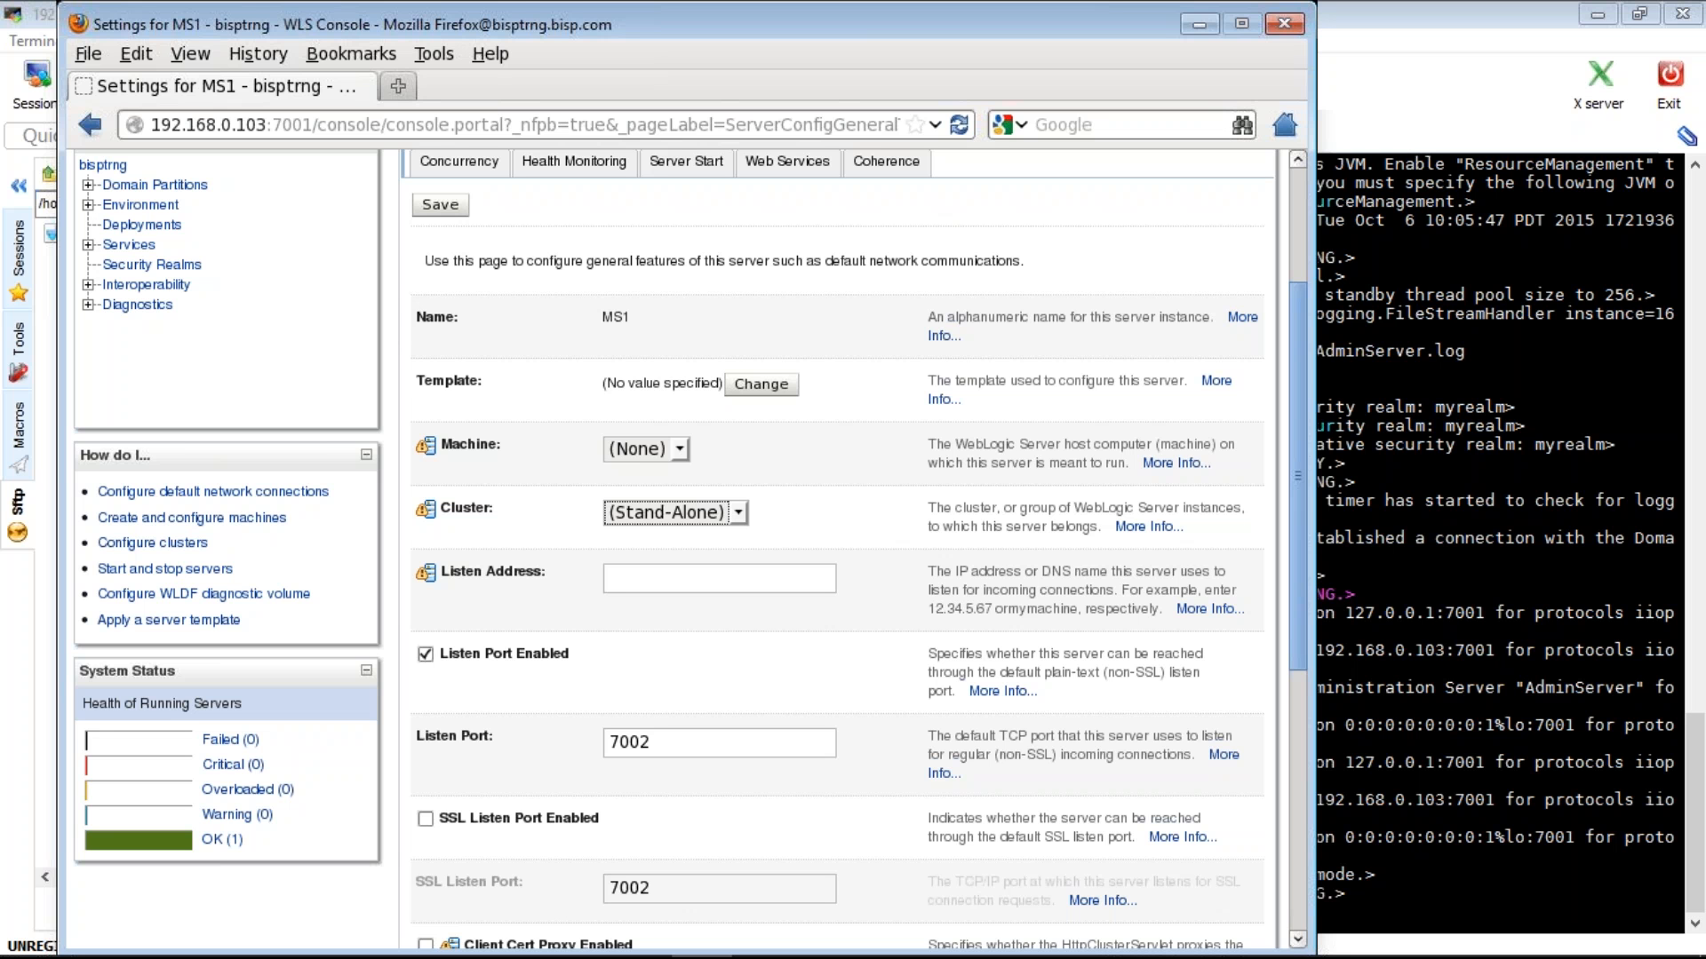
left_click(686, 578)
type("192.168.")
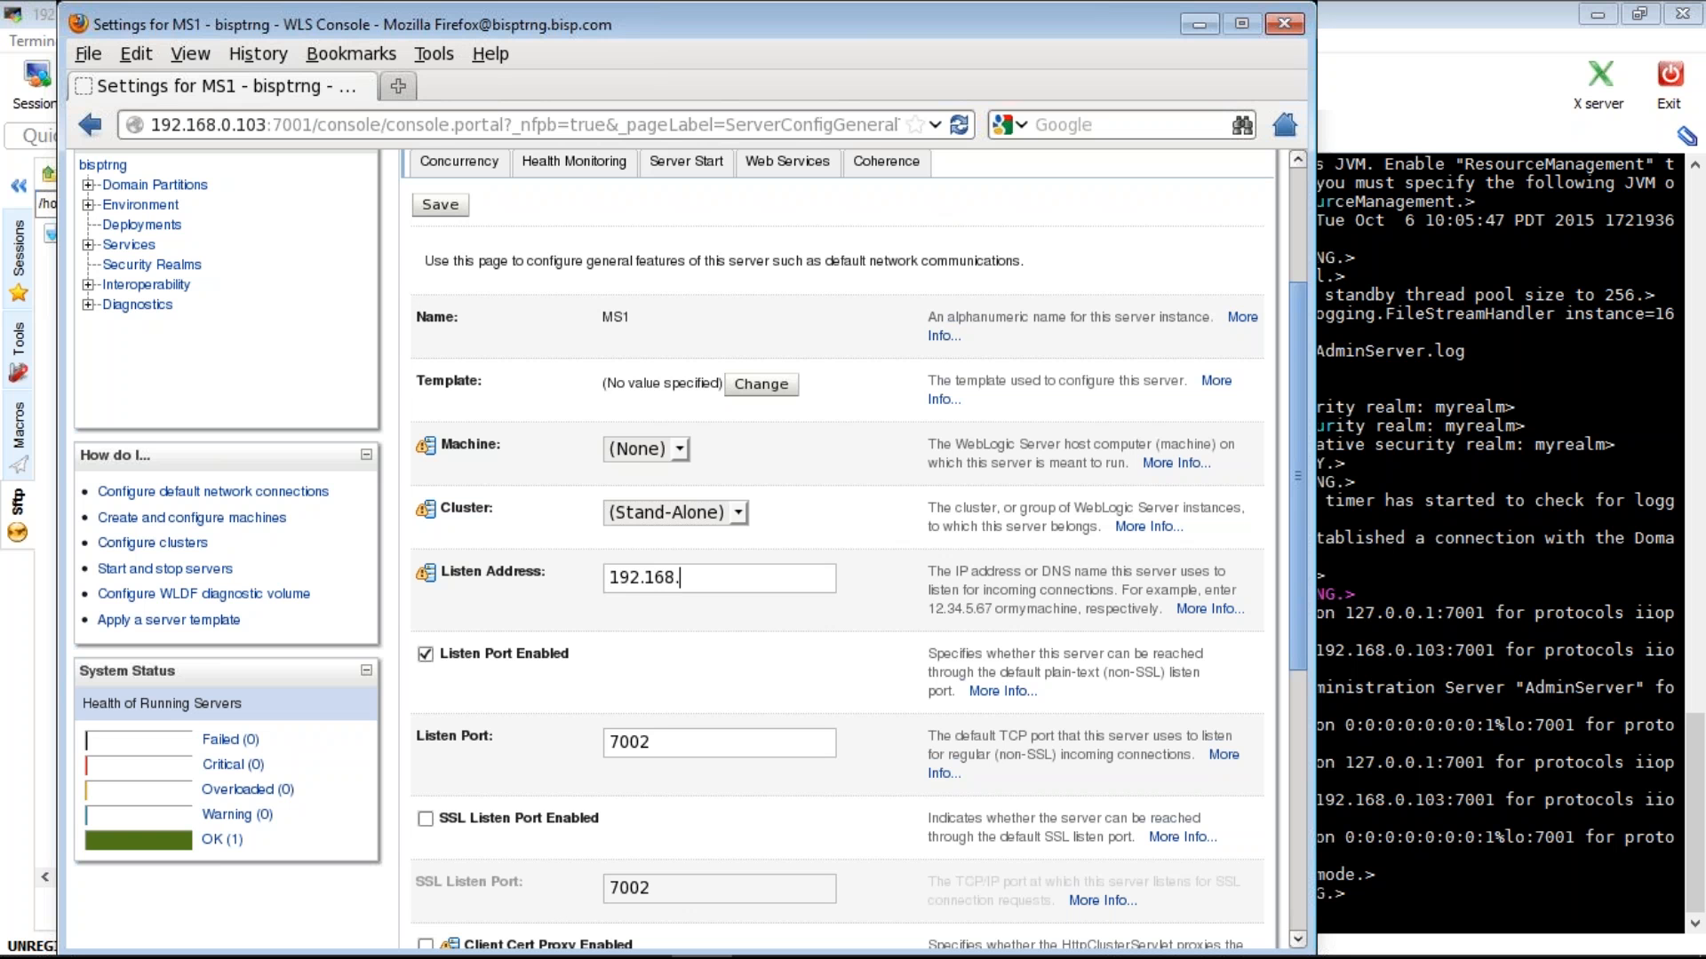
type("0.103")
left_click(439, 204)
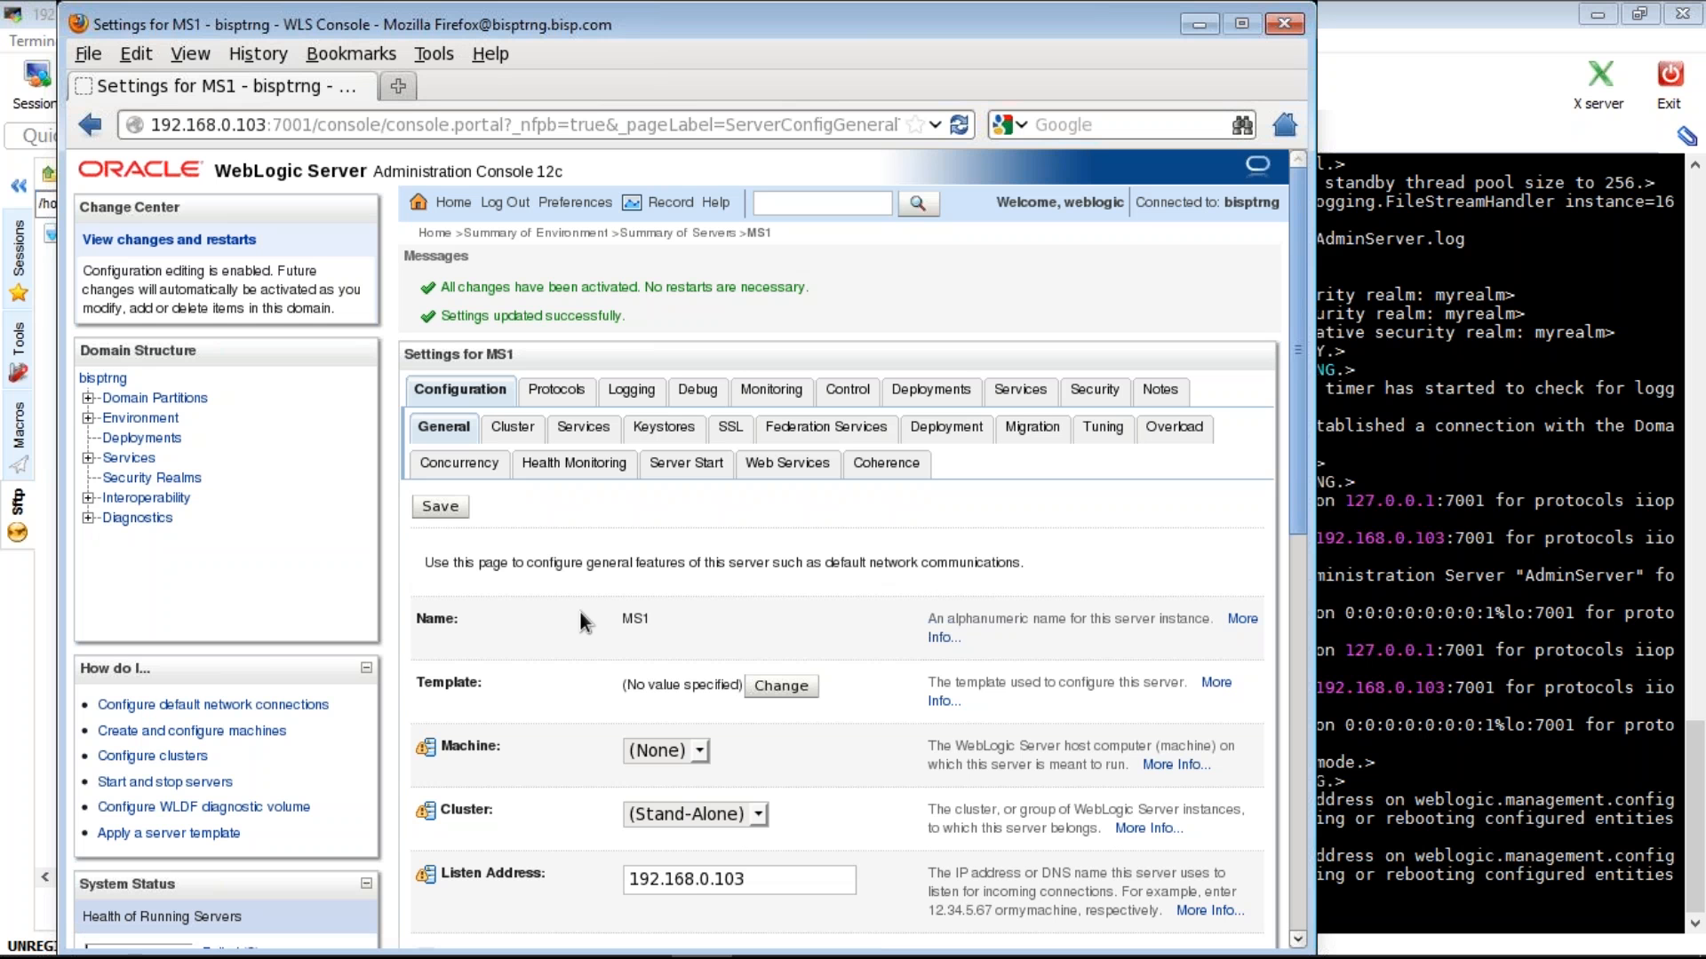
- Check MS1's listen address field and its suggestions, then start a new browser tab
scroll(579, 611, "down", 3)
scroll(579, 611, "down", 5)
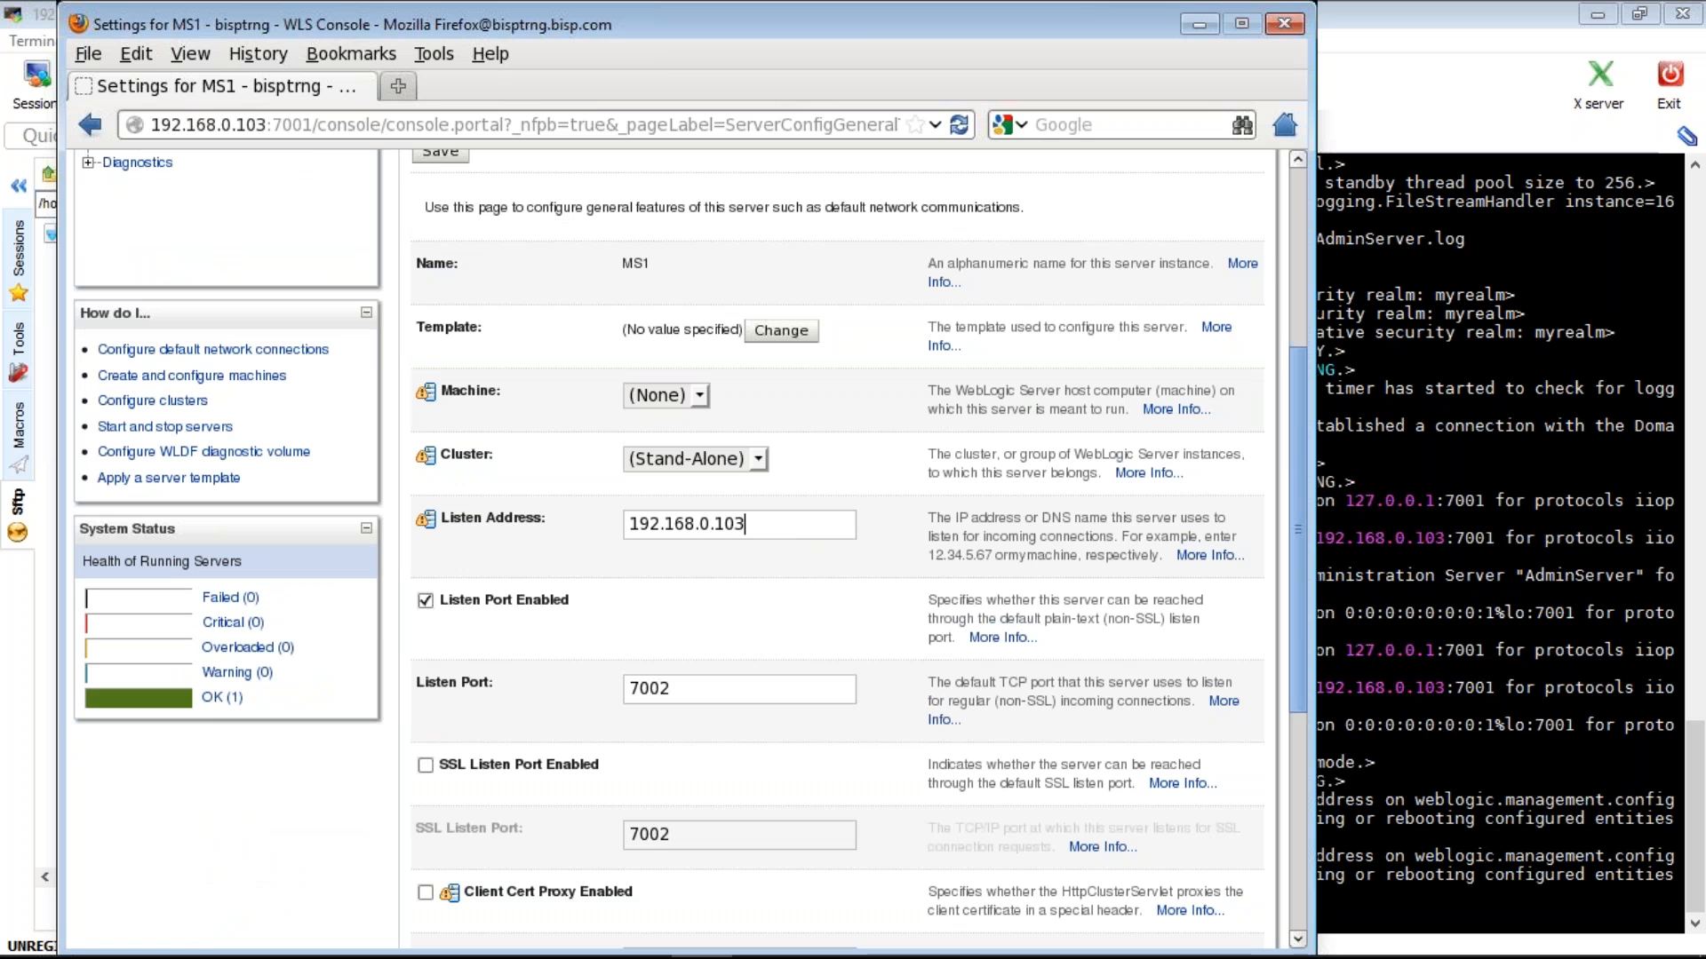
key("ctrl+a")
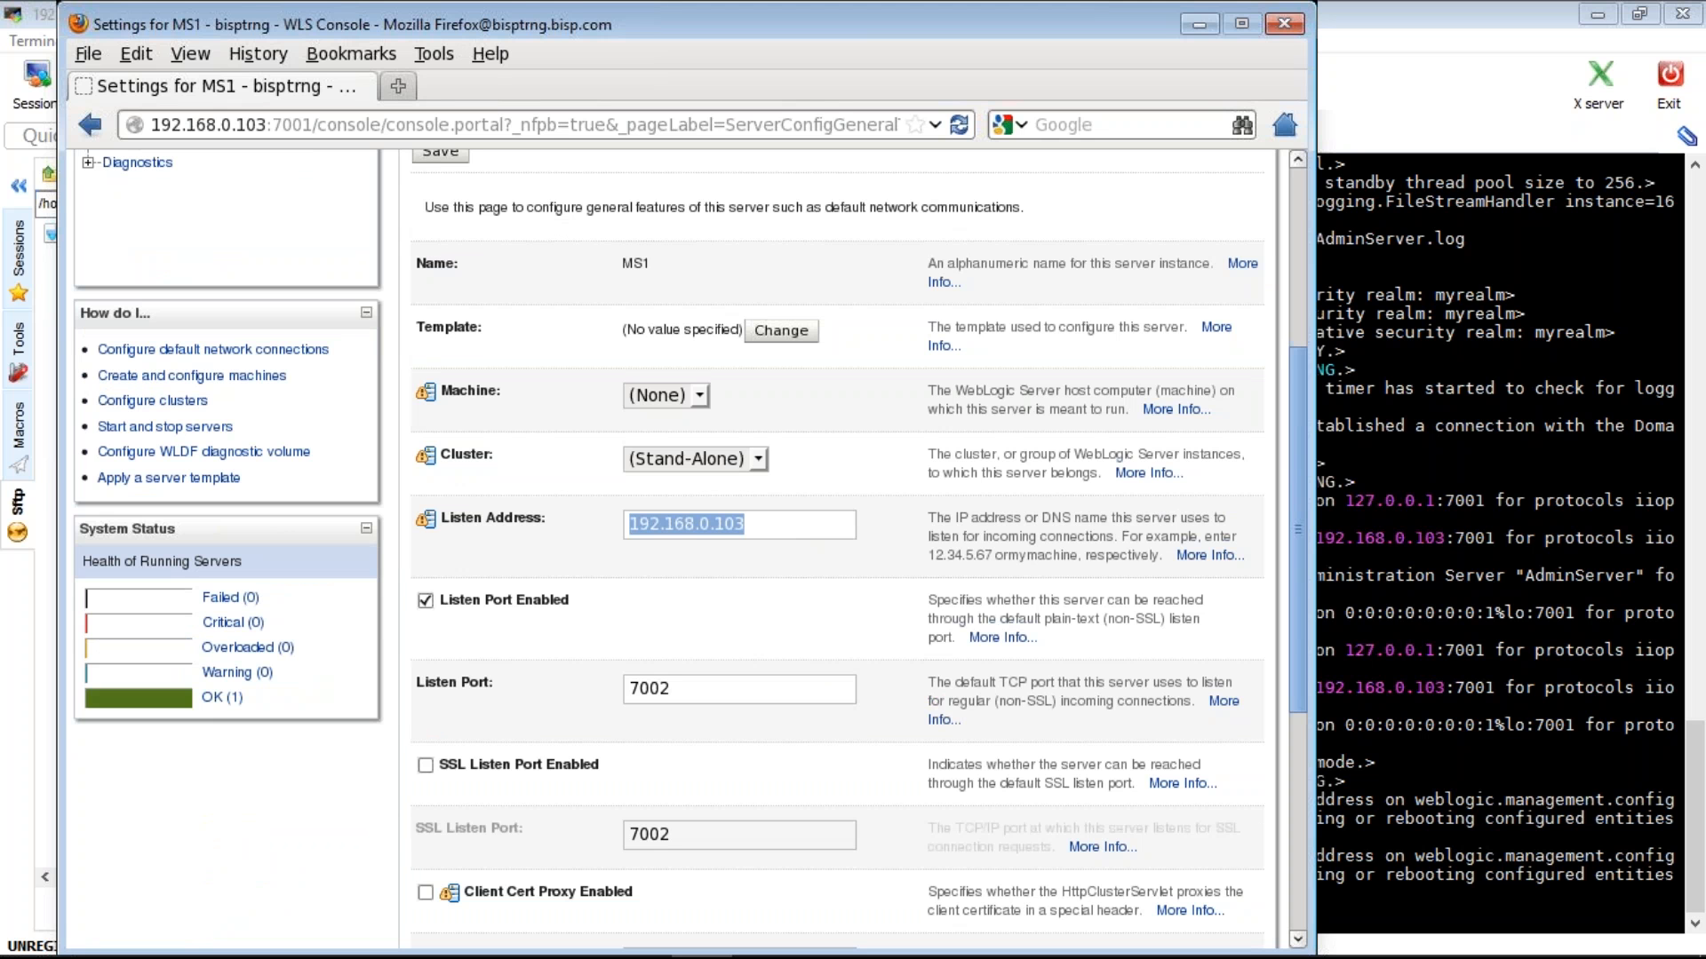
type("192.168.0.103")
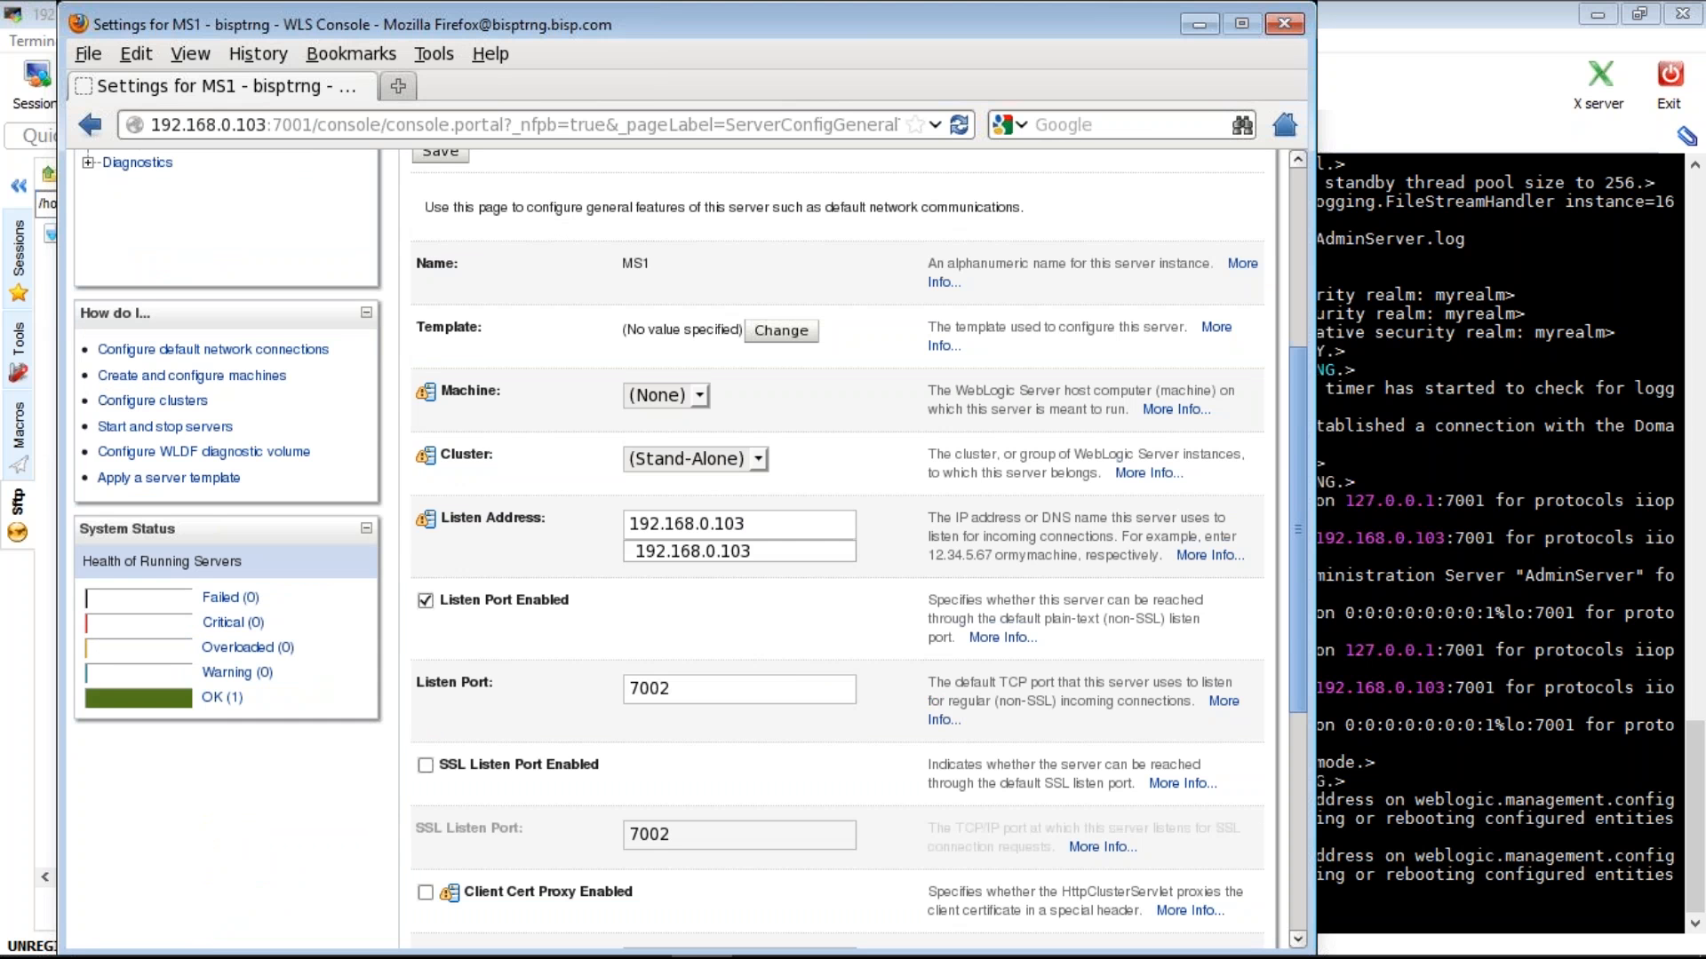
left_click(720, 589)
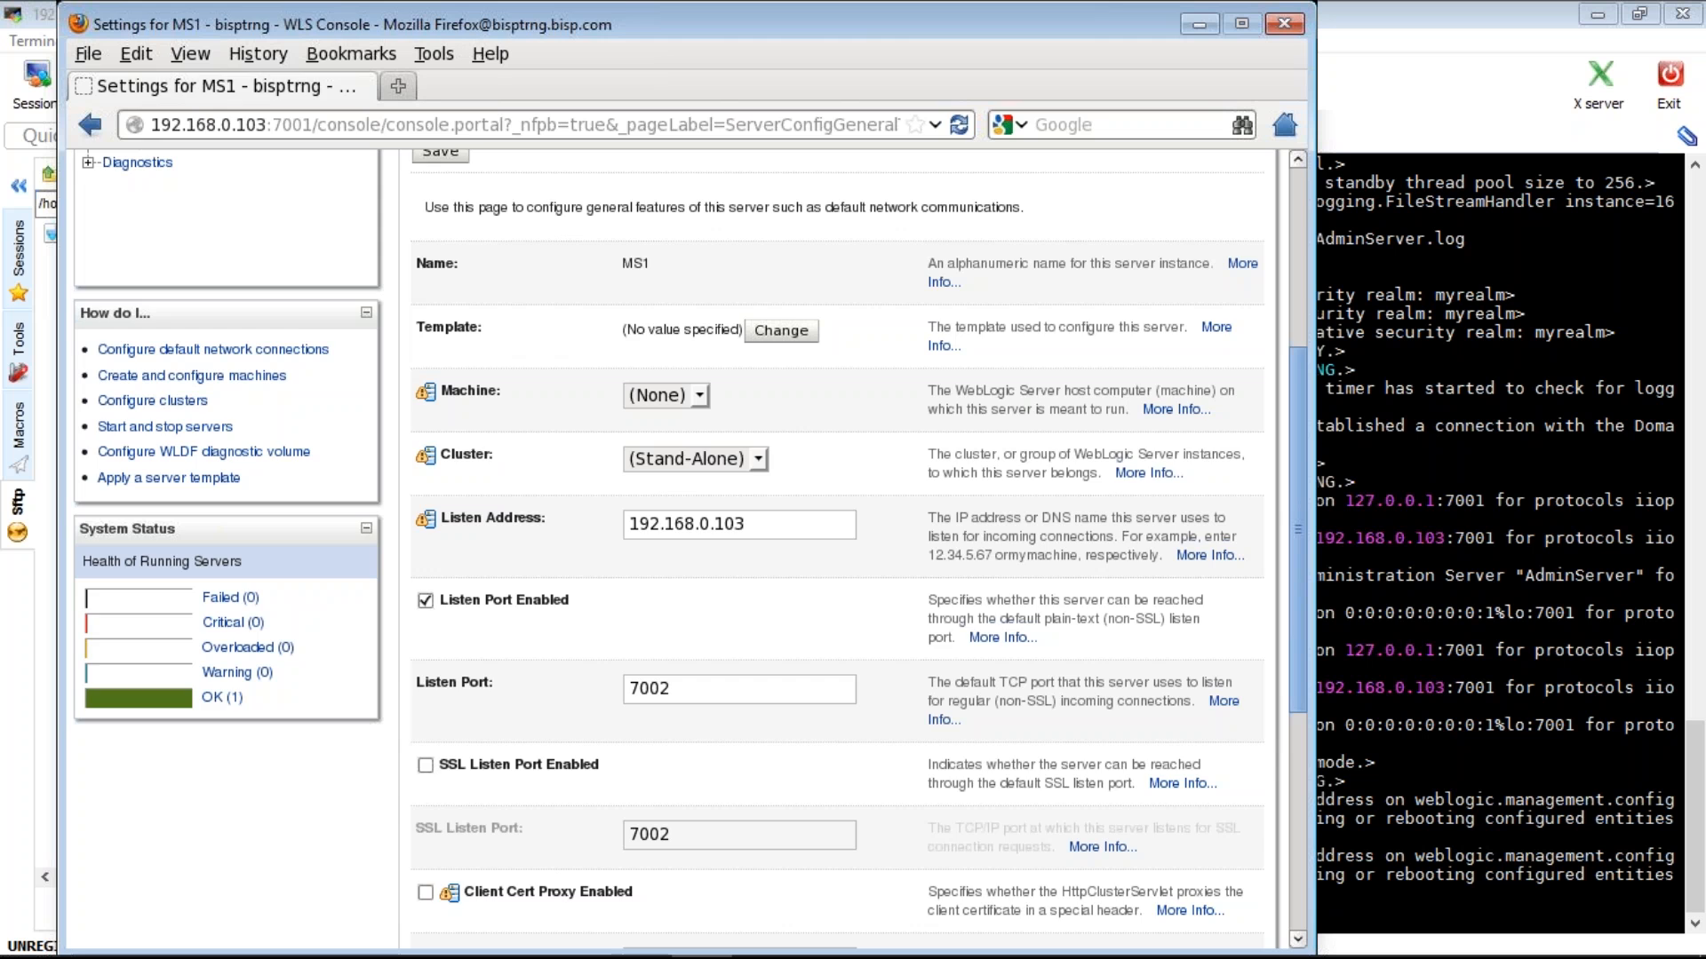
left_click(397, 87)
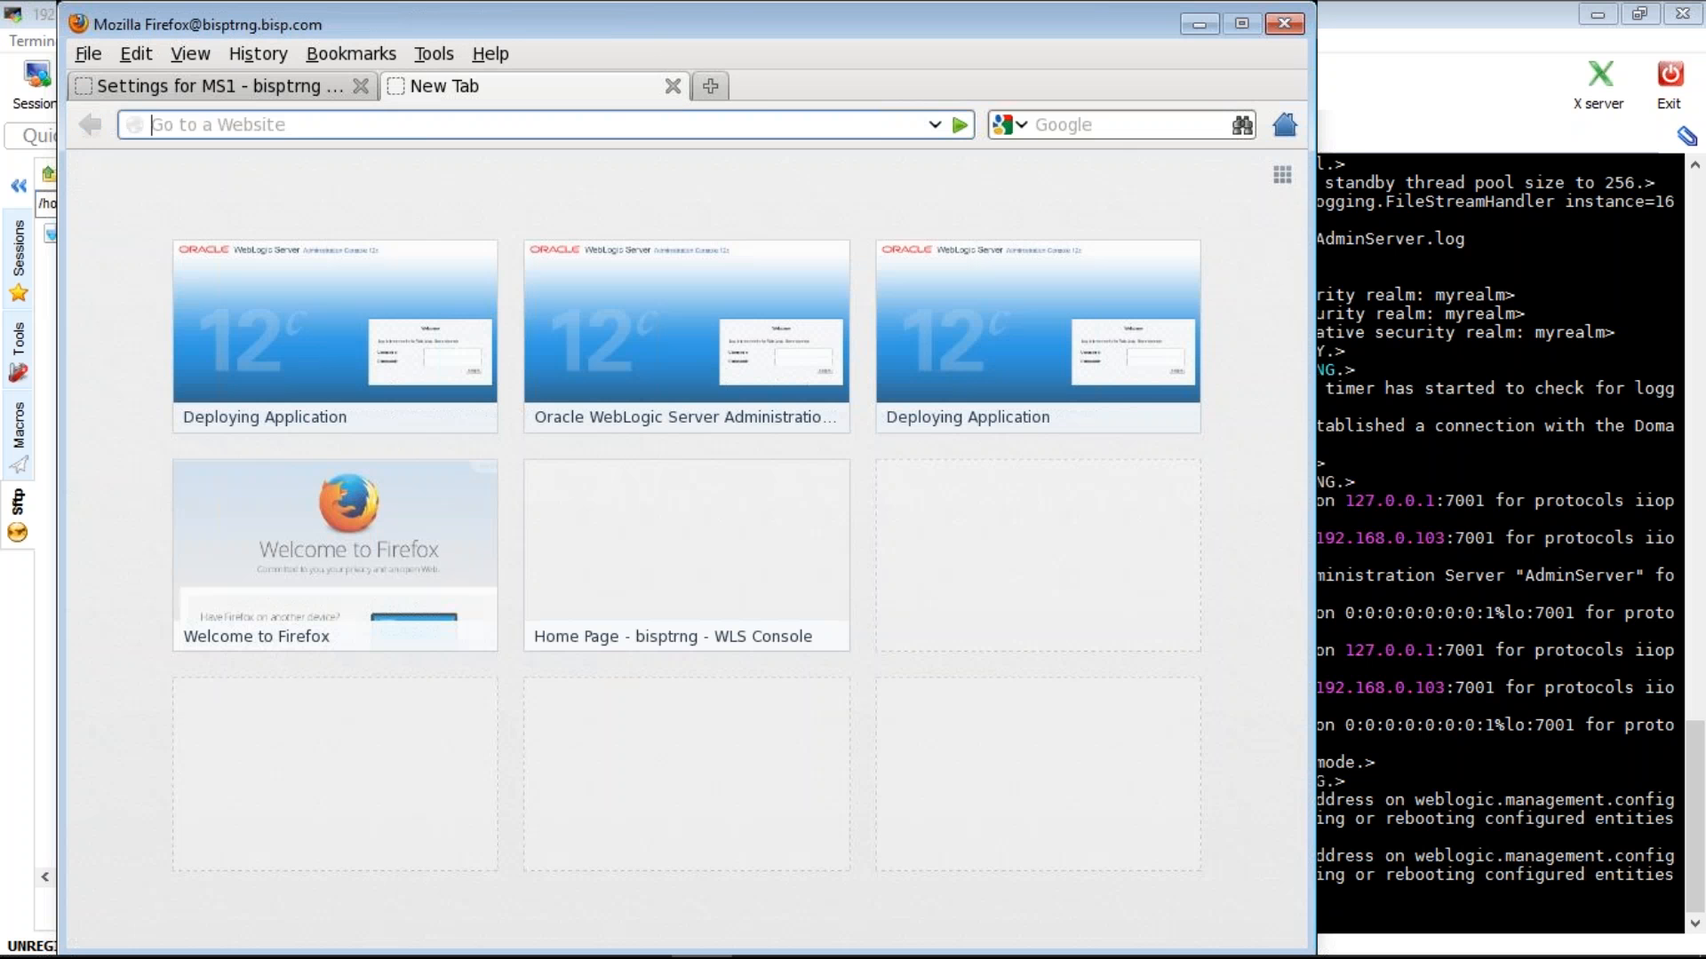
- Load the console login page at localhost:7001/console in the extra tab, then close it
type("localhost:700")
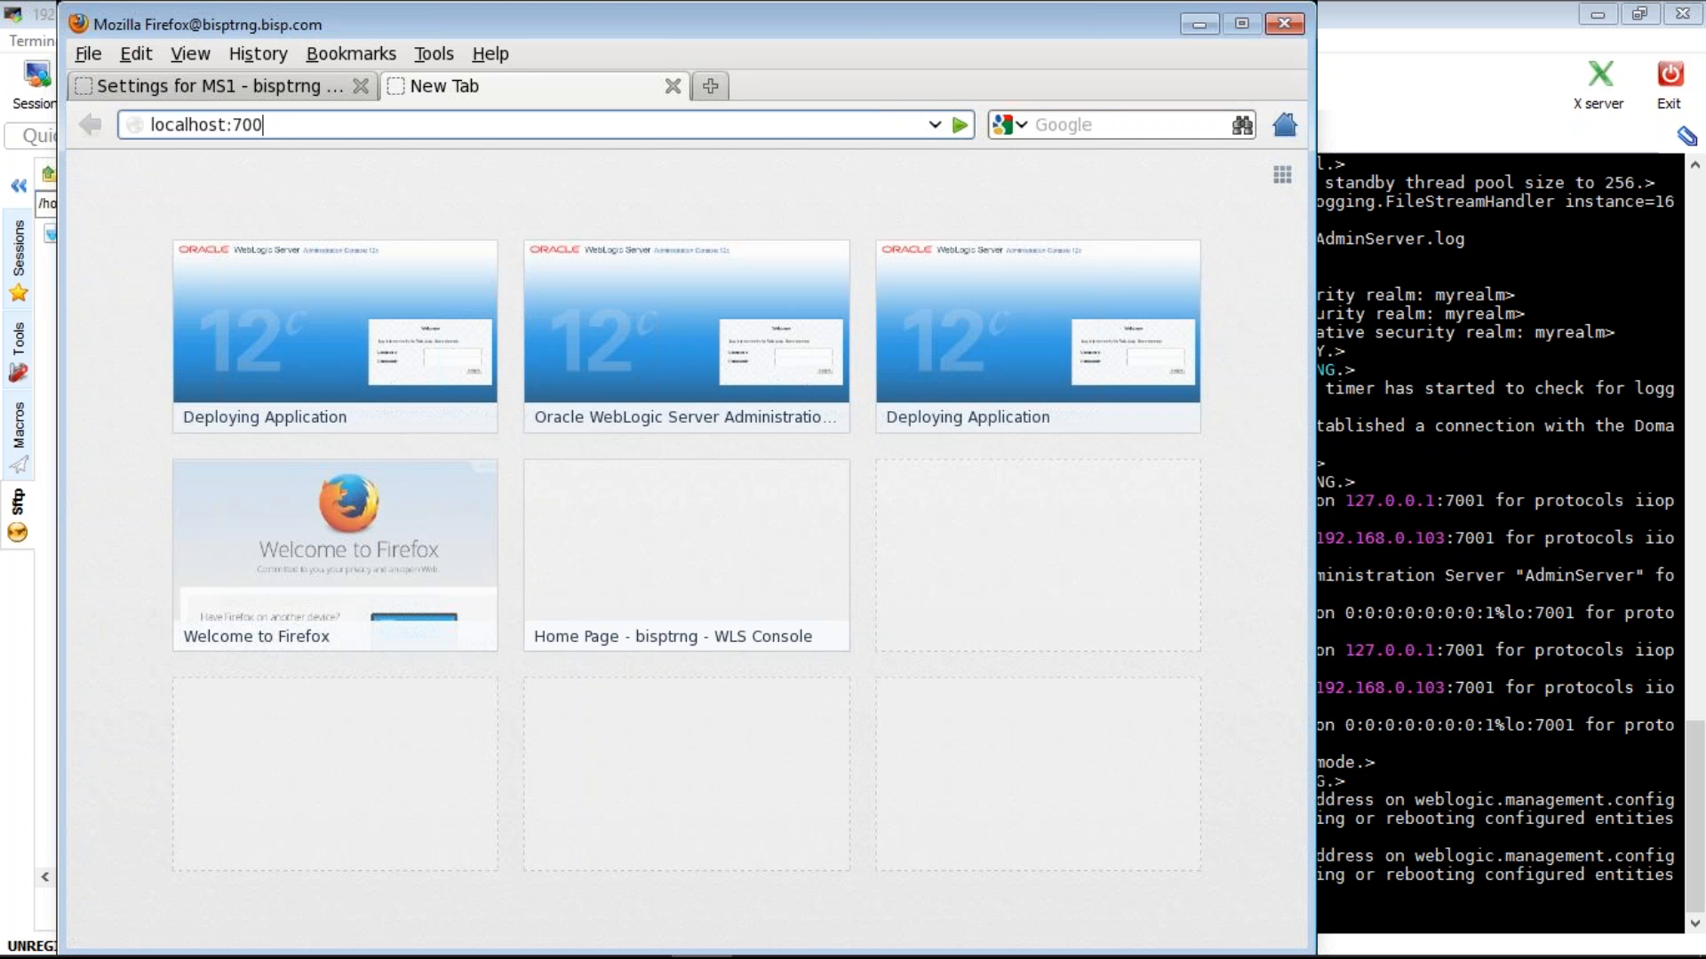
type("1/cons")
key("Return")
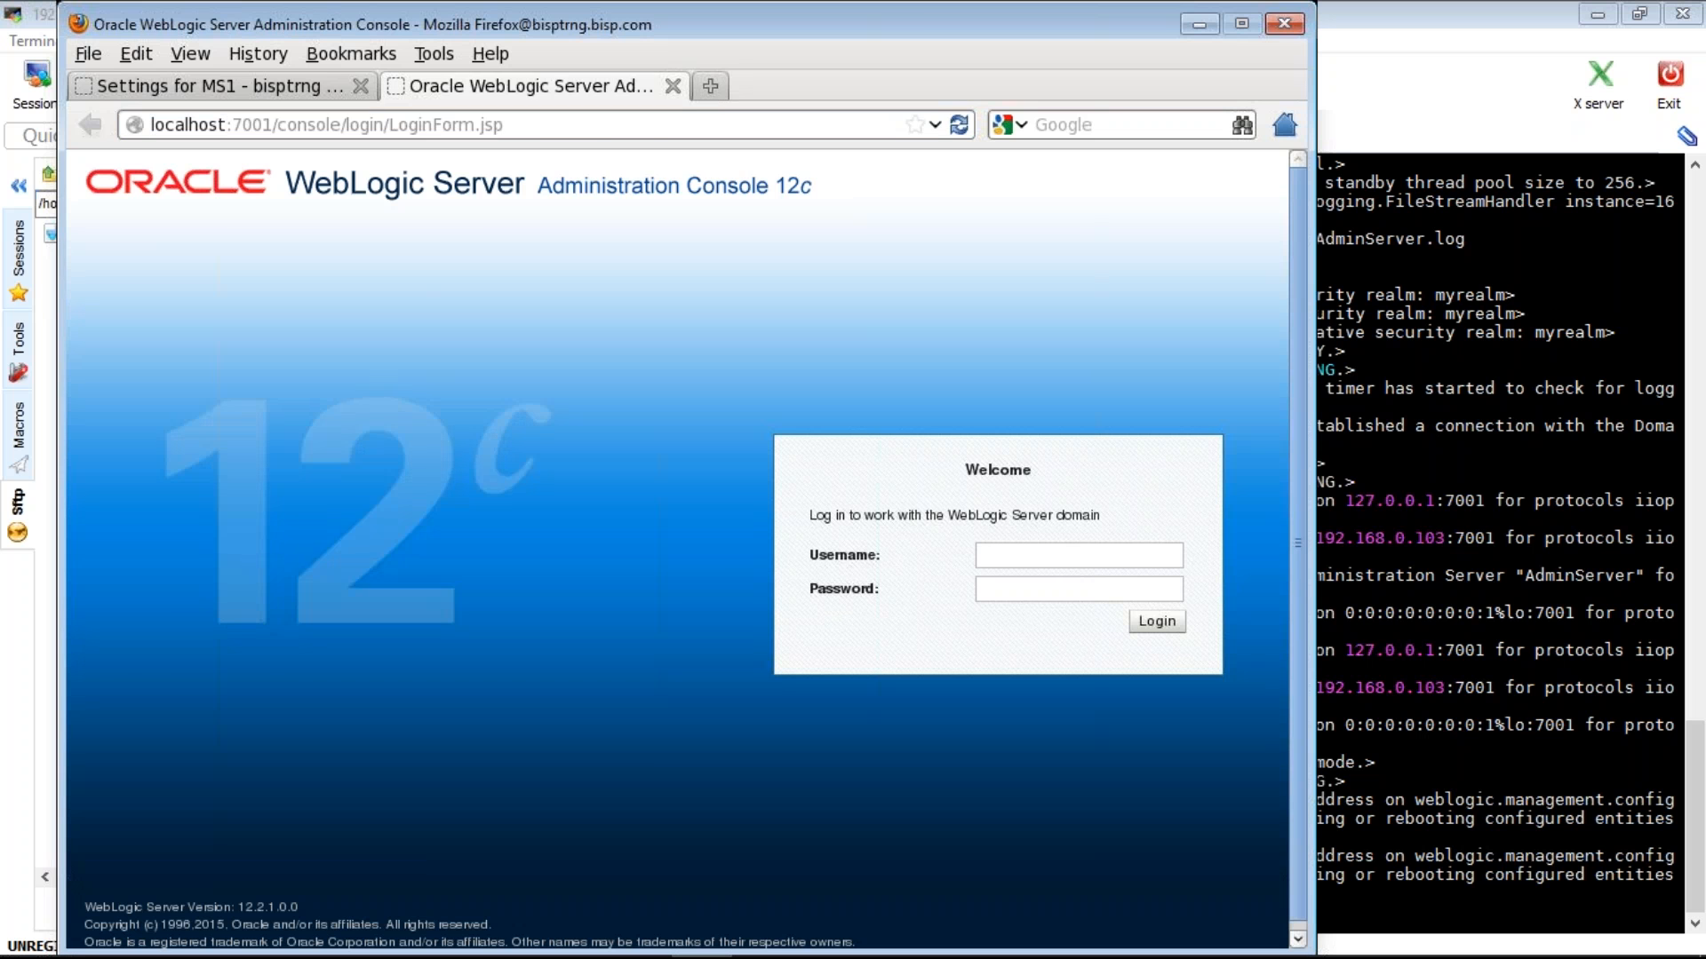
left_click(232, 86)
left_click(494, 123)
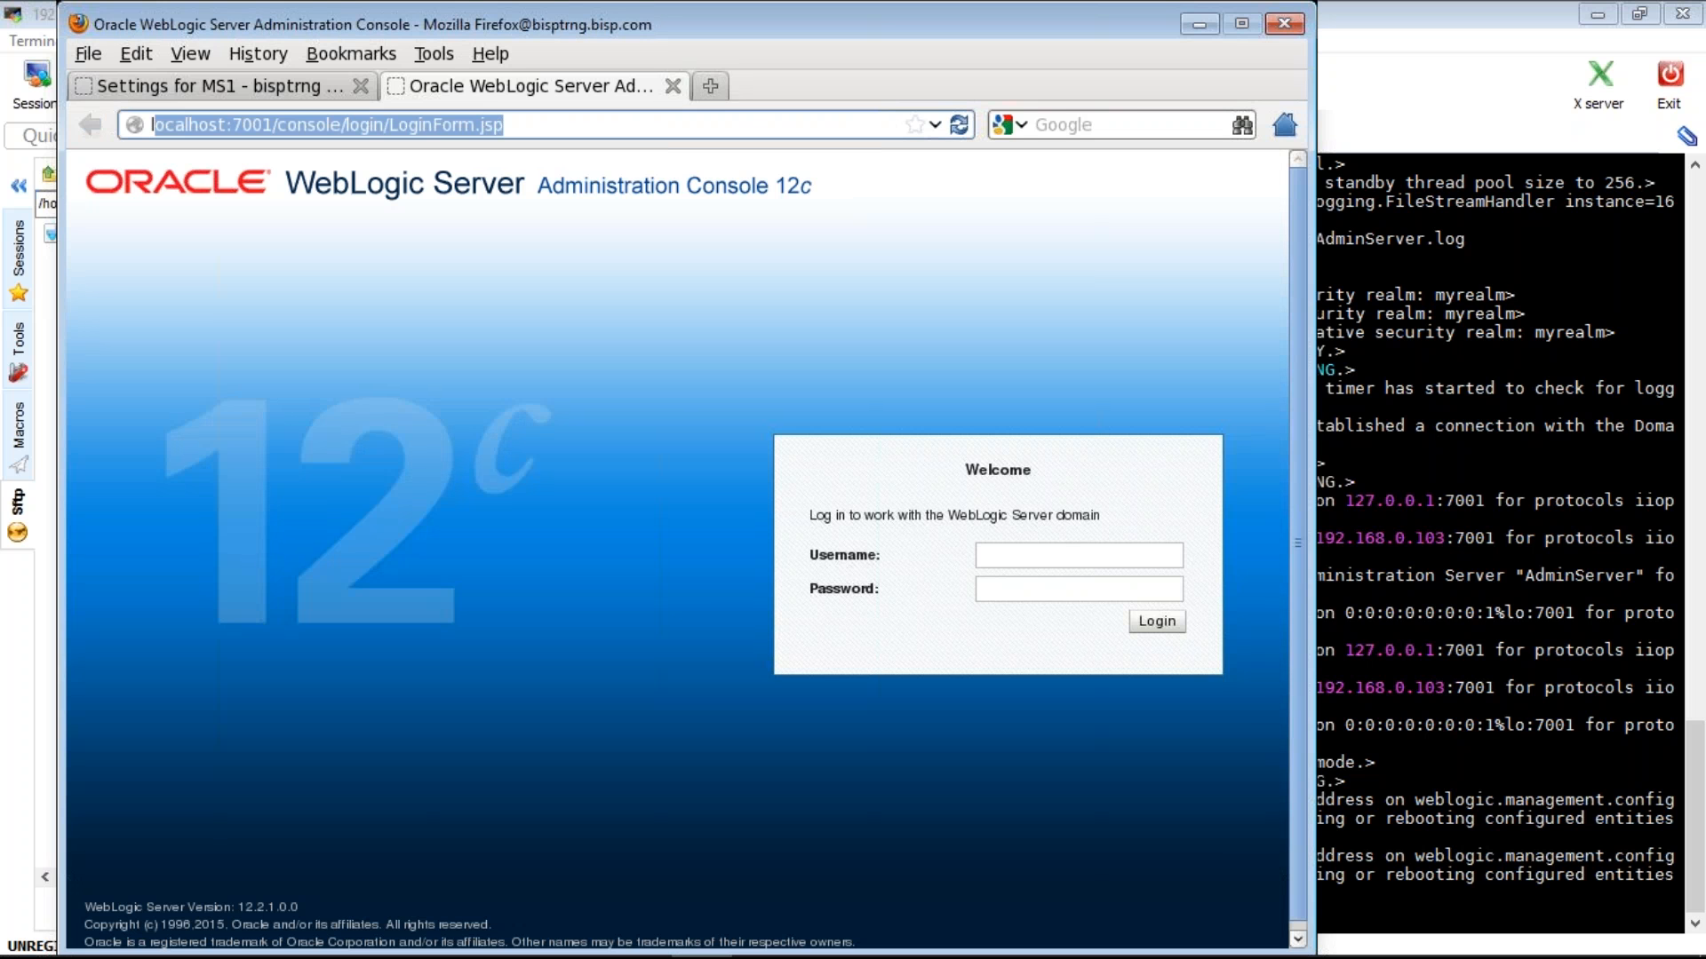
left_click(670, 87)
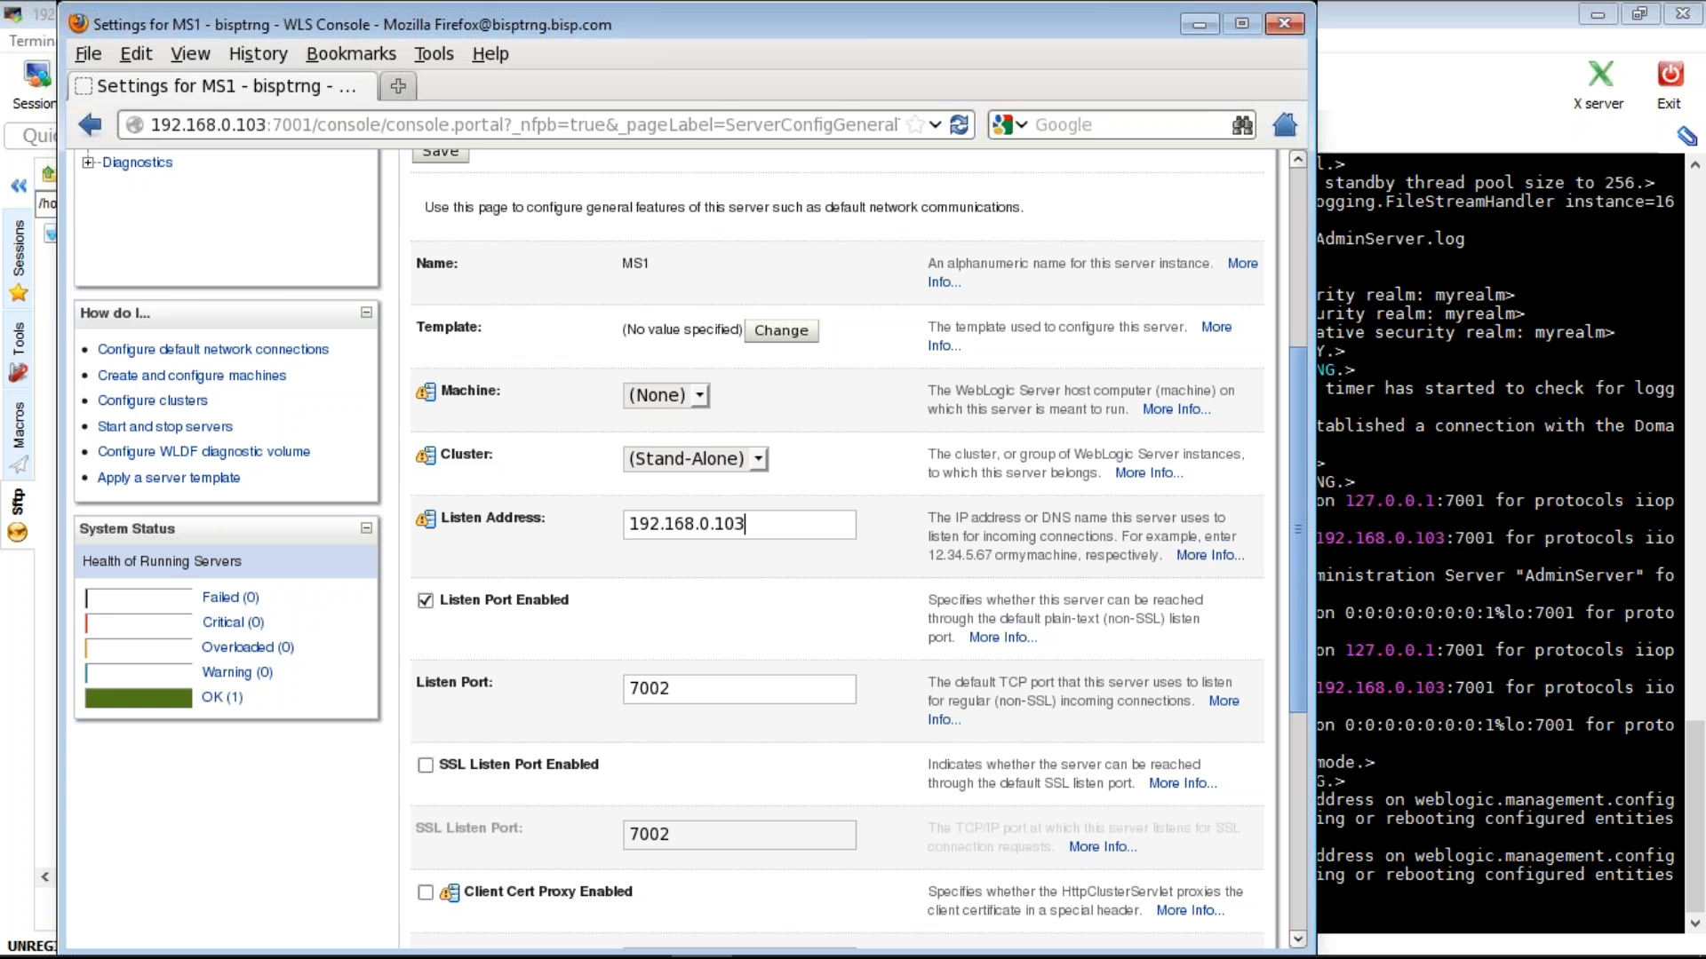
- Briefly set MS1's listen address to localhost, then restore 192.168.0.103 and submit the settings
left_click_drag(748, 524, 615, 521)
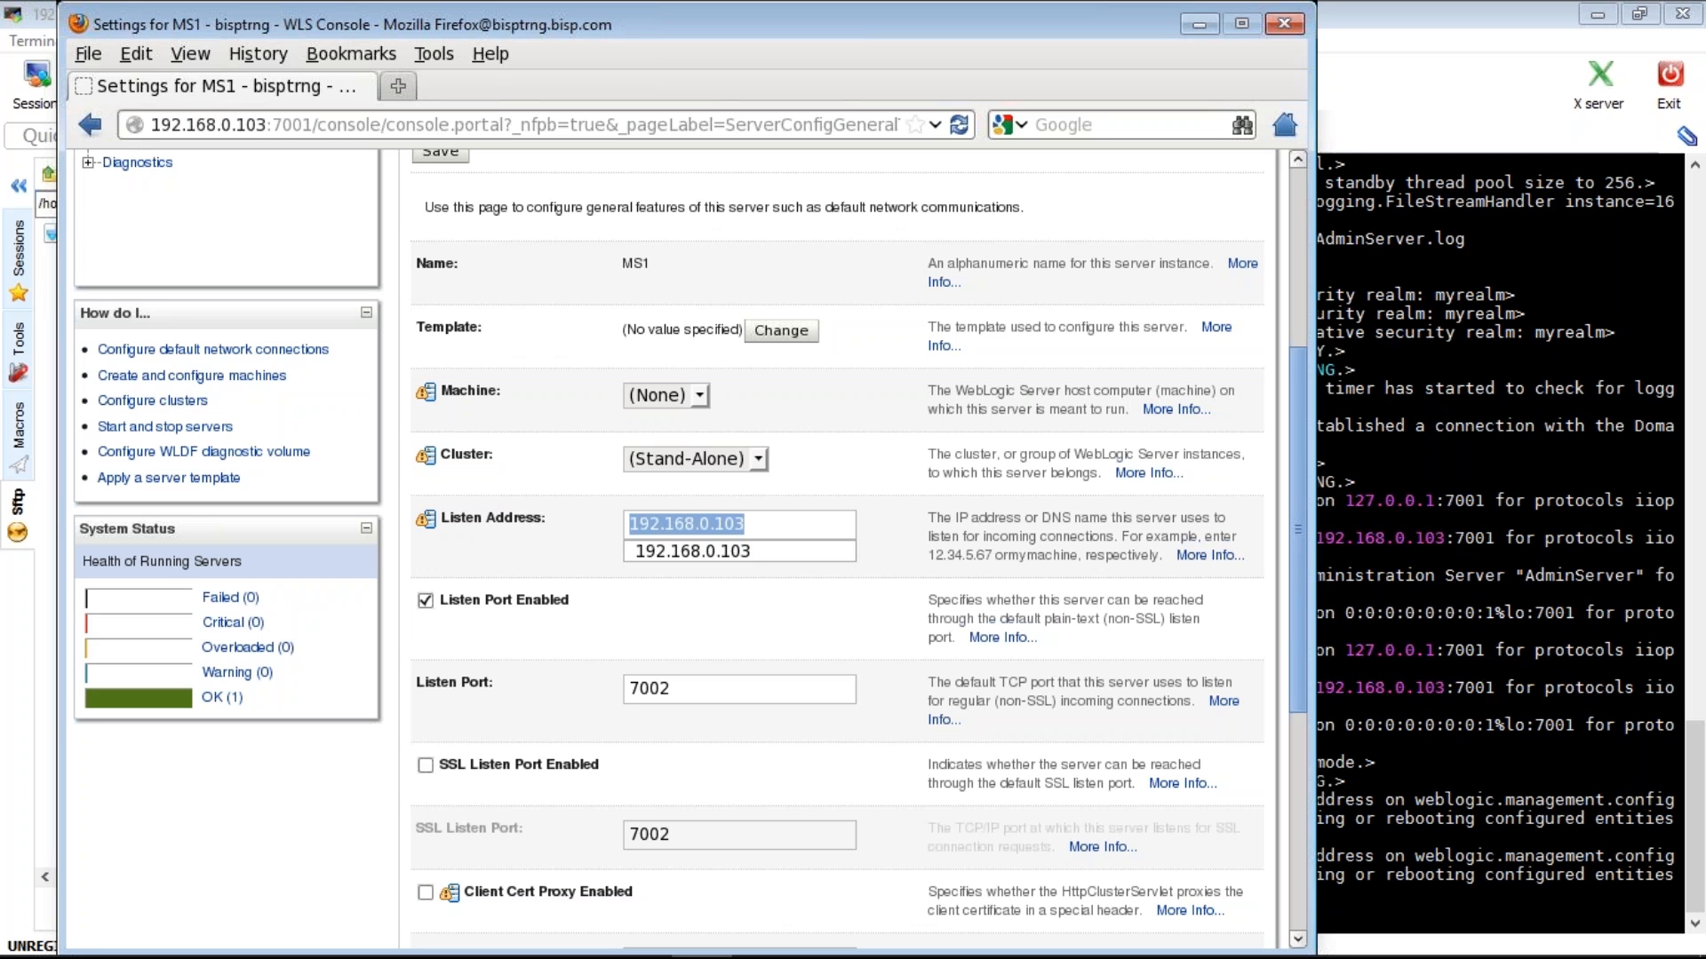
type("192.168.0.103")
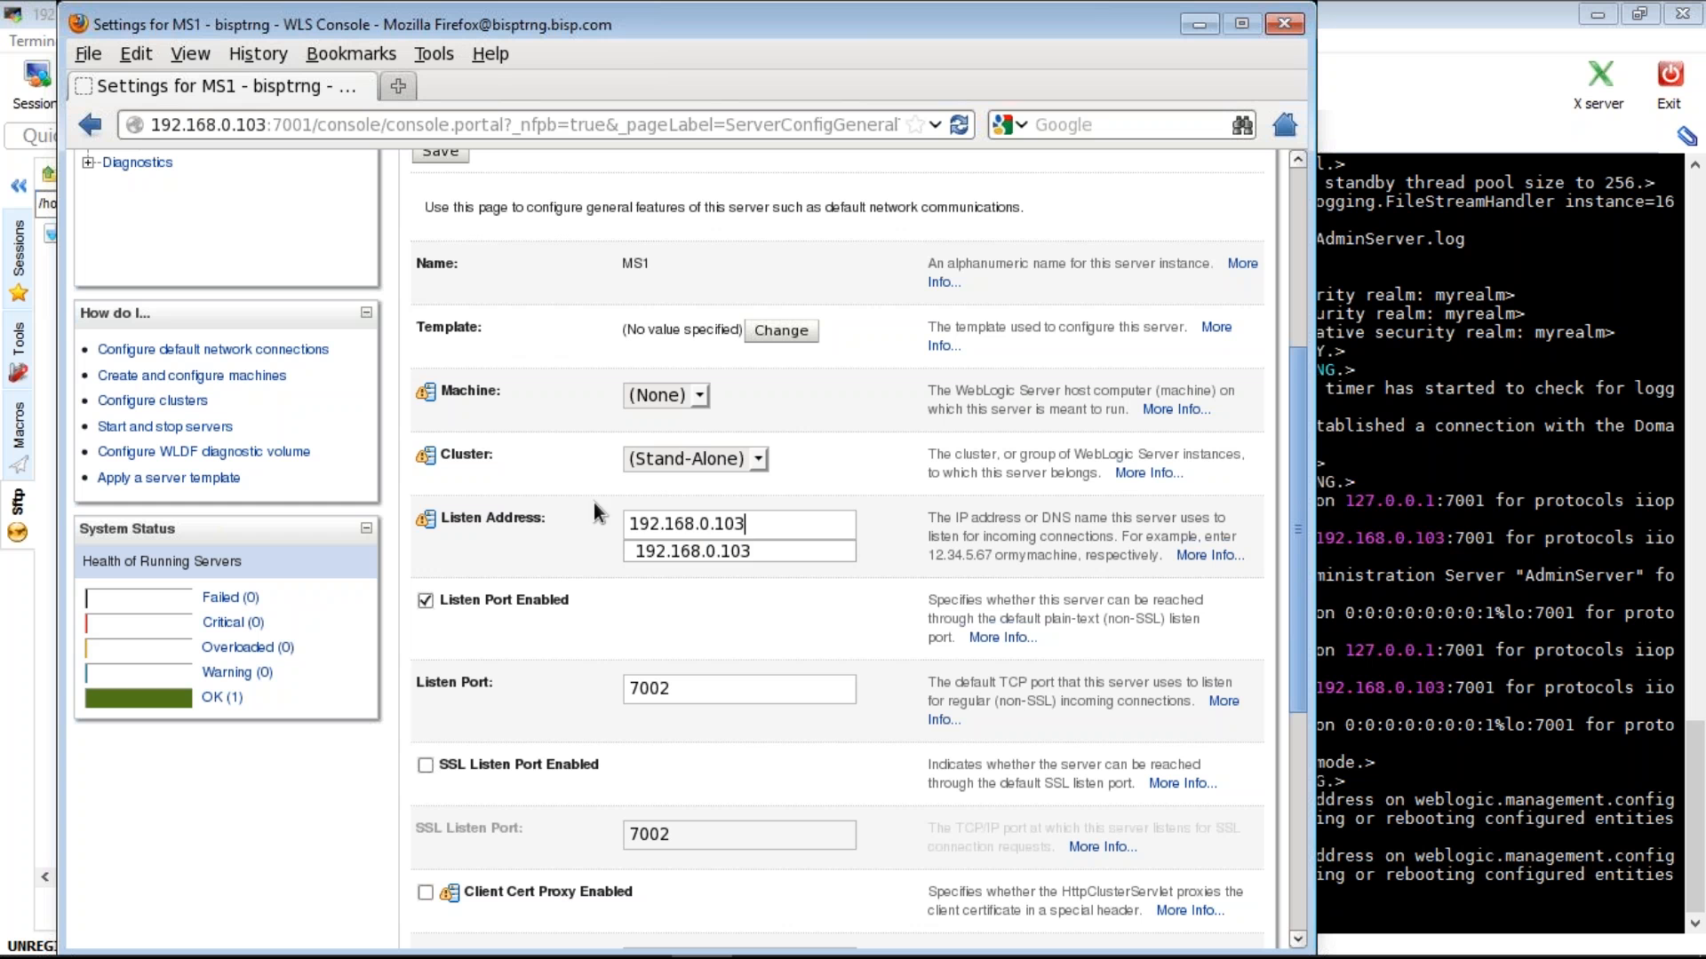
left_click_drag(748, 524, 605, 526)
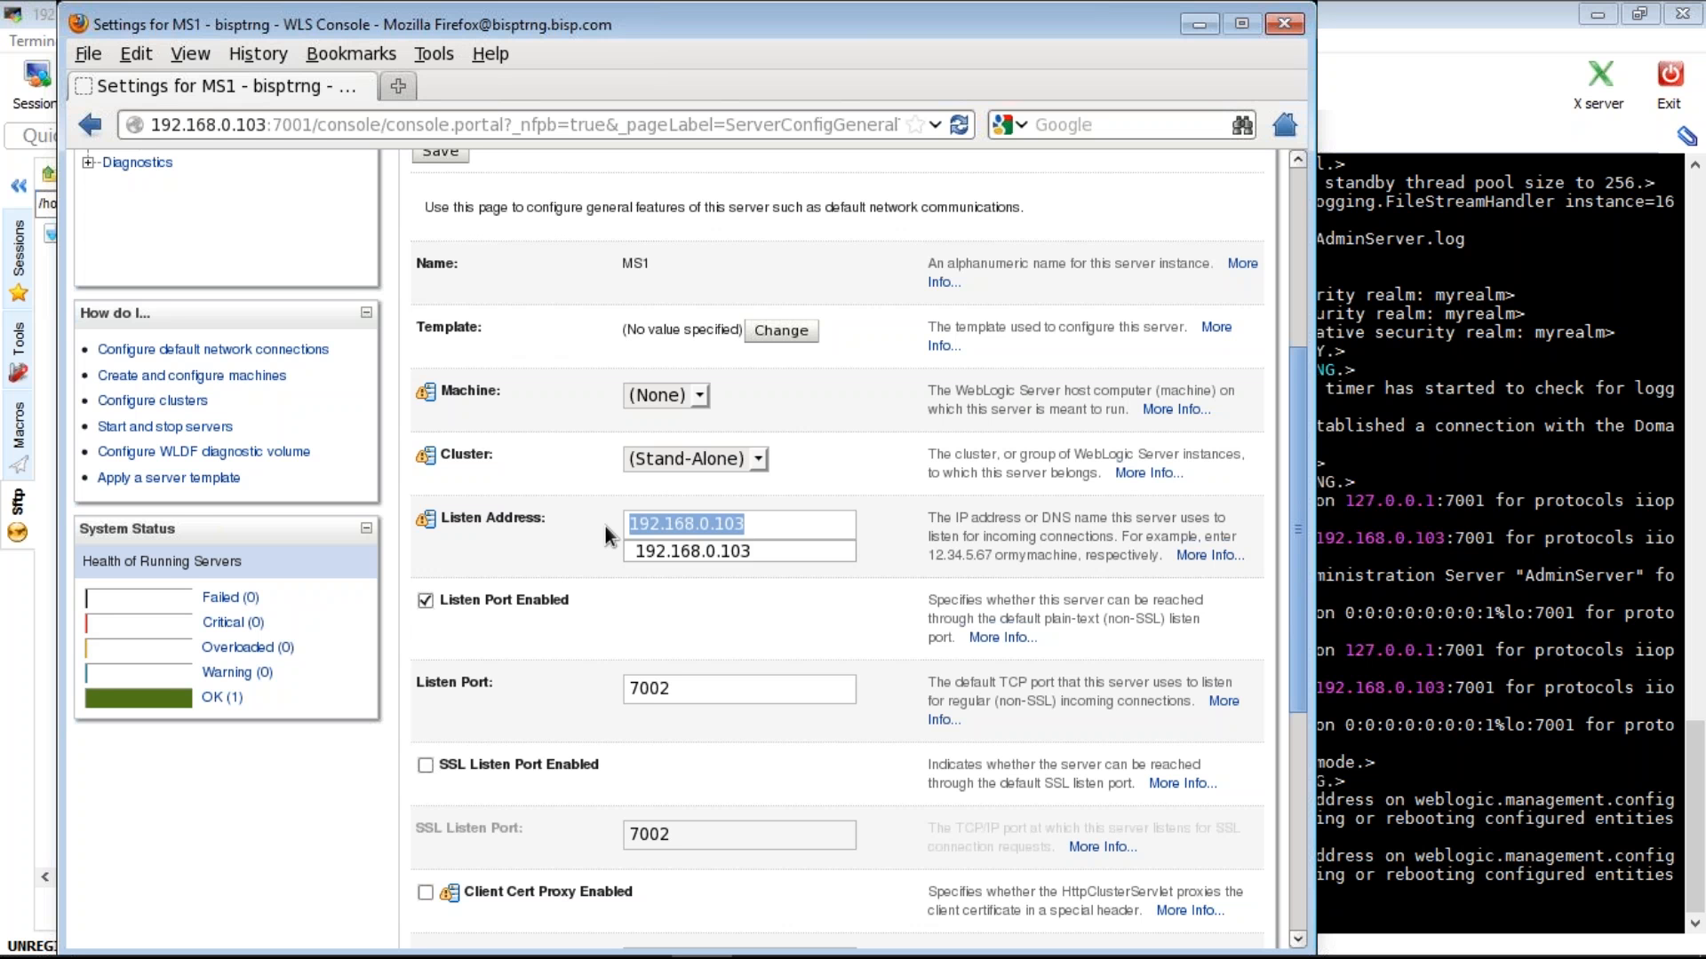
type("localhos")
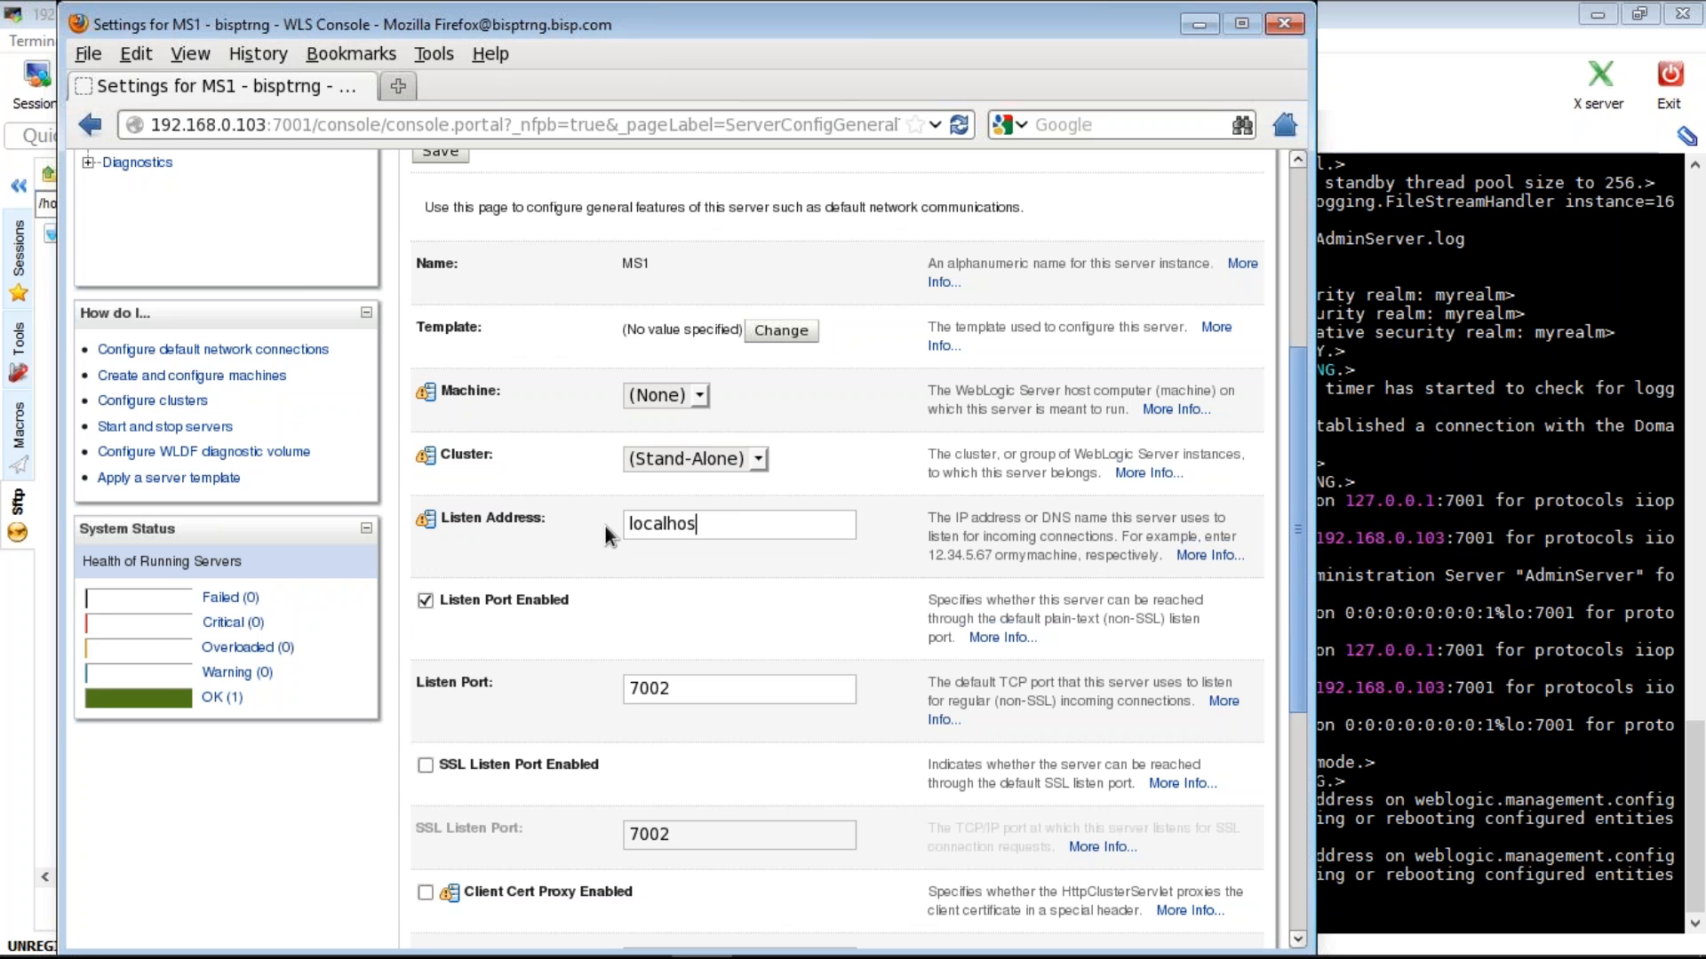
type("t")
double_click(628, 525)
type("192")
key("Down")
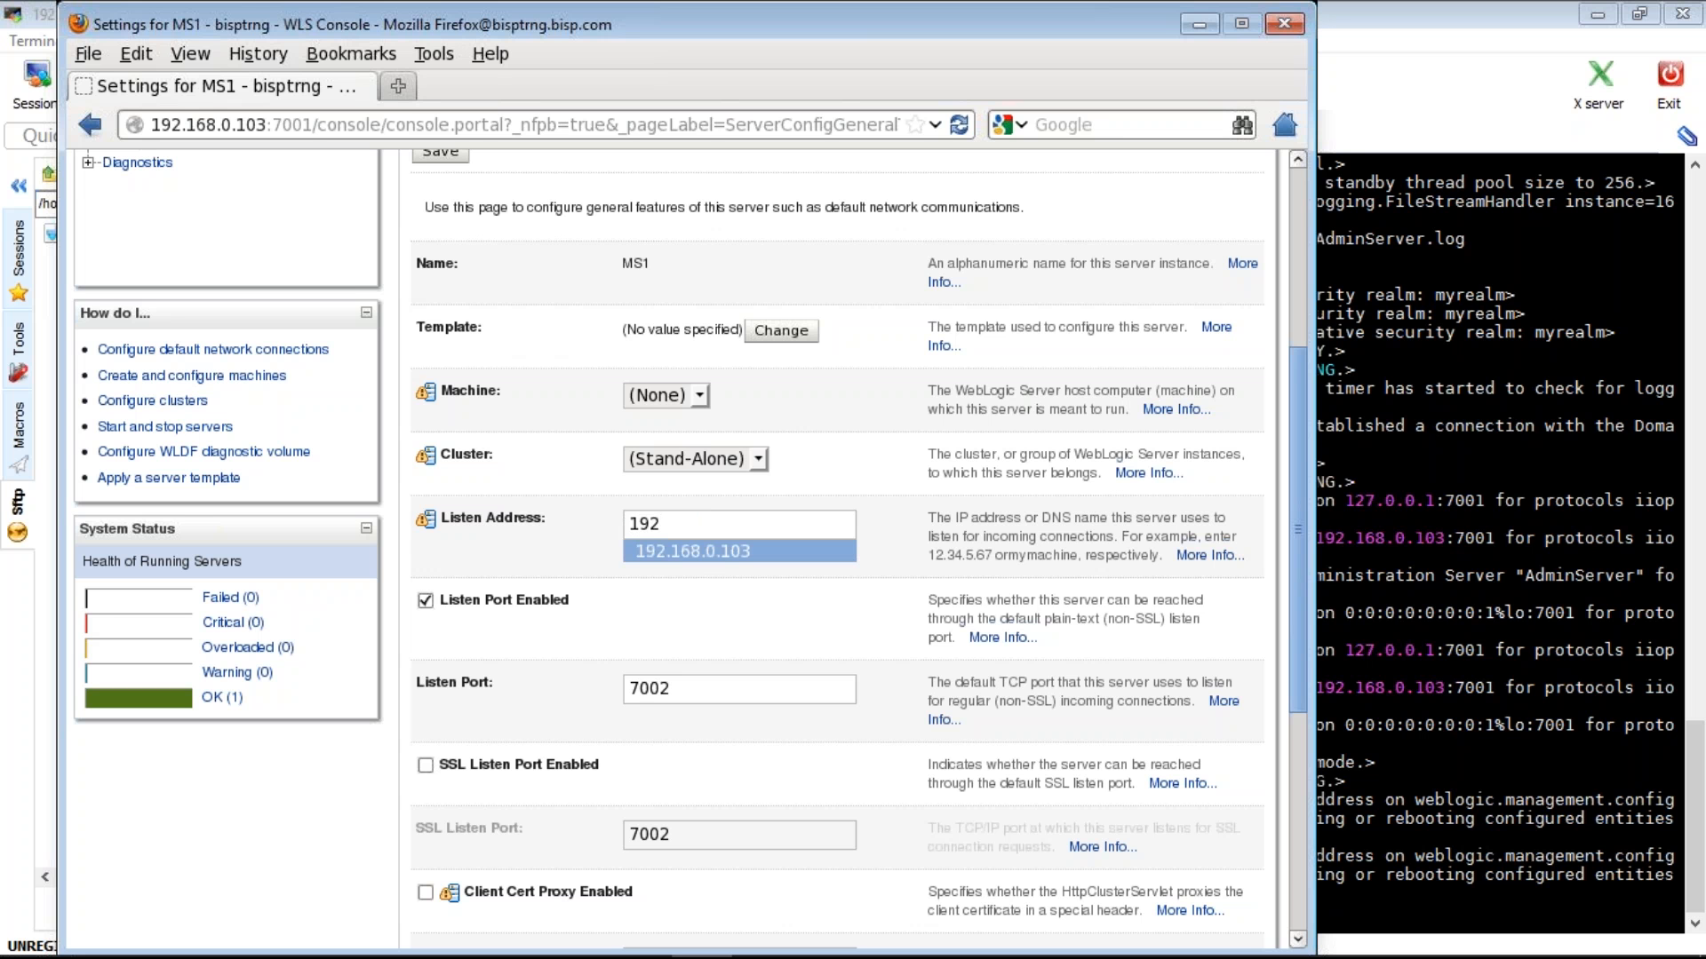
key("Return")
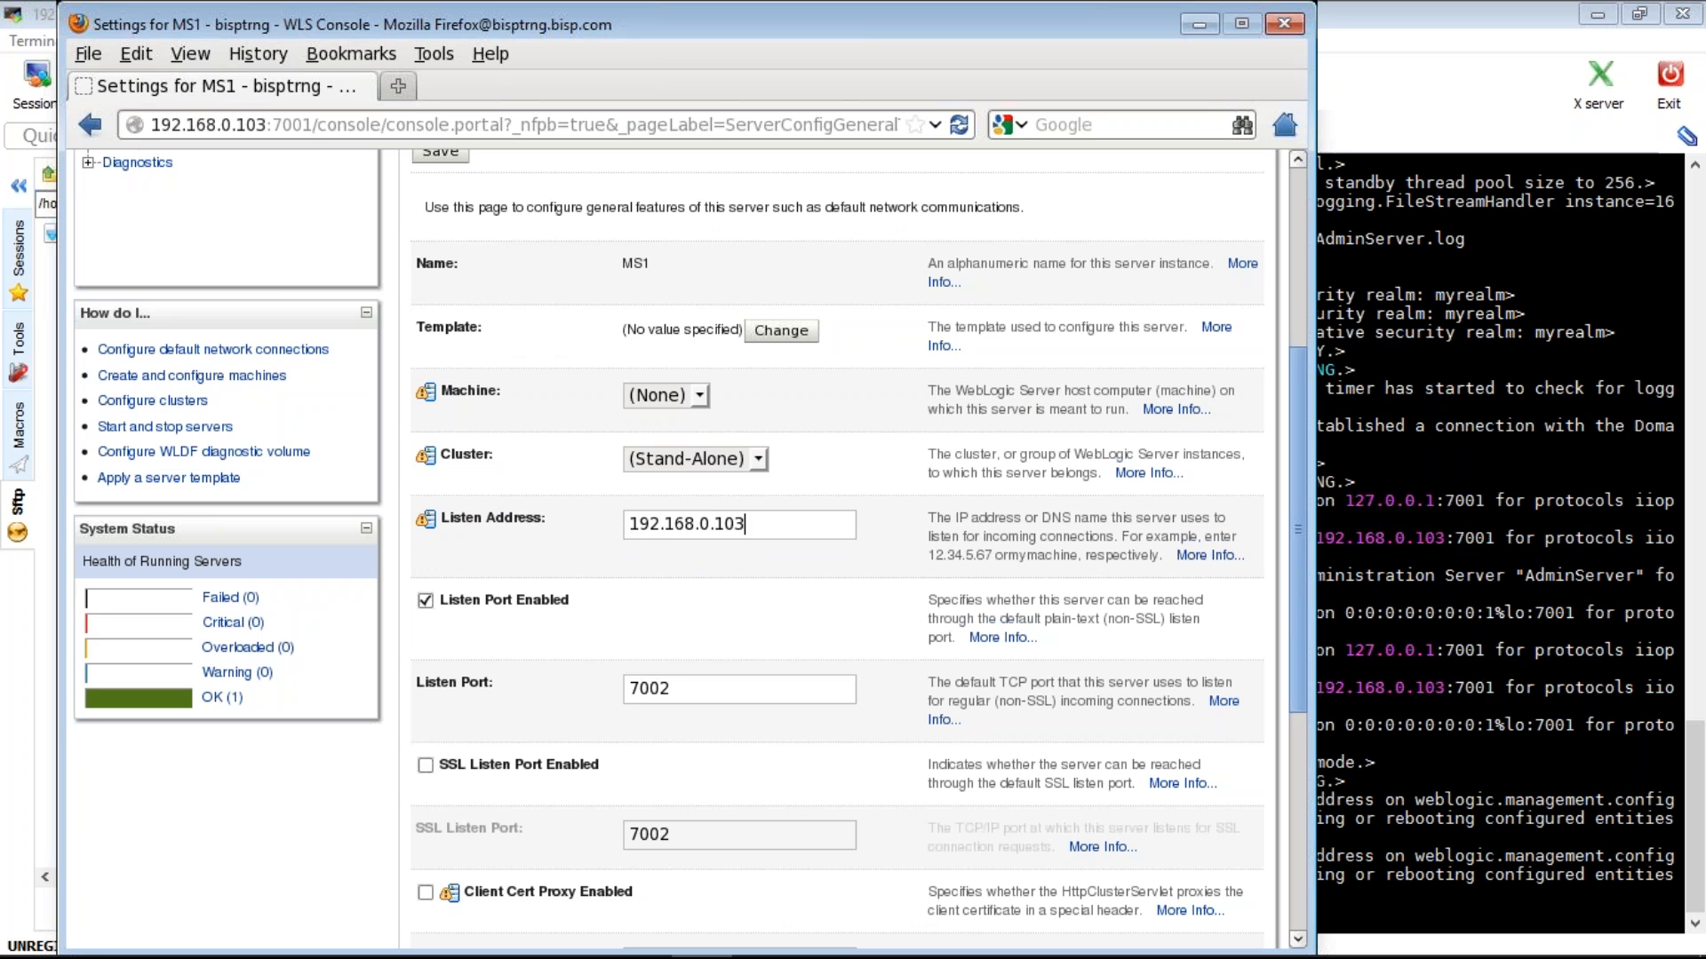
key("Return")
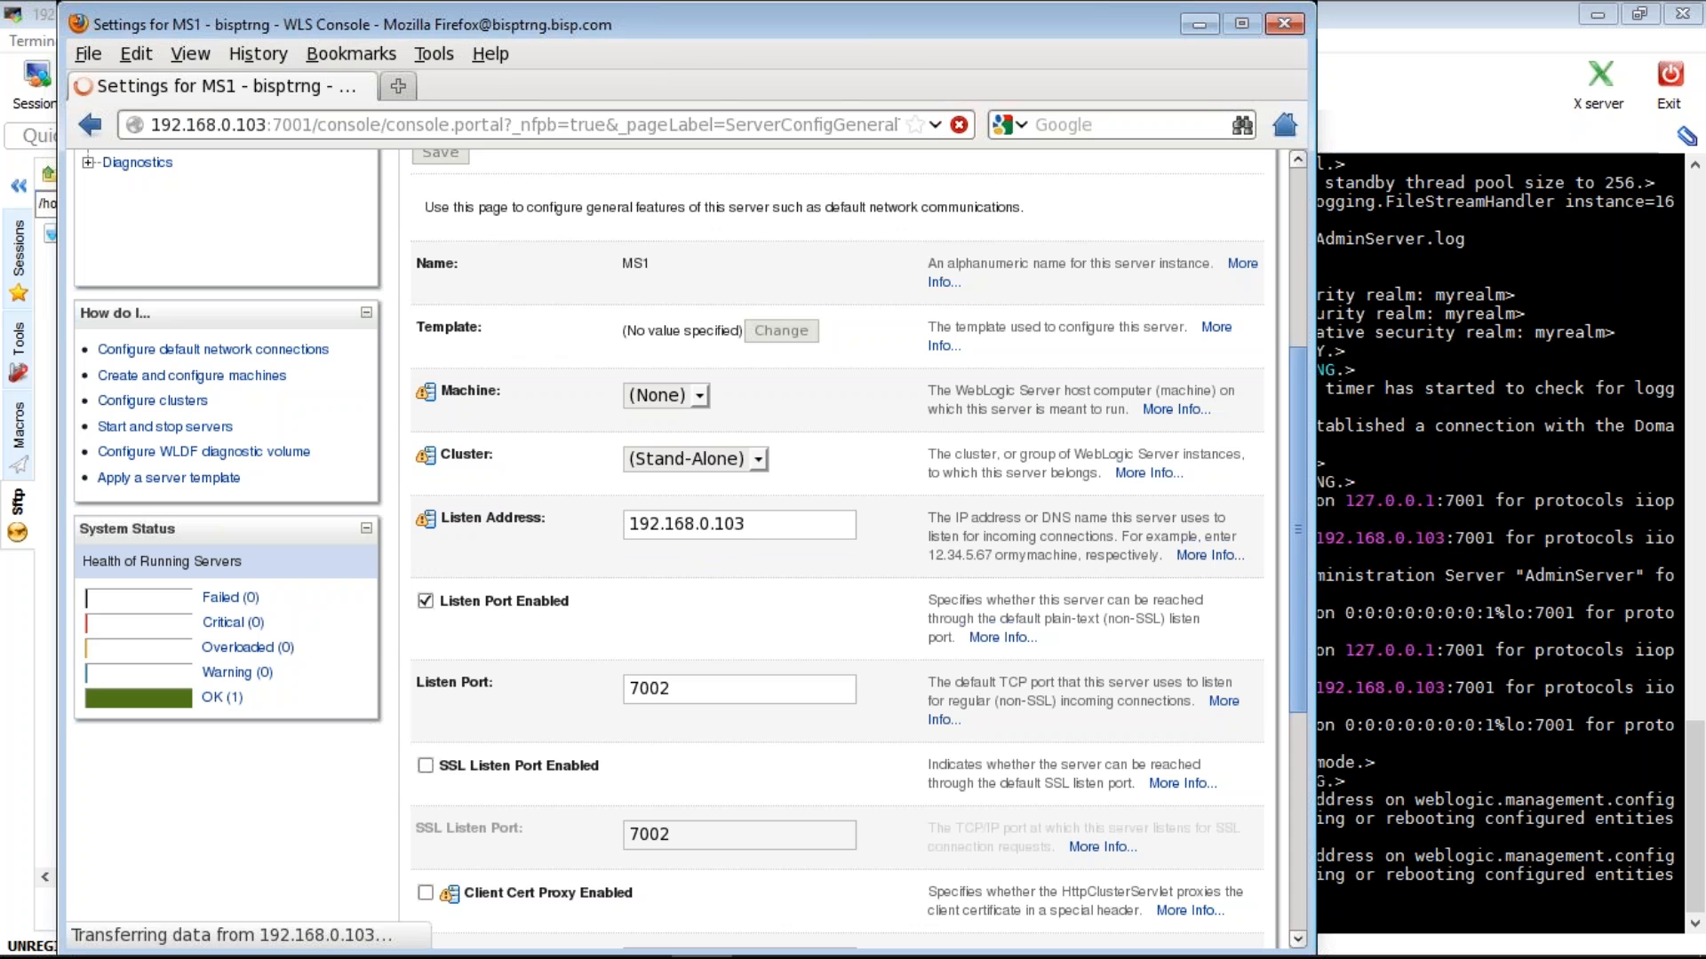
- Load the localhost console login page in a new tab, then close that tab
key("ctrl+t")
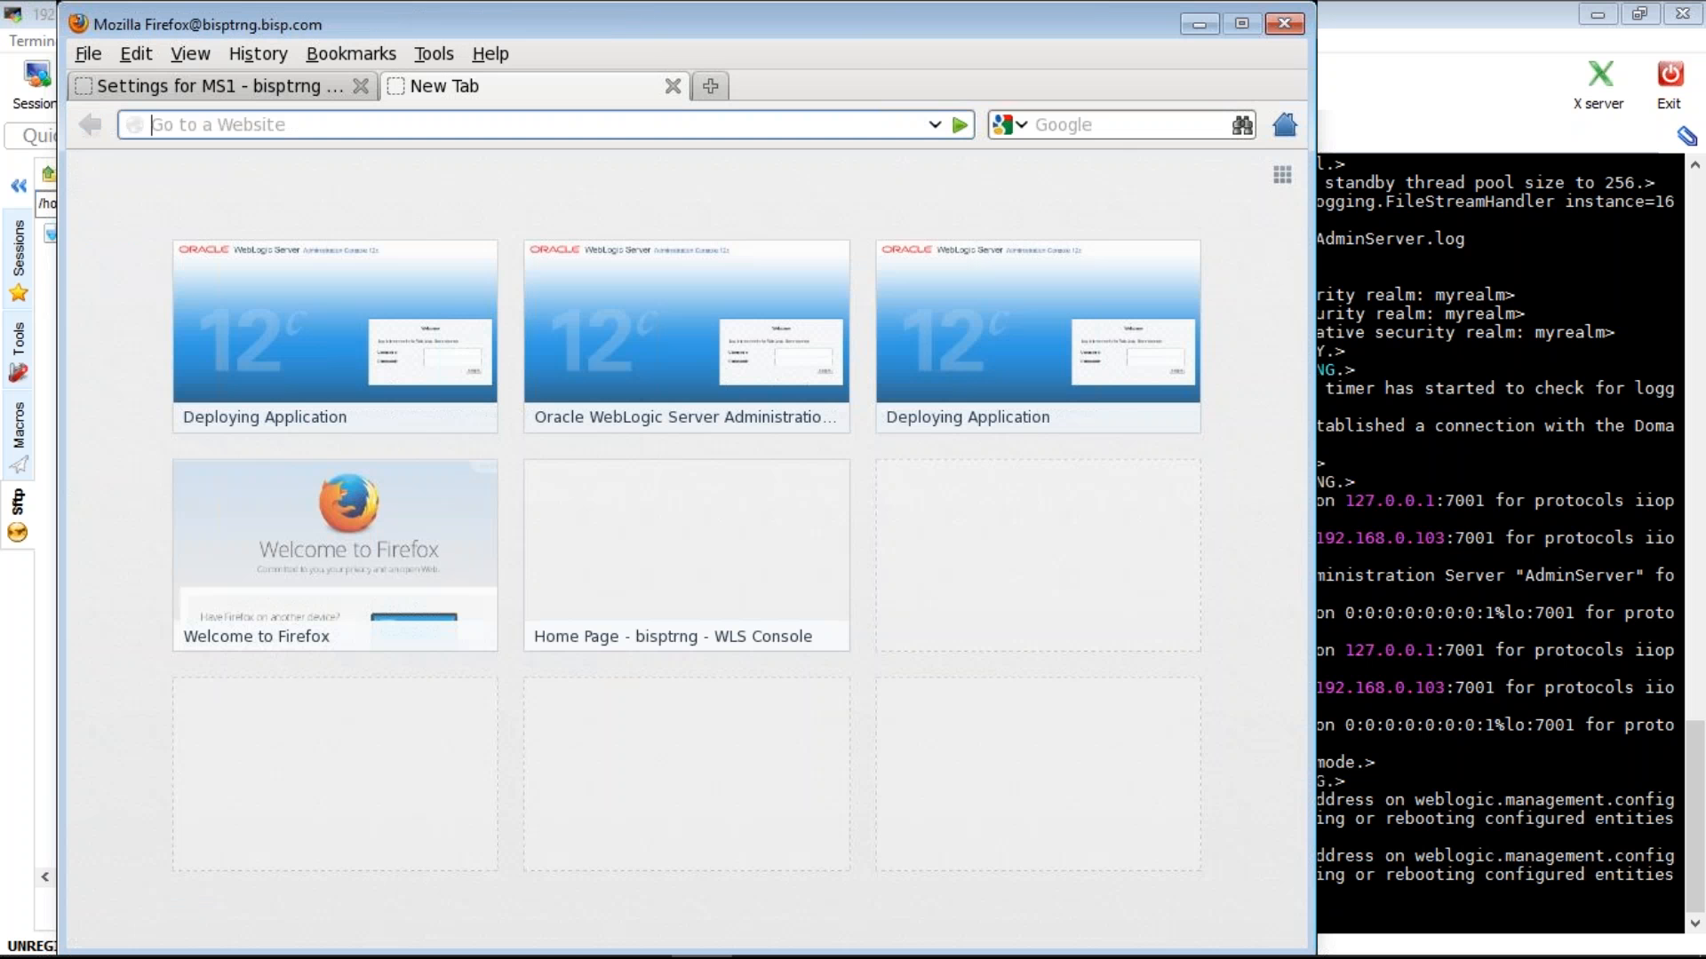
type("lo")
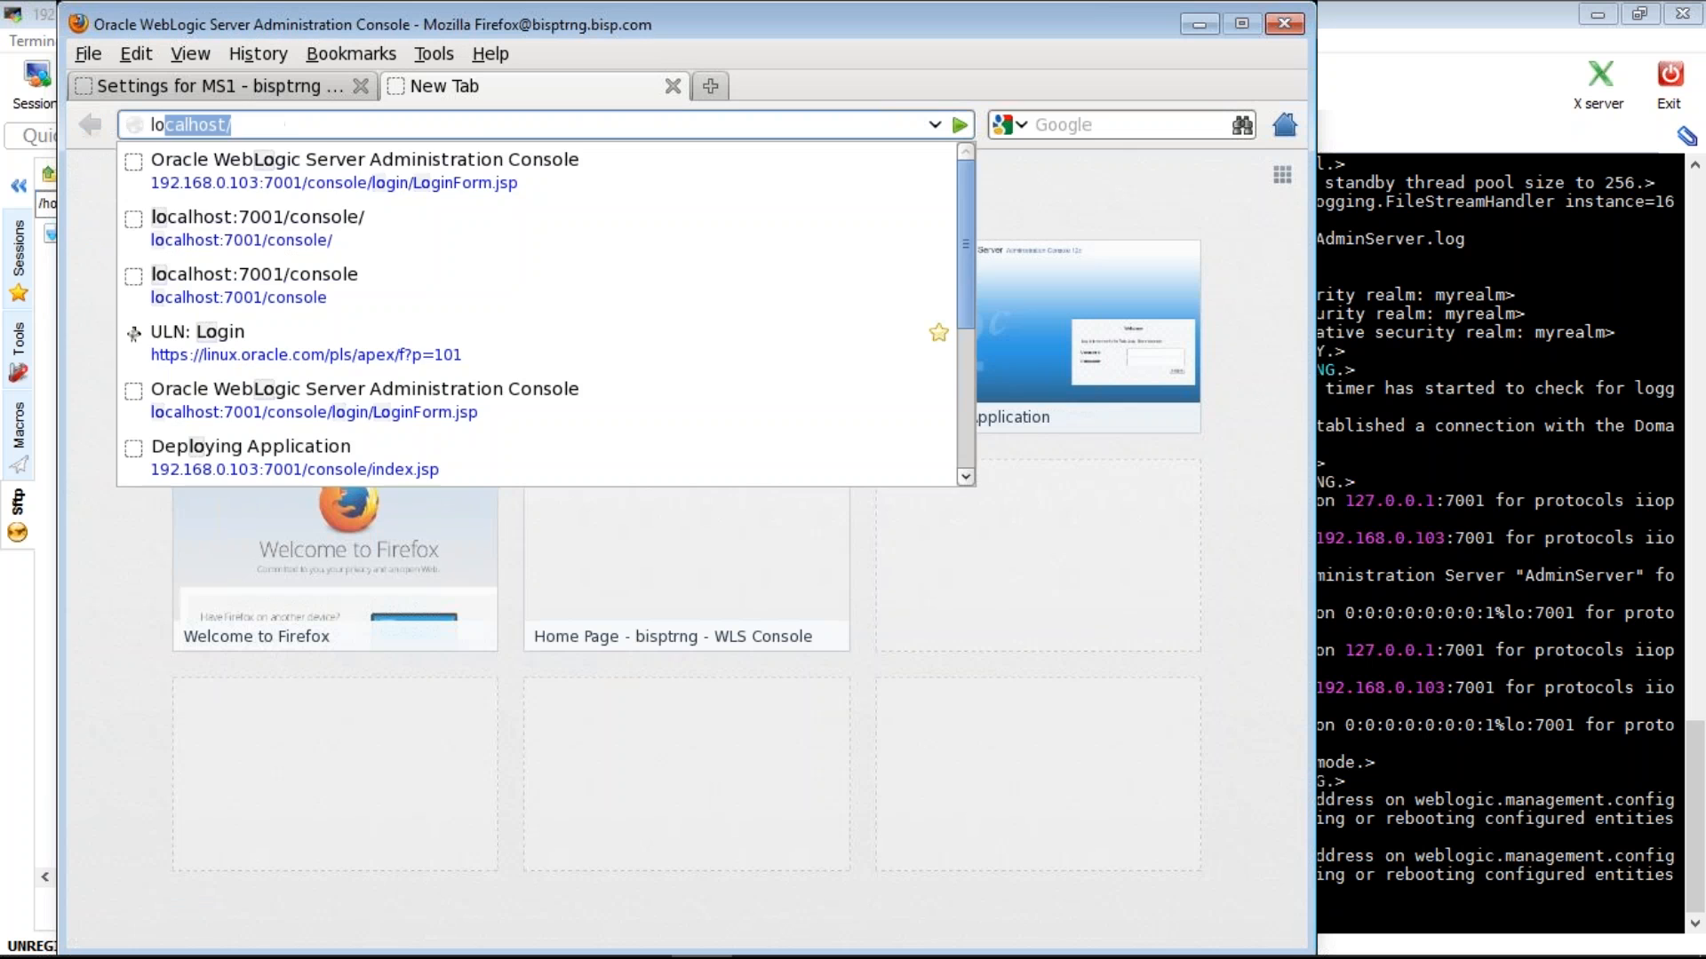
key("Down")
key("Down")
key("Return")
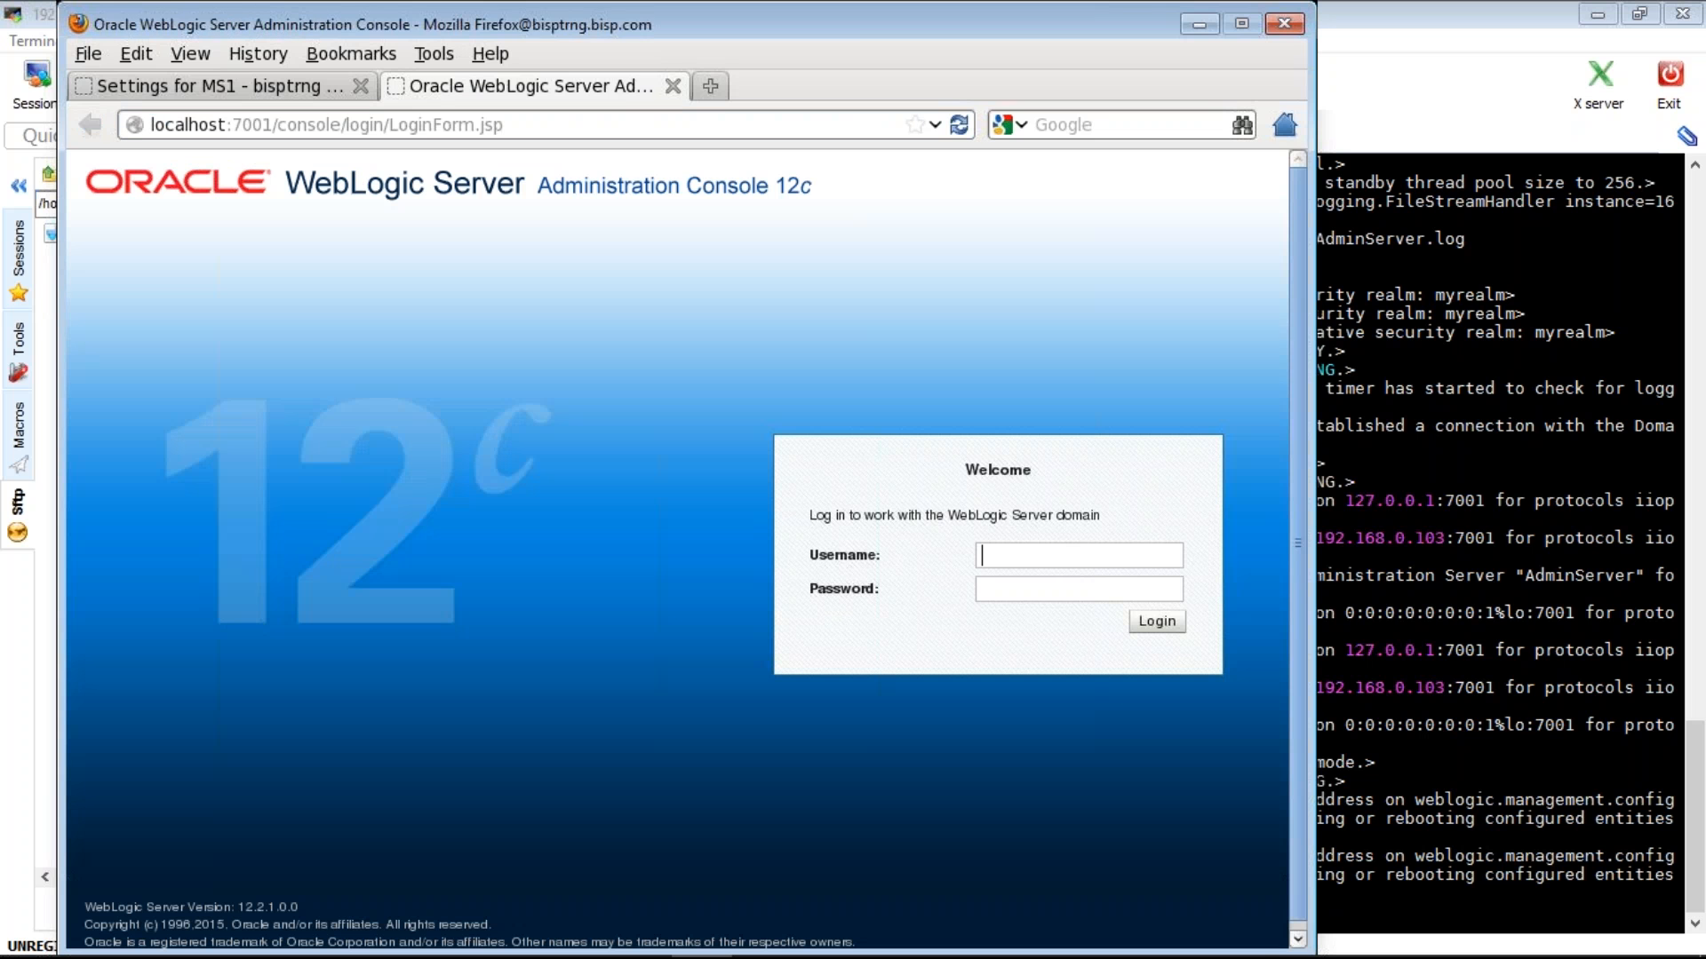
left_click(673, 86)
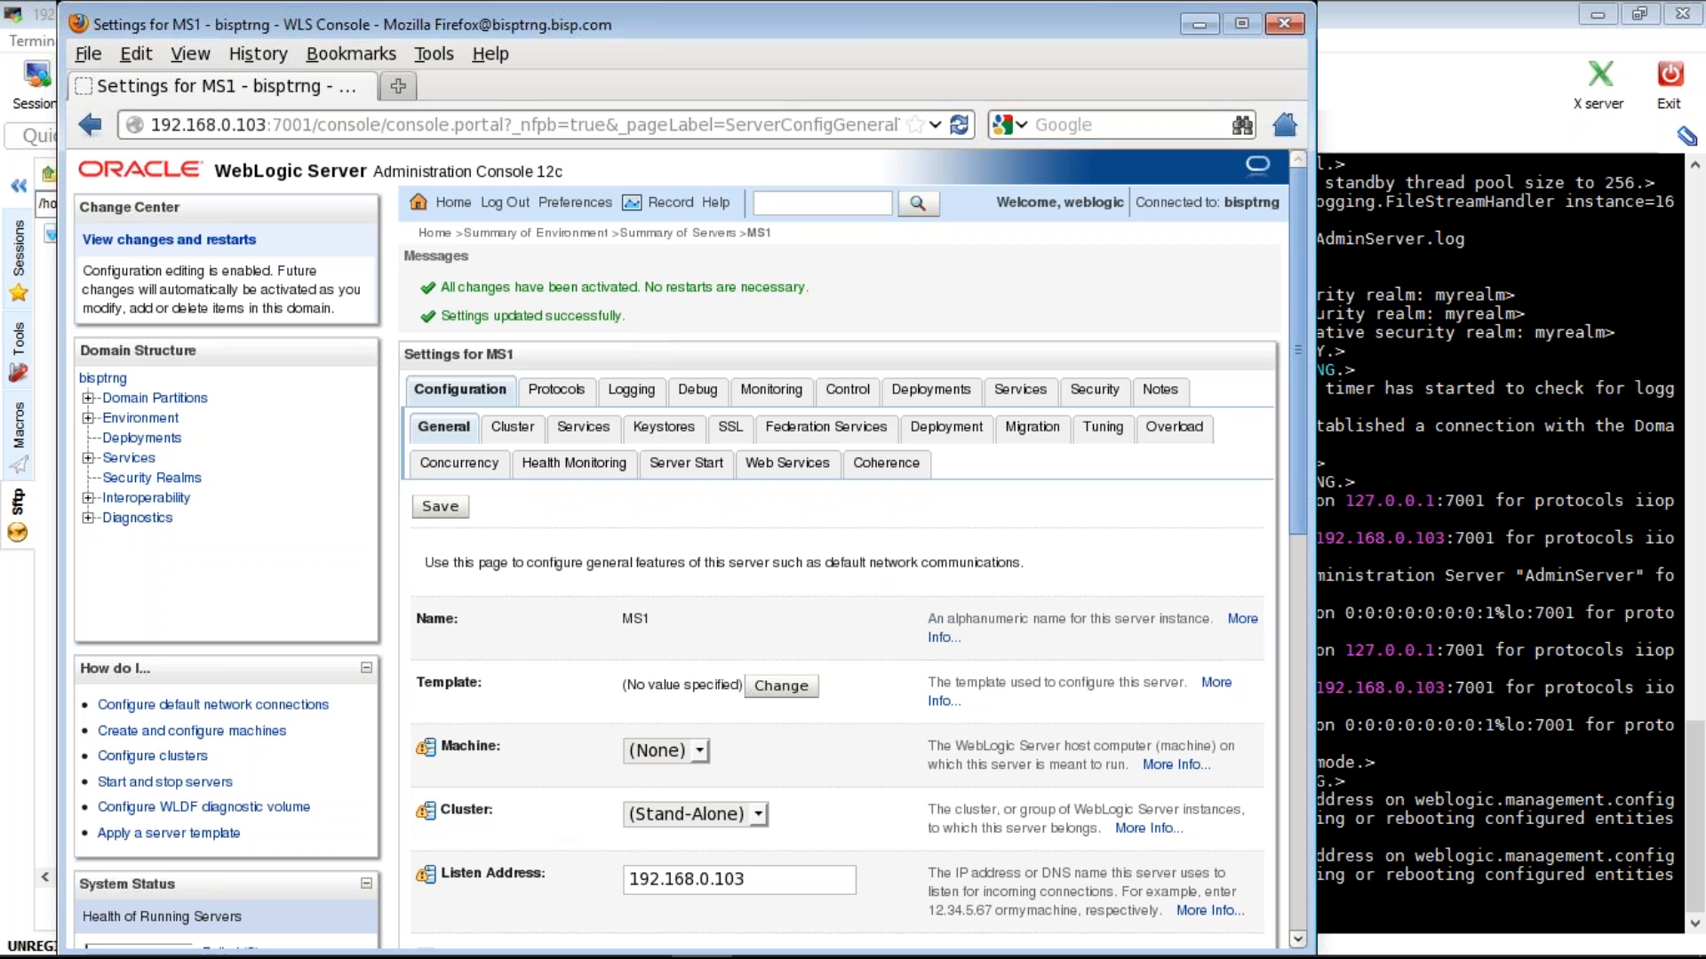
- Try to start MS1 from the Control view of the Servers list
left_click(140, 419)
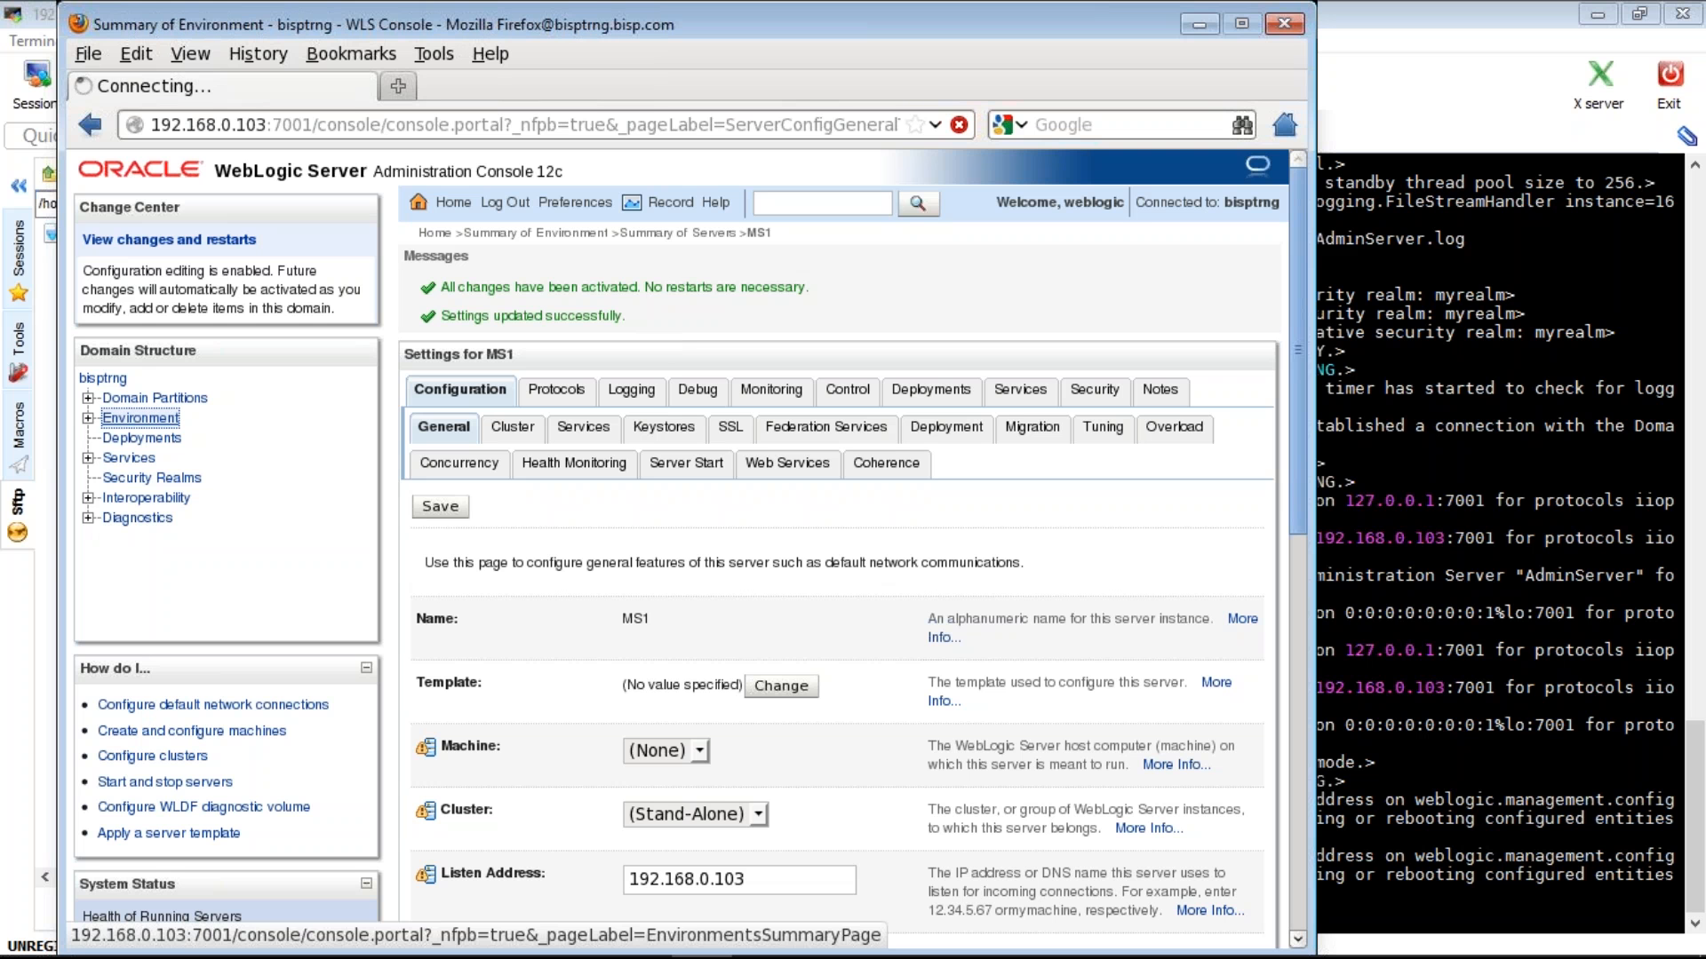
left_click(446, 471)
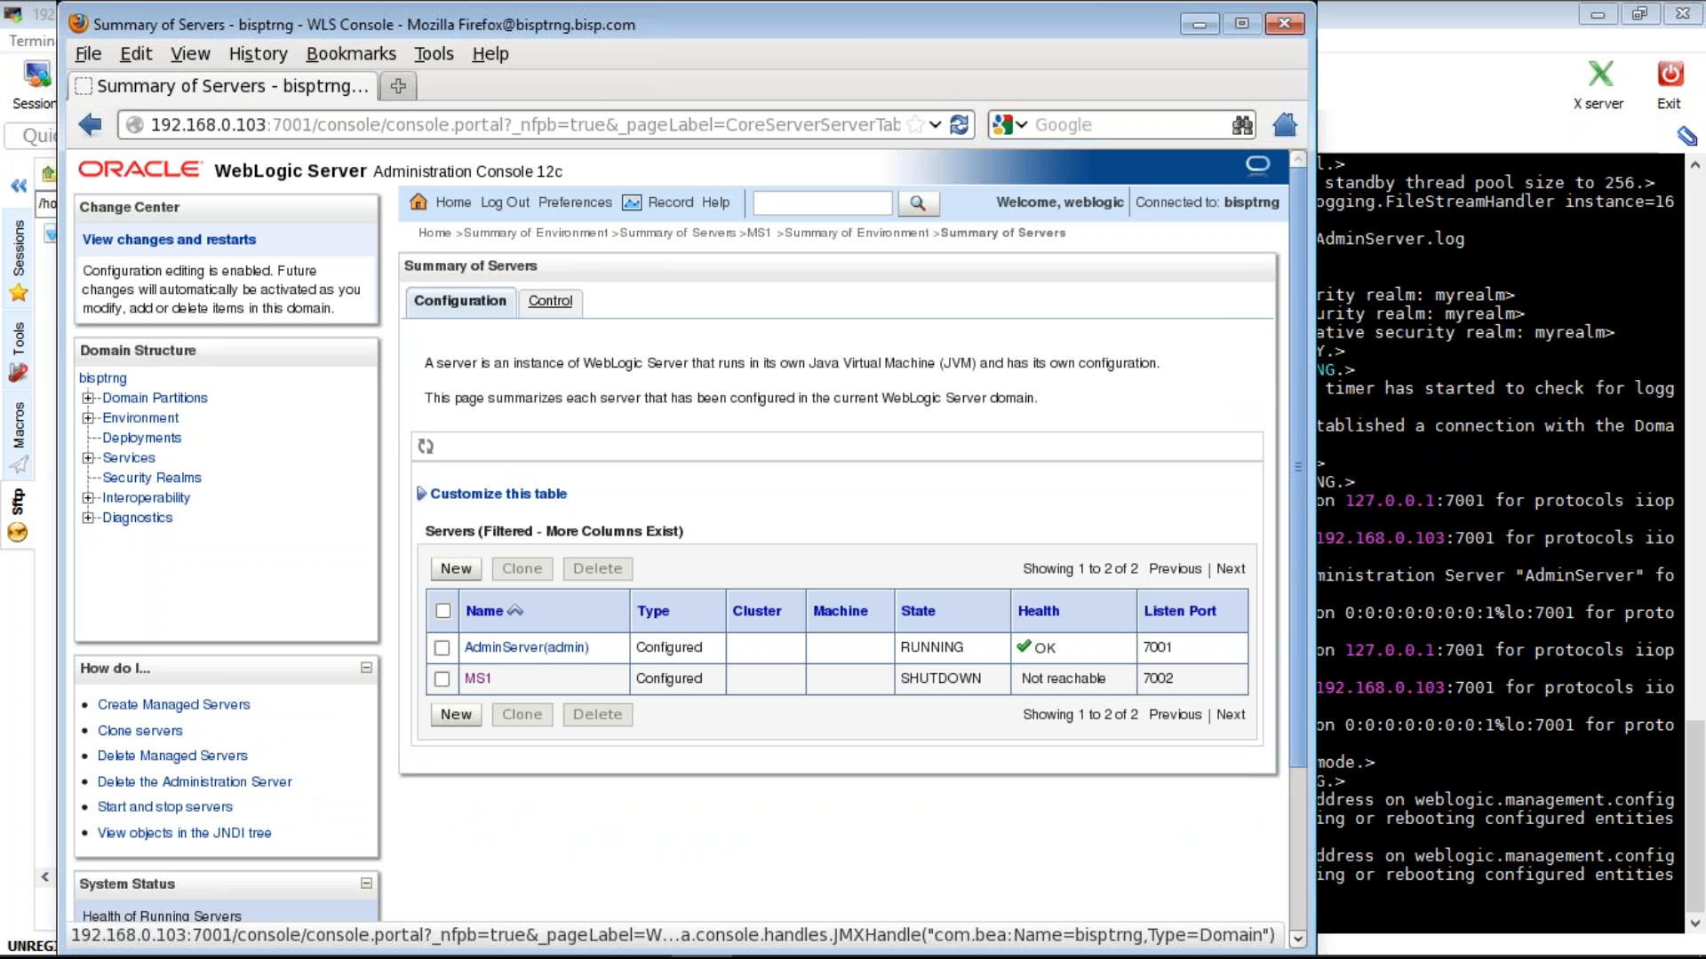
left_click(550, 301)
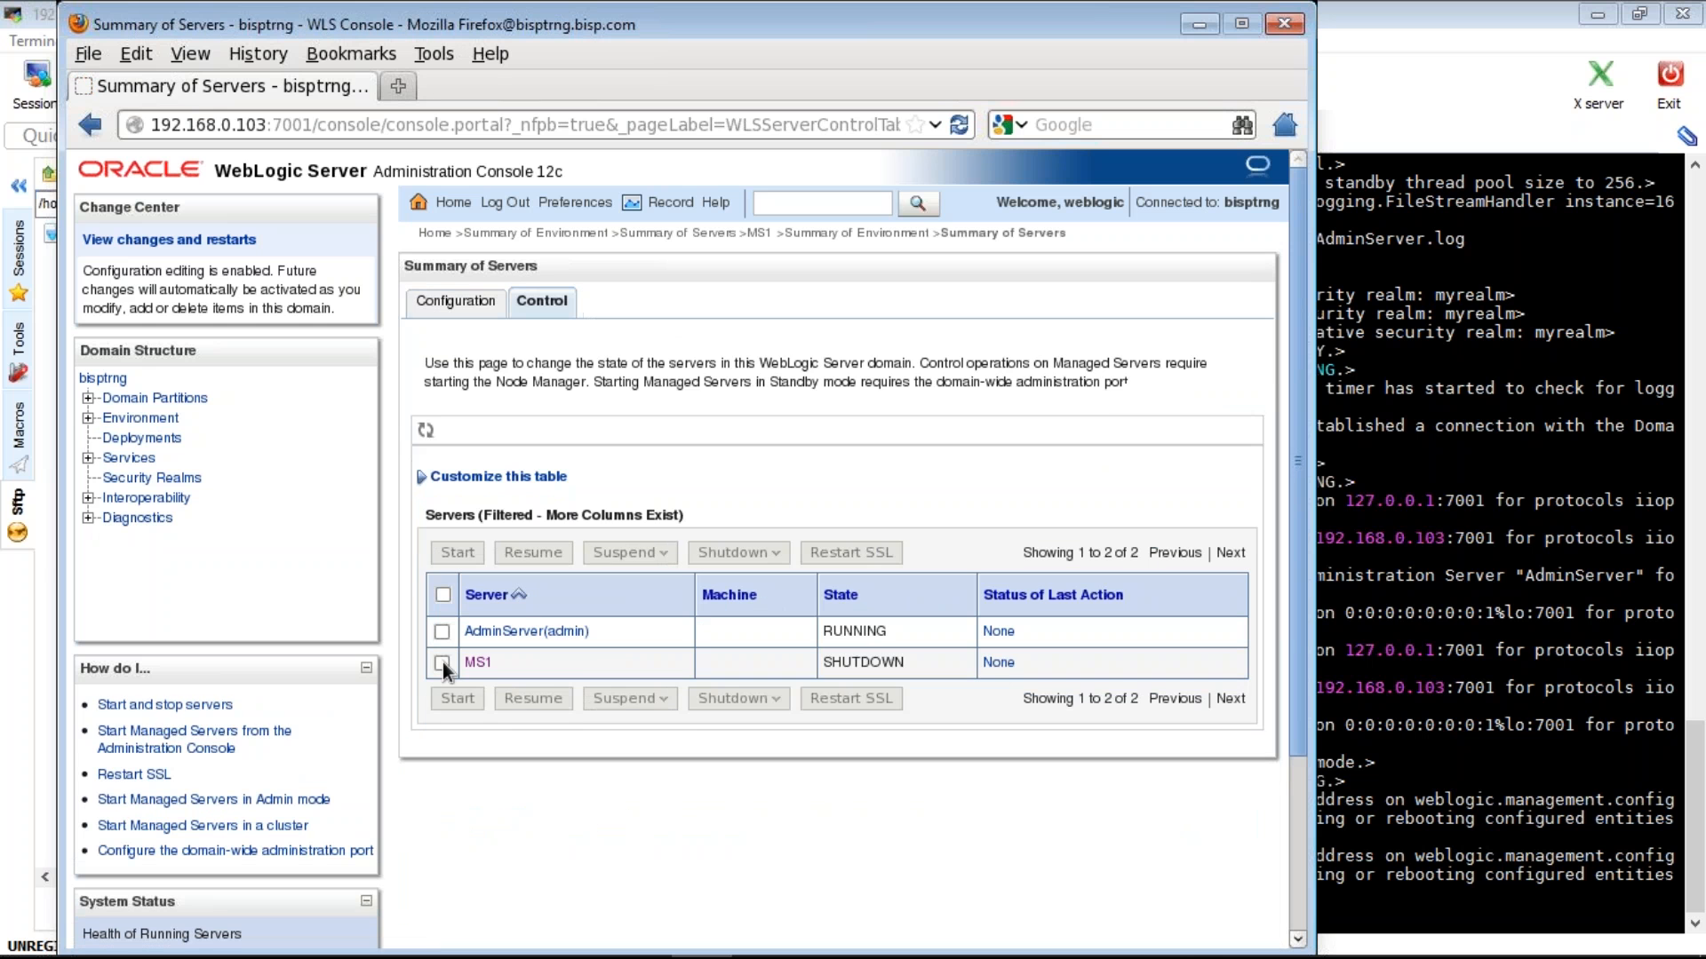
left_click(442, 663)
left_click(457, 552)
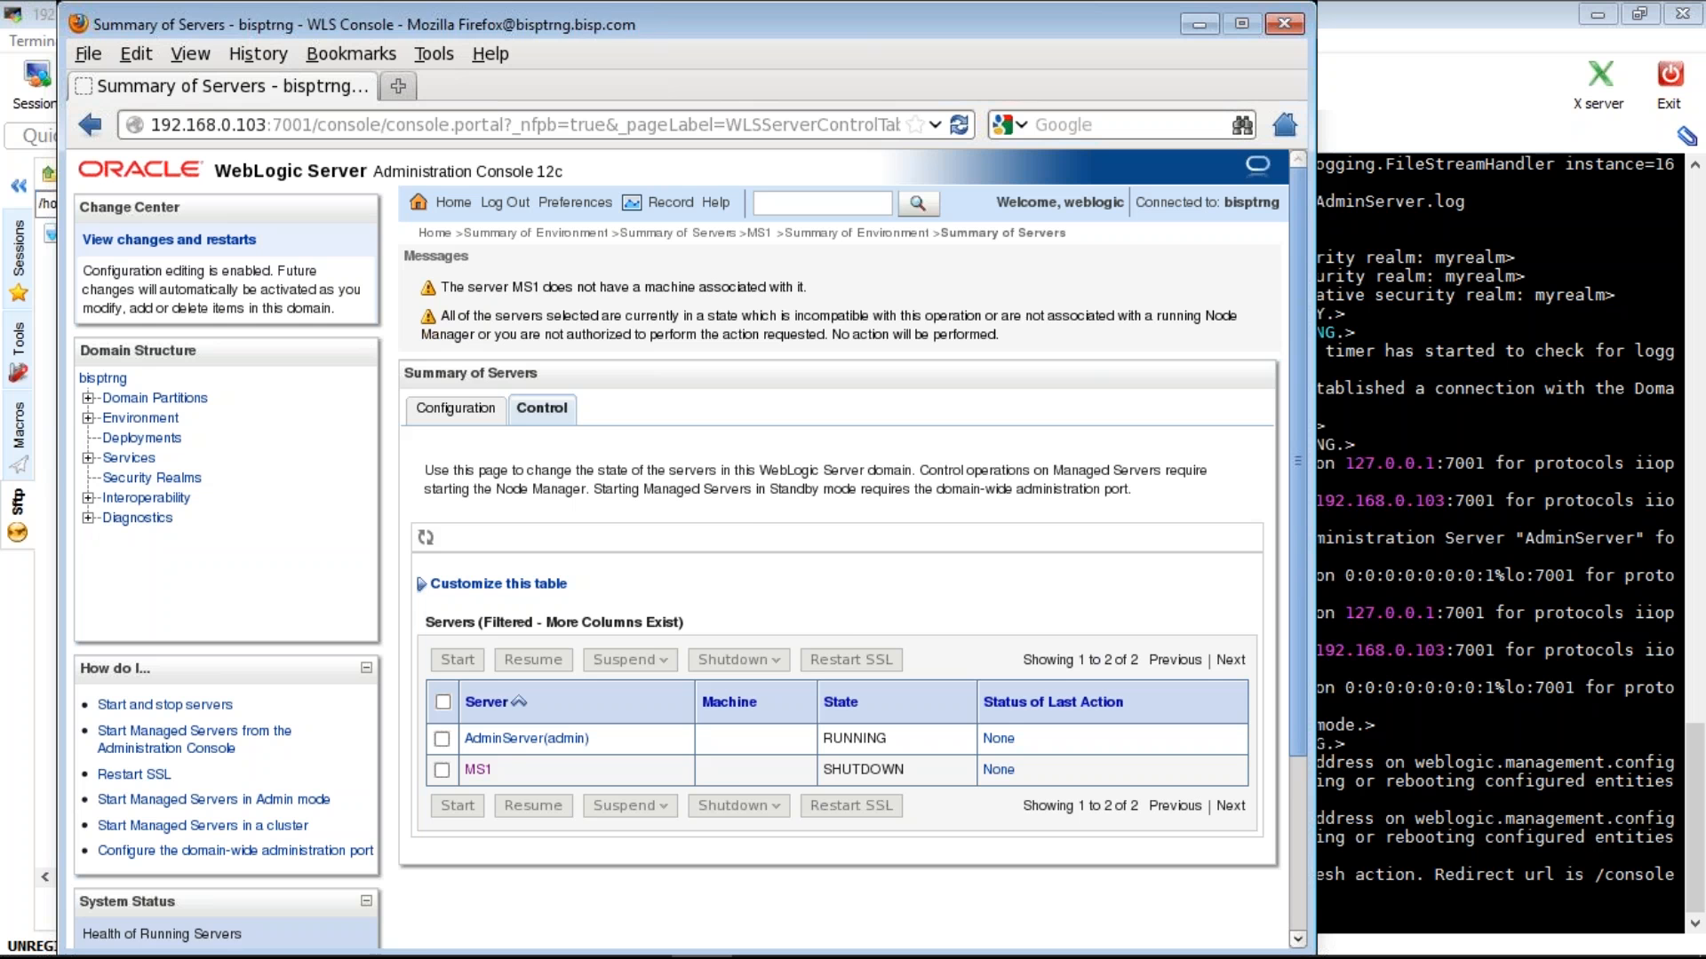
- Begin creating a new machine from Environment > Machines
left_click(145, 418)
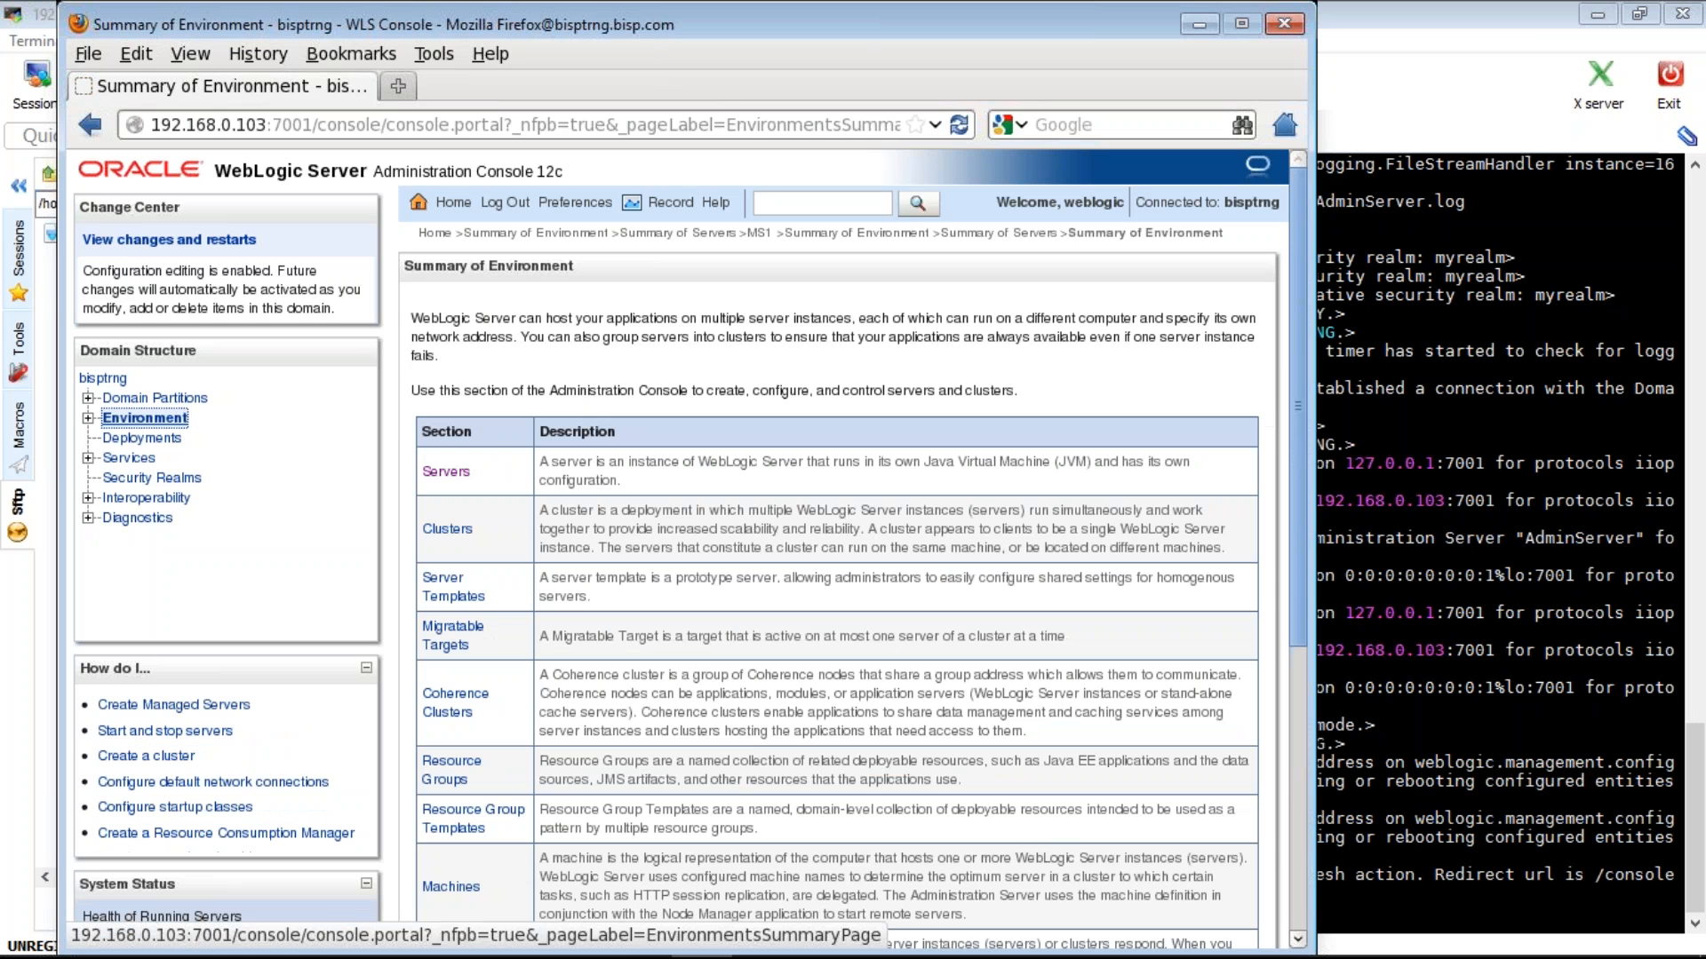
left_click(451, 887)
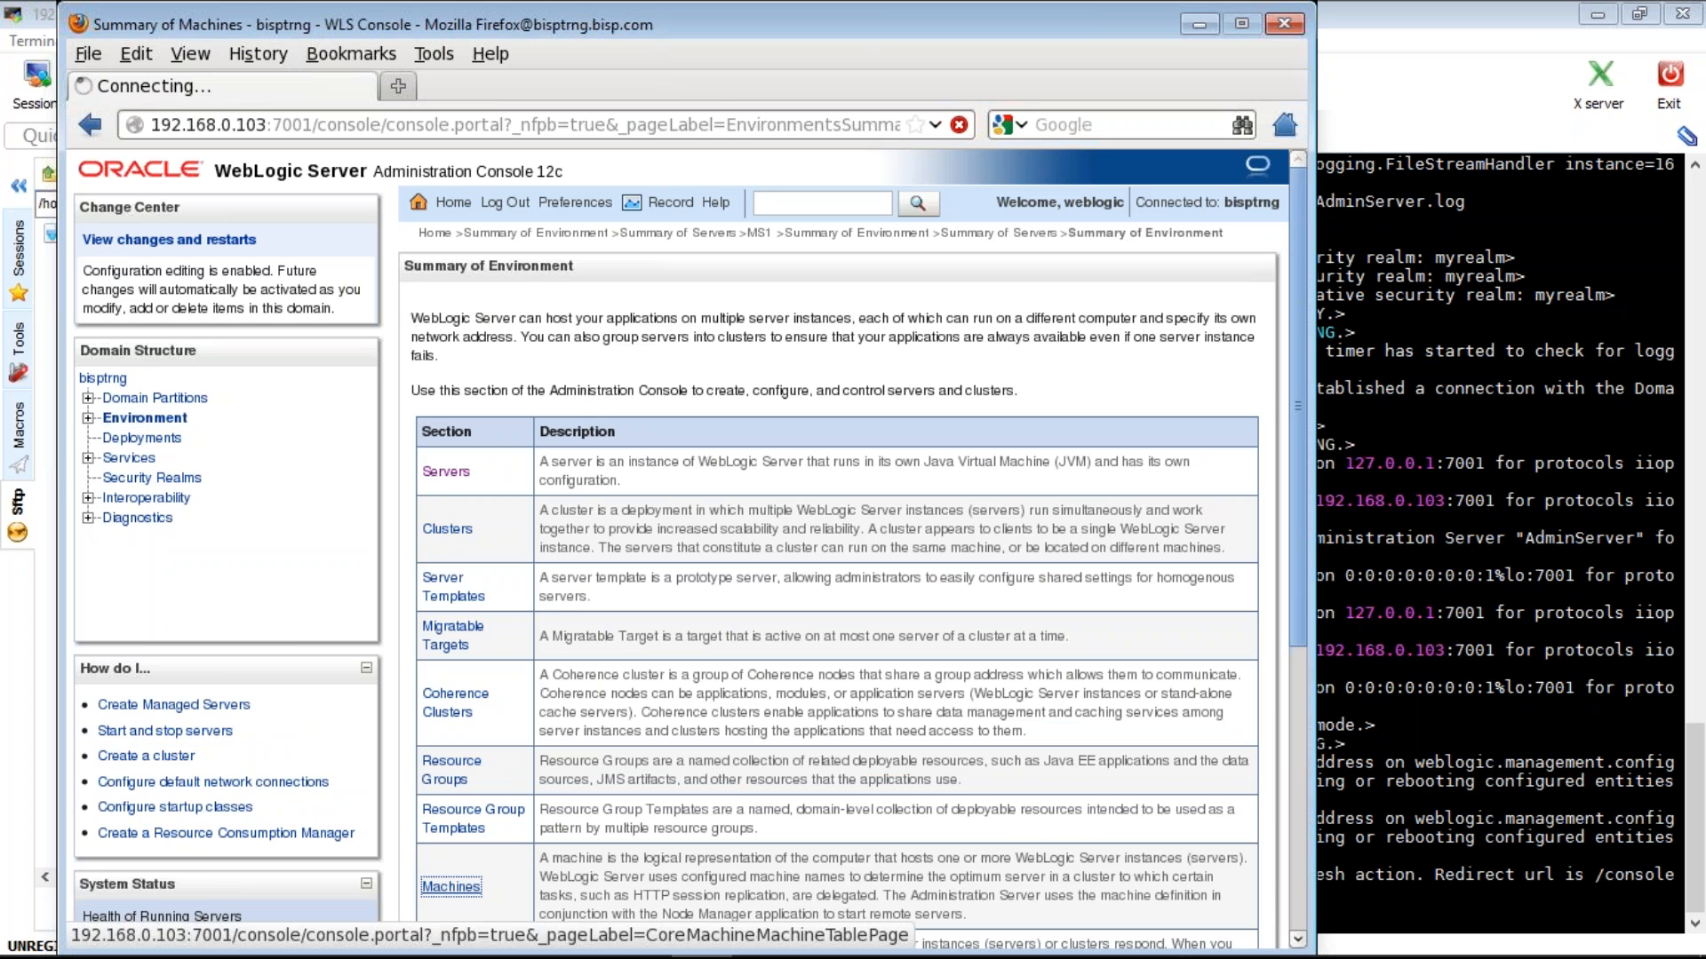
left_click(450, 549)
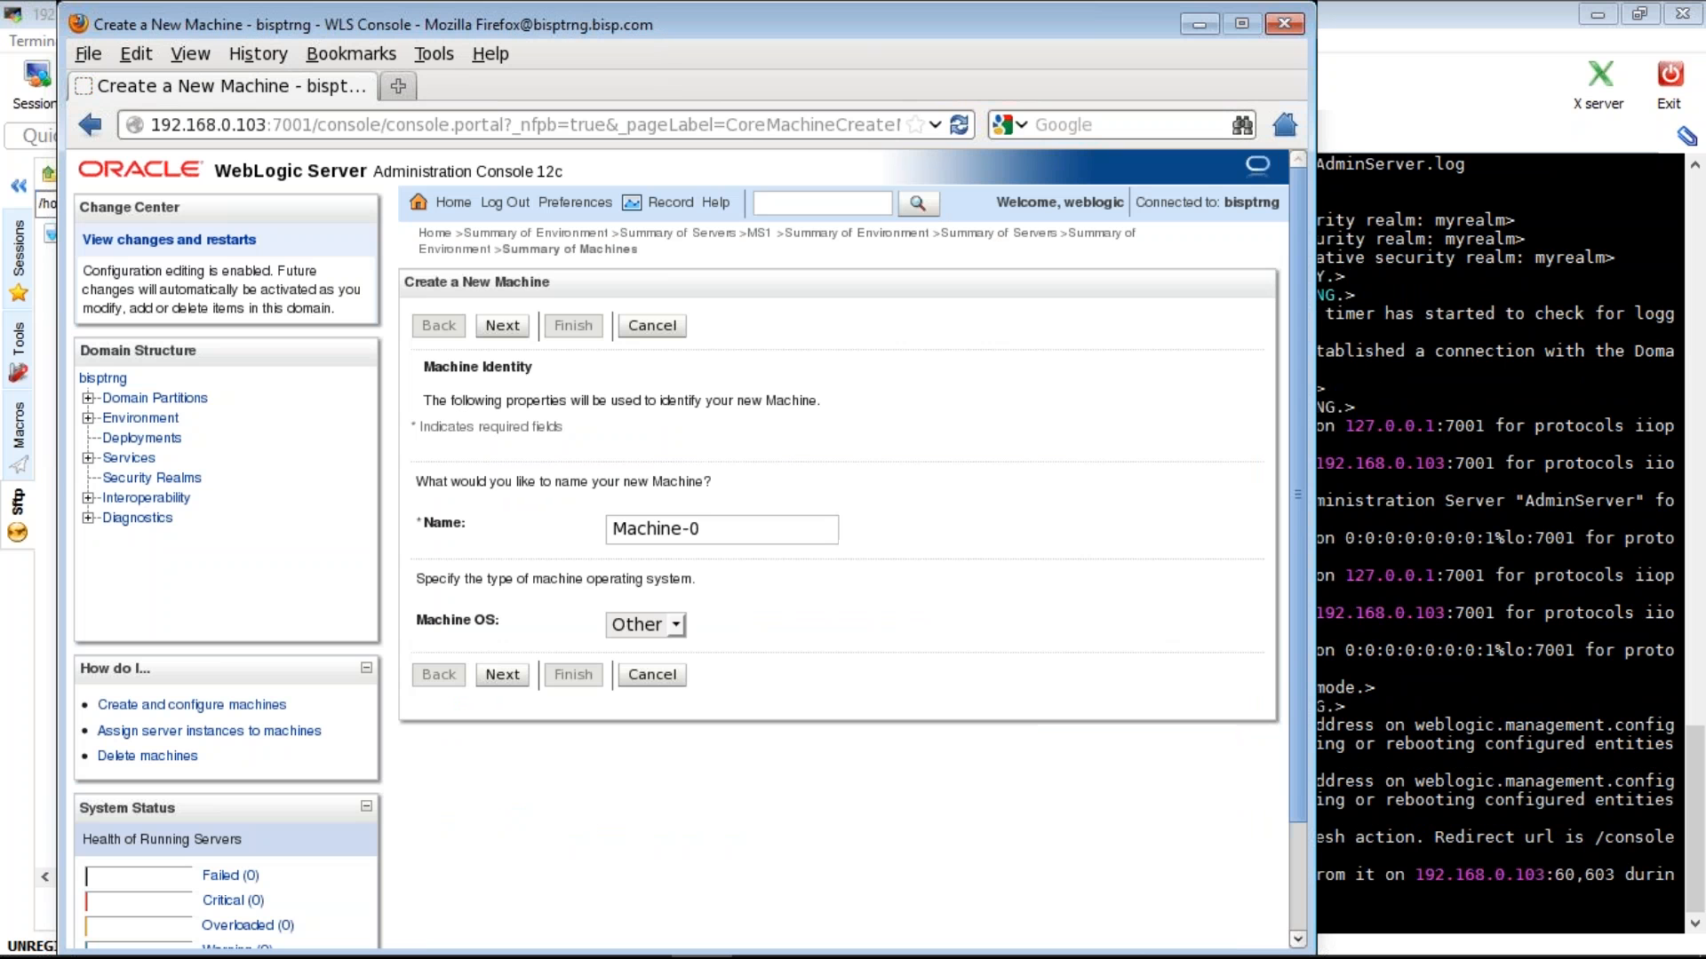
- Select the default machine name Machine-0 in the Name field
left_click(709, 530)
key("ctrl+a")
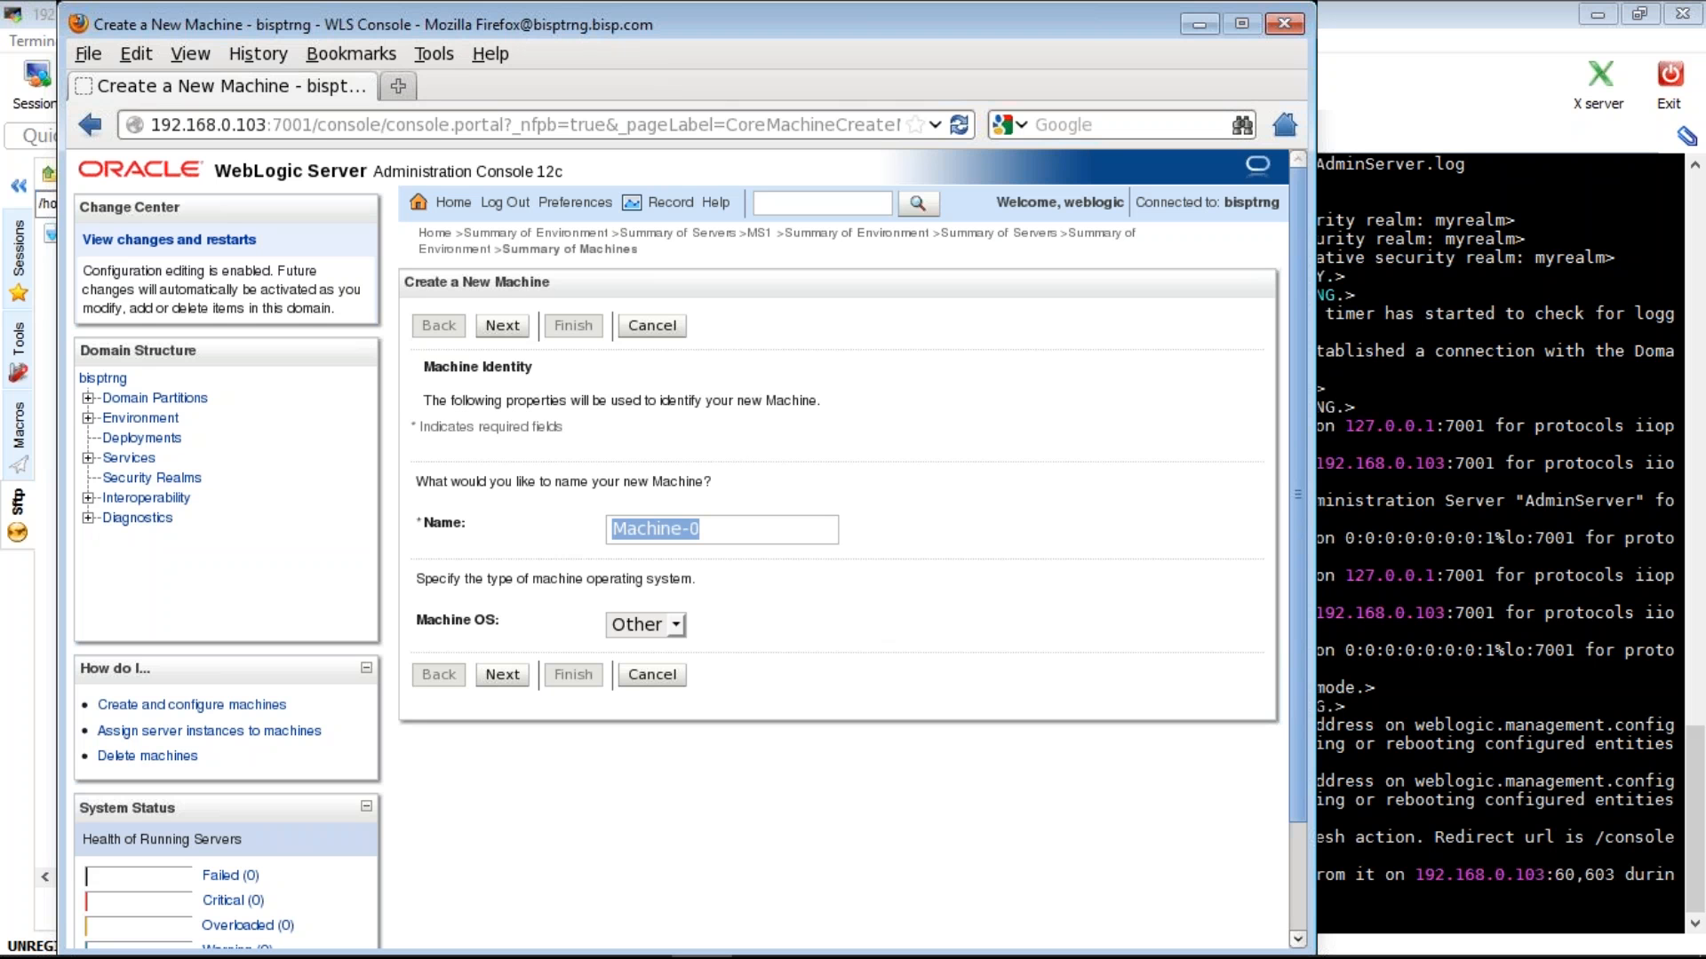
- Name the new machine nm1 with operating system Unix and continue to node manager settings
left_click(673, 626)
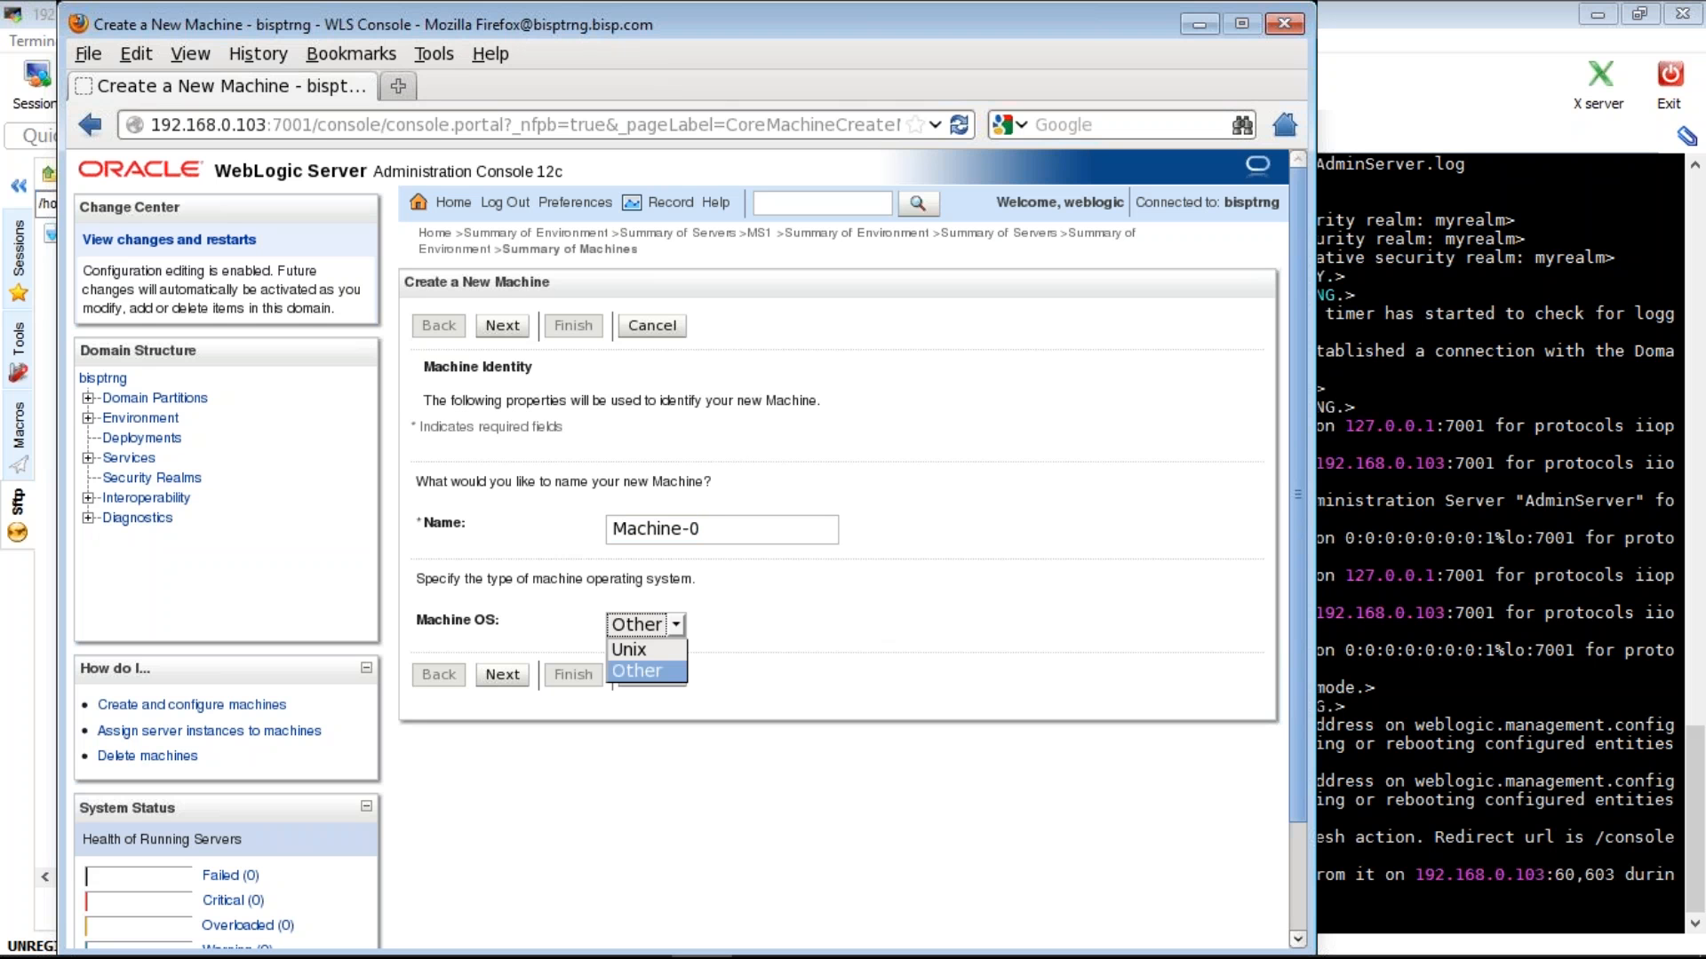
left_click(630, 650)
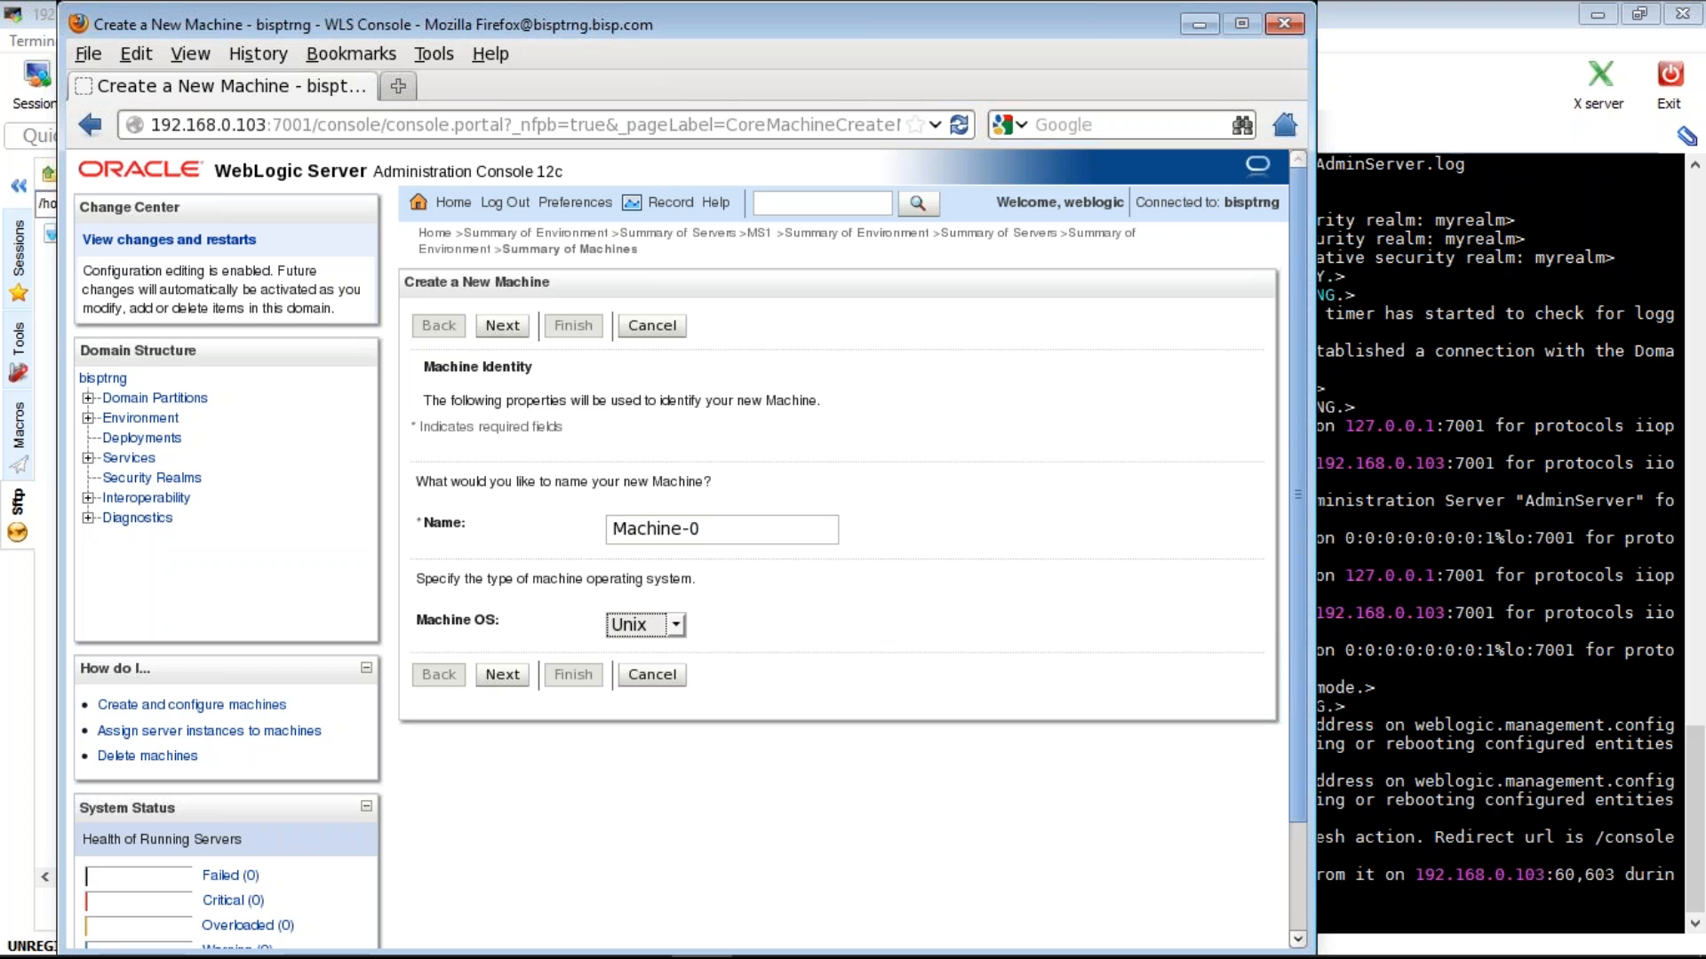
left_click_drag(707, 530, 607, 527)
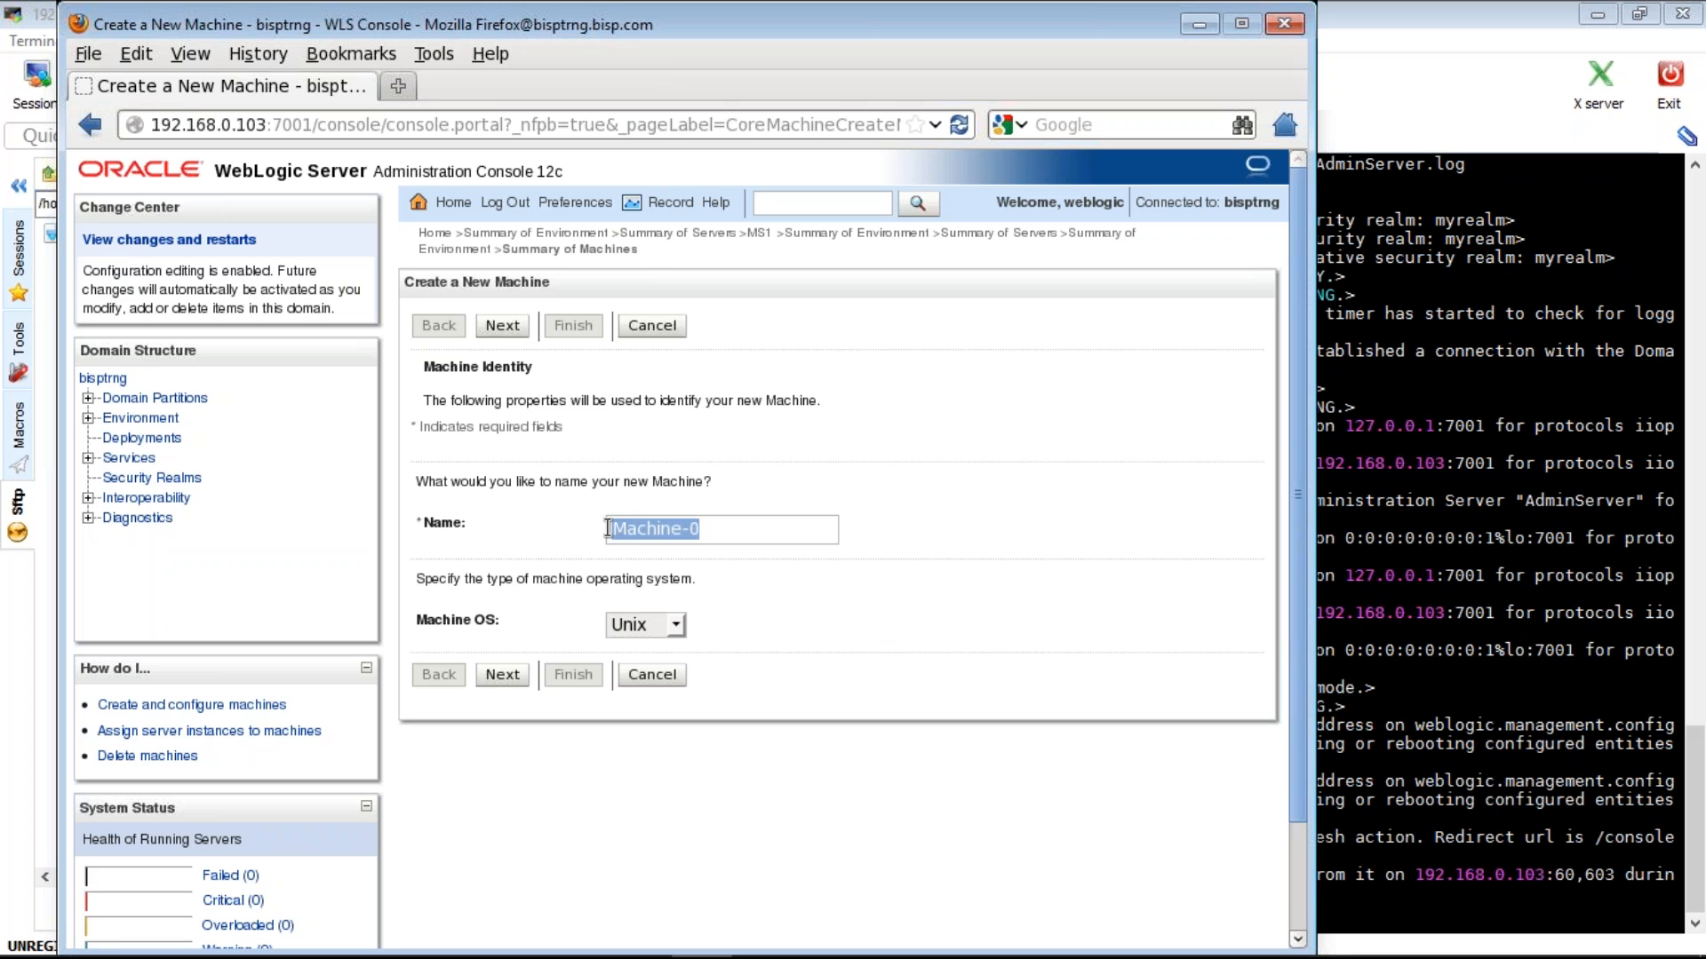
type("Nm1")
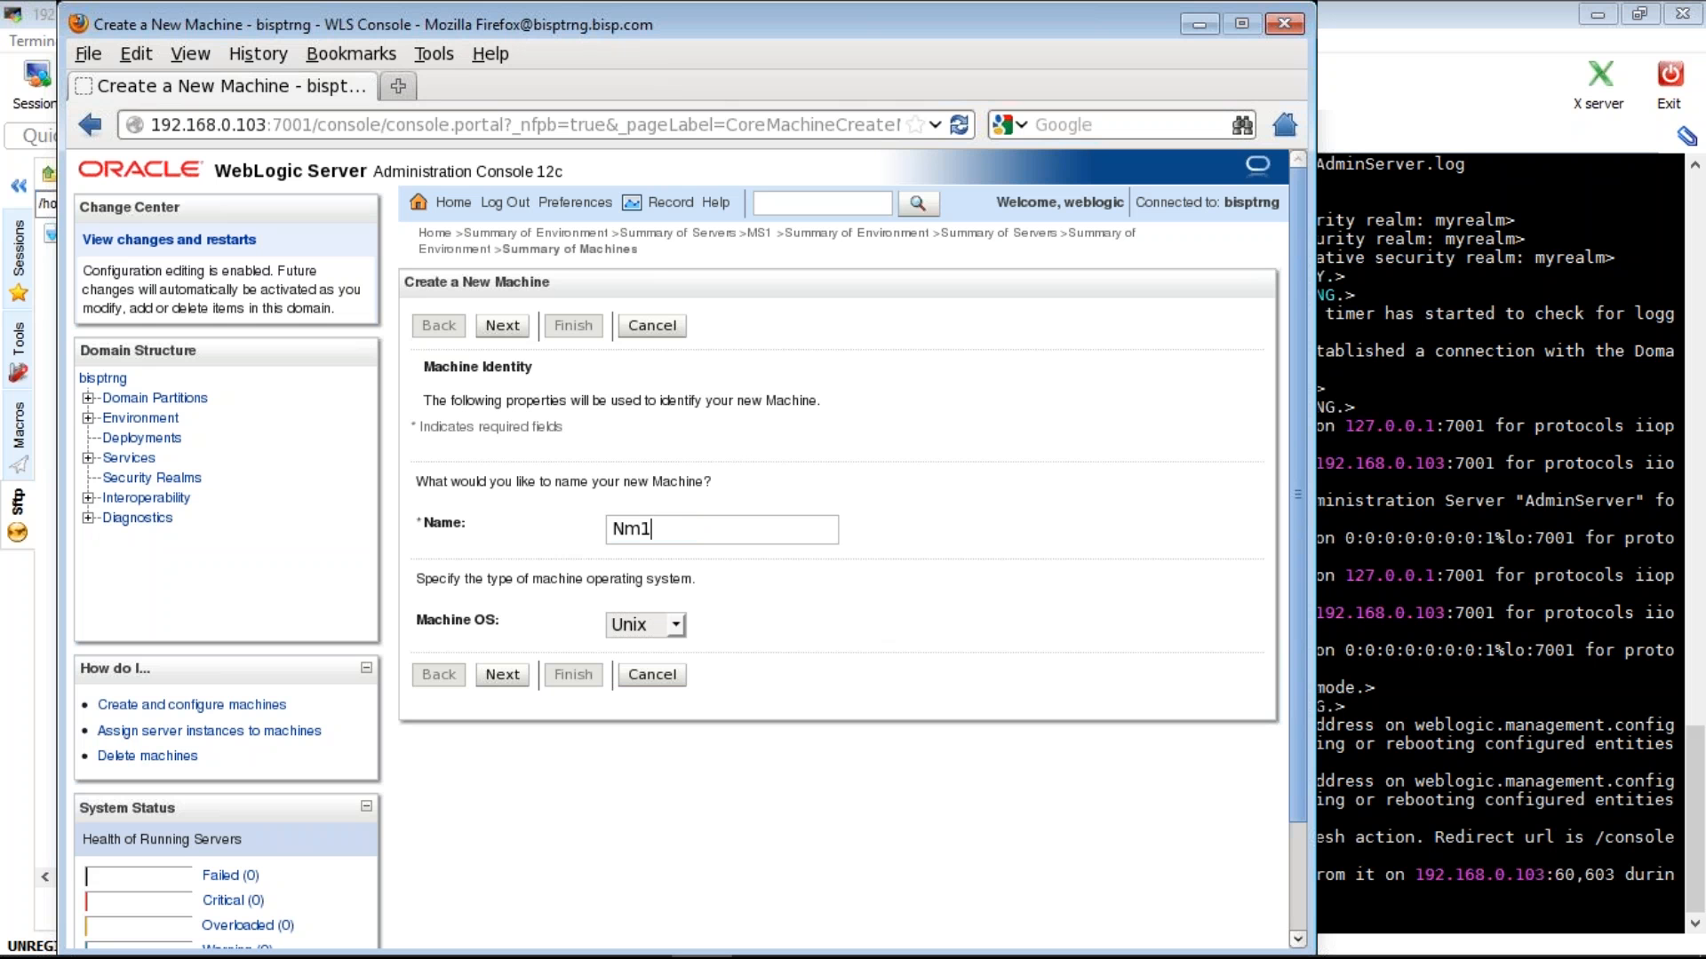
key("Left")
key("BackSpace")
key("BackSpace")
type("nm")
key("Tab")
key("Tab")
key("Return")
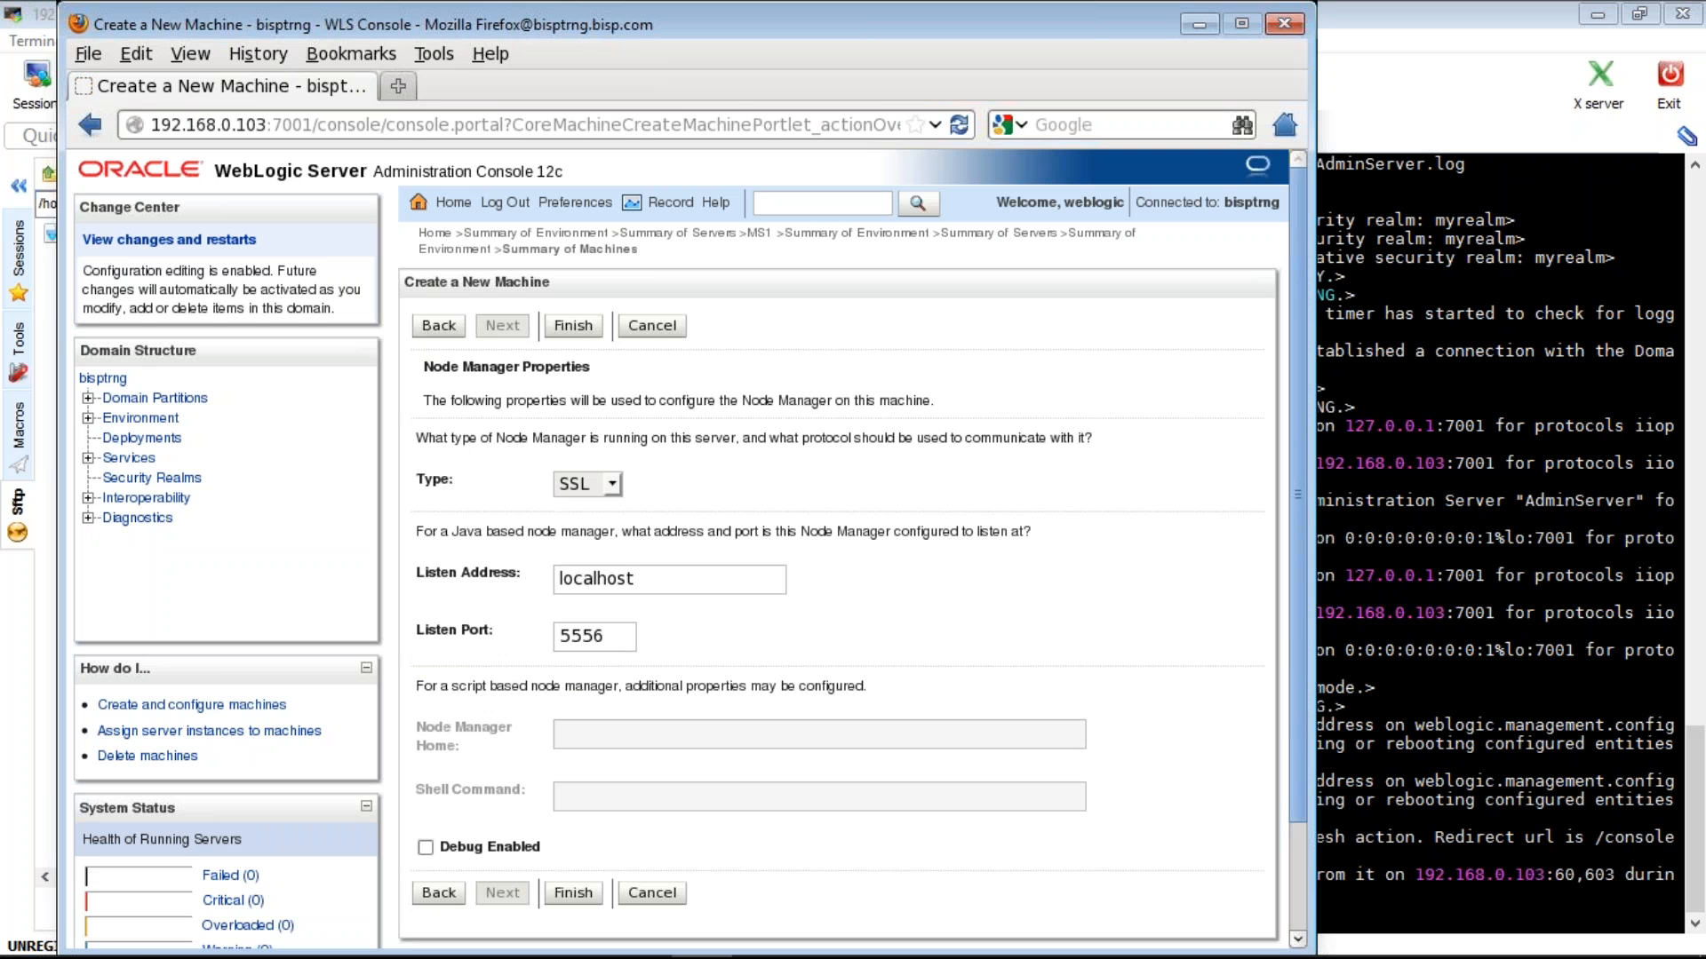
- Set node manager type Plain with listen address 192.168.0.103 and finish creating the machine
left_click(611, 484)
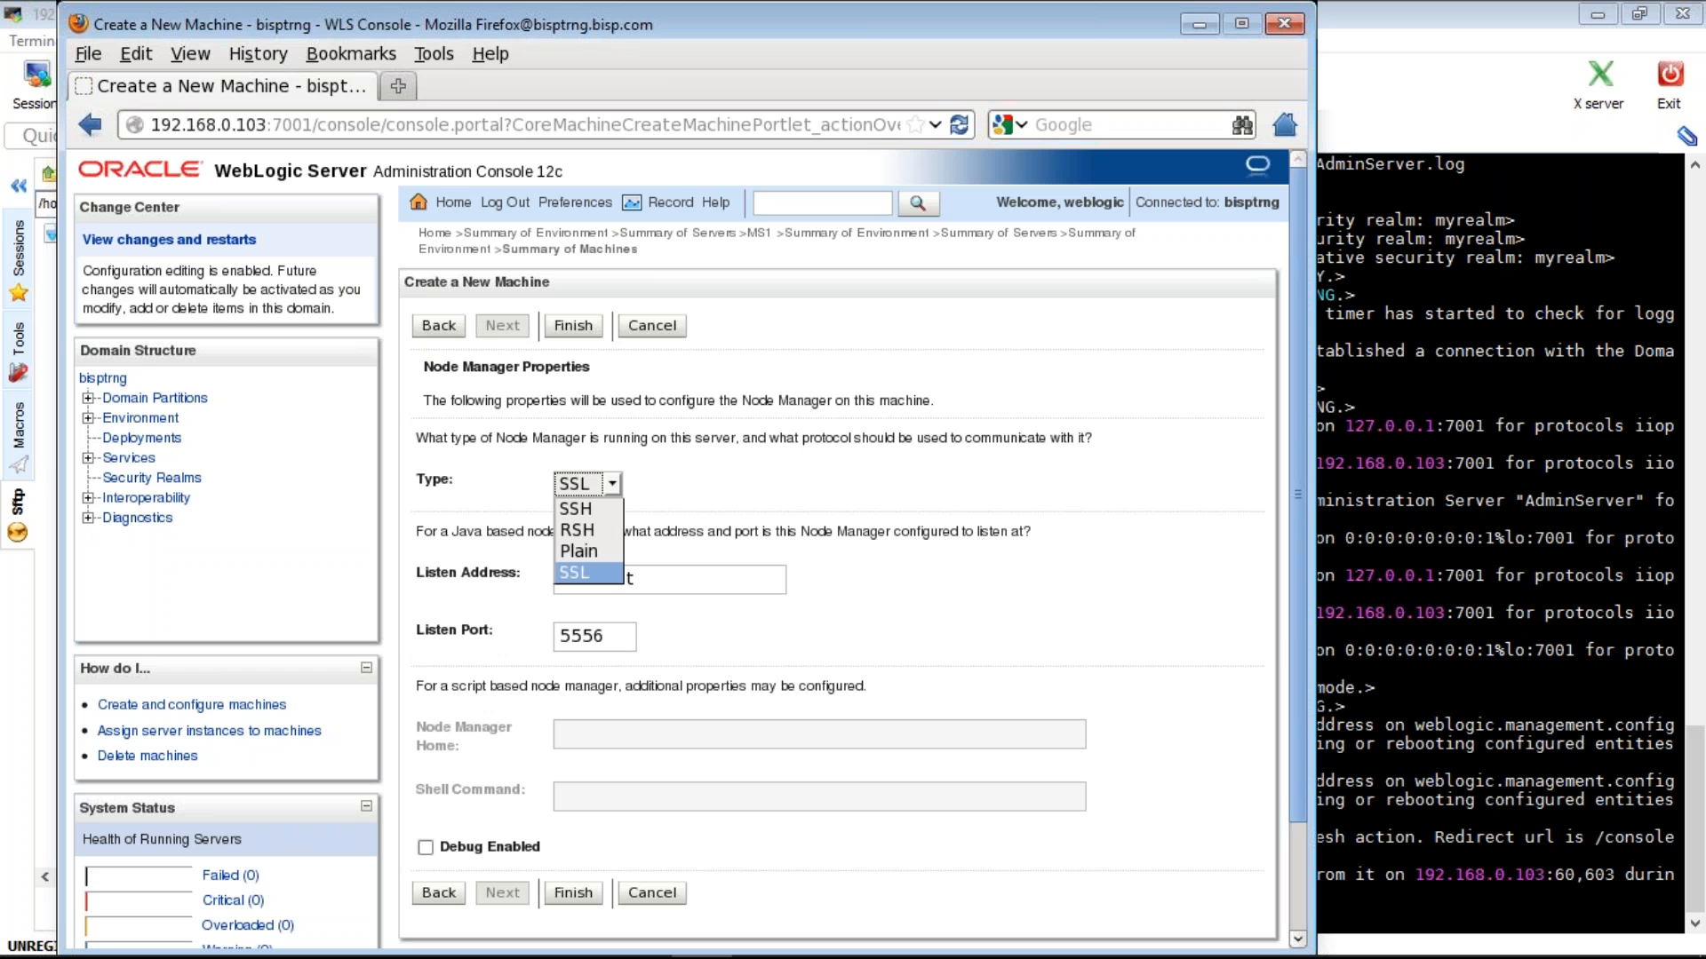
left_click(579, 551)
scroll(718, 503, "down", 3)
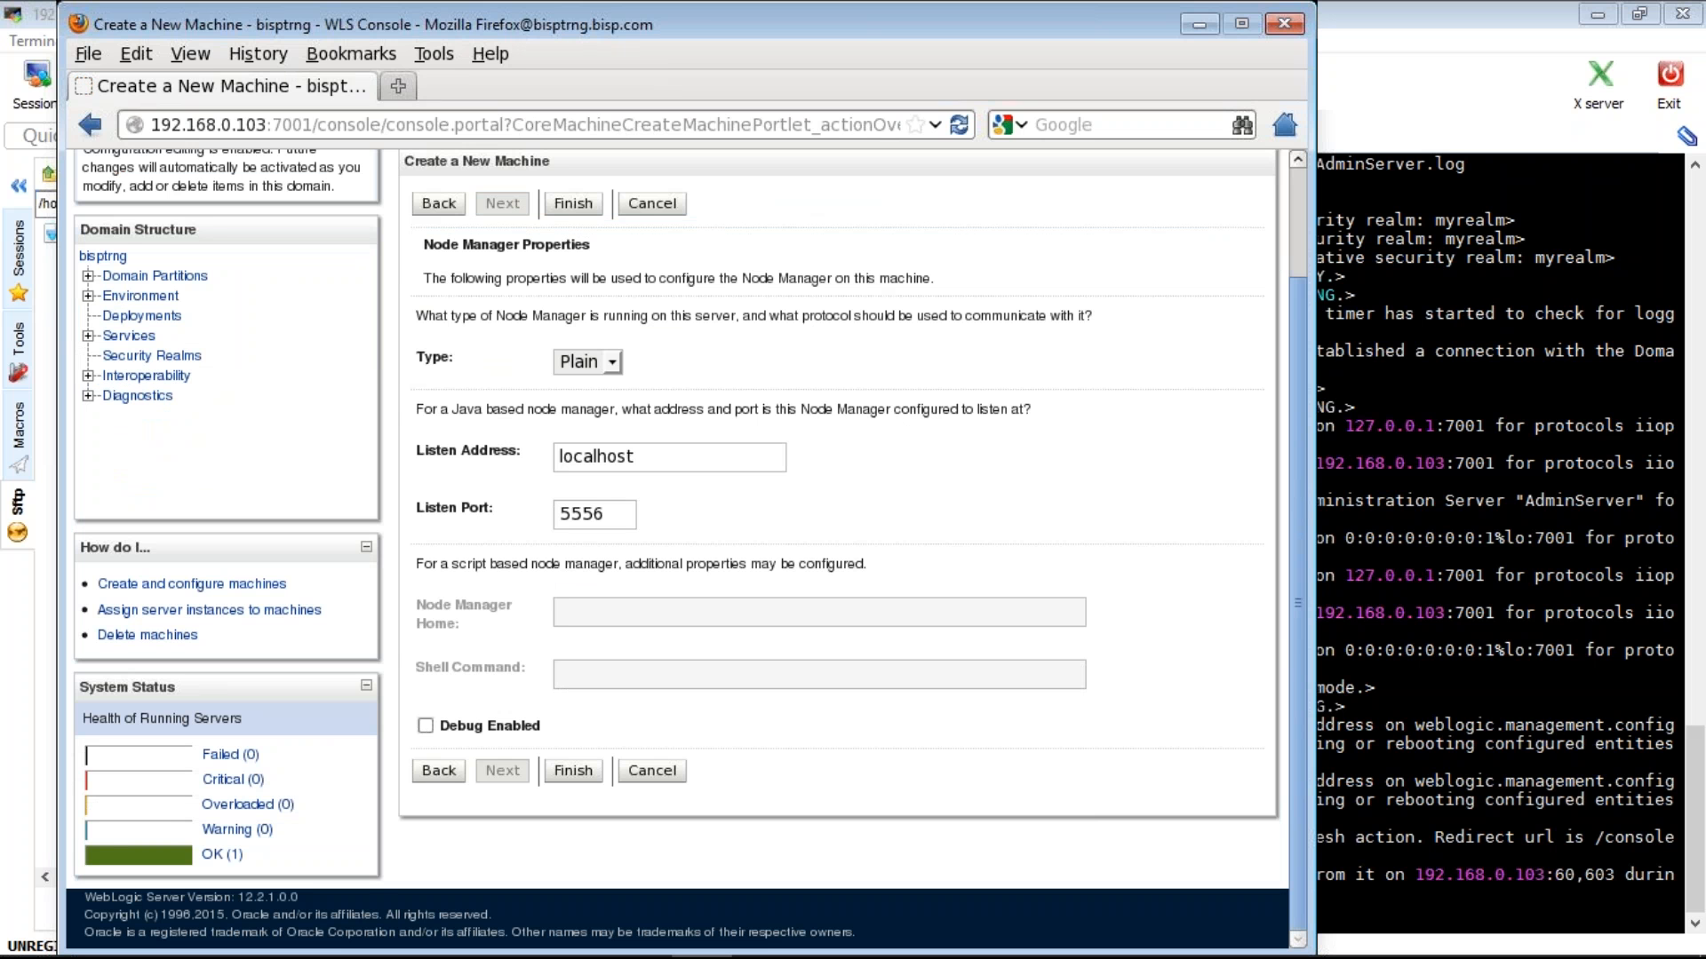
double_click(555, 454)
type("192.168.0.103")
left_click(574, 770)
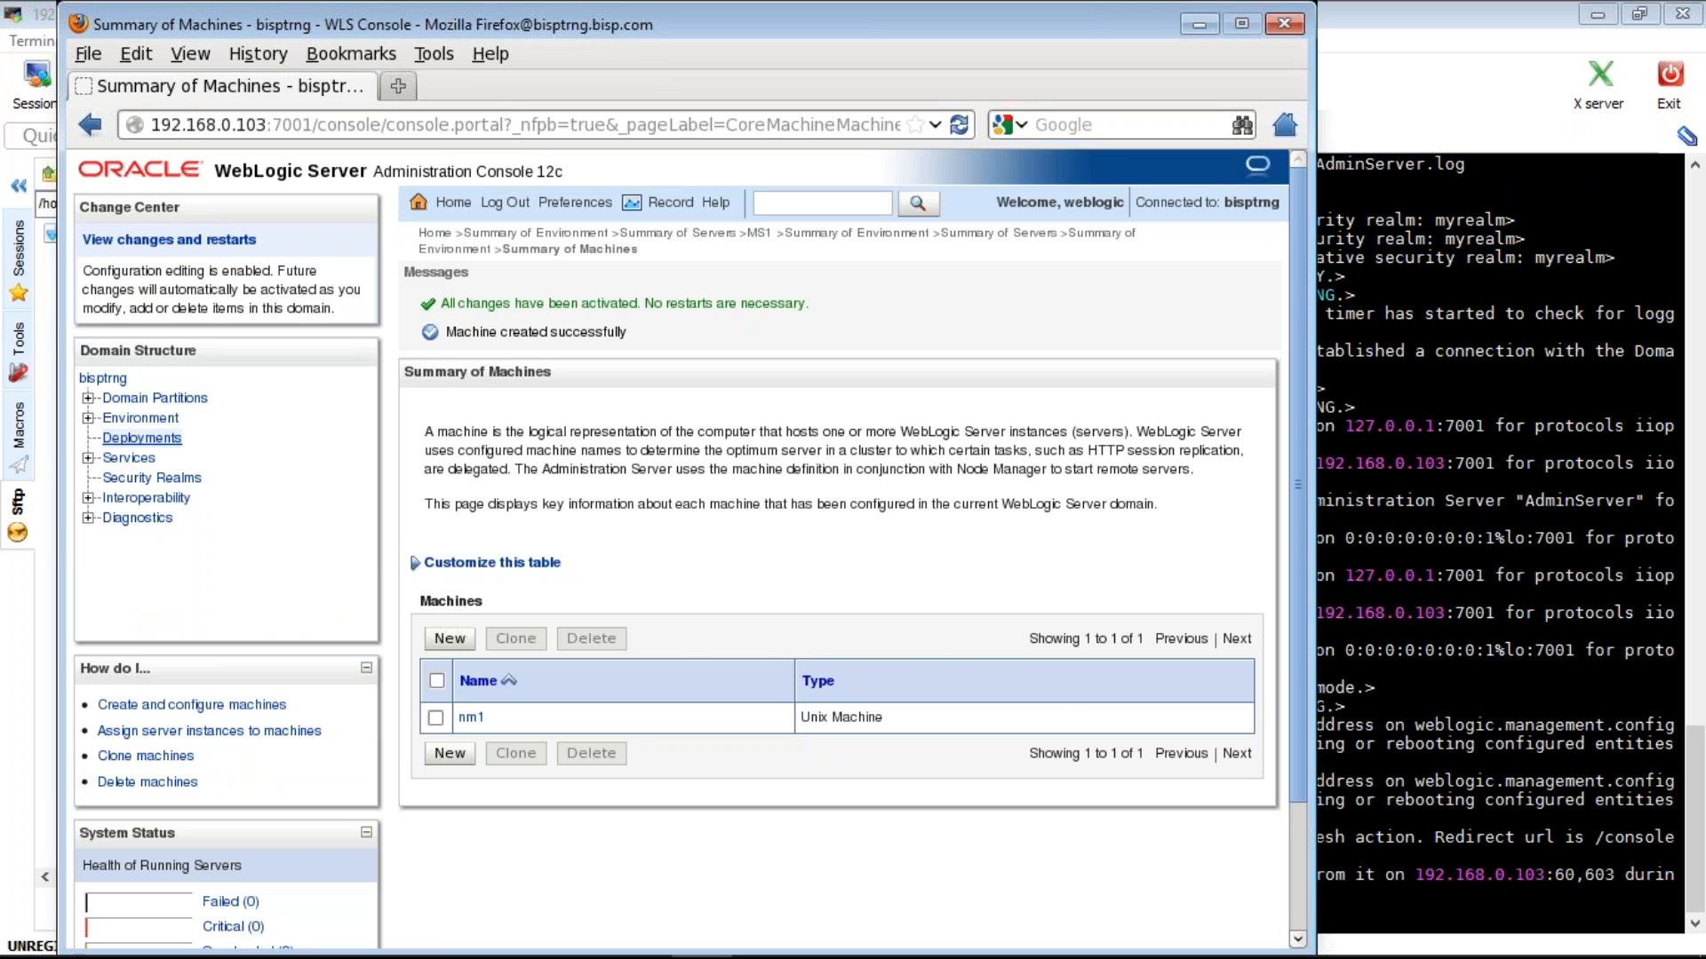
- Retry starting MS1 from the Servers Control view, then return to the Environment summary
left_click(141, 417)
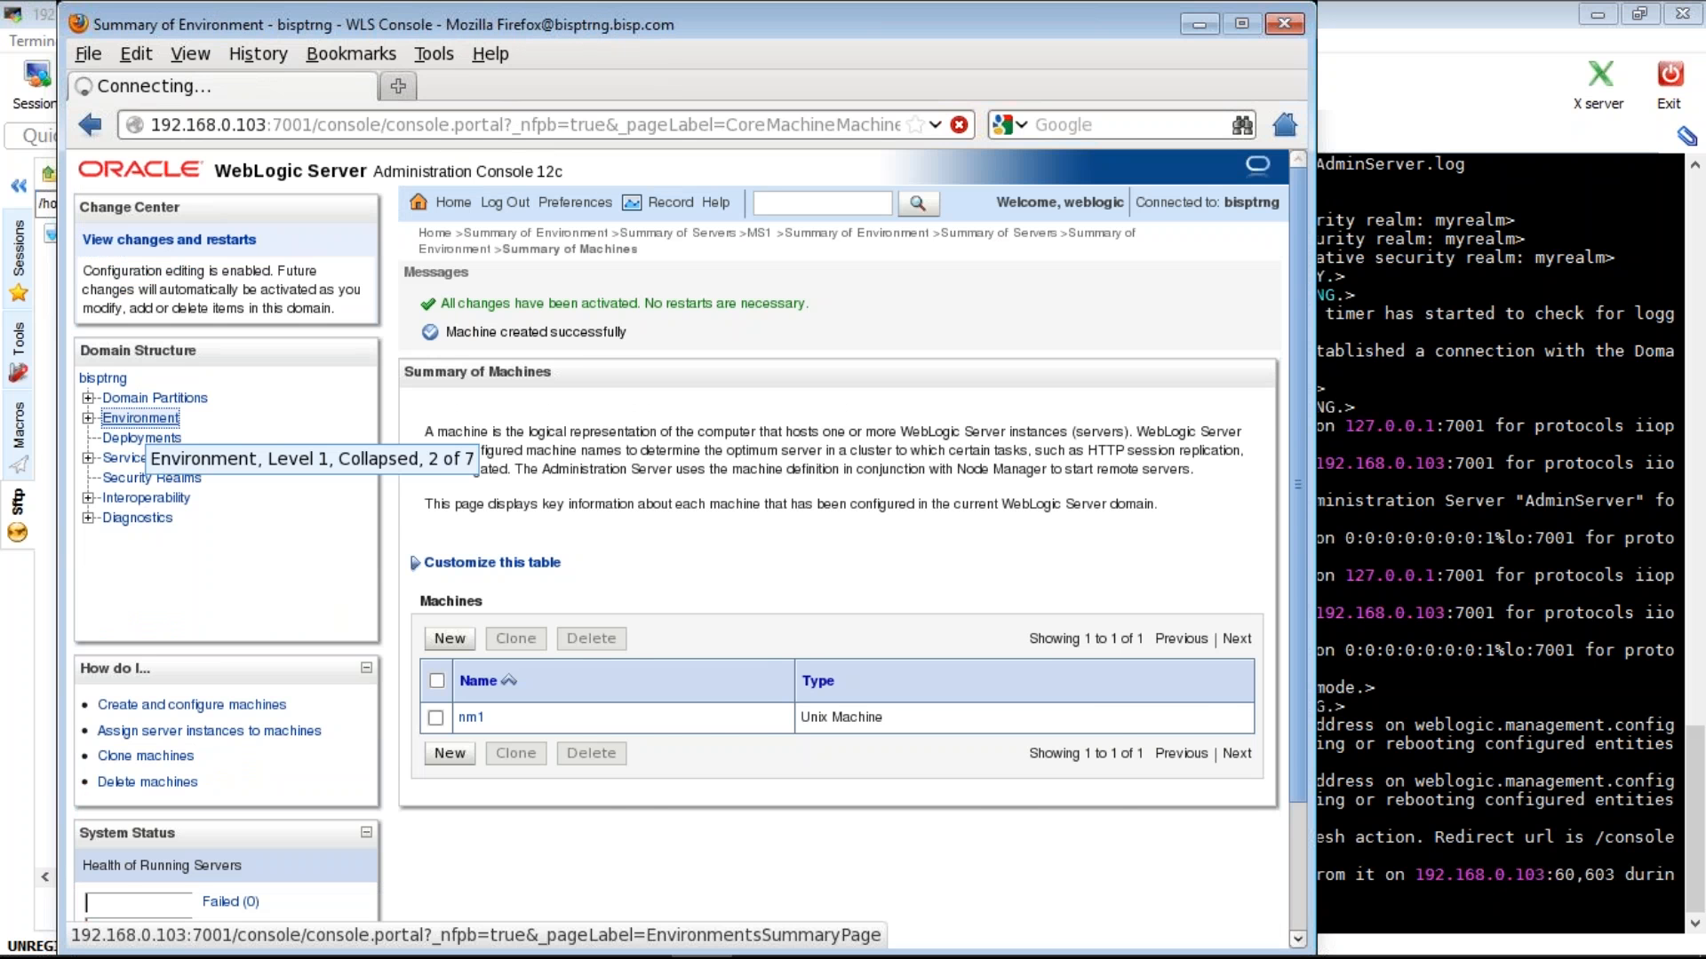
left_click(446, 488)
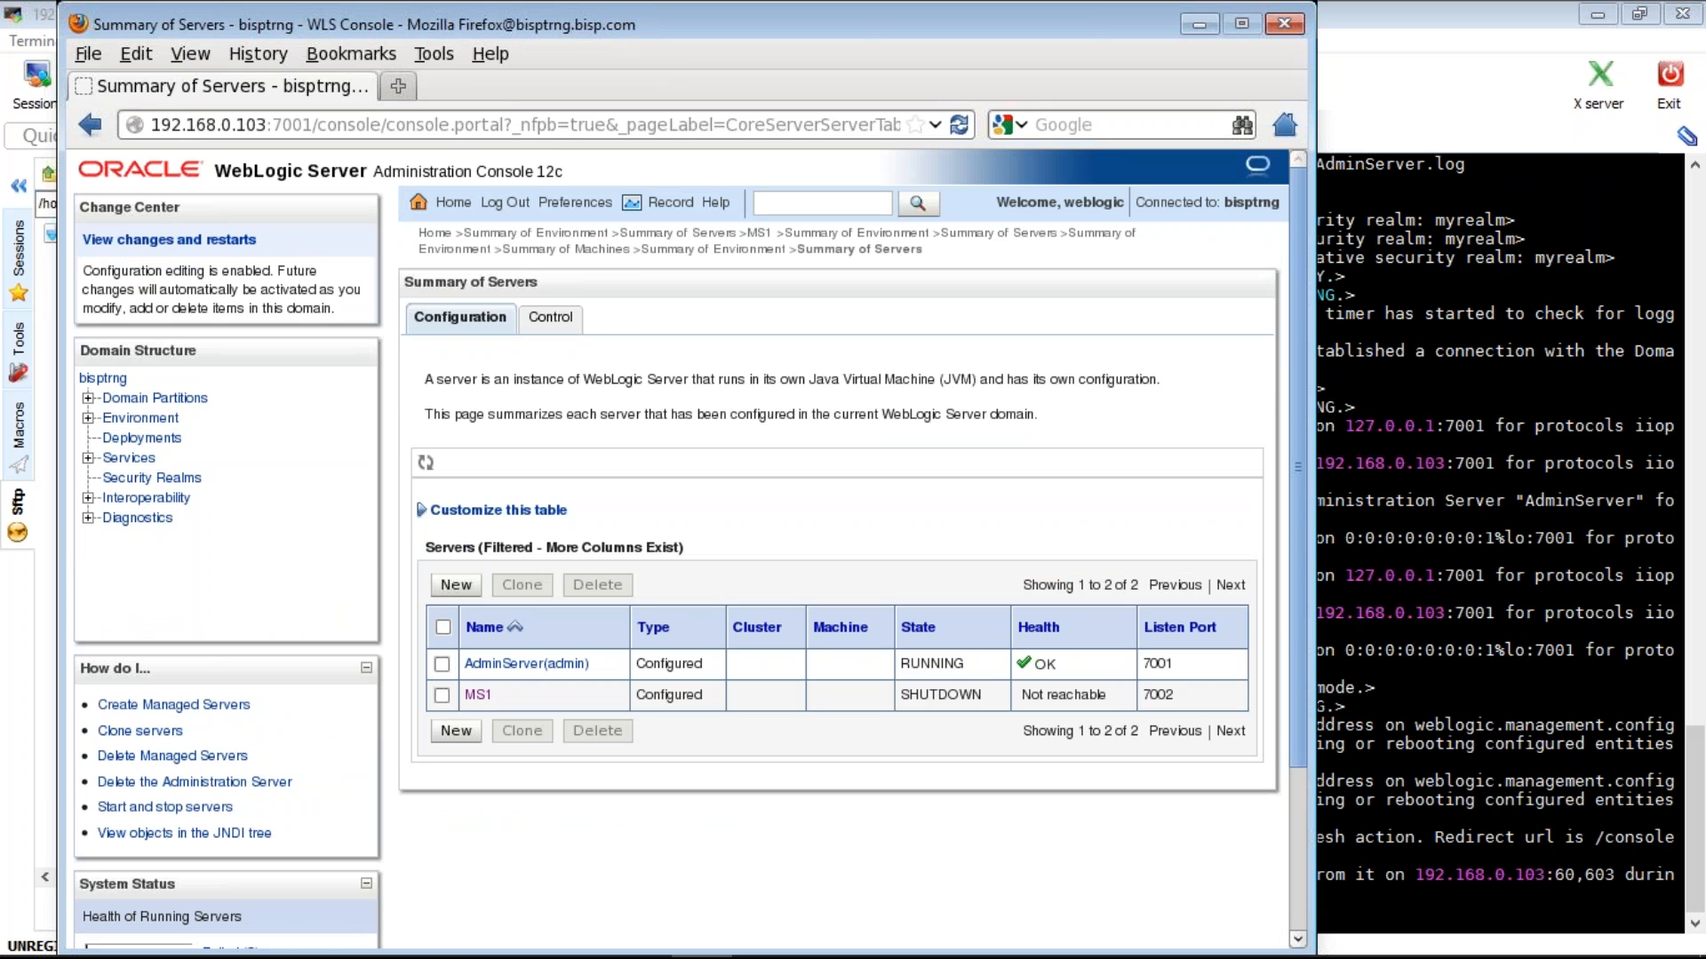
left_click(560, 326)
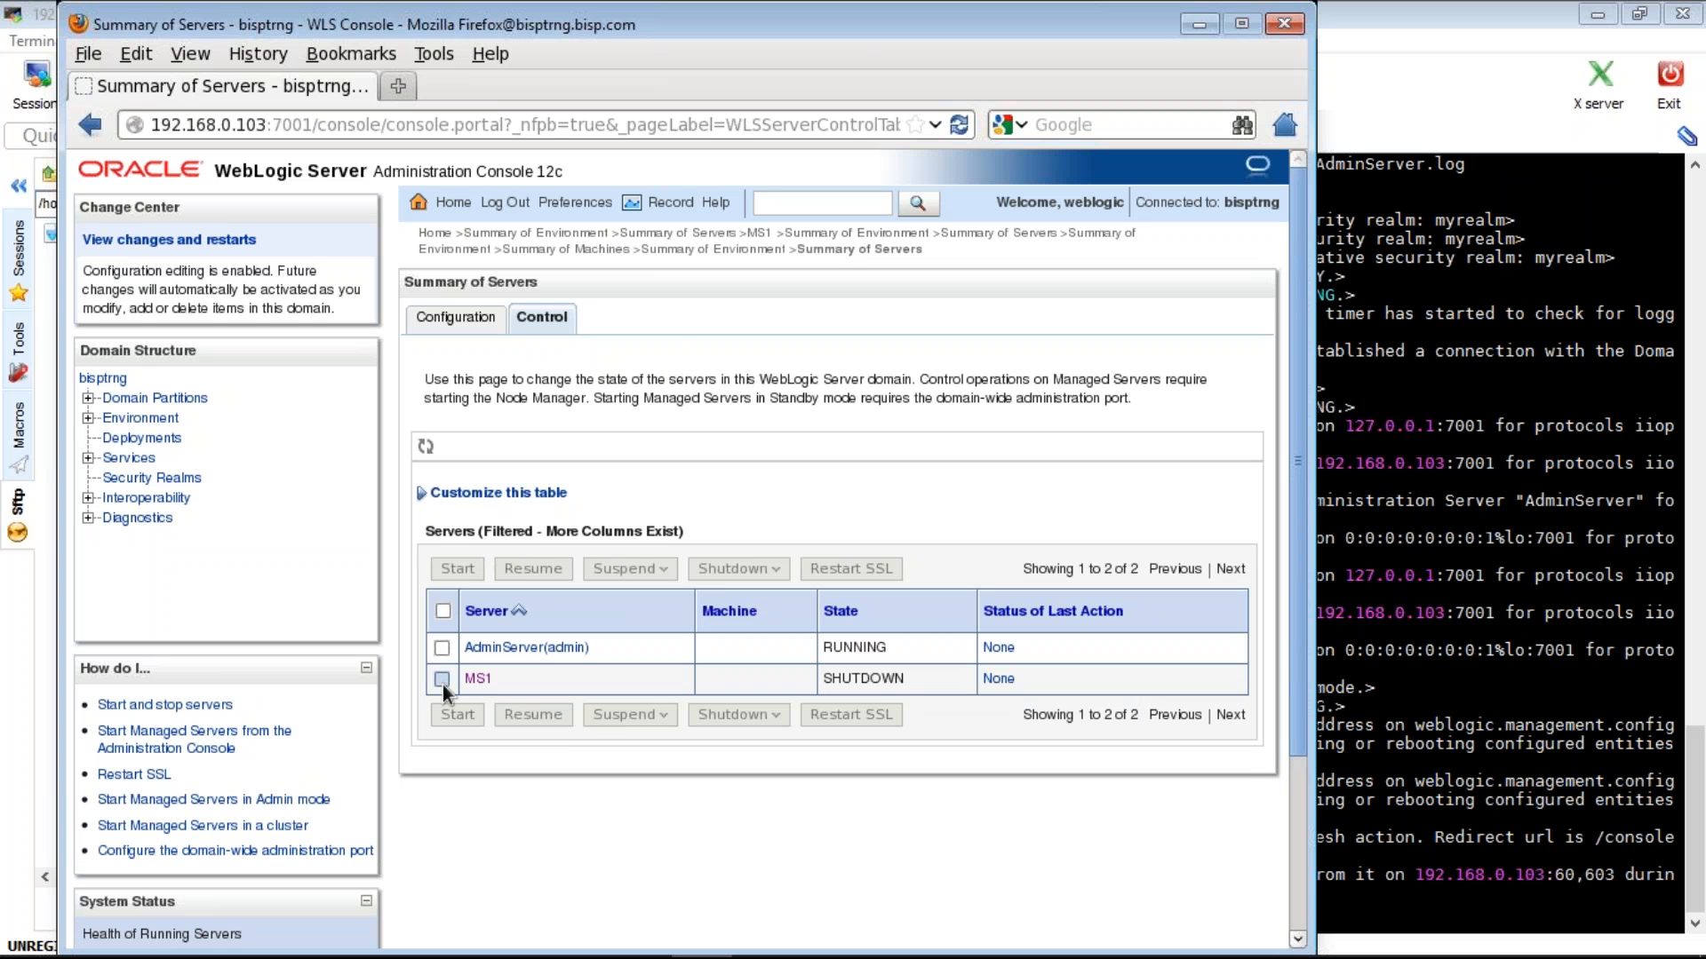
left_click(441, 680)
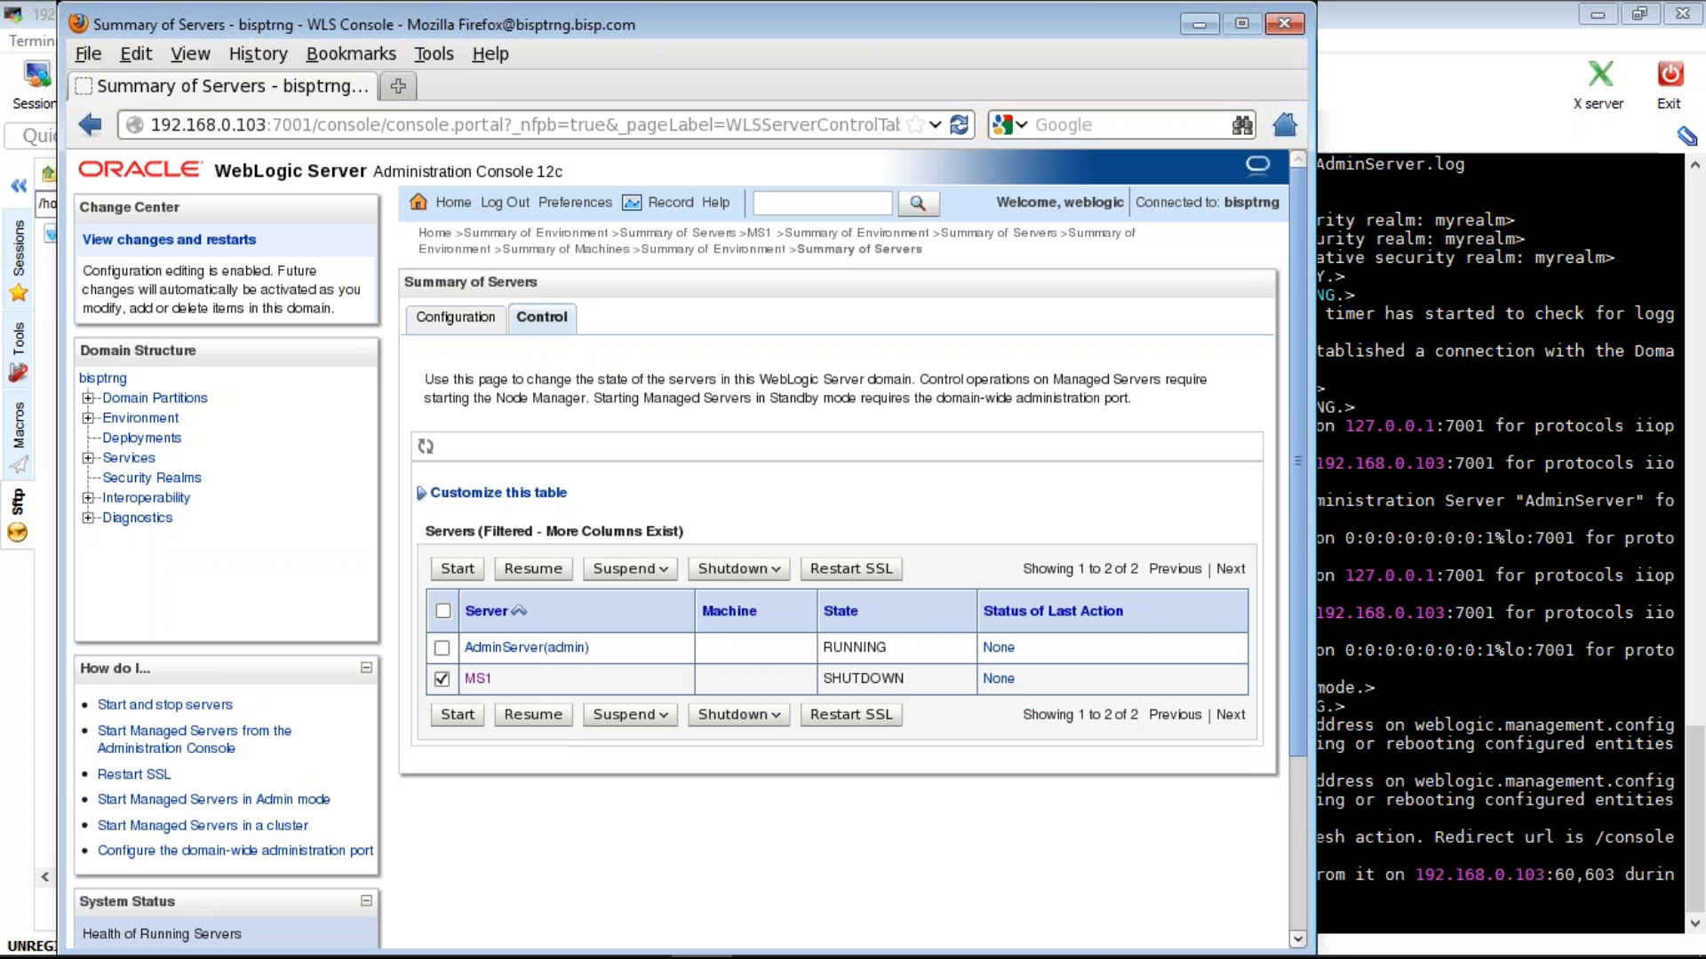
left_click(457, 568)
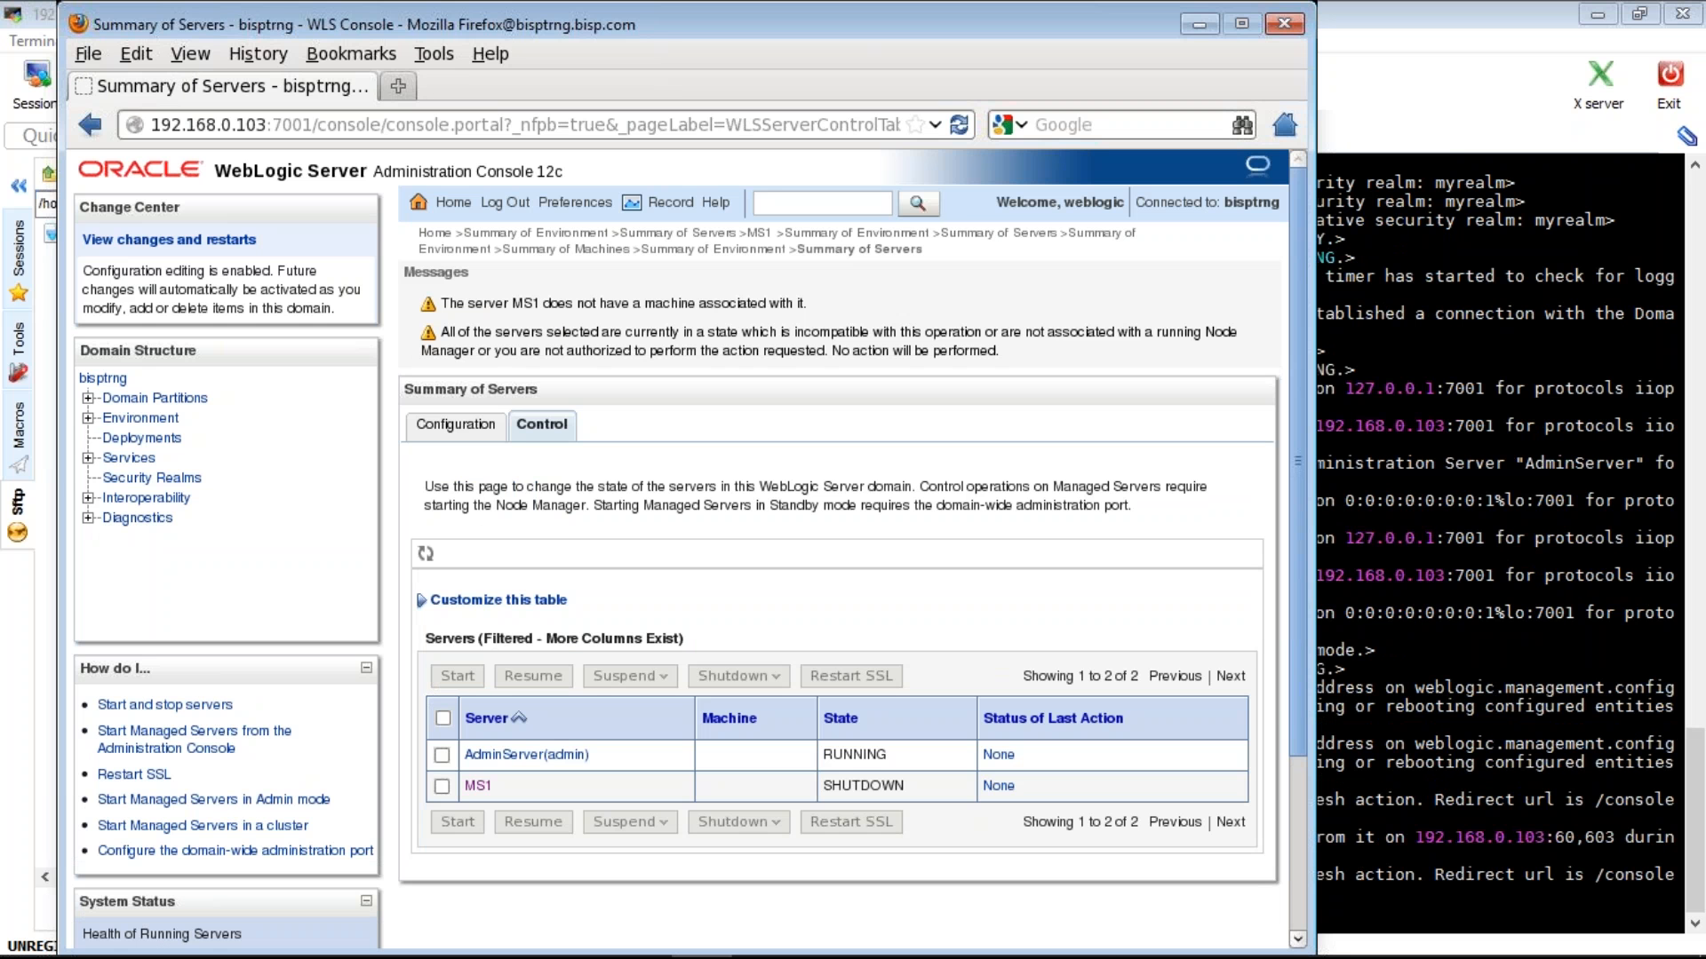
left_click(143, 420)
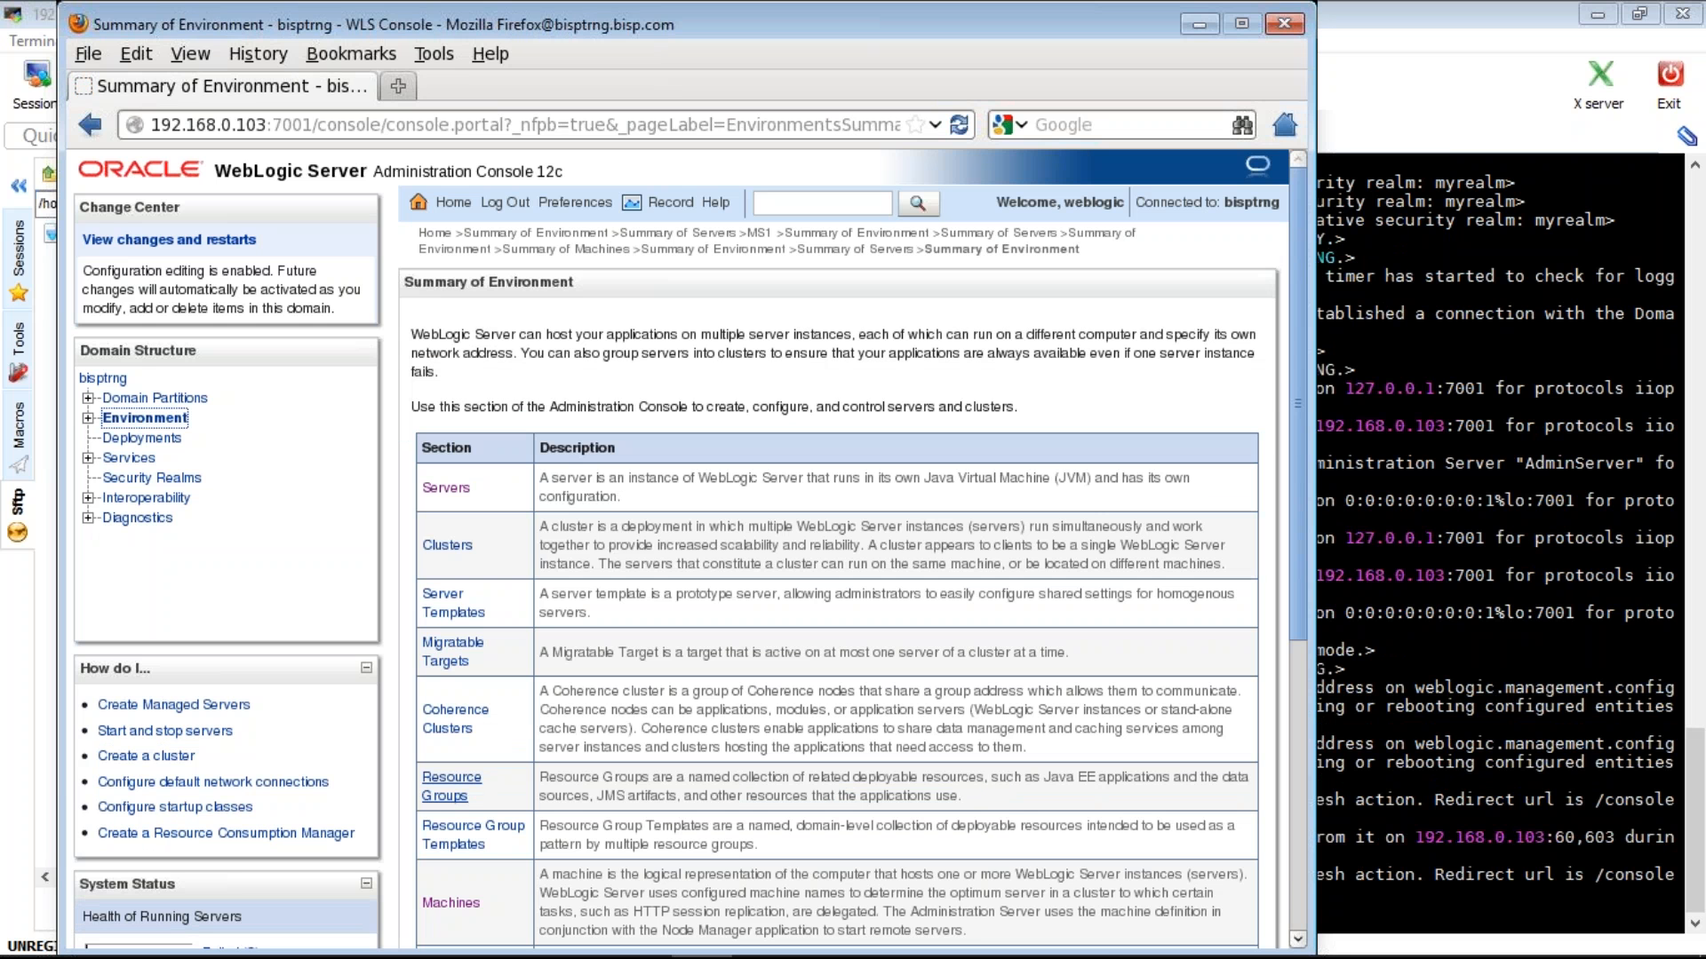
- Check machine nm1's Node Manager status, which shows Inactive
left_click(451, 902)
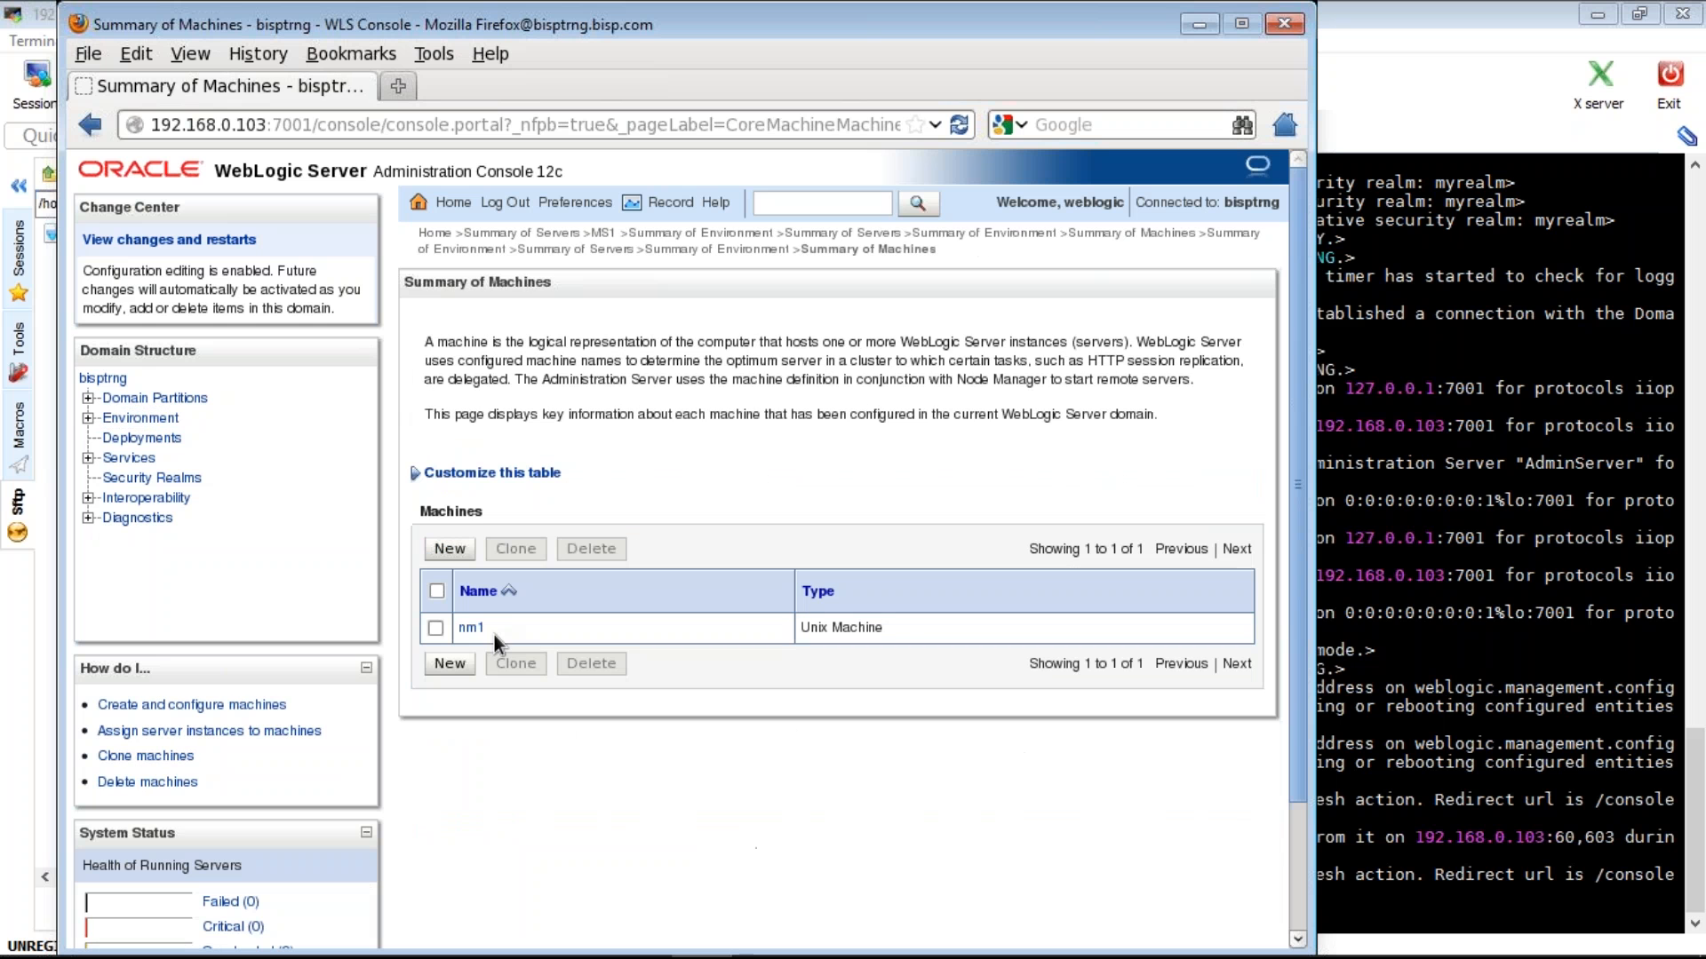
left_click(470, 628)
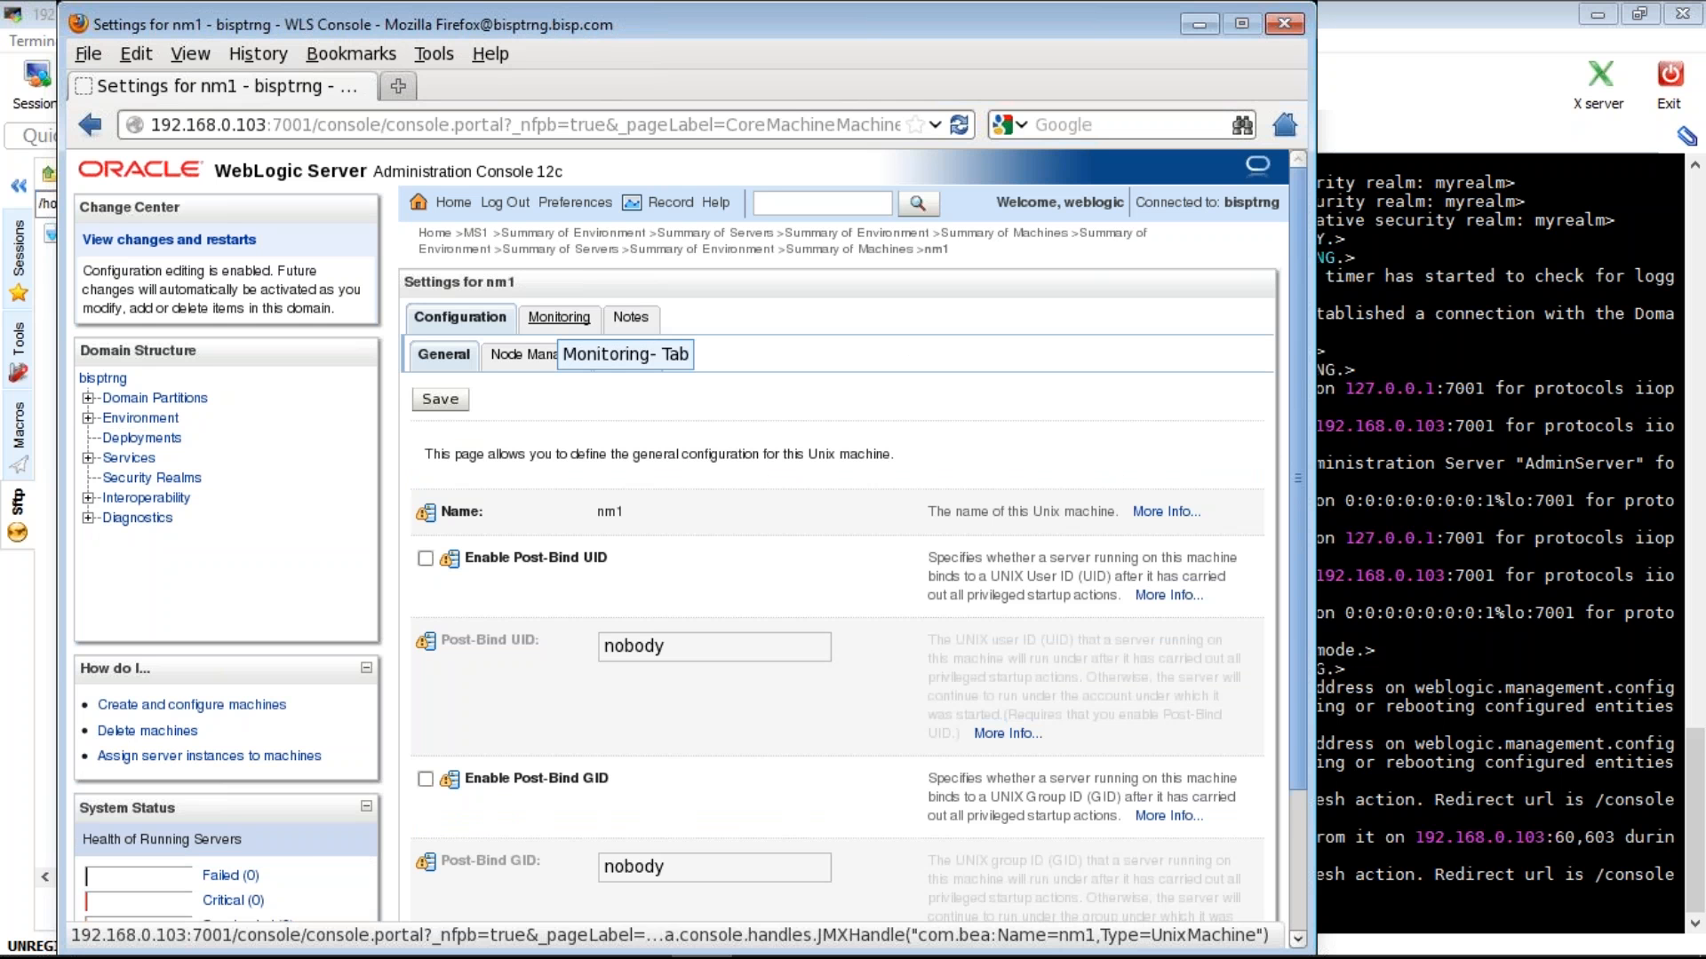
left_click(558, 318)
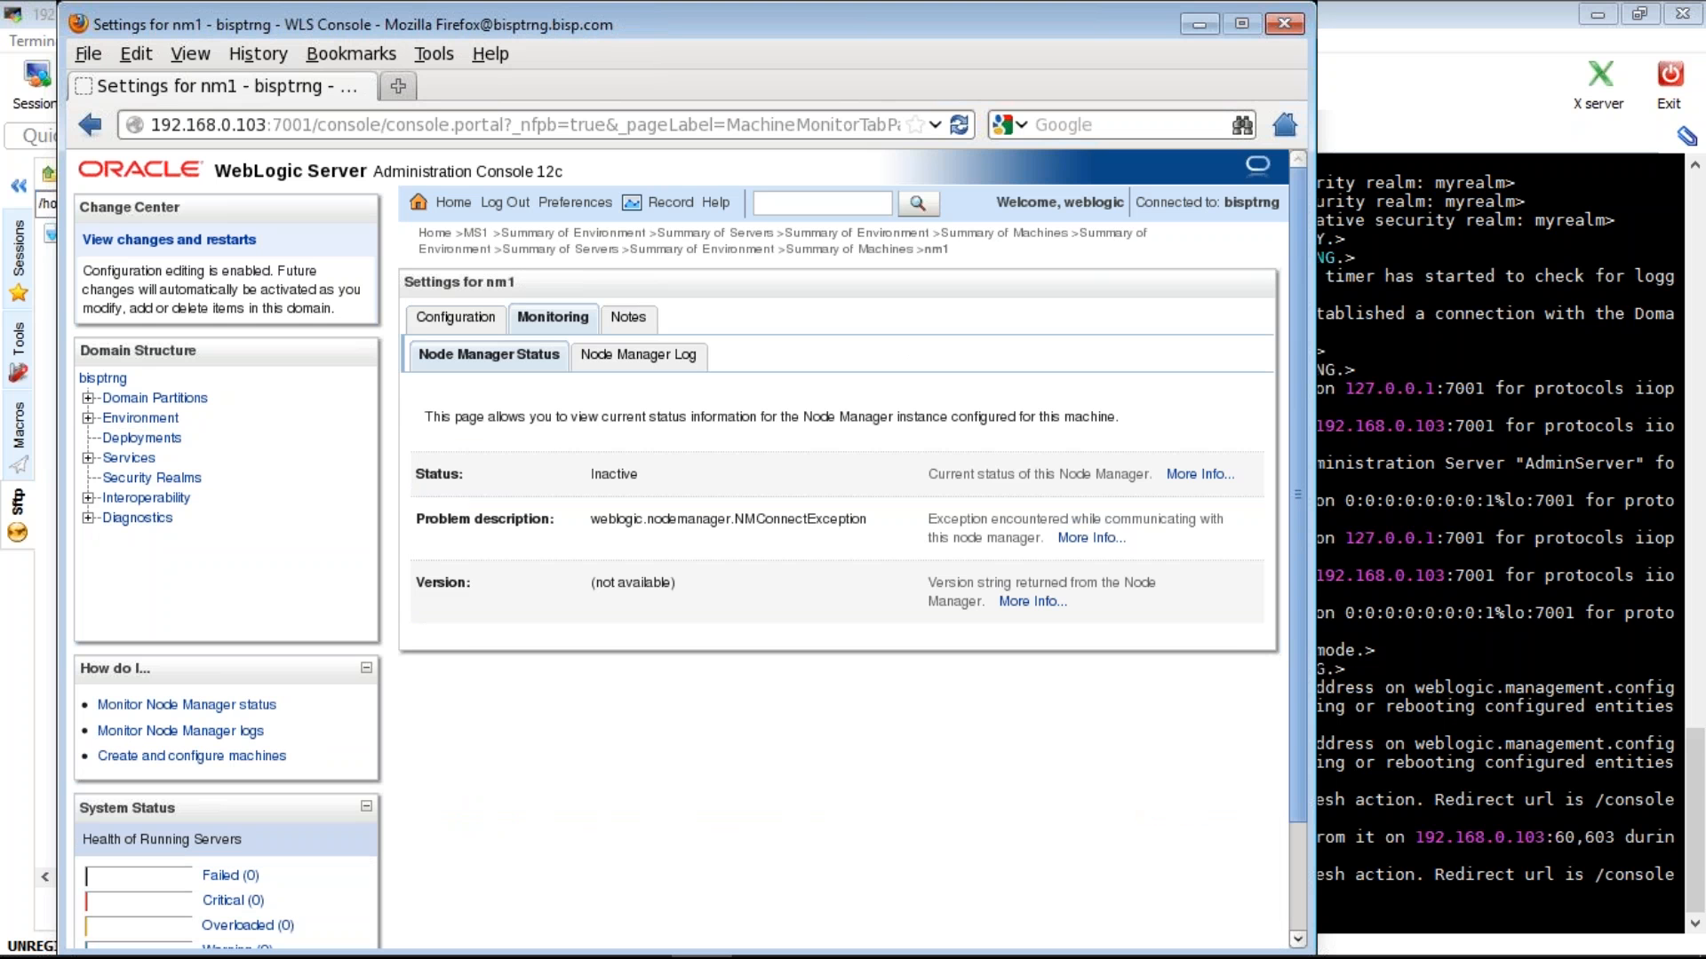
double_click(614, 475)
- Review the server list showing MS1 shut down, then bring the MobaXterm terminal forward
left_click(140, 418)
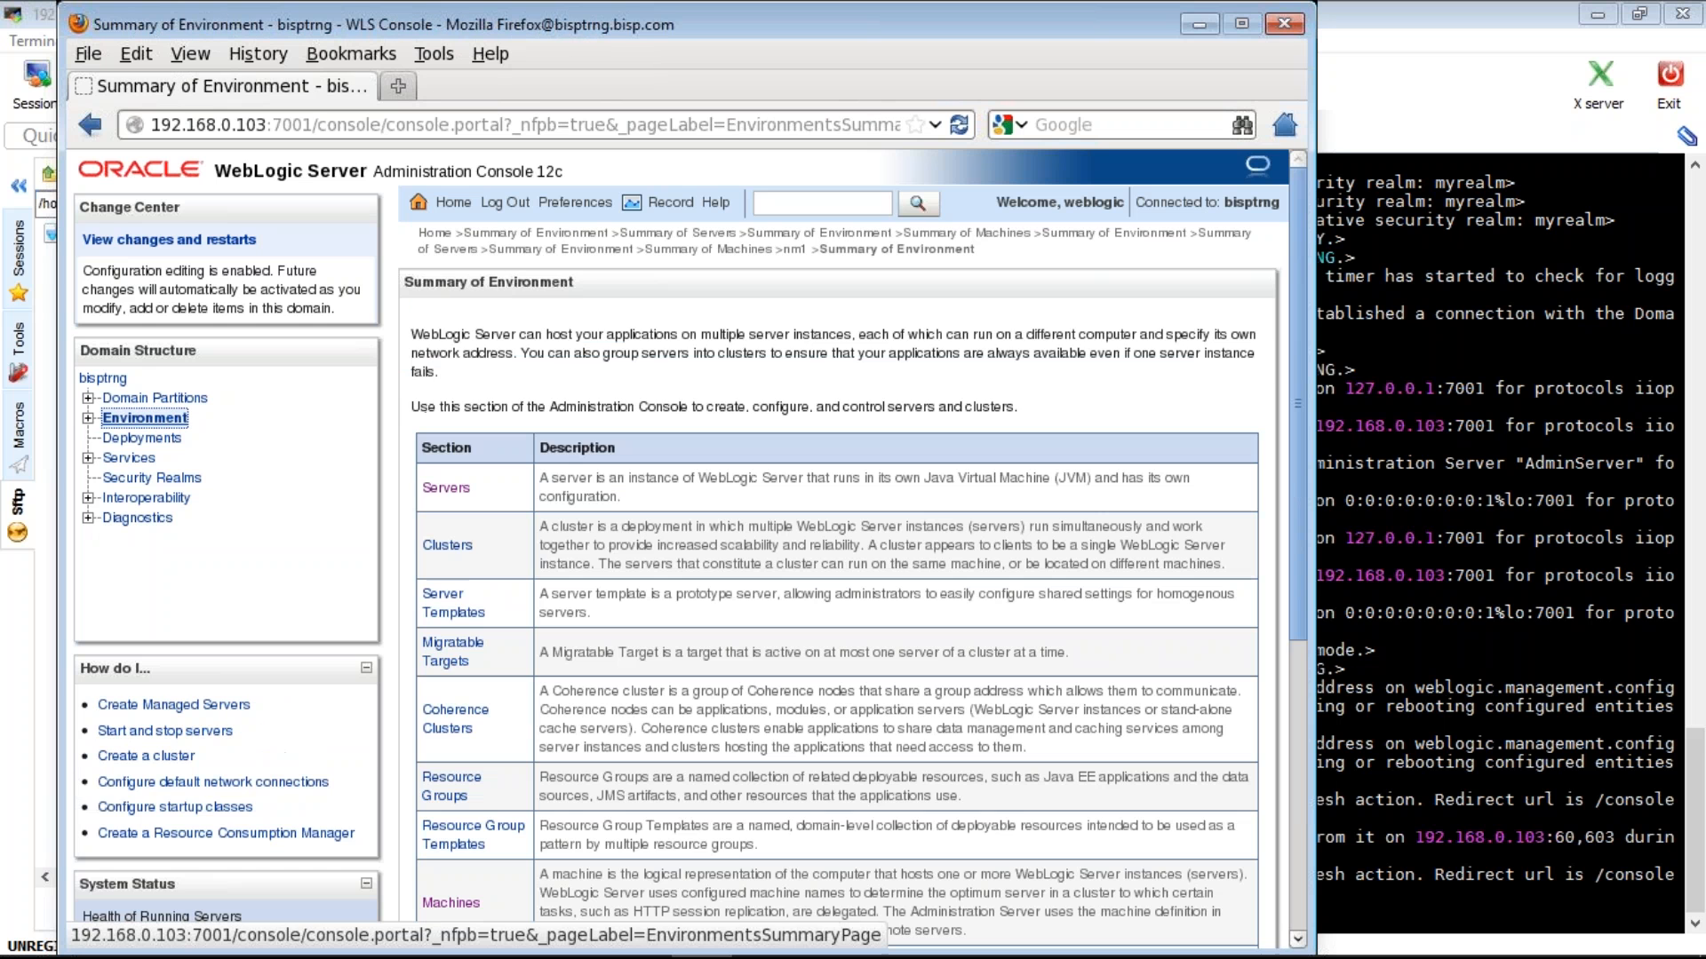
left_click(446, 488)
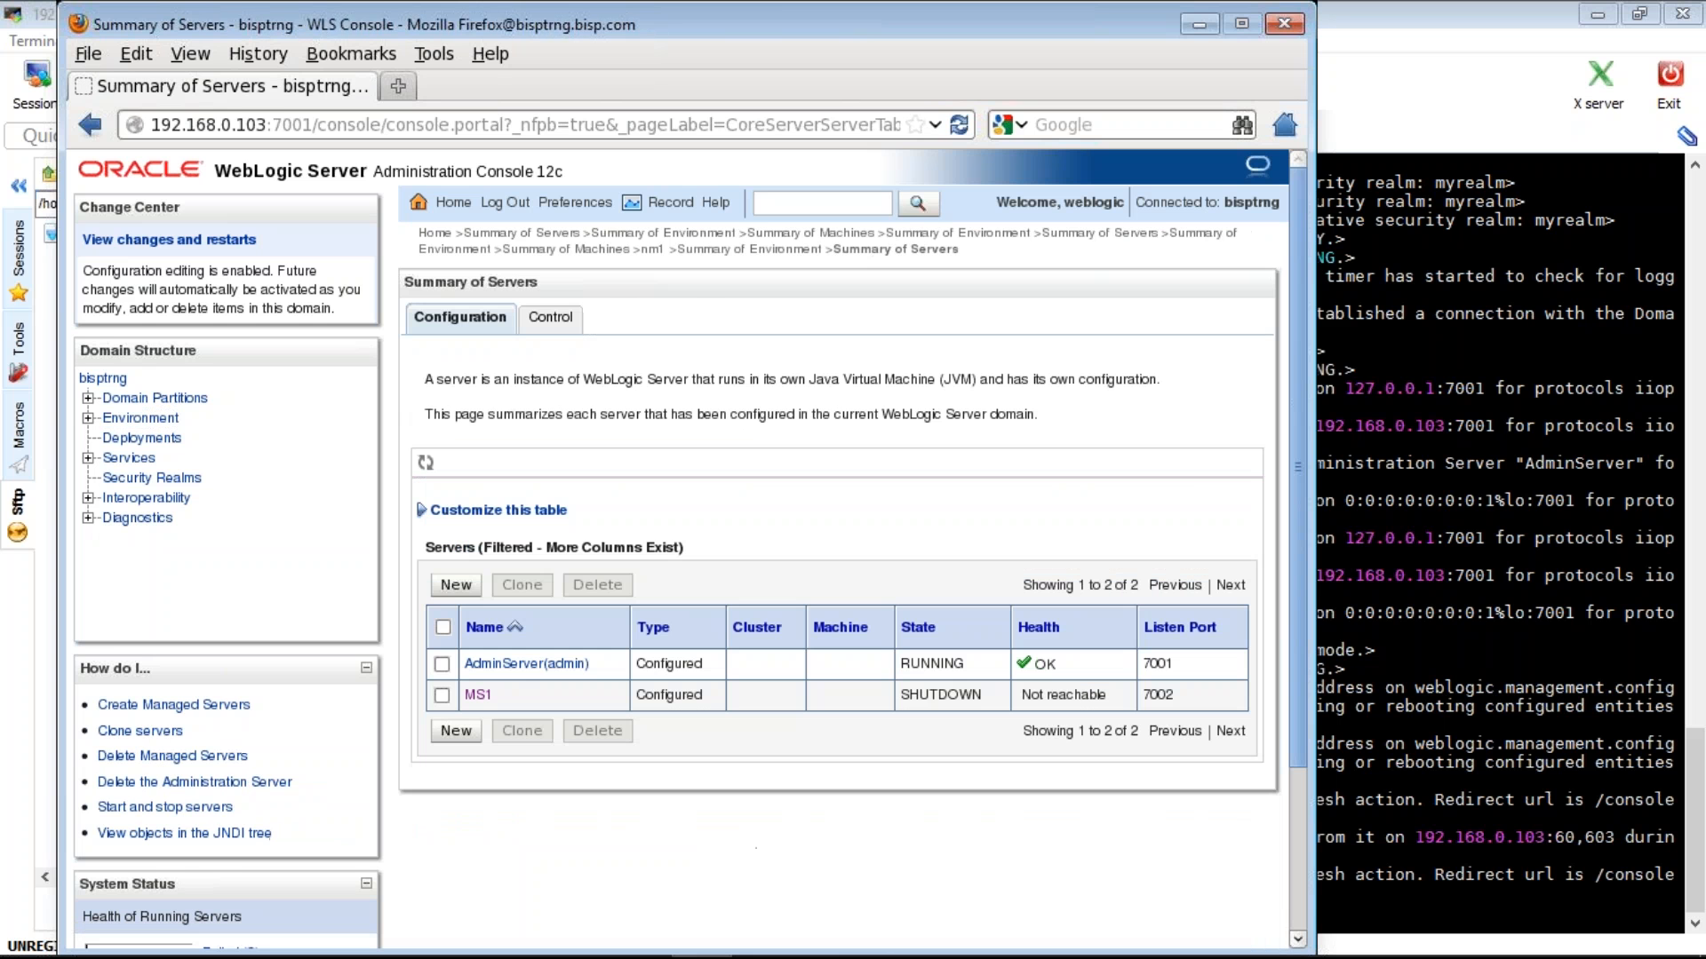
left_click(1502, 551)
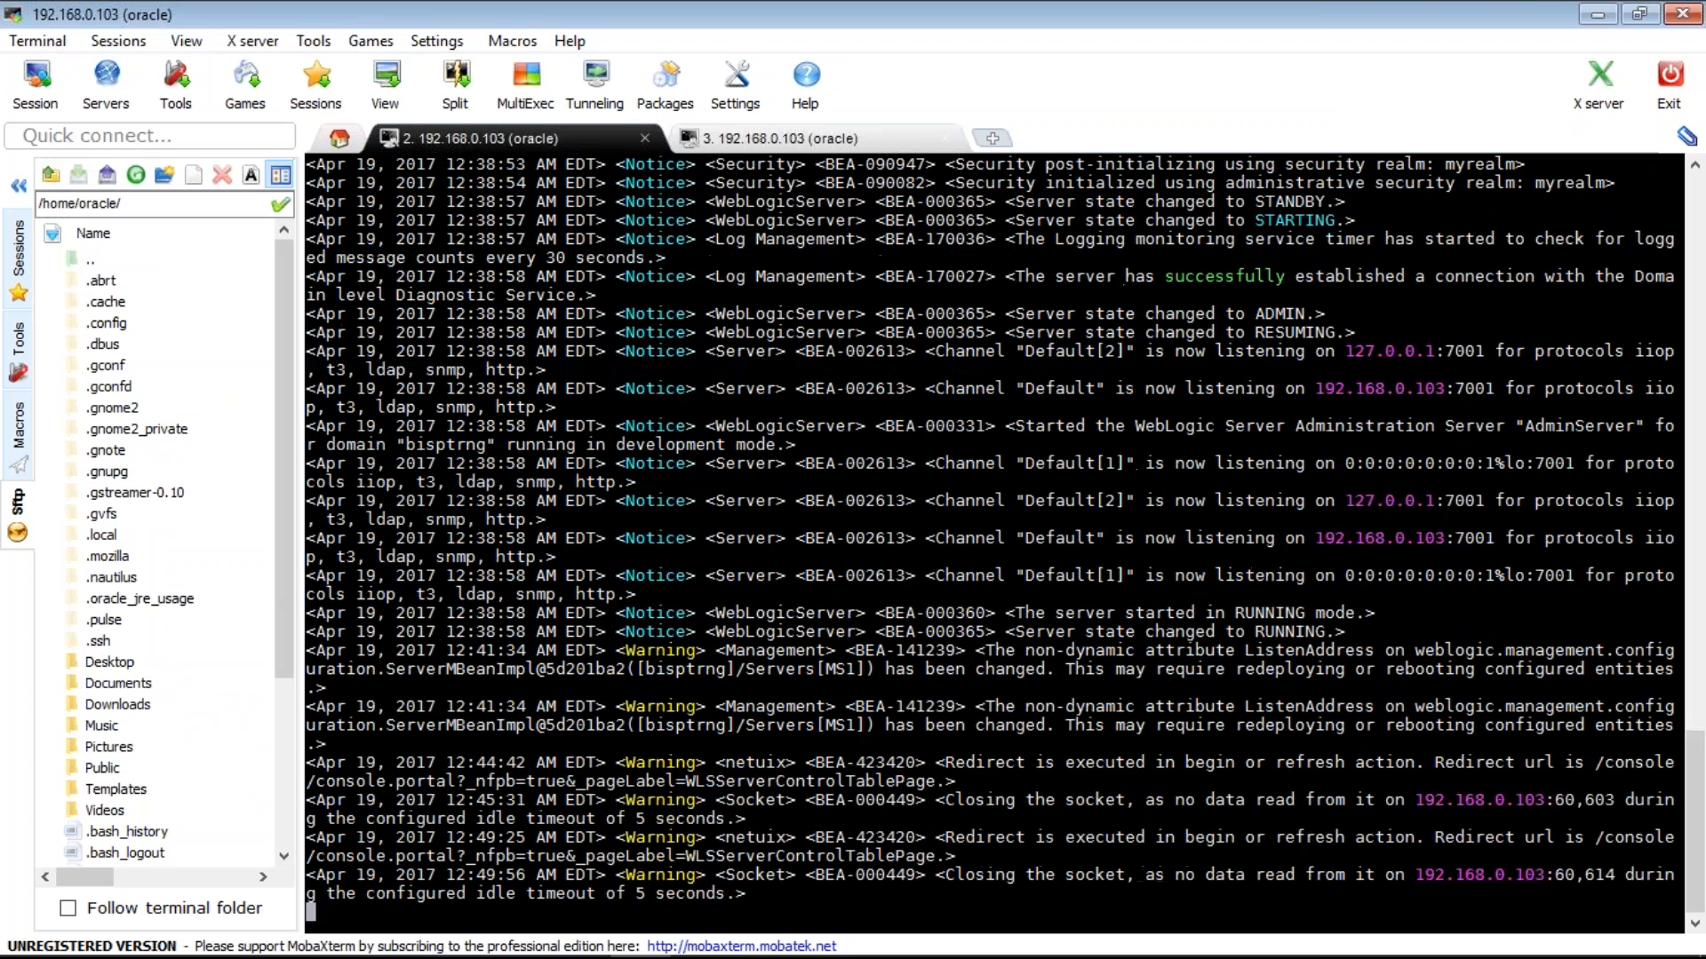
- Duplicate the server log session into a new terminal and copy the AdminServer log path
left_click(780, 138)
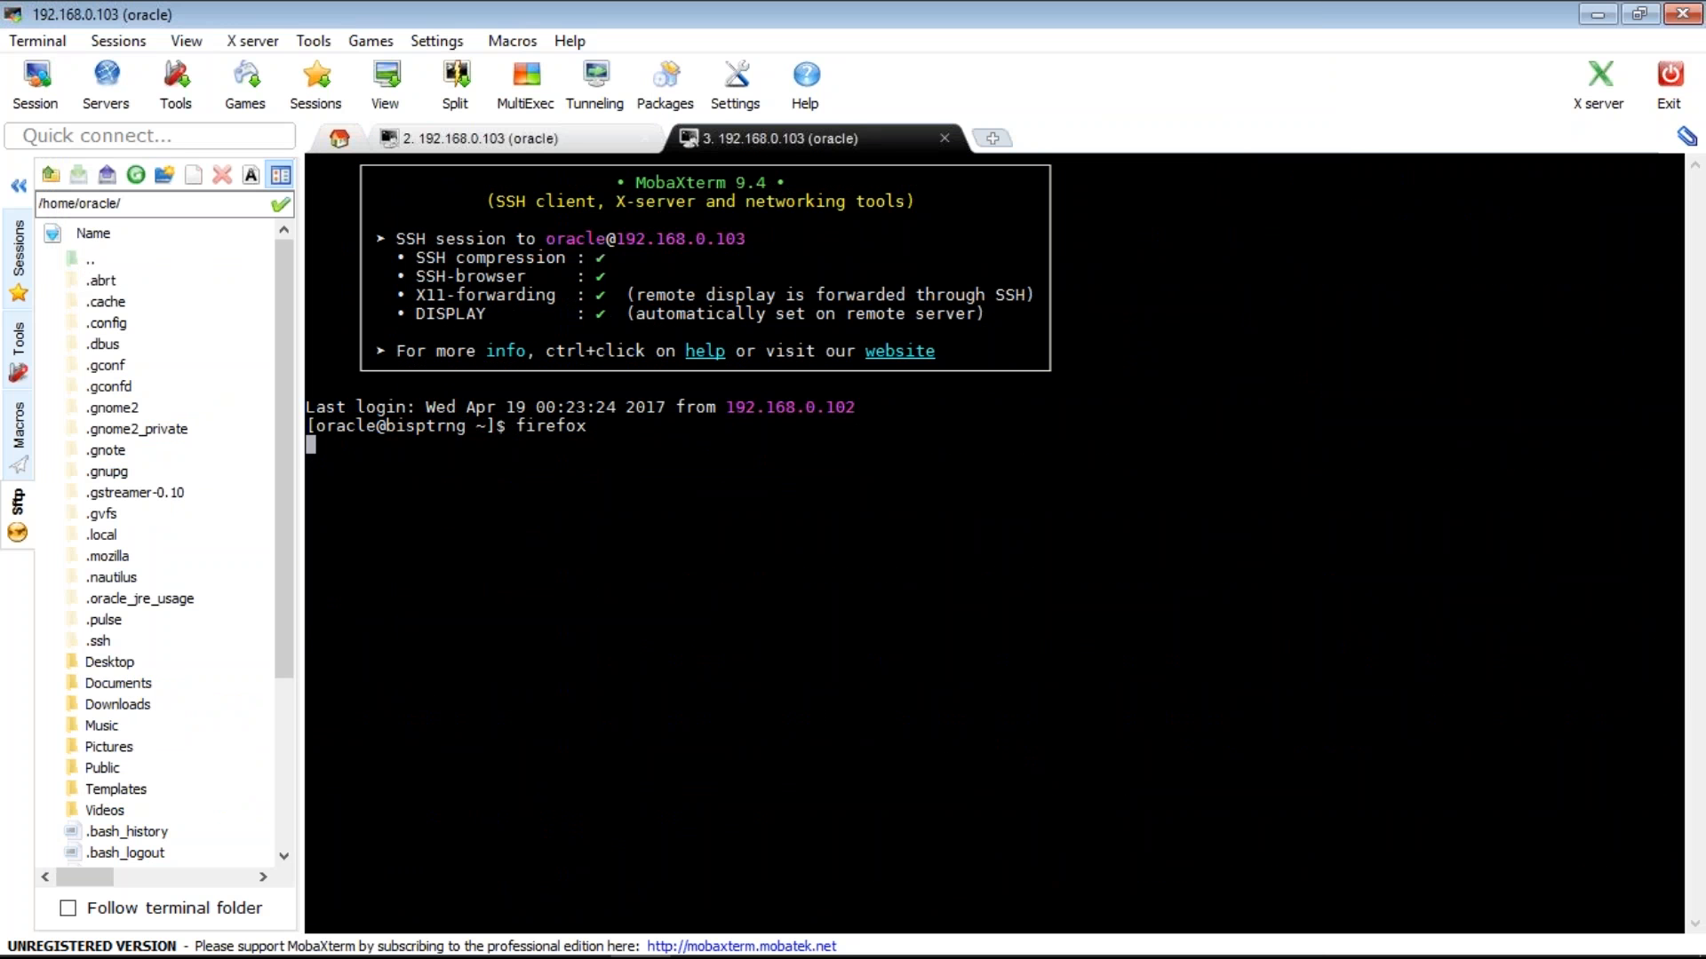
left_click(568, 142)
right_click(578, 141)
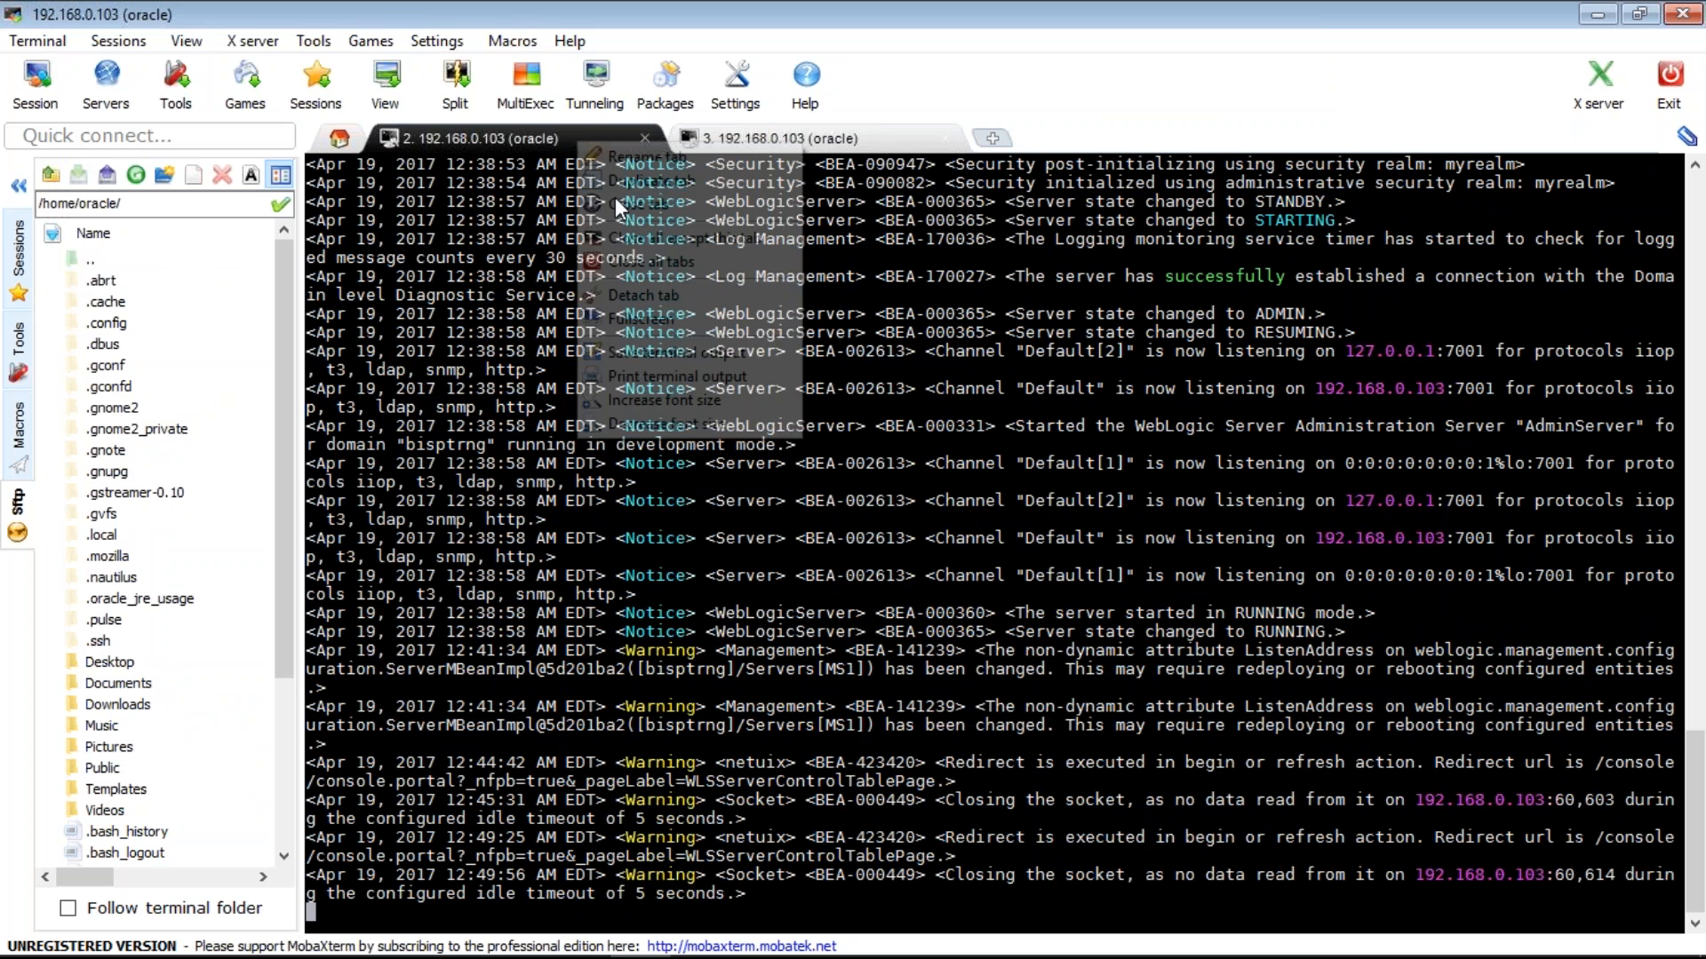
left_click(651, 181)
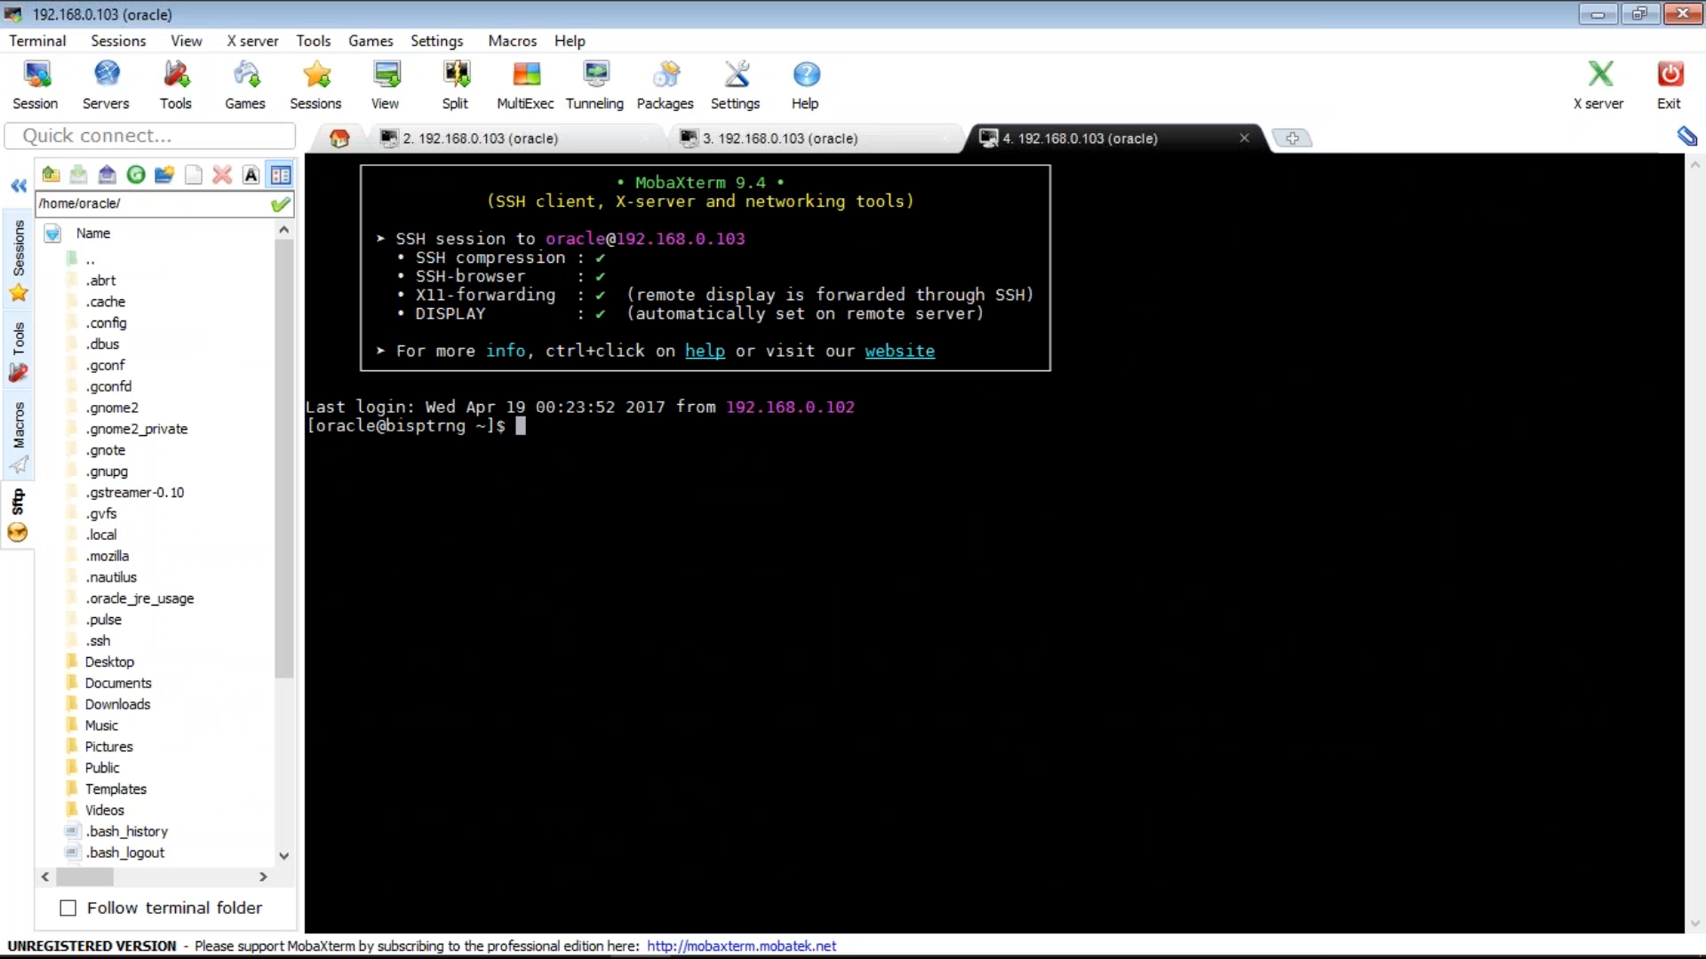
left_click(519, 139)
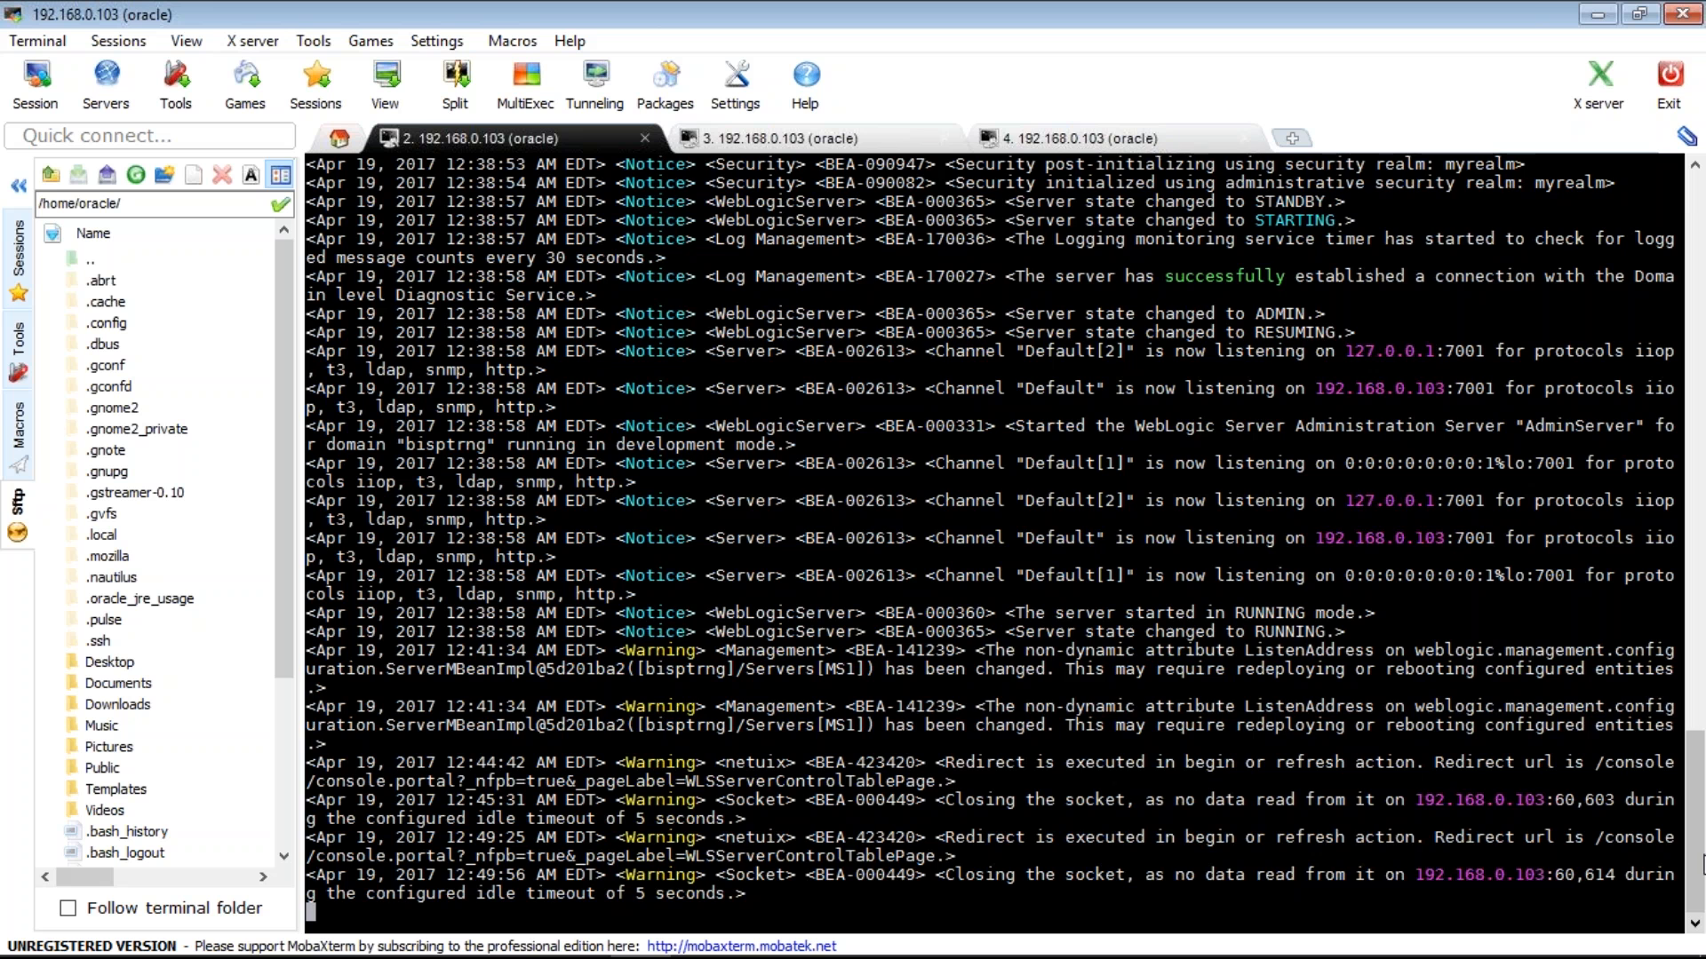
scroll(1702, 863, "up", 4)
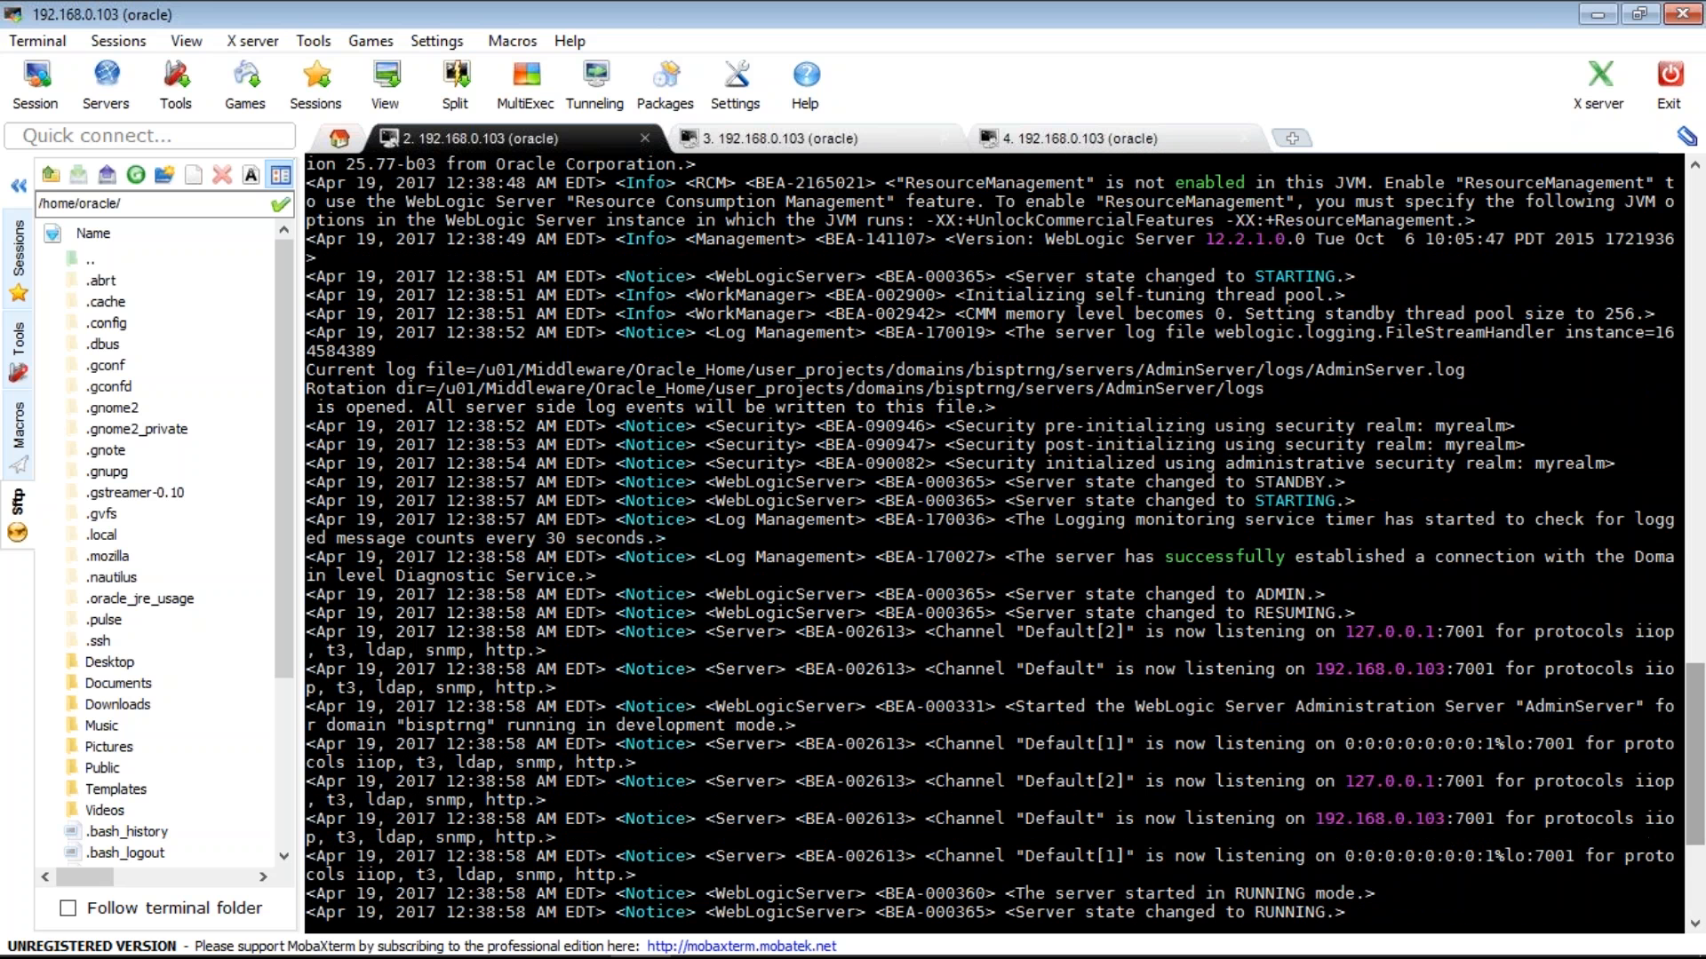
double_click(968, 369)
key("super+c")
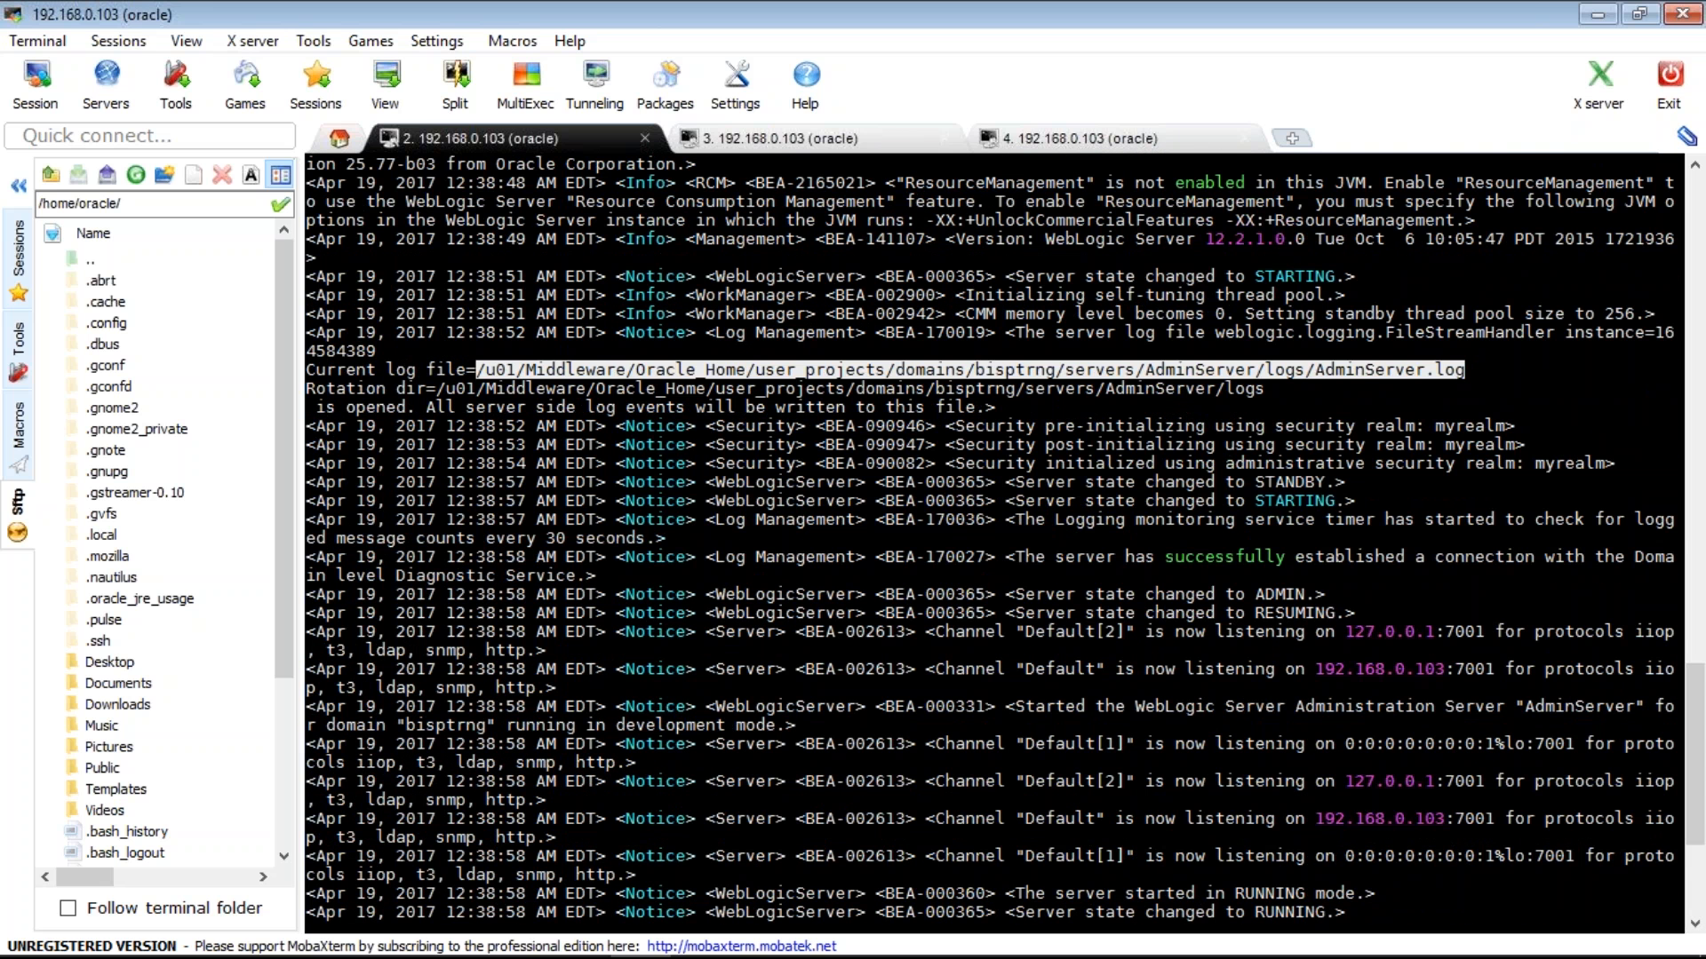
- Change into the domain's nodemanager folder, then show its path with pwd and list it with ls
left_click(1079, 139)
type("cd")
right_click(765, 411)
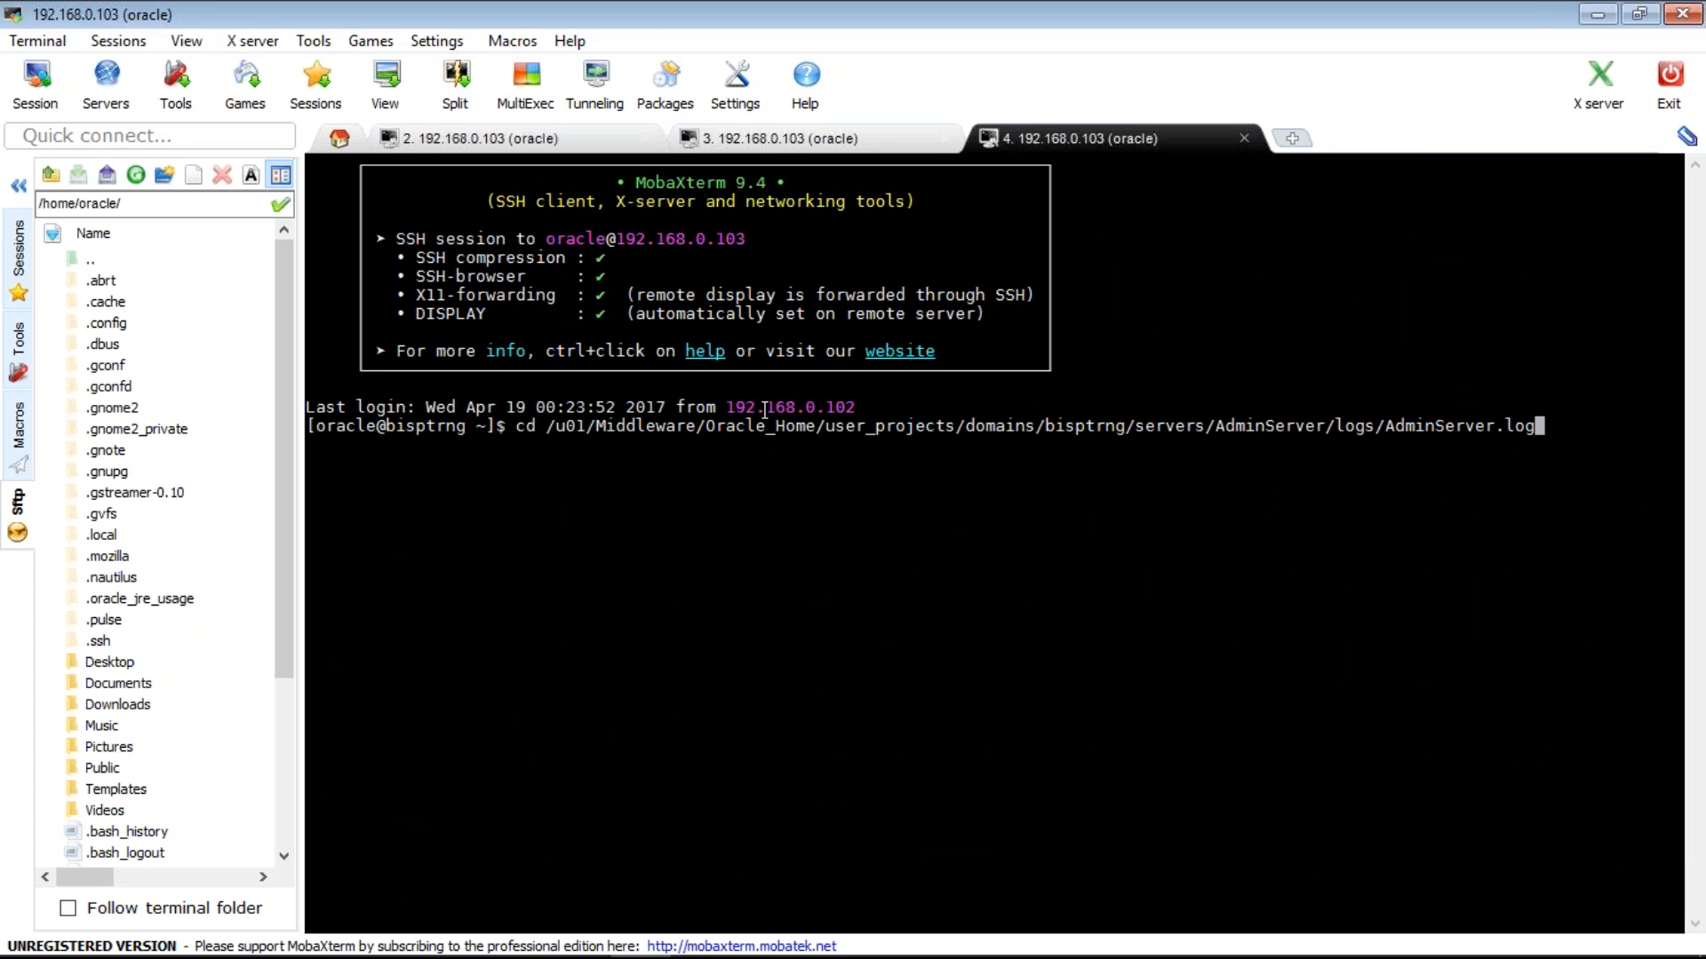
key("BackSpace")
key("BackSpace")
key("BackSpace")
key("BackSpace")
key("BackSpace")
key("BackSpace")
key("BackSpace")
key("BackSpace")
key("BackSpace")
key("BackSpace")
key("BackSpace")
key("BackSpace")
key("BackSpace")
key("BackSpace")
key("BackSpace")
key("BackSpace")
key("BackSpace")
key("BackSpace")
key("BackSpace")
key("BackSpace")
key("BackSpace")
key("BackSpace")
key("BackSpace")
key("BackSpace")
key("BackSpace")
key("BackSpace")
key("BackSpace")
key("BackSpace")
key("BackSpace")
key("BackSpace")
key("BackSpace")
key("BackSpace")
key("BackSpace")
key("BackSpace")
key("BackSpace")
key("BackSpace")
key("BackSpace")
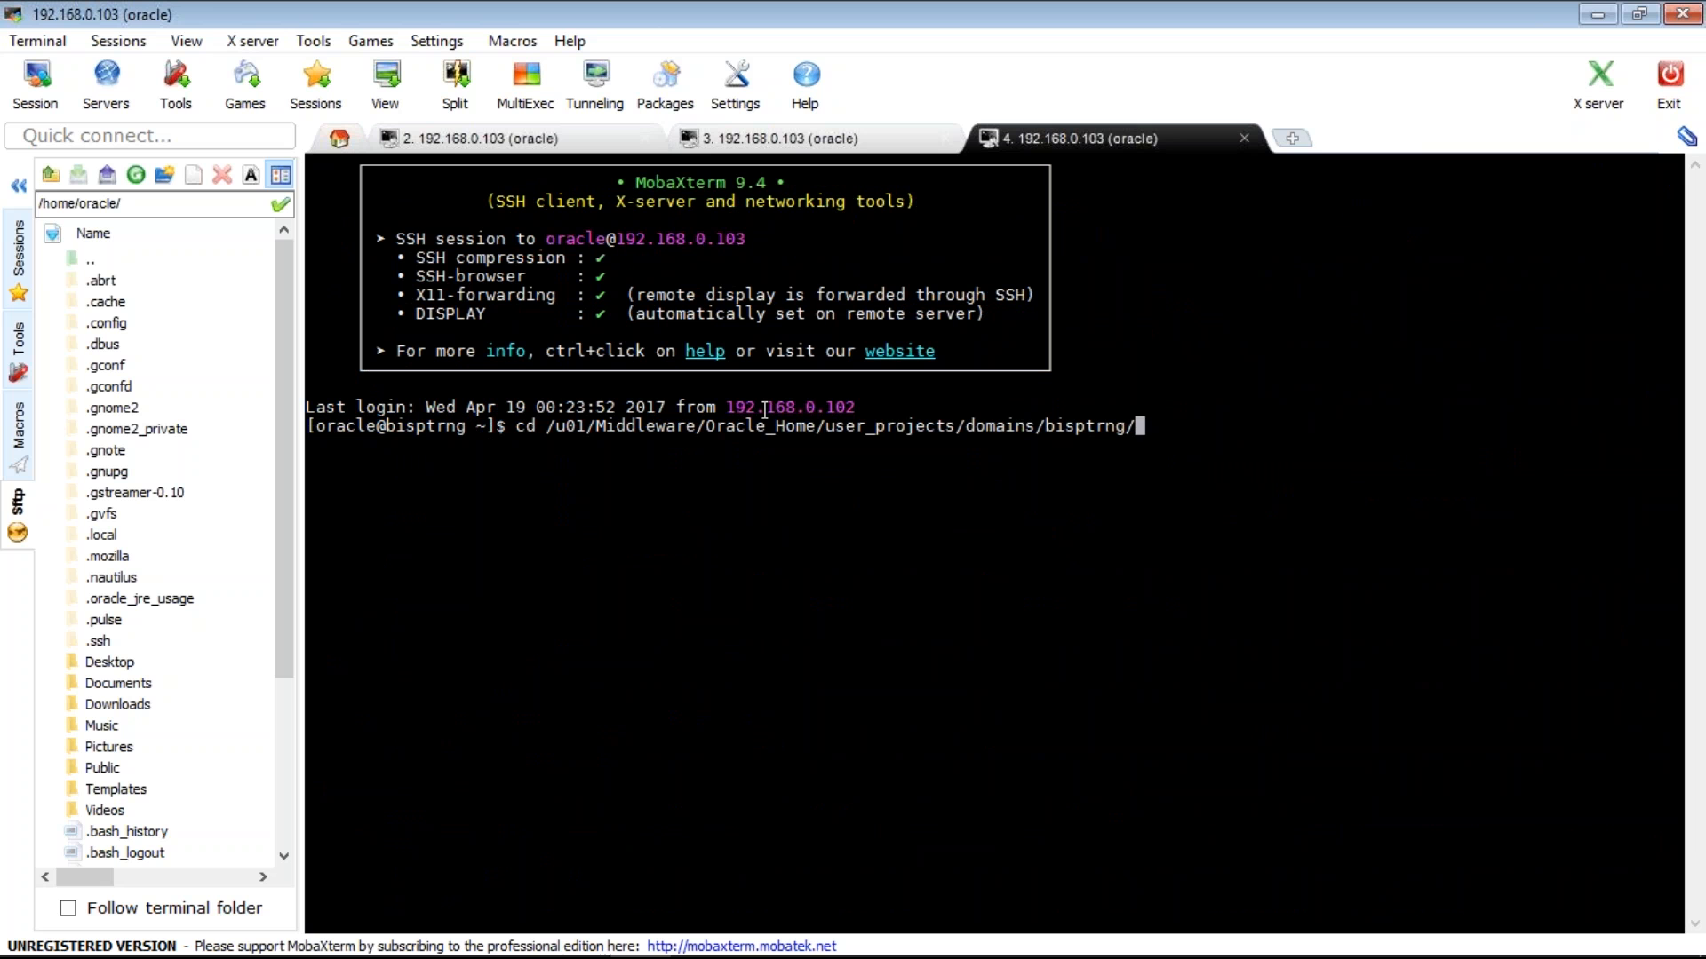
type("n")
key("Tab")
key("Return")
type("pwd")
key("Return")
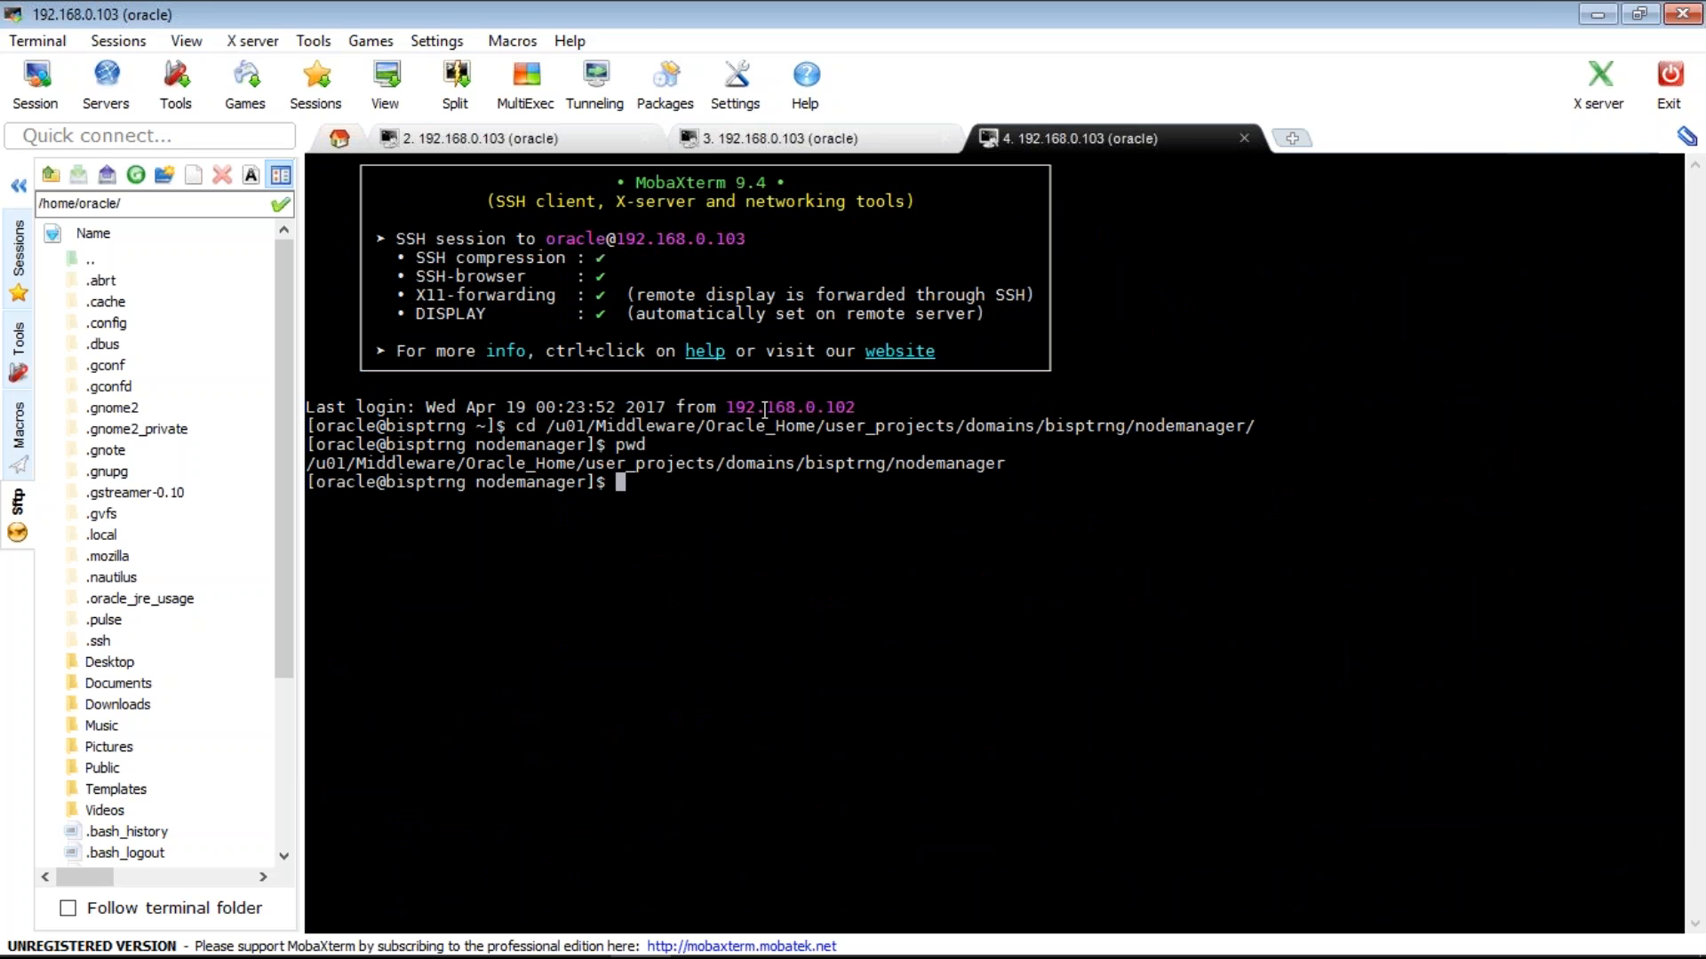
type("ls")
key("Return")
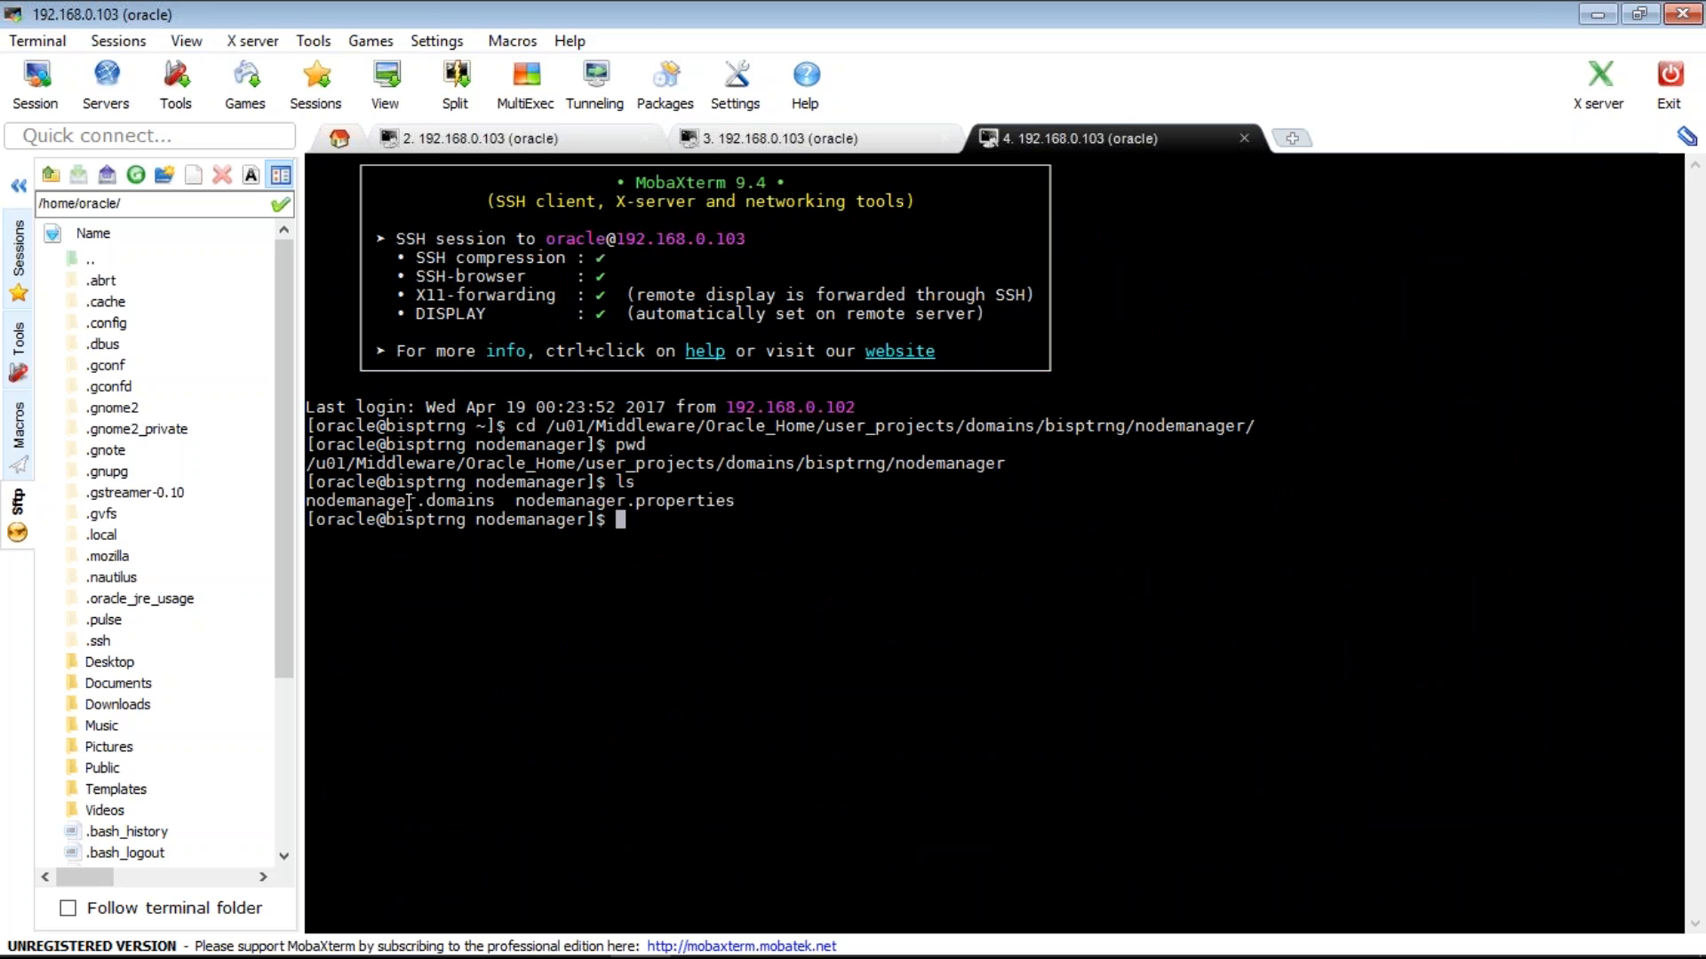
- Print nodemanager.domains with cat, revealing the bisptrng domain path
double_click(409, 502)
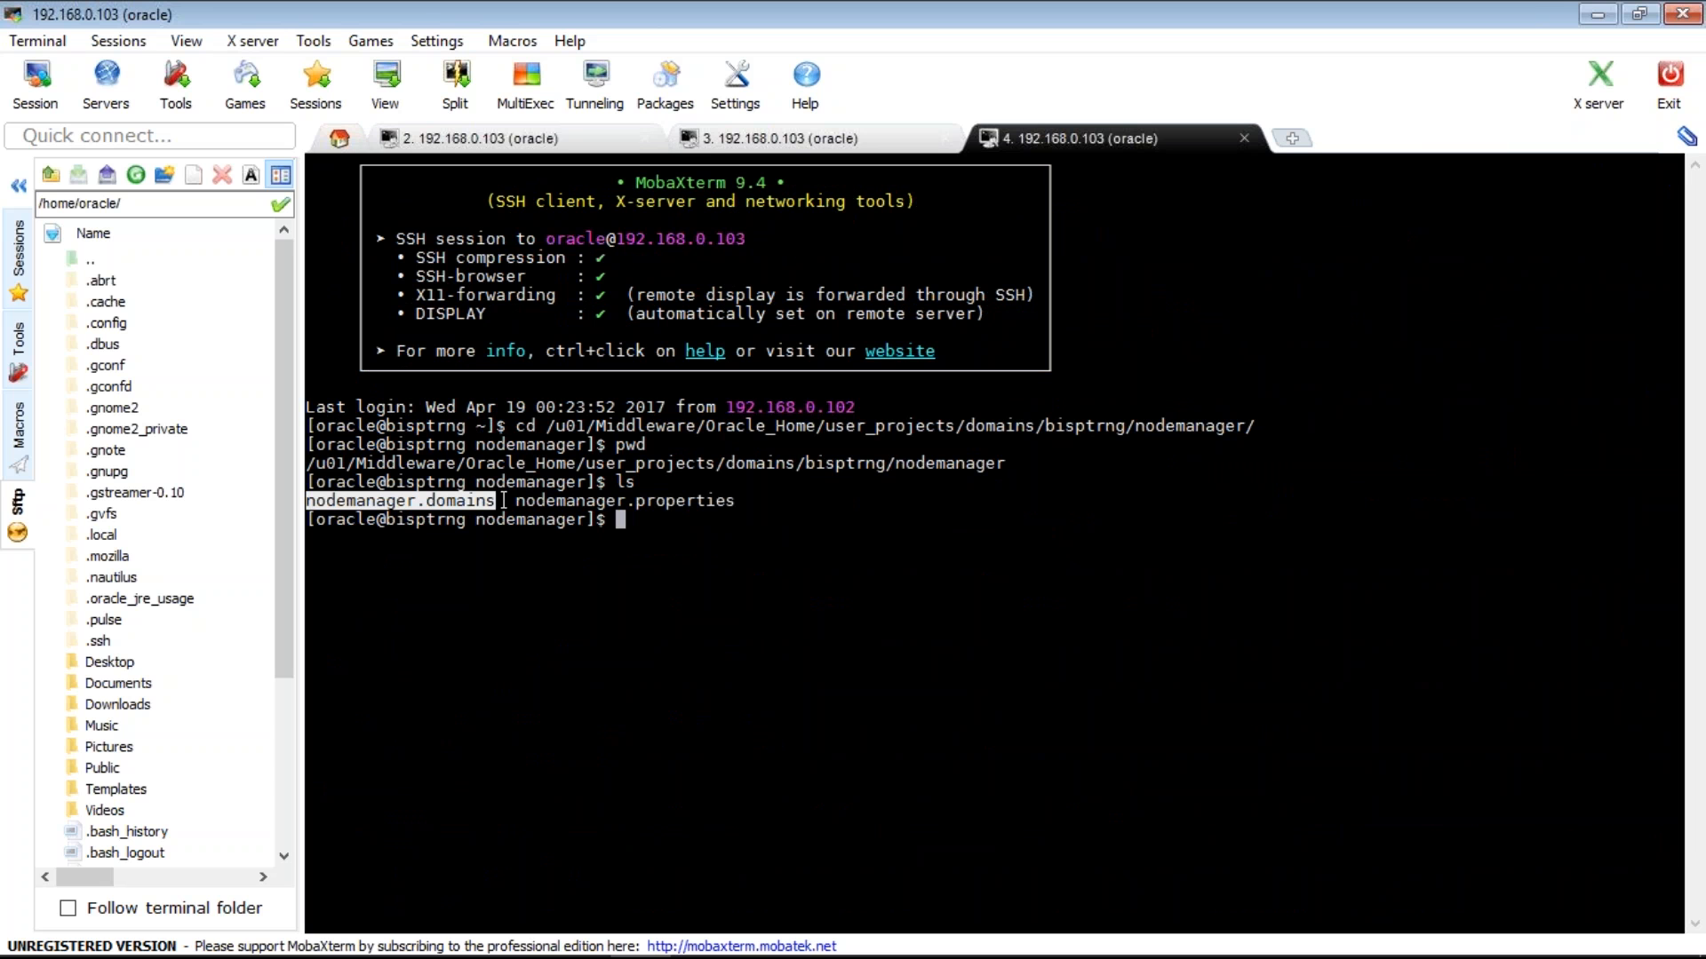
double_click(535, 501)
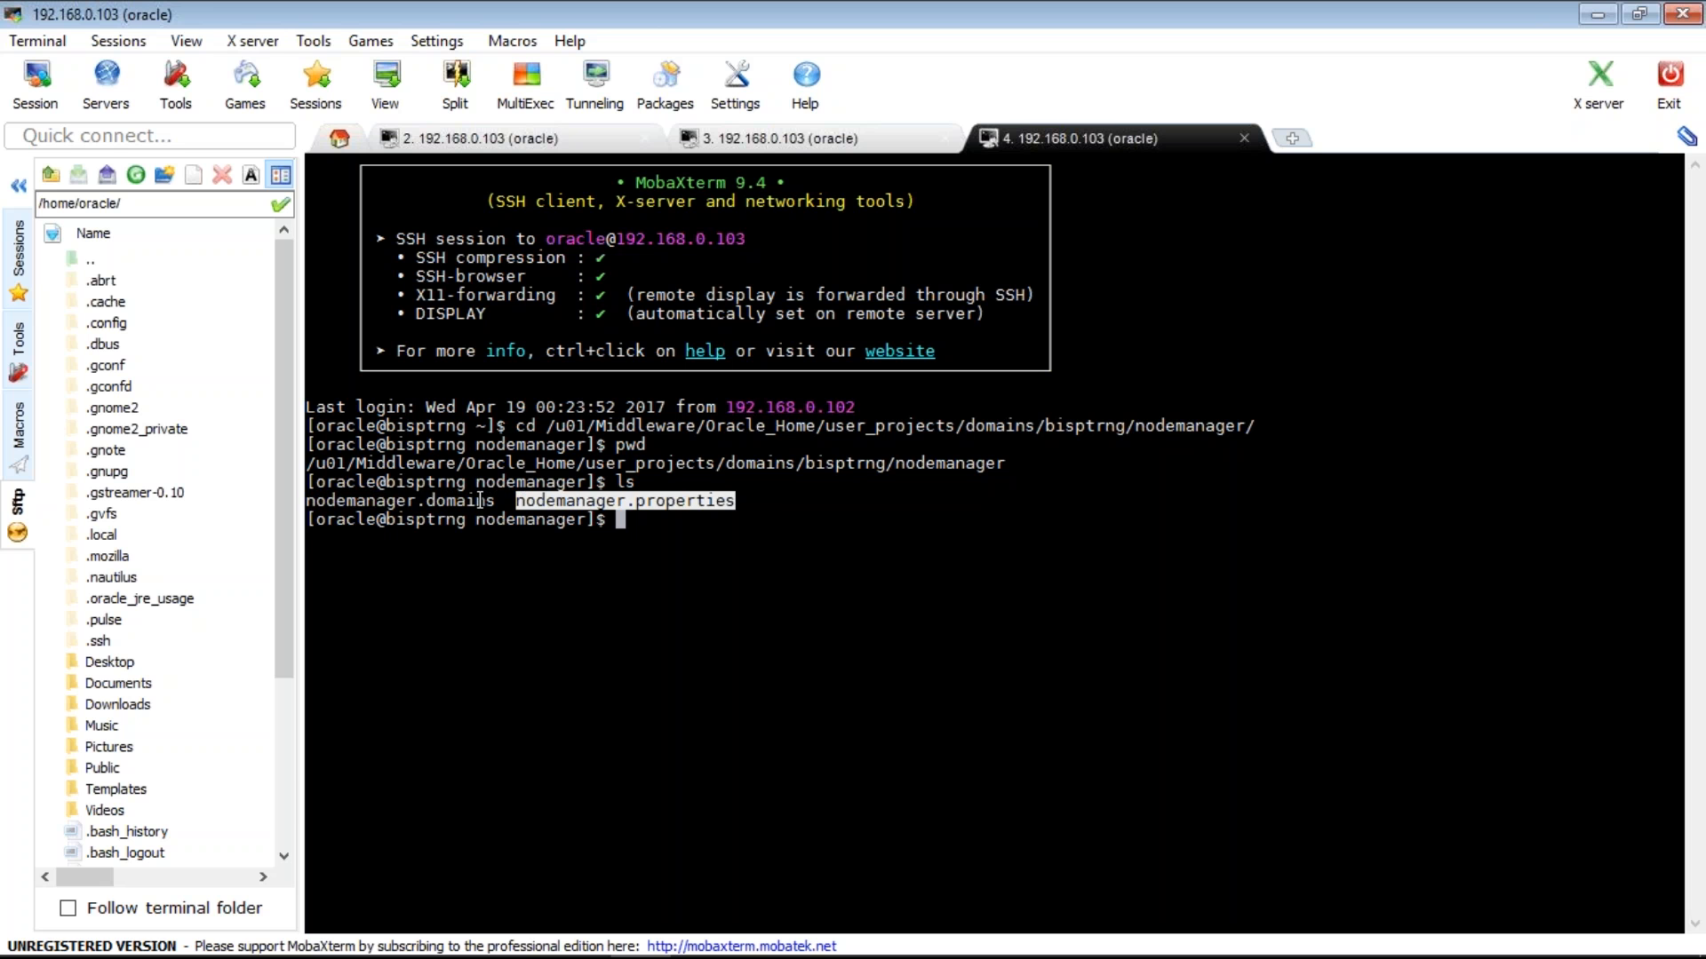
double_click(480, 501)
key("super+c")
type("cat")
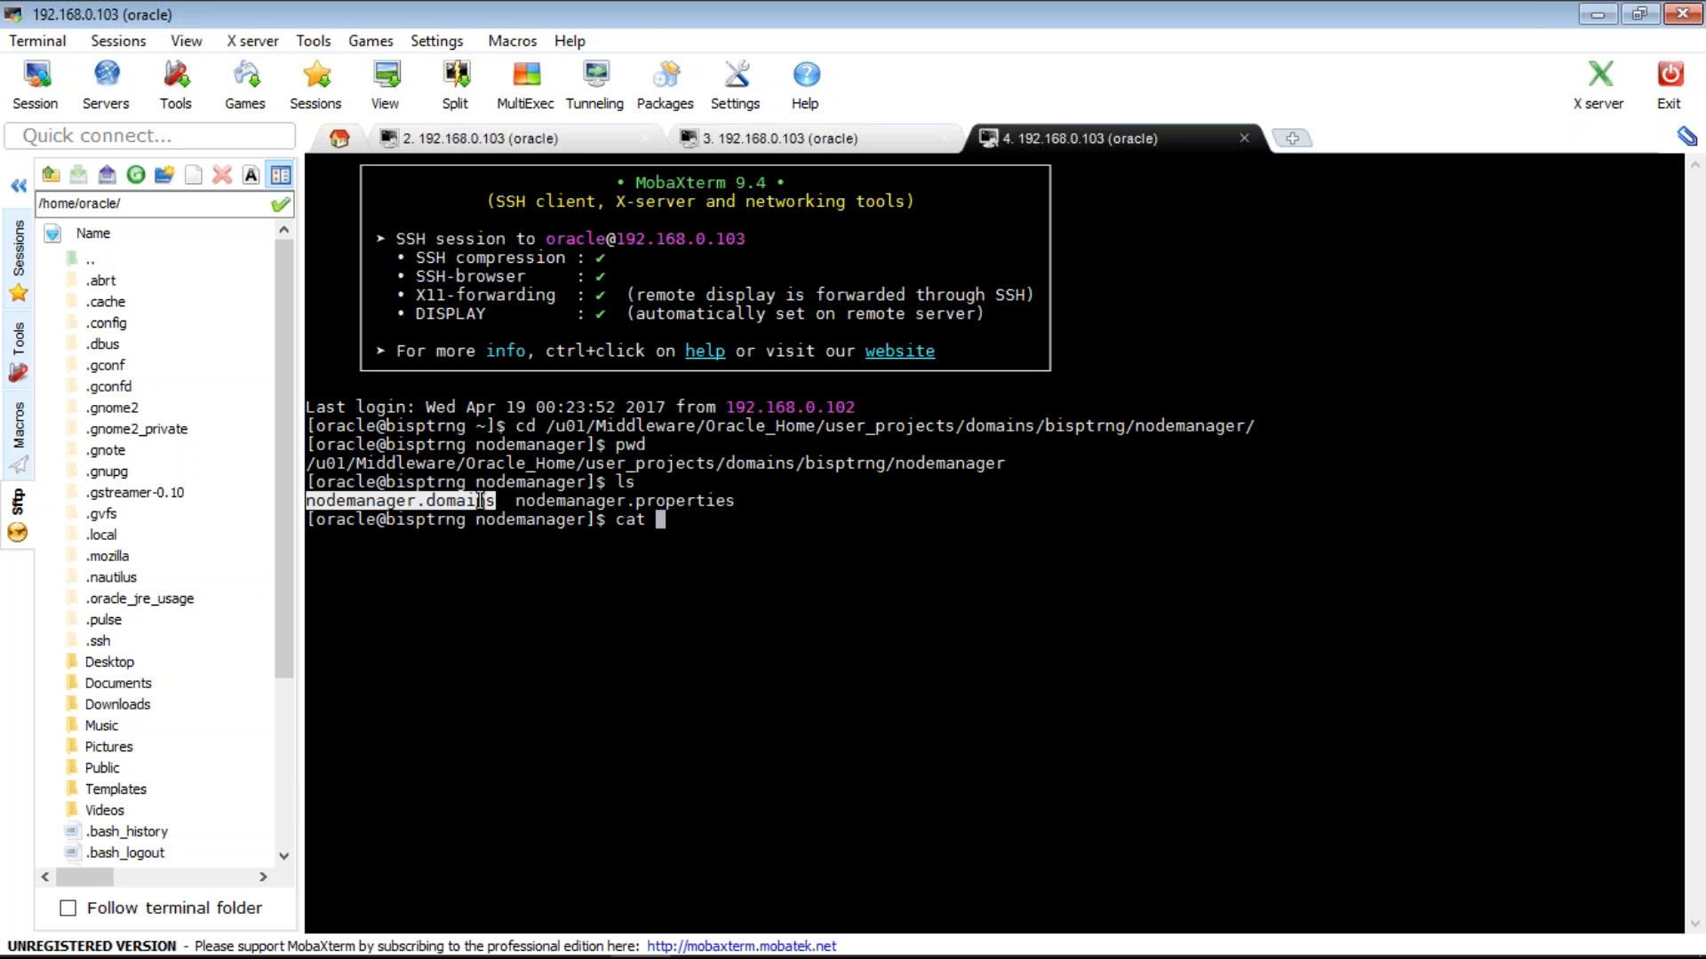
right_click(565, 597)
key("Return")
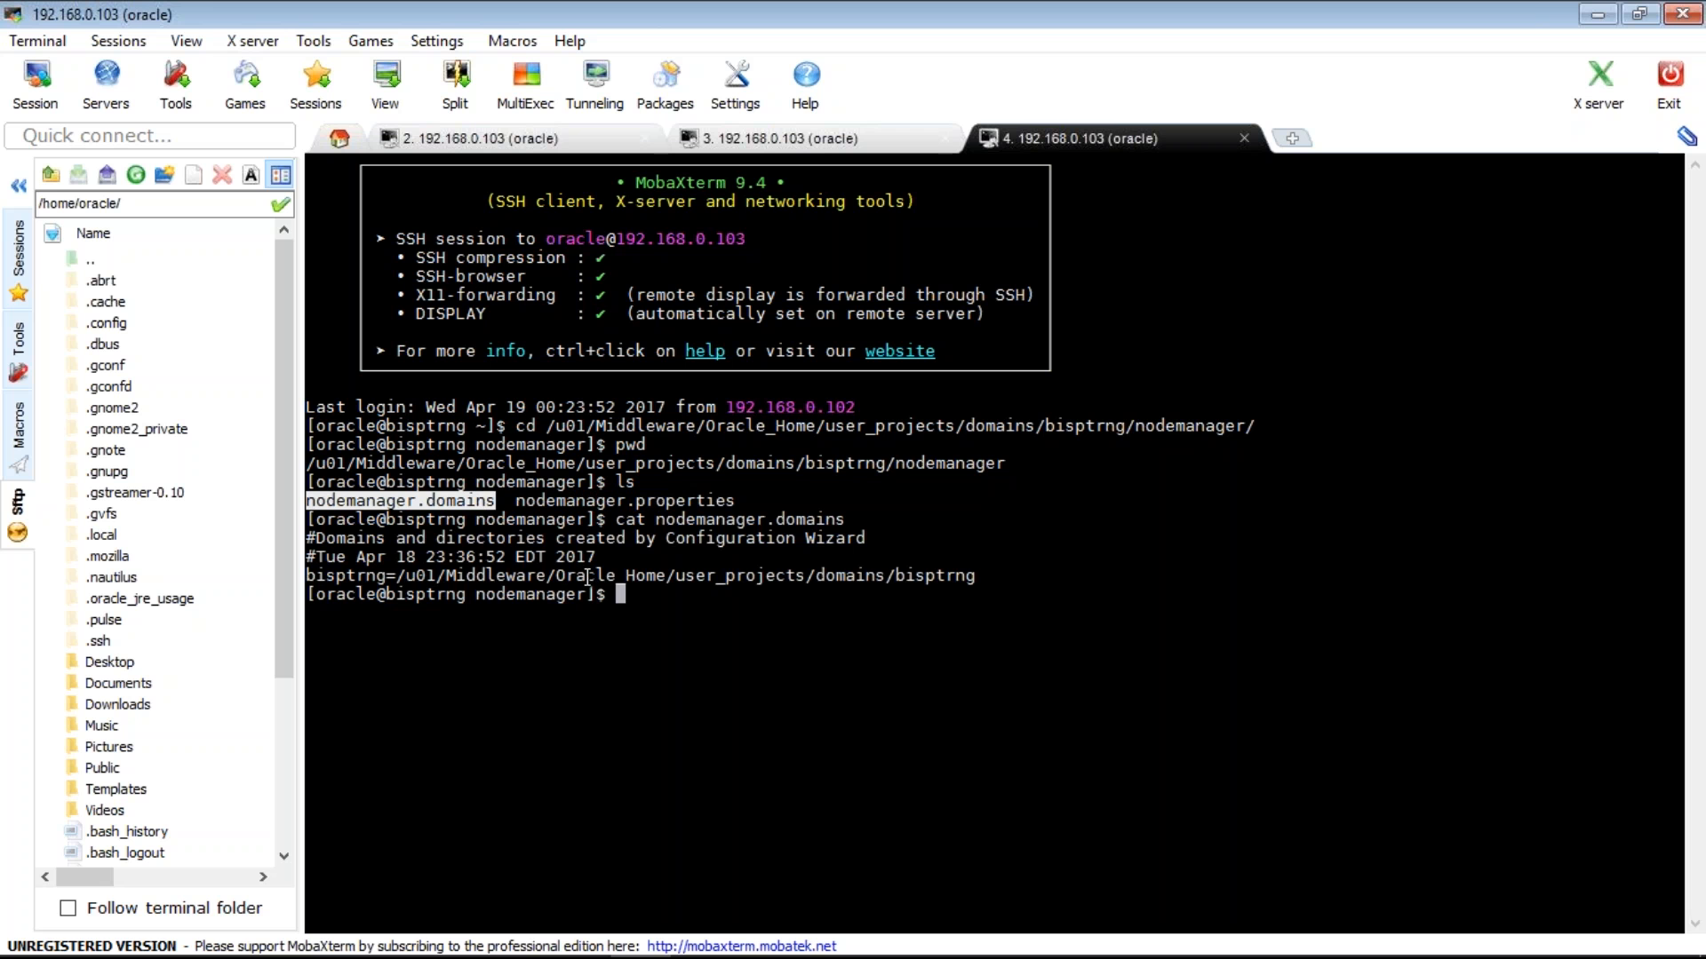
double_click(587, 578)
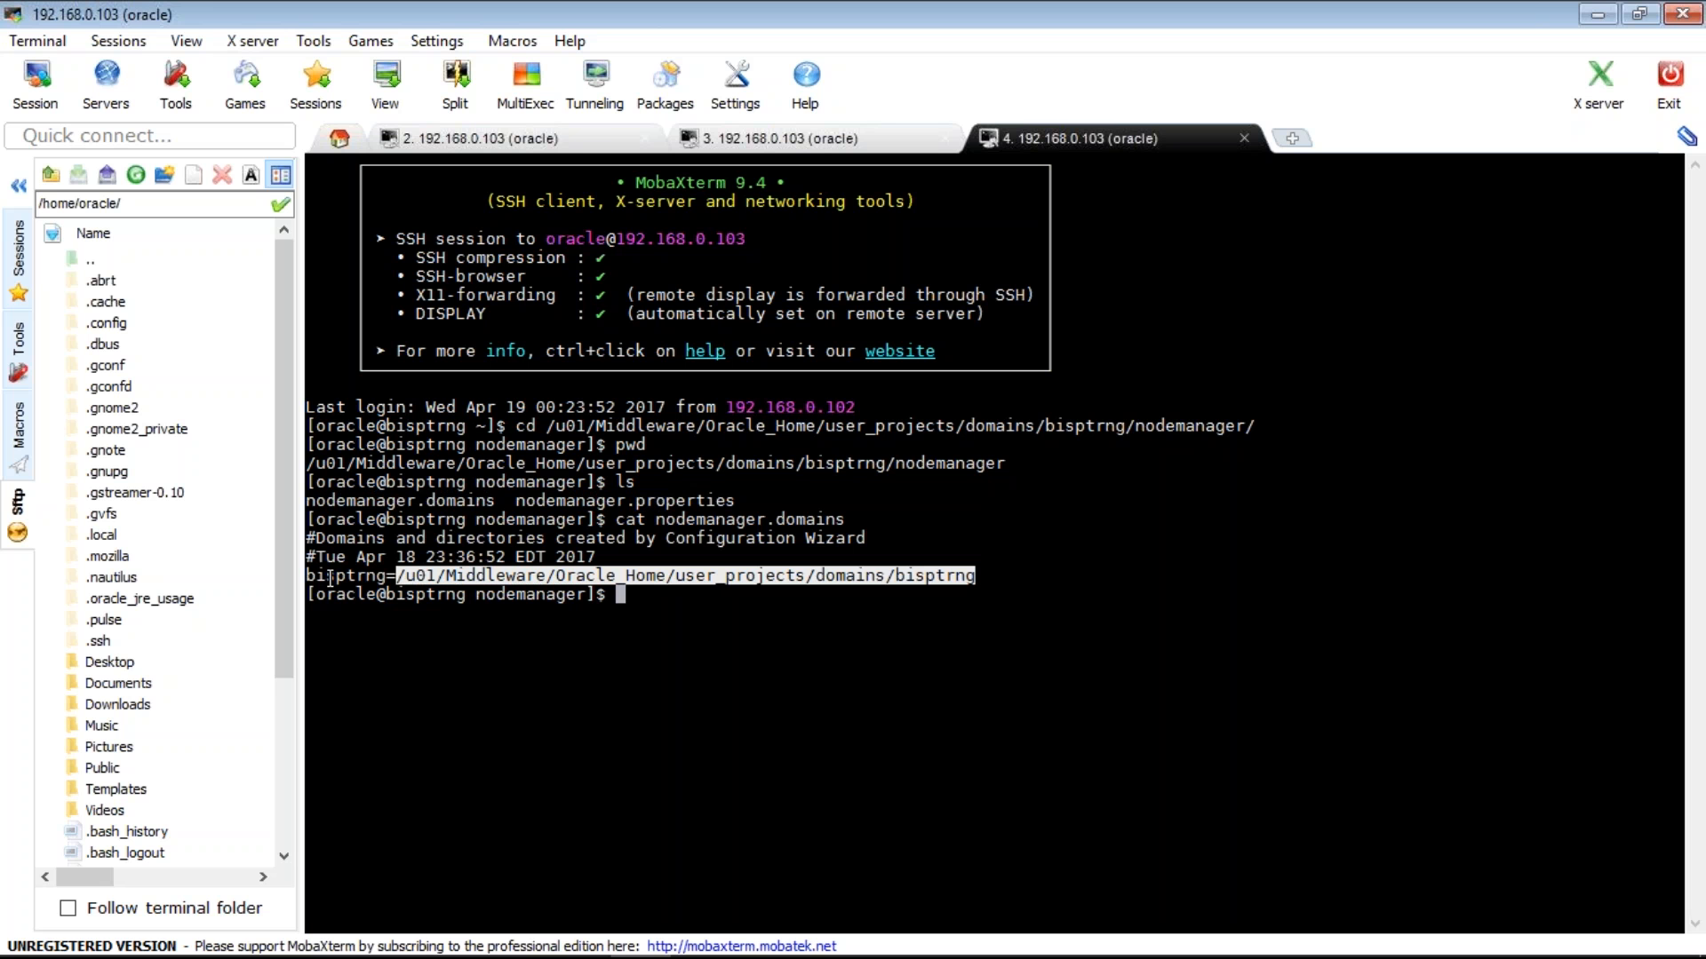
triple_click(330, 578)
double_click(559, 578)
- Open nodemanager.properties in vi
double_click(673, 500)
type("vi")
right_click(673, 499)
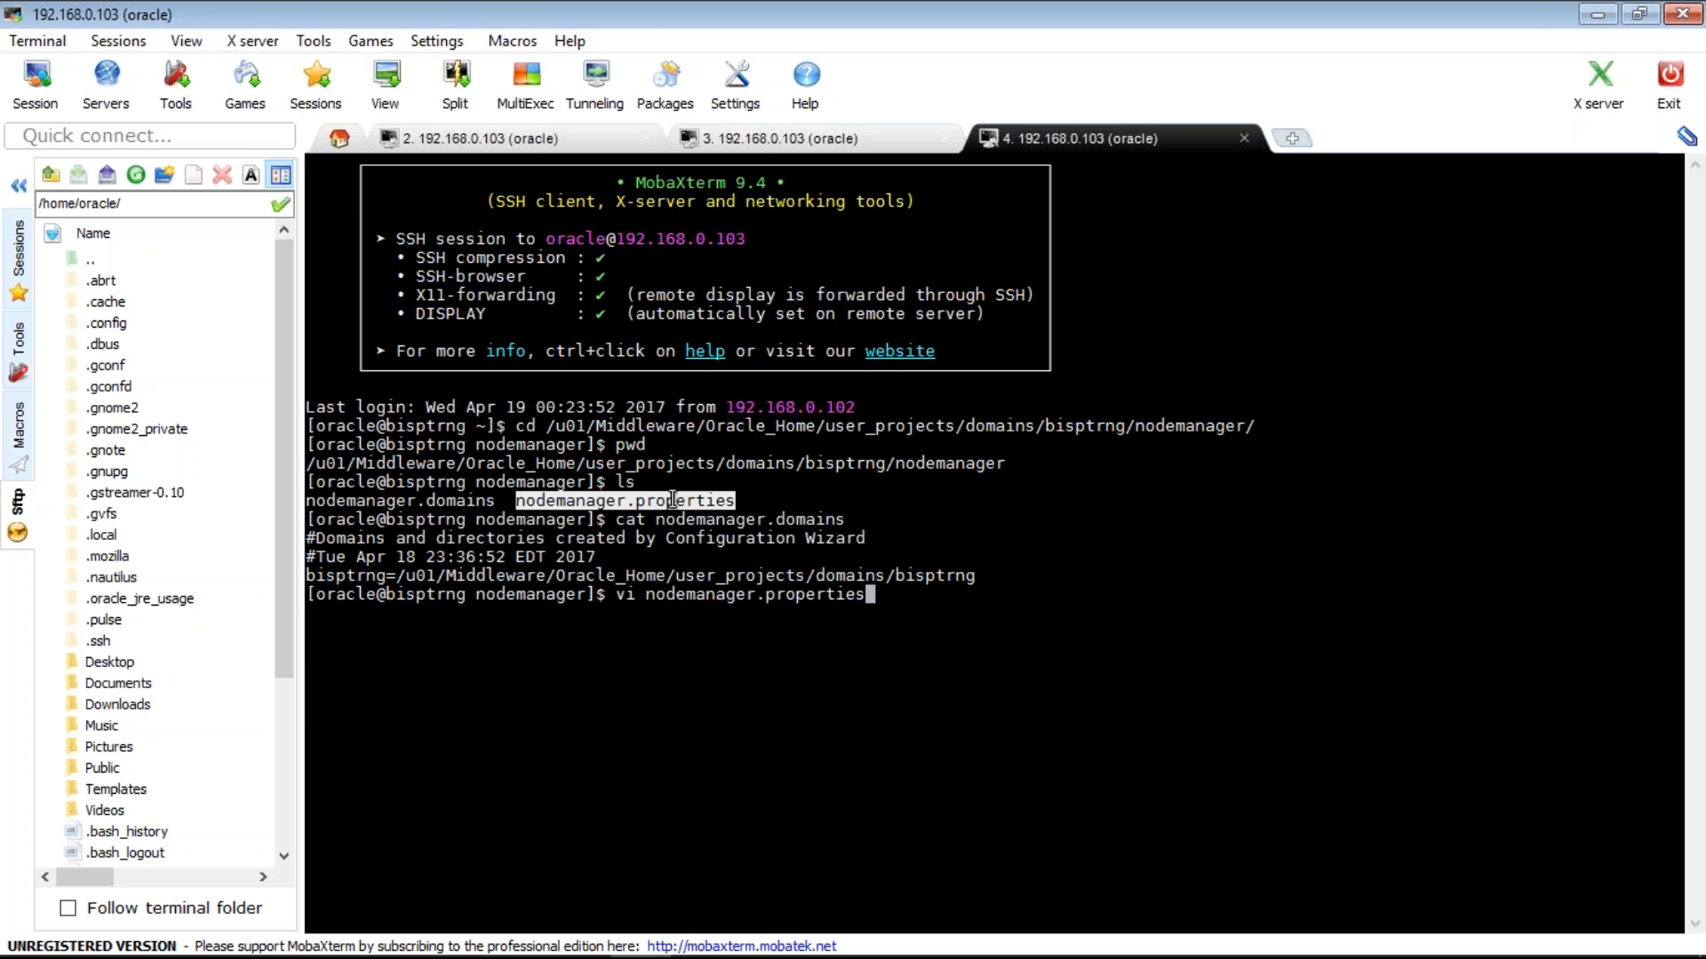
key("Return")
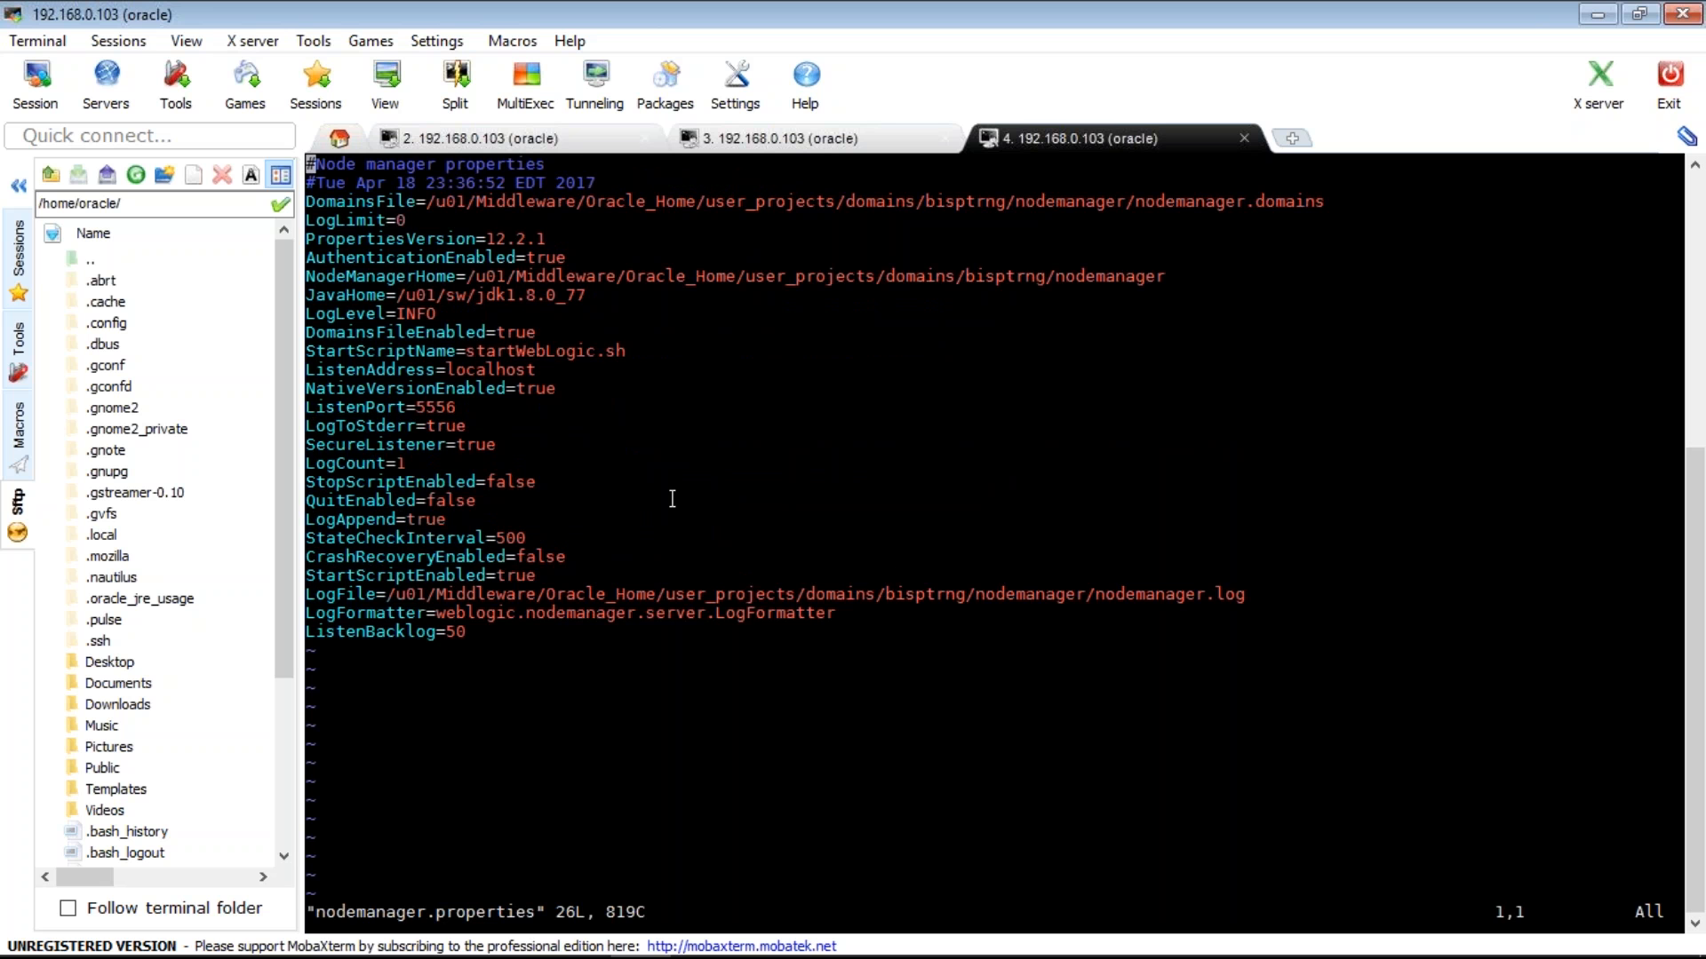
- Overwrite ListenAddress's localhost with 192.168.0.103
key("Down")
key("Down")
key("Down")
key("Down")
key("Down")
key("Down")
key("Up")
key("Up")
key("Up")
key("Down")
key("Down")
key("Down")
key("Down")
key("Down")
key("Down")
key("Down")
key("Down")
key("Down")
key("Down")
key("Down")
key("Up")
key("Up")
key("Up")
key("Right")
key("Right")
key("Right")
key("Right")
key("Right")
key("Right")
key("Right")
key("Right")
key("Right")
key("Right")
key("Right")
key("Right")
key("Right")
key("Right")
key("Right")
key("Left")
key("shift+r")
type("192.168")
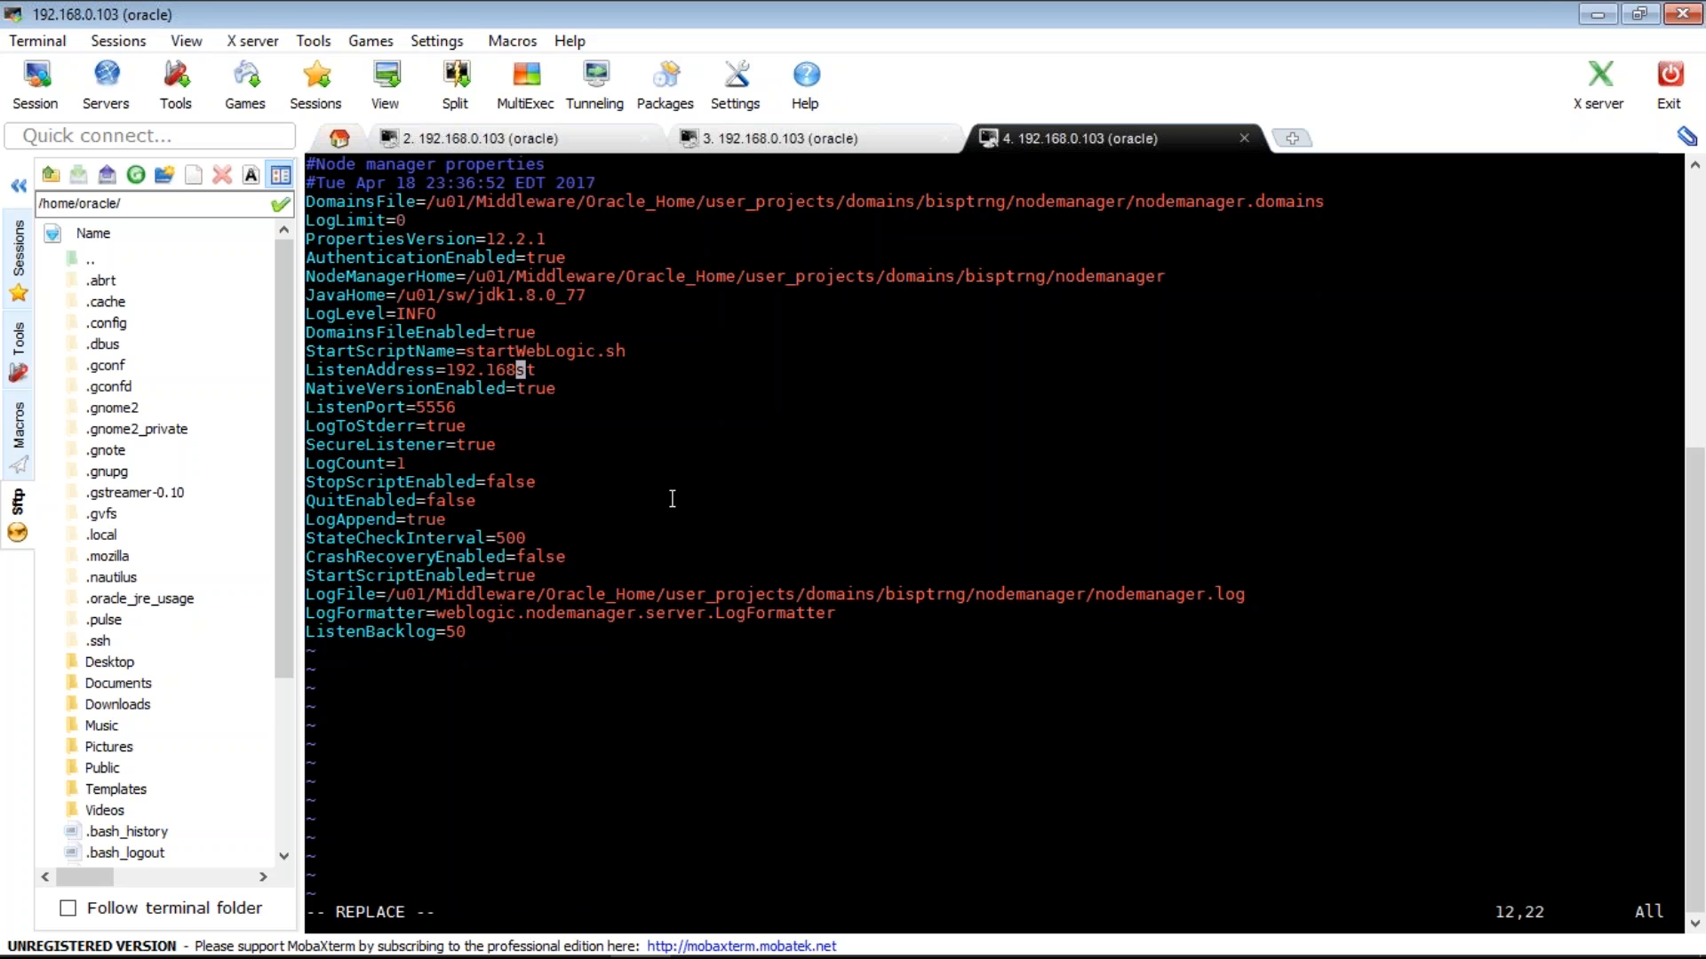
type(".0.103")
key("Escape")
- Change SecureListener's value from true to false
key("Down")
key("Down")
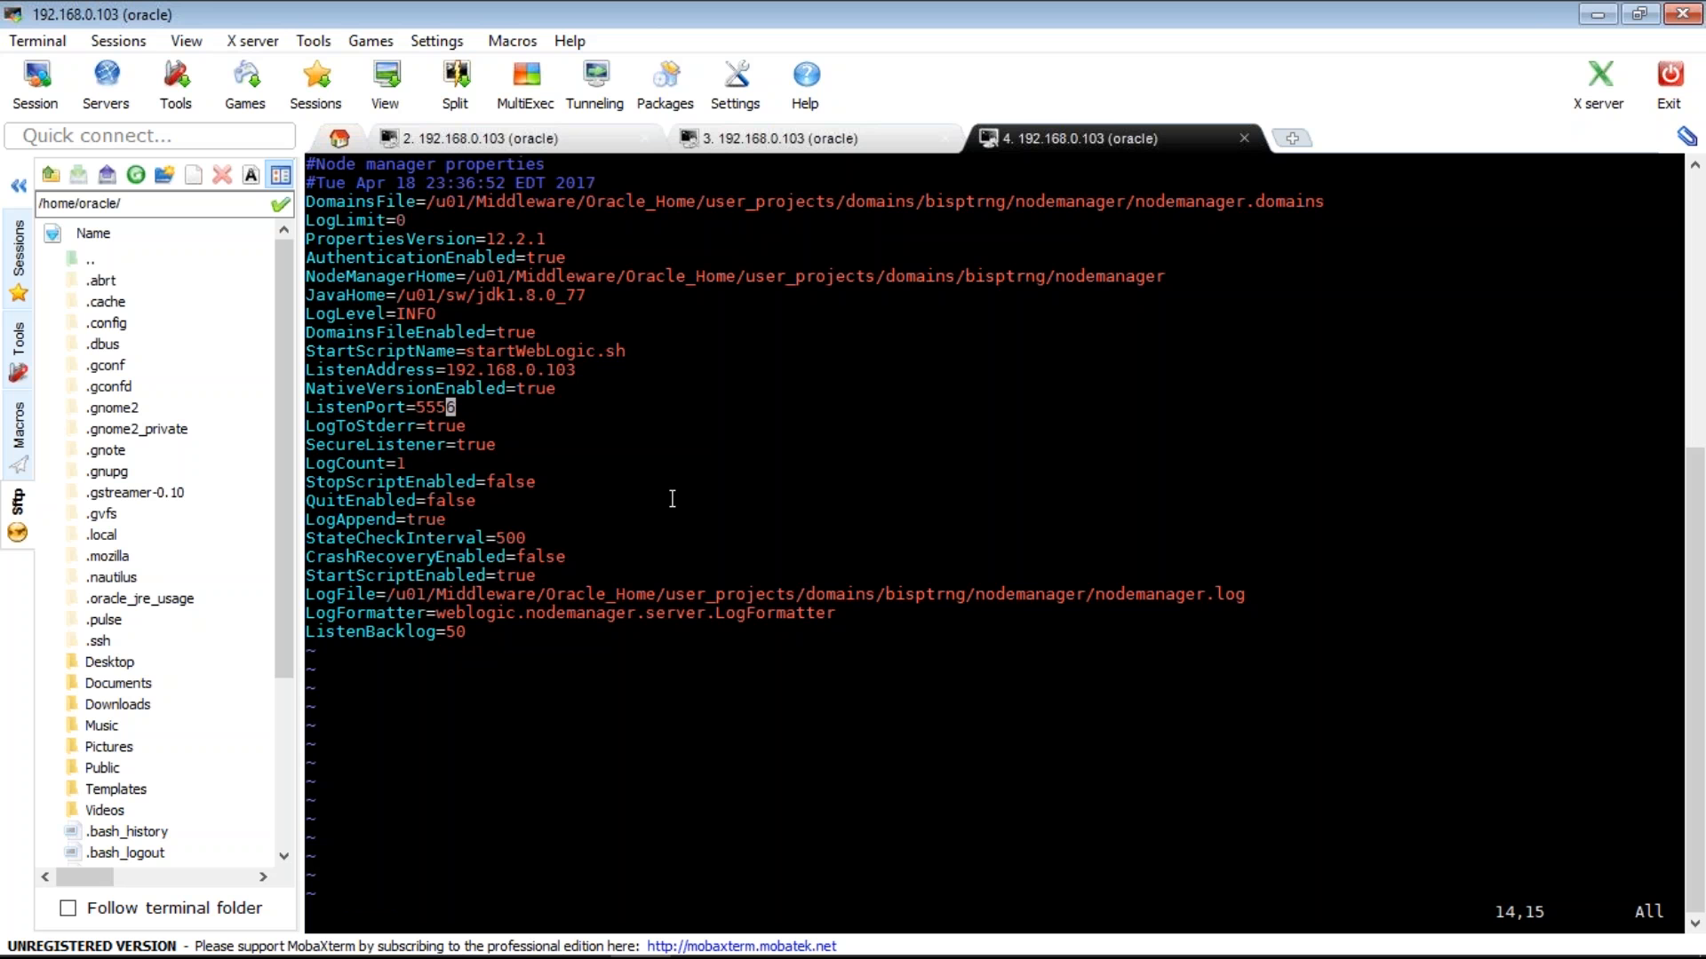
key("Down")
key("Down")
key("Left")
key("Right")
key("shift+r")
type("false")
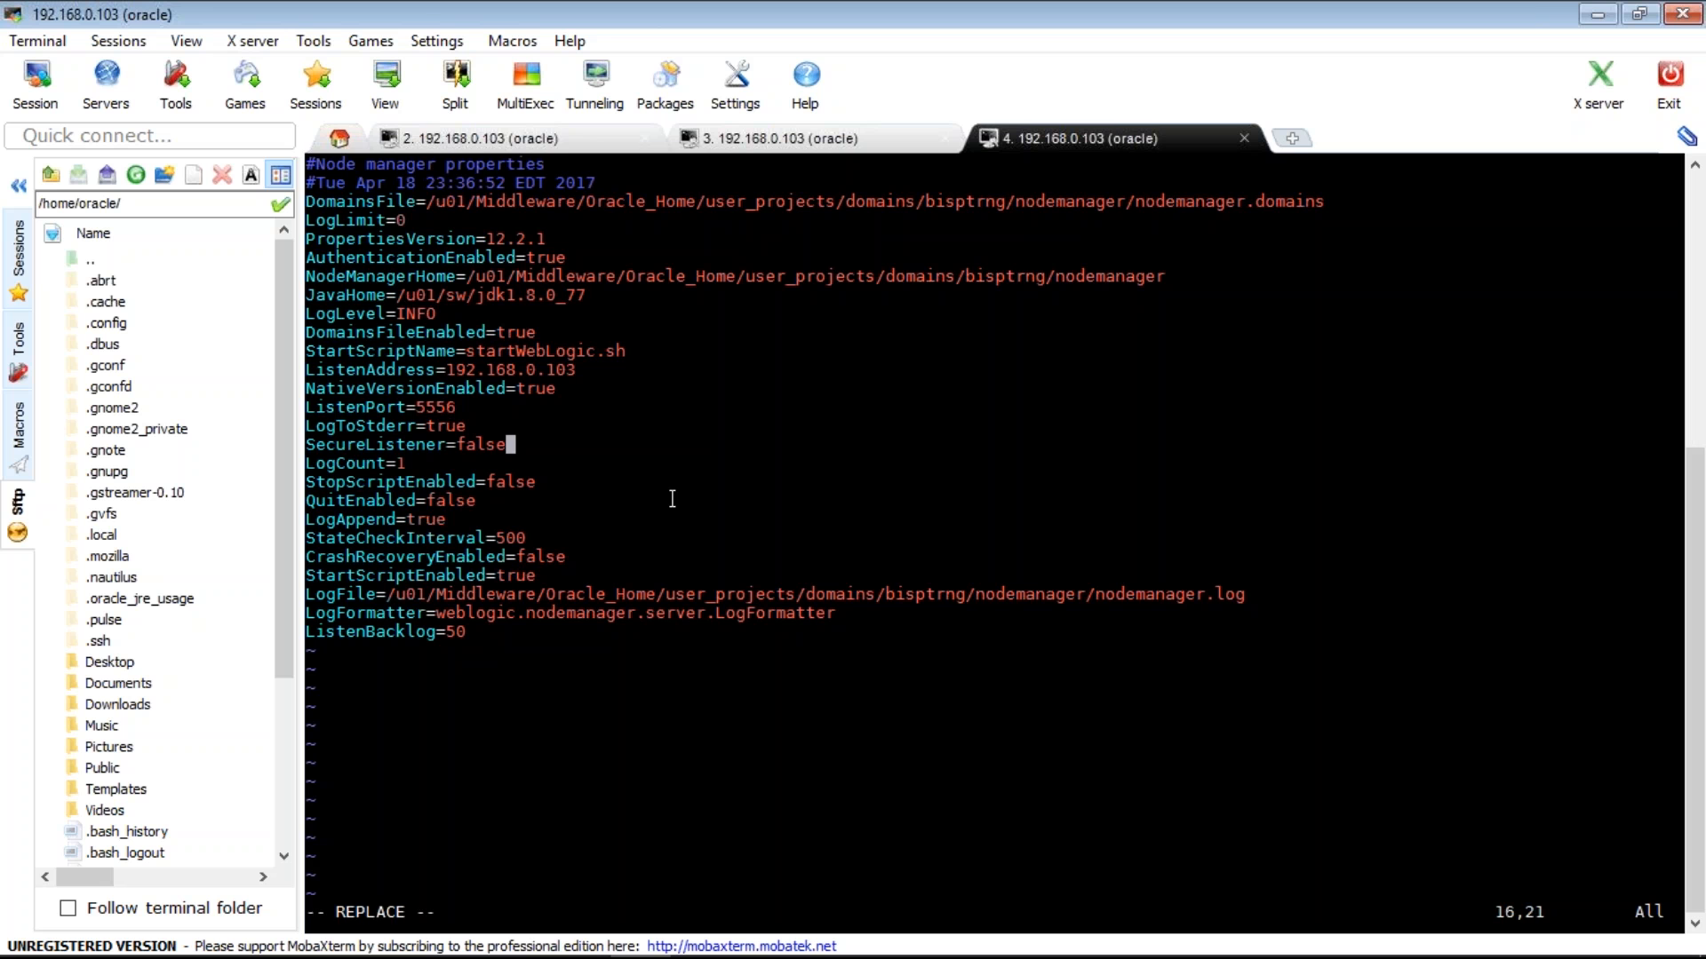
key("Escape")
- Exit vi with :q to return to the shell
key("Down")
key("Down")
key("Down")
key("Down")
key("Down")
key("Down")
key("Down")
key("Down")
key("Down")
key("Down")
key("0")
type(":q")
key("Return")
- In the domain's bin folder, launch startNodeManager.sh in the background with nohup
type("cd ..")
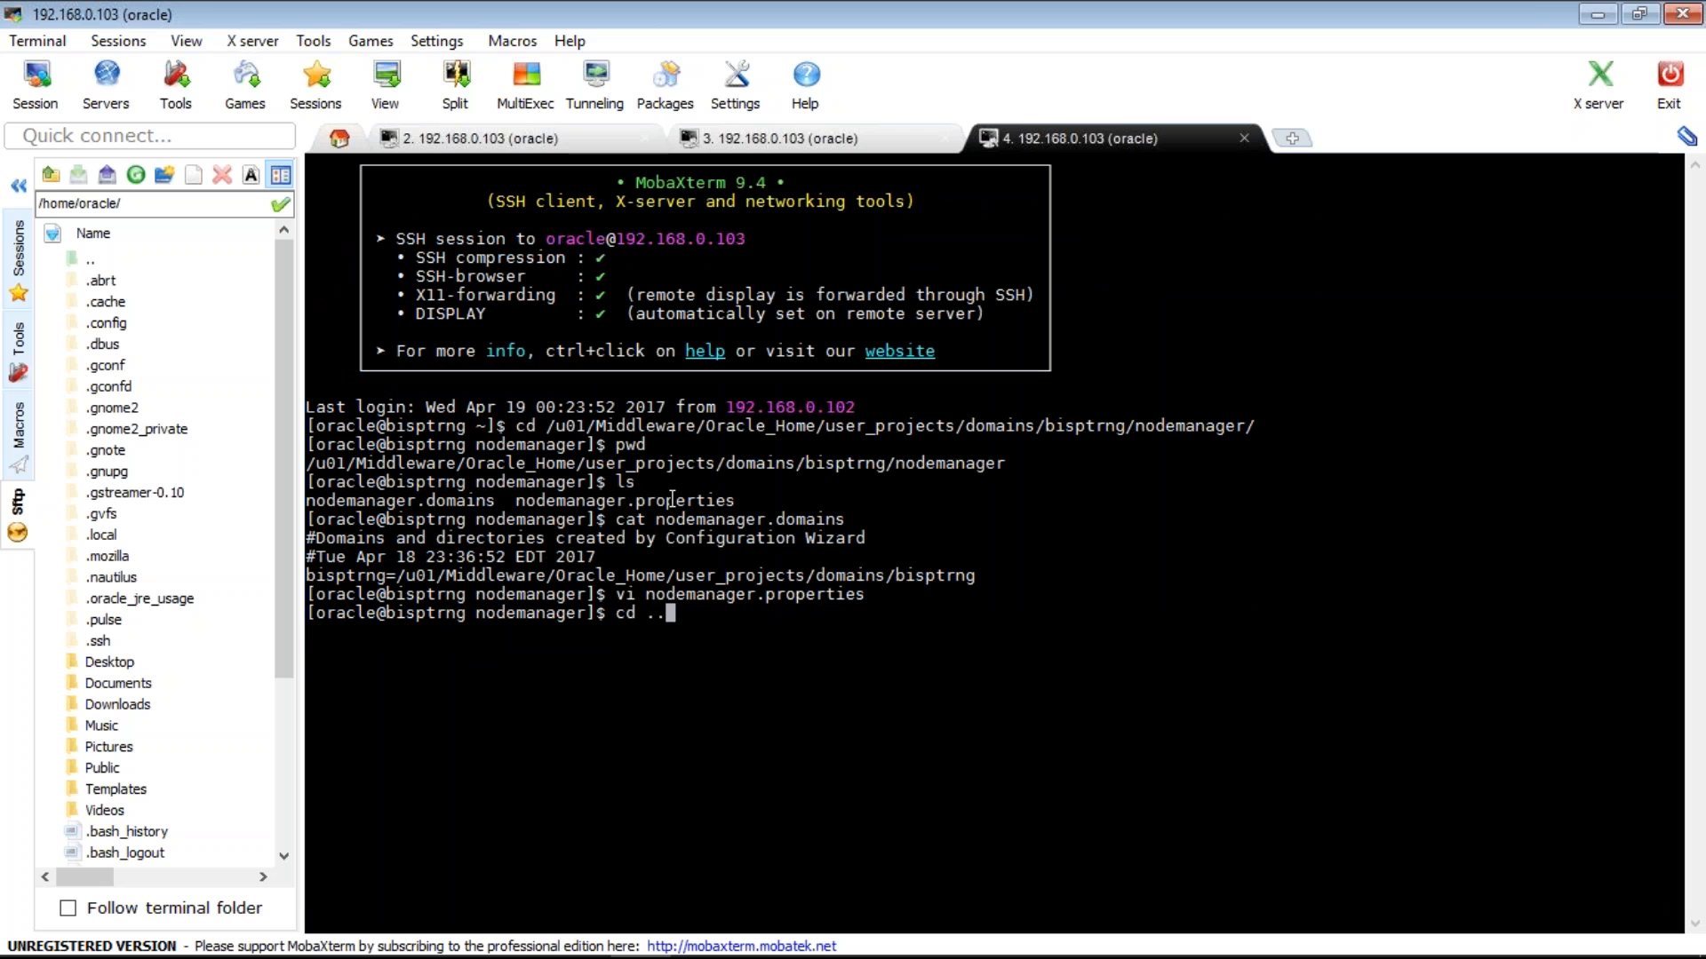
type("/bin")
key("Return")
type("ls")
key("Return")
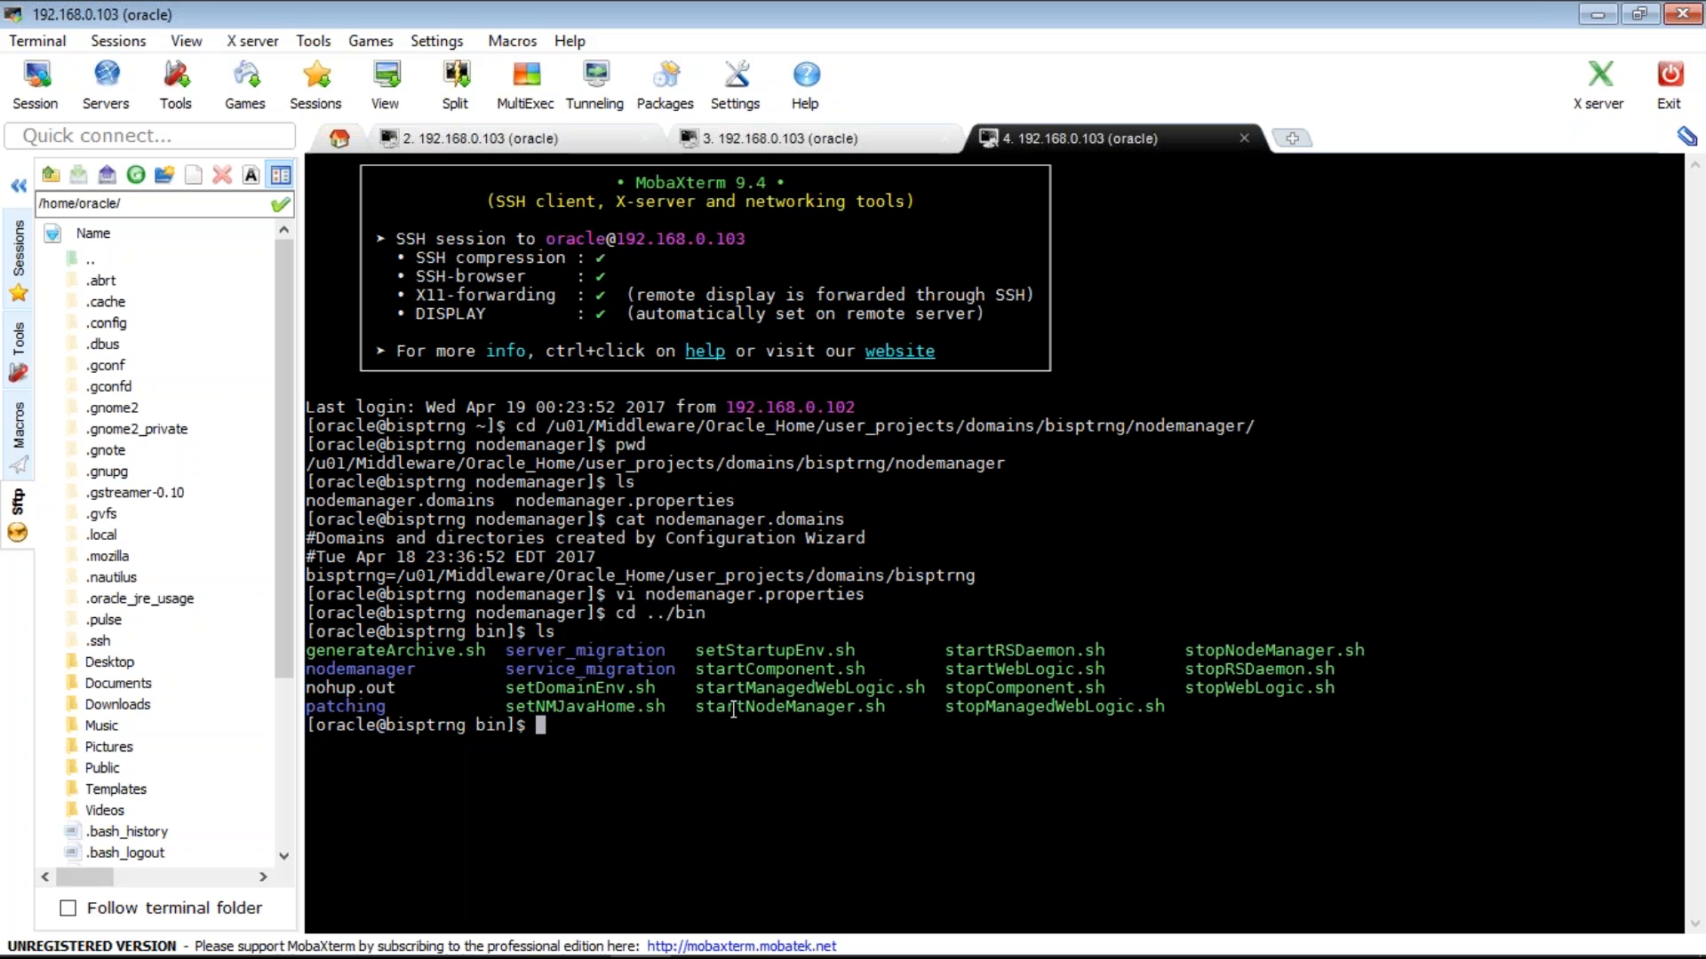
double_click(733, 709)
key("super+c")
type("nohup ./")
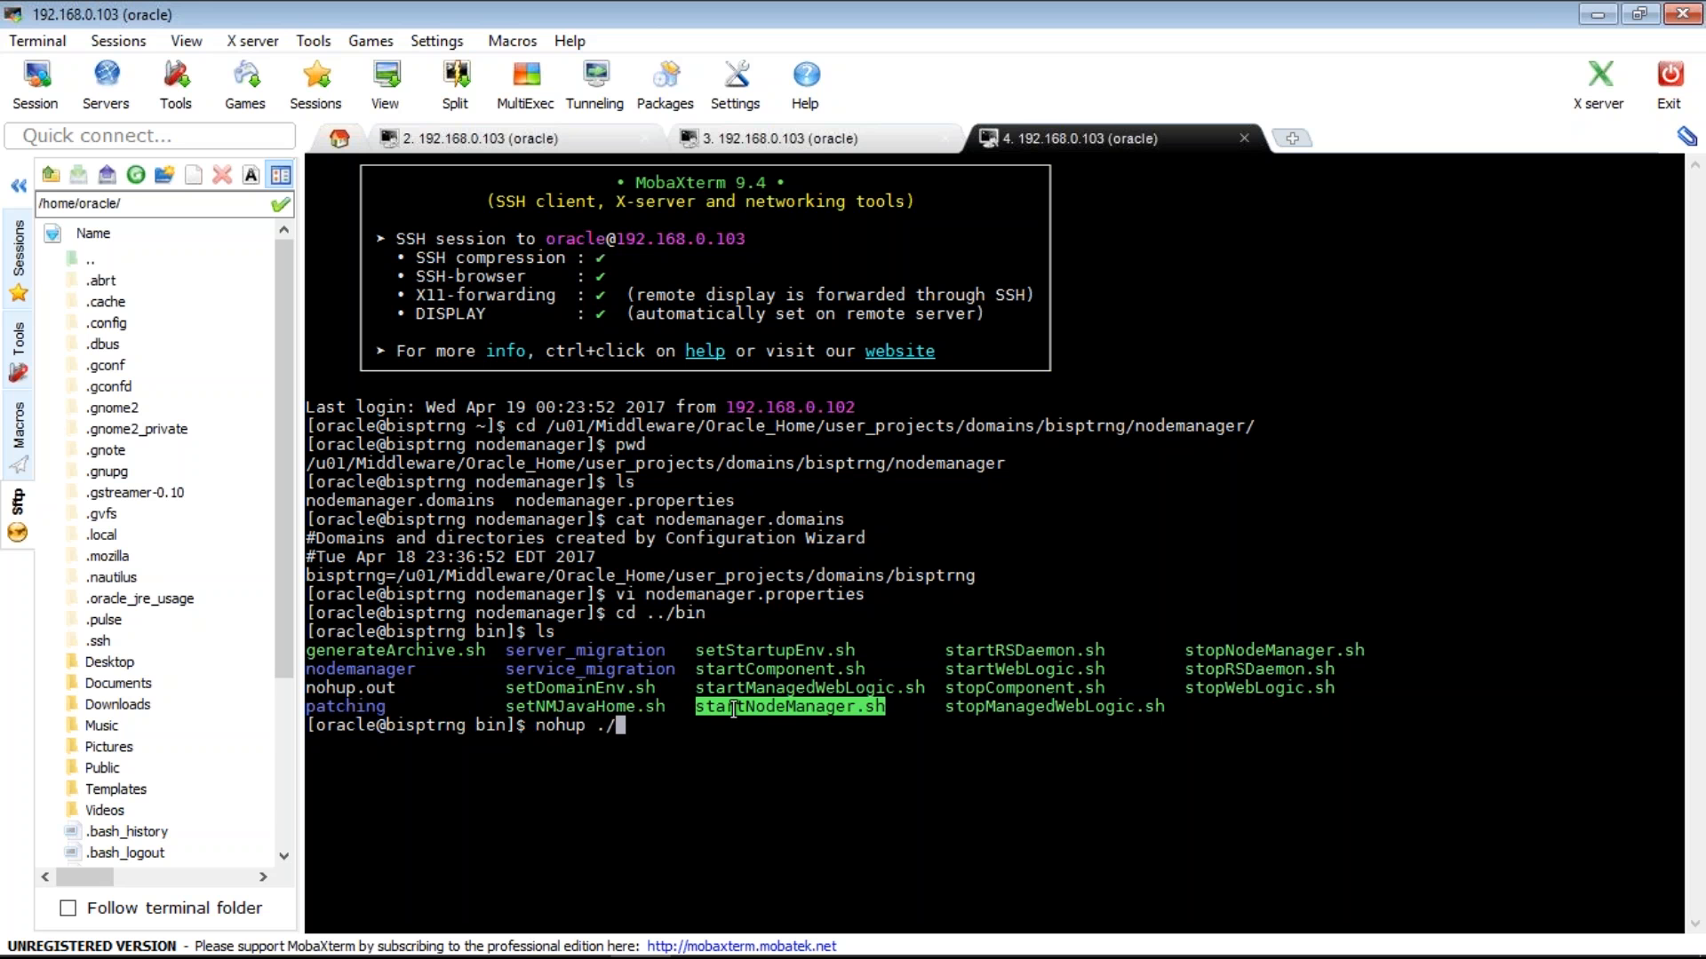
right_click(733, 709)
type("&")
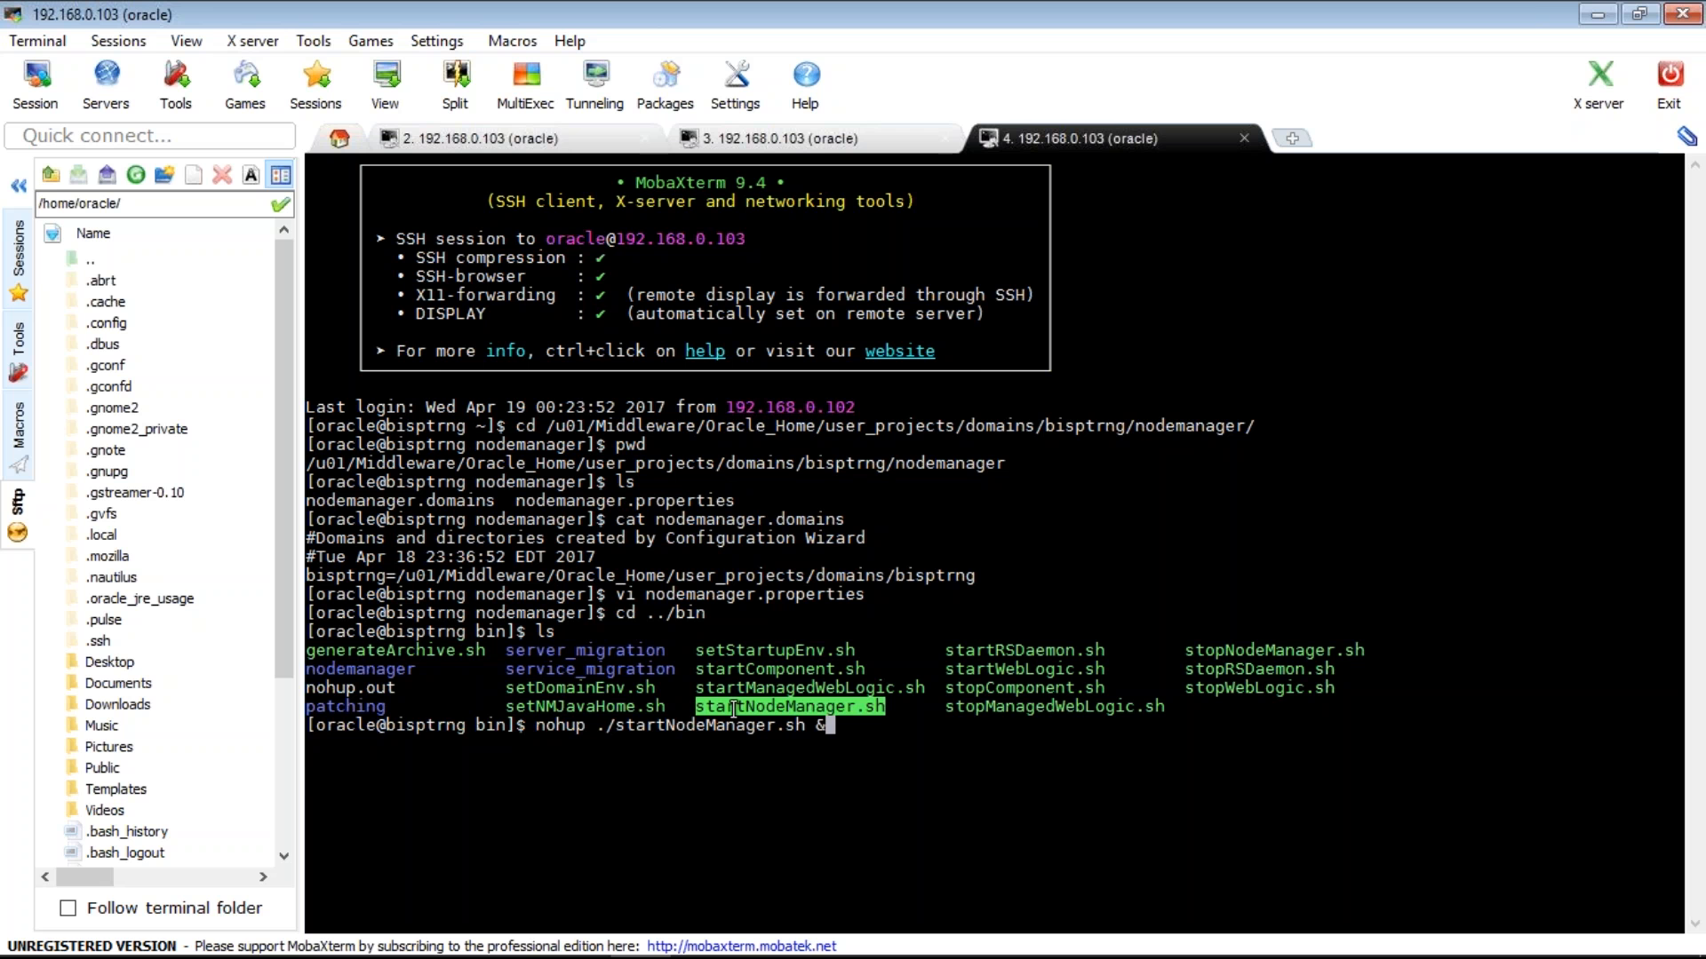
key("Return")
- Follow nohup.out with tail -f until the listener on port 5556 starts, then switch to the console
key("ctrl+c")
type("tail -f")
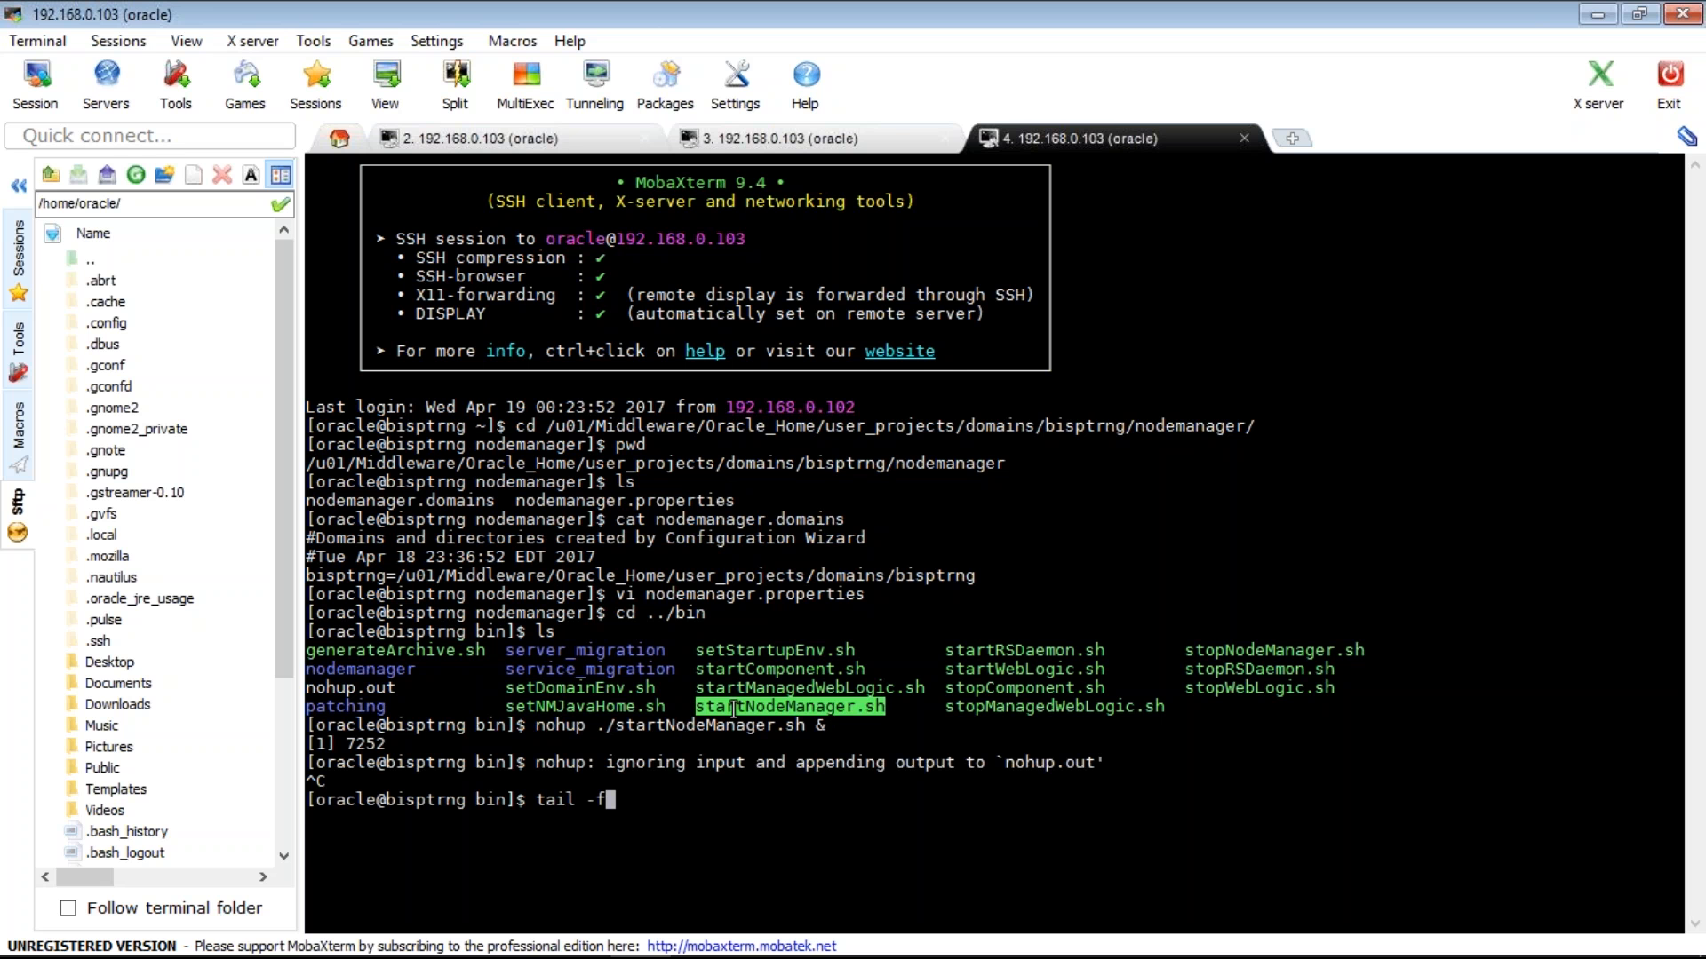
type(" nohup.out")
key("Return")
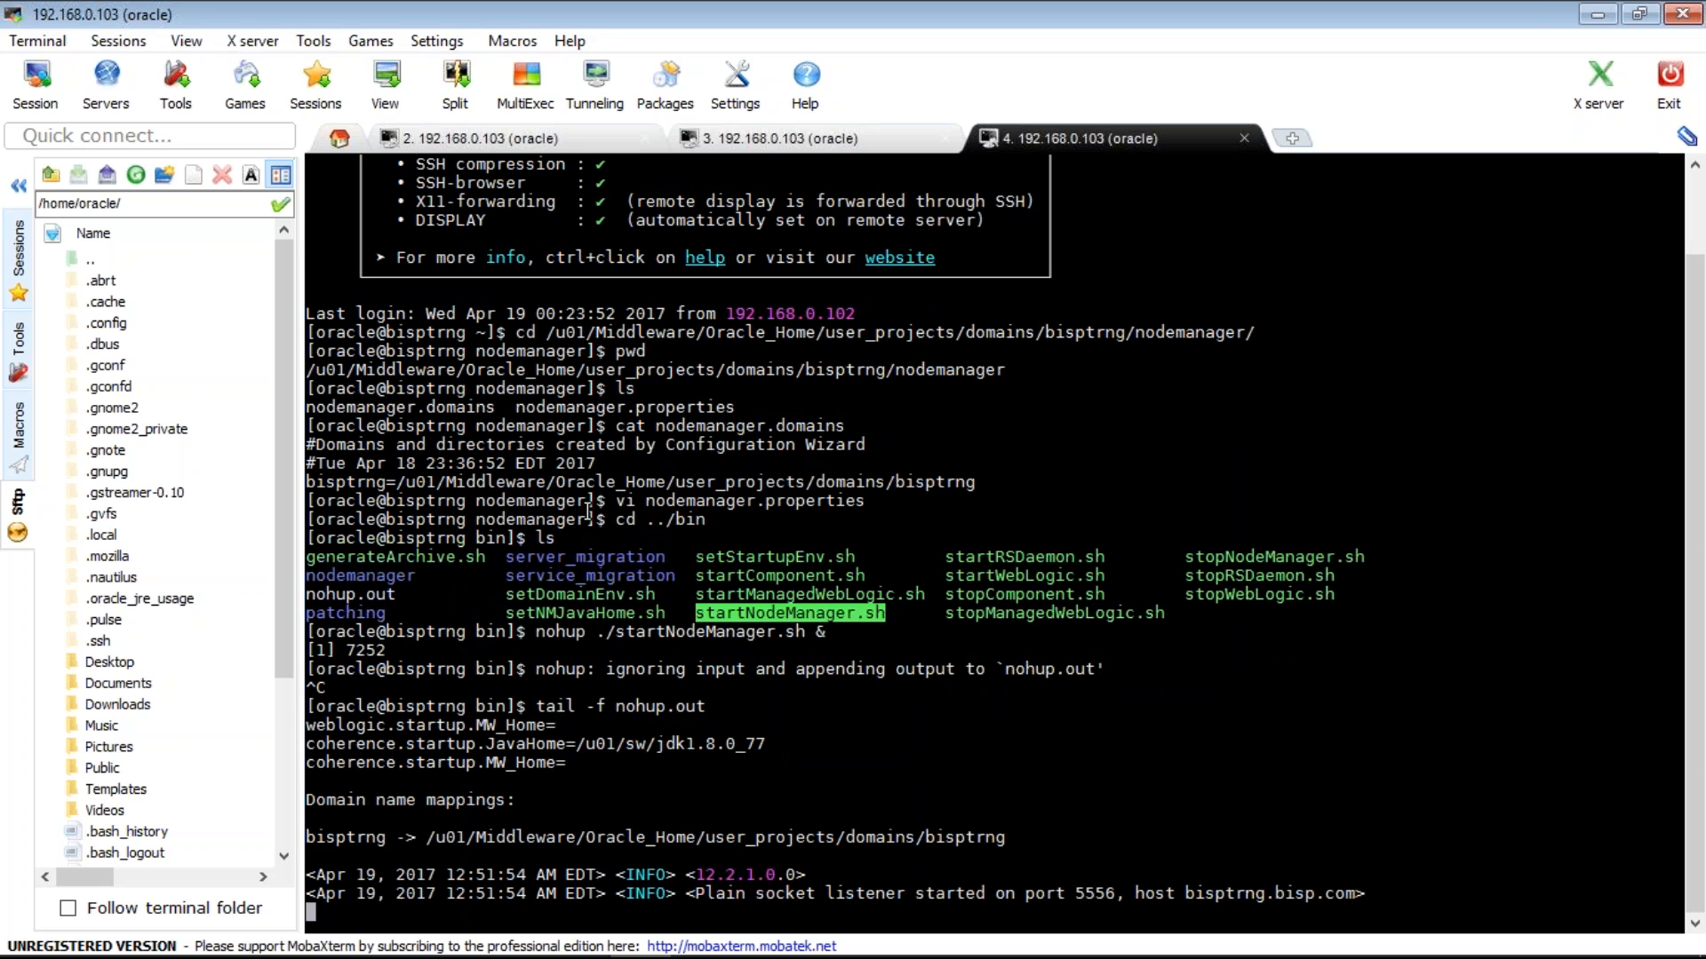
key("alt+Tab")
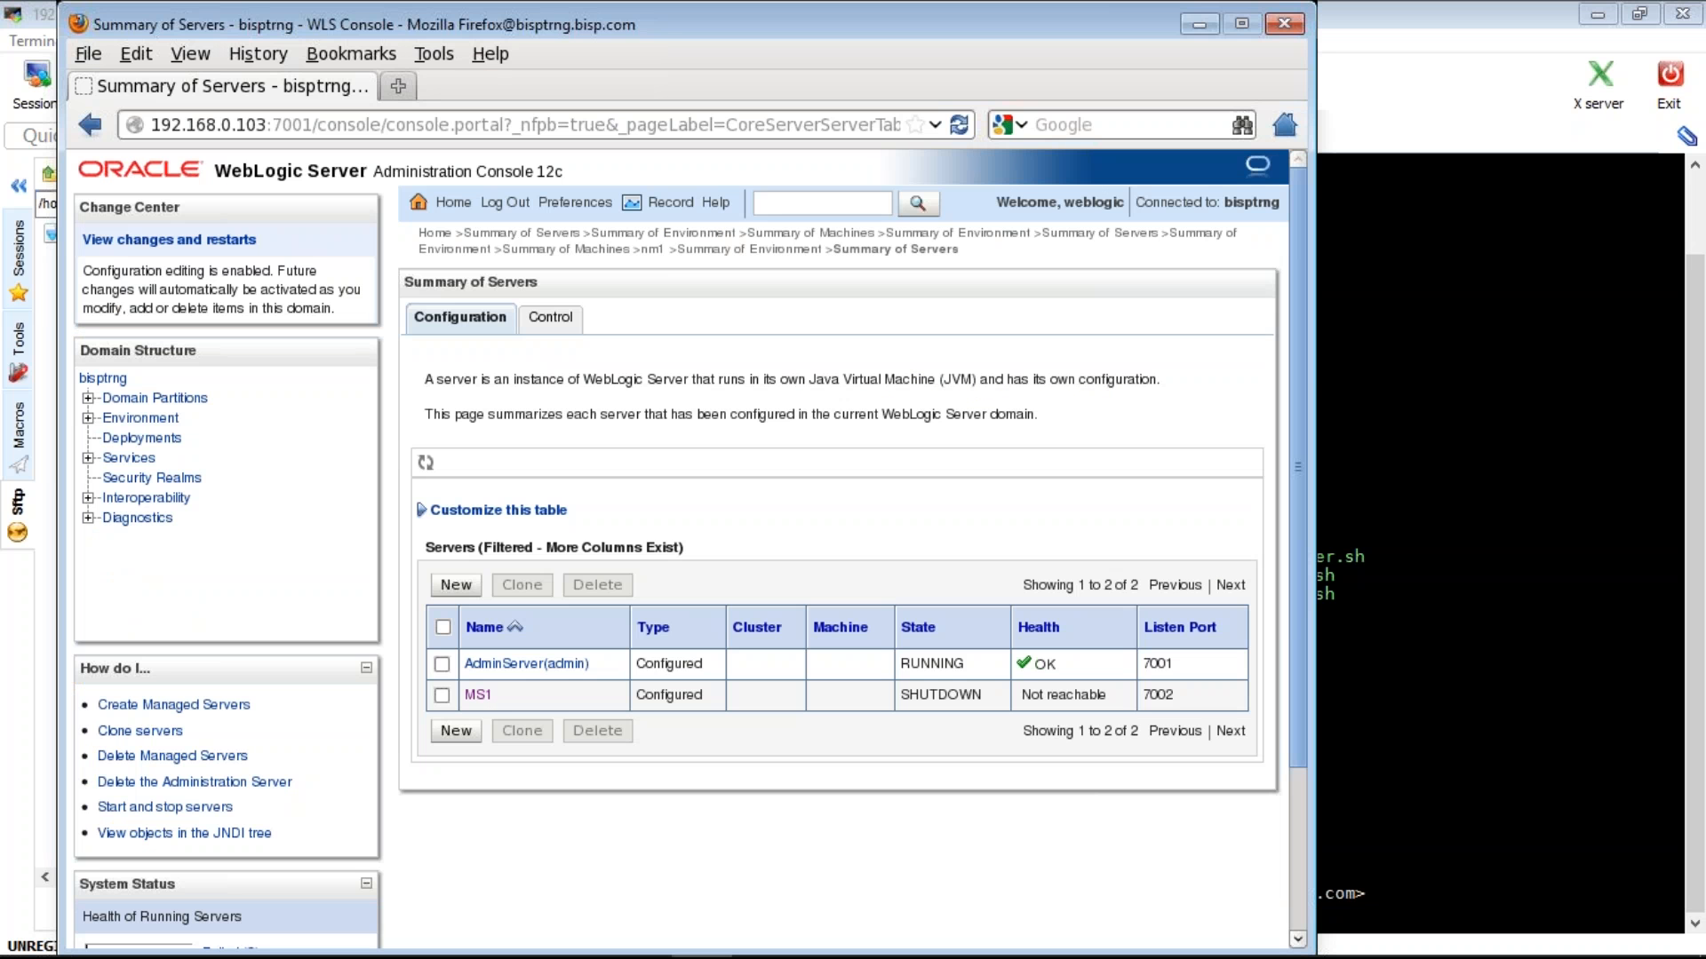
left_click(140, 417)
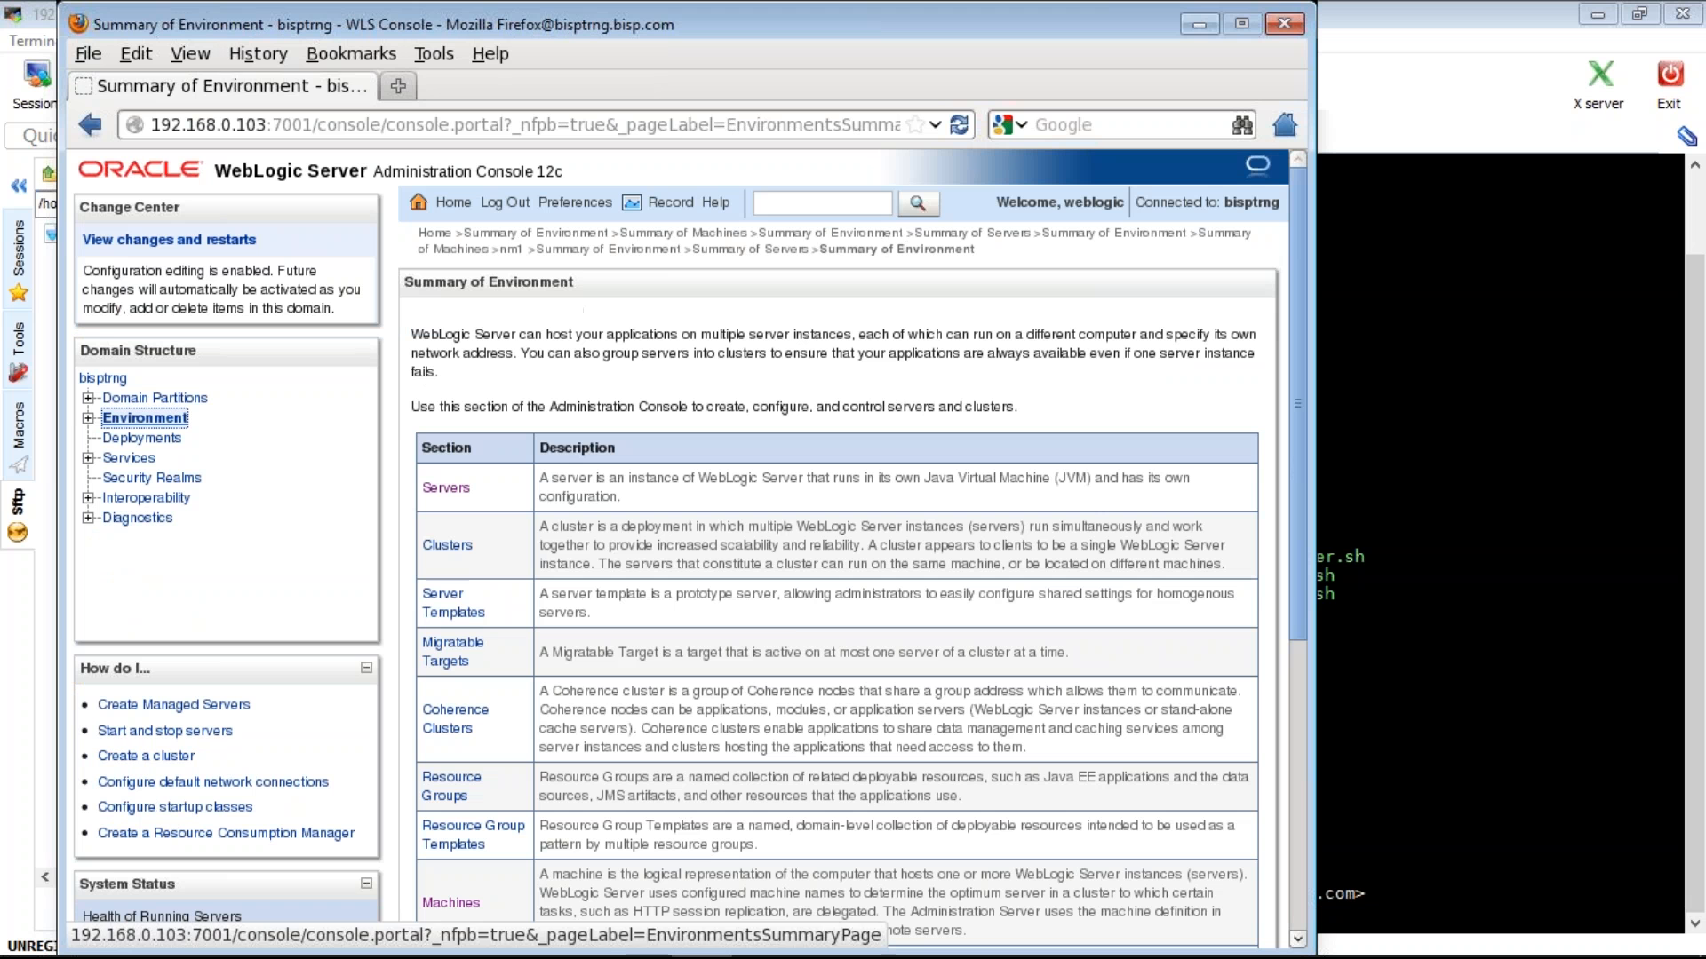
left_click(450, 903)
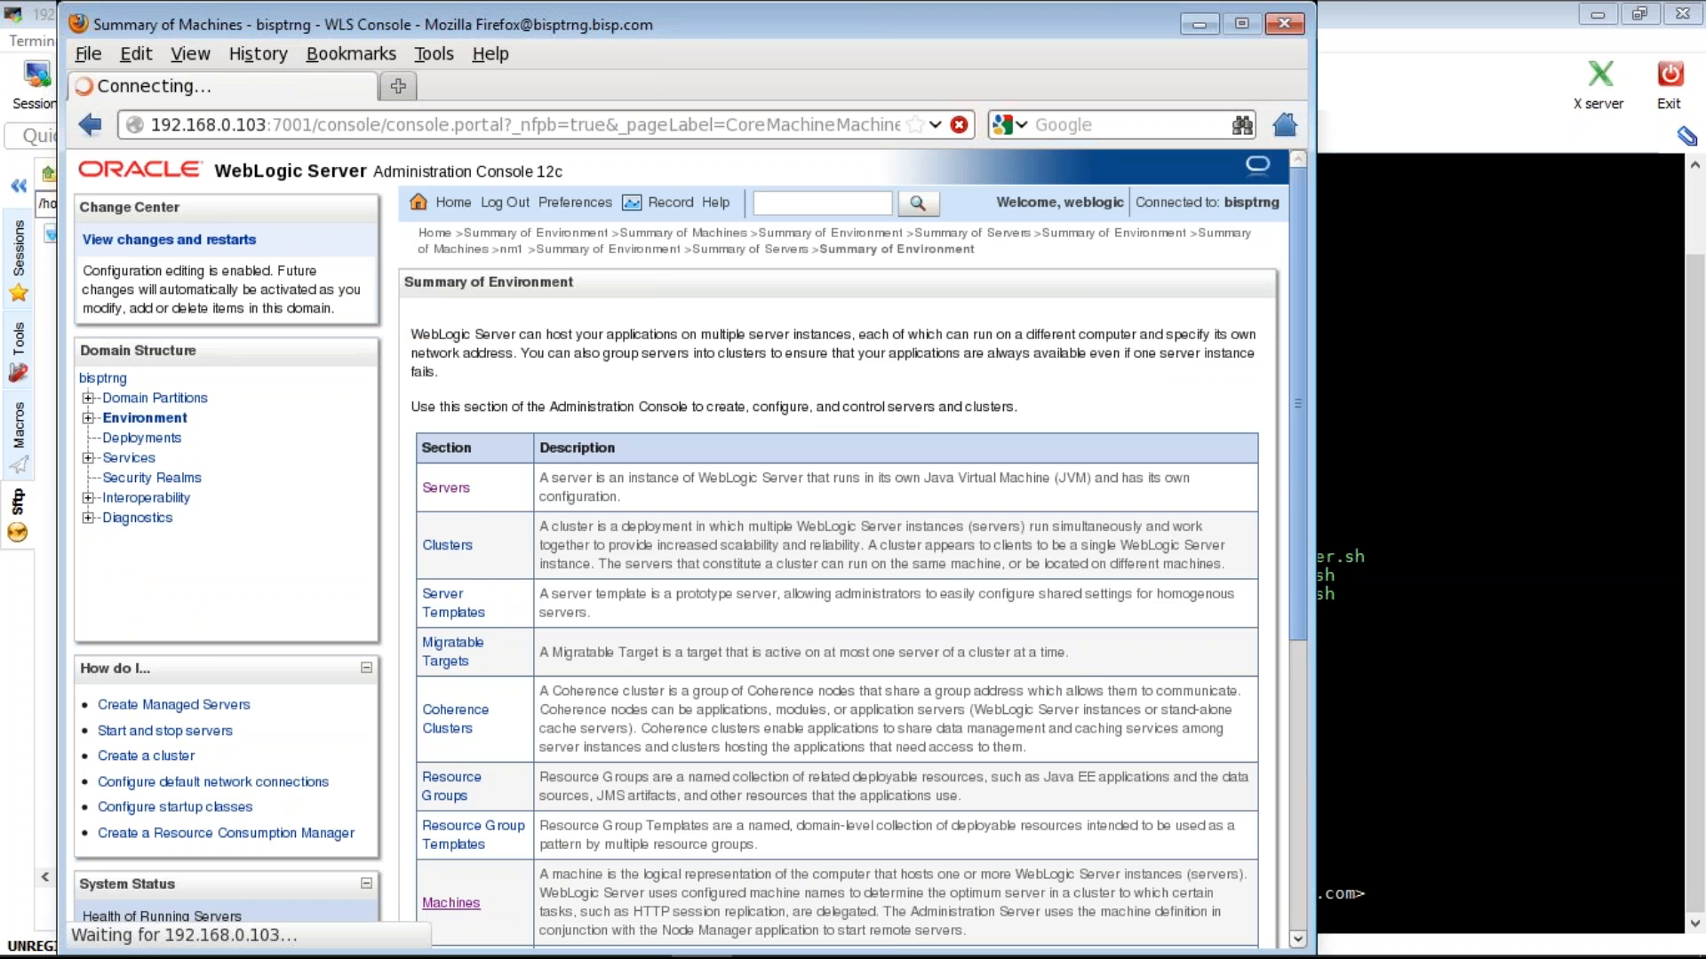
left_click(471, 627)
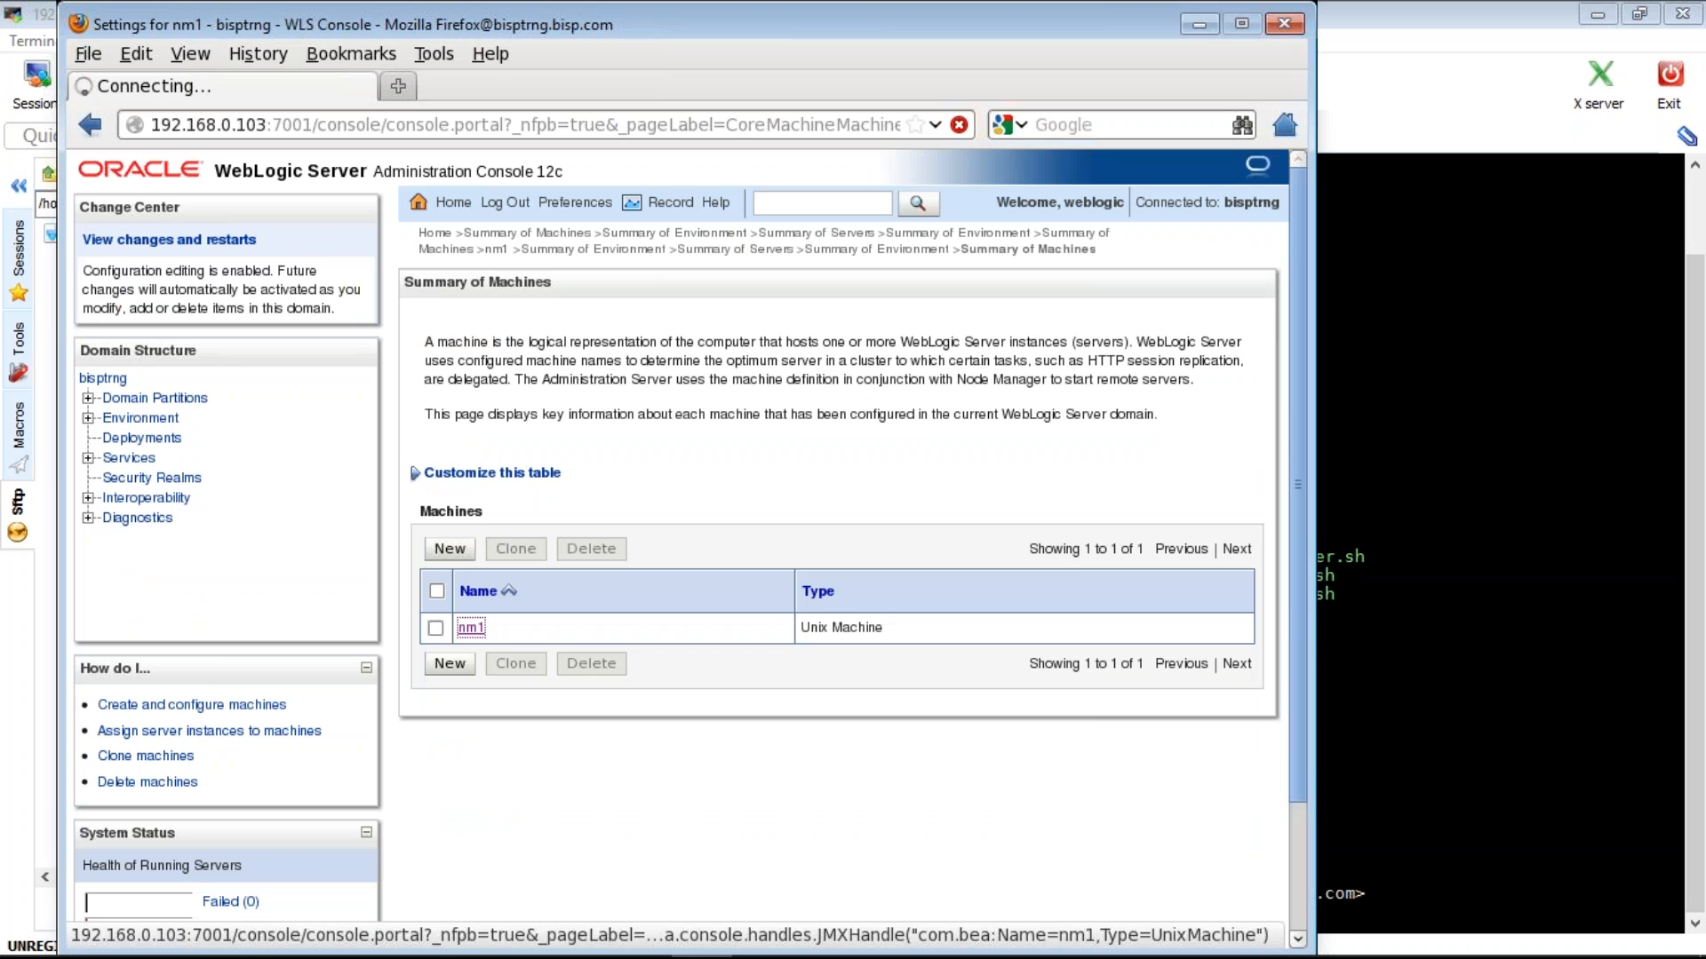
left_click(559, 318)
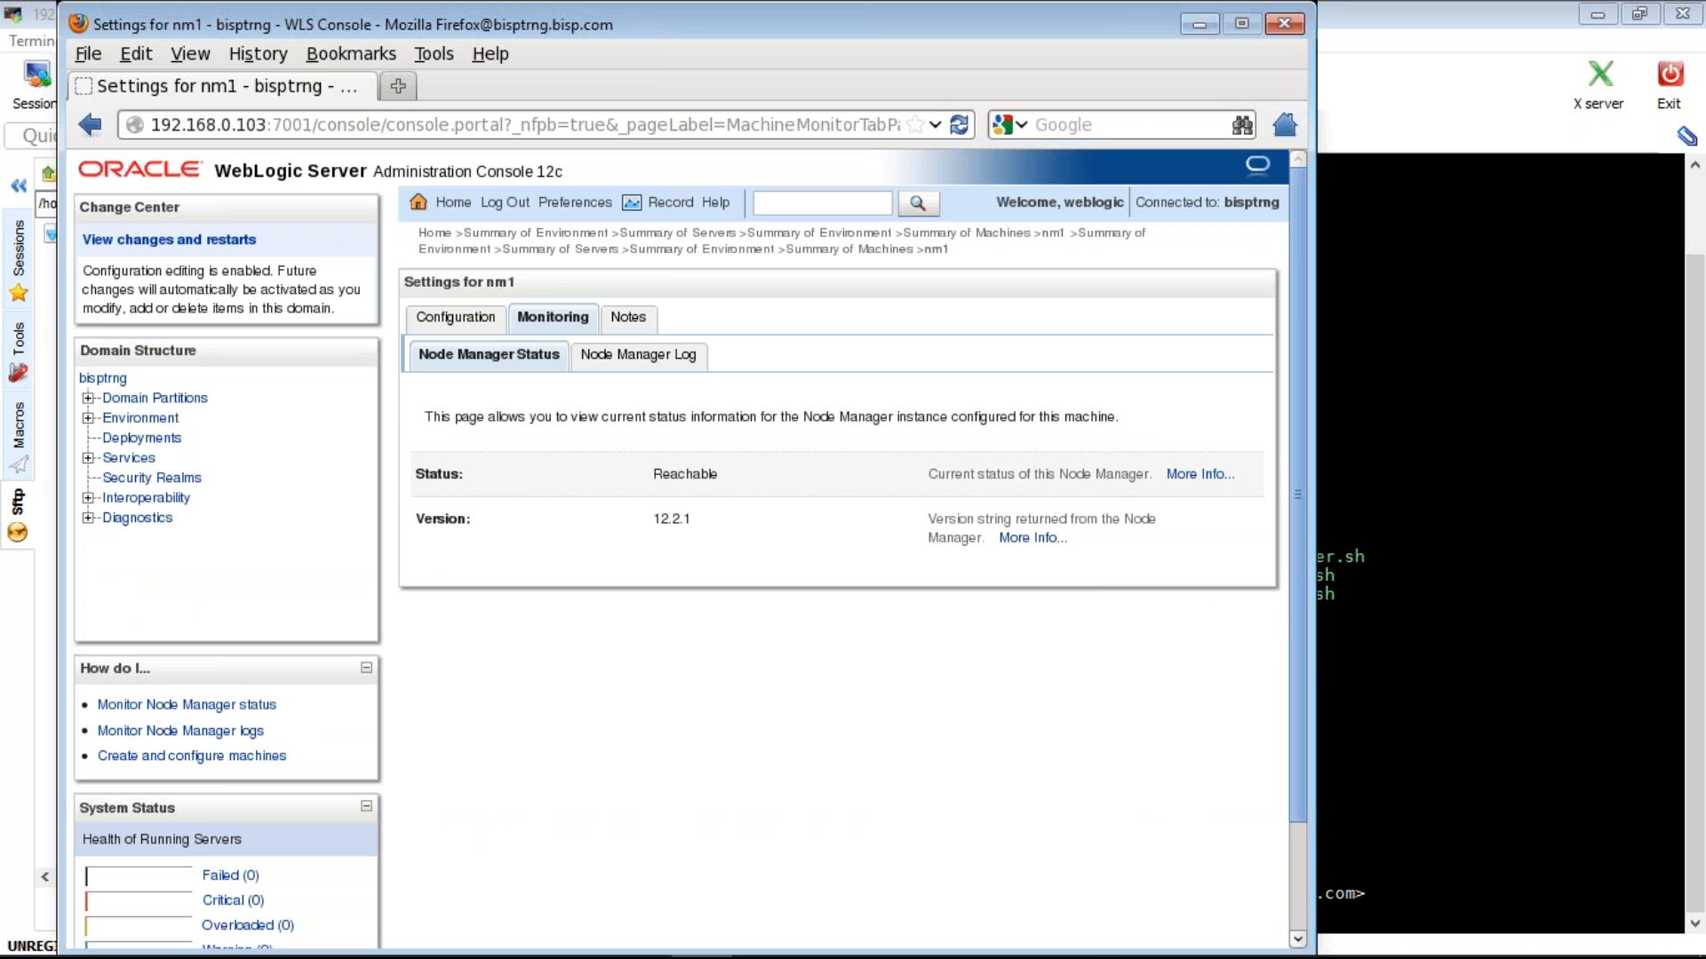
left_click(134, 420)
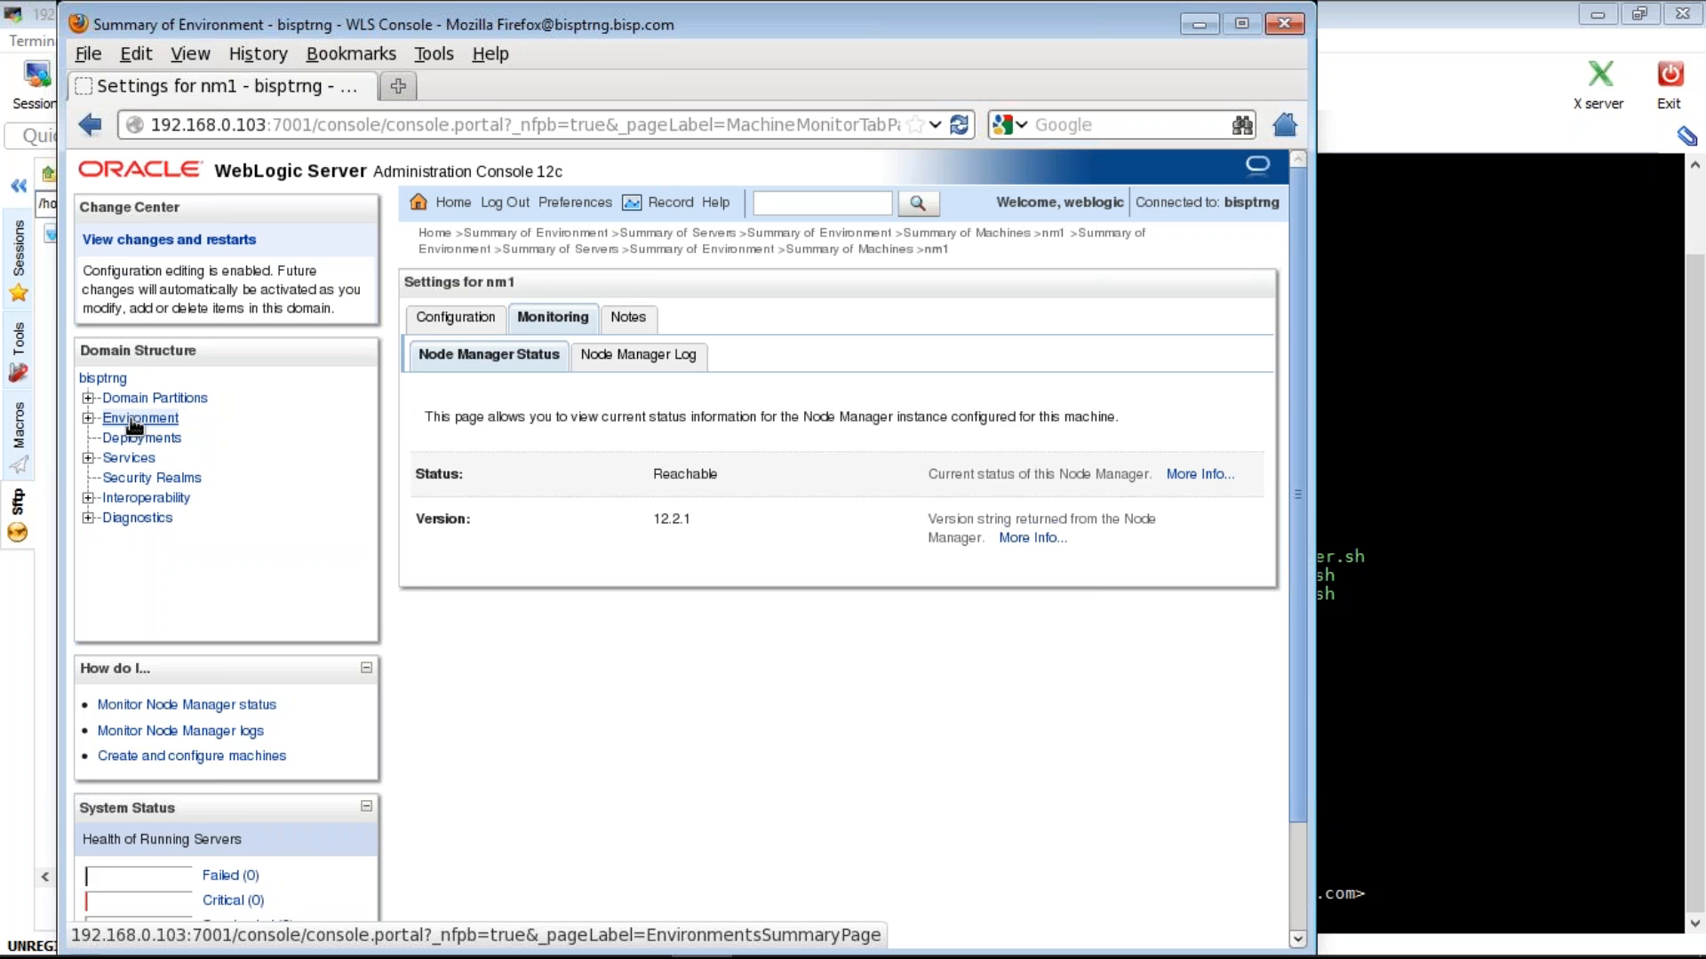
left_click(446, 488)
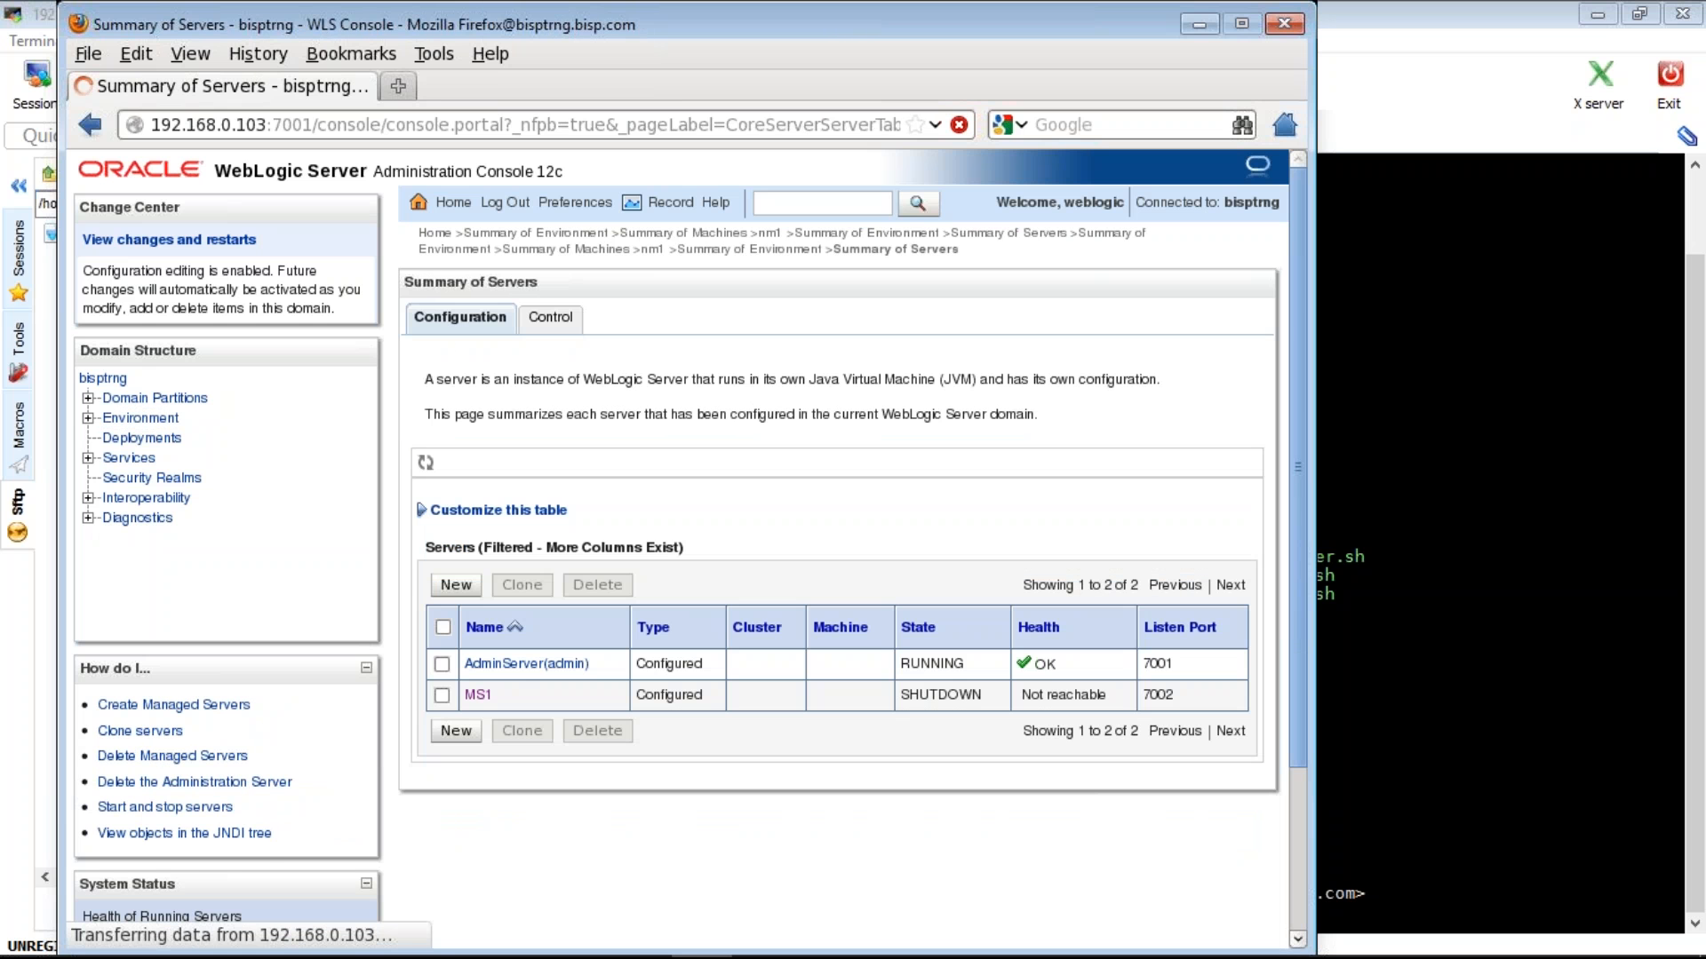
- Try starting MS1 from the Servers Control tab; it fails because MS1 has no associated machine
left_click(550, 317)
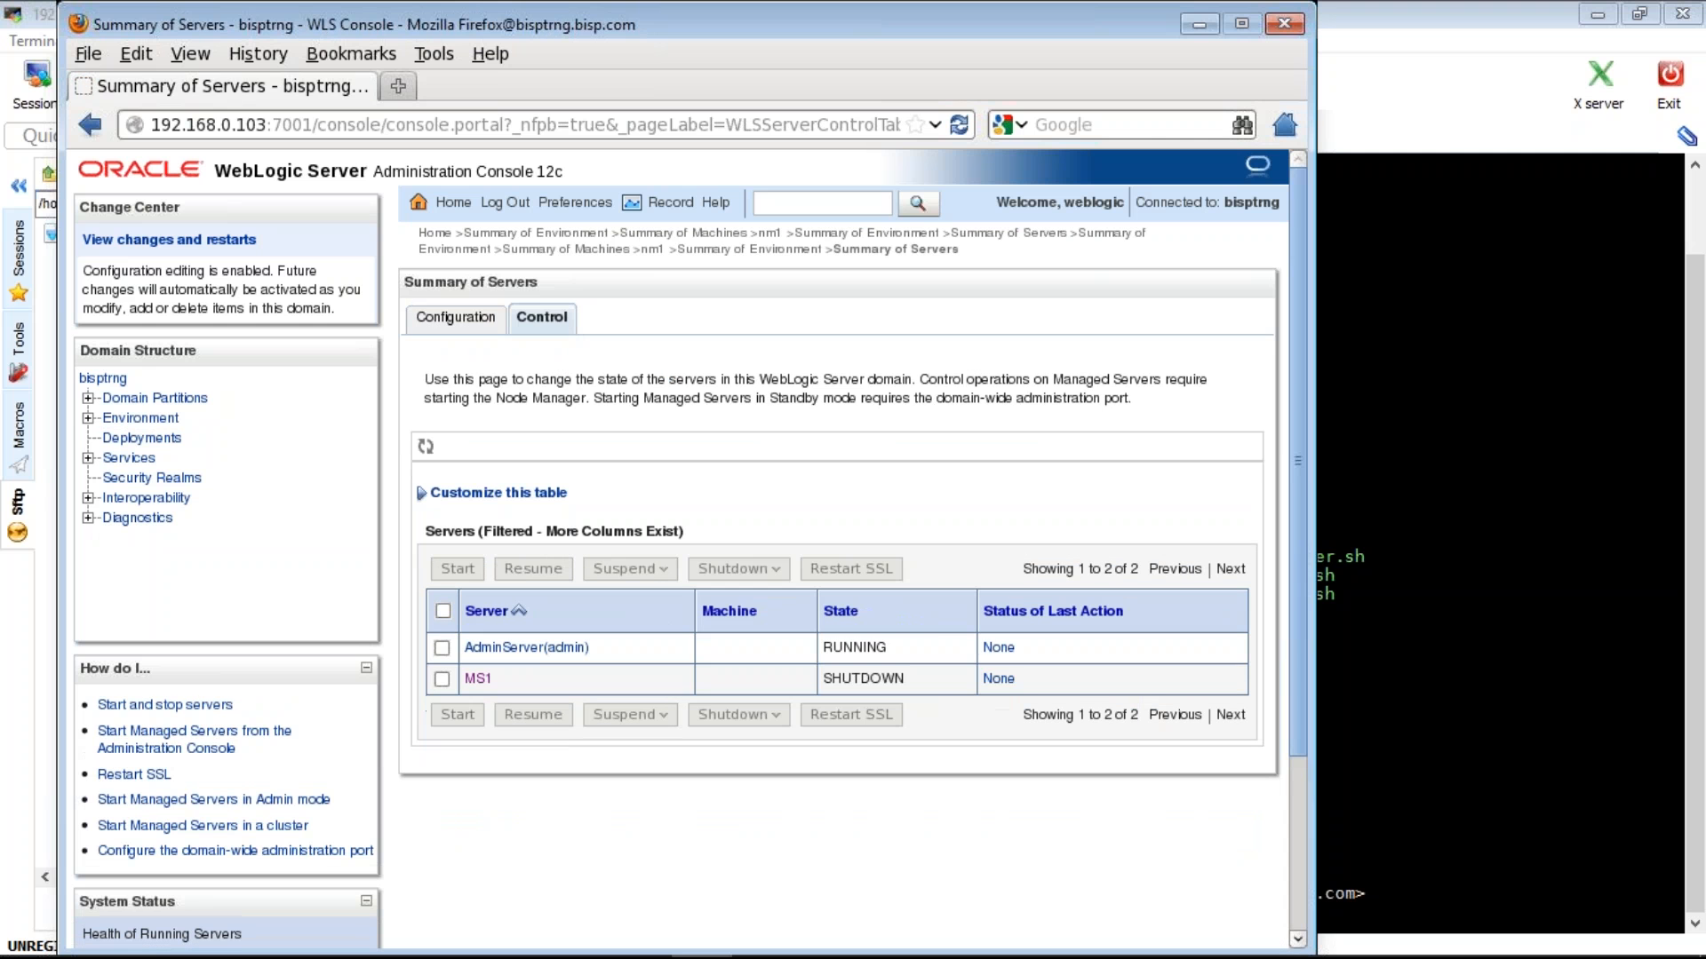
left_click_drag(1313, 423, 1579, 423)
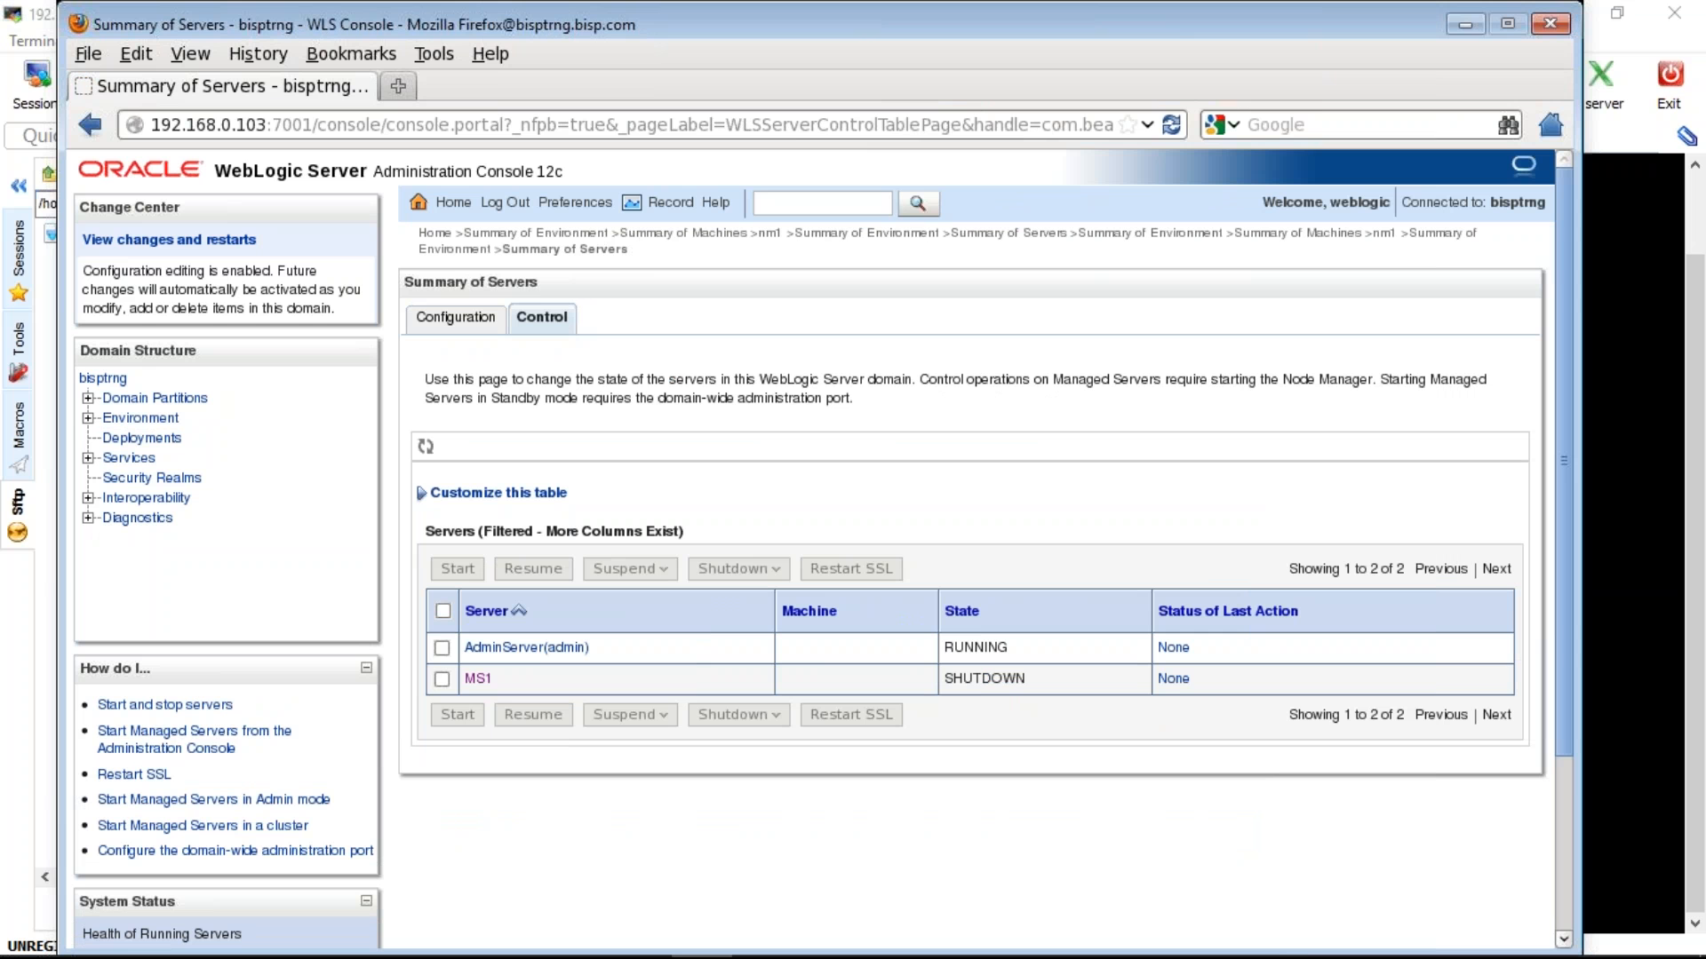
left_click(442, 680)
left_click(453, 570)
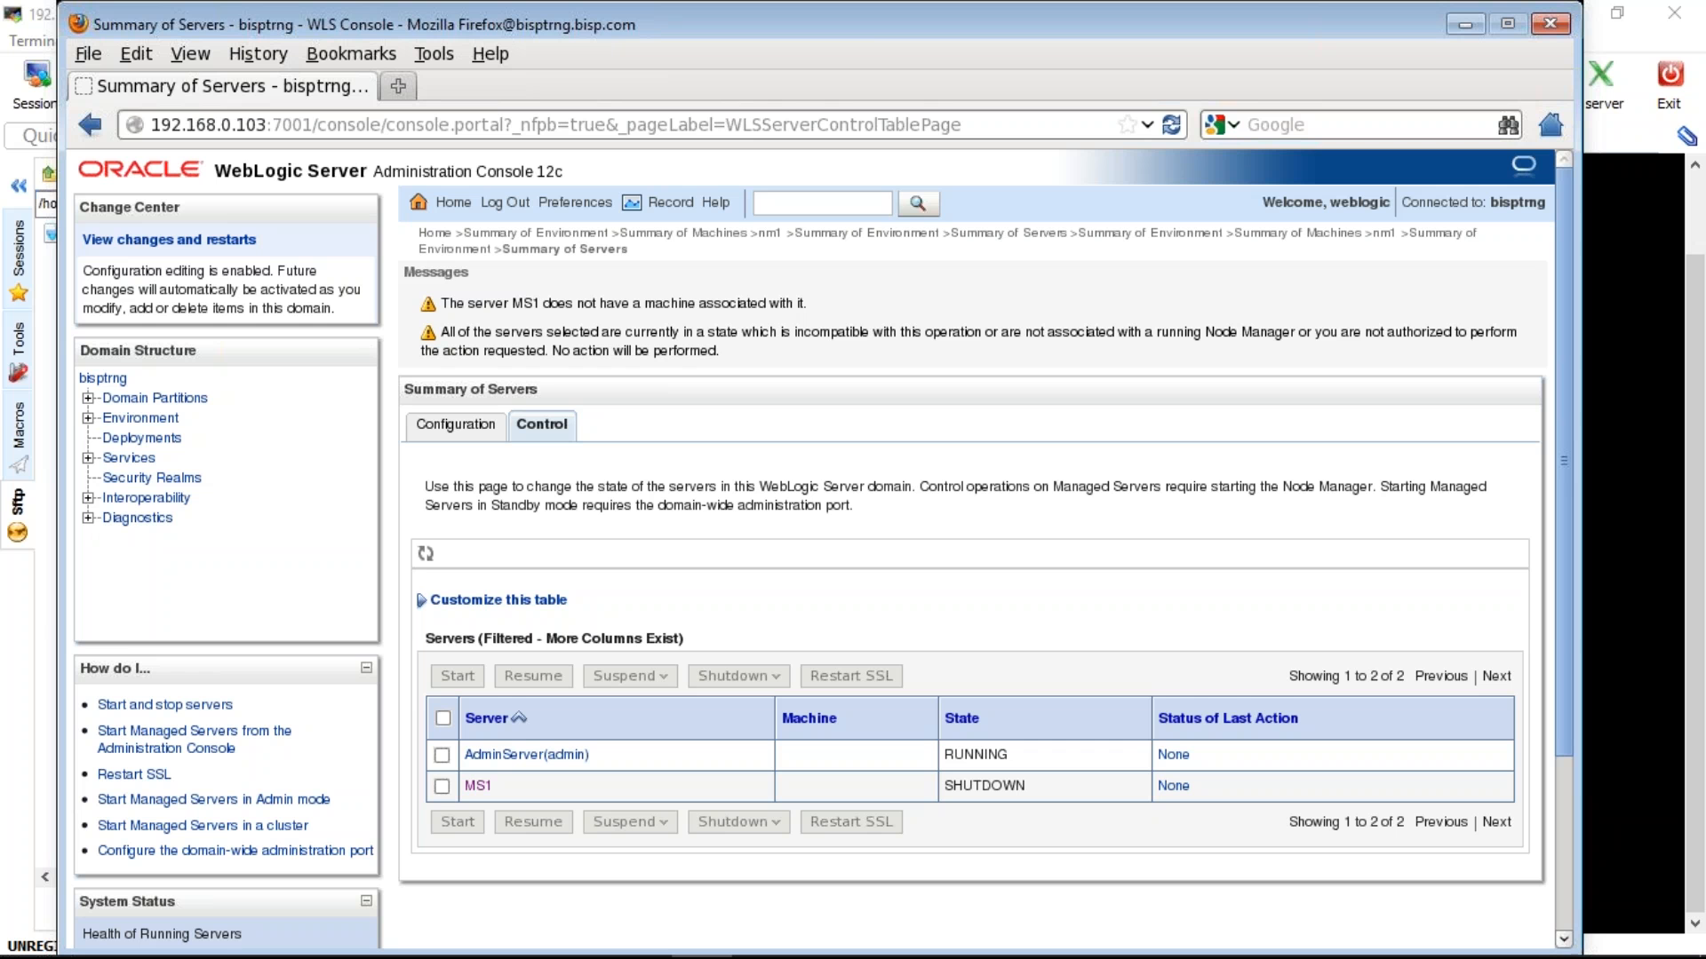
scroll(977, 533, "down", 3)
scroll(978, 534, "up", 3)
left_click_drag(543, 303, 805, 304)
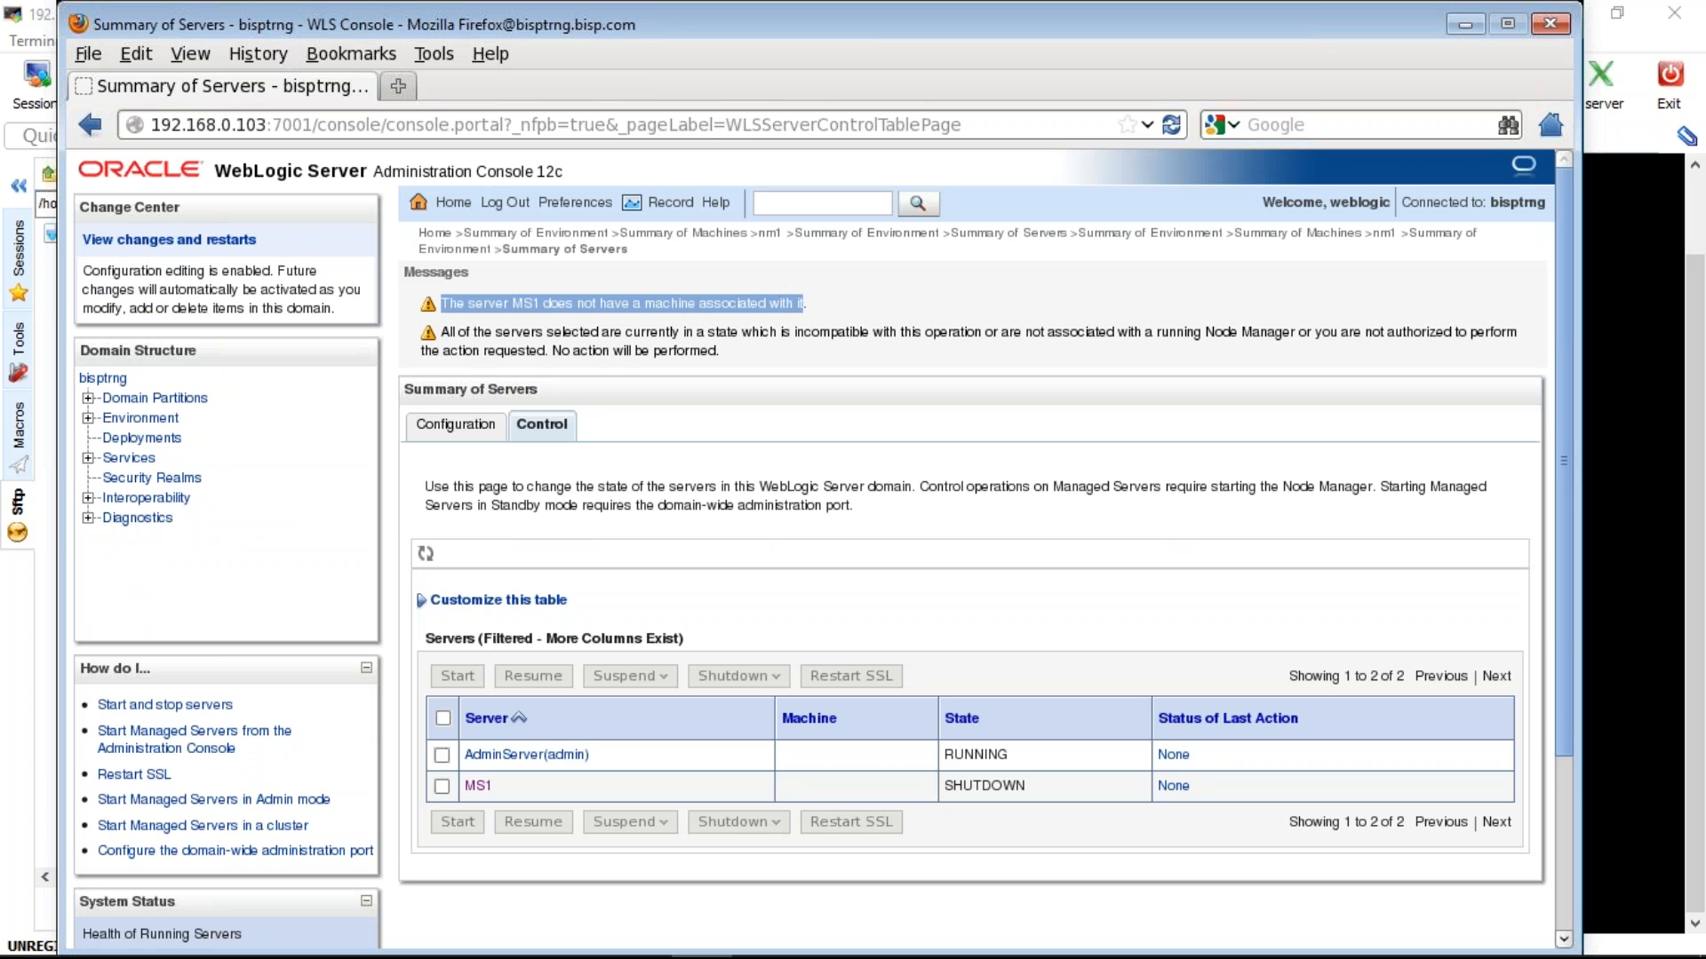
left_click(805, 304)
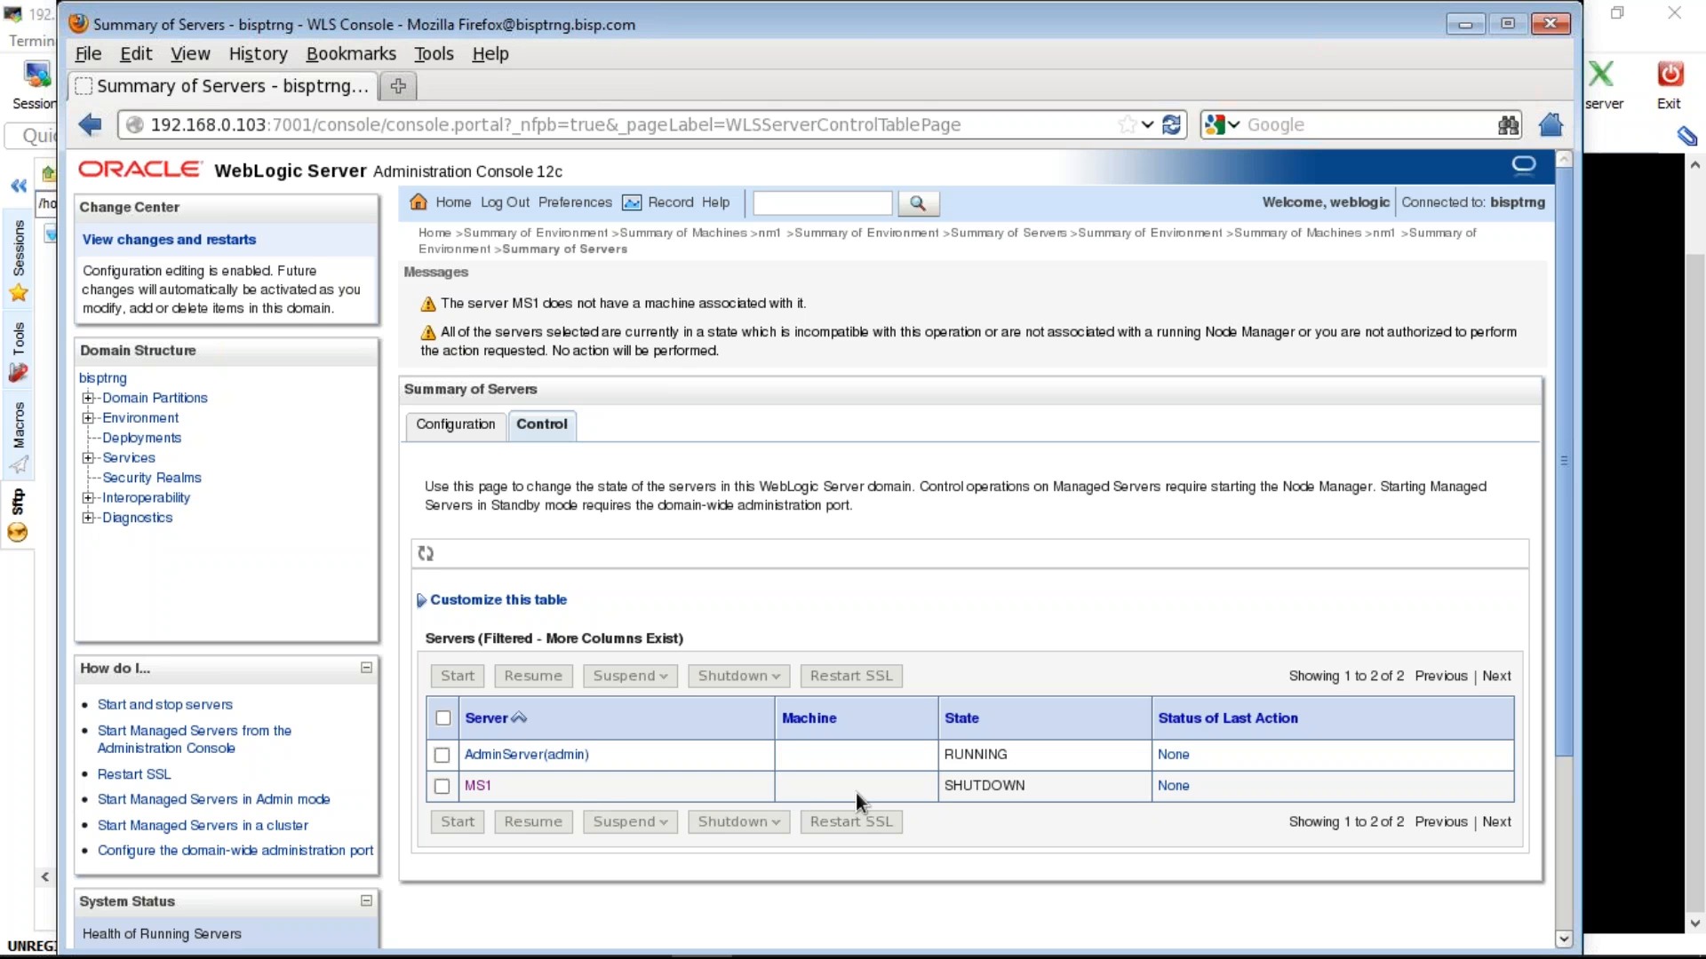
- Add AdminServer to machine nm1 on its Configuration > Servers page
left_click(144, 417)
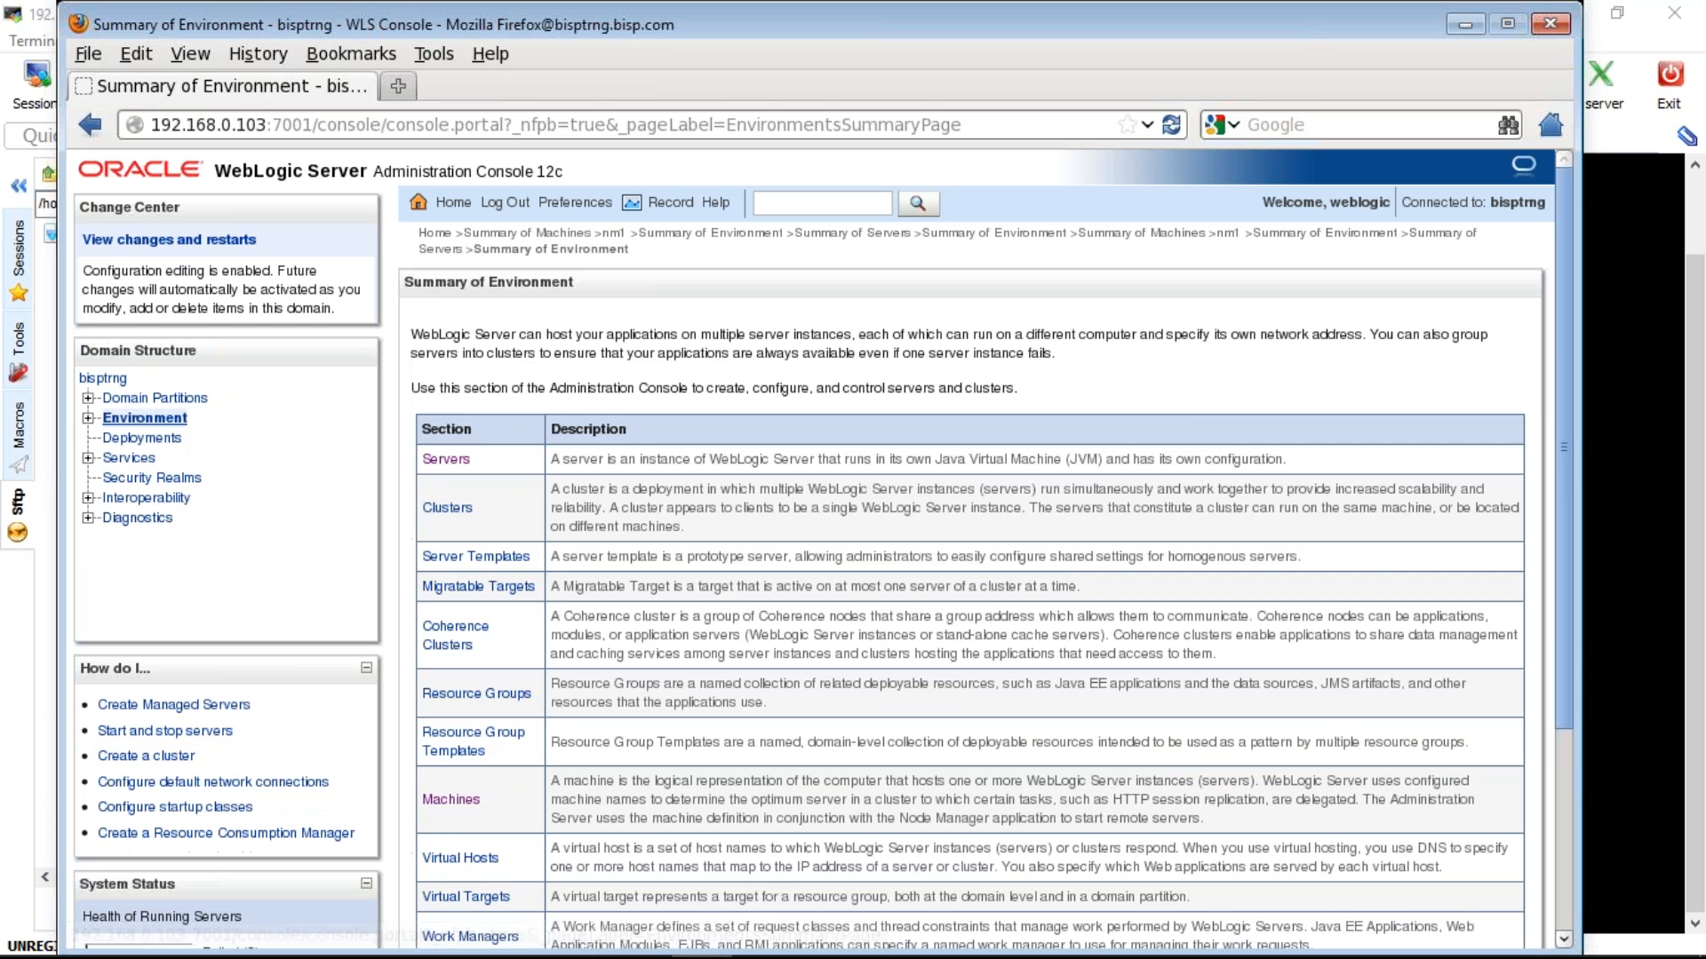
left_click(451, 799)
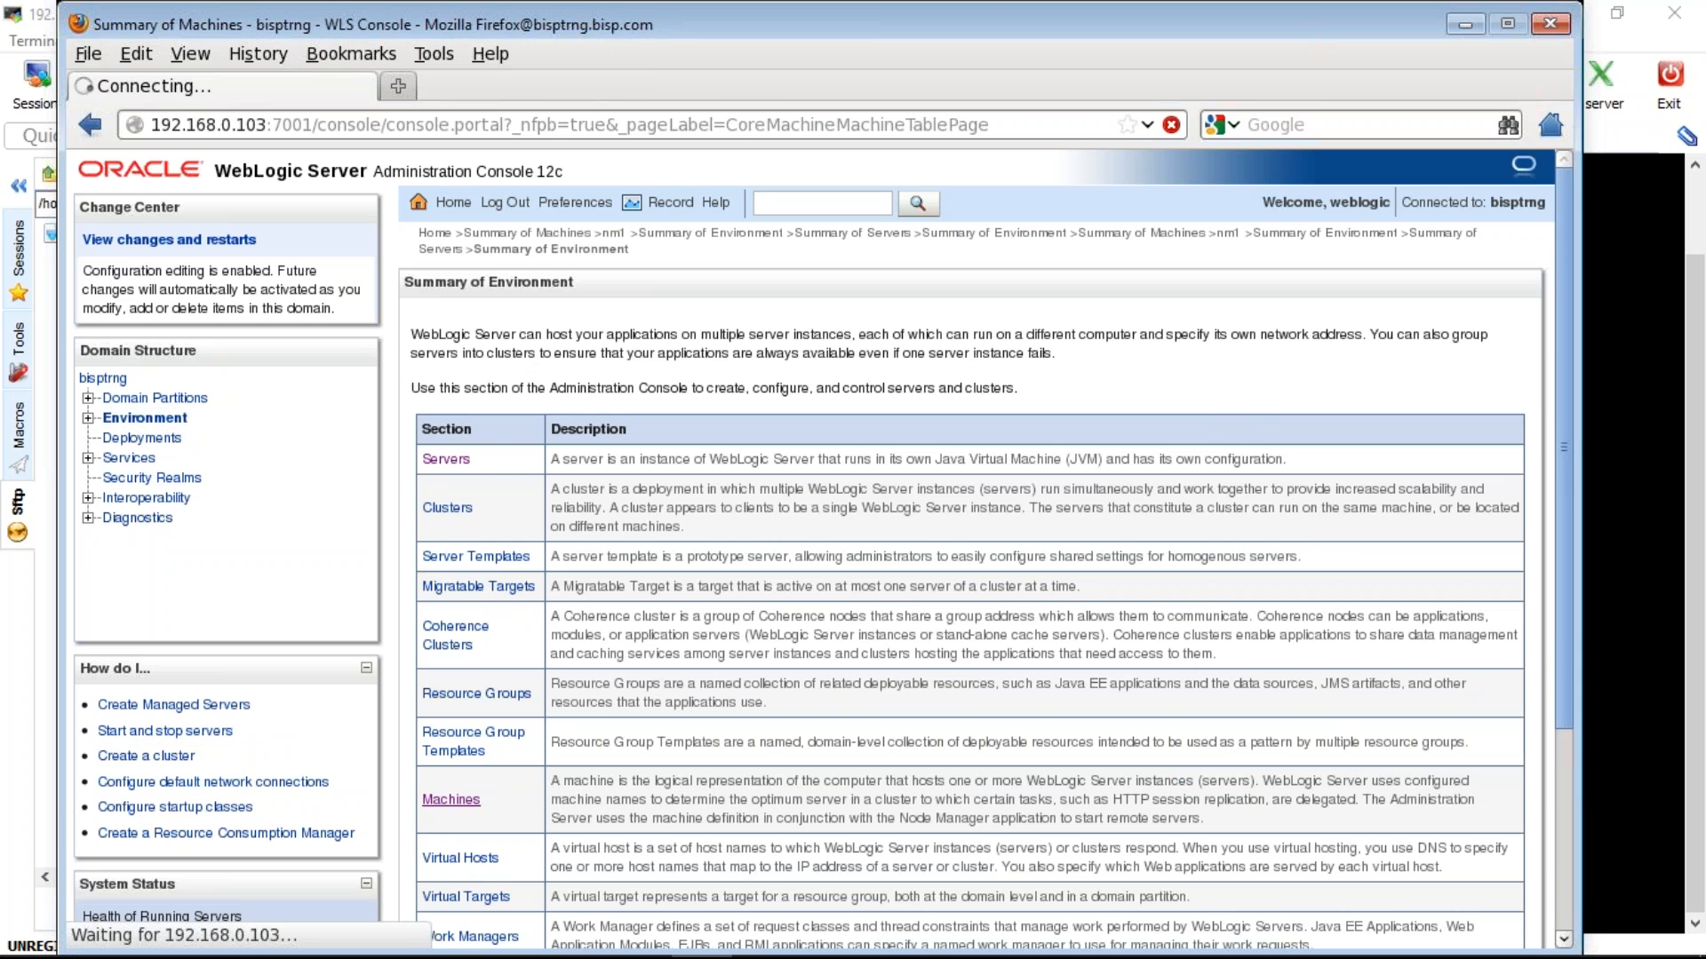
left_click(470, 628)
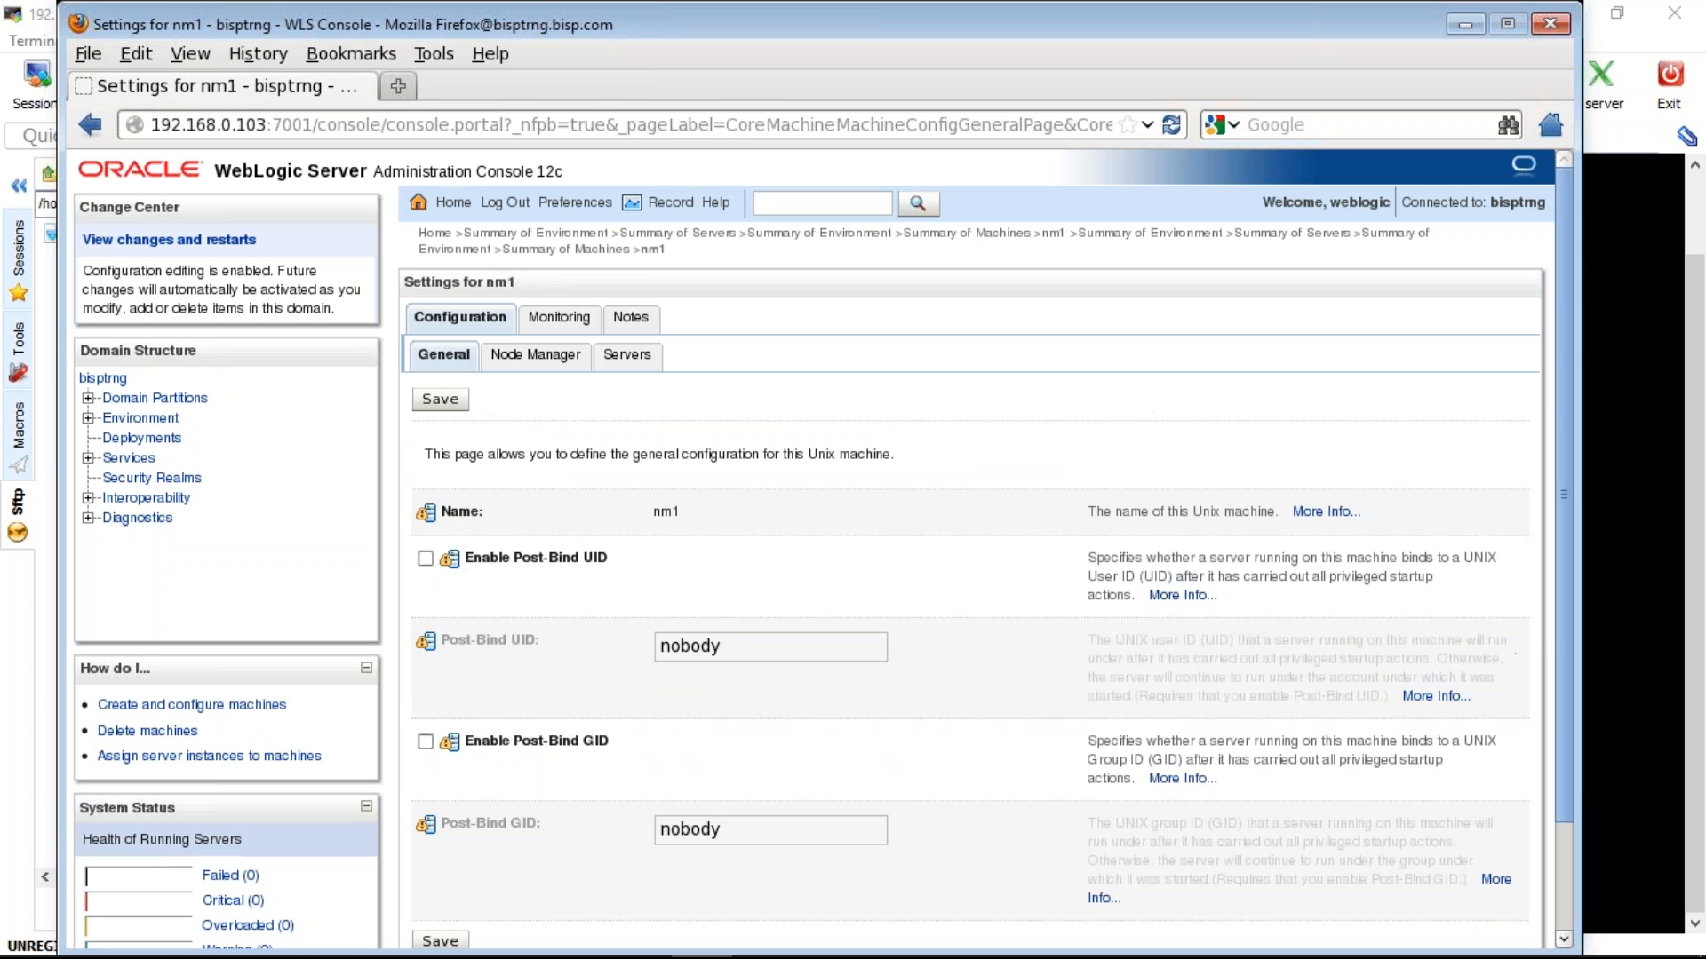
left_click(627, 354)
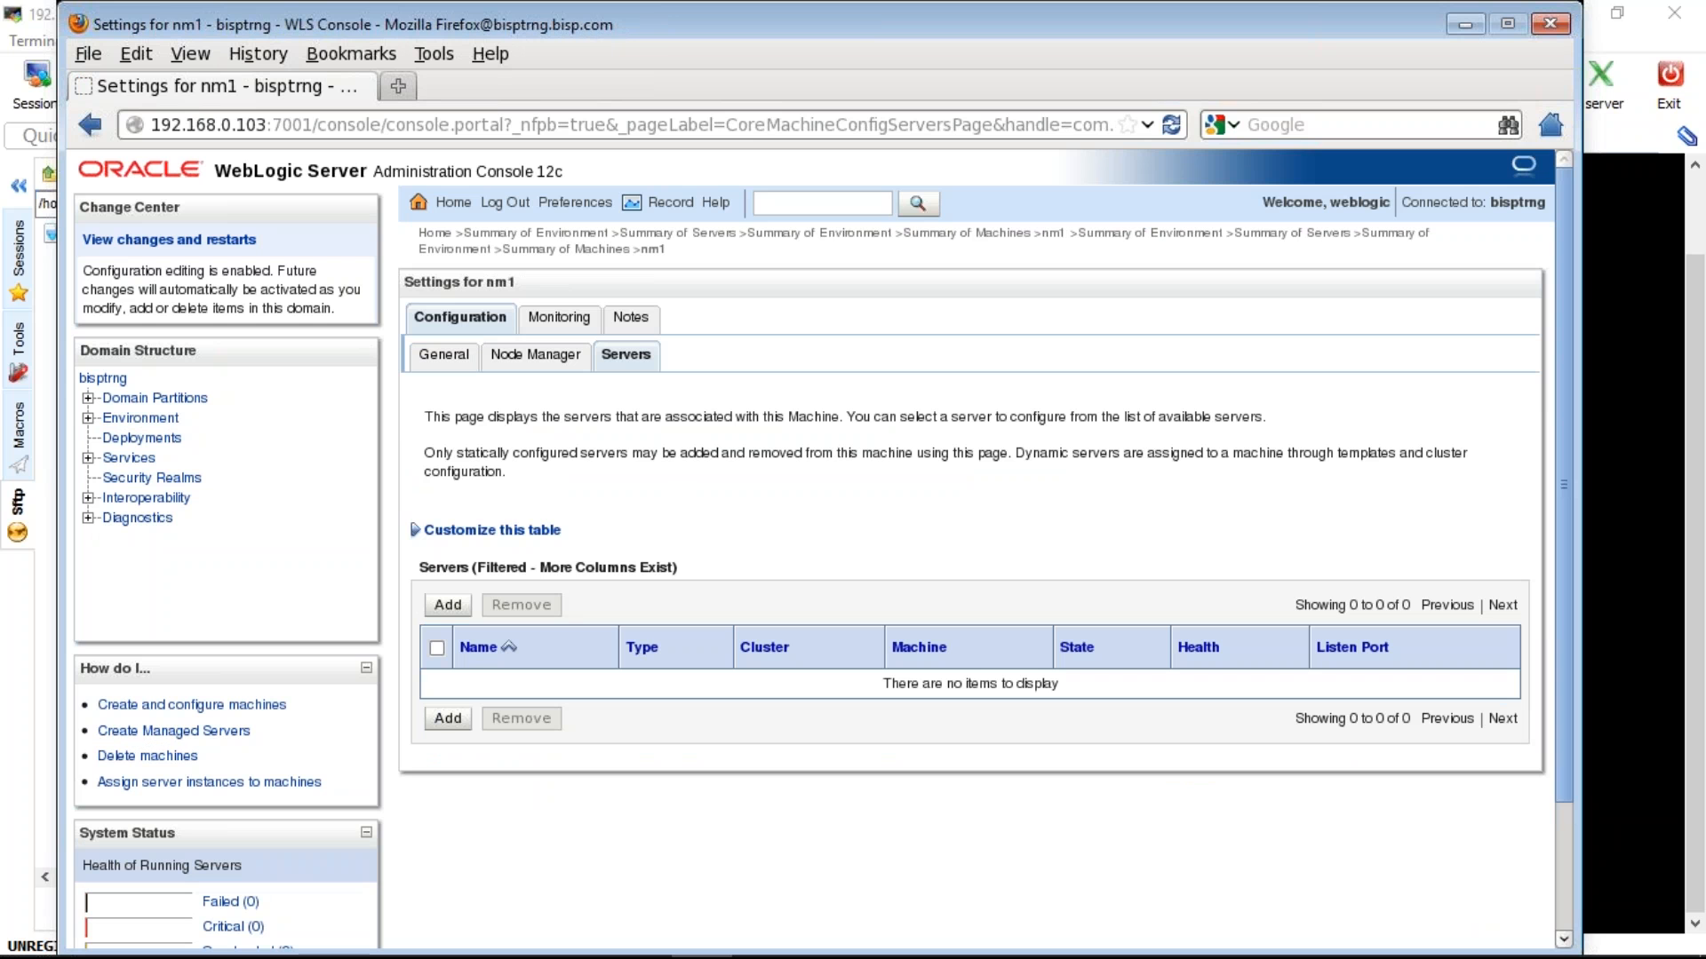
left_click(448, 605)
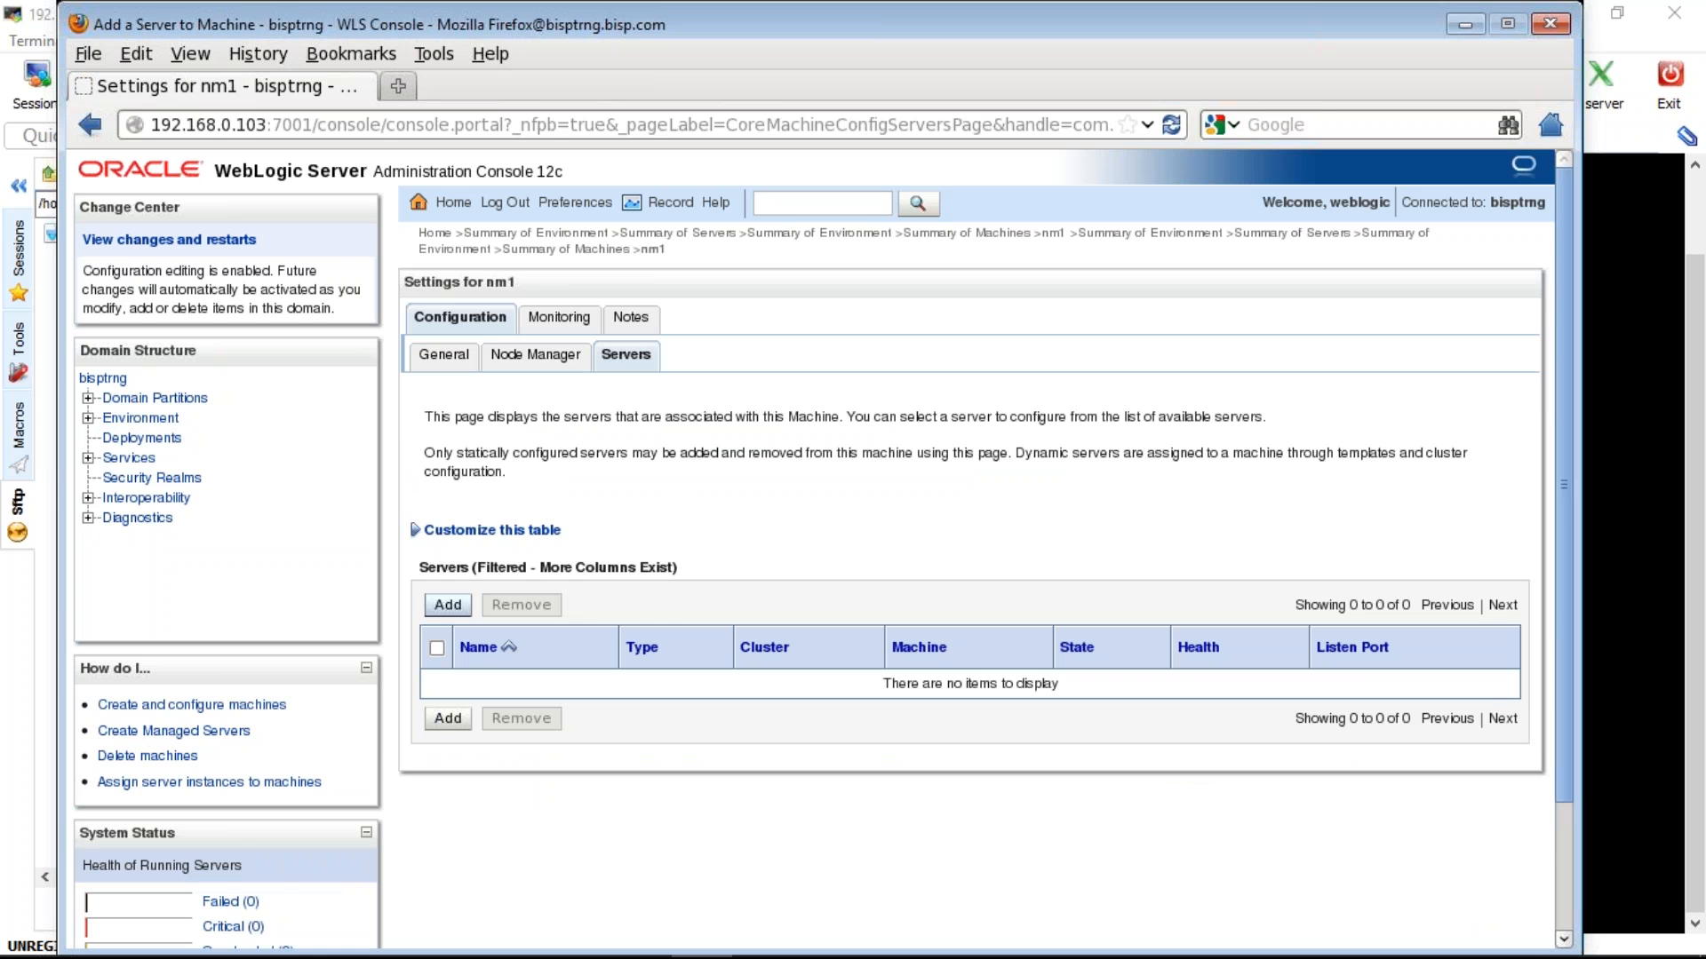
left_click(826, 538)
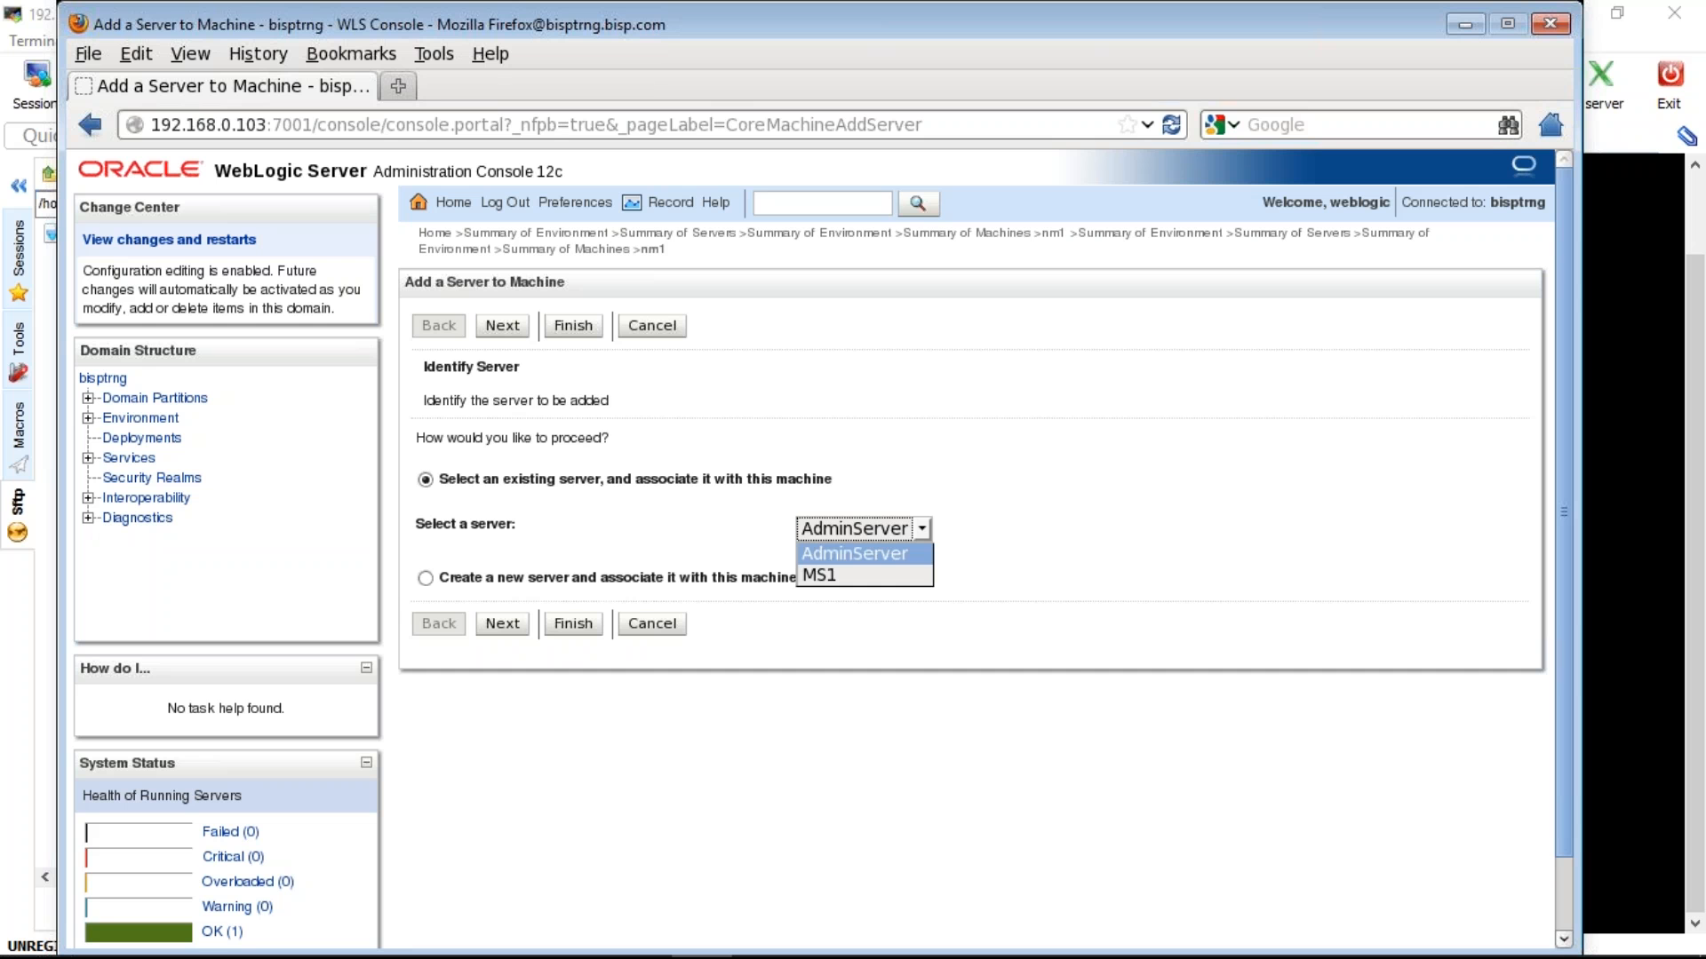
left_click(819, 575)
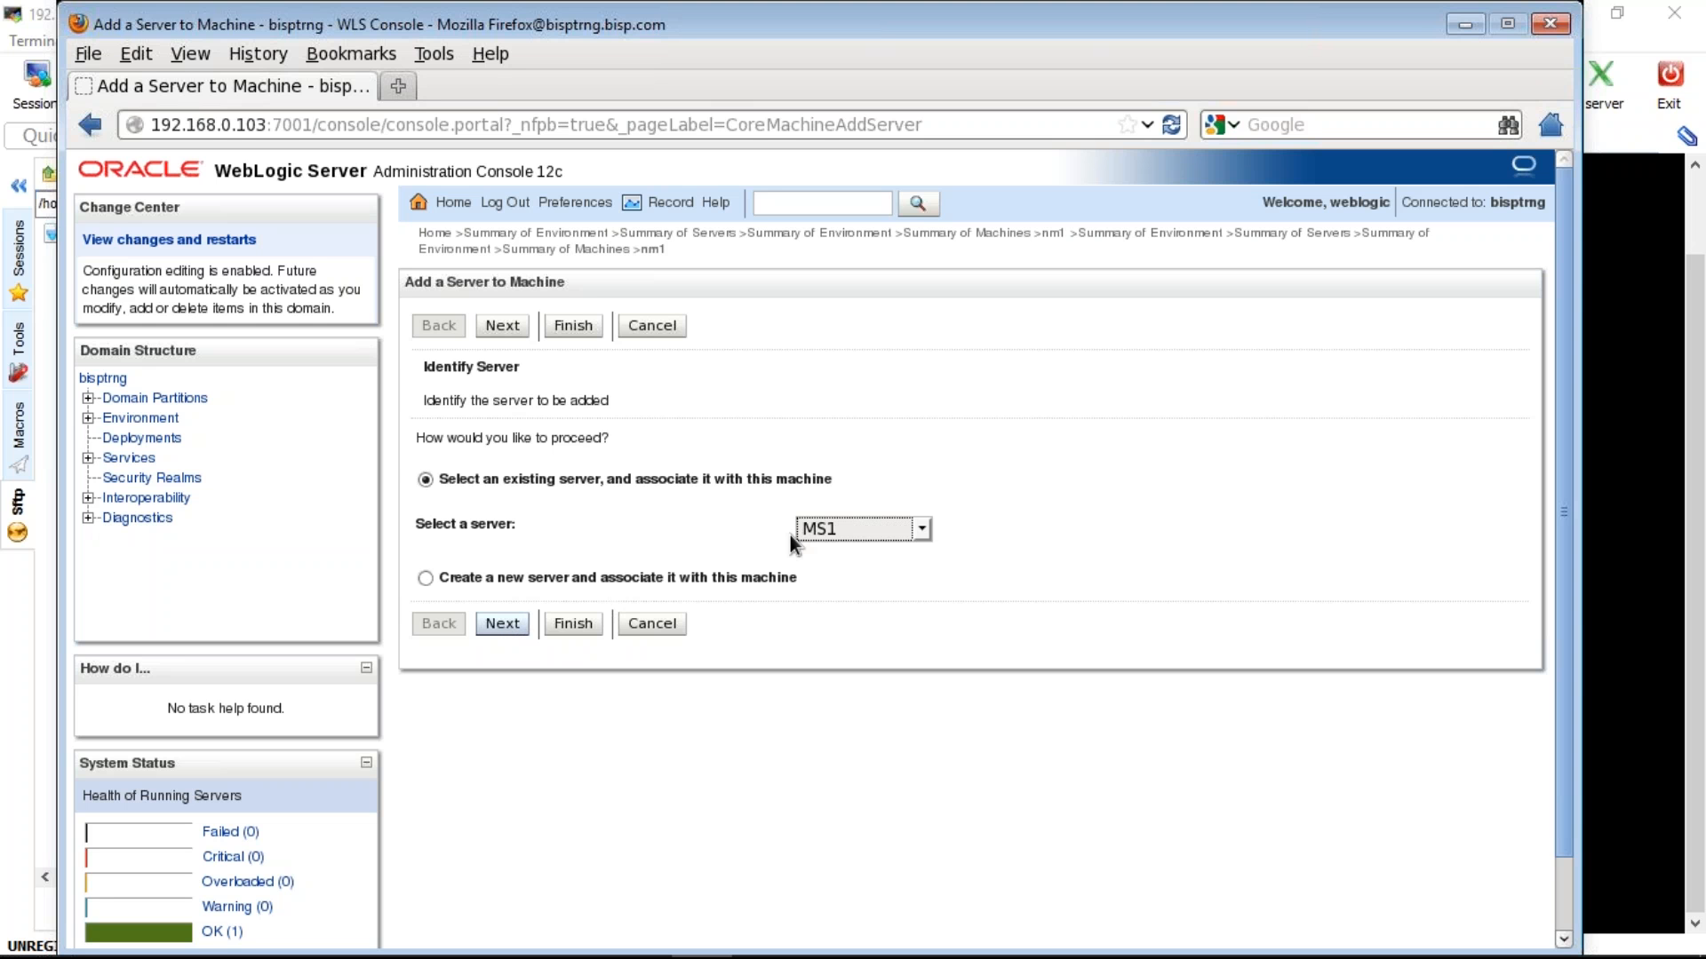
left_click(893, 531)
left_click(855, 554)
left_click(502, 623)
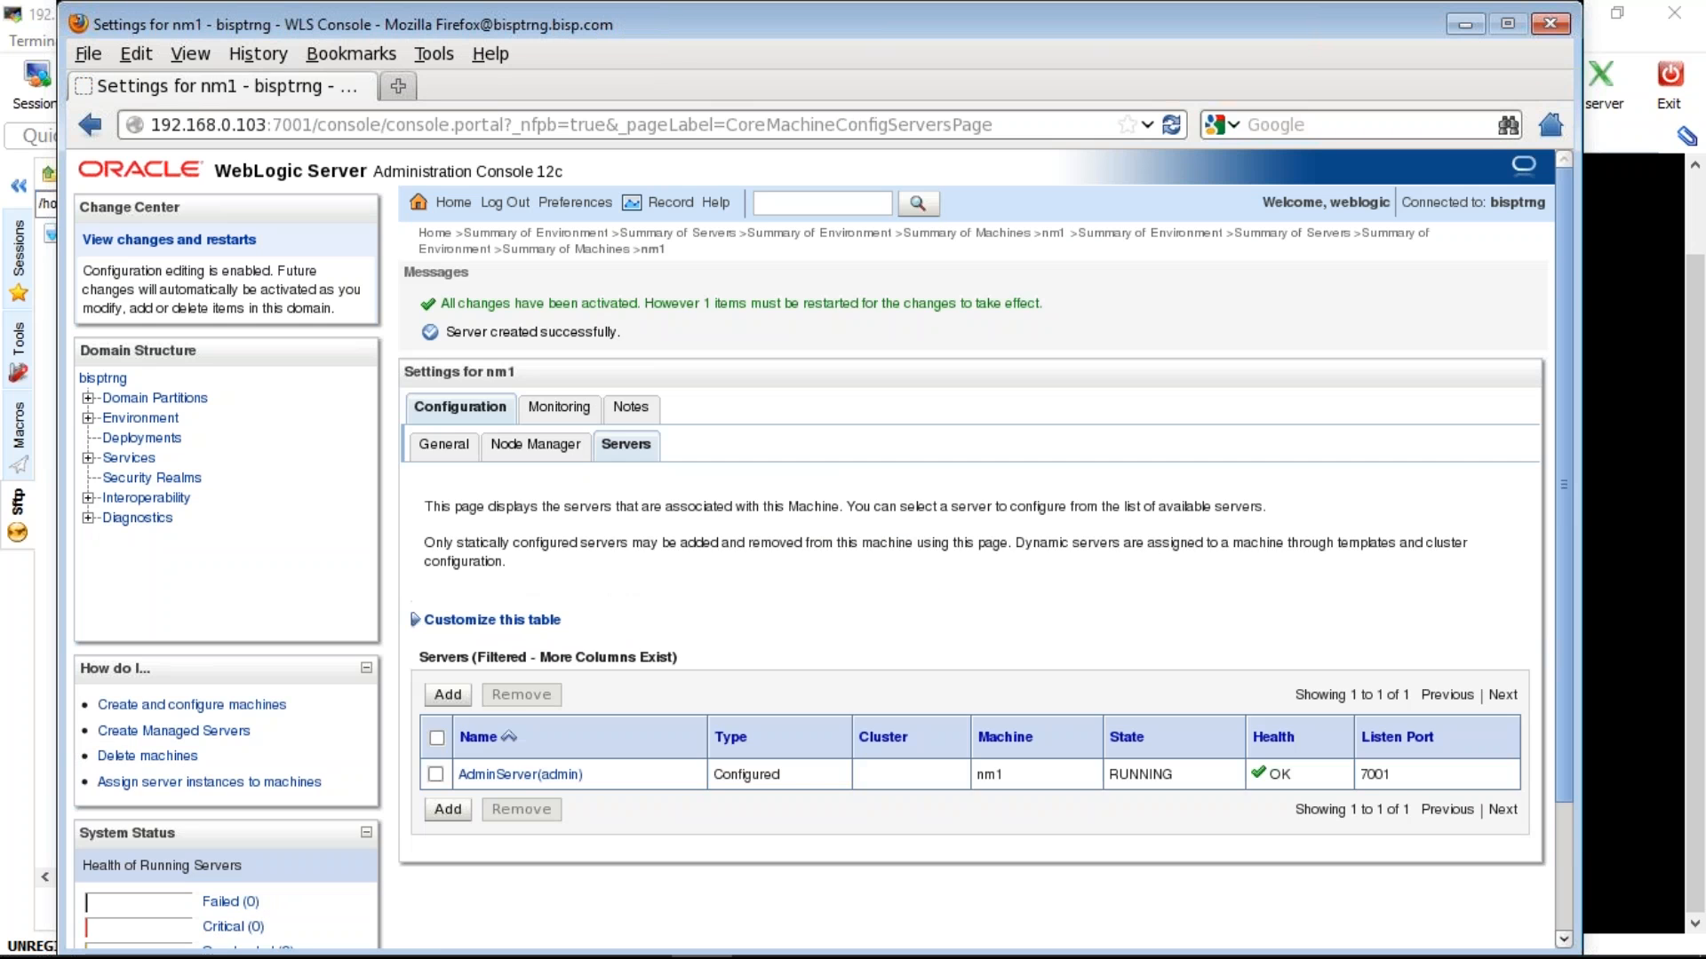
- Add MS1 to nm1 as well, then go back to the Environment overview
left_click(448, 695)
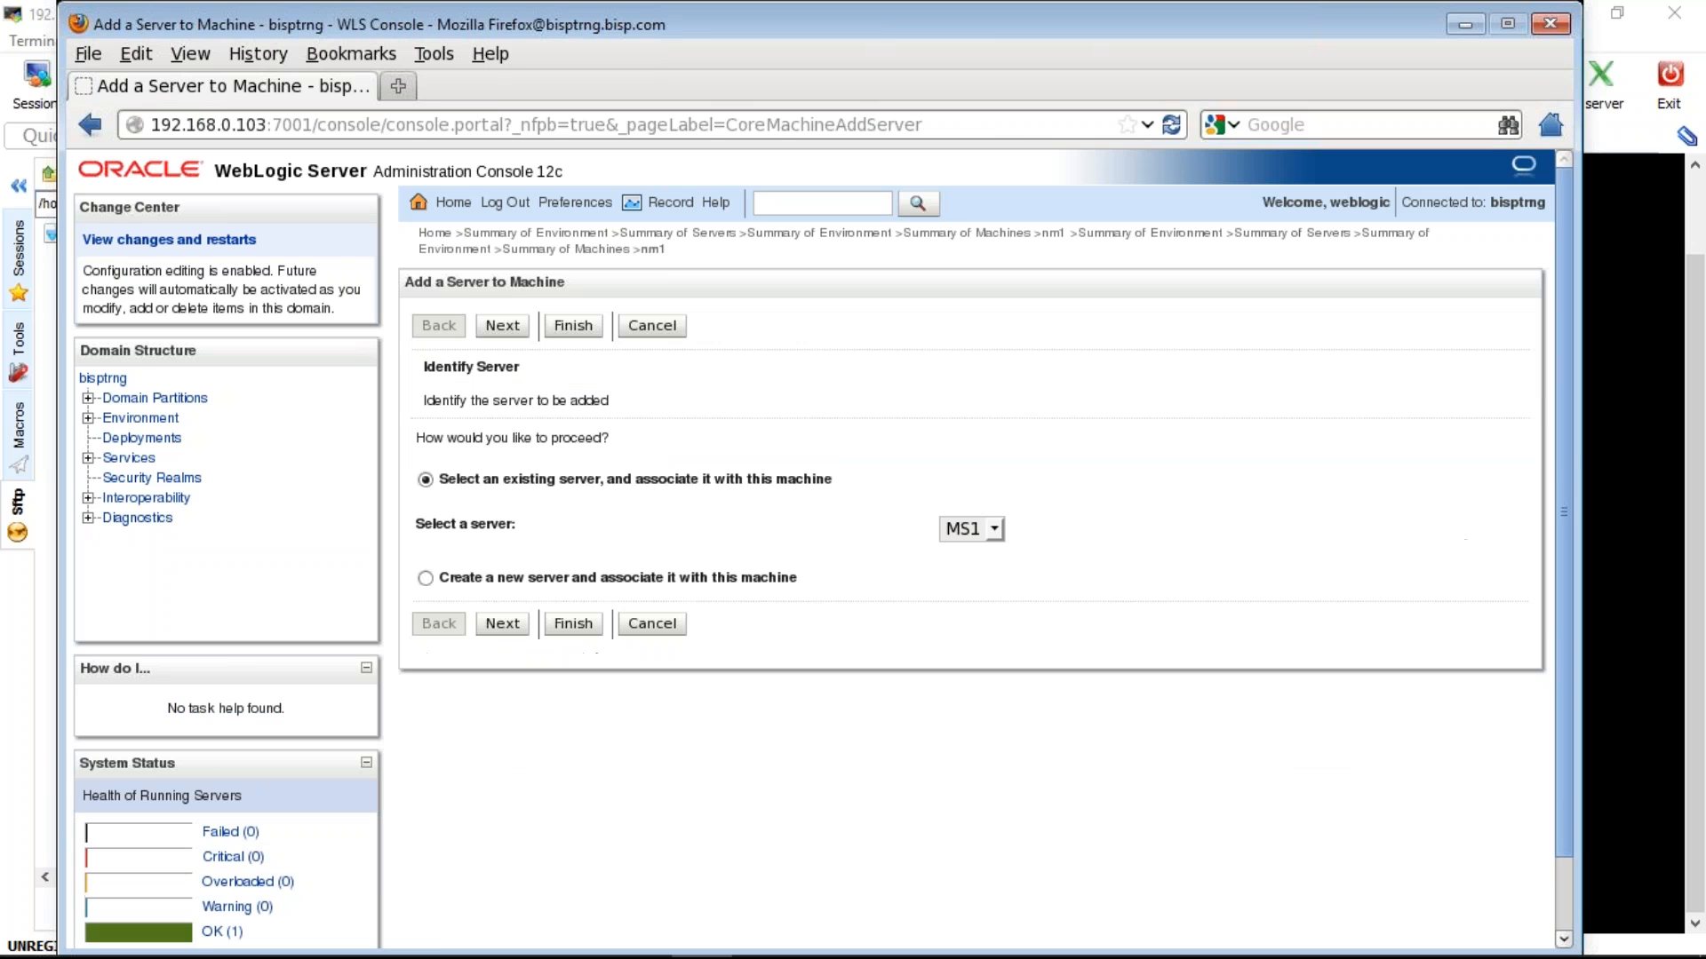
left_click(511, 625)
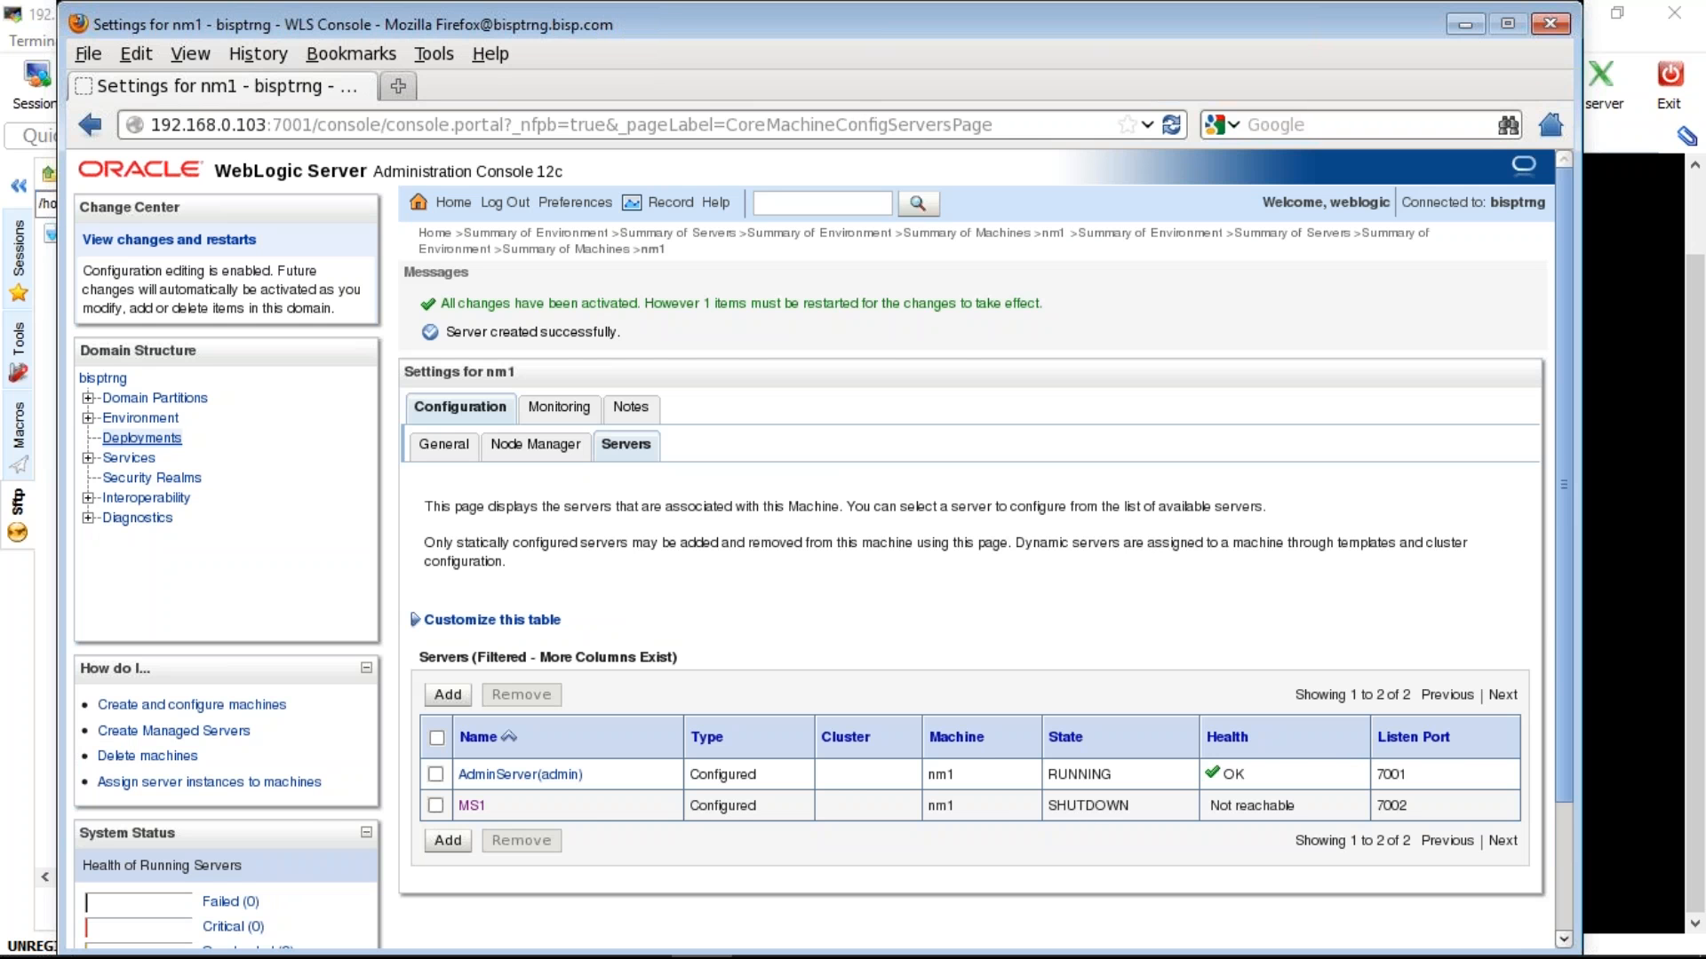
left_click(145, 417)
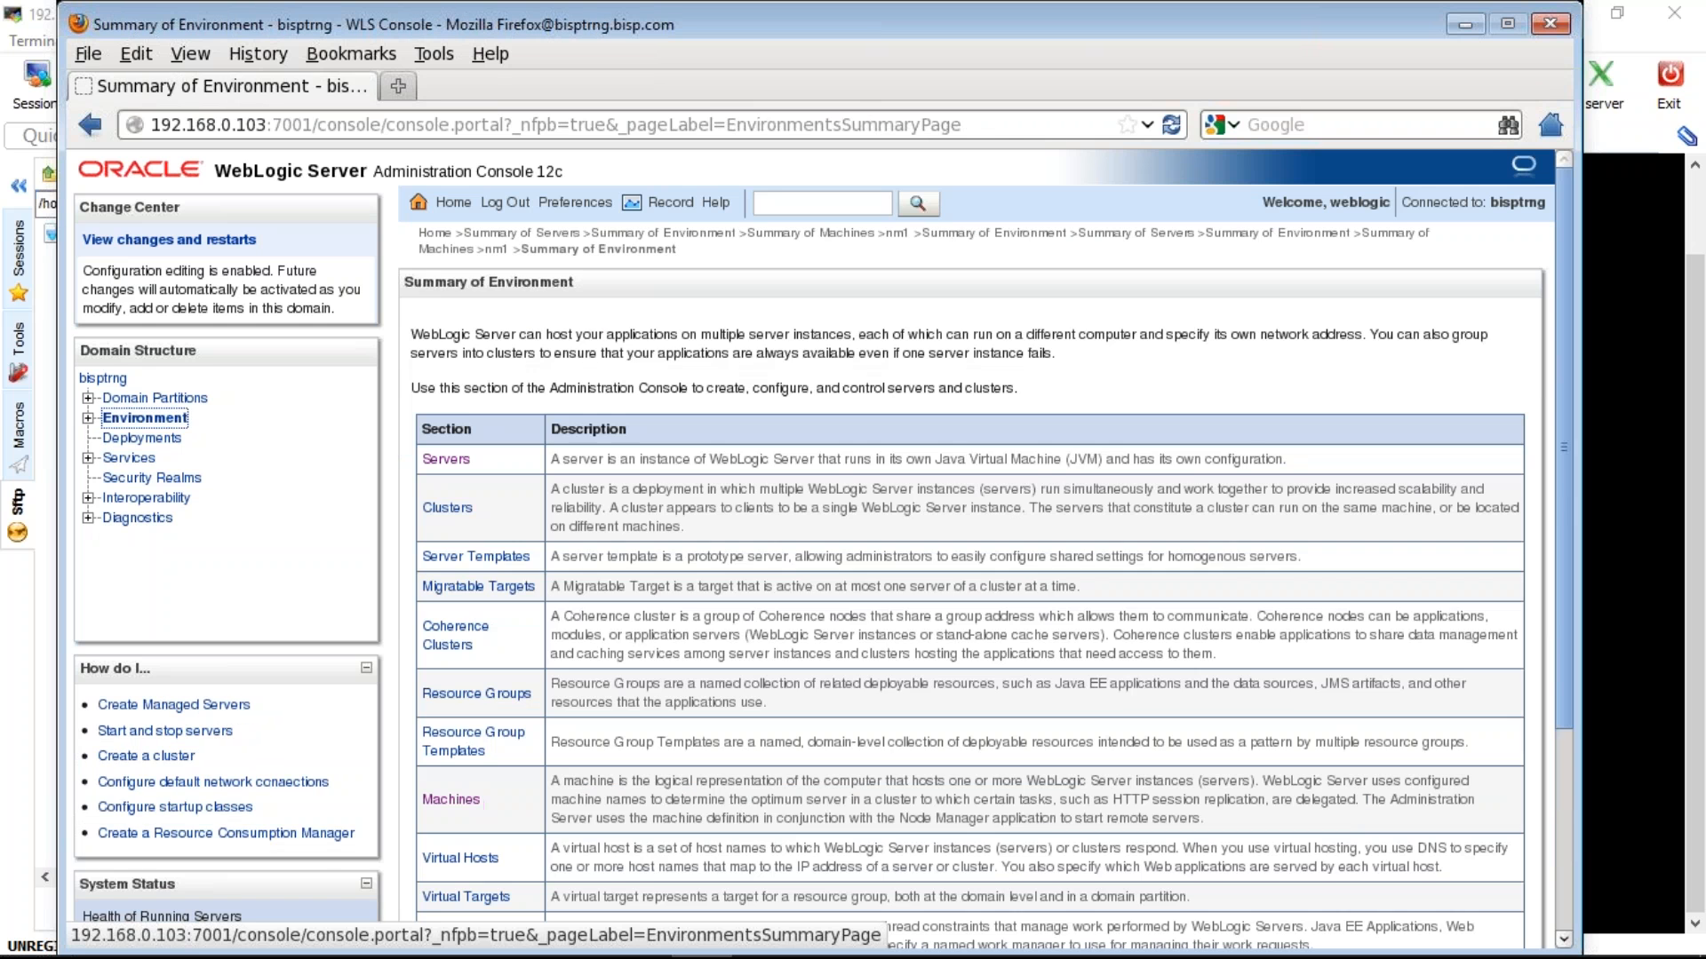
- Start MS1 from the Servers Control tab through Node Manager, then return to MobaXterm
left_click(446, 460)
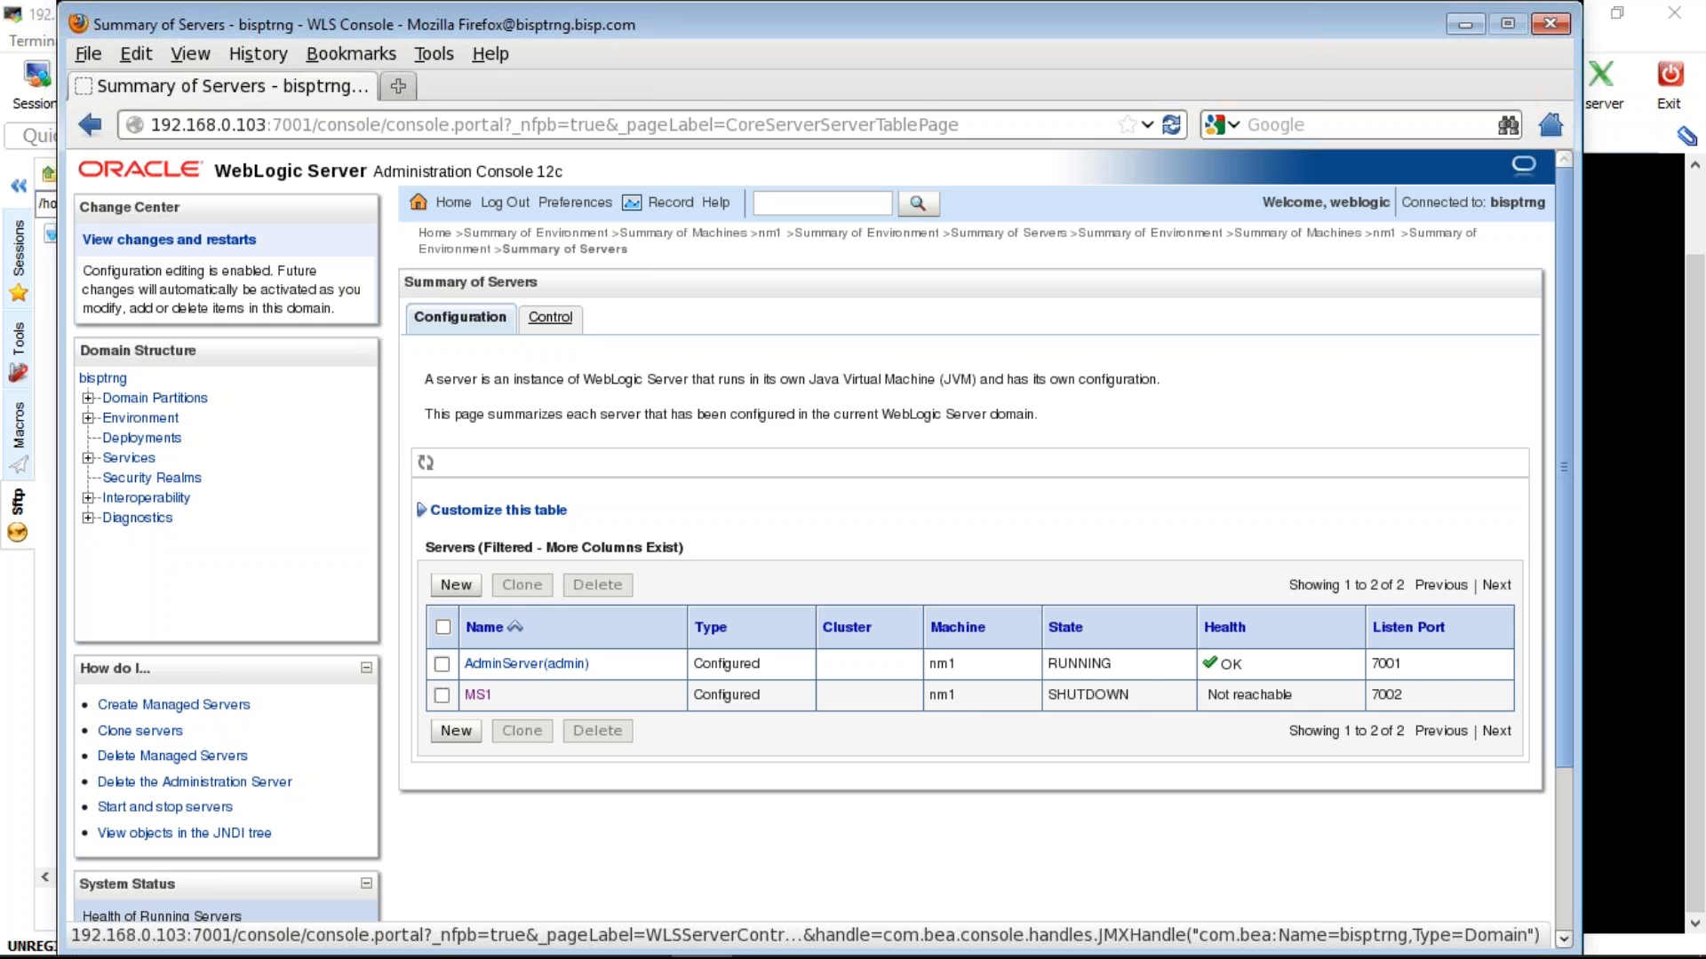
left_click(550, 317)
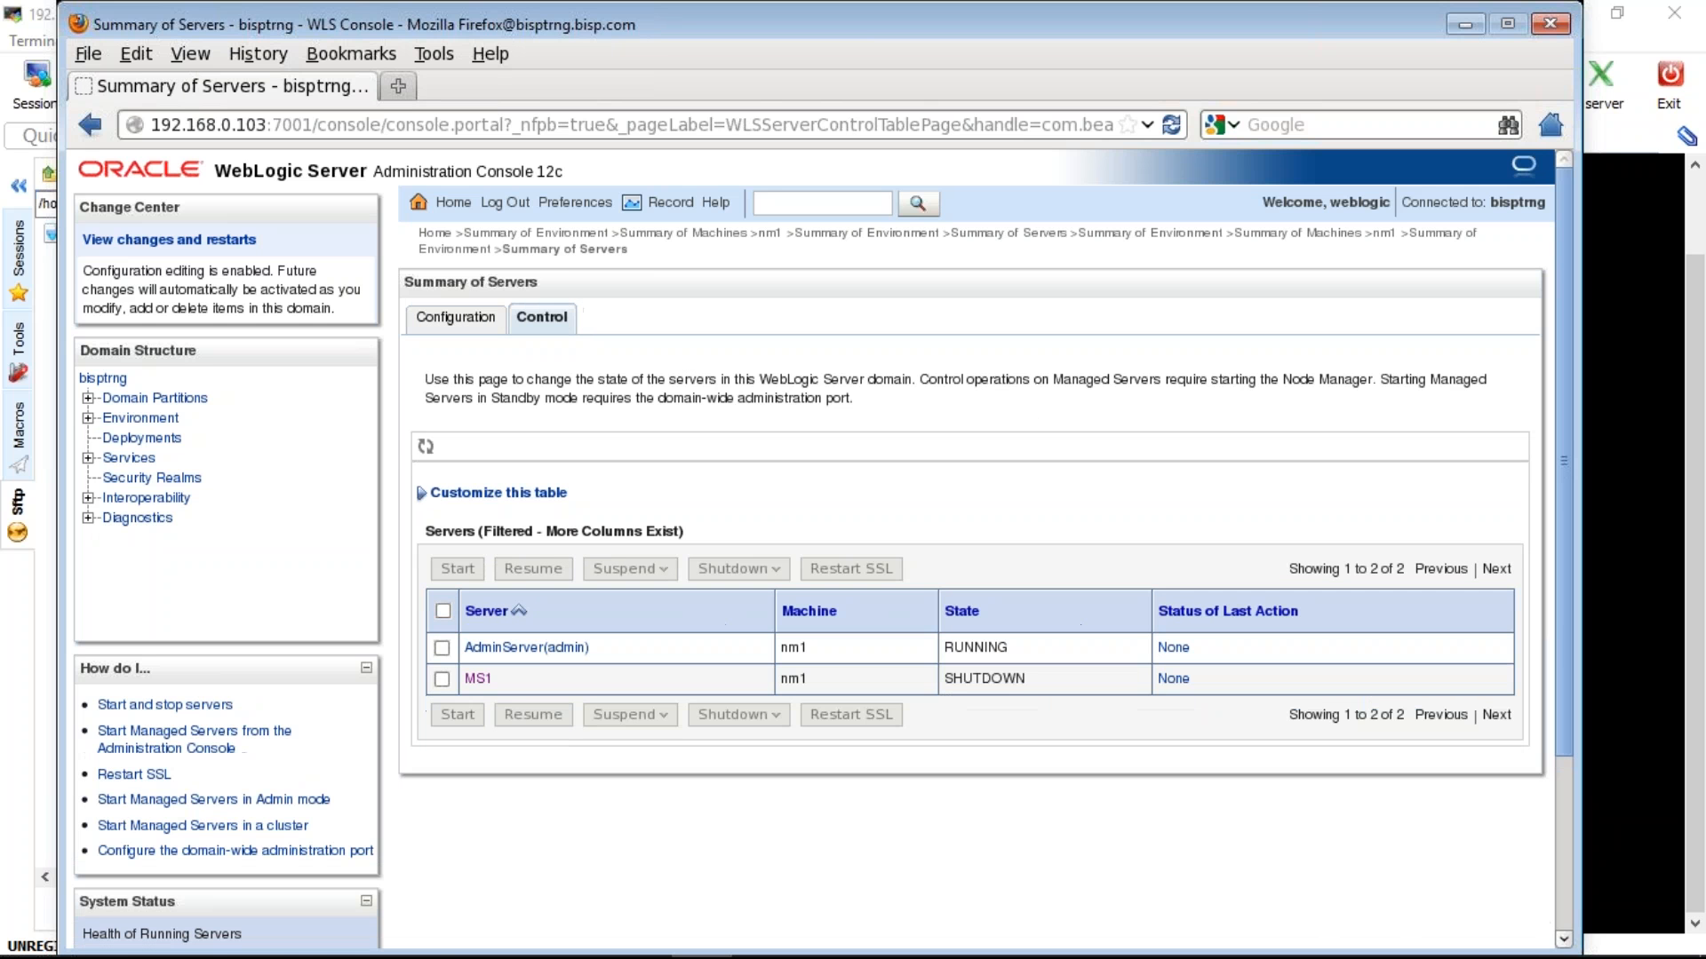
left_click(442, 679)
left_click(458, 569)
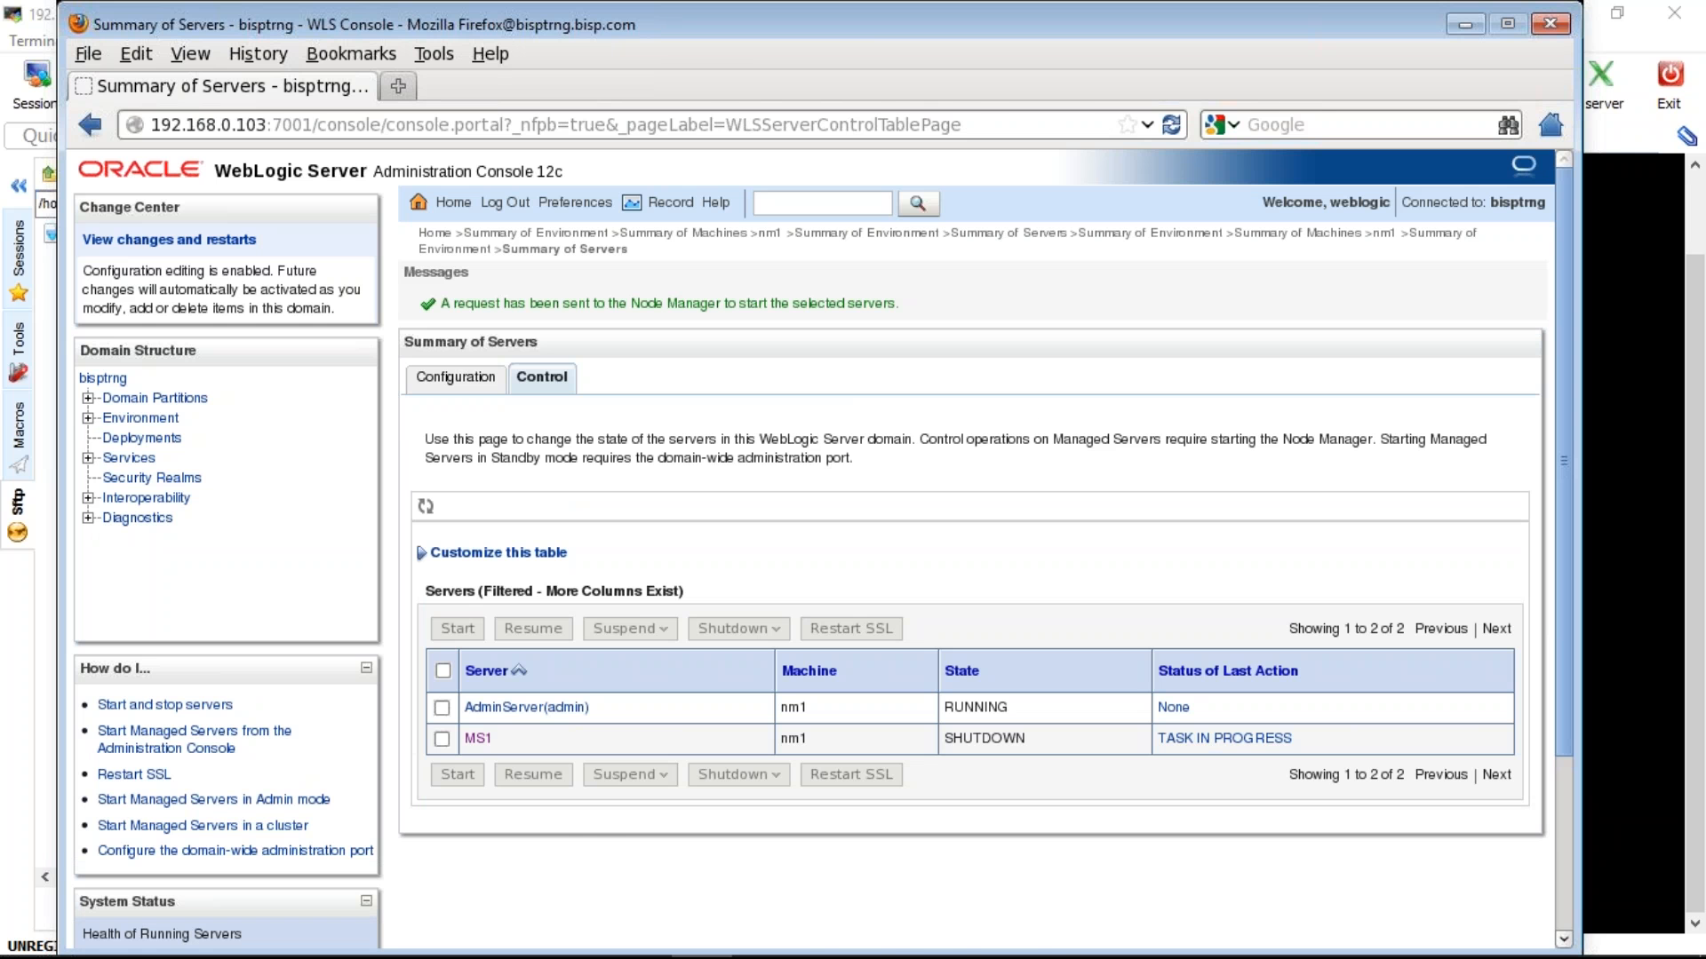
key("alt+Tab")
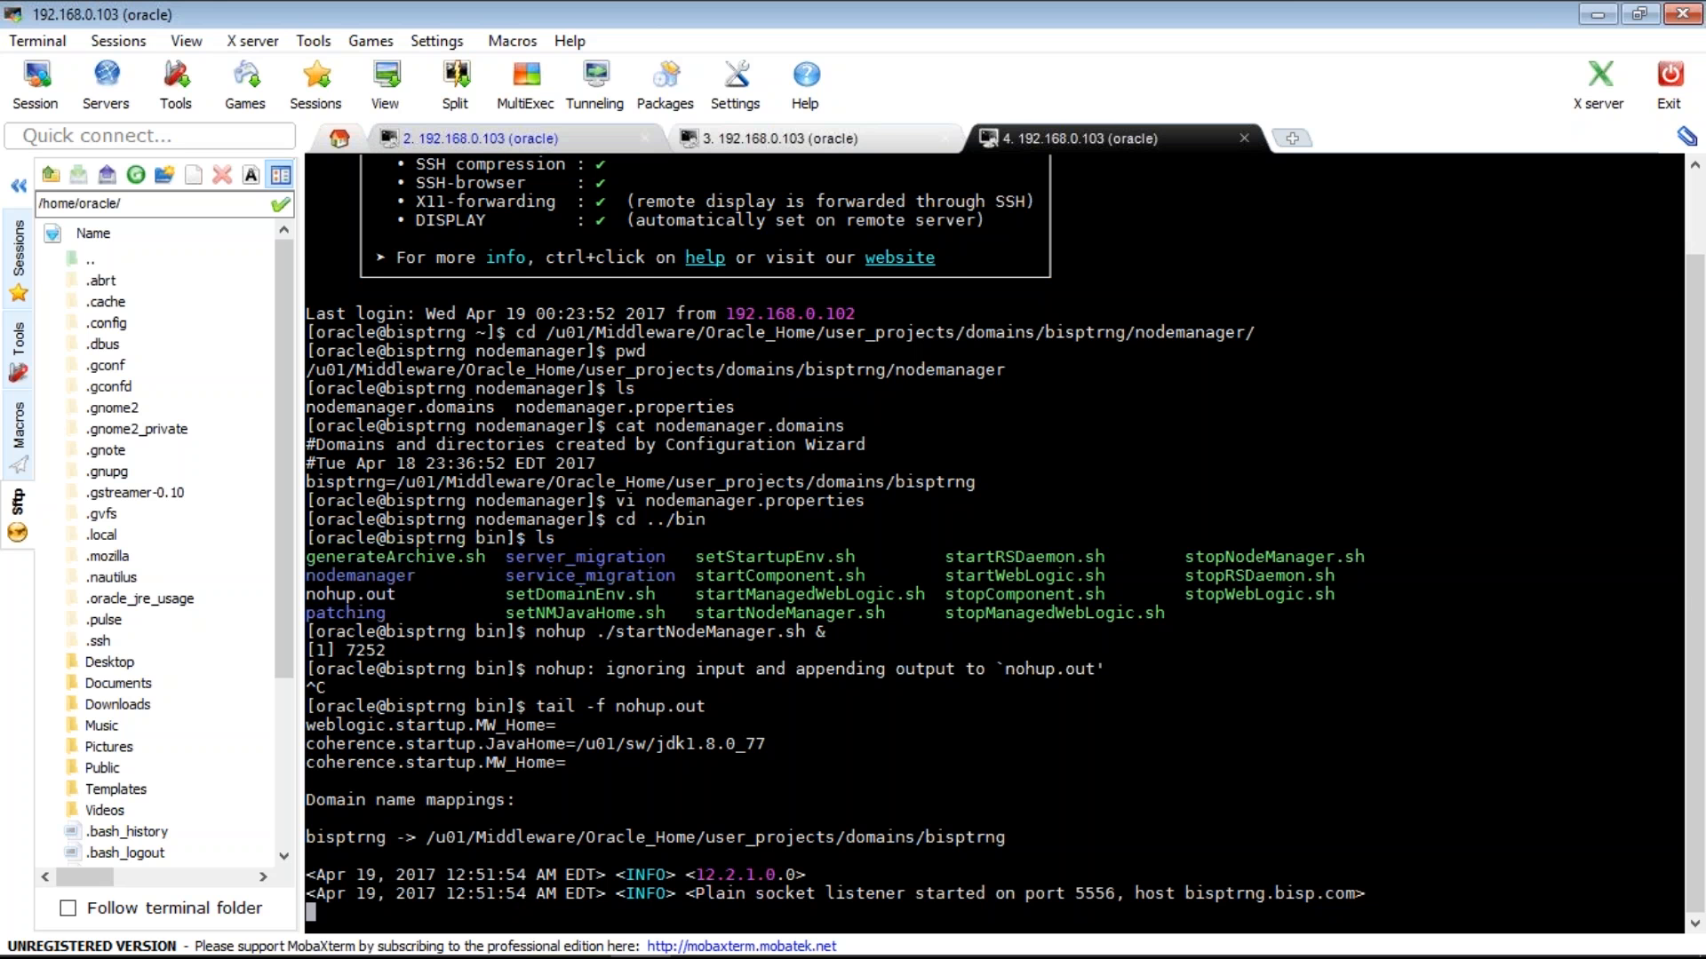
- Copy the servers directory path from the AdminServer log, stop the Node Manager tail, and try tailing that path
left_click(480, 137)
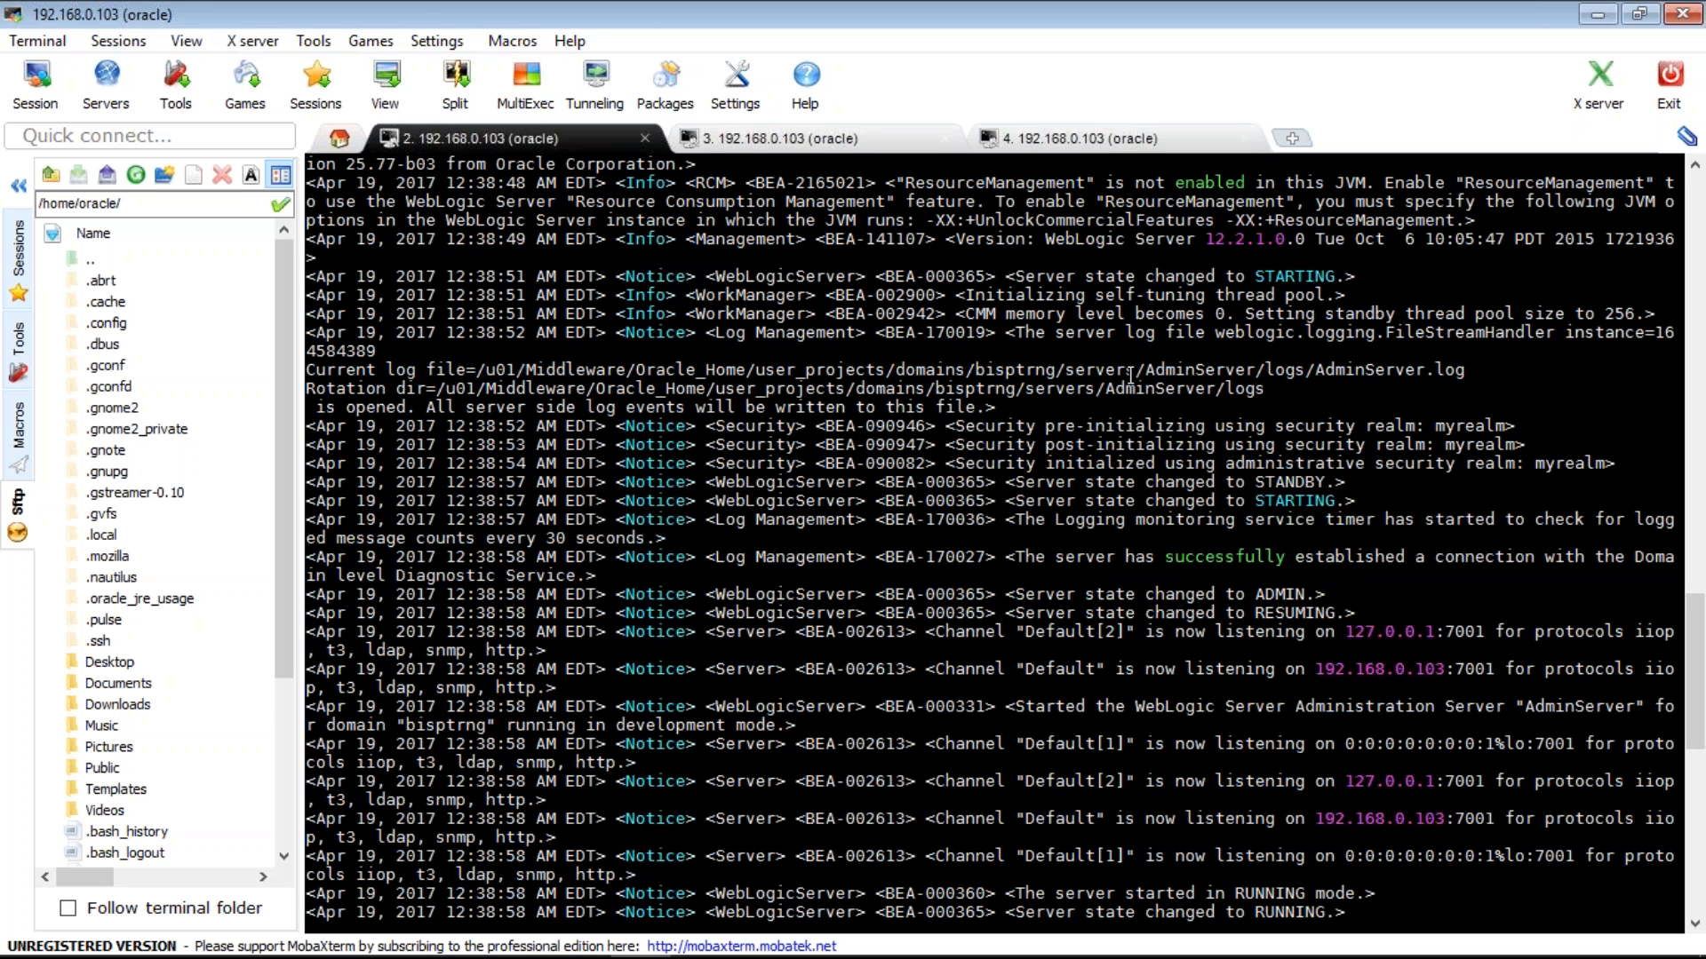
left_click_drag(695, 335, 478, 369)
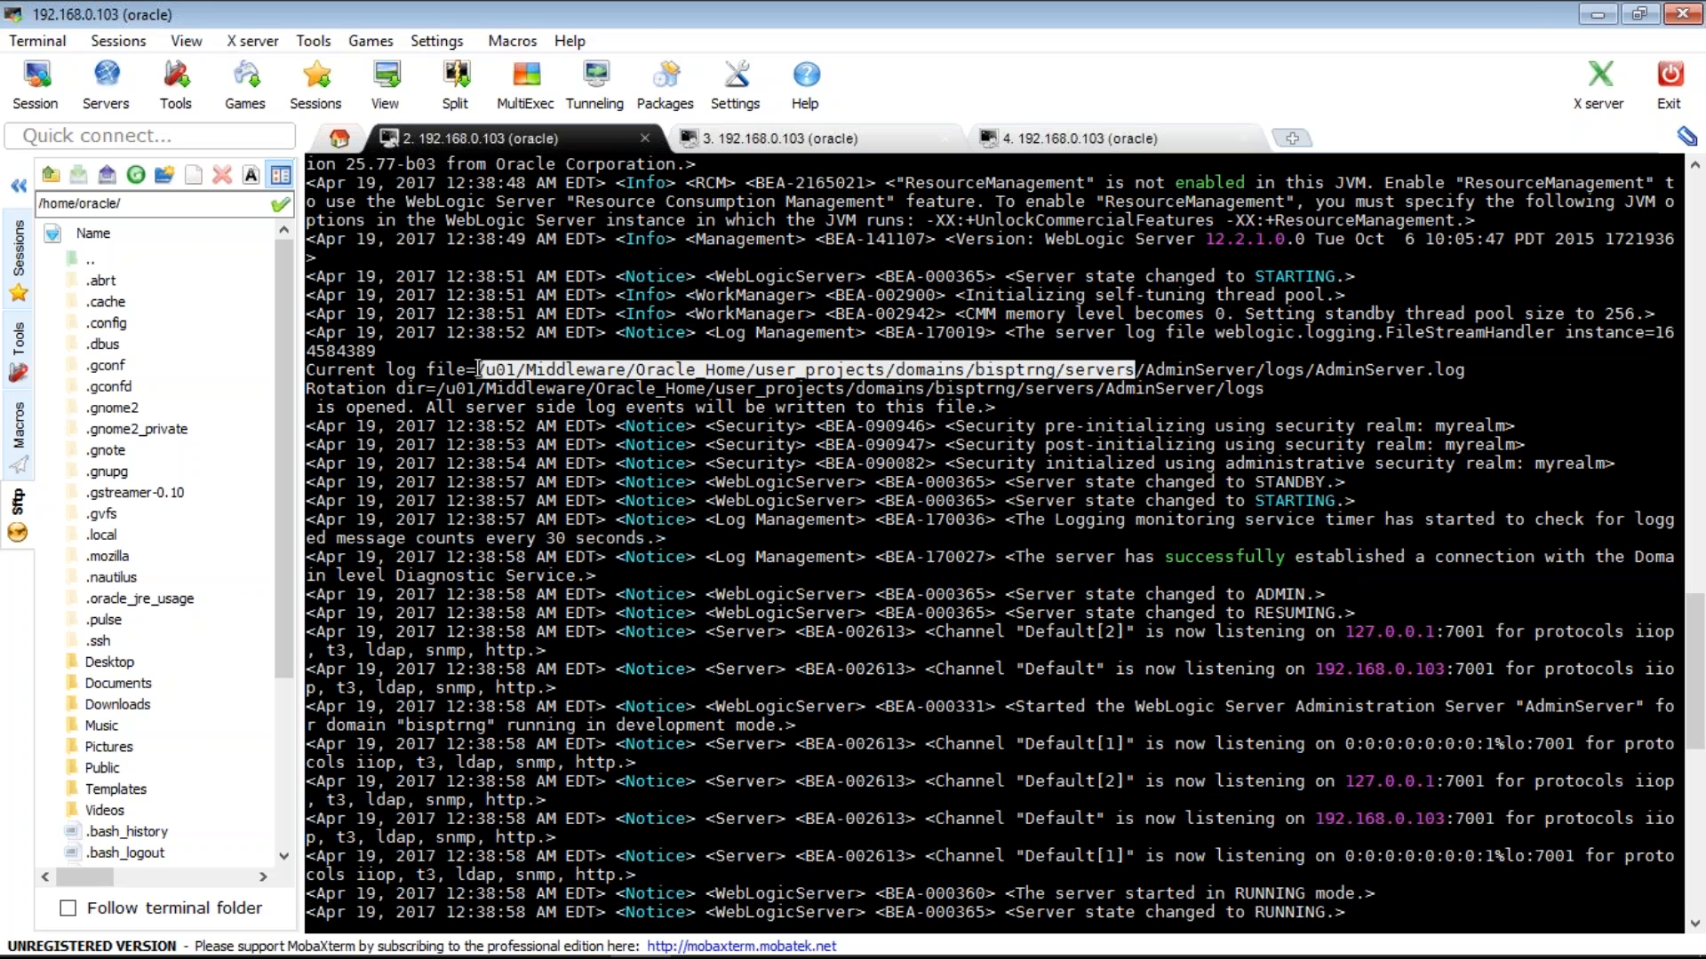
key("ctrl+Tab")
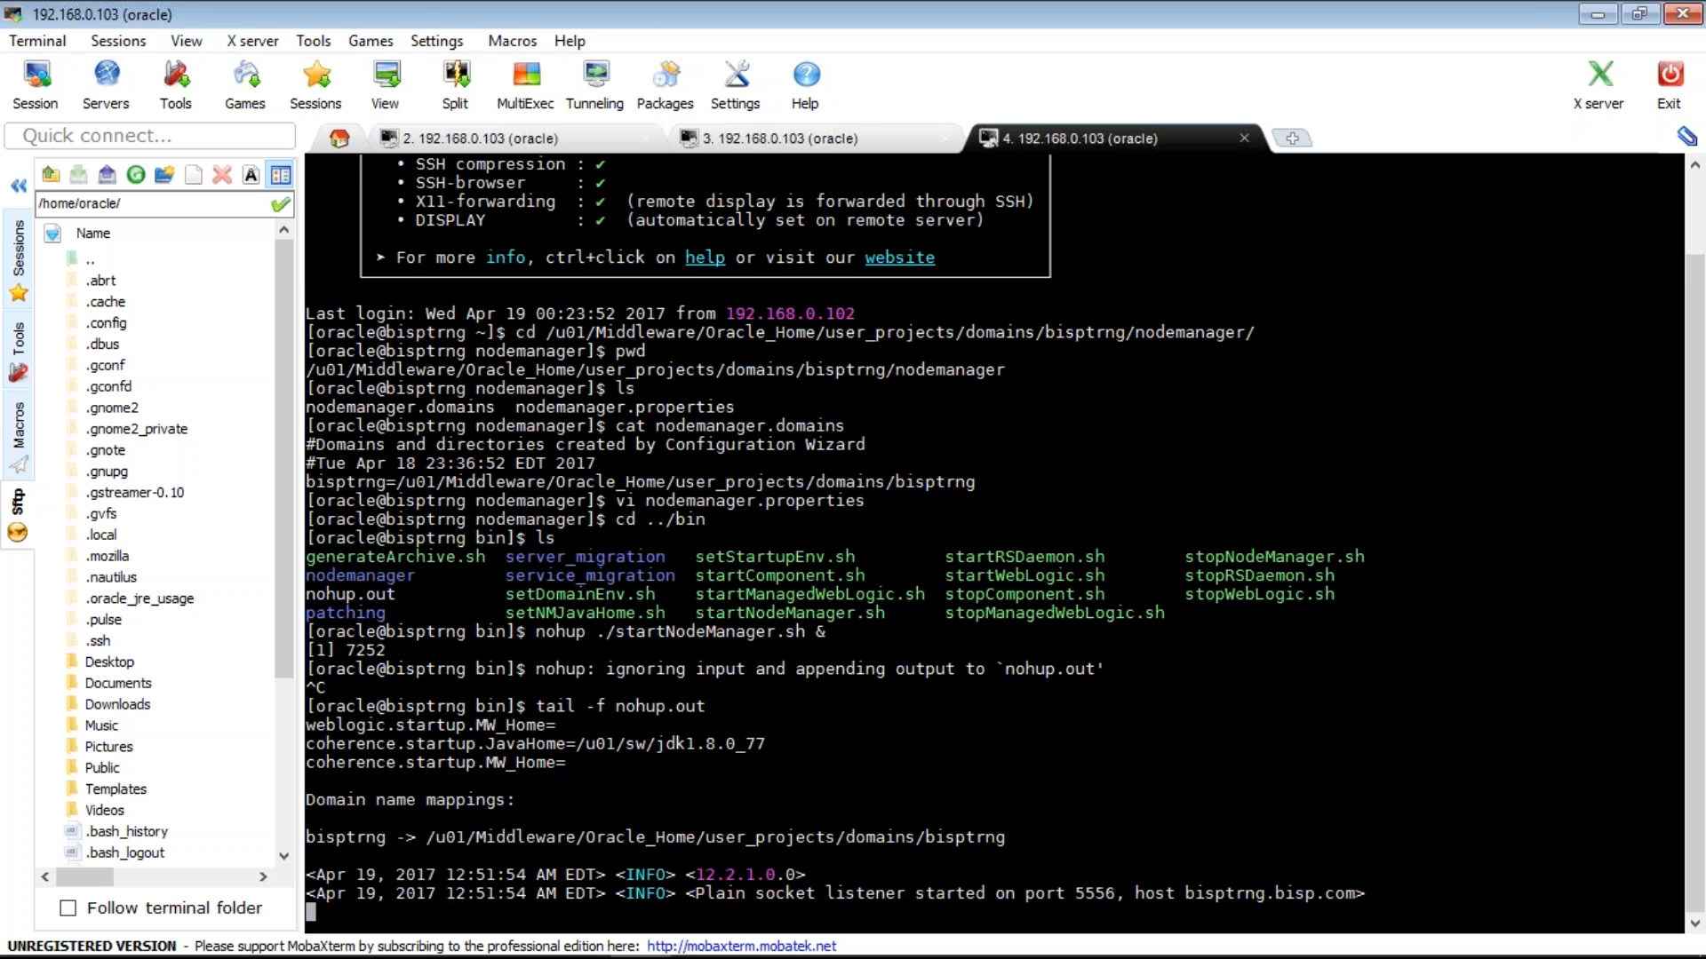
key("ctrl+c")
type("tail")
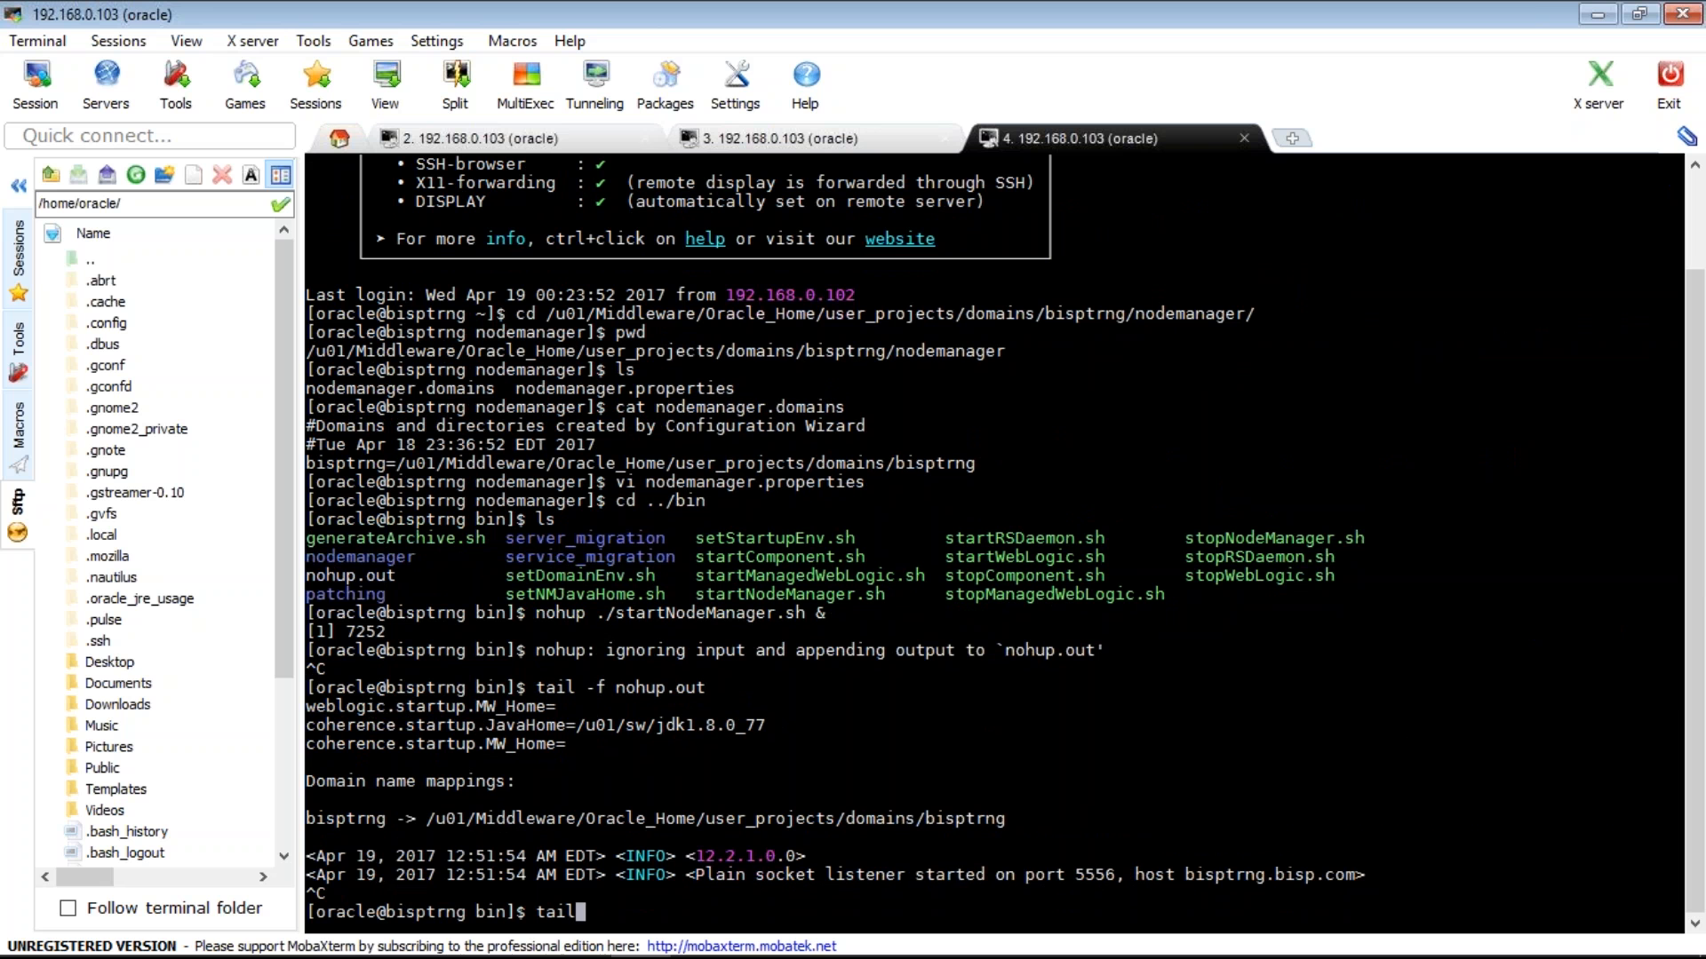
type(" -f")
key("shift+Insert")
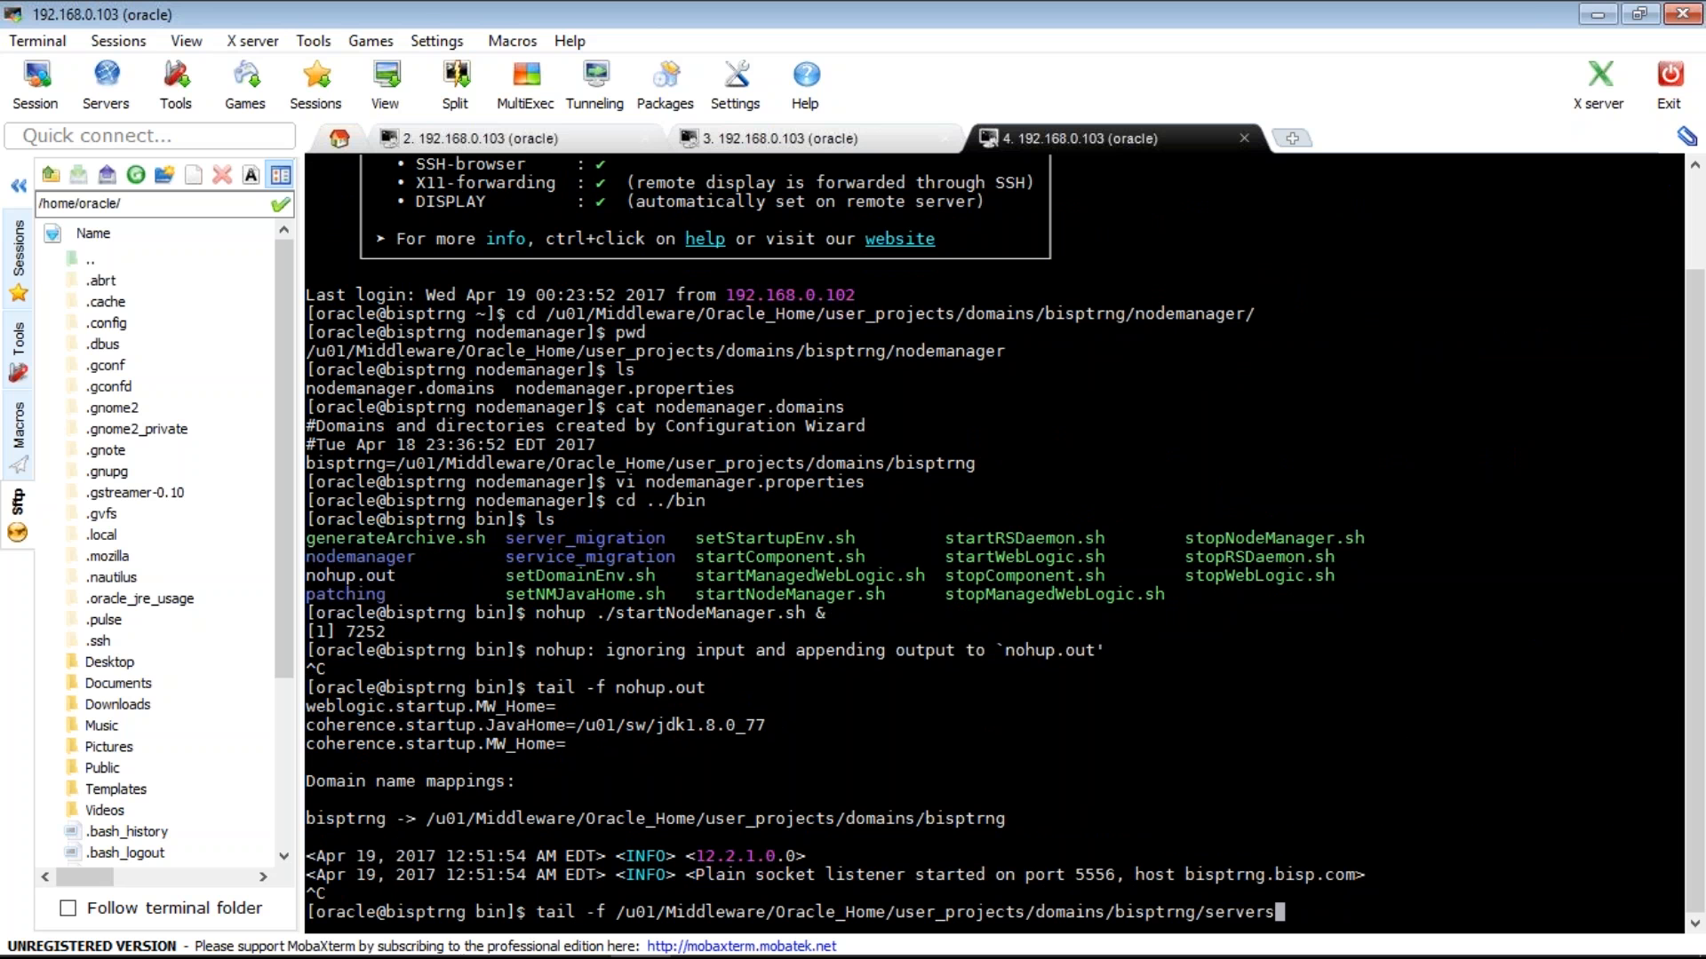
key("Return")
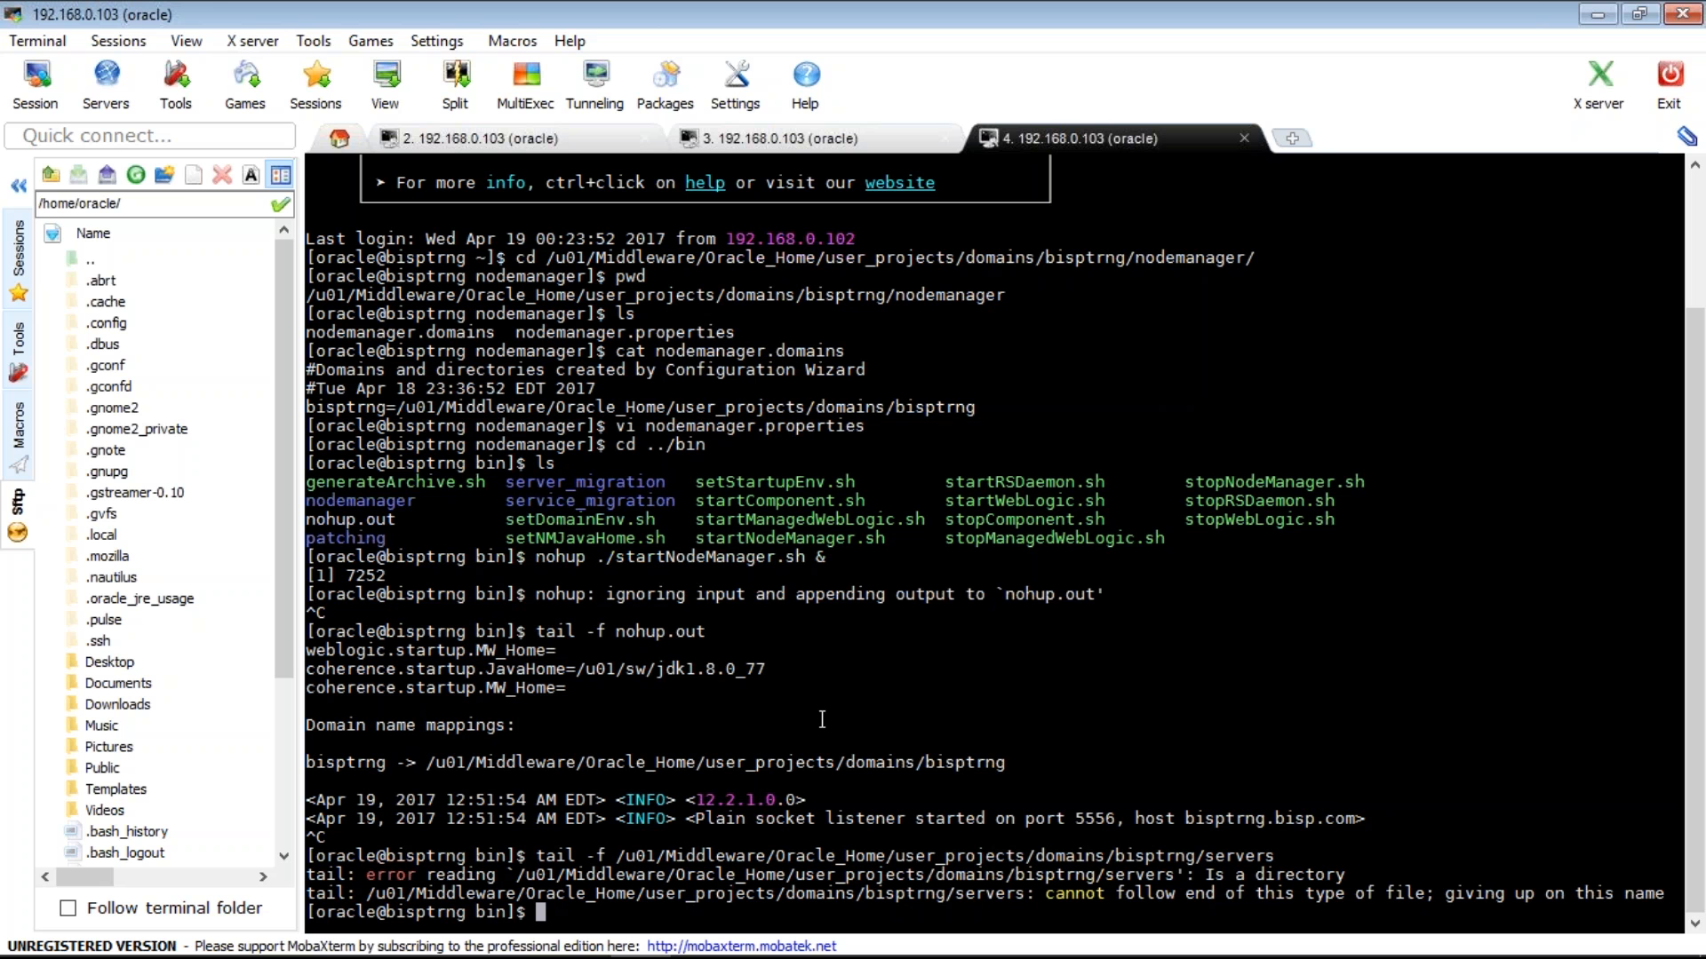
key("Up")
type("/MS1")
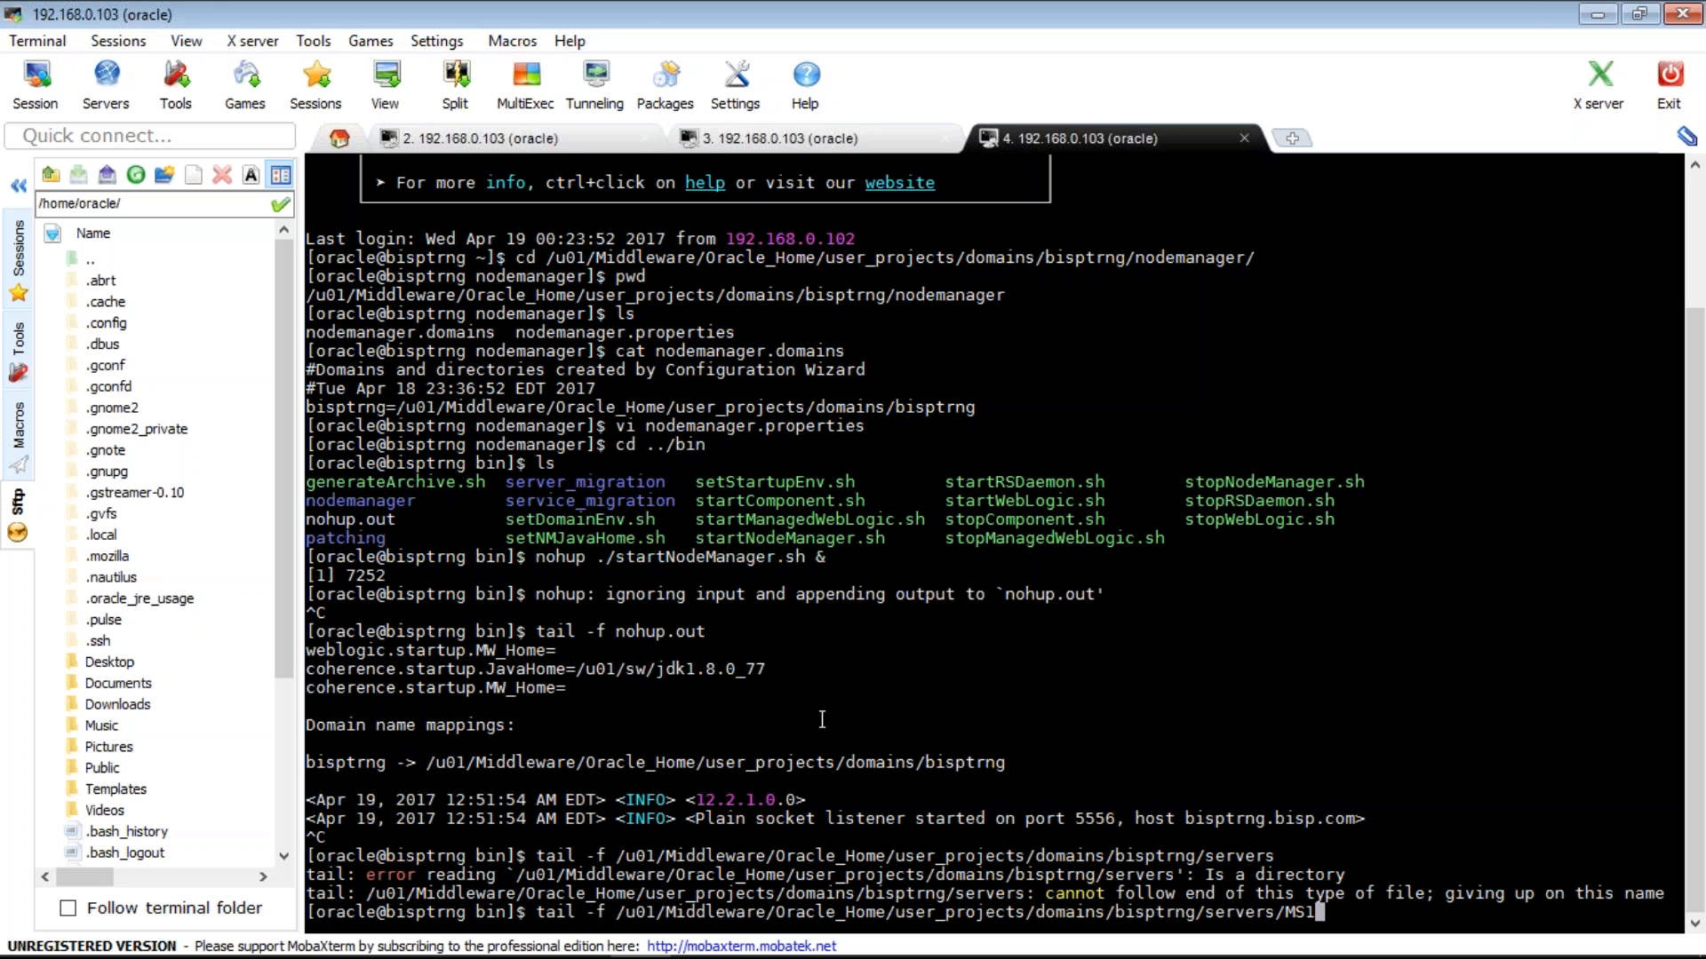
key("BackSpace")
key("BackSpace")
key("BackSpace")
key("ctrl+c")
- Change into the bisptrng servers directory and list it, showing AdminServer and domain_bak
type("cd")
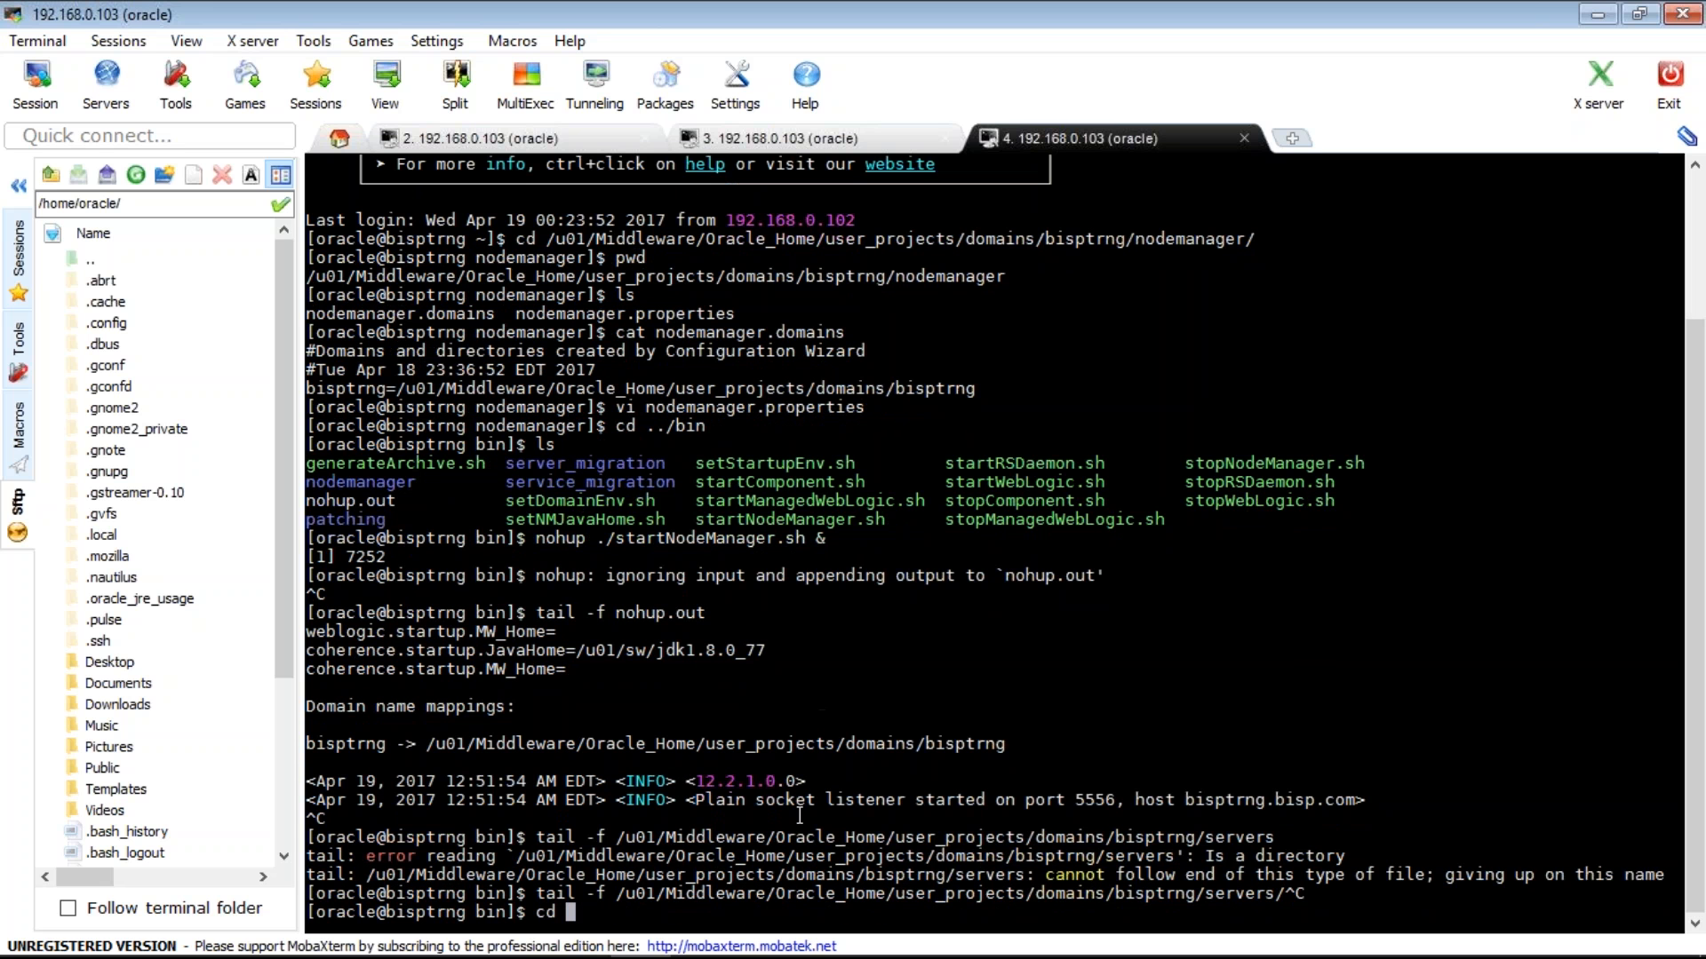
double_click(796, 835)
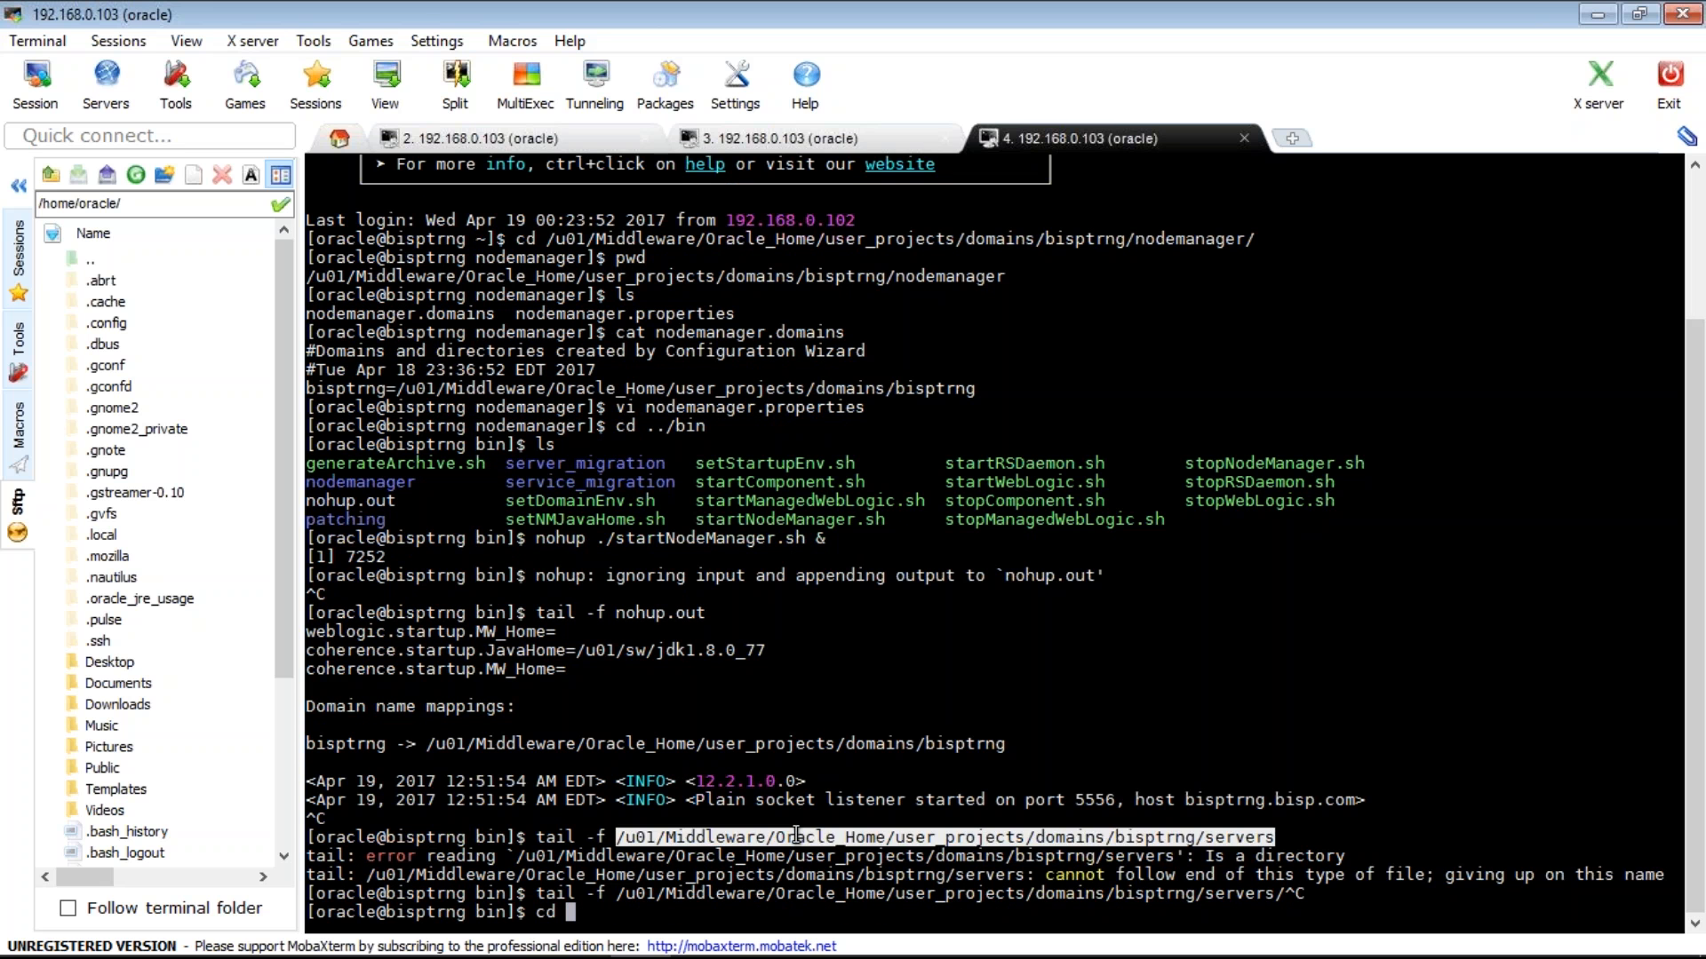
right_click(796, 835)
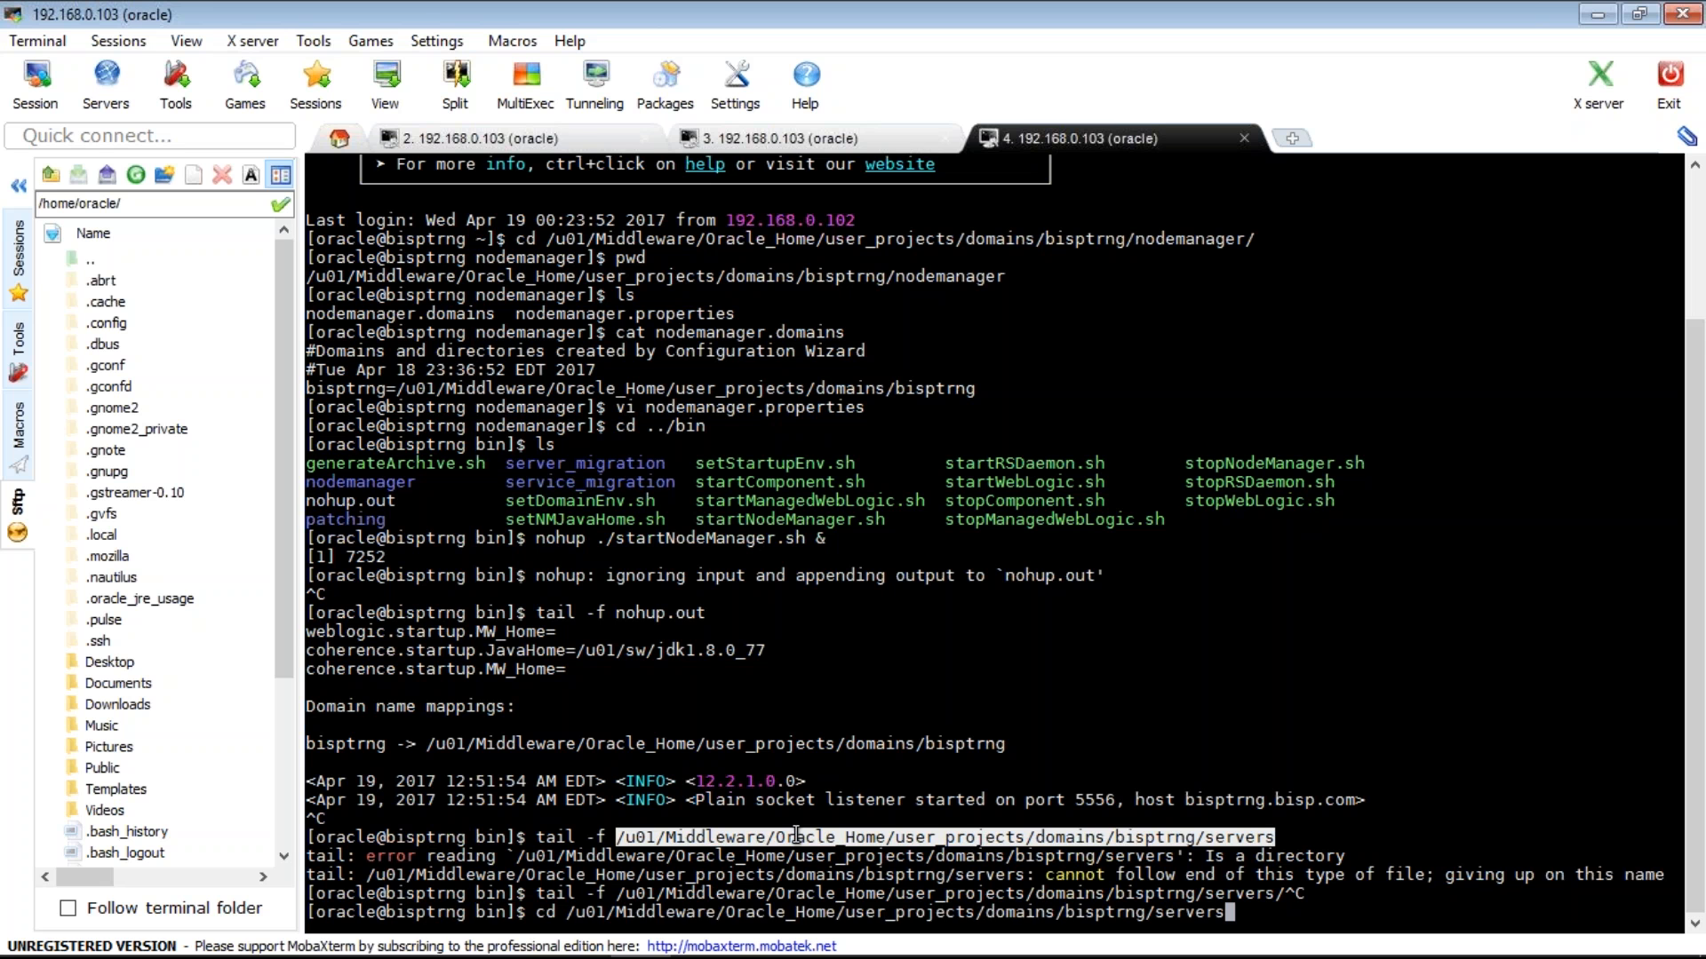
key("Return")
type("ls")
key("Return")
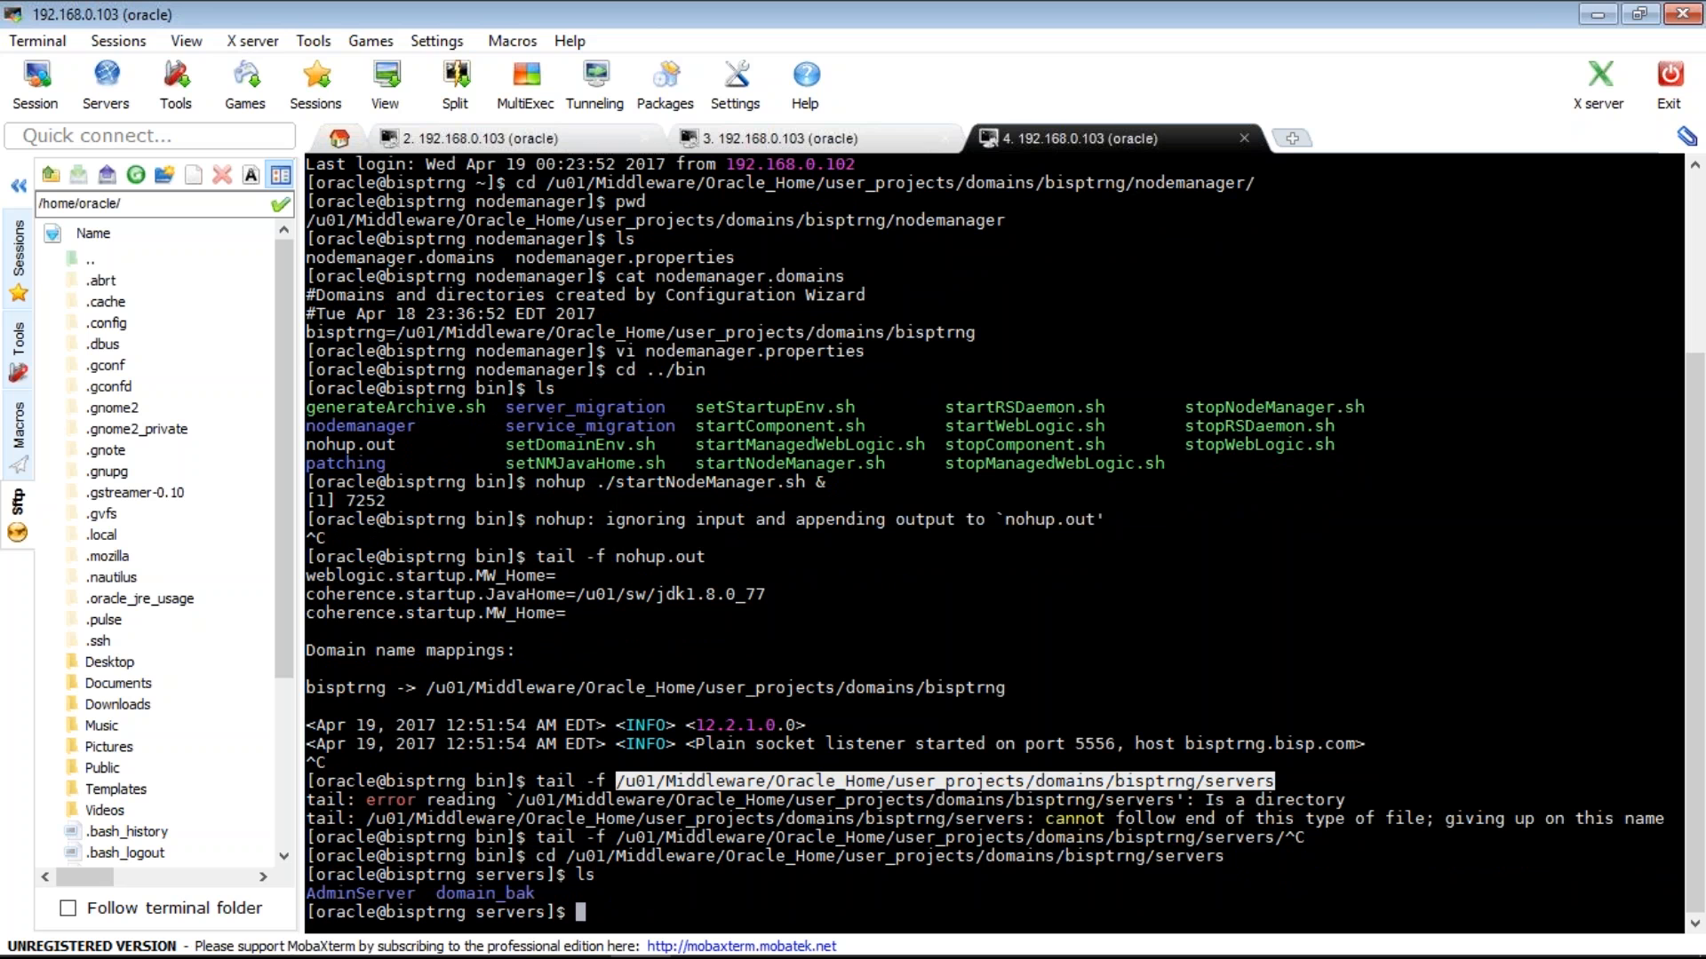
mouse_move(691, 931)
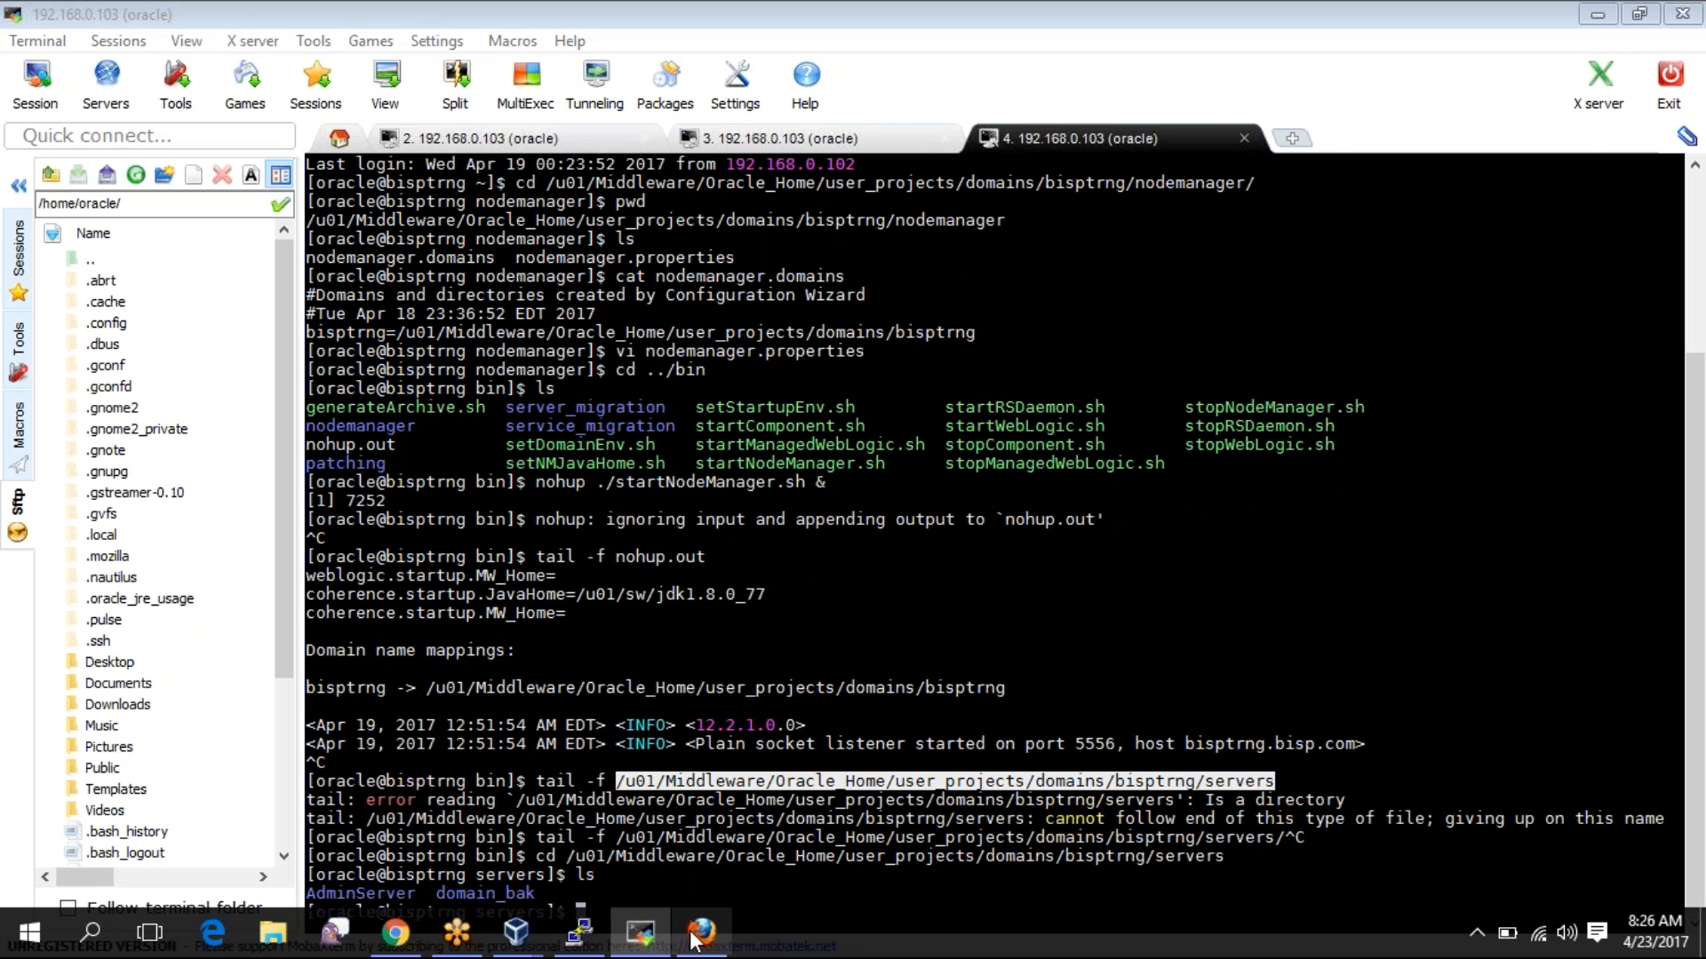
- Open the failed MS1 start task's details to read its SSL error
left_click(697, 933)
left_click(456, 377)
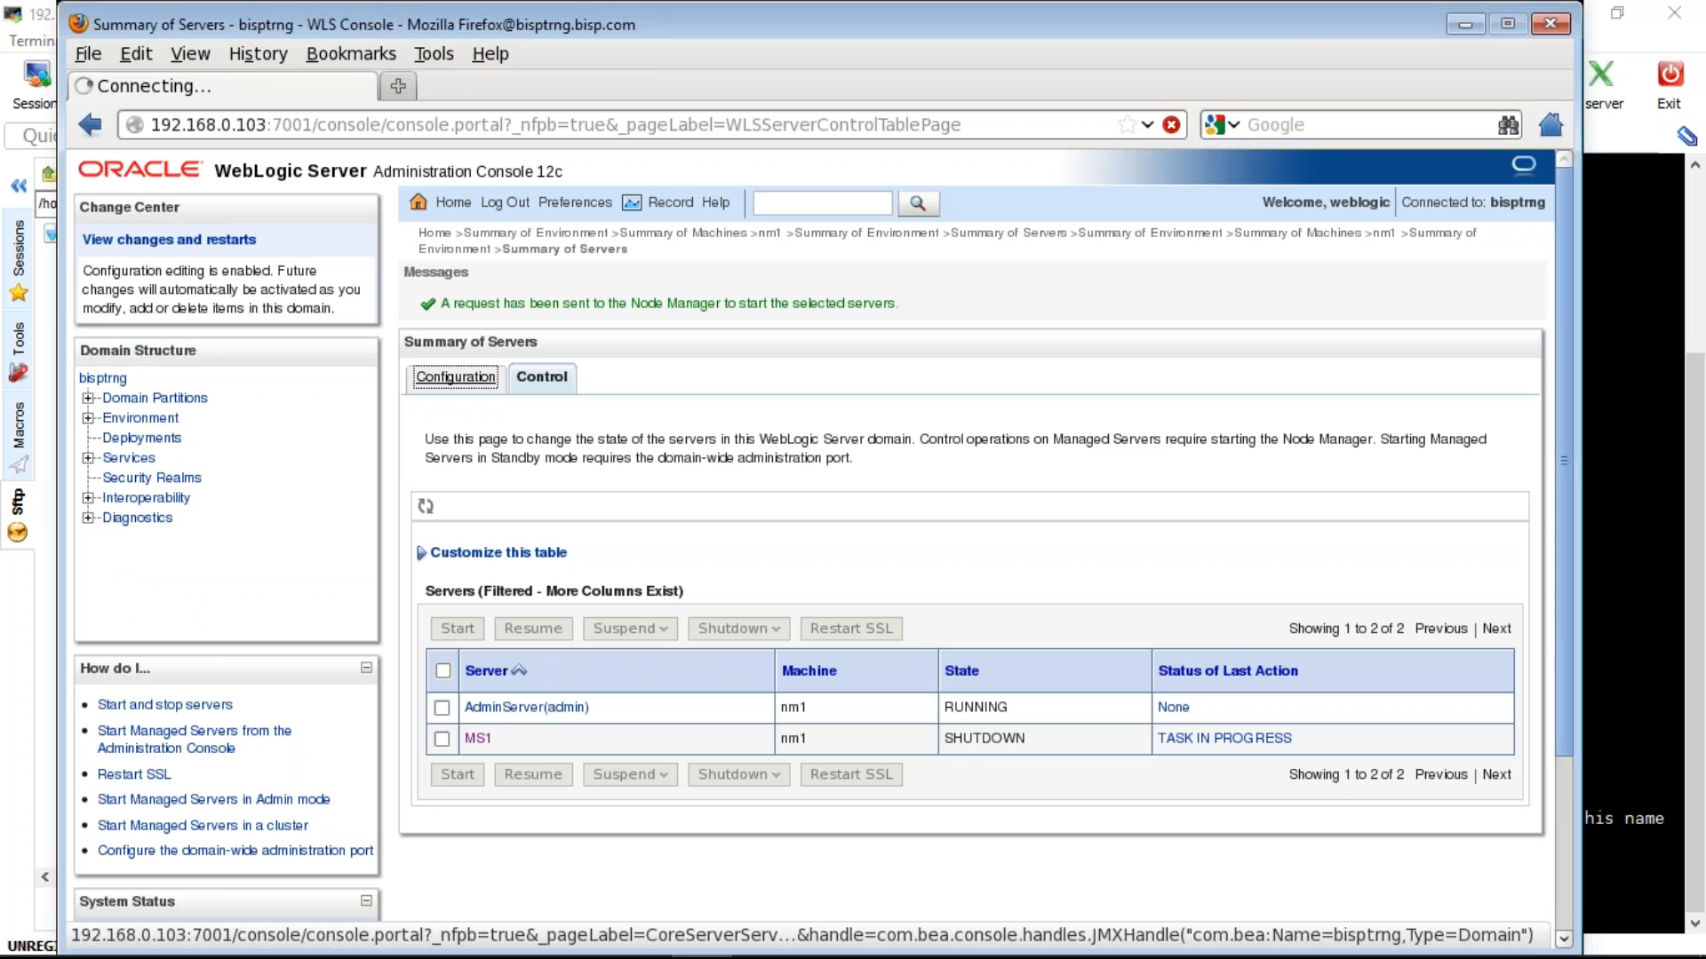
left_click(550, 317)
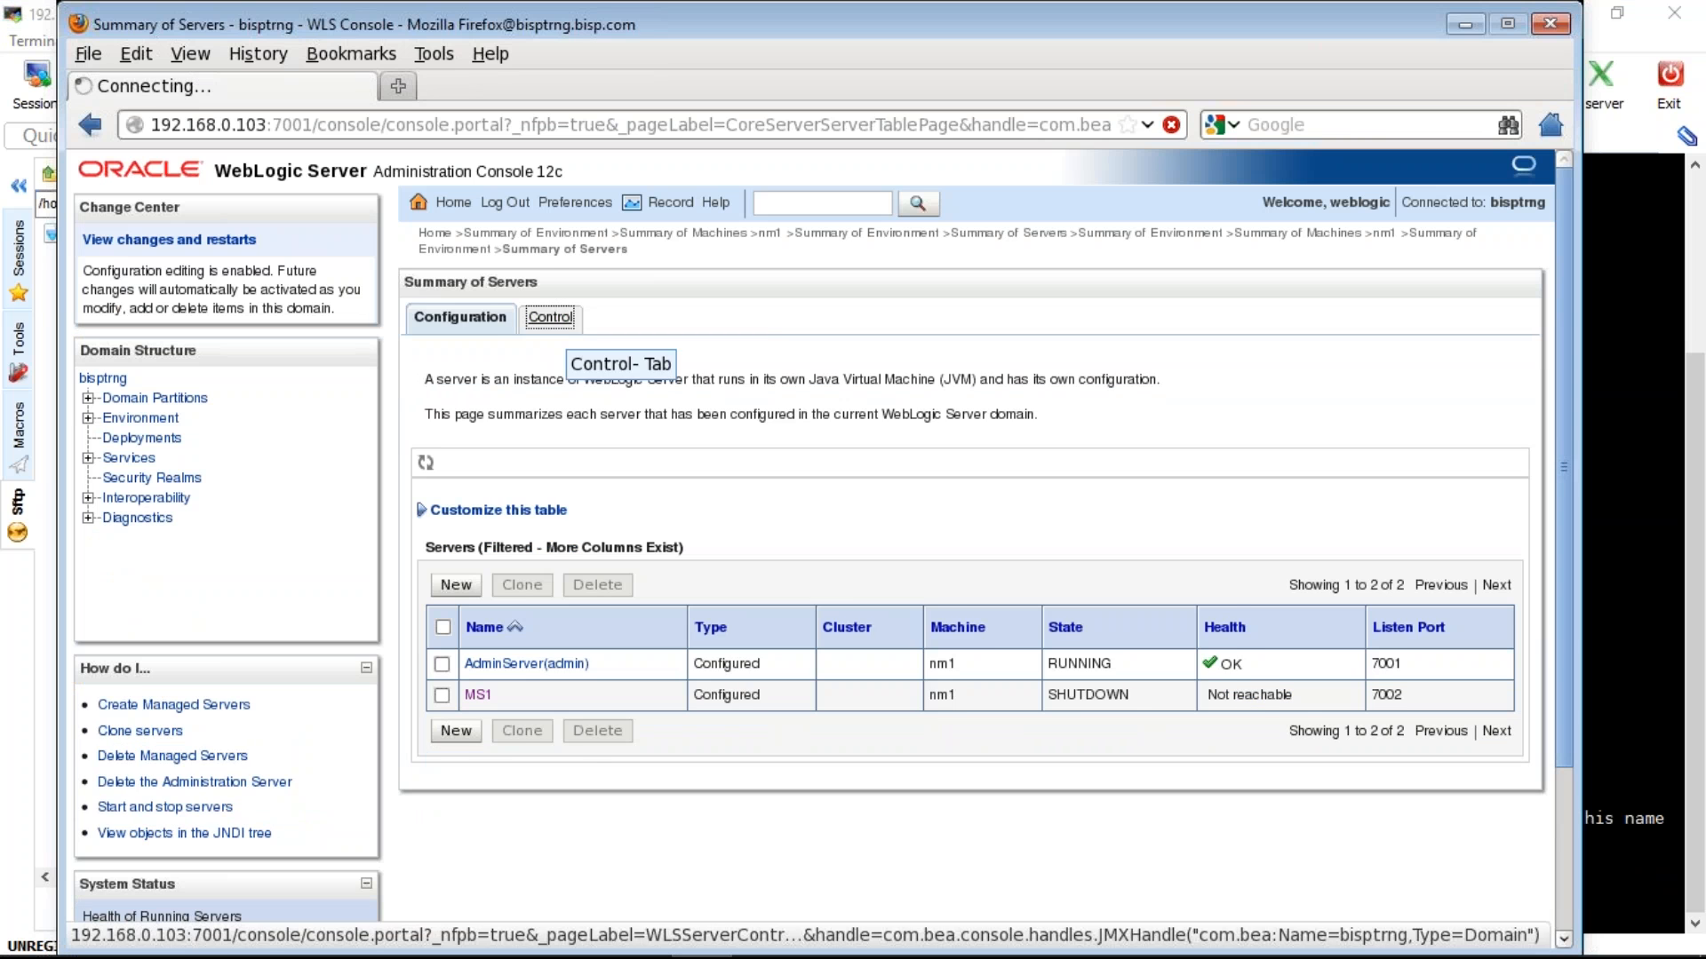
left_click(1181, 678)
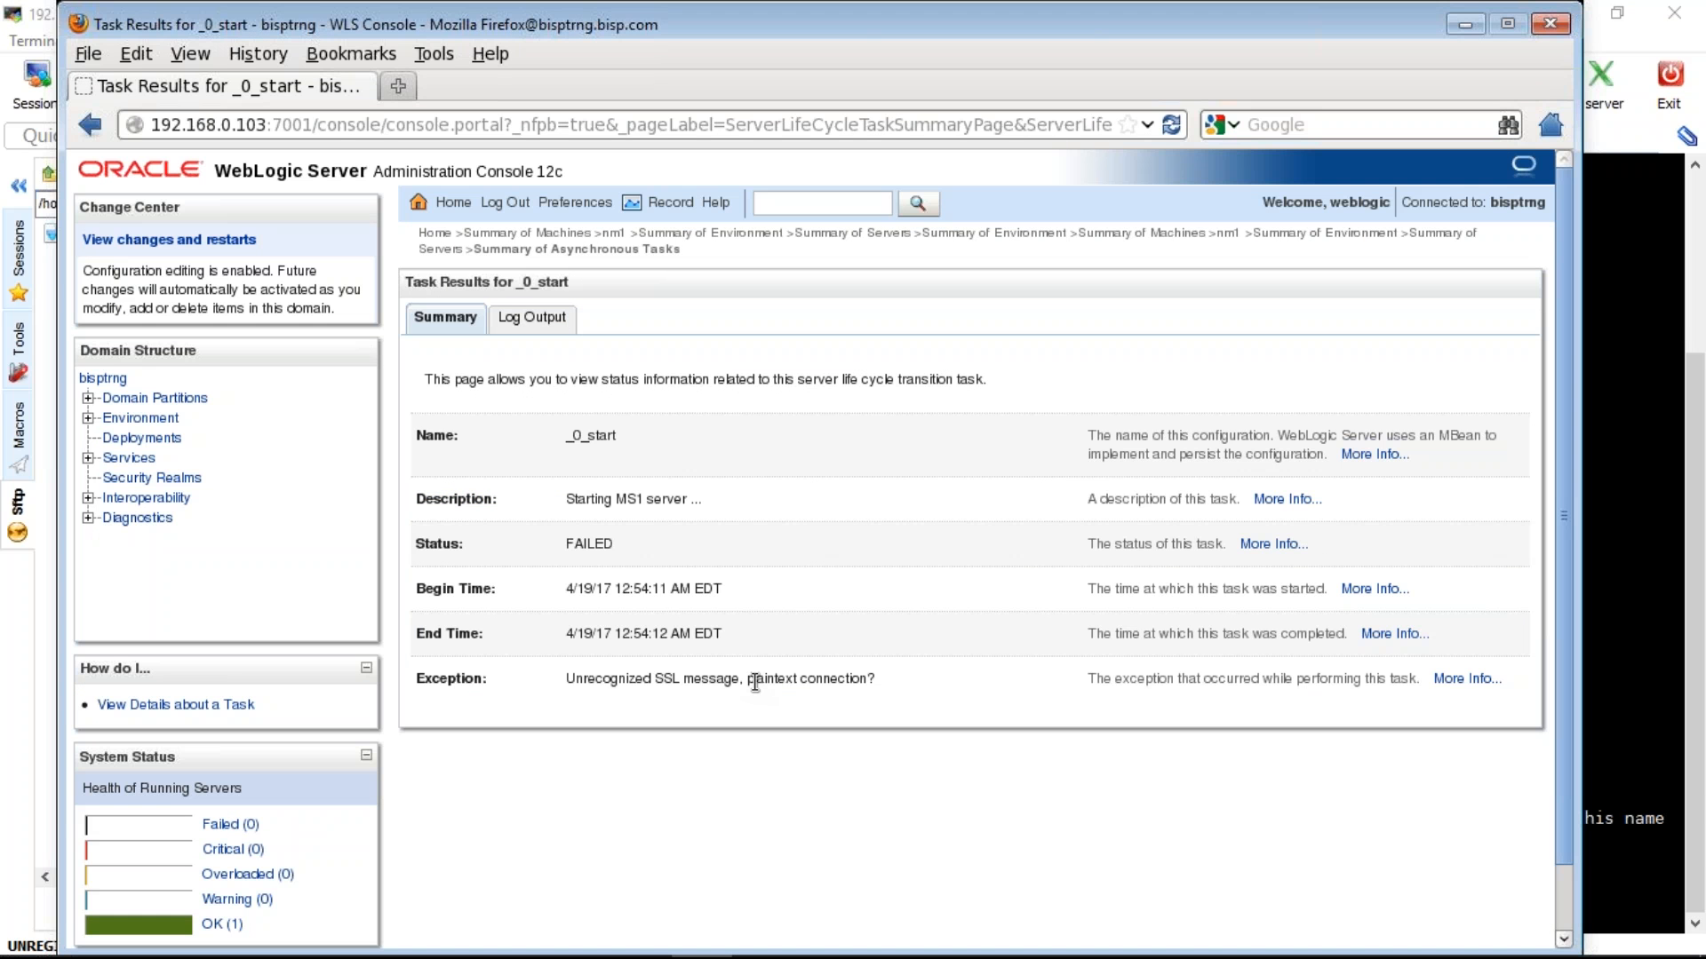
- Compare the port settings of MS1 and AdminServer, then reopen the server summary
left_click(151, 421)
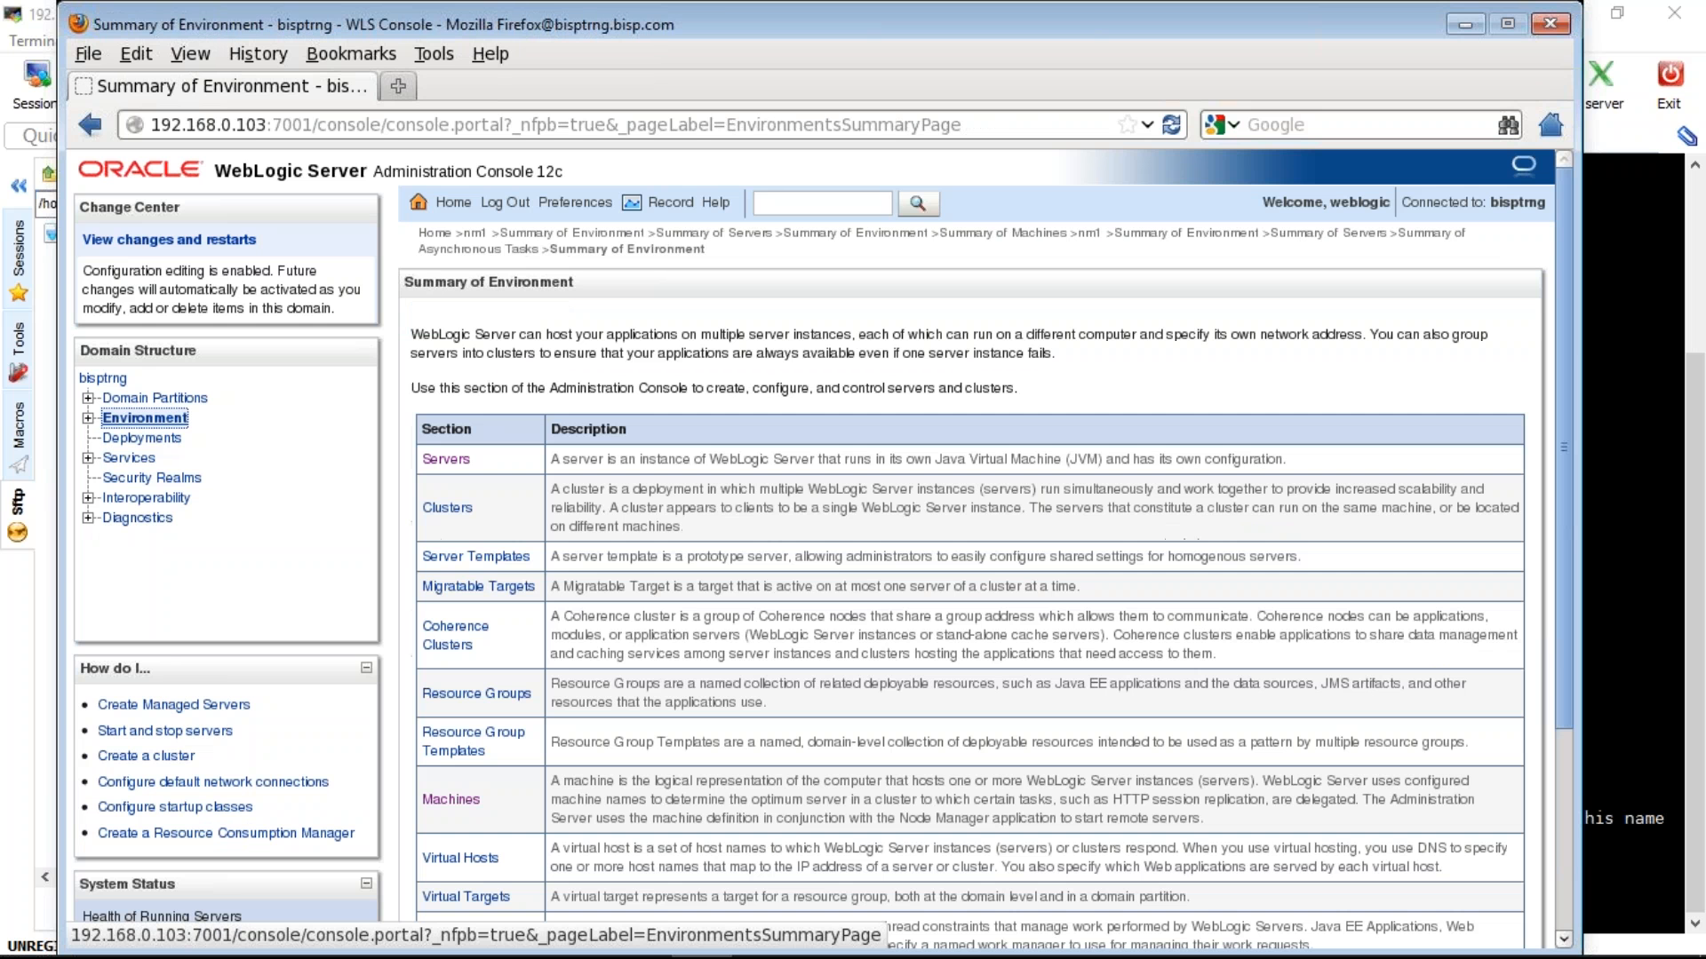
left_click(446, 460)
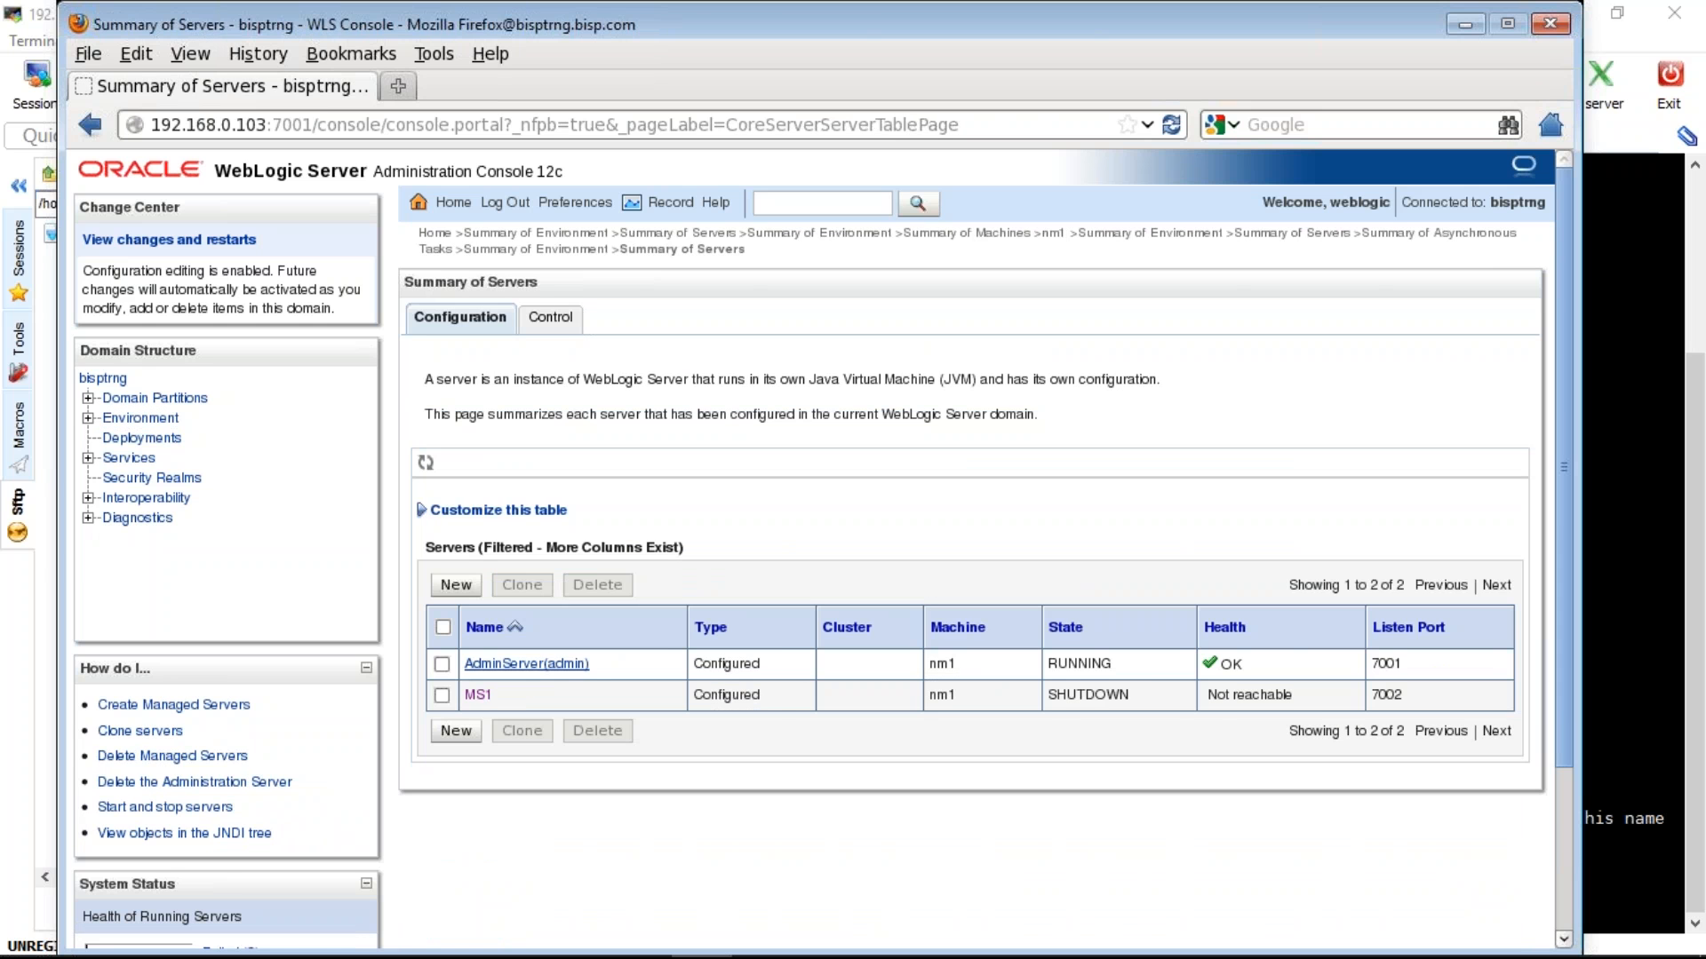
left_click(478, 695)
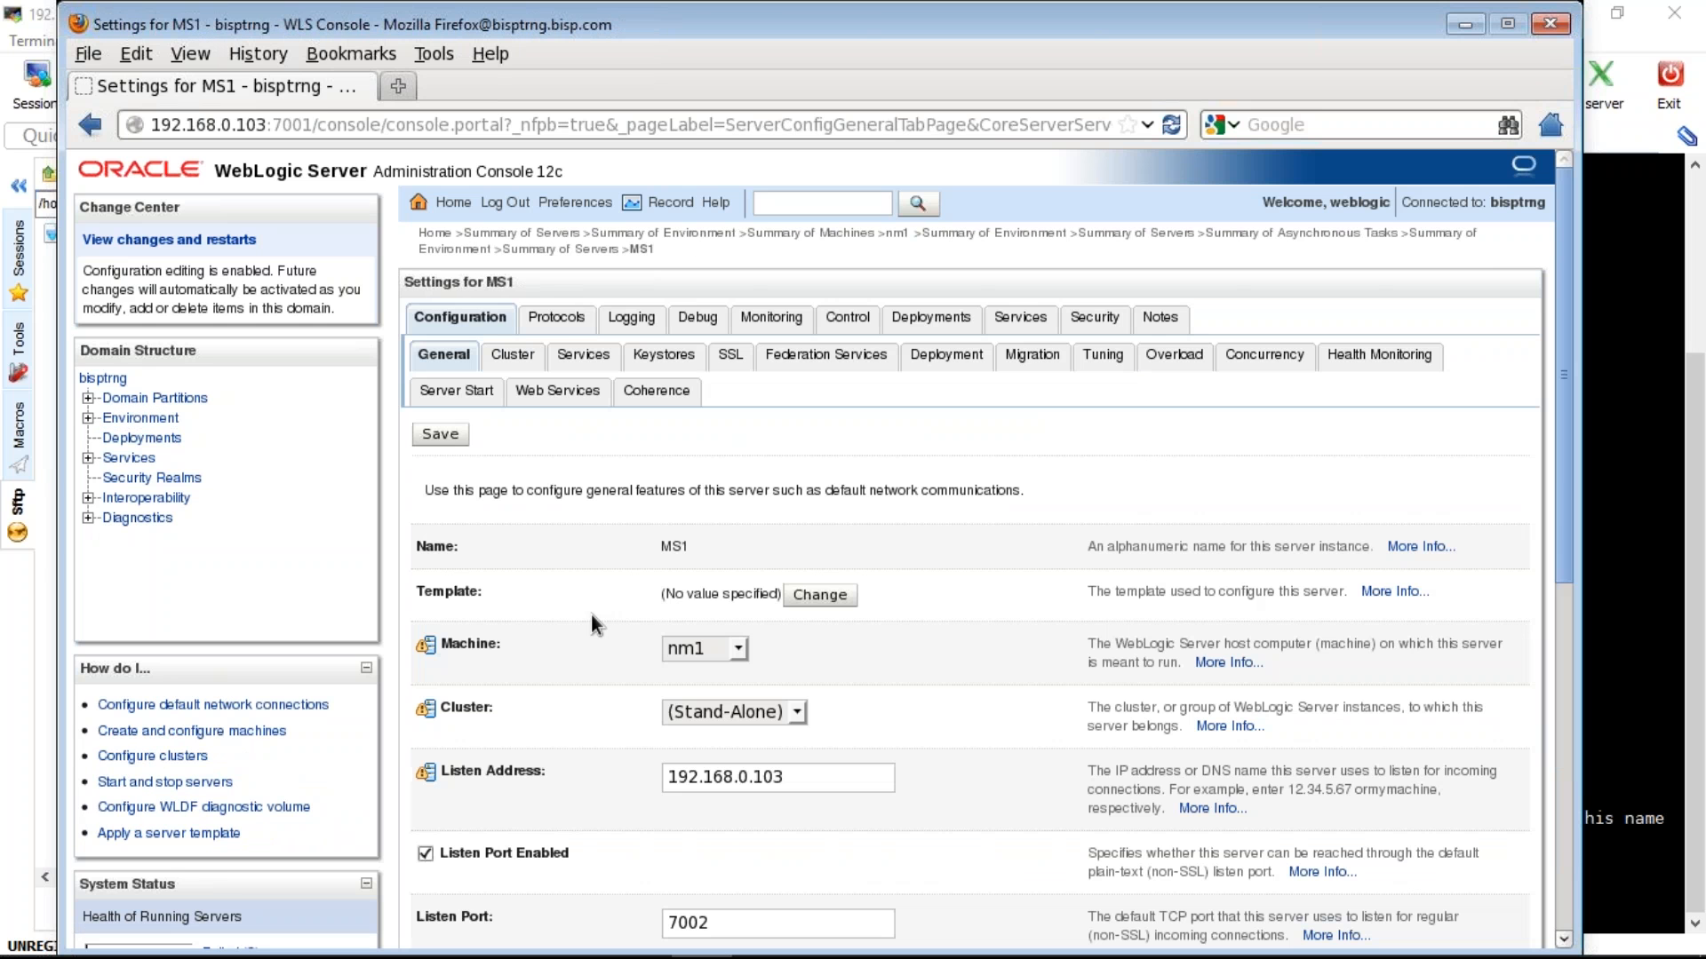
left_click(141, 418)
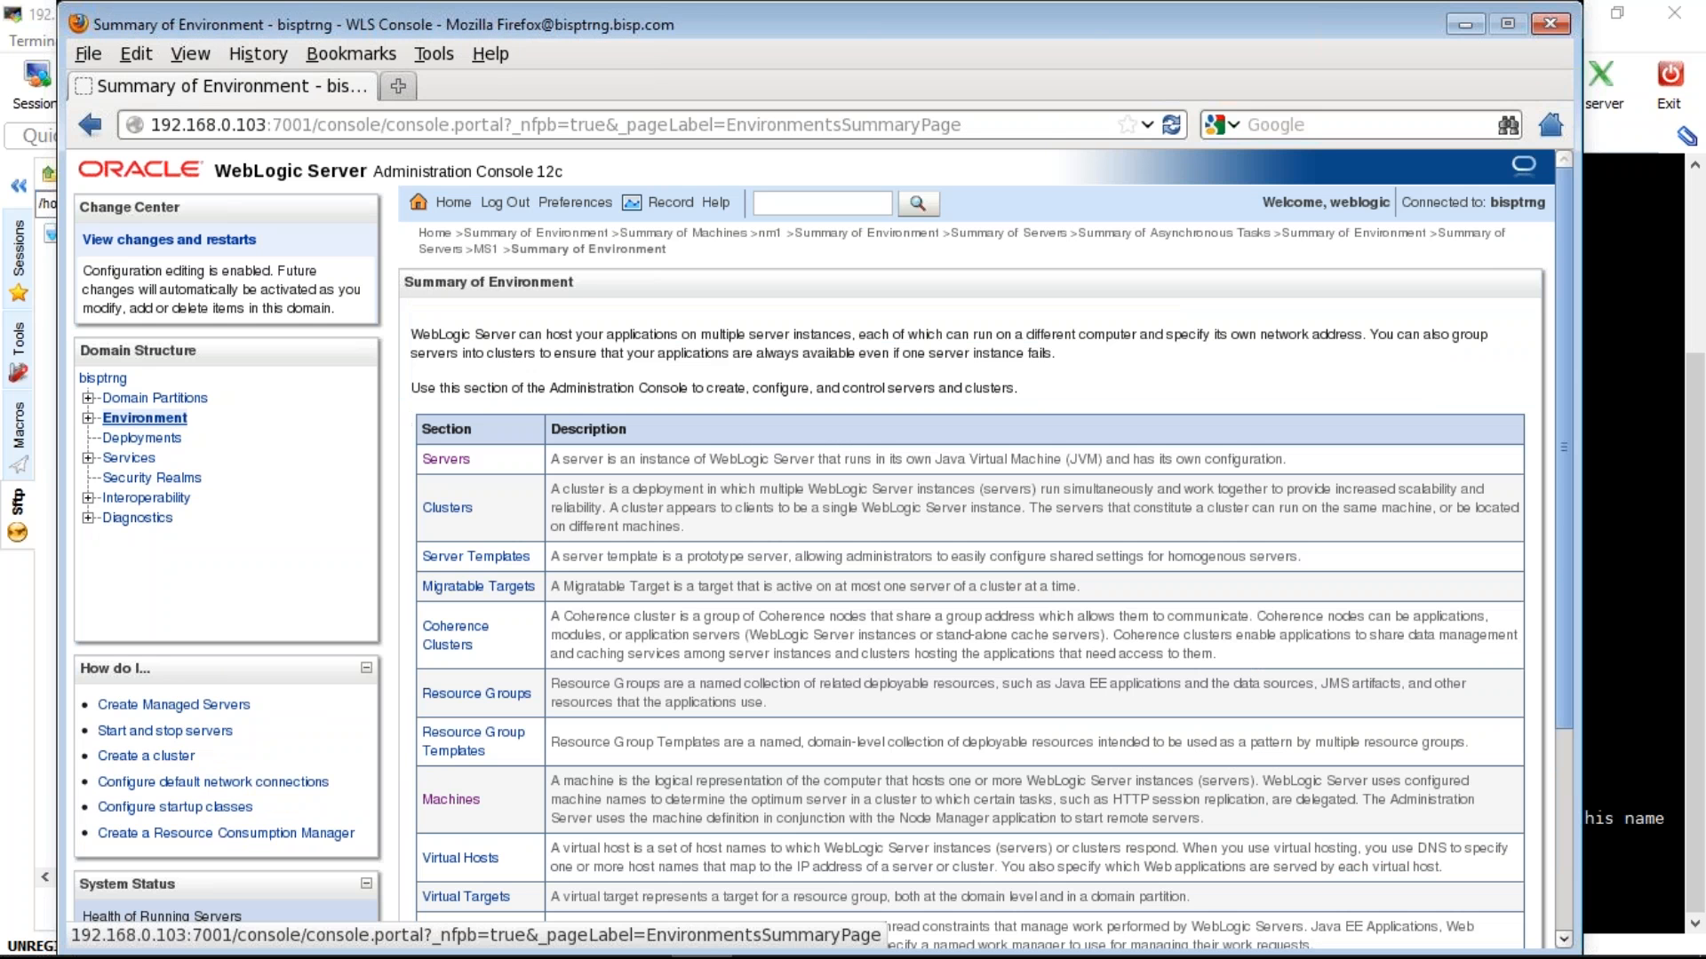
left_click(446, 460)
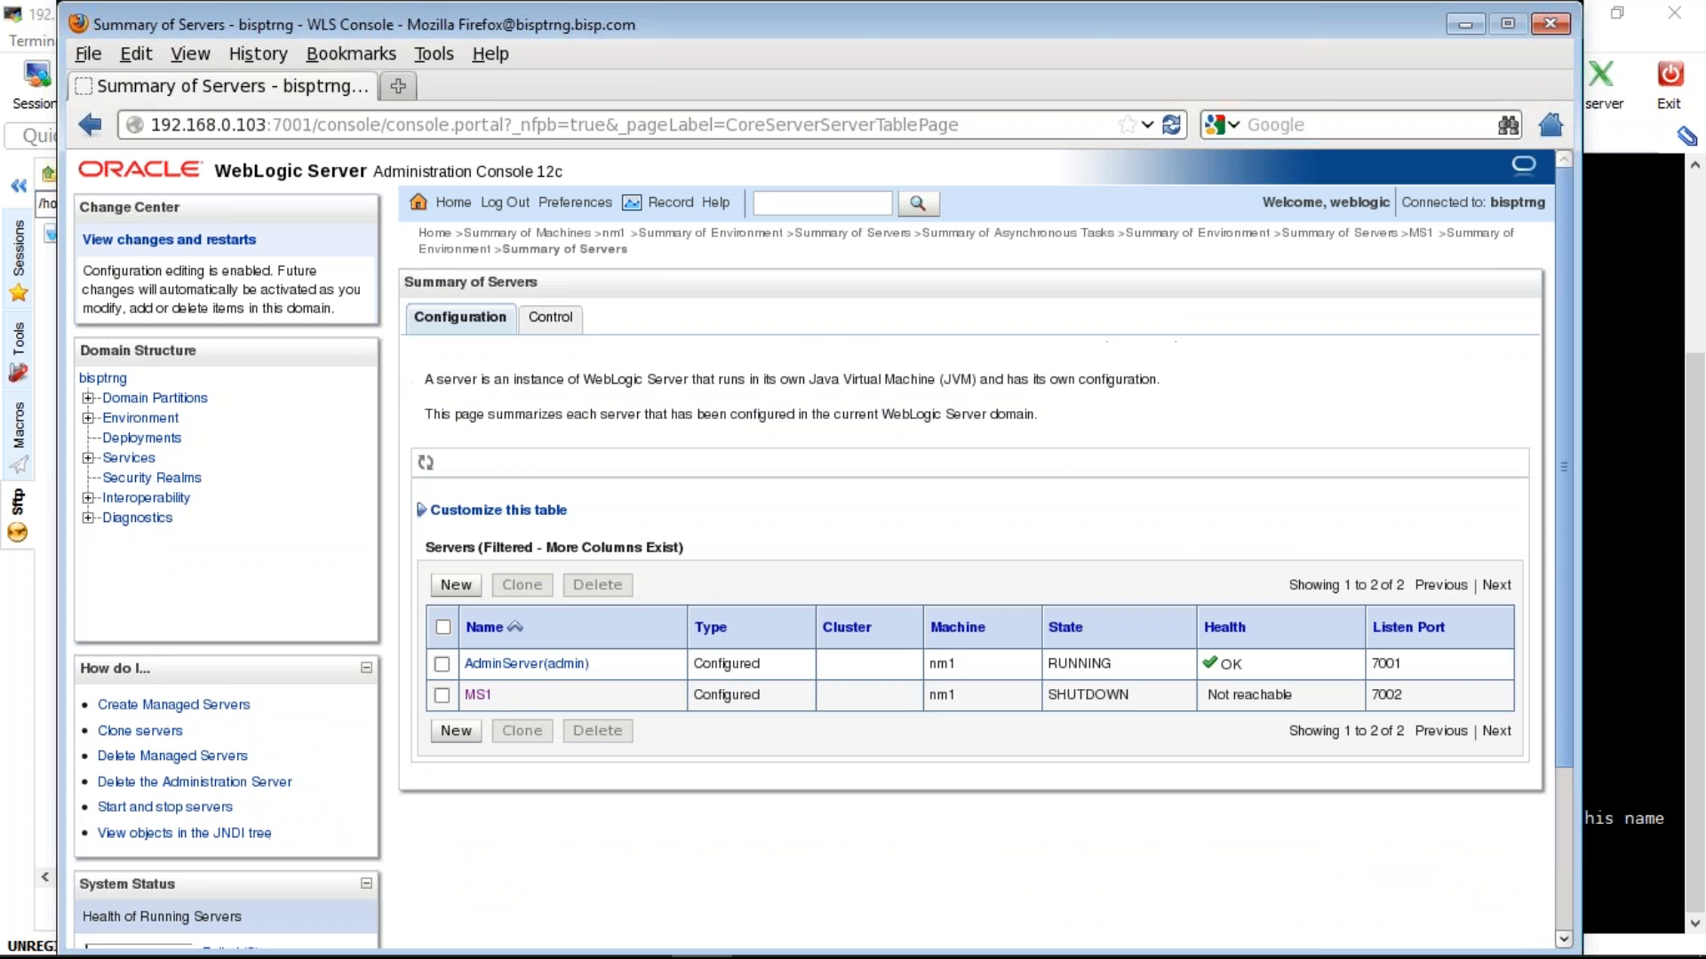
left_click(526, 664)
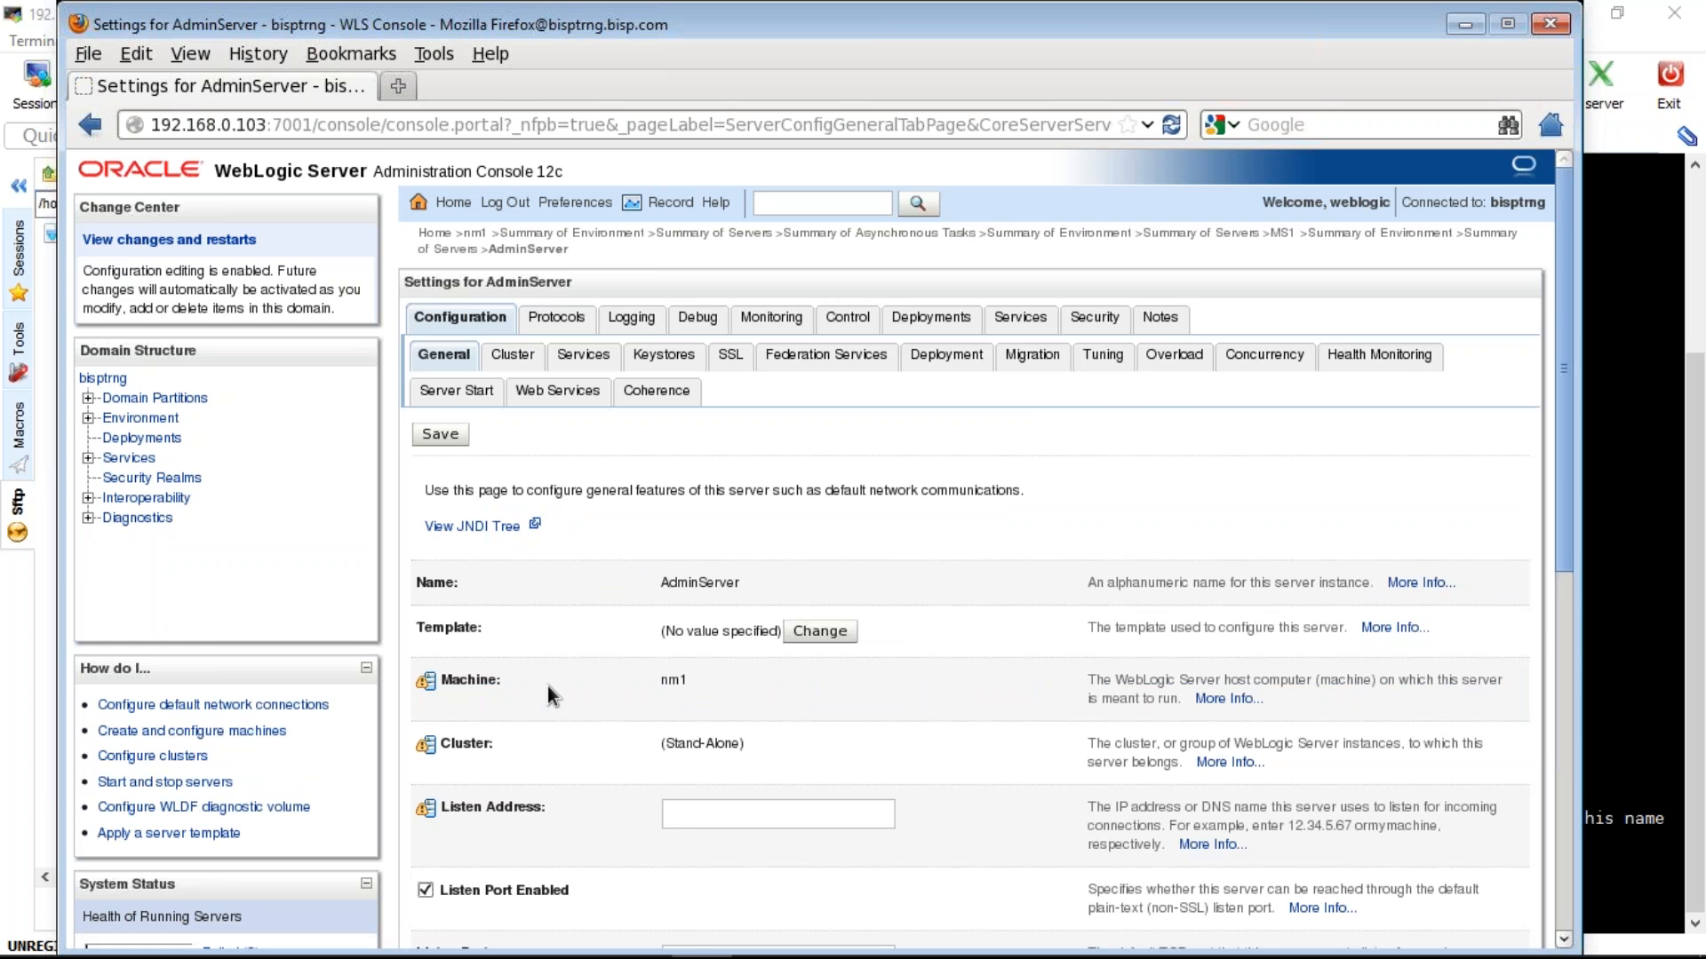
scroll(547, 686, "down", 5)
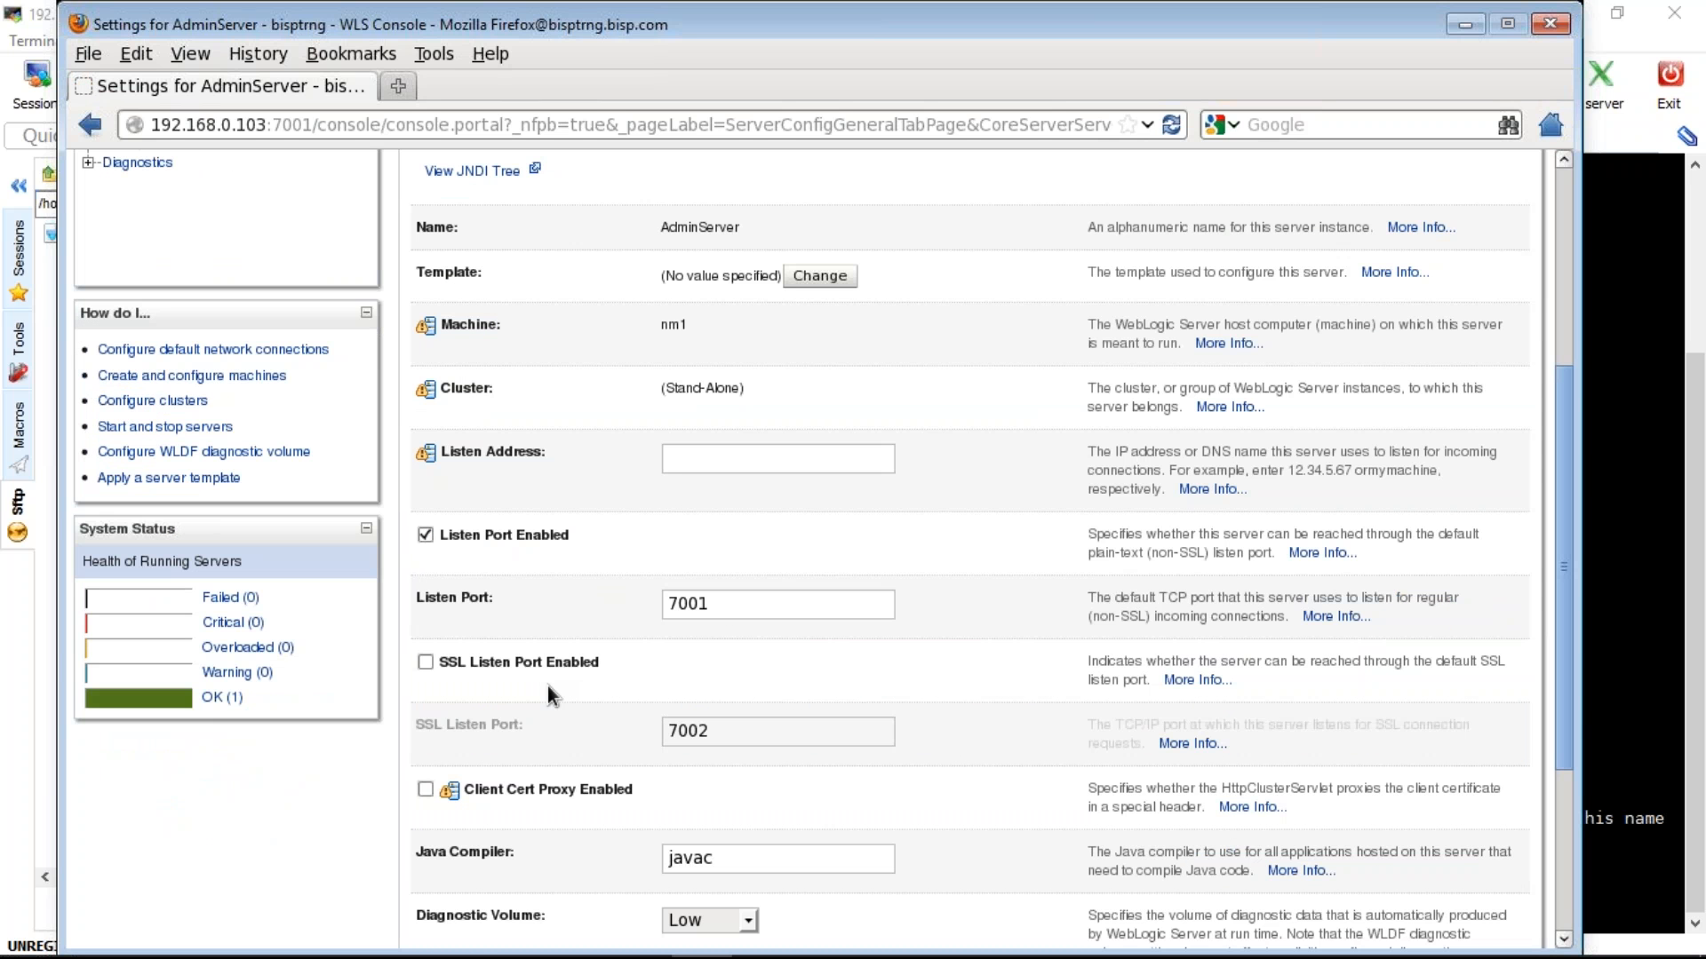
scroll(547, 686, "up", 5)
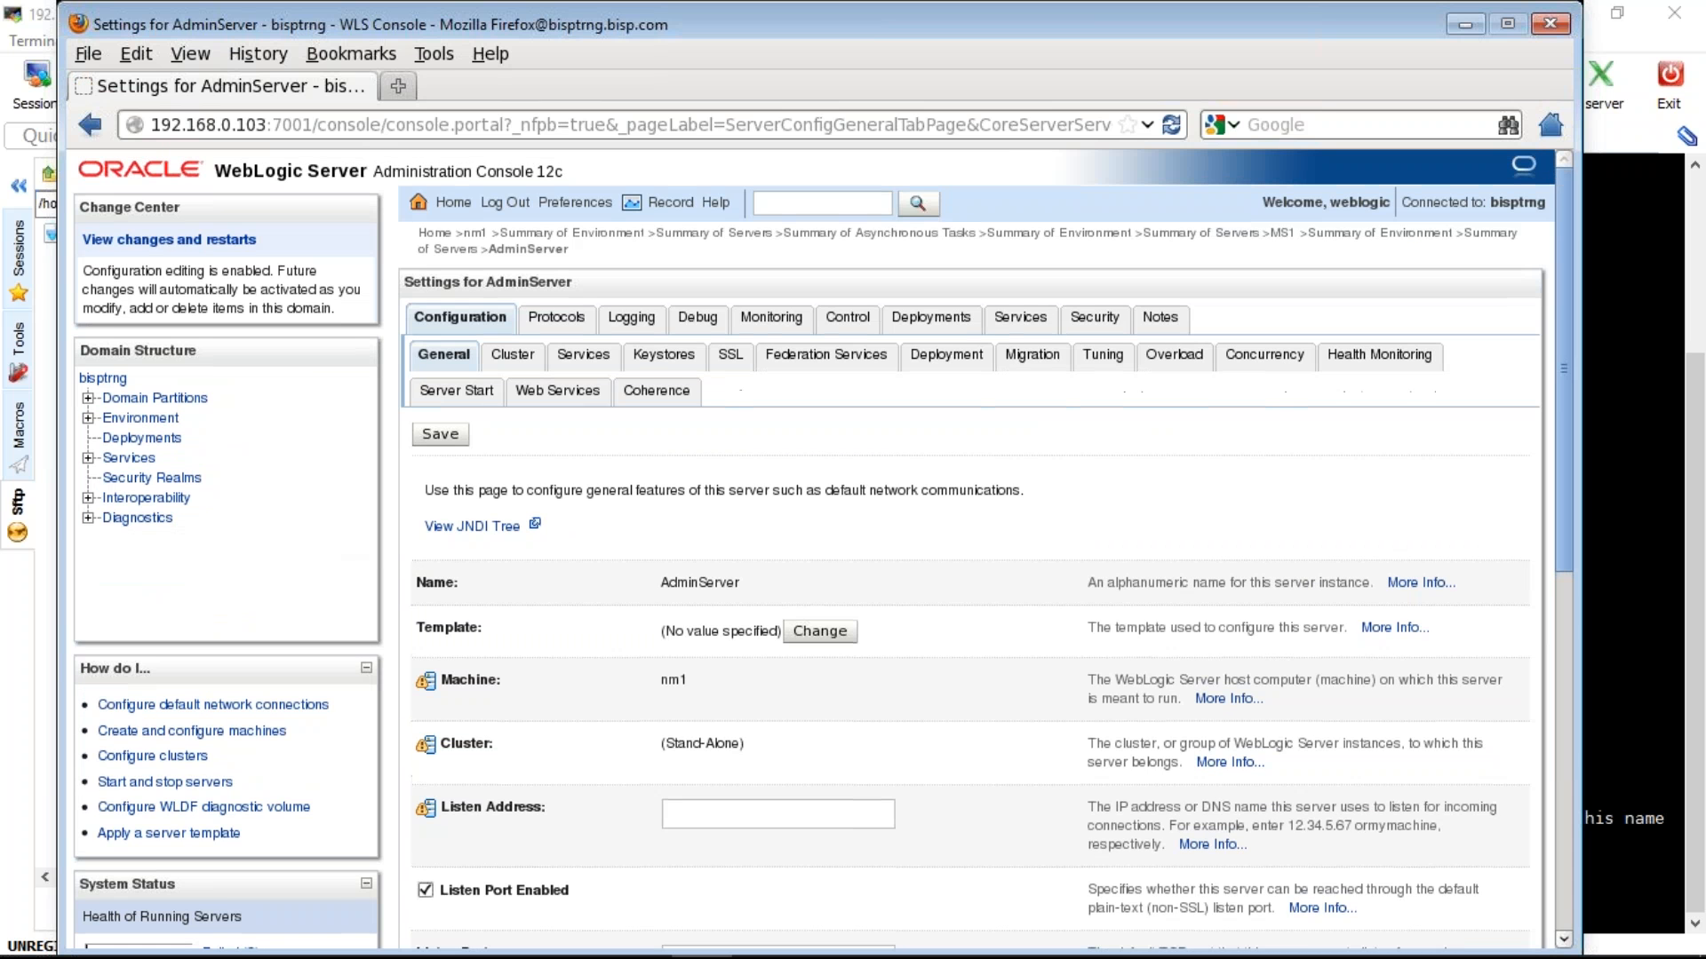
left_click(141, 418)
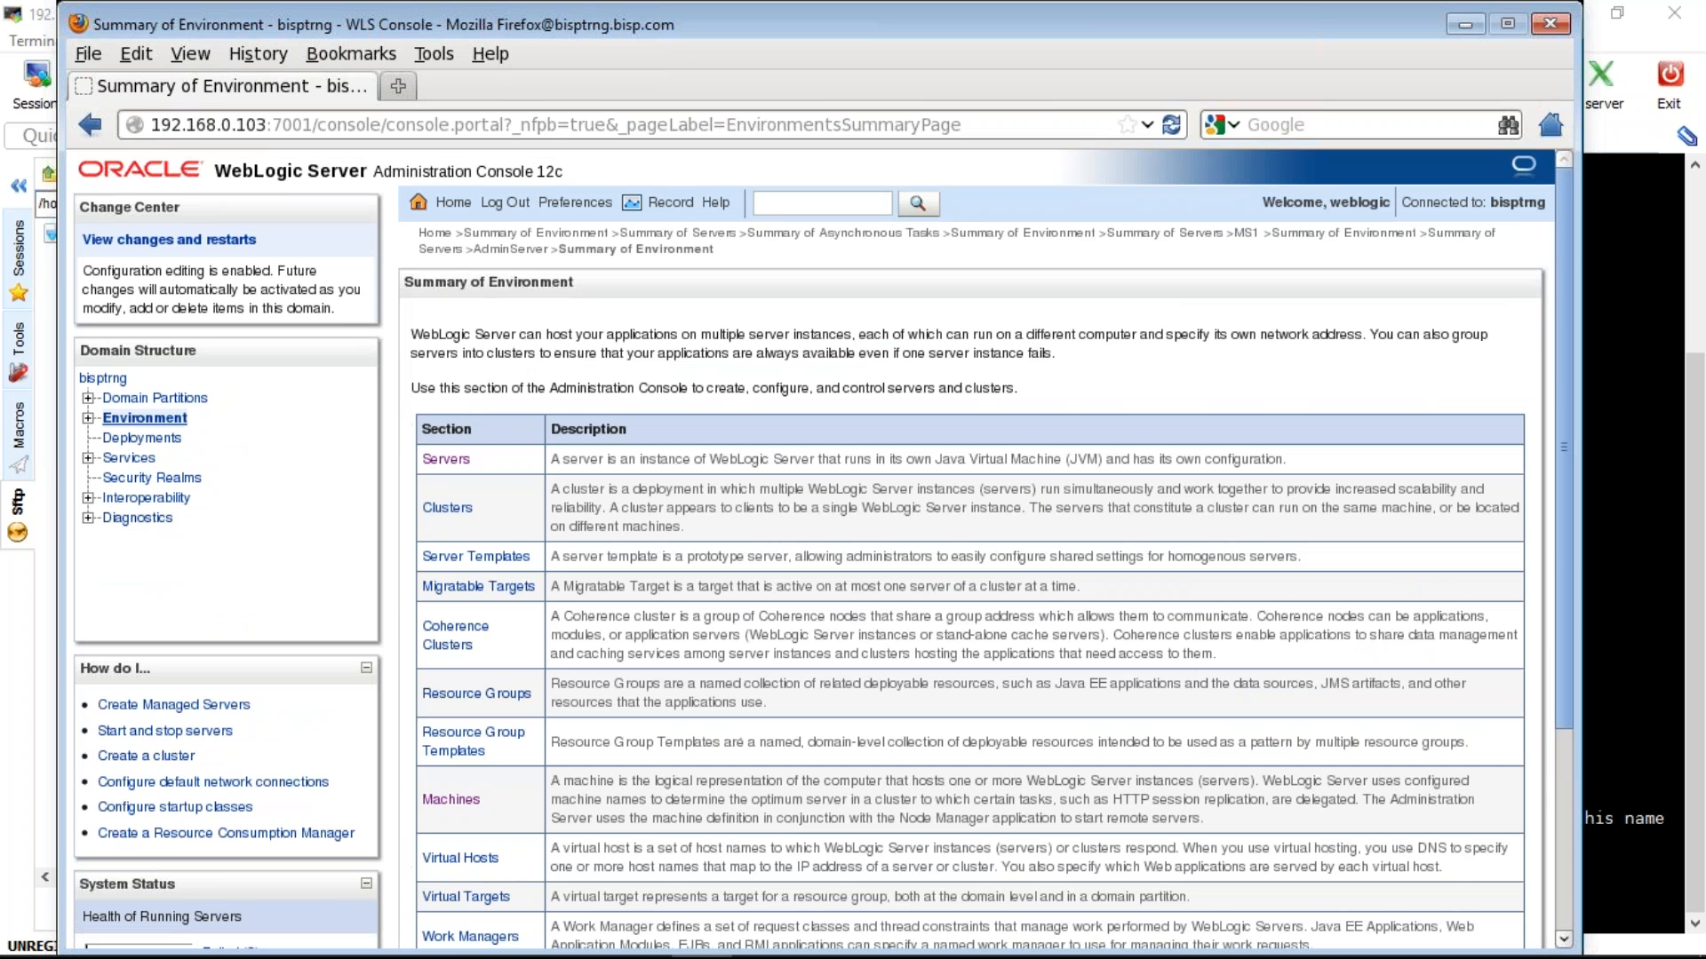
left_click(446, 459)
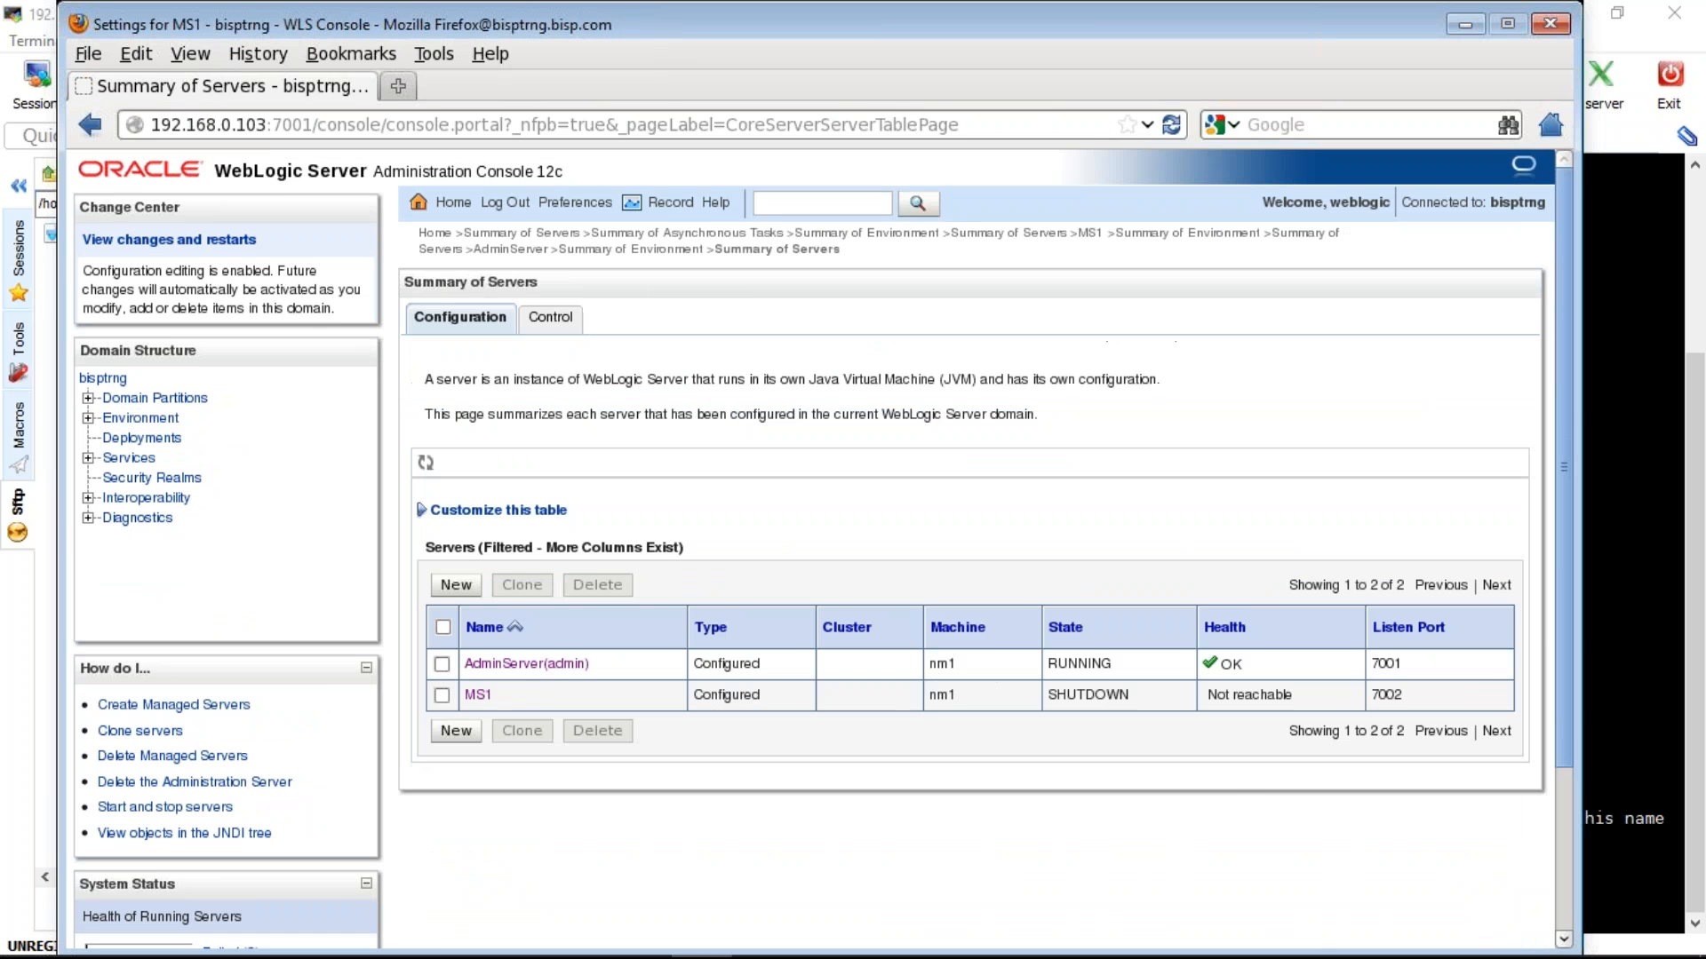
- Change MS1's listen port from 7002 to 7003, save, and reopen the Summary of Servers
left_click(477, 695)
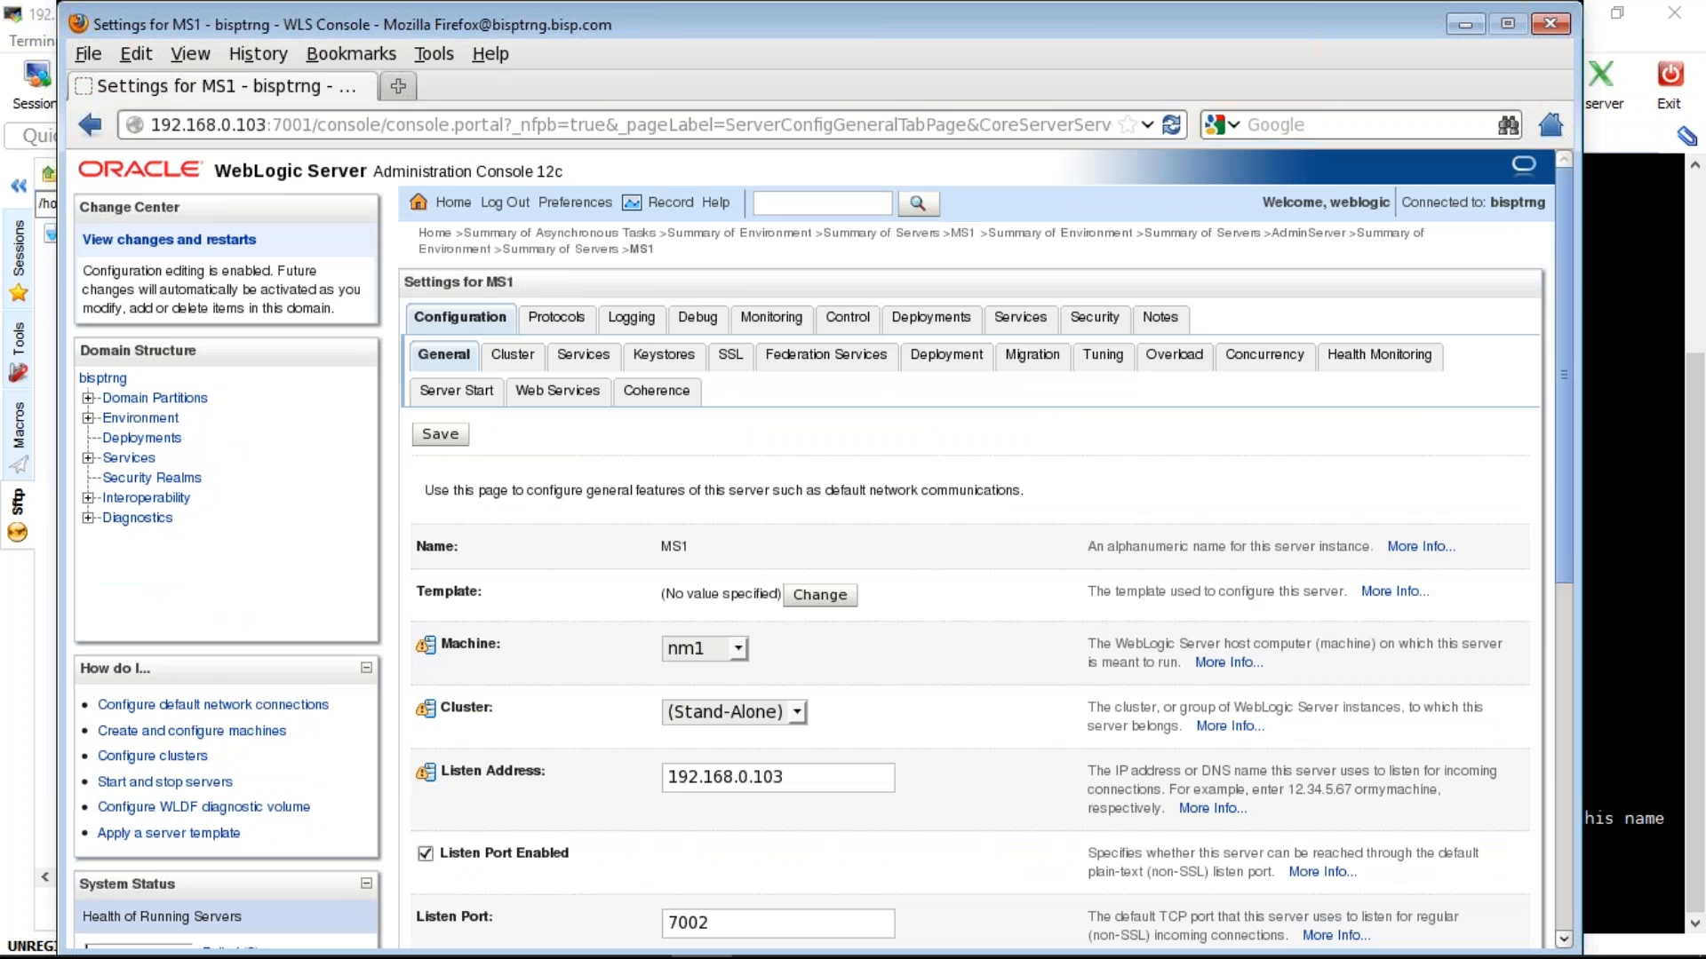
scroll(824, 551, "down", 5)
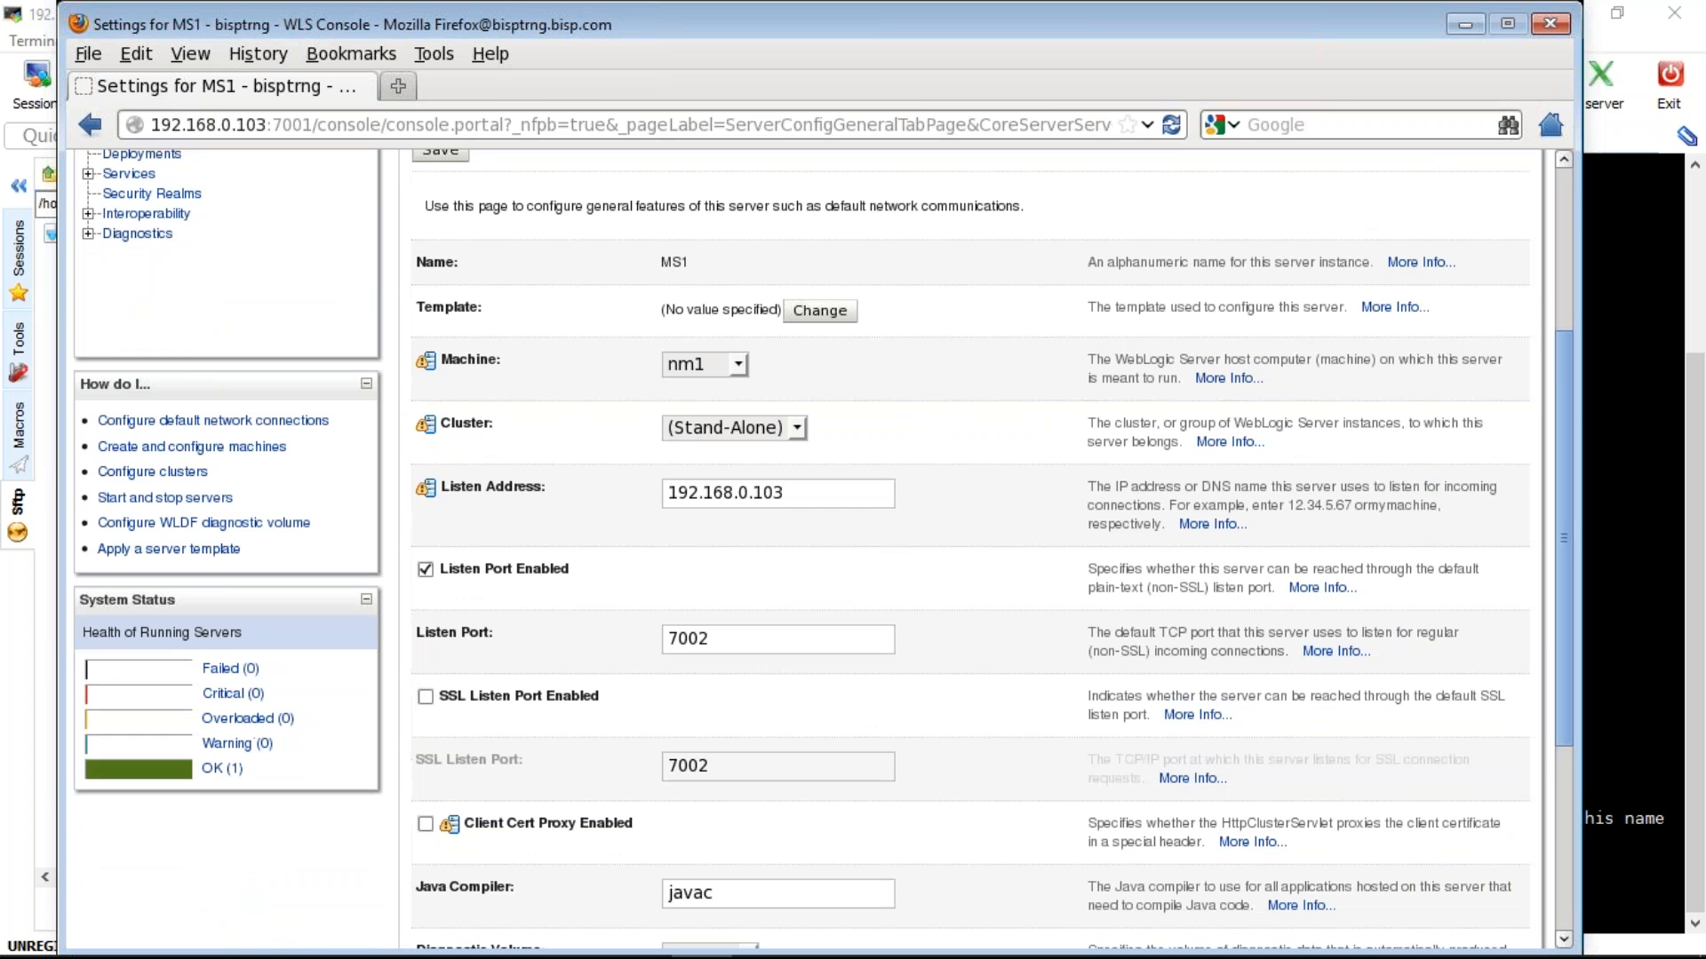
left_click(711, 639)
key("BackSpace")
type("3")
left_click(461, 153)
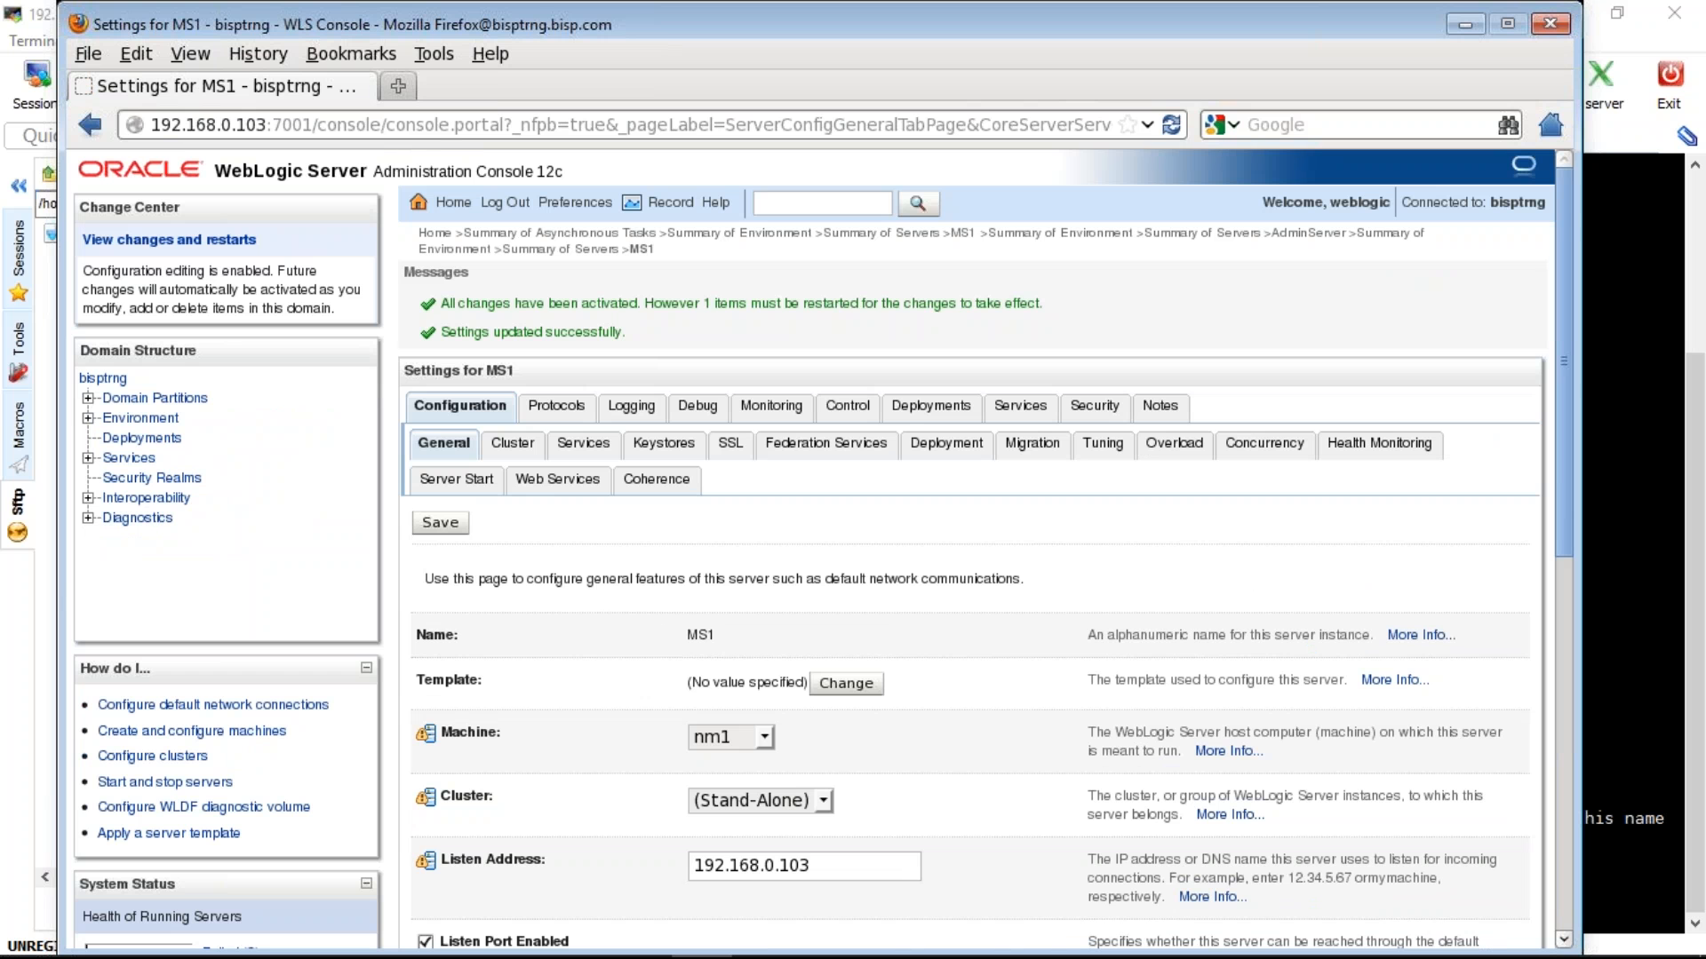
left_click(140, 418)
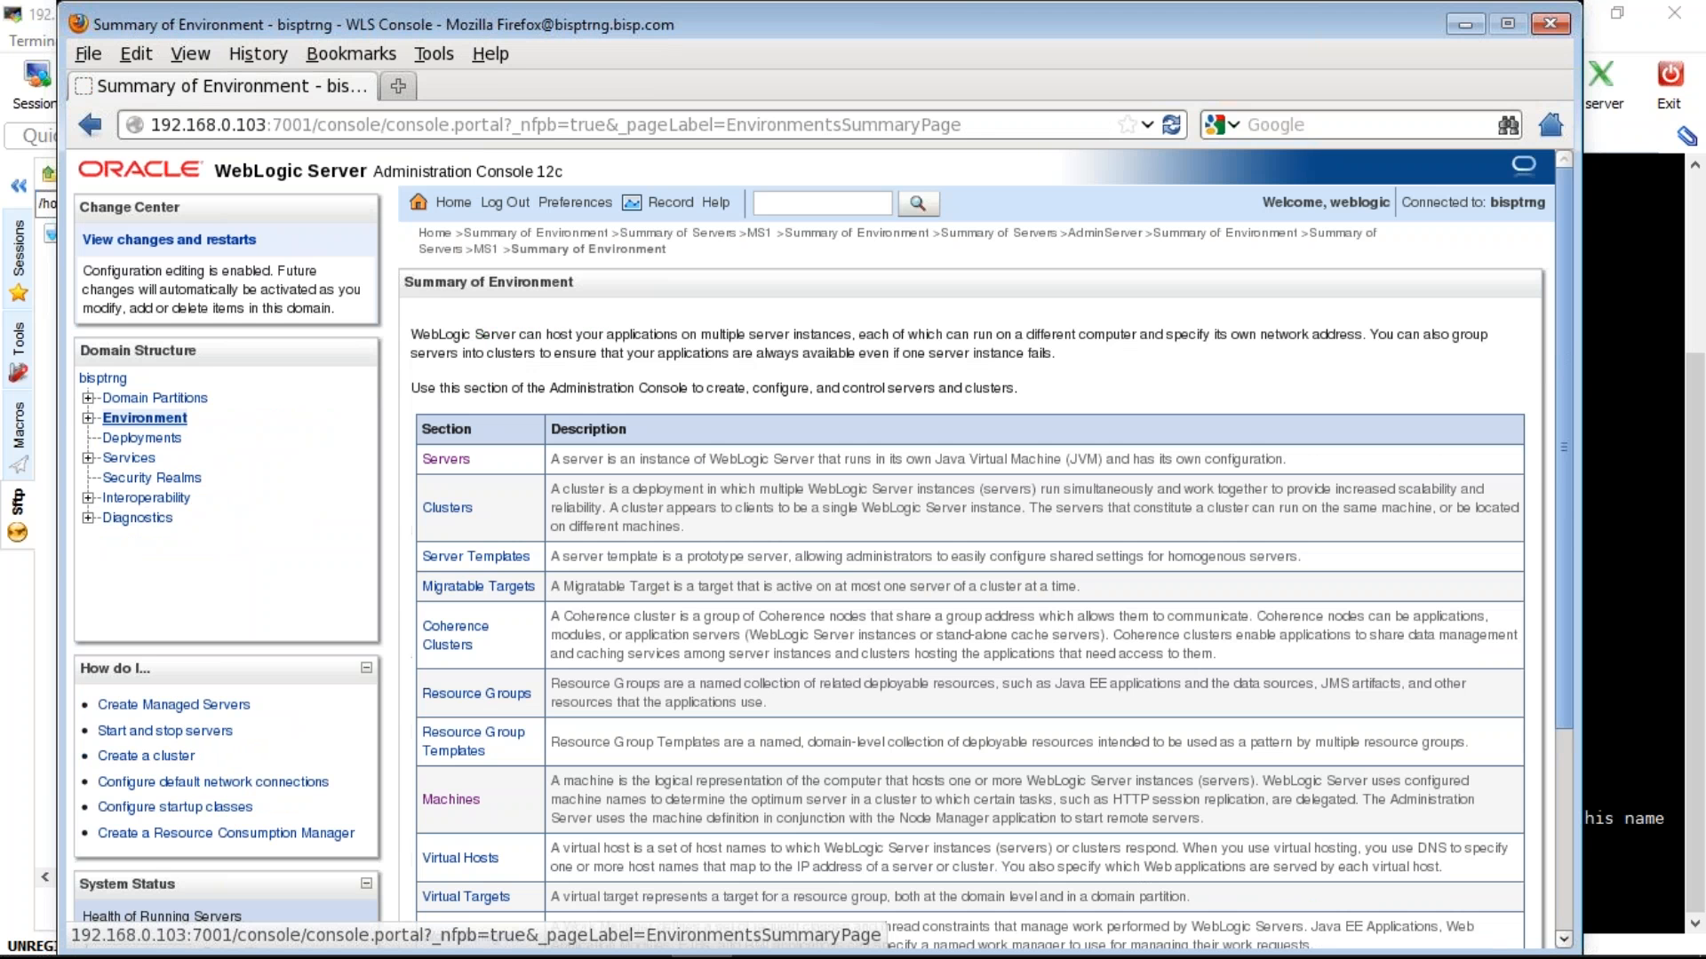
left_click(446, 459)
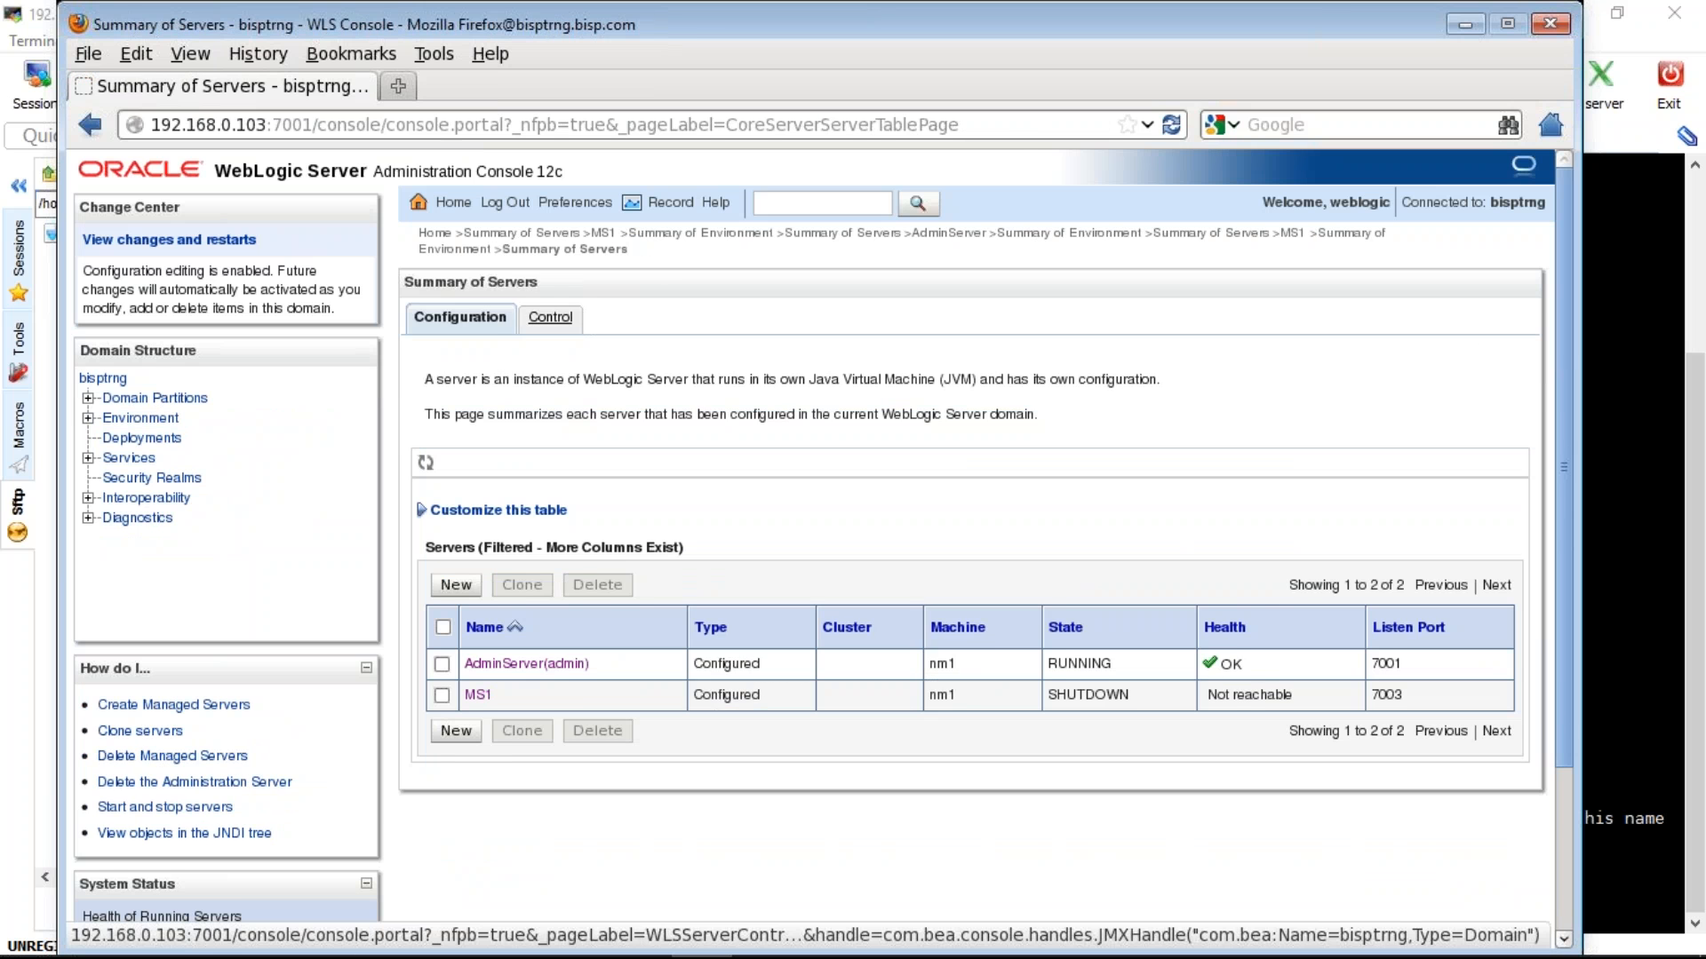
- Start MS1 from the Control tab, and run ls -ltr on the servers directory in the terminal
left_click(550, 317)
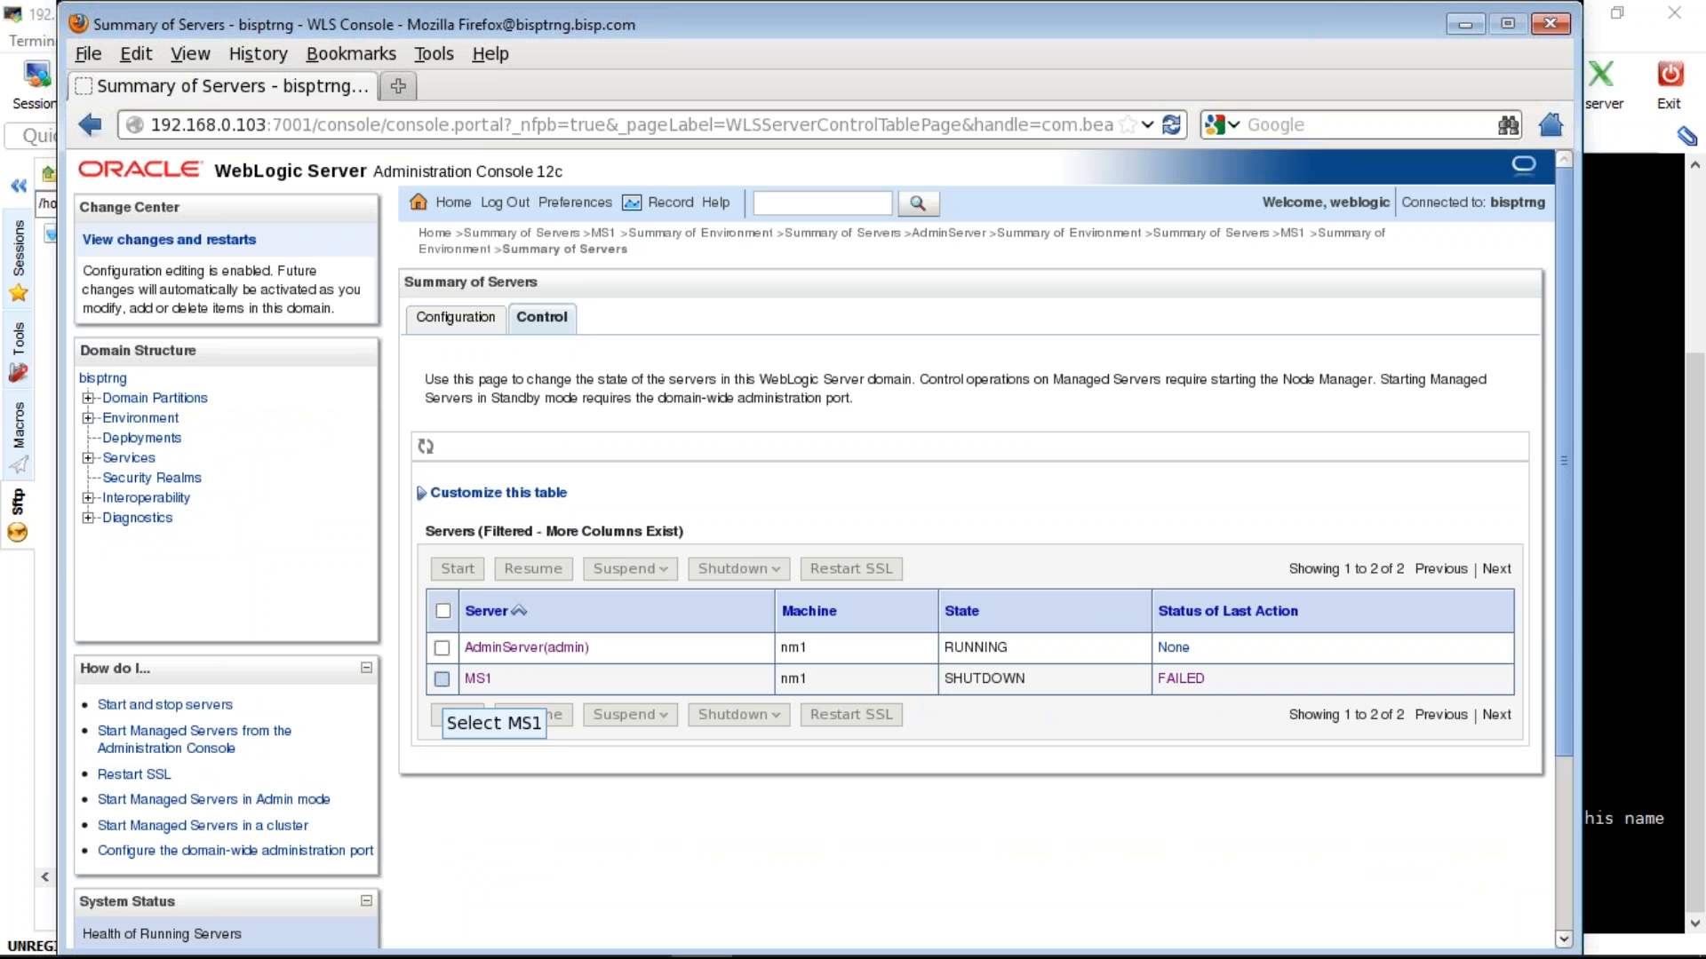
left_click(442, 679)
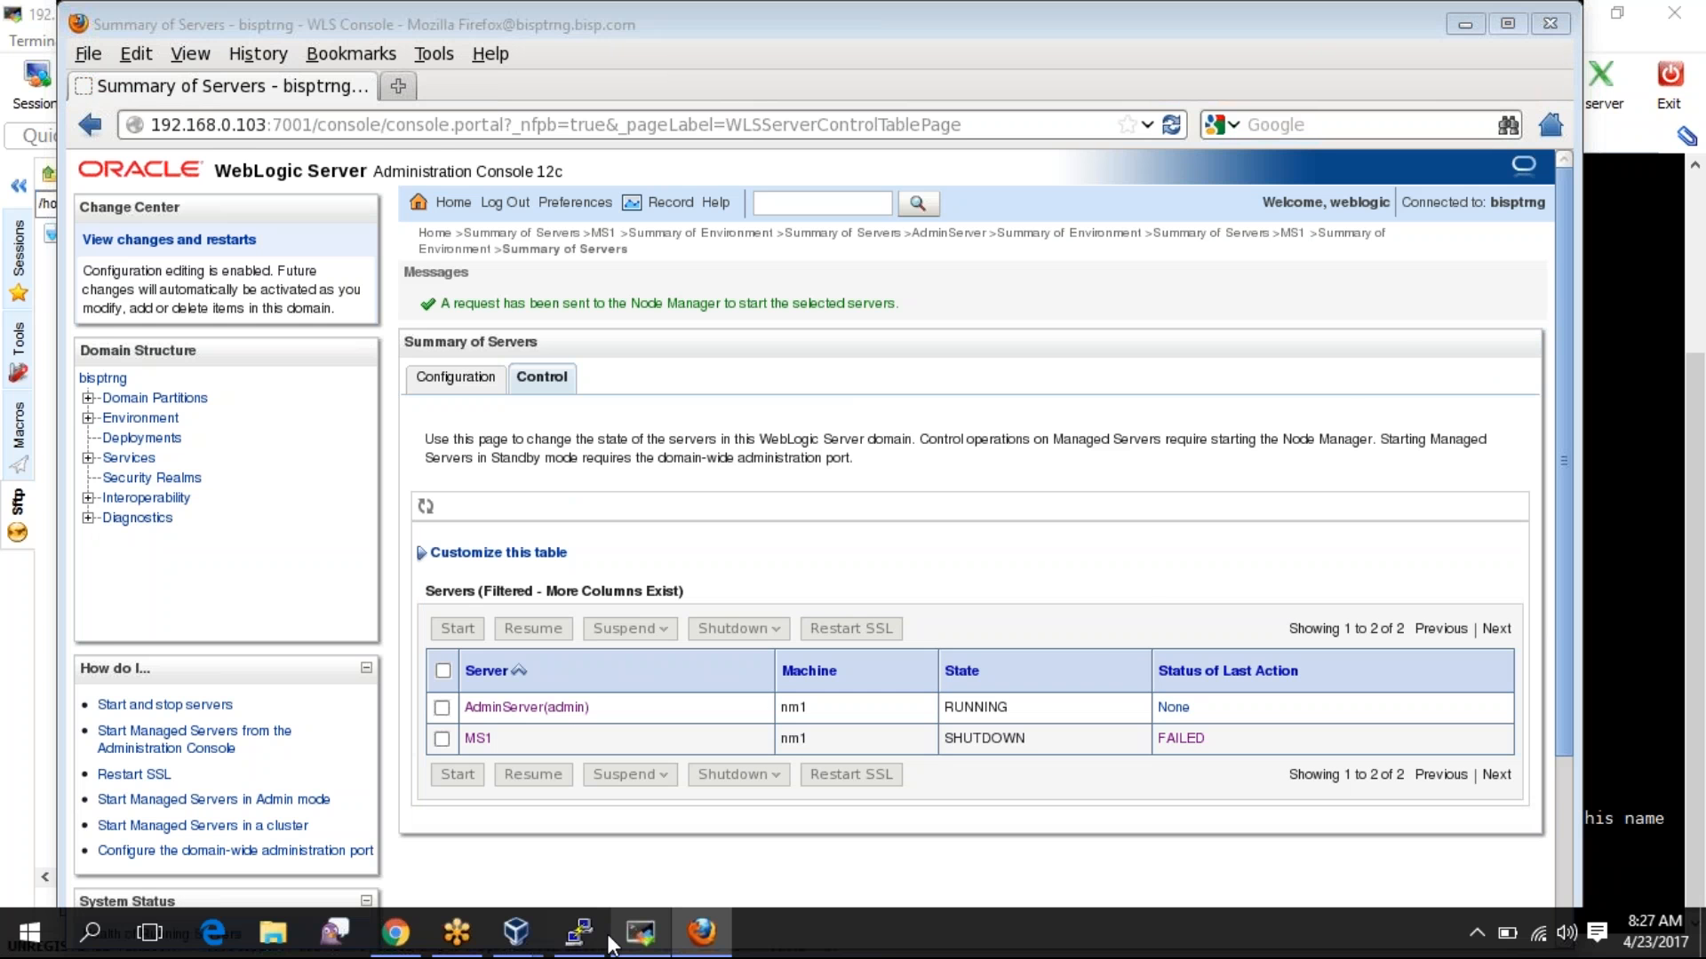
left_click(607, 938)
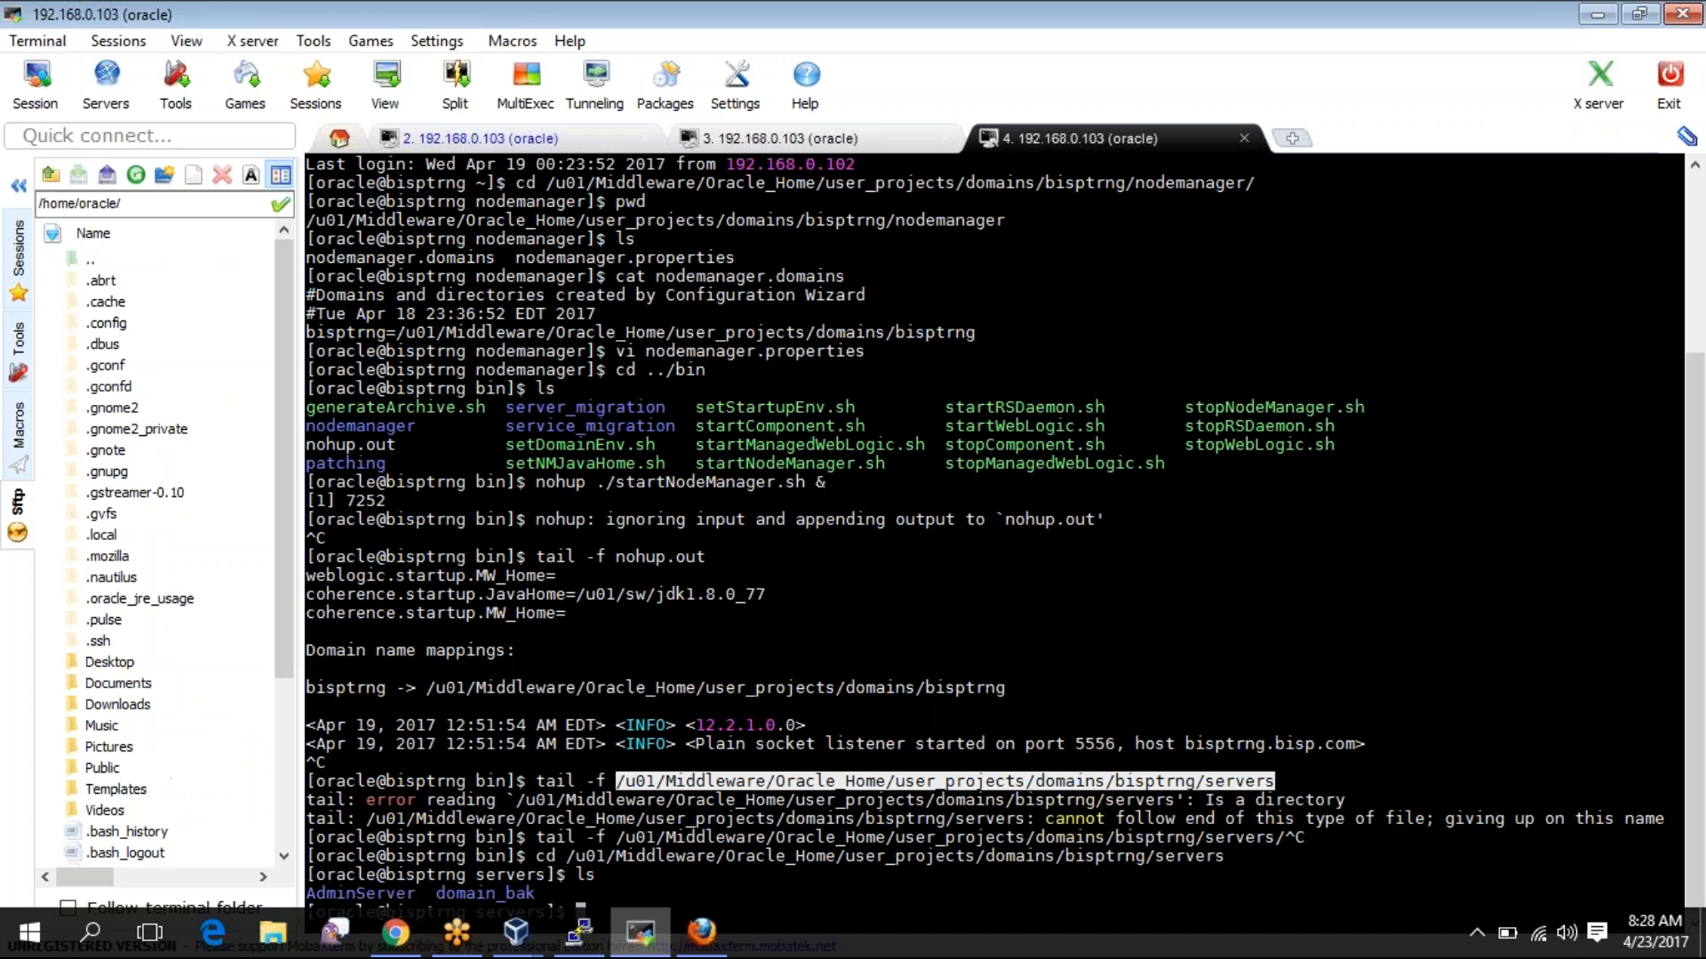
left_click(610, 907)
type("ls -")
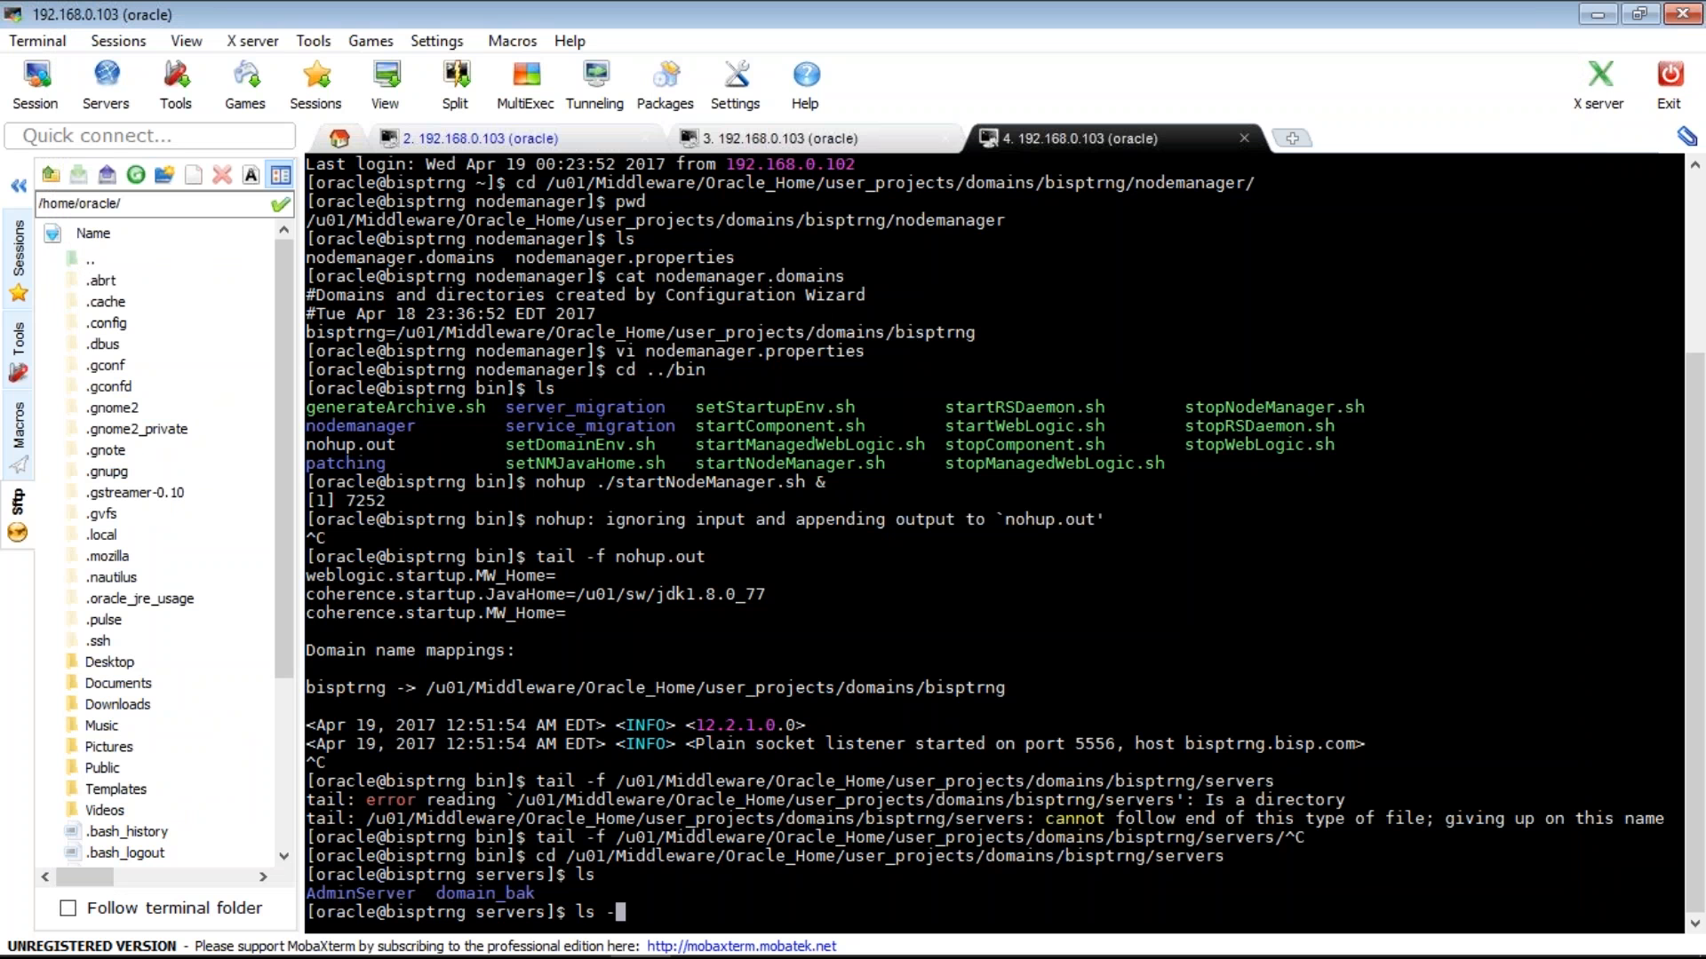
type("ltr")
type("/u01/Middleware/Oracle_Home/user_projects/domains/bisptrng/servers")
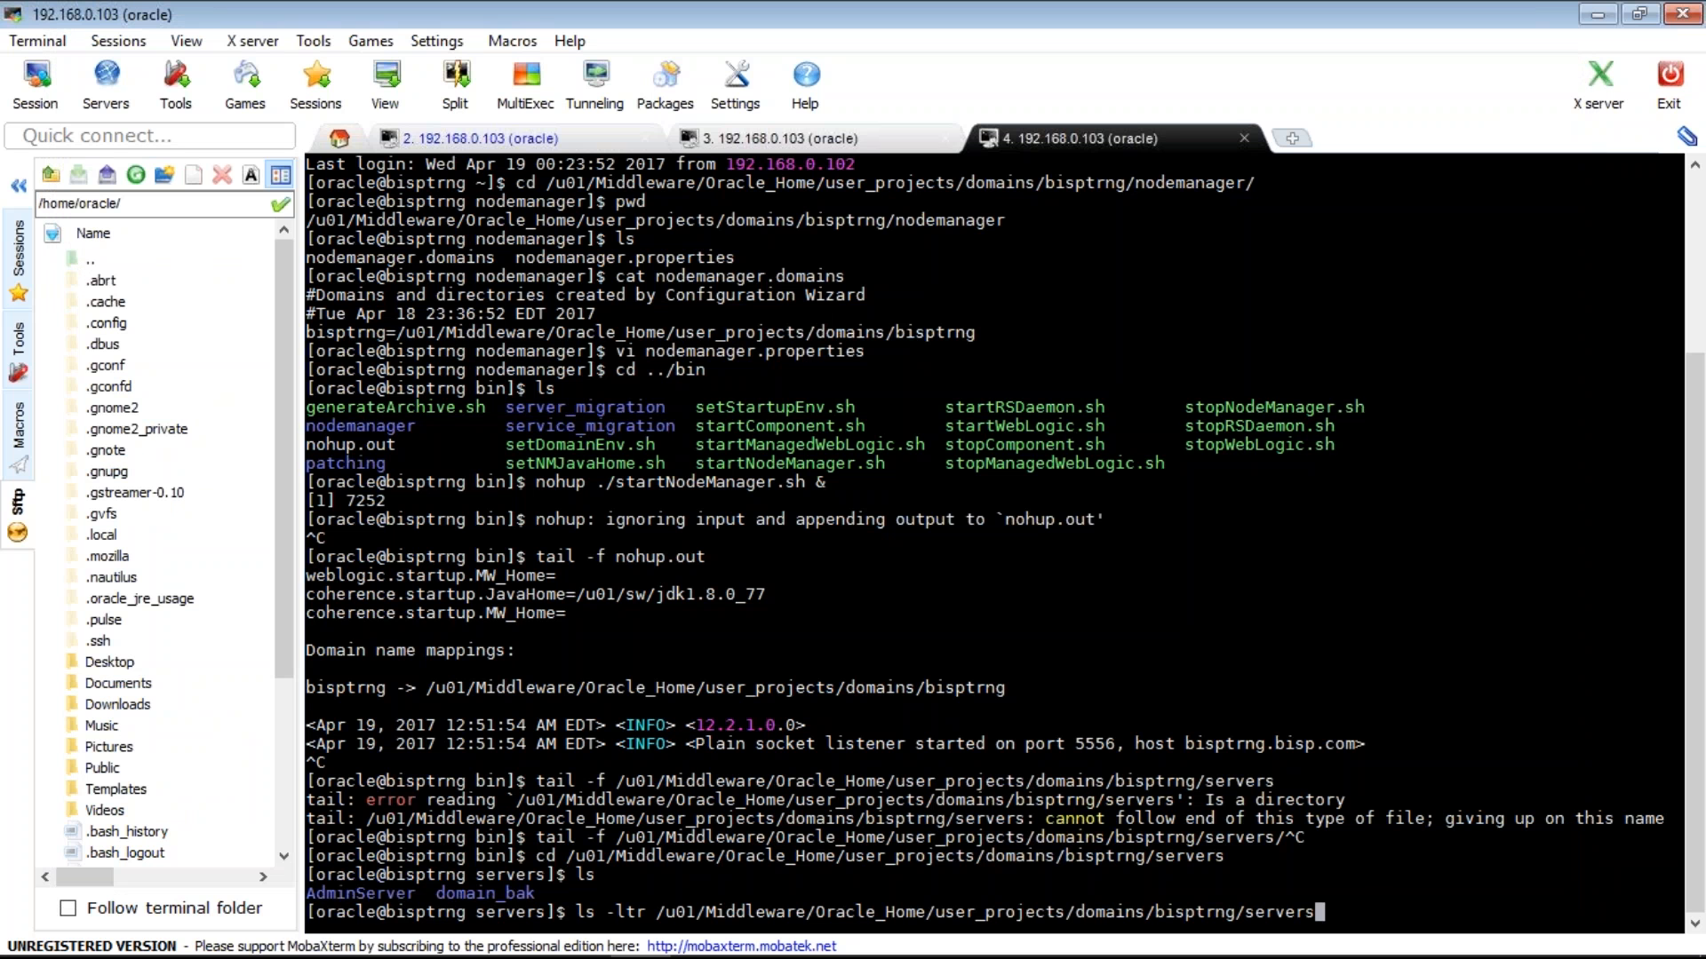
key("Return")
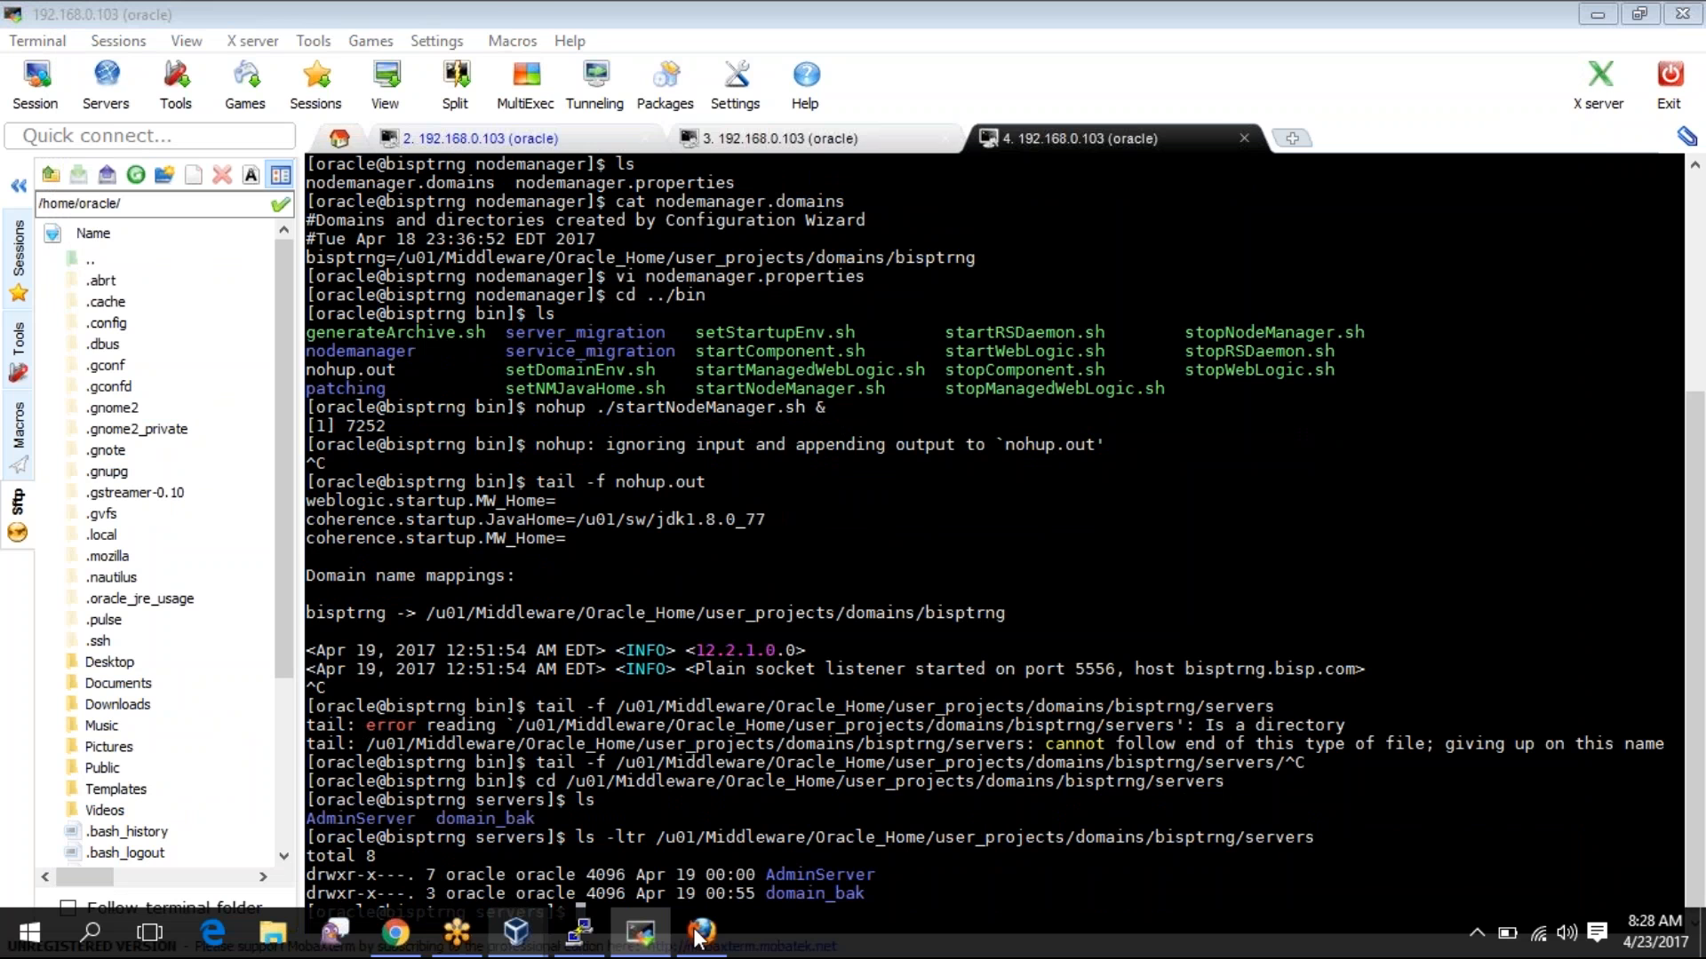
left_click(701, 933)
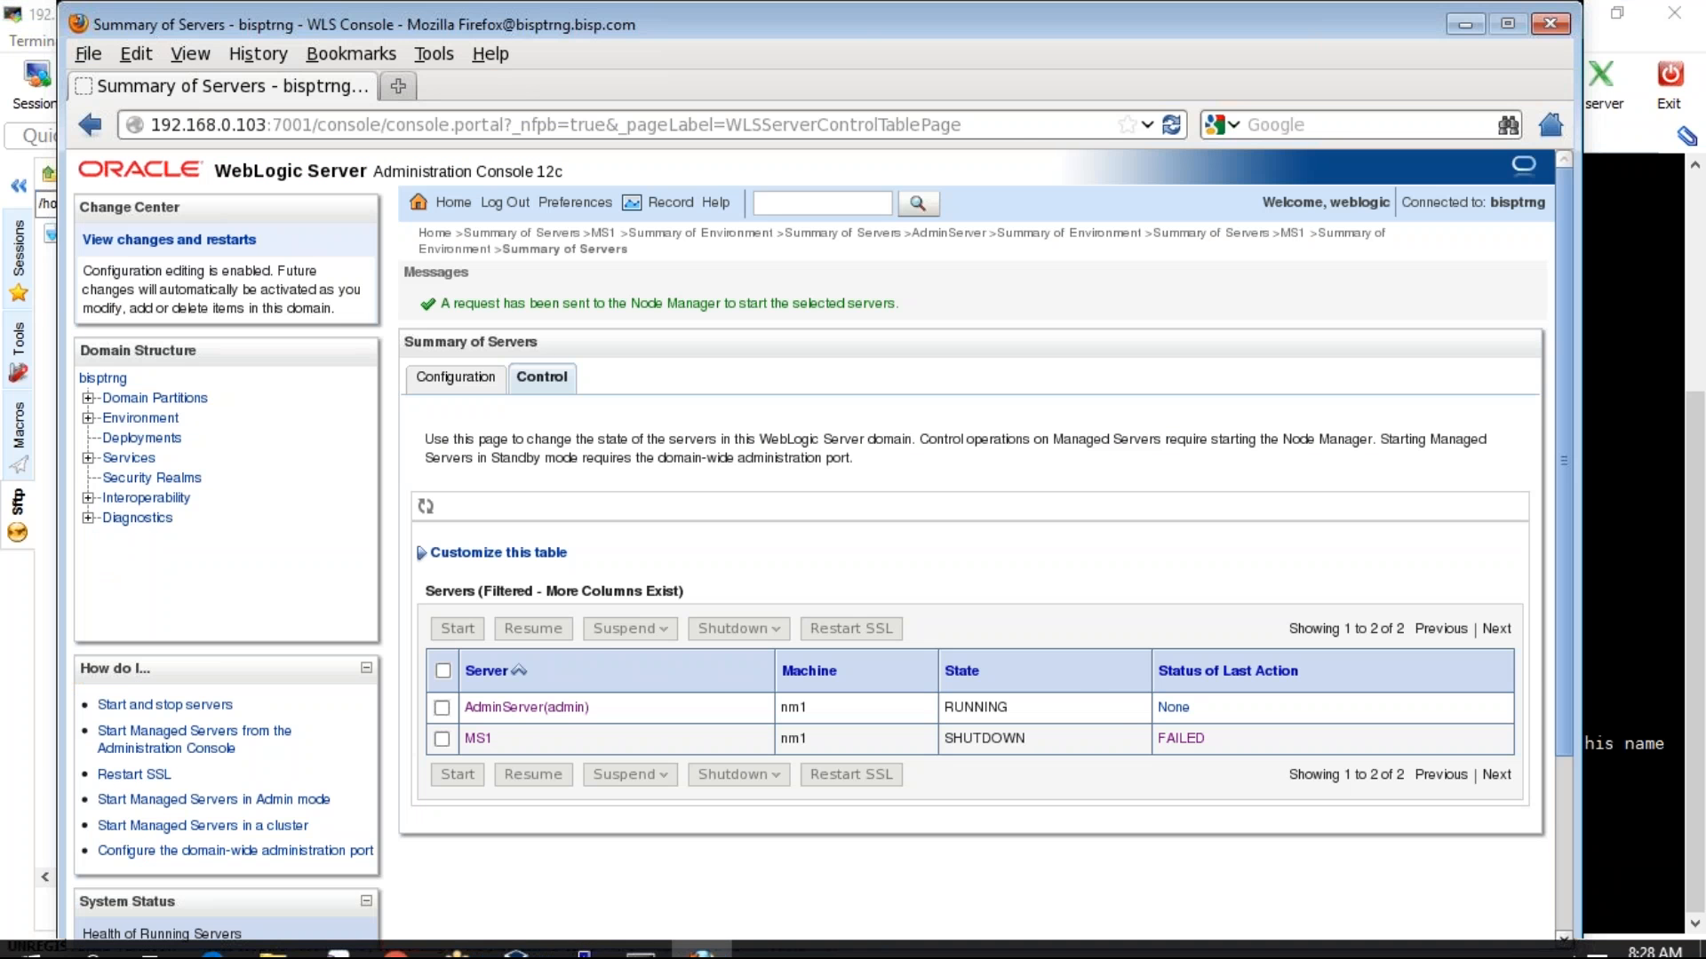
- Open MS1's FAILED start task results, which show an SSL plaintext-connection error
left_click(456, 378)
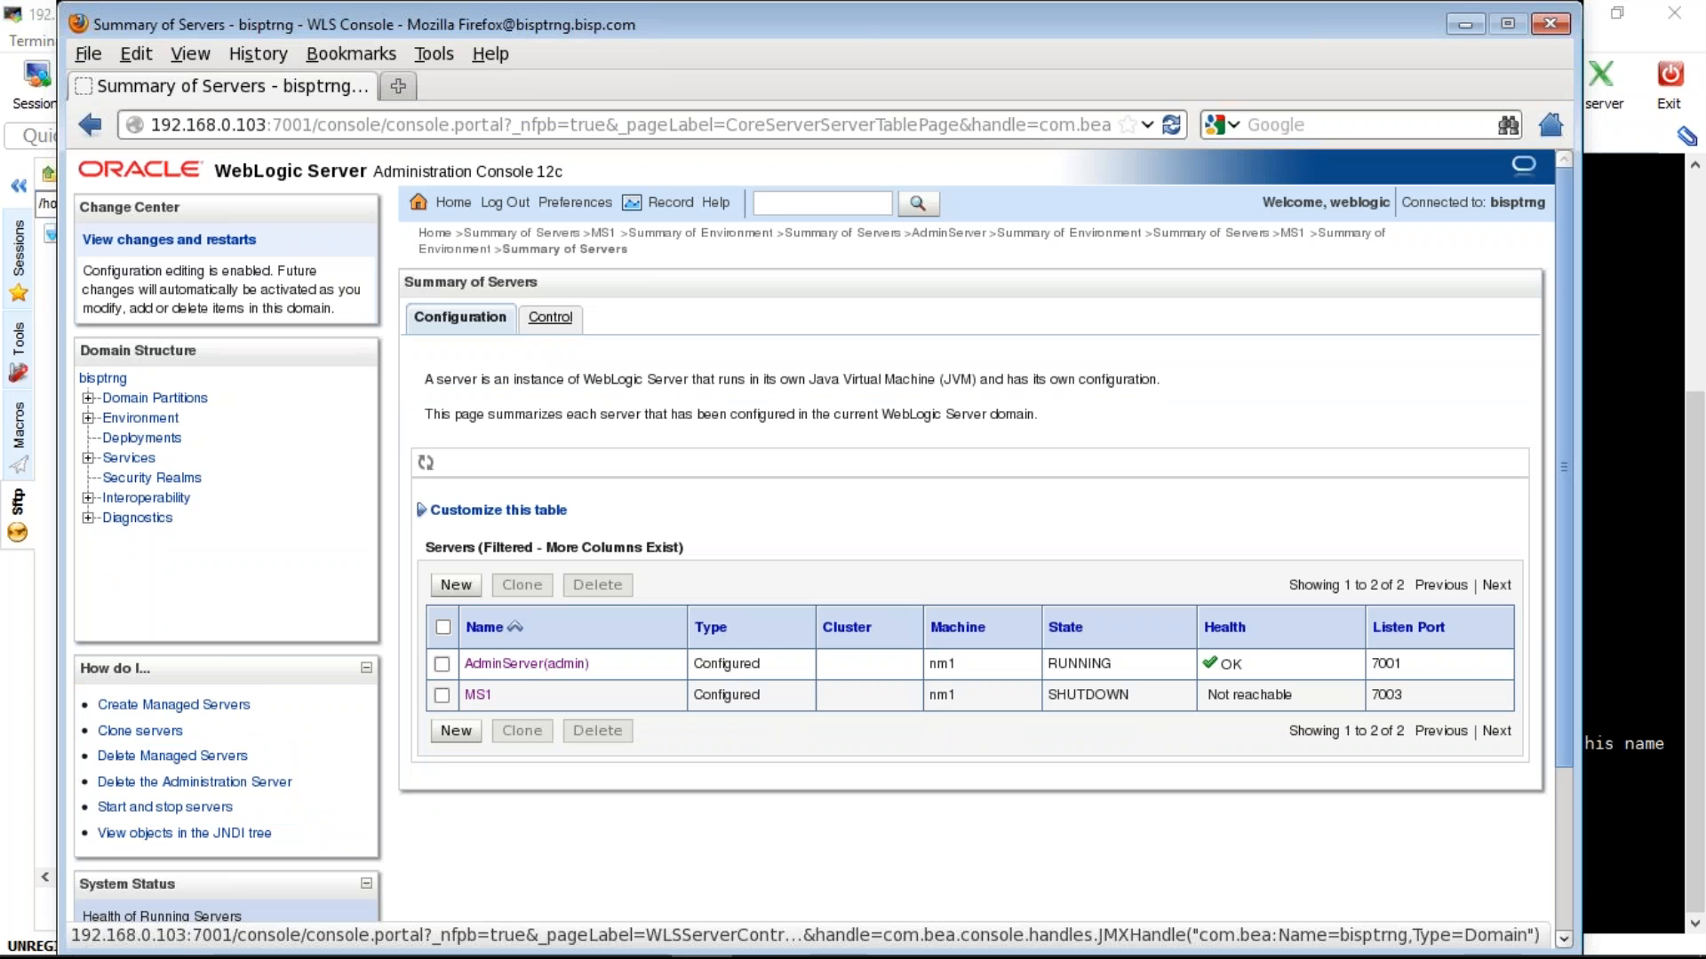
left_click(552, 317)
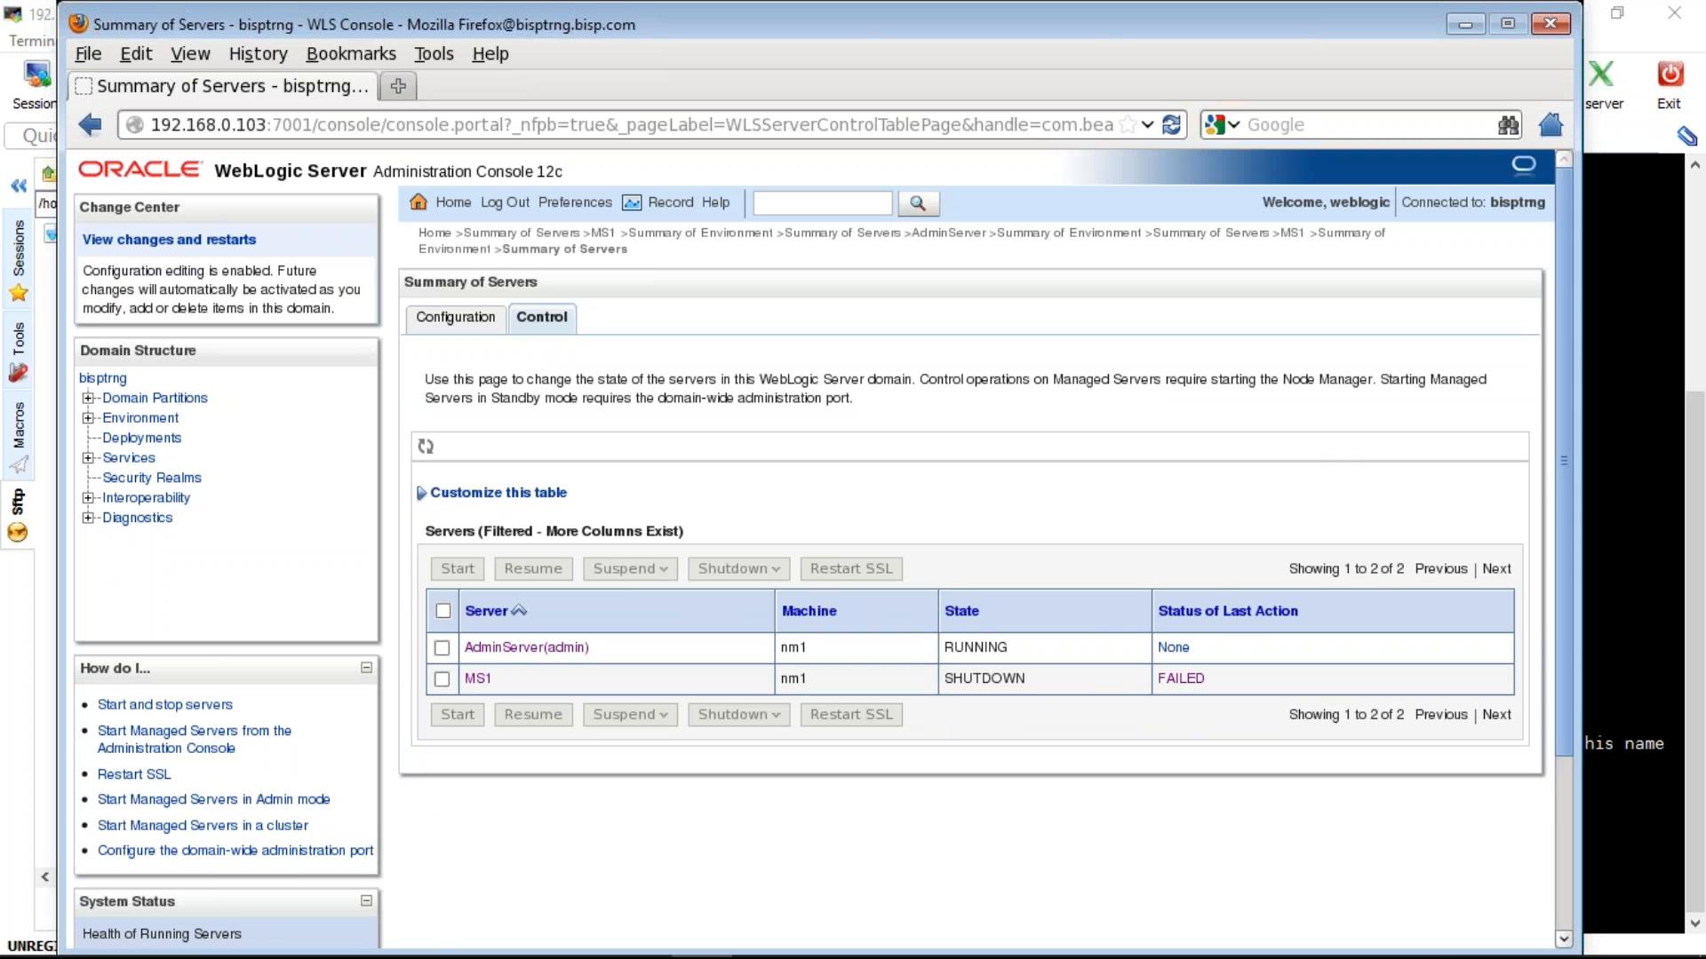
left_click(1181, 678)
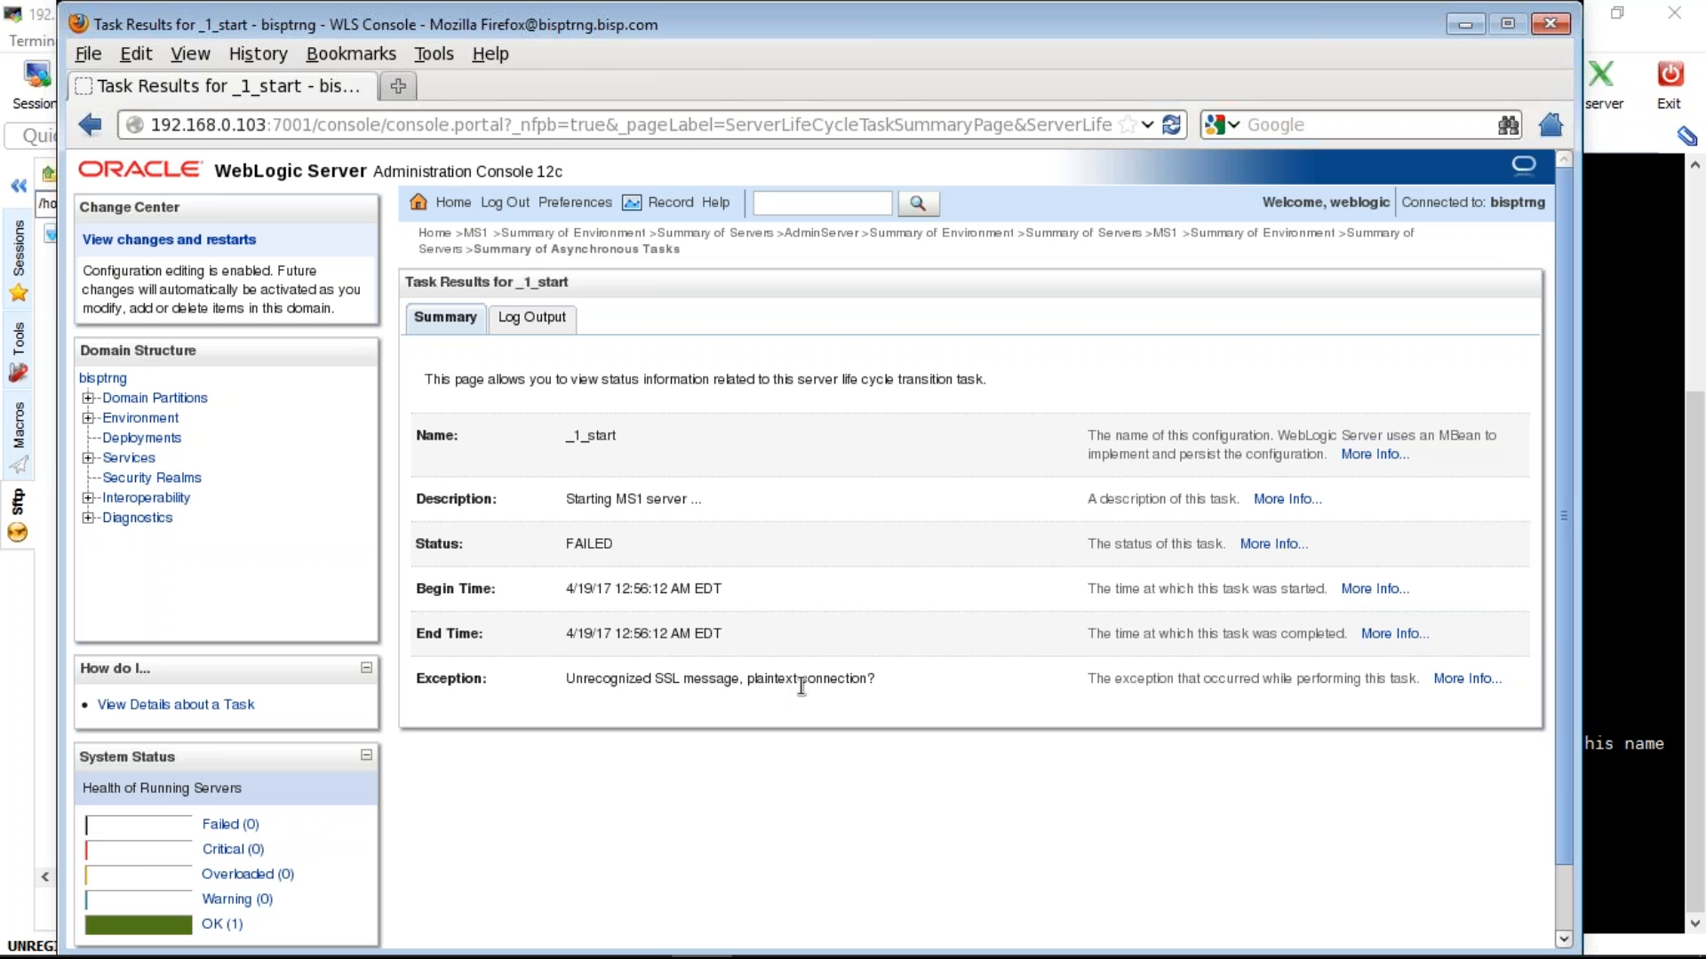
left_click(647, 947)
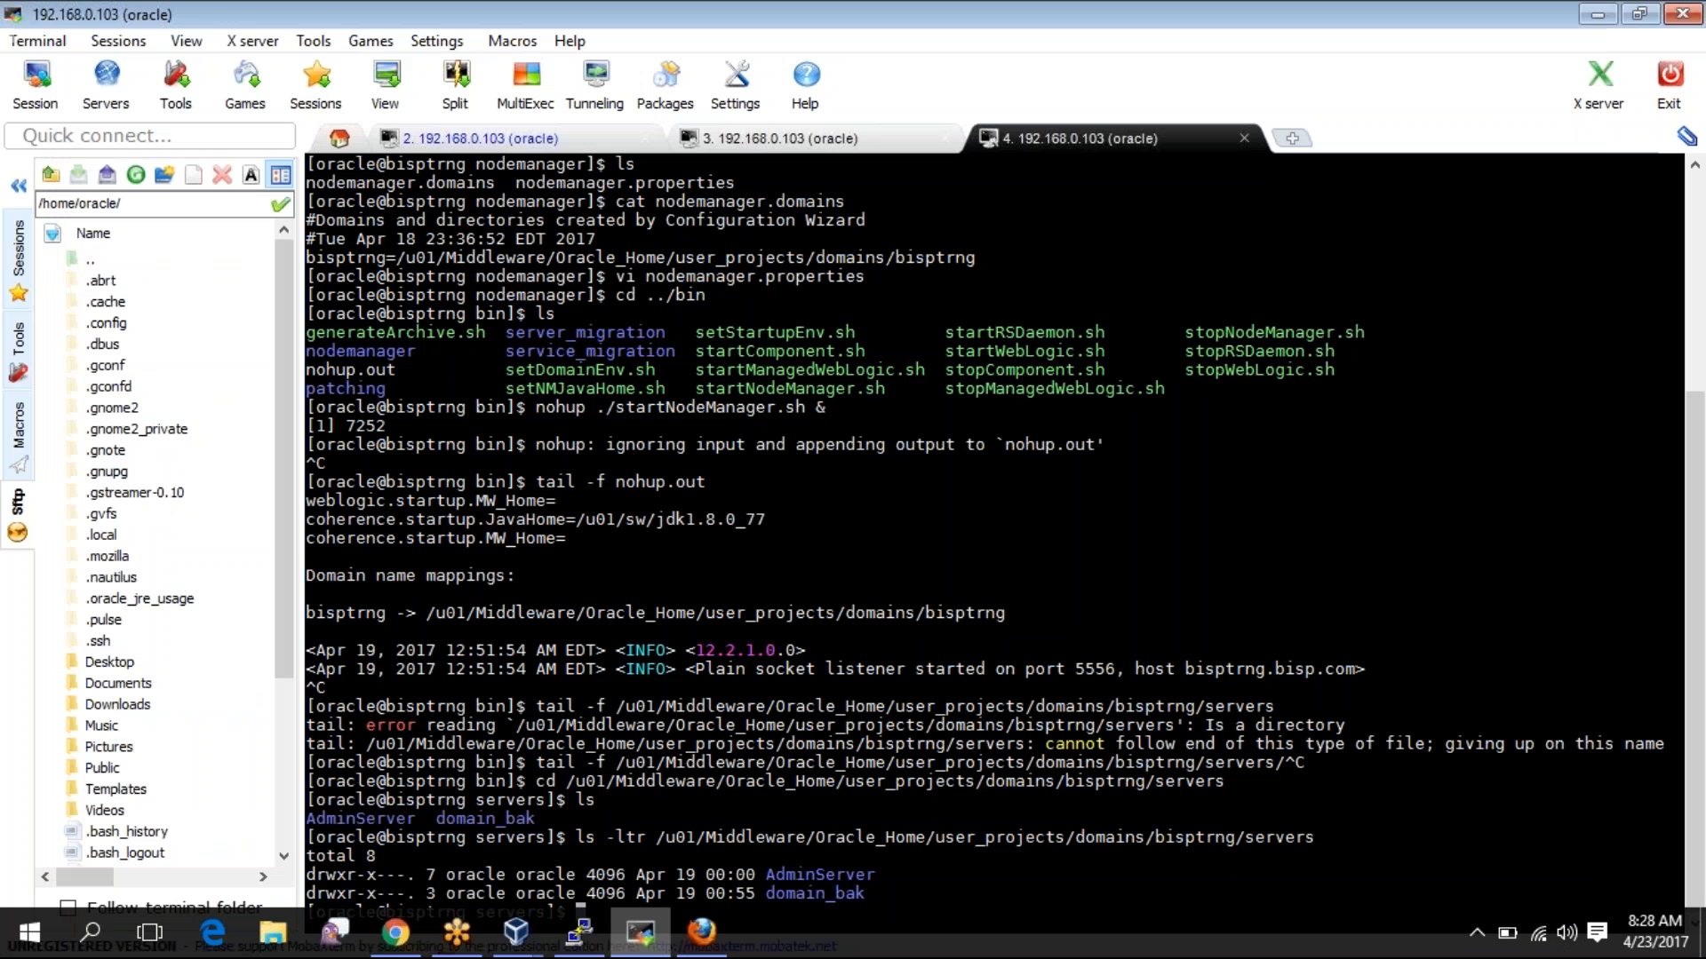
- List the servers folder, cd ../bin, list its scripts, copy startManagedWebLogic.sh and begin a ./ command
type("ls")
key("Return")
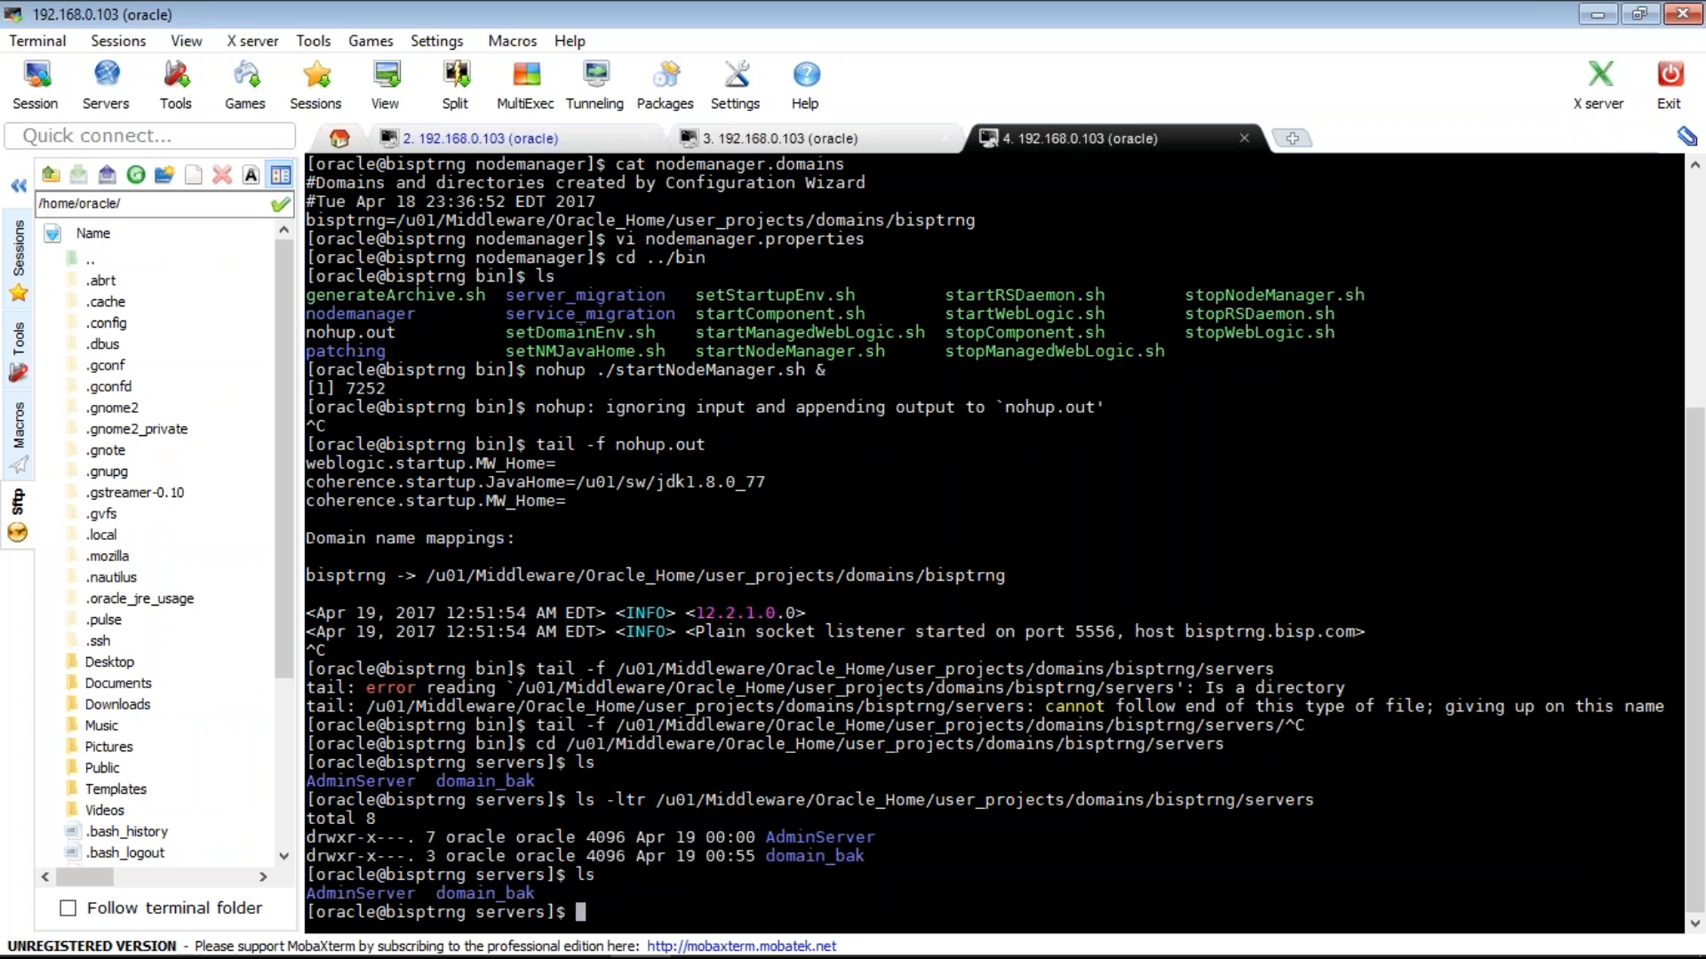
type("cd ")
type("../v")
key("BackSpace")
type("bin")
key("Return")
type("ls")
key("Return")
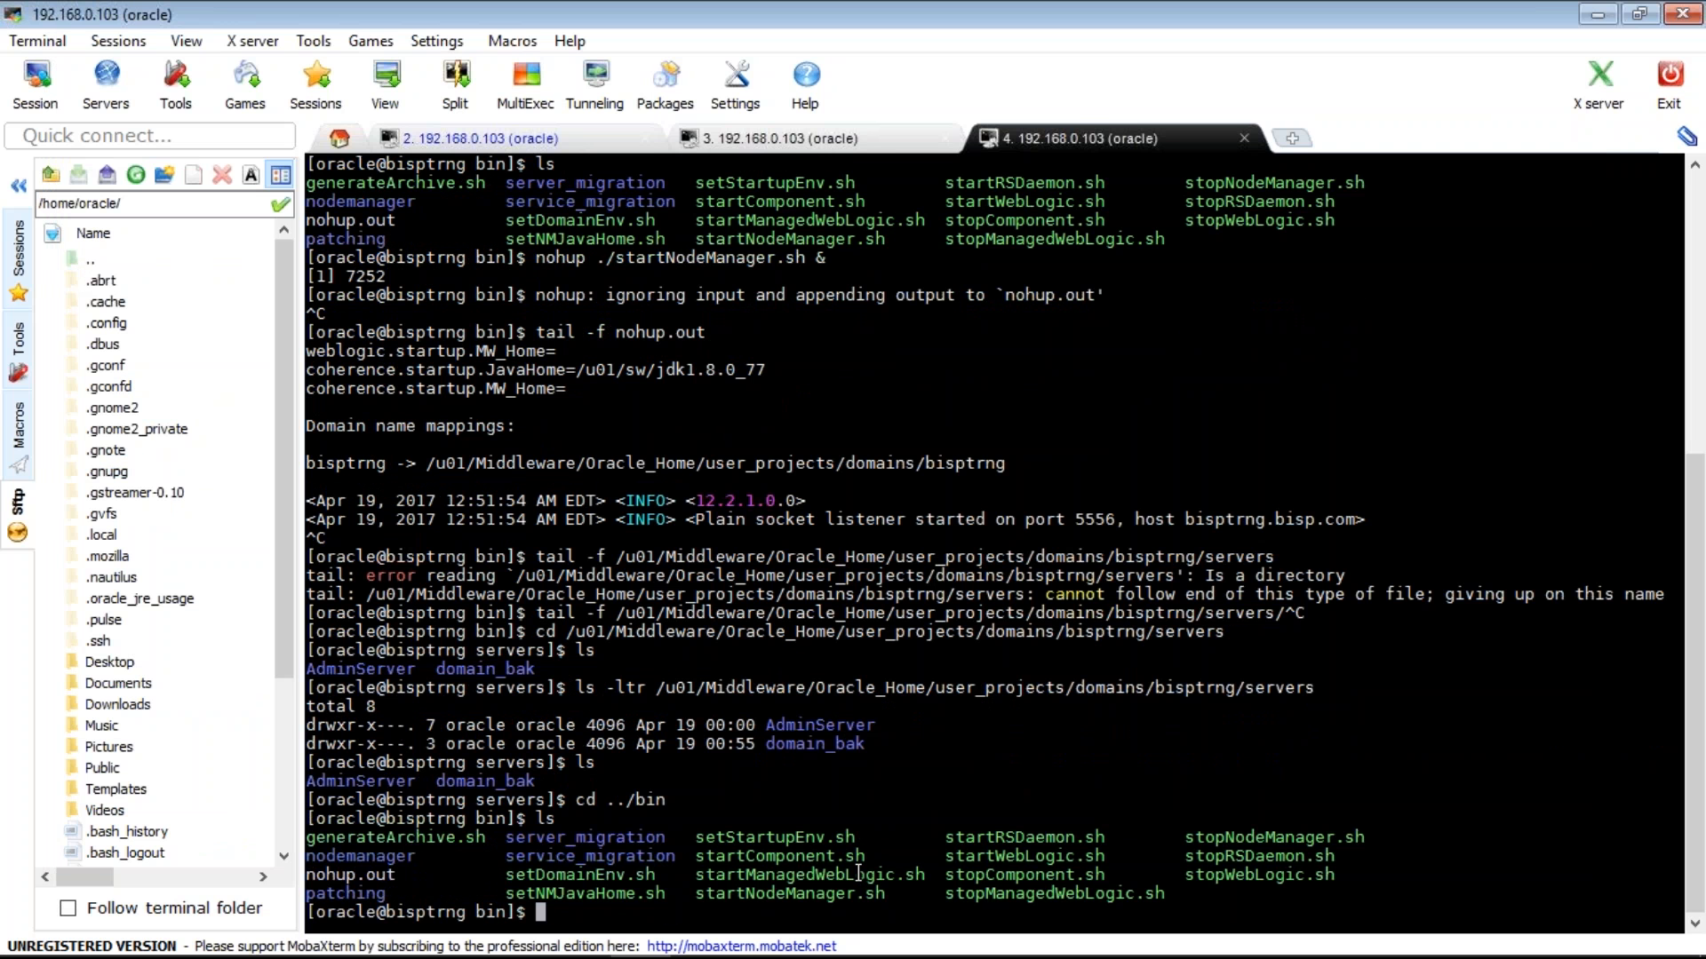
double_click(858, 874)
key("super+c")
type("./")
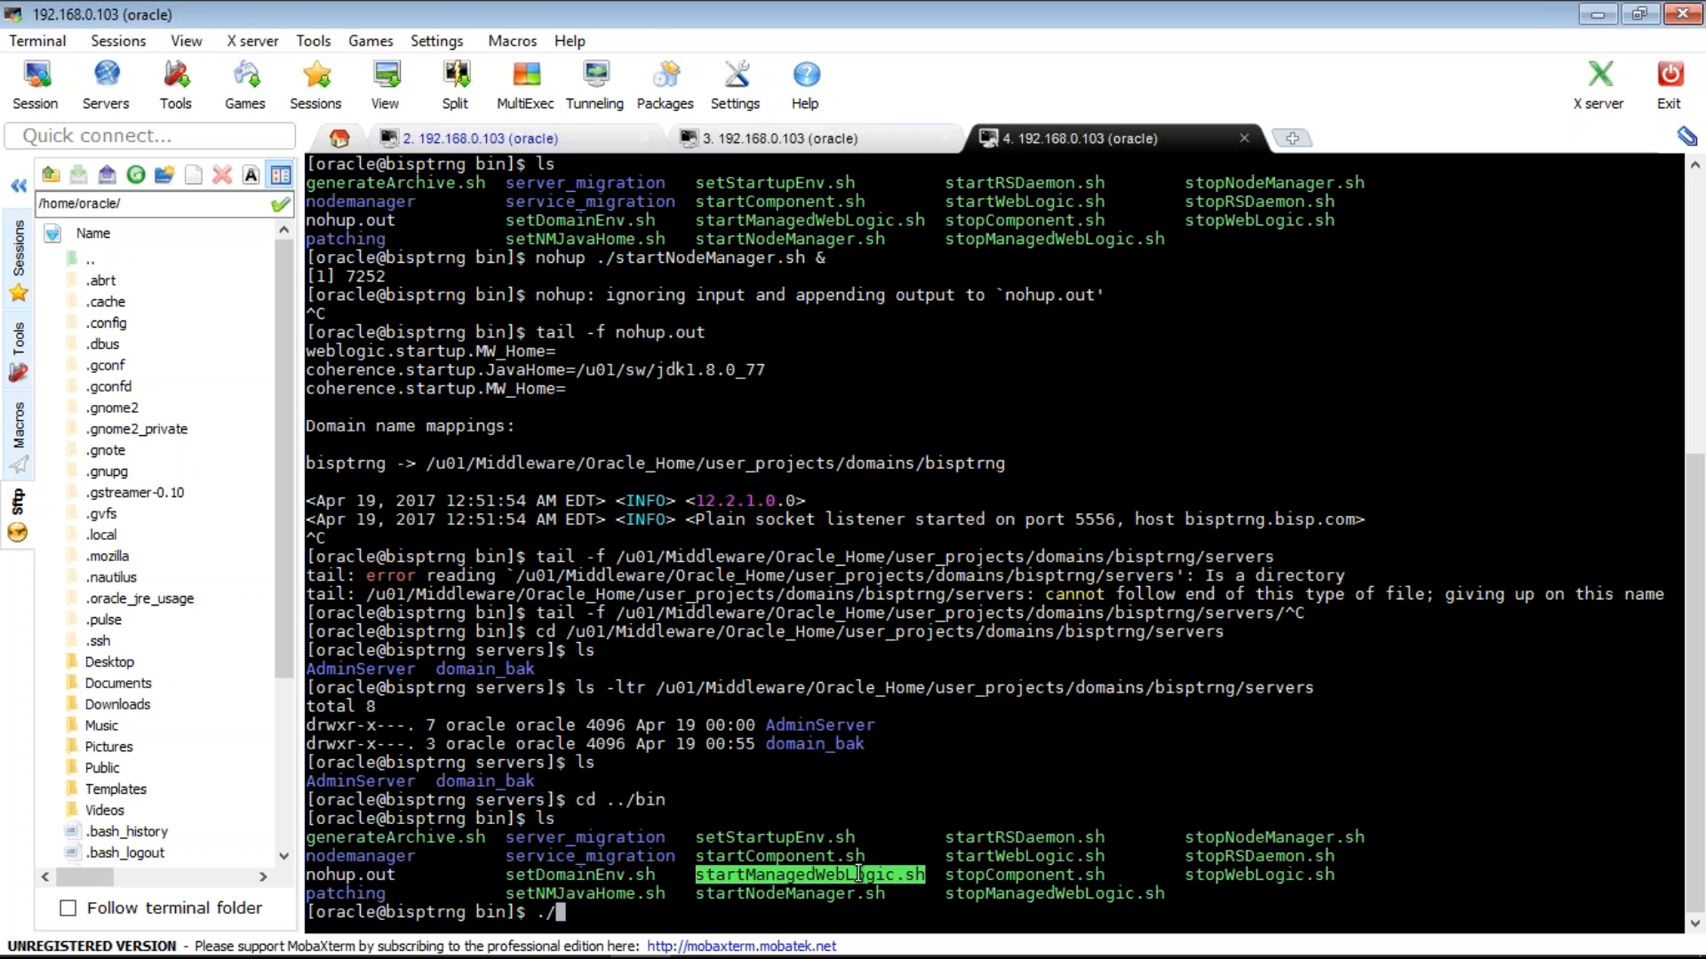
mouse_move(704, 942)
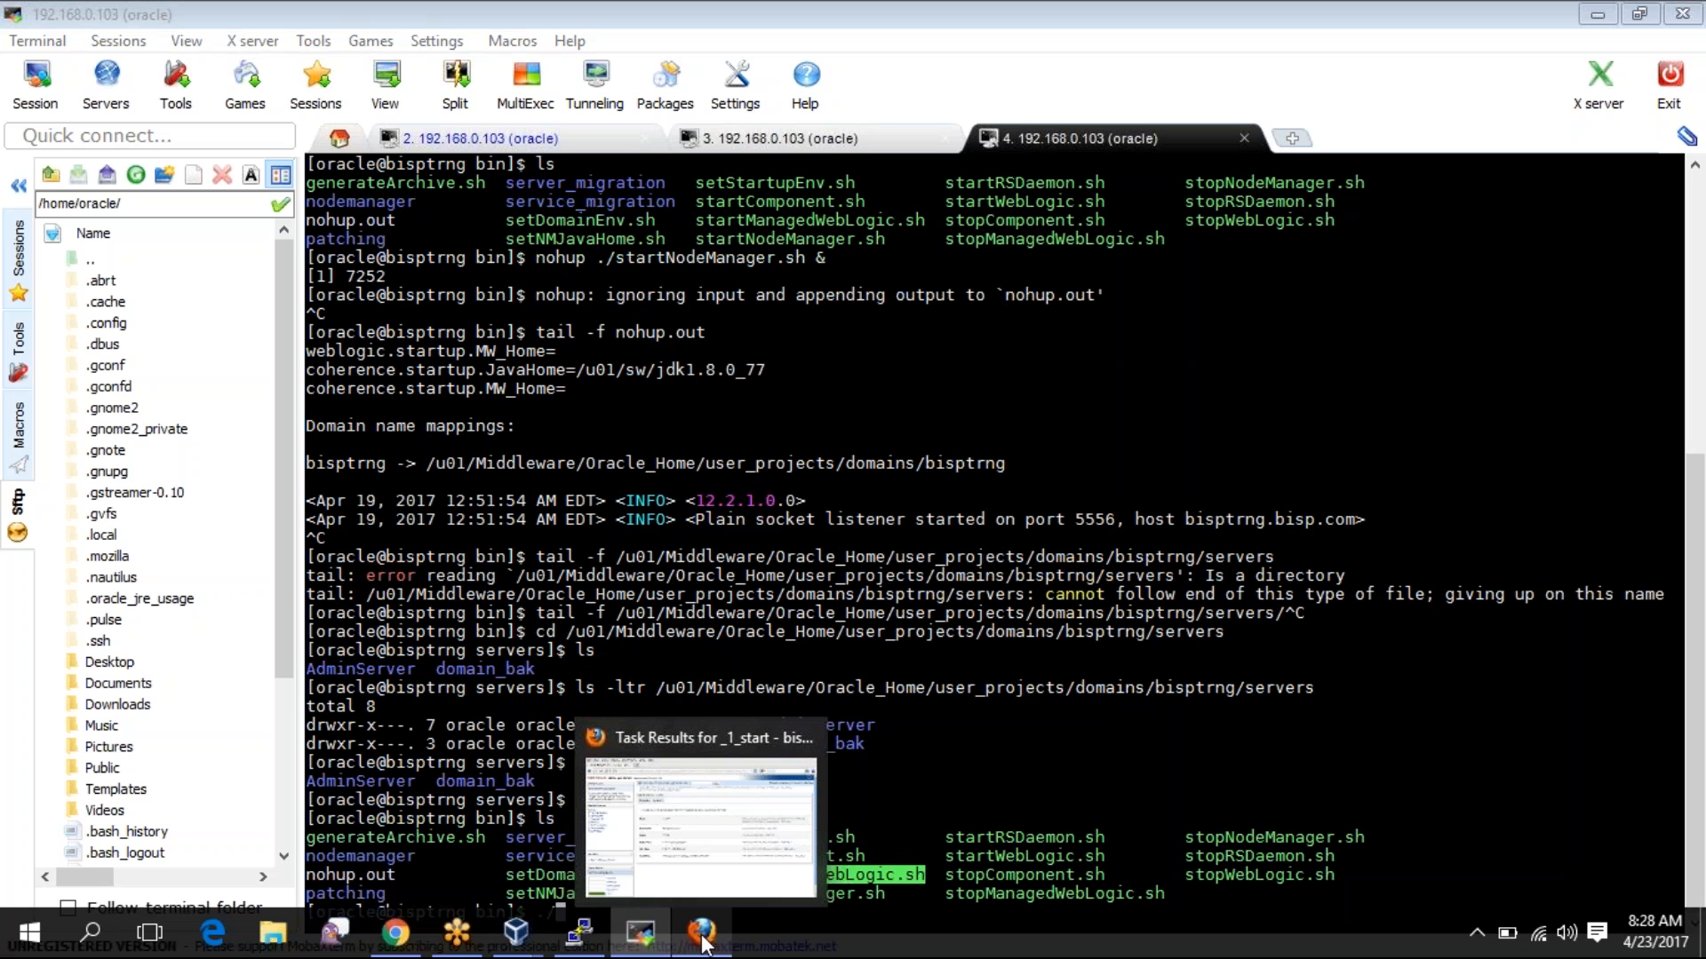
left_click(703, 940)
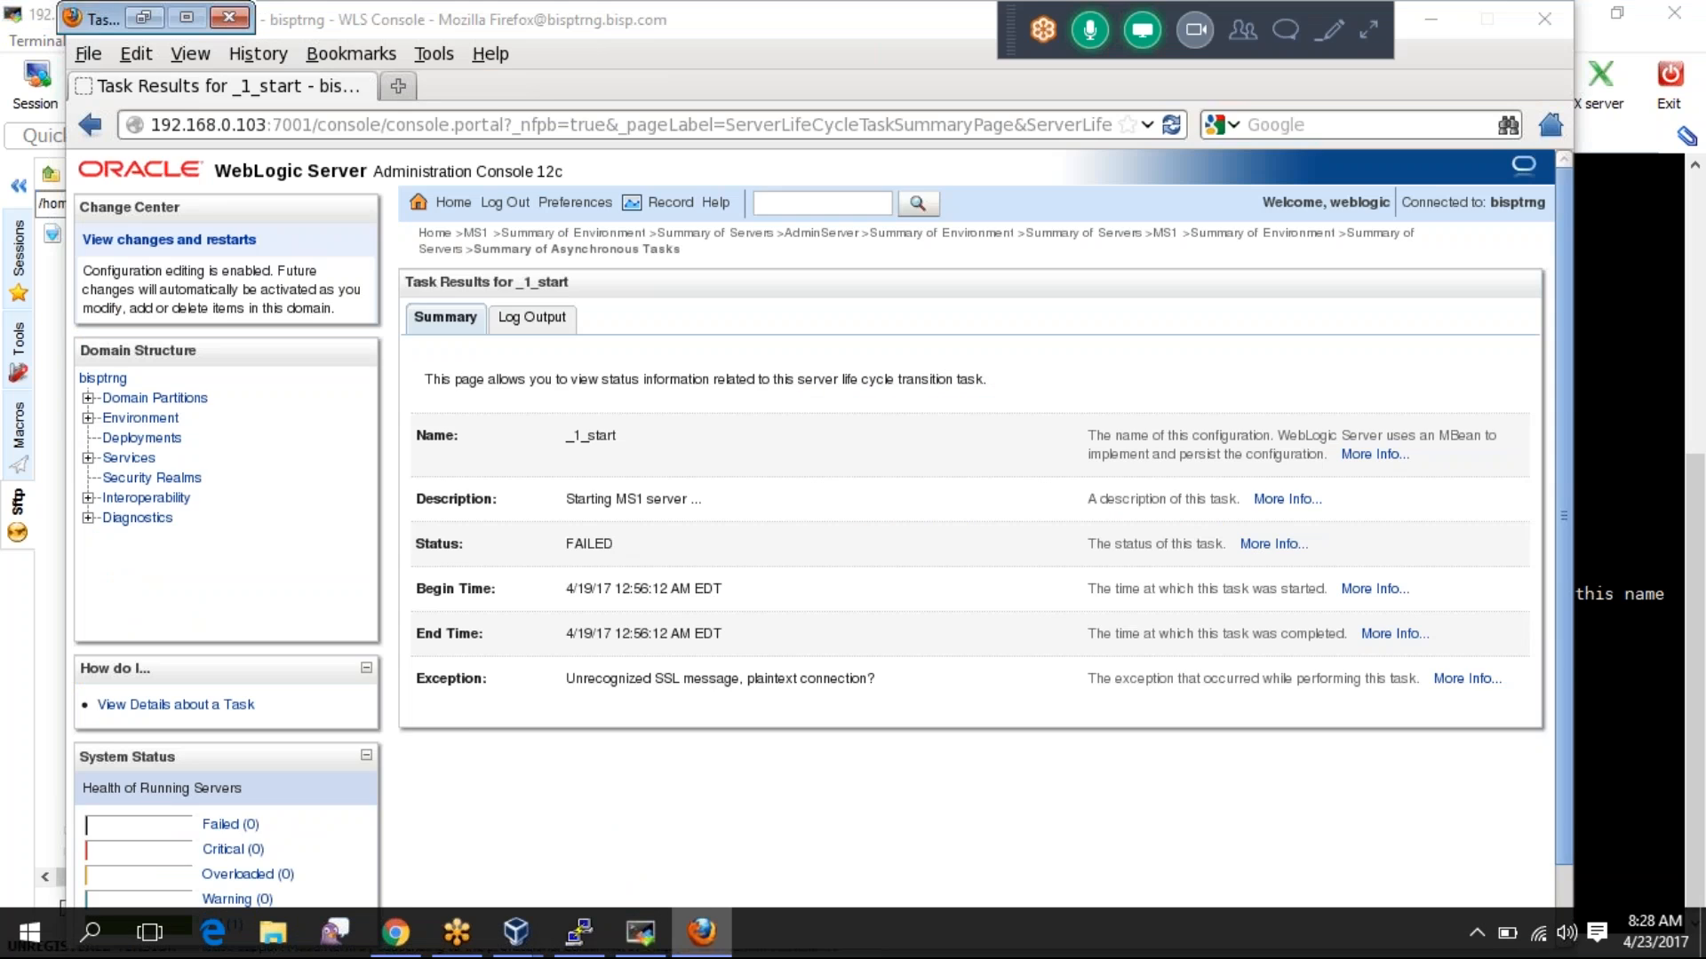
key("alt+Tab")
double_click(957, 682)
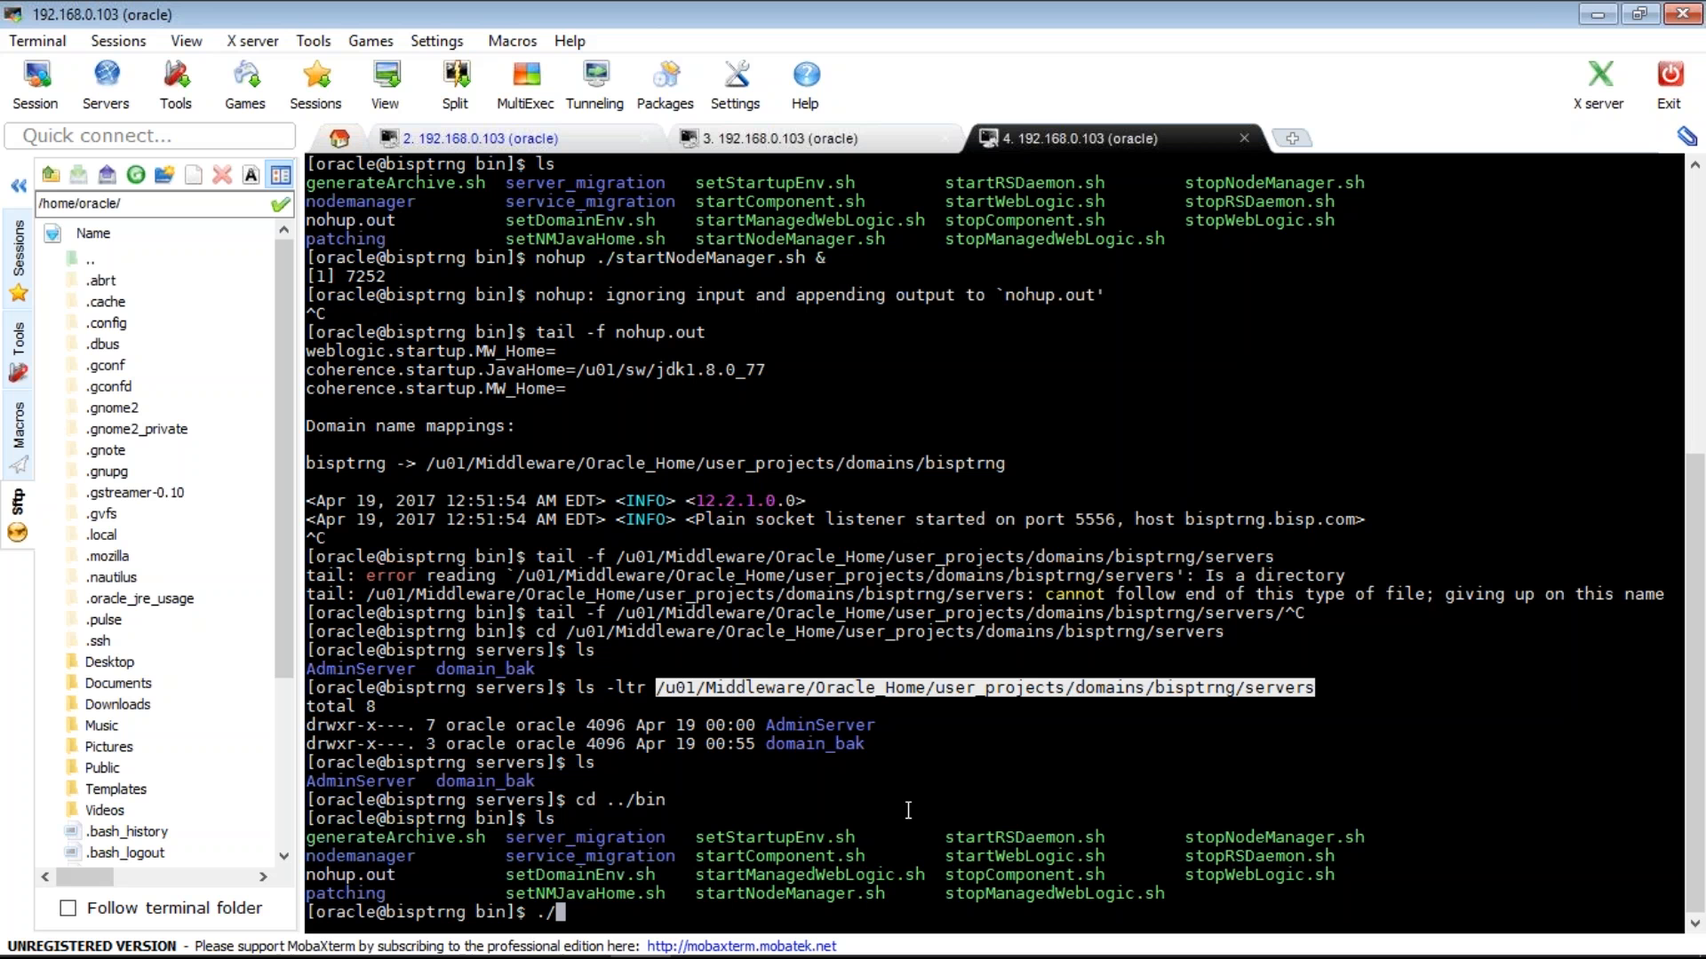
- Run ./startManagedWebLogic.sh without arguments to see its usage
double_click(813, 876)
right_click(813, 876)
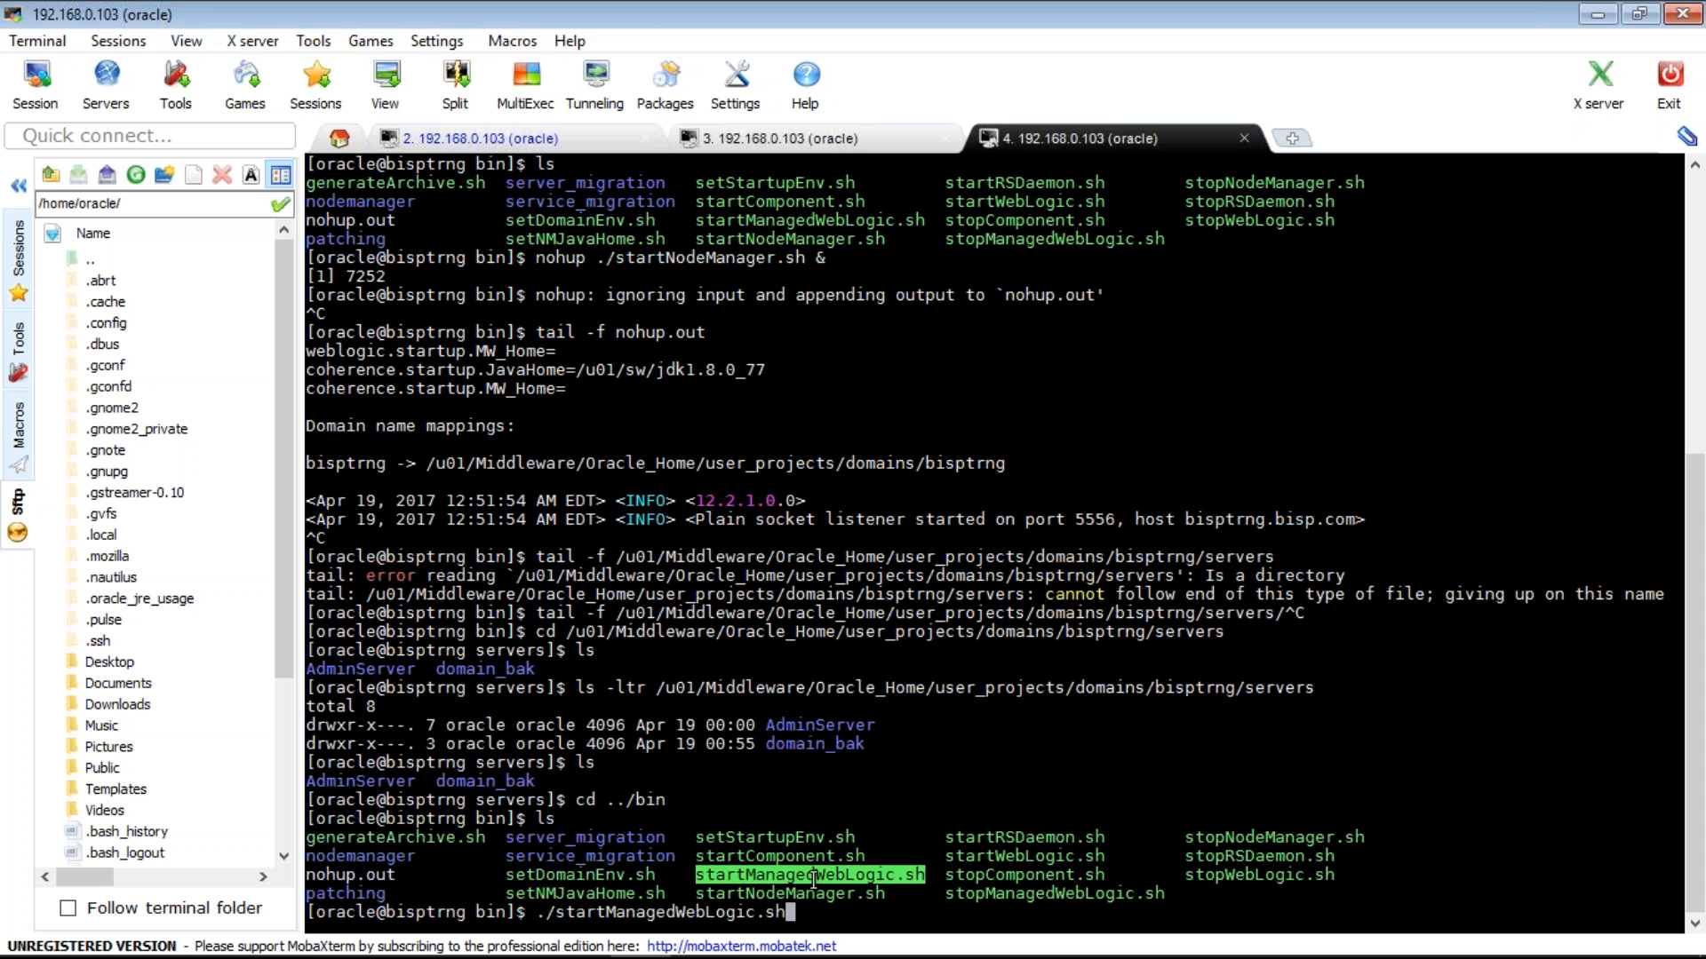
key("Return")
double_click(680, 802)
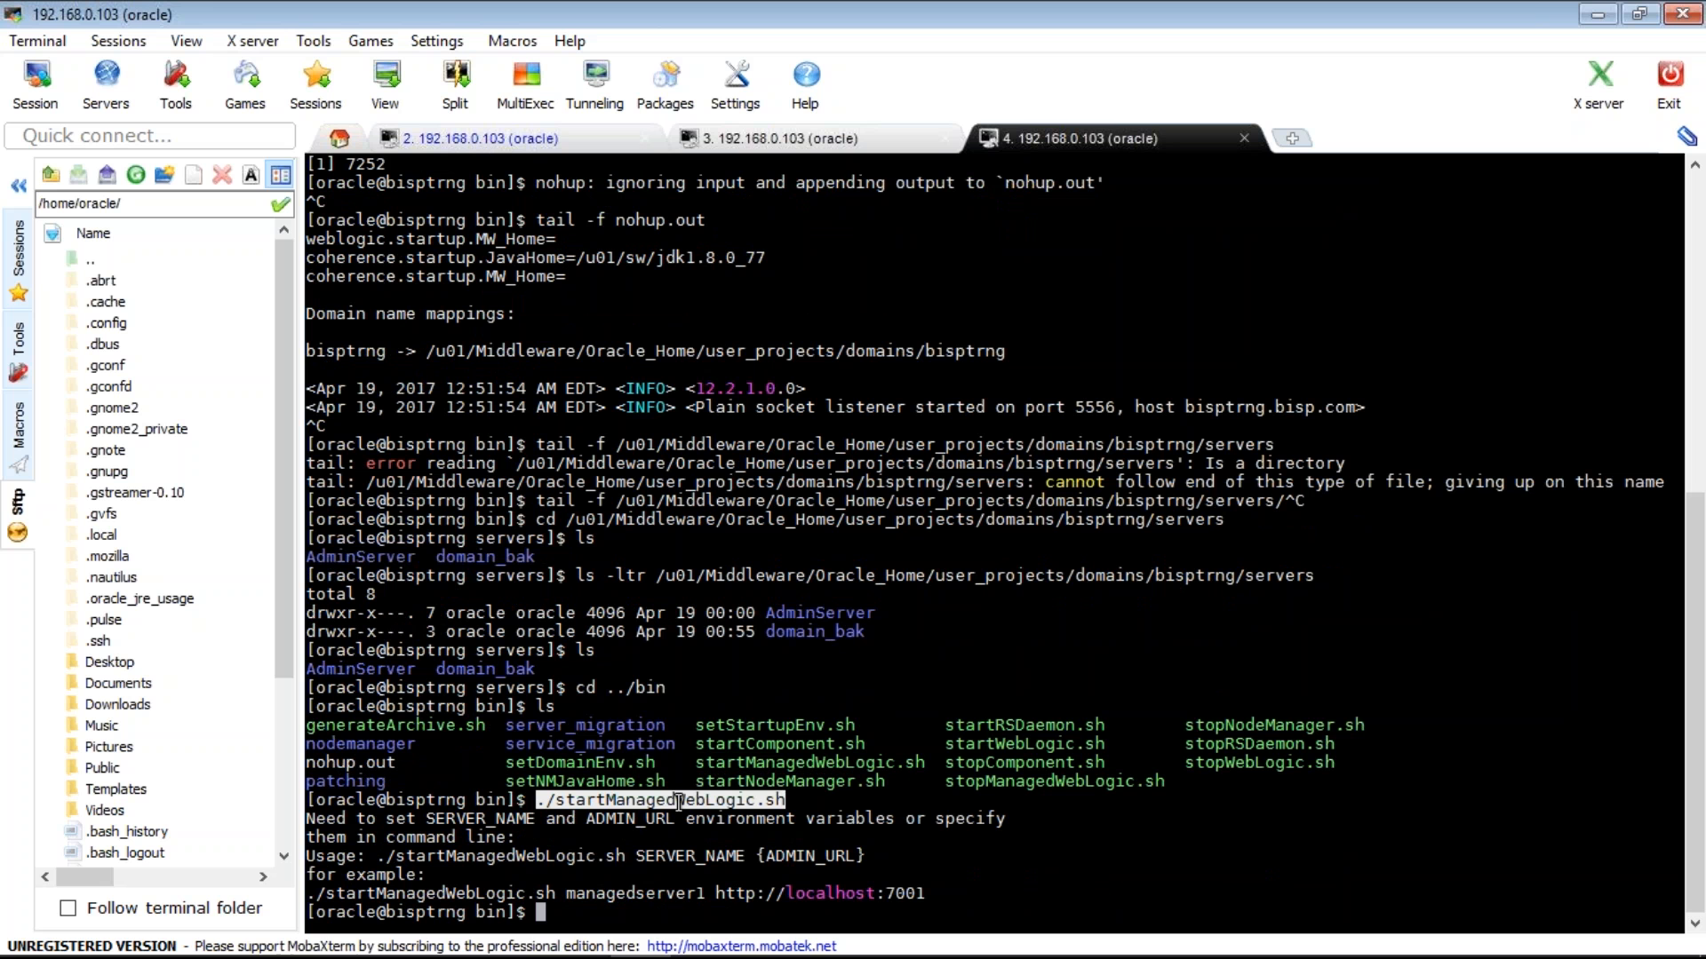
right_click(680, 801)
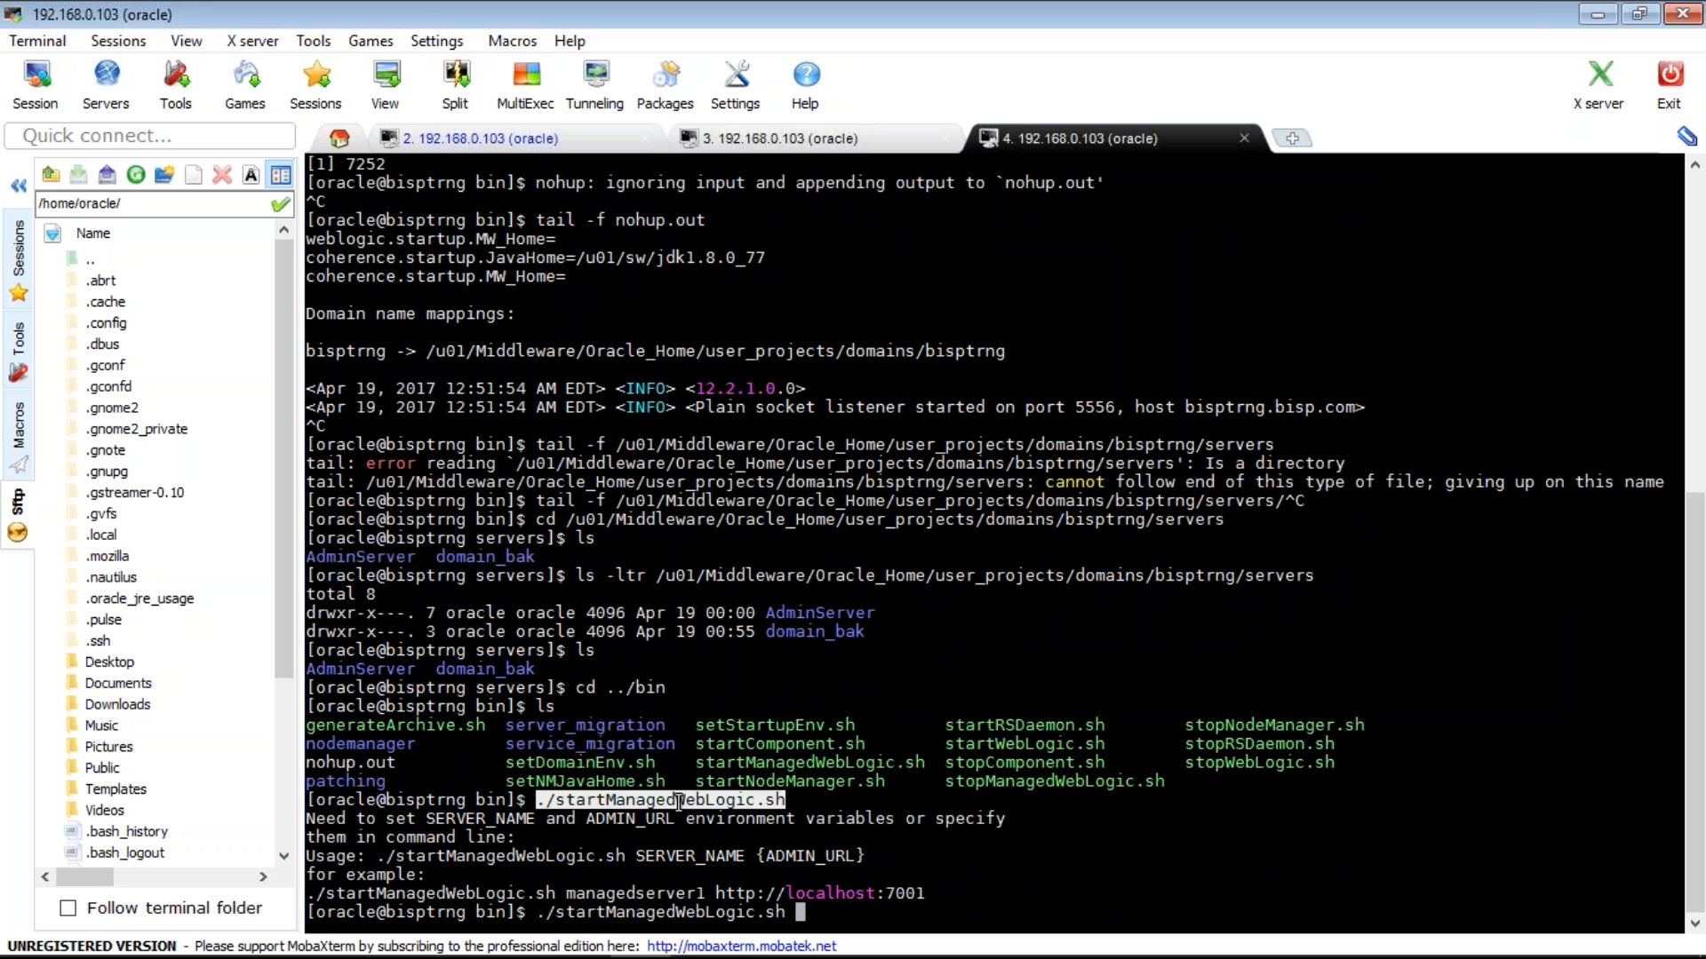
type("http:")
type("//192.168.")
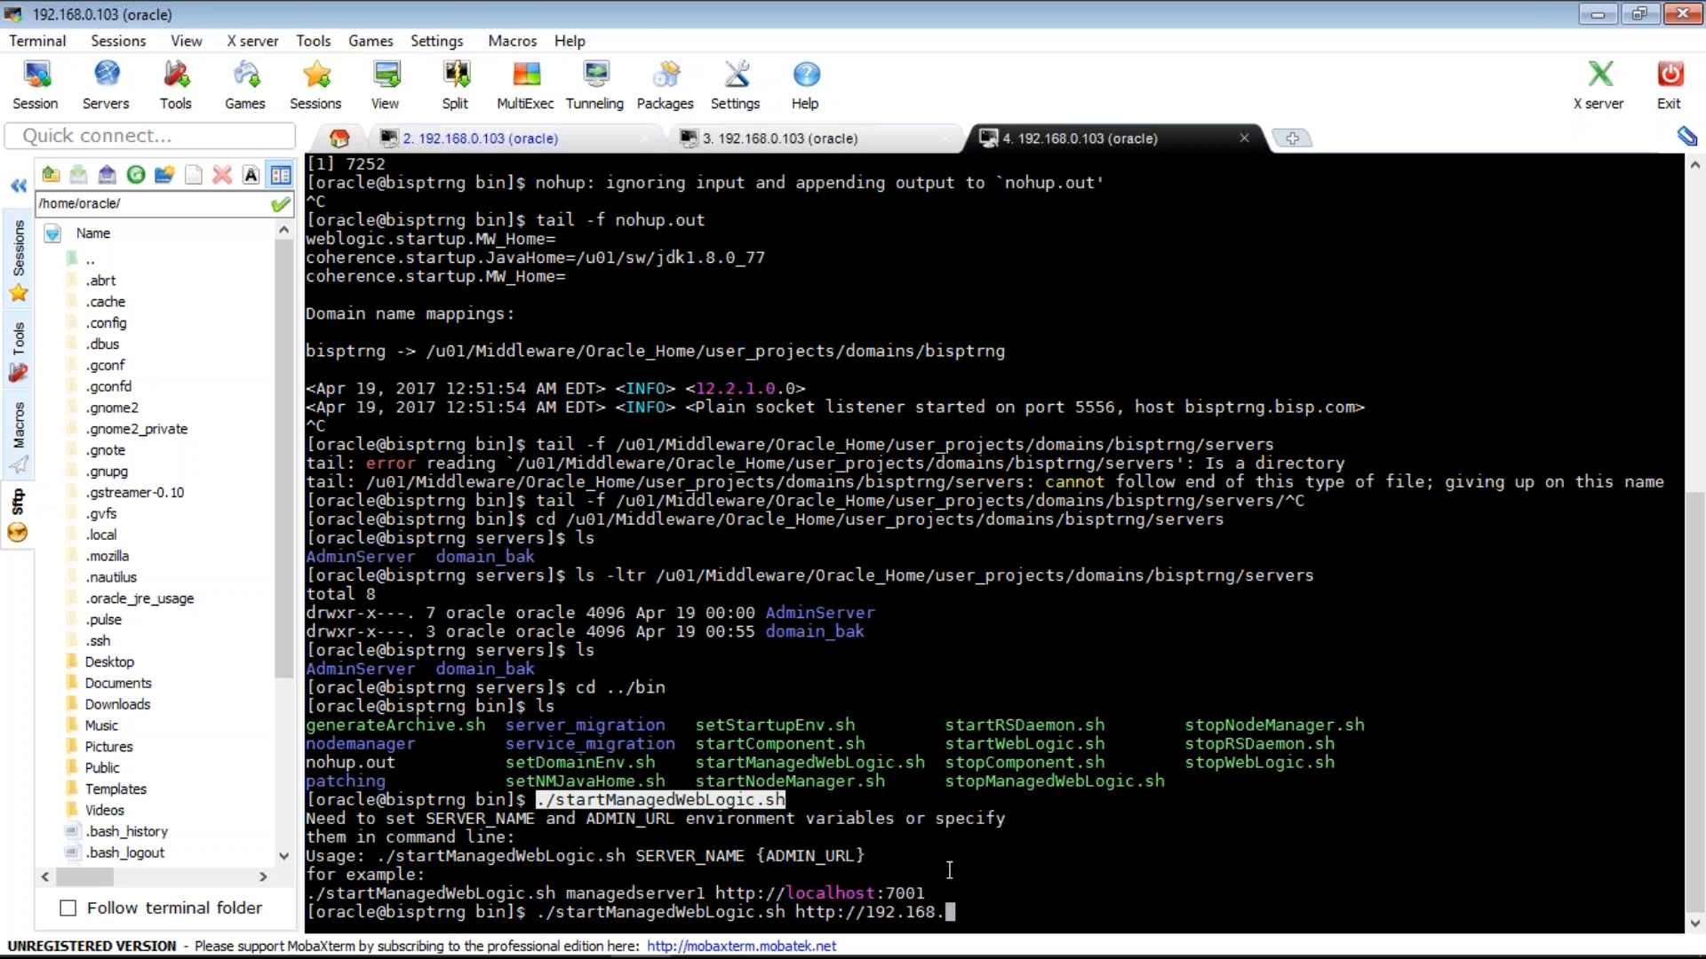
type("0.103:7001")
key("Return")
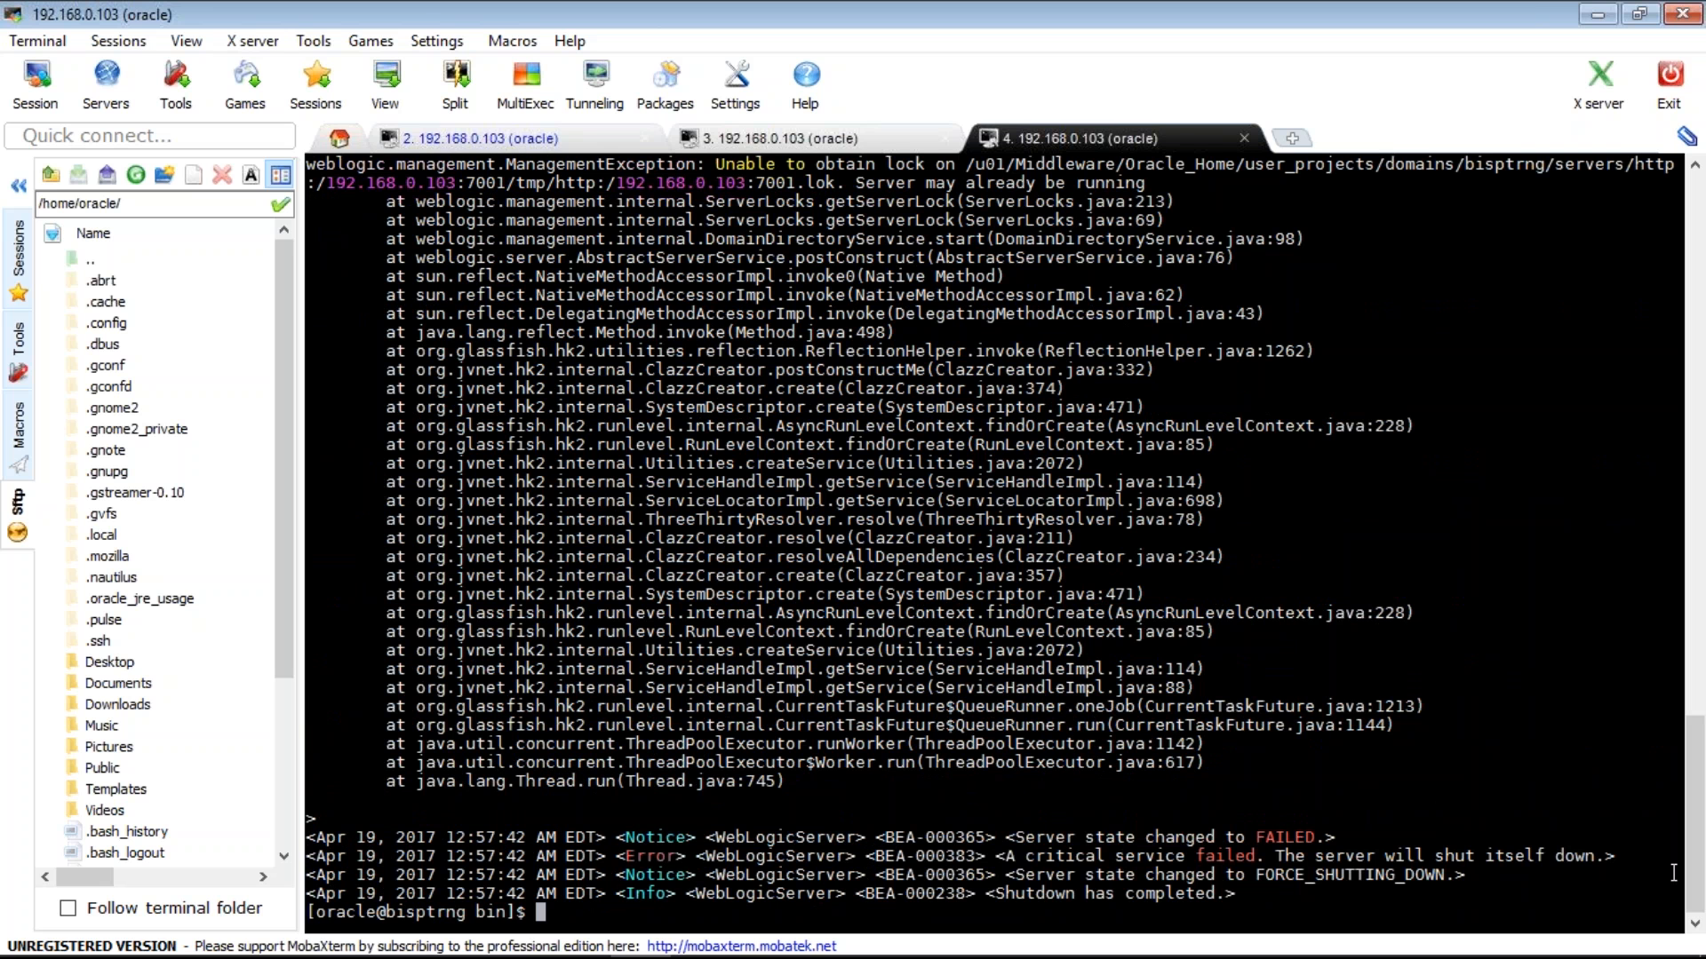
- Select the lock path in the error output and list running Java processes with ps -ef | grep java
mouse_move(1673, 958)
scroll(995, 534, "up", 4)
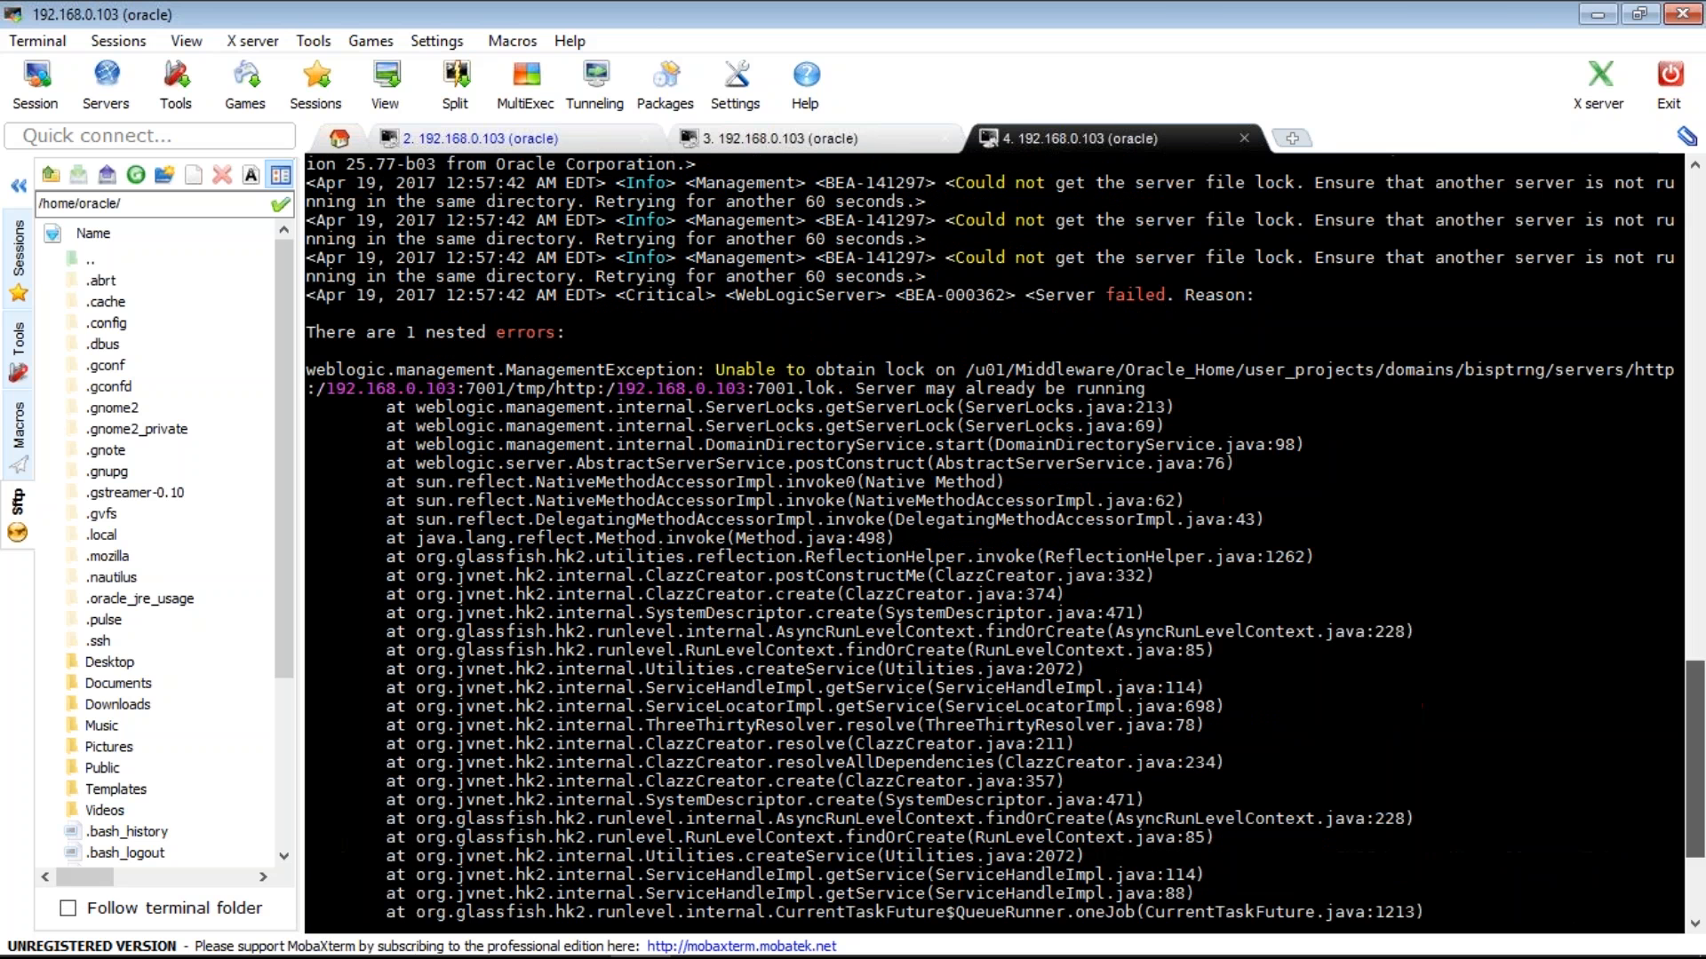
double_click(1035, 373)
key("super+c")
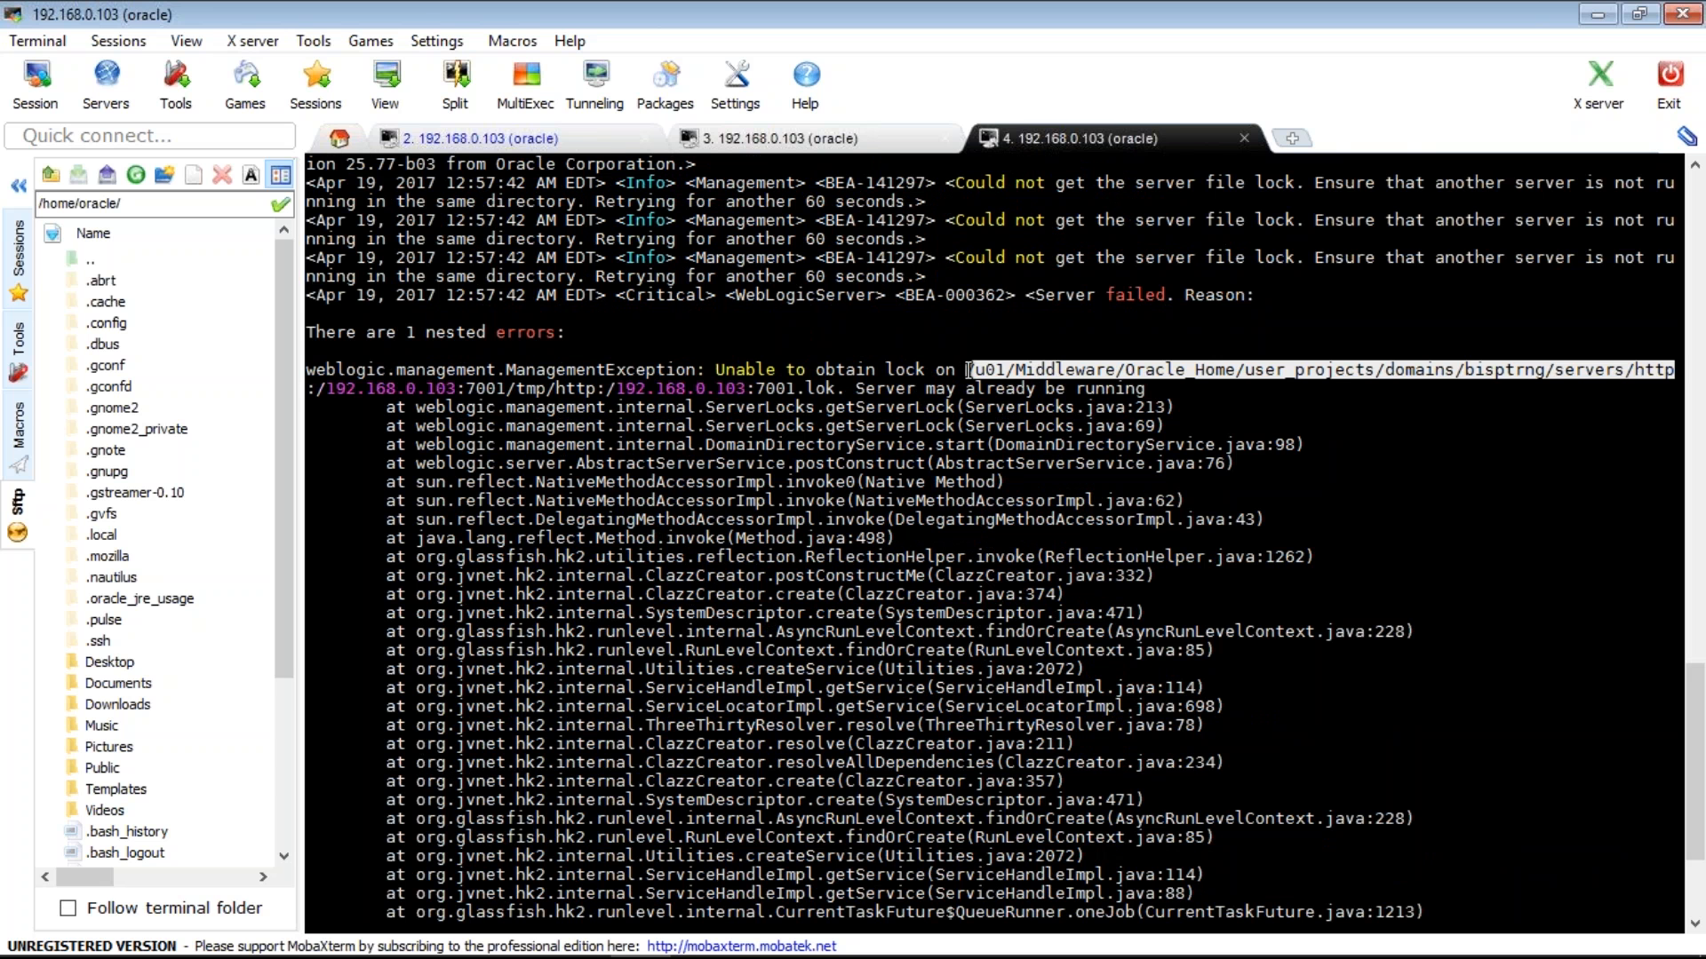
left_click_drag(968, 369, 1317, 371)
type("ps -e")
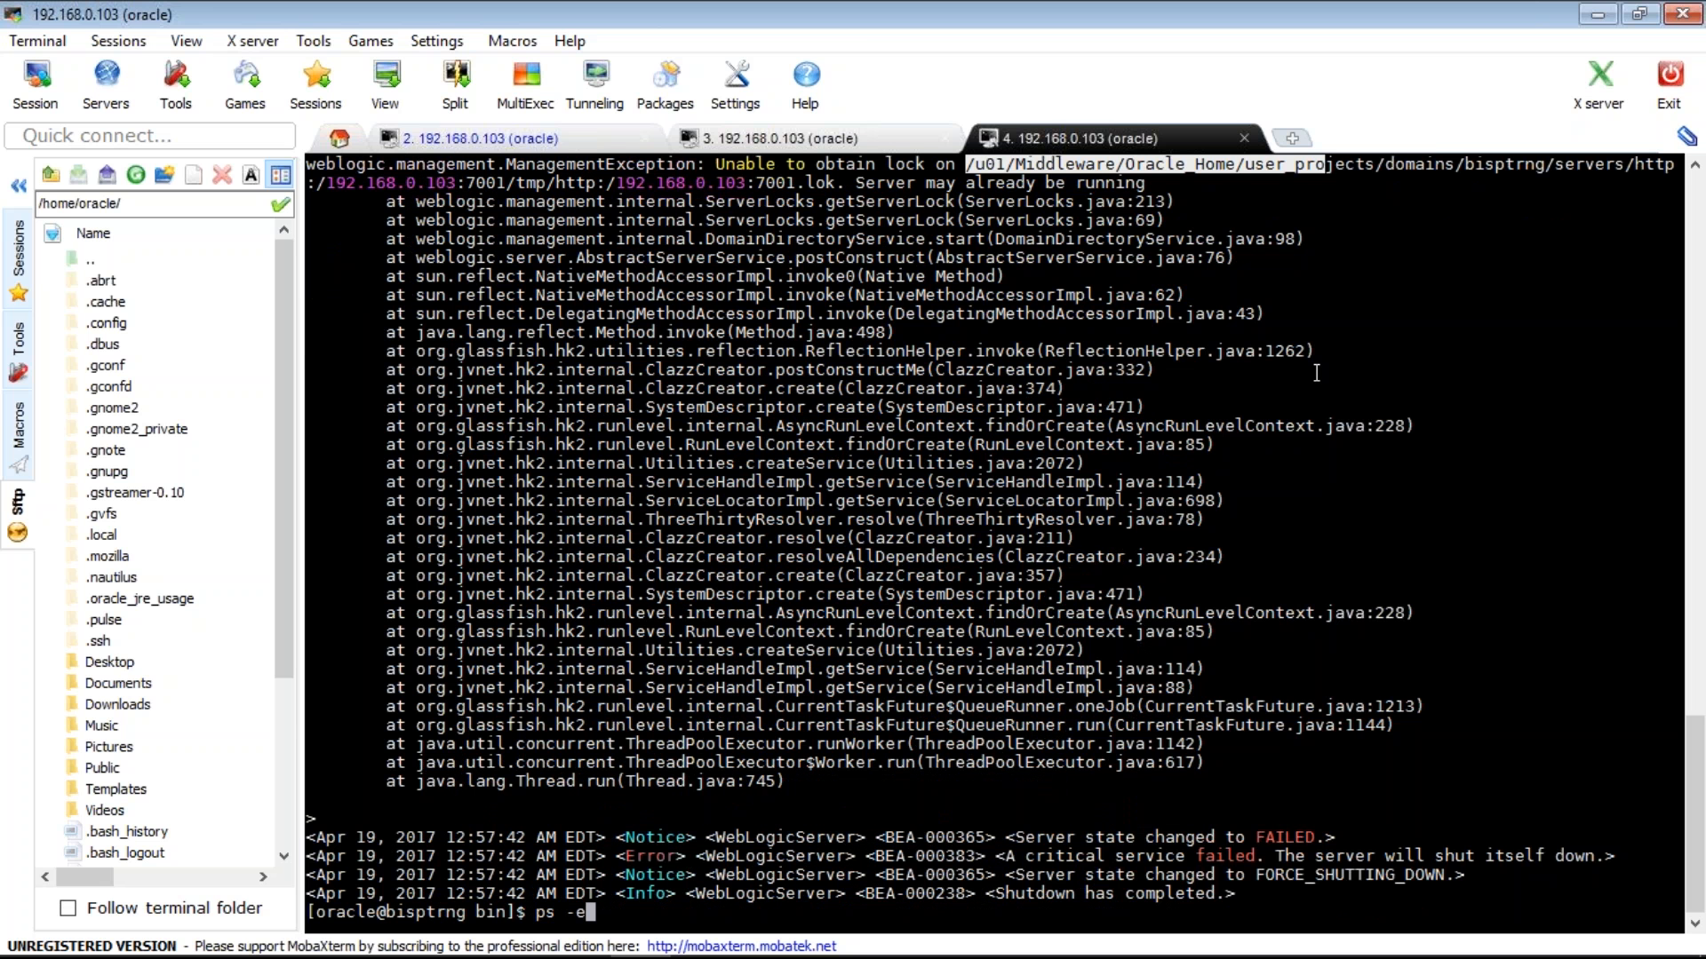
type("f | grep java")
key("Return")
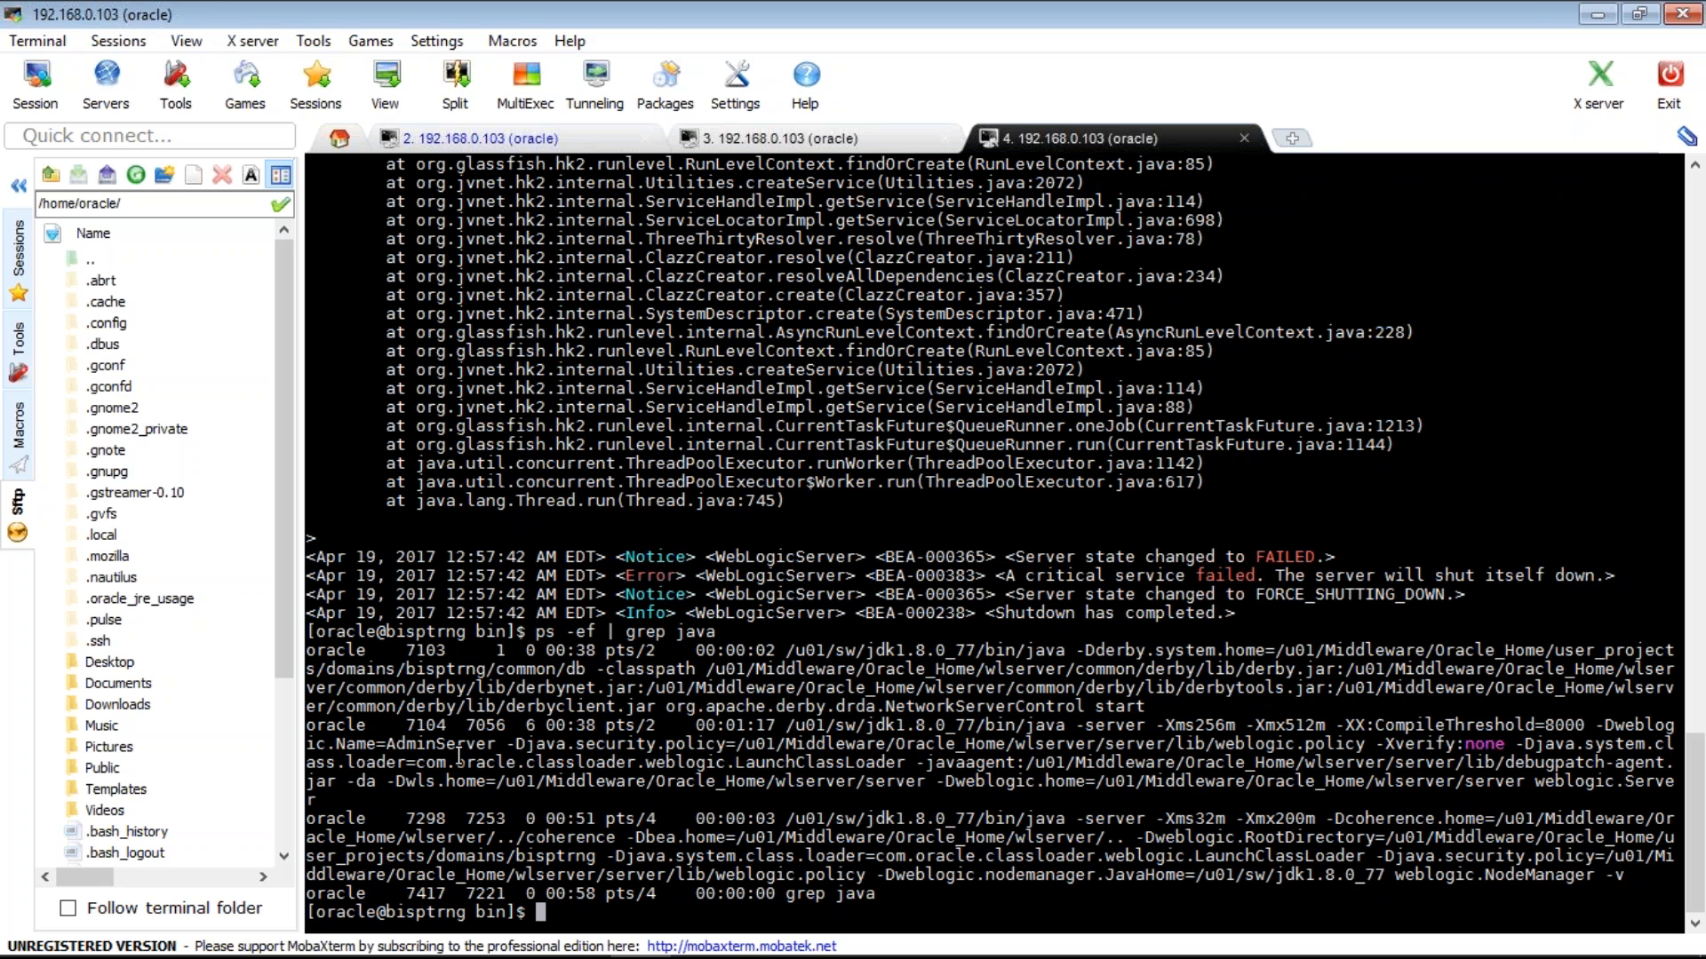
- Filter the Java process listing for MS1 with | grep MS1
key("Up")
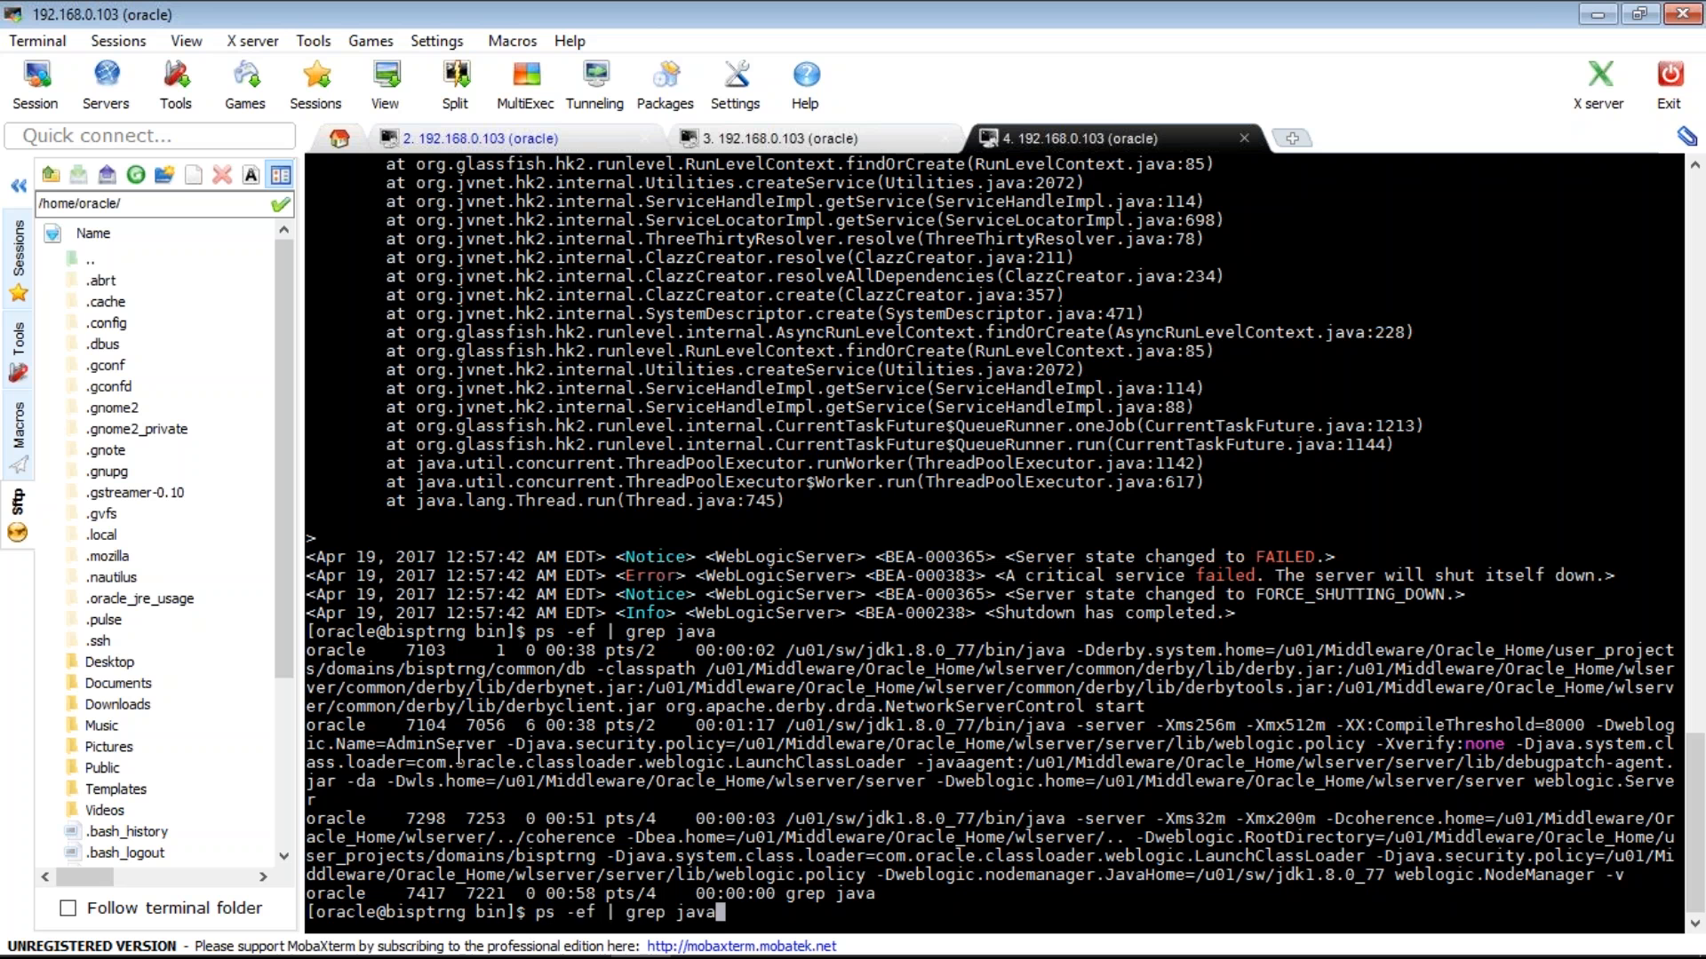
type("| grep MS1")
key("Return")
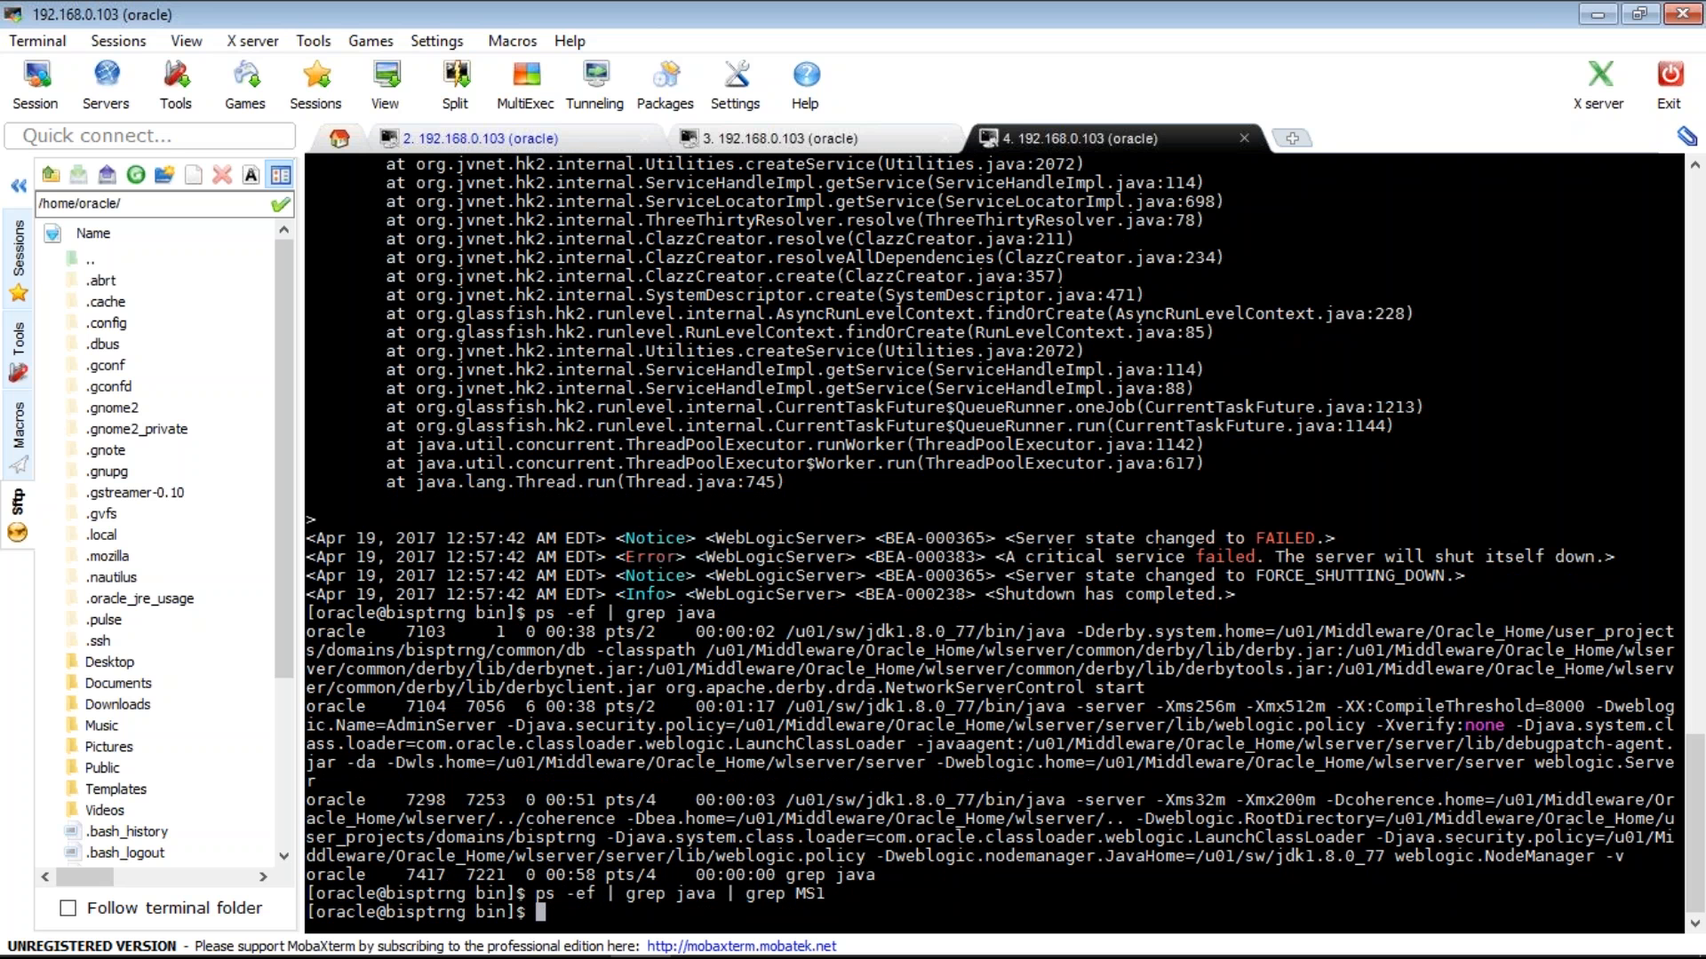
- Change into the domain's servers directory from the error path and list it with ls and ls -ltr
left_click_drag(1697, 766, 1697, 644)
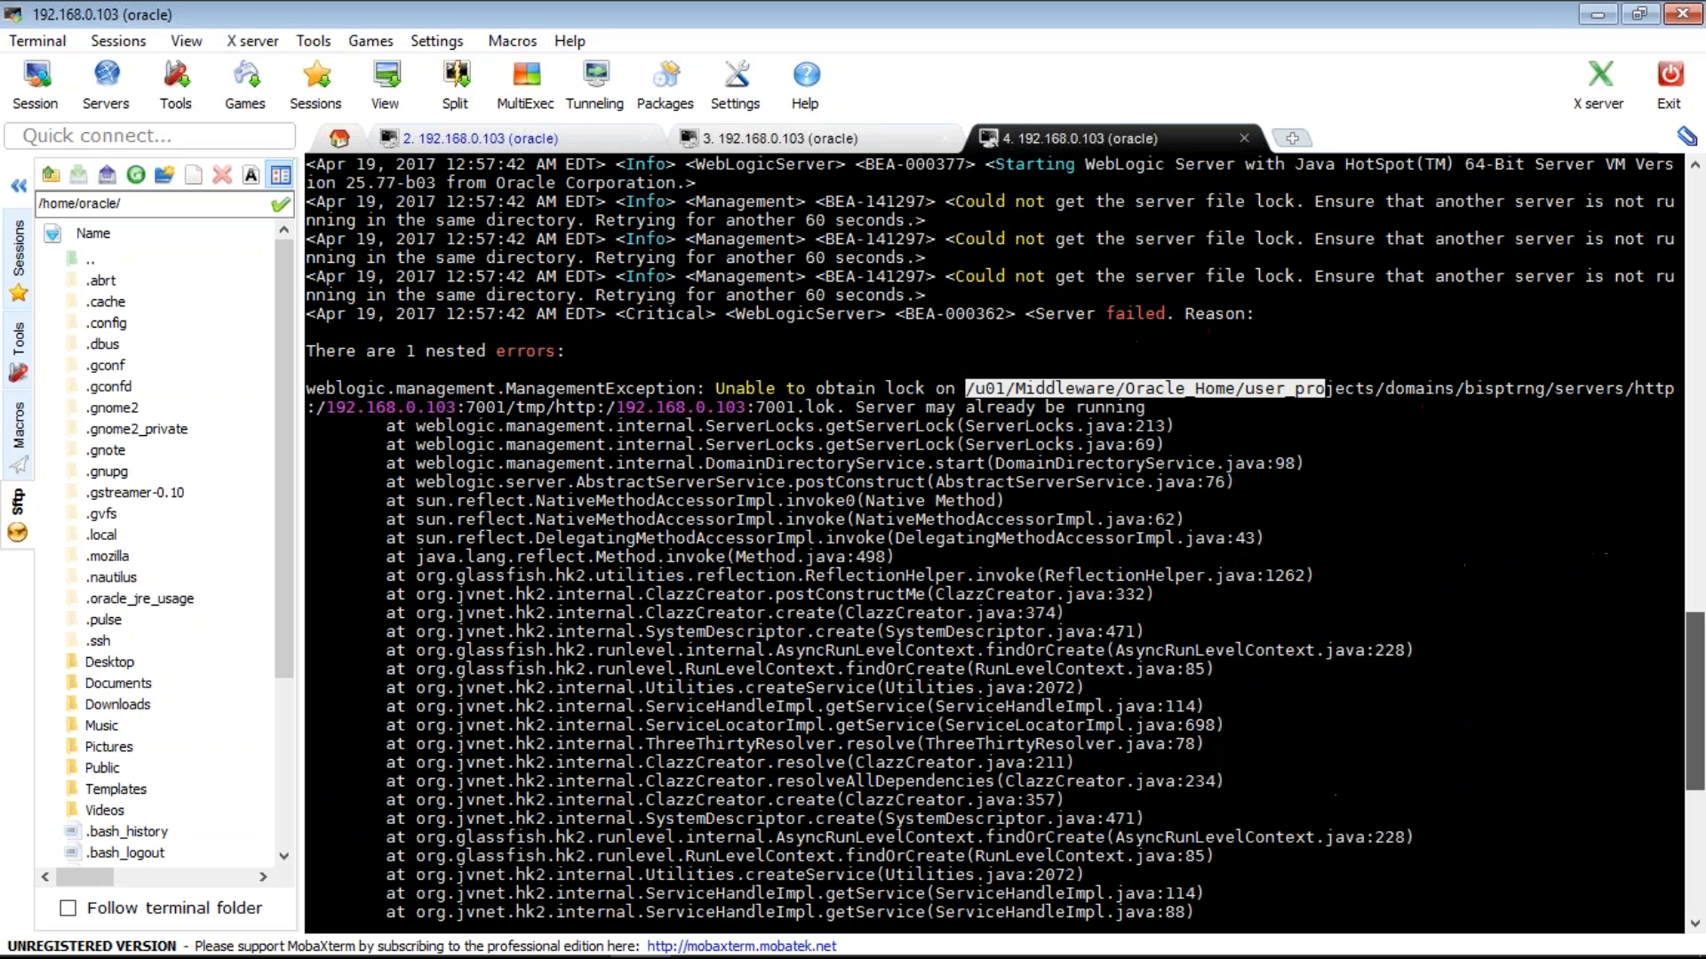
scroll(1624, 407, "up", 1)
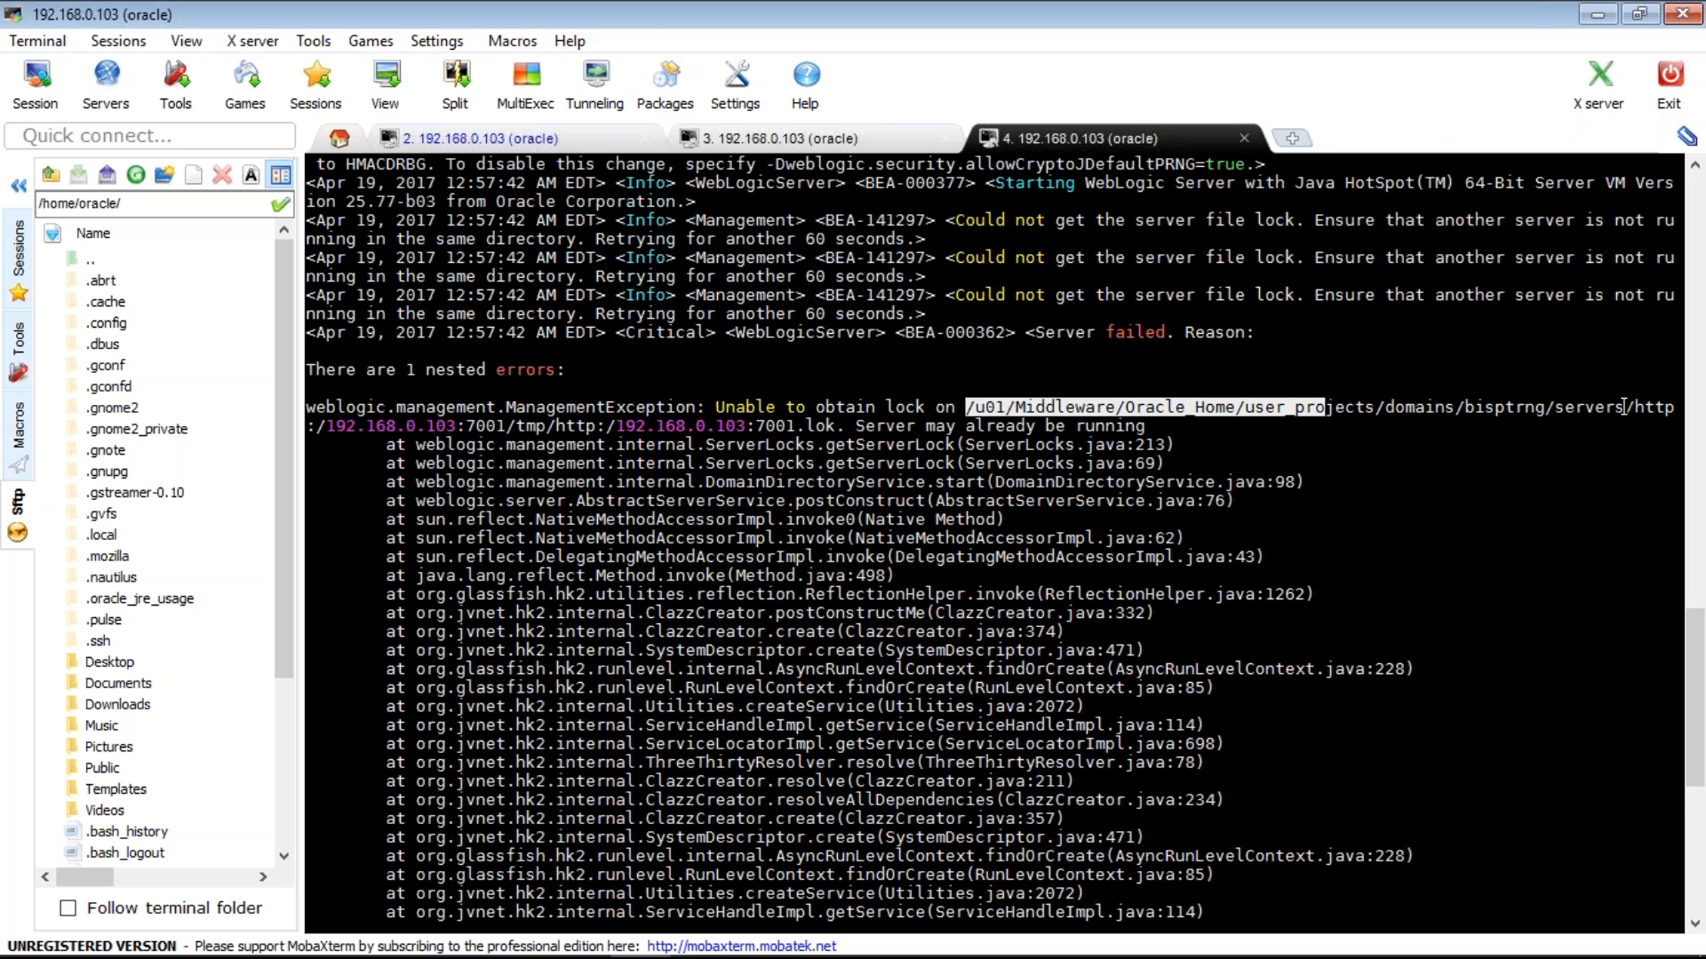
left_click_drag(971, 405, 969, 405)
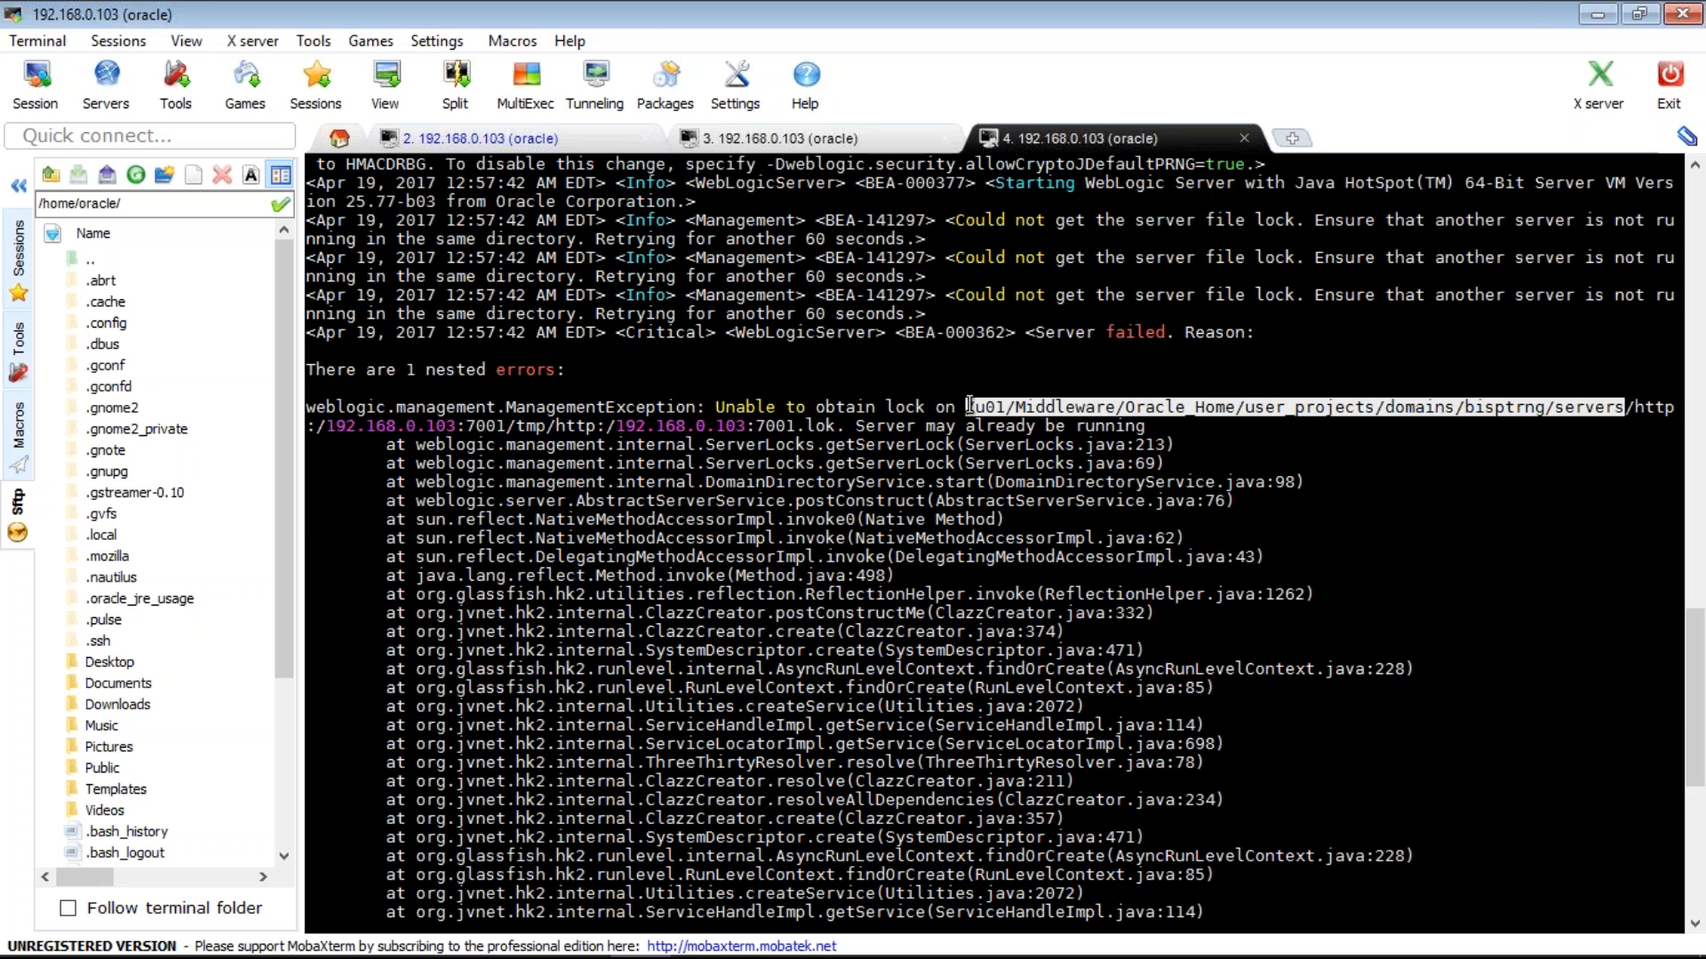
right_click(969, 405)
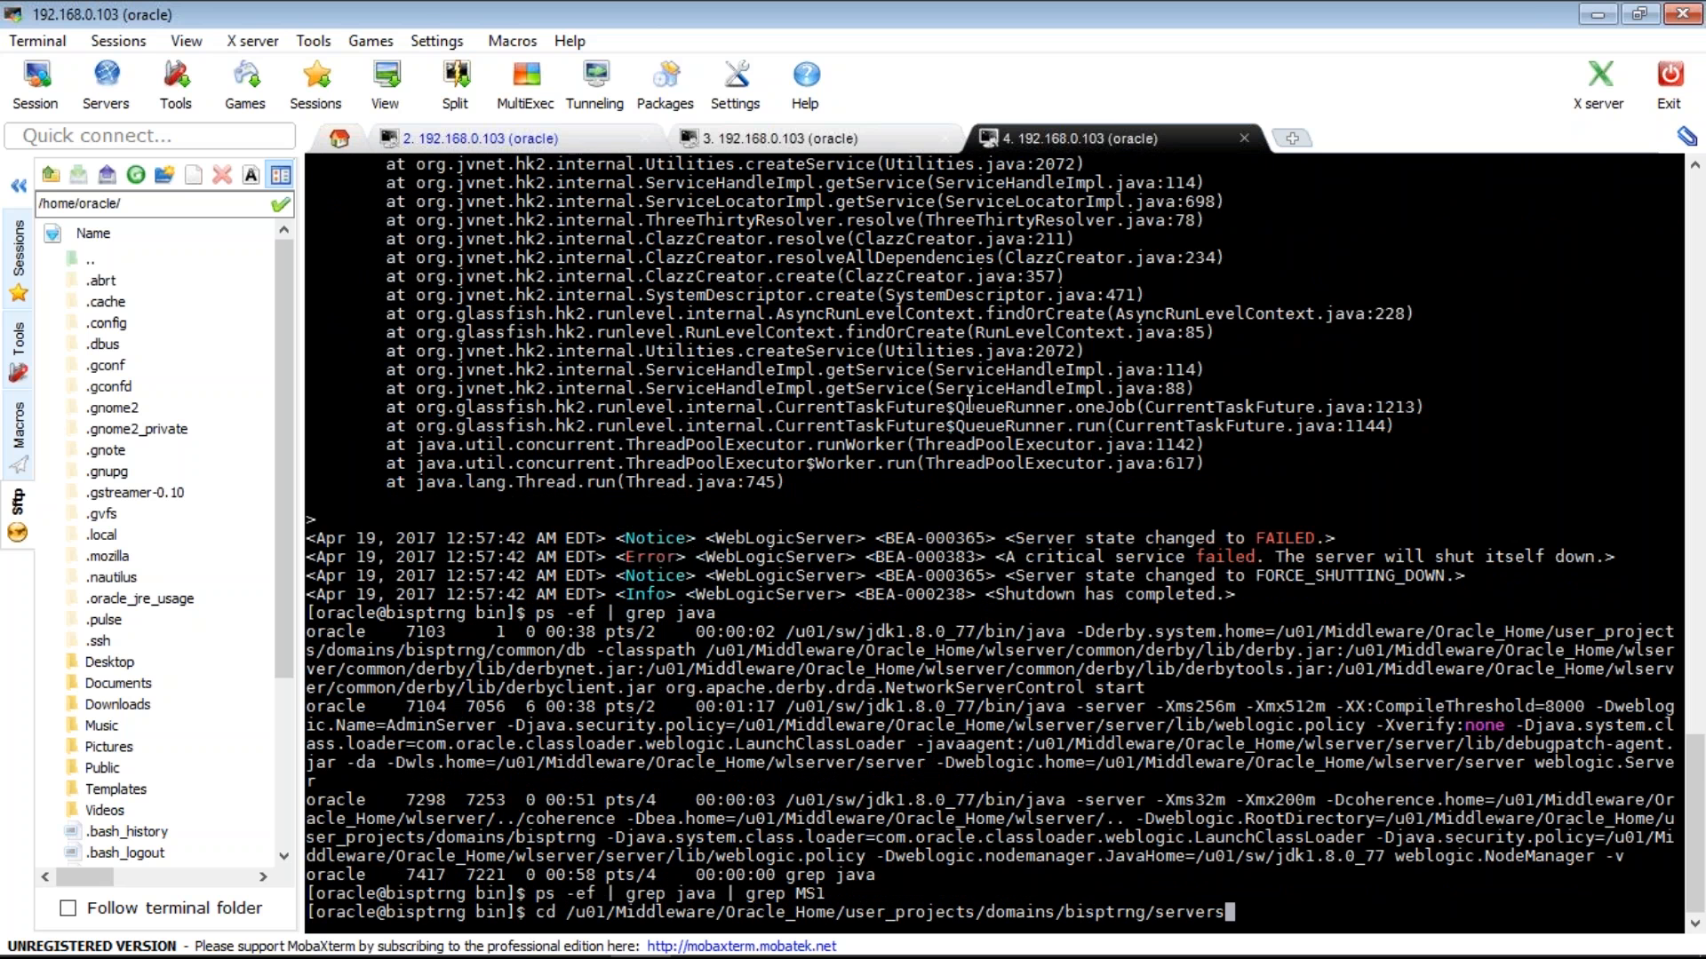
key("Return")
type("ls")
key("Return")
type("ls")
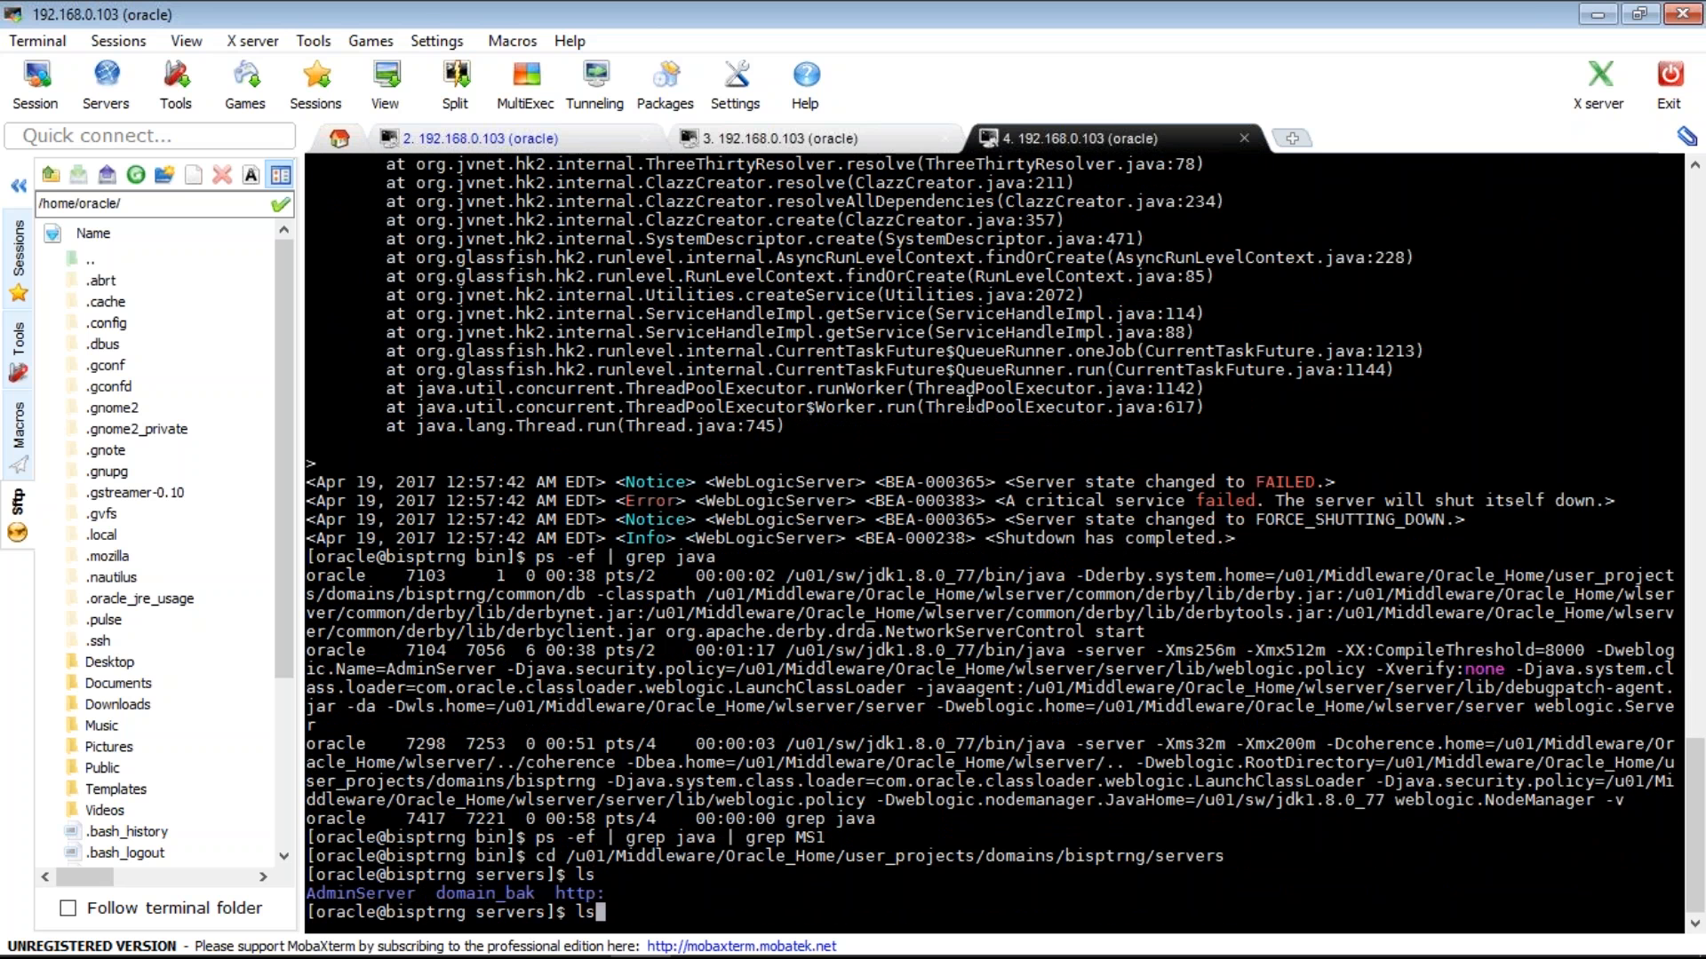
type(" -ltr")
key("Return")
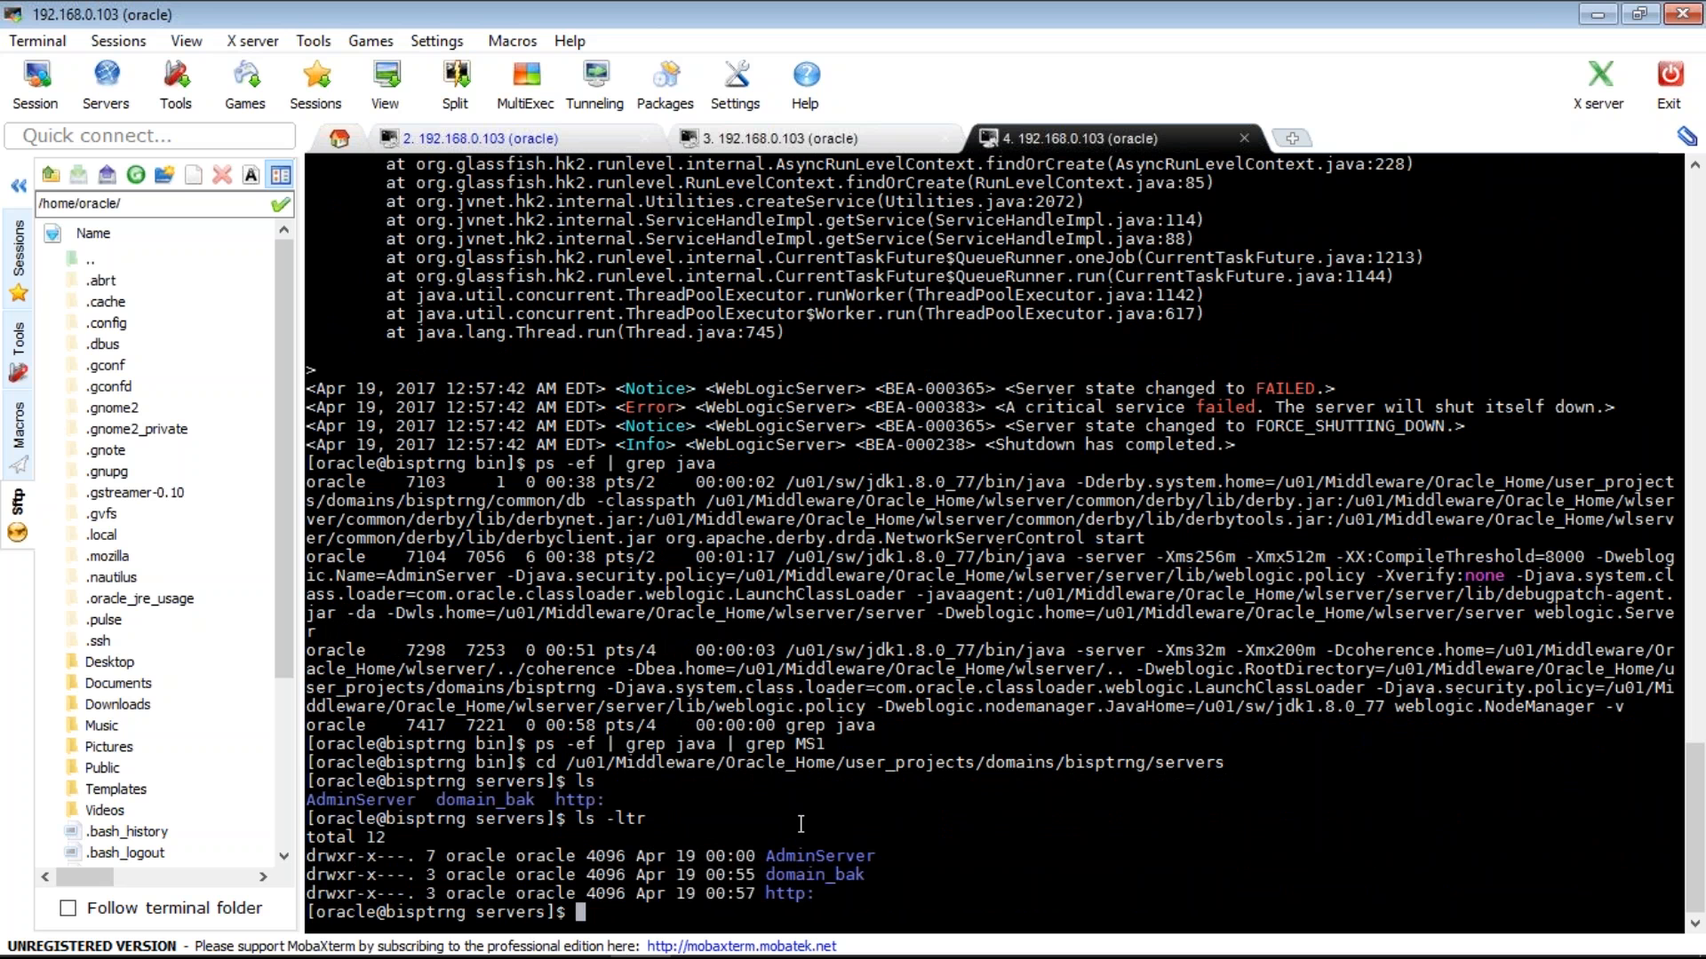
- Delete the stale http: folder with rm -rf, confirm with ls, and cd ../bin
type("rm -rf")
double_click(785, 895)
right_click(785, 896)
type(":")
key("Return")
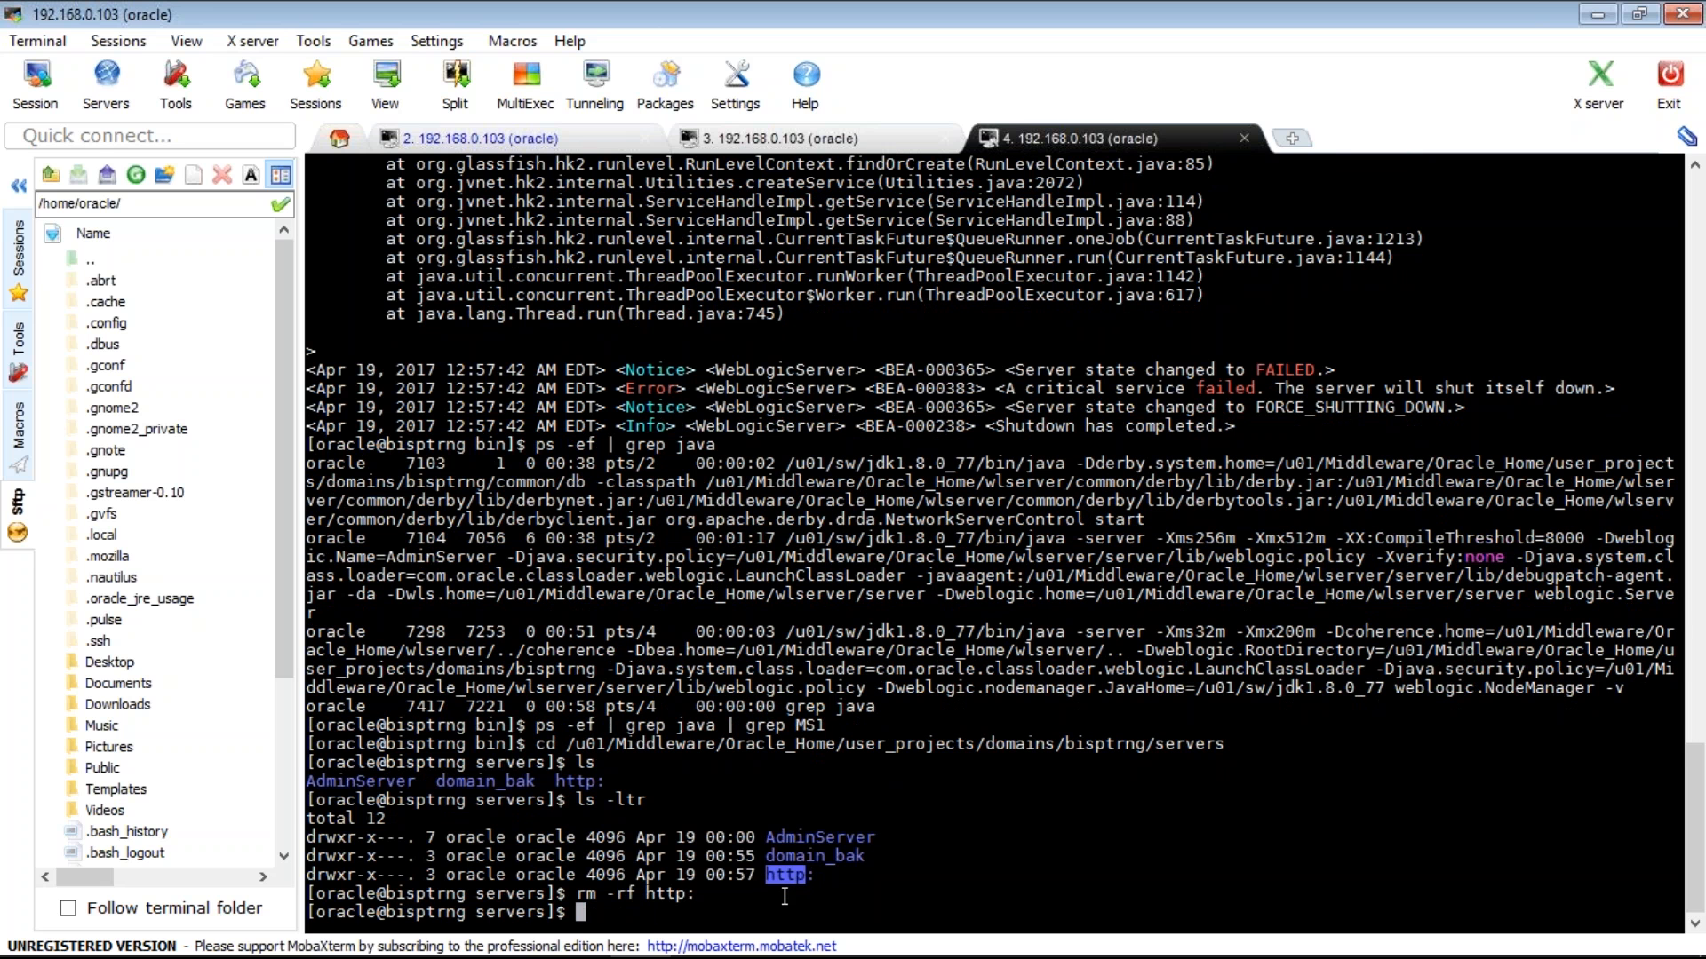
type("ls")
key("Return")
type("cd ../bin")
key("Return")
- Search the command history with history | grep startManagedWebLogic.sh
type("ls")
key("Return")
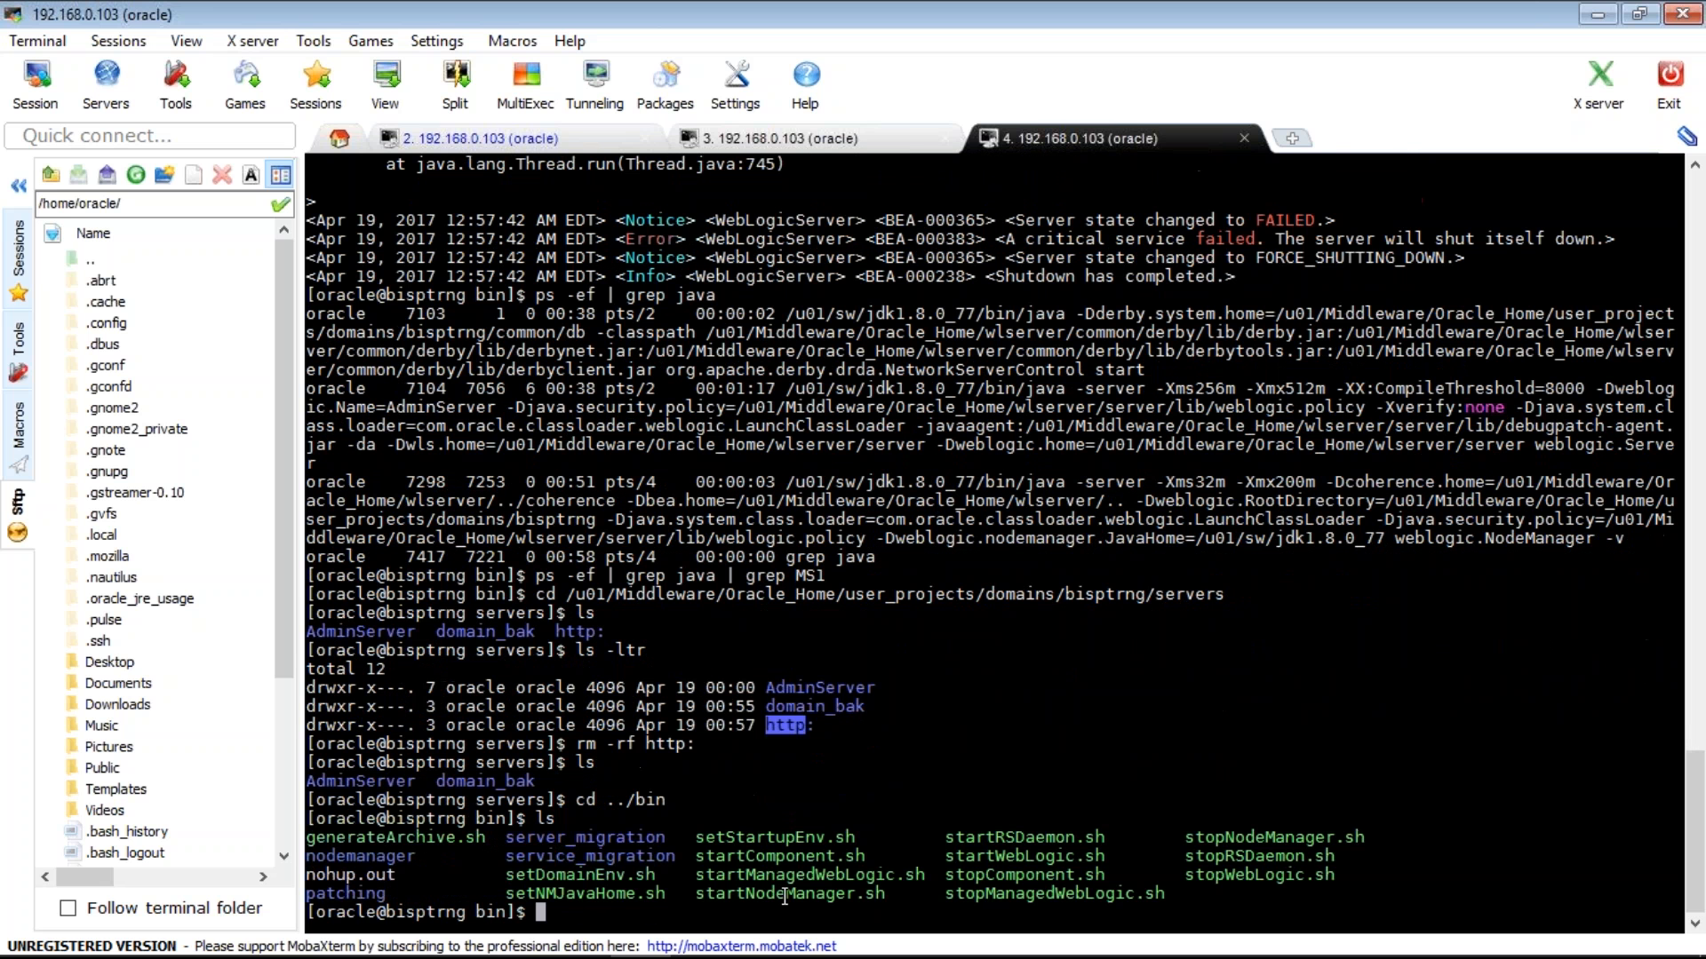
type("ls")
key("Up")
key("Up")
key("Up")
key("Up")
key("Down")
key("Up")
key("Up")
key("Up")
key("Up")
key("Up")
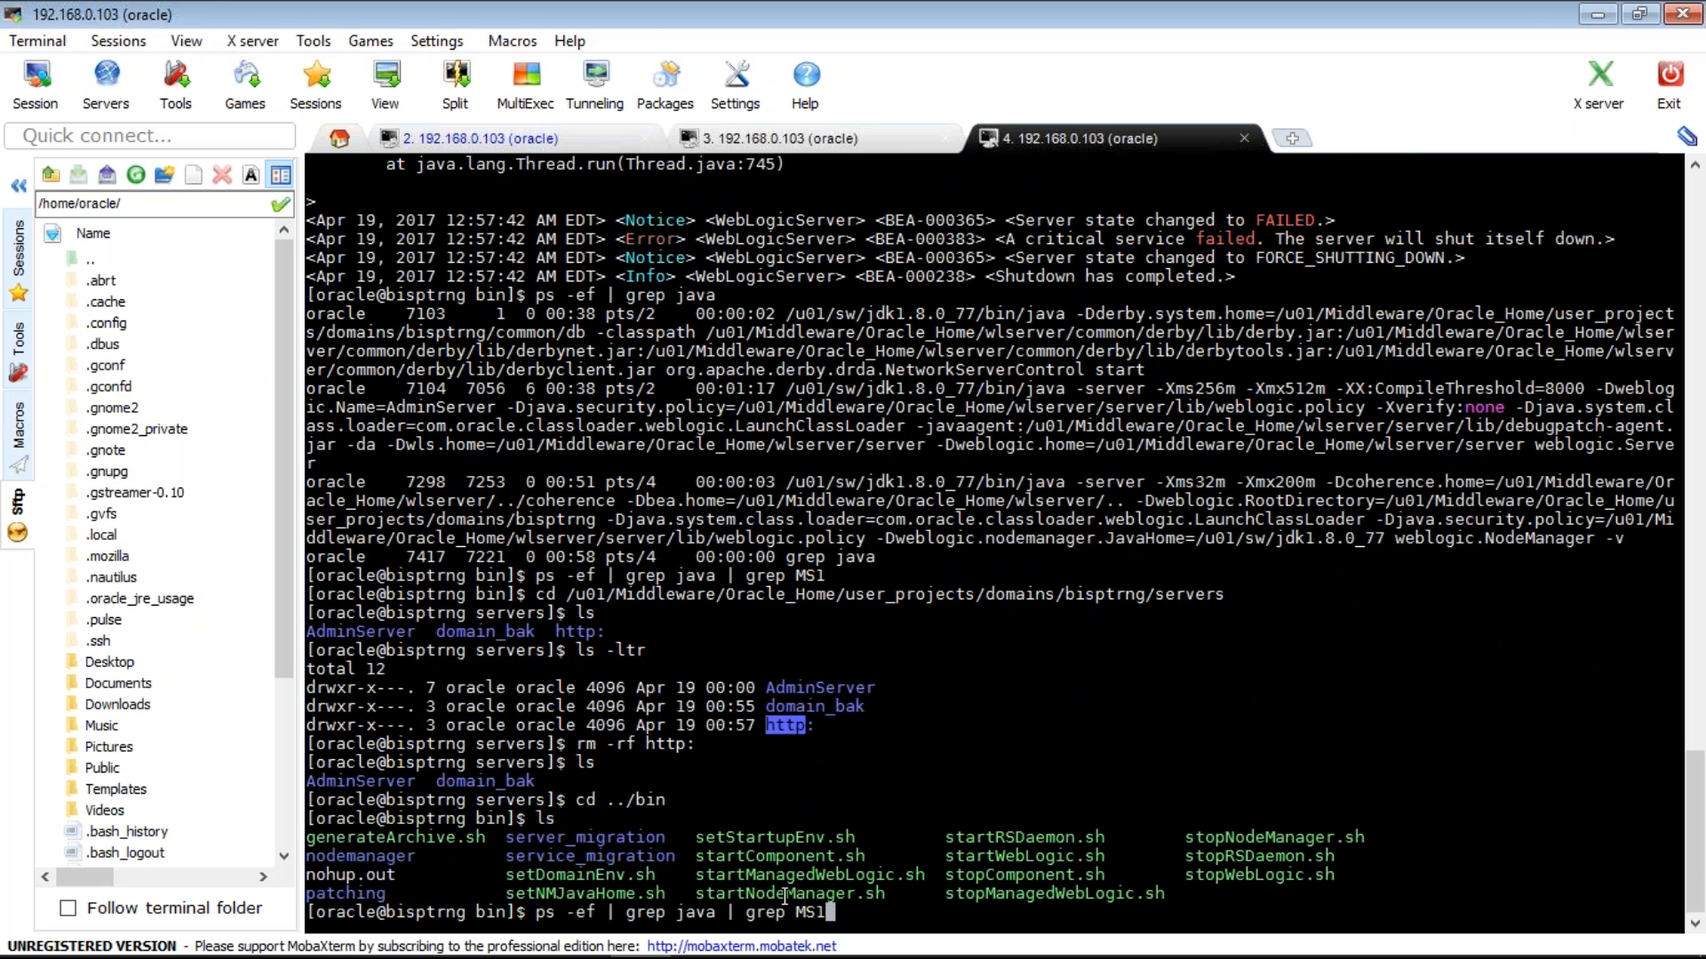
key("BackSpace")
key("BackSpace")
key("BackSpace")
key("BackSpace")
key("BackSpace")
key("BackSpace")
key("BackSpace")
key("BackSpace")
key("BackSpace")
key("BackSpace")
key("BackSpace")
key("BackSpace")
key("BackSpace")
key("BackSpace")
key("BackSpace")
key("BackSpace")
key("BackSpace")
key("BackSpace")
key("BackSpace")
key("BackSpace")
key("BackSpace")
key("BackSpace")
key("BackSpace")
key("BackSpace")
key("BackSpace")
key("BackSpace")
key("BackSpace")
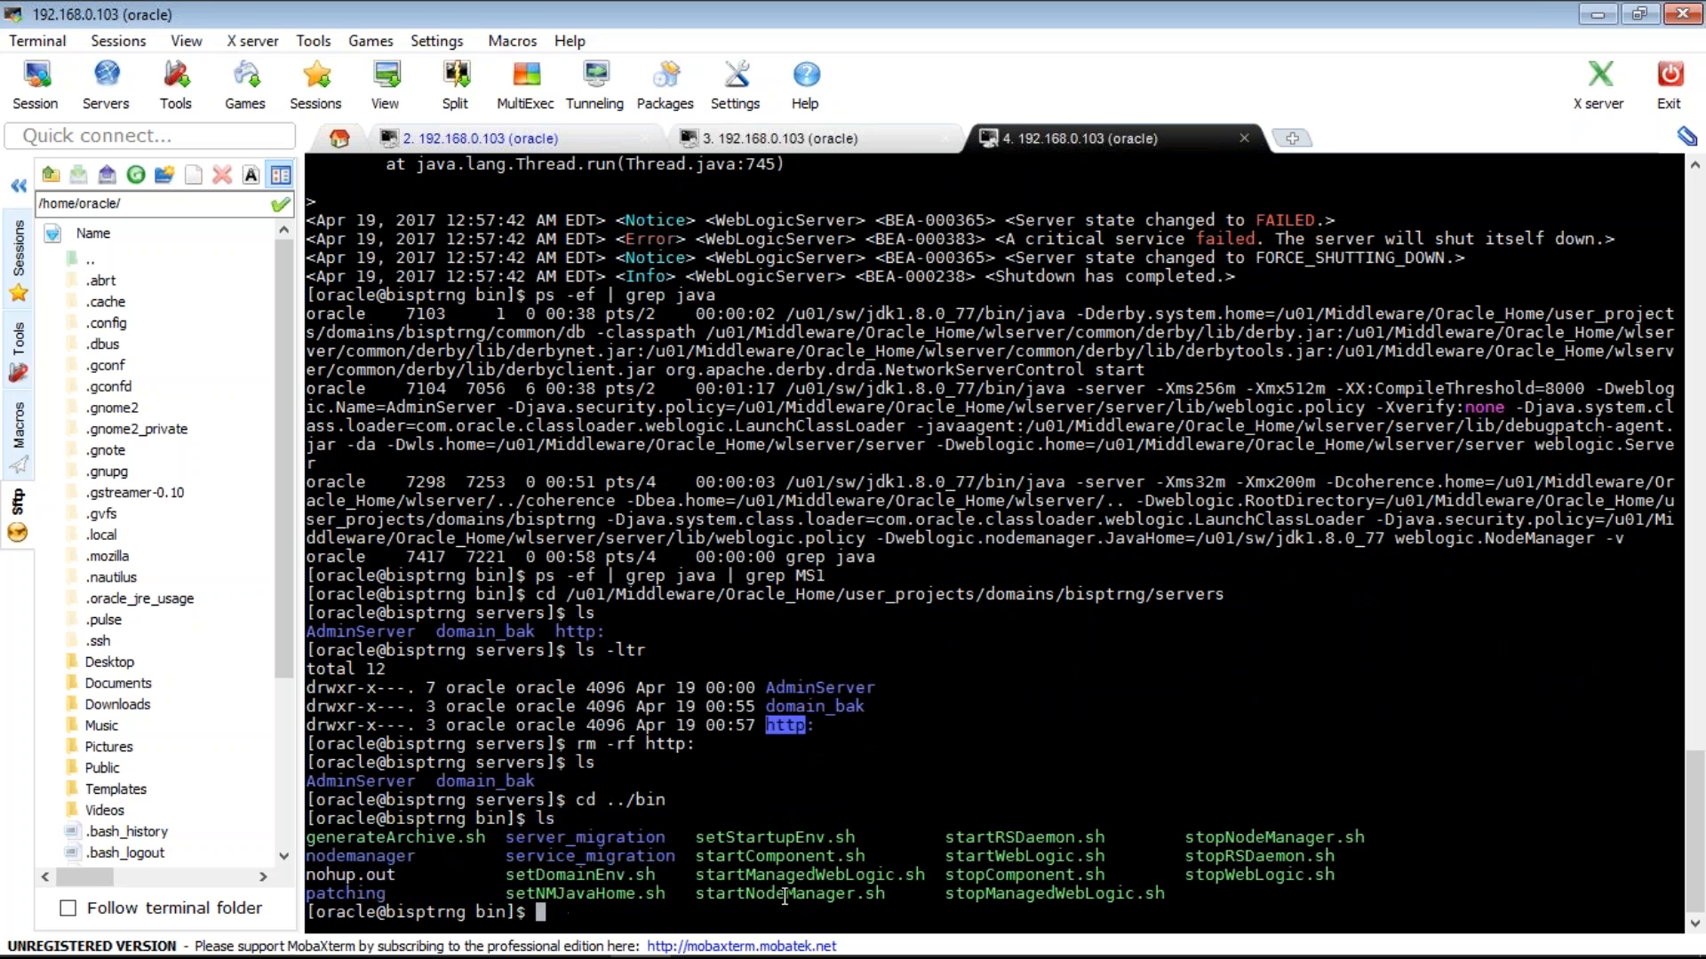
type("history | grep")
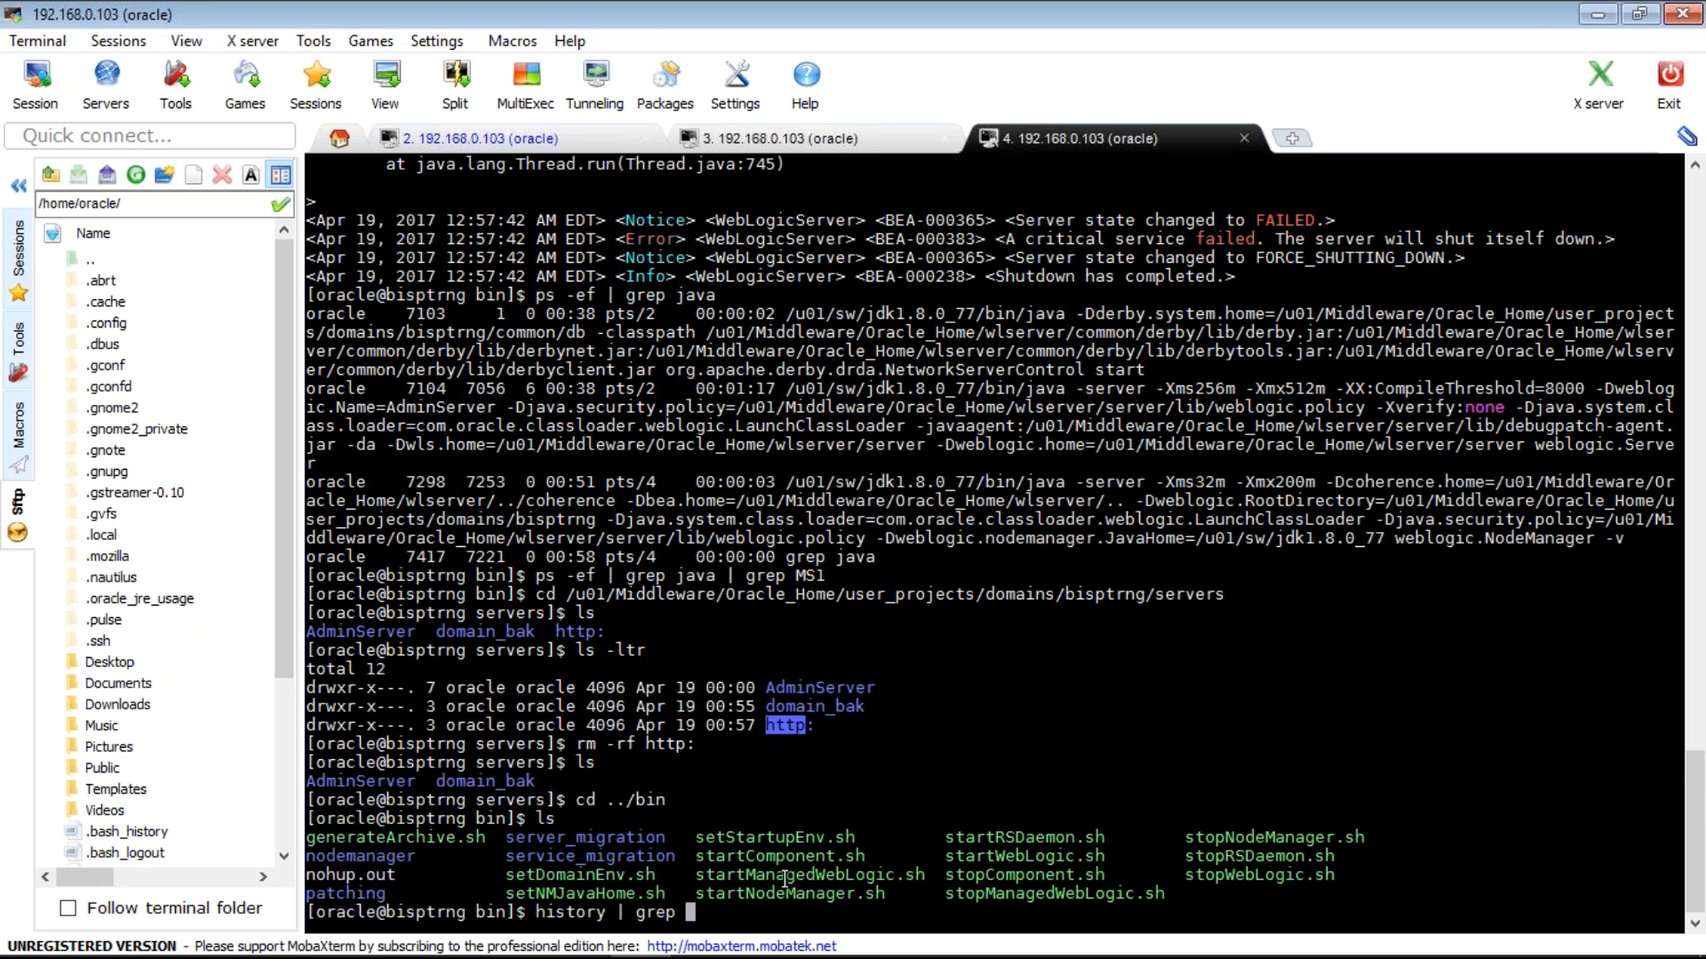
double_click(785, 880)
right_click(785, 879)
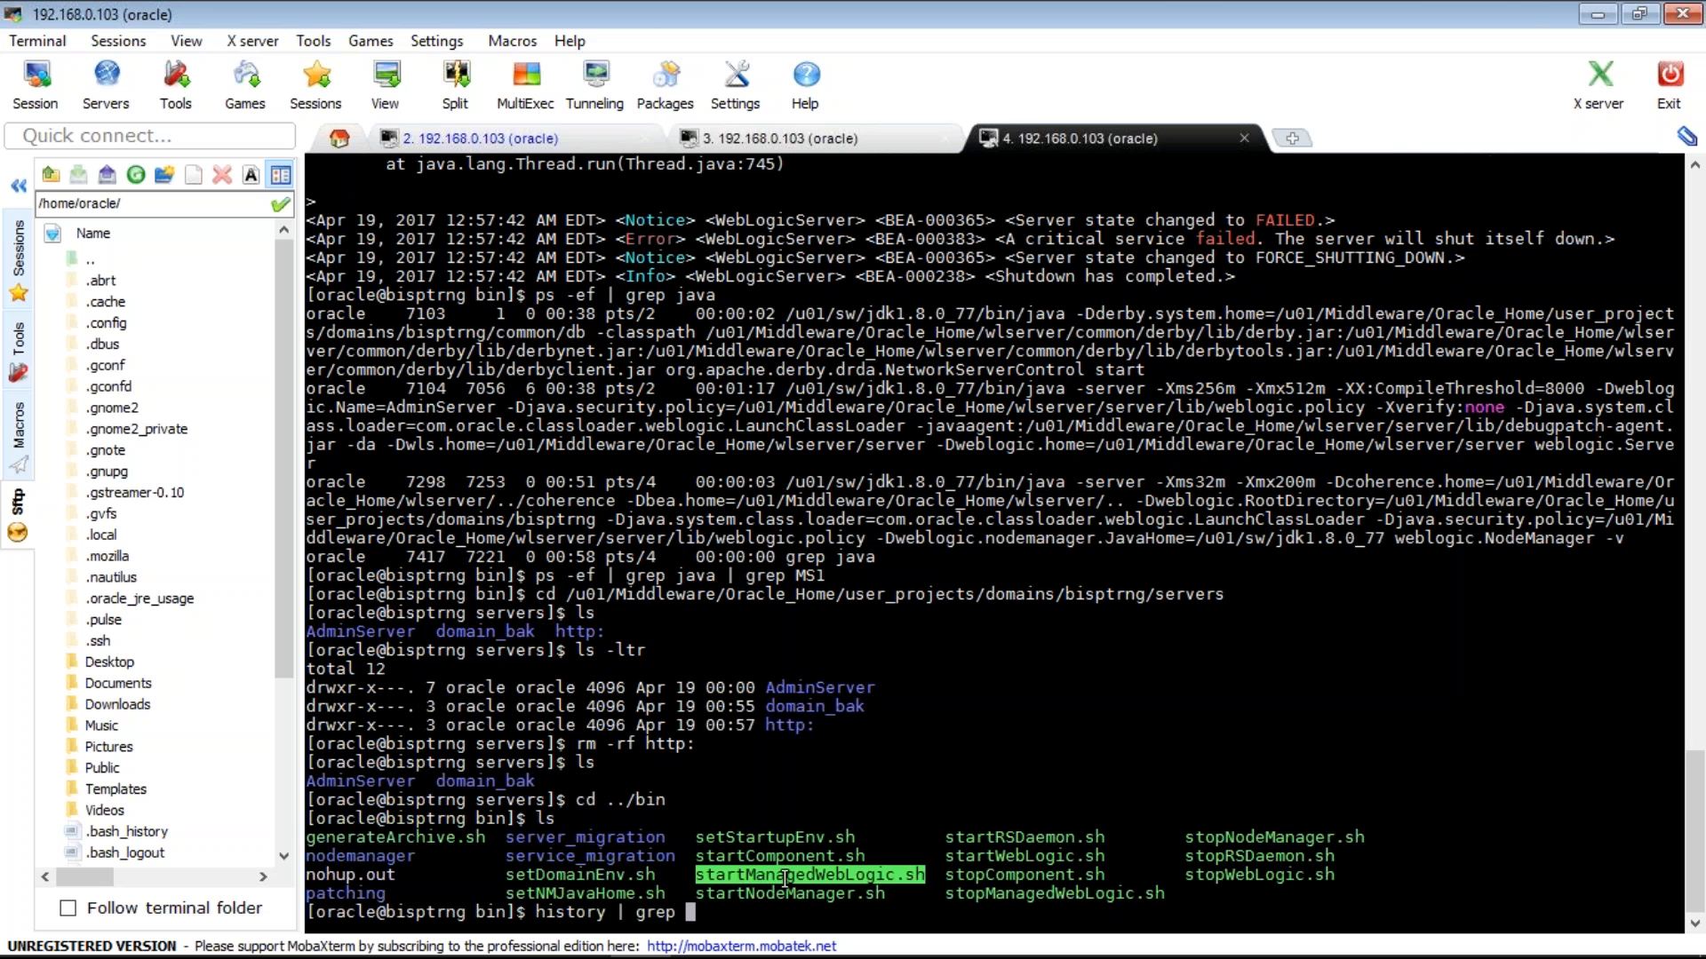
key("Return")
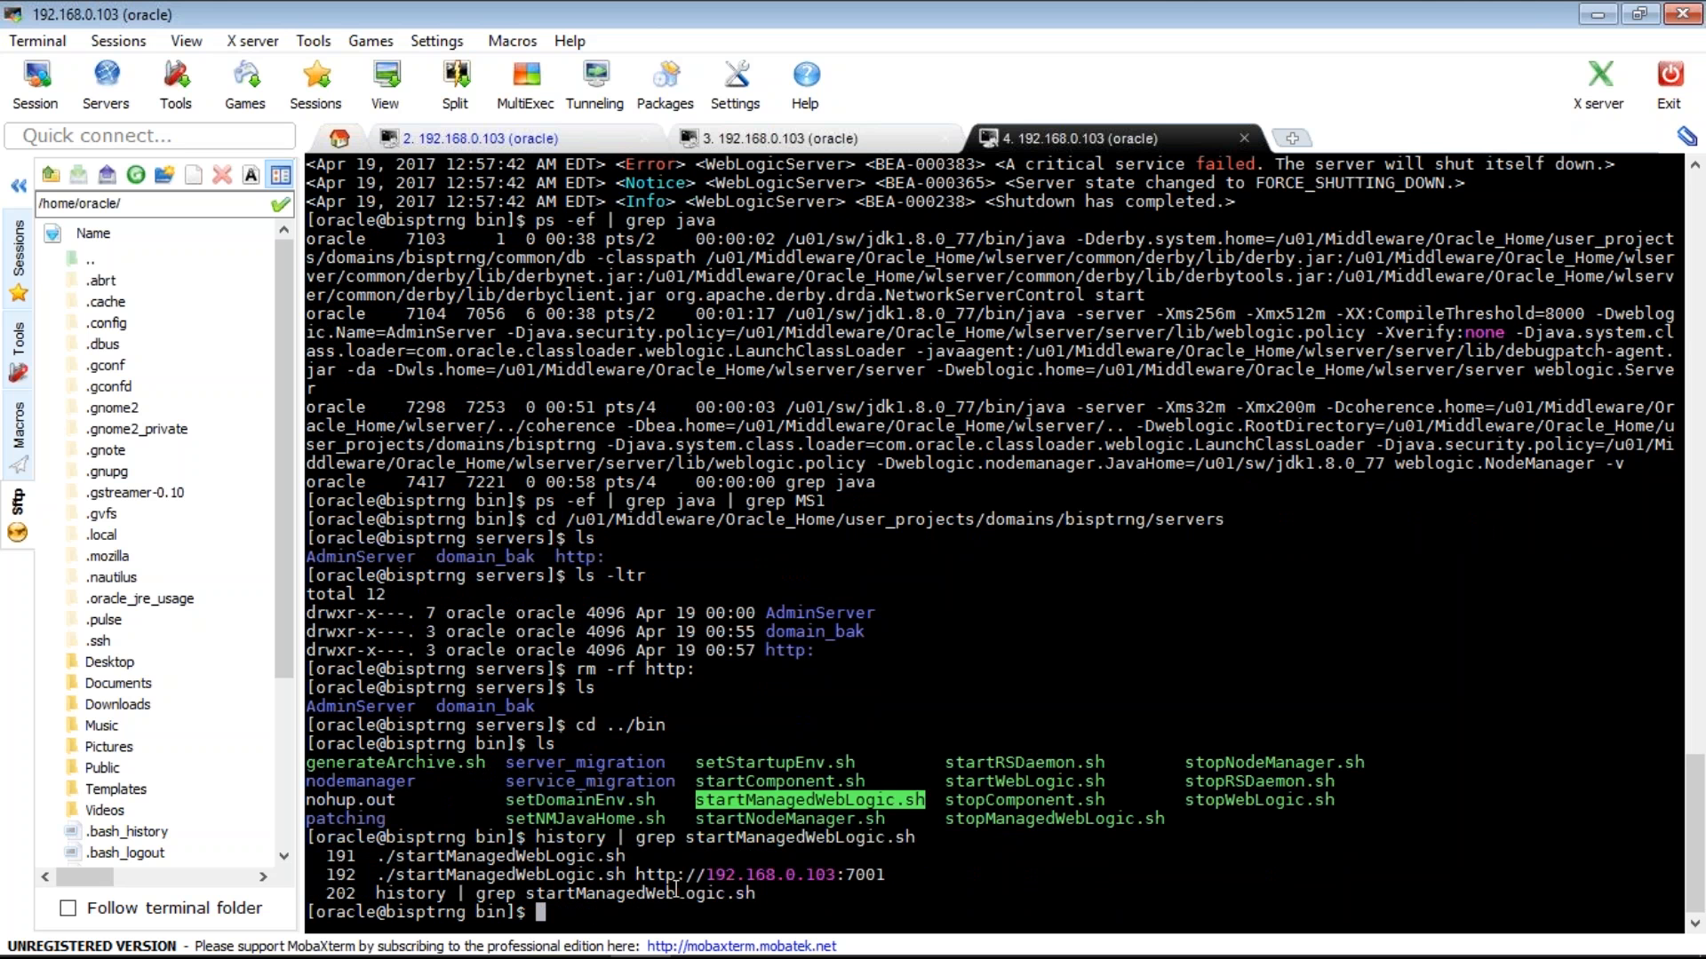
- Run ./startManagedWebLogic.sh without arguments to read its SERVER_NAME and ADMIN_URL usage
double_click(502, 875)
key("super+c")
double_click(720, 876)
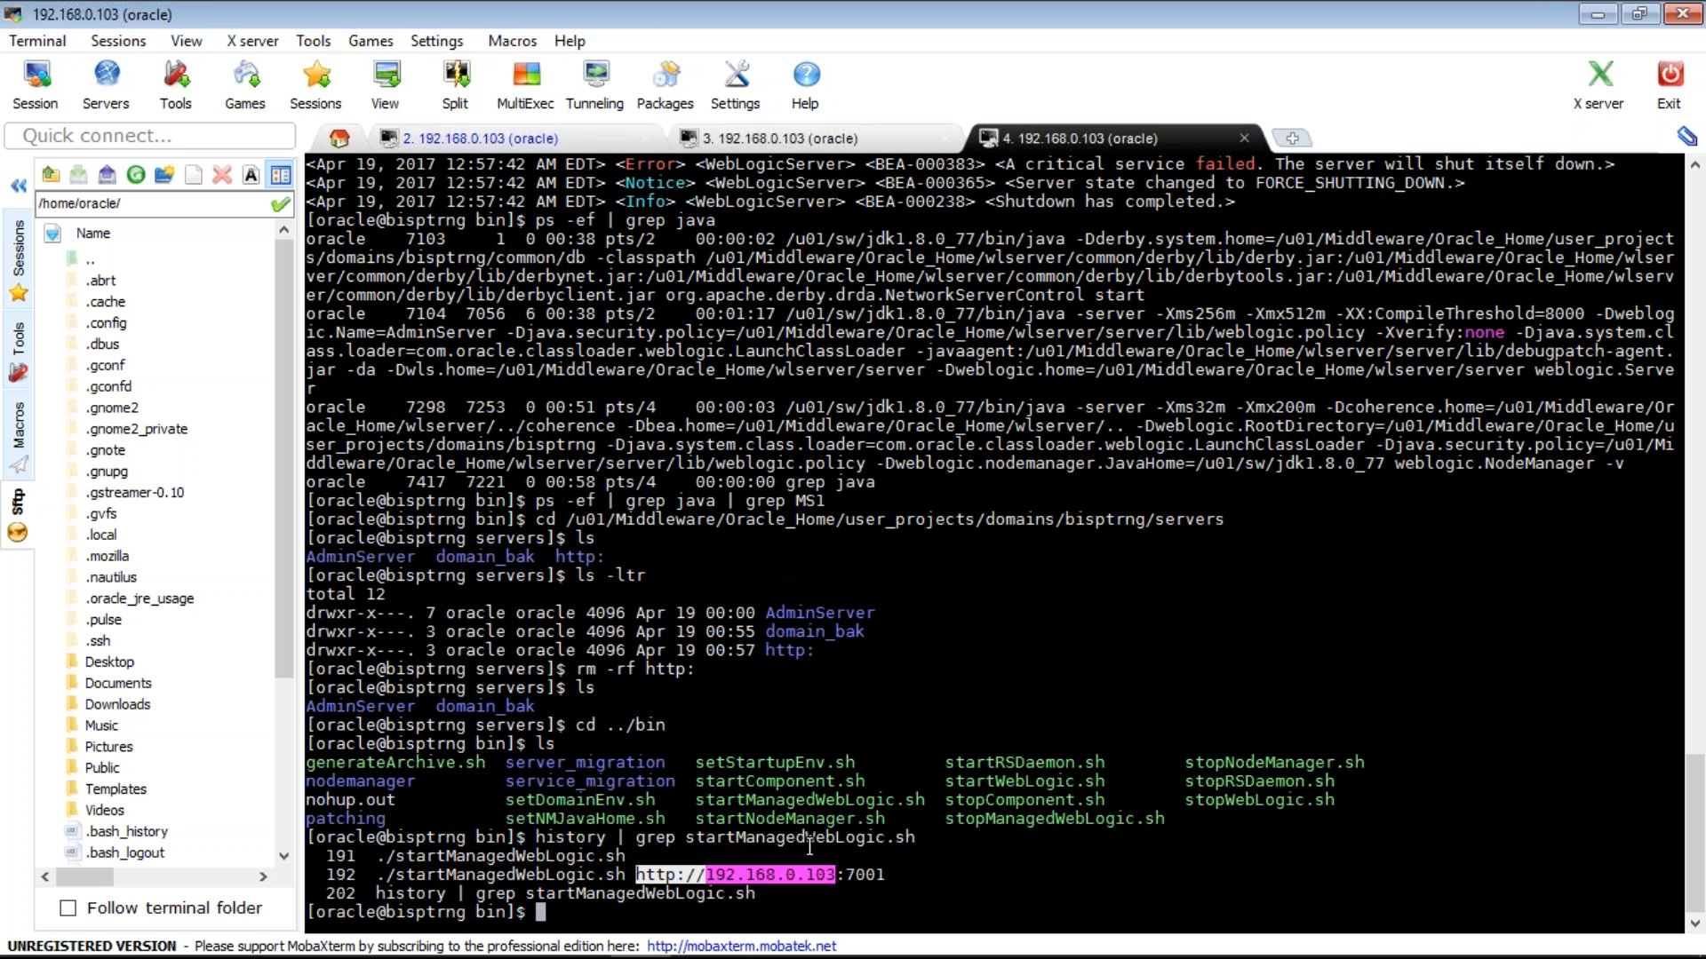
double_click(515, 856)
right_click(515, 860)
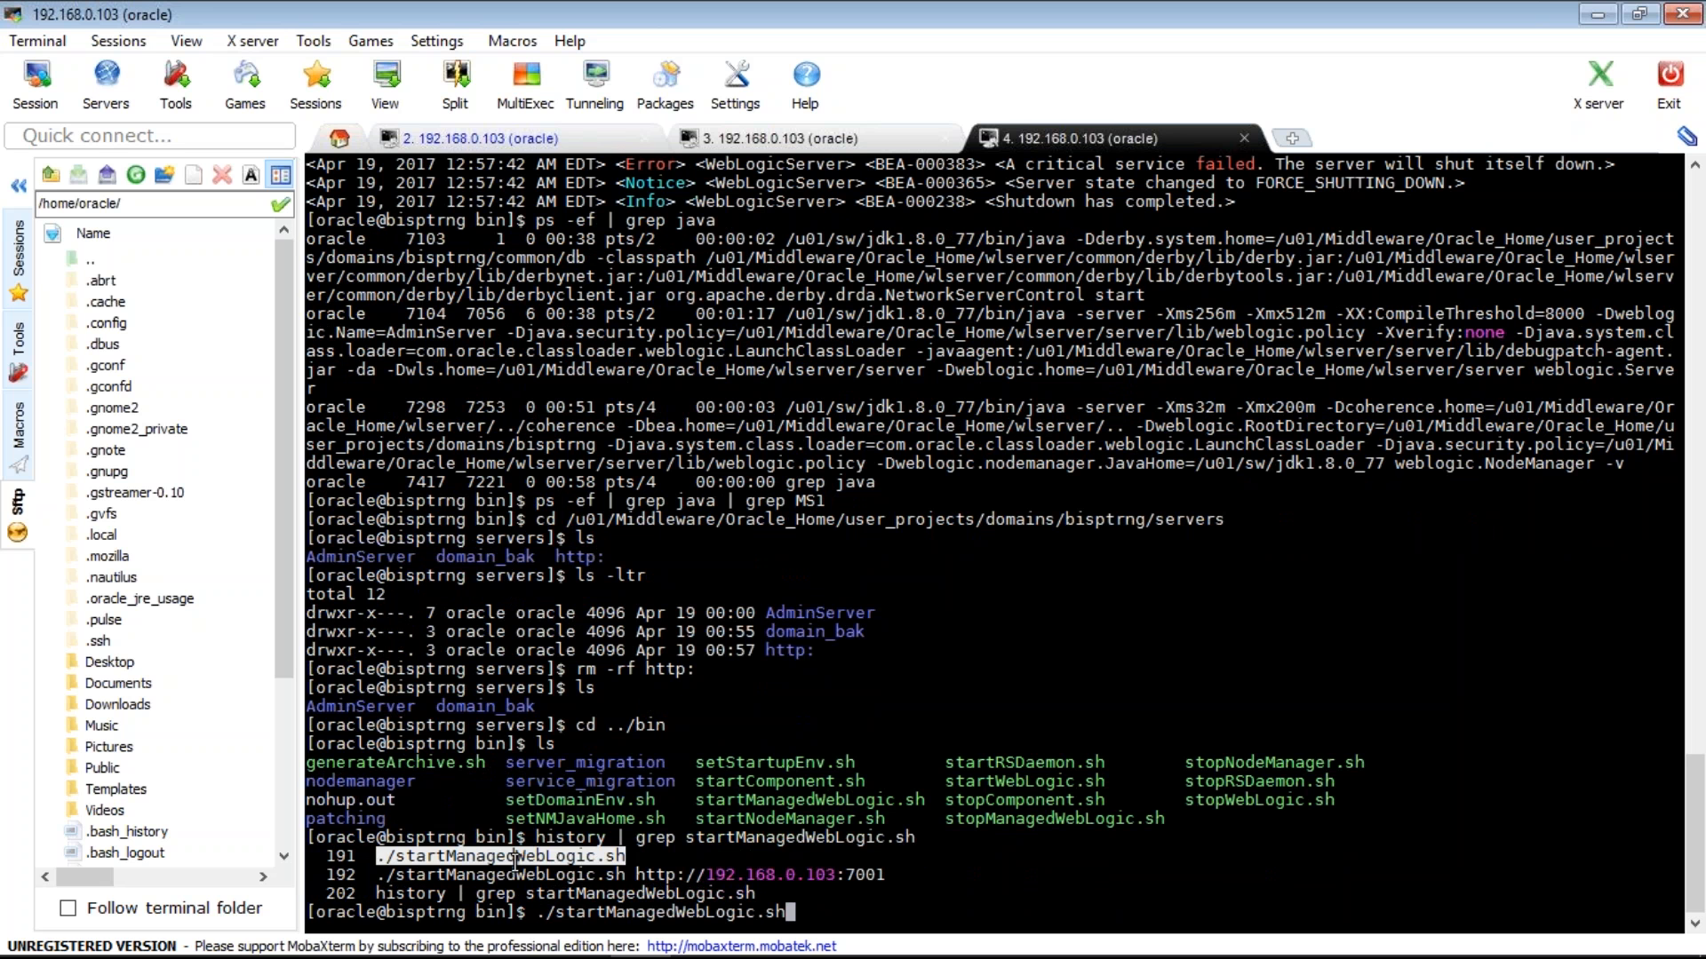
key("Return")
double_click(631, 892)
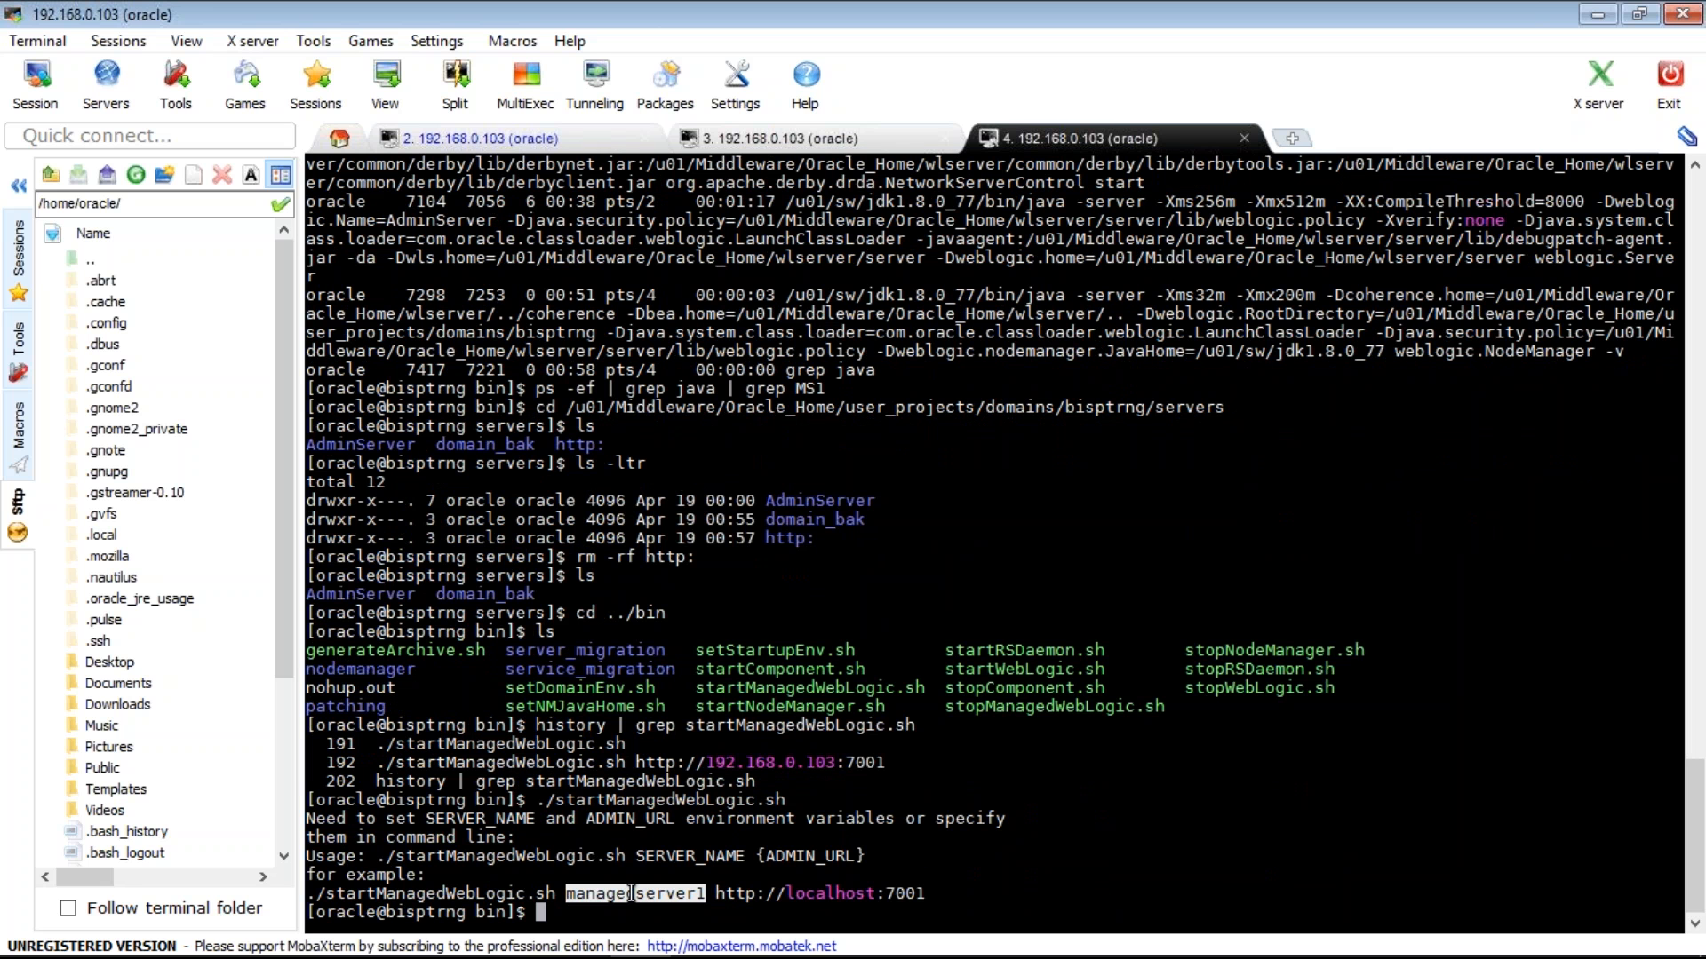
double_click(593, 797)
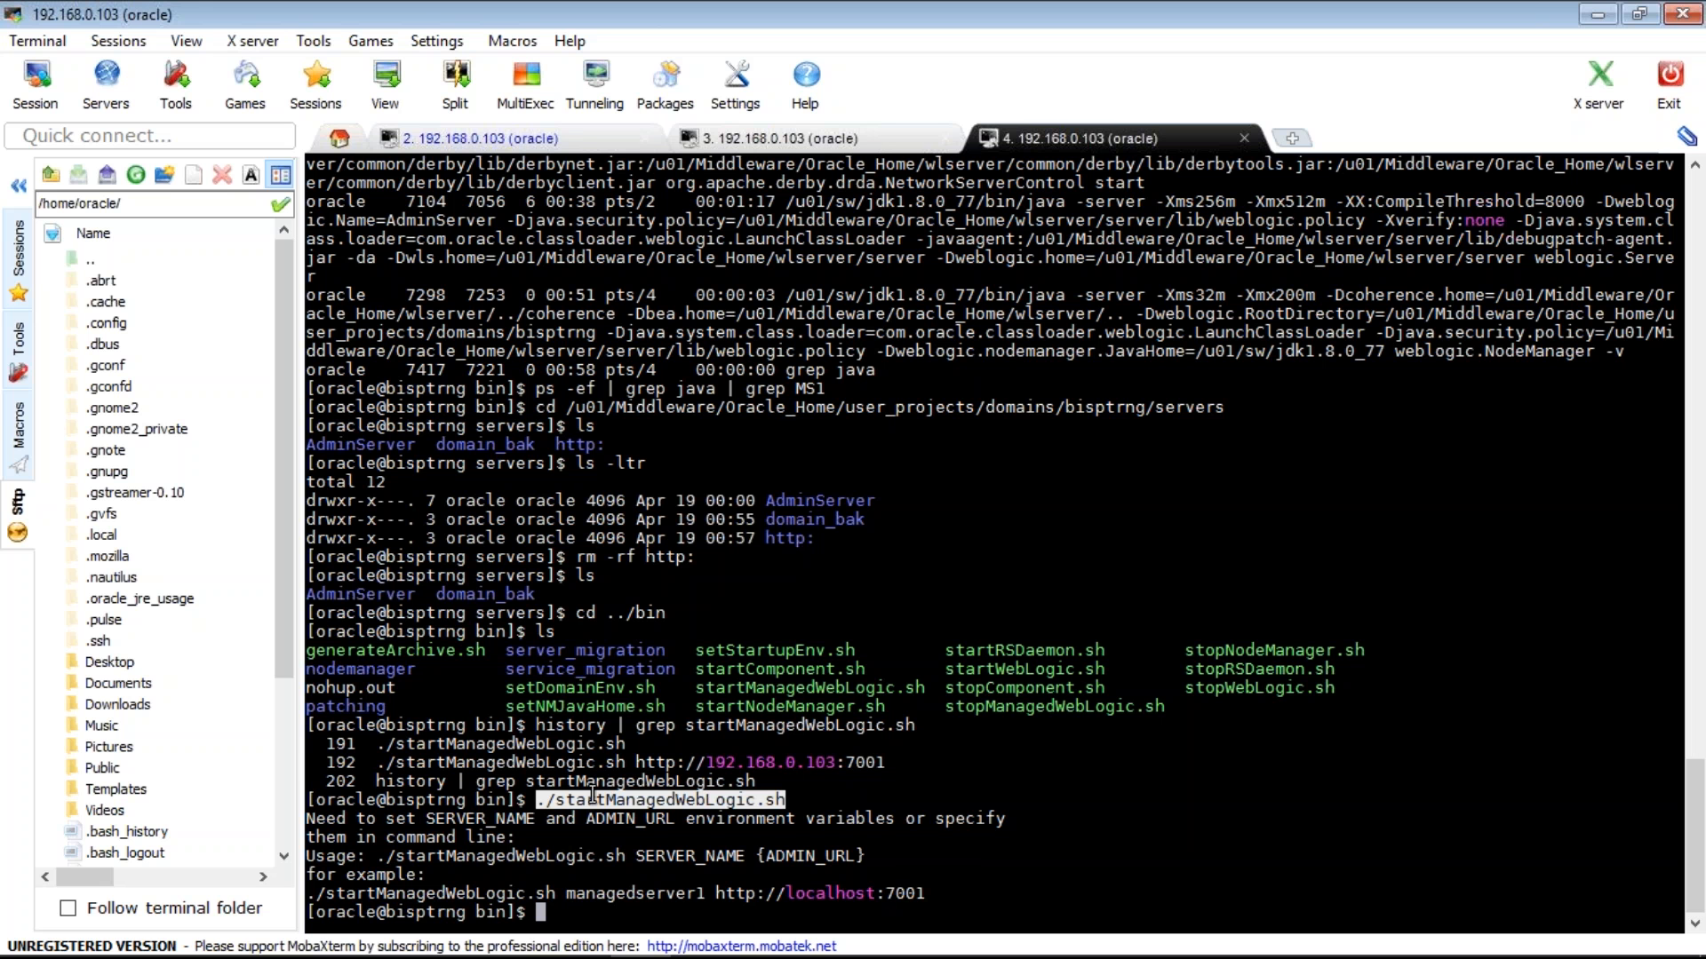
right_click(592, 793)
type("MS1")
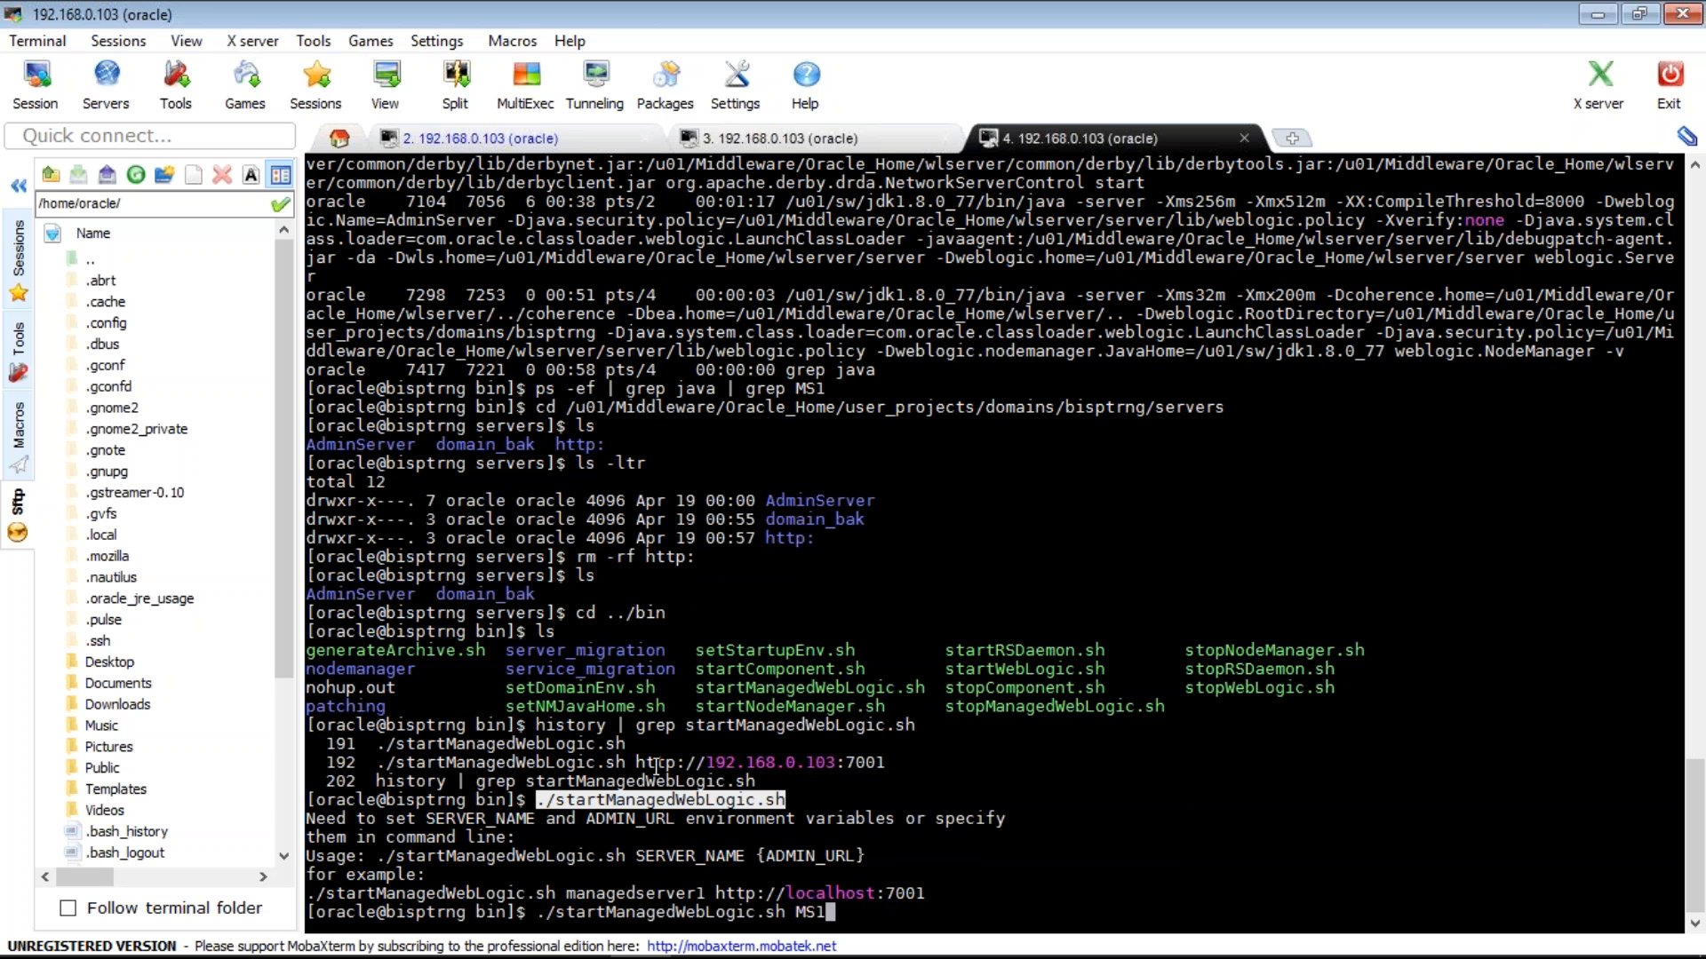
left_click_drag(636, 762, 884, 757)
right_click(882, 757)
key("Return")
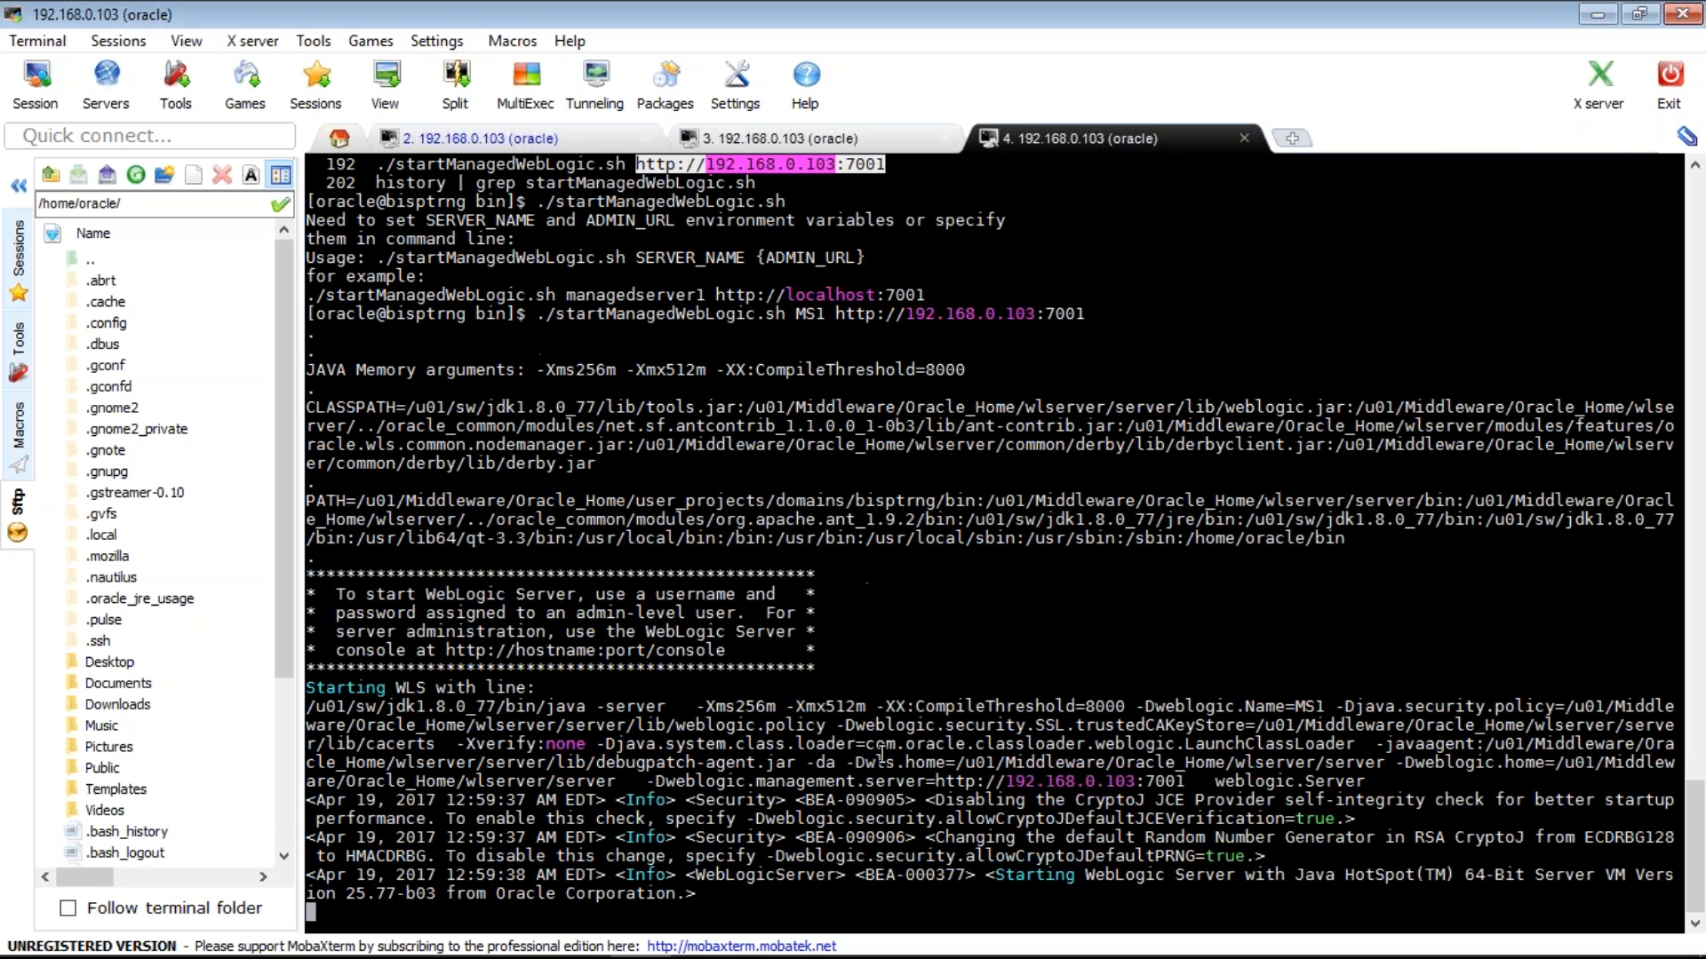
- Enter the admin boot username and password at the prompts
type("weblogic")
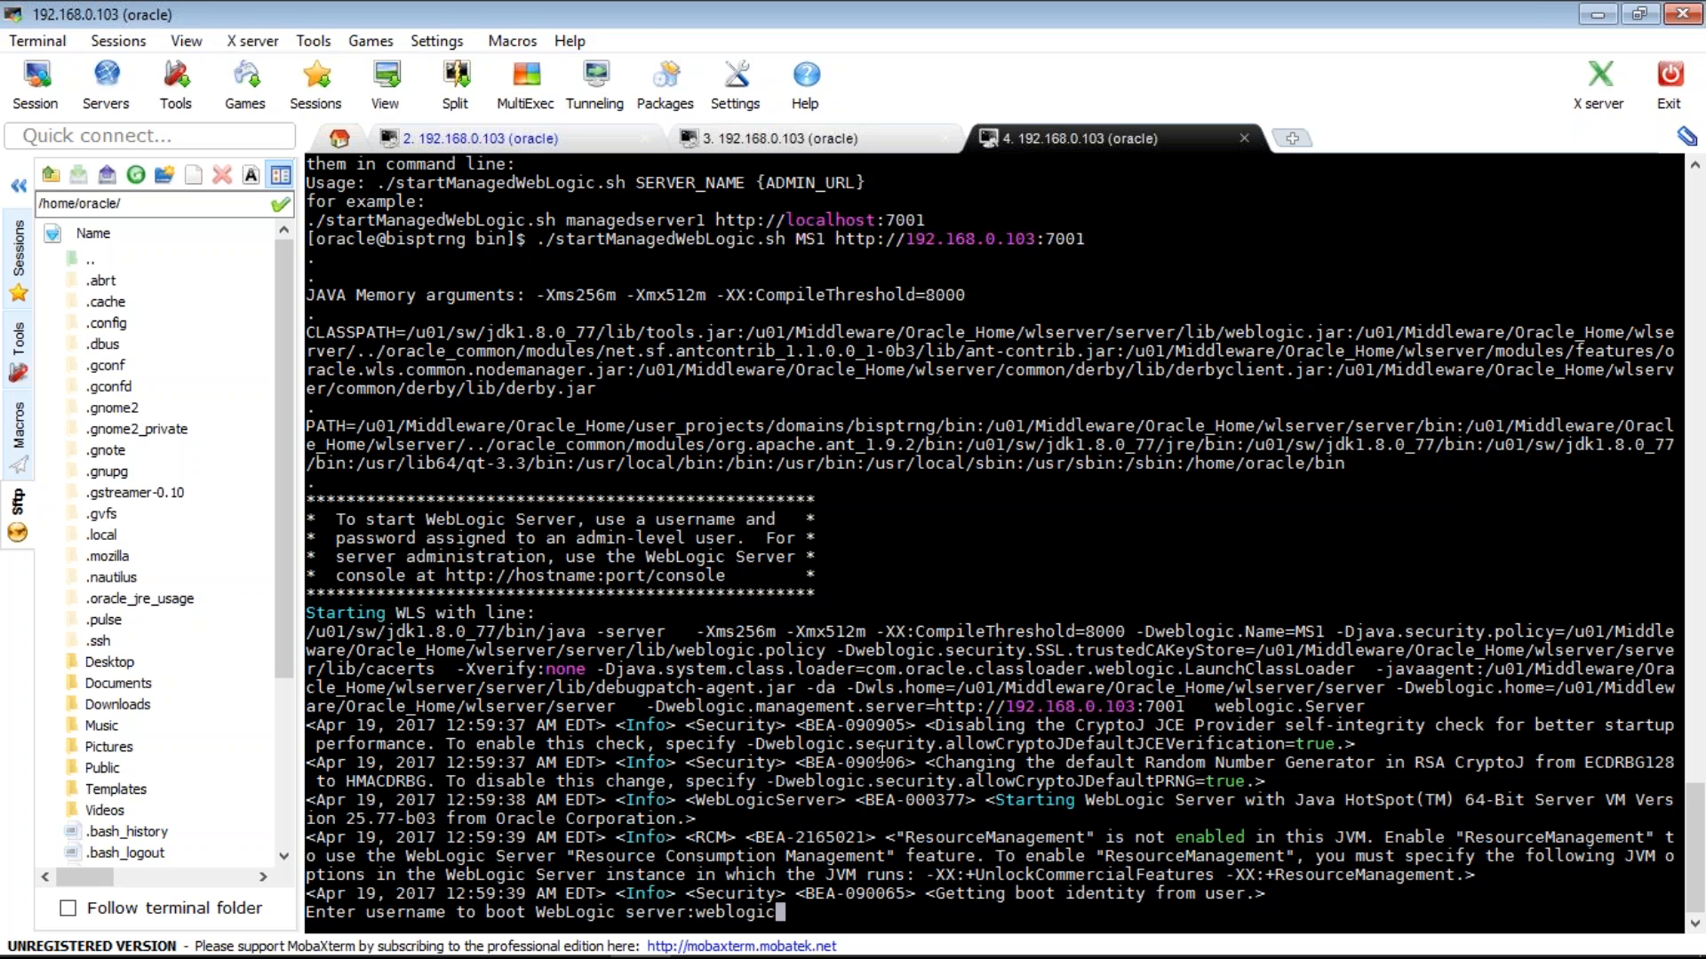
key("Return")
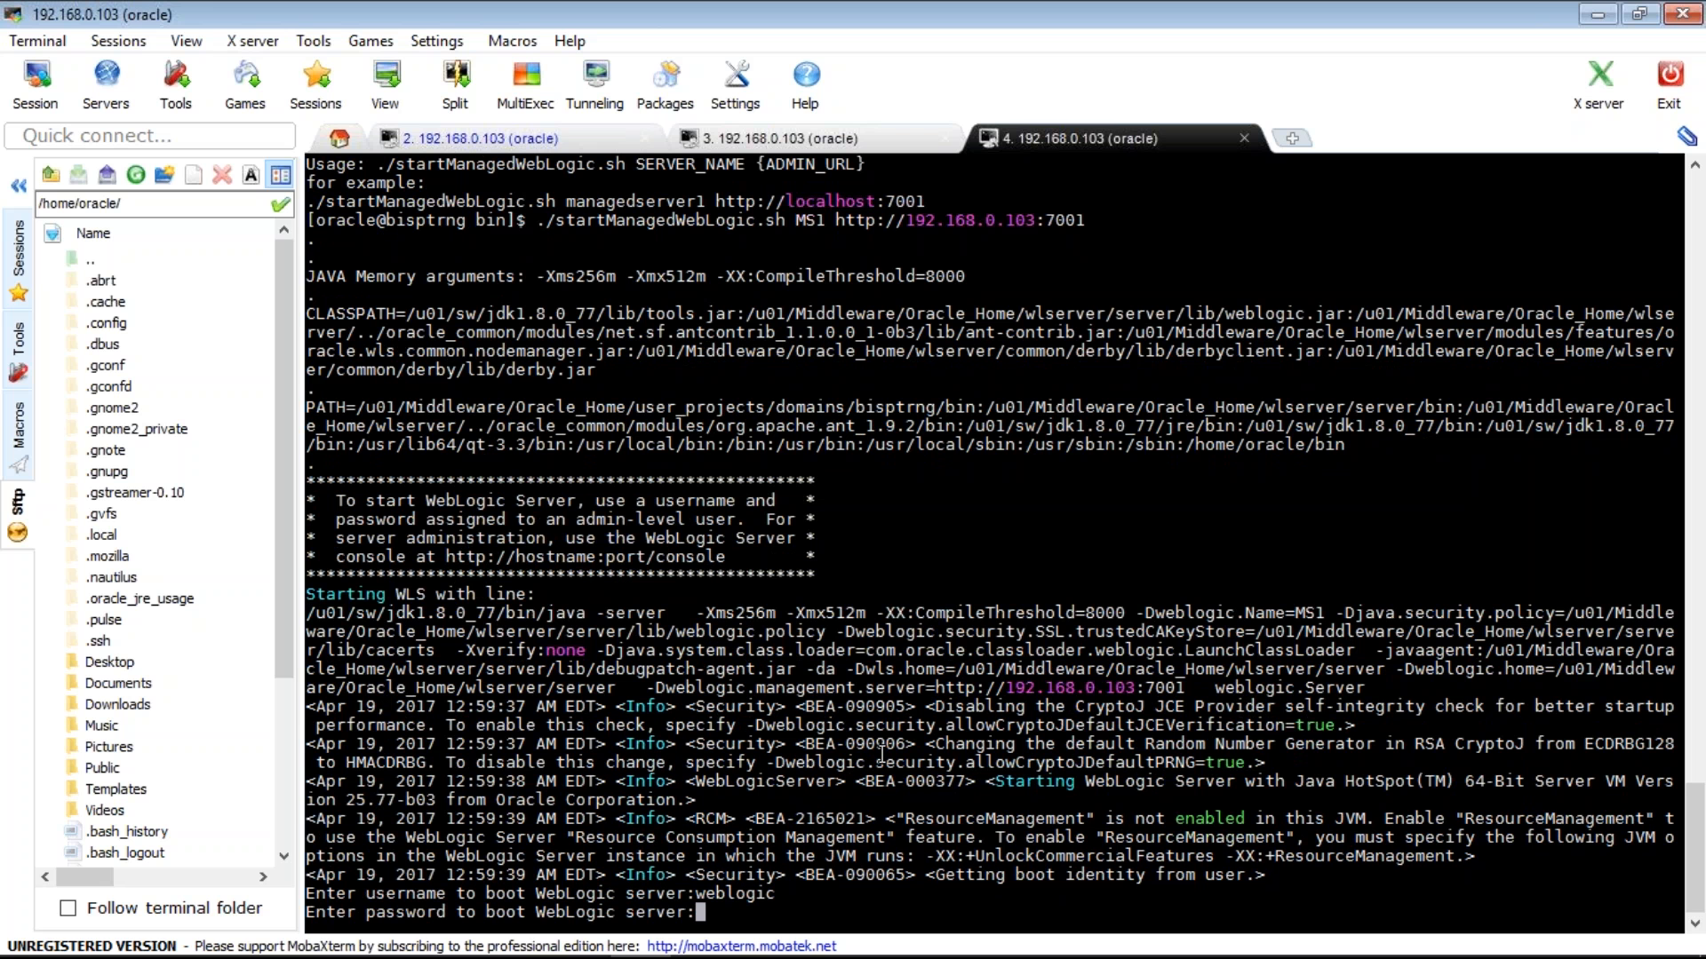
key("Return")
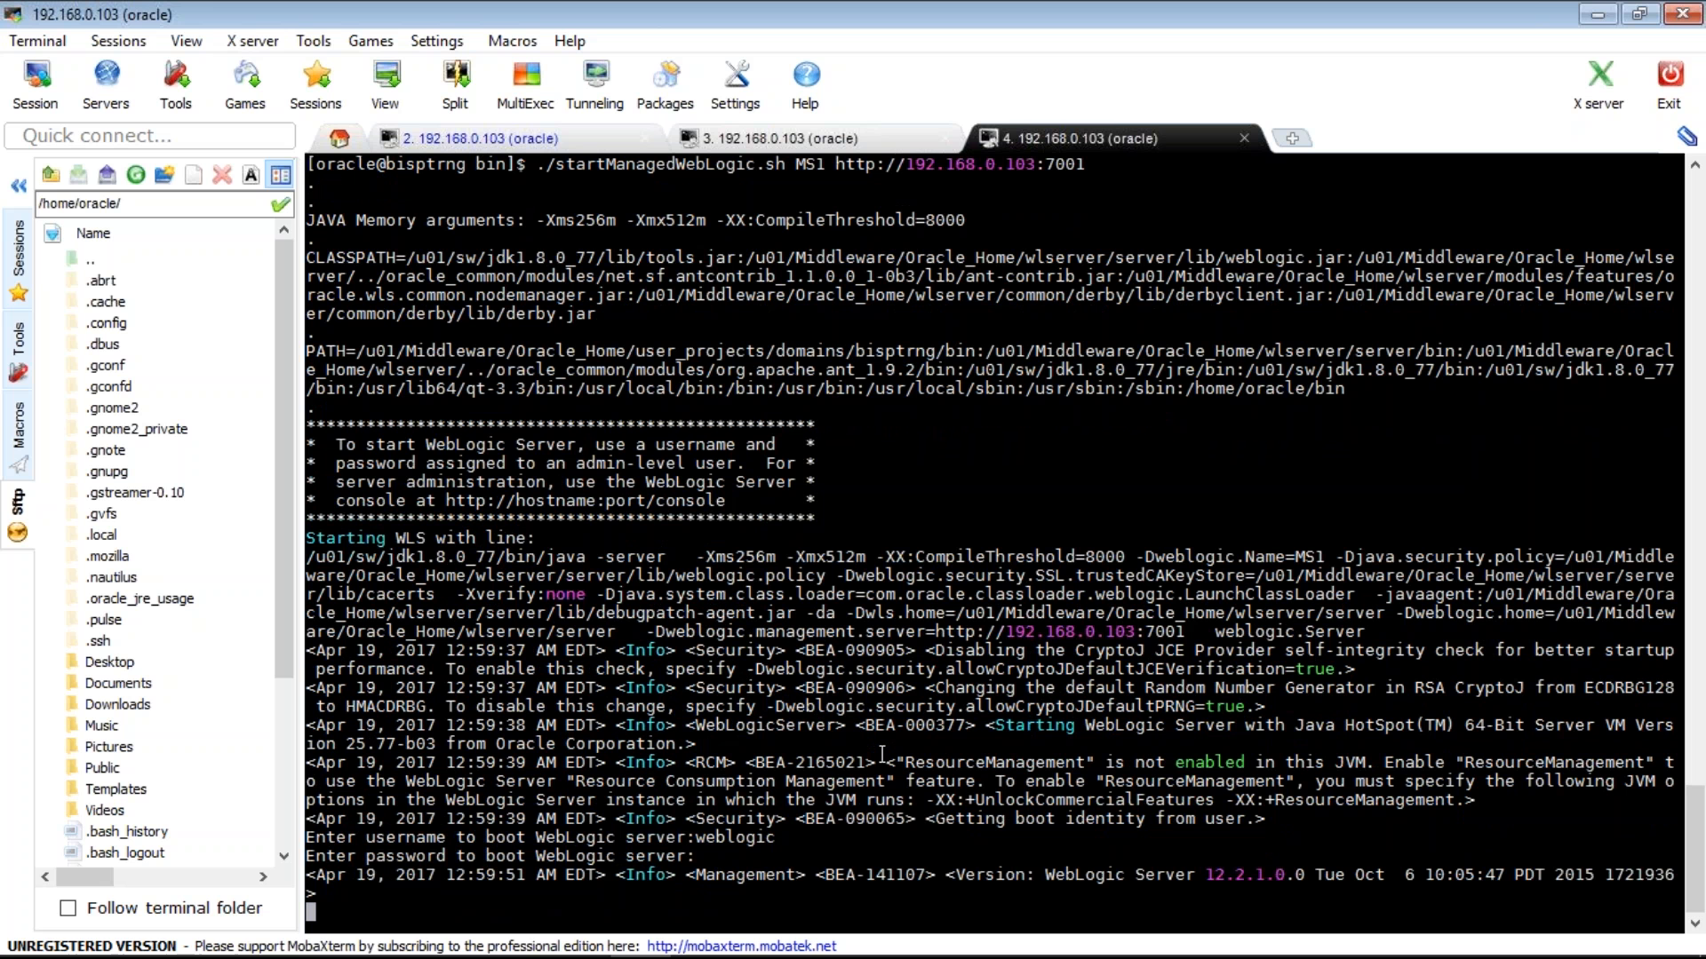
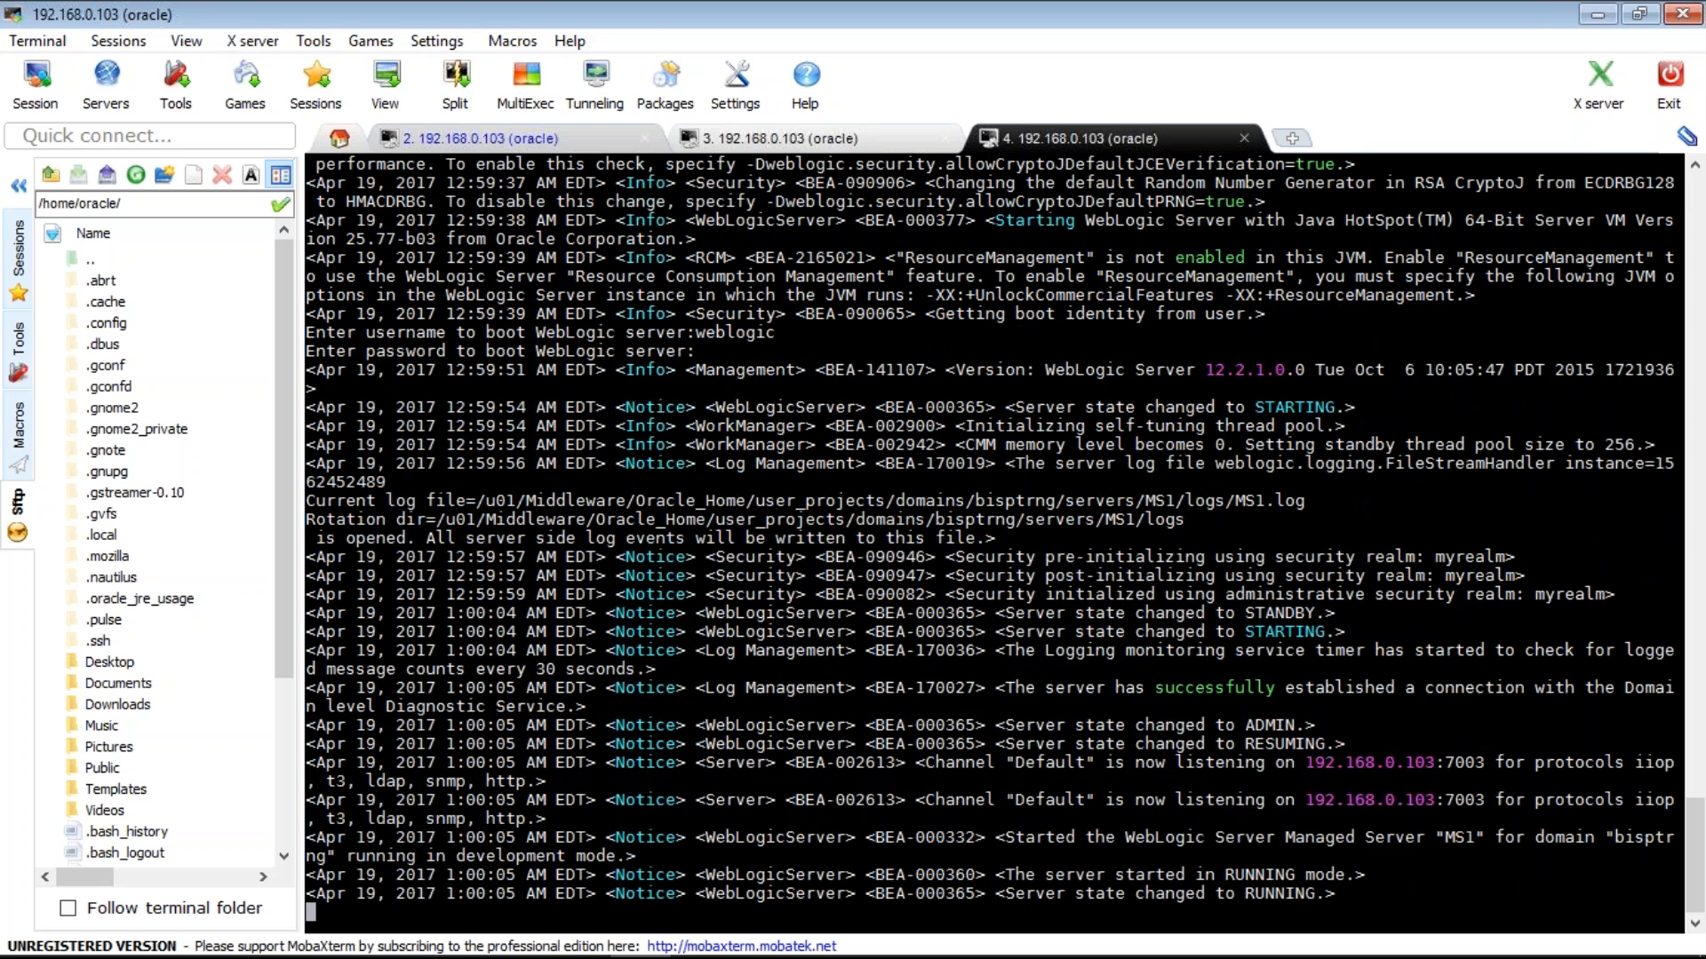
- Check the AdminServer log in terminal tab 2, then bring the WebLogic console in Firefox forward
left_click(498, 139)
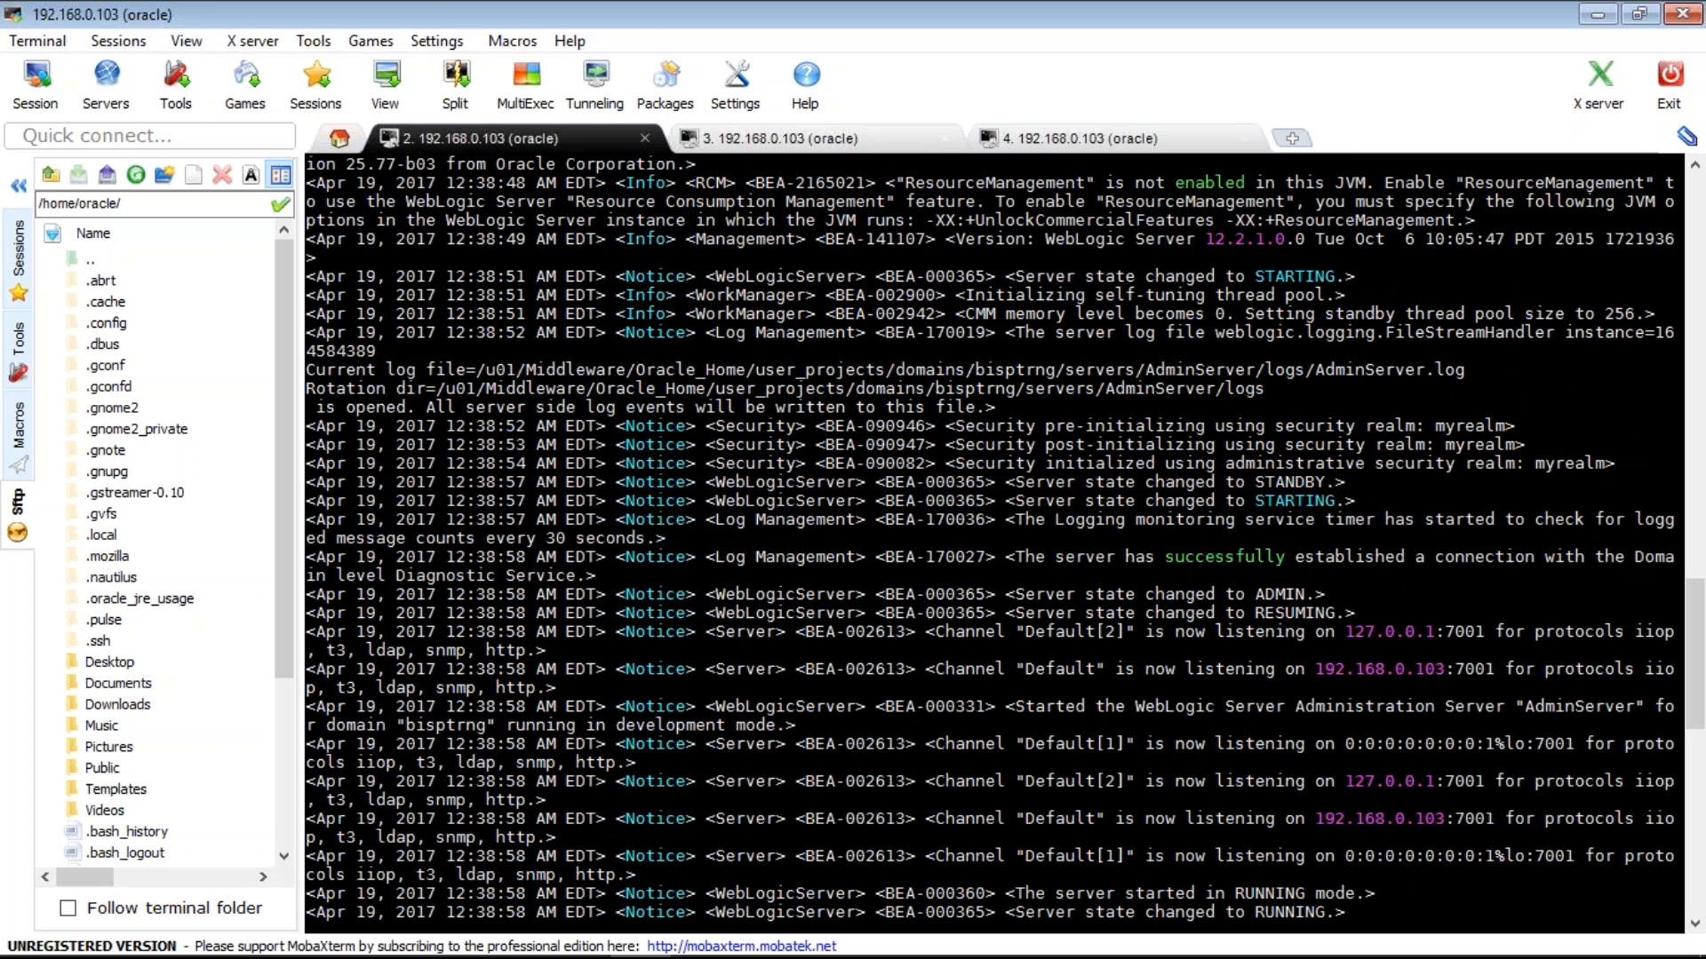
left_click(702, 933)
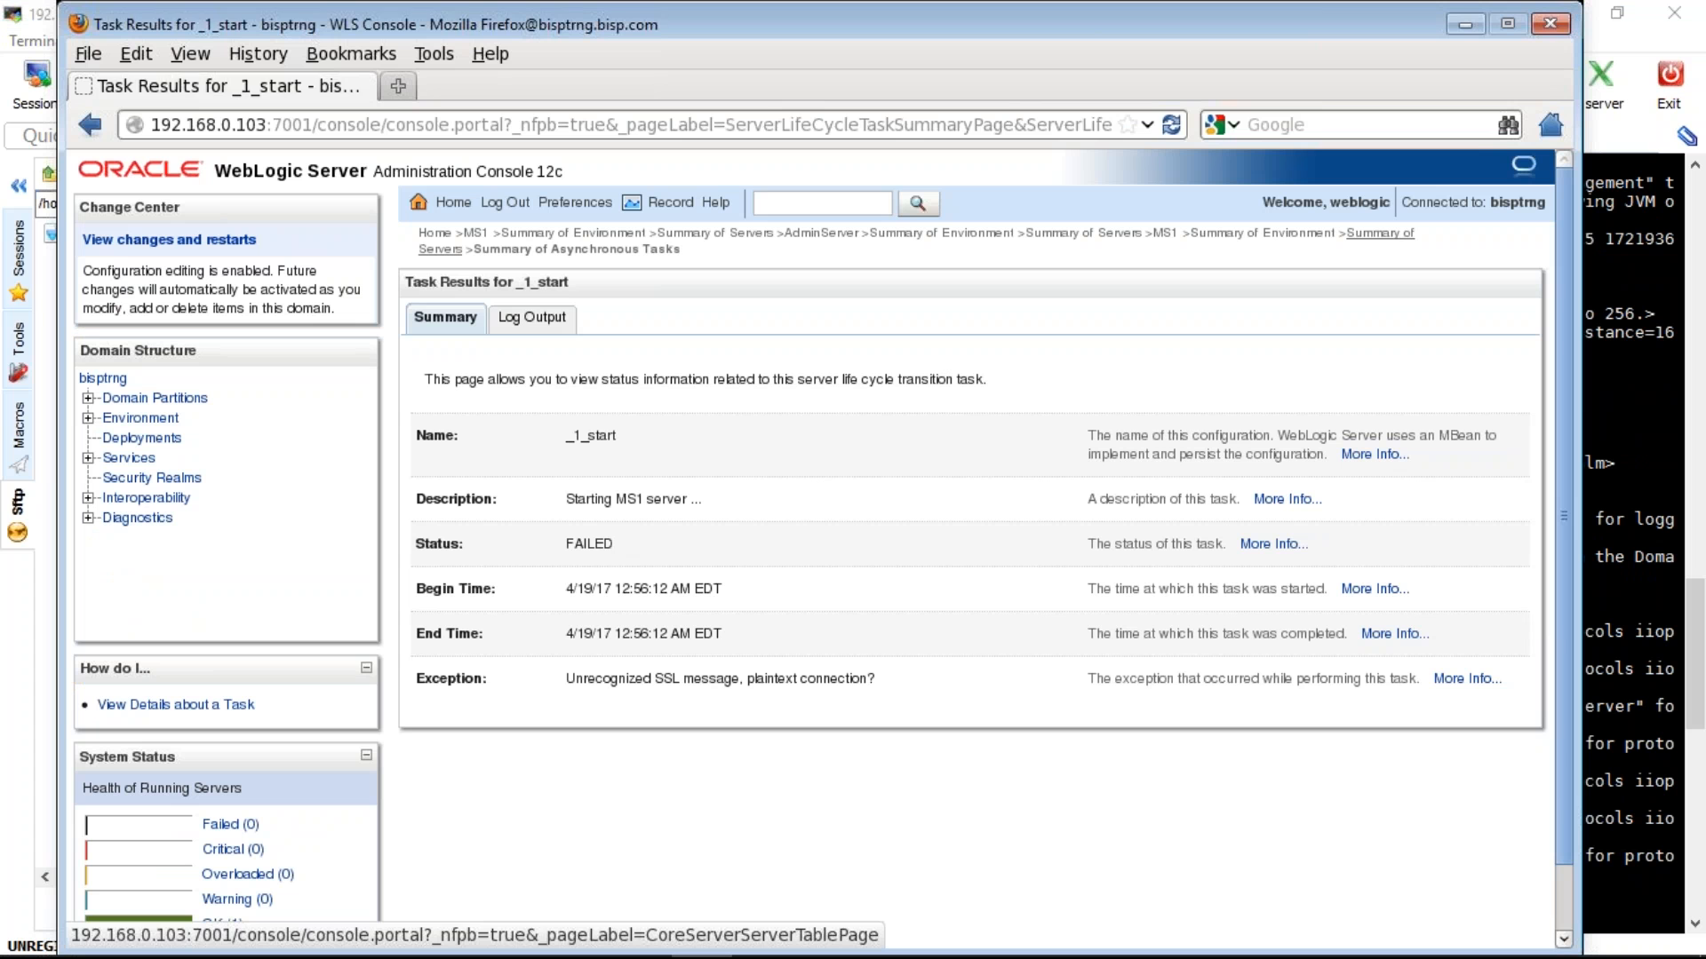
- Review the servers control view, then machine nm1's Node Manager, Servers and Monitoring tabs
left_click(441, 250)
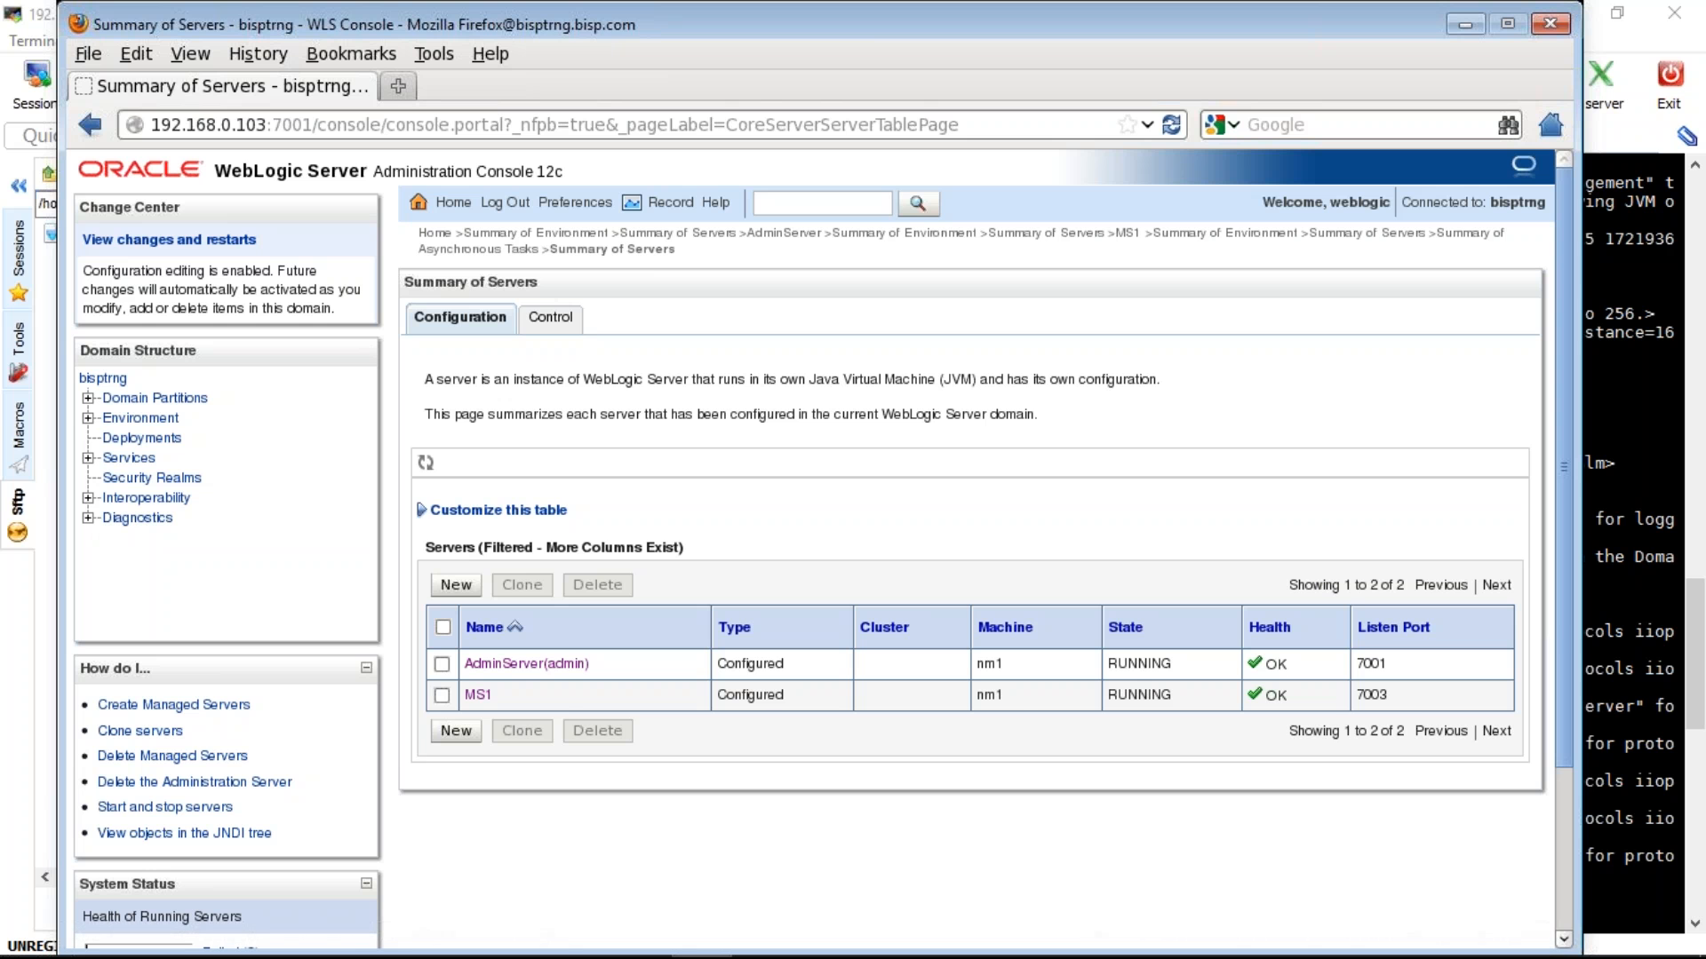
left_click(550, 317)
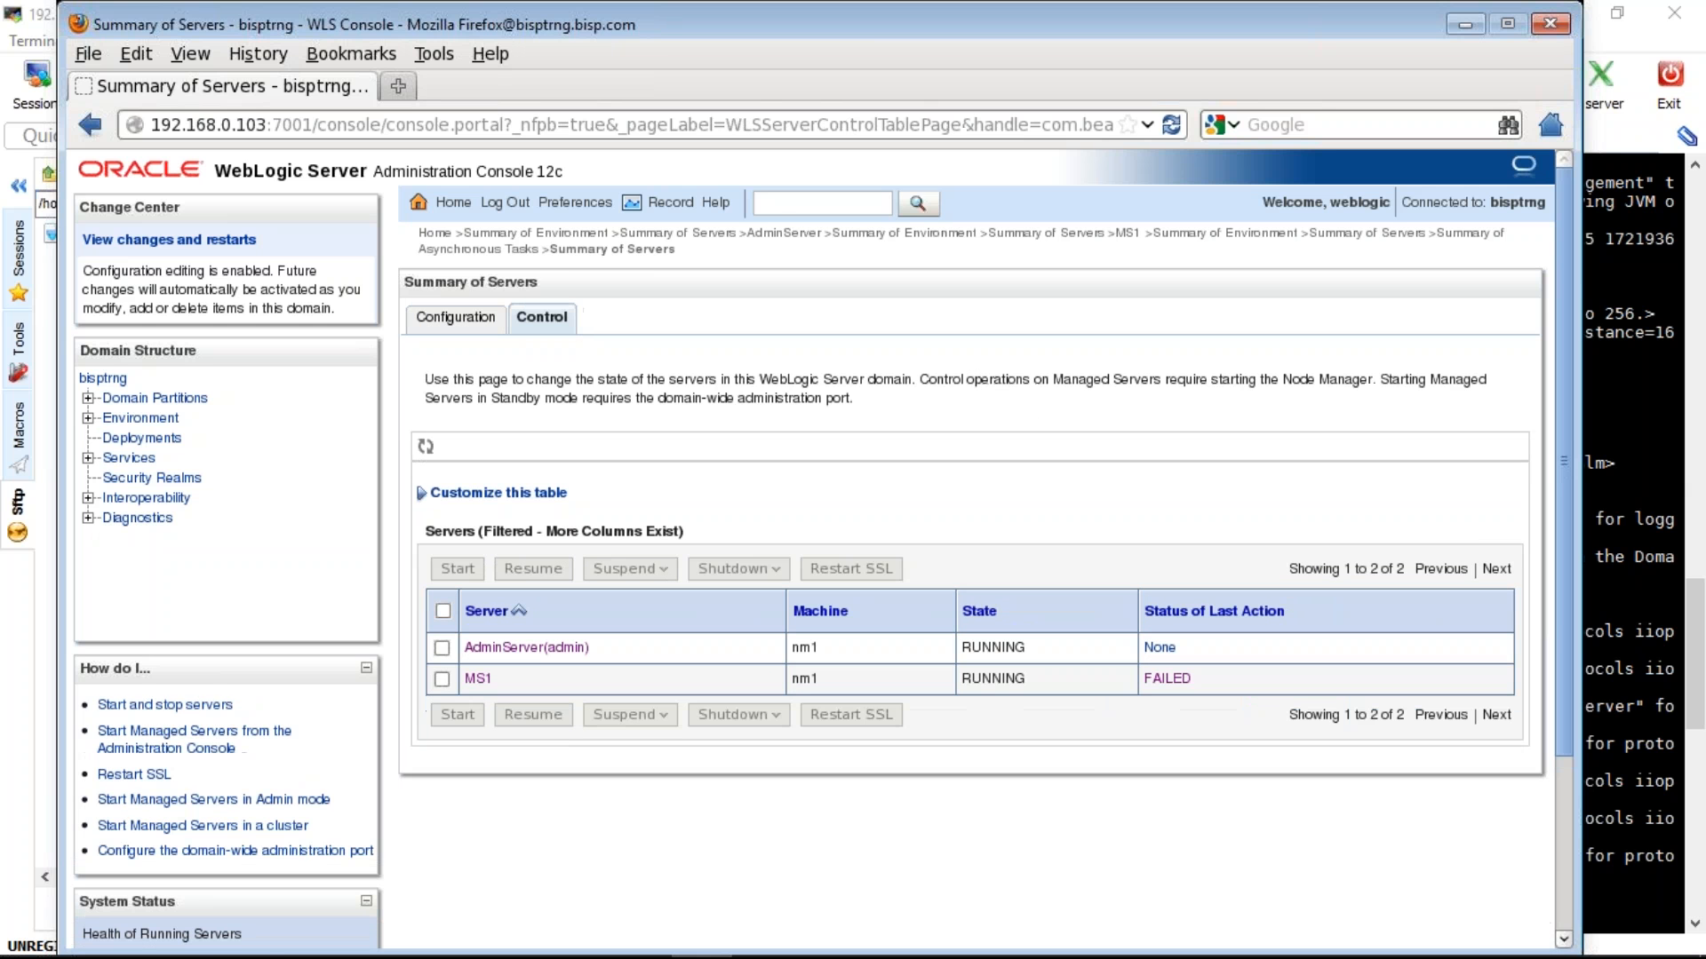
left_click(141, 418)
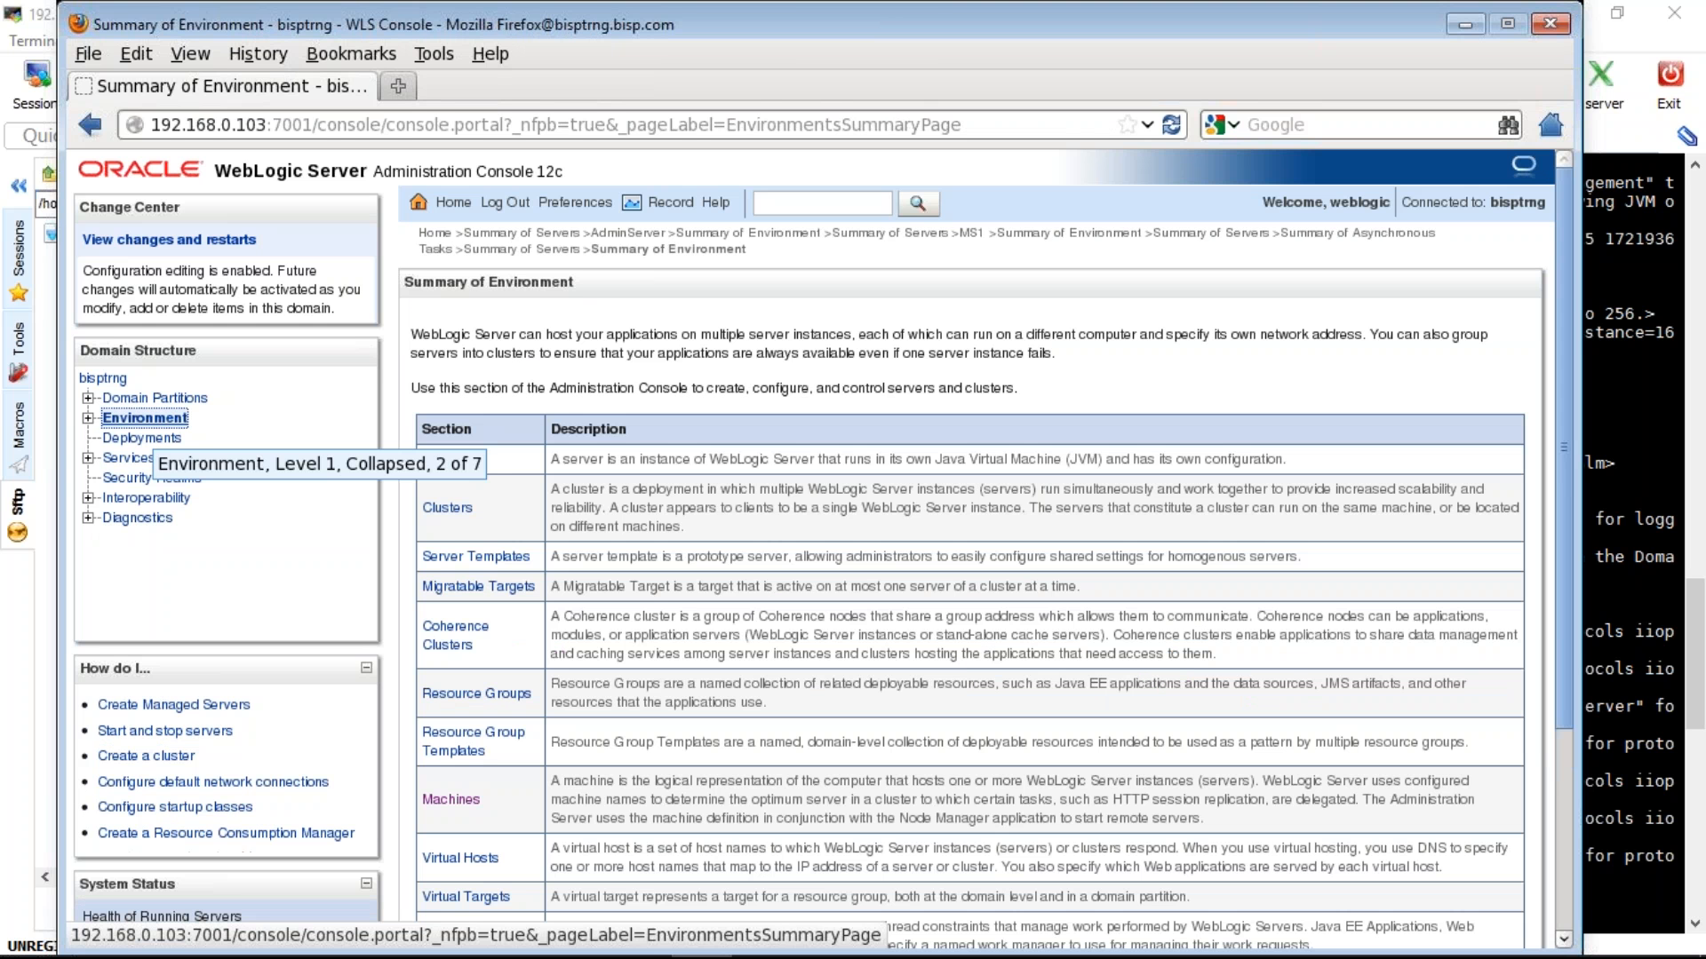
left_click(451, 800)
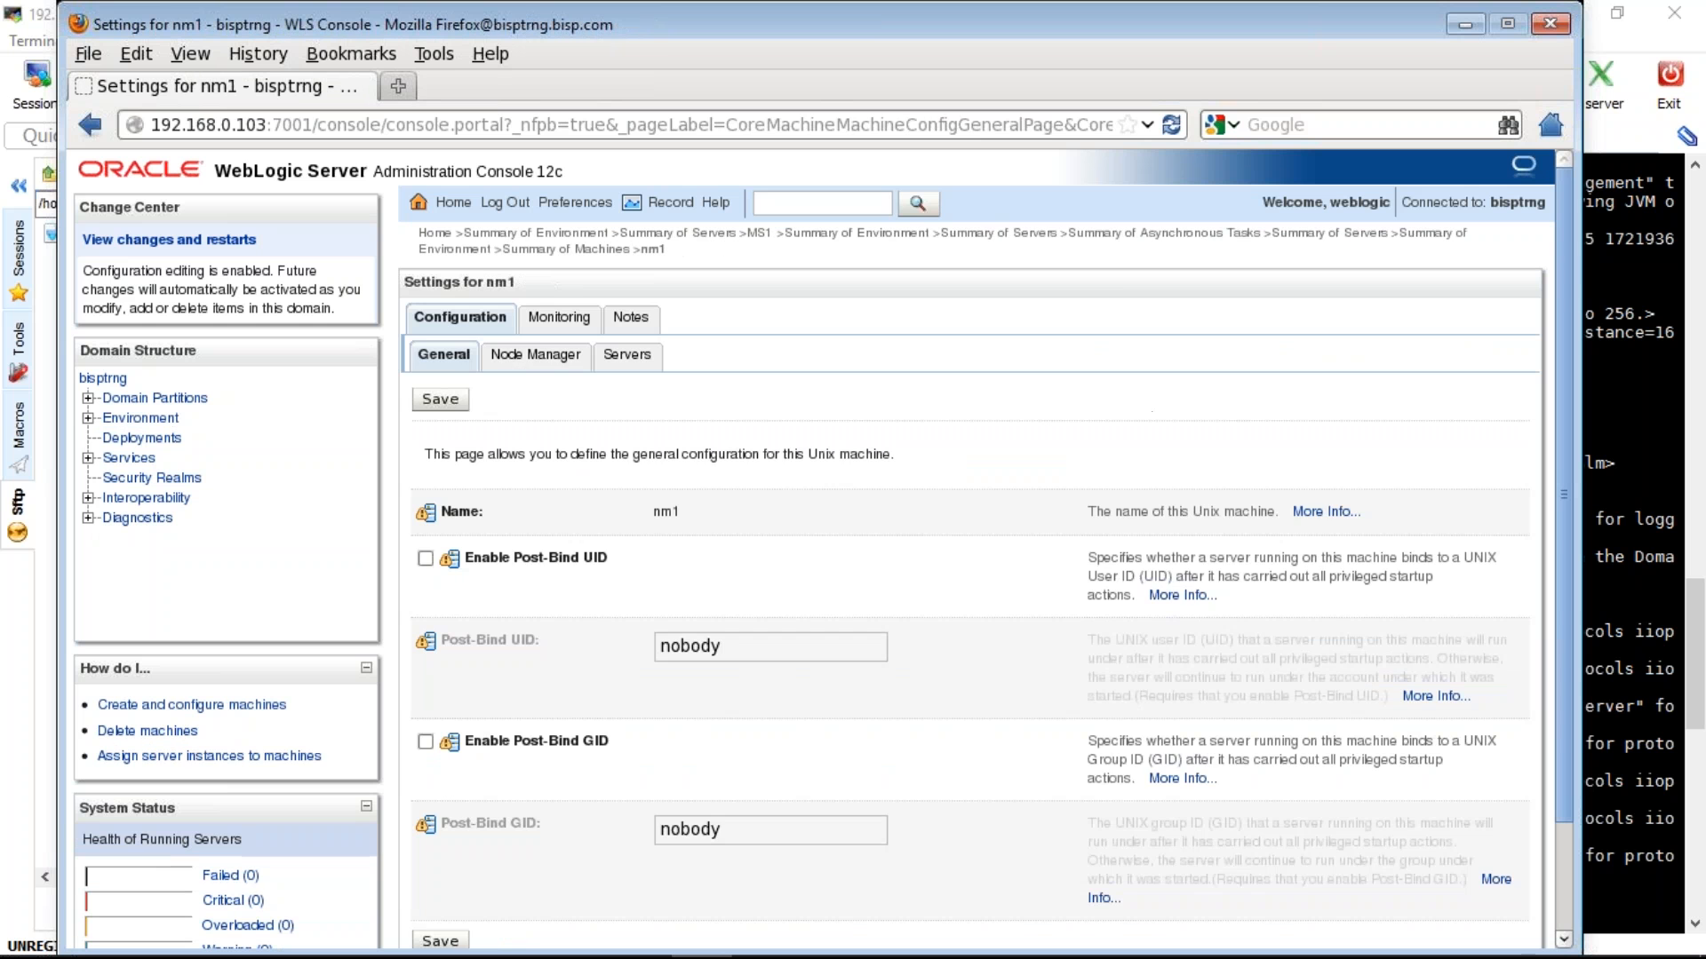
left_click(535, 355)
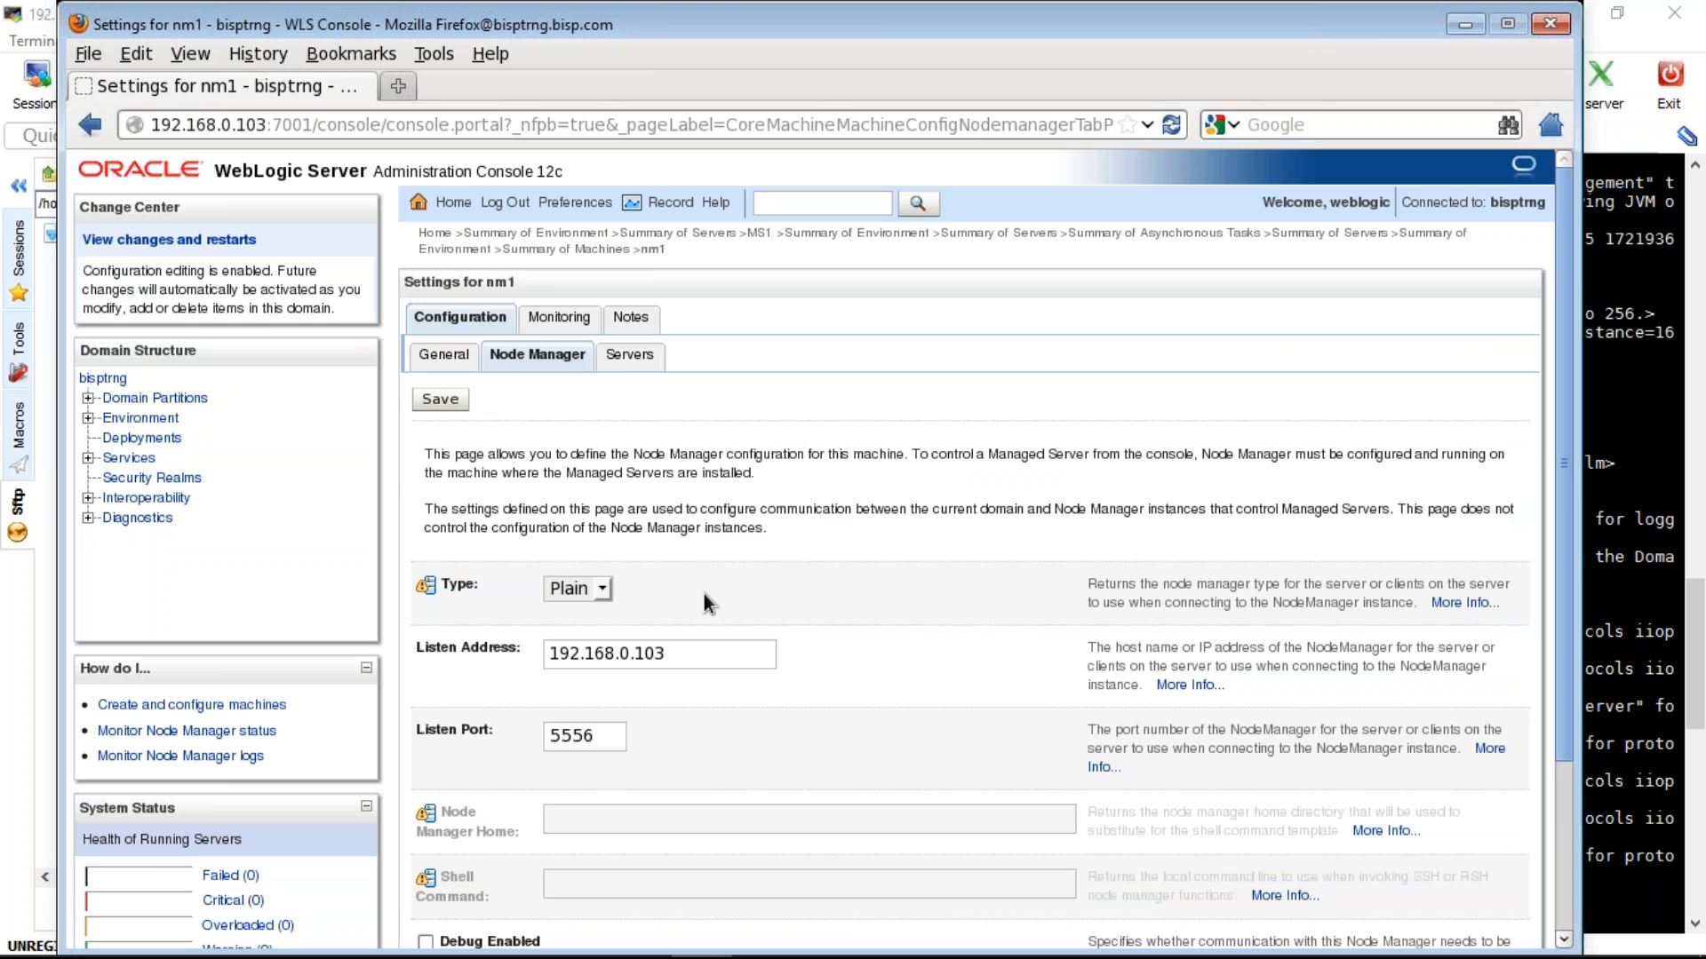
left_click(629, 355)
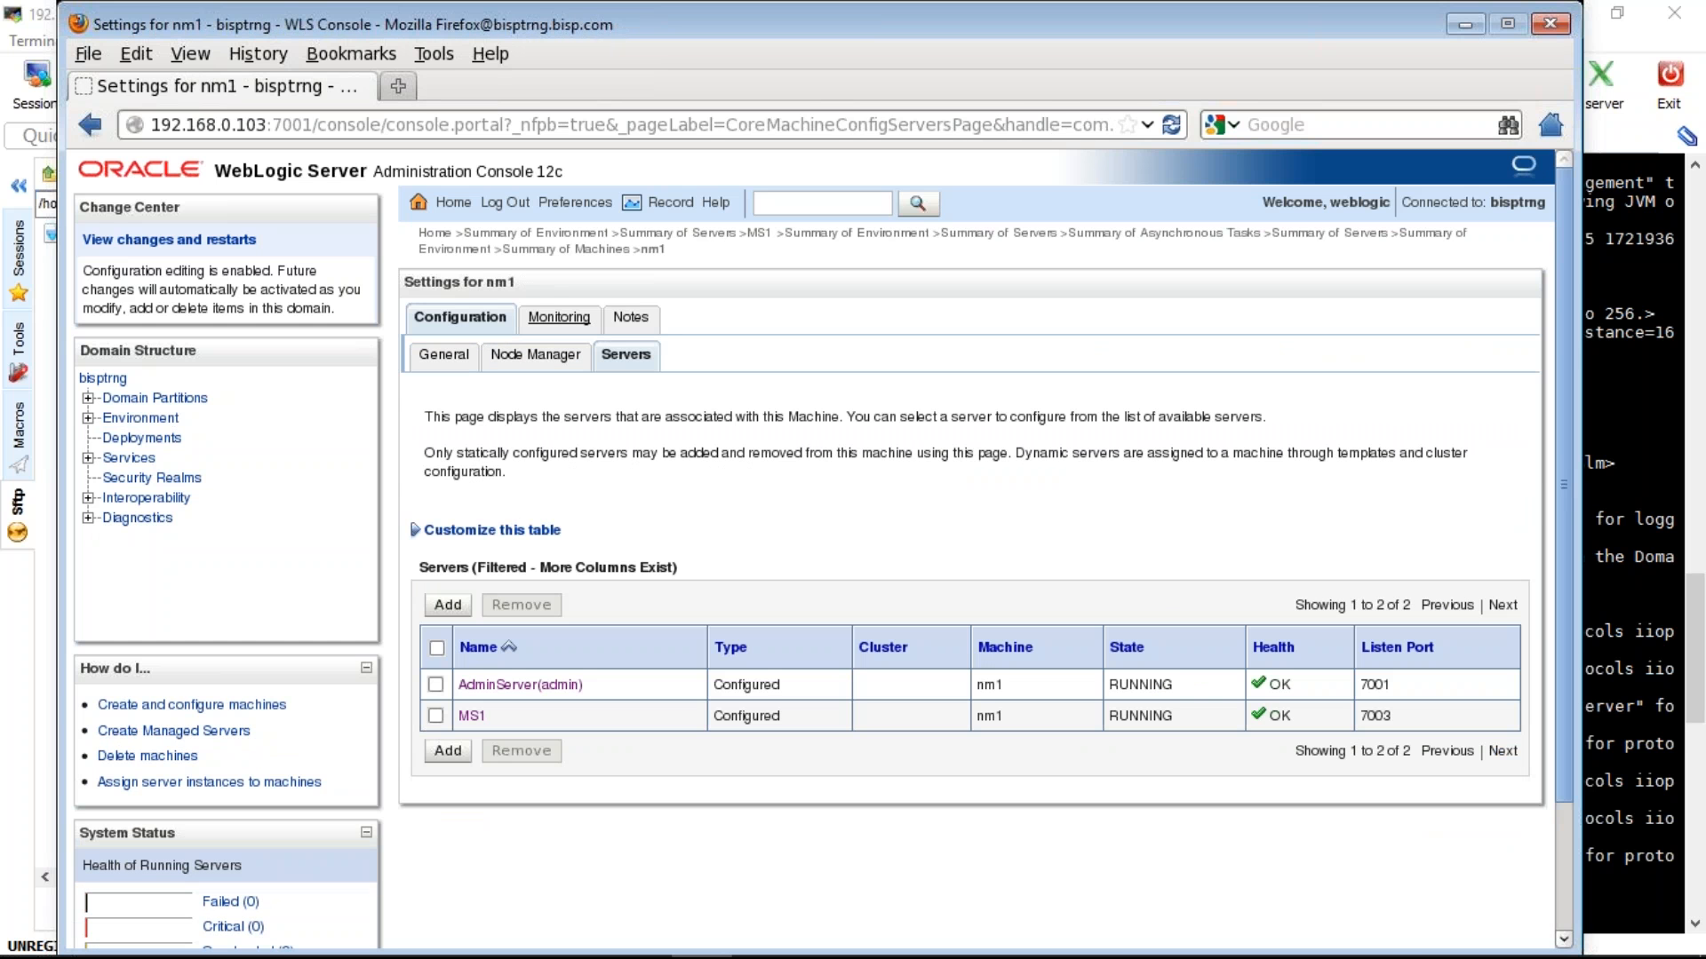
left_click(559, 318)
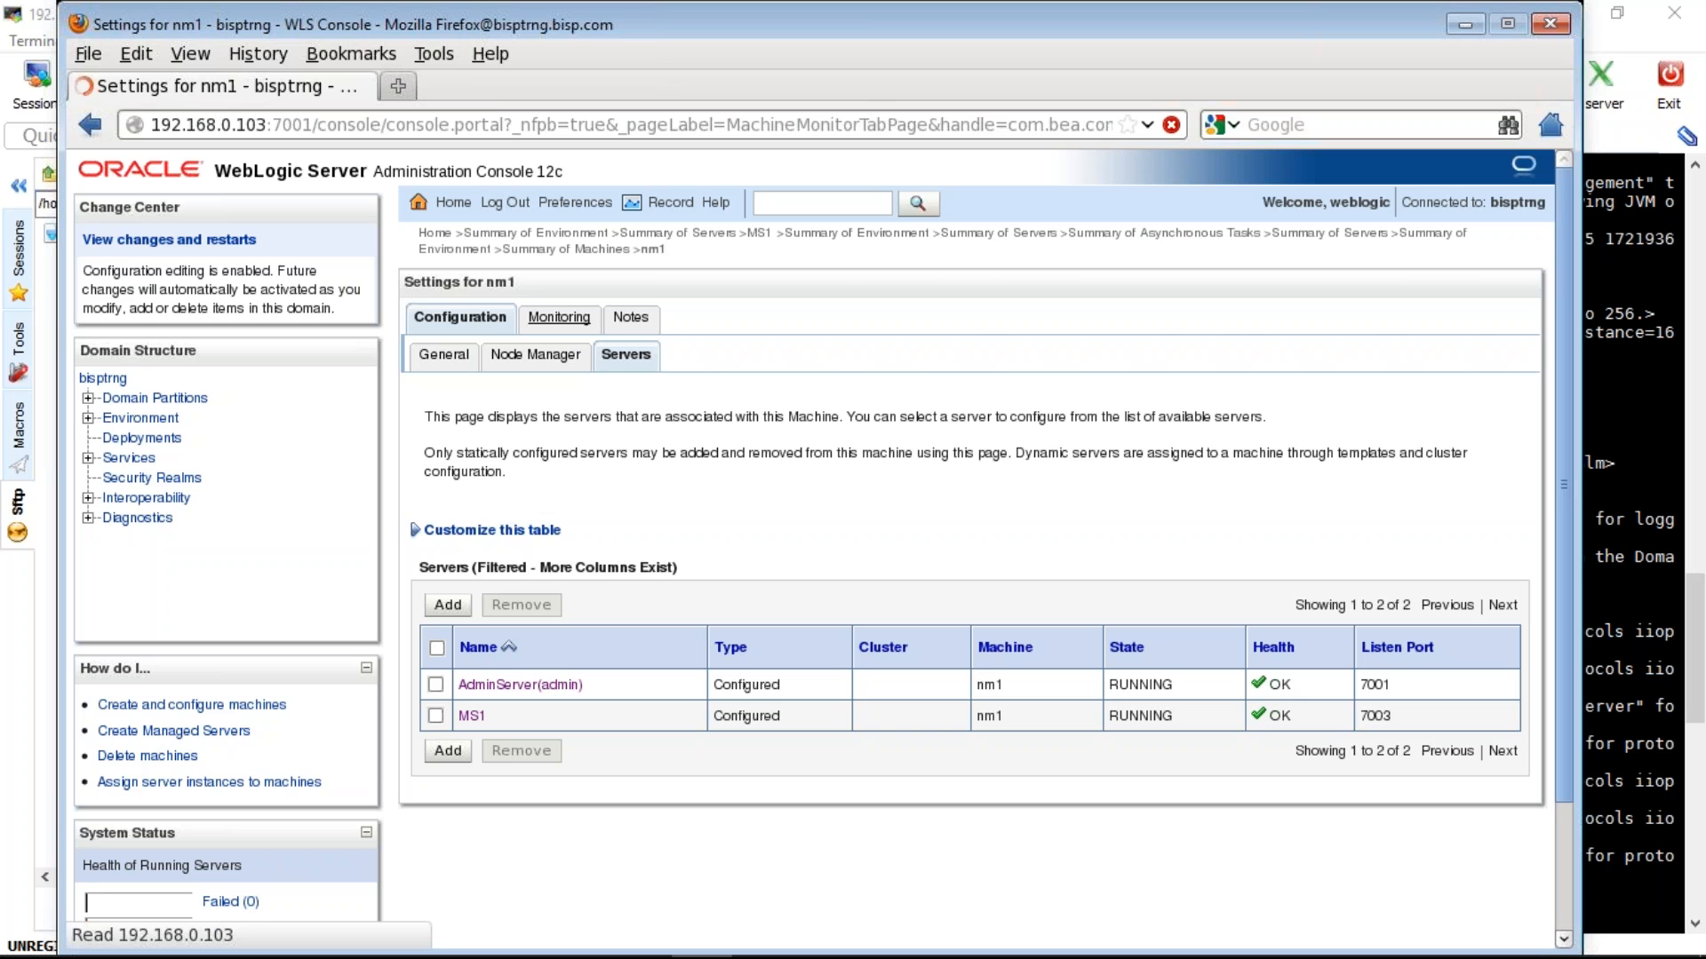
- Force MS1 to shut down immediately from the Servers Control tab
left_click(140, 418)
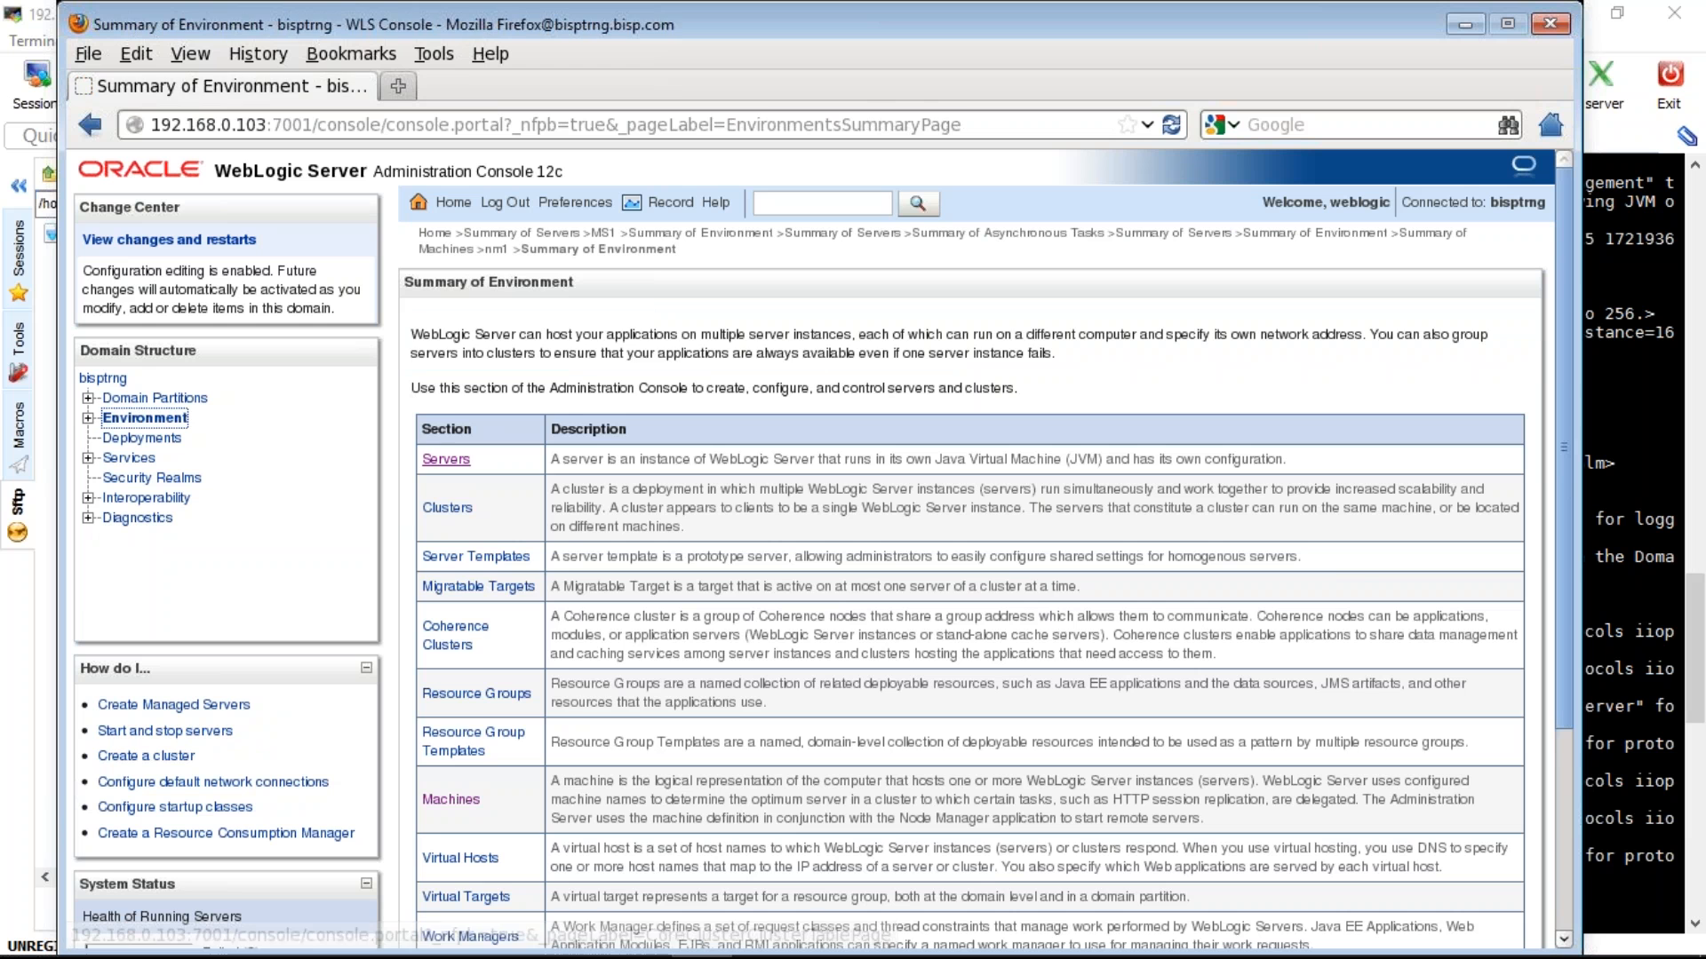
left_click(446, 458)
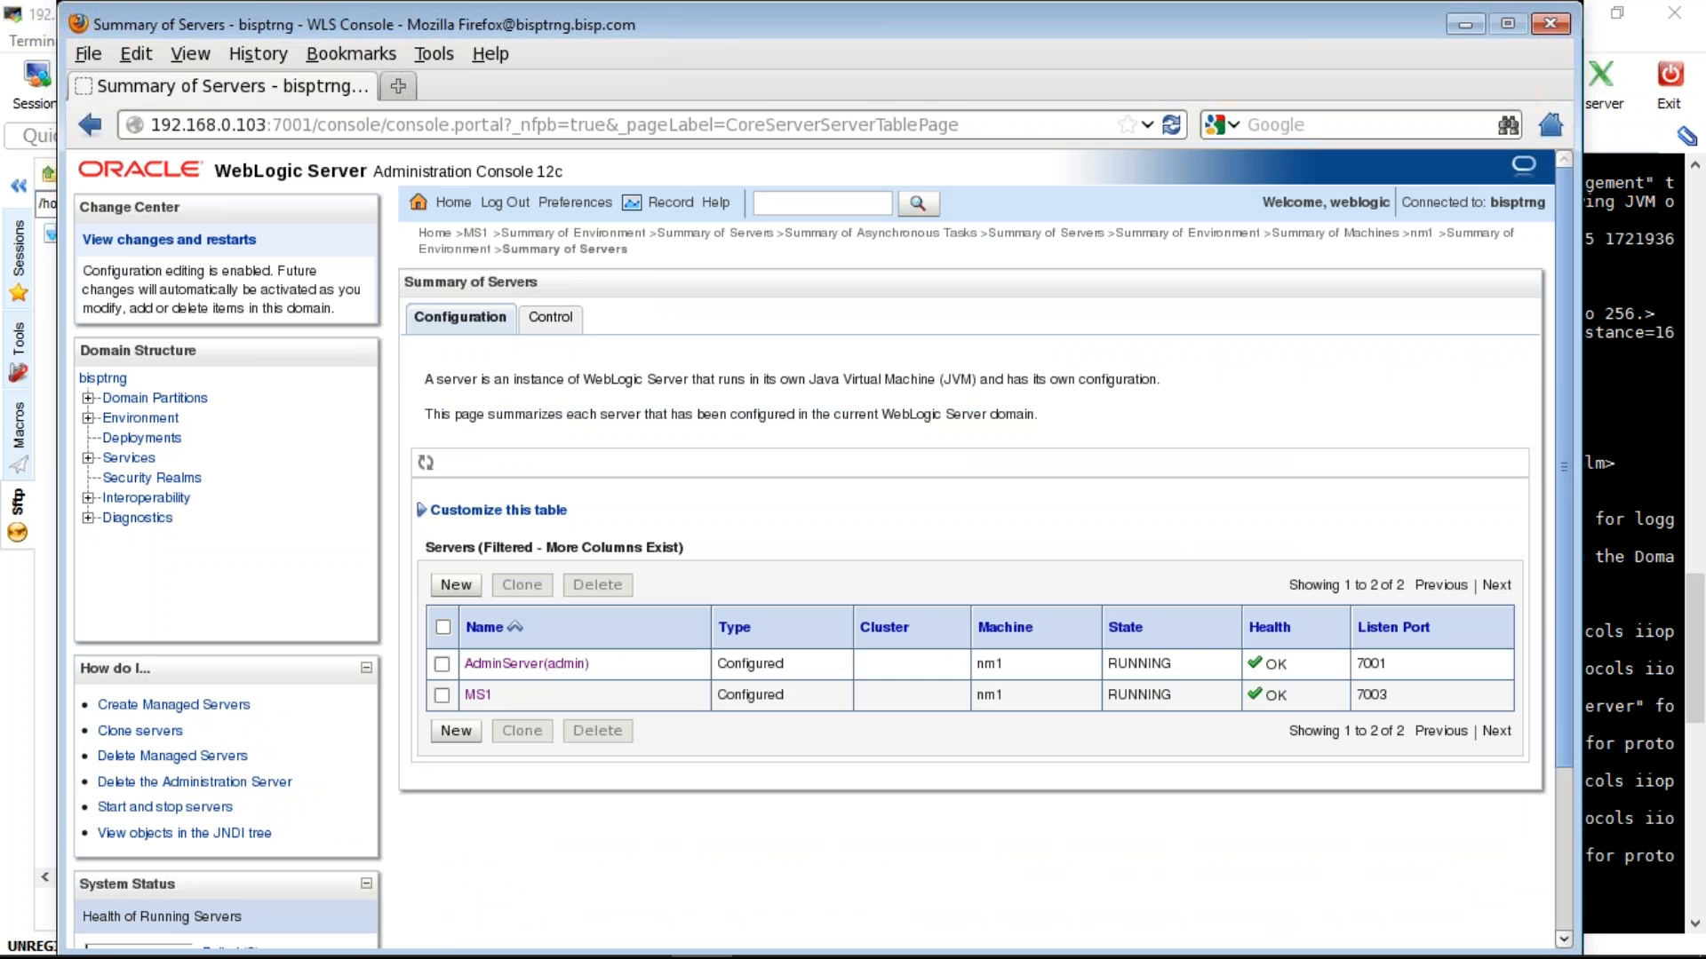
left_click(550, 318)
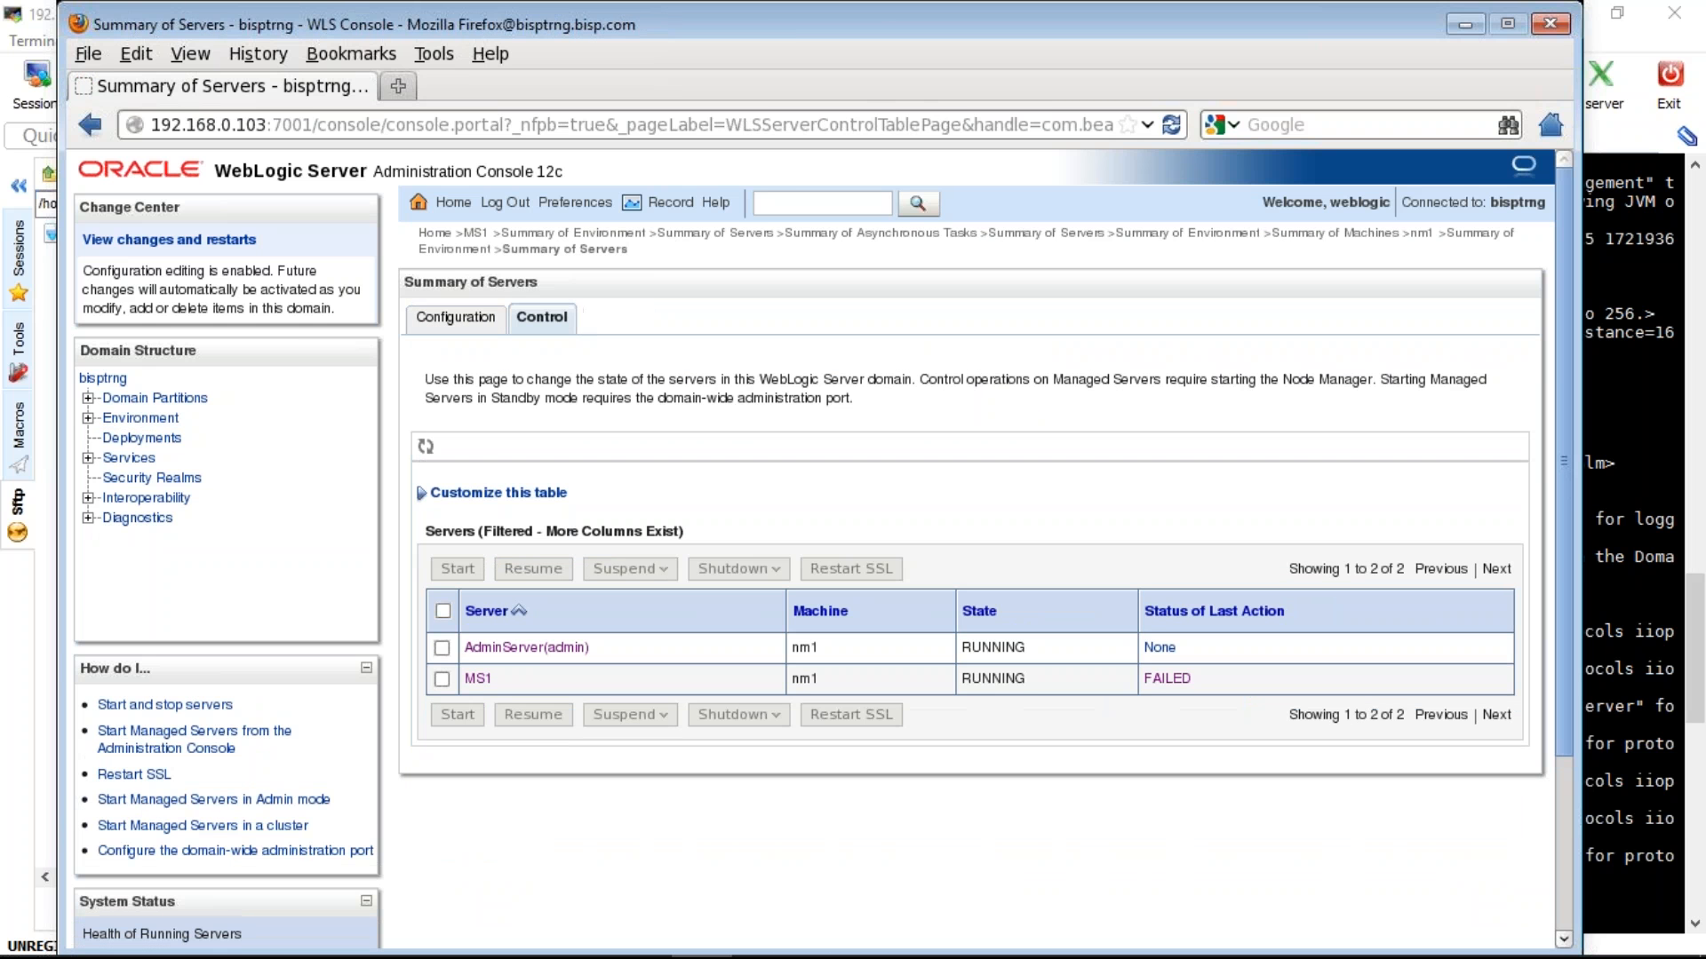
left_click(441, 679)
left_click(776, 567)
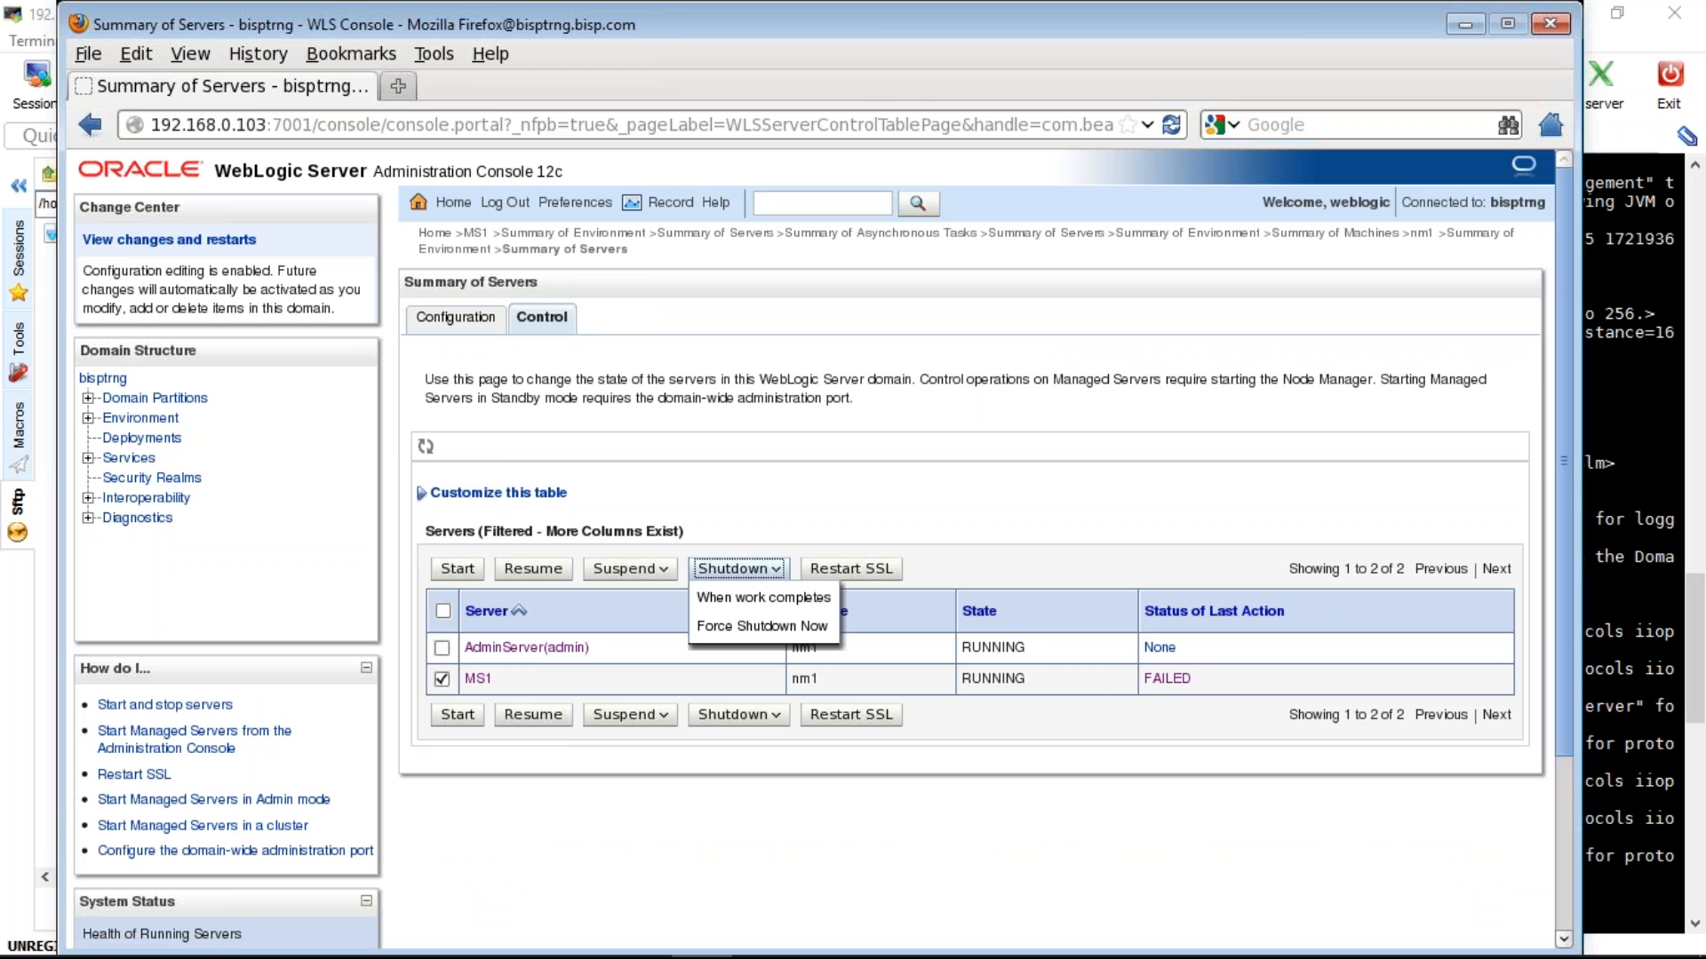
left_click(751, 627)
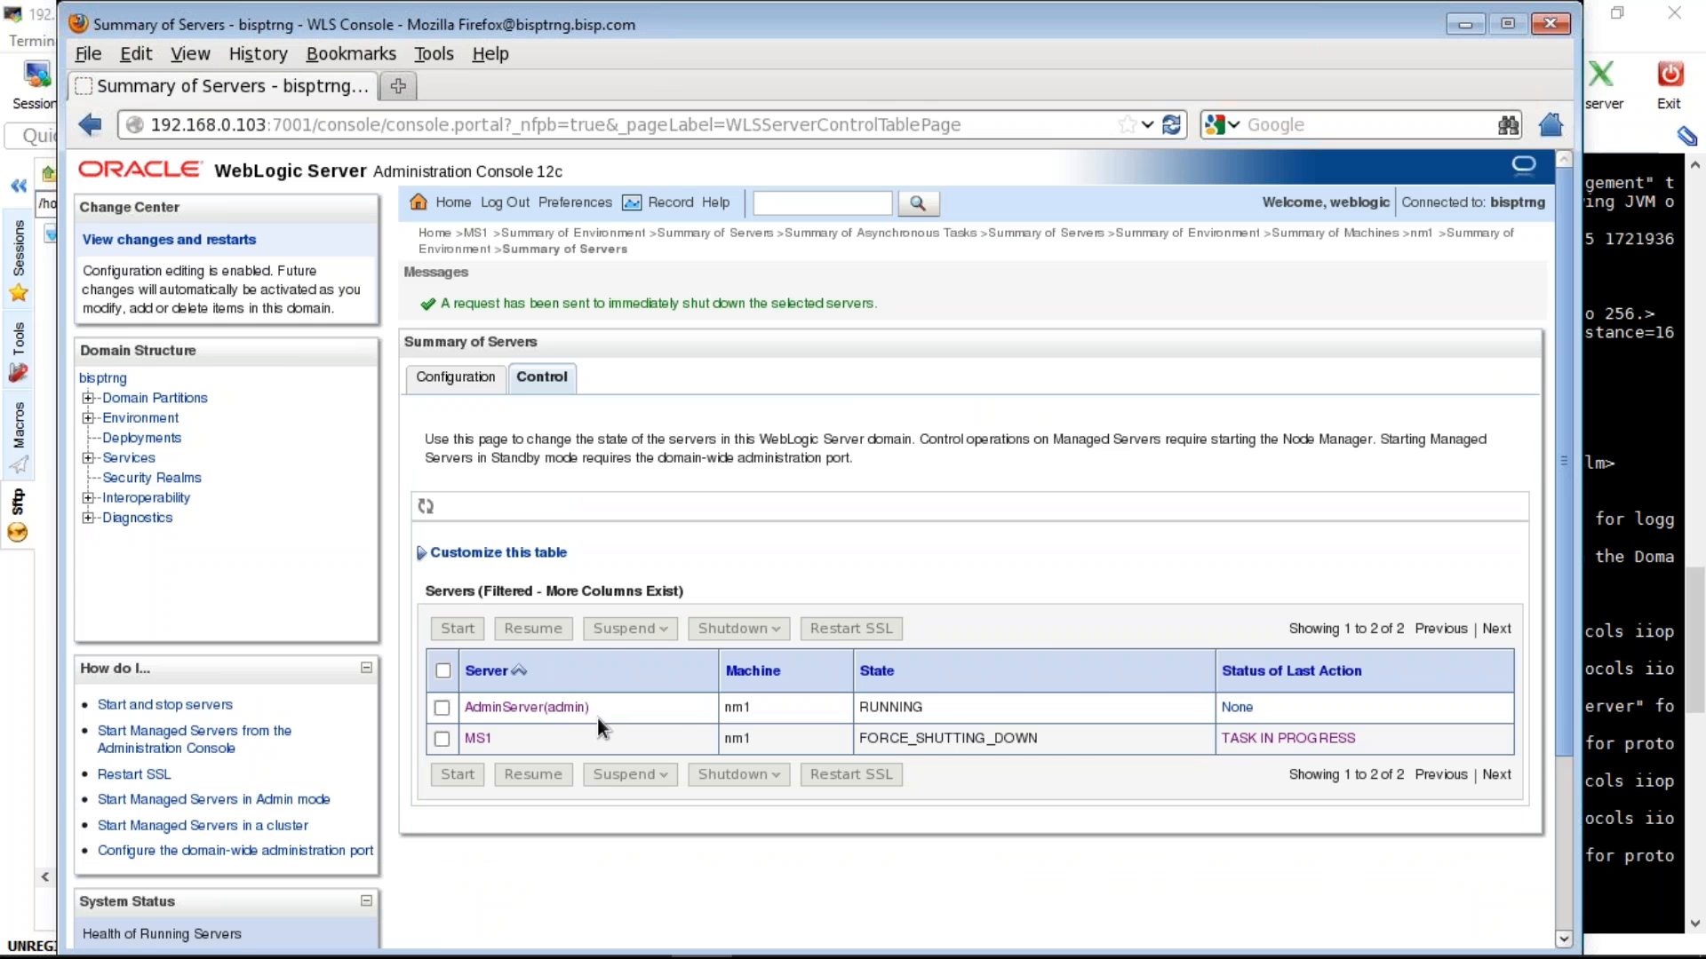
left_click(1596, 515)
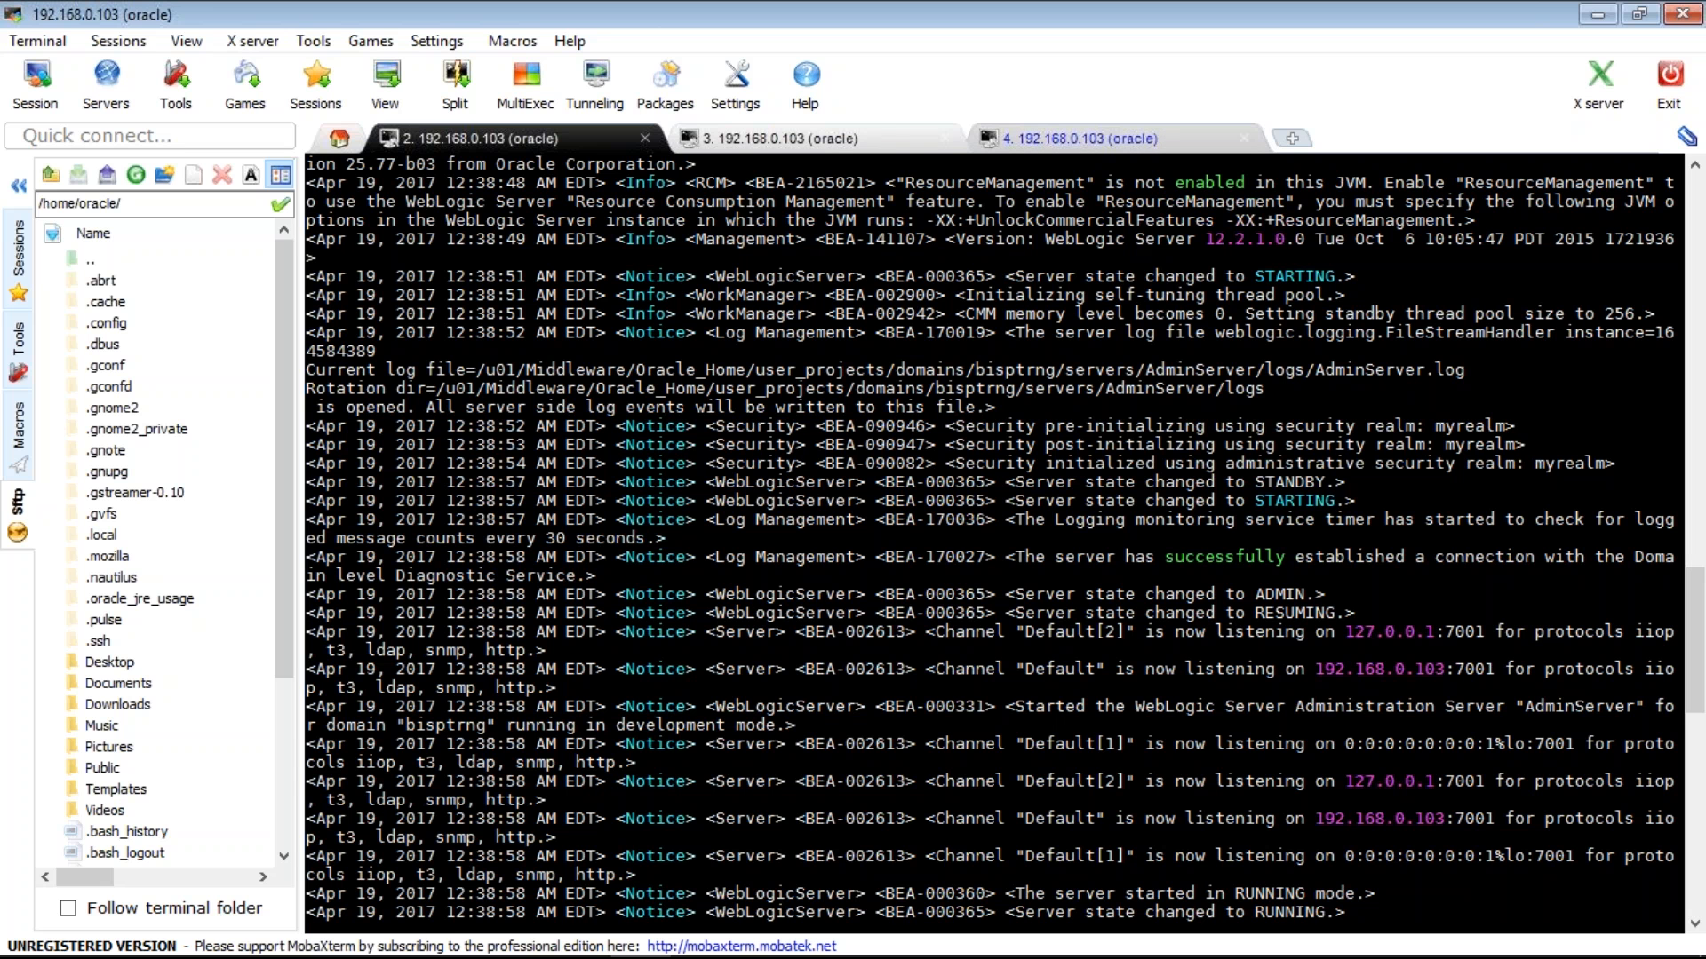
- Check the MS1 log in terminal tab 4, then refresh the console servers table showing MS1 SHUTDOWN
left_click(1100, 139)
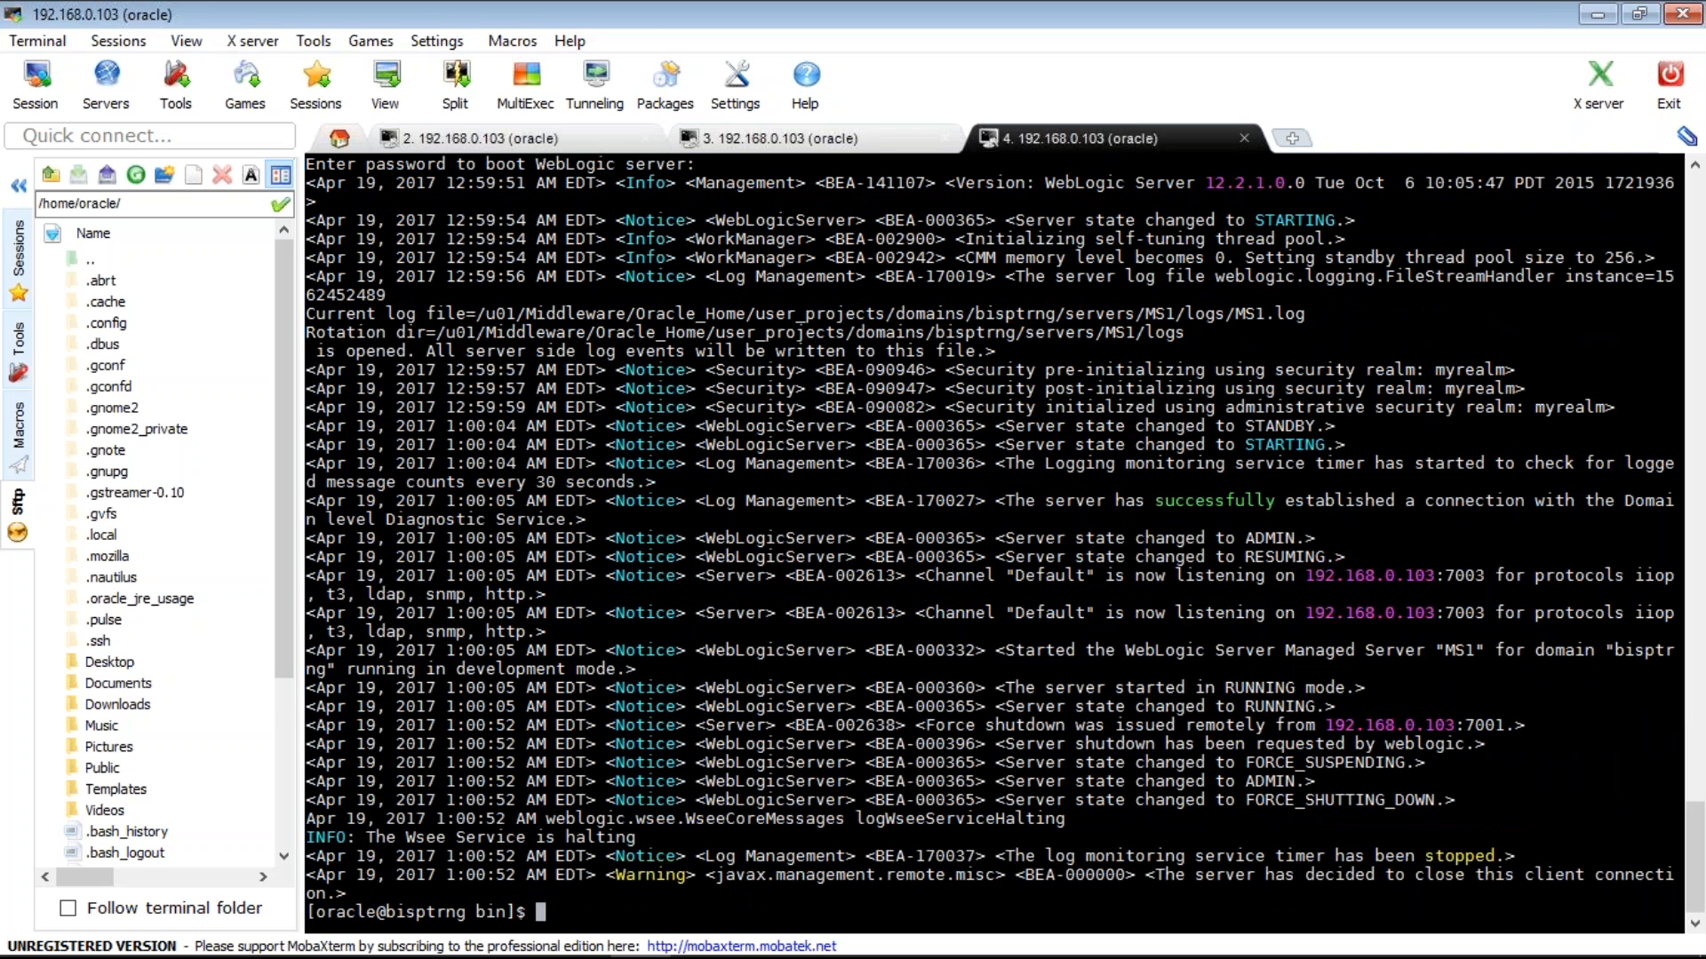
mouse_move(701, 956)
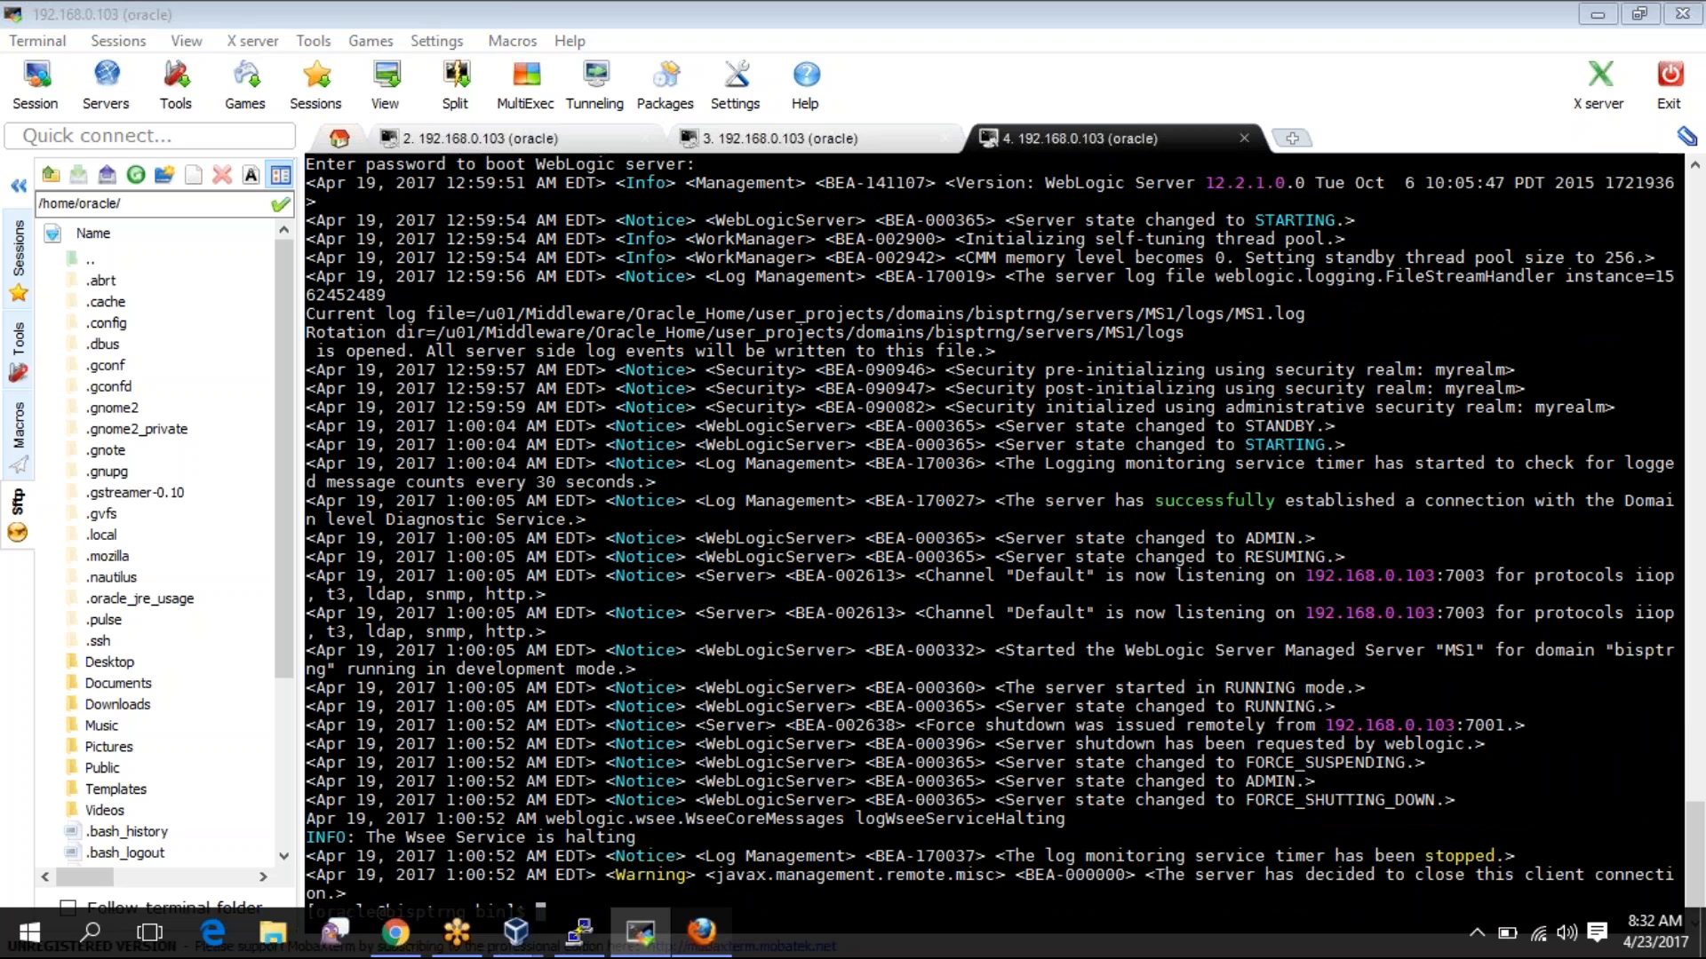
left_click(701, 931)
left_click(426, 506)
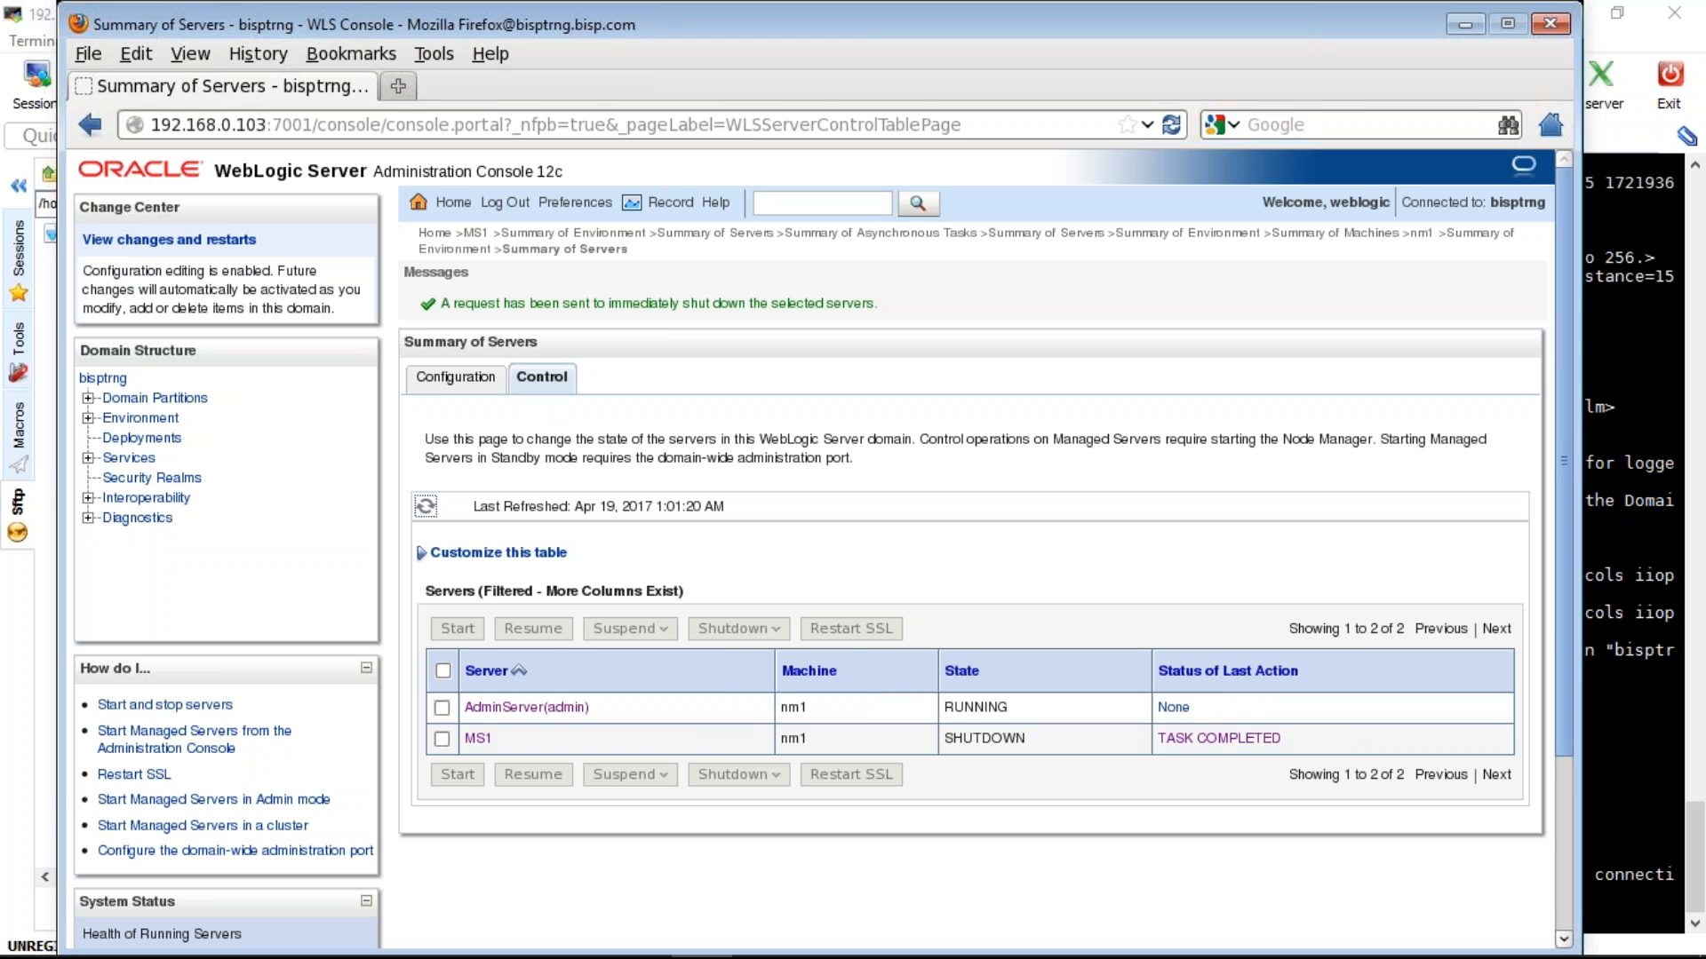
- Start MS1 from the Control tab with auto-refresh enabled, then return to MobaXterm
left_click(442, 739)
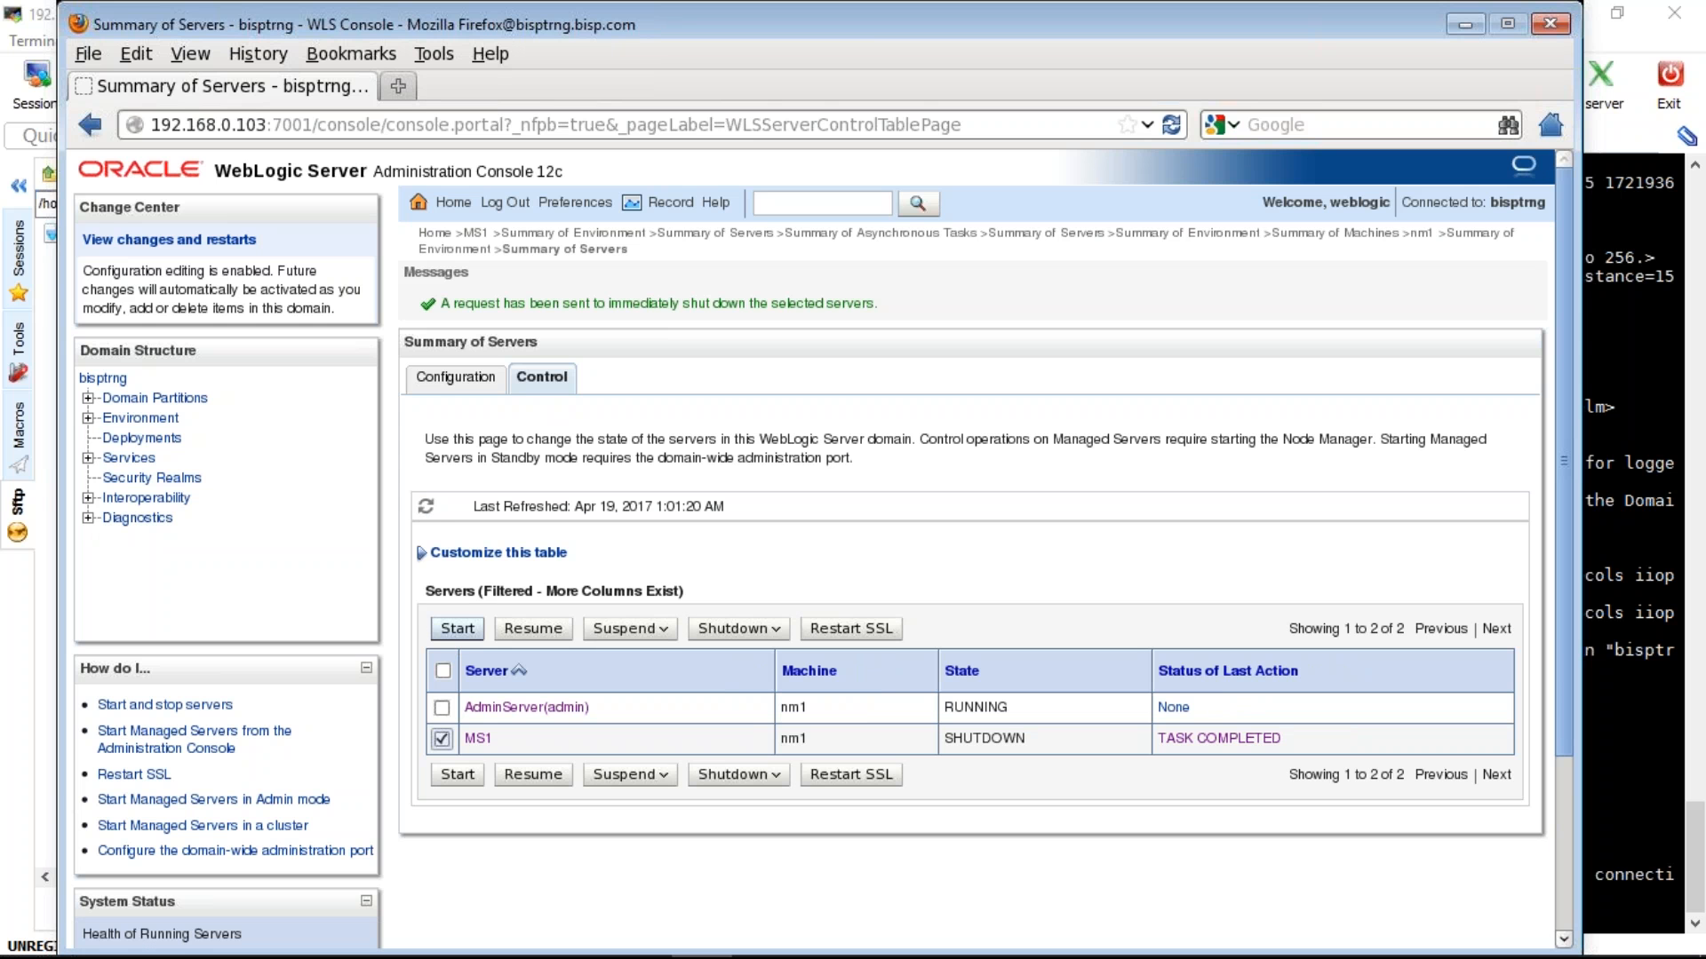
left_click(458, 629)
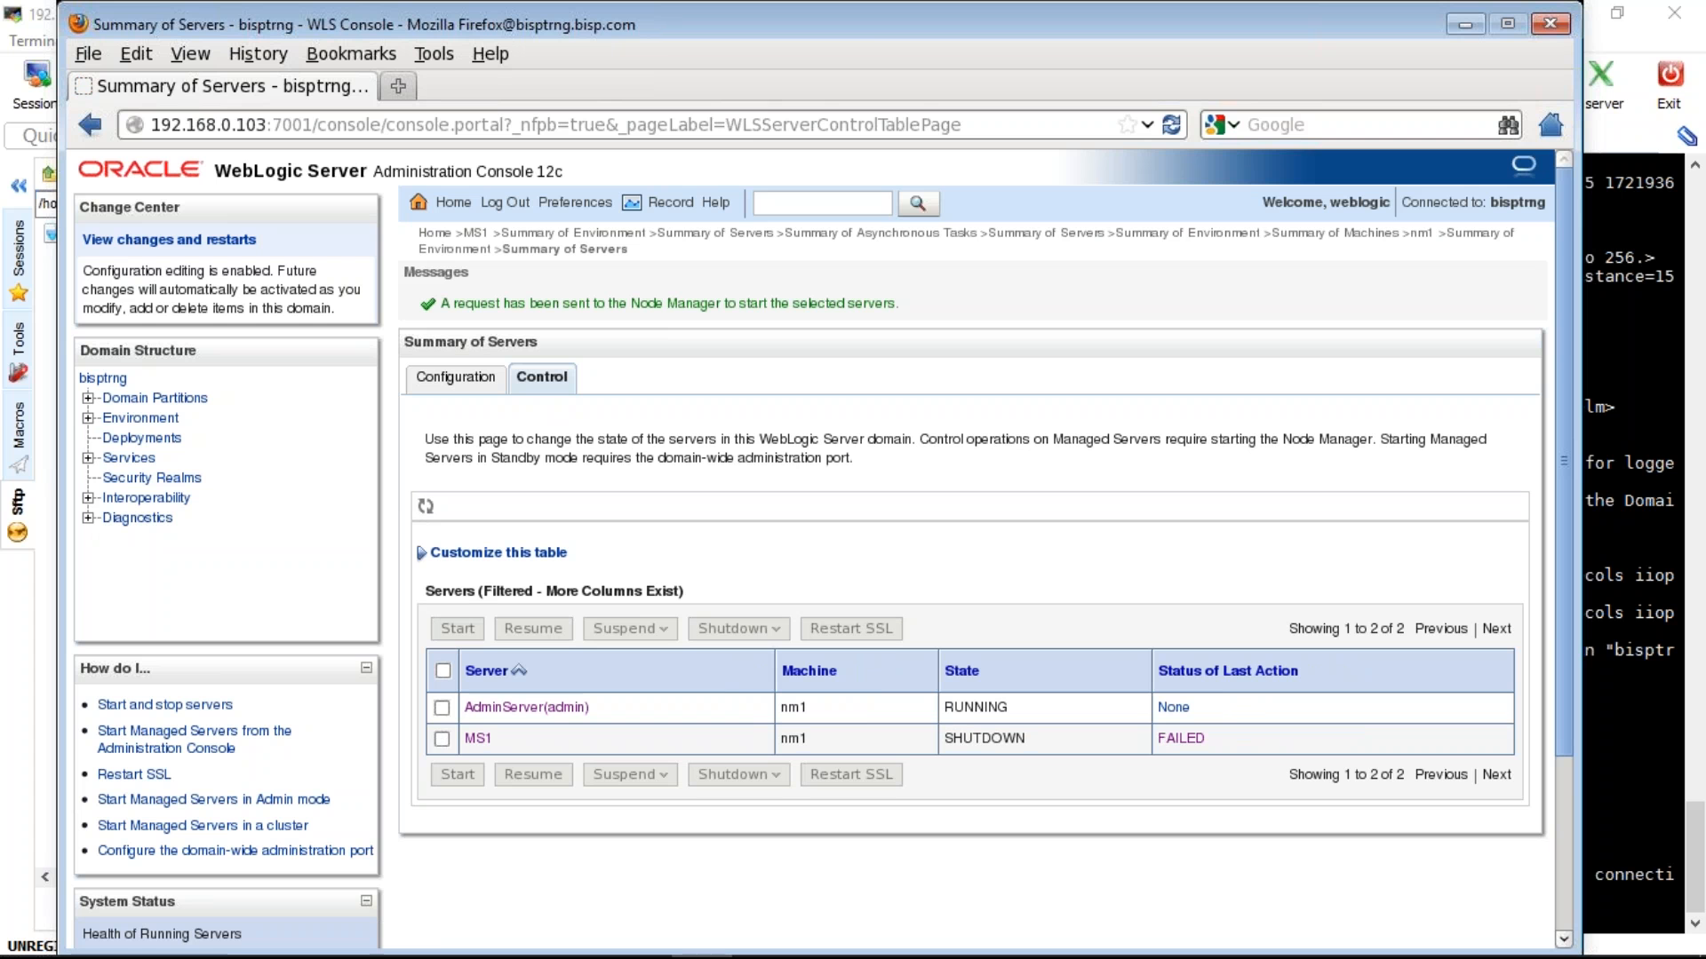
mouse_move(853, 957)
left_click(426, 506)
left_click(640, 933)
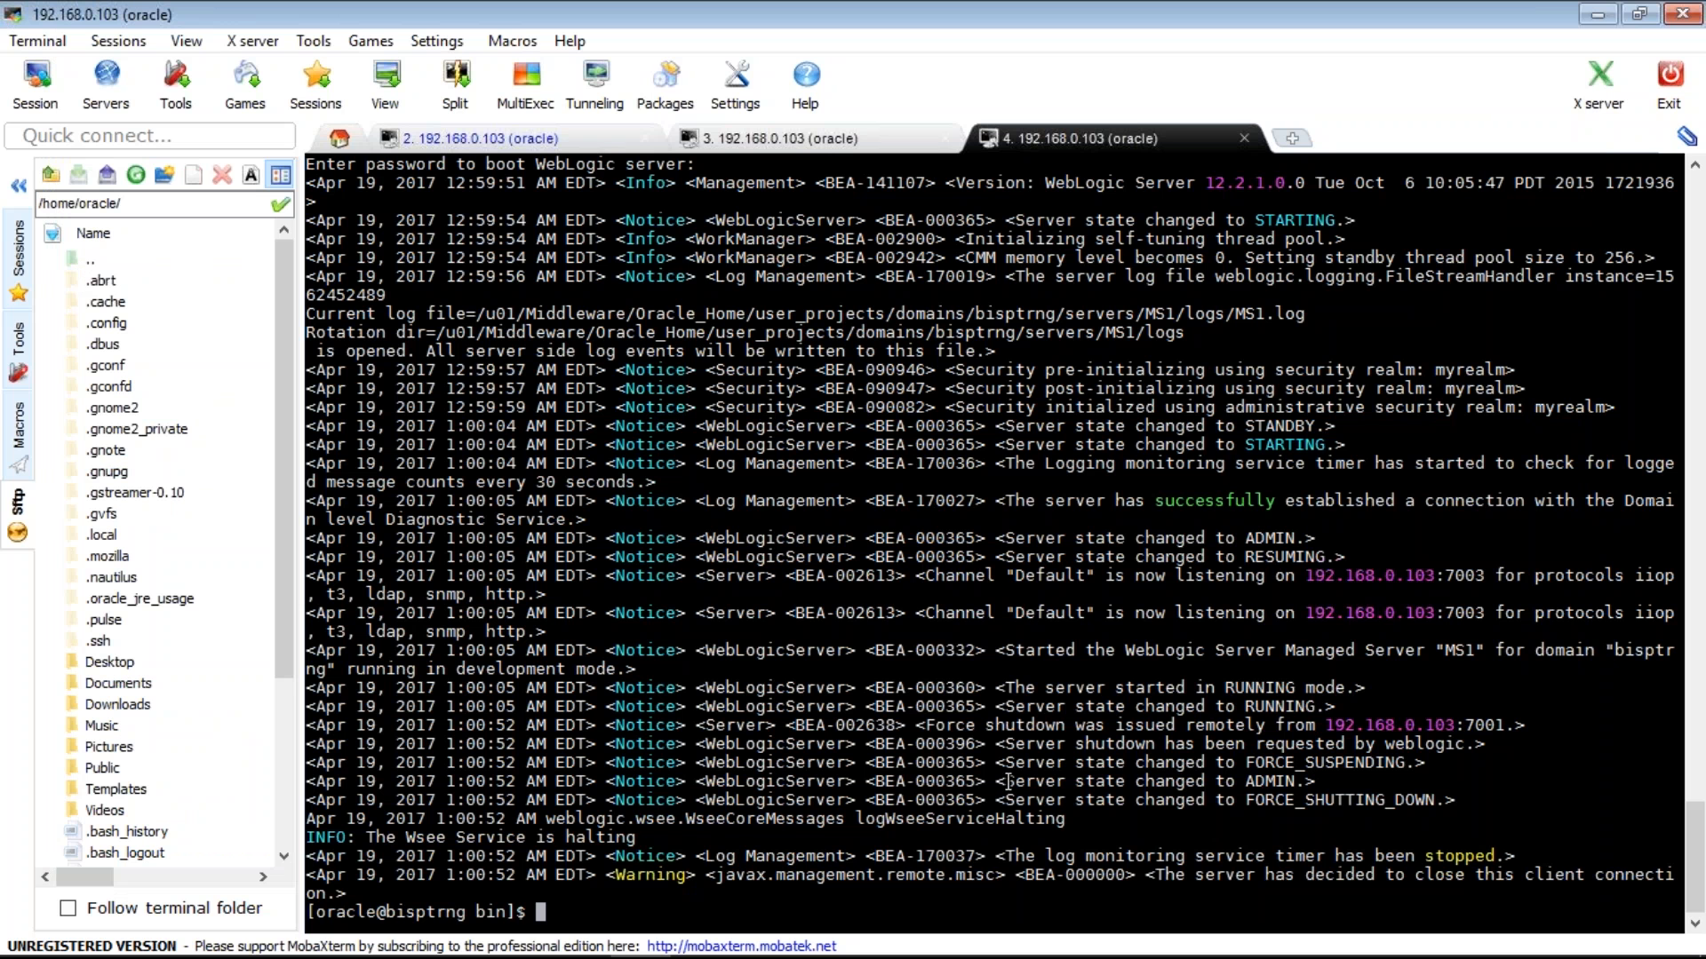
- Follow the MS1 log by its full path with tail -f, then stop it with Ctrl+C
double_click(1105, 315)
key("super+c")
type("tail-")
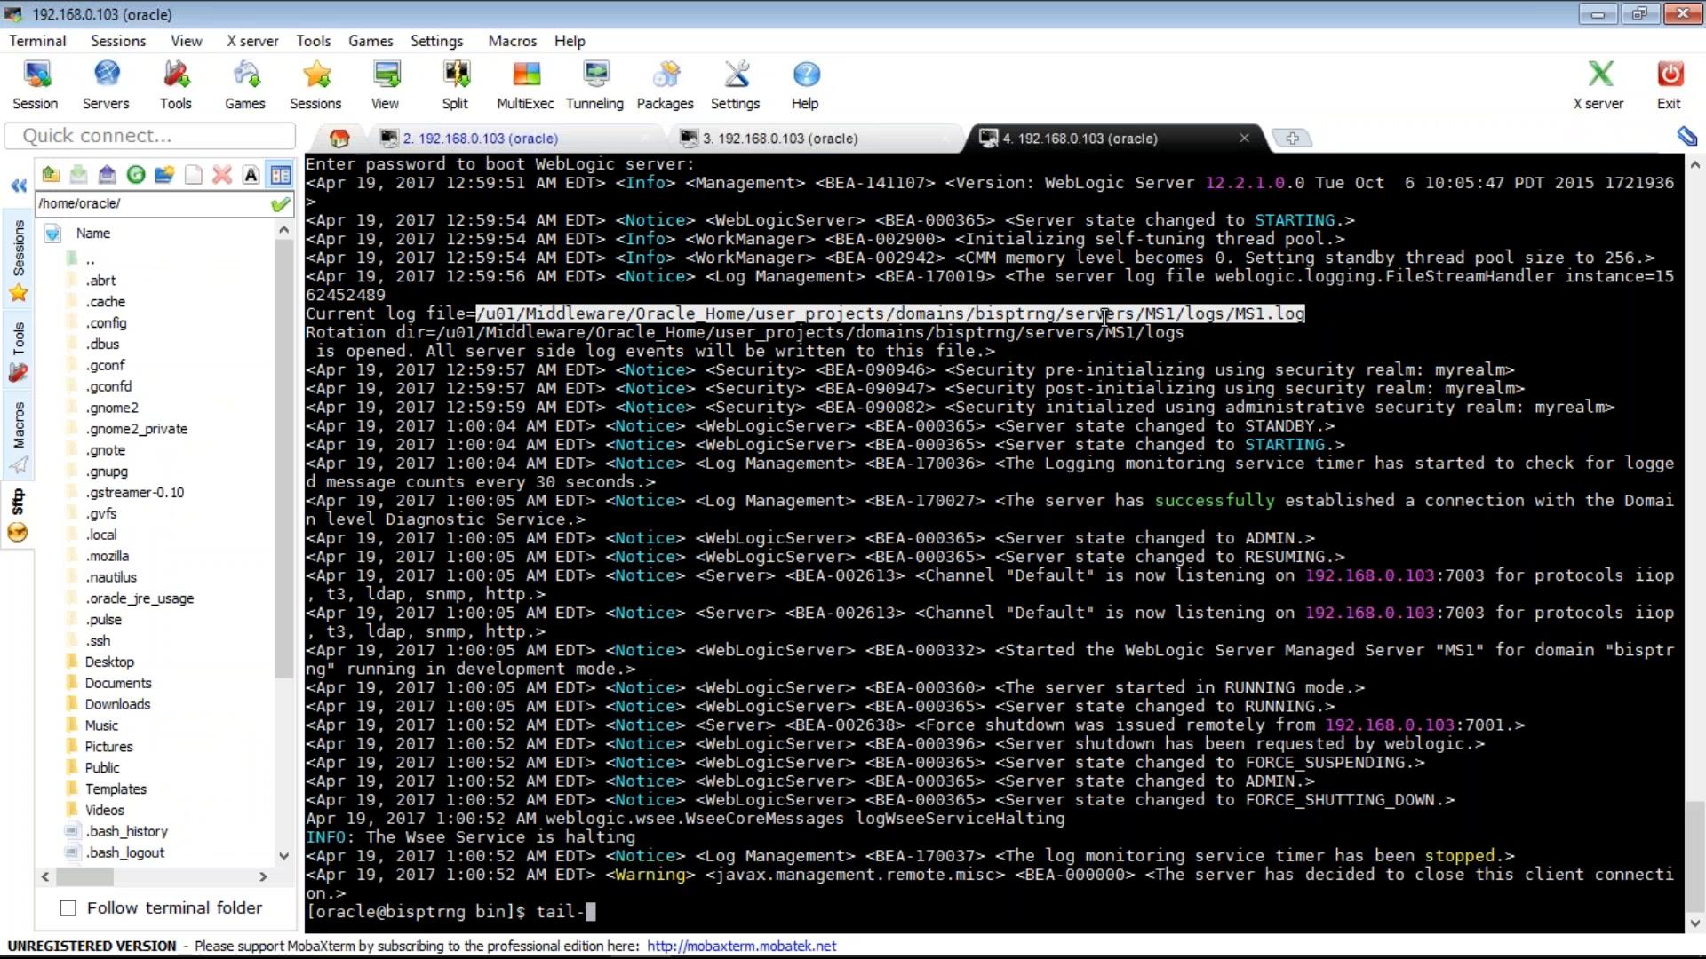
type("f")
right_click(1104, 315)
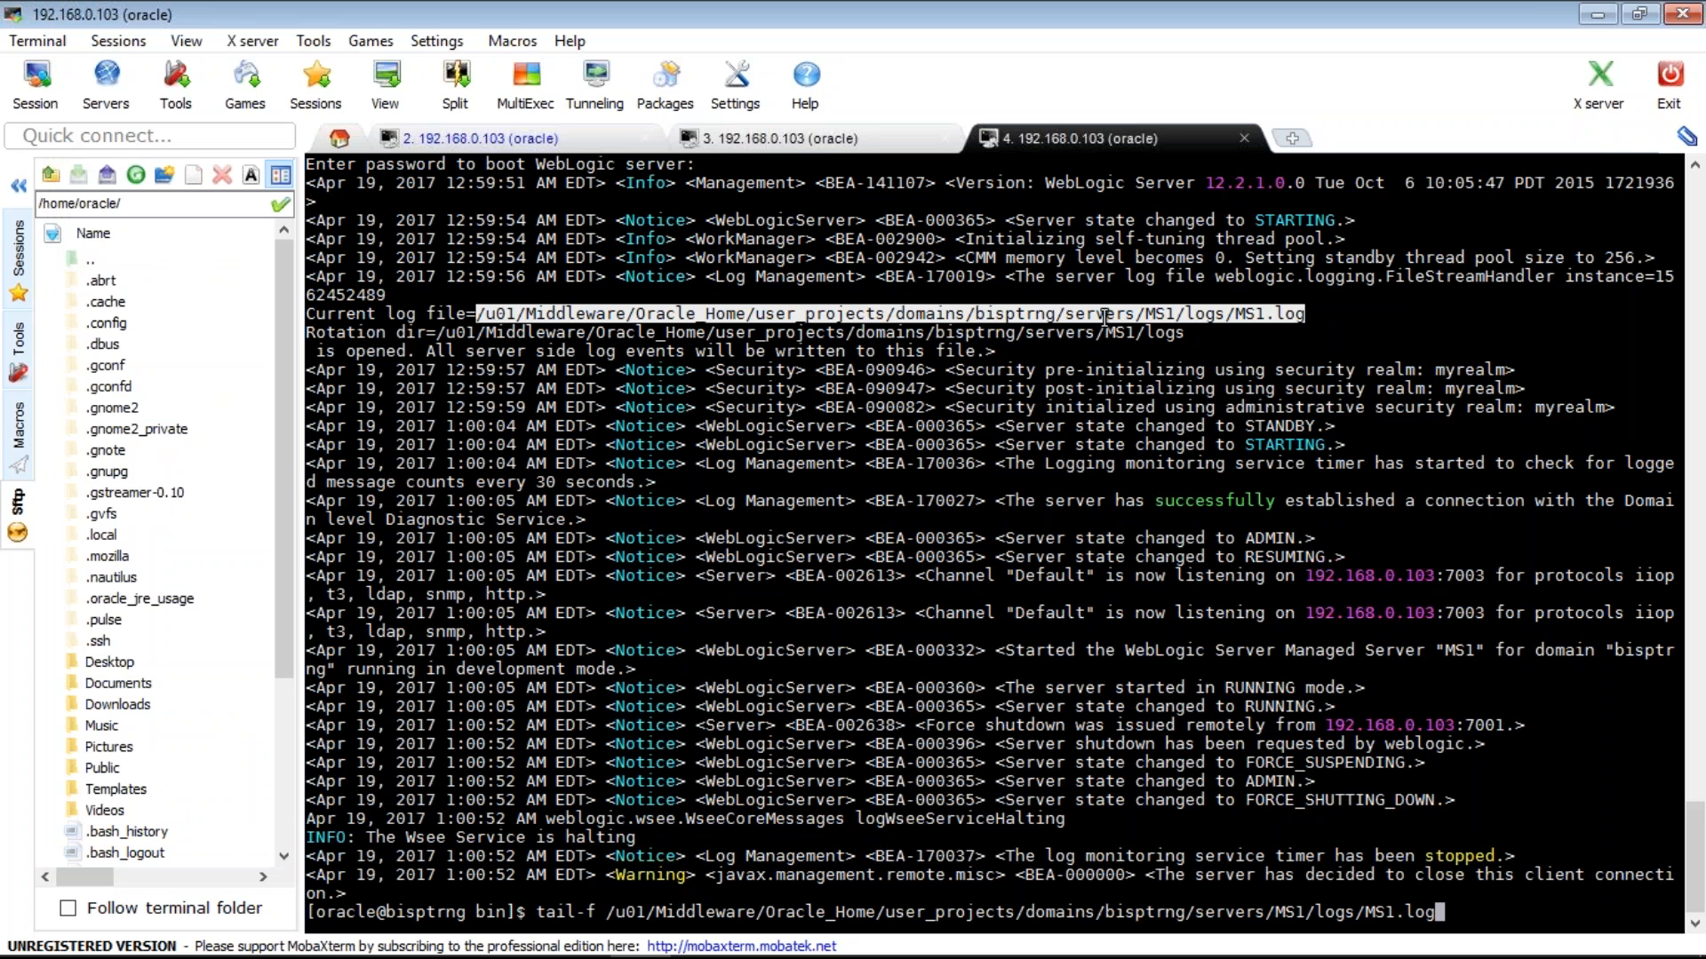
key("Return")
type("tail -f")
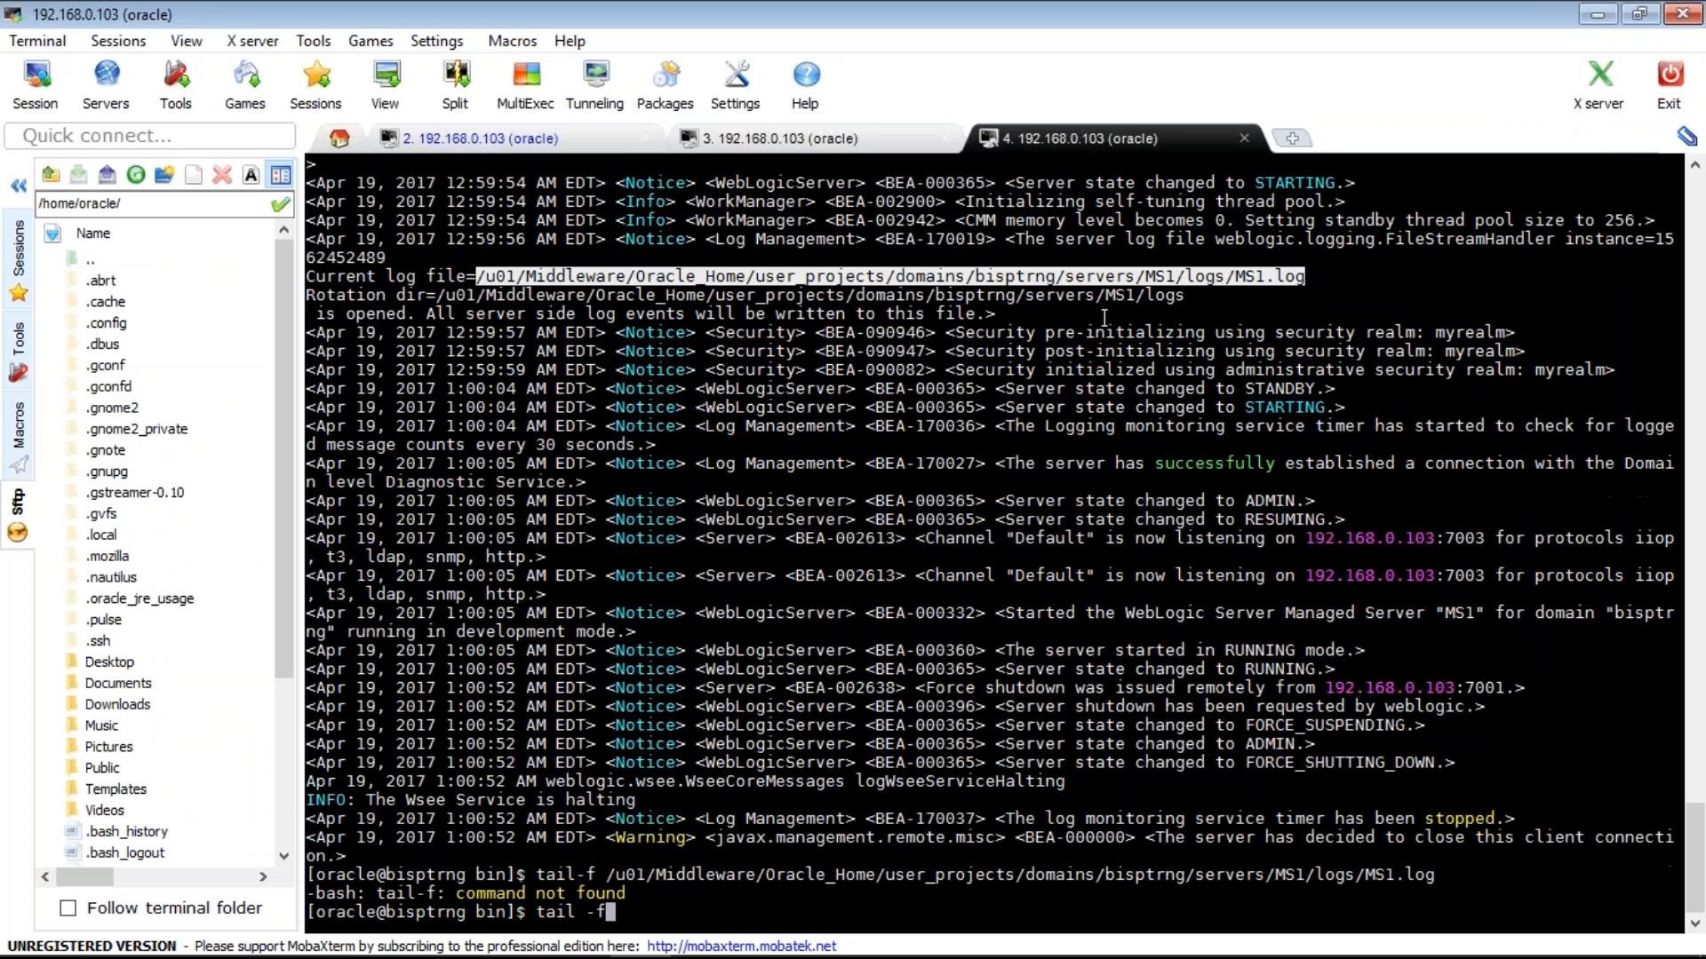
right_click(1105, 315)
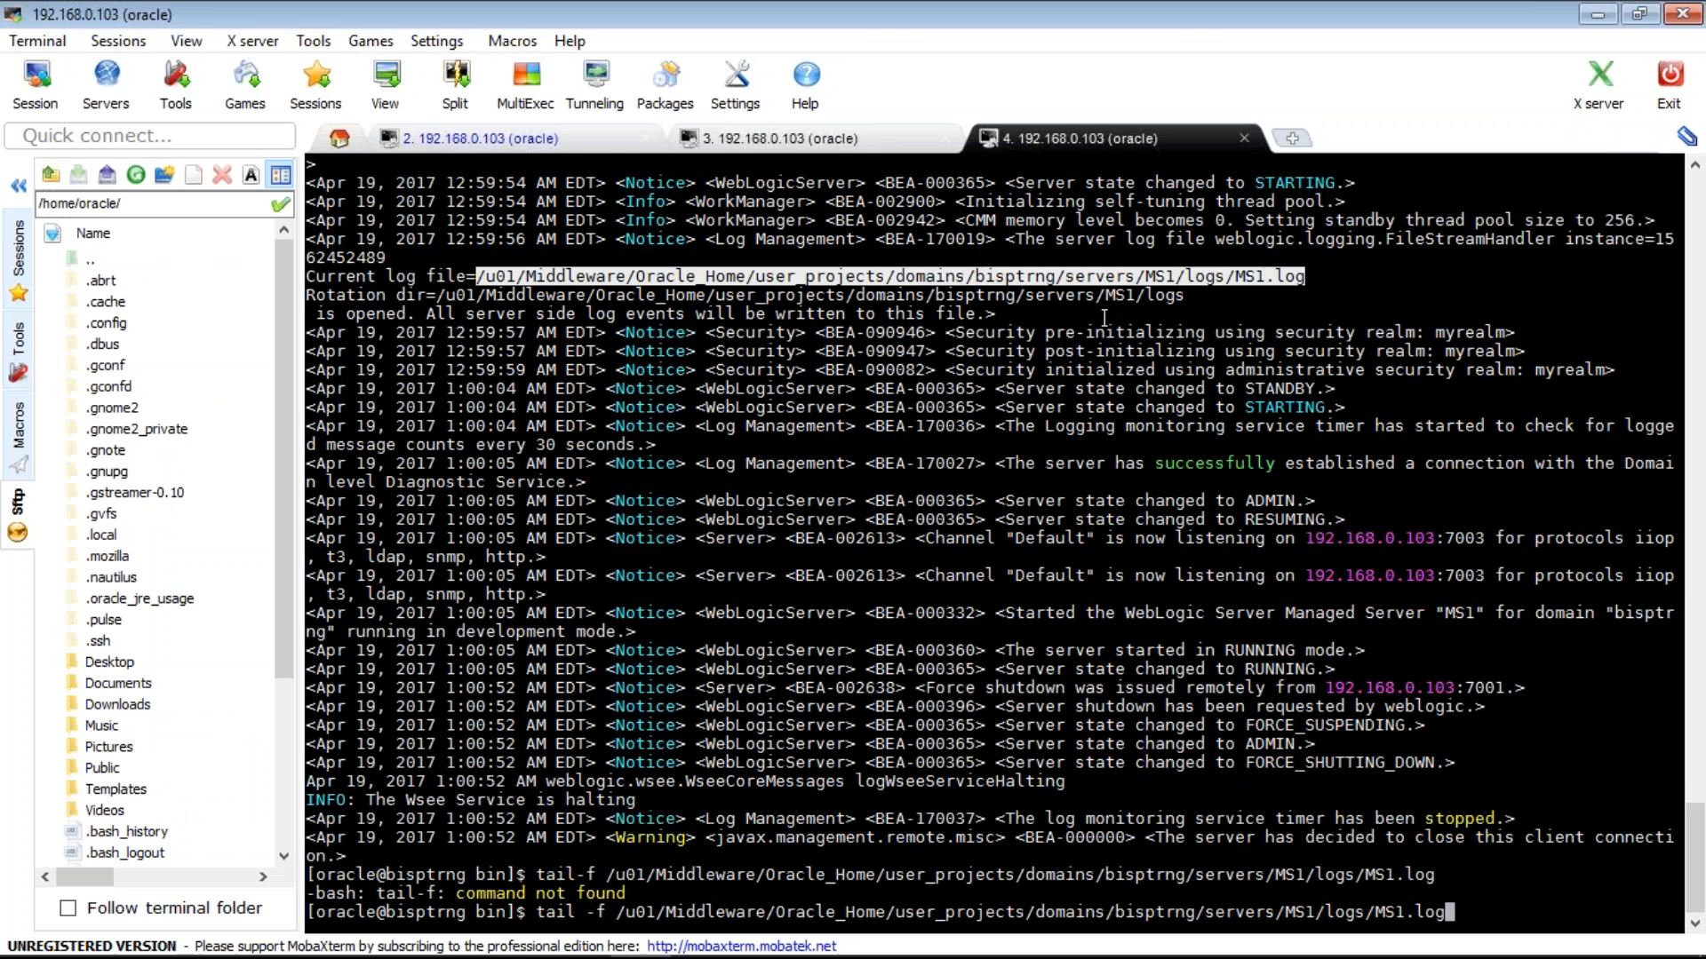
key("Return")
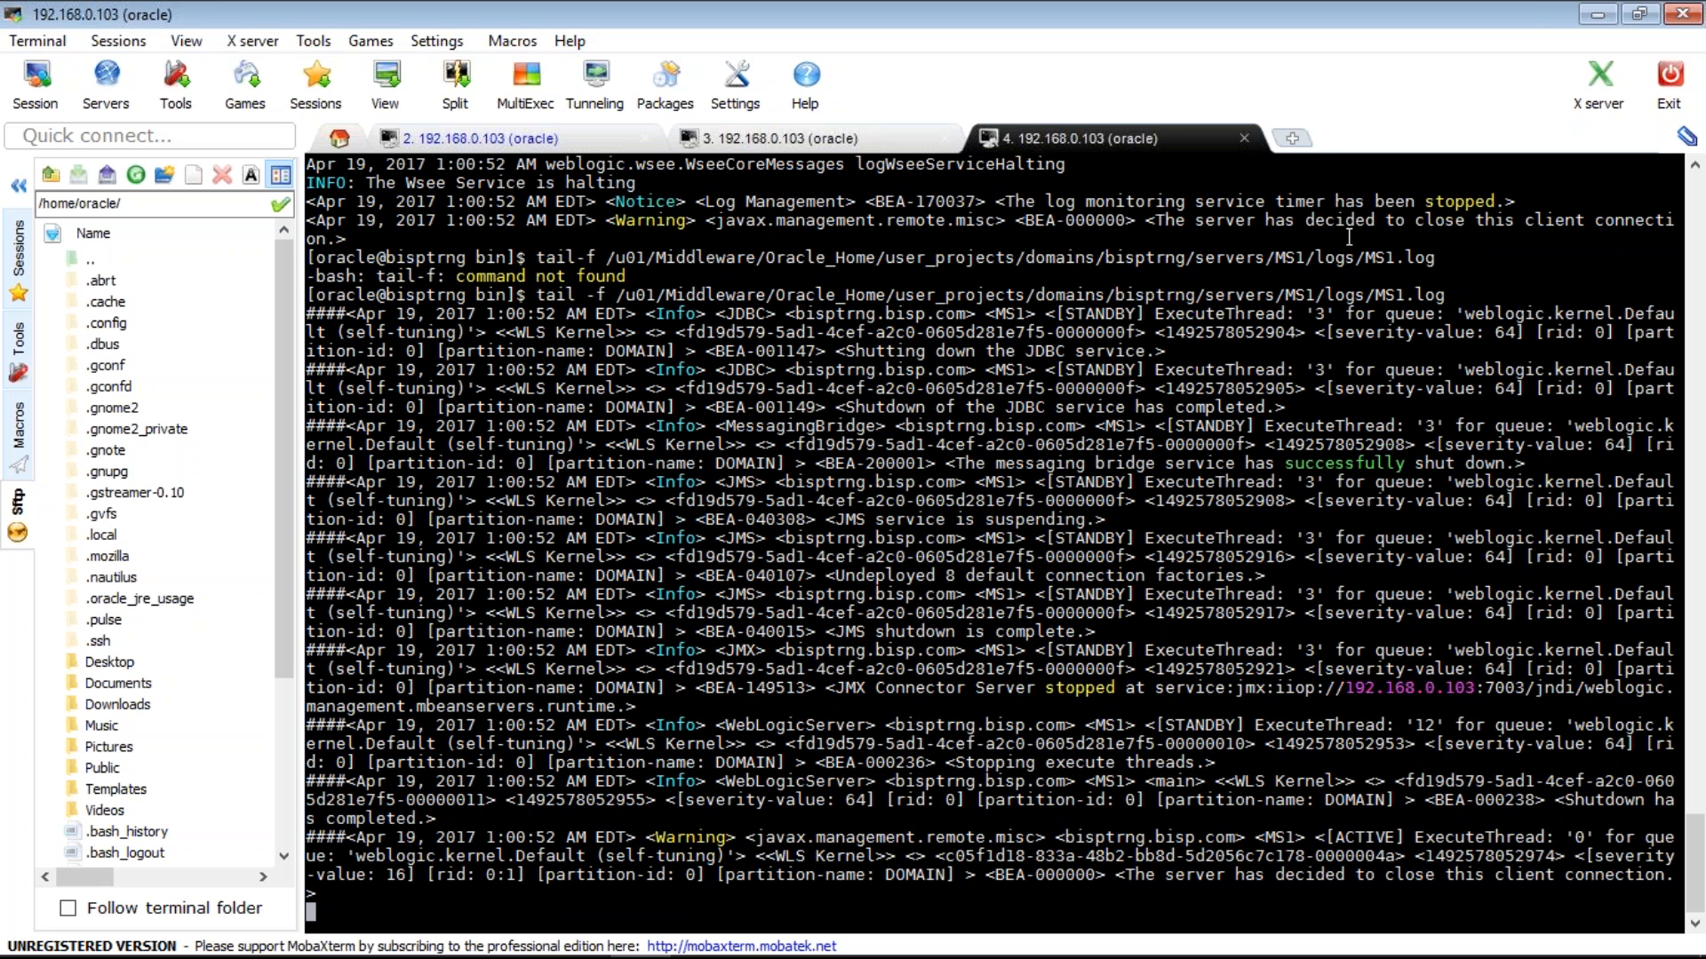
key("ctrl+c")
- Change into the MS1 logs folder, list it with ls and ls -ltr, and tail -f MS1.log
left_click_drag(1355, 241, 610, 242)
type("cd")
right_click(610, 242)
key("Return")
type("ls")
key("Return")
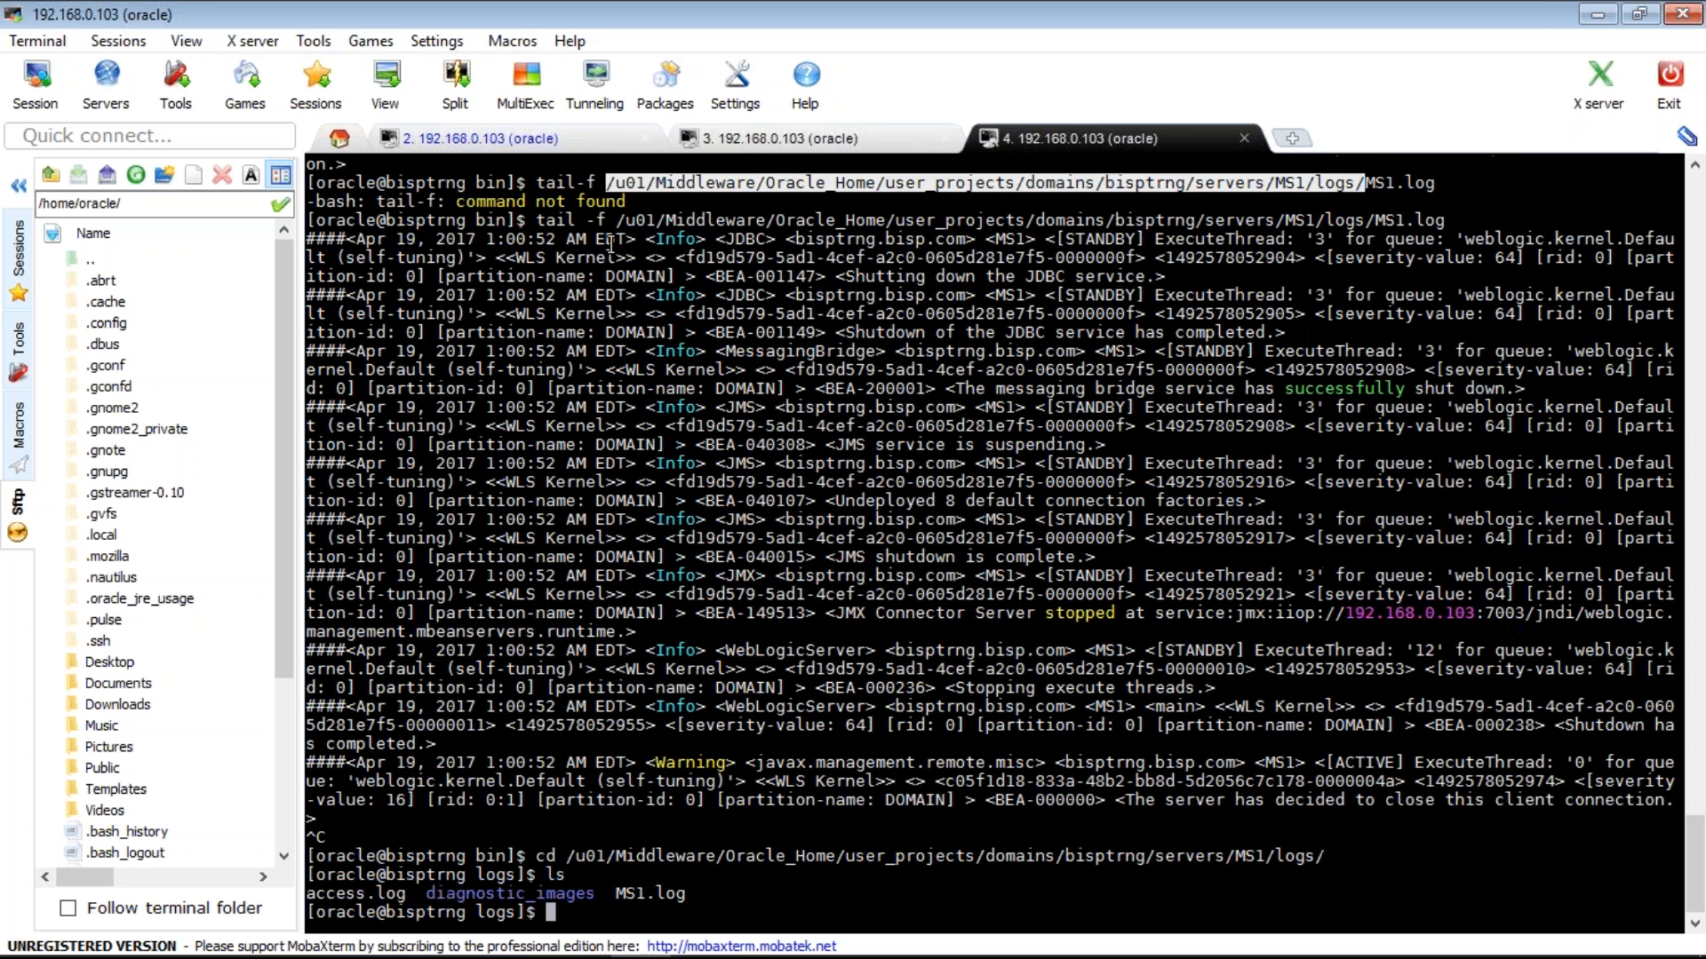
type("ls -ltr")
key("Return")
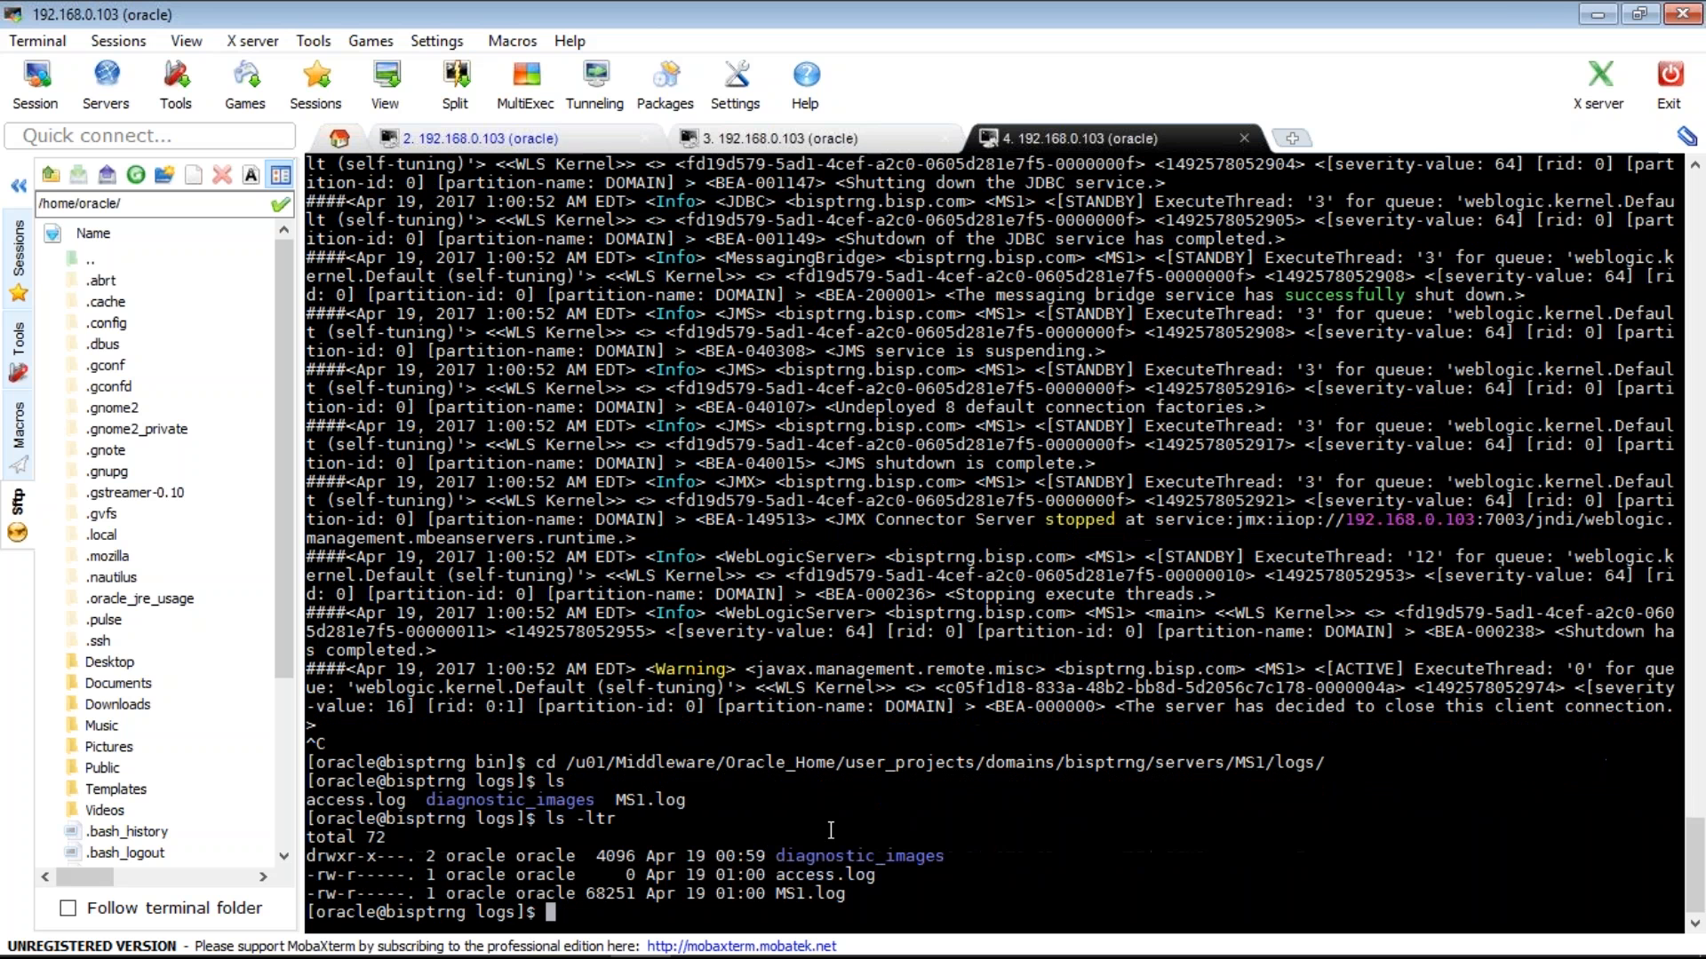
double_click(794, 895)
type("tail -f")
right_click(795, 897)
key("Return")
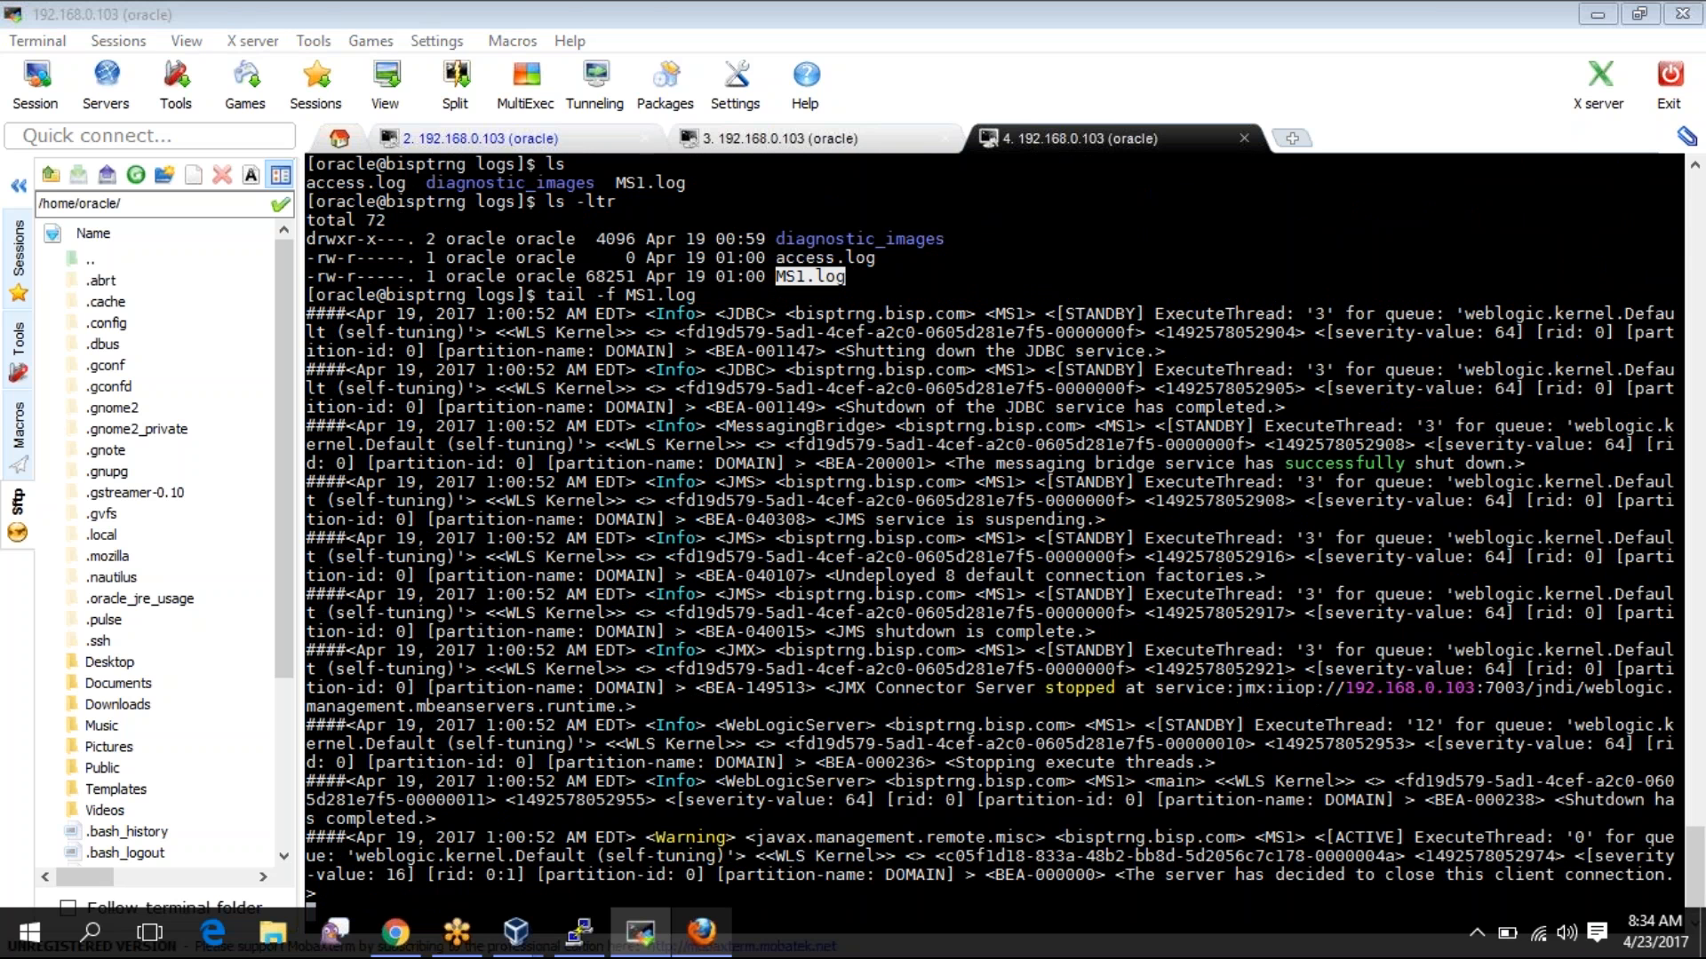
- Review the servers configuration summary with listen ports, then the Control tab
left_click(701, 933)
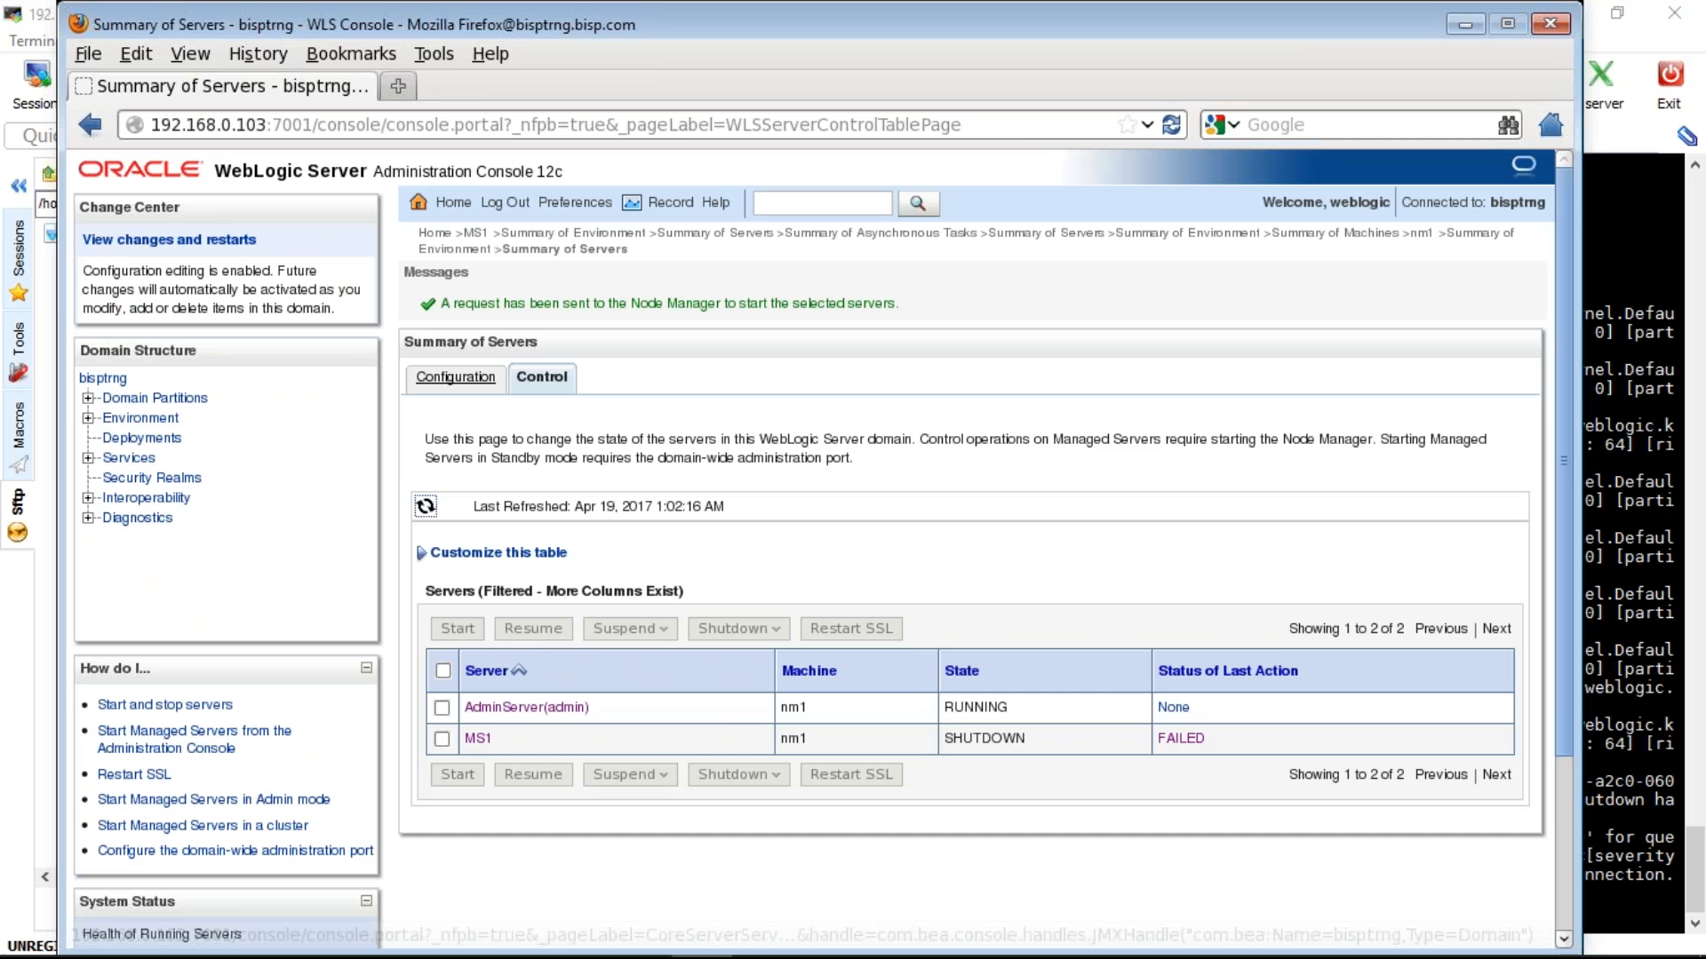
left_click(455, 376)
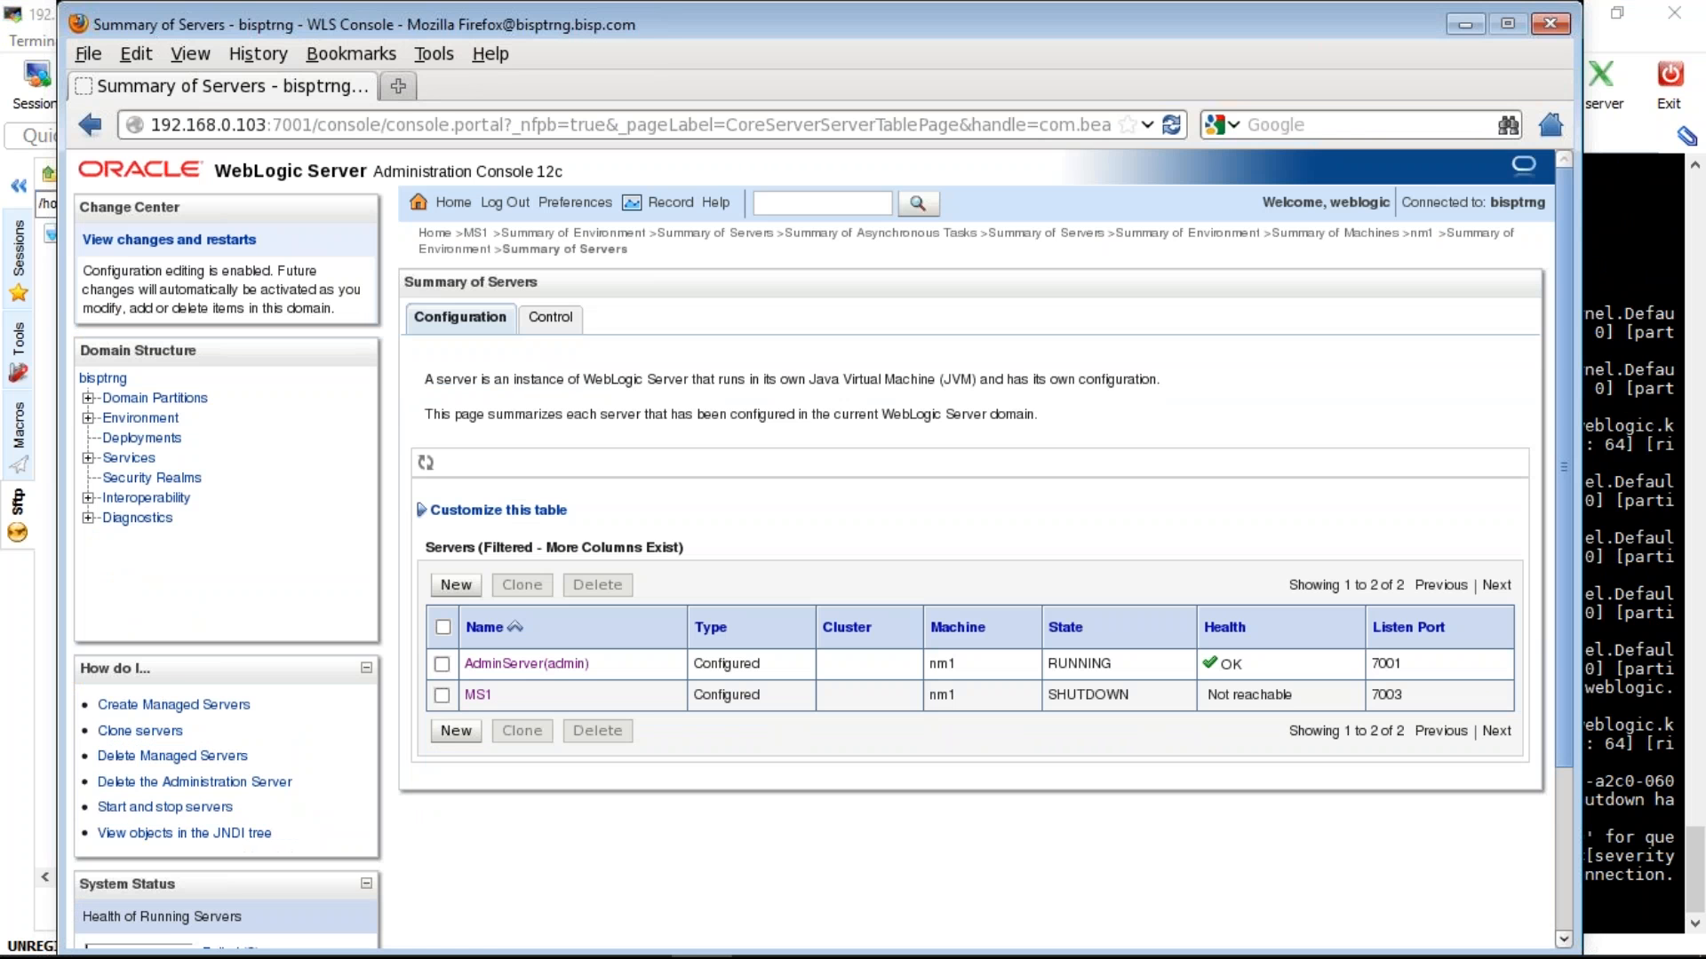
left_click(551, 317)
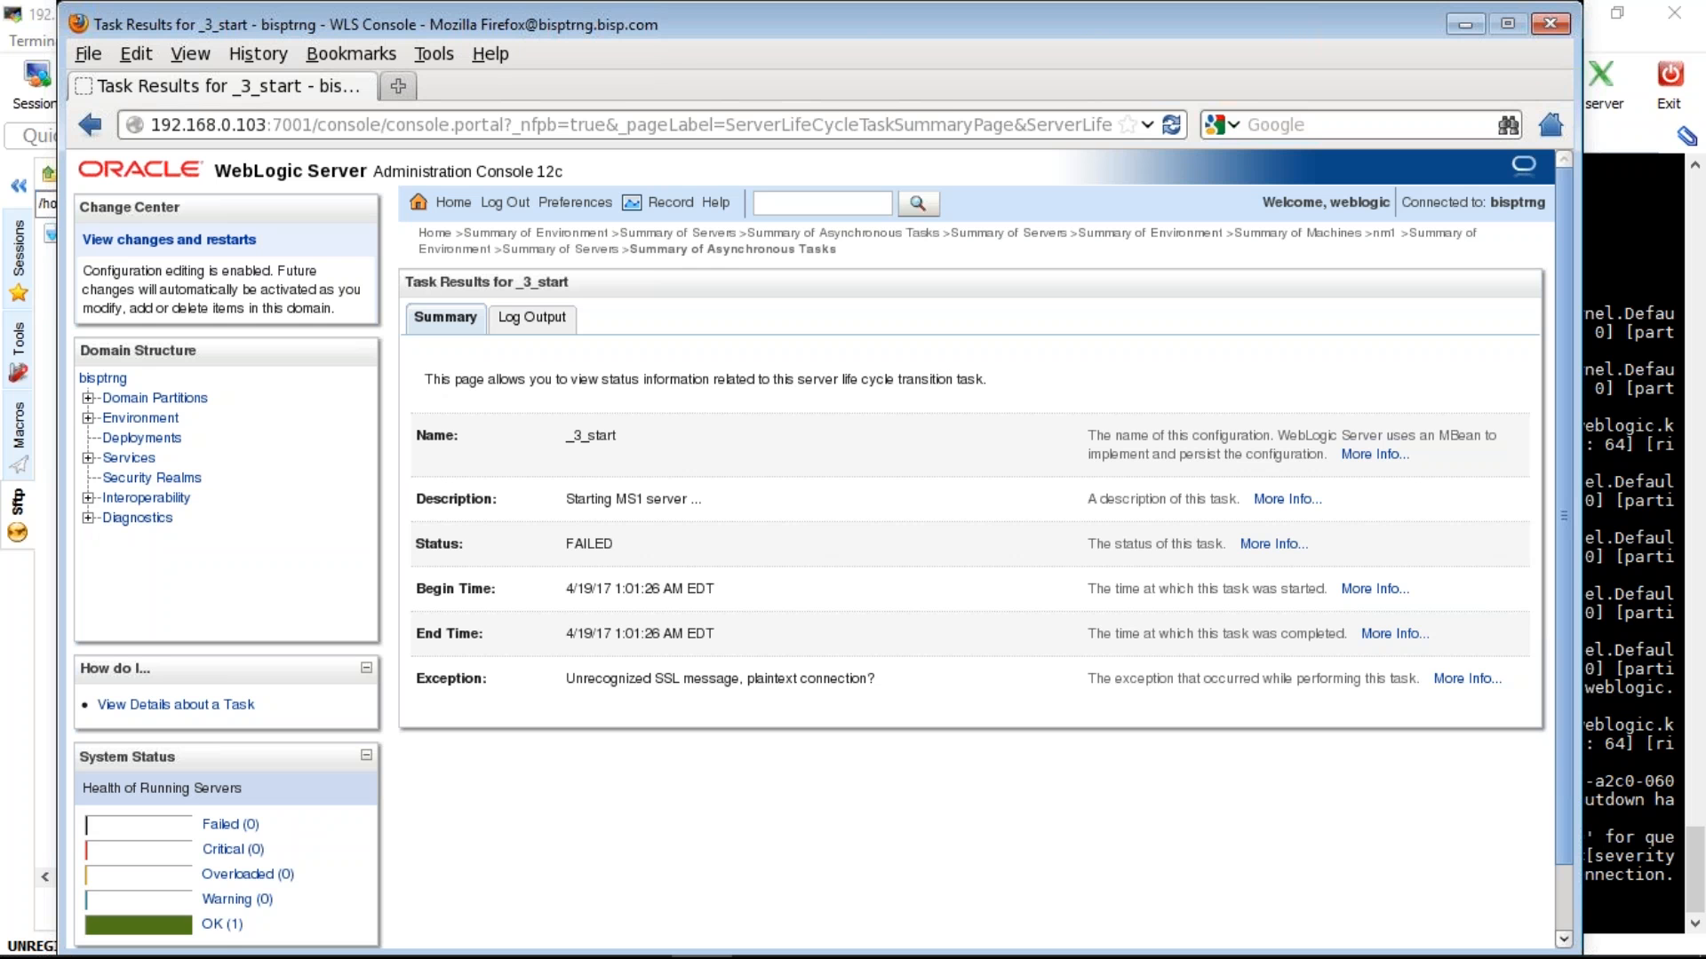
- Stop following the MS1 log and check the server's current time with date
key("alt+Tab")
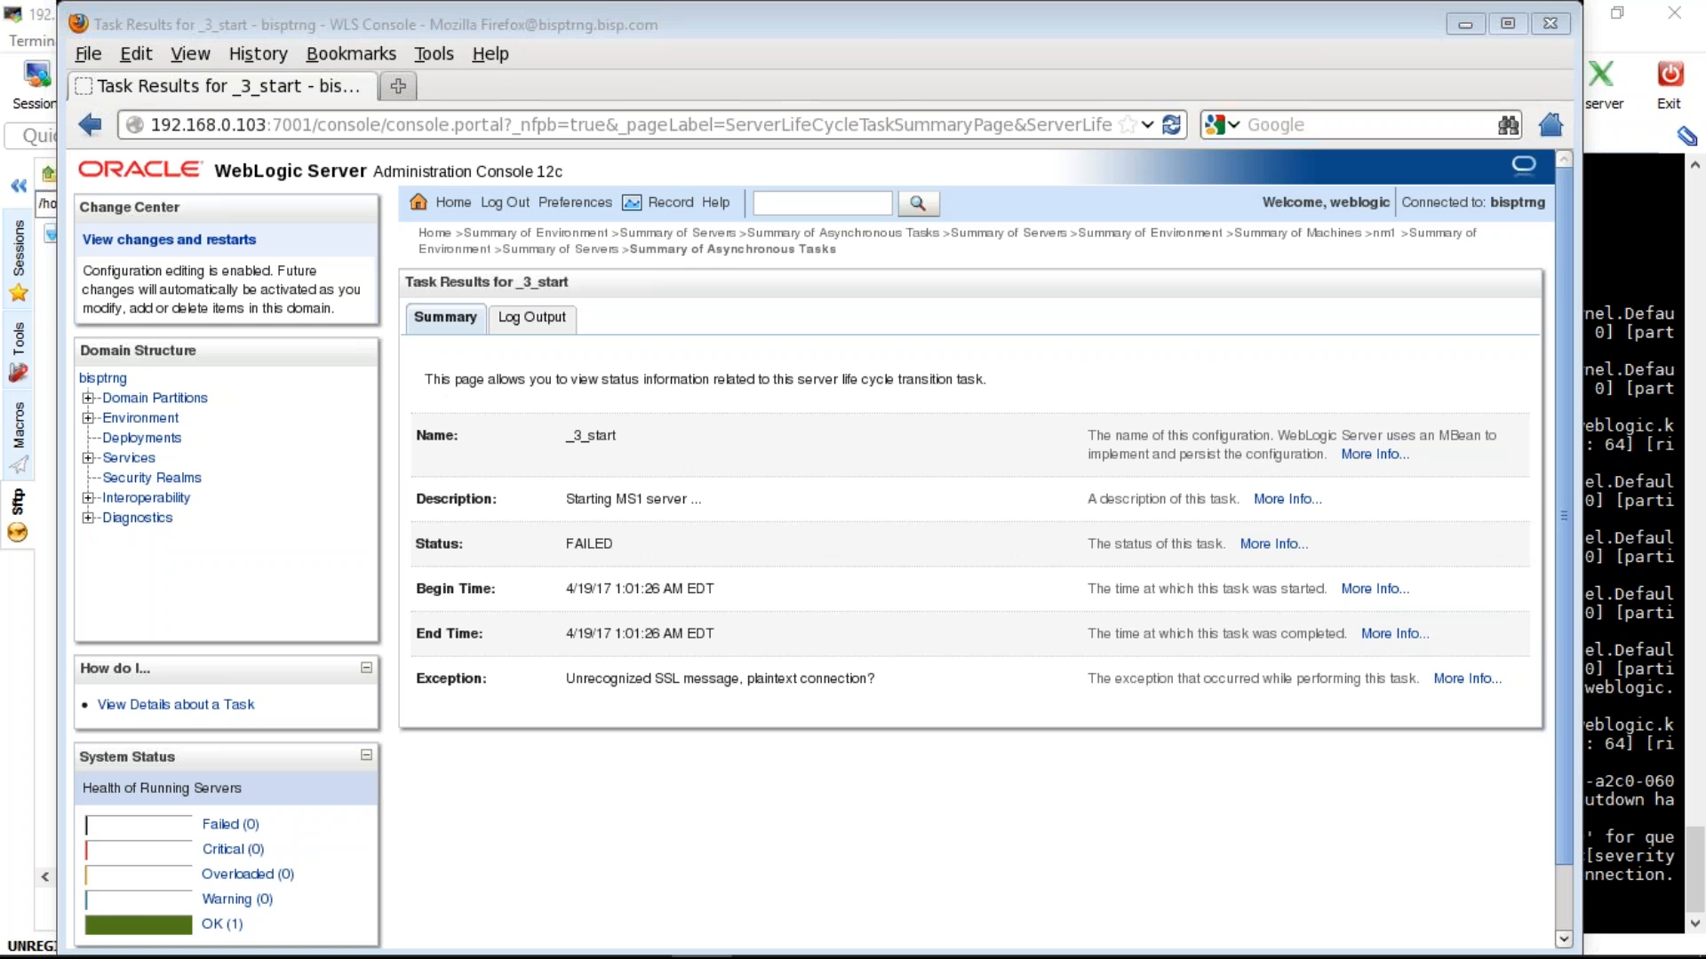
key("alt+Tab")
key("ctrl+c")
type("date")
key("Return")
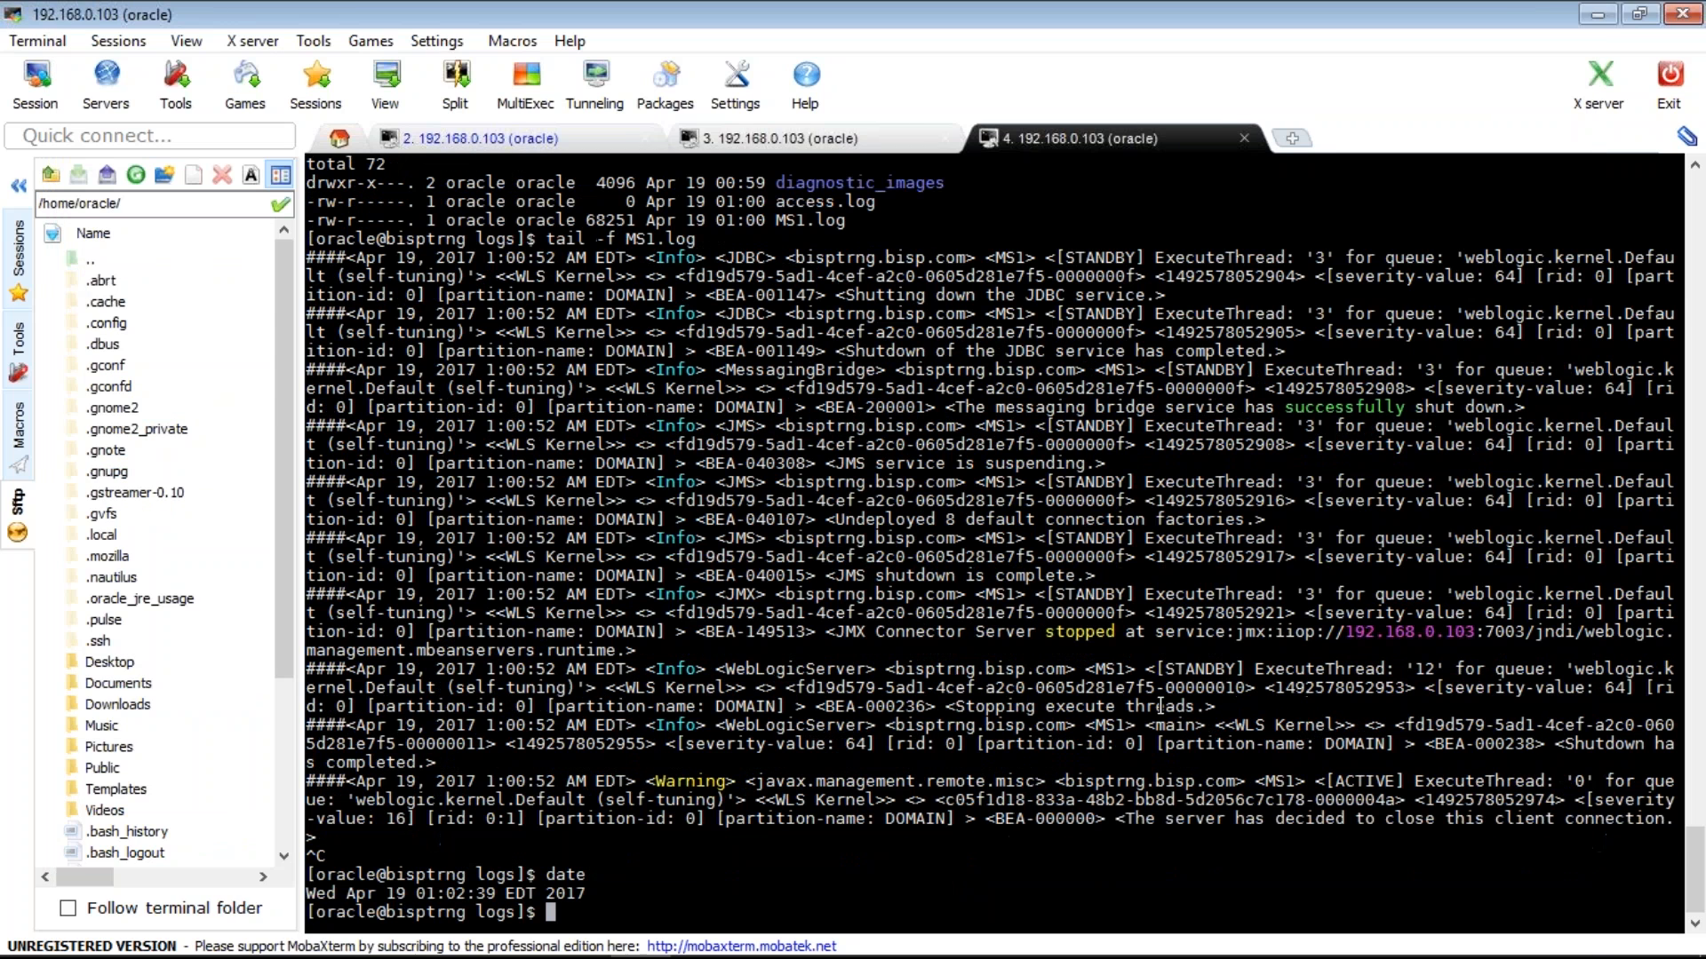
- Open MS1's general settings: listen address 192.168.0.103, port 7003
key("alt+Tab")
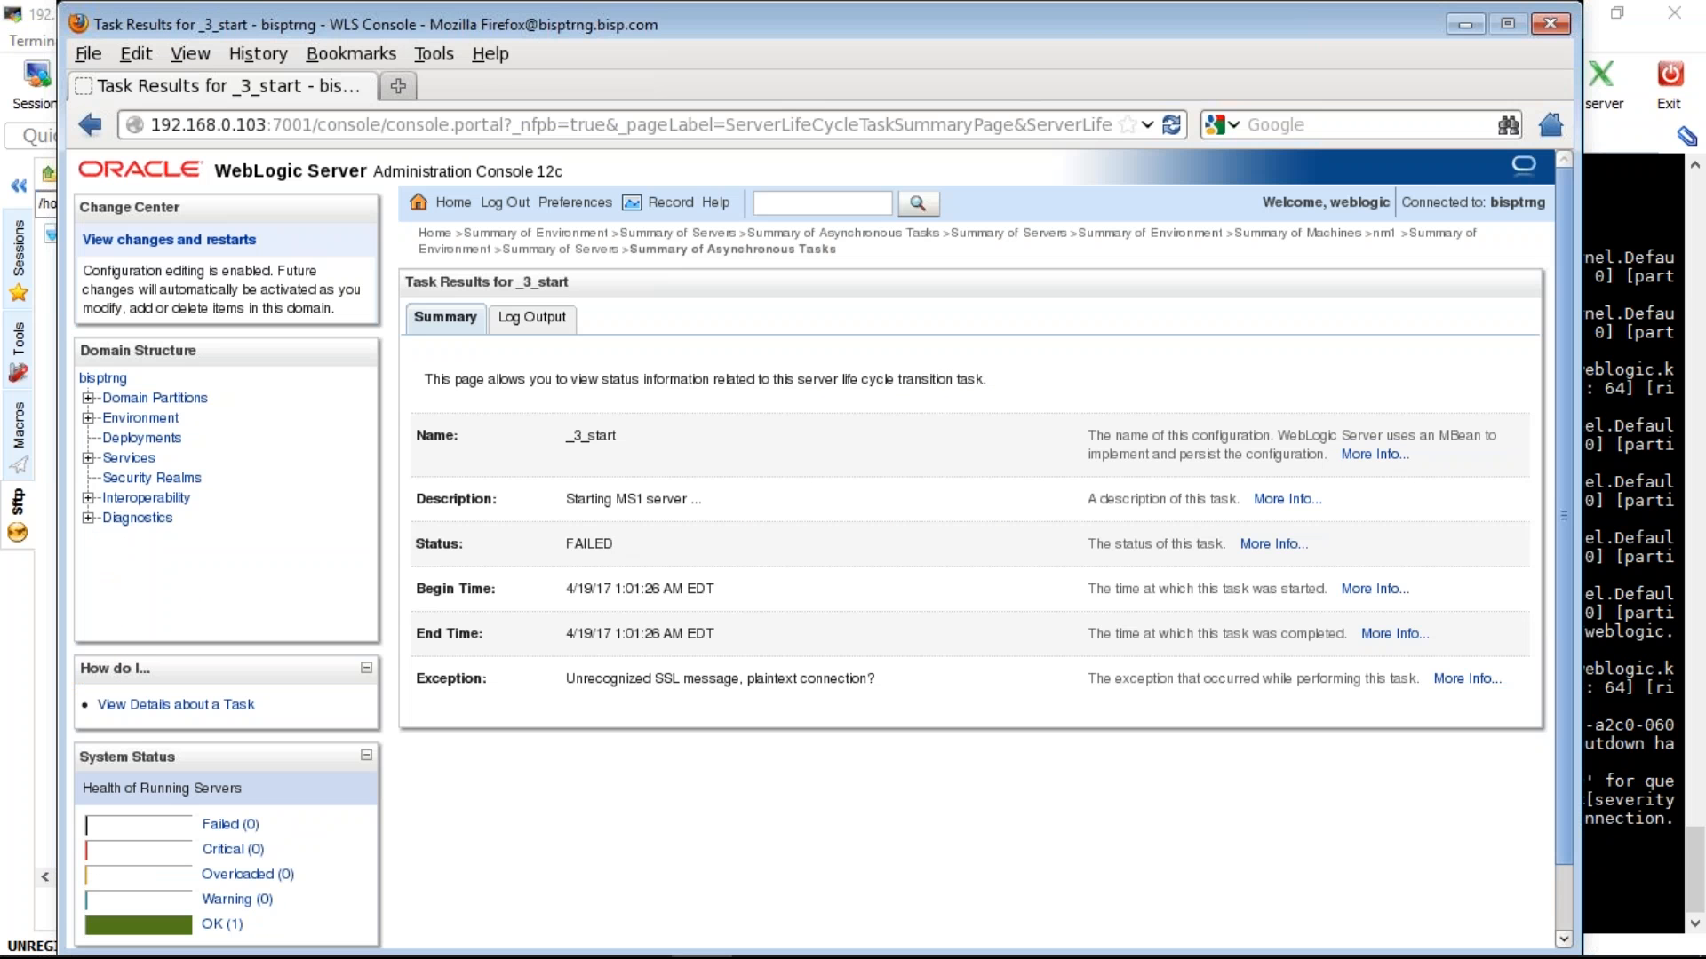
left_click(145, 418)
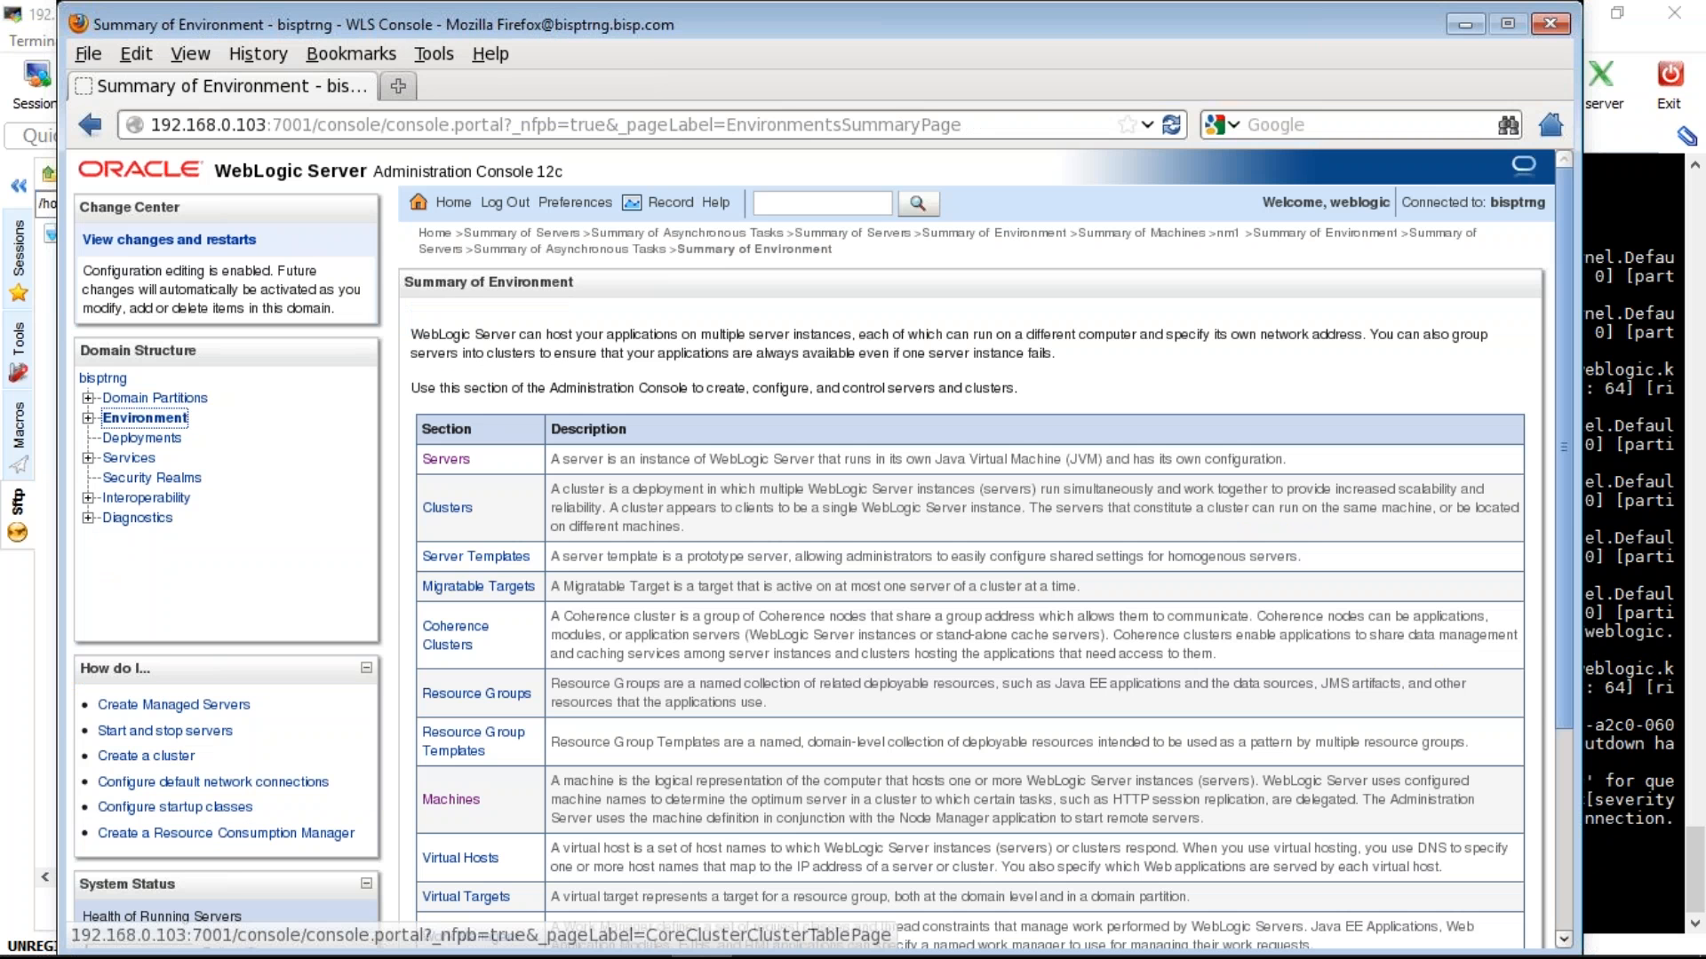
left_click(446, 459)
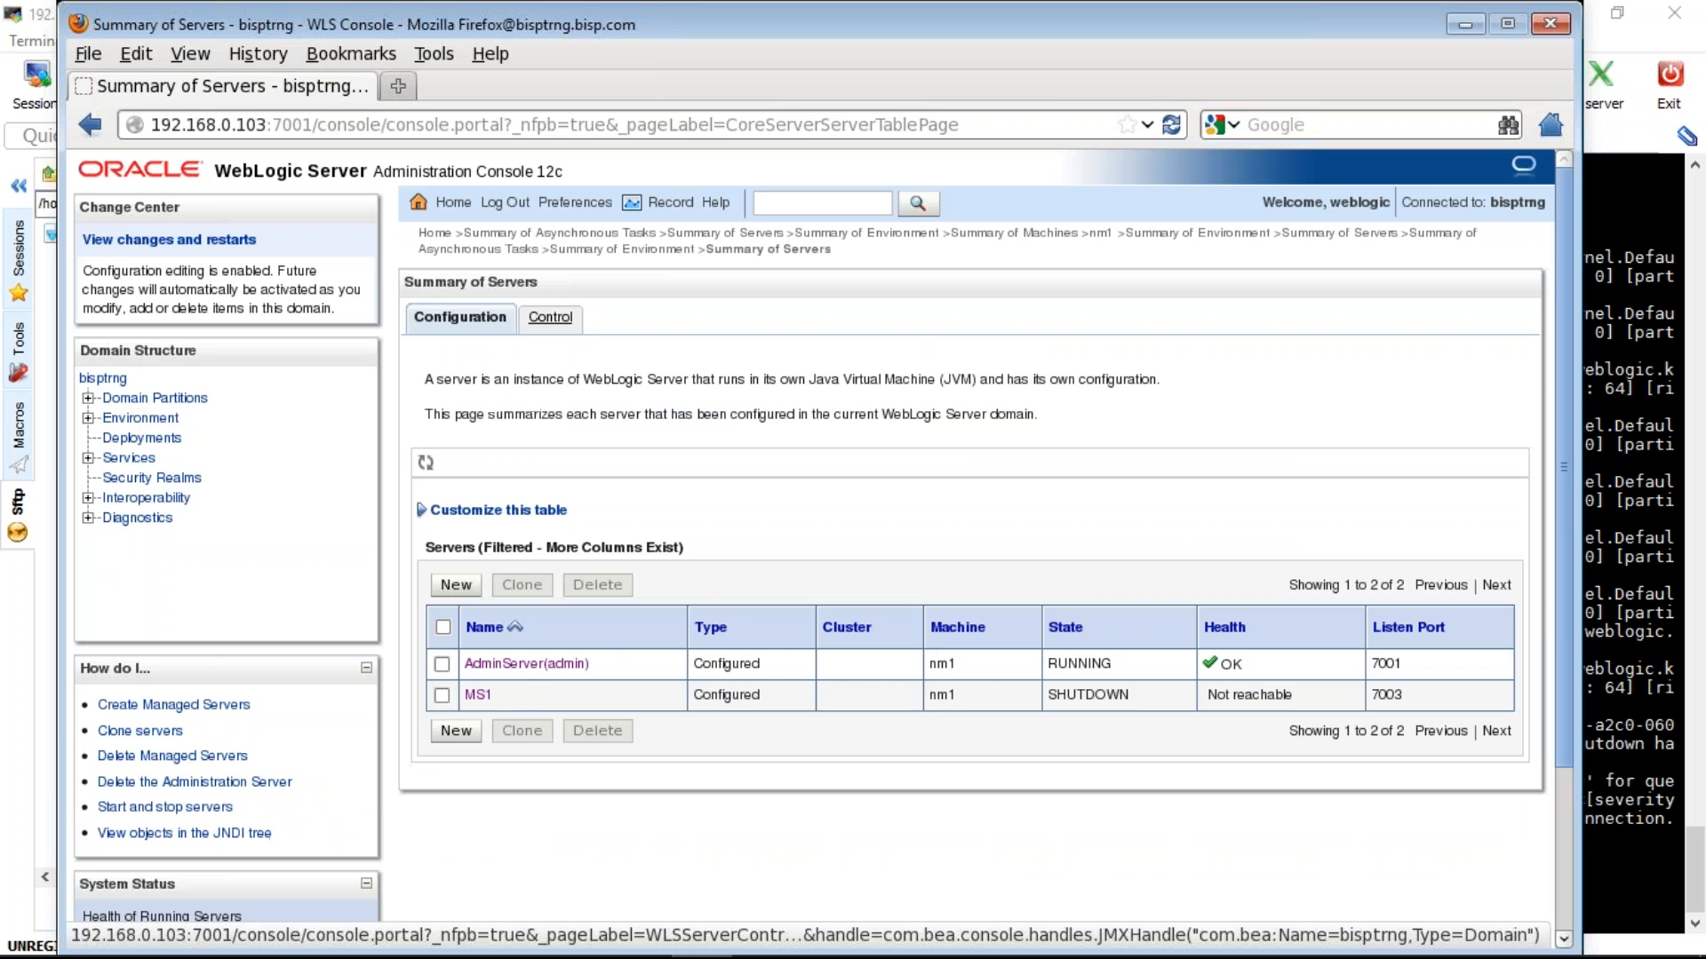
left_click(550, 317)
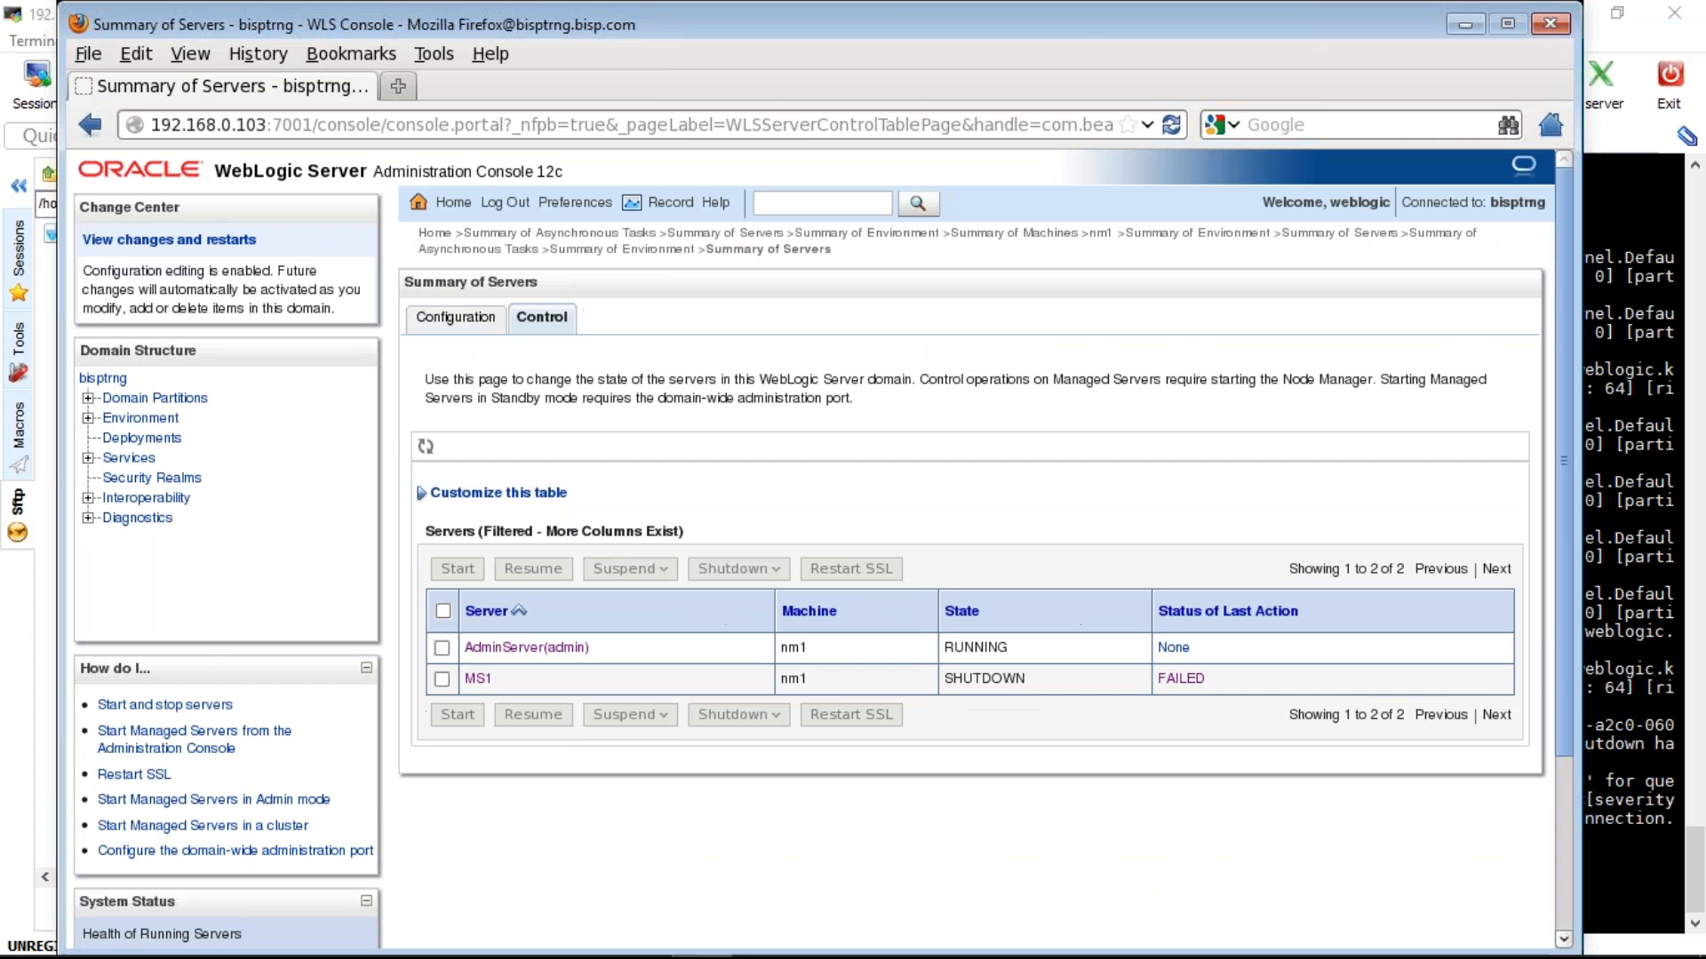
left_click(478, 680)
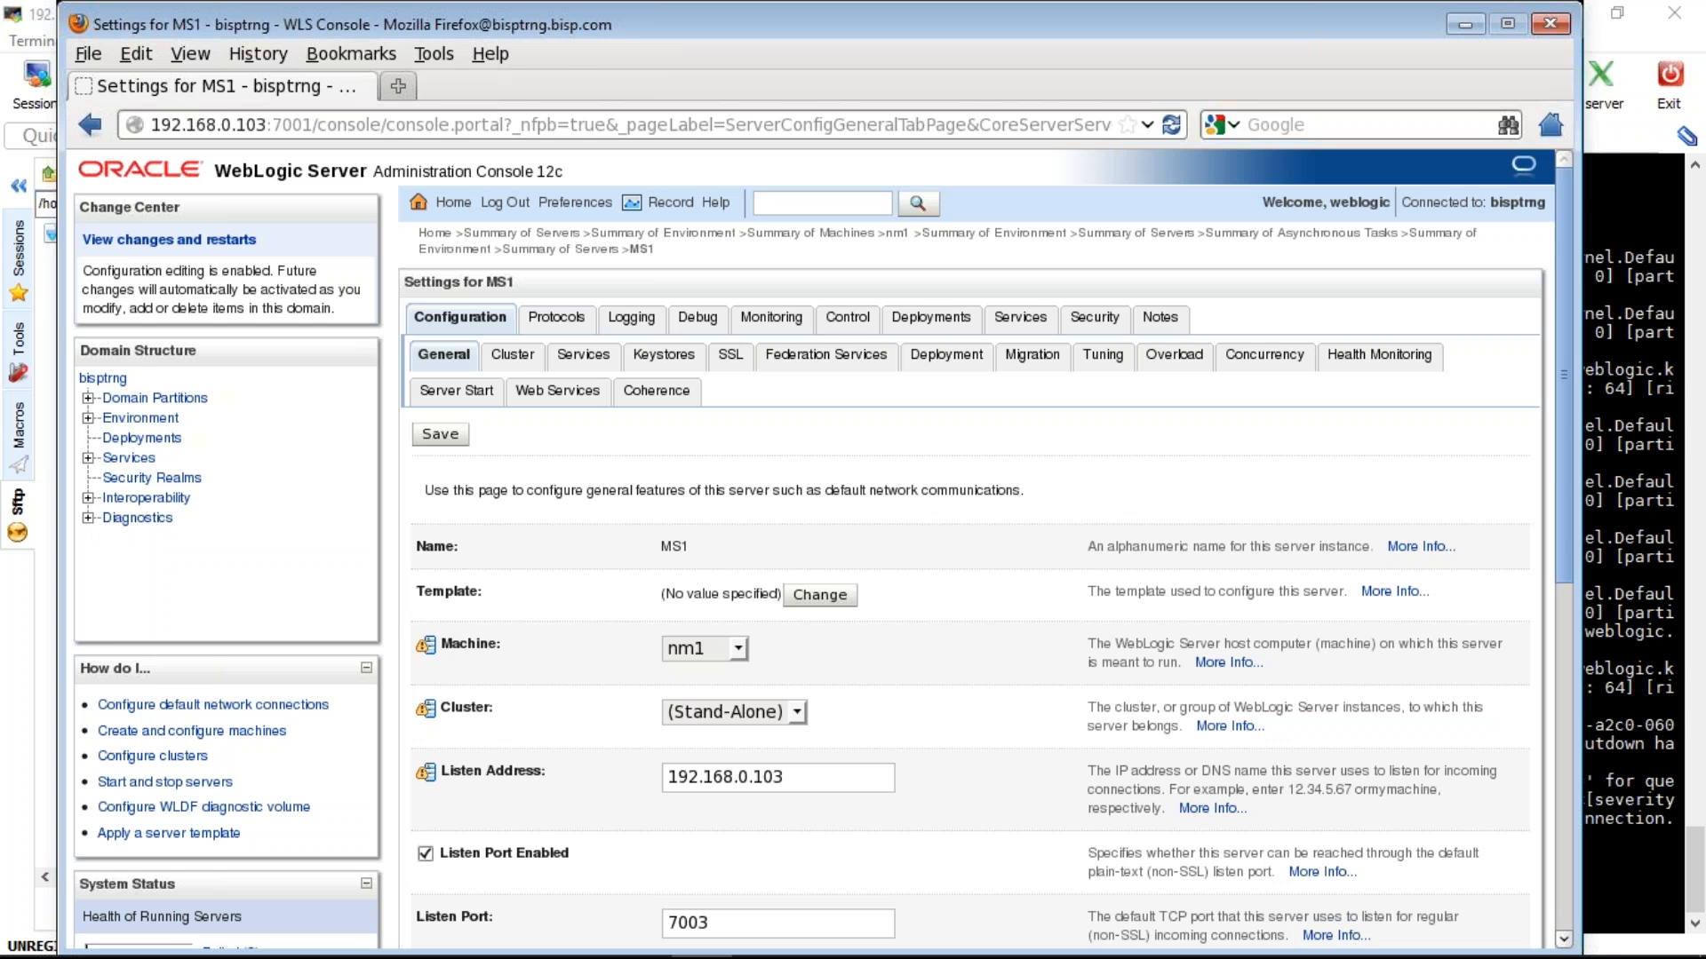
- List the logs with ls -ltr and read the end of MS1.log in vi
key("alt+Tab")
type("ls ")
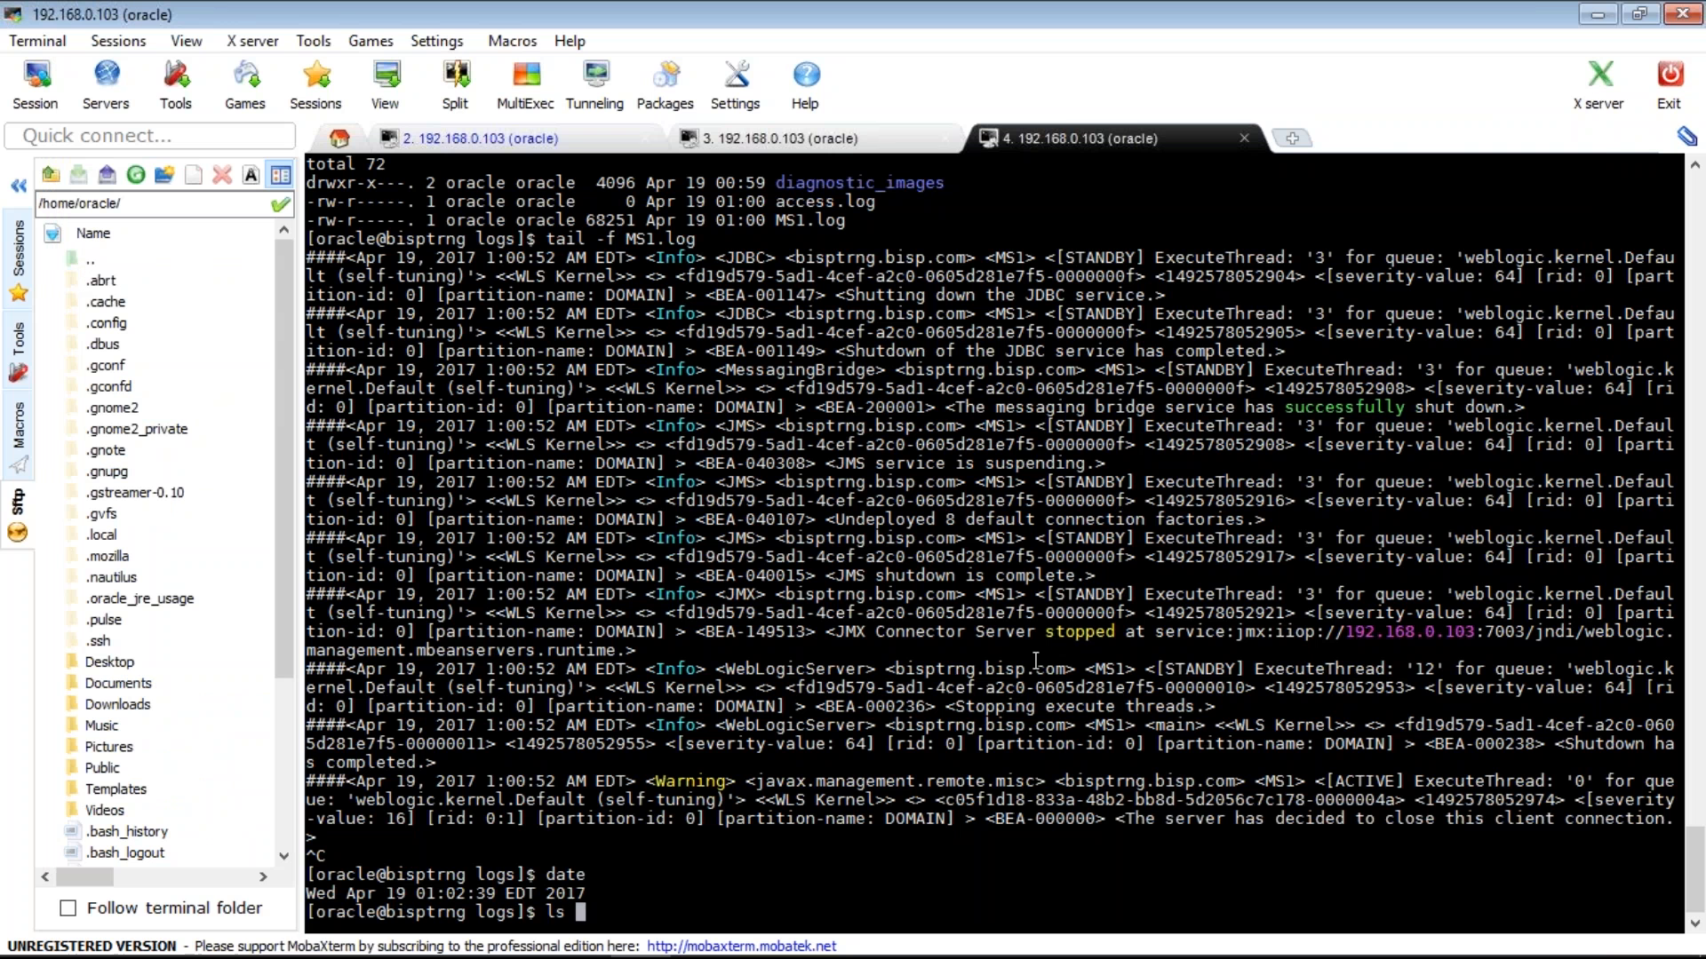
type("-ltr")
key("Return")
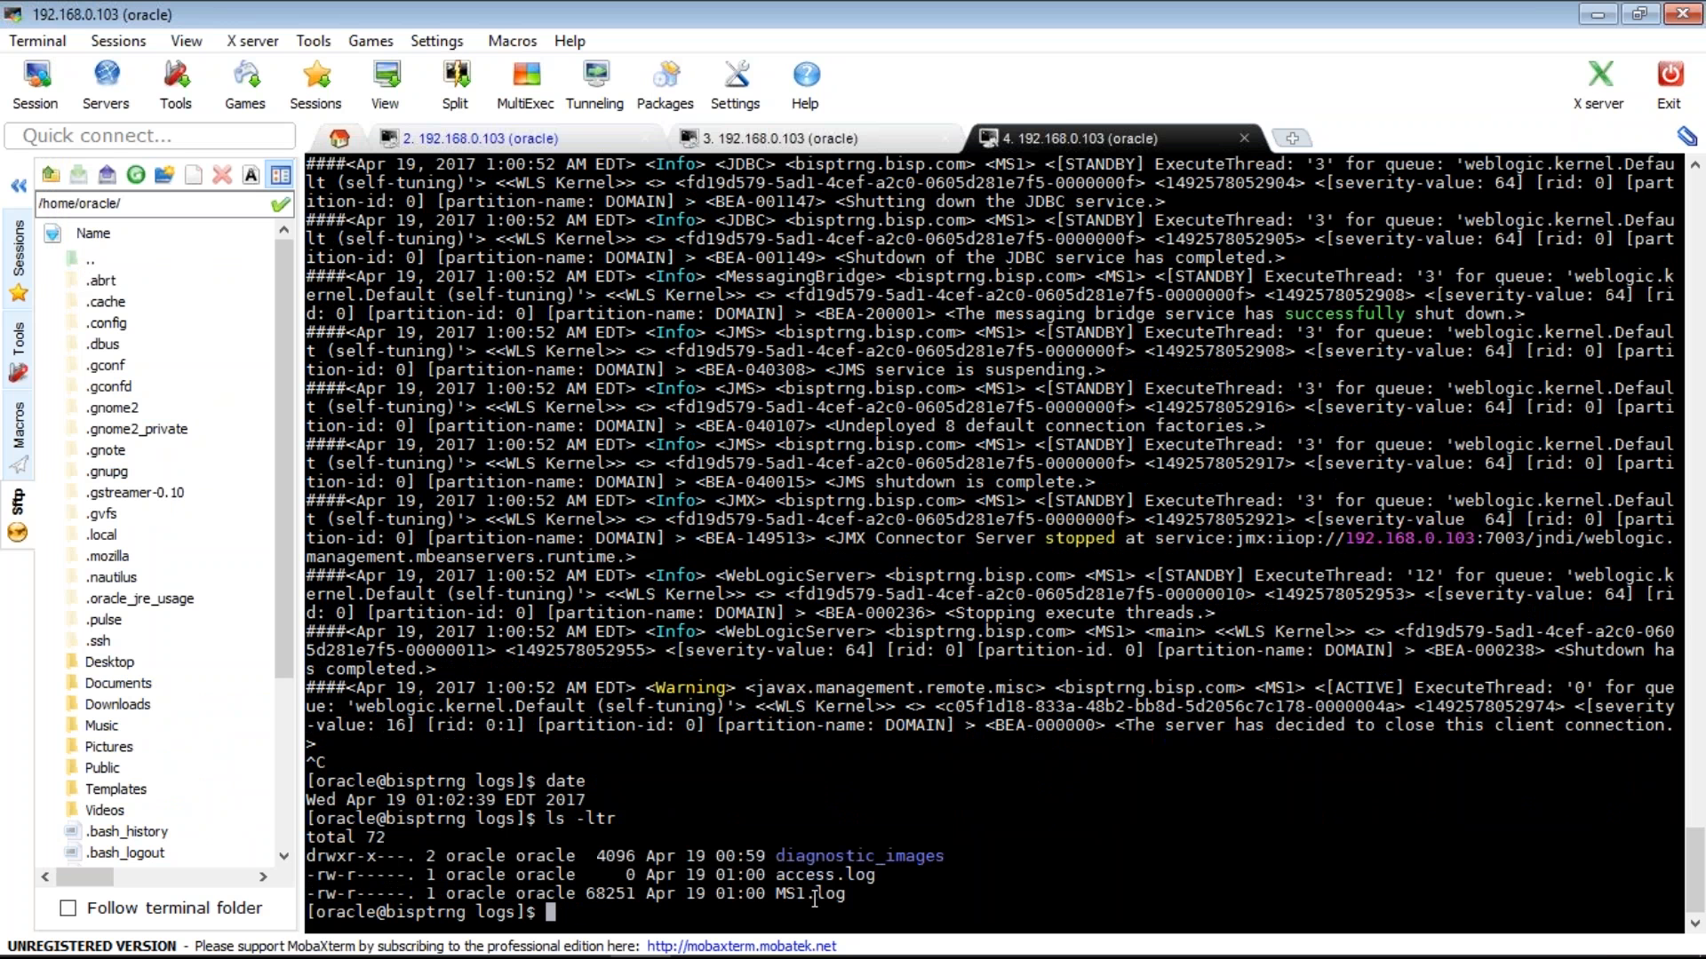
double_click(815, 896)
type("v")
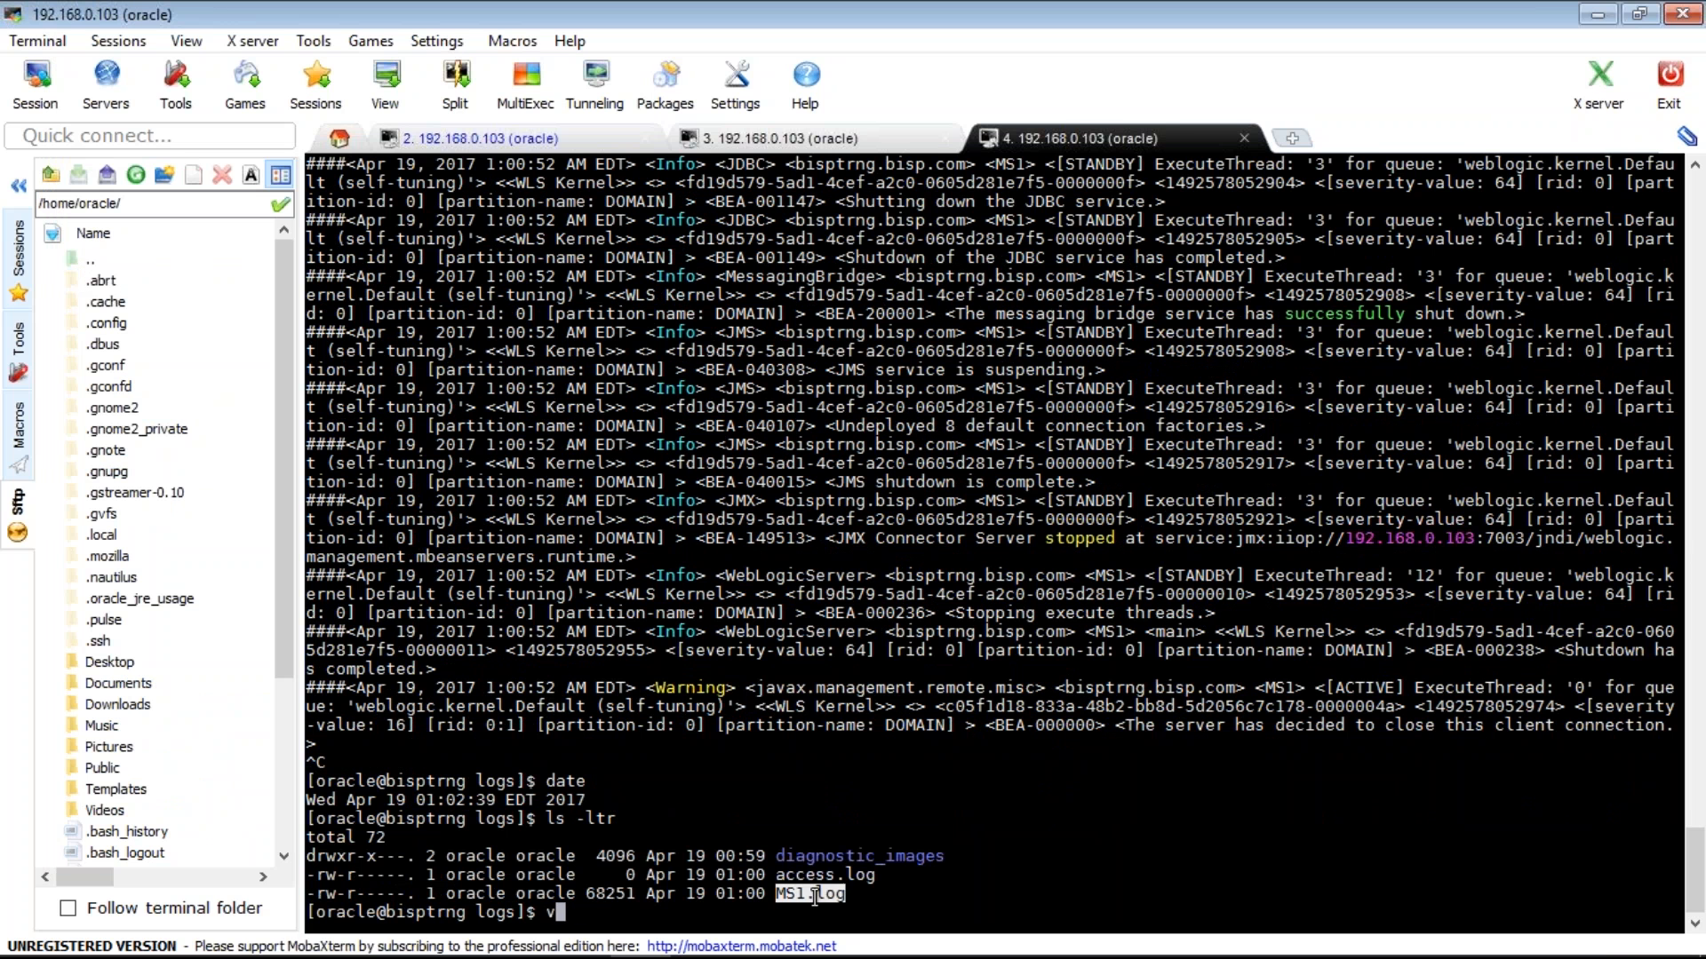
type("i")
right_click(815, 898)
key("Return")
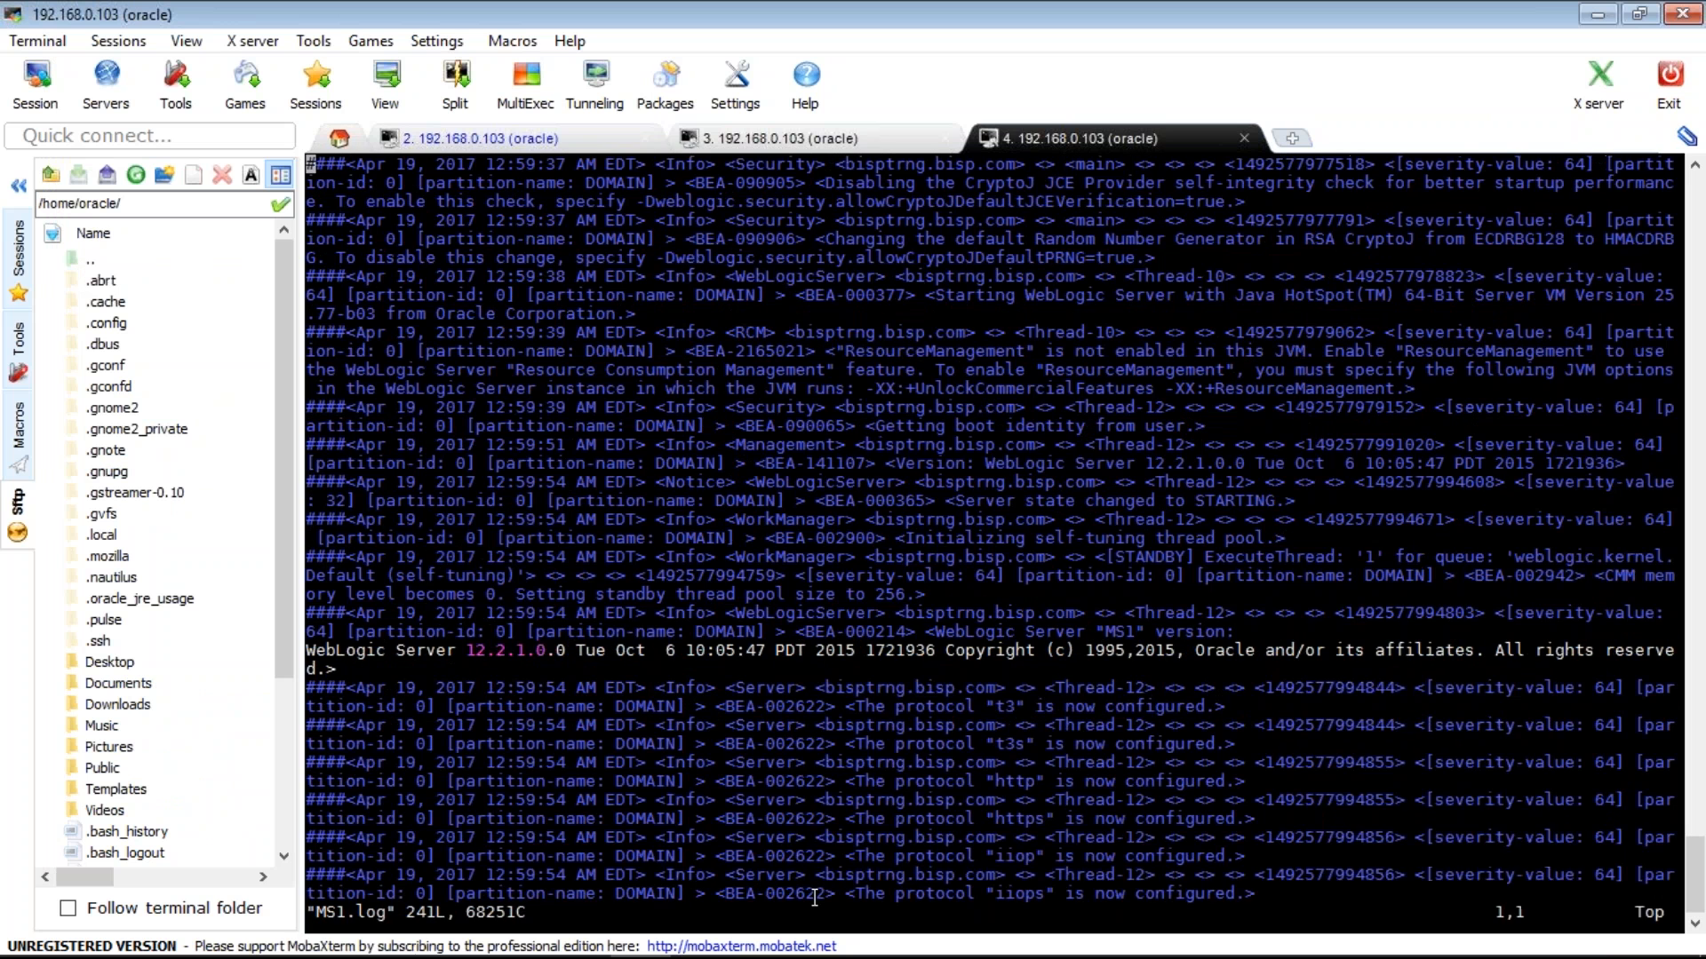
key("shift+g")
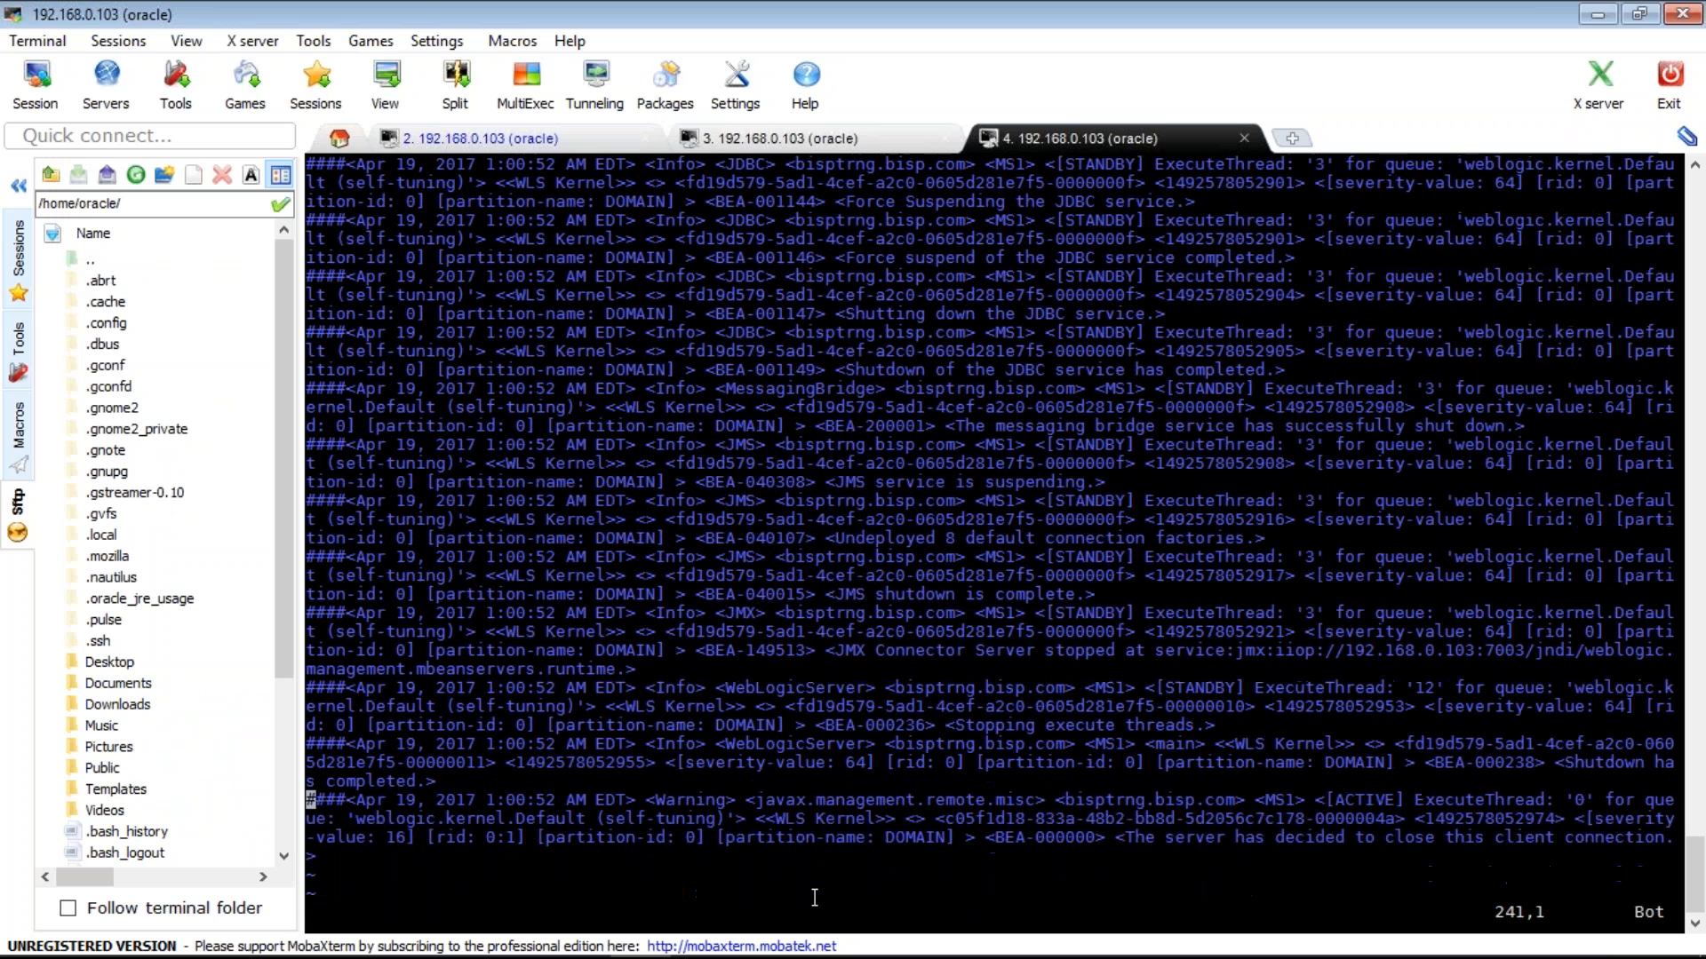
key("k")
key("k")
key("k")
key("k")
key("k")
key("k")
key("j")
key("j")
key("j")
key("j")
key("j")
key("j")
type(":q")
key("Return")
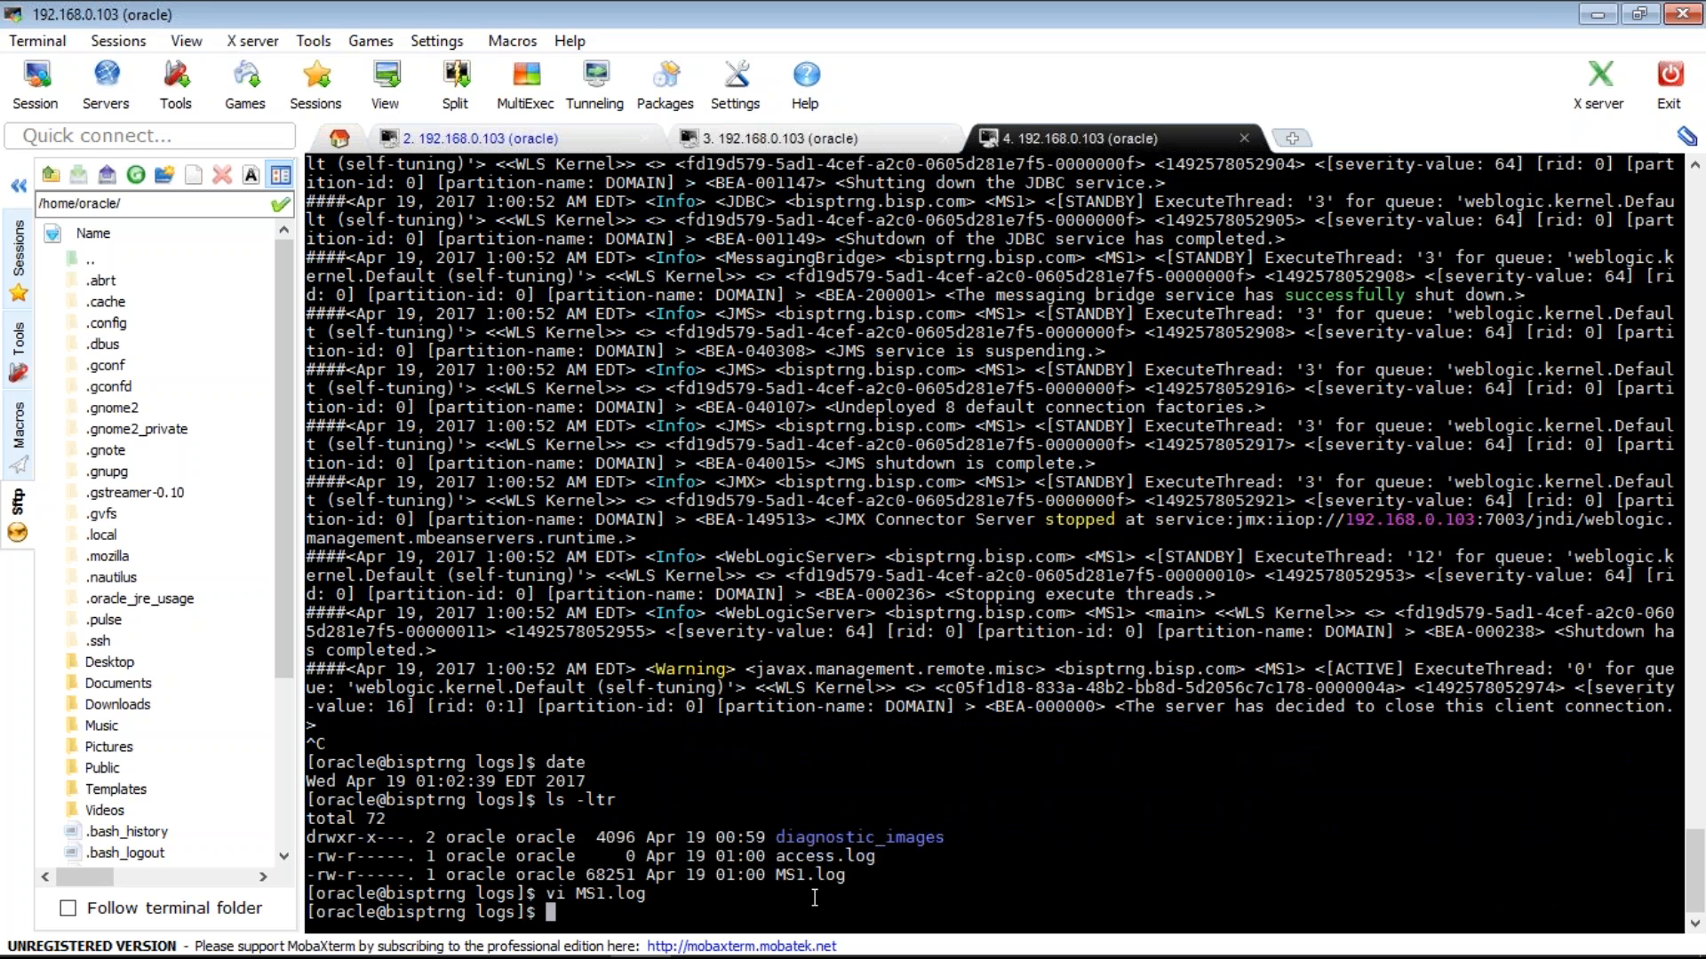
- Display the /etc/hosts entries and recheck the console servers summary
type("cat /etc/hosts")
key("Return")
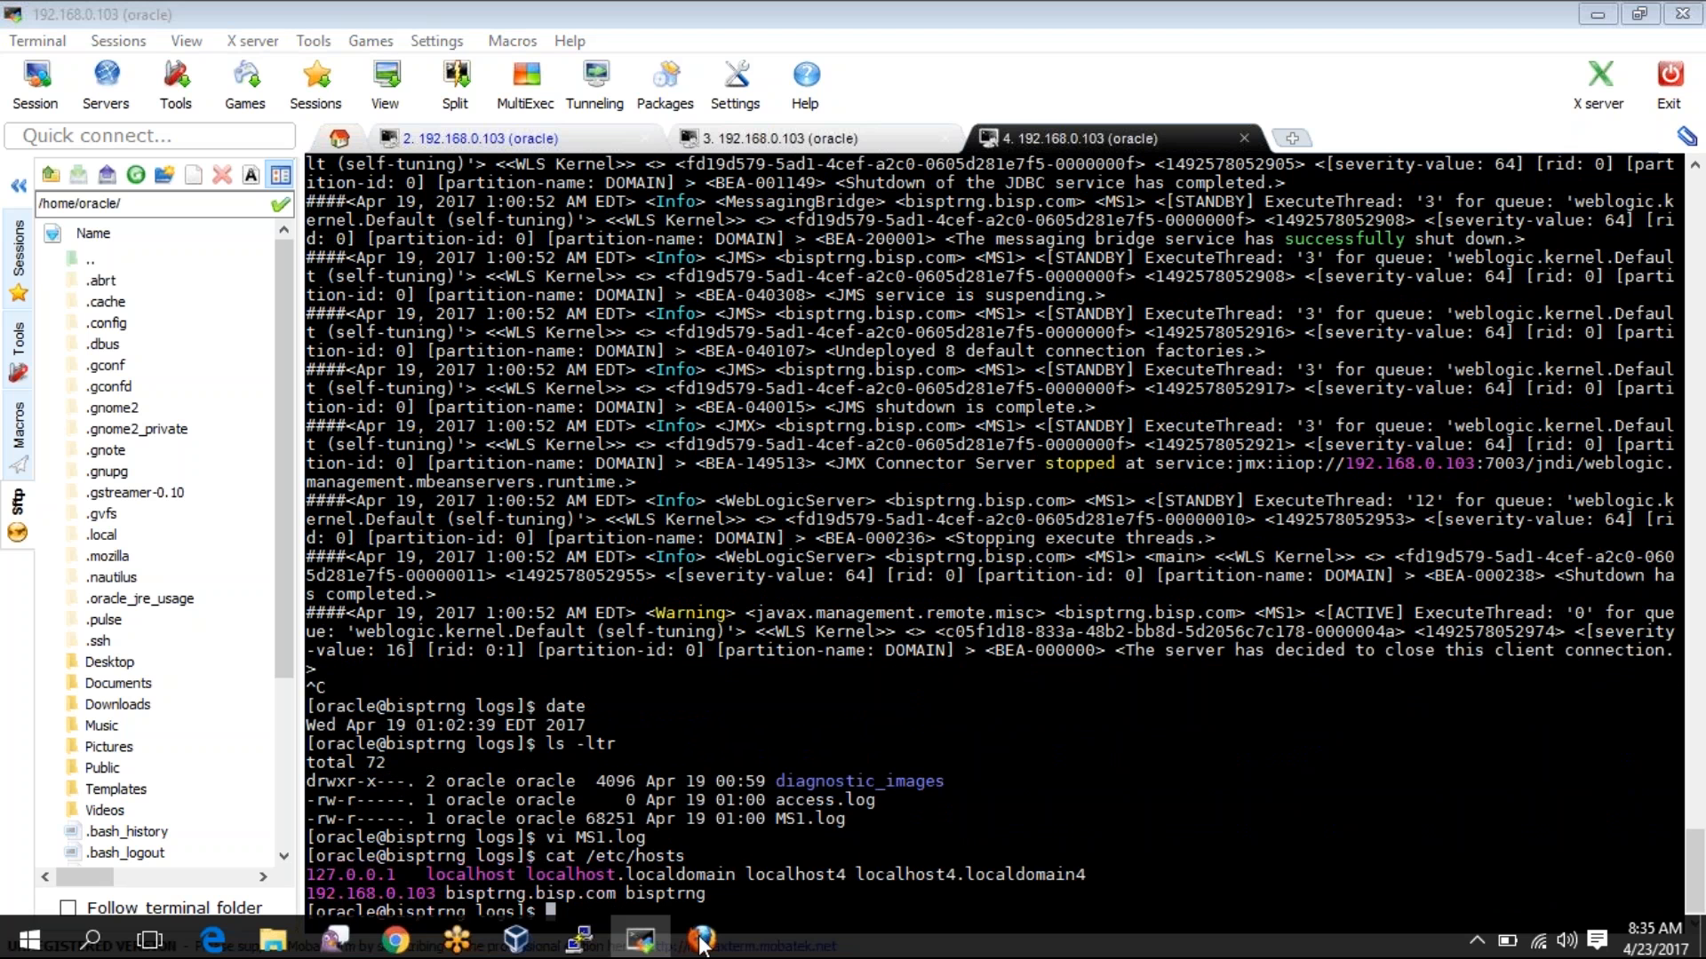
left_click(701, 940)
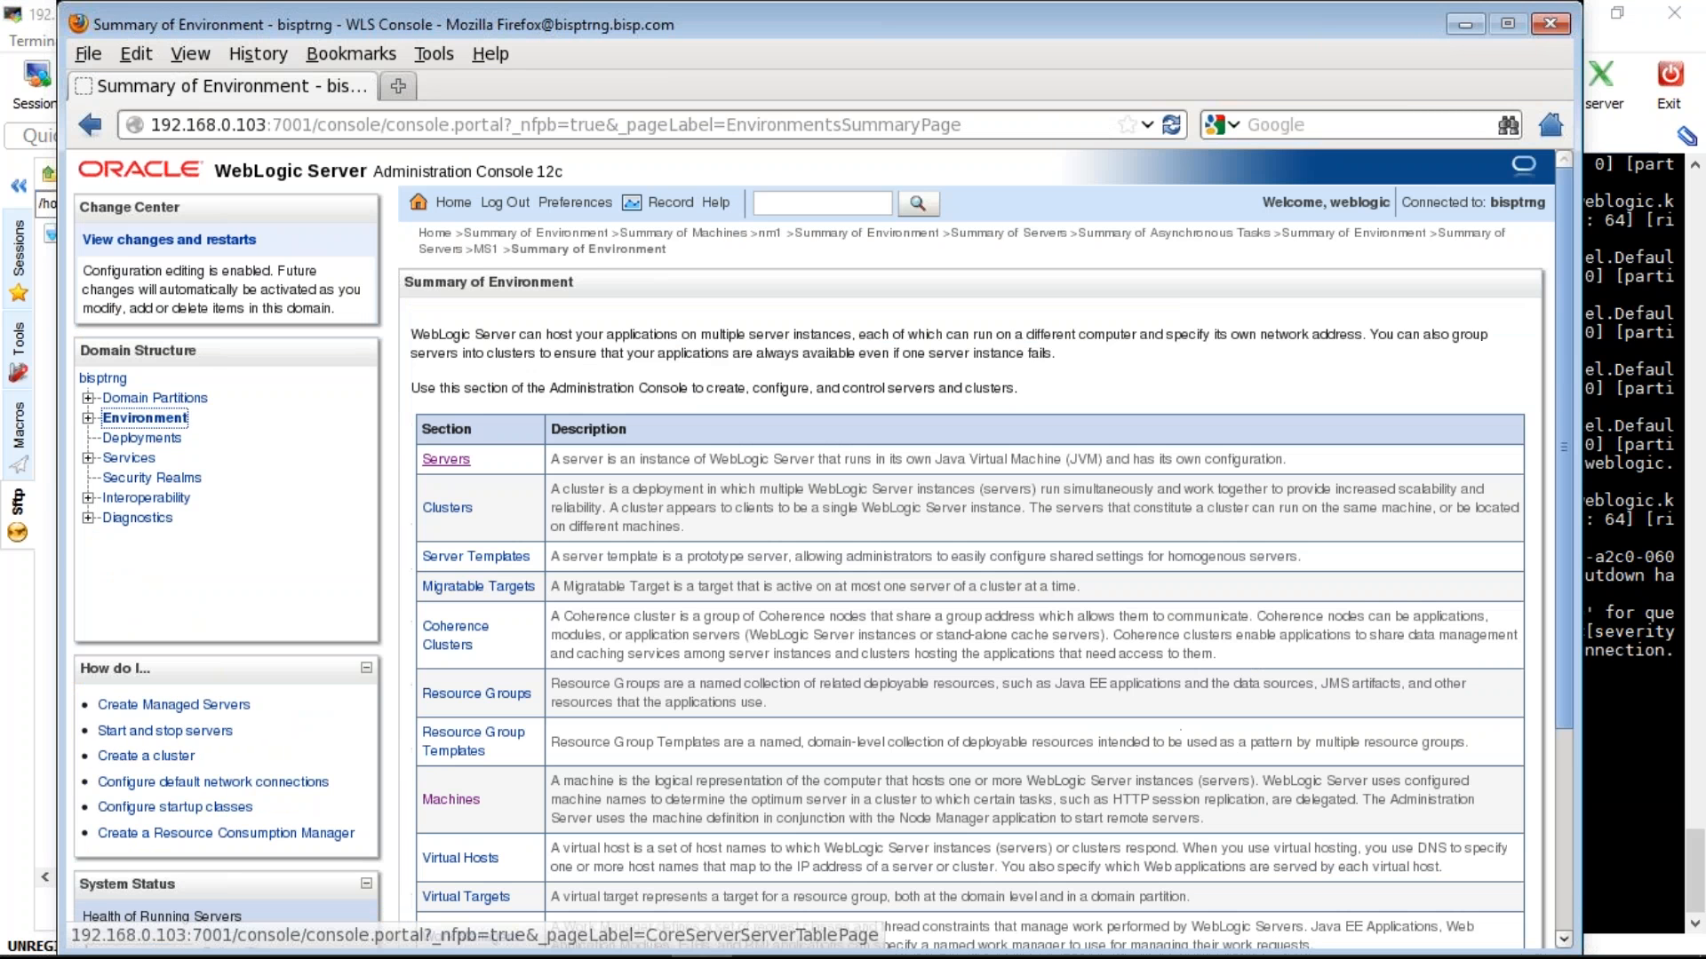
left_click(446, 460)
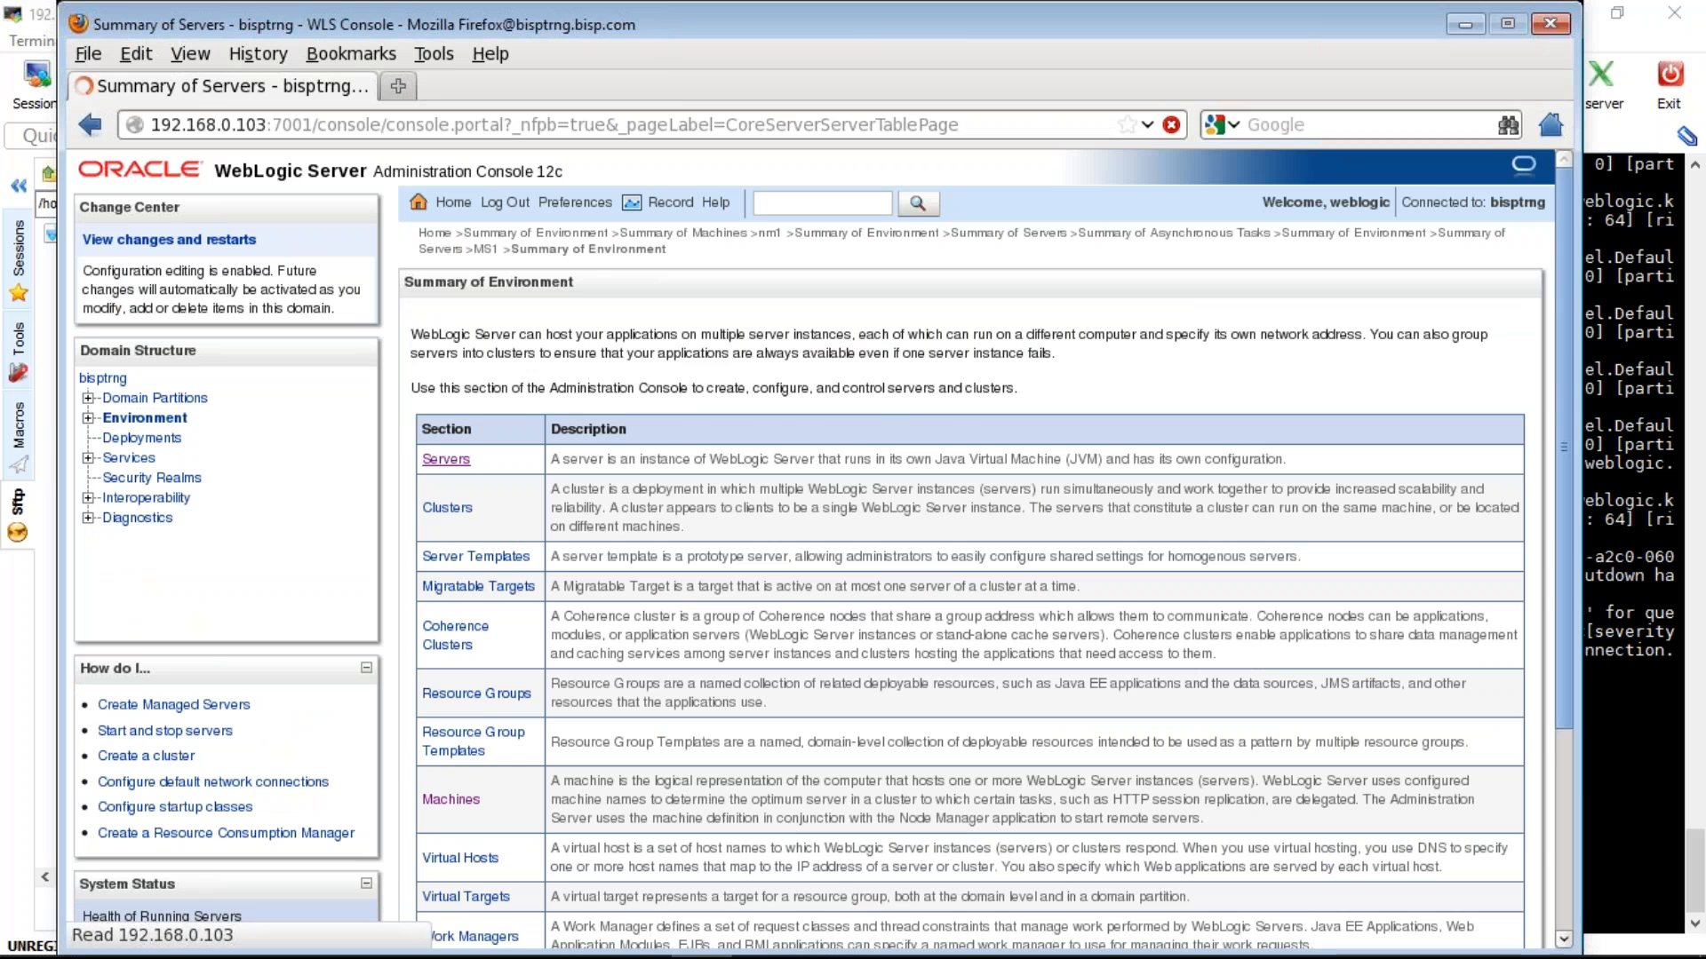
key("alt+Tab")
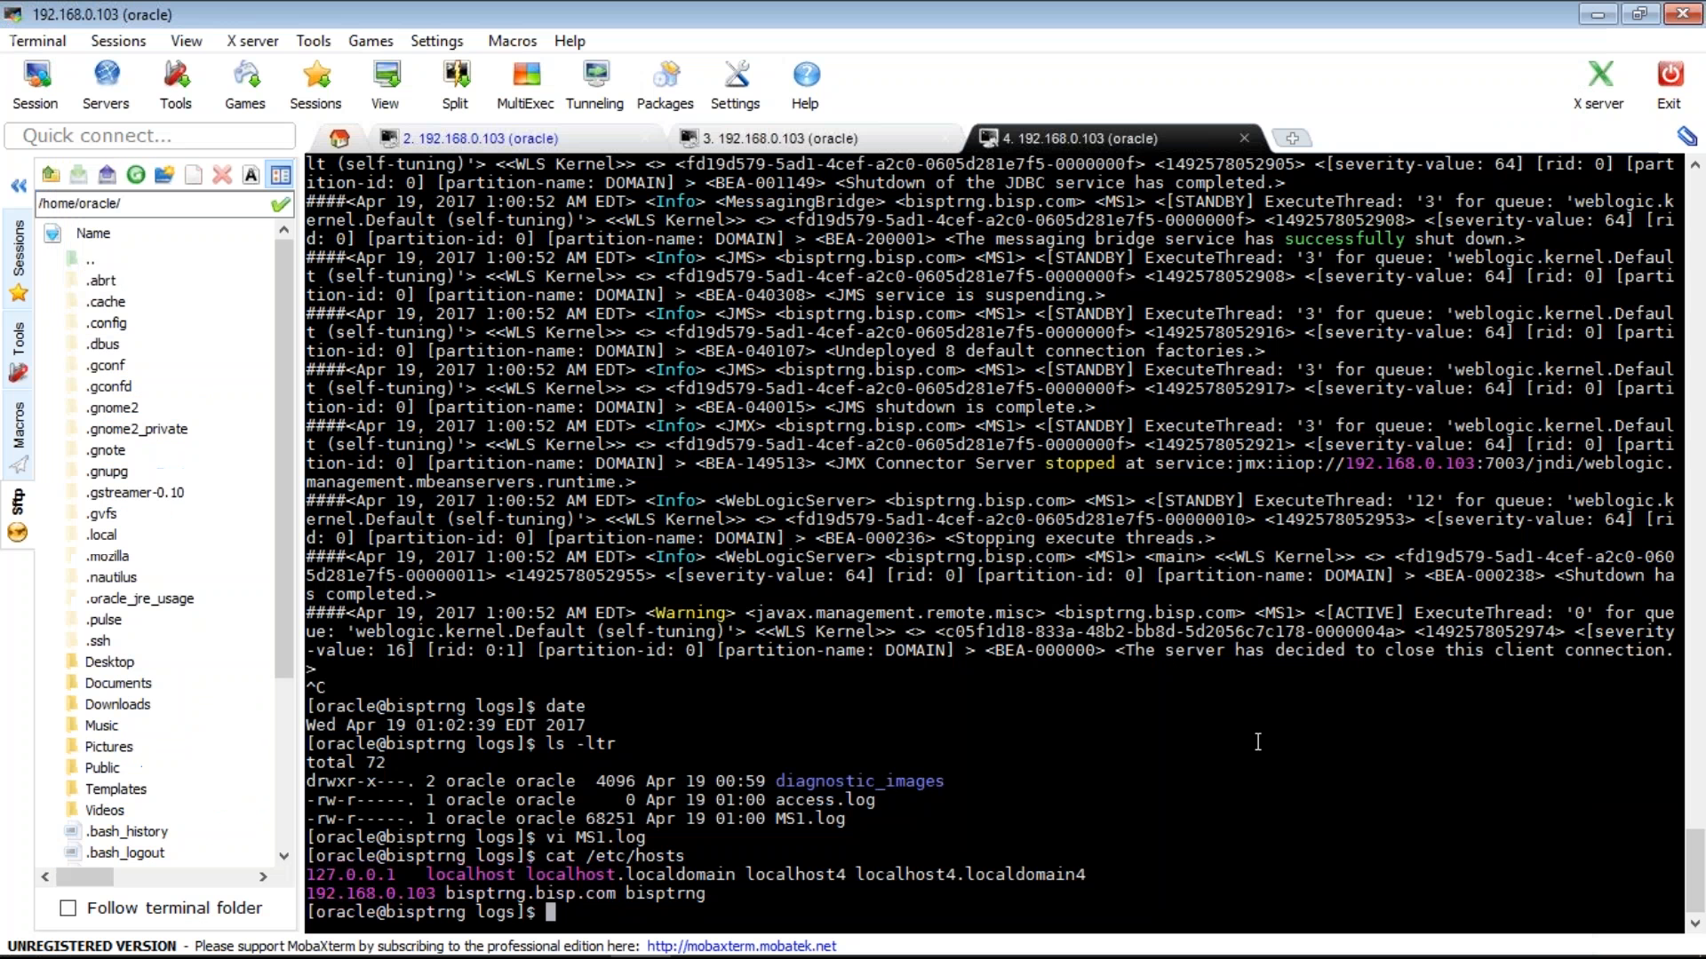
- Move up to the domain directory, enter nodemanager, and read nodemanager.log in vi
type("cd ../../..")
key("Return")
type("ls")
key("Return")
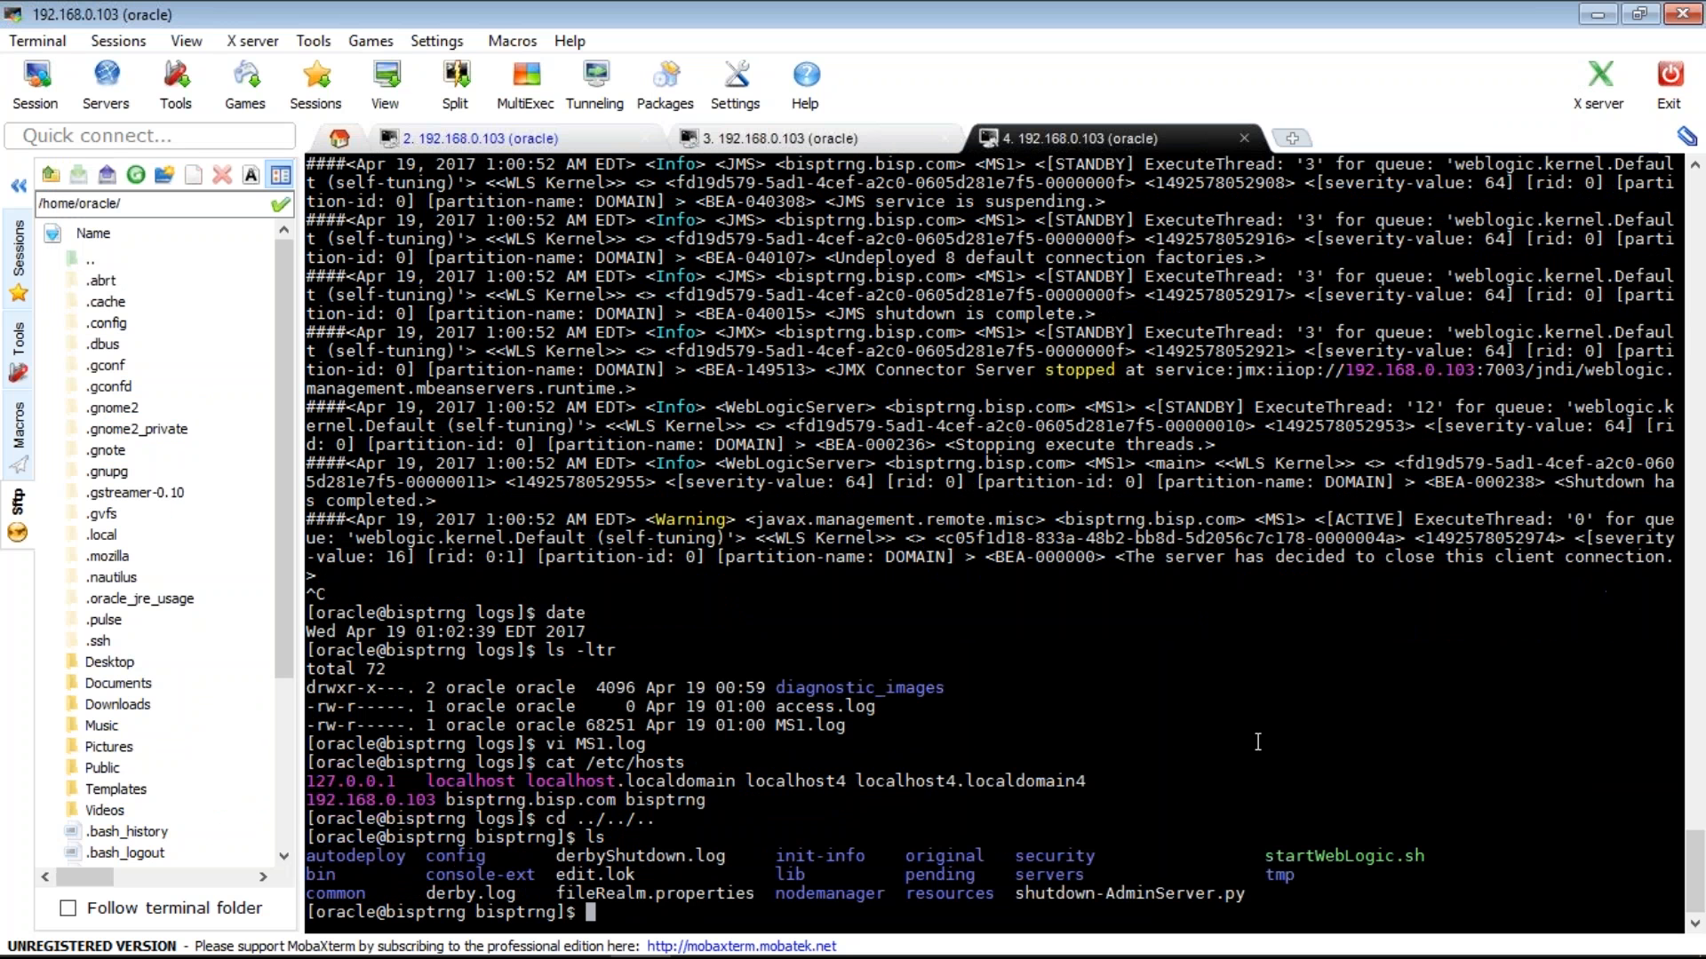
type("cd nod")
key("Tab")
key("Return")
type("ls")
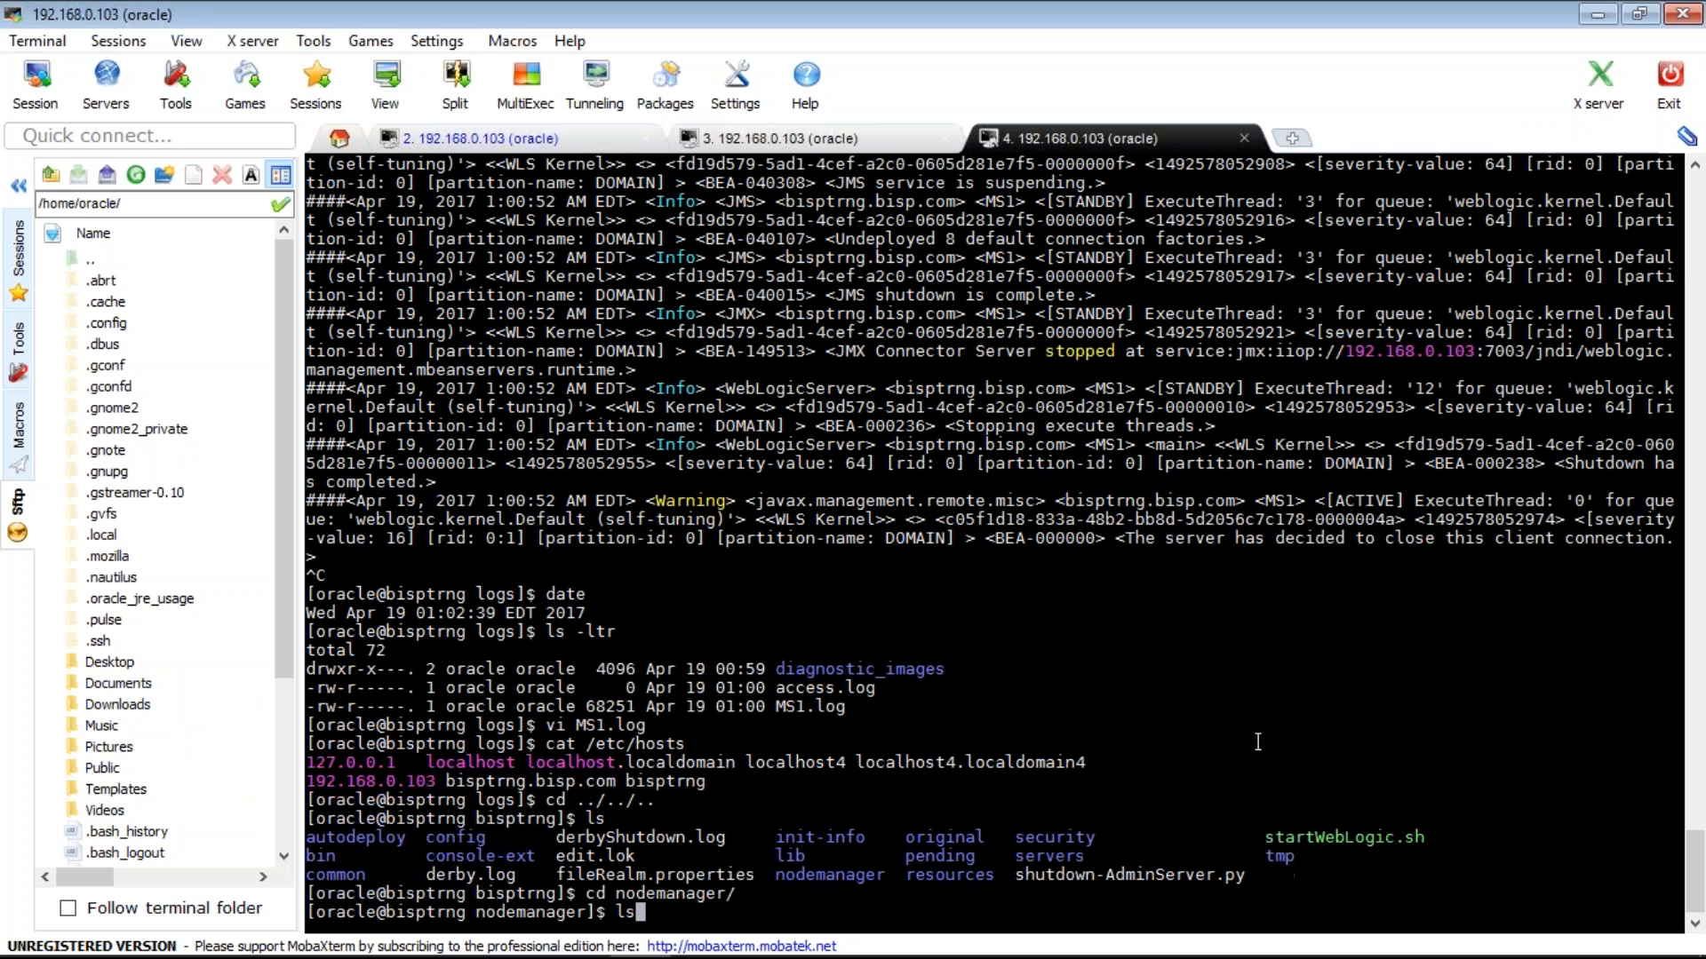
key("Return")
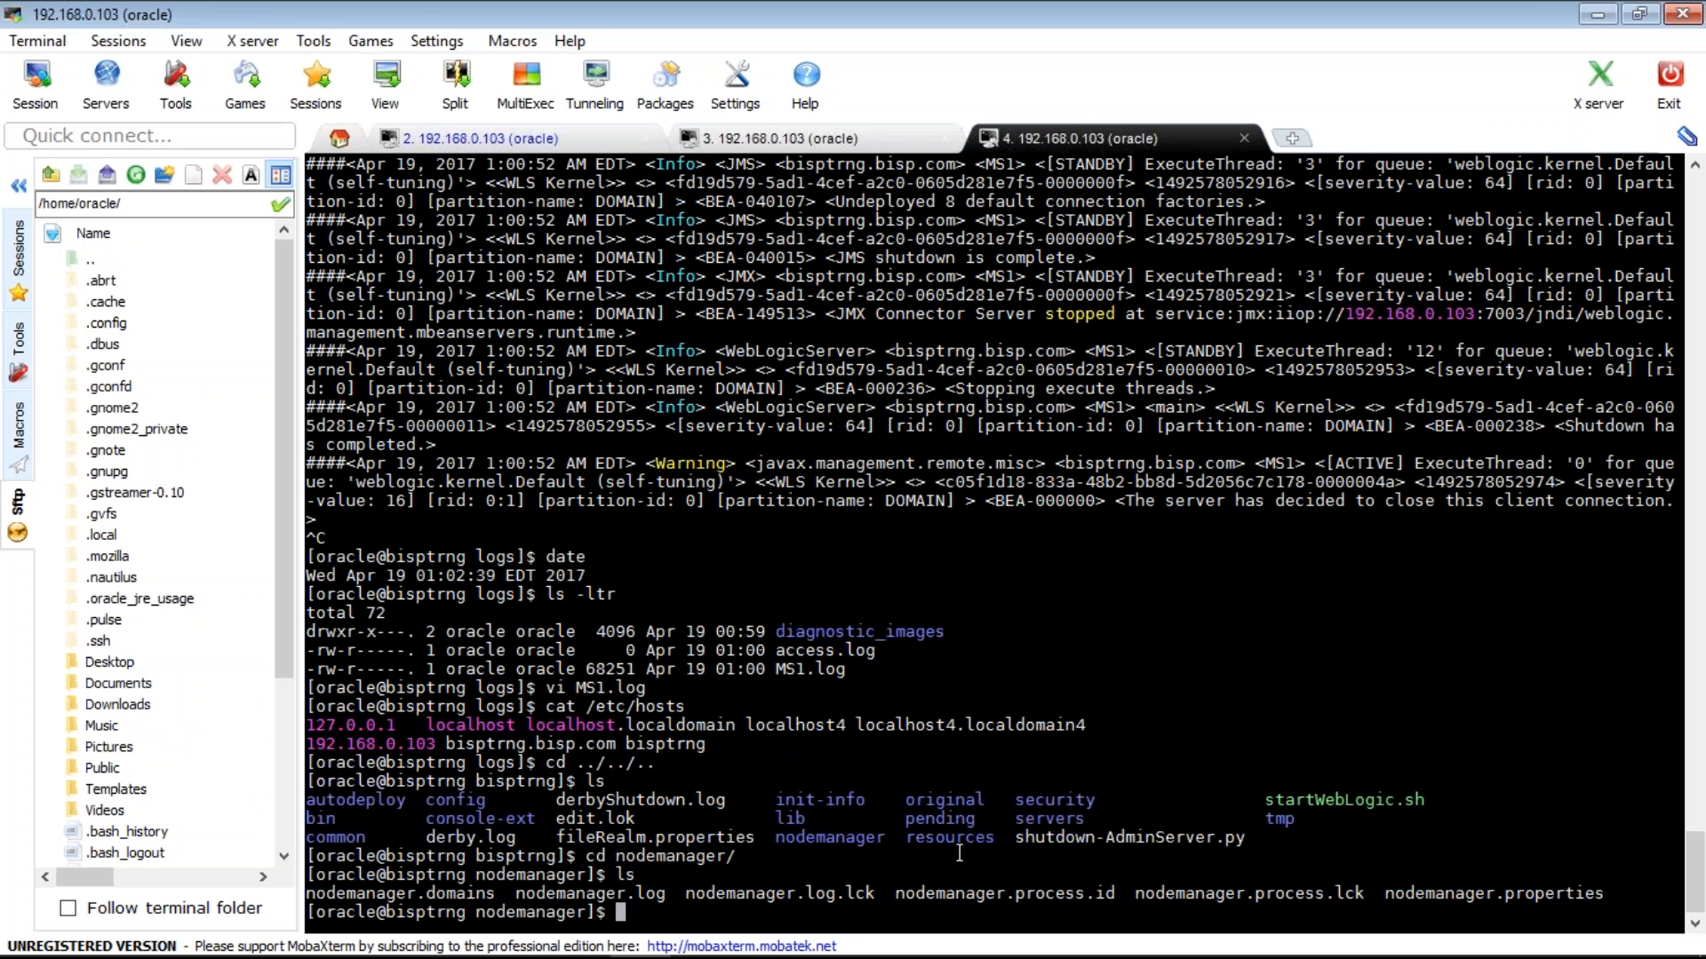
type("vi nodemanager.log")
key("Return")
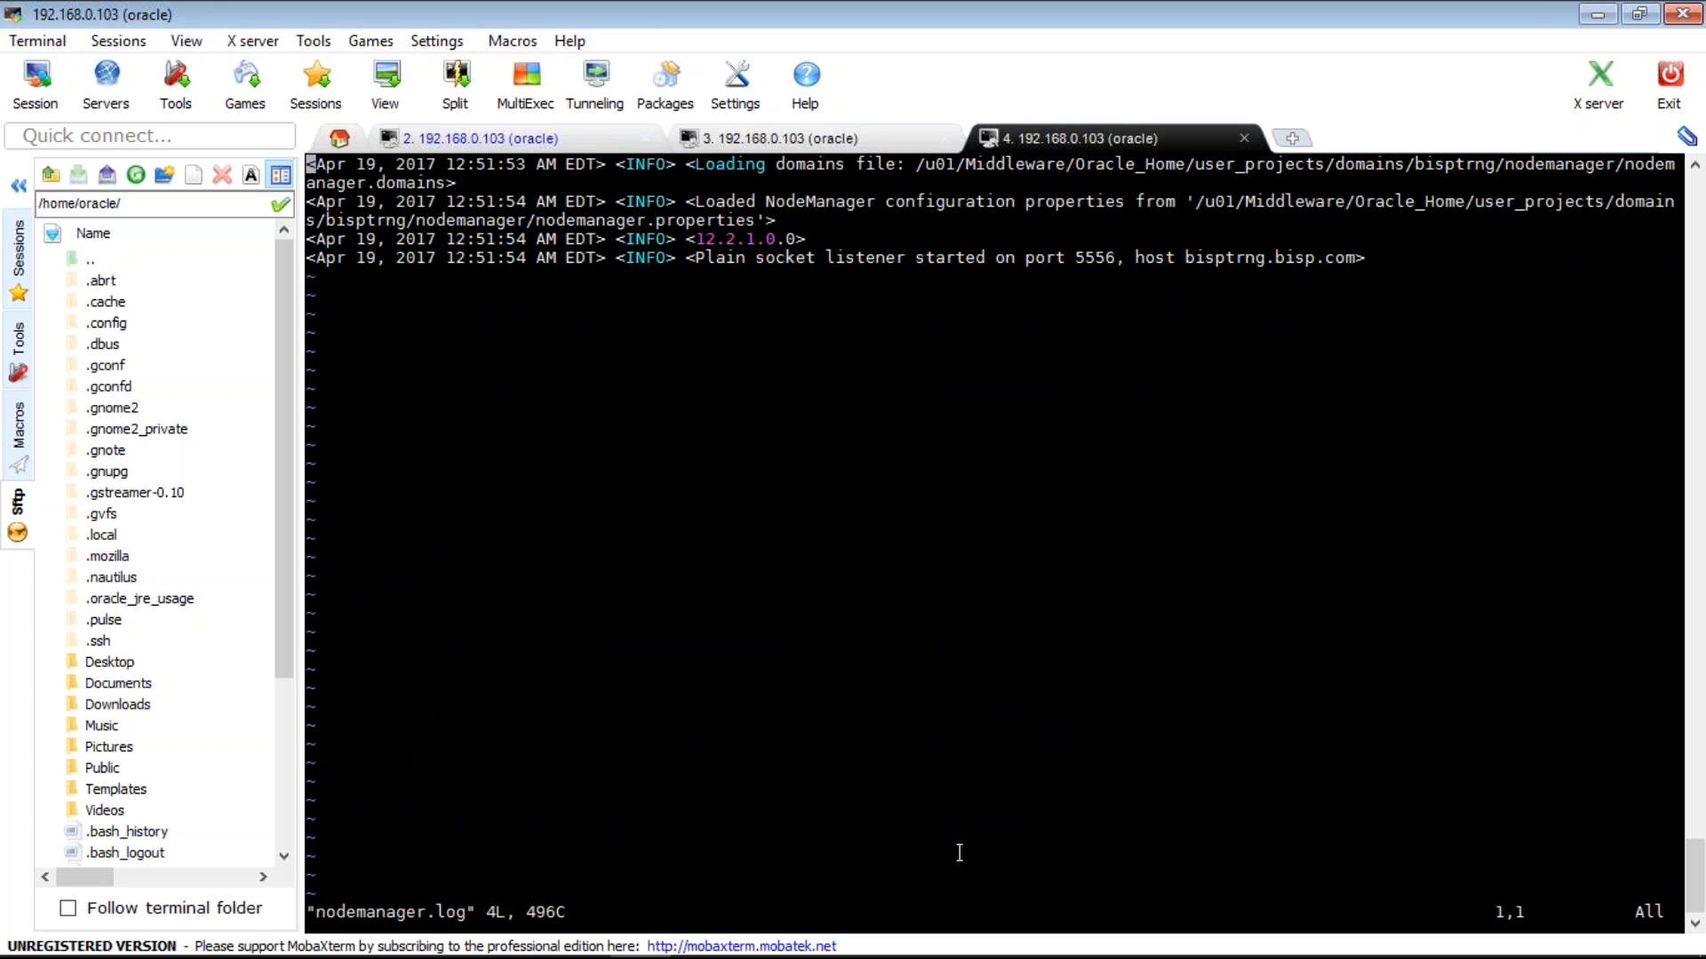
type(":")
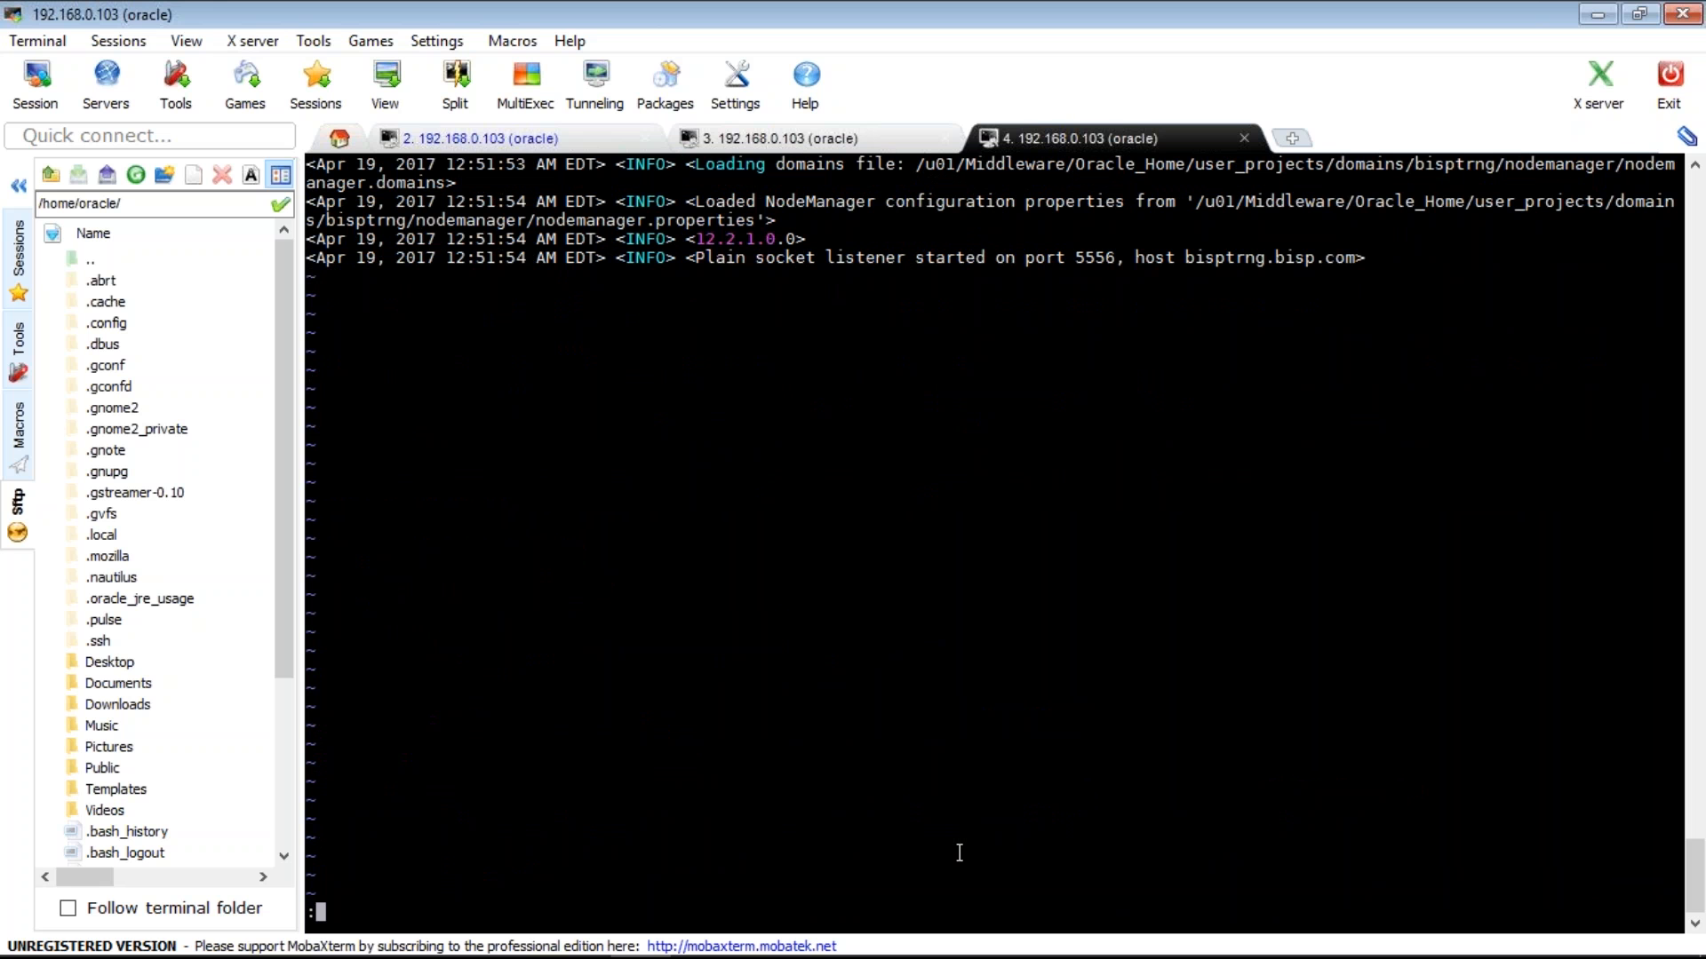
type("q")
key("Return")
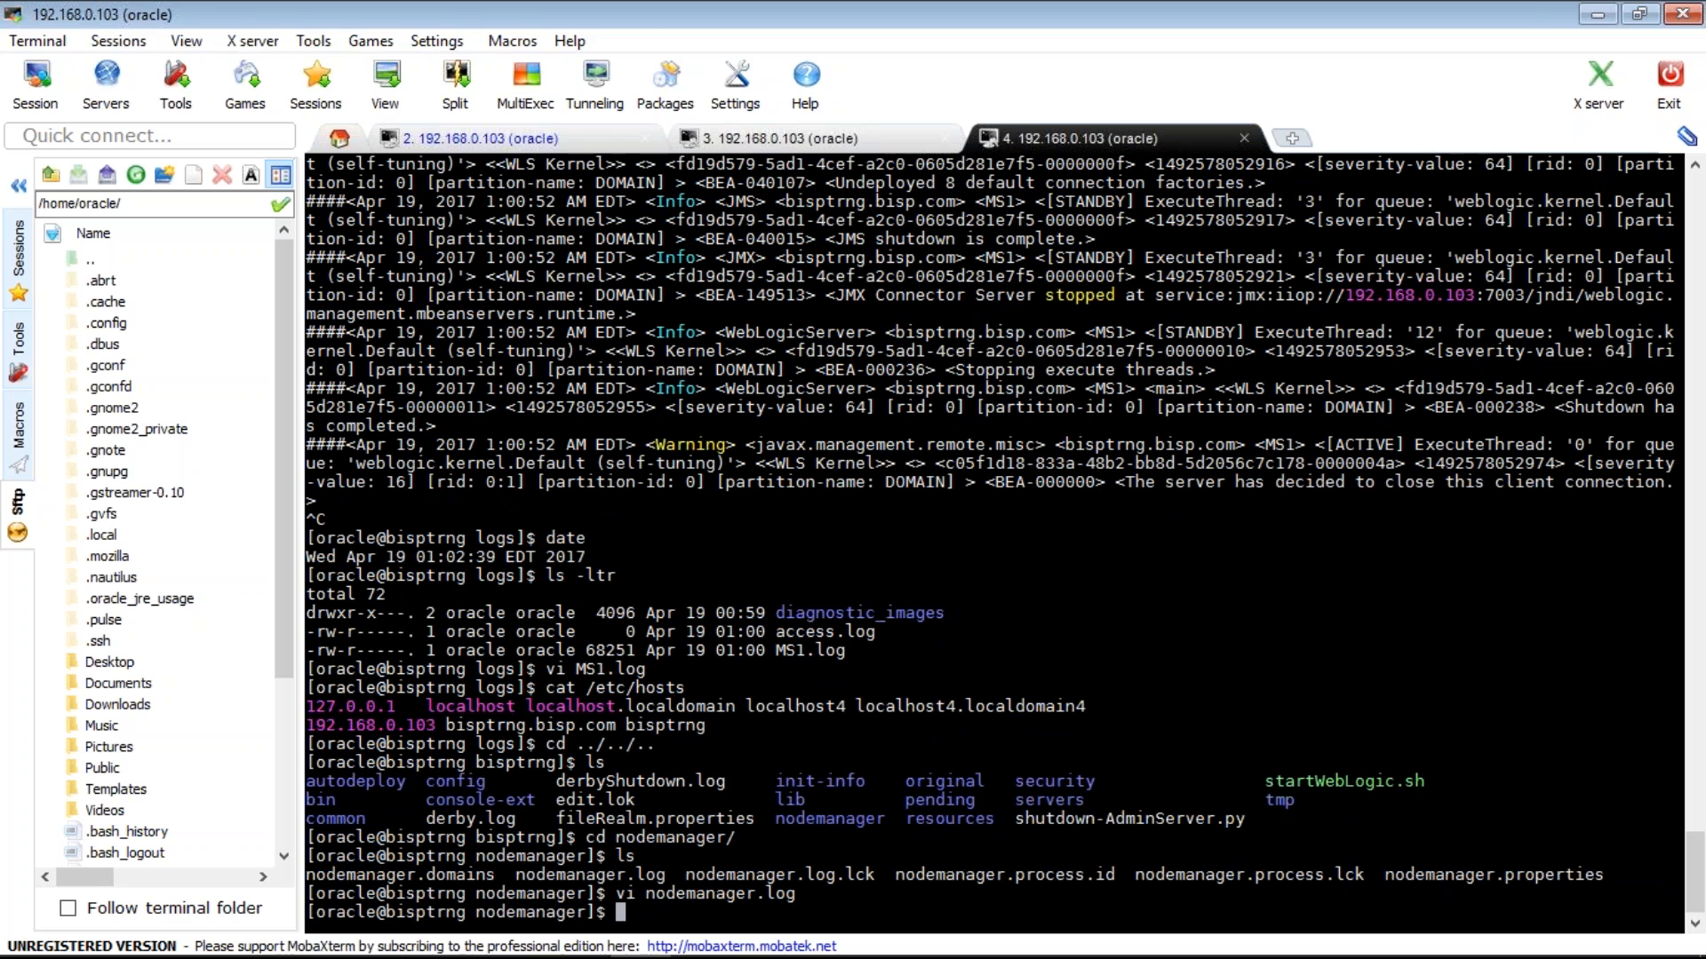
mouse_move(722, 949)
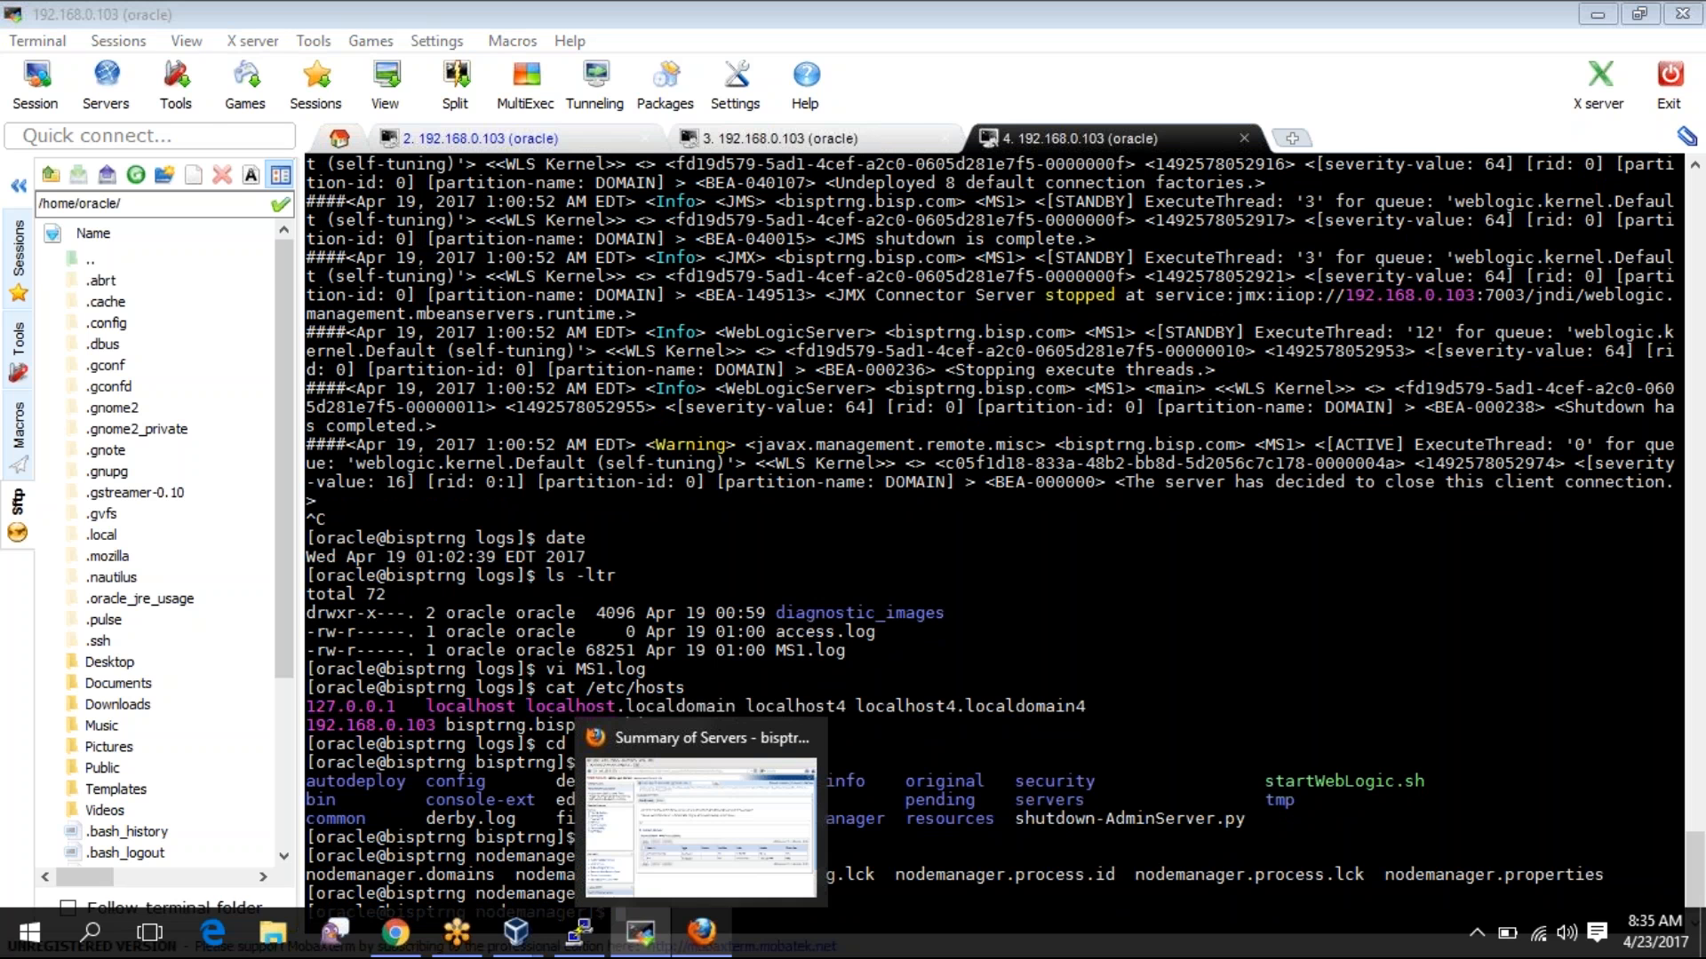
- Tick AdminServer(admin) on the Control tab and choose Force Shutdown Now
left_click(702, 933)
left_click(551, 317)
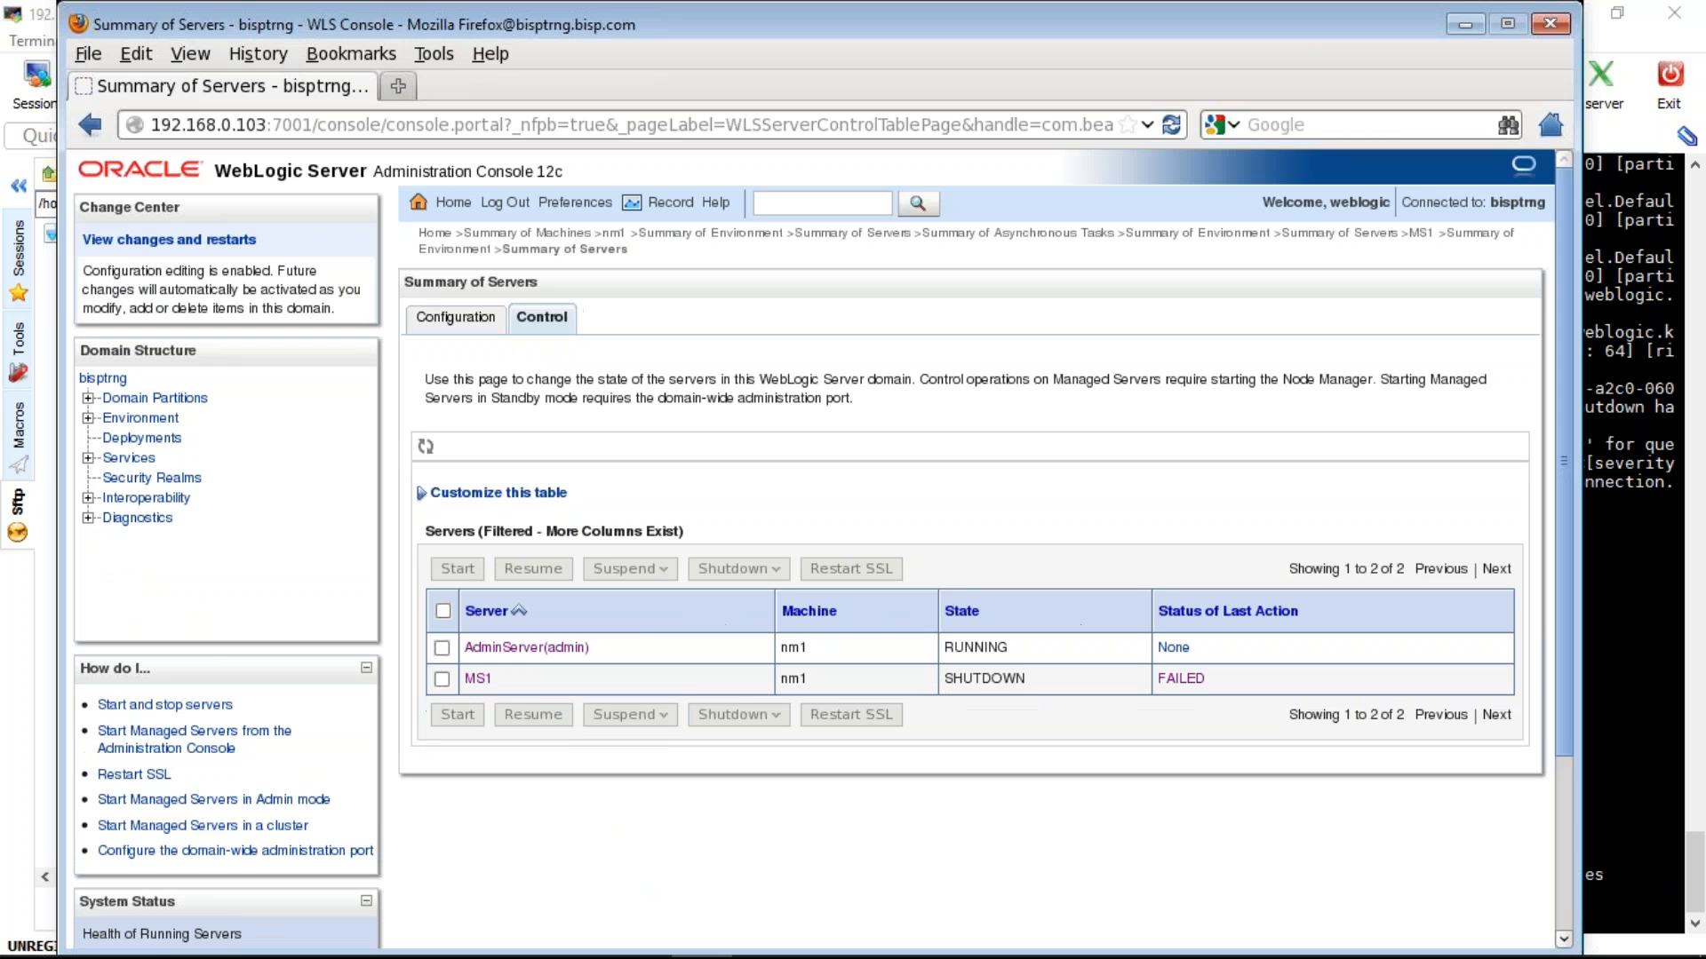
left_click(441, 647)
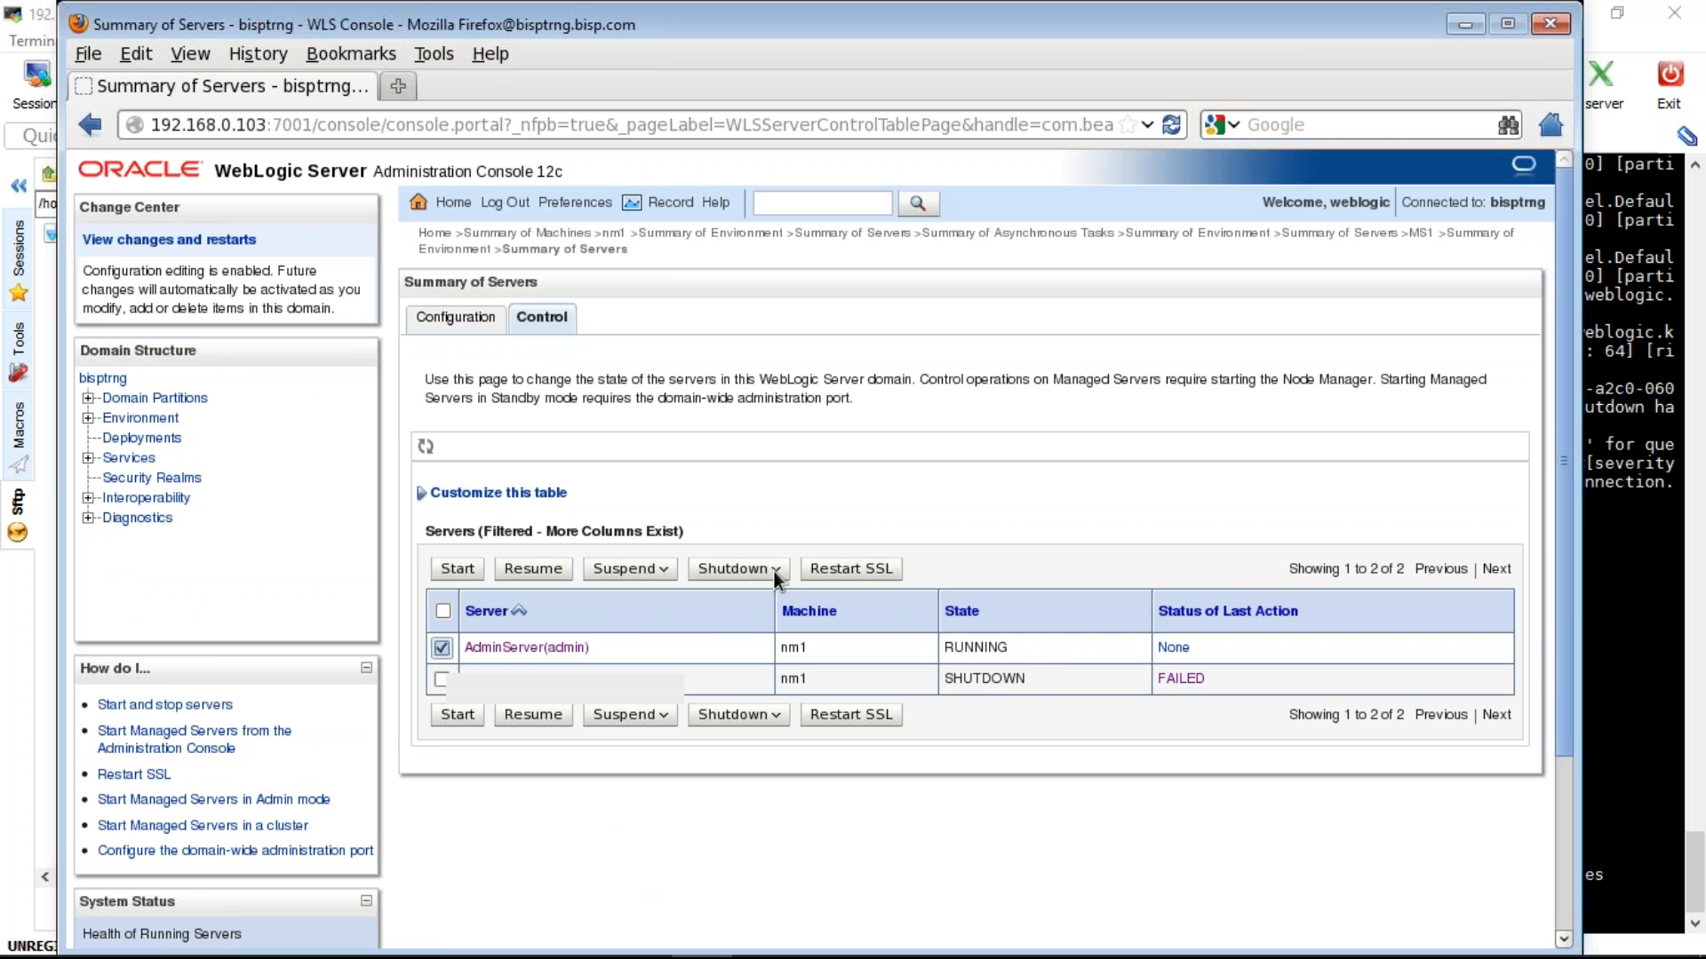
left_click(775, 570)
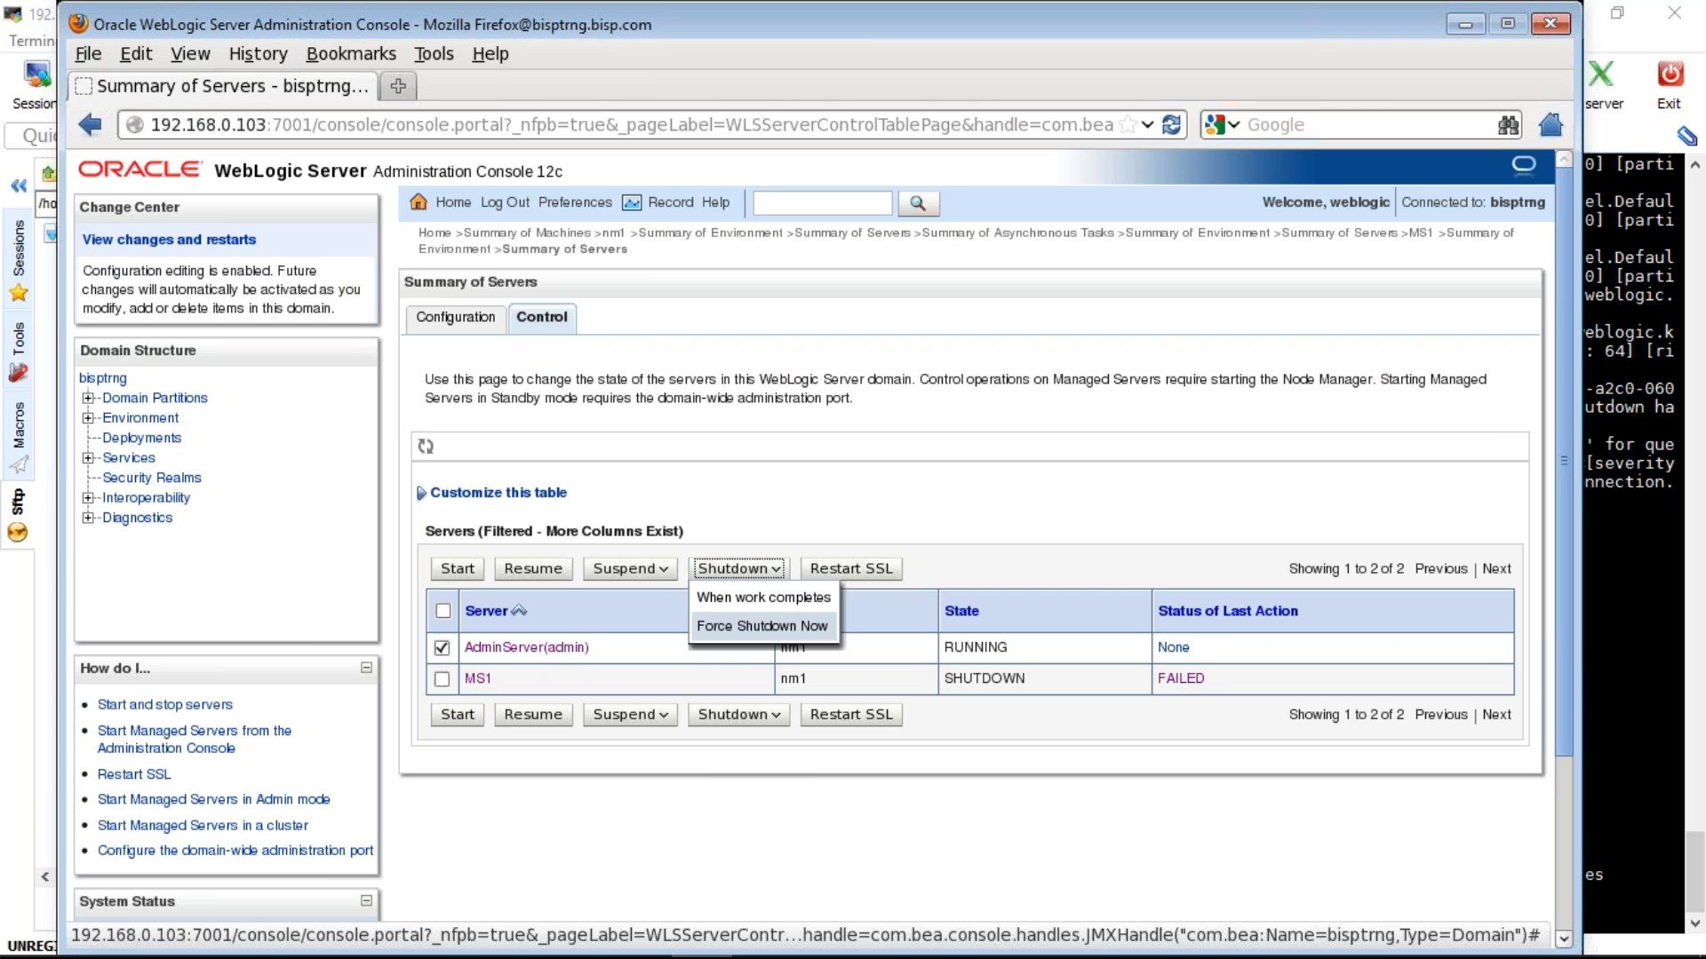
left_click(761, 627)
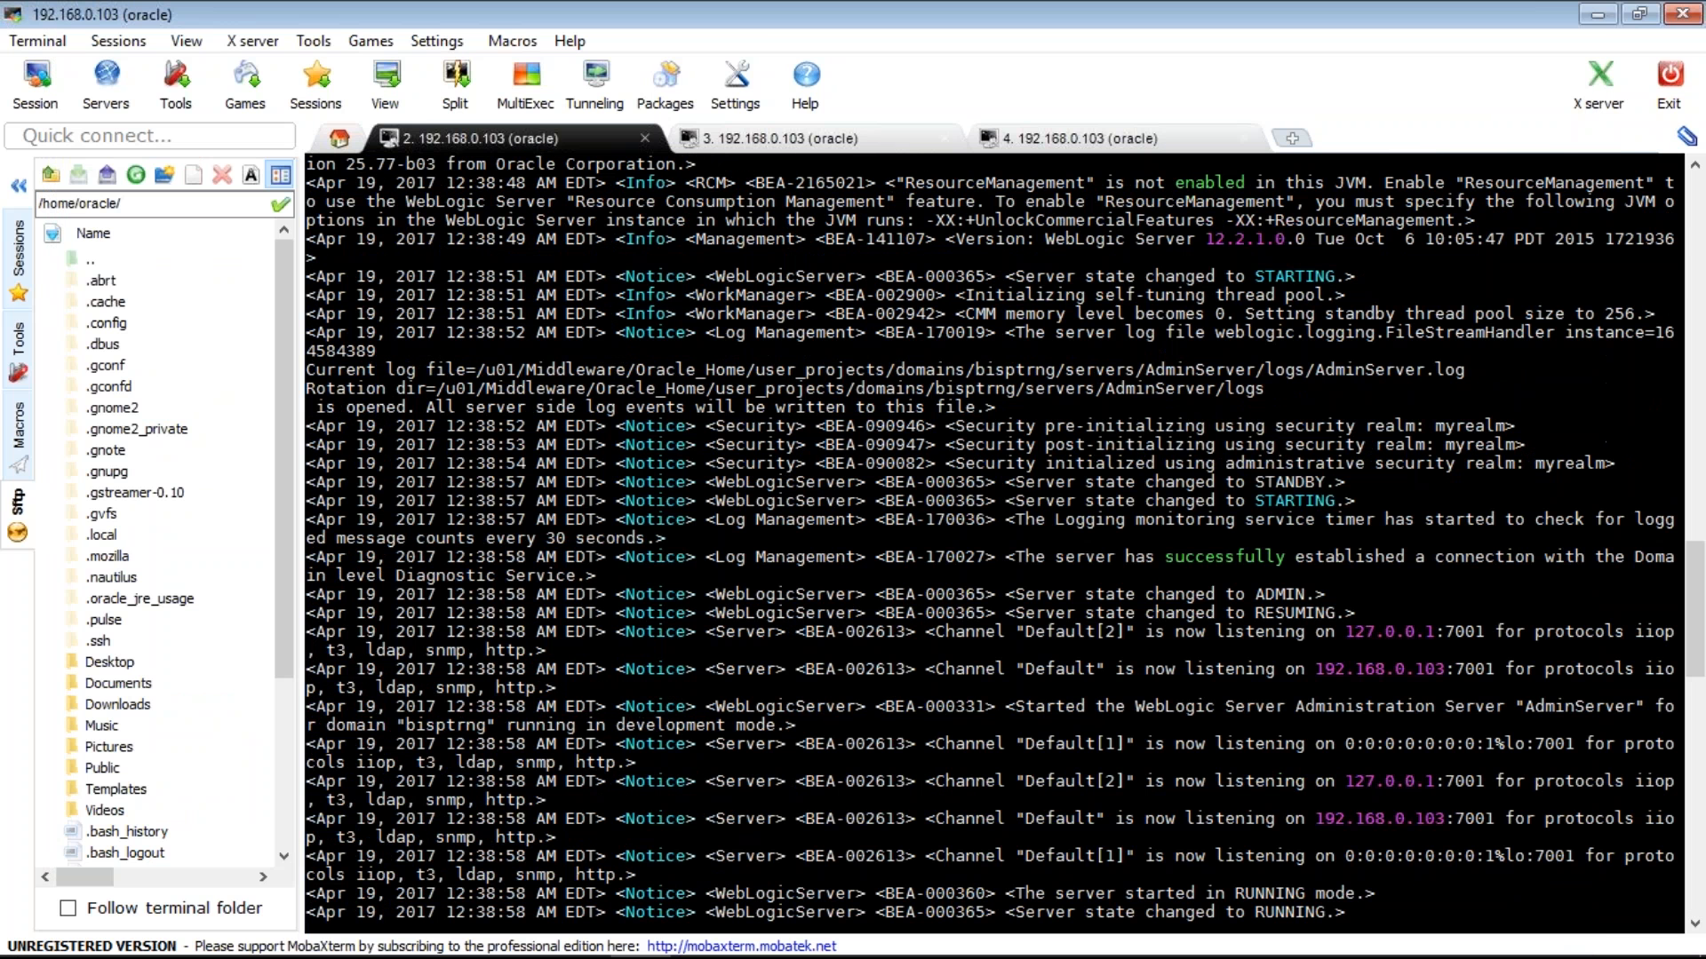
- Restart the admin server in the background with nohup ./startWebLogic.sh &
scroll(729, 516, "down", 10)
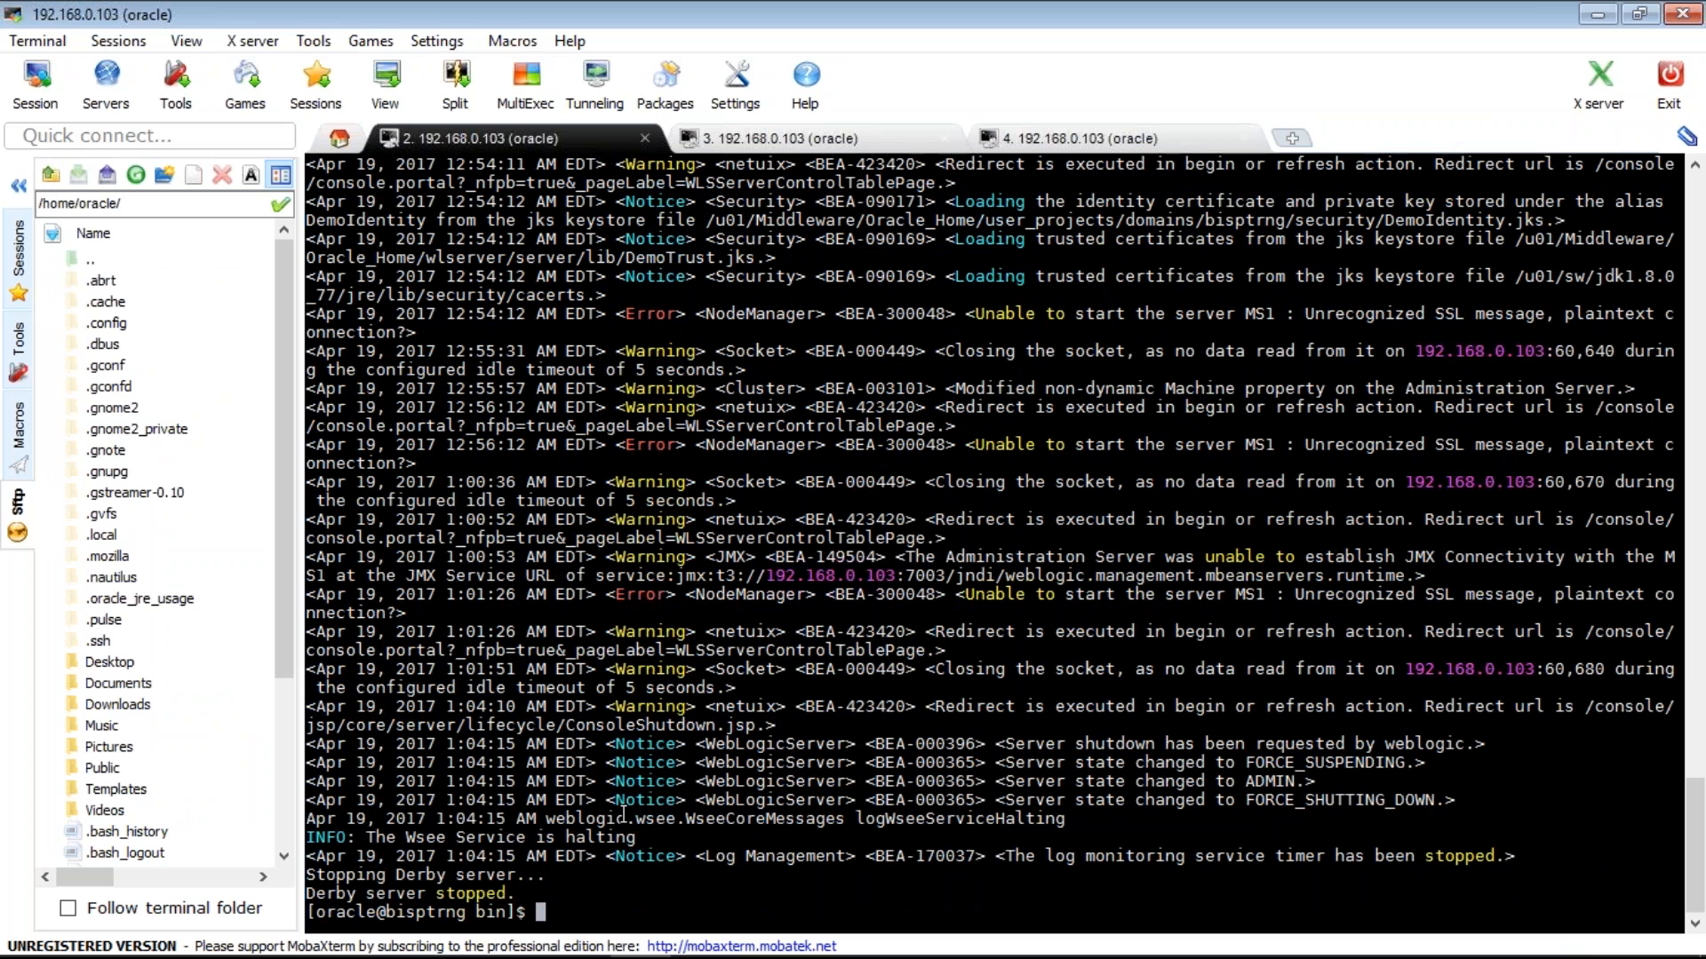
key("Up")
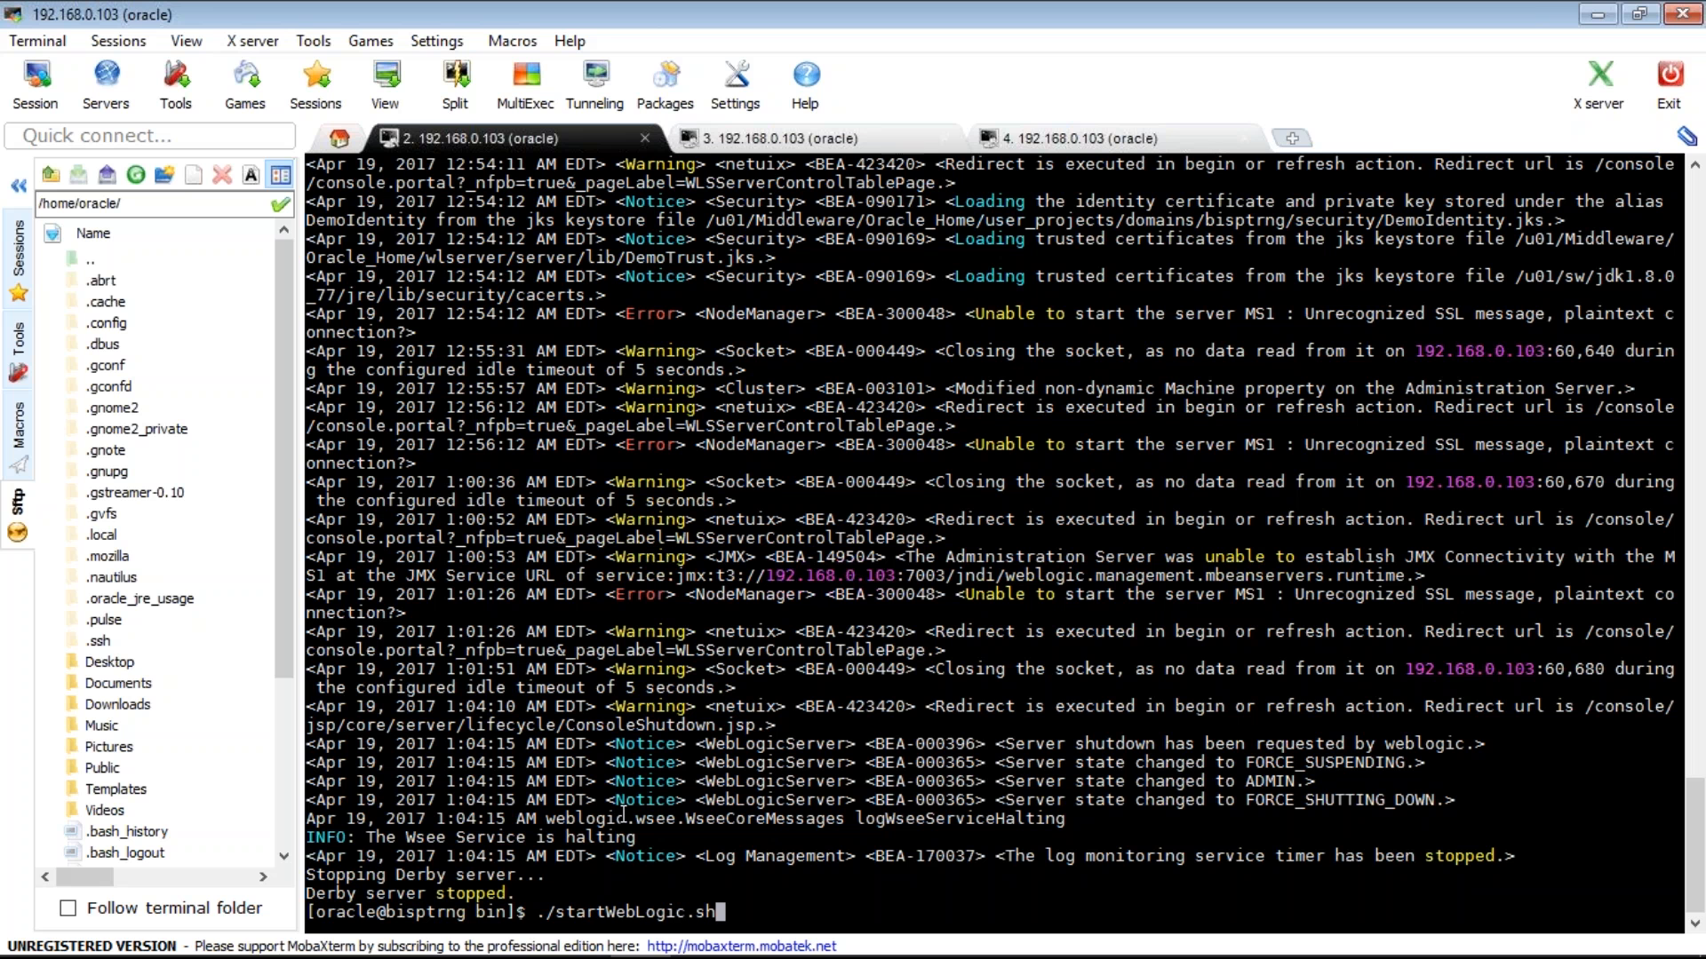
key("BackSpace")
key("BackSpace")
key("BackSpace")
key("BackSpace")
key("BackSpace")
key("BackSpace")
key("BackSpace")
key("BackSpace")
key("BackSpace")
key("BackSpace")
key("BackSpace")
key("BackSpace")
key("BackSpace")
key("BackSpace")
key("BackSpace")
key("BackSpace")
key("BackSpace")
key("BackSpace")
type("nohup .")
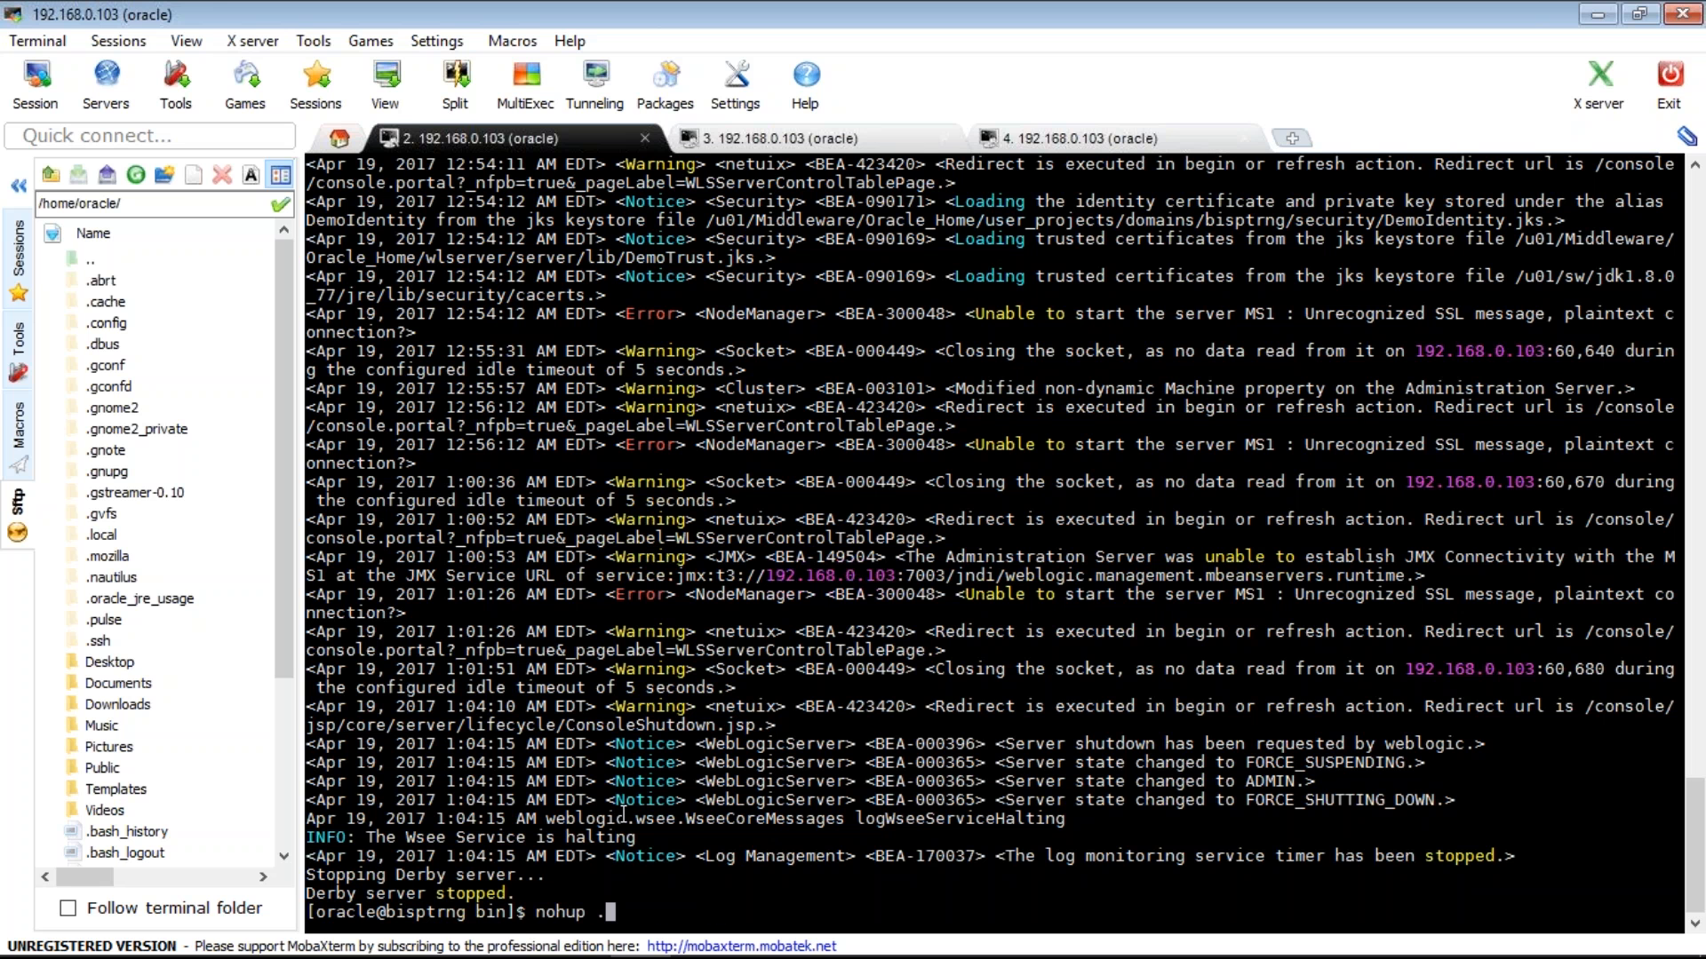
type("/star")
key("Tab")
type("&")
key("Return")
key("ctrl+c")
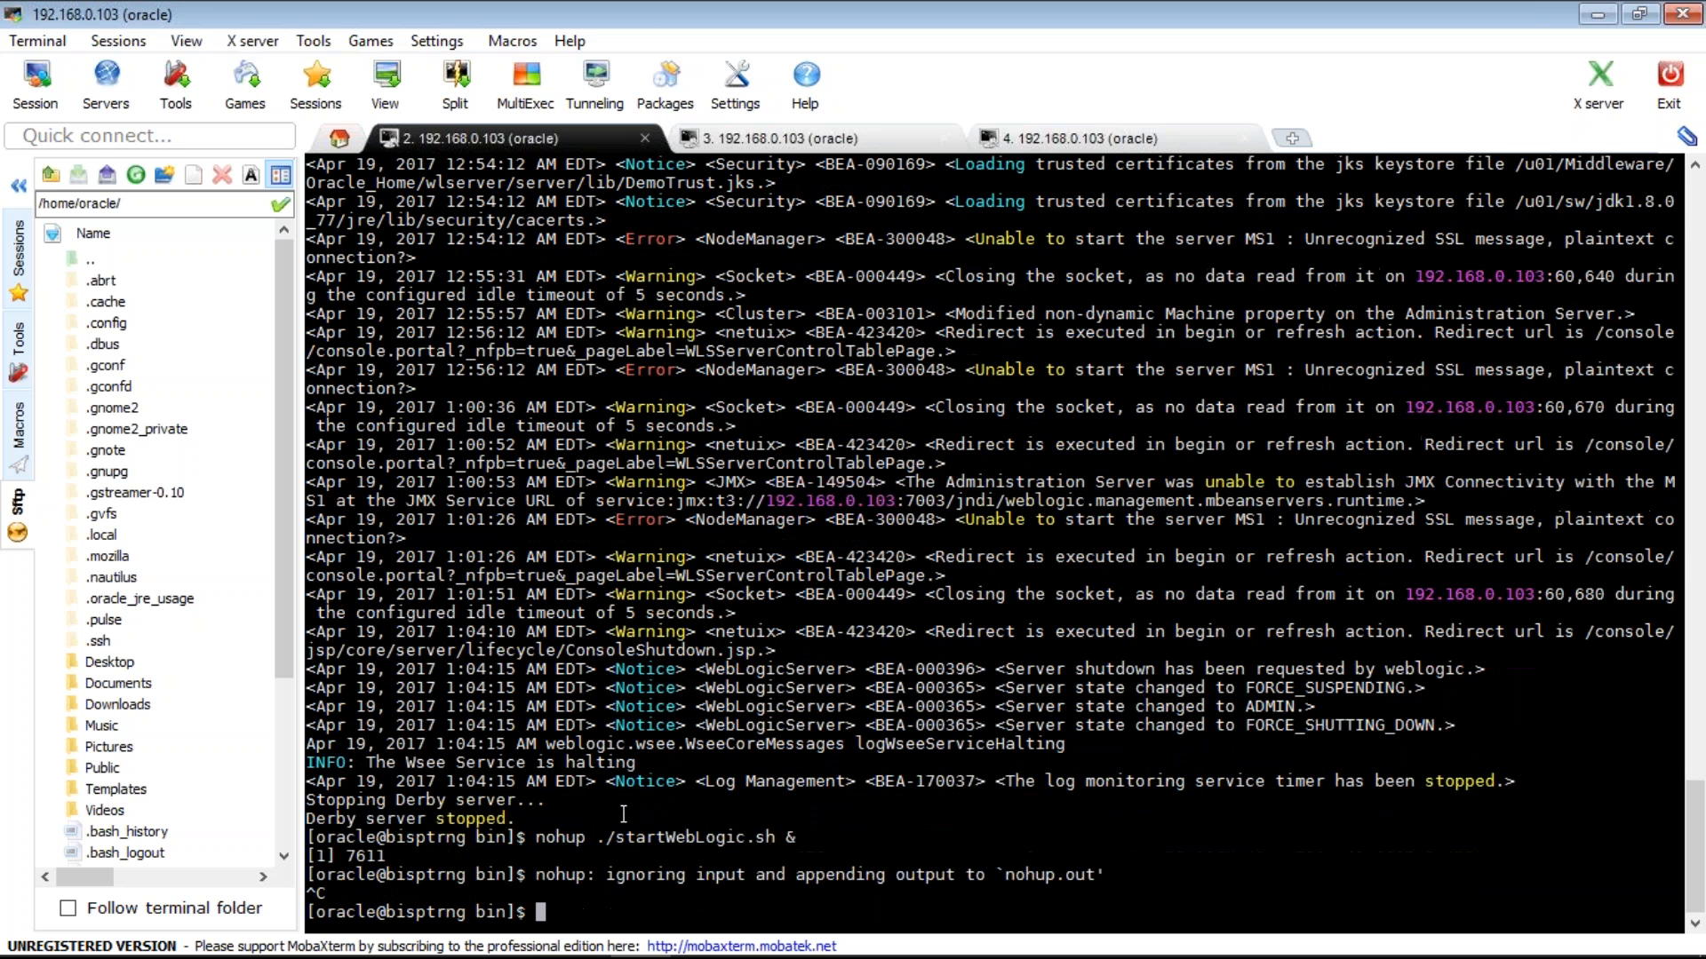
- Follow the startup output with tail -f nohup.out
type("taik")
key("BackSpace")
key("BackSpace")
type("l -f no")
key("Tab")
key("Return")
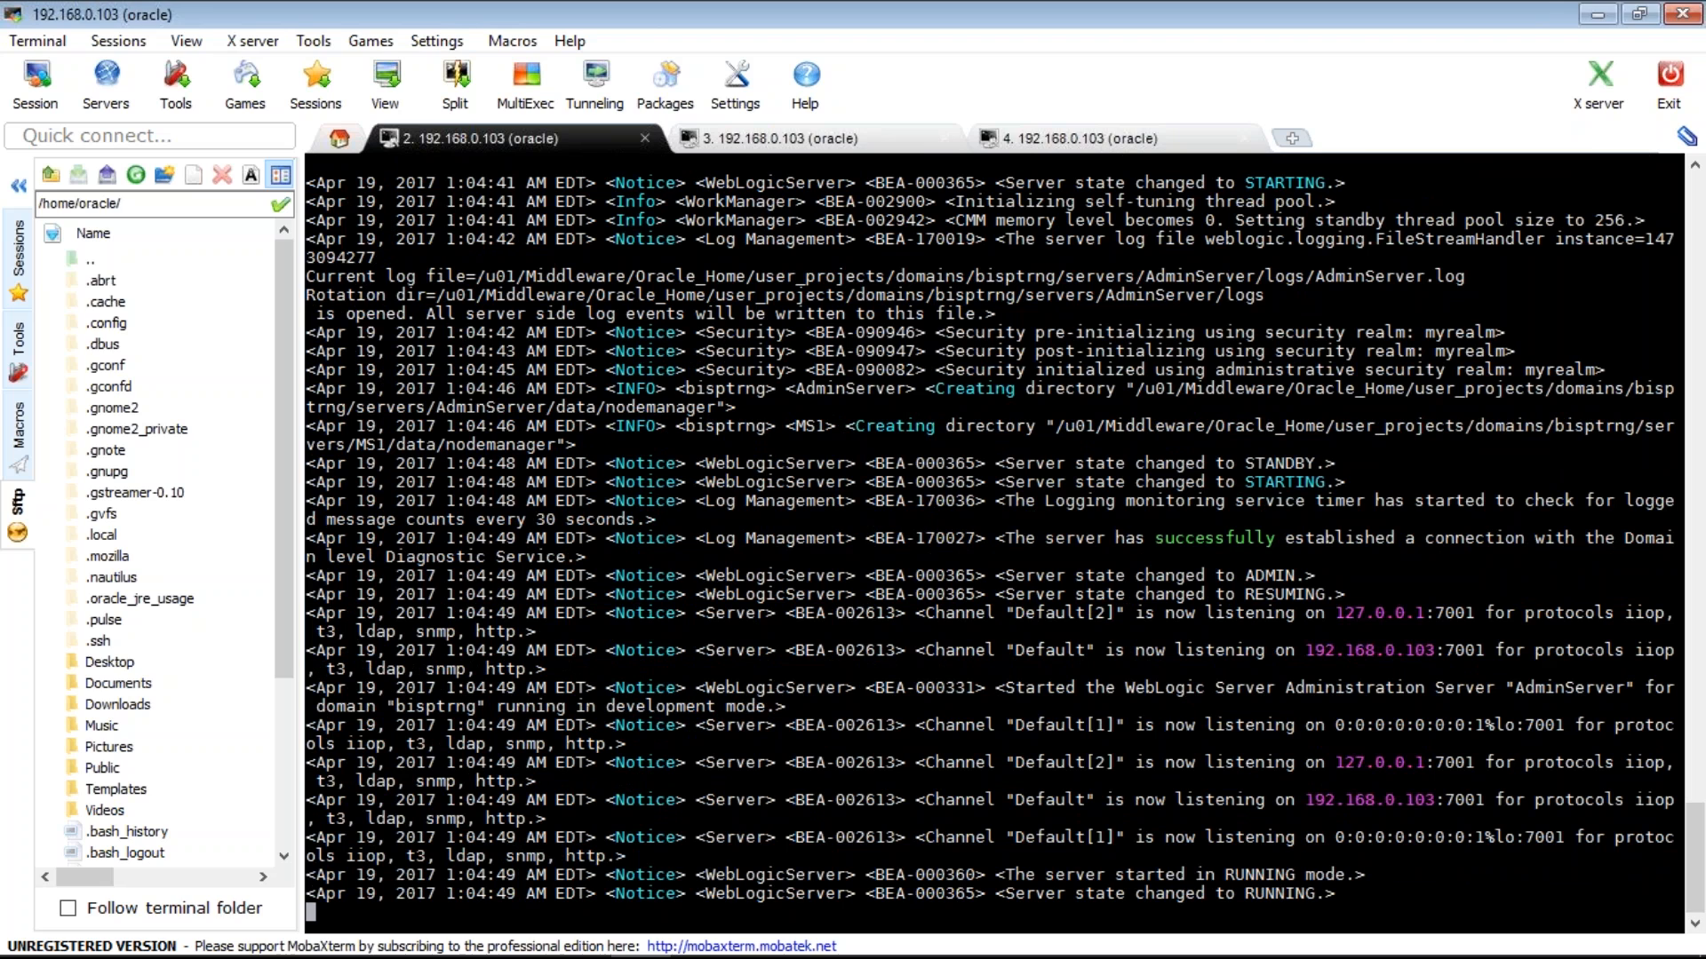
- Log back in with the admin username and password, then open Environment > Machines listing nm1
left_click(702, 932)
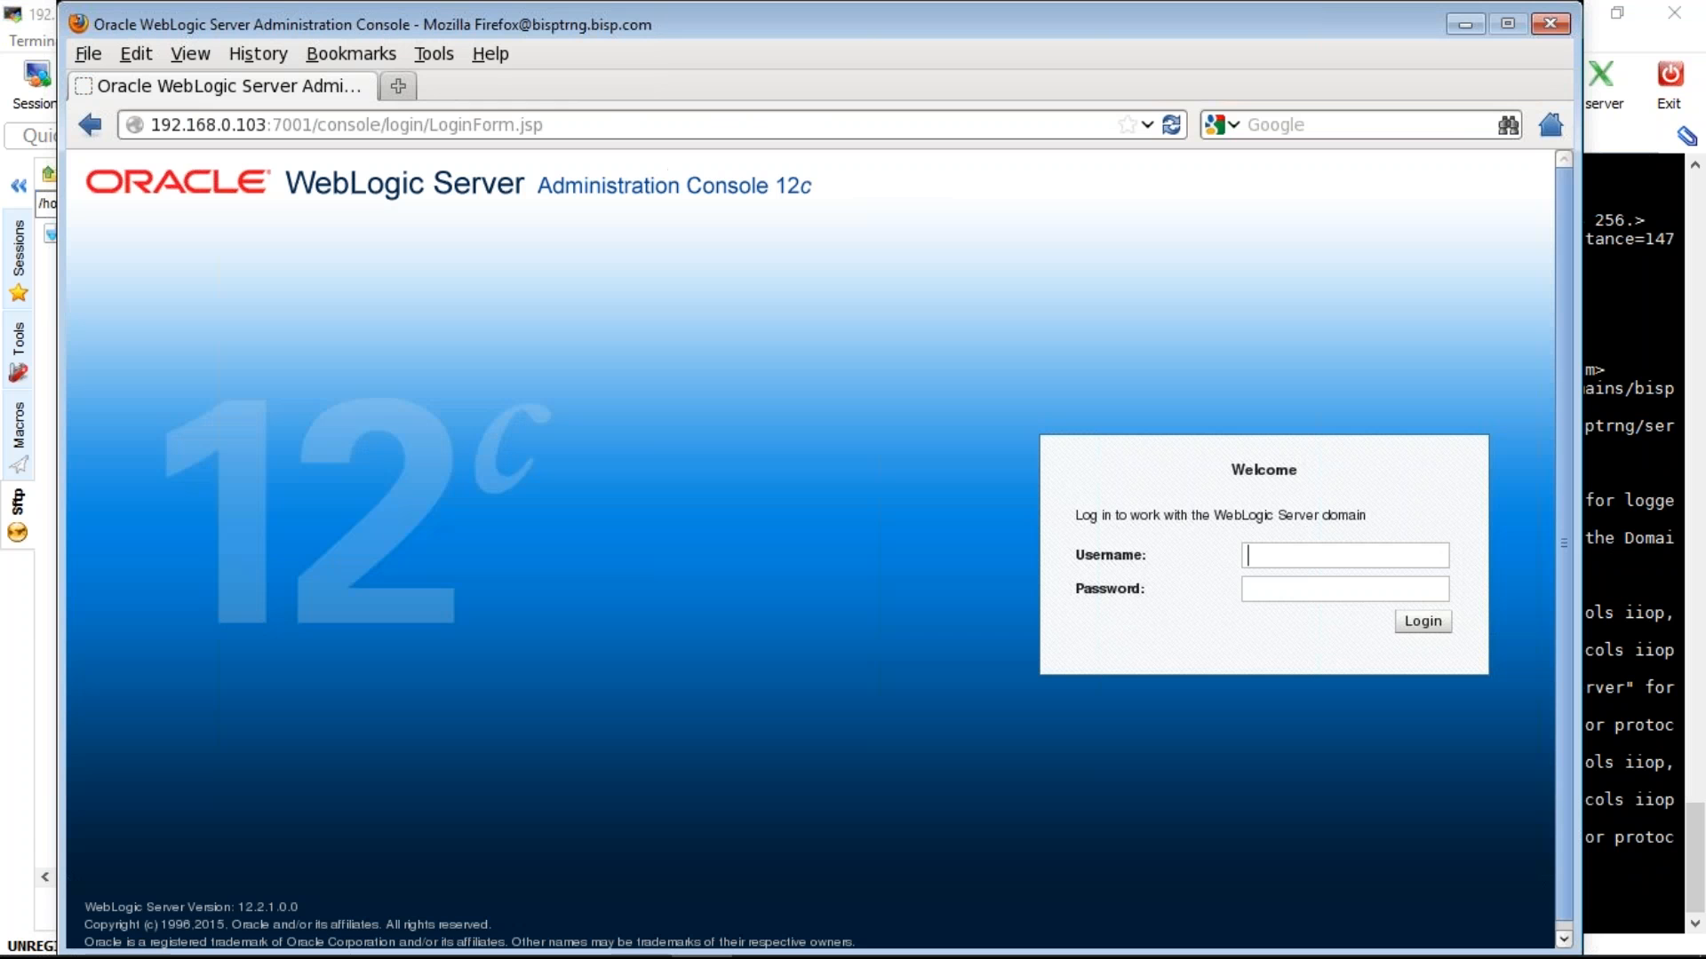
type("weblogic")
key("Tab")
type("weblogic12")
key("Return")
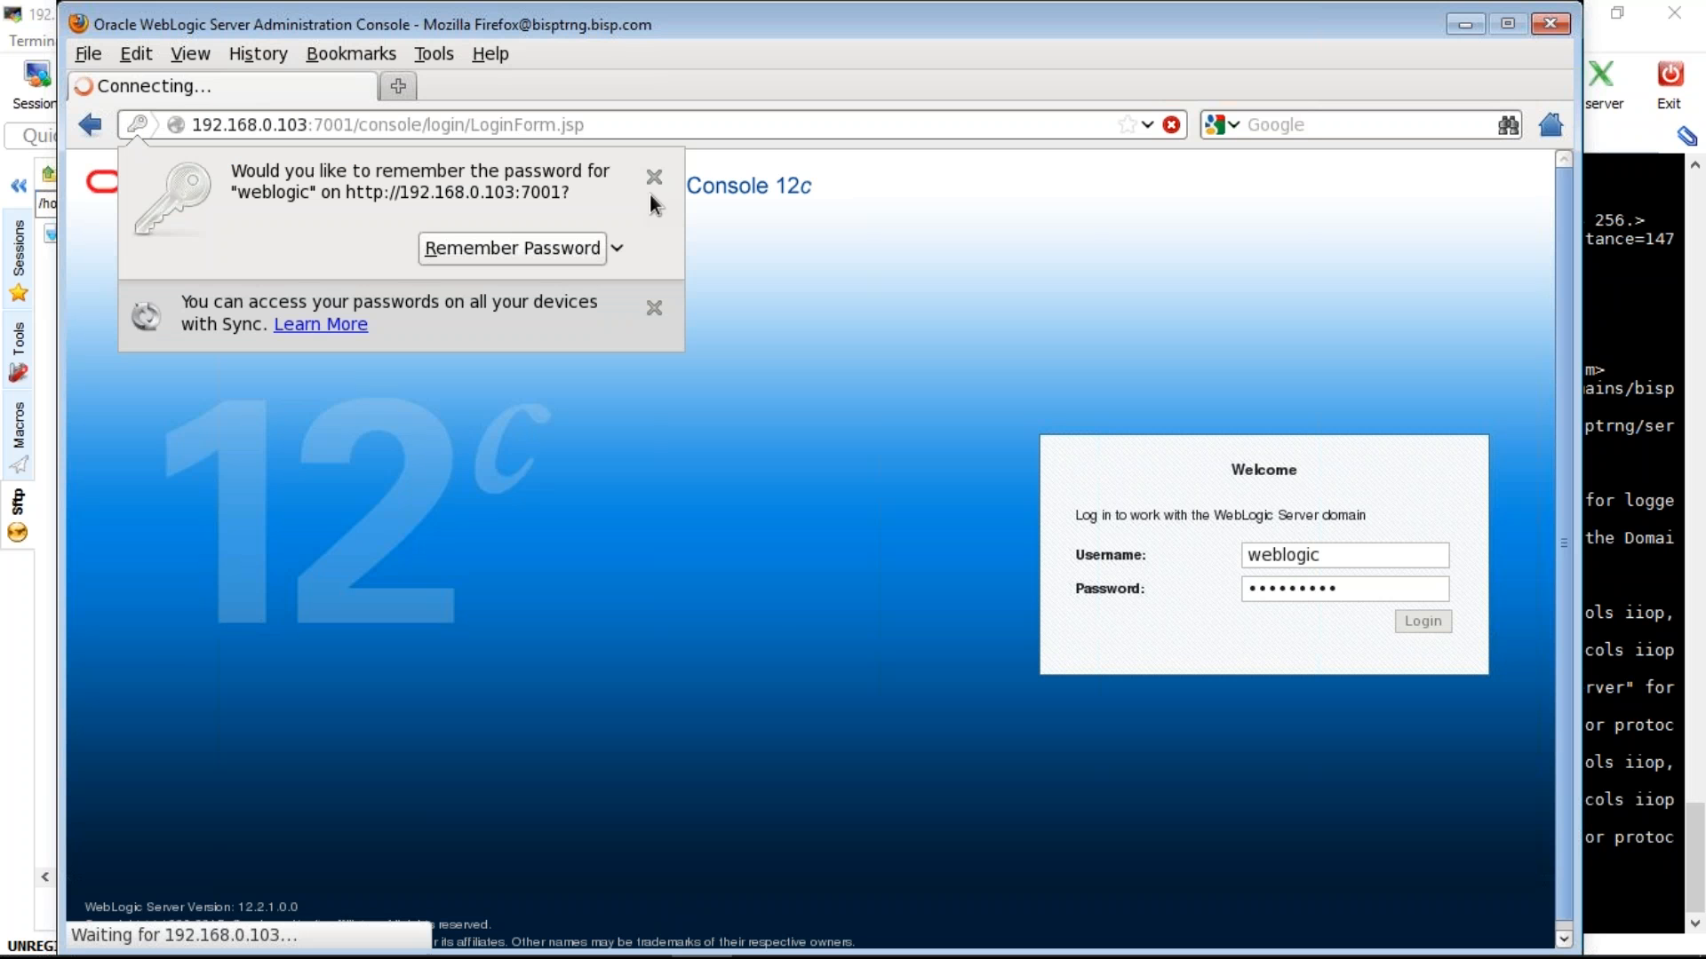
key("Escape")
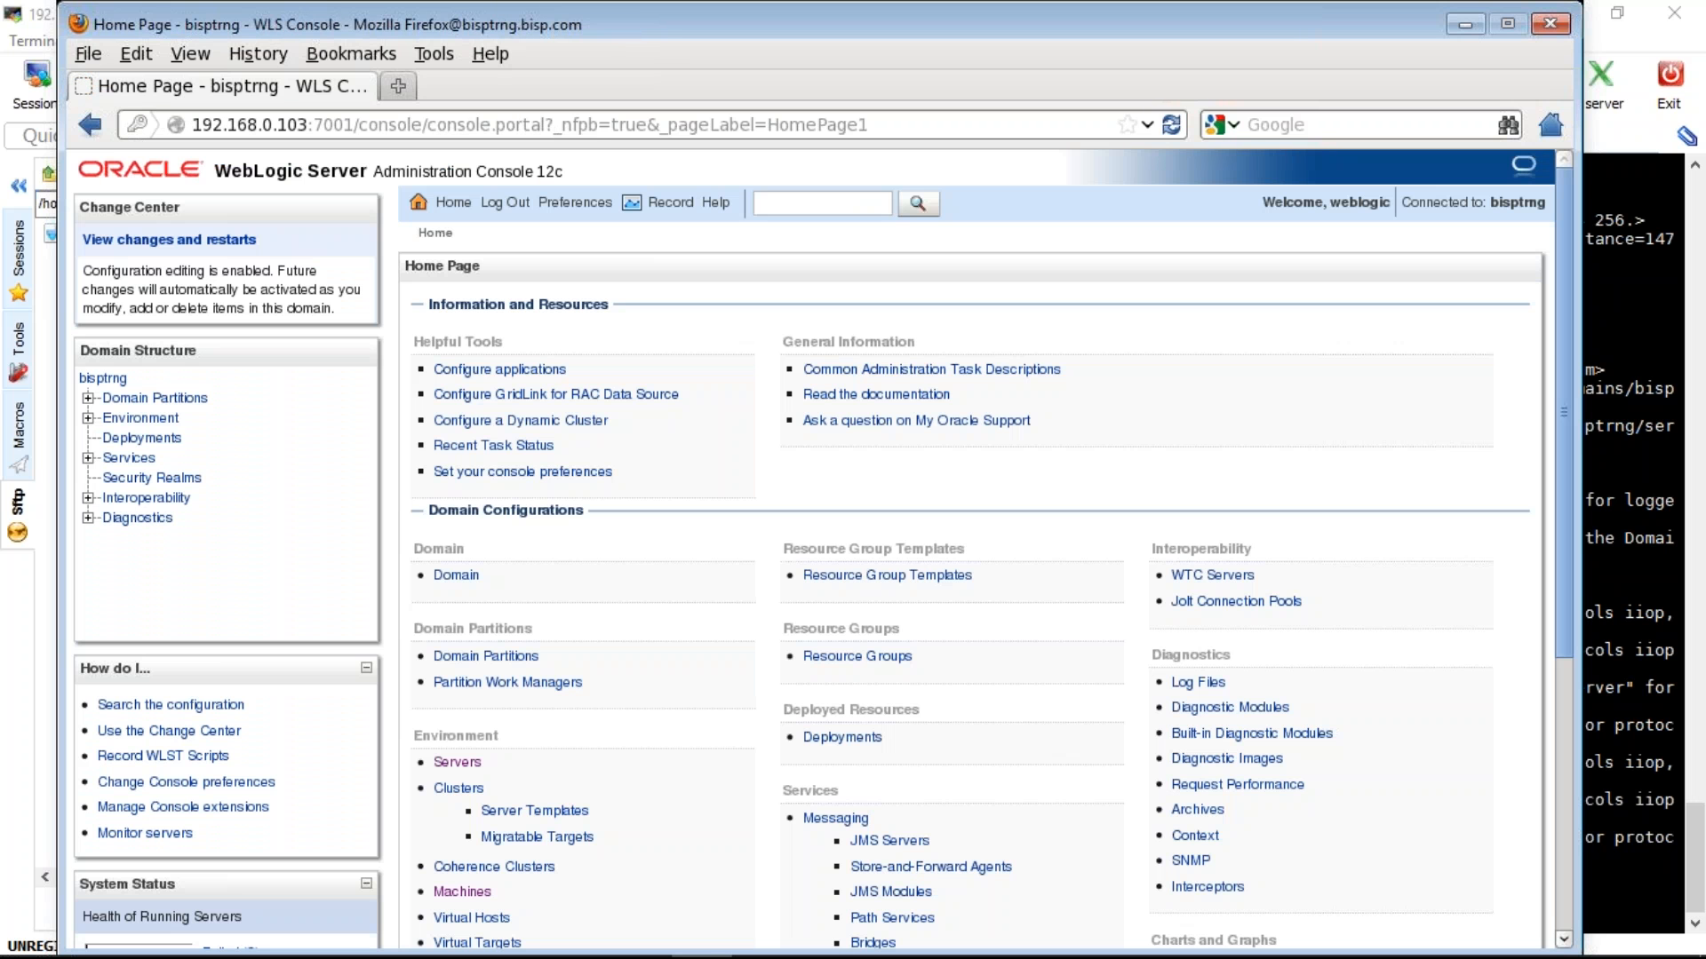
left_click(140, 418)
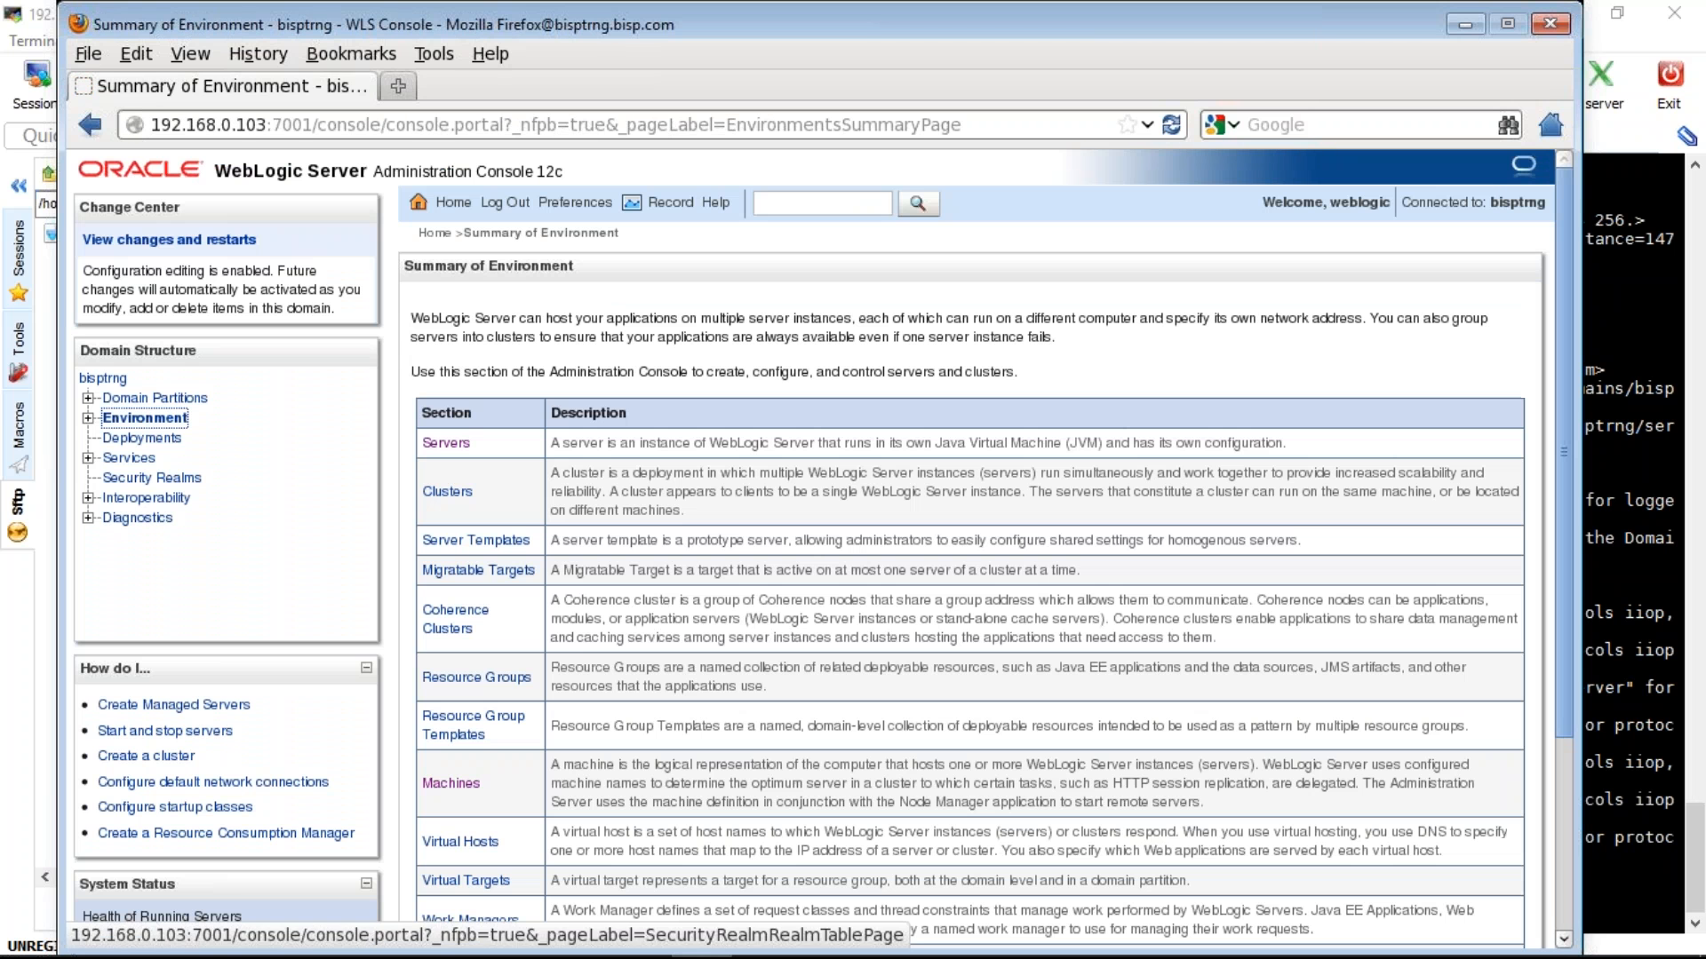
left_click(451, 784)
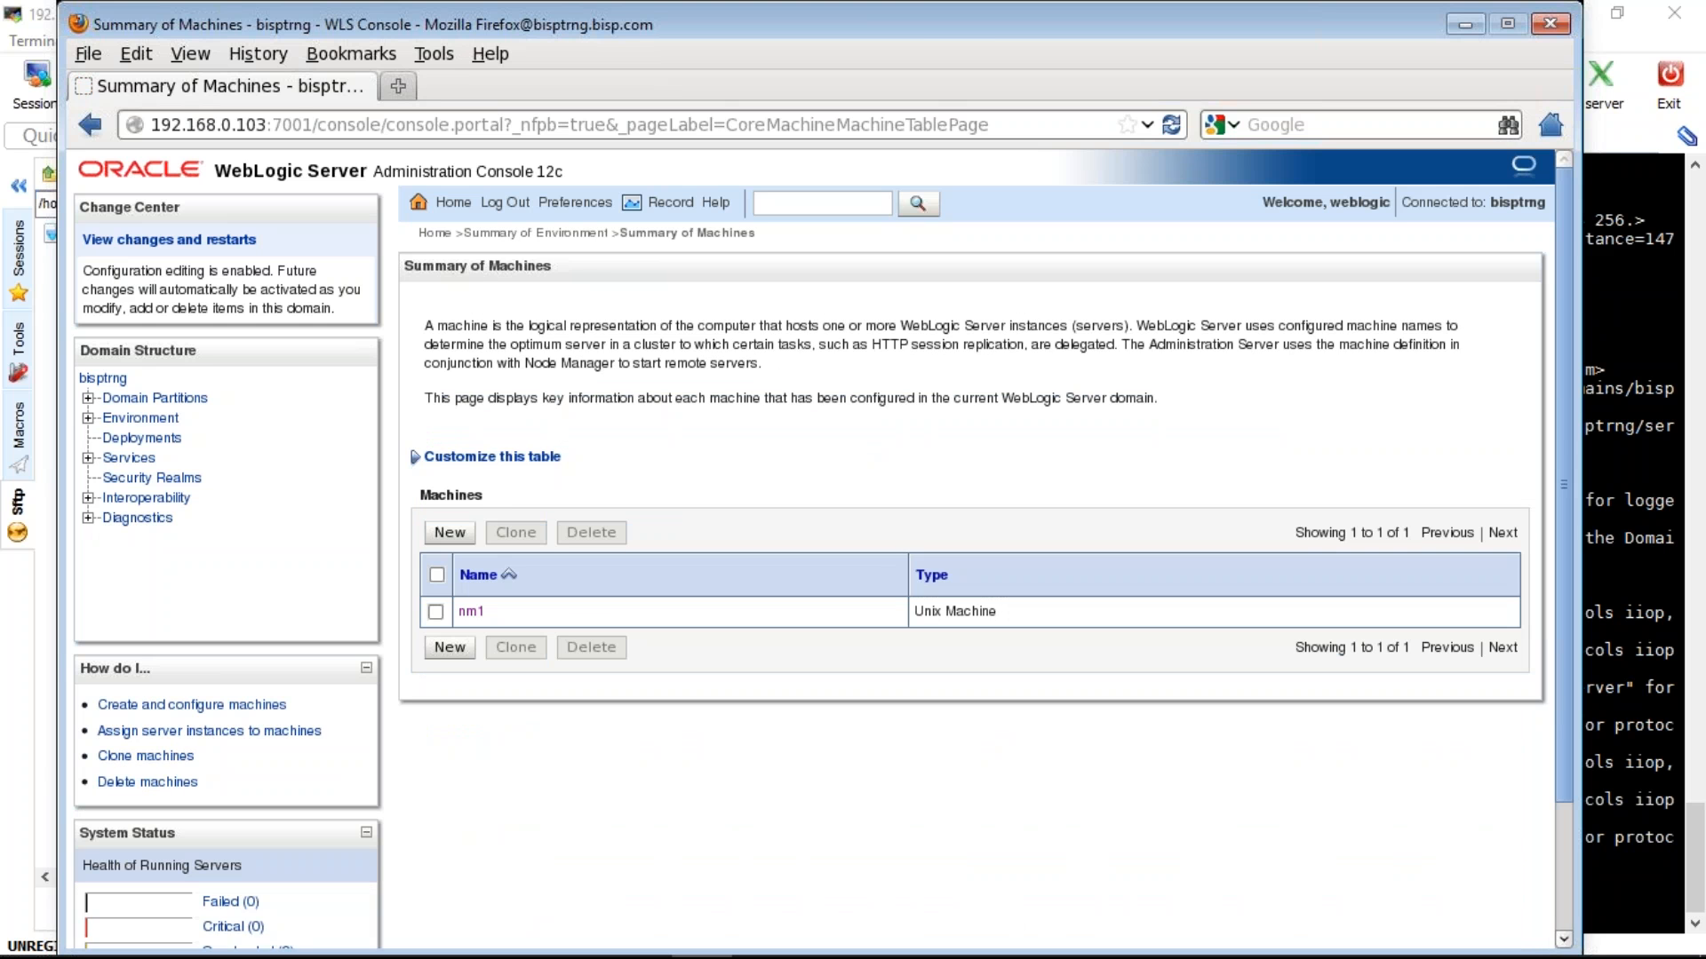
- Check that nm1's Node Manager is Reachable (12.2.1) and listens on 192.168.0.103, port 5556
left_click(471, 611)
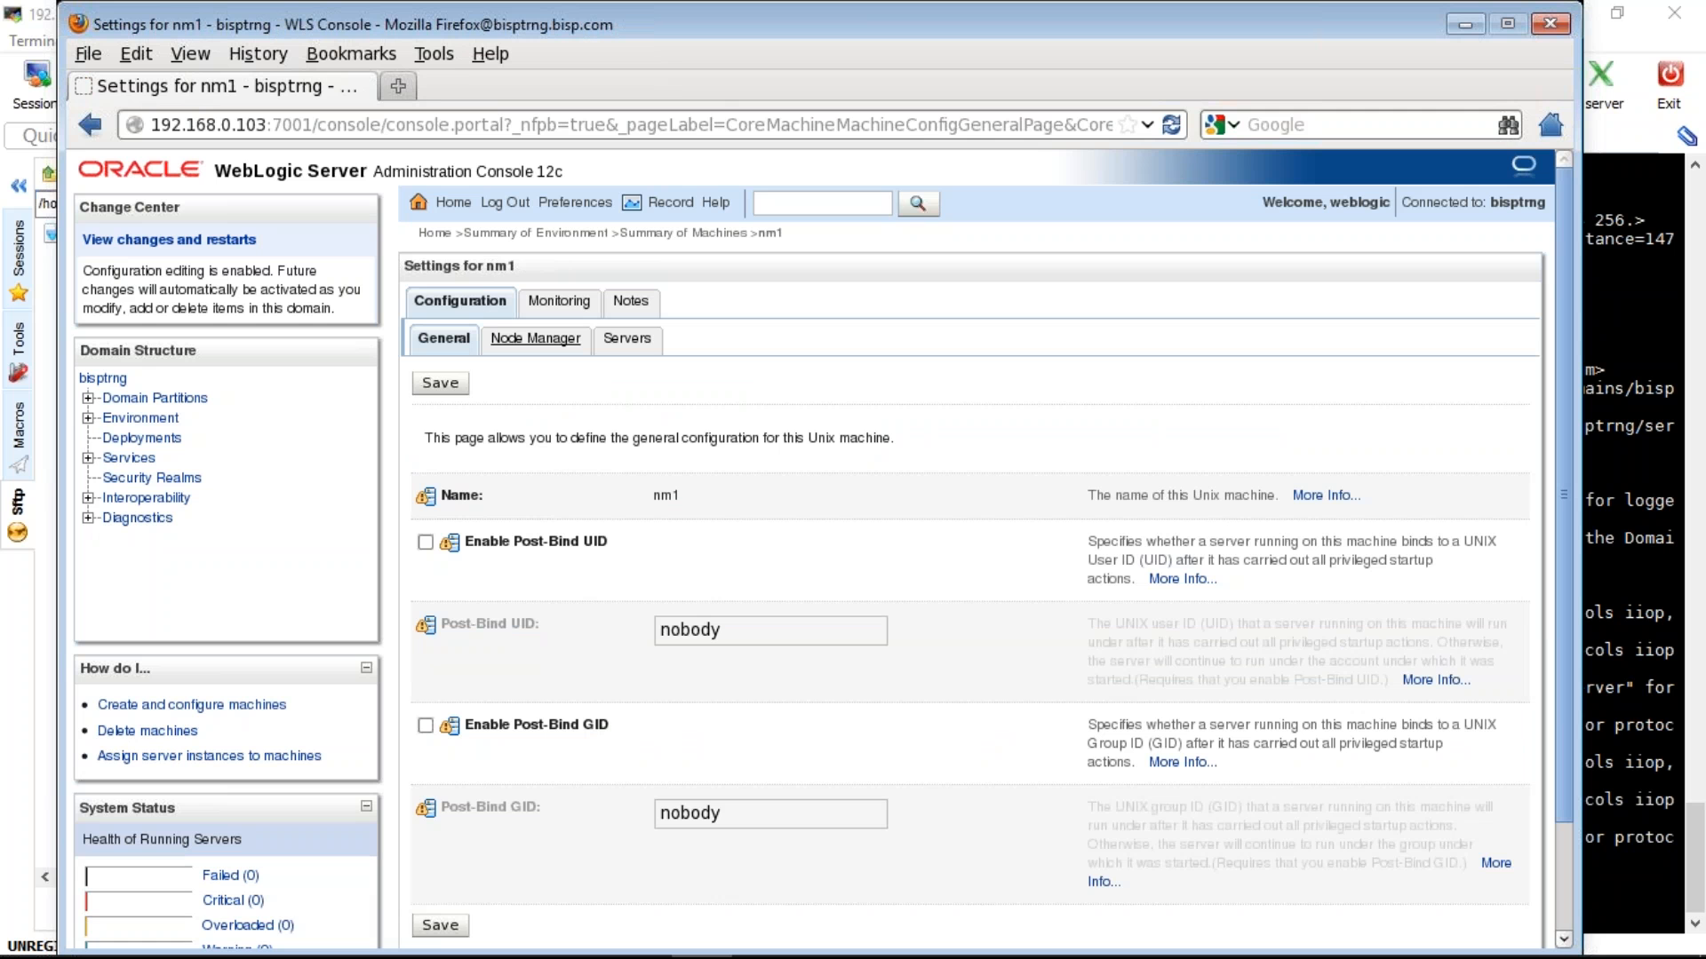
left_click(559, 301)
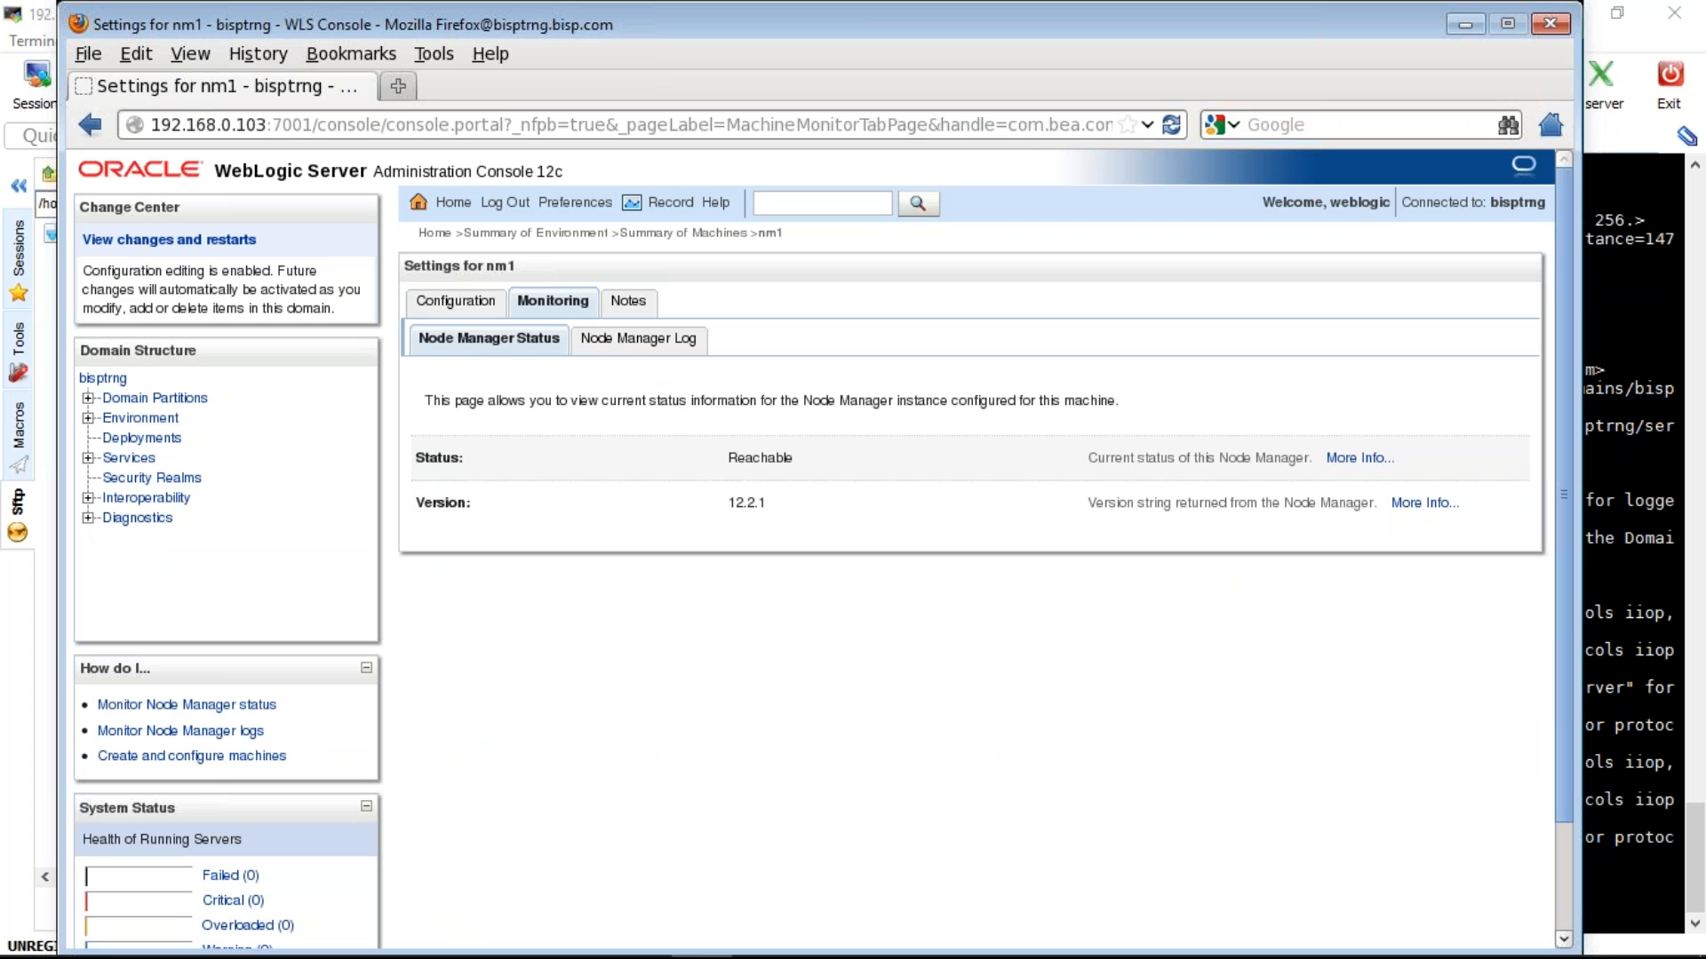
left_click(456, 302)
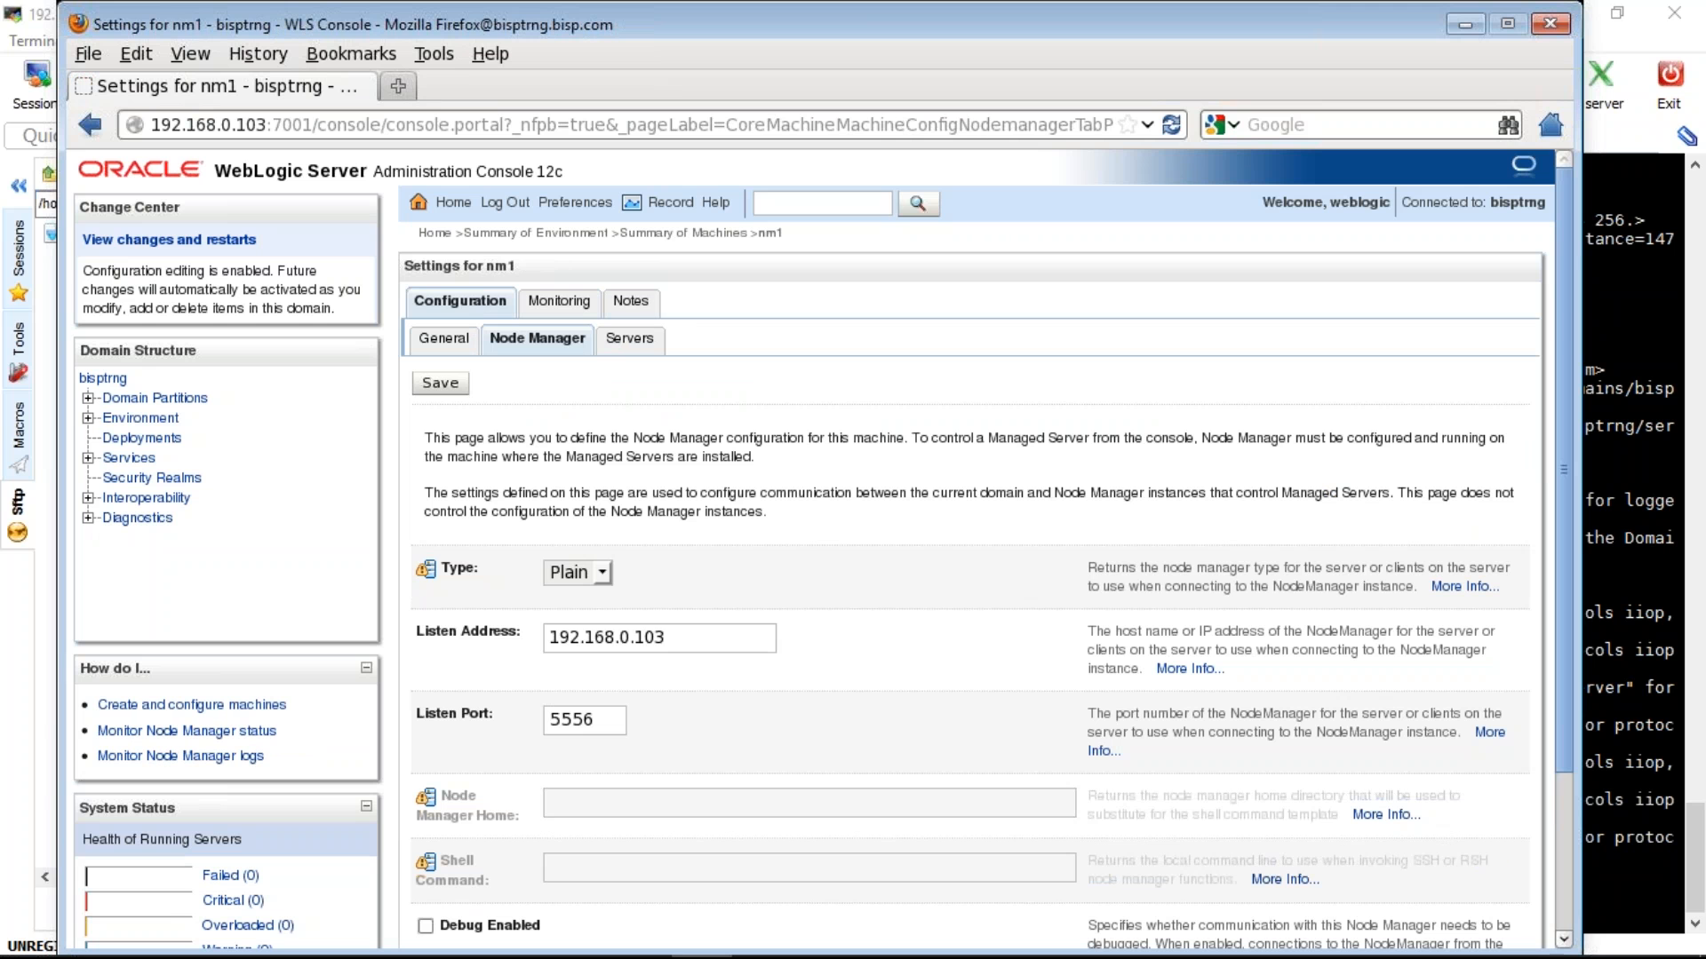
left_click_drag(668, 638, 530, 633)
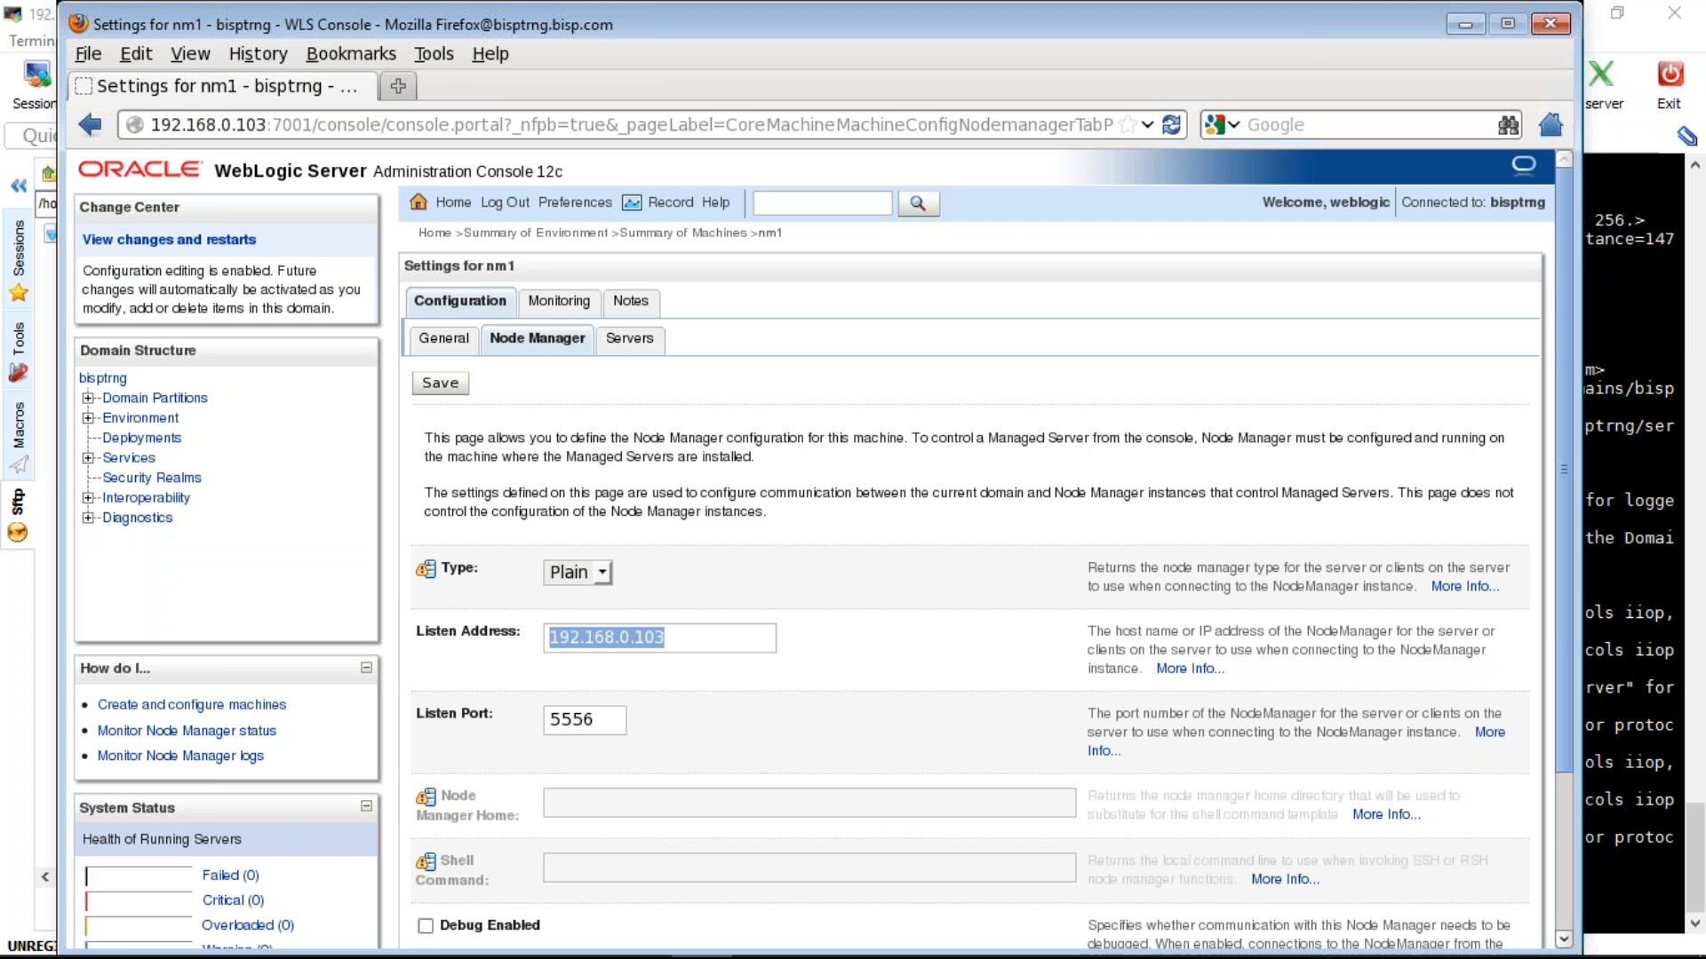
key("alt+Tab")
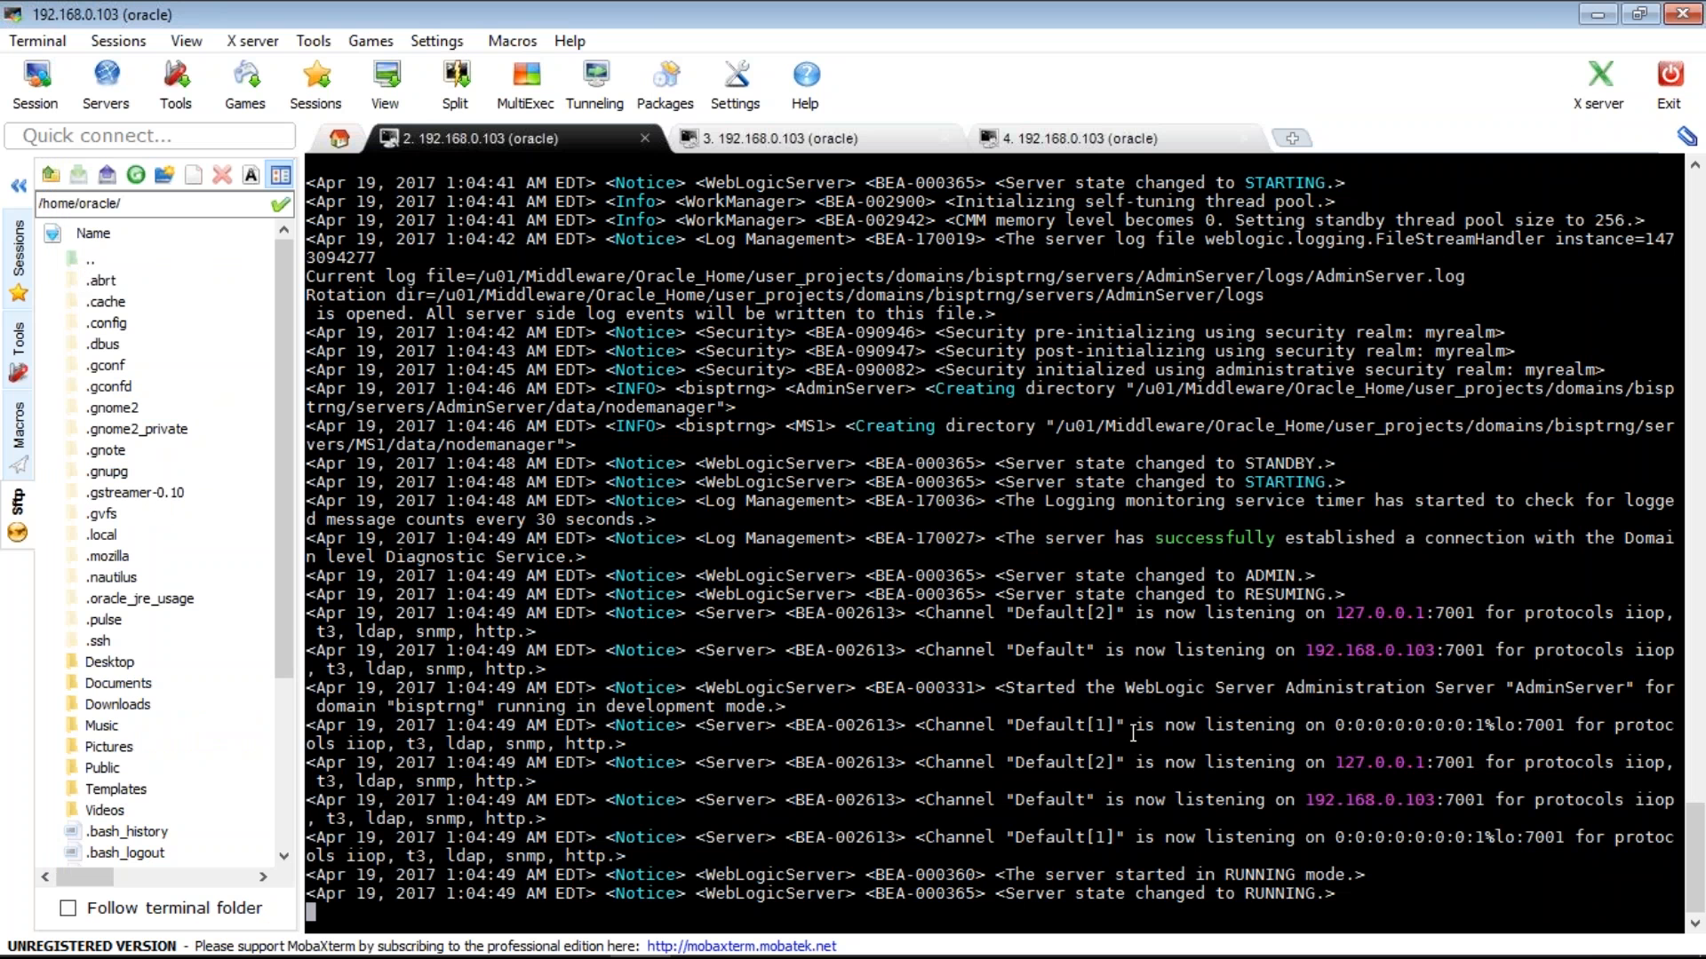
- Stop the log tail and ping 192.168.0.103 to confirm it responds
key("ctrl+c")
type("p")
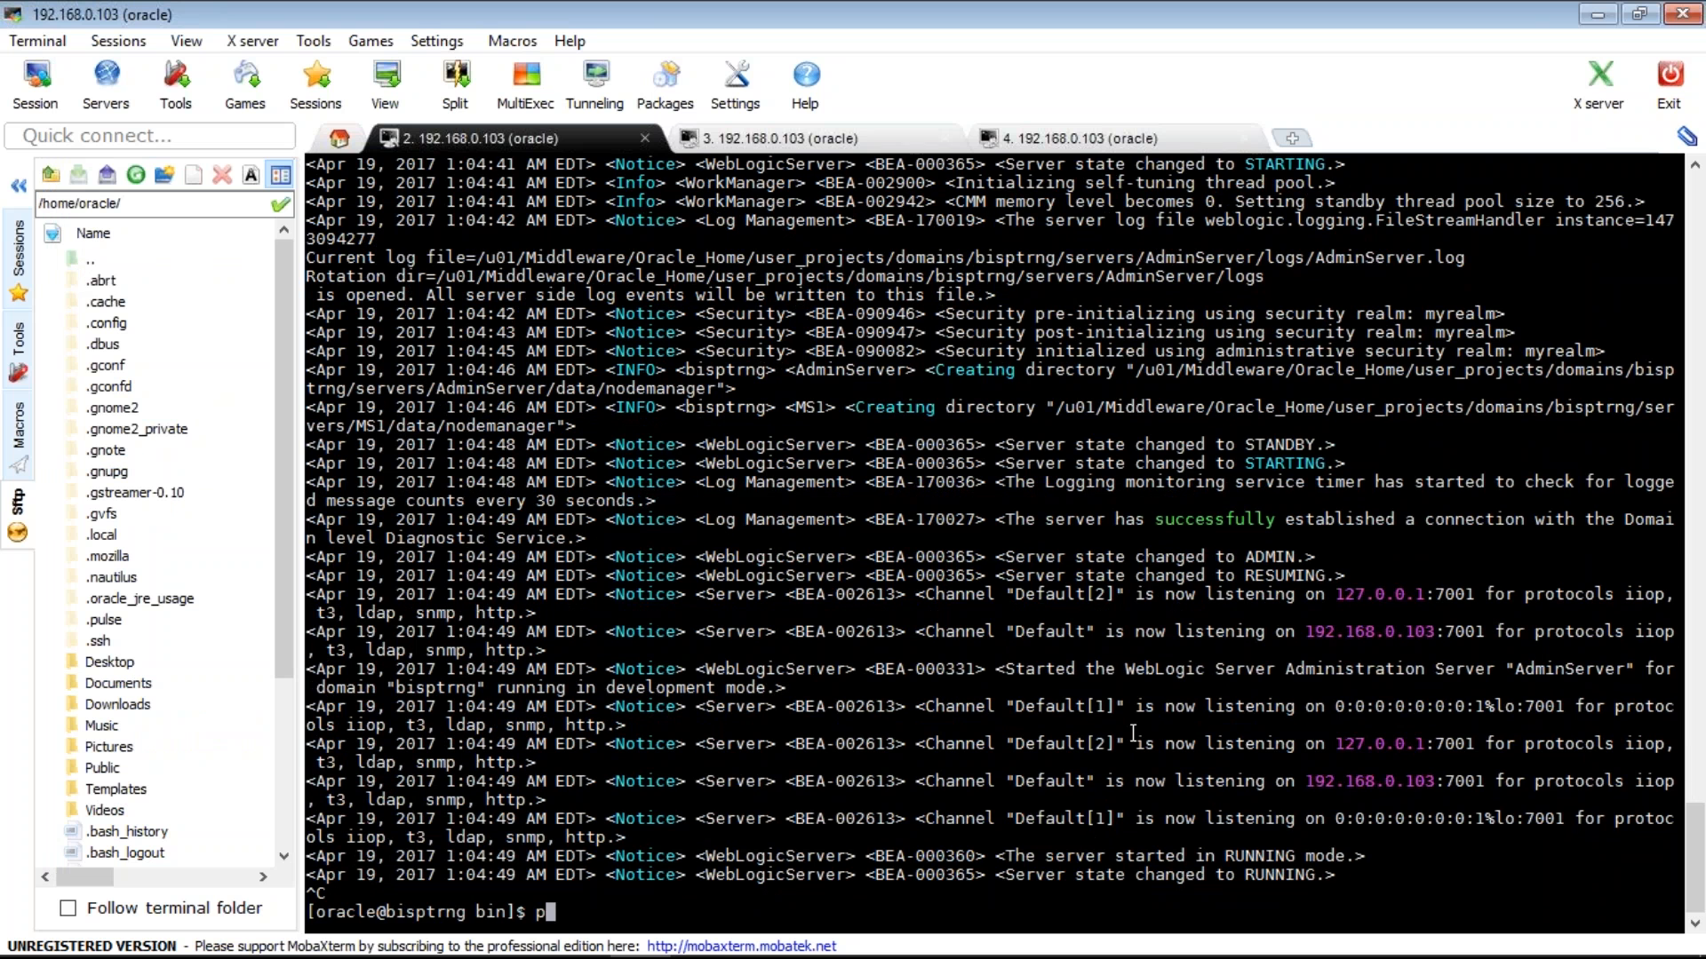
type("ing 192.168.0.103")
key("Return")
key("ctrl+c")
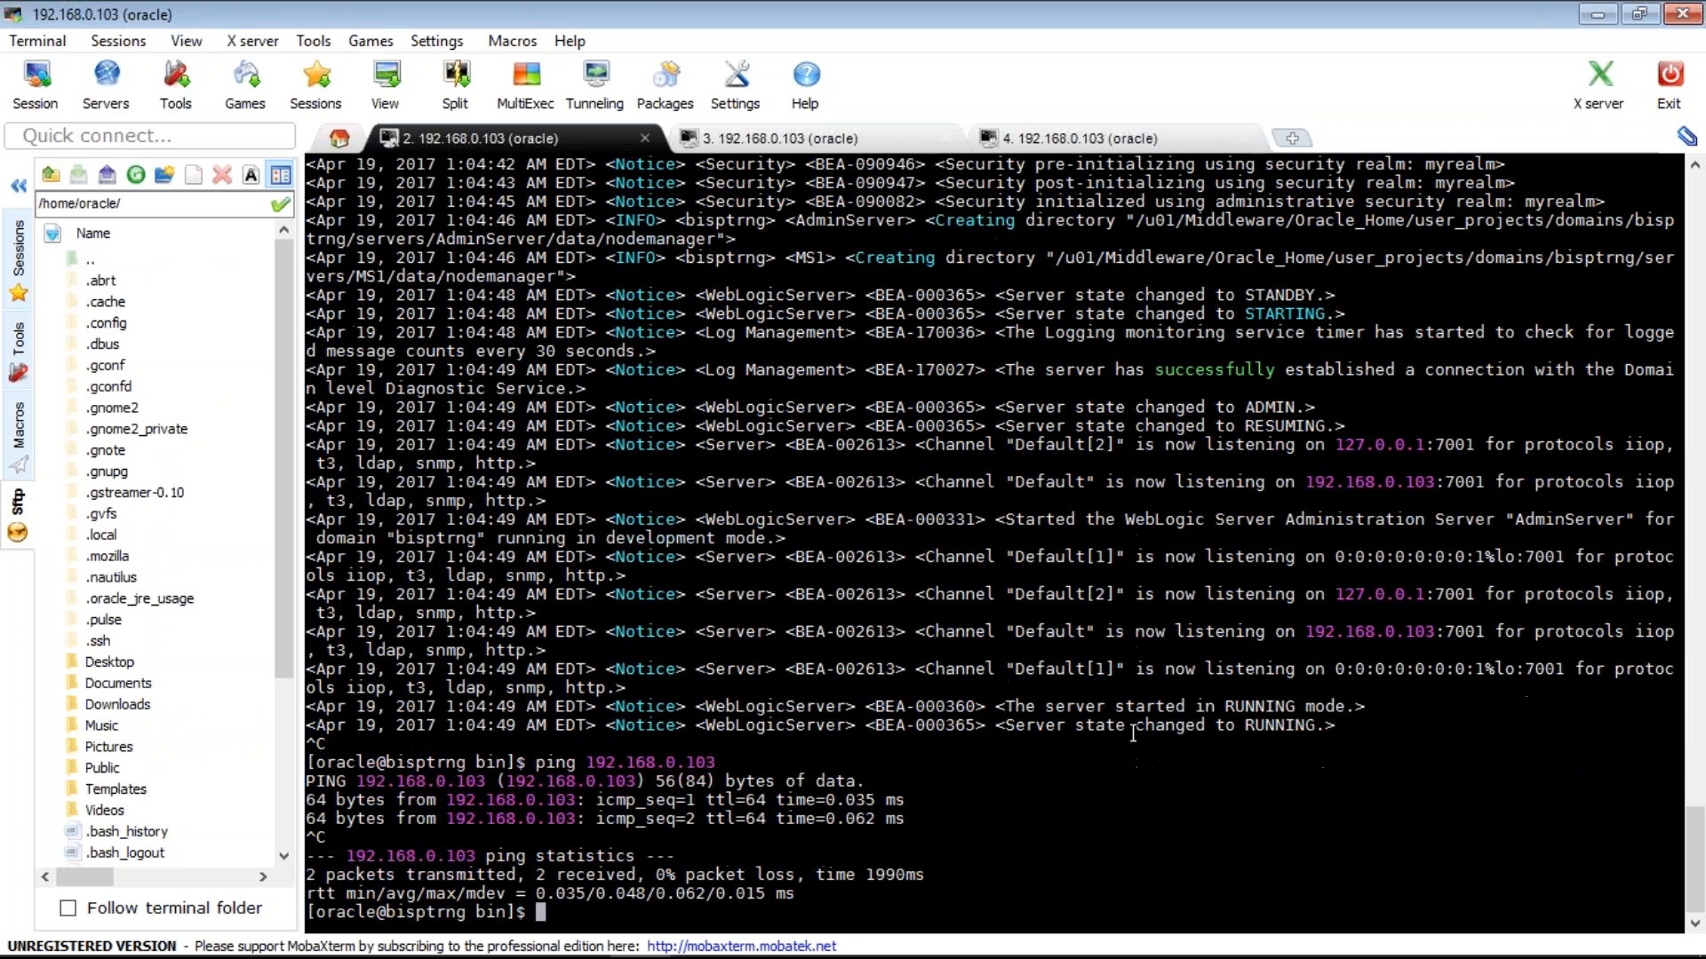
- Change into the ../nodemanager directory and list its files
type("cd ../nodemanager/")
key("Return")
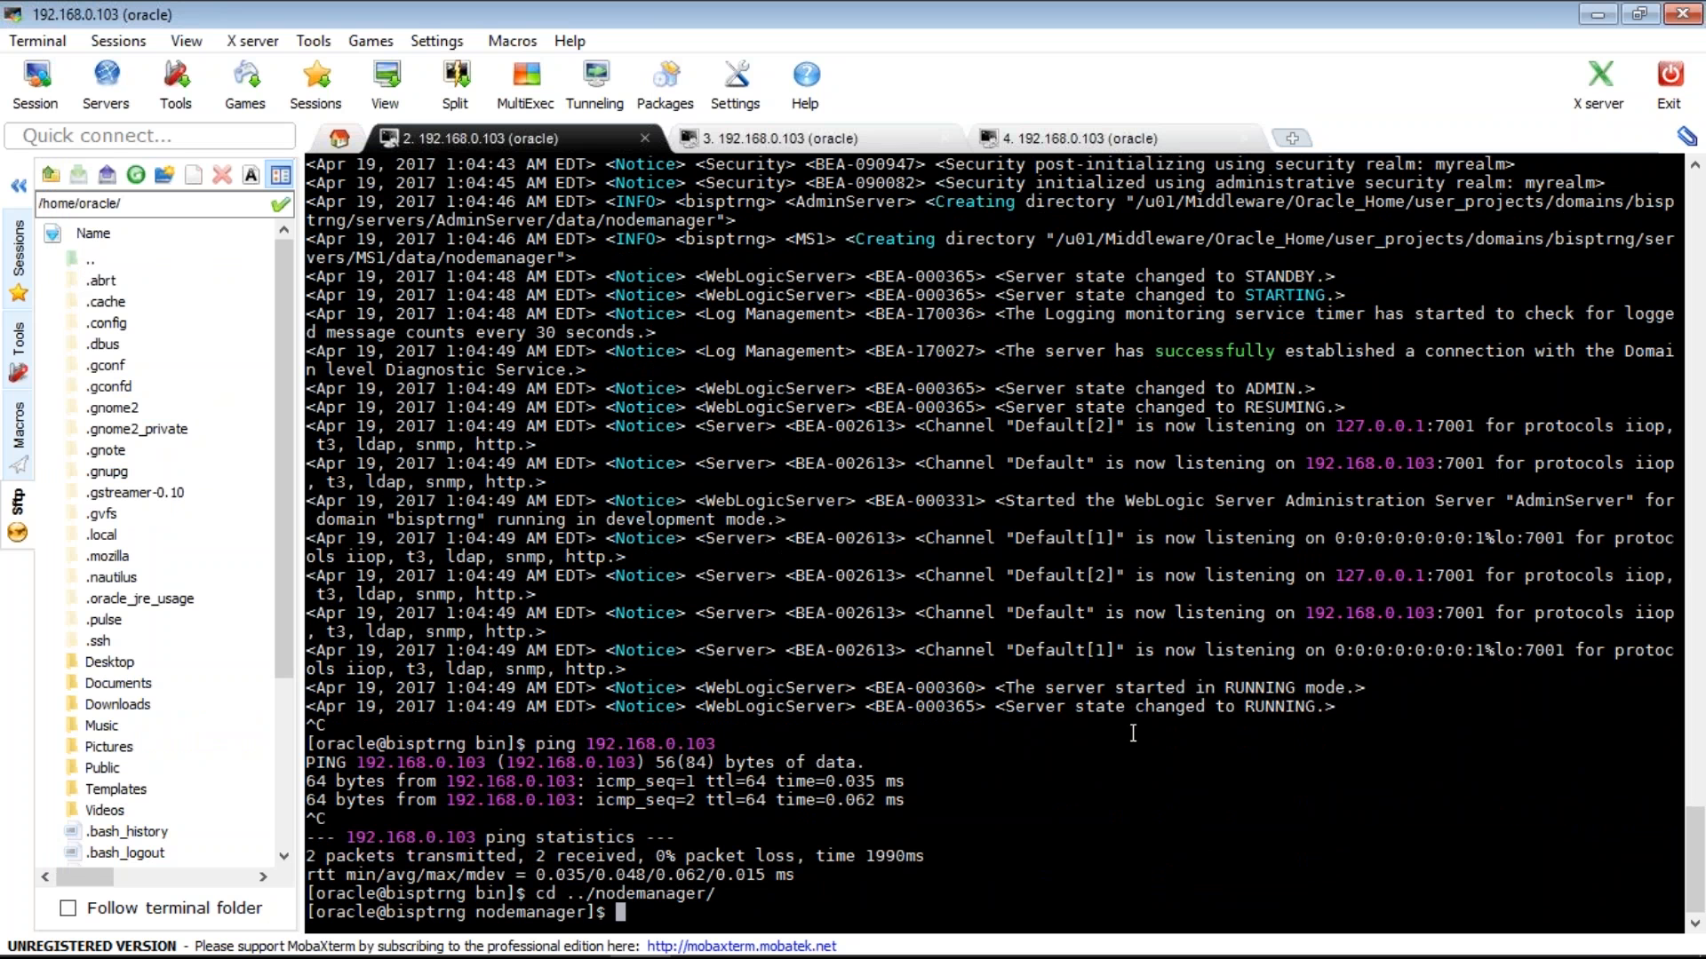
type("ls")
key("Return")
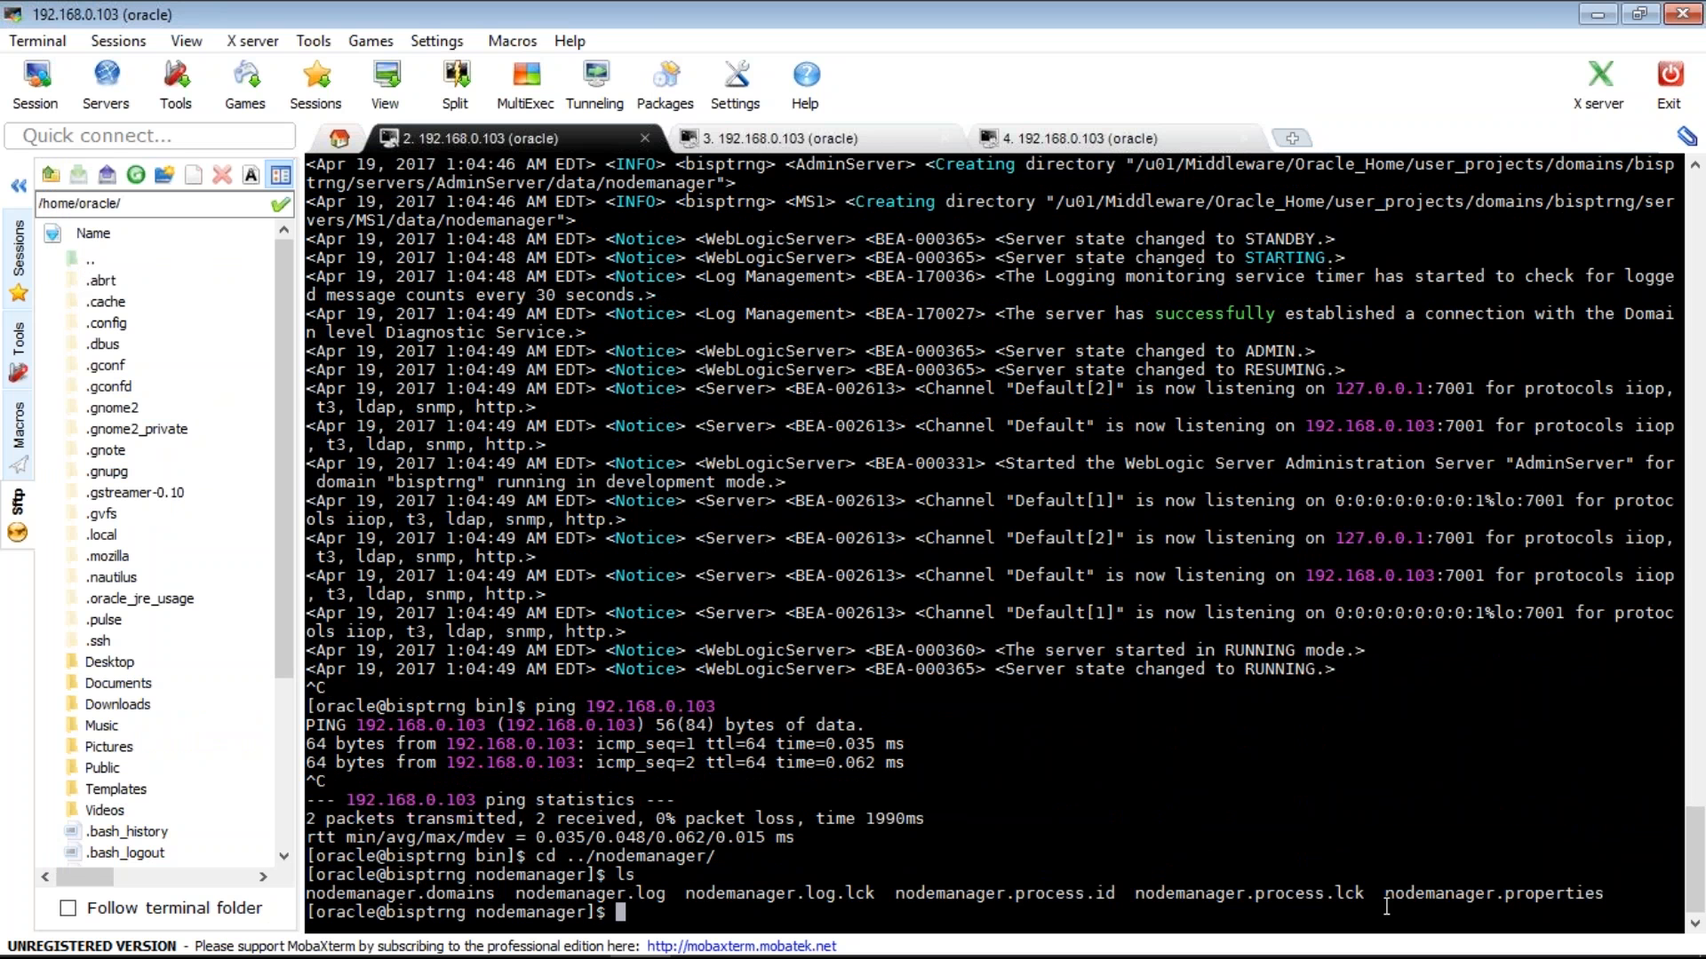
- View nodemanager.properties in vi to confirm ListenAddress 192.168.0.103 and ListenPort 5556, then quit
double_click(1438, 893)
type("v")
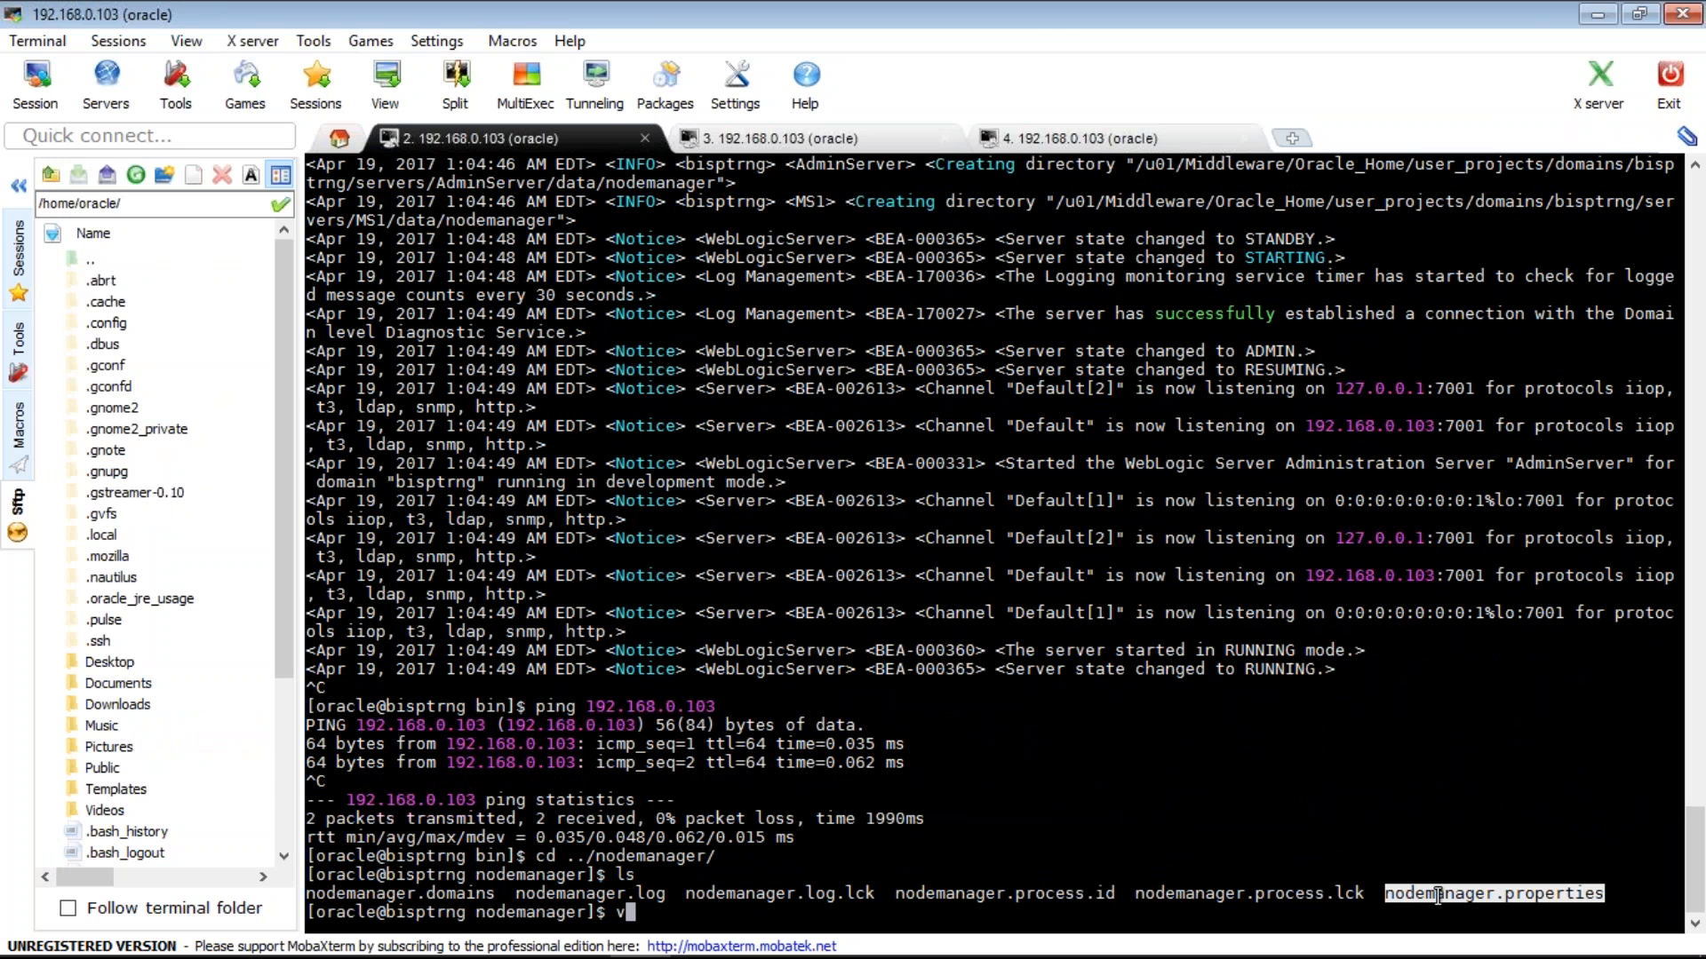
type("i")
right_click(1437, 896)
key("Return")
key("Up")
key("Up")
key("Up")
key("Up")
key("Up")
key("Up")
key("Up")
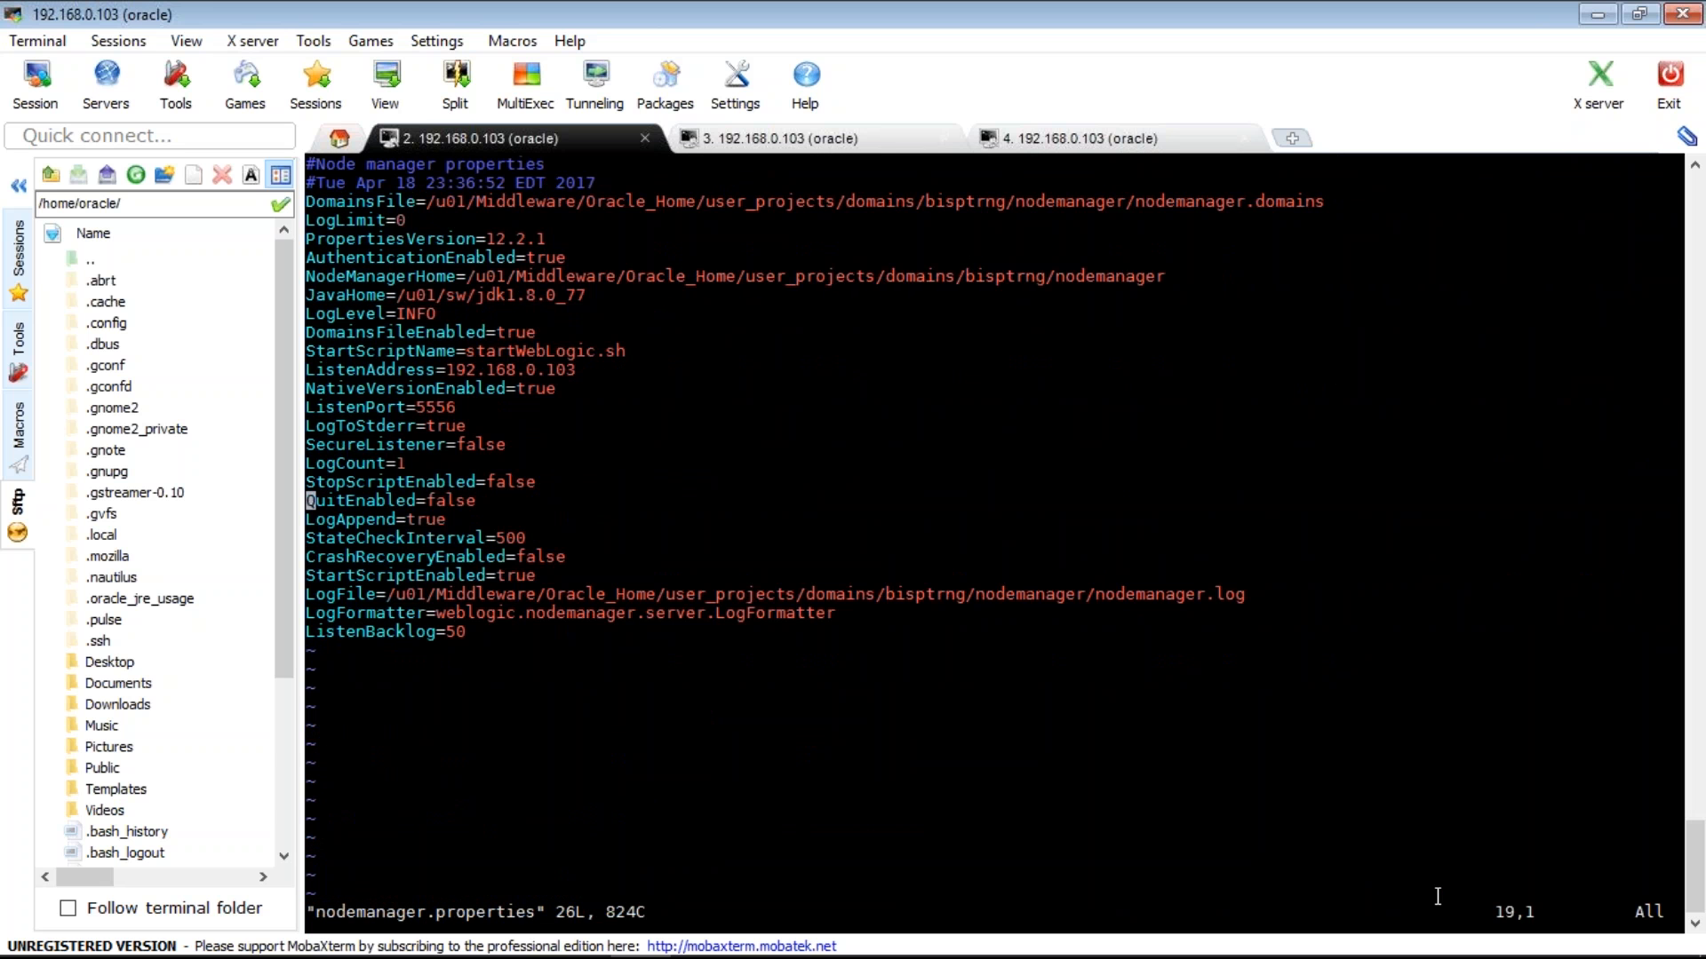
key("Up")
key("Up")
key("Up")
key("Up")
key("Up")
key("Up")
key("Down")
key("Down")
key("Down")
key("Down")
key("Down")
key("Down")
key("Down")
key("Down")
key("Down")
key("Down")
key("Down")
key("Down")
key("Up")
key("Up")
key("Up")
key("Up")
key("Up")
key("Up")
key("Up")
key("Up")
key("Up")
key("Up")
key("Up")
key("Up")
key("Up")
key("Up")
key("Up")
key("Up")
key("Up")
key("Up")
key("Up")
key("Up")
key("Up")
key("Up")
key("Up")
key("Up")
type(":q")
key("Return")
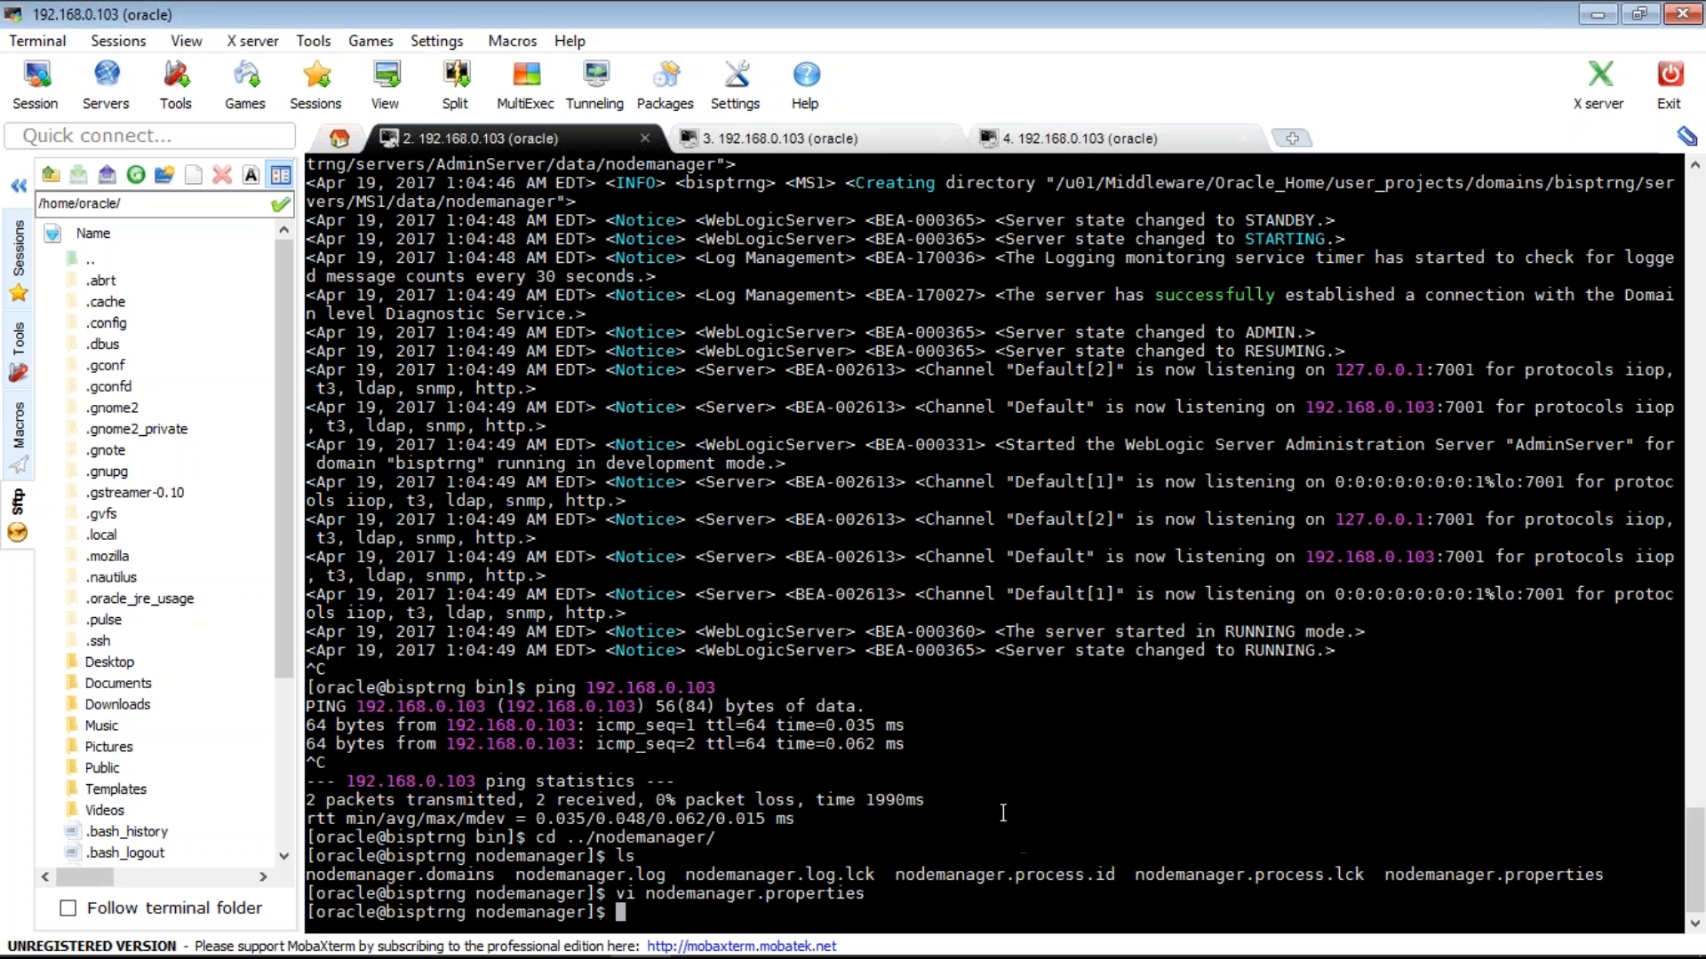
- Return to the ../bin folder and list its scripts
type("cd ../bin")
key("Return")
type("ls")
key("Return")
- Stop the Node Manager with ./stopNodeManager.sh
type("./")
double_click(1219, 839)
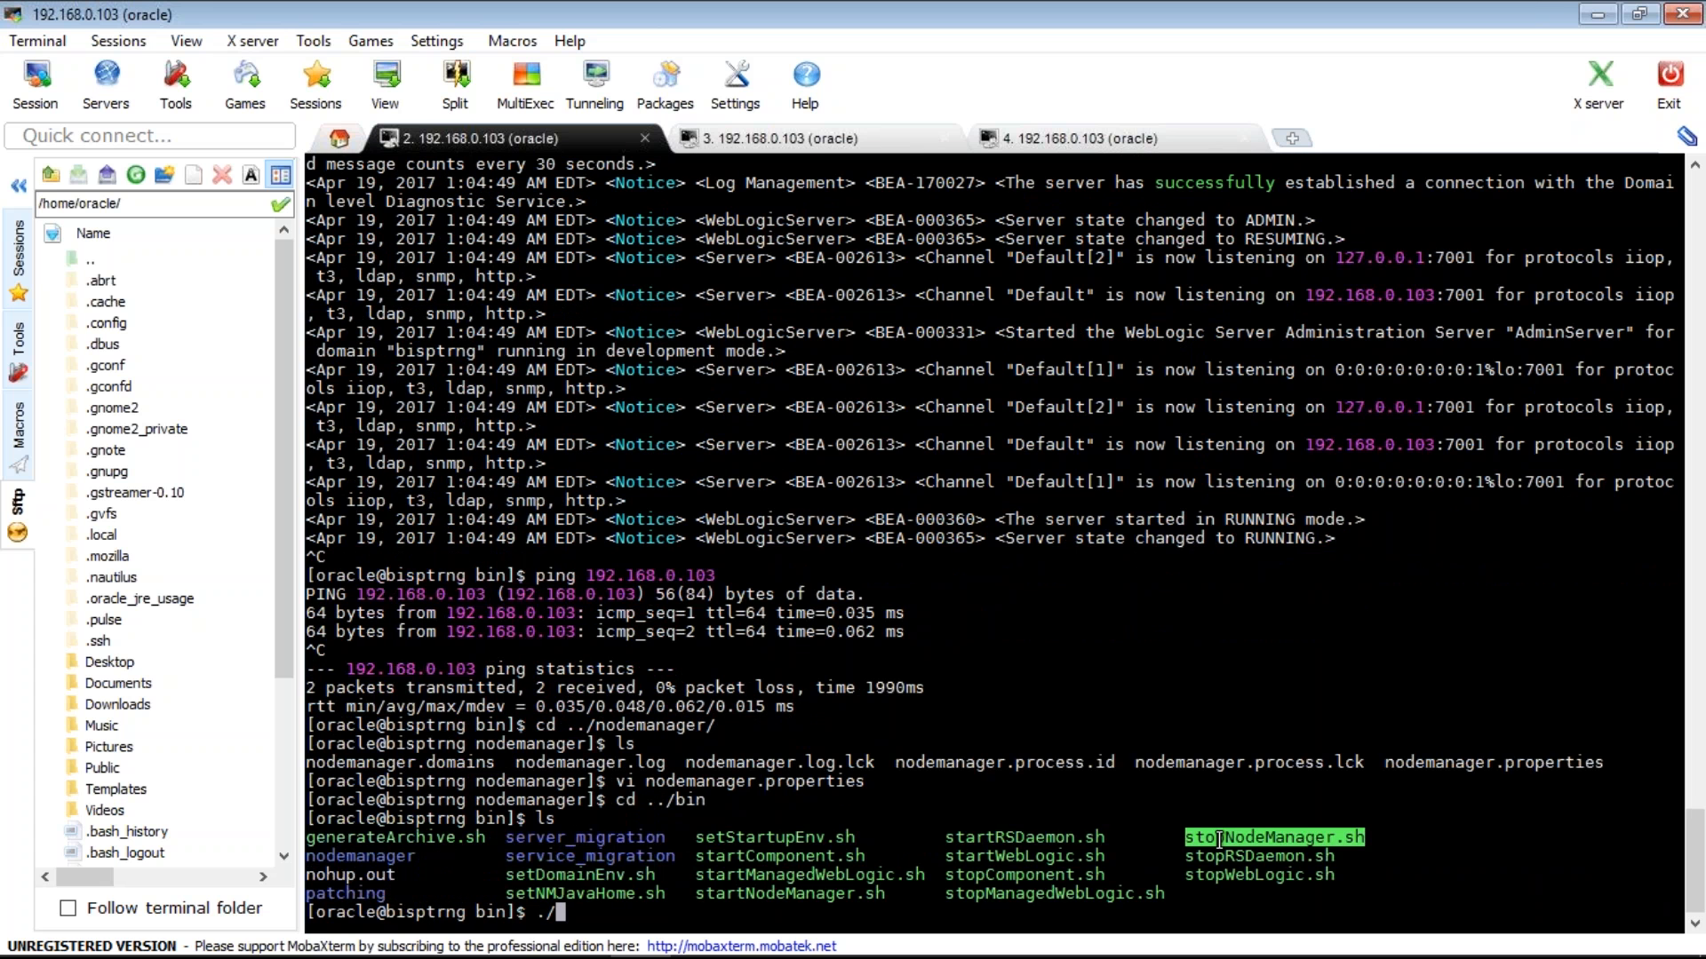
right_click(1219, 839)
key("Return")
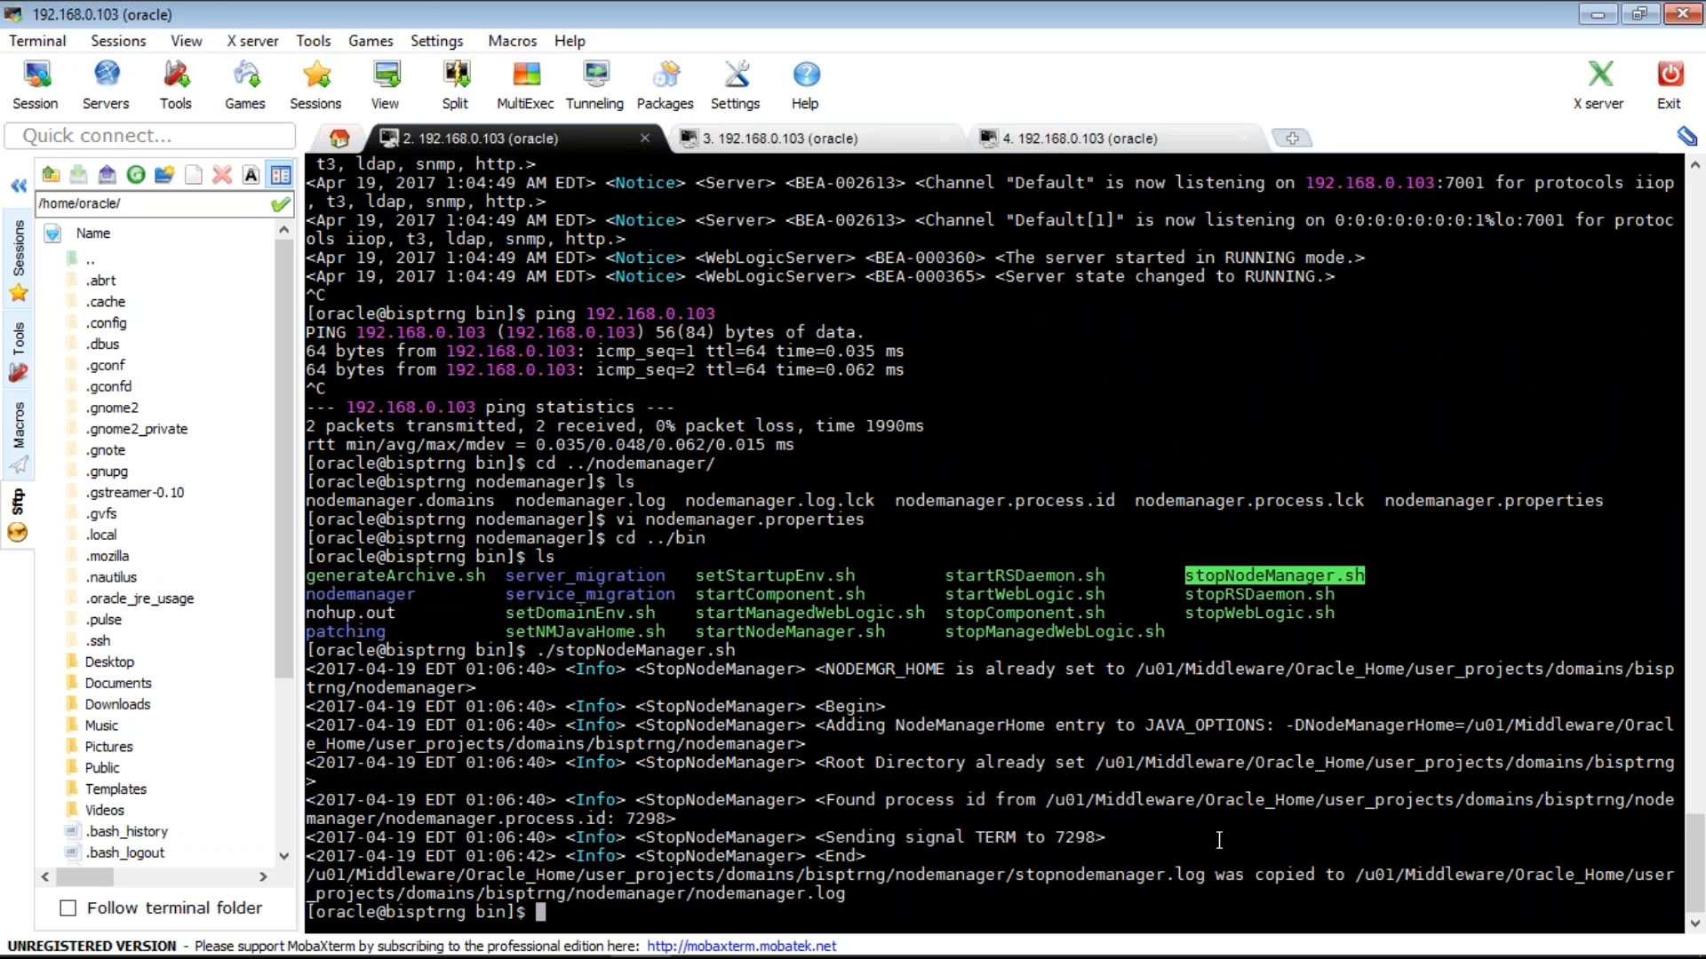
- Start the Node Manager again with ./startNodeManager.sh so it listens on port 5556
type("./")
double_click(783, 632)
right_click(782, 632)
key("Return")
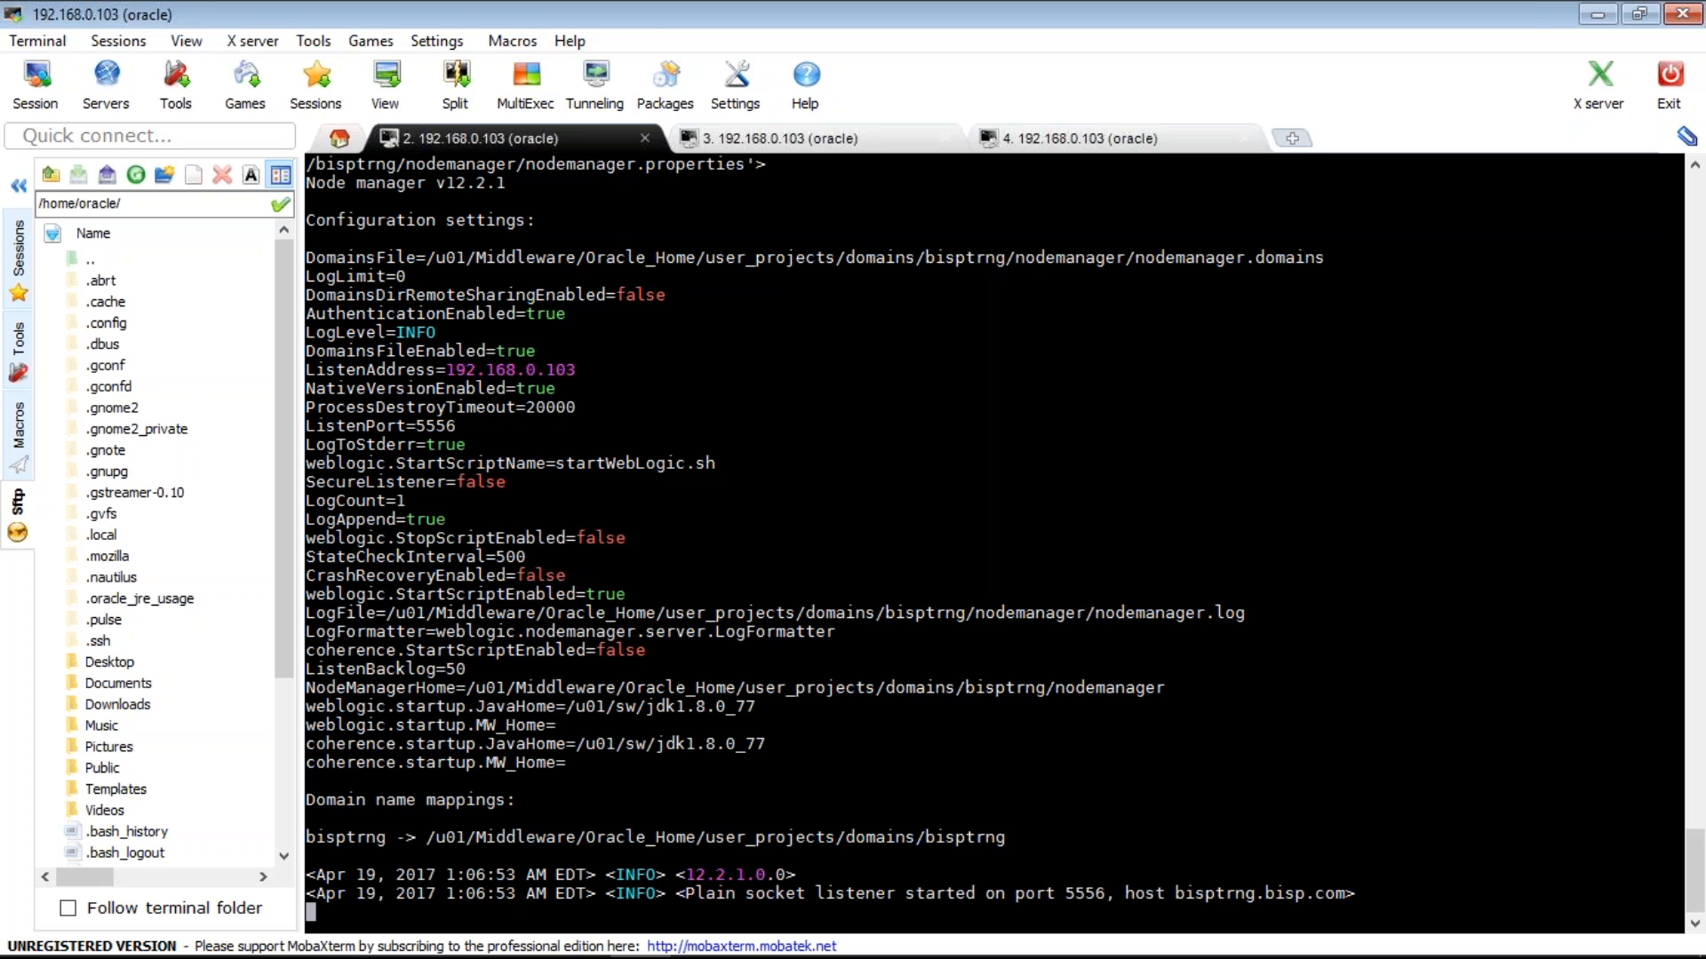
- Start managed server MS1 from the Servers Control tab
left_click(701, 933)
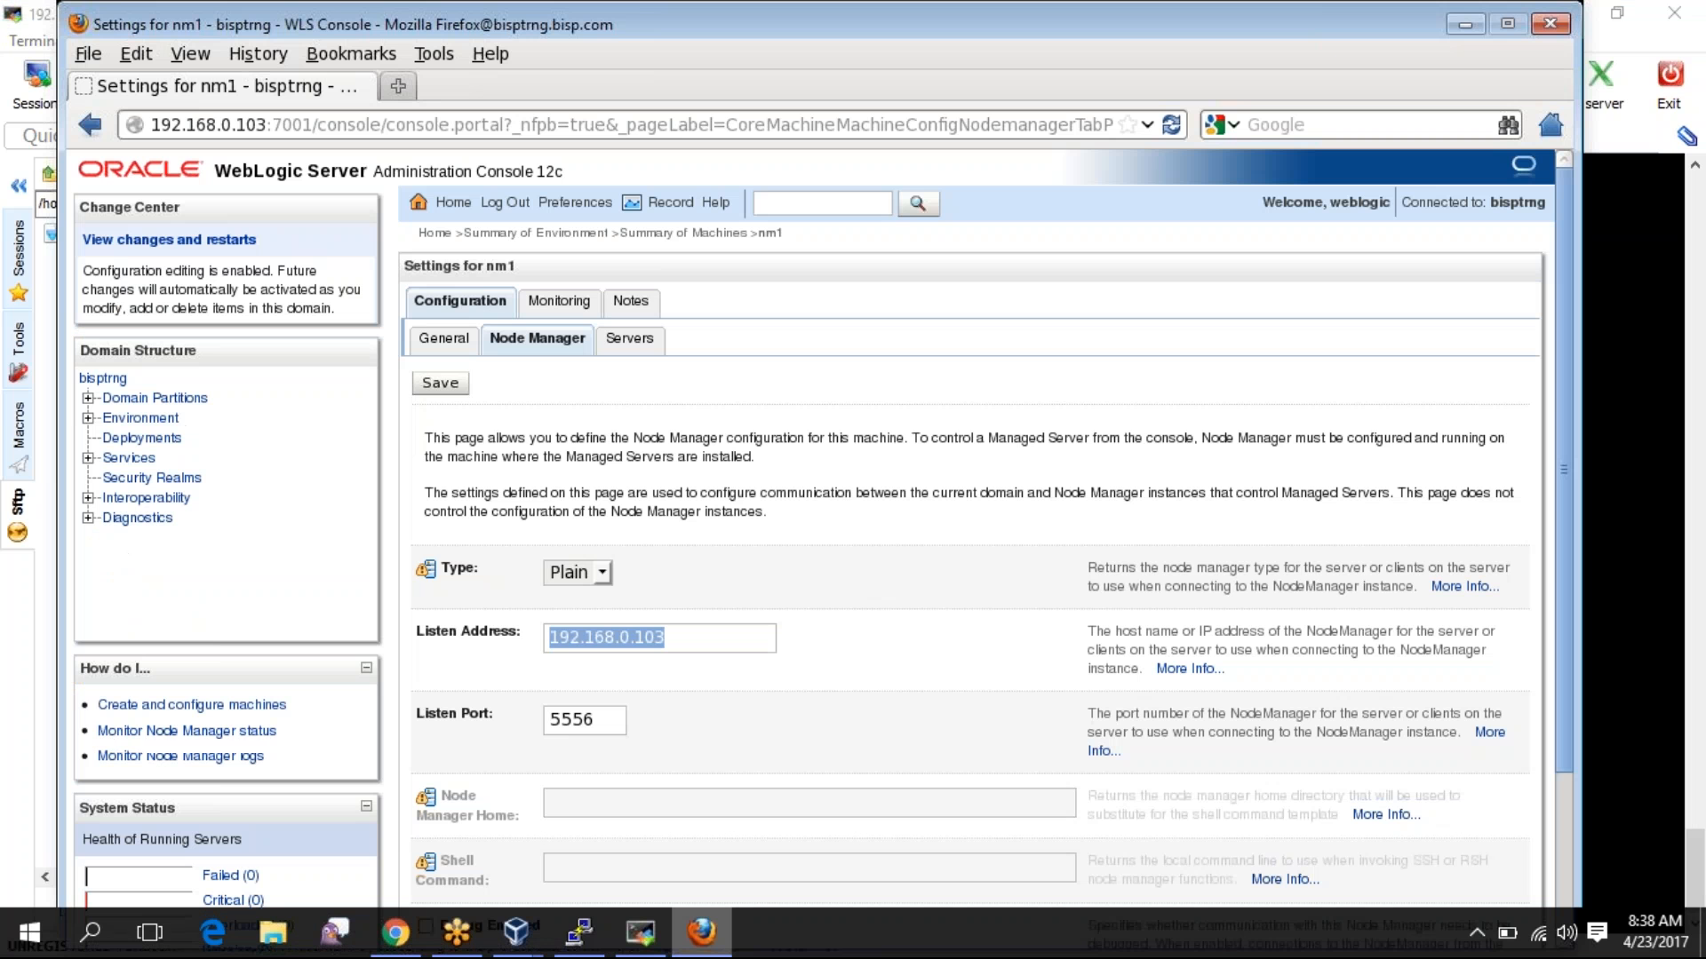
left_click(140, 418)
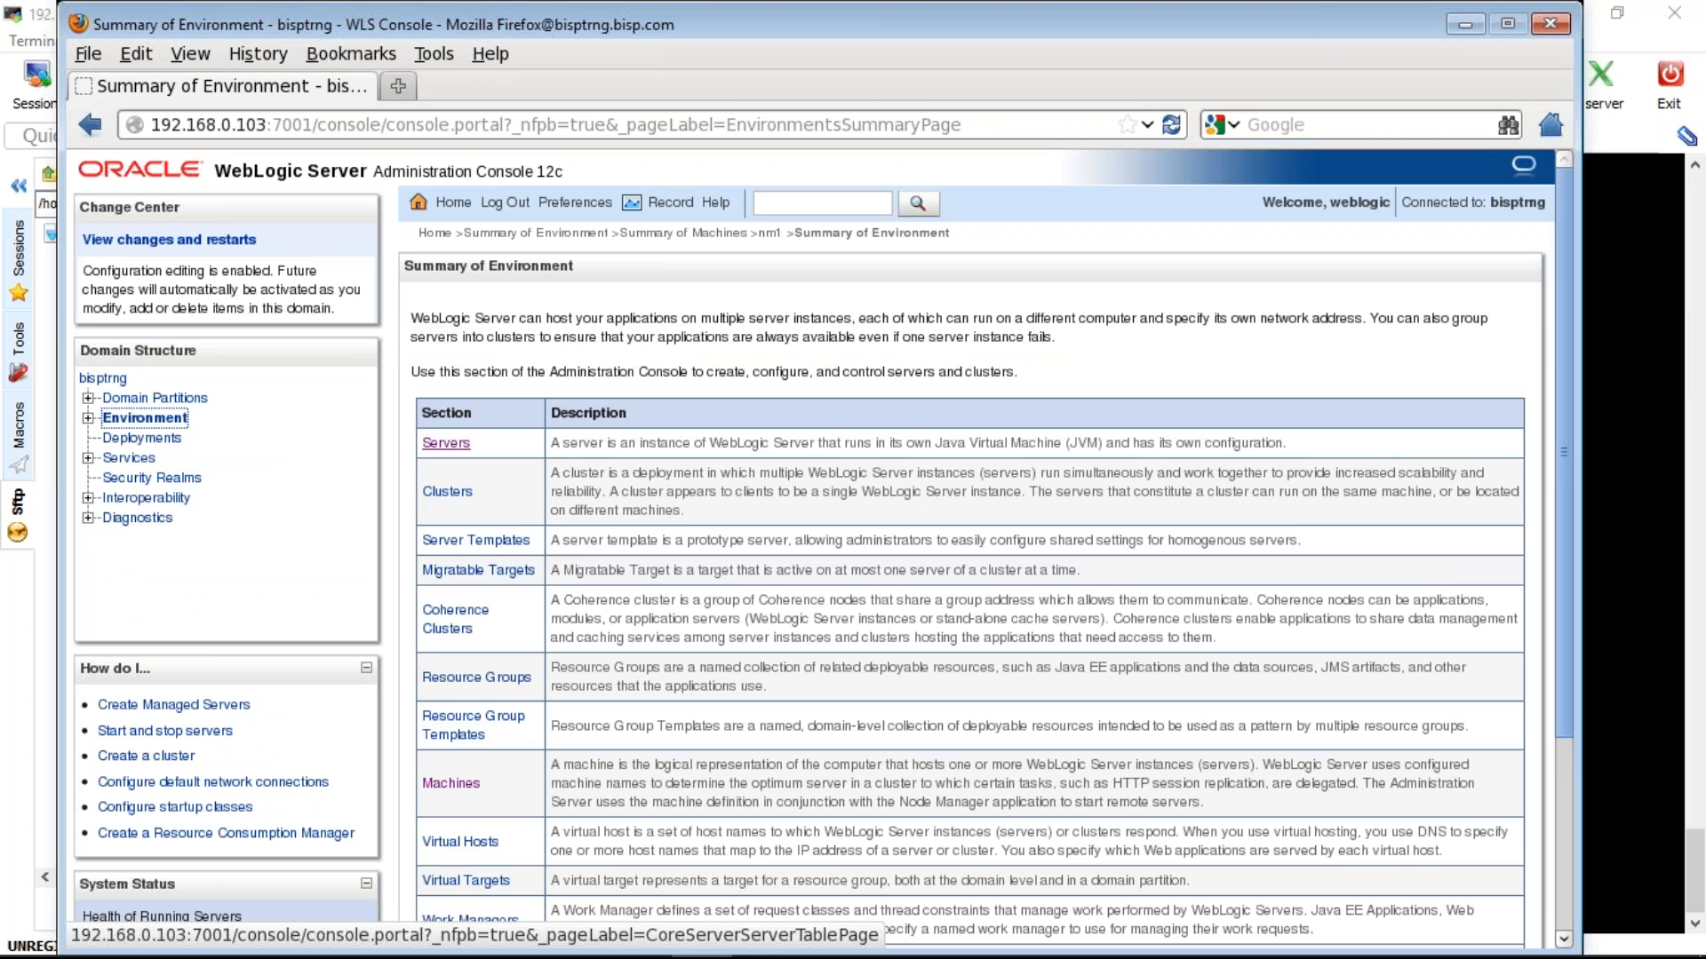
left_click(446, 442)
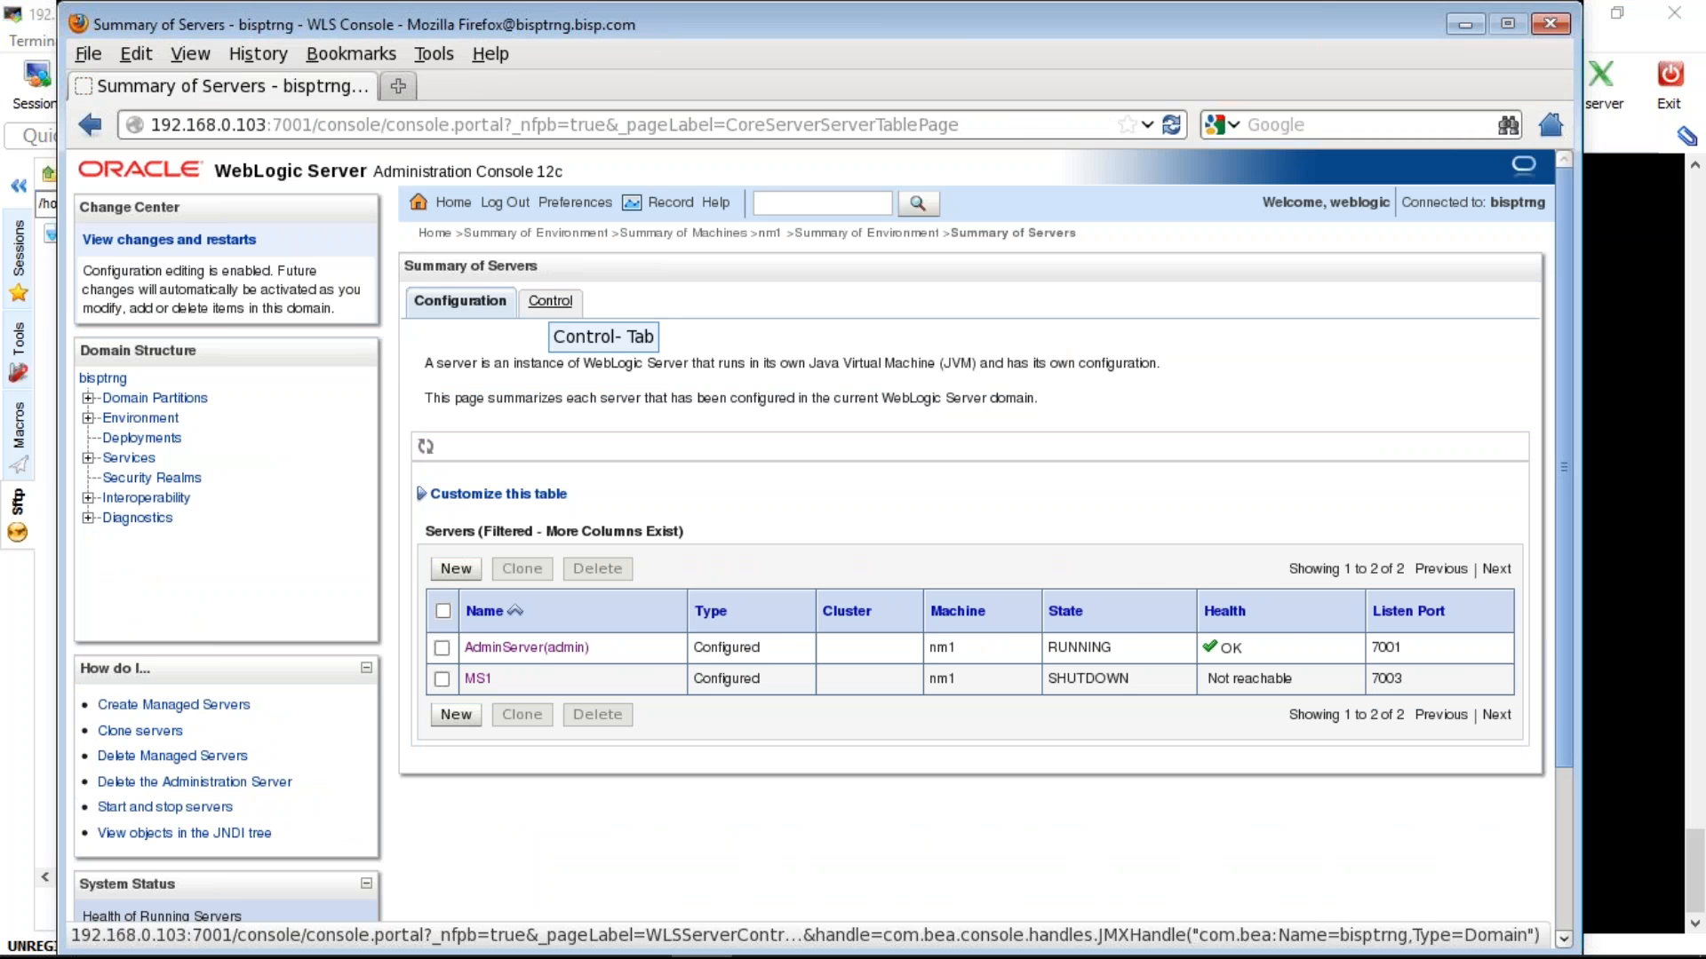
left_click(550, 302)
left_click(441, 662)
left_click(449, 552)
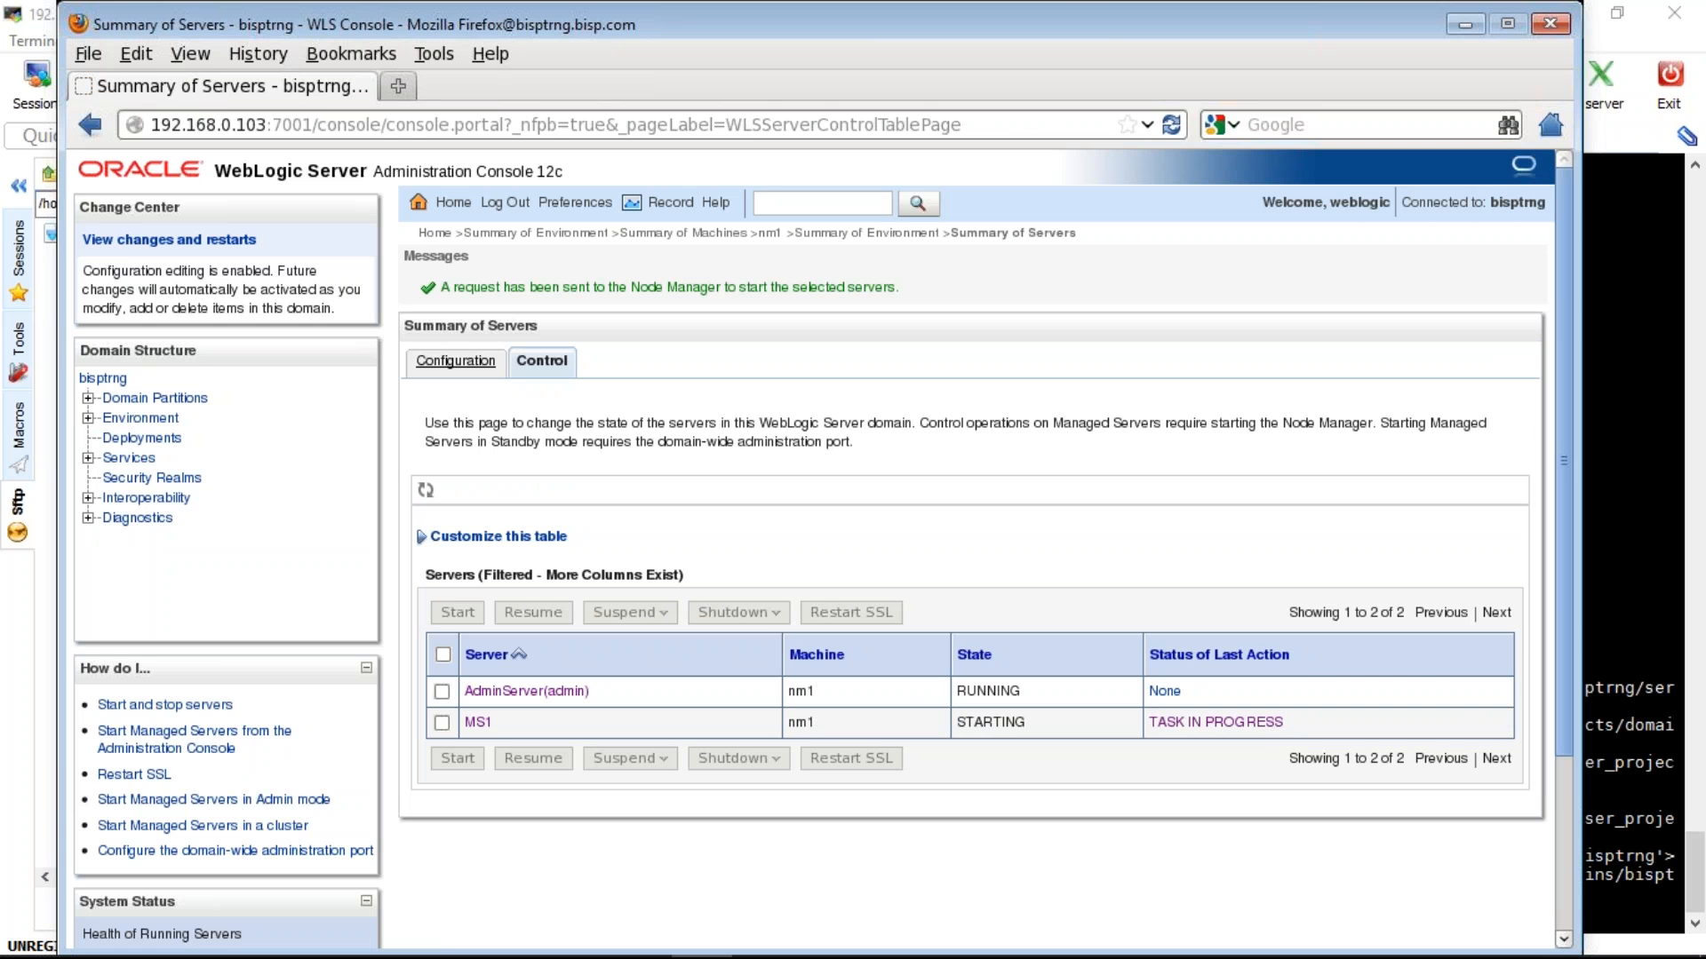
- Recheck the Servers configuration and control views for MS1's state
left_click(462, 371)
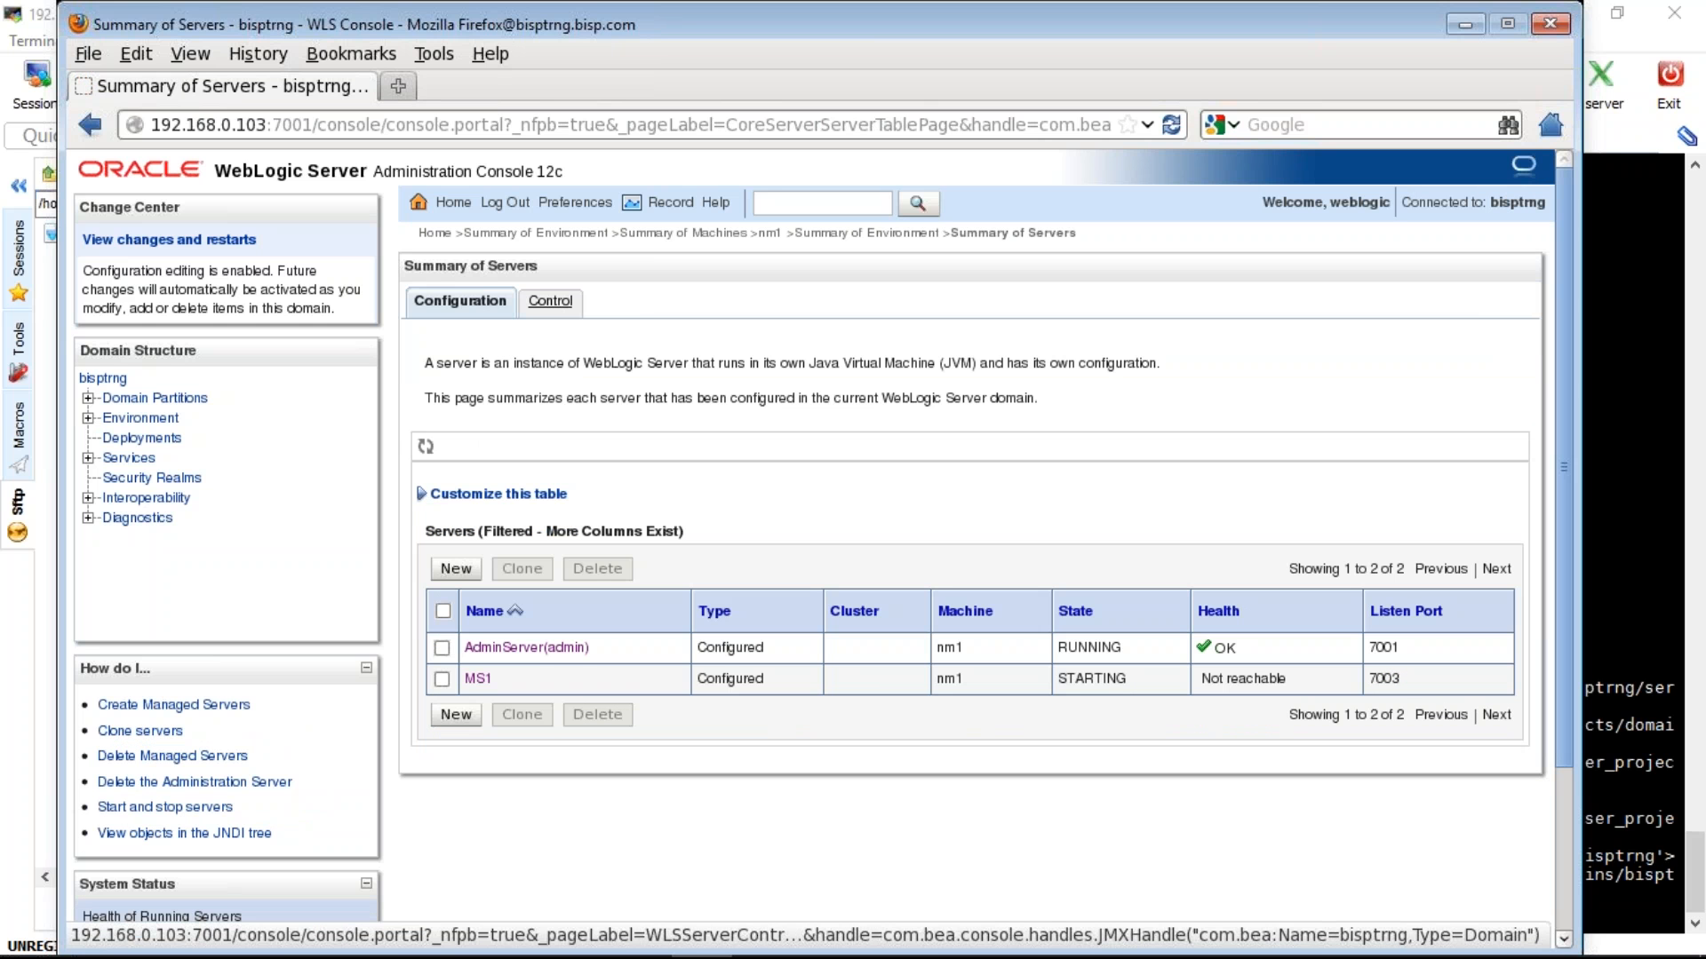
left_click(550, 301)
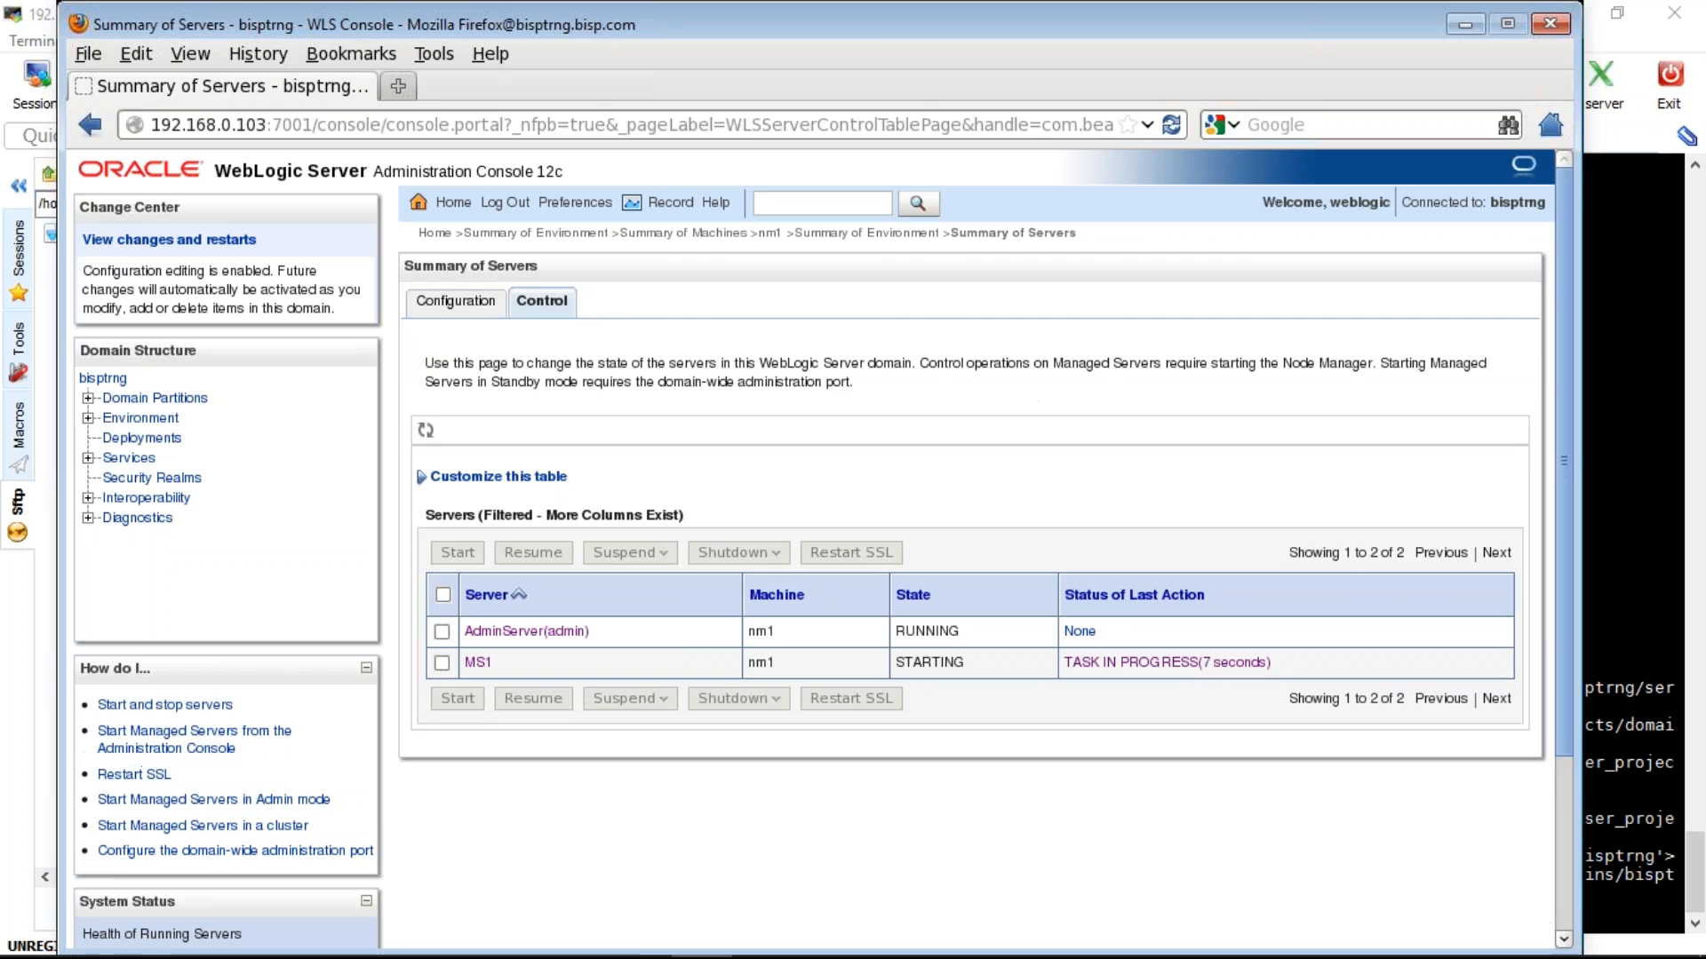
left_click(633, 940)
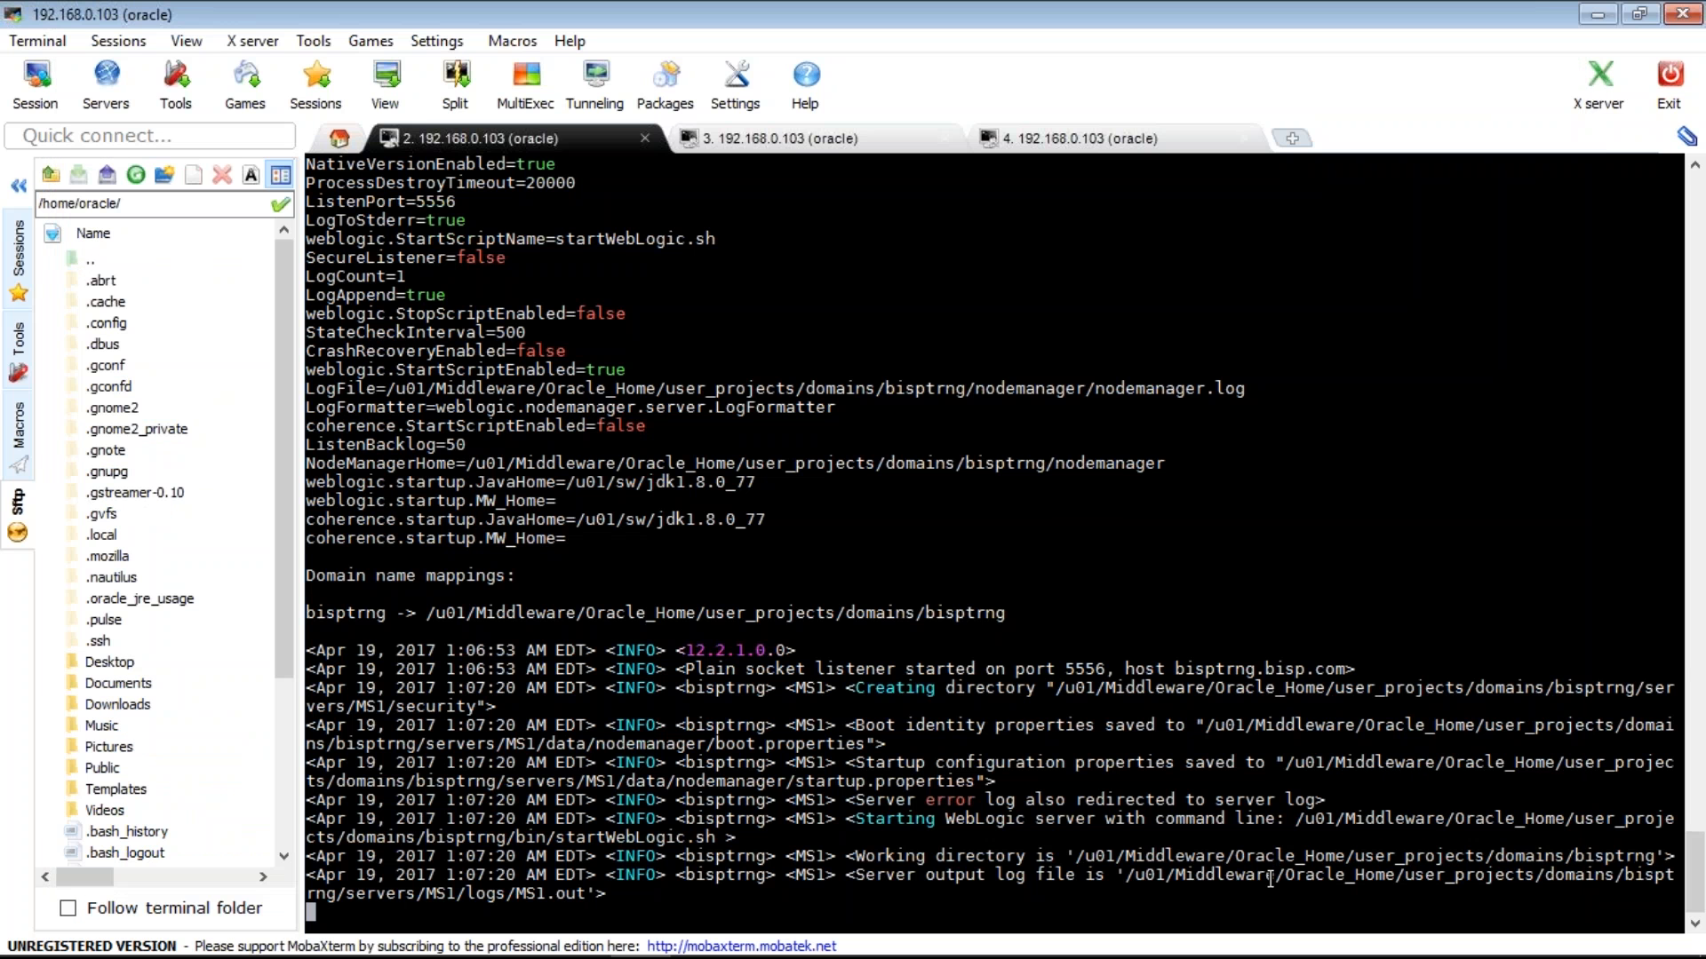
- Run tail -f on the MS1.out log path in session tab 4 to follow MS1 startup
double_click(1270, 877)
key("ctrl+c")
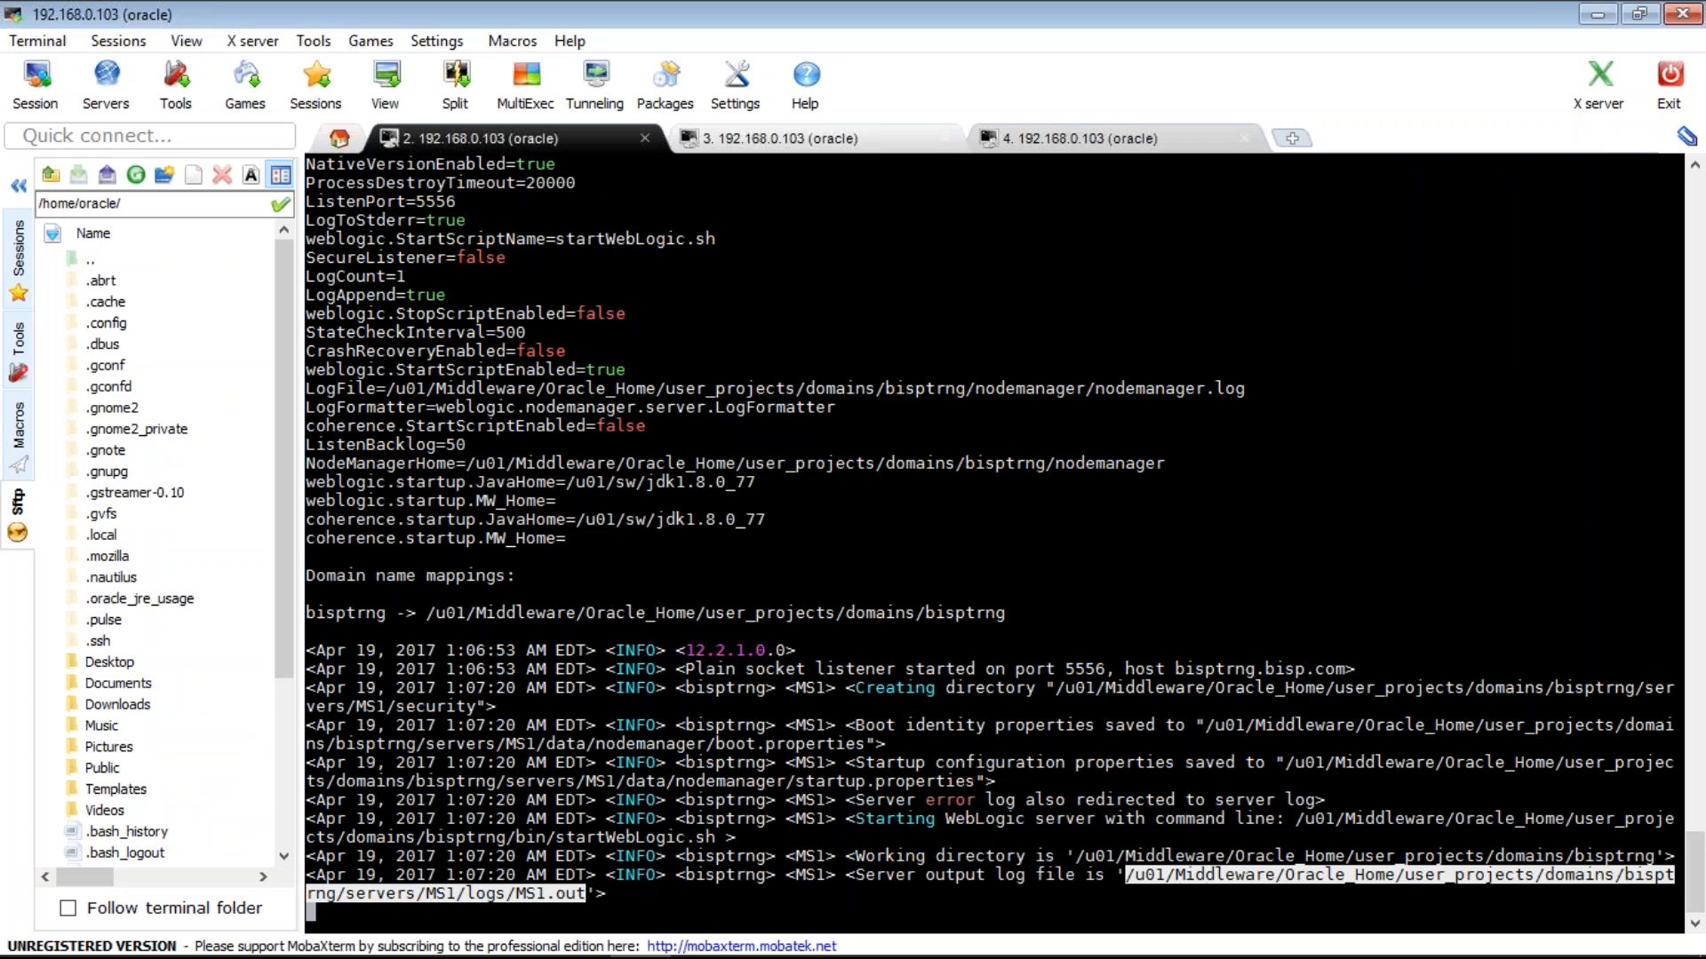
left_click(1130, 140)
type("tail -f")
key("shift+Insert")
key("Return")
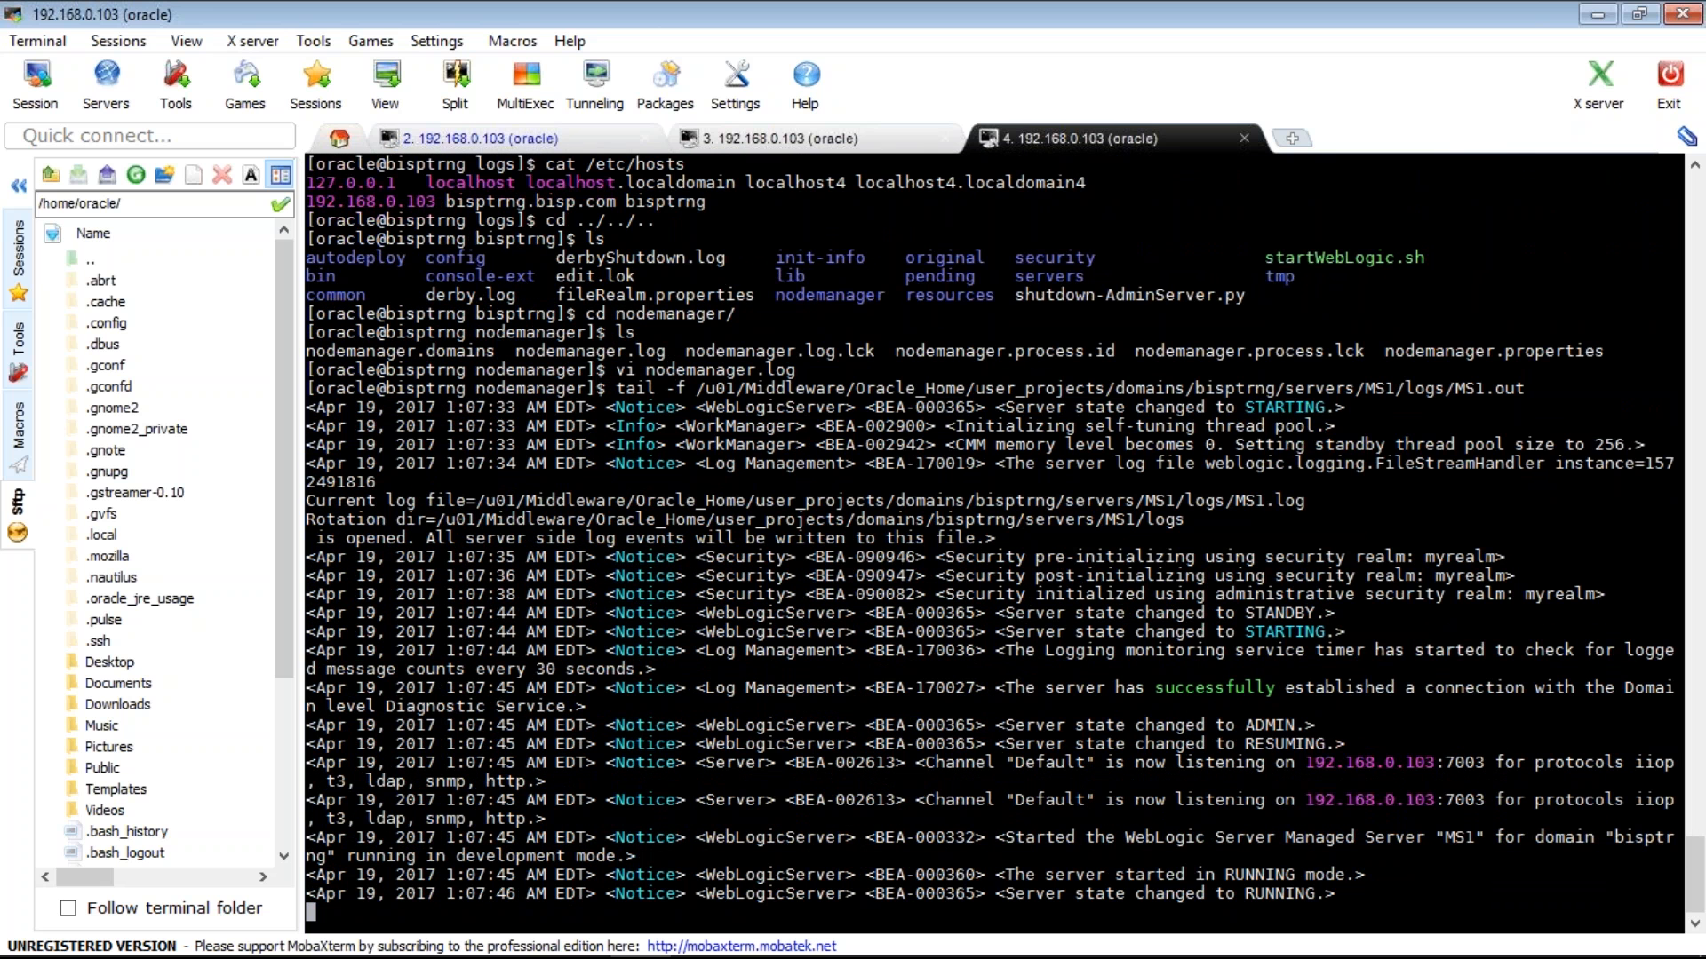
- Verify MS1 is RUNNING with OK health on port 7003 and TASK COMPLETED, then select MS1
left_click(702, 931)
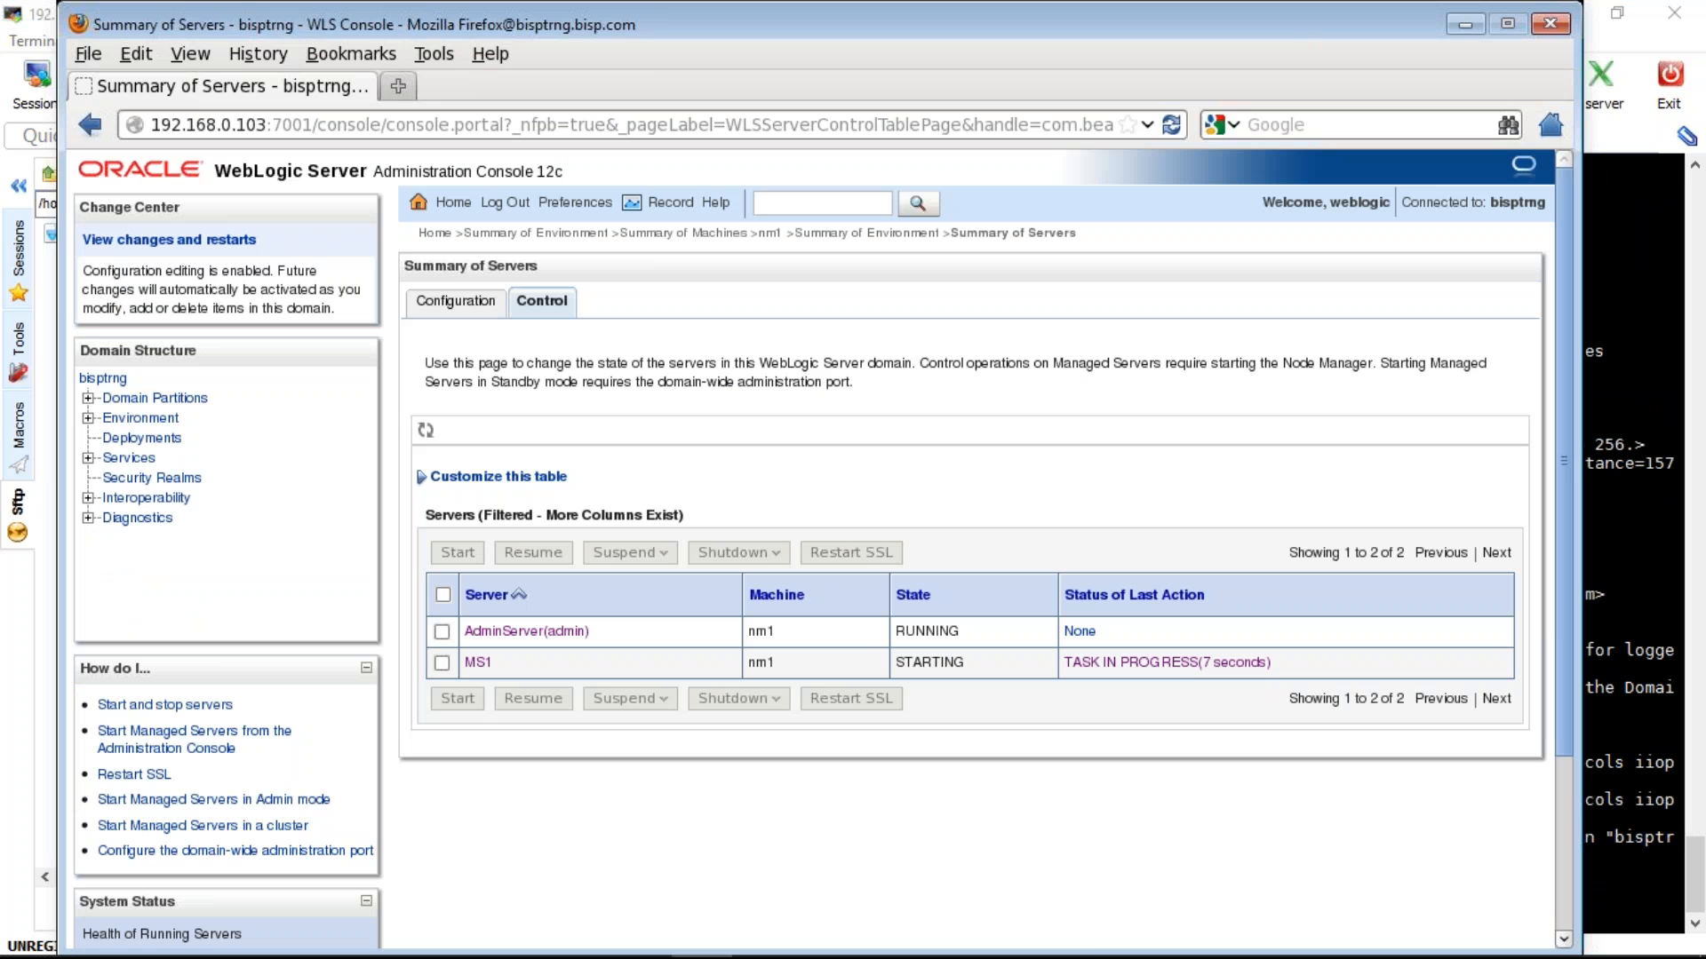
left_click(455, 302)
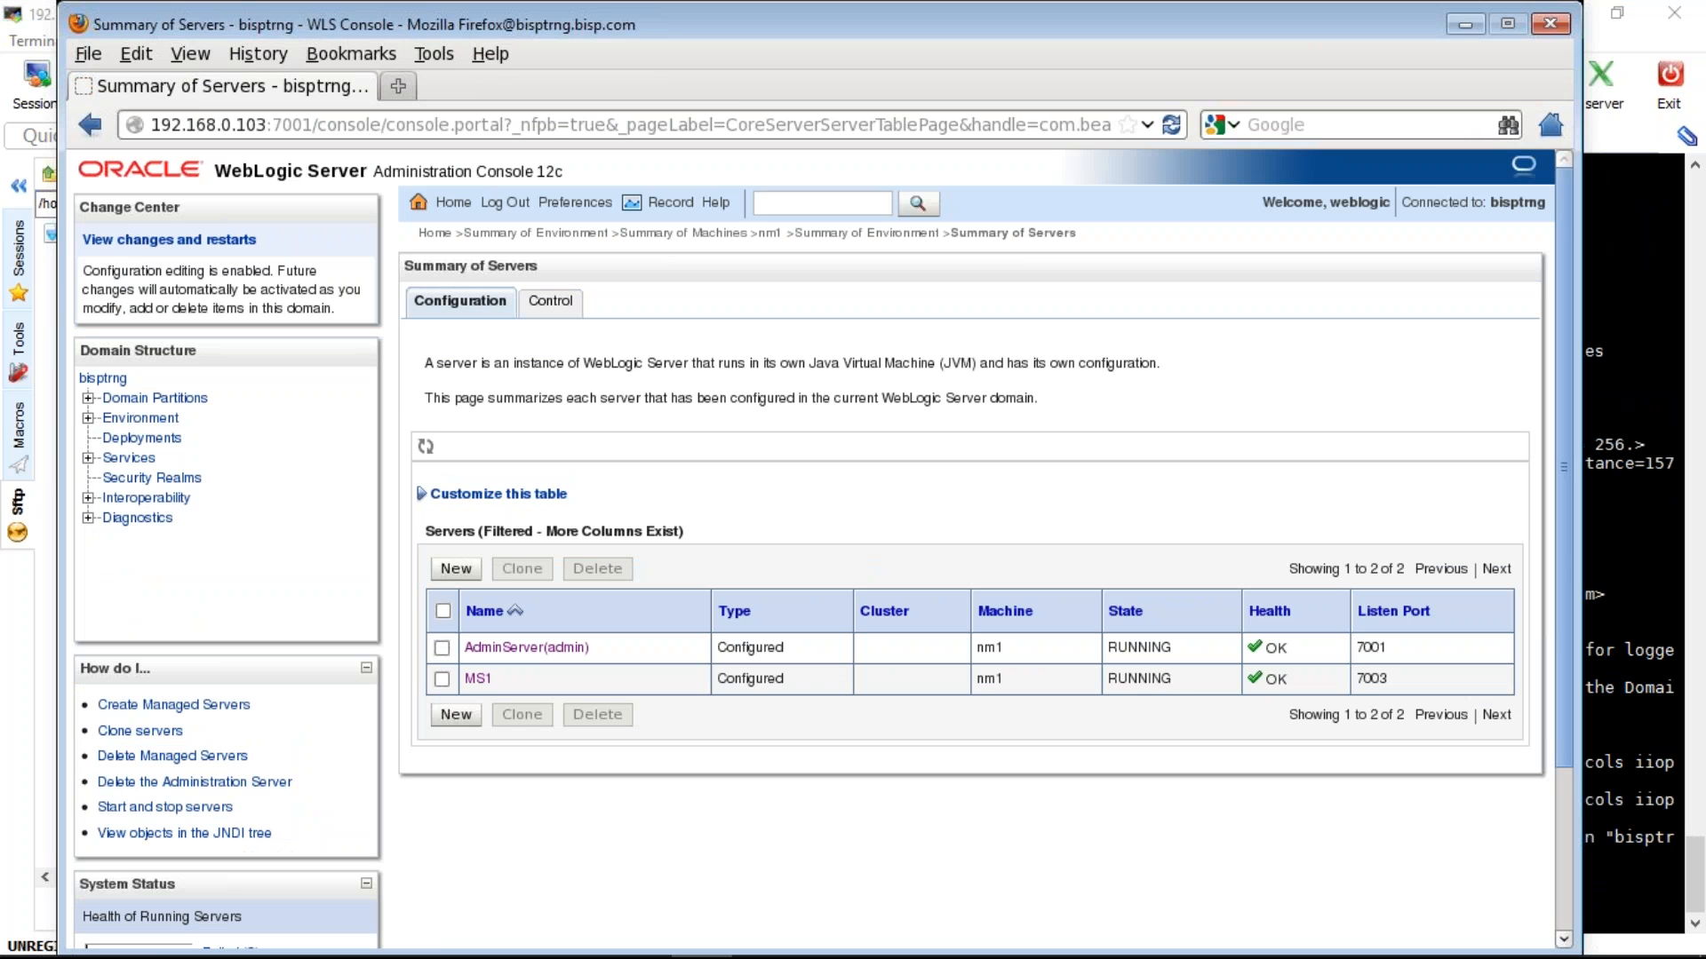
left_click(551, 302)
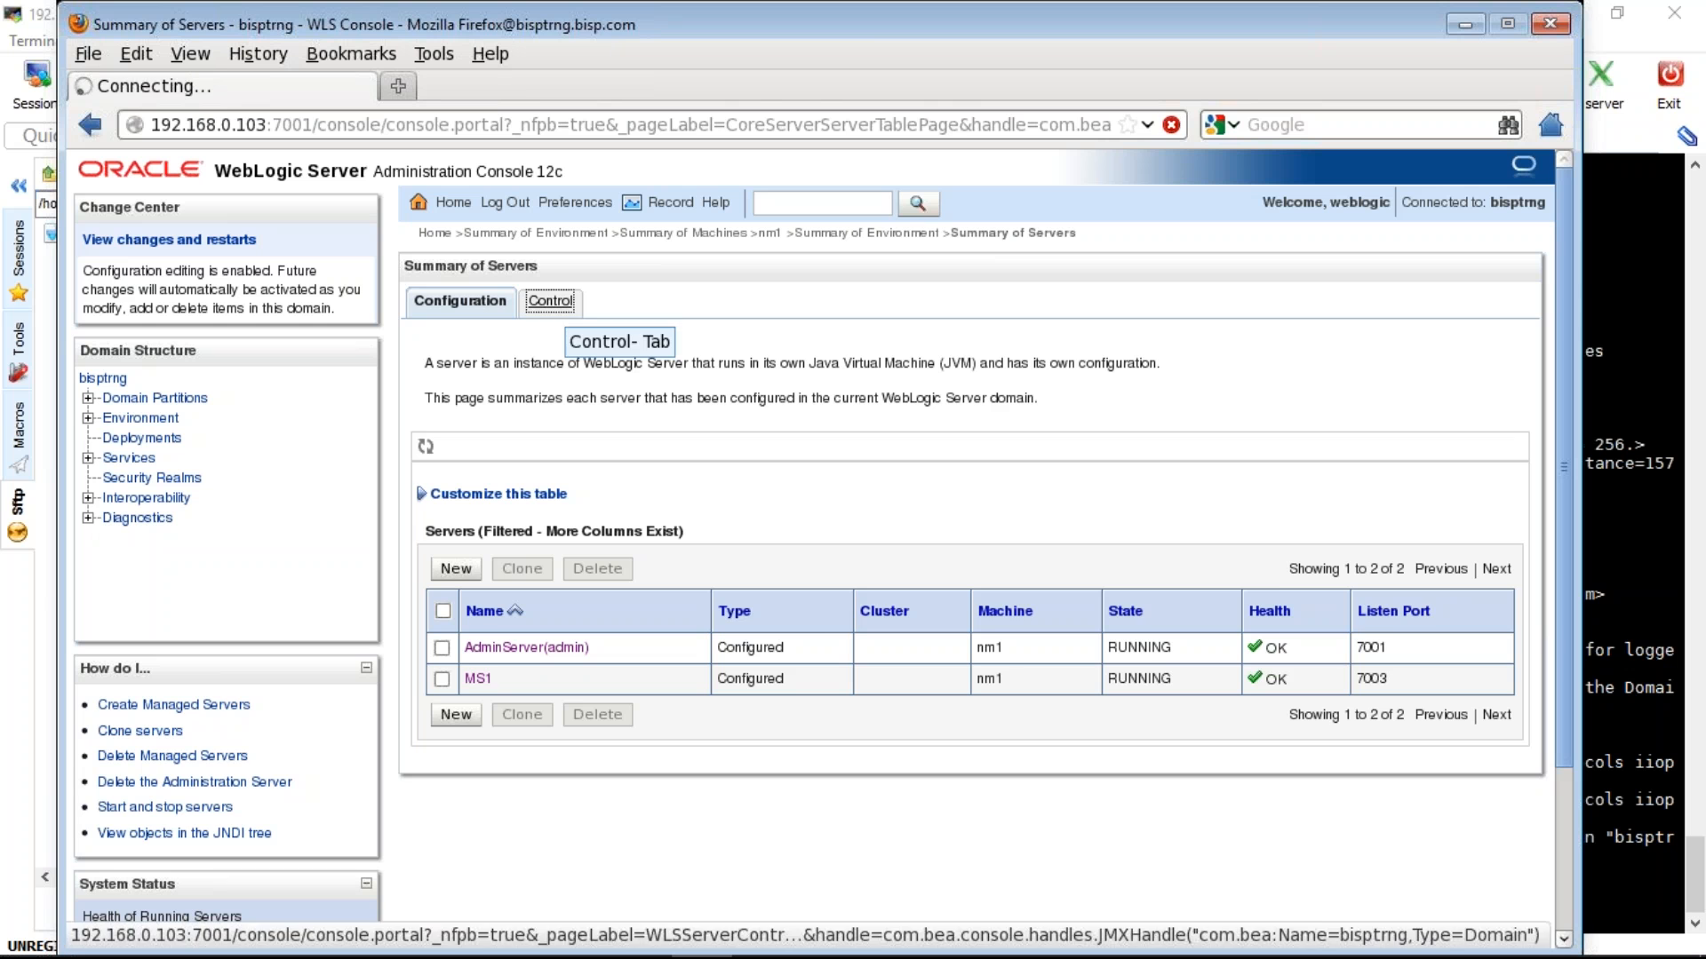
left_click(456, 301)
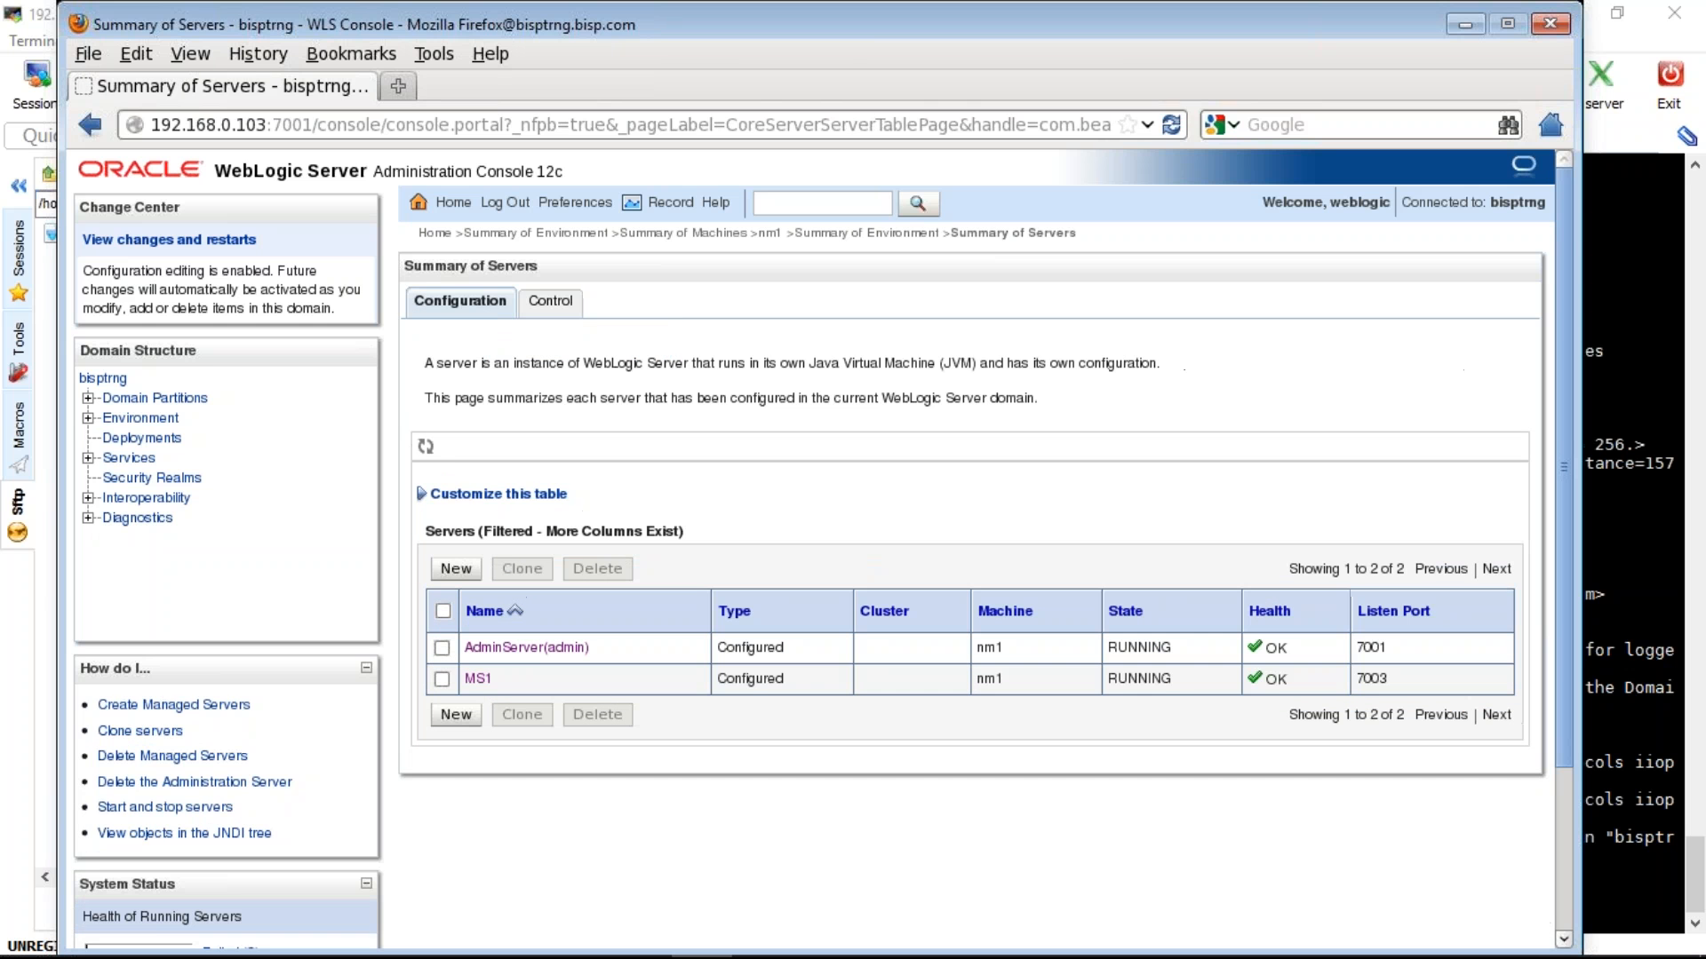
left_click(551, 302)
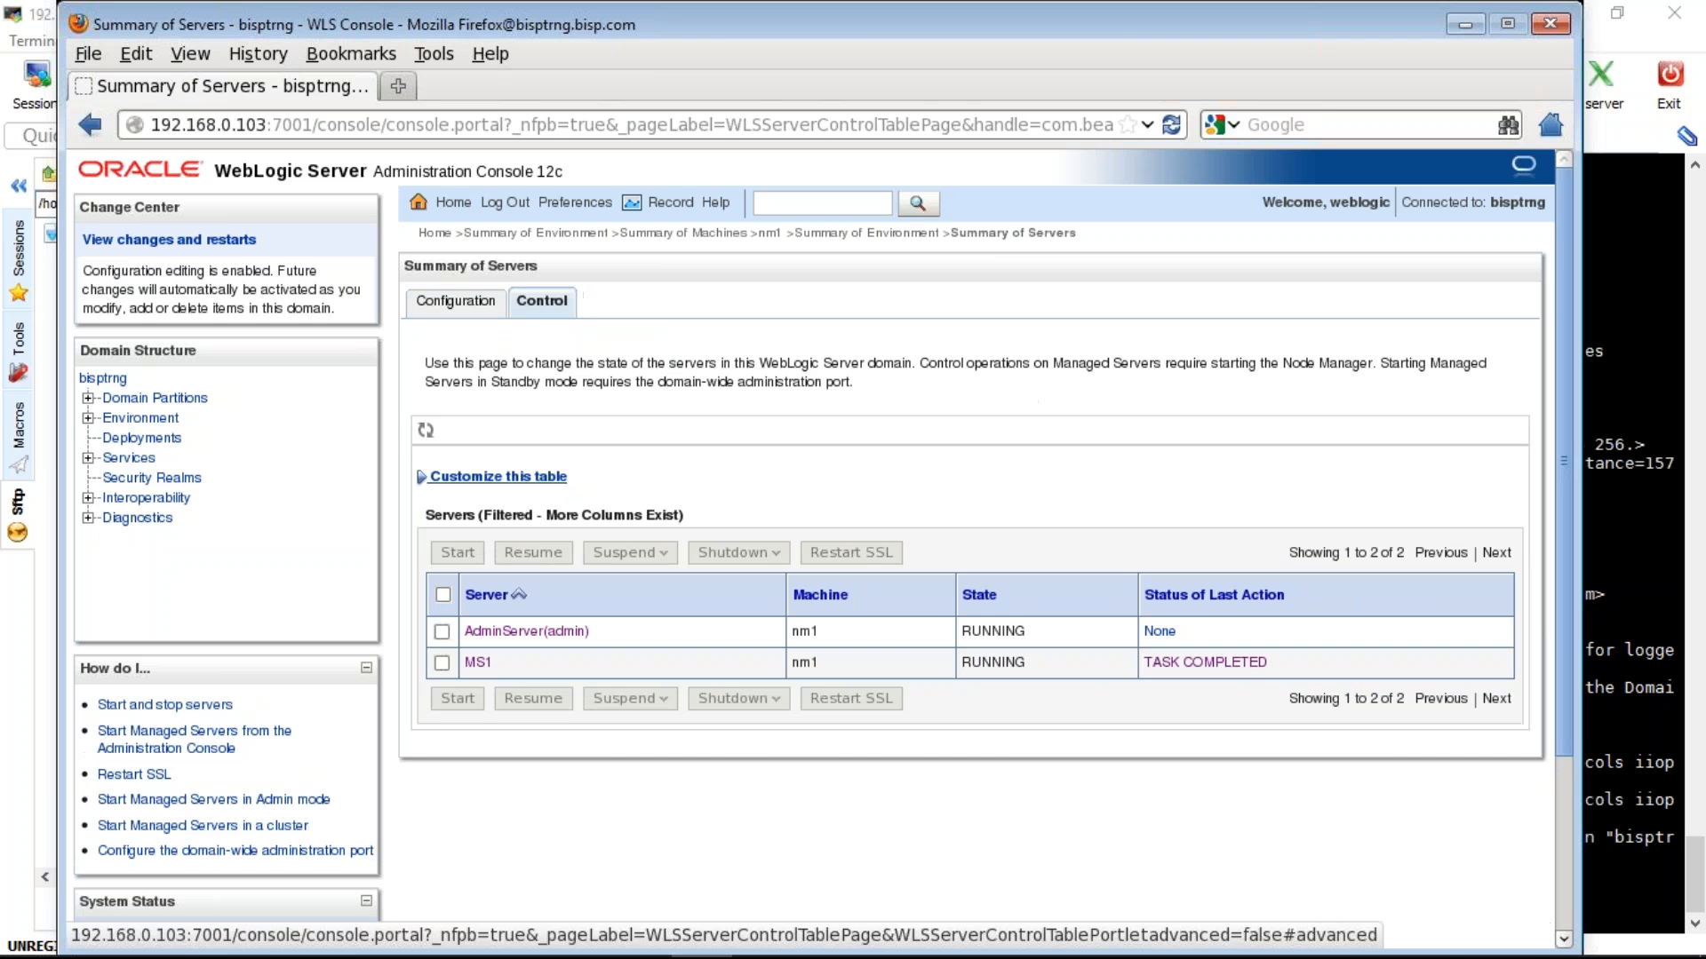
left_click(442, 663)
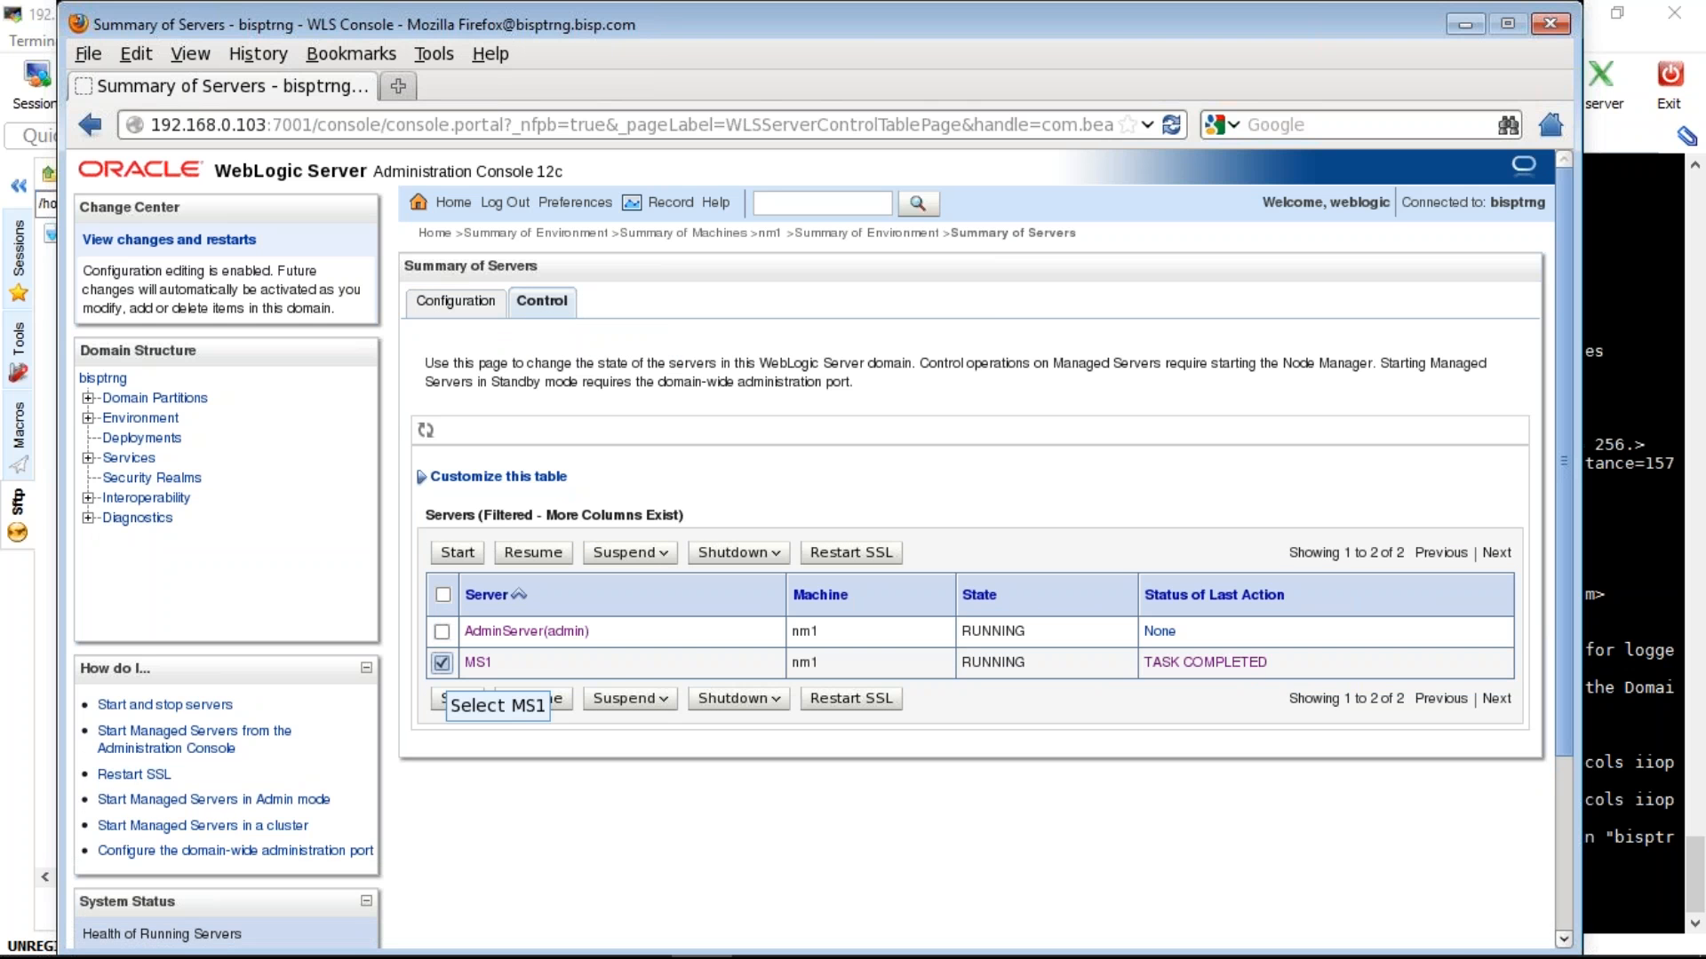
- Force Shutdown Now on MS1, refresh until it shows SHUTDOWN, and check the terminal log
left_click(778, 556)
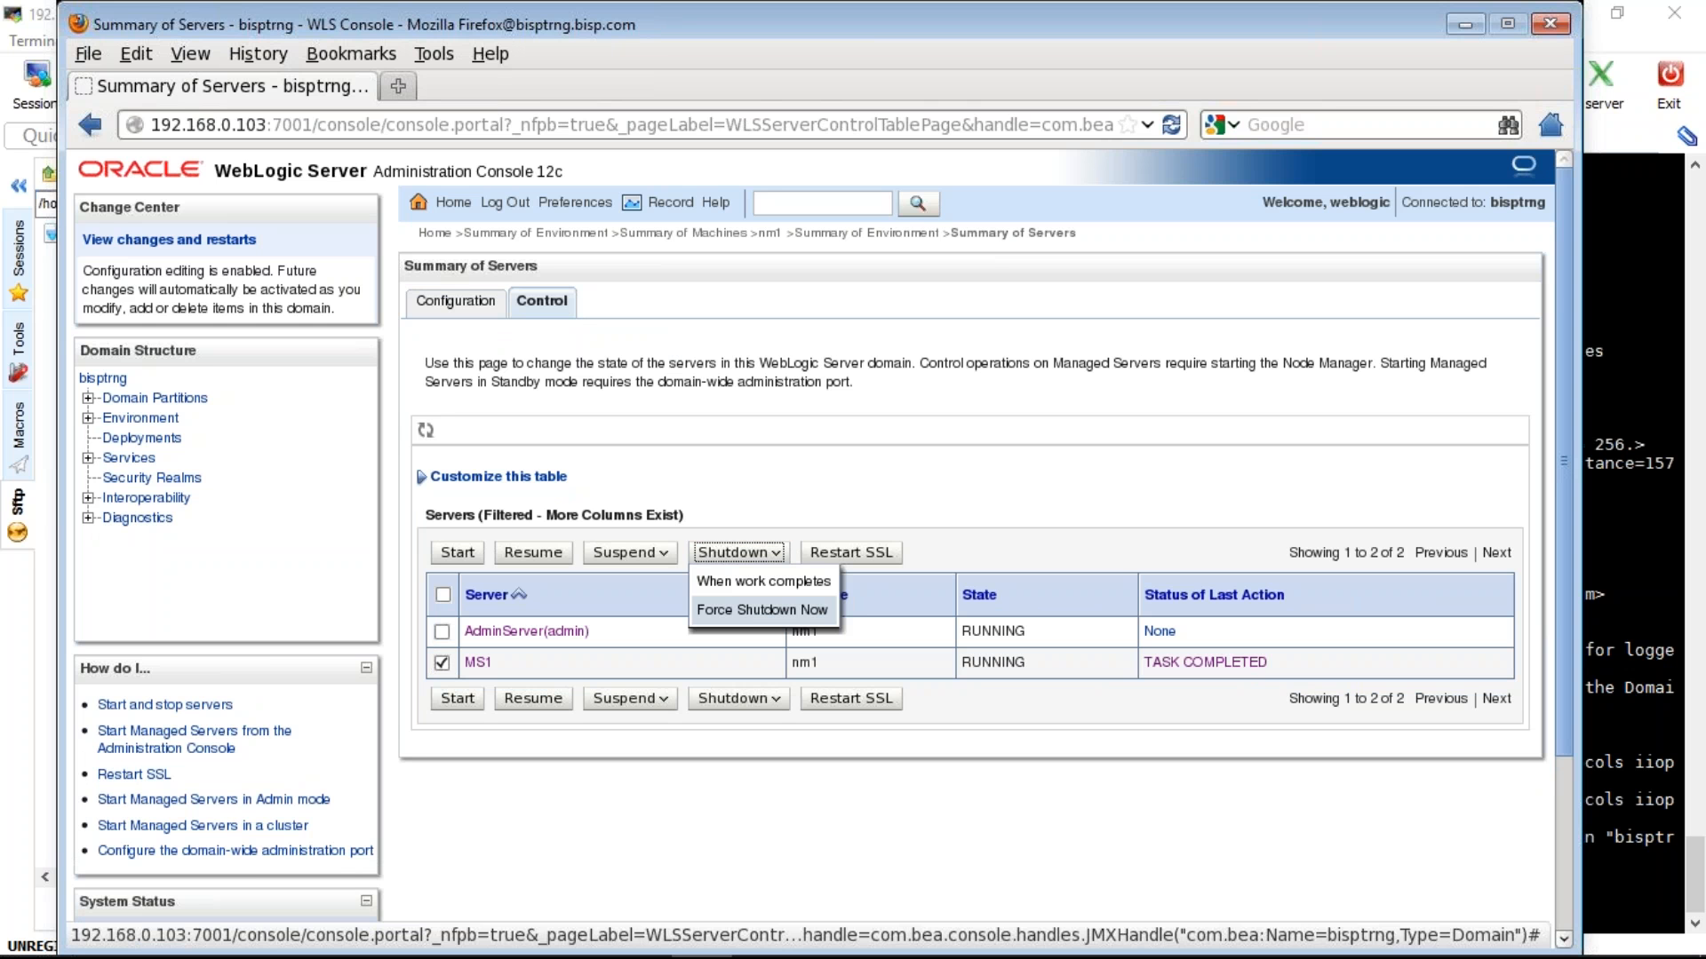
left_click(761, 609)
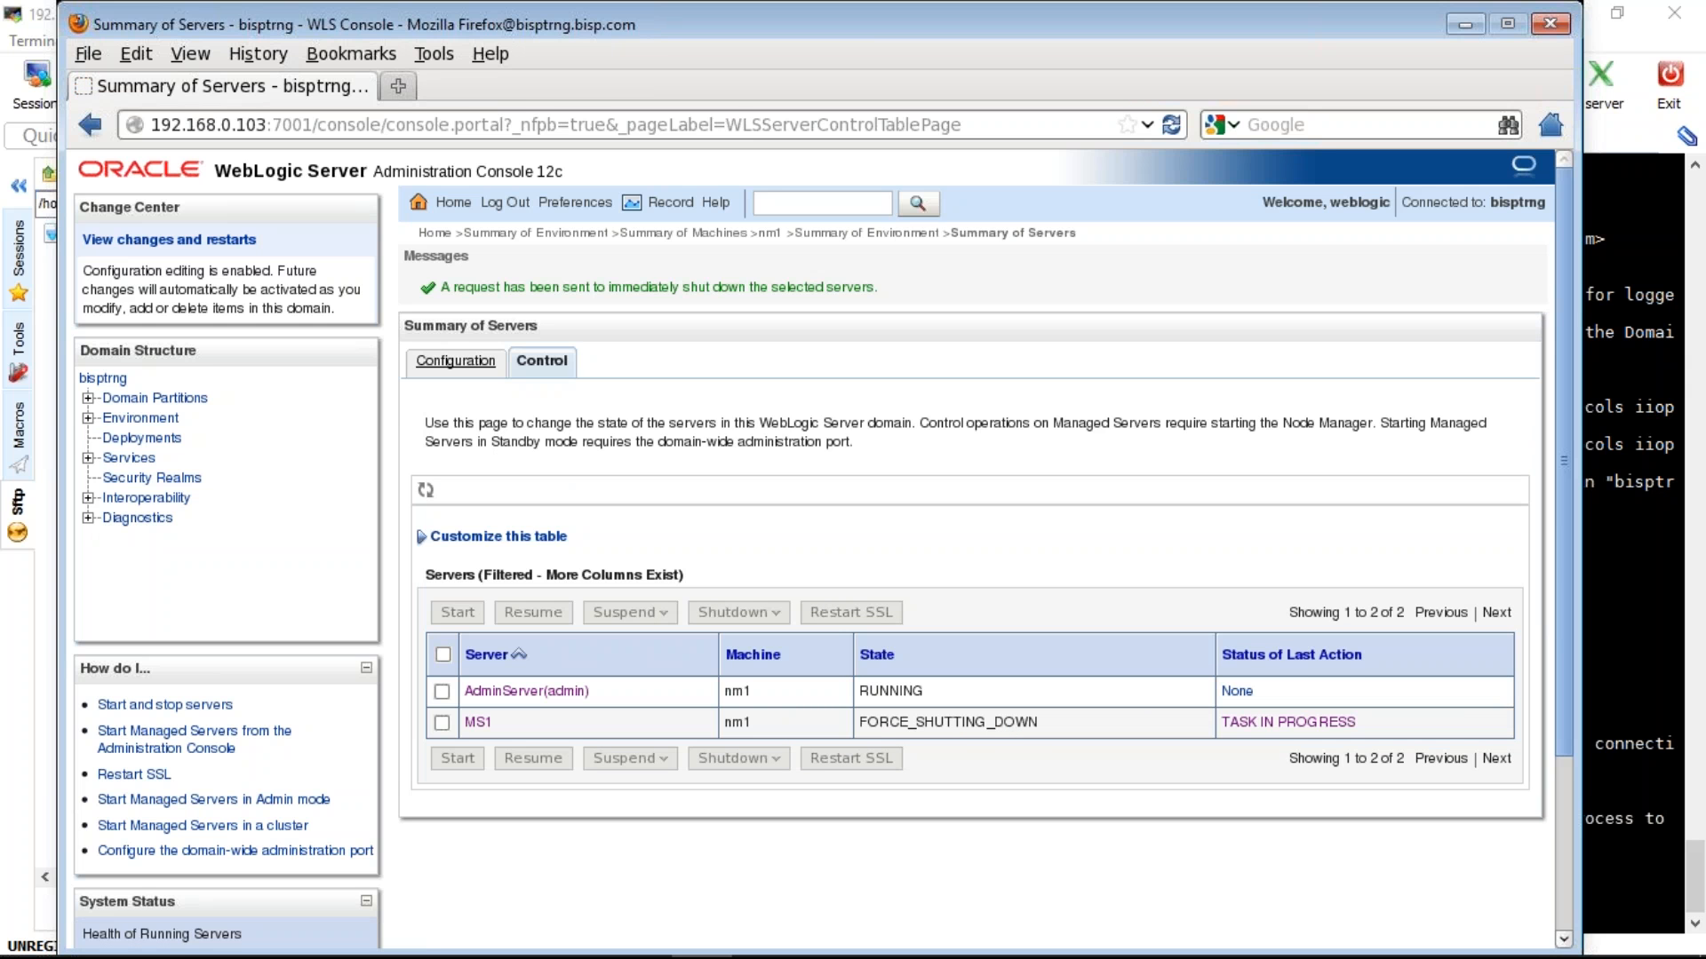
left_click(426, 490)
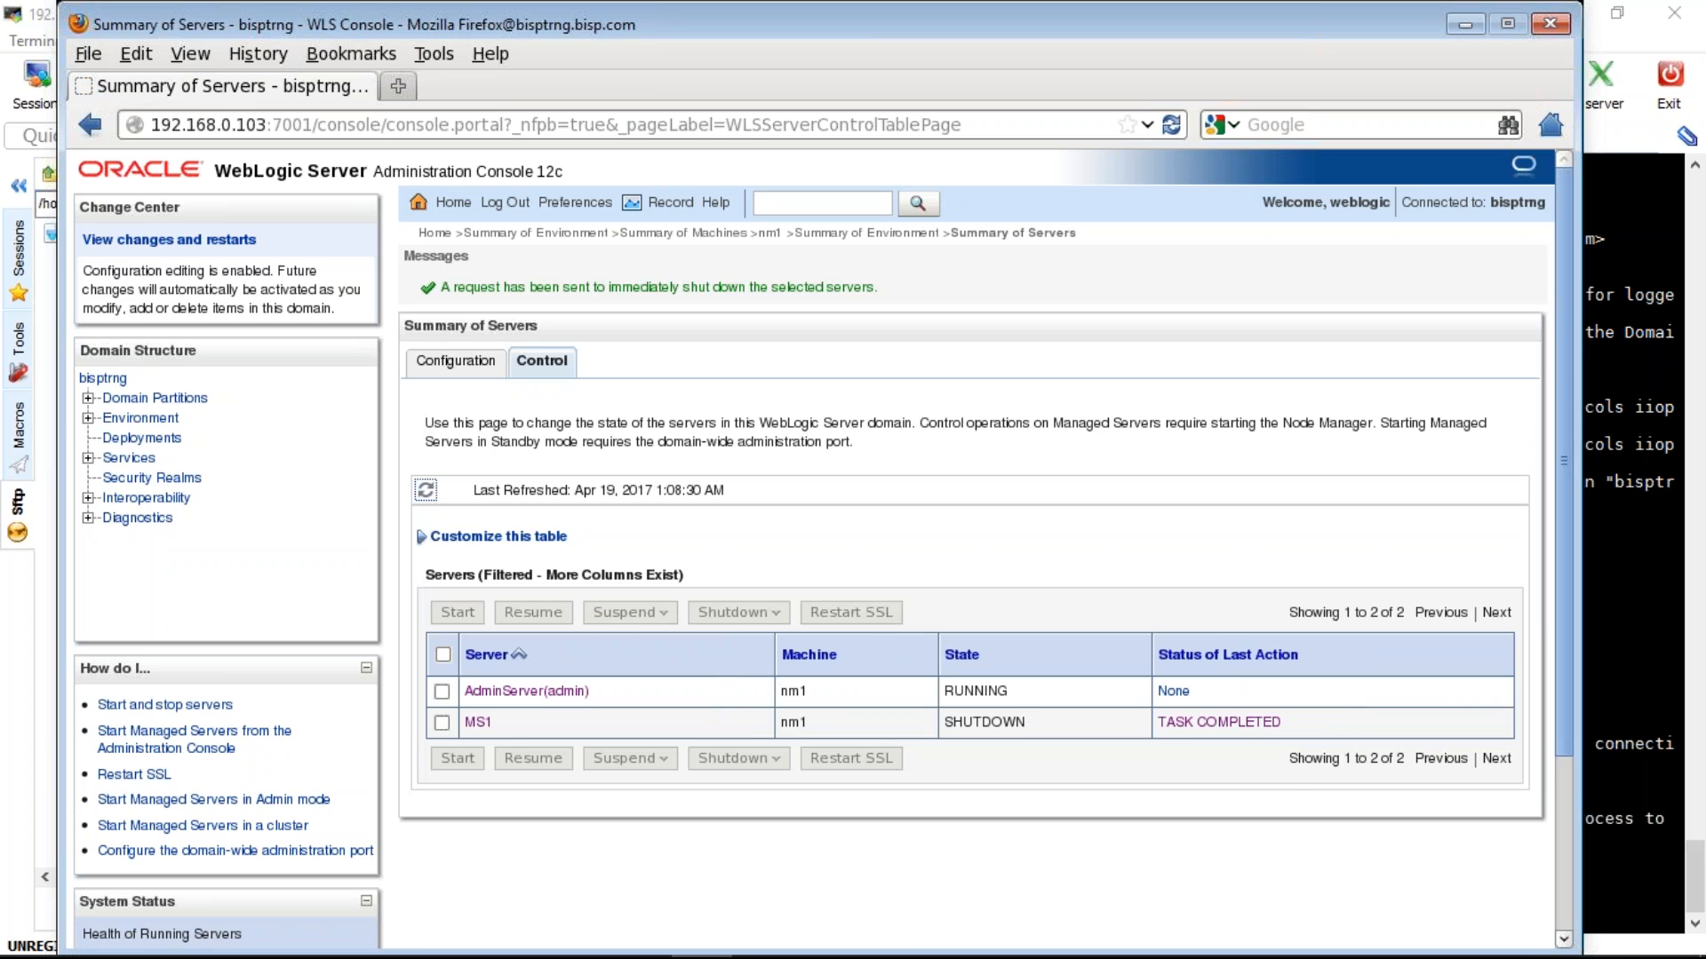
key("alt+Tab")
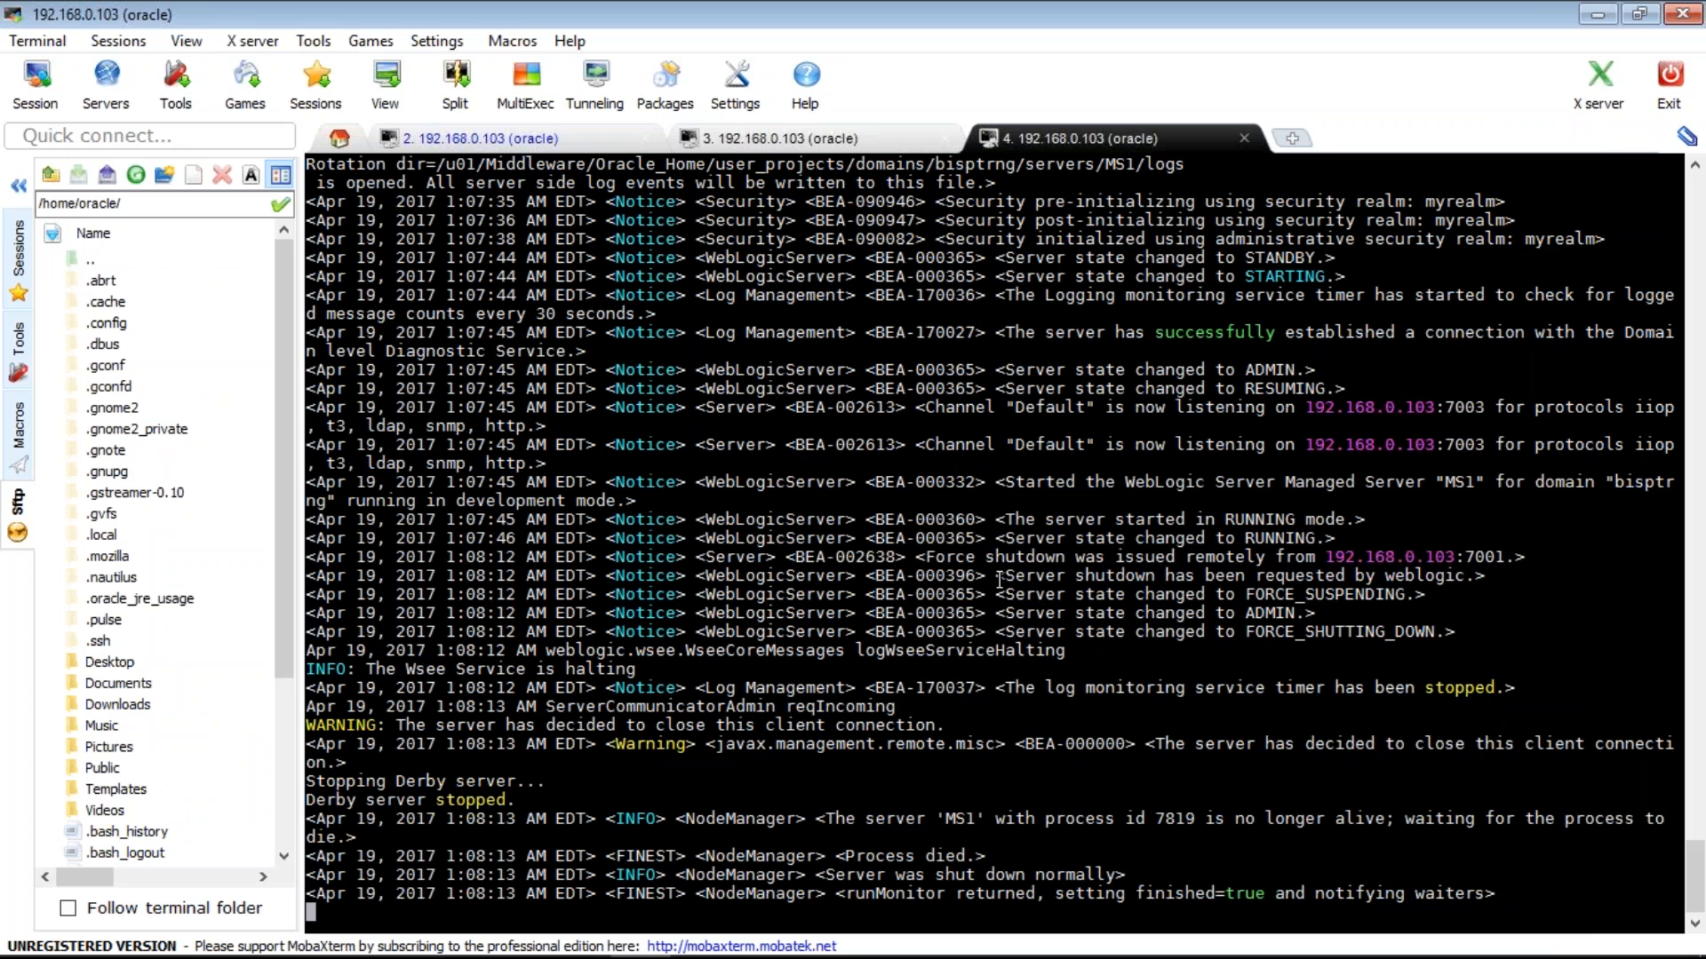
left_click_drag(995, 575, 1439, 656)
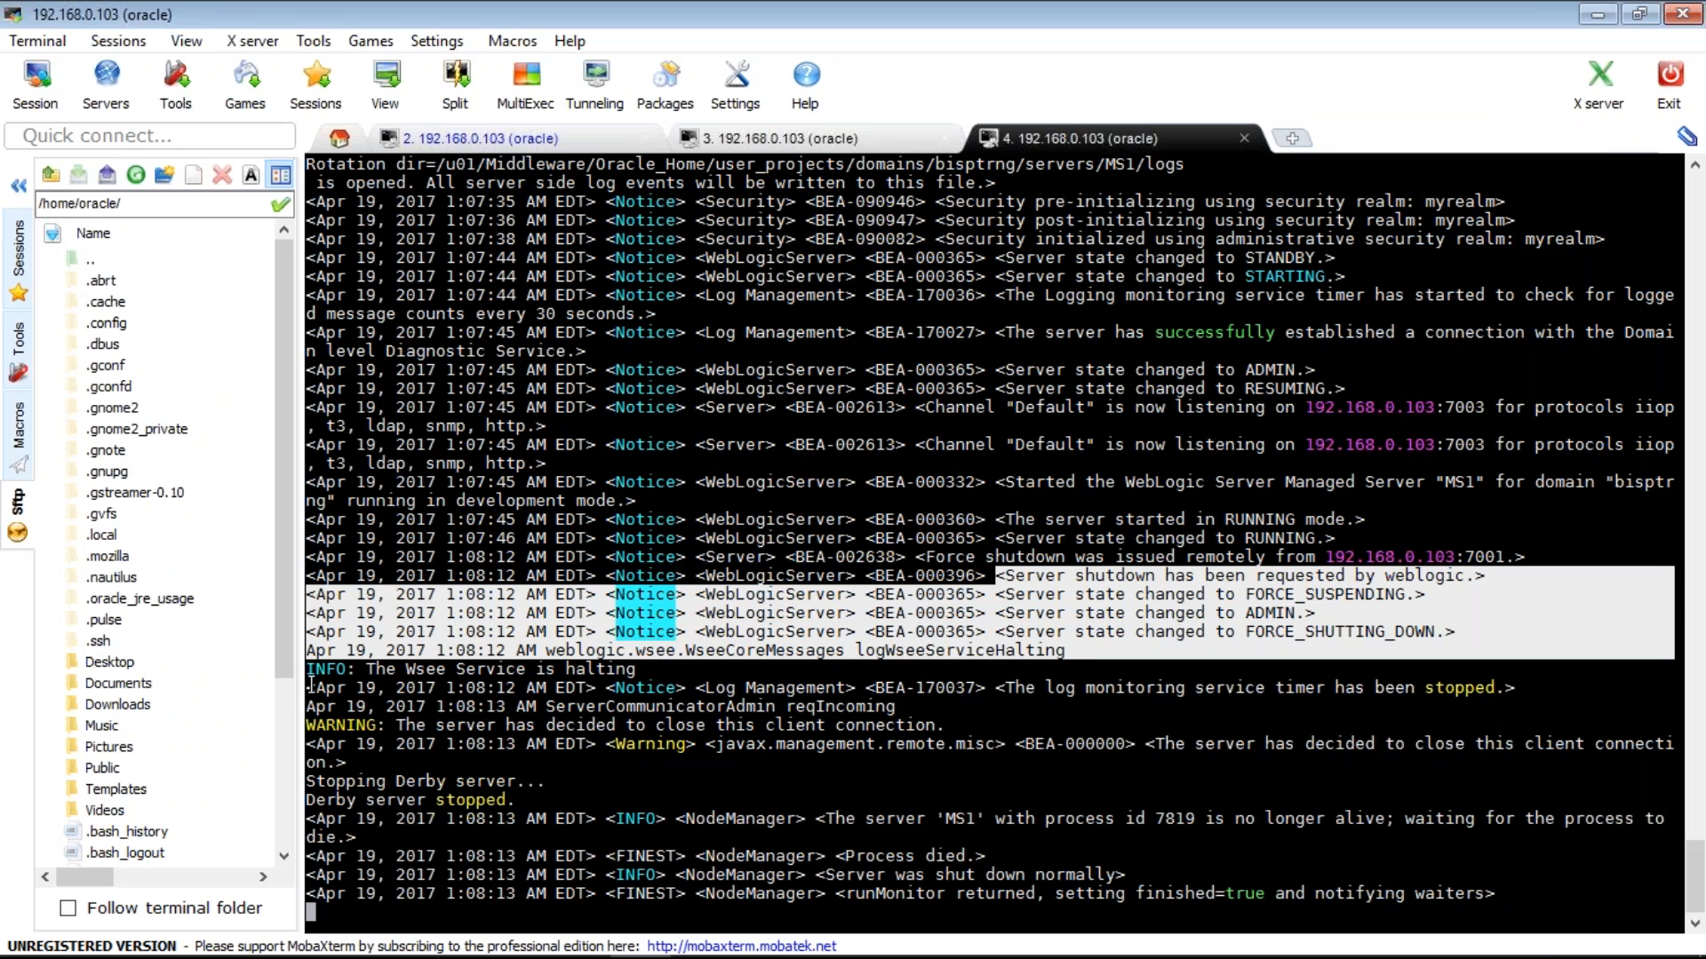
left_click(1037, 875)
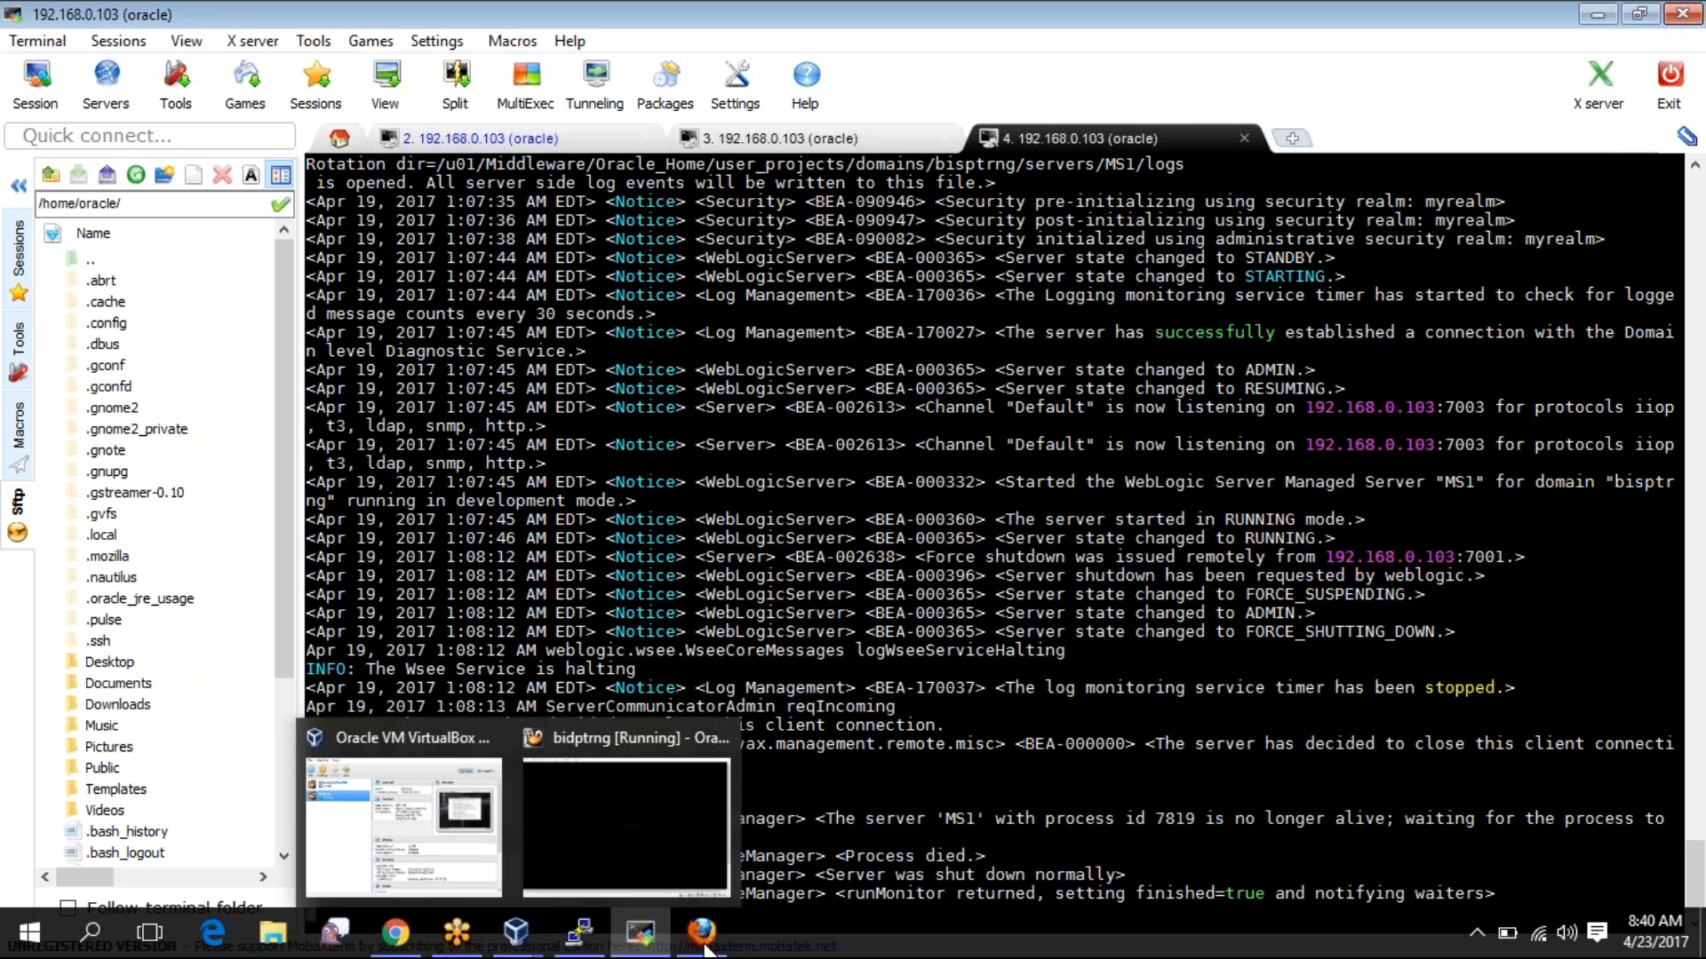
mouse_move(704, 947)
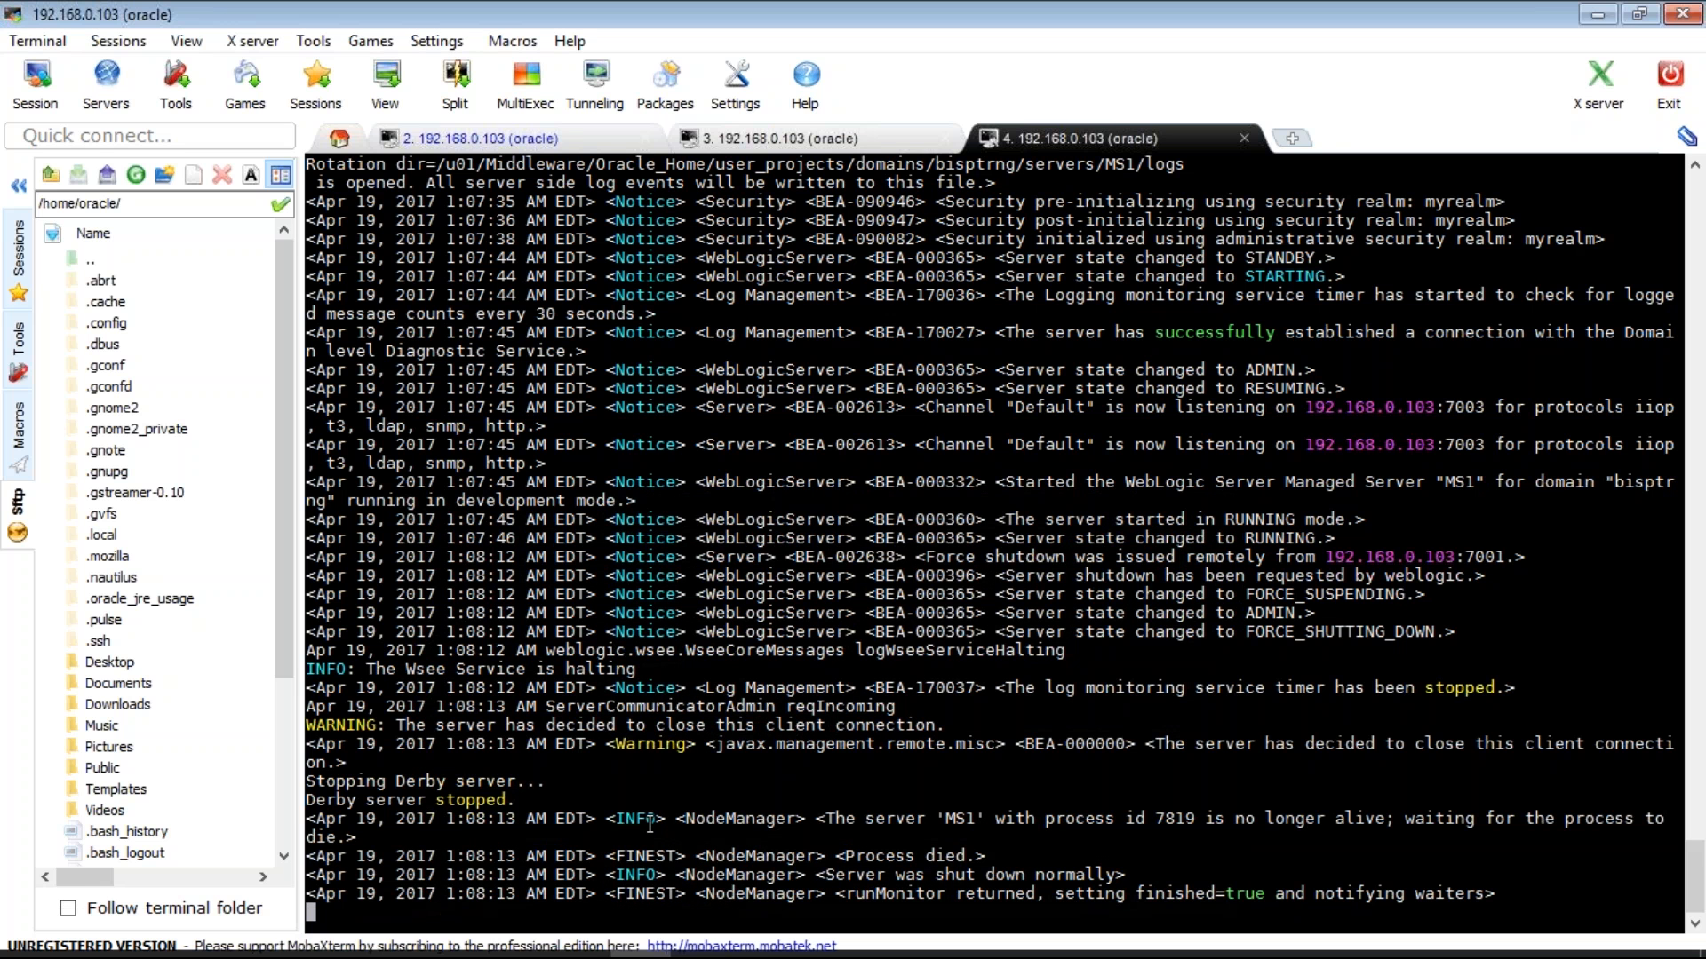
left_click_drag(306, 818, 755, 818)
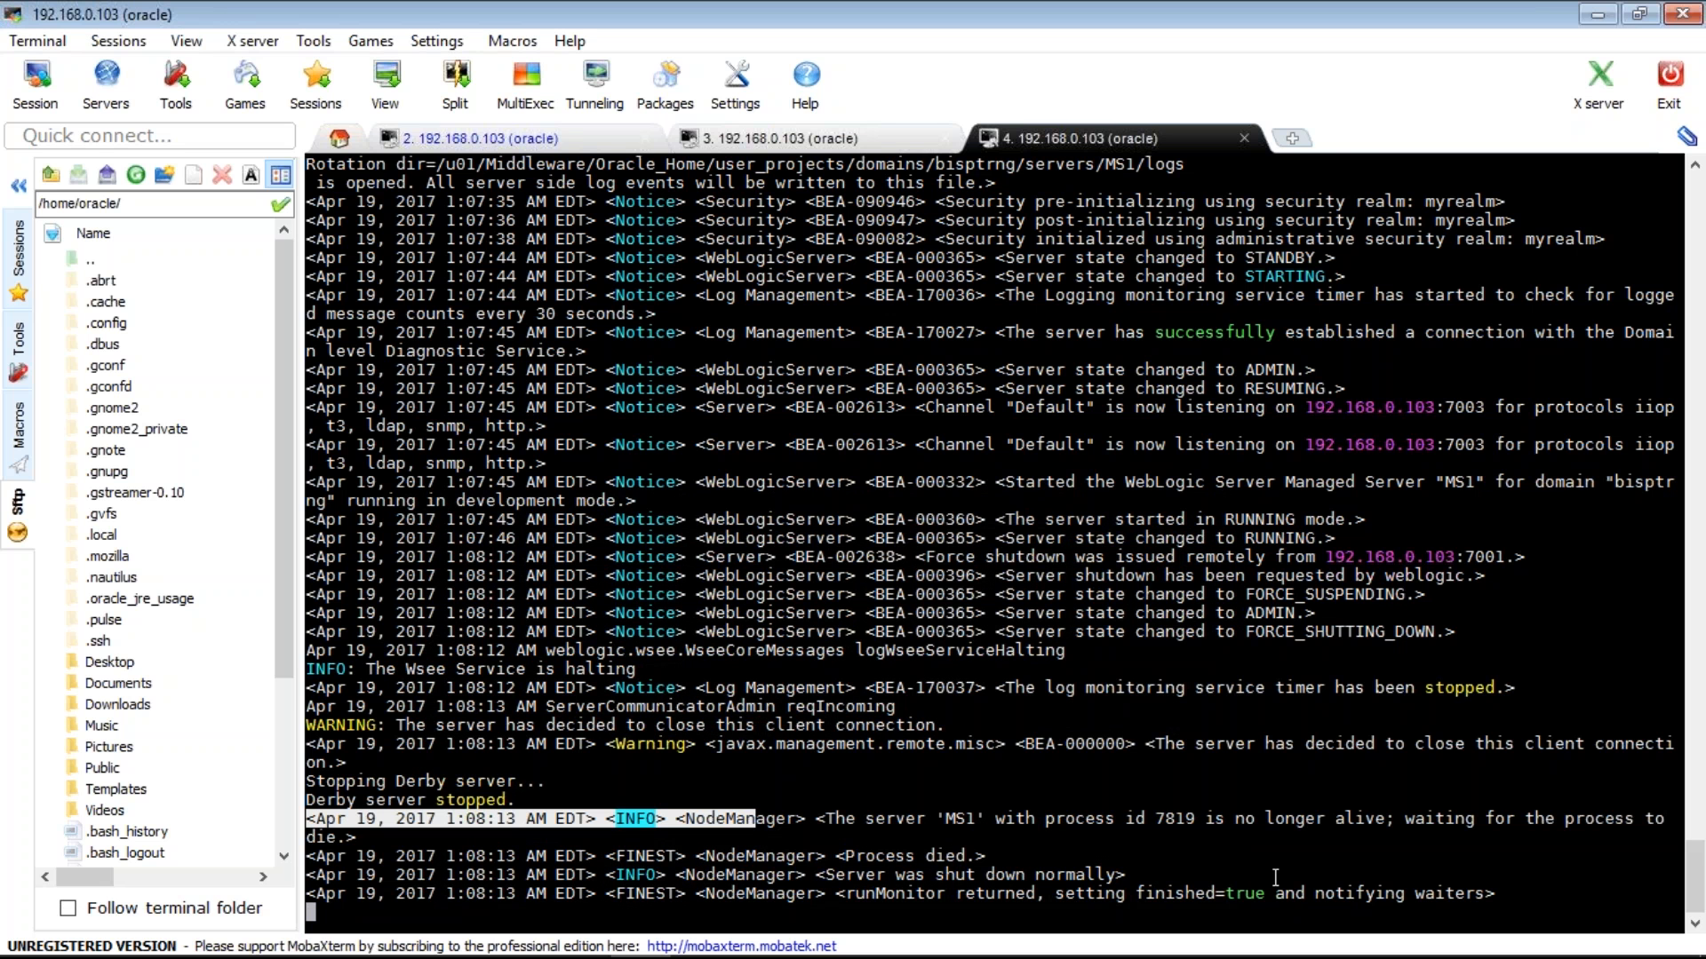
left_click_drag(1276, 878, 1511, 895)
left_click(1191, 828)
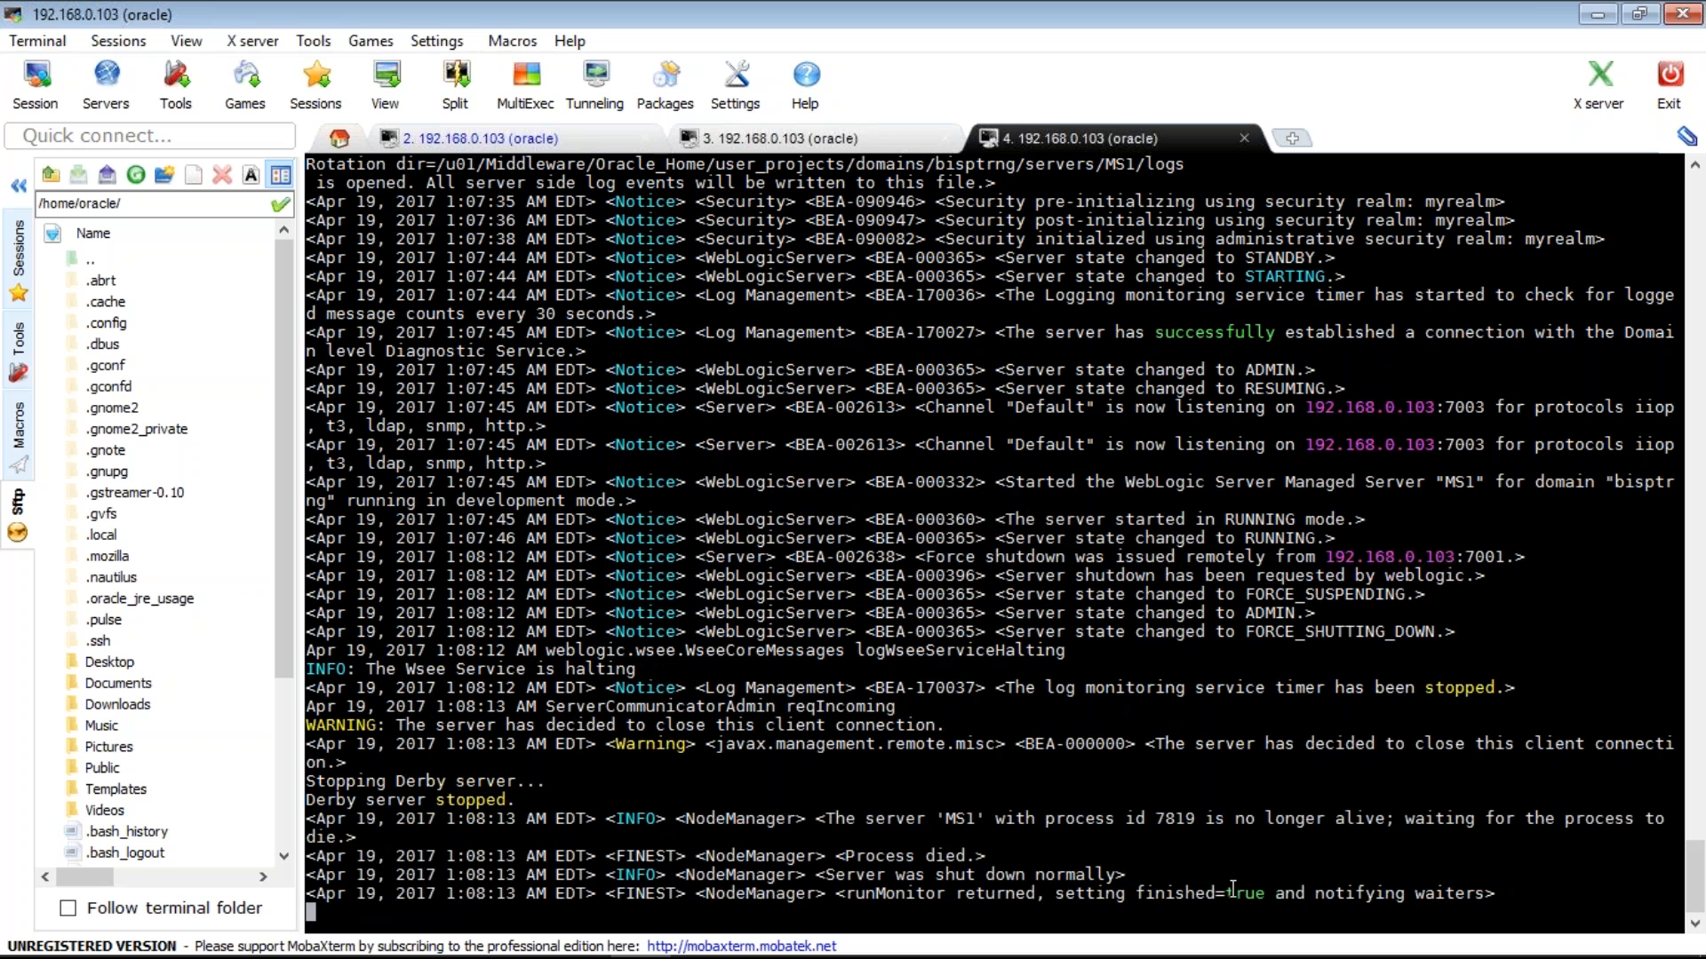
left_click_drag(307, 819, 1234, 890)
left_click_drag(1549, 899, 1550, 899)
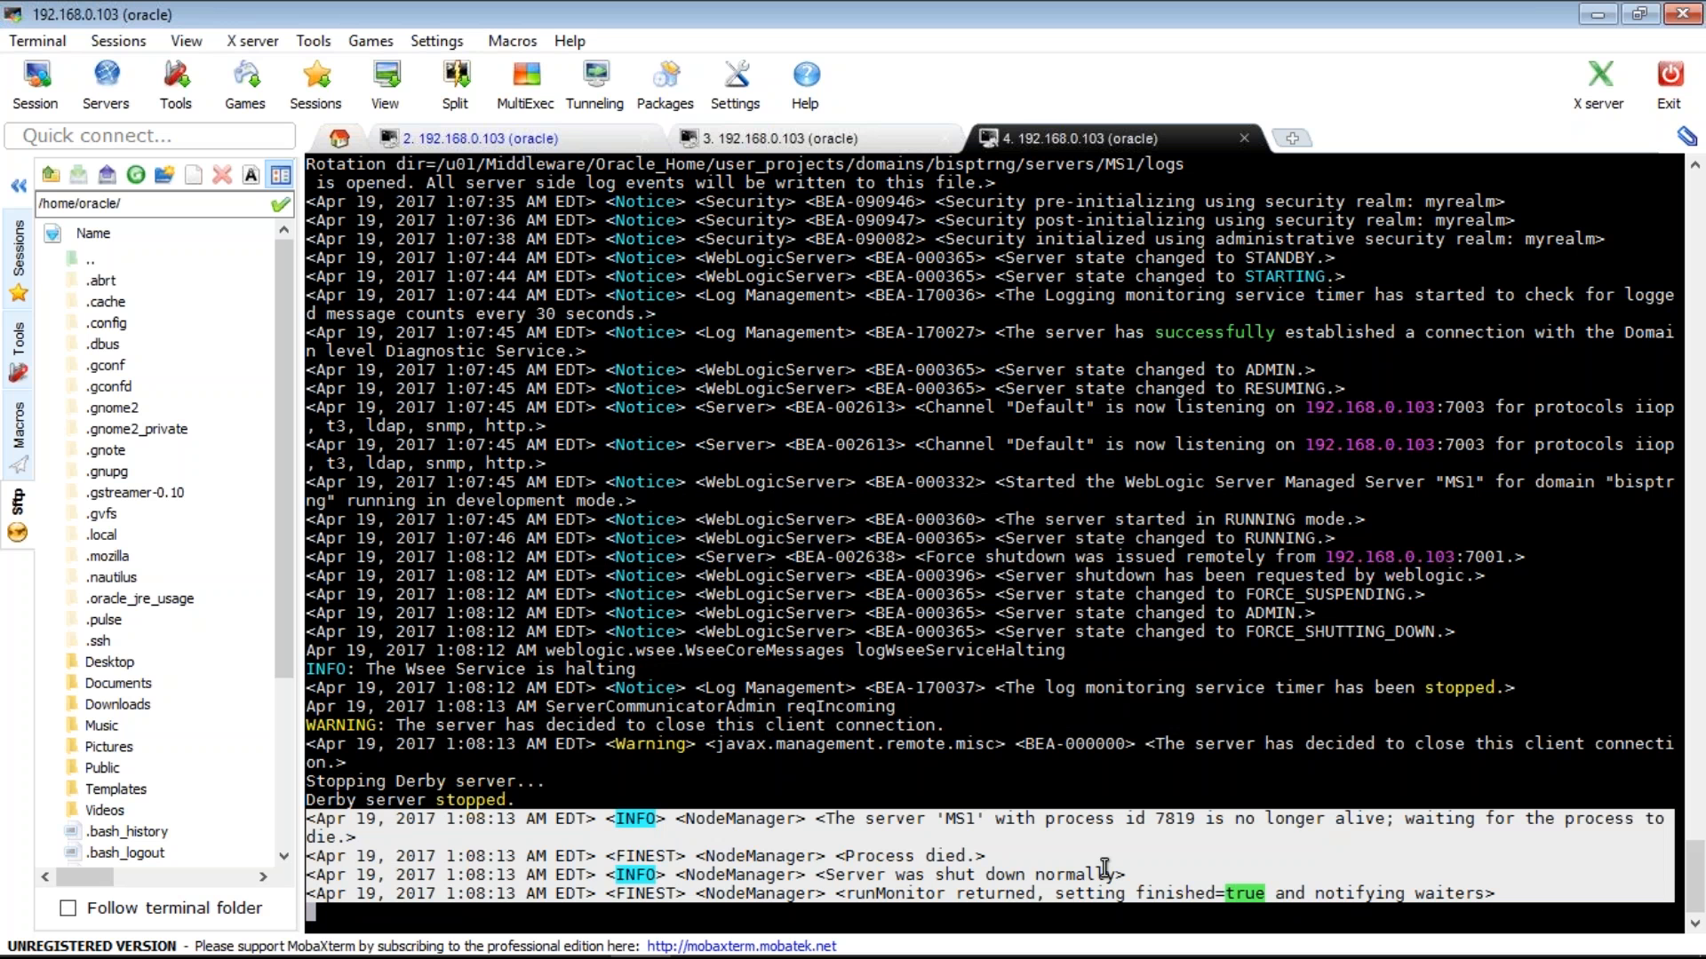
left_click(1104, 869)
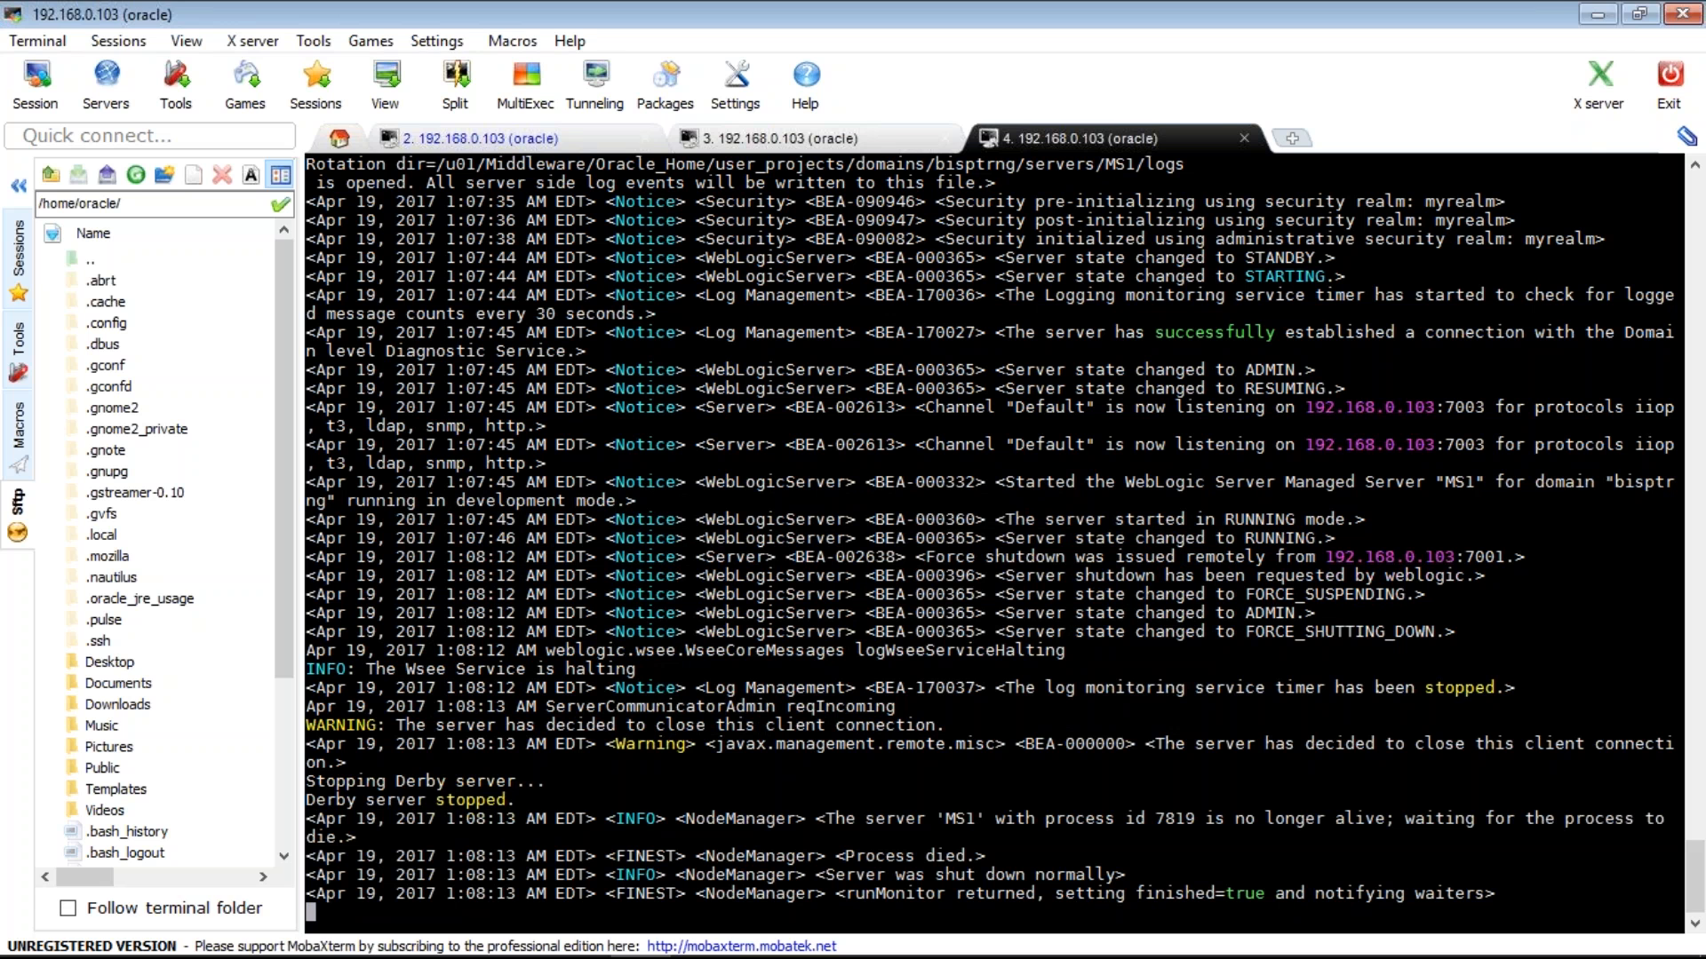
mouse_move(711, 949)
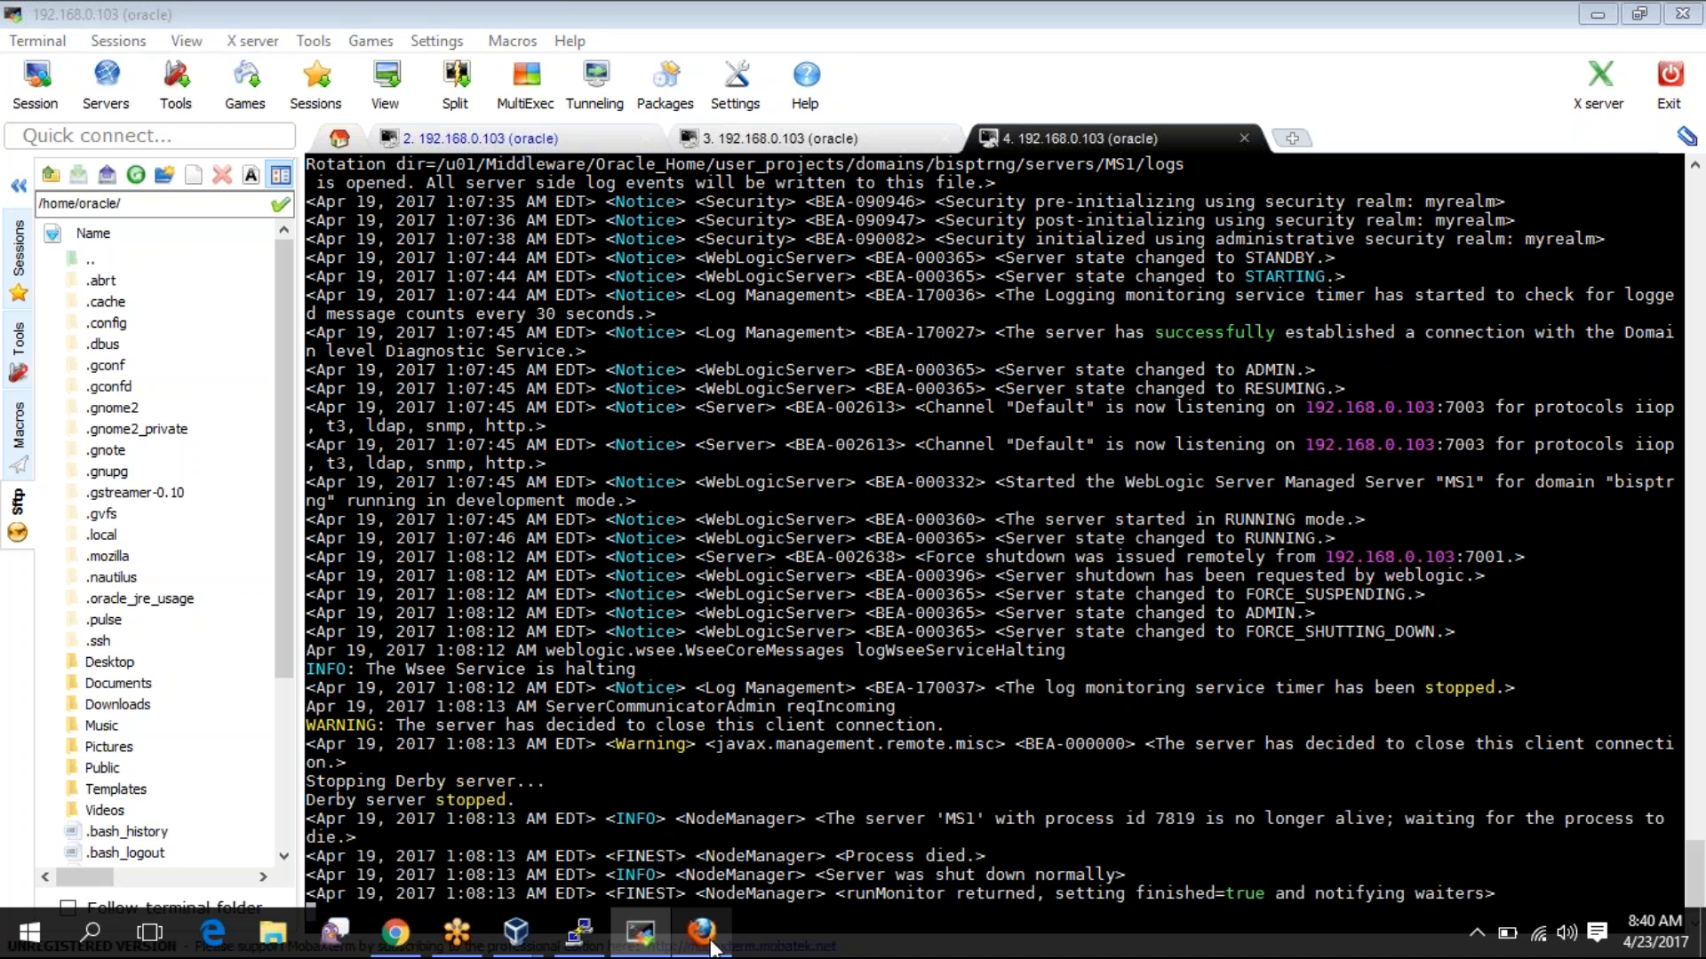
- Refresh the server table until MS1 shows RUNNING, then open the Summary of Servers configuration view
left_click(702, 933)
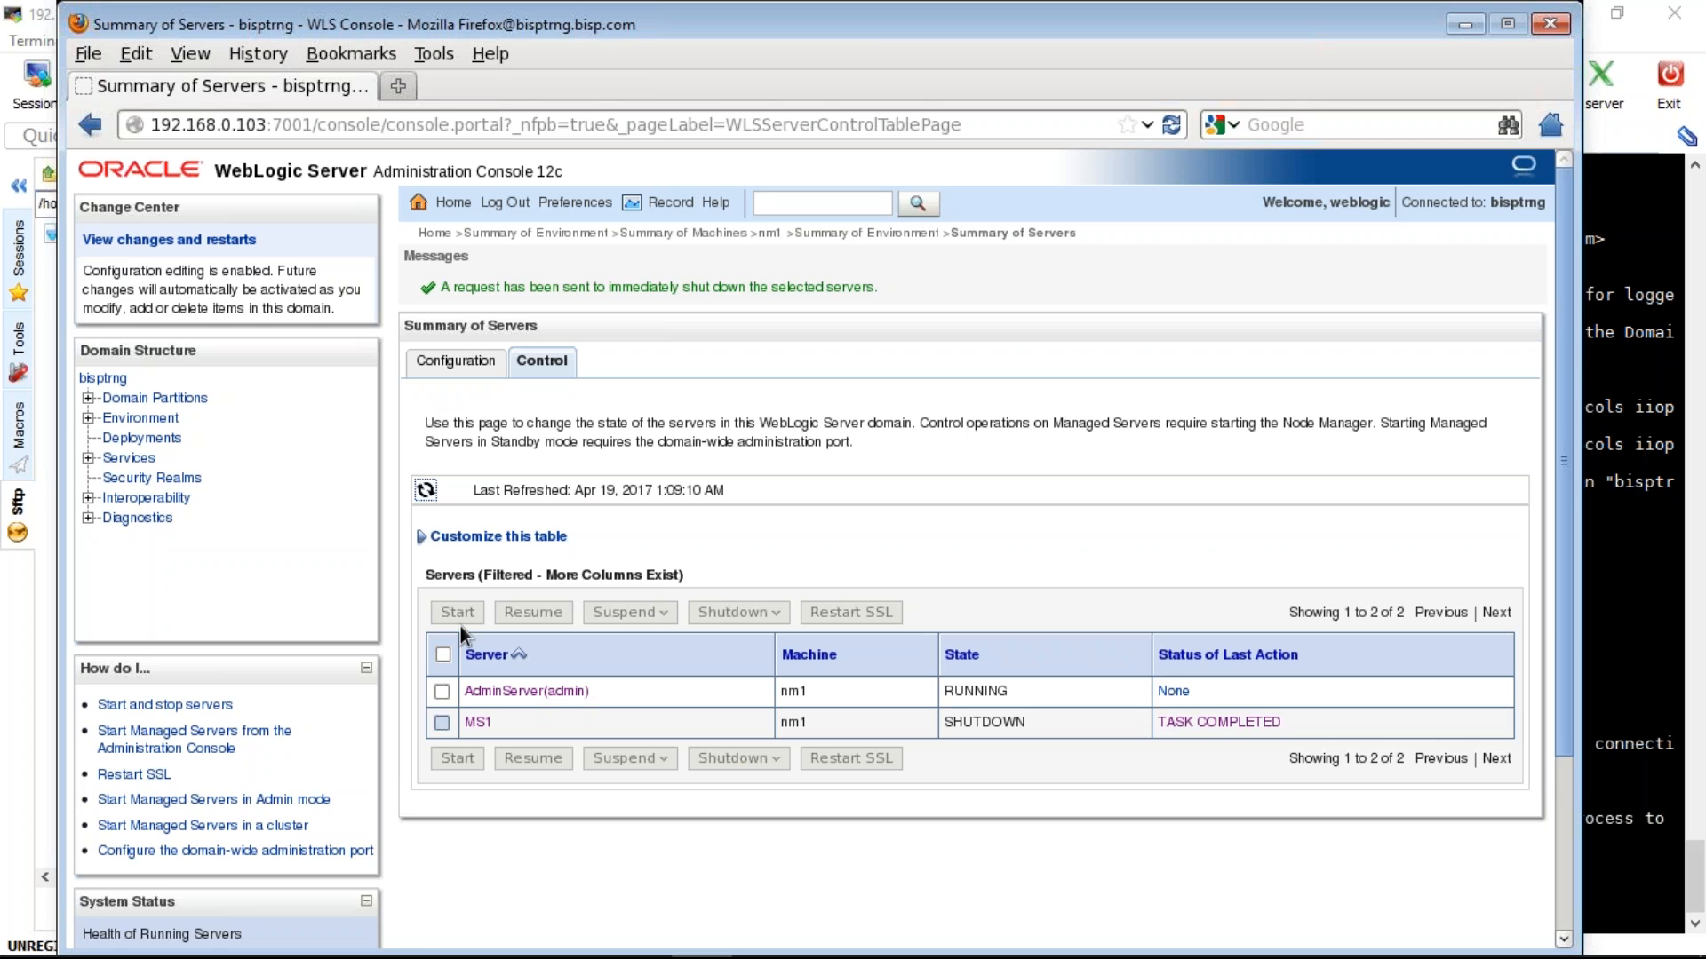
left_click(442, 722)
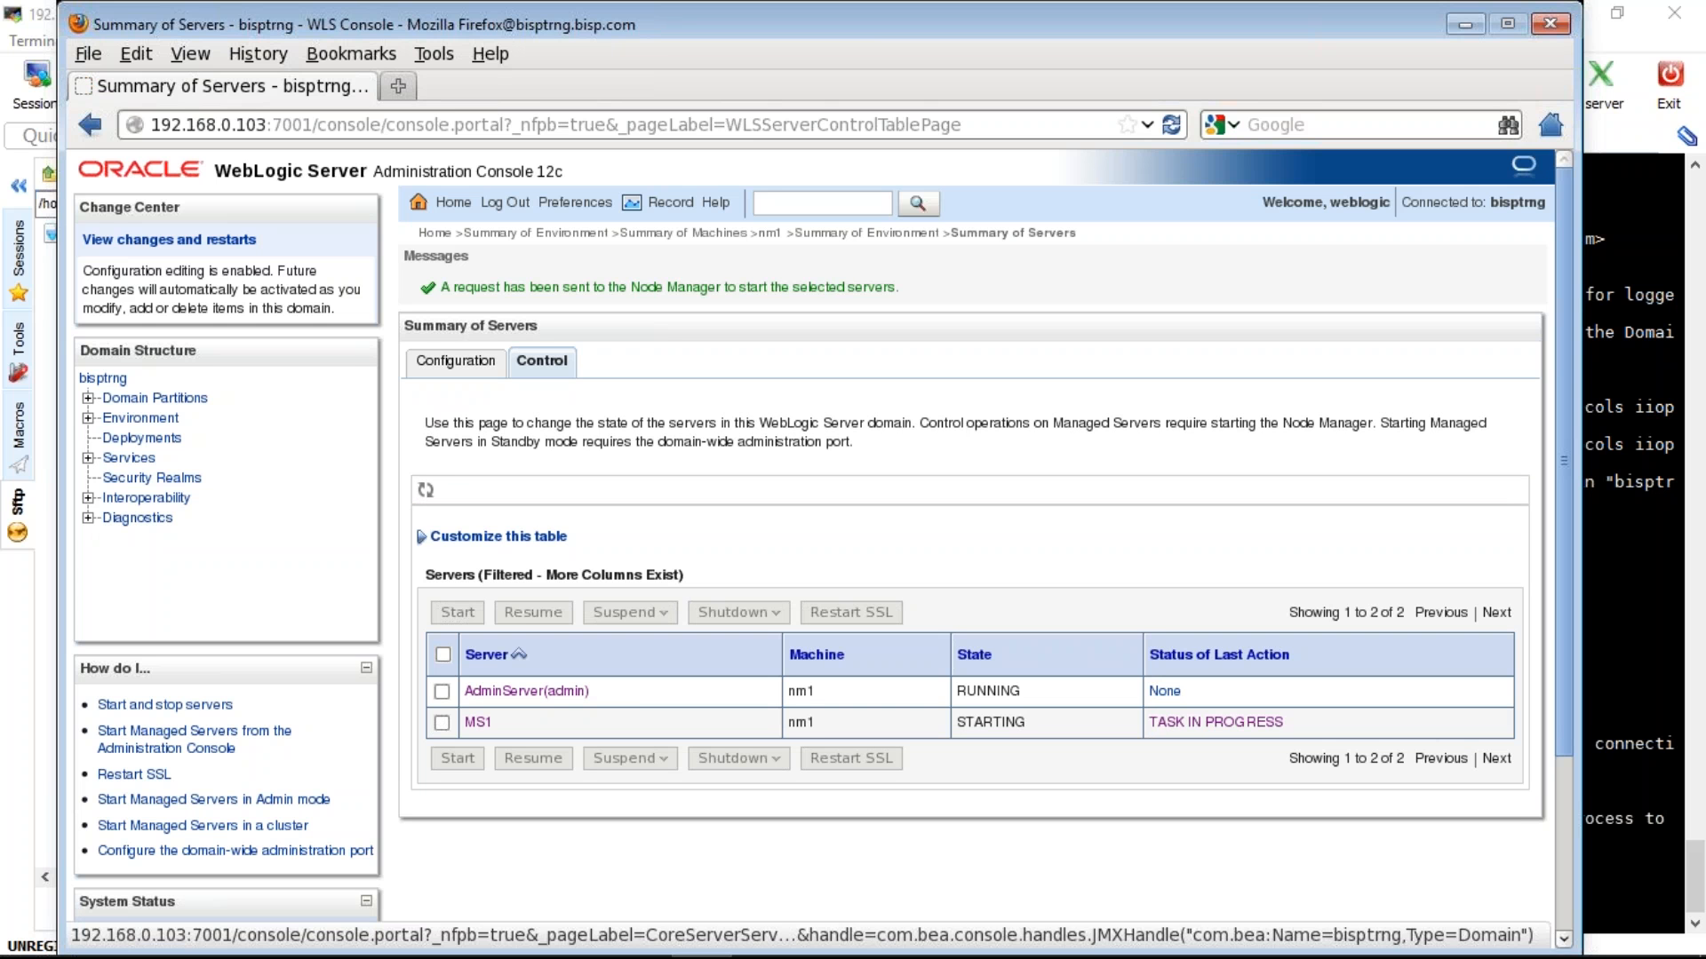
left_click(425, 490)
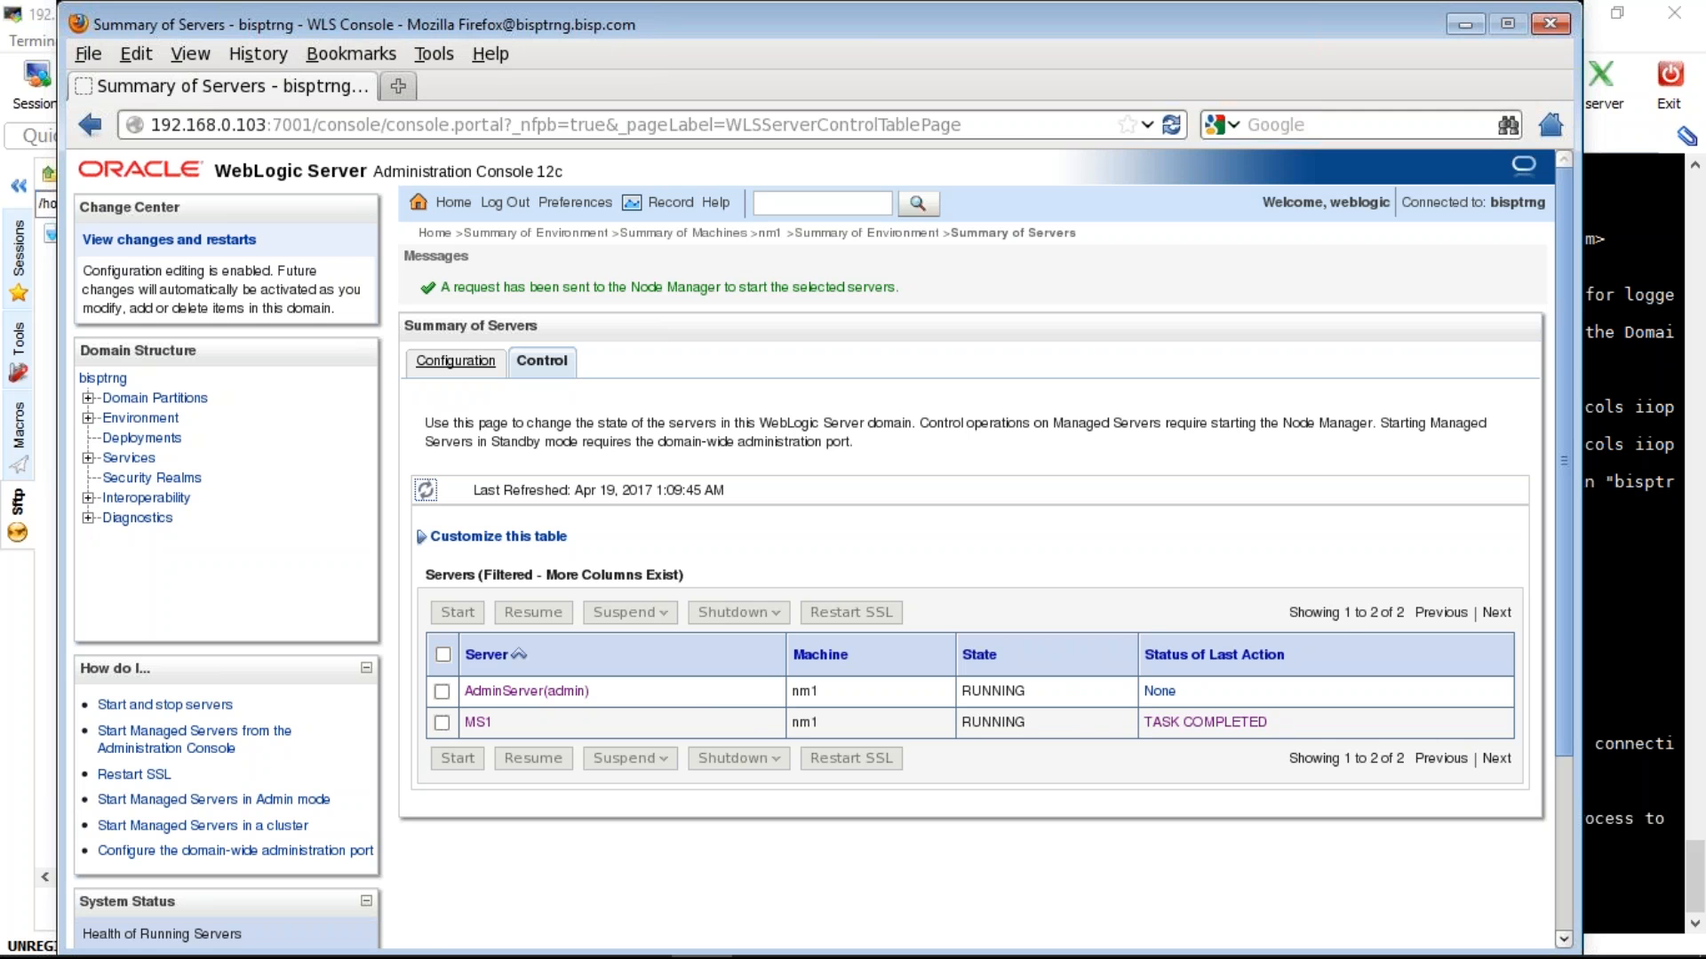
left_click(455, 361)
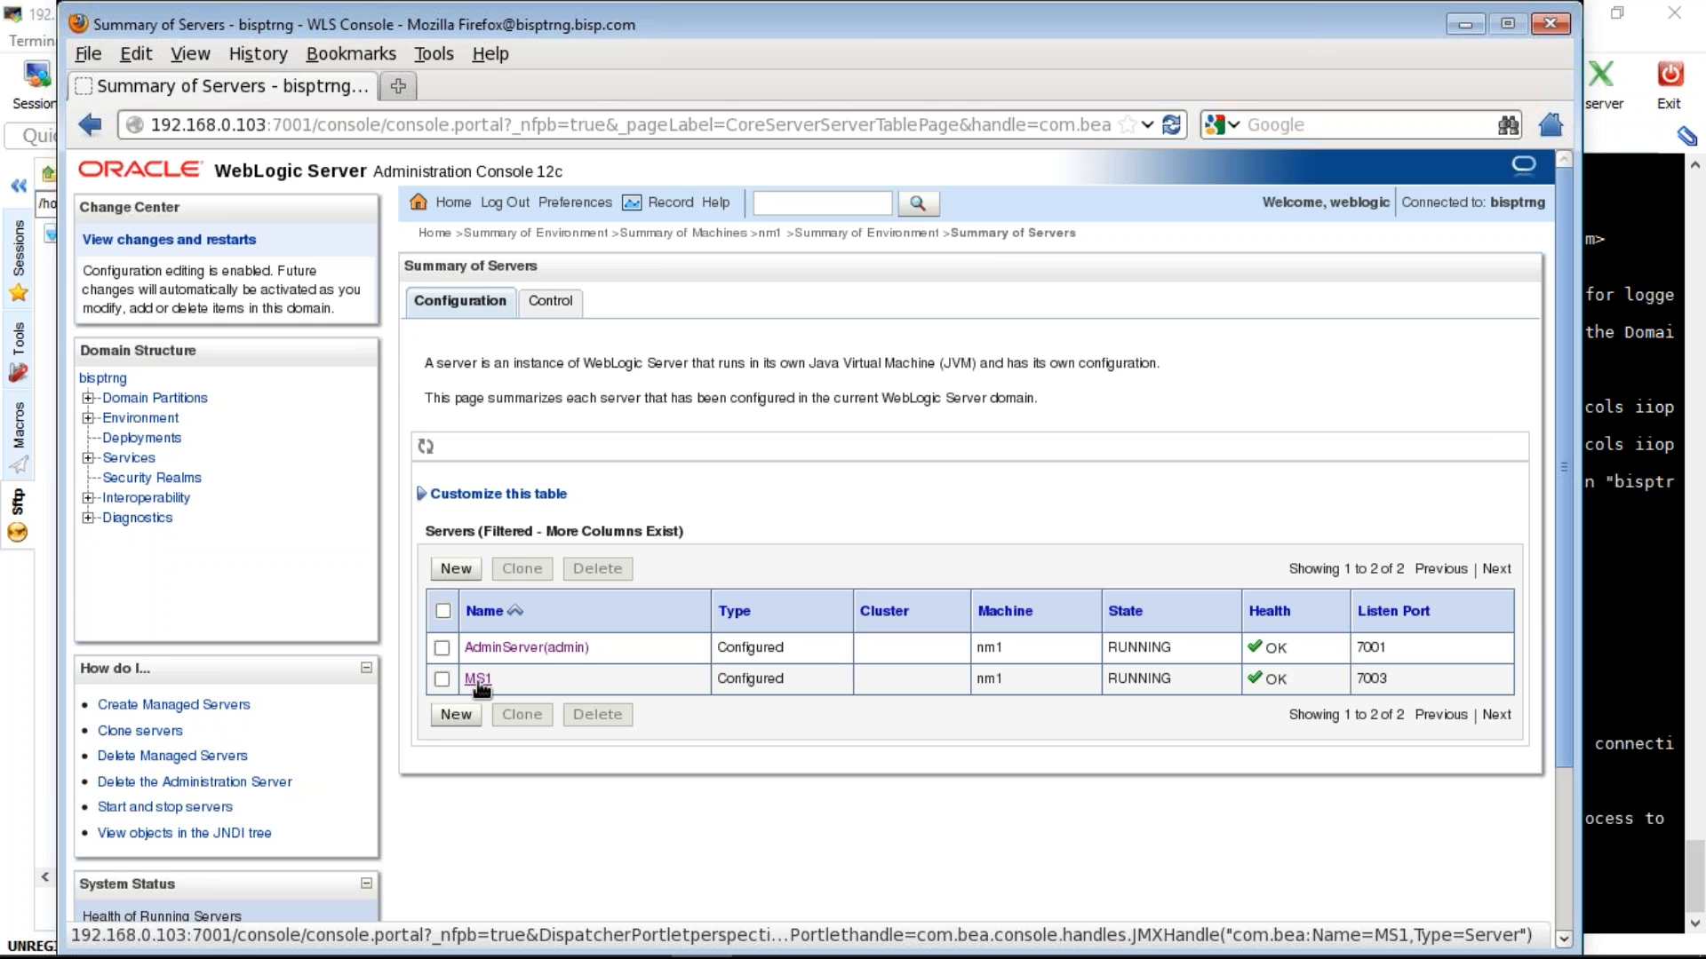
- Create server MS2 with listen port 7005 and view it in the Control tab list
left_click(455, 569)
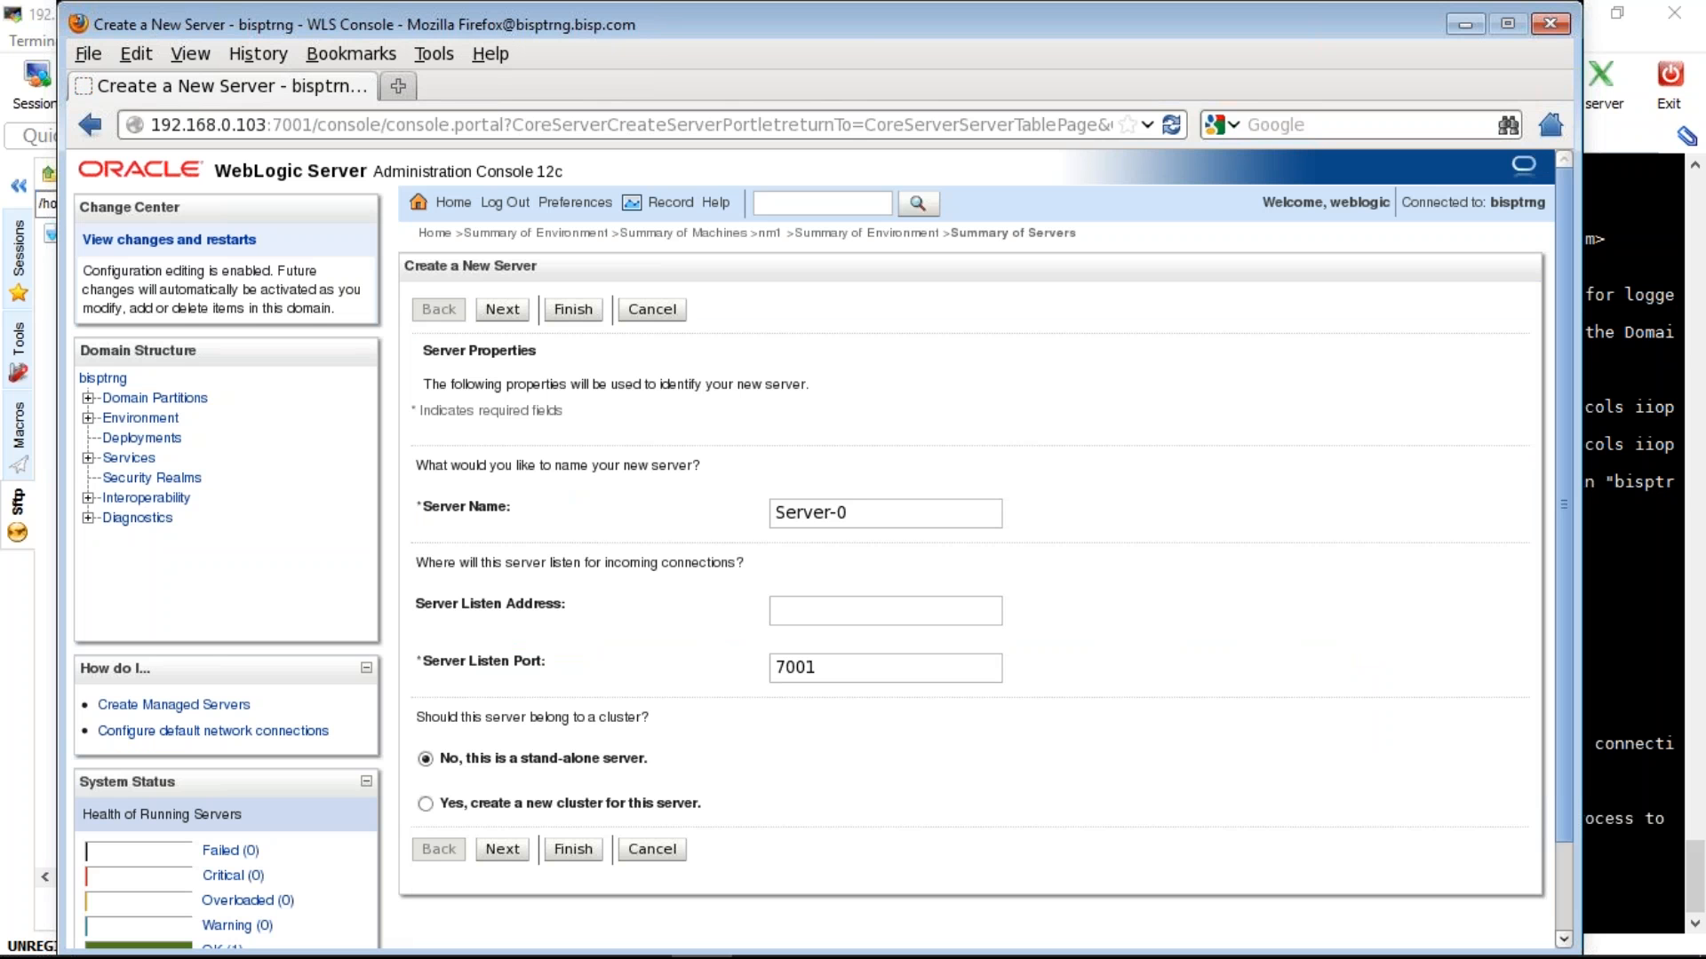
left_click(817, 668)
key("BackSpace")
type("5")
left_click(871, 512)
key("ctrl+a")
type("MS")
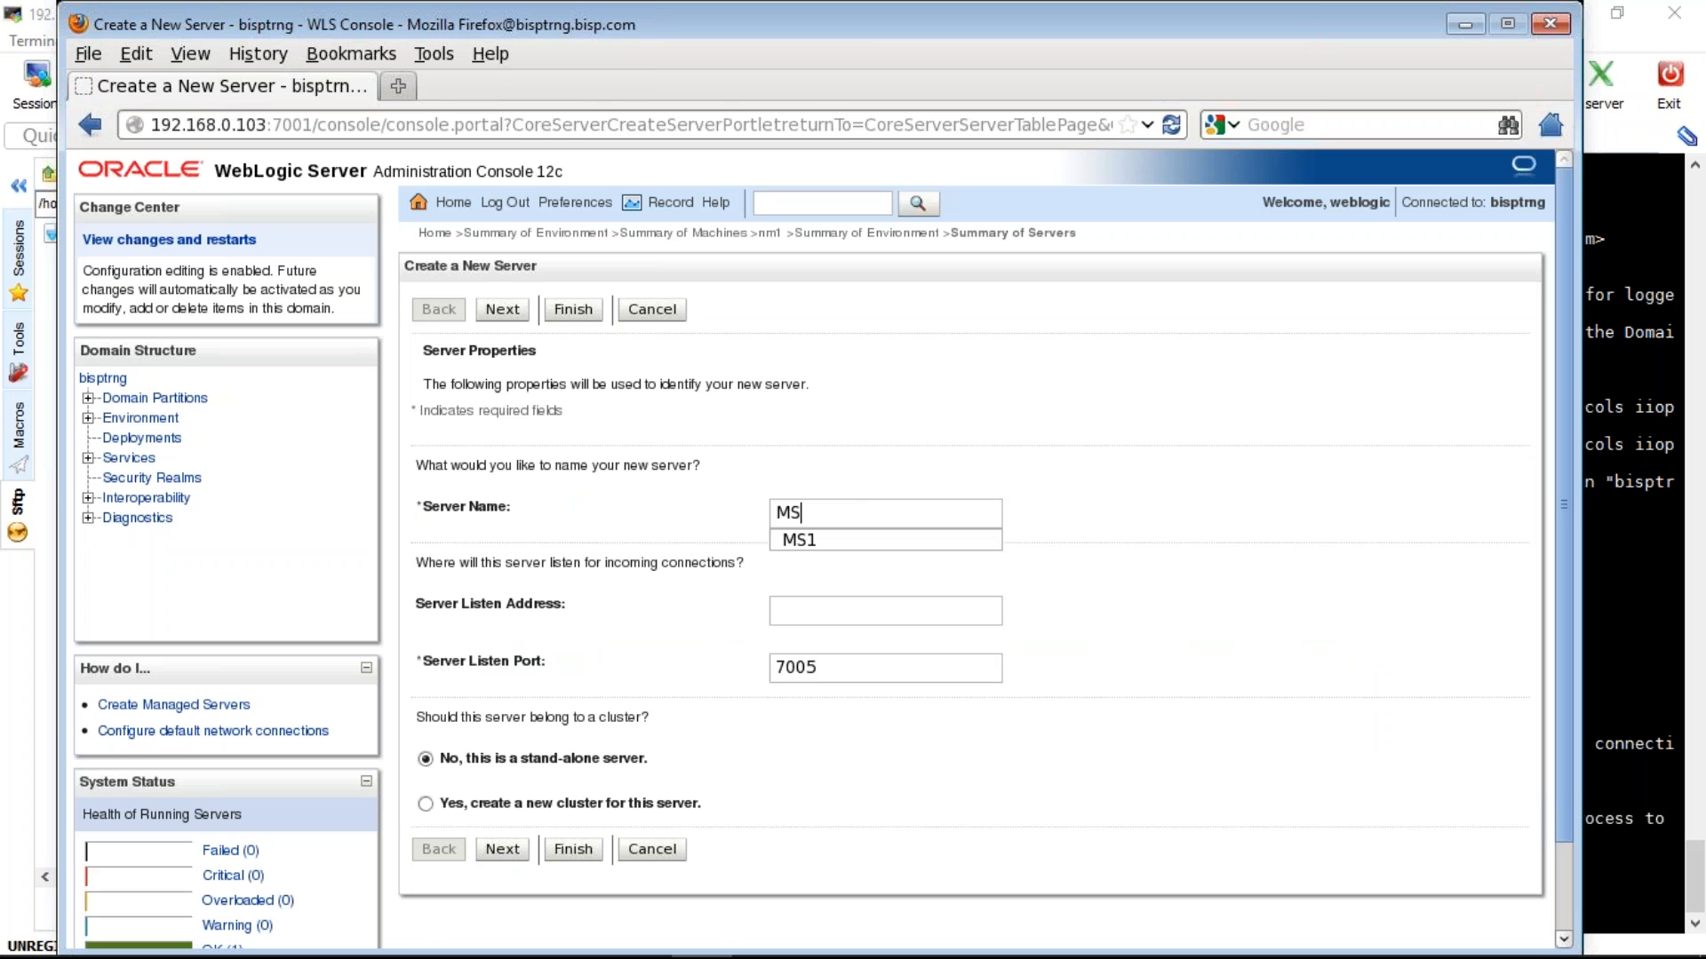
type("2")
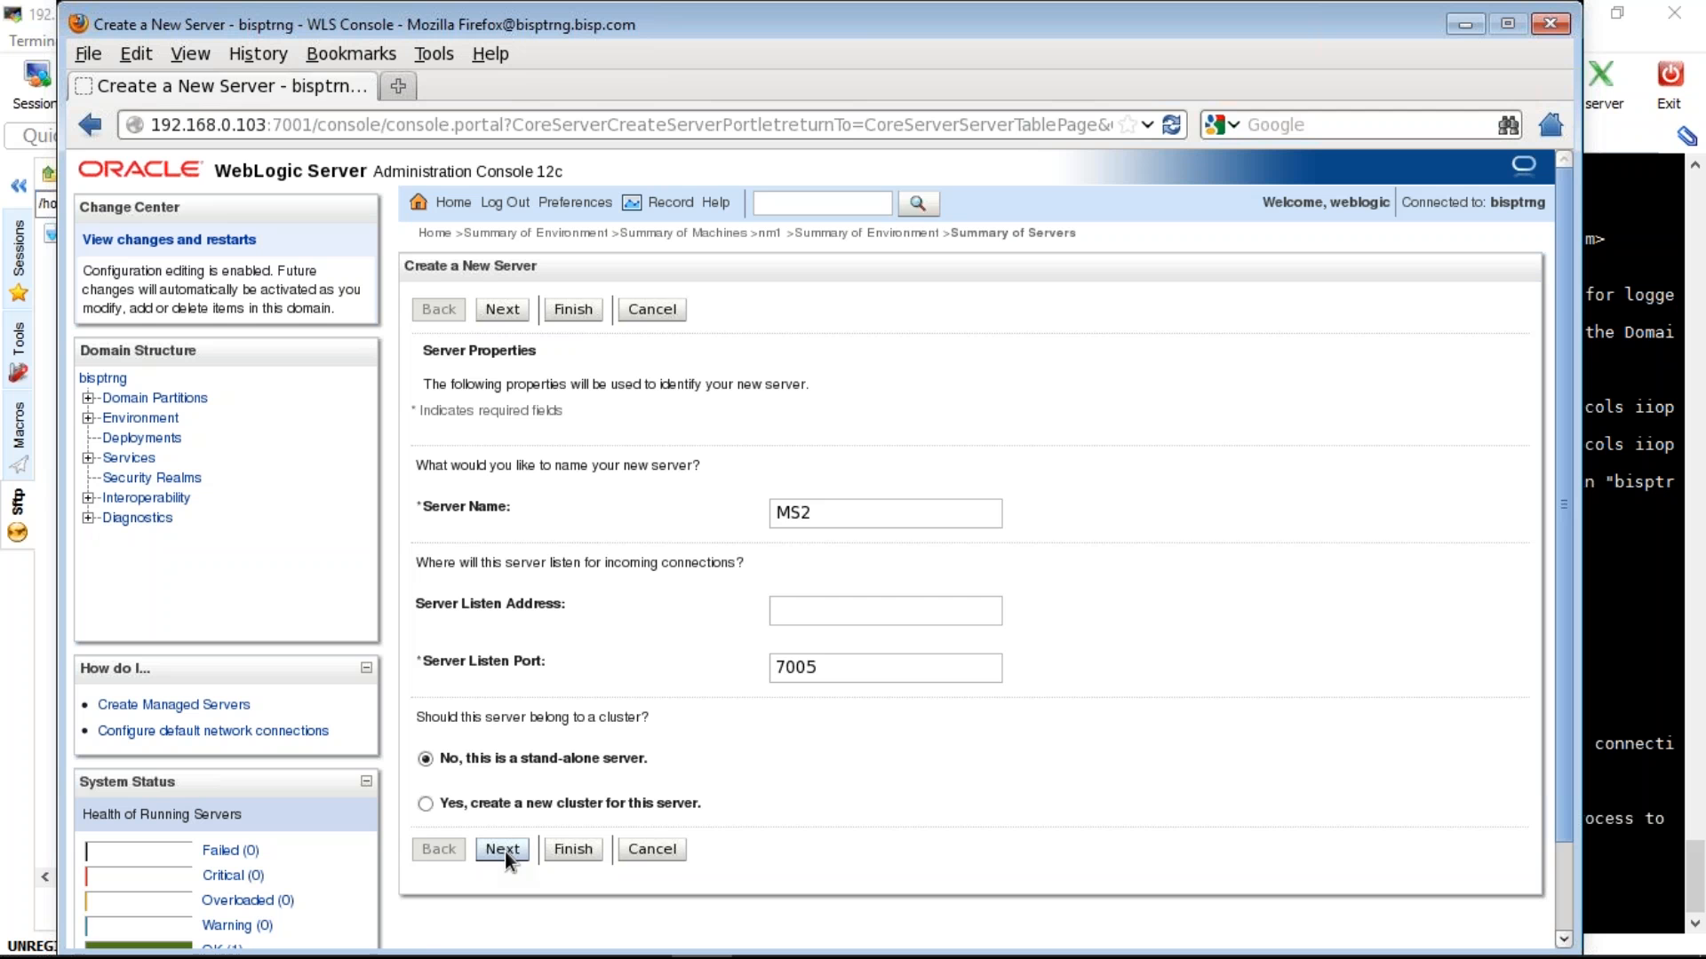
left_click(503, 849)
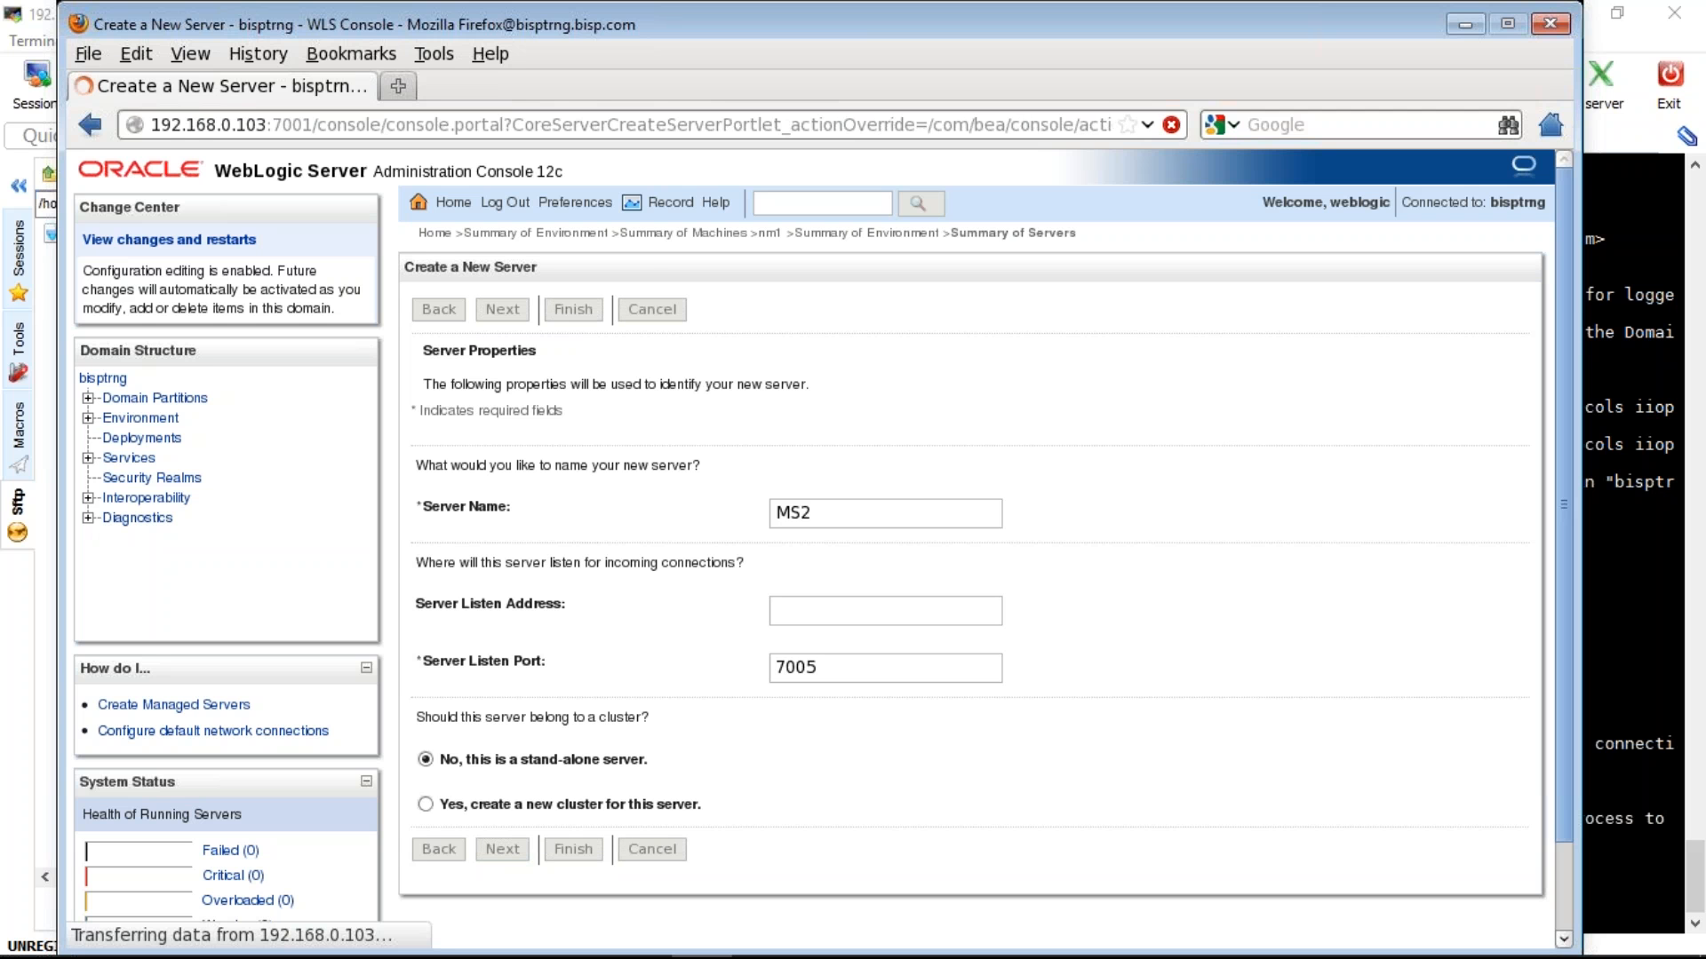
left_click(574, 556)
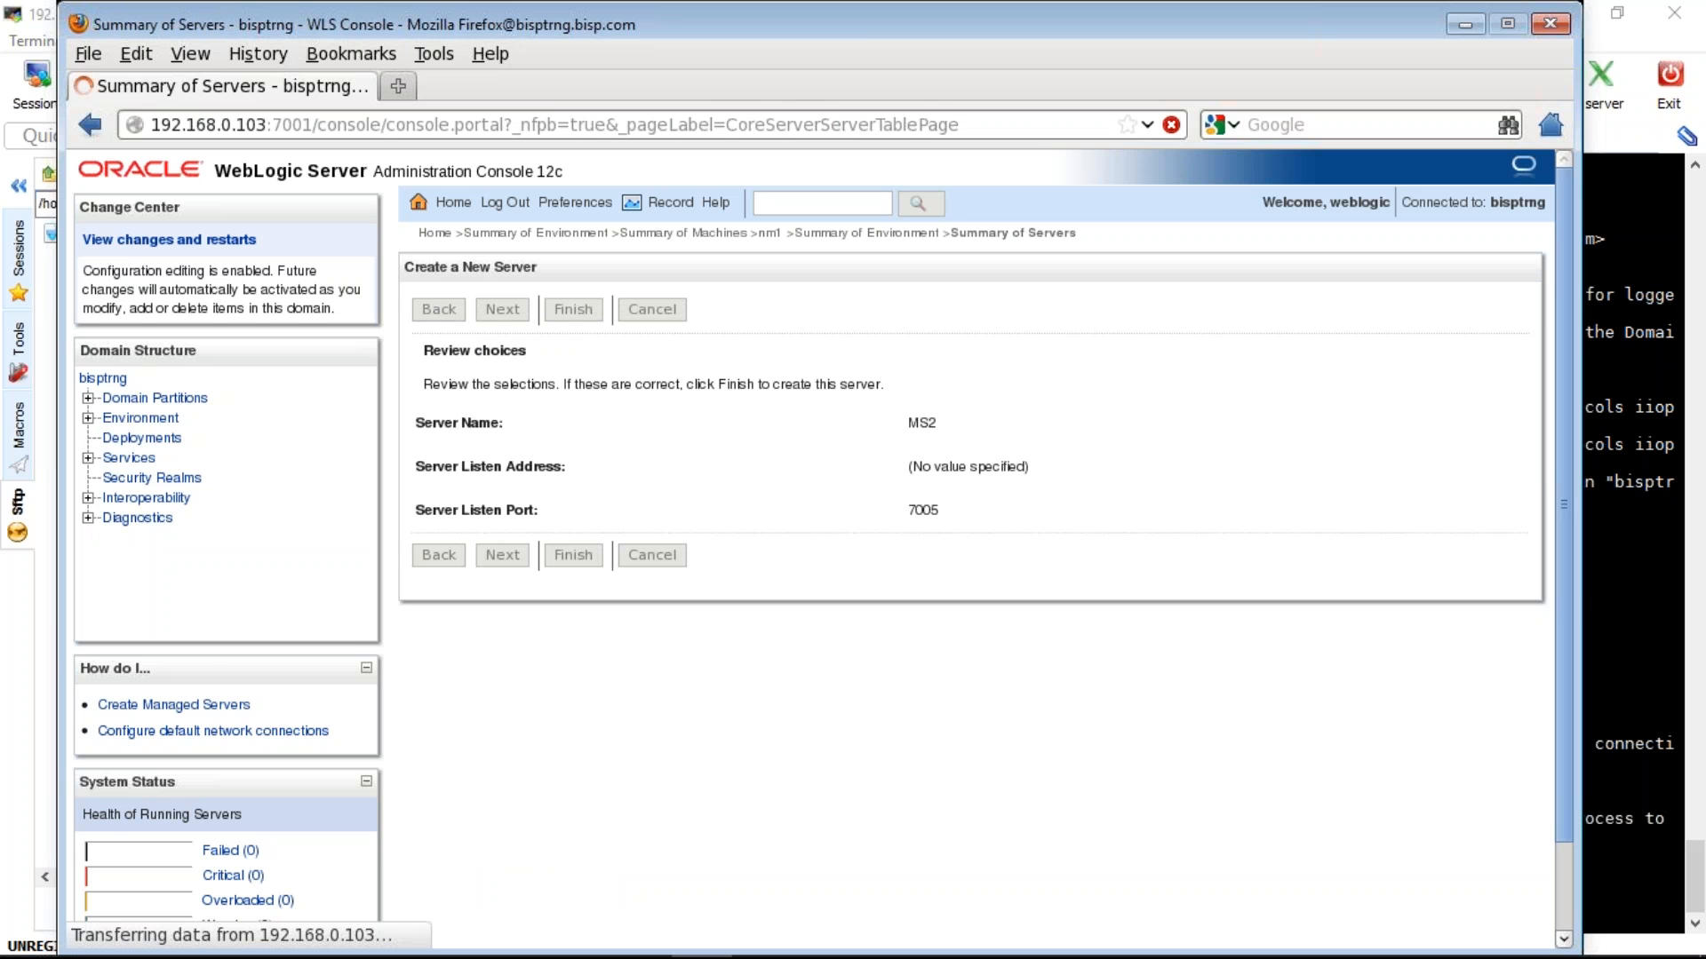
left_click(550, 391)
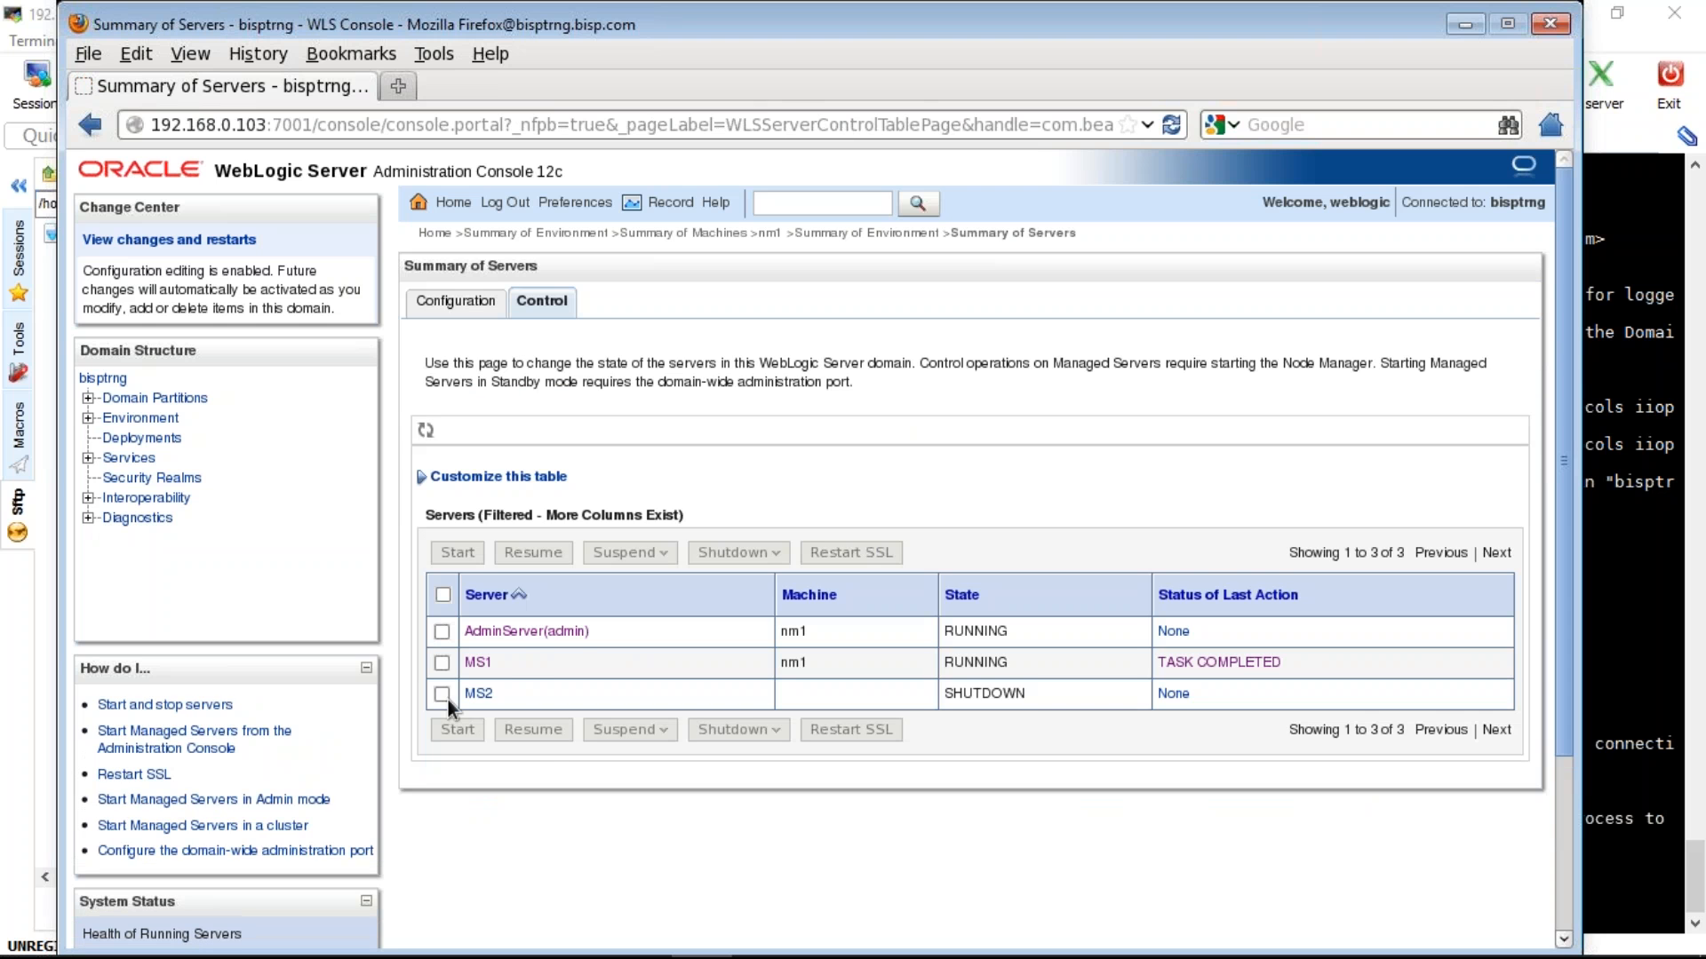
- After MS2 fails to start, add existing server MS2 to machine nm1's Servers list
left_click(447, 699)
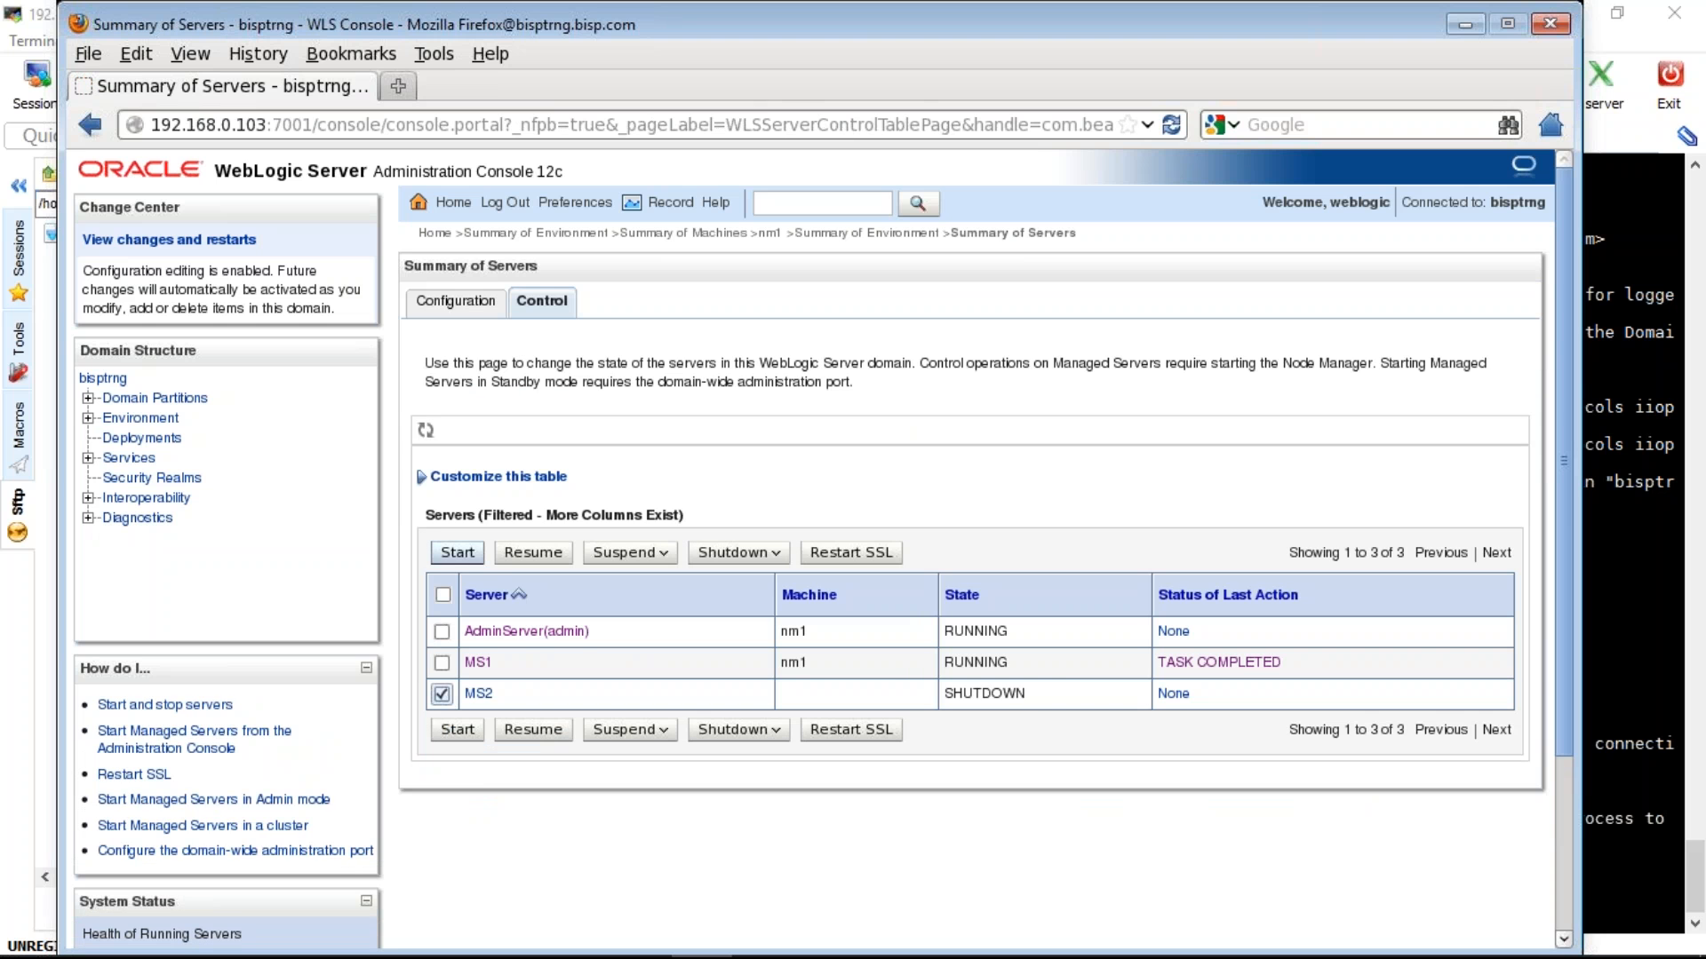
left_click(457, 552)
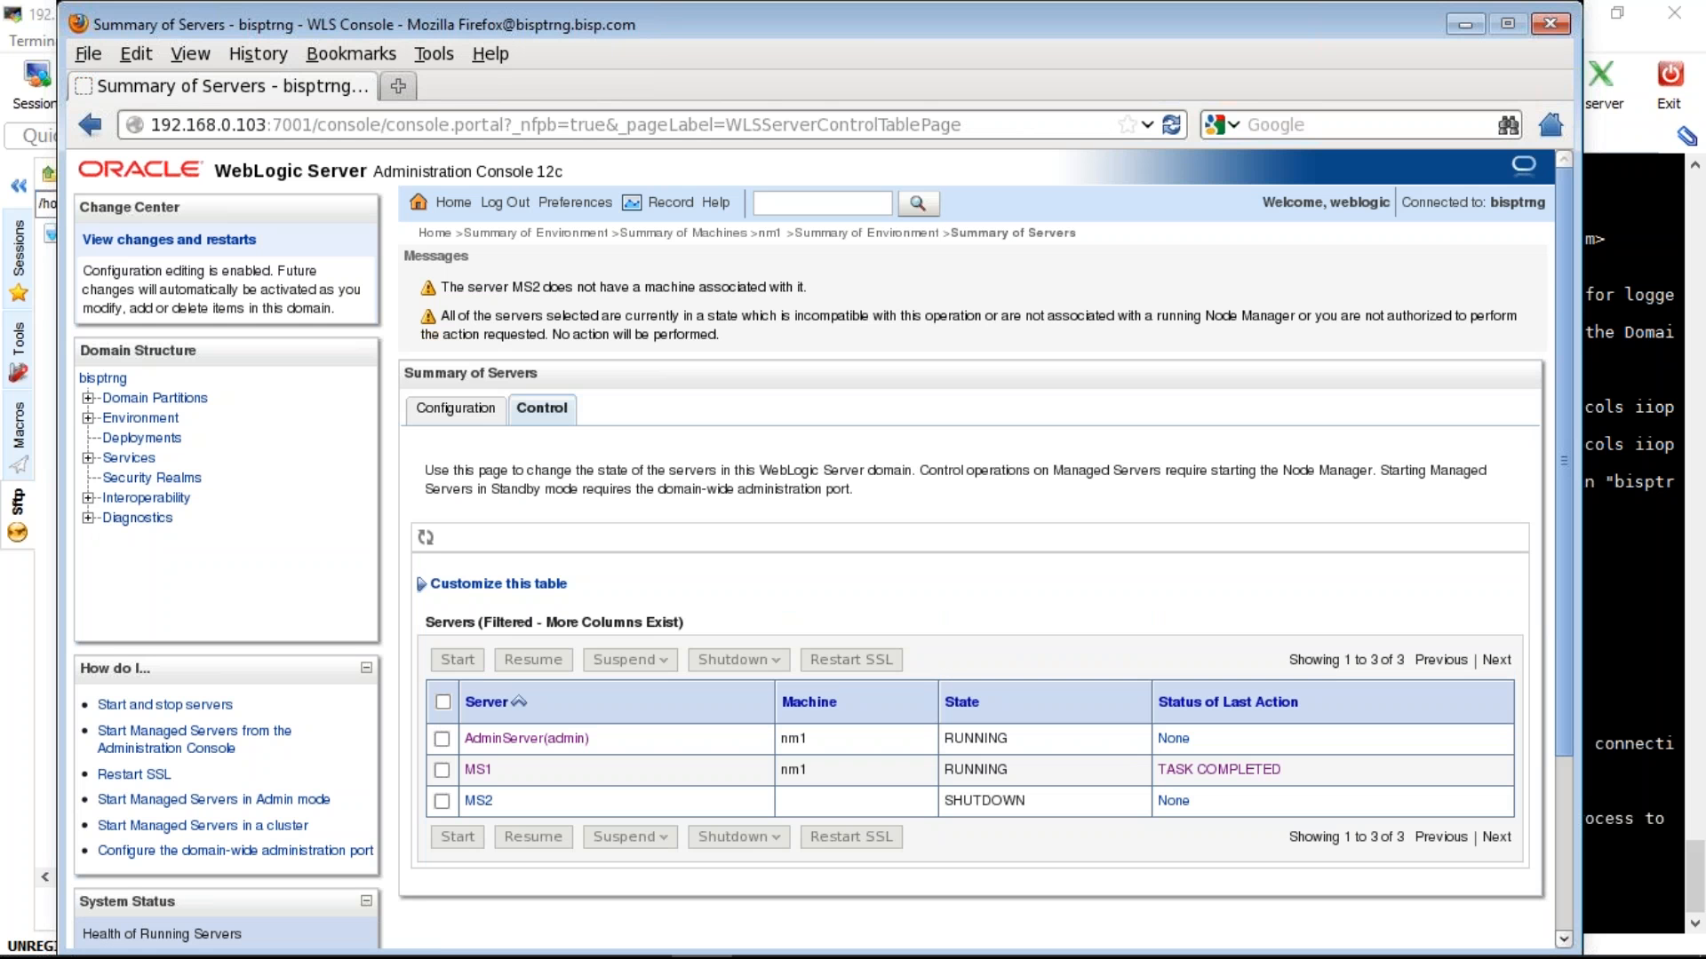
left_click(140, 417)
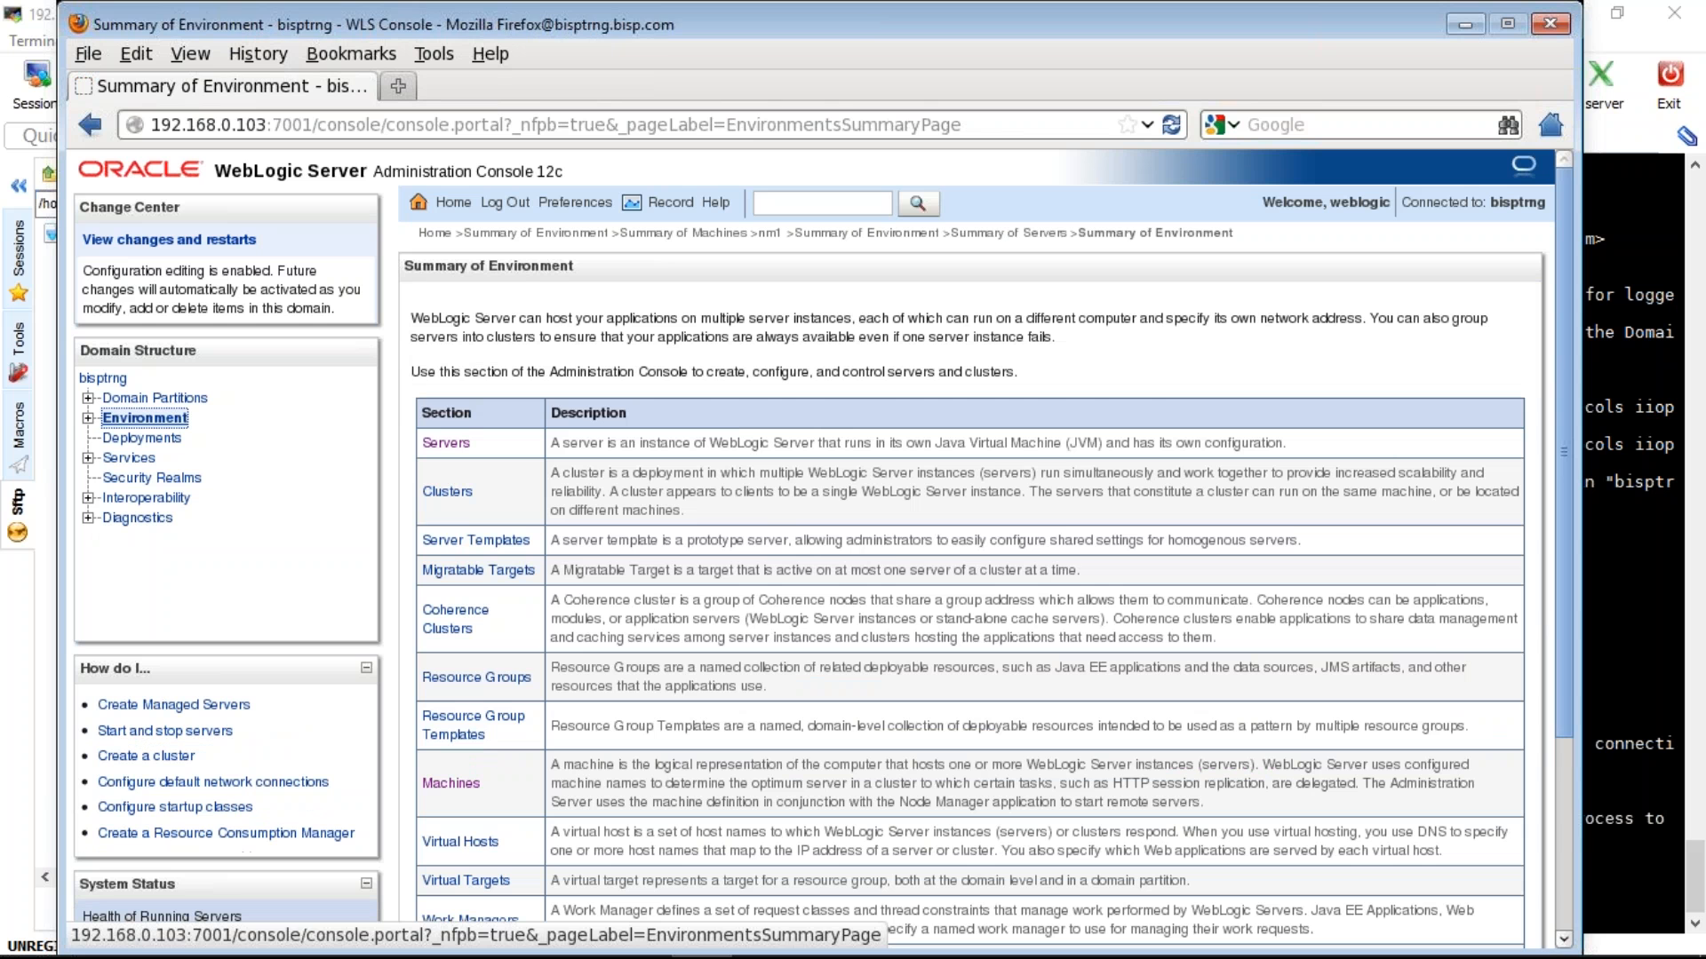
left_click(450, 782)
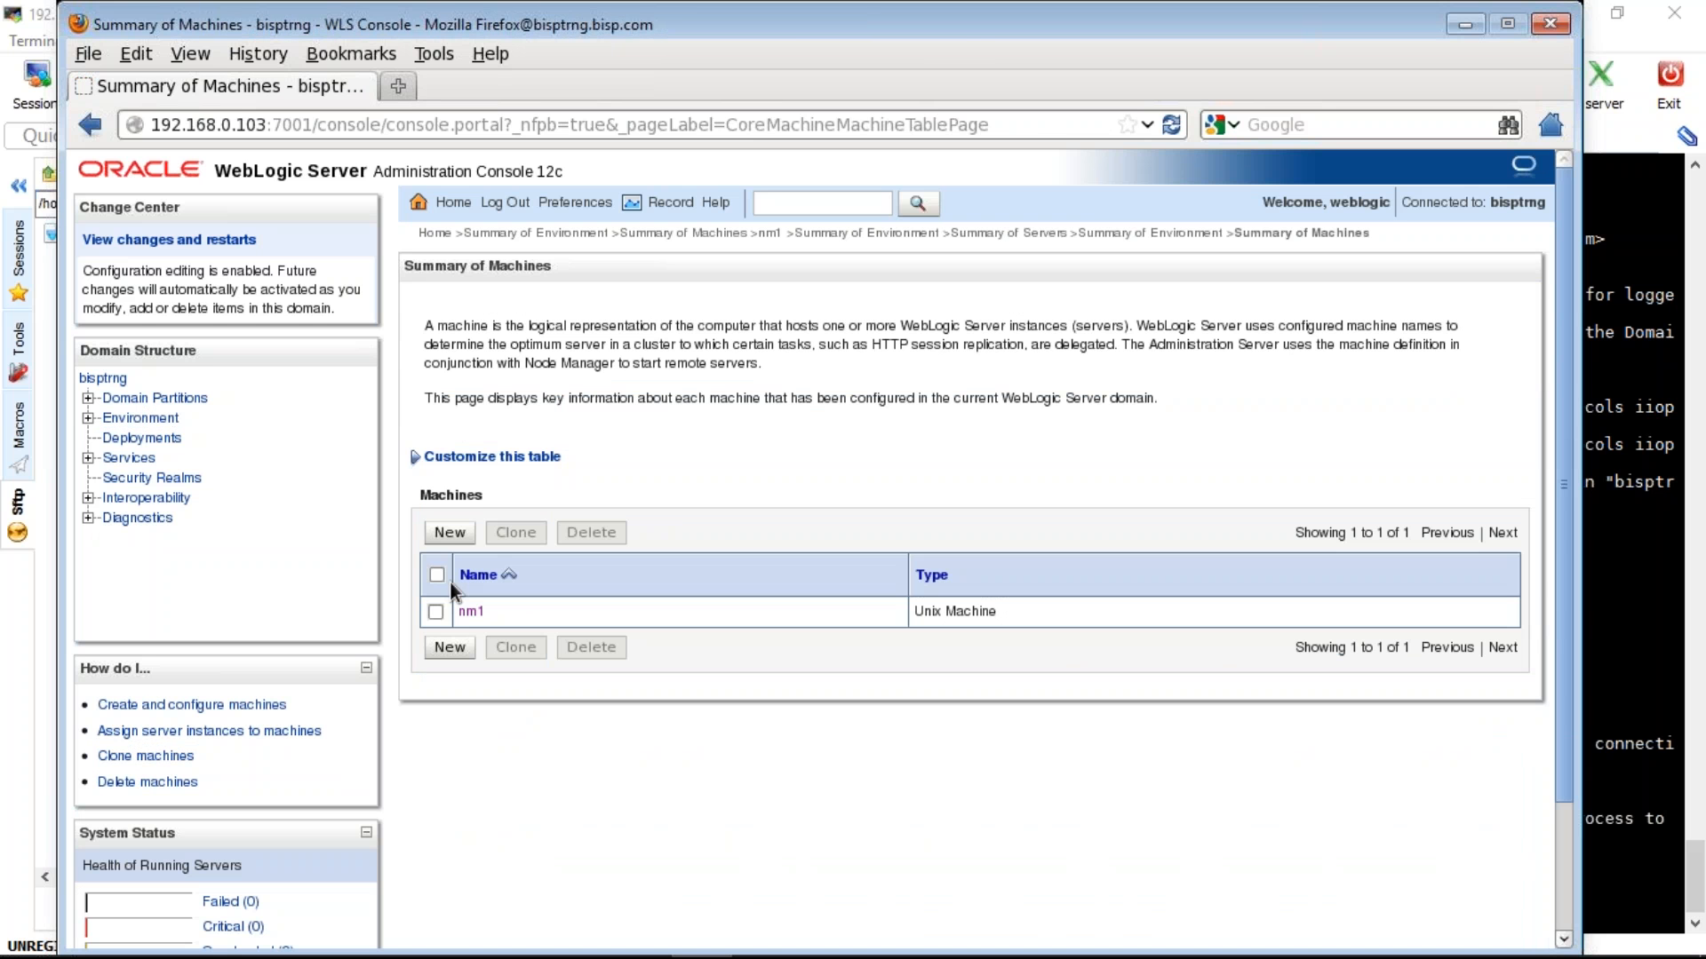
left_click(471, 611)
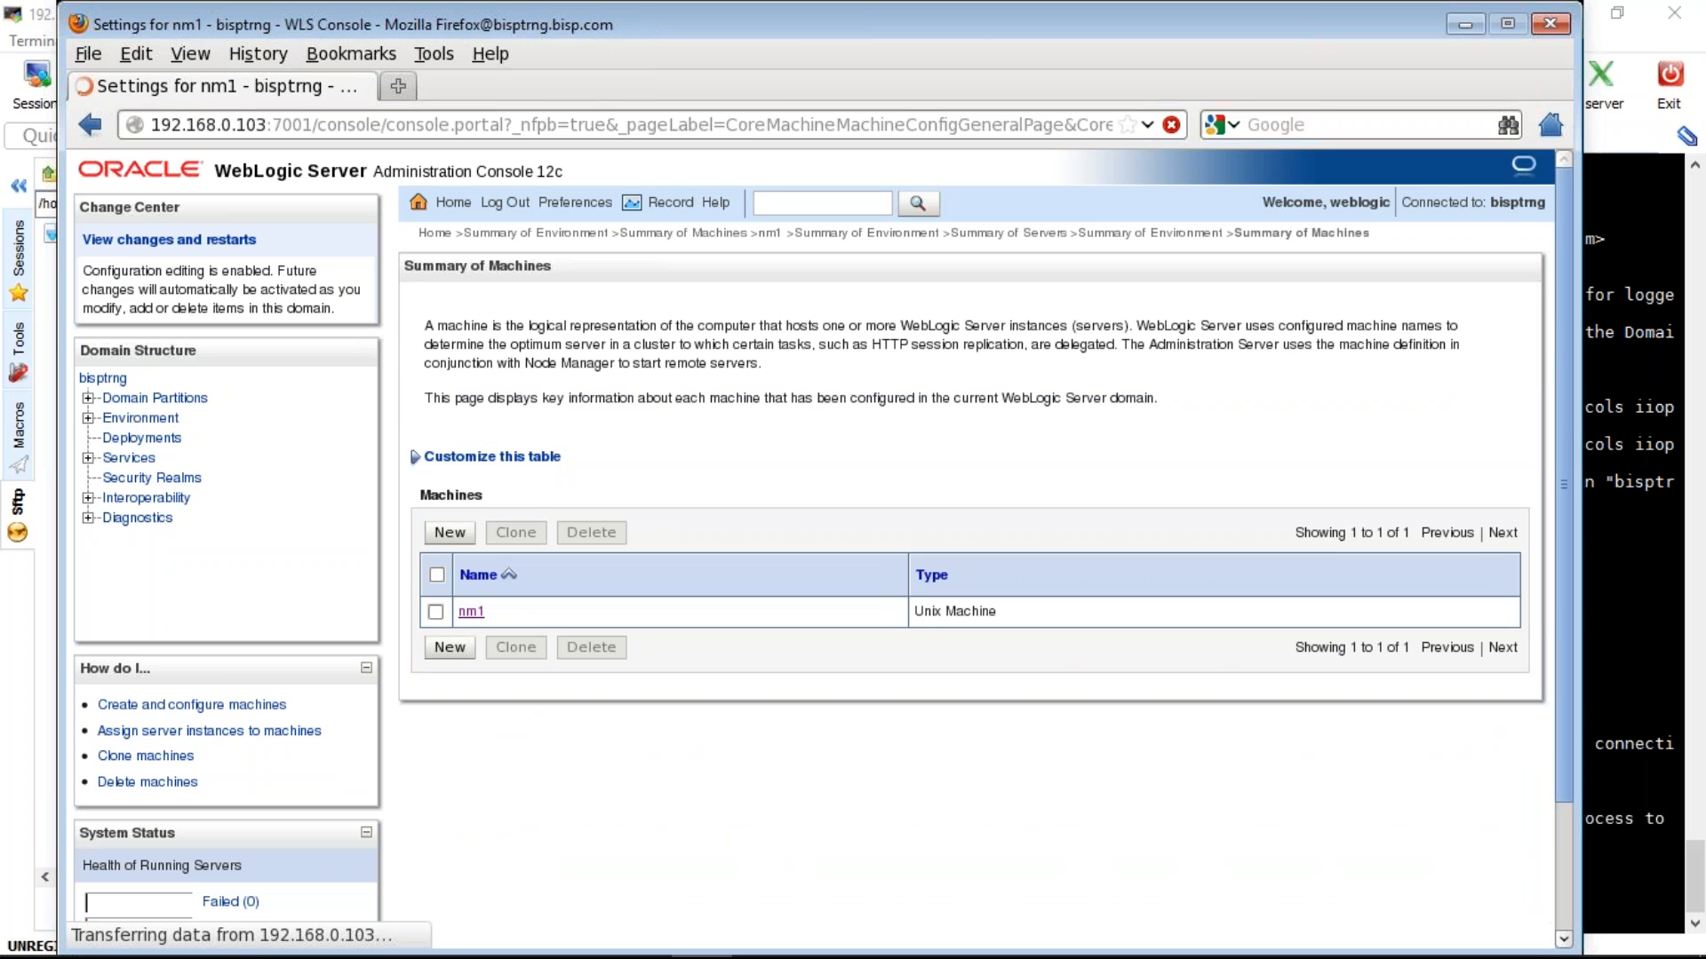
left_click(630, 341)
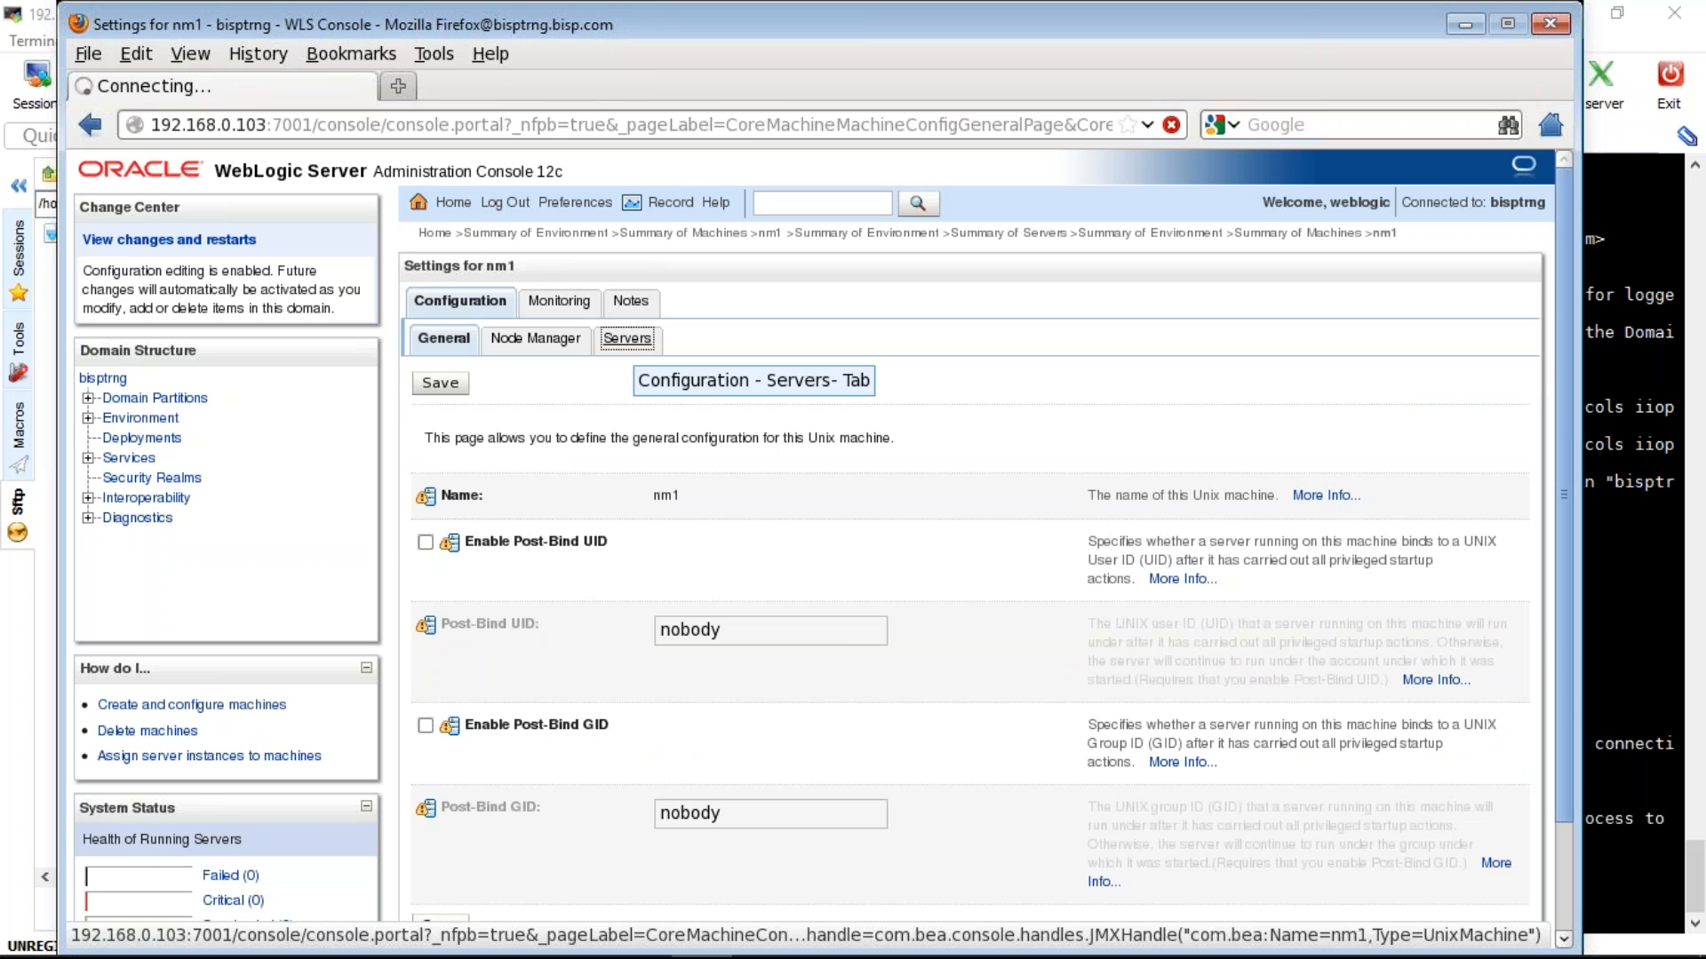
left_click(448, 588)
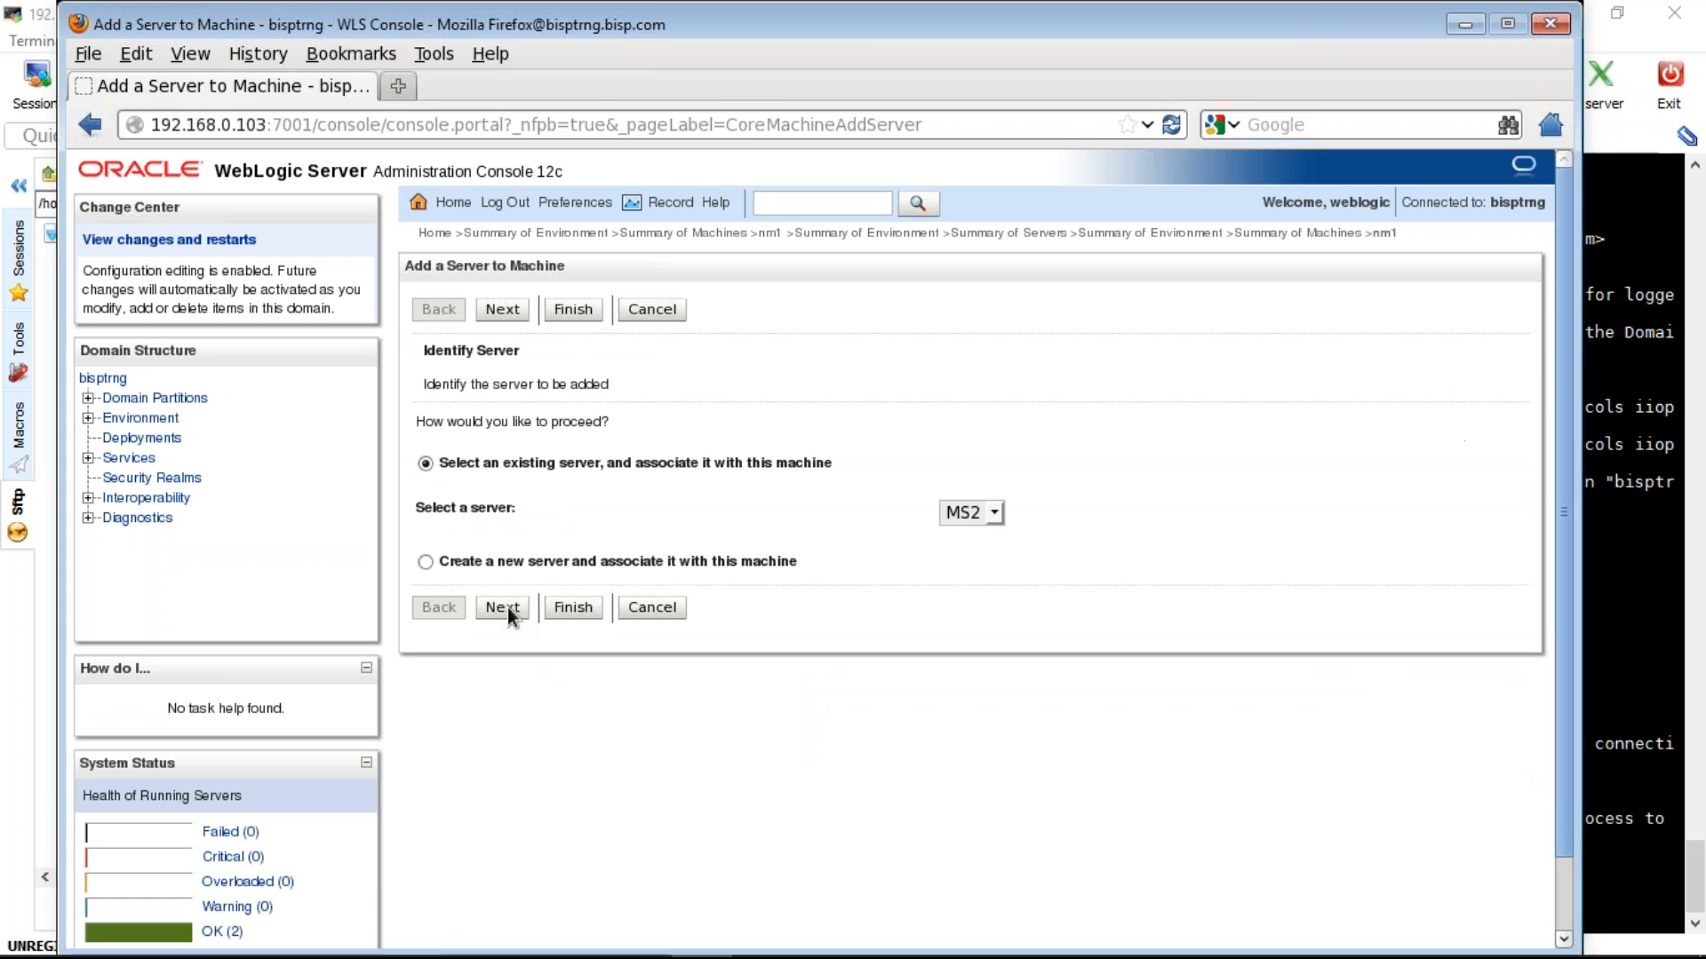
left_click(508, 608)
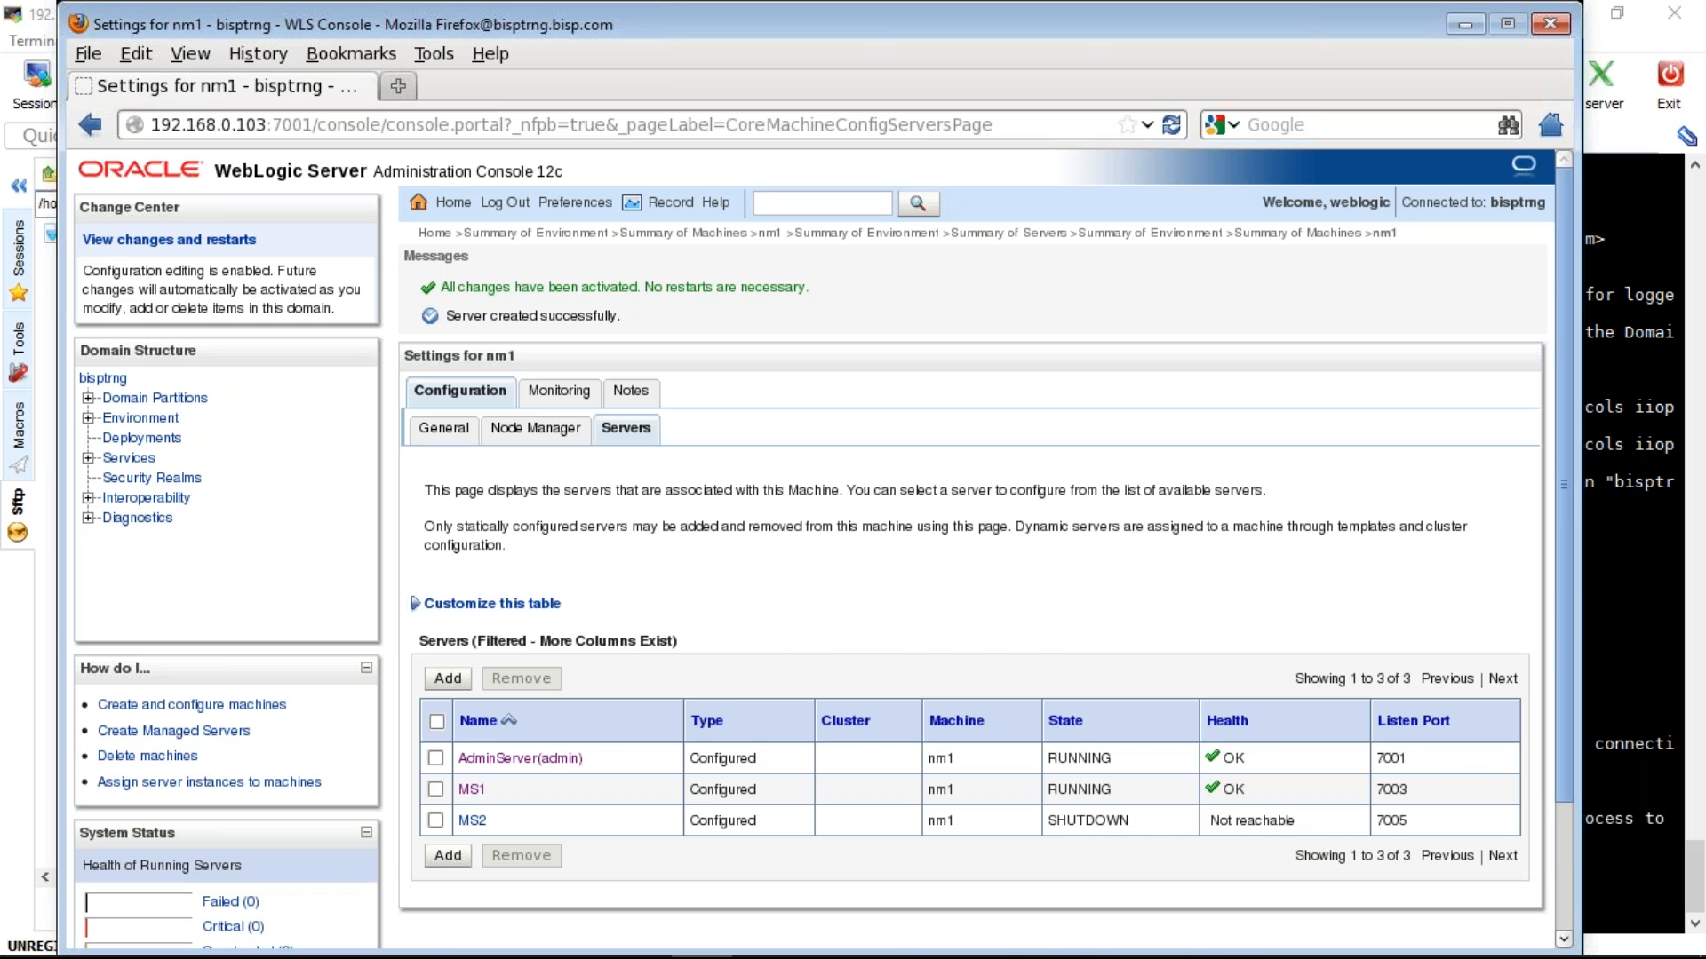
left_click(1149, 232)
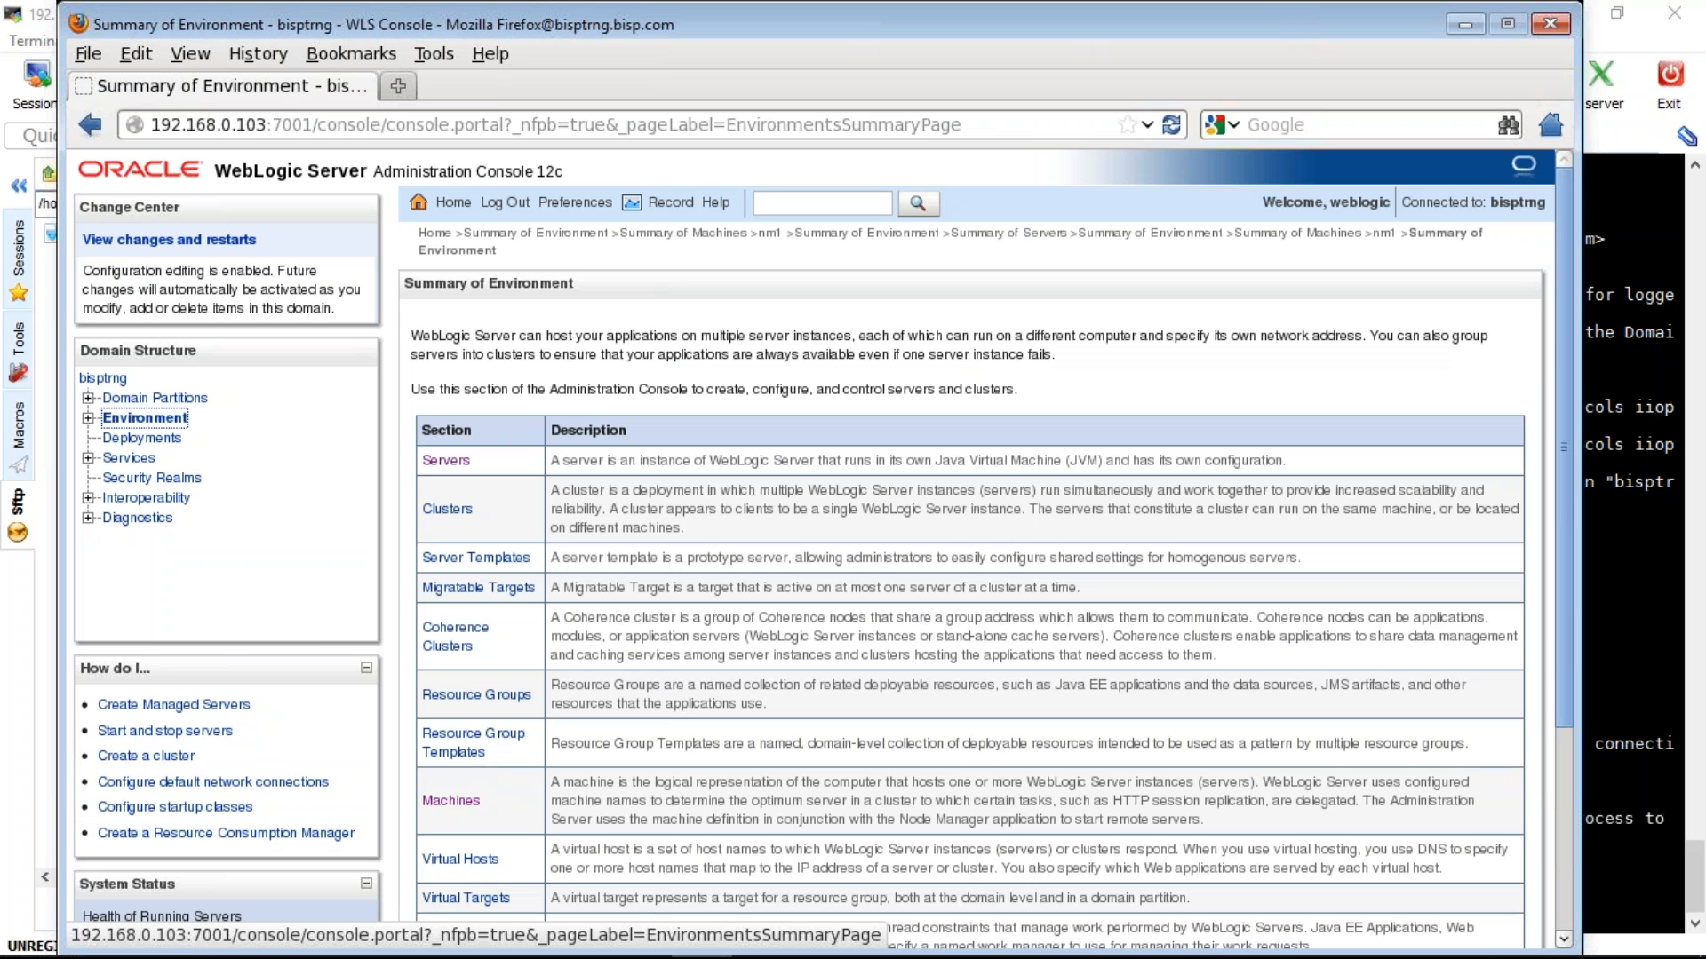
- Start MS2 from the Servers Control tab and refresh until it shows STARTING
left_click(446, 460)
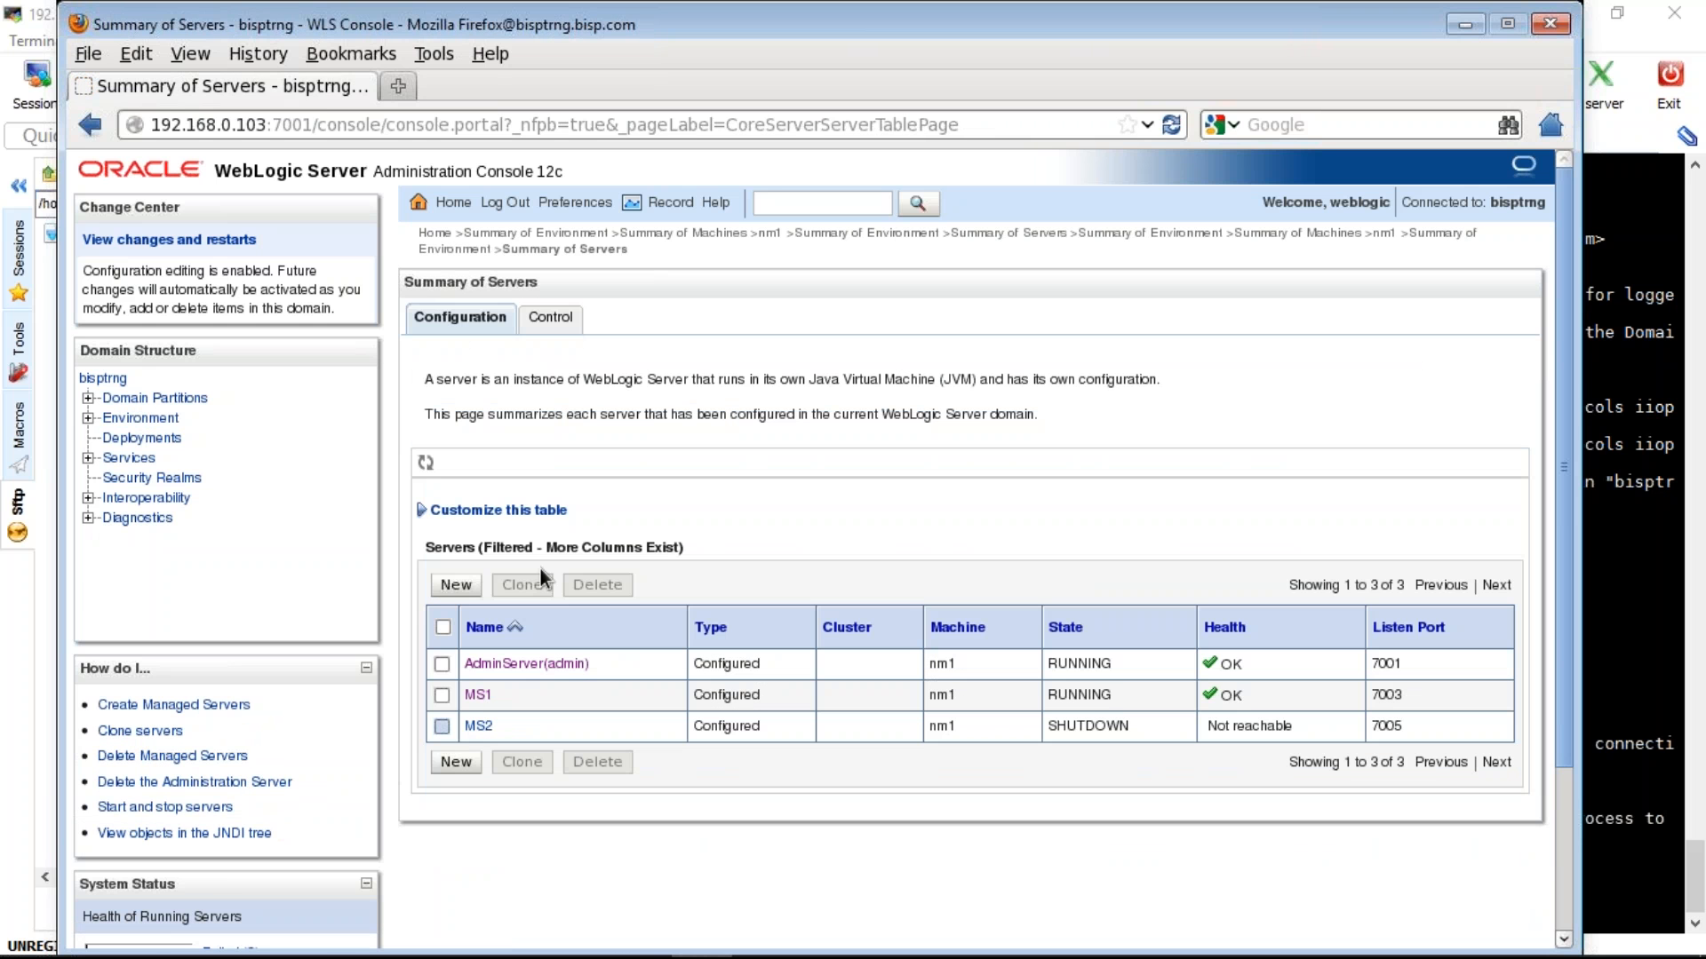
left_click(442, 727)
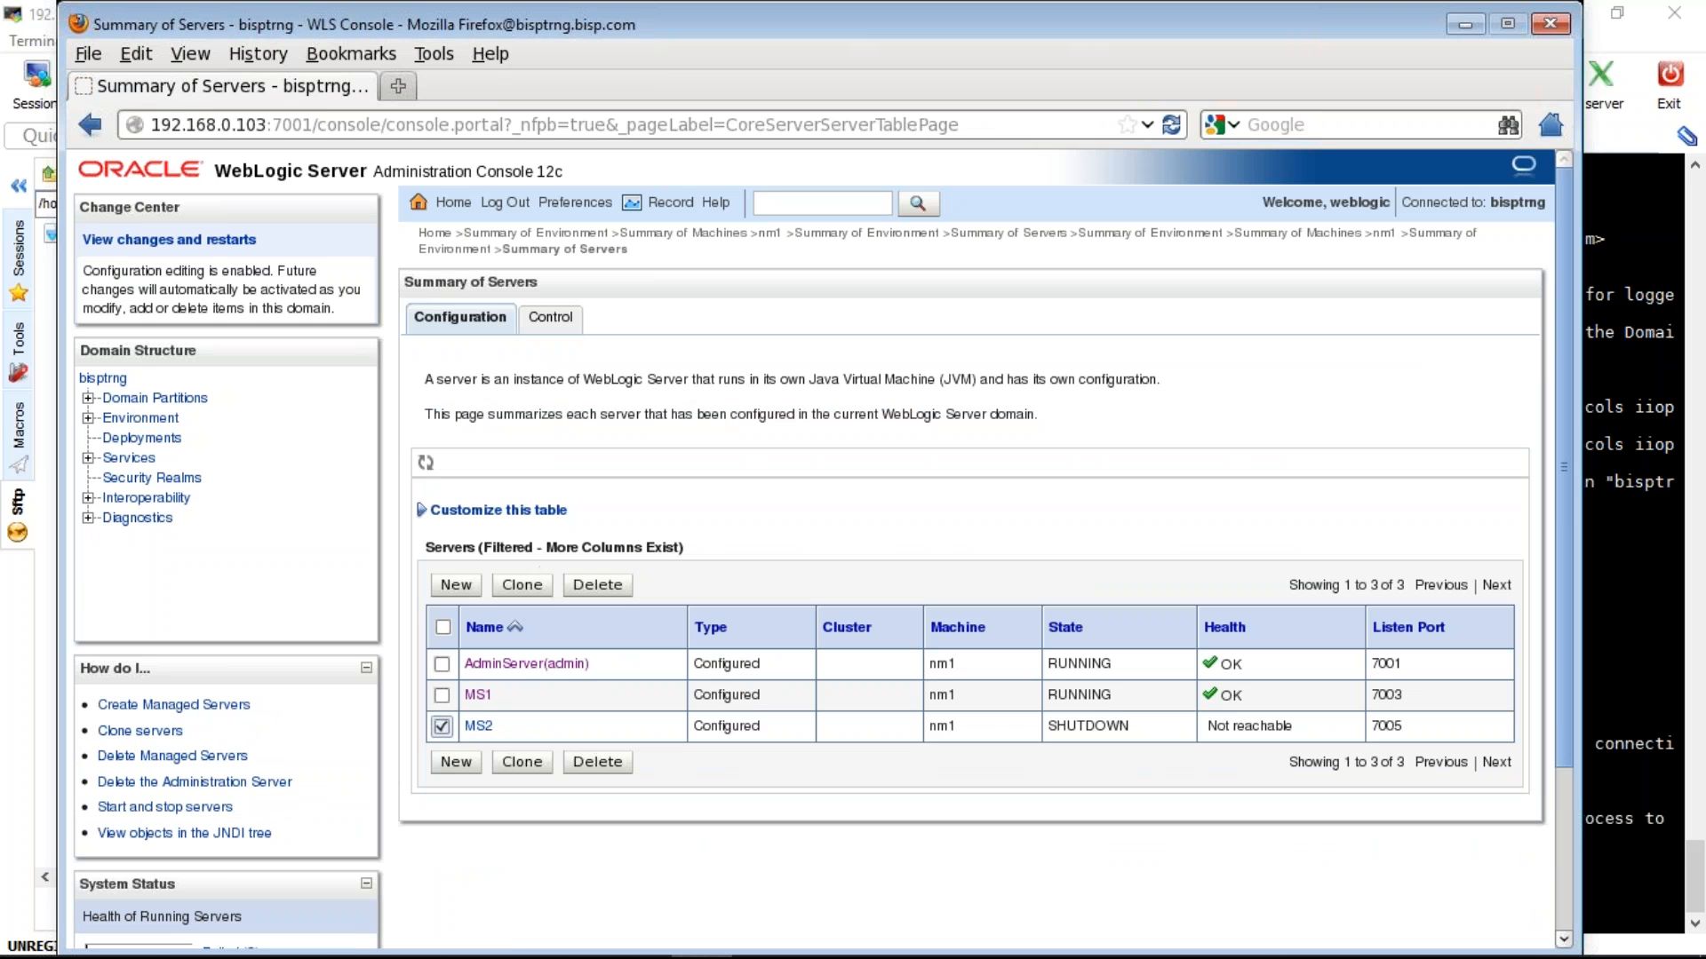
left_click(549, 318)
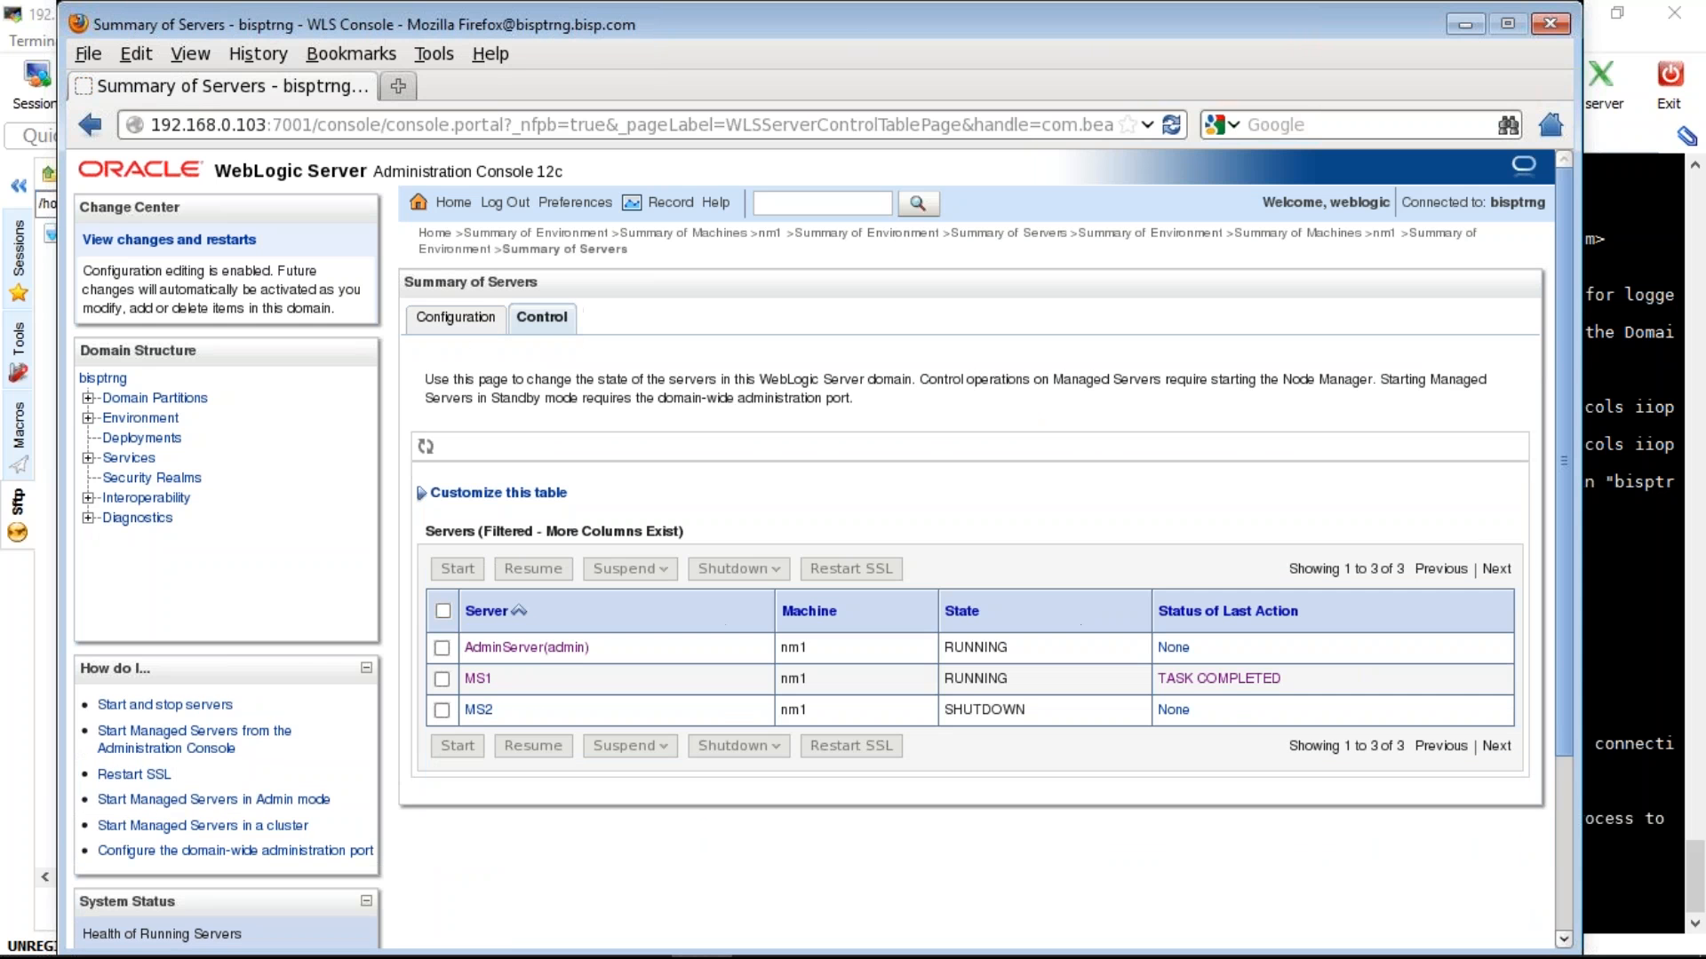
left_click(441, 710)
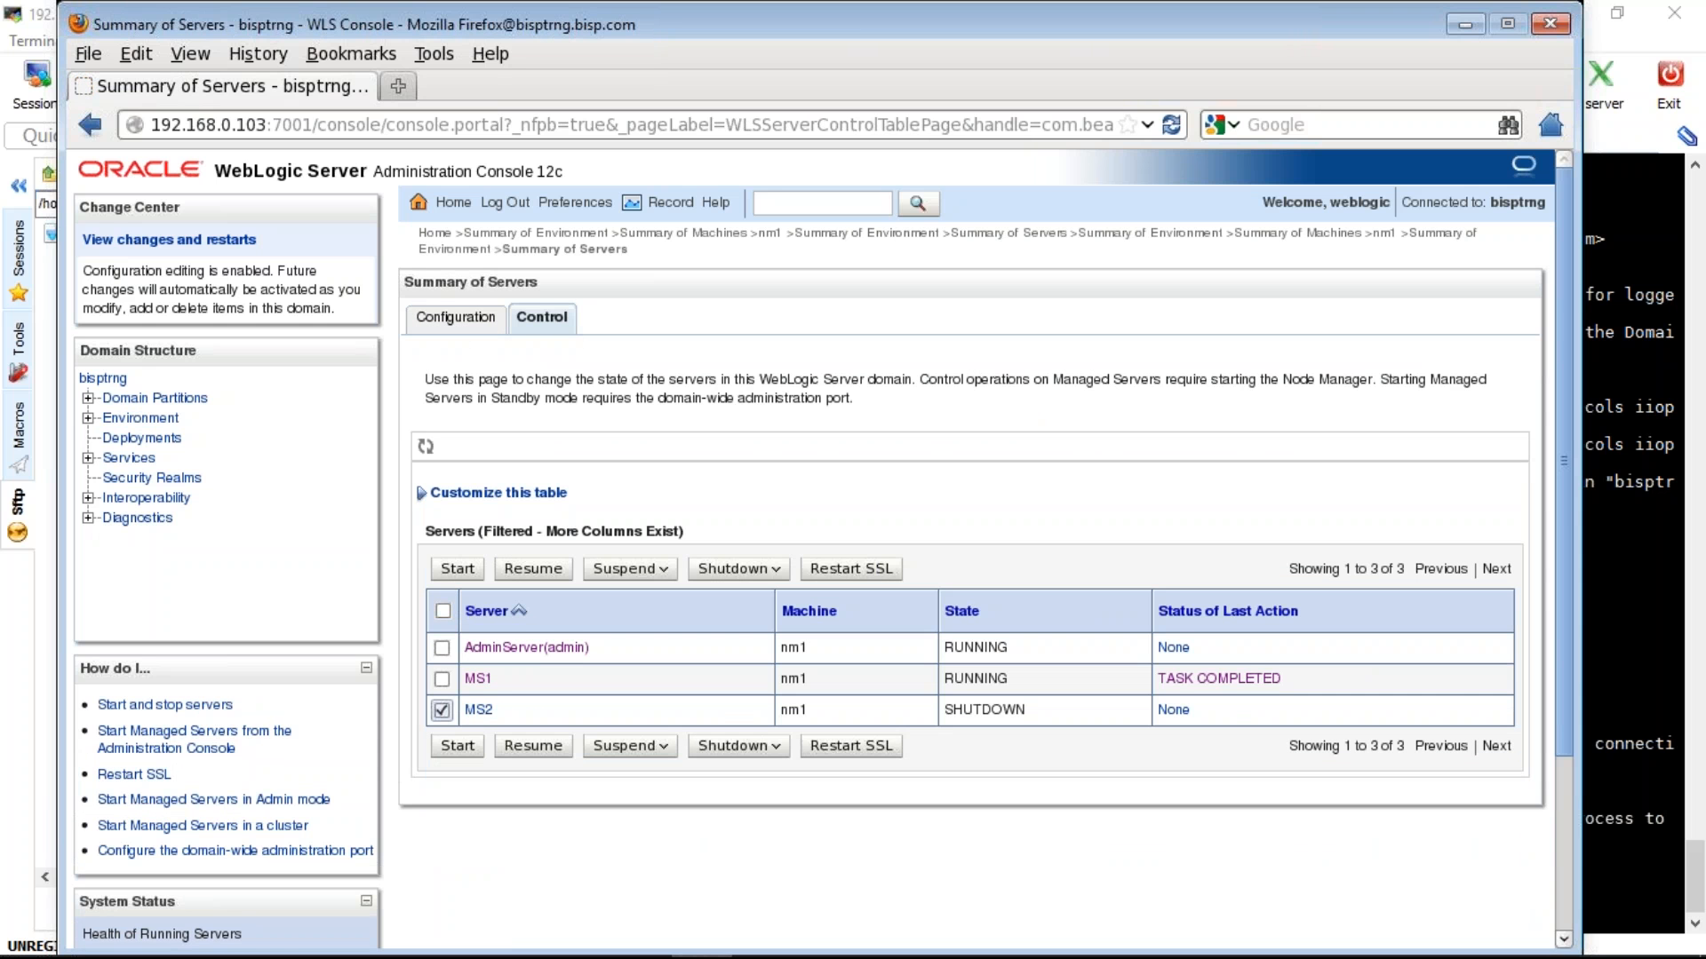
left_click(458, 569)
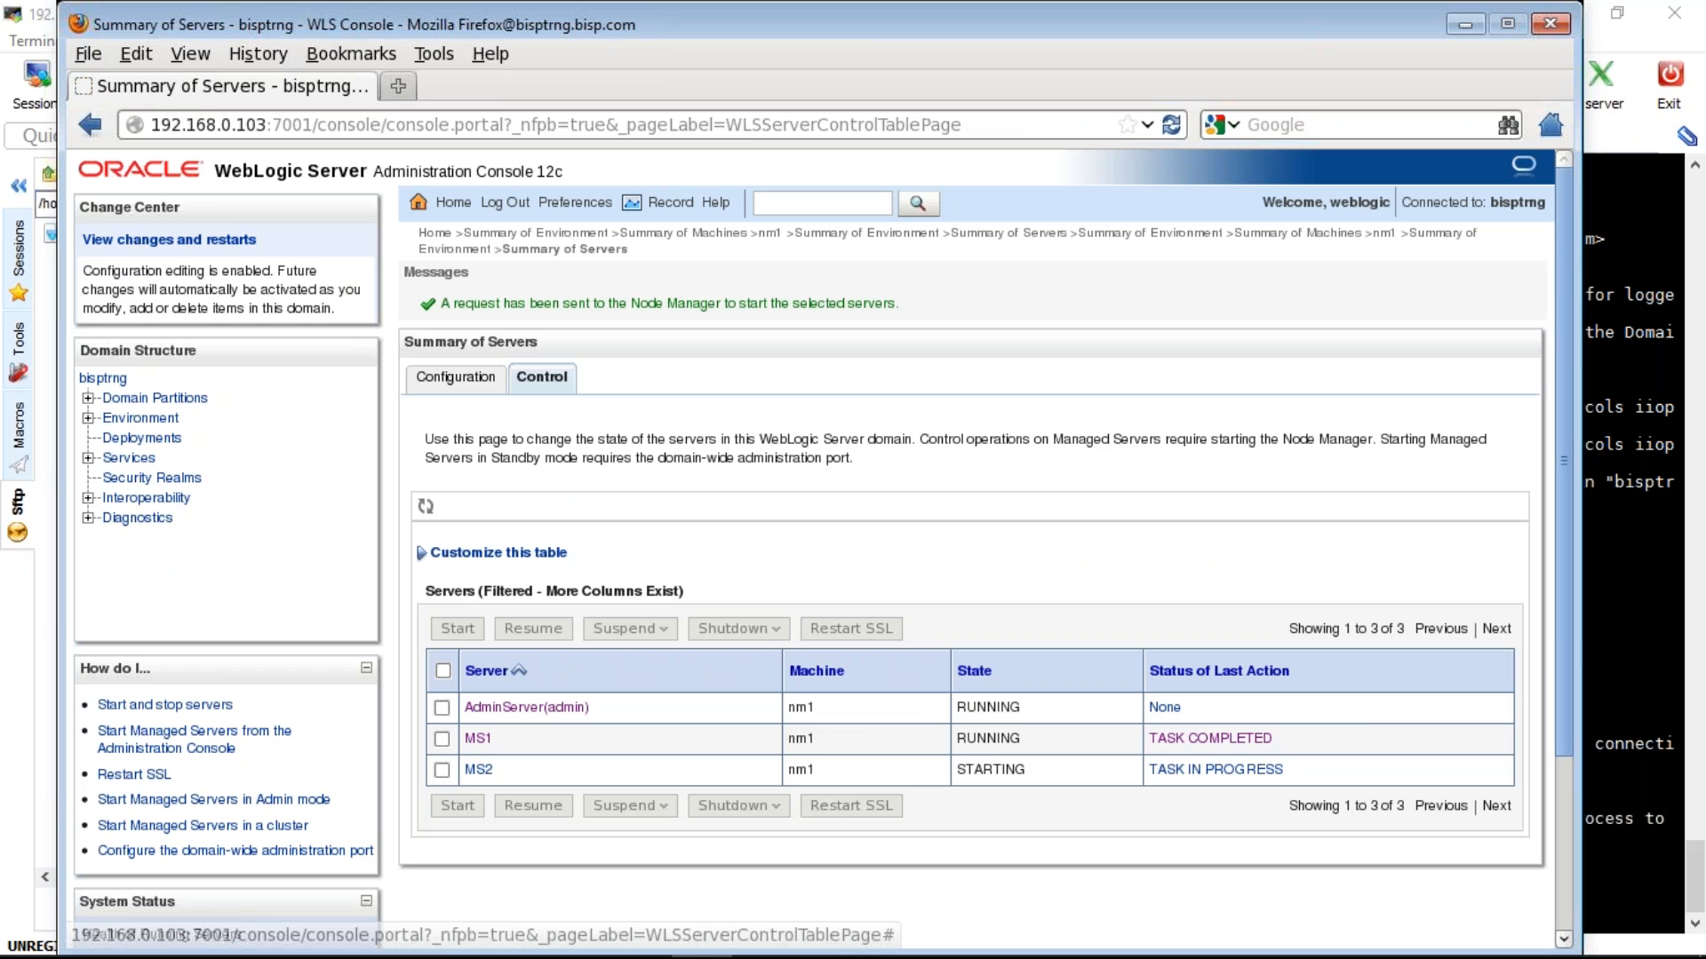
left_click(425, 507)
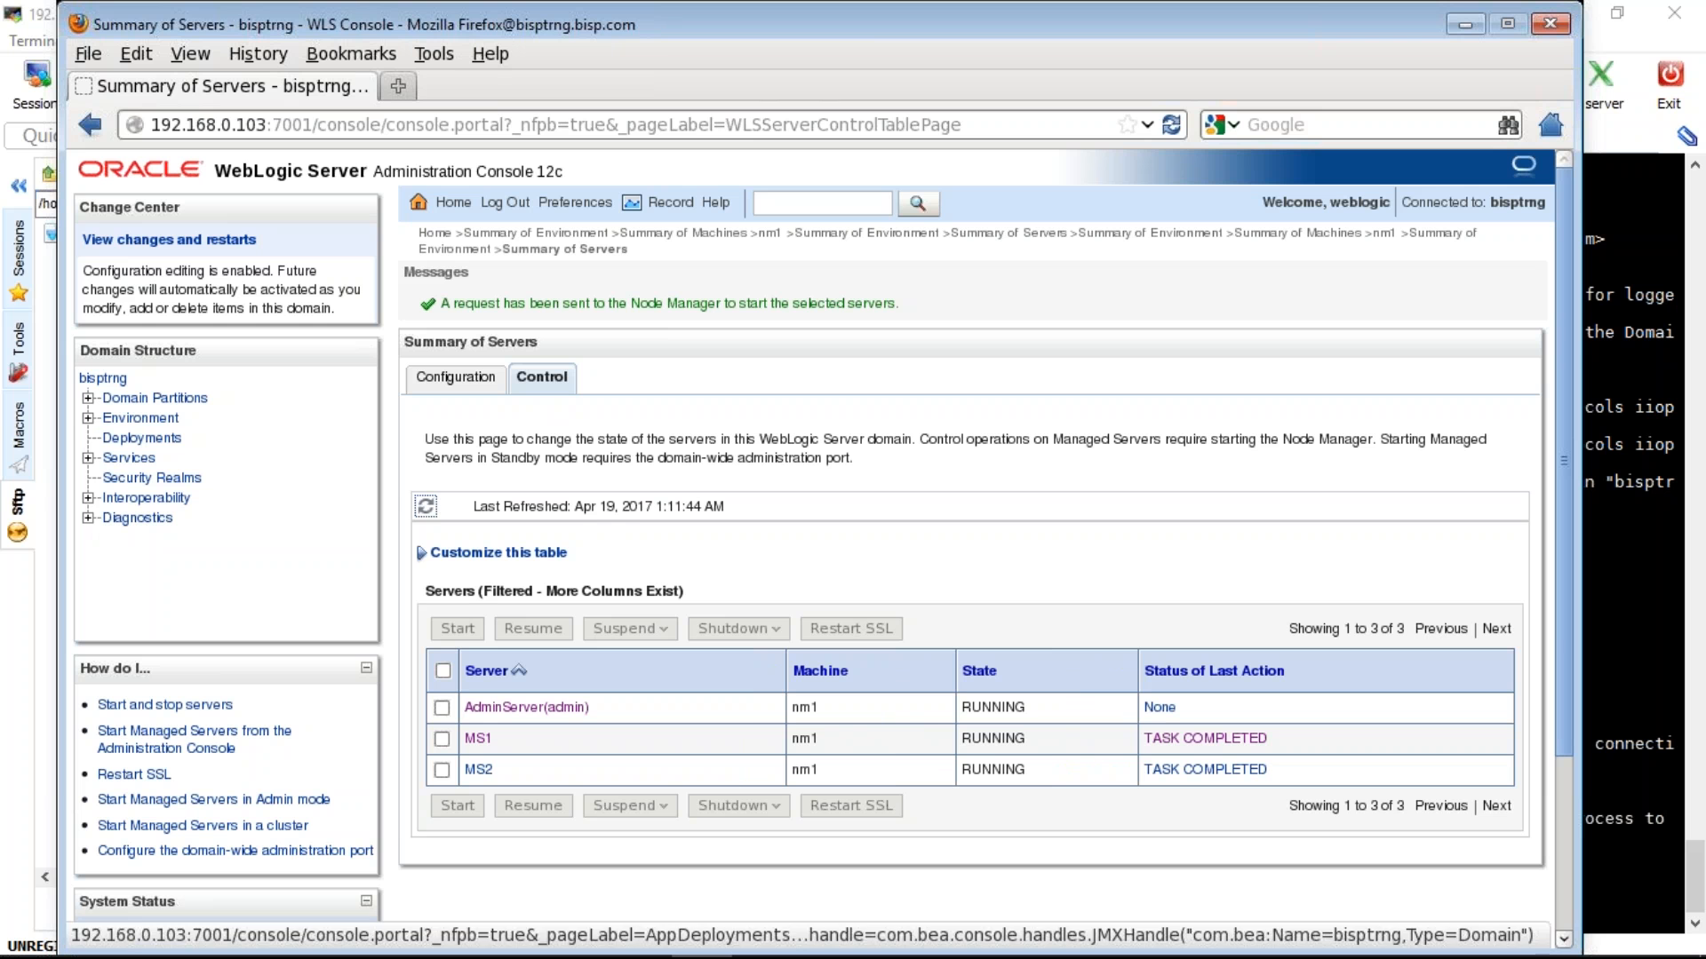
- Review AdminServer, MS1 and MS2 states and ports in the Servers summary and Control view
left_click(159, 419)
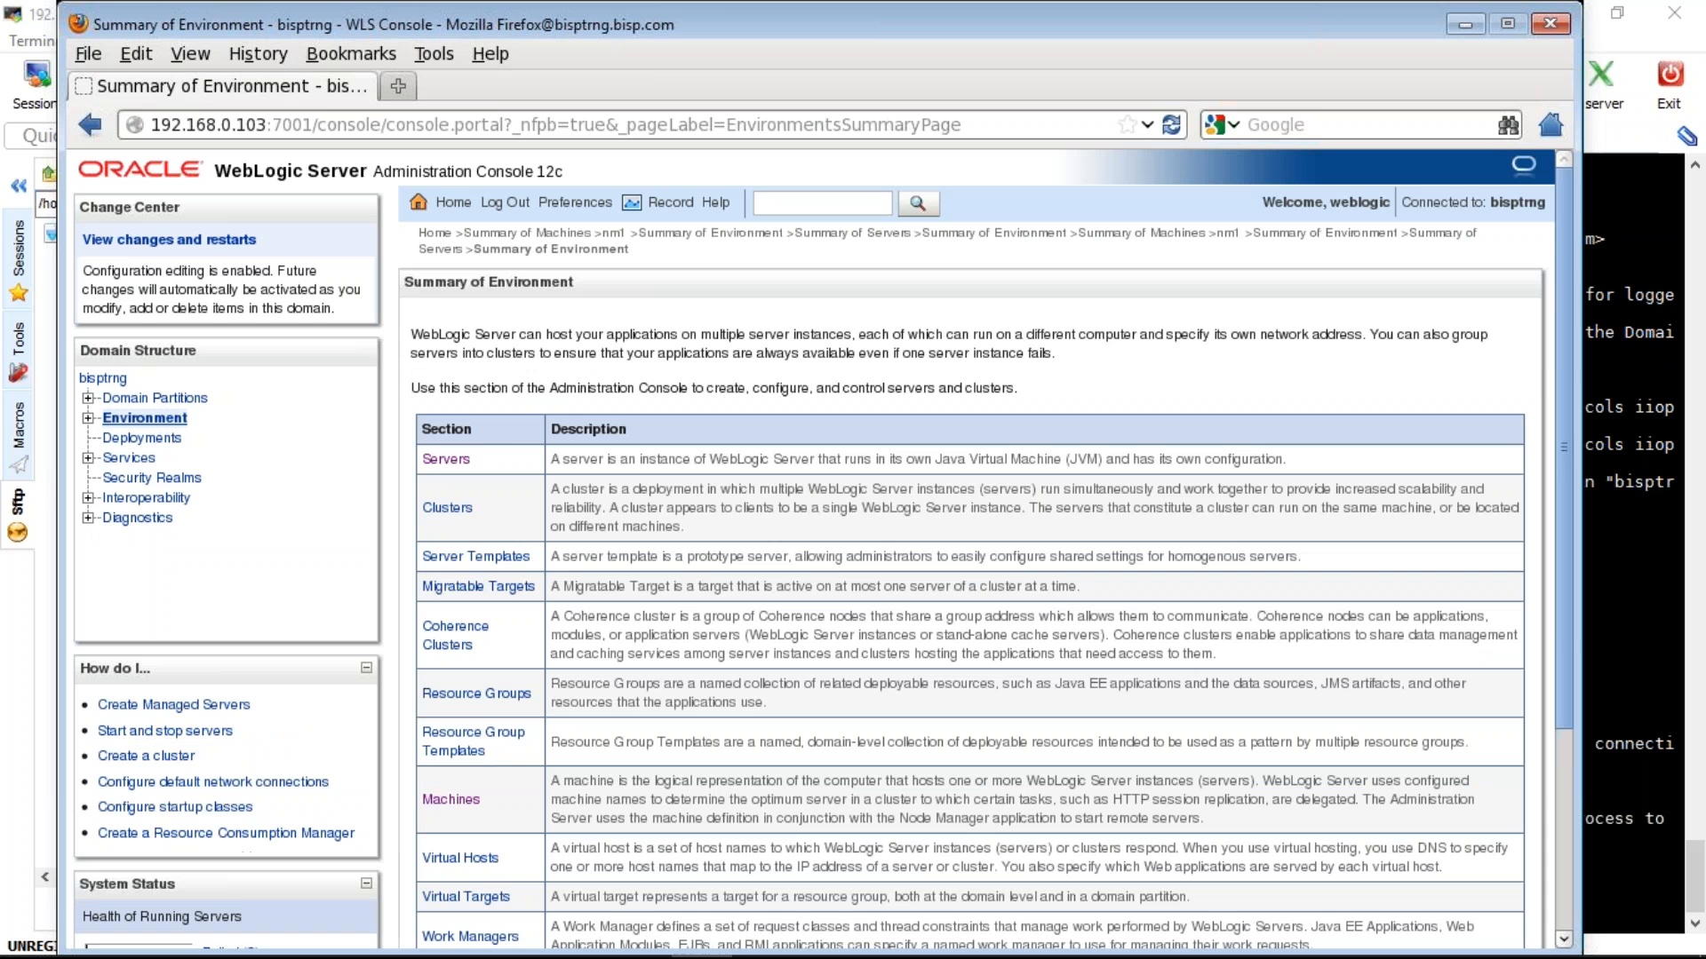
left_click(446, 459)
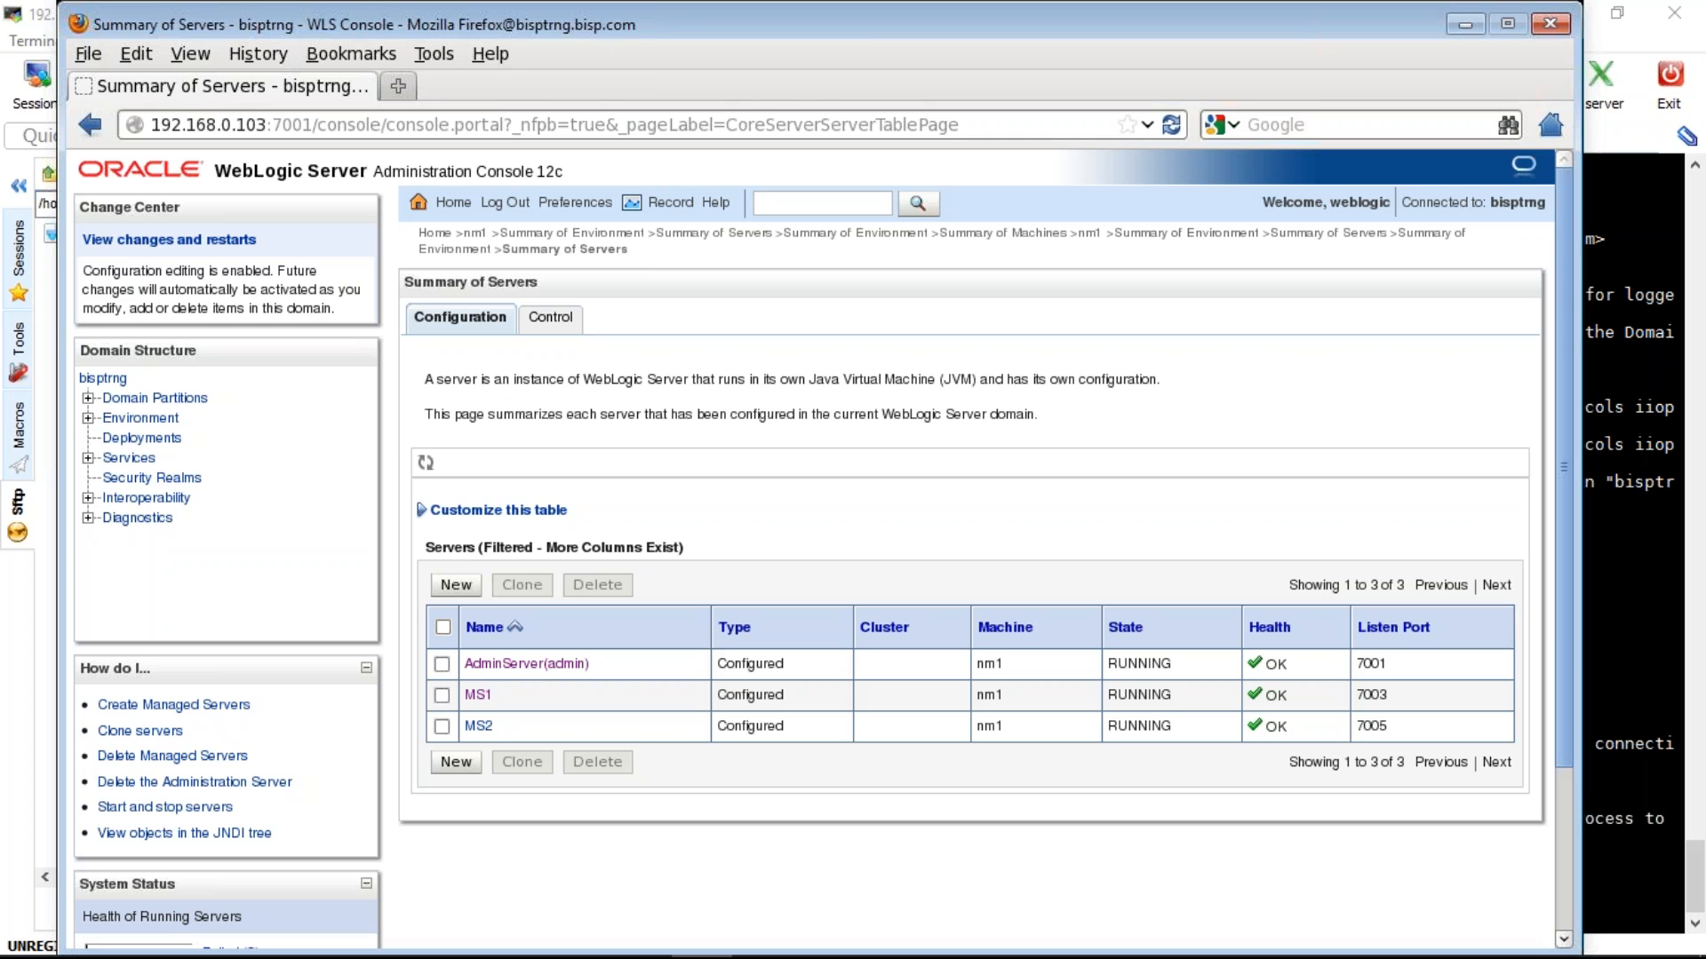
left_click(551, 324)
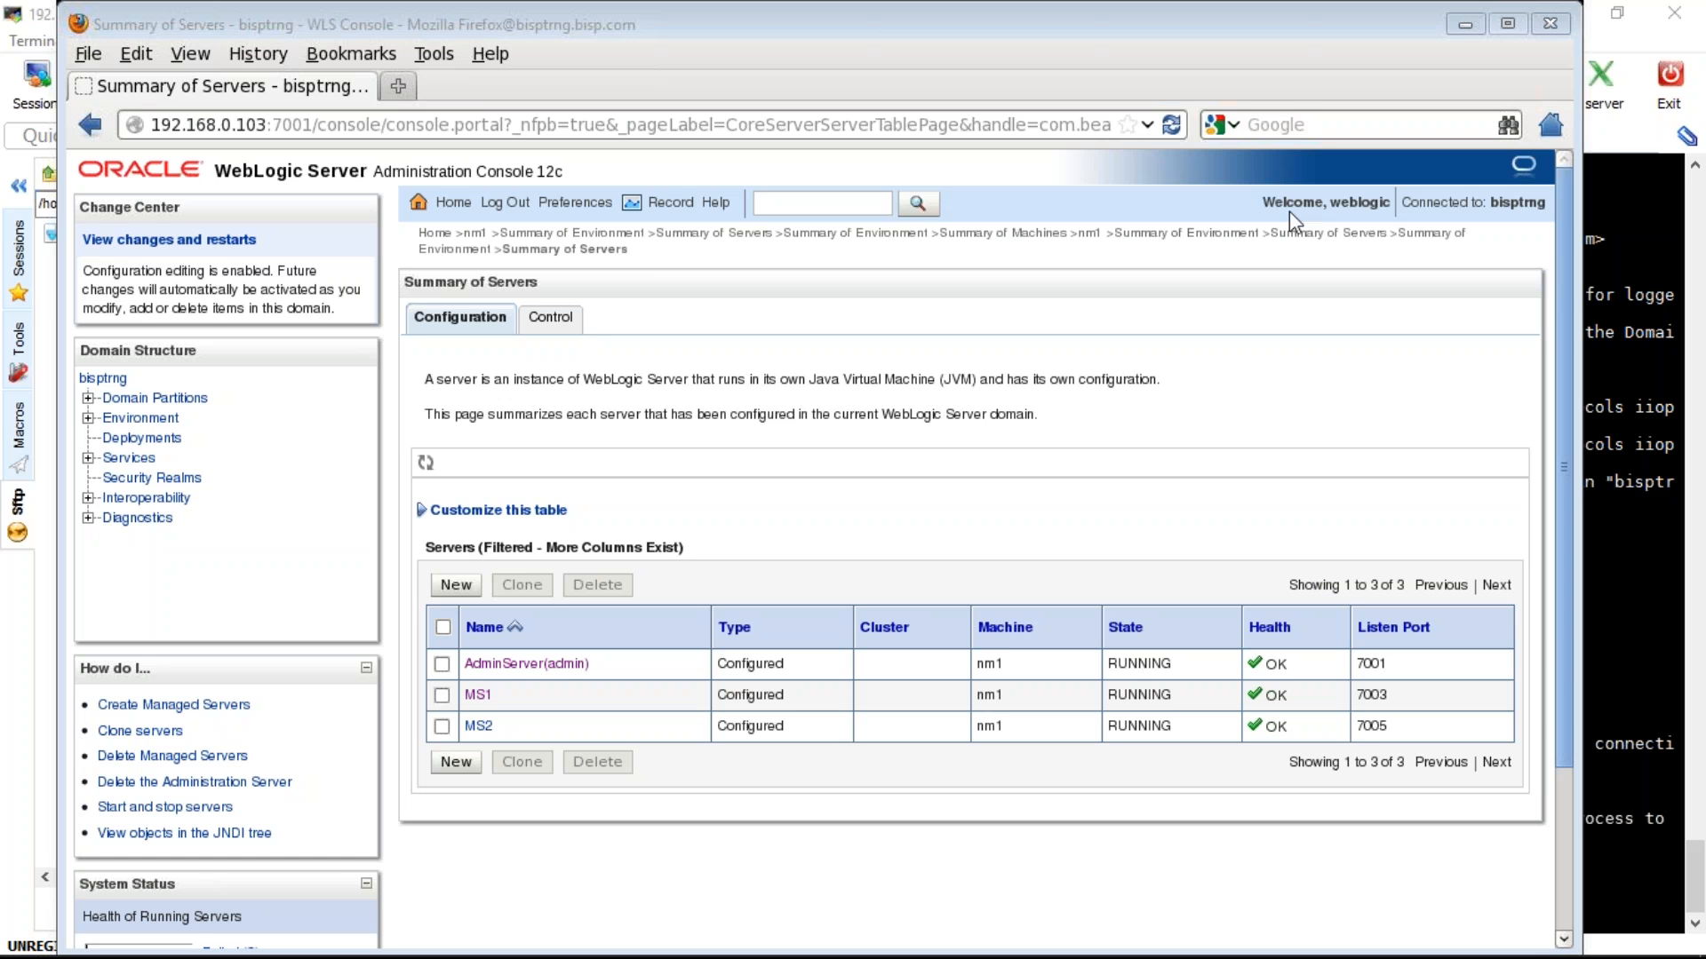
- Dismiss the covering chat window and highlight the configuration-editing note in the console
left_click(1290, 89)
left_click(247, 265)
triple_click(247, 265)
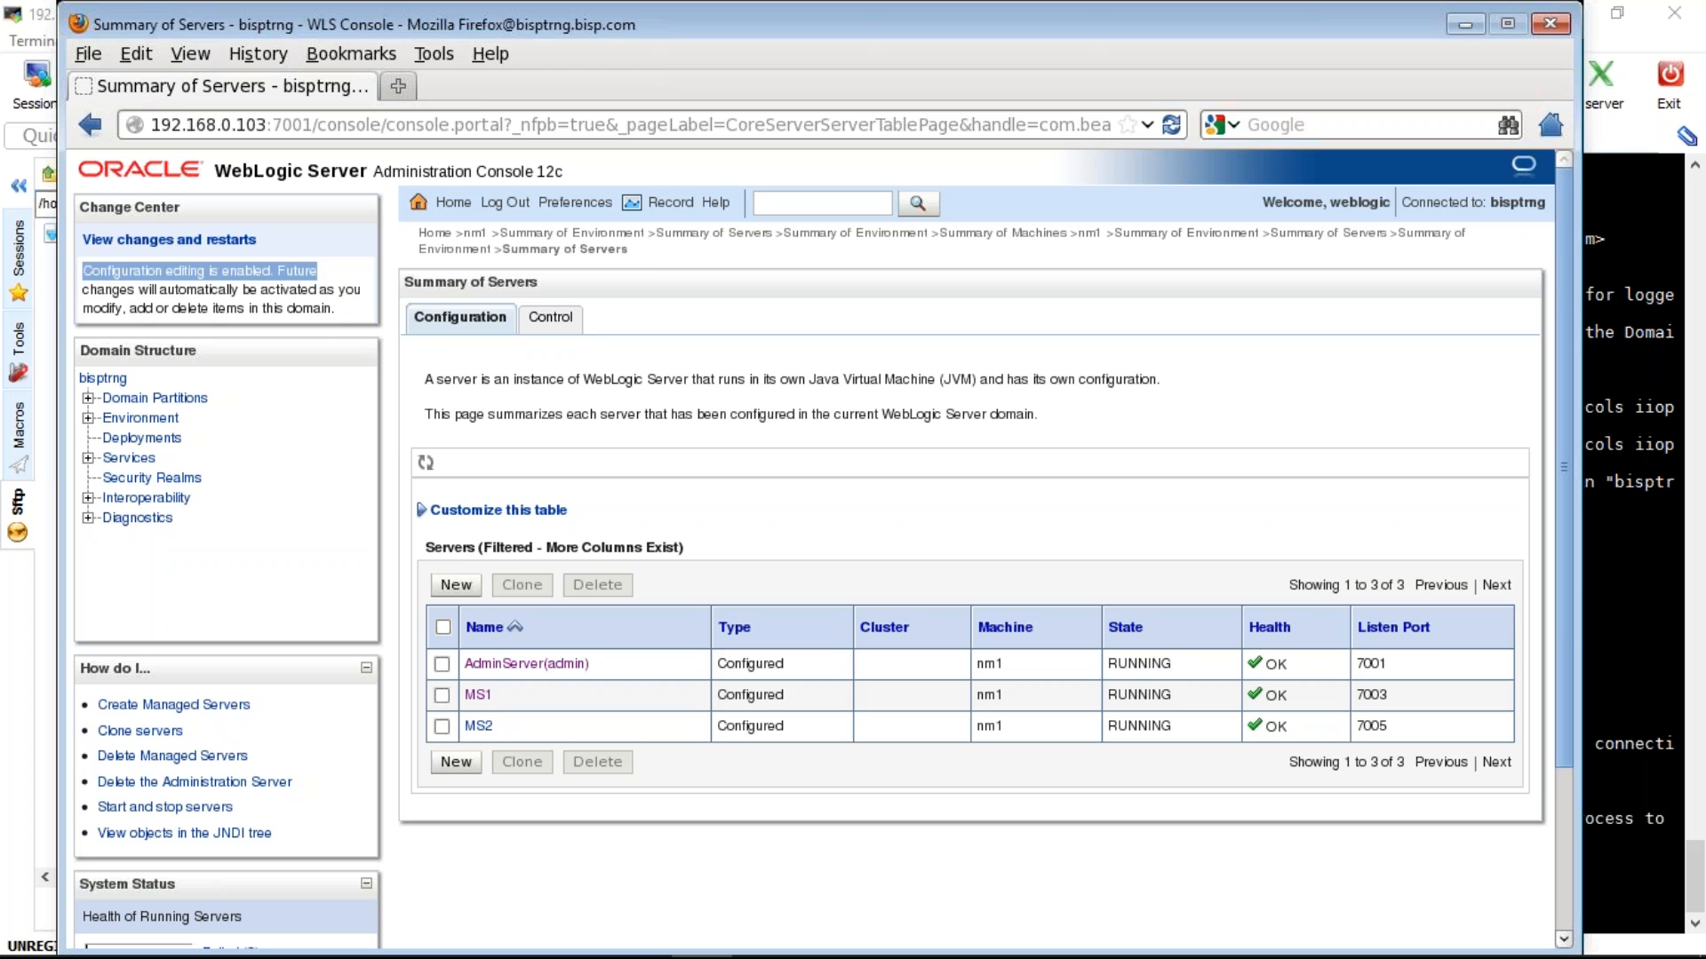
left_click_drag(317, 270, 647, 415)
left_click(475, 463)
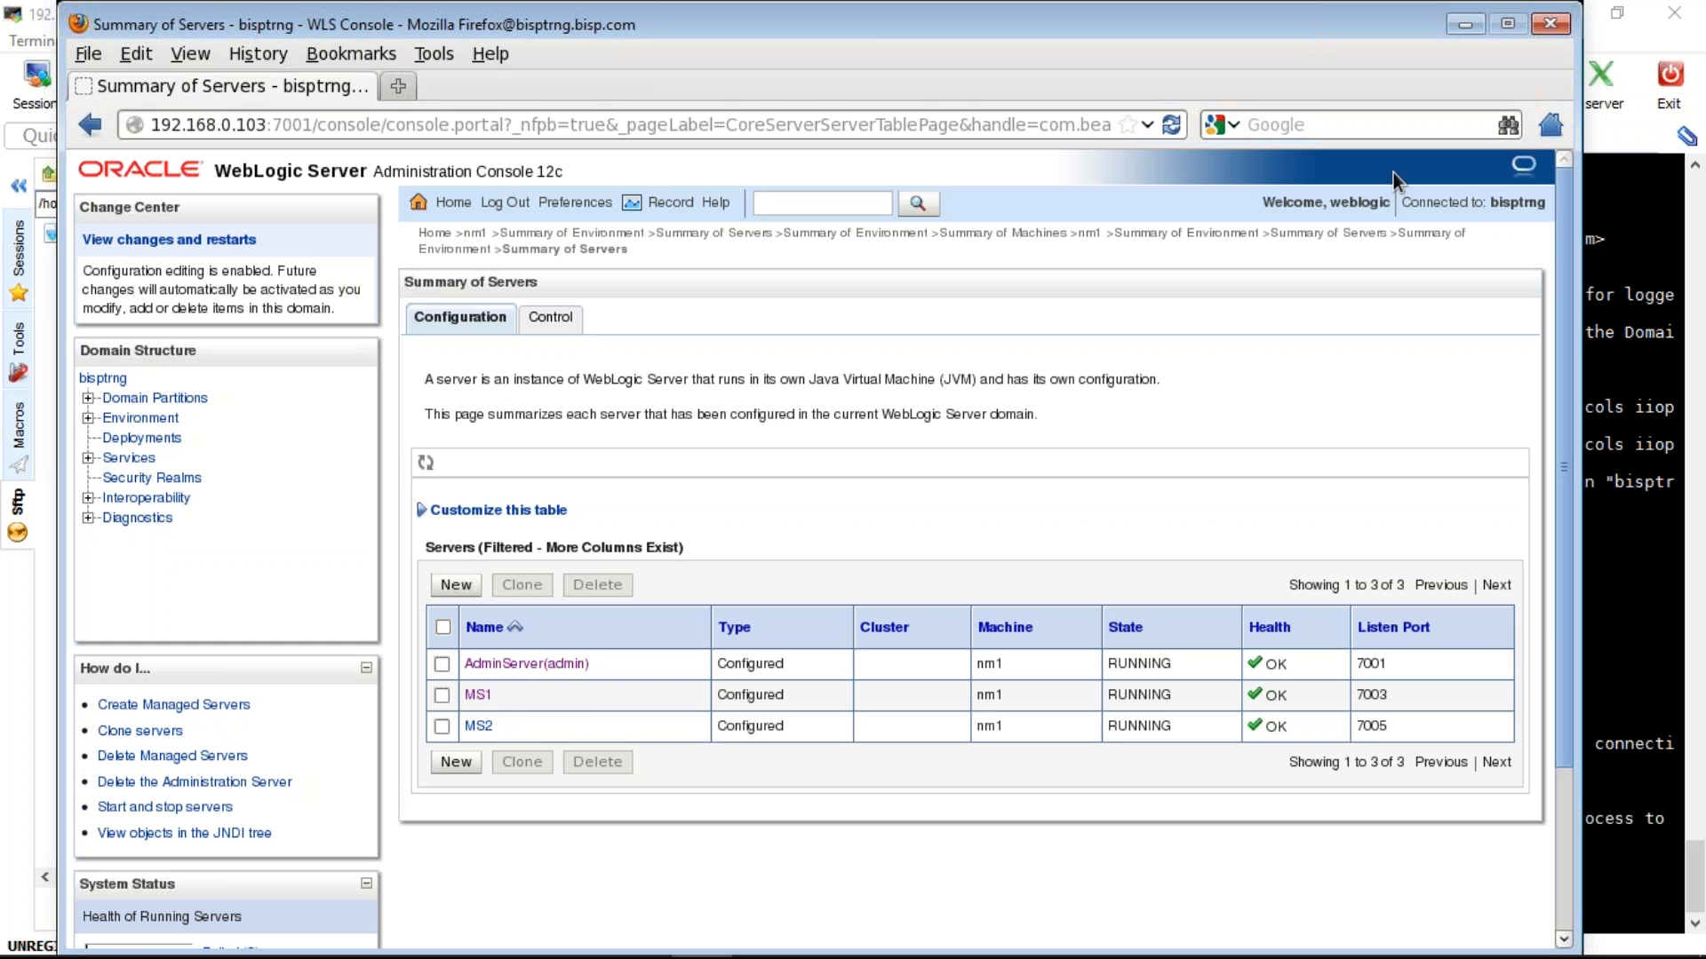
- Close the browser and stop the running Node Manager process with Ctrl+C
left_click(1553, 27)
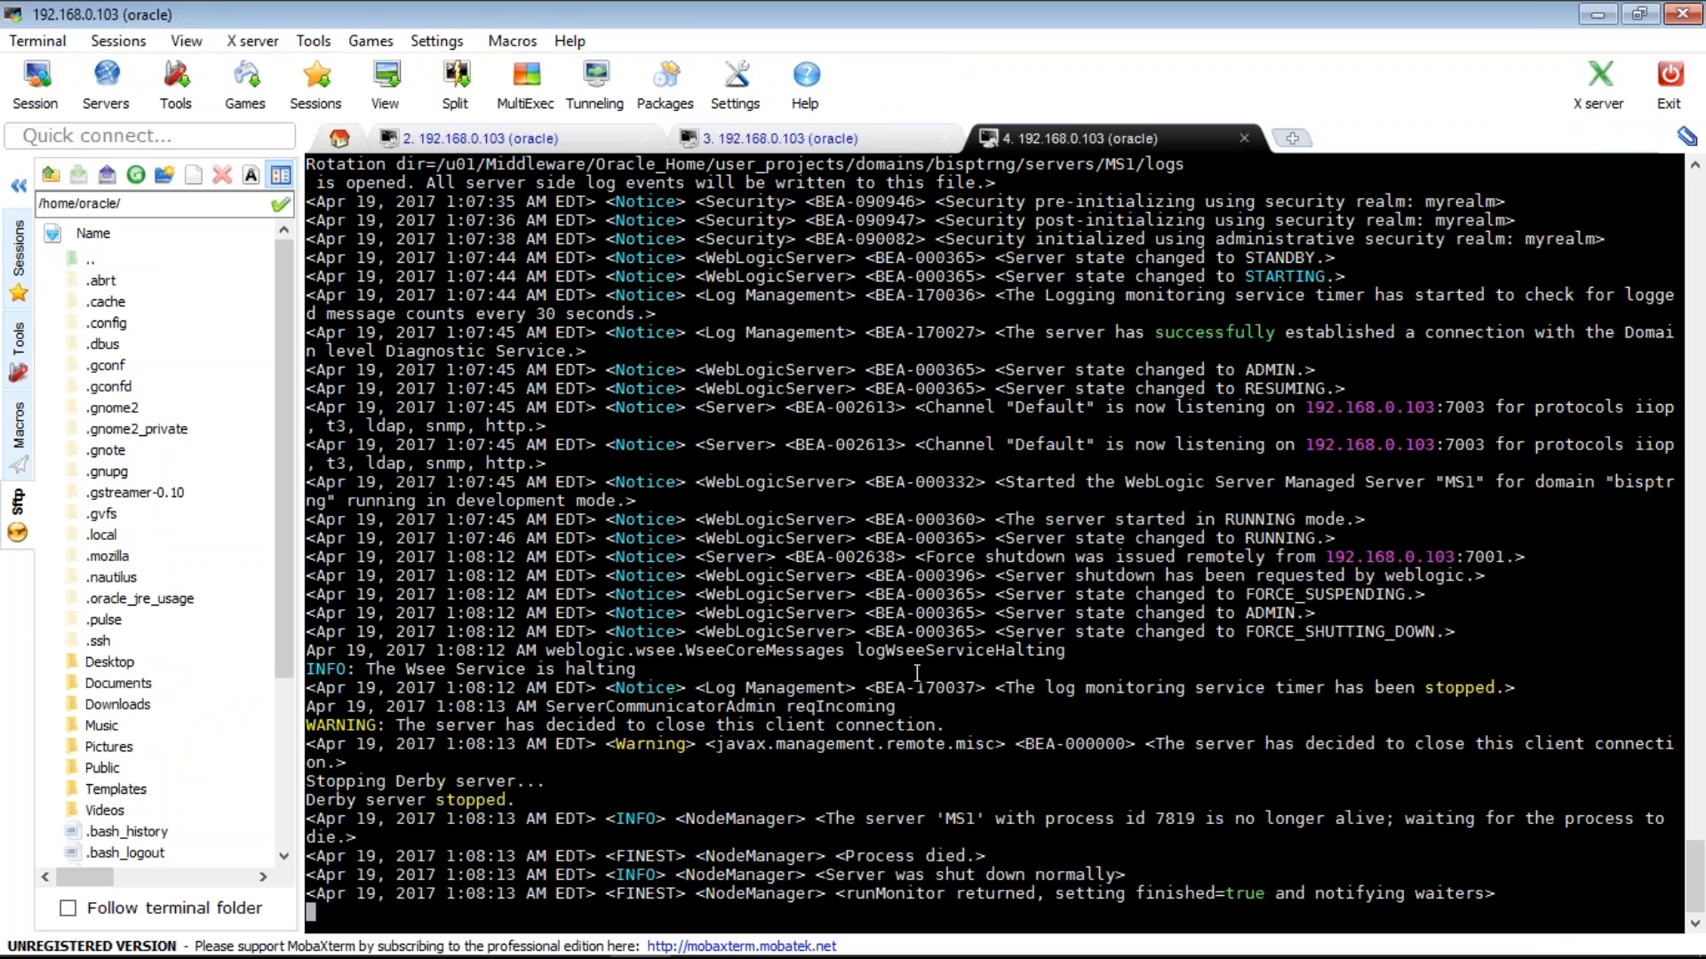
key("ctrl+c")
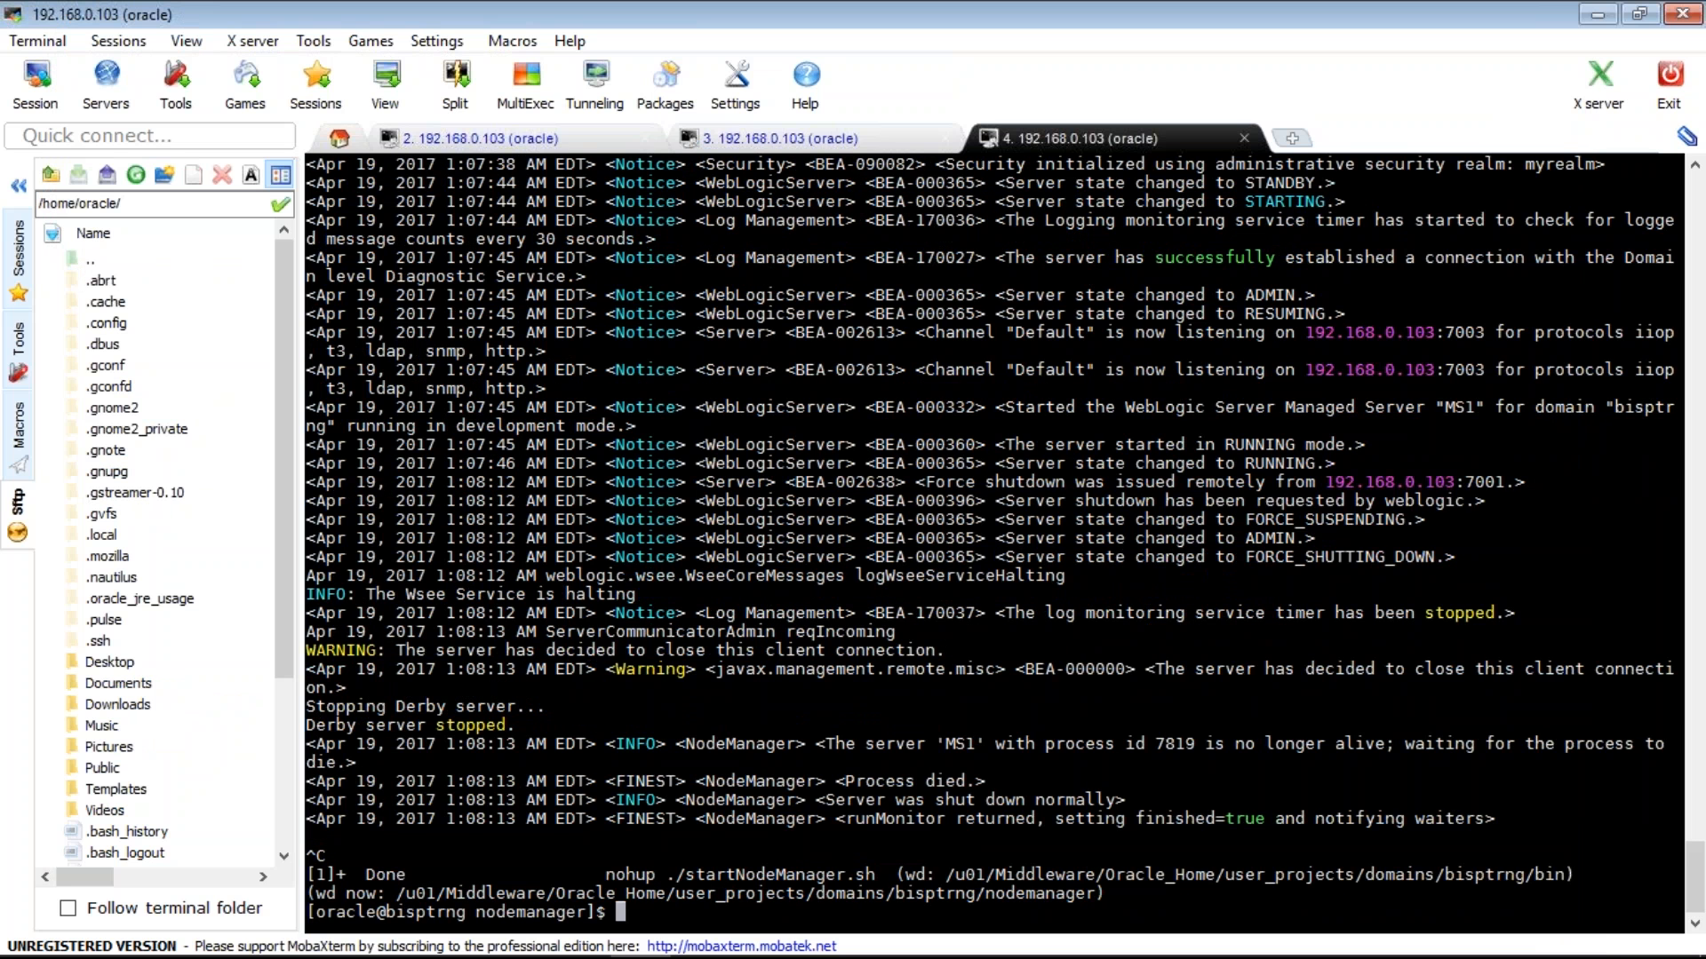
left_click(771, 139)
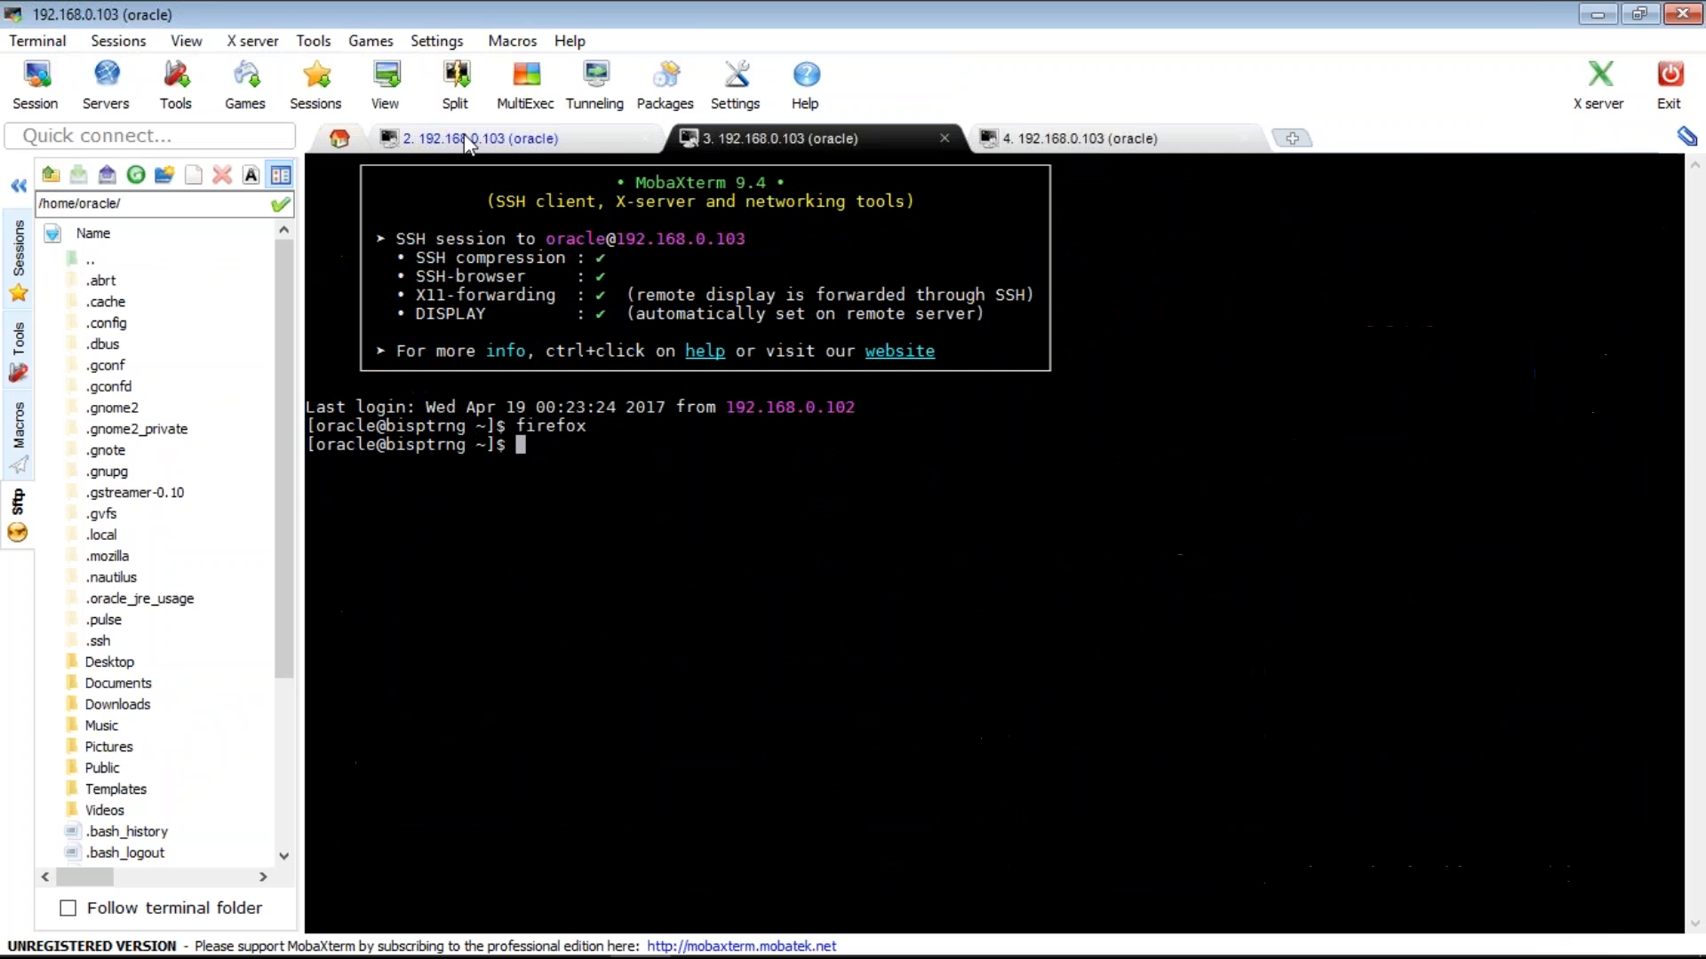
- Stop the server start script in session 2 and check the NodeManager log in session 4
left_click(464, 135)
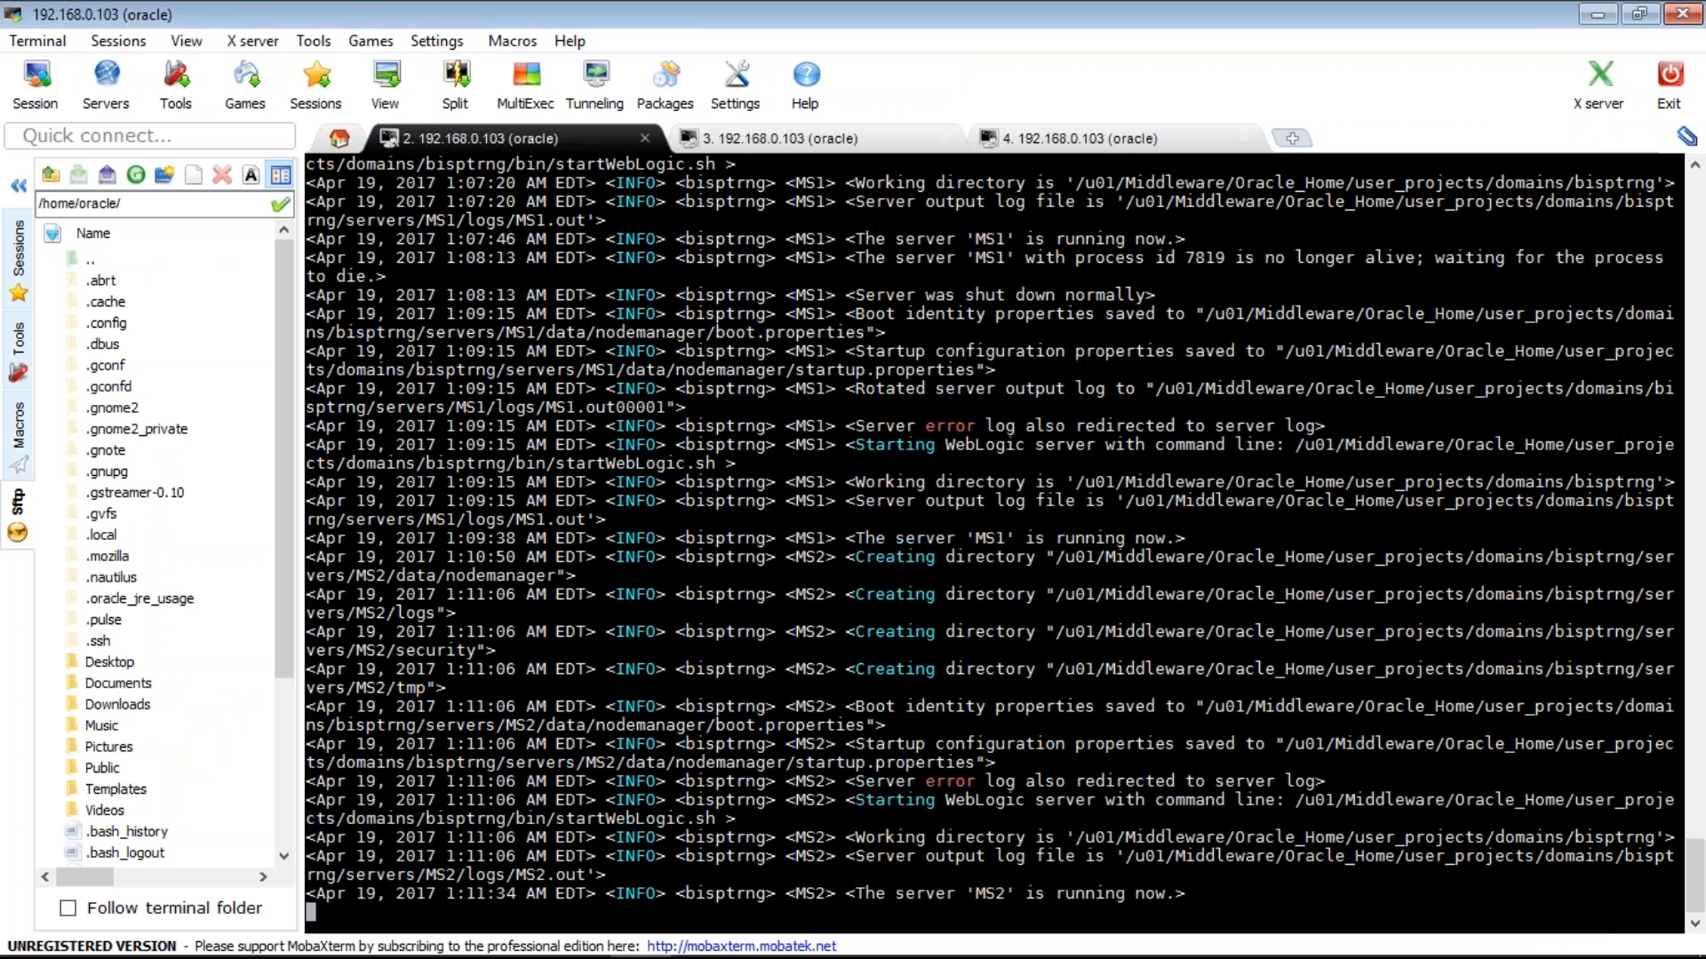
key("ctrl+c")
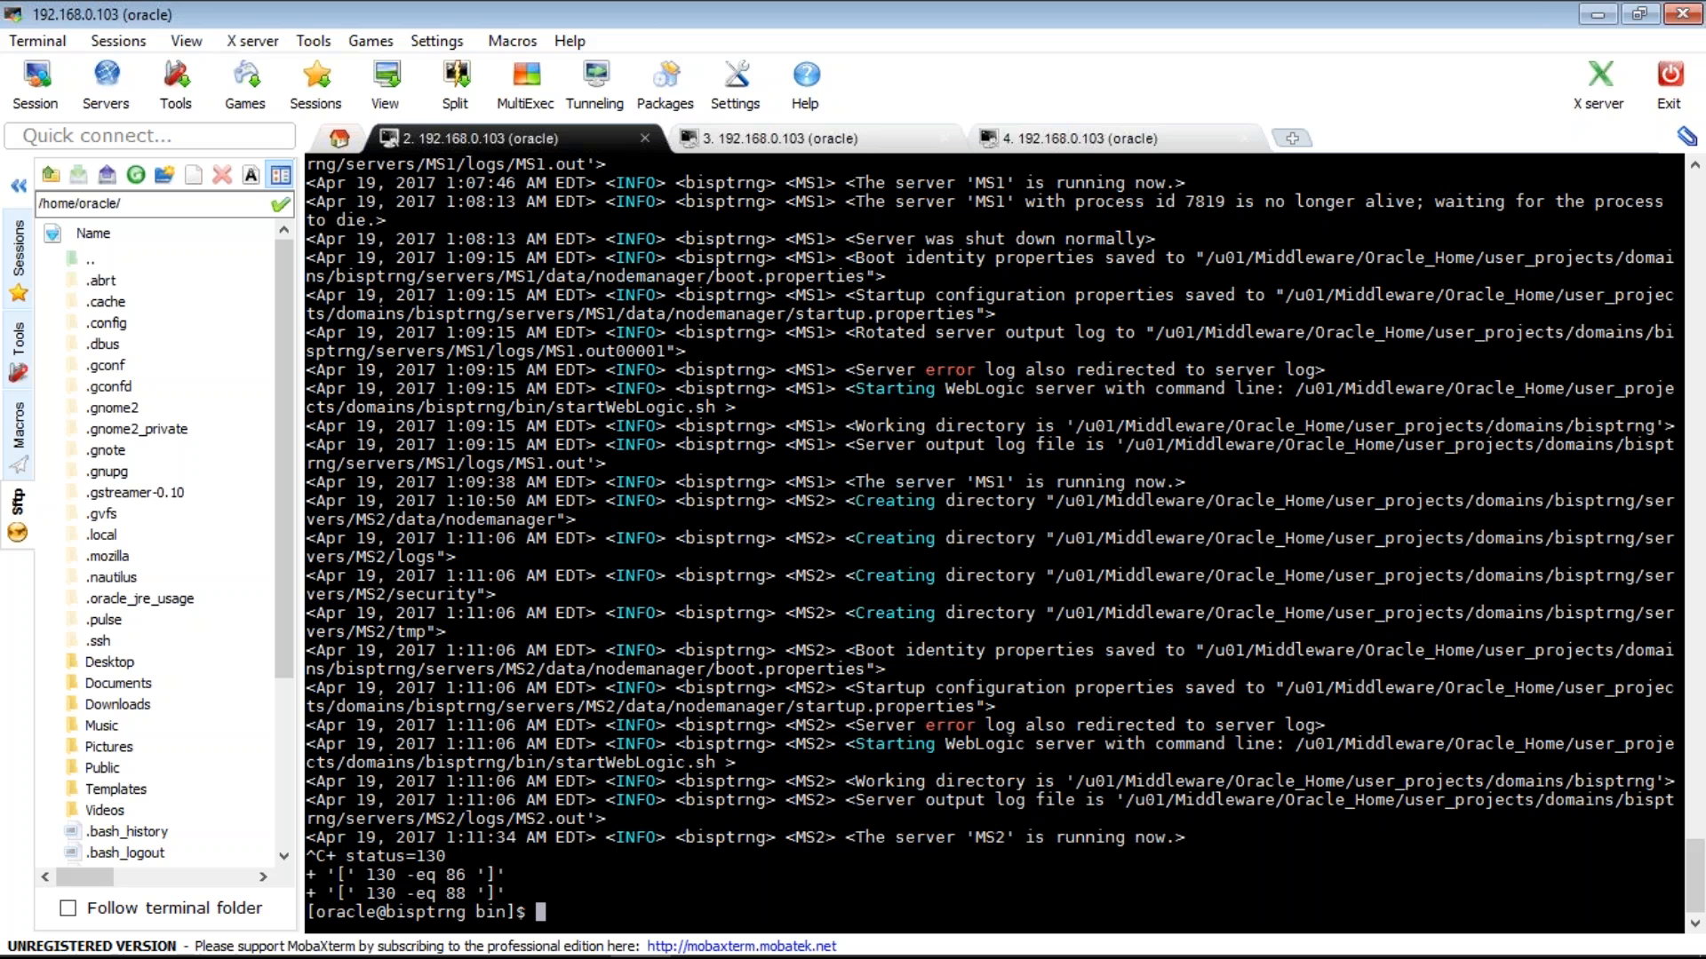
left_click(1079, 138)
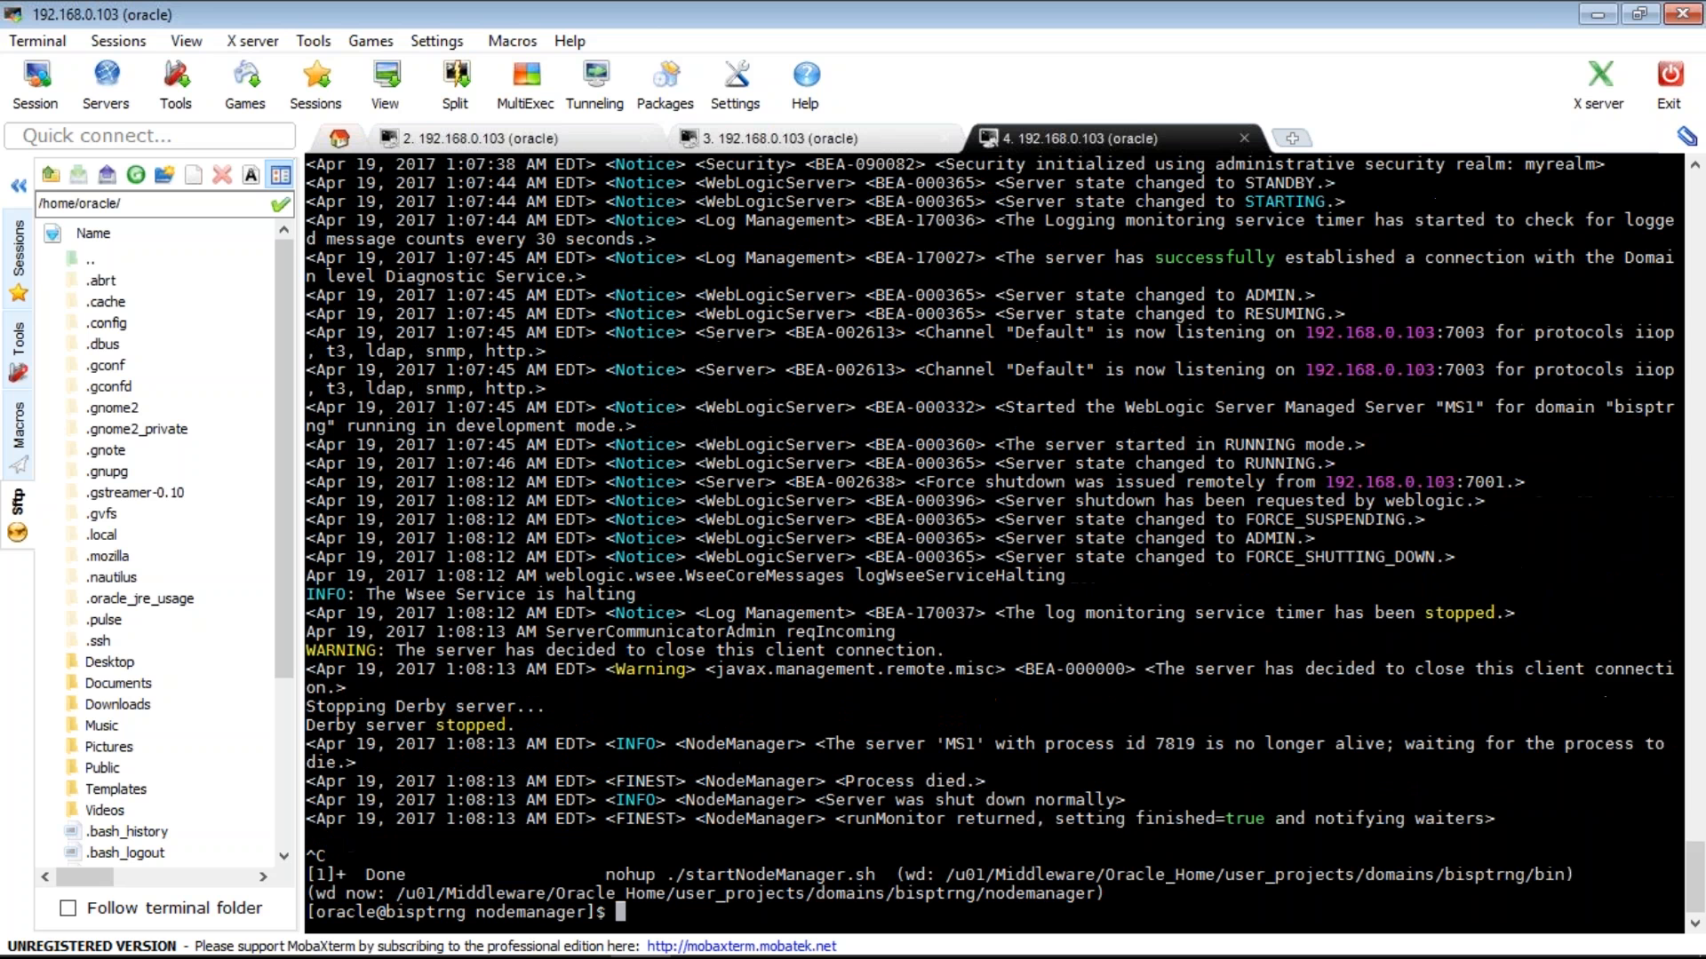
mouse_move(640, 956)
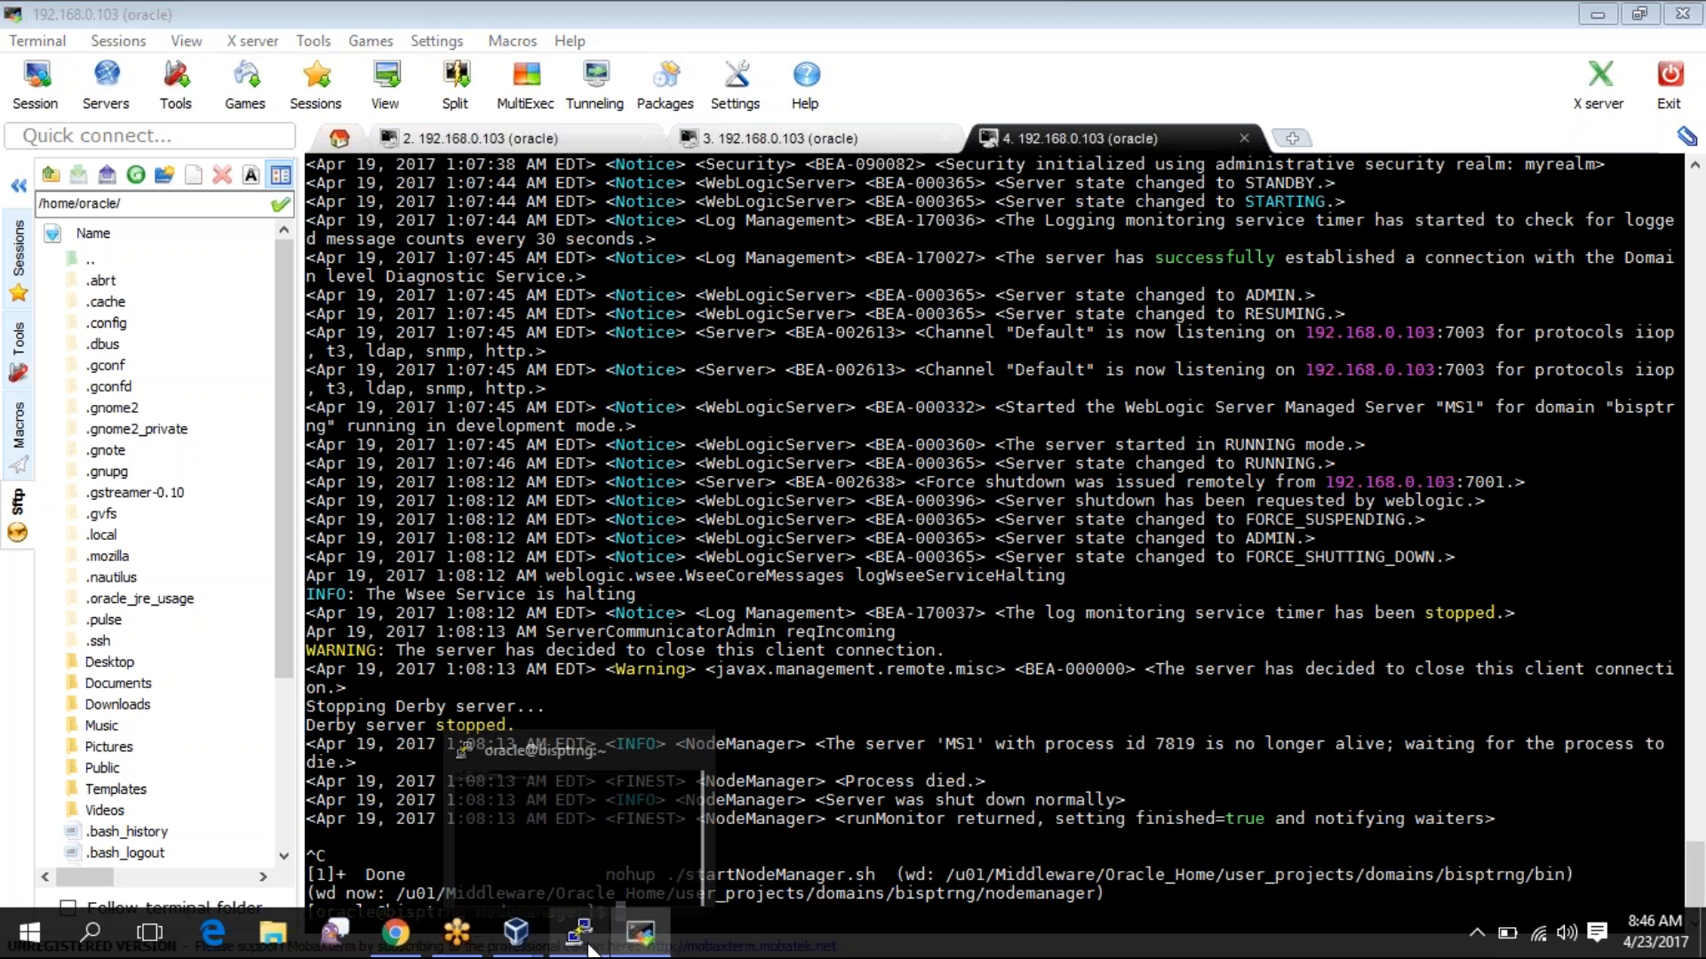
left_click(589, 949)
left_click(640, 935)
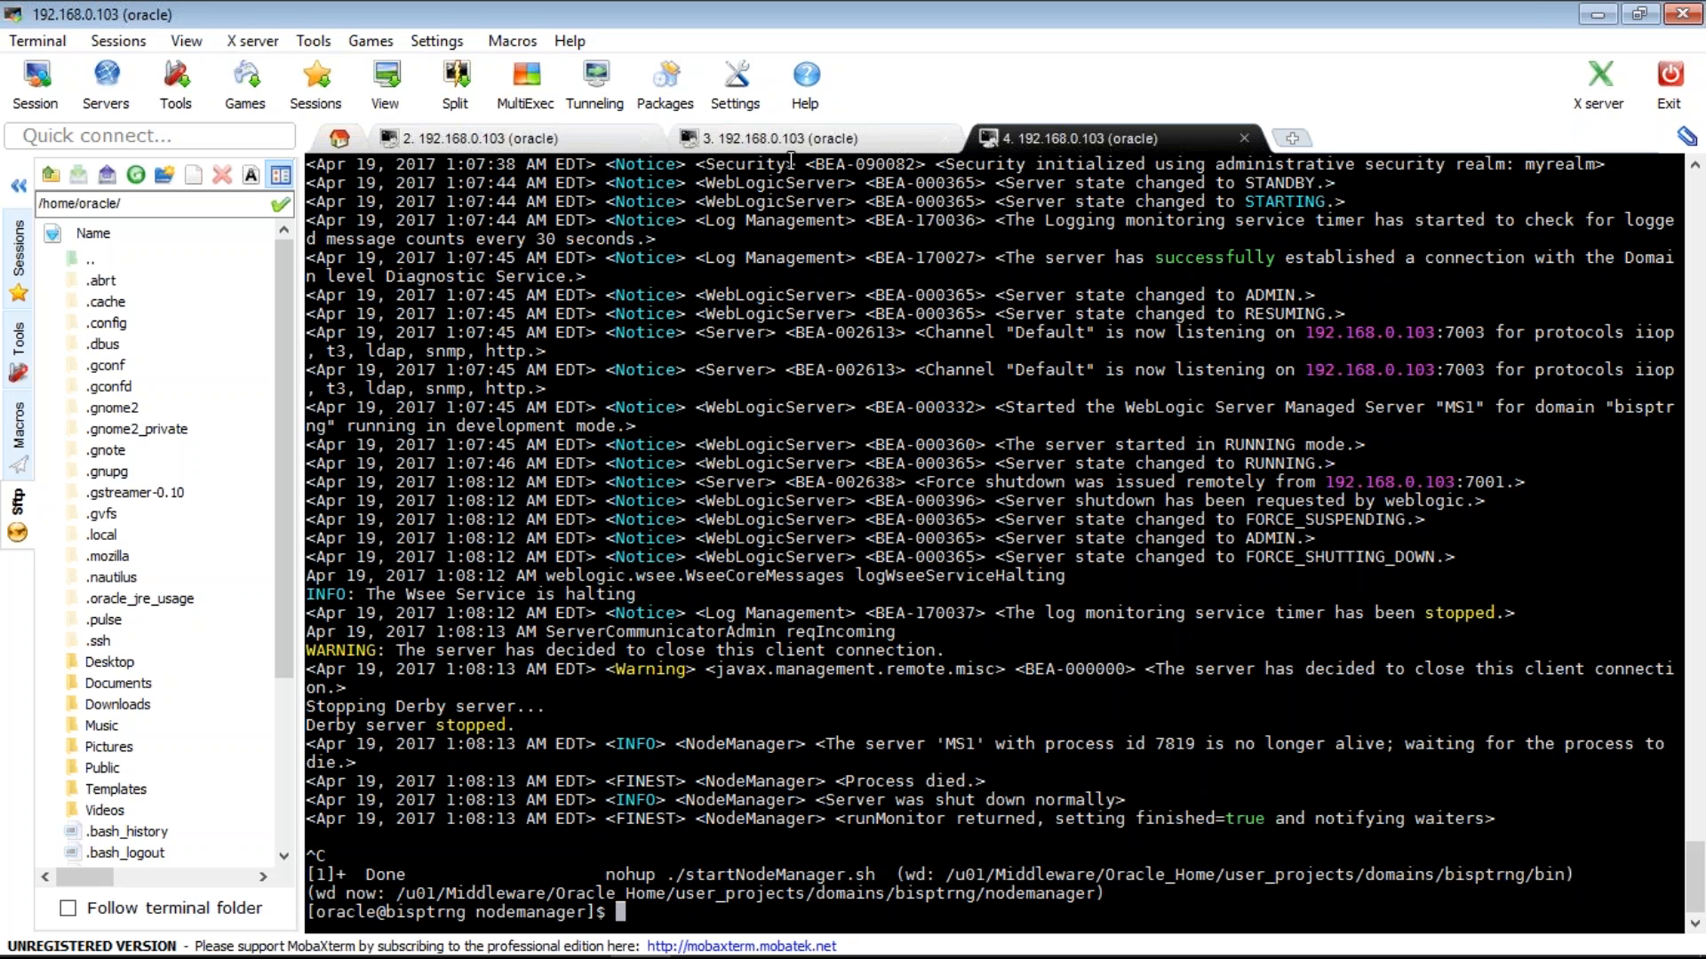
- Run firefox from the third session's shell
left_click(766, 139)
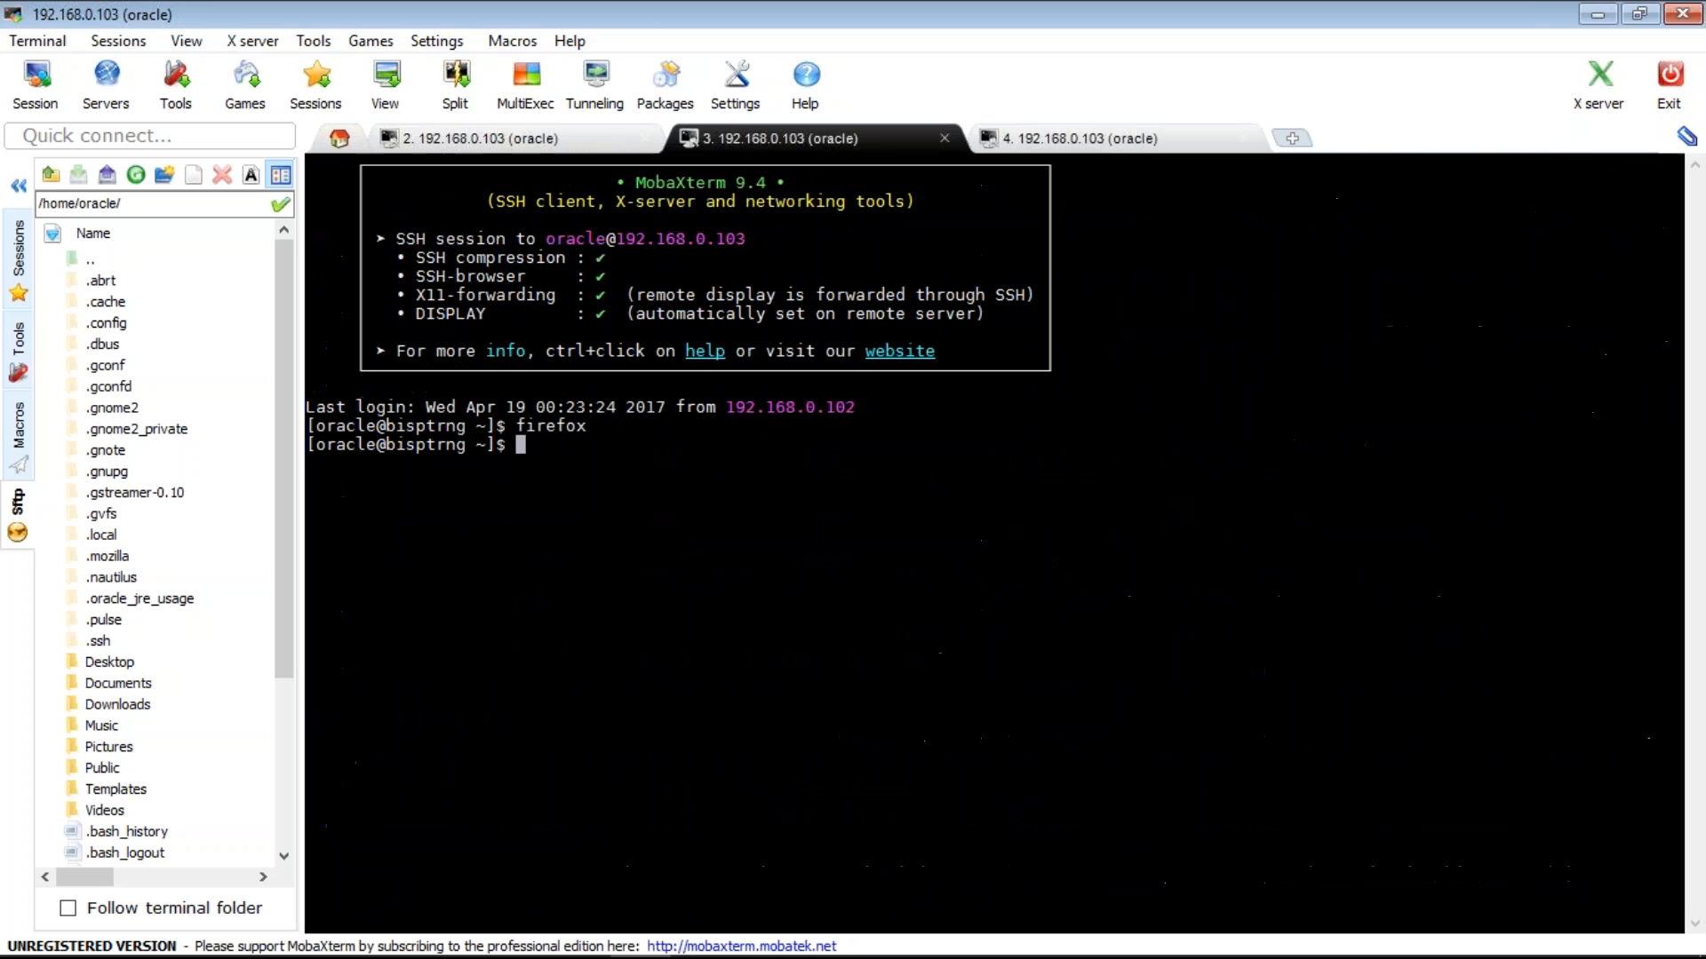
type("firefox")
key("Return")
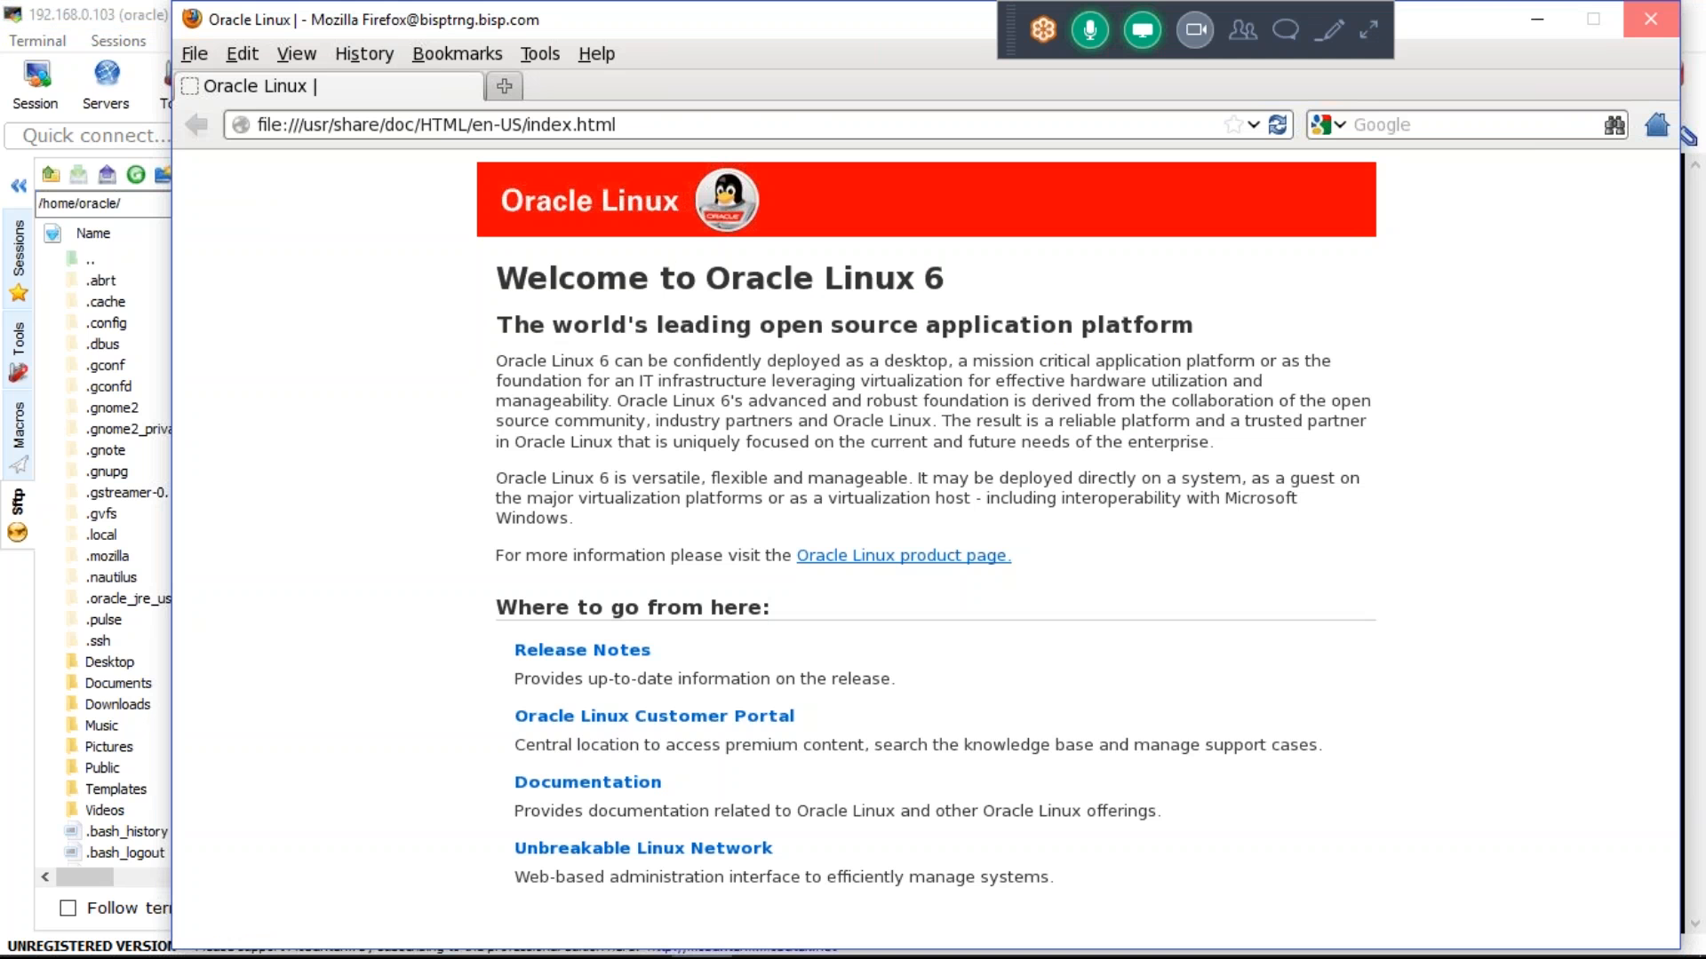
- Close Firefox and search the Start menu for 'wins' to find WinSCP
left_click(1651, 19)
left_click(8, 948)
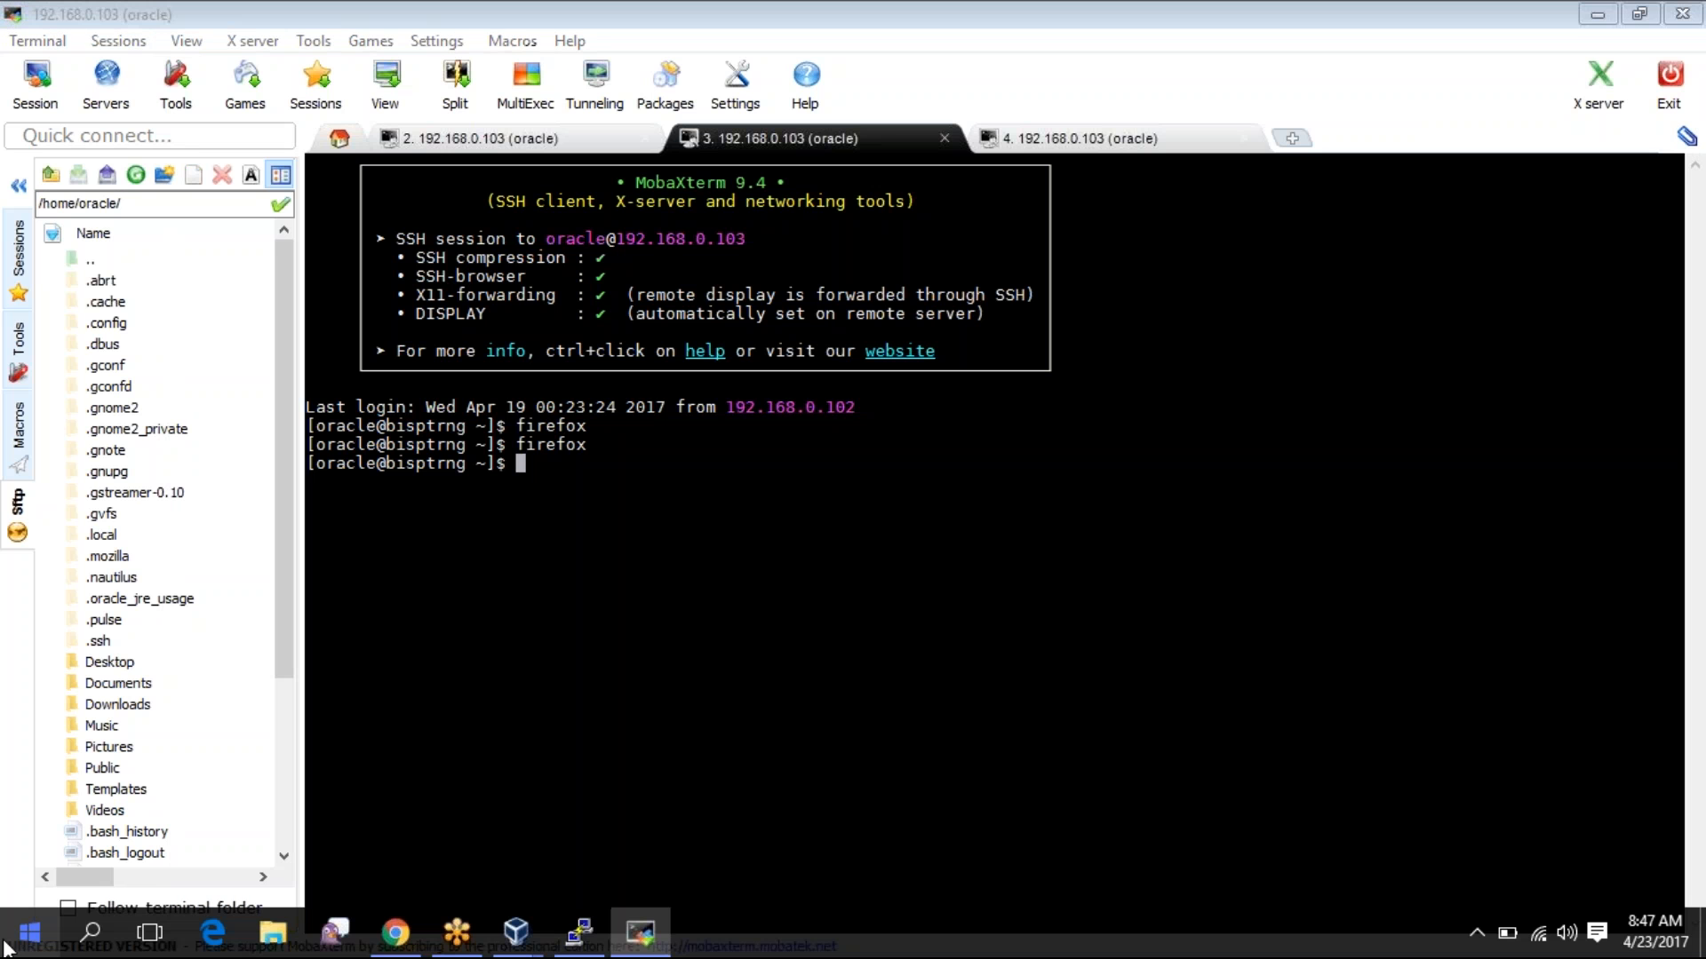
type("wins")
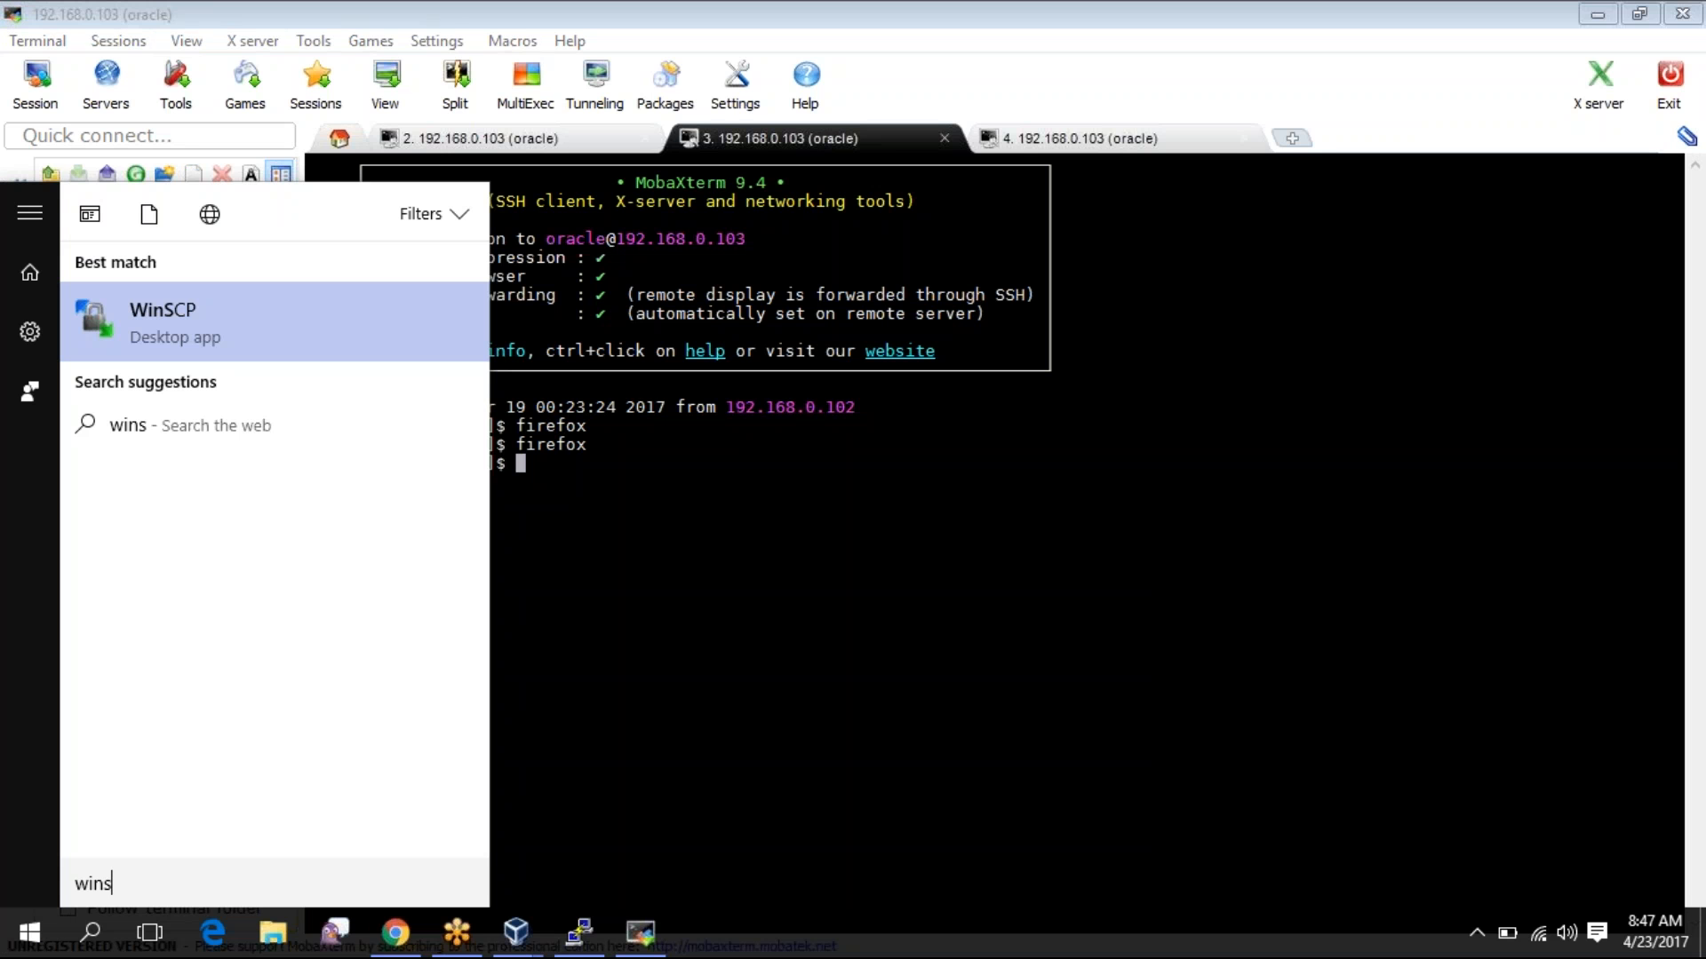
- Launch WinSCP and try logging in with a mistyped host, dismissing the host-not-found error
key("Return")
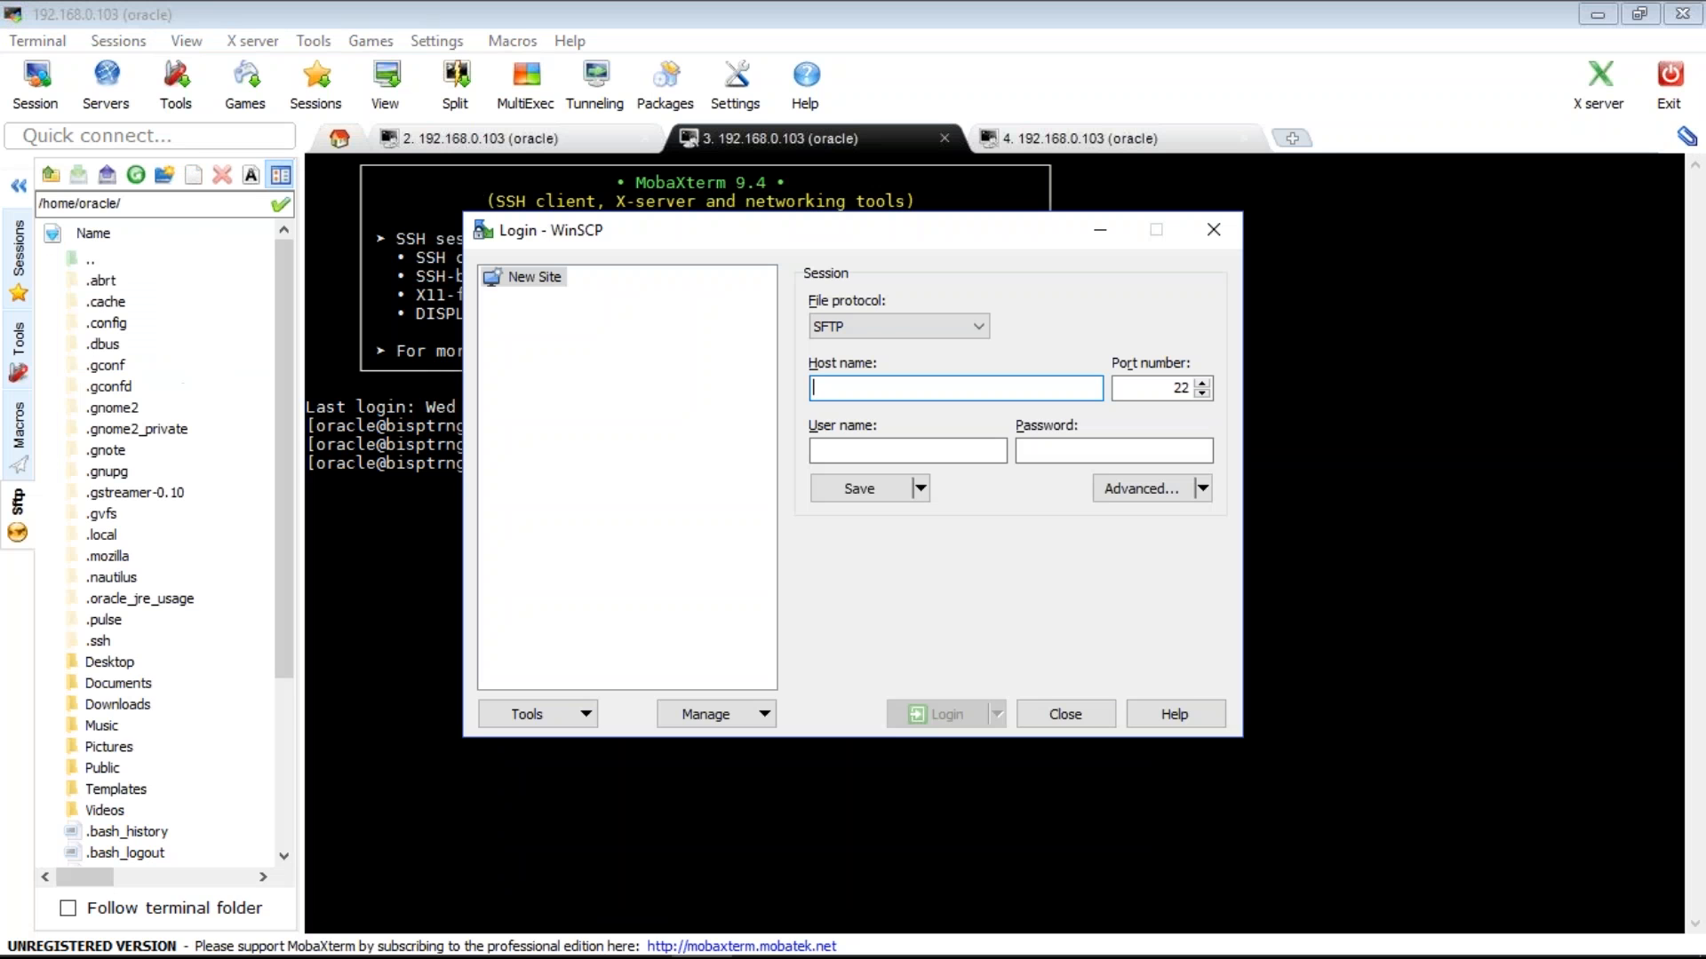
type("192.168.")
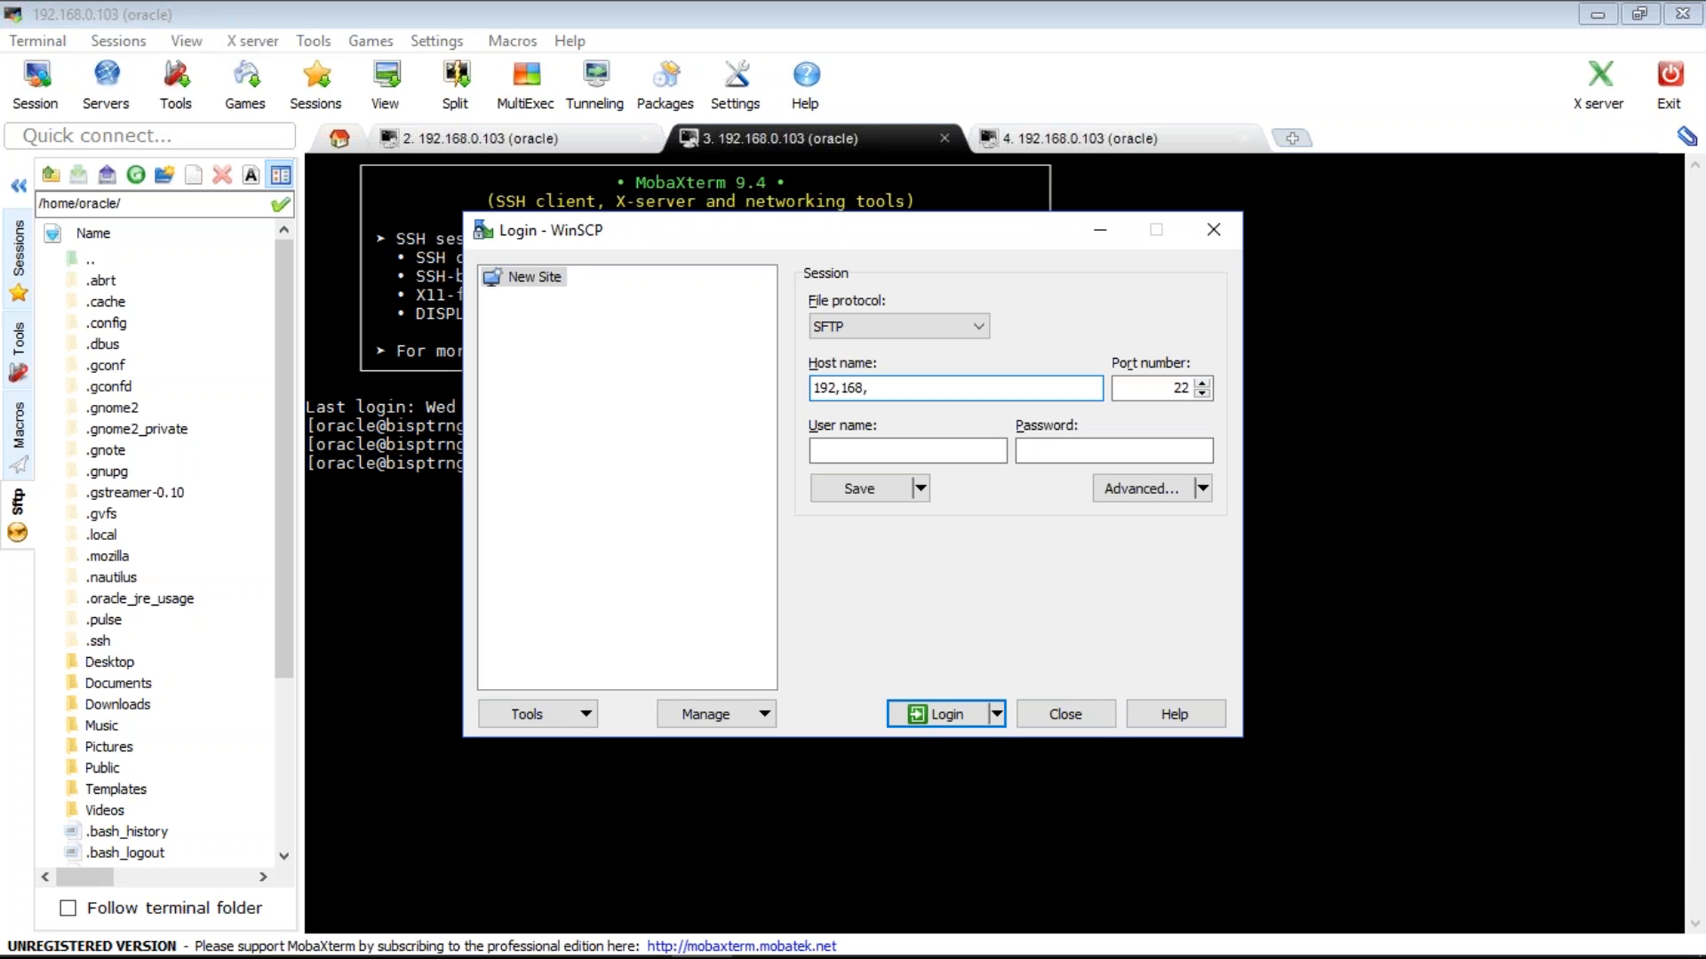
key("BackSpace")
key("BackSpace")
key("BackSpace")
key("BackSpace")
key("BackSpace")
type(".1678.0.103")
key("Tab")
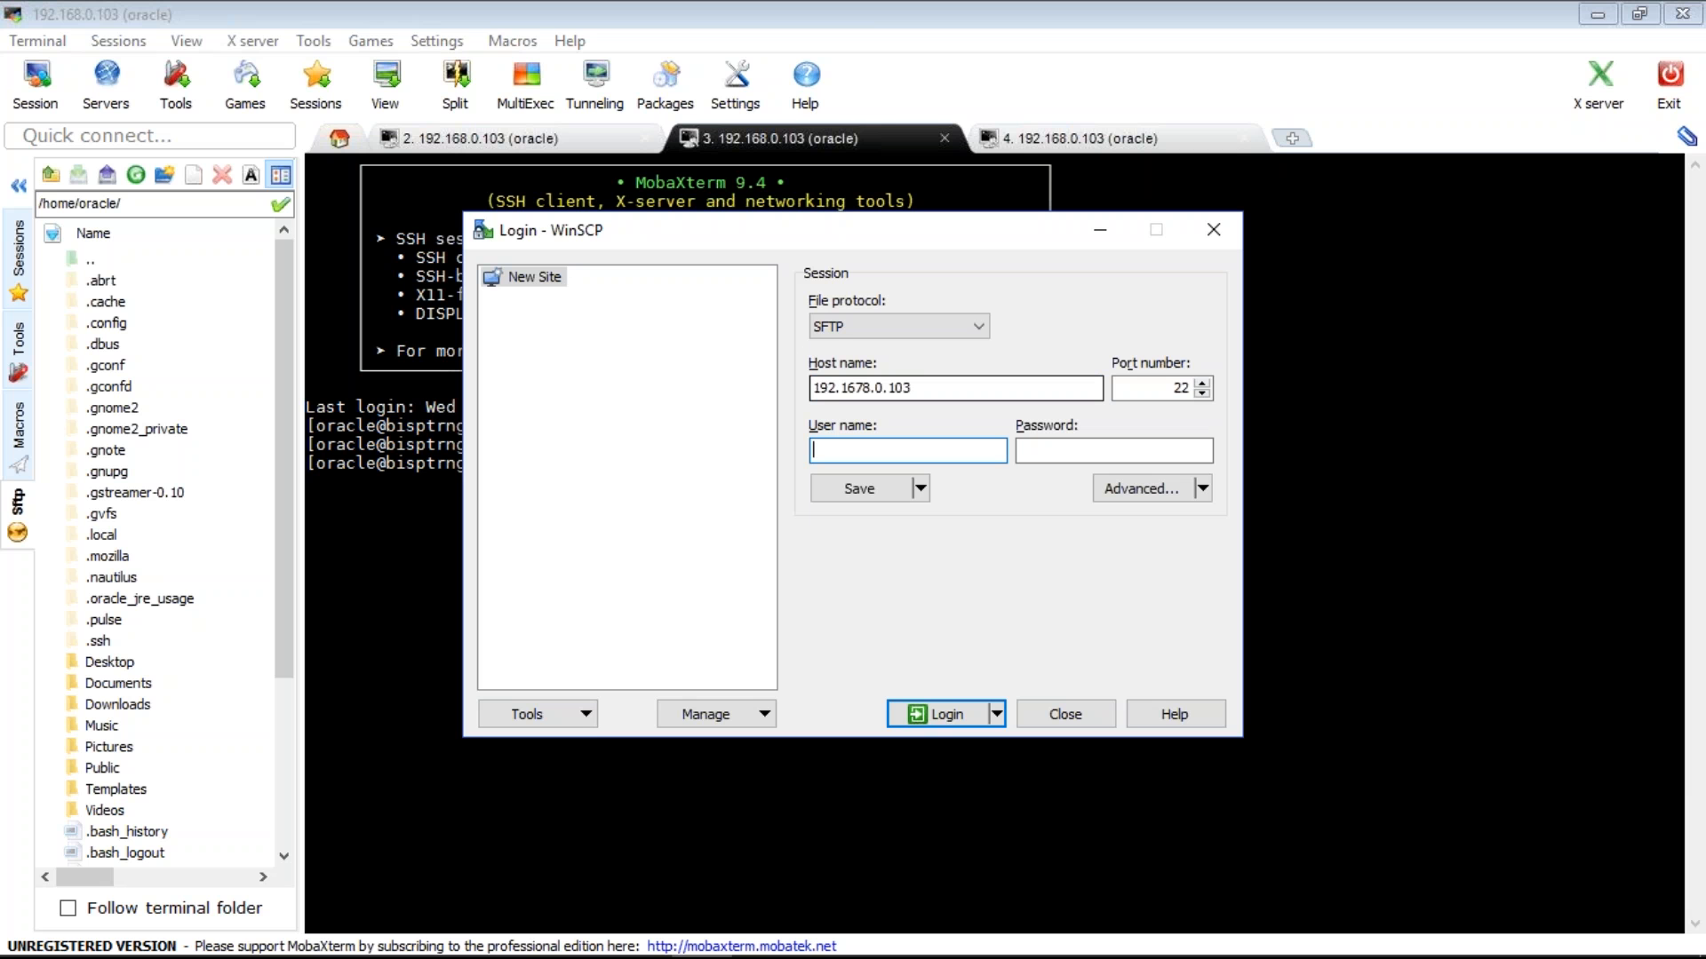
type("oracle")
key("Tab")
type("o")
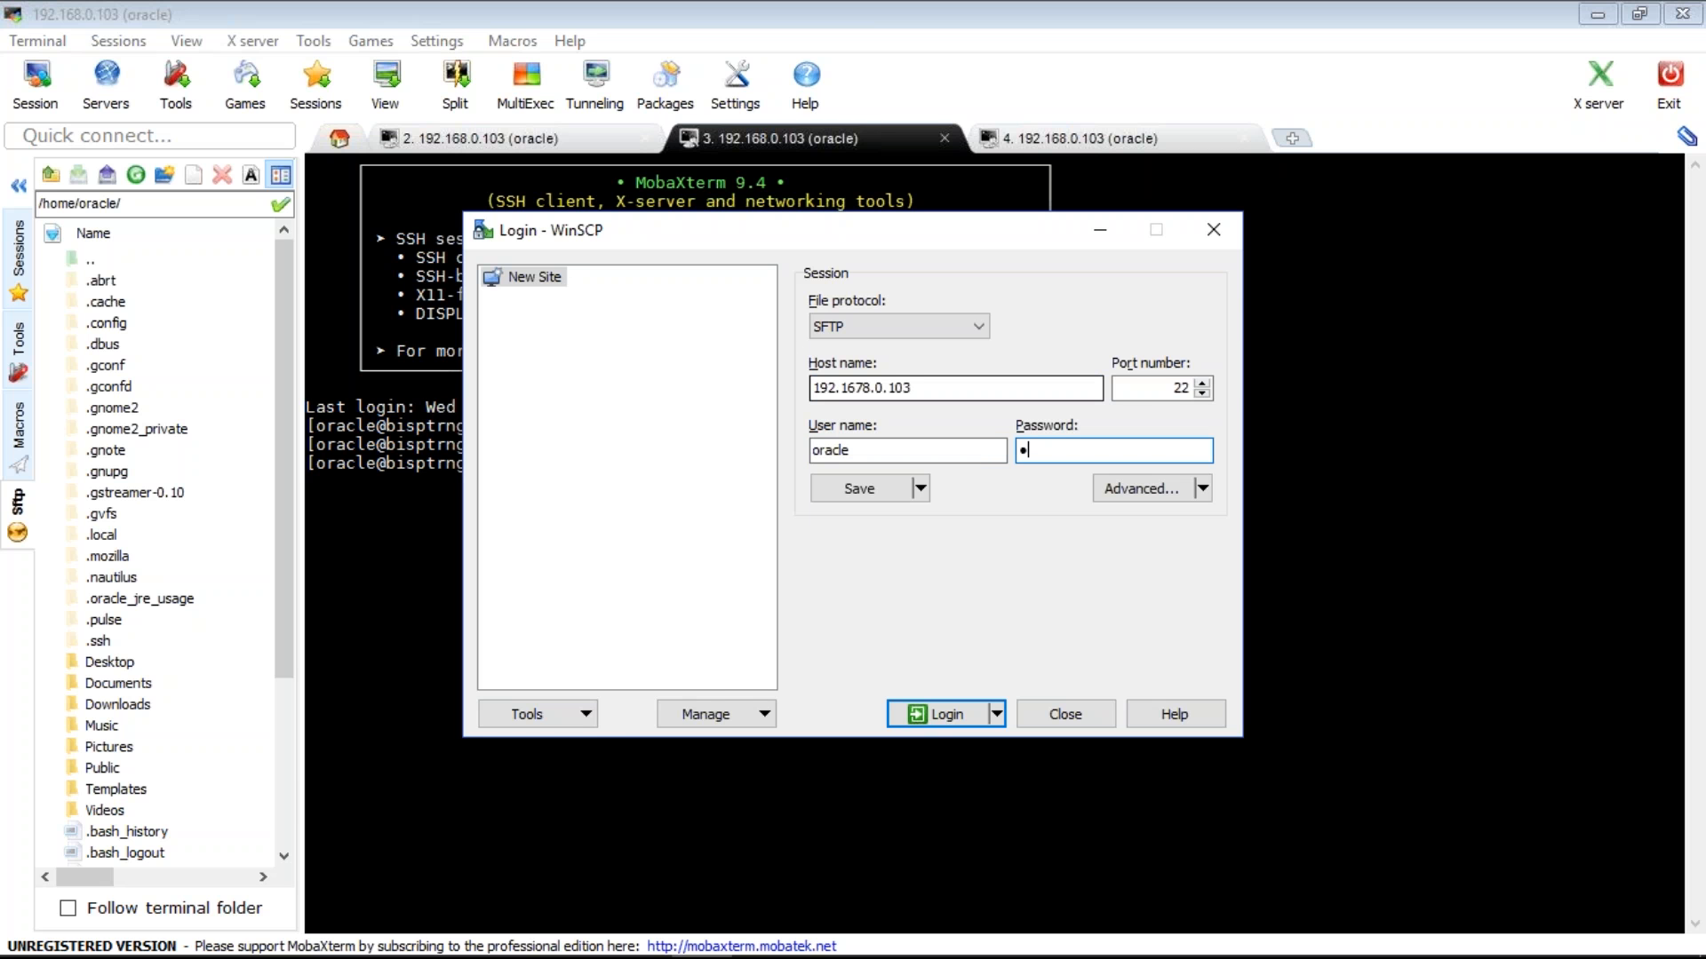
key("Return")
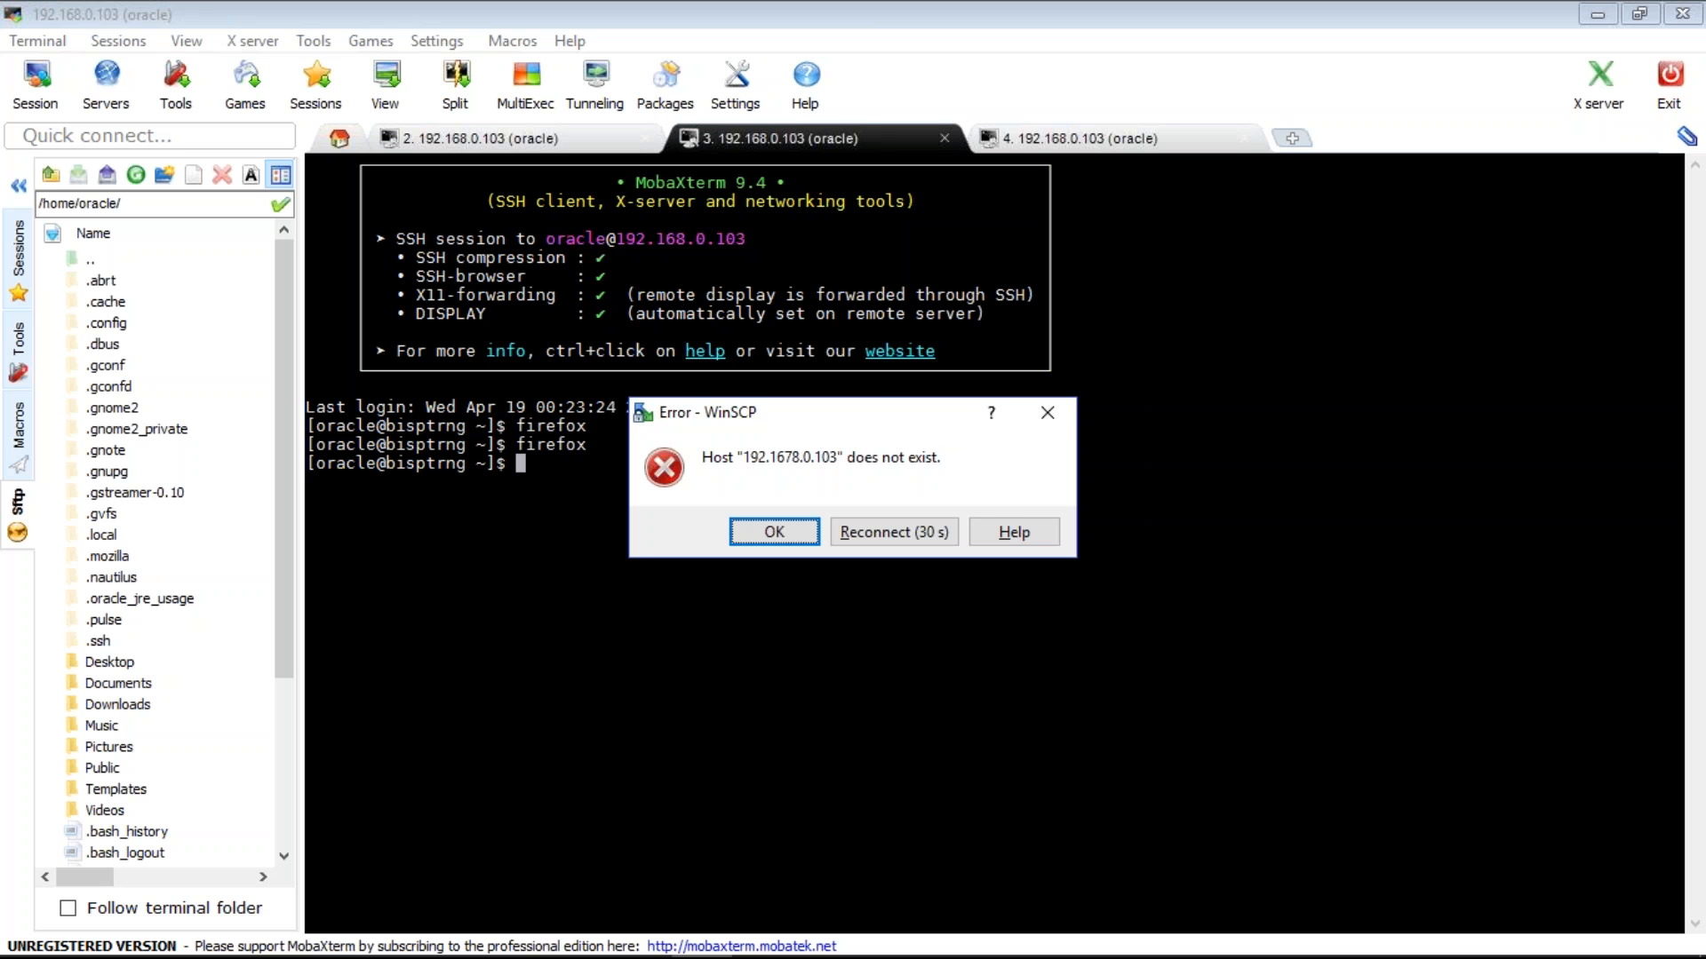
key("Return")
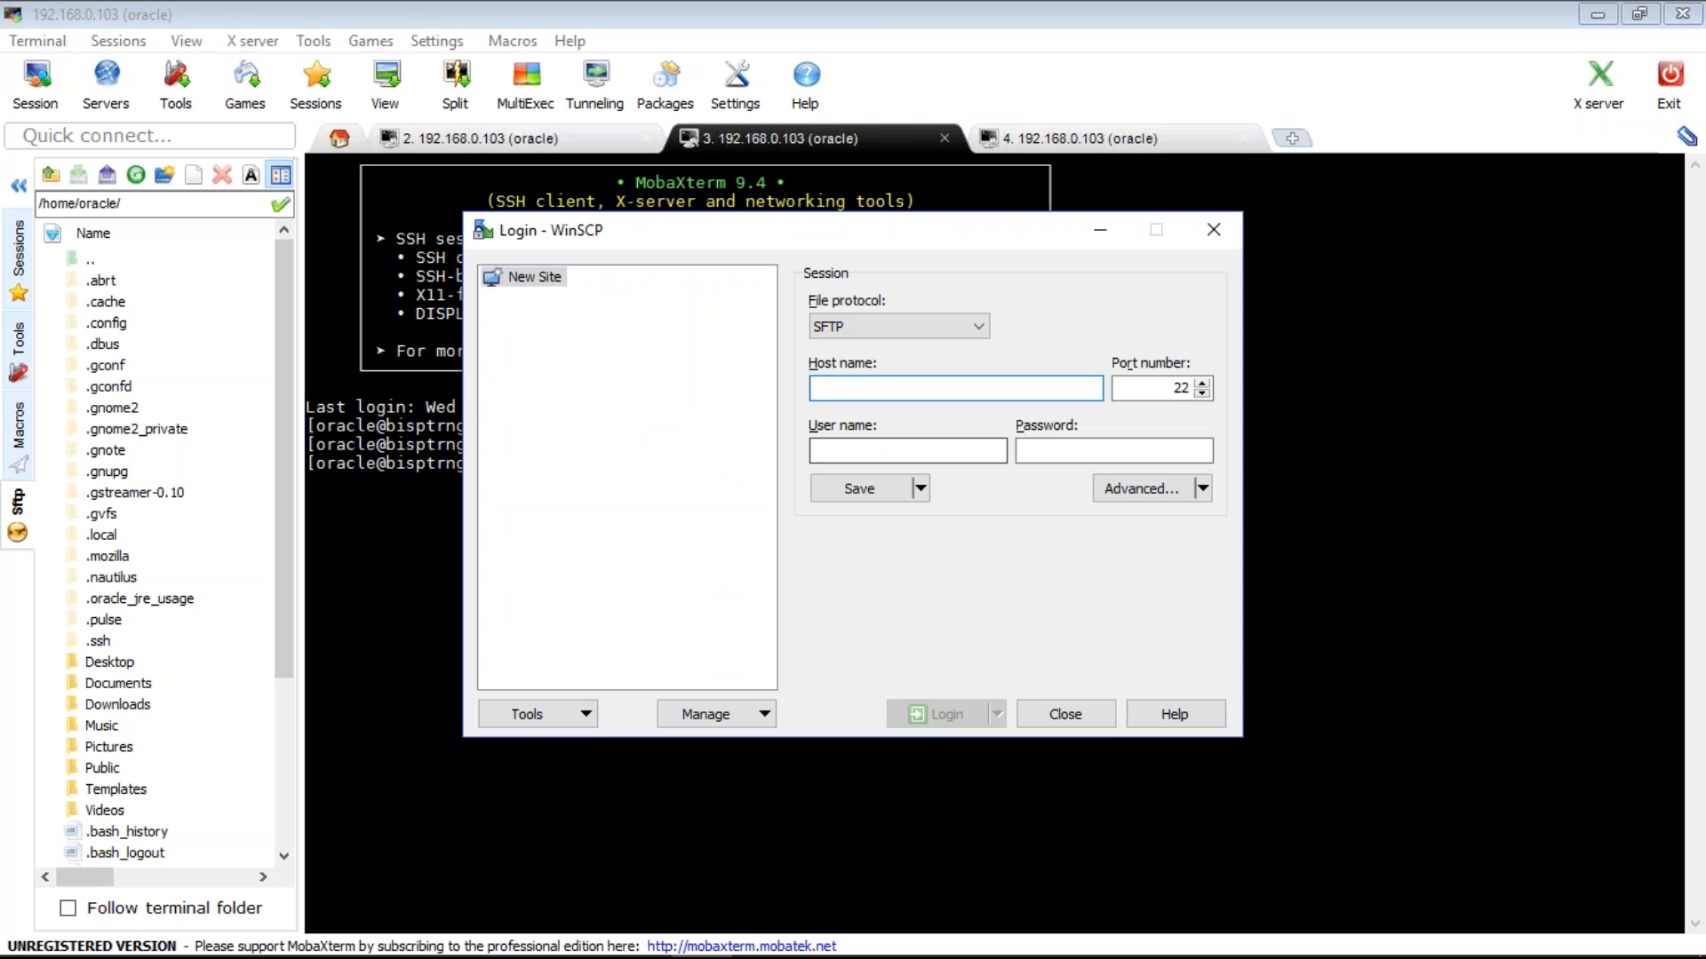
- Re-enter host 192.168.0.103 with user oracle and the password, then log in
type("192.168.0")
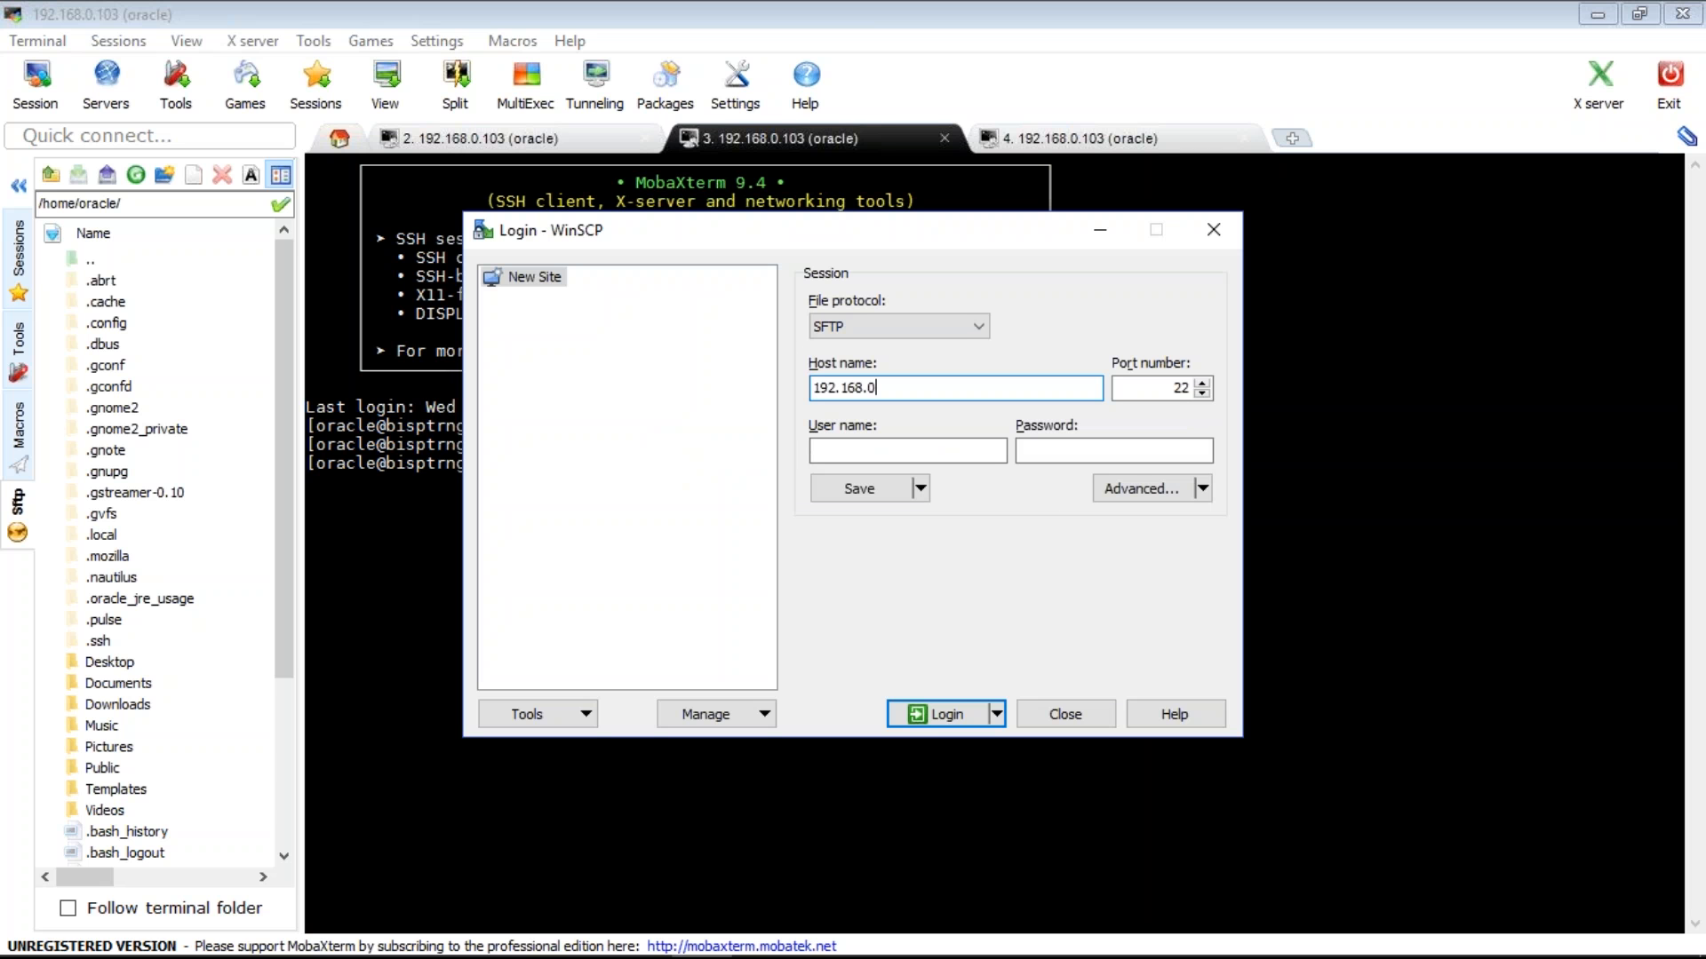
type(".103")
key("Tab")
type("oacle")
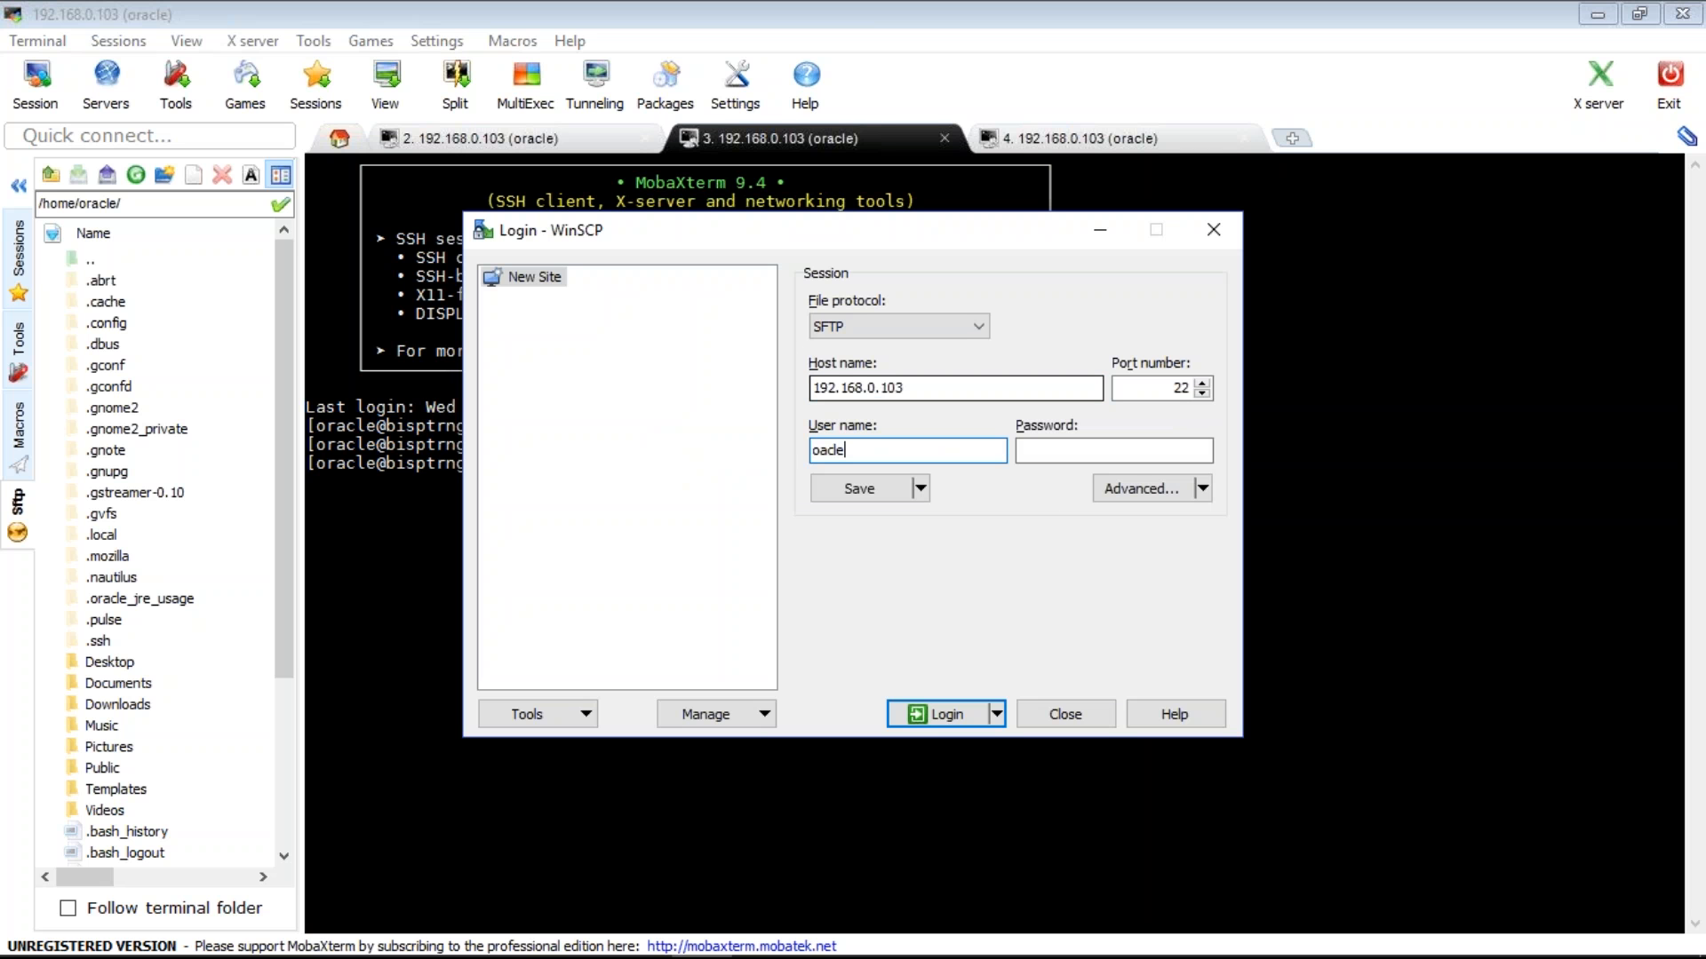
key("Tab")
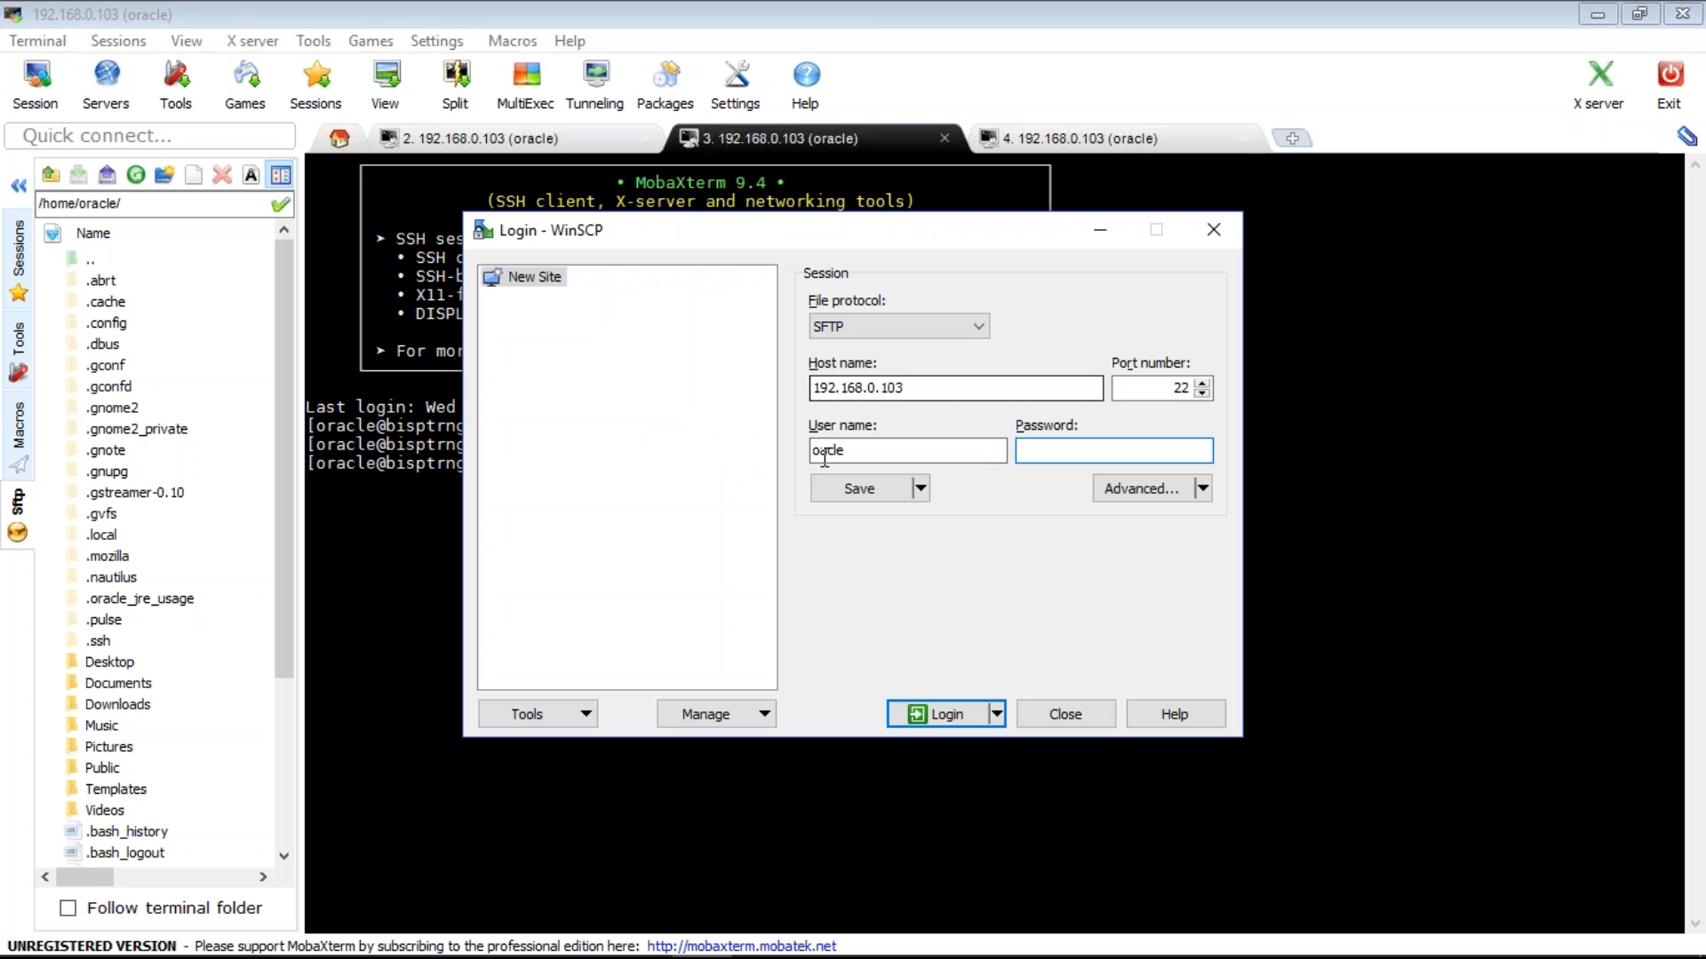
left_click(822, 453)
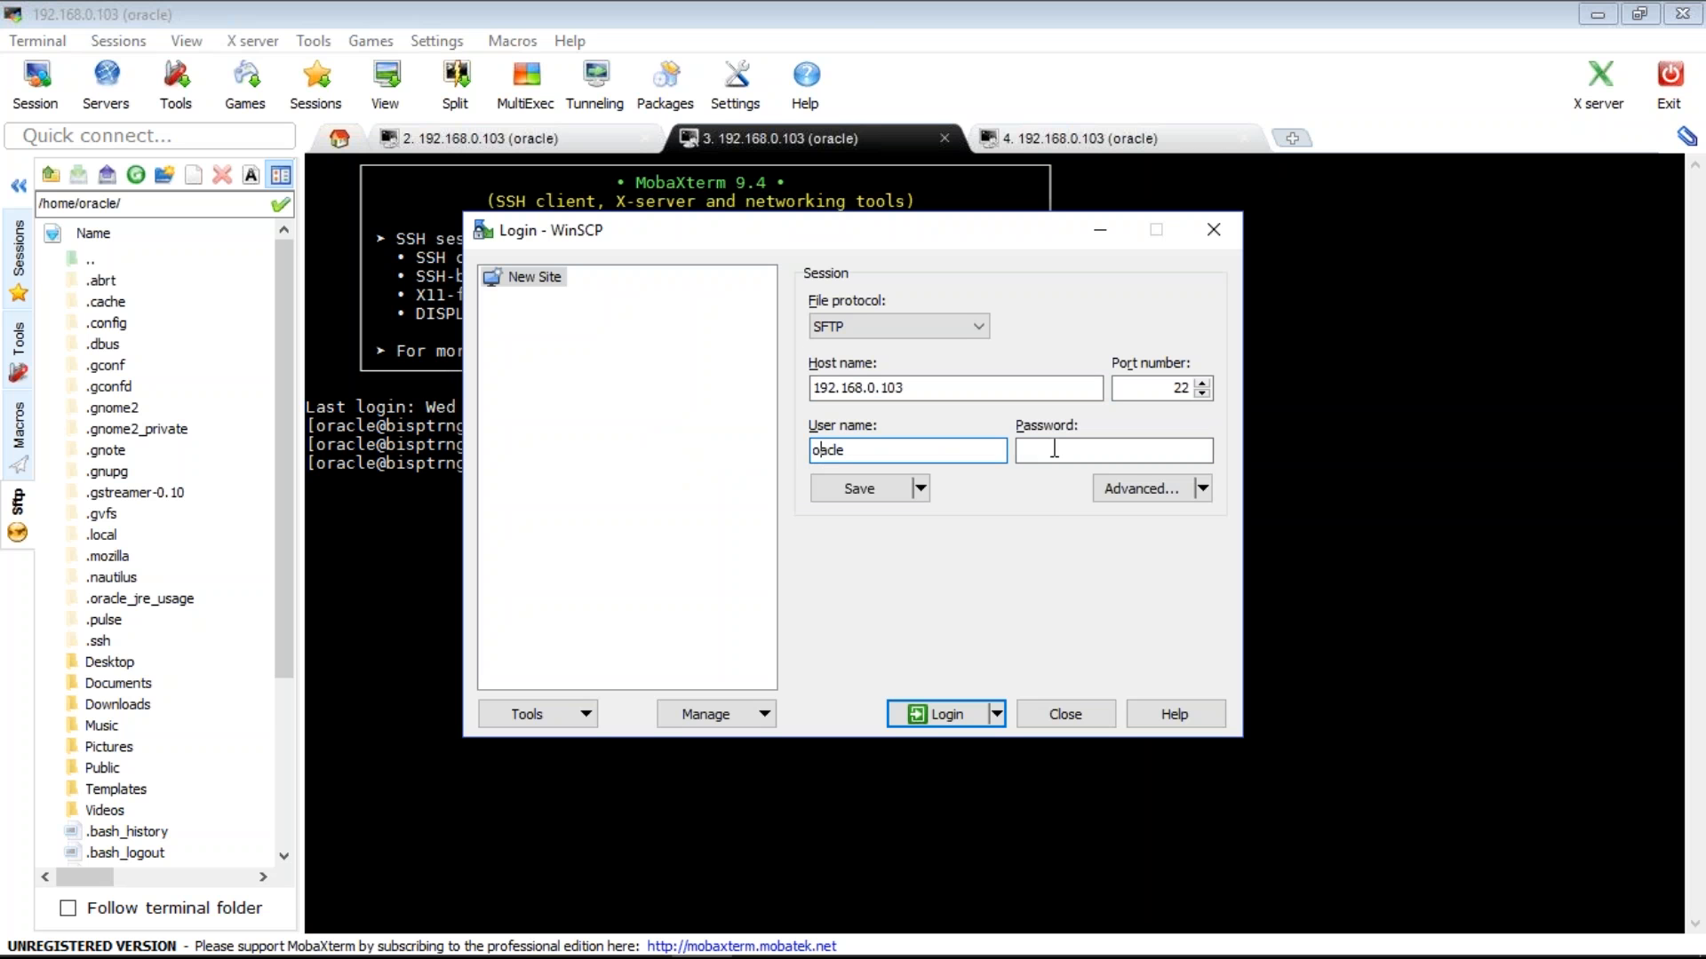
type("r")
key("Tab")
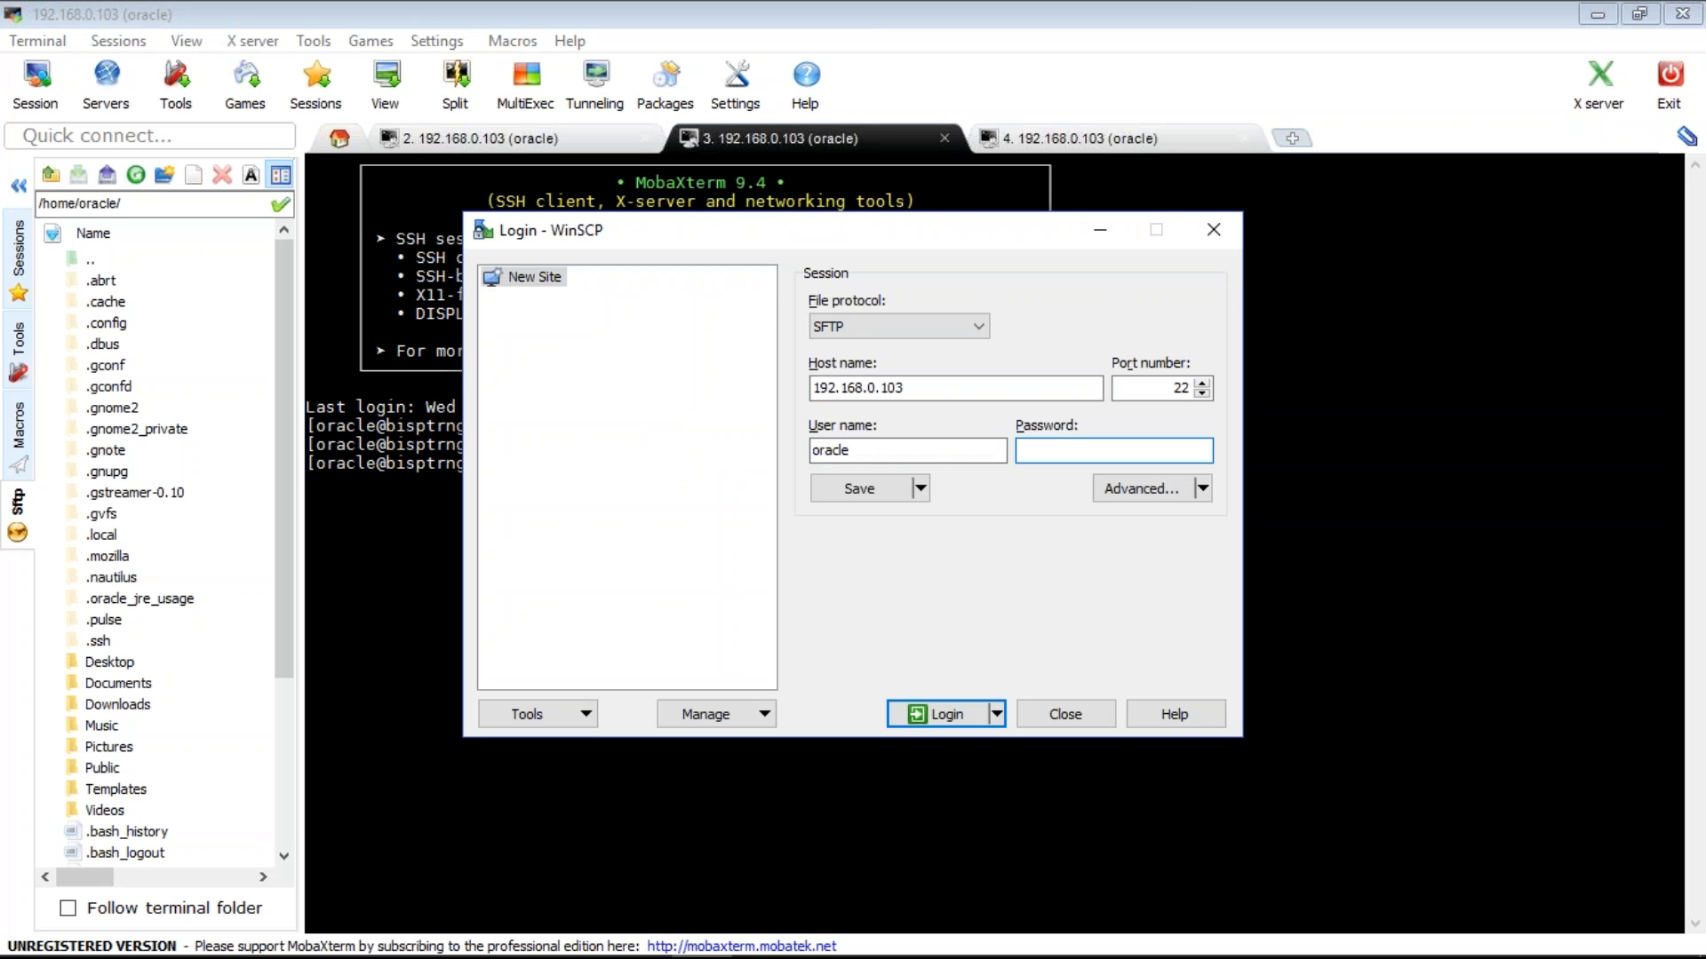
key("Return")
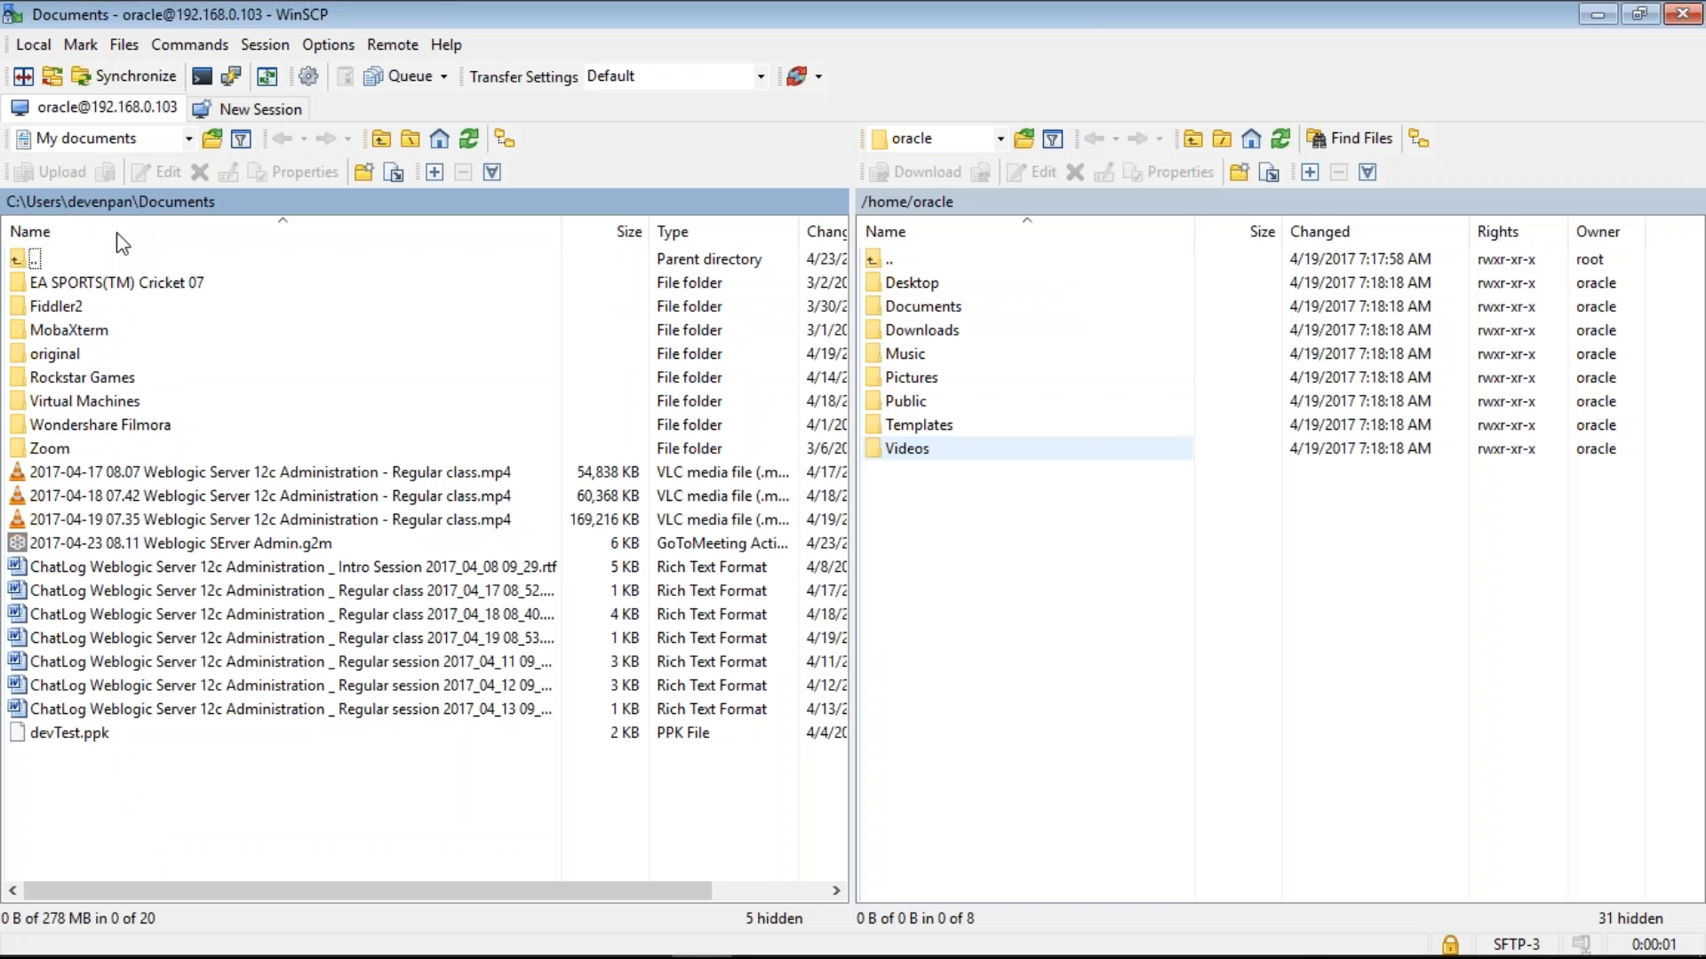
- Switch the local panel to D: Data and open the software folder, peeking into fusion_middleware
left_click(188, 138)
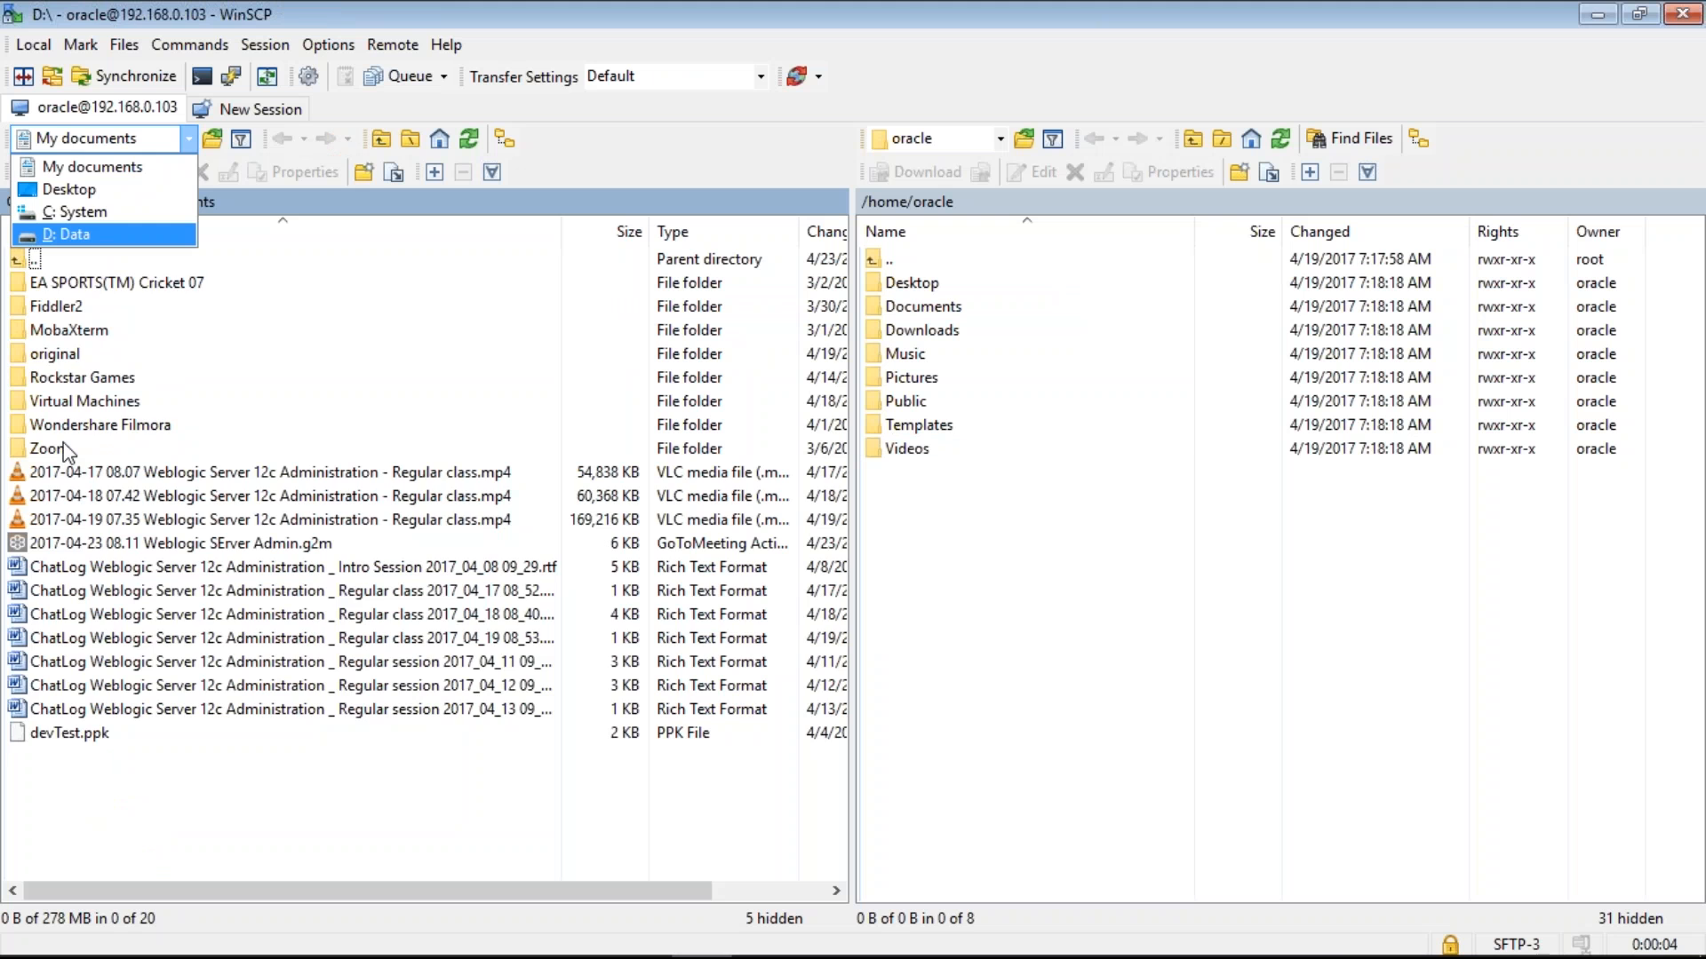
key("Return")
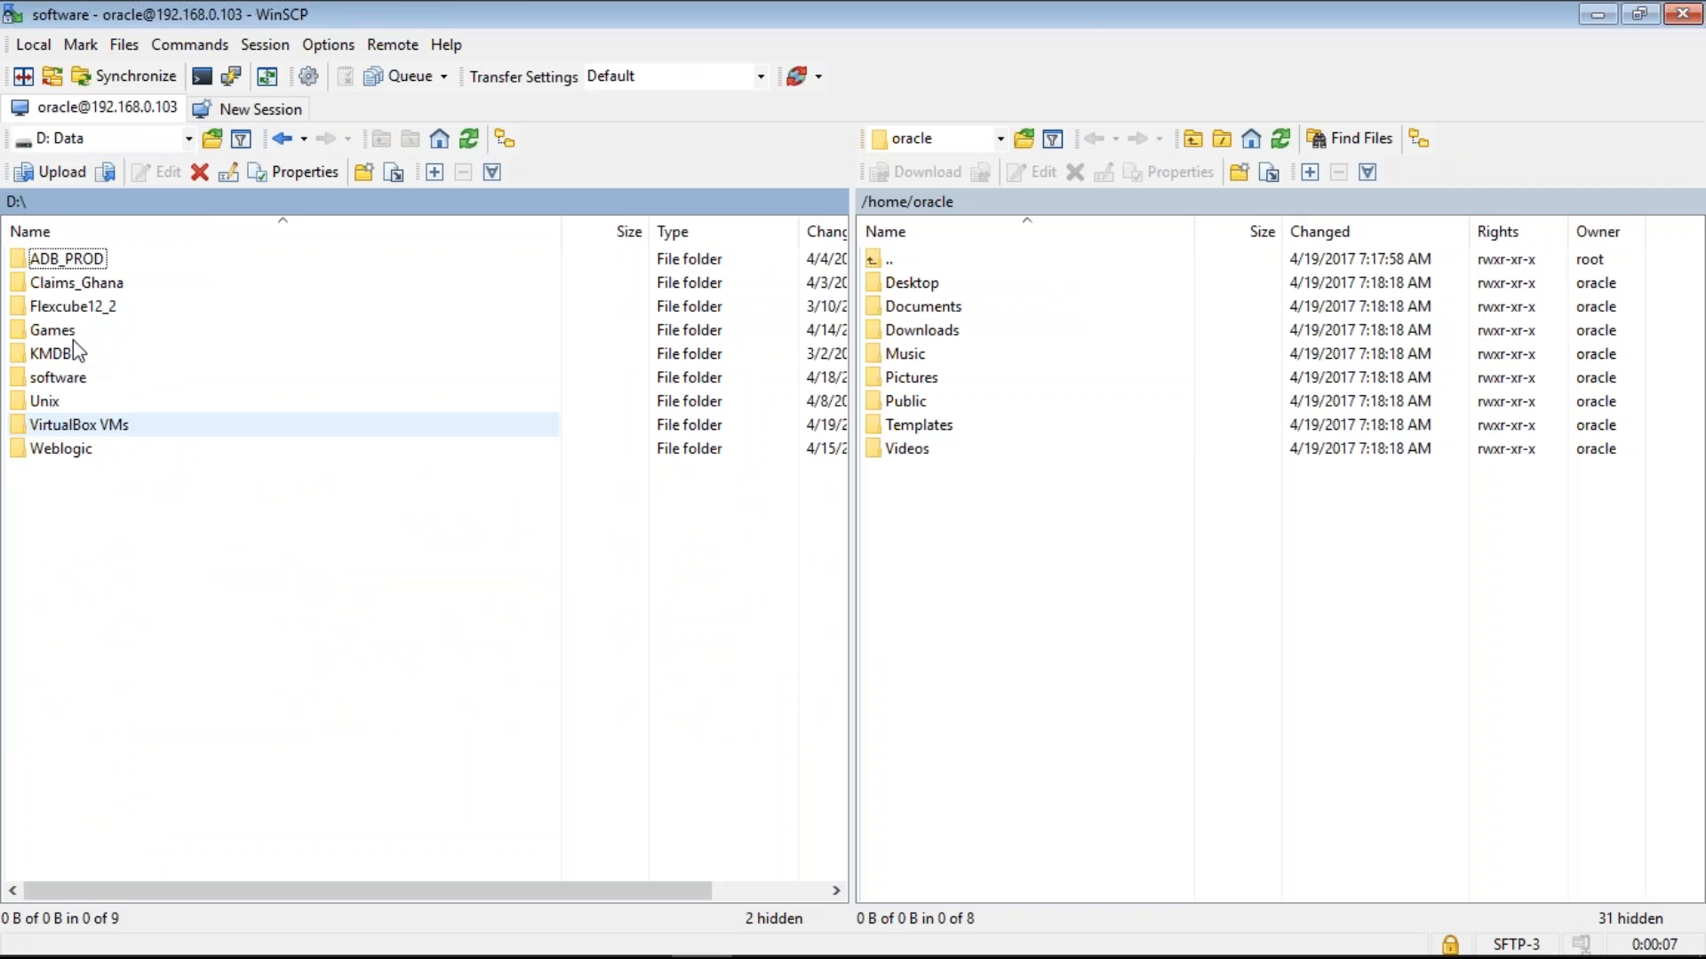
double_click(62, 378)
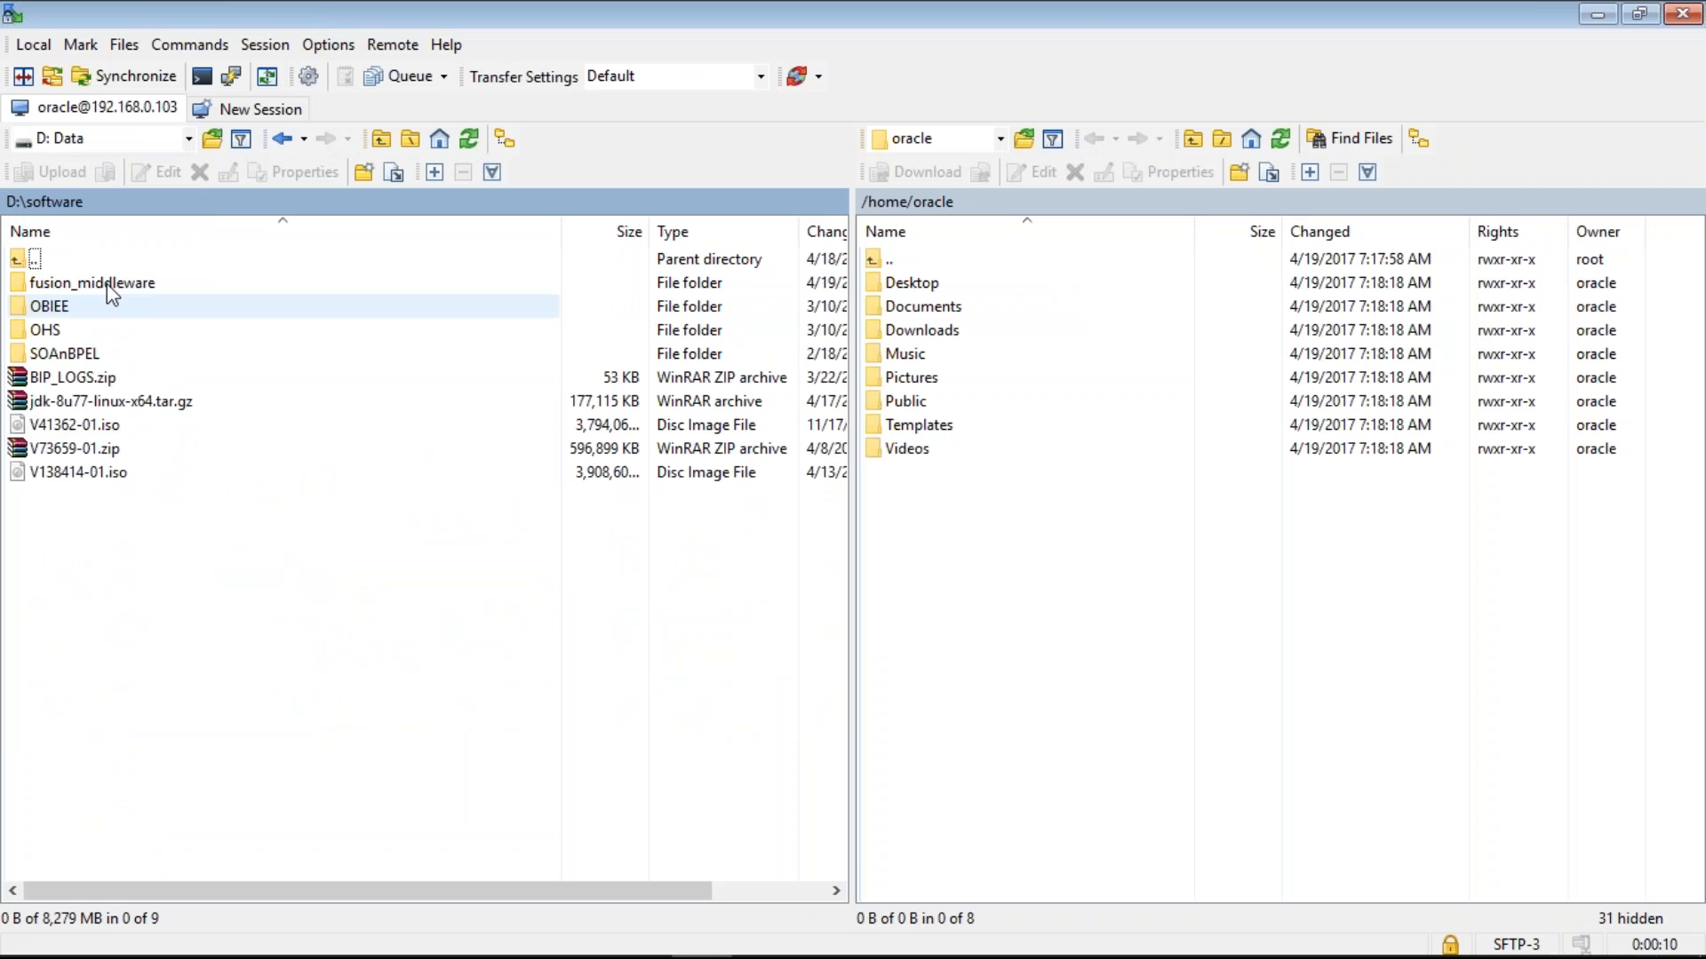
double_click(108, 284)
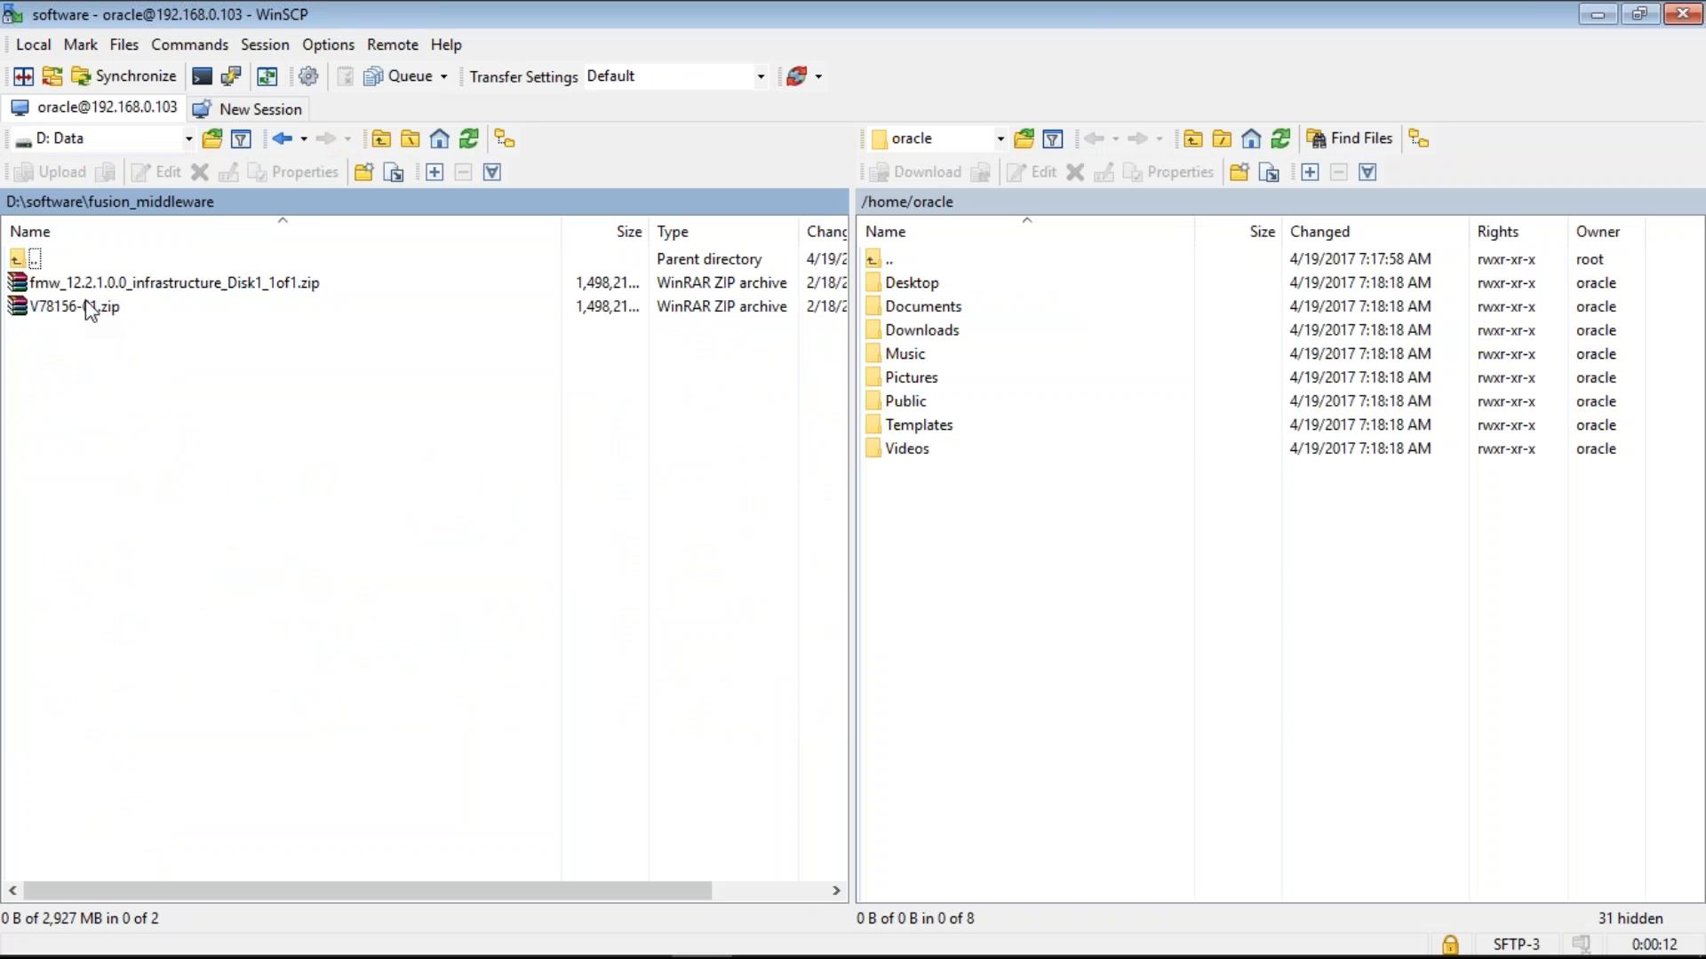
key("BackSpace")
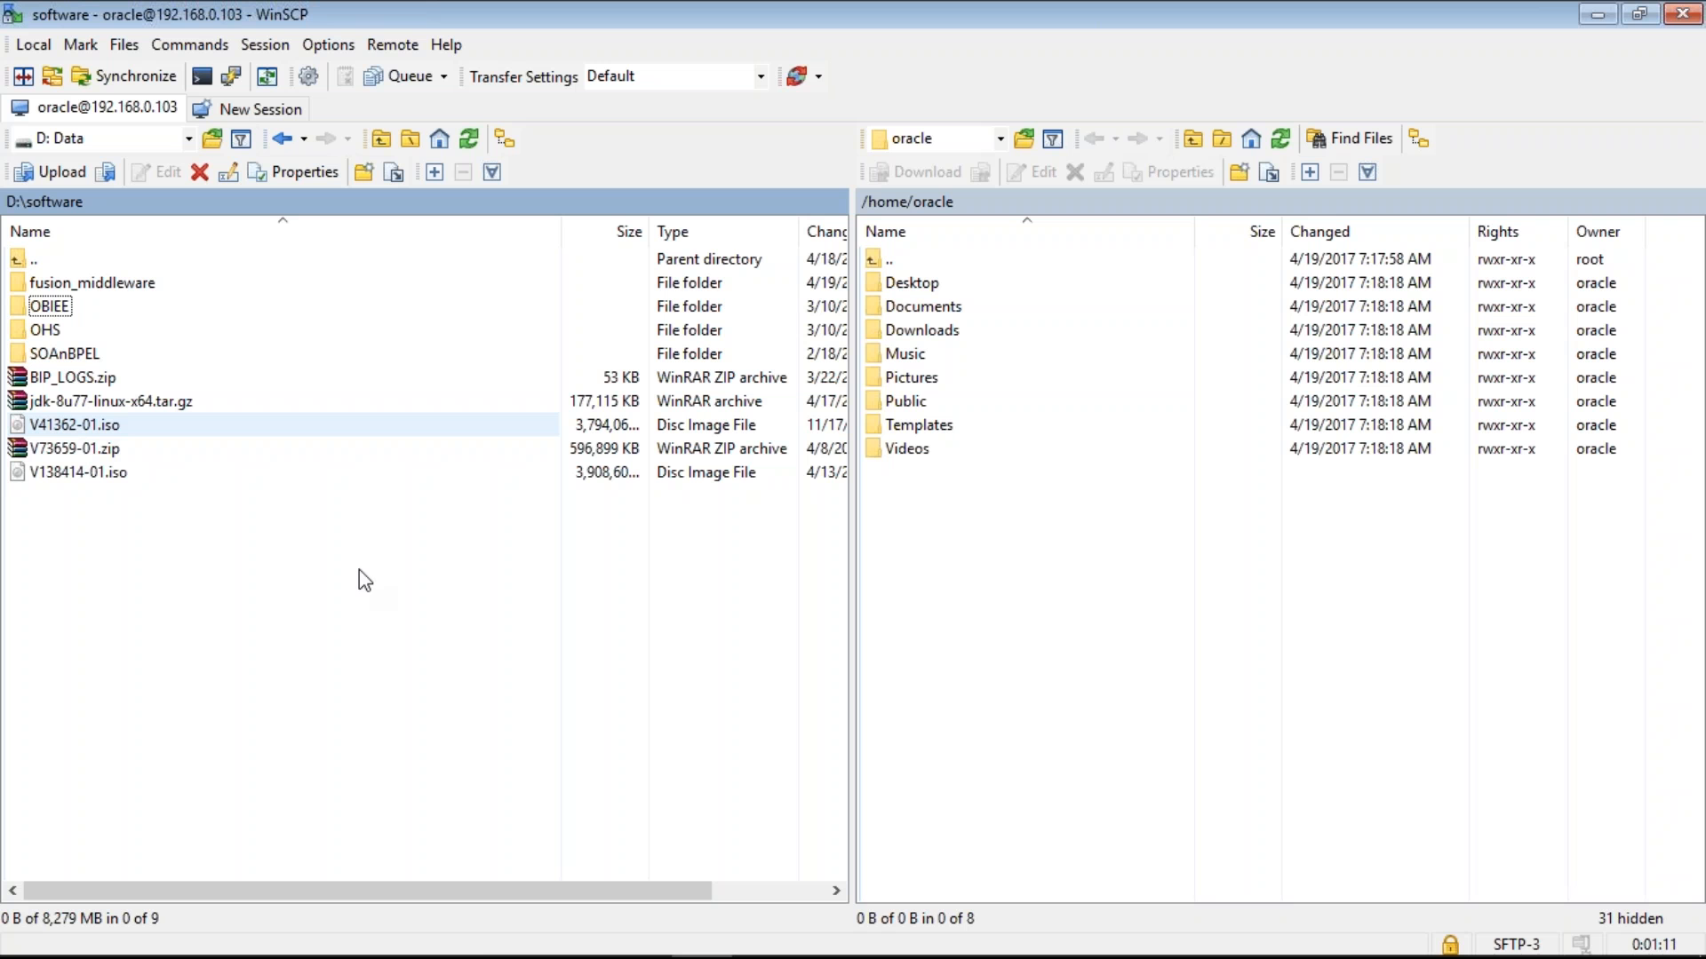
mouse_move(1480, 948)
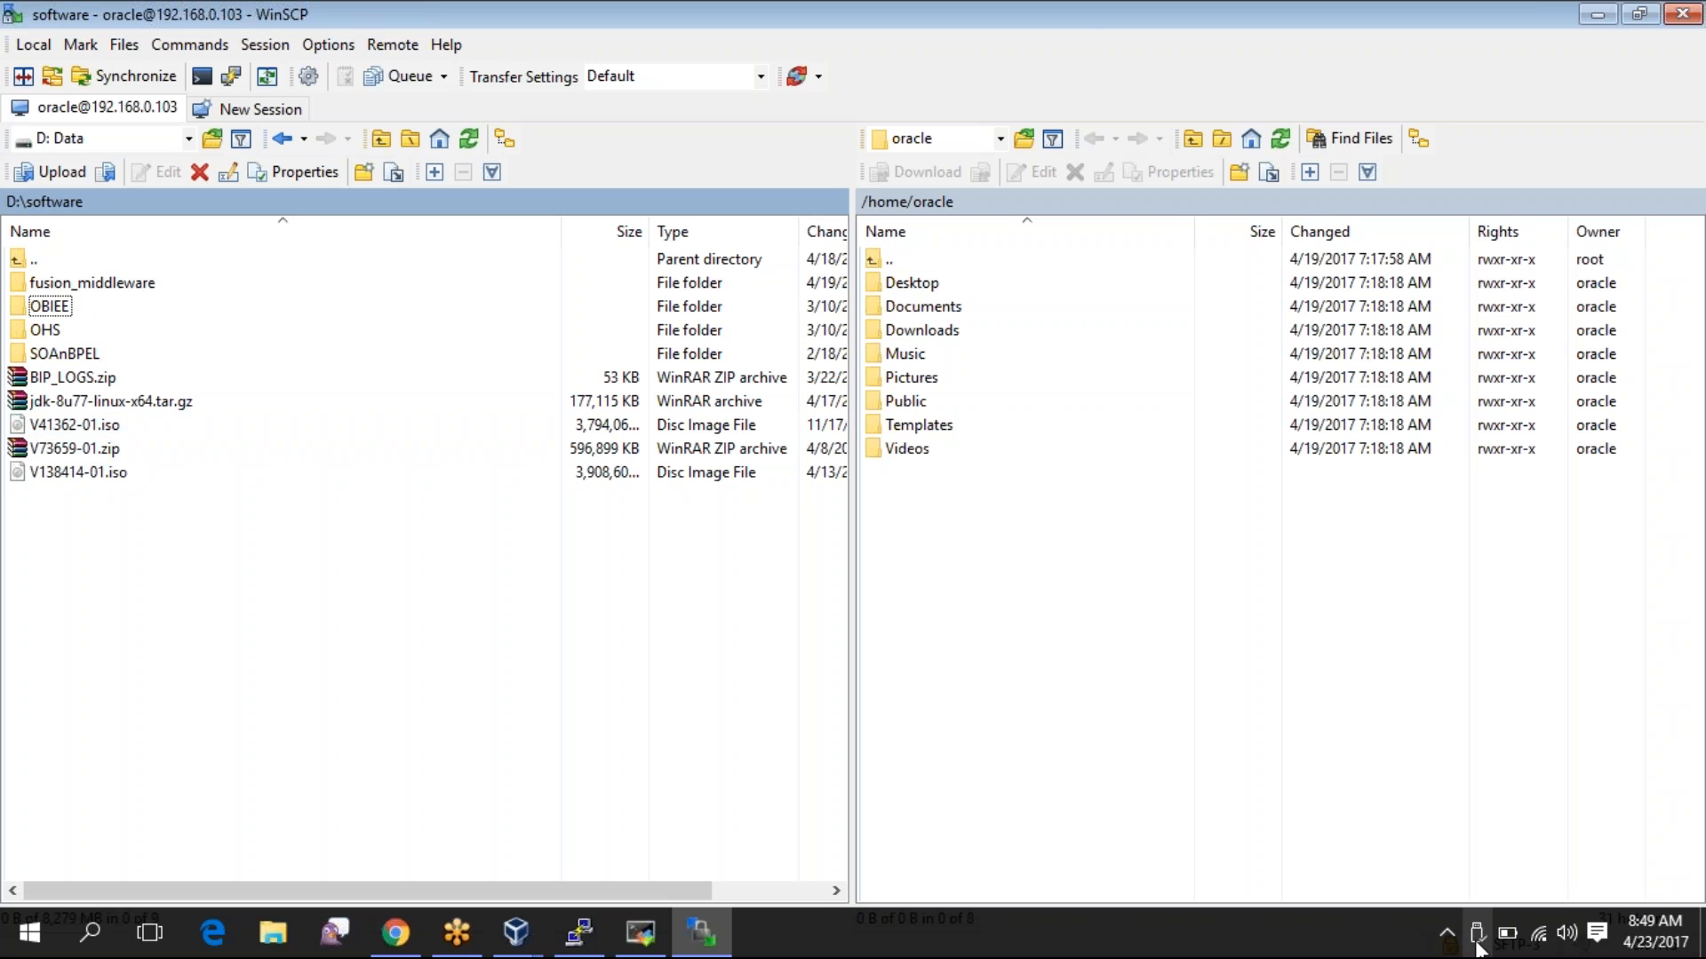
- Open File Explorer and browse its recent files list
left_click(277, 943)
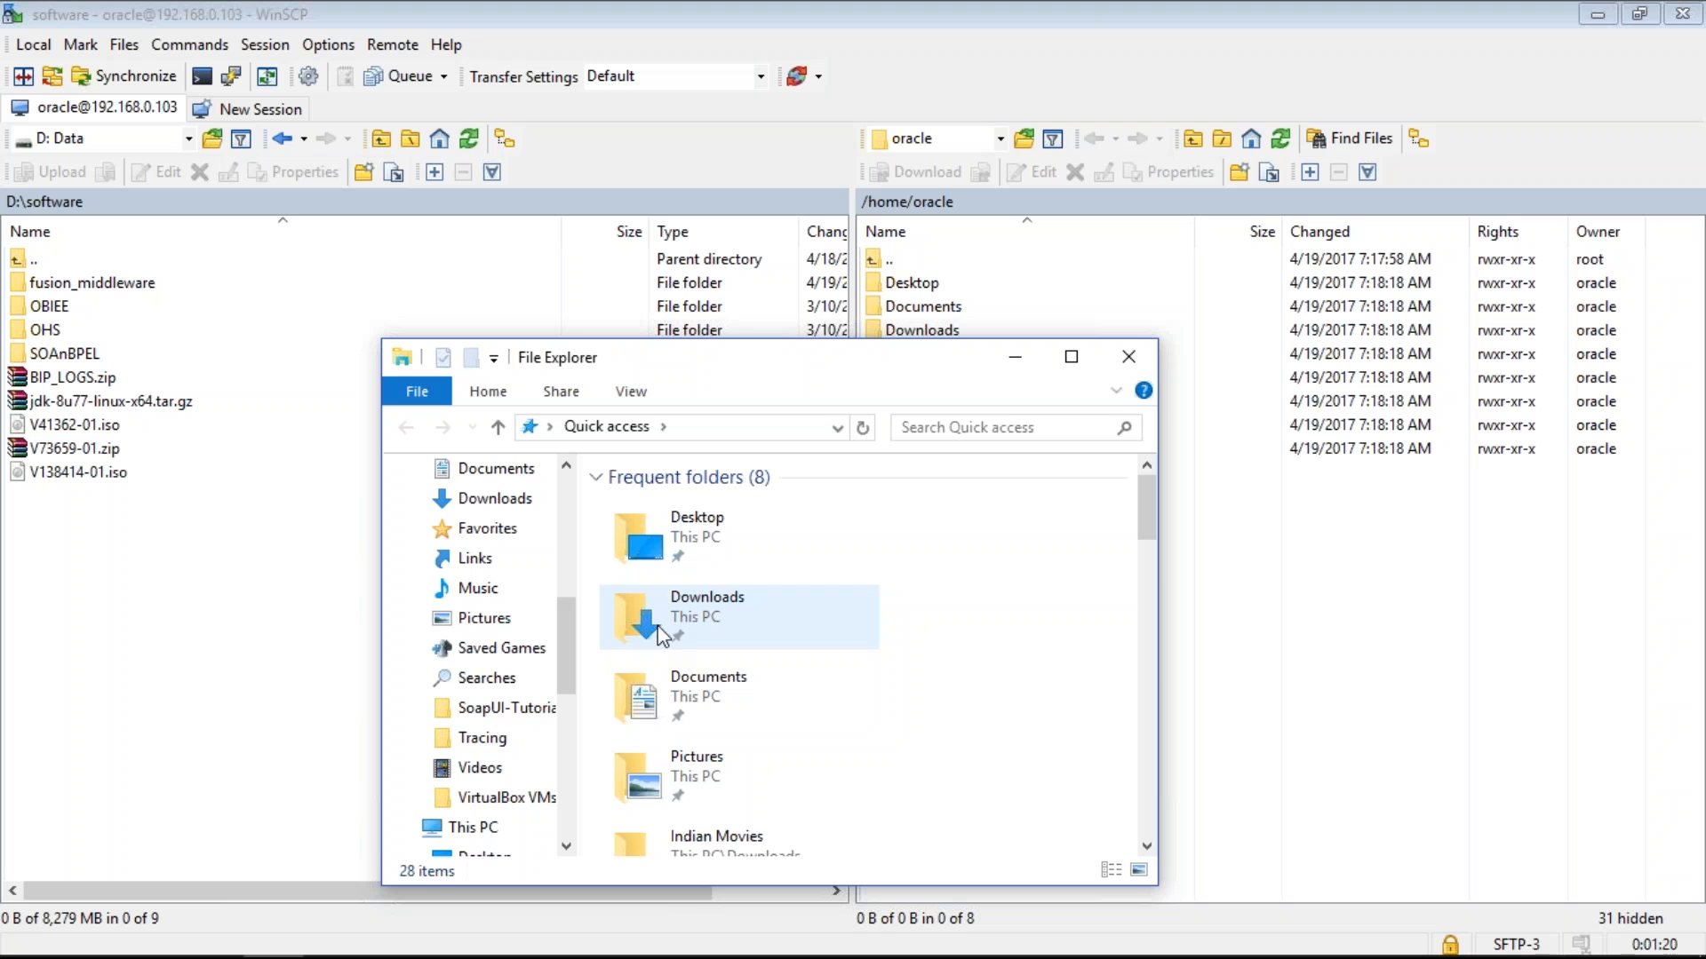
key("End")
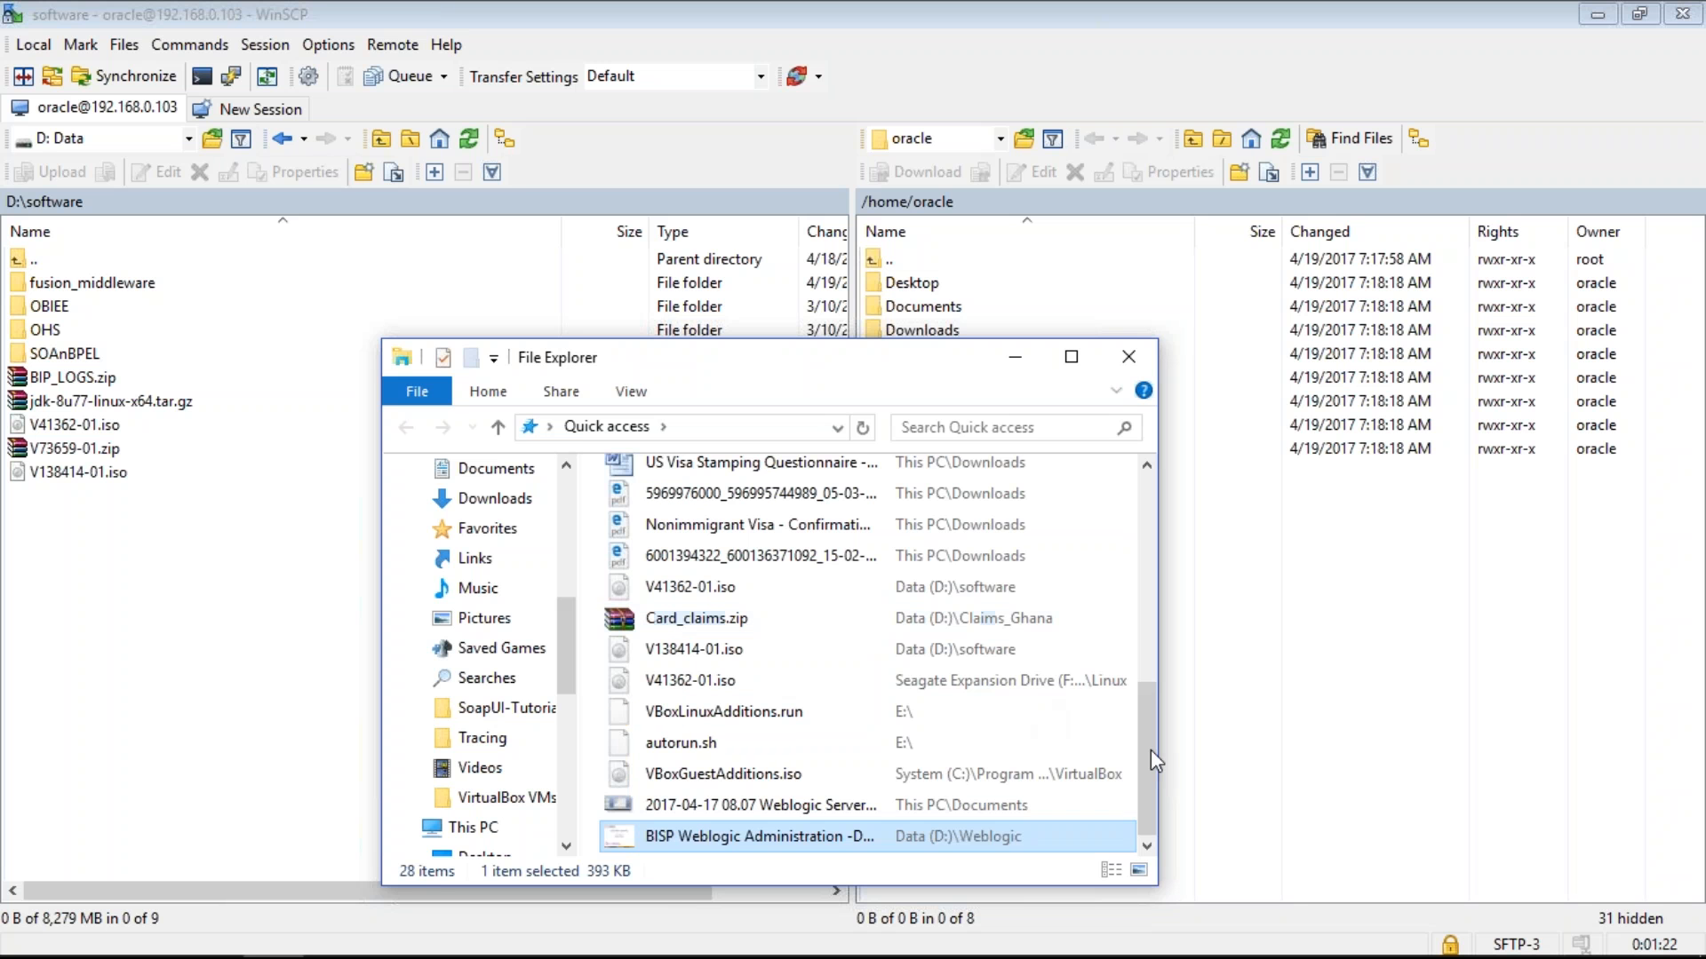
left_click(1147, 561)
mouse_move(1153, 620)
left_mouse_down()
mouse_move(1148, 773)
mouse_move(1148, 622)
left_mouse_up()
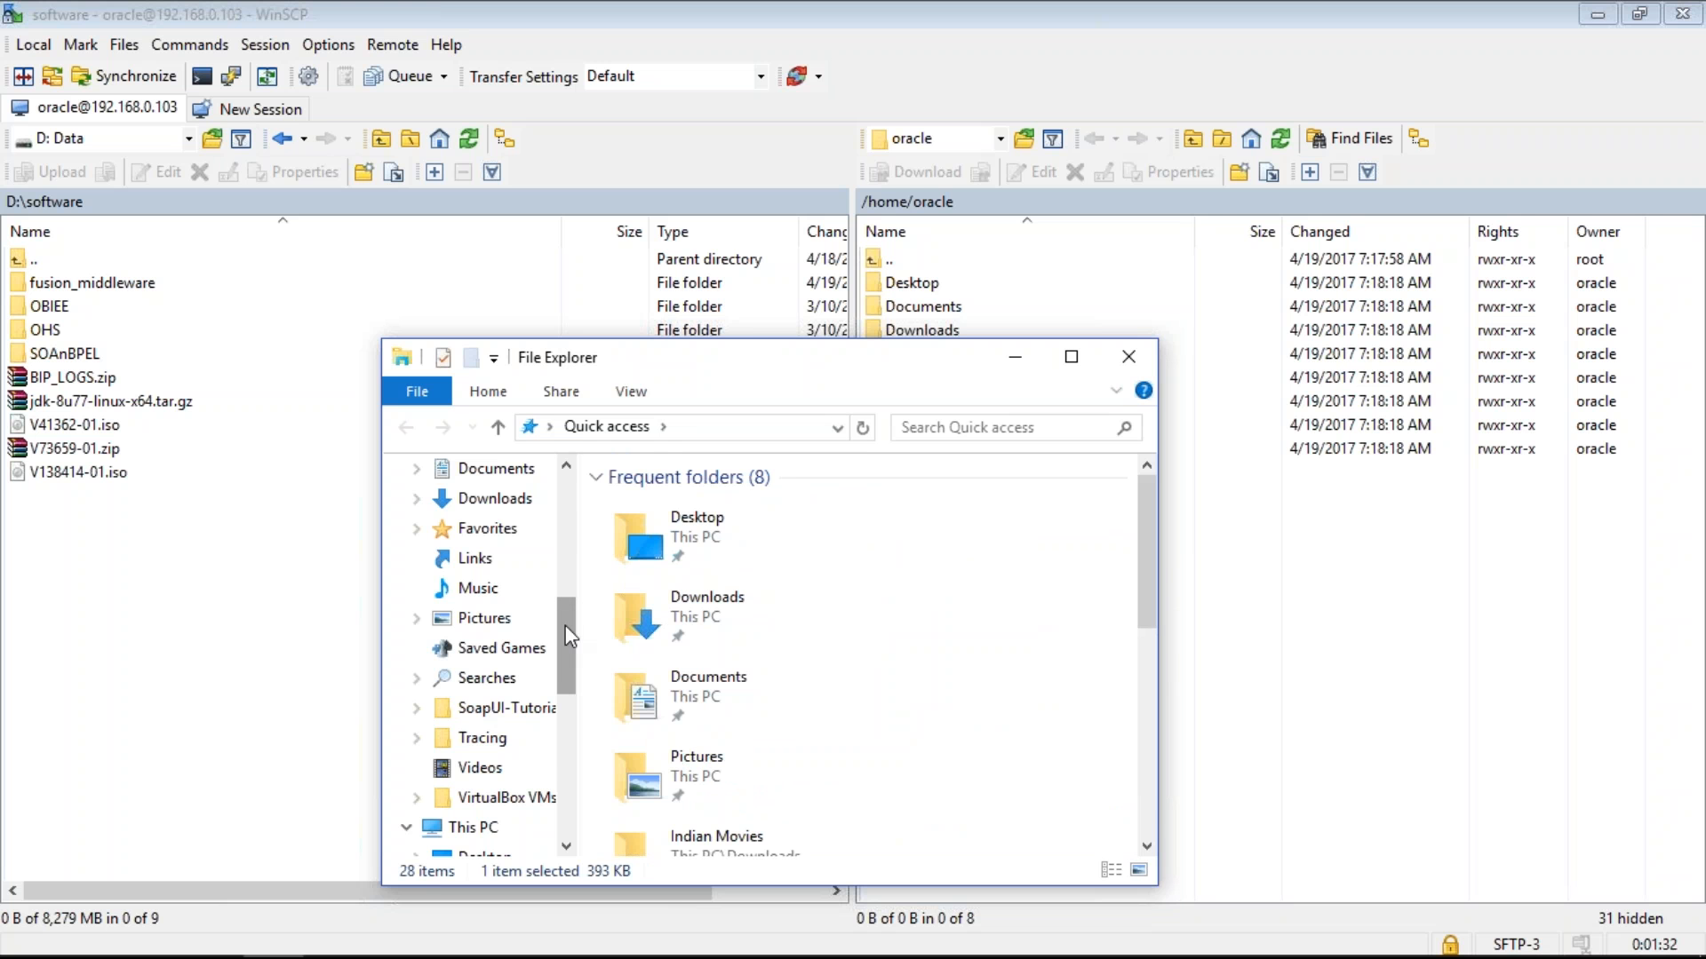
scroll(569, 636, "up", 2)
scroll(569, 639, "down", 1)
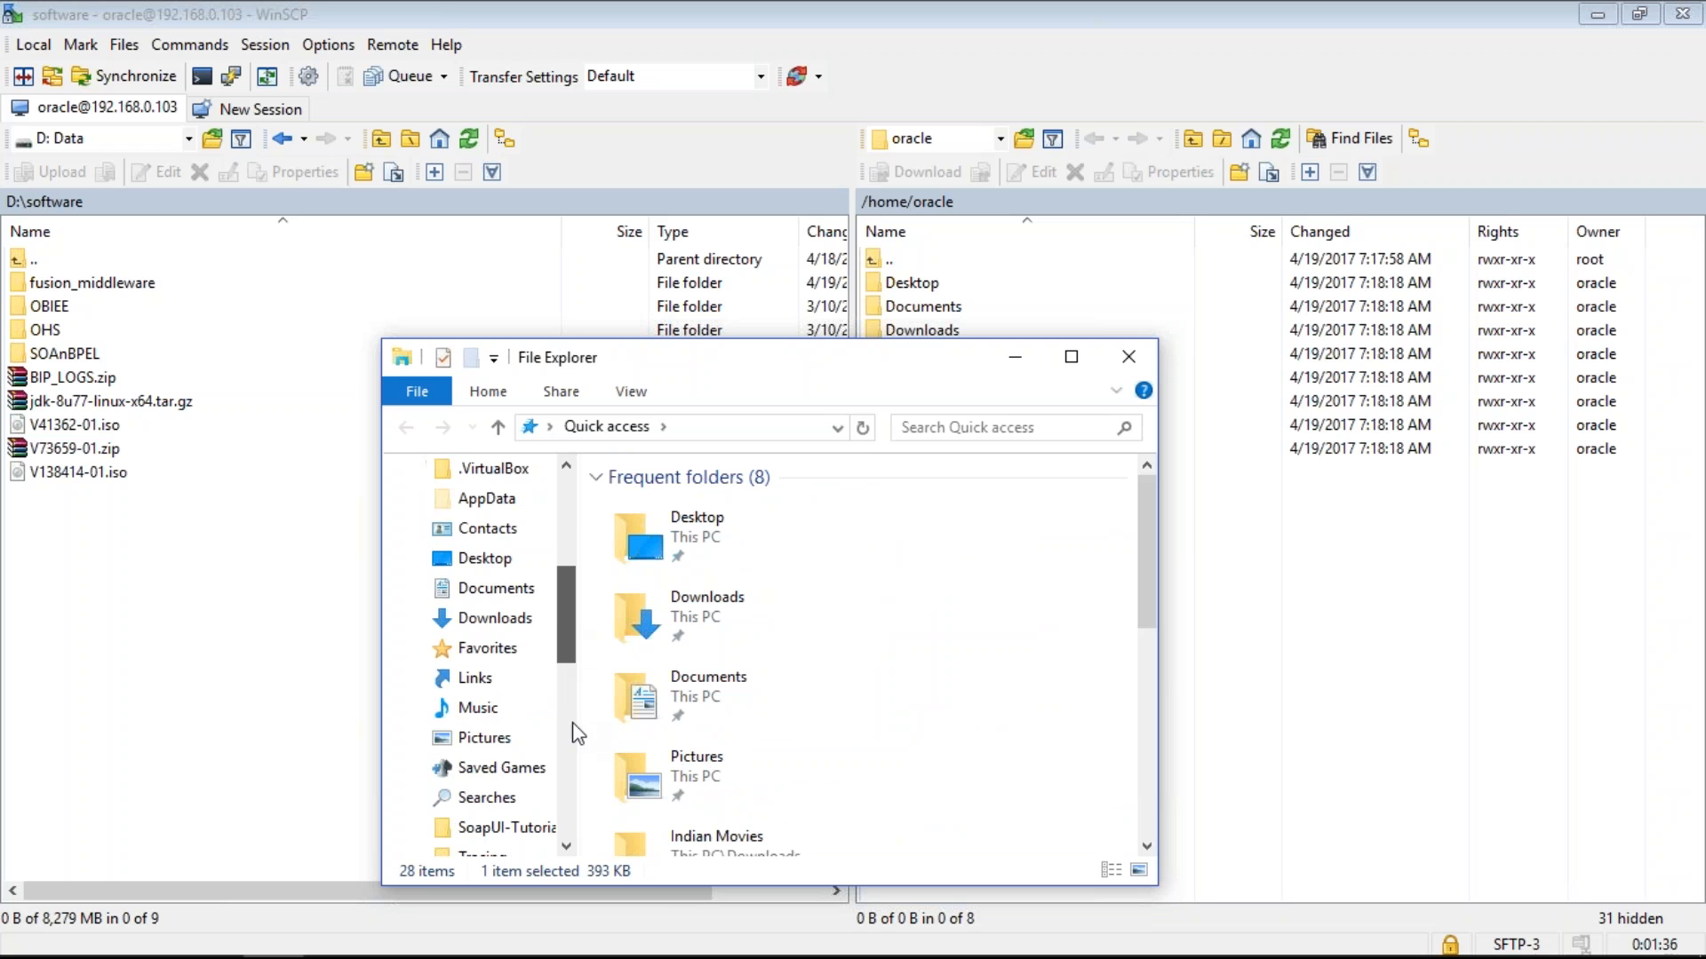
scroll(573, 734, "down", 4)
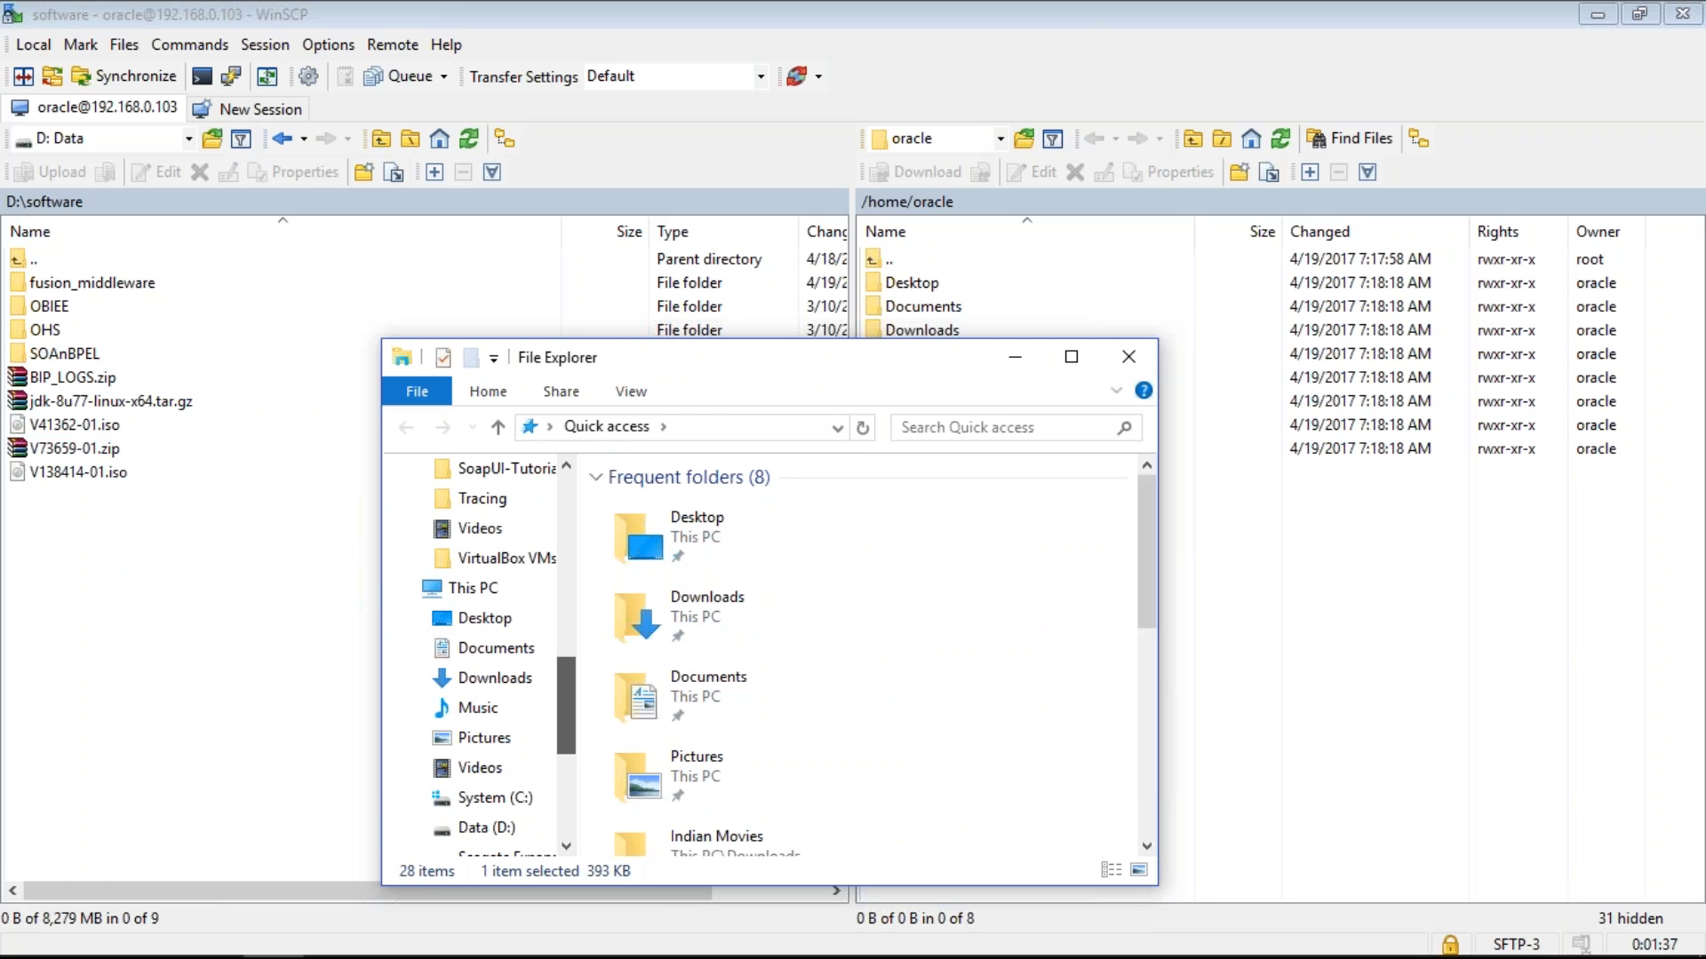
- Browse to Seagate Expansion Drive (F:) > Softwares > DB12c_linux in File Explorer
left_click(472, 587)
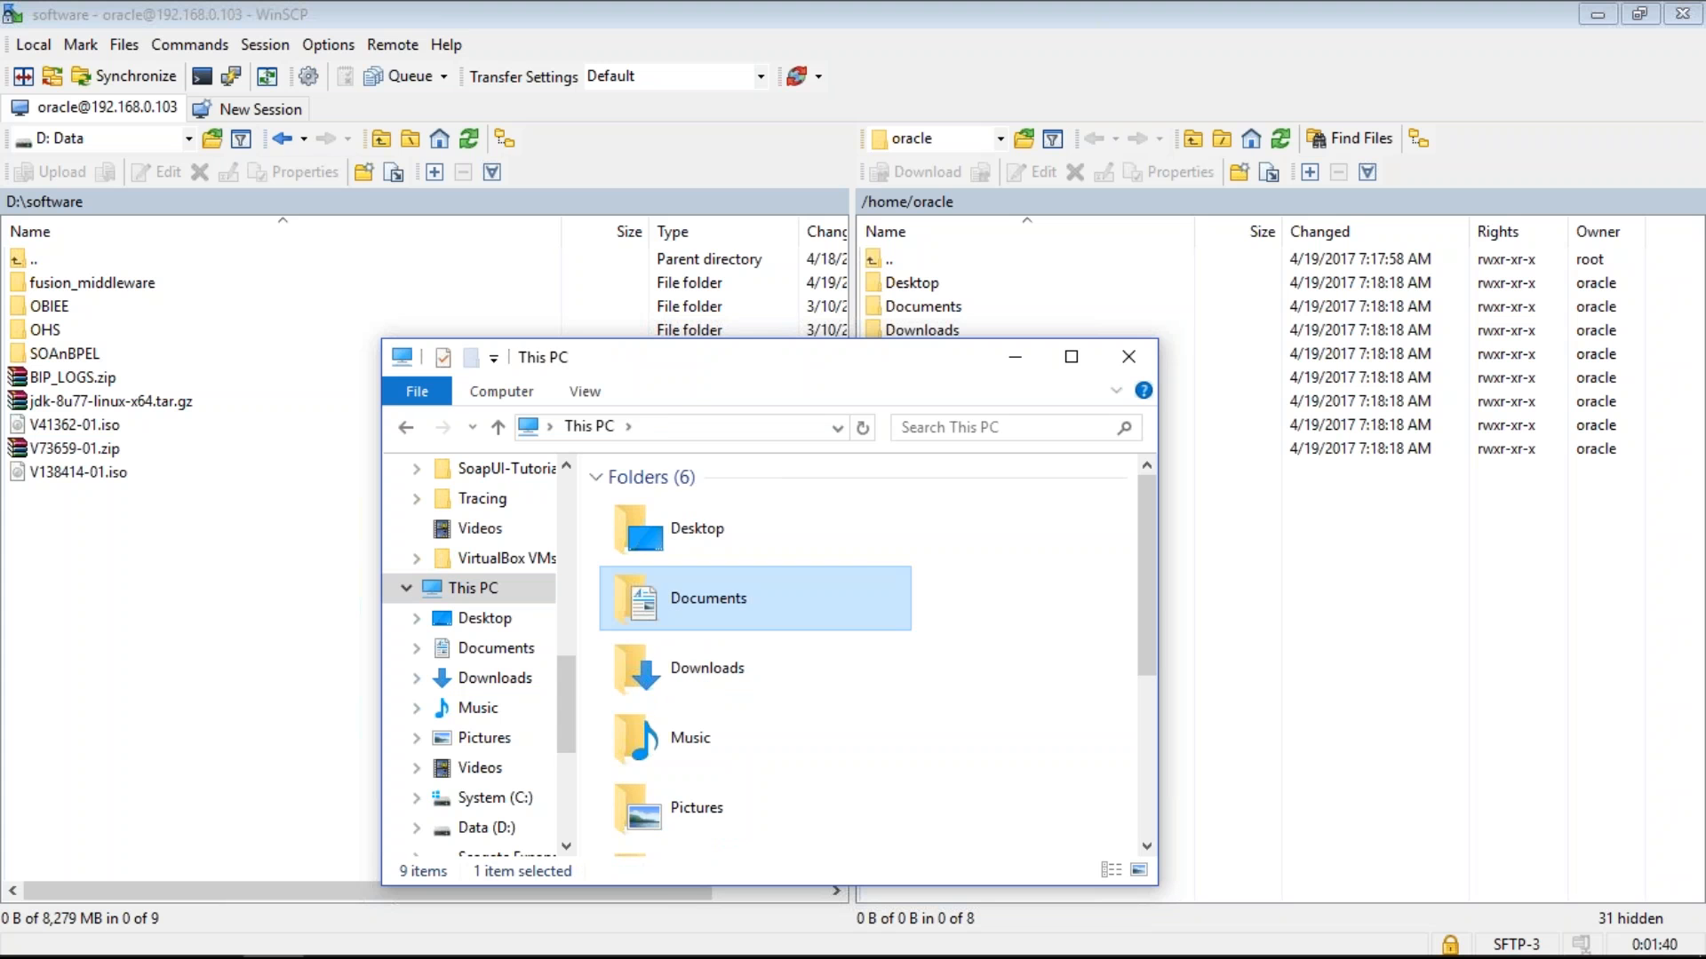
scroll(746, 844, "down", 3)
left_click(746, 844)
double_click(746, 844)
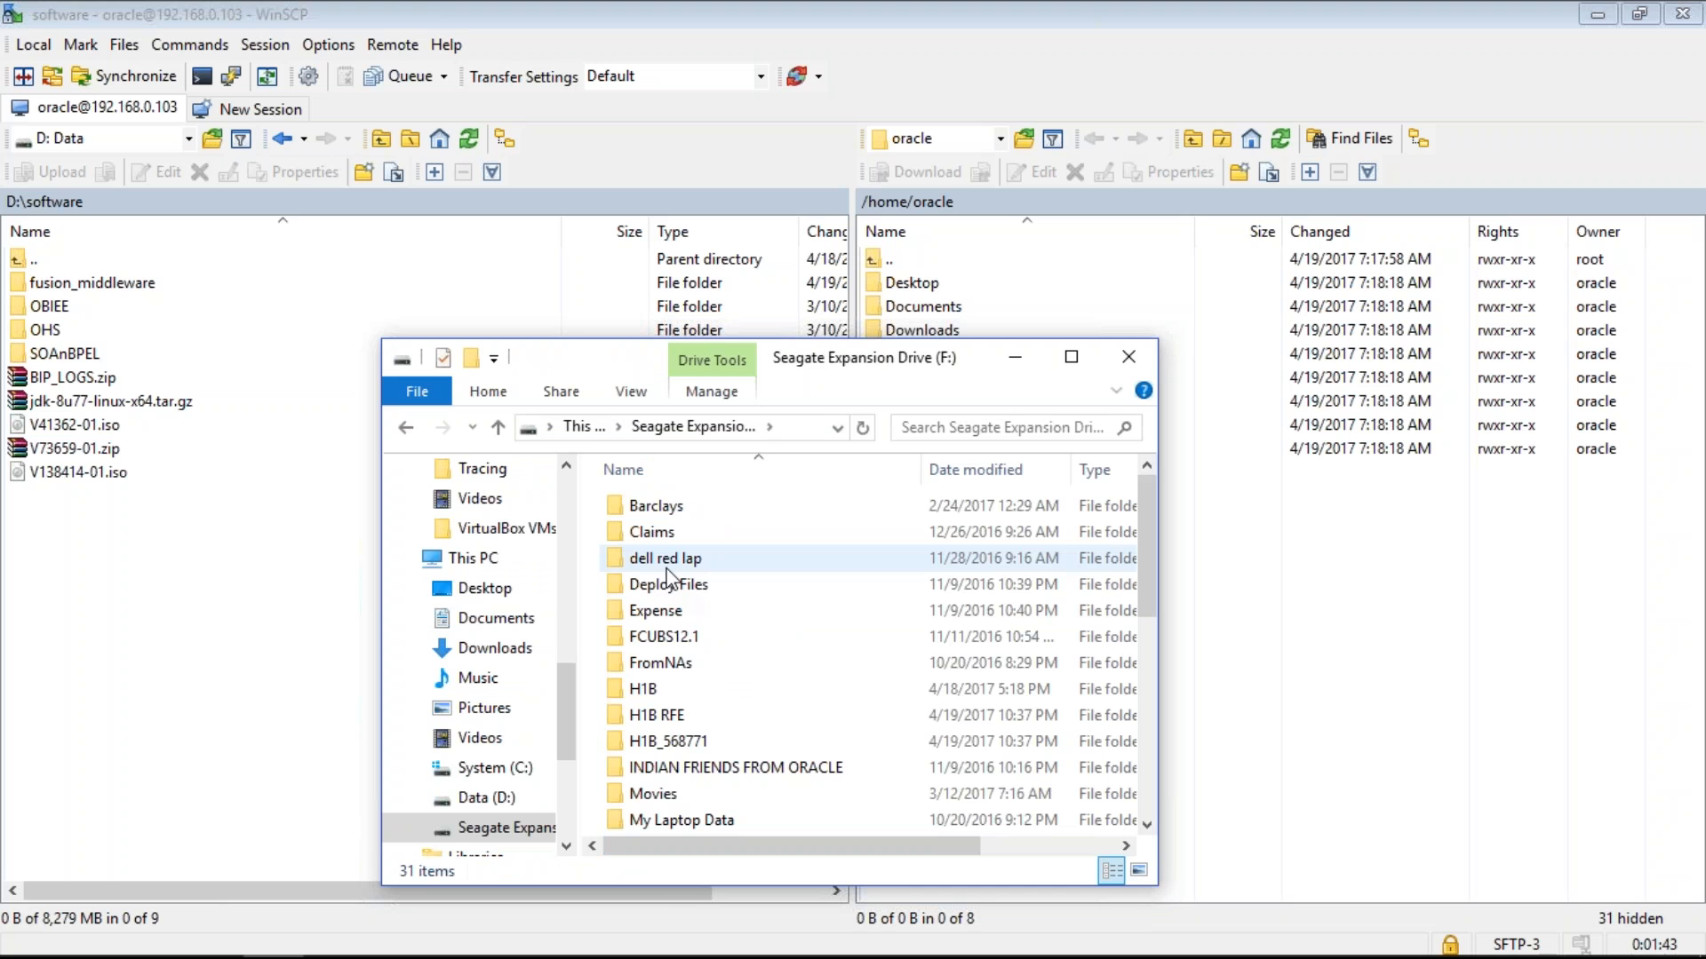
left_click(668, 579)
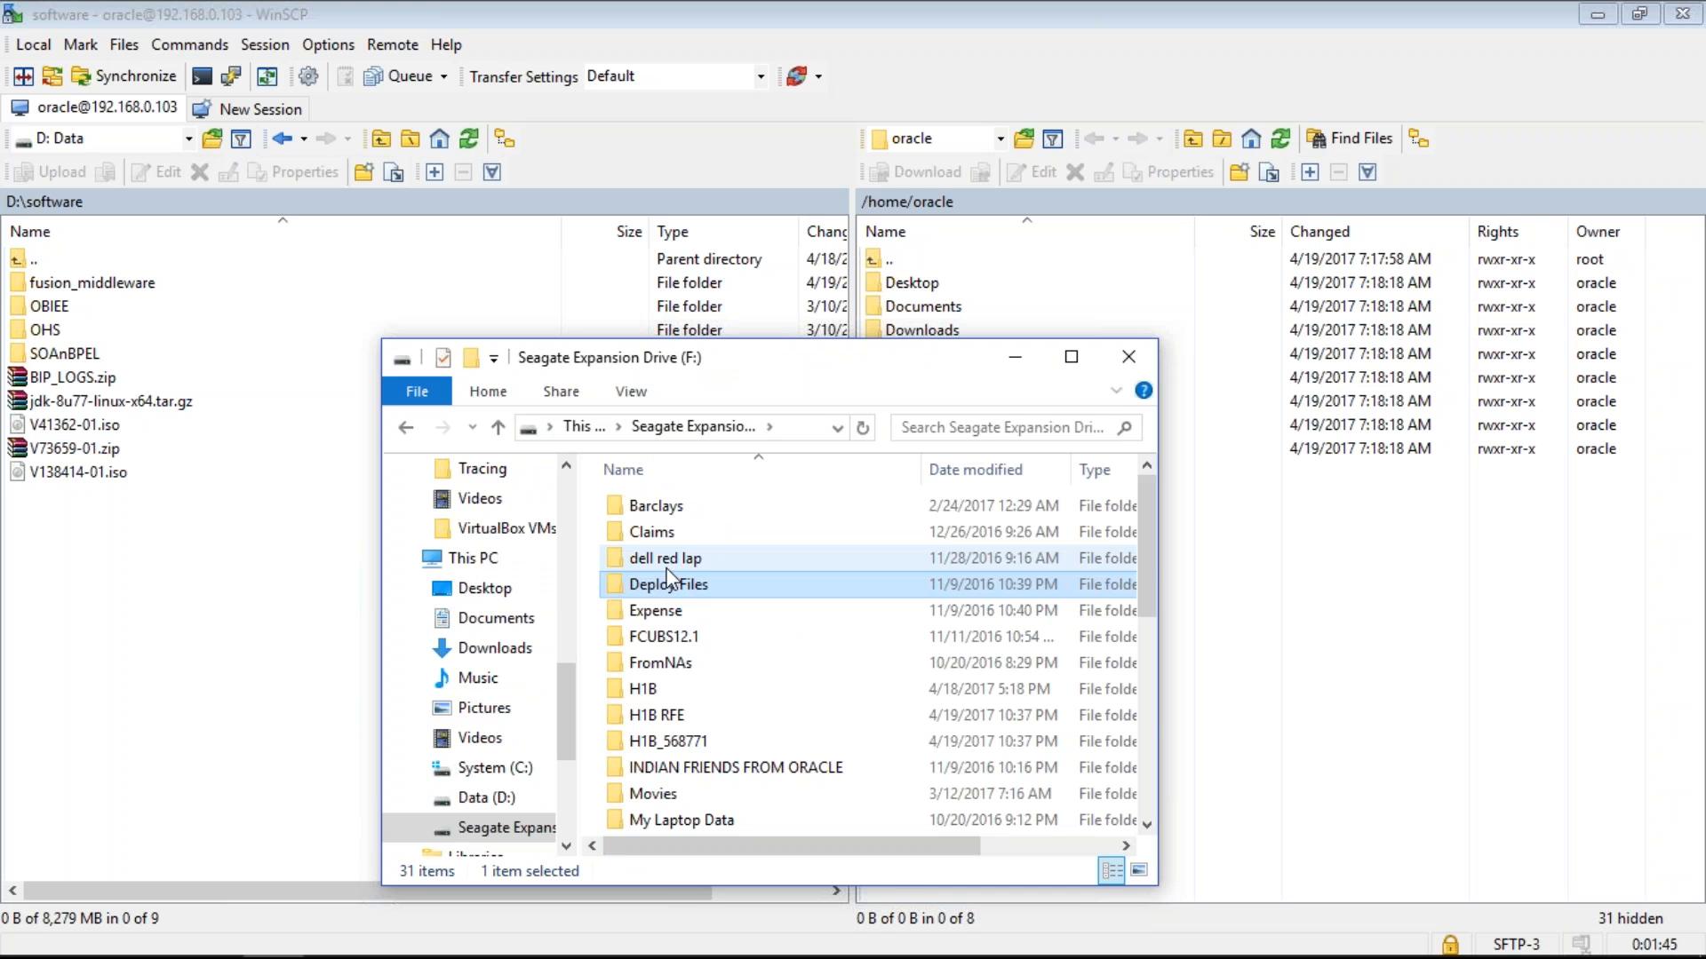
key("End")
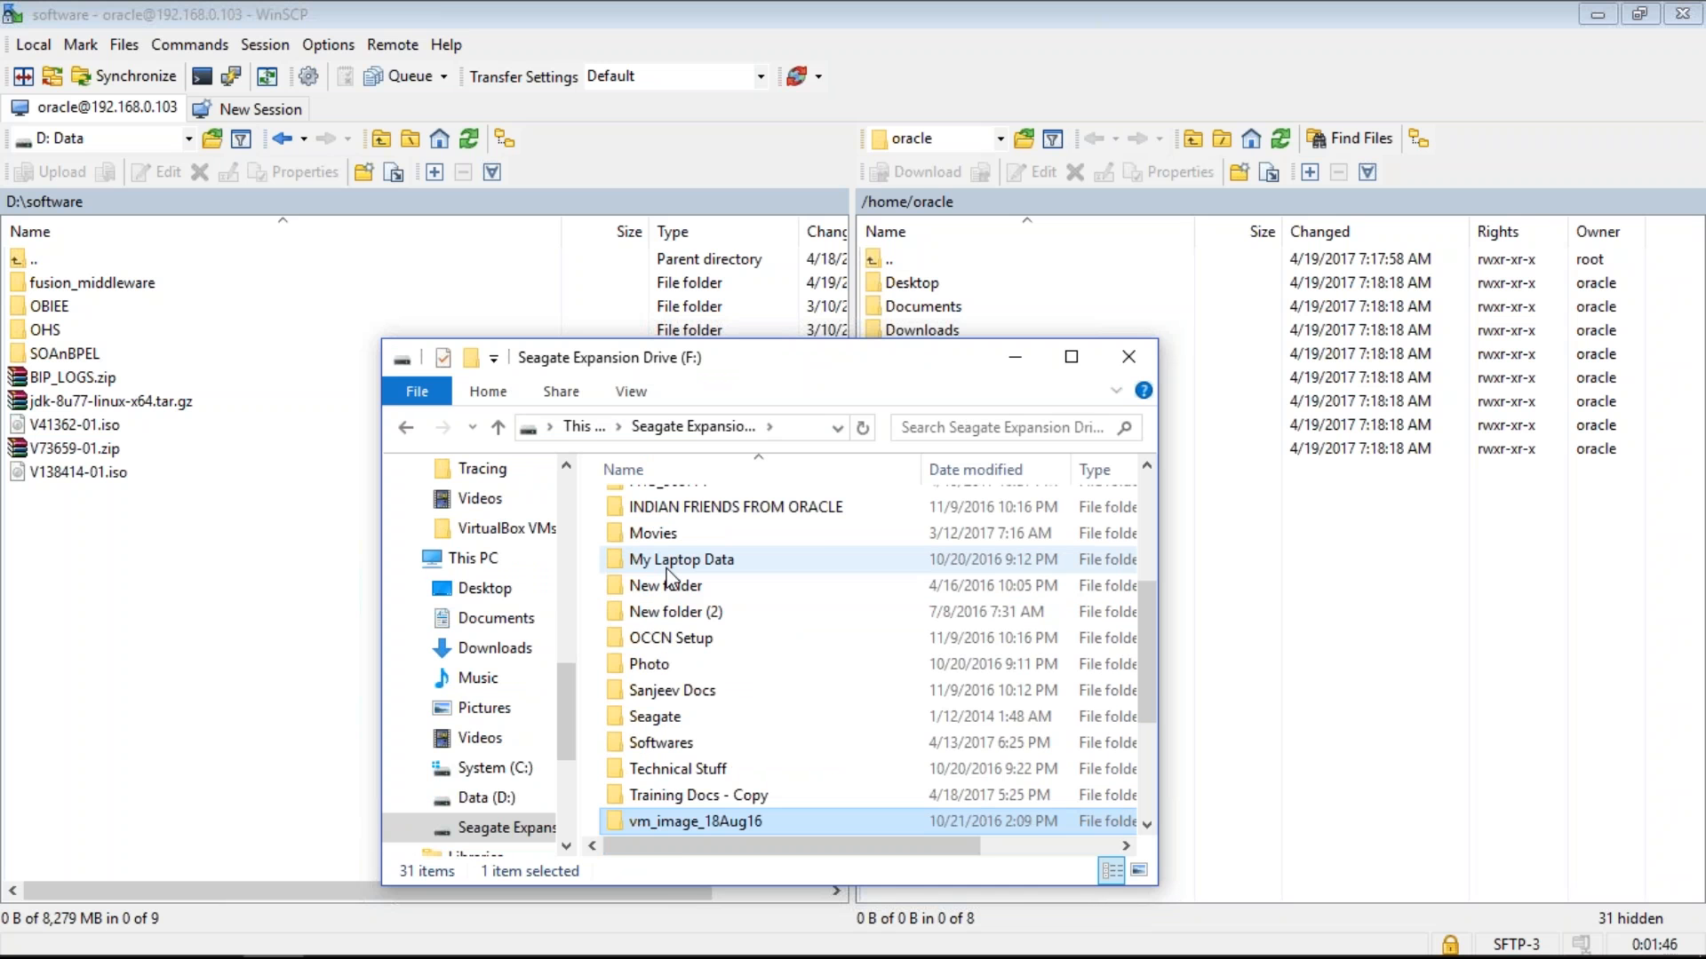
key("Down")
key("Up")
key("Up")
key("Up")
key("Return")
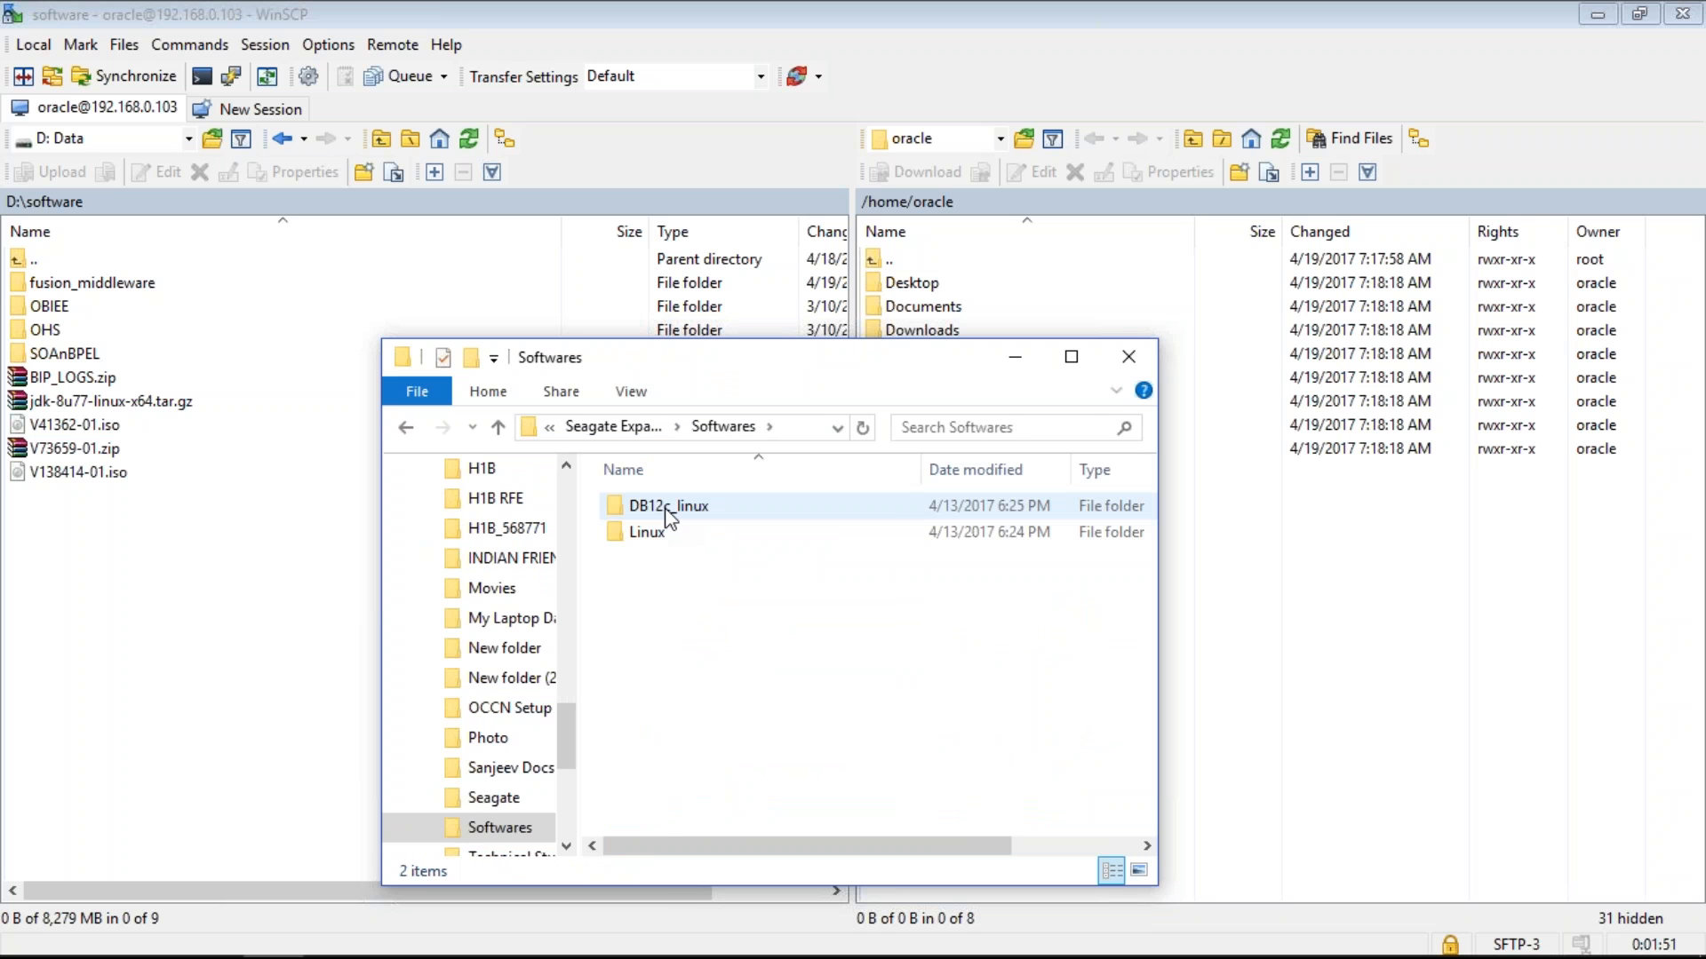
double_click(666, 506)
double_click(666, 508)
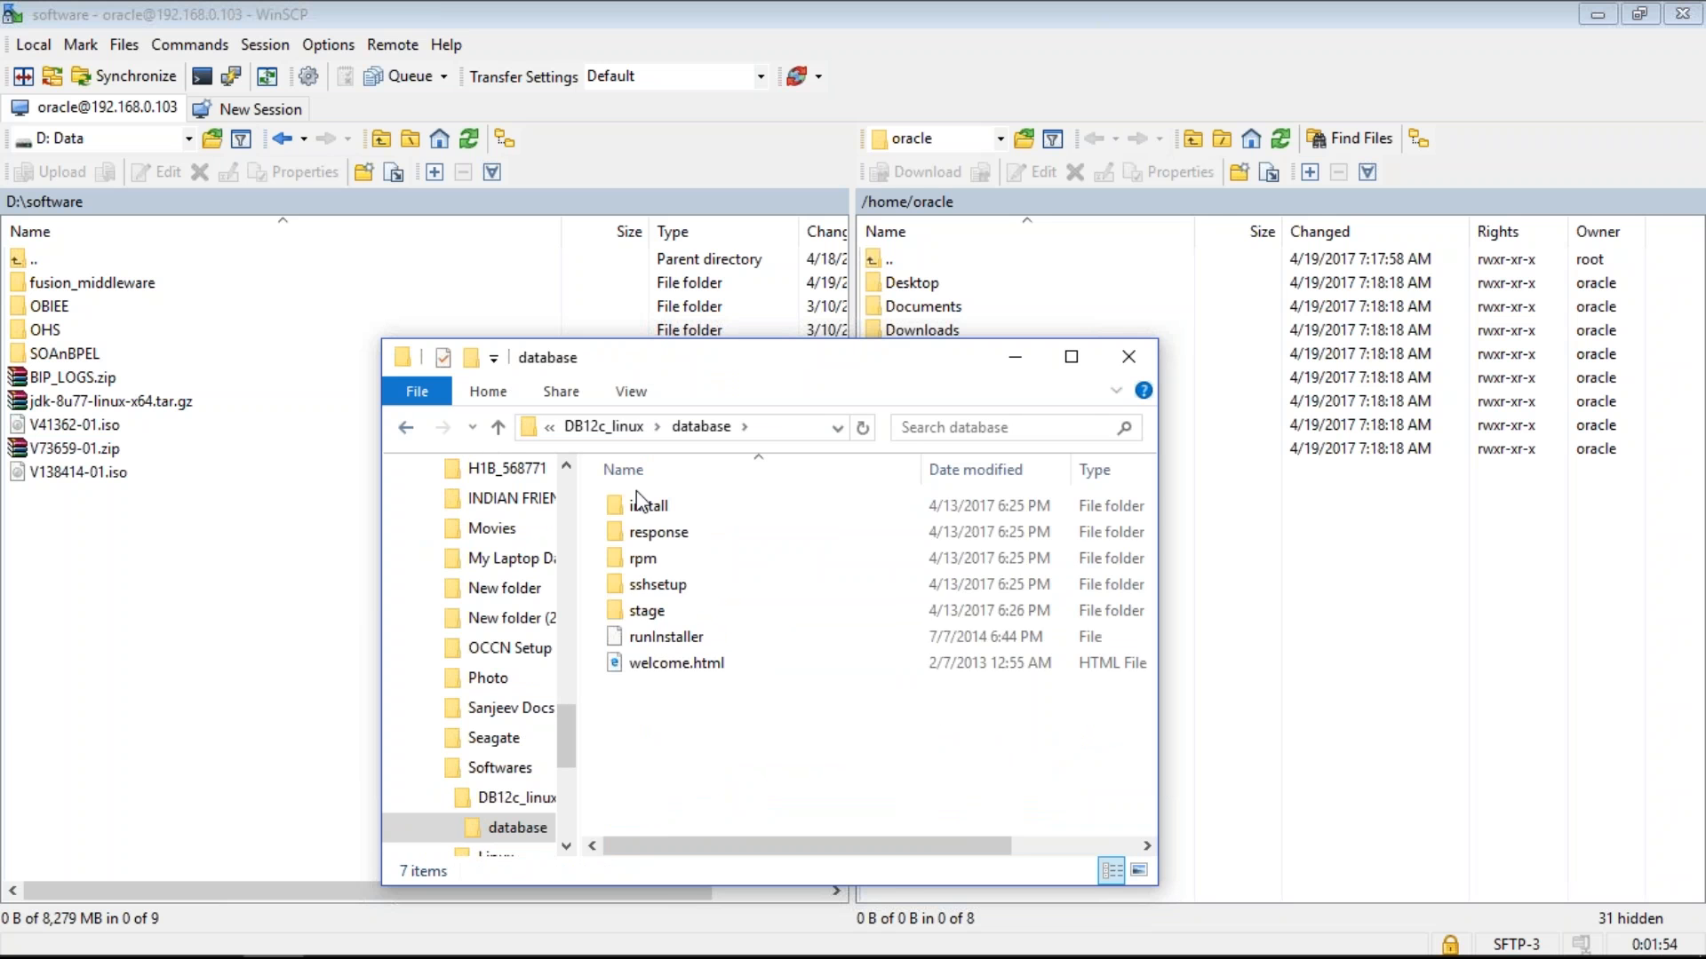
left_click(406, 427)
- Navigate WinSCP's remote panel to /u01/sw
left_click(1, 723)
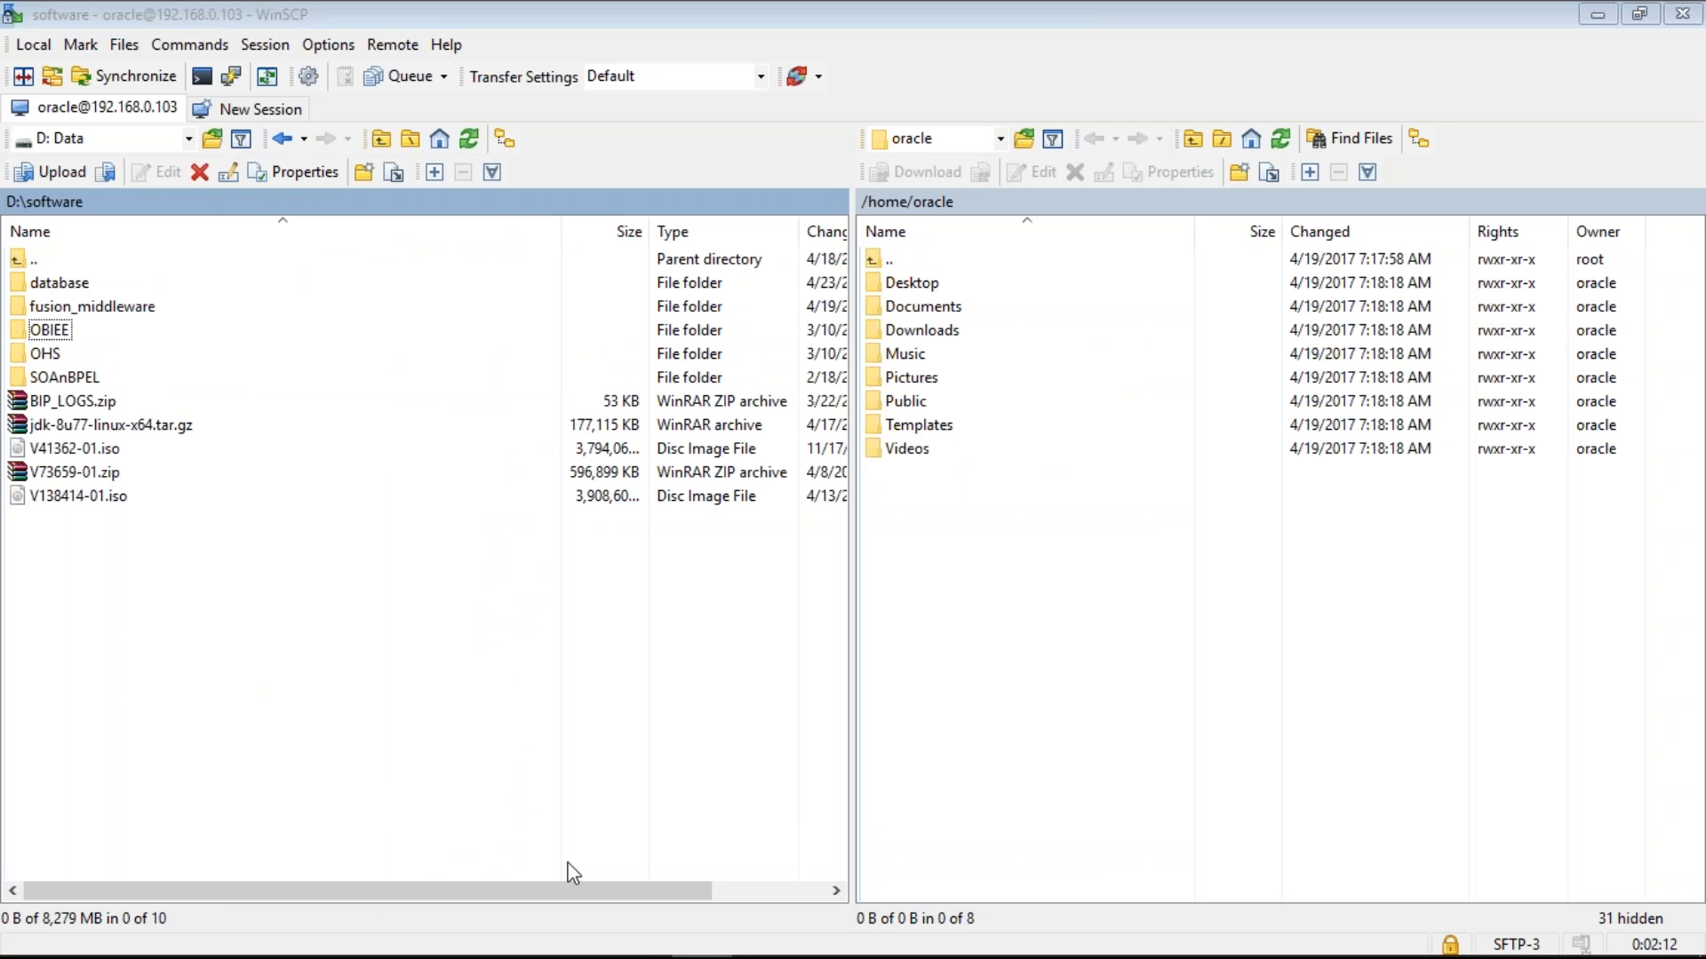
key("alt+Tab")
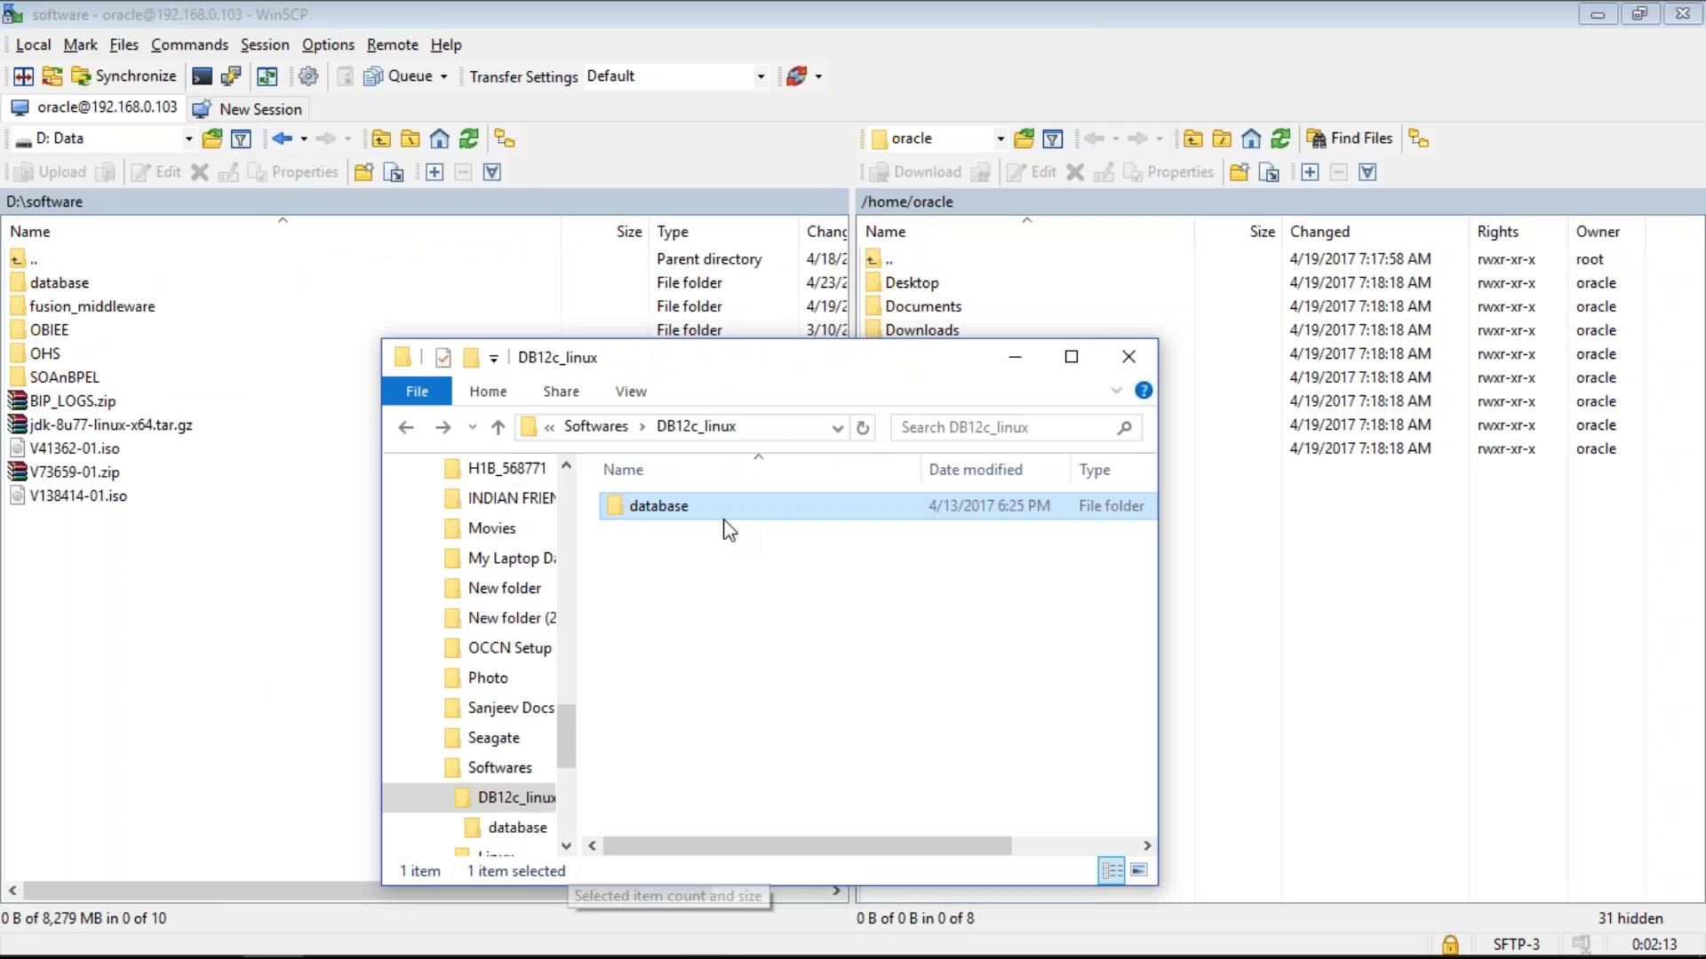
left_click(999, 136)
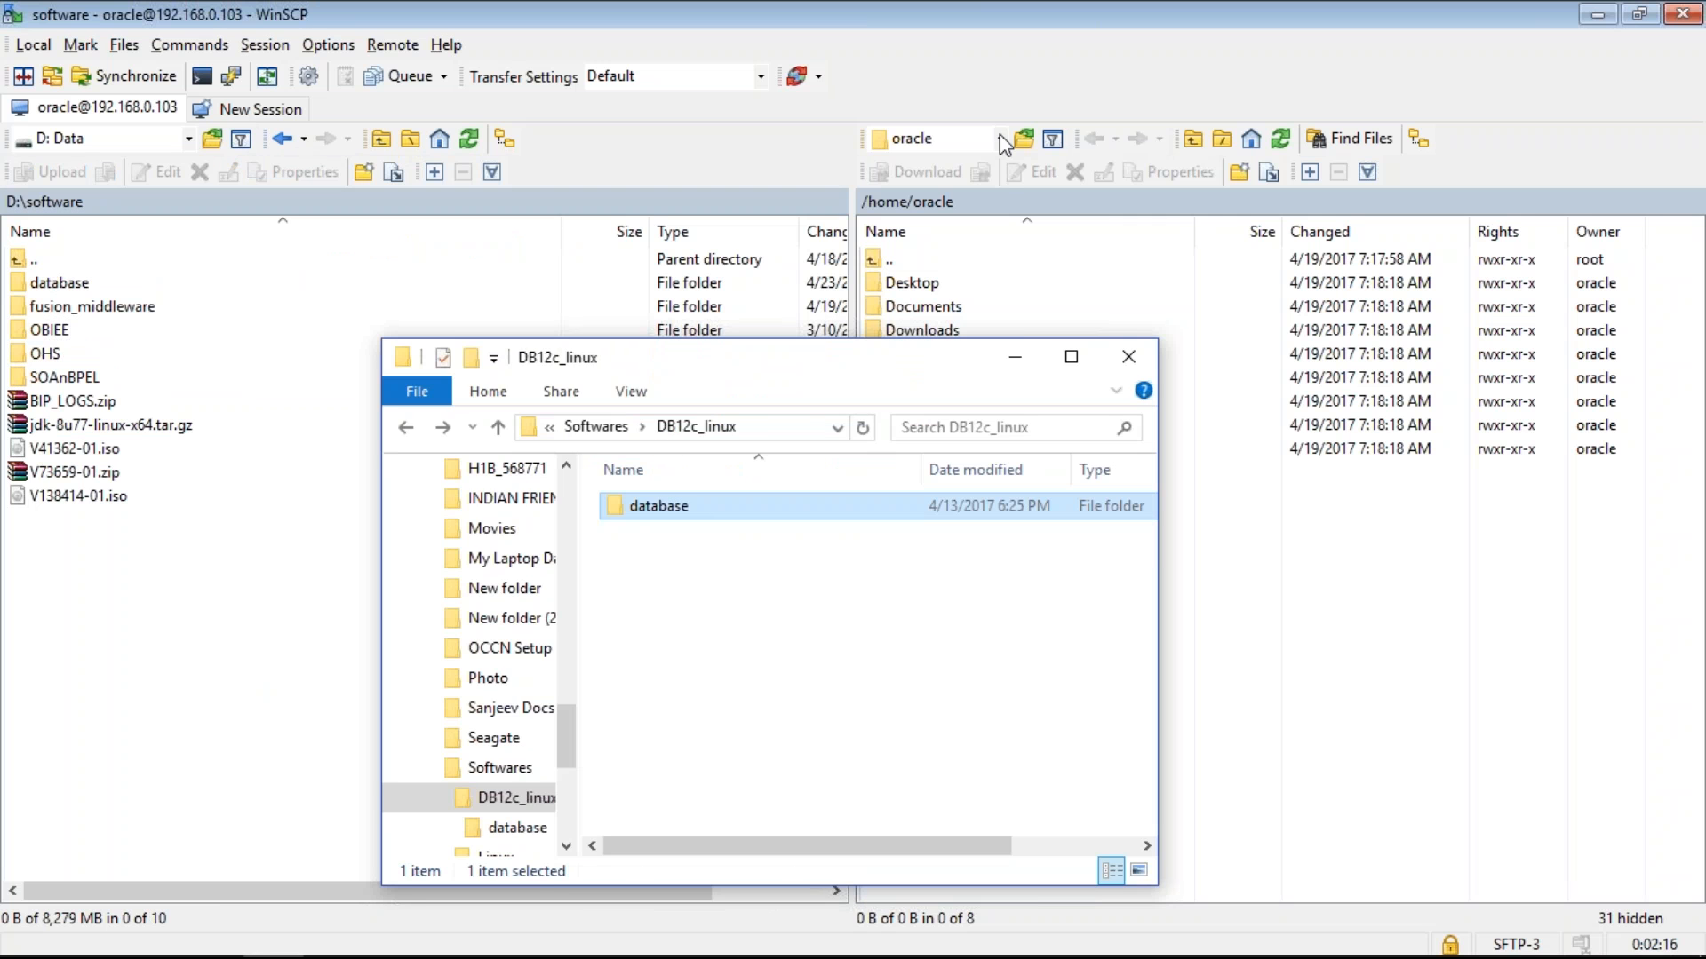
left_click(1000, 136)
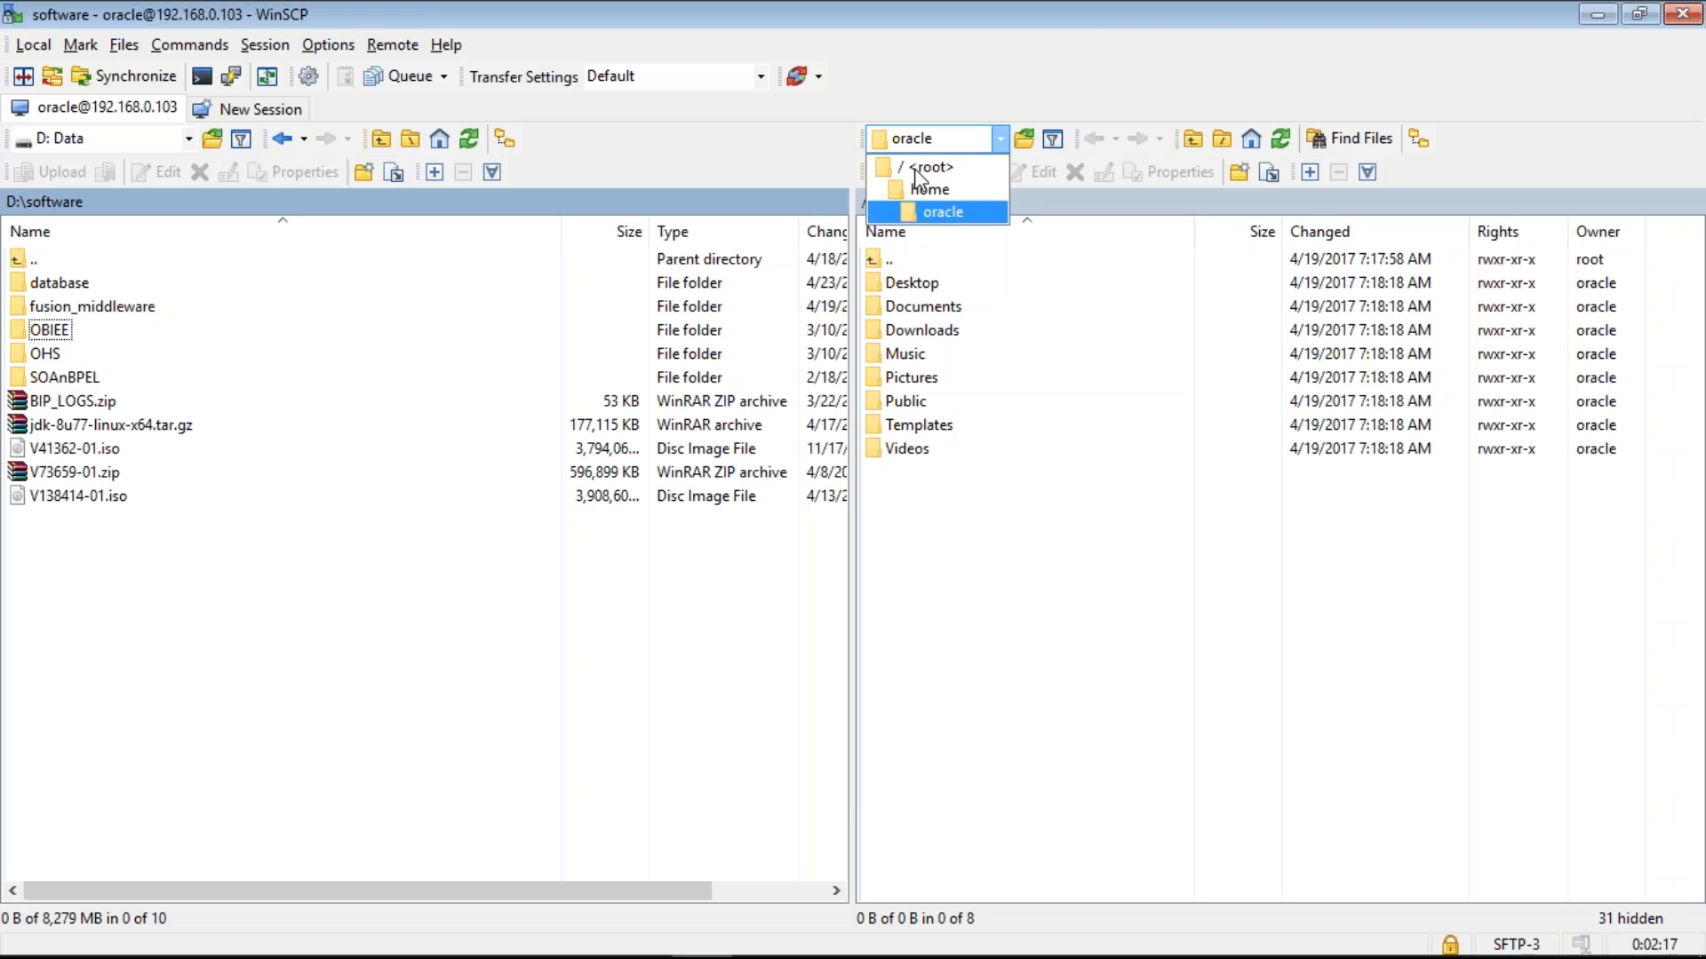
left_click(929, 167)
left_click(919, 403)
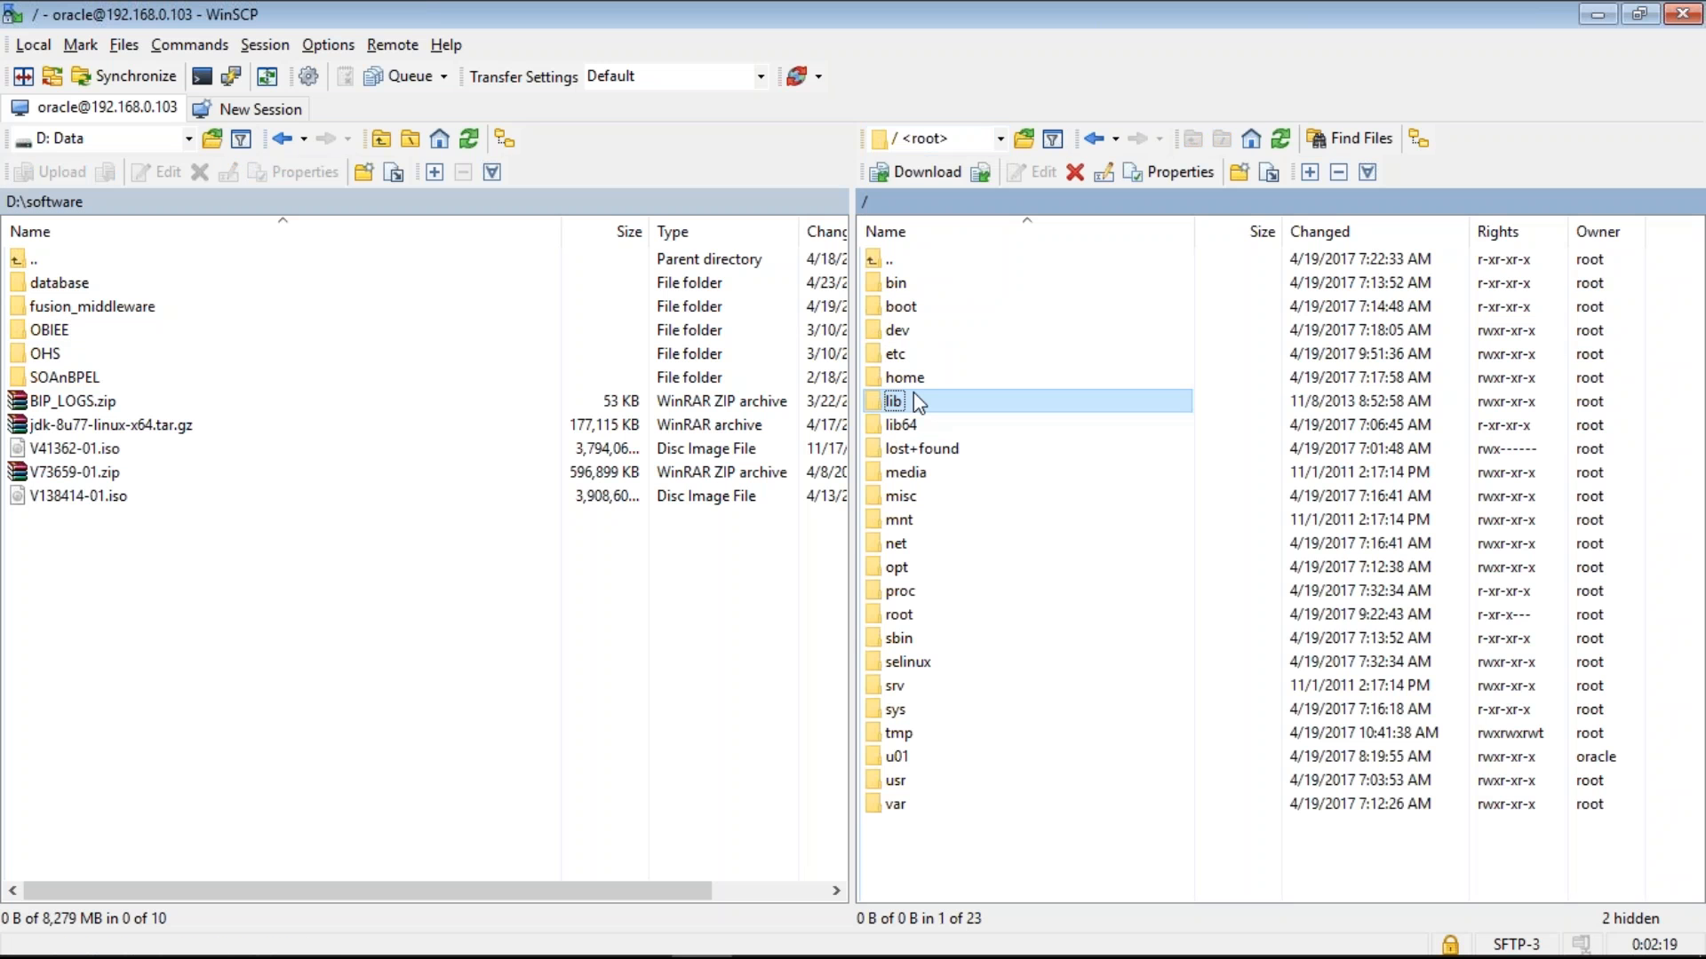
key("u")
key("Return")
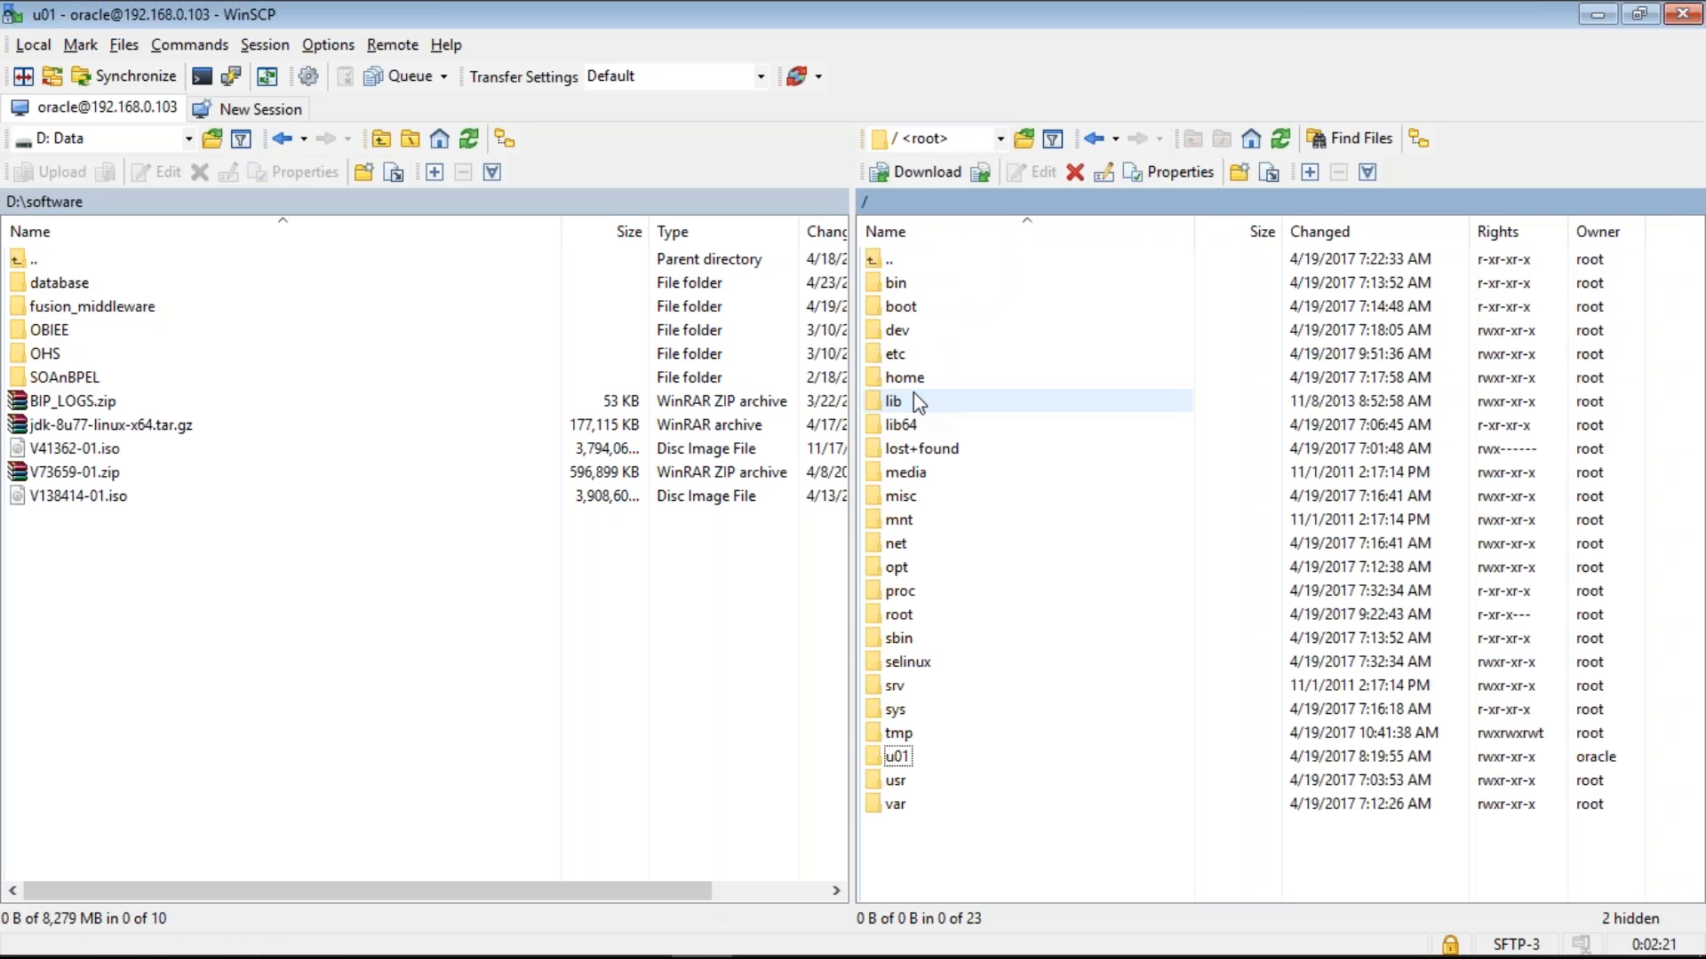
double_click(897, 334)
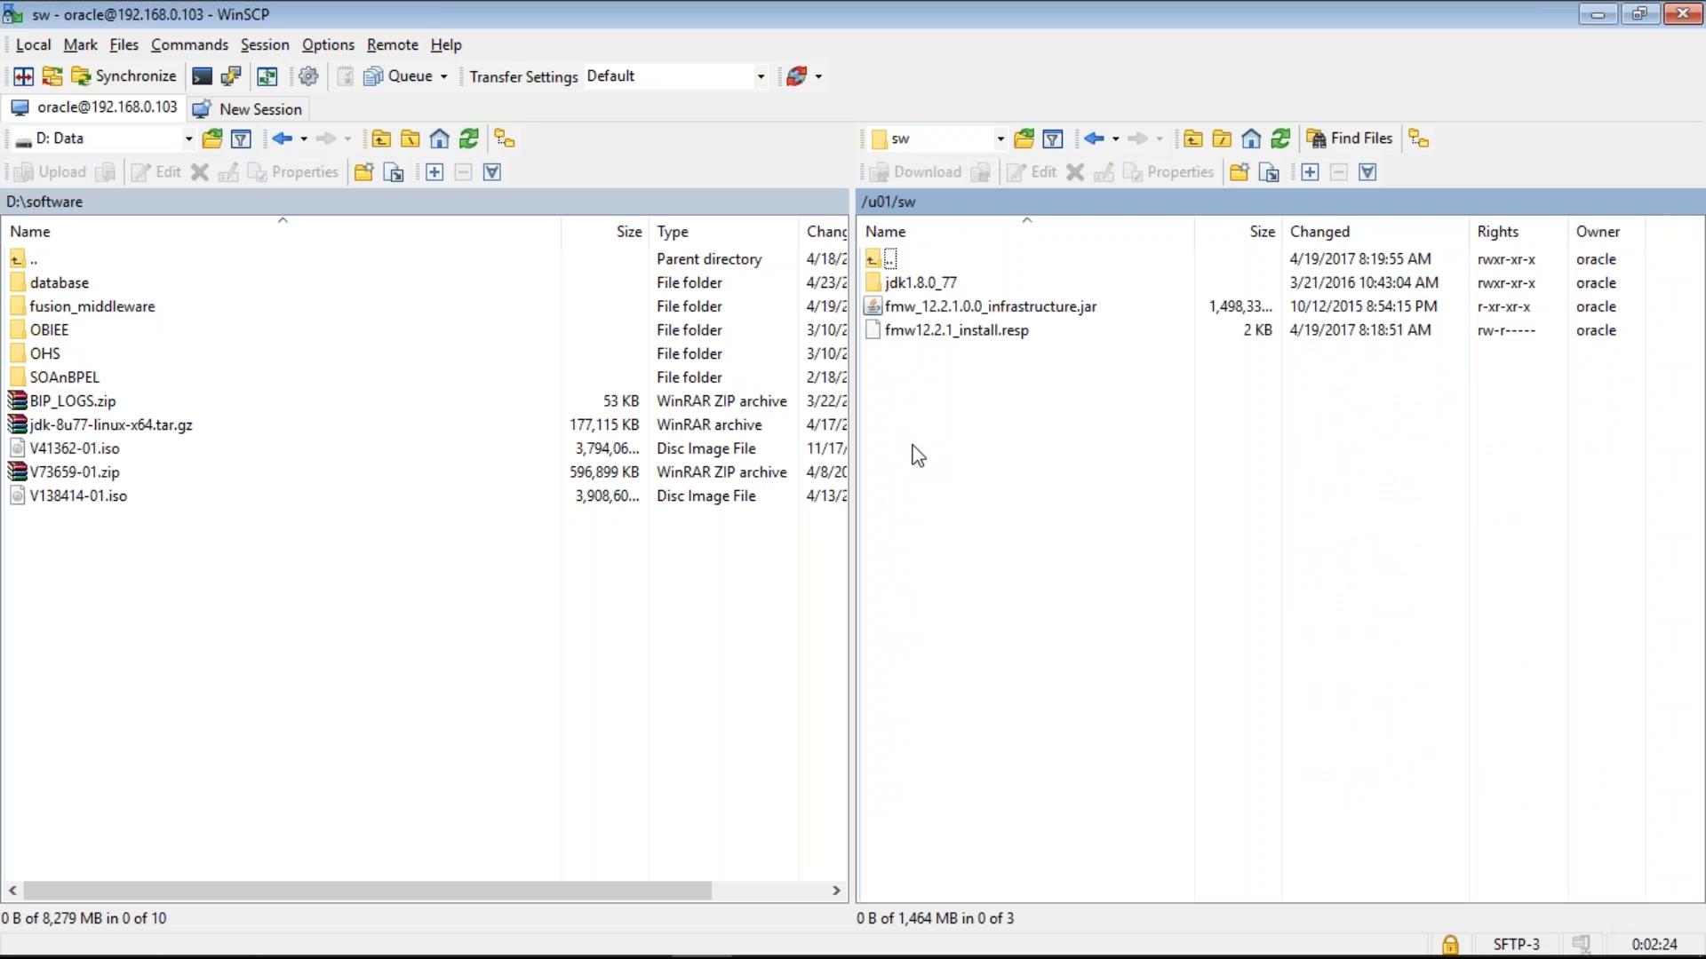
- Drag the database folder from DB12c_linux onto /u01/sw to upload it
left_click(273, 958)
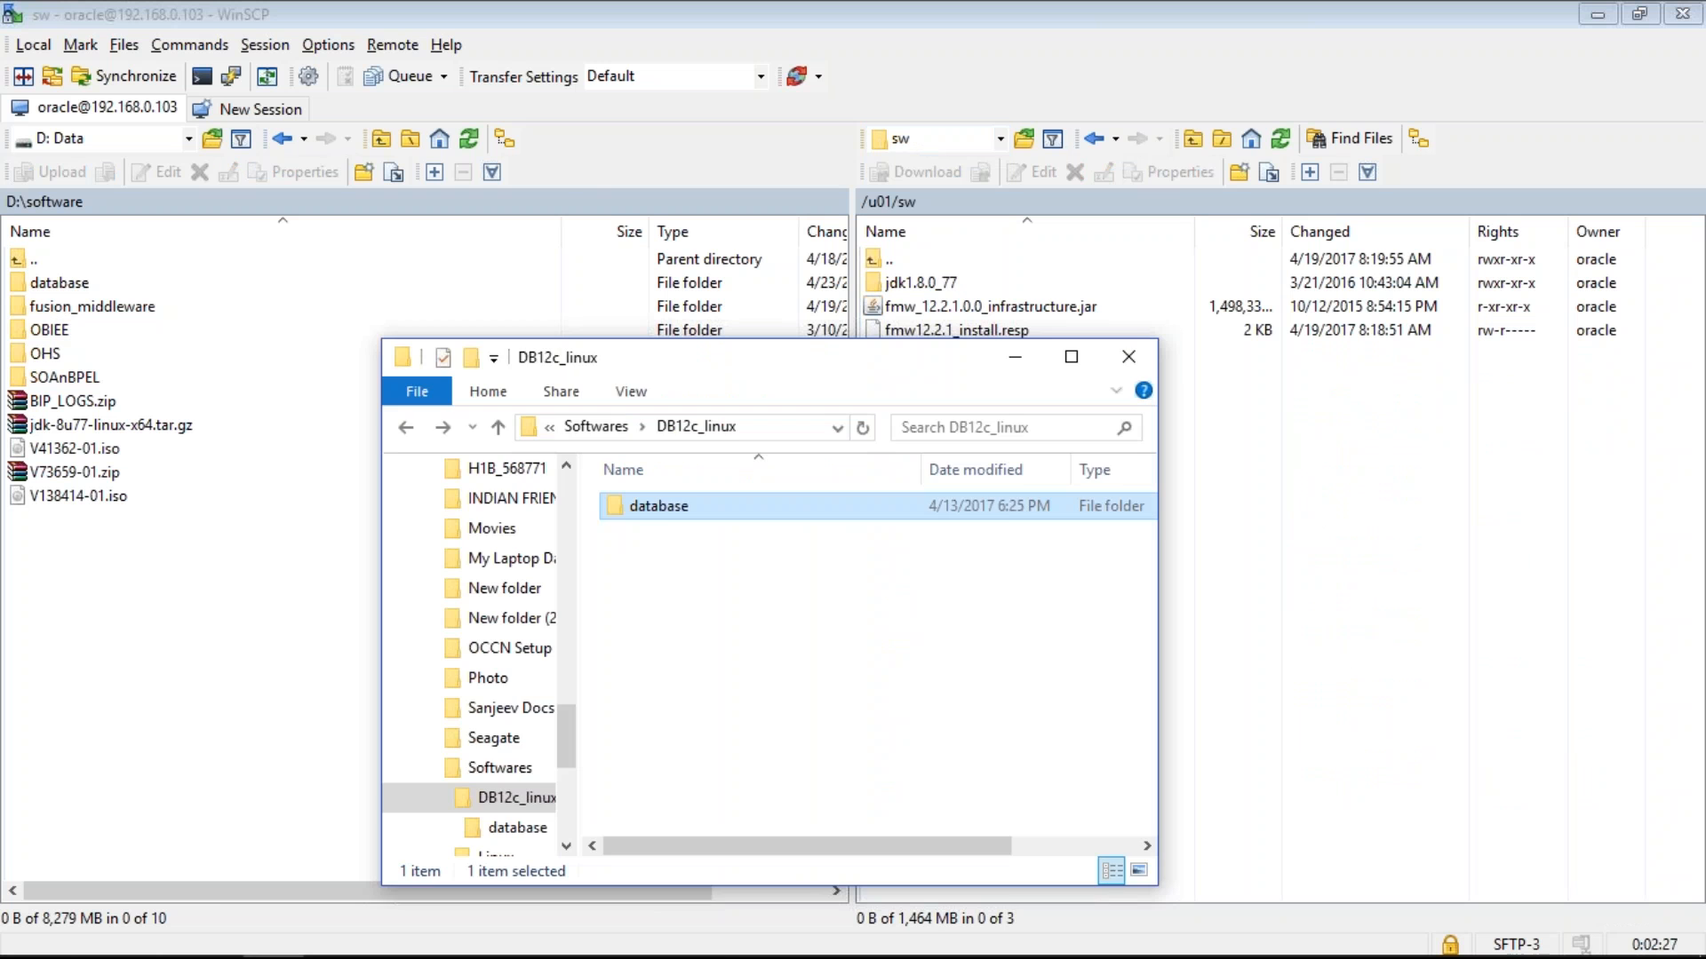
left_click_drag(659, 506, 1288, 551)
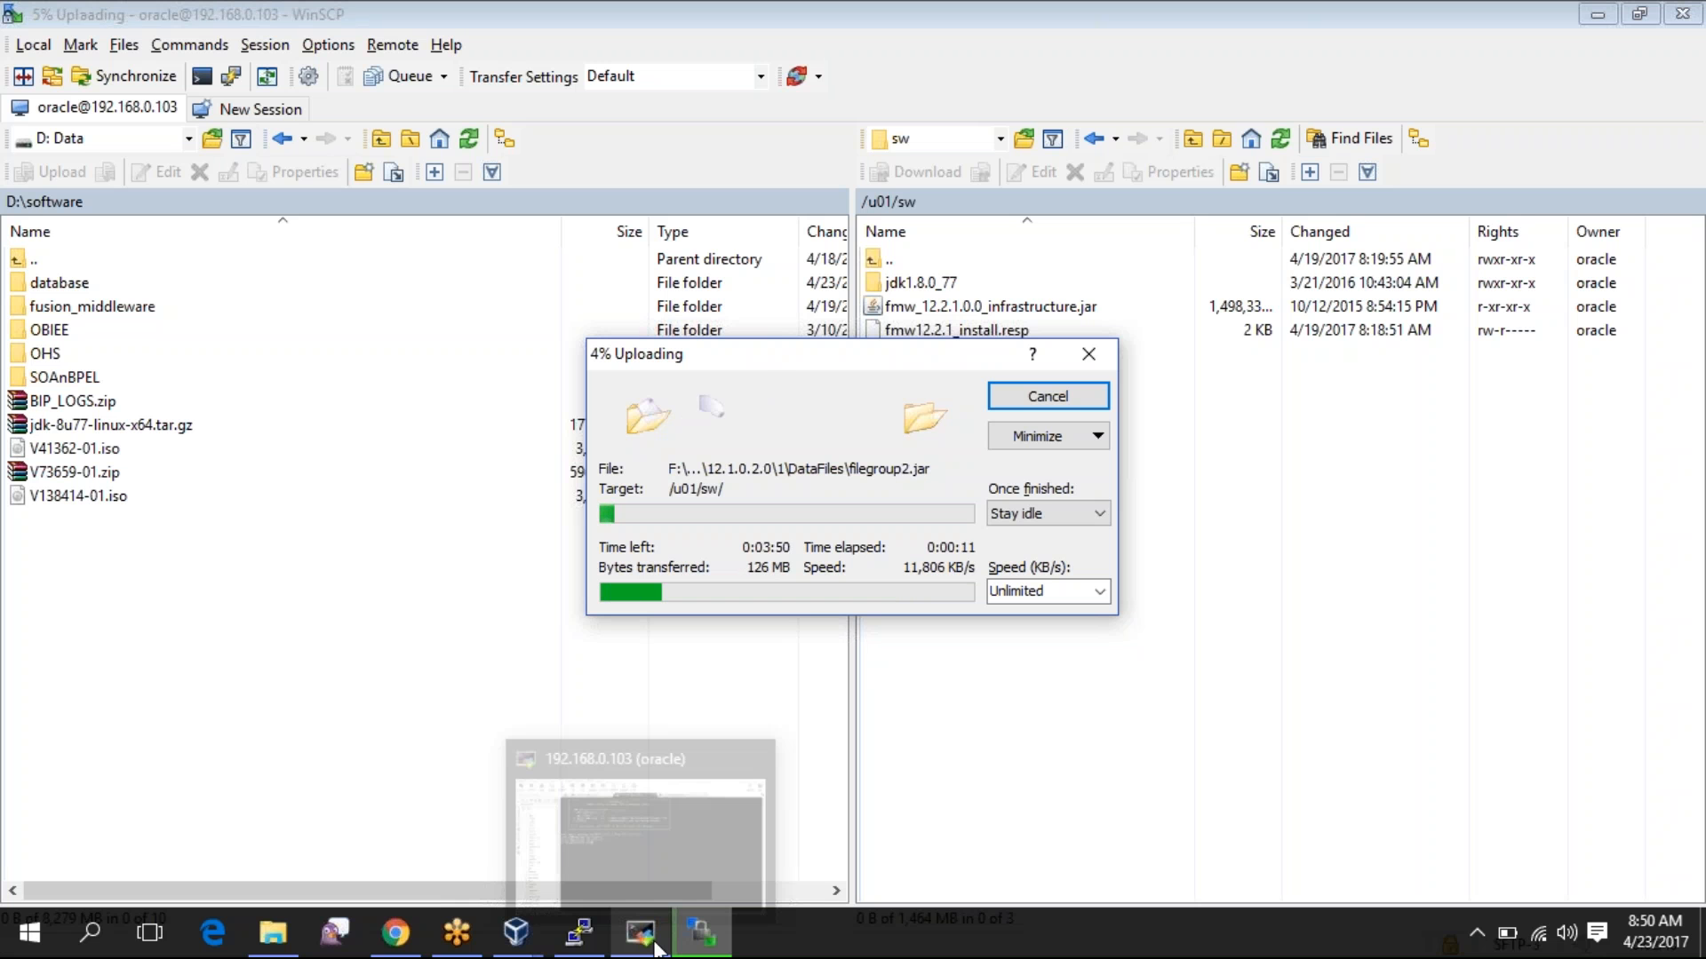
left_click(655, 947)
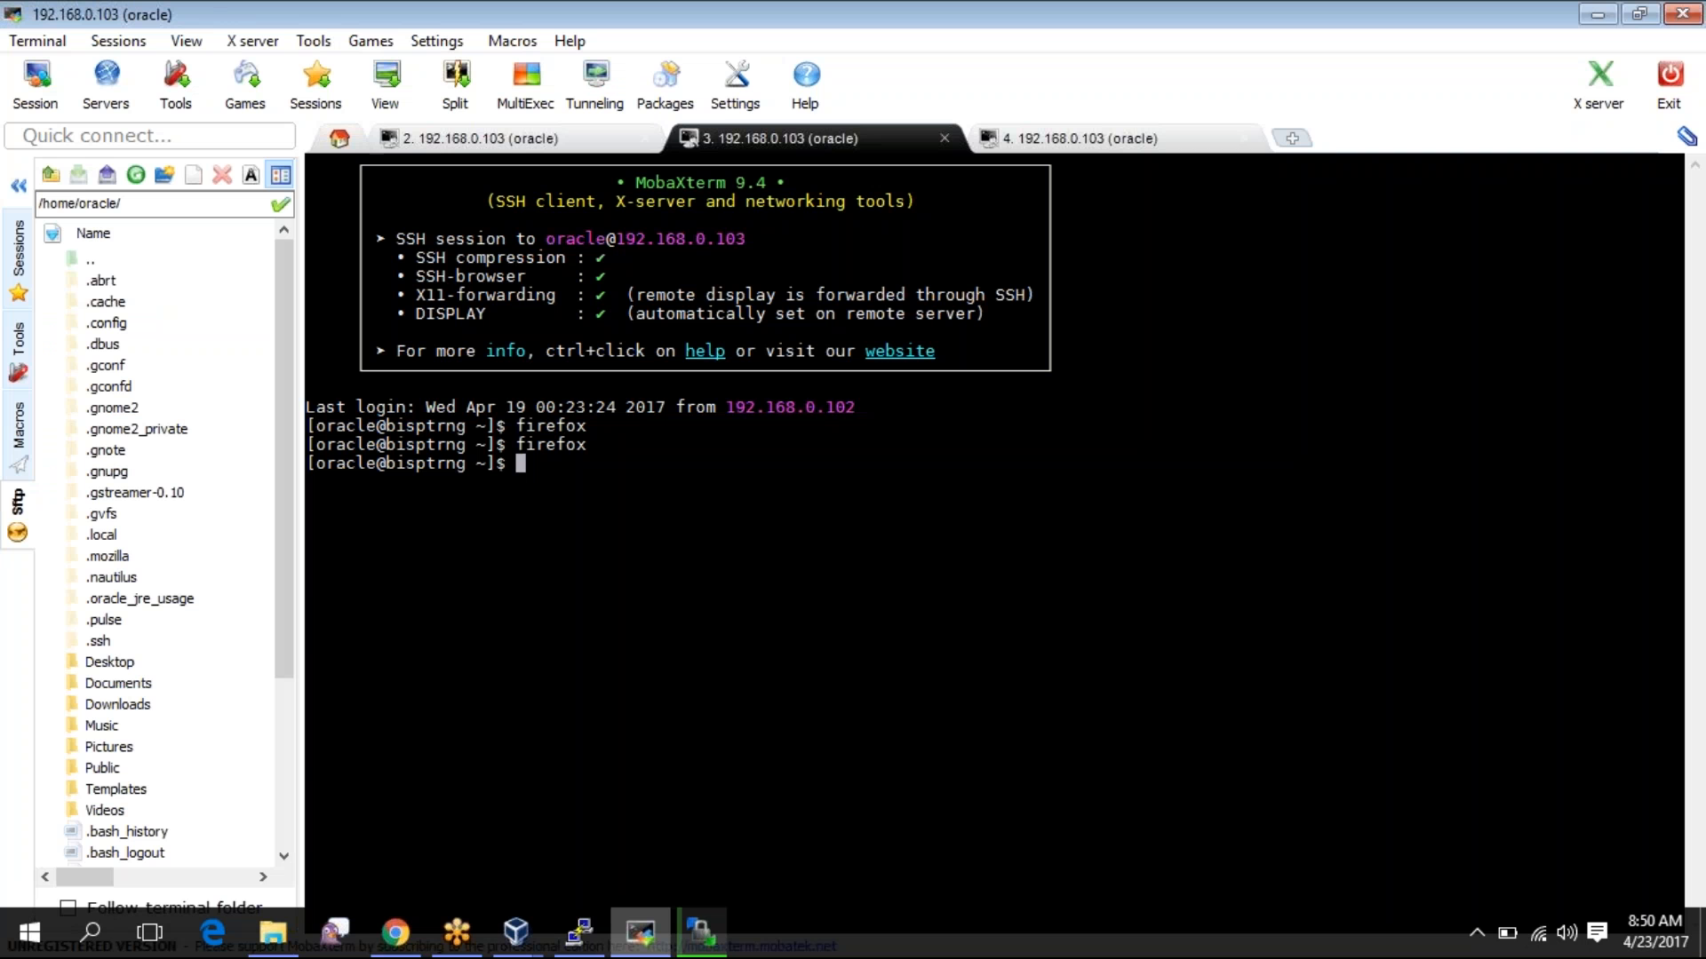
- Rerun the firefox command from session 3's history to open the Oracle Linux welcome page
key("ctrl+Tab")
key("ctrl+shift+Tab")
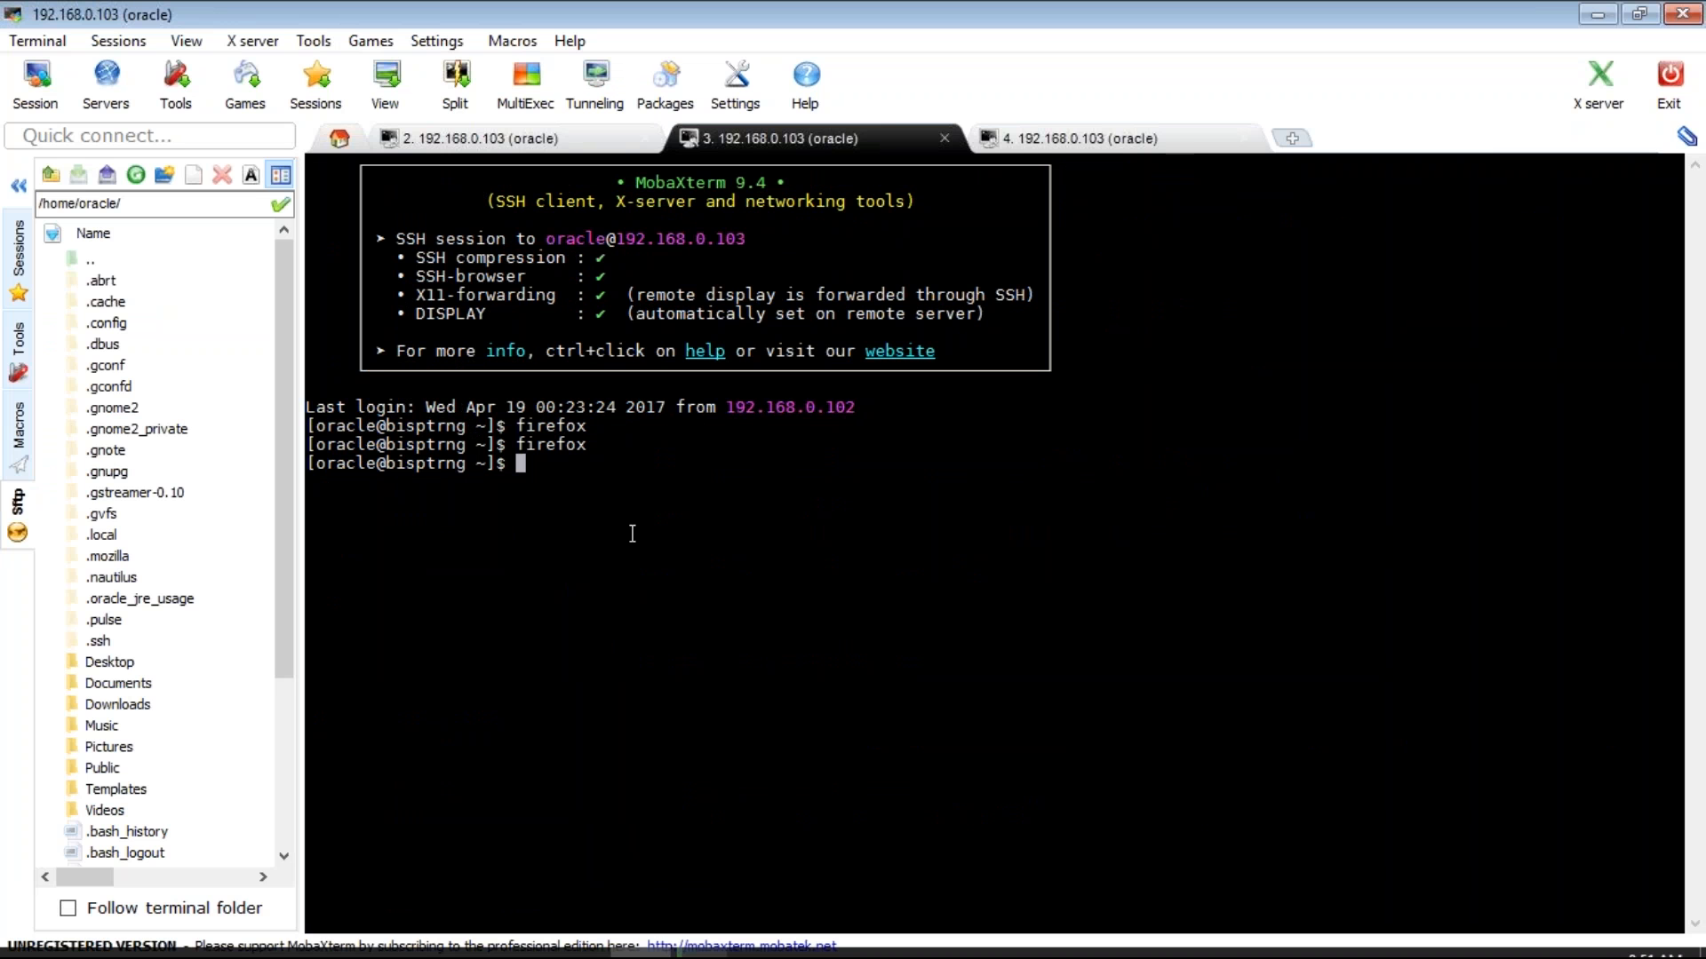
key("Up")
key("Return")
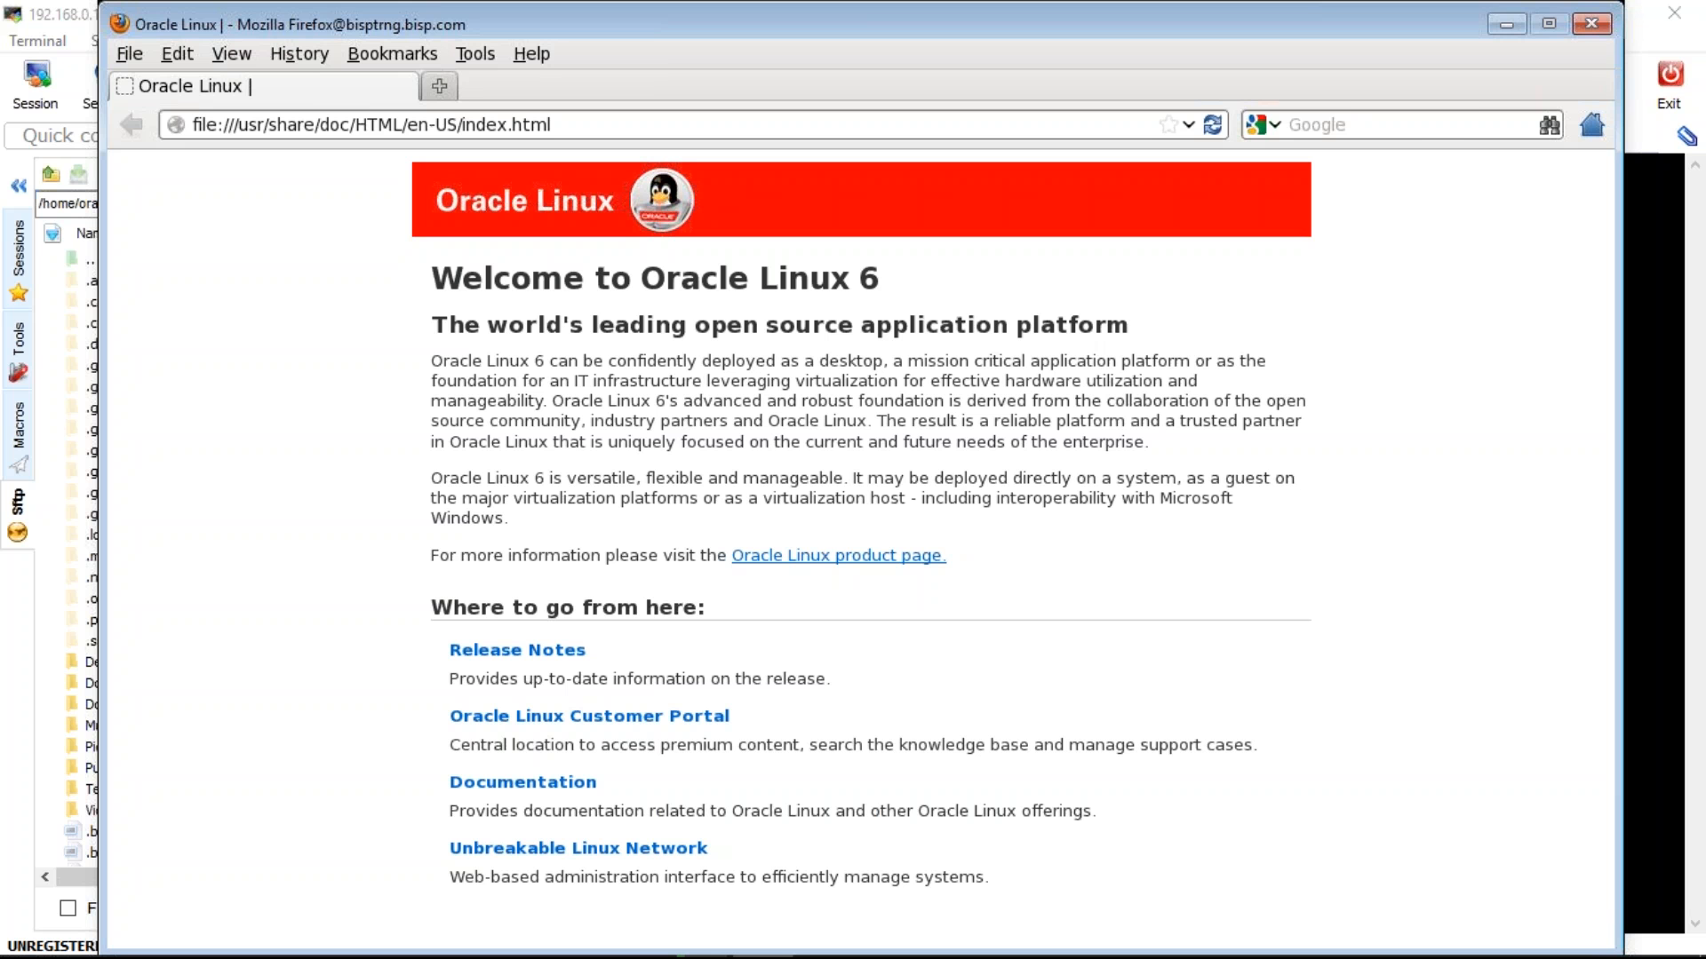
- Load the WebLogic console address at 192.168.0.103 from the address bar history
left_click_drag(568, 125, 161, 145)
key("ctrl+a")
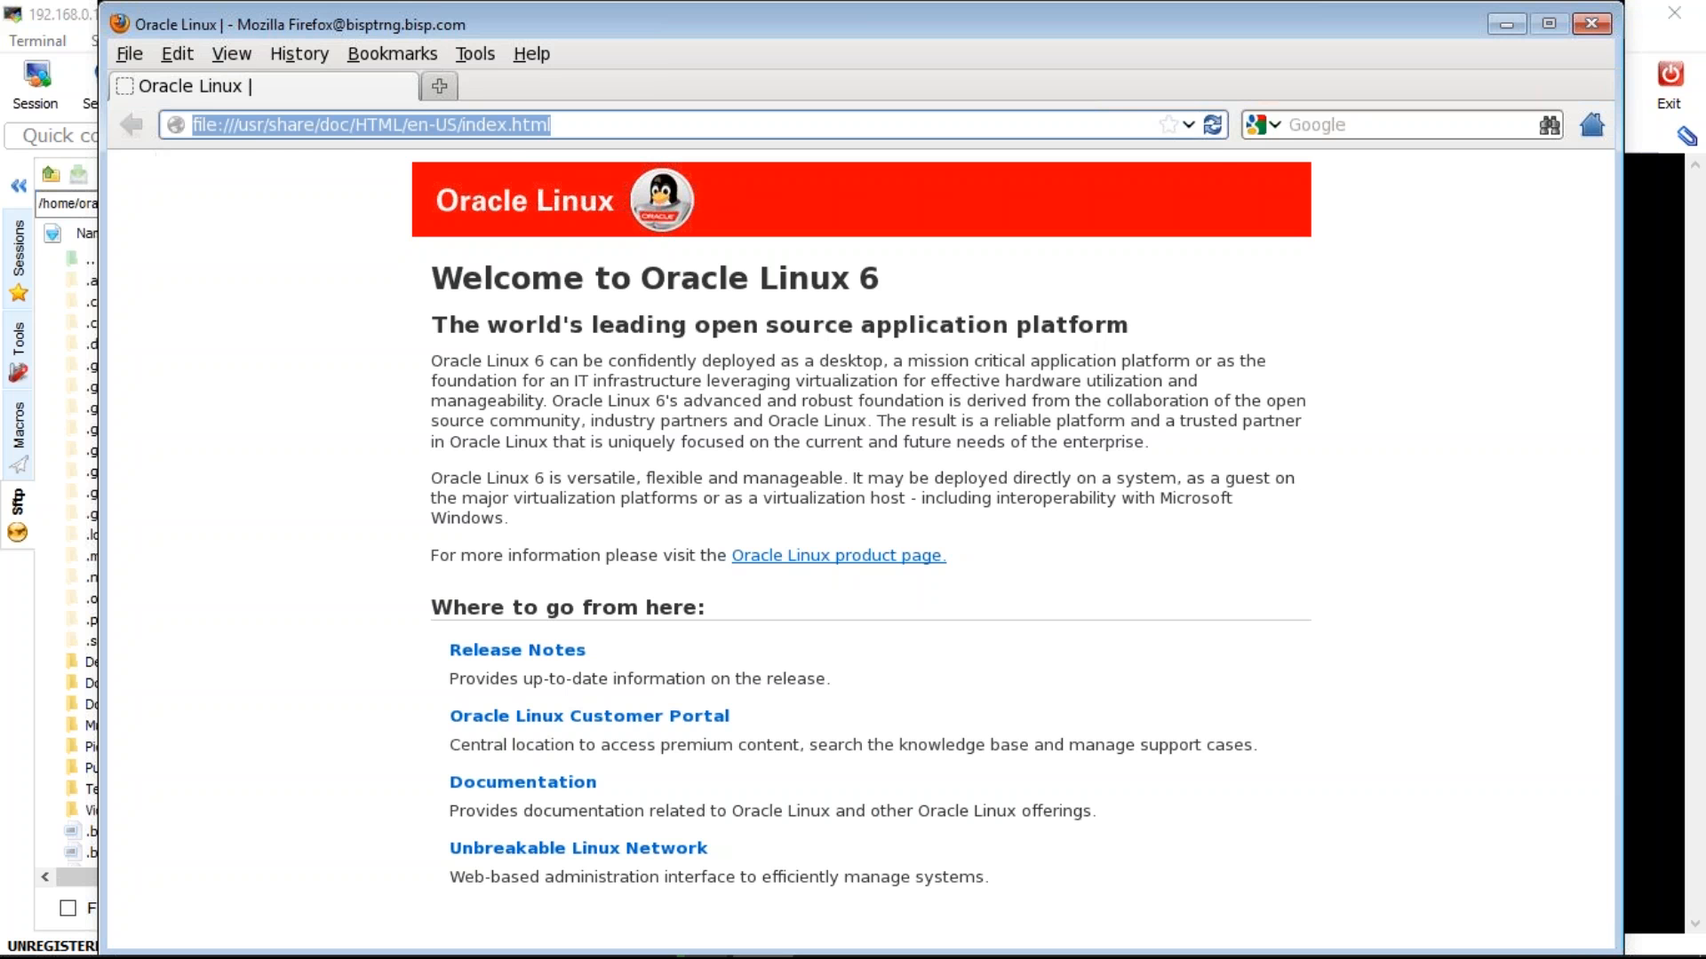
type("192.168.0.103/")
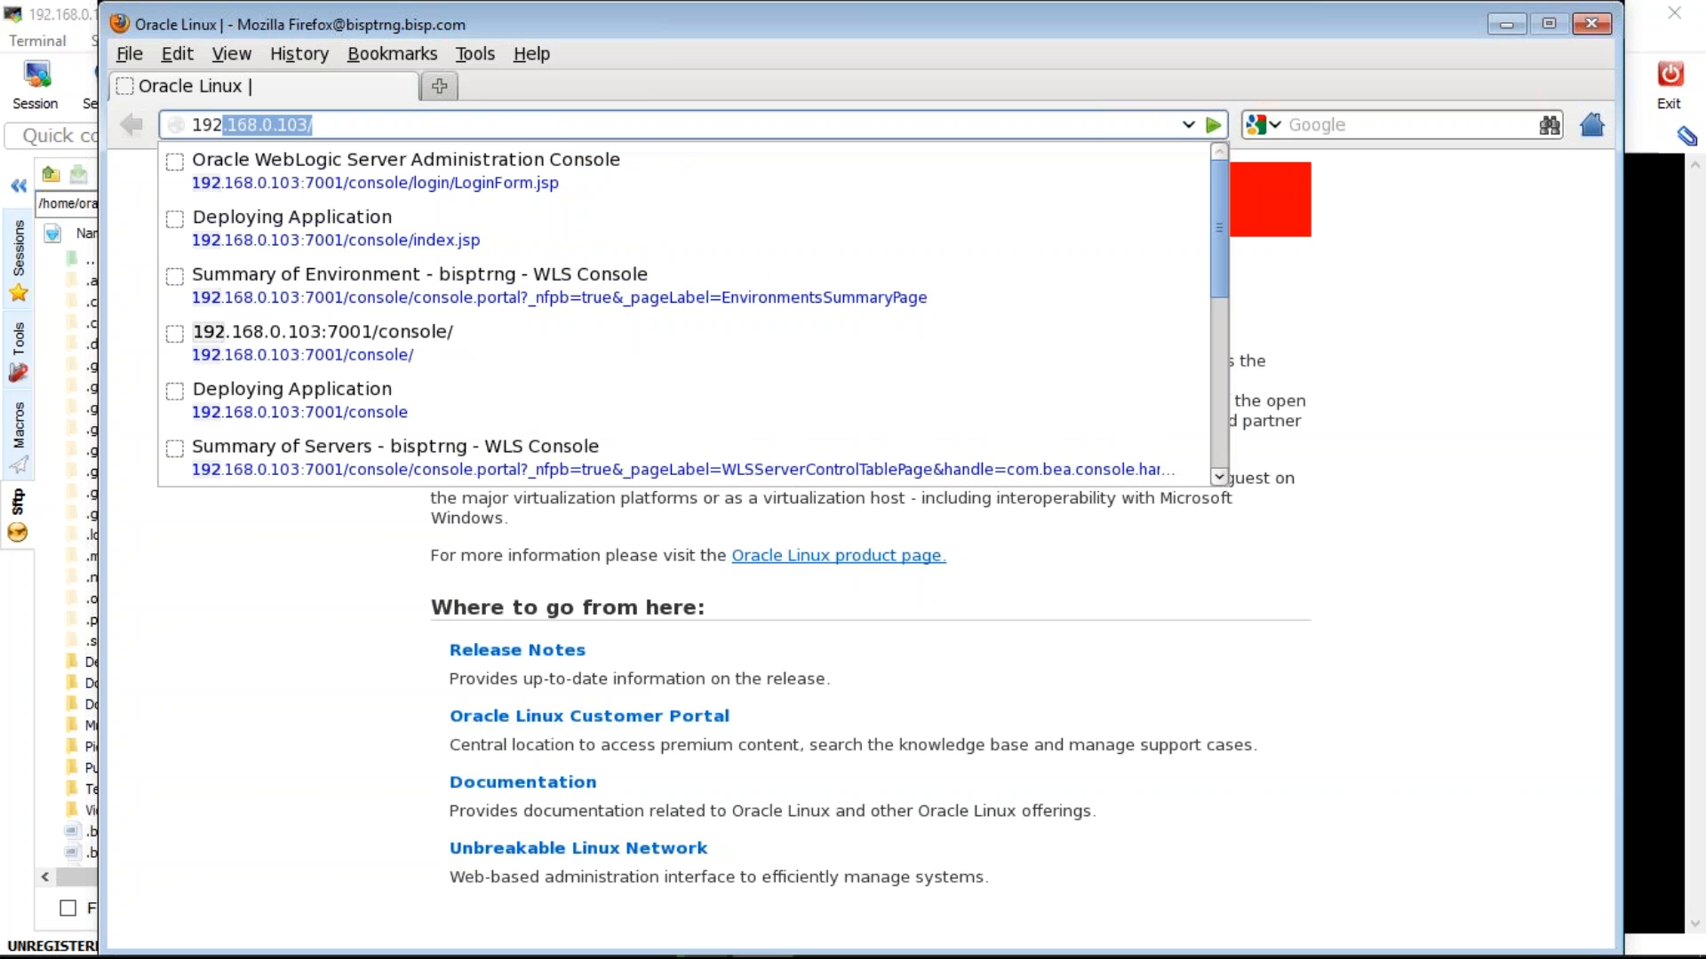
key("Down")
key("Down")
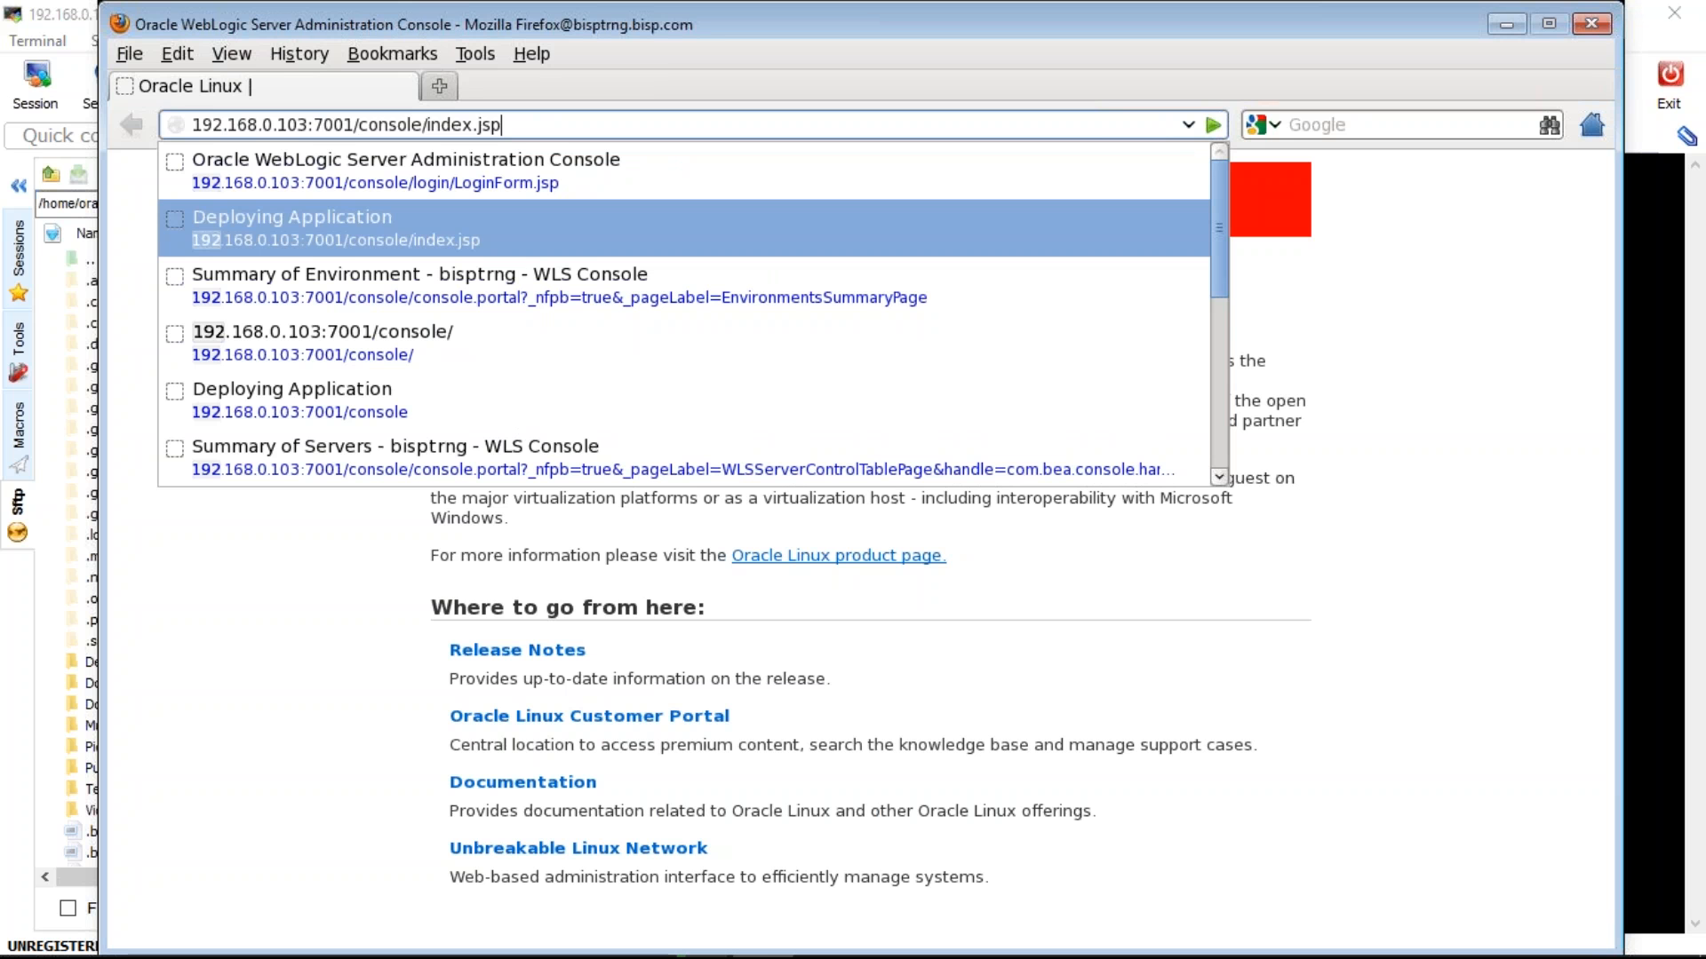
key("Return")
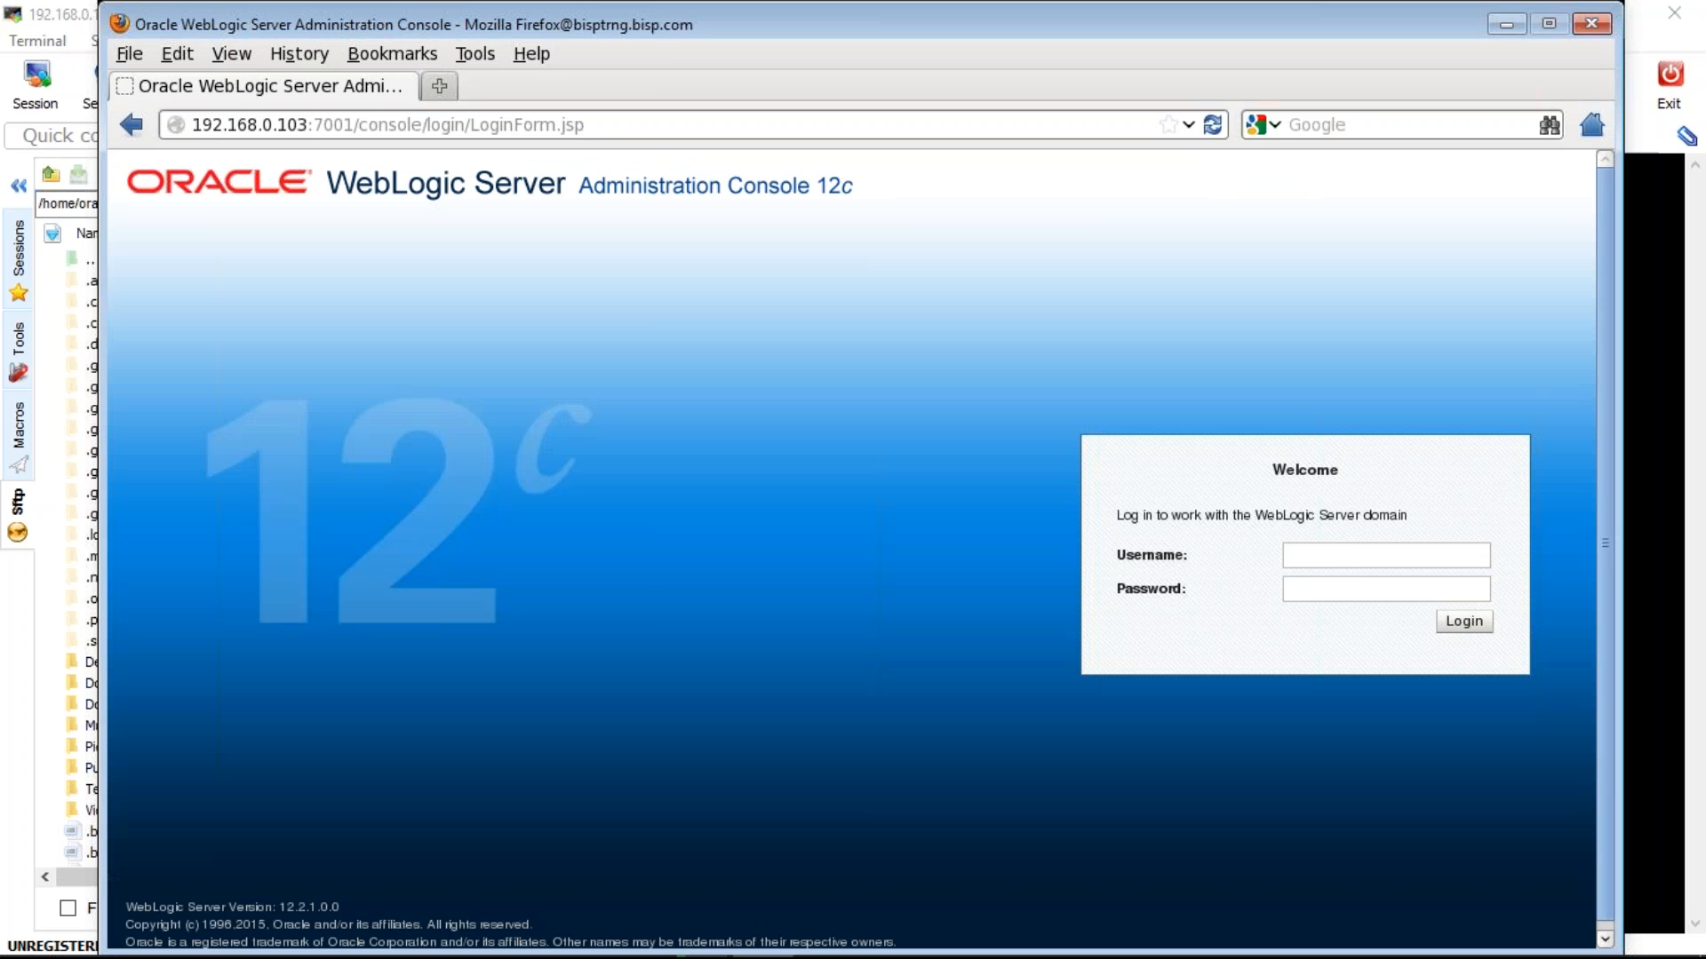
- Log in as weblogic with the admin password and open the Environment summary
type("weblogic")
key("Tab")
type("welcome11")
key("Return")
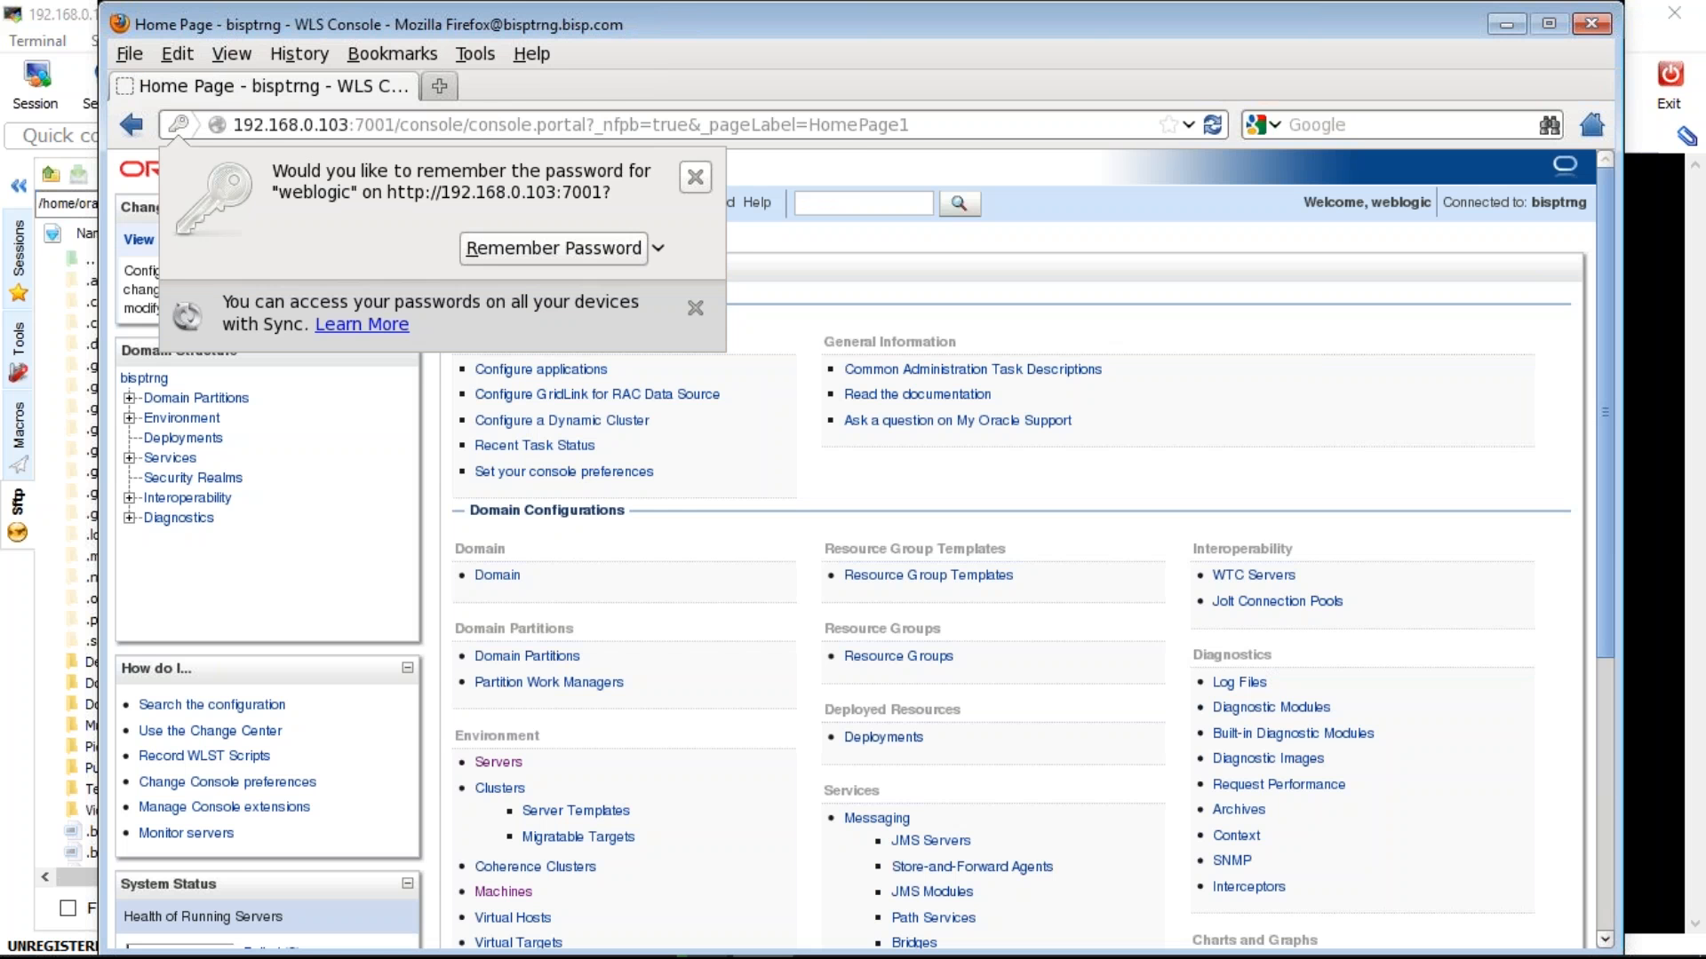
left_click(188, 421)
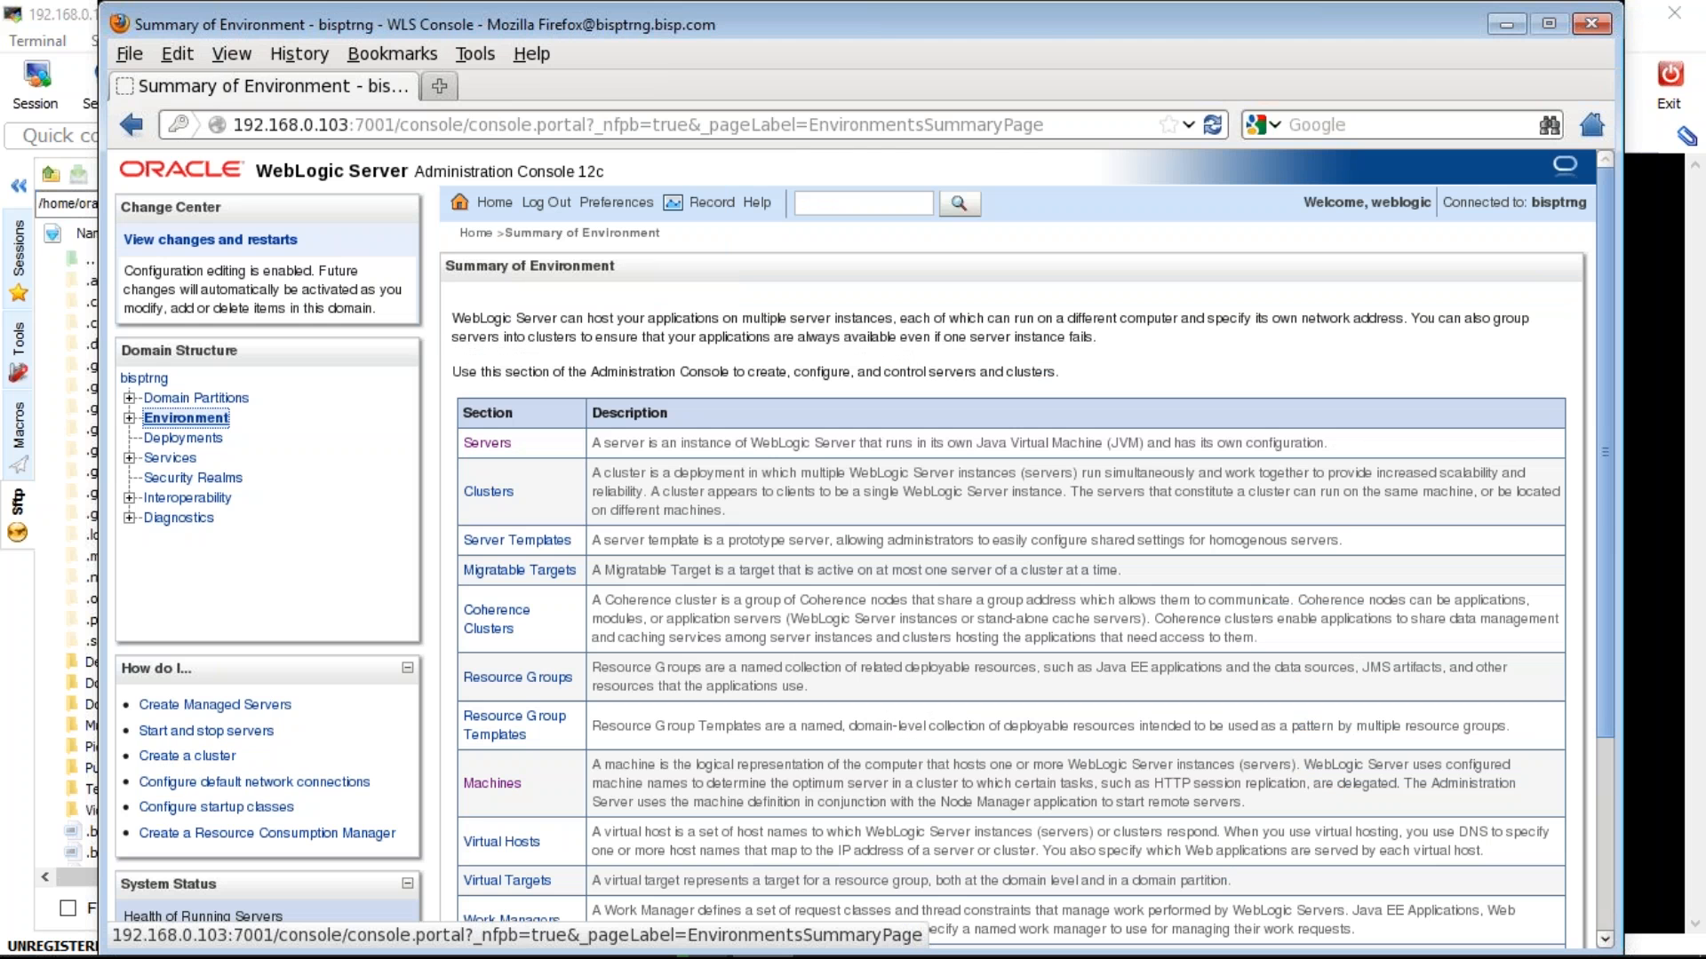
left_click(487, 444)
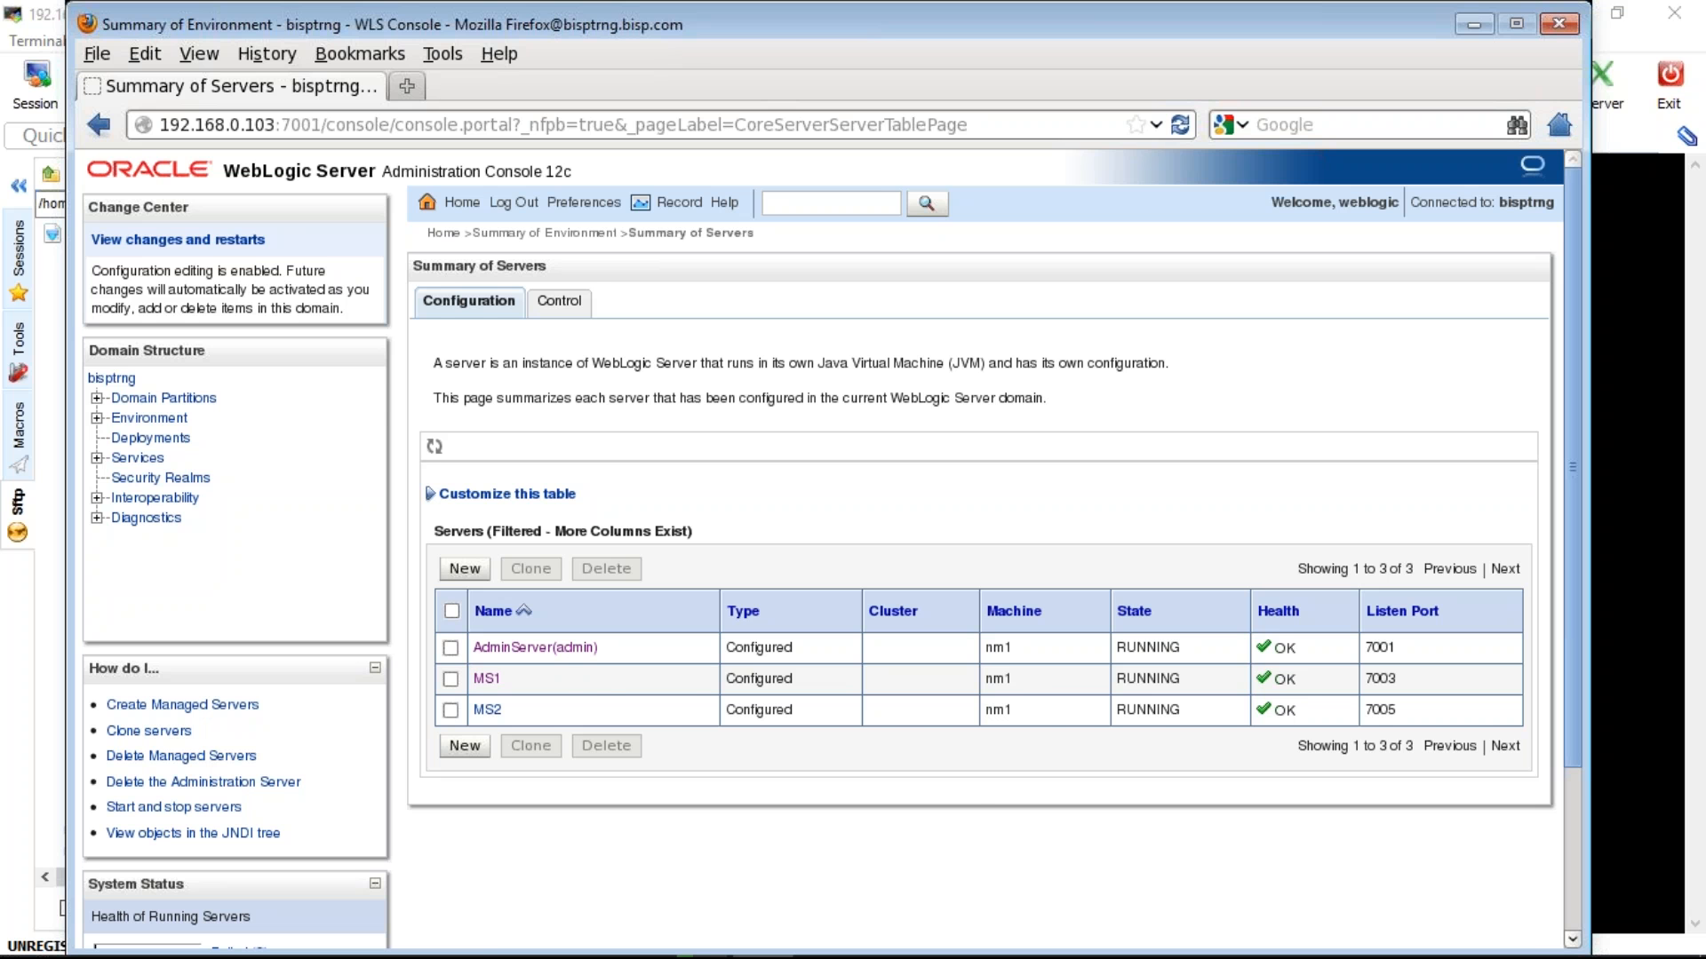
left_click(149, 419)
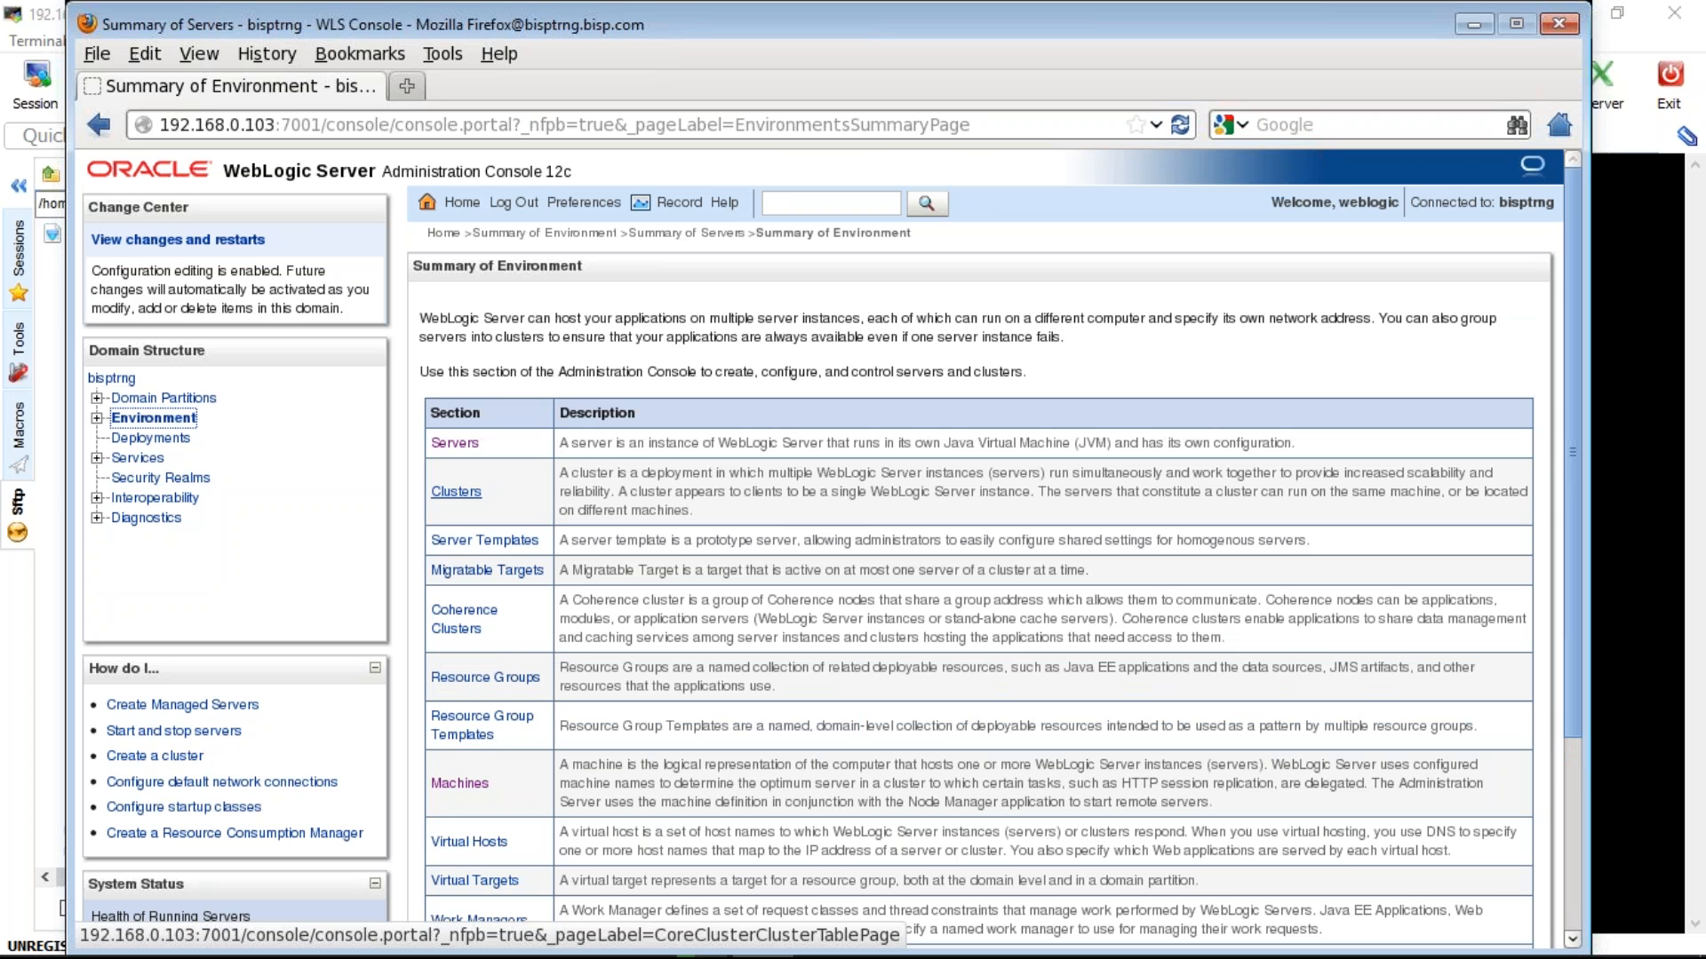
left_click(454, 443)
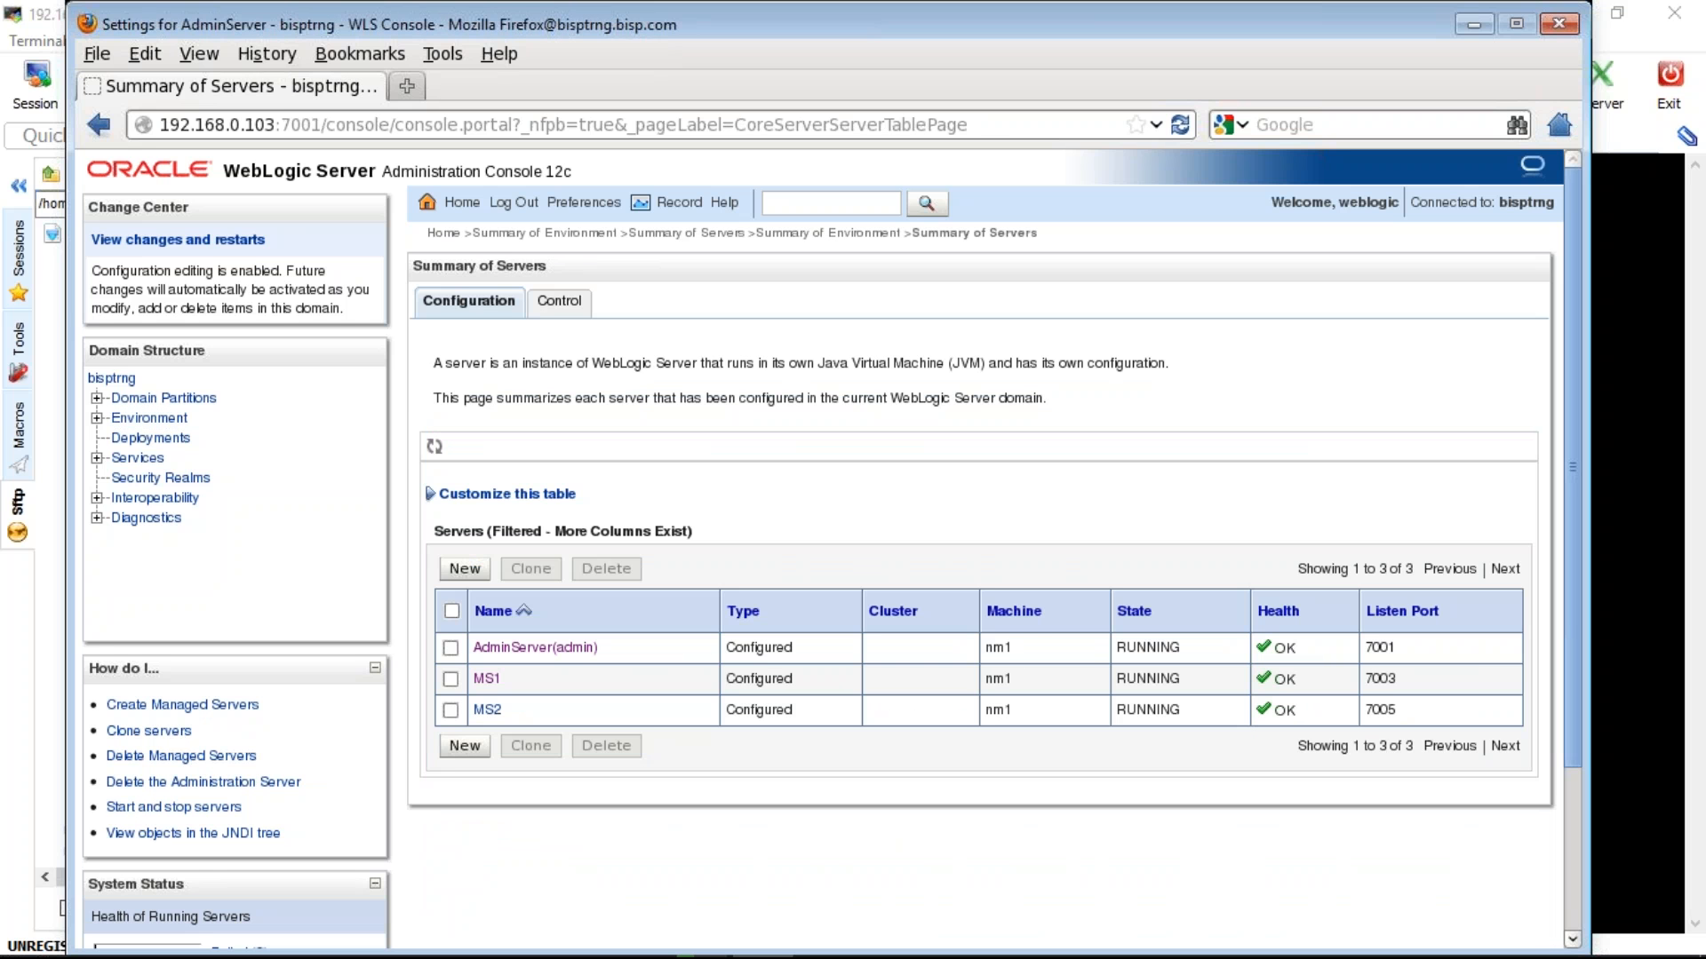
left_click(484, 647)
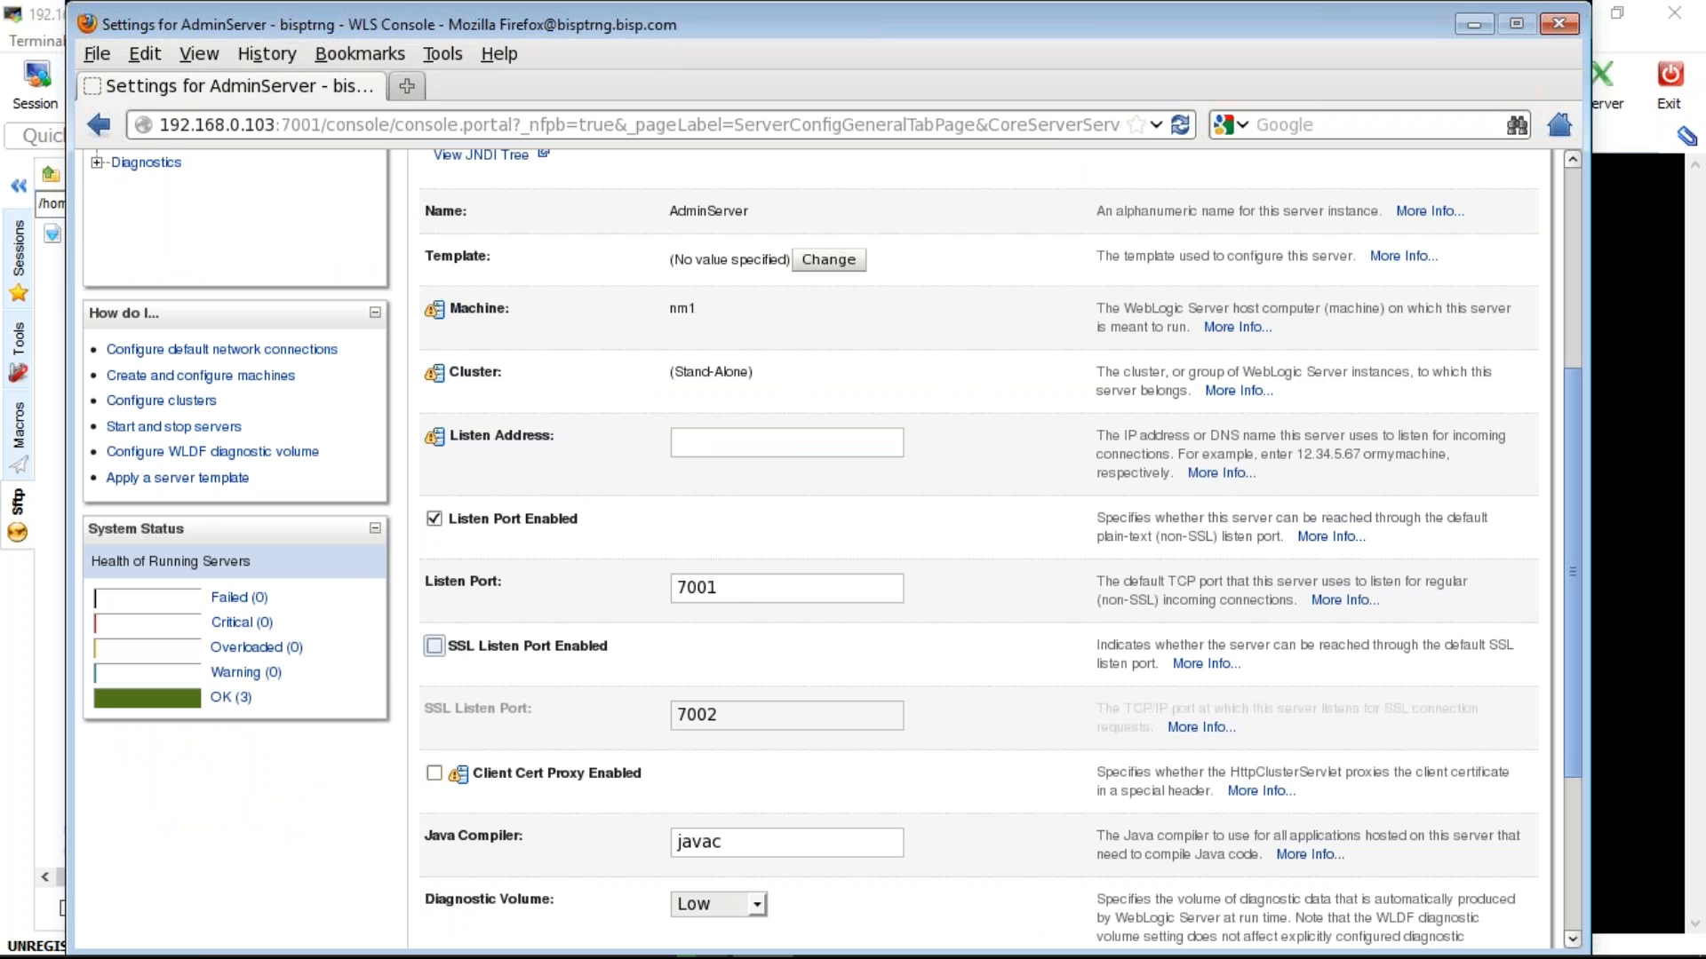
scroll(977, 533, "up", 5)
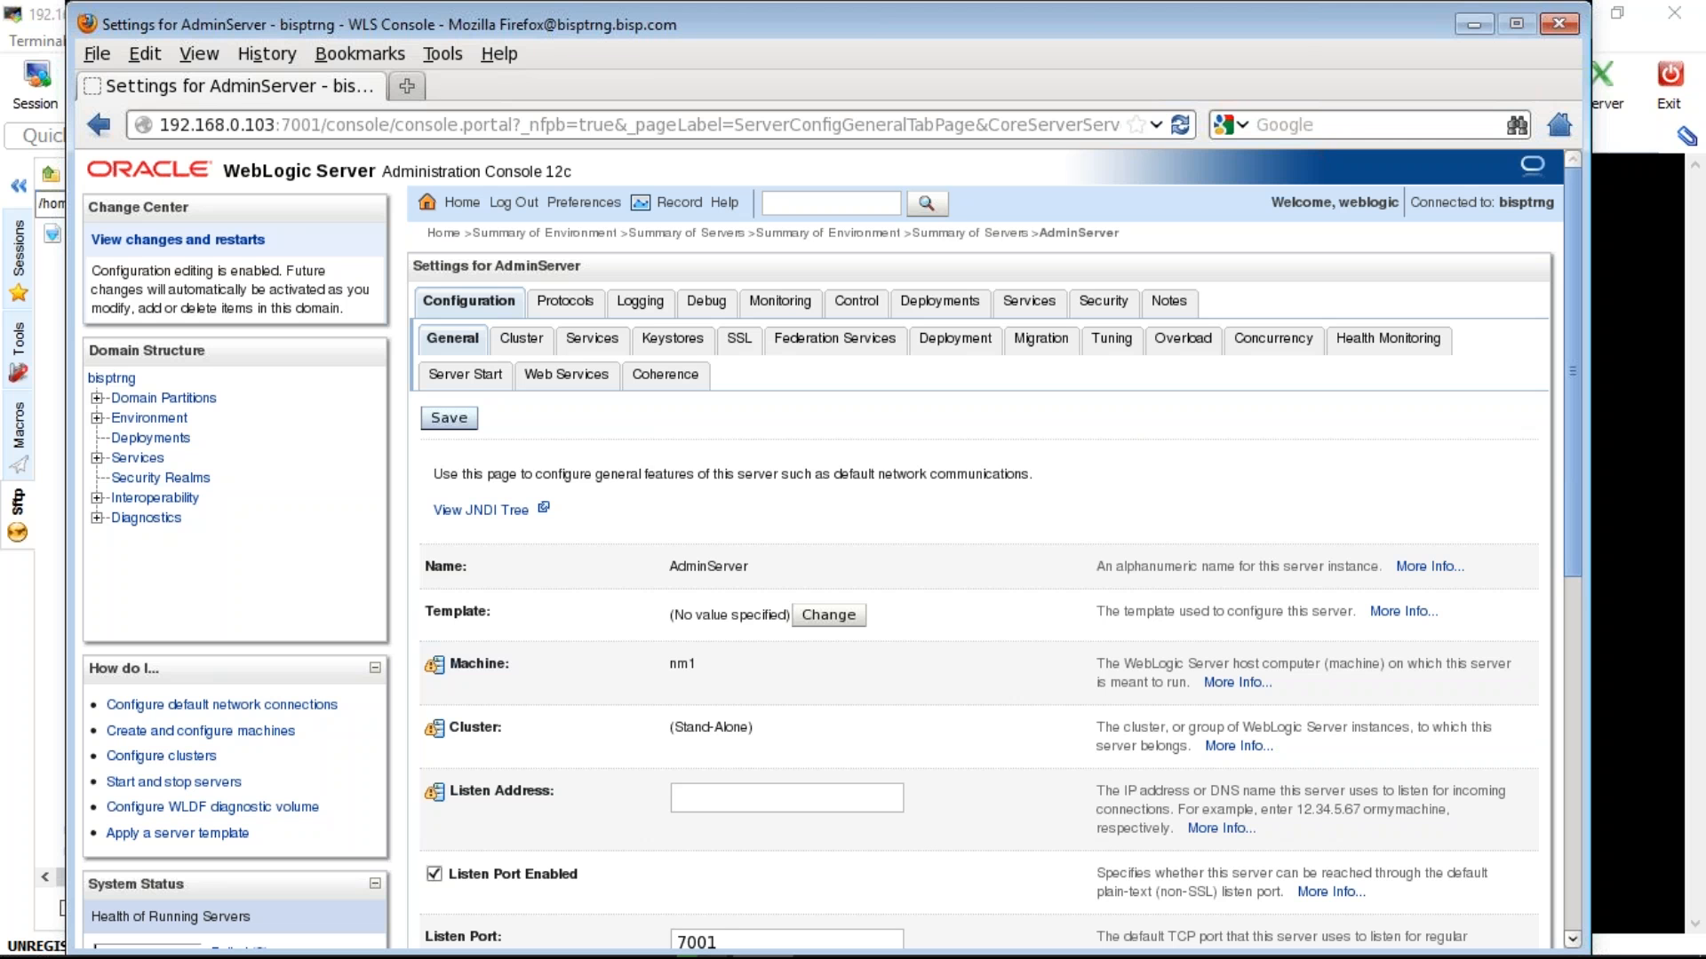
left_click(449, 419)
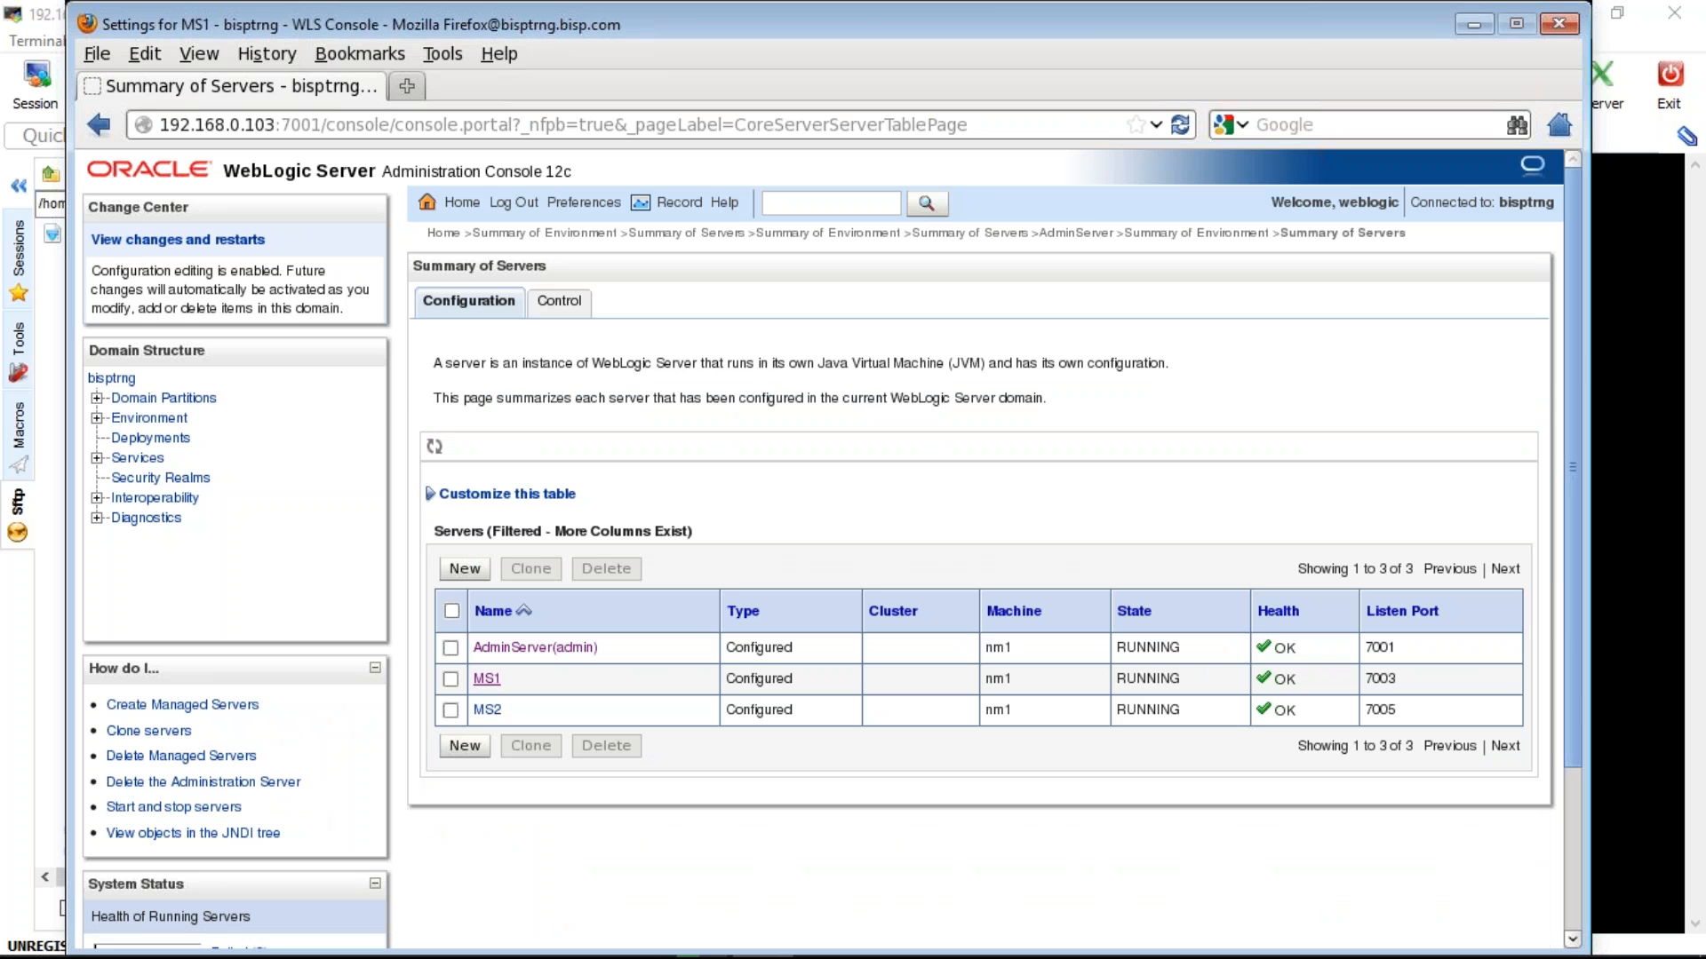
- Enable SSL on MS1, change its SSL listen port from 7002 to 7004, and save
left_click(487, 678)
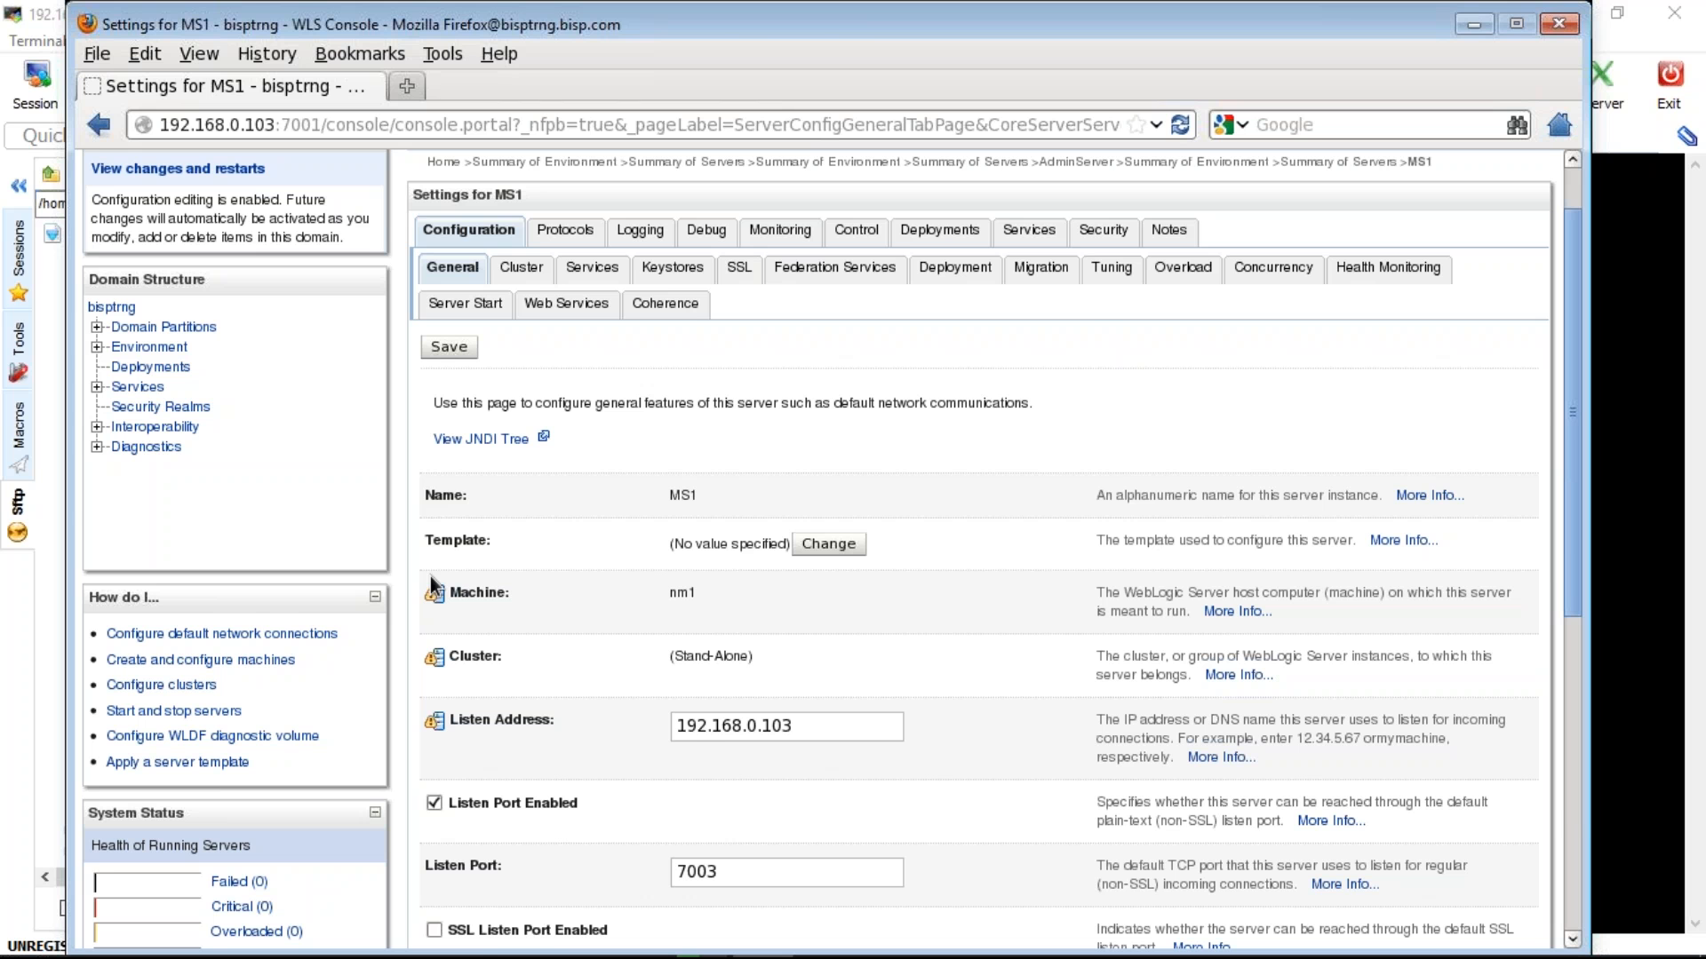
scroll(430, 576, "down", 5)
left_click(433, 575)
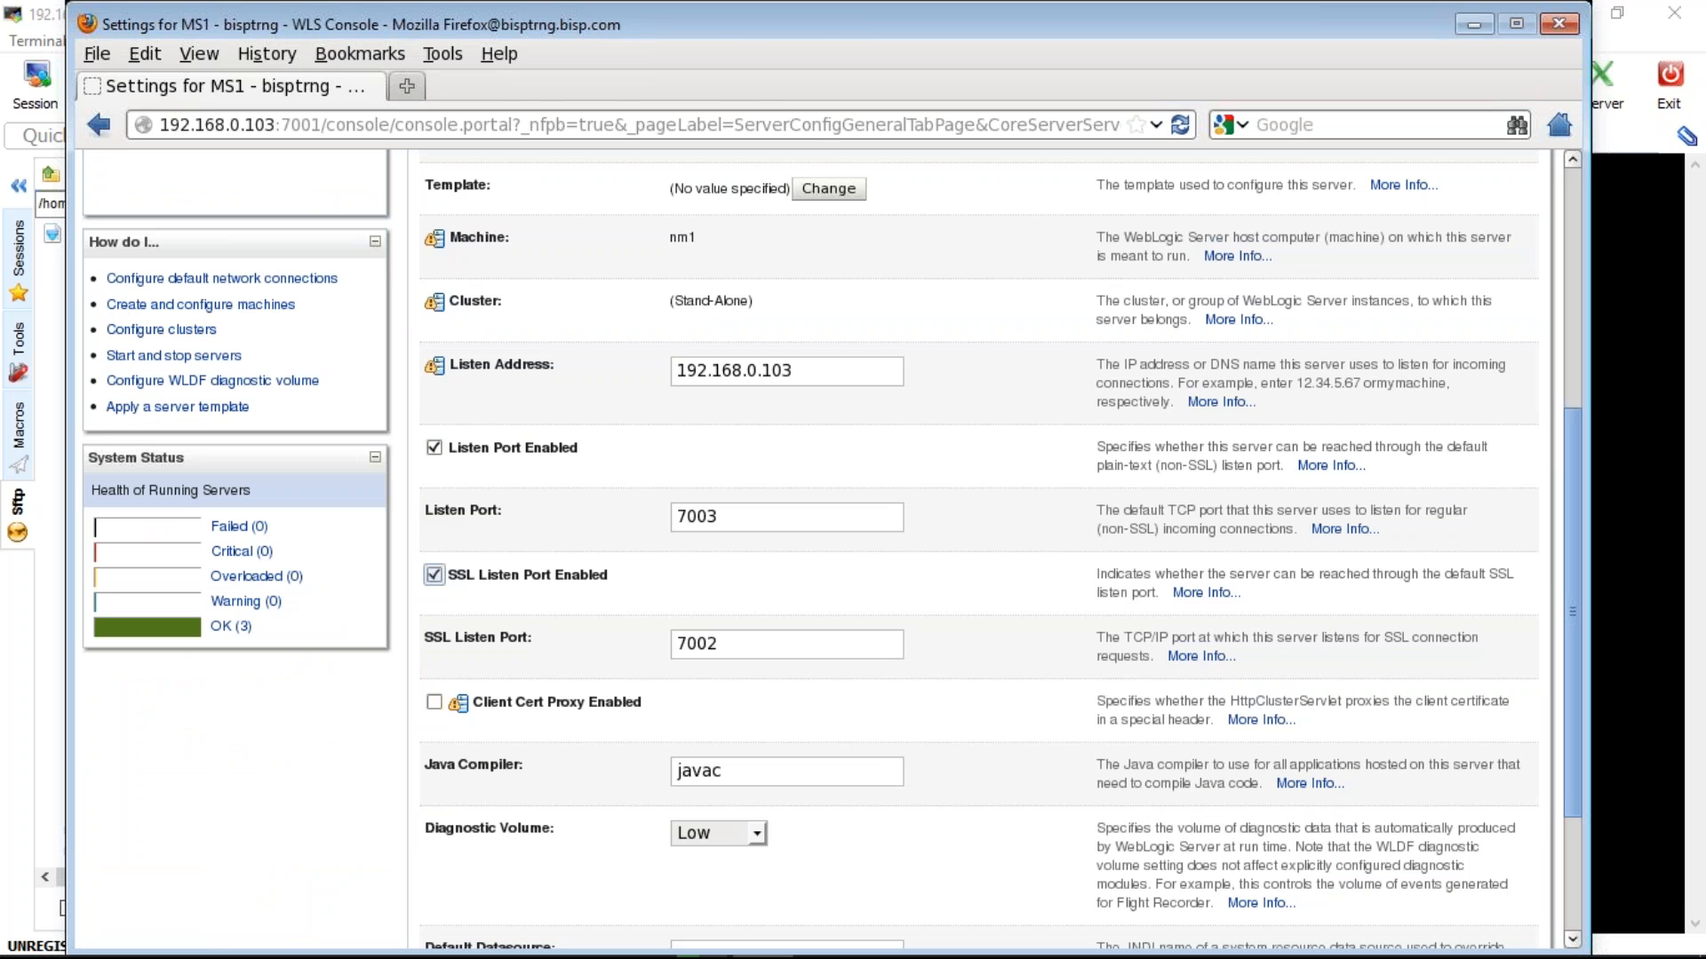
left_click(721, 644)
key("BackSpace")
type("4")
scroll(977, 533, "up", 6)
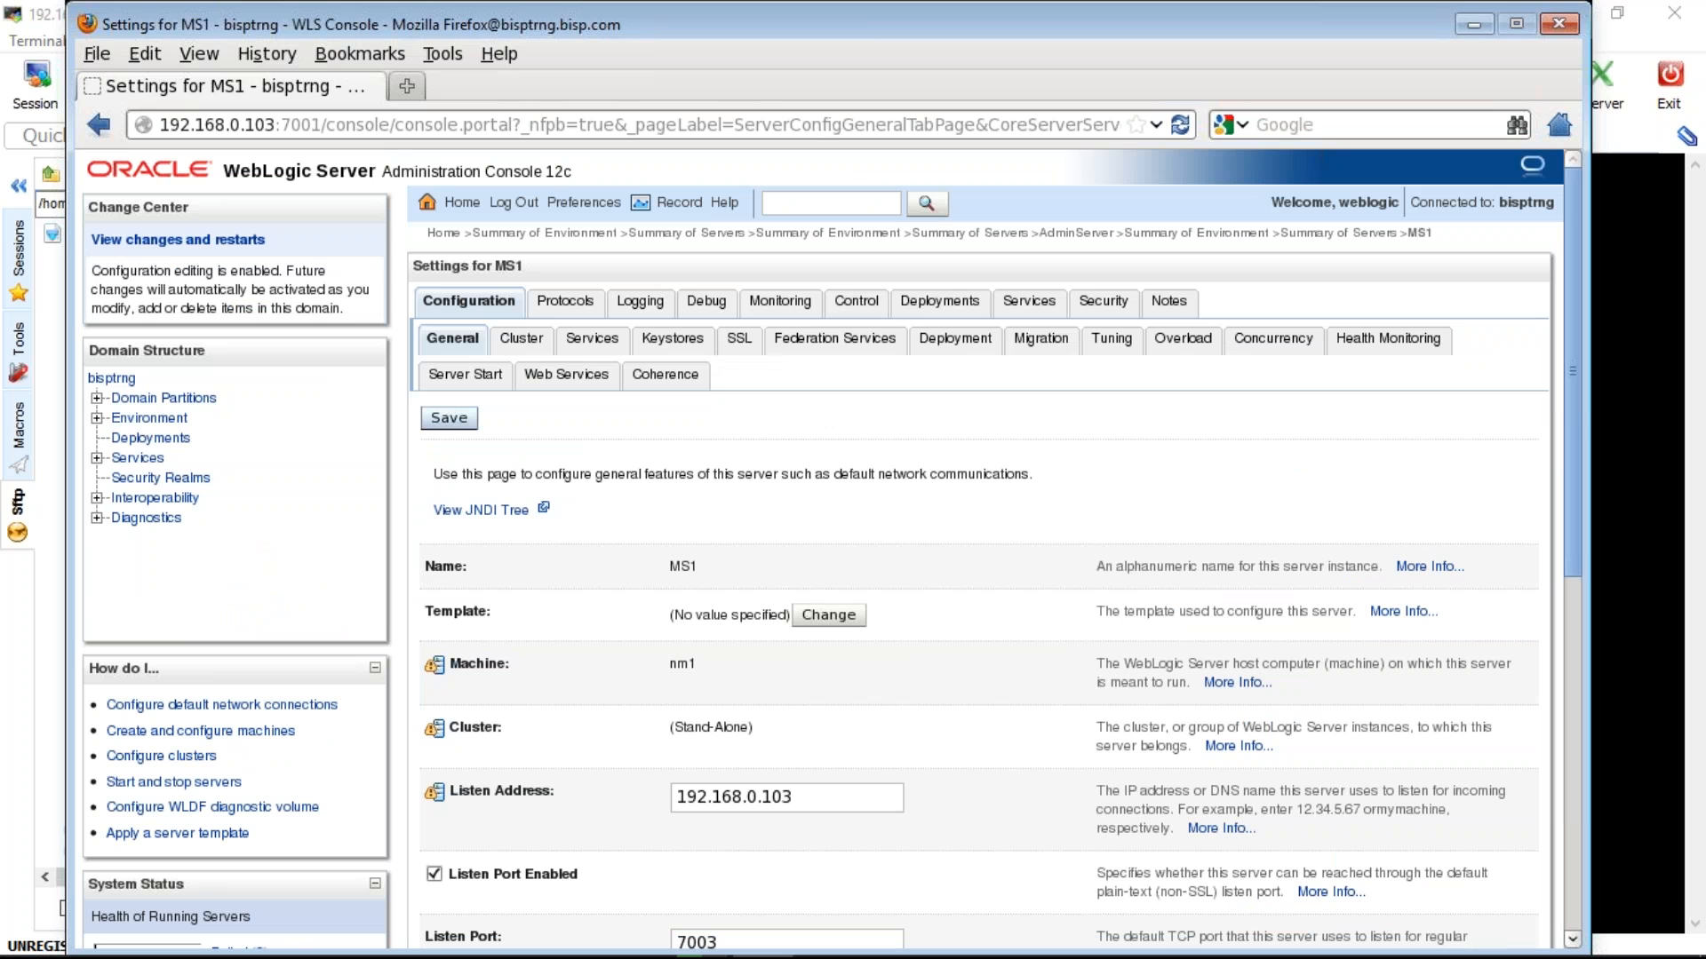
left_click(448, 418)
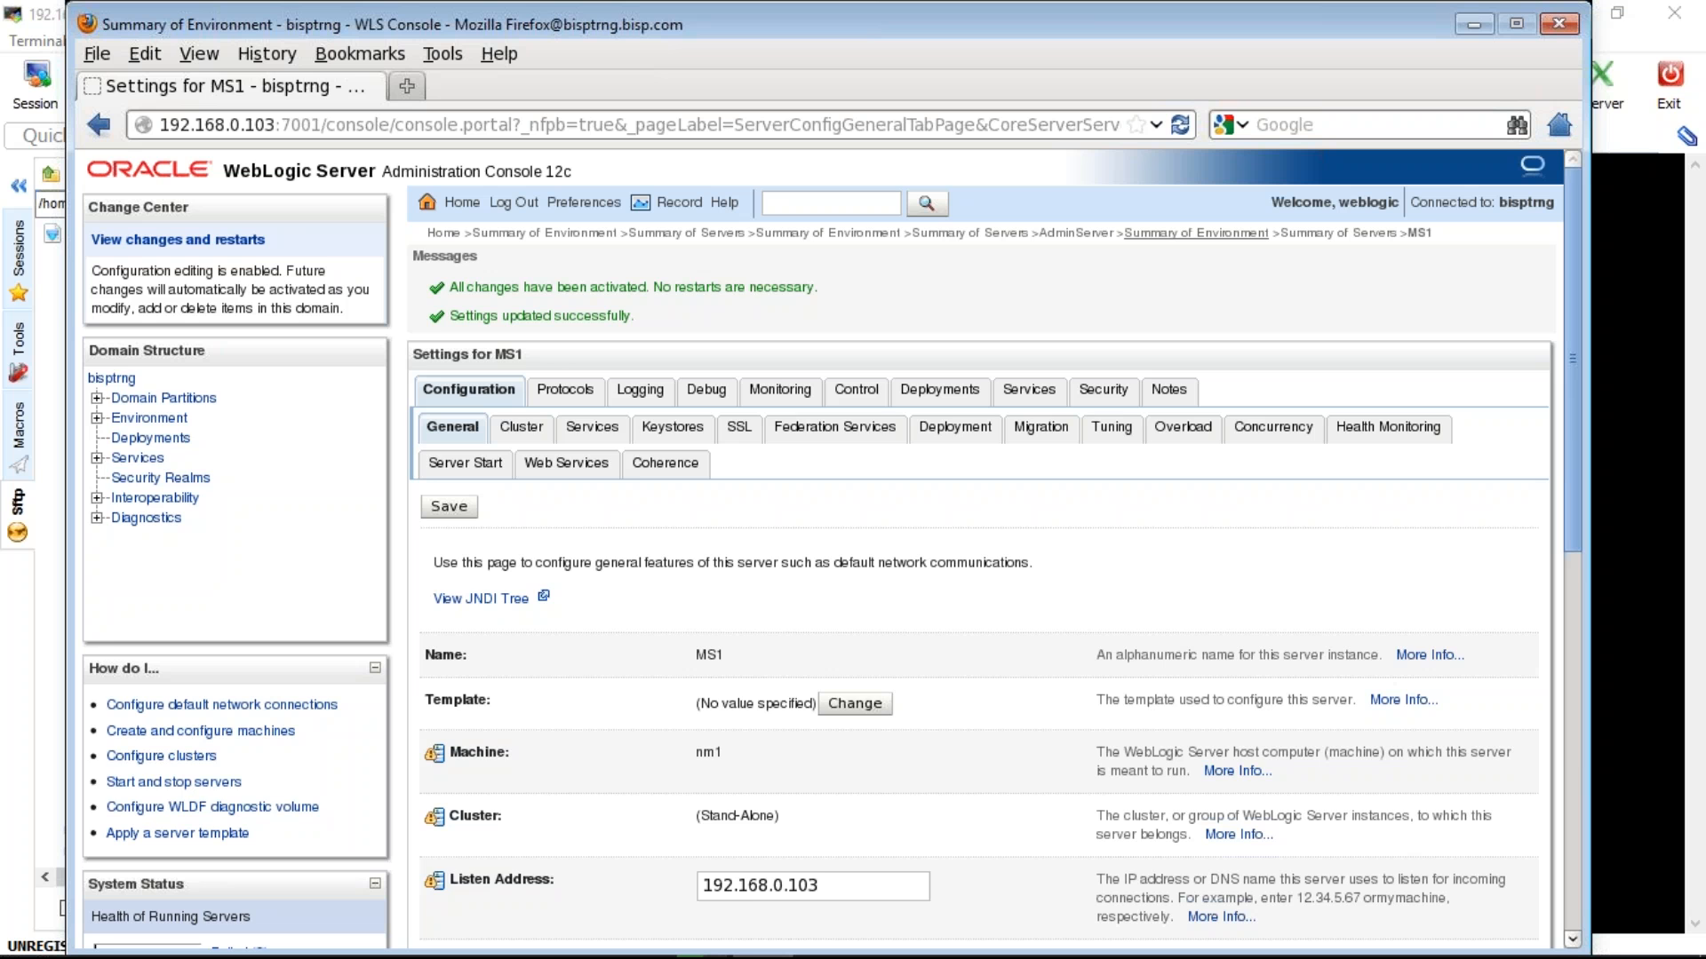
left_click(1195, 233)
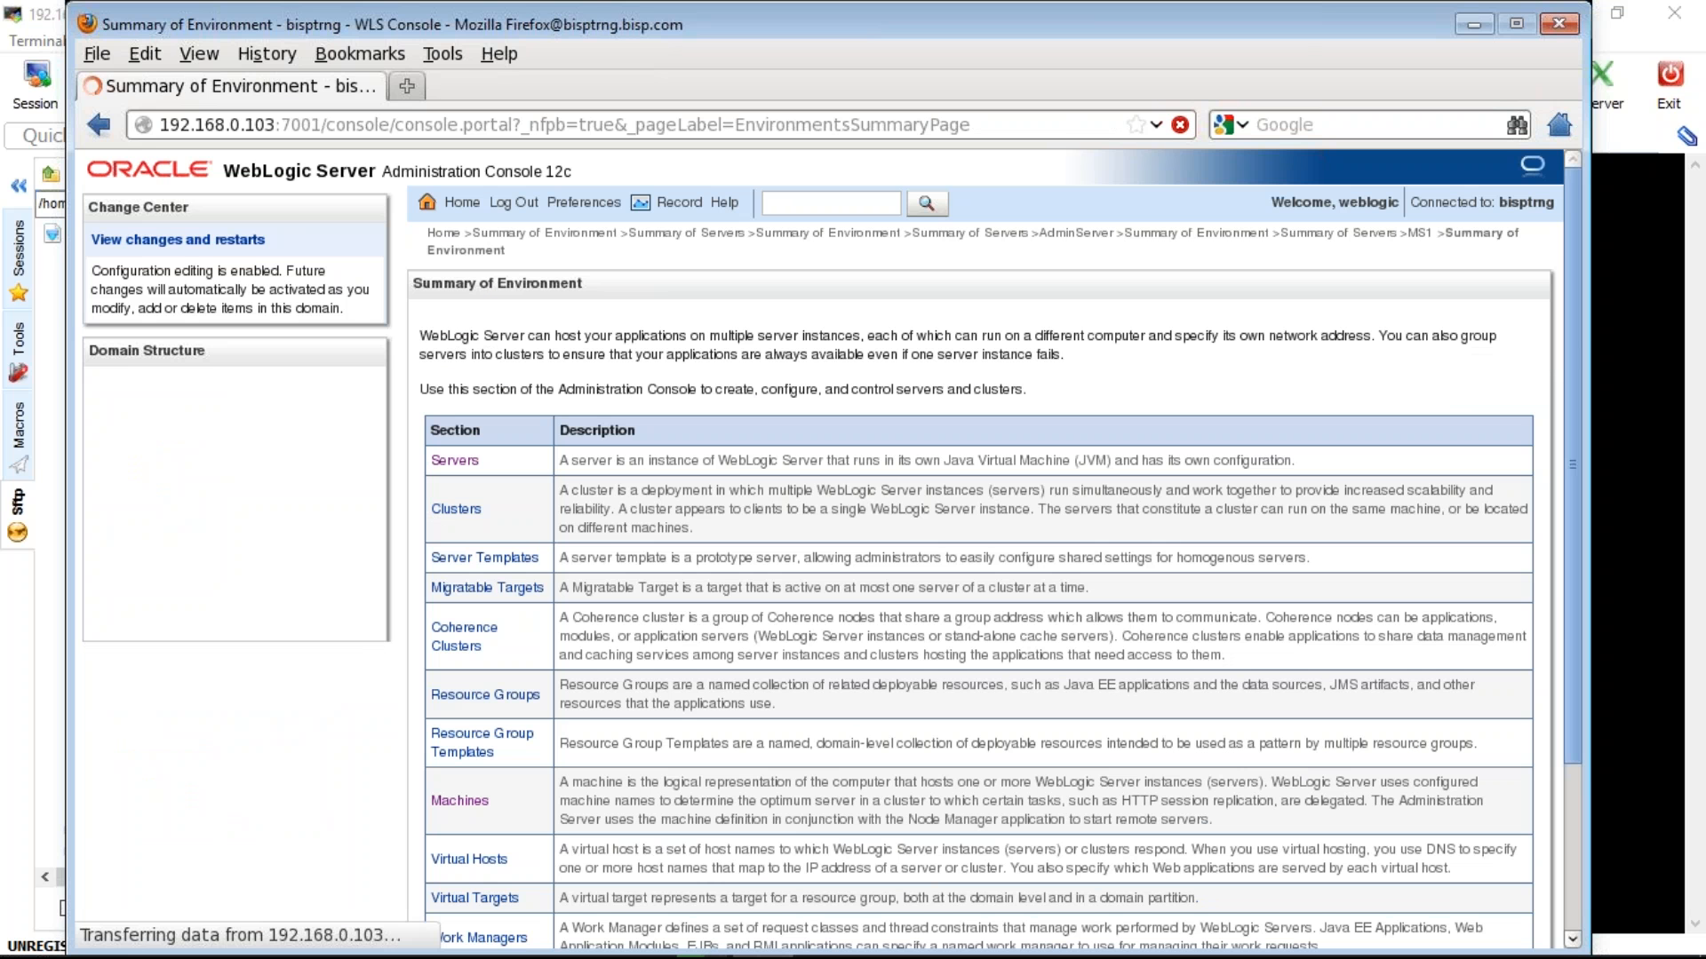
- Review MS2's General settings (listen port 7005, SSL listening off, SSL port 7002), then return to MobaXterm
left_click(455, 461)
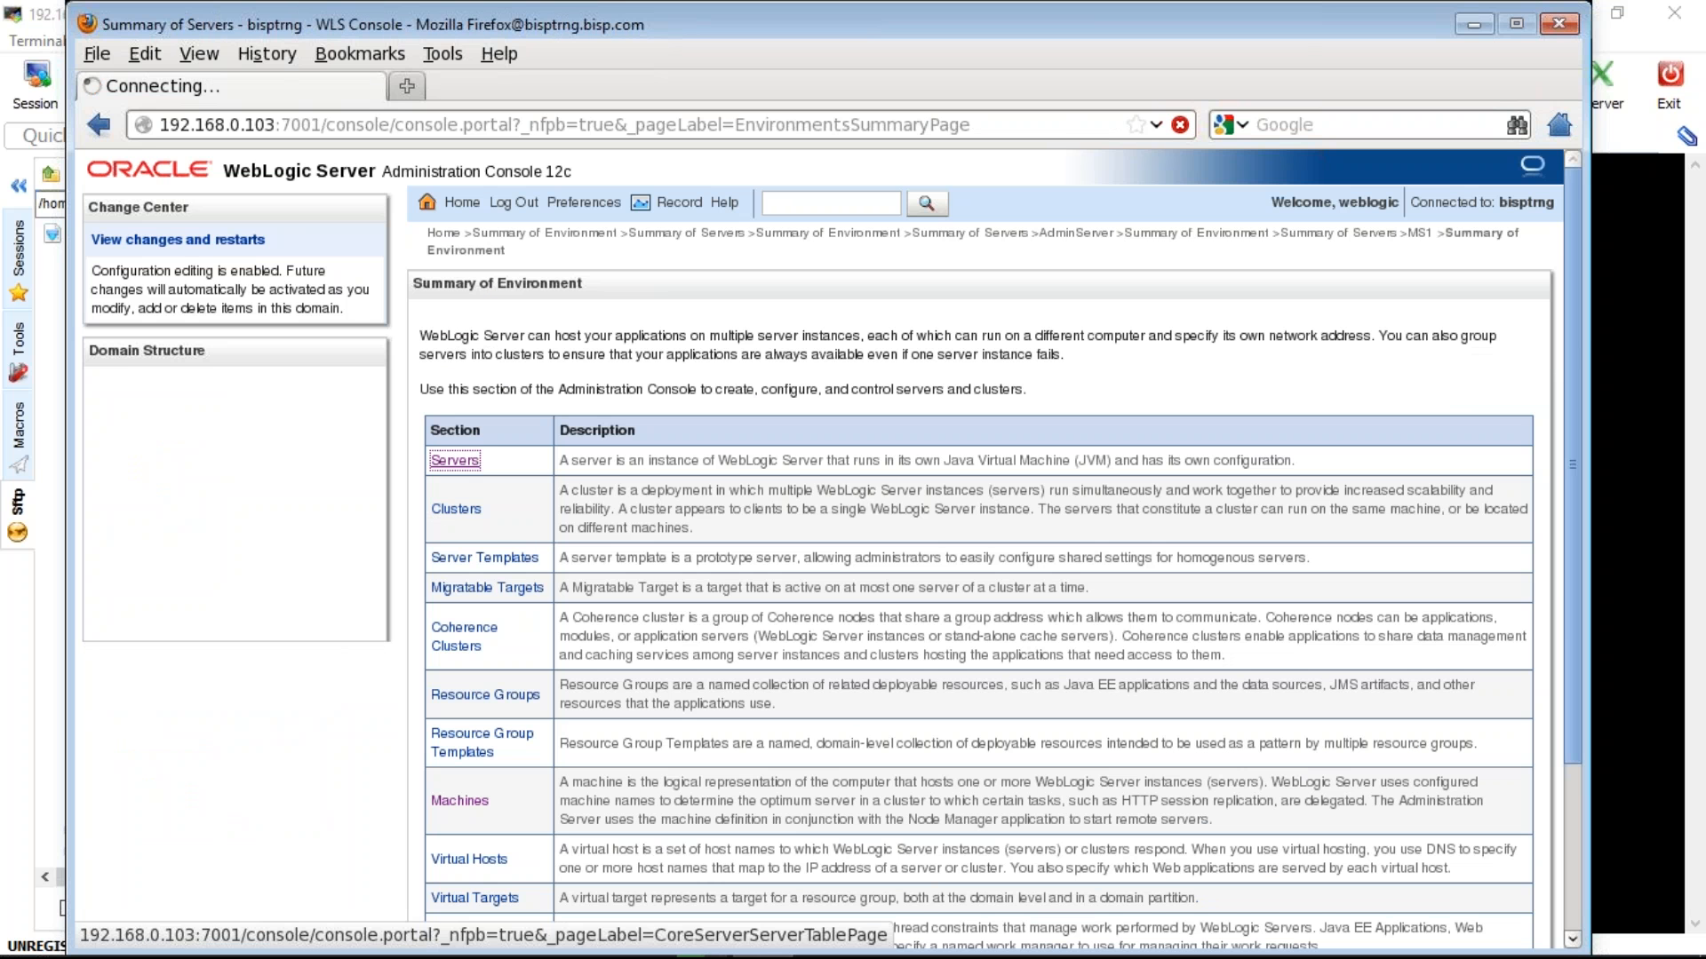
left_click(487, 726)
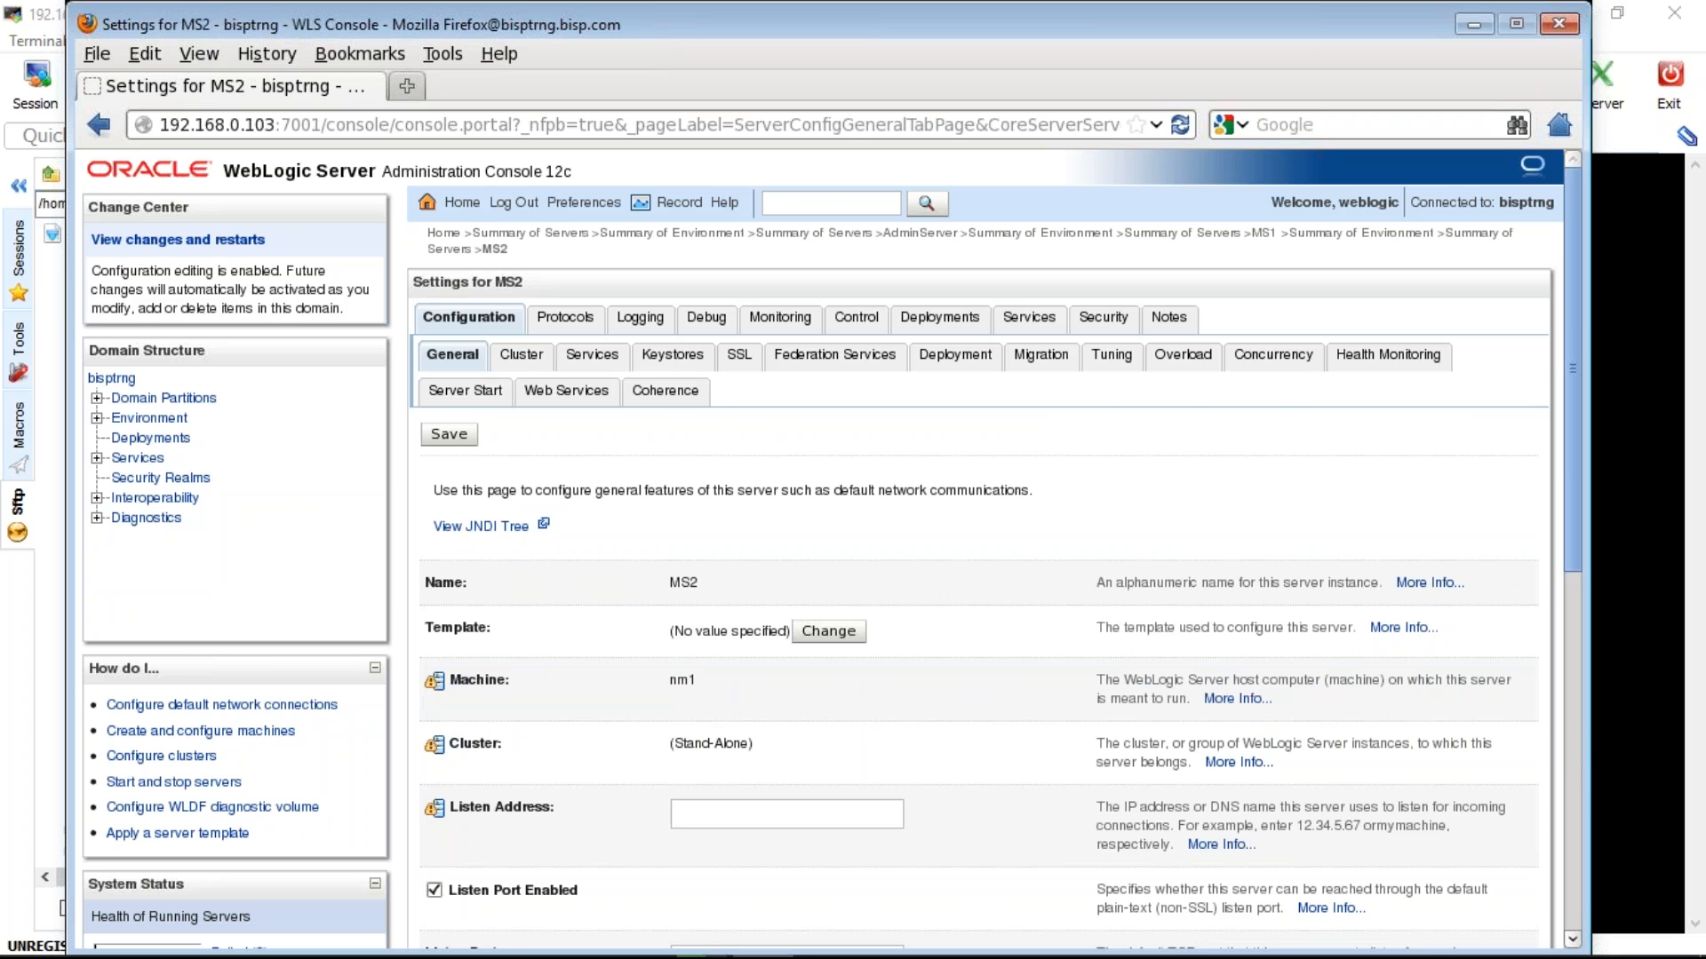
scroll(986, 551, "down", 5)
scroll(986, 551, "up", 3)
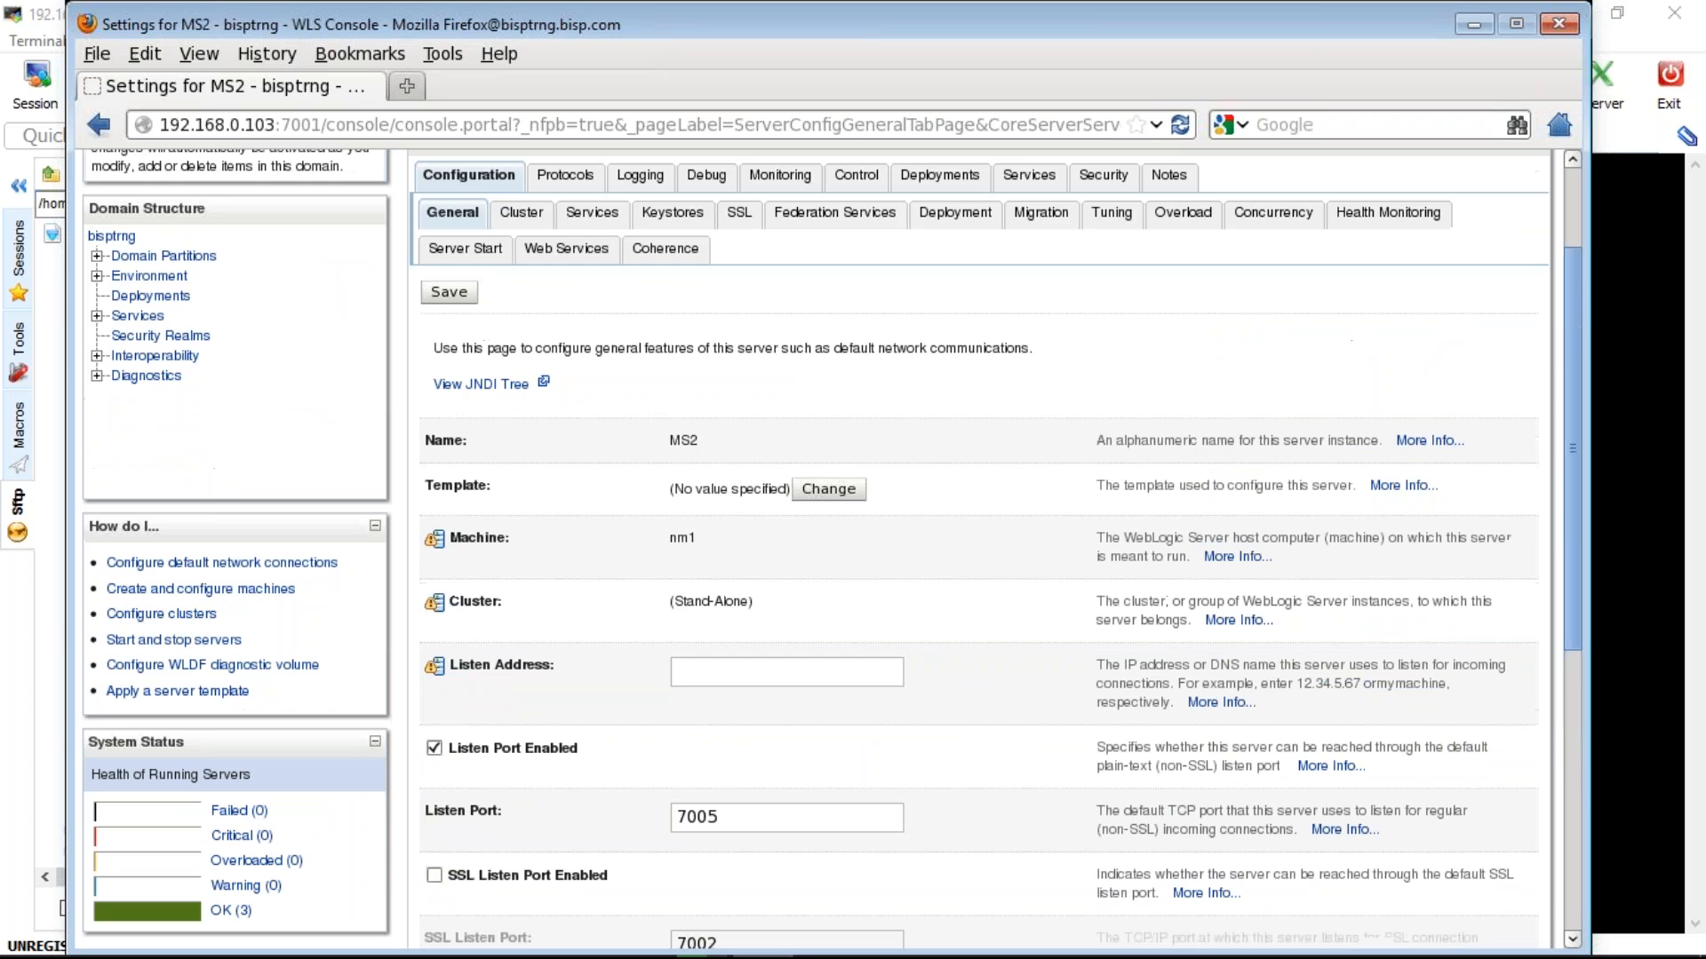
scroll(986, 550, "down", 2)
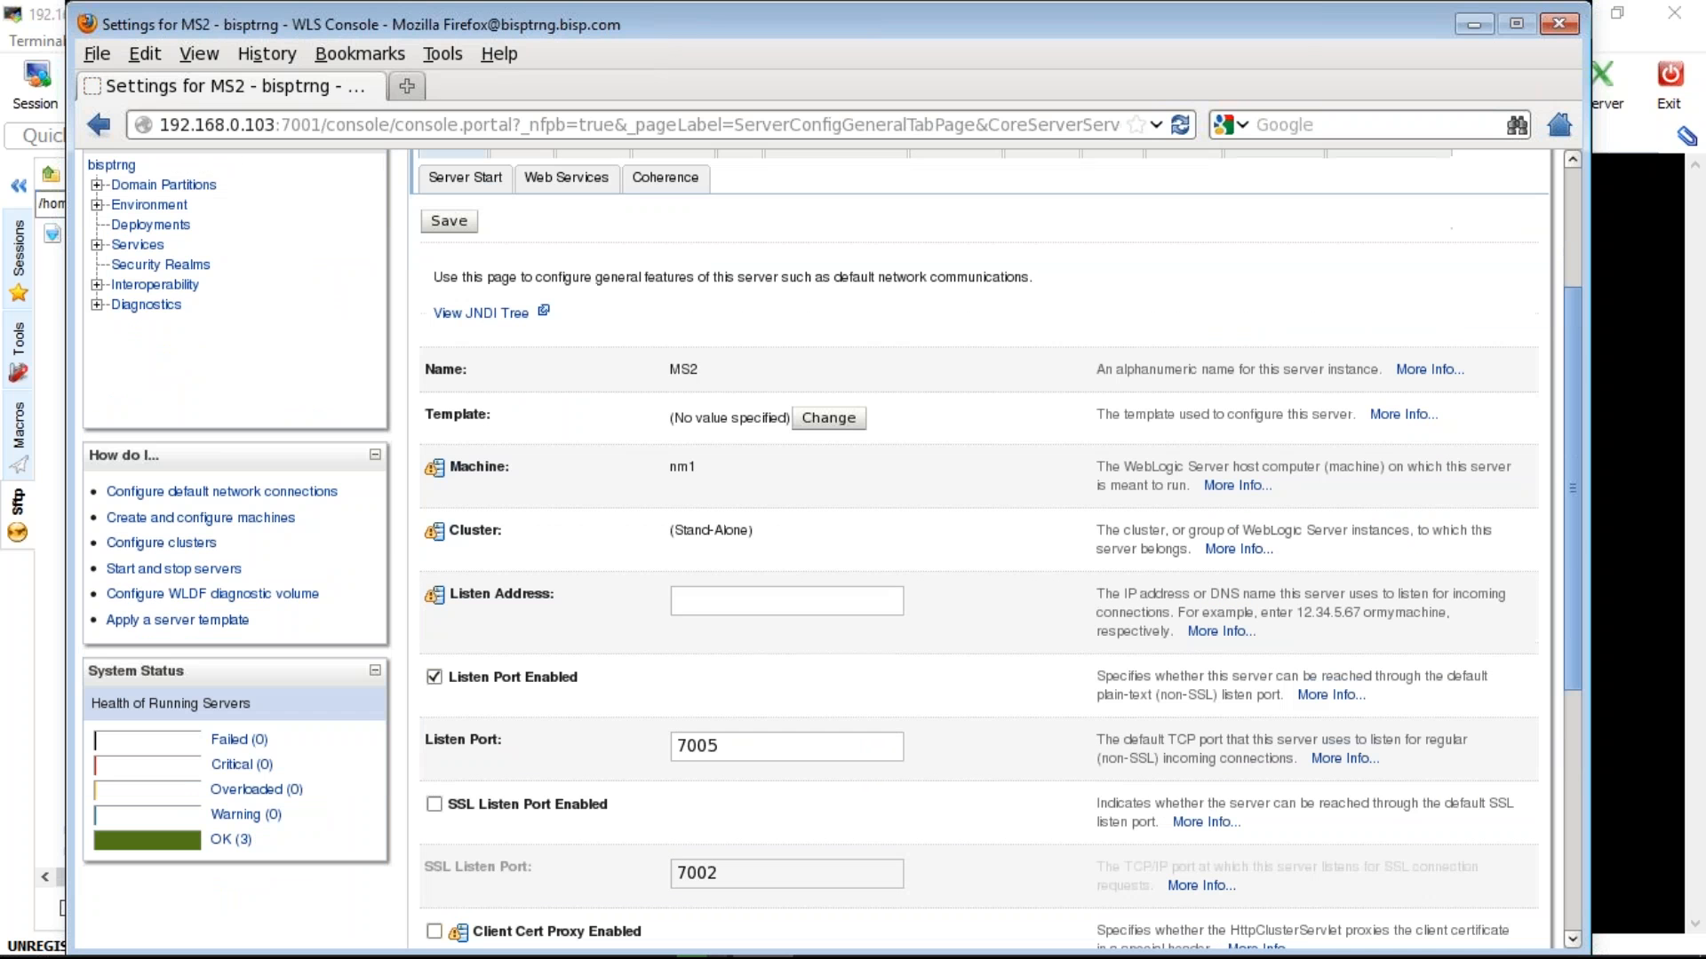
scroll(986, 551, "down", 2)
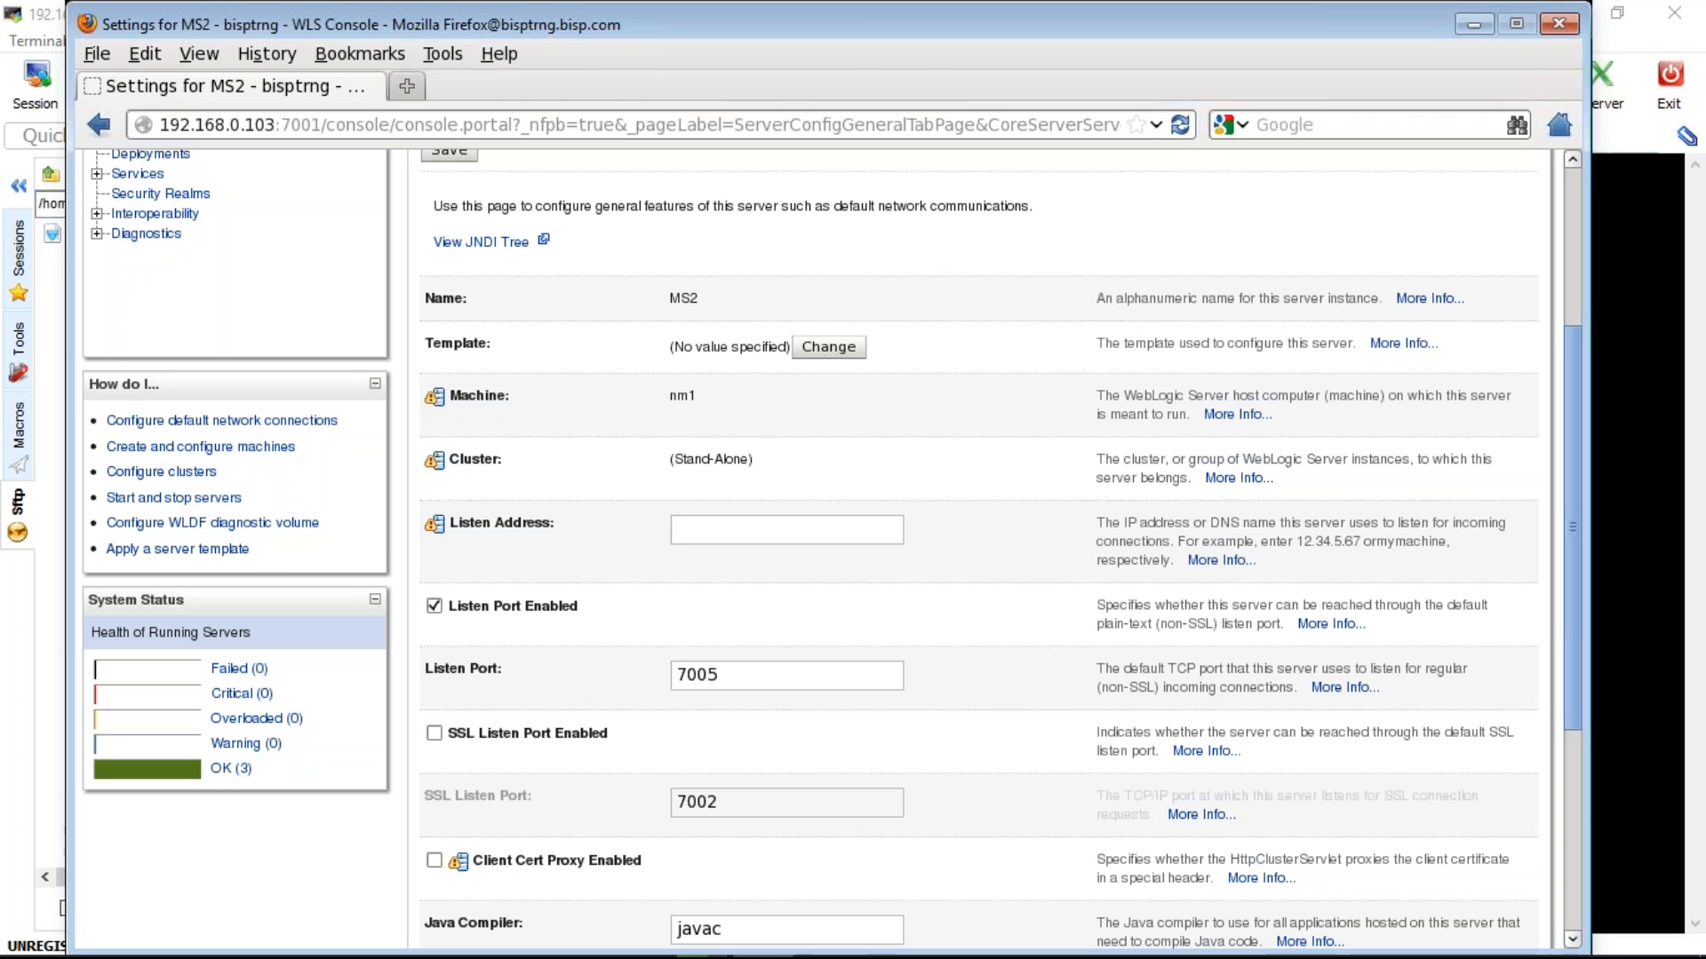
key("alt+Tab")
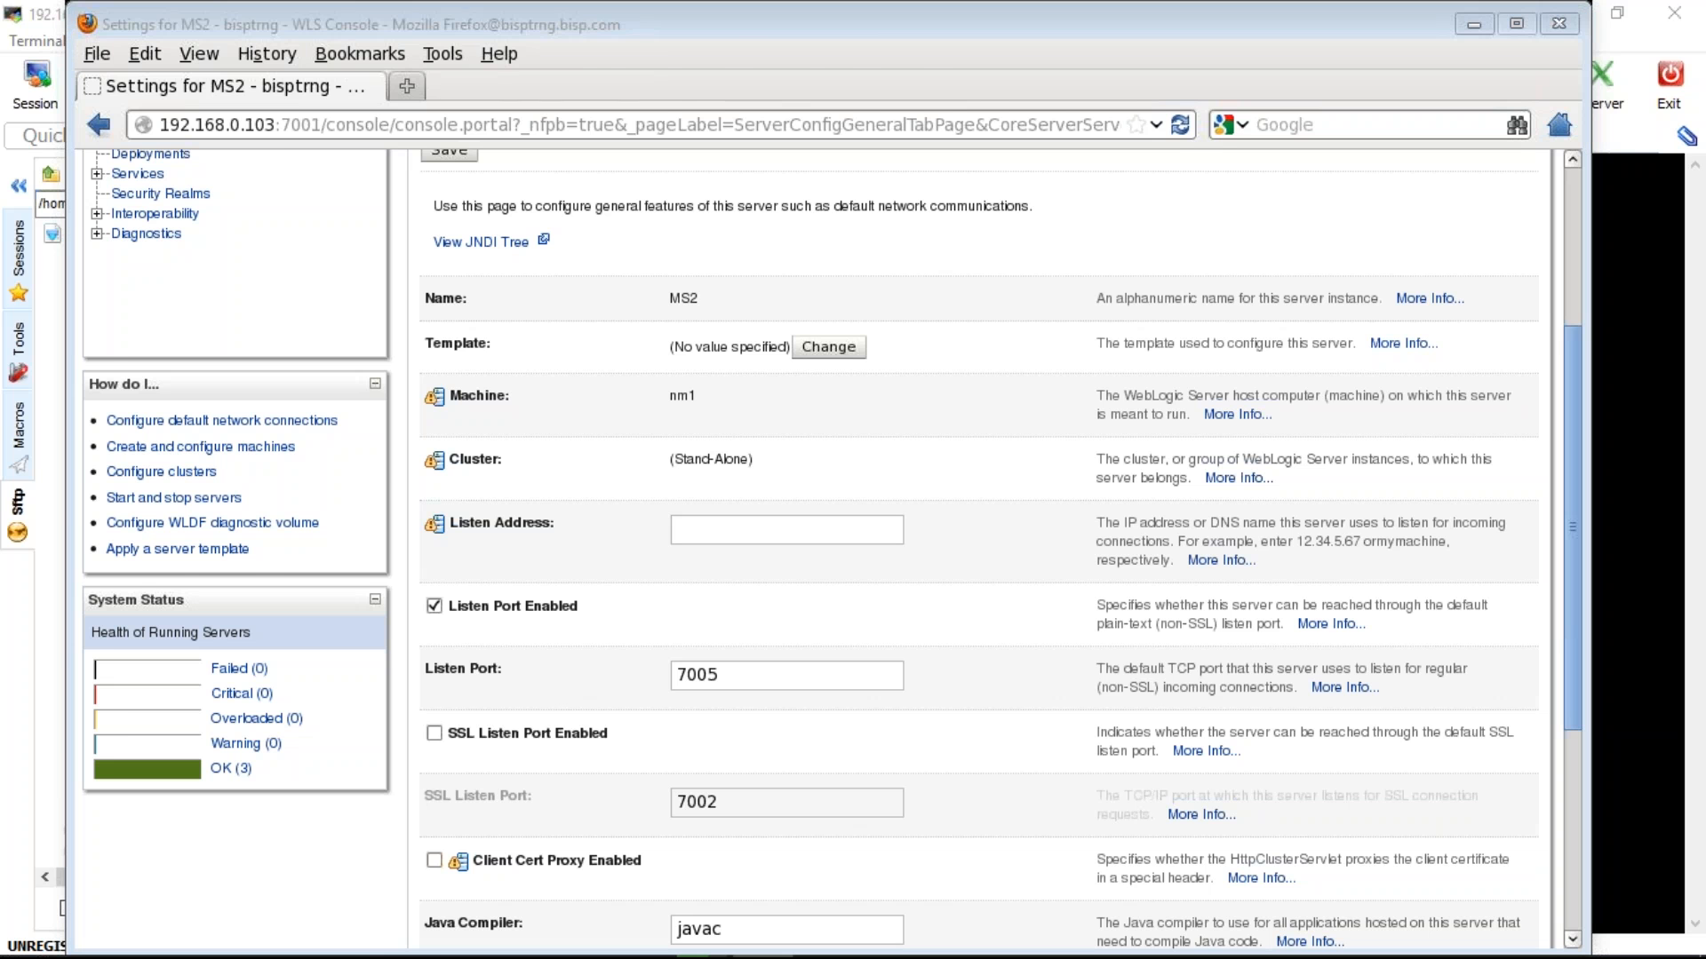
key("alt+Tab")
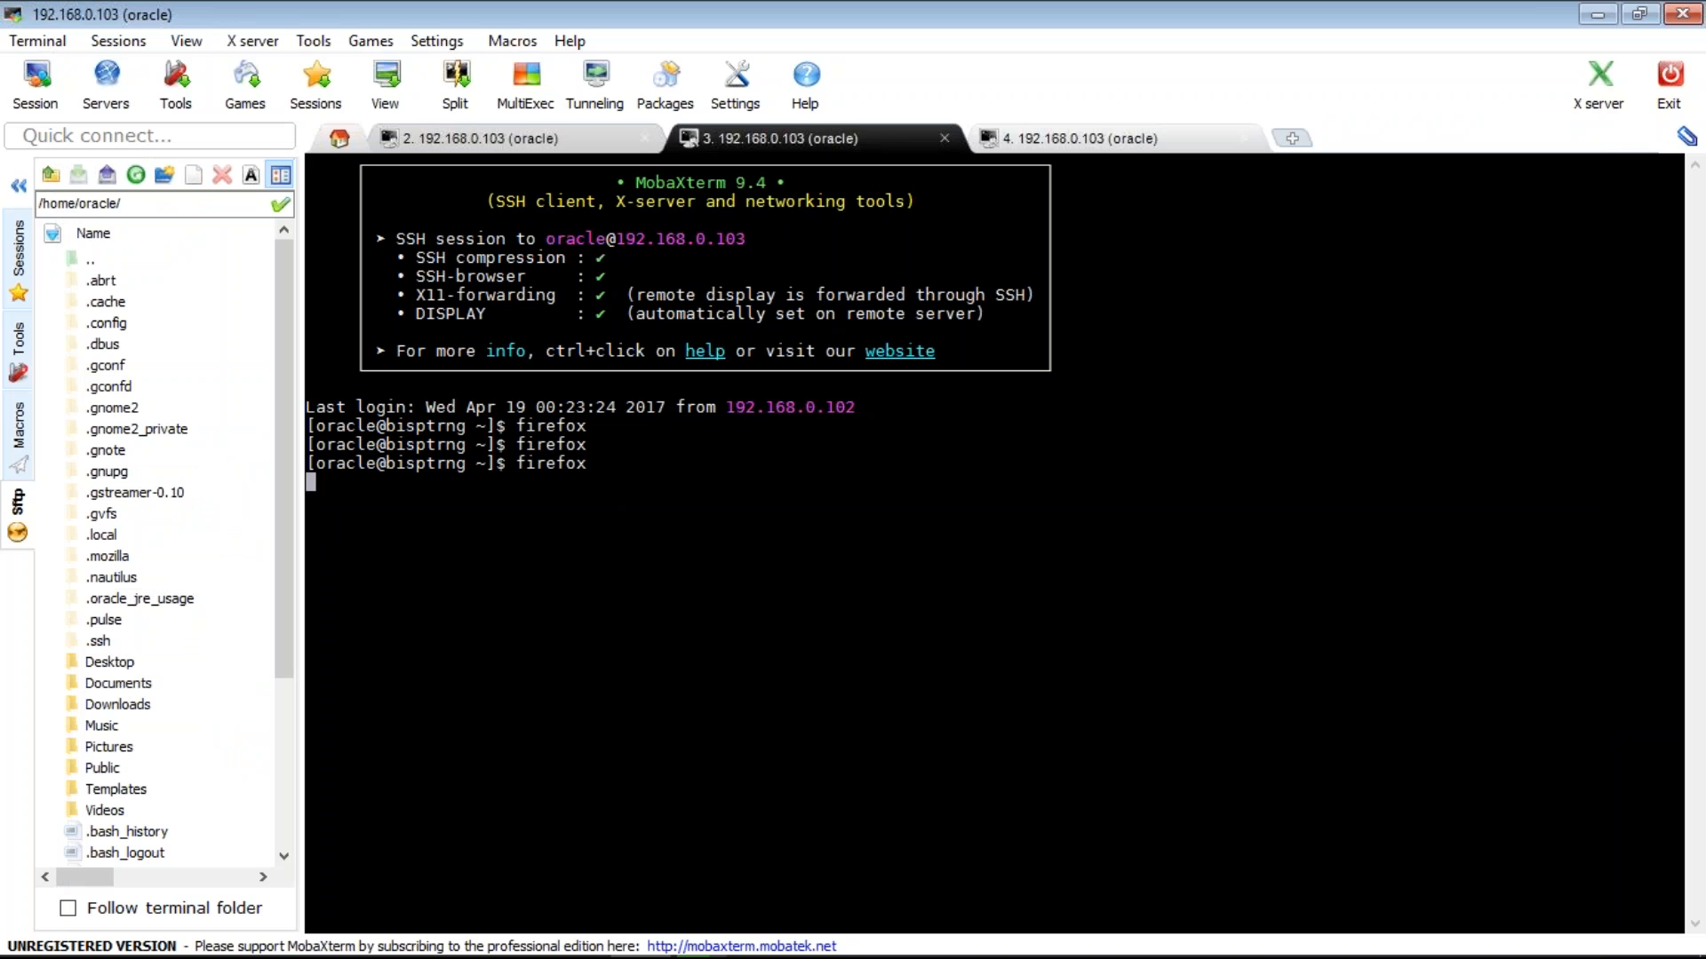
- In the server-log session, open MS1.out in vi, using the rotated log path without its 00001 suffix
key("ctrl+shift+Tab")
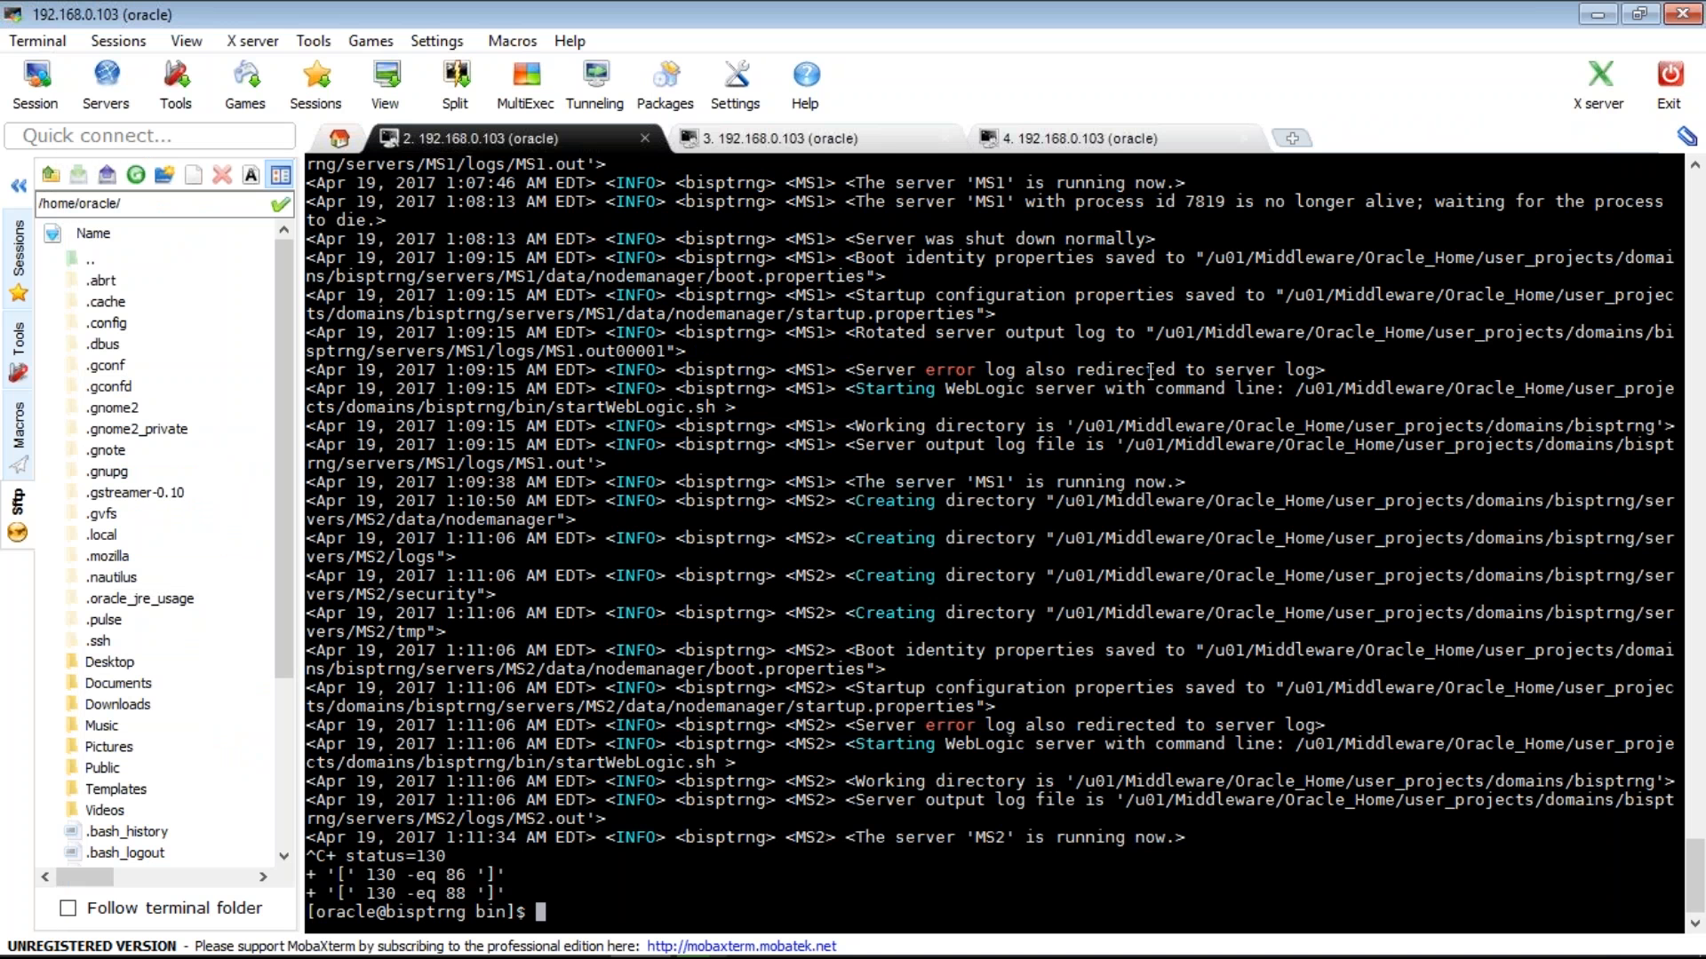
double_click(1343, 396)
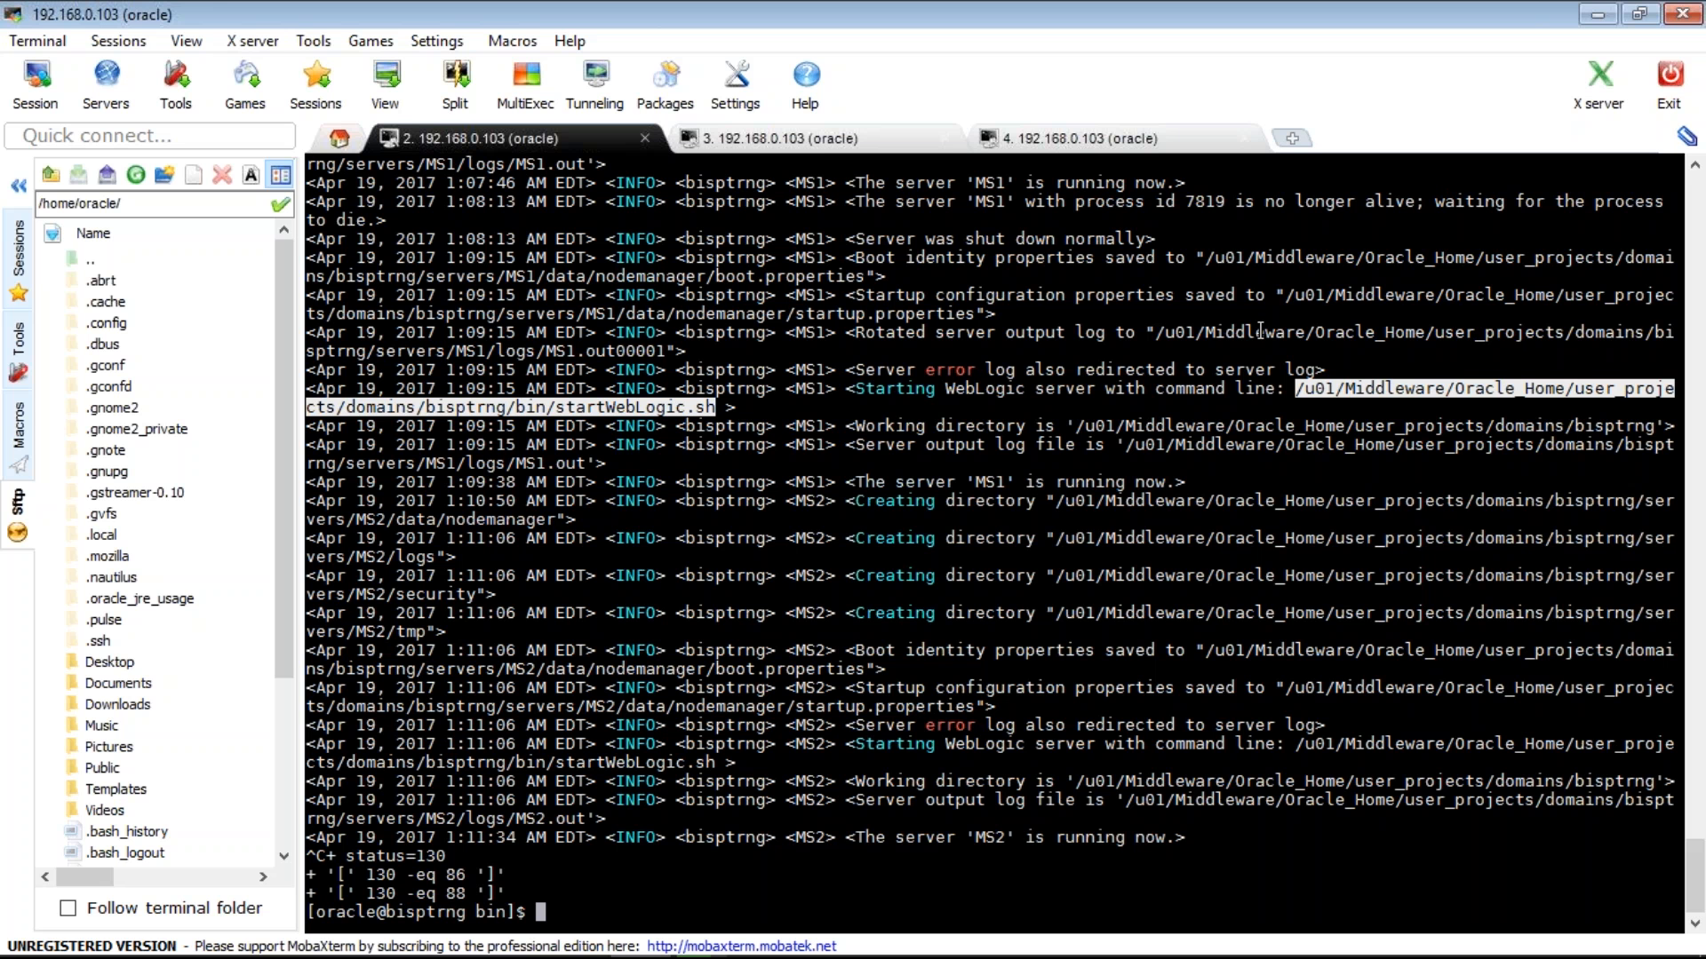
type("vi")
double_click(1261, 331)
right_click(1261, 331)
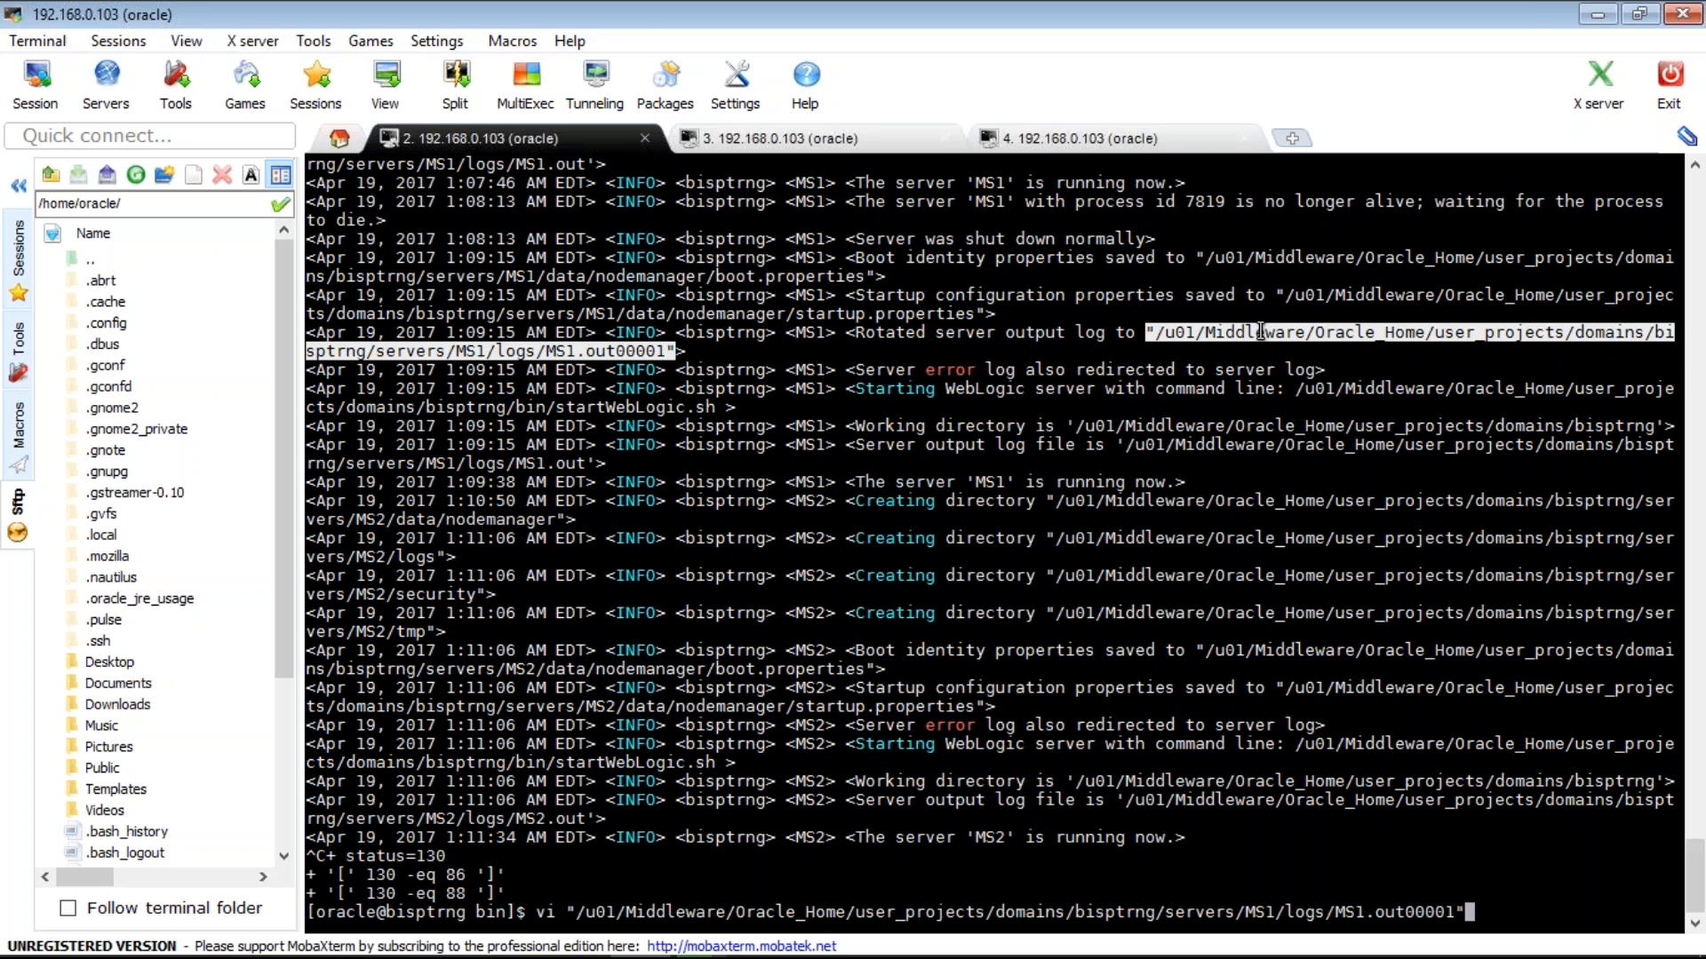
key("BackSpace")
key("BackSpace")
key("BackSpace")
key("BackSpace")
key("BackSpace")
key("BackSpace")
key("Home")
key("Right")
key("Right")
key("Return")
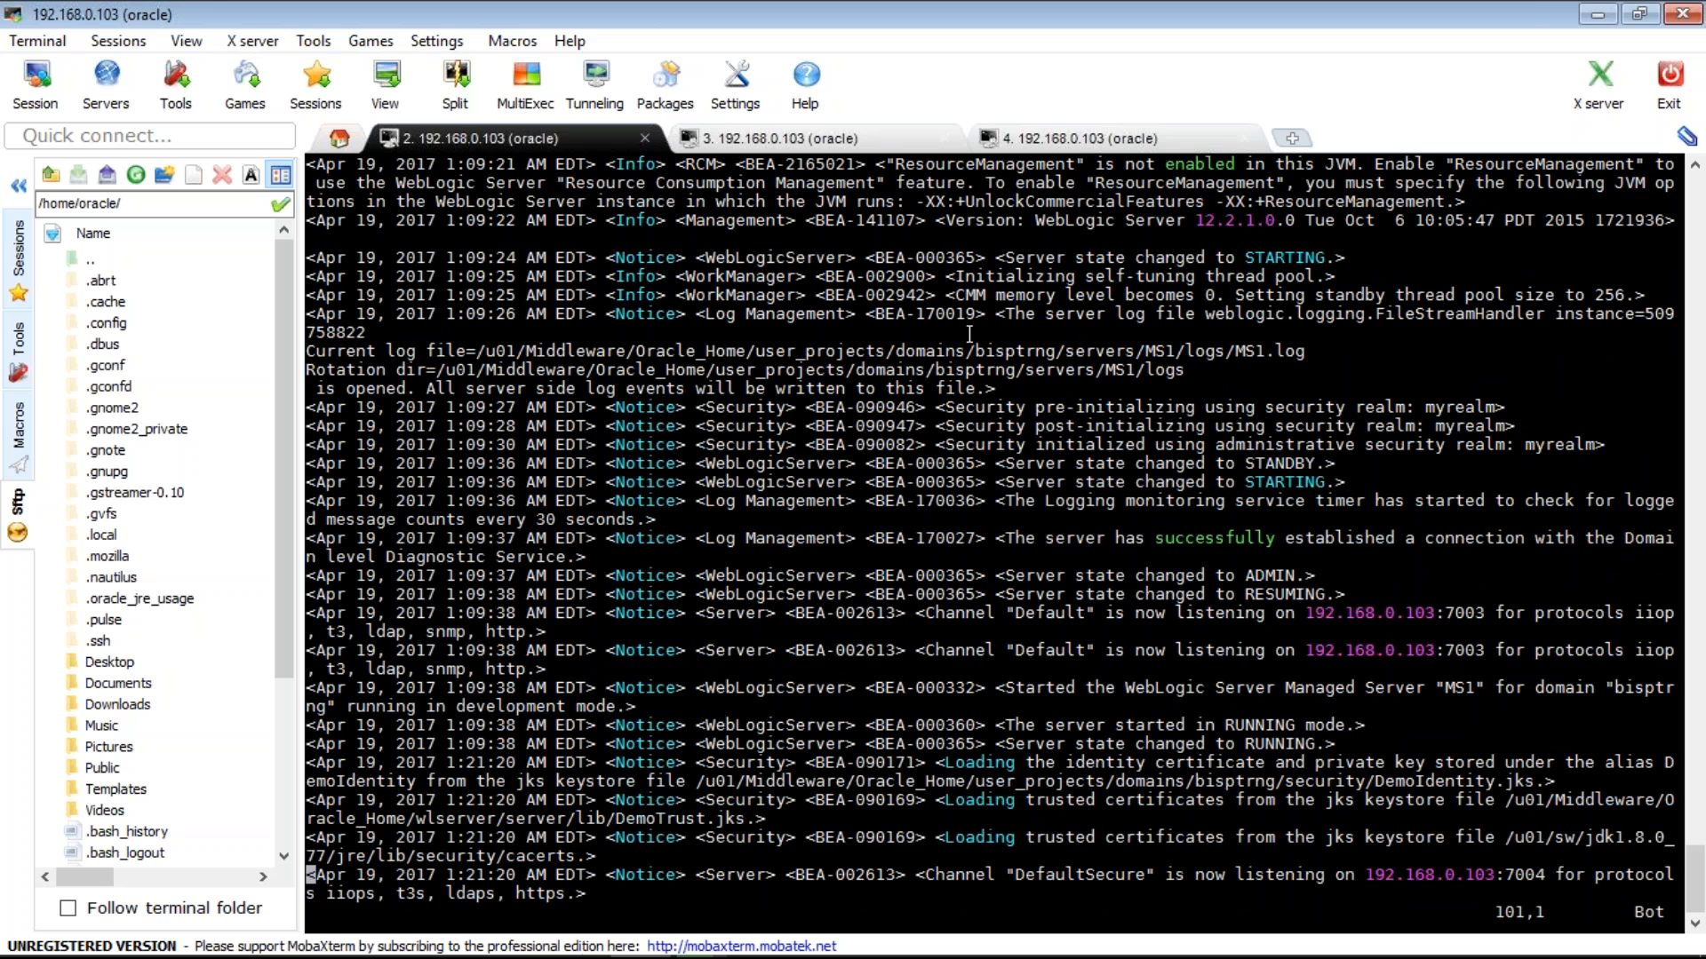
- Highlight MS1's Default channel lines listening on 192.168.0.103:7003 and 7004, then quit vi and recall the command
key("Up")
key("Up")
key("Up")
key("Up")
key("Up")
key("Up")
key("Up")
key("Up")
key("Up")
key("Up")
key("Up")
key("Up")
left_click_drag(892, 655, 1306, 618)
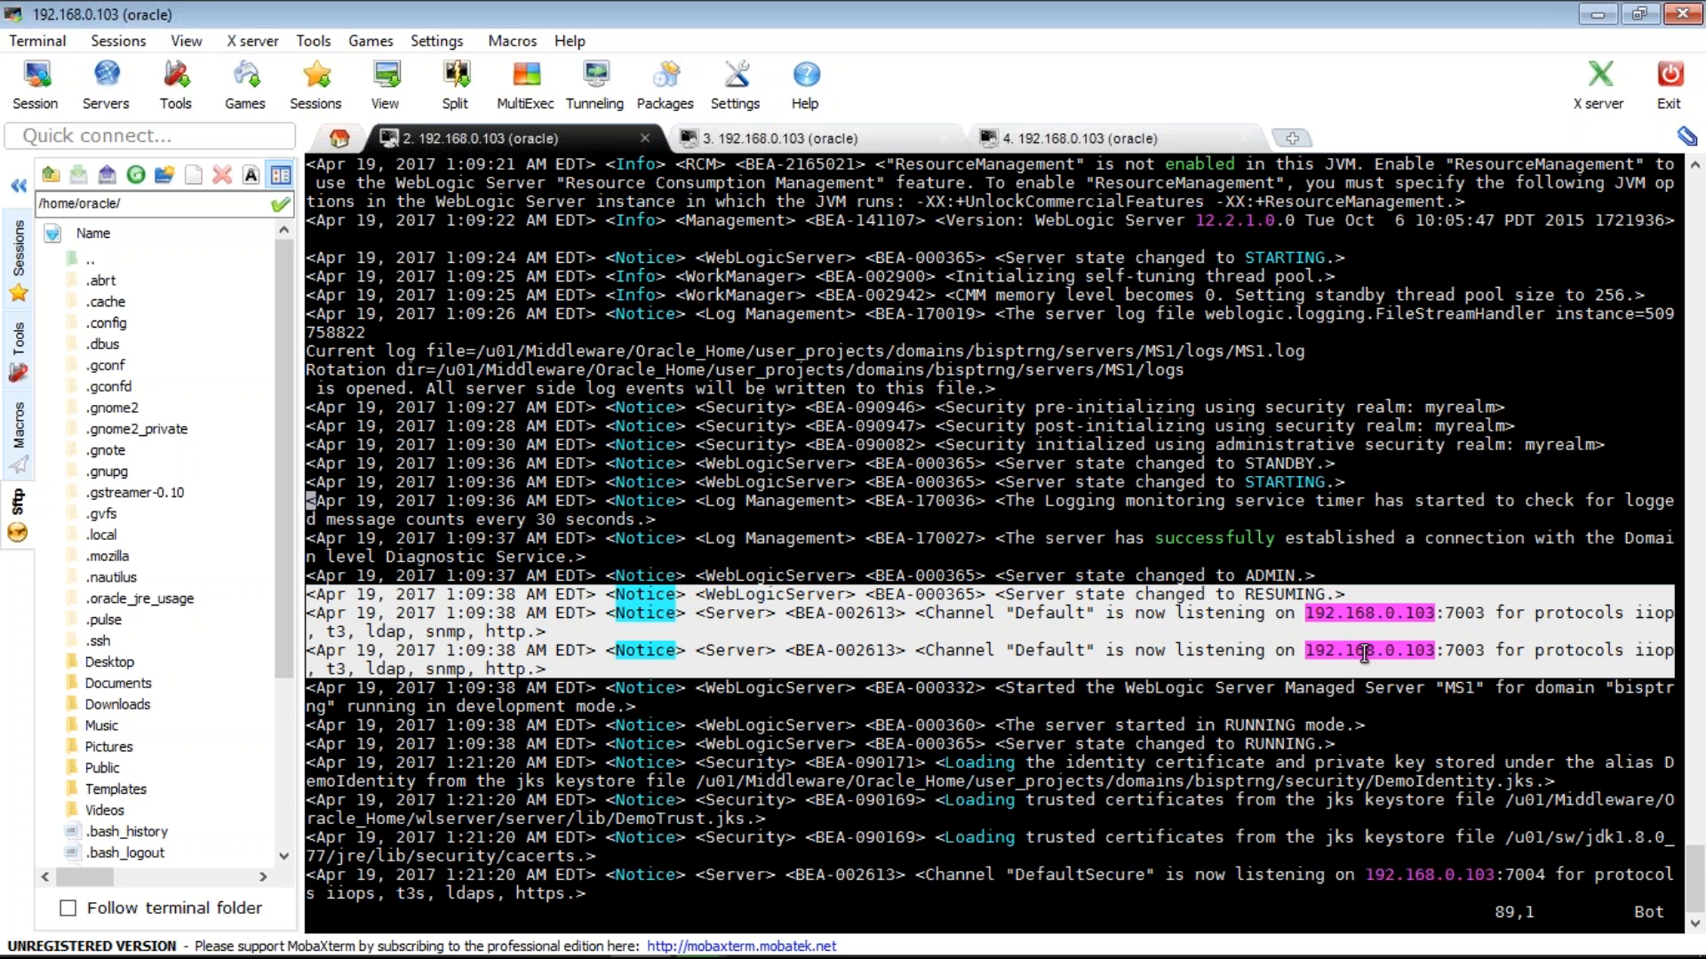
left_click_drag(1304, 651, 1481, 653)
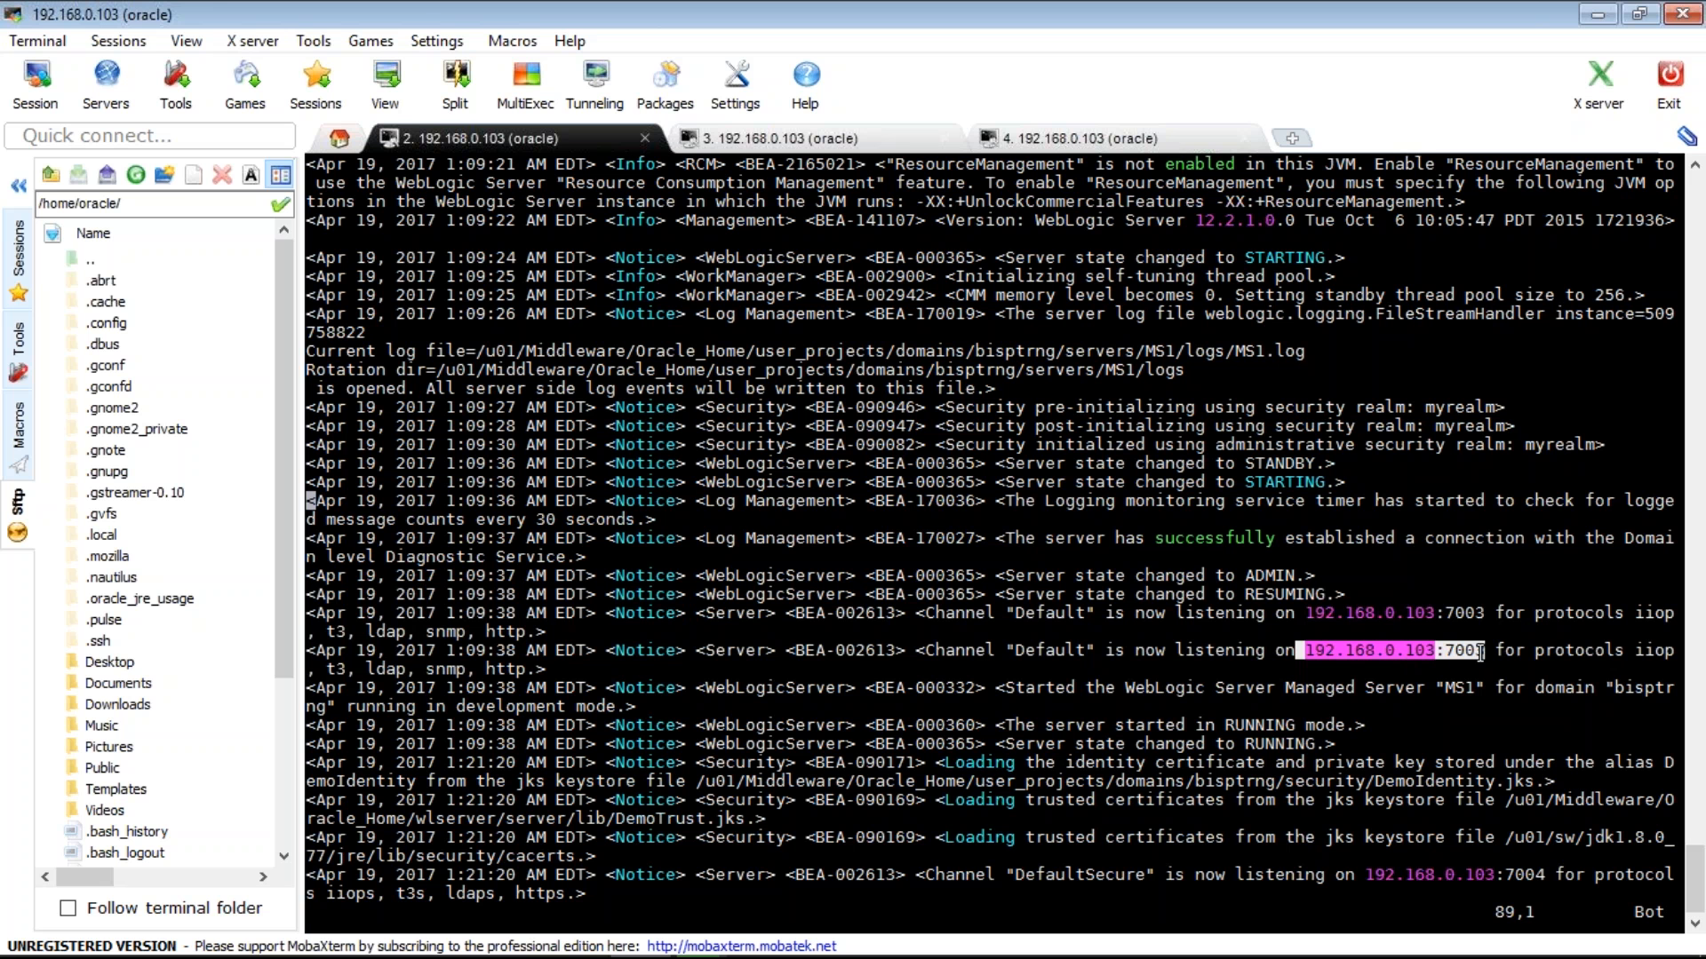
type(":q")
key("Return")
key("Up")
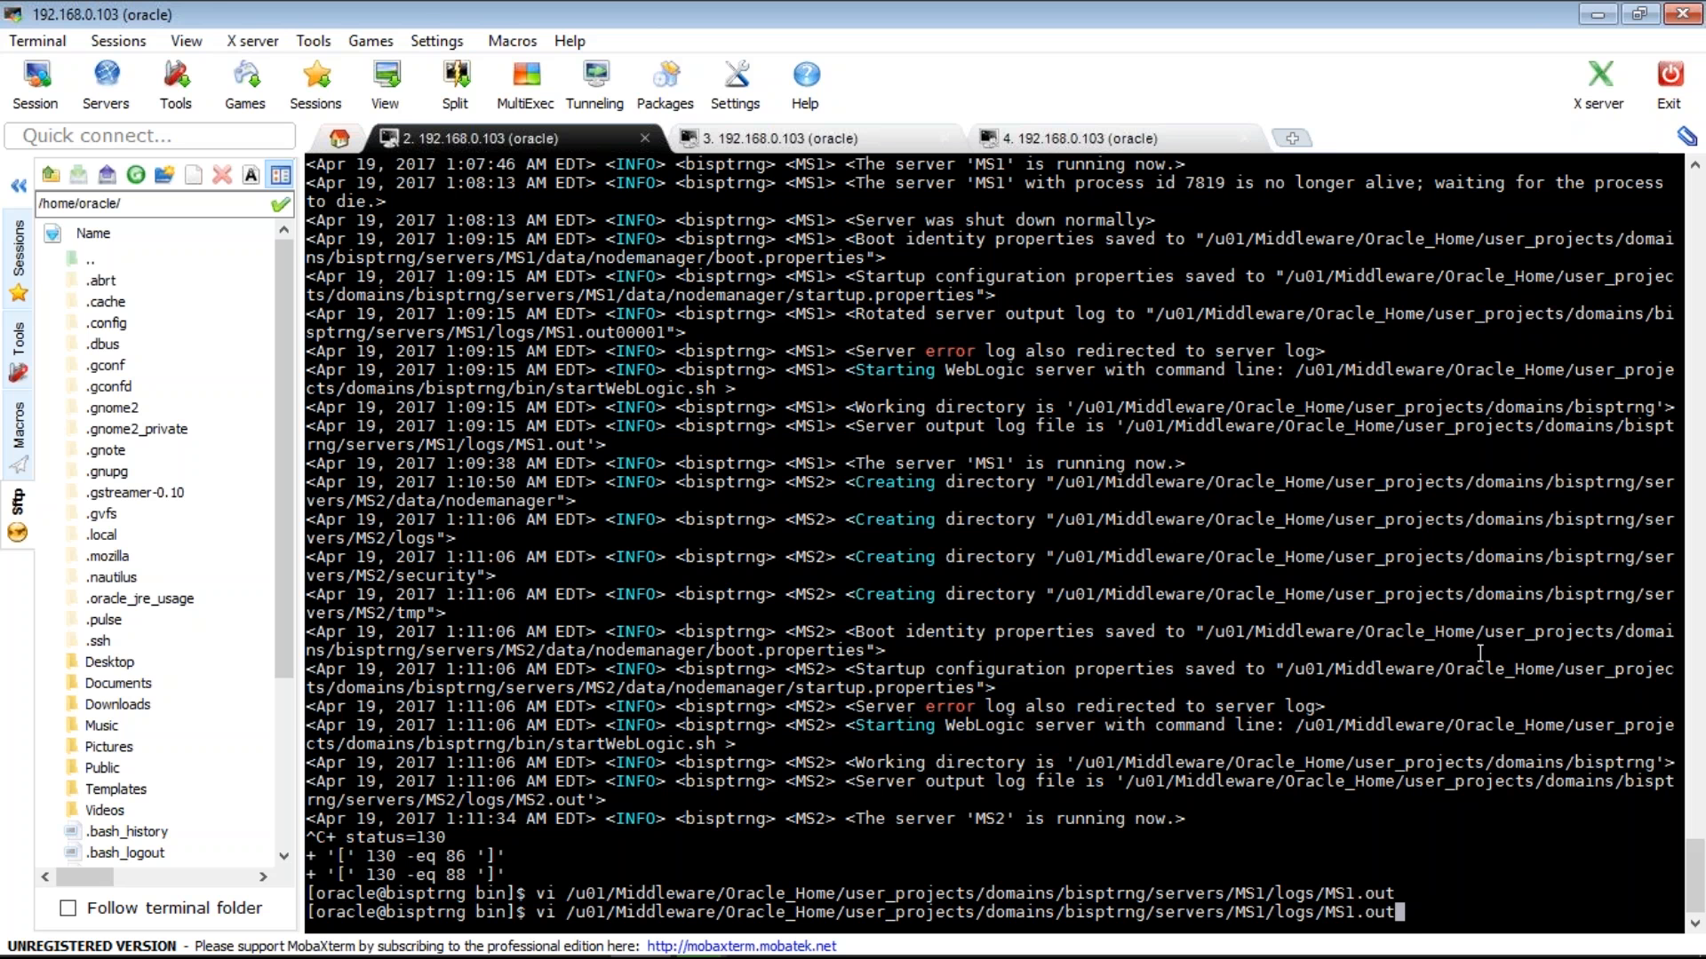
- Change the recalled command to servers/MS2/logs/MS2.out and open it in vi
key("Left")
key("Left")
key("Left")
key("Left")
key("BackSpace")
type("2")
key("Left")
key("Left")
key("Left")
key("Left")
key("Left")
key("Left")
key("Left")
key("Left")
key("Left")
key("BackSpace")
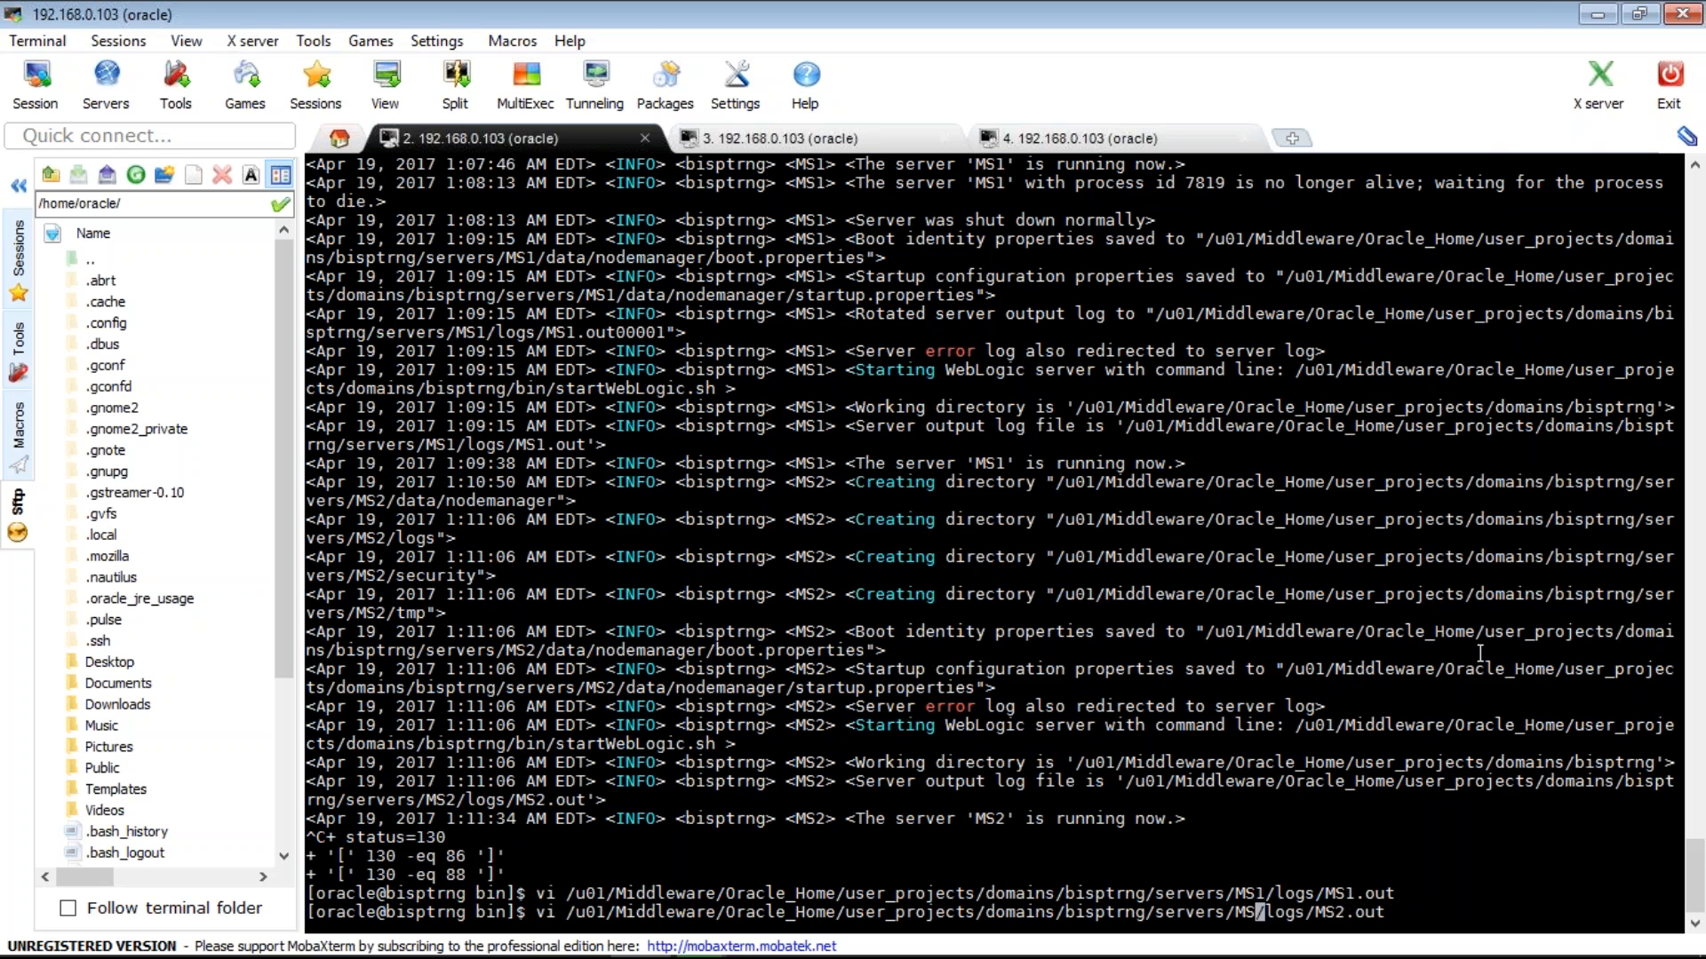
type("2")
key("Return")
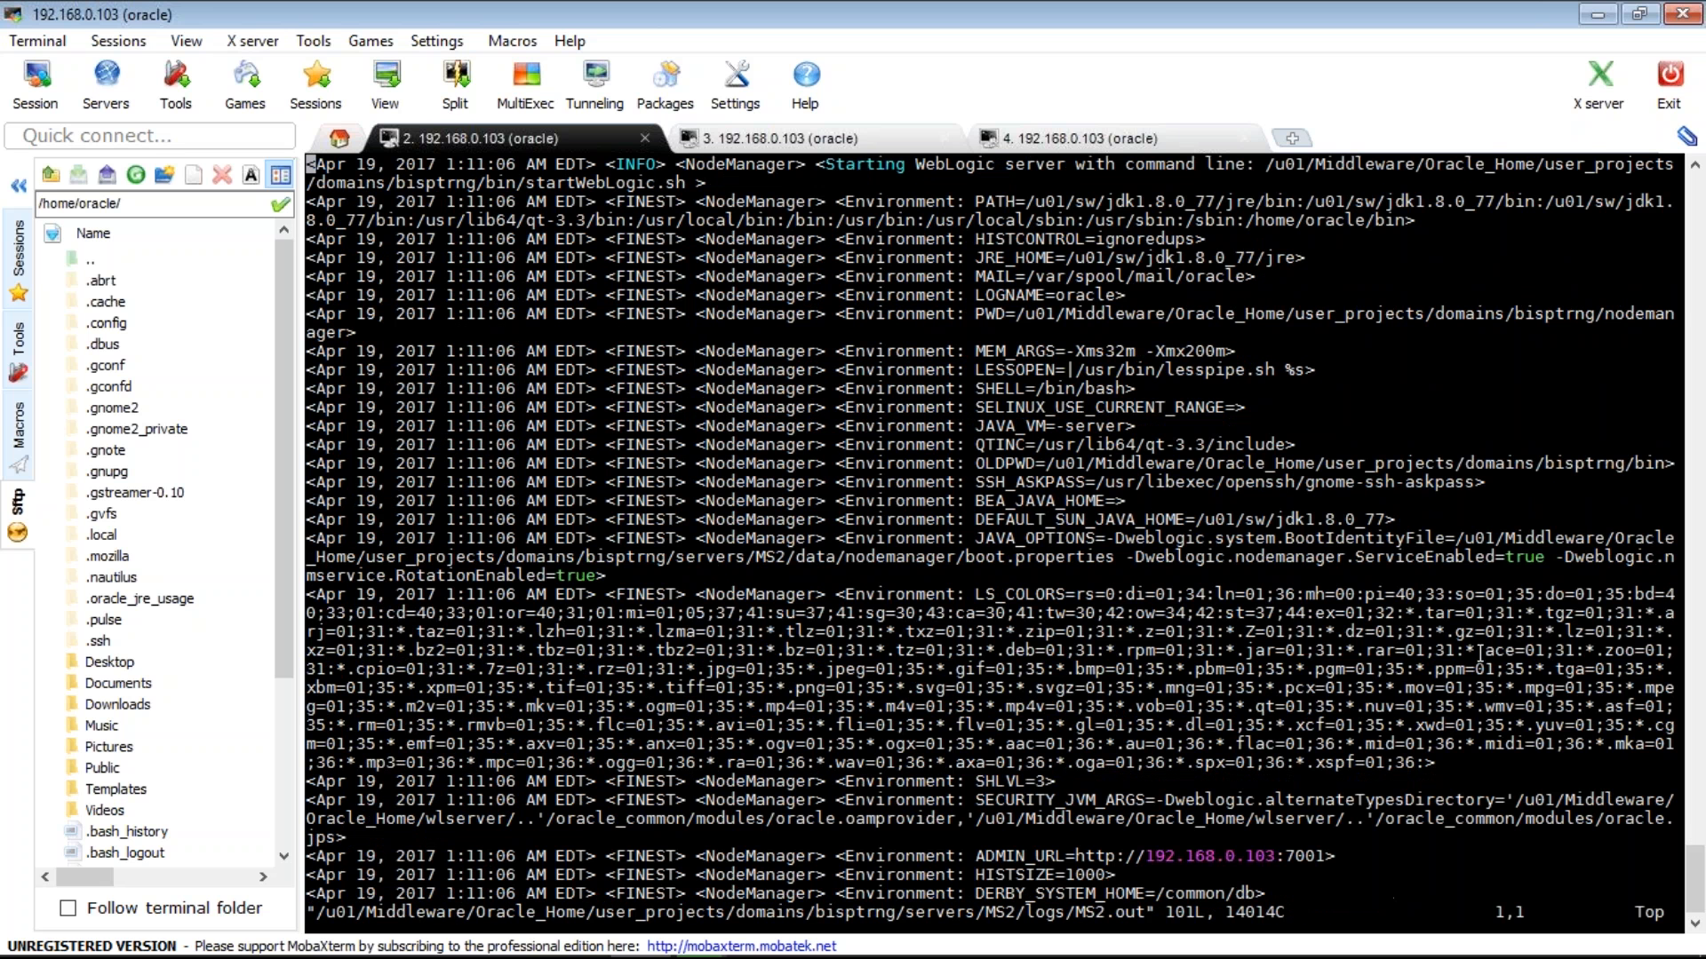
- Jump to the end of MS2.out and highlight its port 7005 listening lines
type(":nu")
key("Return")
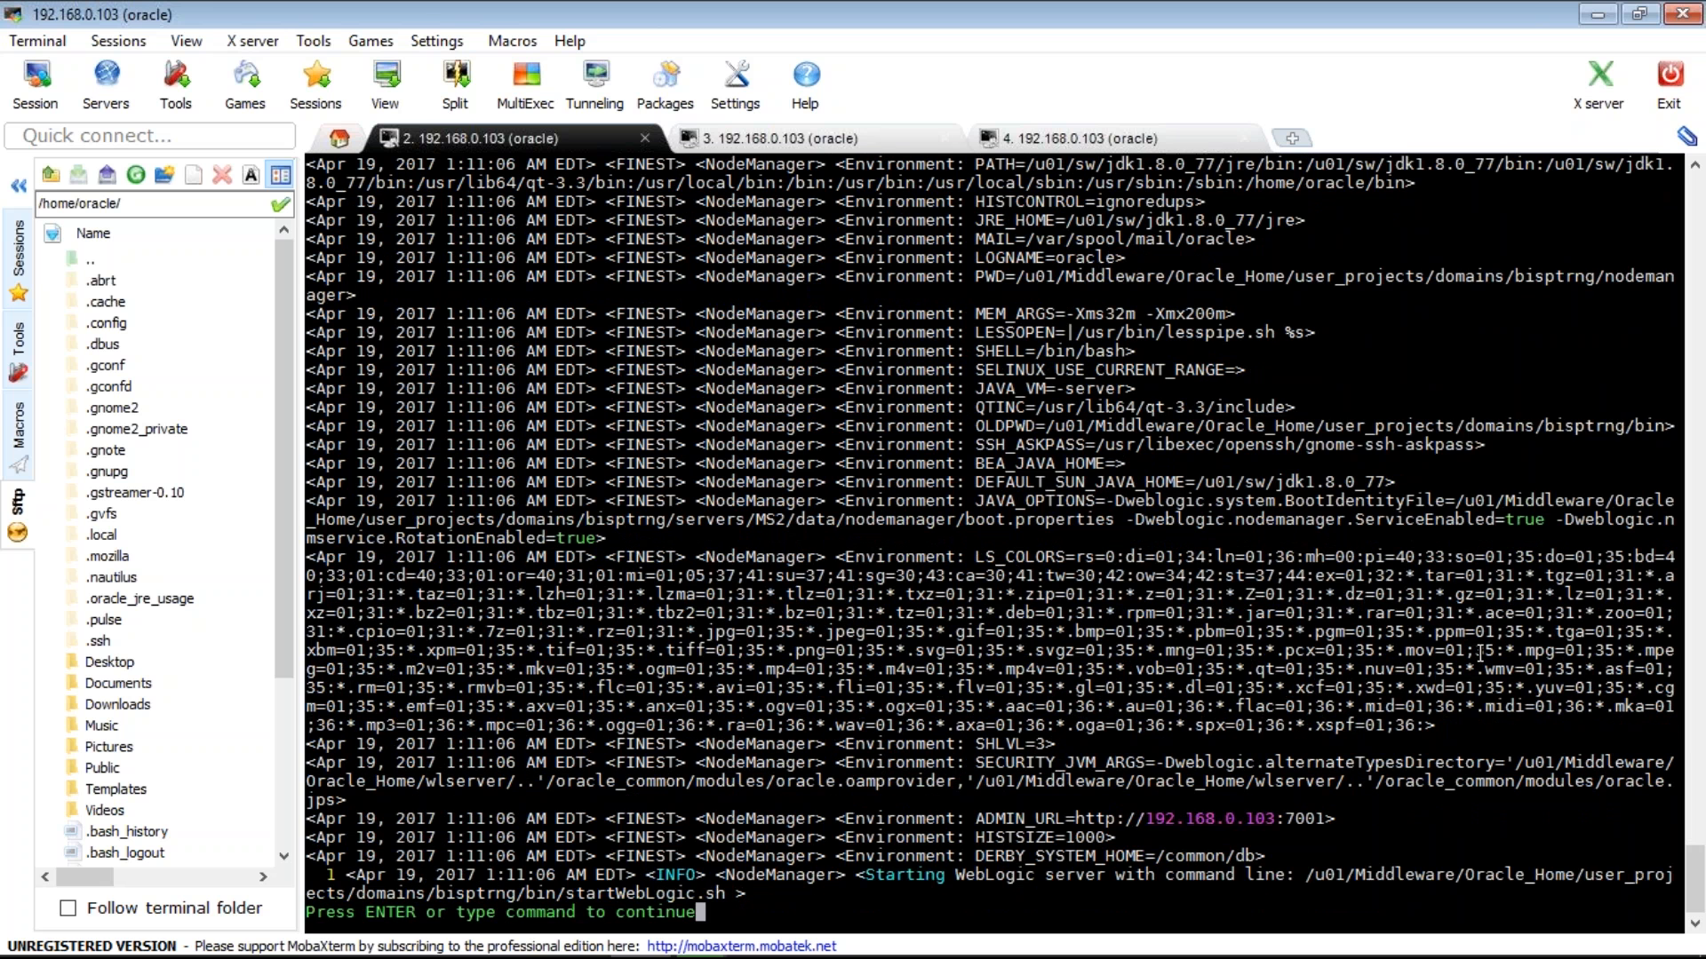
key("shift+g")
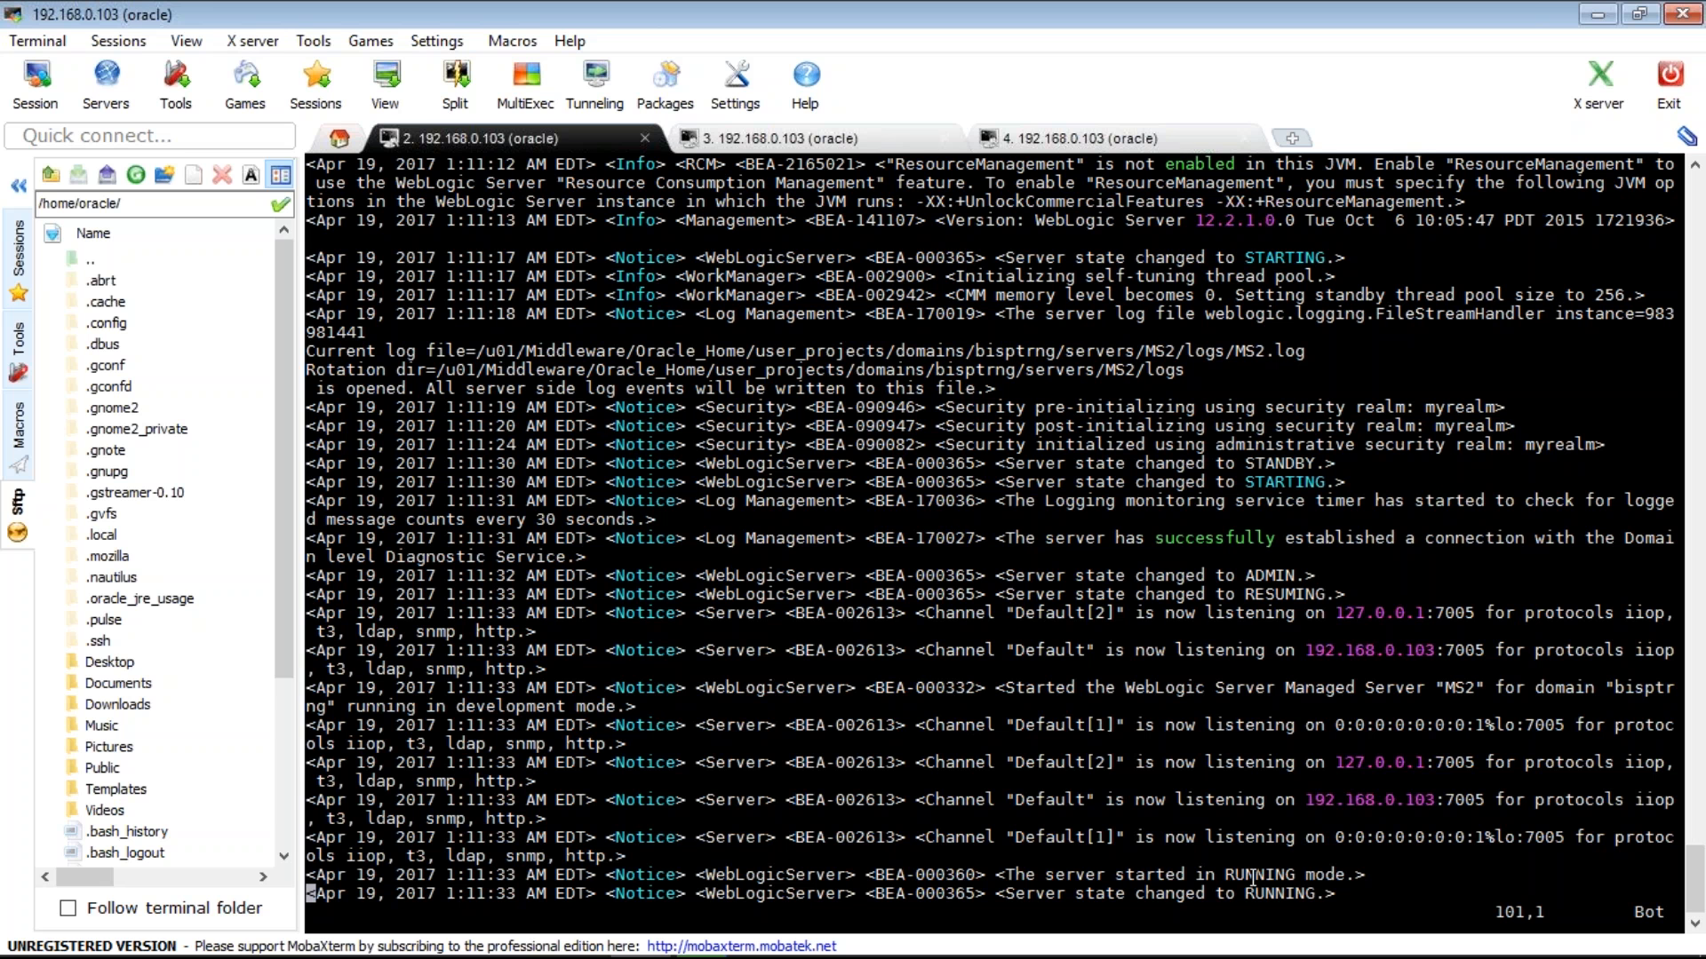
triple_click(1280, 850)
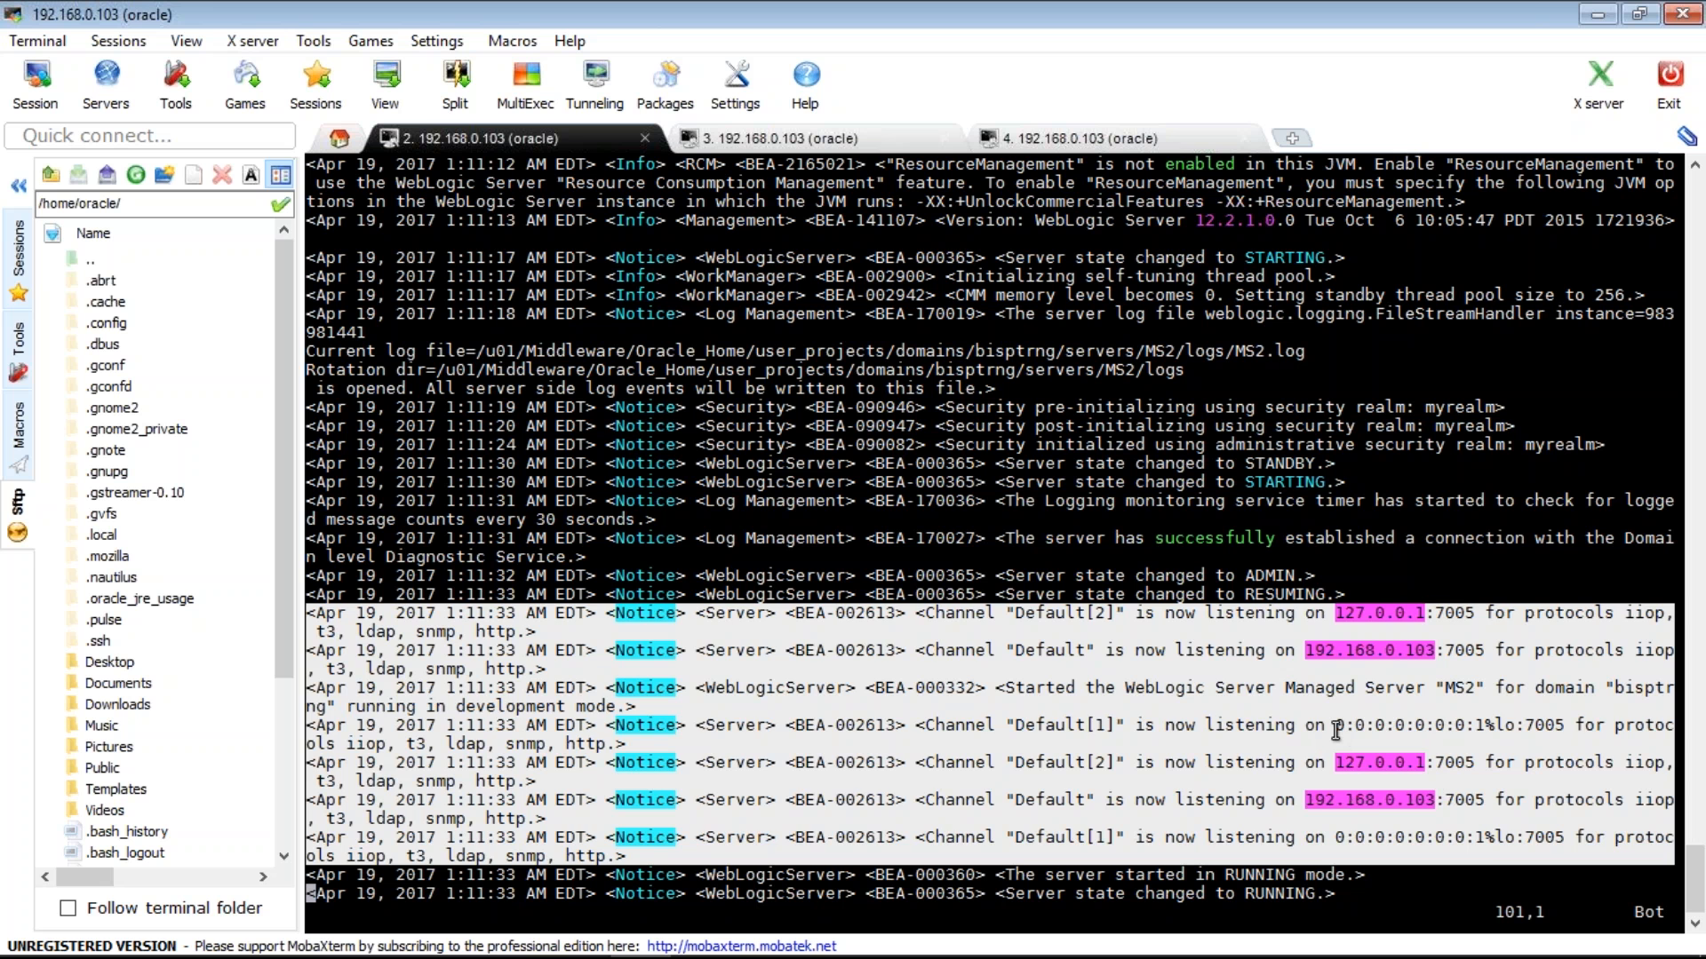
- Highlight the 0:0:0 loopback address and the Default[2] listening channel lines in MS2.out
left_click(1335, 730)
left_click_drag(1335, 730, 1553, 730)
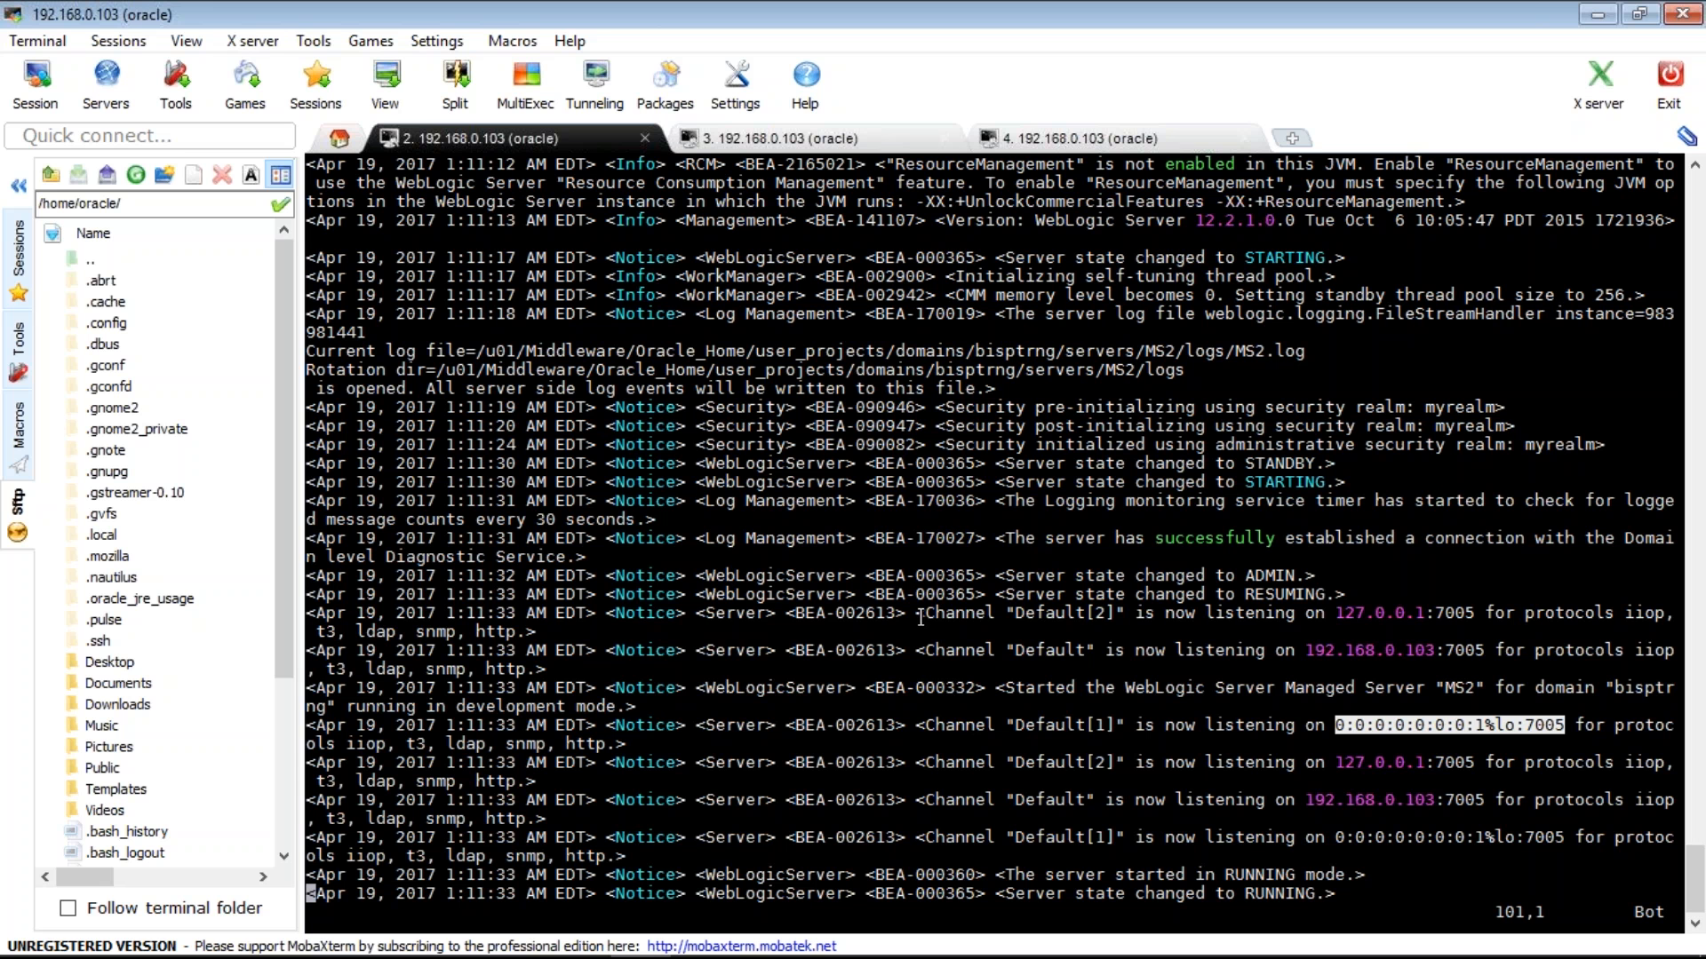
left_click_drag(921, 616, 1422, 634)
left_click_drag(1437, 800, 1544, 837)
- Pick out the 127.0.0.1 and 192.168.0.103 listening addresses, then quit vi with :q
double_click(1386, 613)
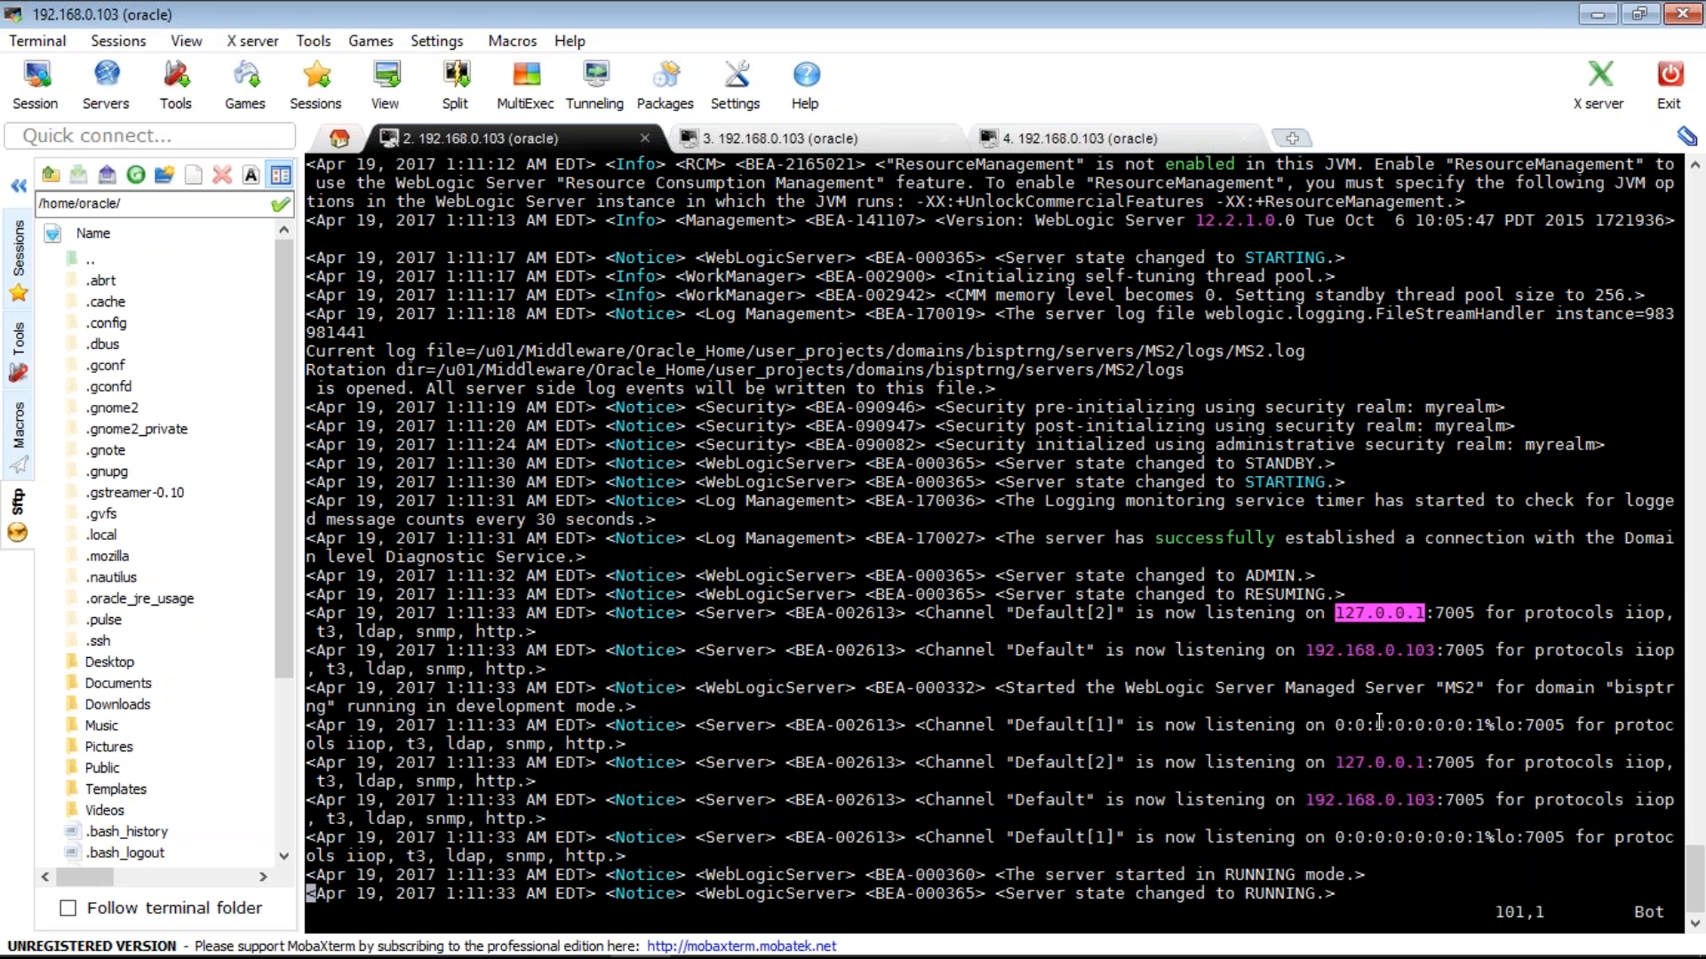
left_click(1311, 655)
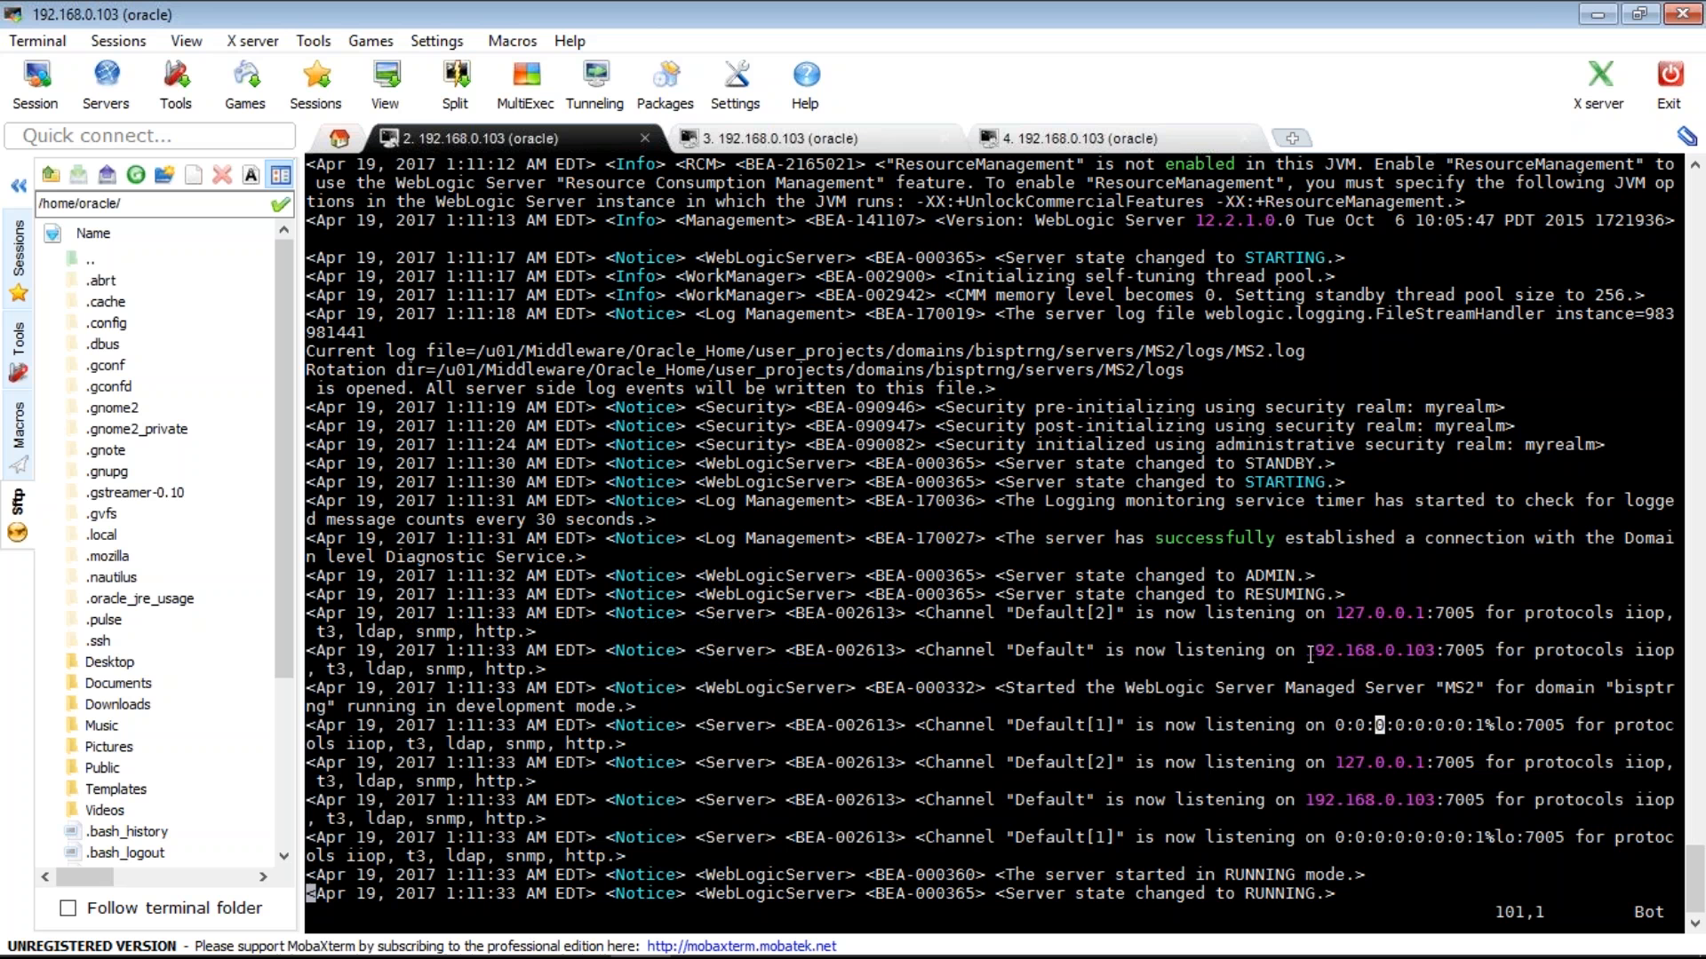
double_click(1310, 655)
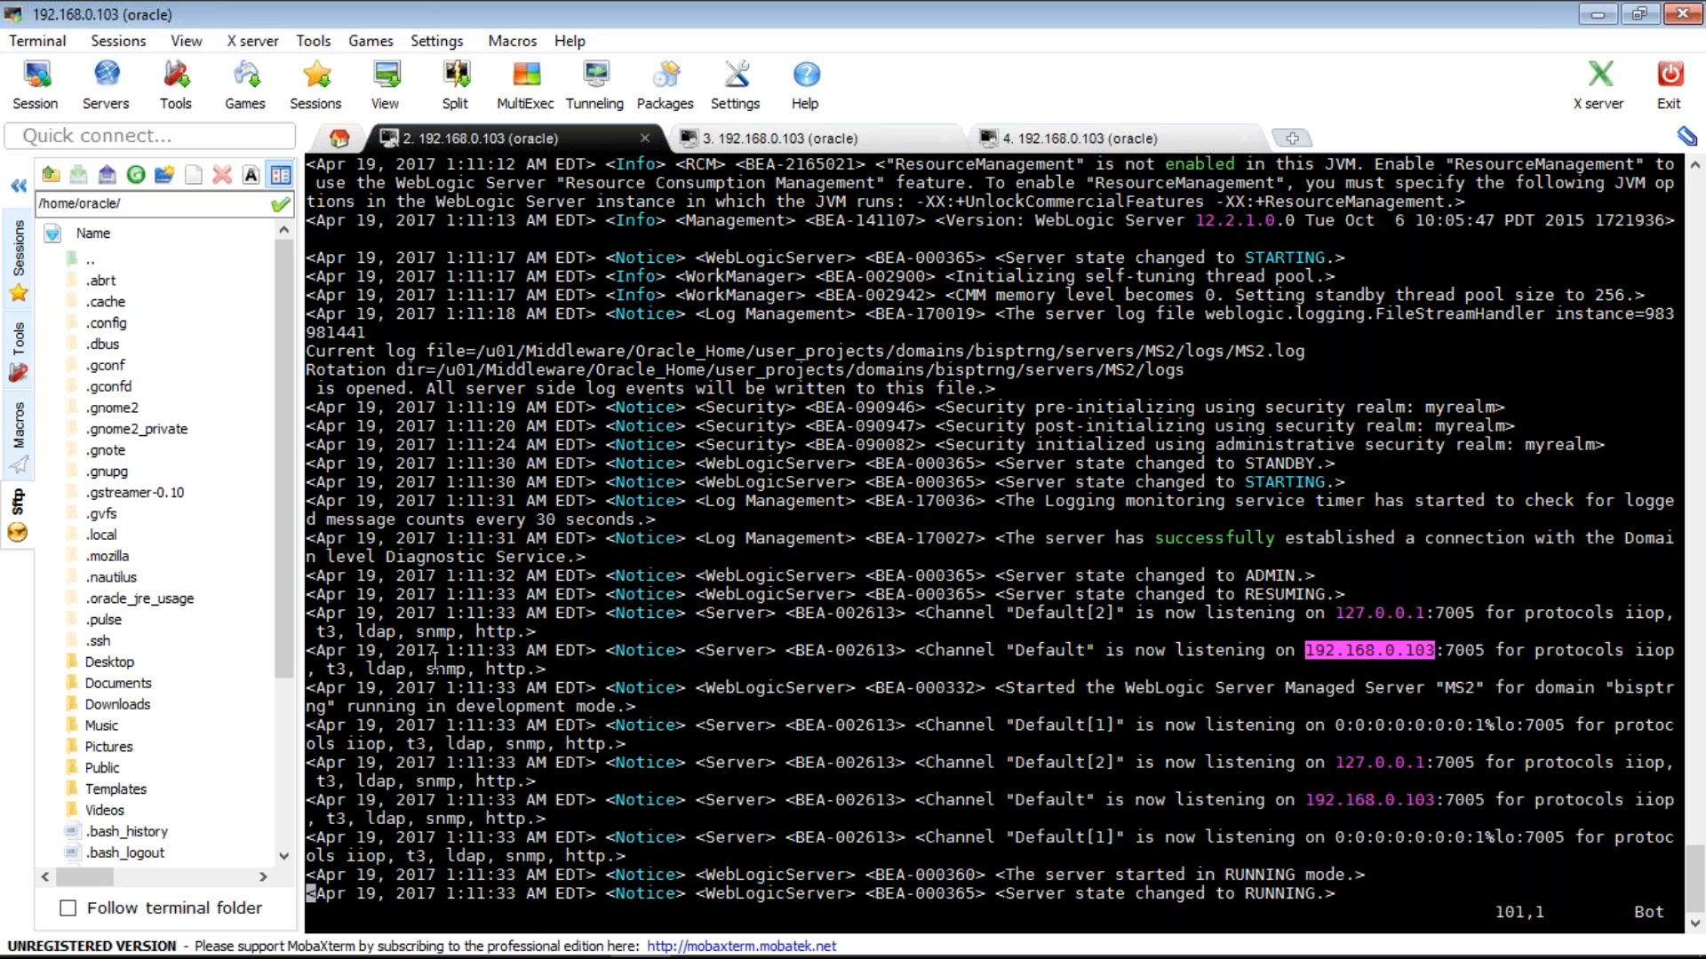
left_click_drag(308, 614, 1319, 849)
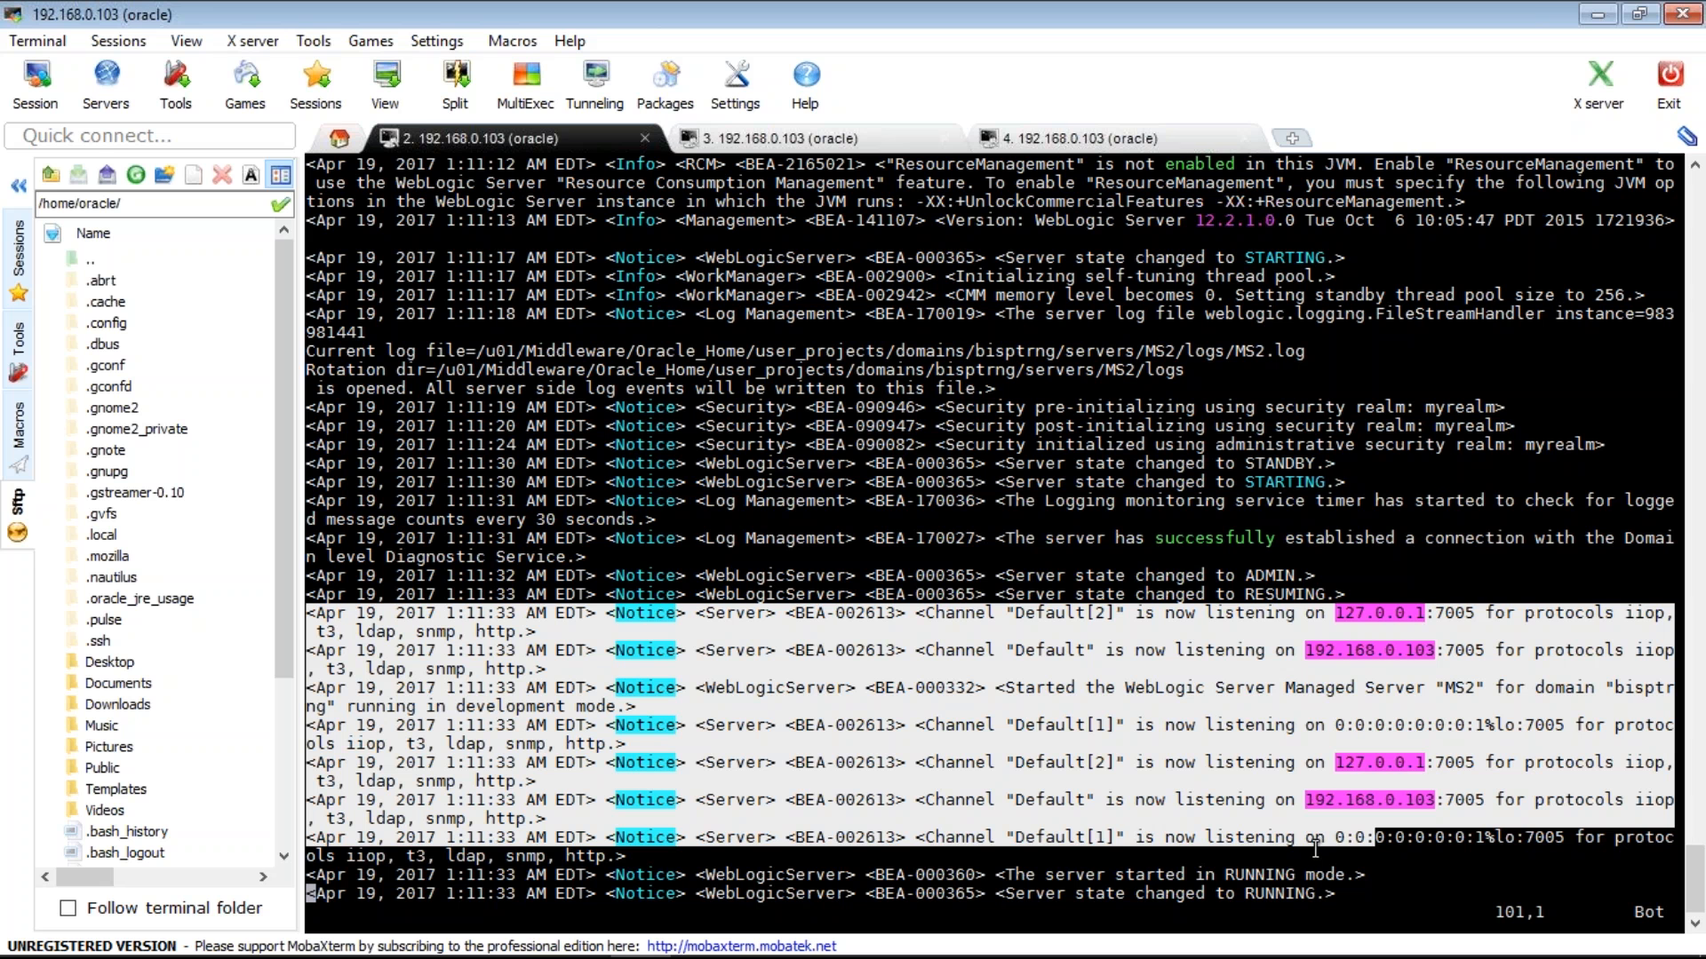
double_click(1352, 653)
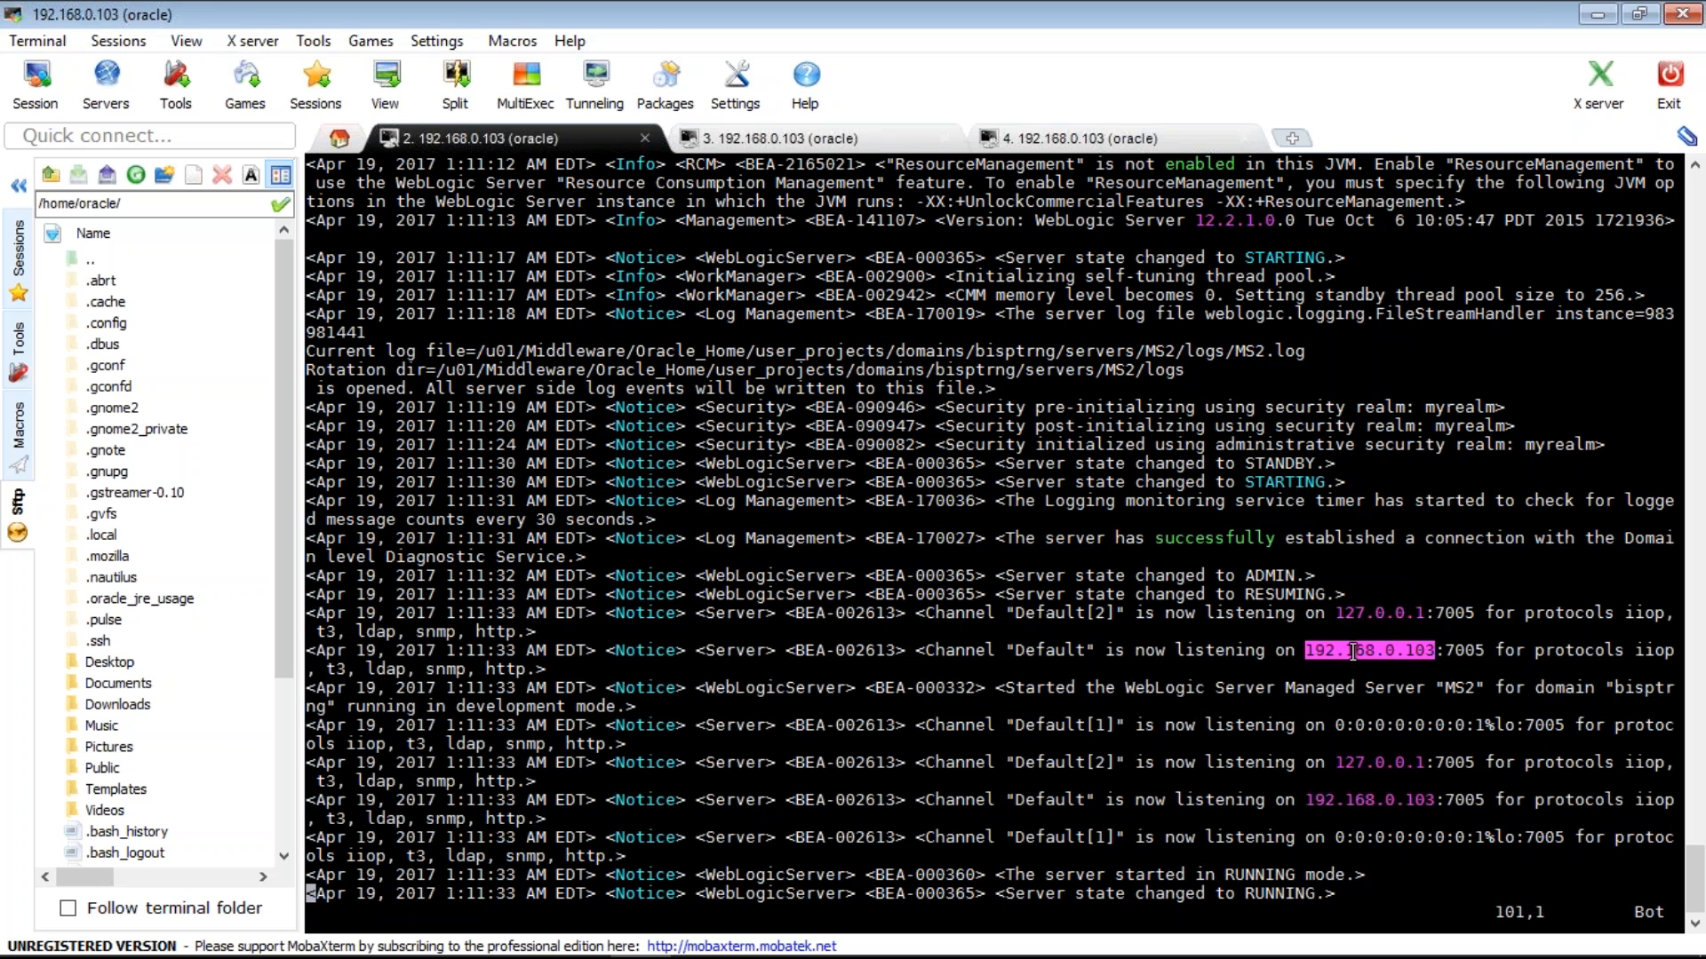
type(":q")
key("Return")
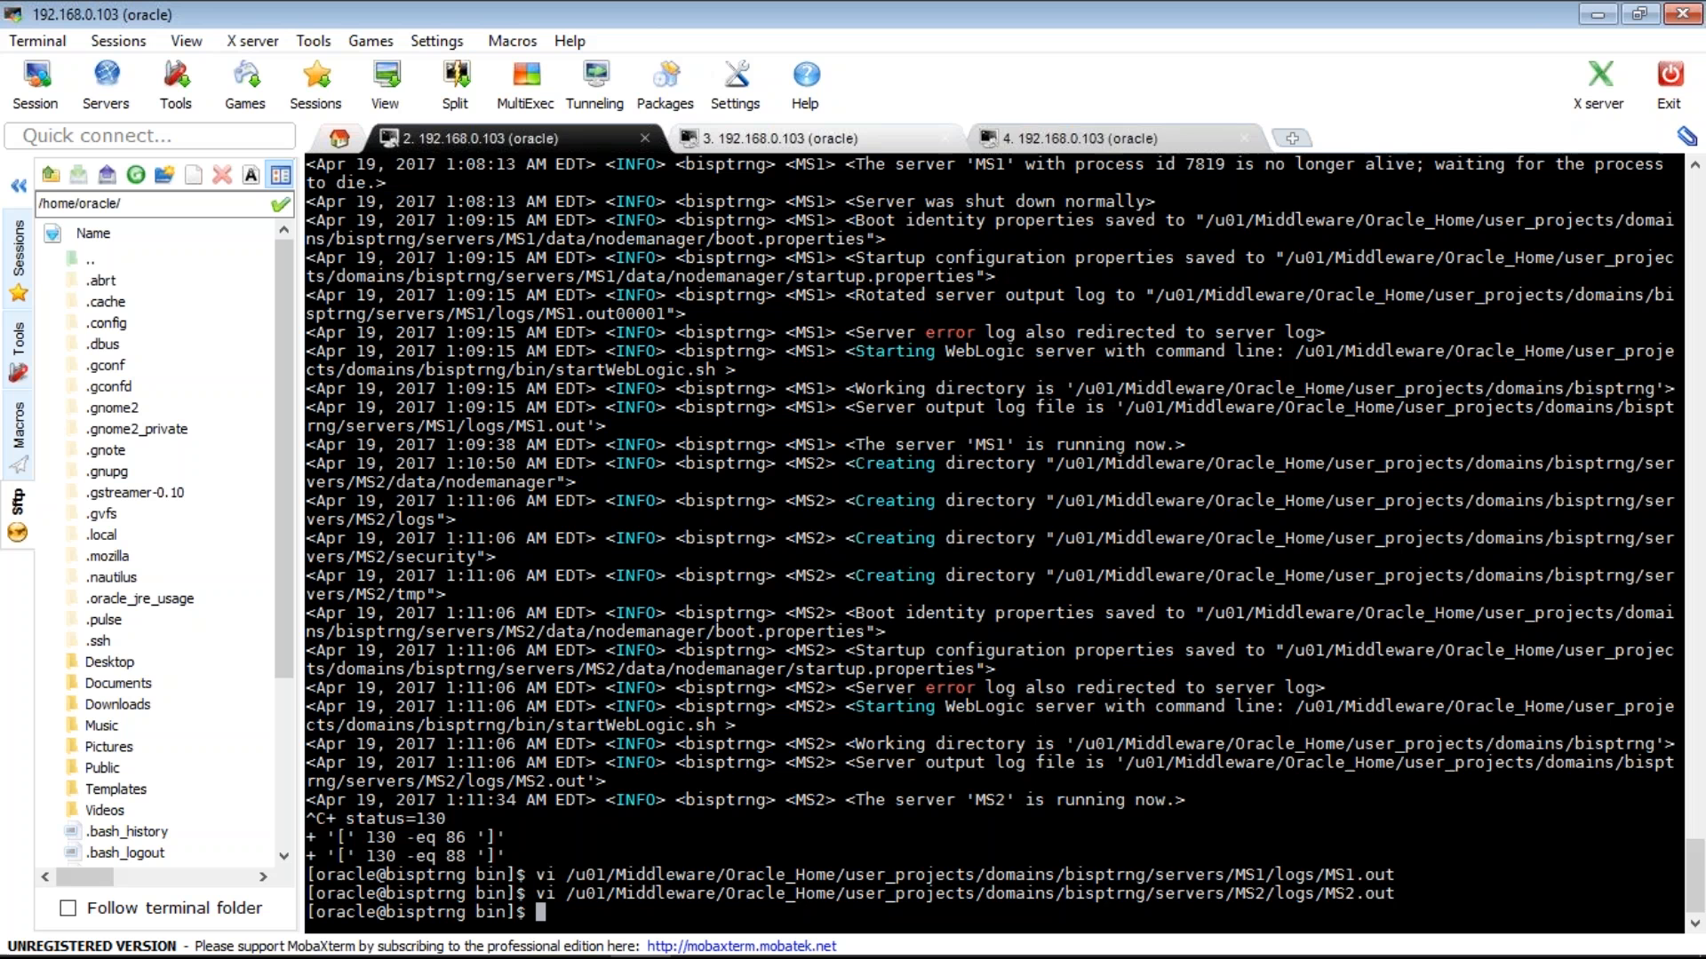
- In the node manager session, highlight MS1's 192.168.0.103:7003 listening lines
left_click(1079, 137)
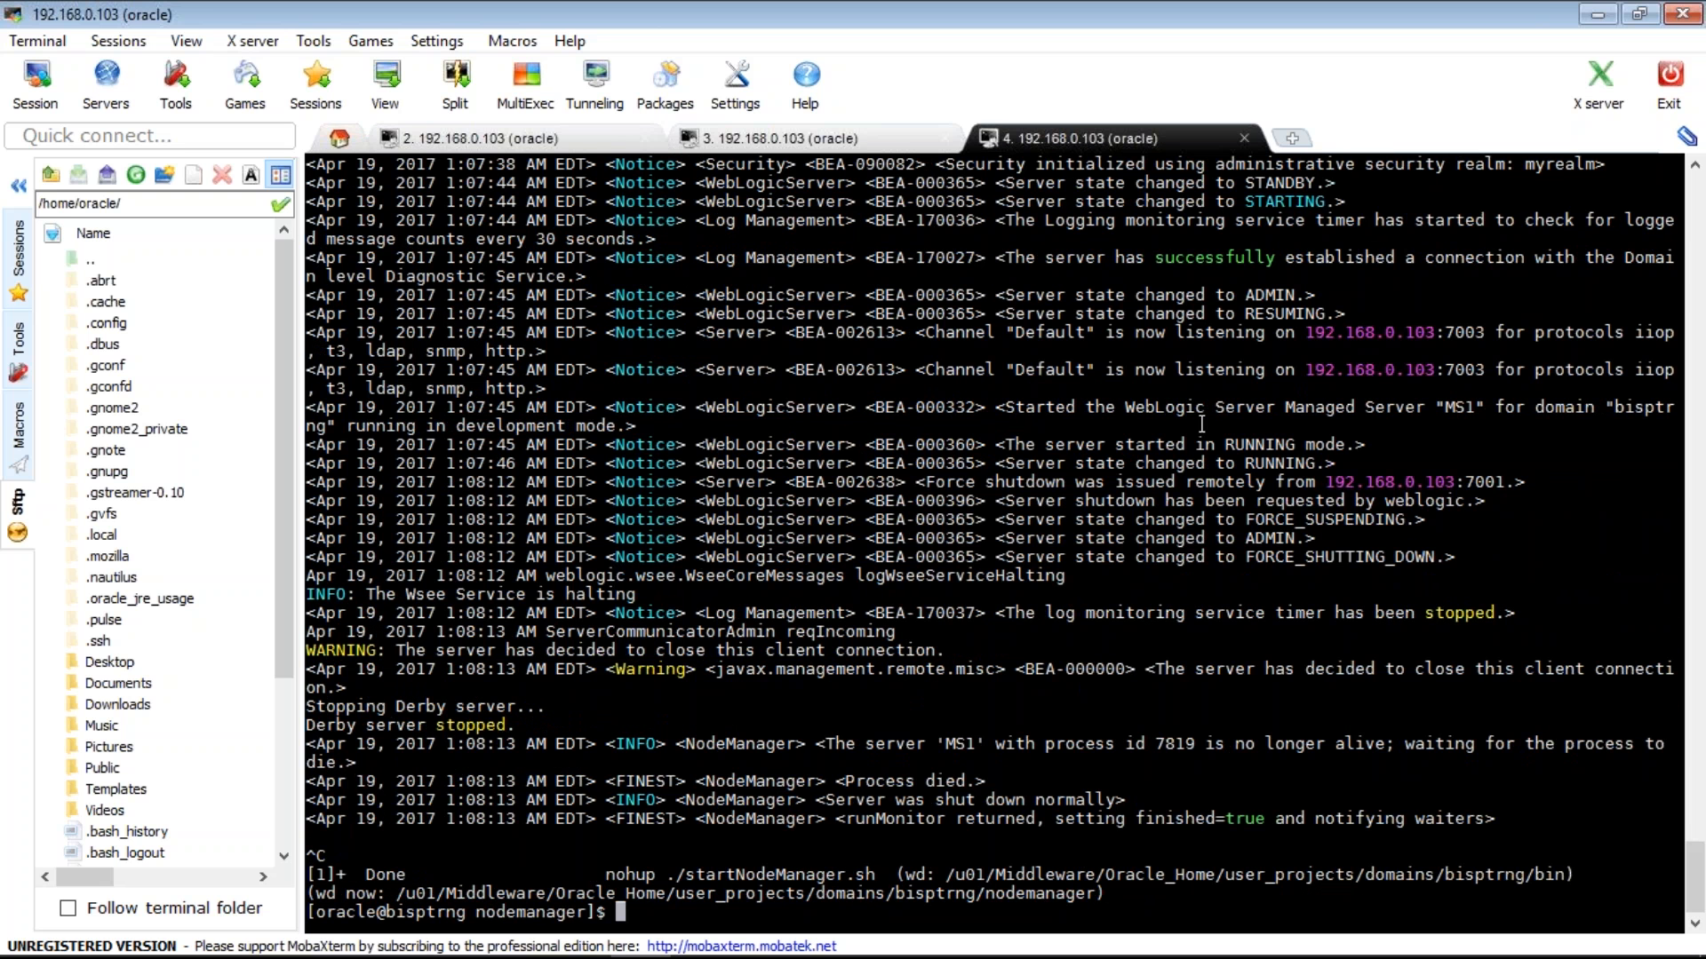
double_click(1321, 333)
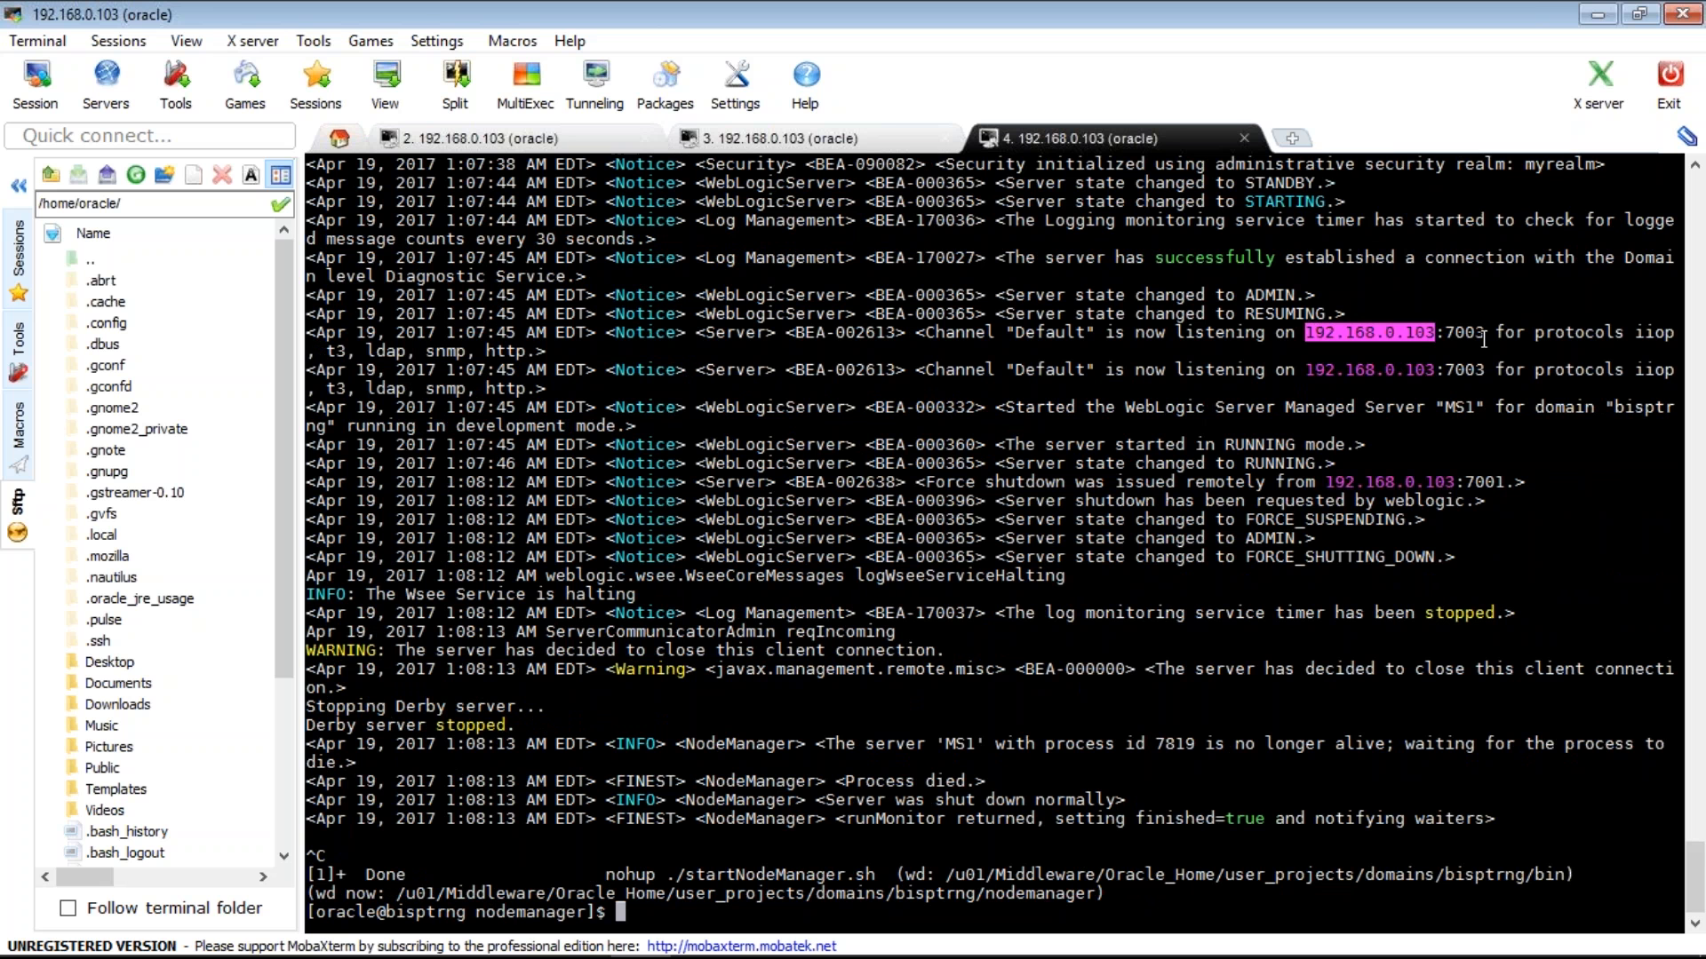
left_click_drag(1483, 332, 1313, 333)
left_click_drag(1309, 370, 1486, 366)
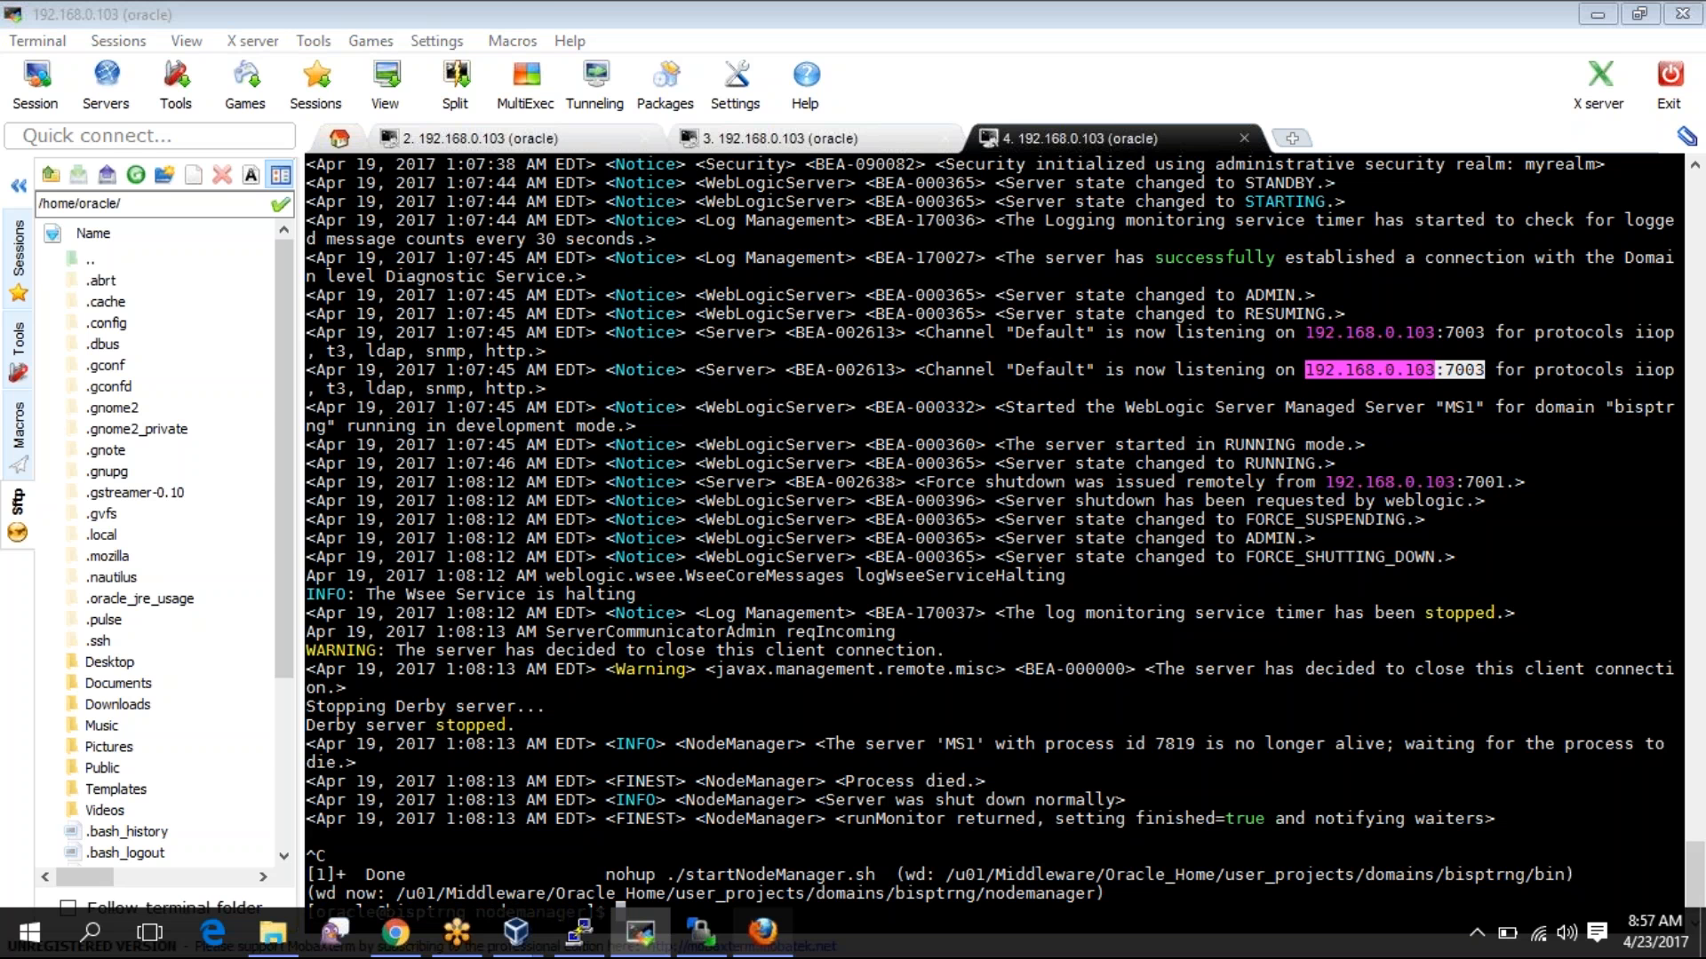
- Enable MS2's SSL listen port and change its value to 7006
left_click(762, 931)
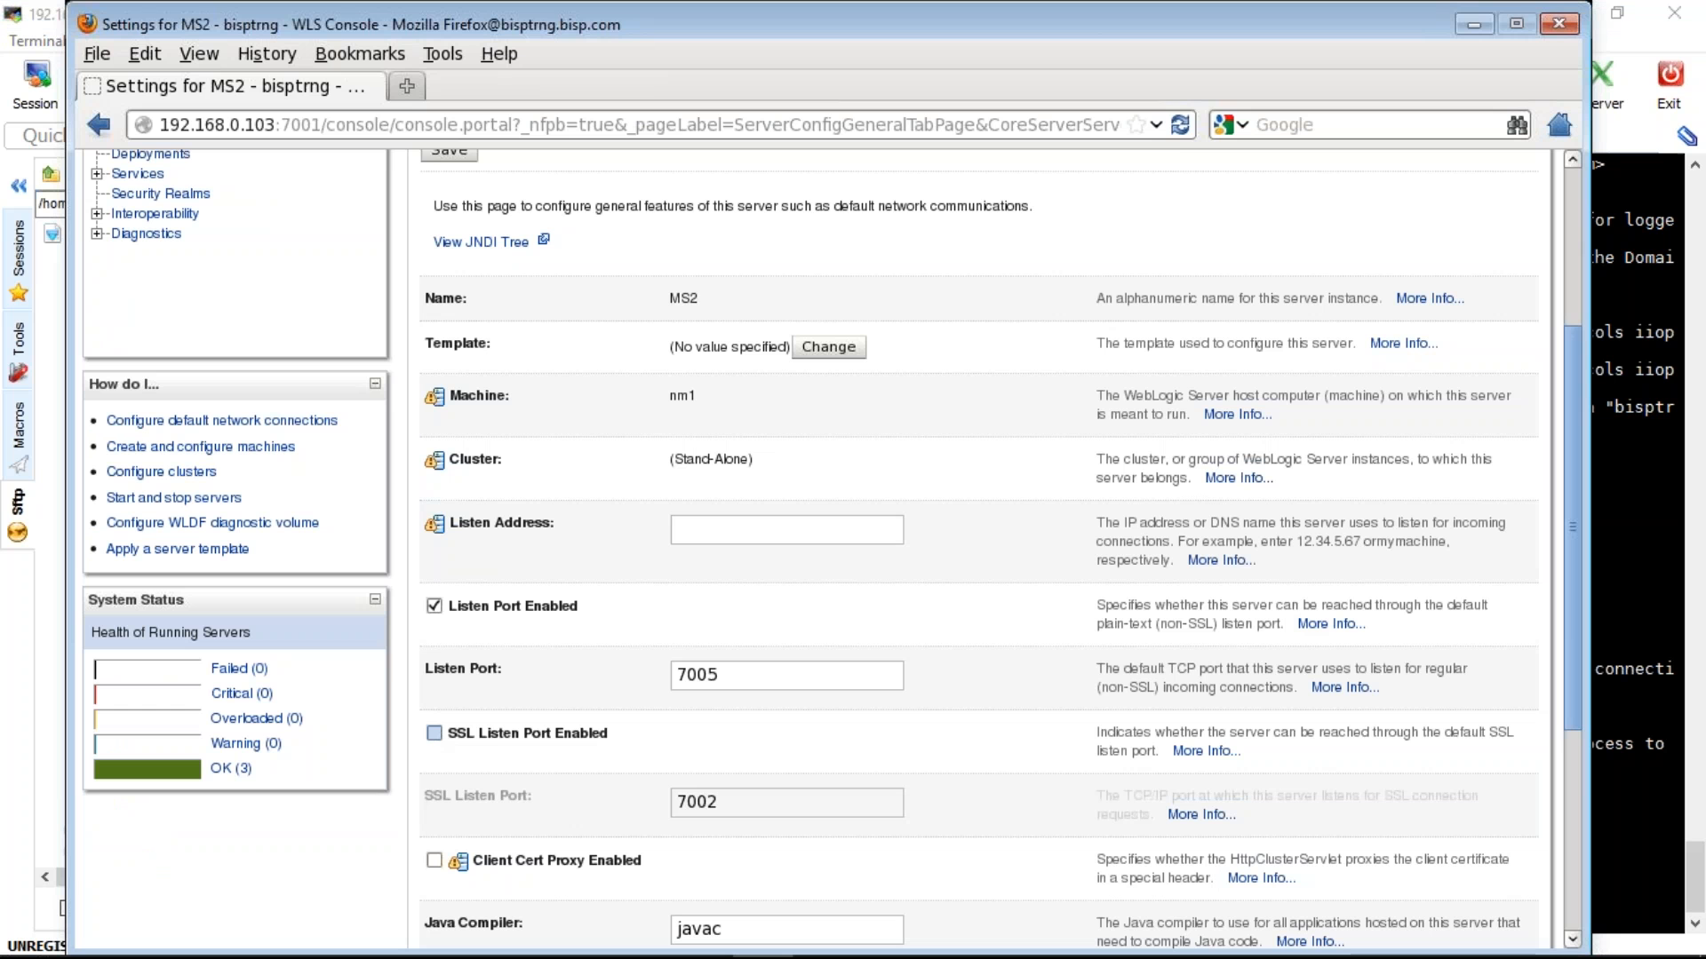
left_click(435, 734)
left_click(743, 802)
key("BackSpace")
type("6")
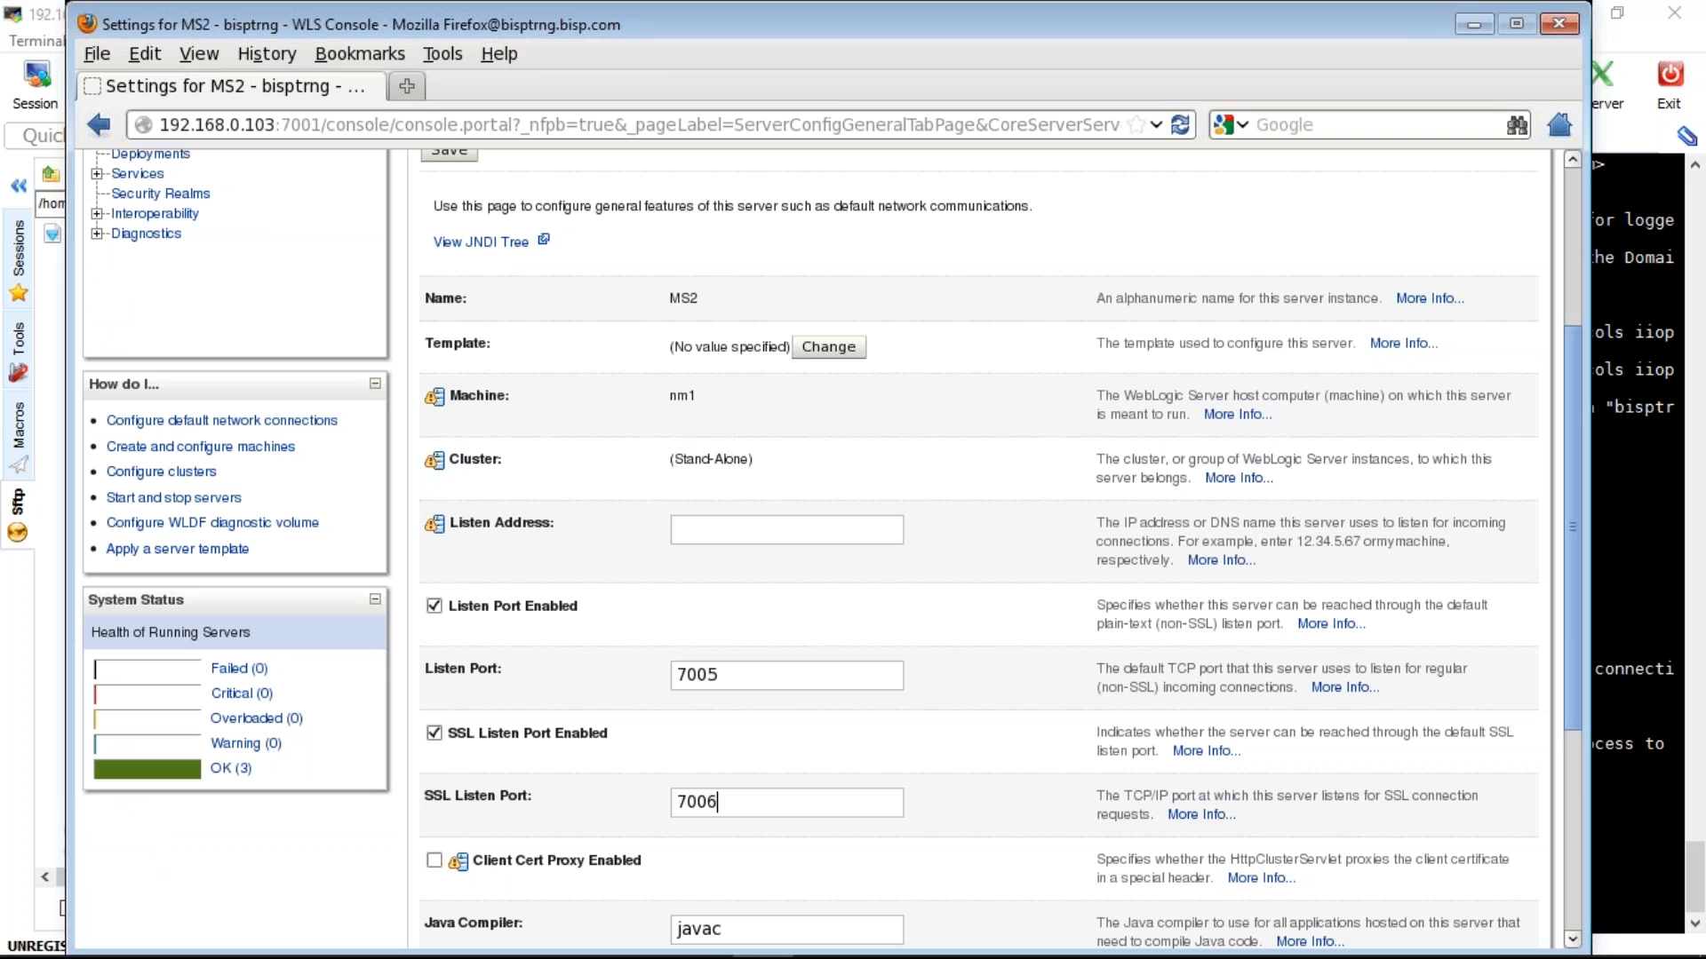
- Save MS2's settings and go to the Environment > Servers summary
left_click(450, 152)
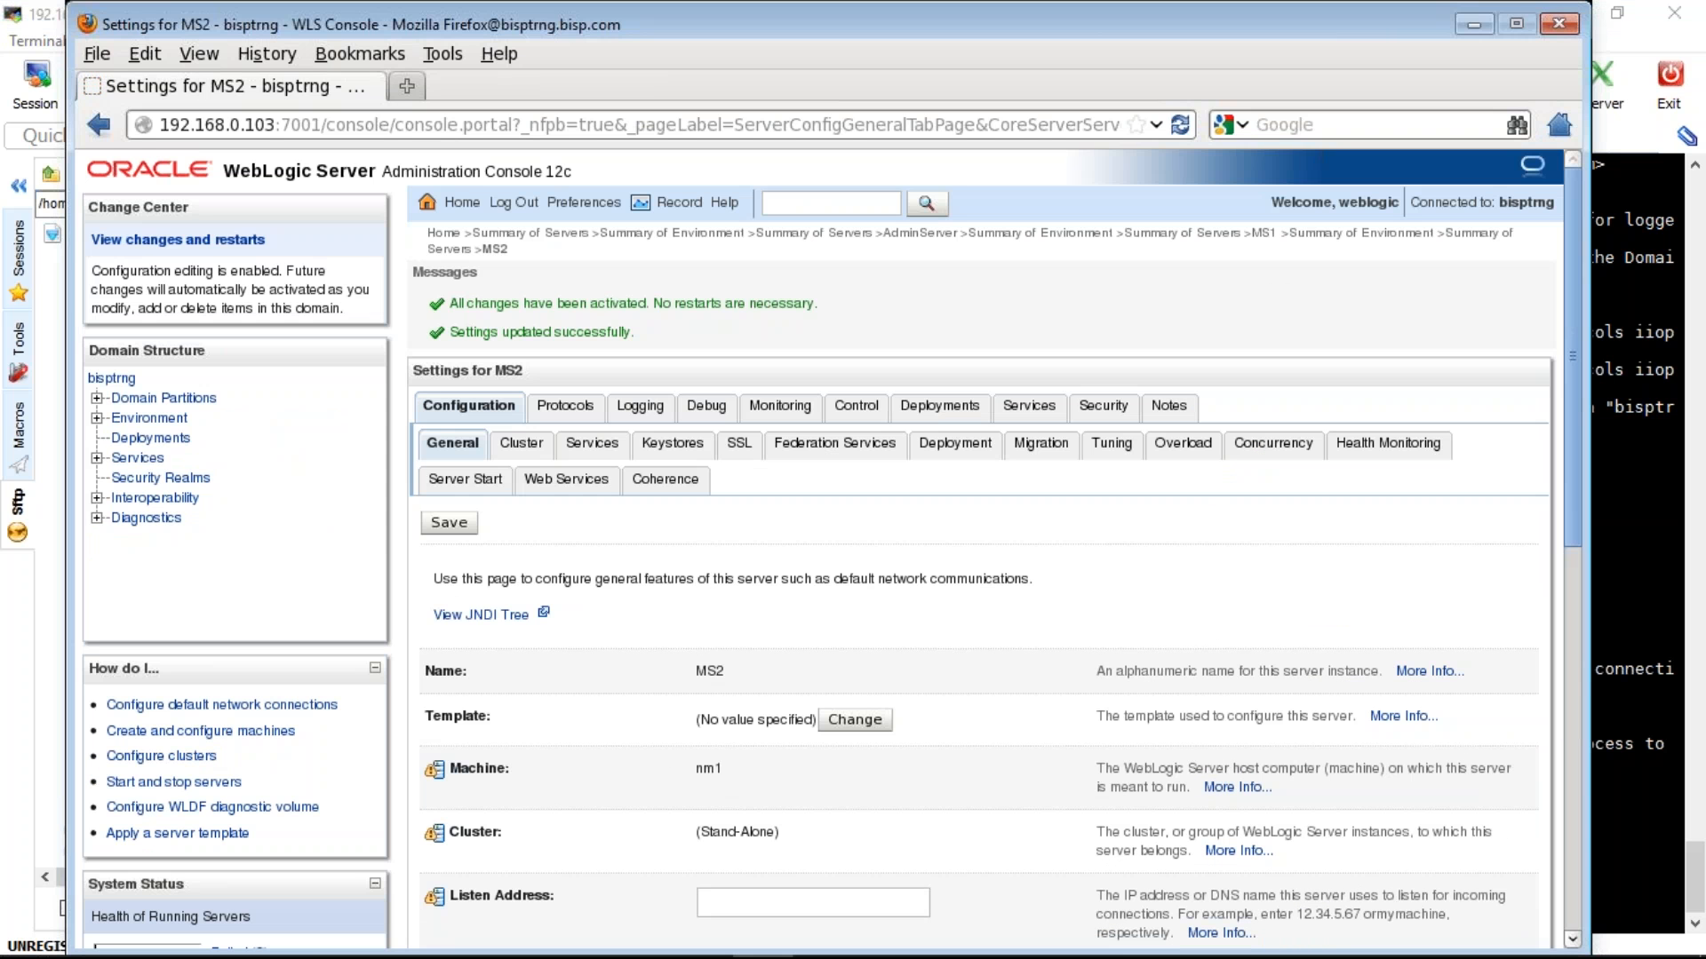
left_click(149, 419)
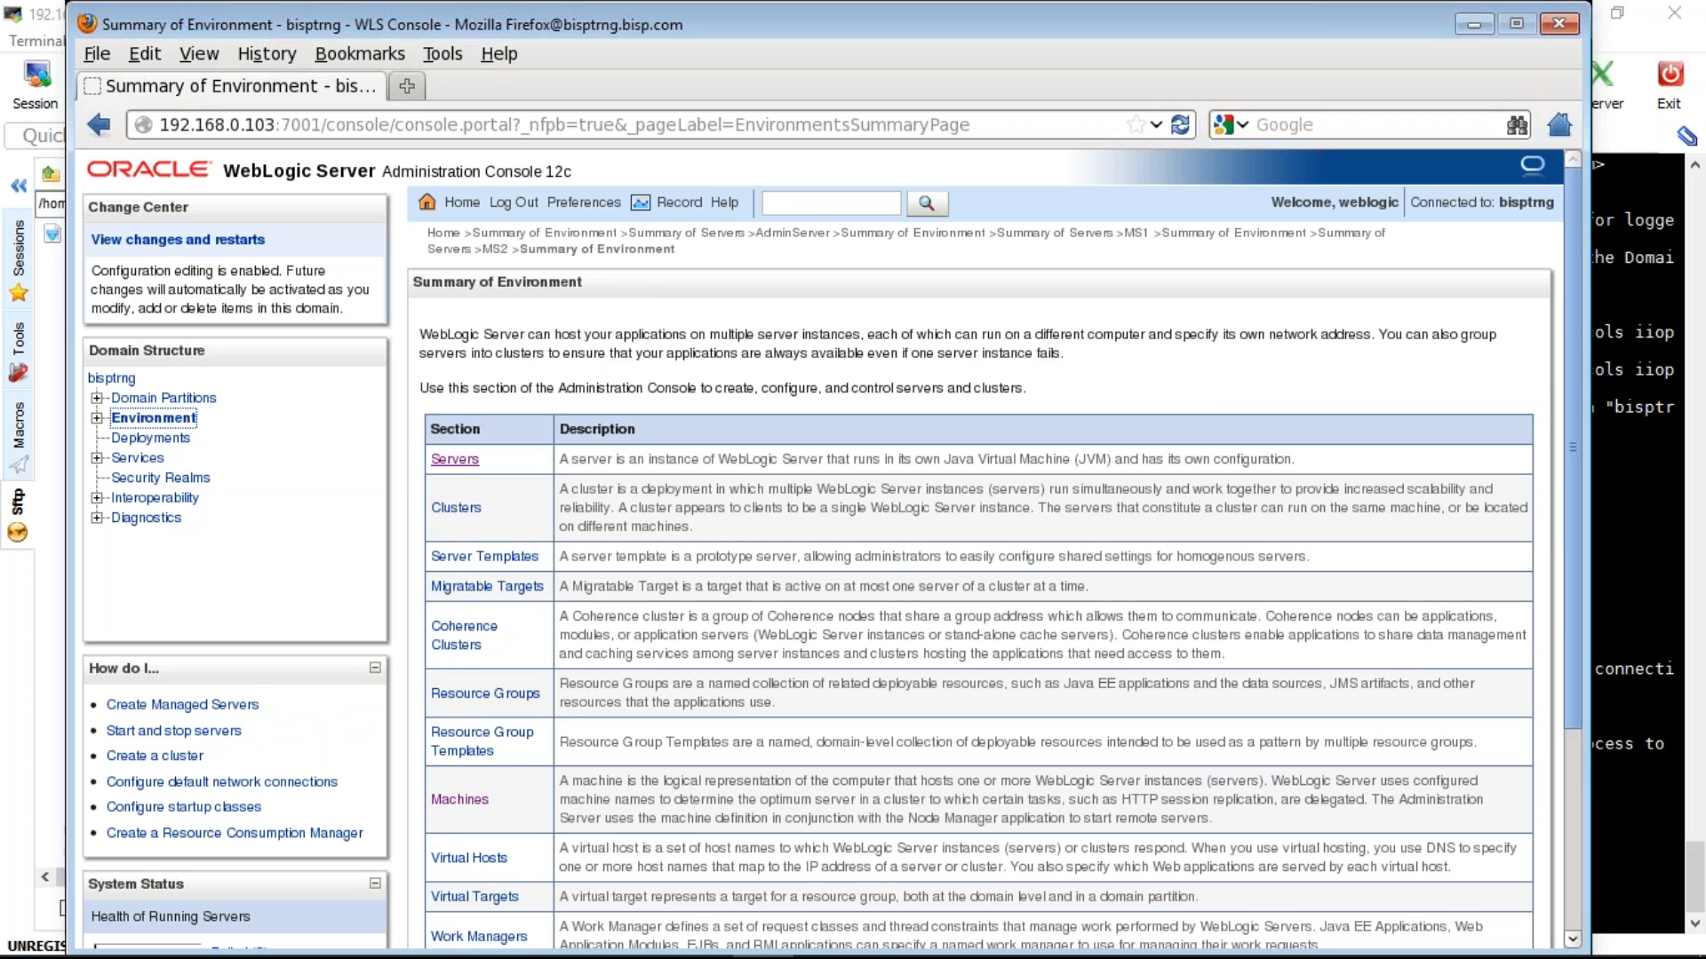
left_click(455, 459)
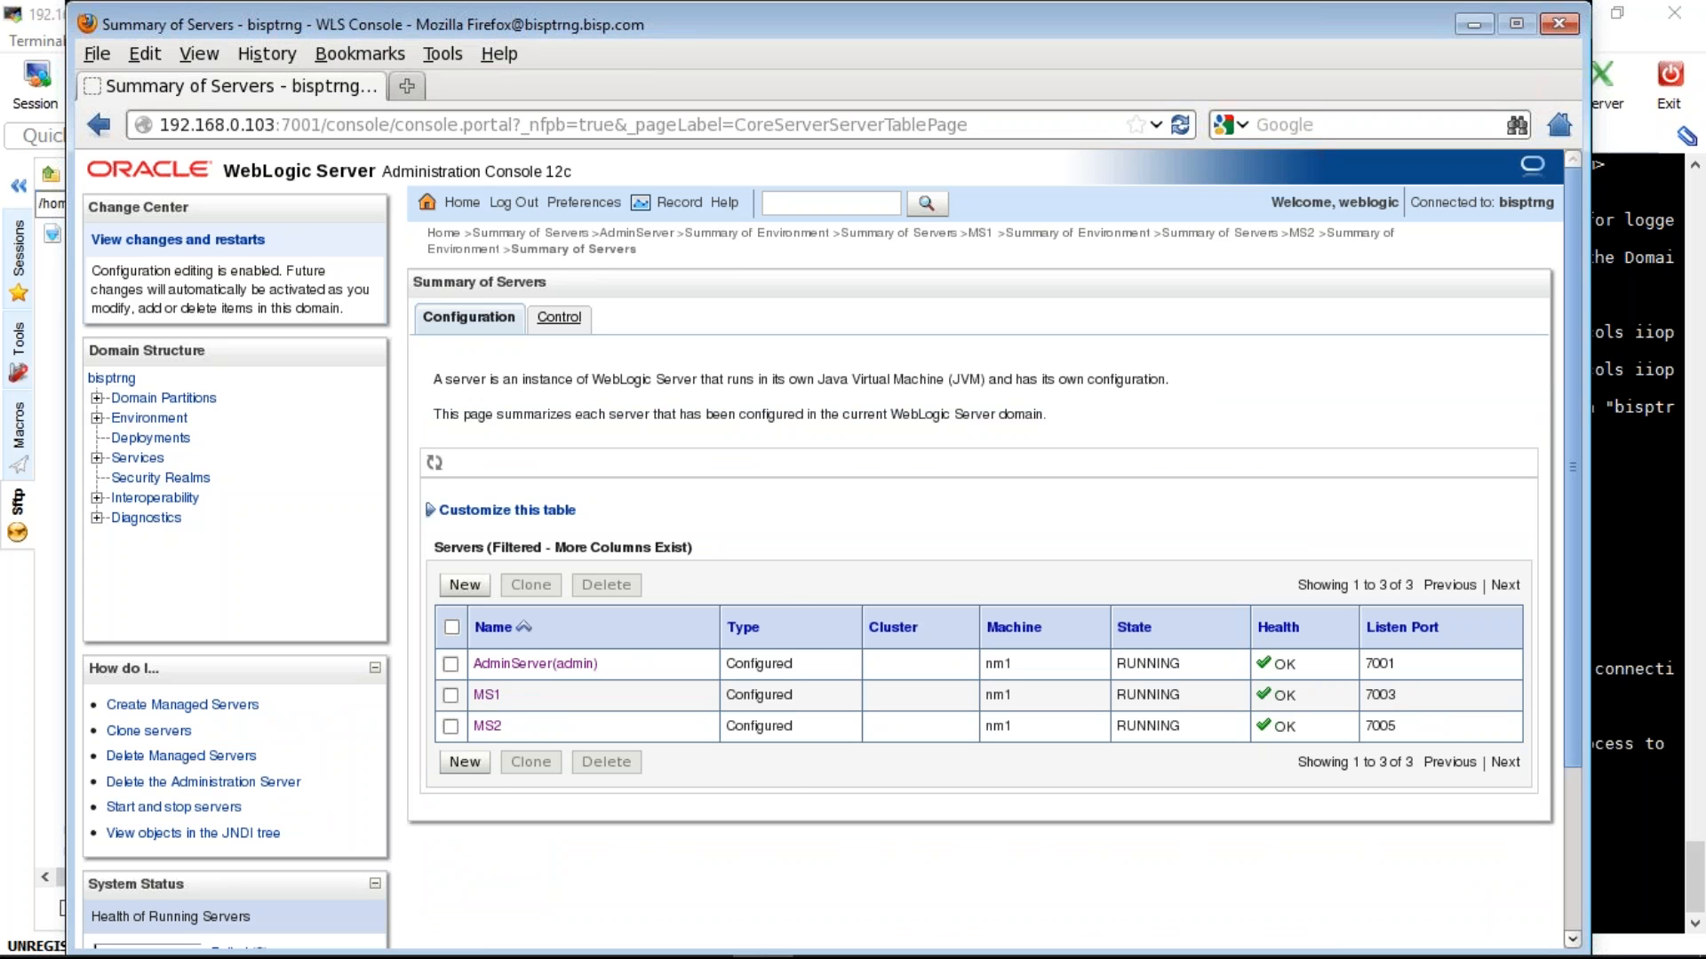
- On the Control tab, select MS1 and MS2 and apply Force Shutdown Now
left_click(559, 317)
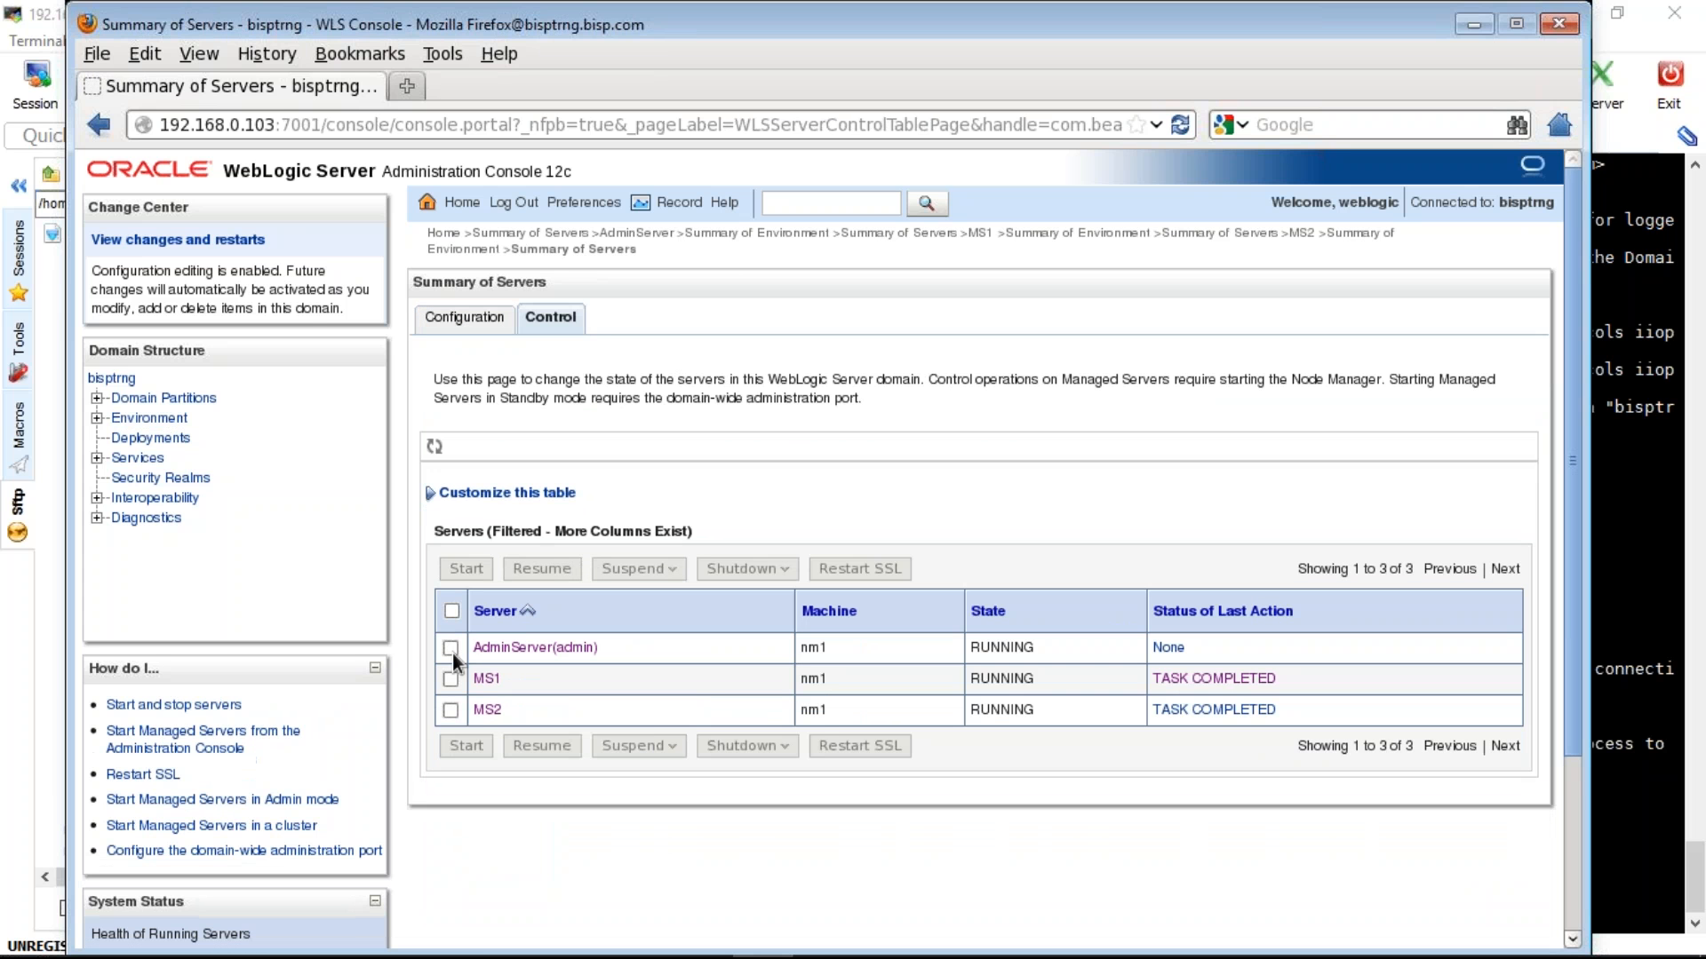
left_click(451, 647)
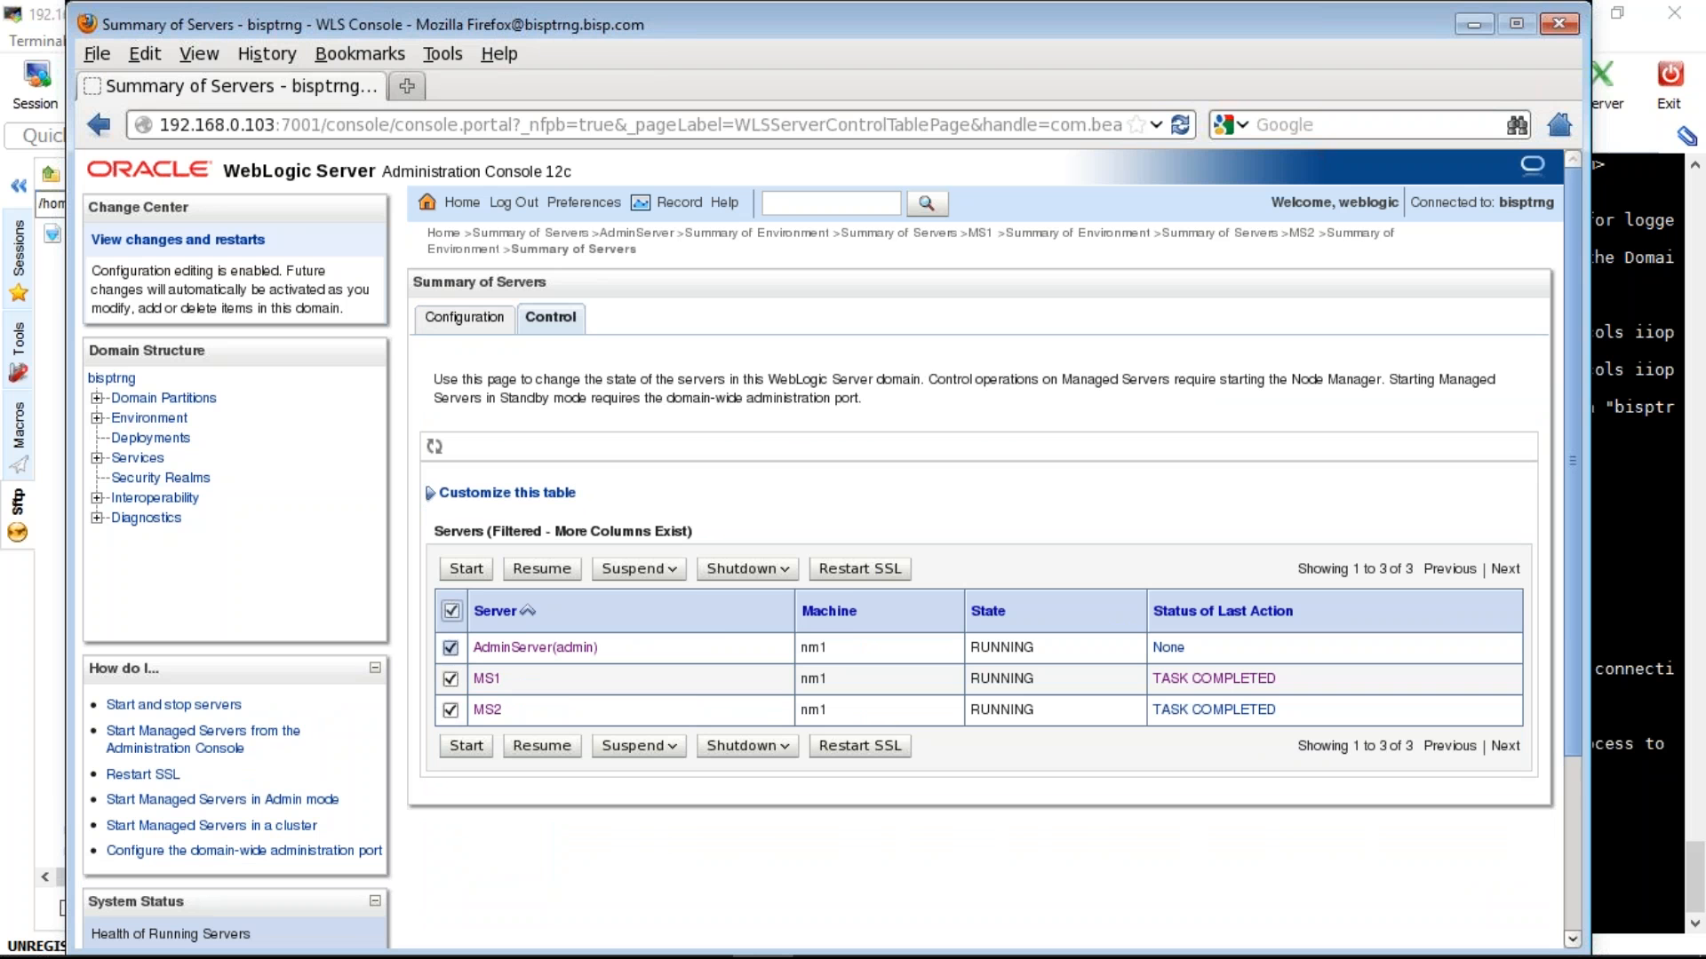
left_click(451, 647)
left_click(791, 572)
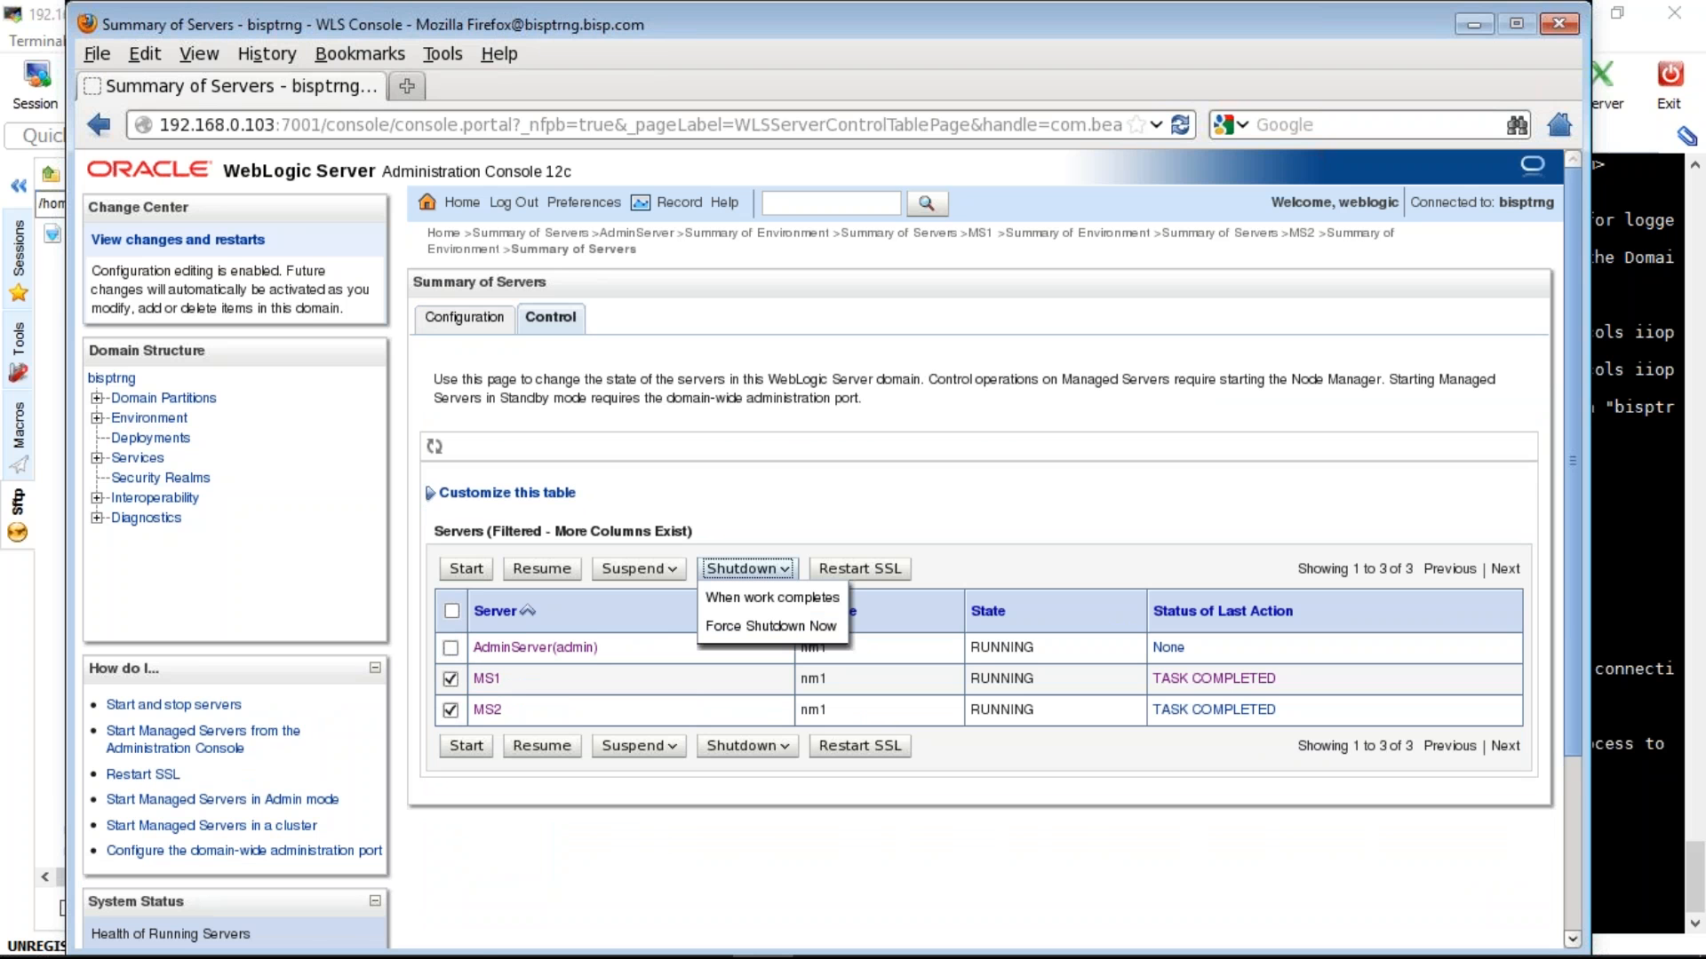
left_click(770, 626)
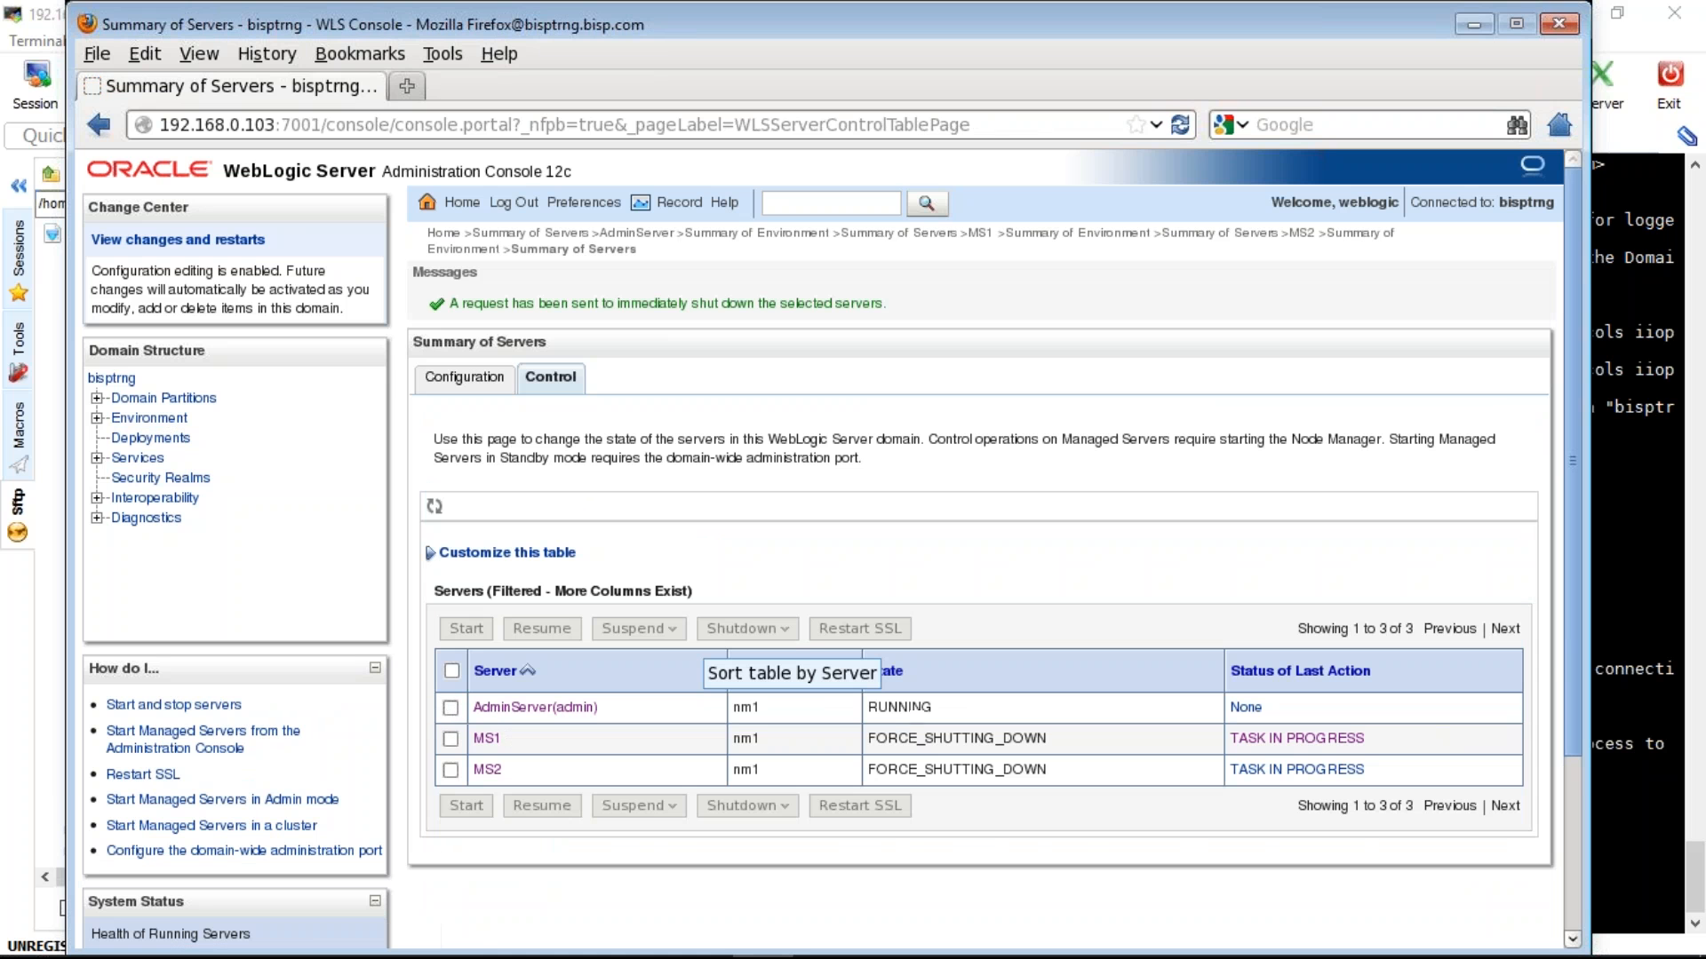
- Check the WinSCP window and the tray's eject menu, then return to the servers Configuration table
mouse_move(687, 940)
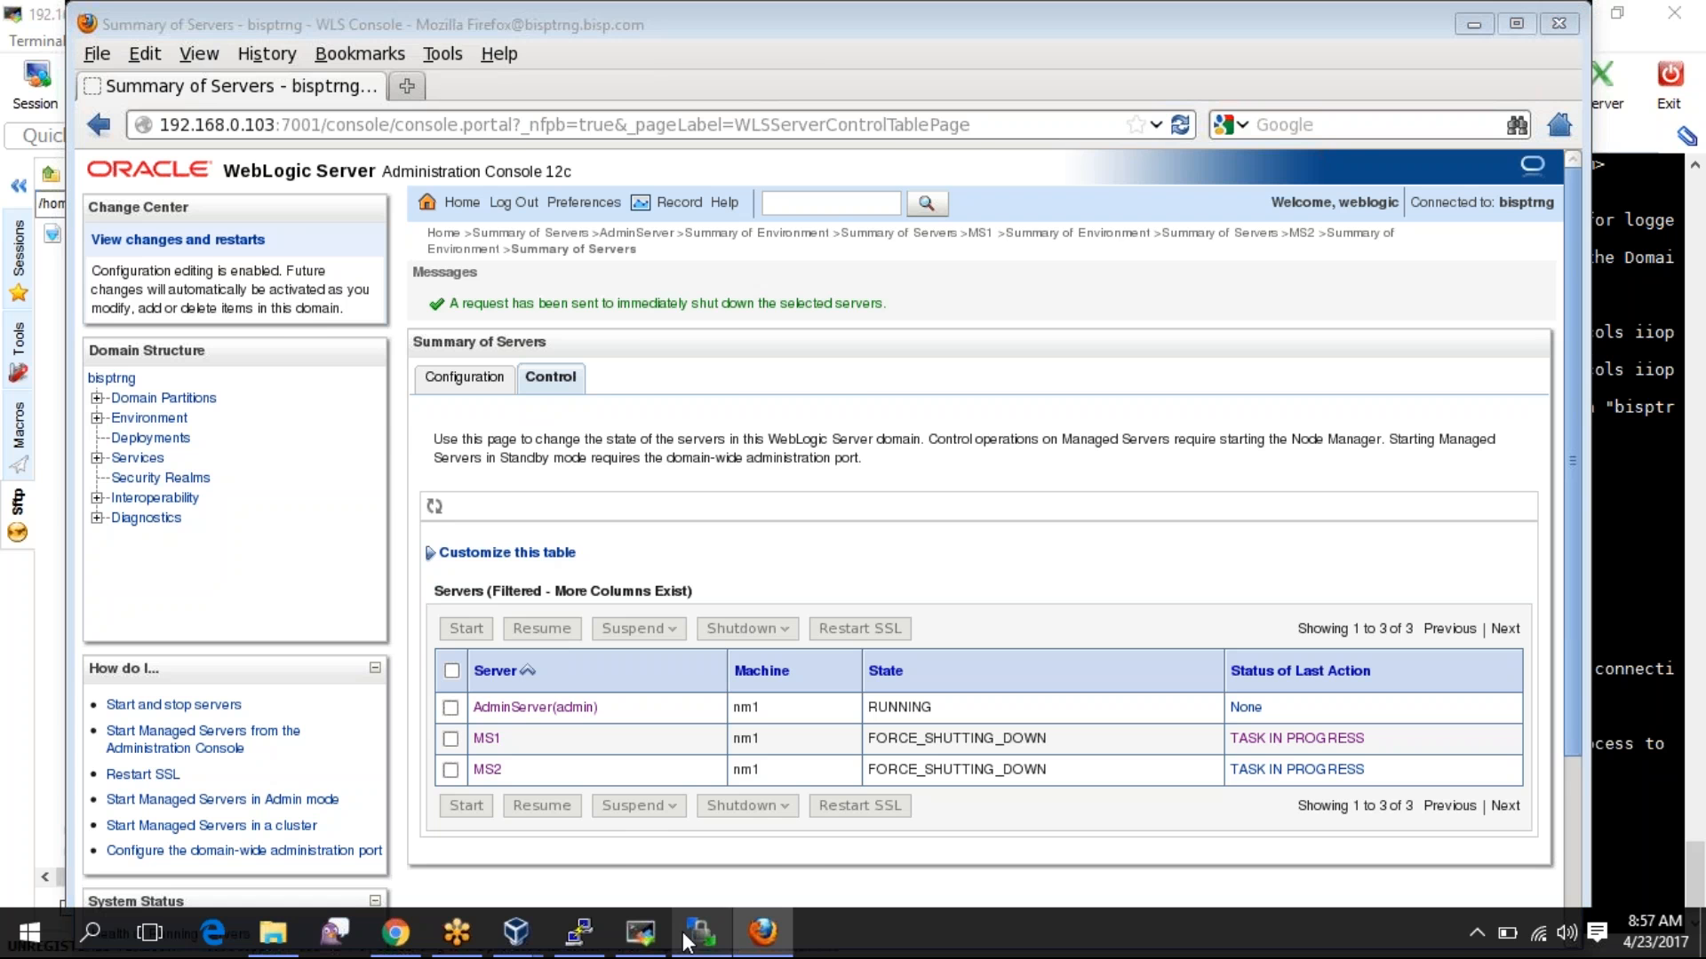
left_click(698, 932)
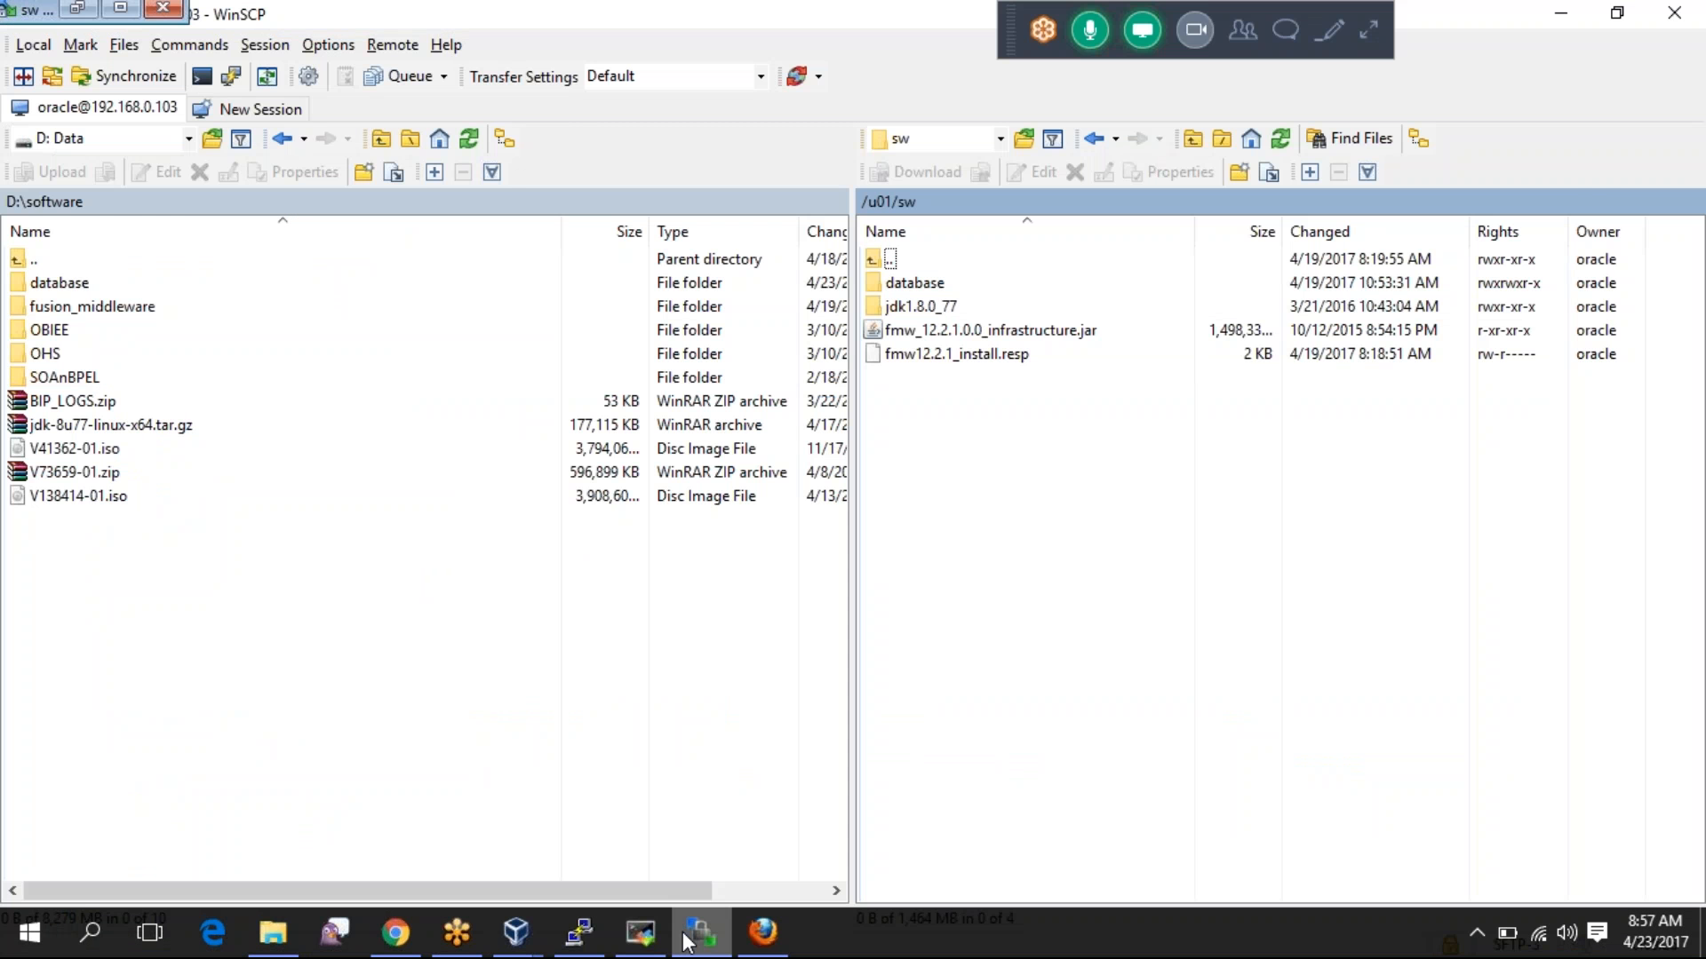
left_click(687, 939)
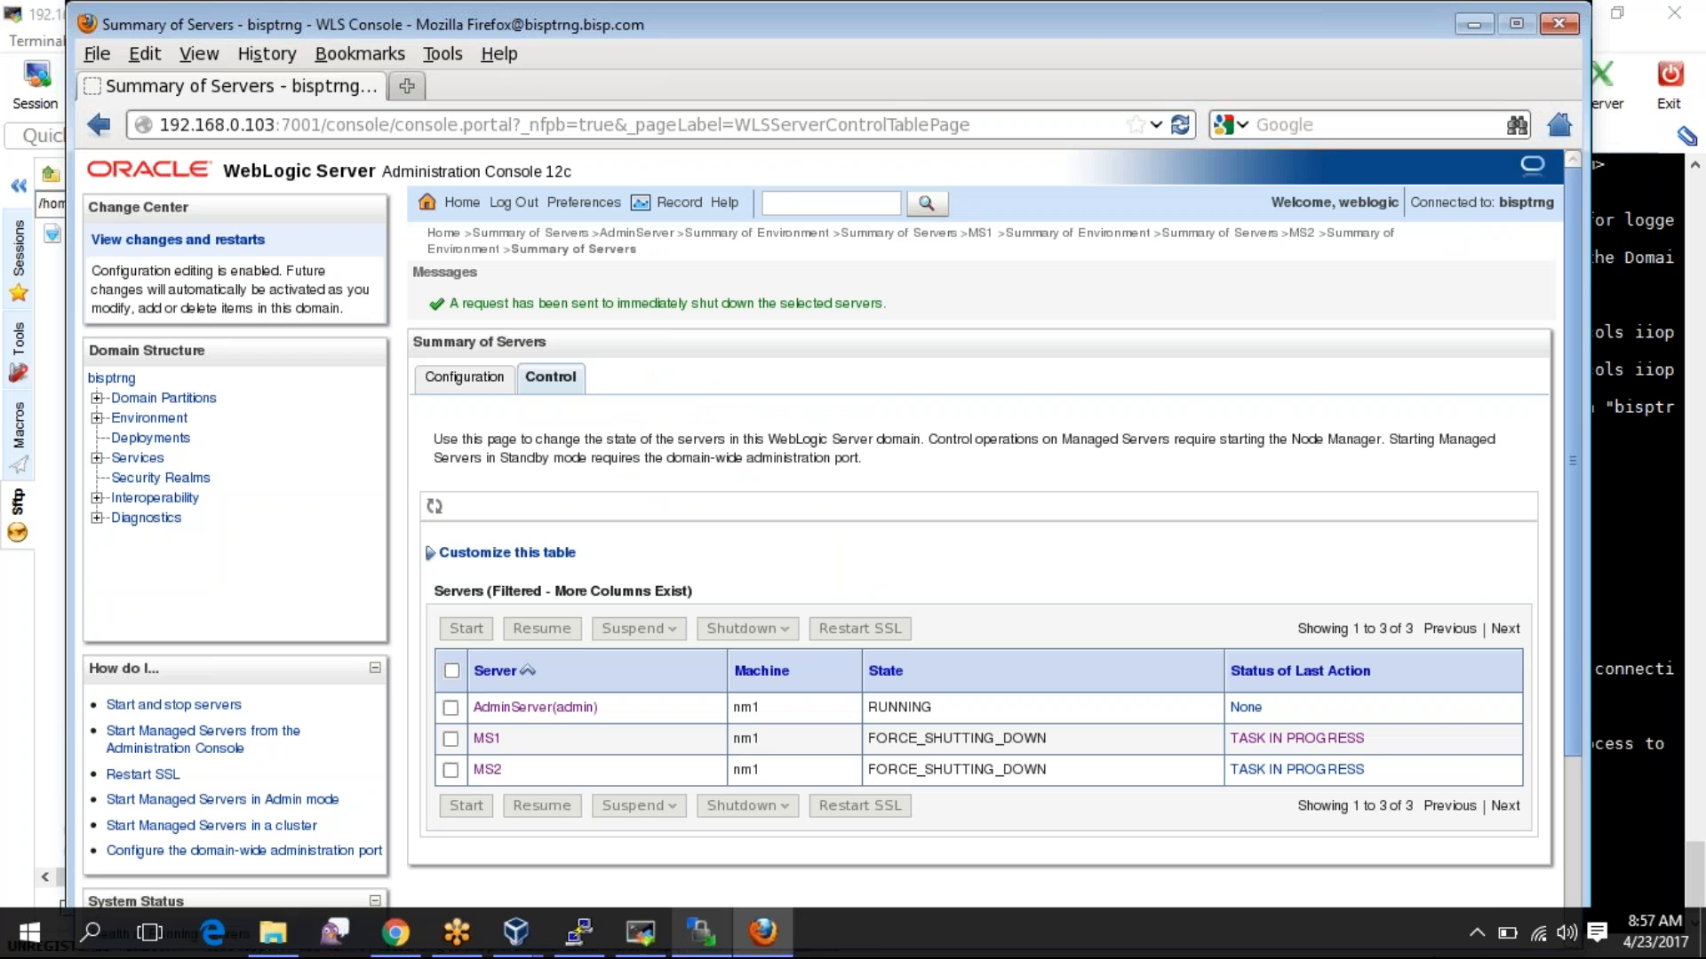
left_click(1482, 938)
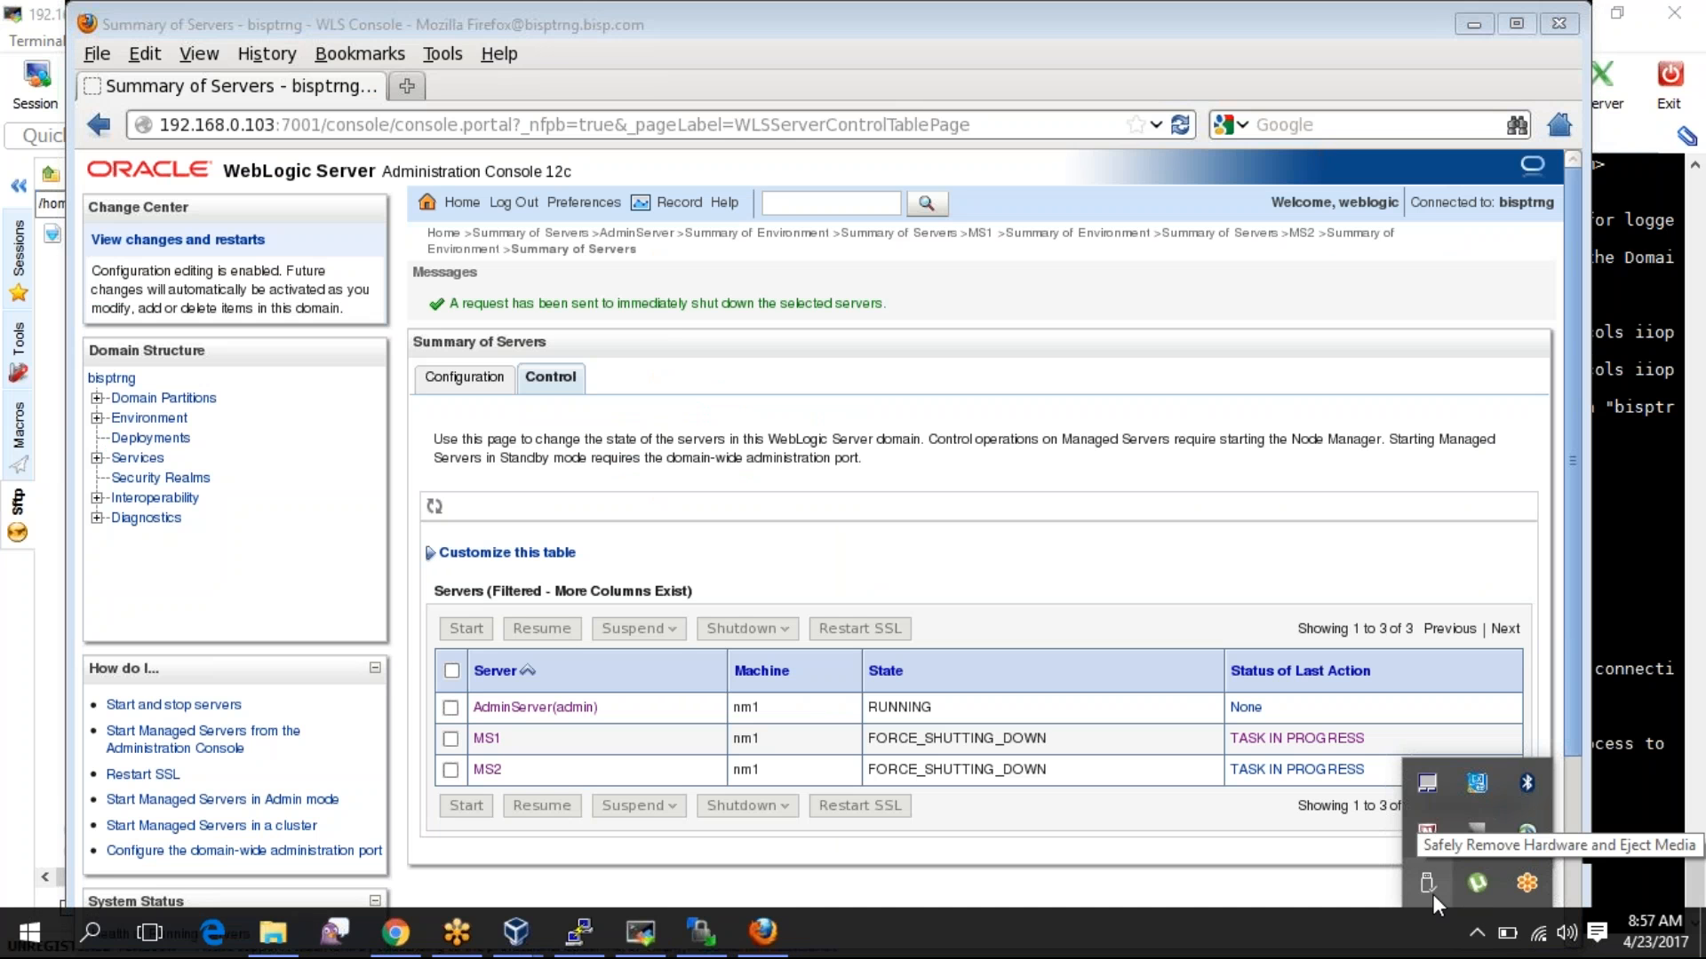
left_click(1432, 894)
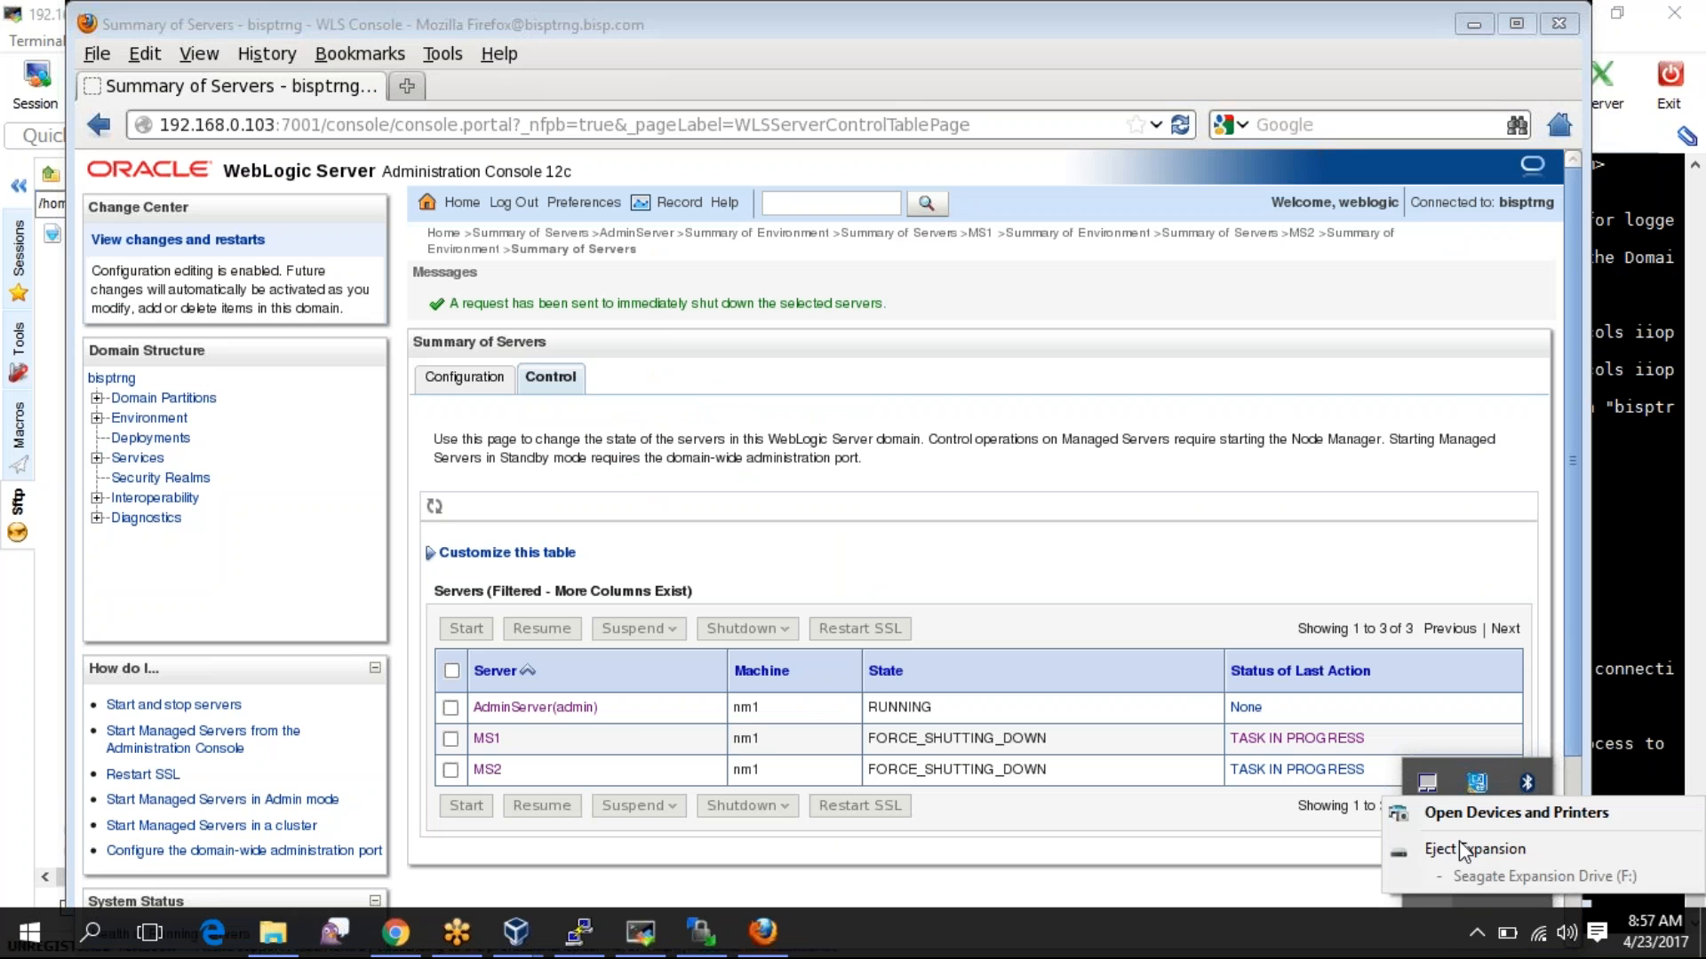
left_click(1458, 841)
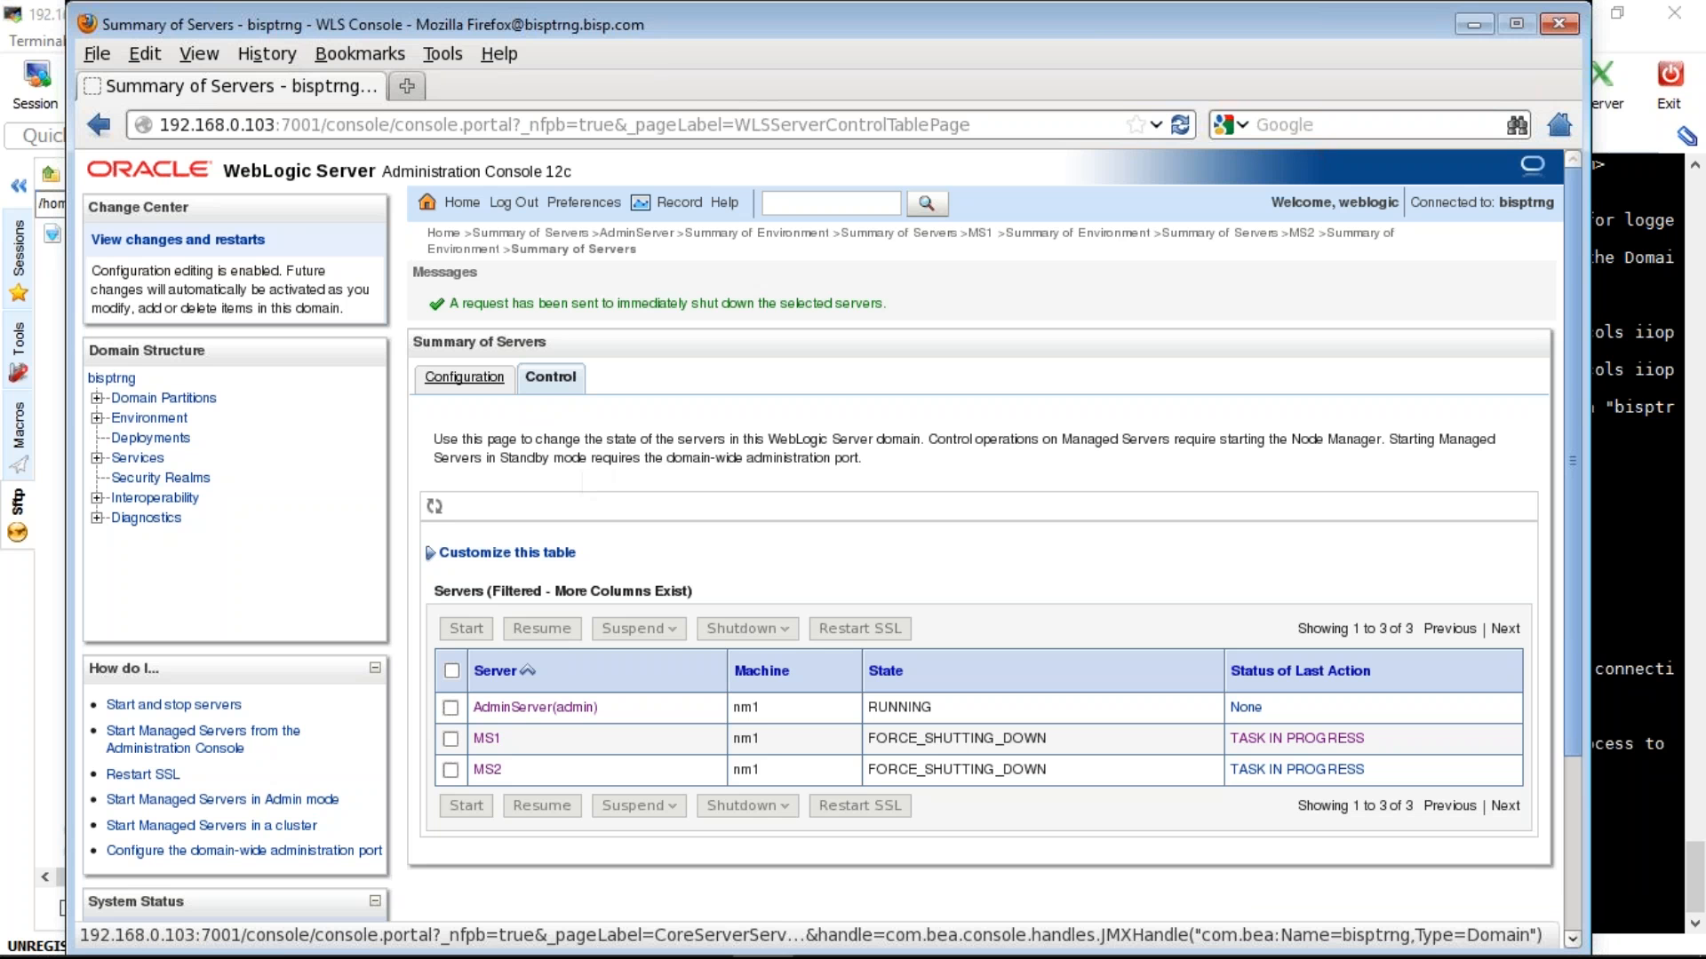
left_click(464, 377)
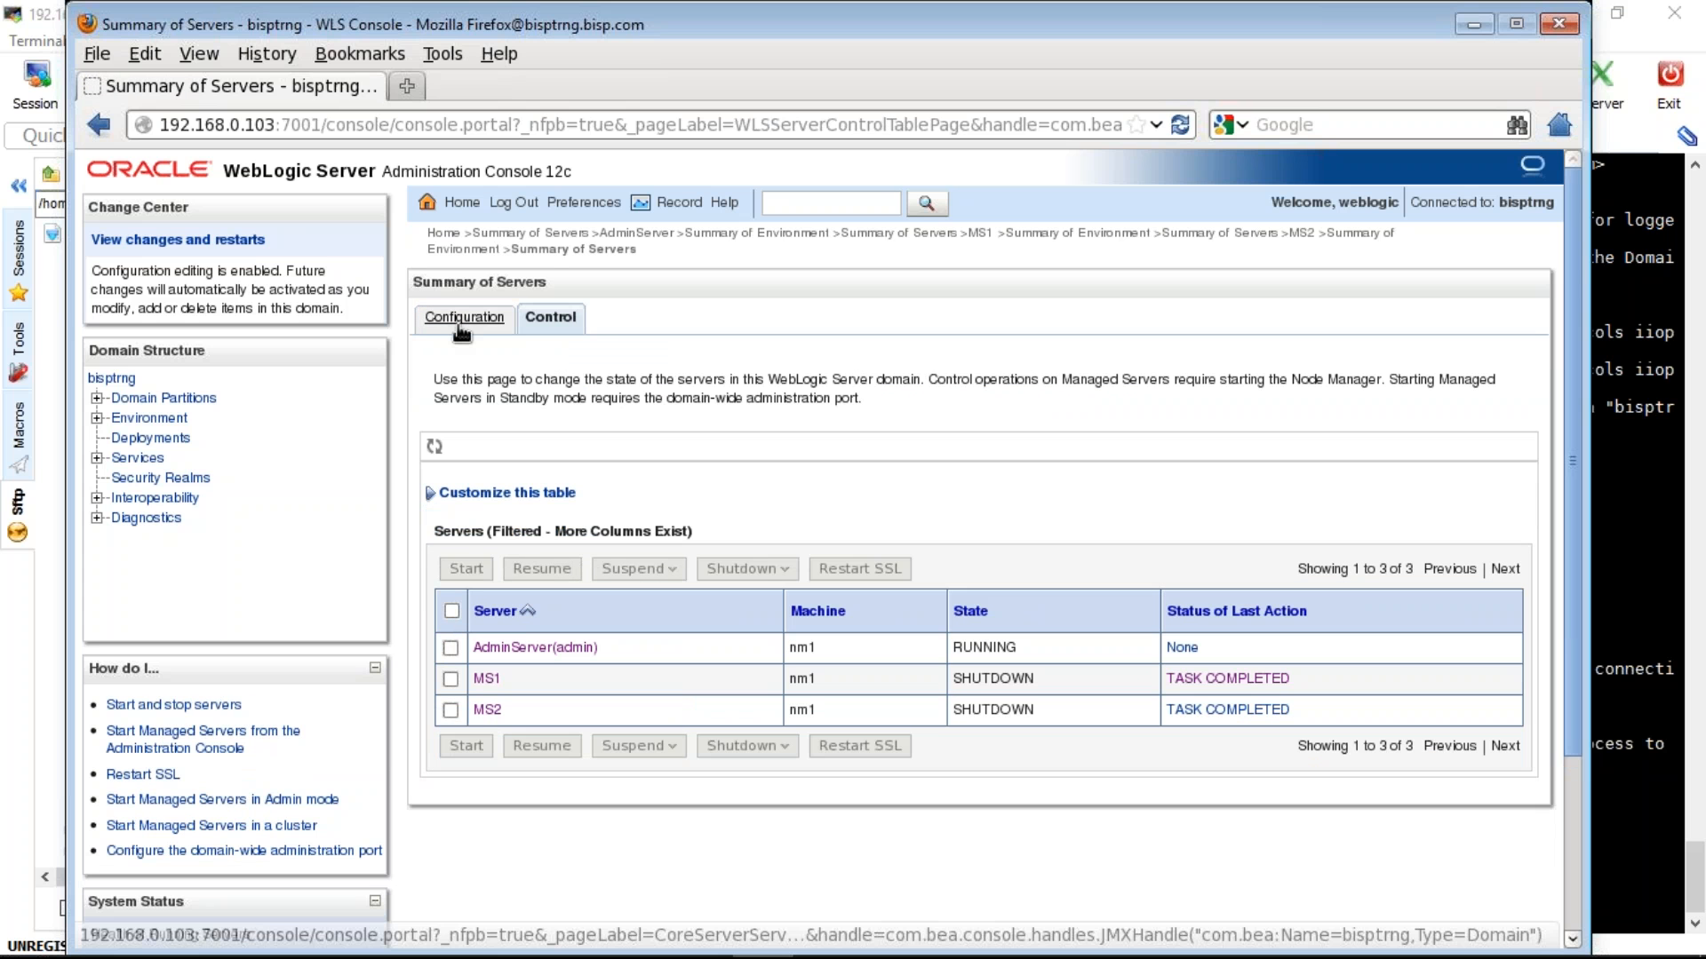
left_click(460, 327)
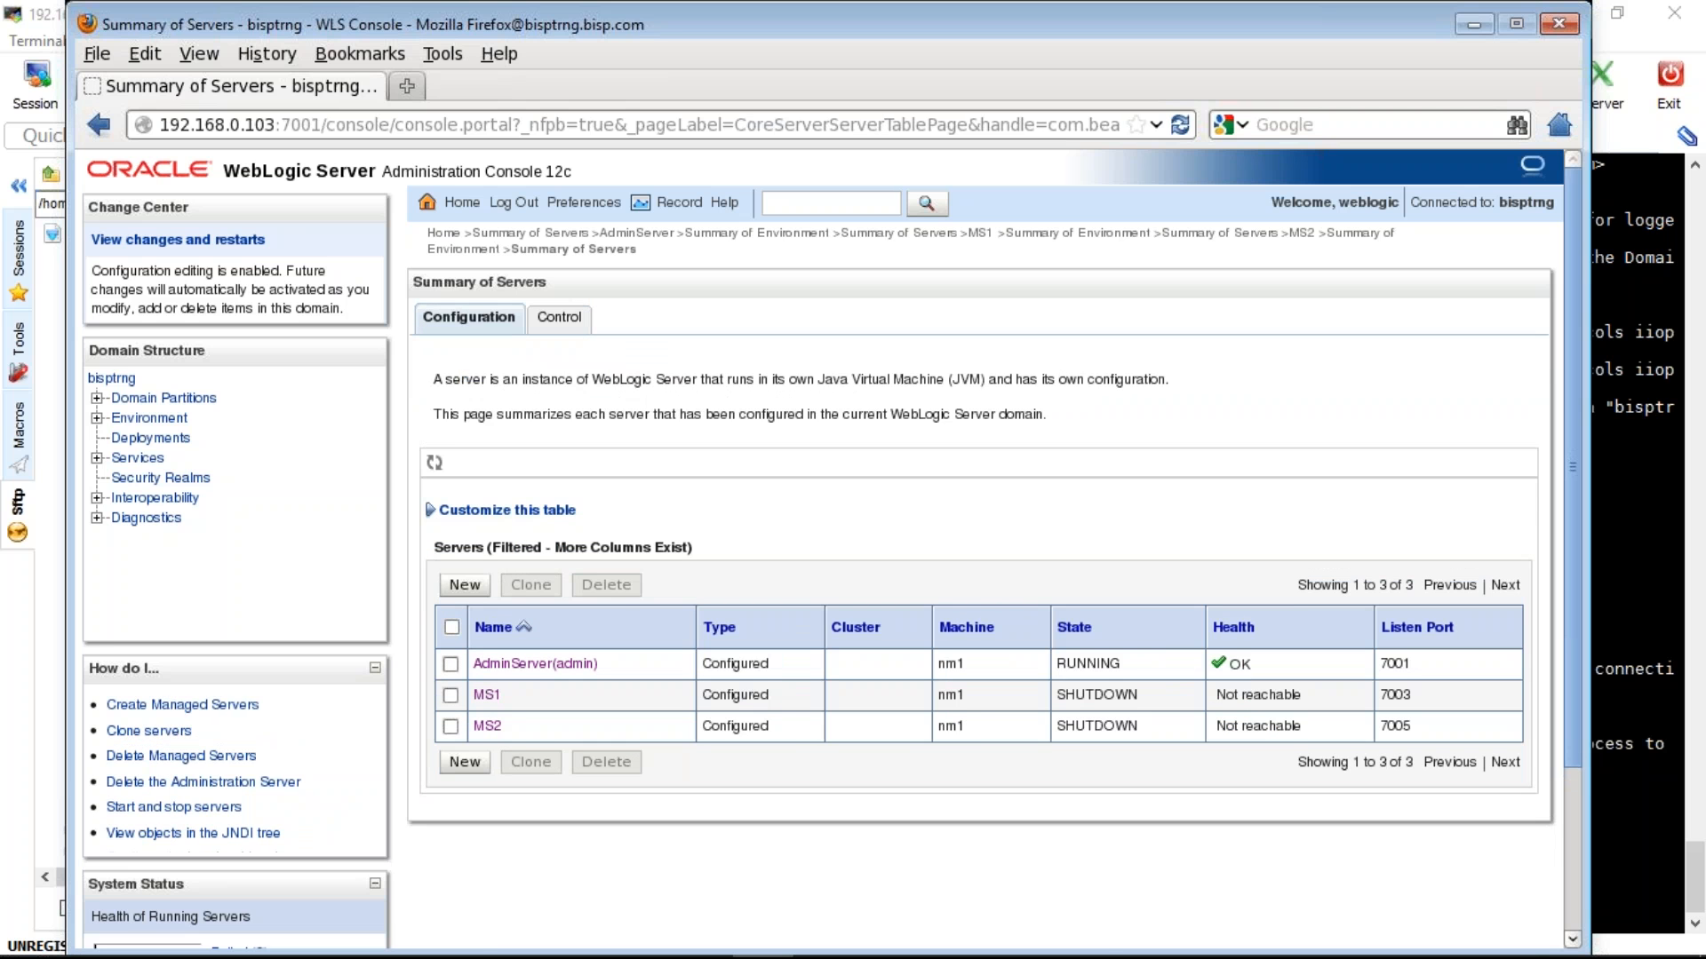
left_click(559, 317)
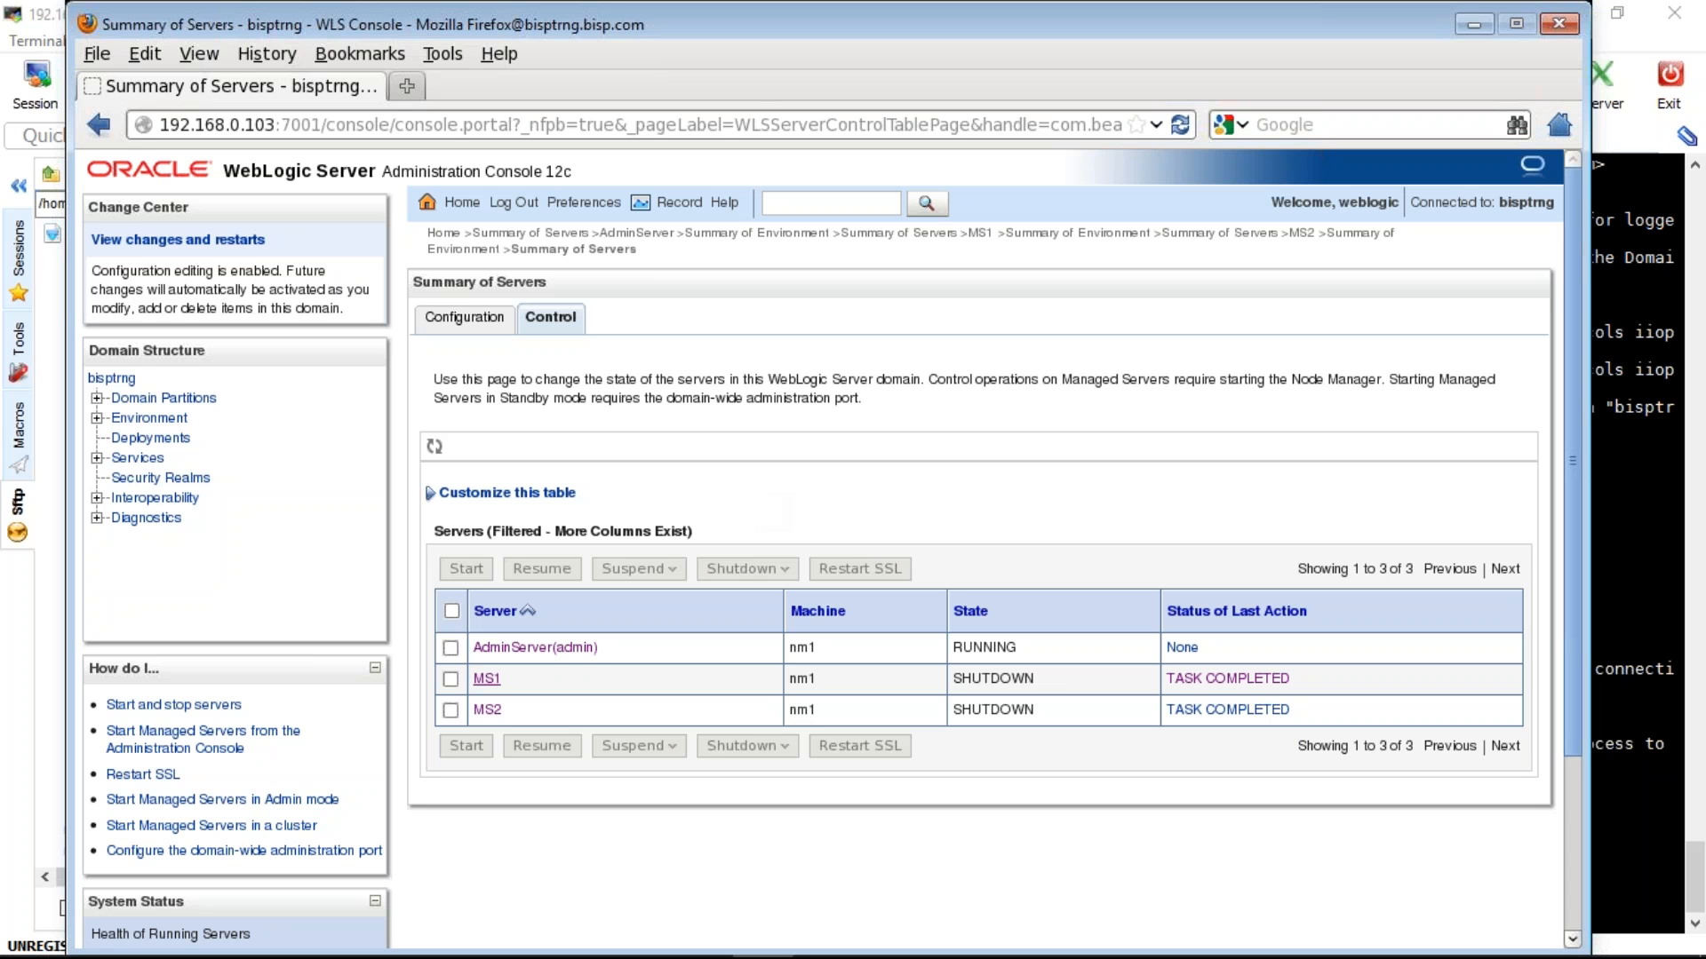
- Force-shut down AdminServer, then return to MobaXterm's second terminal session
left_click(450, 648)
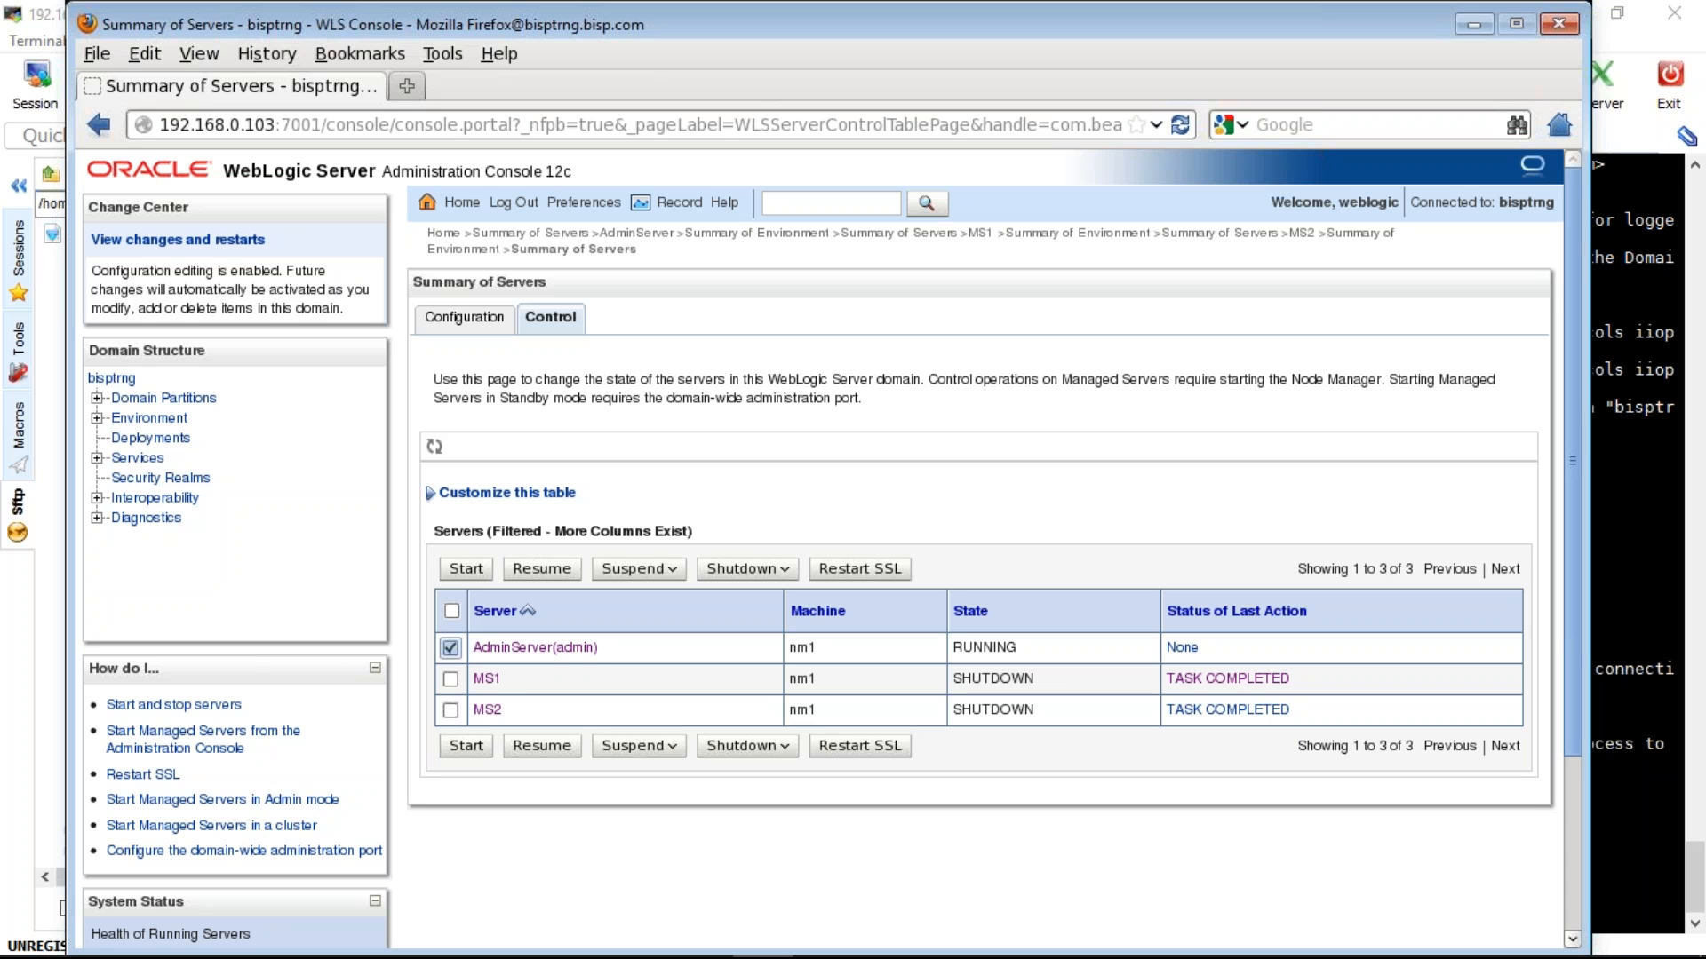
left_click(746, 569)
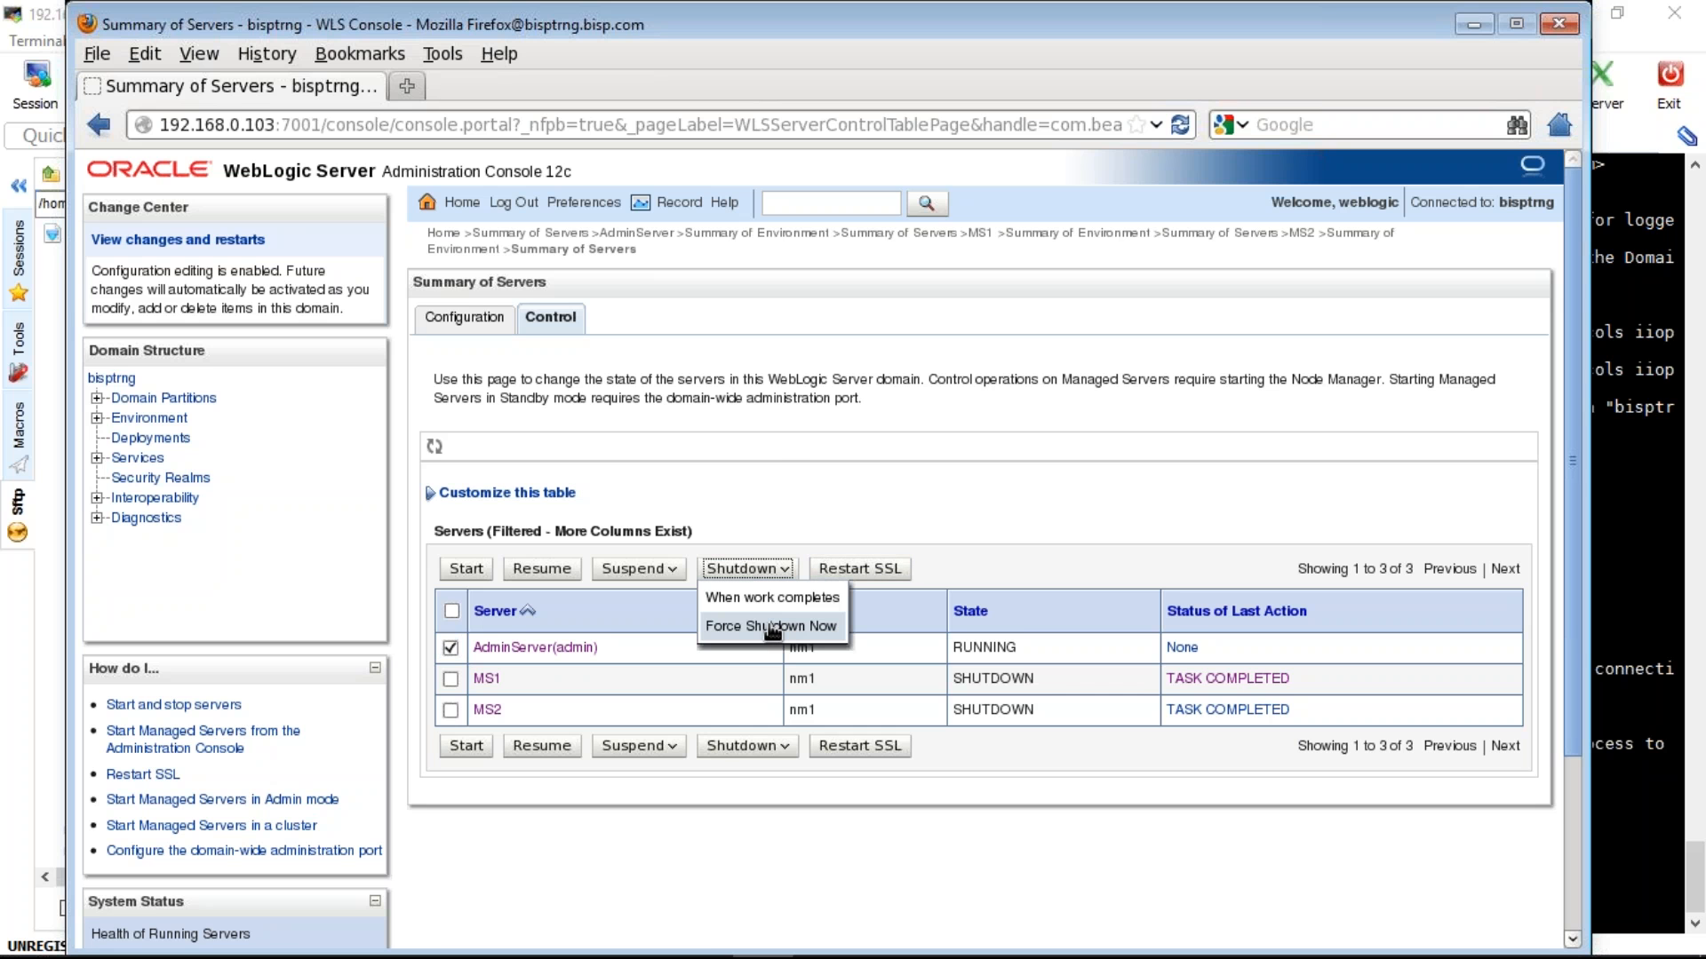
left_click(770, 626)
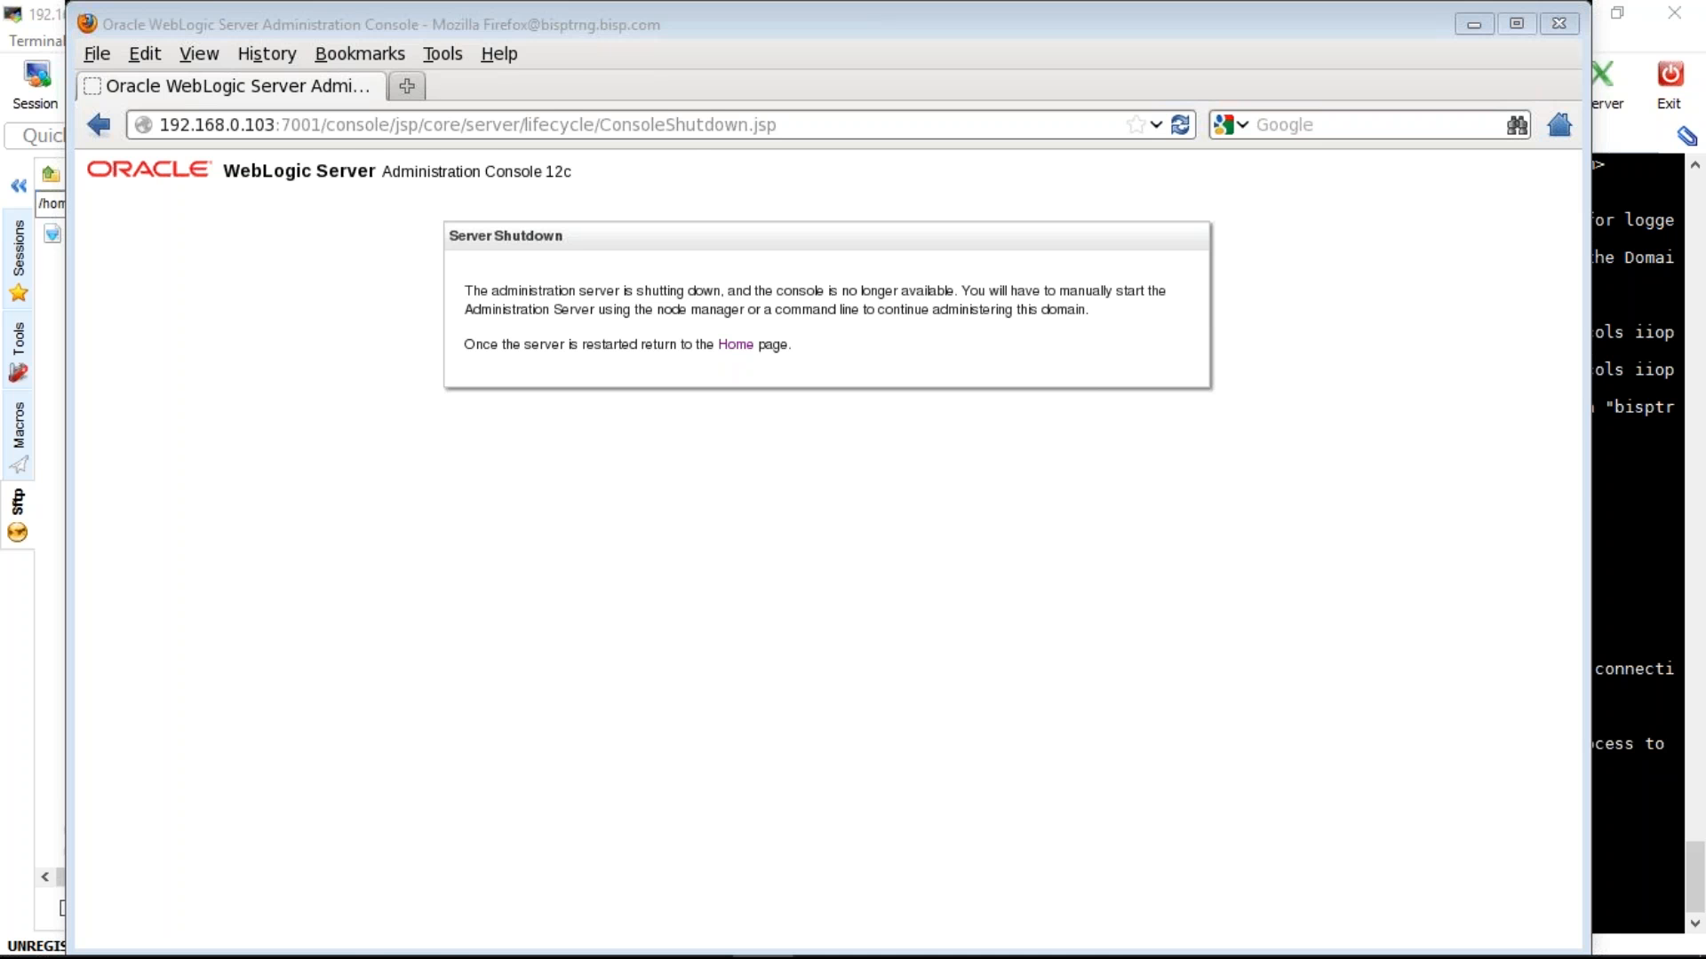
key("alt+Tab")
key("ctrl+Tab")
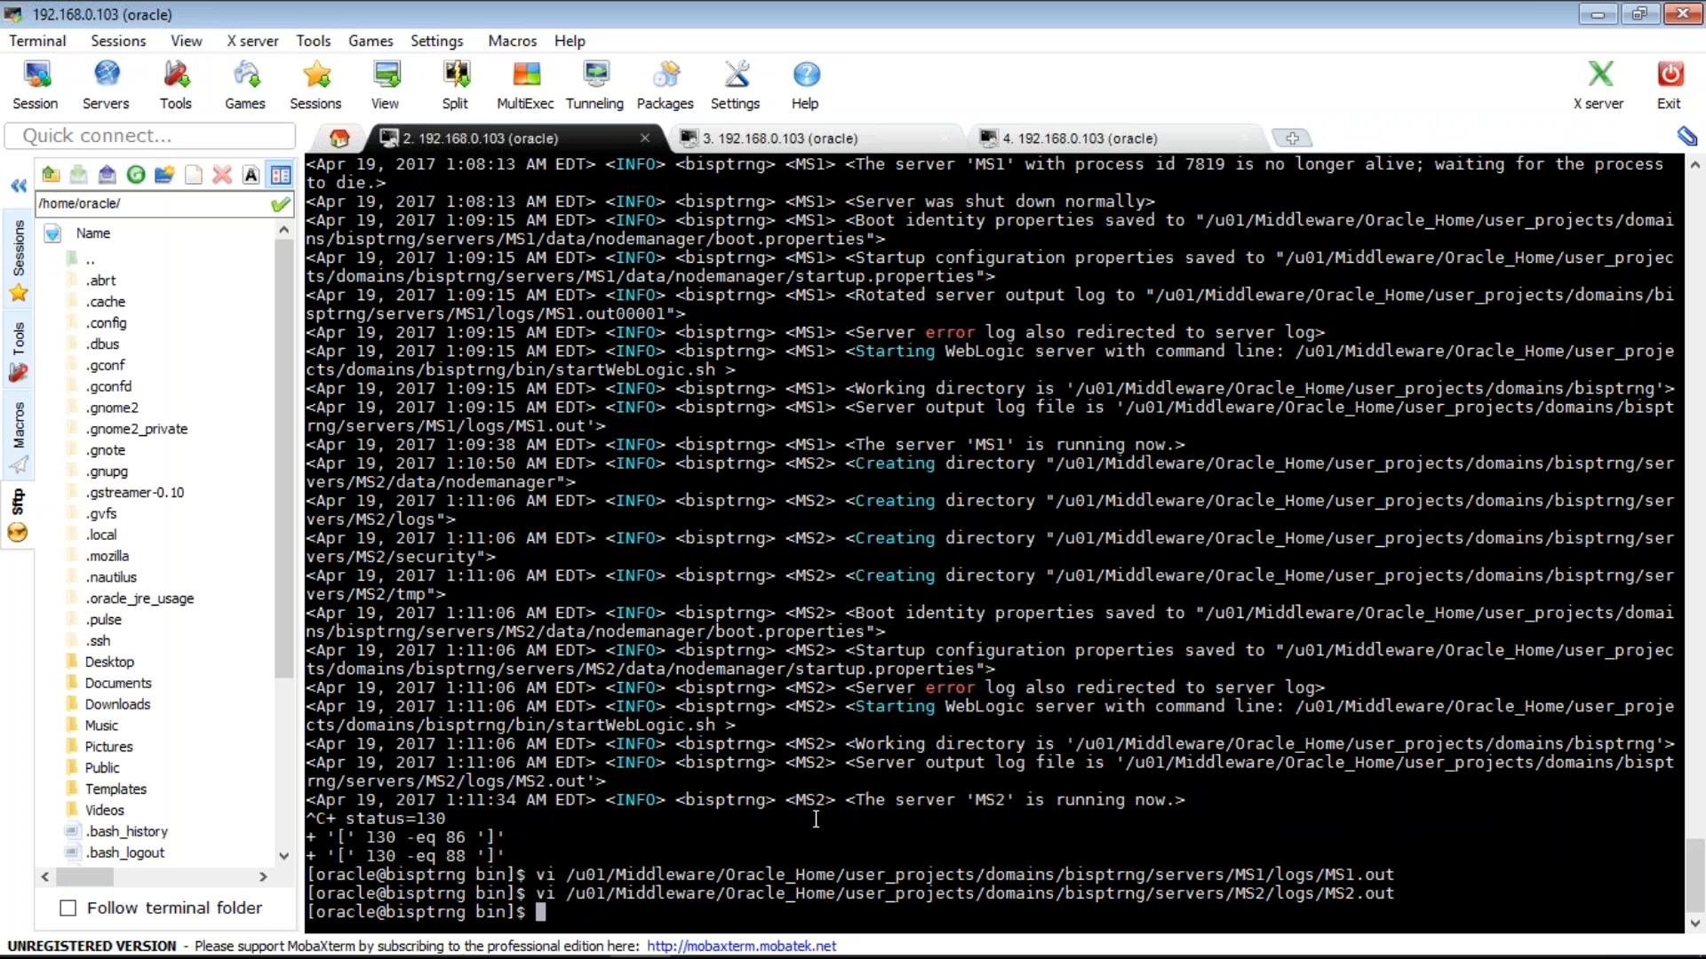
- List the domain directory with ls and start composing a nohup command for startWebLogic.sh
key("Up")
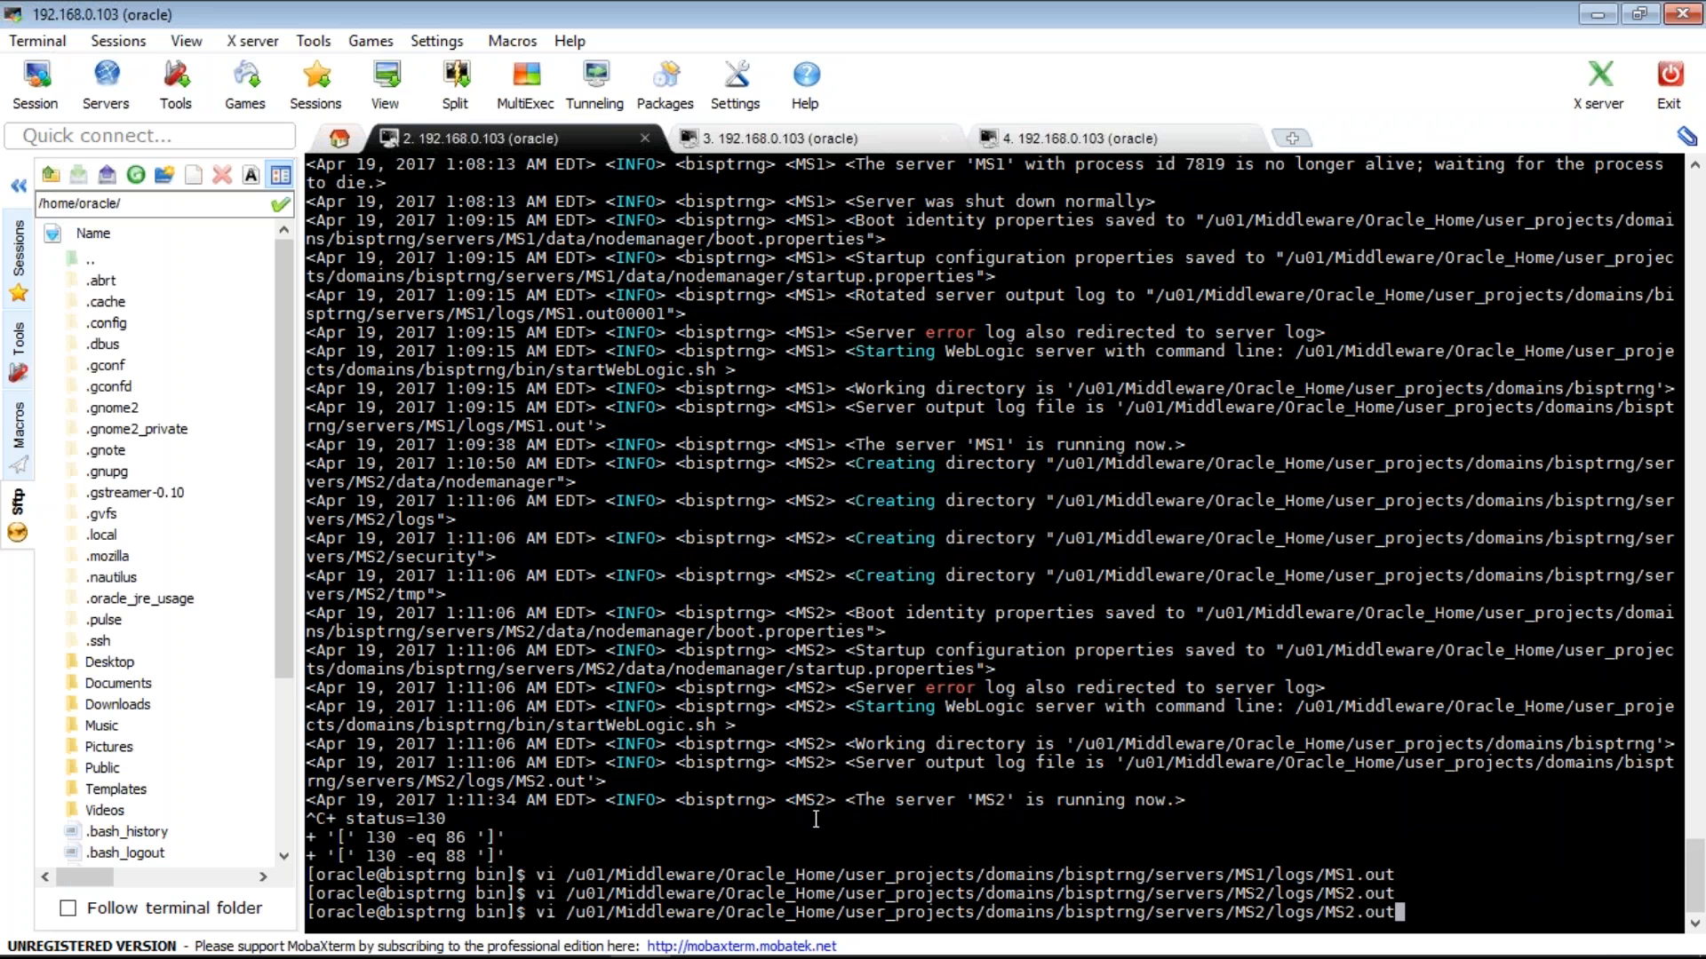
key("BackSpace")
key("BackSpace")
key("BackSpace")
key("BackSpace")
key("BackSpace")
key("BackSpace")
key("BackSpace")
key("BackSpace")
key("BackSpace")
key("BackSpace")
key("BackSpace")
key("BackSpace")
key("BackSpace")
key("BackSpace")
key("BackSpace")
key("BackSpace")
key("BackSpace")
key("BackSpace")
key("BackSpace")
key("BackSpace")
key("BackSpace")
key("BackSpace")
key("BackSpace")
key("BackSpace")
key("BackSpace")
key("BackSpace")
key("BackSpace")
key("BackSpace")
key("BackSpace")
key("BackSpace")
key("BackSpace")
key("BackSpace")
key("BackSpace")
key("BackSpace")
key("BackSpace")
key("BackSpace")
key("BackSpace")
key("BackSpace")
key("BackSpace")
key("BackSpace")
key("BackSpace")
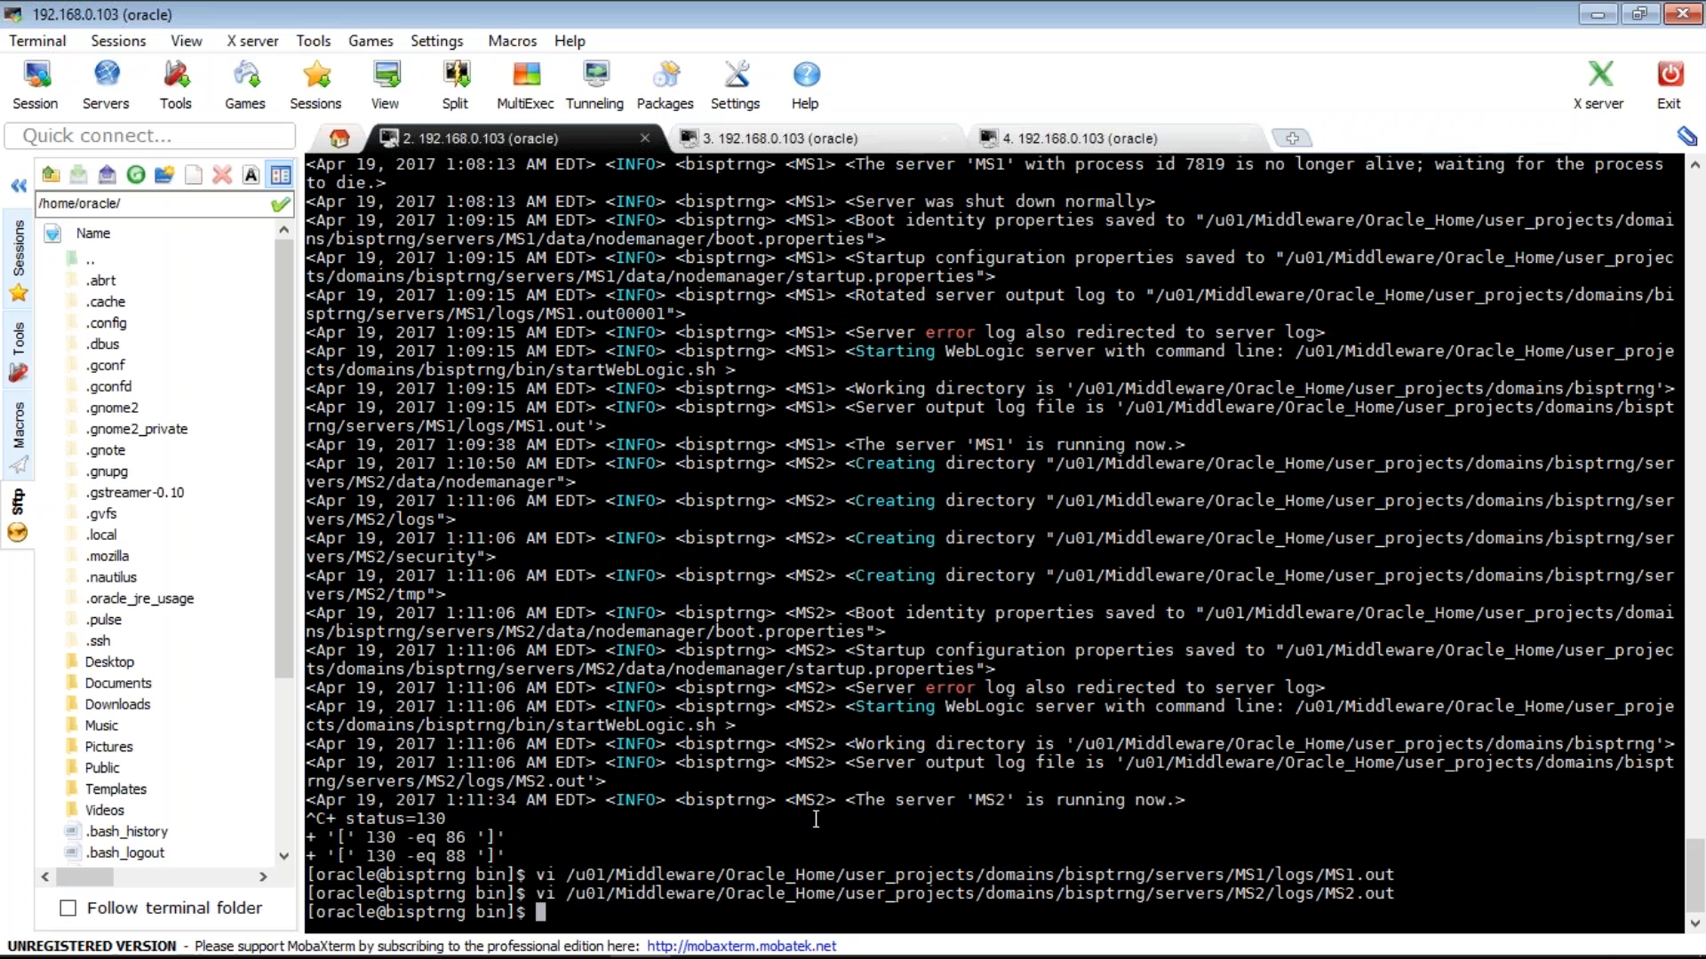
type("ls")
key("Return")
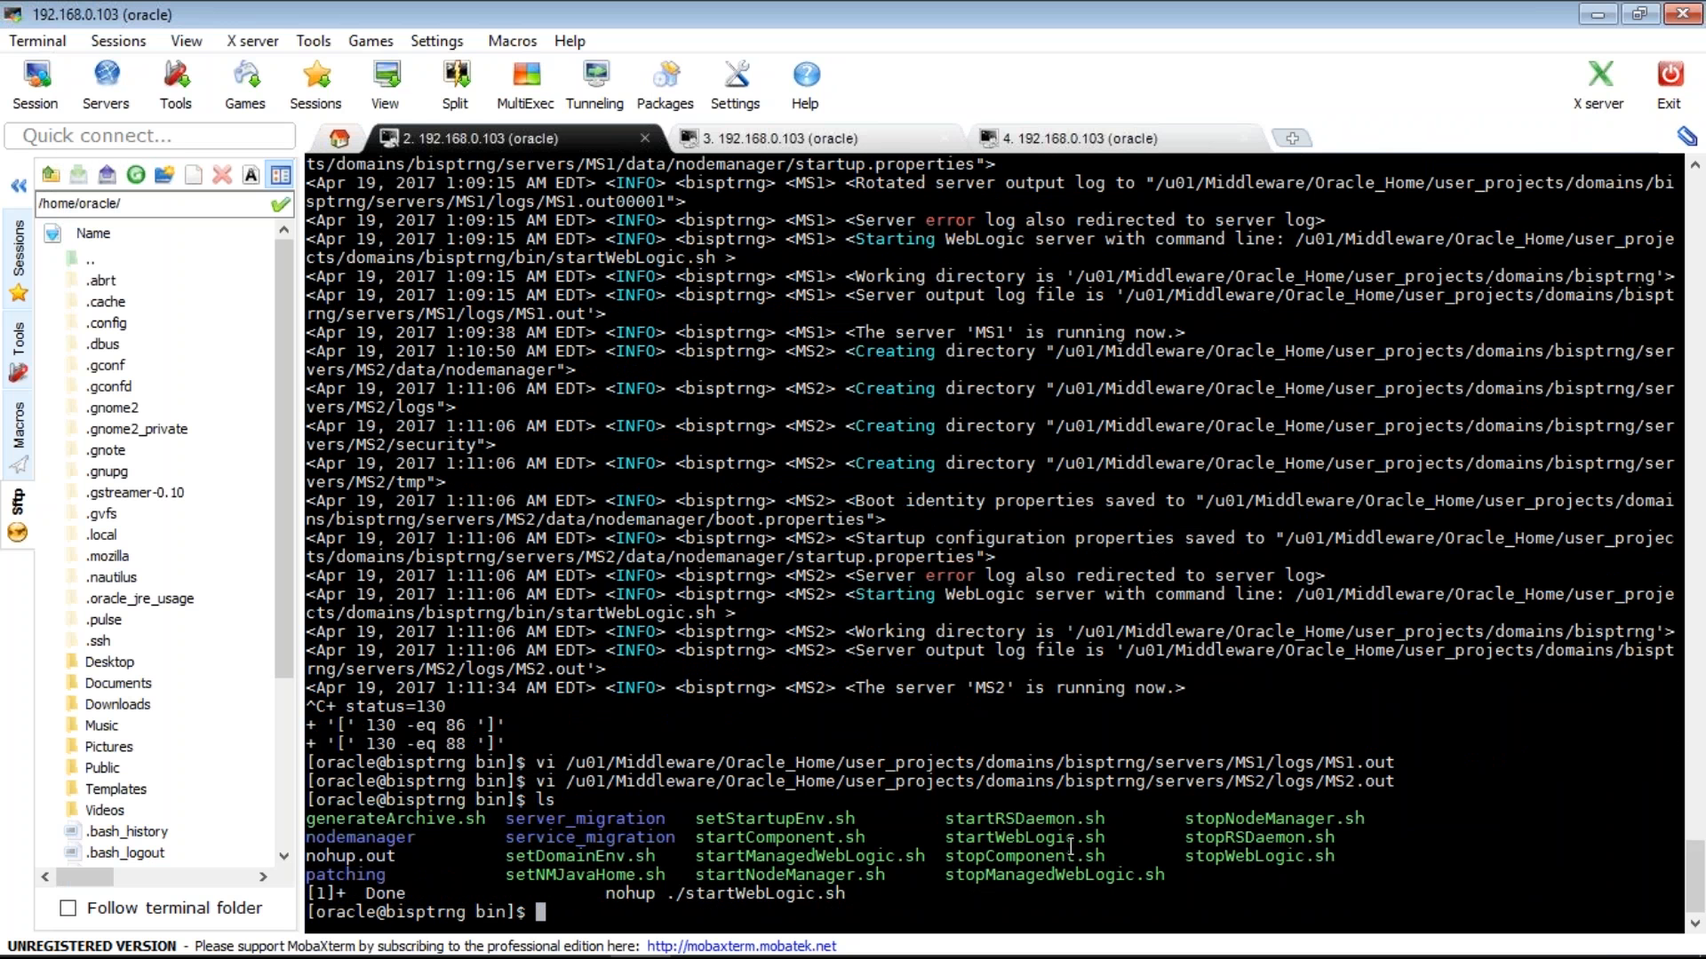
double_click(1011, 840)
key("super+c")
type("nohup ./")
right_click(1011, 840)
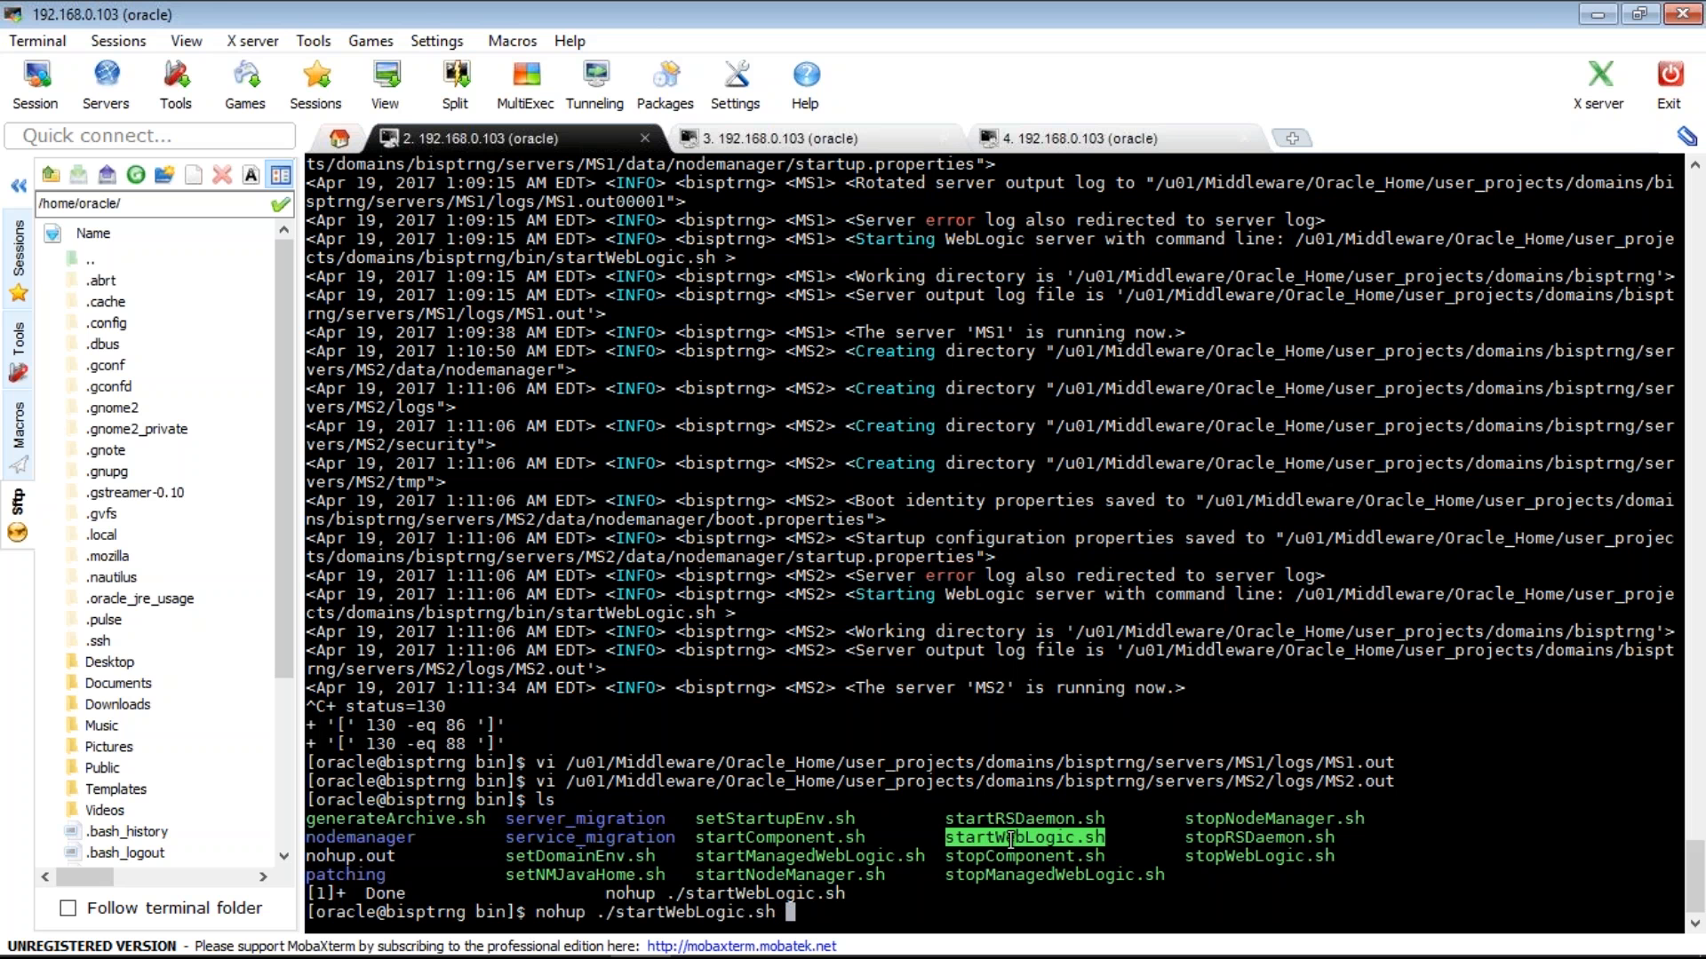
- Search for running Admin processes with ps -ef | grep -i Admin, correcting the grep typo
key("ctrl+u")
type("ps")
type(" -eff")
key("BackSpace")
type("| rep ")
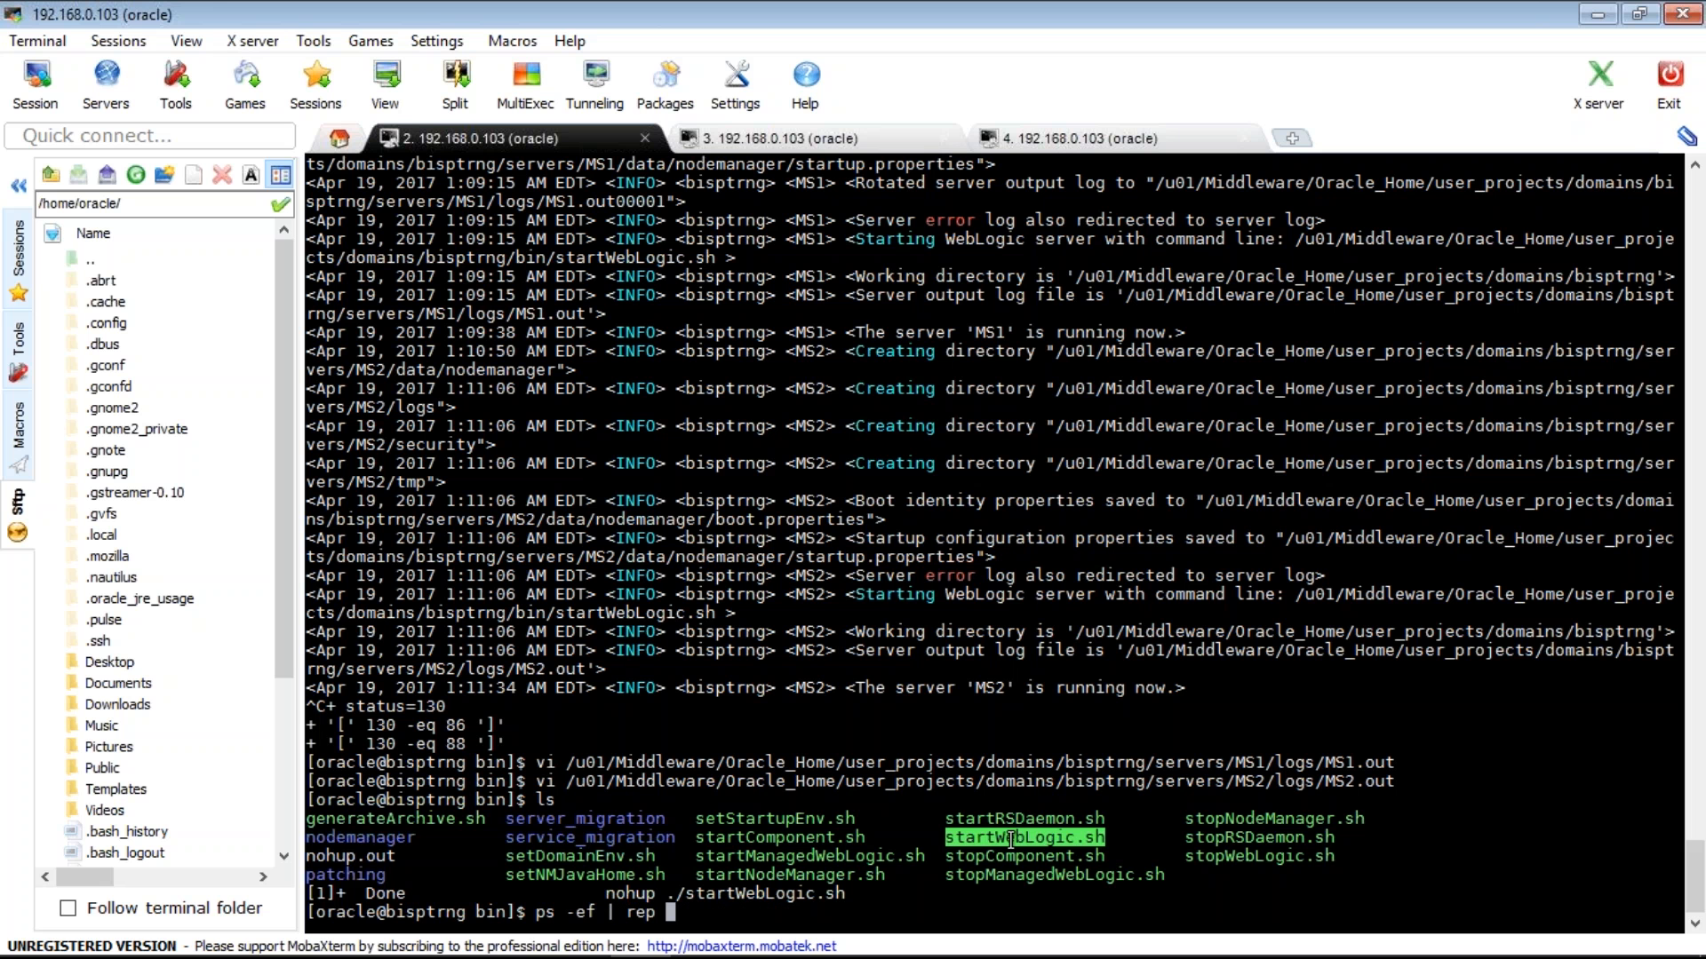
type("-i Admin")
key("Return")
key("Up")
key("Left")
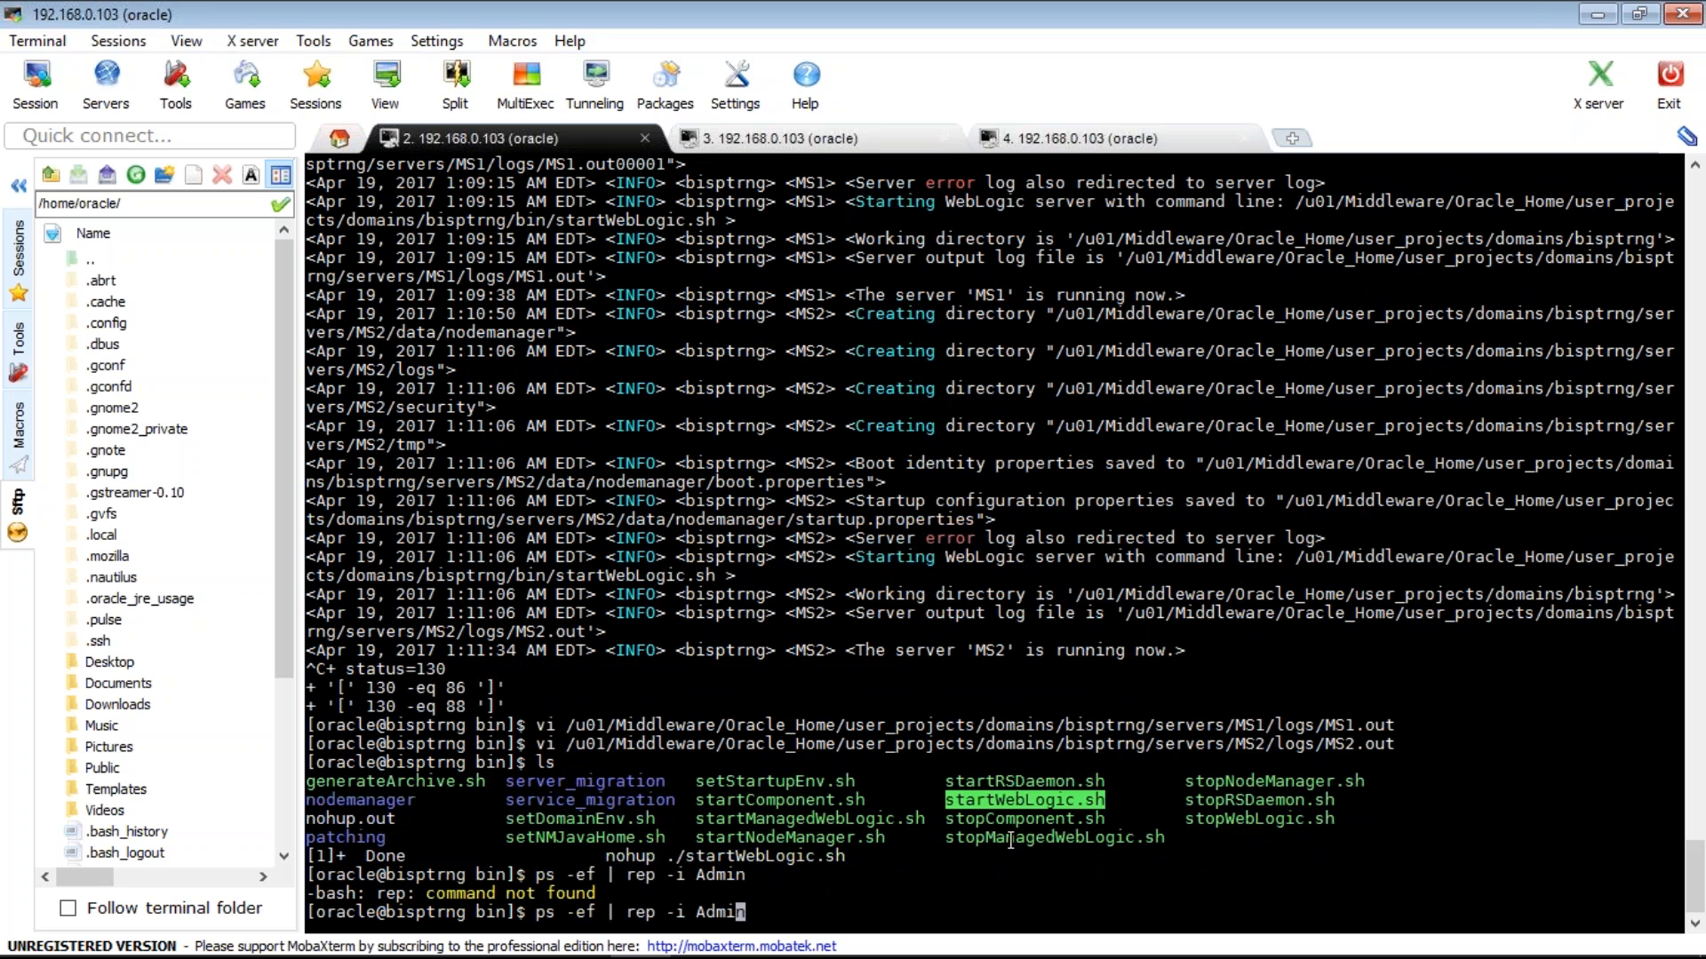
key("Left")
key("Left")
key("Left")
key("Left")
key("Left")
key("Left")
key("Left")
key("Left")
key("Left")
key("Left")
key("Left")
type("g")
key("Return")
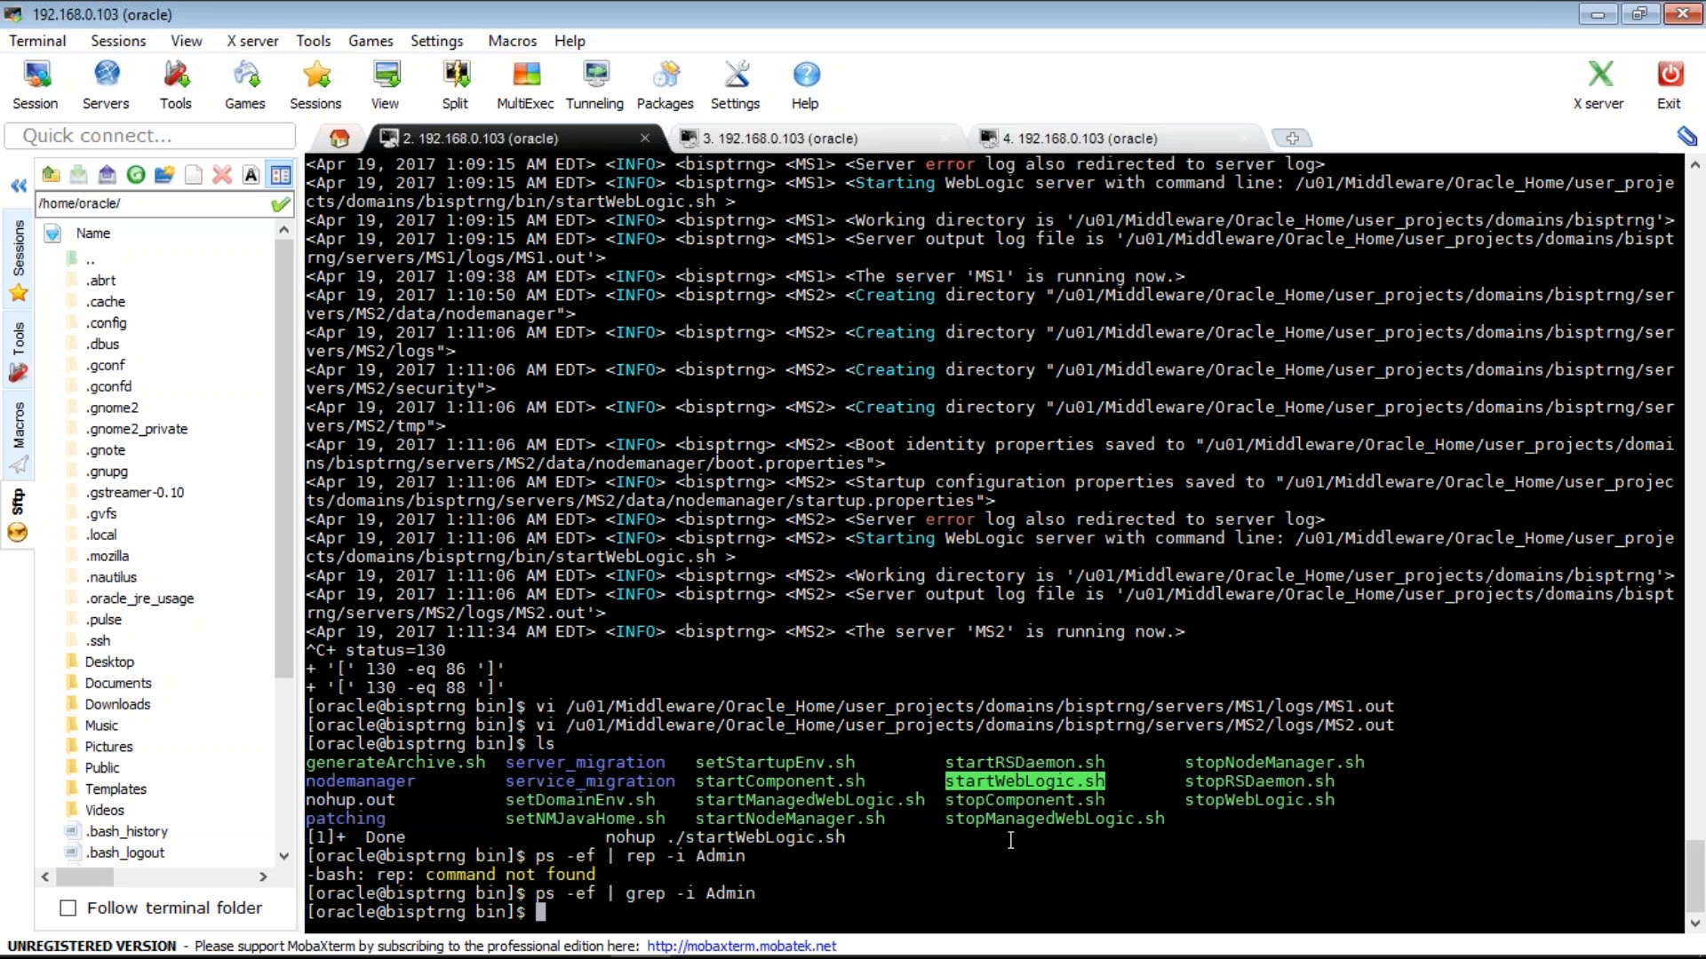
- Launch nohup ./startWebLogic.sh & in the background and get the prompt back
key("Up")
key("BackSpace")
key("BackSpace")
key("BackSpace")
key("BackSpace")
key("BackSpace")
key("BackSpace")
key("BackSpace")
key("BackSpace")
key("BackSpace")
key("BackSpace")
key("BackSpace")
key("BackSpace")
key("BackSpace")
key("BackSpace")
key("BackSpace")
key("BackSpace")
key("BackSpace")
key("BackSpace")
key("BackSpace")
key("BackSpace")
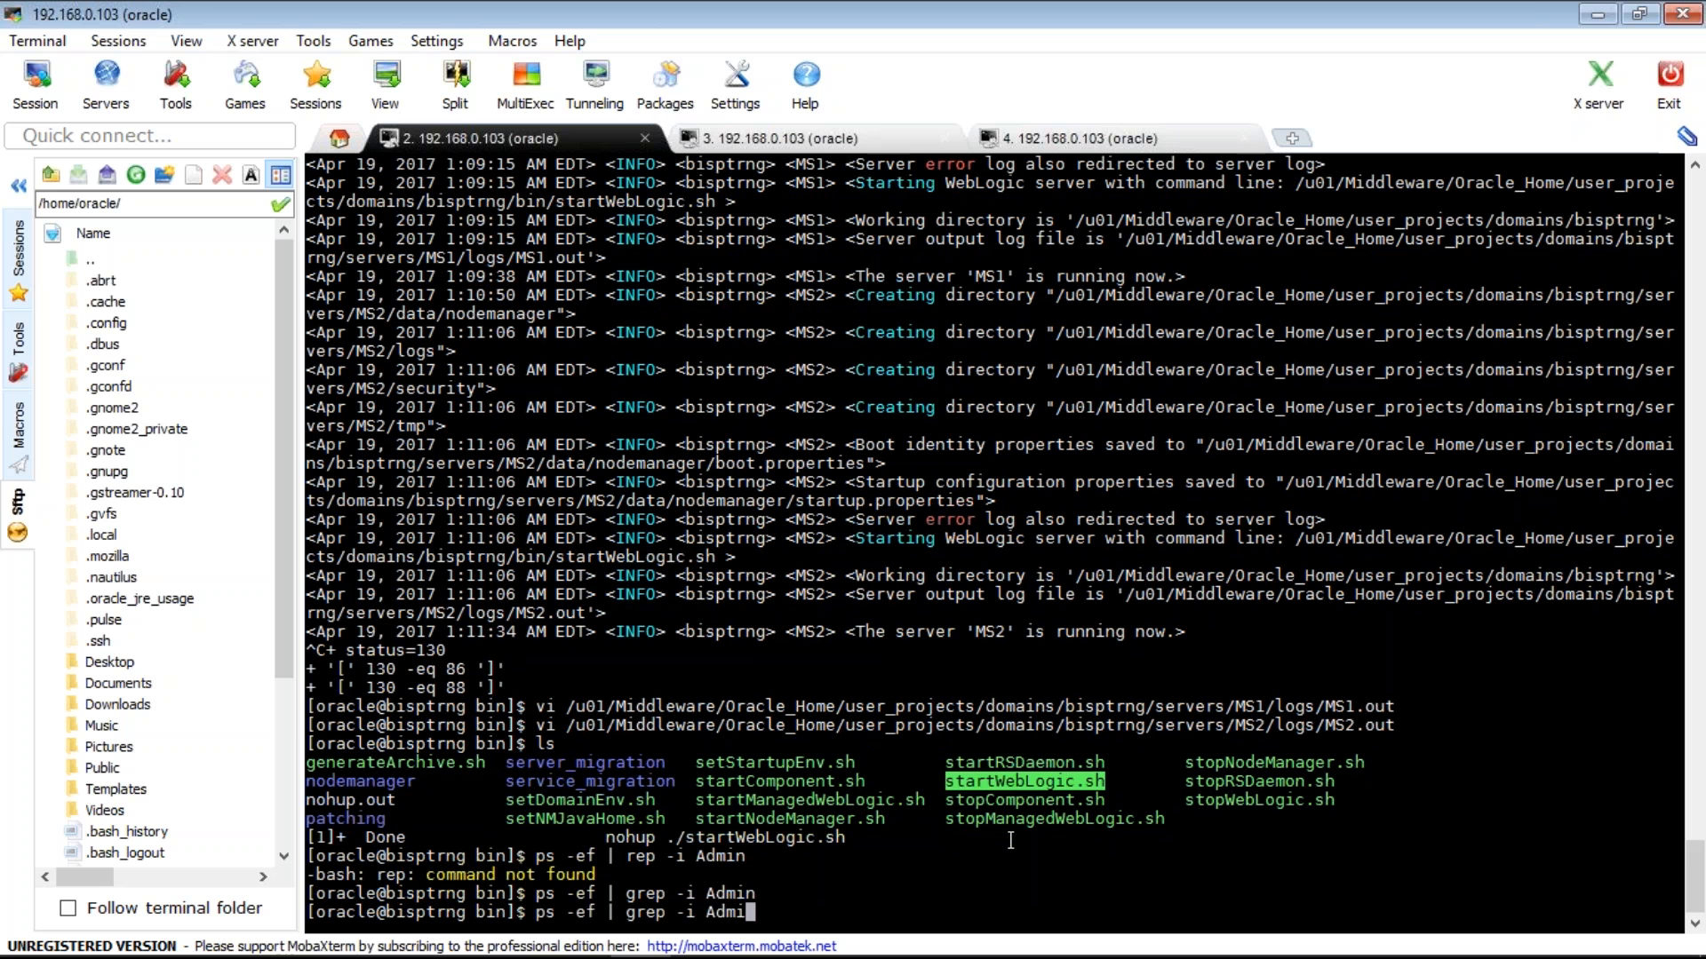
type("nohup ./")
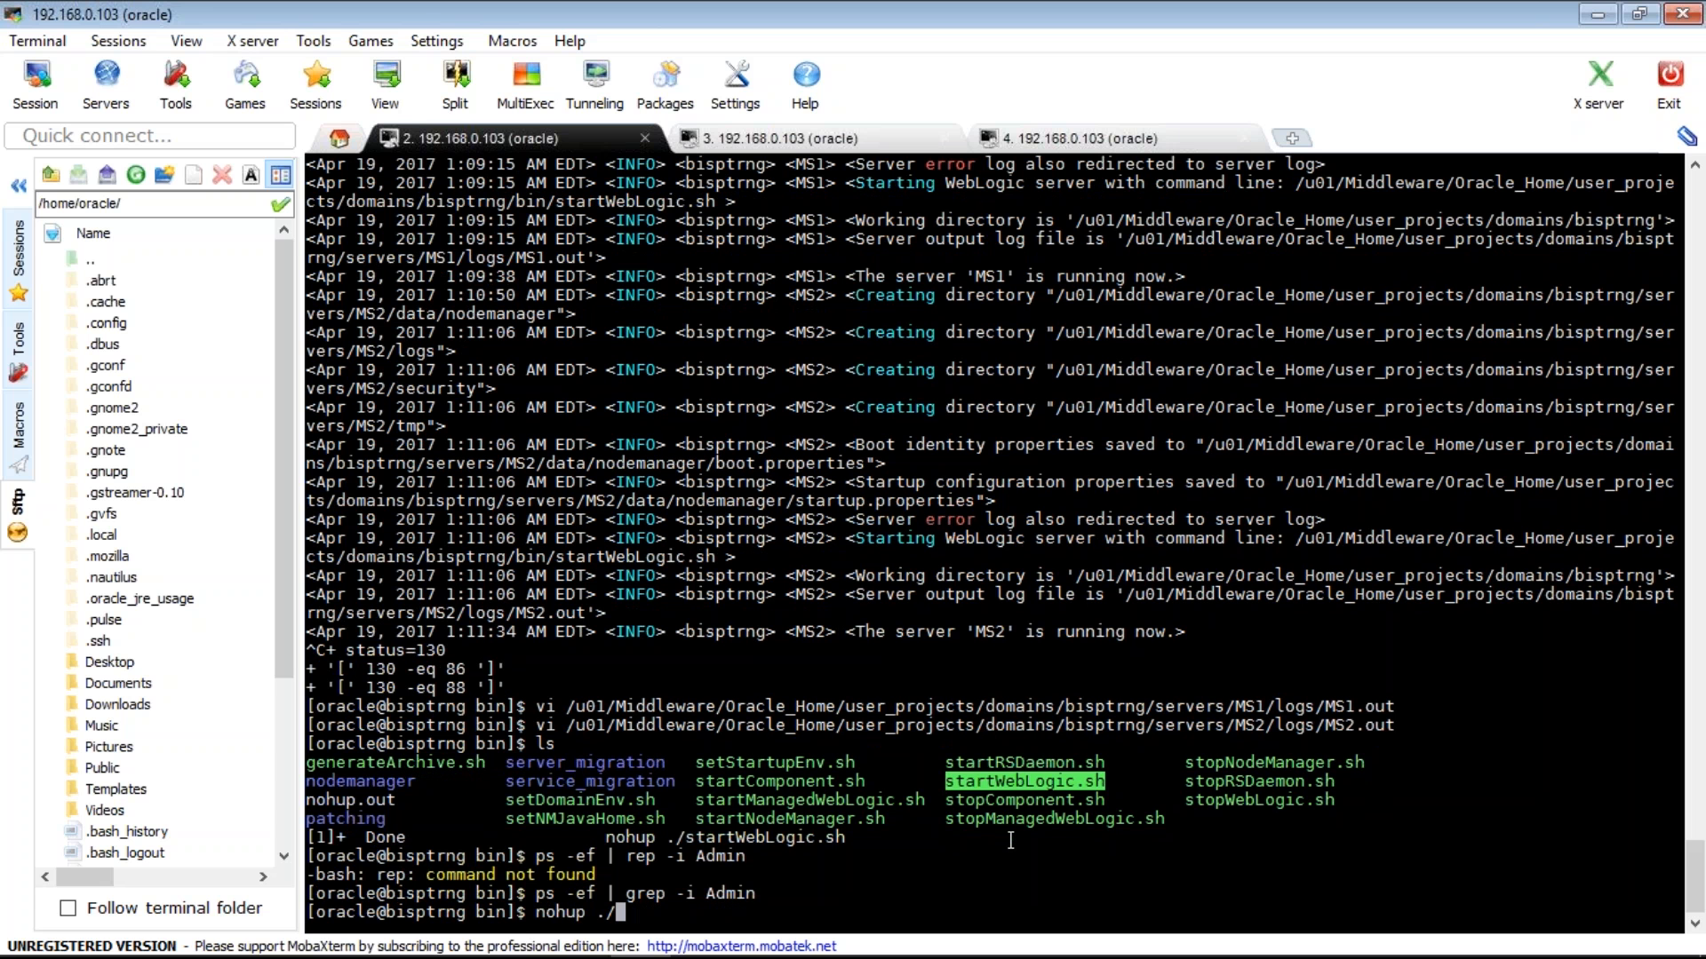
type("startWebLogic.sh")
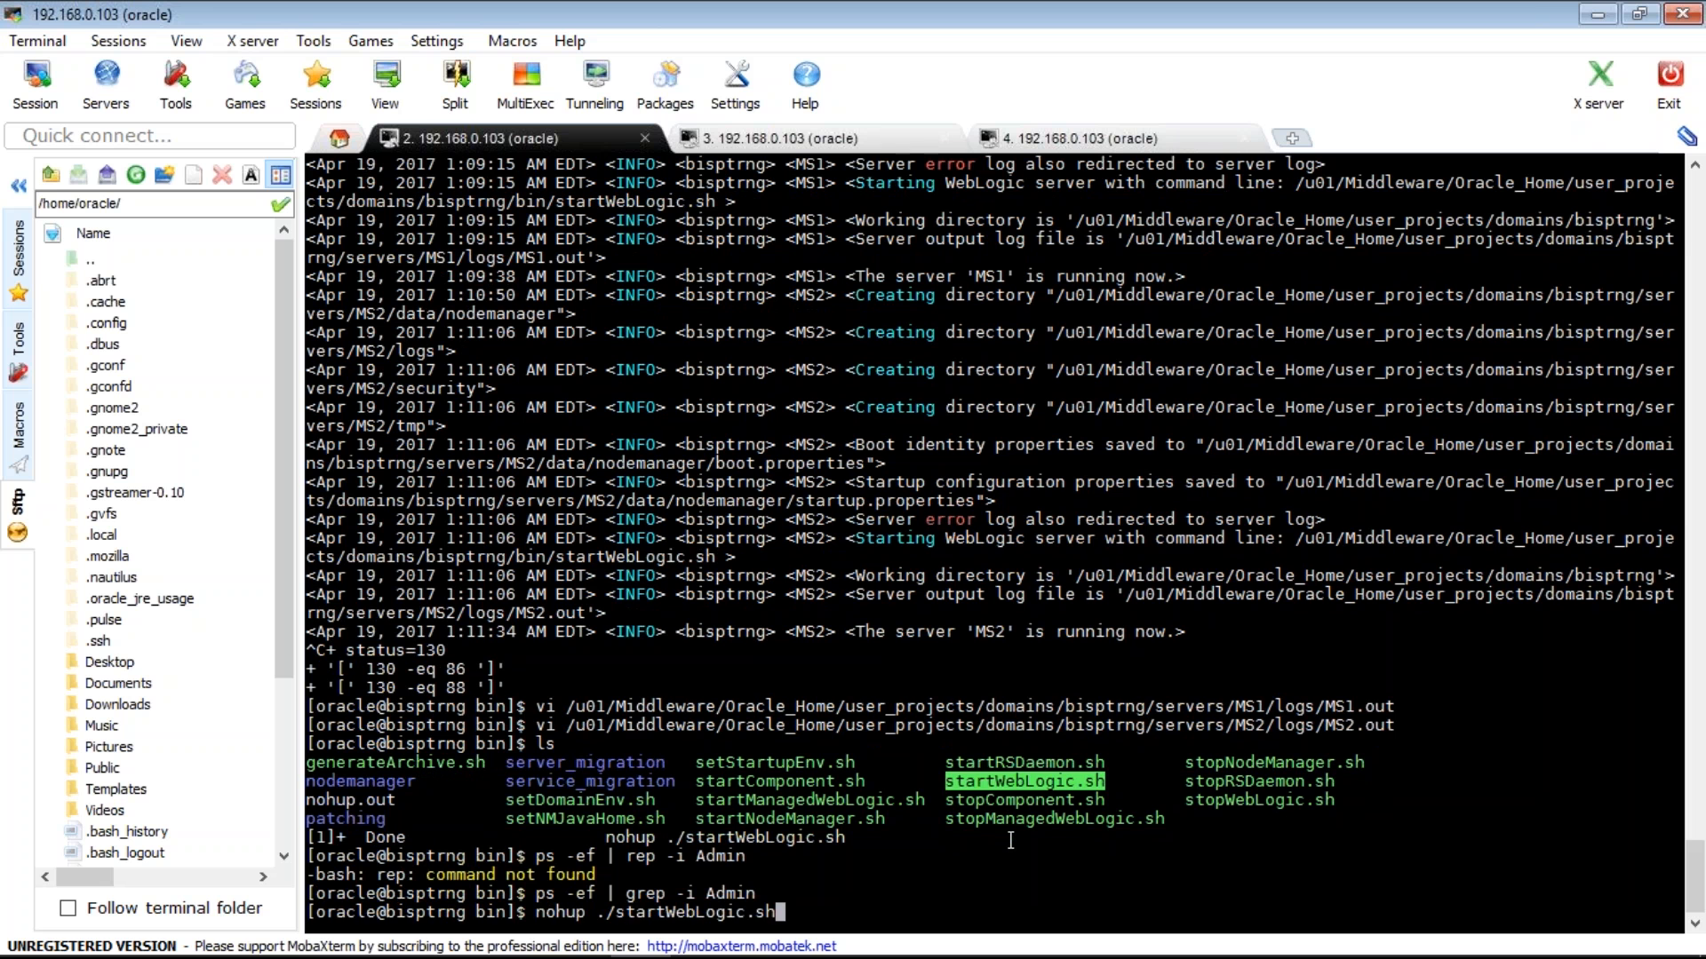
type(" &")
key("Return")
key("ctrl+c")
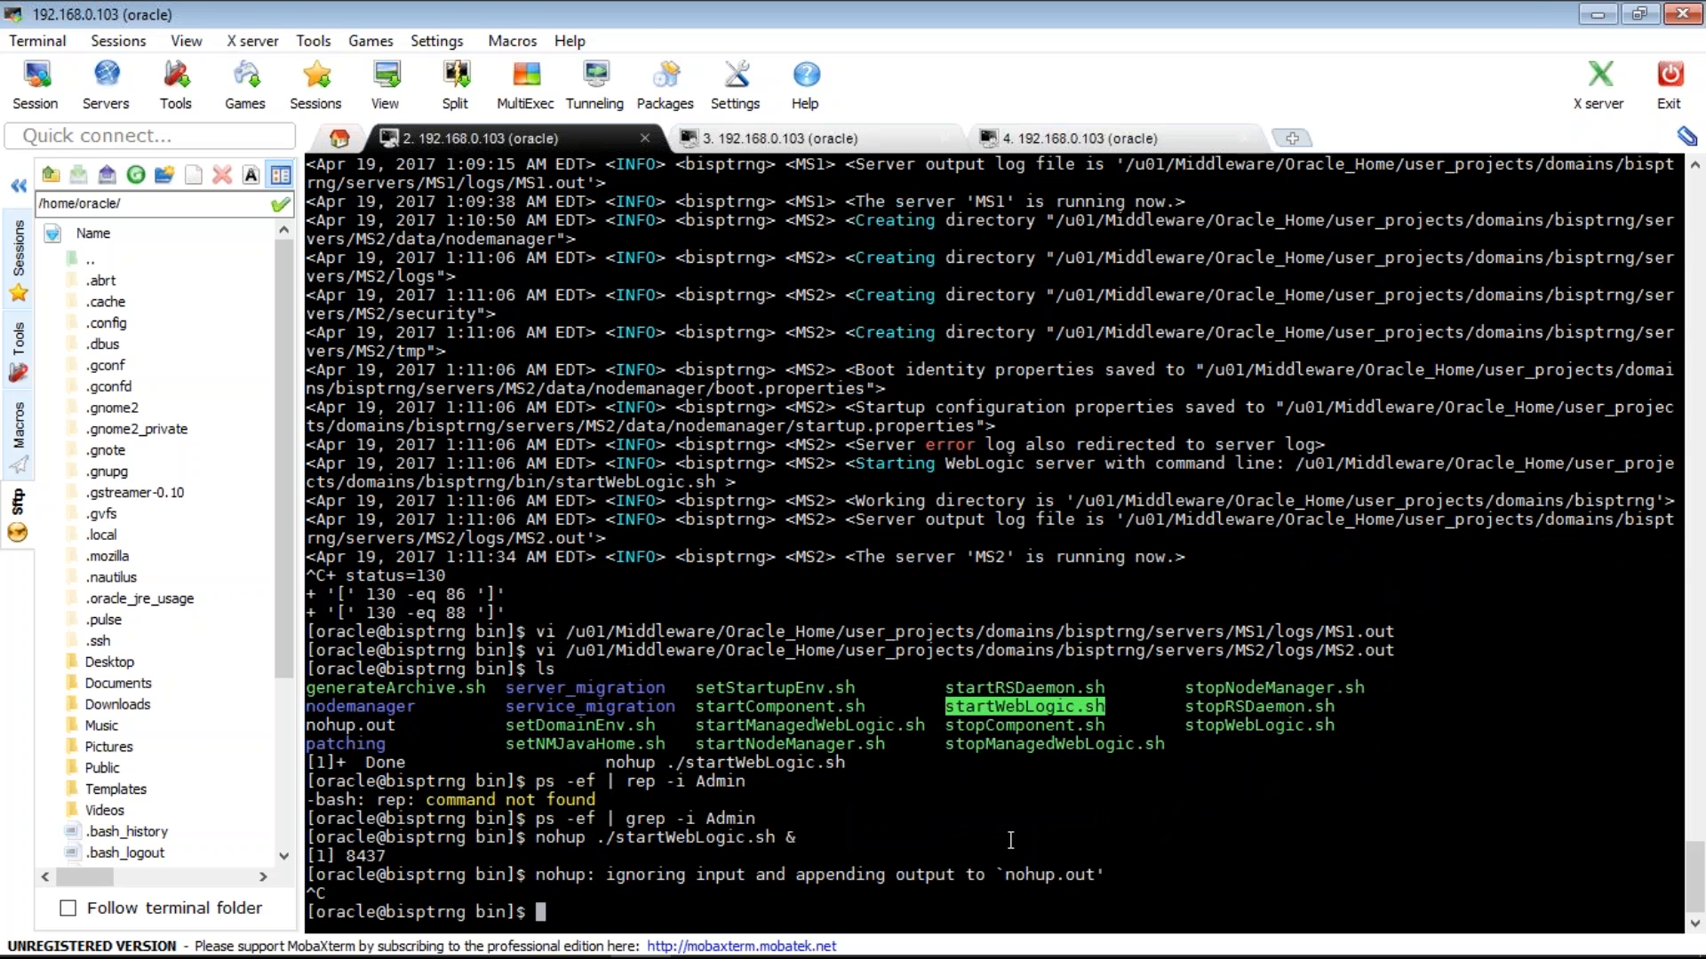
- Follow nohup.out with tail -f and highlight the channel lines listening on 7001 and 7002
type("tail -f nohup.out")
key("Return")
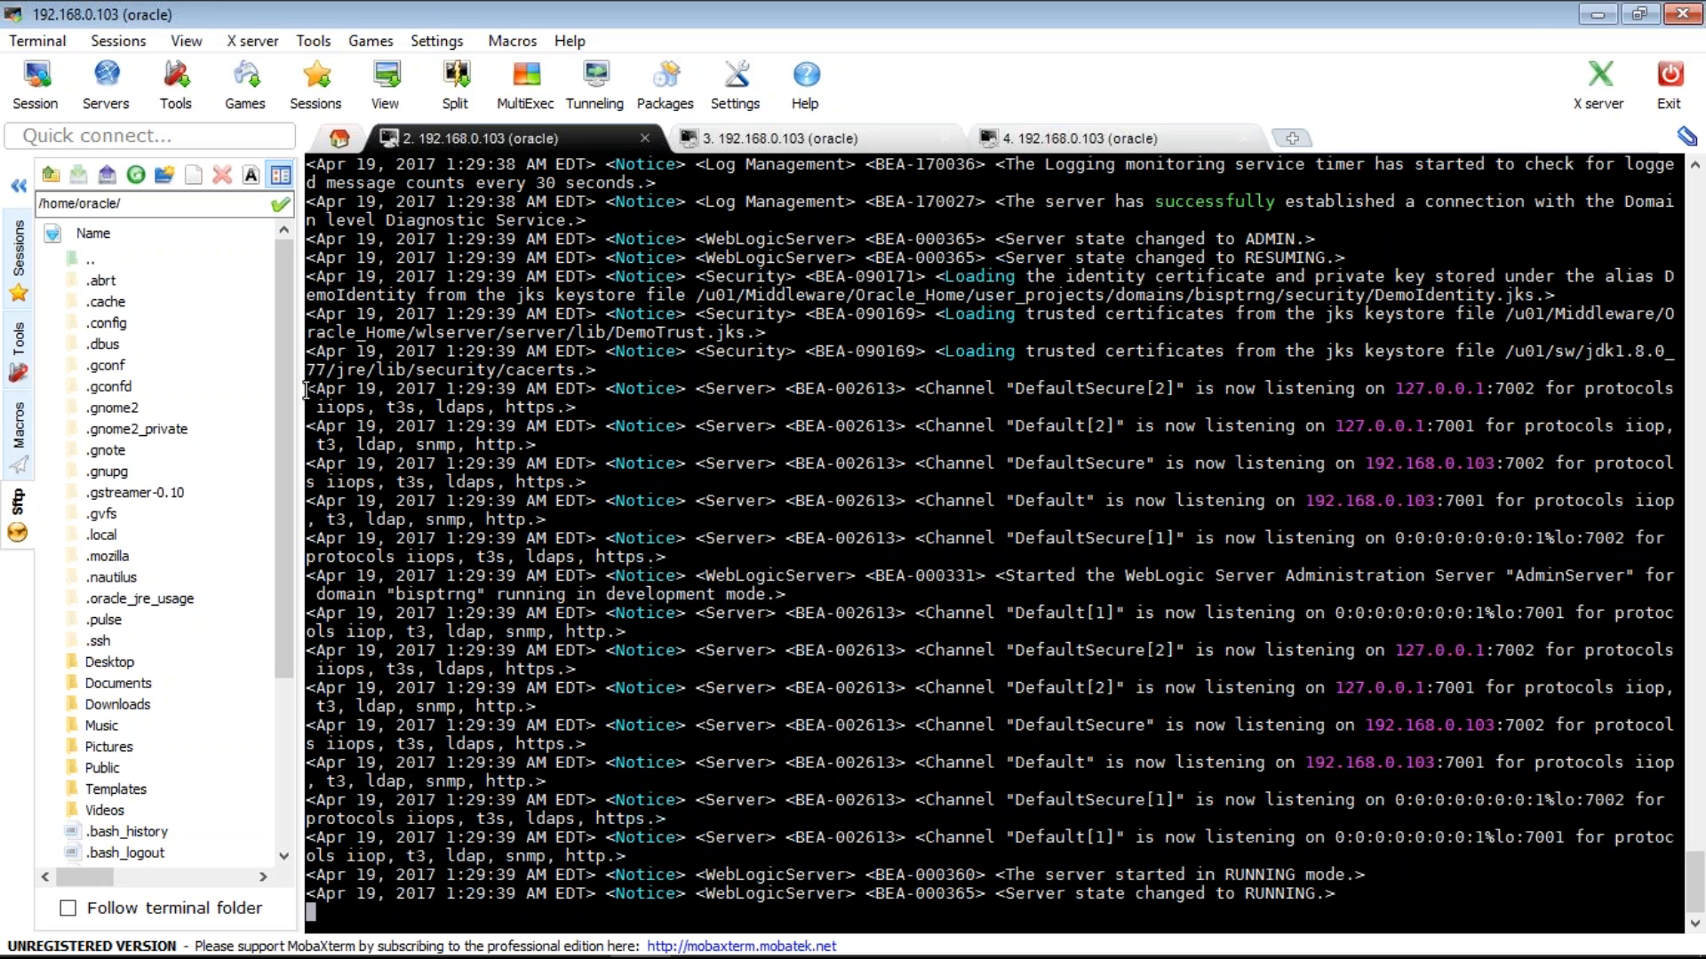
left_click_drag(307, 388, 798, 631)
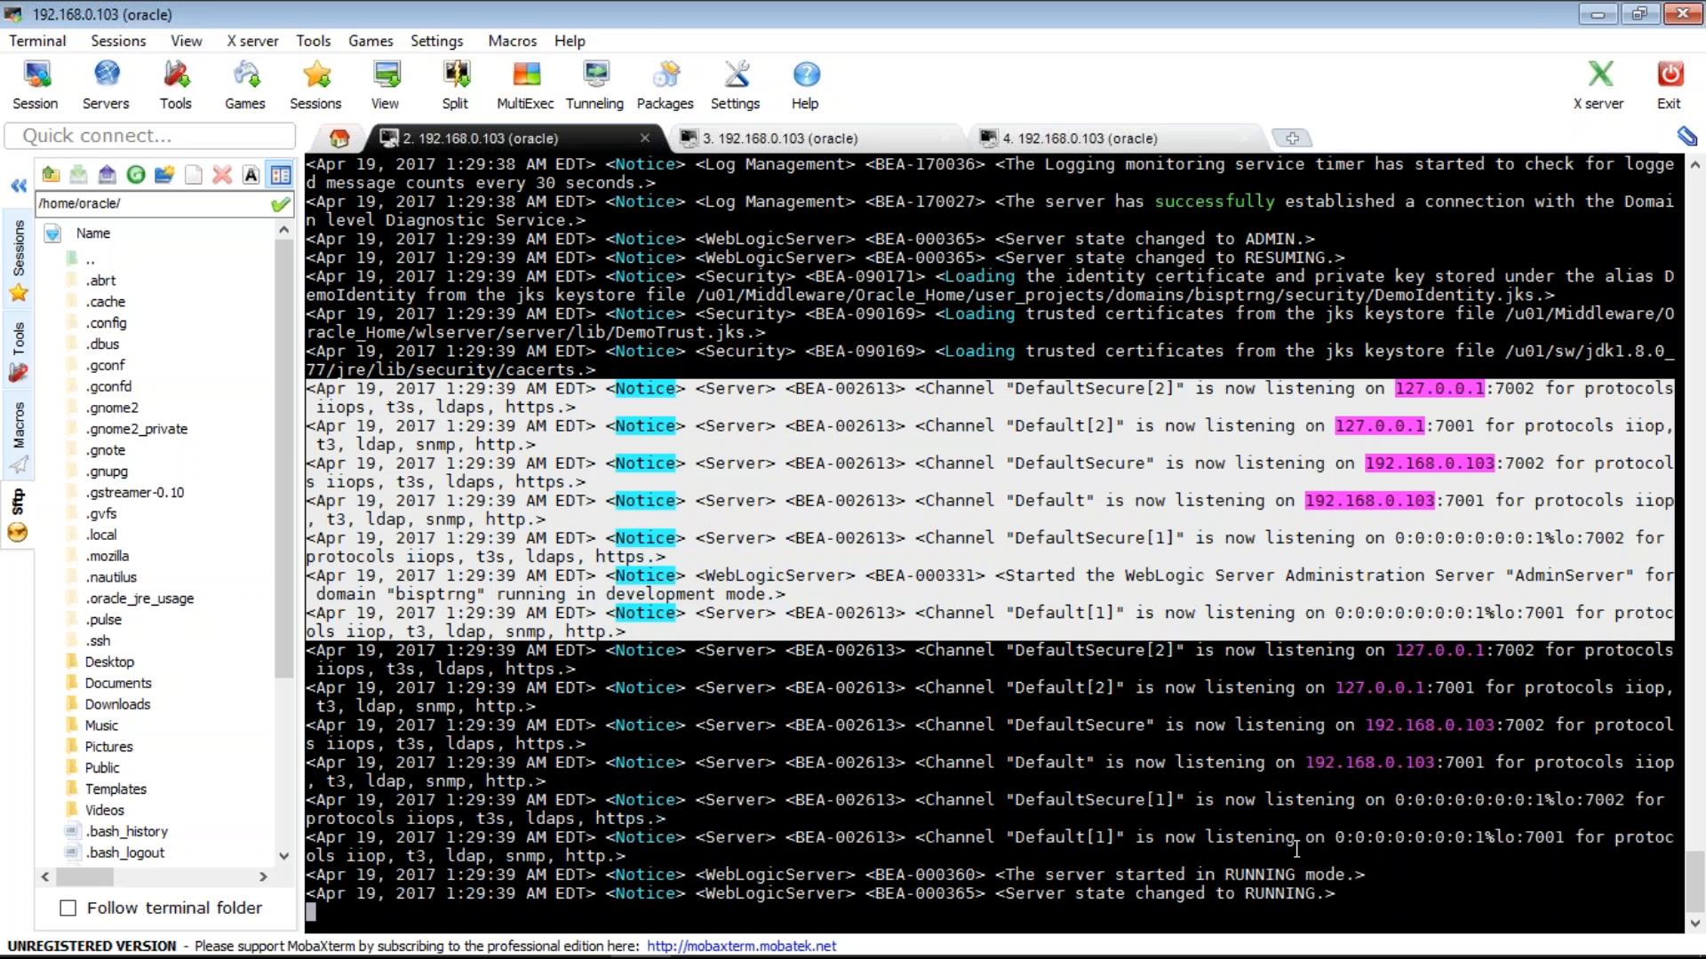
left_click_drag(1296, 849, 1297, 850)
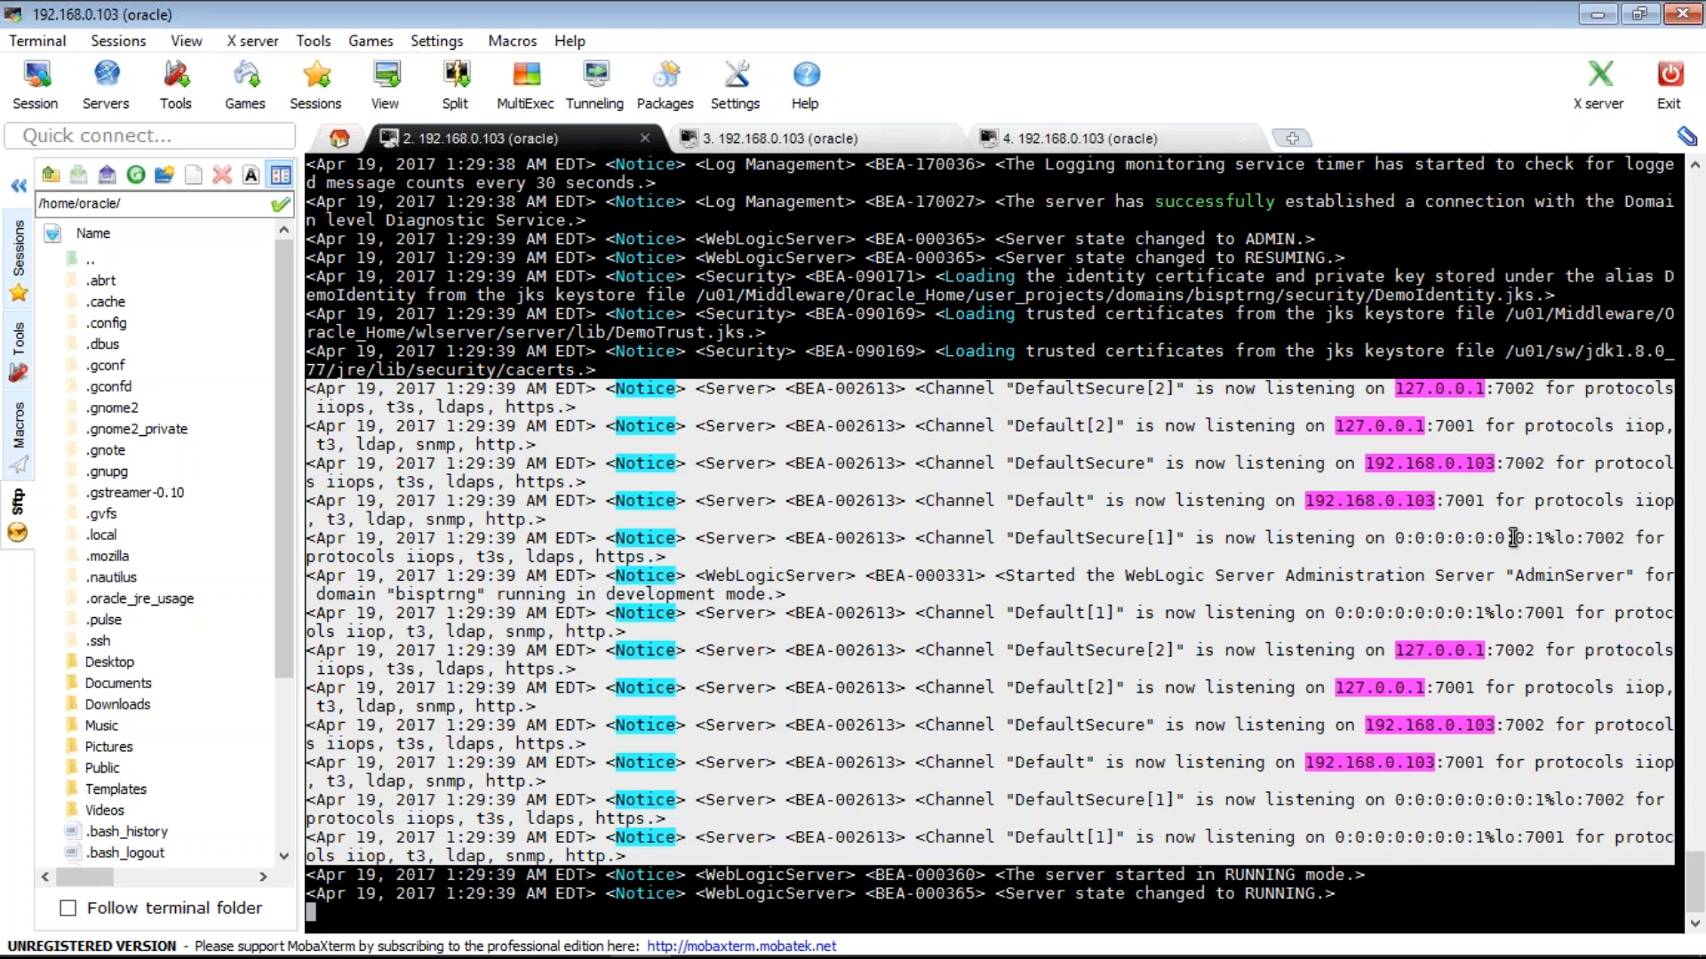
left_click_drag(1395, 538, 1574, 538)
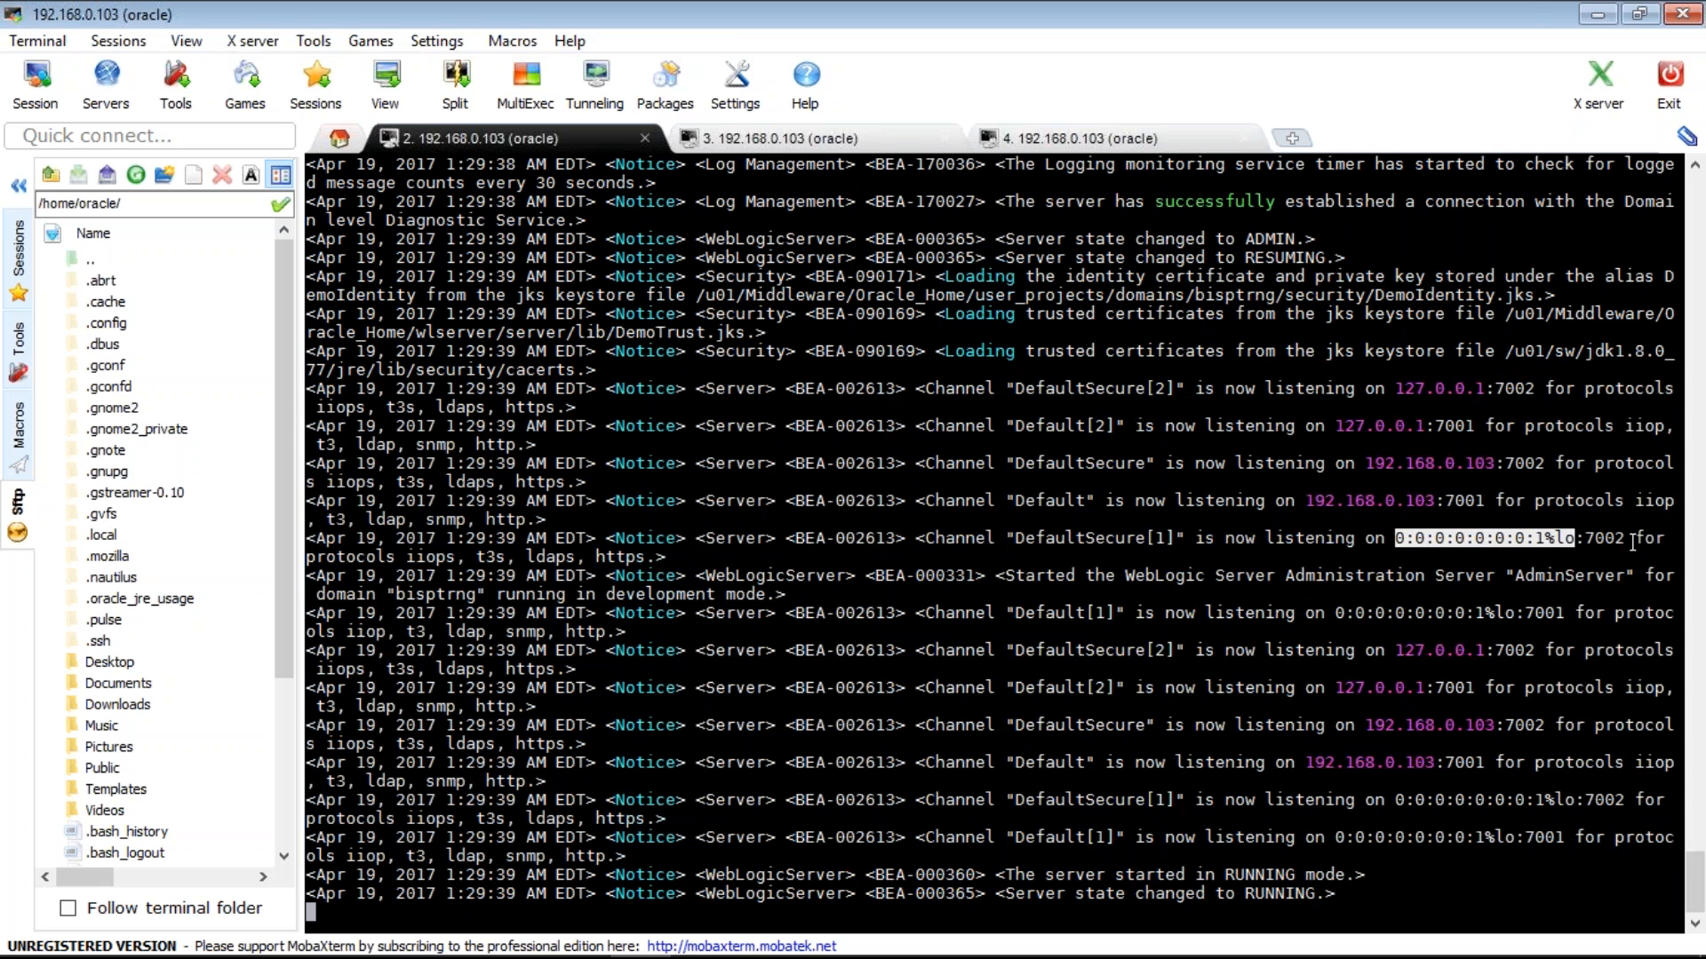
left_click(414, 216)
right_click(470, 143)
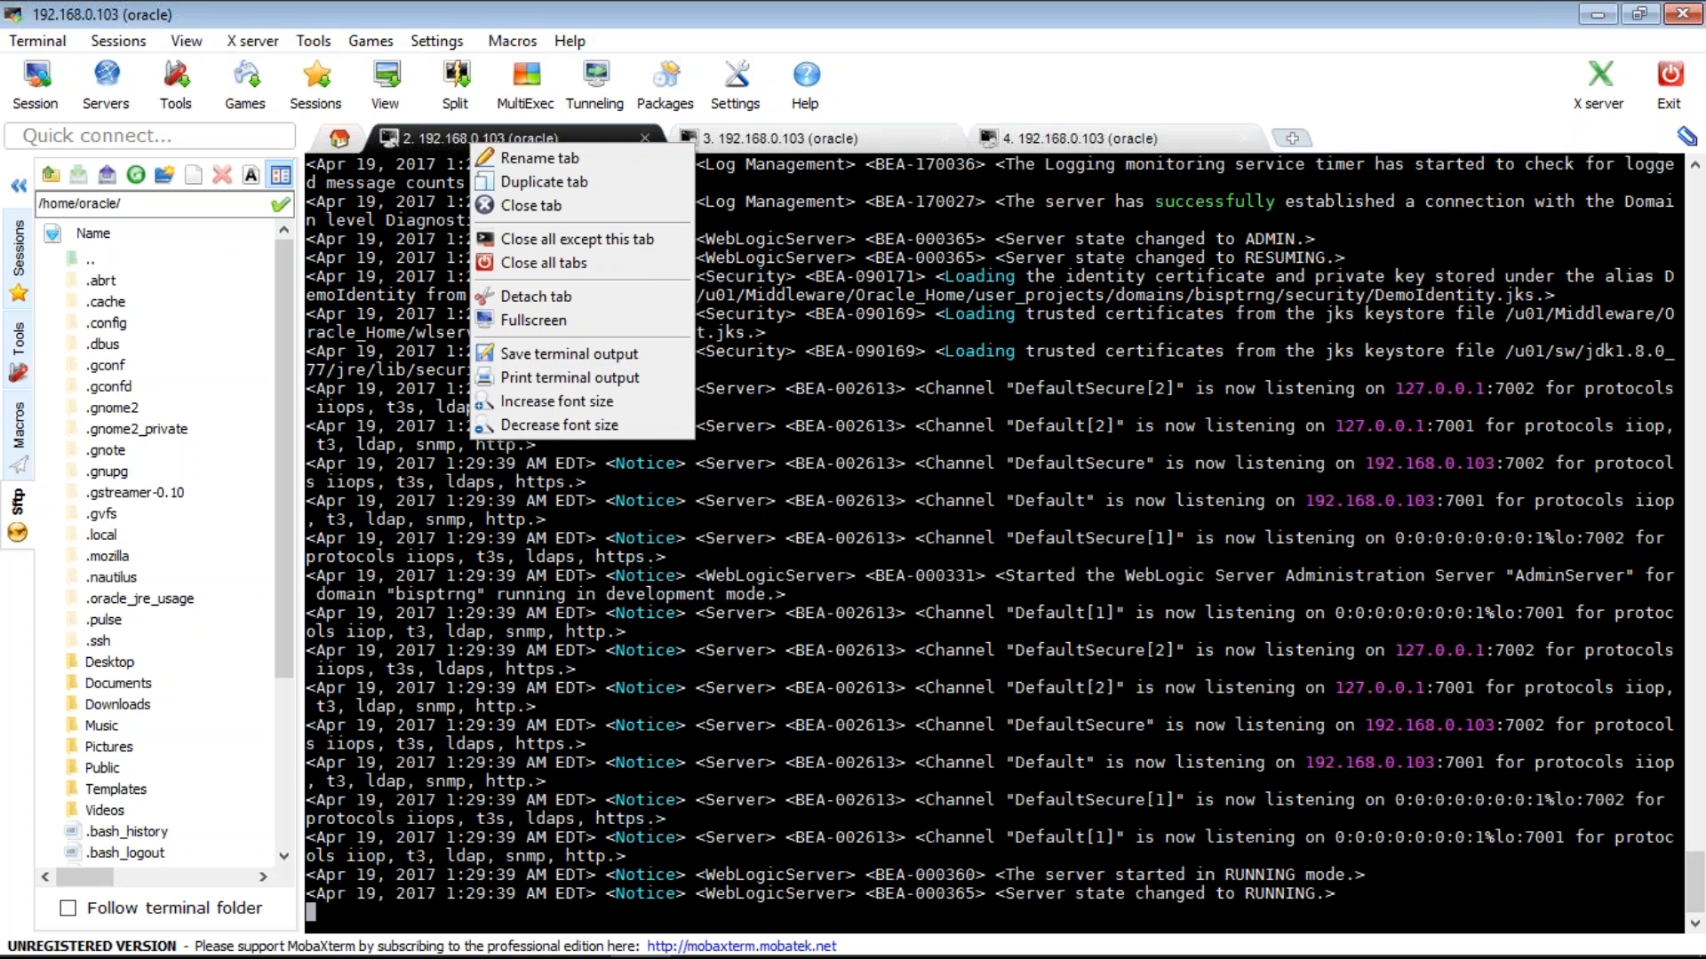
left_click(1185, 743)
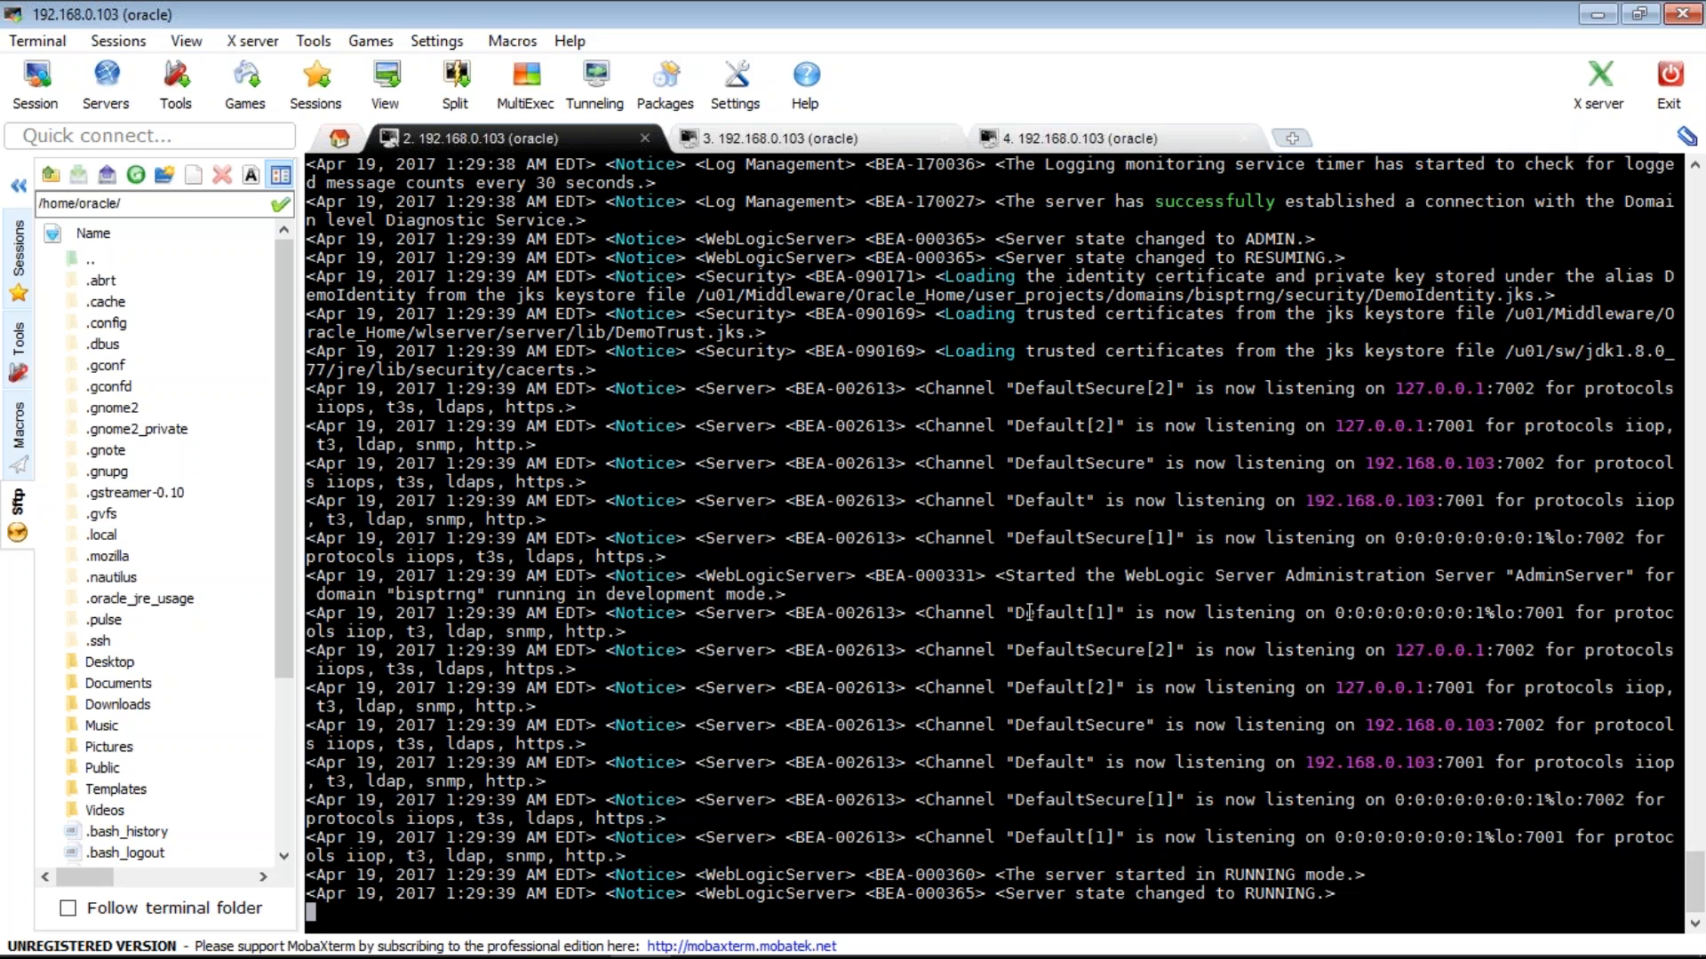
double_click(1031, 503)
double_click(1086, 391)
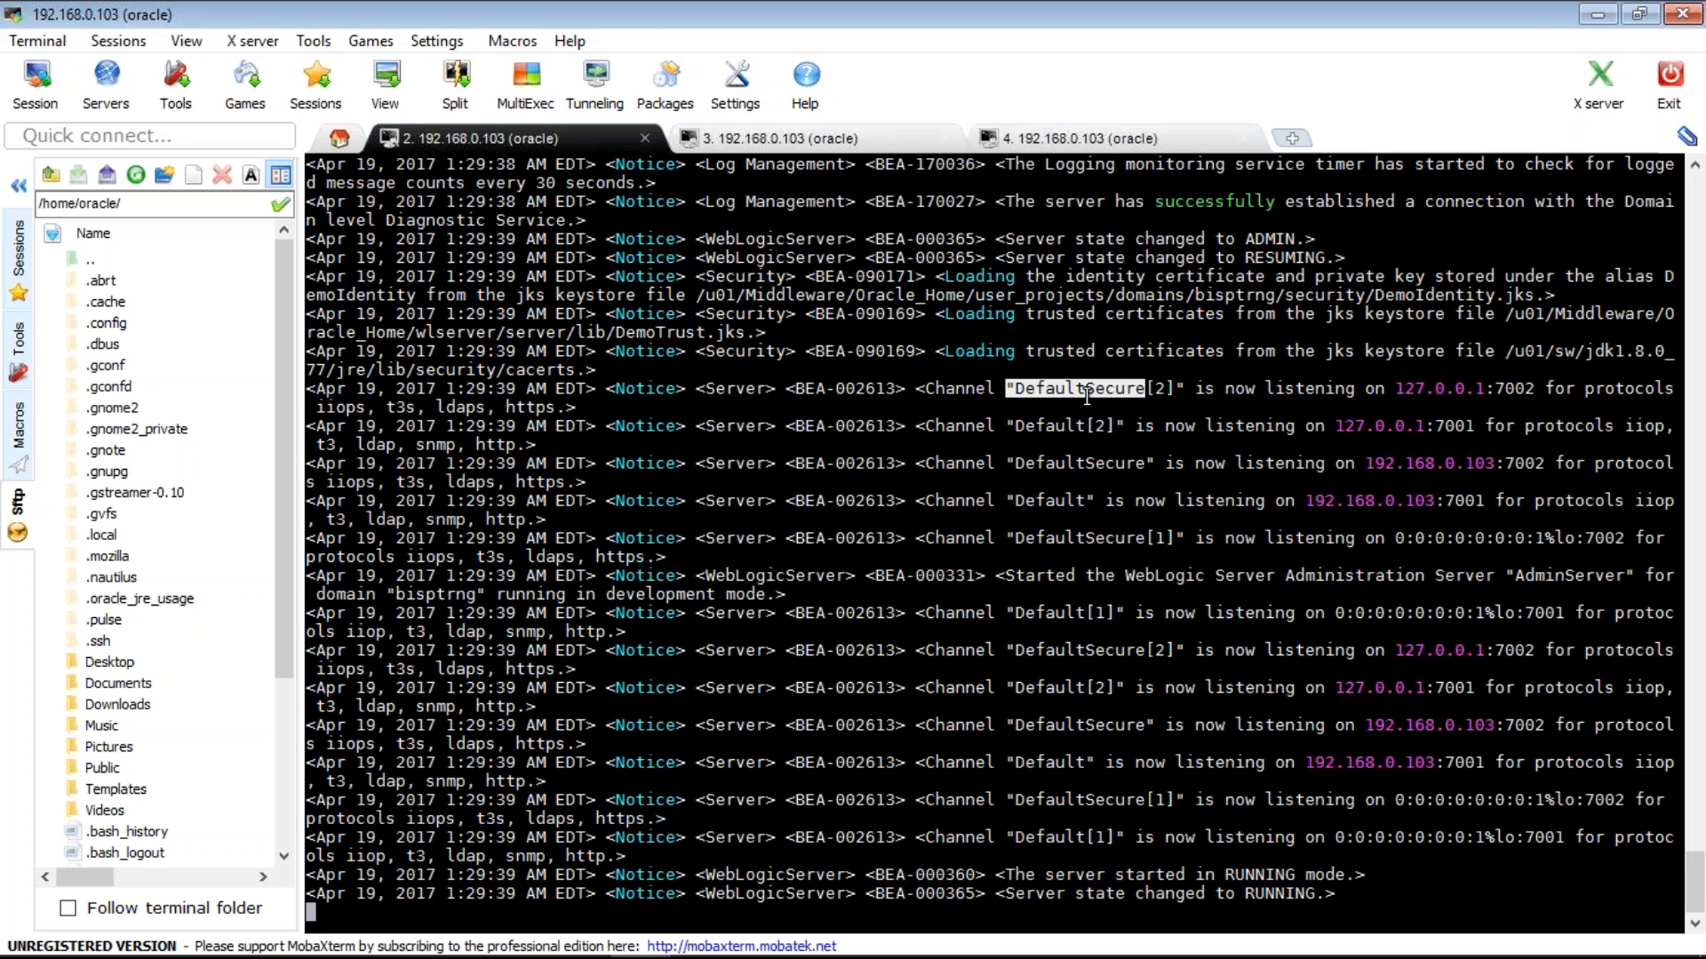
double_click(1054, 432)
double_click(1067, 391)
double_click(1053, 427)
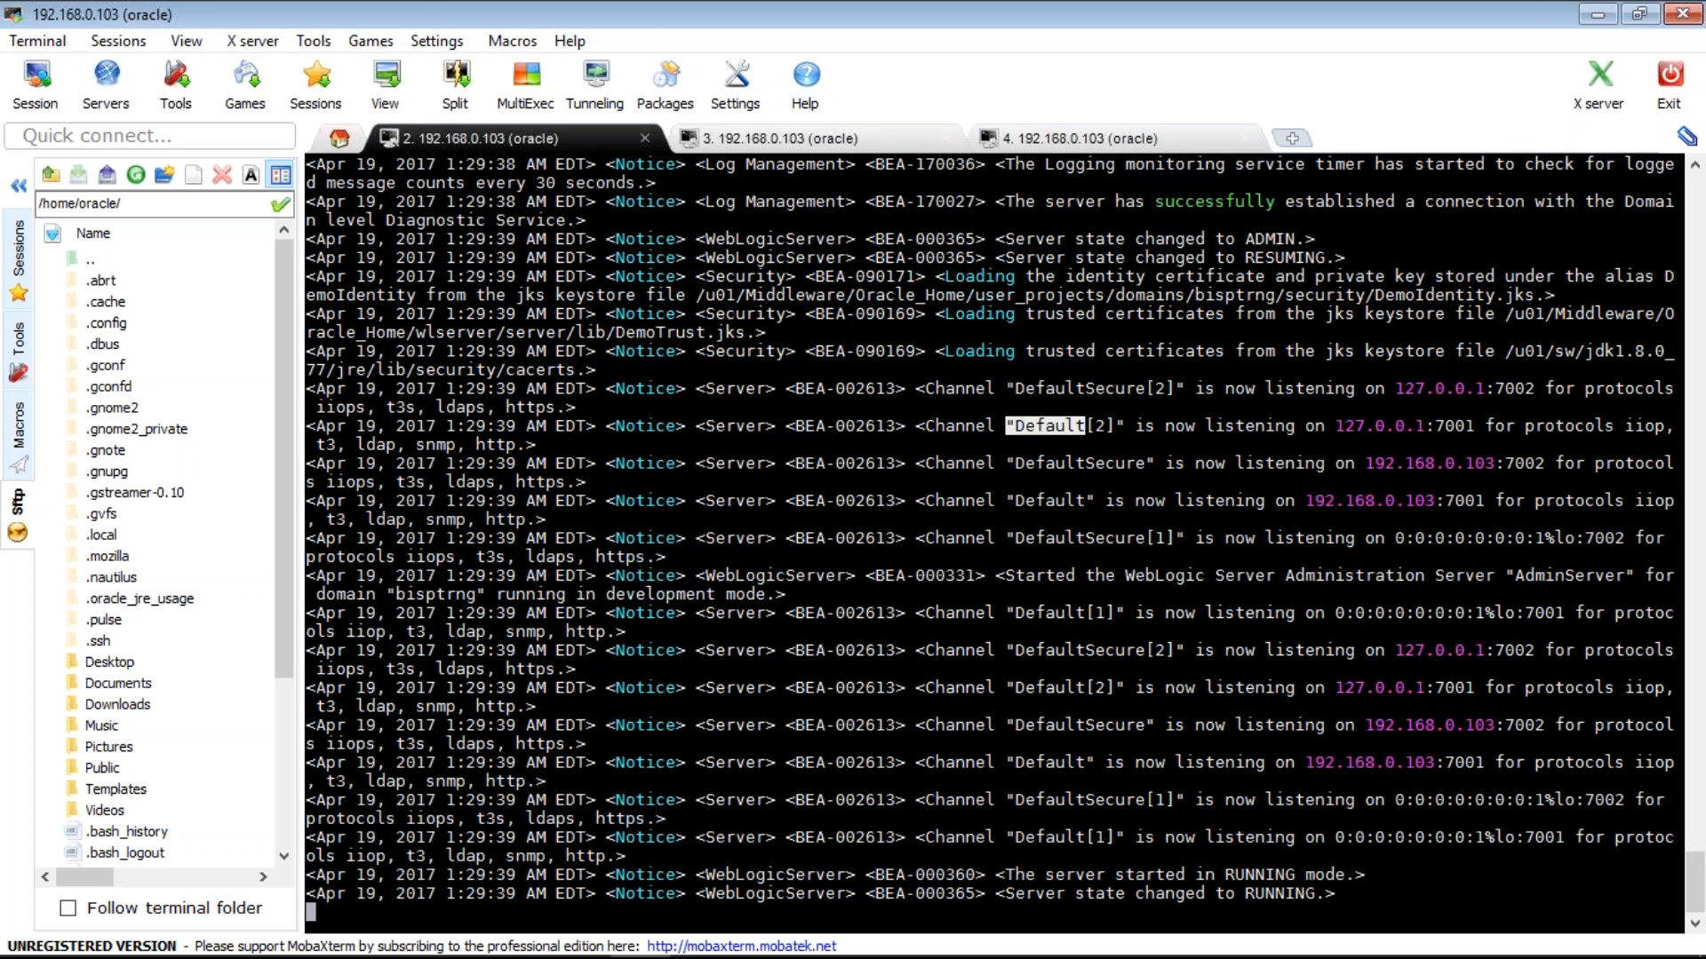
- Stop following the log with Ctrl+C and bring Firefox forward
key("ctrl+c")
mouse_move(773, 949)
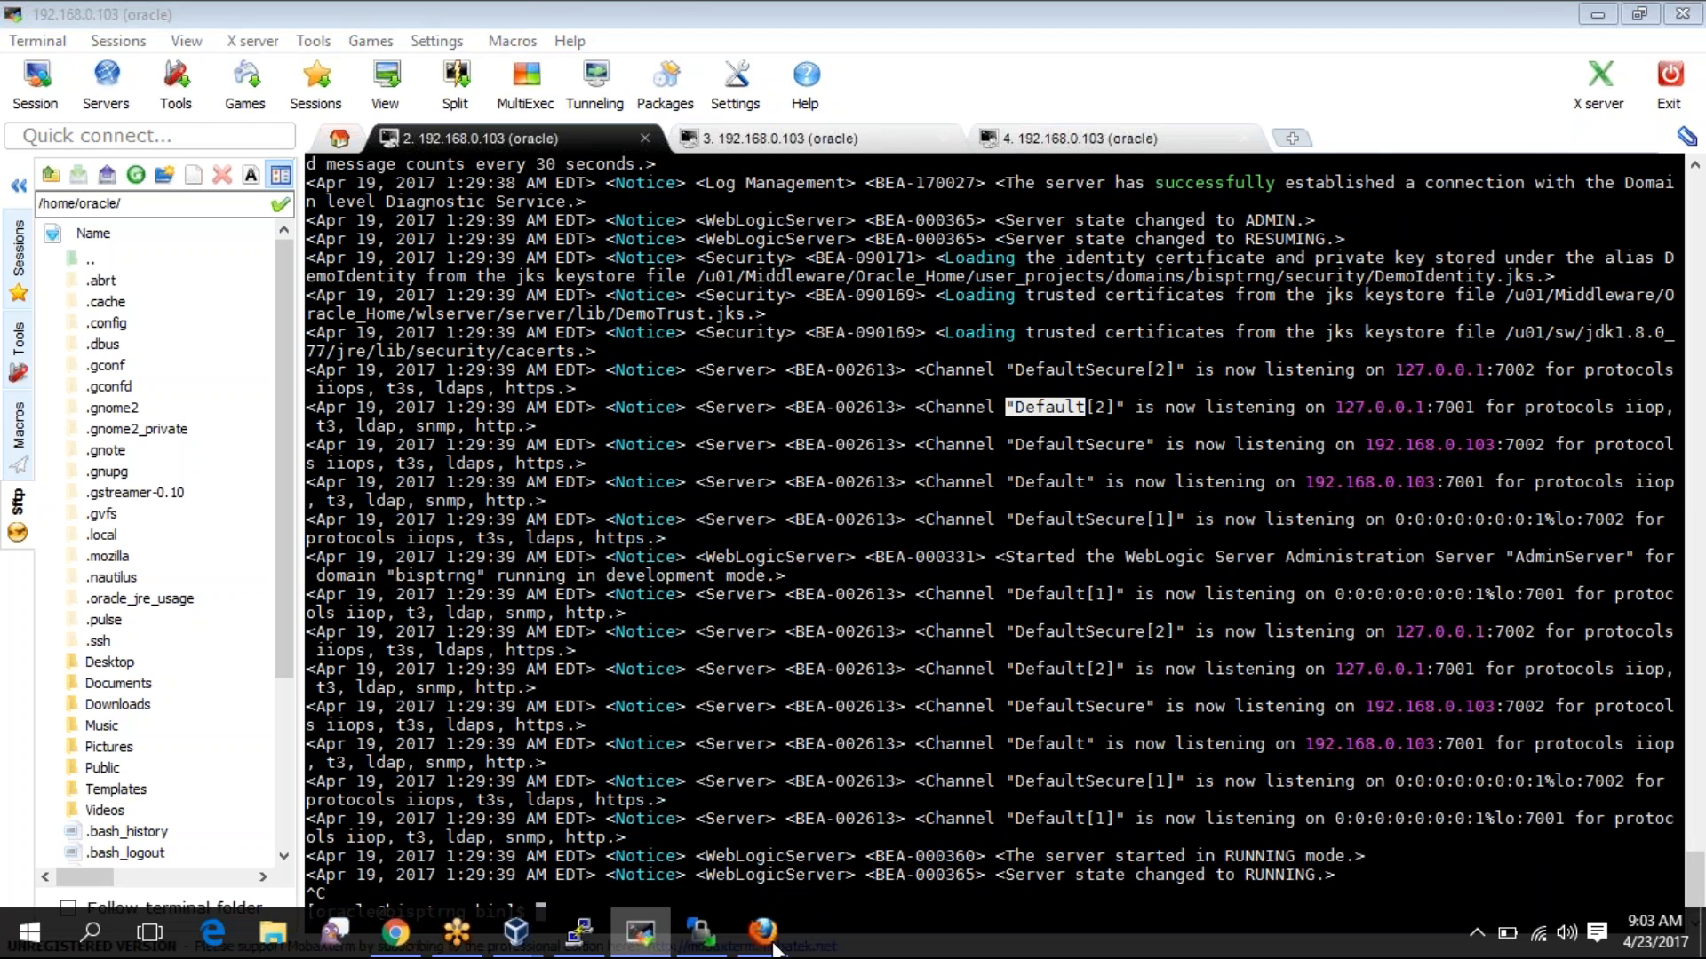
left_click(769, 943)
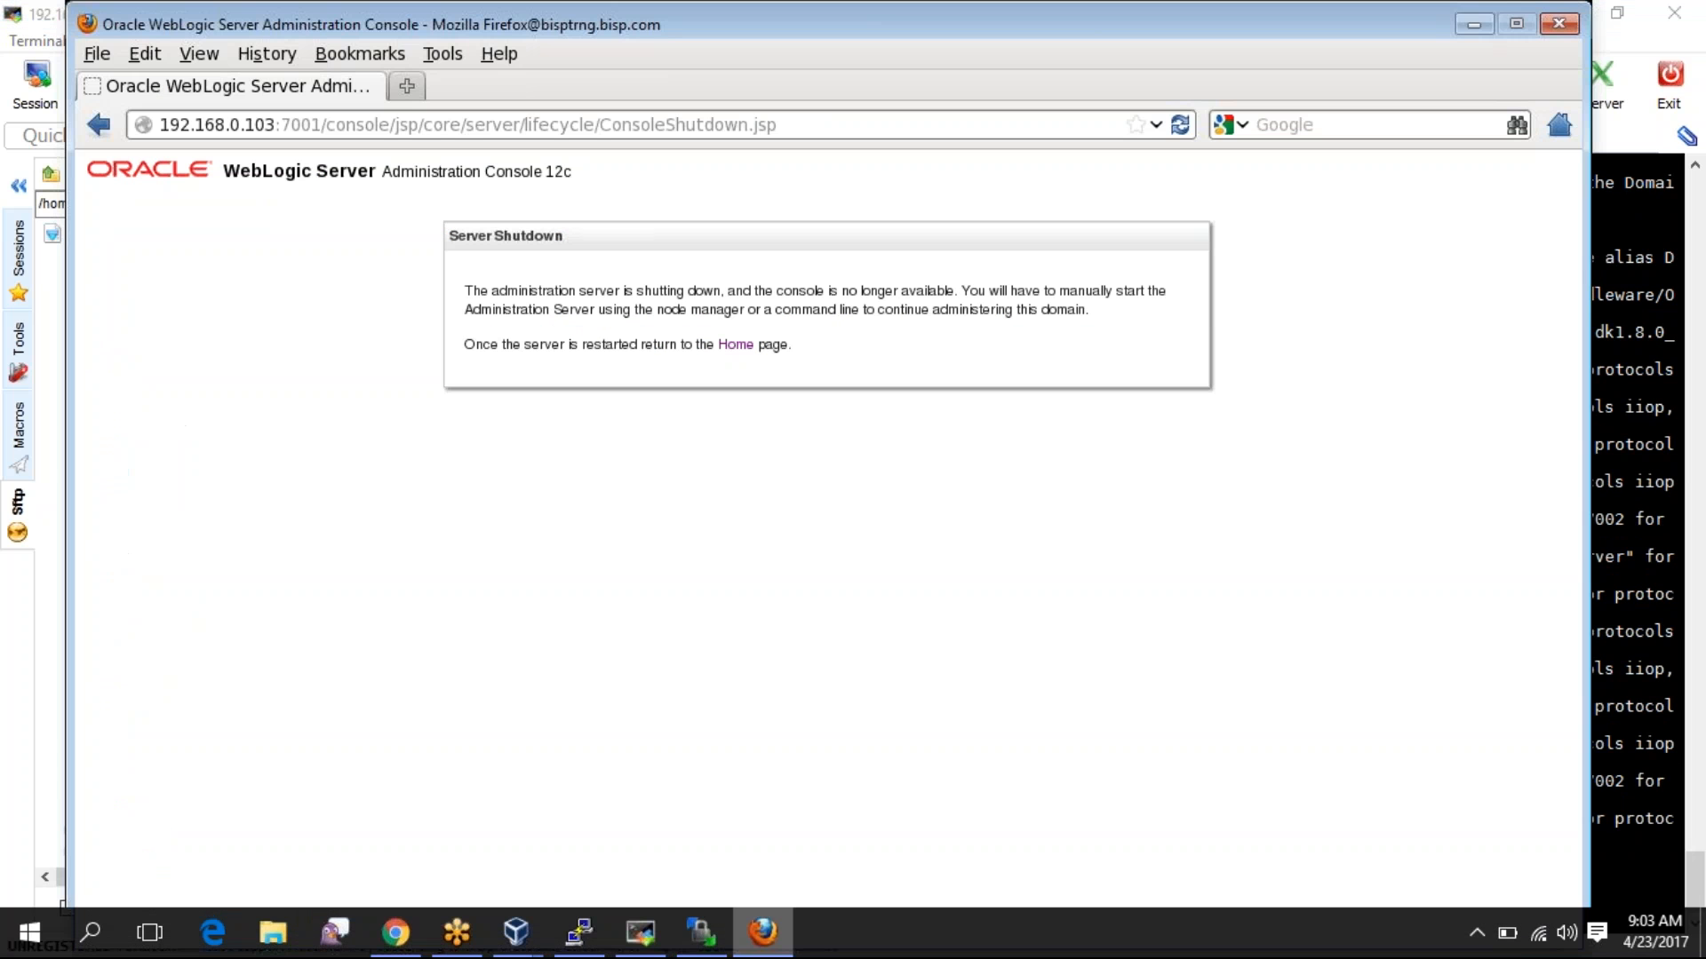
left_click(164, 125)
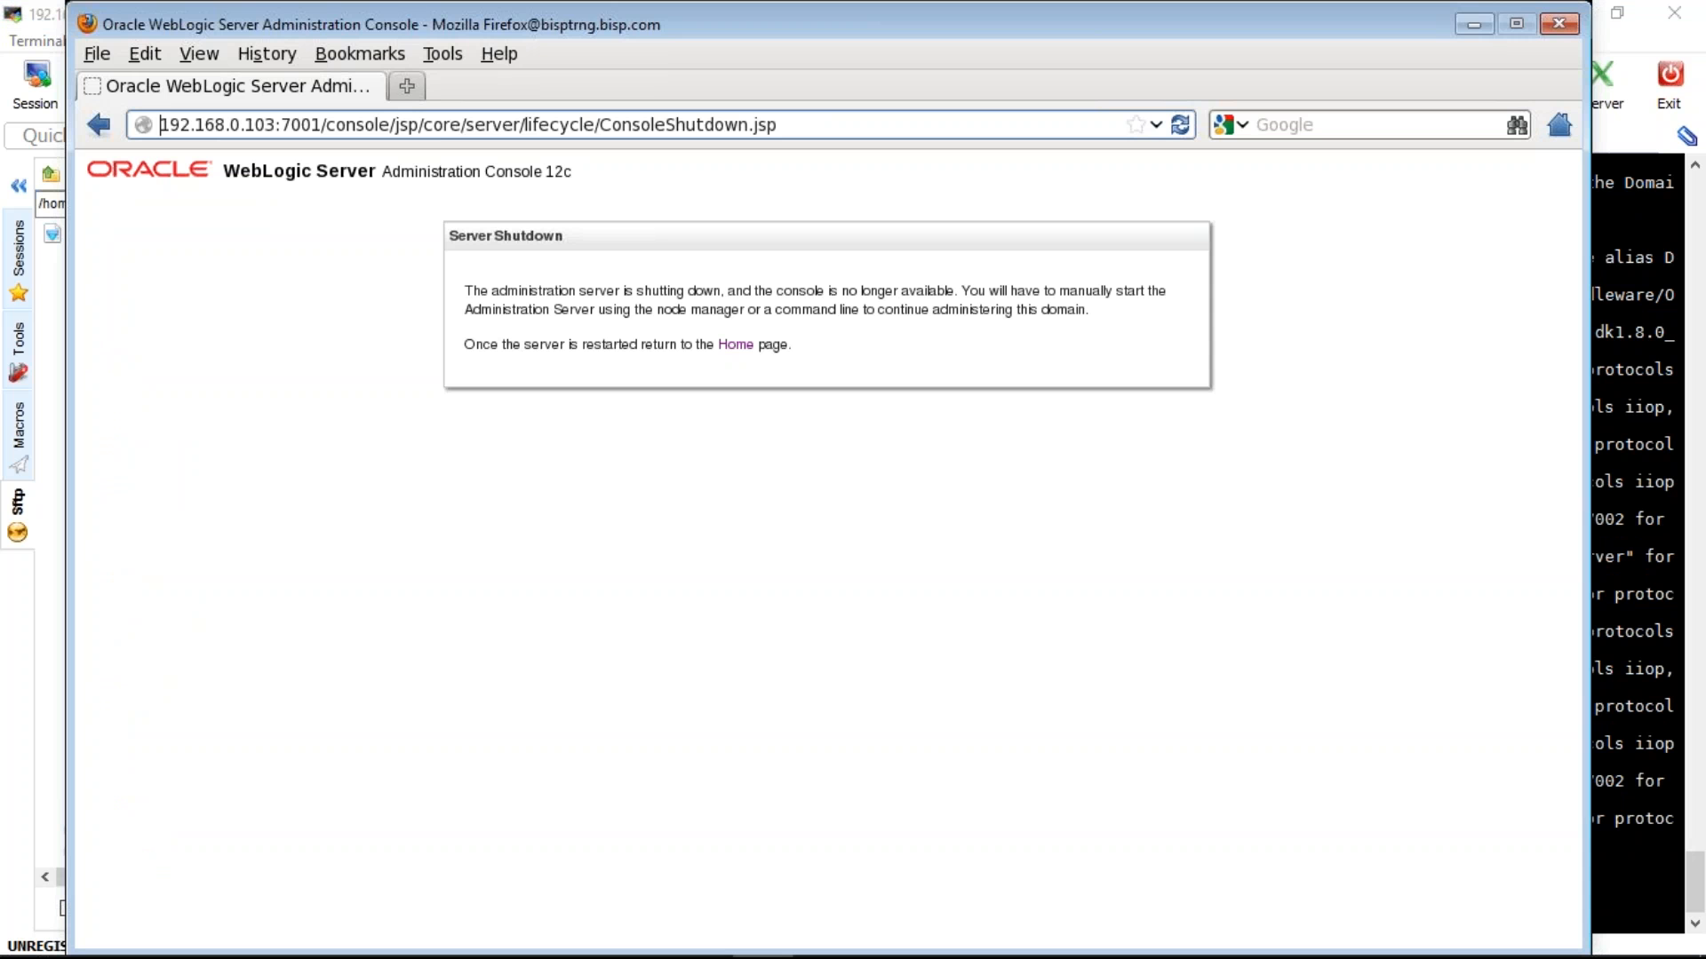
left_click(403, 87)
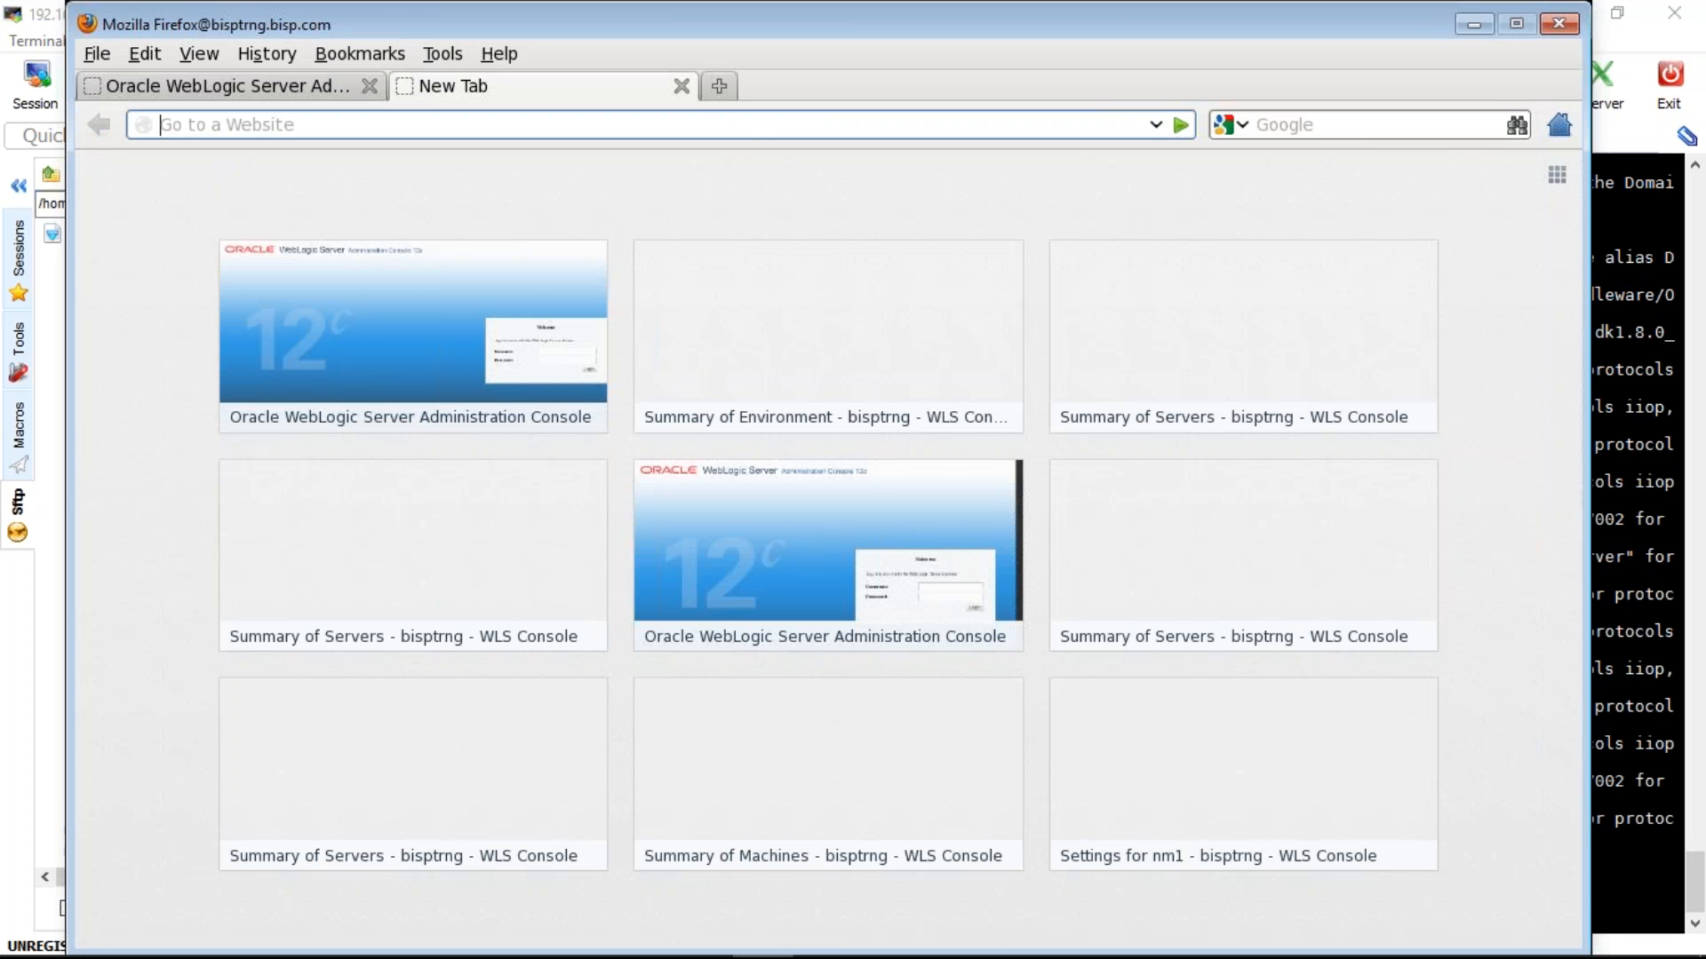
type("https://")
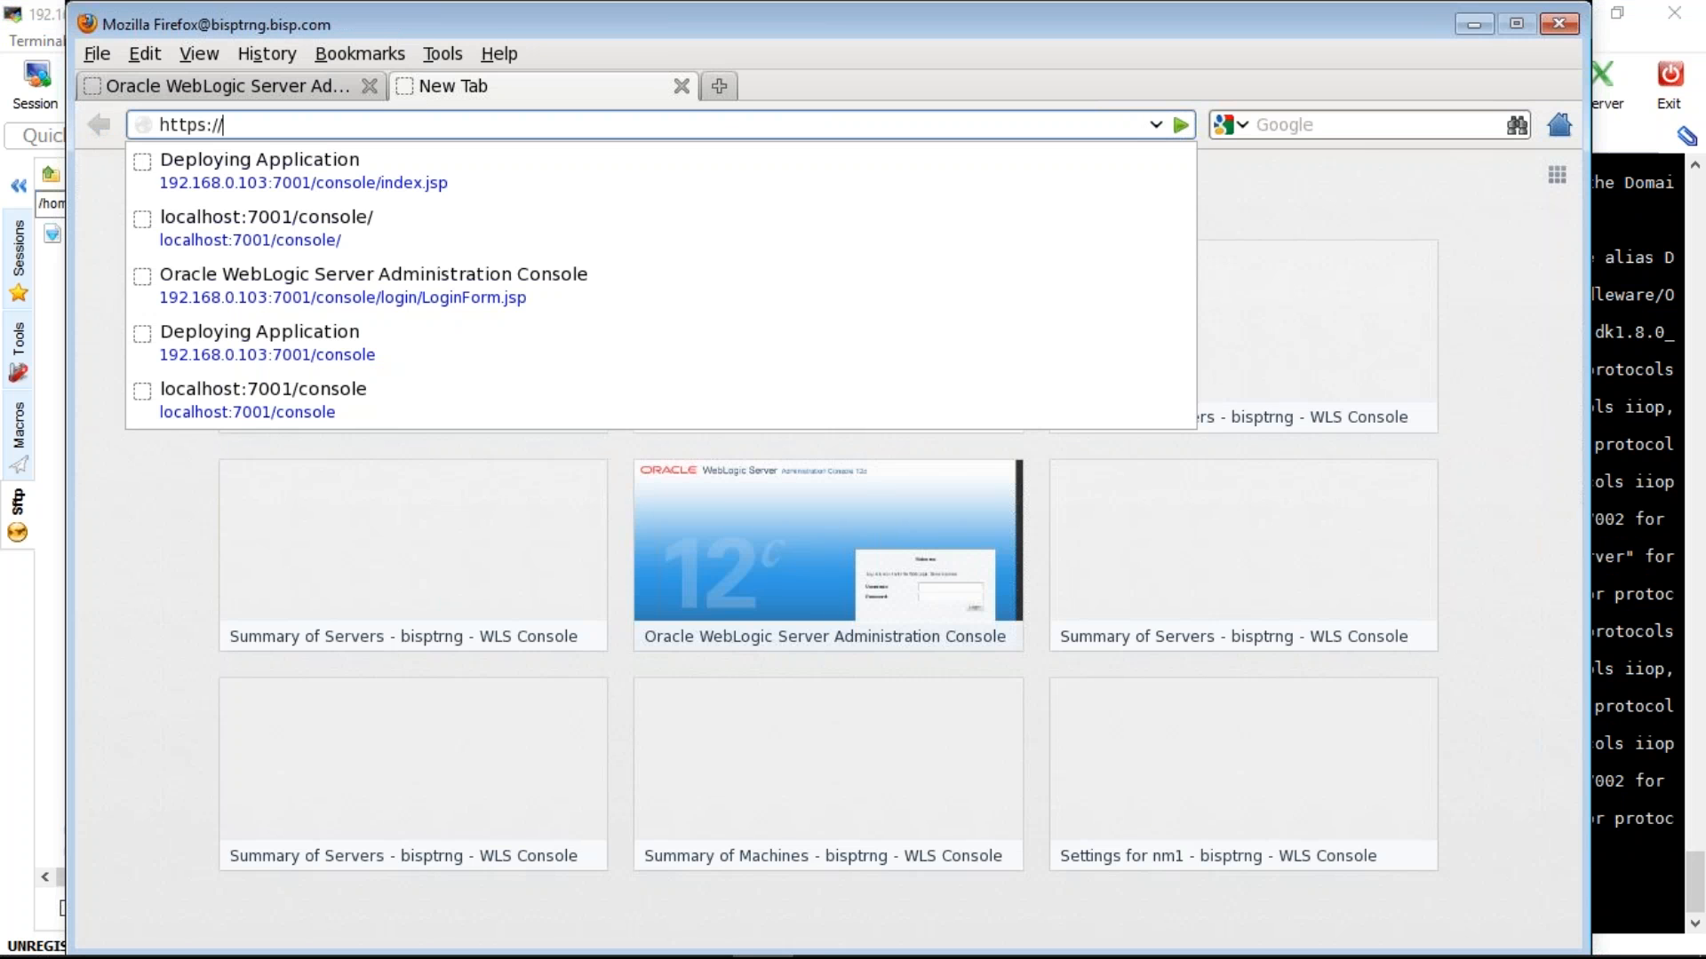
type("192")
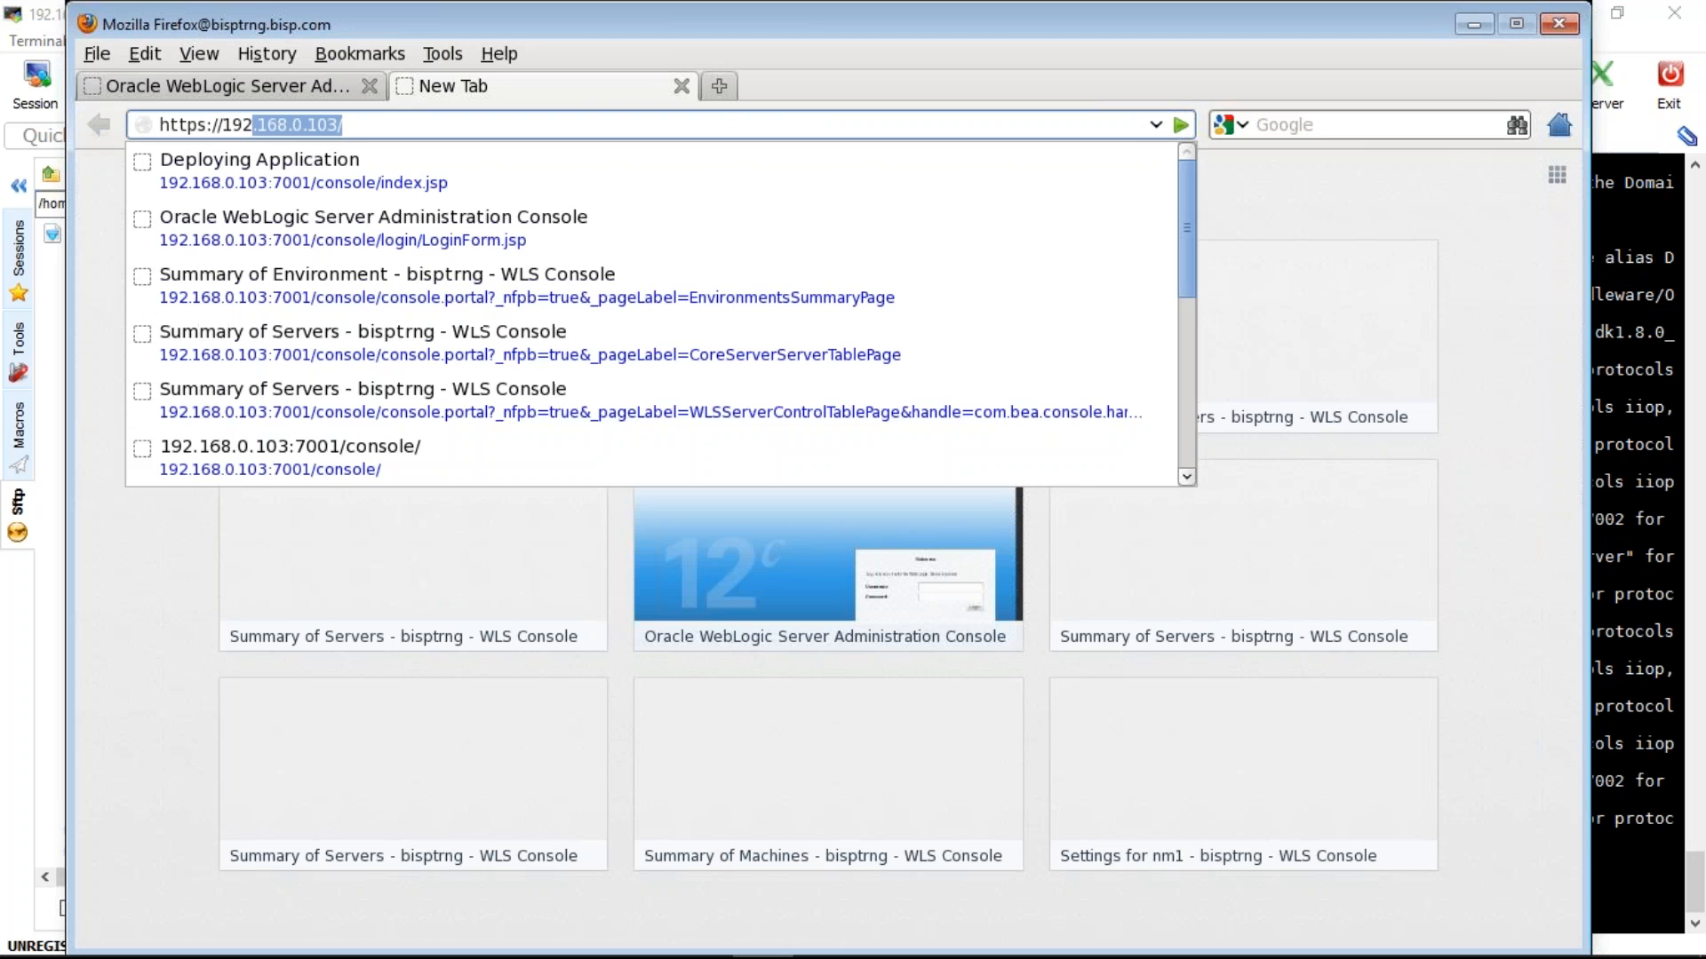
type(".168.0.103")
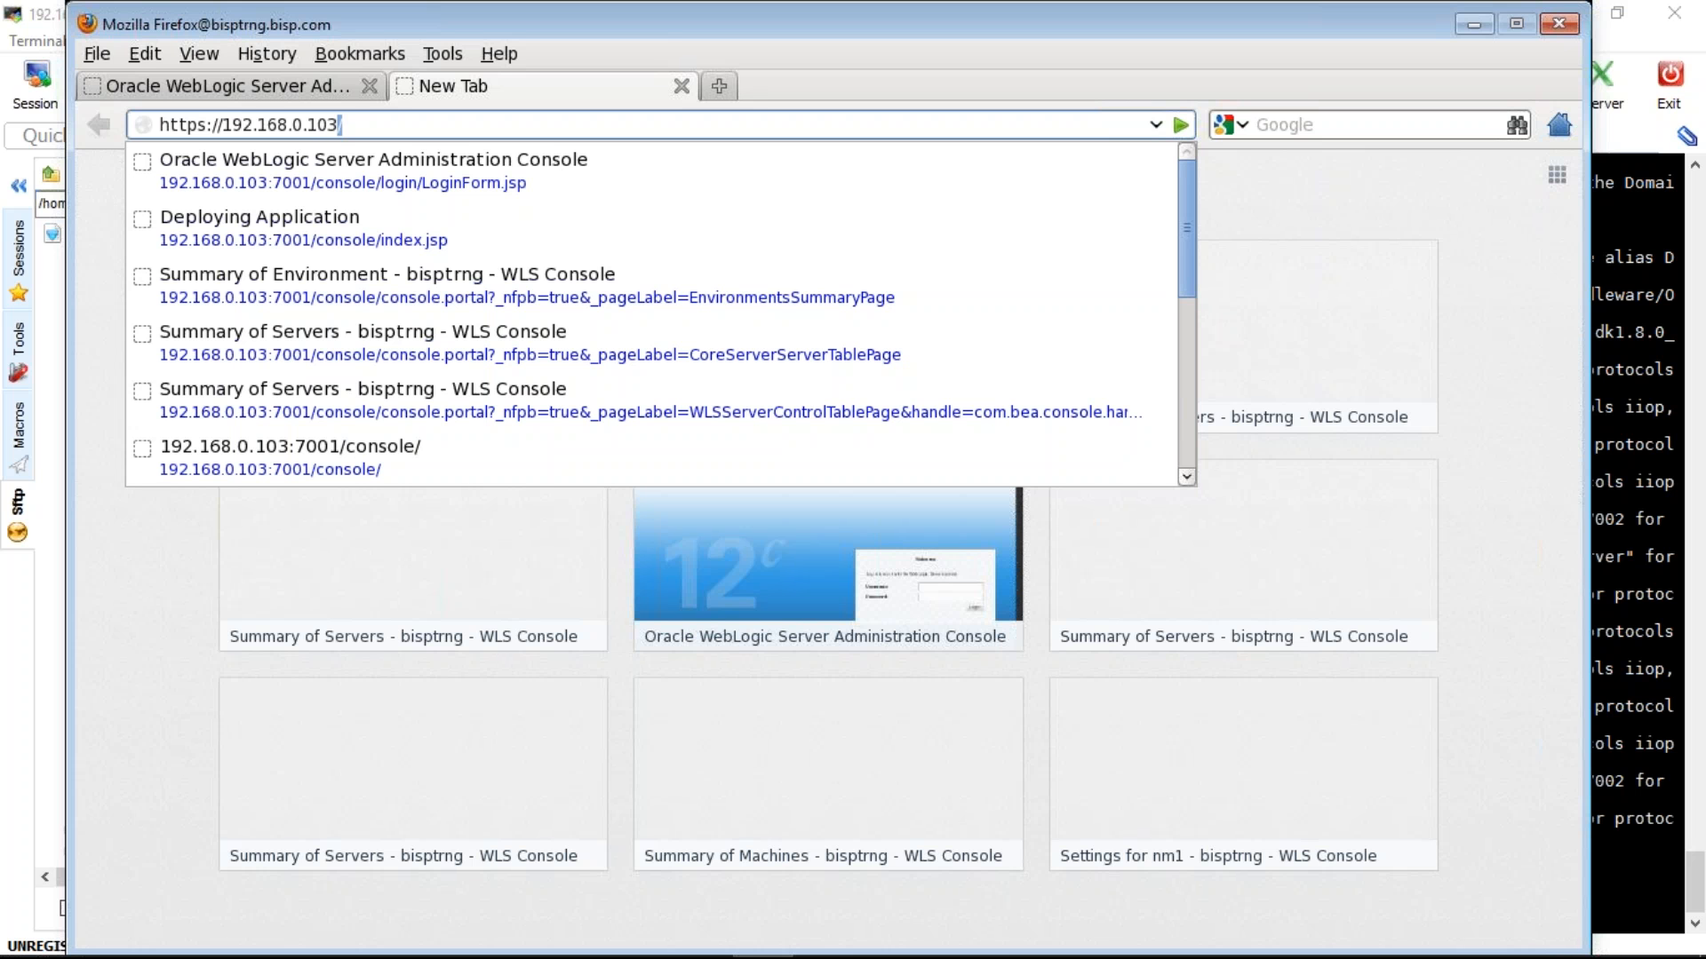
type(":7001/c")
key("End")
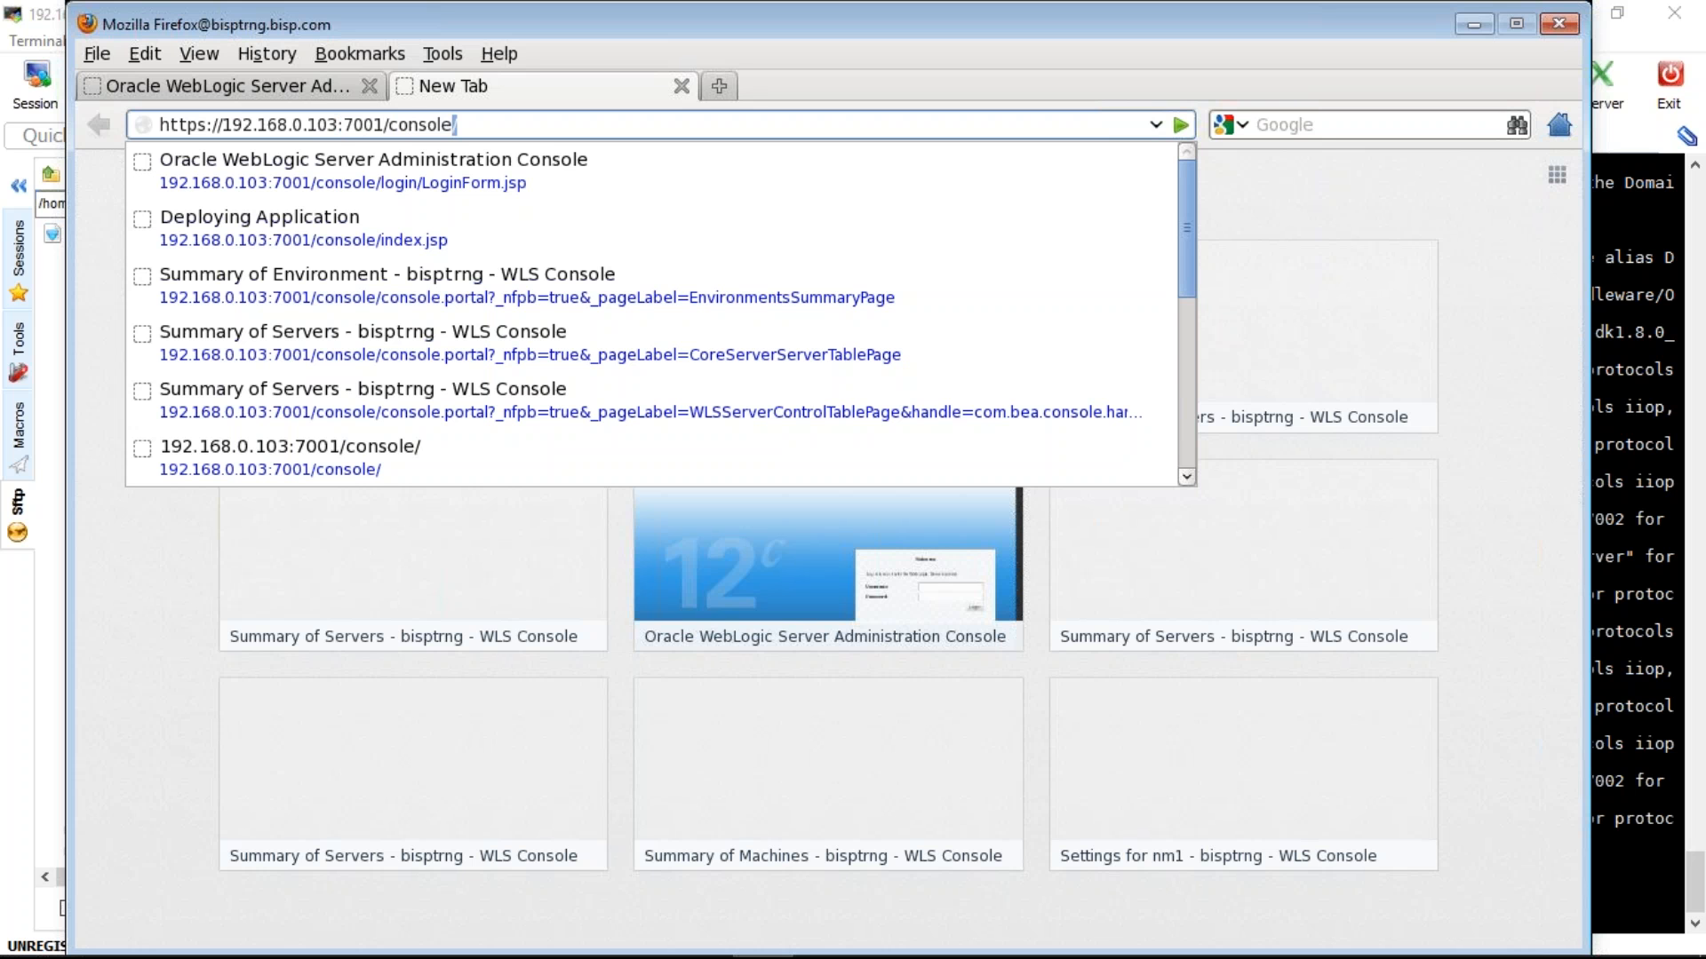
key("Return")
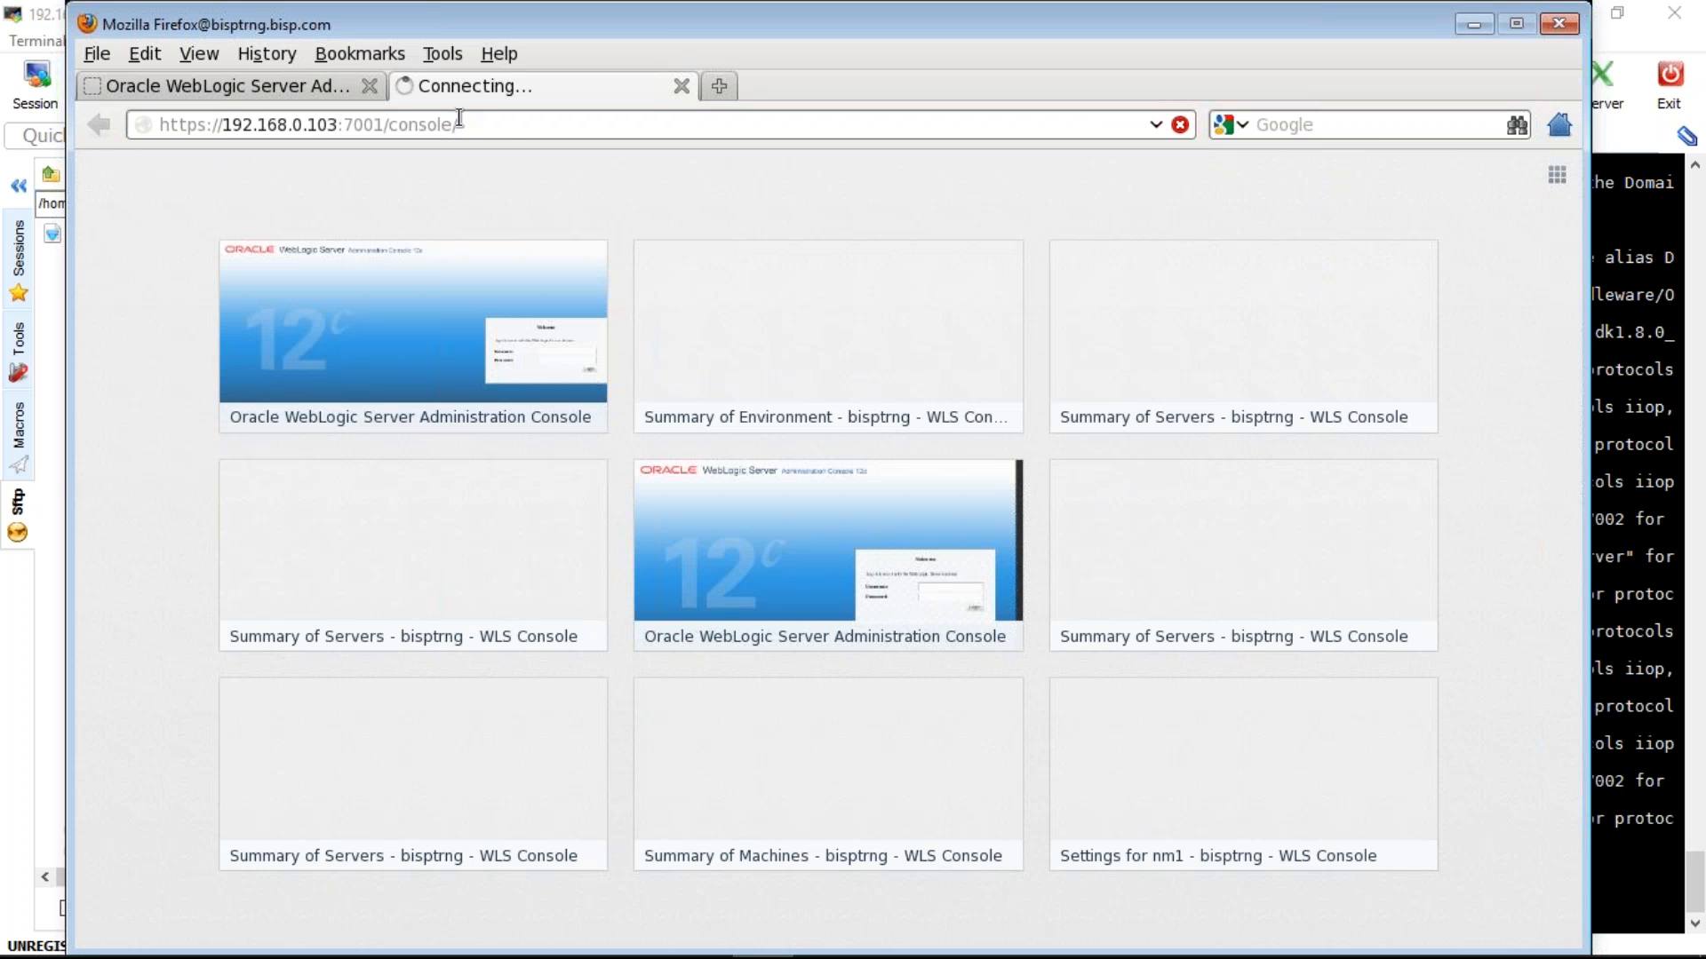
left_click(503, 125)
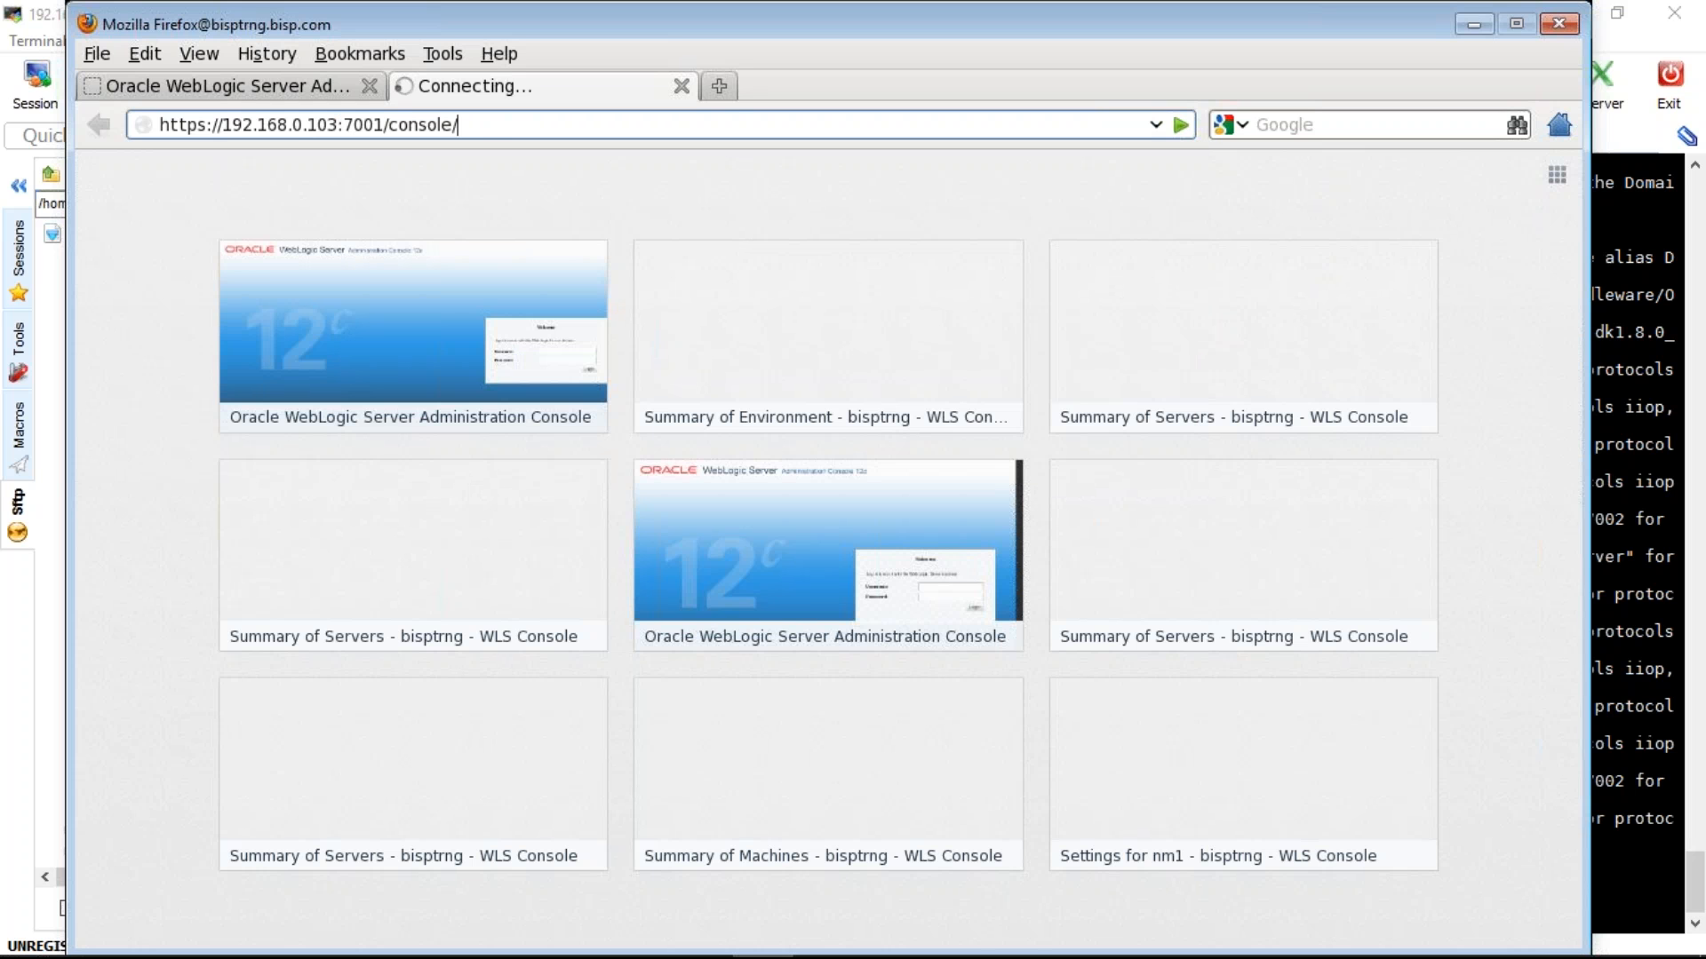
key("BackSpace")
key("Escape")
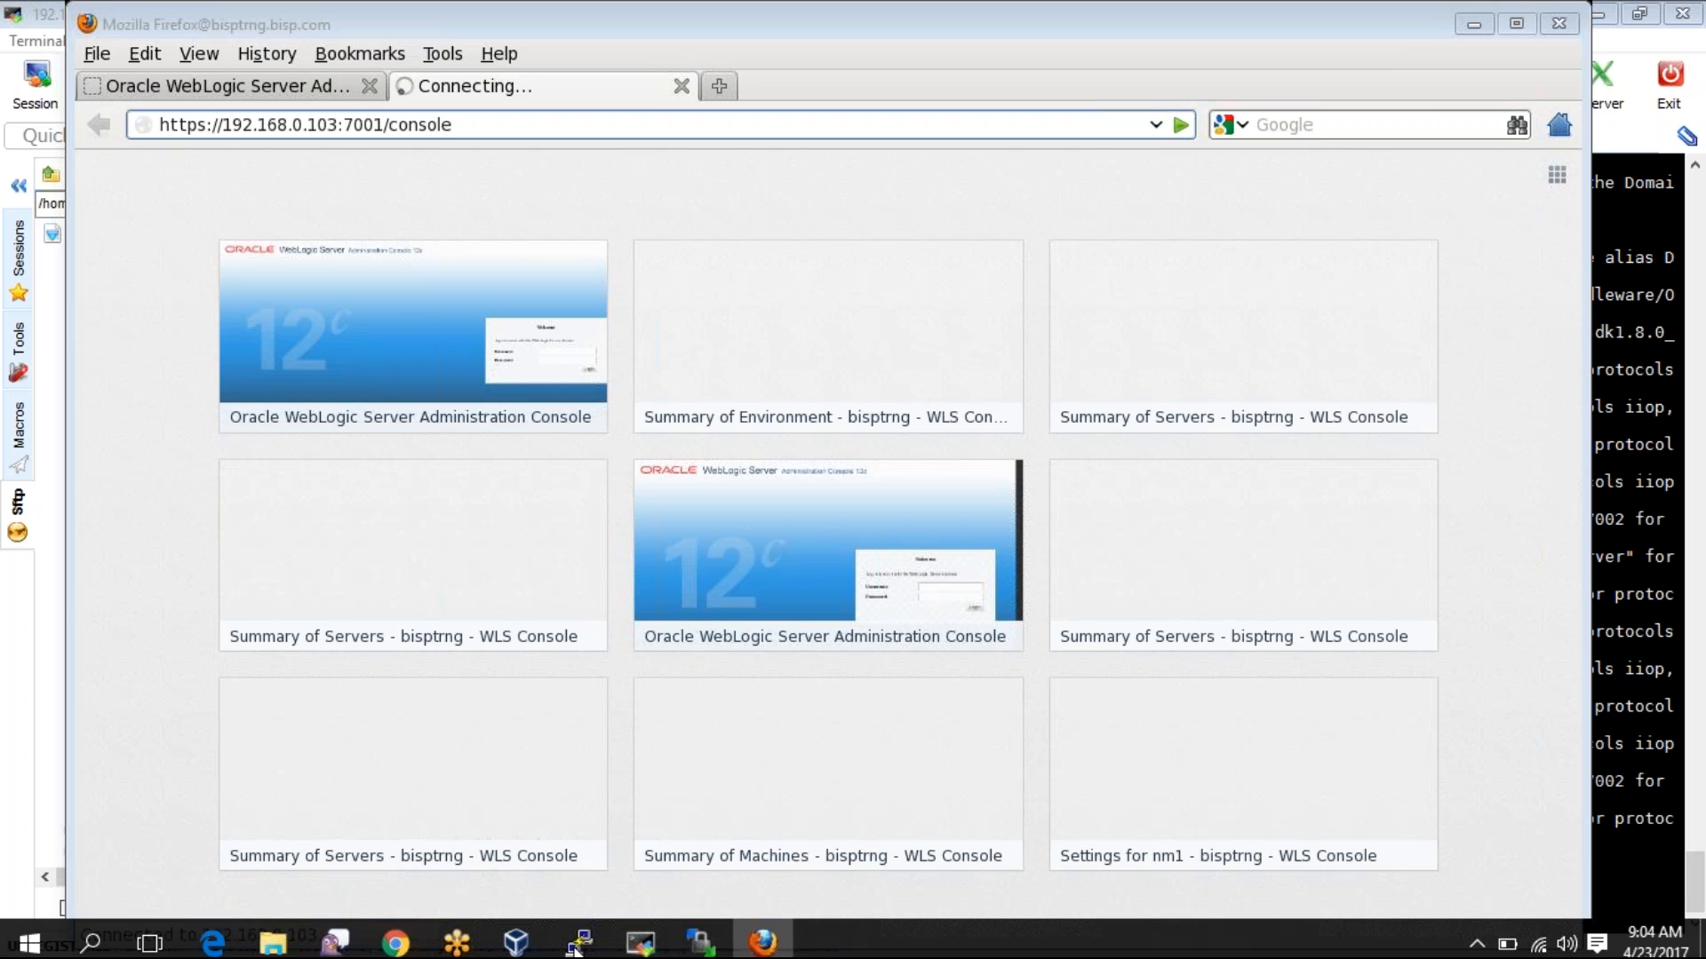
- In the MobaXterm log, highlight 192.168.0.103 on the Default channel line, then return to Firefox
left_click(576, 949)
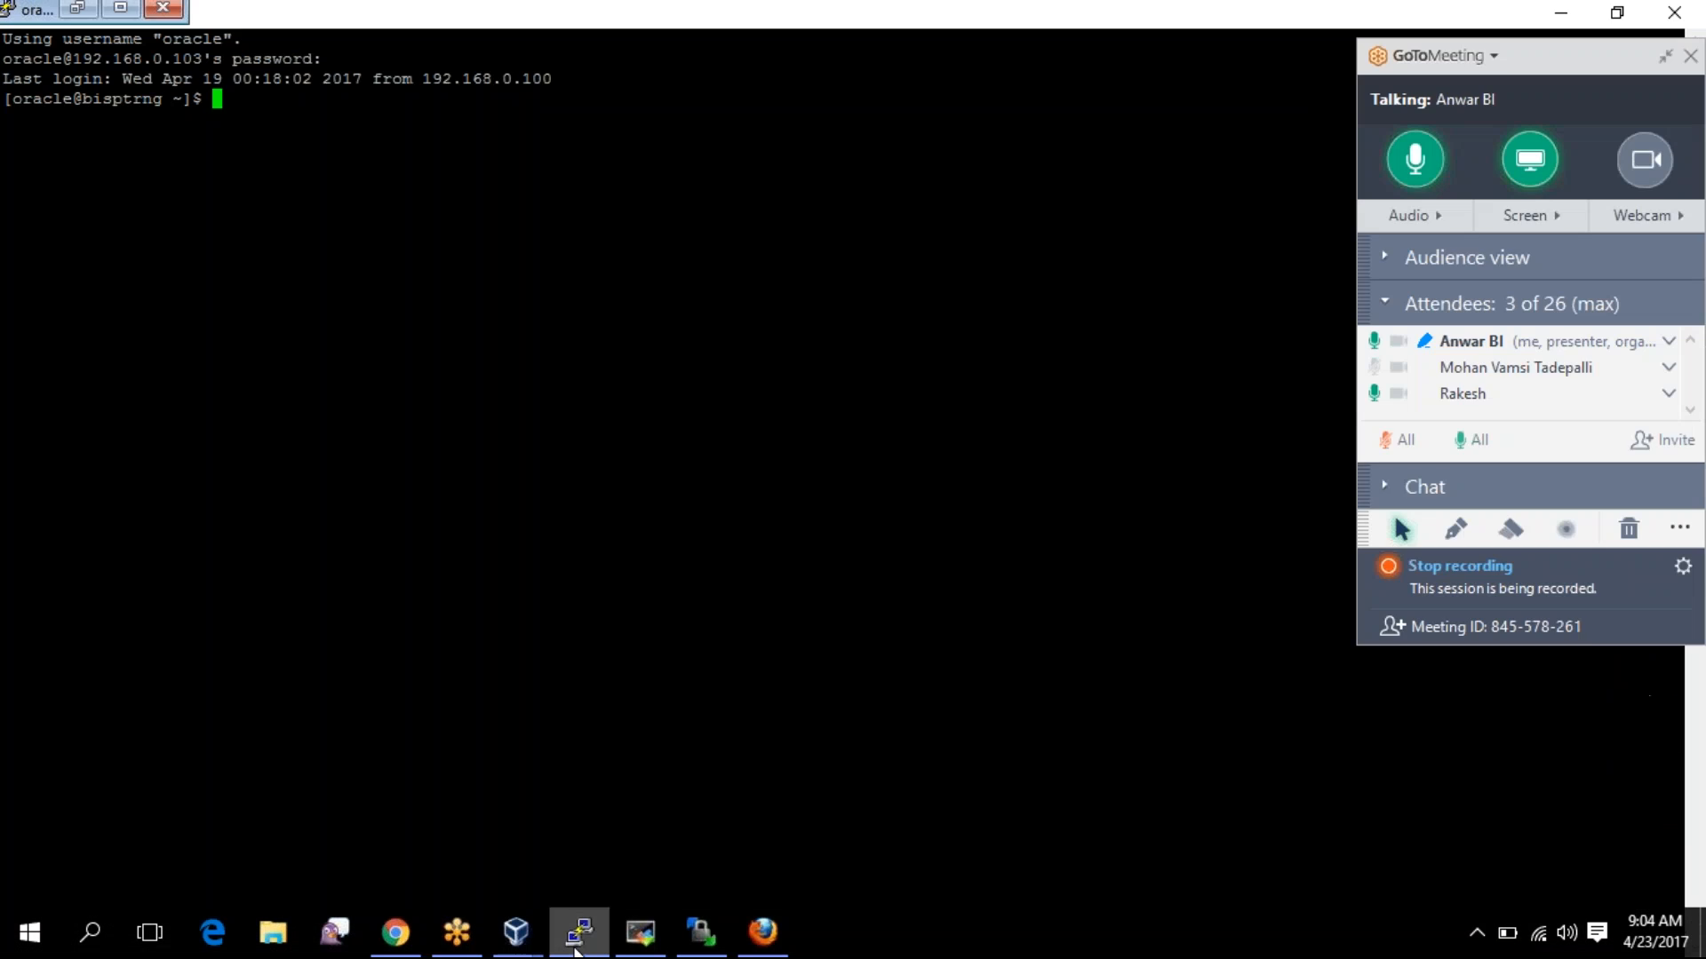
left_click(643, 947)
left_click(643, 944)
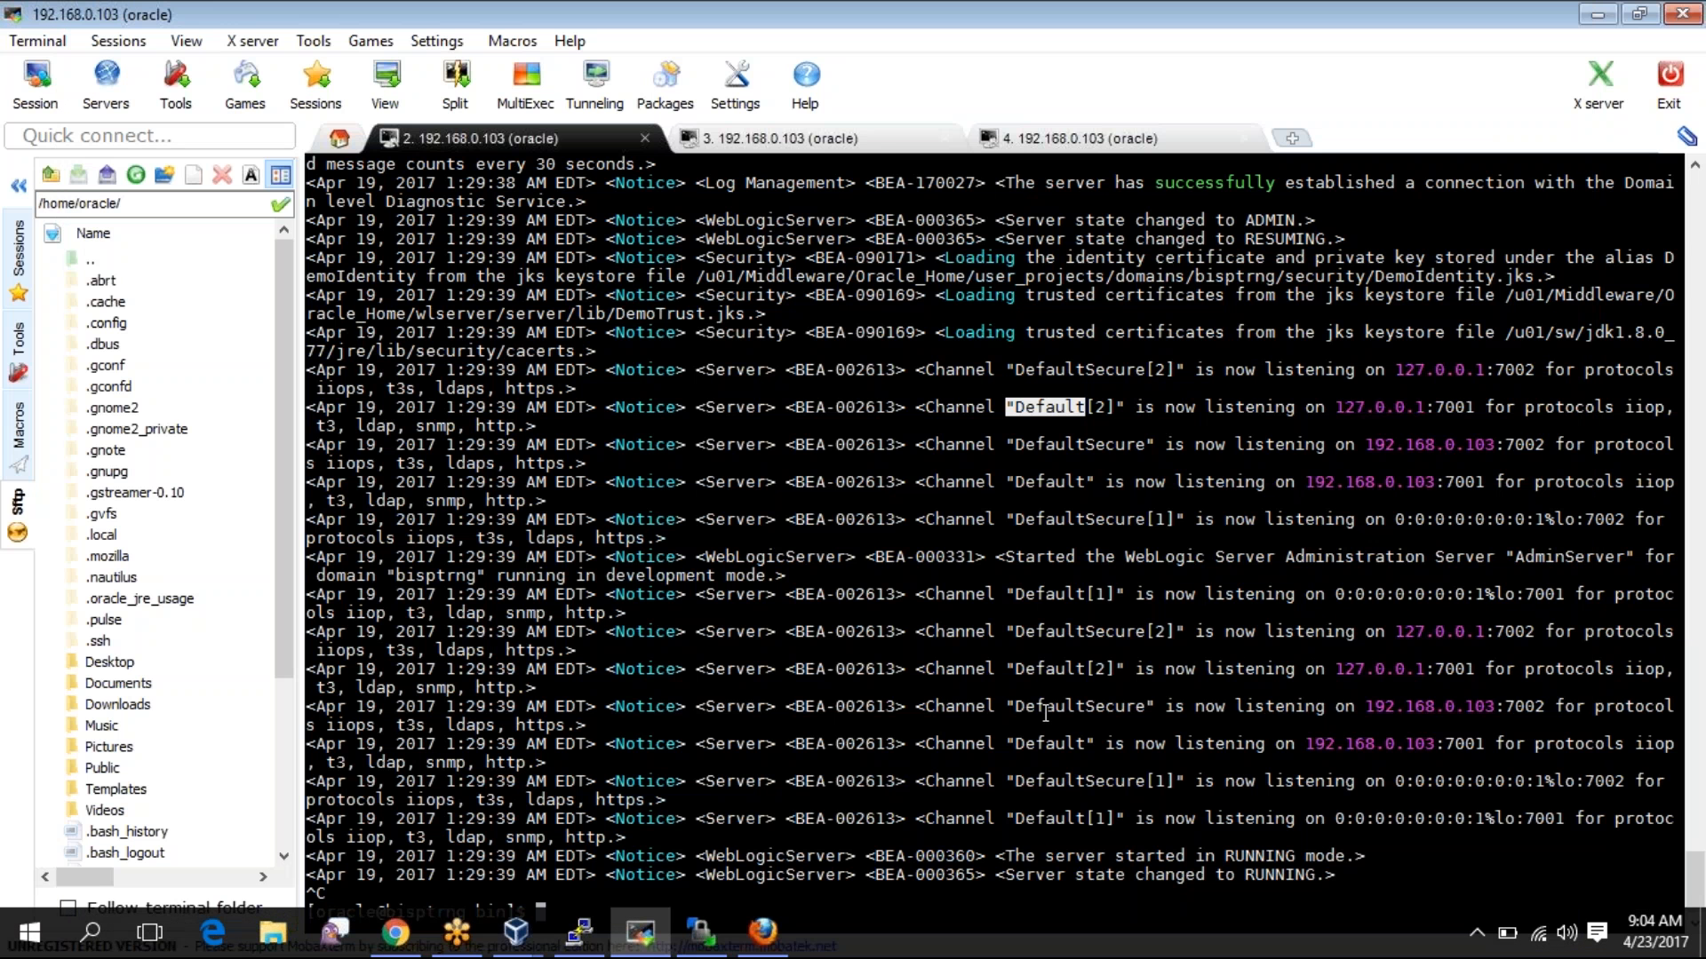
left_click(1336, 748)
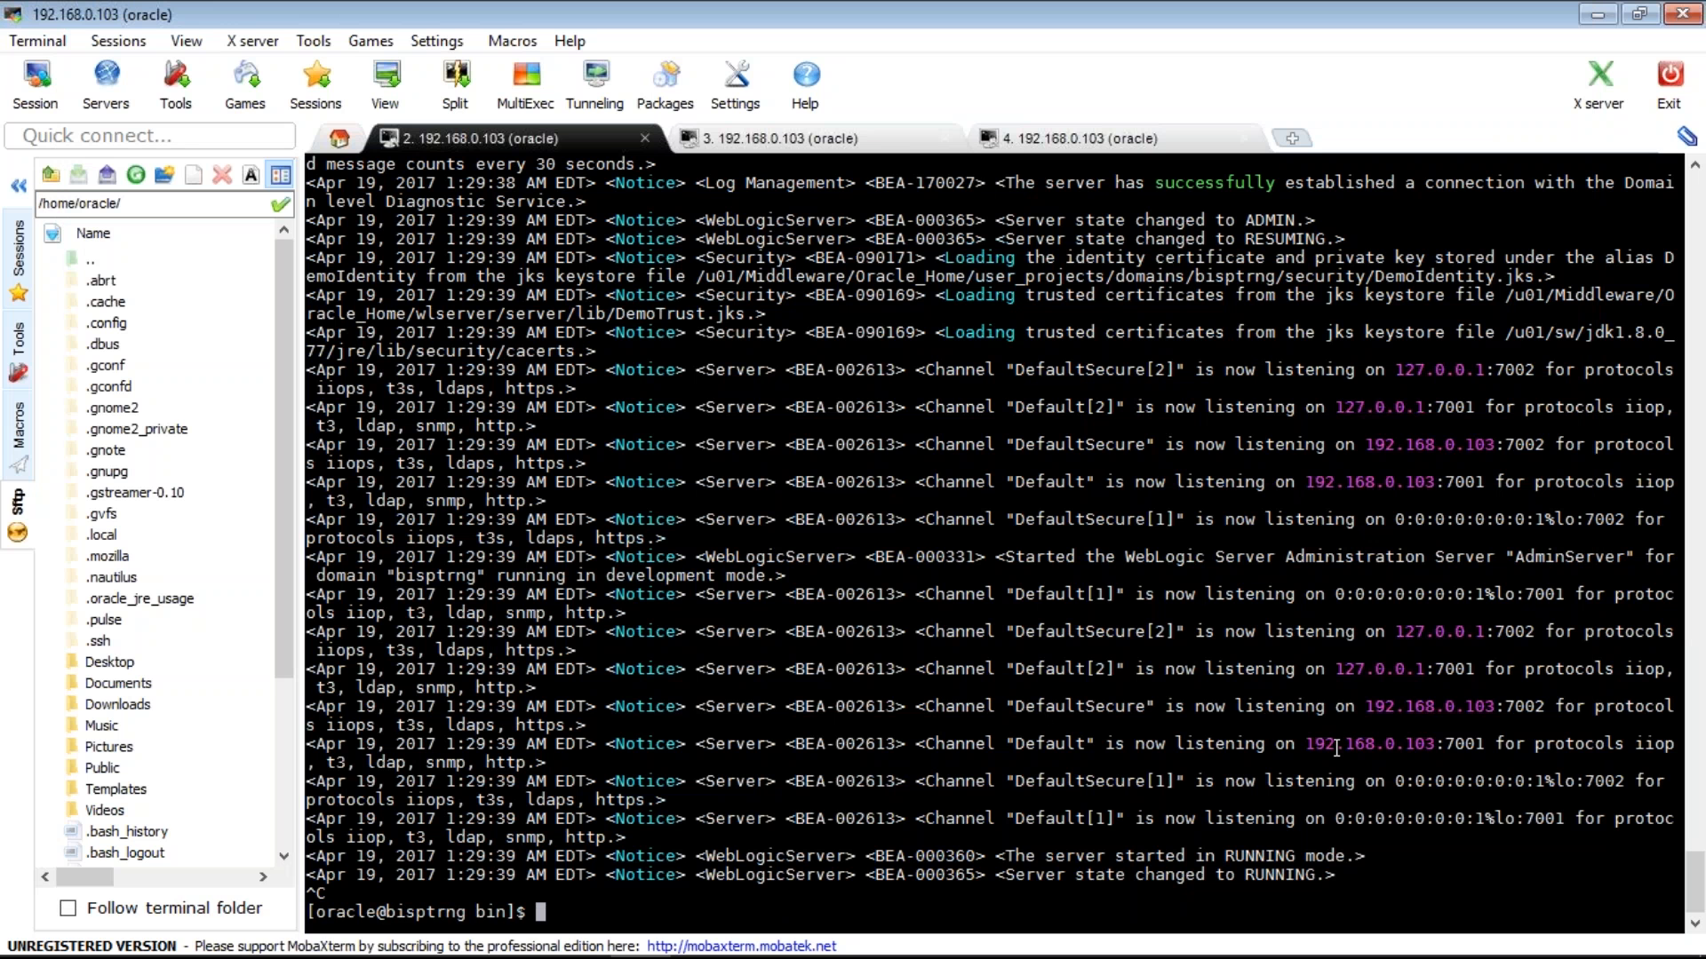
double_click(1336, 748)
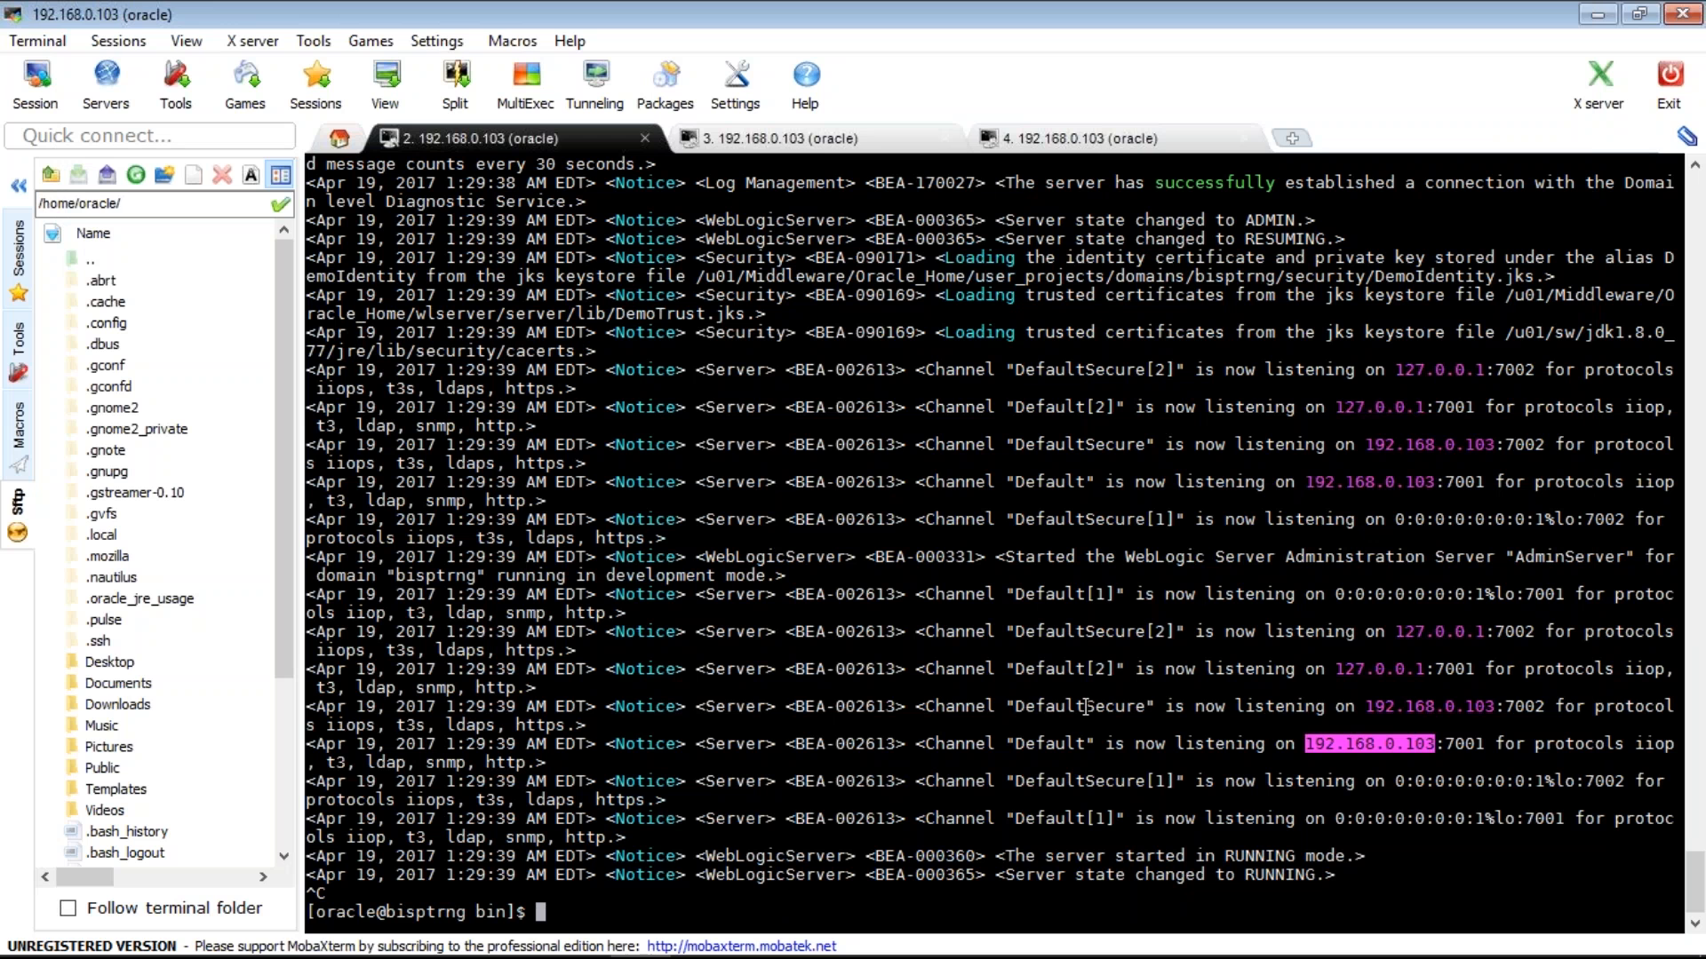
key("alt+Tab")
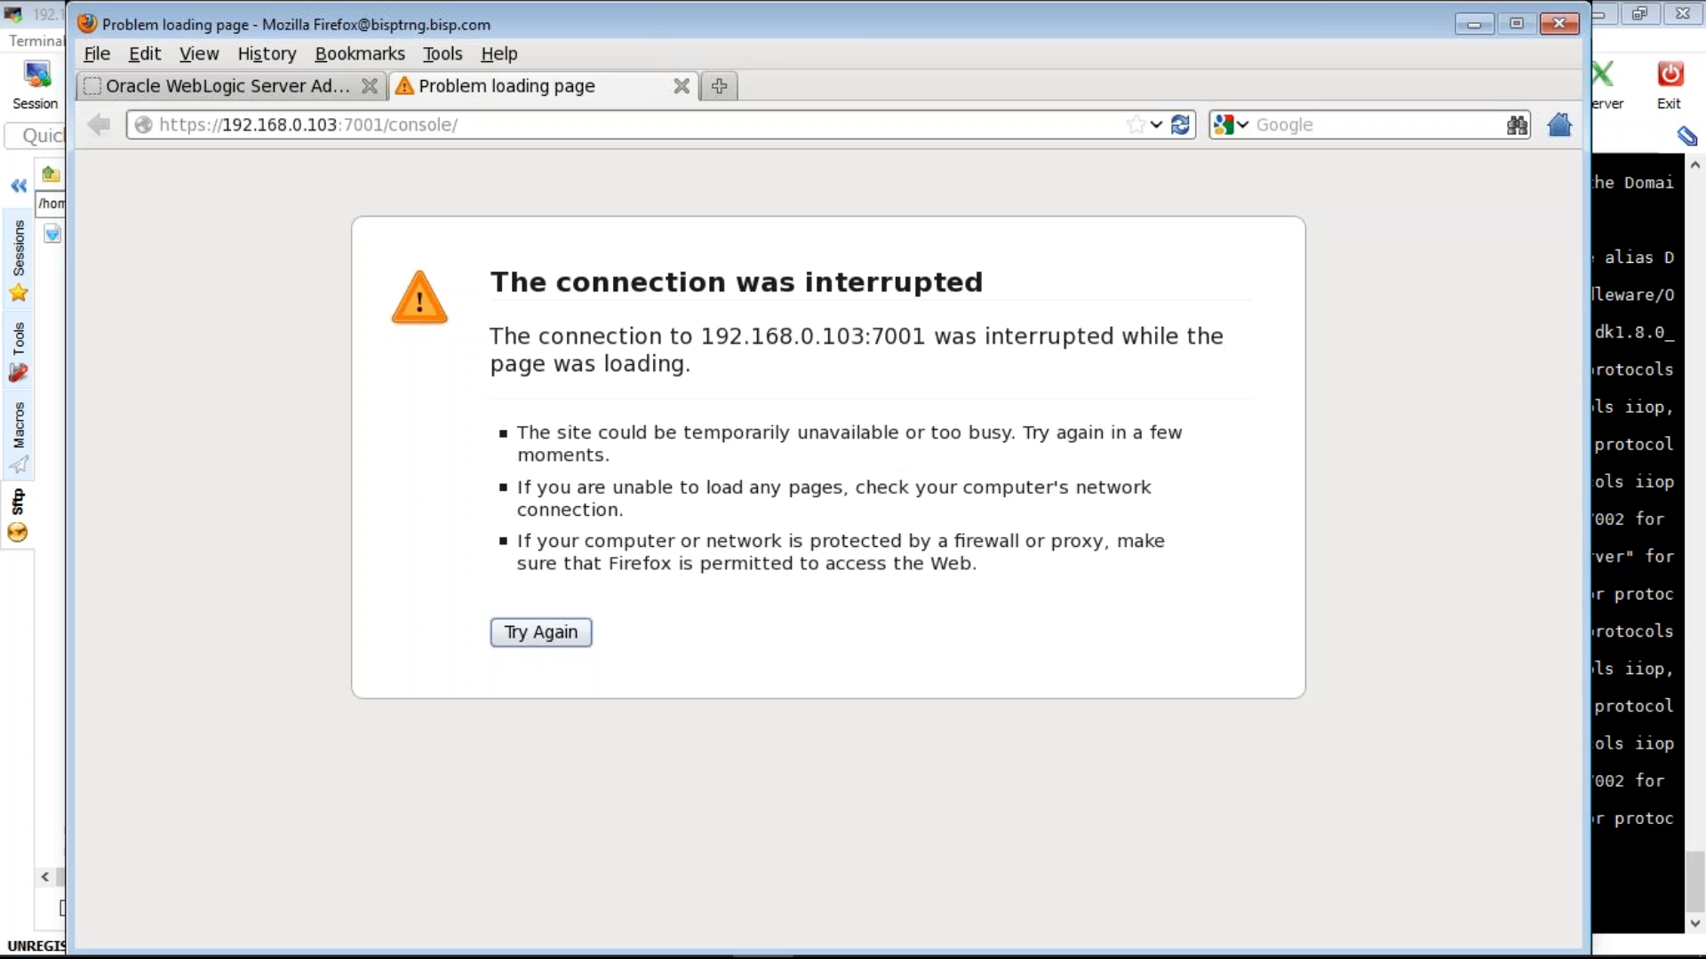
- In the first WebLogic tab, trim the address to 192.168.0.103:7001/console and reload it
left_click(267, 86)
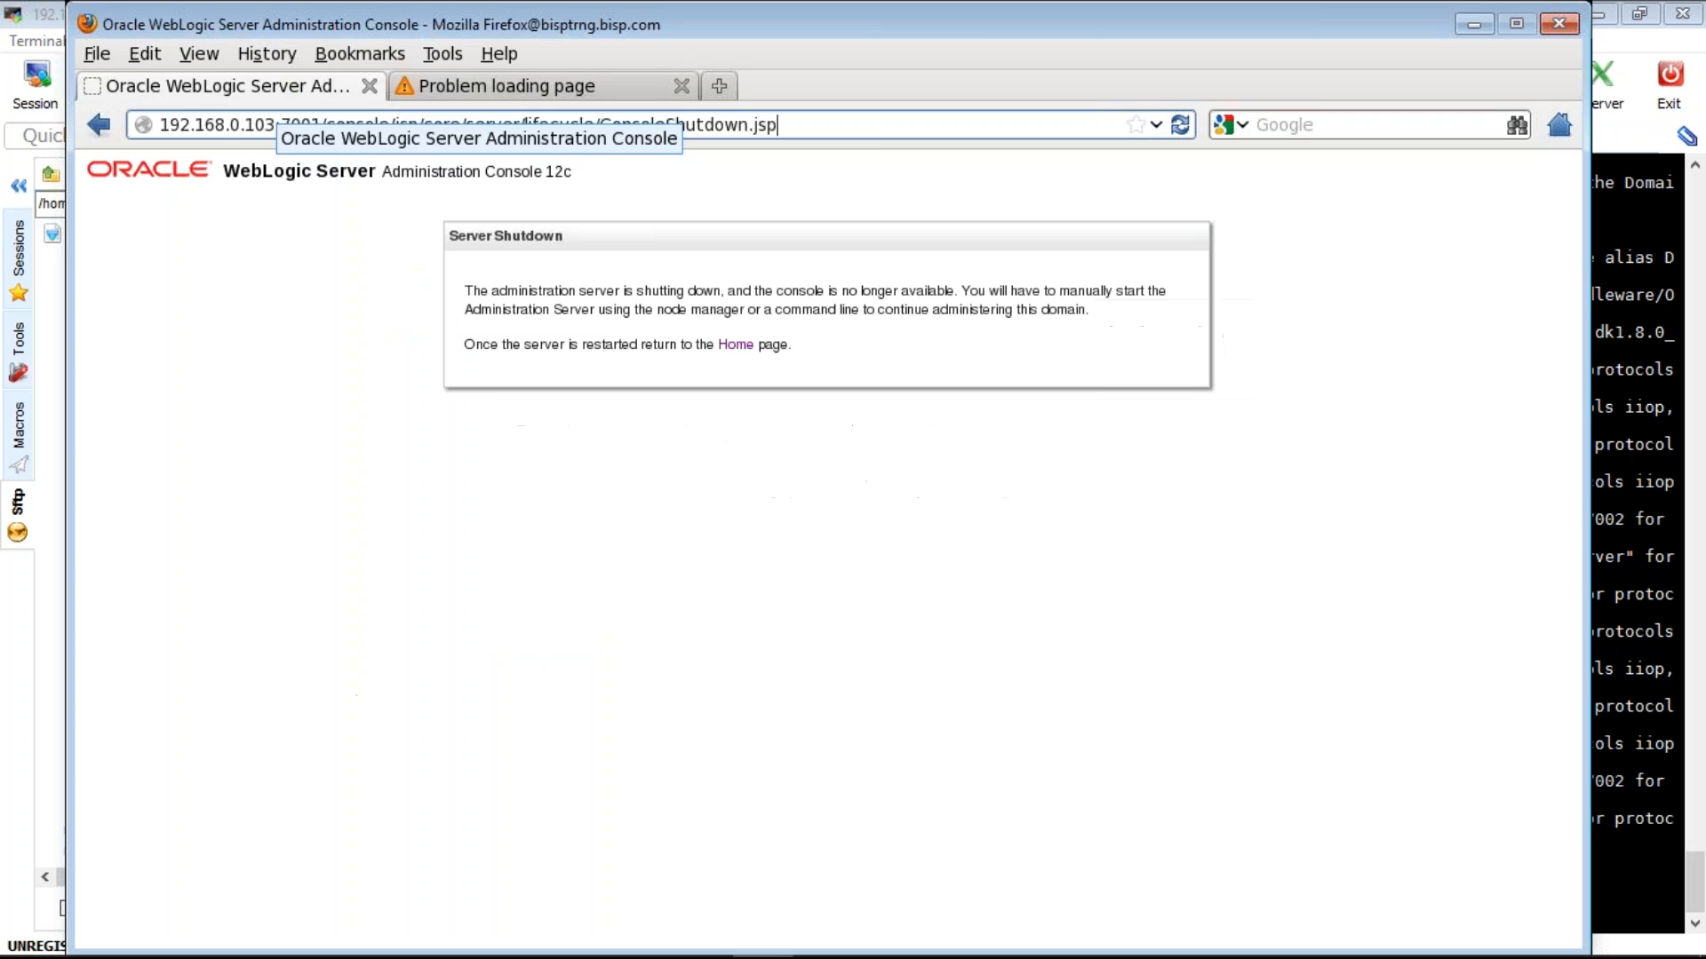
left_click(524, 86)
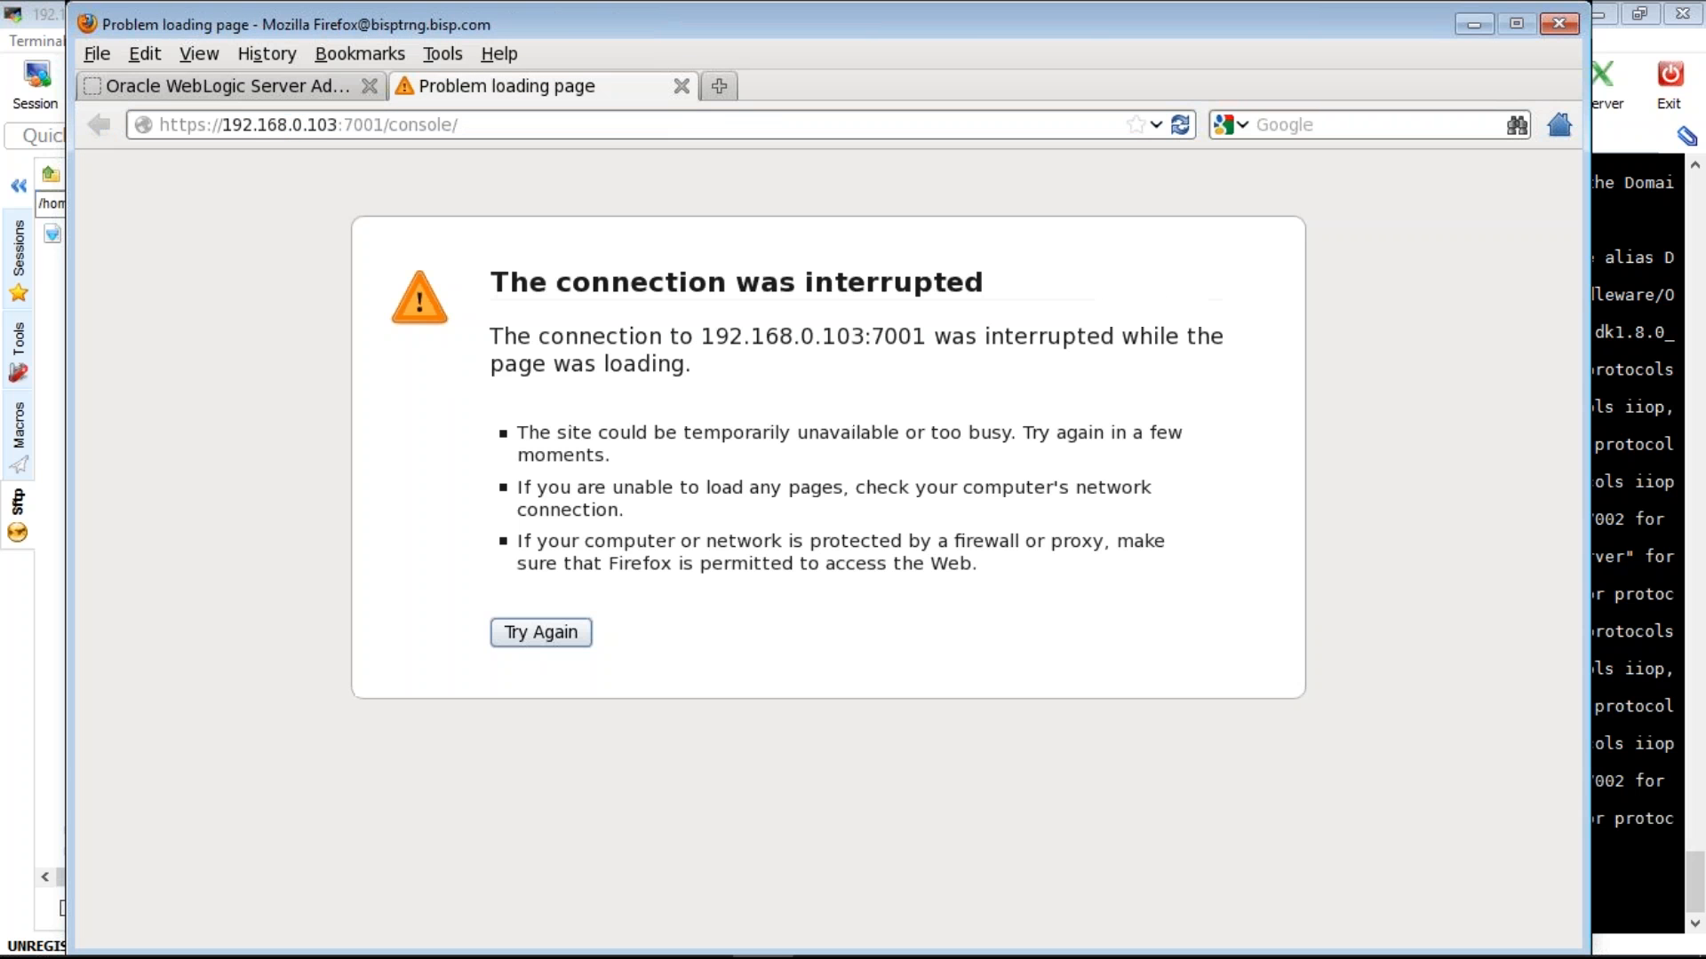
left_click(266, 86)
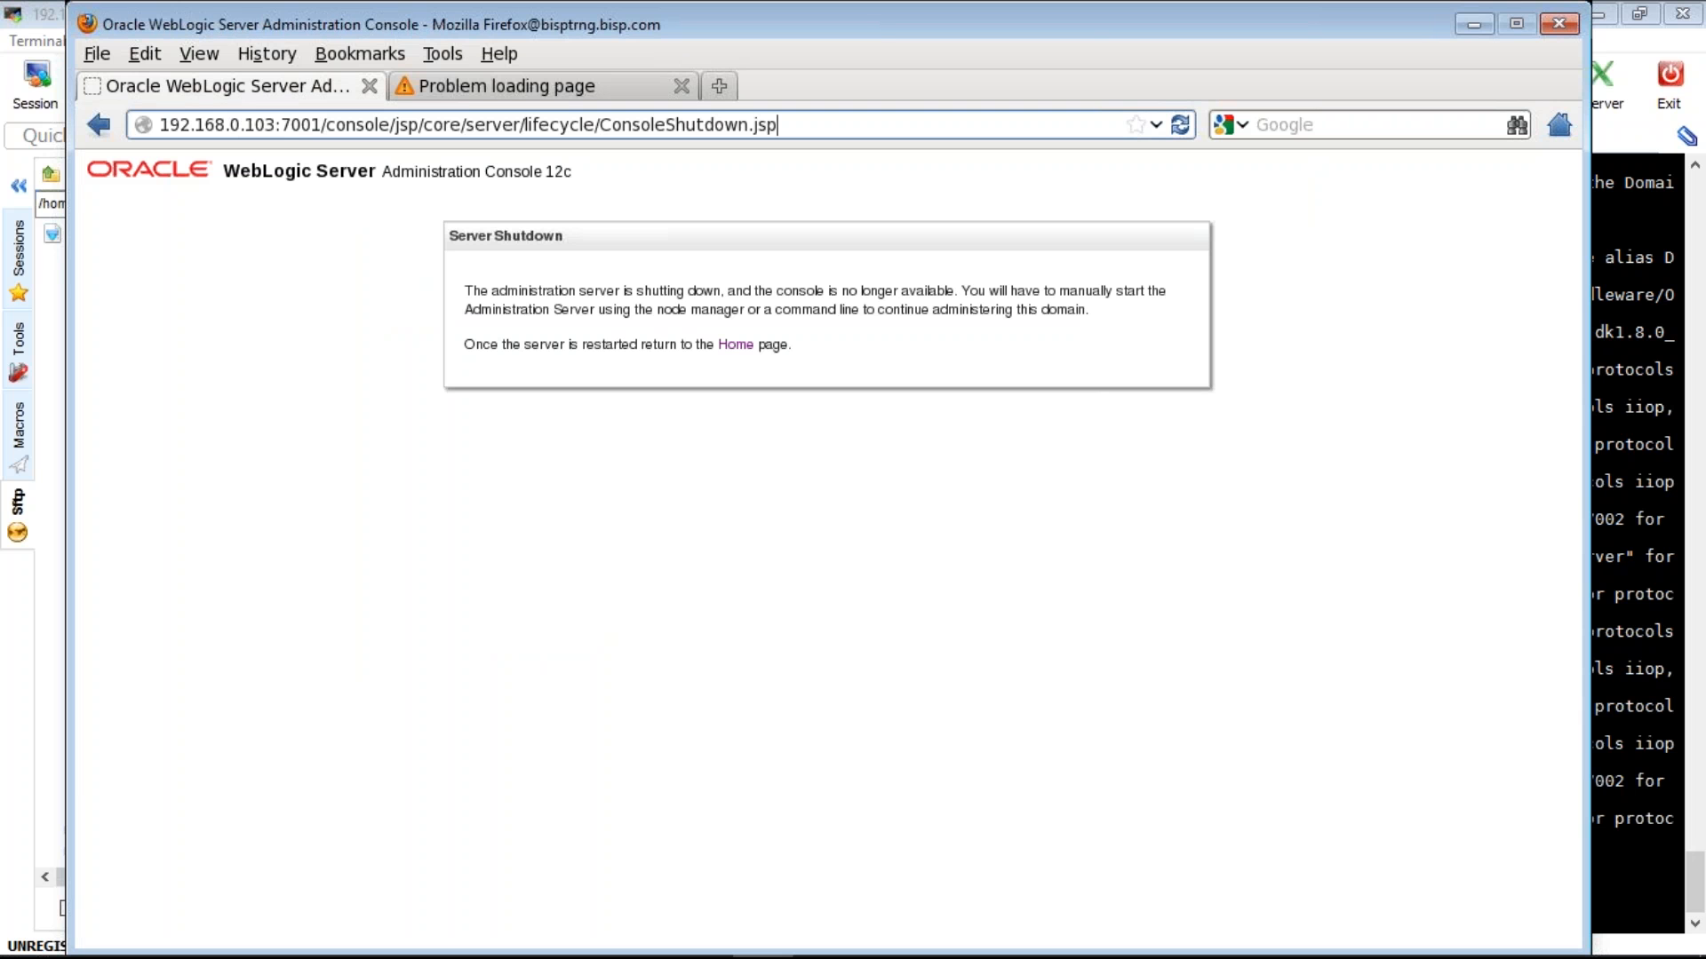
left_click(276, 125)
left_click(392, 124)
key("shift+End")
key("Delete")
key("Home")
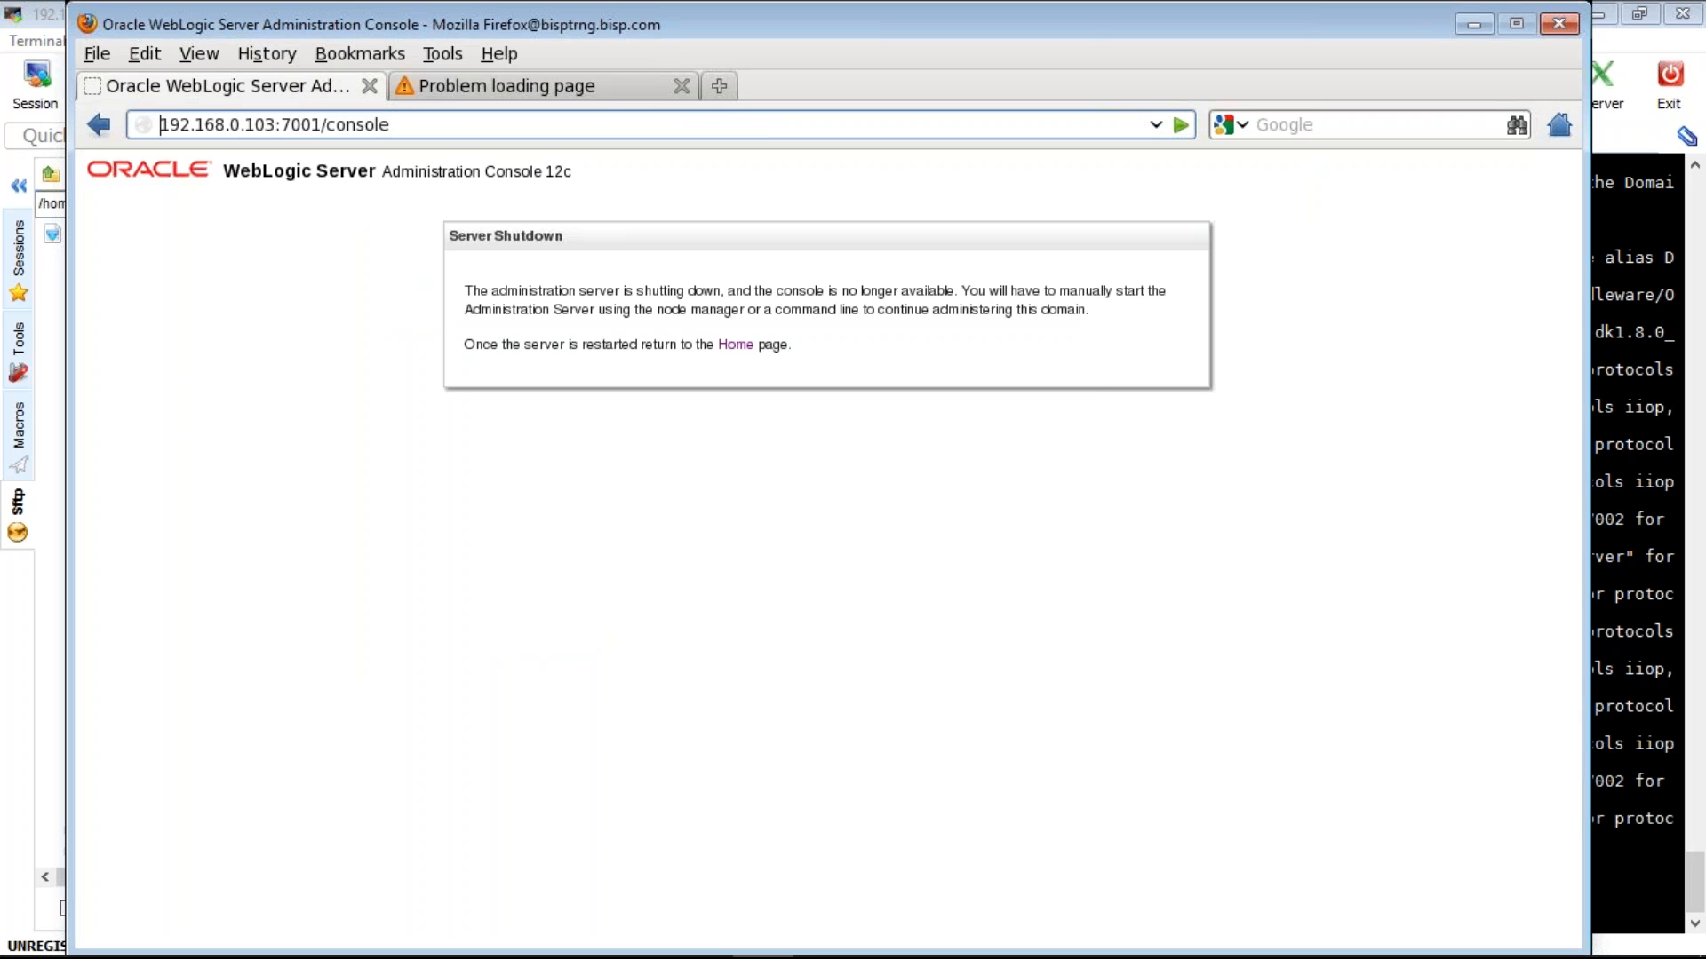
left_click(397, 125)
key("Return")
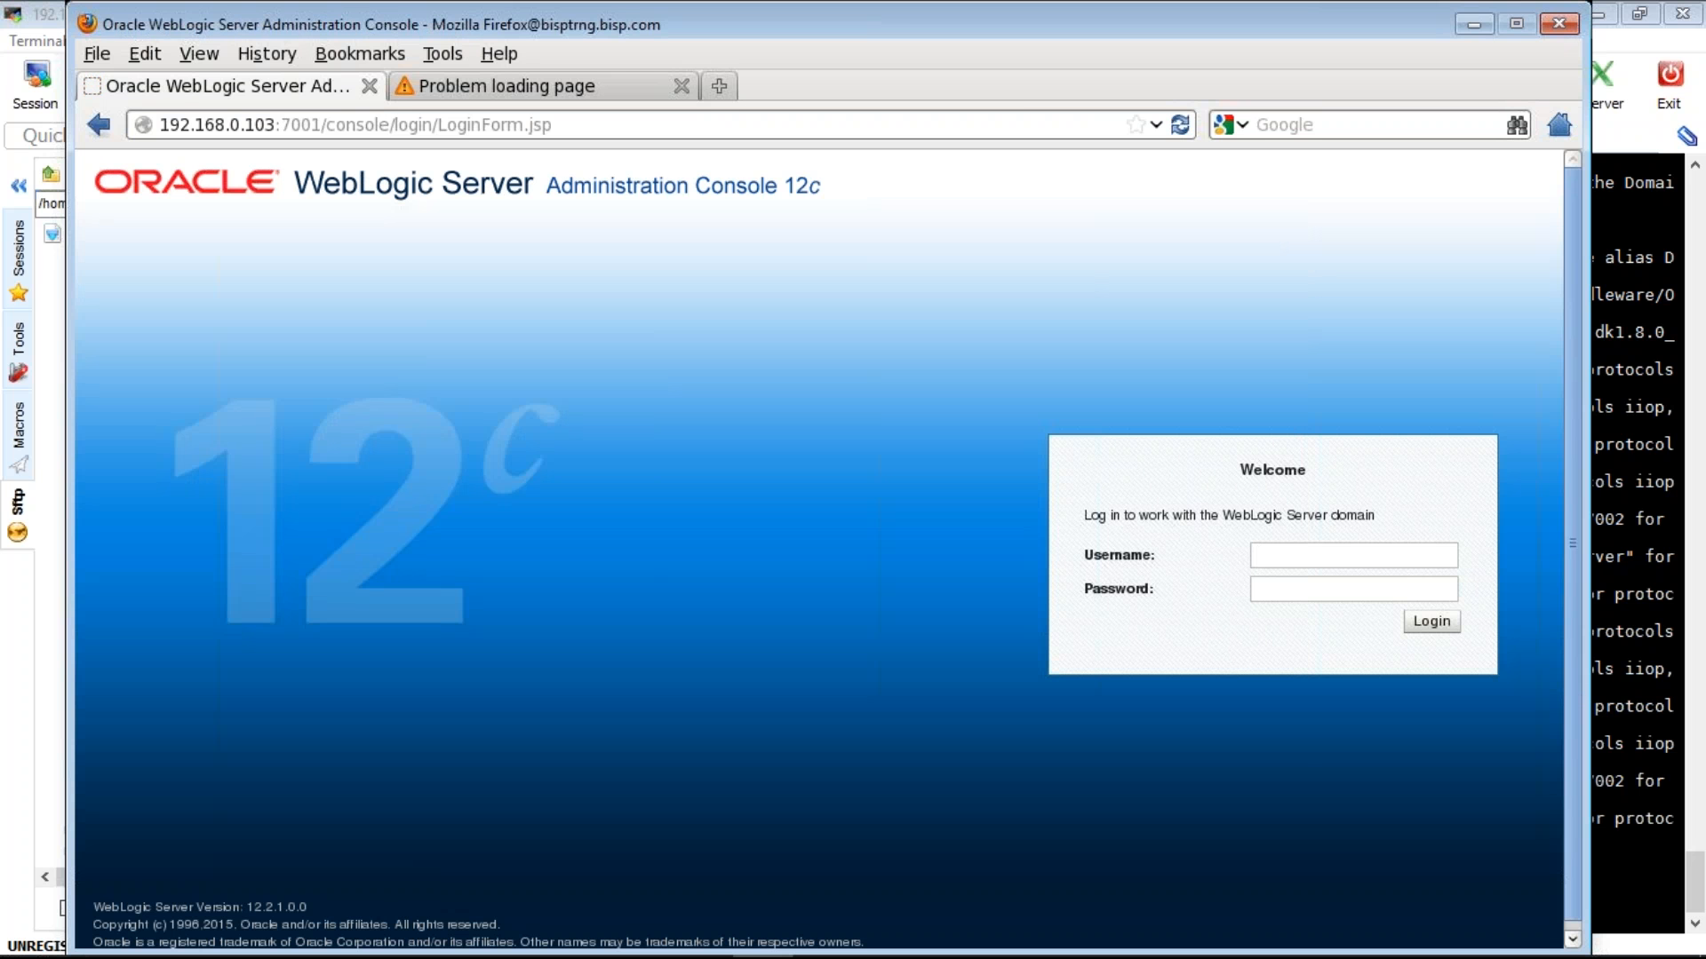
- Reload the console login page with localhost in place of 192.168.0.103 in the address
left_click(216, 125)
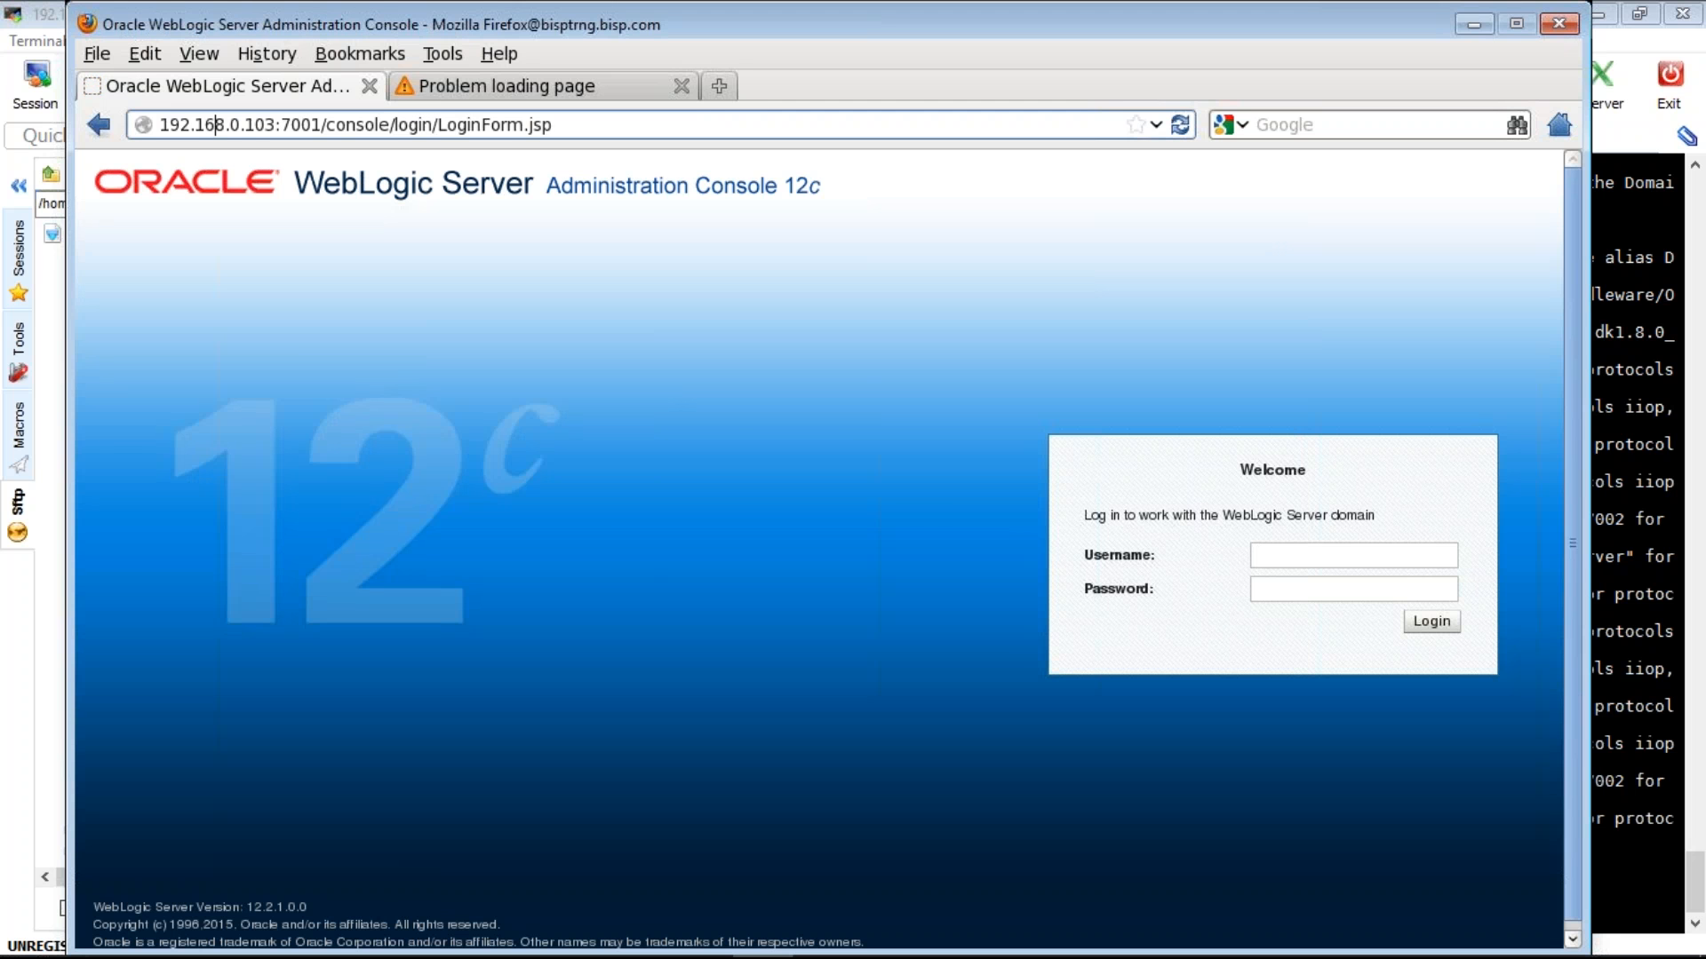
left_click(554, 125)
key("Return")
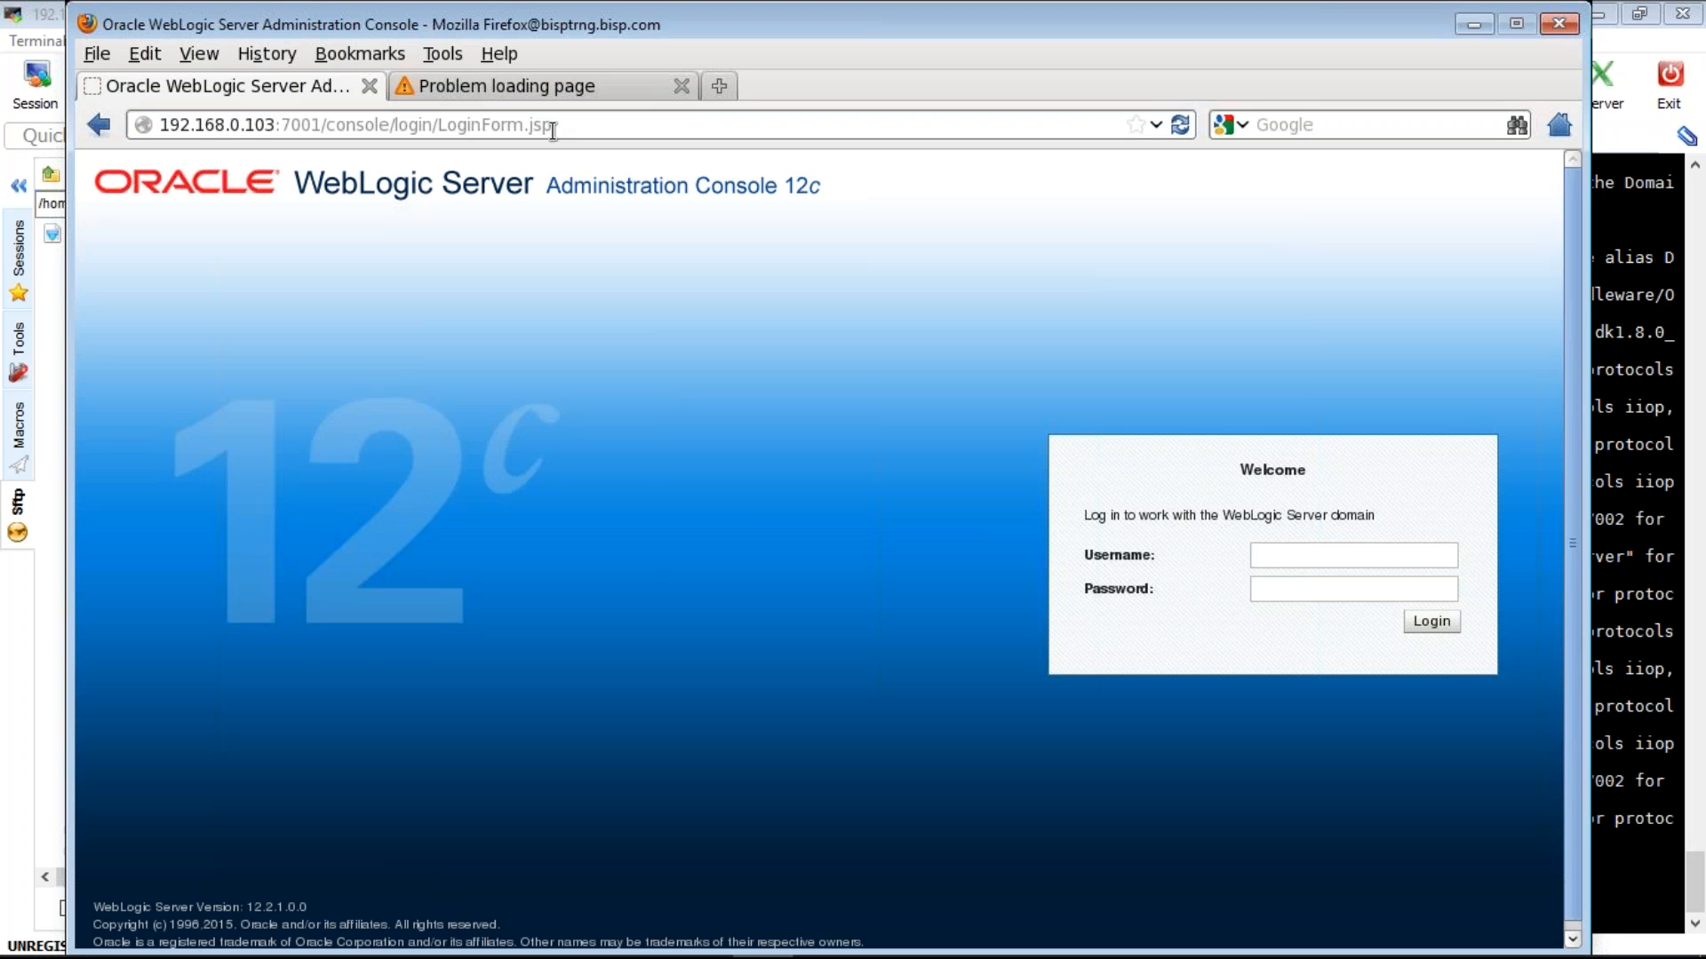
left_click(553, 131)
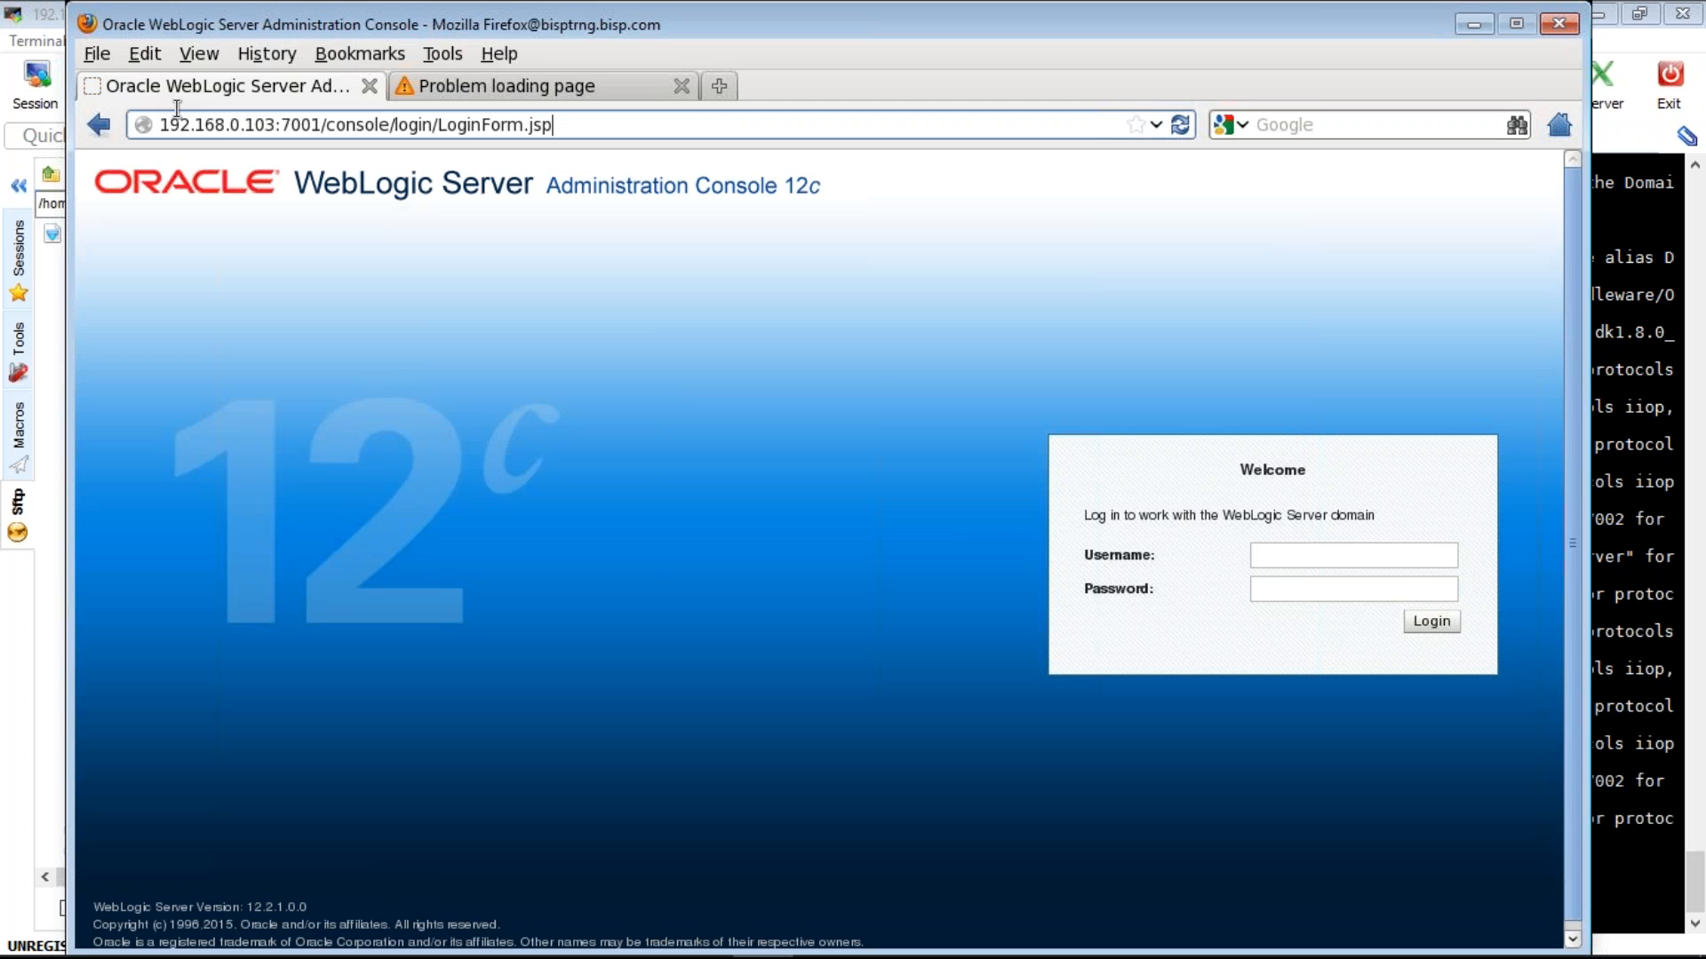
key("ctrl+a")
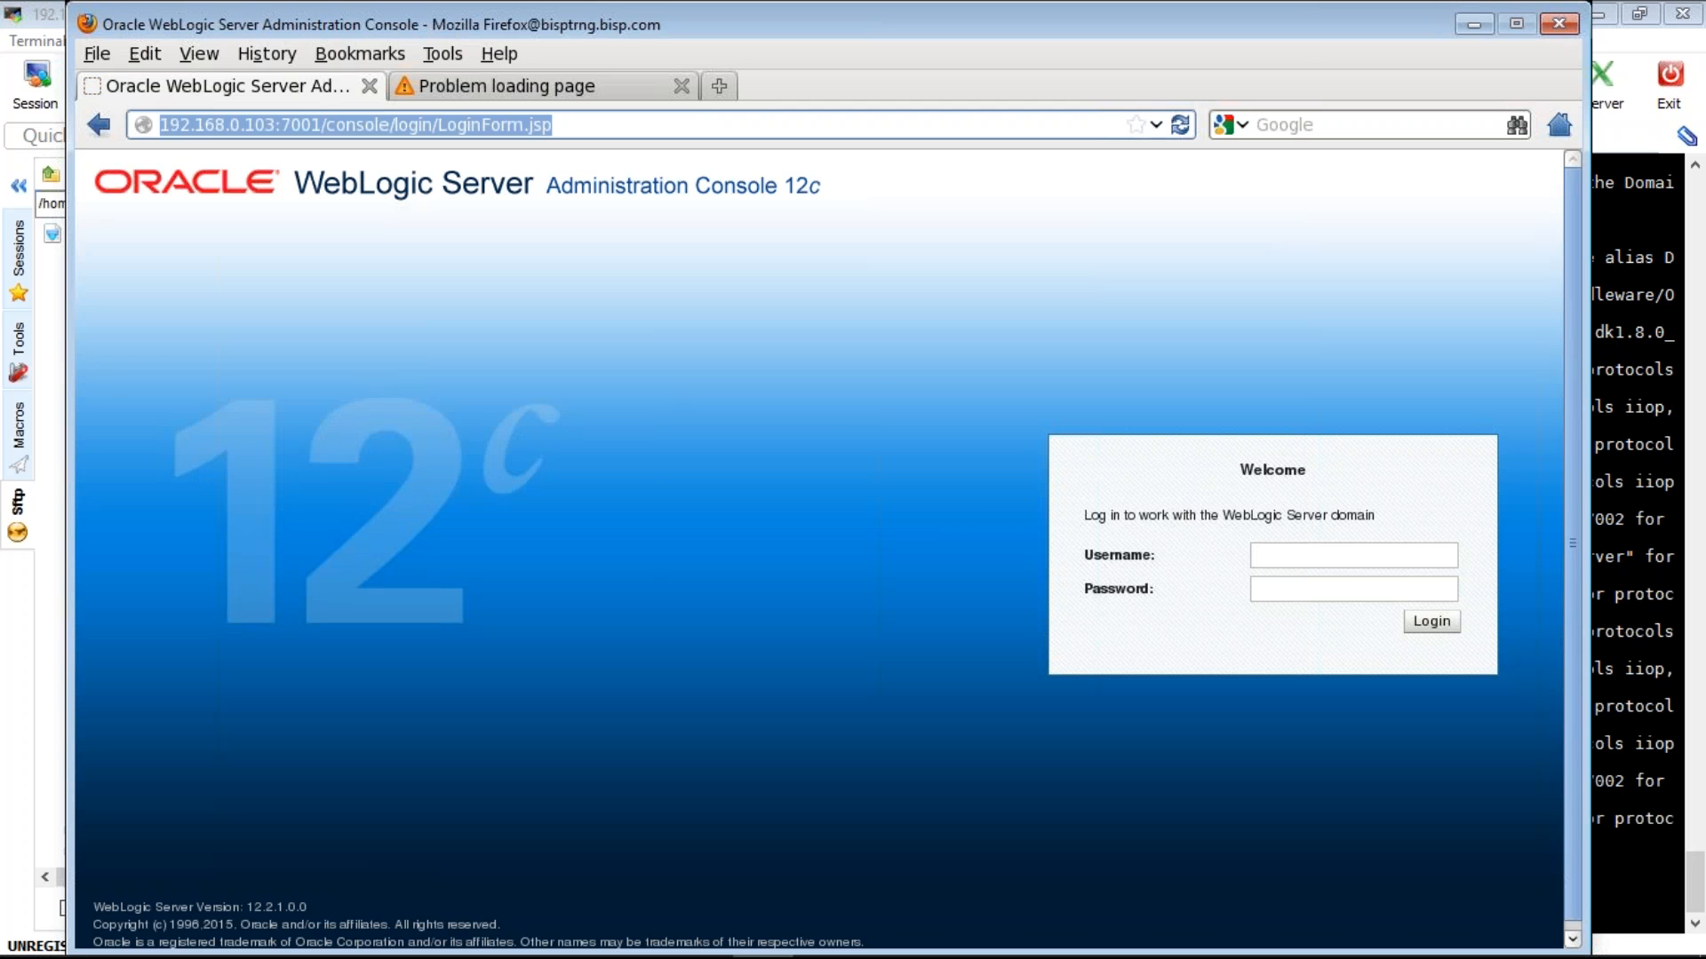
left_click(17, 953)
left_click(18, 953)
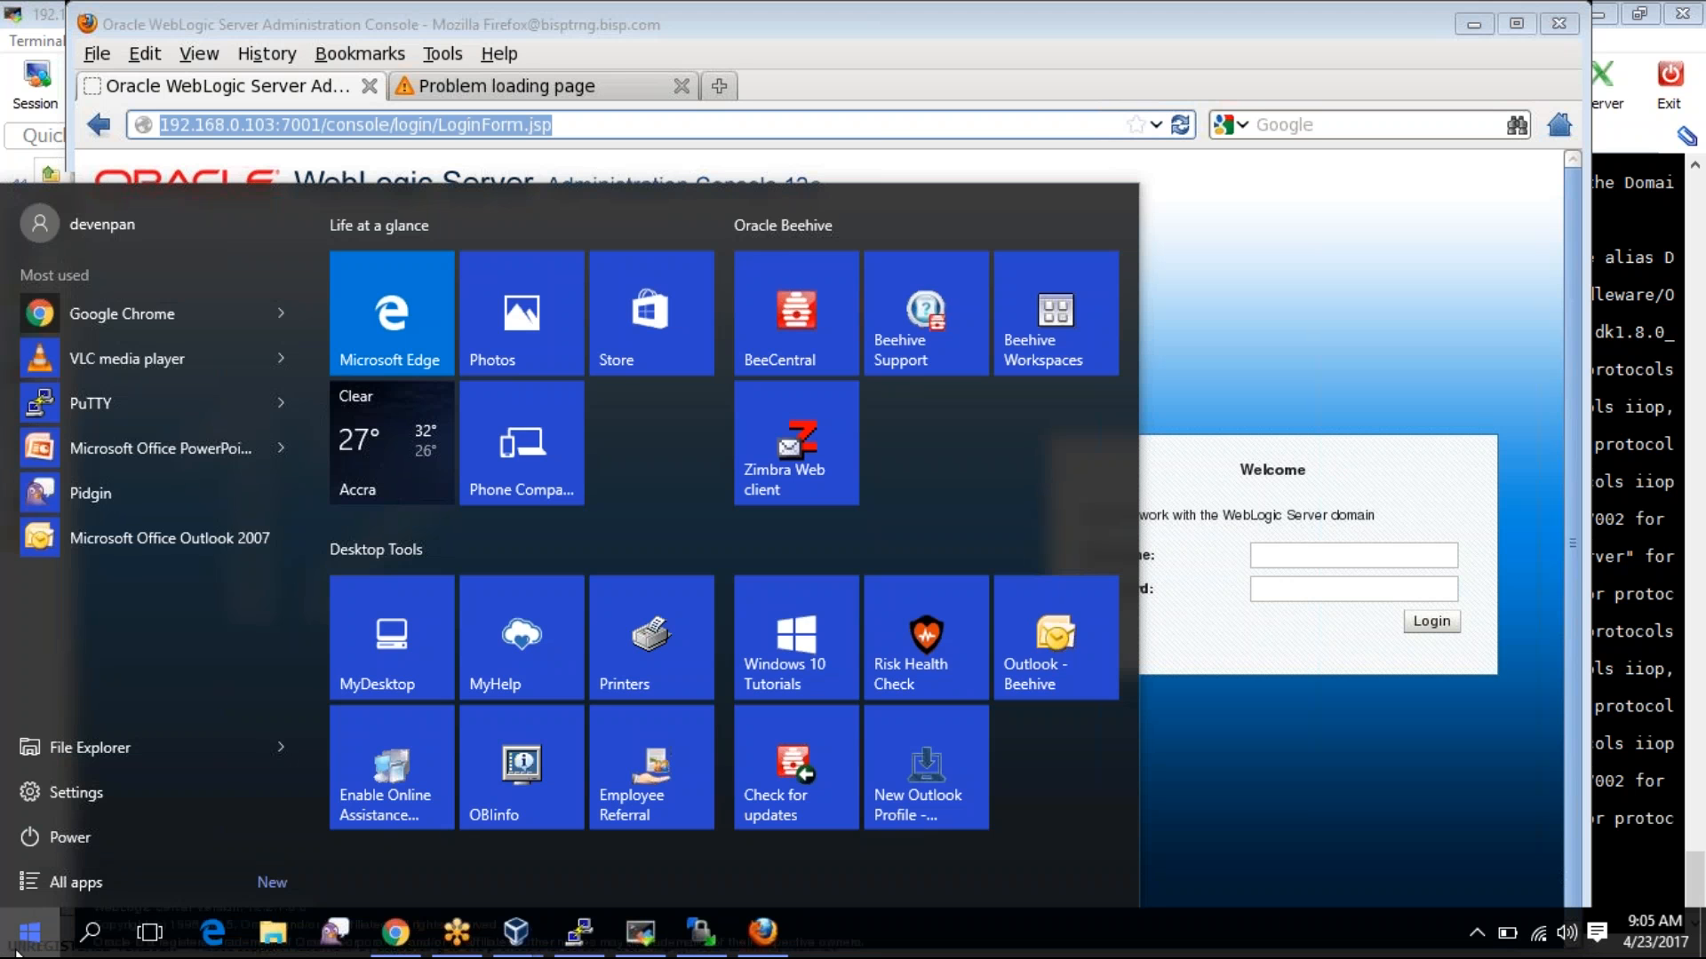
type("not")
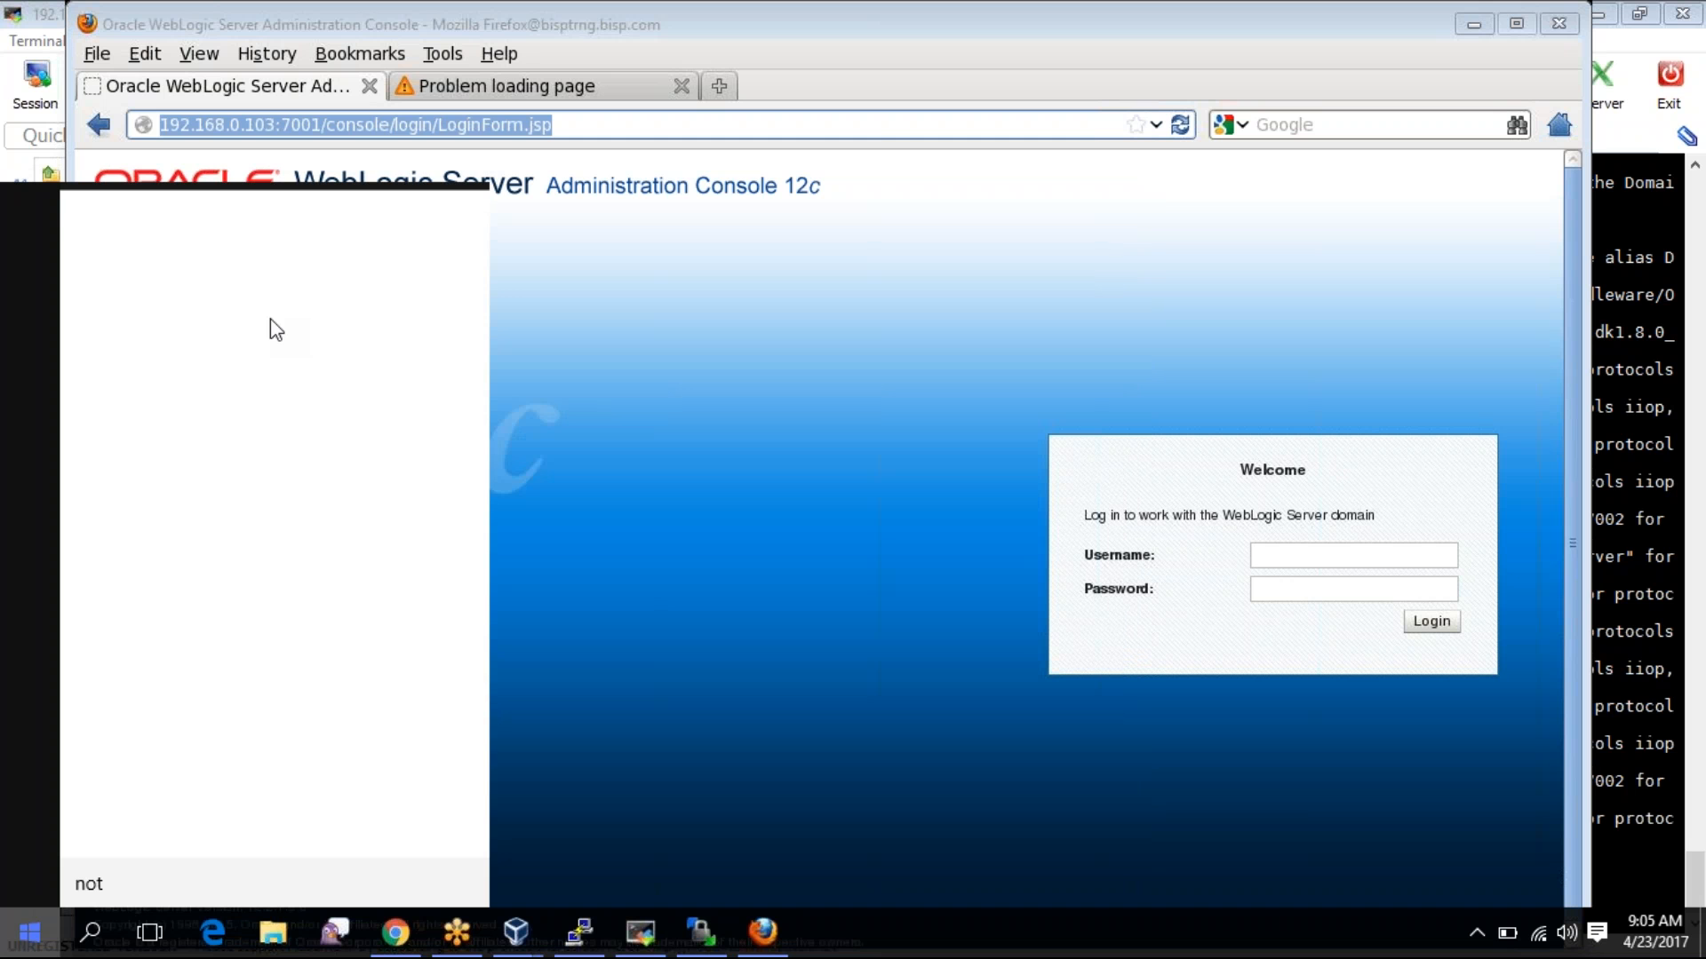
type("e")
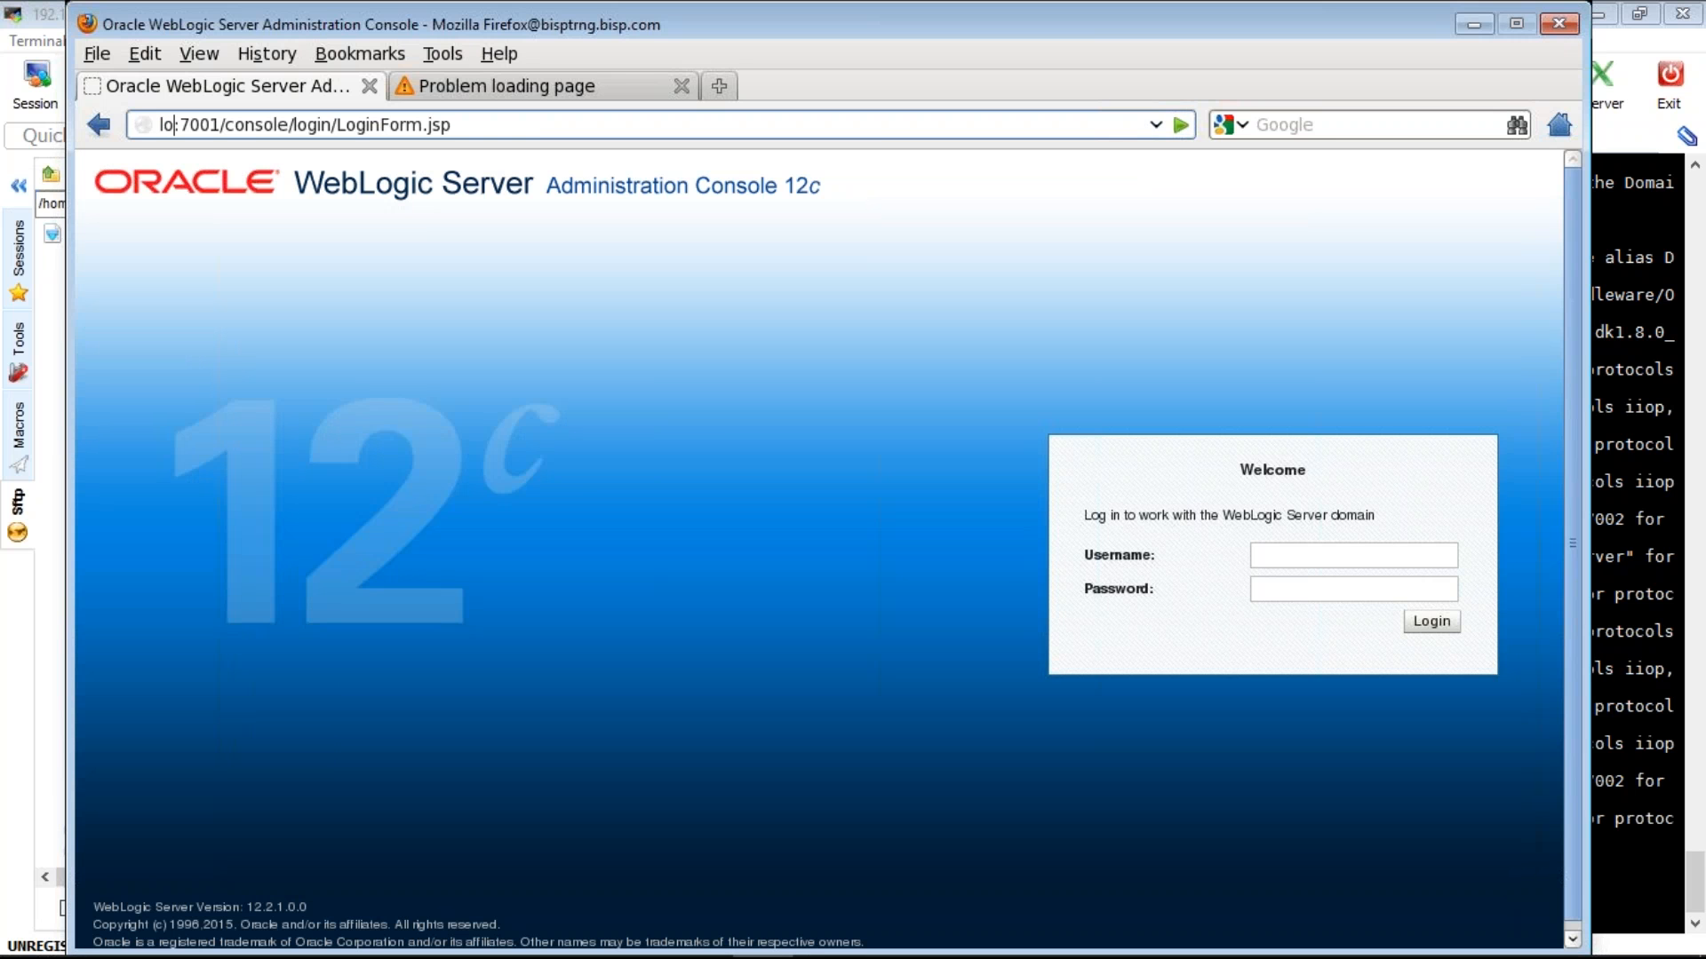
type("calhost")
key("Return")
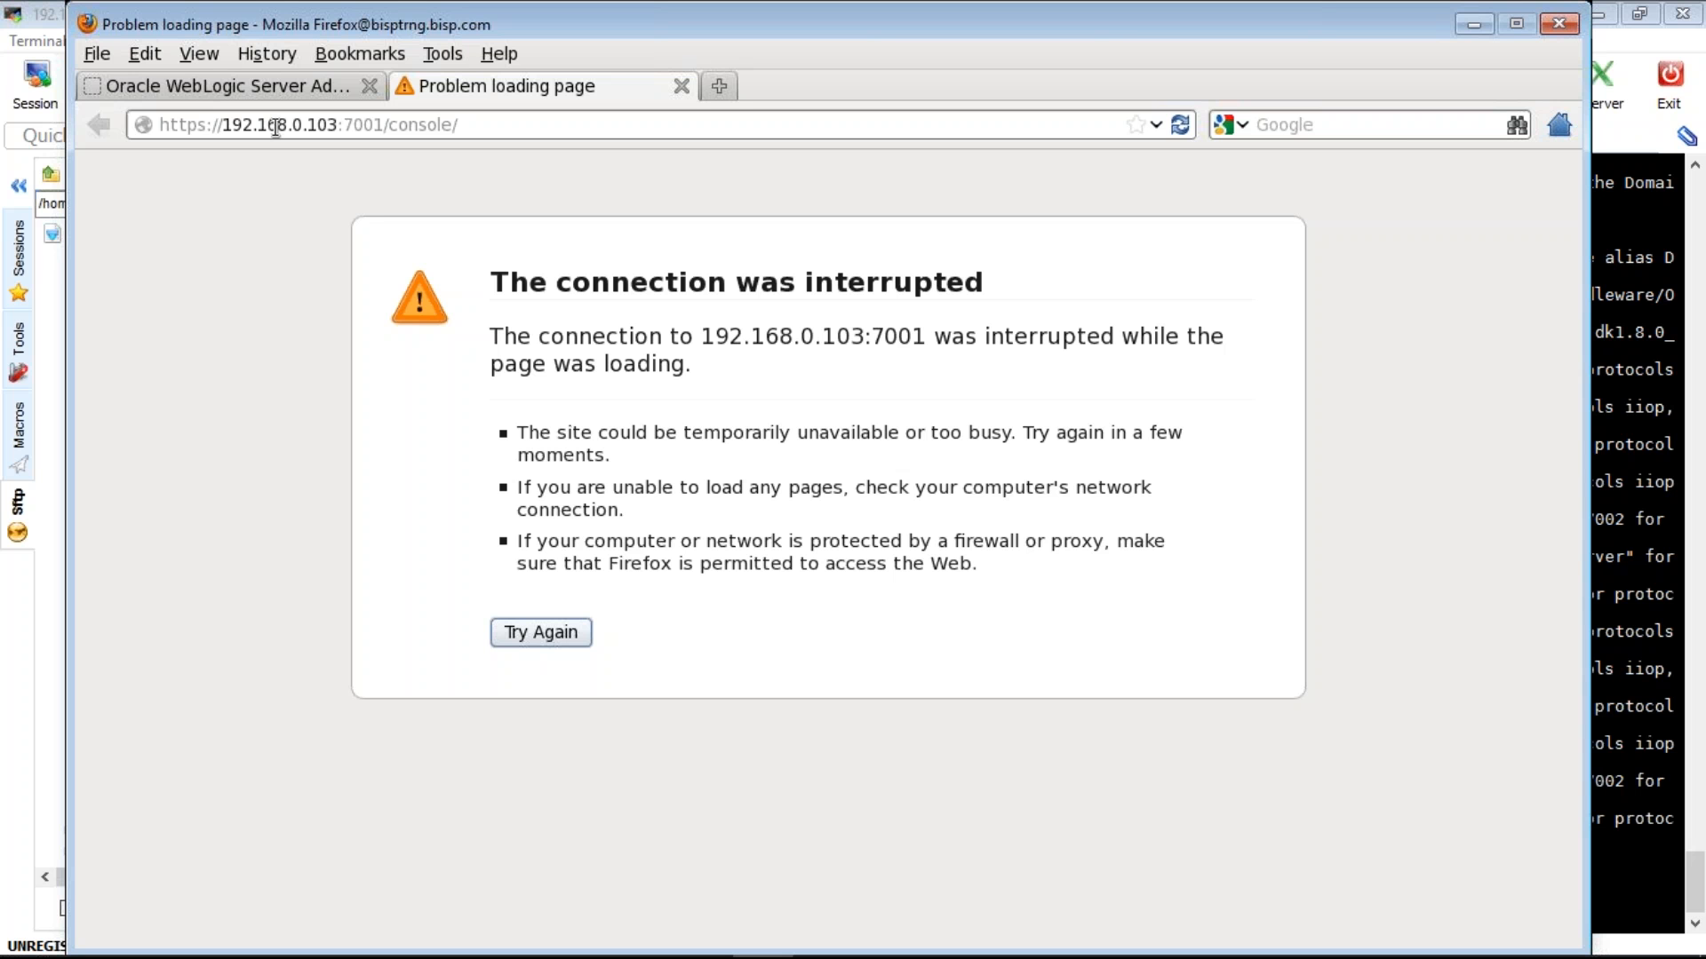
left_click_drag(268, 126, 336, 125)
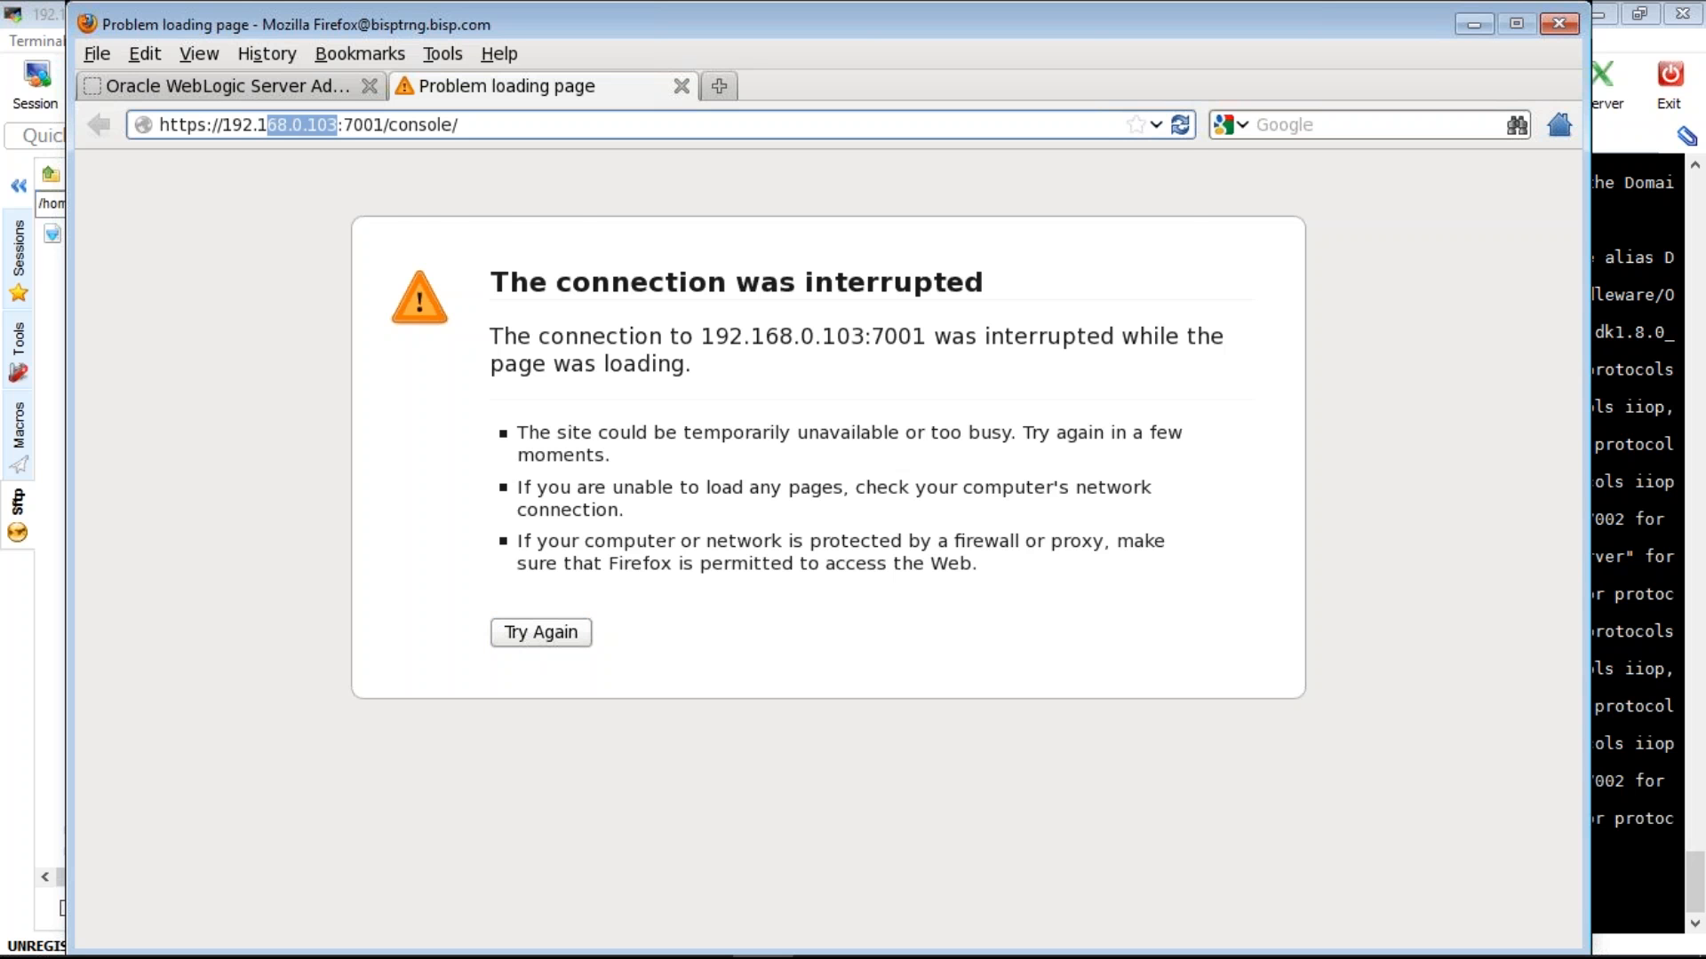
key("BackSpace")
key("BackSpace")
key("BackSpace")
key("BackSpace")
key("BackSpace")
key("BackSpace")
type("localhost")
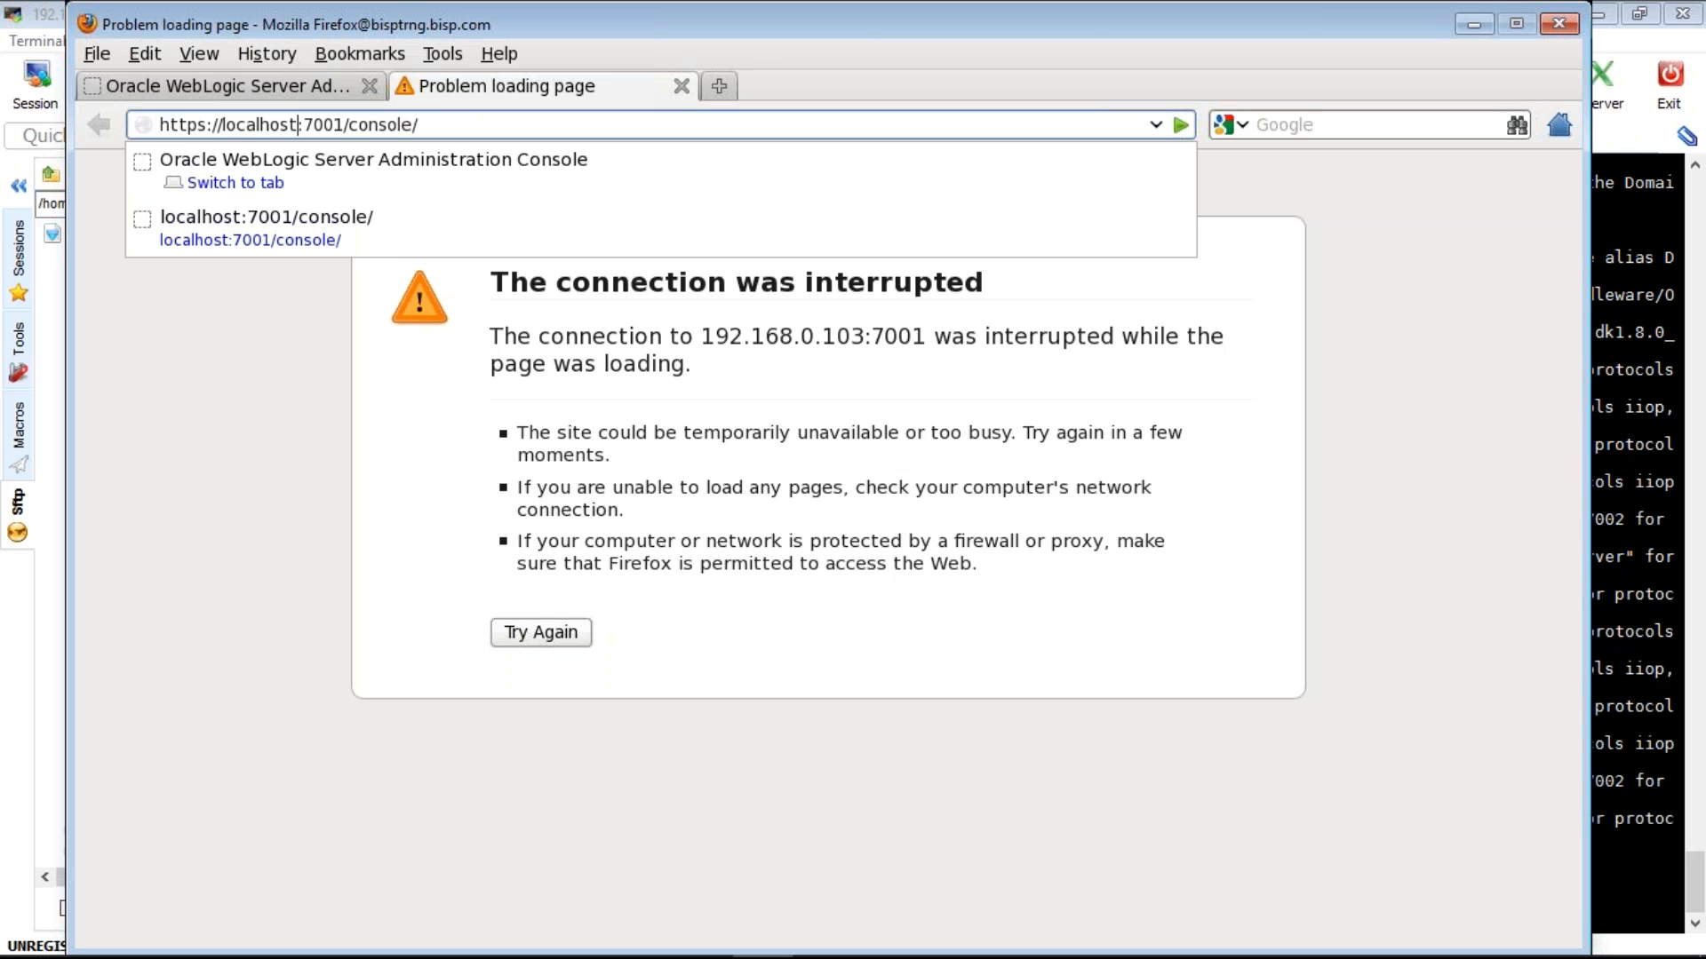
key("Return")
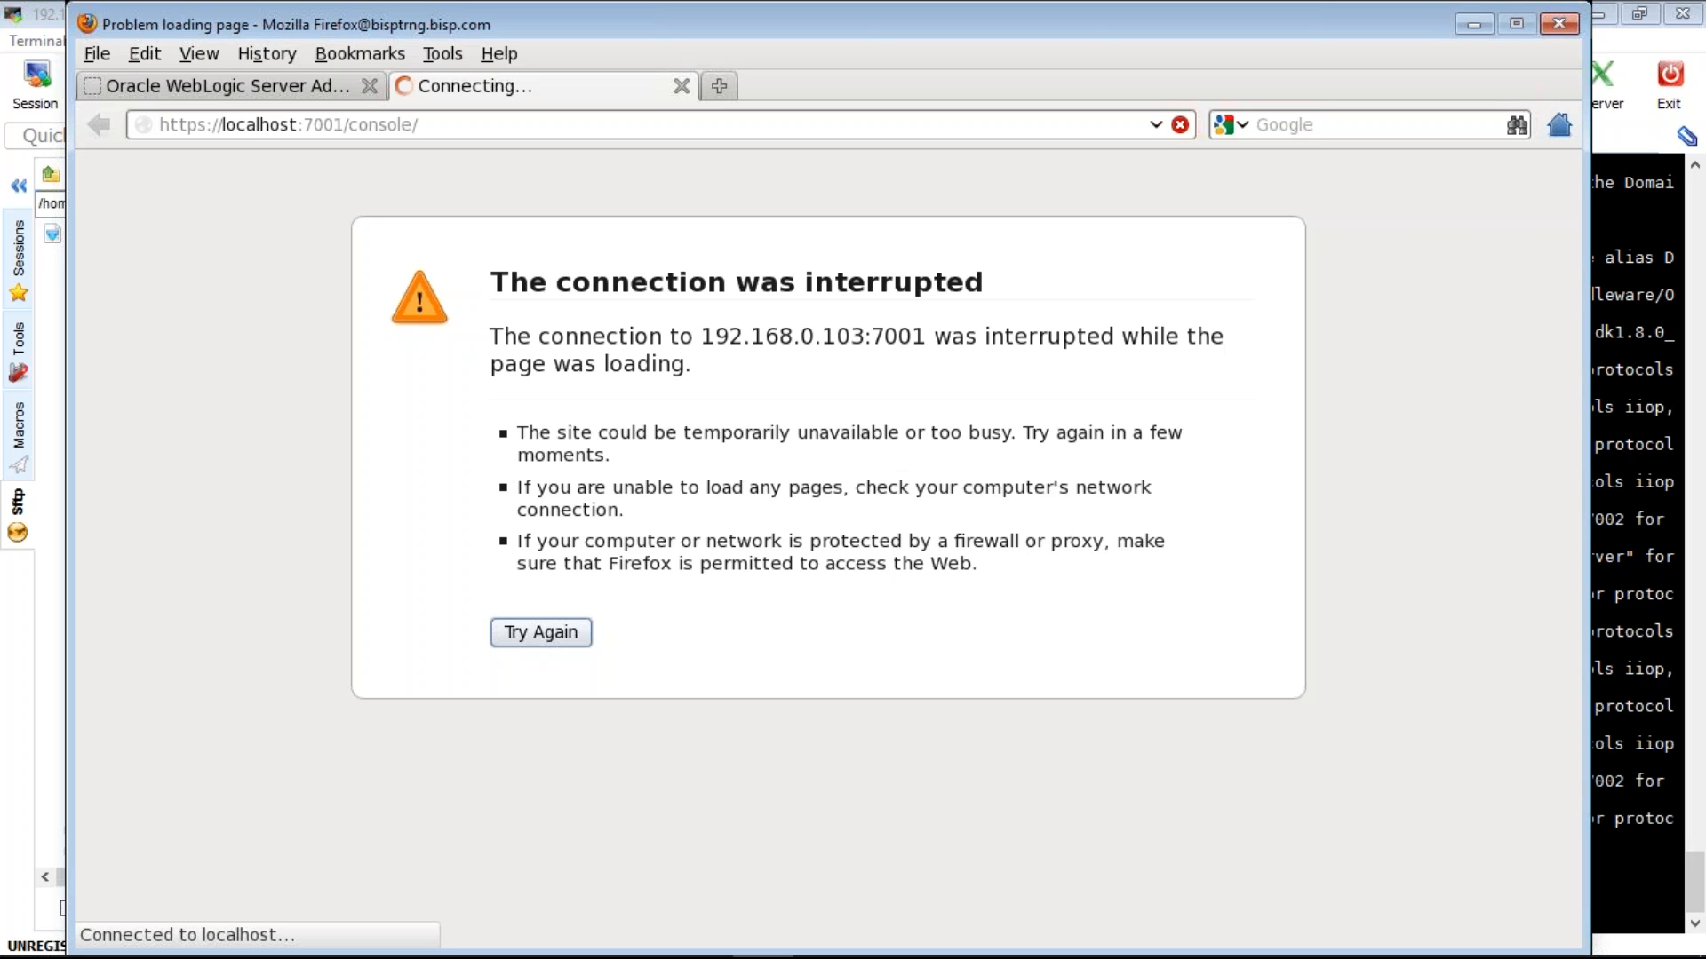
- Inspect the connection-interrupted message's host text, then switch back to the MobaXterm WebLogic log
double_click(928, 332)
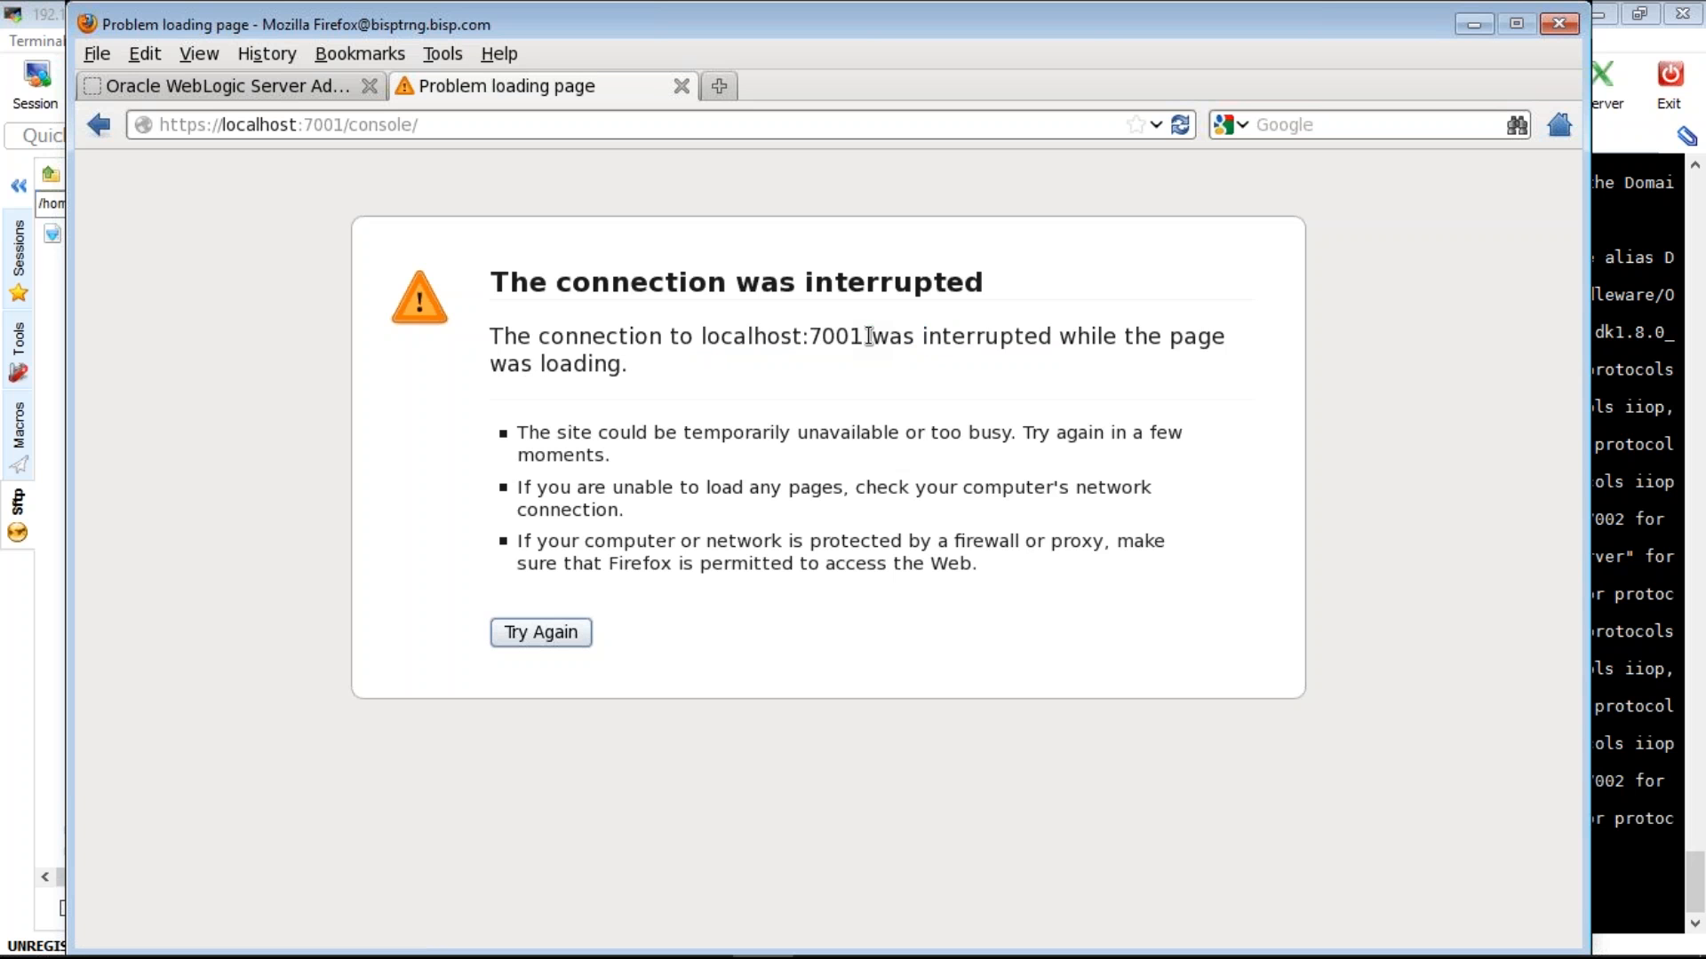
left_click_drag(869, 335, 702, 336)
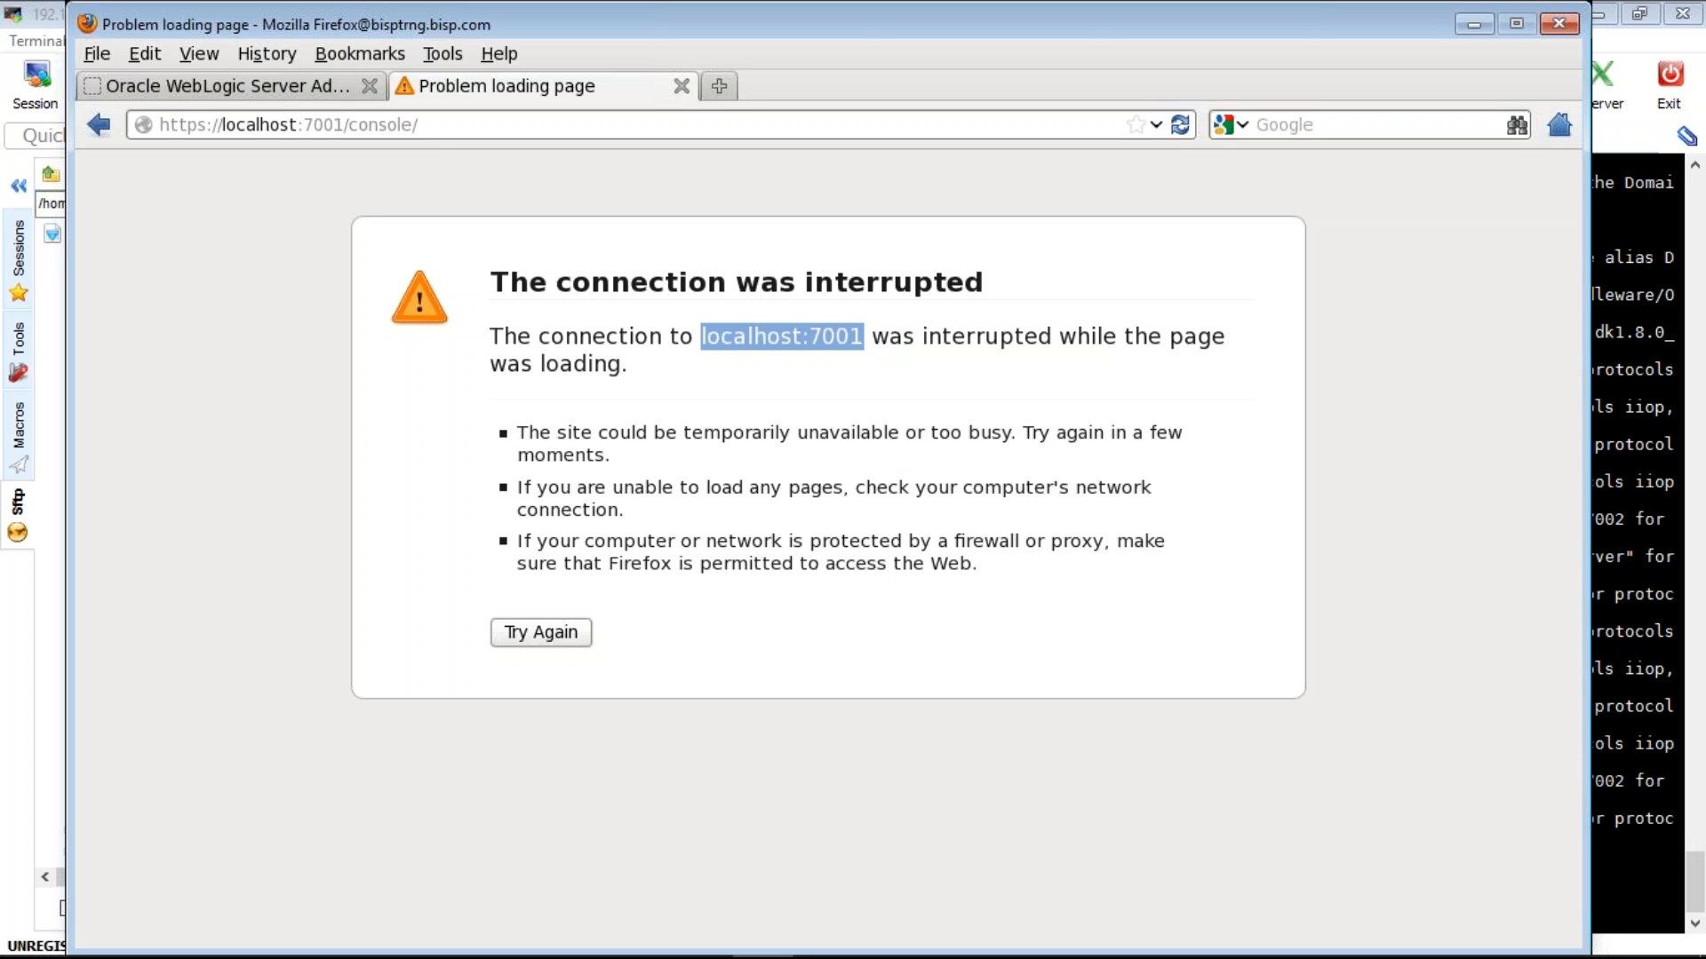
left_click(782, 363)
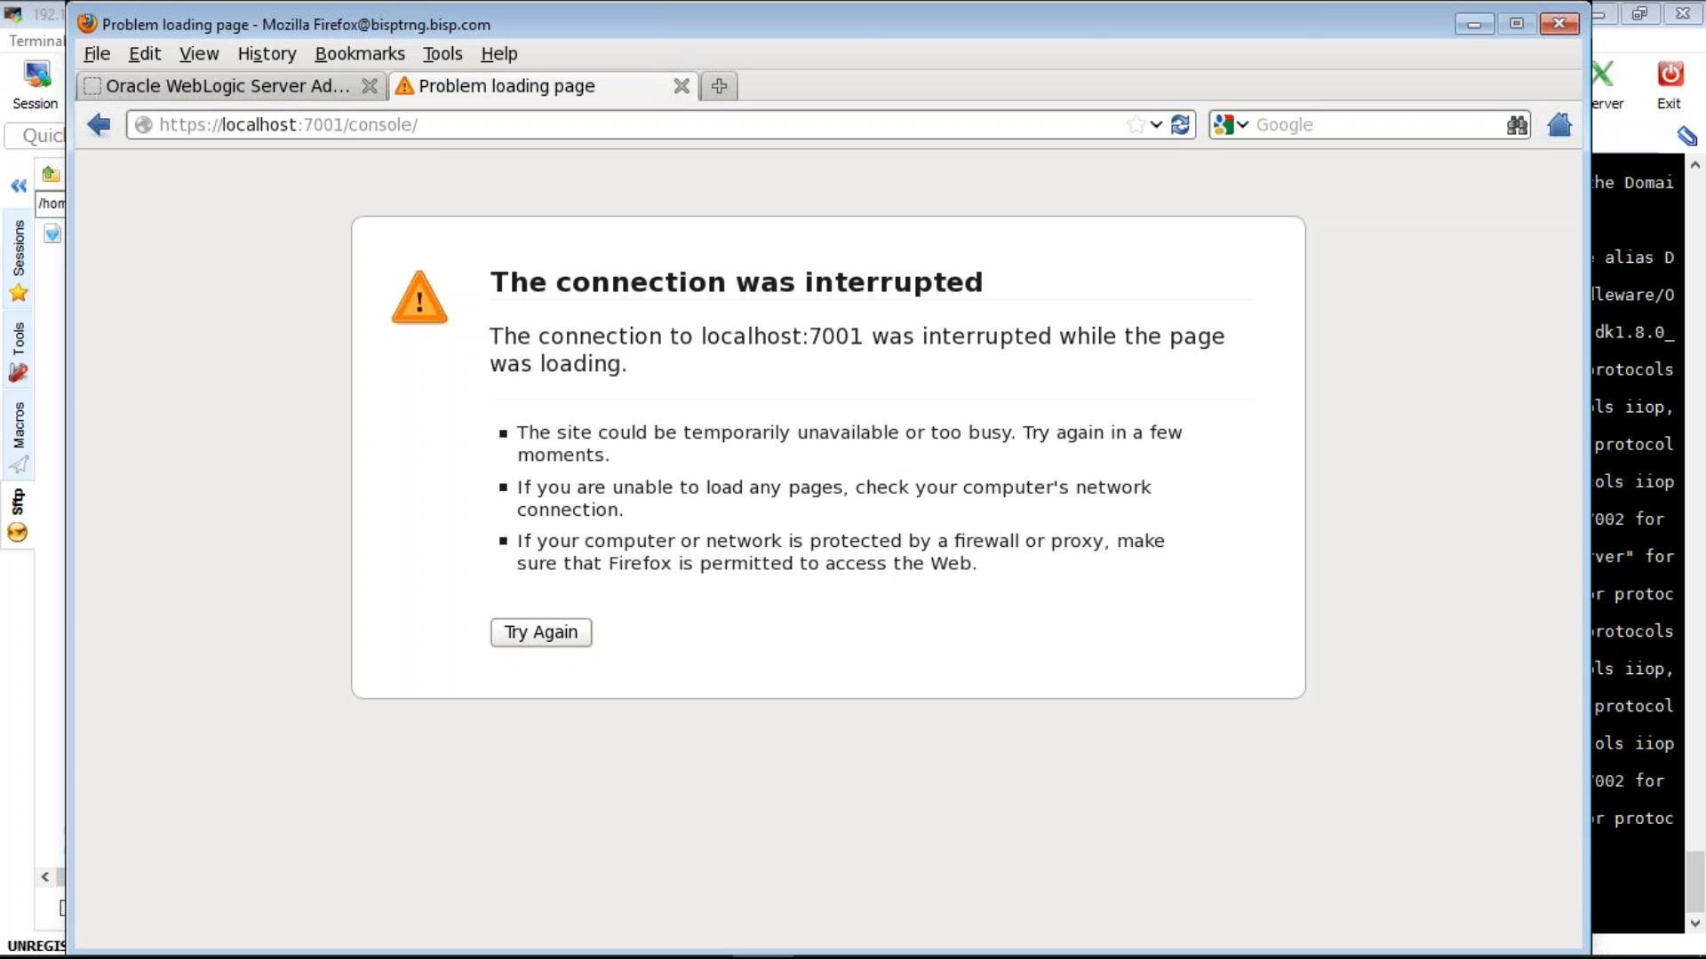
key("alt+Tab")
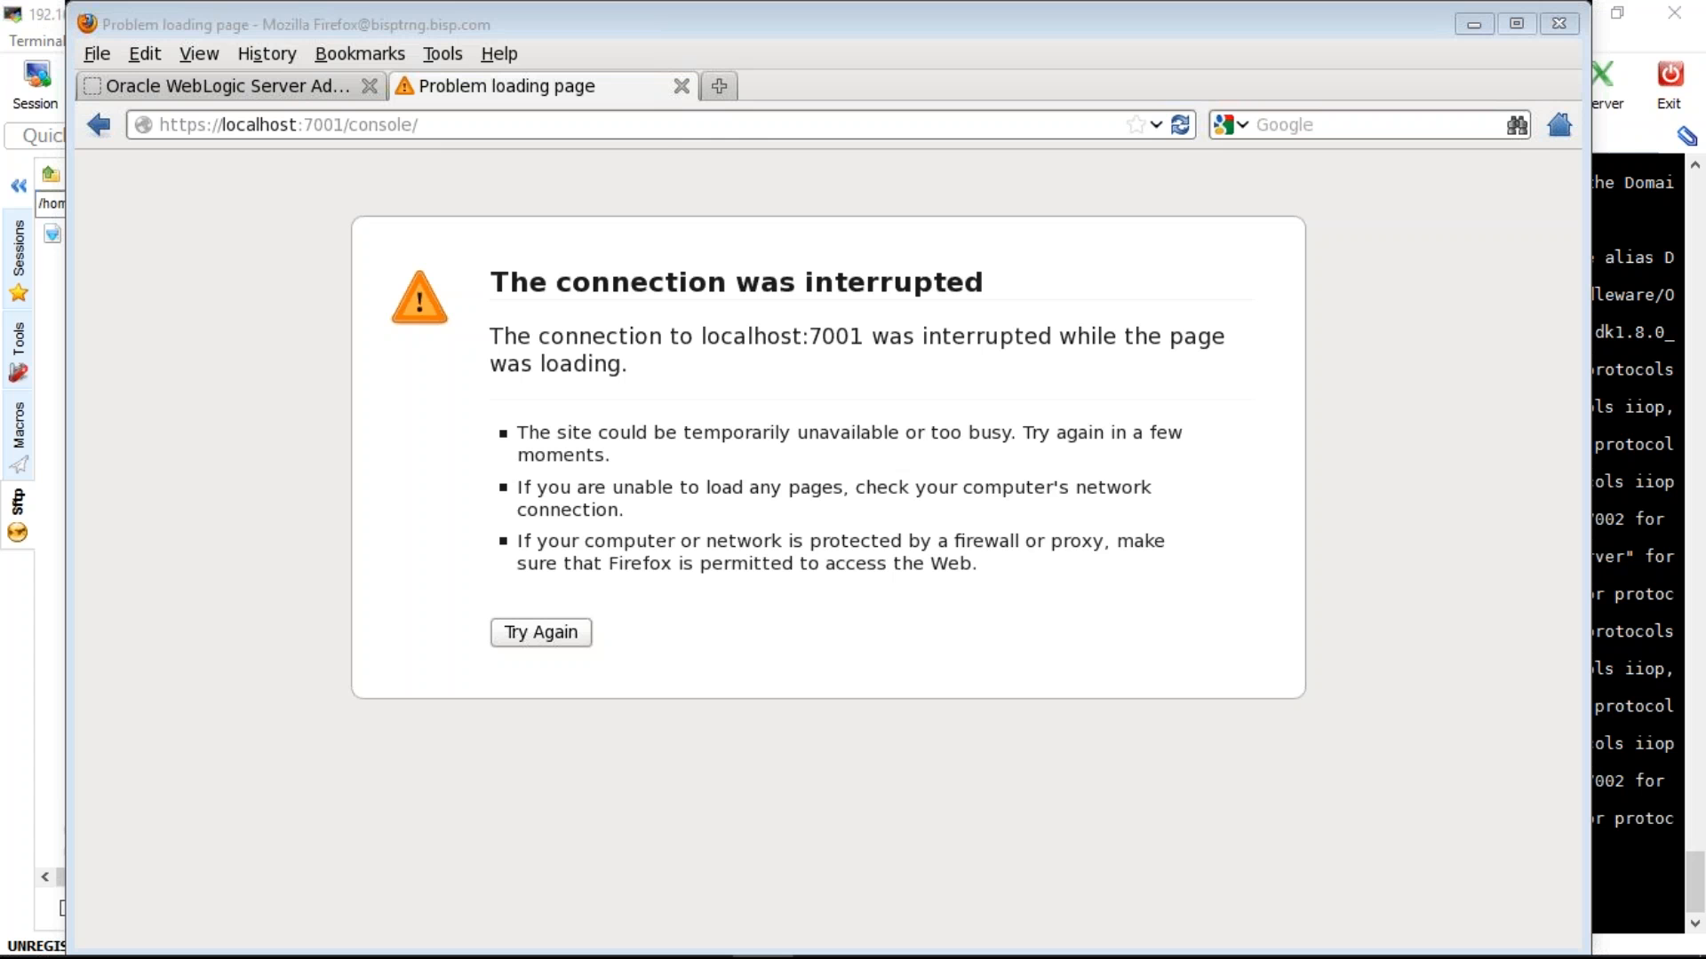
key("alt+Tab")
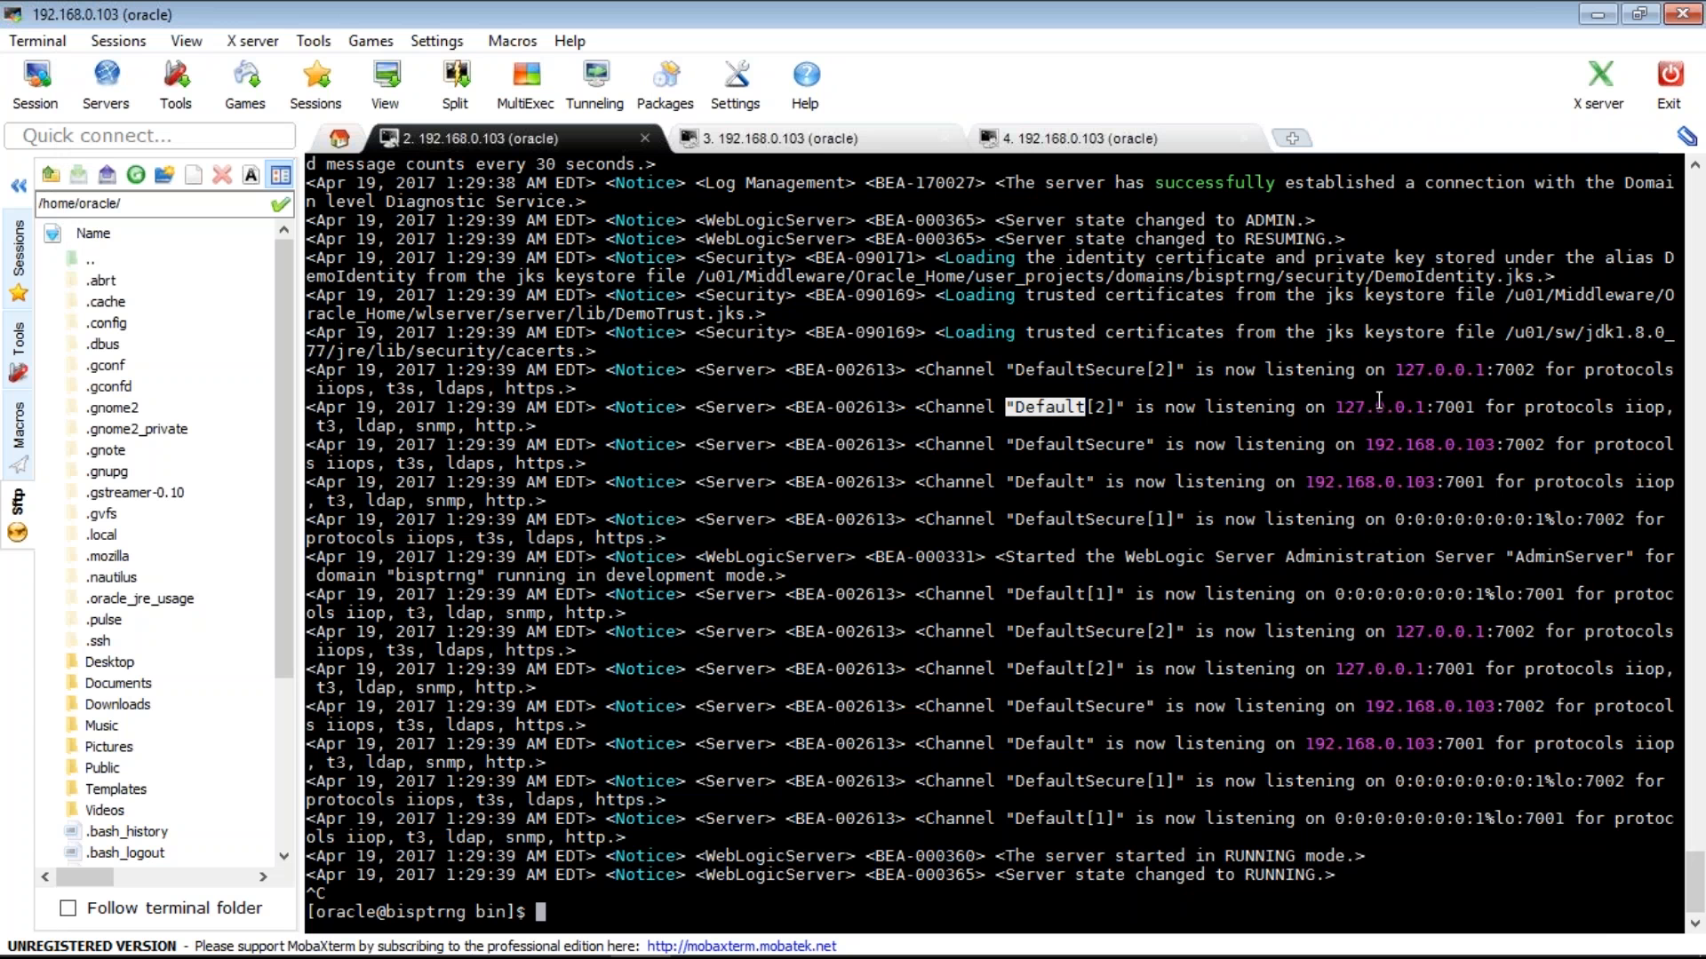
- Highlight the Default[2] 127.0.0.1:7001 and DefaultSecure[2] 127.0.0.1:7002 log lines, then return to Firefox
left_click_drag(1017, 407, 1481, 407)
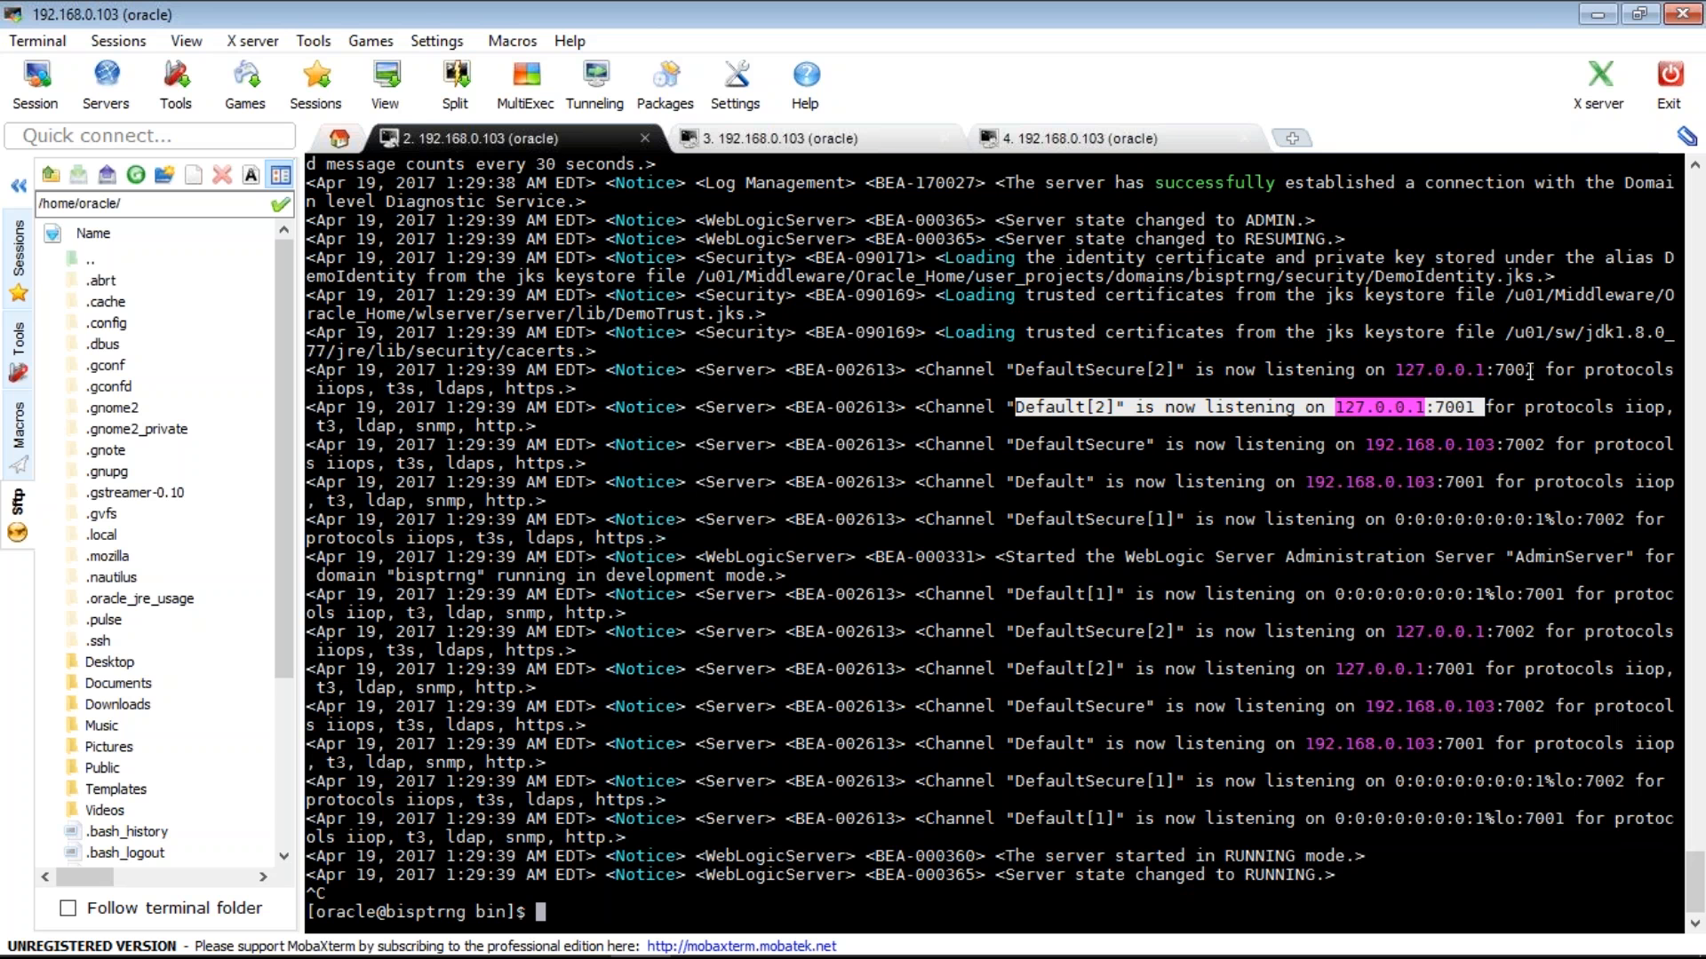
left_click_drag(1530, 371, 1015, 369)
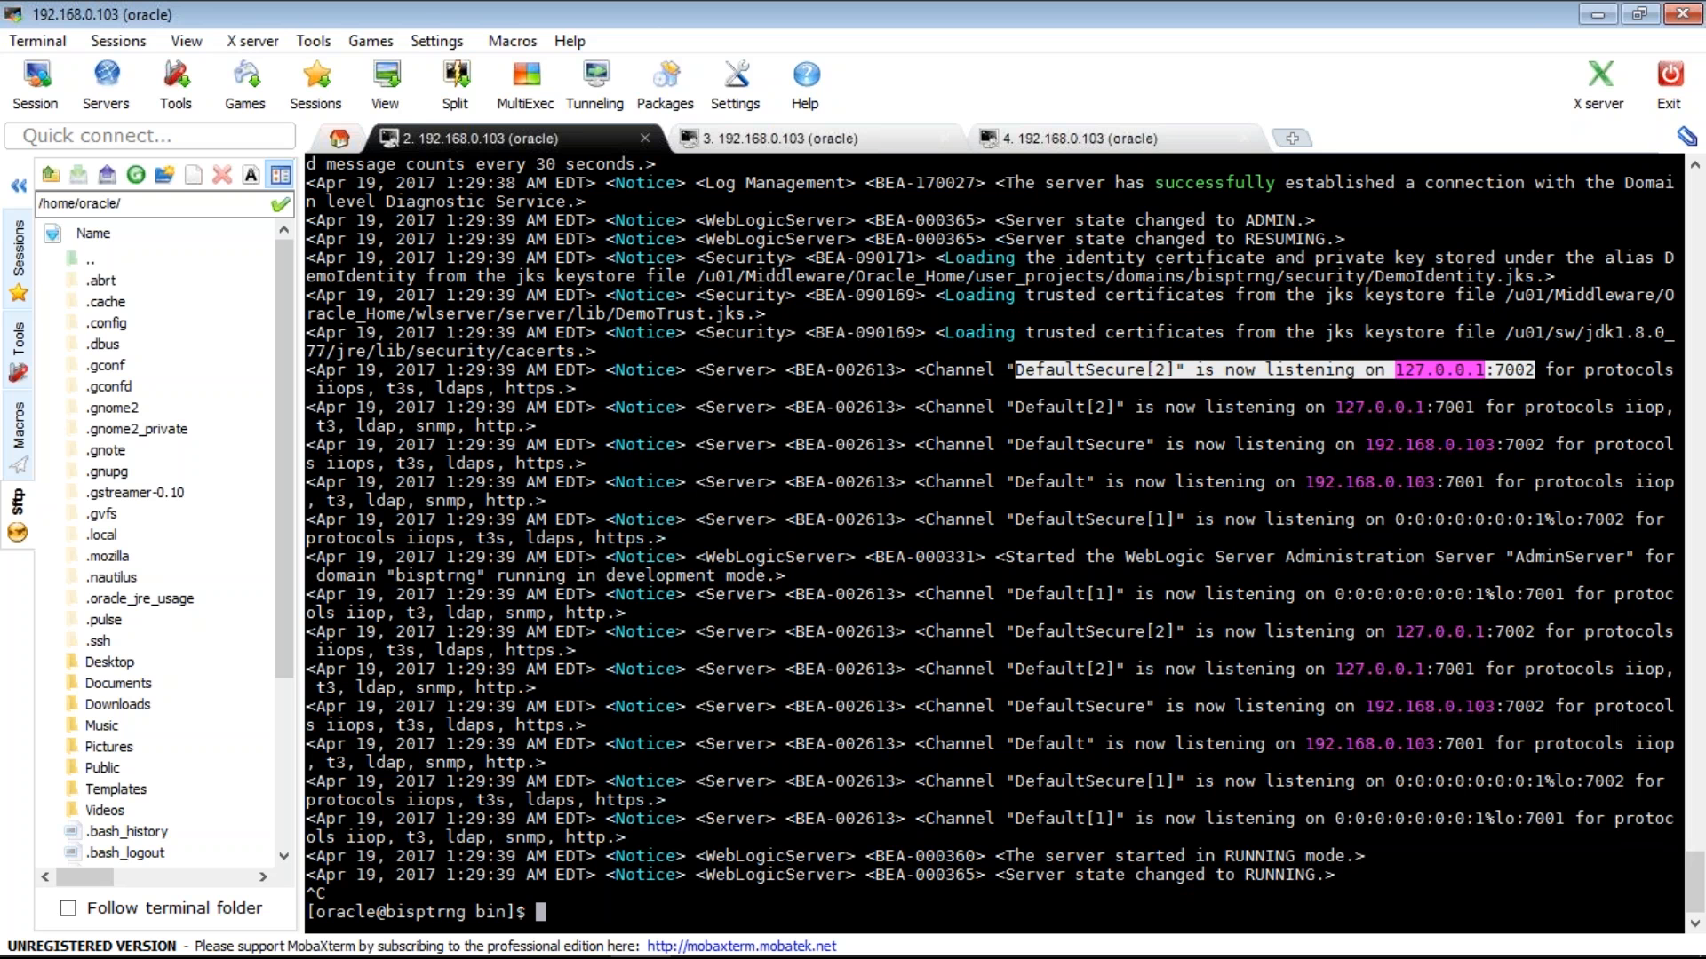
key("alt+Tab")
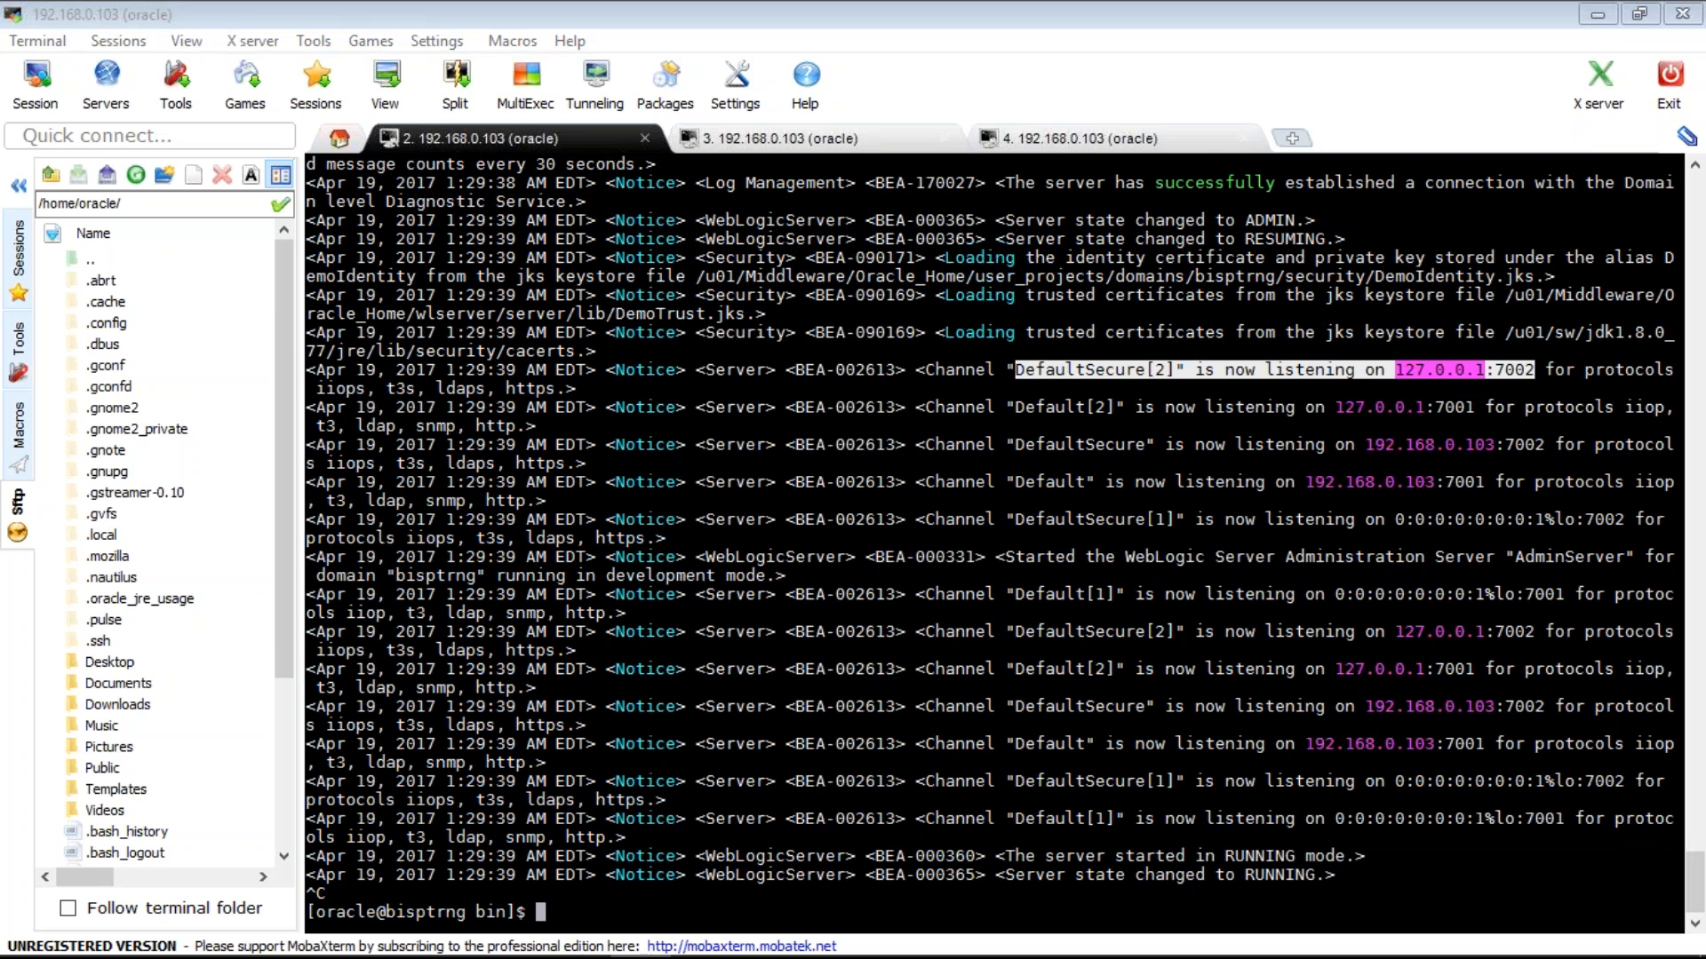
key("alt+Tab")
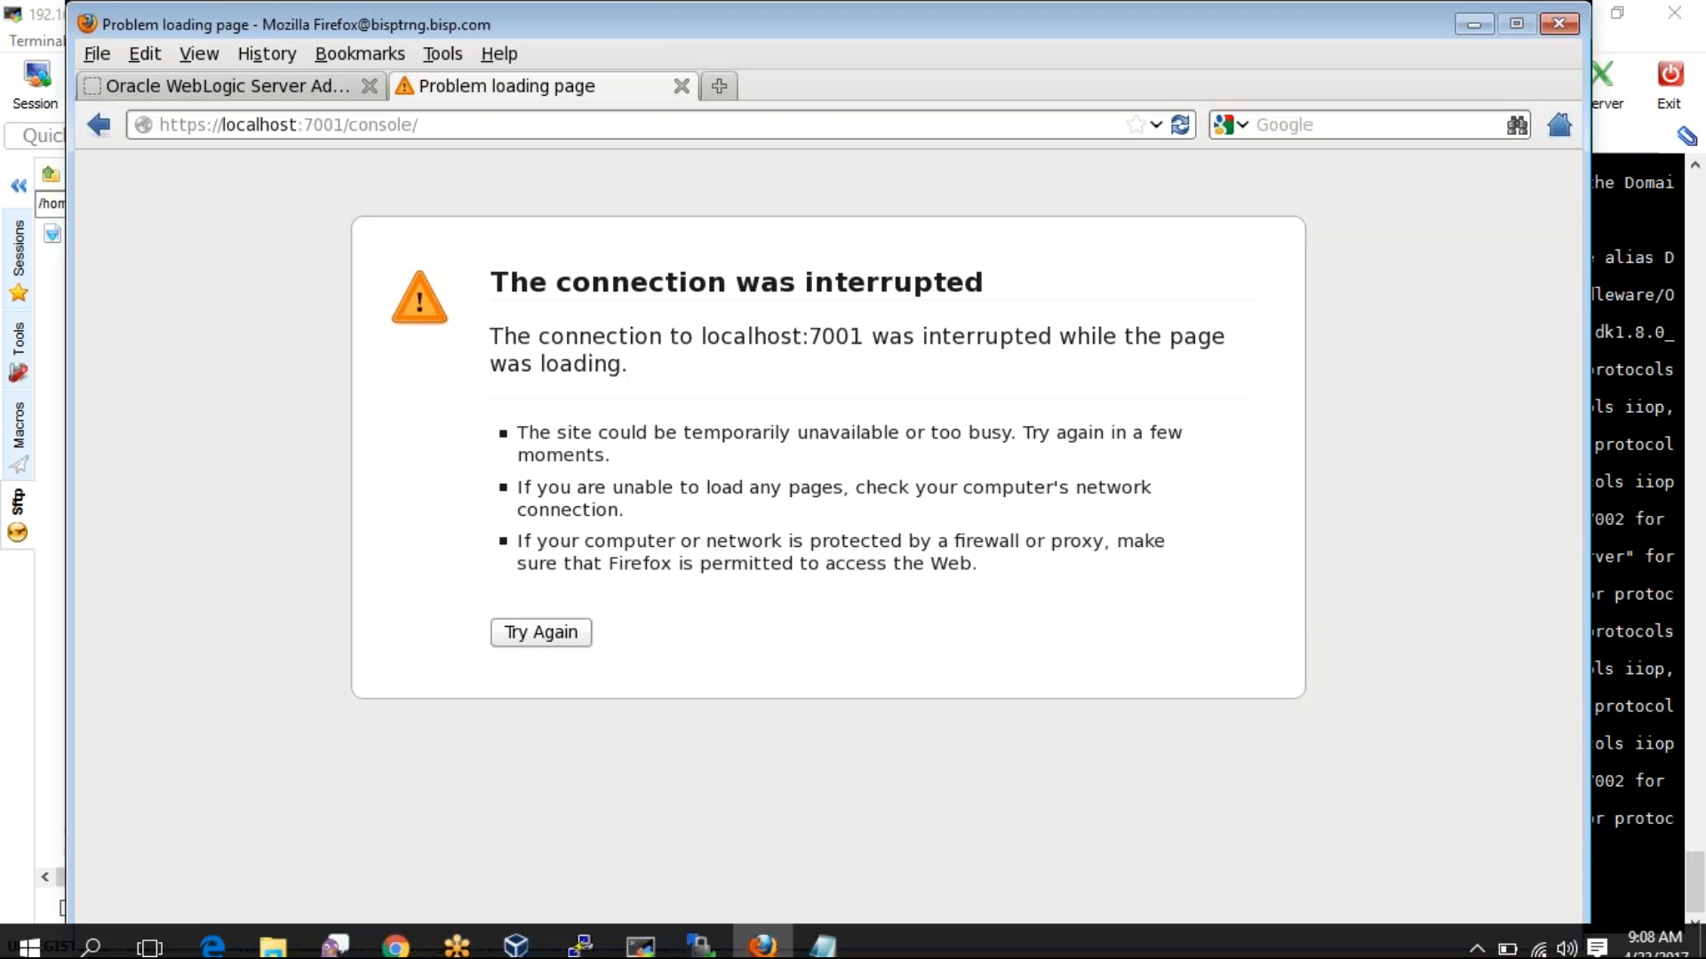
left_click(340, 131)
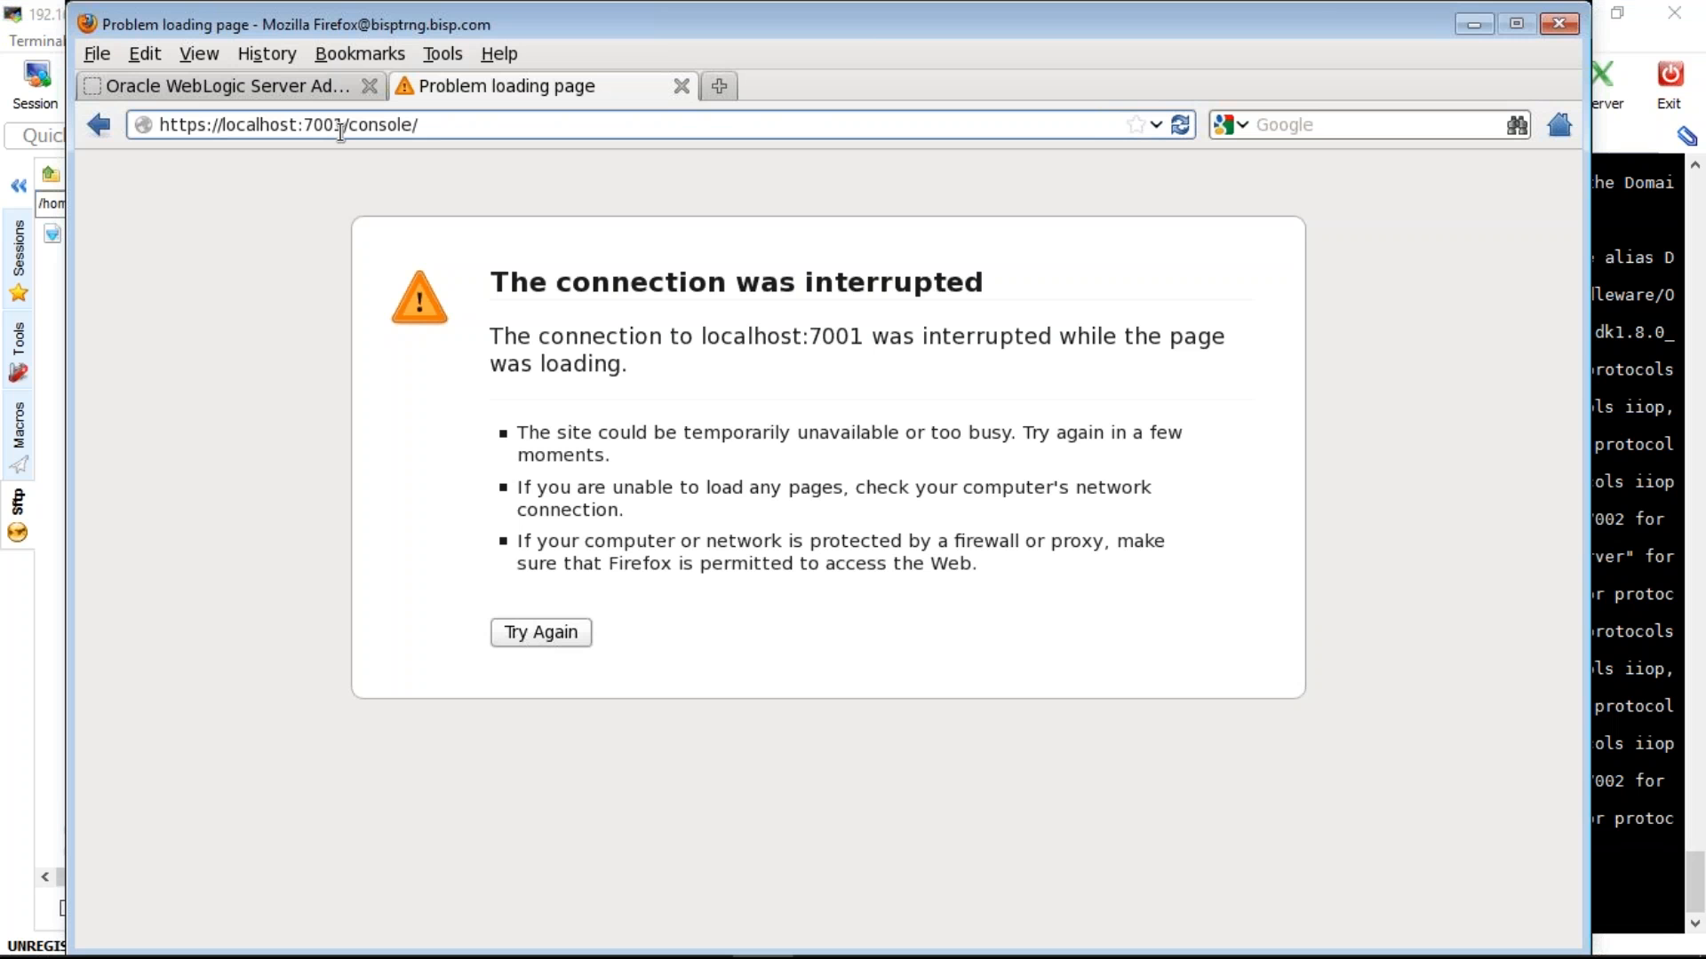
key("Return")
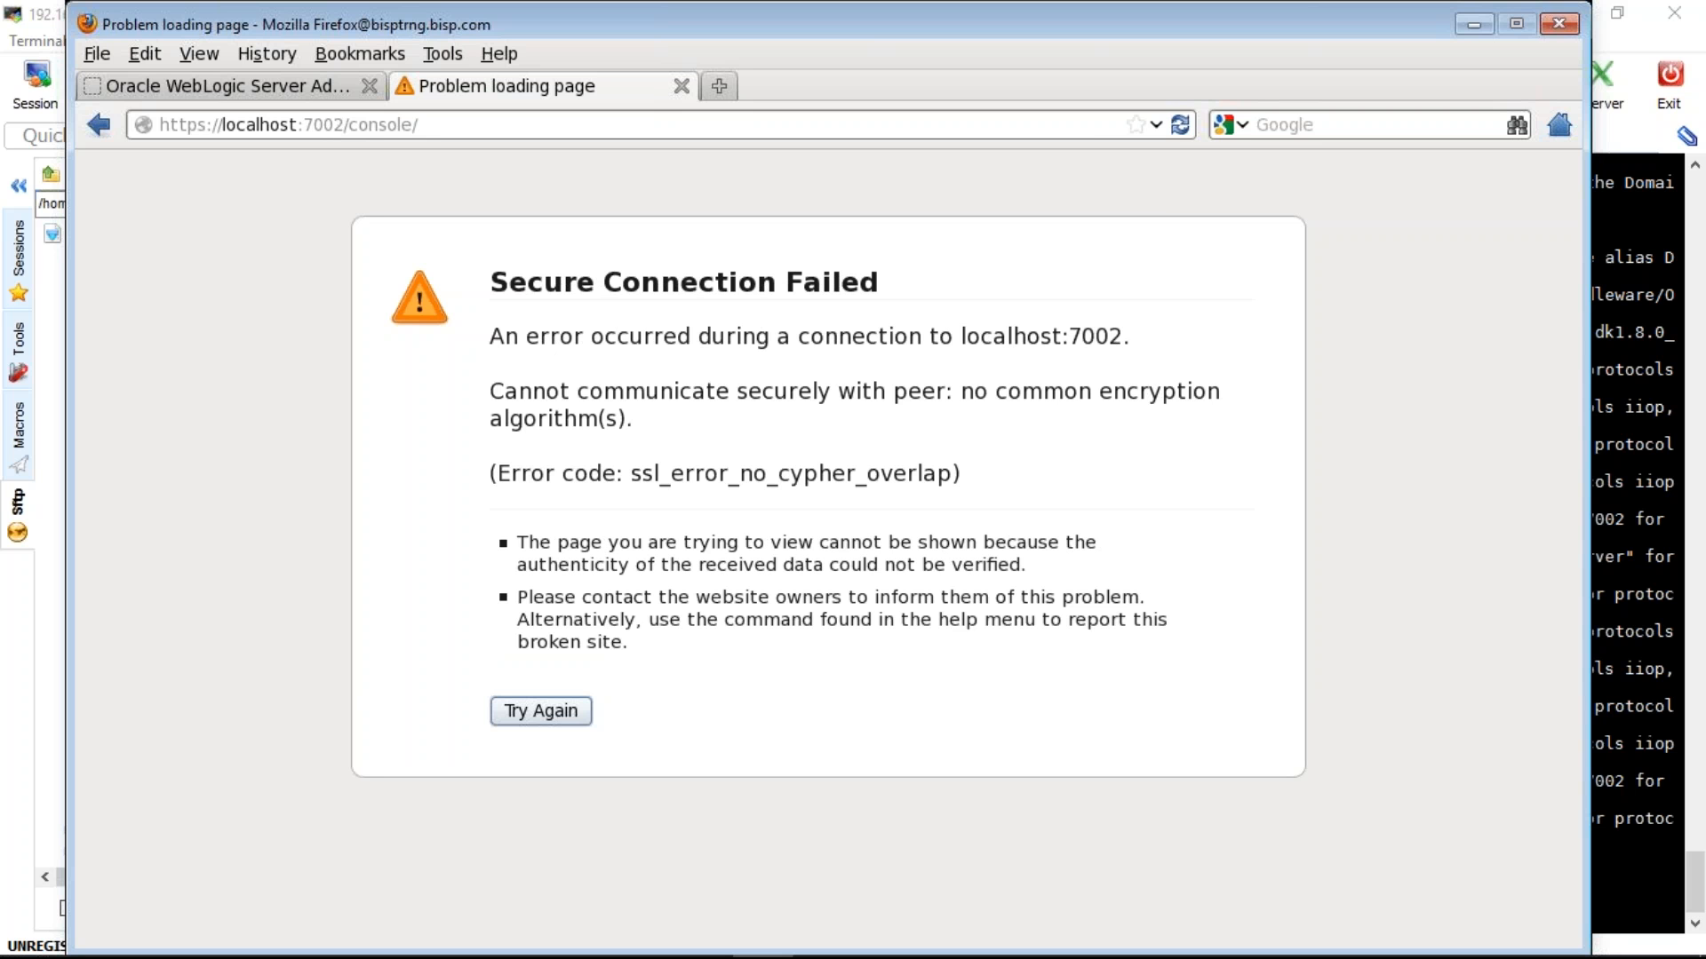
left_click_drag(297, 124, 229, 124)
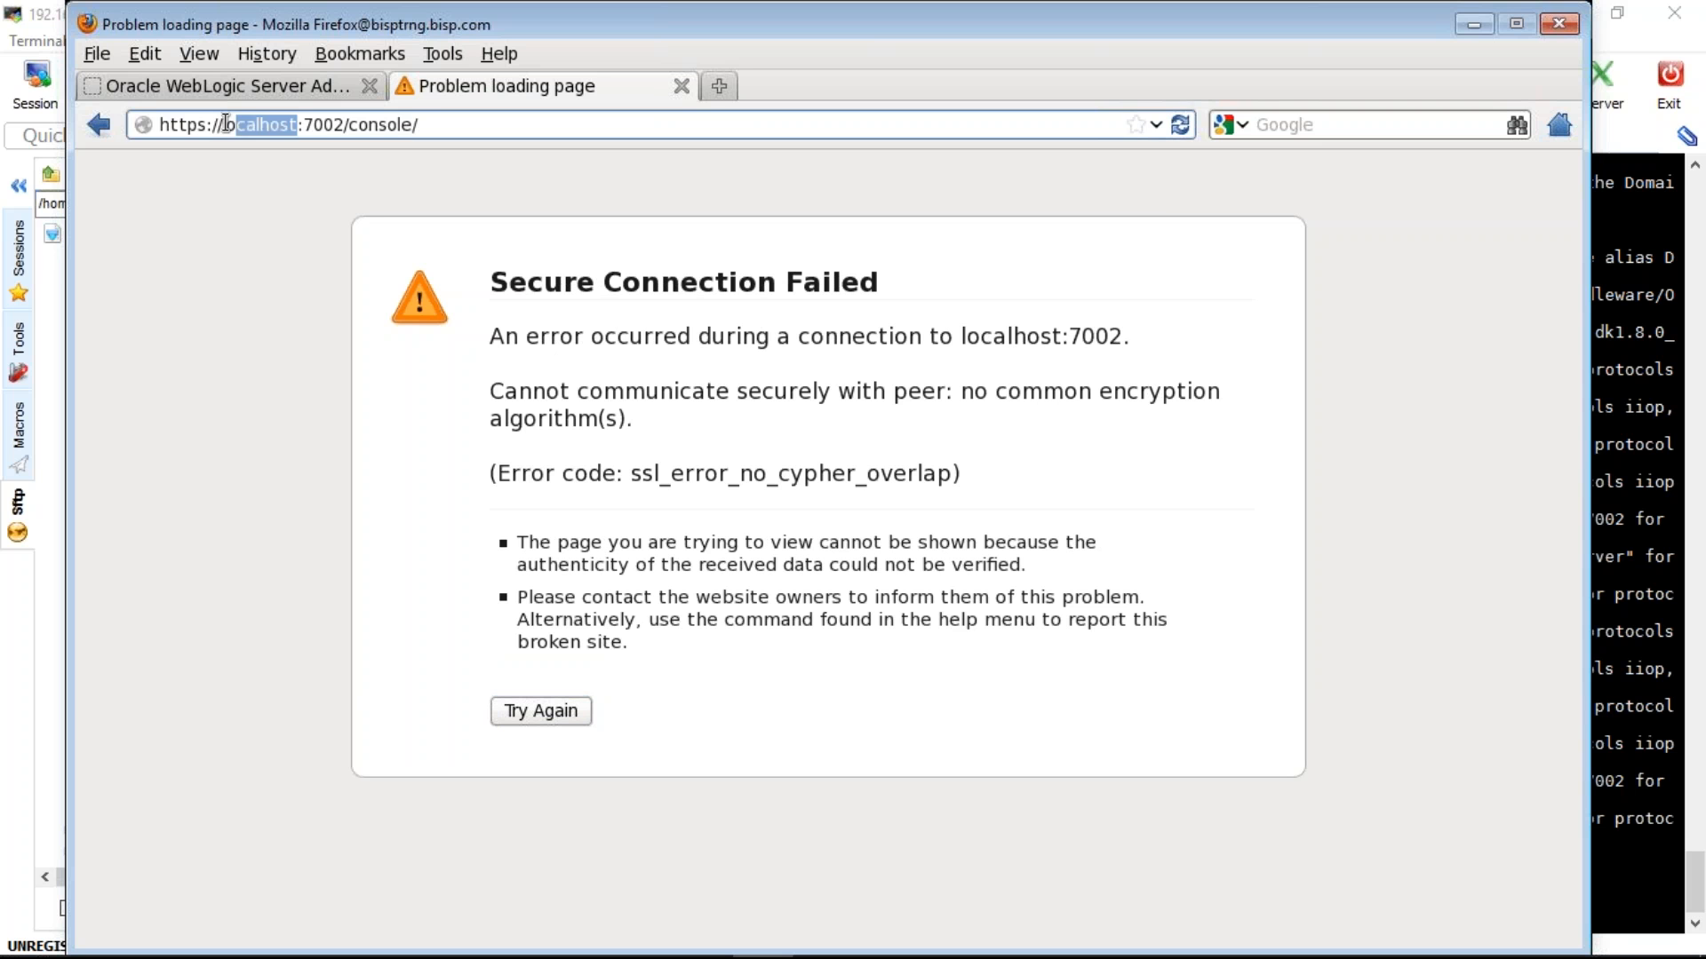
left_click_drag(226, 125, 223, 125)
type("192")
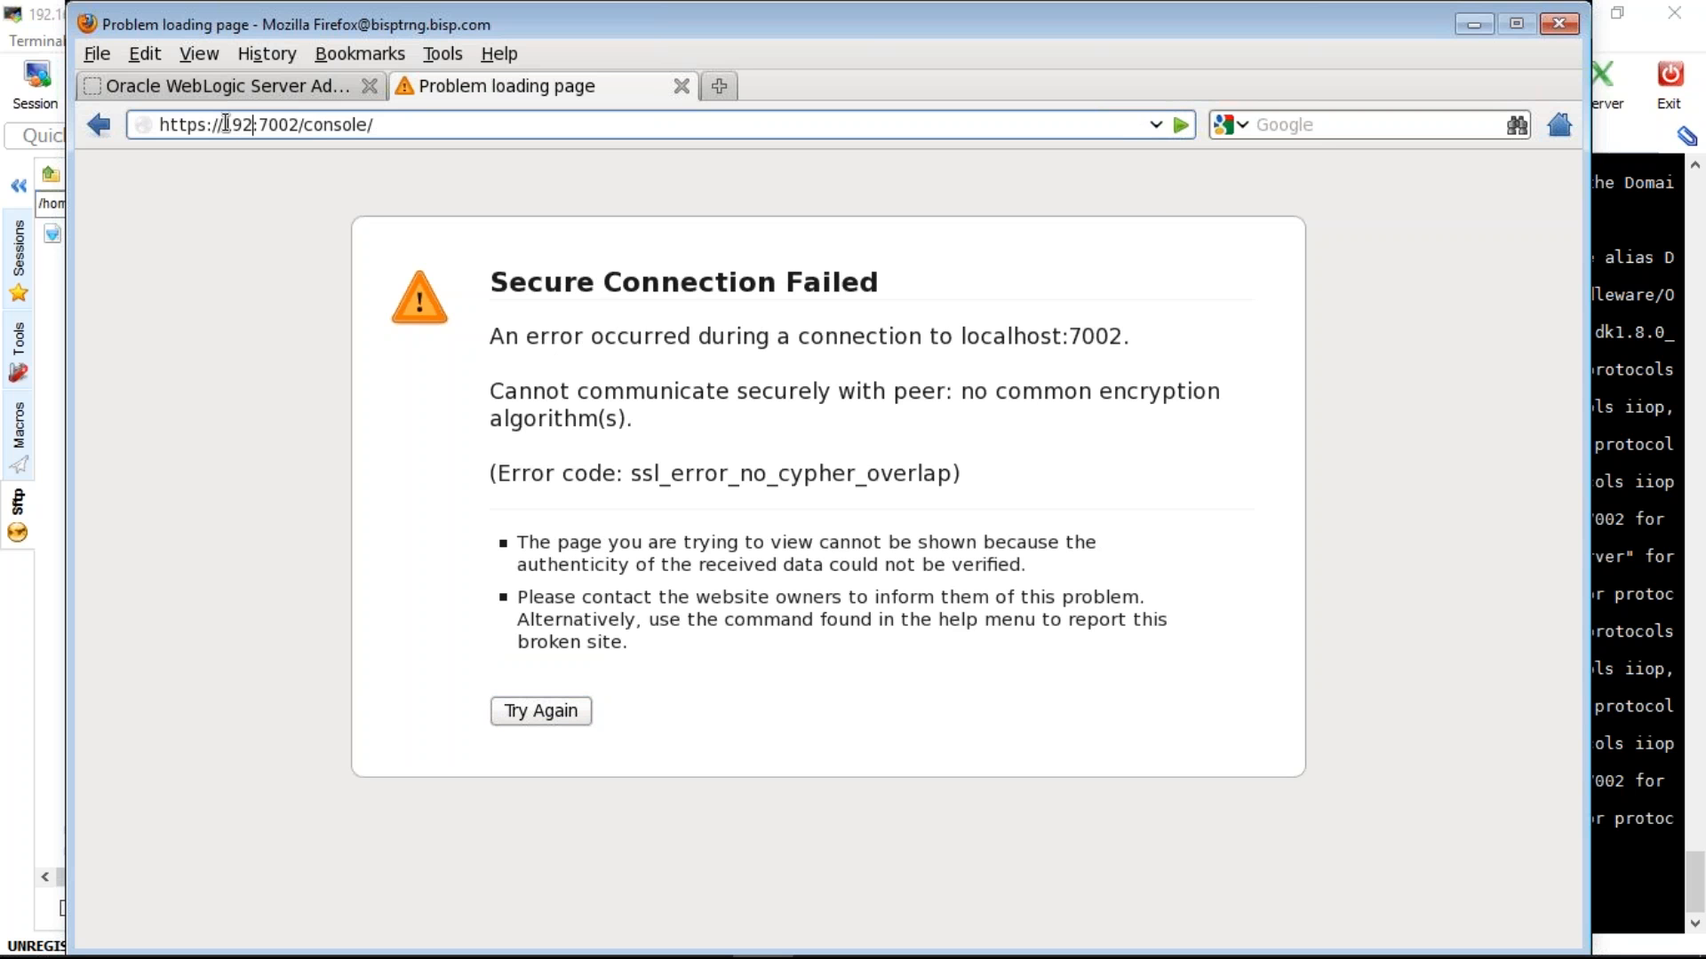
type(".168.")
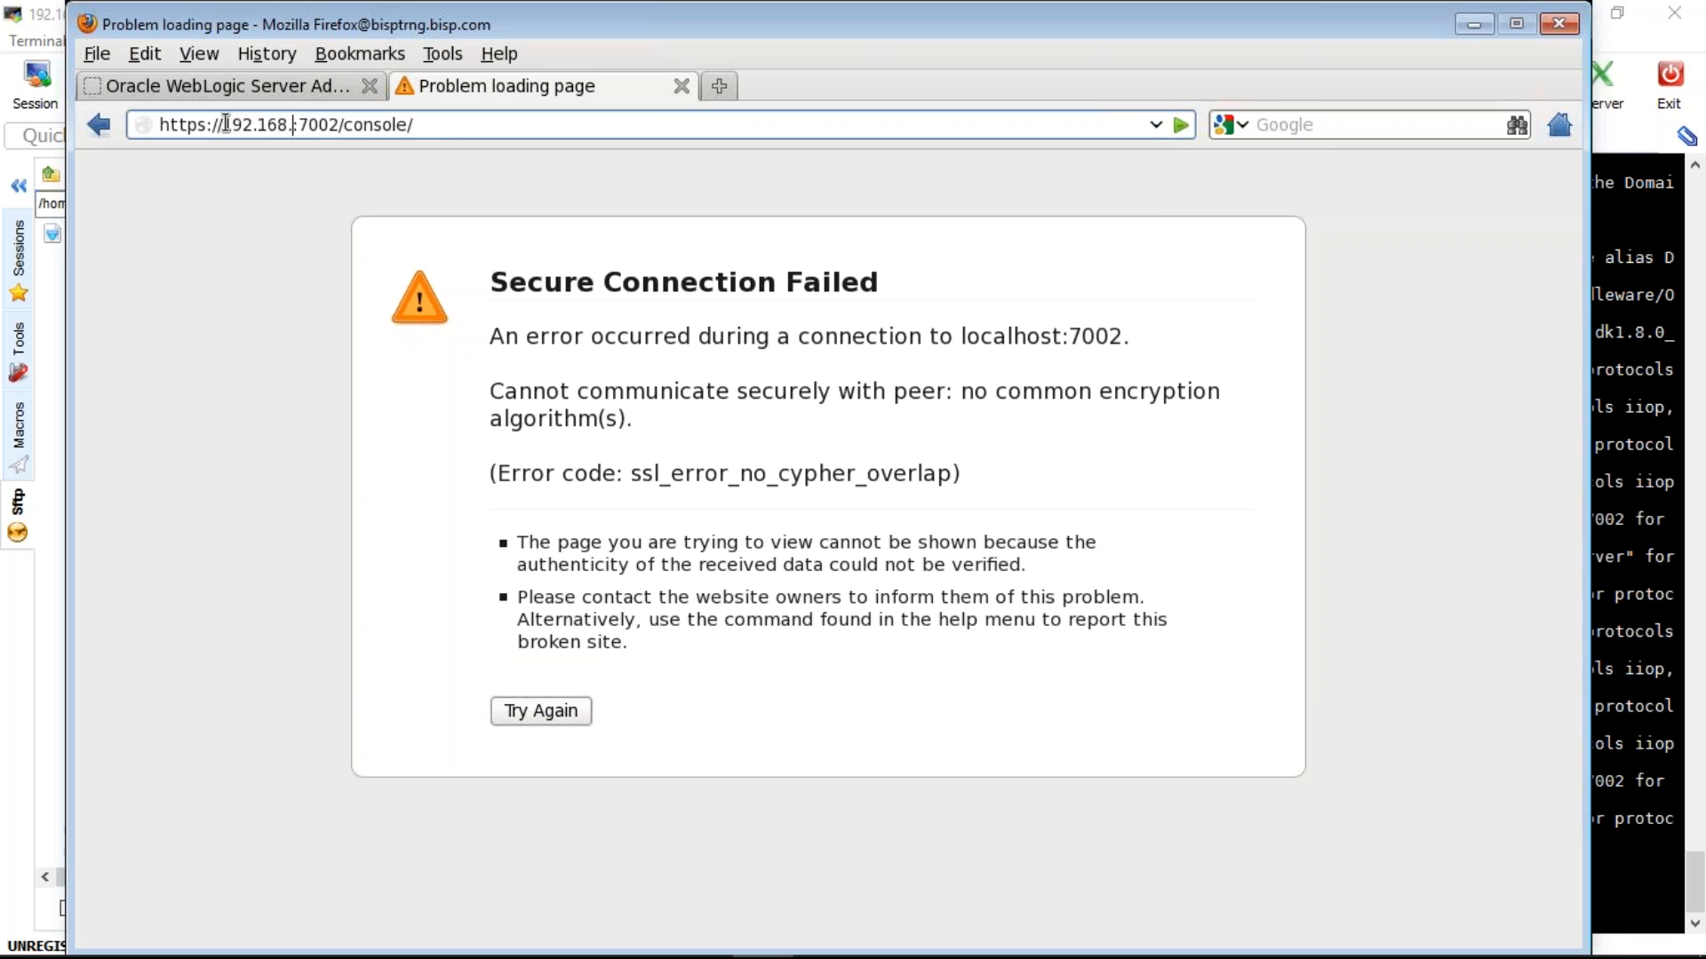
type("0.103")
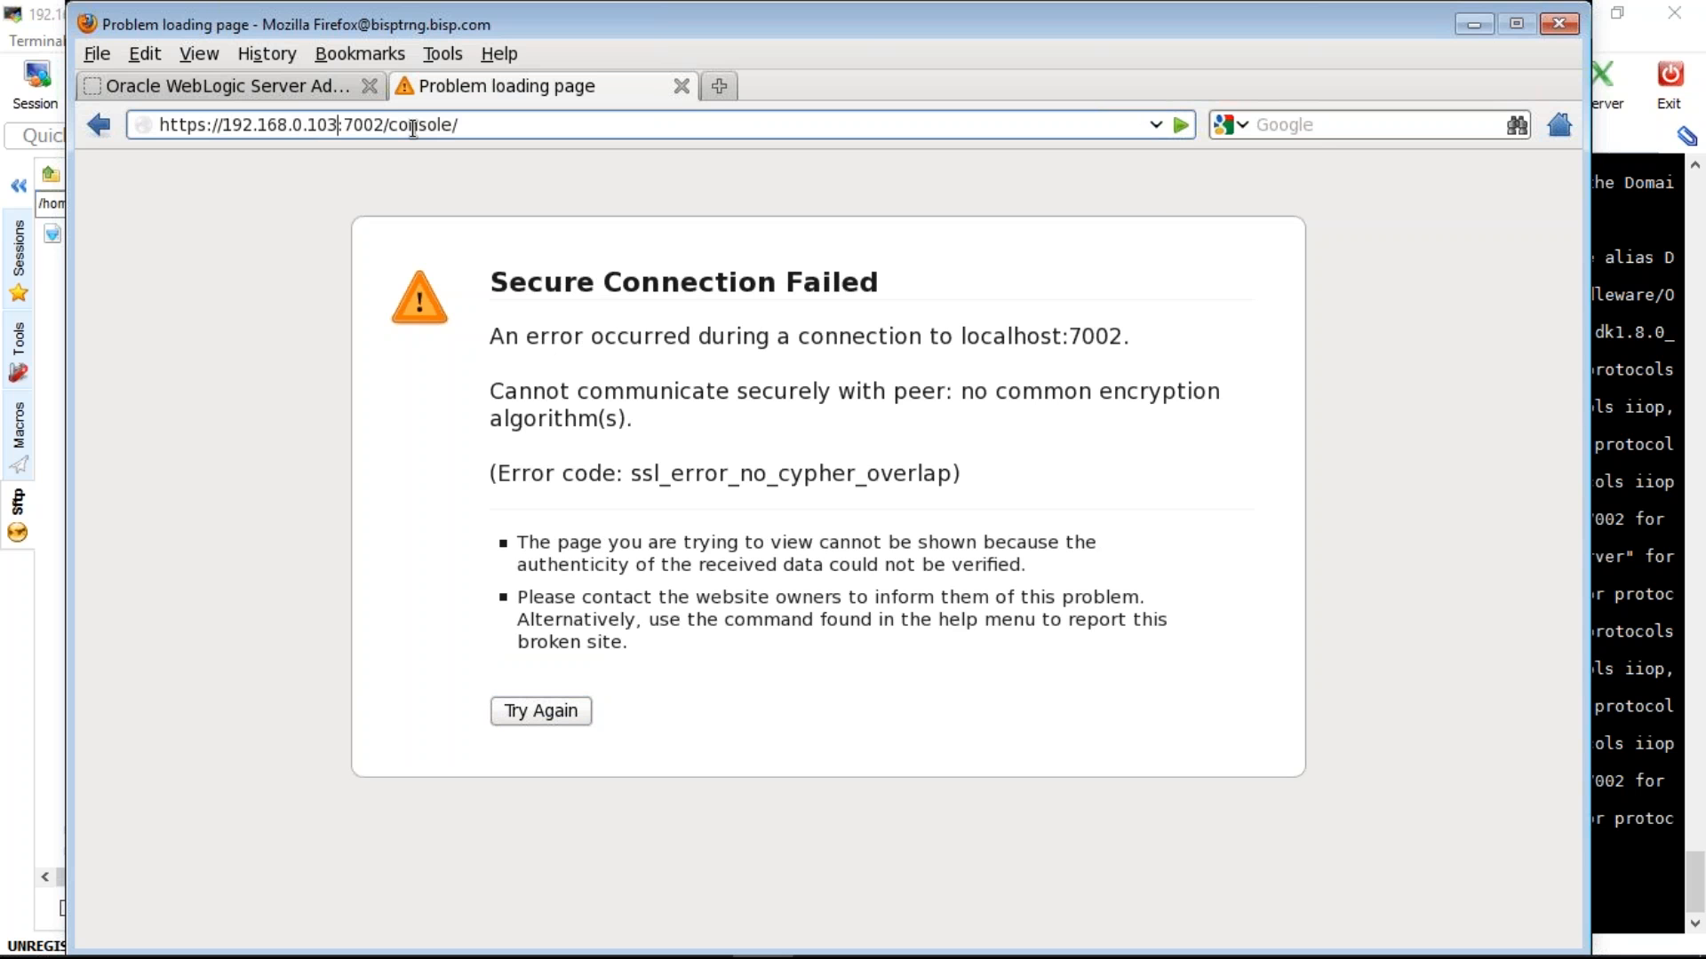
key("Return")
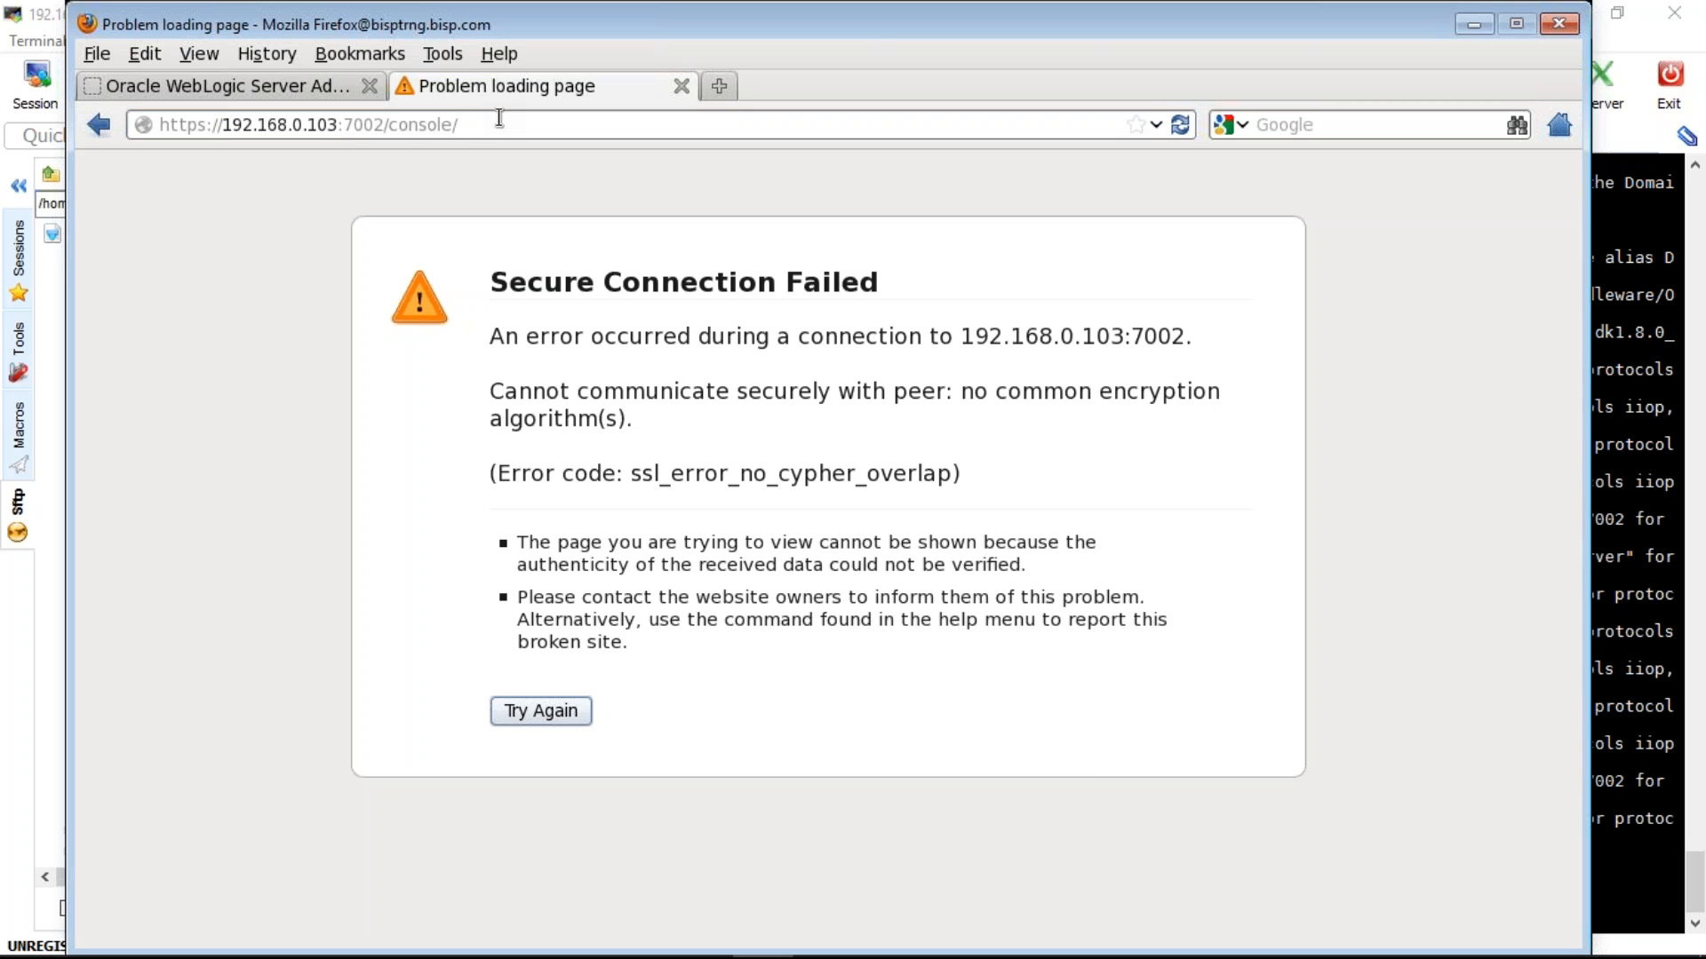
- Drop the trailing slash from the address, cancel the edit, and switch to the terminal
left_click(499, 118)
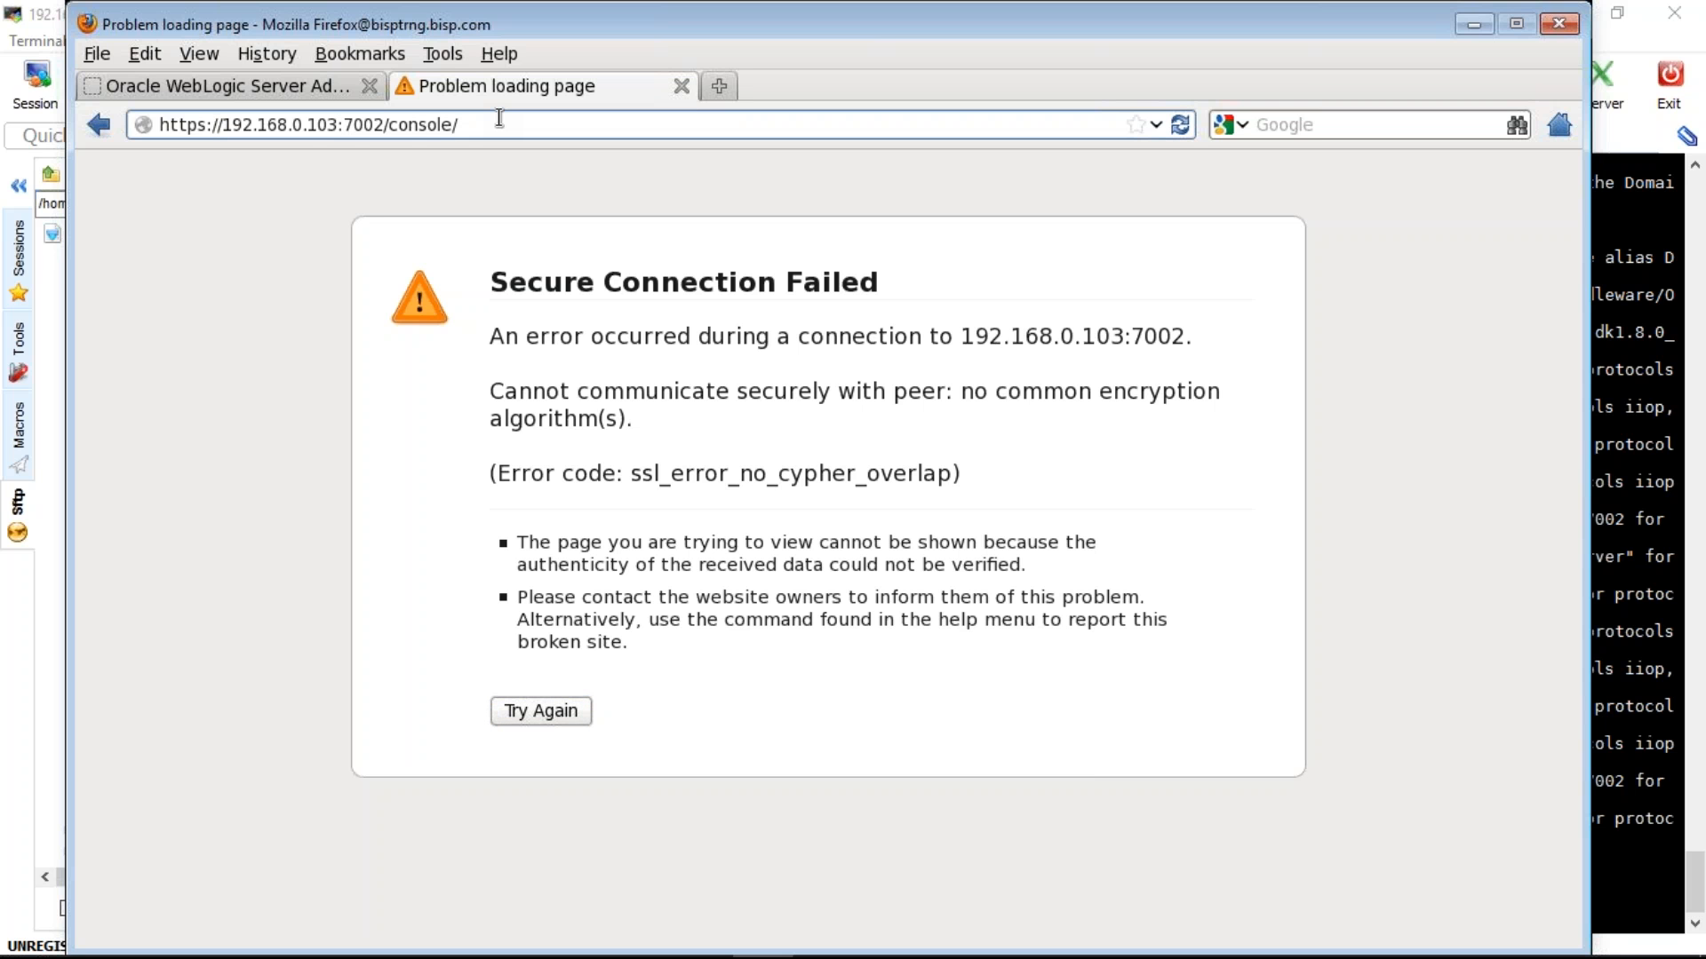
key("BackSpace")
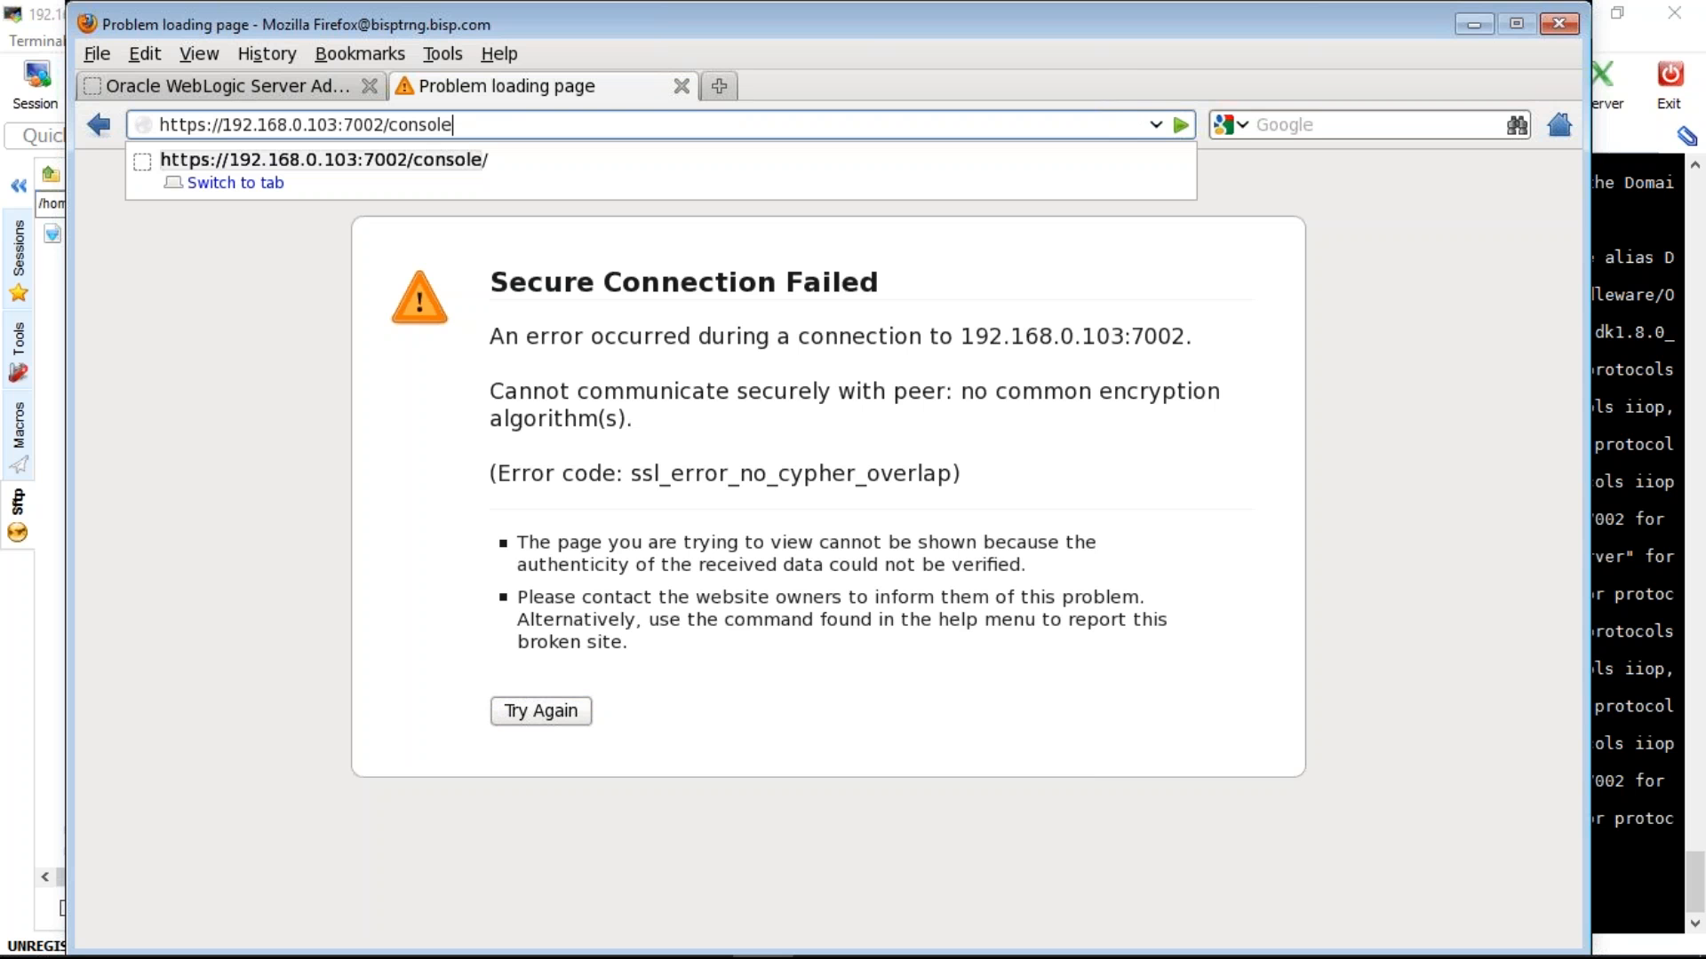
key("Down")
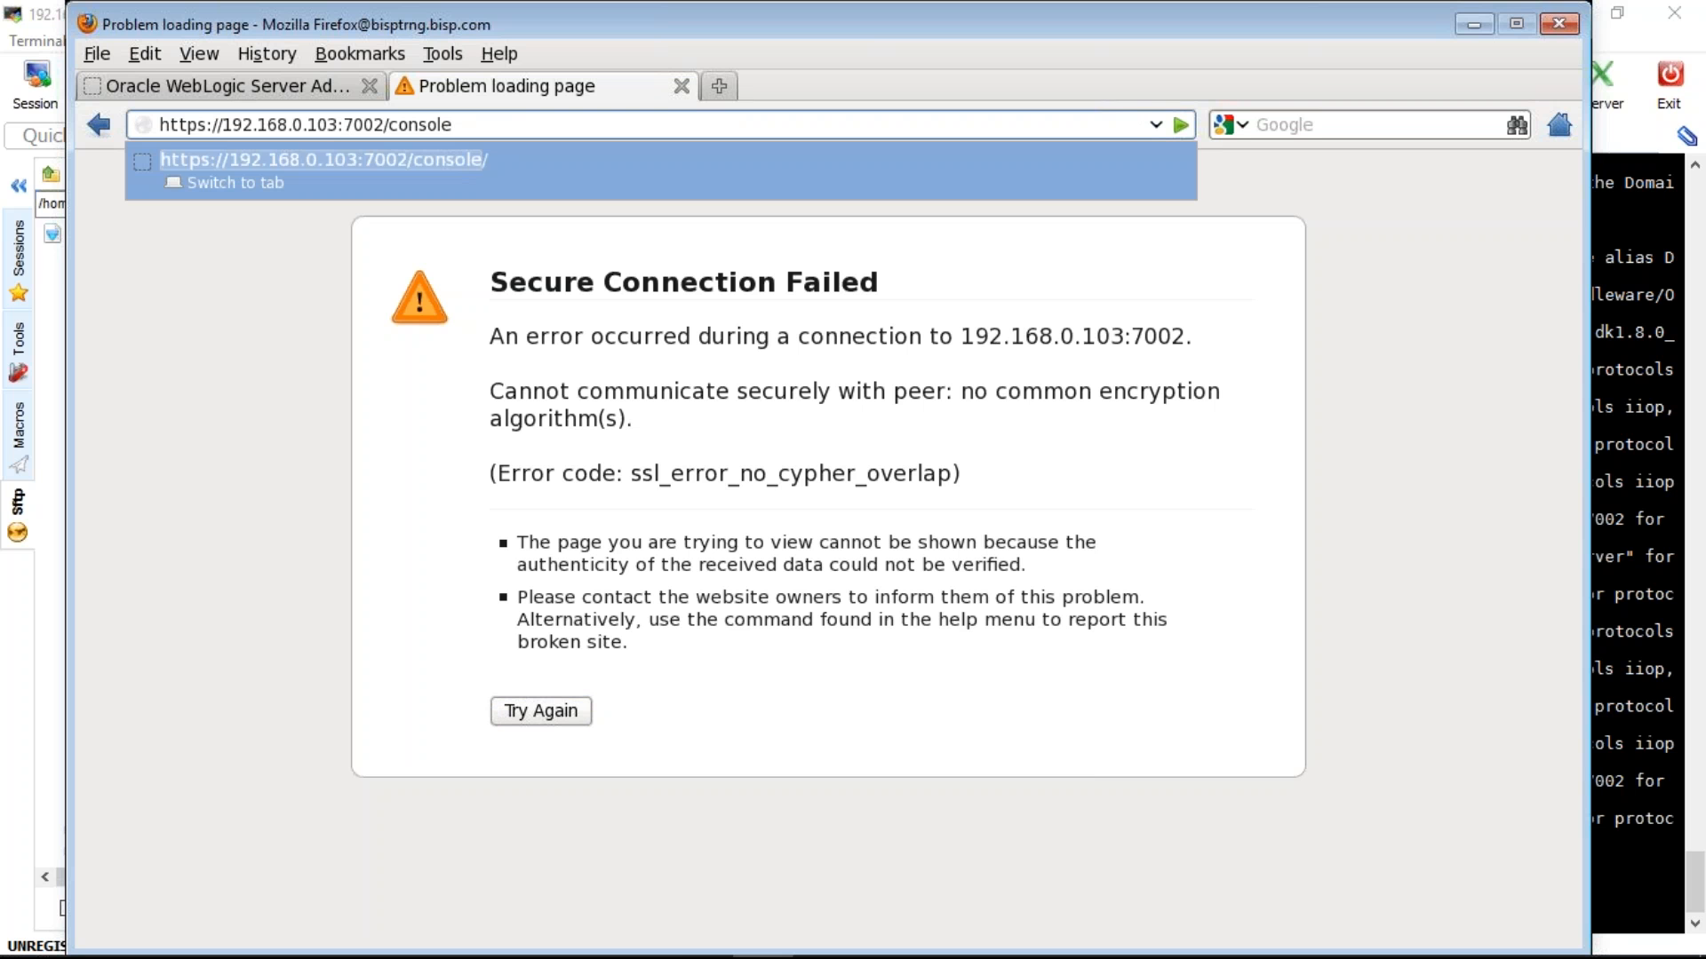
key("Escape")
key("Return")
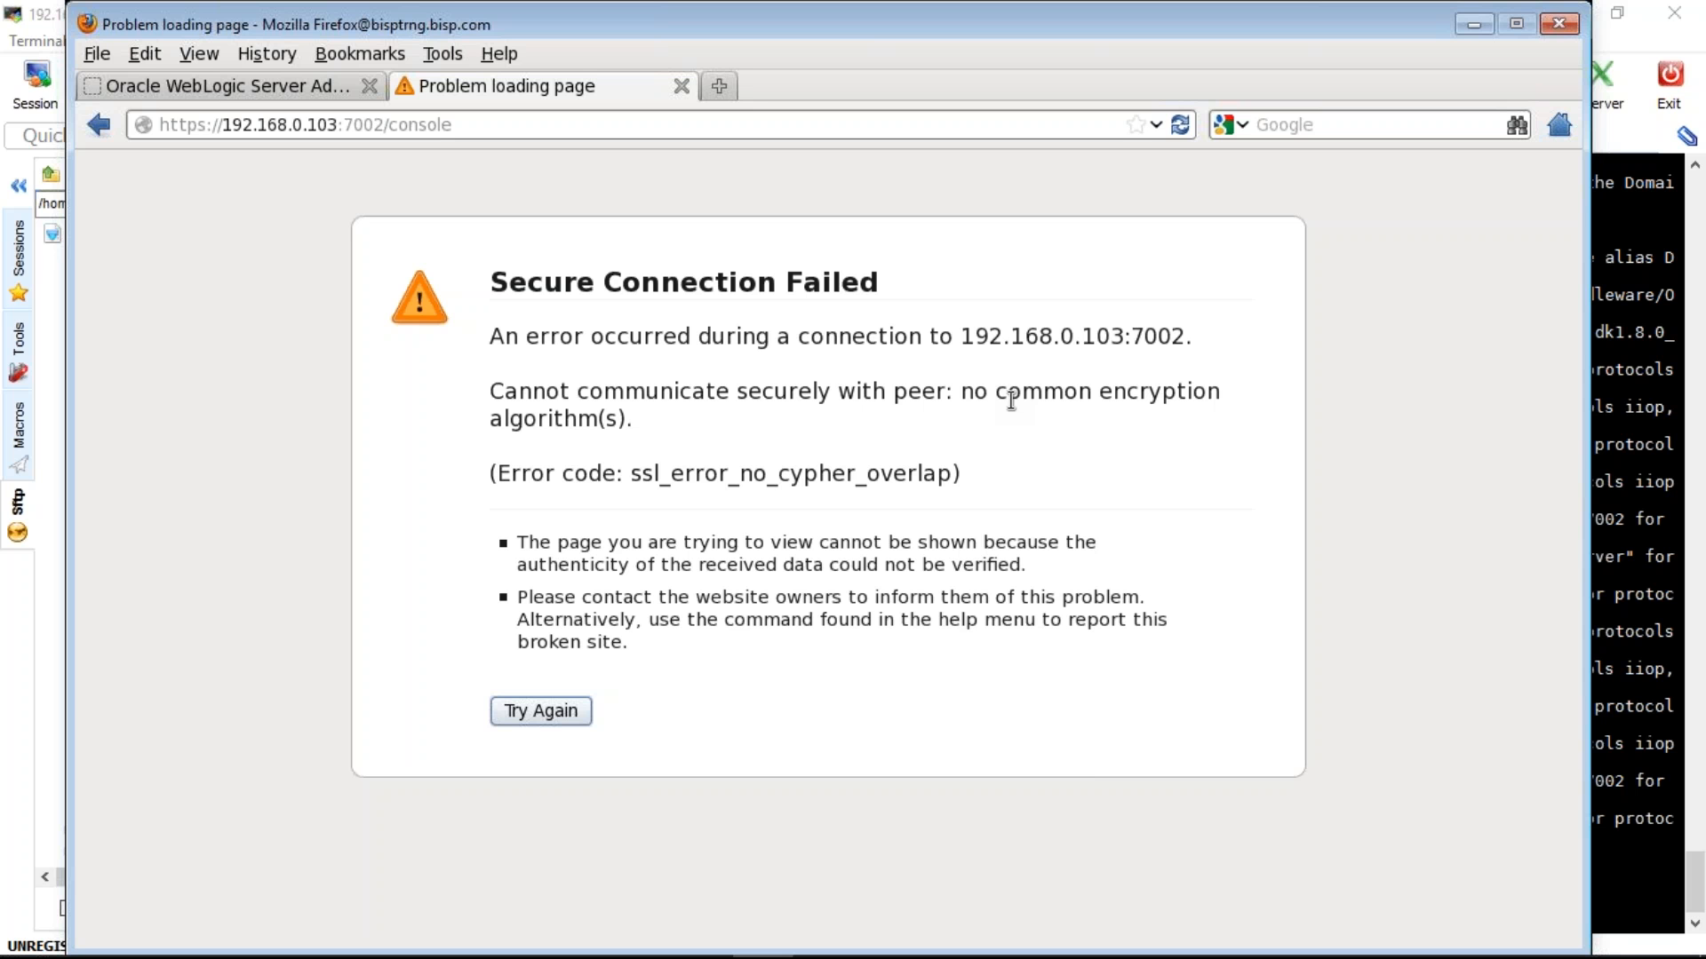
key("alt+Tab")
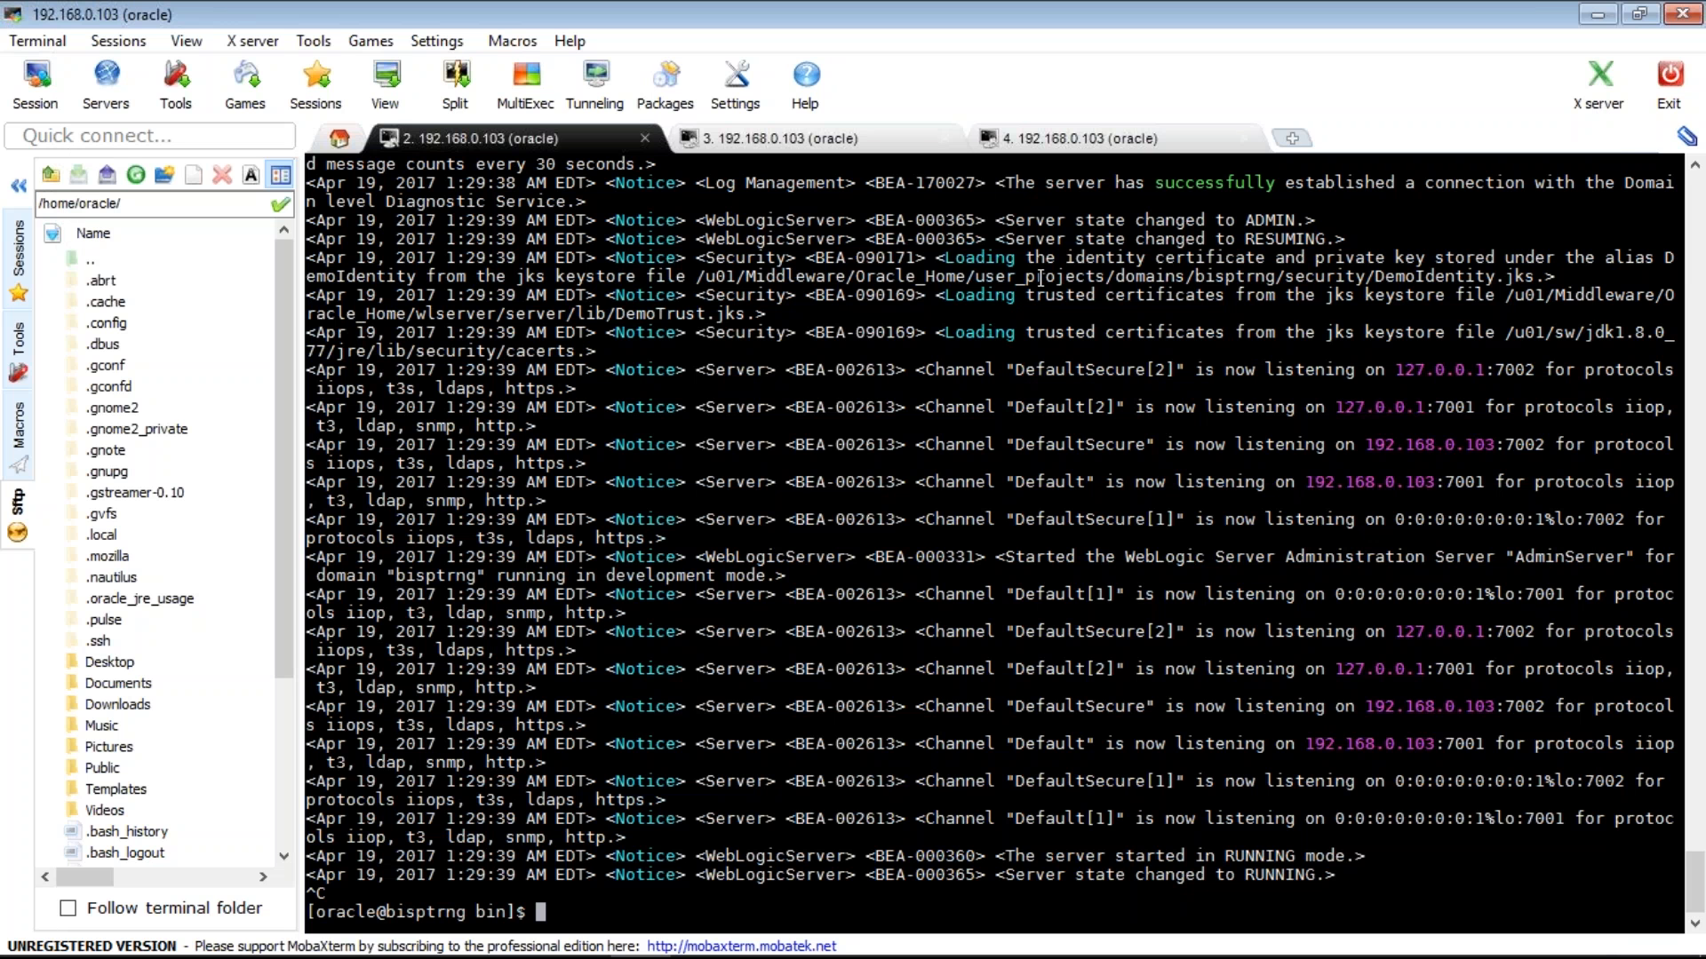
- List the bin folder and run ./stopWebLogic.sh to stop AdminServer and Derby
double_click(1040, 277)
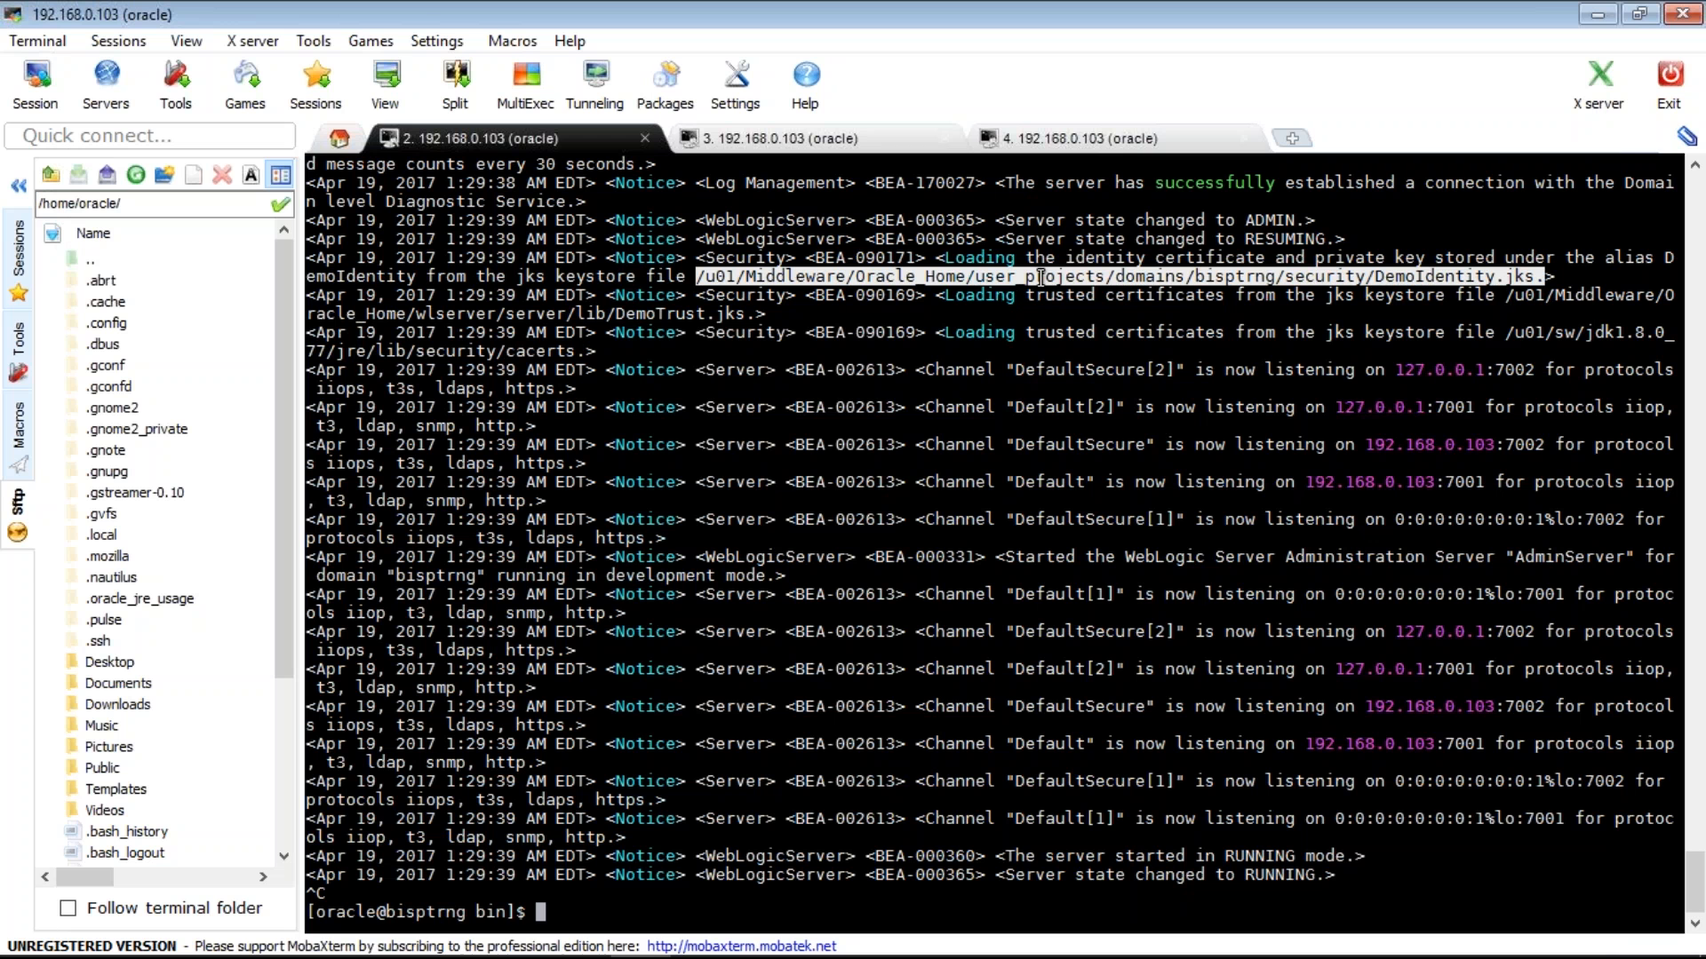
type("l")
type("s")
key("Return")
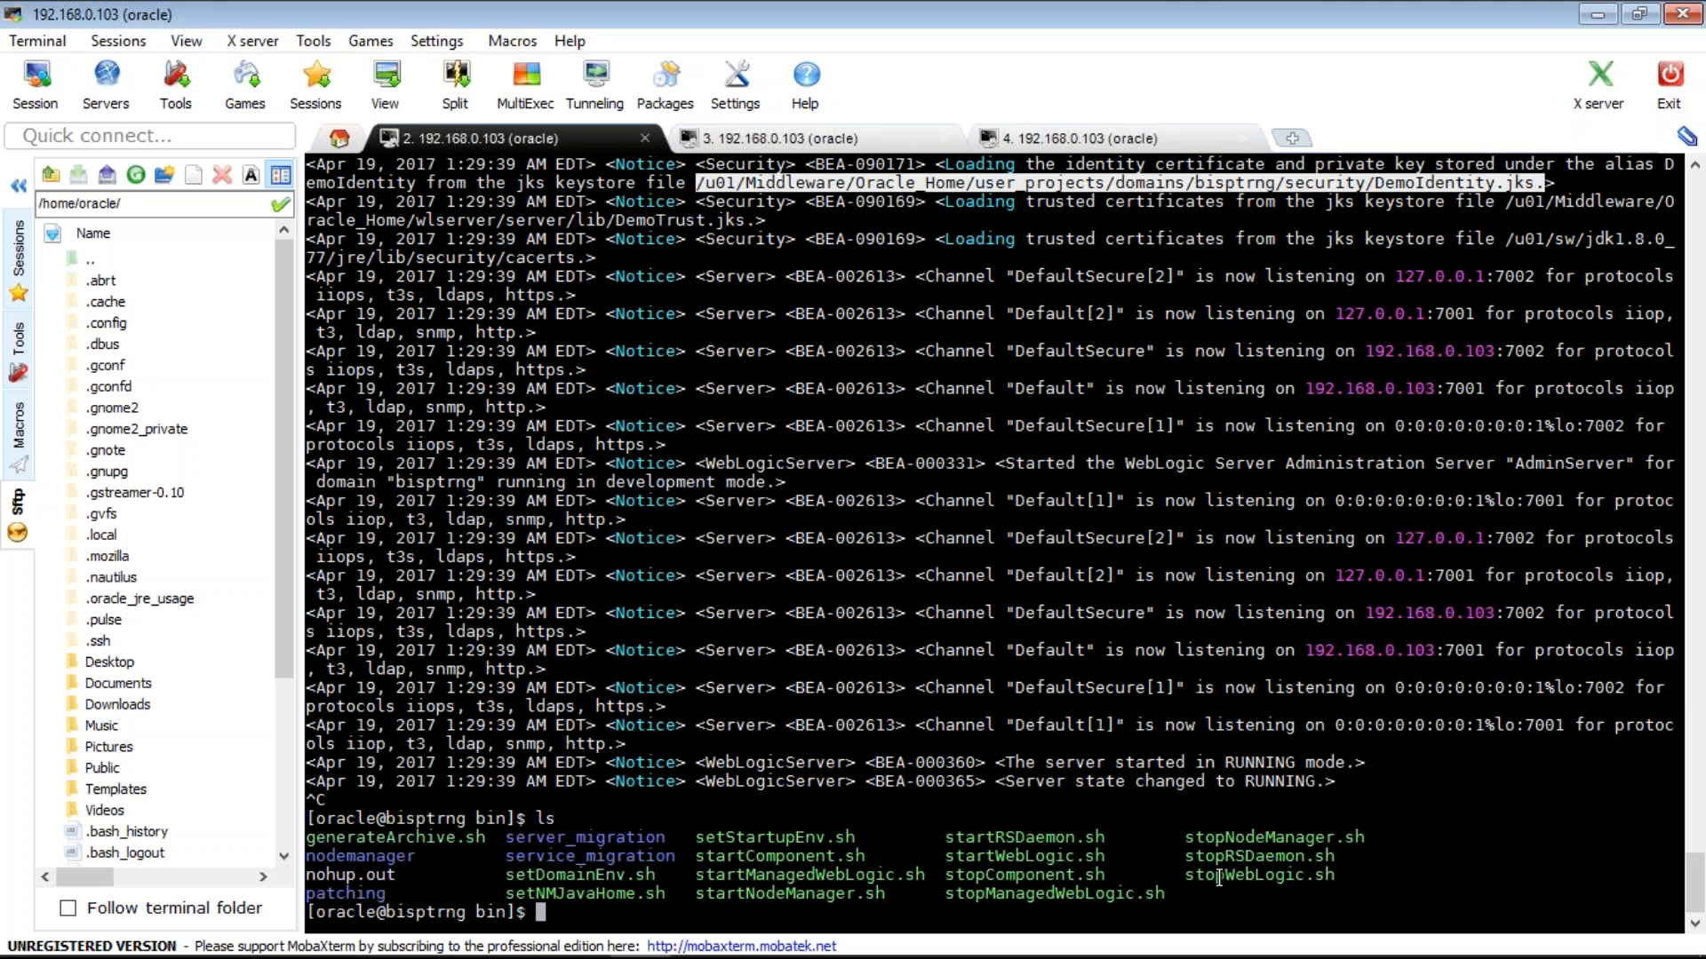
double_click(1219, 879)
type(".")
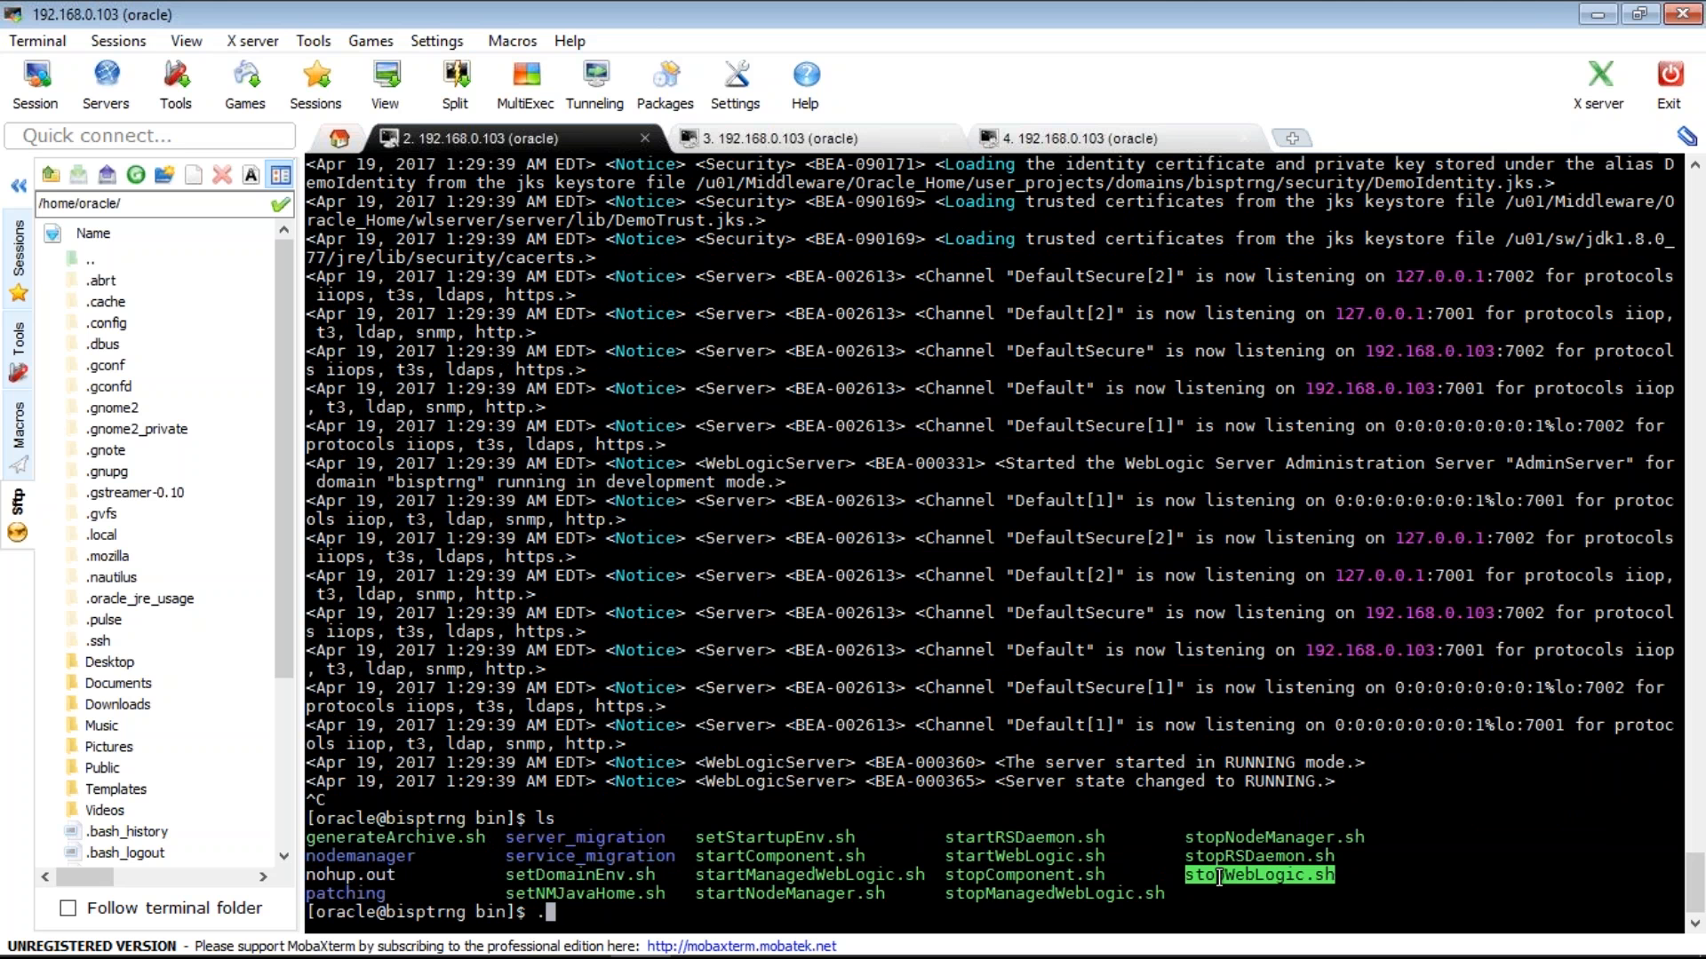
type("/")
right_click(1219, 878)
key("Return")
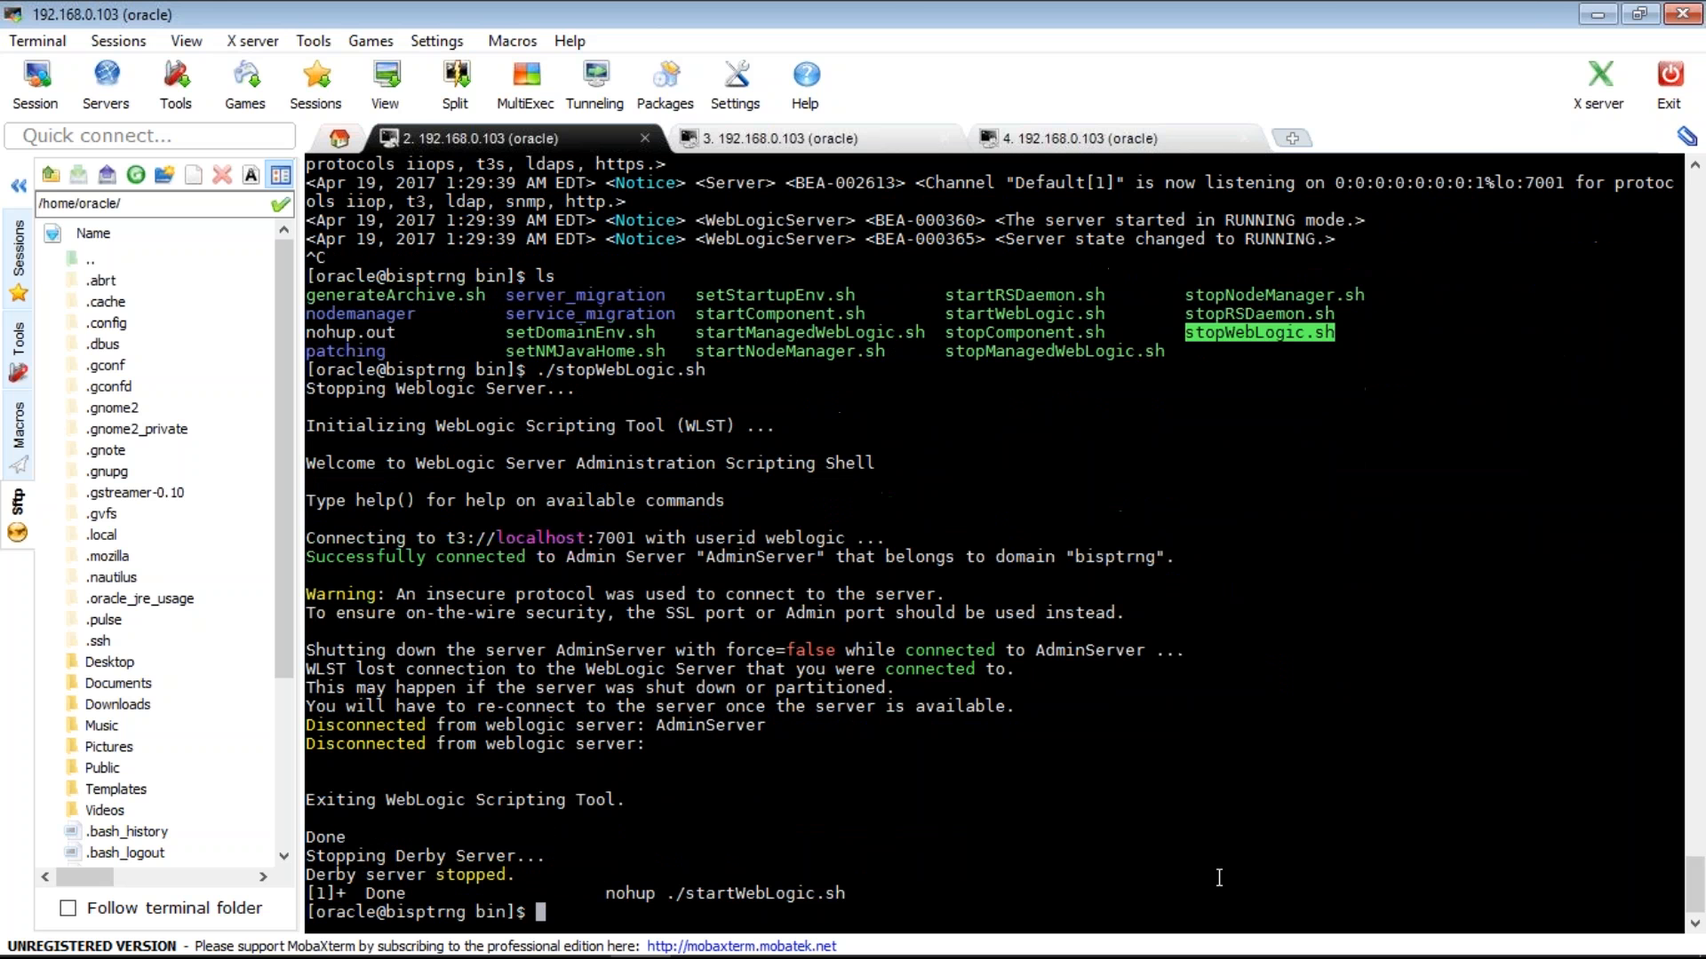
- List the bin folder contents again to find startWebLogic.sh
type("ls")
key("BackSpace")
key("BackSpace")
type("ls")
key("Return")
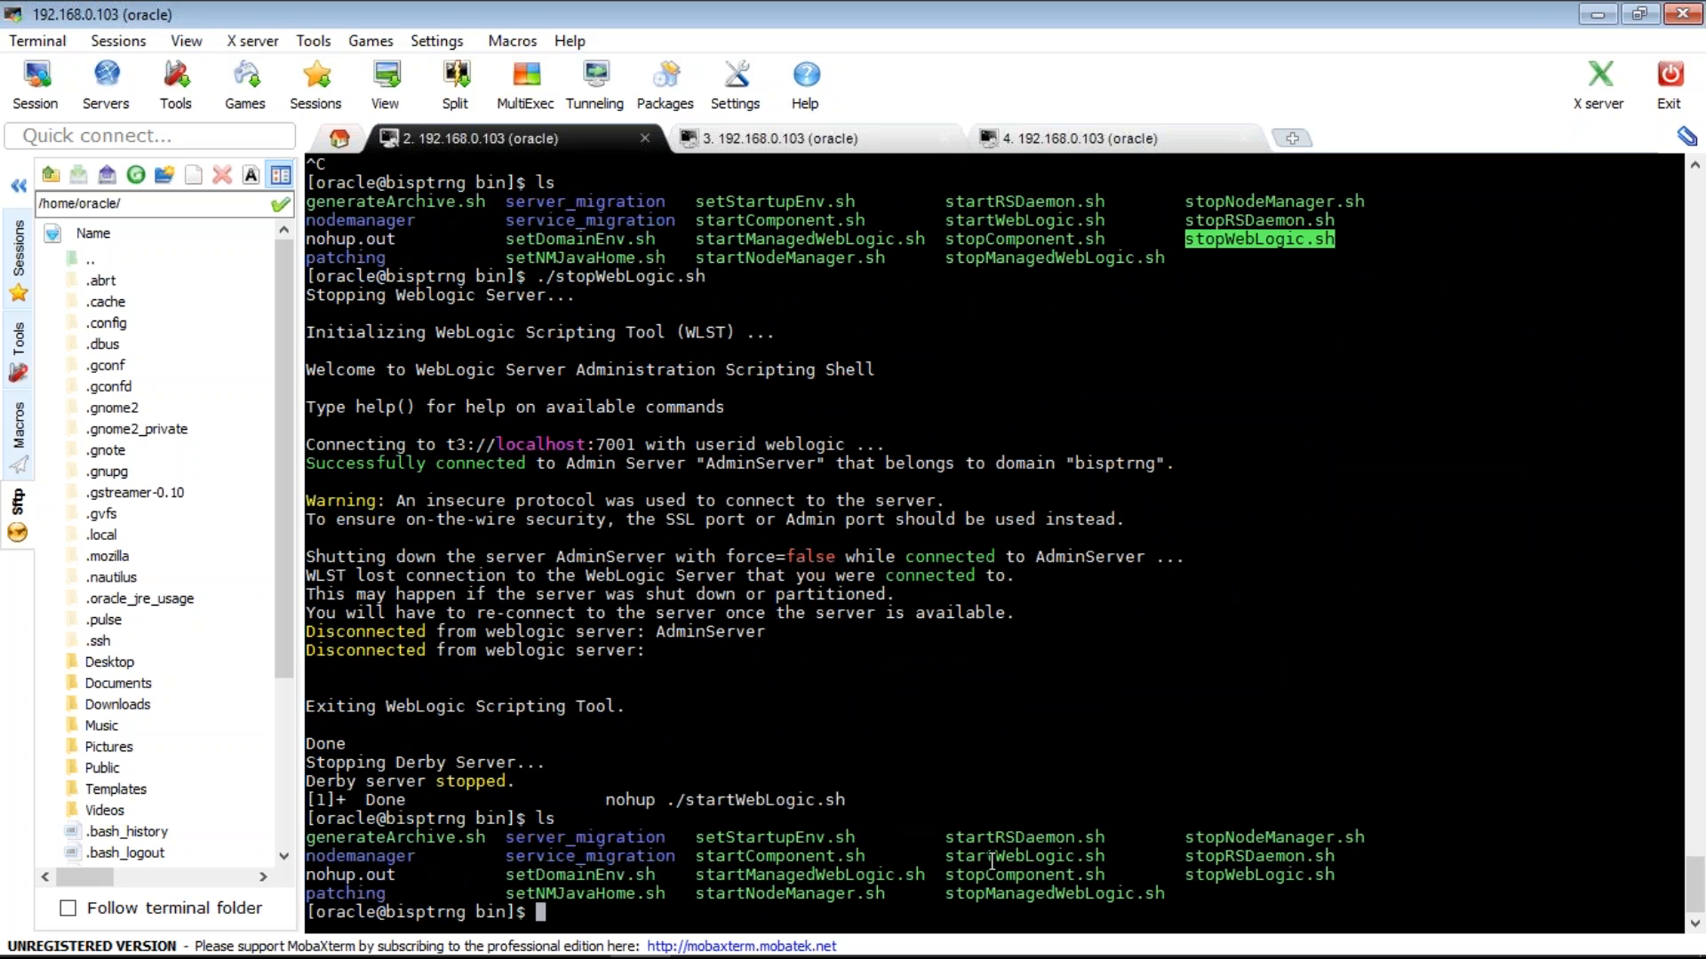
double_click(992, 858)
type(".")
key("BackSpace")
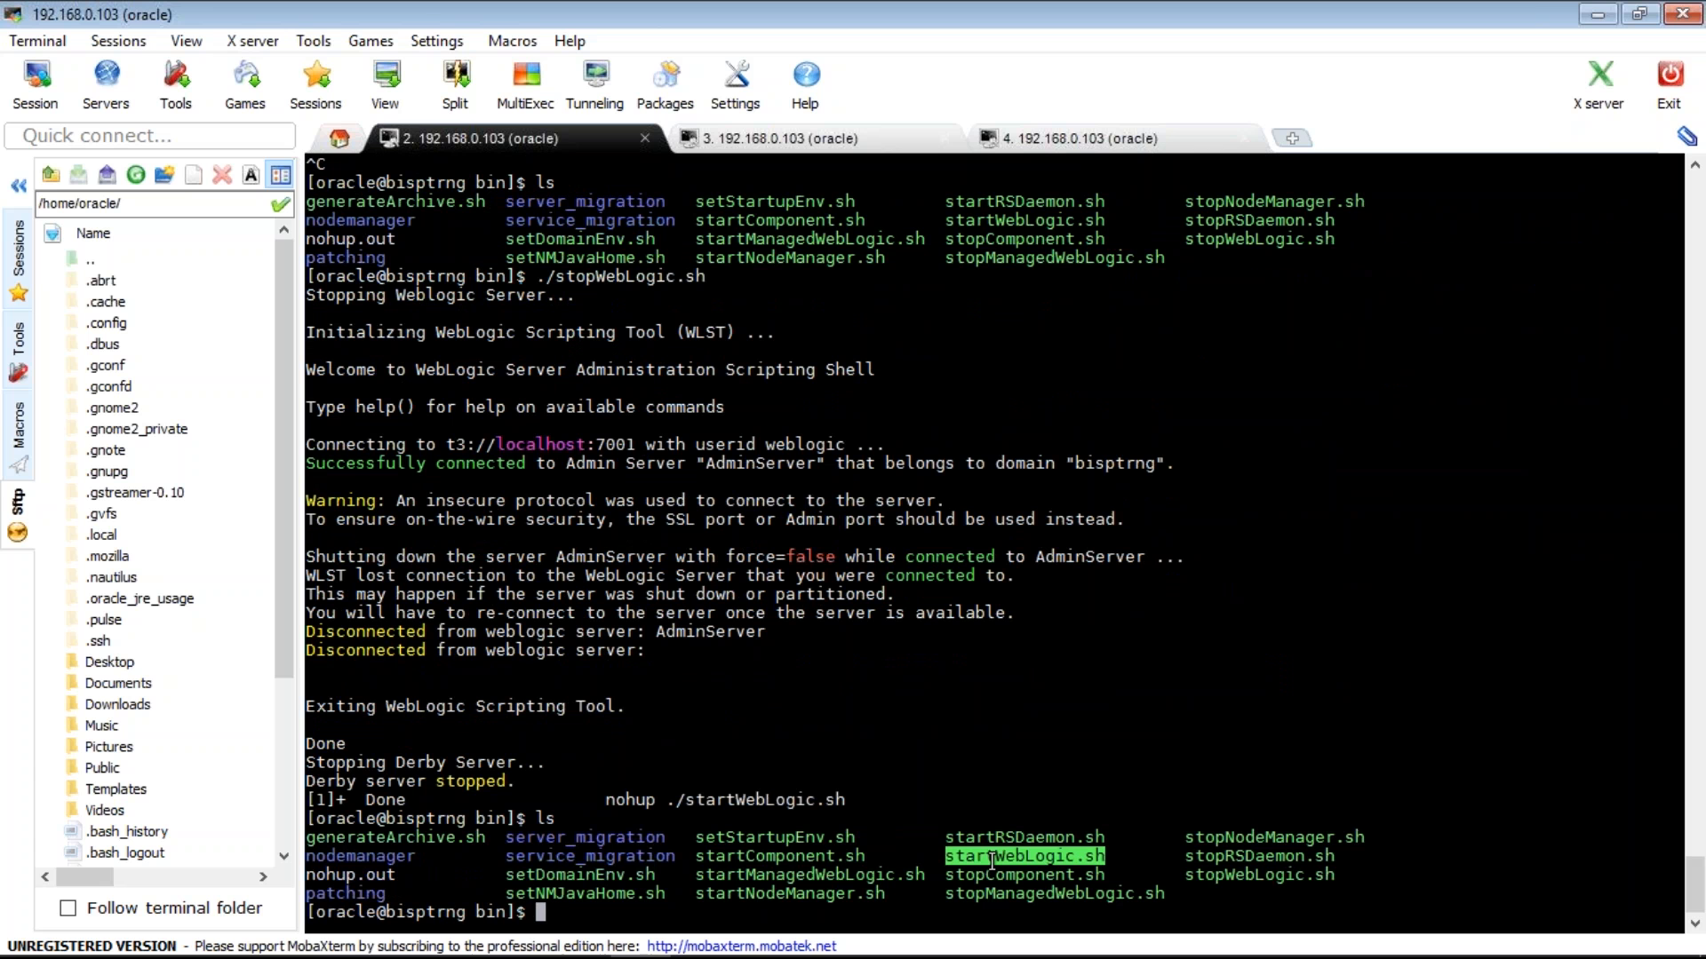
- Start WebLogic in the background with nohup ./startWebLogic.sh &
type("nohup ./startW")
key("Tab")
type("&")
key("Return")
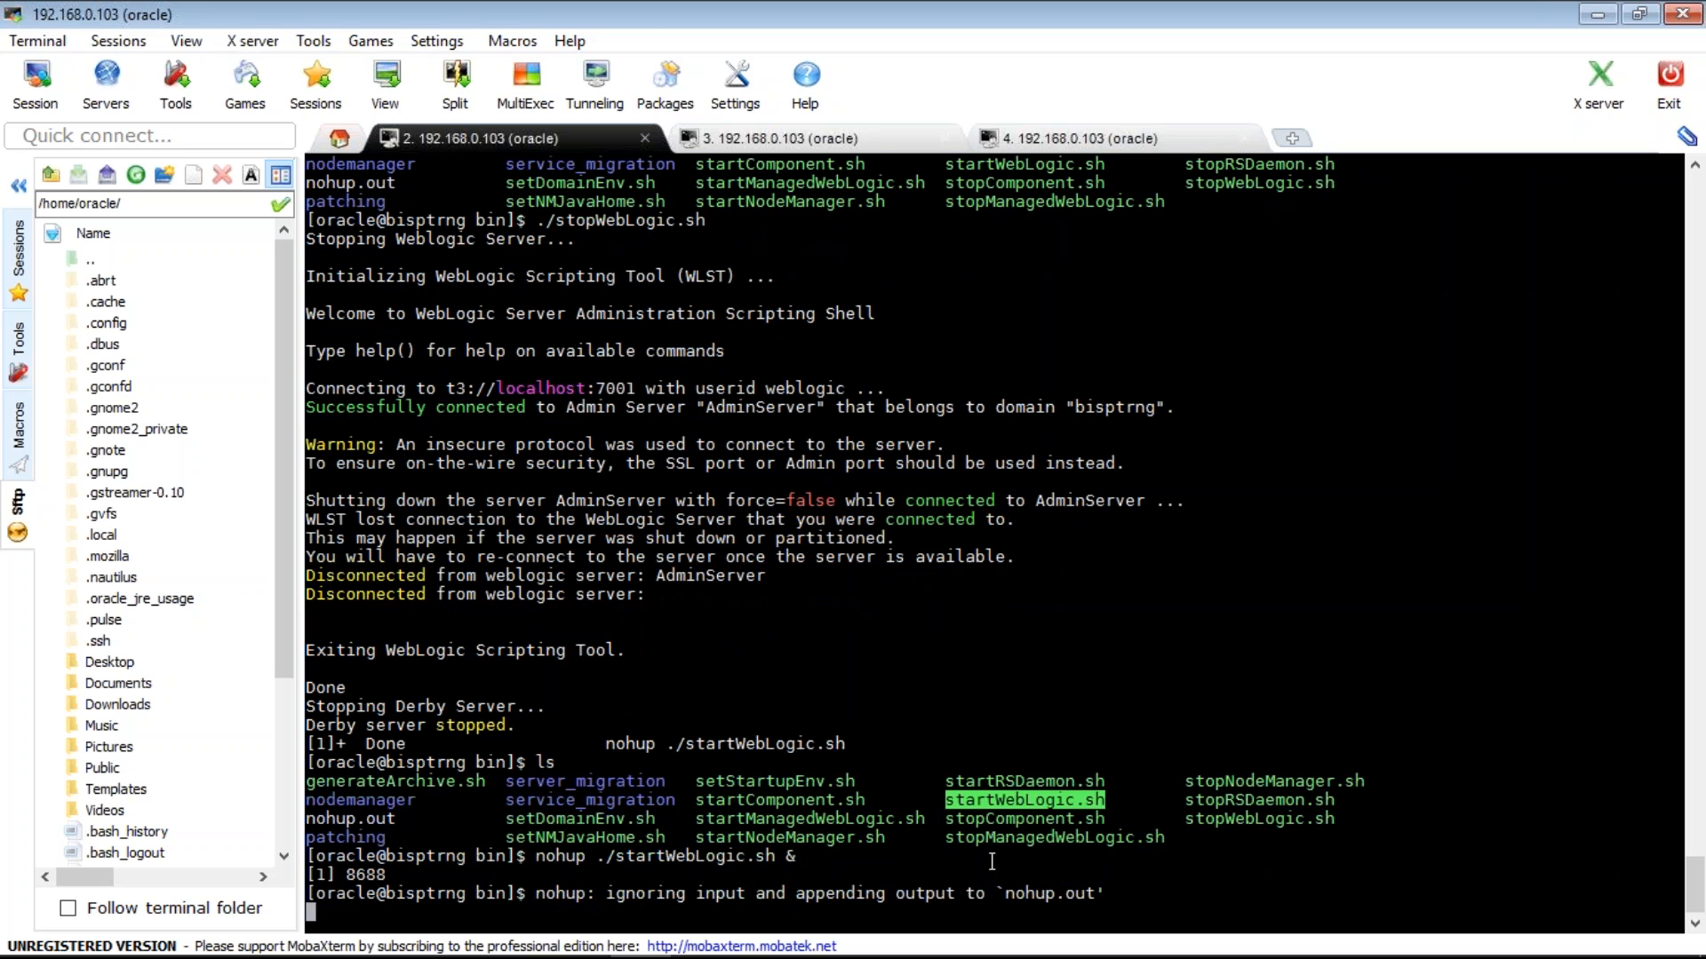
key("ctrl+c")
- Follow the server log with tail -f nohup.out until it reports RUNNING
type("tail -")
type("f n")
type("u")
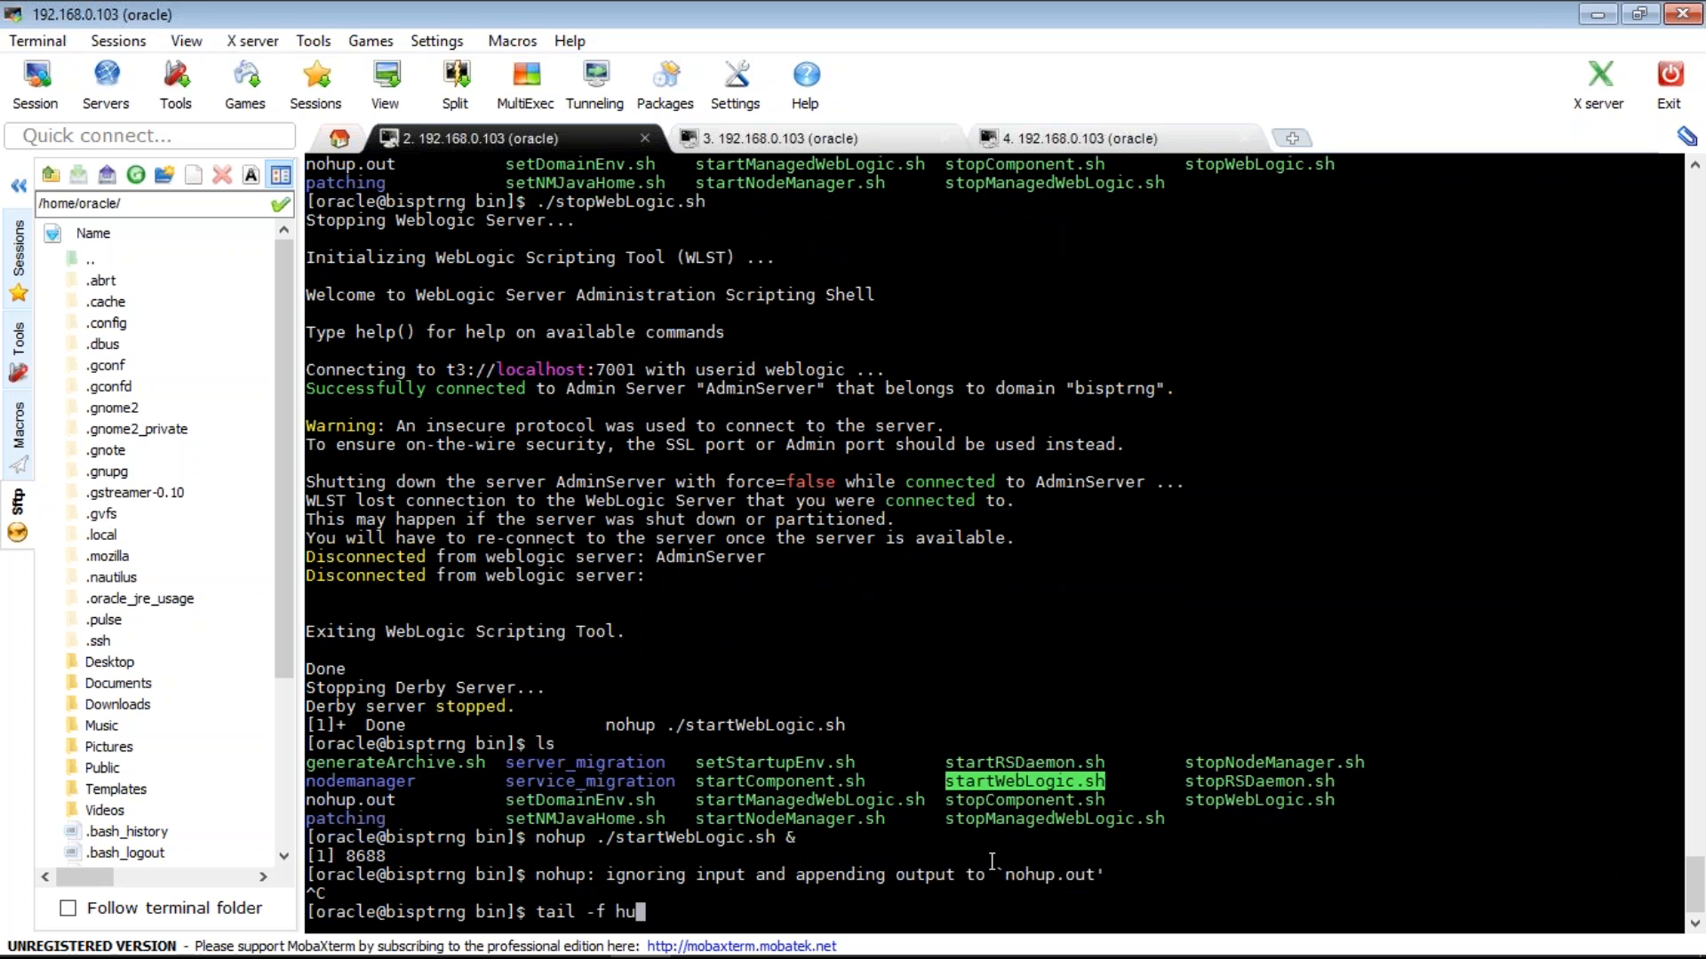
key("BackSpace")
type("o")
type("hup.out")
key("Return")
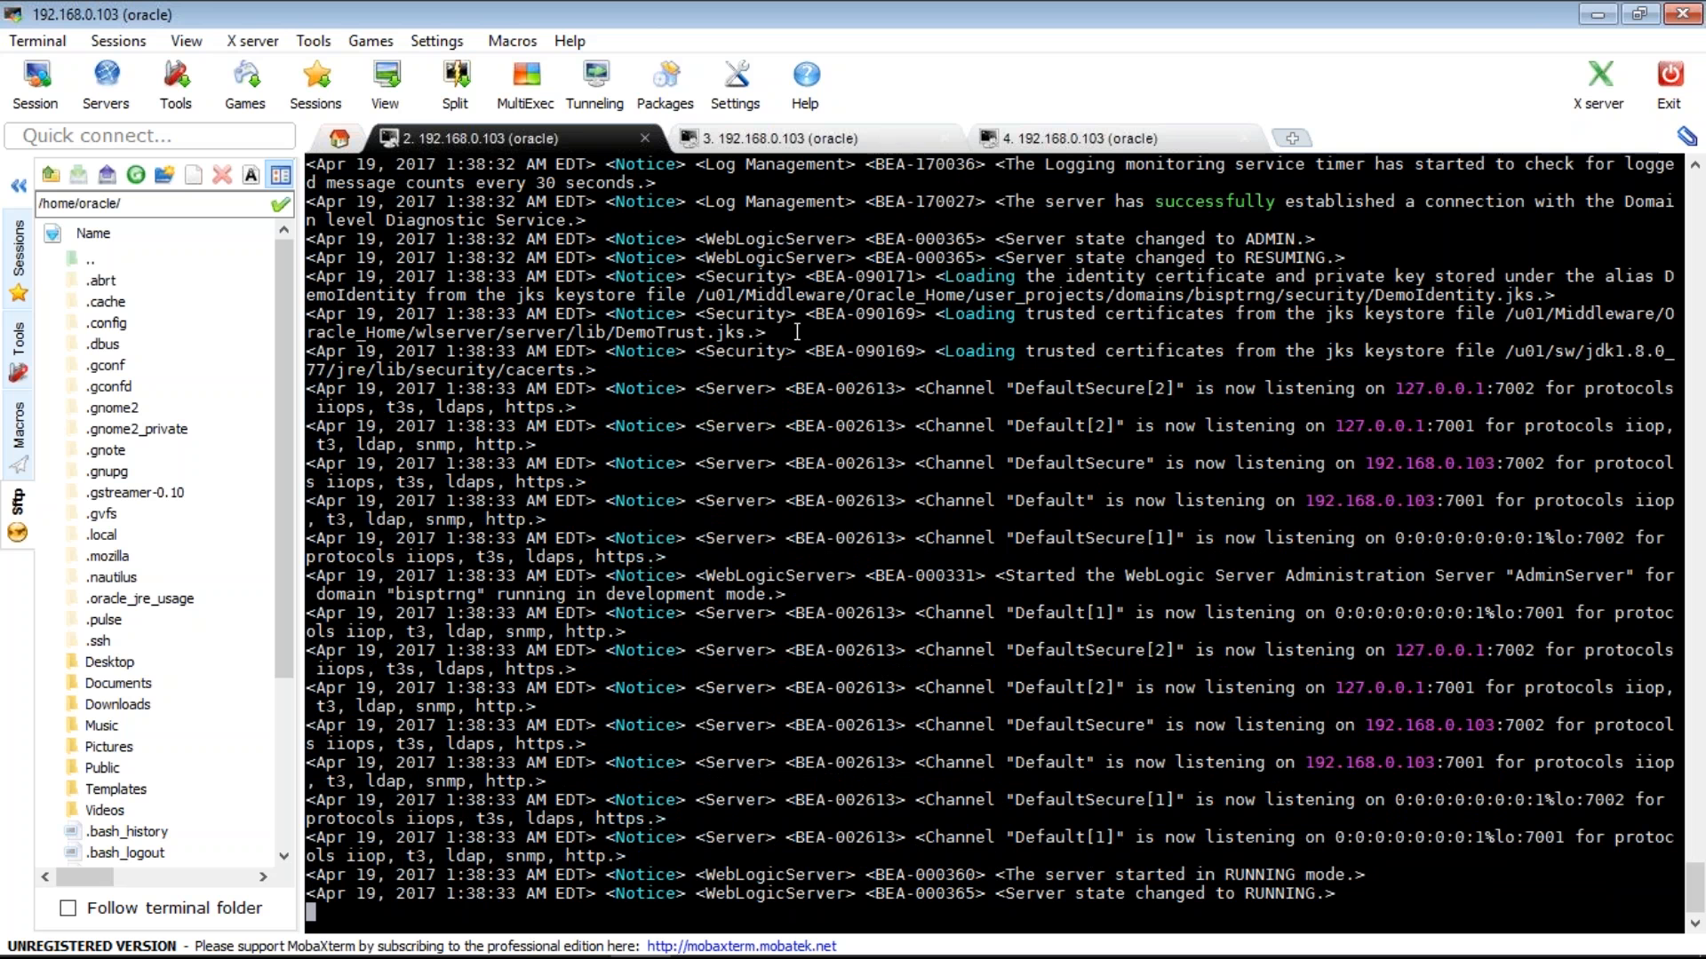
- Highlight 192.168.0.103:7002 on the DefaultSecure listening line, then leave the terminal
double_click(643, 330)
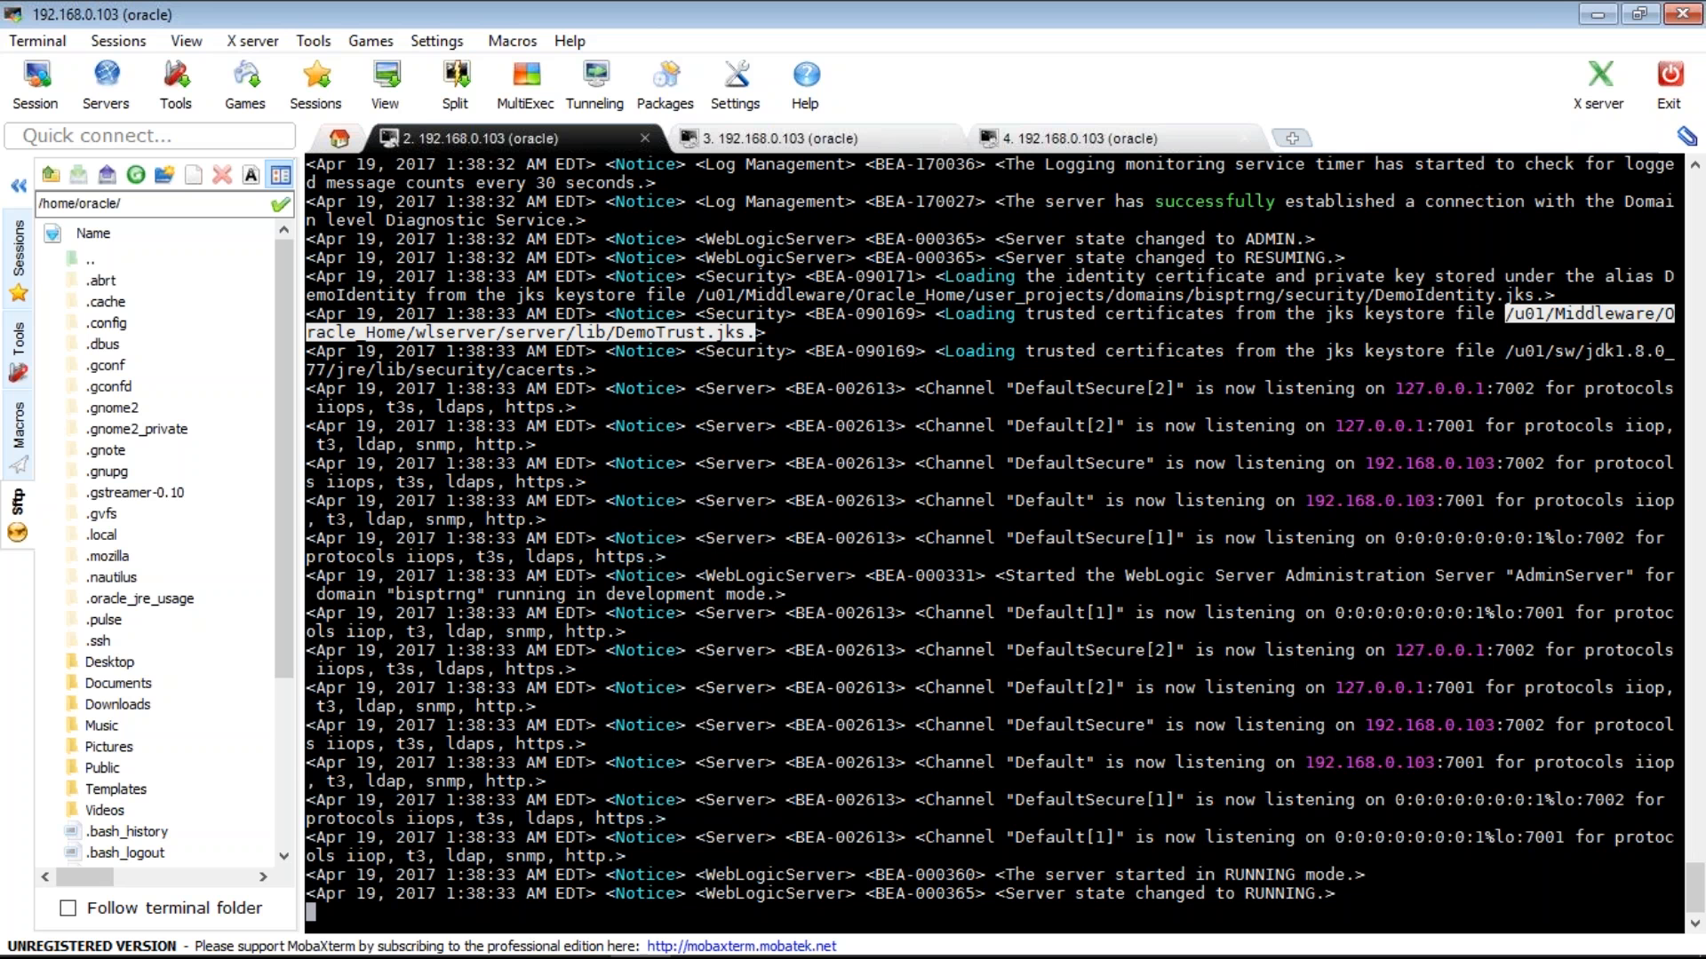
mouse_move(579, 958)
left_click_drag(1369, 464, 1546, 465)
left_click_drag(1039, 866, 1041, 871)
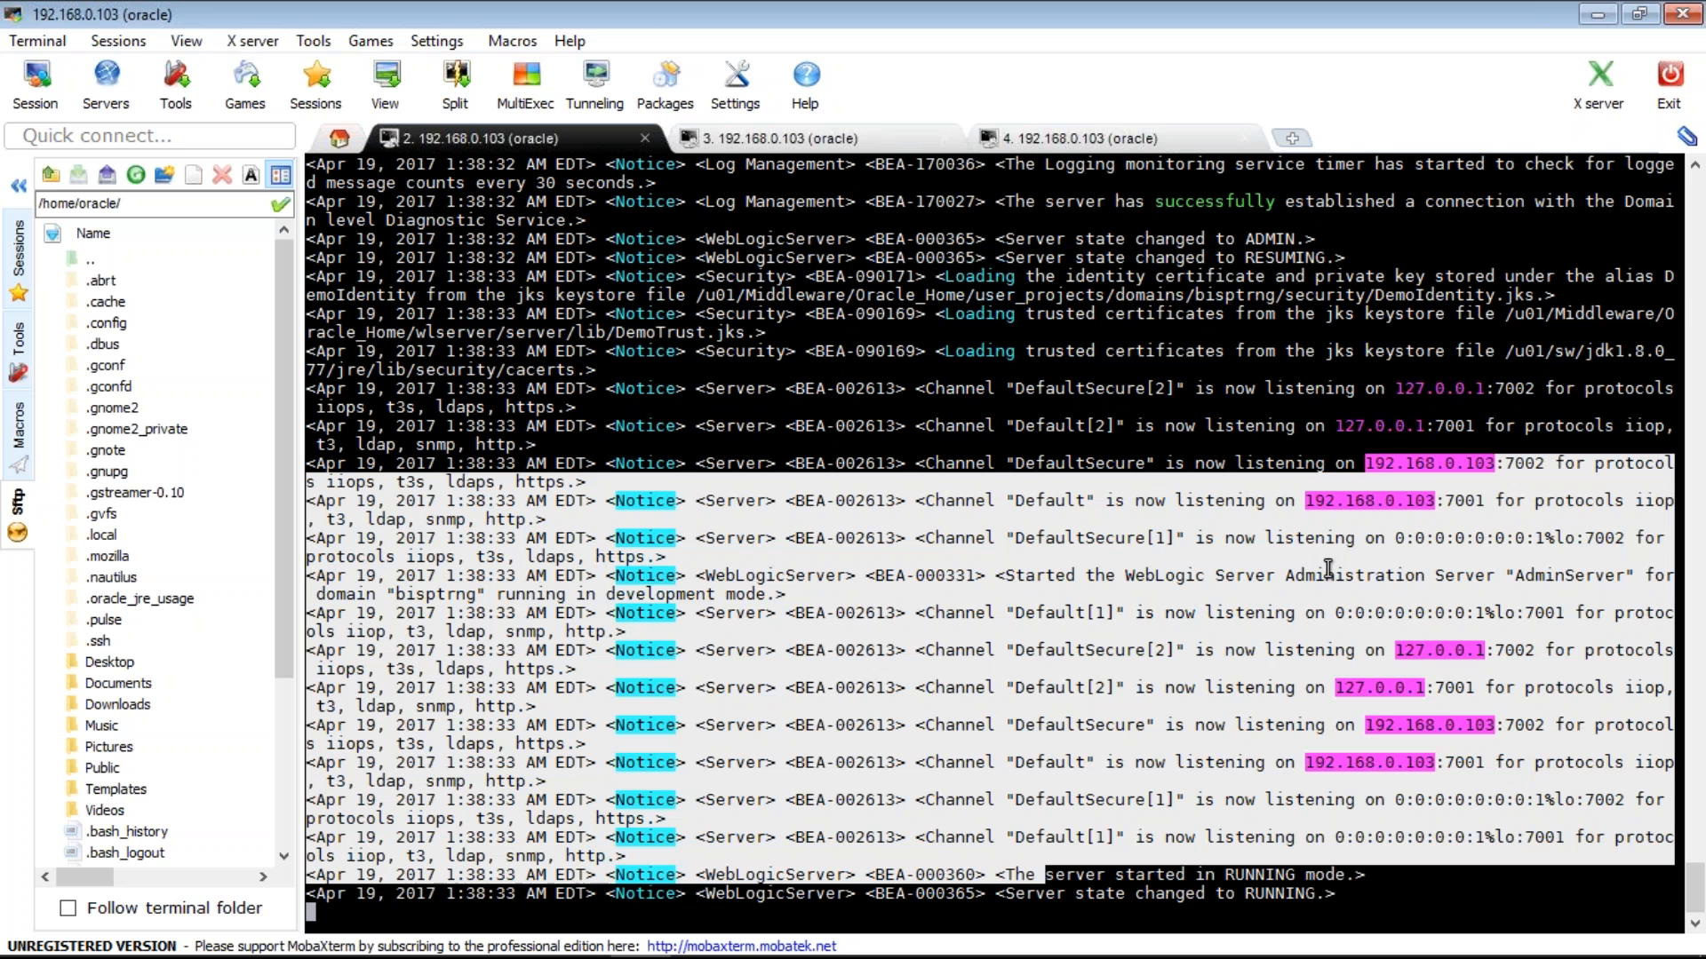
left_click(1368, 470)
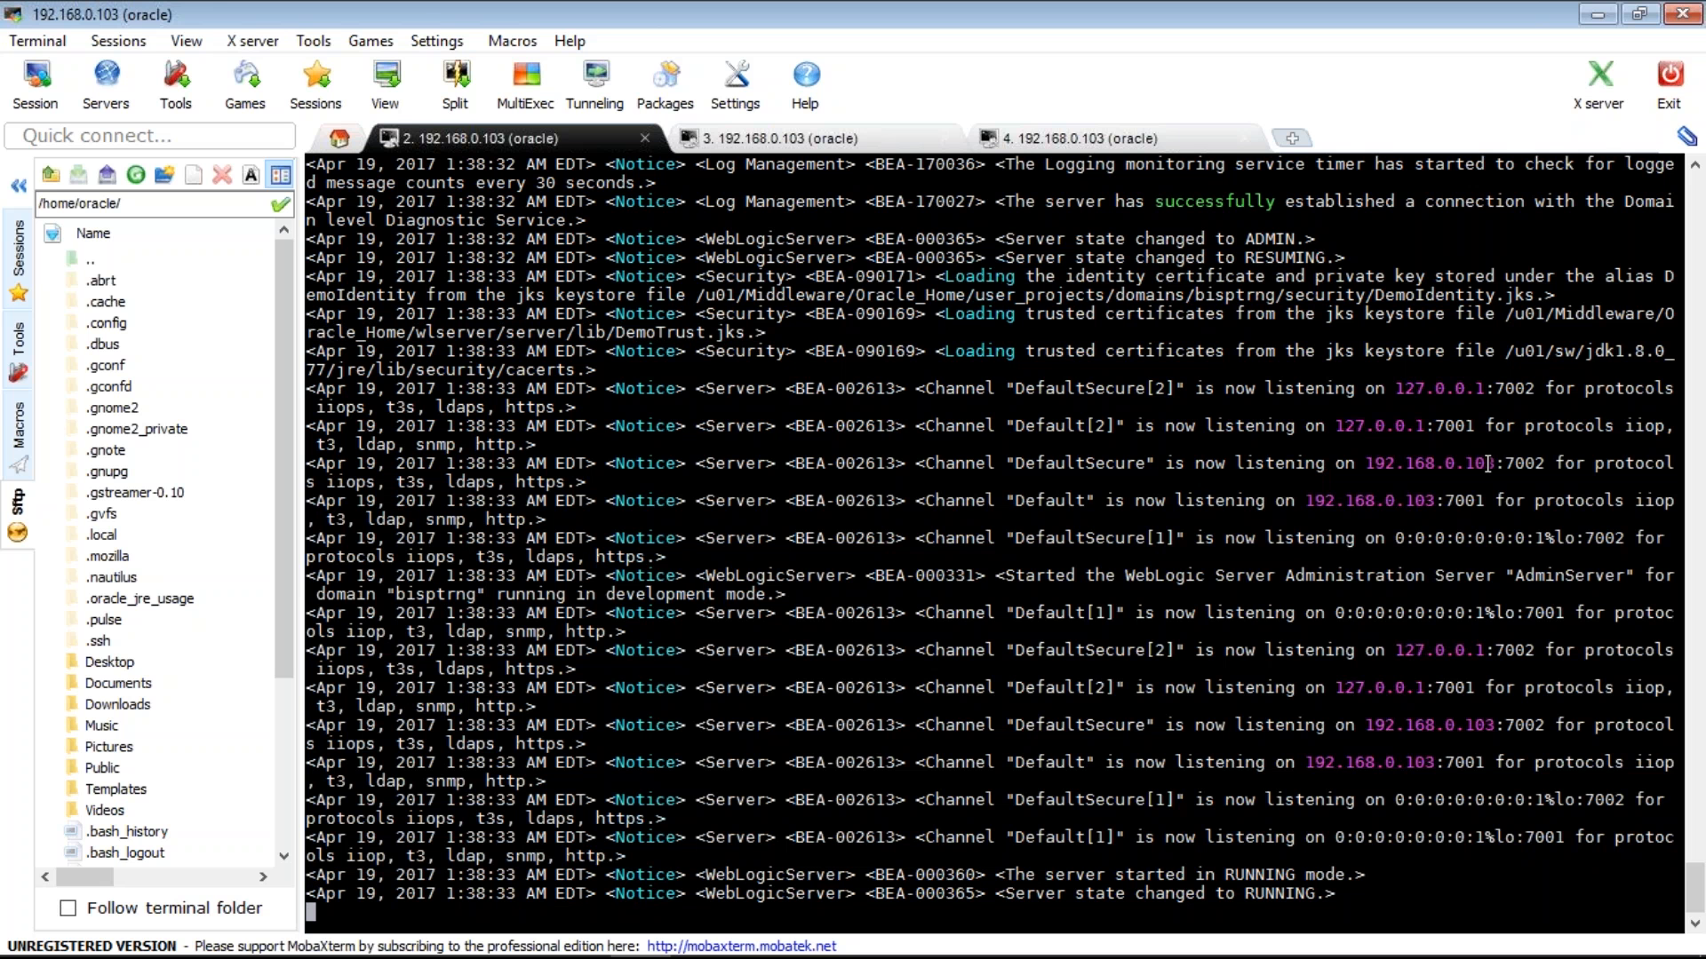
left_click_drag(1487, 463, 1542, 464)
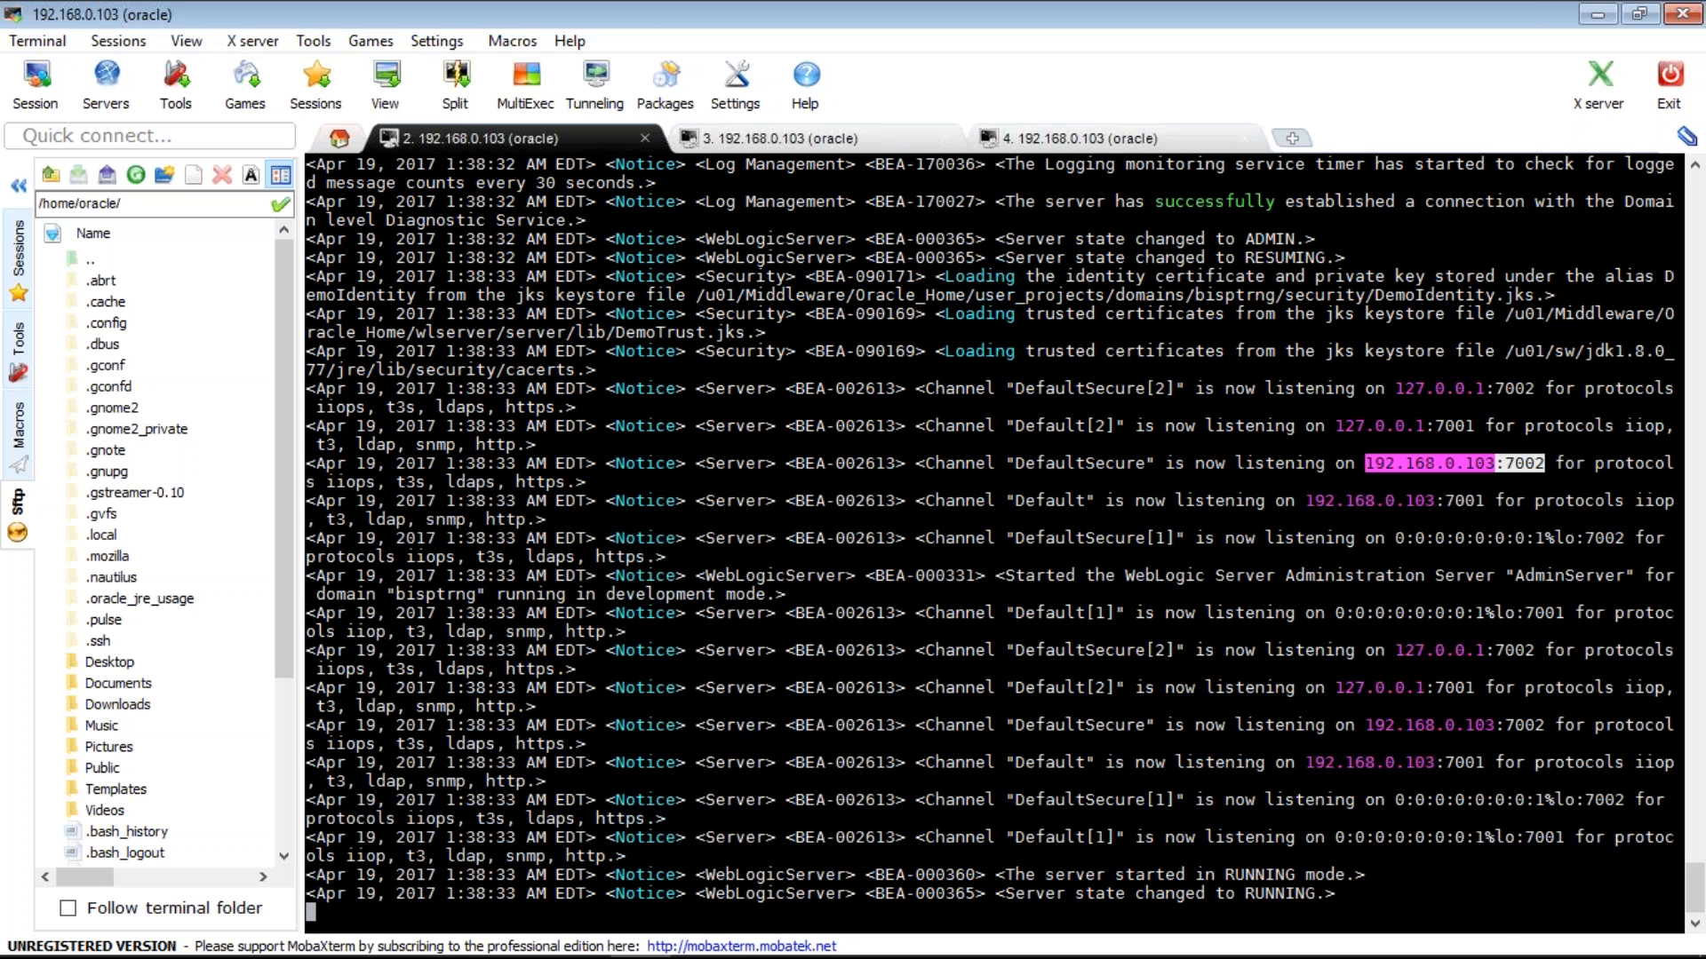
key("super")
left_click(763, 932)
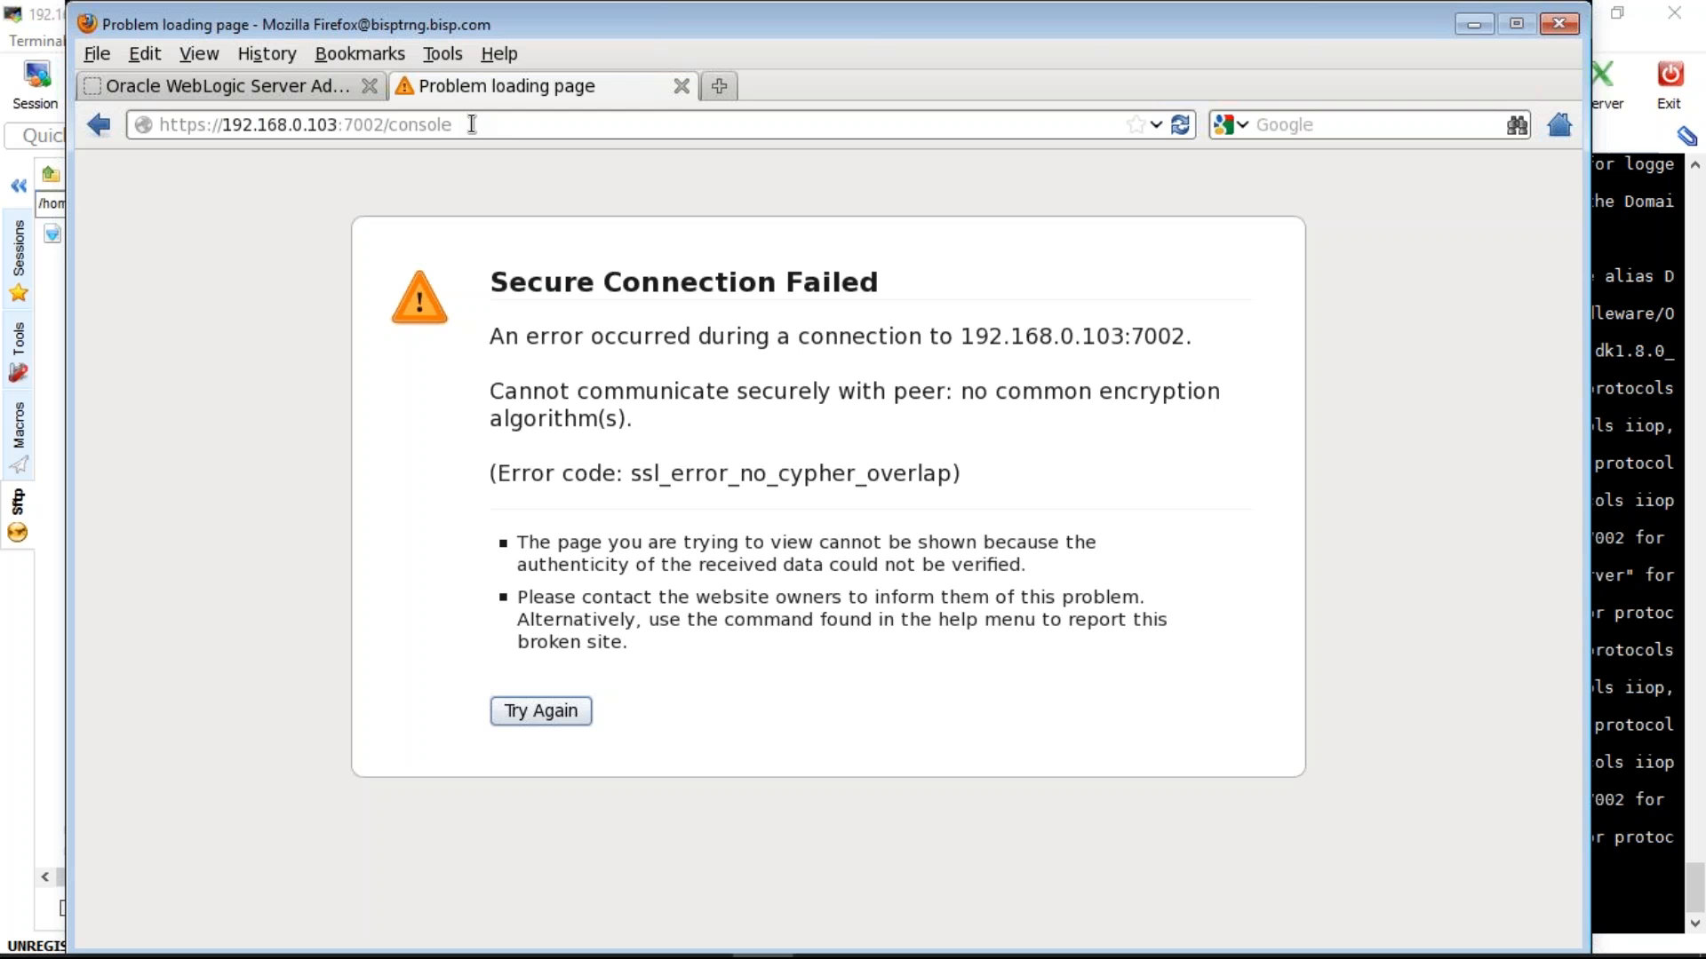
key("F5")
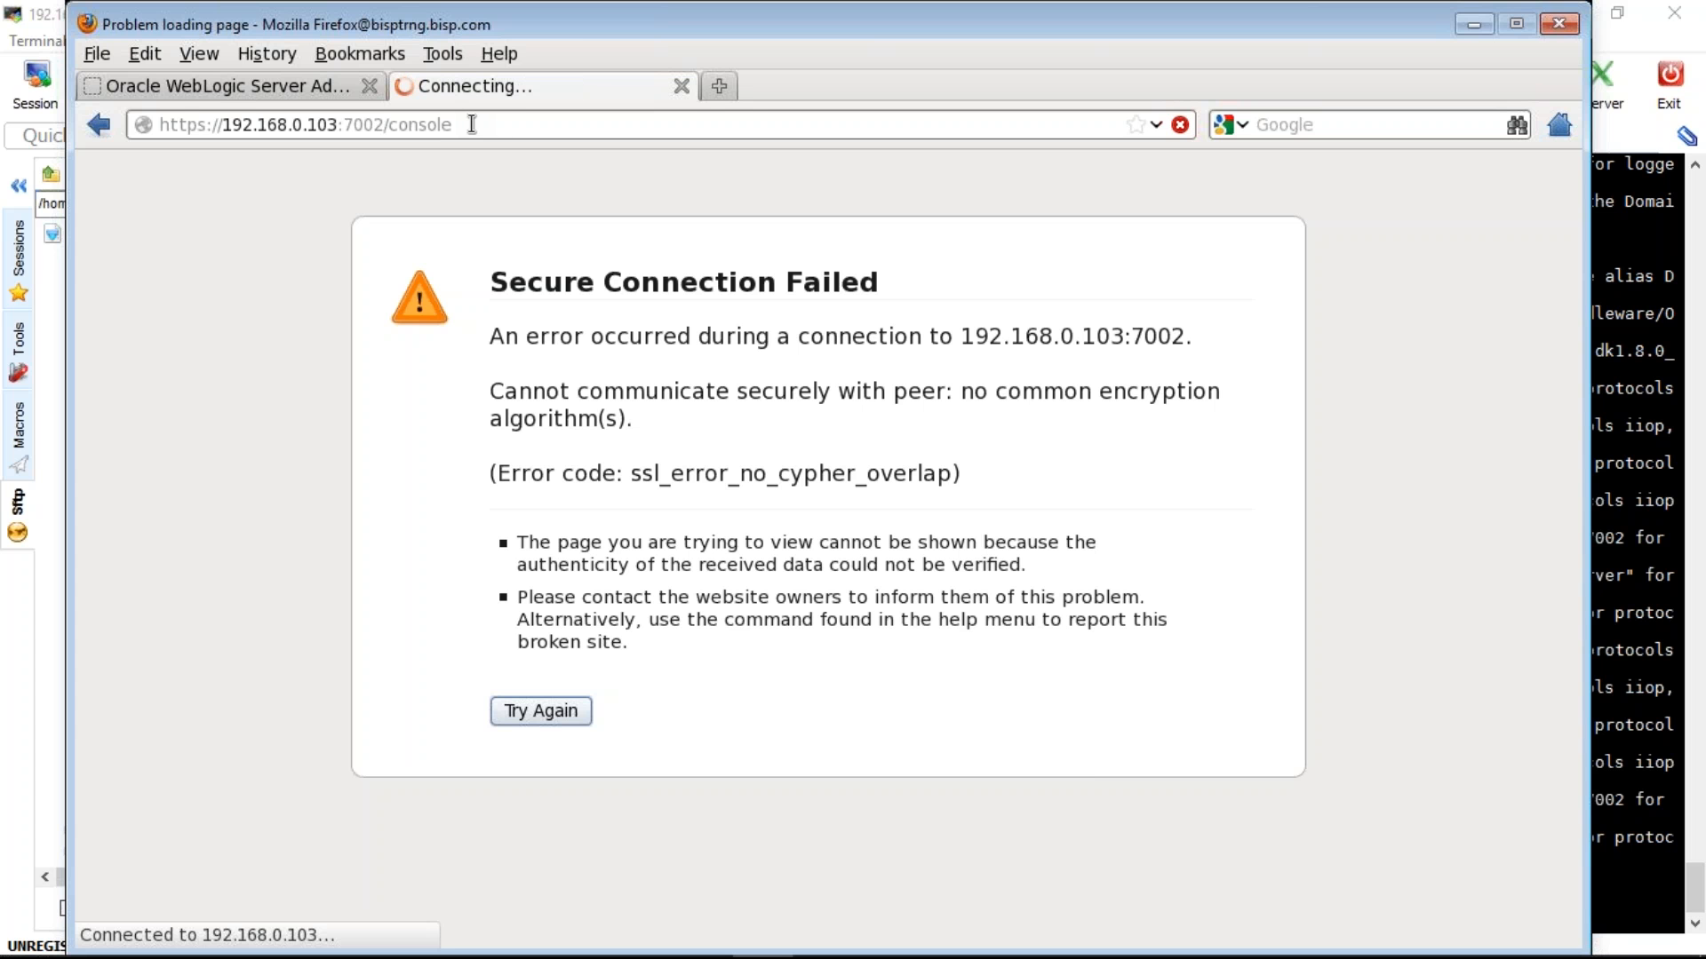
left_click(472, 124)
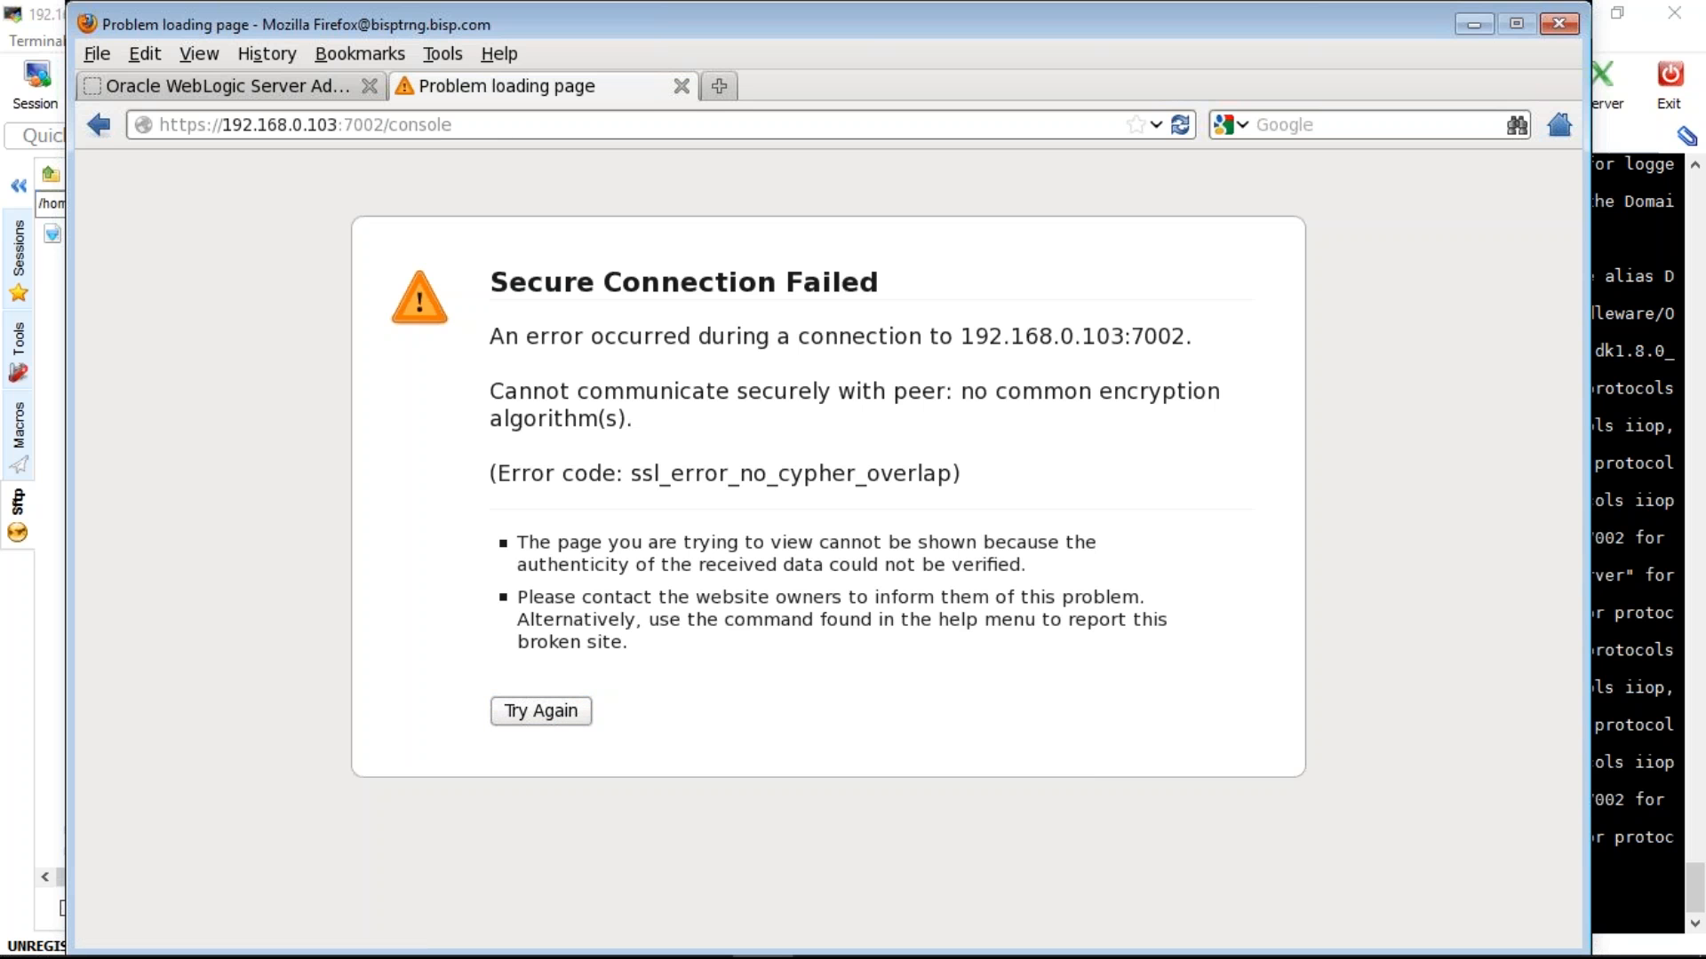
left_click(249, 87)
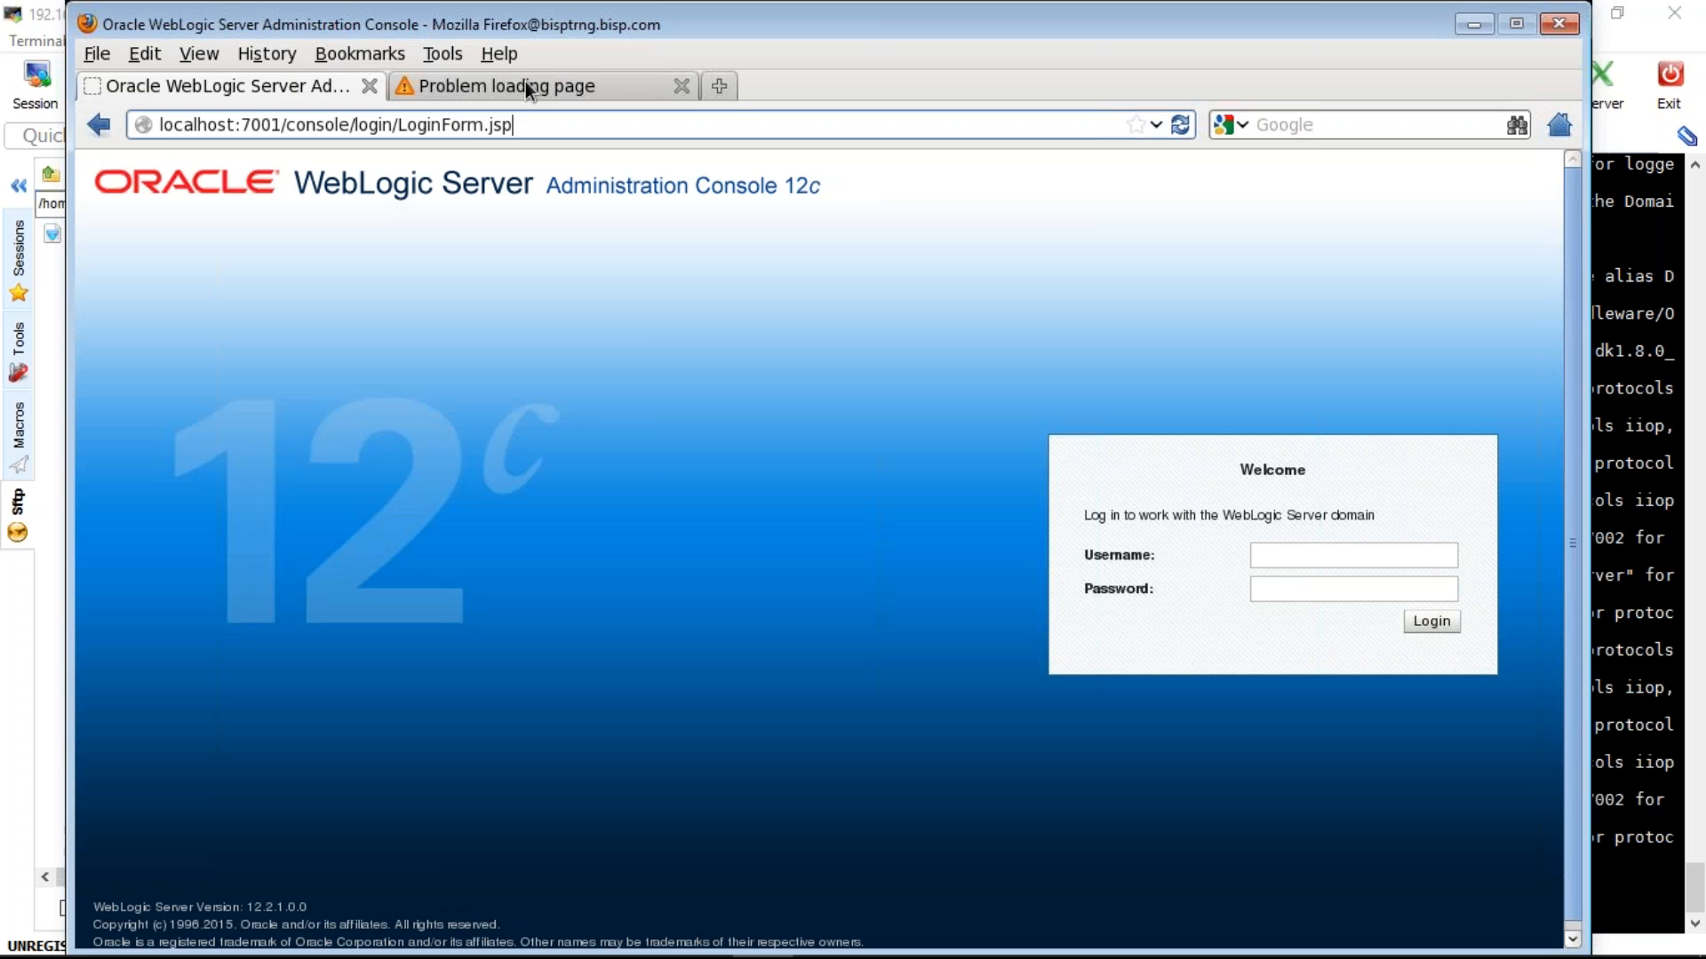
left_click(525, 83)
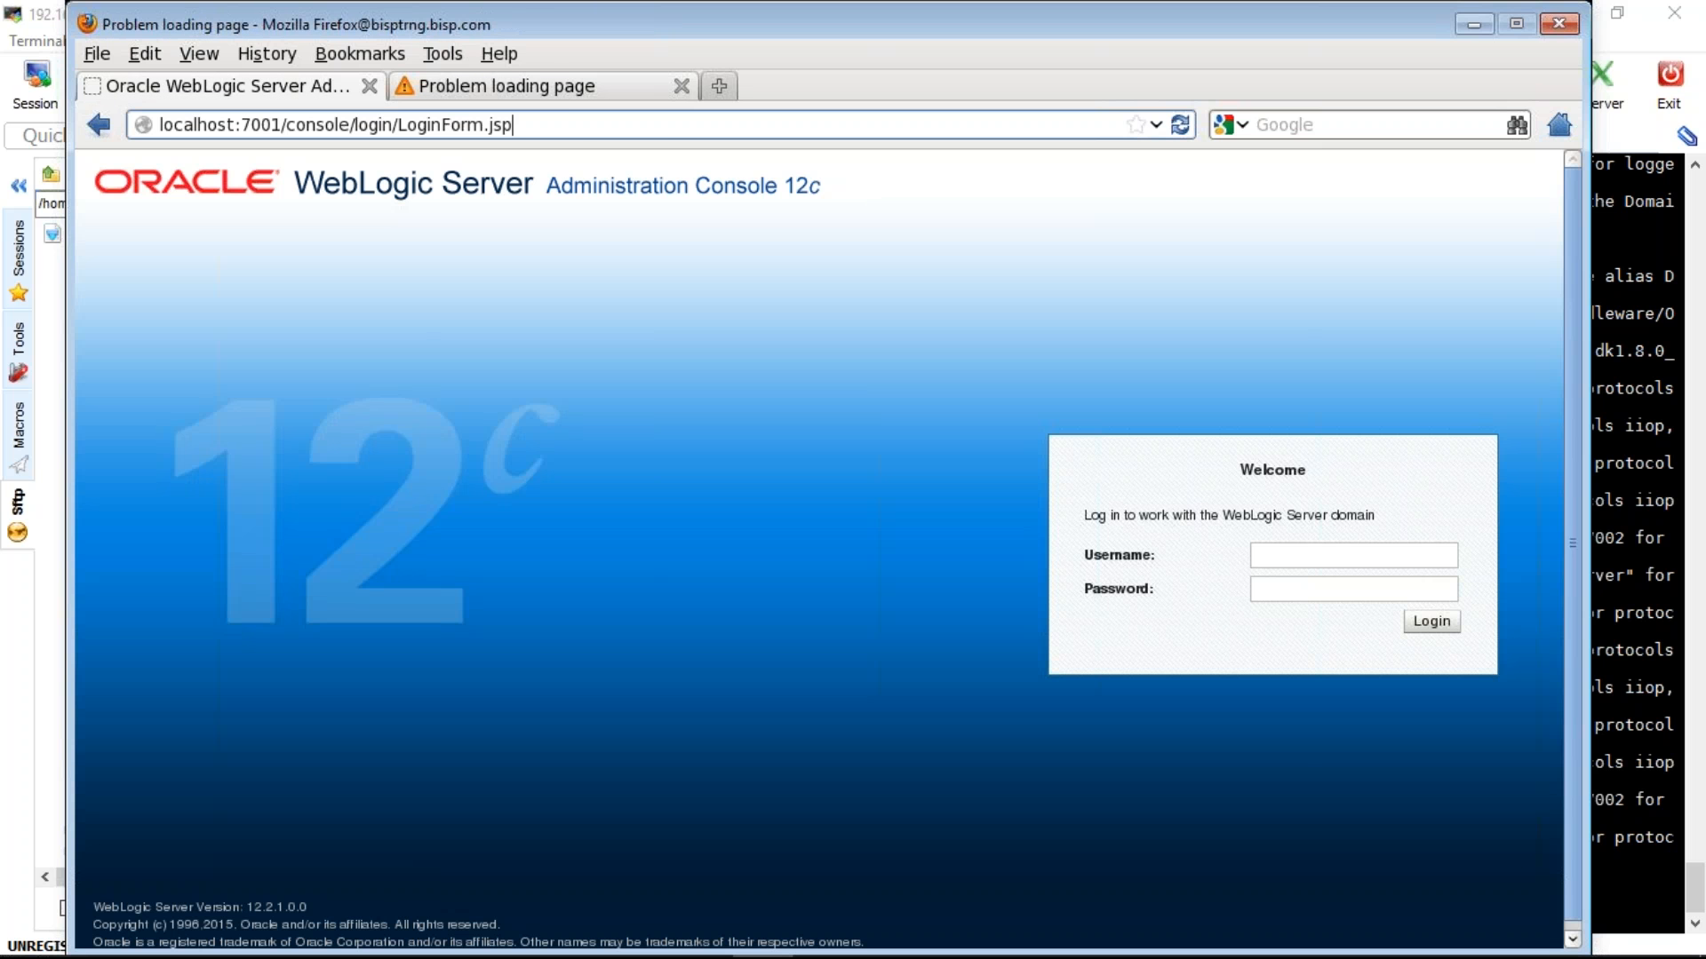
key("super")
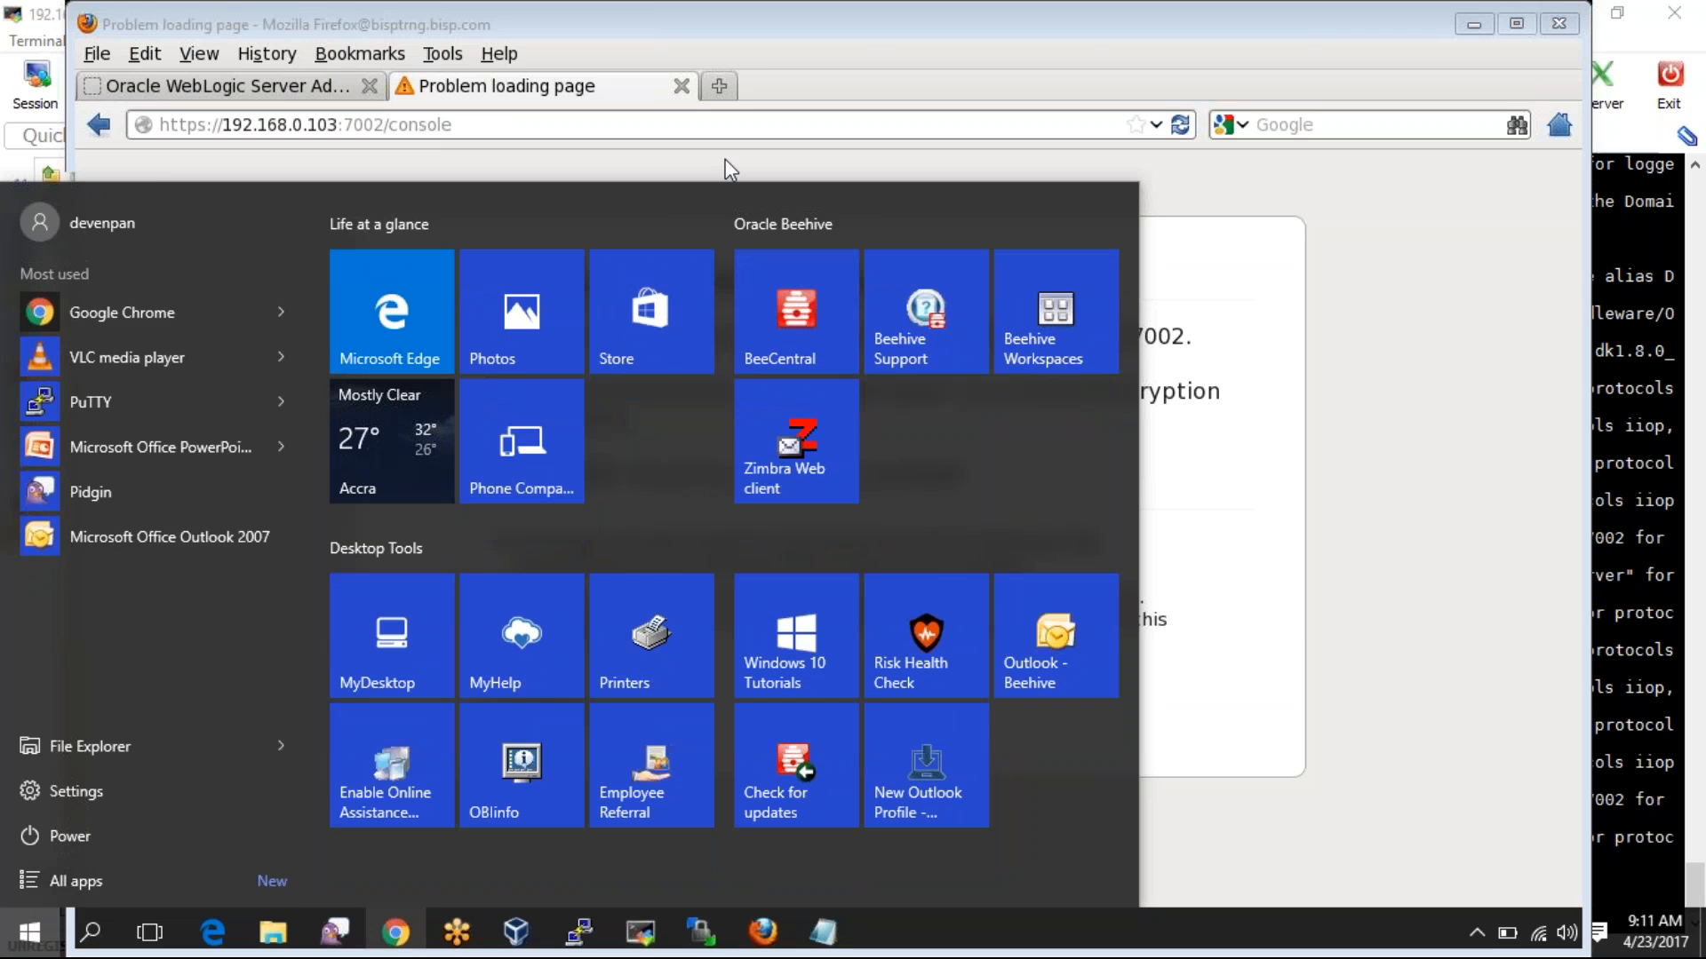
left_click(395, 932)
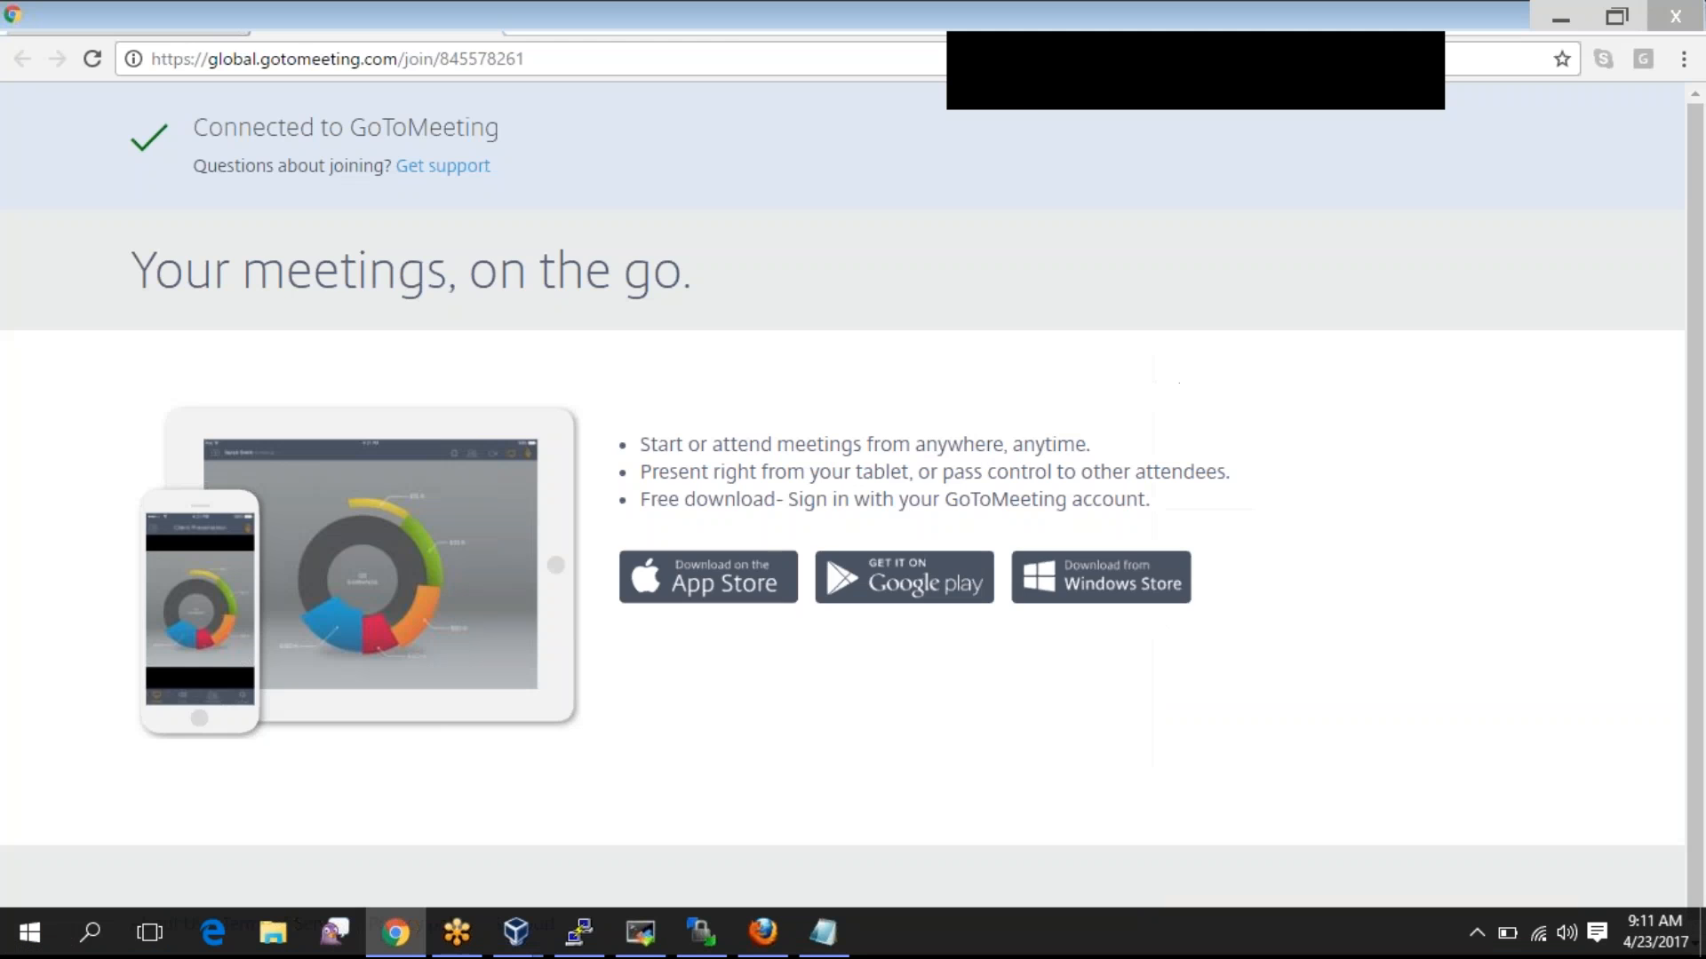
key("ctrl+t")
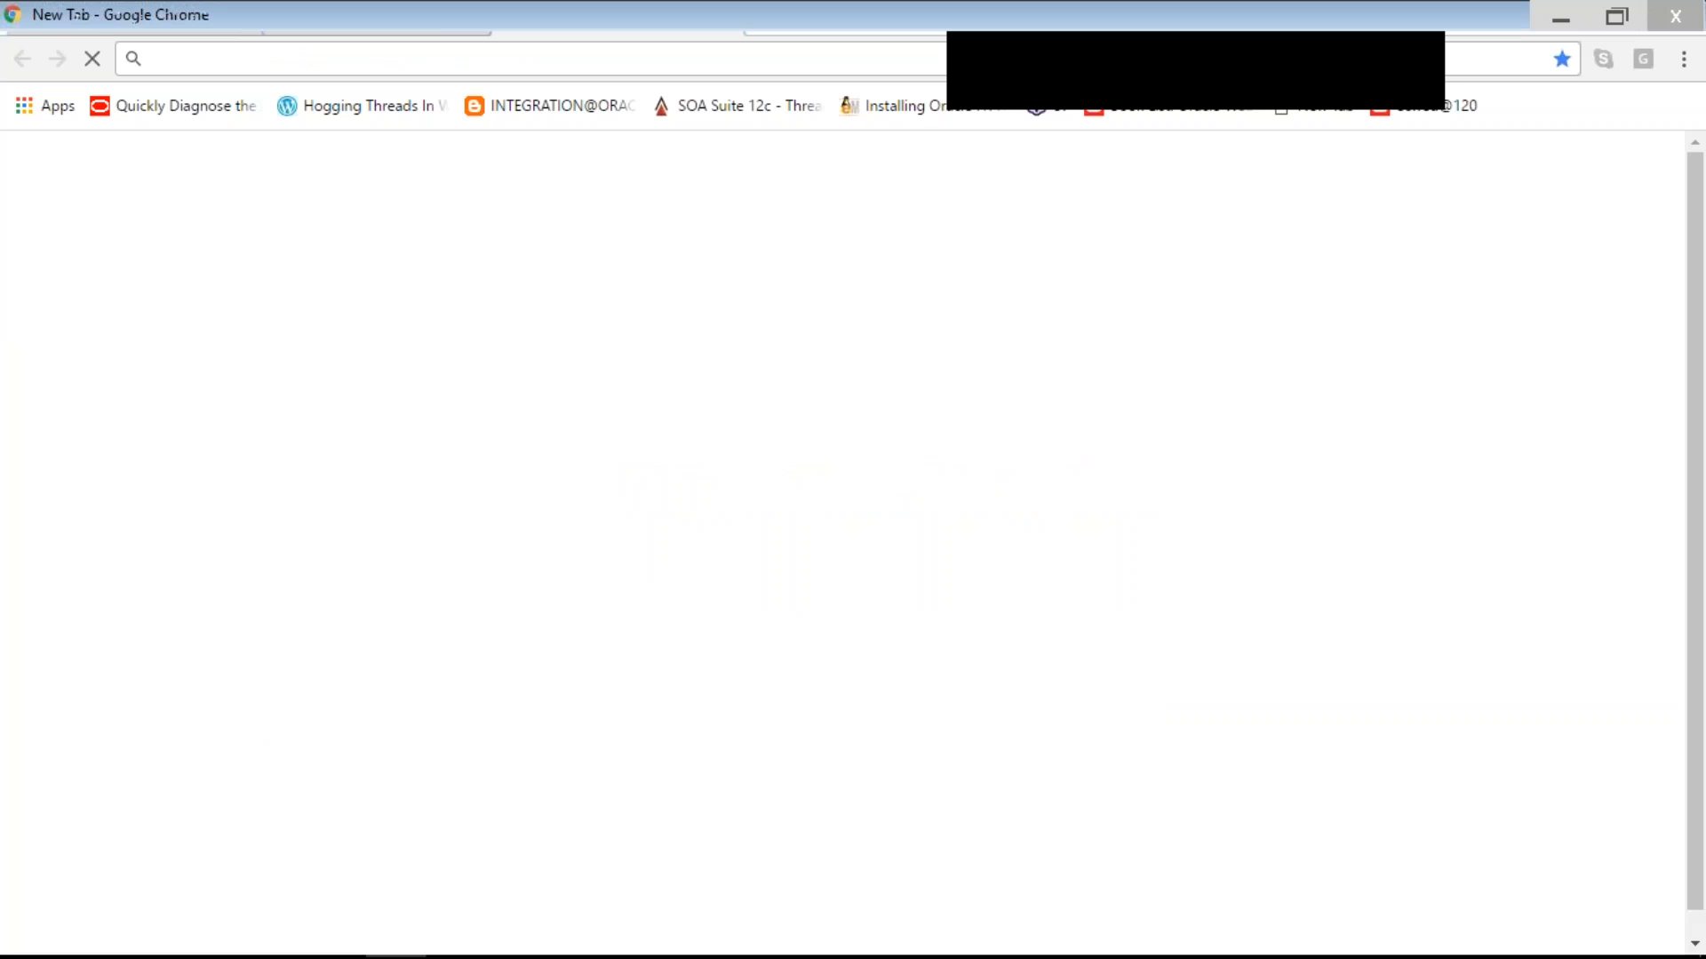
key("ctrl+v")
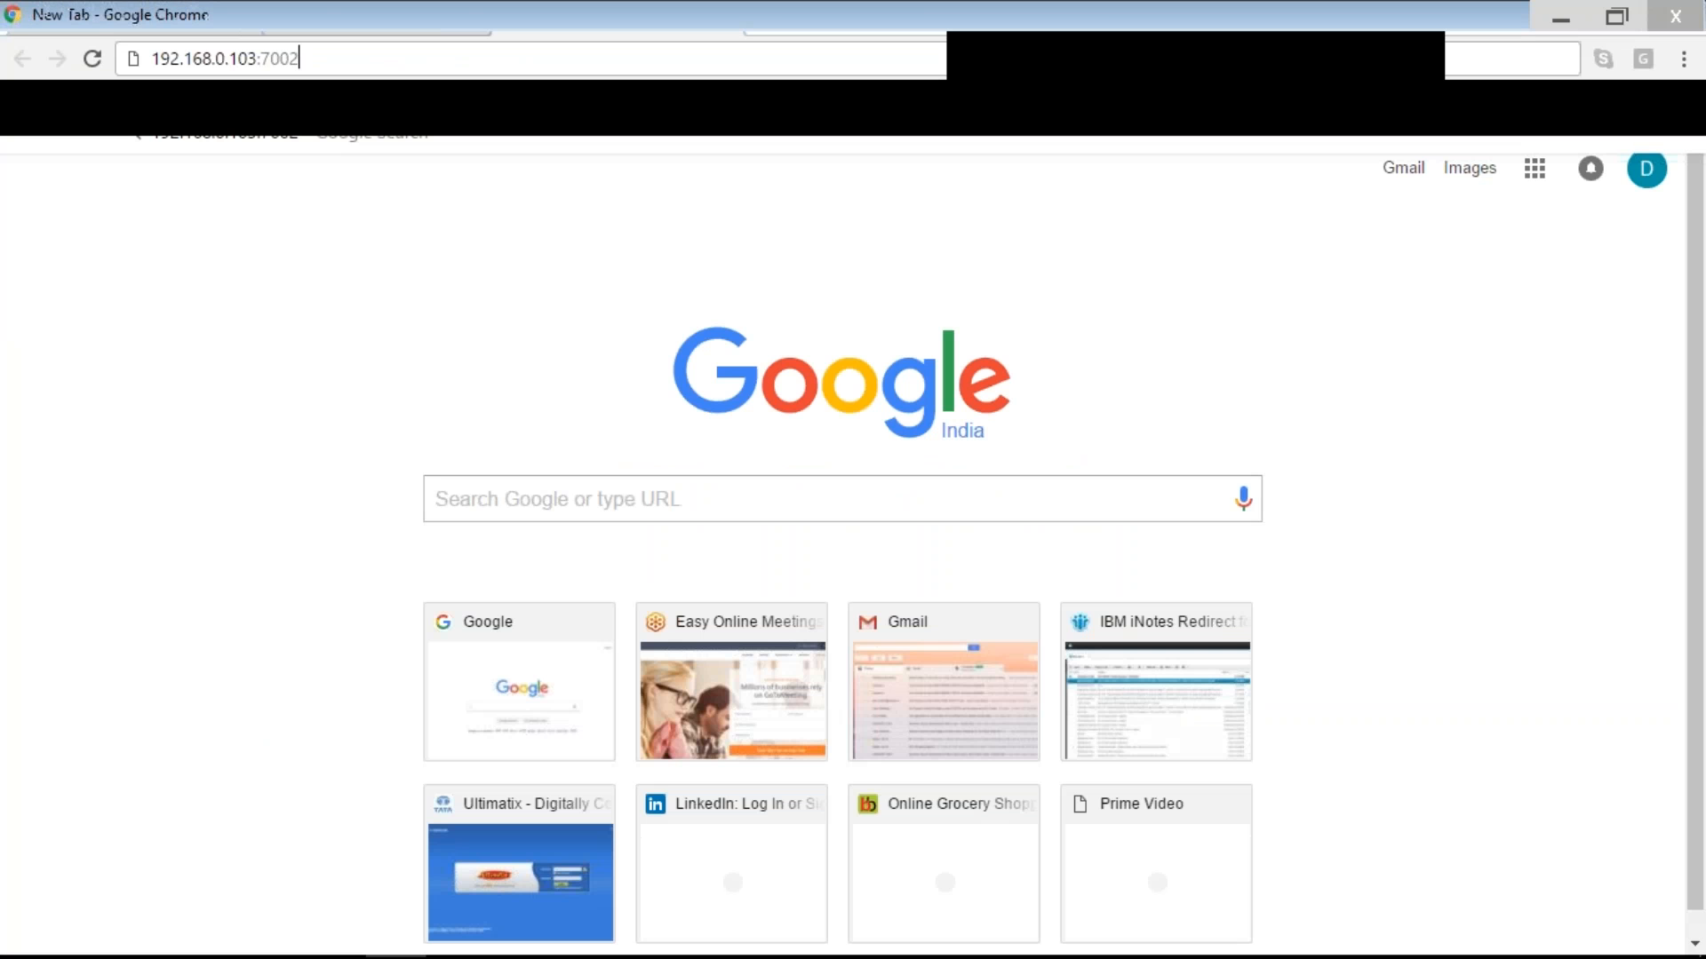
type("/console")
left_click(153, 59)
type("http")
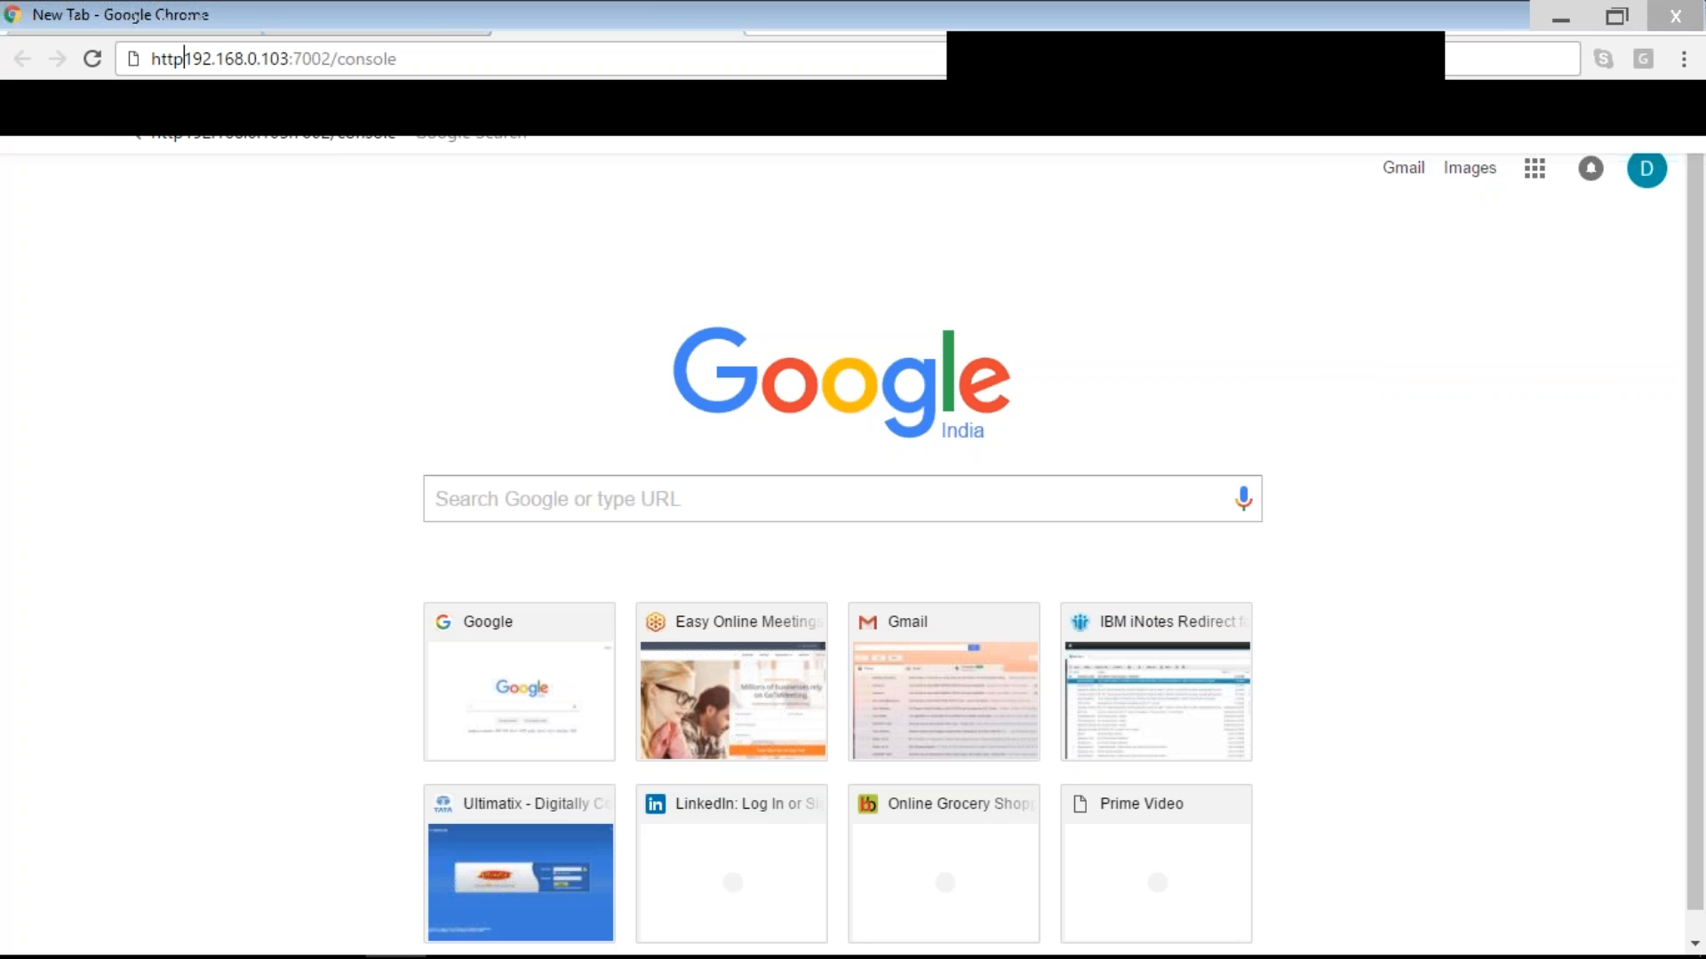
type("://")
key("Return")
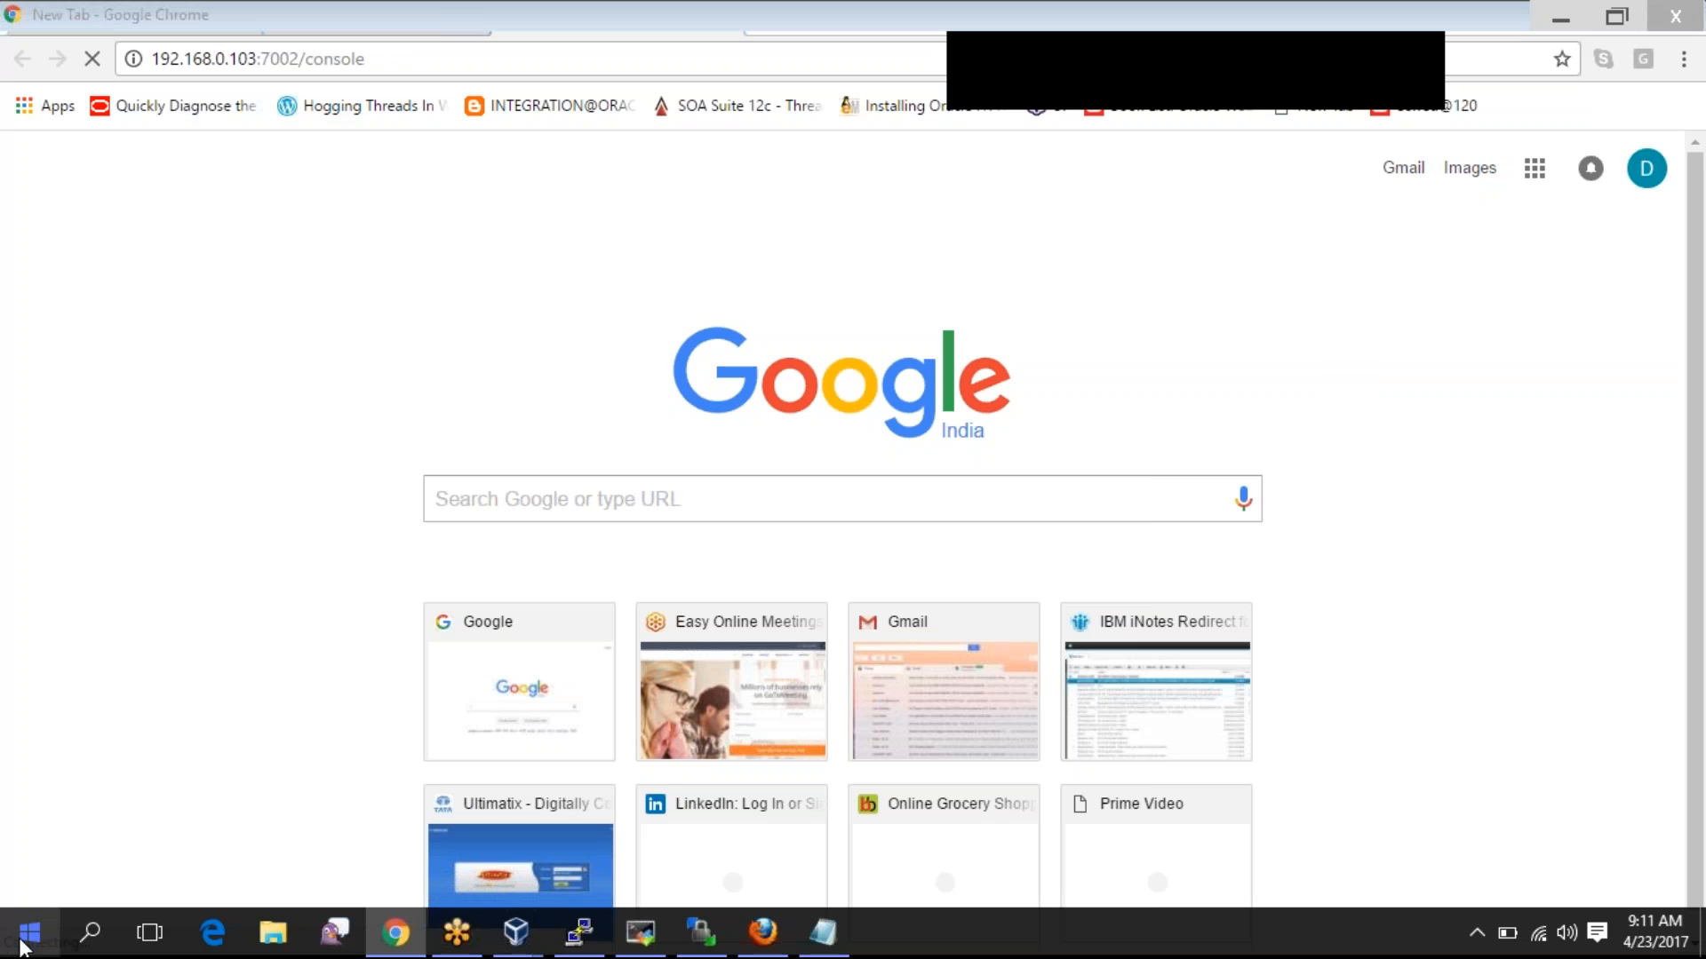
- Open File Explorer after abandoning a Control Panel search
left_click(27, 933)
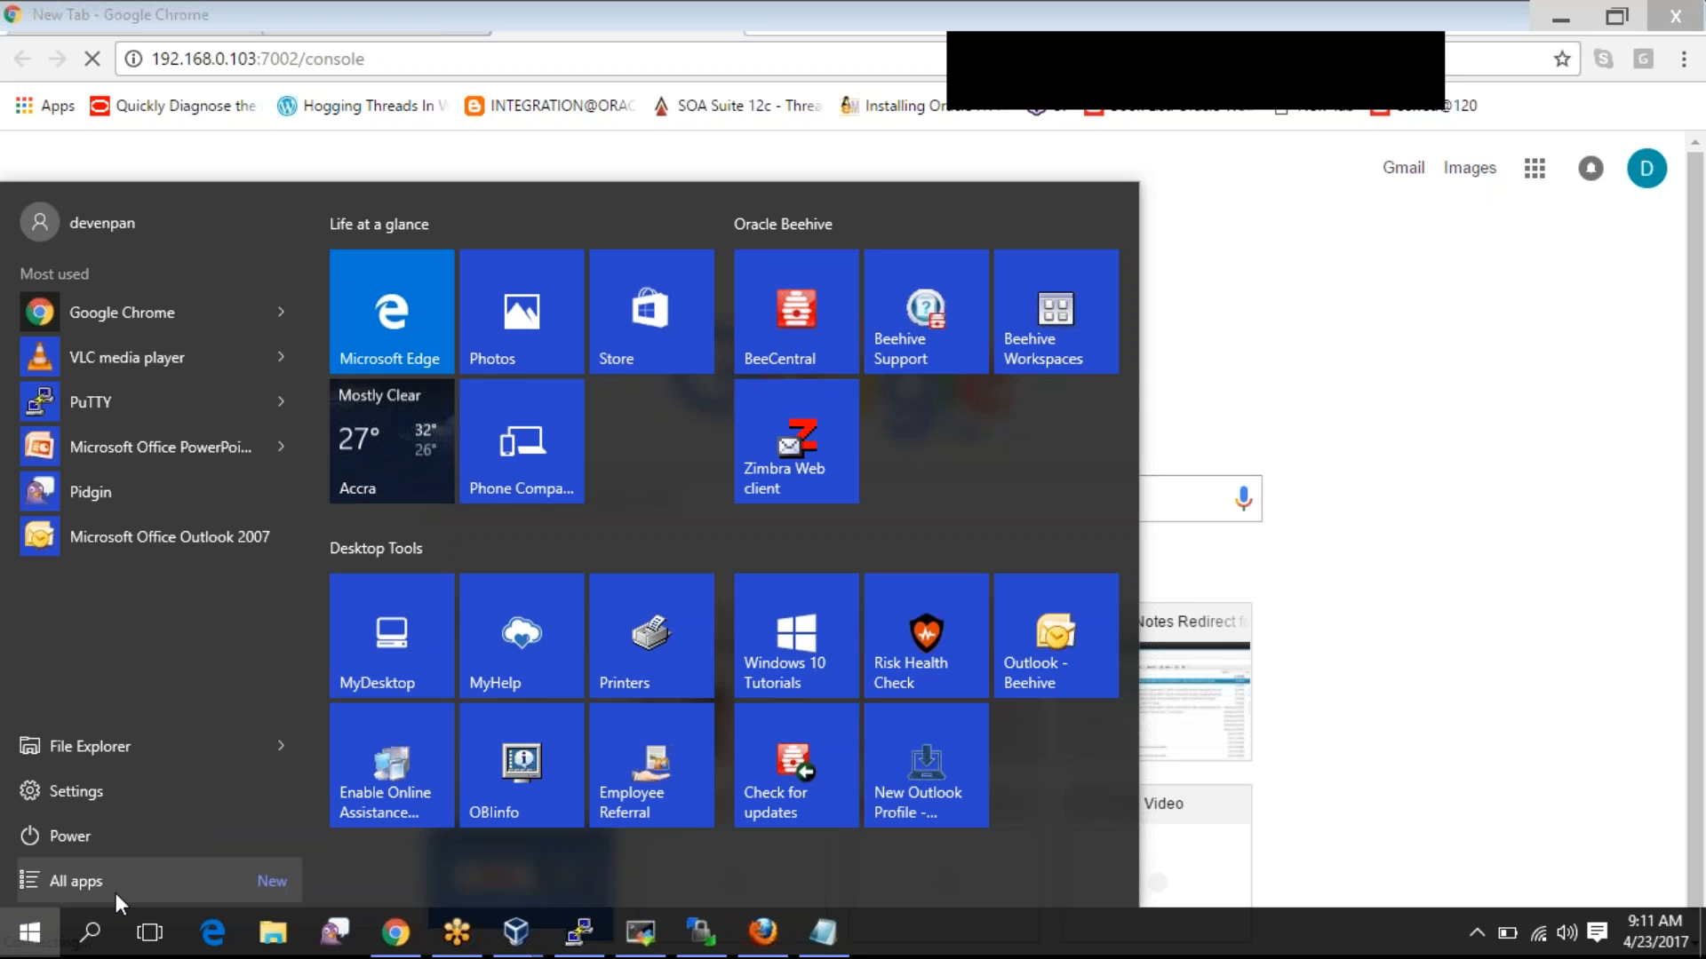
type("contro")
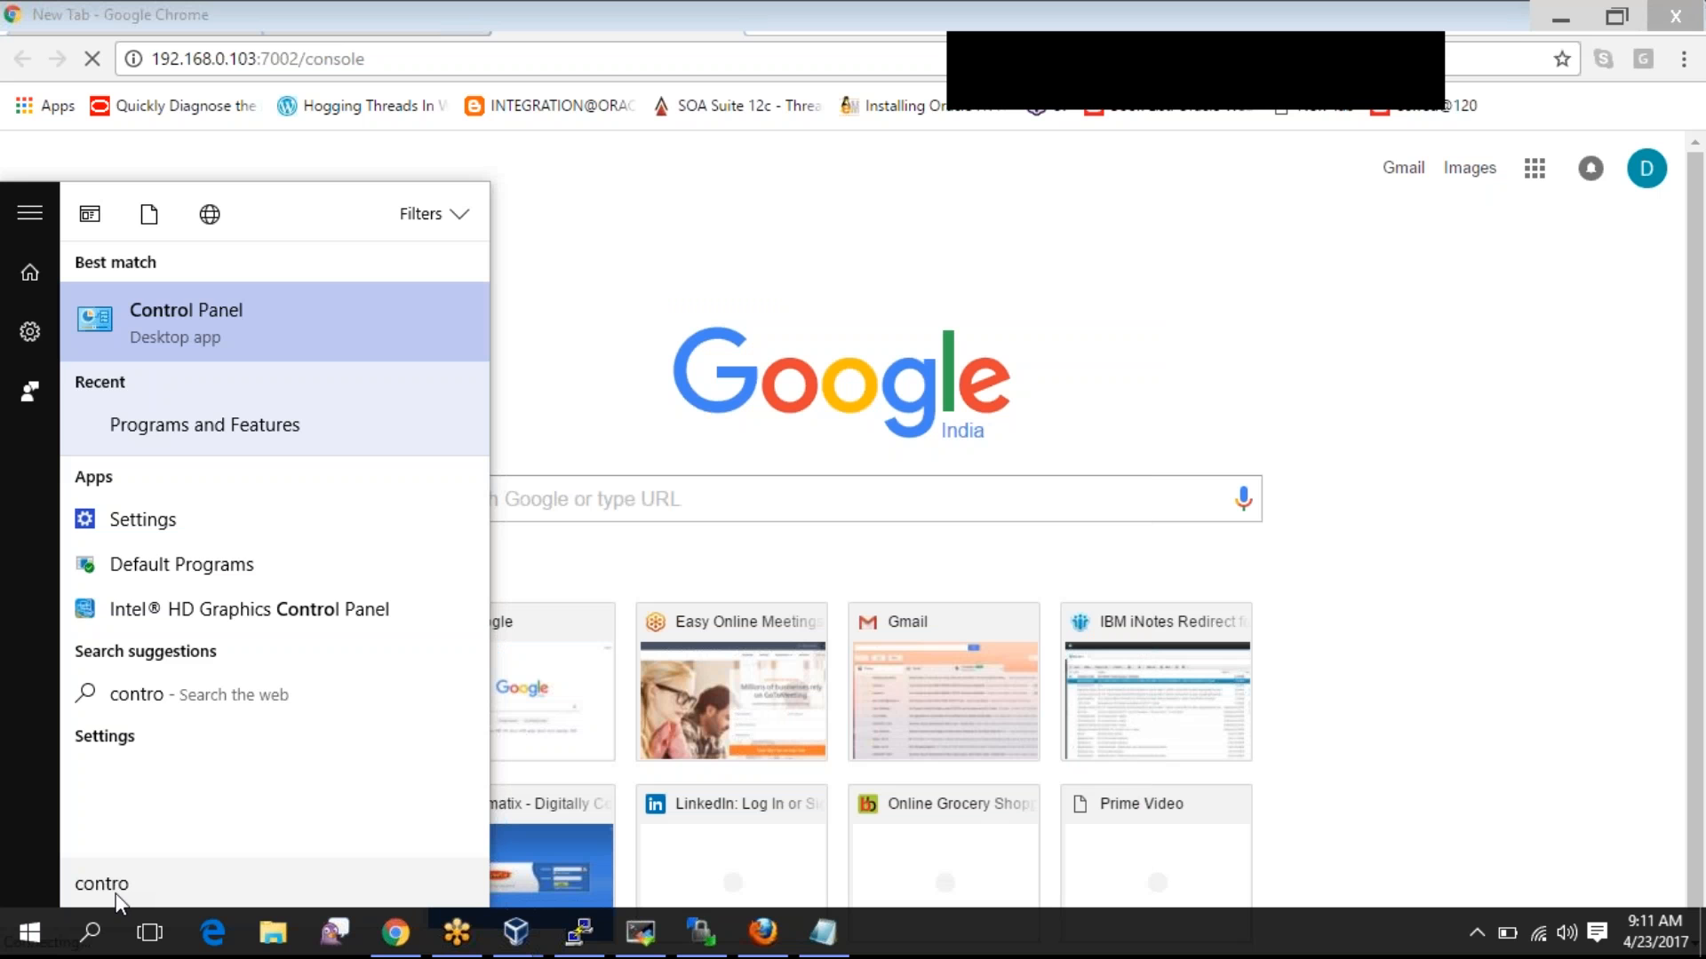
key("BackSpace")
key("BackSpace")
key("BackSpace")
key("BackSpace")
key("BackSpace")
key("BackSpace")
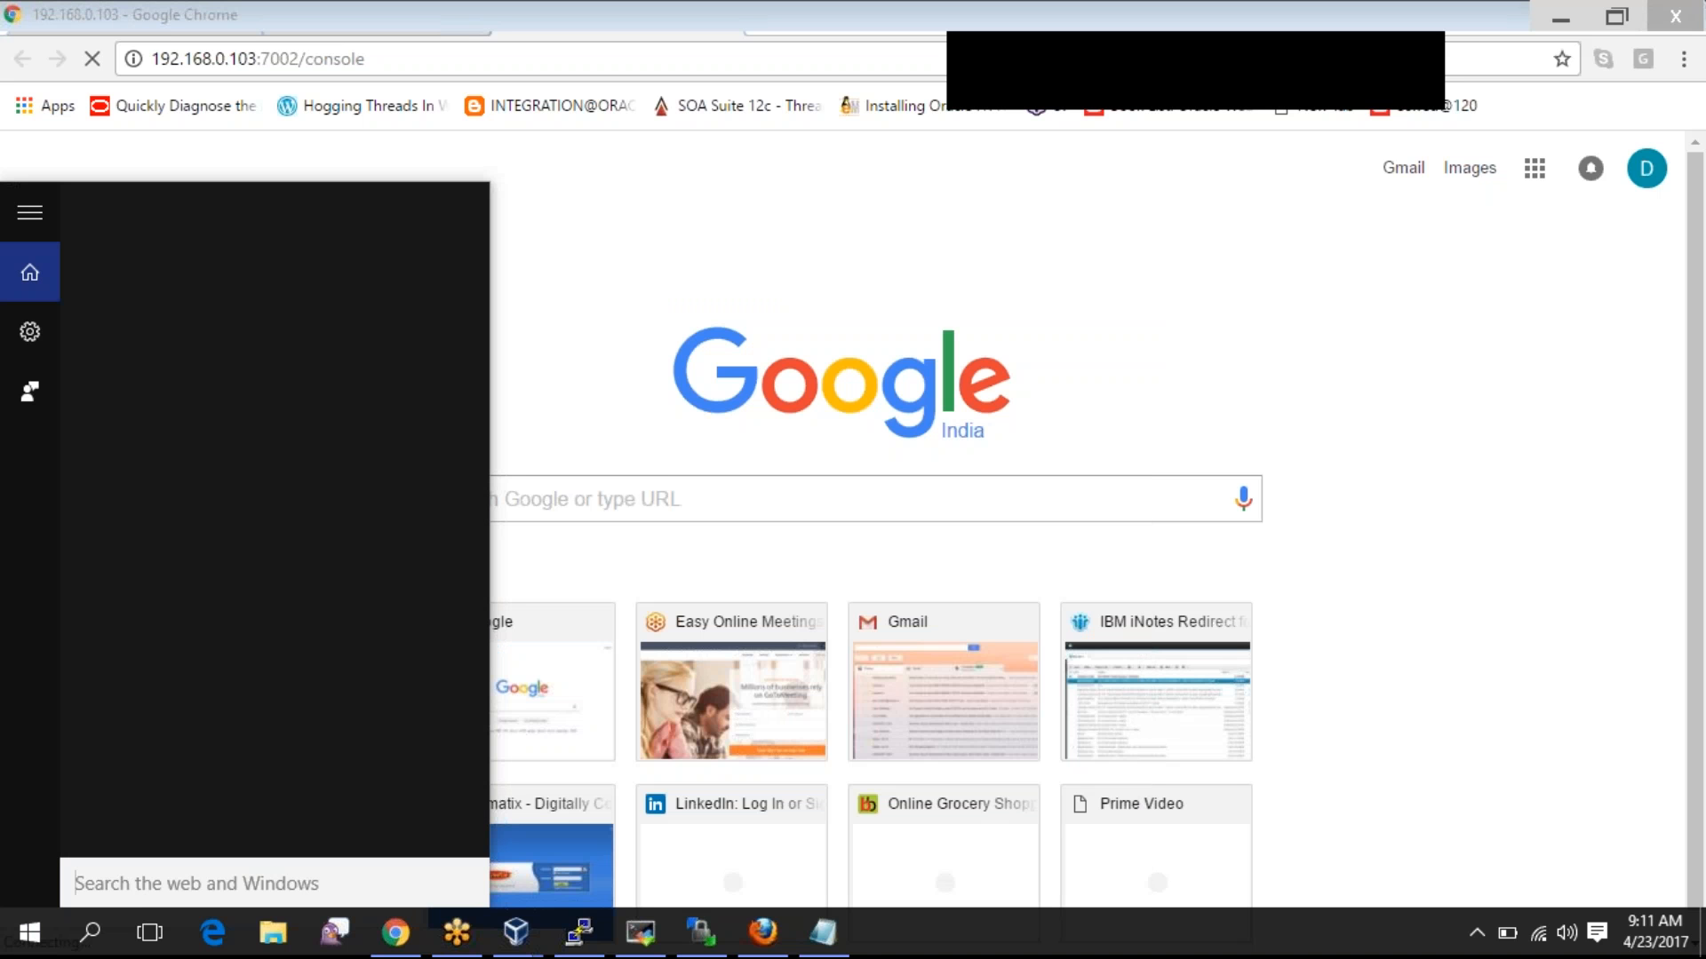
key("super+e")
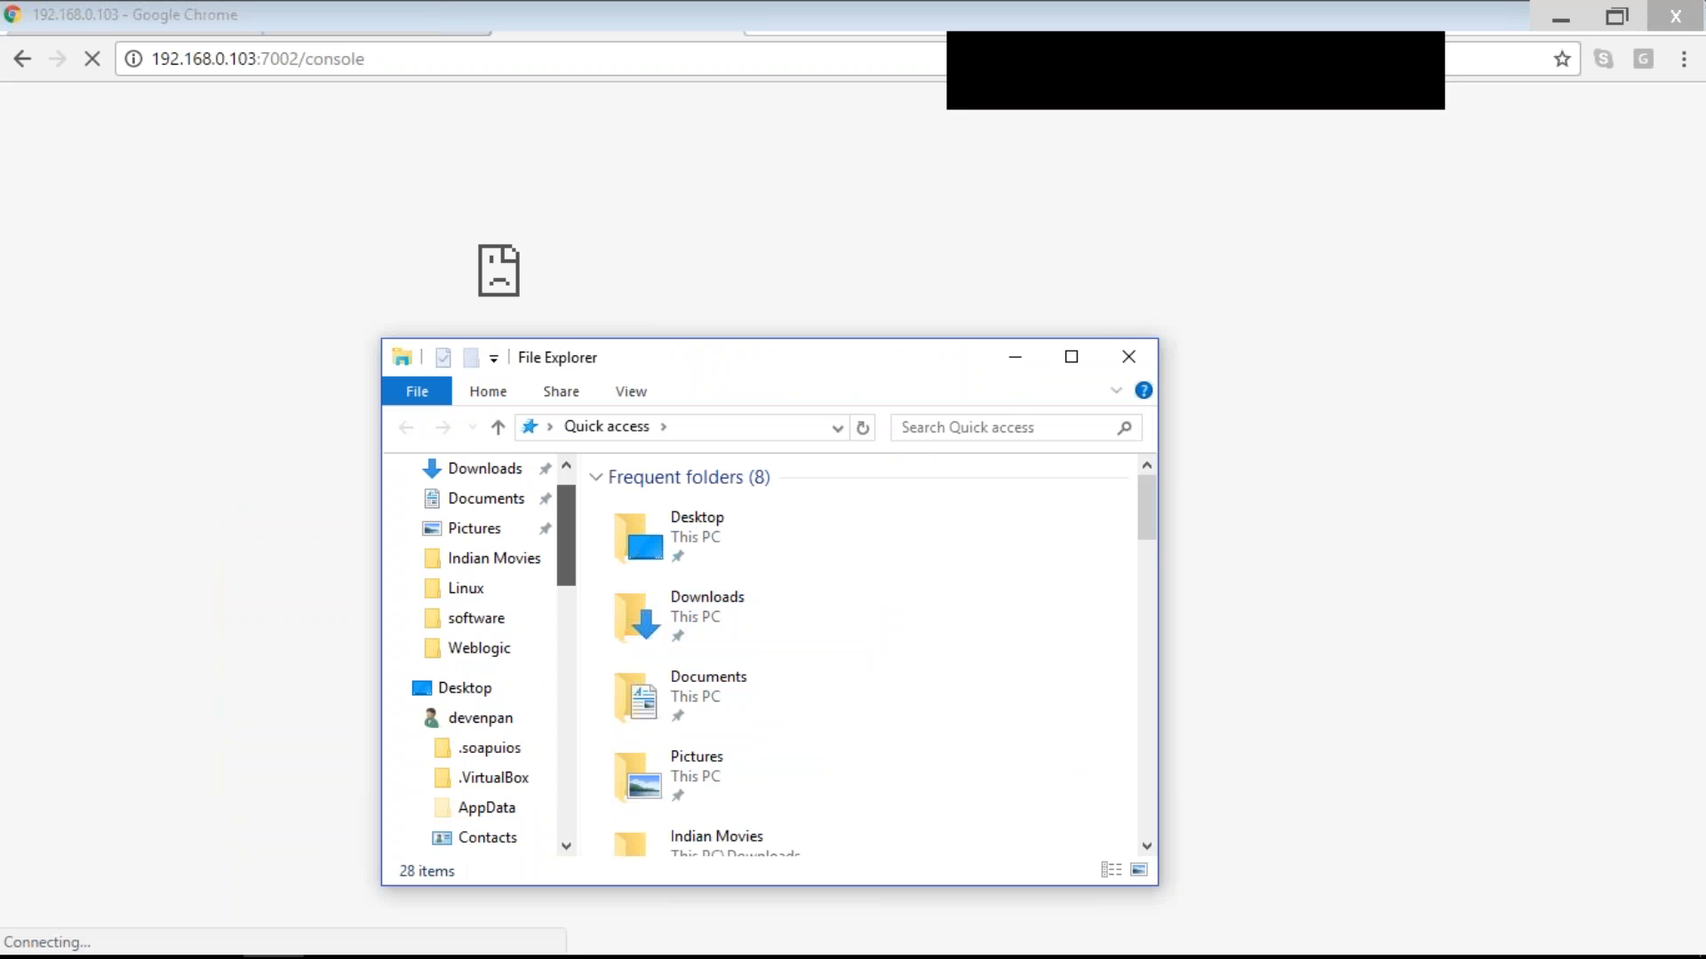
- Open the Program Files folder on System (C:)
scroll(480, 558, "up", 1)
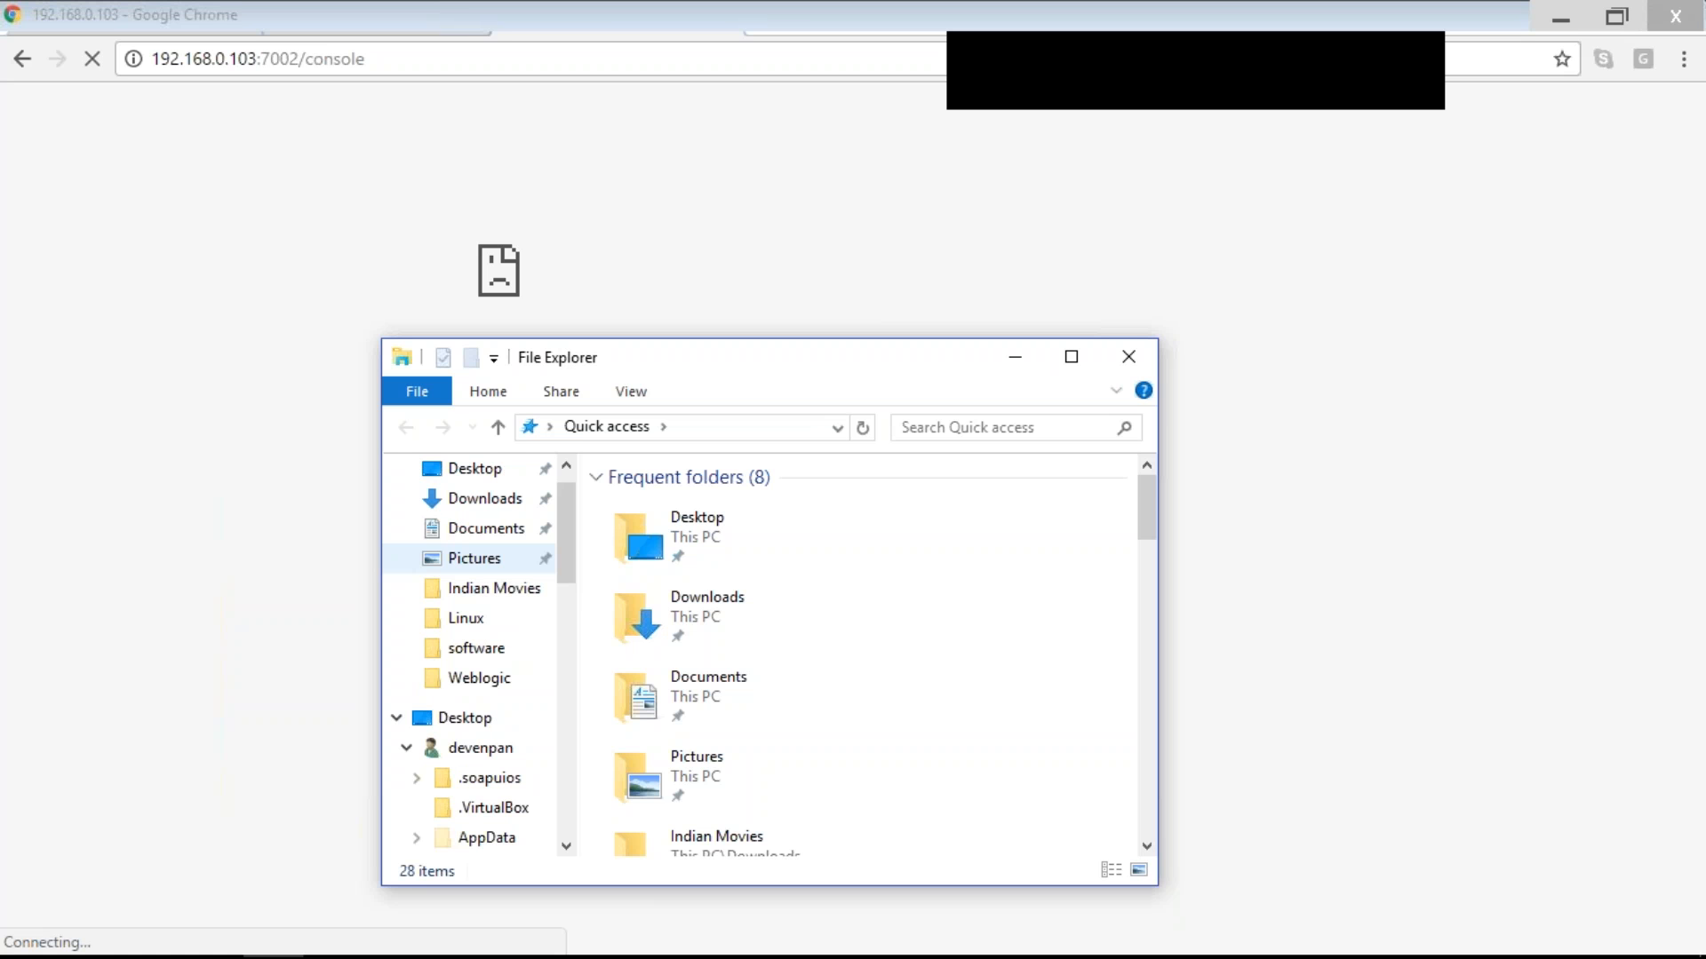
scroll(574, 770, "down", 5)
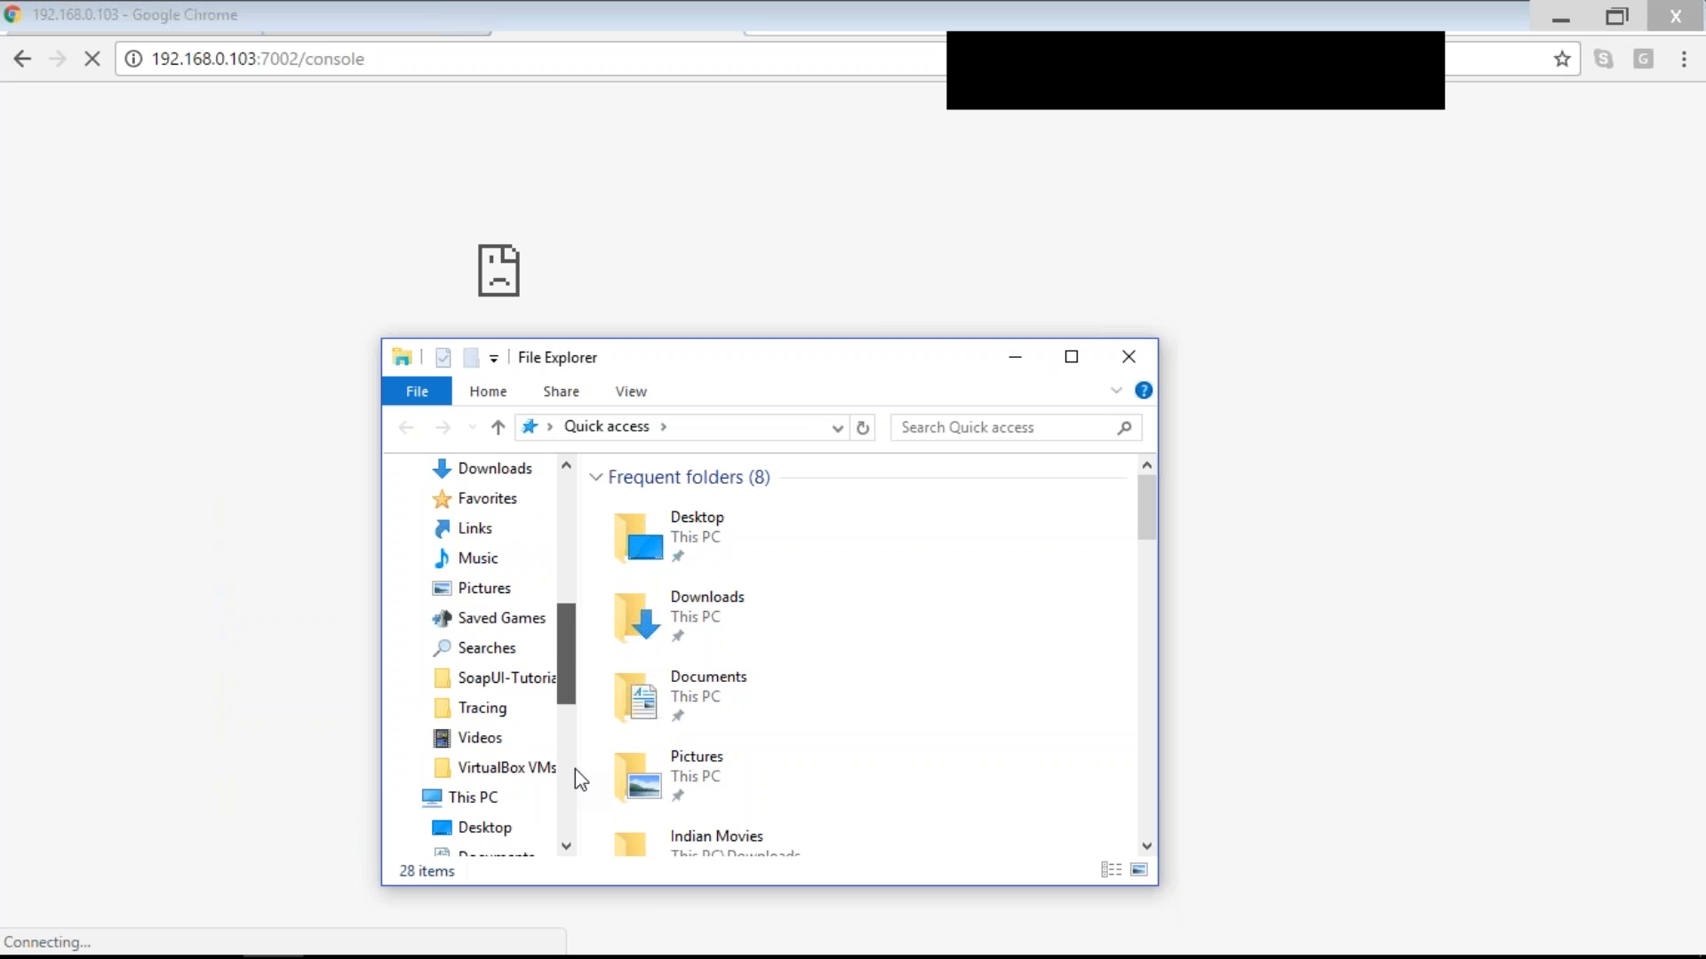
scroll(574, 769, "down", 3)
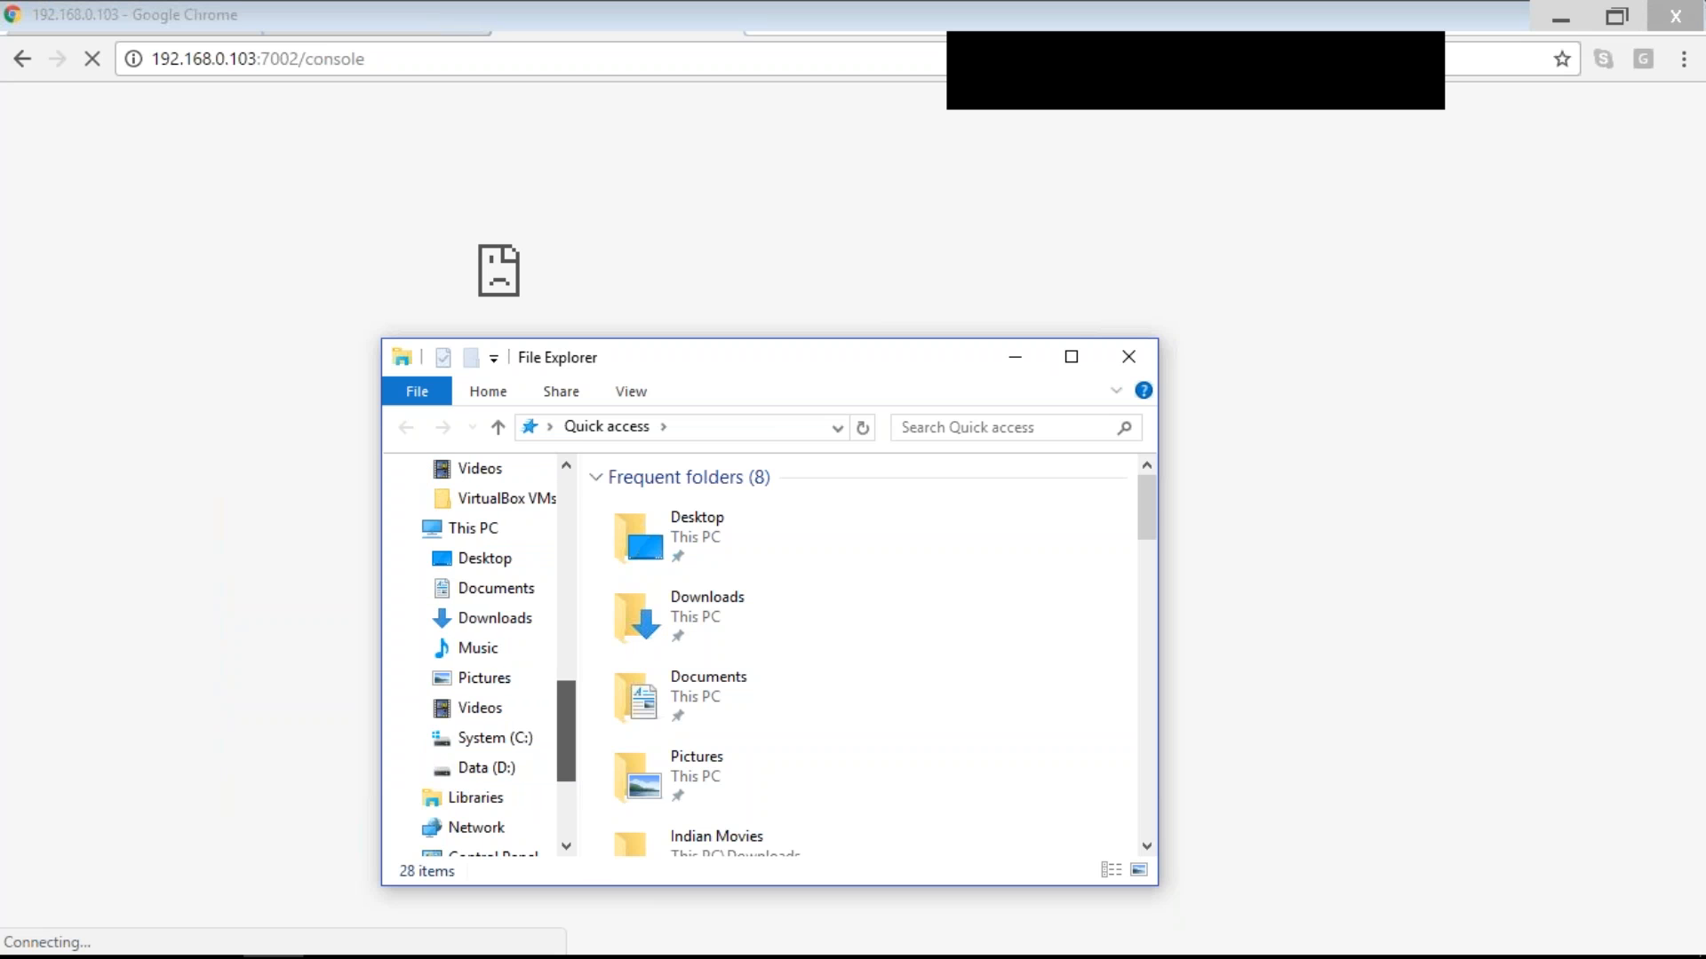
left_click_drag(567, 755, 567, 770)
left_click(494, 679)
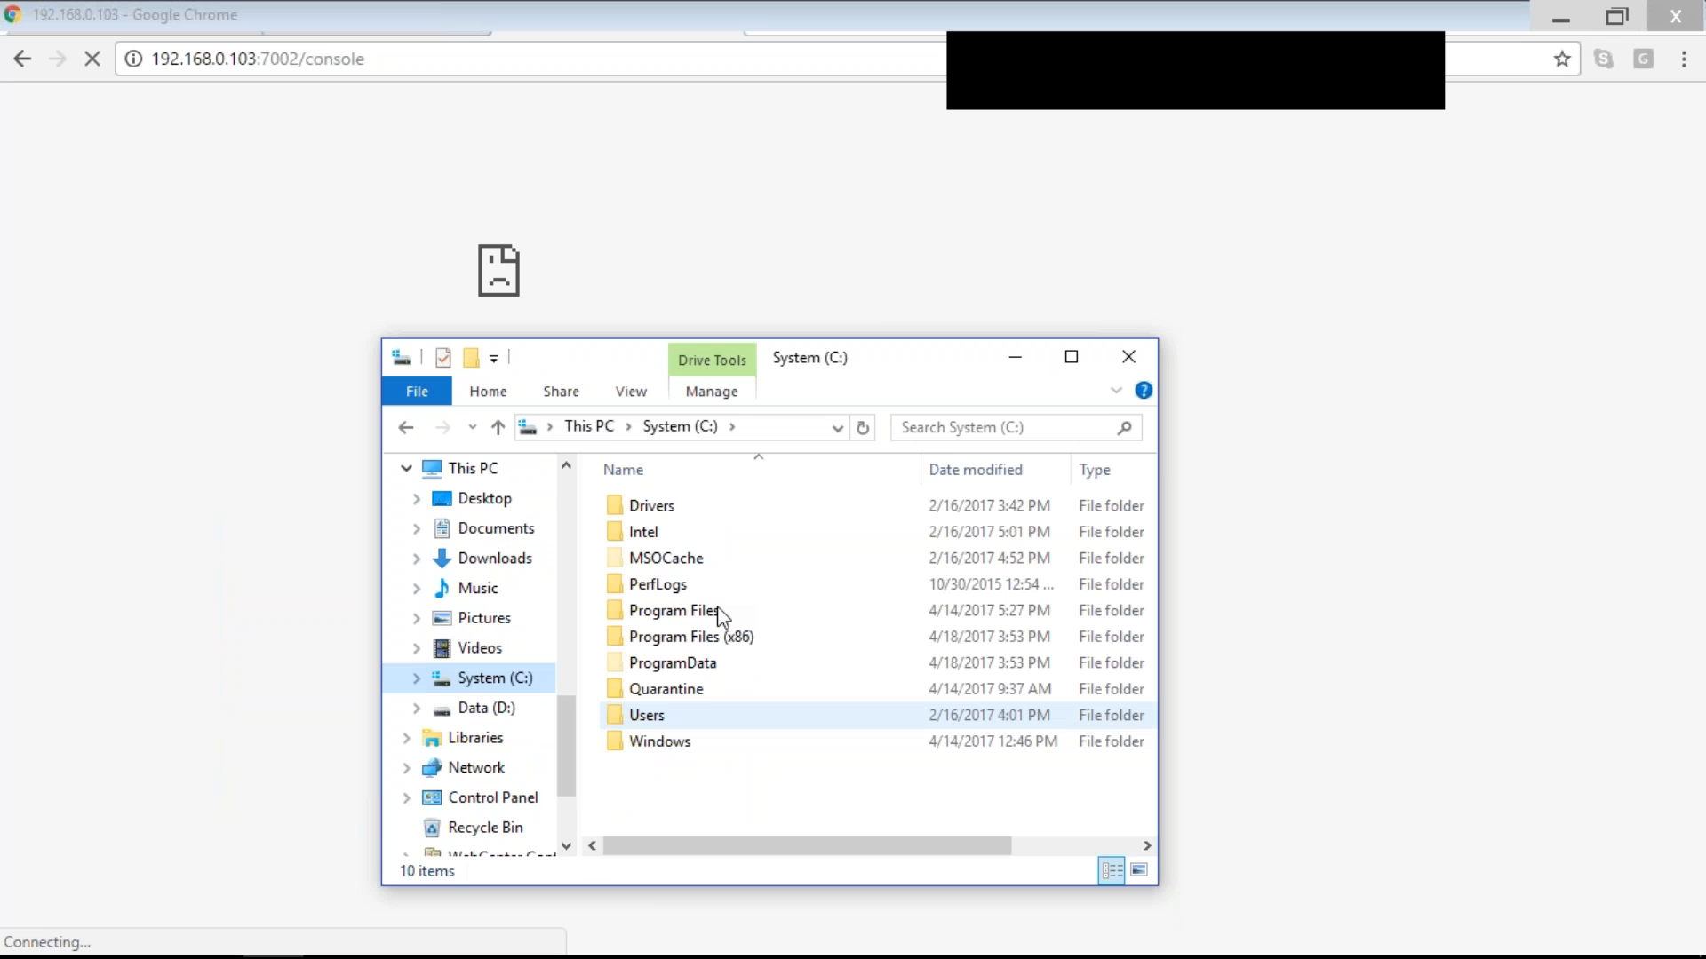
double_click(676, 611)
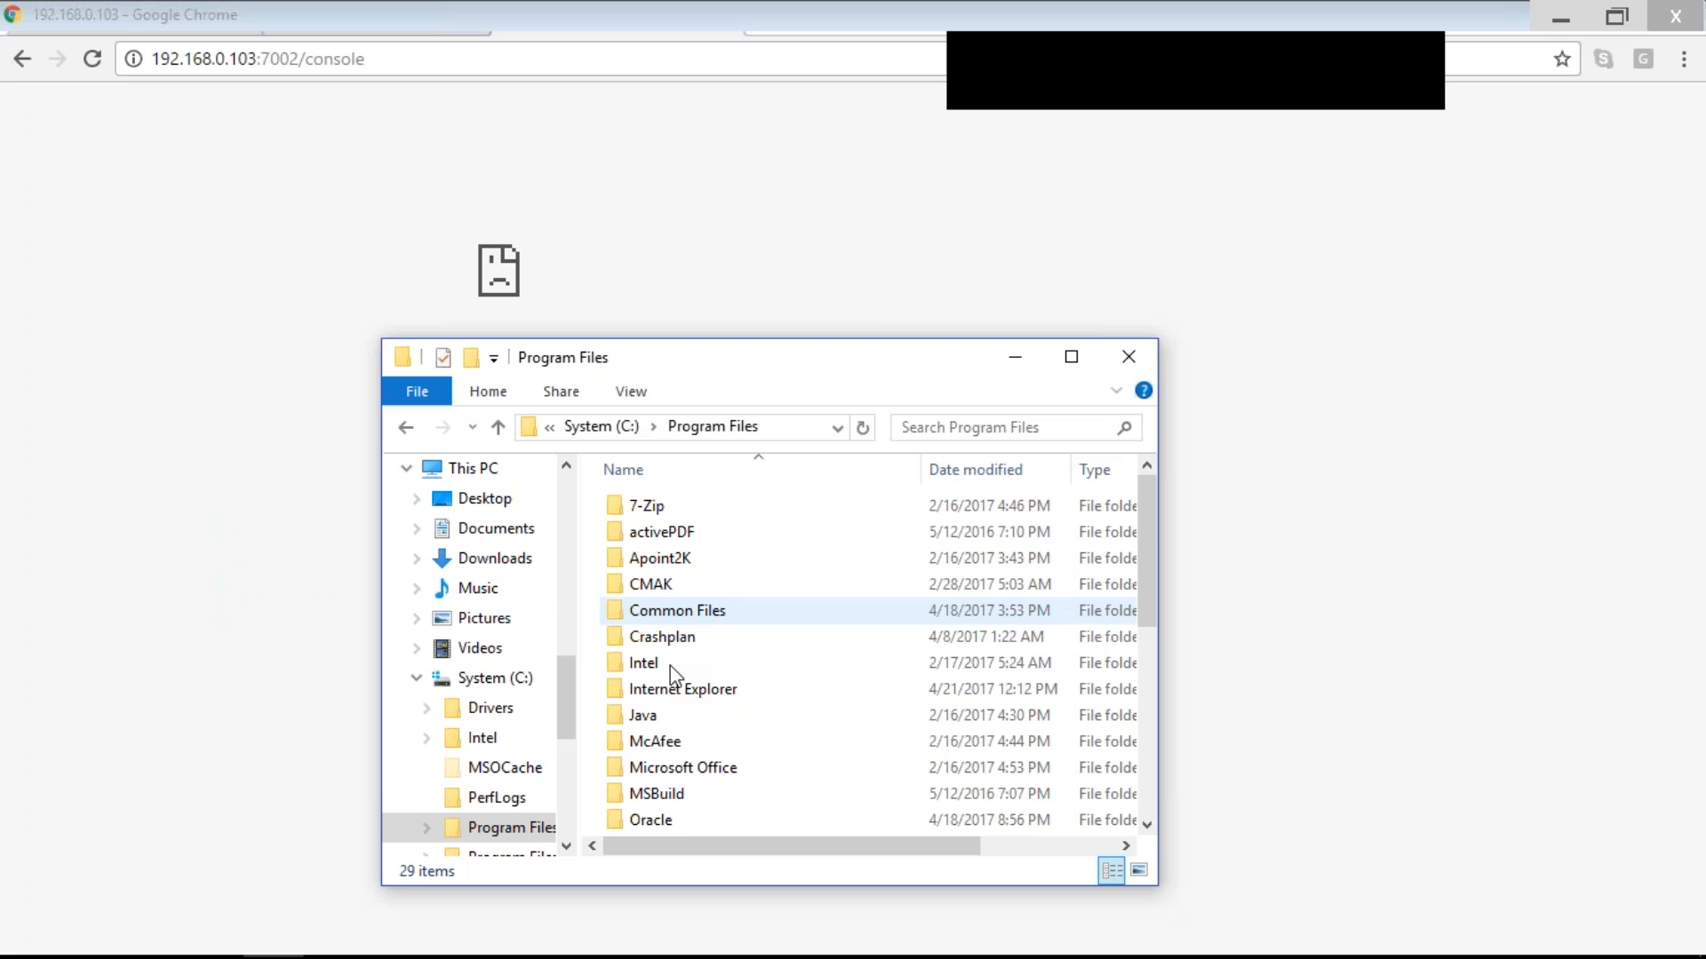
- Browse down the Program Files folder list, then return to Chrome
key("w")
key("w")
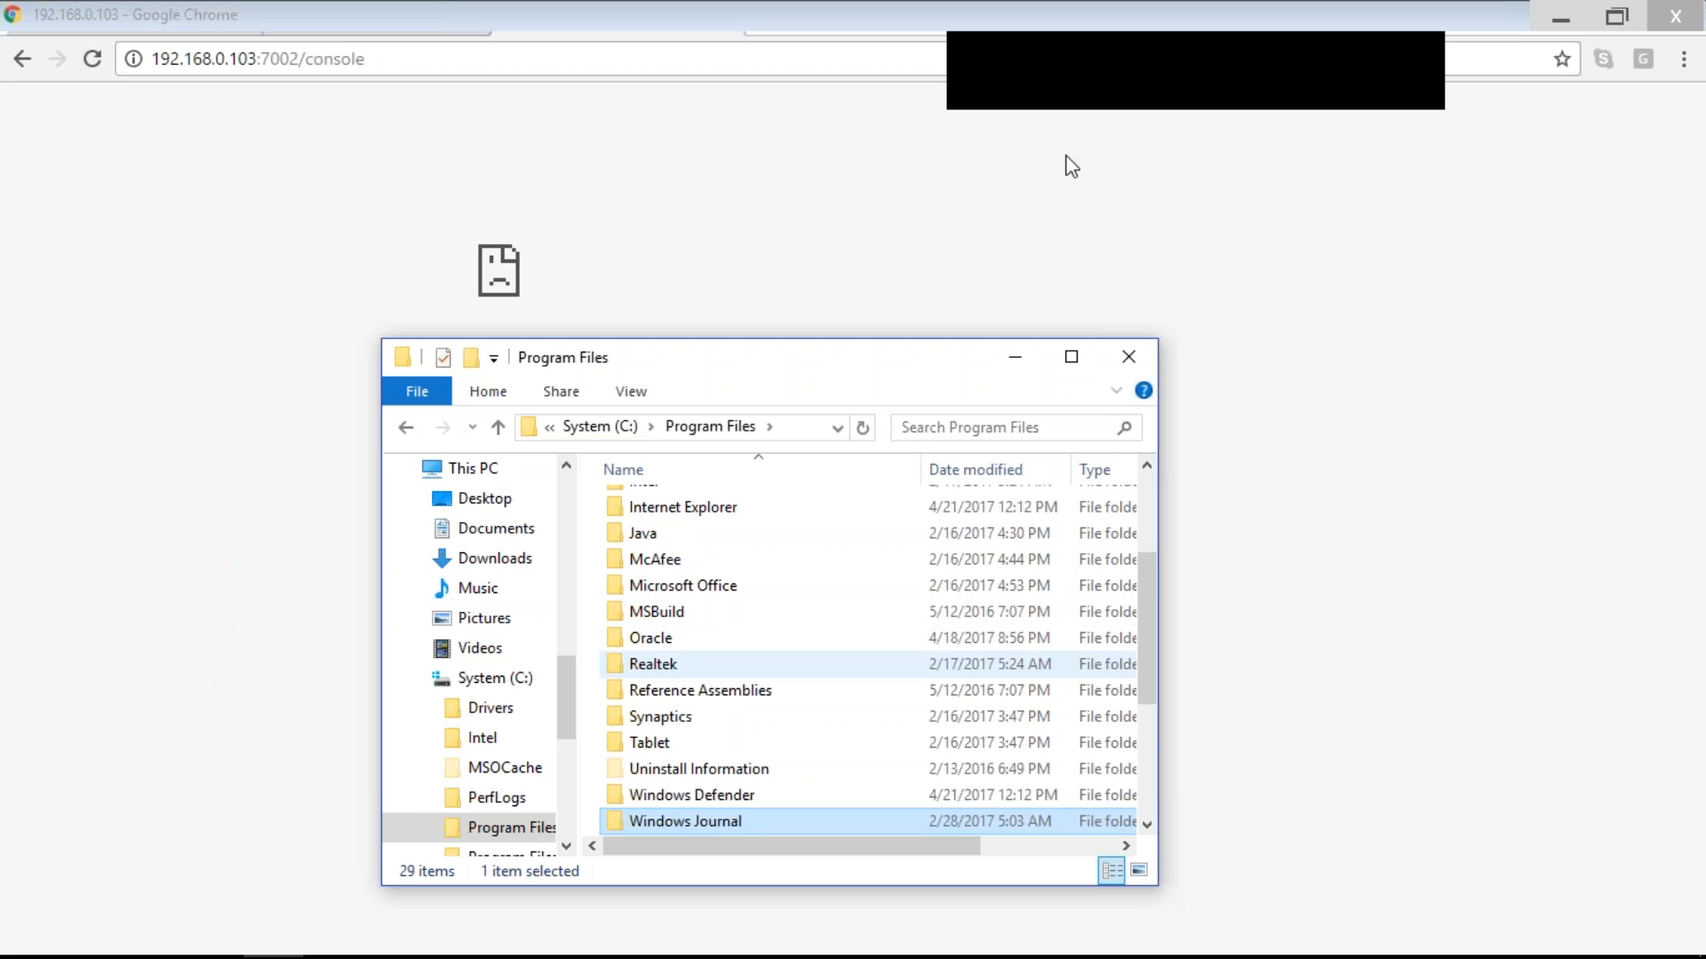
key("w")
key("w")
key("w")
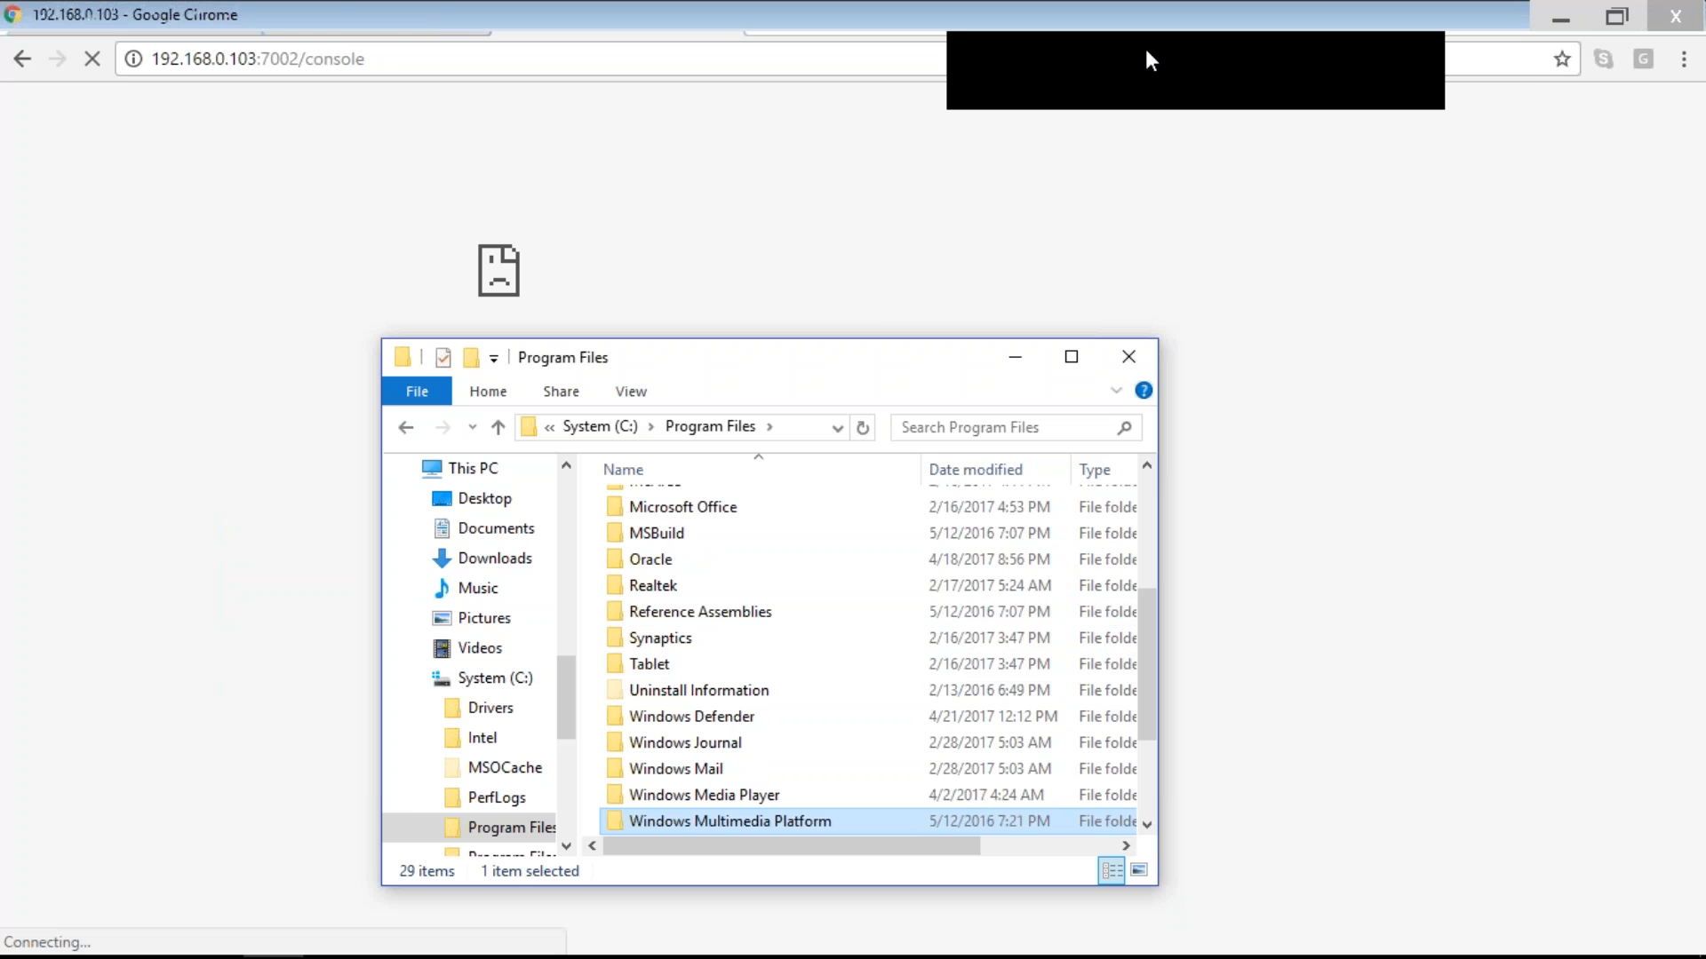
key("alt+Tab")
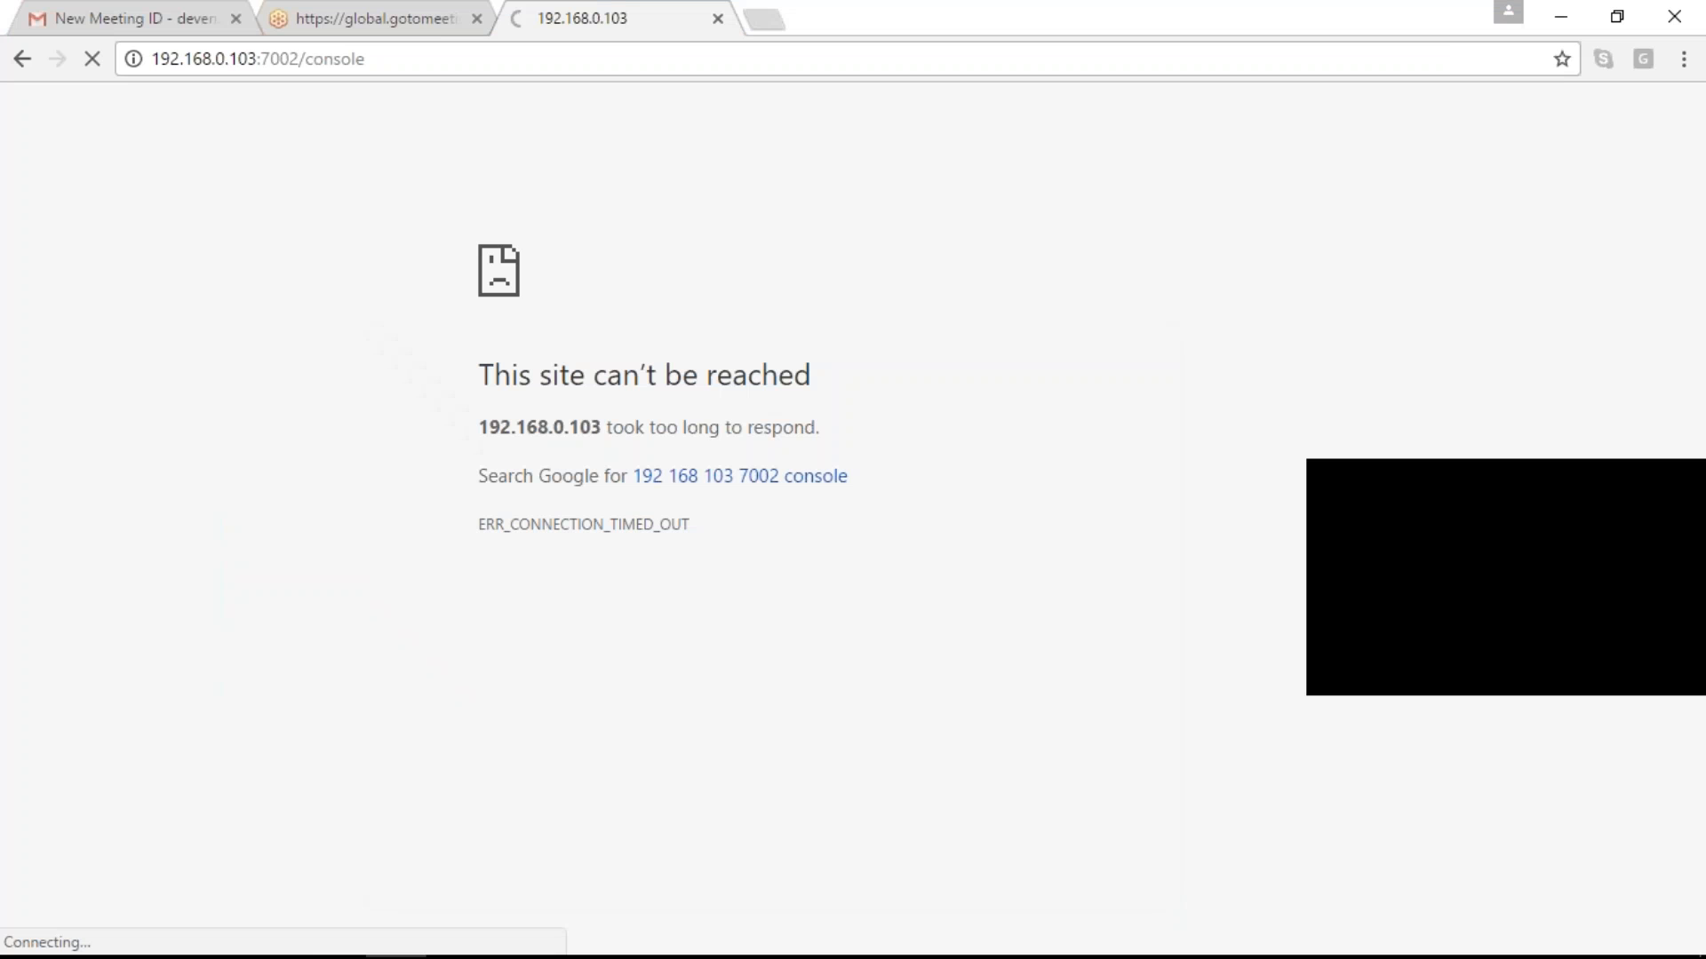
- Make the attendee the presenter so their VMware Workstation Bamboo VM desktop is shown
right_click(1495, 380)
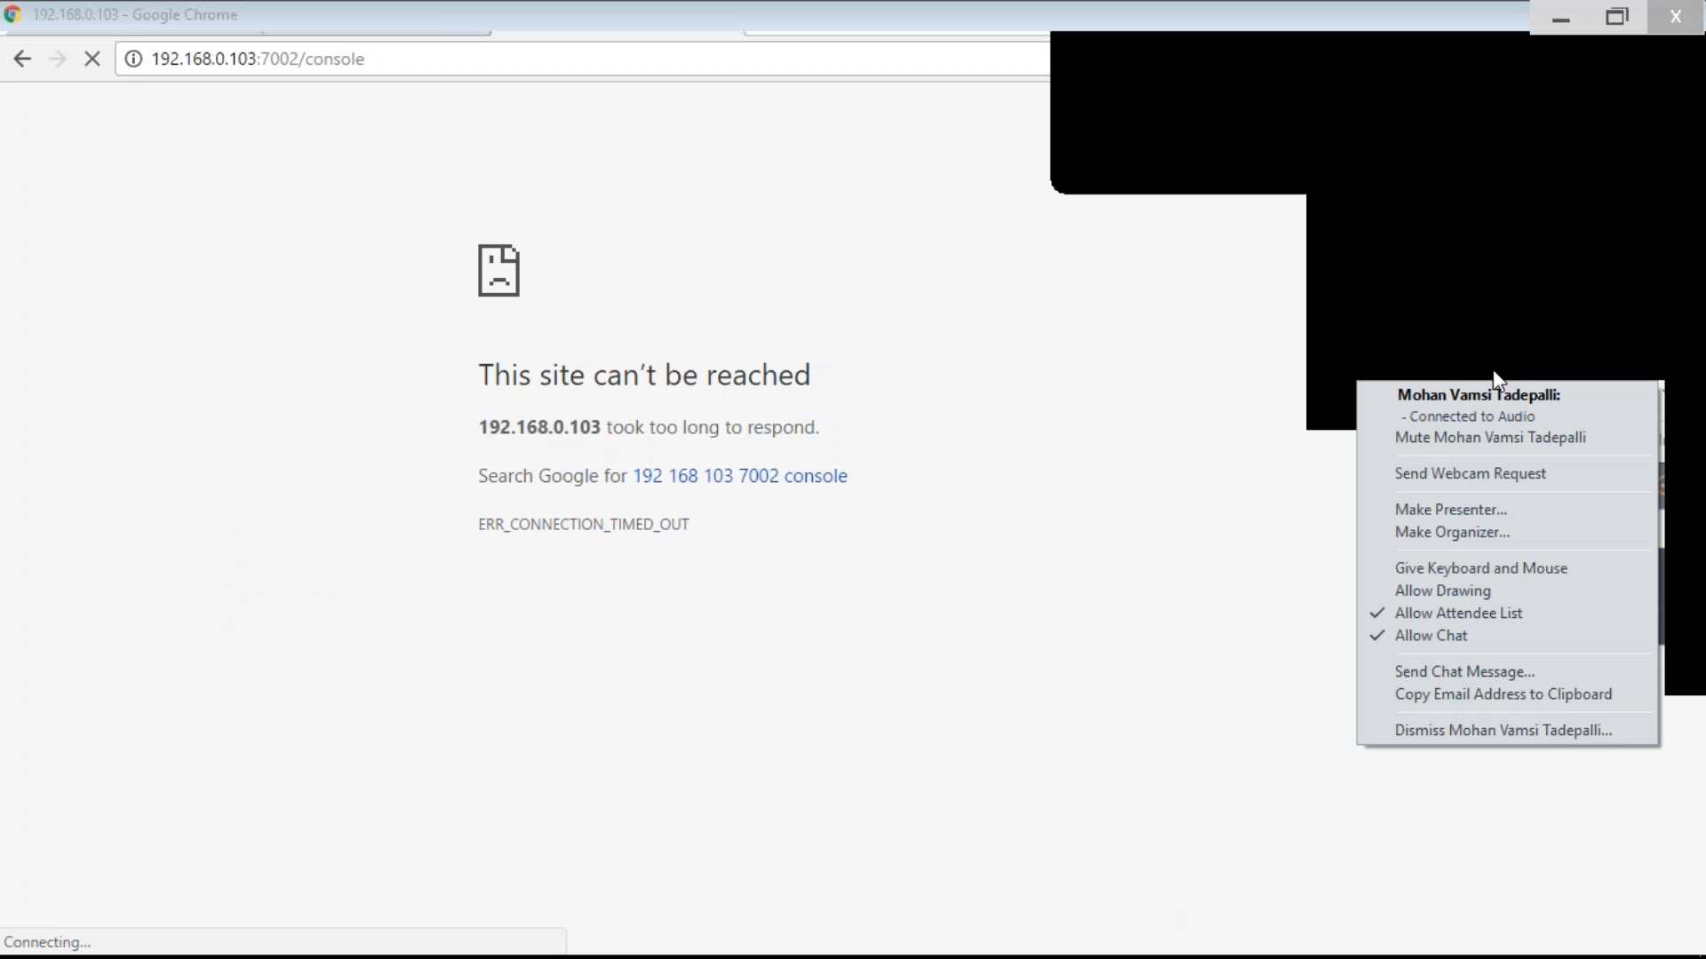
left_click(1439, 516)
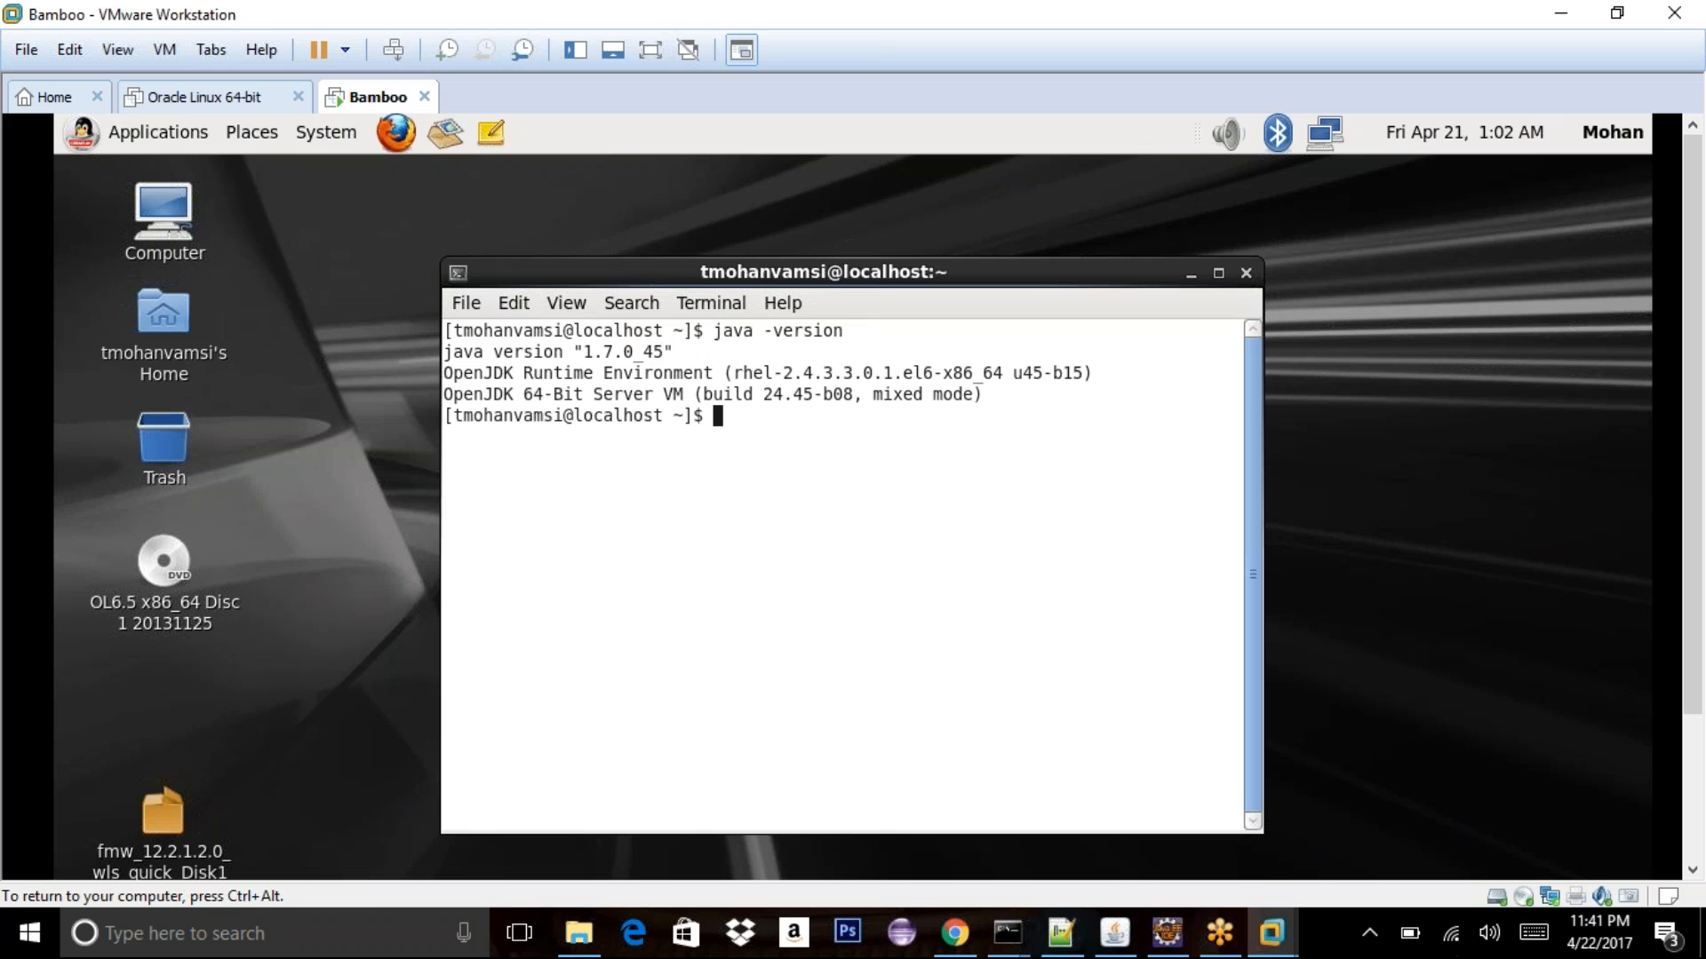
- Locate the java binary with which java, then edit .bash_profile in vi and save with :wq!
type("which java")
key("Return")
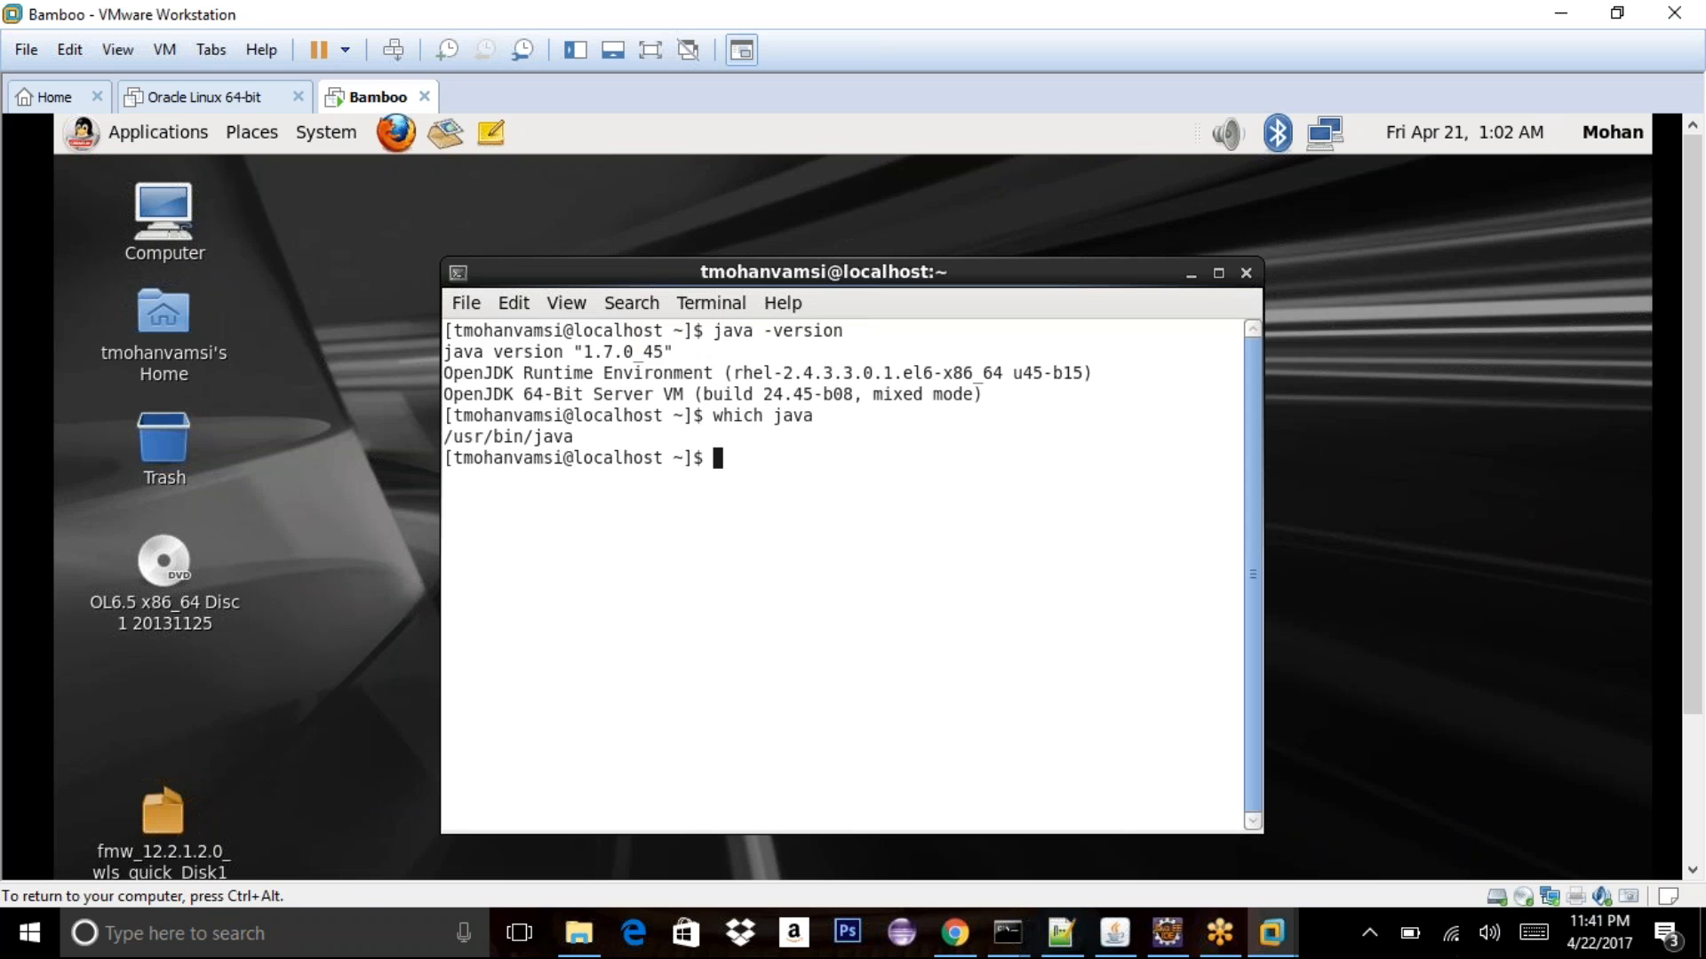
type("cd")
key("BackSpace")
key("BackSpace")
key("BackSpace")
type("vi .bash_profile")
key("Return")
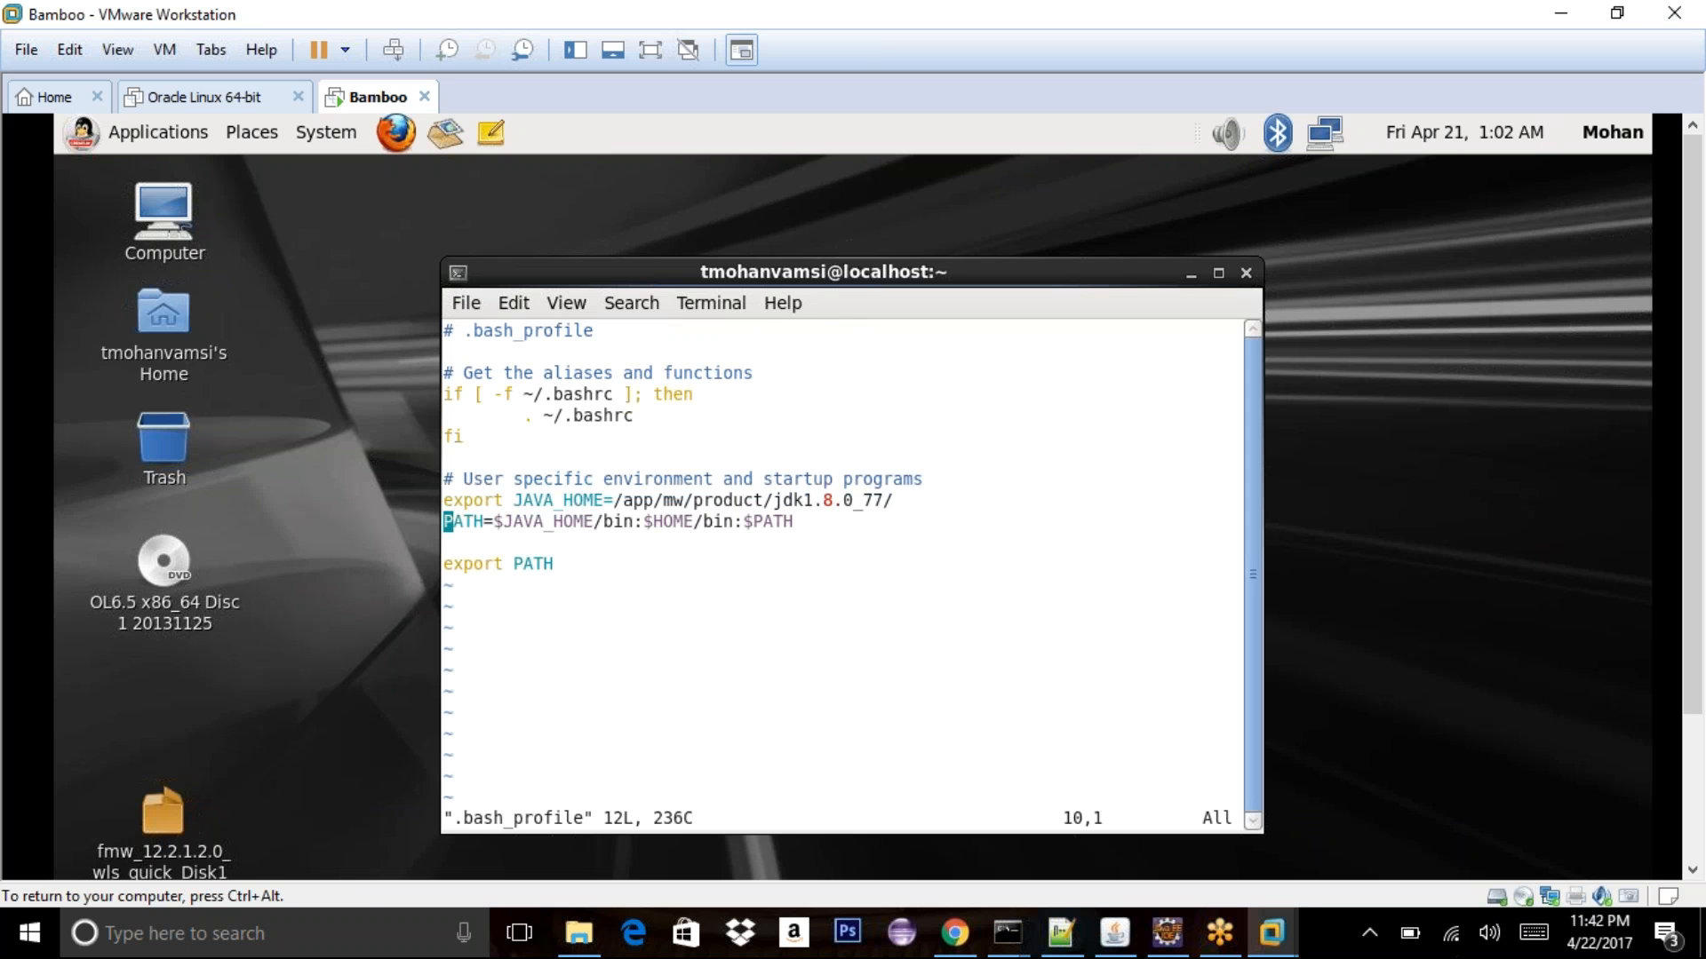
key("Down")
key("Down")
key("Up")
type(":wq!")
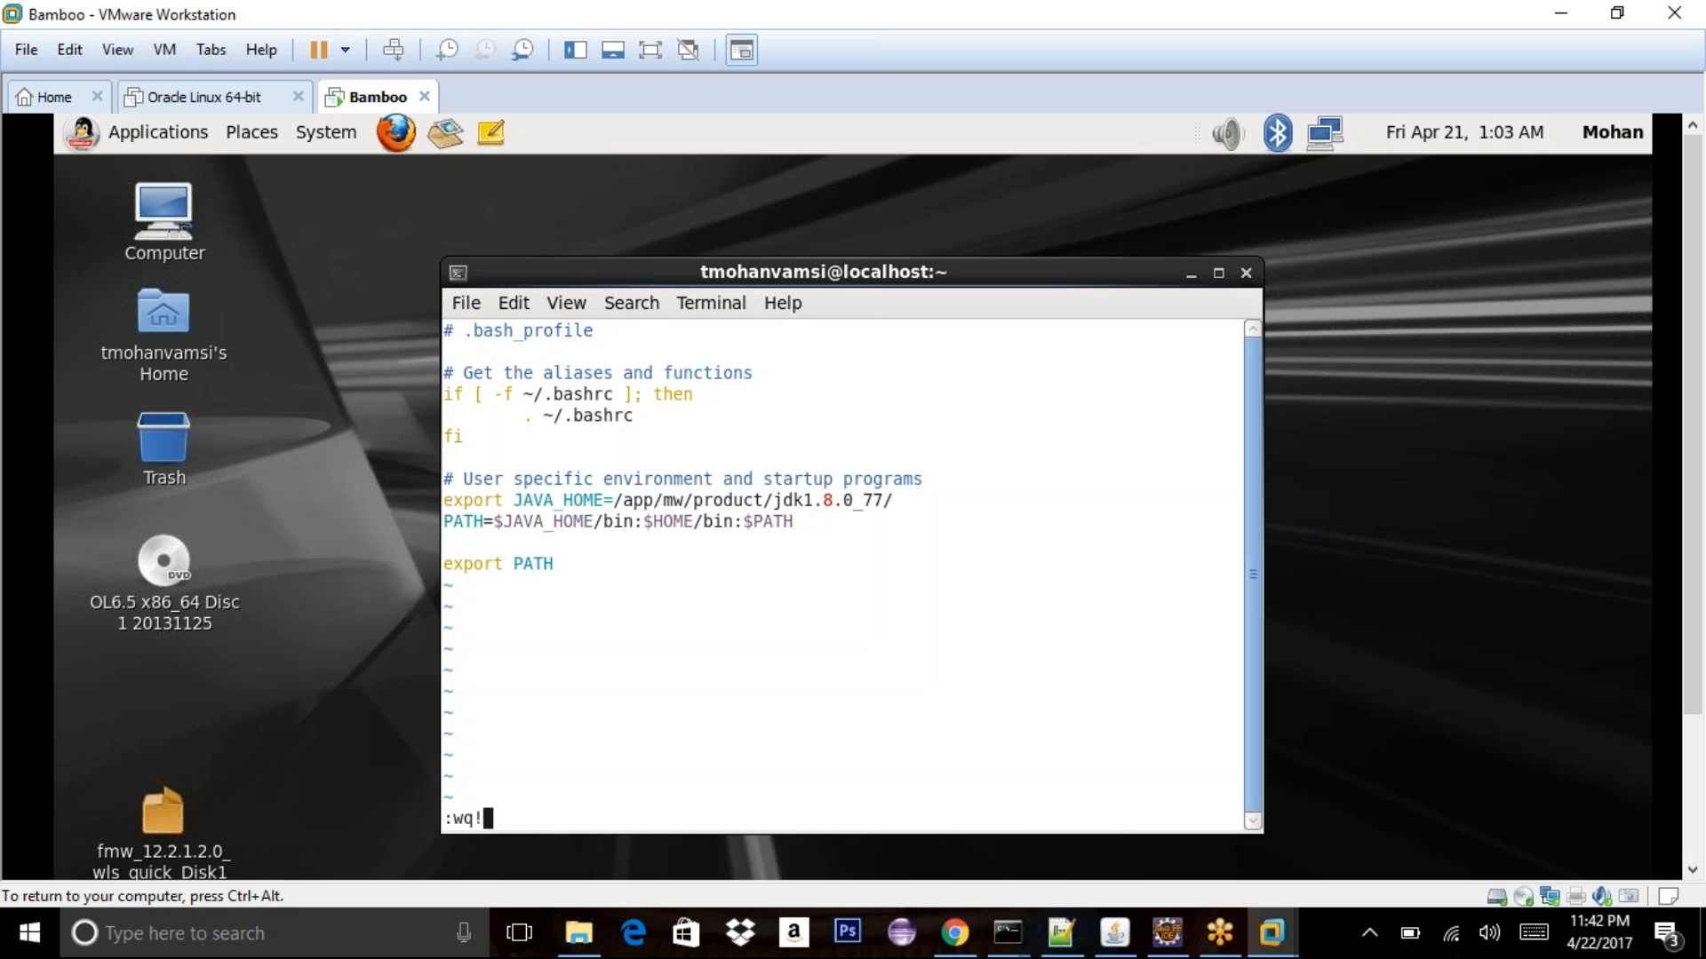
key("Return")
- Source ~/.bash_profile so java -version changes from 1.7.0_45 to 1.8.0_77, then close the terminal
type(".")
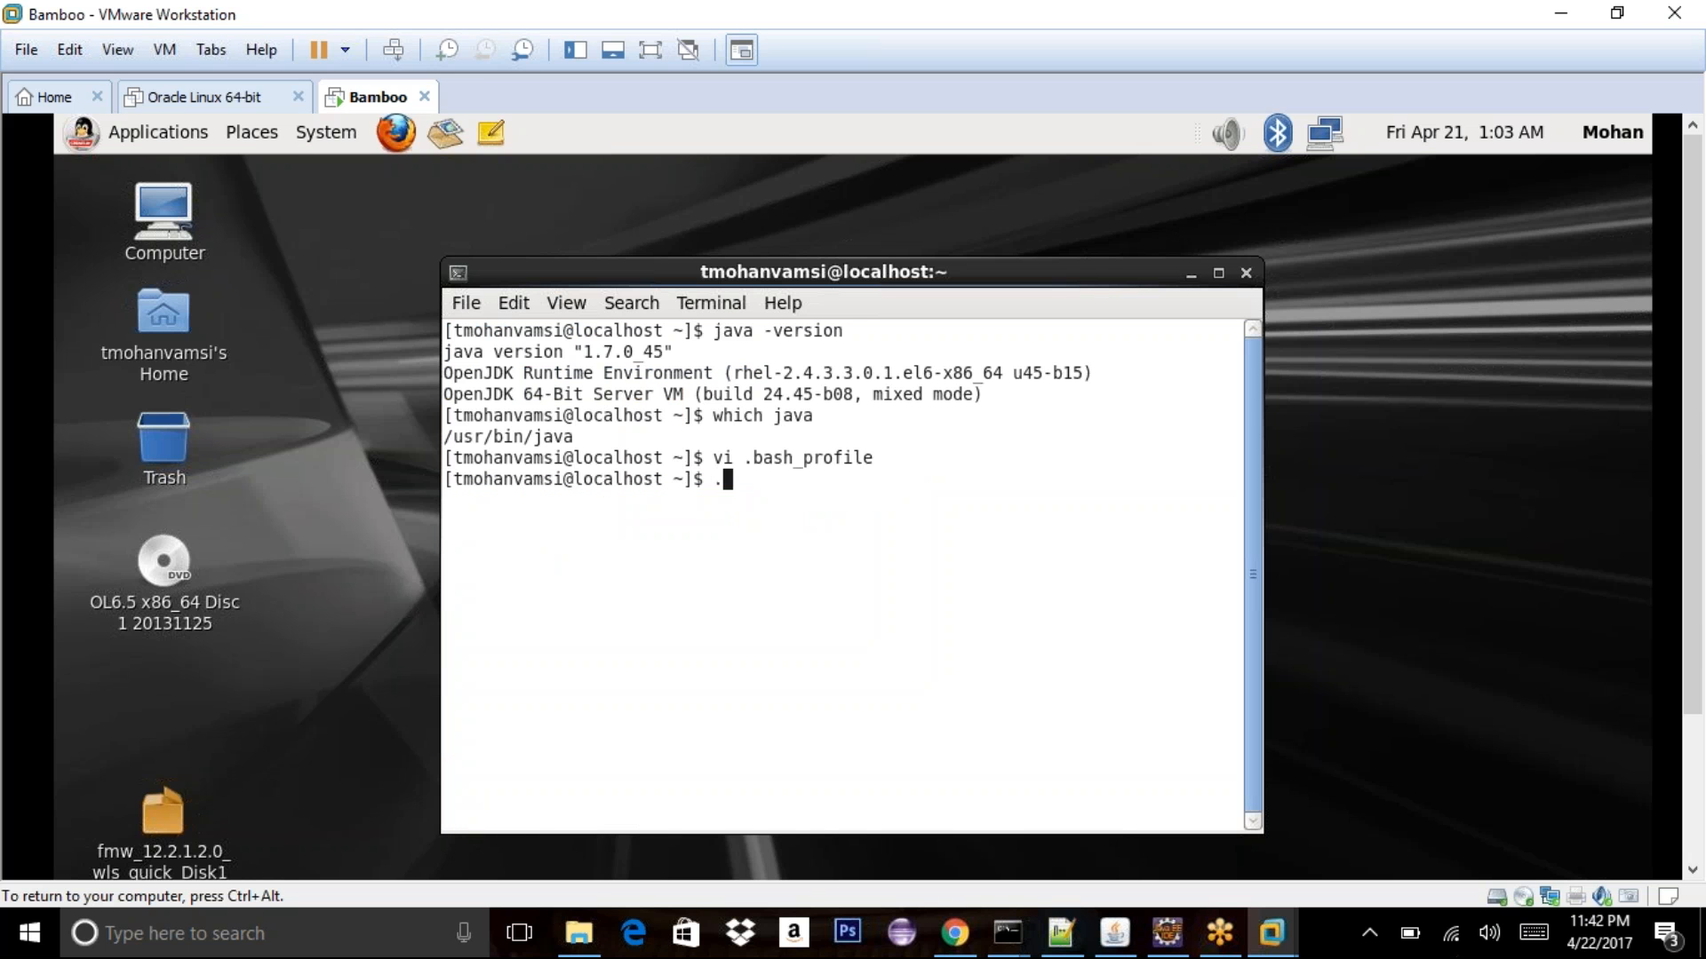
key("BackSpace")
type("java -version")
key("Return")
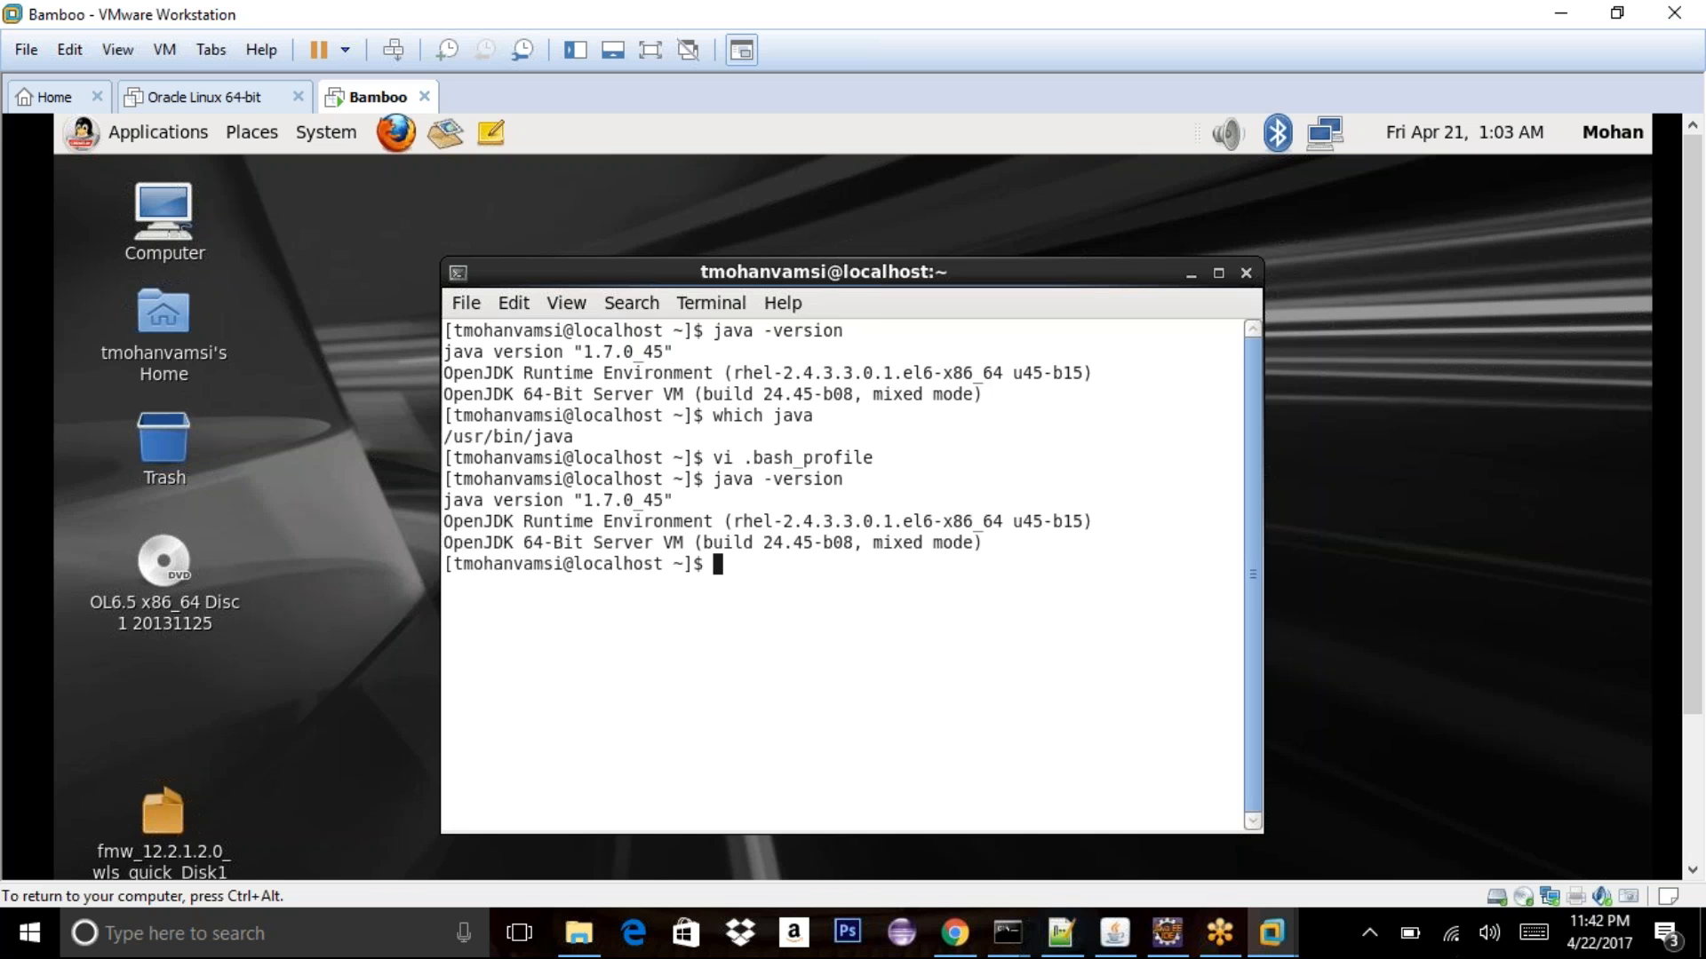
type(". ~/.bash_profile")
key("Return")
type("java -version")
key("Return")
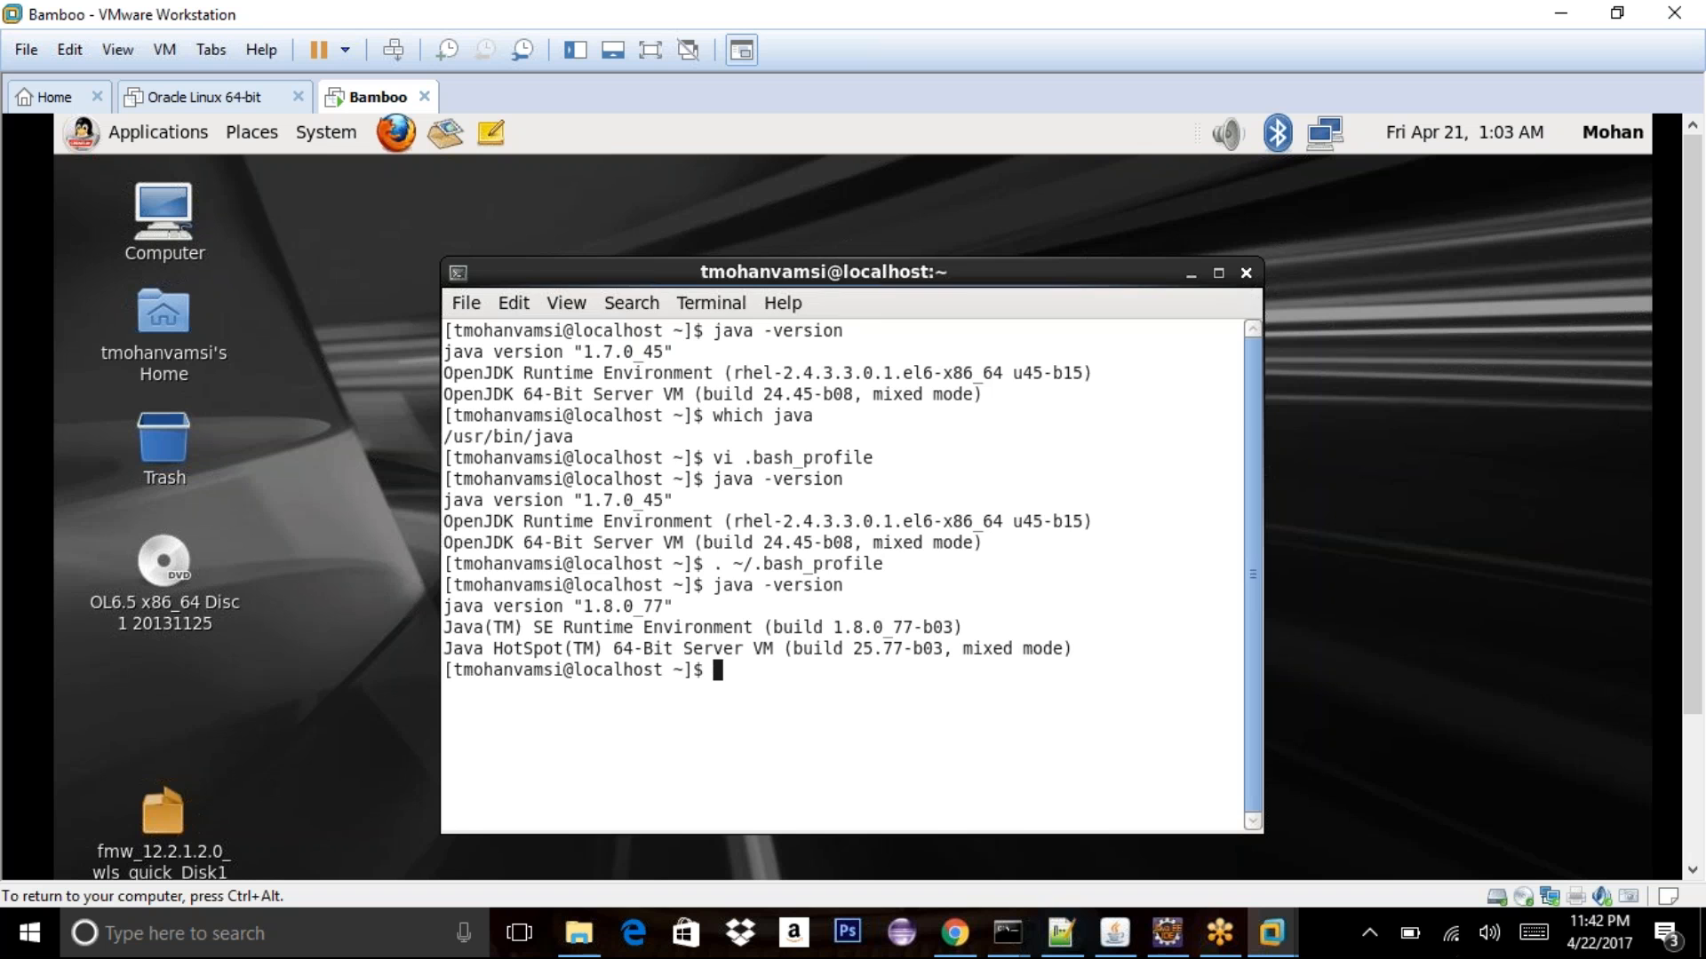
left_click(1245, 272)
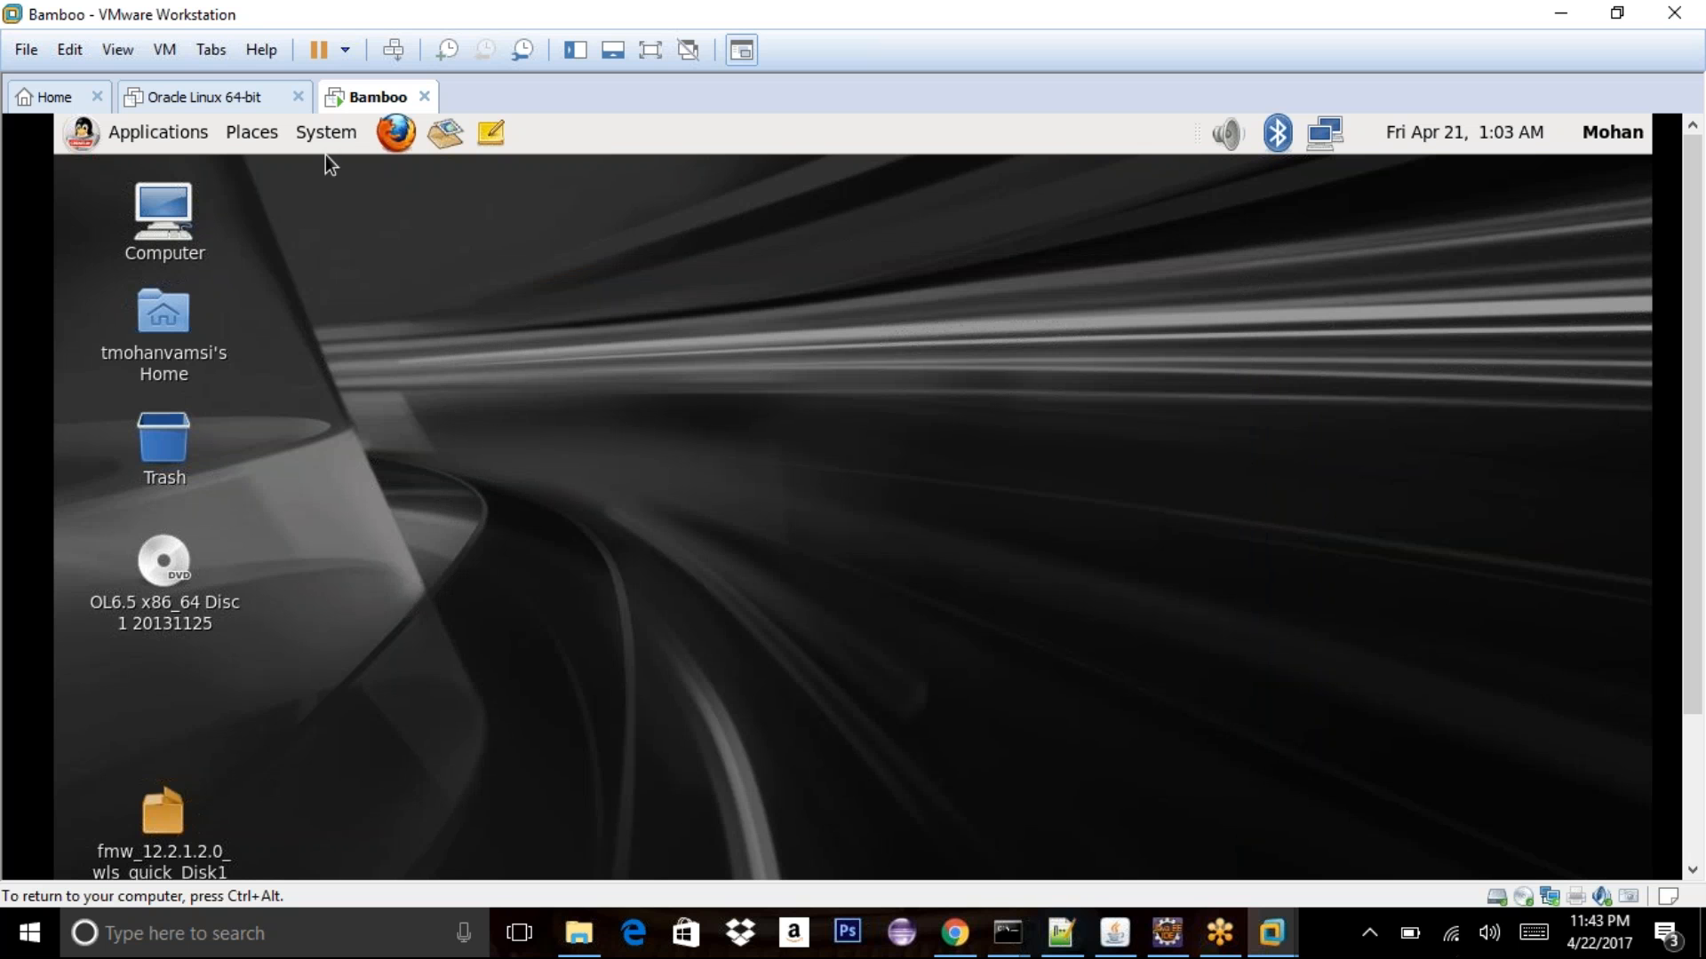
- Open a new guest terminal from the applications menu and check java -version
left_click(191, 135)
mouse_move(228, 318)
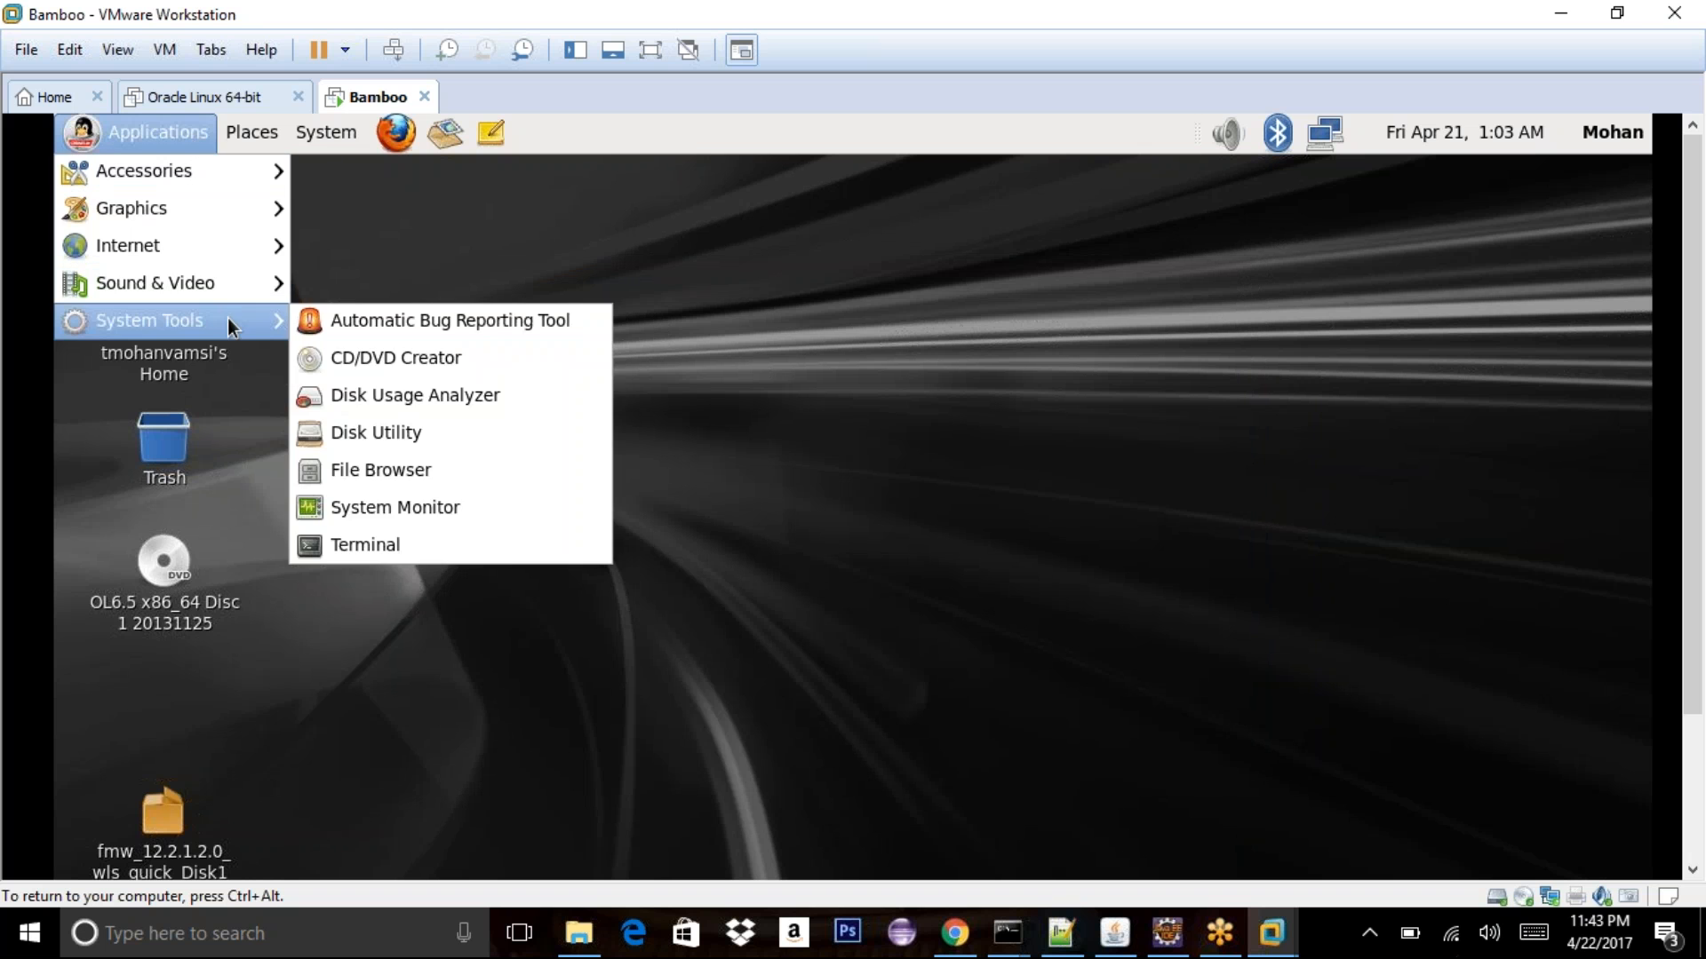
left_click(388, 547)
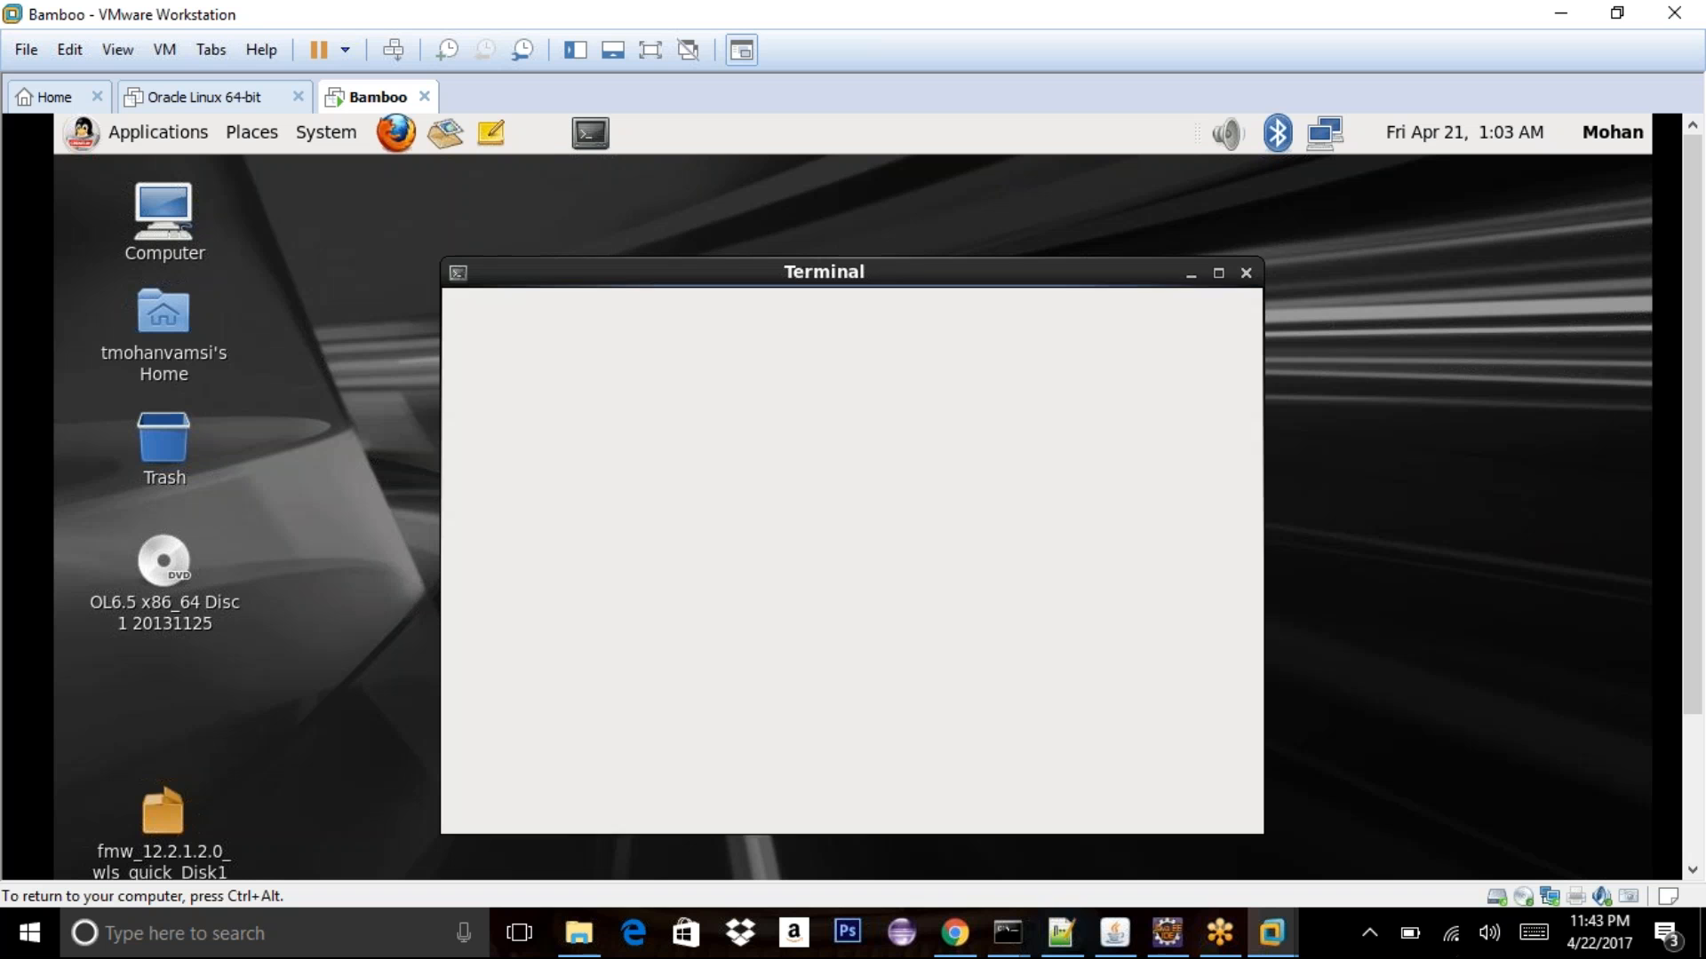
type("java")
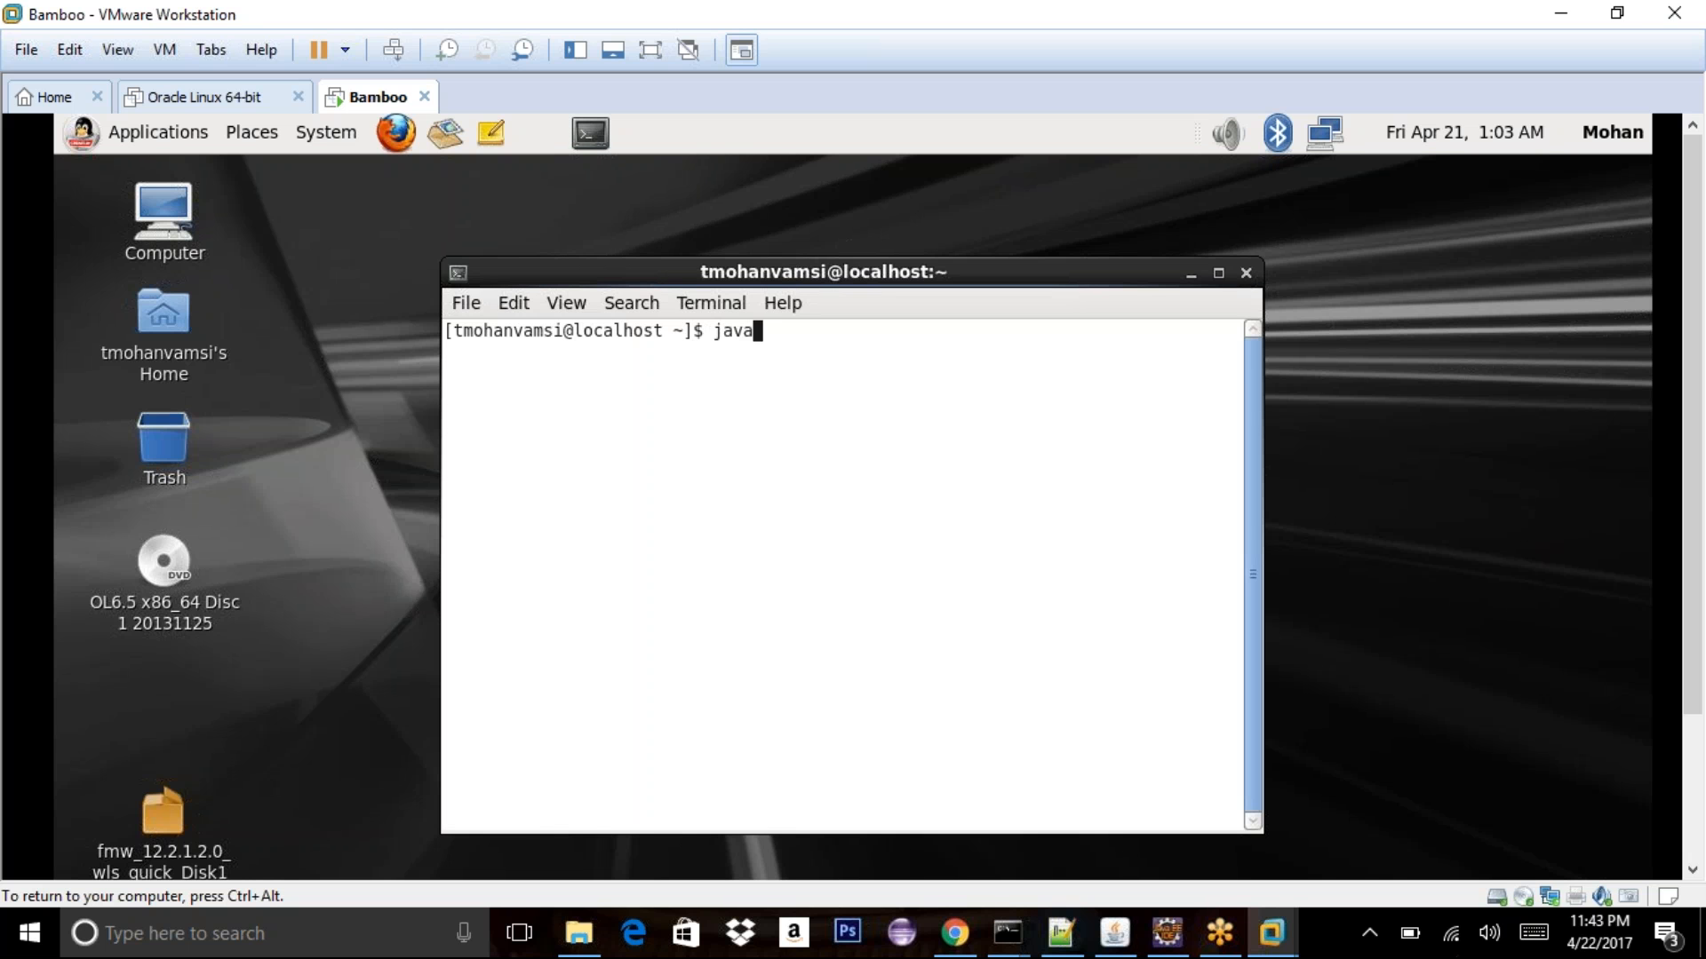
type(" -version")
key("Return")
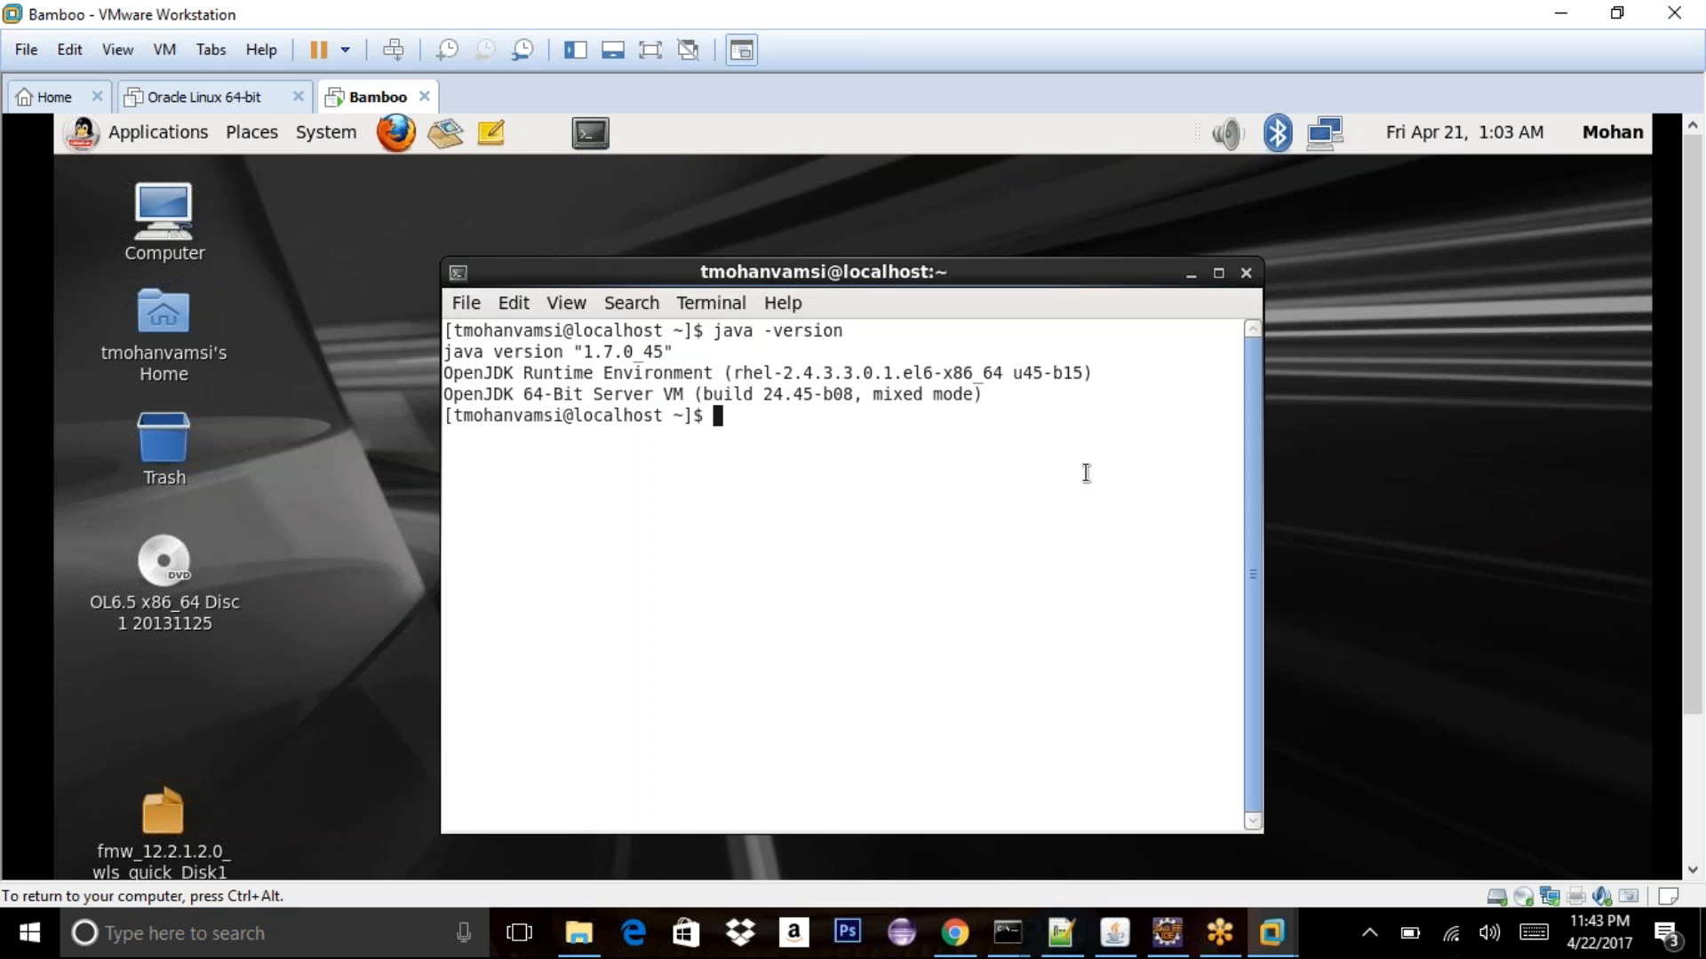
- Bring the guest taskbar into view and minimise the Downloads window
left_click(1693, 817)
left_click(453, 867)
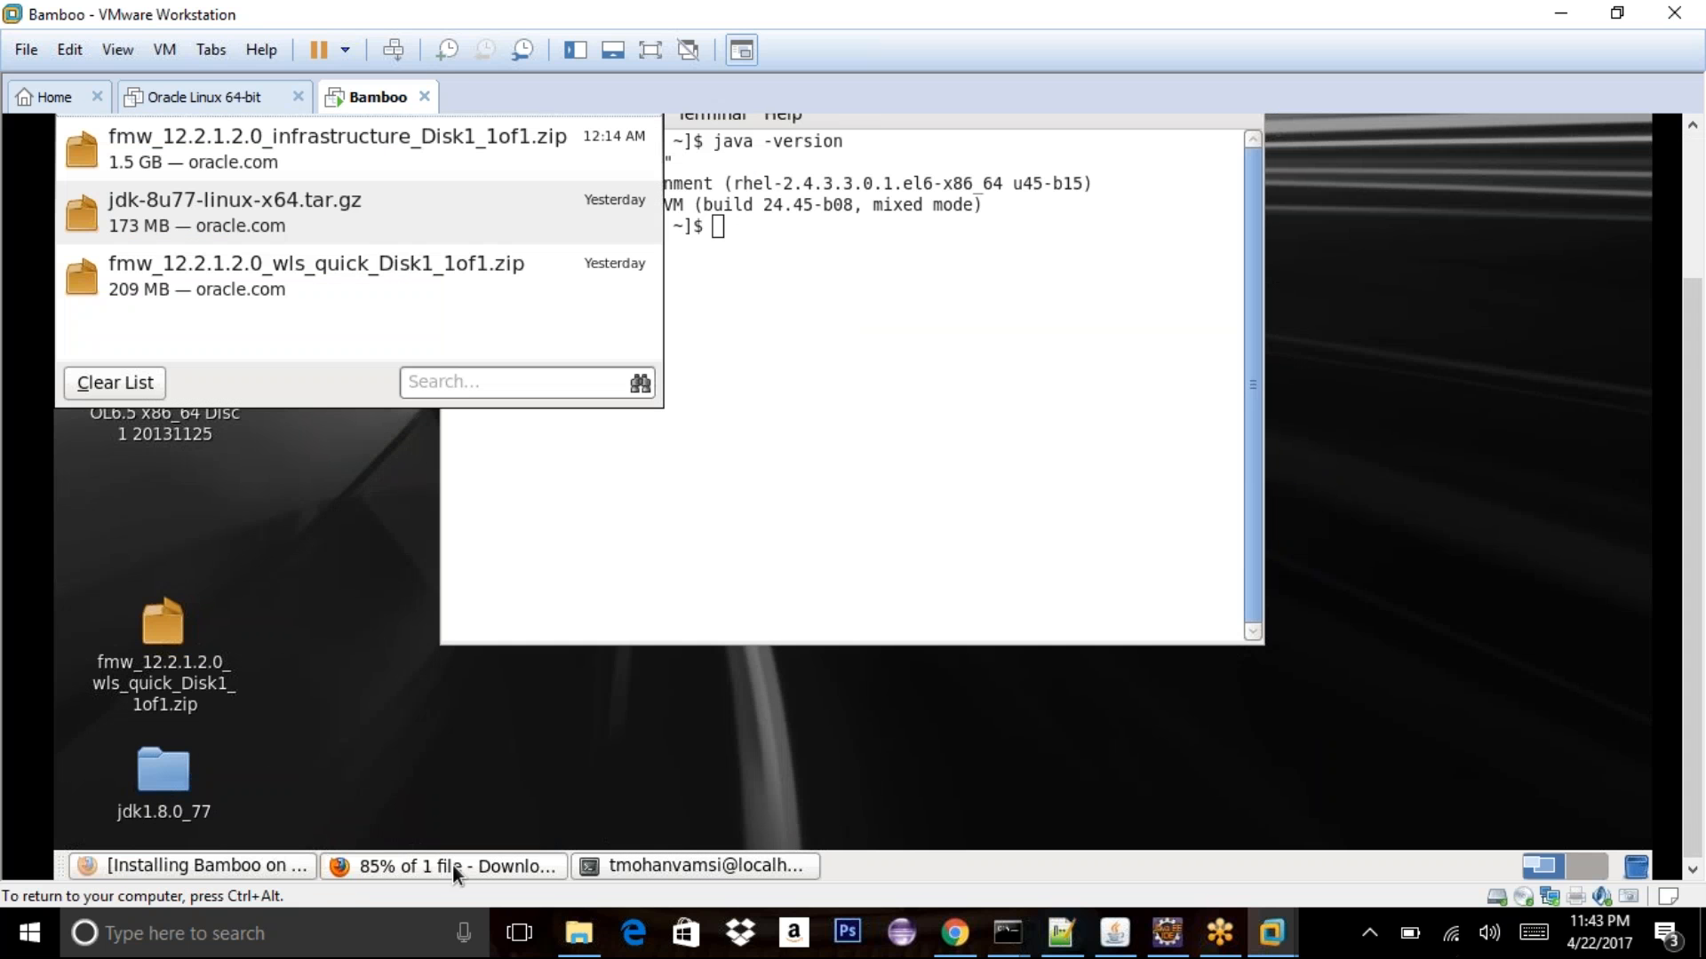
left_click_drag(1698, 812, 1698, 680)
left_click(591, 211)
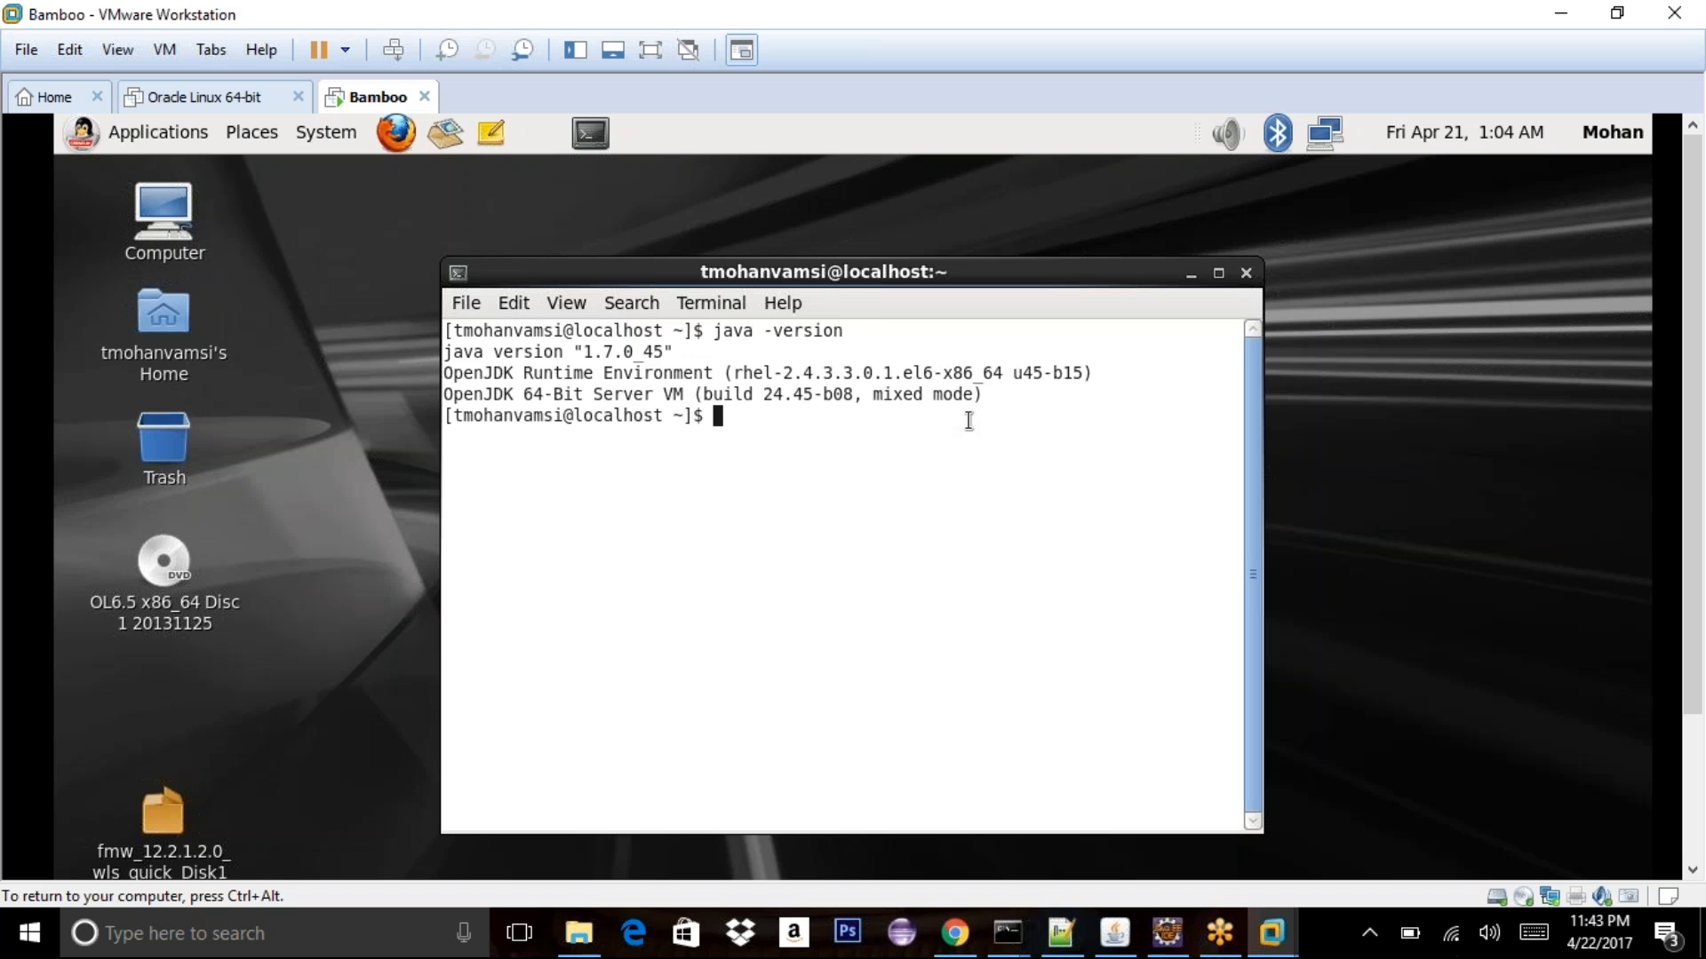
- List all home-folder files including hidden ones with ls -al, then return home with cd
type("cd")
key("BackSpace")
key("BackSpace")
type("ls -l")
key("BackSpace")
type("al")
key("Return")
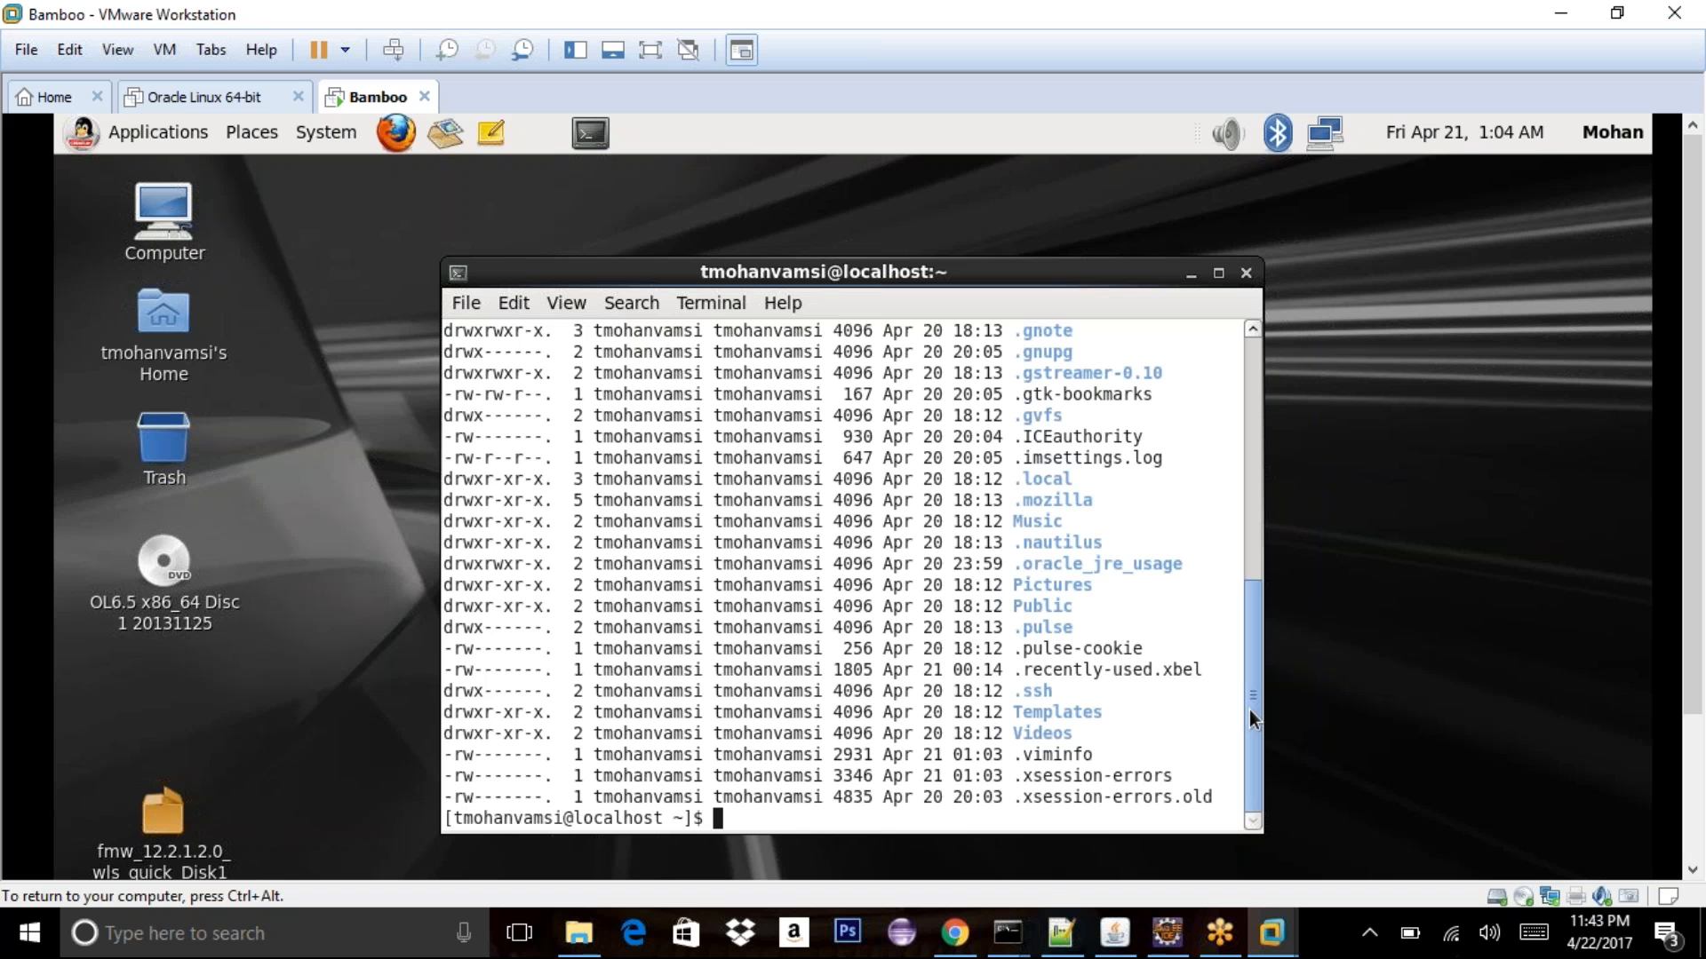
left_click_drag(1249, 706, 1224, 849)
type("cd")
key("Return")
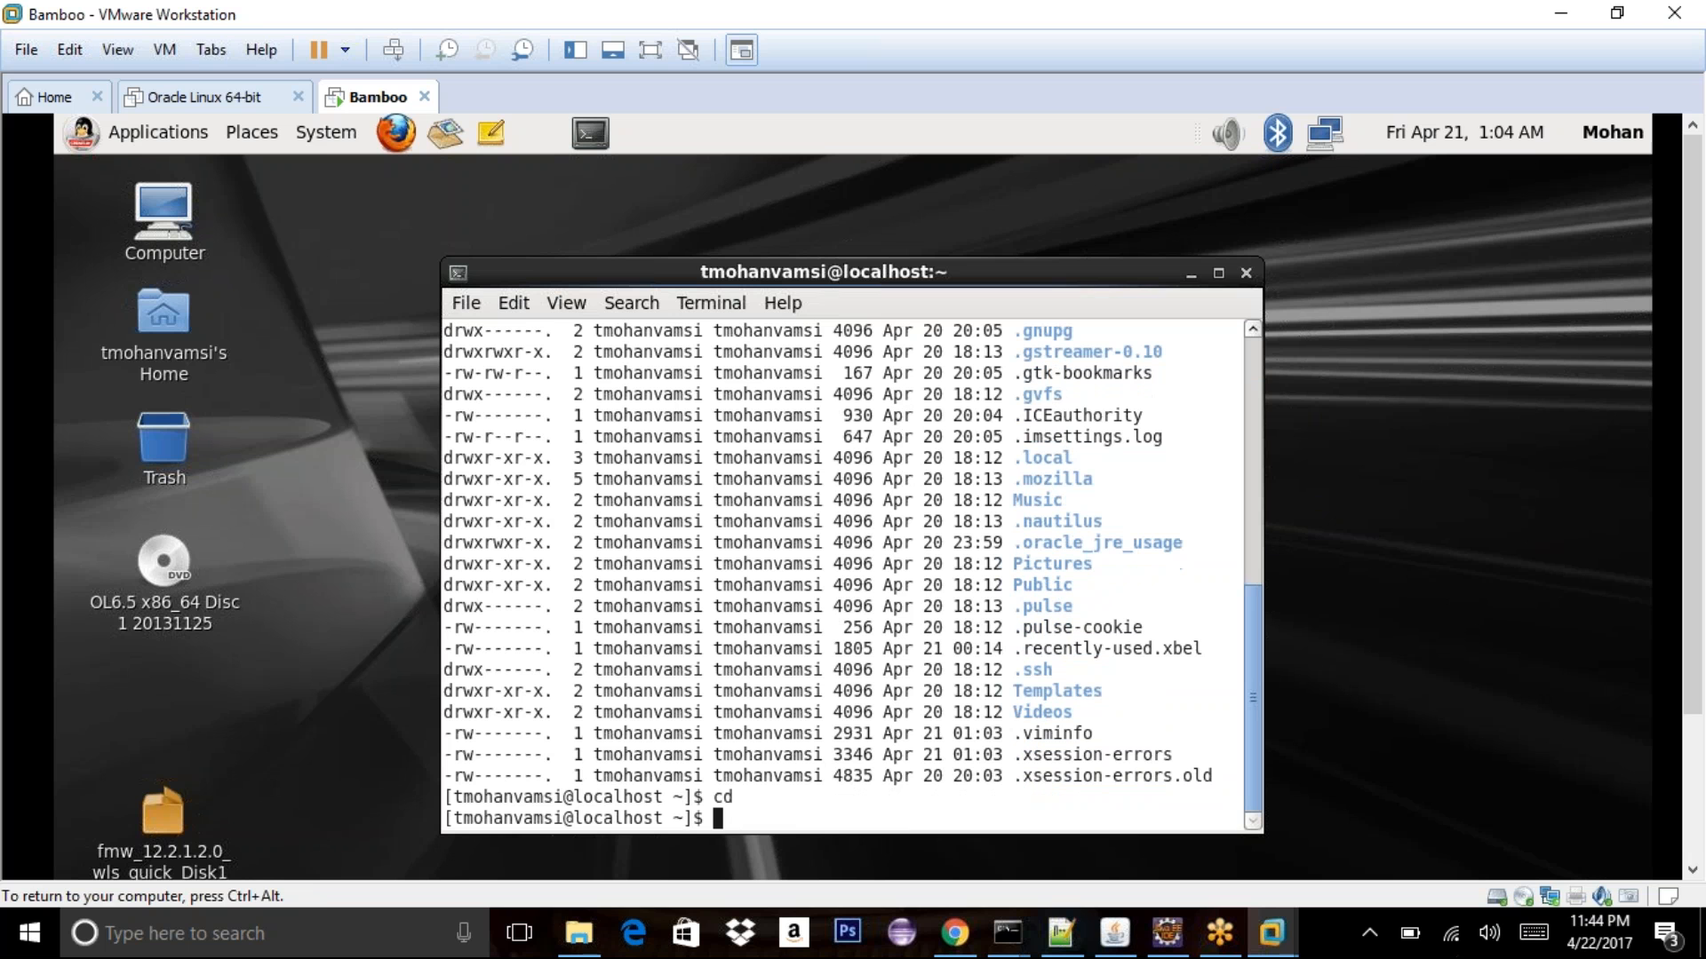
- Clear the guest terminal, minimise it, and switch to the GoToMeeting window
key("ctrl+alt")
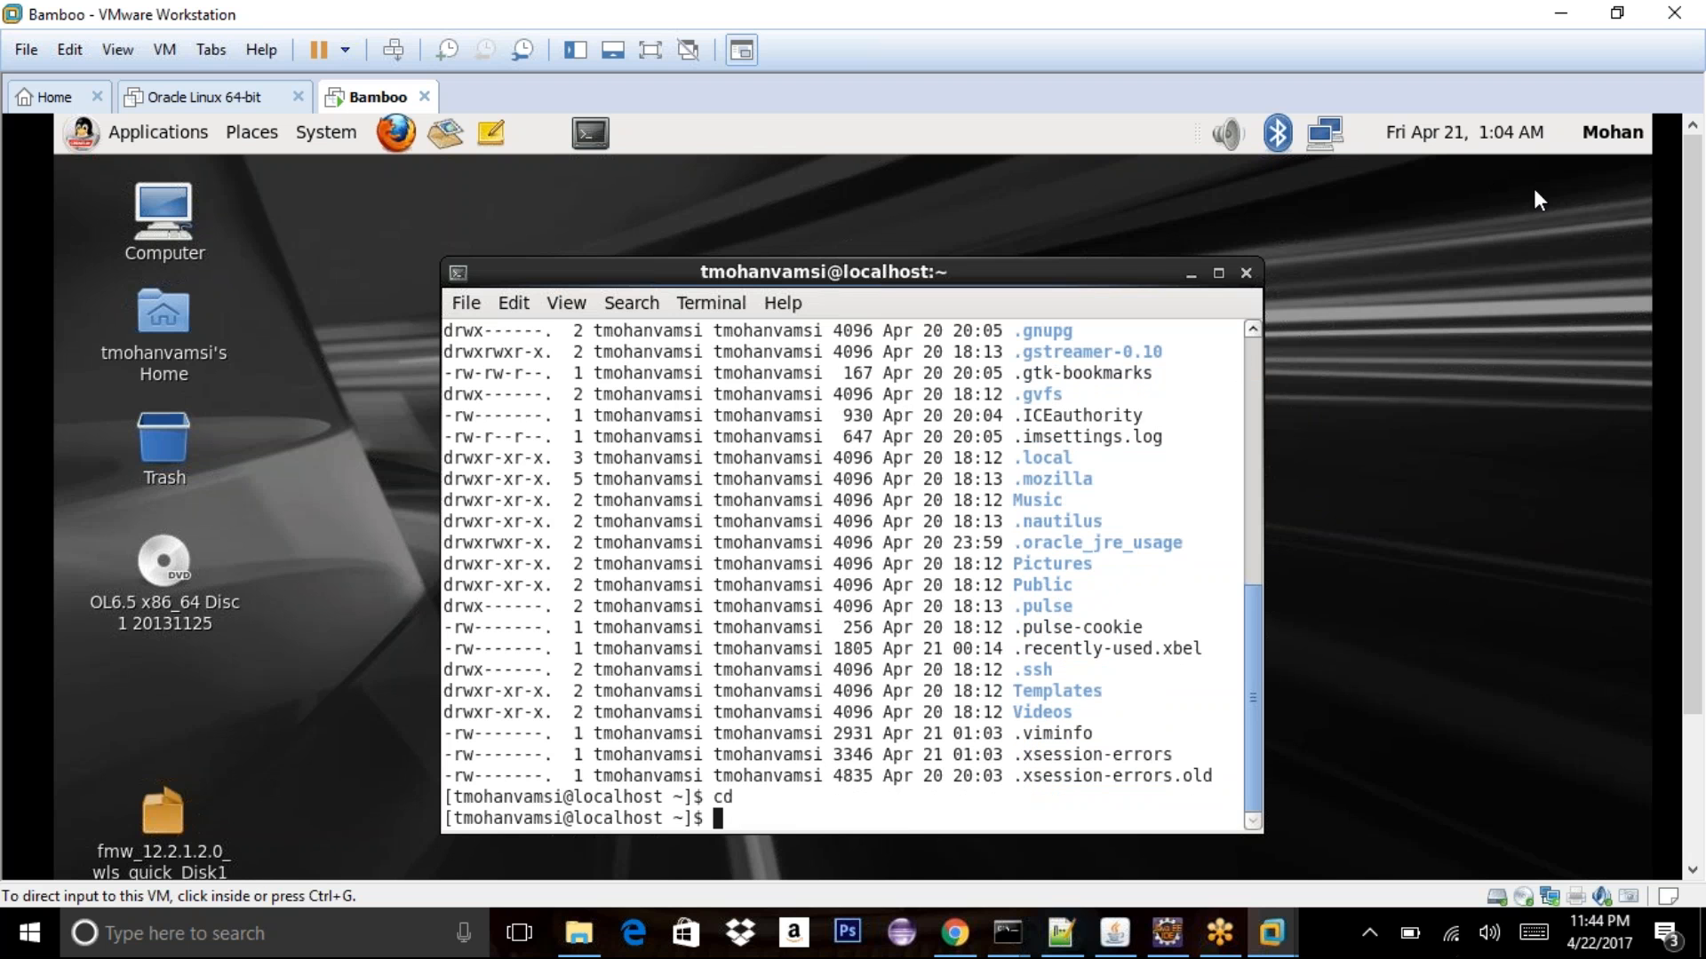
left_click(1340, 334)
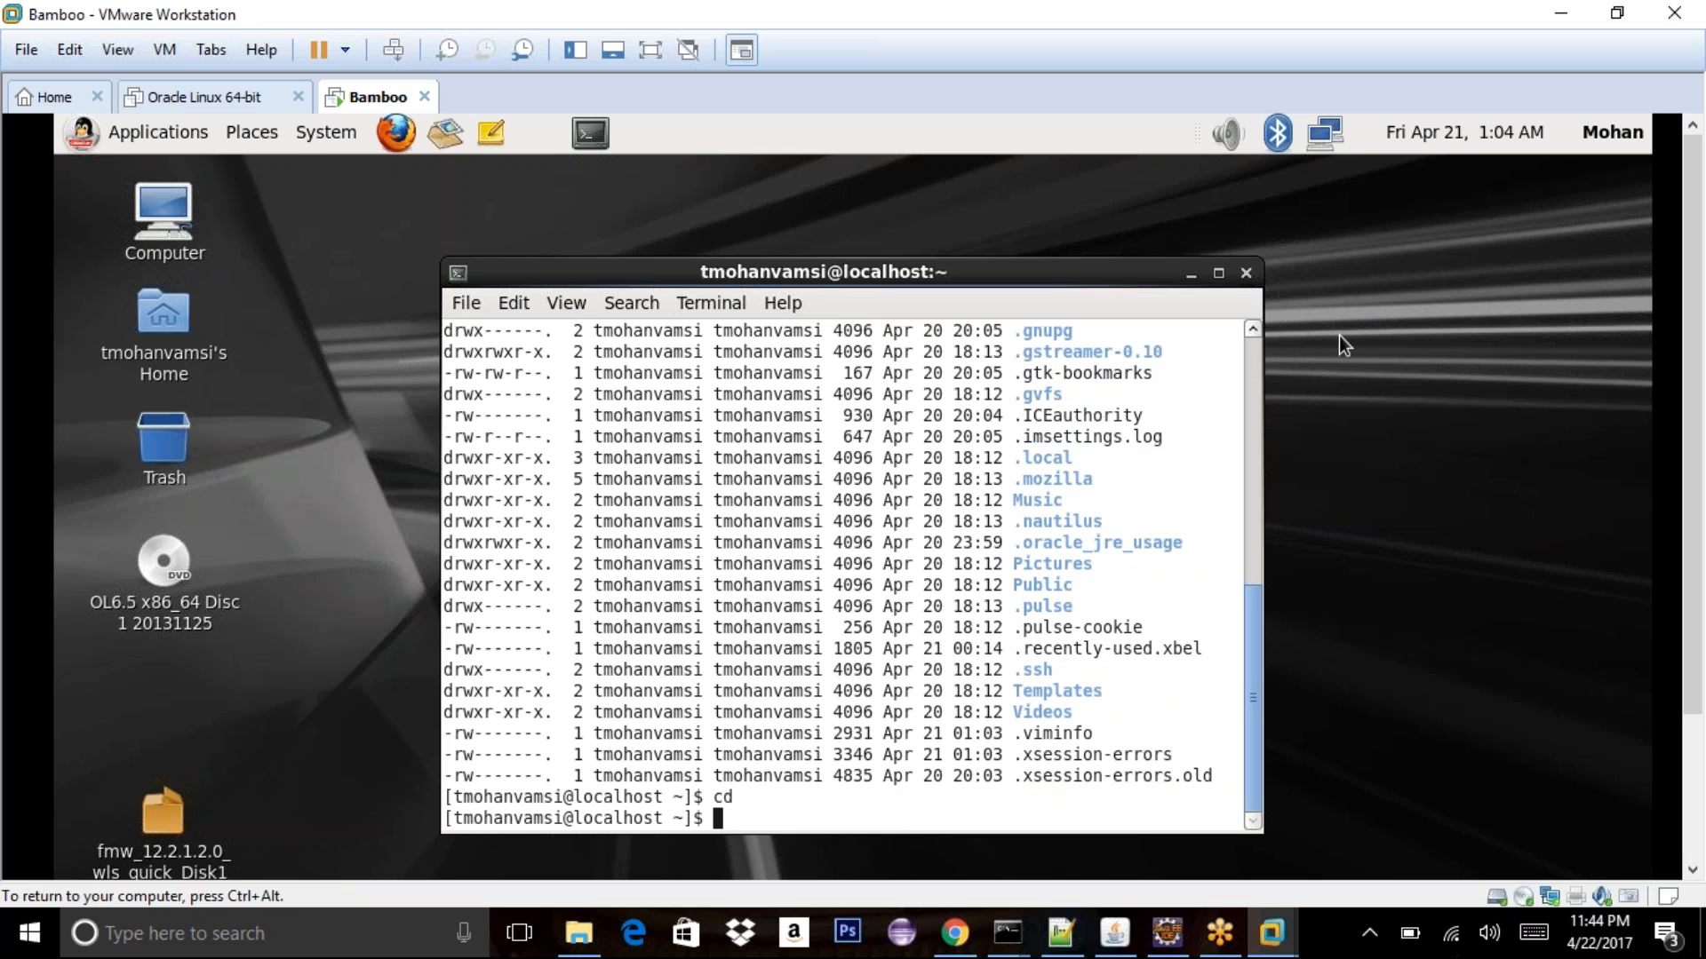
type("clear")
key("Return")
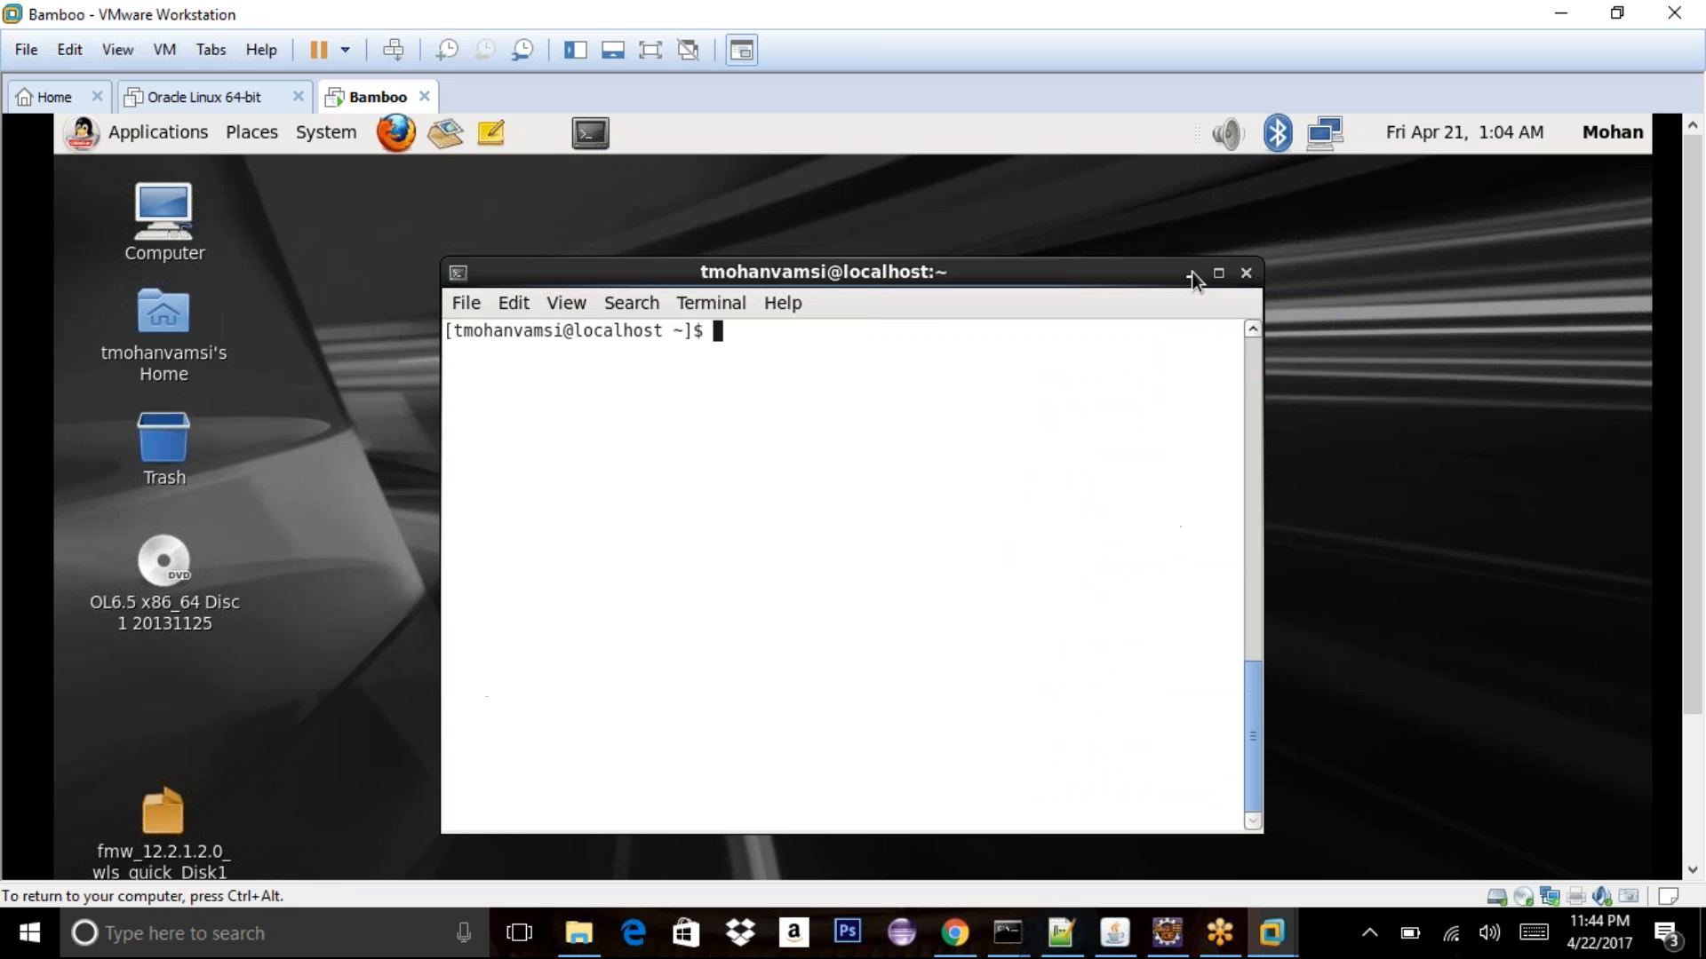
left_click(1192, 271)
mouse_move(1233, 942)
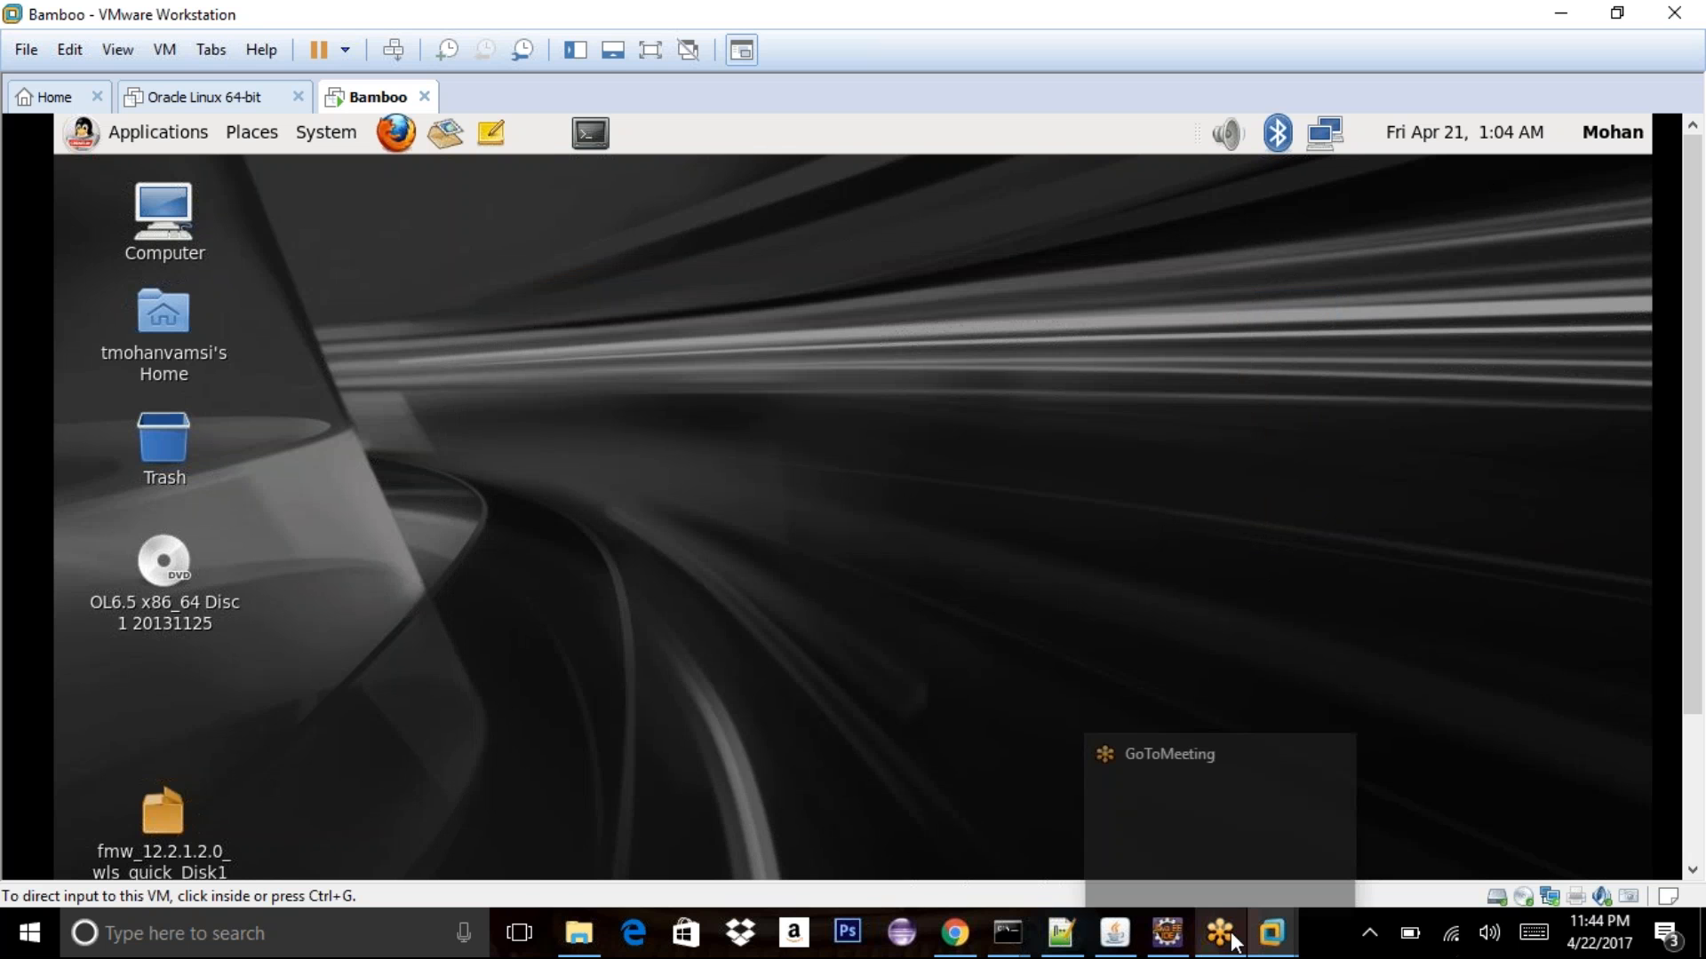
left_click(1233, 942)
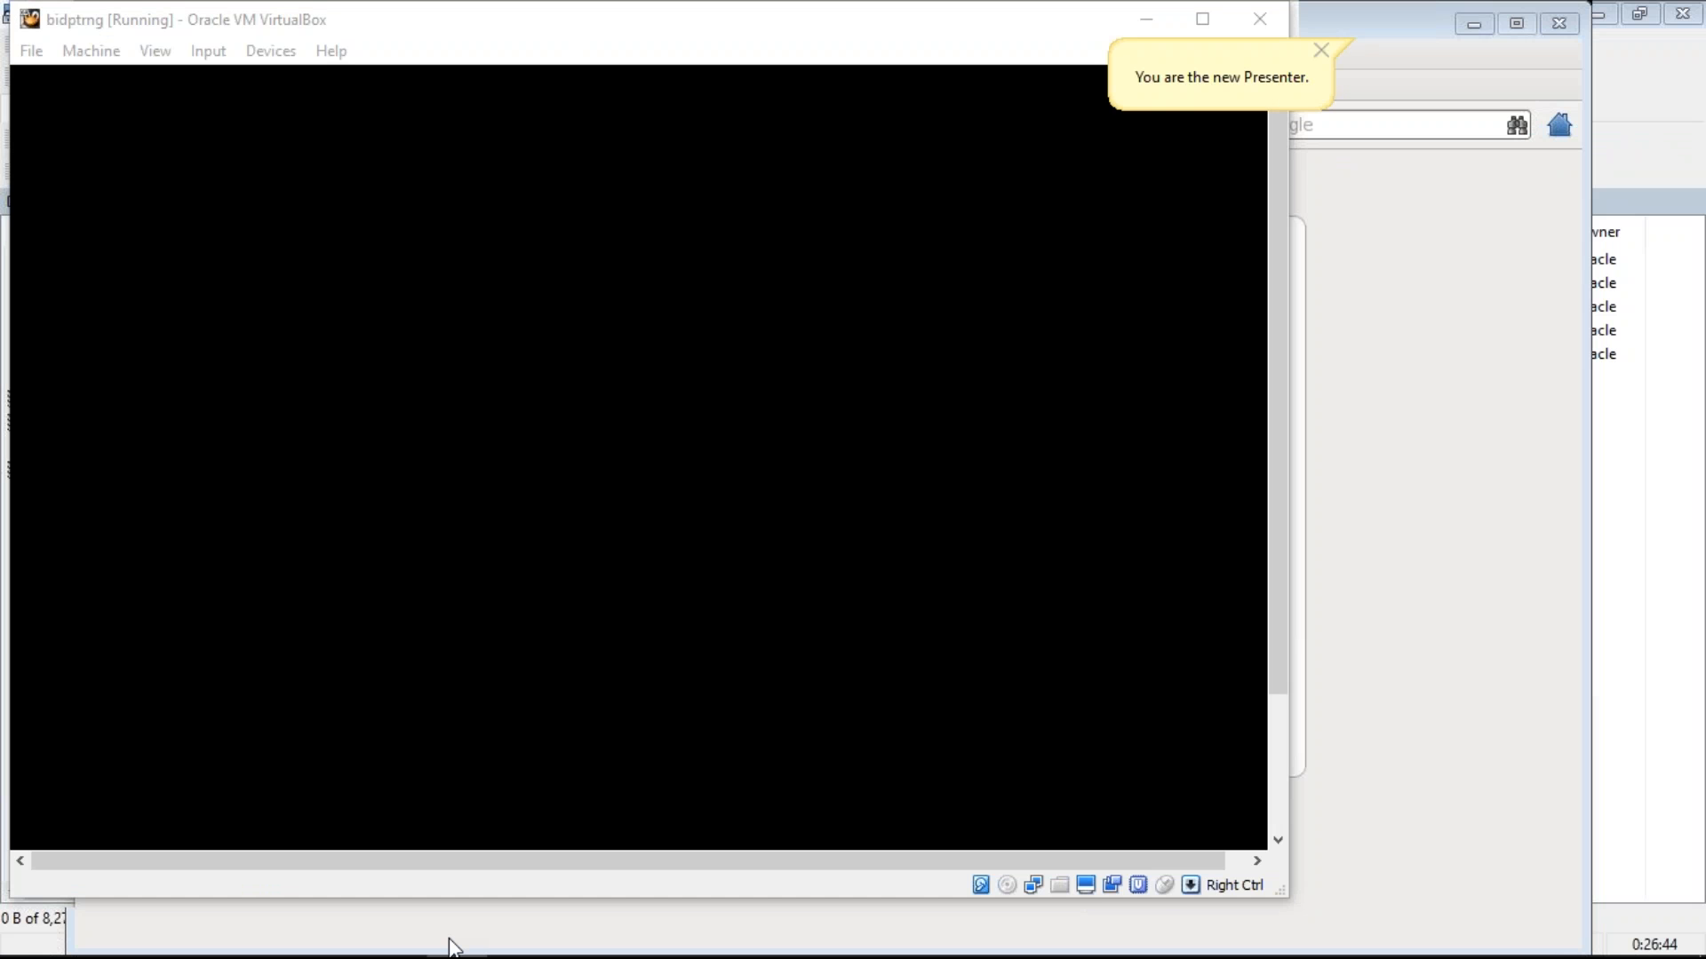
- Review Firefox's ssl_error_no_cypher_overlap page for port 7002, then switch to MobaXterm
mouse_move(453, 942)
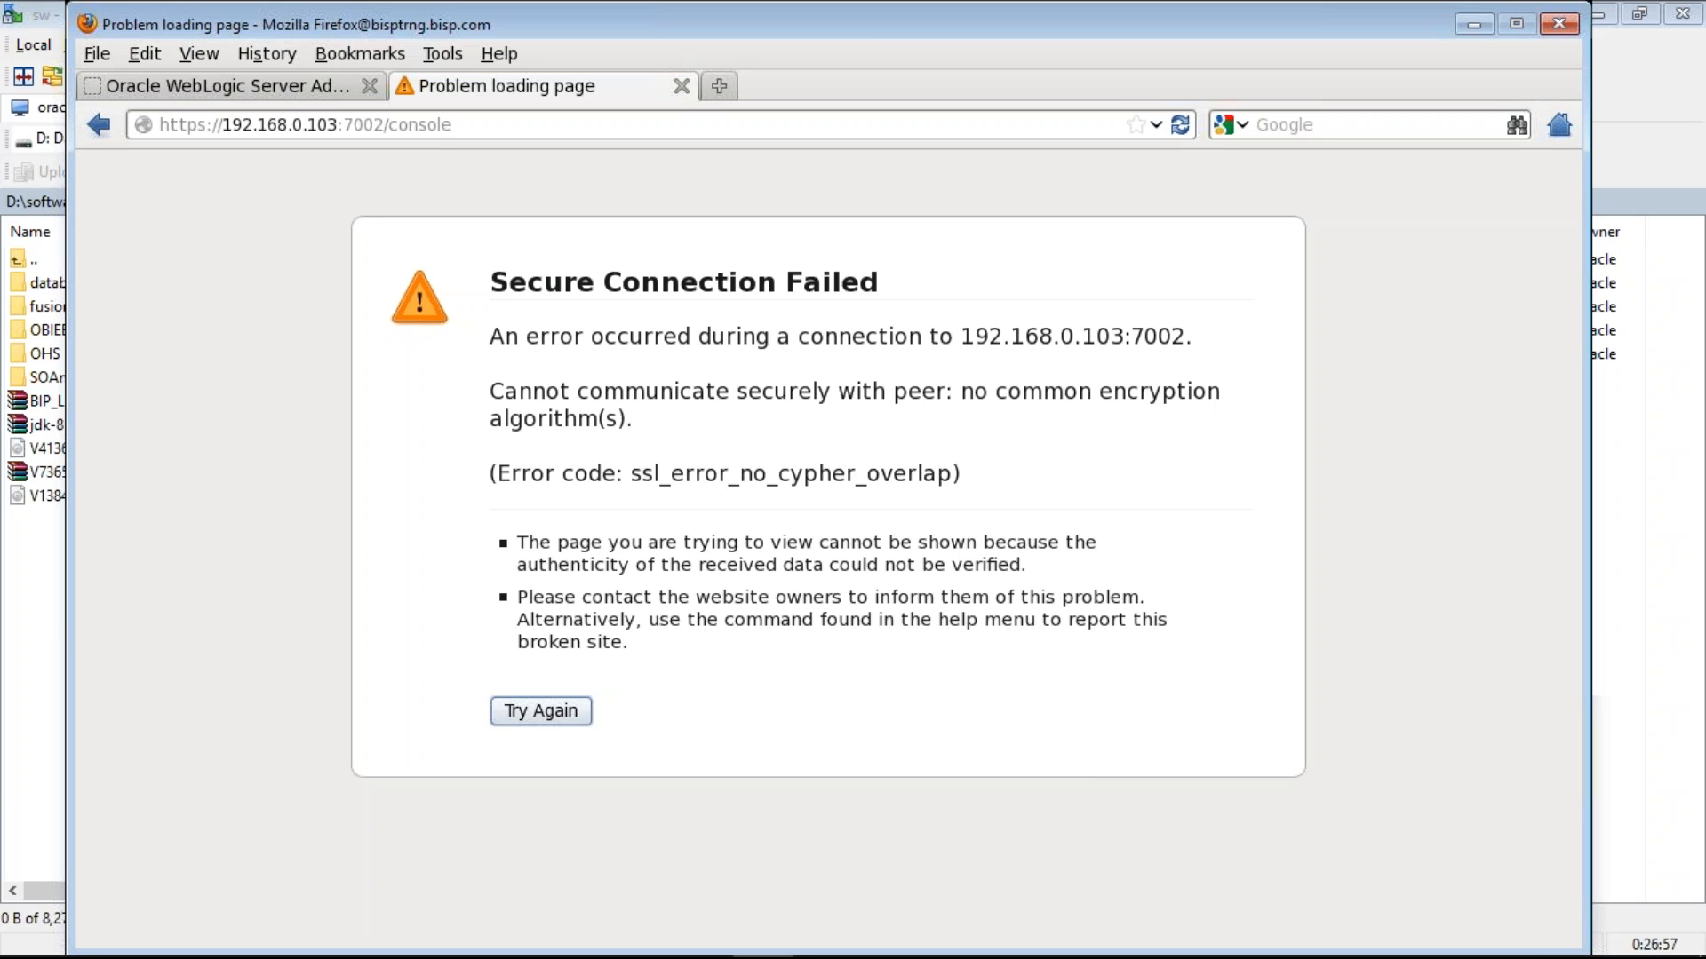
key("alt+Tab")
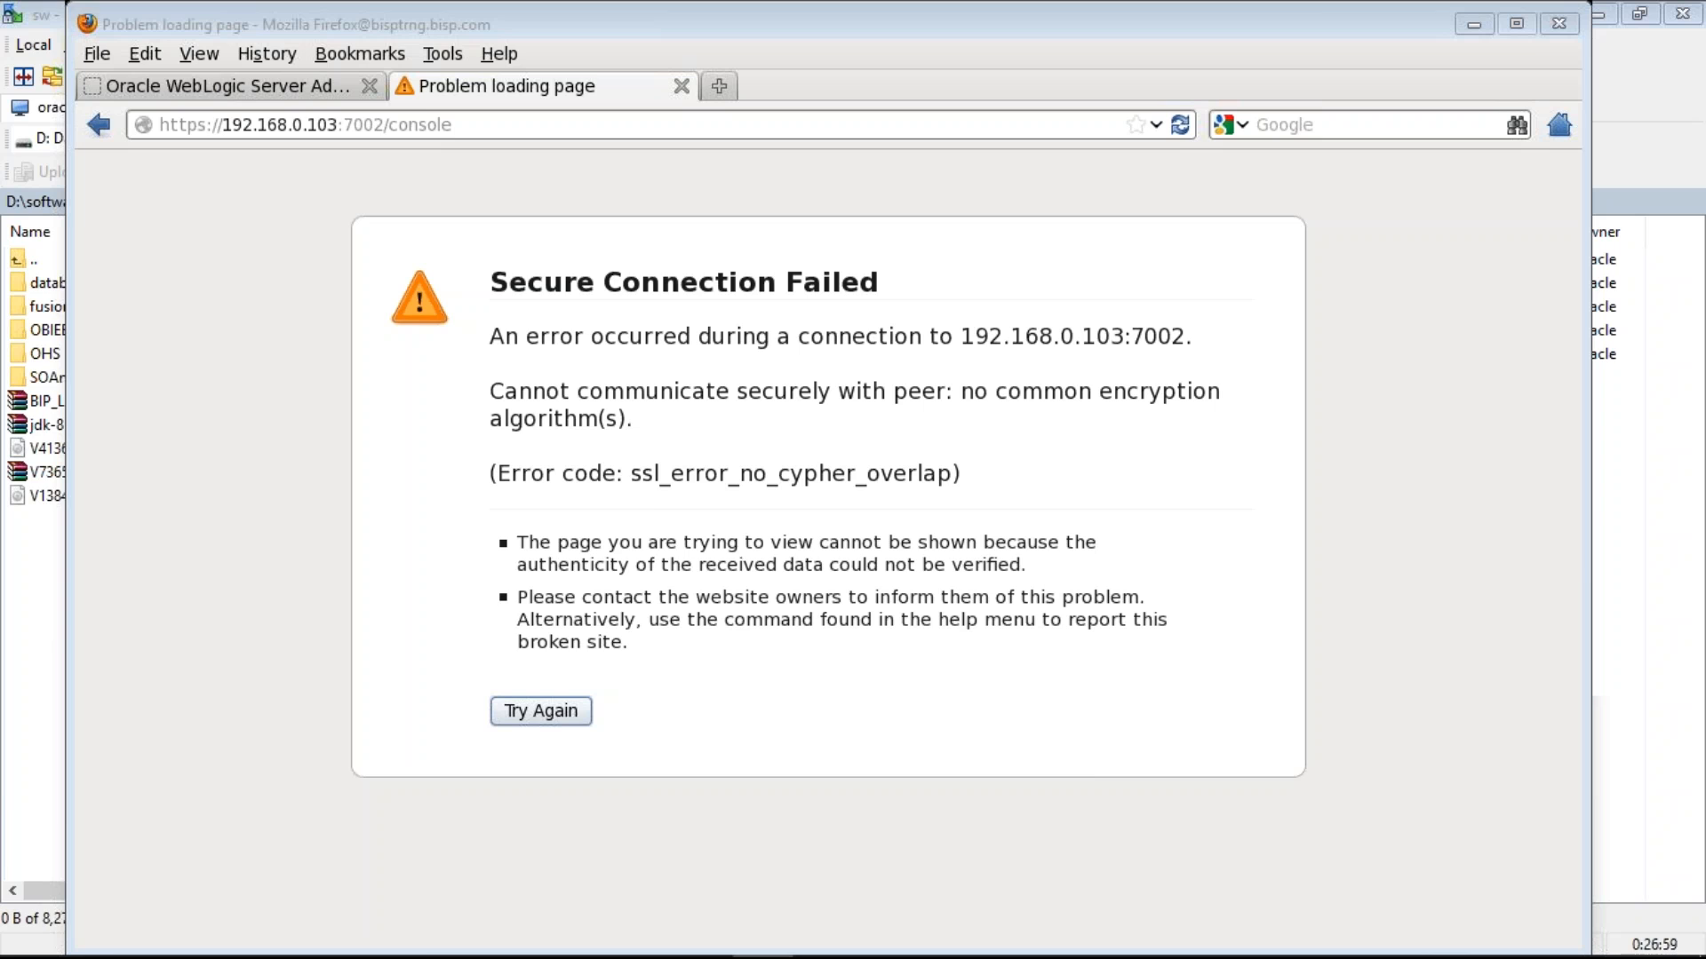
key("alt+Tab")
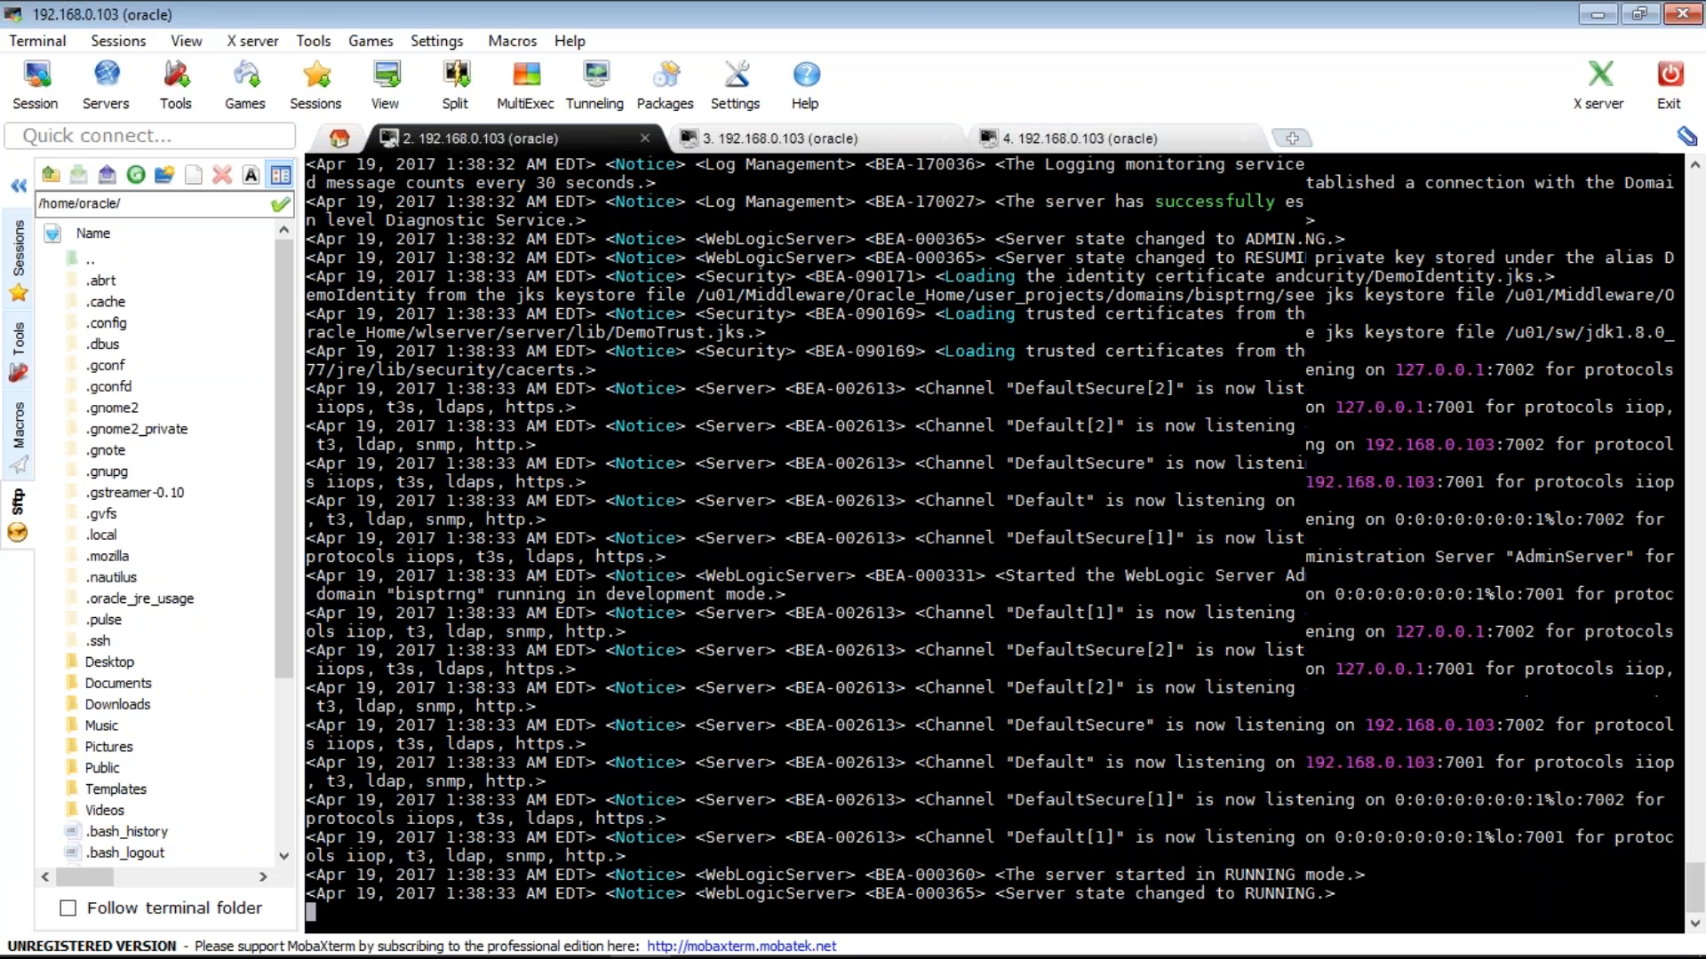
key("ctrl+c")
type("wget htt")
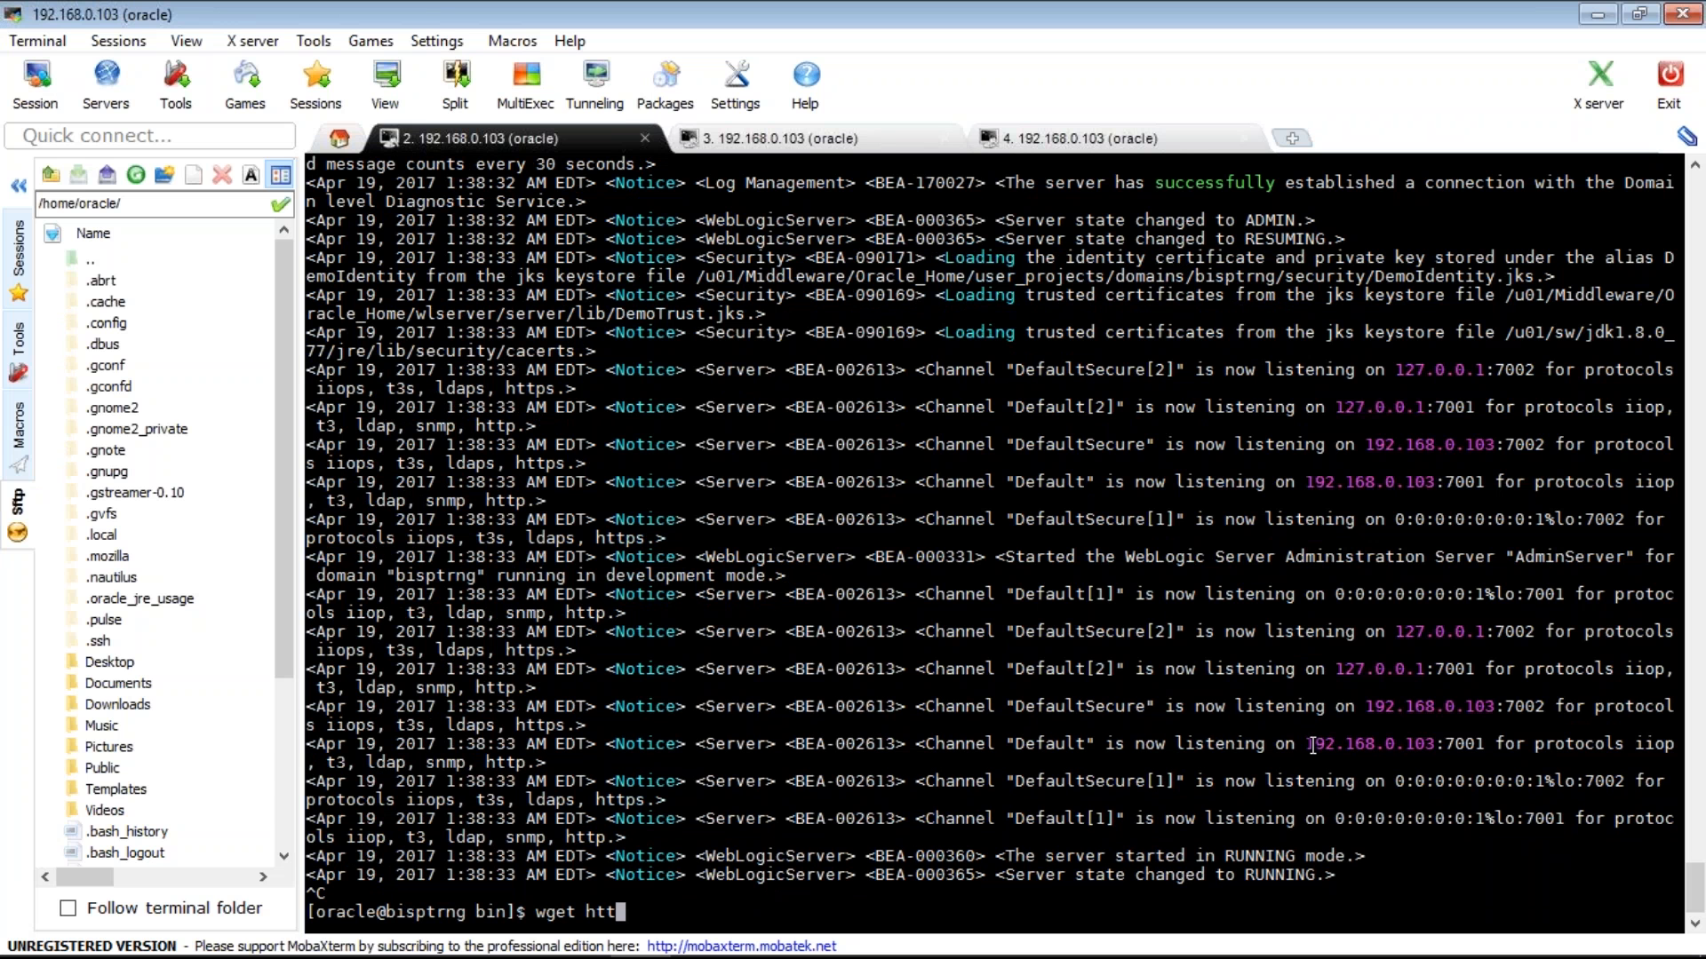
type("ps://")
double_click(1439, 744)
right_click(1439, 743)
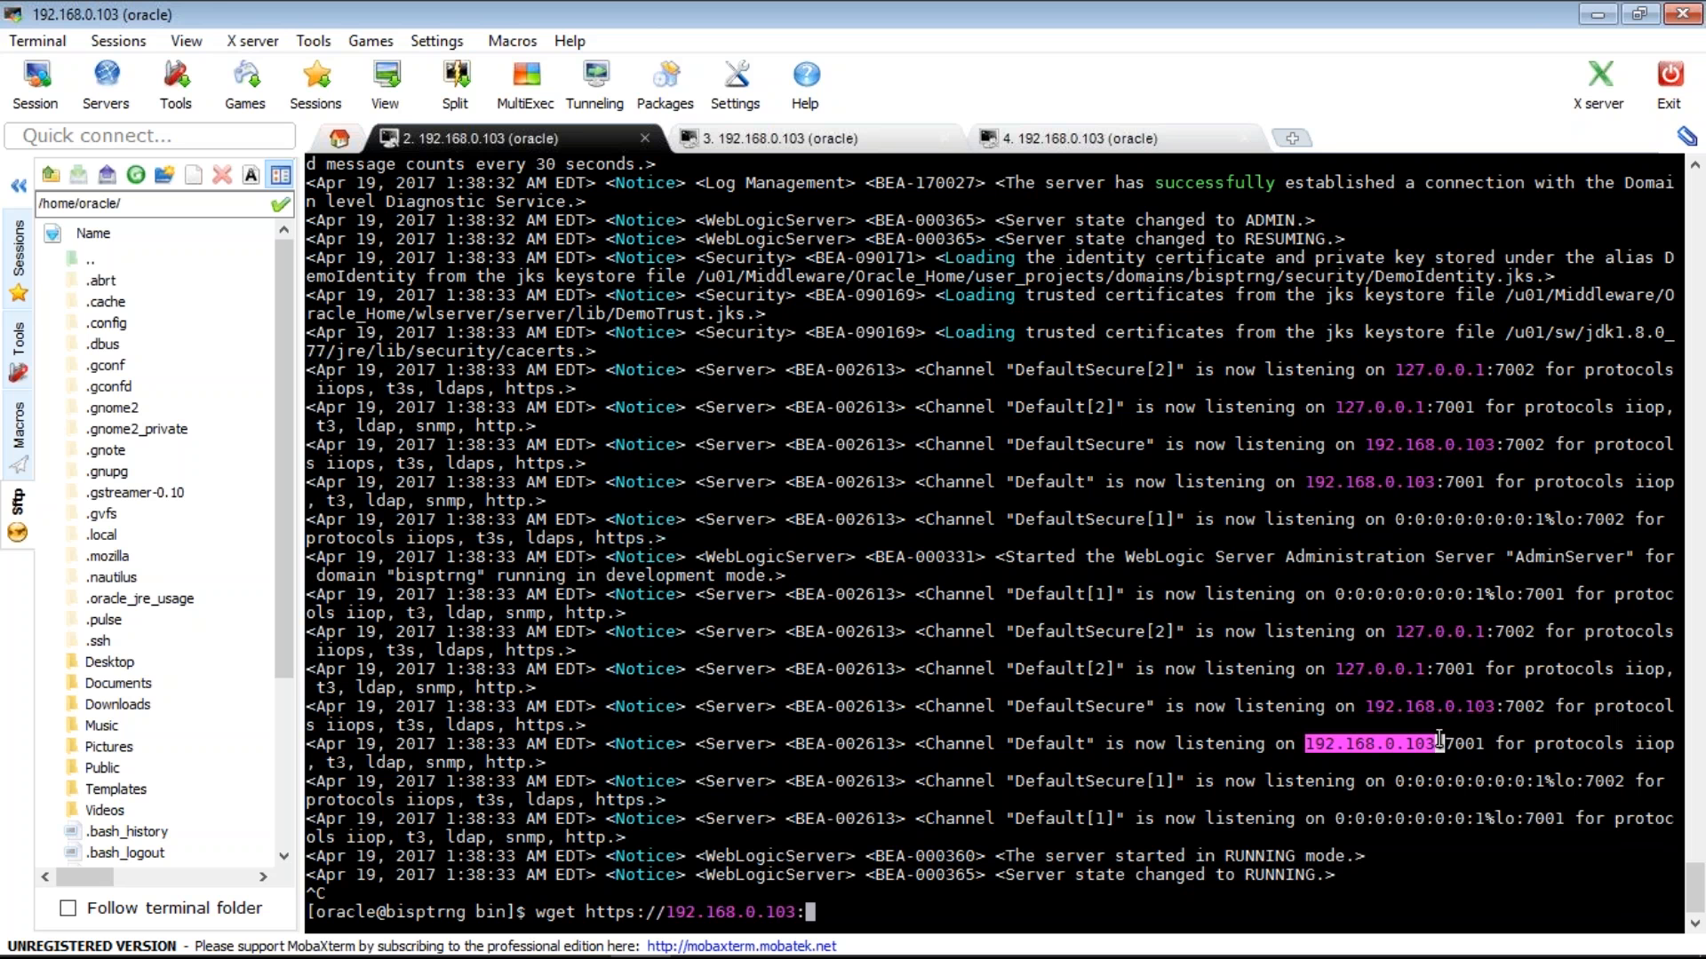
type("7002/console")
key("Return")
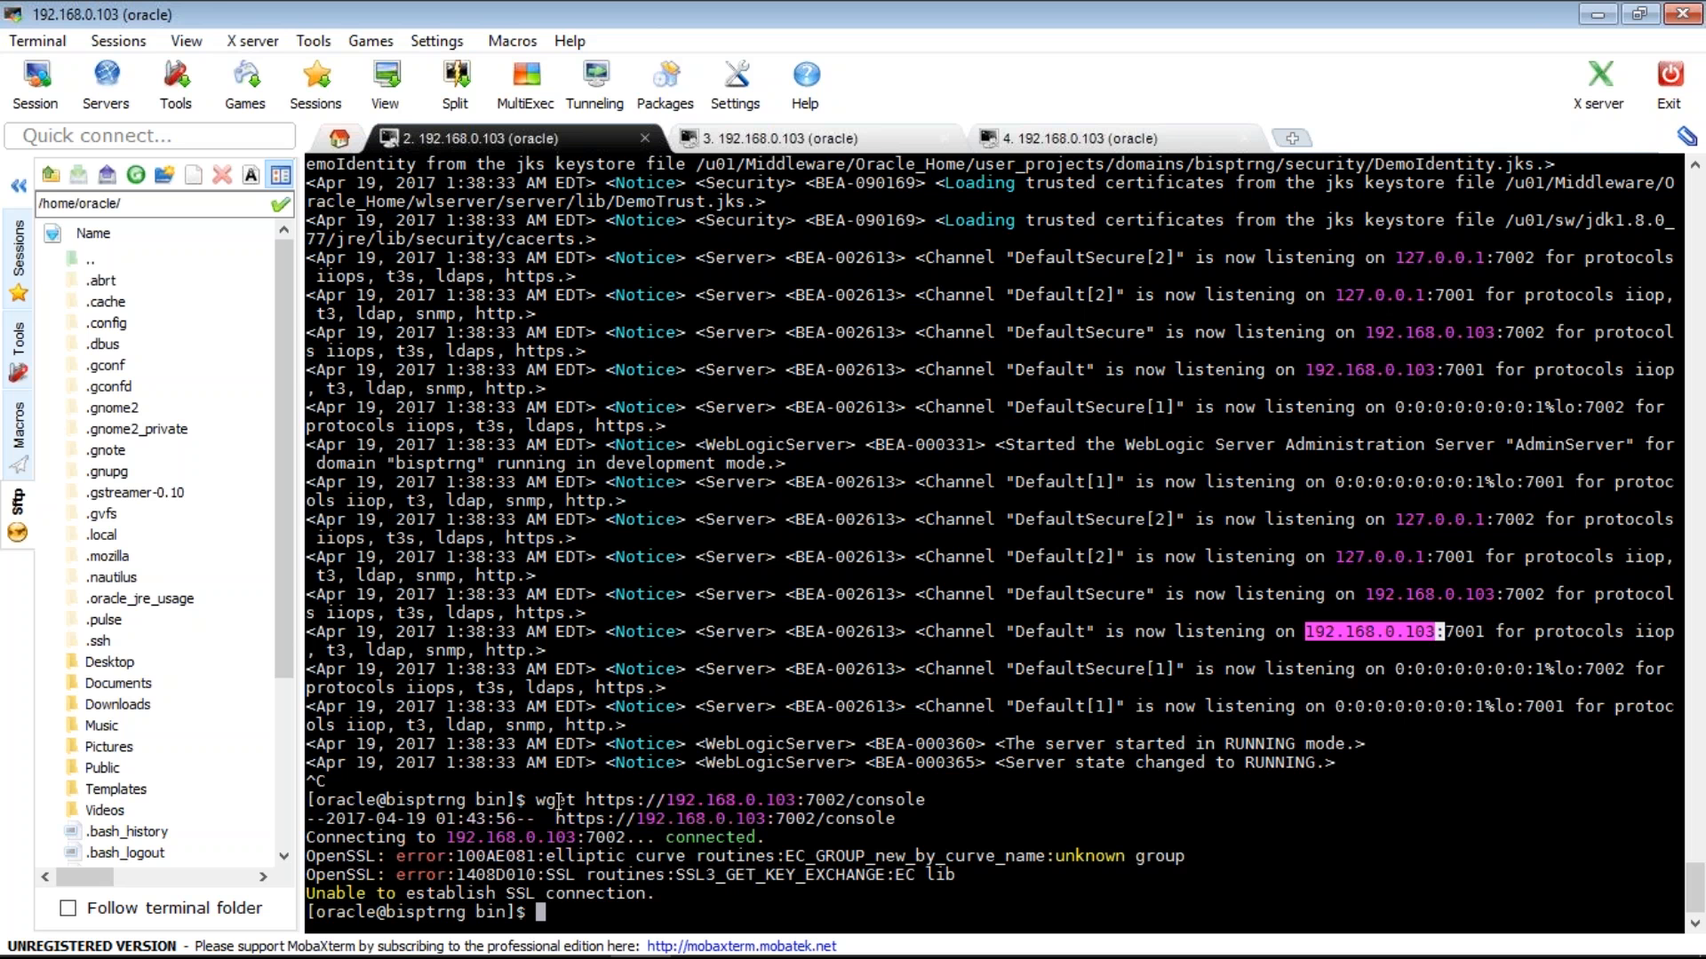
type("wget http://")
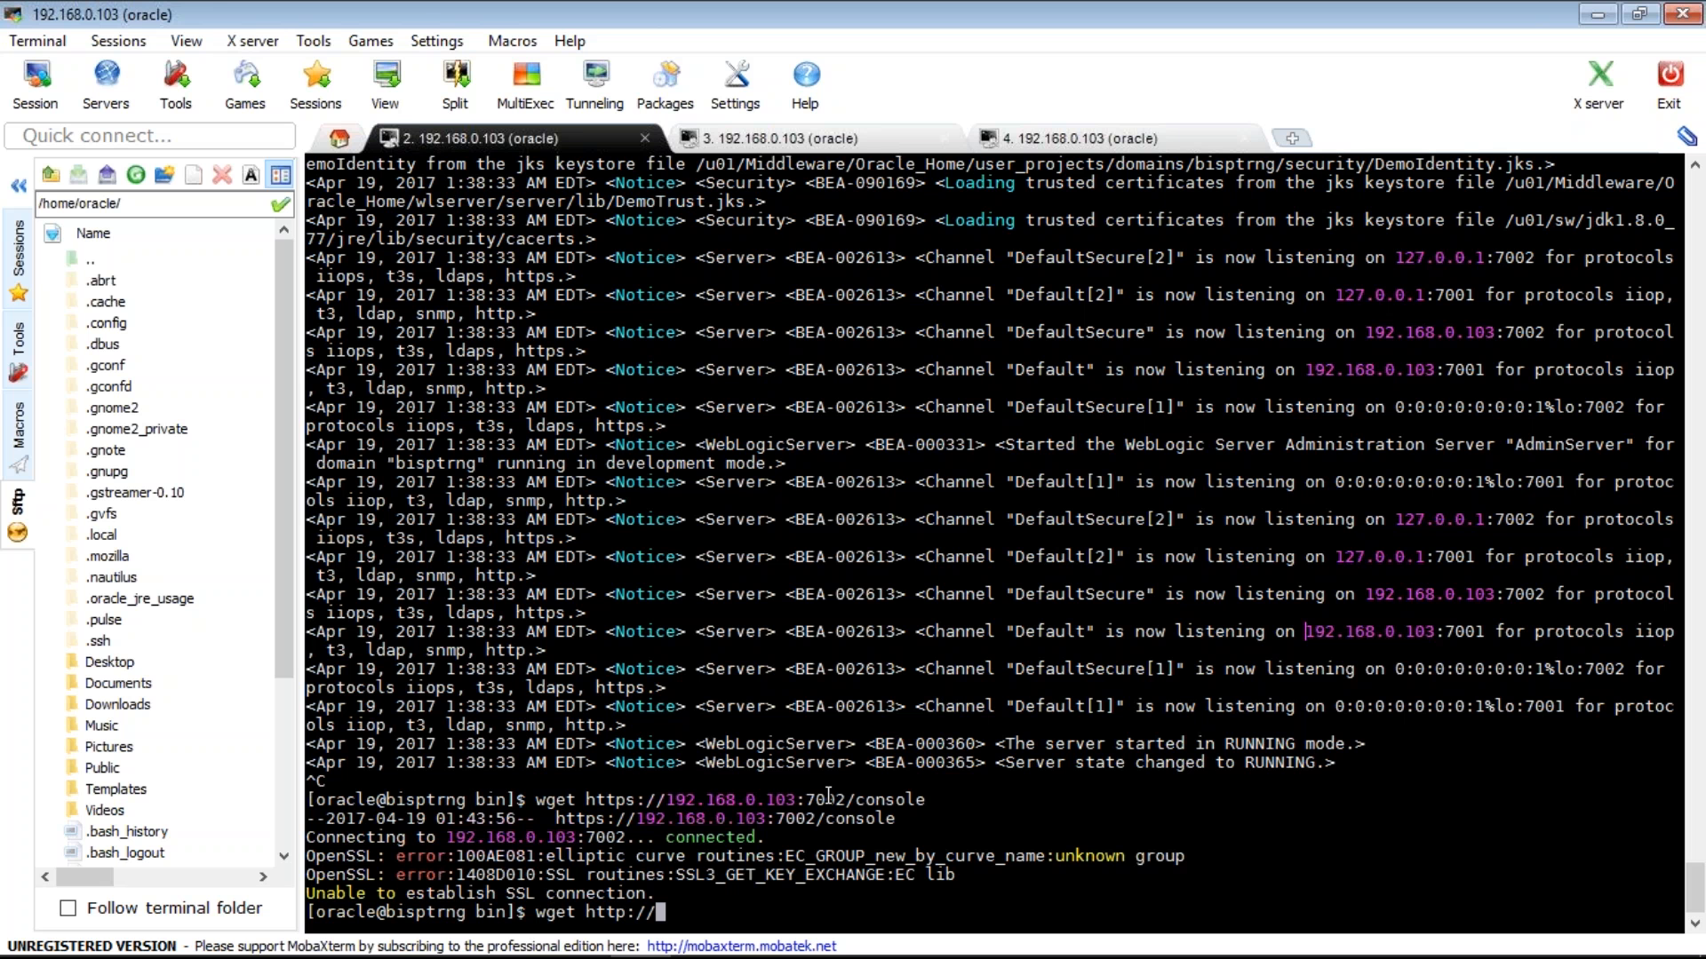
left_click_drag(668, 799, 828, 796)
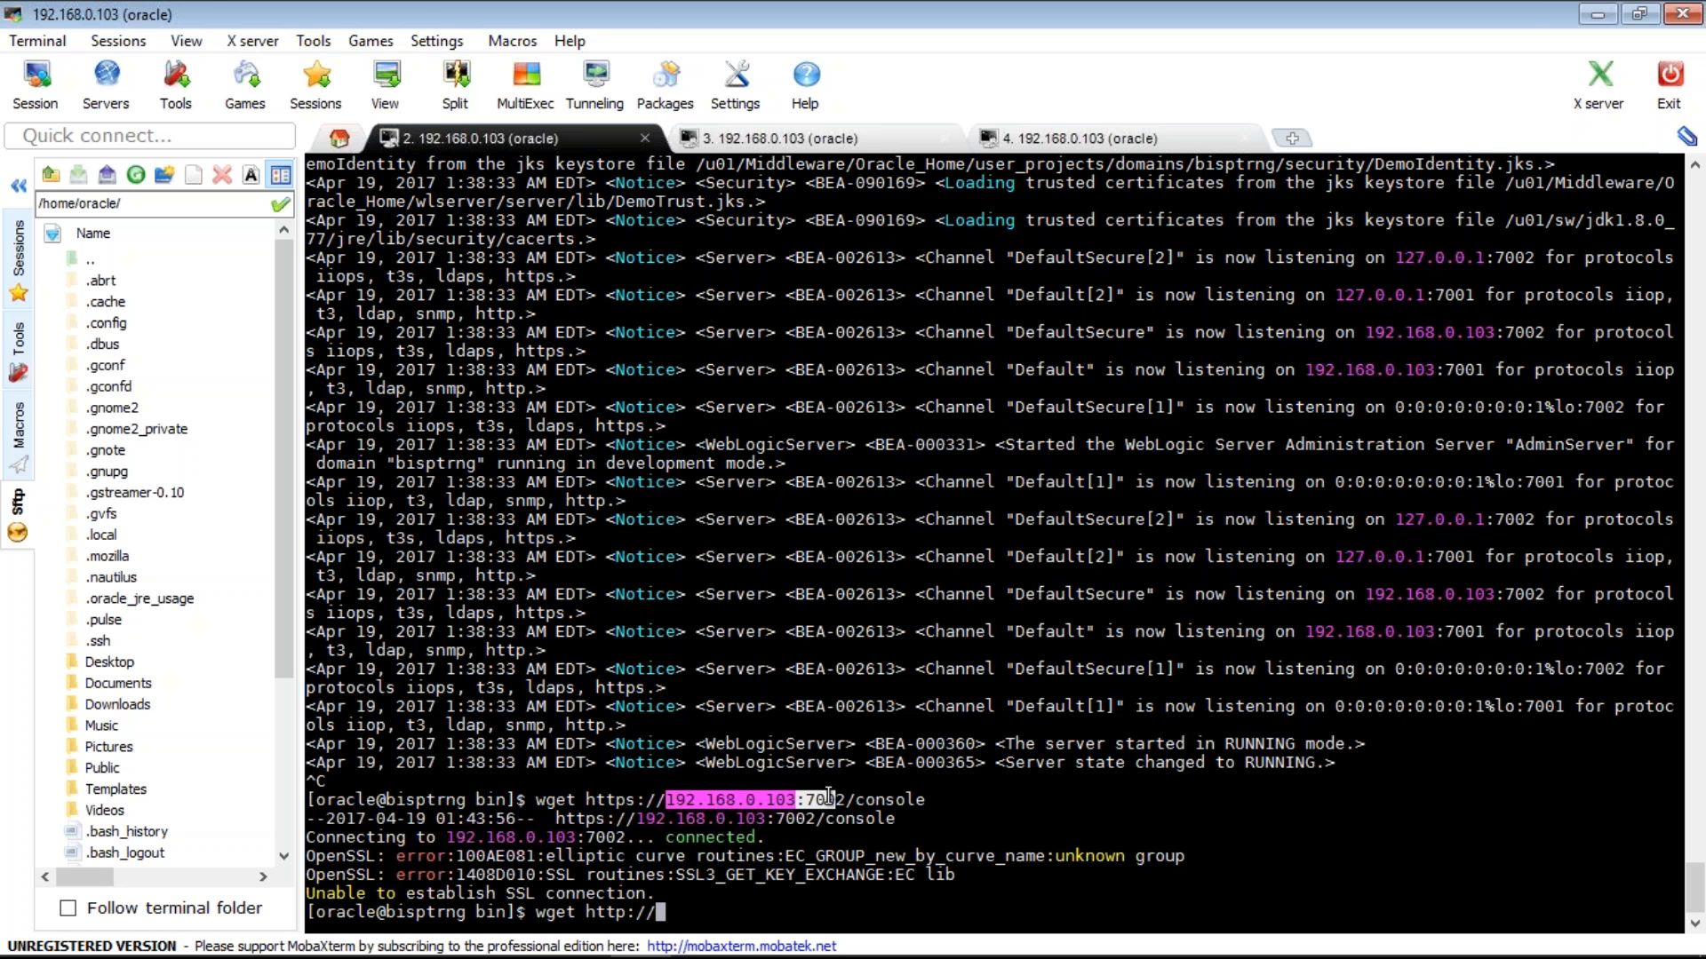
right_click(828, 796)
type("01/cons")
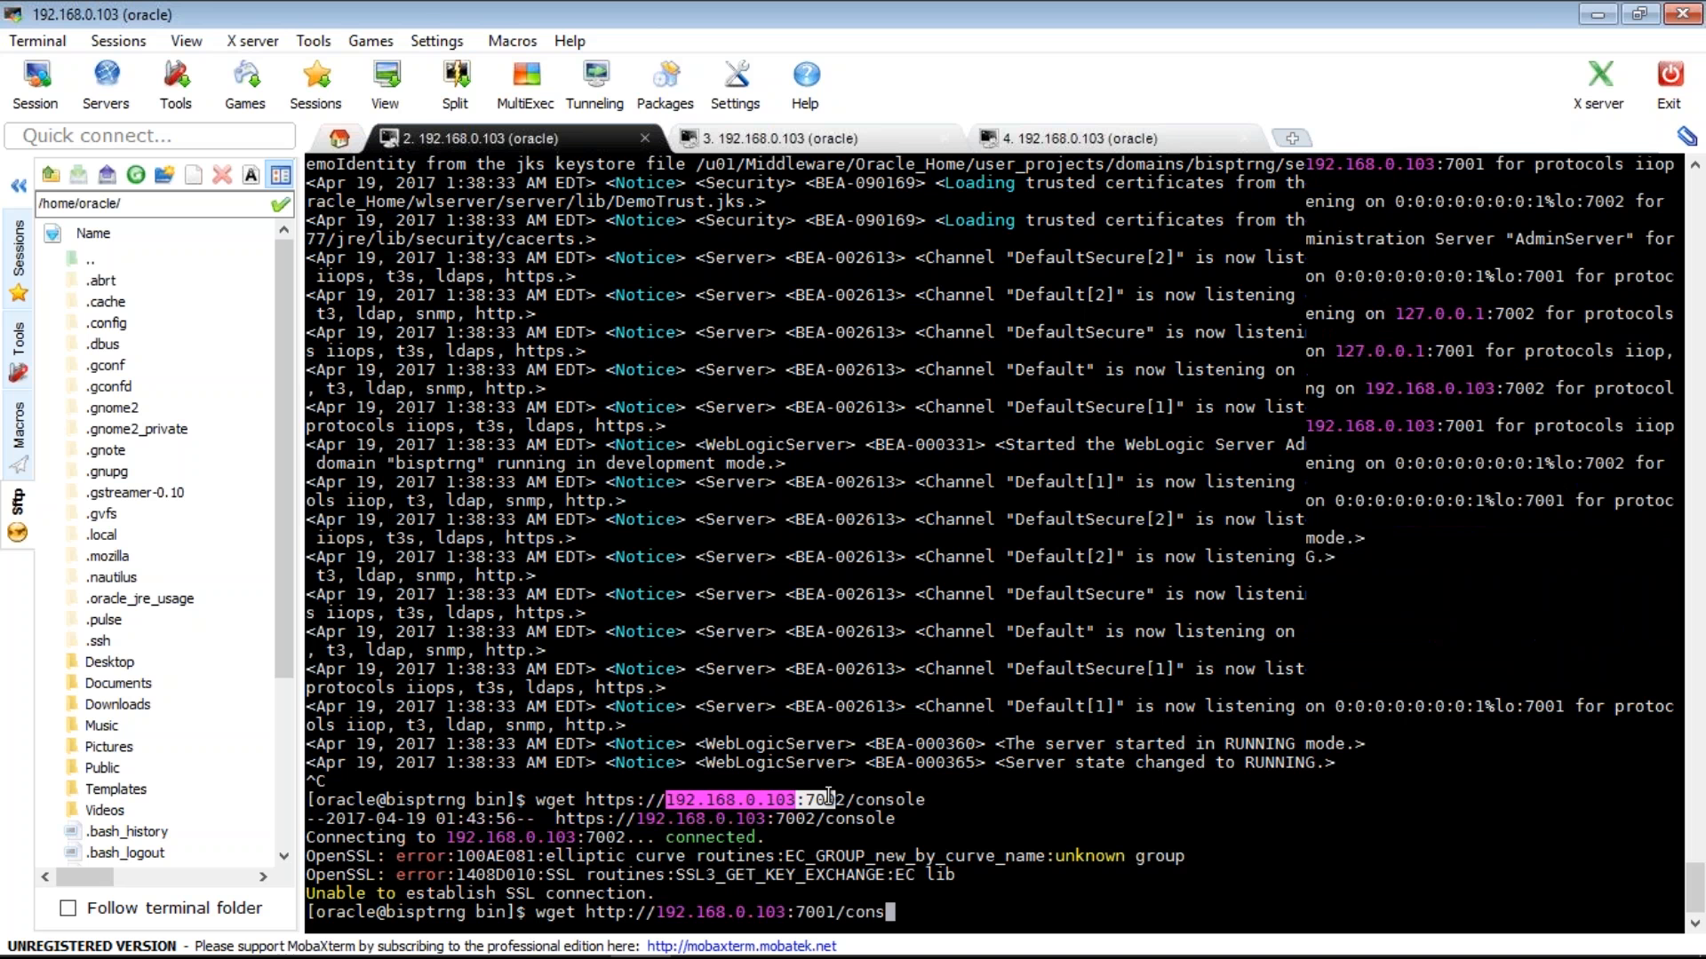
type("ole")
key("Return")
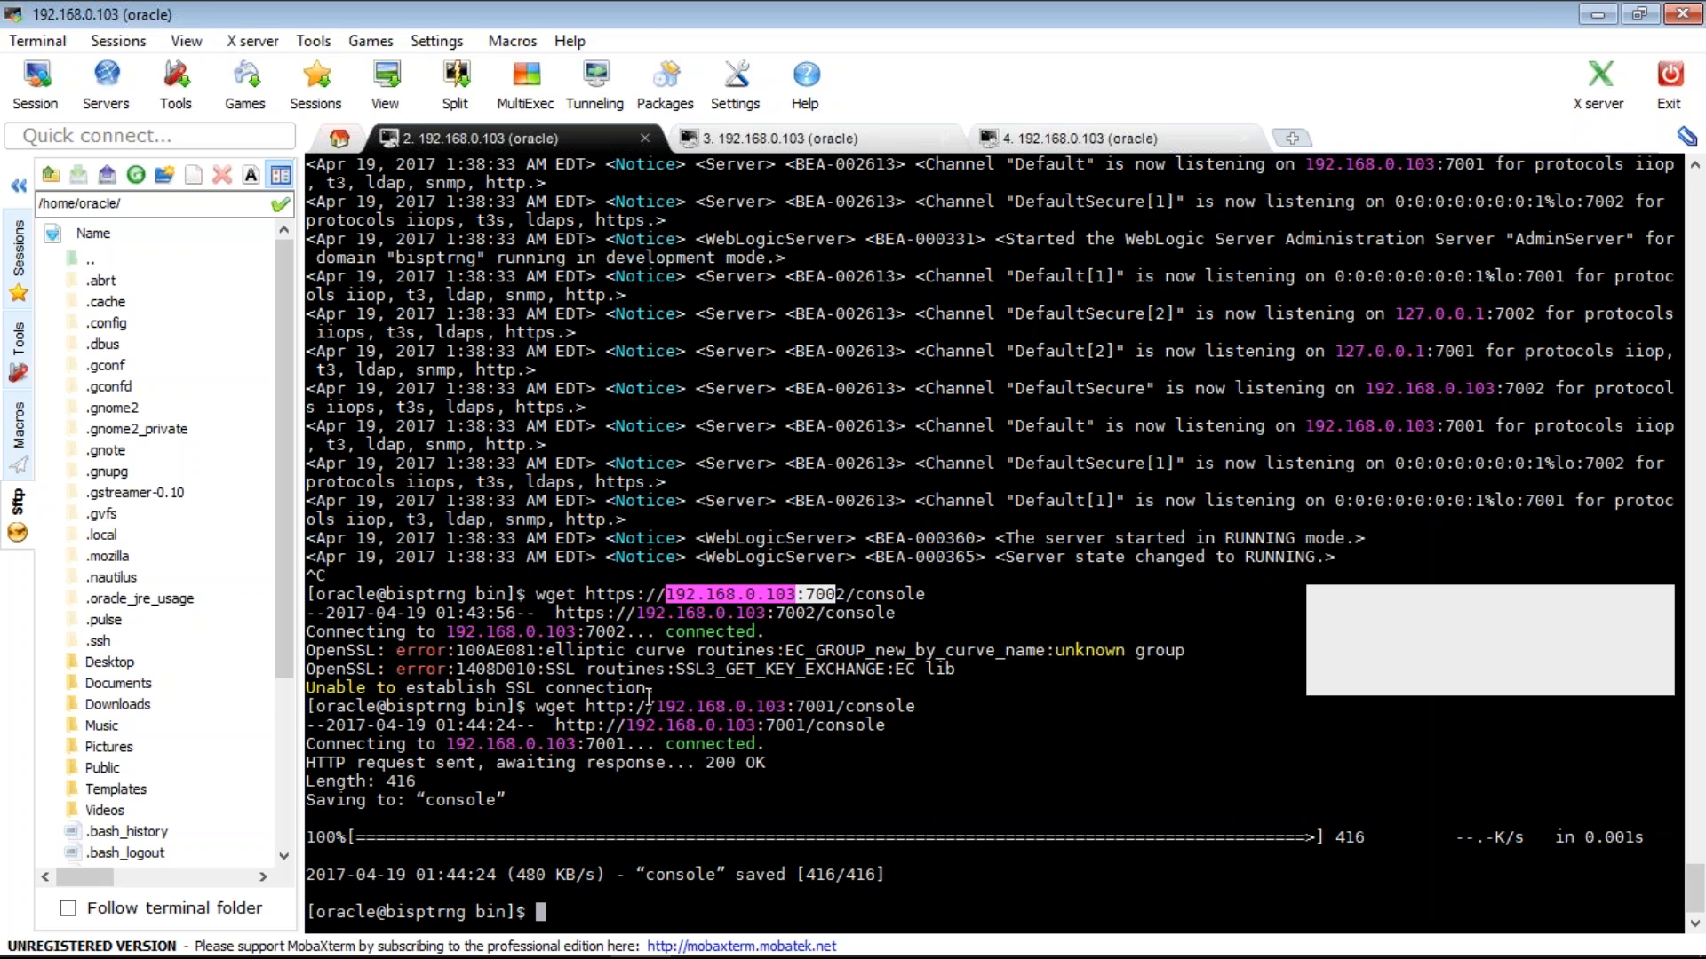
left_click_drag(649, 696, 654, 693)
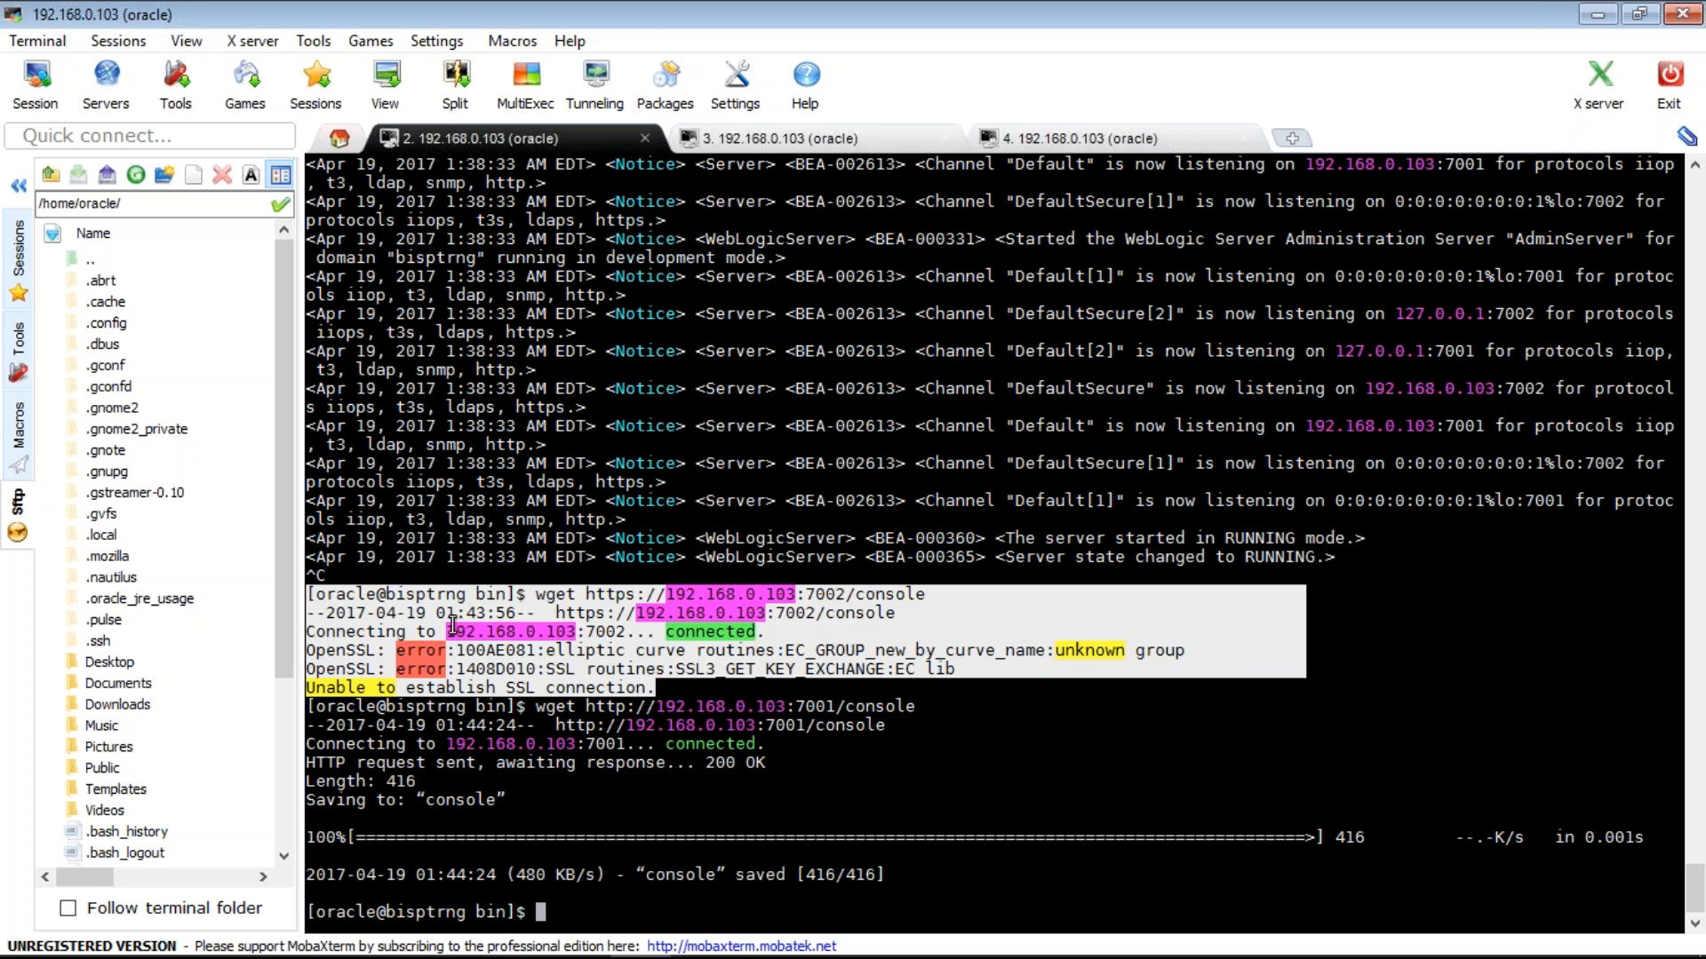
left_click_drag(764, 632, 316, 634)
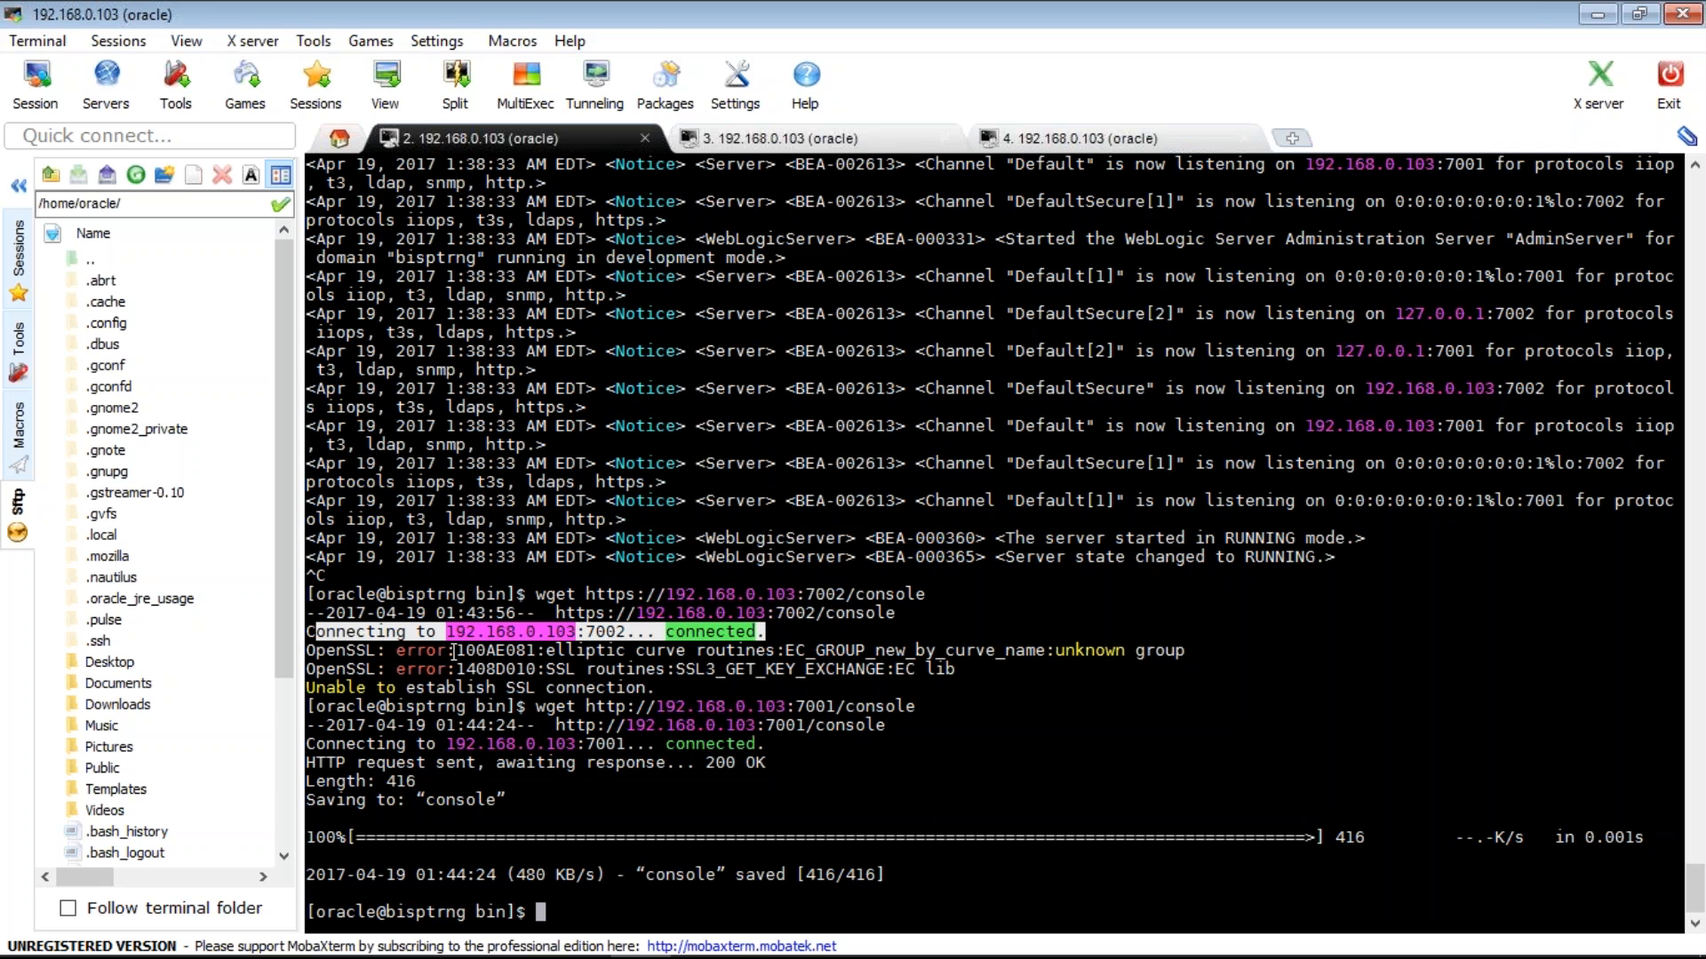
left_click_drag(536, 651, 306, 651)
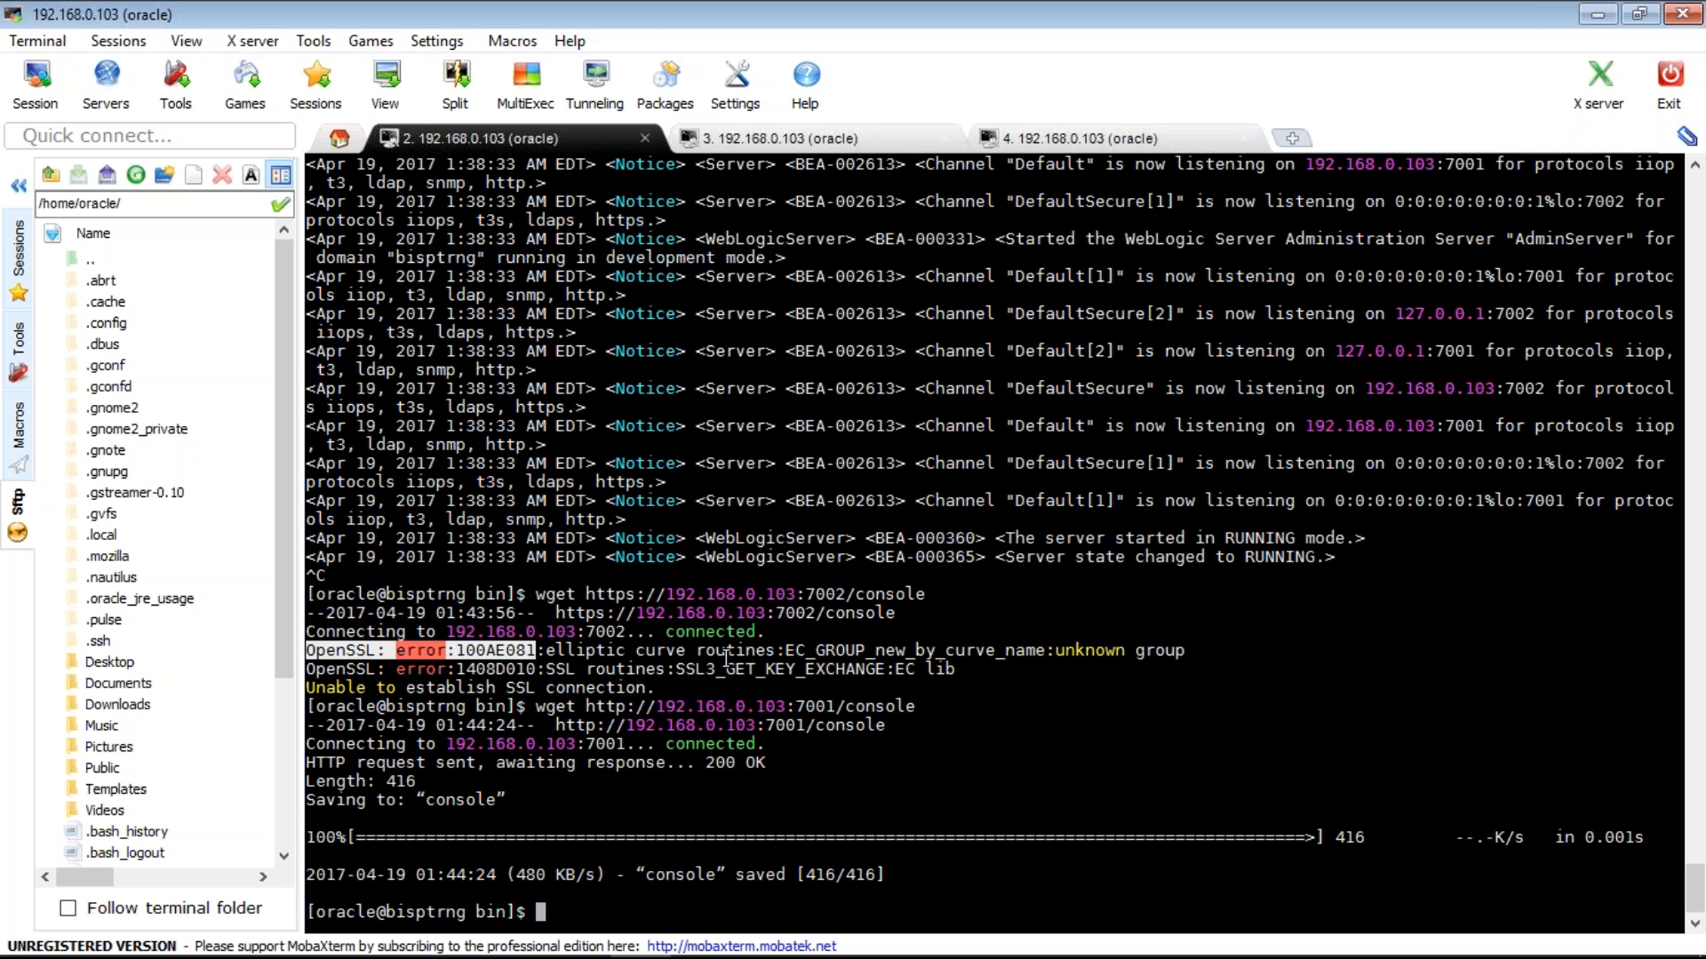
left_click_drag(726, 658, 311, 656)
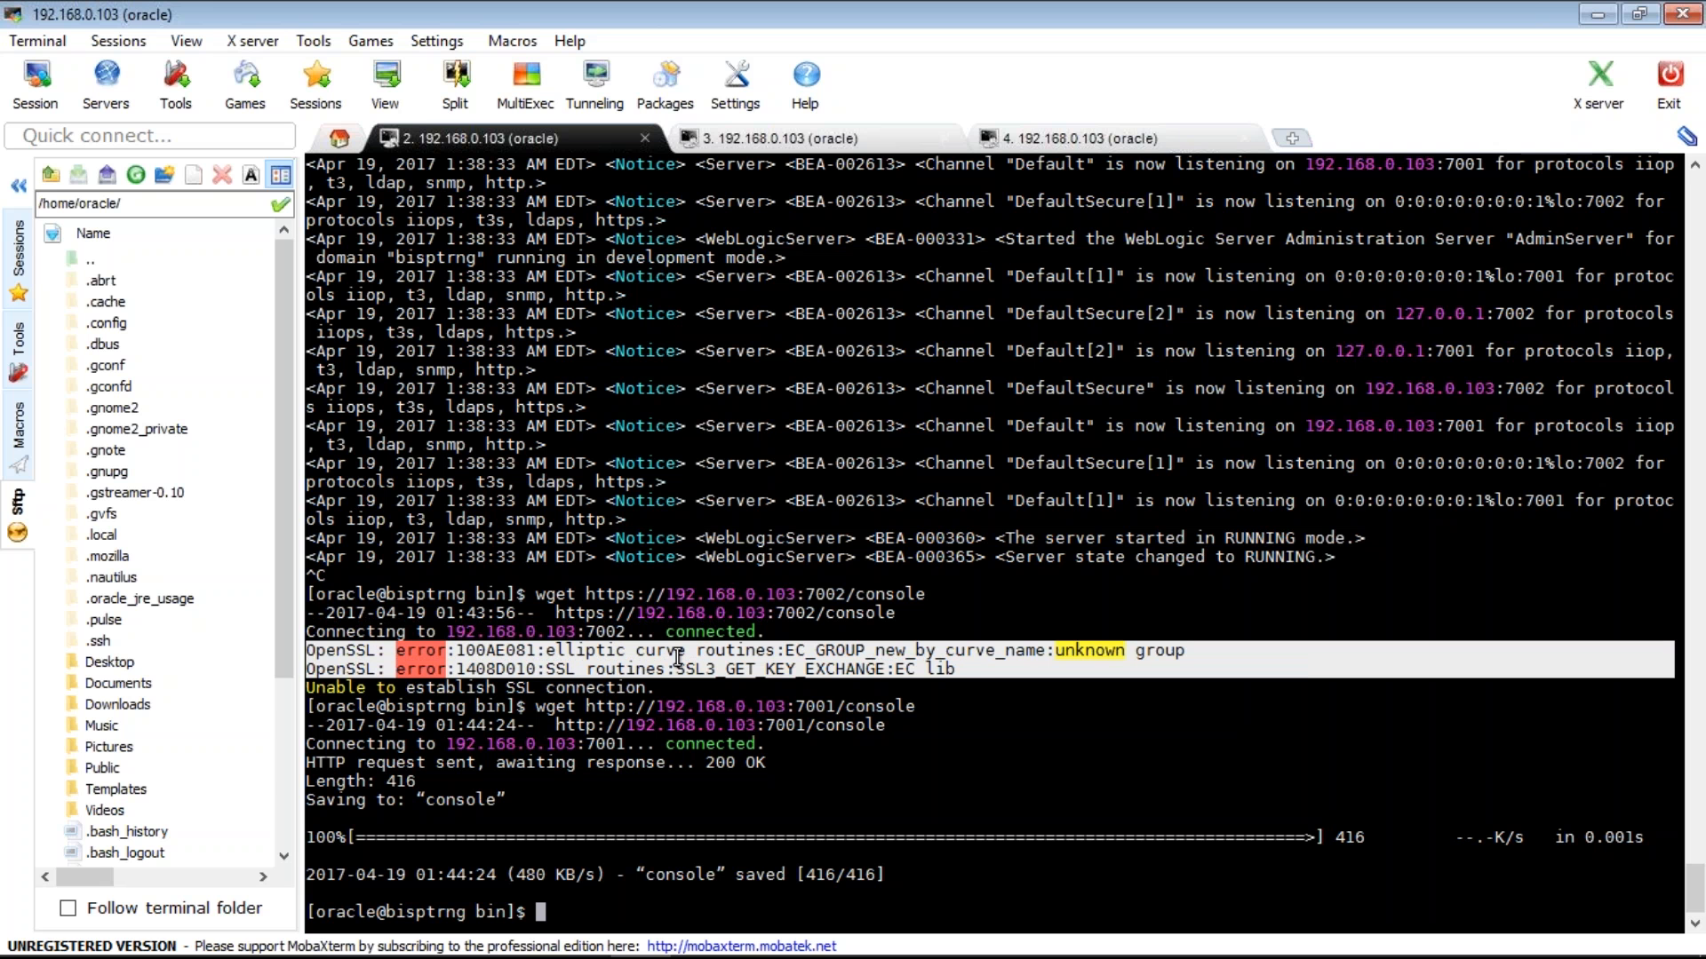
left_click(956, 656)
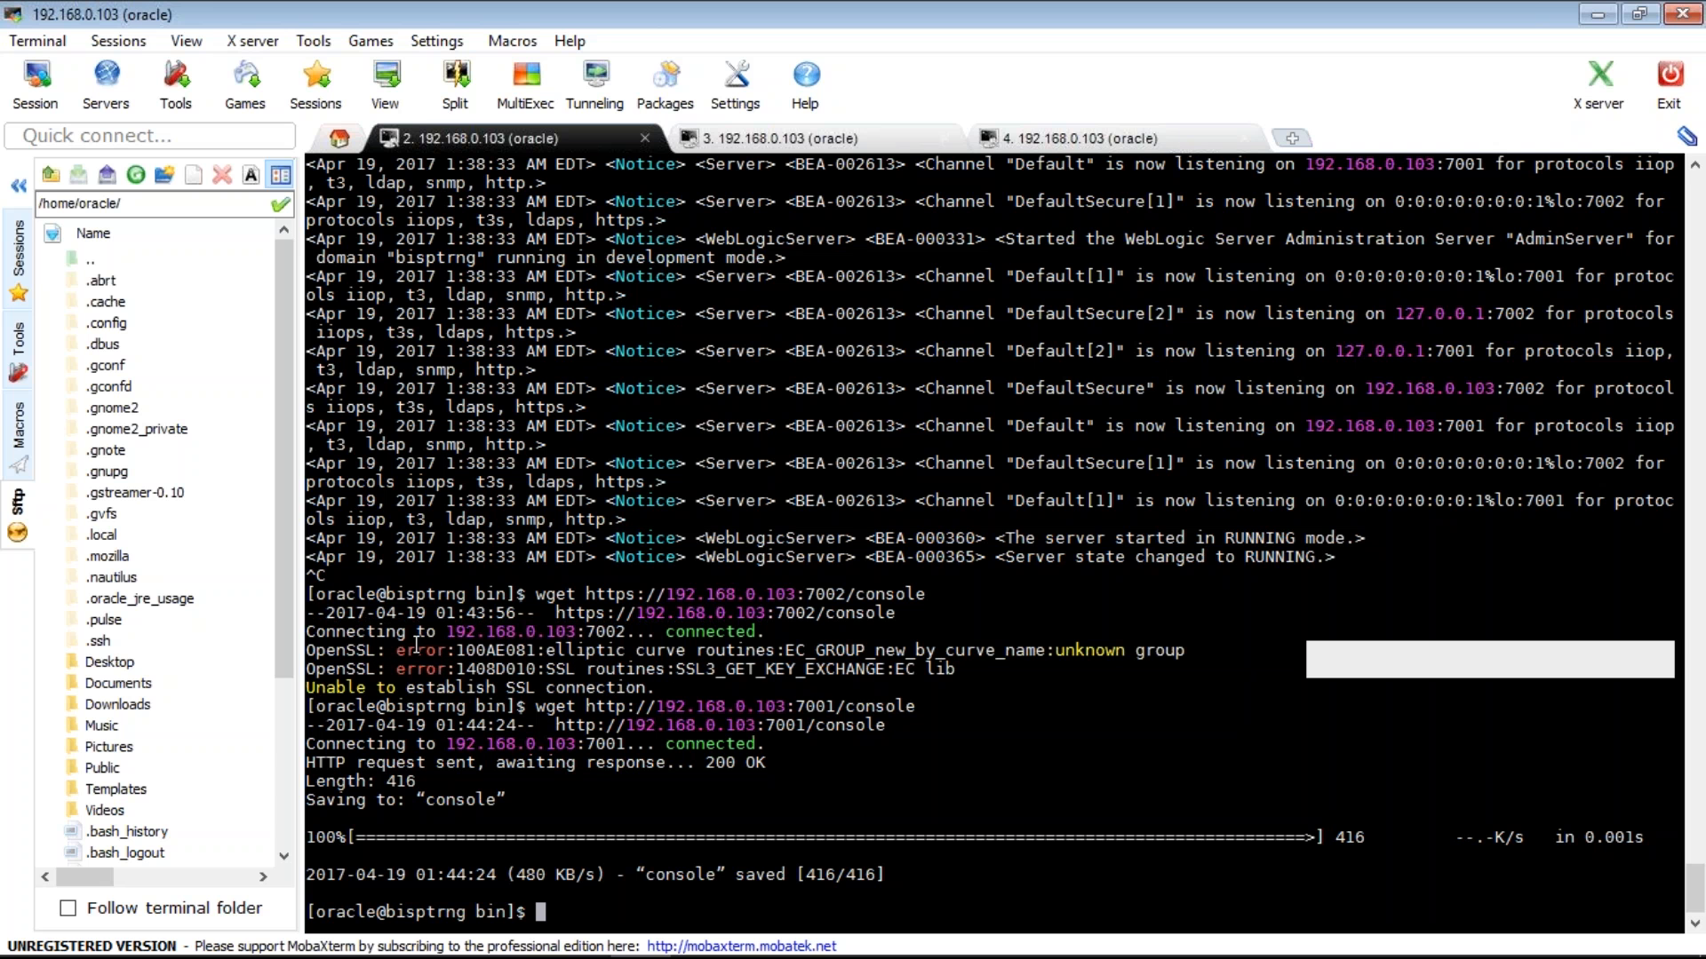
left_click_drag(417, 644, 307, 650)
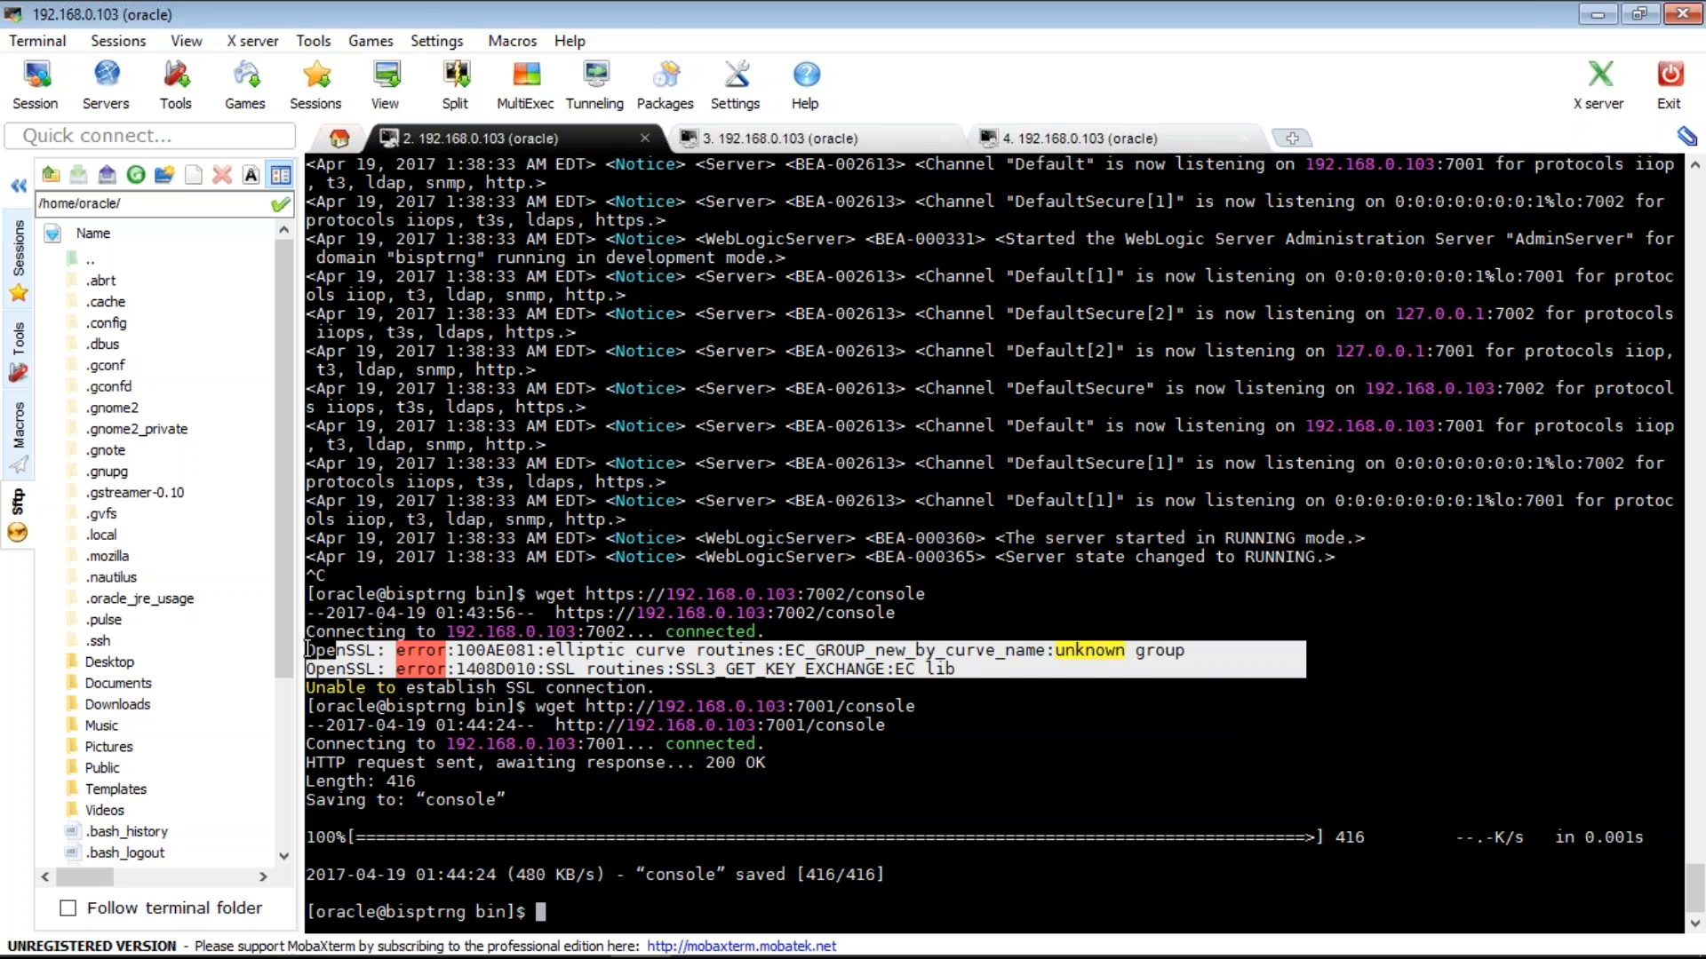
left_click(588, 656)
left_click_drag(588, 656, 978, 667)
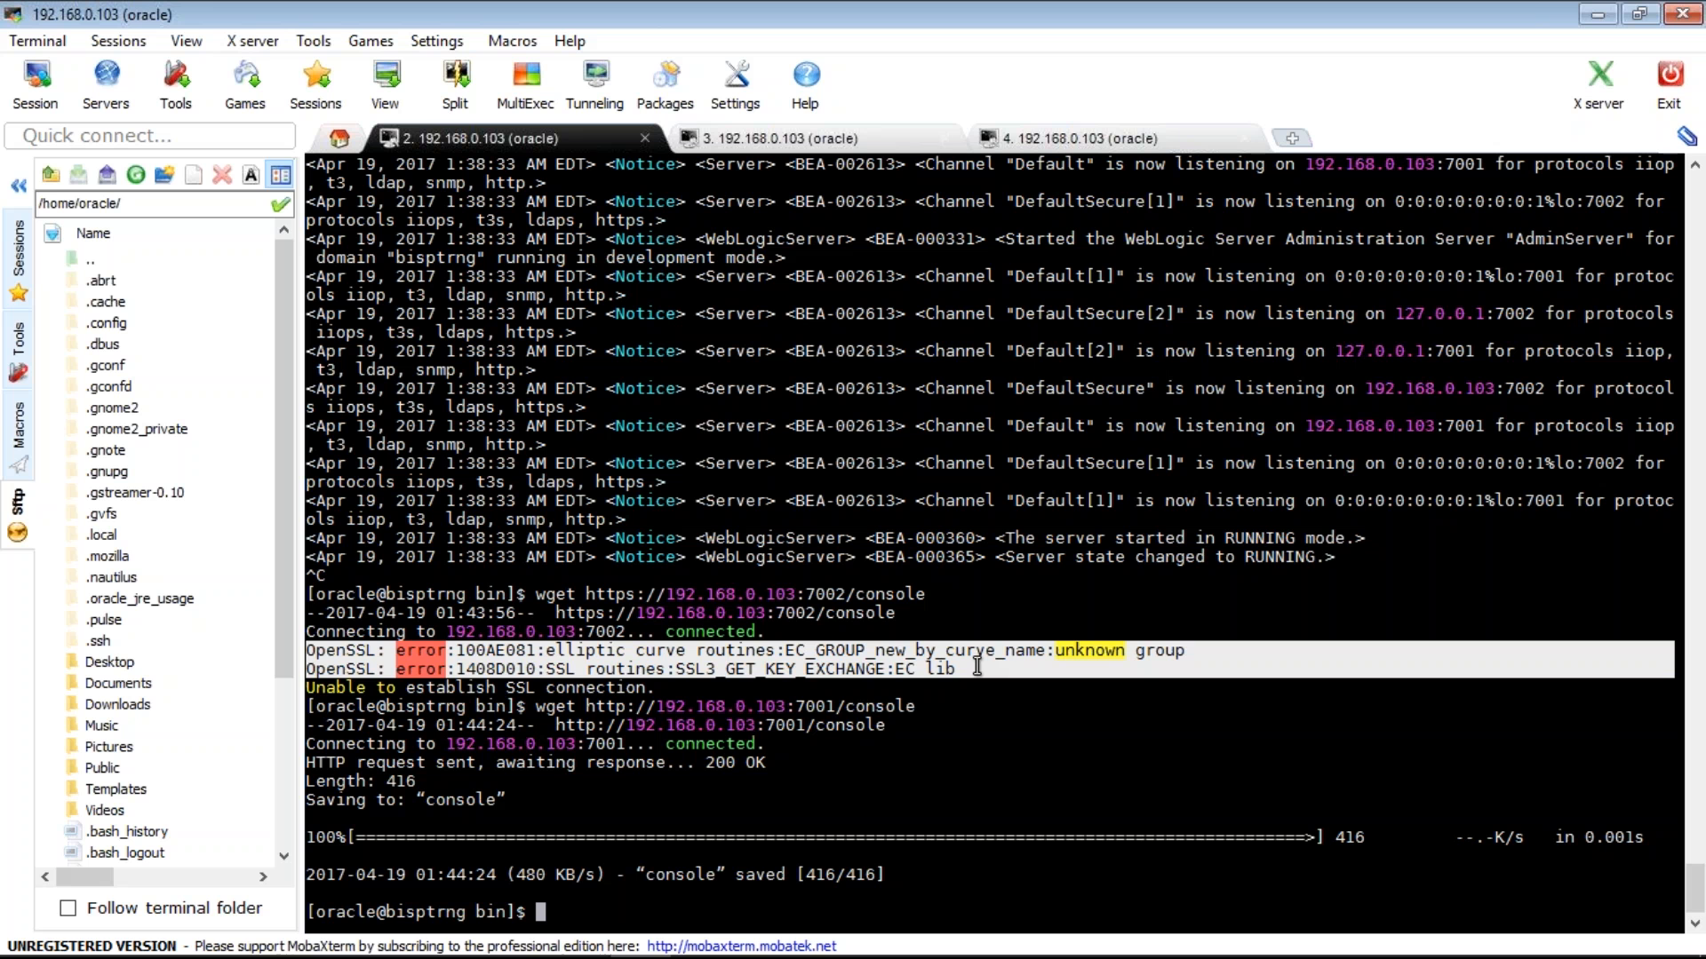
left_click_drag(346, 689, 307, 653)
left_click(686, 806)
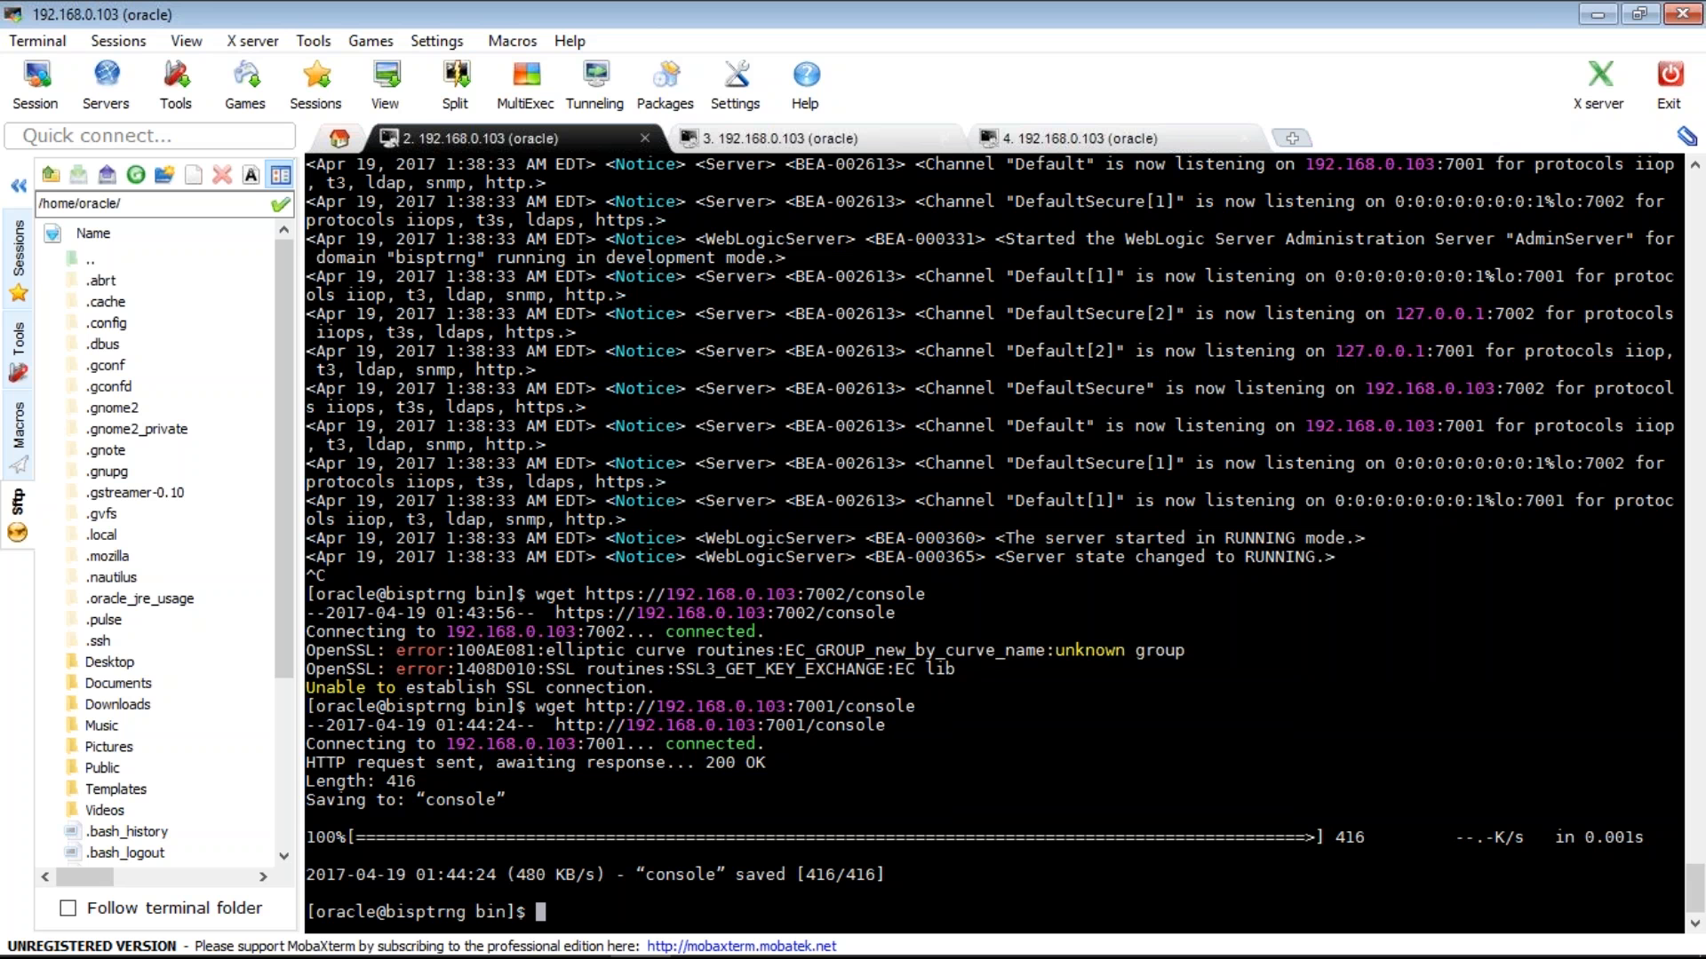
mouse_move(586, 958)
left_click(1656, 57)
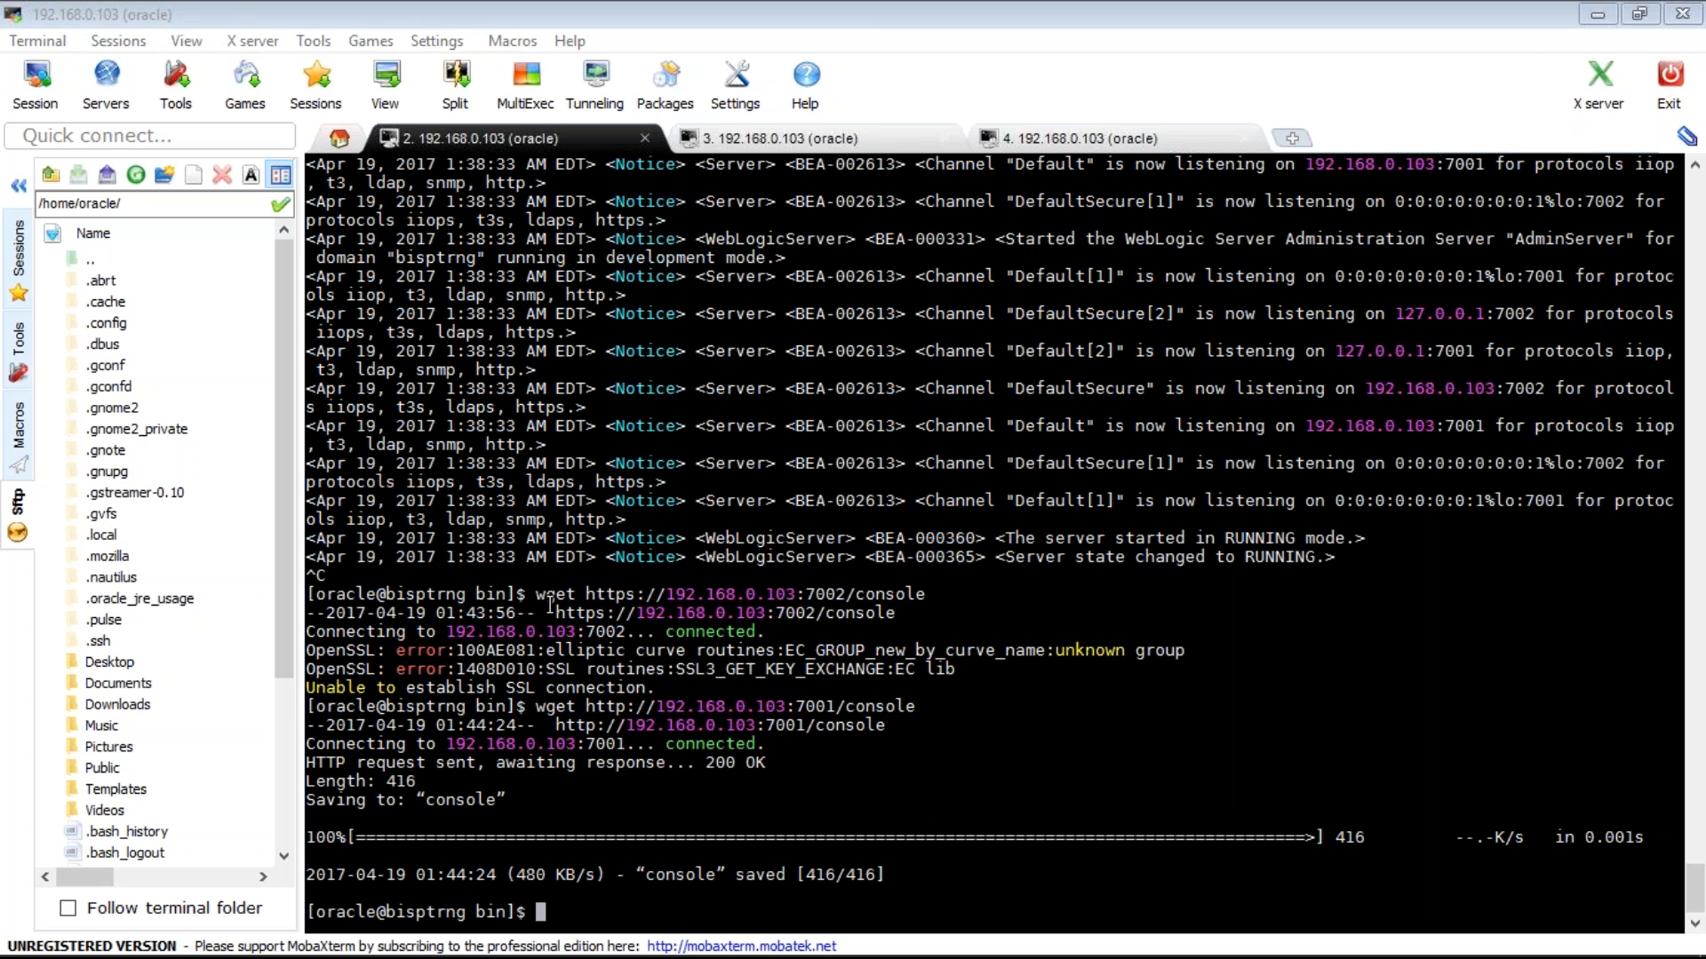
double_click(550, 594)
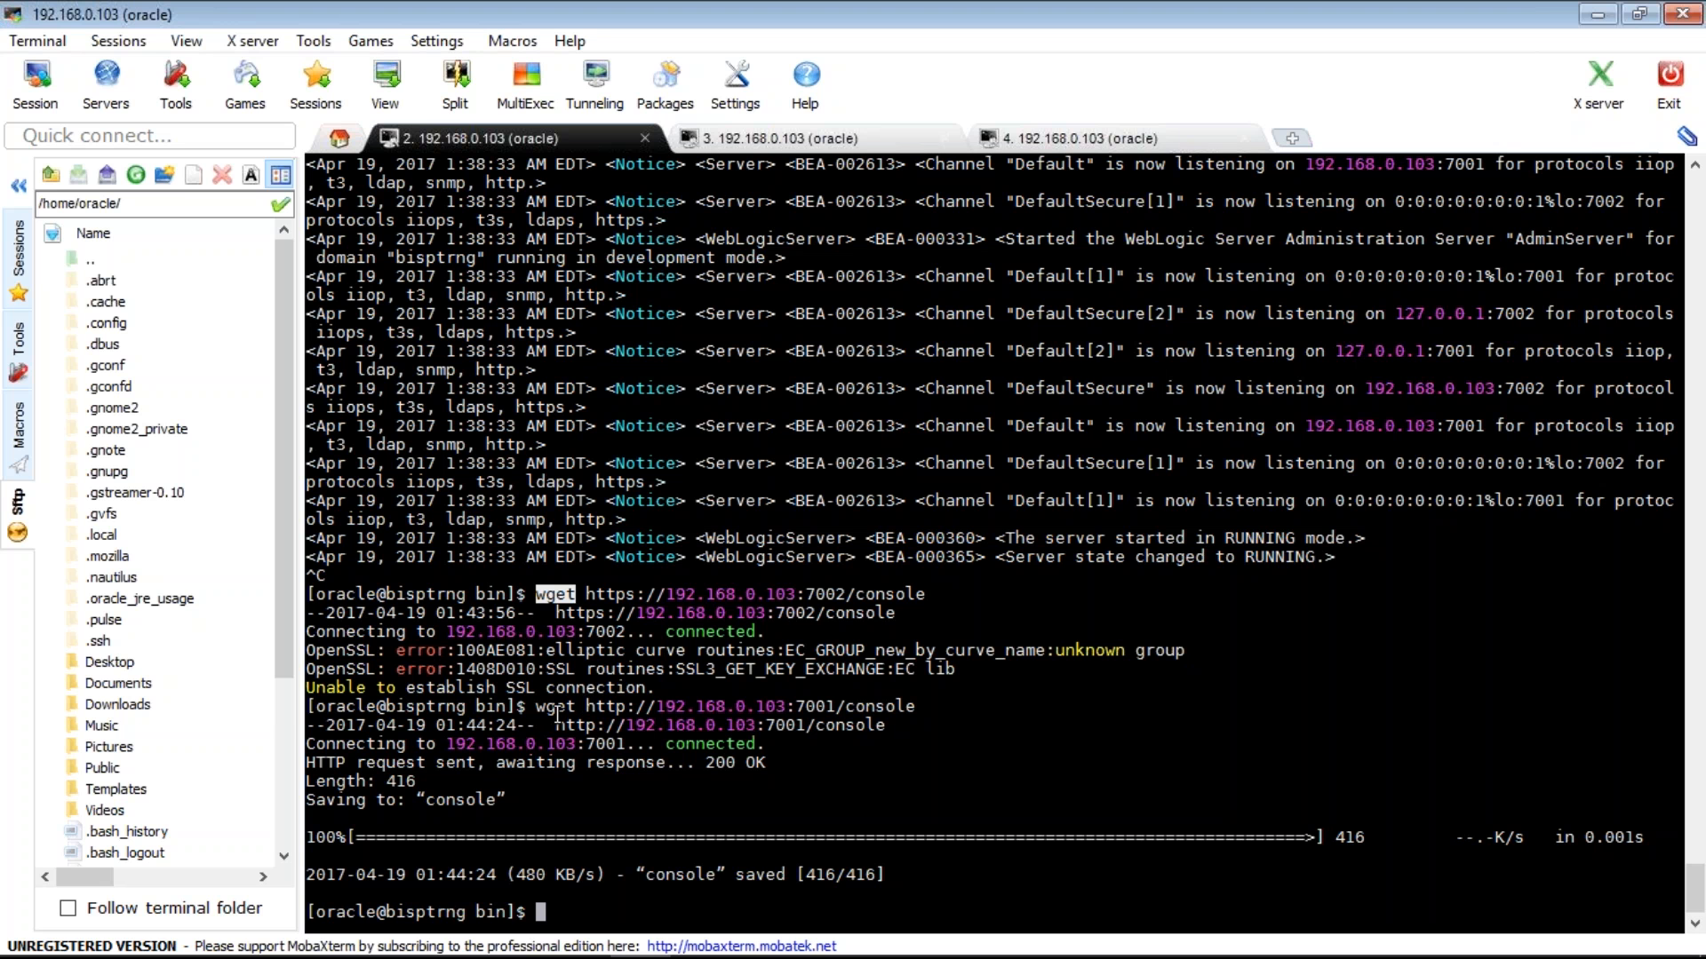
double_click(555, 707)
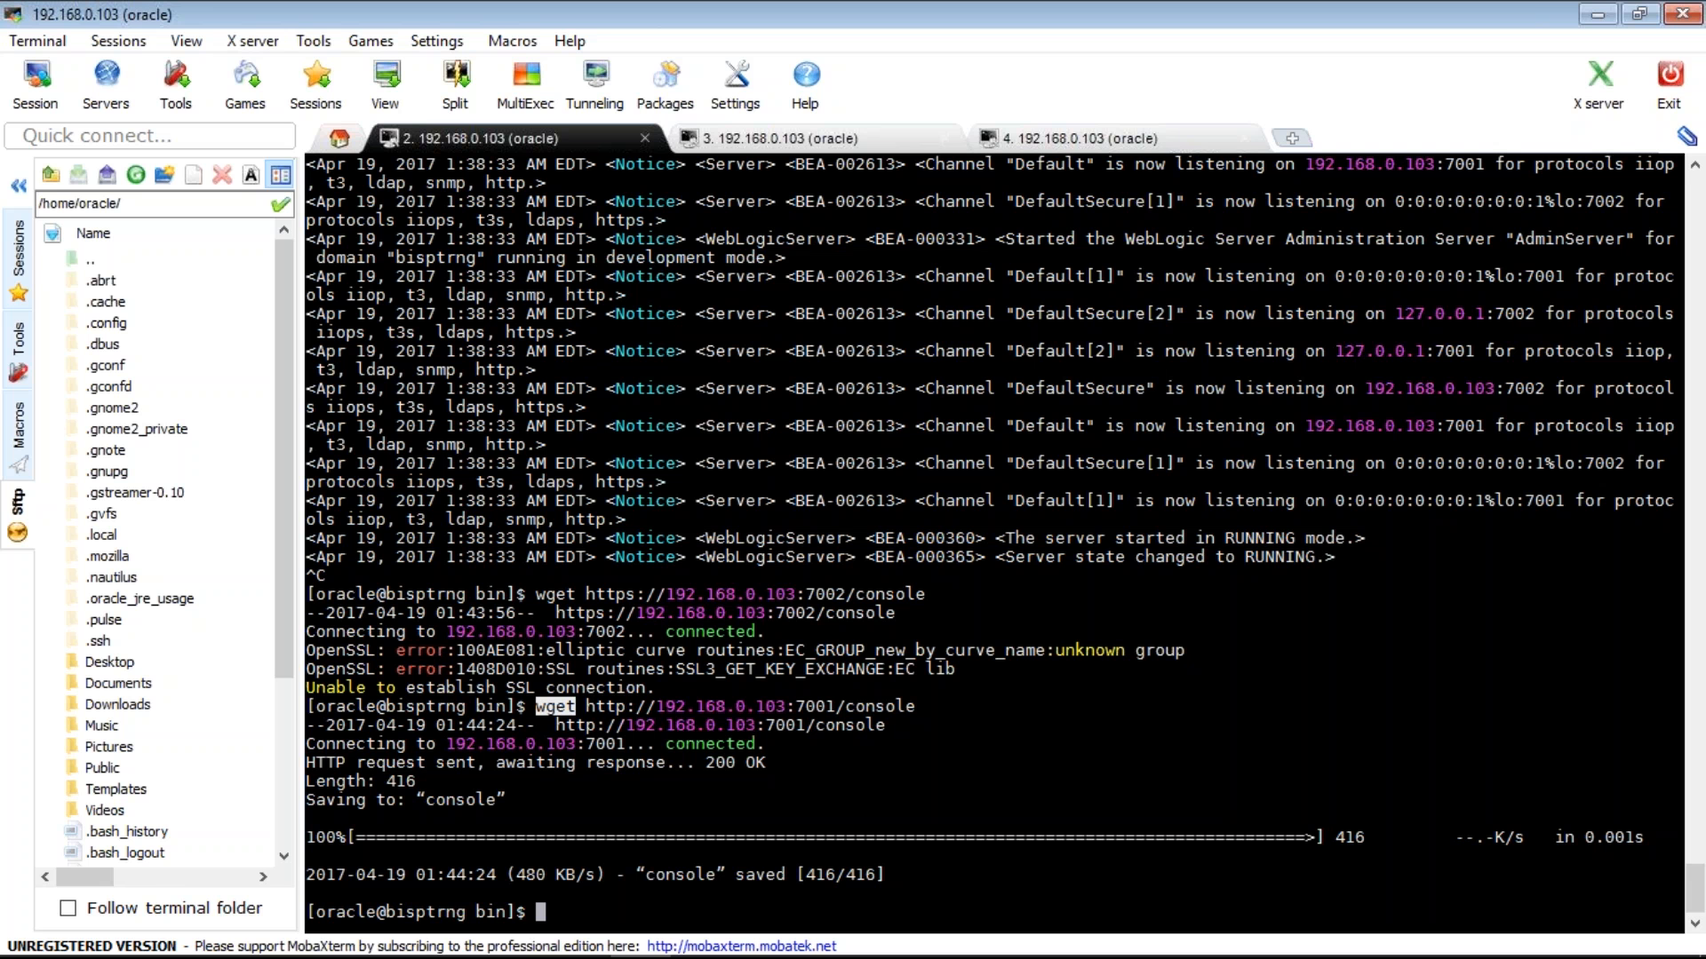
mouse_move(762, 957)
left_click(538, 713)
left_click_drag(538, 714, 591, 706)
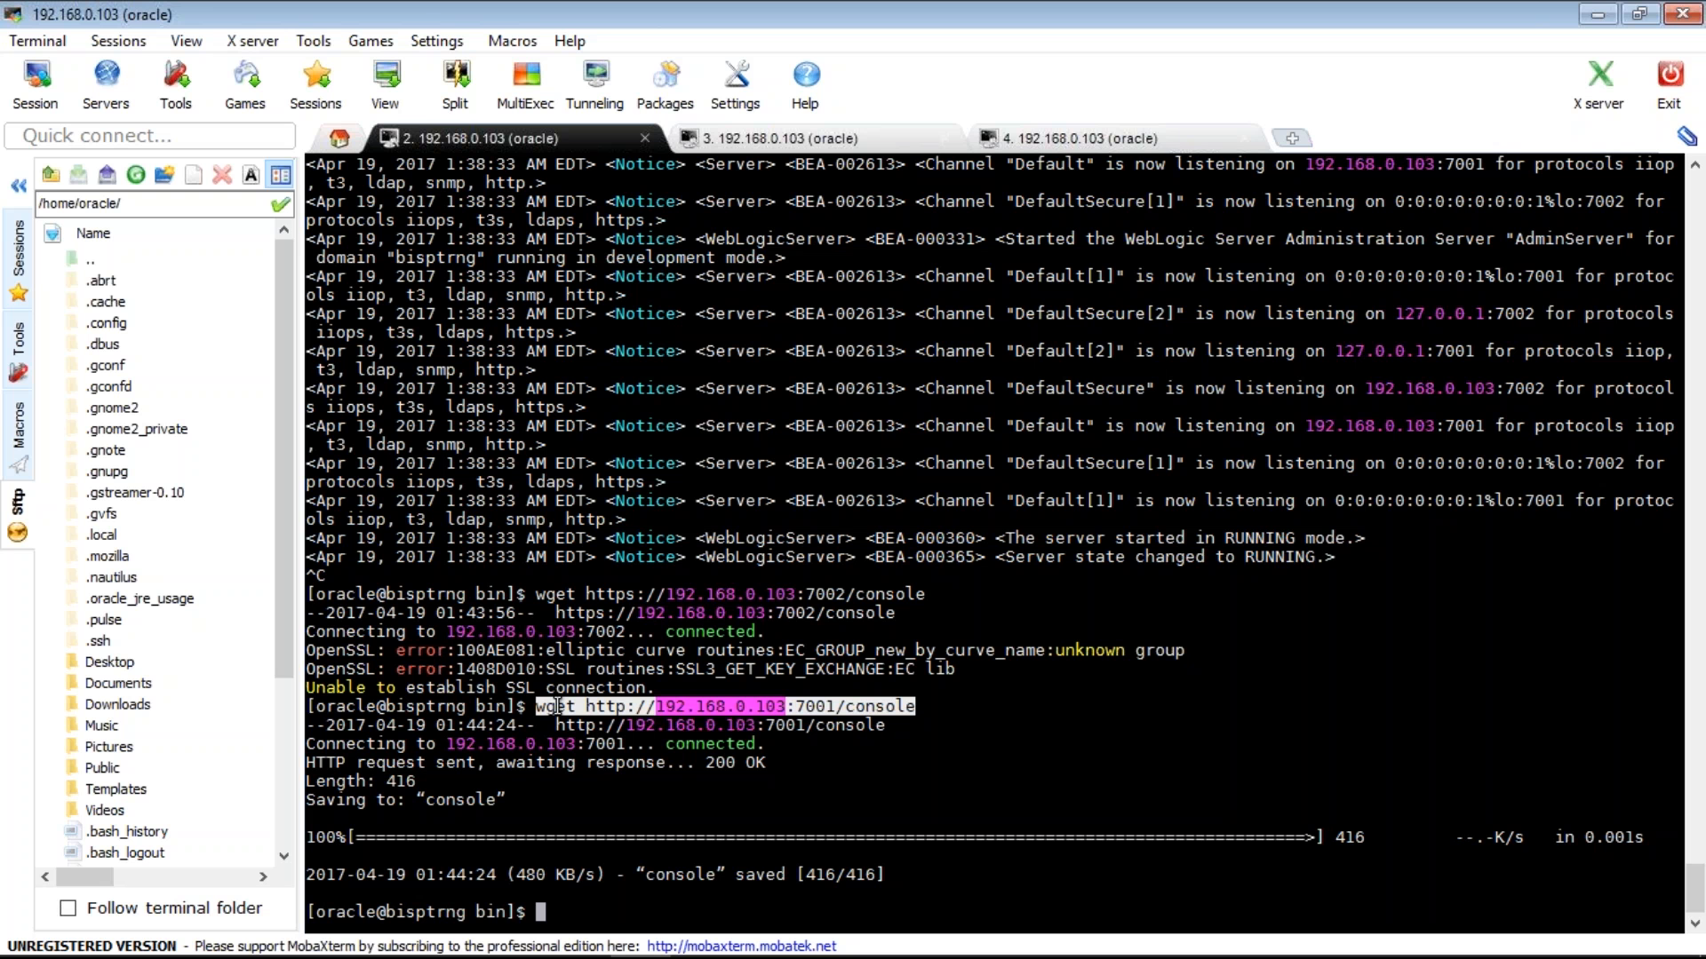
double_click(555, 706)
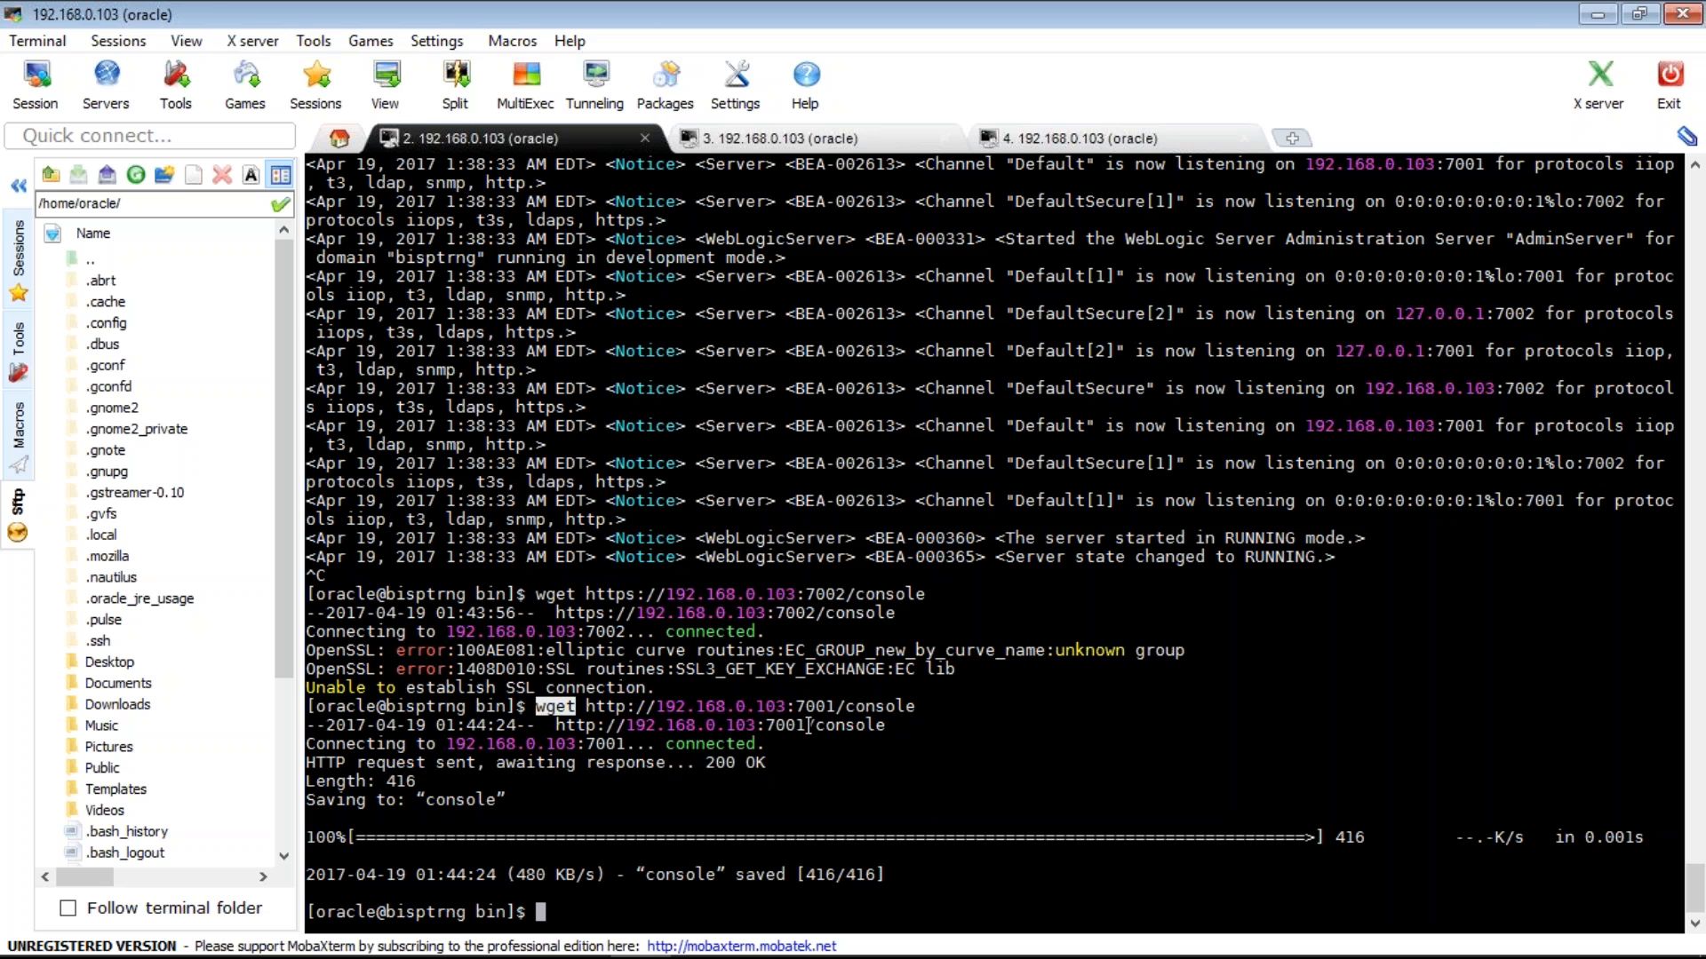
left_click_drag(915, 706, 537, 708)
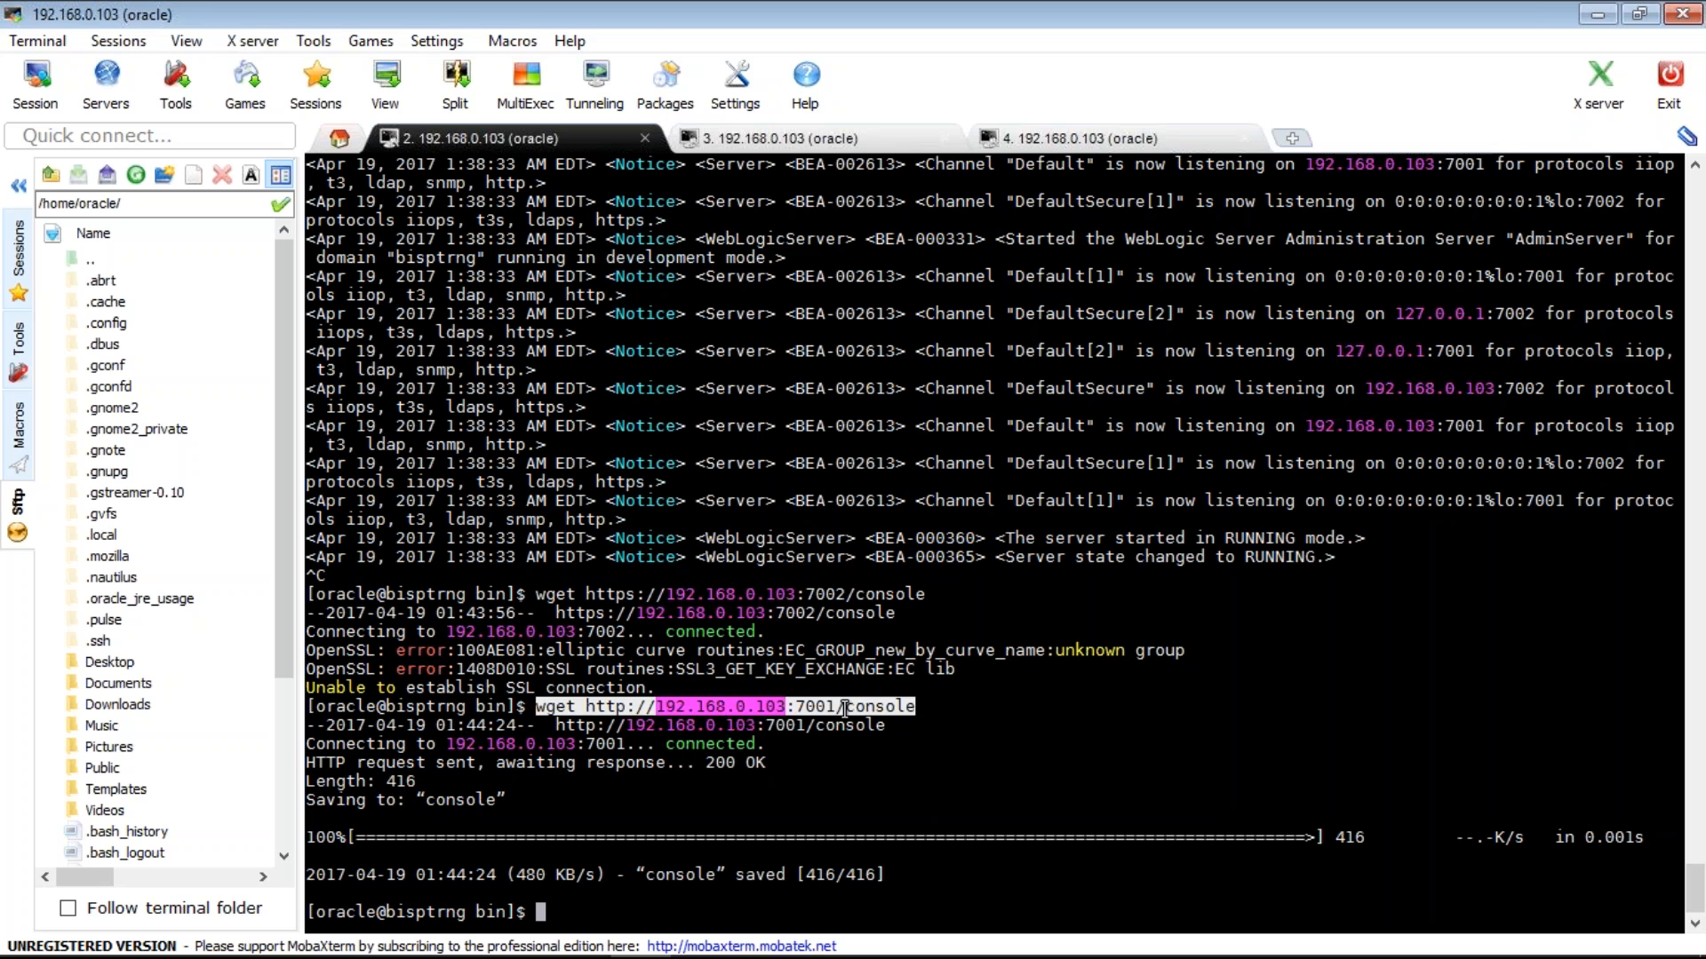
left_click(845, 708)
mouse_move(827, 958)
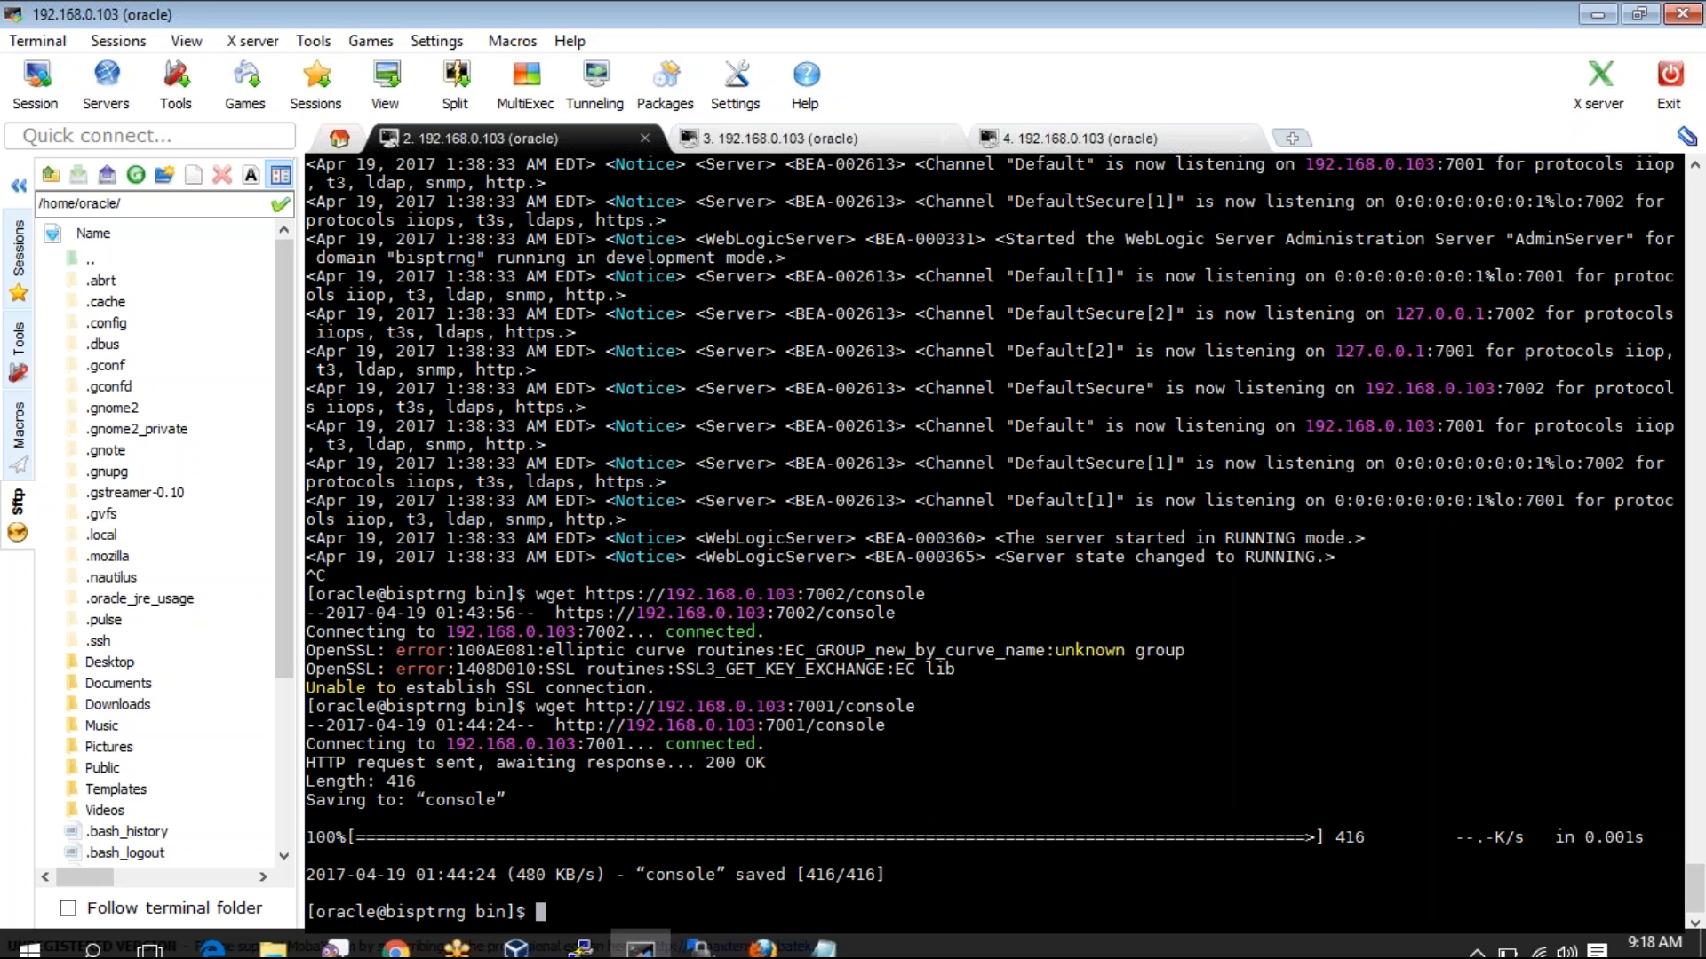
left_click_drag(305, 745, 898, 859)
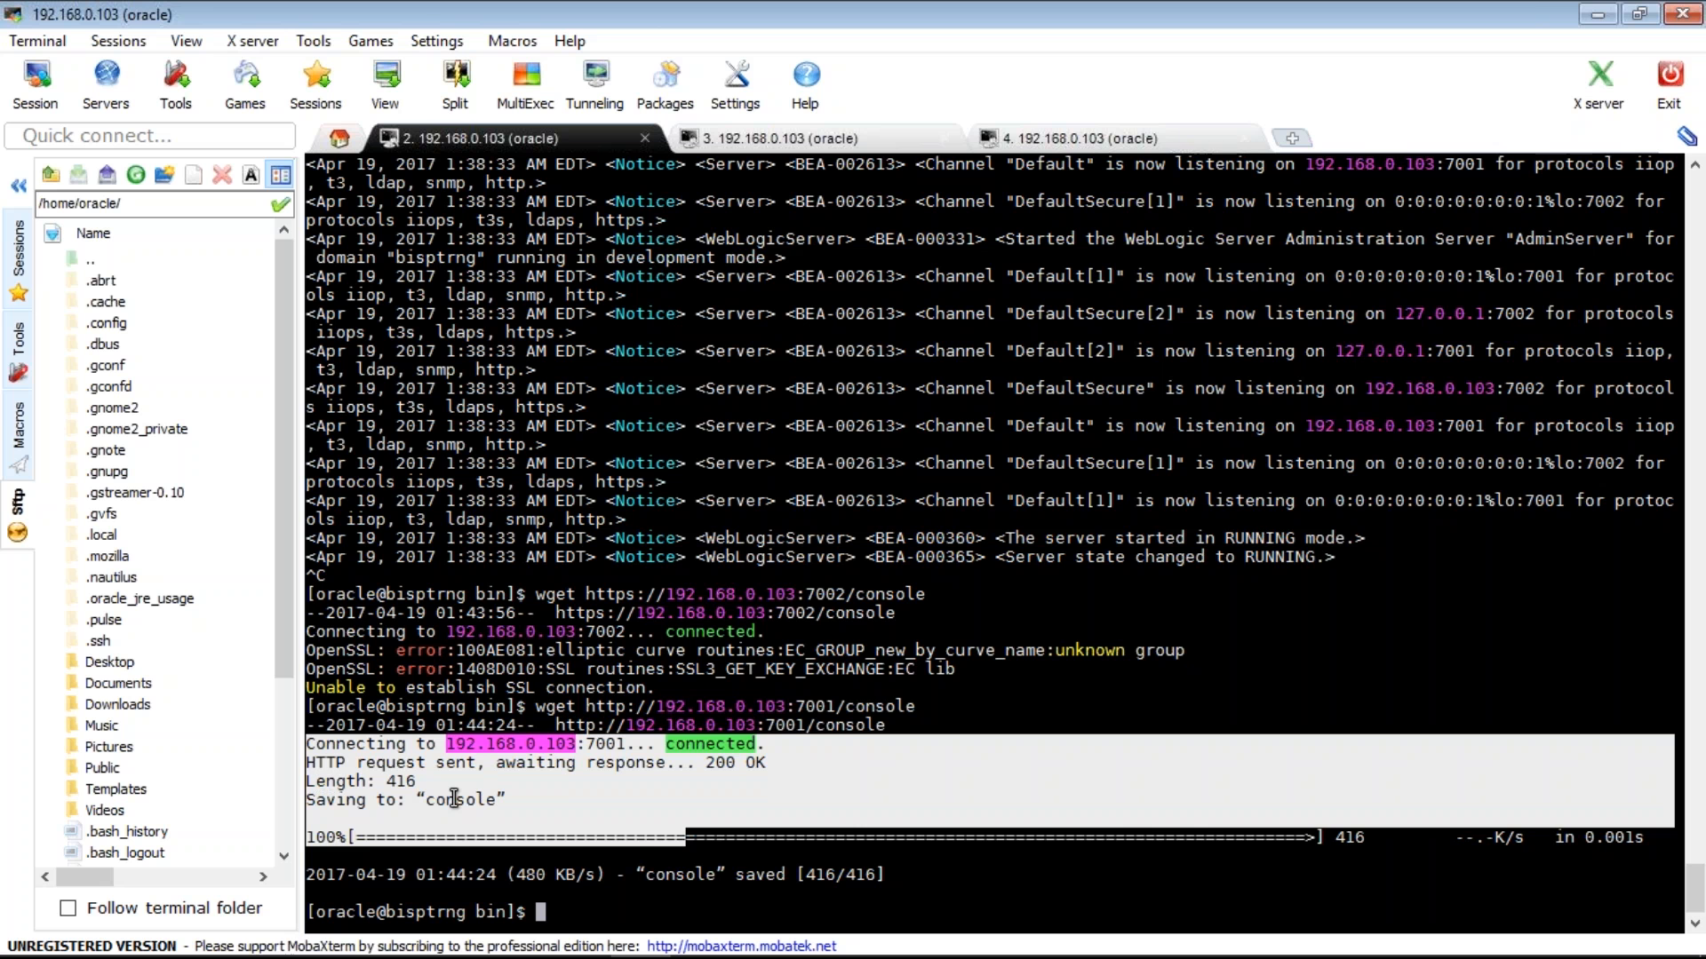
- Run ls and ls -ltr in bin to show the 416-byte console file as the newest entry
double_click(454, 799)
type("ls")
key("Return")
type("ls -ltr")
key("Return")
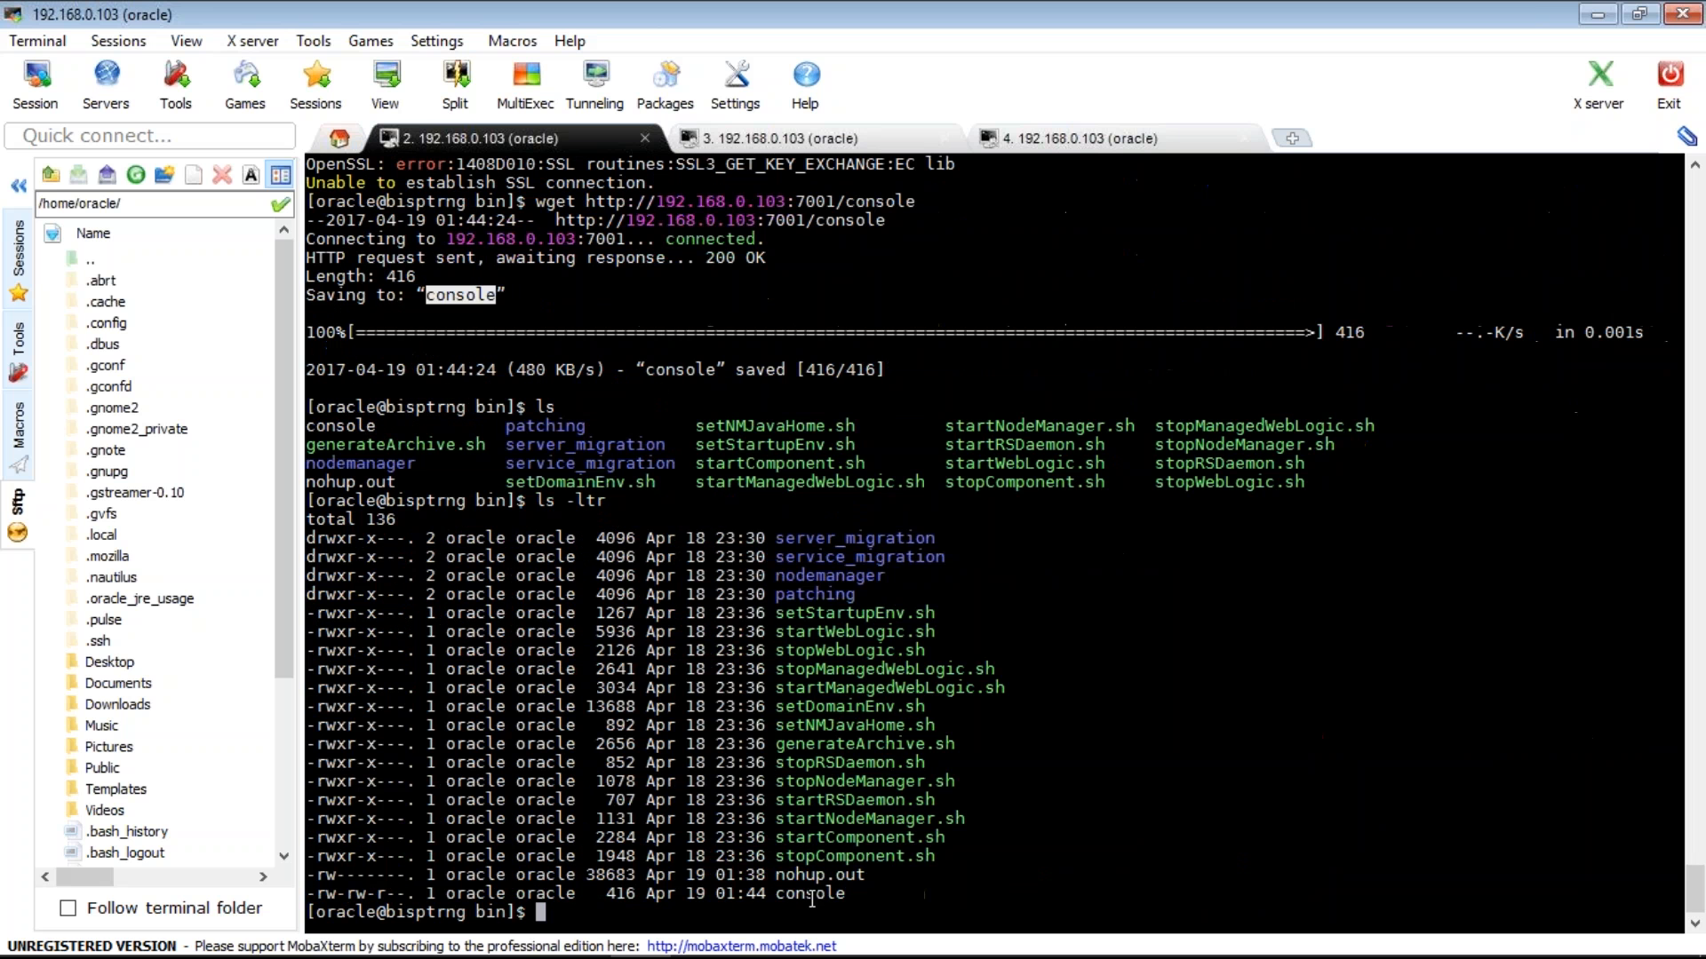
double_click(811, 895)
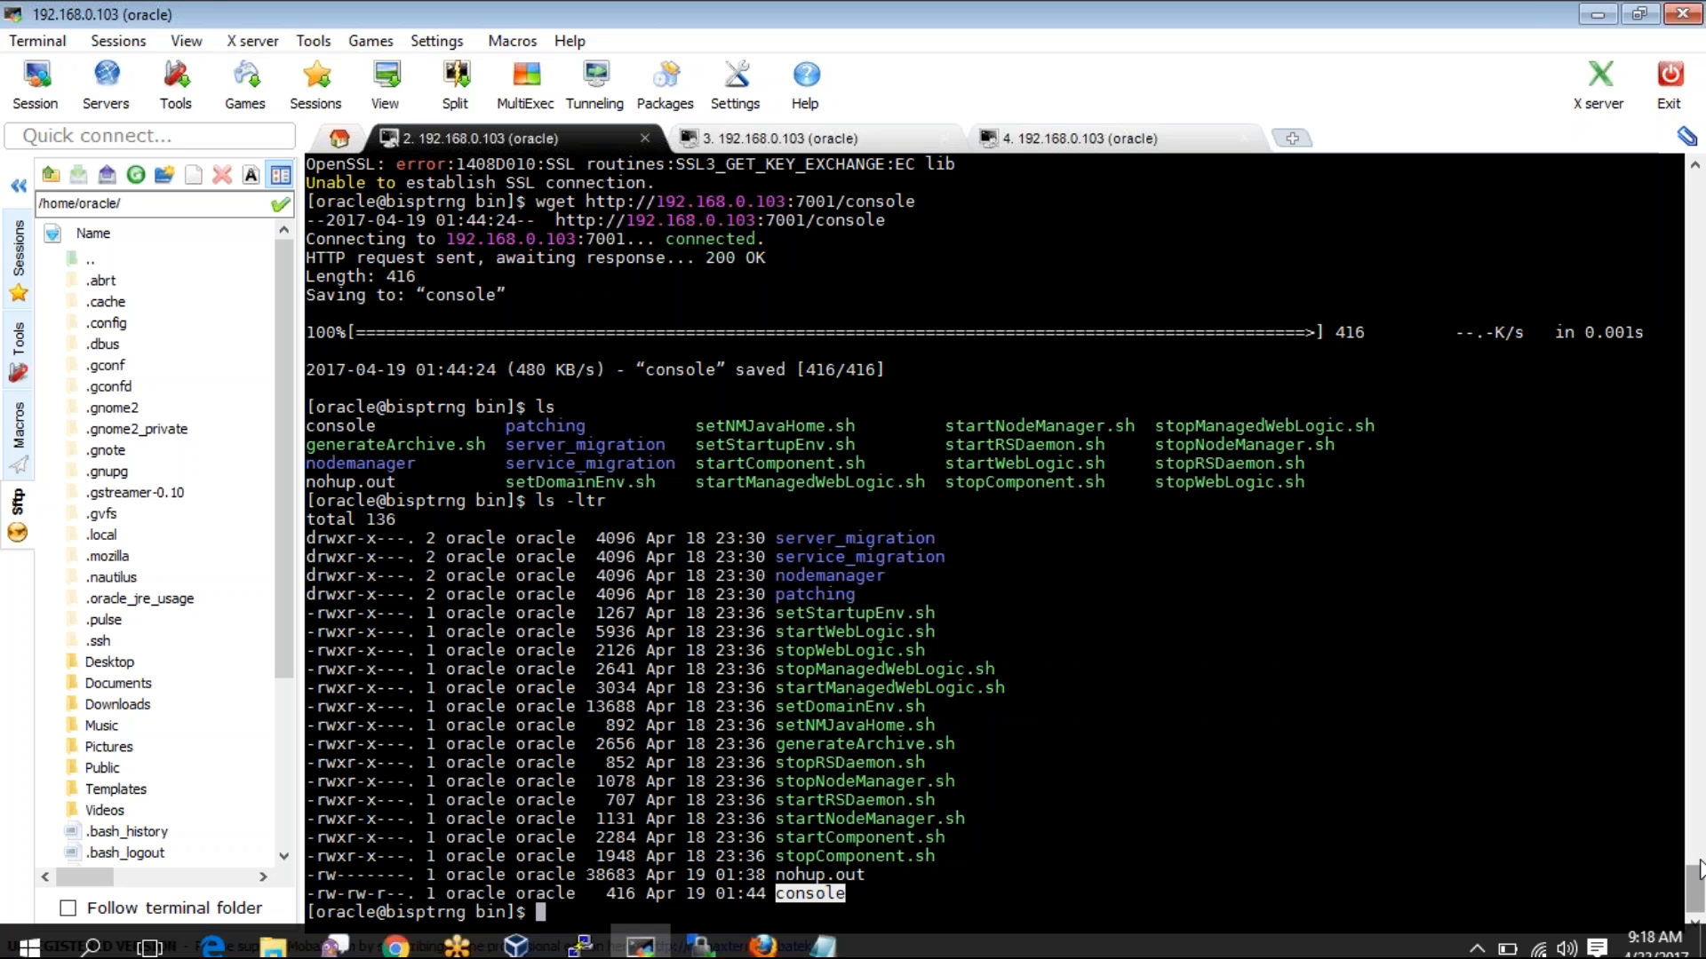
scroll(1698, 869, "up", 8)
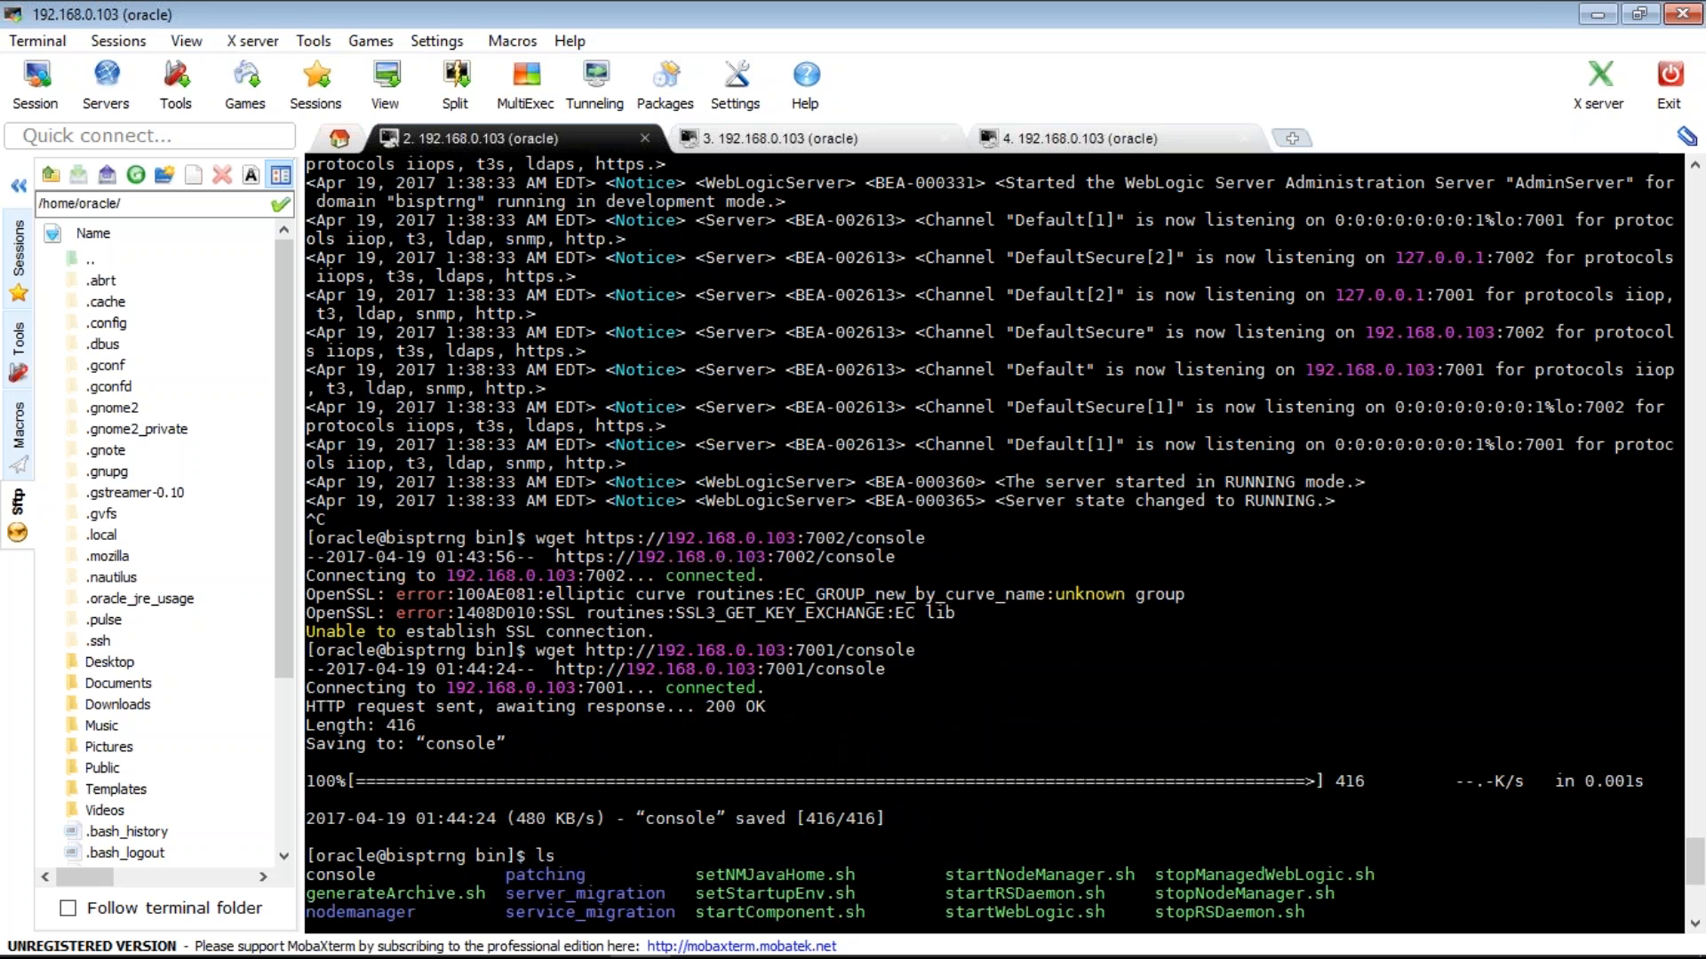
left_click_drag(305, 535, 665, 633)
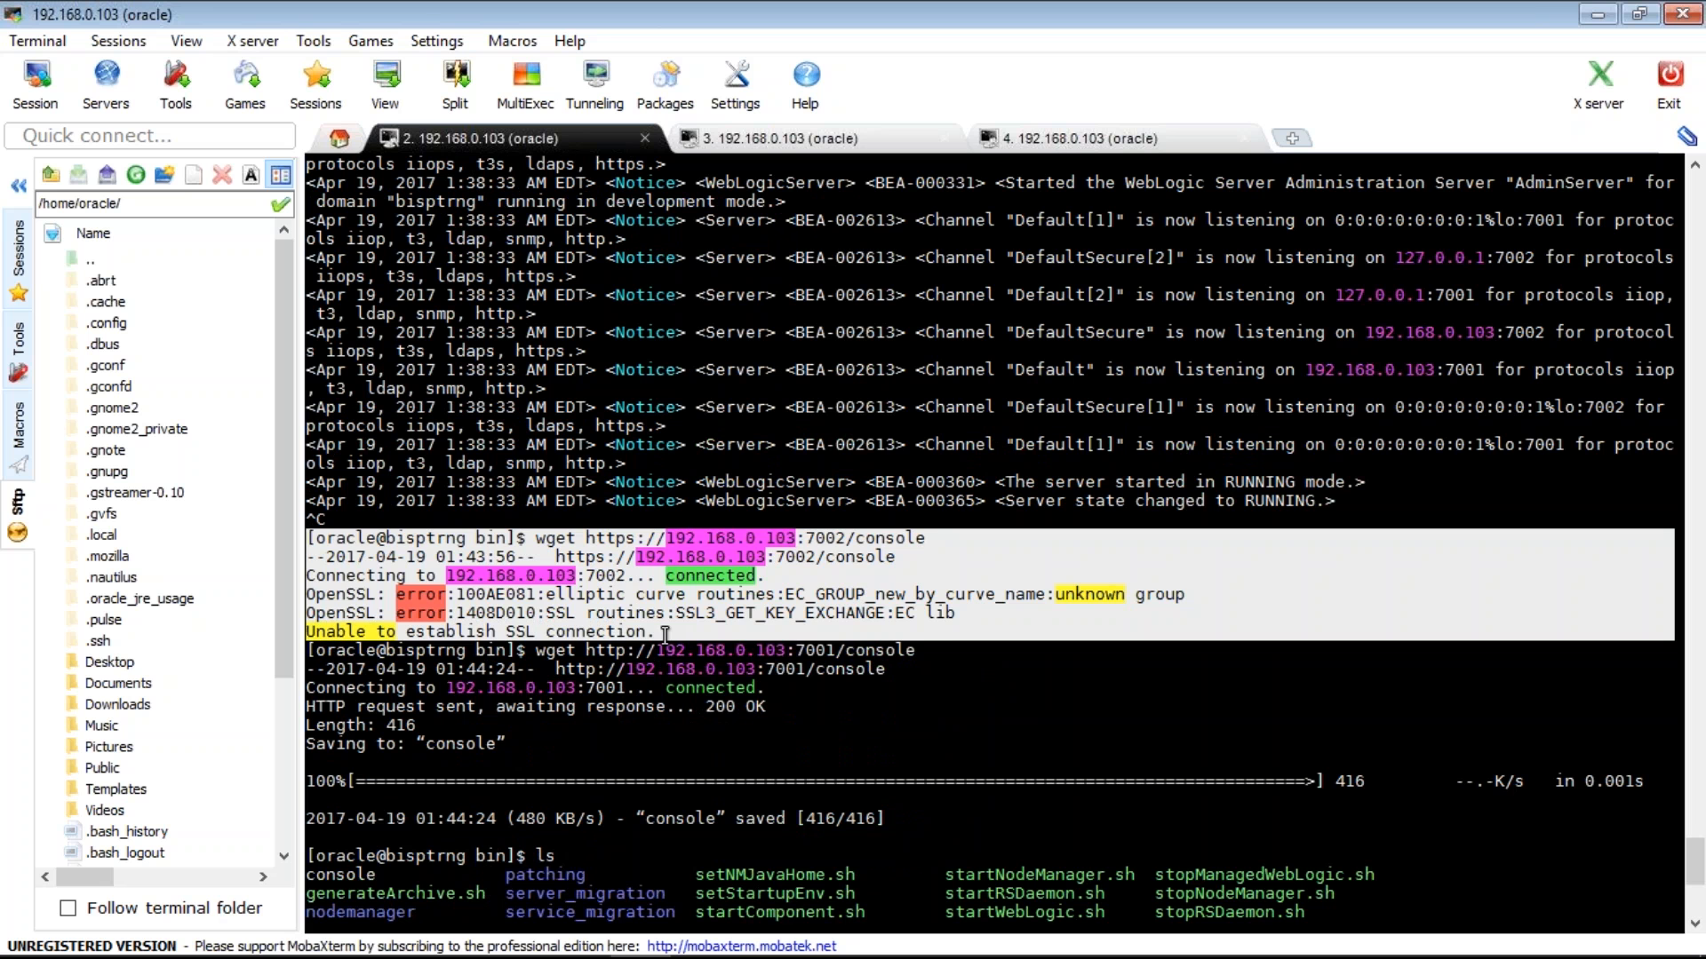
left_click(305, 579)
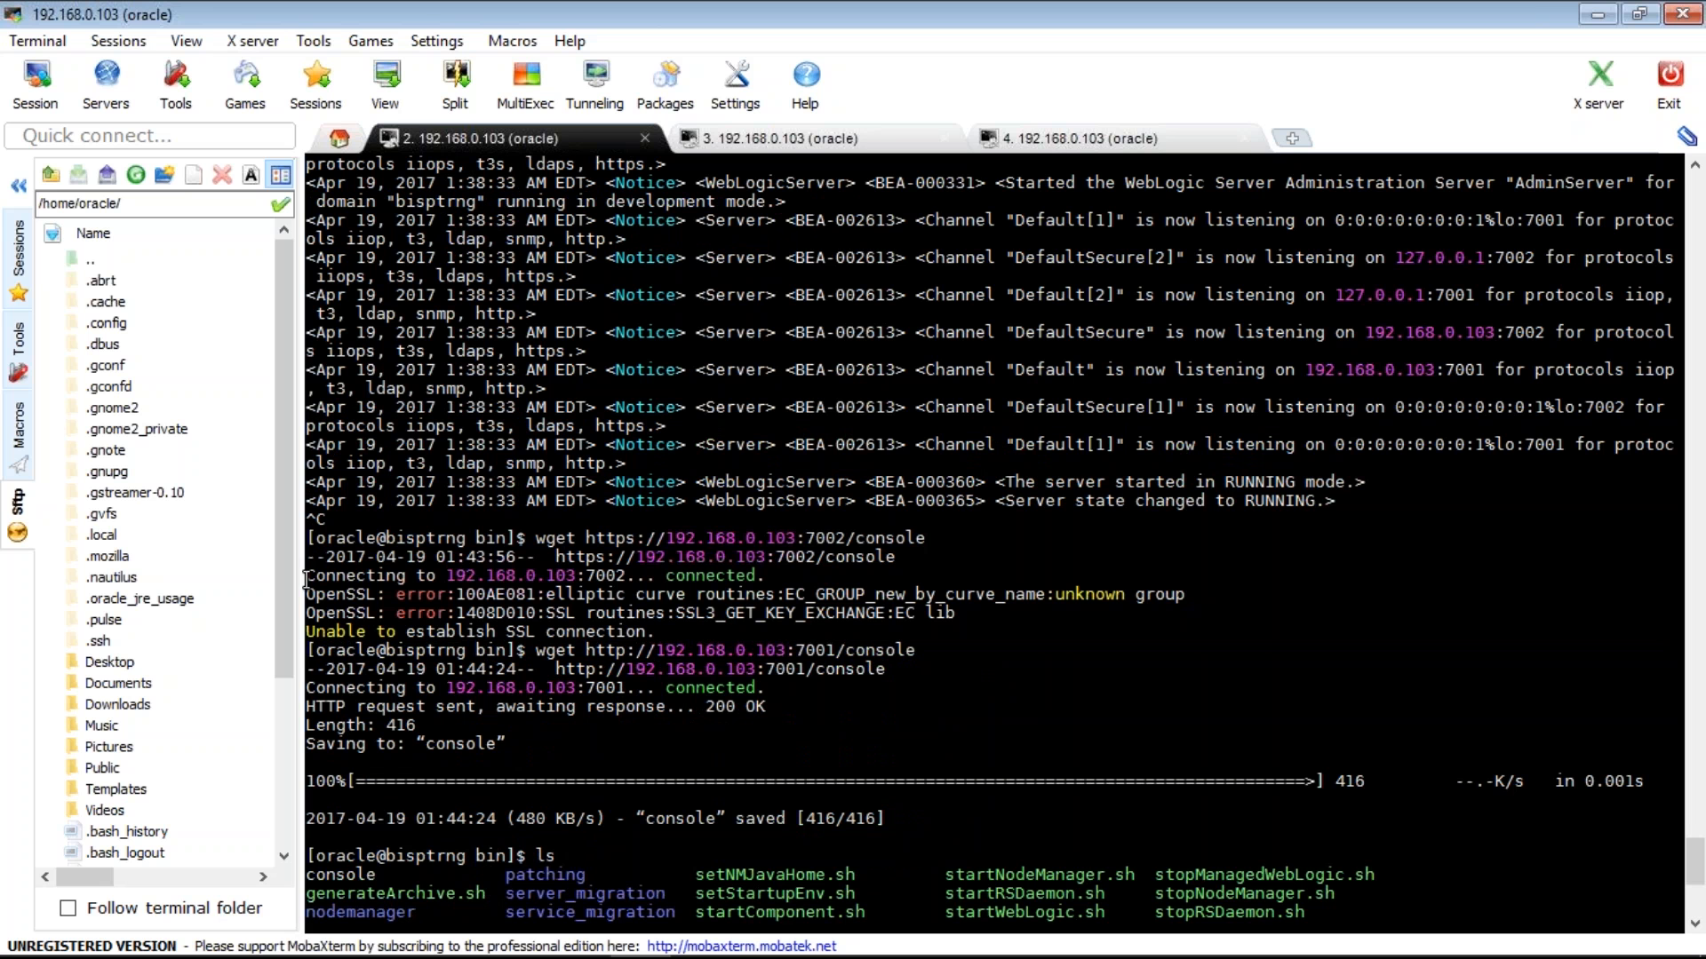
left_click_drag(306, 579, 727, 631)
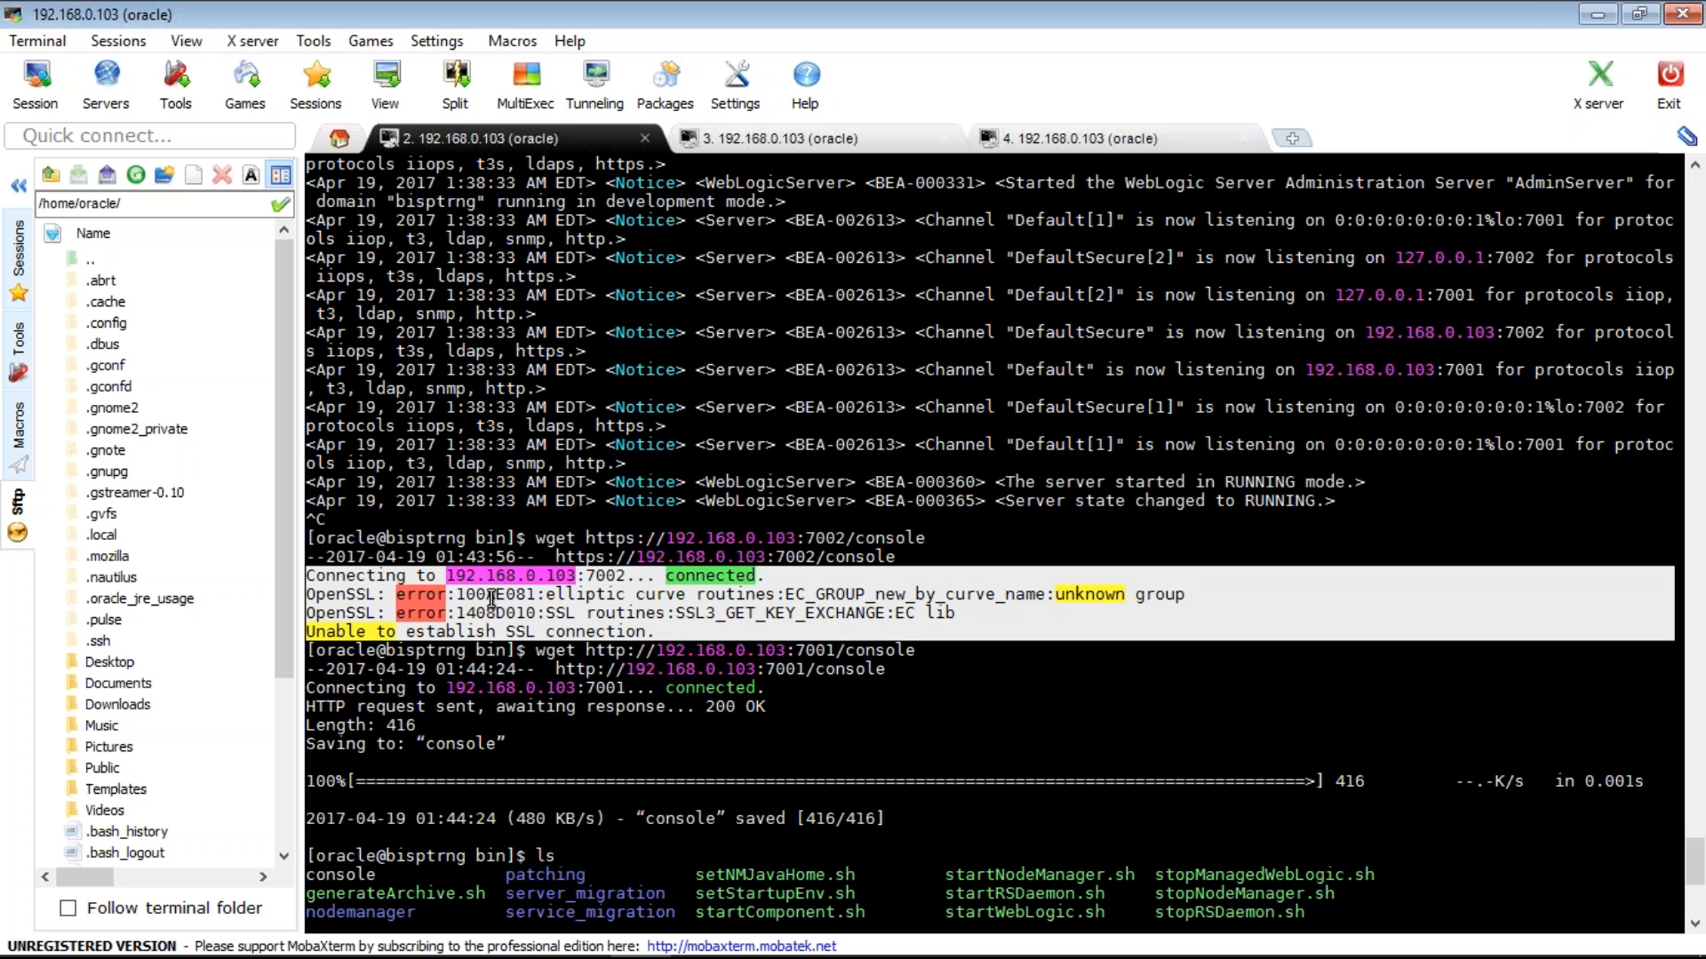
double_click(341, 597)
left_click_drag(491, 604, 978, 610)
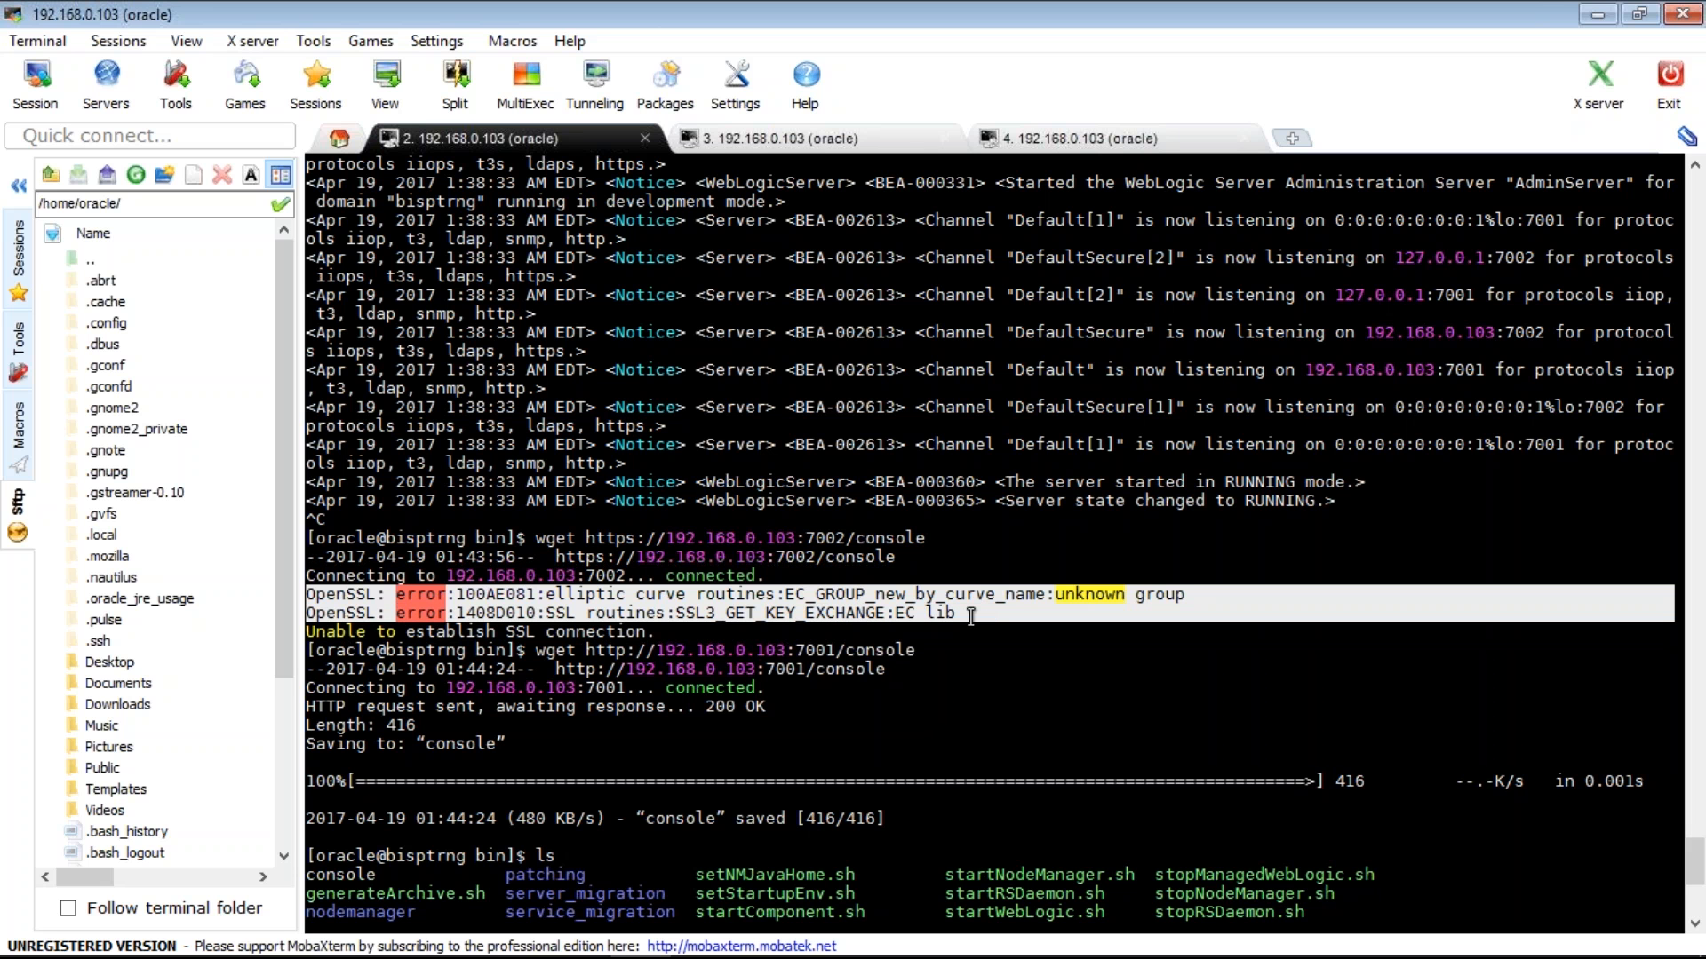
left_click(971, 615)
triple_click(339, 614)
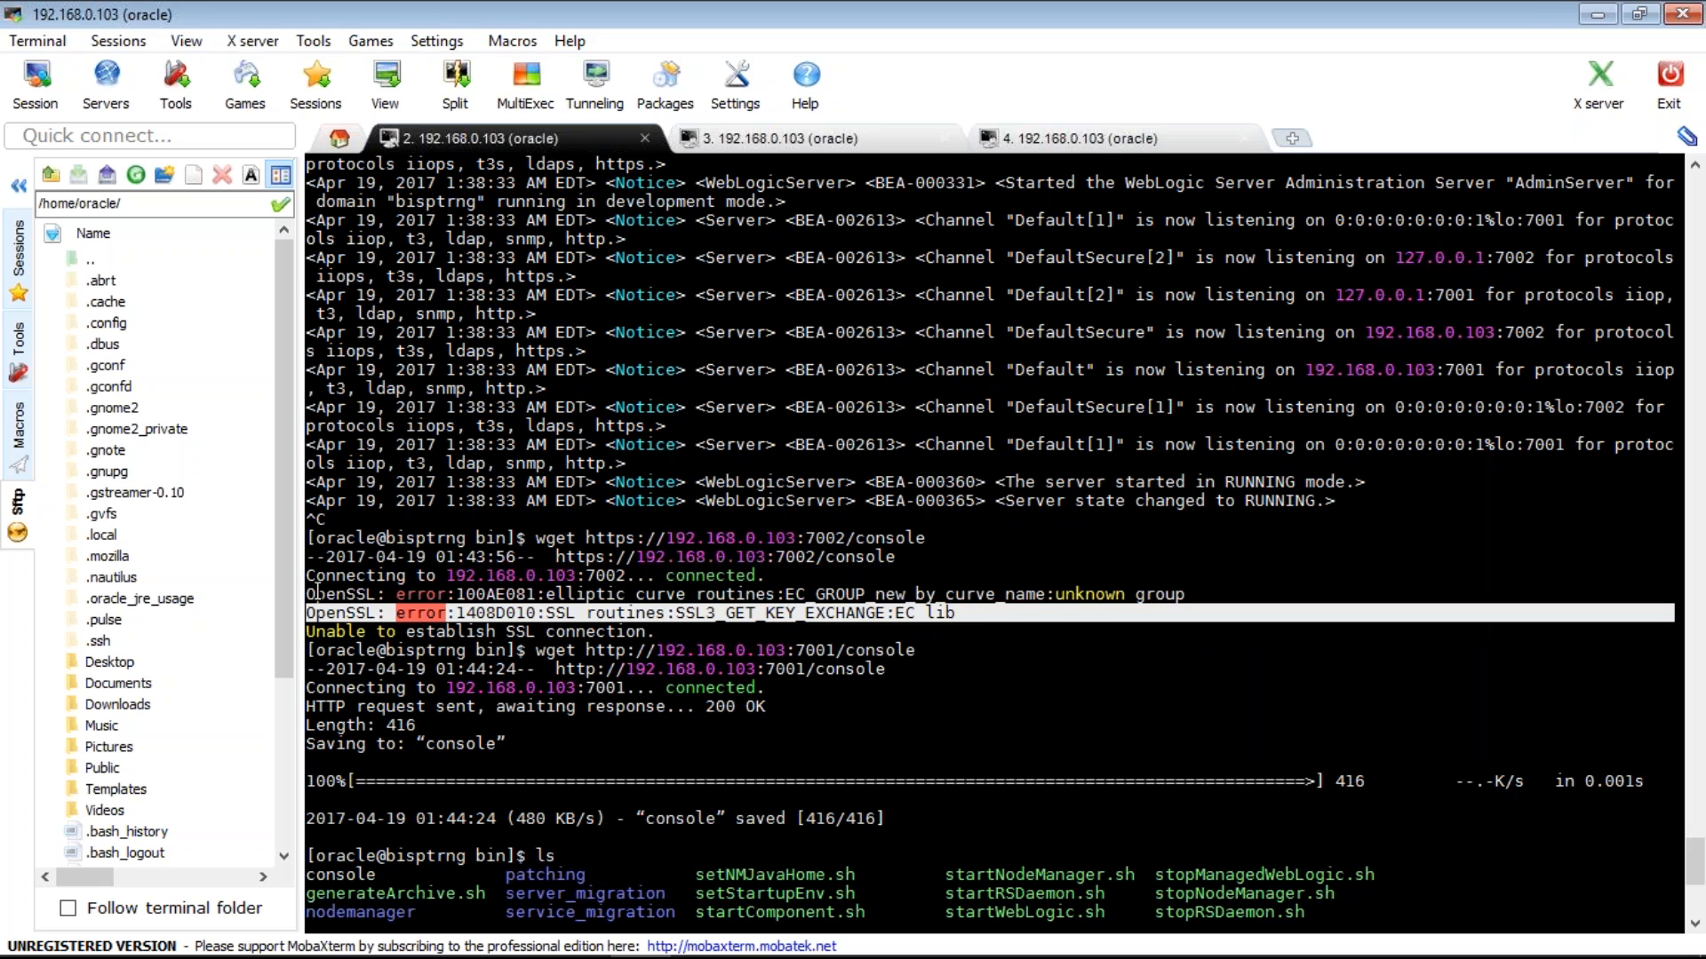
left_click(311, 593, "shift")
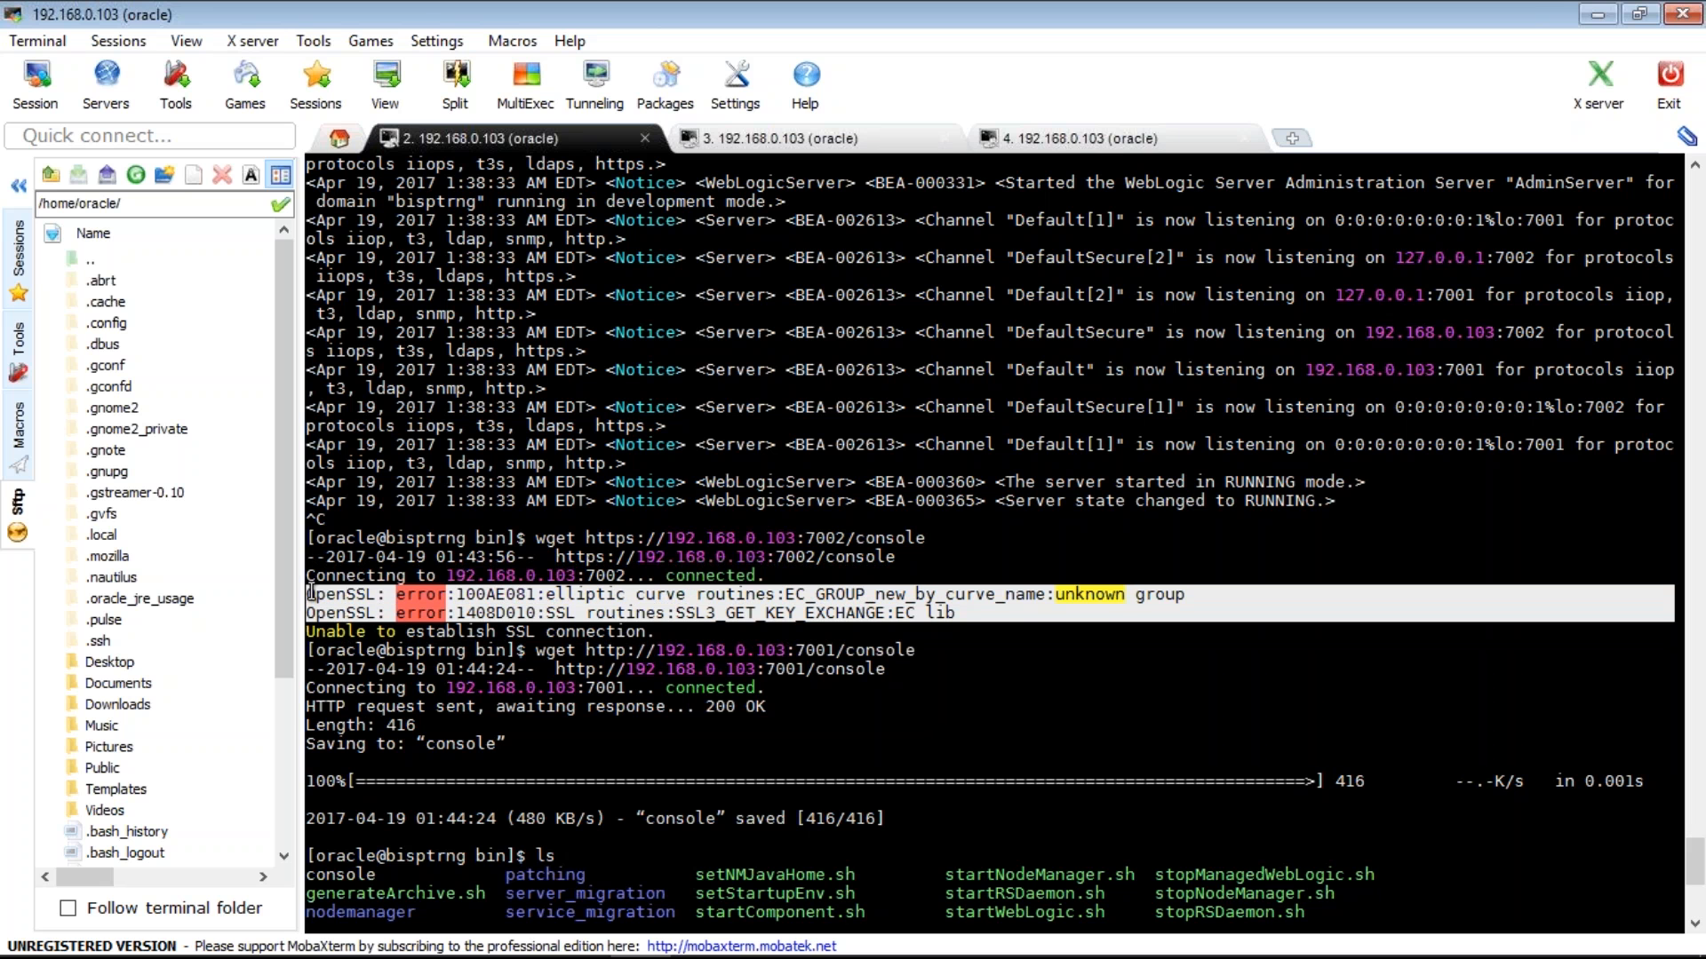
left_click(737, 607)
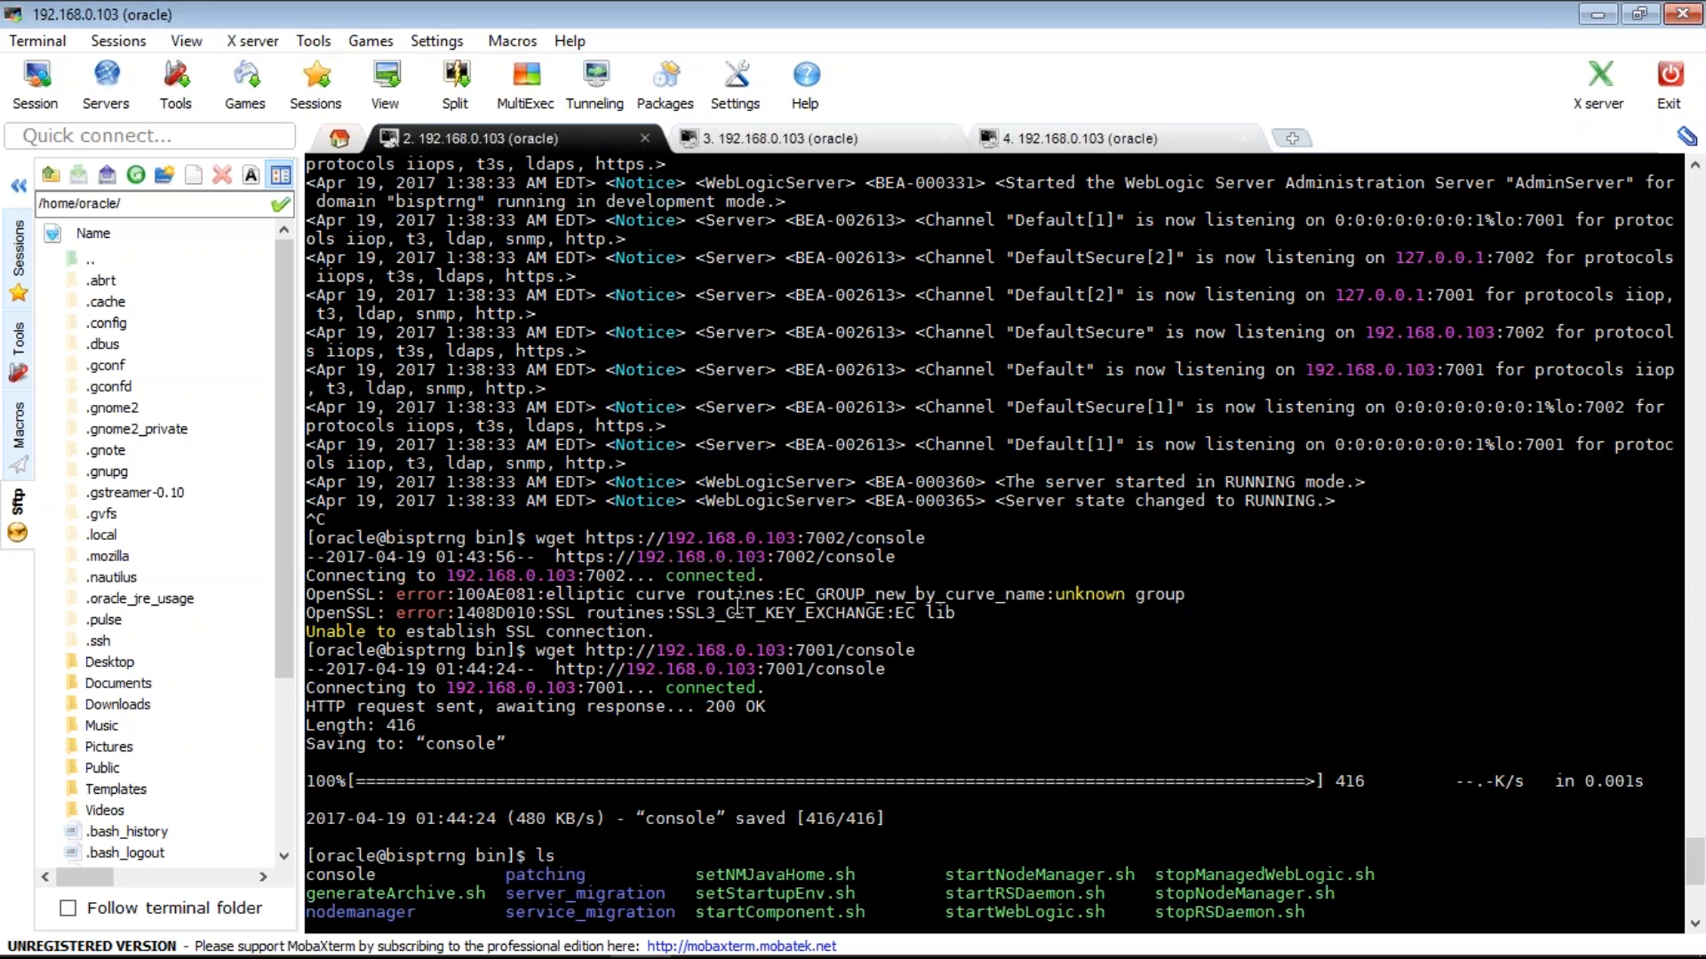
left_click_drag(737, 607, 967, 611)
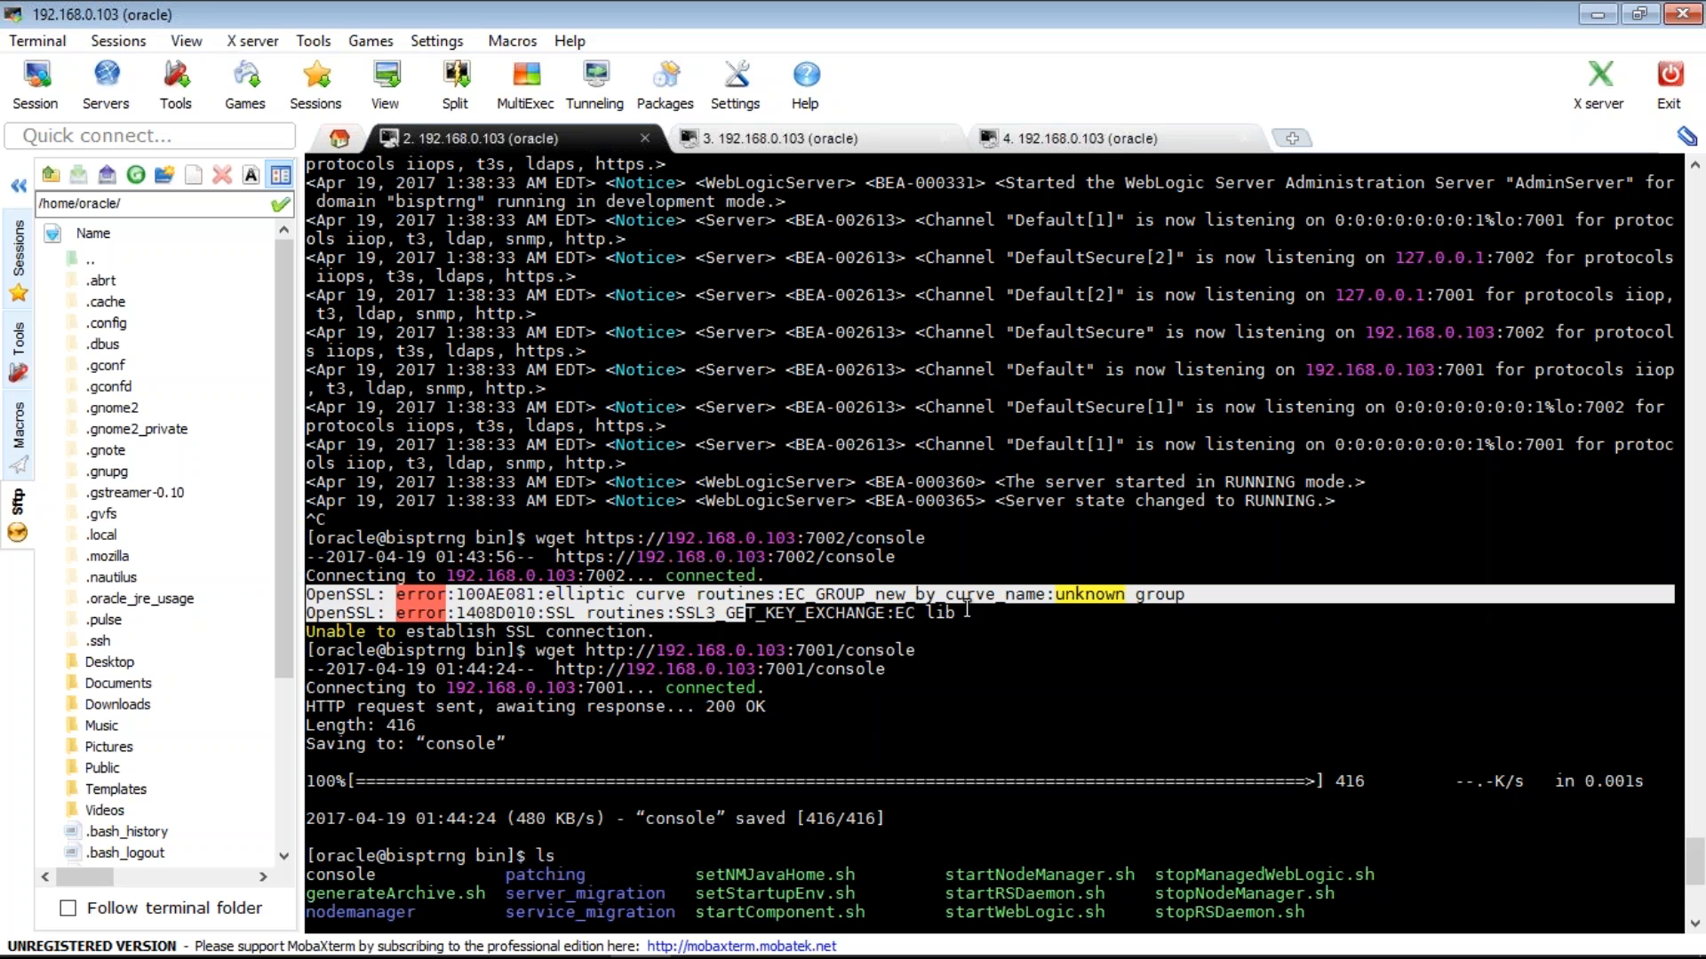
left_click(572, 593)
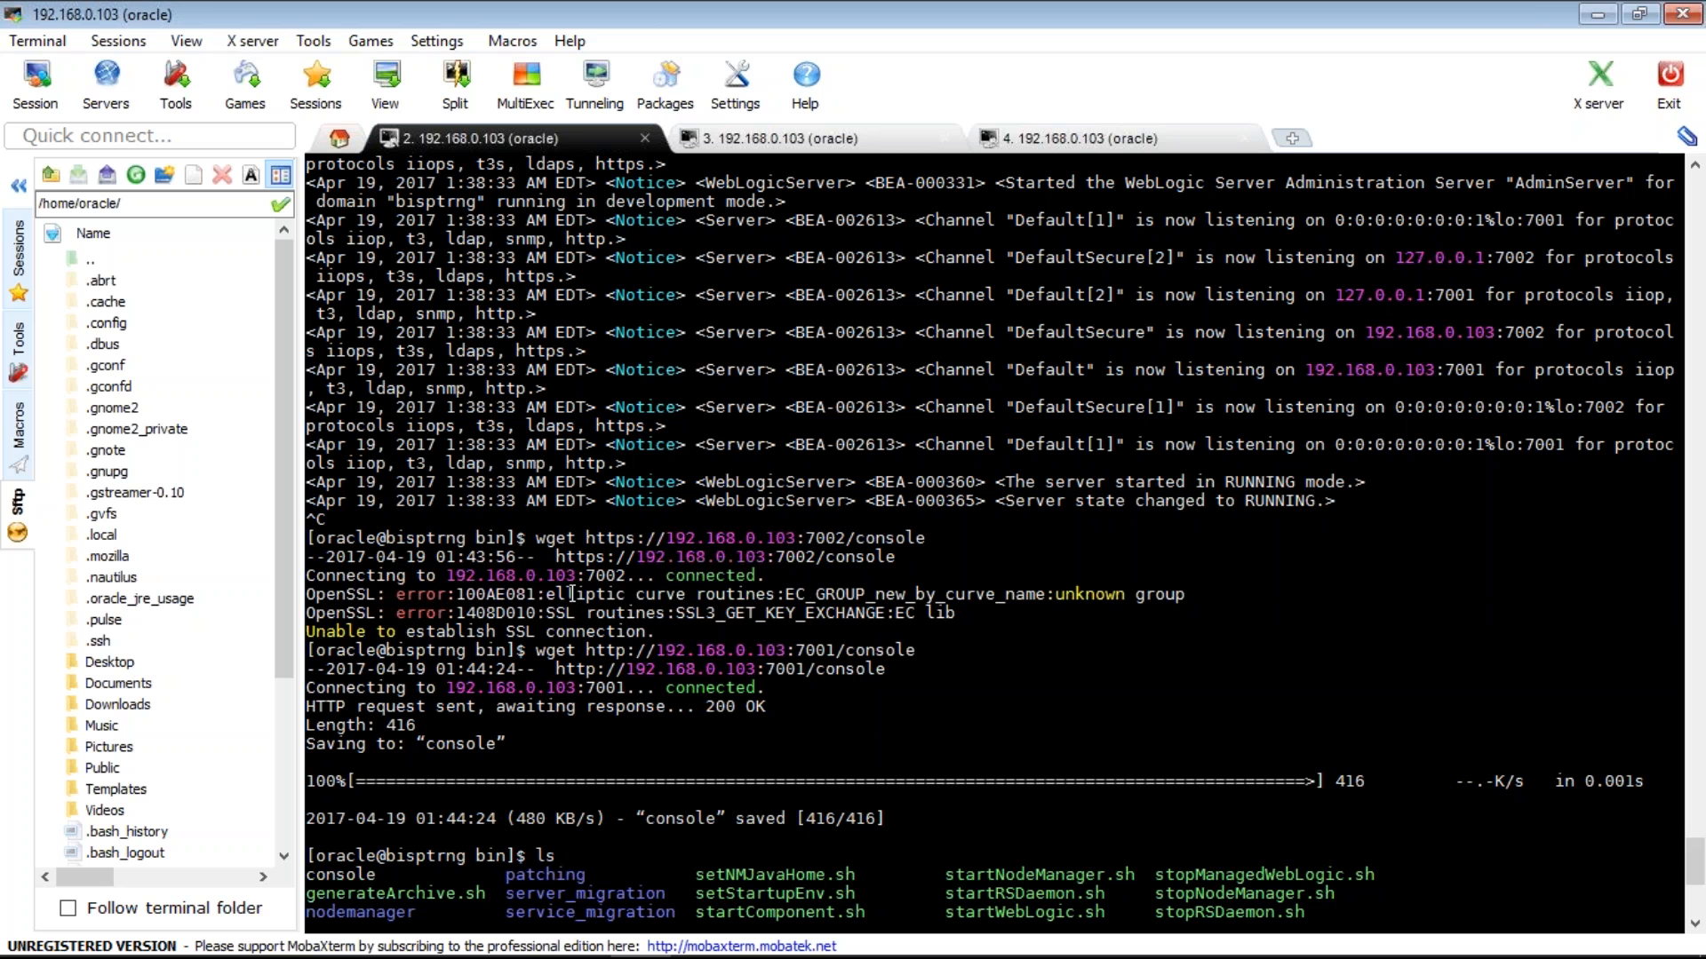
left_click_drag(1670, 615, 304, 596)
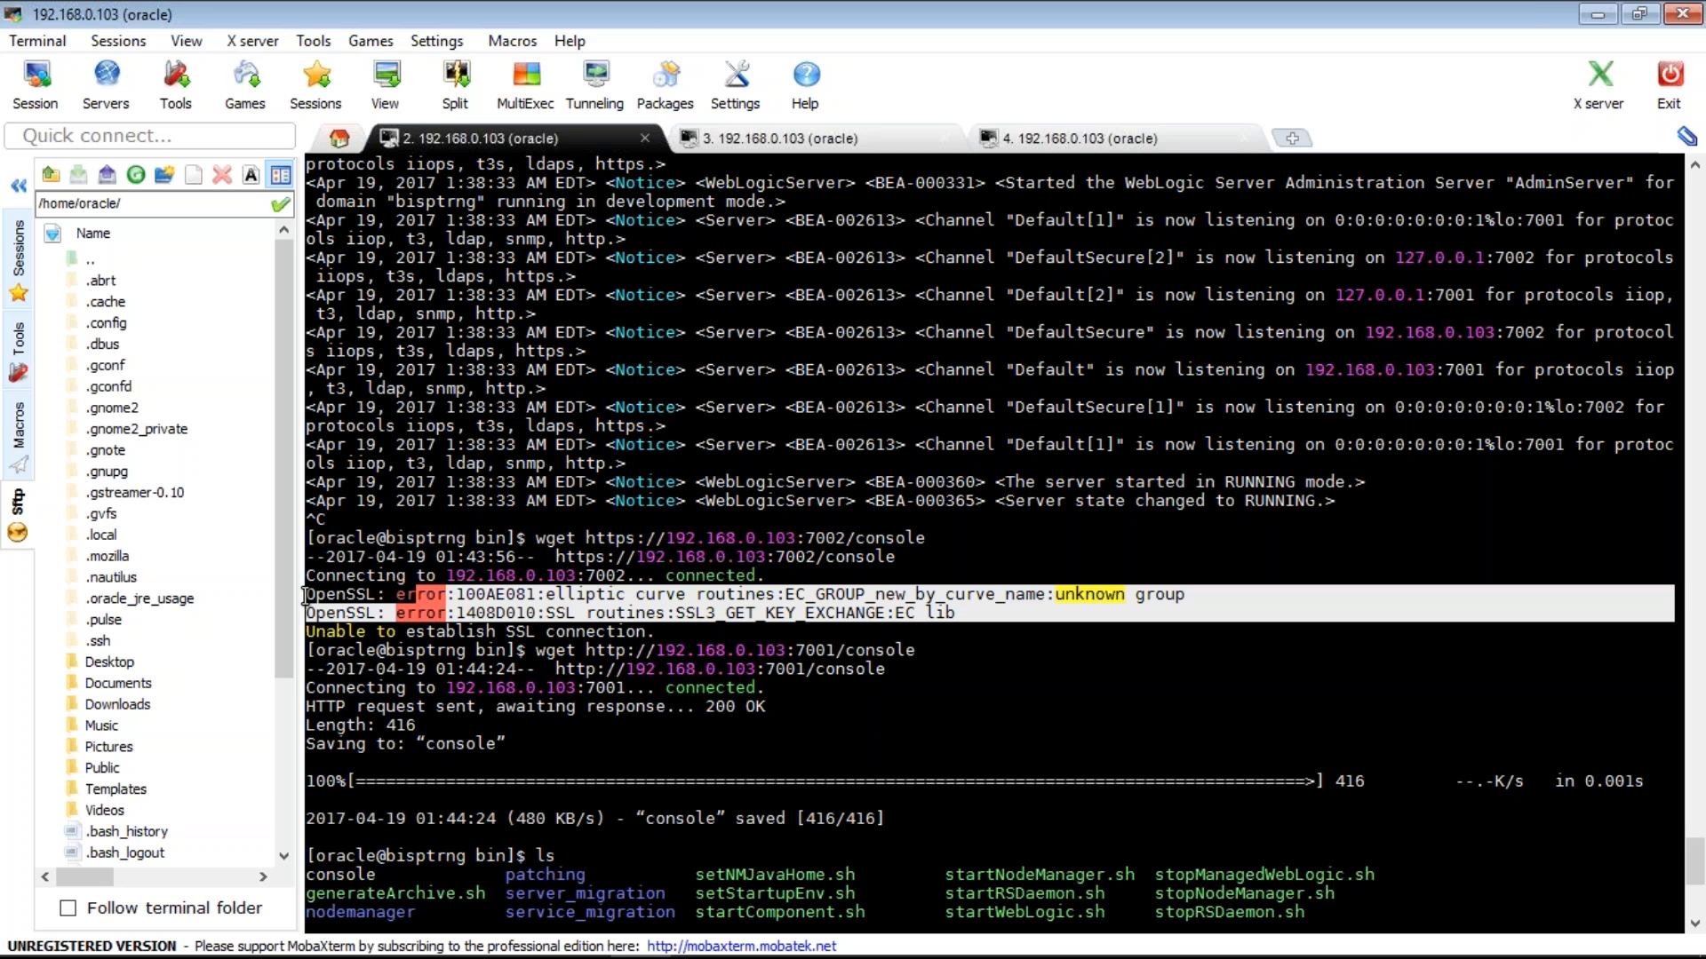
left_click(562, 503)
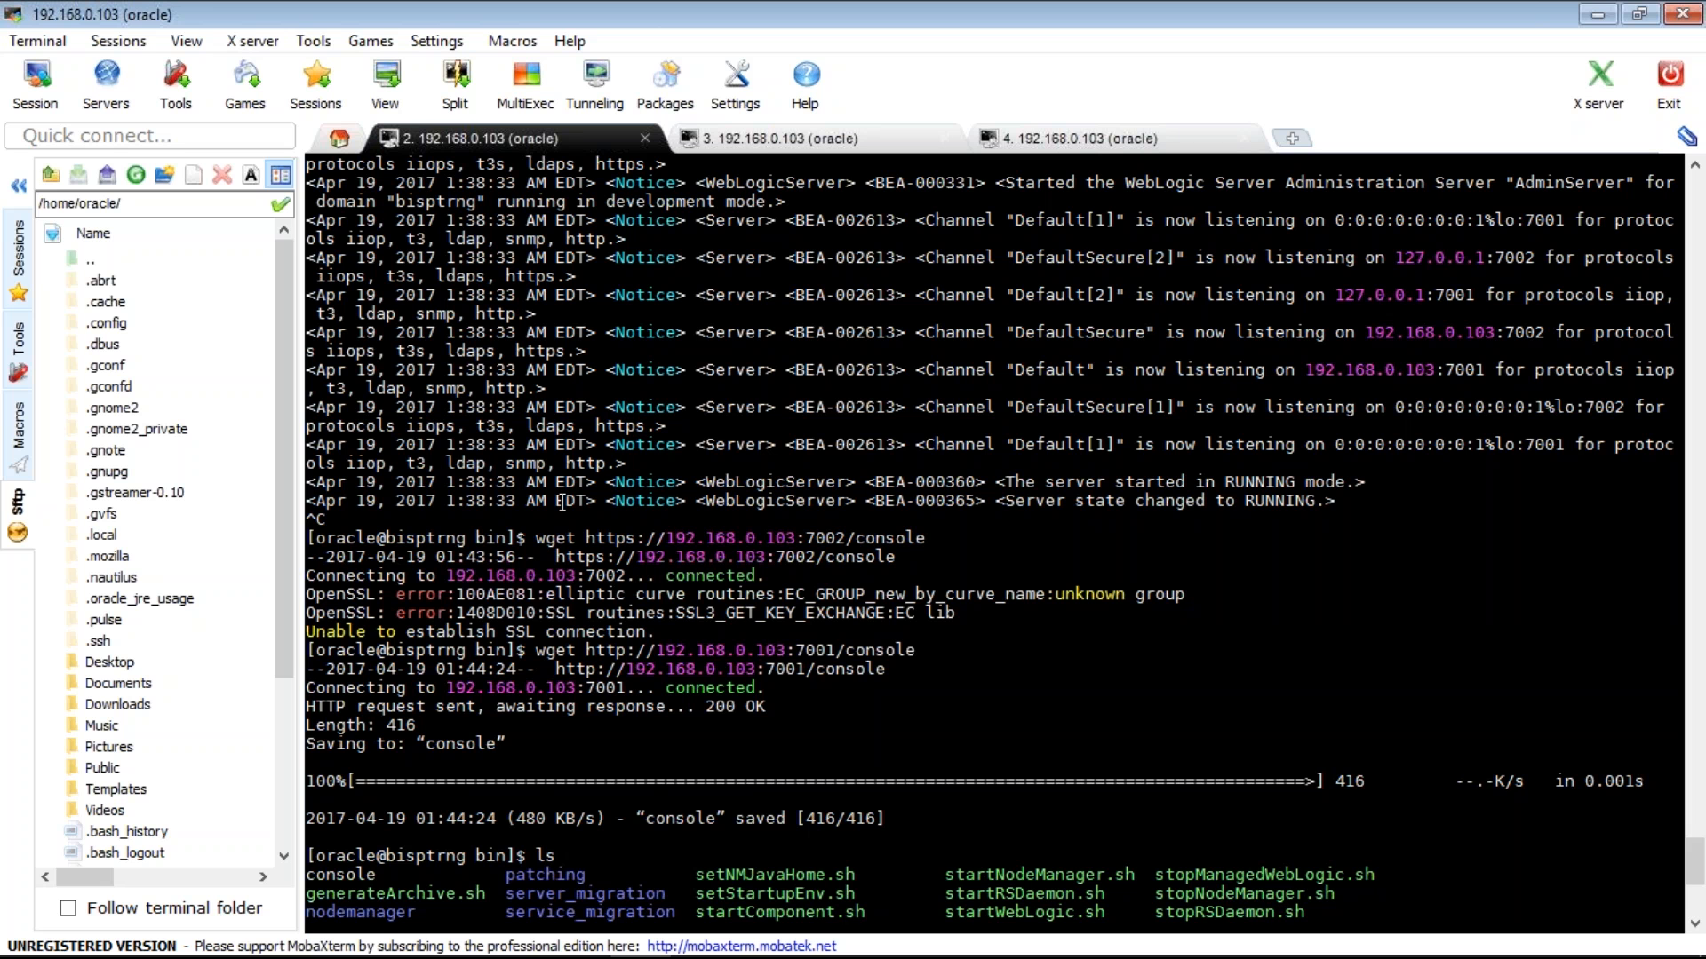
scroll(561, 503, "down", 8)
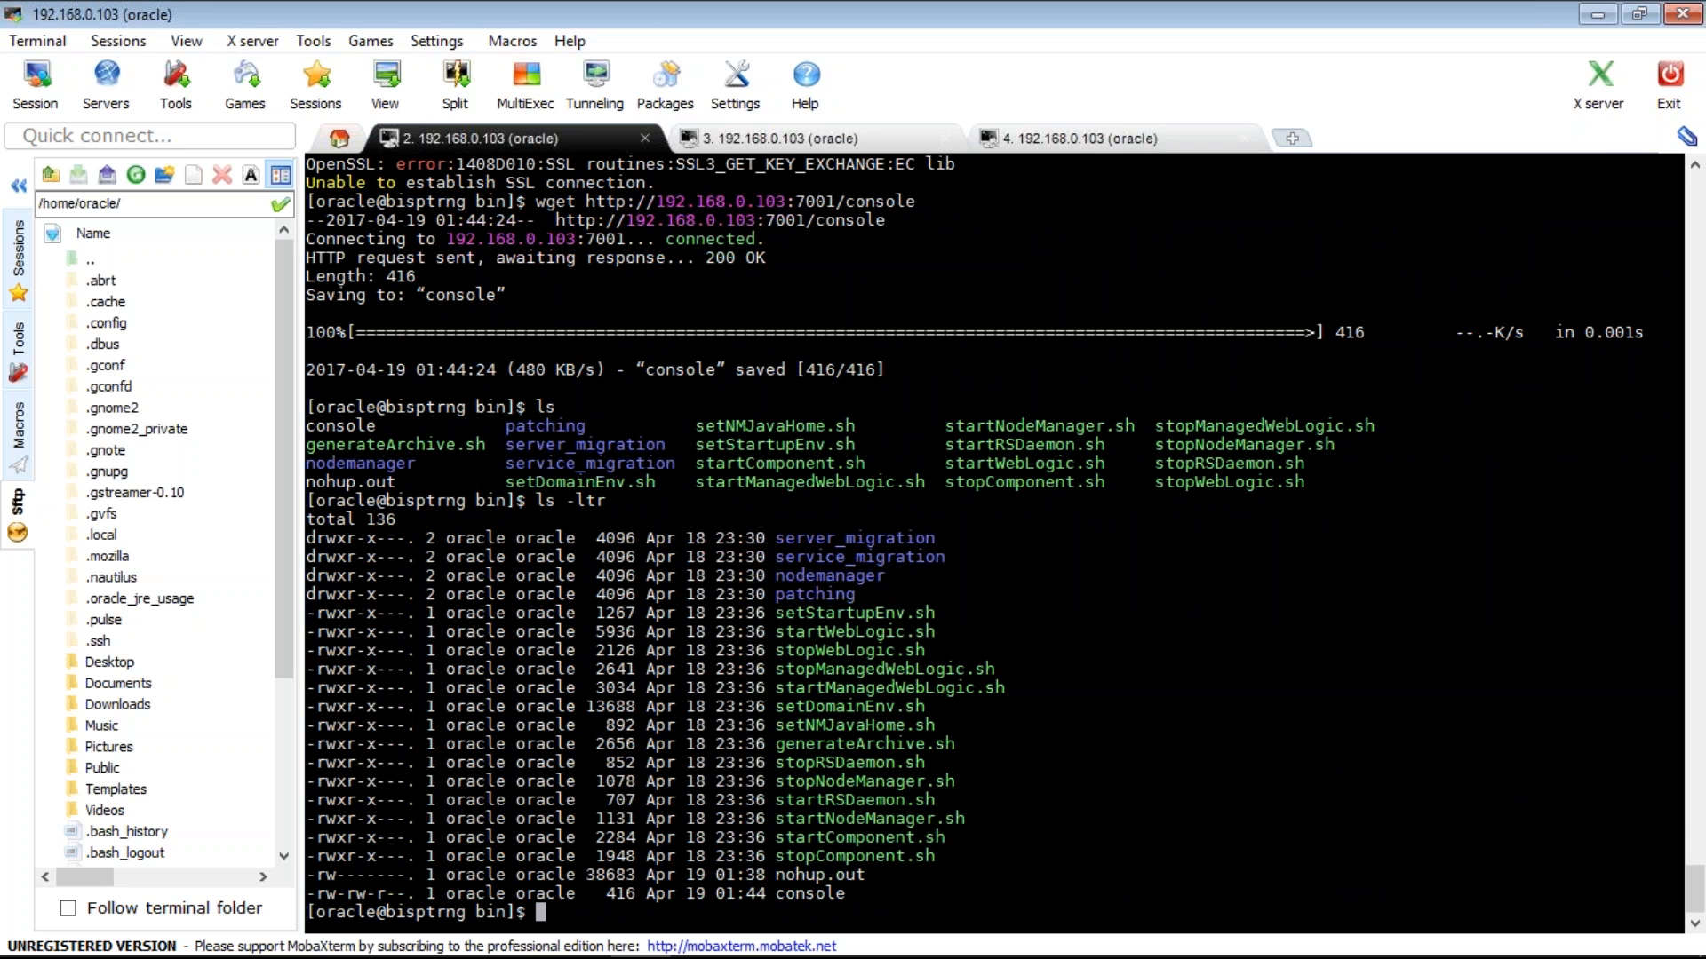
mouse_move(586, 928)
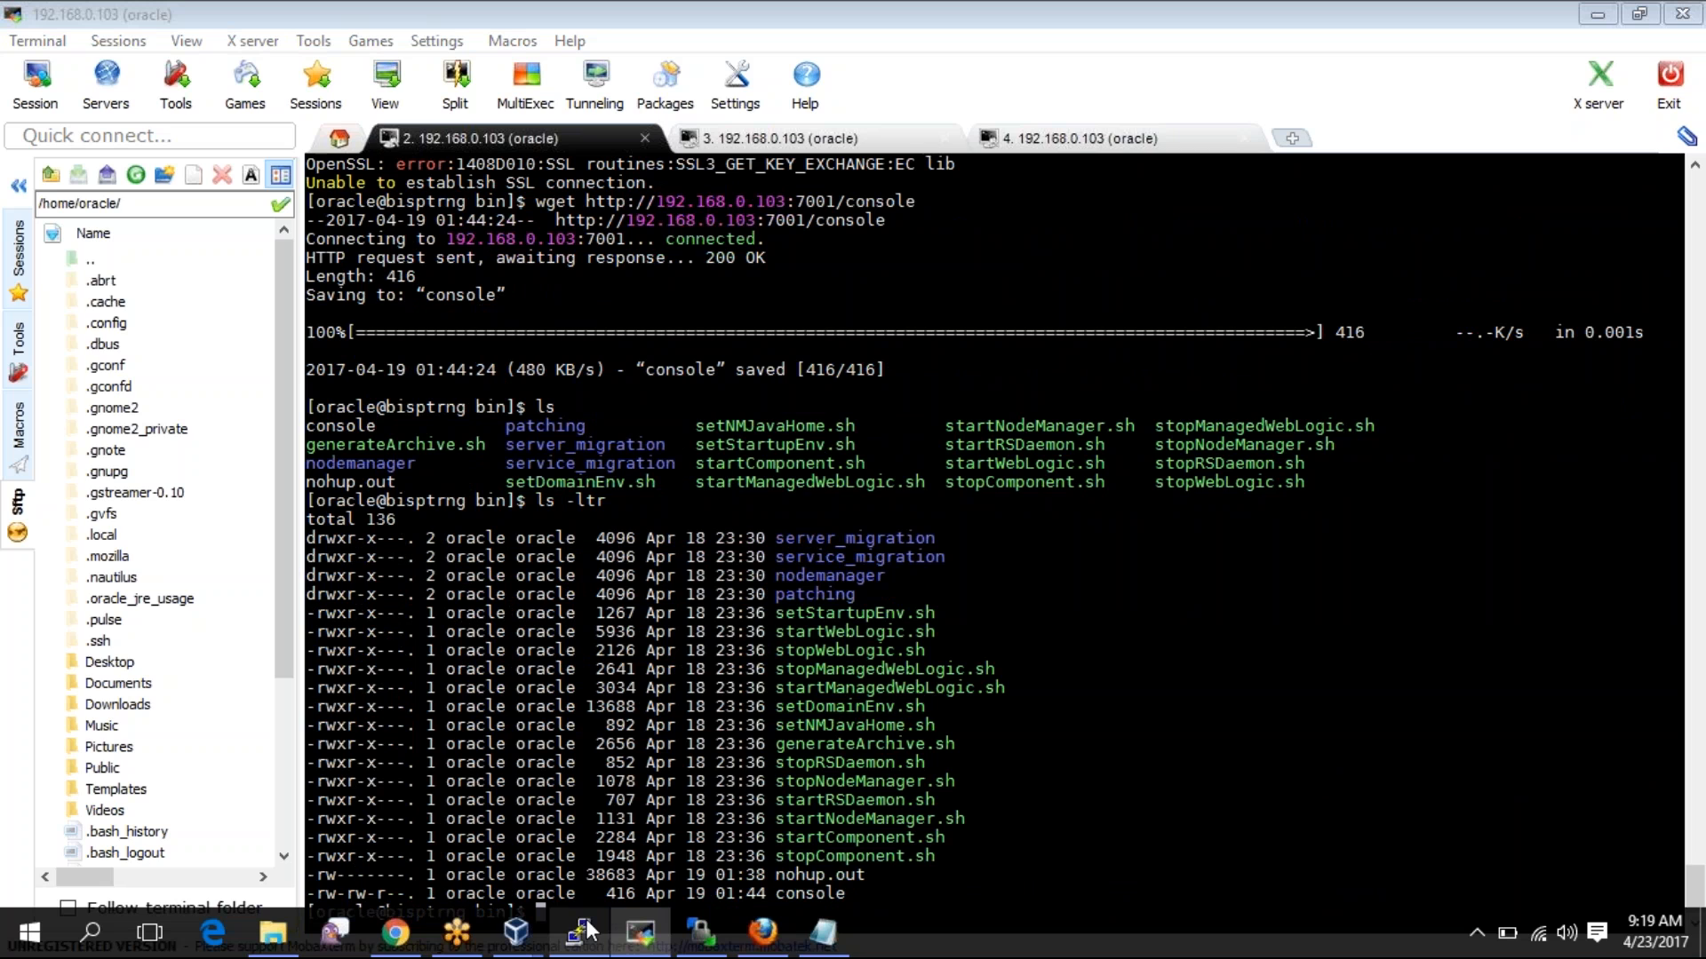
- In PuTTY, run yum install openSSL as the normal user, which is refused
left_click(582, 931)
type("yum")
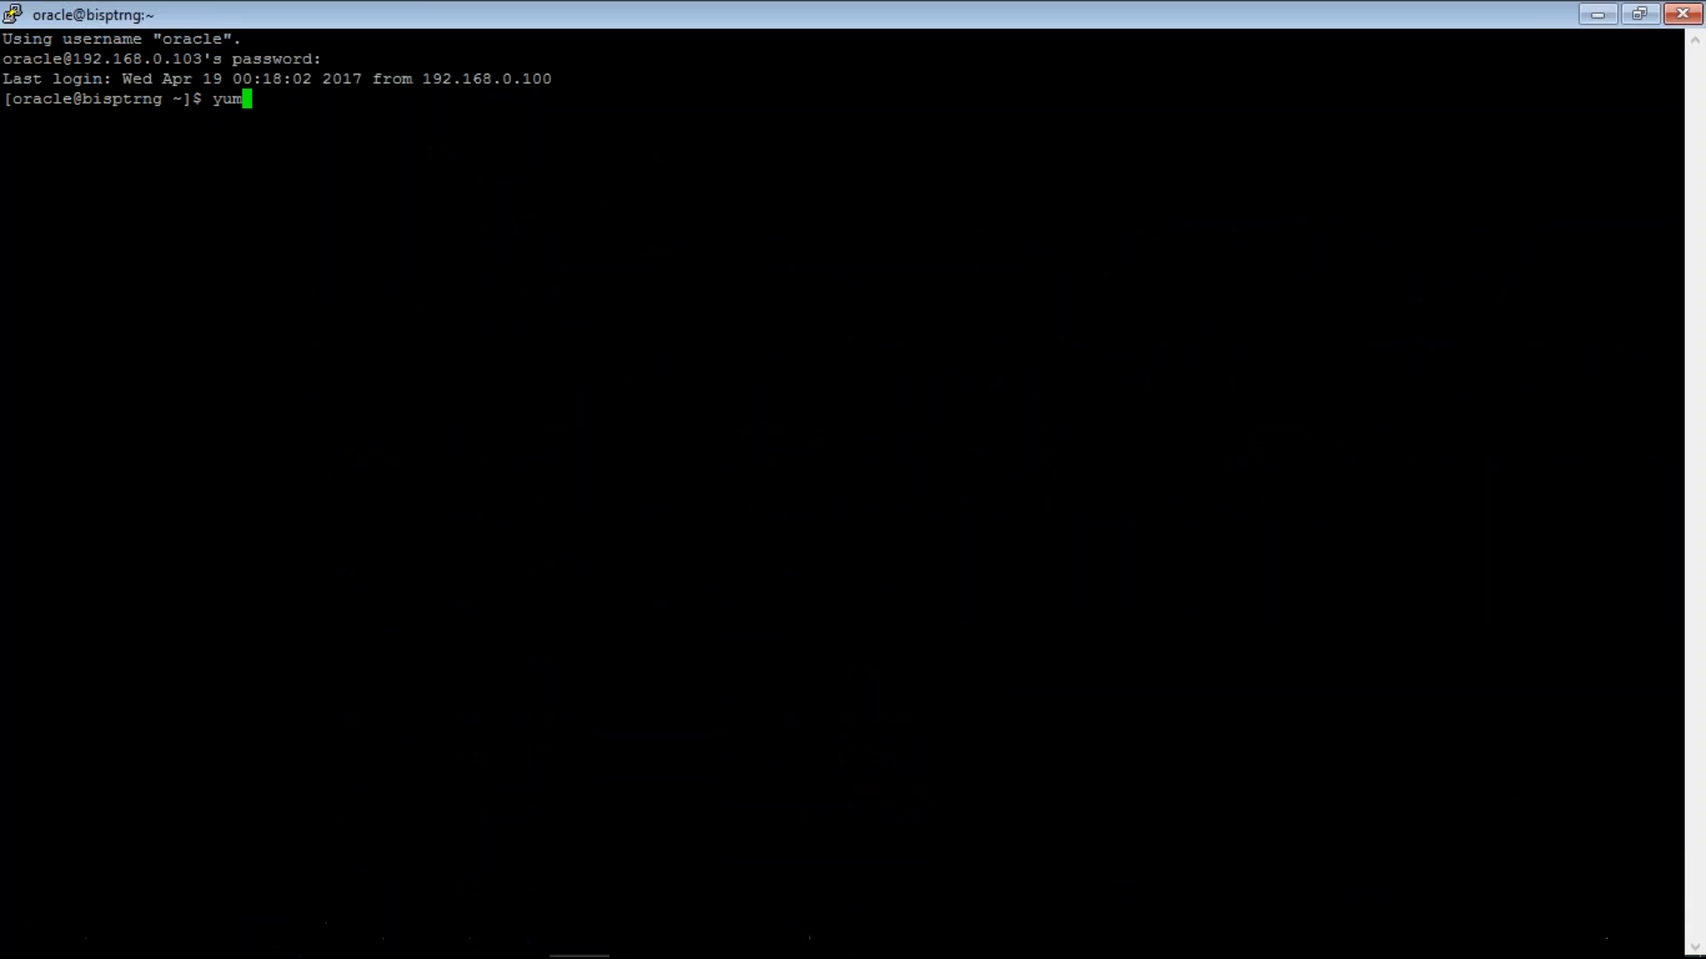
type(" install openSSL")
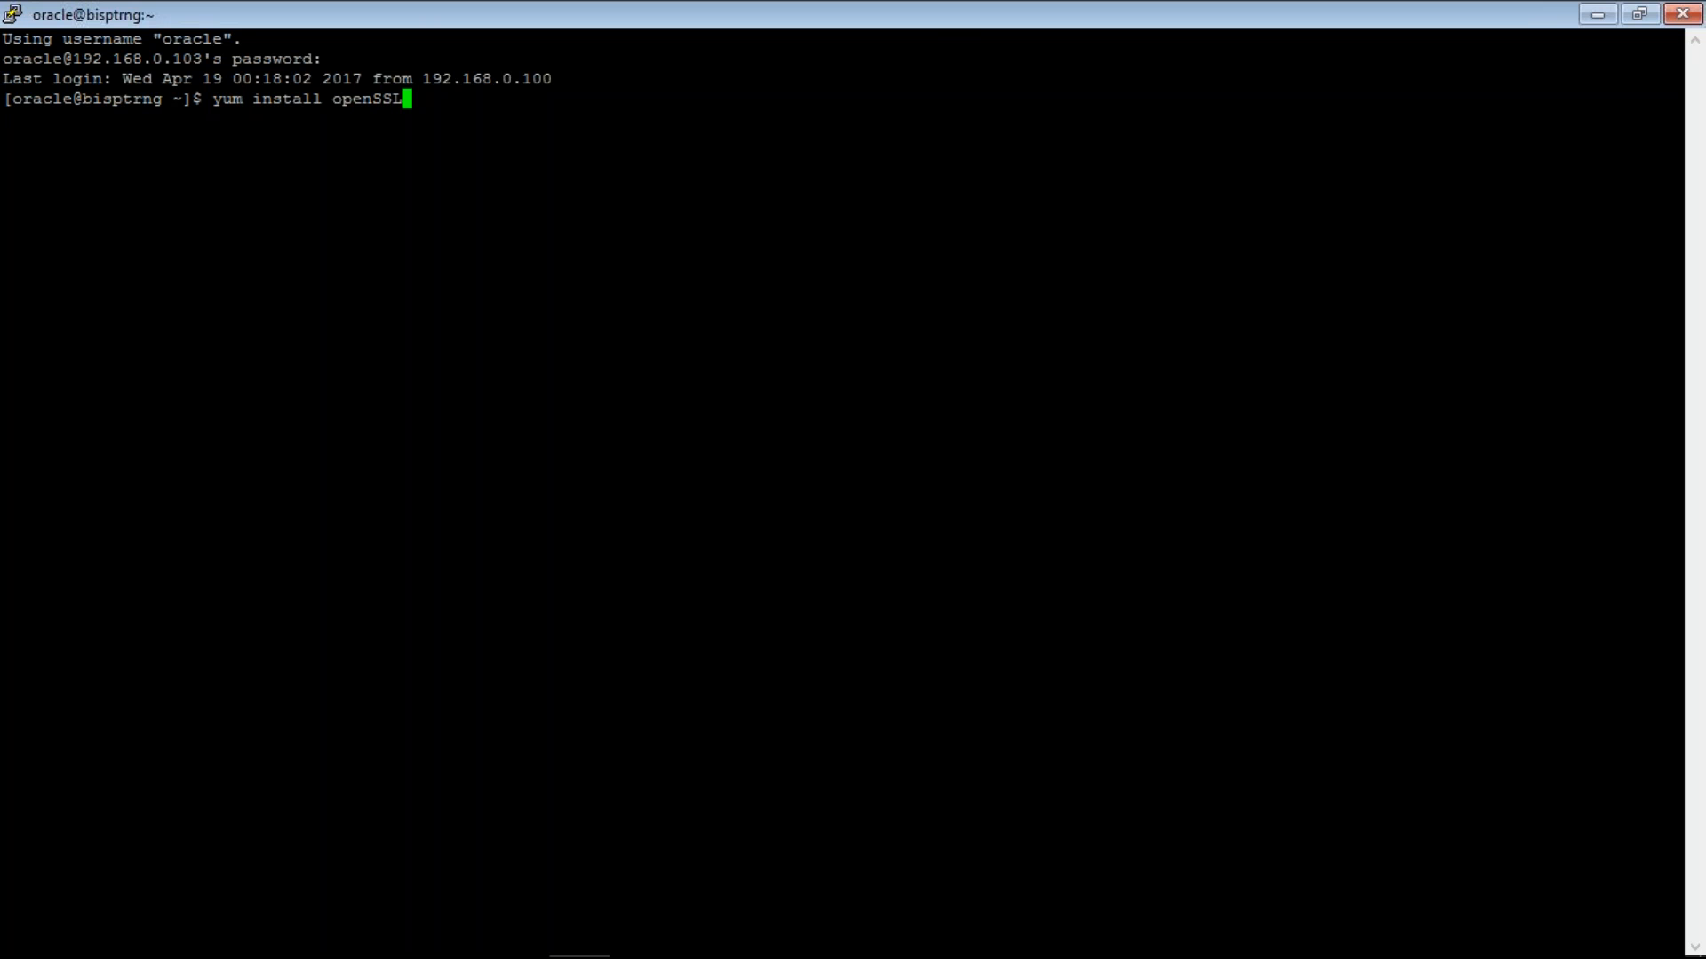
key("Return")
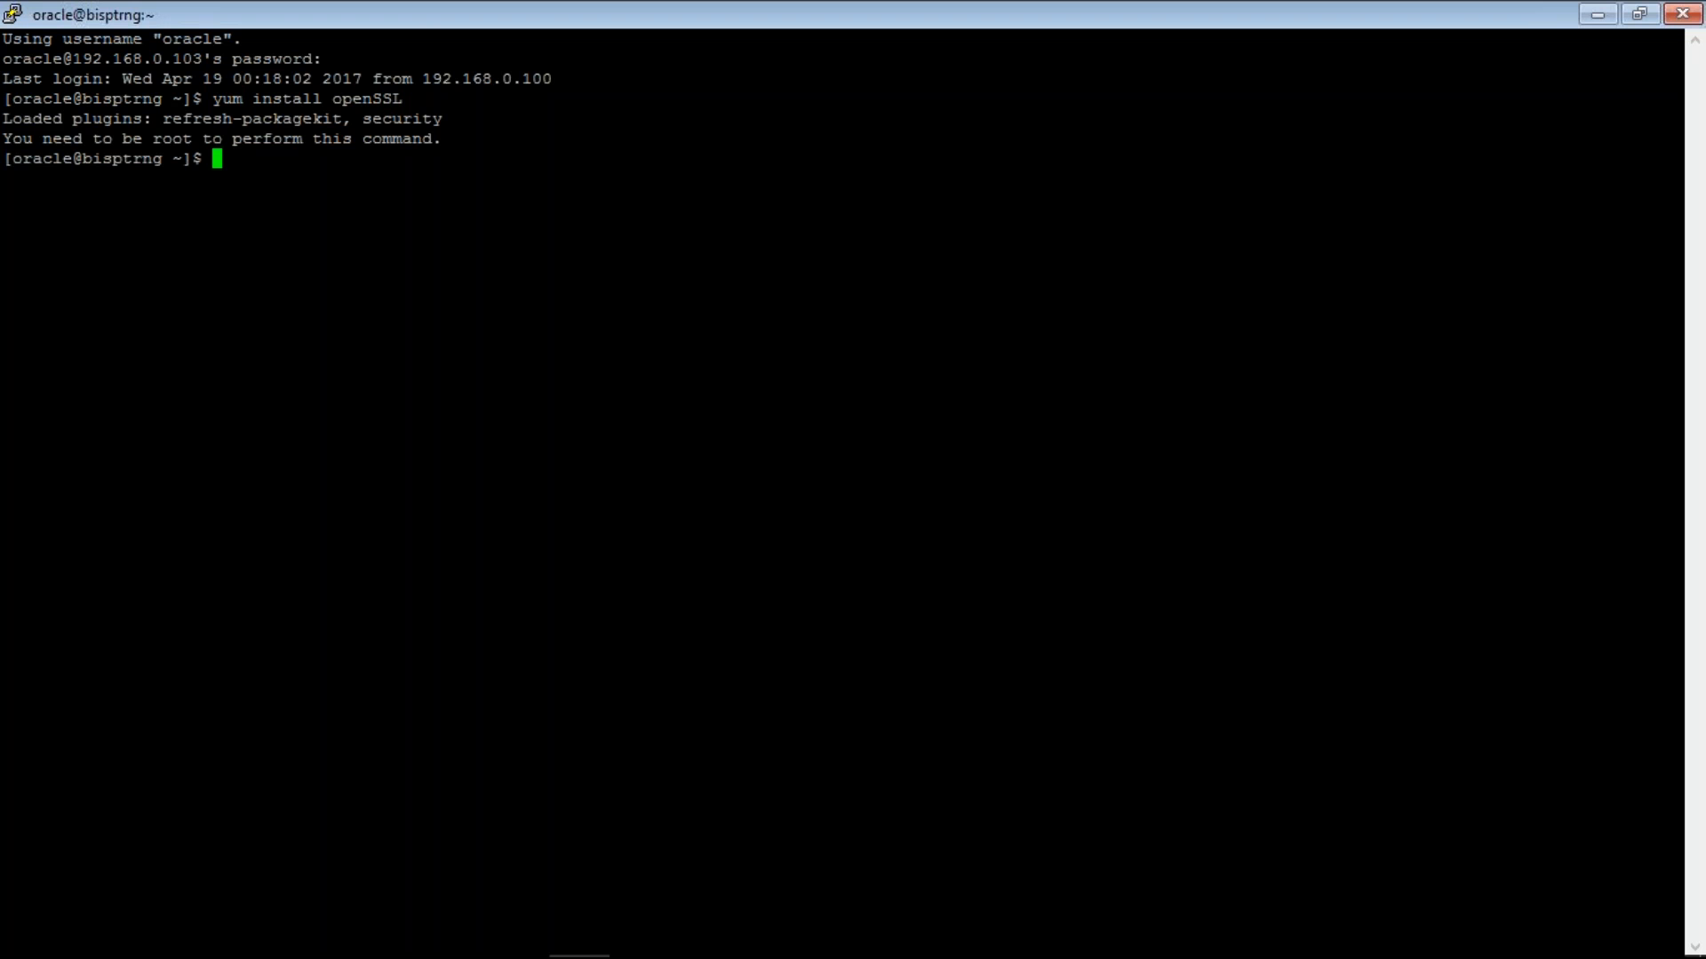
- Become root with su - and rerun the pasted yum install openSSL command
type("su 0")
key("Return")
type("s")
type("u -")
key("Return")
key("Return")
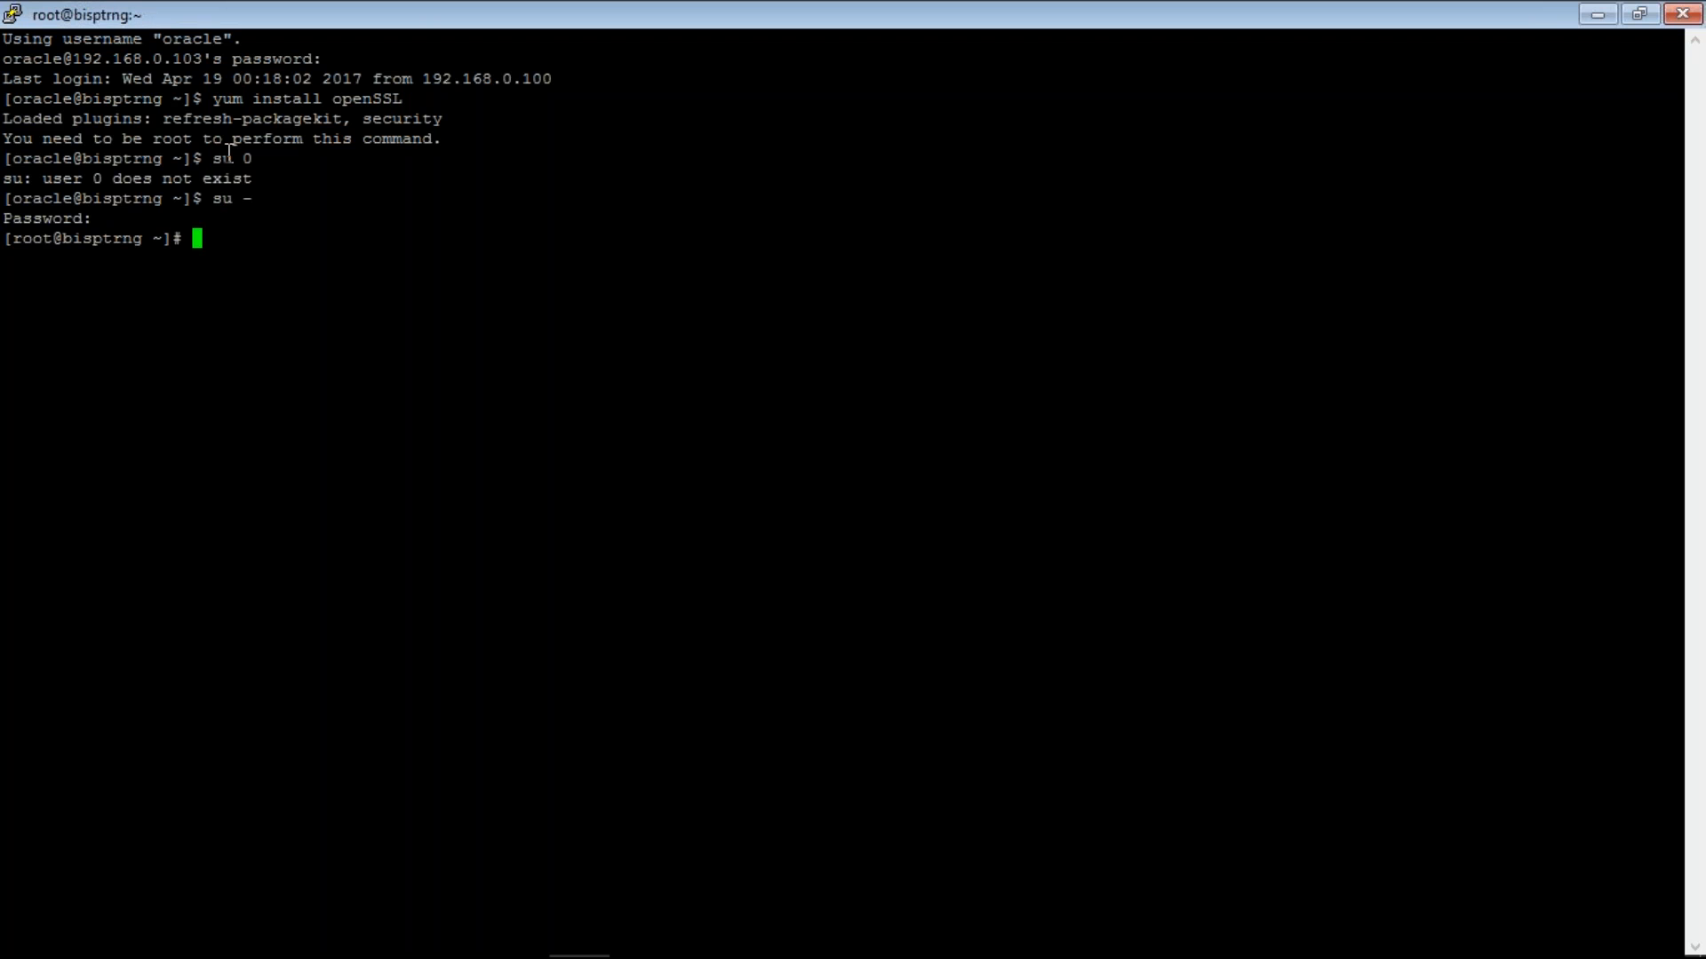
left_click_drag(213, 100, 397, 106)
right_click(396, 106)
key("Return")
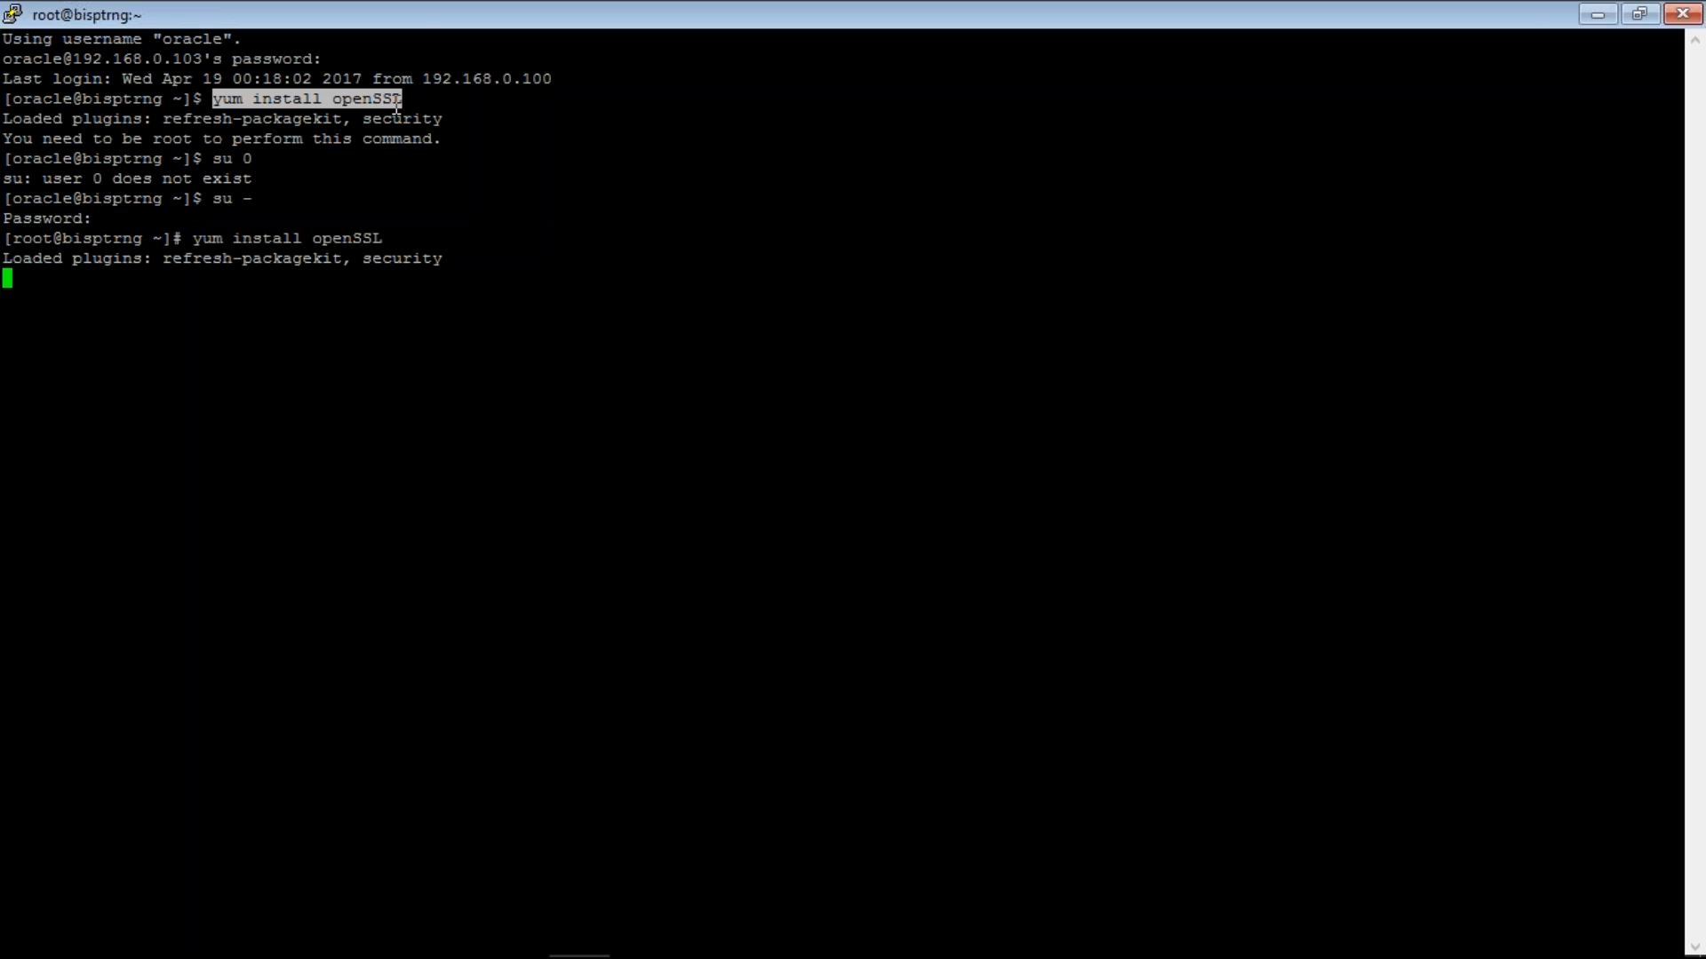
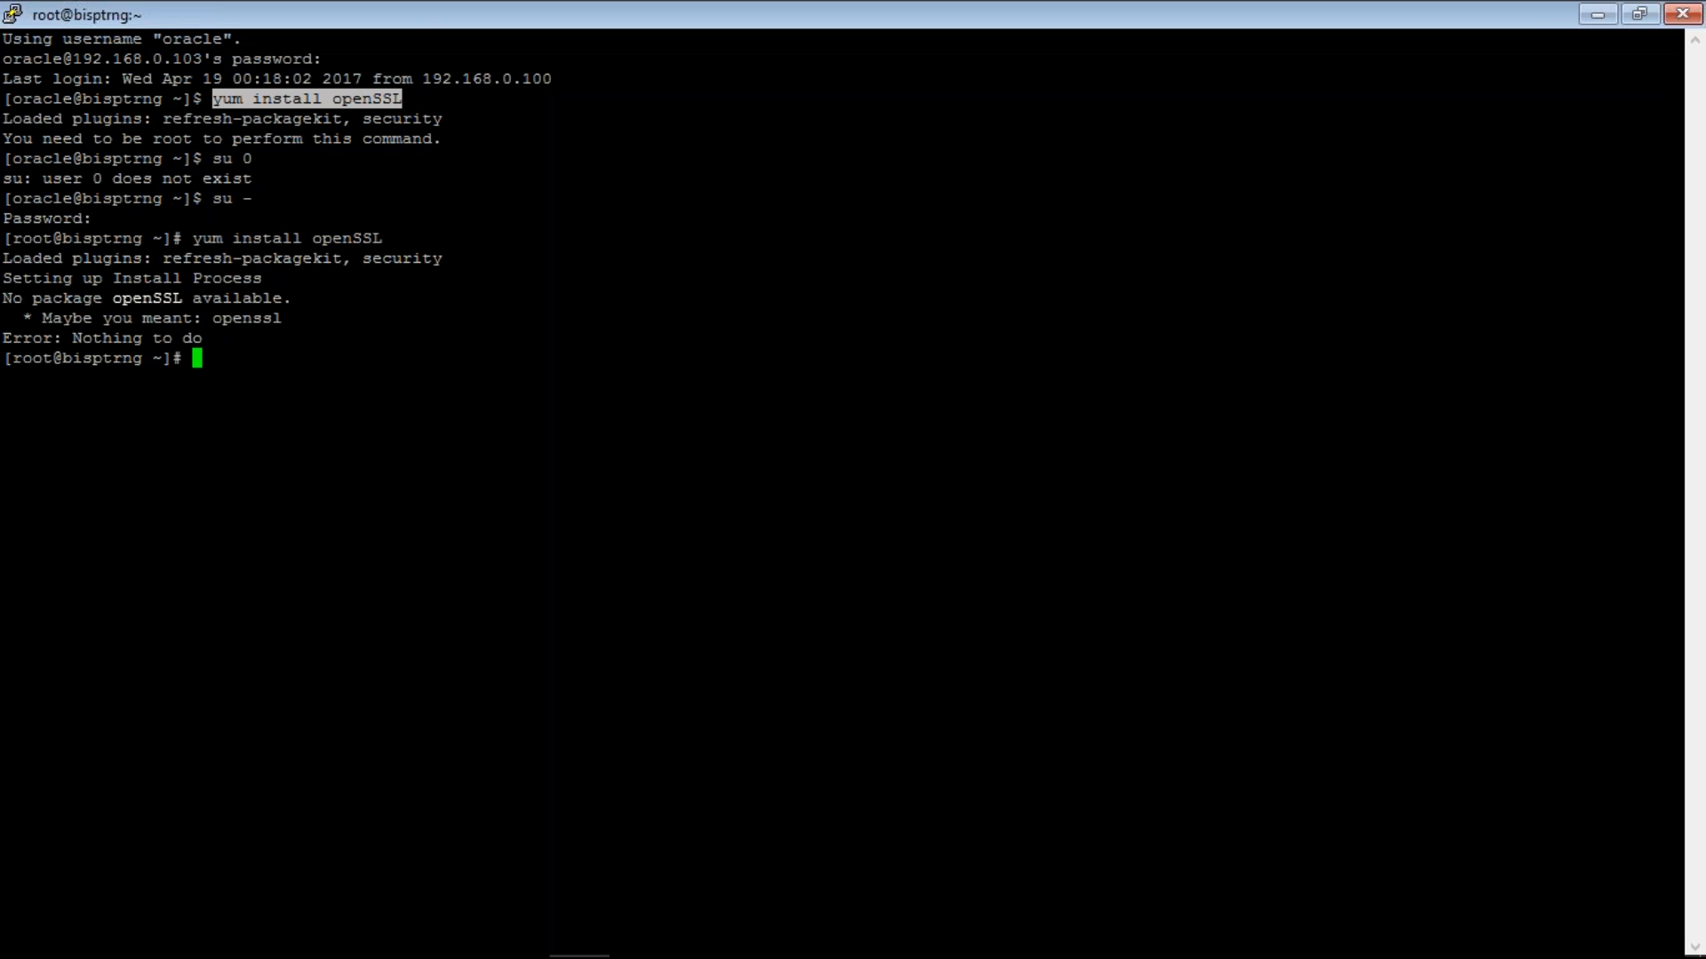
- Run df -h at the PuTTY root prompt: the root volume shows 42G, 51% used
left_click(649, 938)
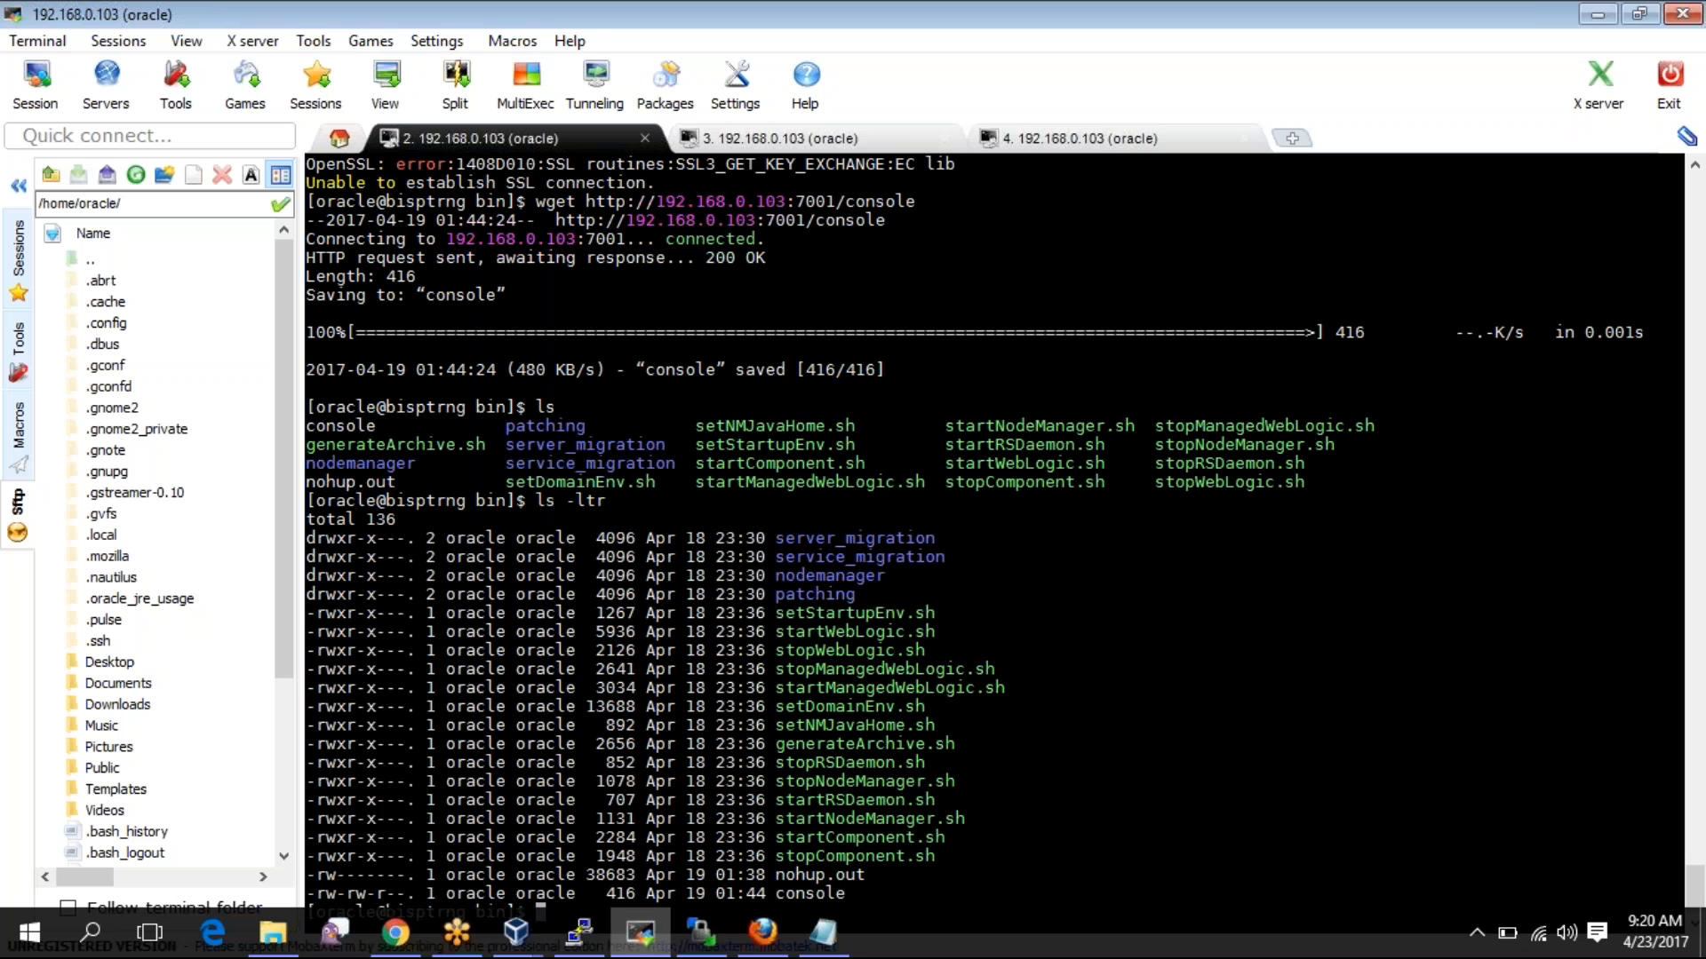
left_click(582, 948)
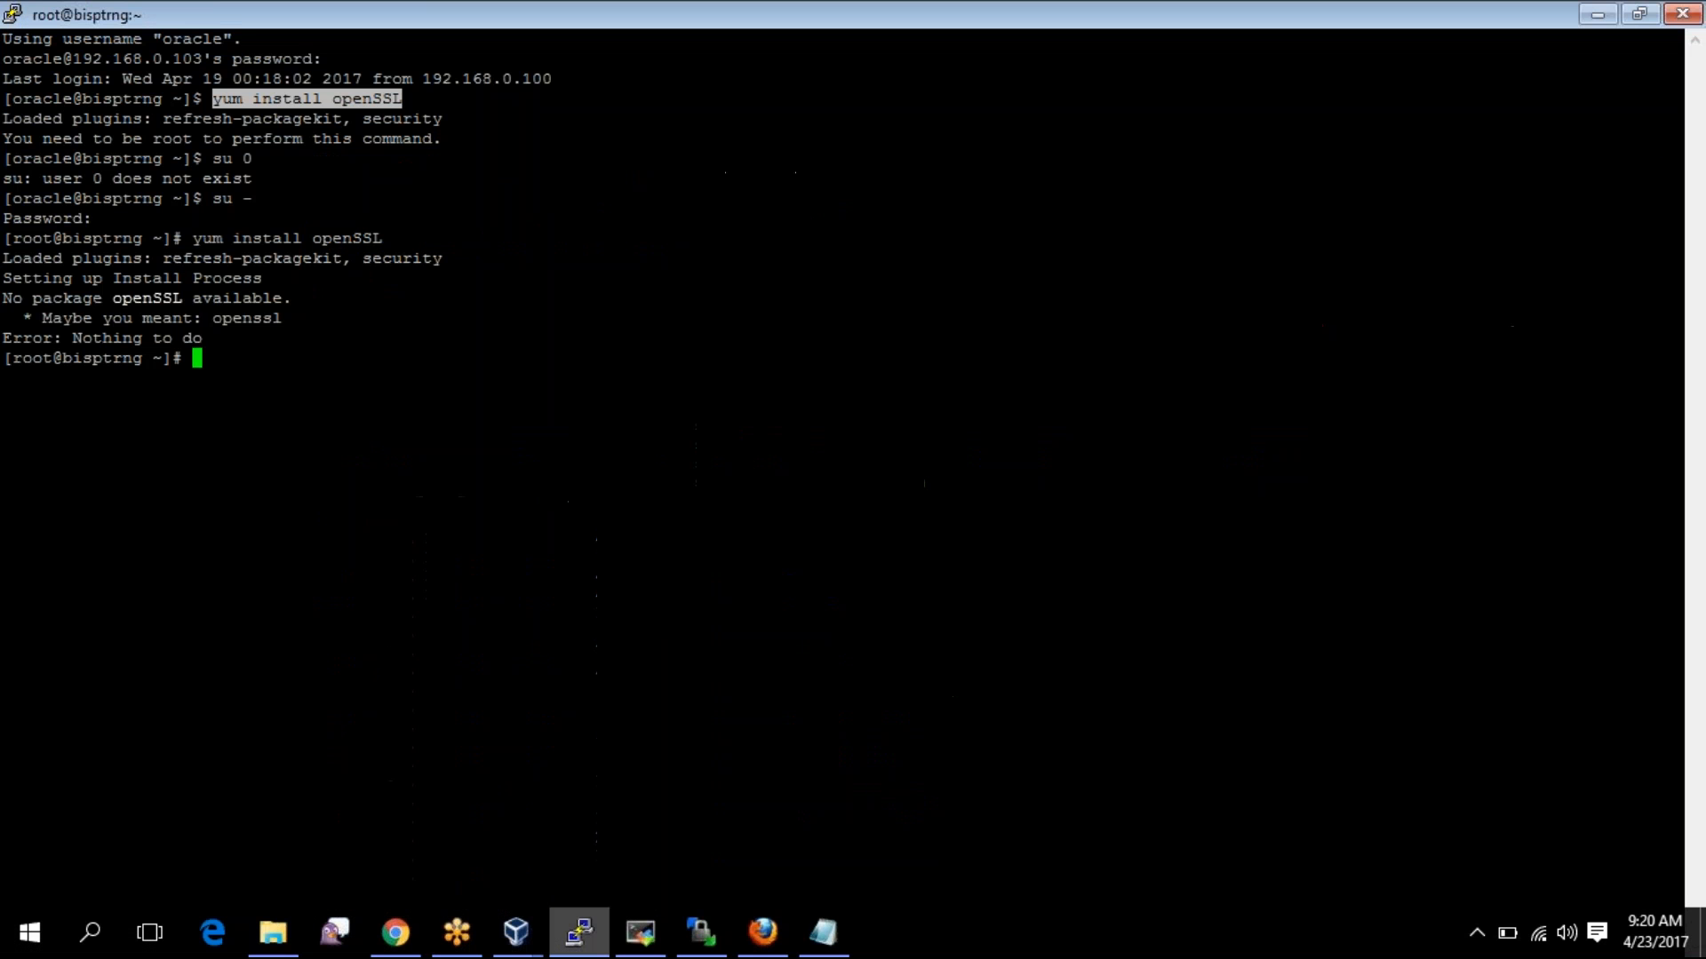
type("df ")
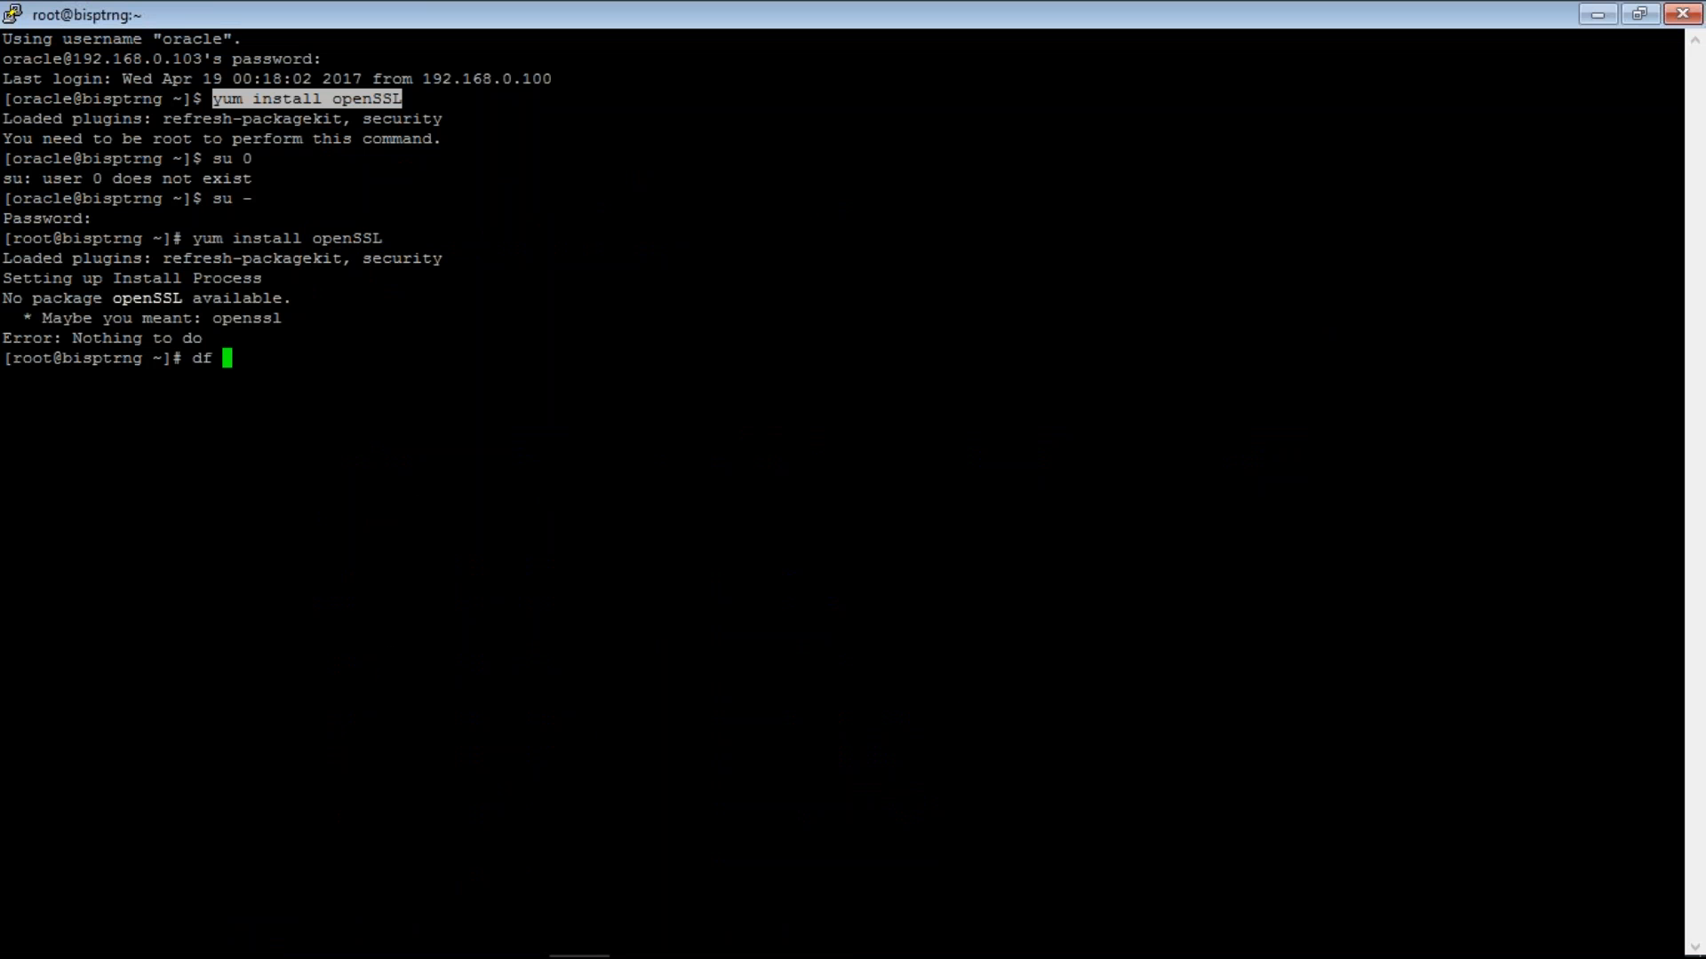
type("-h")
key("Return")
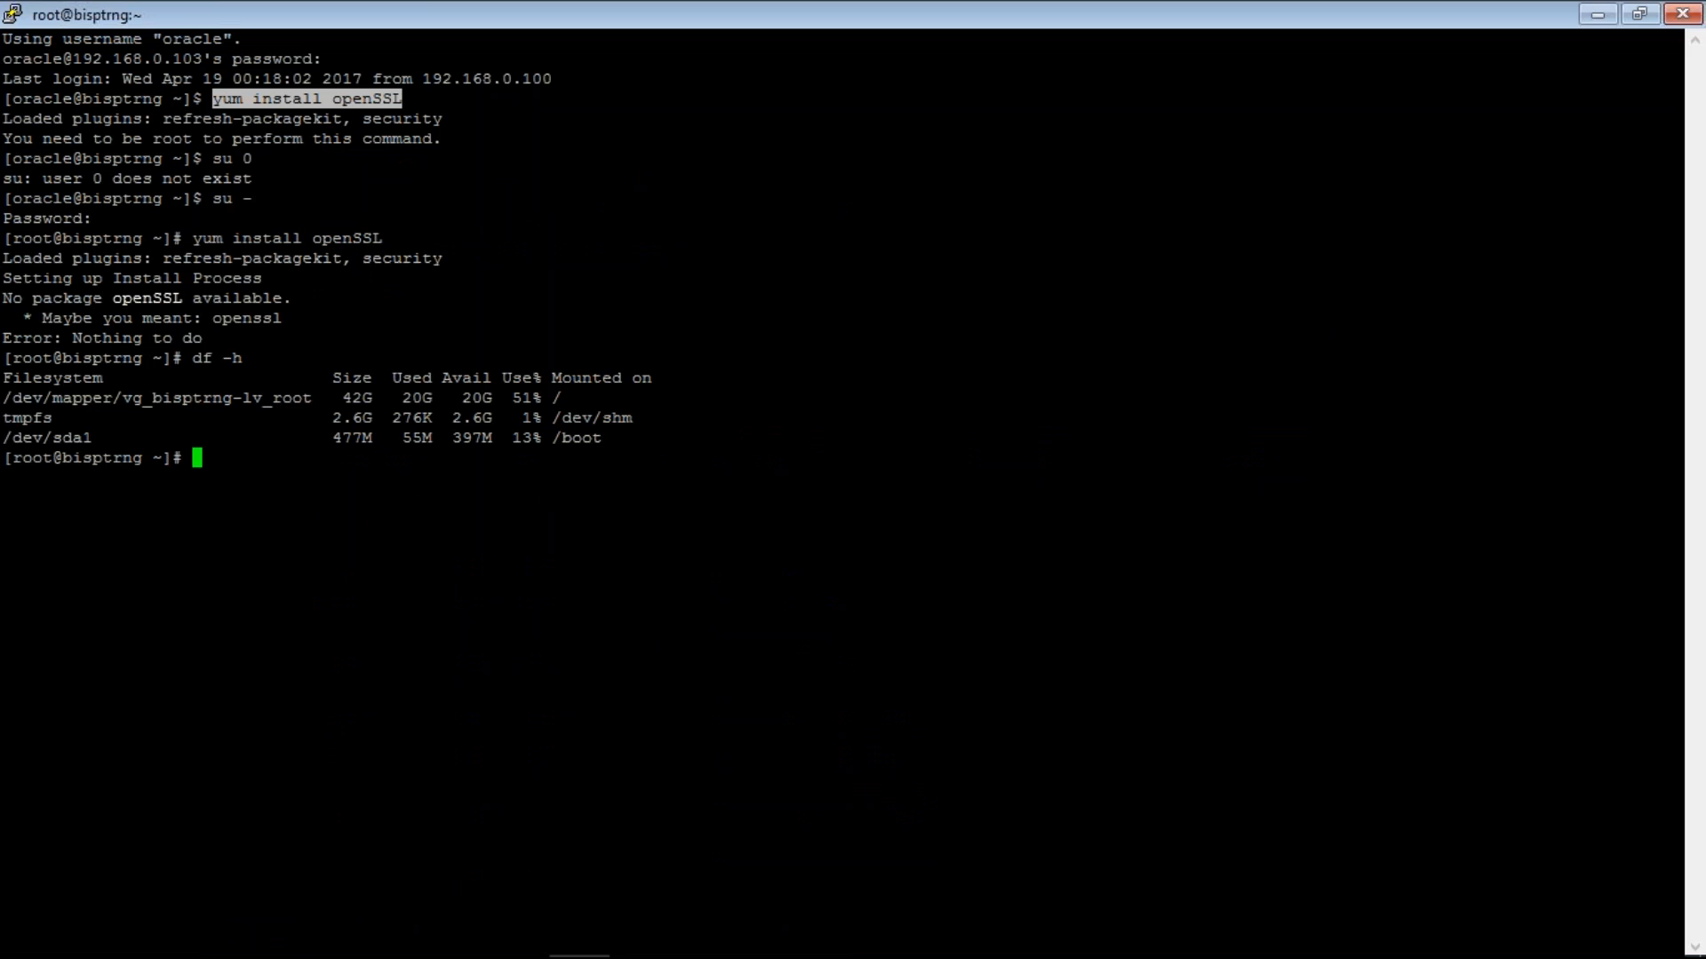
mouse_move(658, 955)
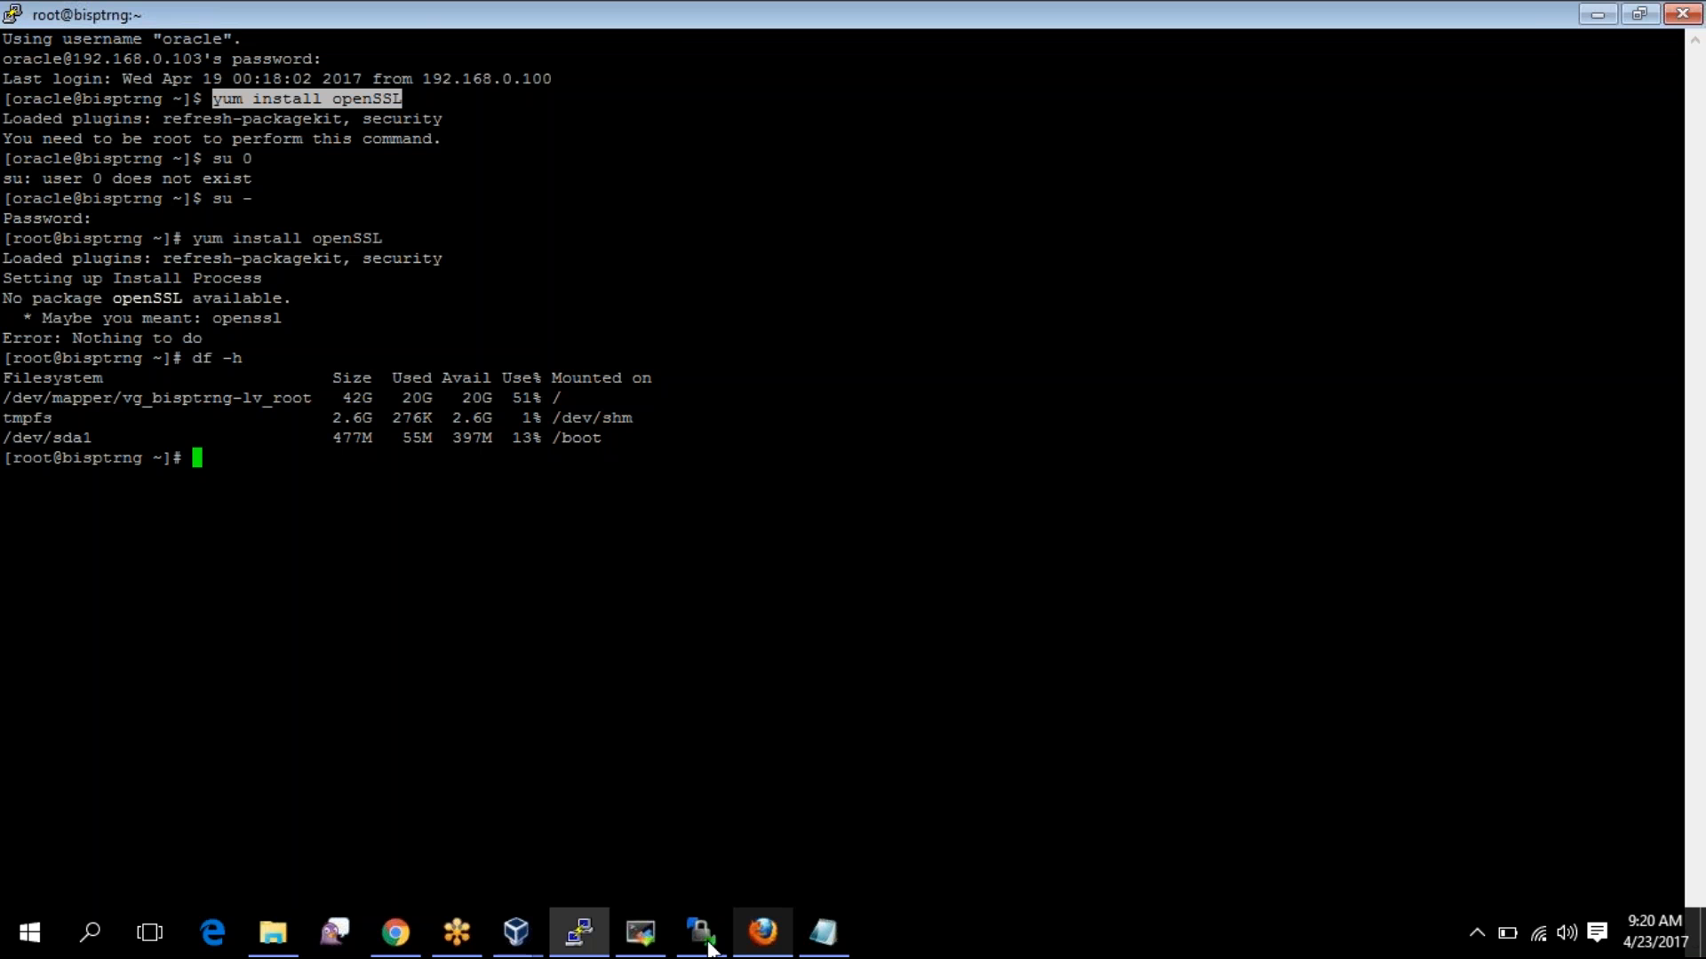
left_click(657, 948)
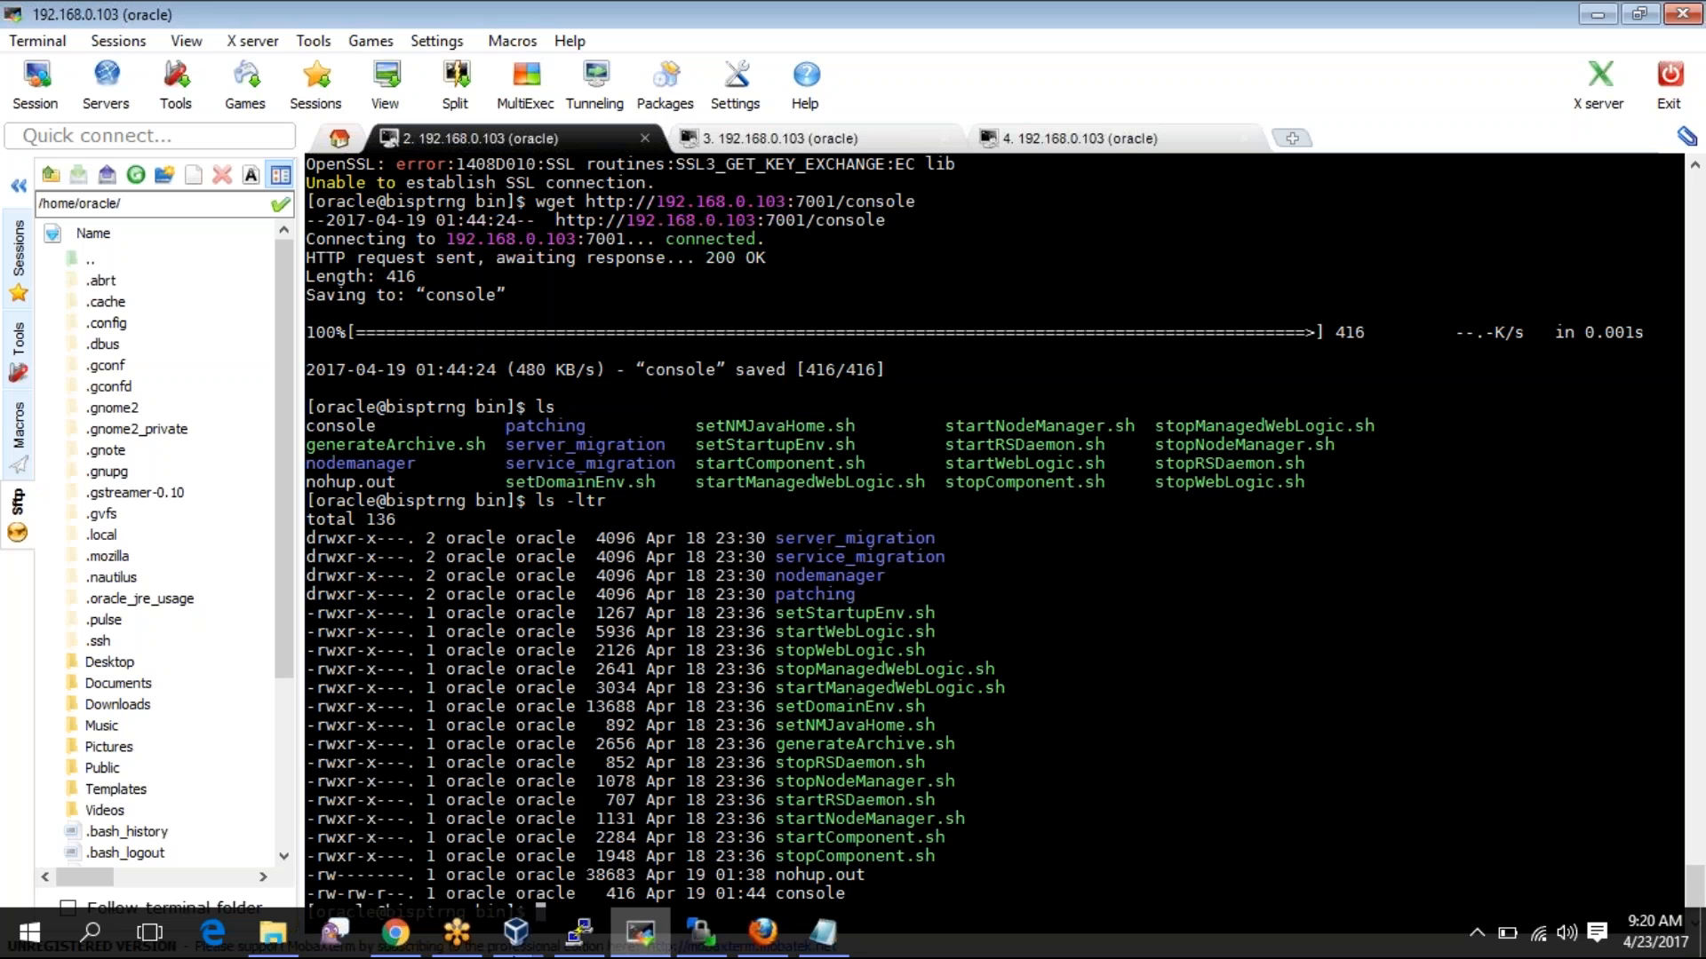
- Begin adding a shared folder for bidptrng in VirtualBox, then cancel without choosing one
left_click(517, 944)
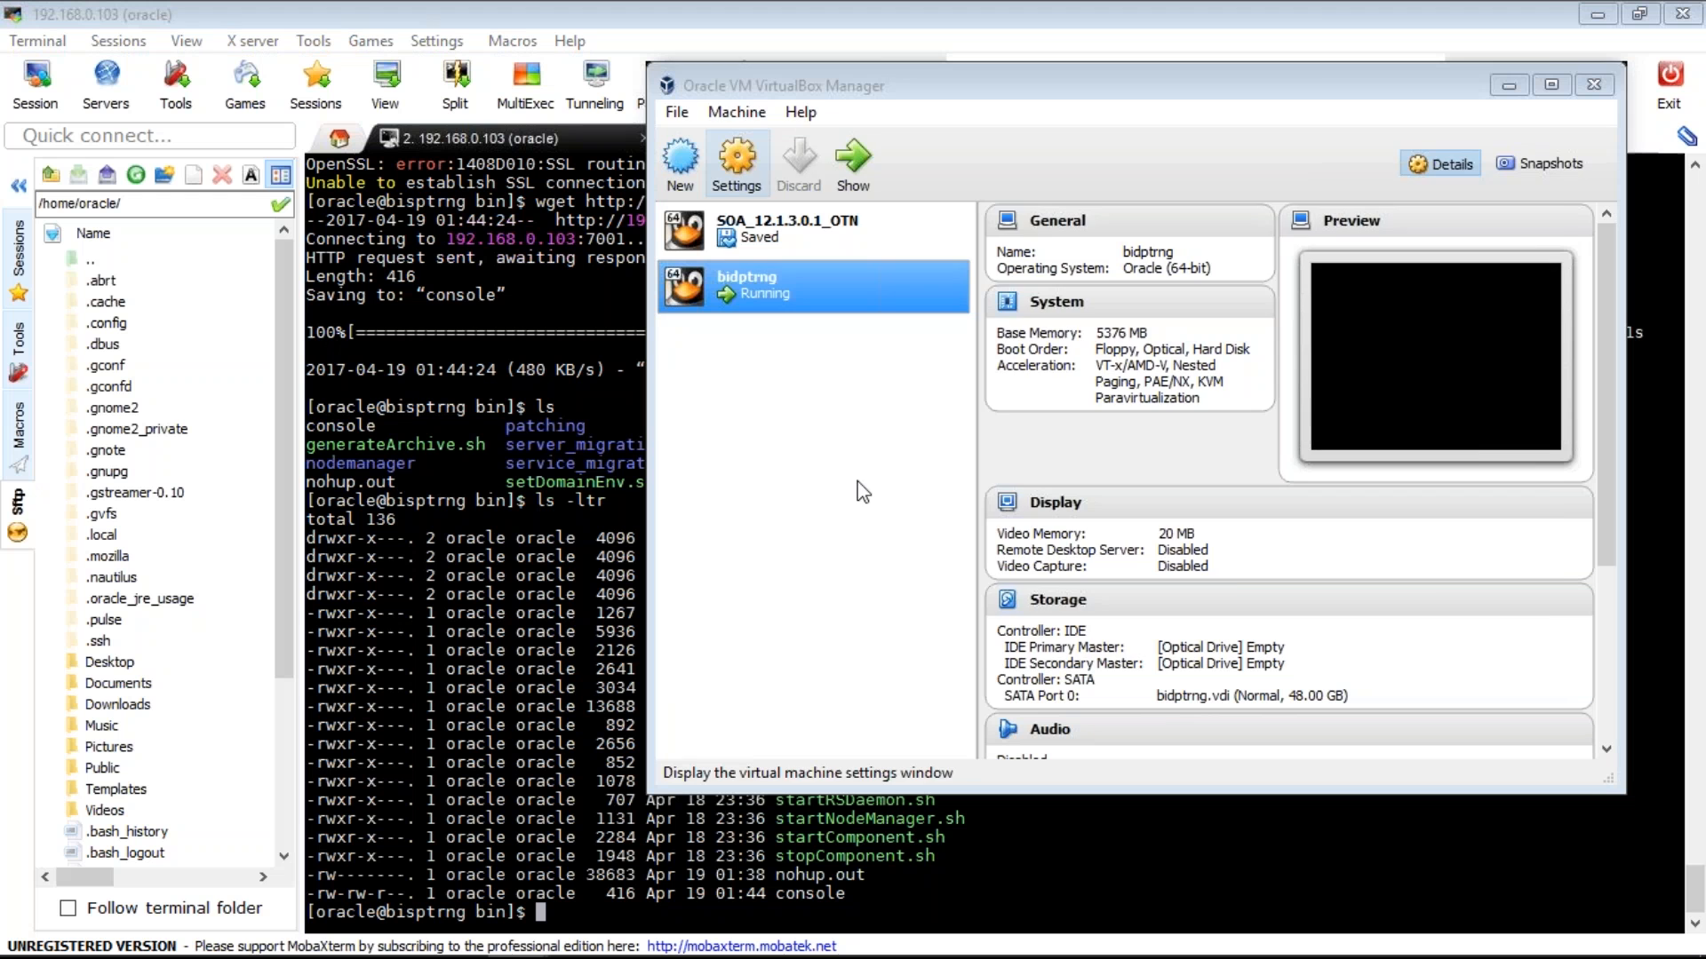
left_click(845, 521)
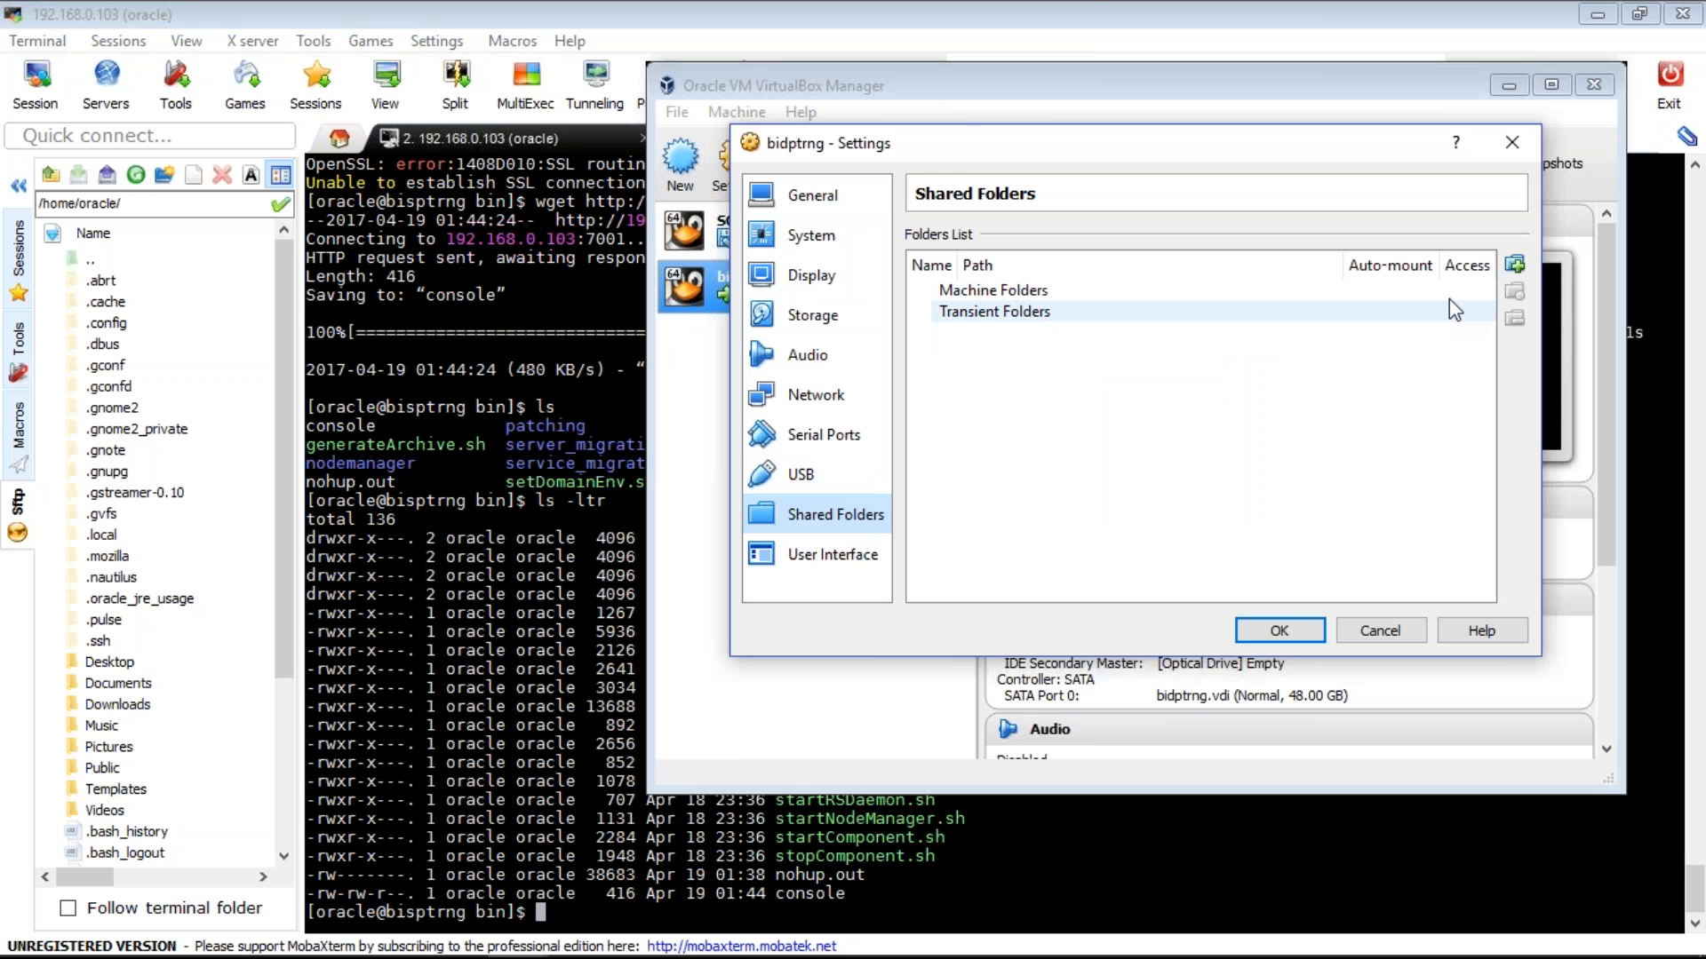
left_click(1512, 267)
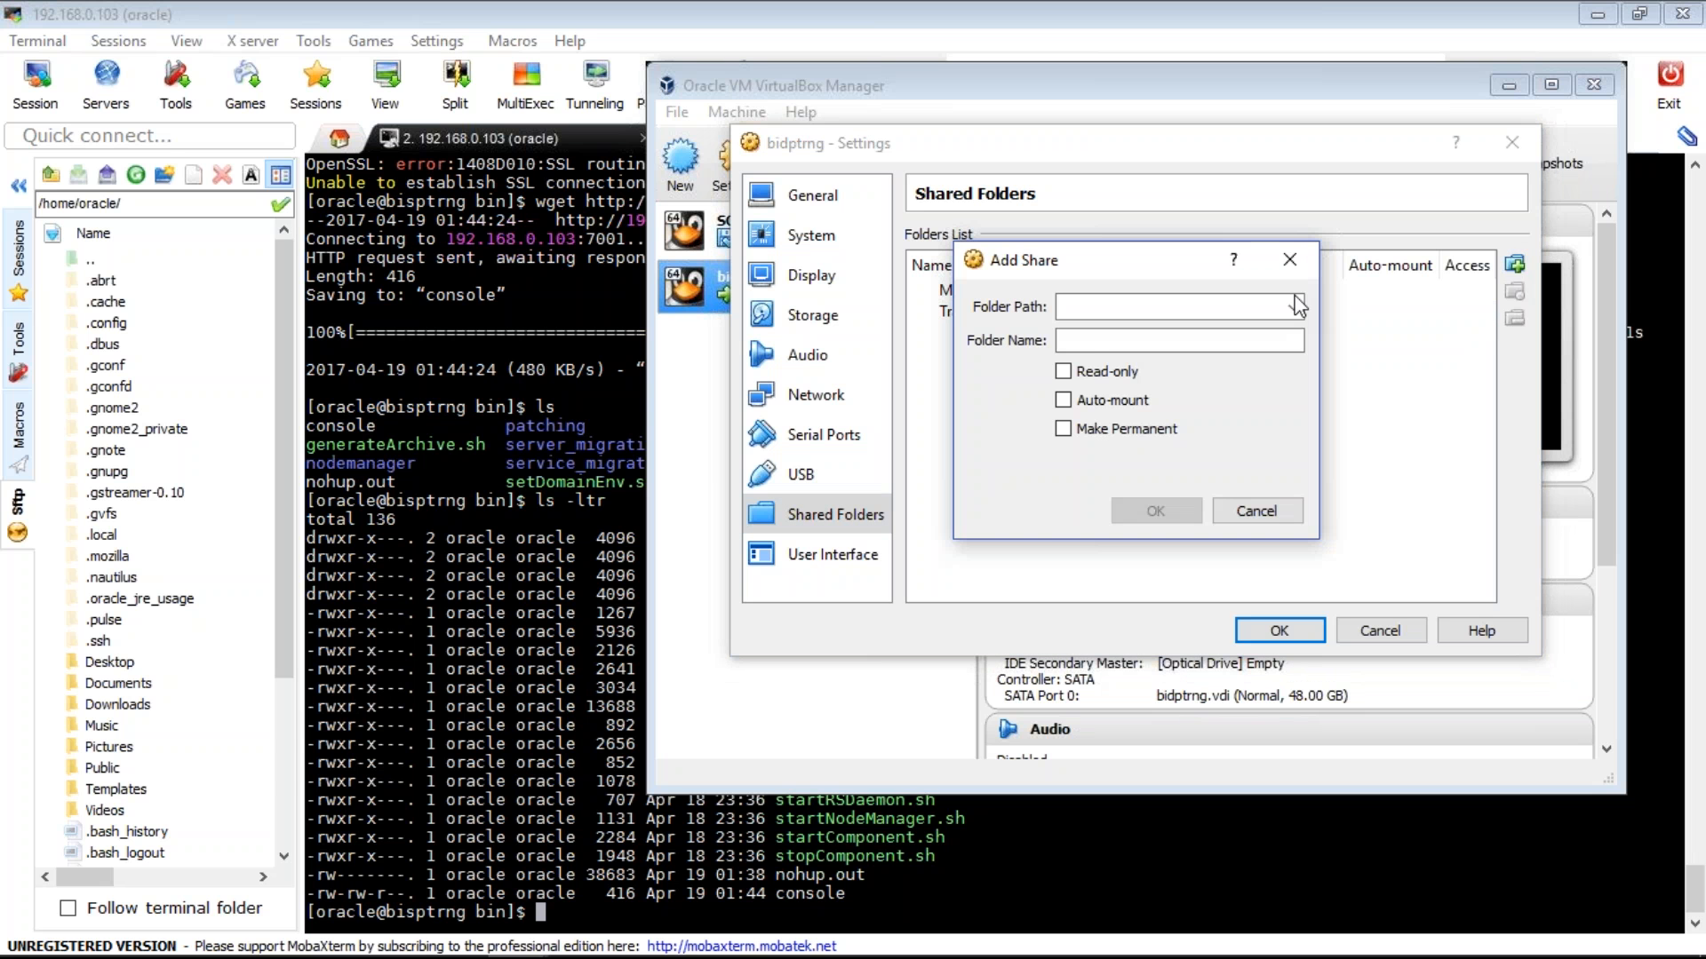
left_click(1294, 307)
left_click(1211, 348)
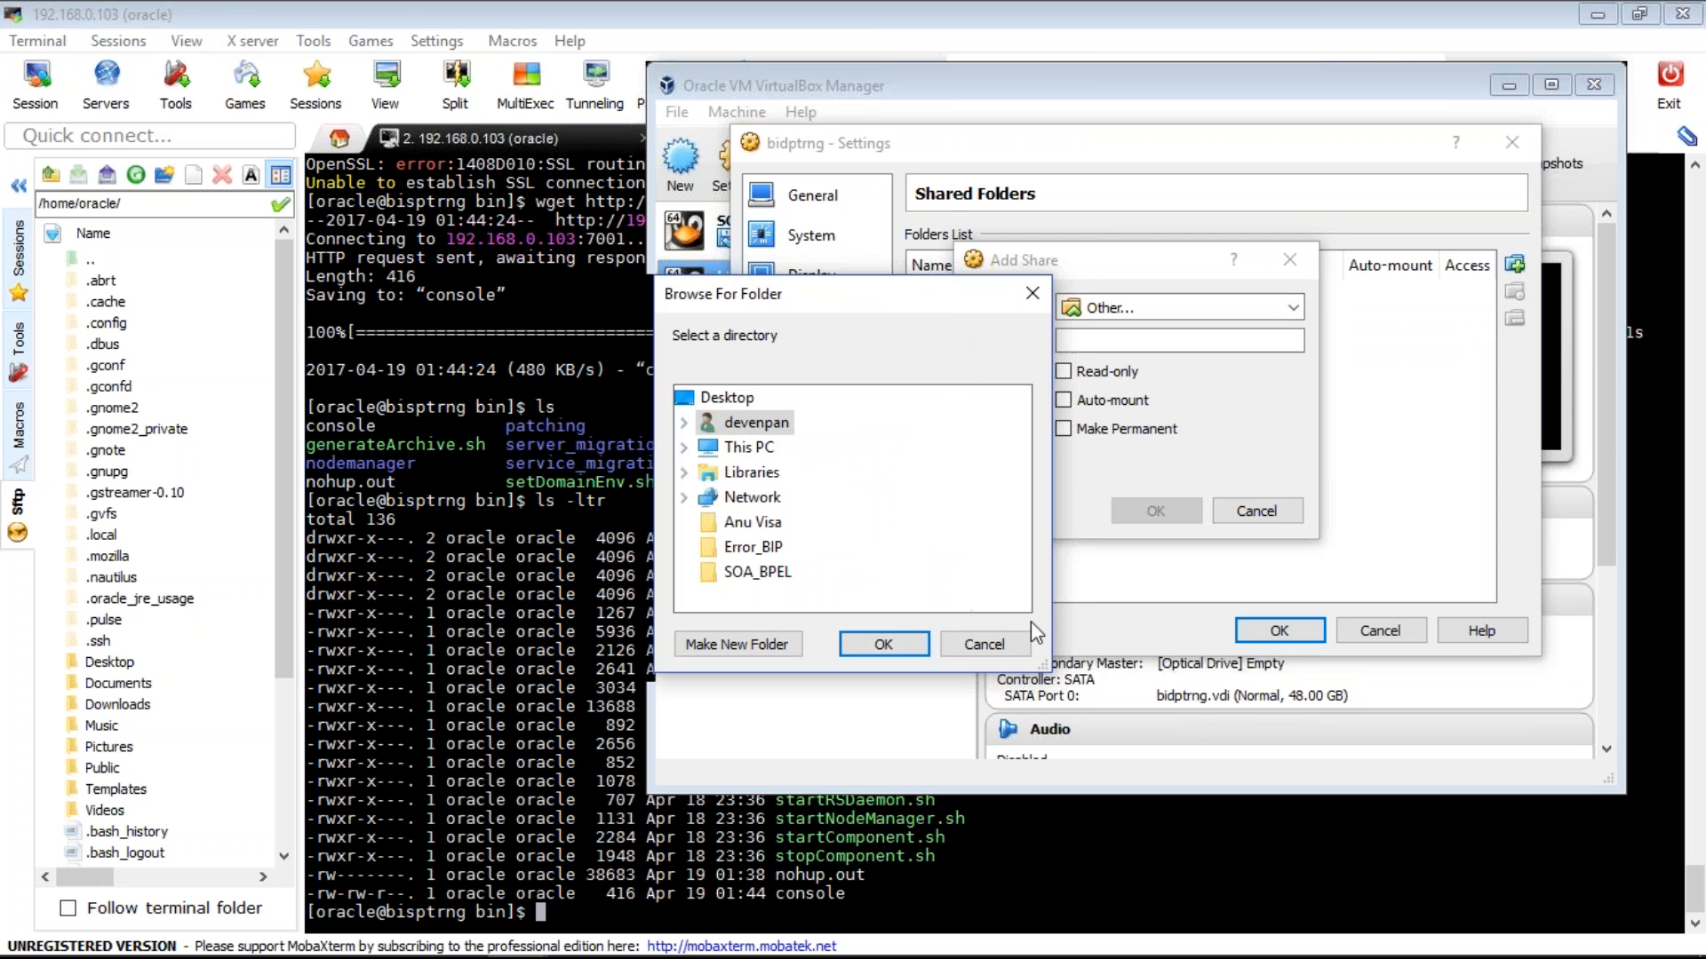
left_click(984, 644)
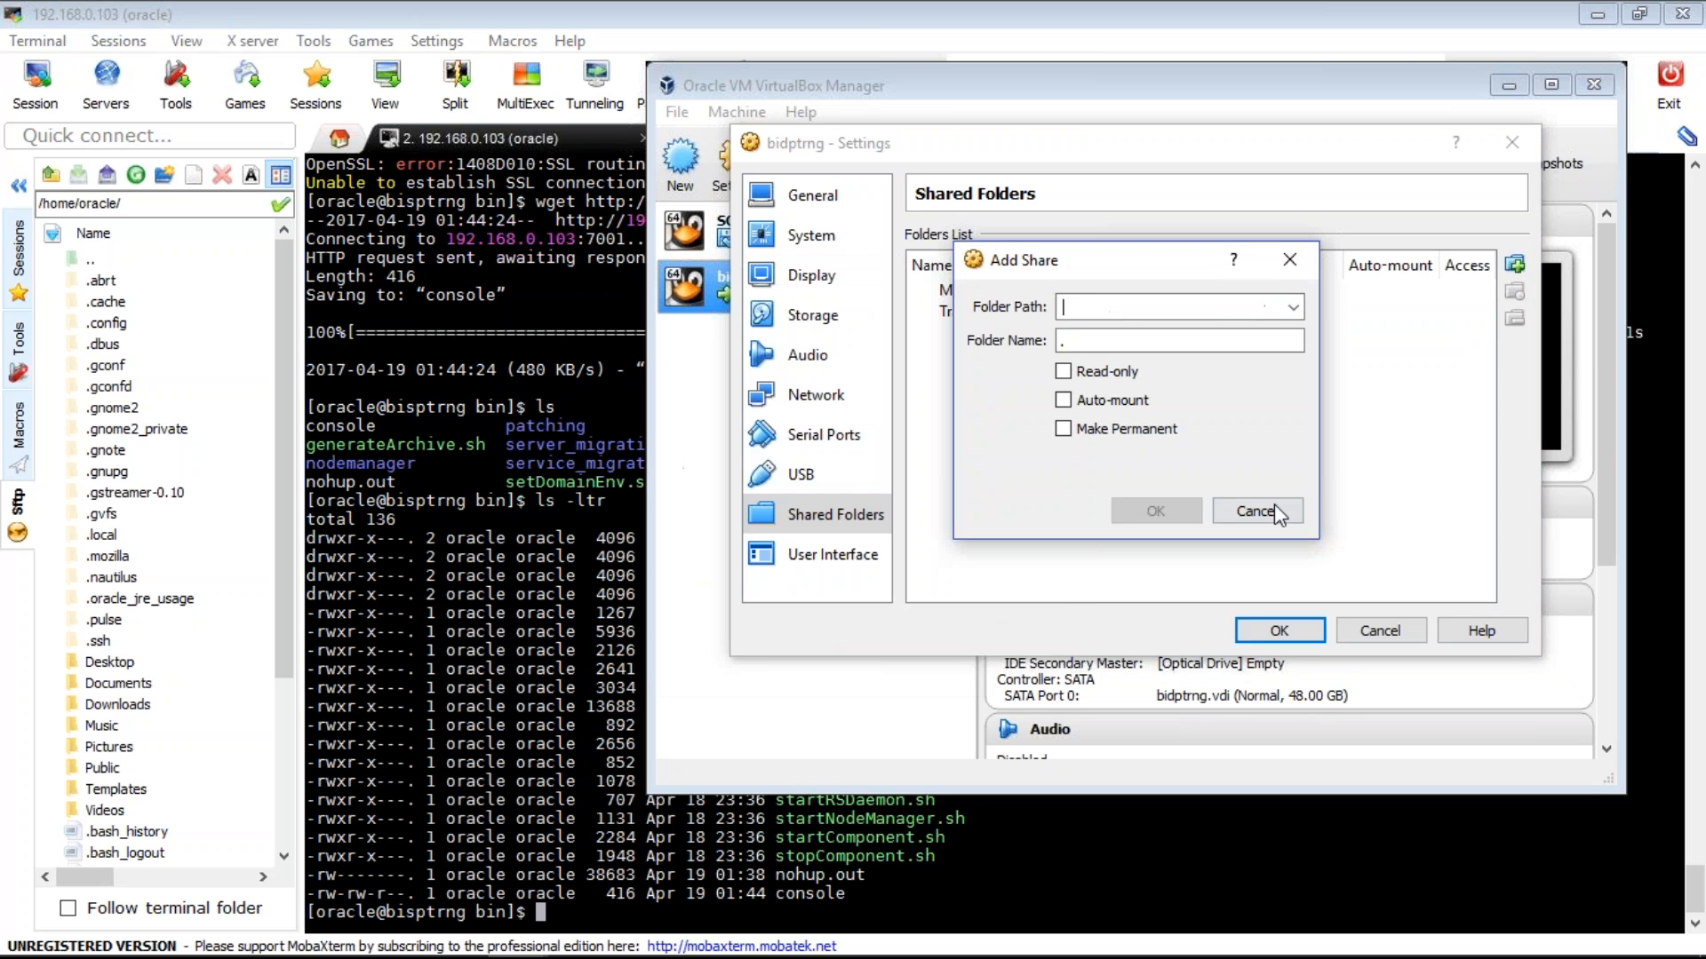
left_click(1274, 508)
- Load V41362-01.iso into bidptrng's optical drive and save the storage settings
left_click(813, 316)
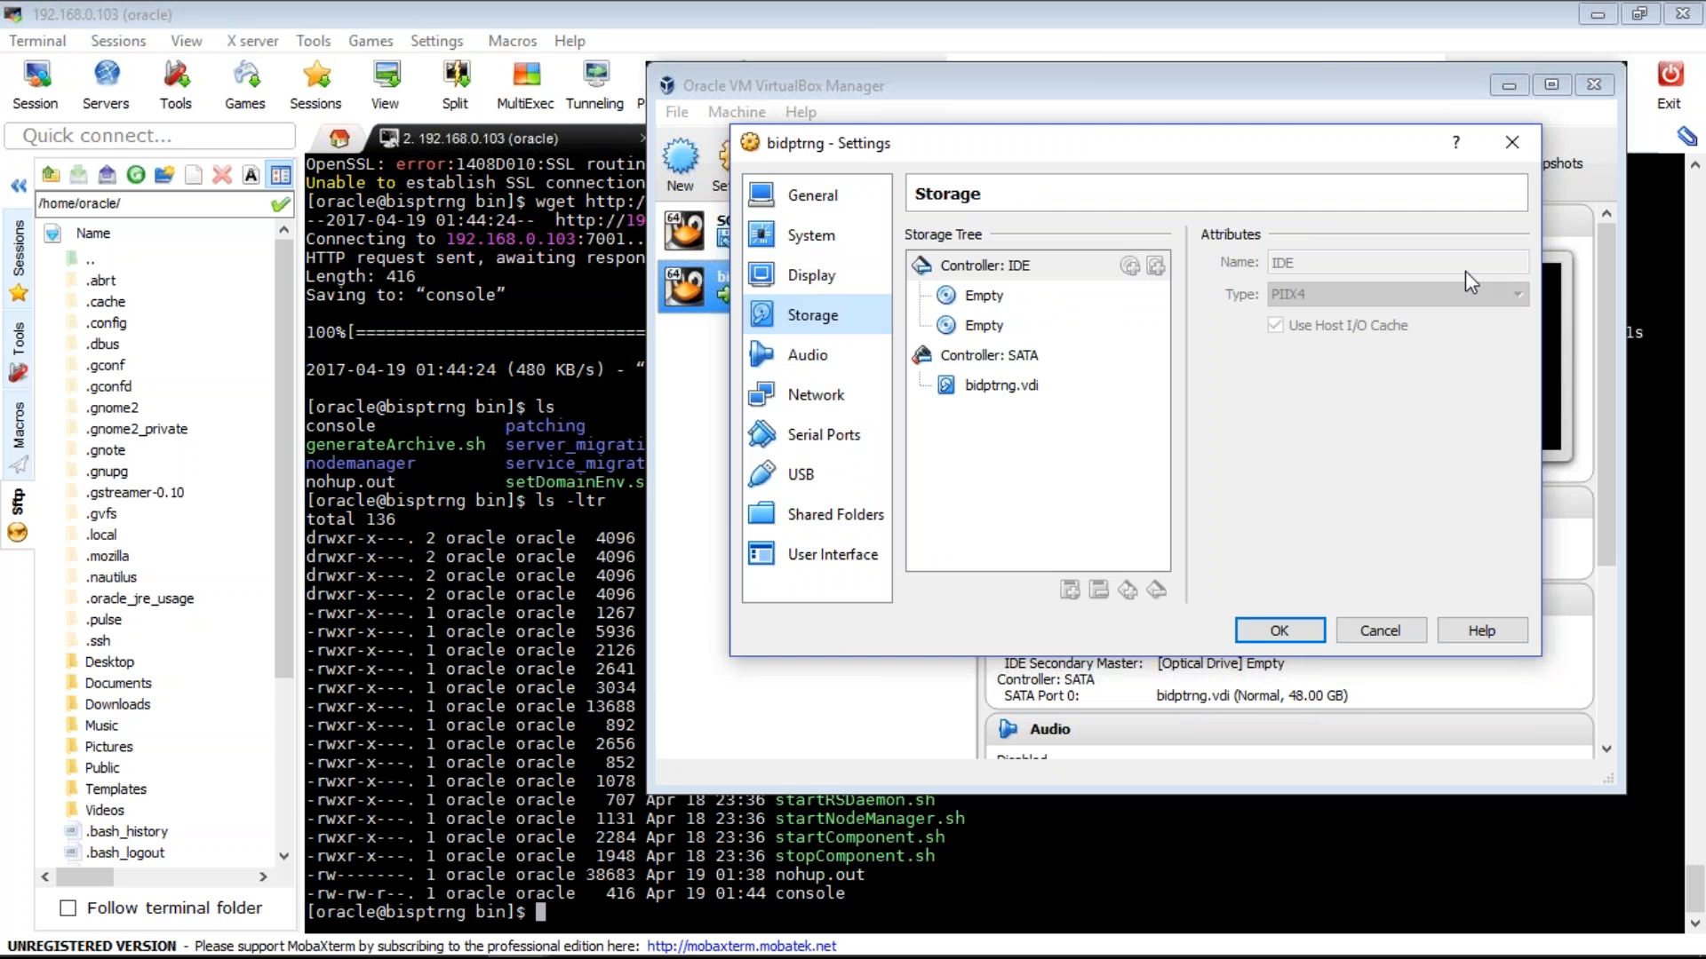
left_click(1515, 264)
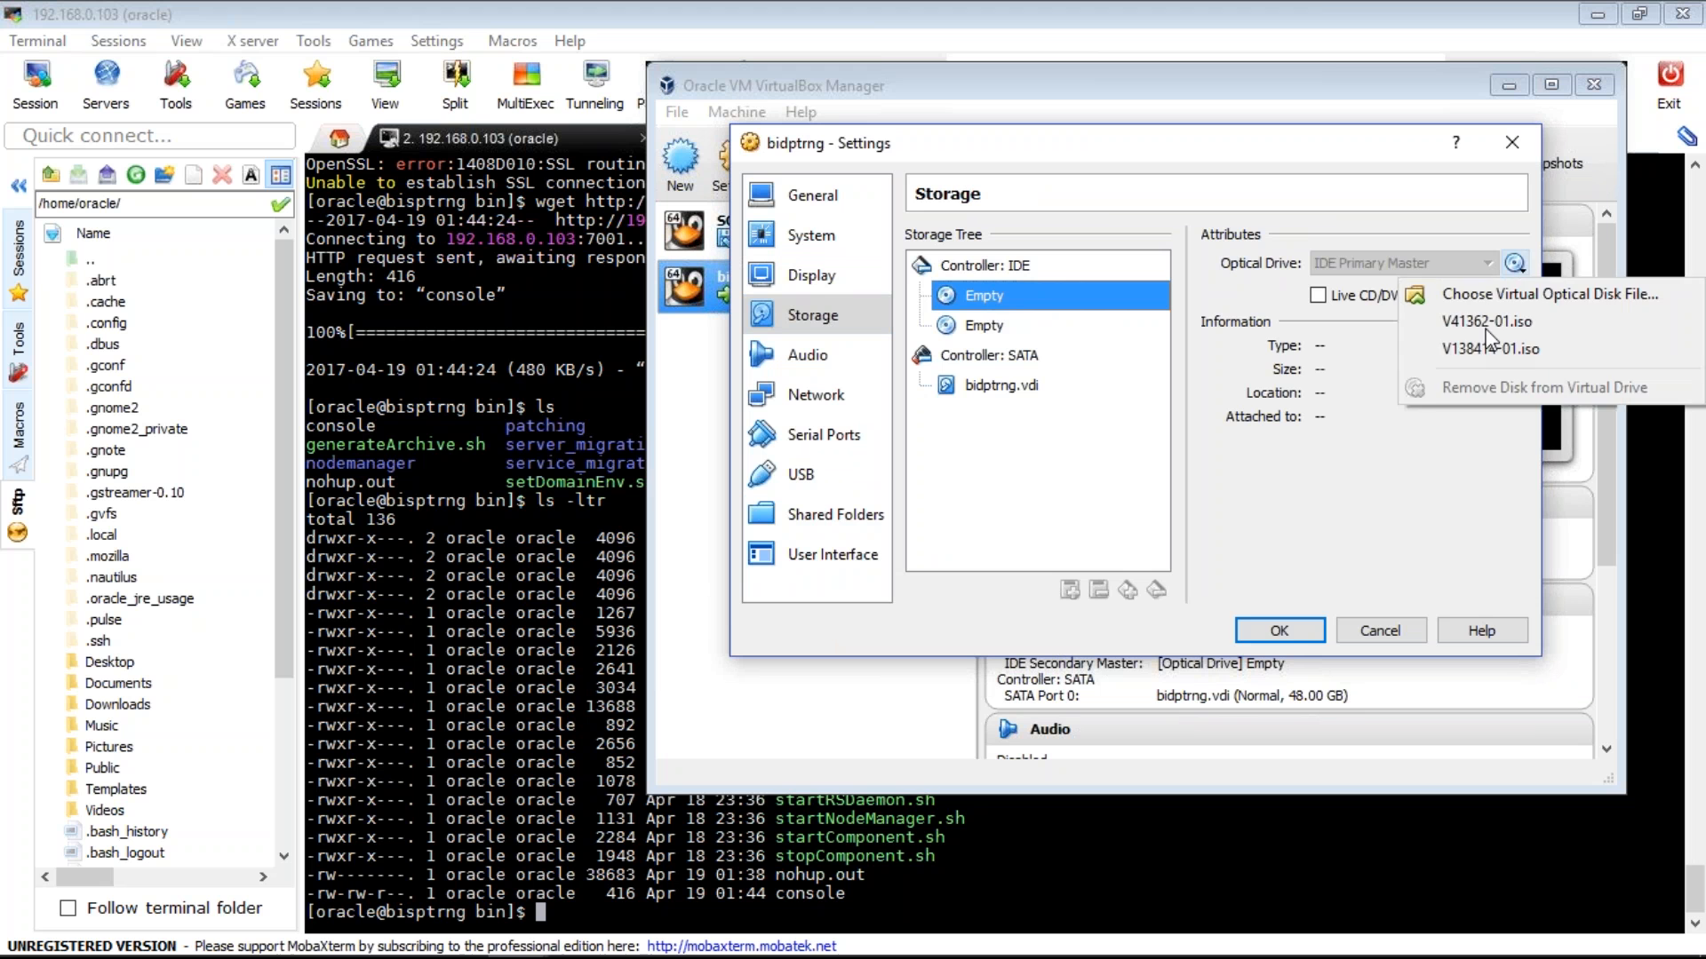
left_click(1486, 323)
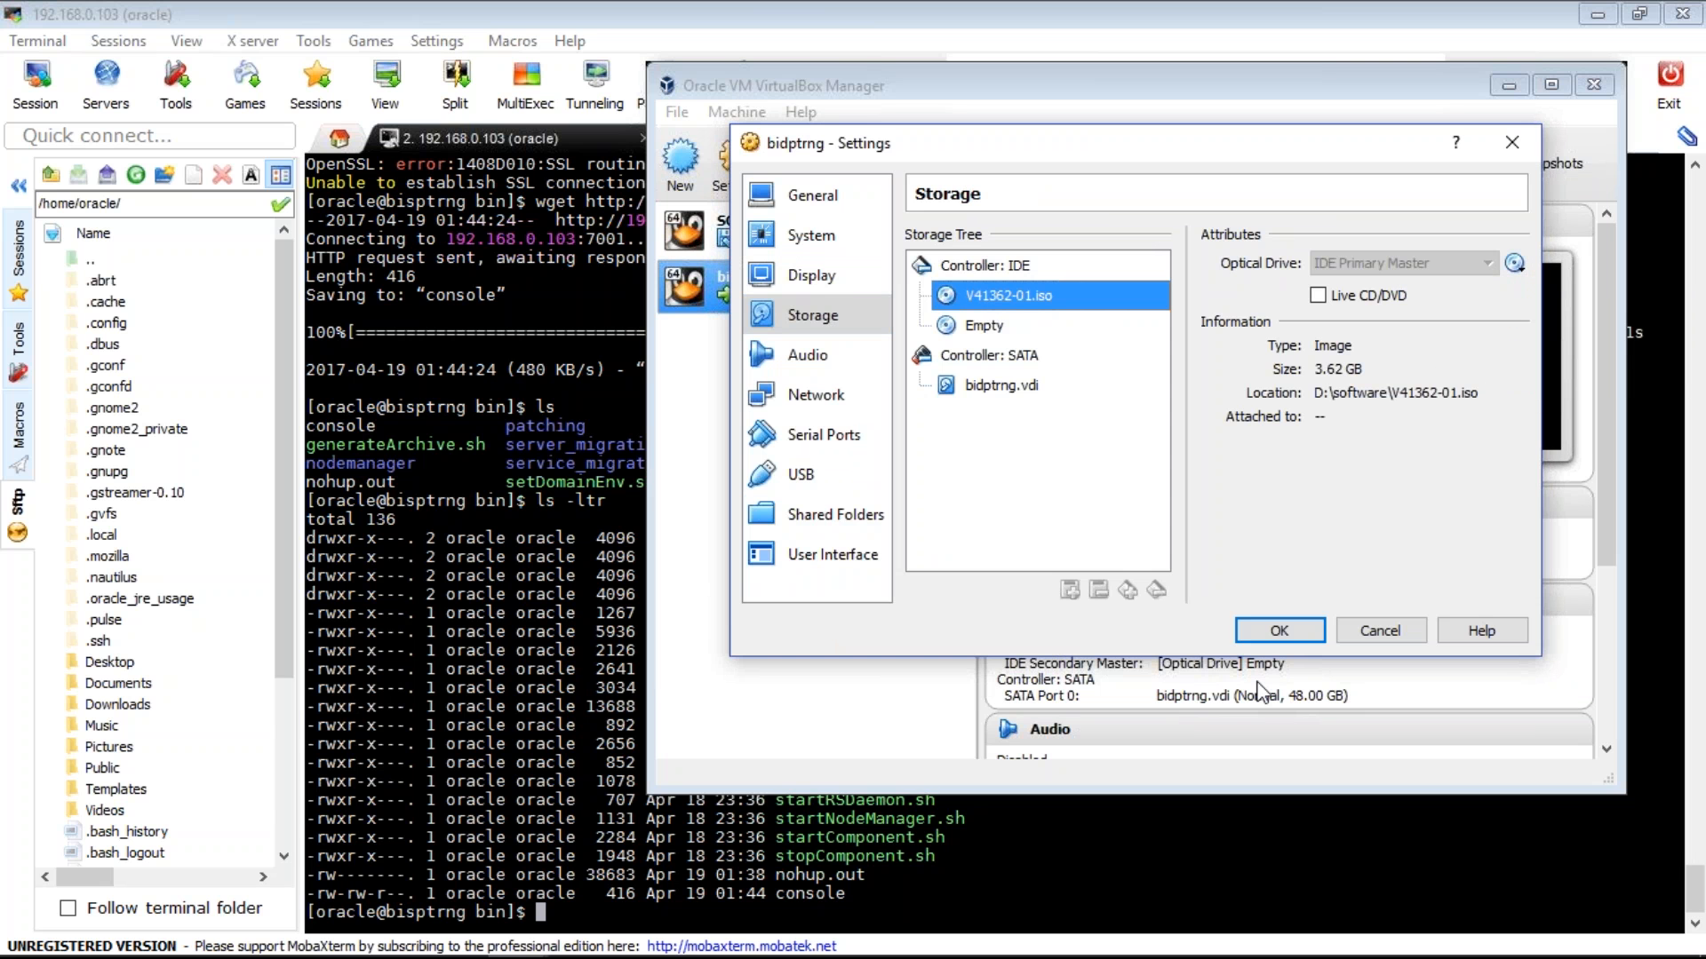
left_click(1284, 633)
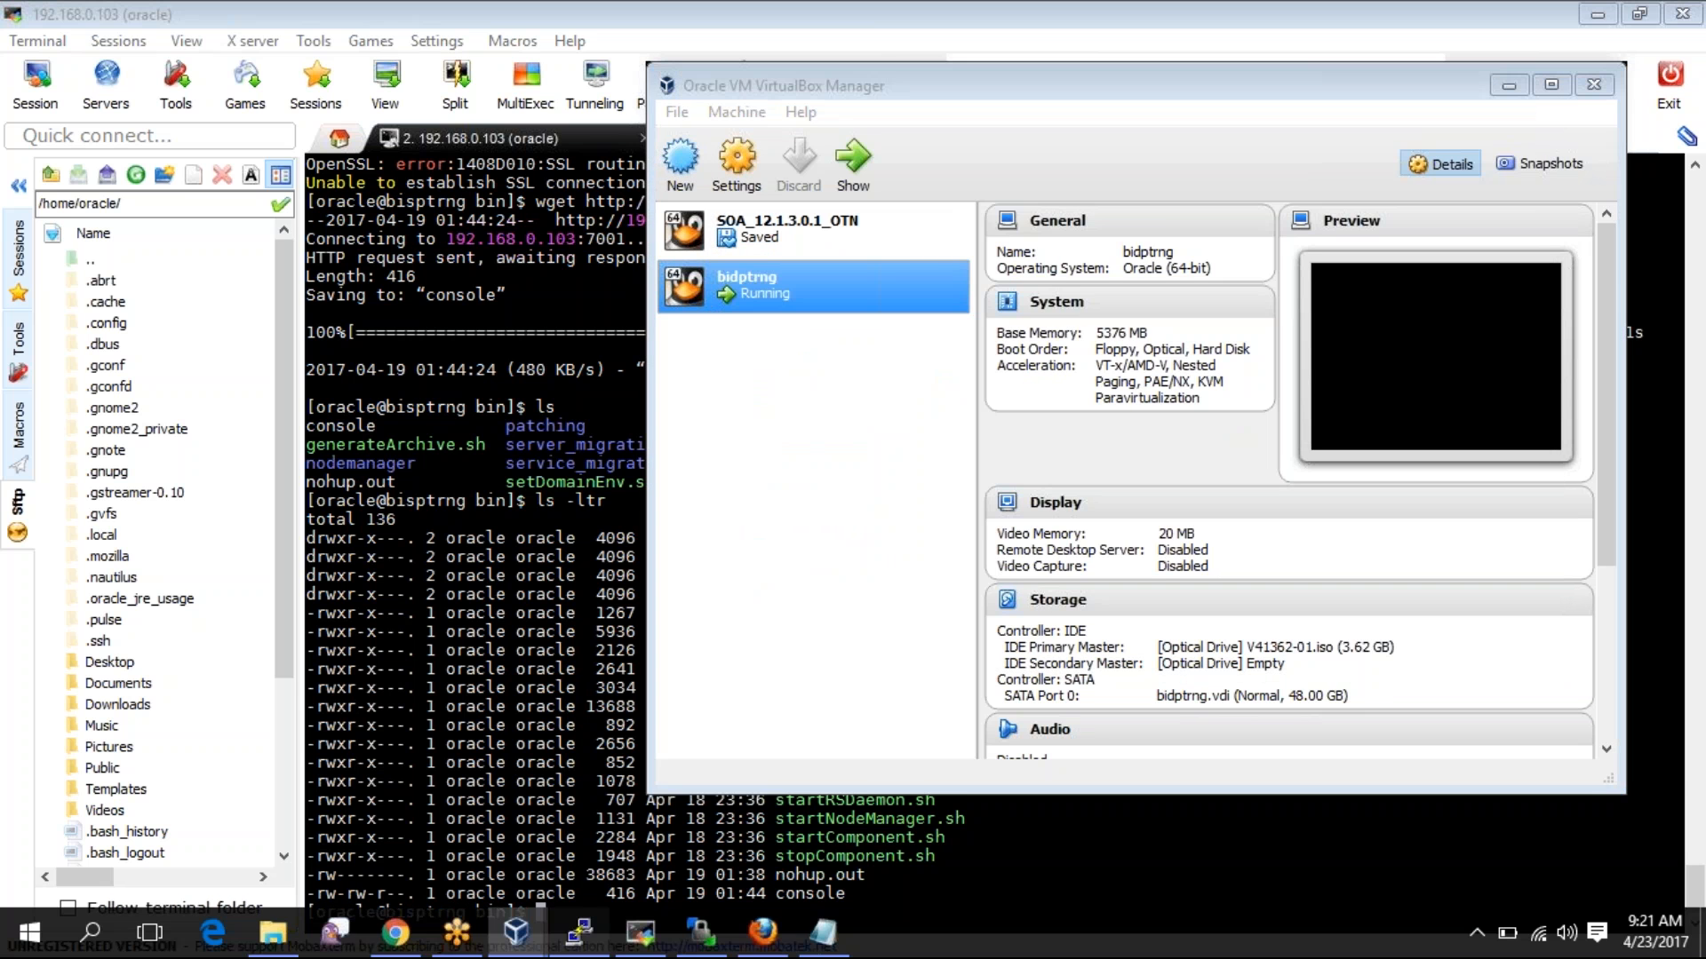
left_click(579, 936)
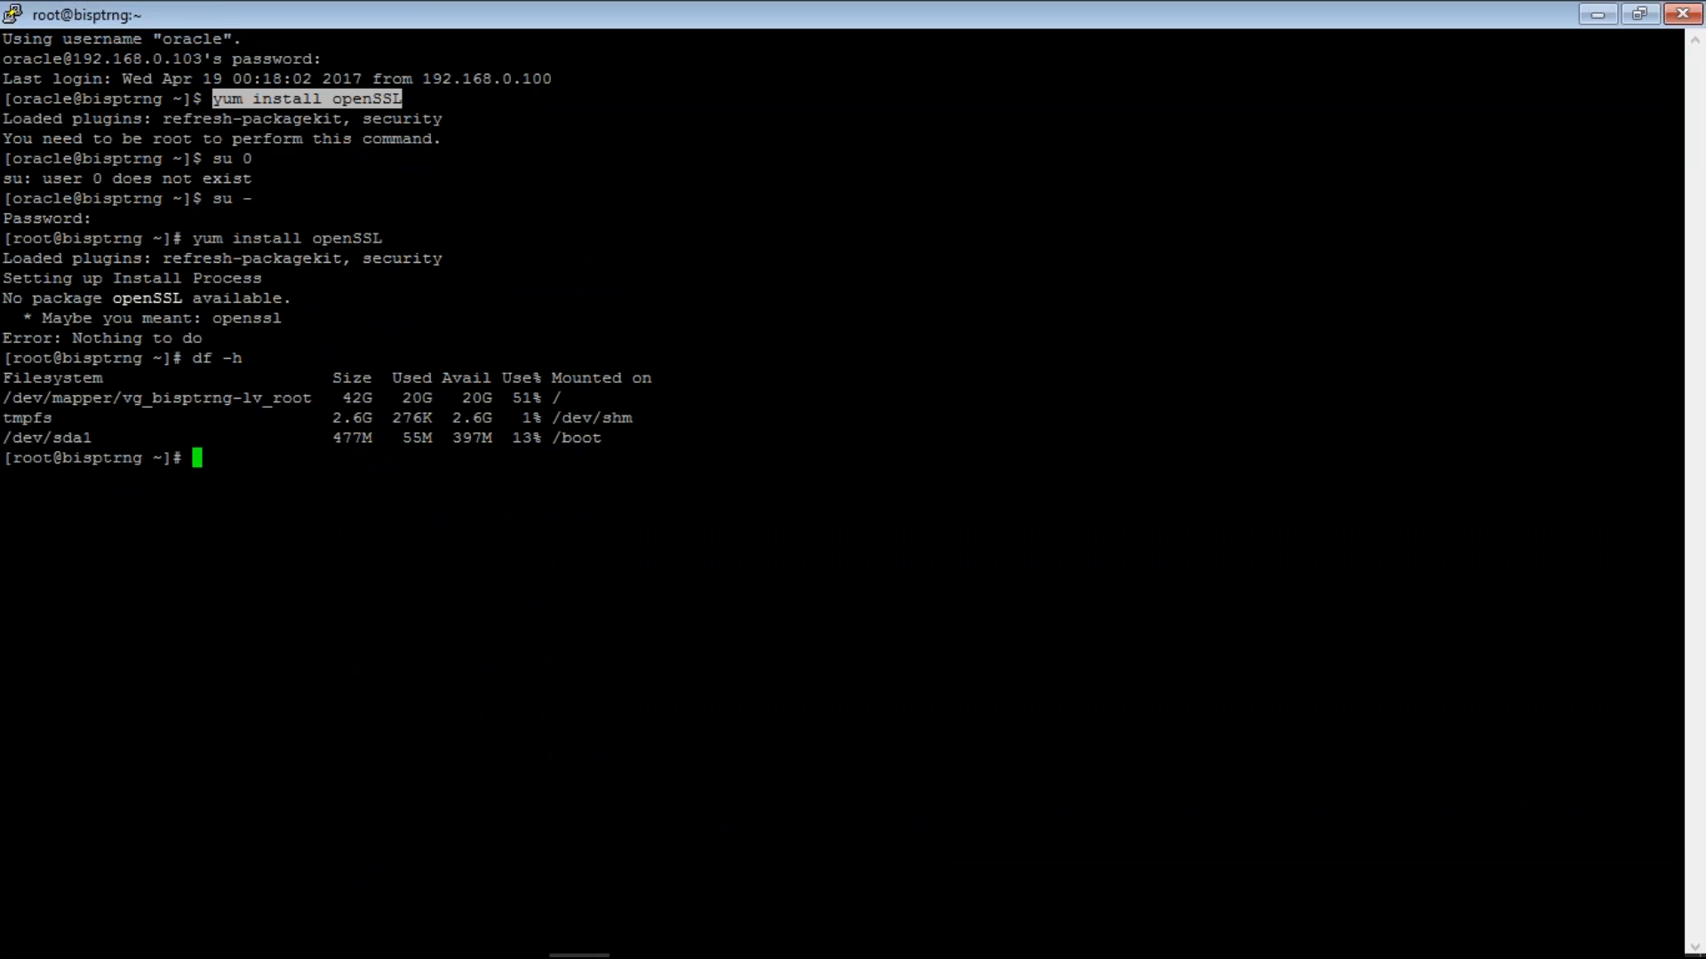
- Rerun df -h to confirm the disc is mounted, then cd into /etc/yum.repos.d
key("Up")
key("Return")
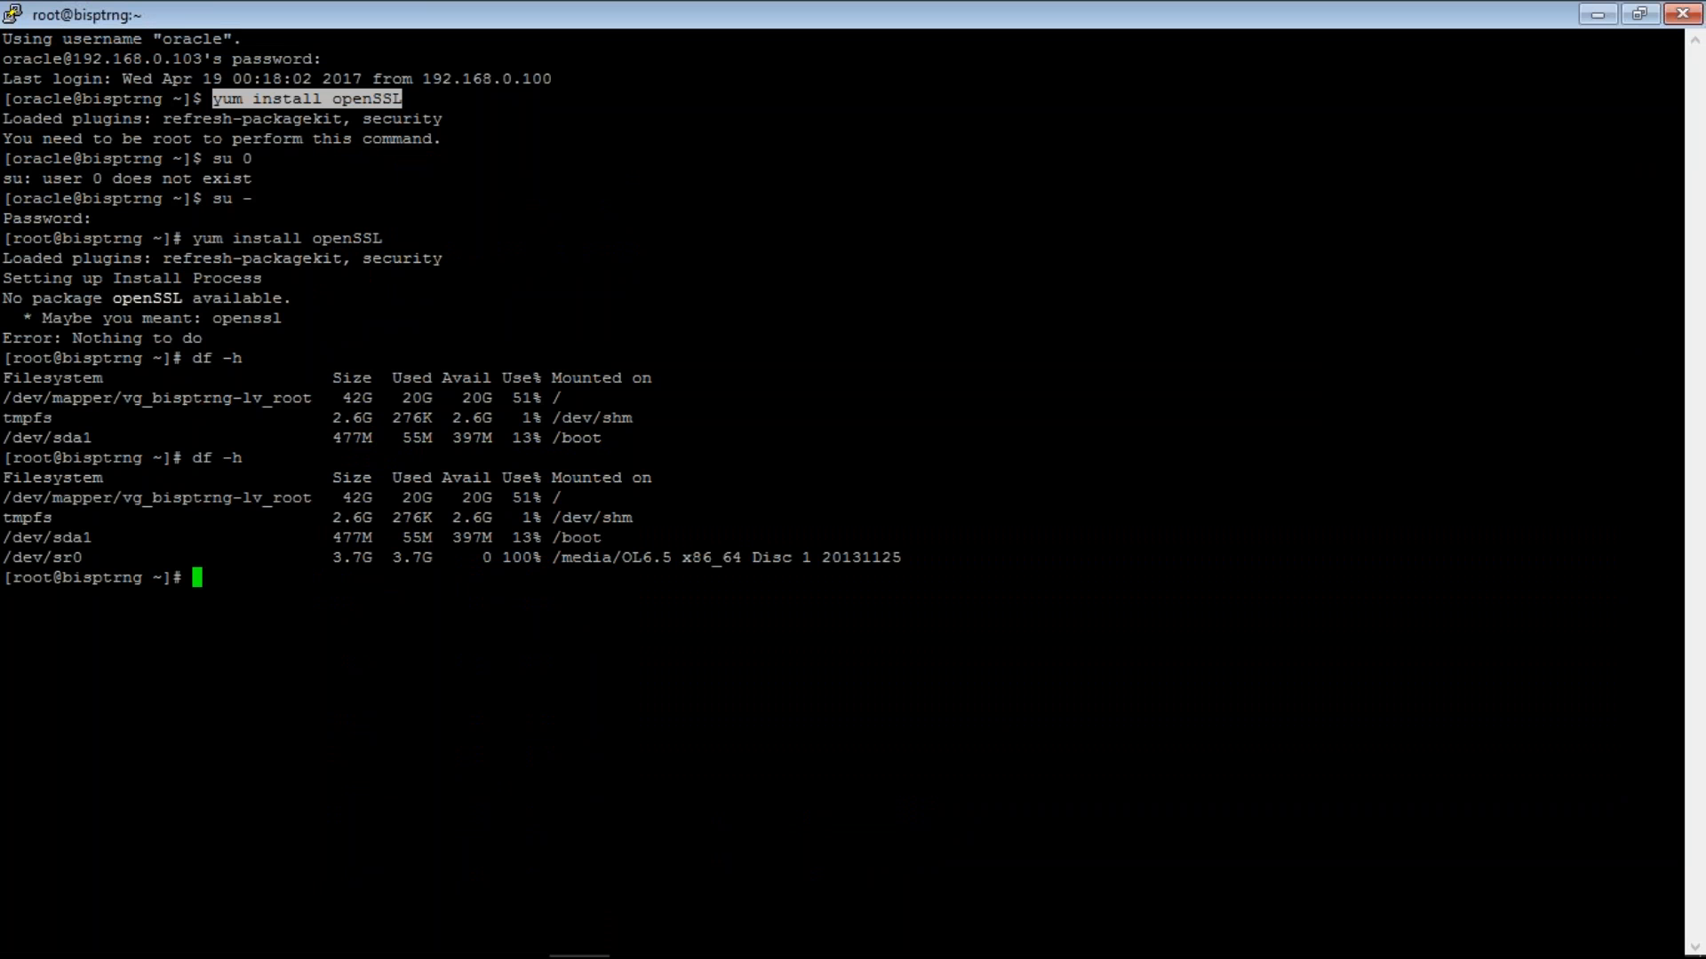
type("cd /etc/yum.red")
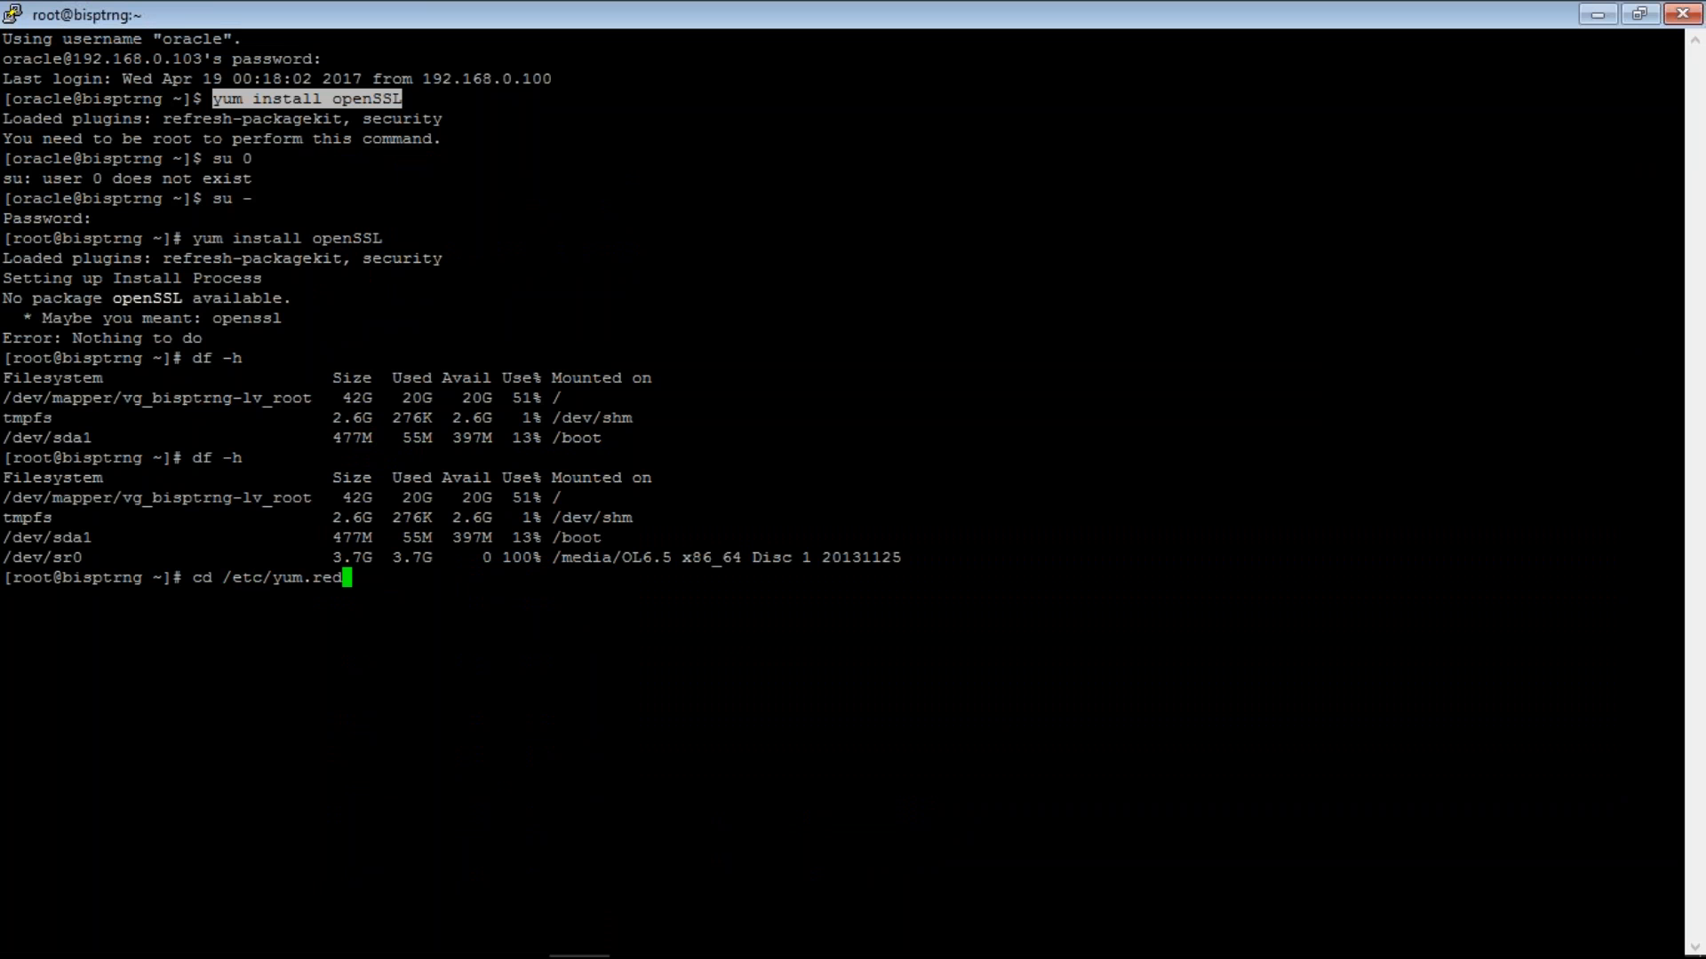
key("BackSpace")
key("Tab")
key("Return")
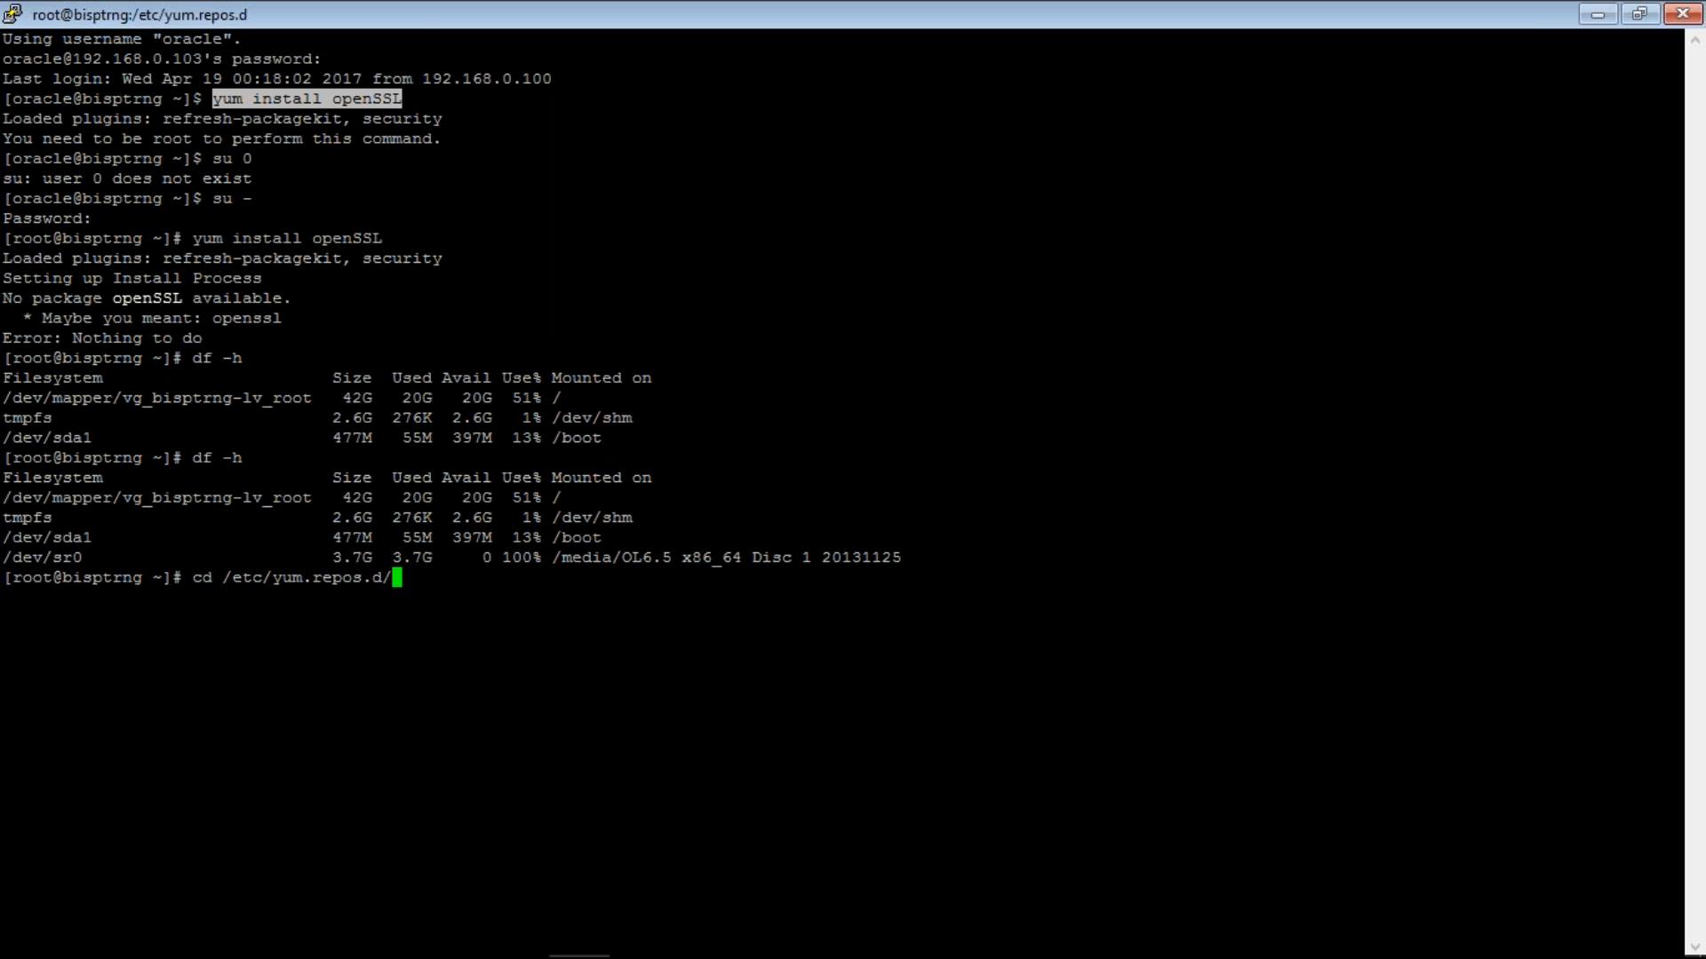
- List the folder with ls and ls -ltr, showing public-yum-ol6.repo, and copy its name
type("ls")
key("Return")
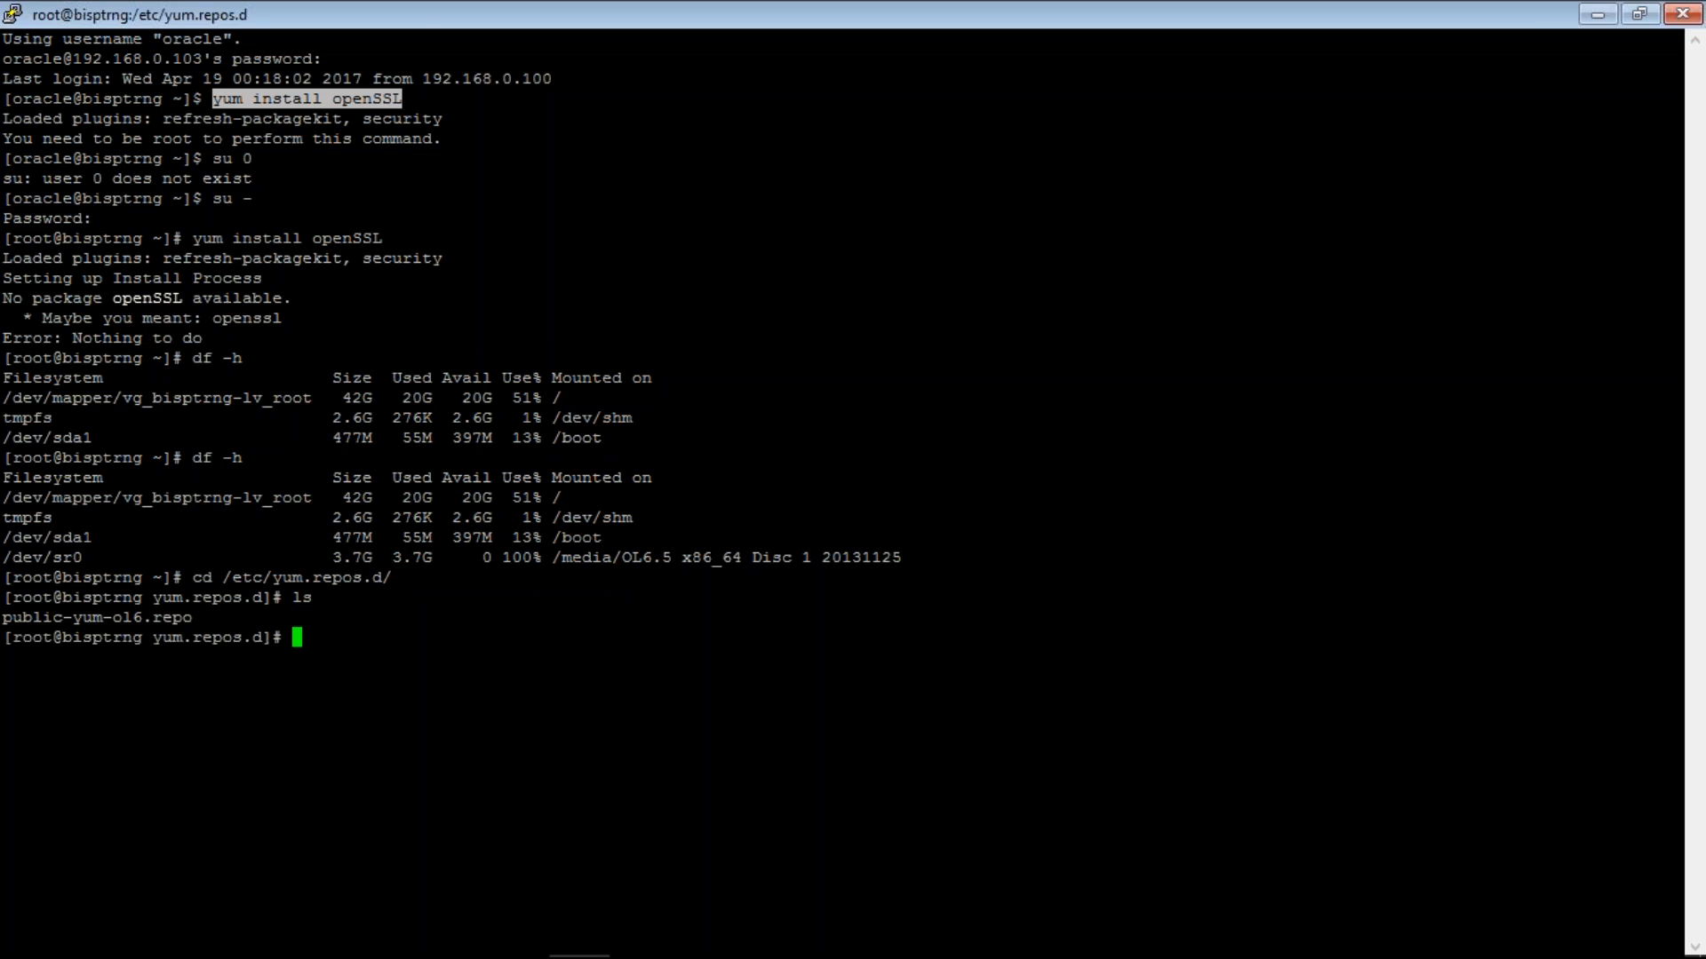
type("ls -ltr")
key("Return")
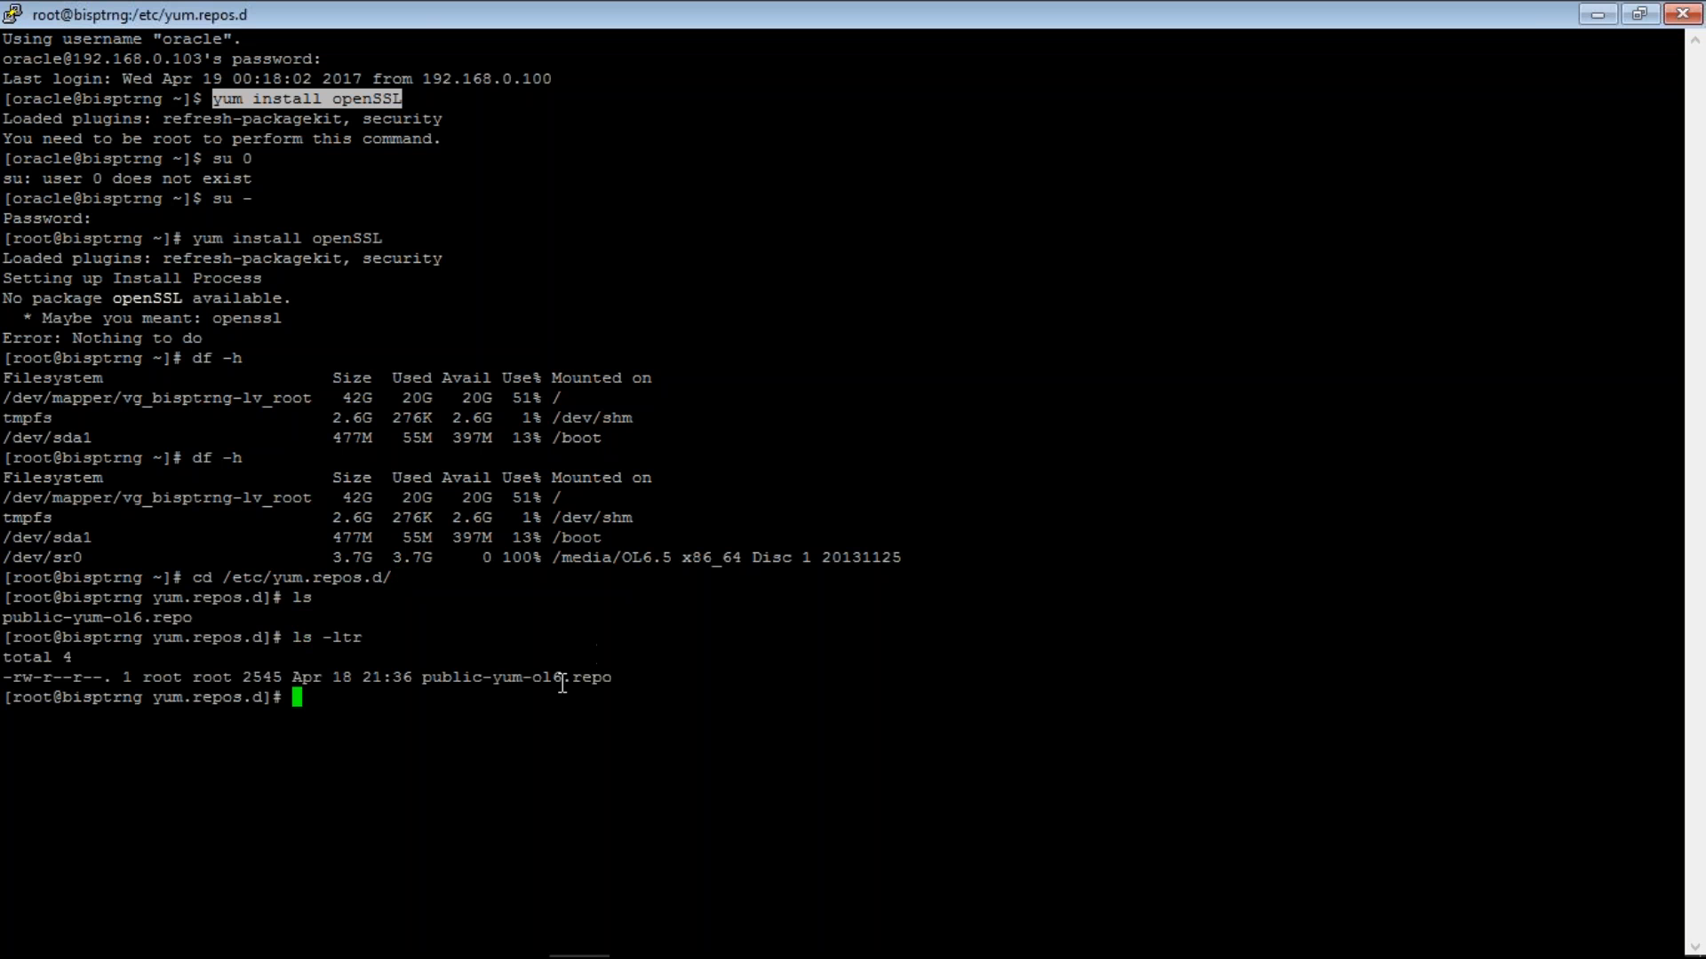
double_click(563, 677)
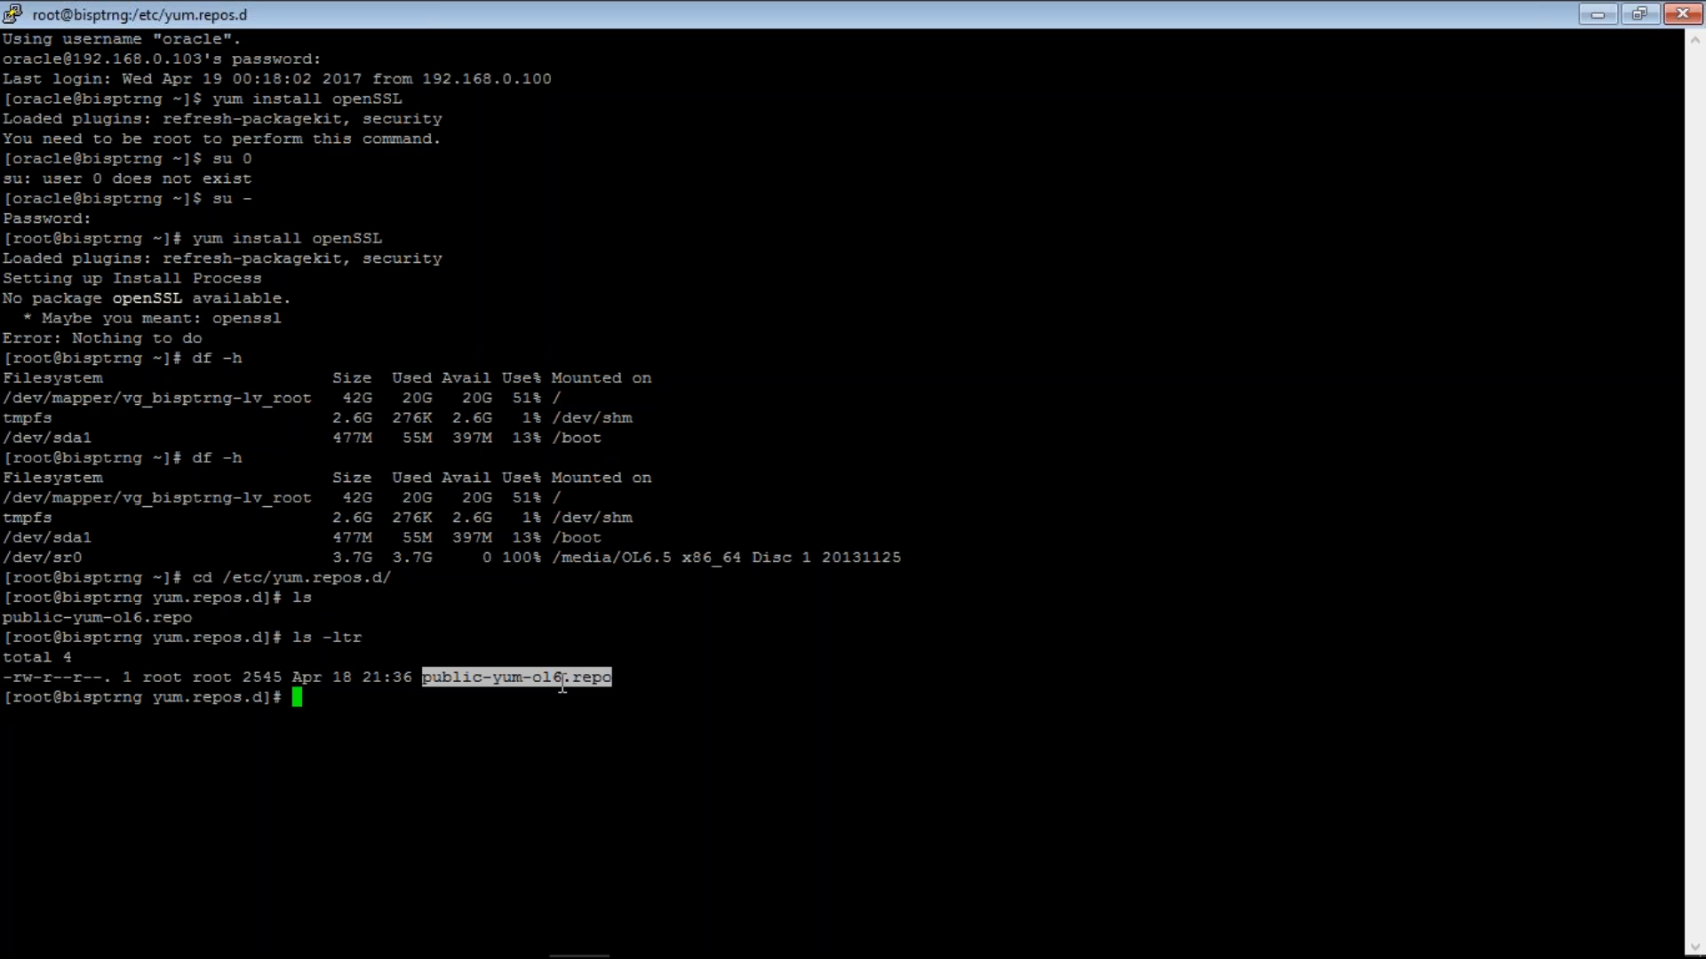
- Rename public-yum-ol6.repo to public-yum-ol6.repo_old with mv
type("mv")
right_click(562, 687)
right_click(562, 686)
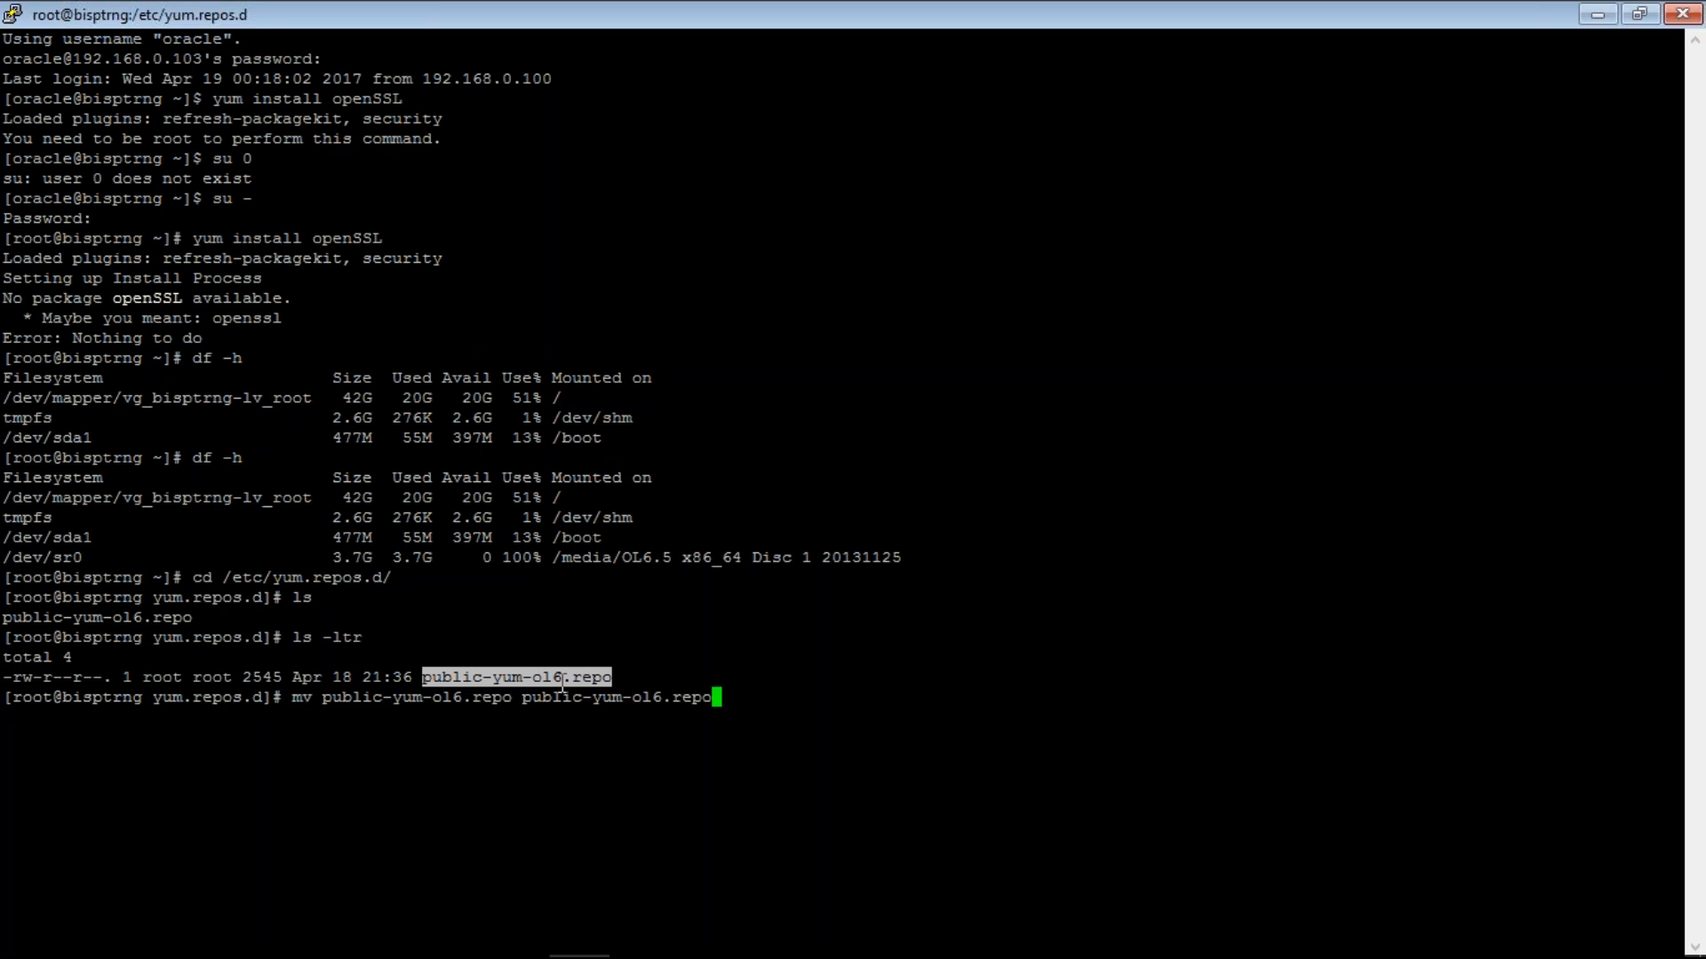
type("_old")
key("Return")
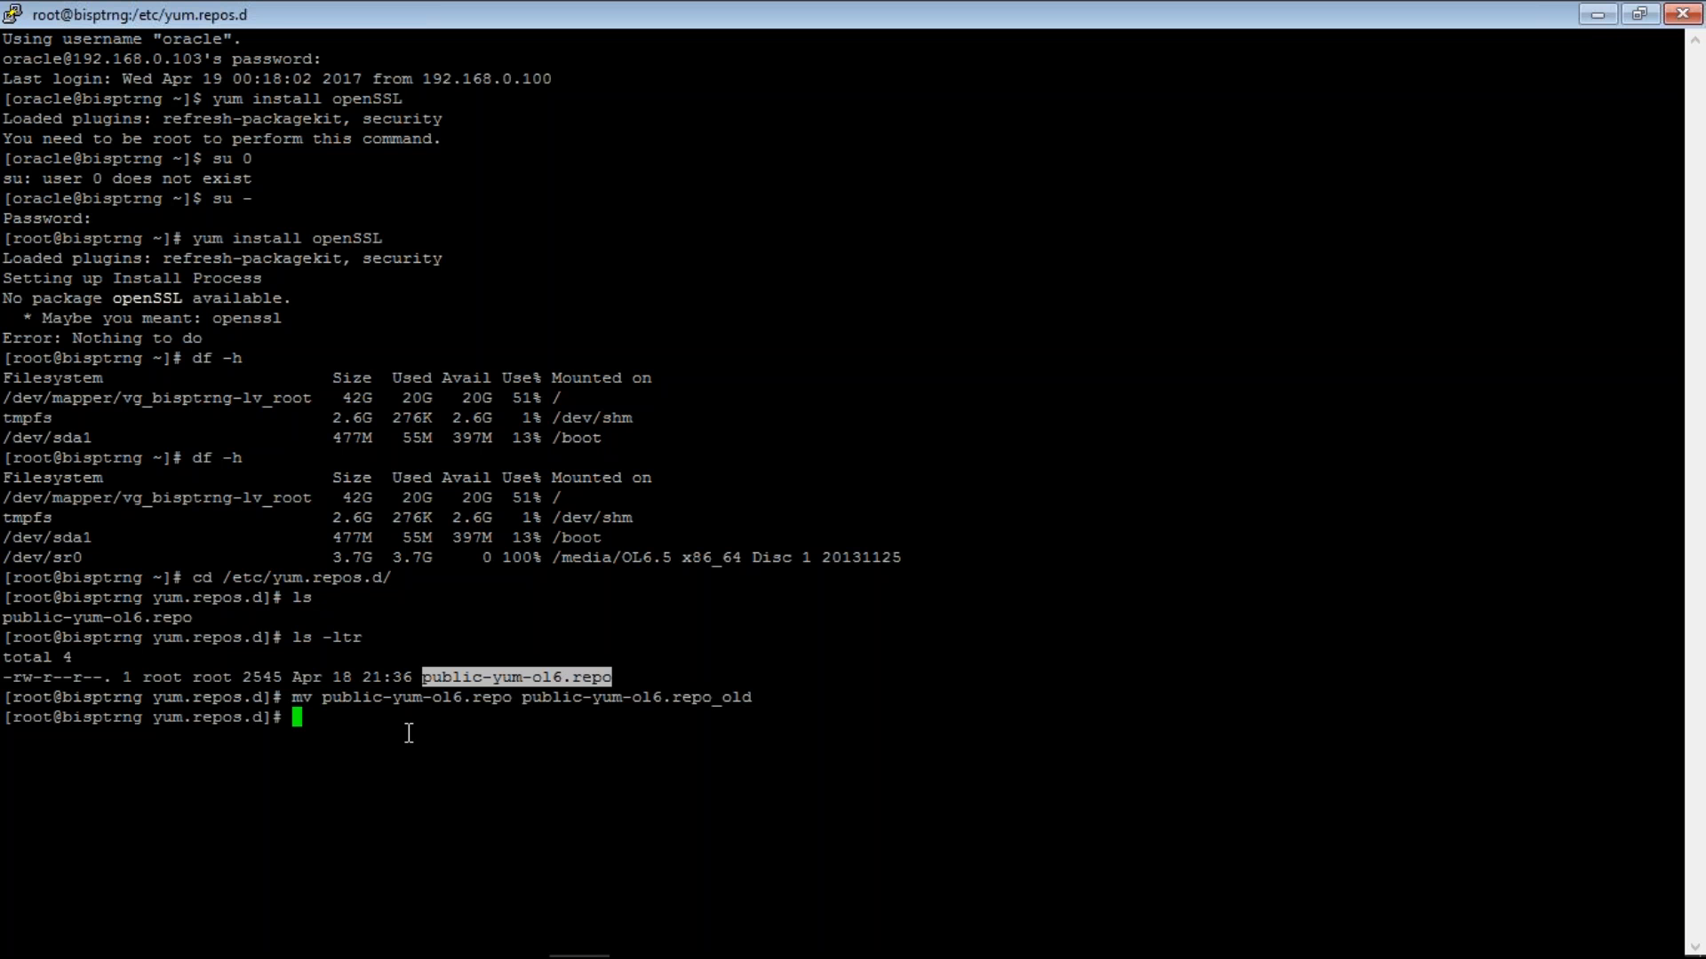
- Copy the disc's mount path and open a new OL65.repo file in vi
type("vi OL6")
type(".repo")
key("Left")
key("Left")
key("Left")
key("Left")
key("Left")
type("5")
left_click_drag(613, 557, 702, 558)
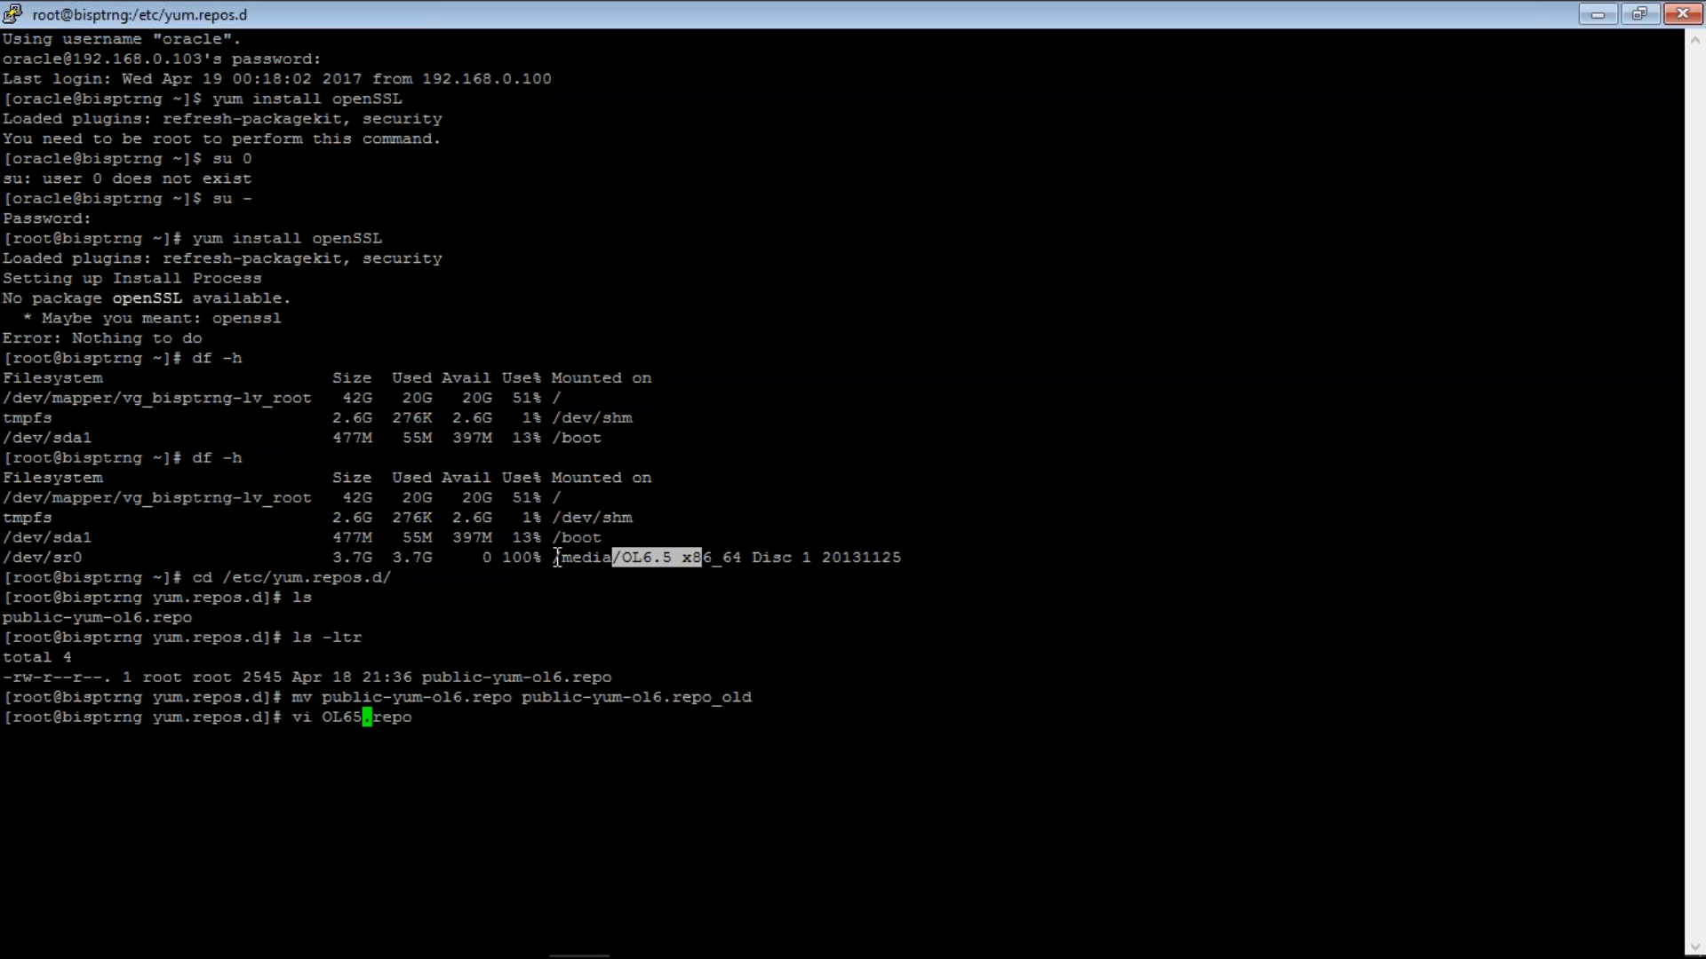
left_click(557, 557)
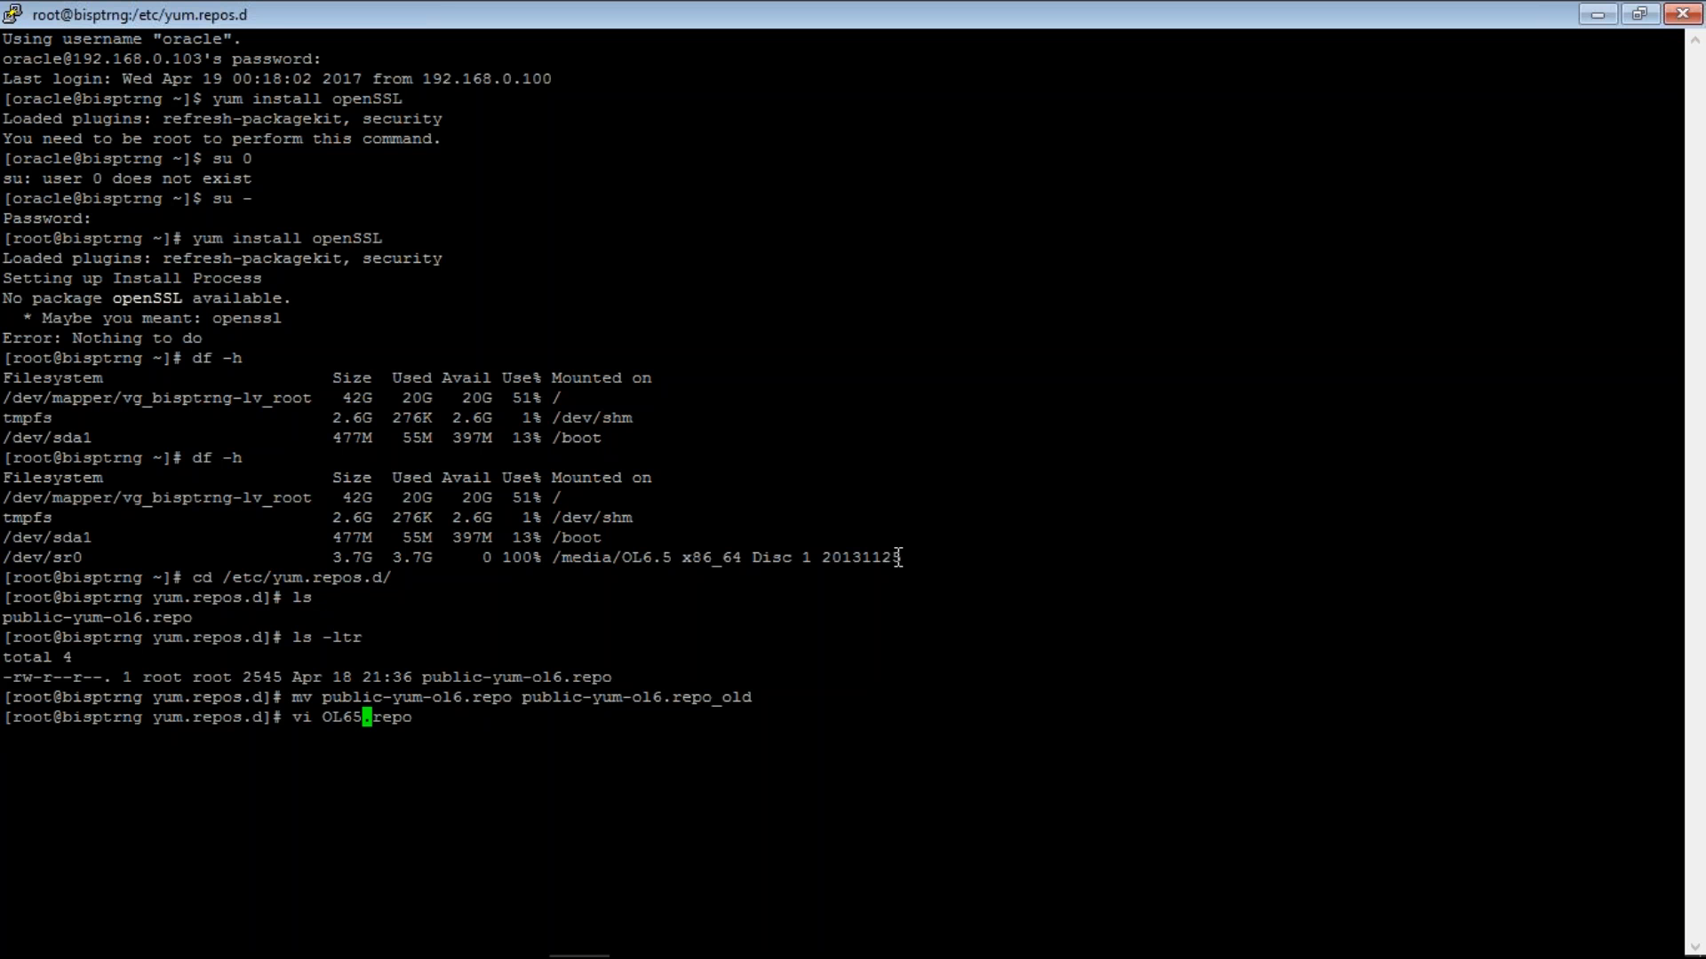
left_click_drag(898, 557, 900, 557)
key("super+c")
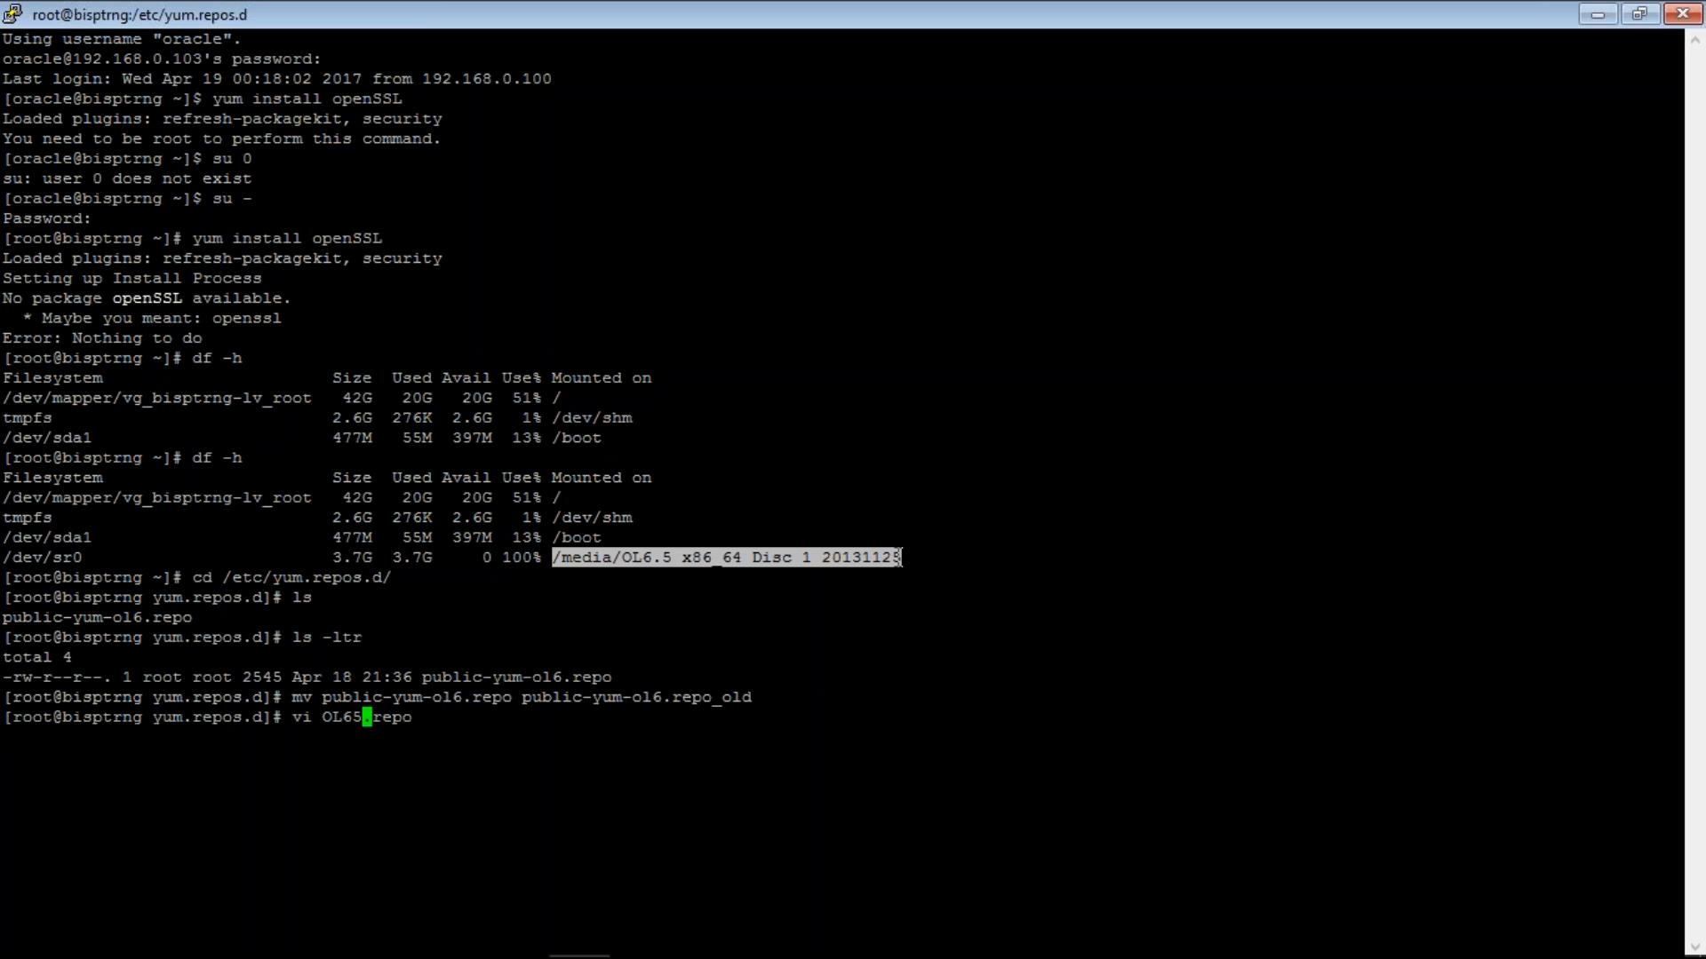
key("Return")
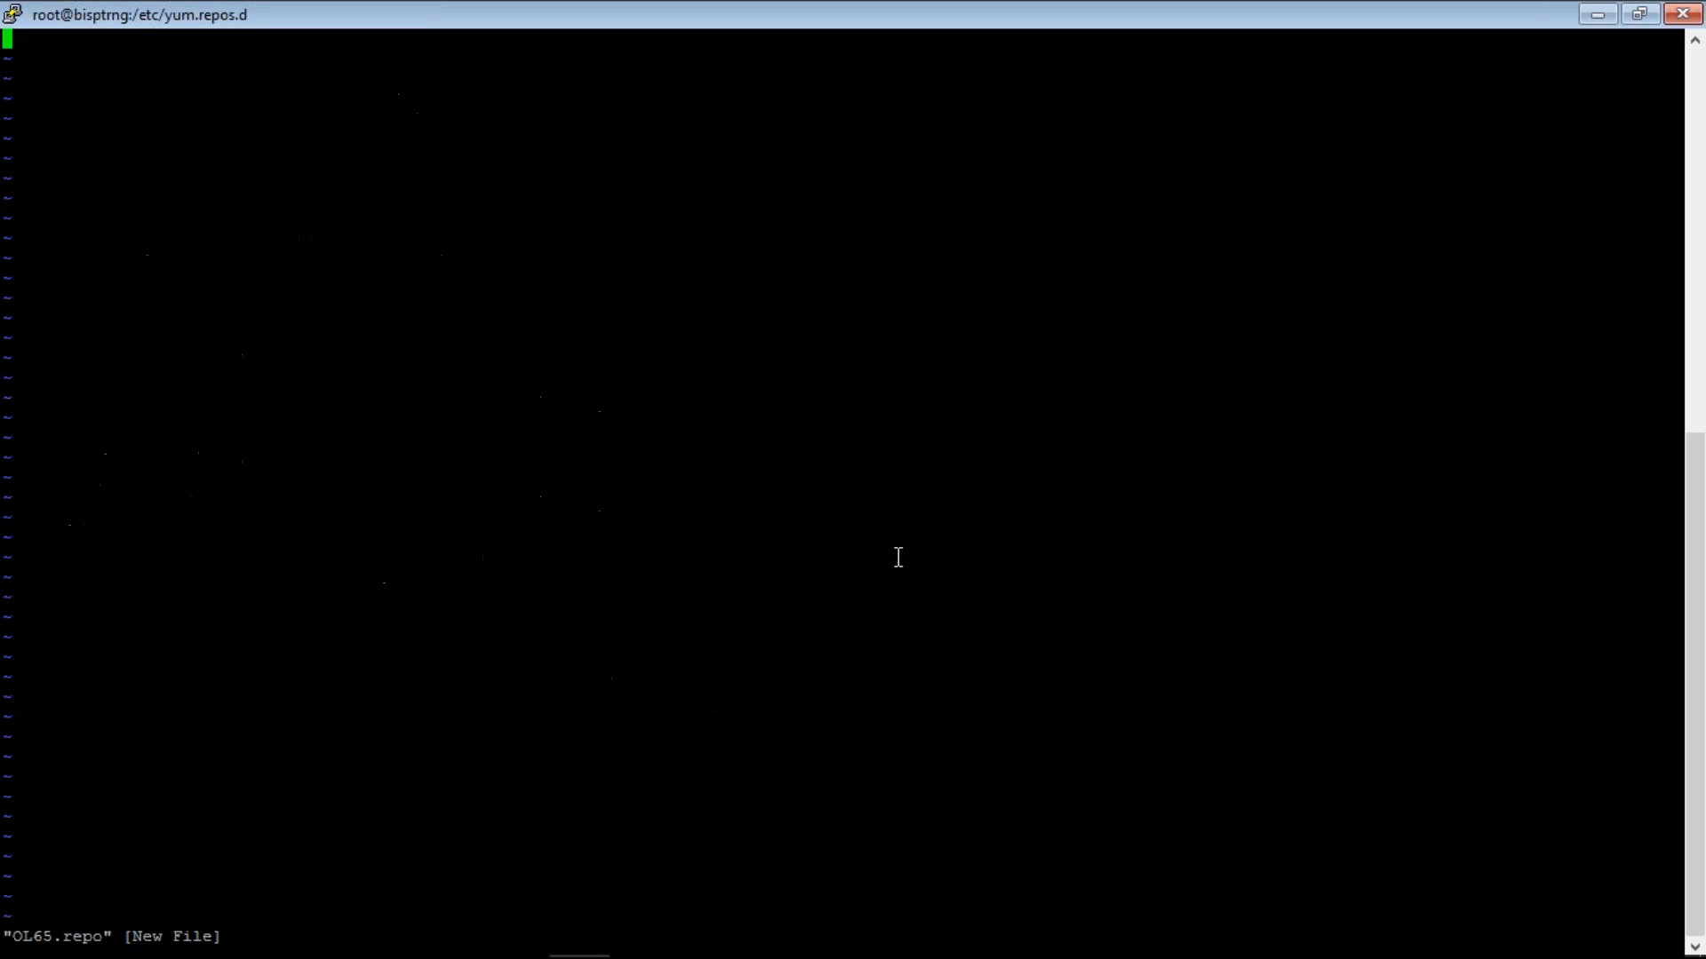
- Write an [OL65] header and a name=/media/OL6.5 x86_64 Disc 1 20131125 line
type("i[")
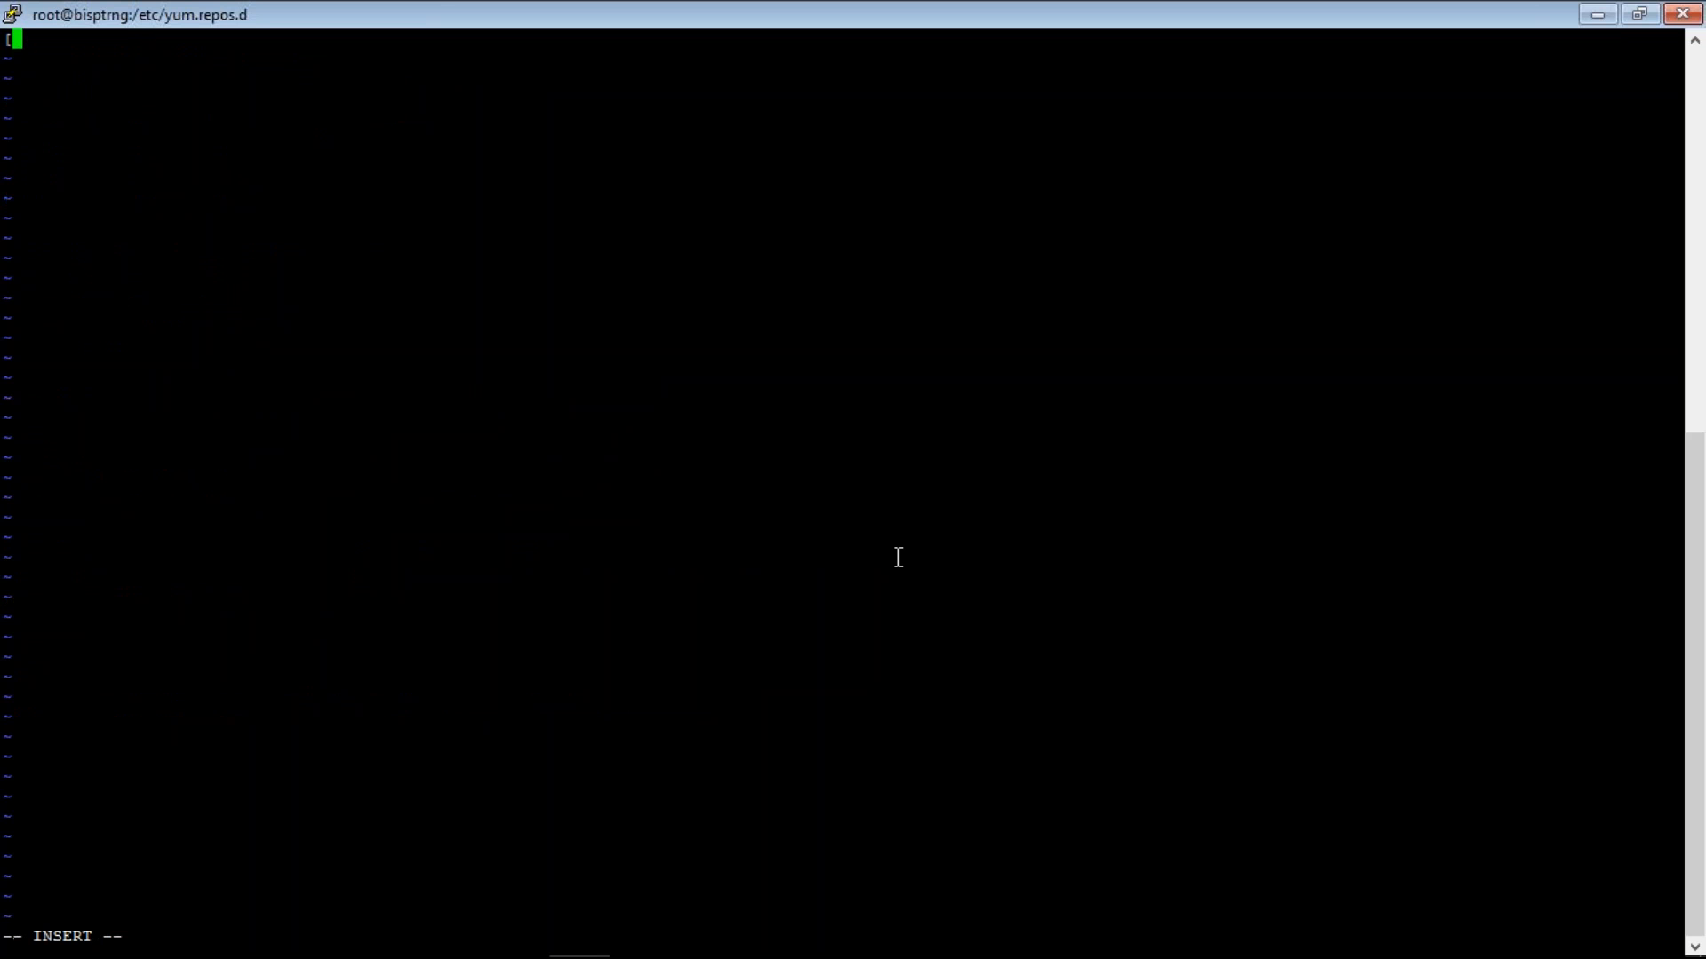
type("OL65]")
key("Return")
type("name=")
right_click(898, 557)
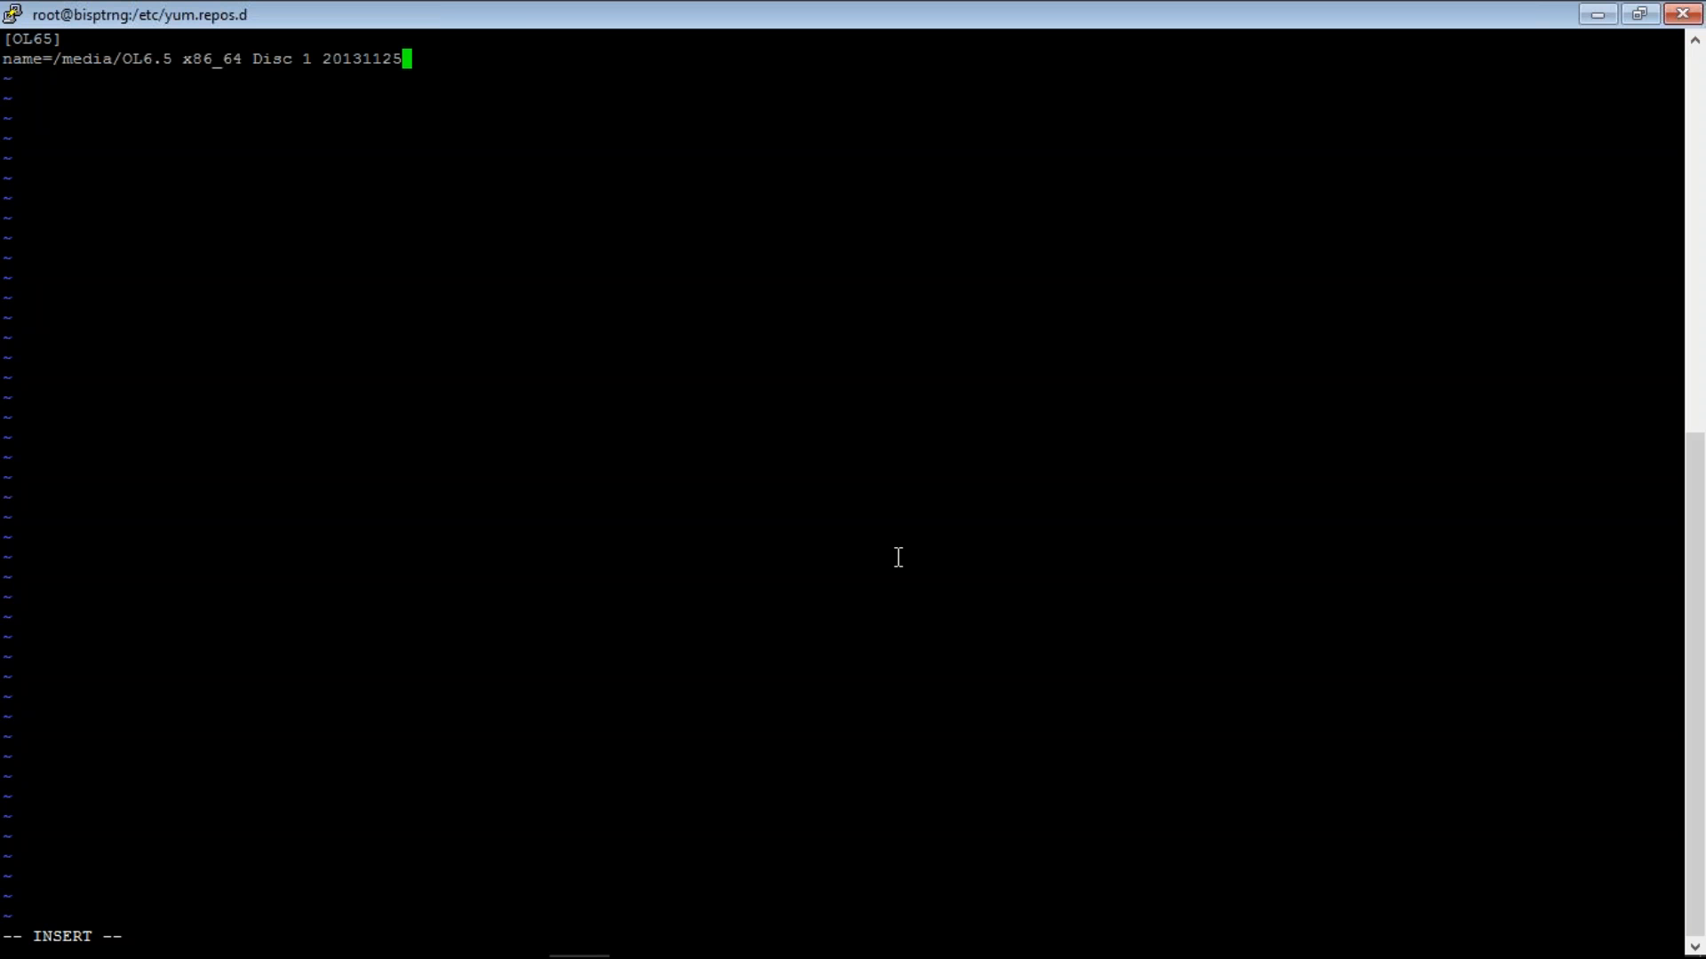
key("Escape")
key("Left")
key("Left")
key("Left")
key("Left")
key("Left")
key("Left")
key("Left")
key("Left")
key("Left")
key("Left")
key("Left")
key("Left")
key("Left")
key("Left")
key("Left")
- Save OL65.repo with :wq and display public-yum-ol6.repo_old with cat
type(":wq")
key("Return")
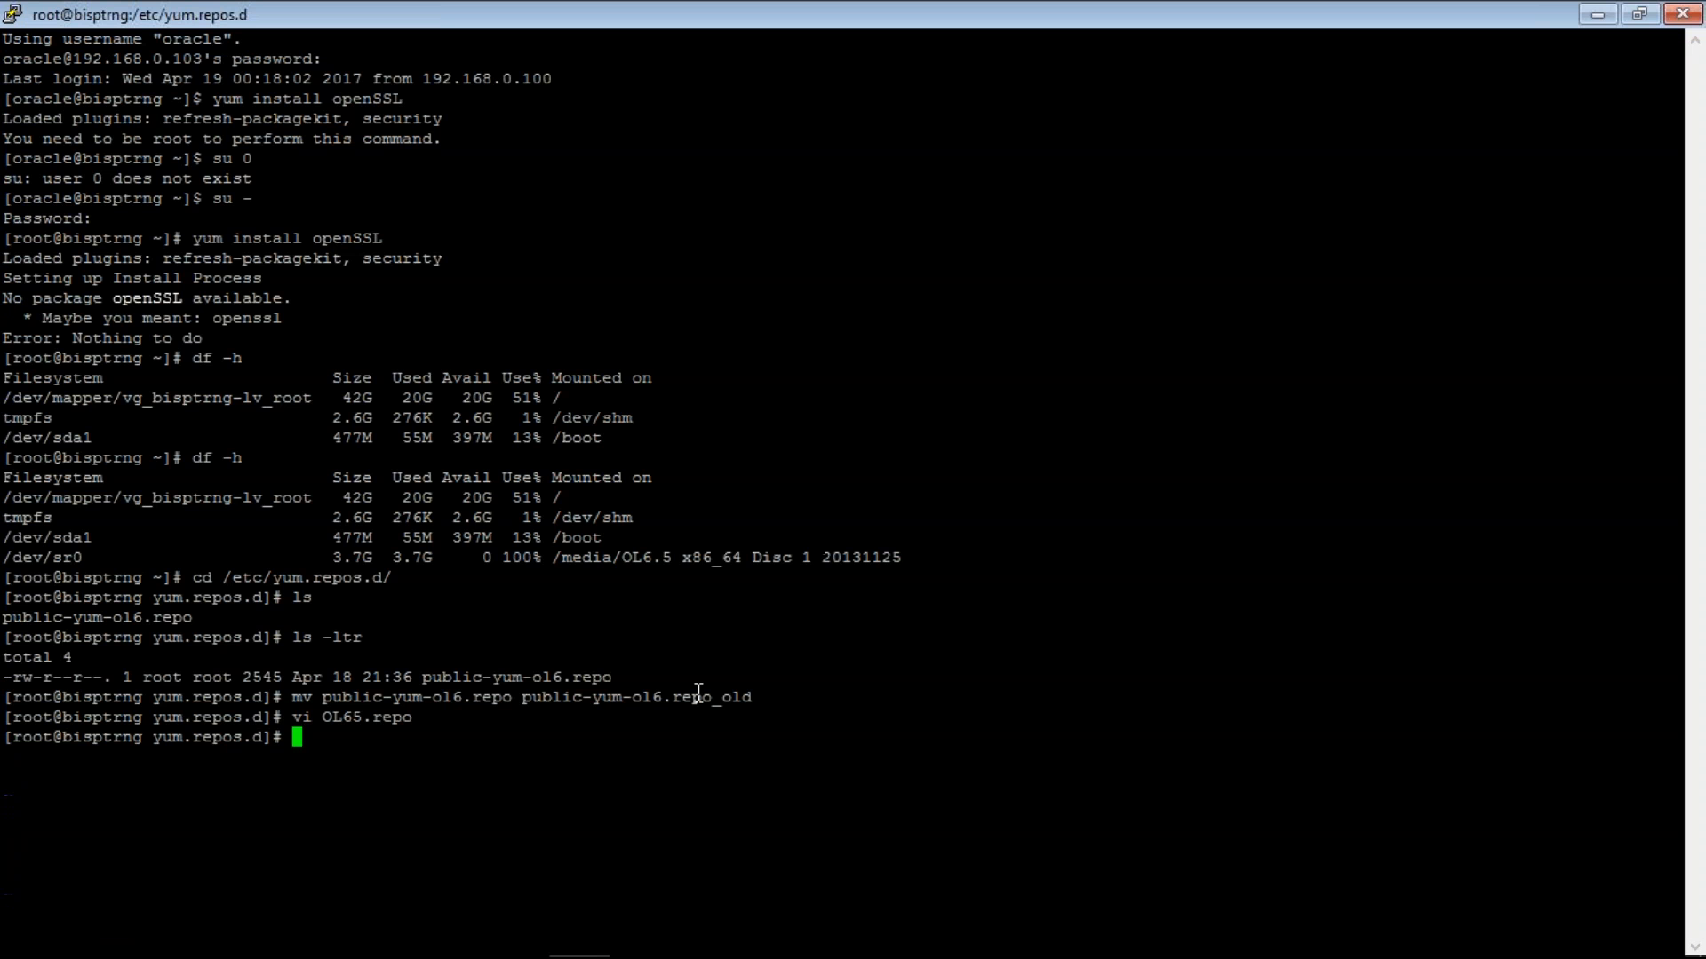
type("cat")
double_click(487, 697)
key("super+c")
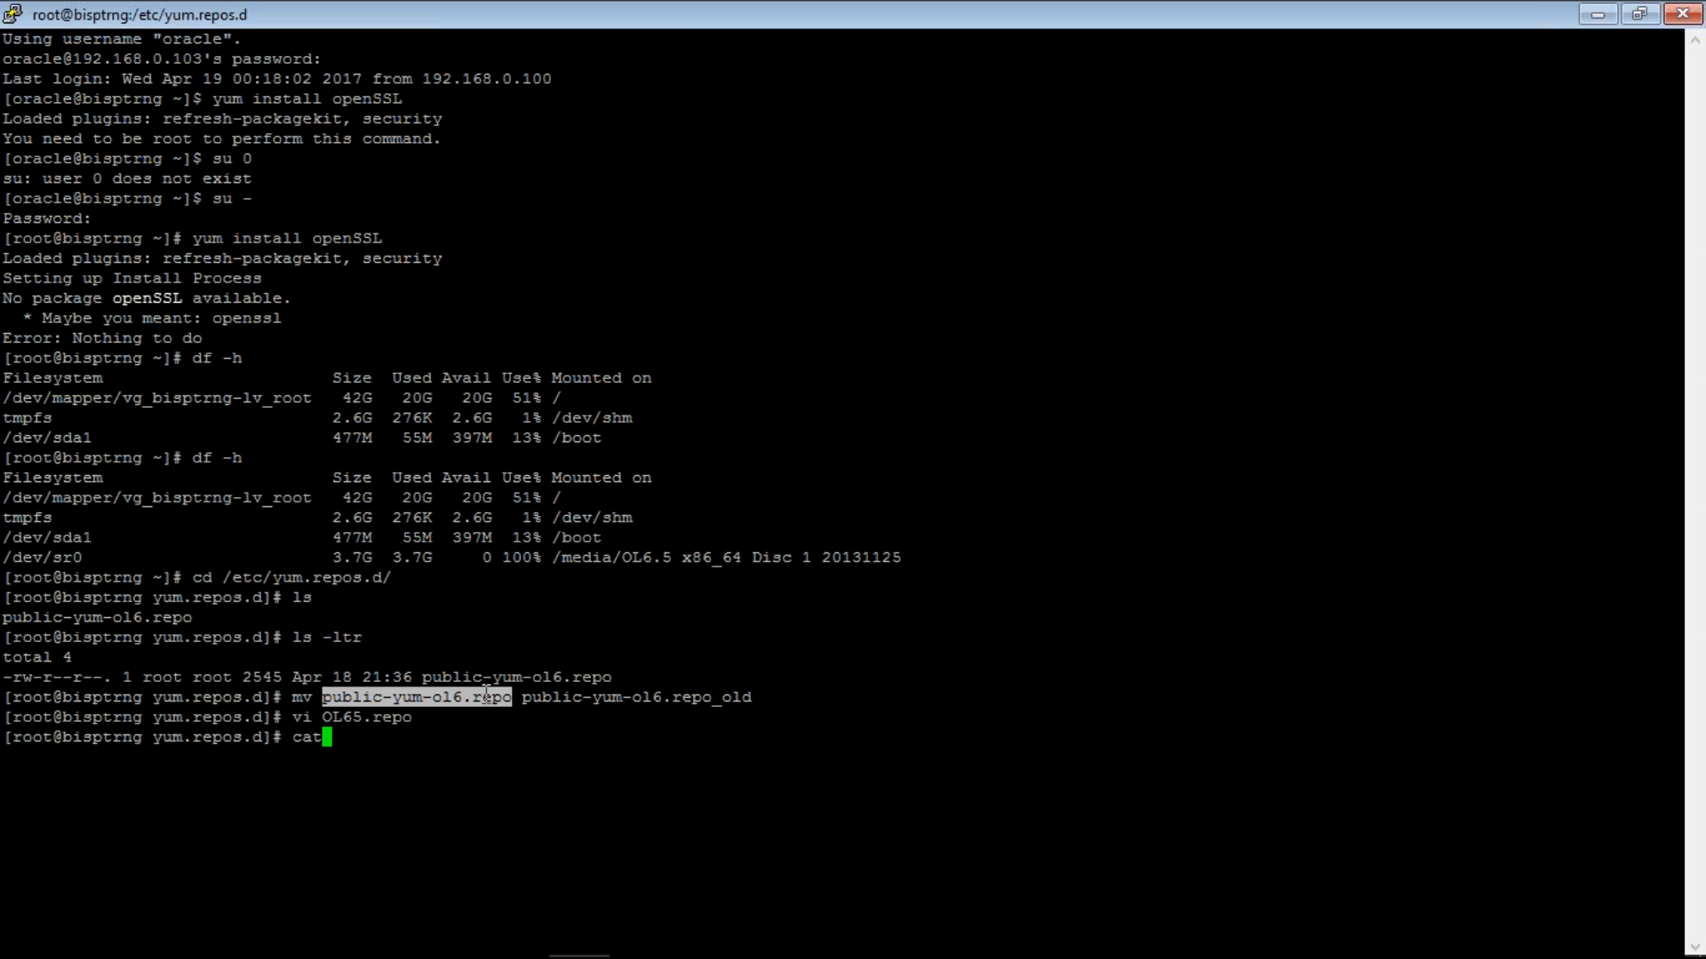
right_click(487, 695)
key("Return")
type("cat")
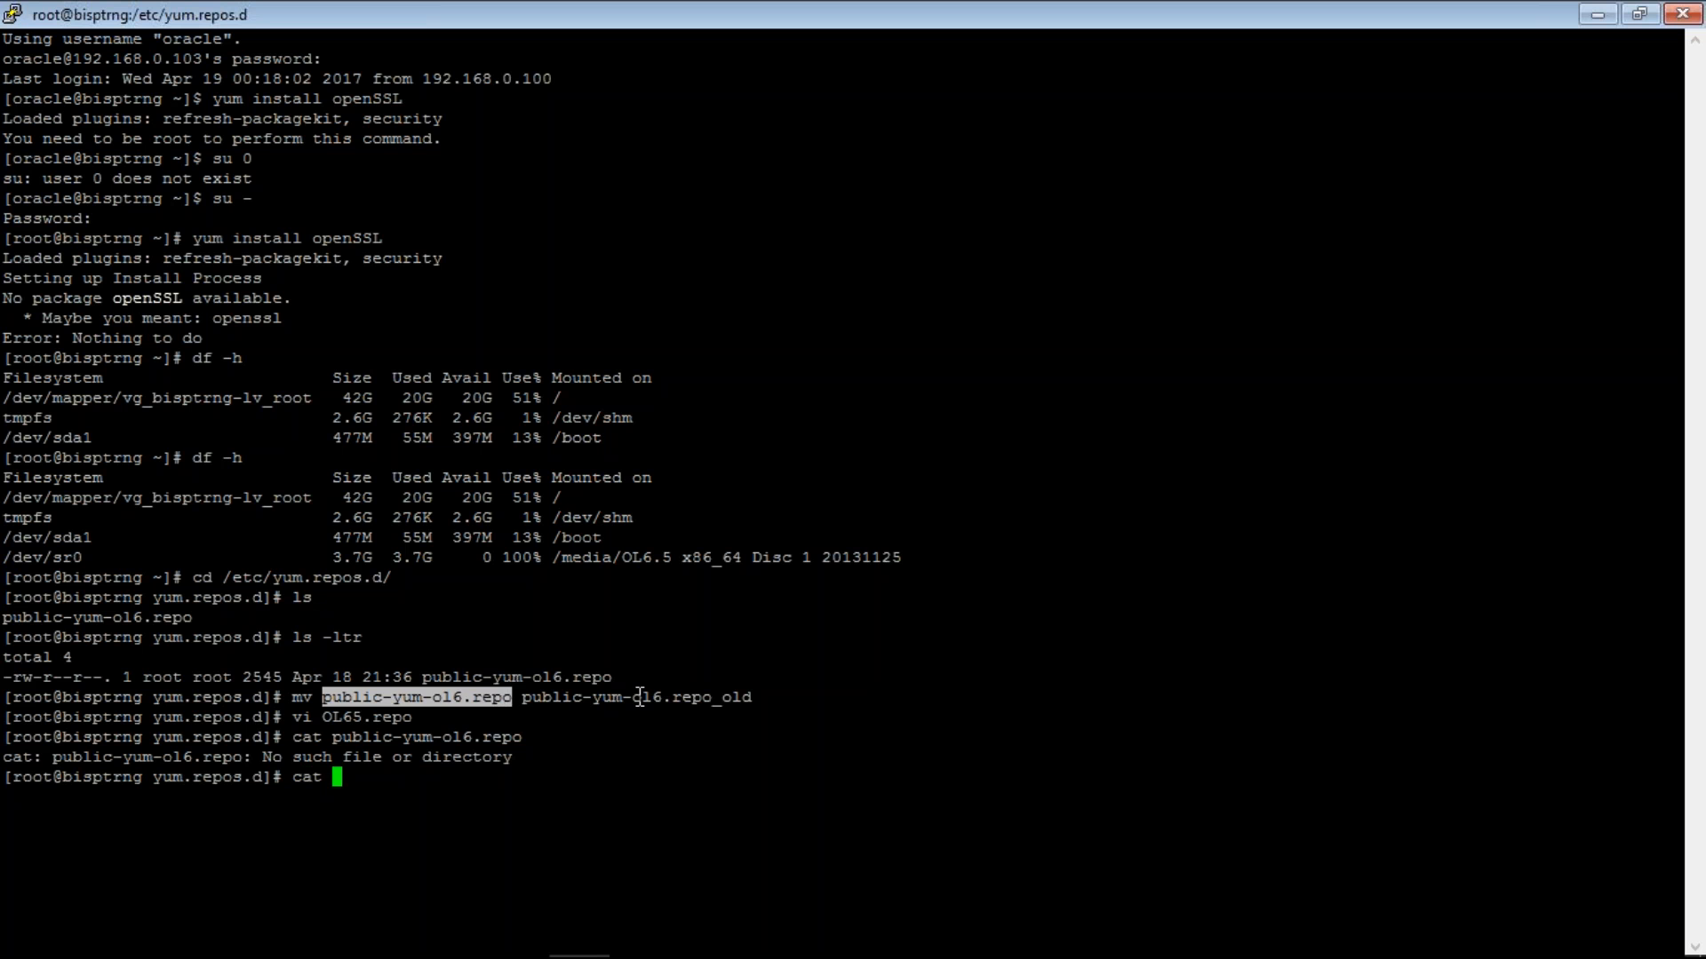
double_click(639, 697)
right_click(640, 698)
key("Return")
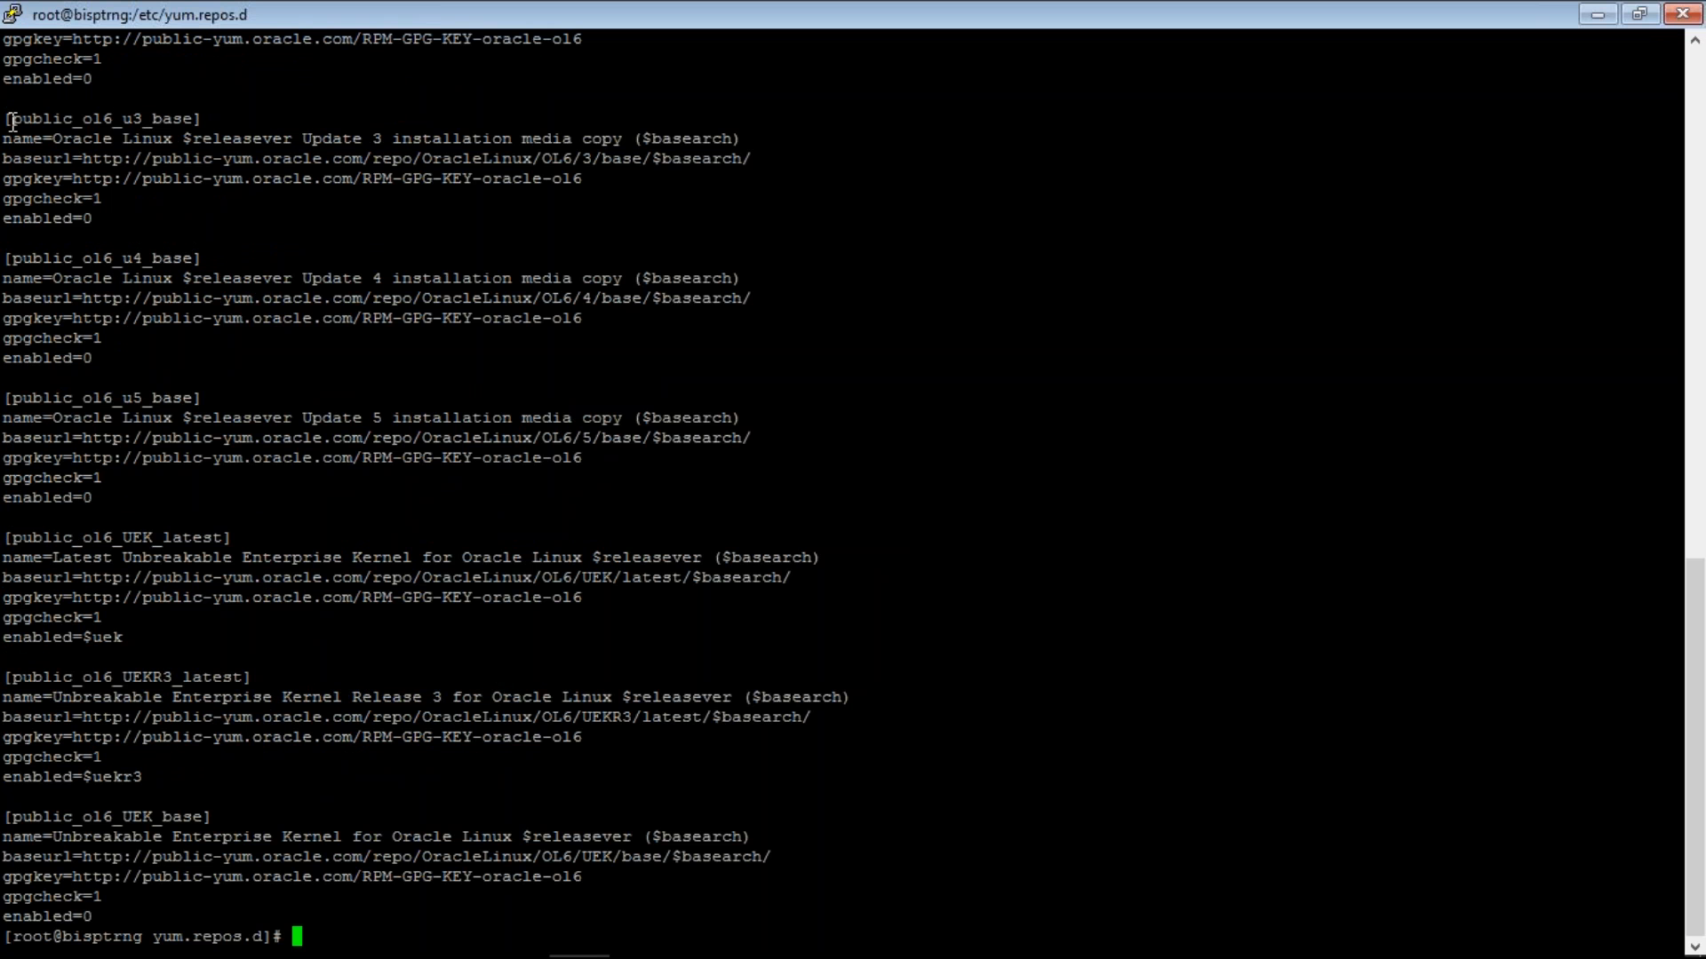
- Copy the [public_ol6_u3_base] block and paste it into OL65.repo below the name line
left_click_drag(4, 119, 98, 222)
key("super+c")
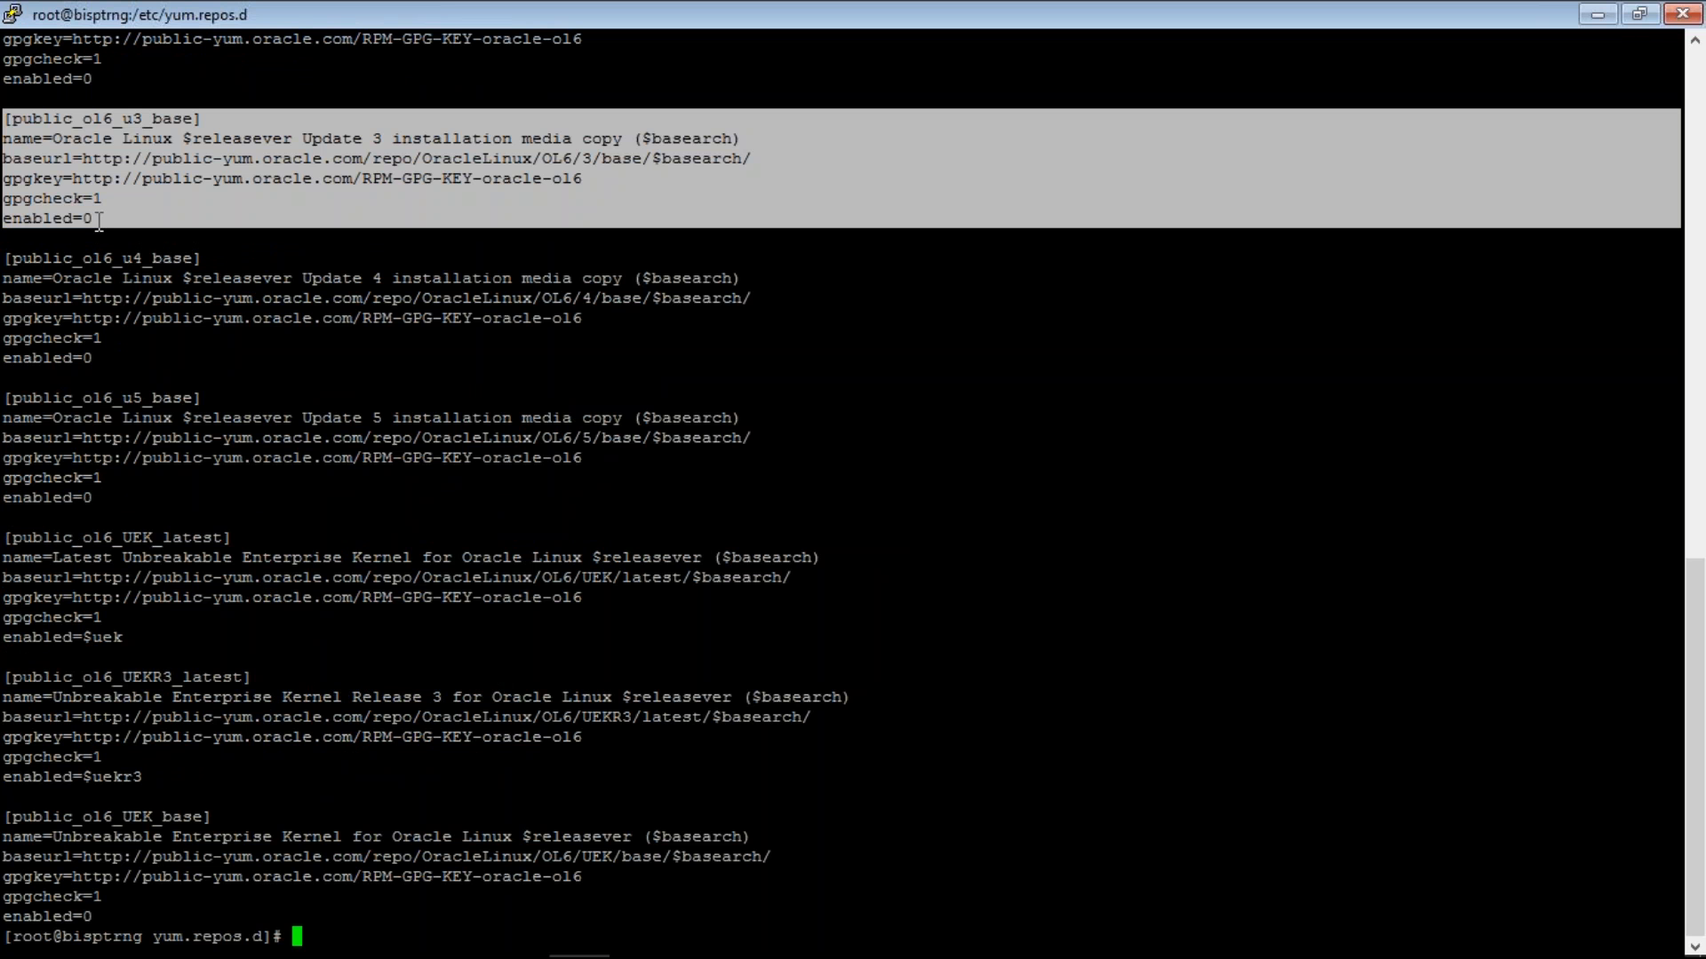
type("cat public-yum-ol6.repo")
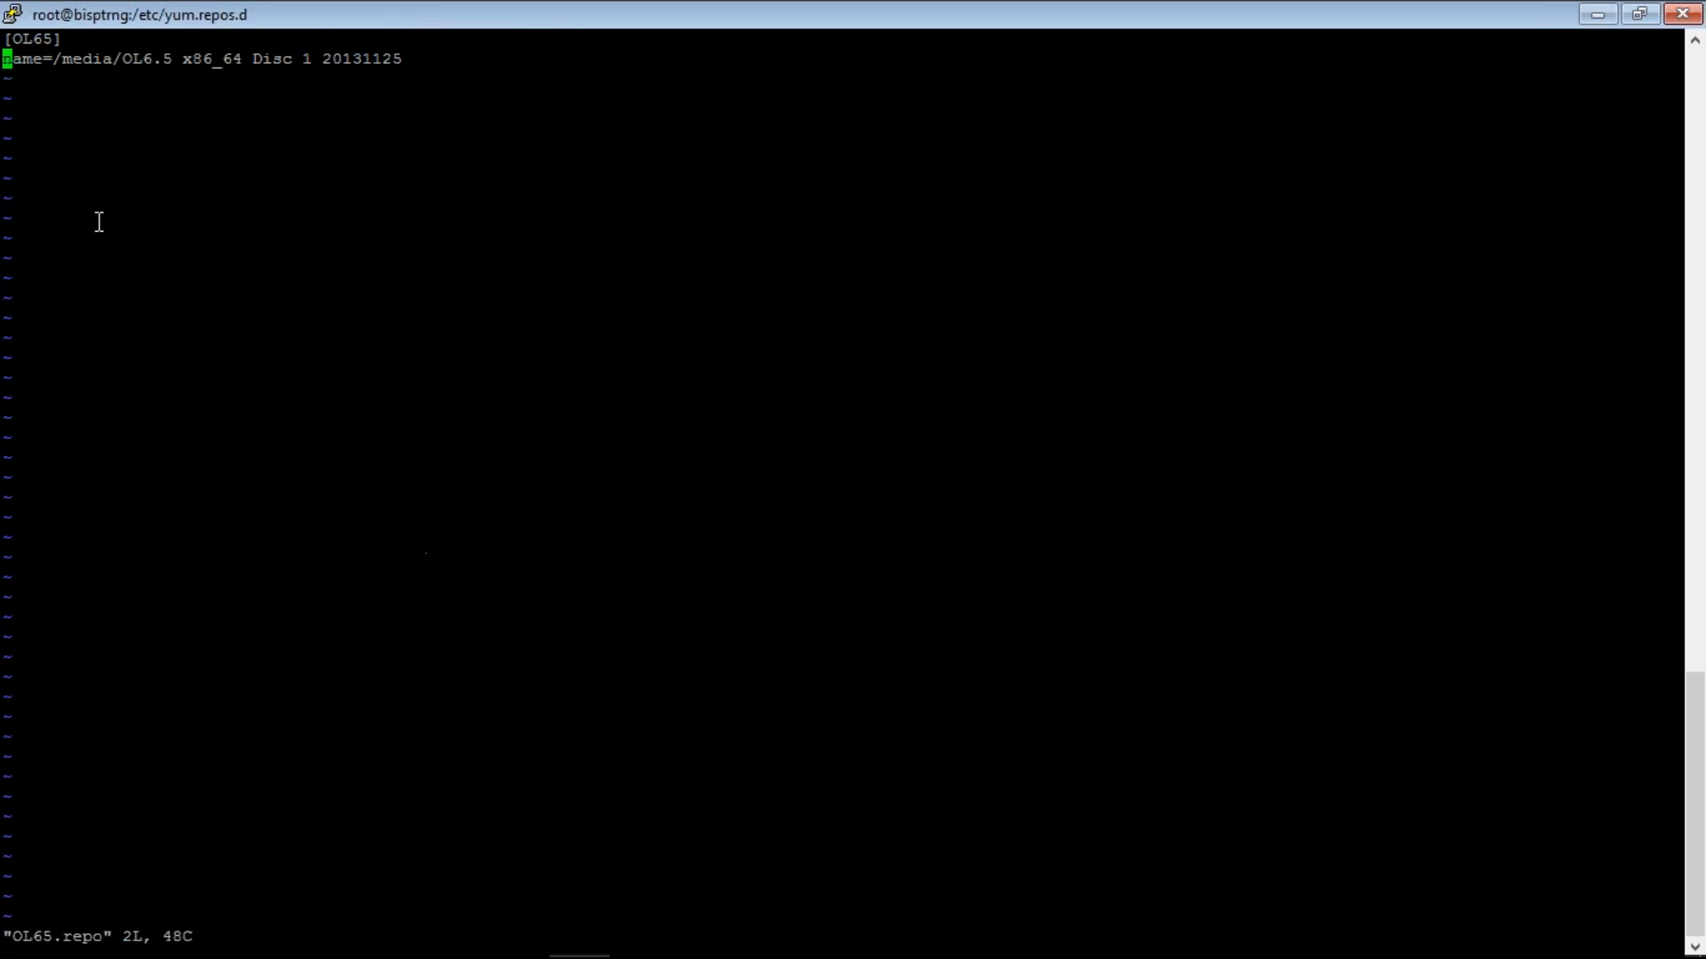
key("o")
right_click(98, 222)
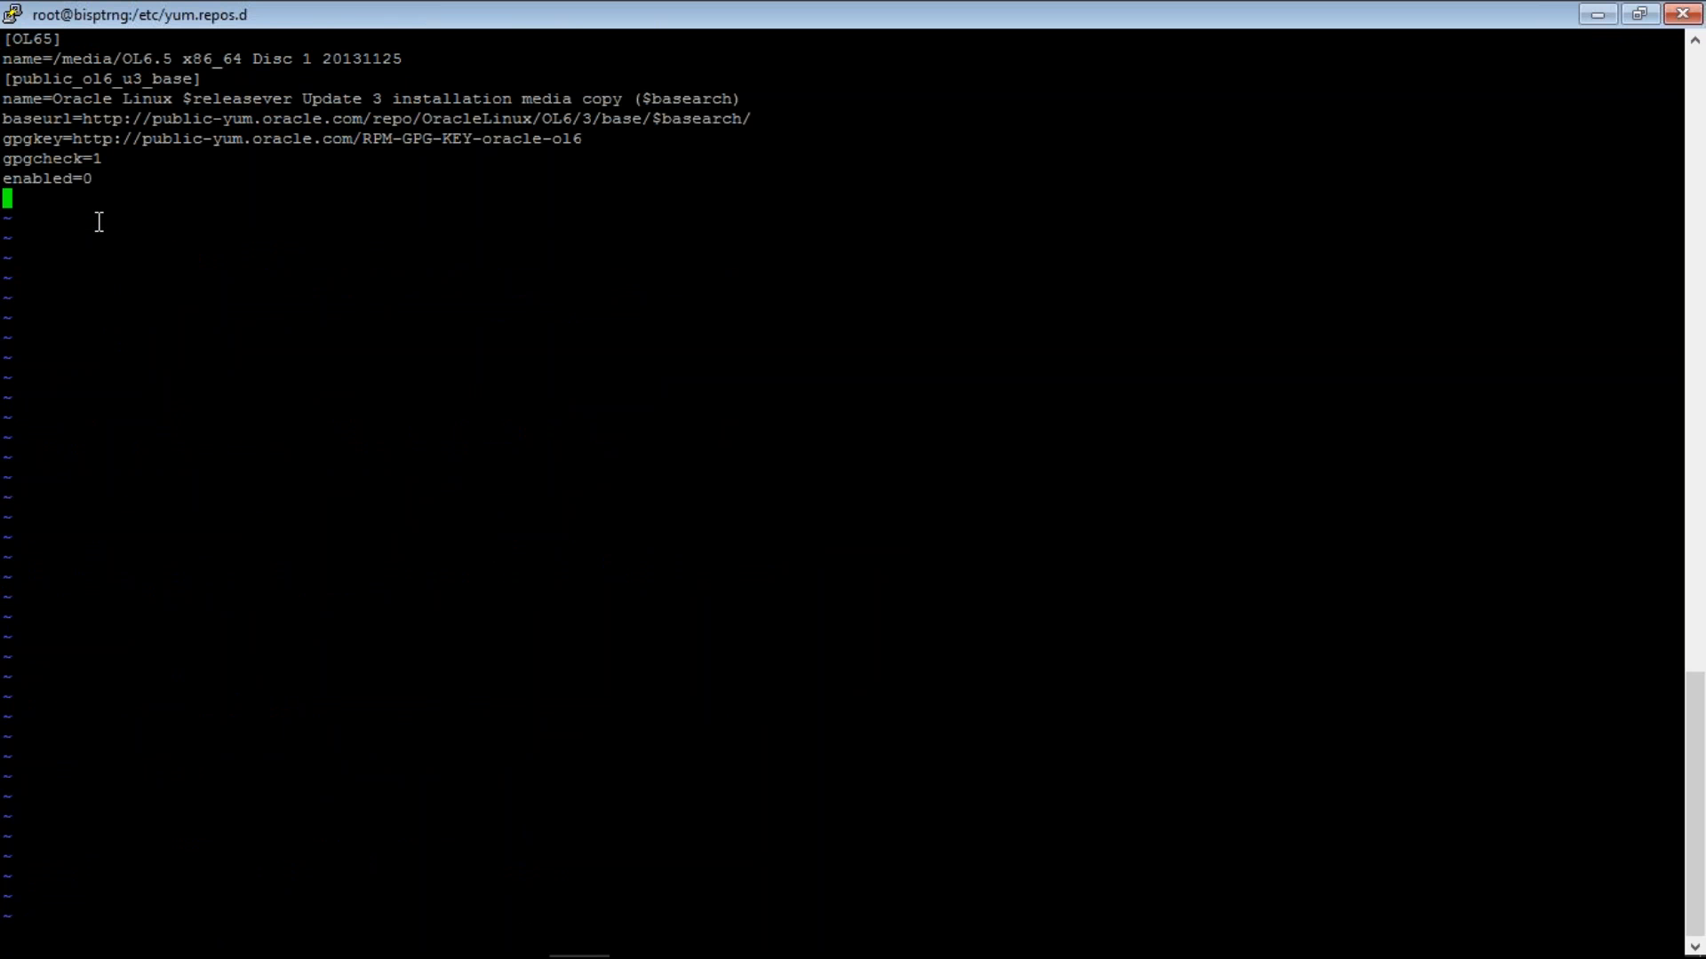
- Delete the [public_ol6_u3_base] header line and replace http with file in baseurl
key("Up")
key("Up")
key("Up")
key("Up")
key("Up")
key("Up")
key("d")
key("d")
key("Up")
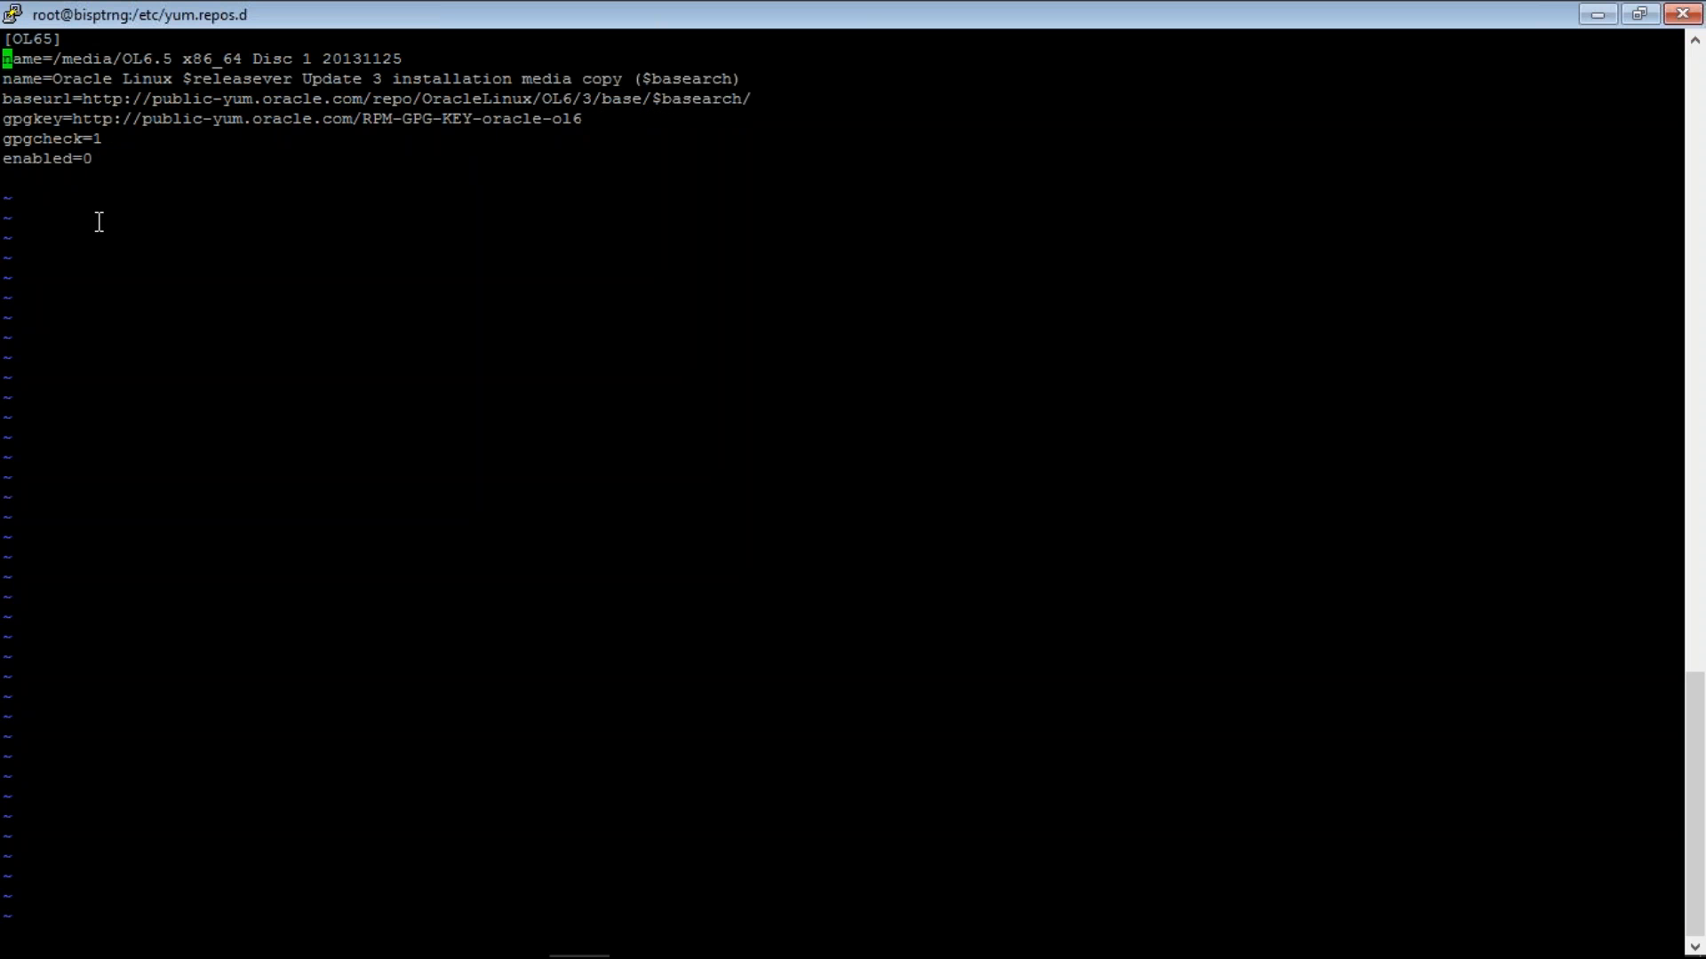
key("Down")
key("Down")
key("w")
key("w")
type("R")
type("file")
key("Escape")
- Change gpgkey's http to file and add a third slash to make file:///
key("j")
key("h")
key("h")
key("h")
type("hRfile")
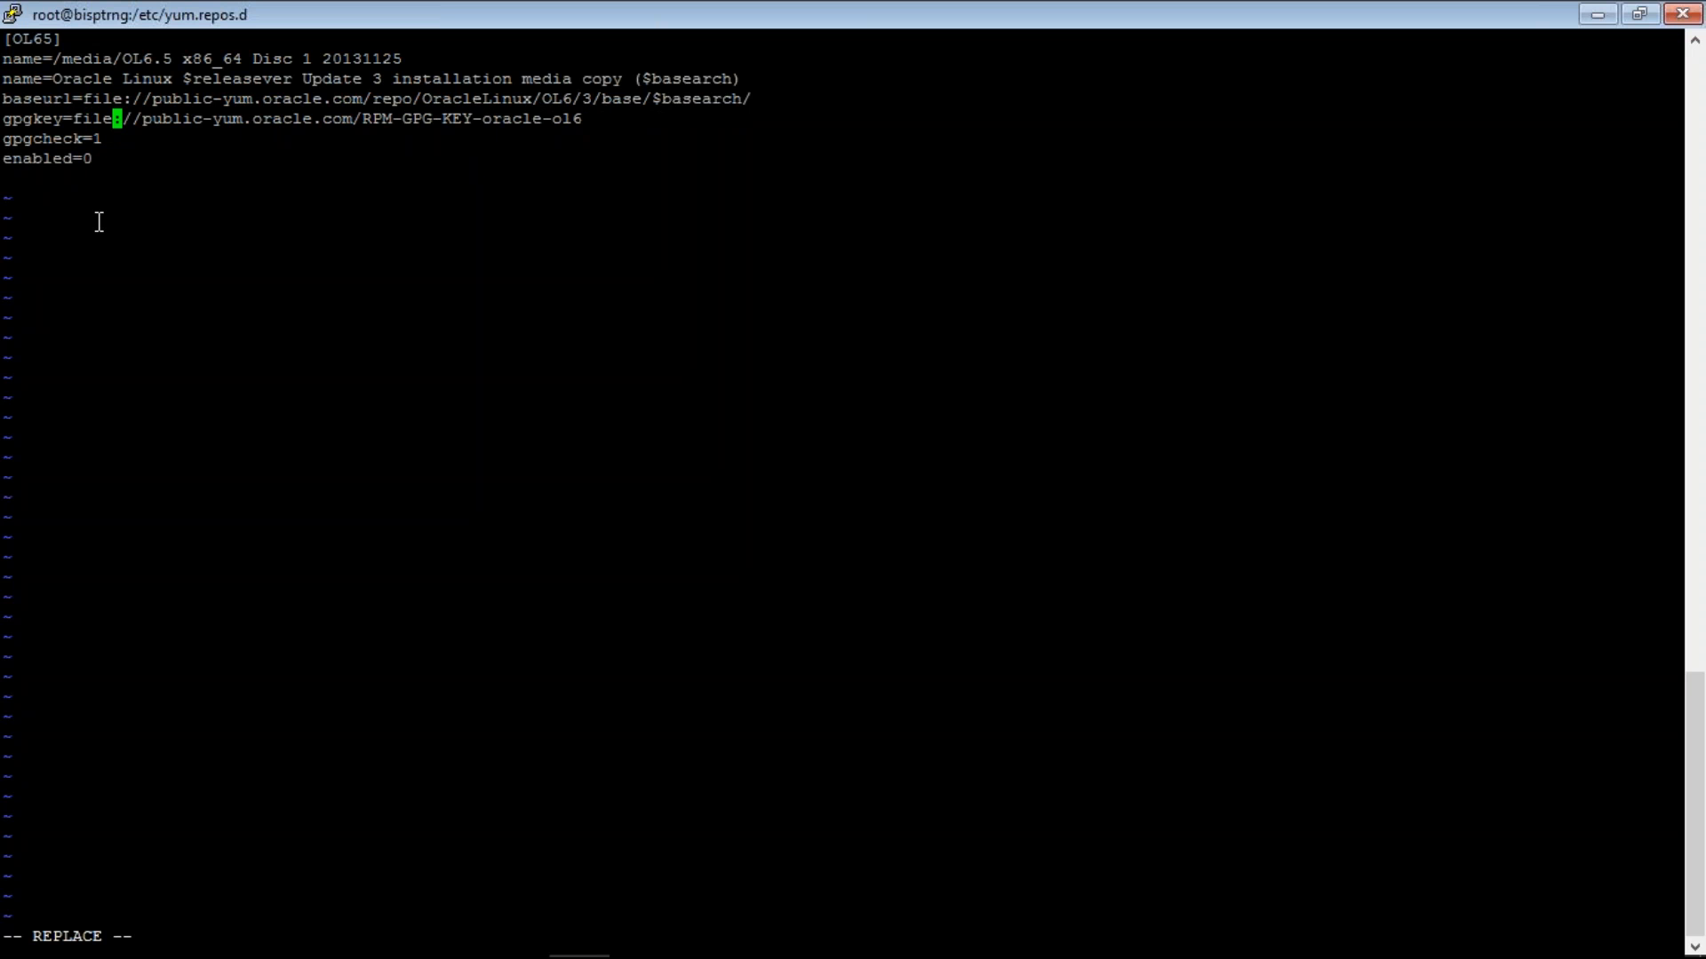
key("Escape")
type("a")
type("/")
key("Escape")
- Make baseurl file:/// and delete the remote host path after it
key("k")
type("a")
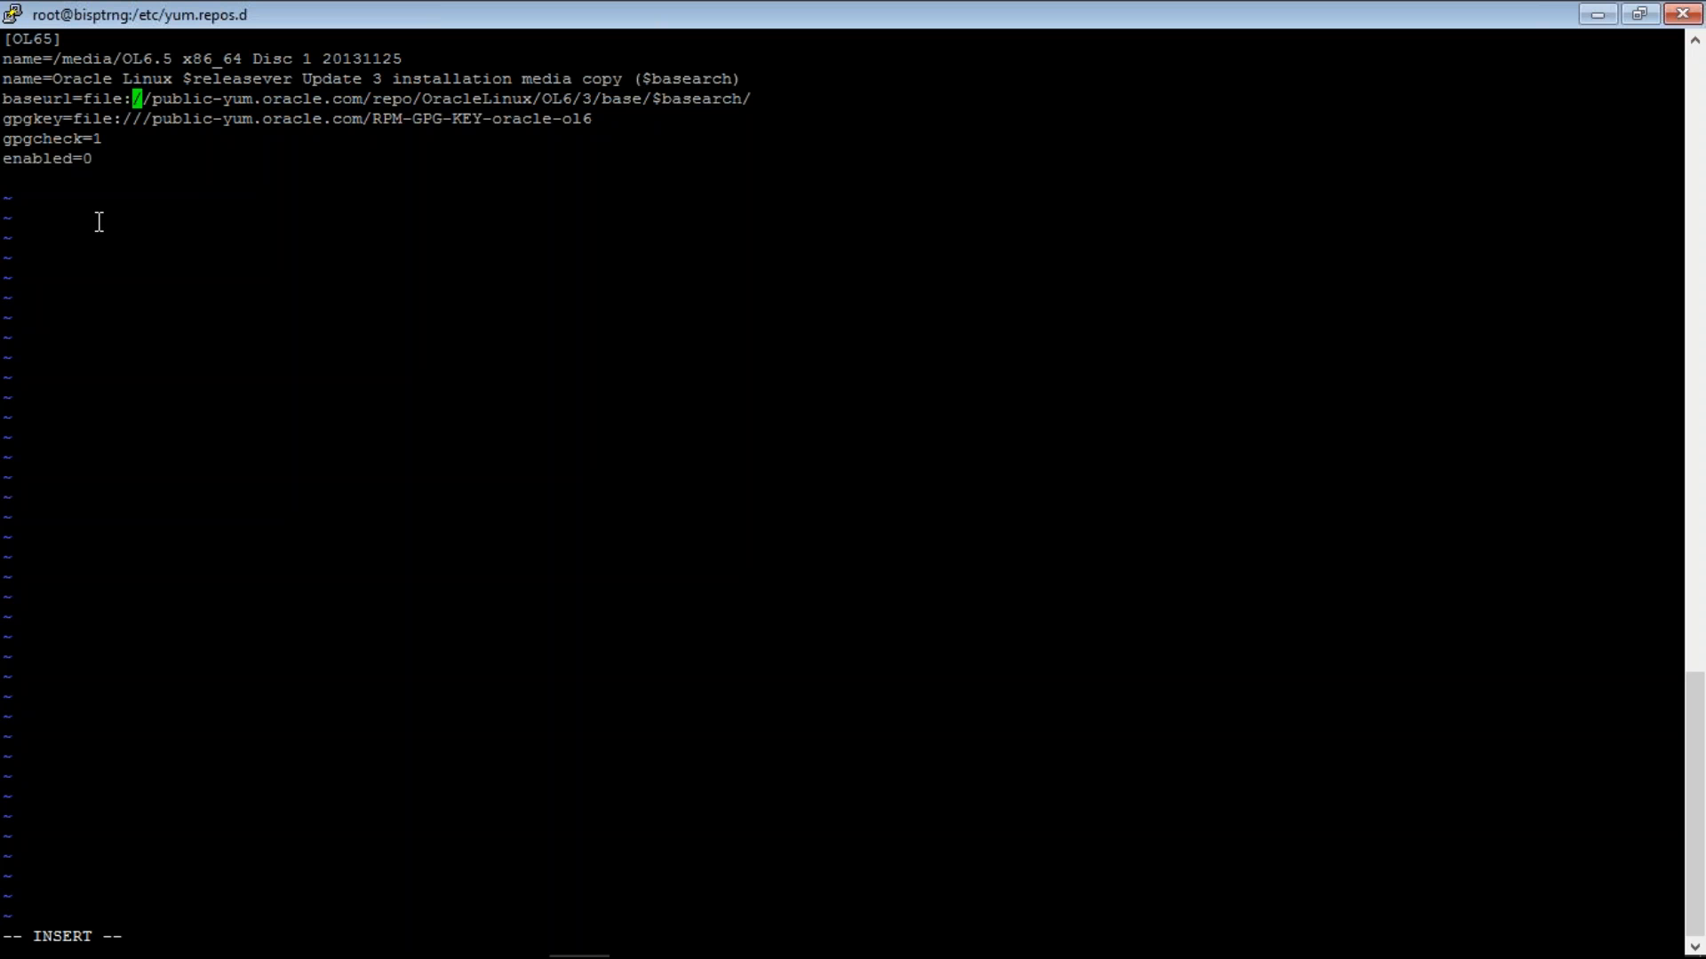
type("/")
key("Escape")
key("l")
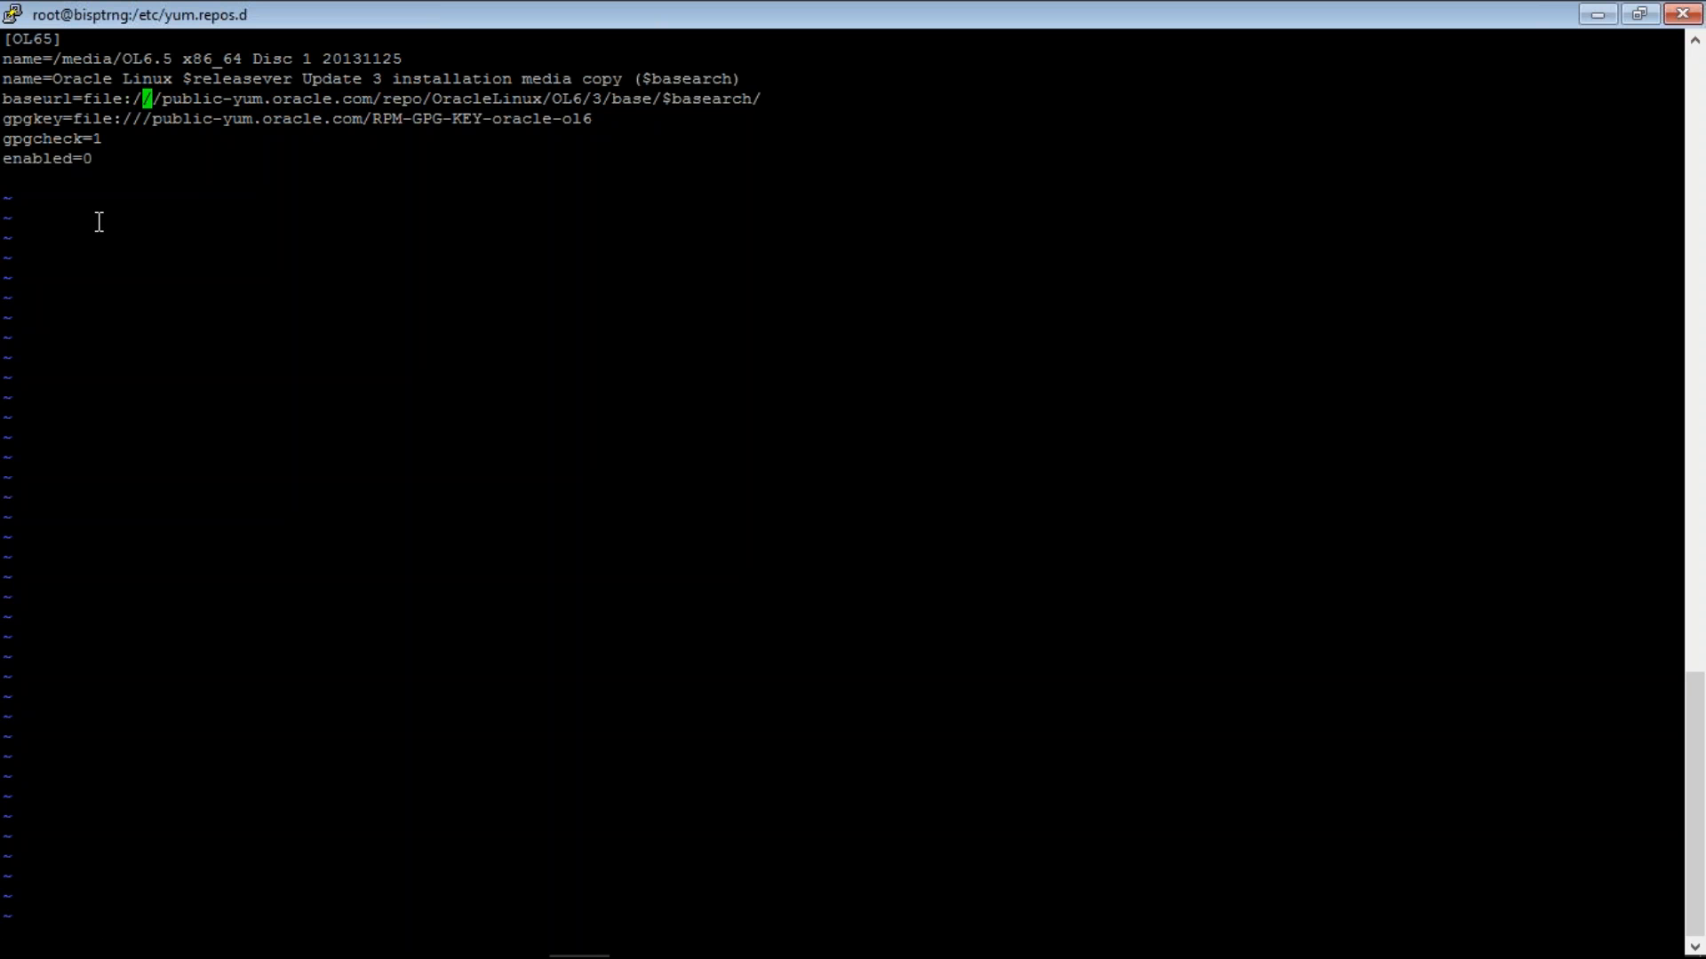
key("l")
key("l")
key("x")
key("x")
key("x")
key("x")
key("x")
key("x")
key("x")
key("x")
key("x")
key("x")
key("x")
key("x")
key("x")
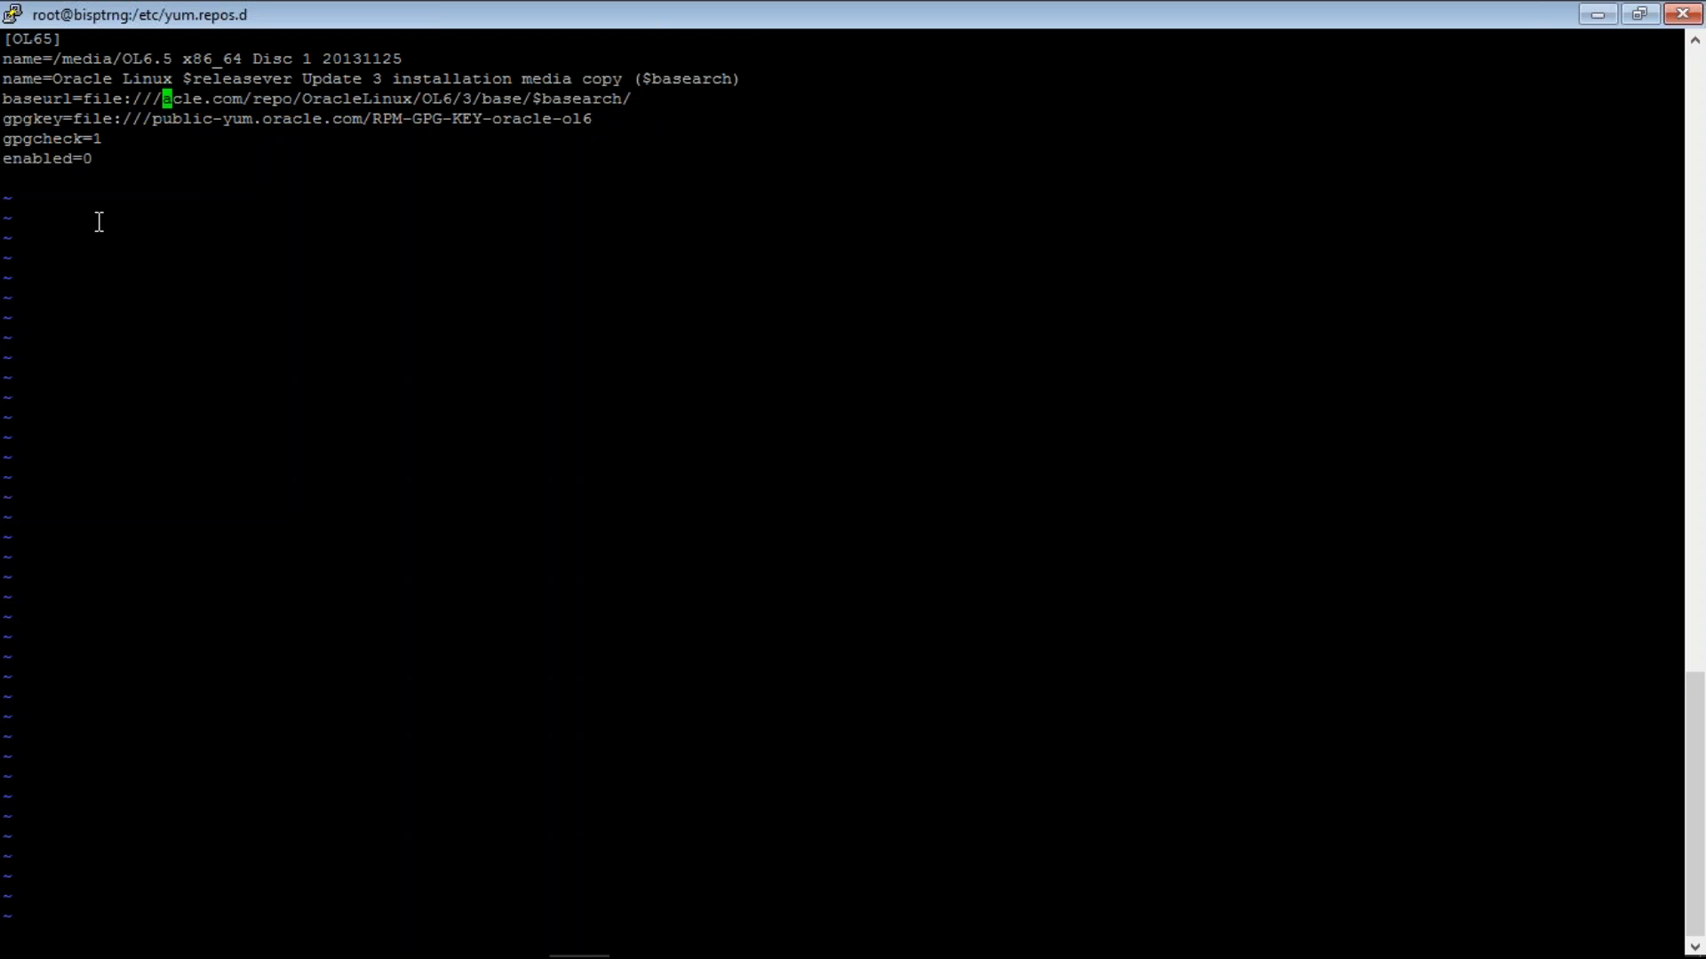
key("x")
key("x")
key("x")
key("x")
key("x")
key("x")
key("x")
key("x")
key("x")
key("x")
key("x")
key("x")
key("x")
key("x")
key("x")
key("x")
key("x")
key("x")
key("x")
key("x")
key("x")
key("x")
key("x")
key("x")
key("x")
key("x")
key("x")
key("x")
key("x")
key("x")
key("x")
key("x")
key("x")
key("x")
key("x")
key("x")
key("x")
key("x")
key("x")
key("x")
key("x")
key("x")
key("x")
key("x")
key("x")
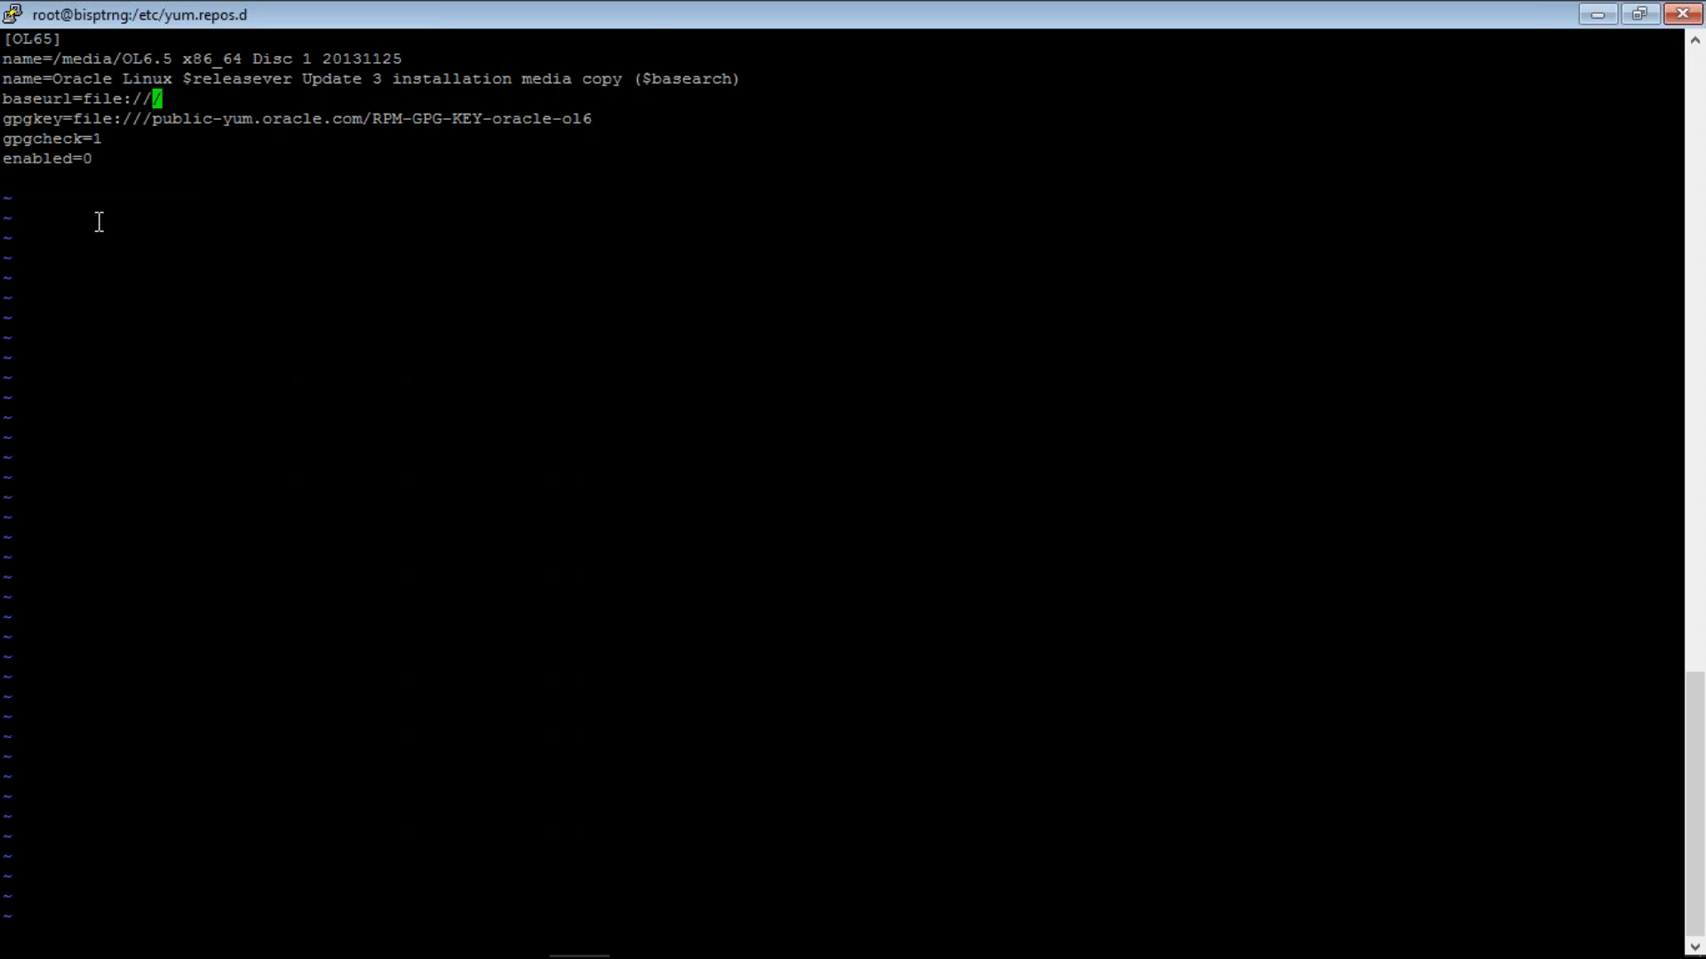
key("Up")
- Paste the /media/OL6.5 x86_64 Disc 1 20131125 path after file:/// in baseurl
left_click_drag(64, 59, 401, 56)
key("super+c")
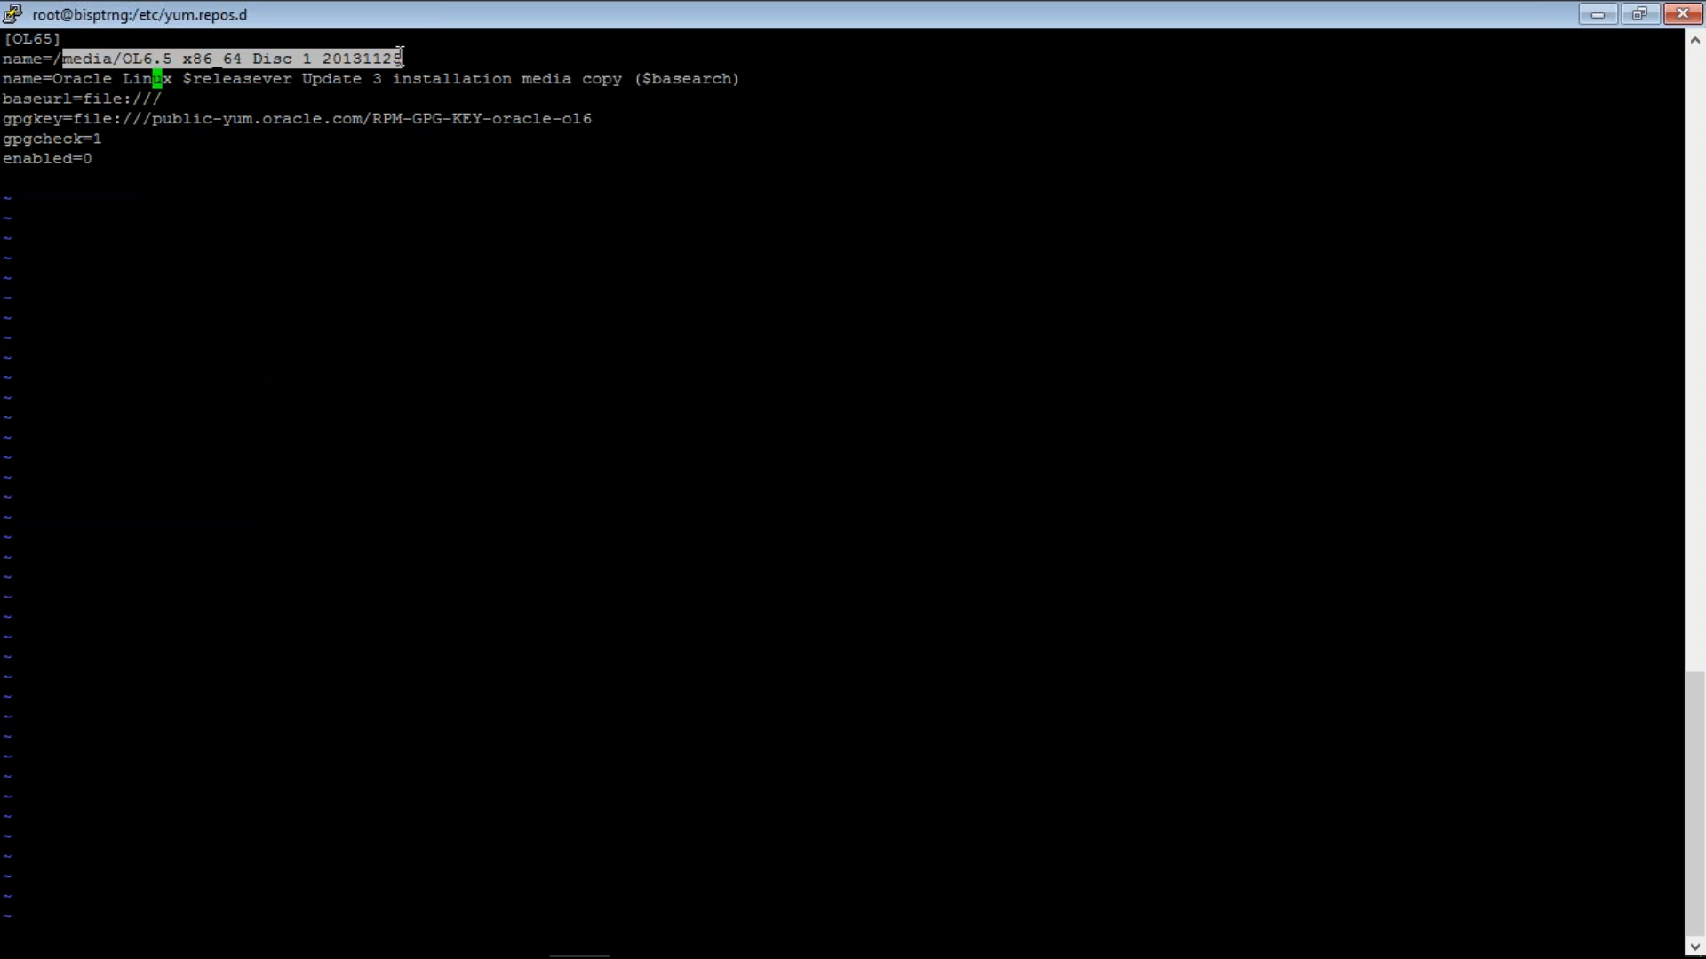
key("Down")
key("a")
right_click(399, 56)
key("Escape")
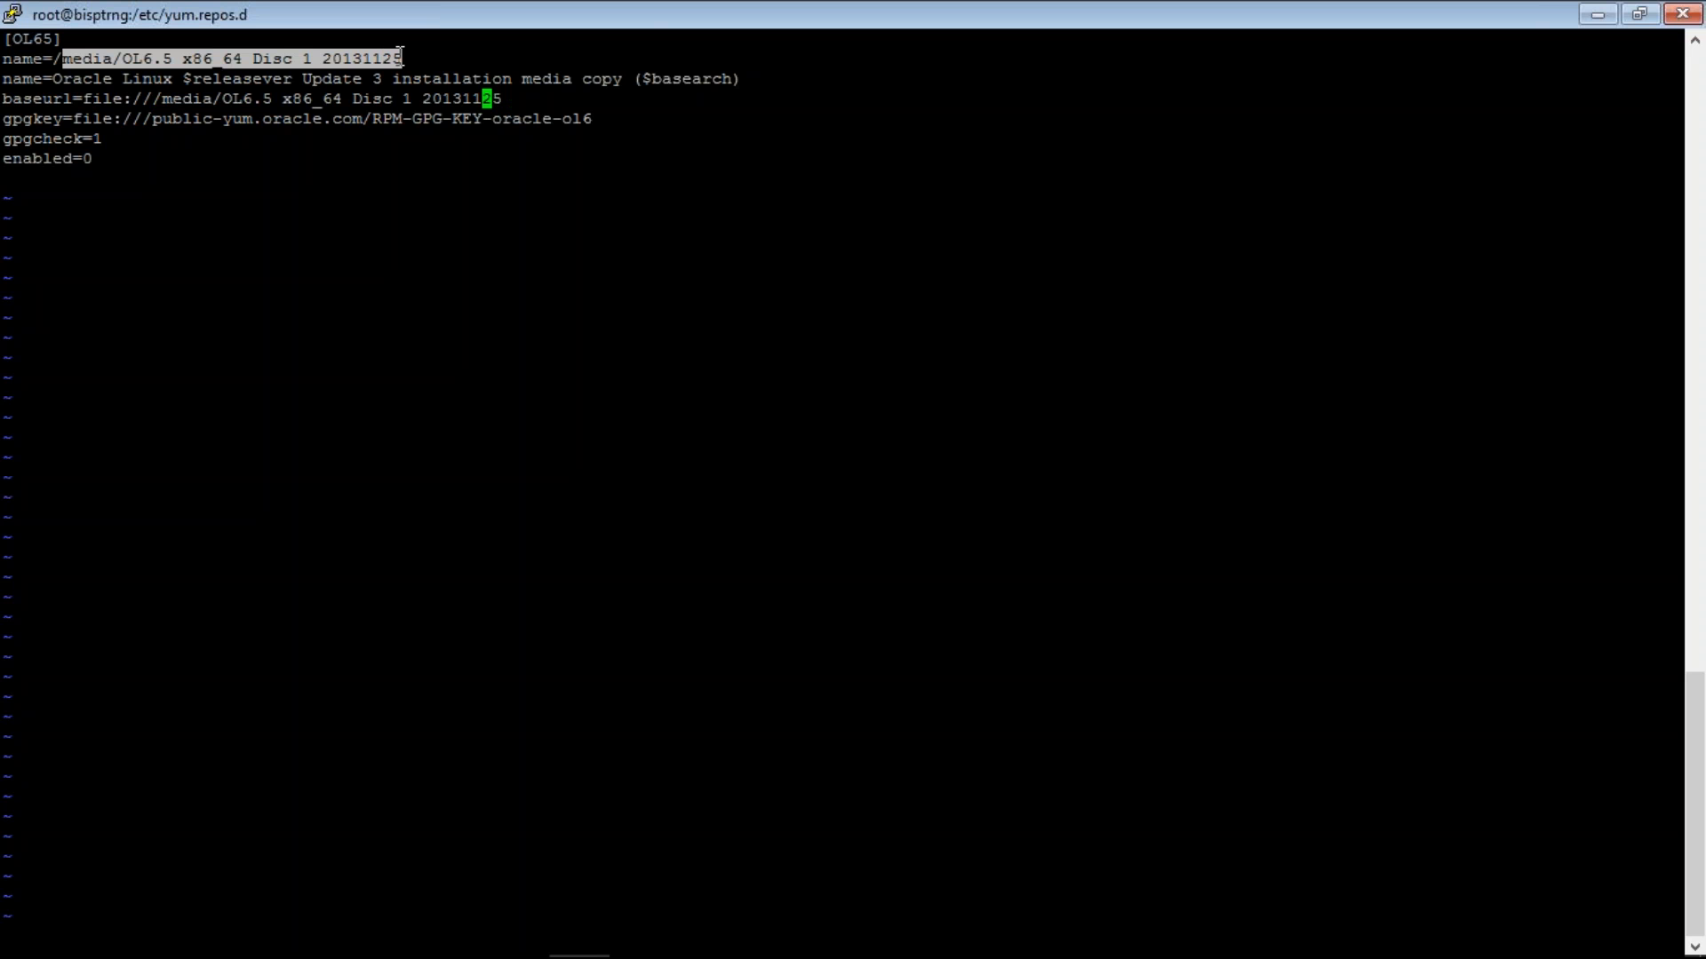
- Escape the spaces in the baseurl path with backslashes after OL6.5, x86_64 and Disc
key("Left")
key("Left")
key("Left")
key("Left")
key("Left")
key("Left")
key("Left")
key("Left")
key("Left")
key("Left")
key("Left")
key("Left")
key("Left")
key("Left")
key("Left")
key("Left")
key("Left")
key("Left")
key("Left")
key("Left")
key("Left")
key("Left")
type("a\\")
key("Escape")
key("Right")
key("Right")
key("Right")
key("Right")
key("Right")
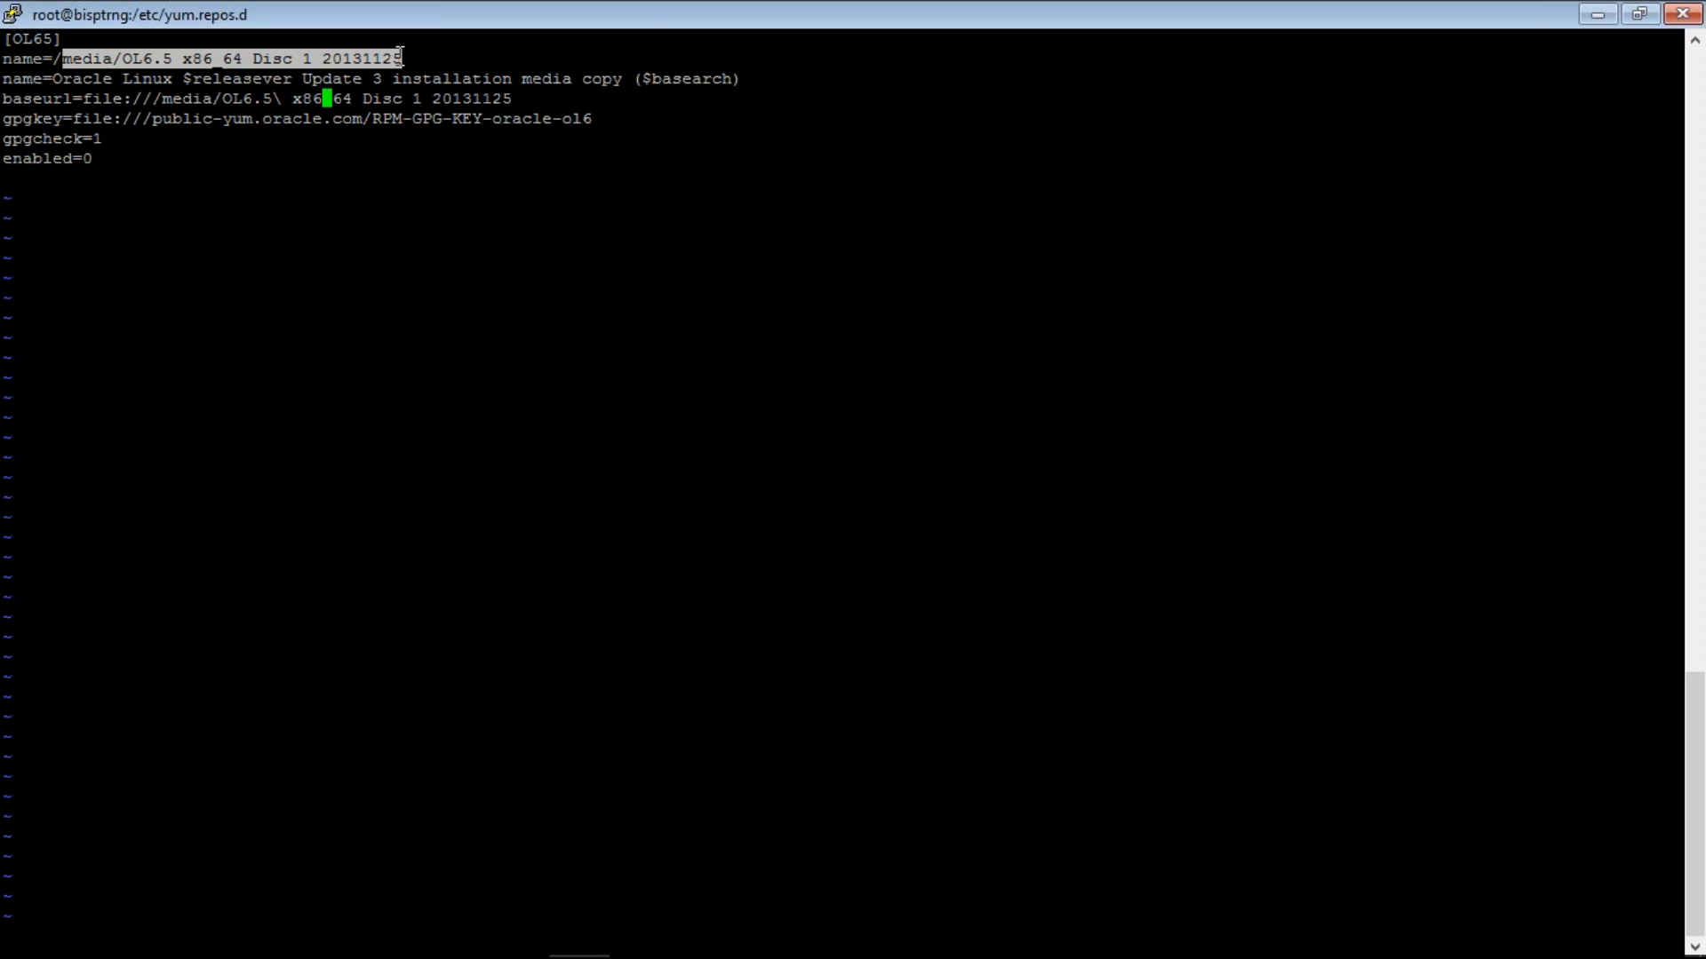
key("Right")
key("Right")
type("a\\")
key("Escape")
key("Right")
key("Right")
key("Right")
key("Right")
key("Right")
type("a")
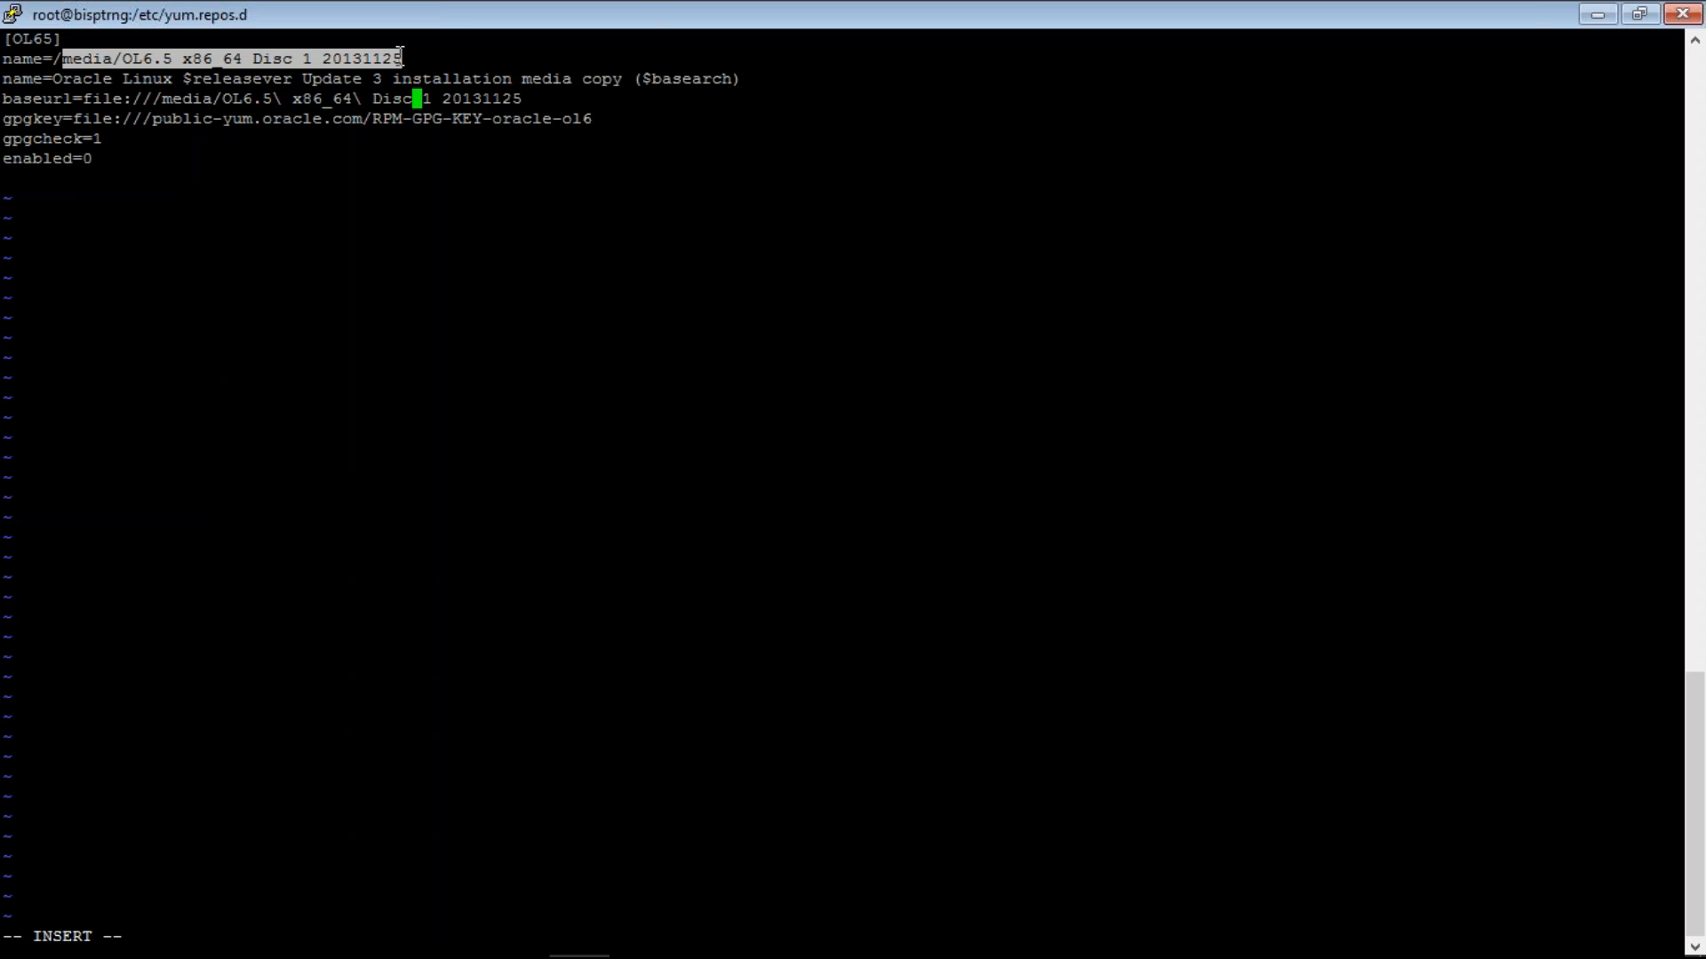
type("\\")
key("Escape")
key("Right")
key("Right")
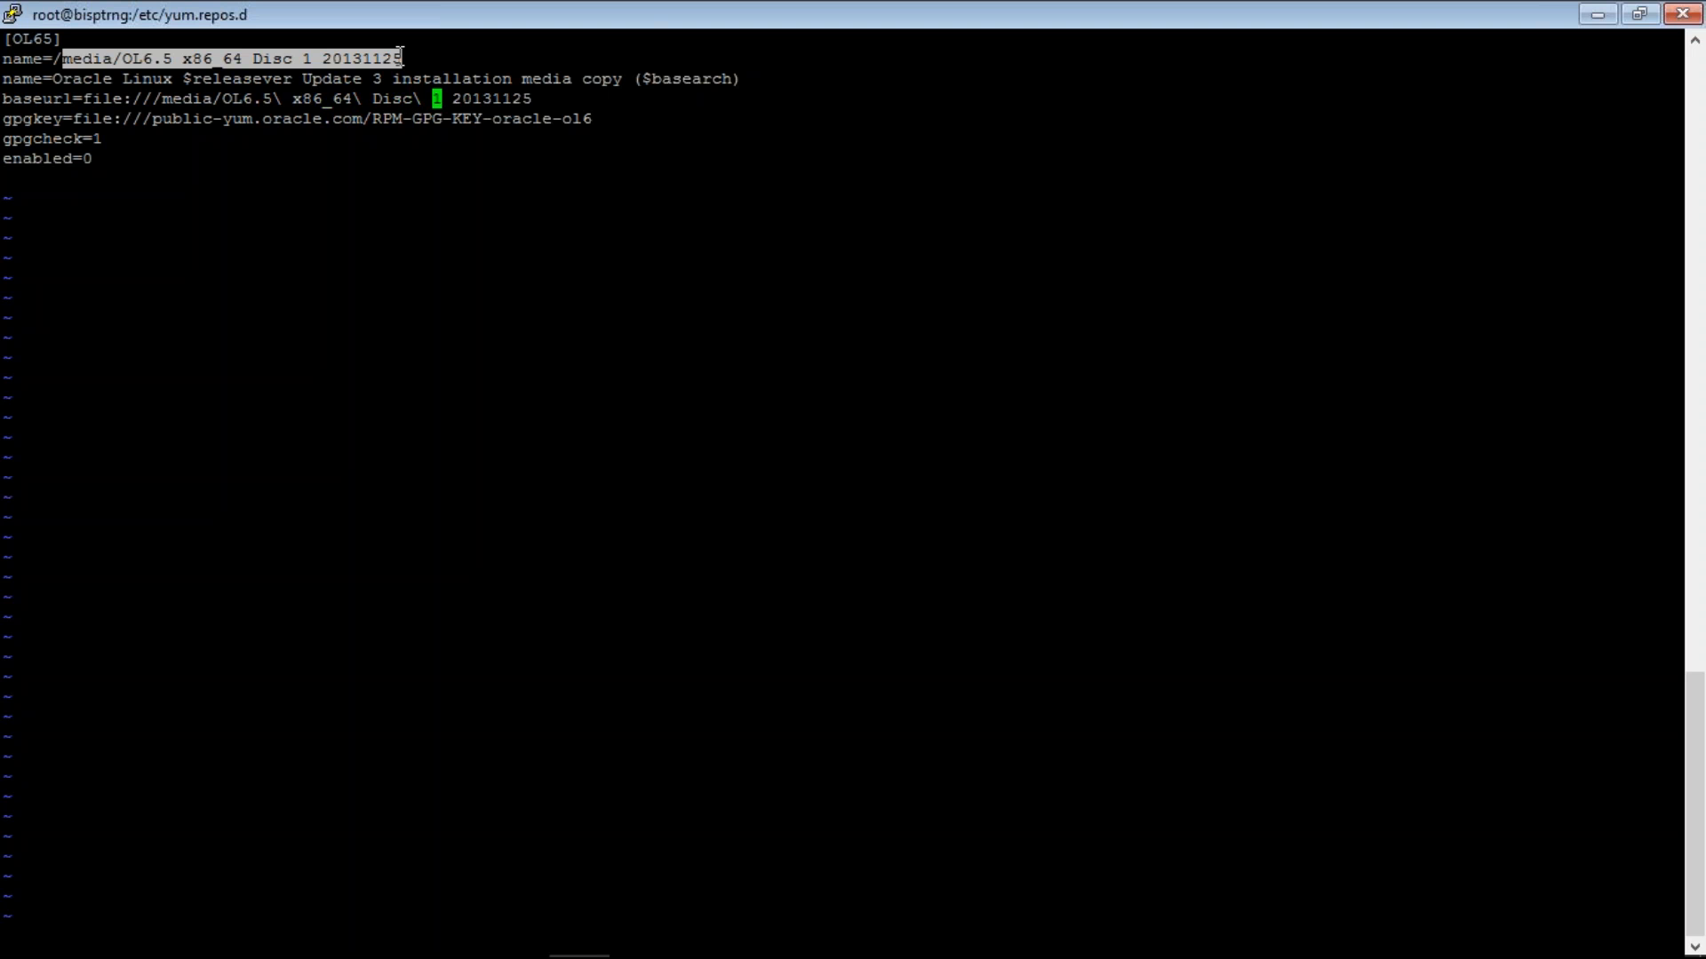
type("a\\")
key("Escape")
- Delete the remote host from the gpgkey line
key("Down")
key("Down")
key("Up")
key("Up")
key("Left")
key("Left")
key("Left")
key("Left")
key("Left")
key("Left")
key("Left")
key("Left")
key("Left")
key("Left")
key("Left")
key("Left")
key("Left")
key("Left")
key("Left")
key("Left")
key("Left")
key("Left")
key("Left")
key("Left")
key("Down")
key("x")
key("x")
key("x")
key("x")
key("x")
key("x")
key("x")
key("x")
key("x")
key("x")
key("x")
key("x")
key("x")
key("x")
key("x")
key("x")
key("x")
key("x")
key("x")
key("x")
key("x")
key("i")
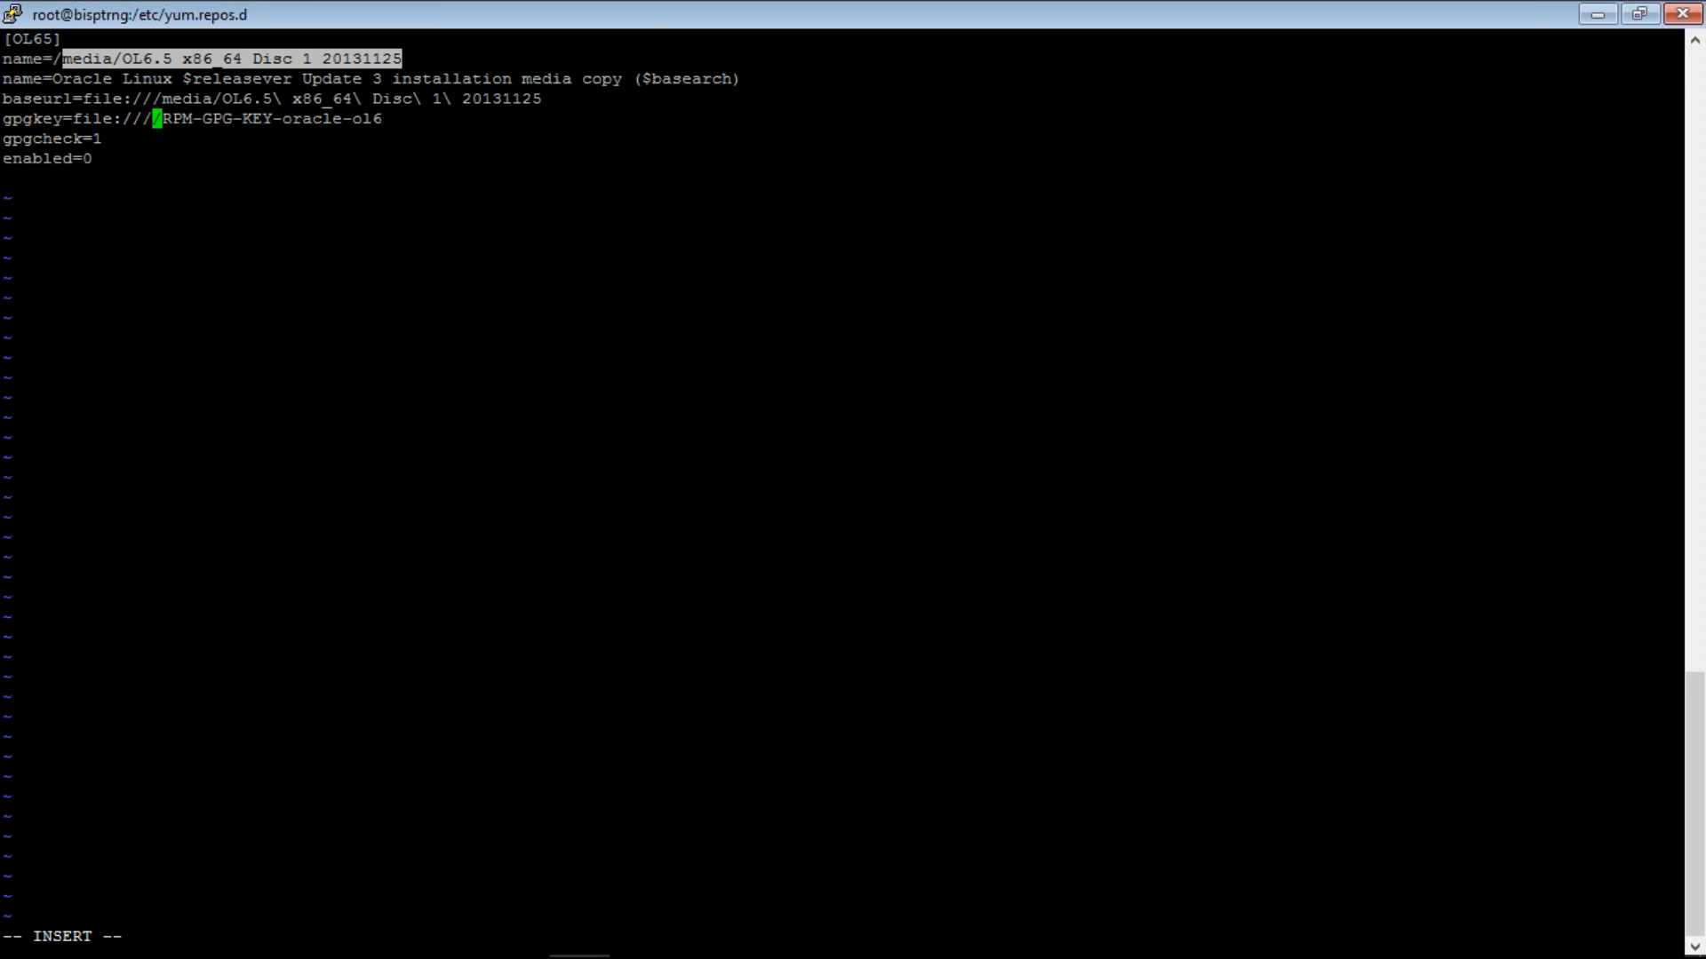
- Paste the escaped disc path into gpgkey and trim the key file name to RPM-GPG-KEY
left_click_drag(432, 78, 535, 103)
right_click(536, 103)
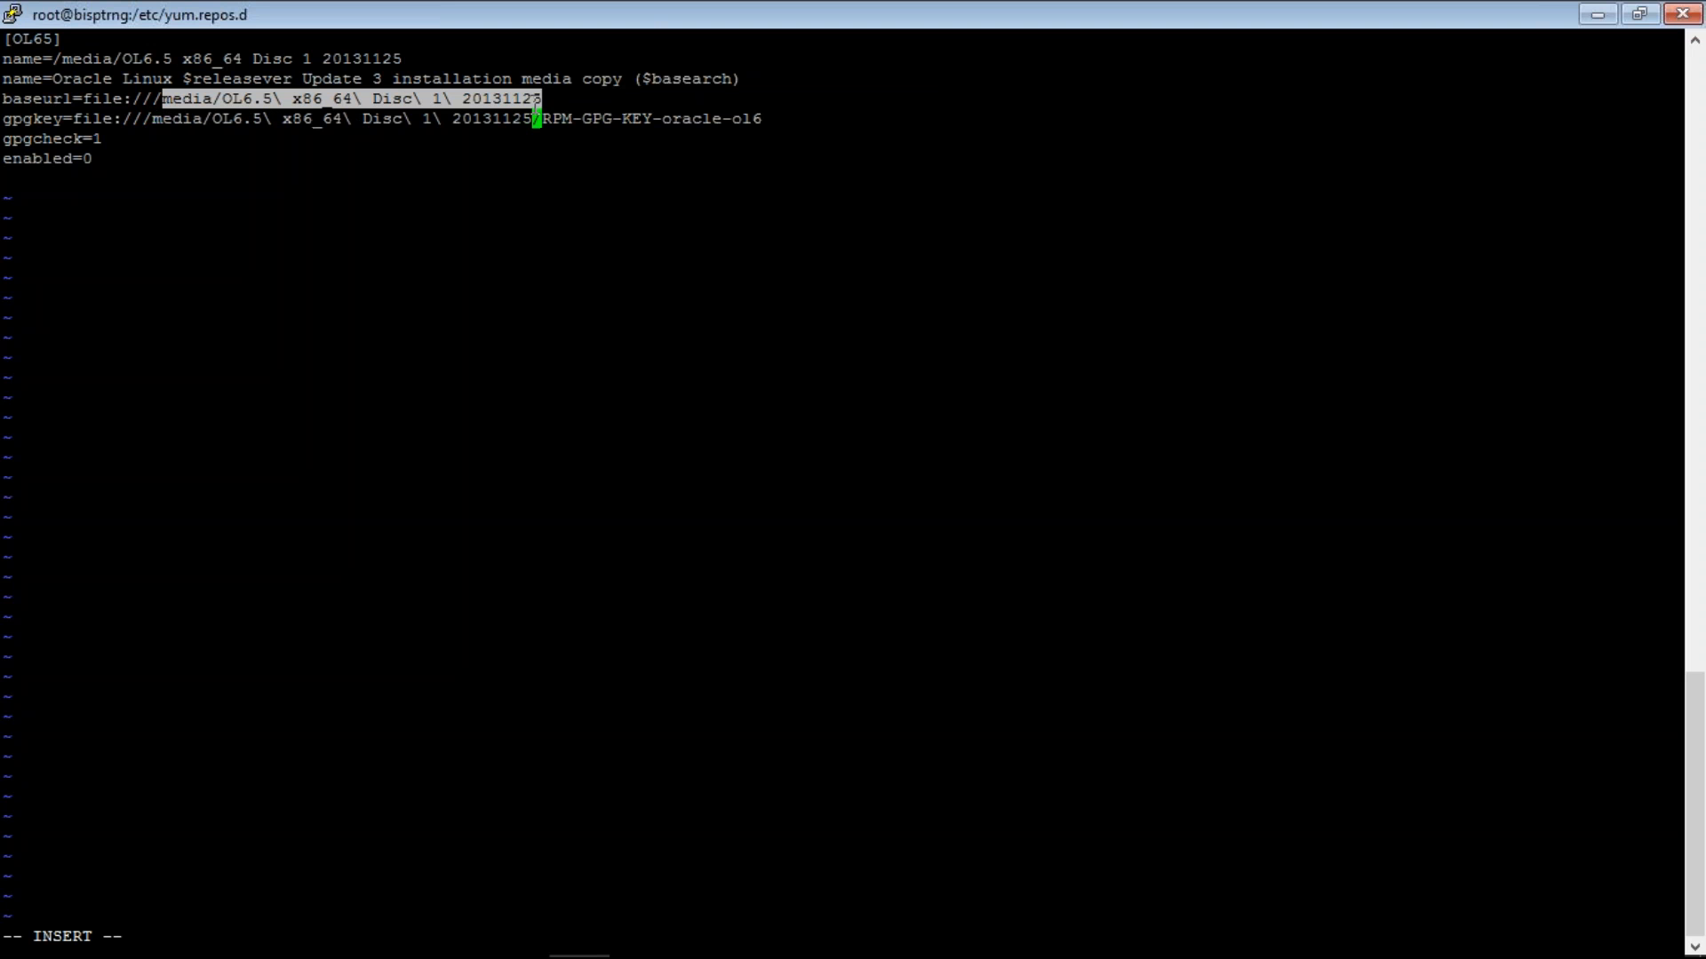
key("Escape")
key("Down")
key("Up")
key("Right")
key("Right")
key("Right")
key("Right")
key("Right")
key("Right")
key("Right")
key("Right")
key("x")
key("x")
key("x")
key("x")
key("x")
key("x")
key("x")
key("x")
key("x")
key("x")
key("x")
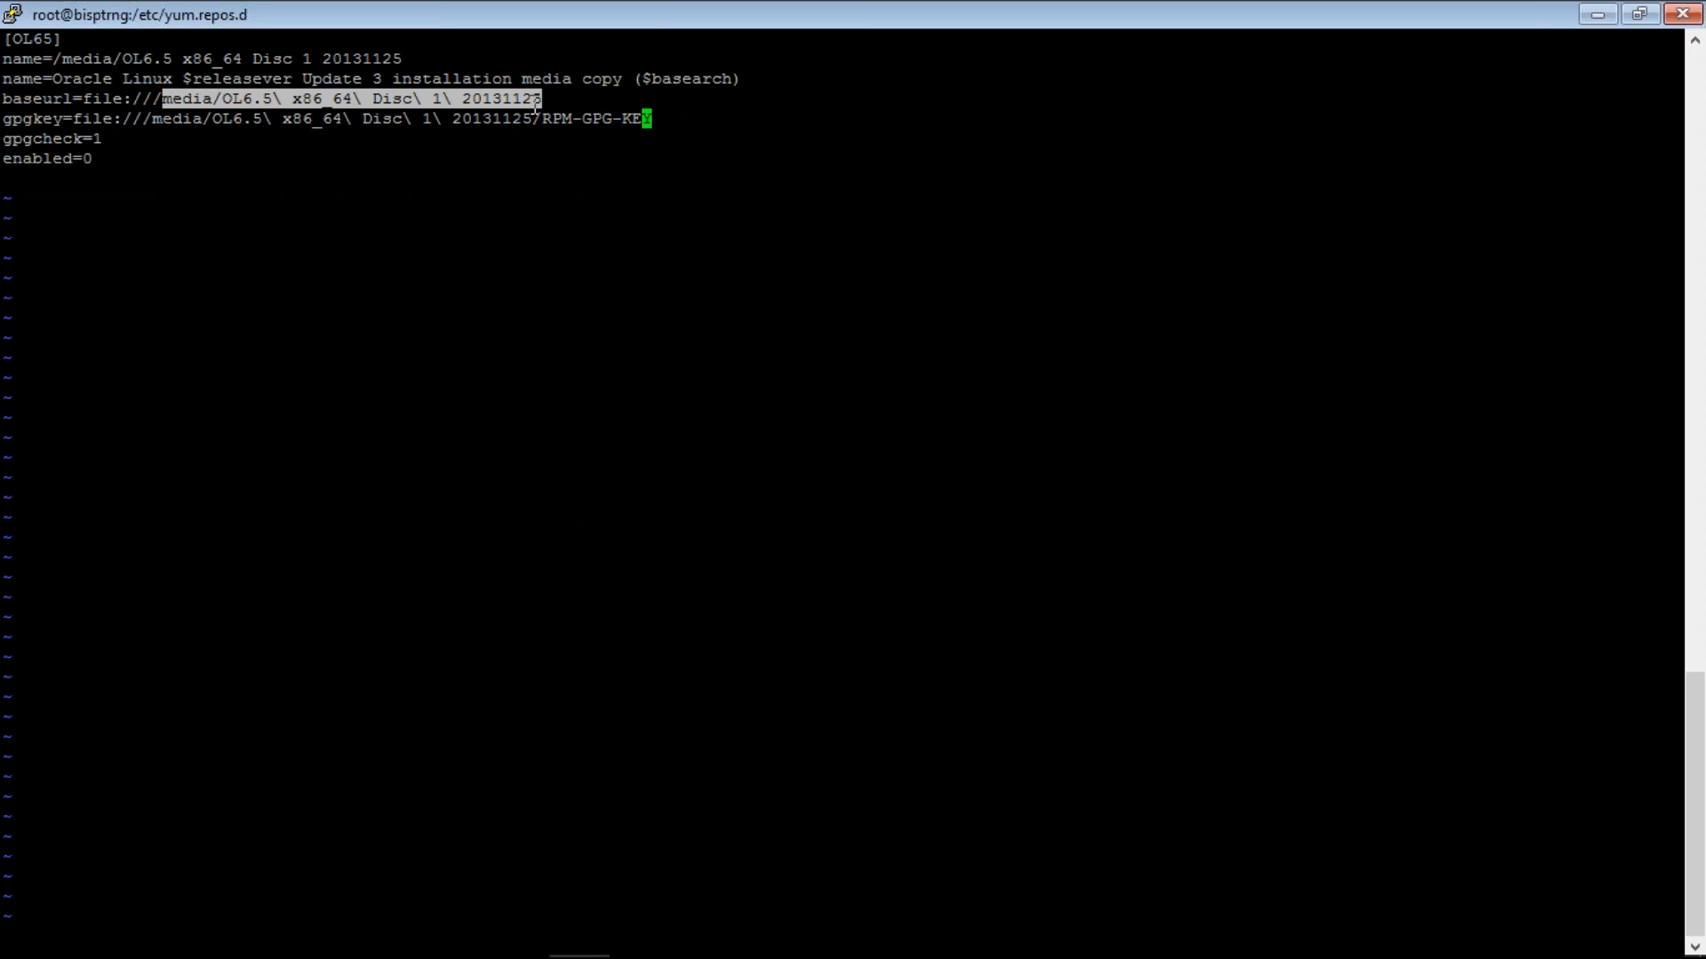
left_click(535, 102)
key("Up")
key("Up")
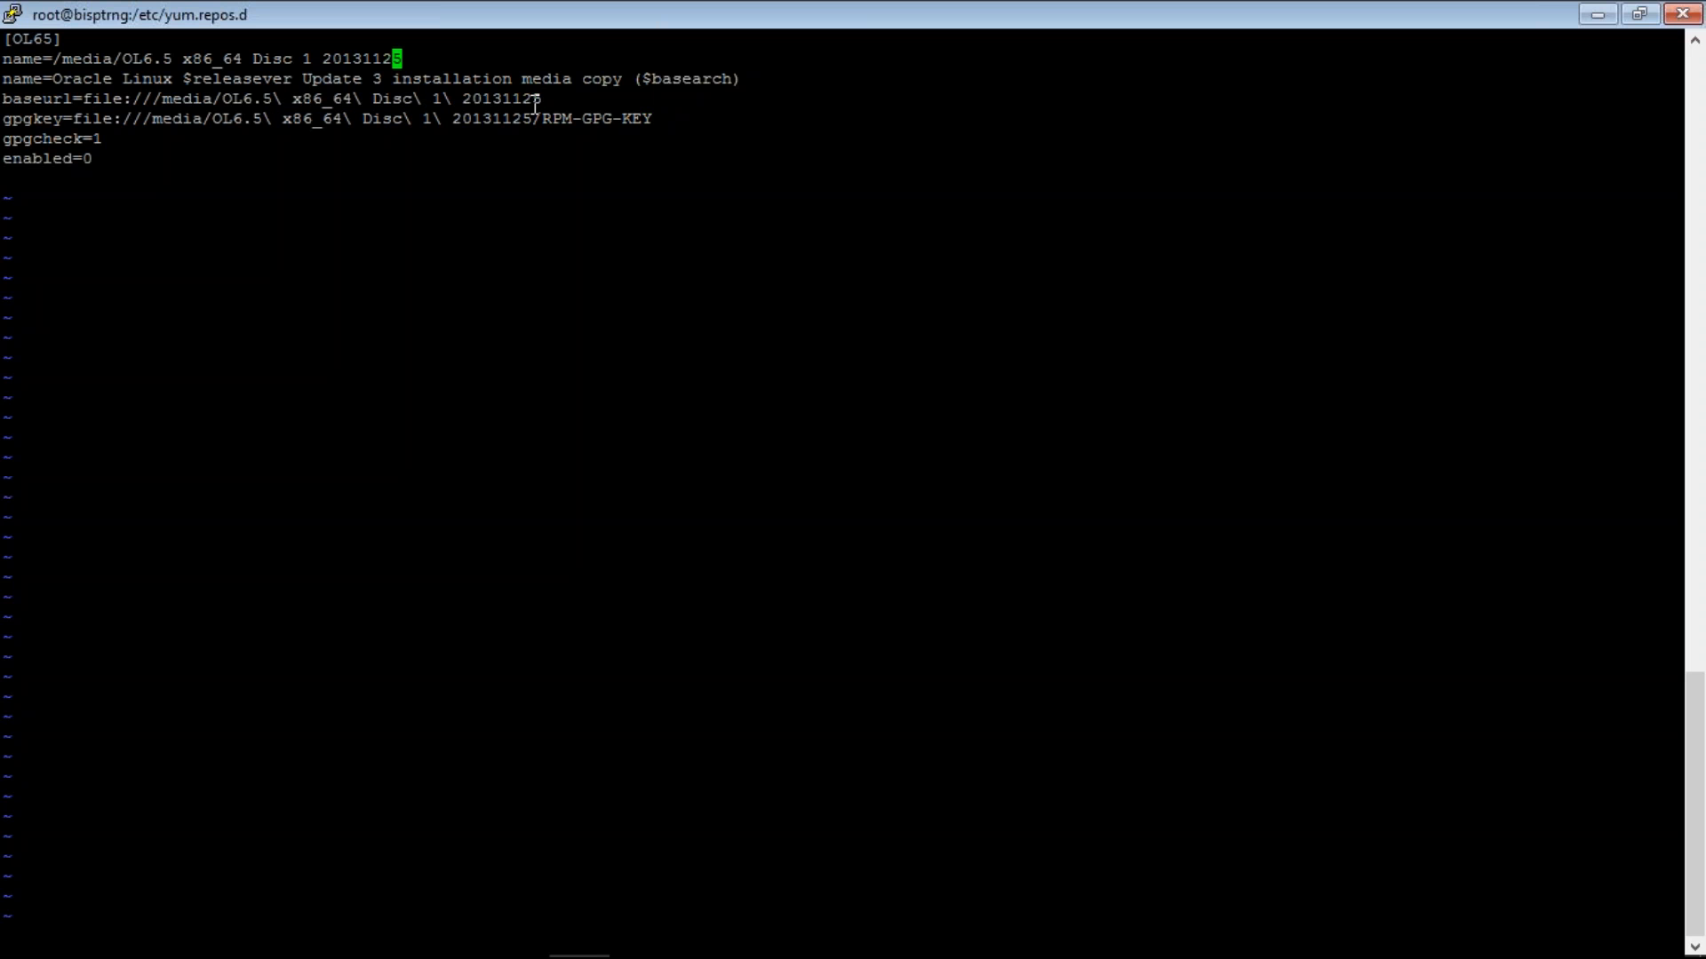
- Replace the media path on the first name line with name=Oracle Linux 6.5
key("x")
key("x")
key("x")
key("x")
key("x")
key("x")
key("x")
key("x")
key("x")
key("x")
key("x")
key("x")
key("x")
key("x")
key("x")
key("x")
key("x")
key("x")
key("x")
key("x")
key("x")
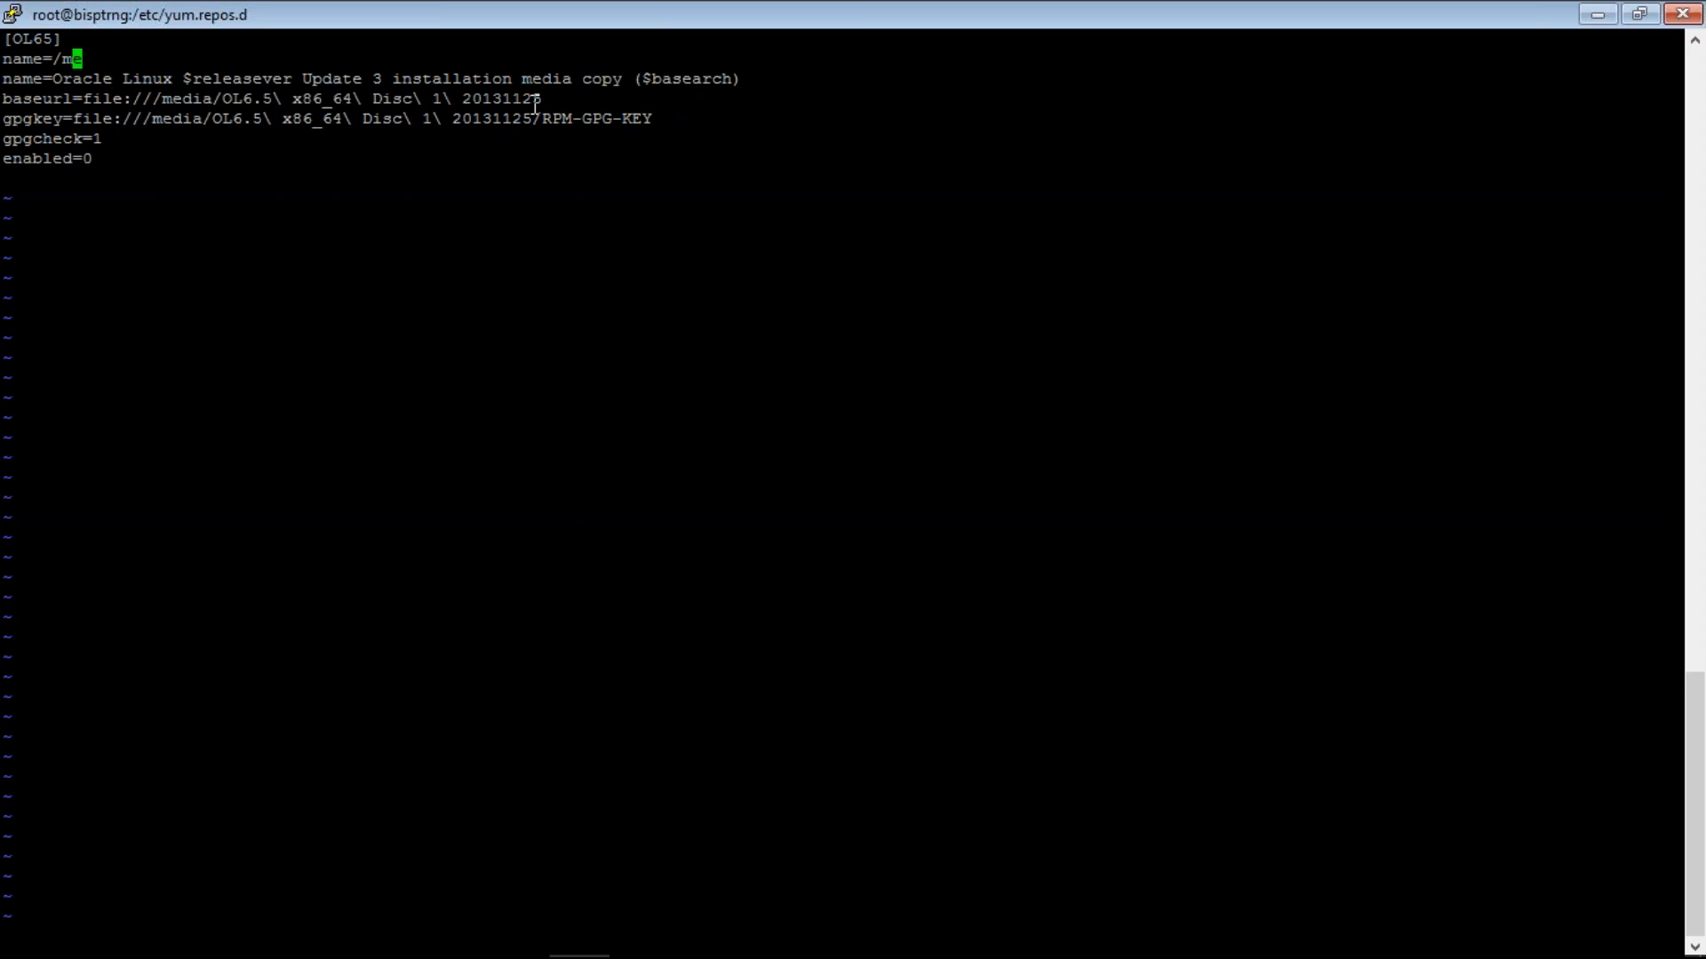
key("x")
key("x")
key("x")
key("a")
left_click_drag(55, 81, 178, 81)
right_click(177, 81)
type("6")
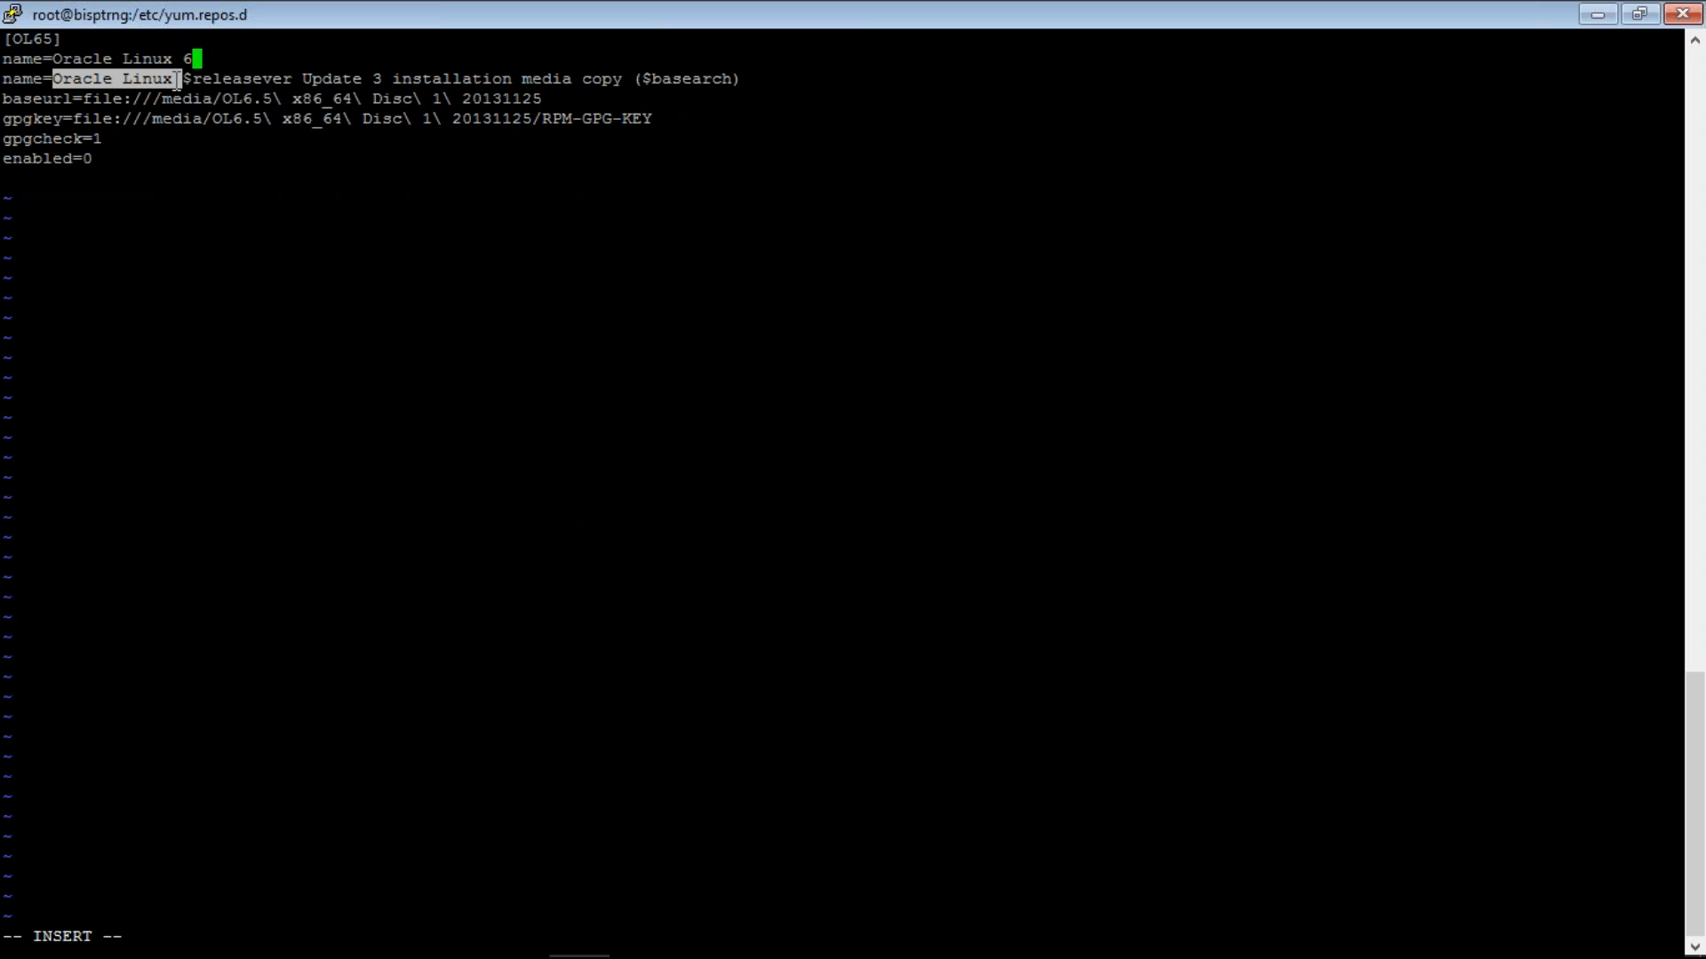
type(".5")
key("Escape")
- Delete the old Update 3 name line and save OL65.repo with :wq
key("Down")
key("d")
key("d")
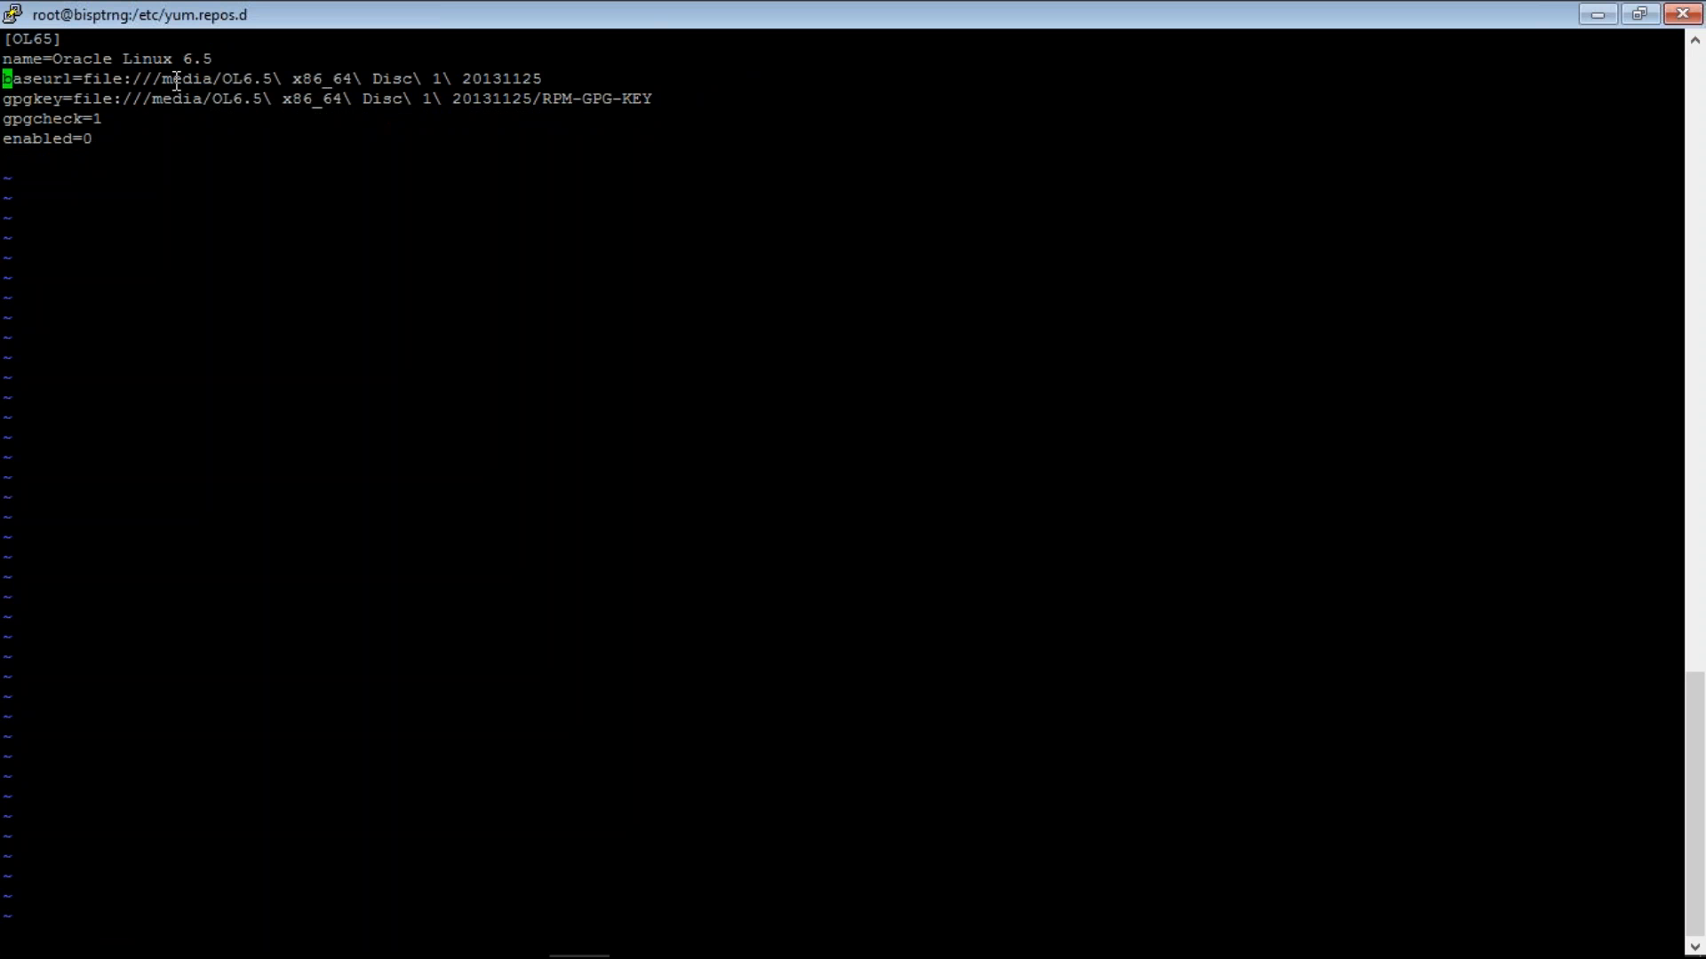
type(":wq")
key("Return")
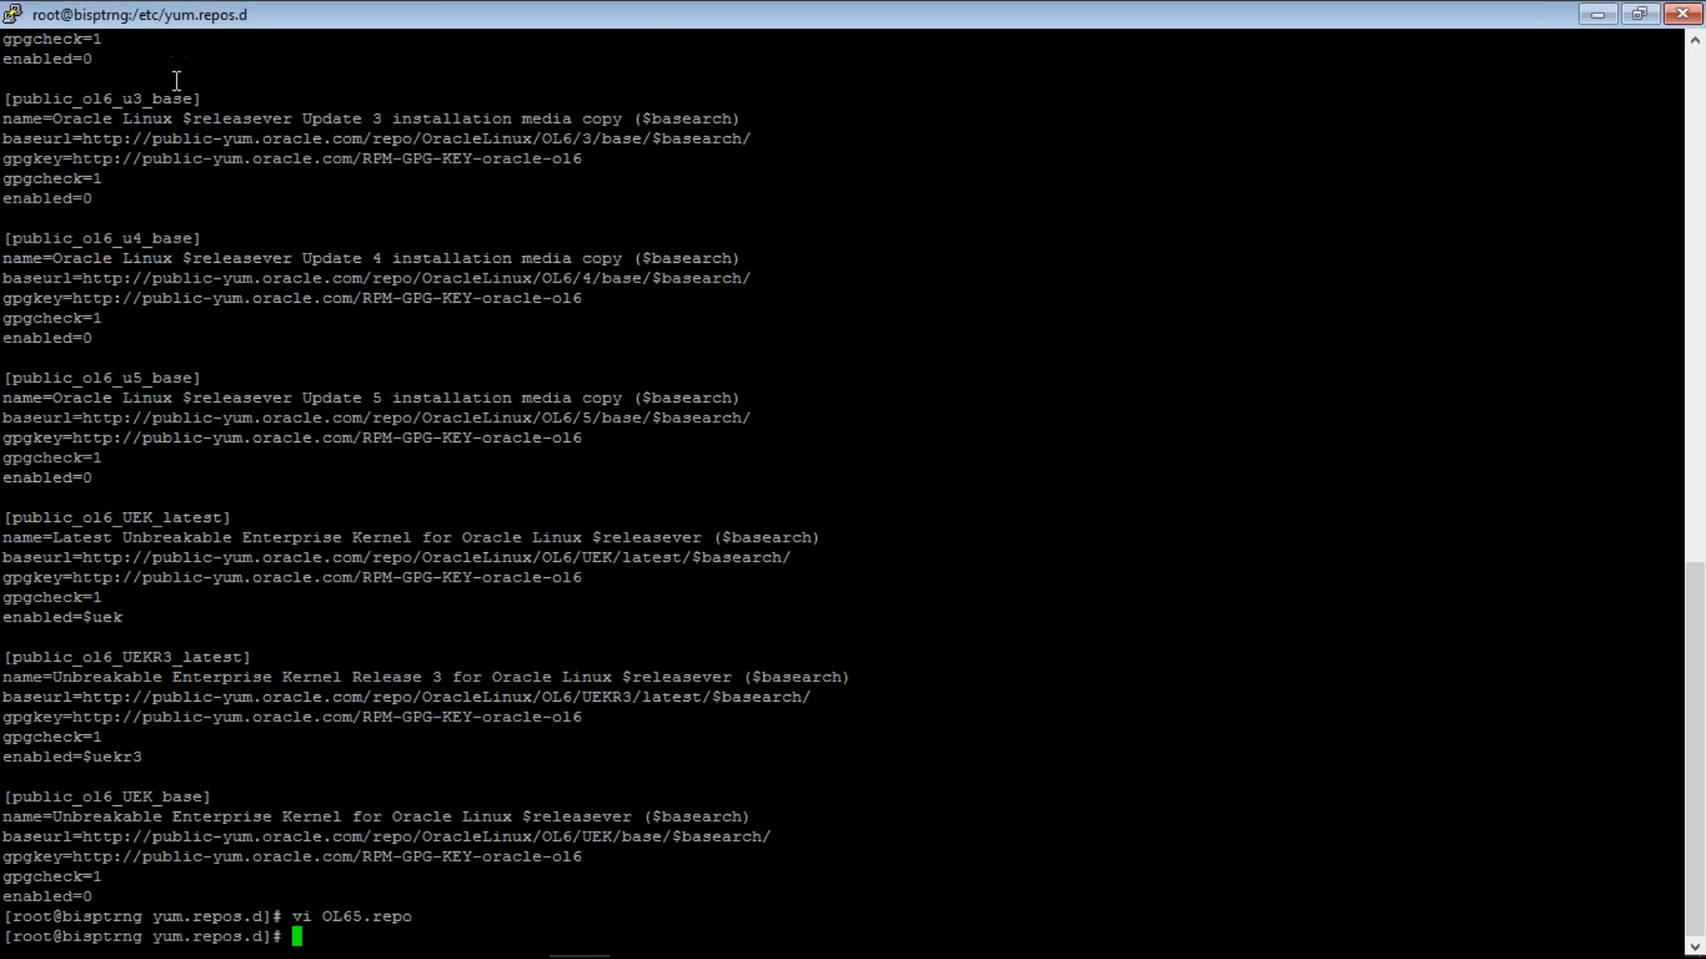
- Search the yum repository for openSSL packages with yum search openSSL
type("yum")
type(" ins")
key("BackSpace")
key("BackSpace")
key("BackSpace")
type("se")
type("arch ")
type("op")
type("p")
key("BackSpace")
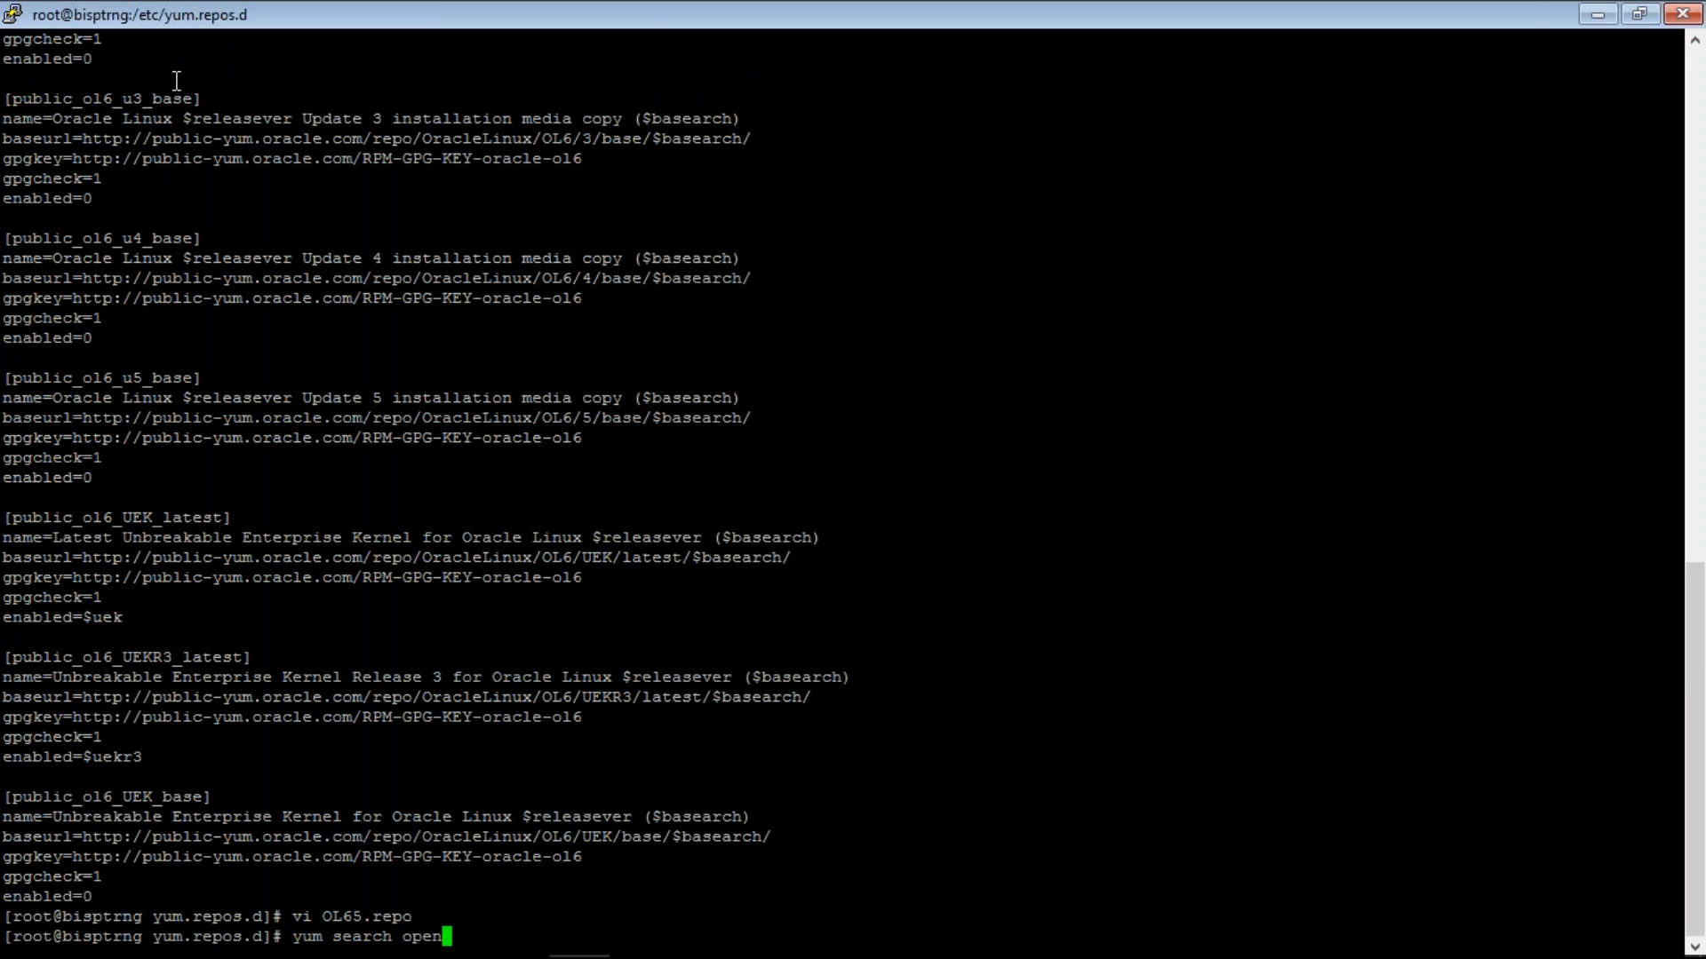
type("enSSL")
key("Return")
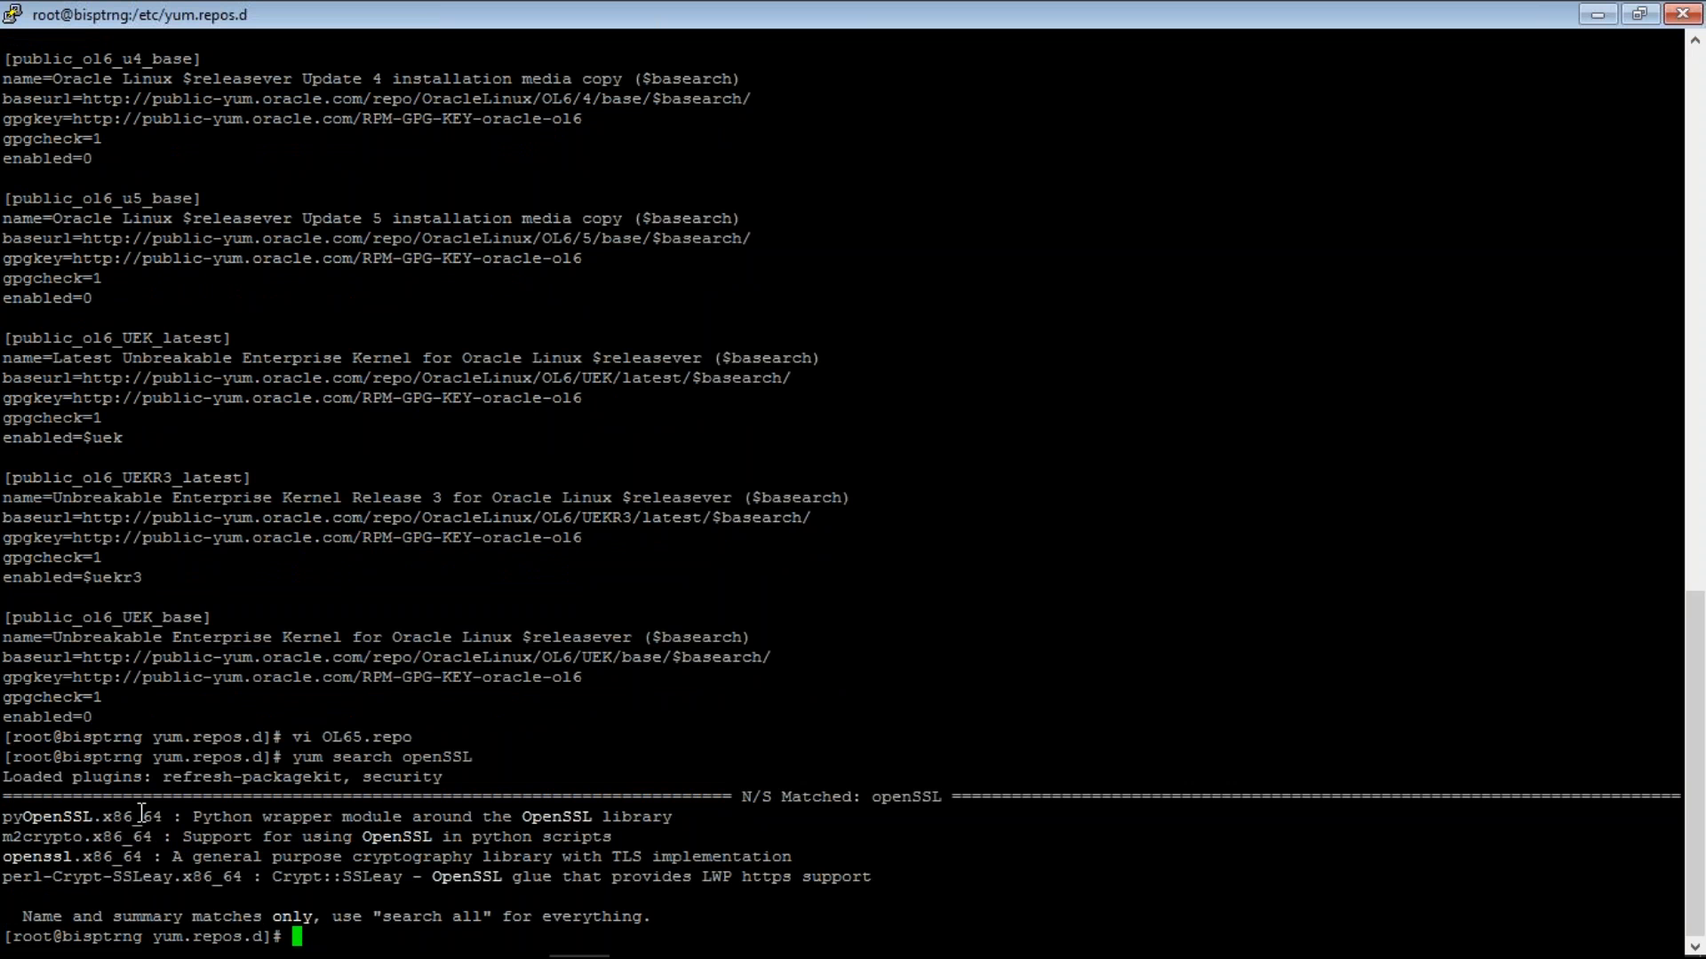
- Try installing the openSSL package, then retry with the lowercase name openssl
type("yum install ")
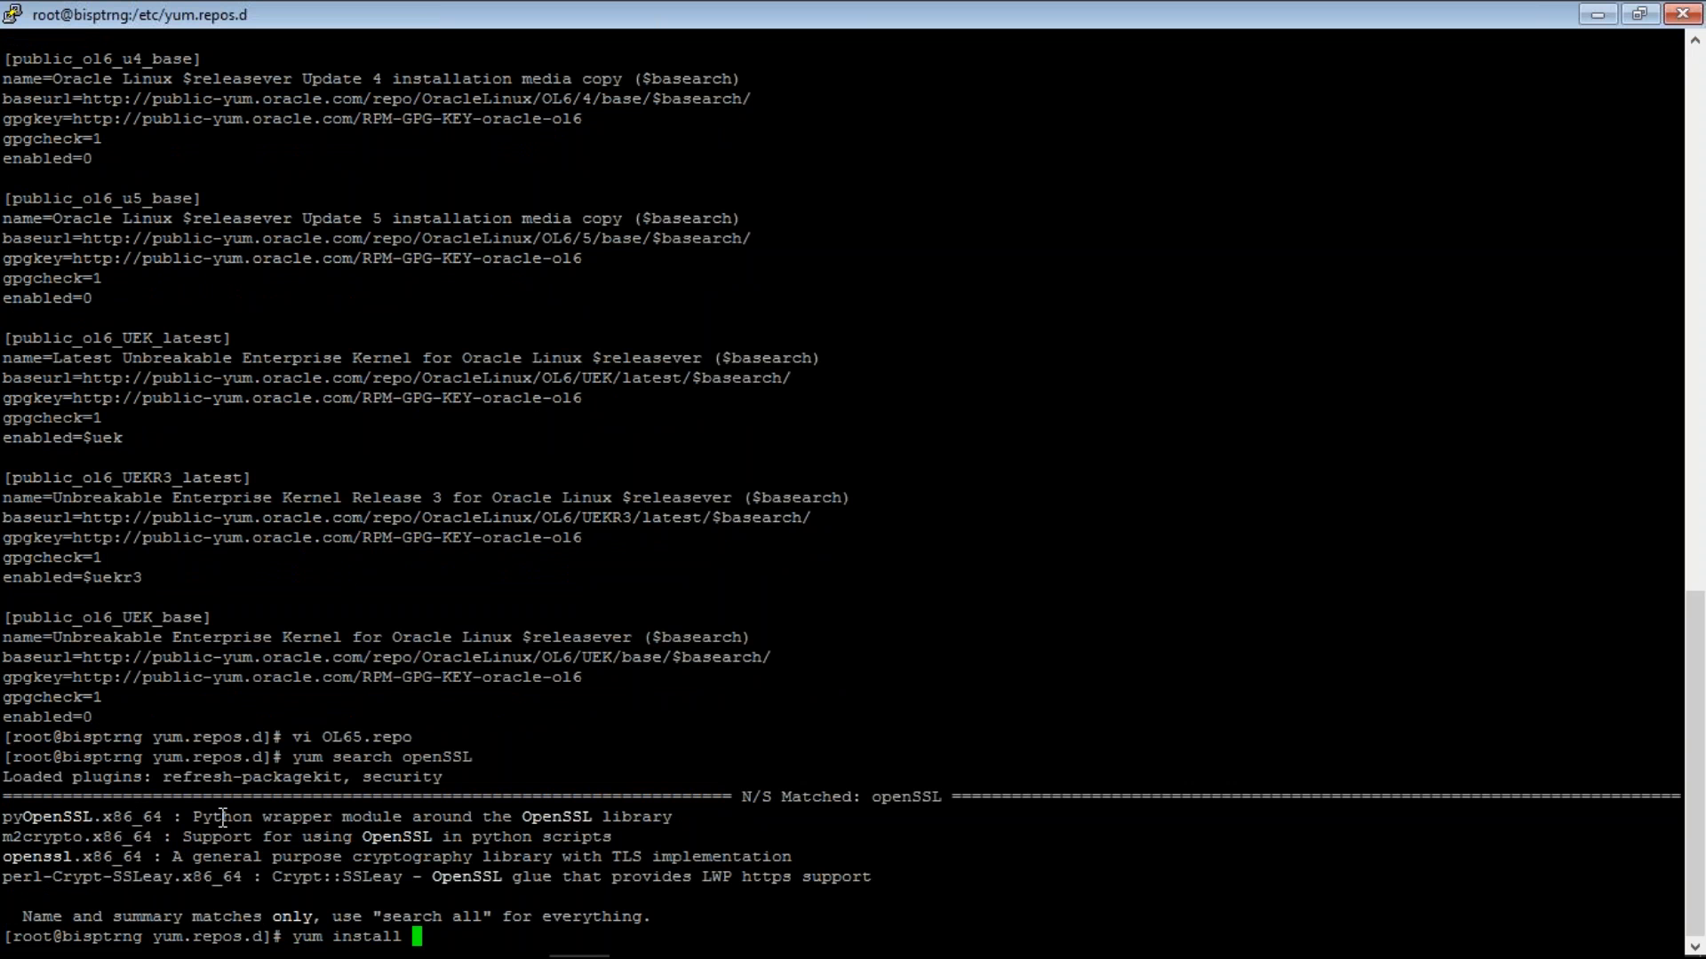
type("Op")
key("BackSpace")
key("BackSpace")
type("openSSL")
key("Return")
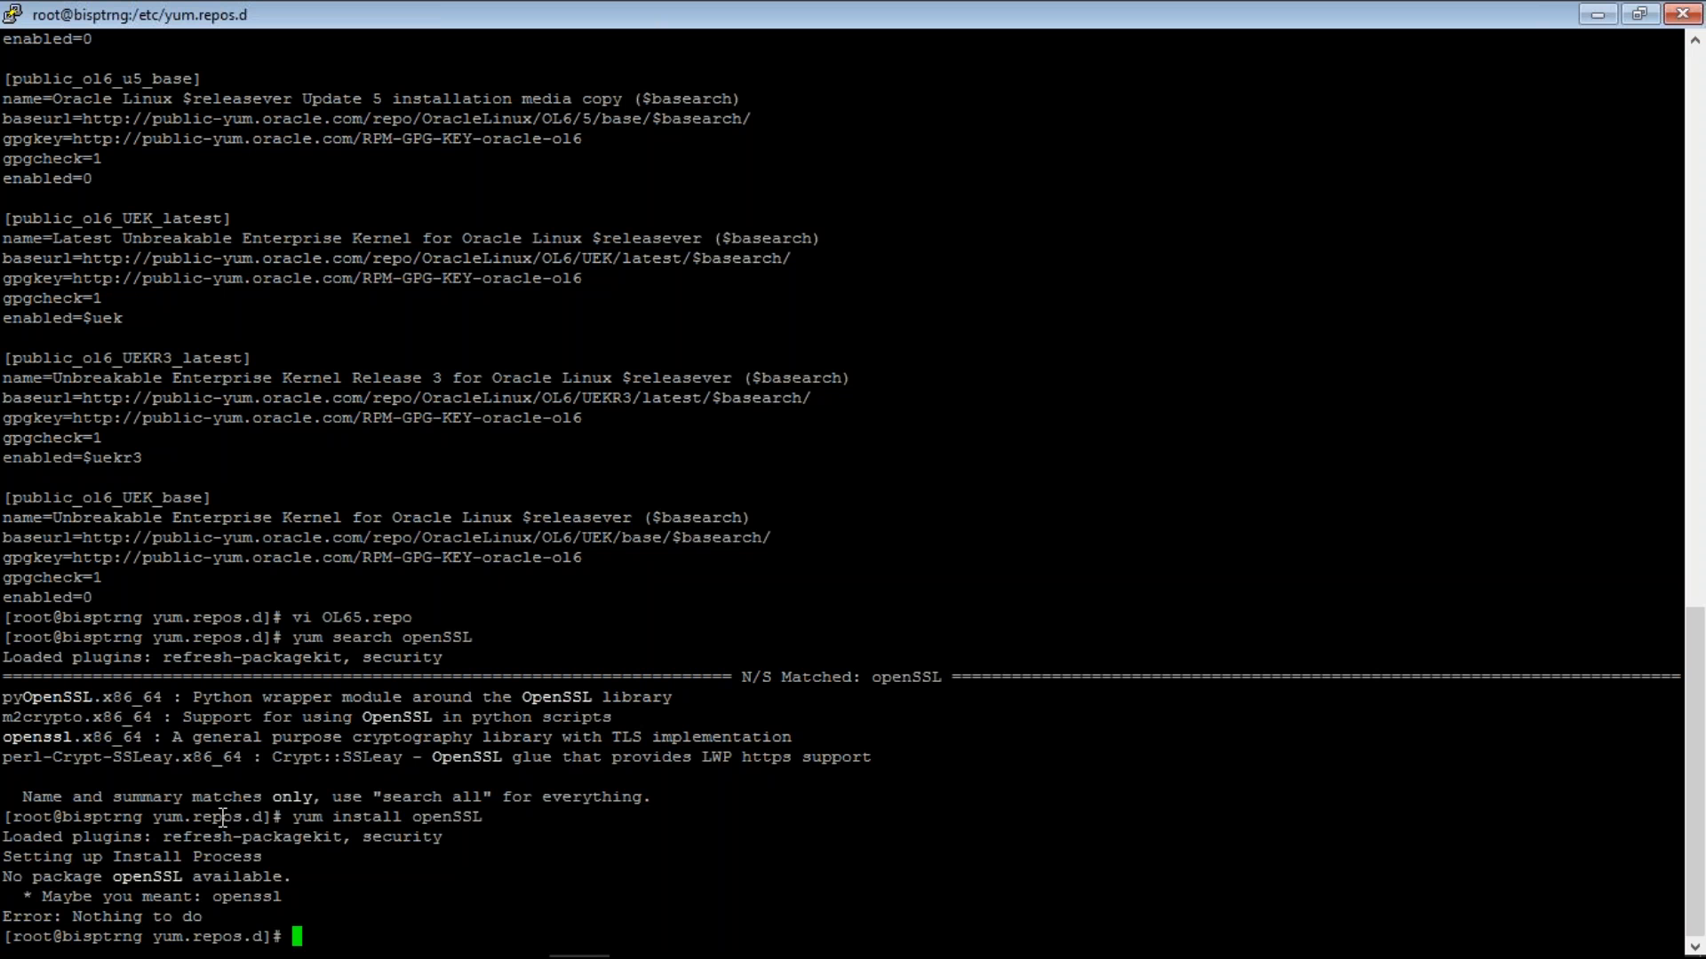
type("yum")
key("BackSpace")
key("BackSpace")
key("BackSpace")
key("BackSpace")
double_click(53, 745)
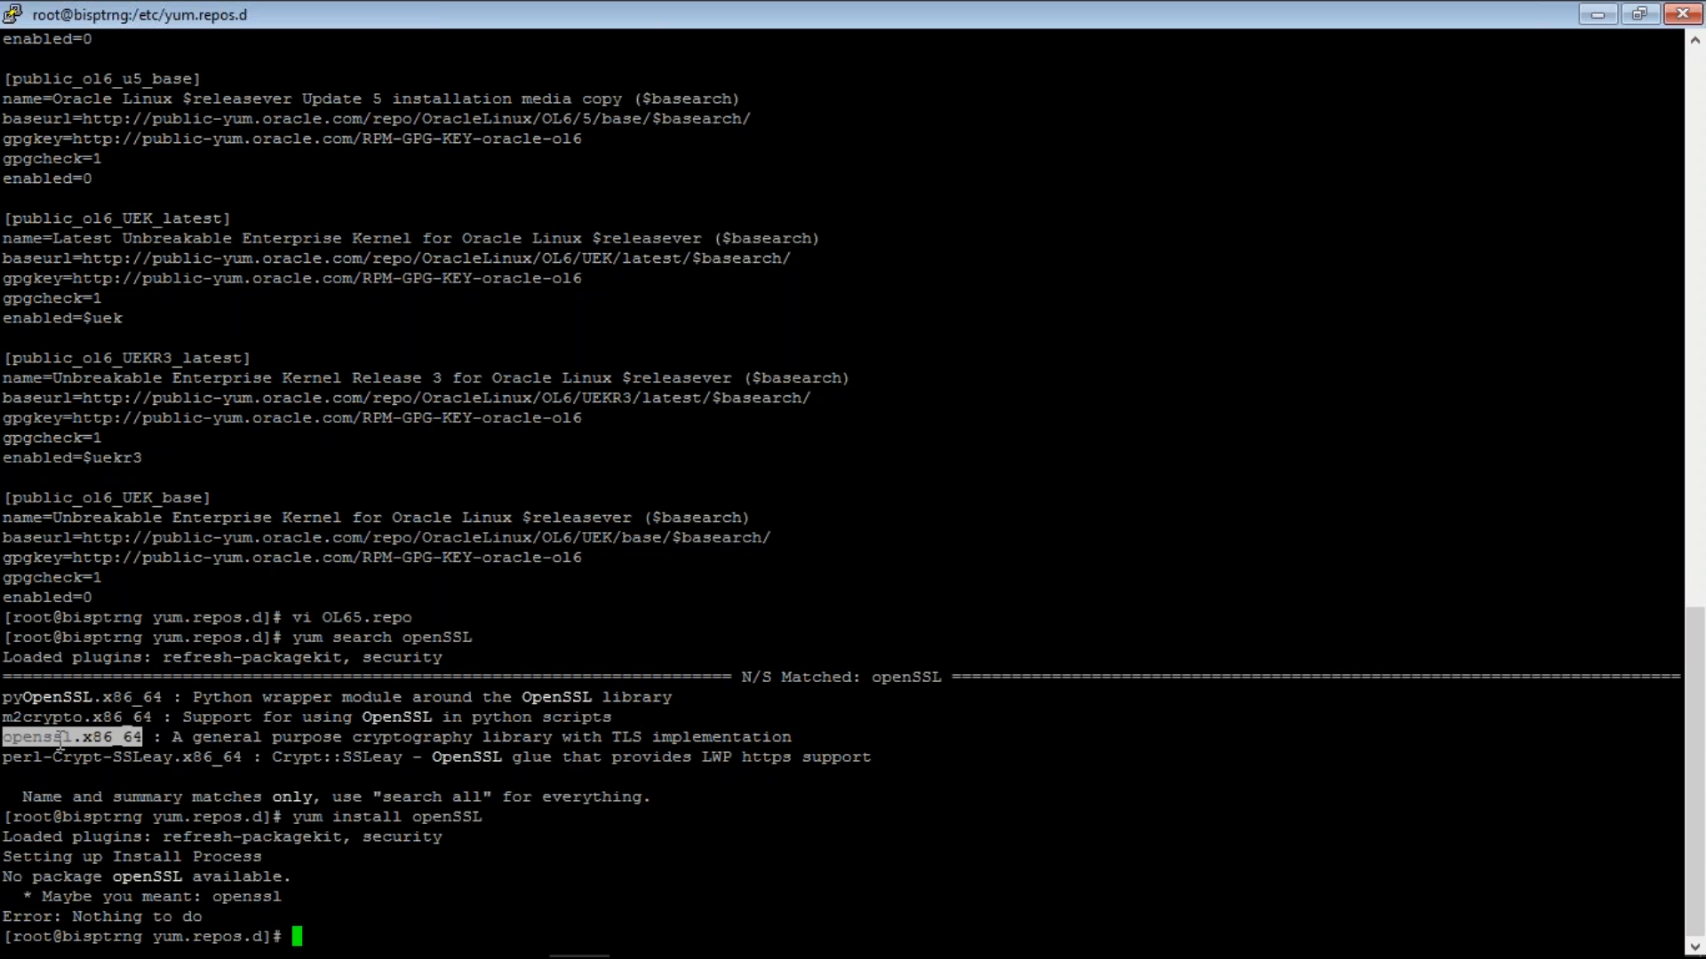
type("yum install openssl")
key("Return")
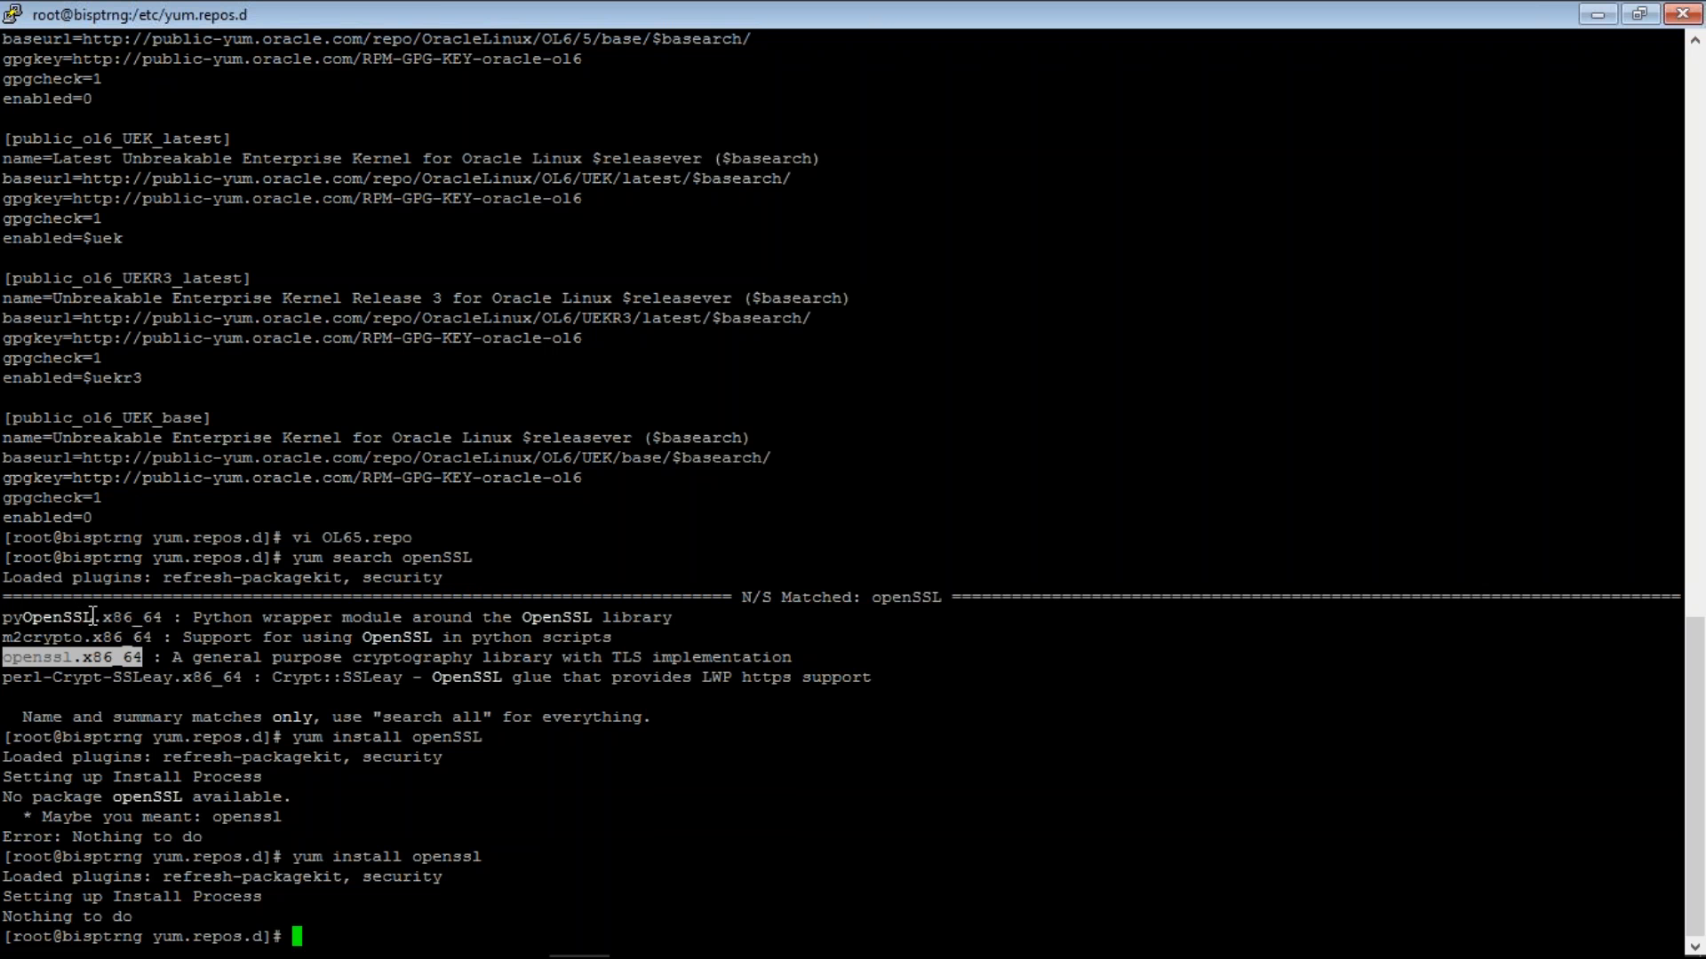
- Retry with yum install openssl*, yum search sll, yum install ssl, then yum install openssl
type("yum install ope")
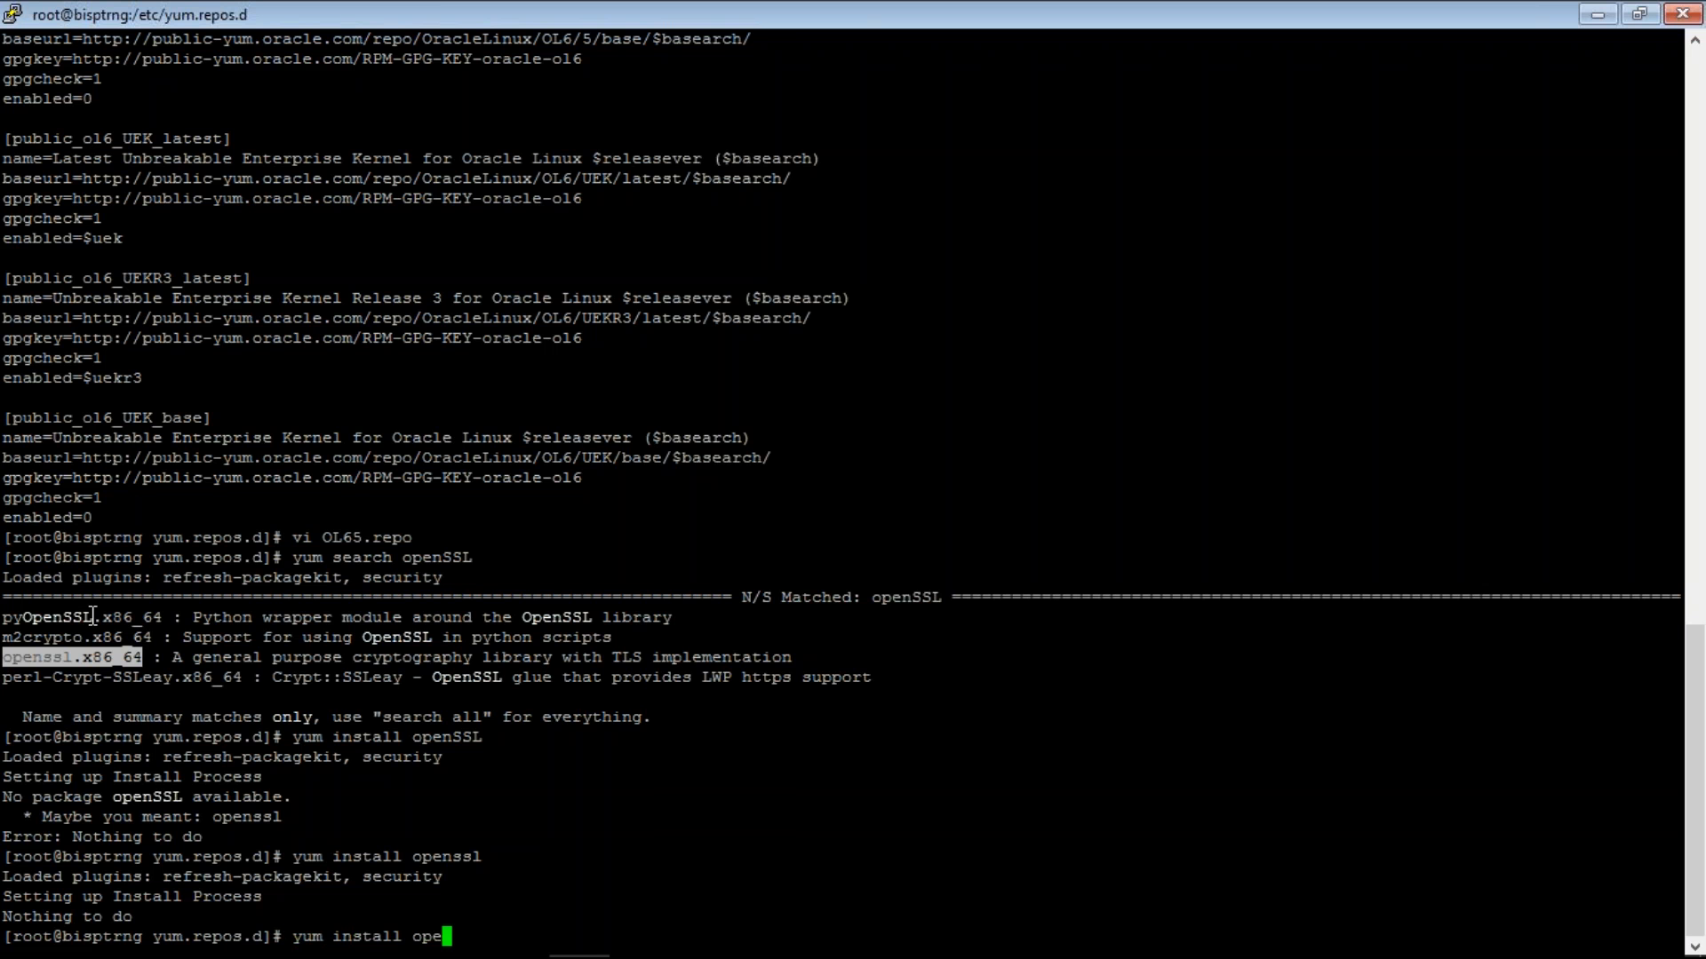
type("nssl*")
key("Return")
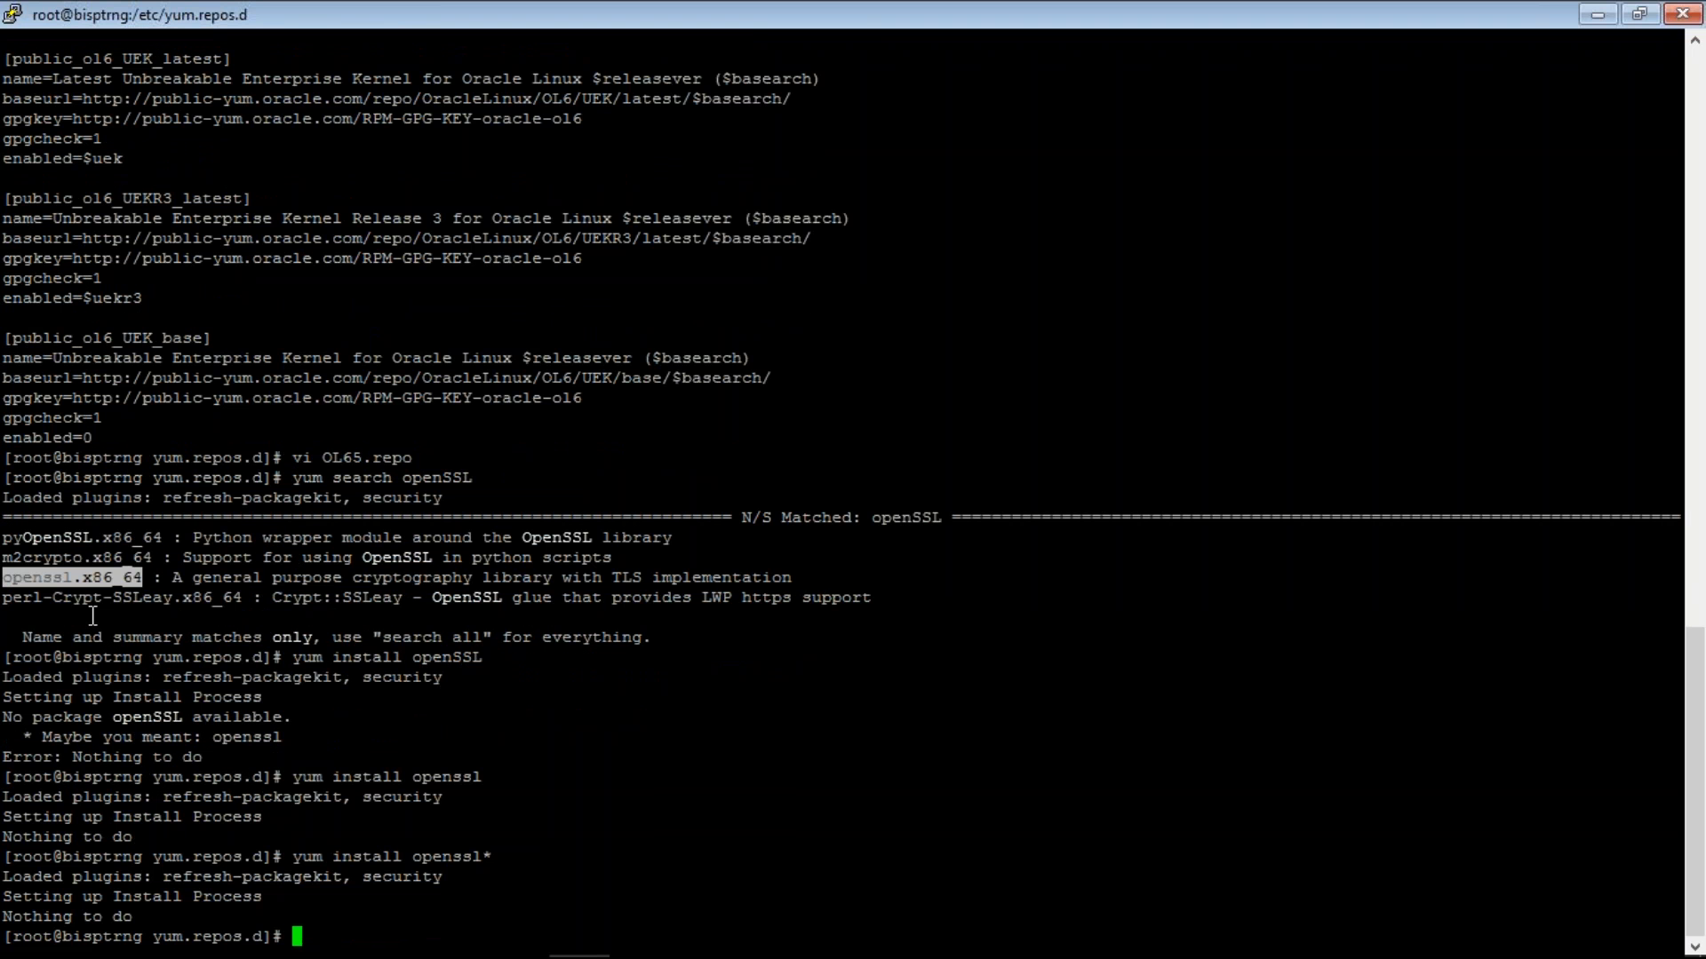
type("yum sear")
type("ch s")
type("sl")
type("l")
key("Return")
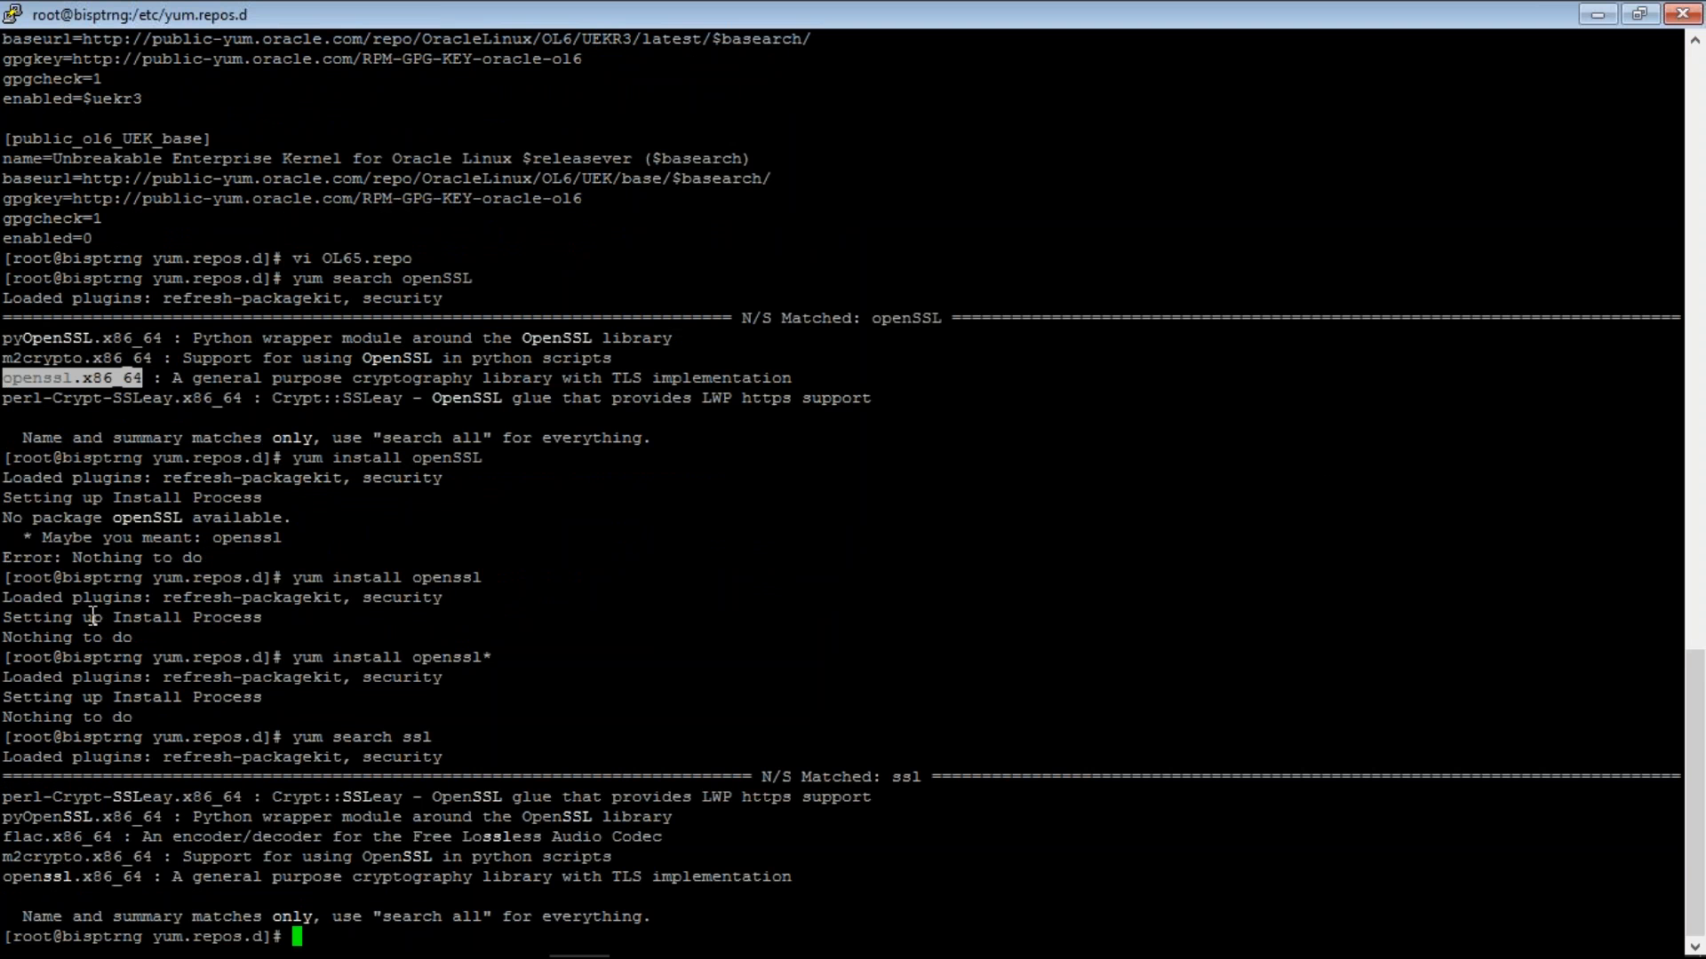
type("yum install ssl")
key("Return")
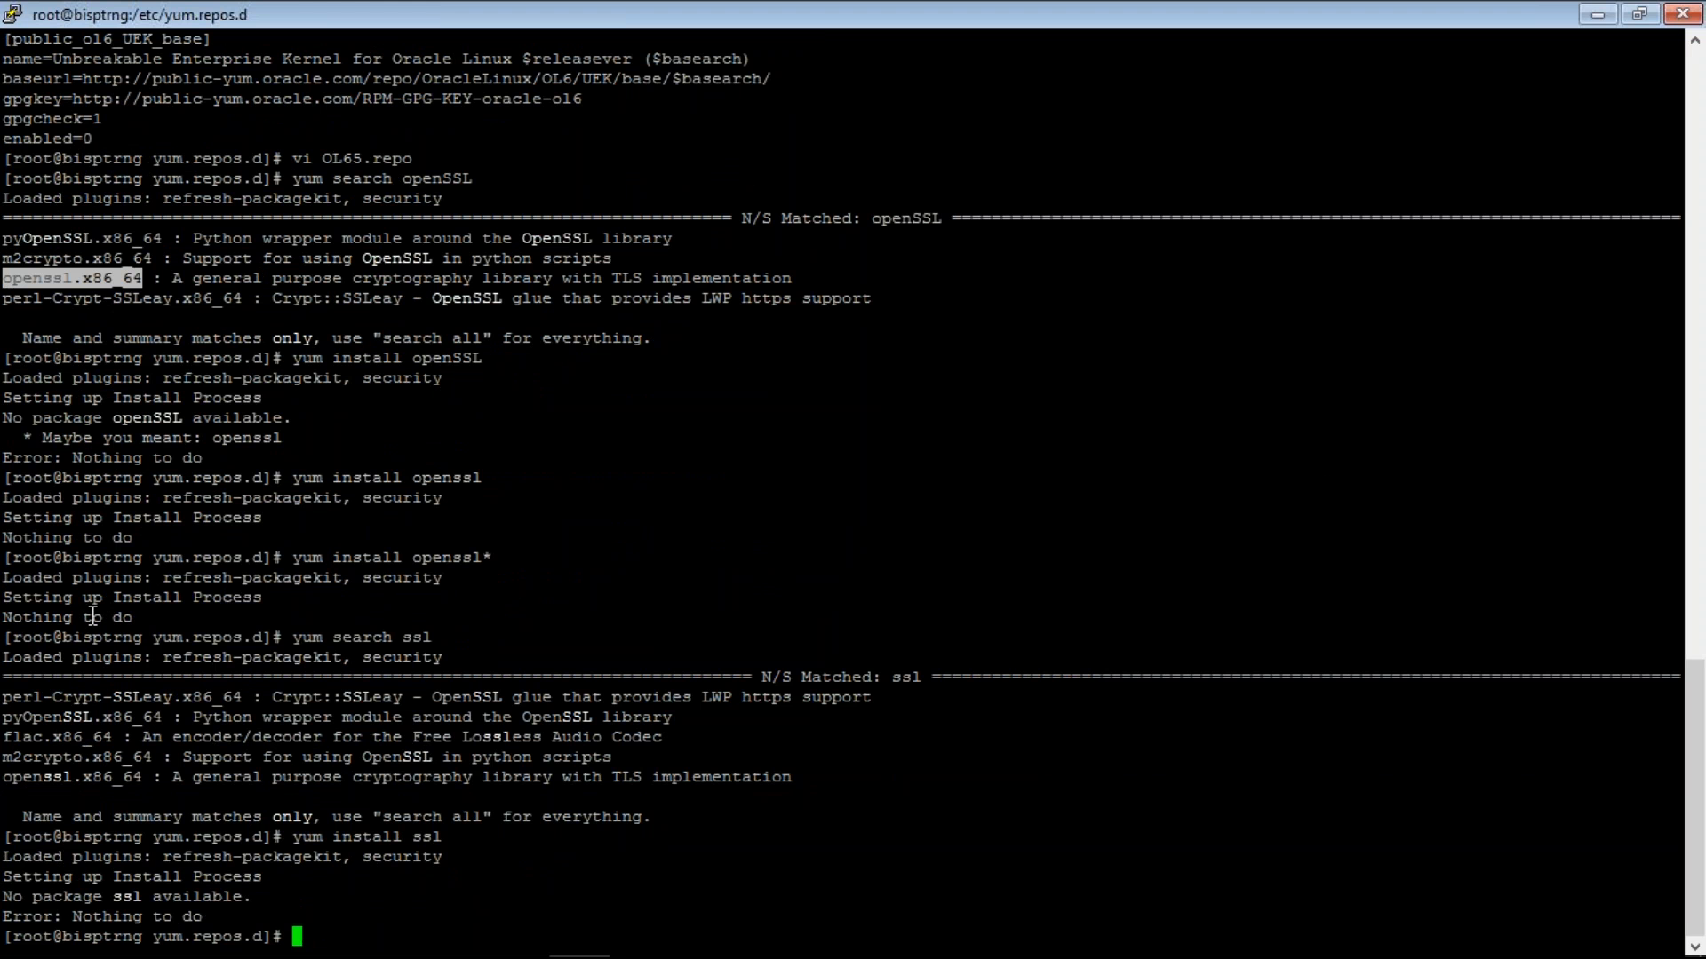
type("yum install openssl")
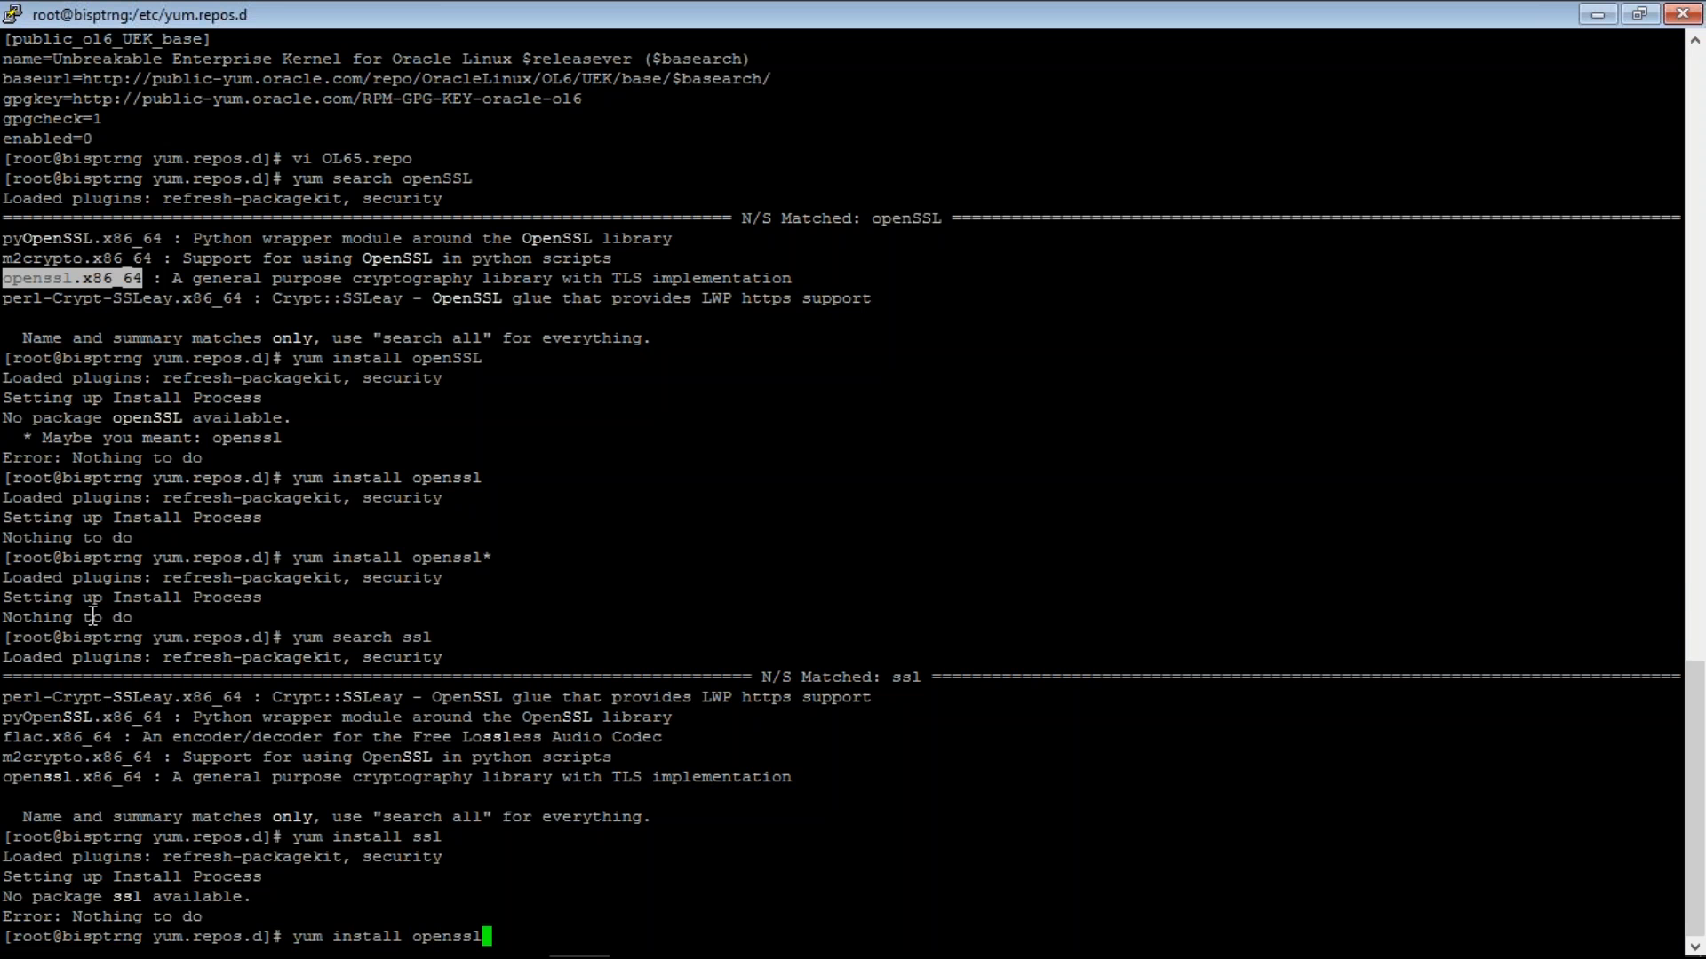
key("Return")
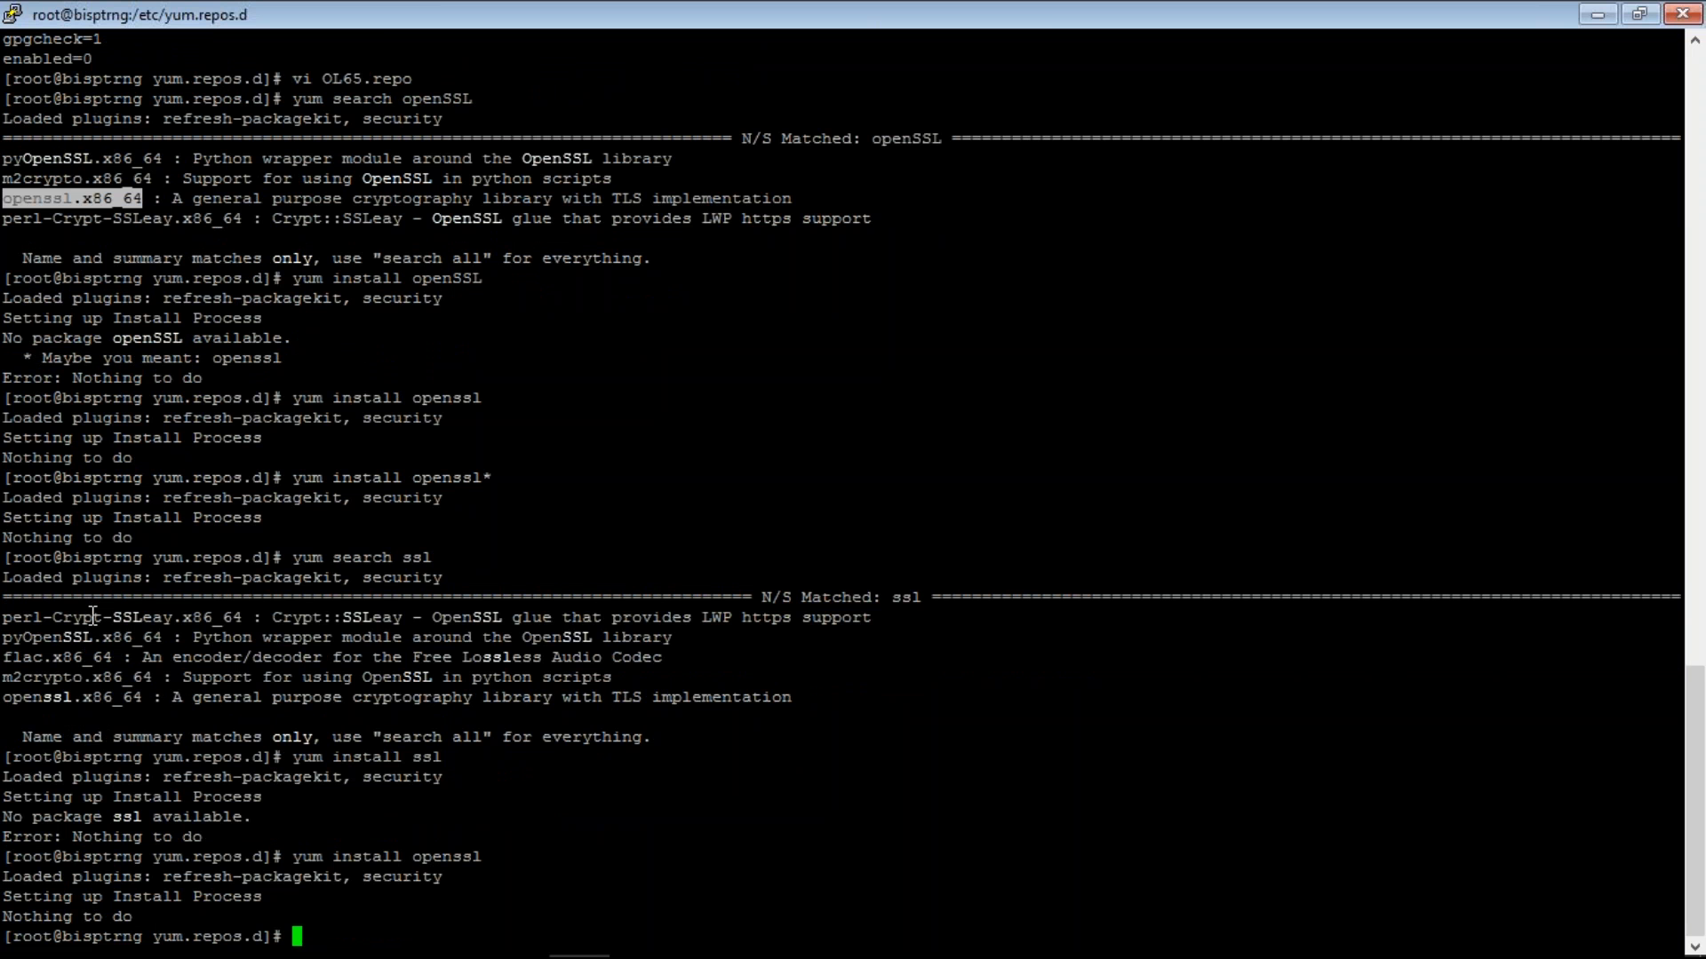
- Check mounted filesystems with df -h and locate openssl at /usr/bin/openssl
type("df -h")
key("Return")
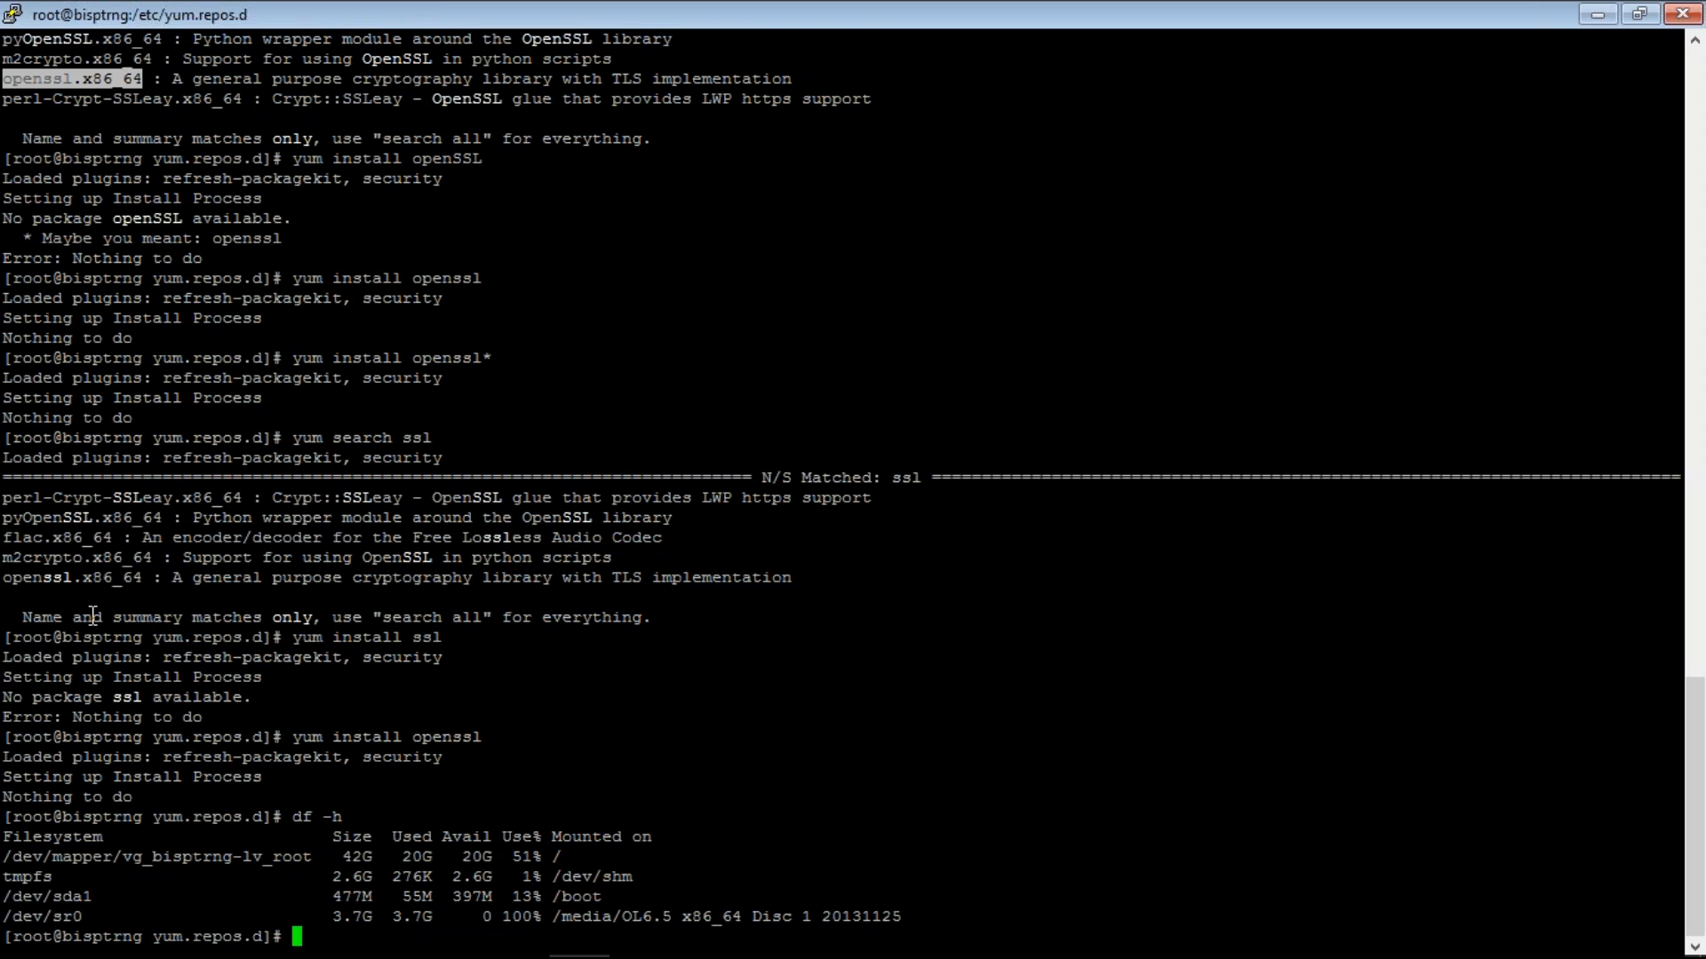
type("ssl")
key("Return")
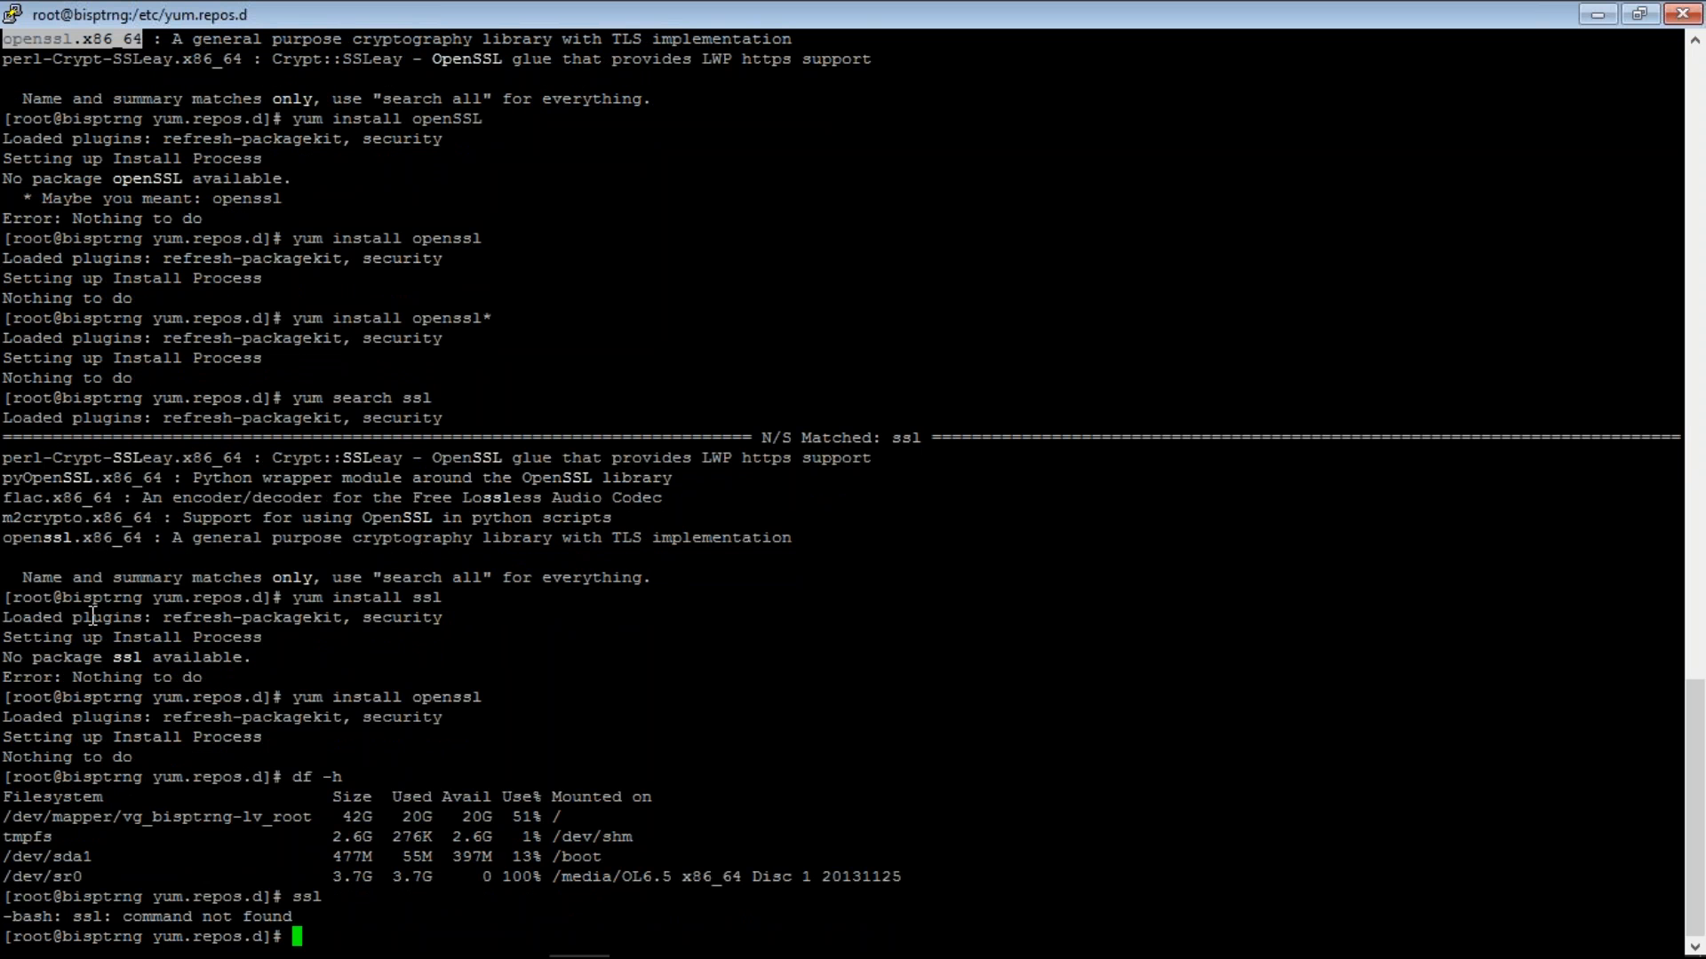
type("which openssl")
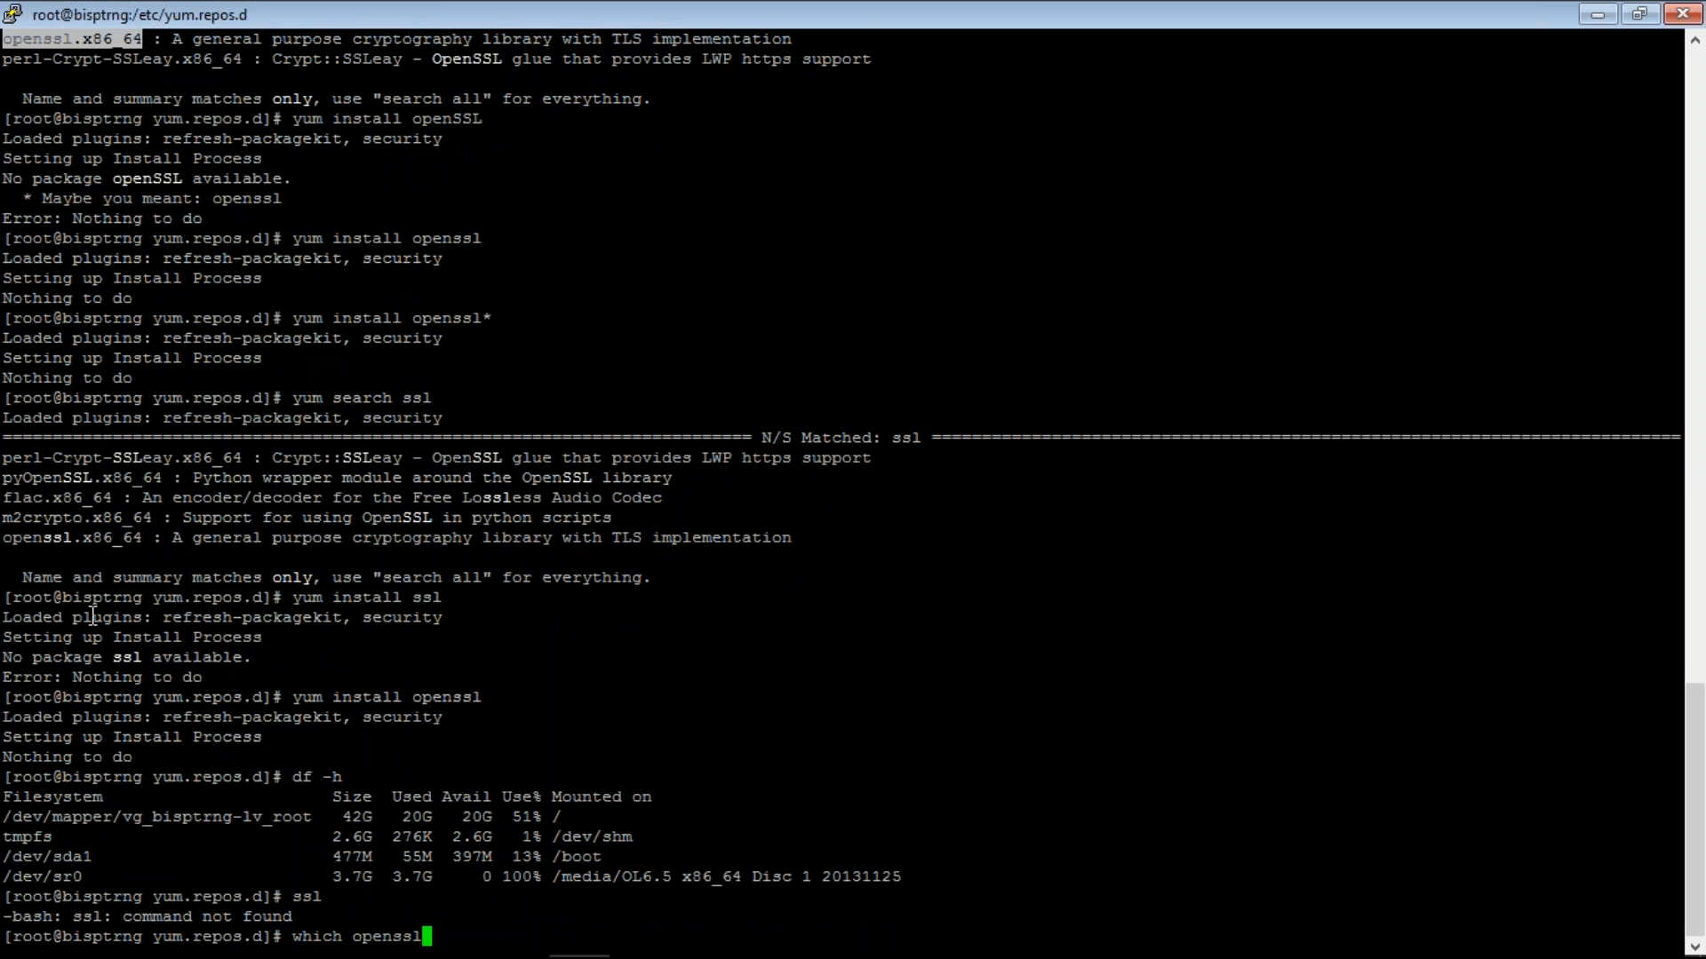
key("Return")
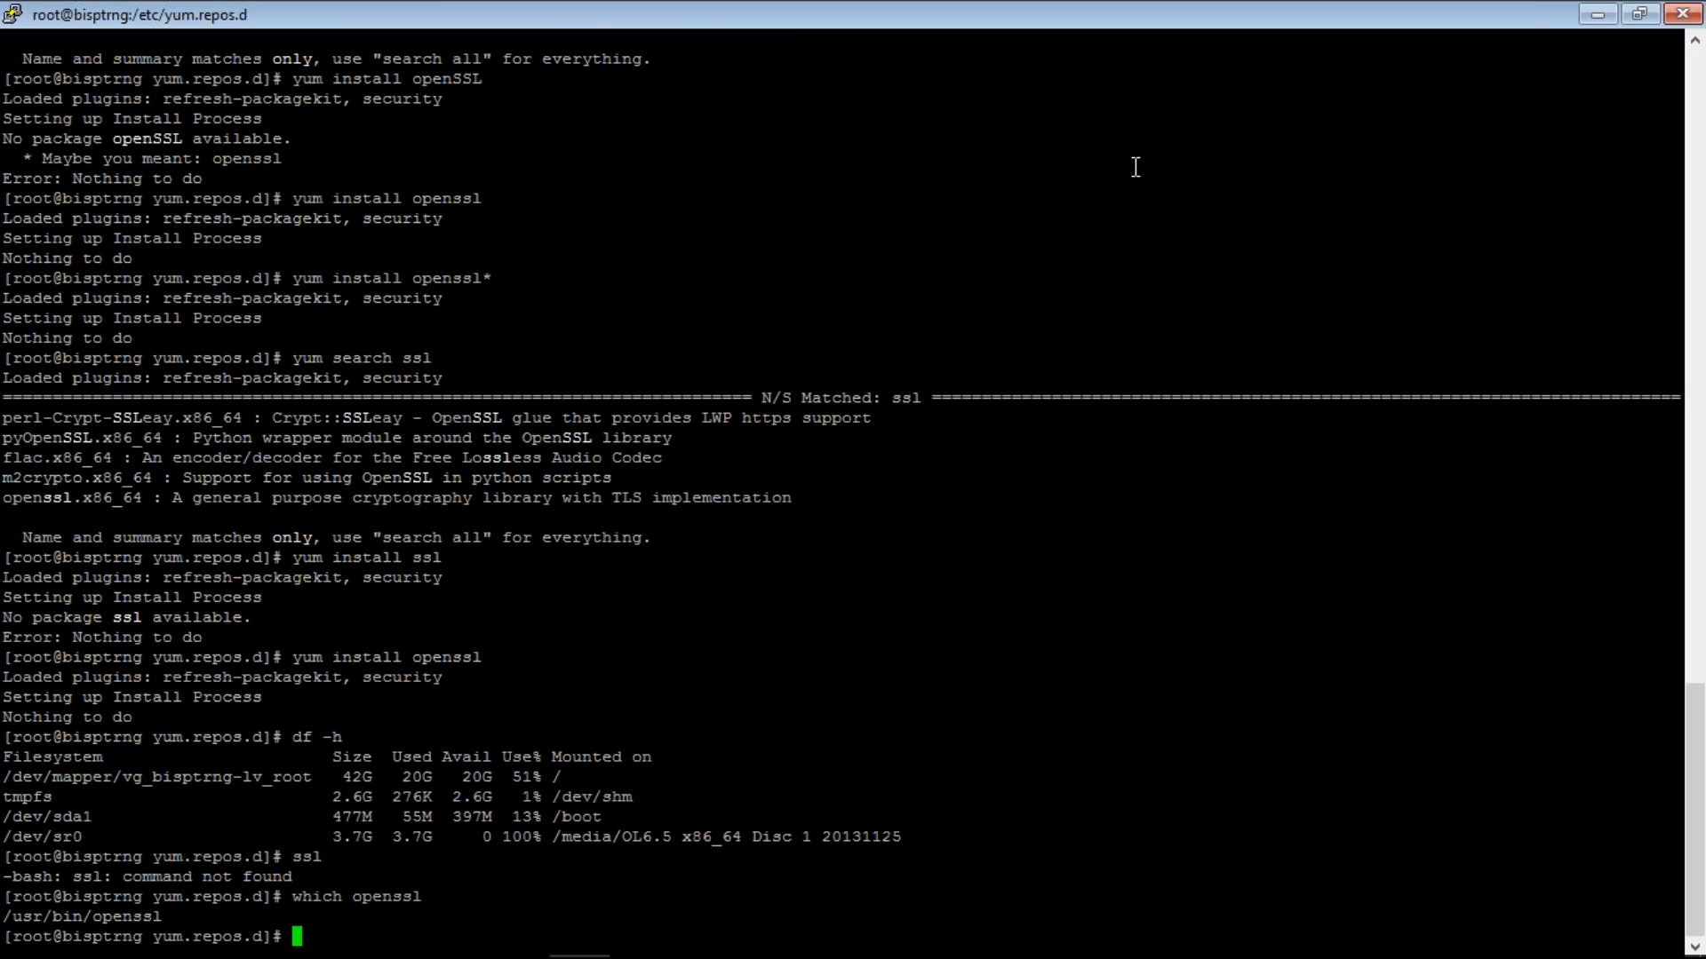
key("alt+Tab")
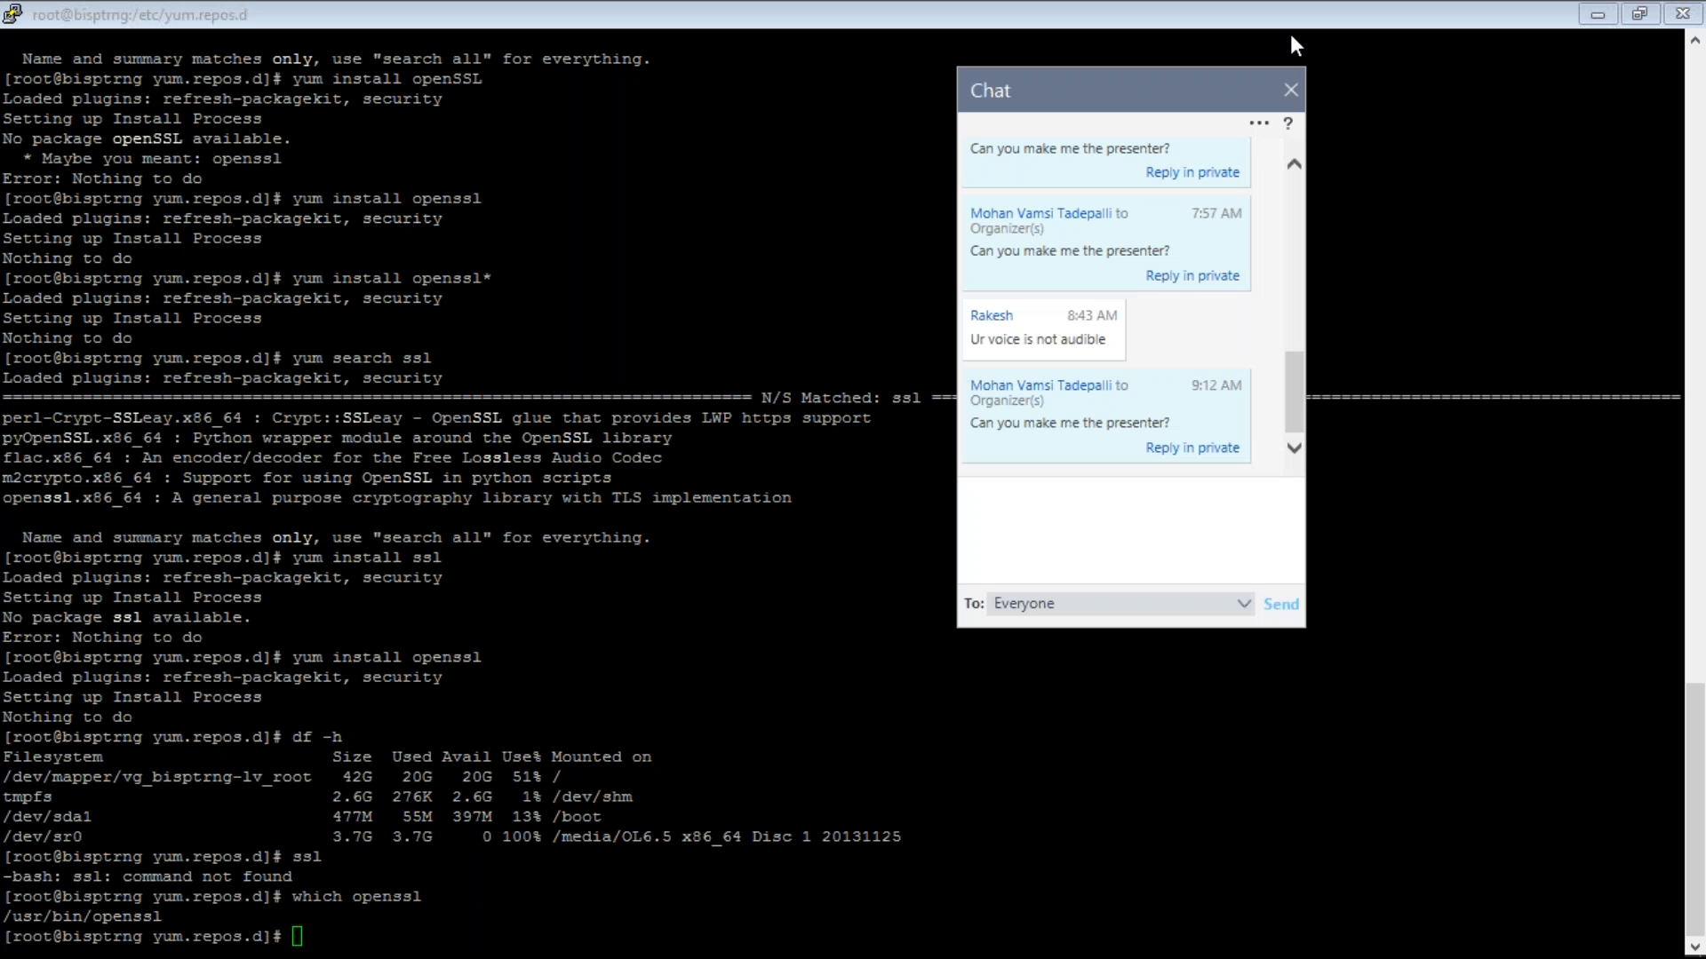
left_click(1291, 38)
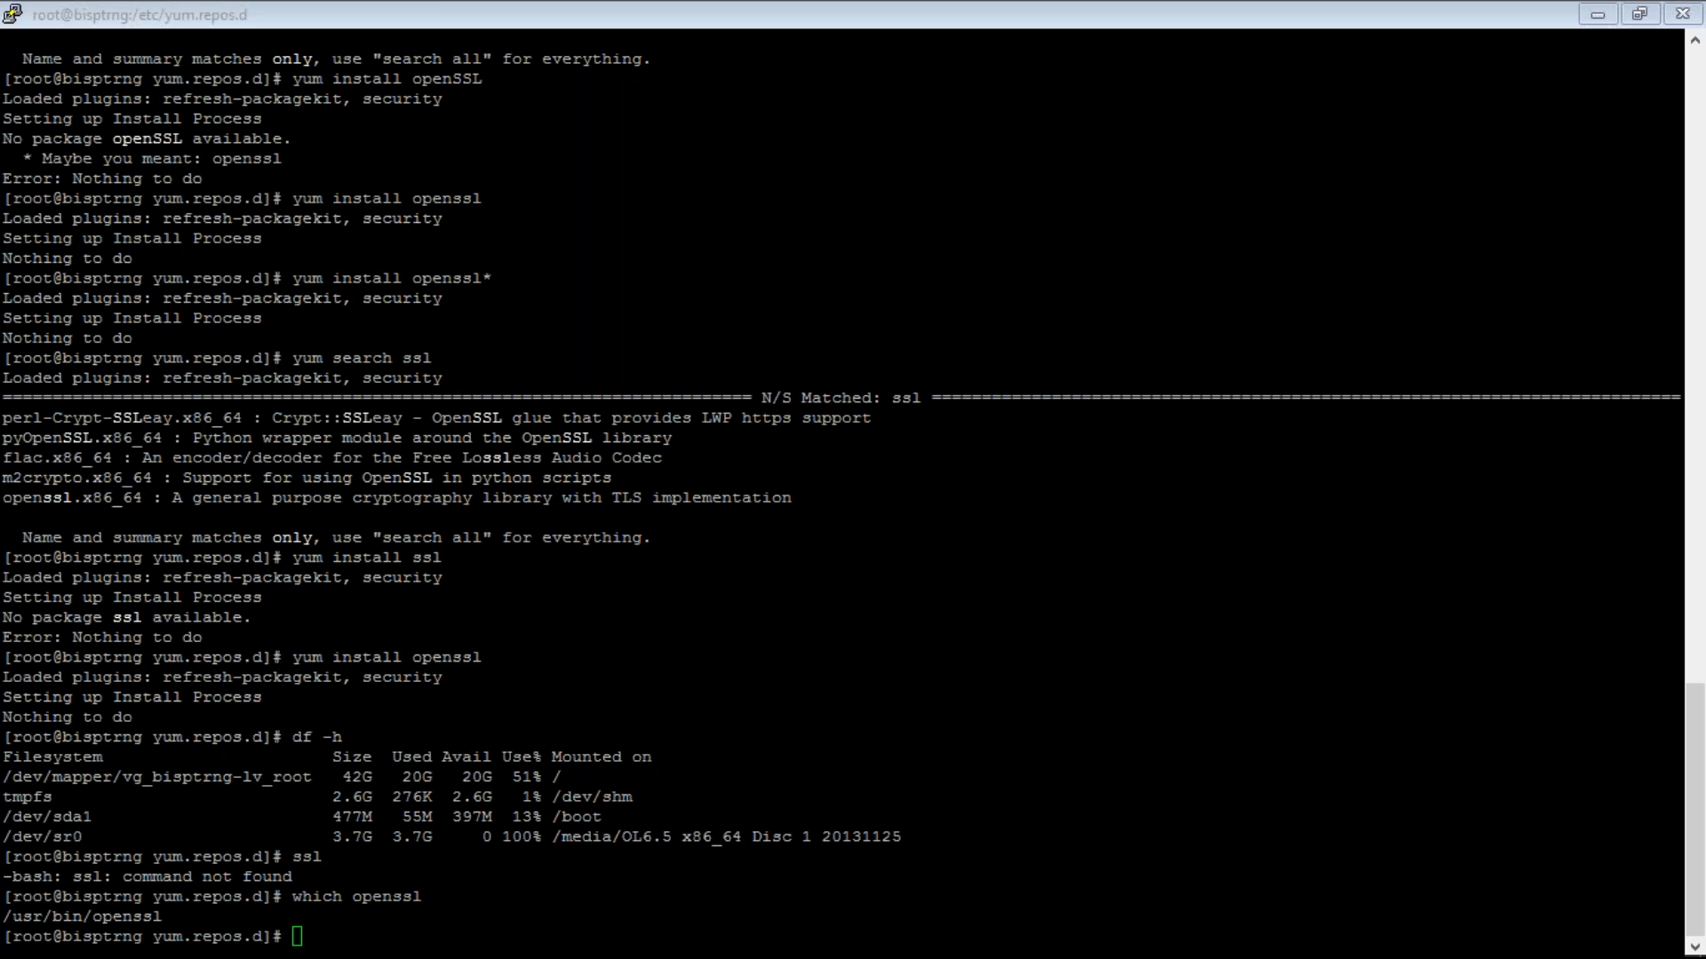
- In the oracle session, move into /u01/sw and list its contents
mouse_move(585, 945)
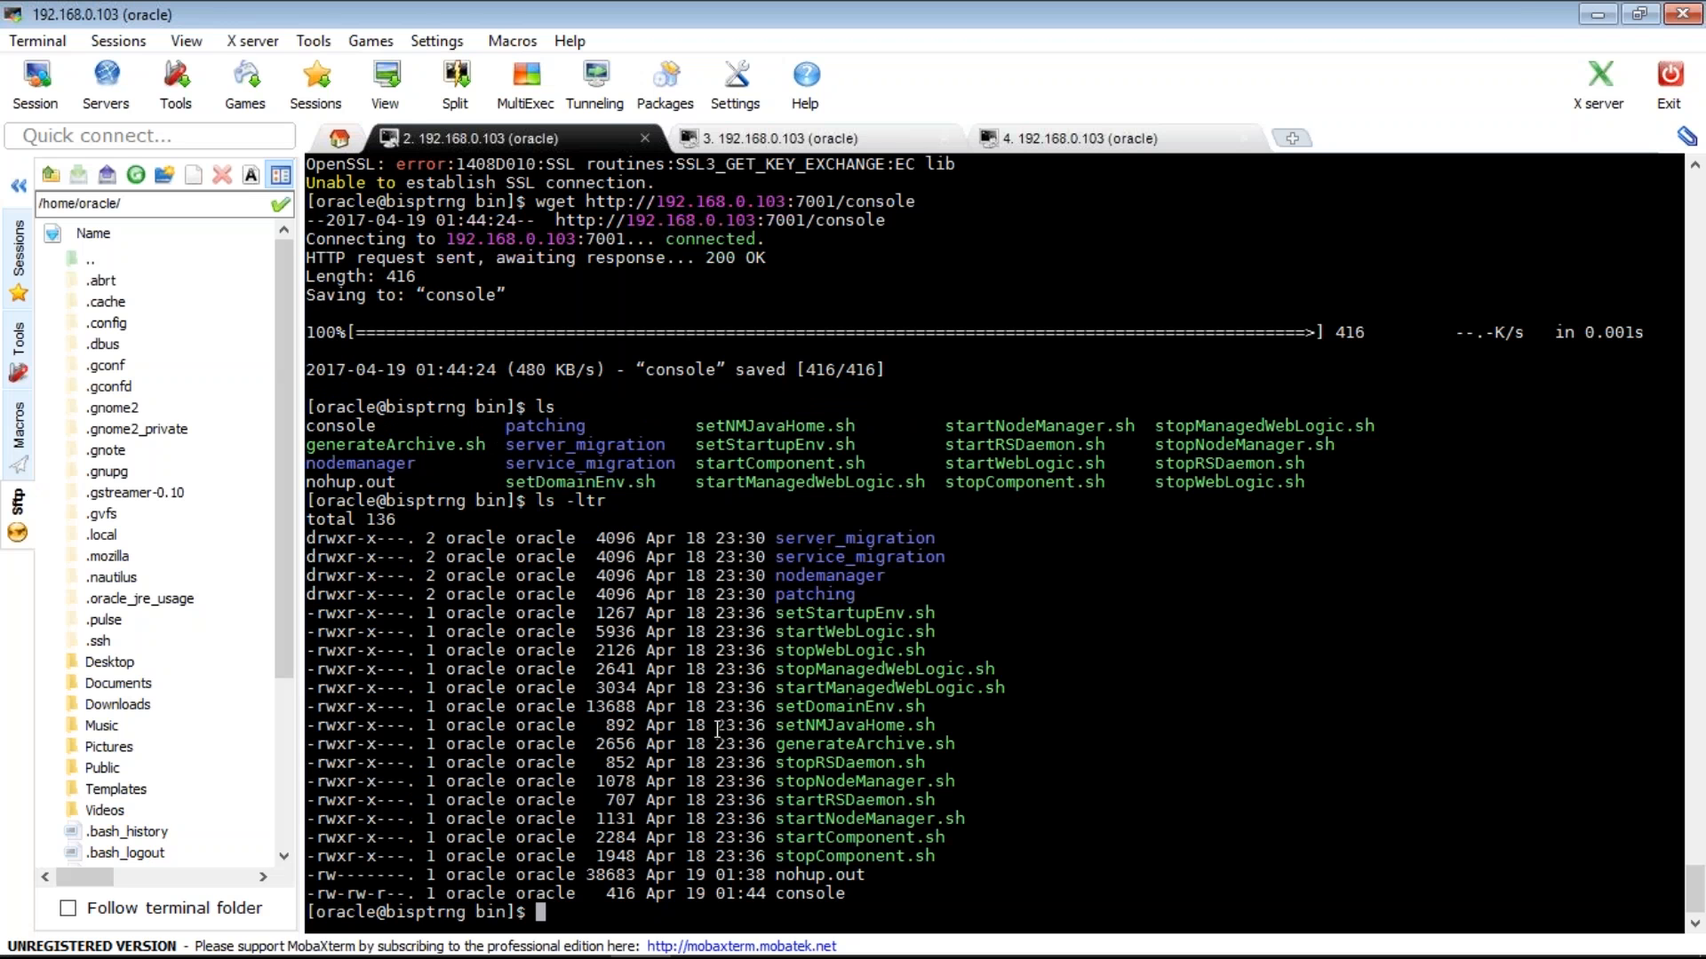
type("cd /u01")
key("Return")
type("ls")
key("Return")
type("cd ")
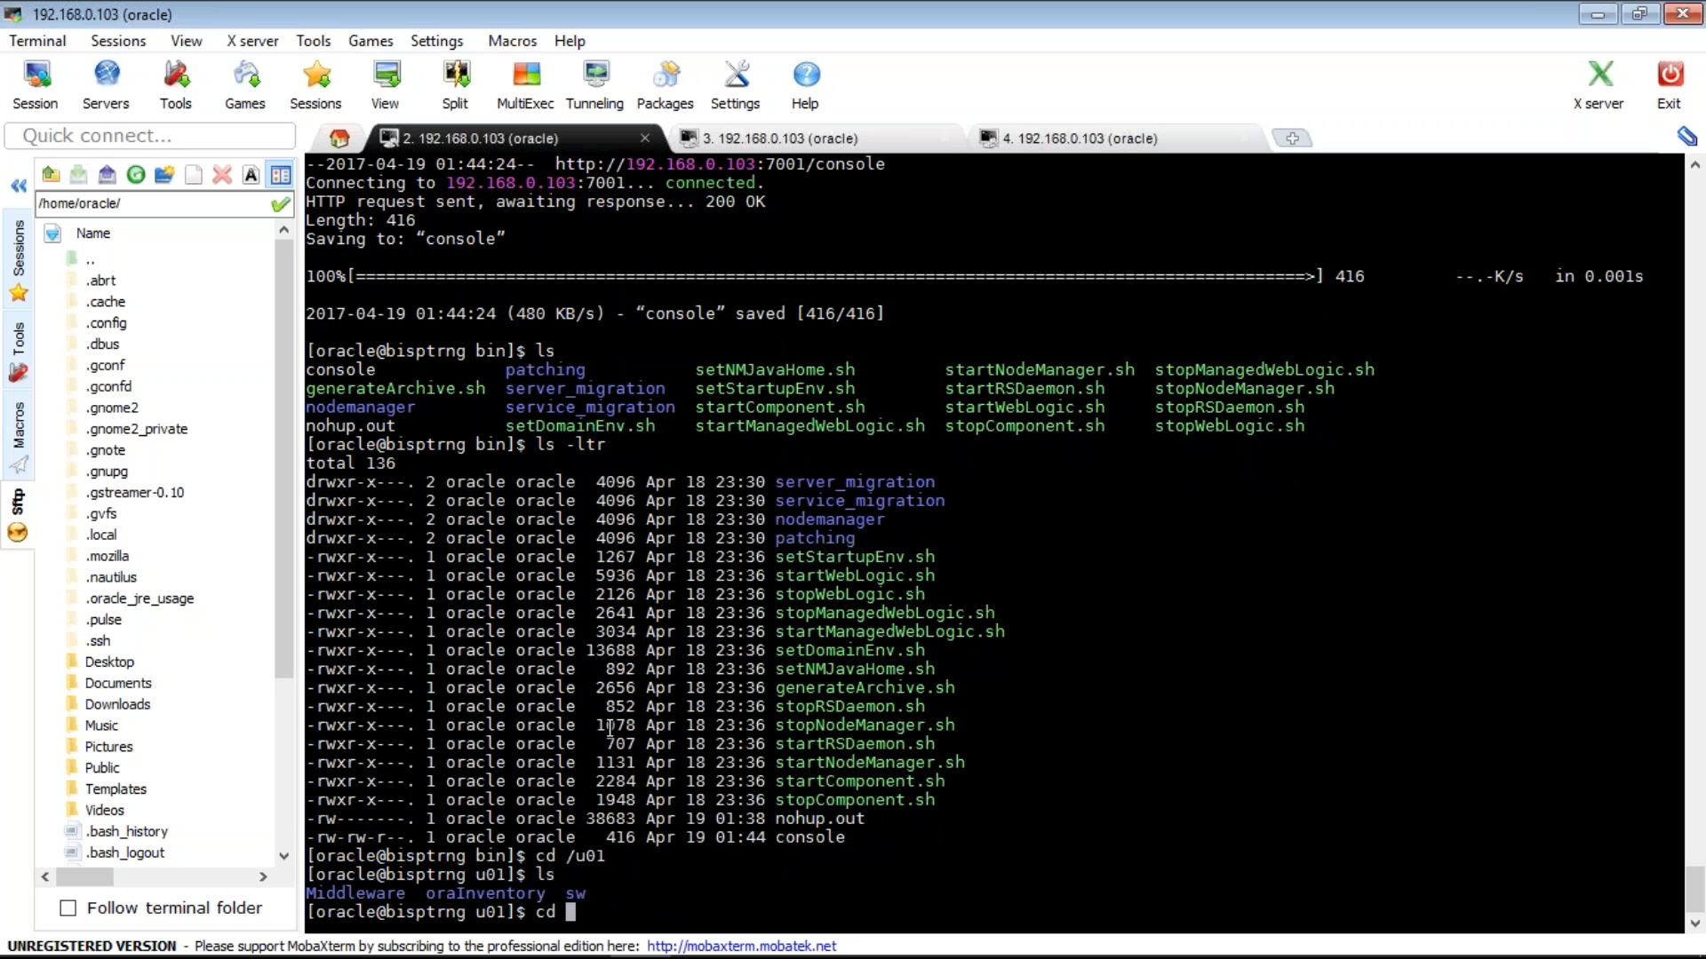
type("sw")
key("Return")
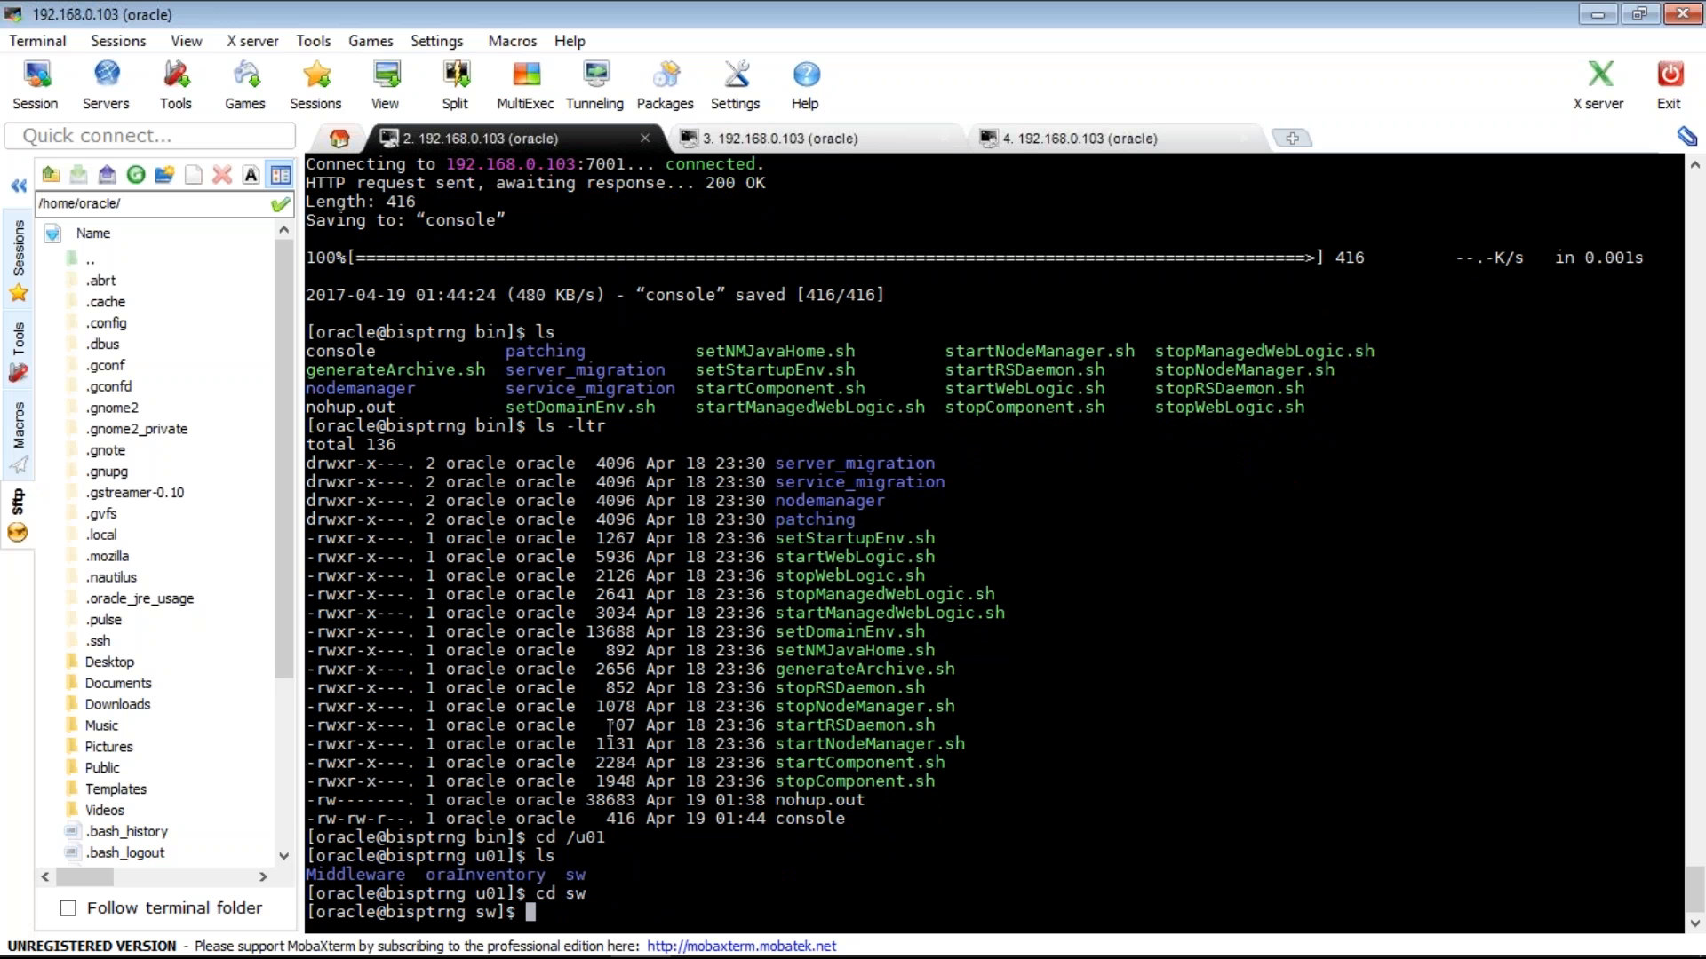
type("ls")
key("Return")
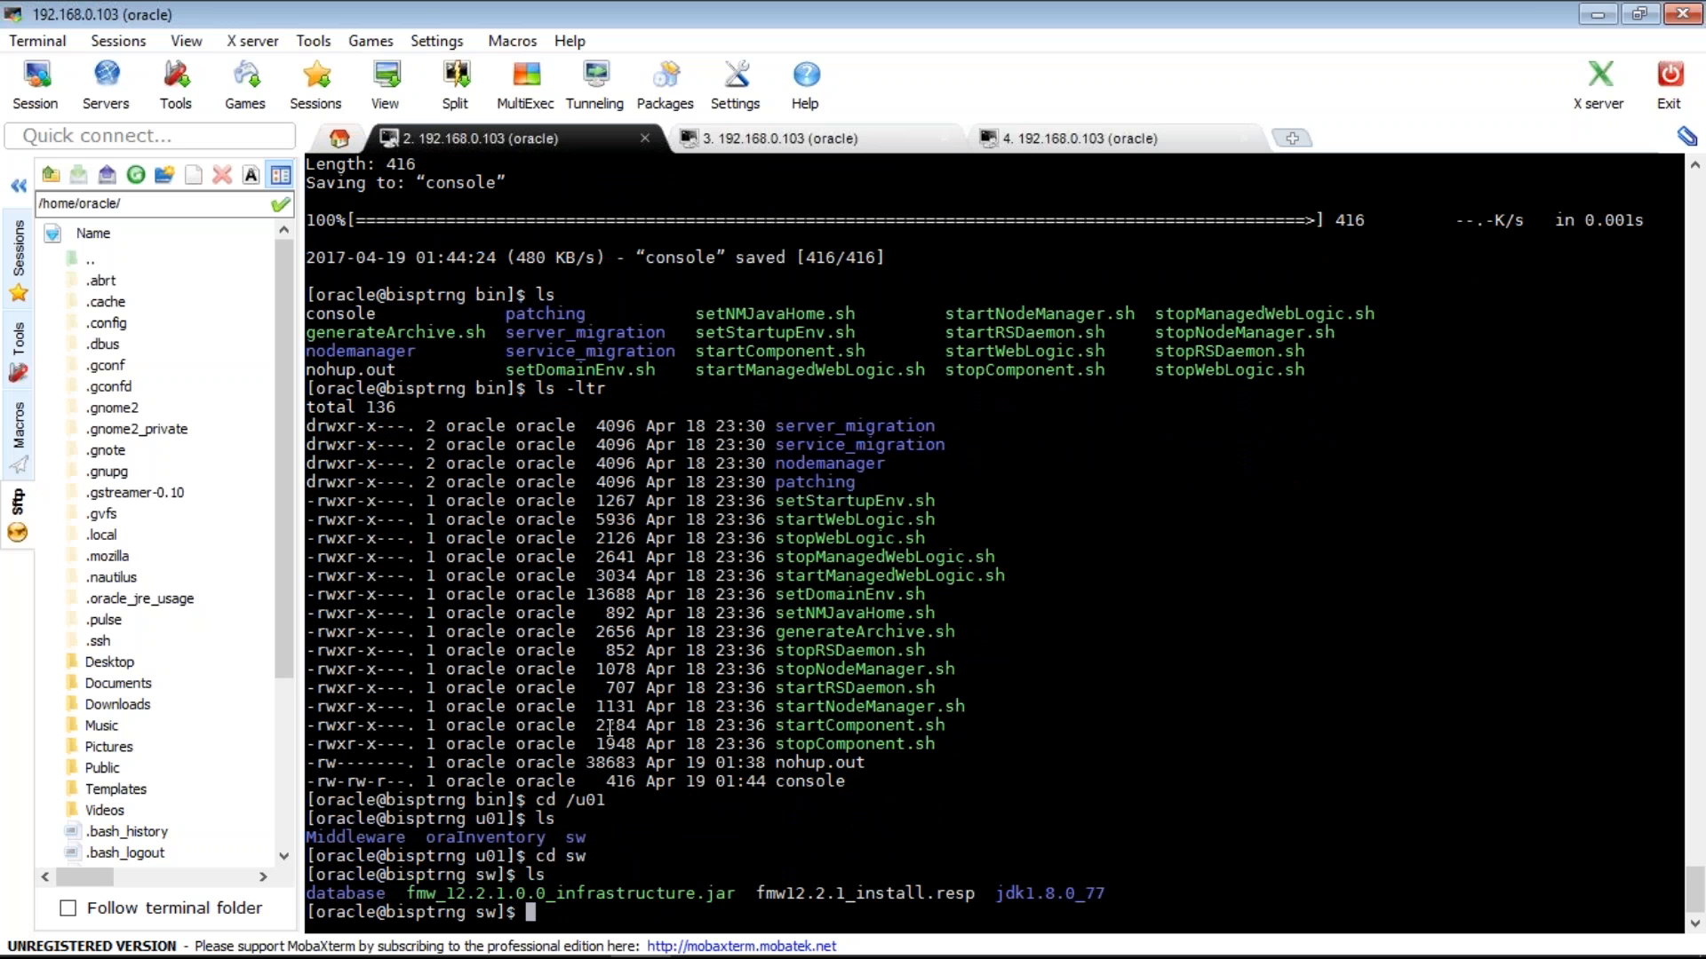
- Show a detailed ls -ltr listing of /u01/sw and check free disk space with df -h
type("ls -ltr")
key("Return")
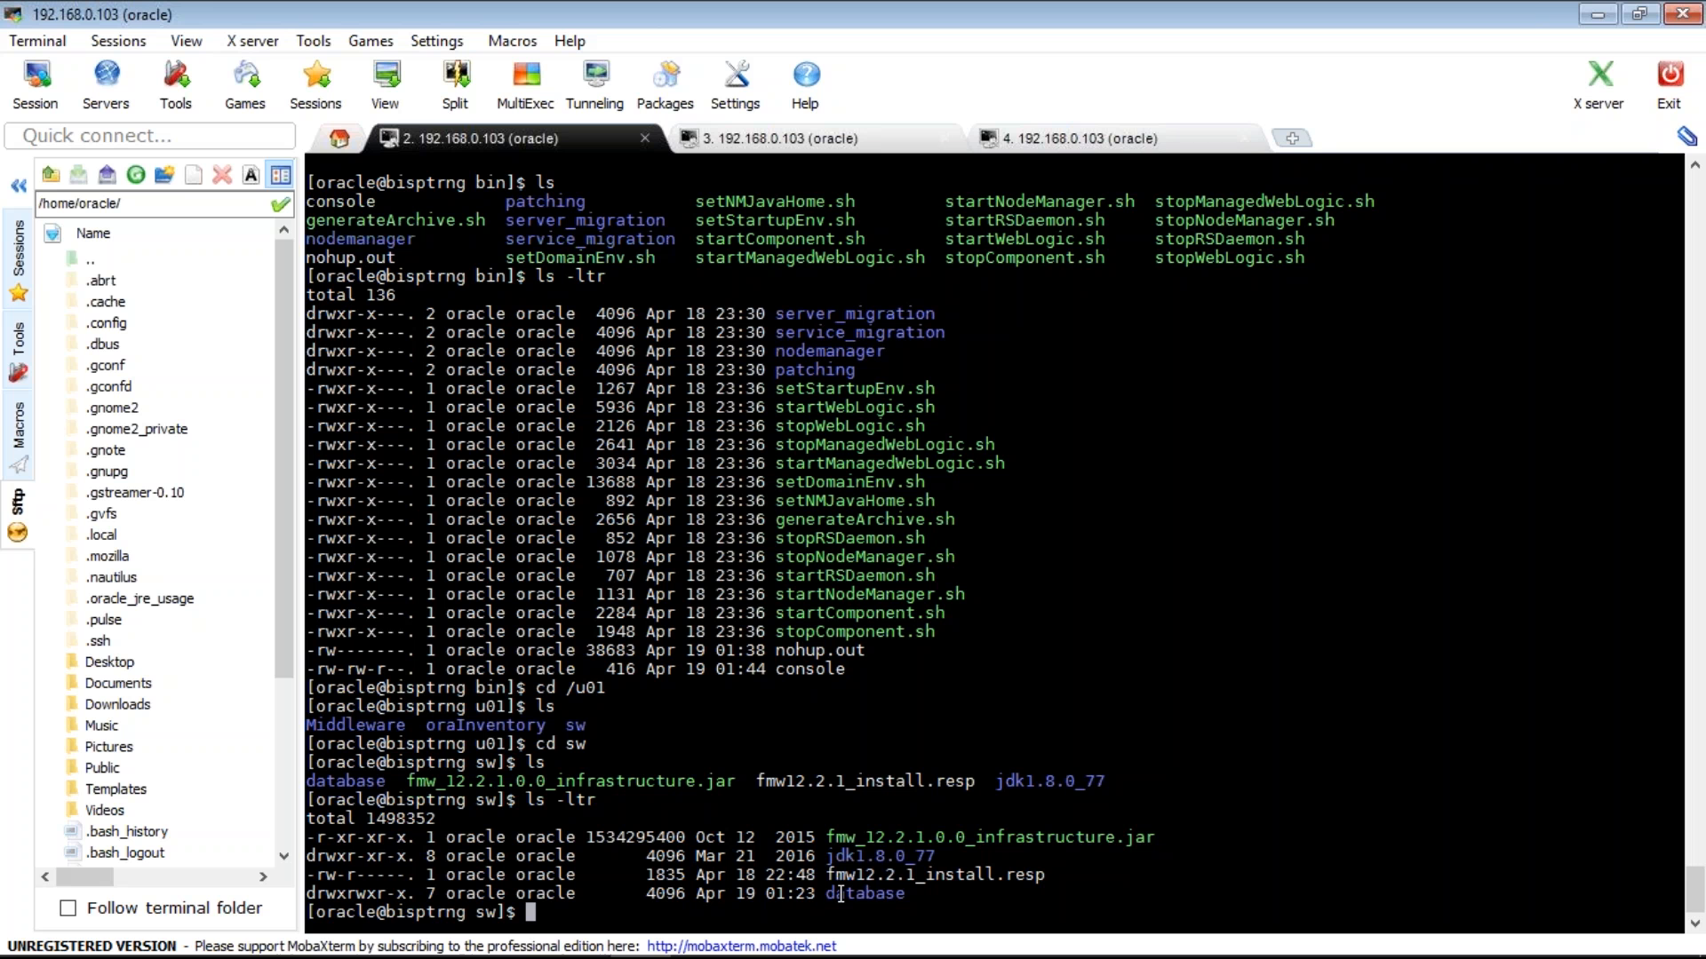
double_click(911, 837)
type("df -h")
key("Return")
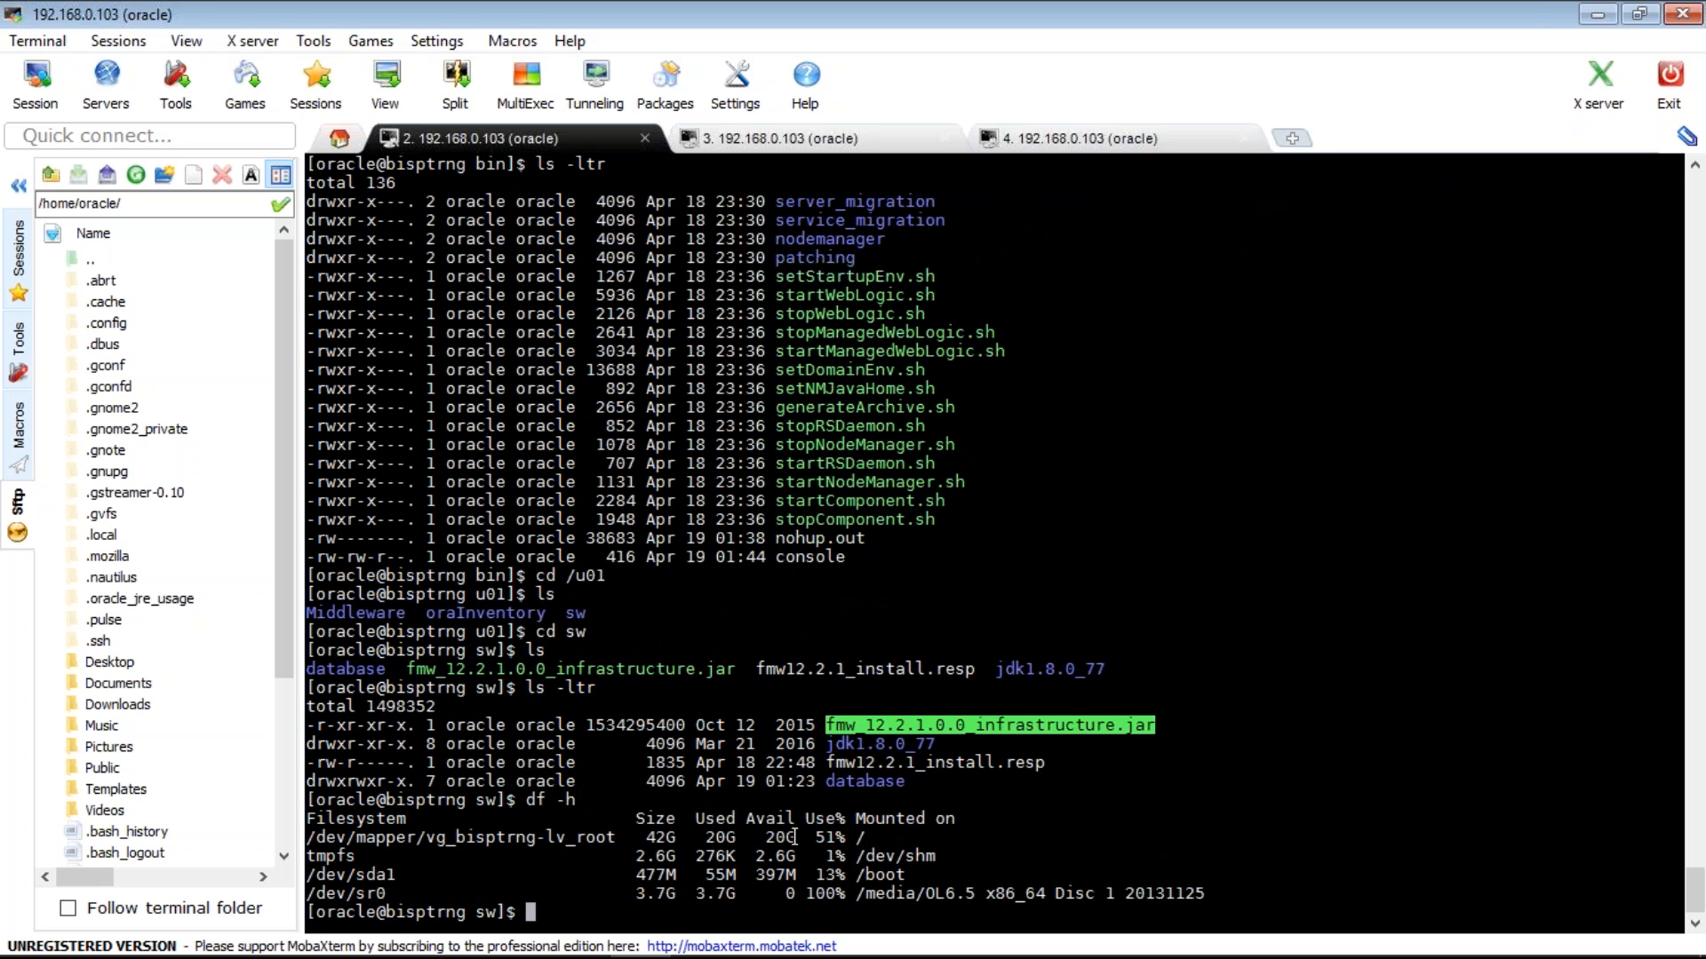
- Enter the database folder and list its files in detail, showing runInstaller
double_click(871, 779)
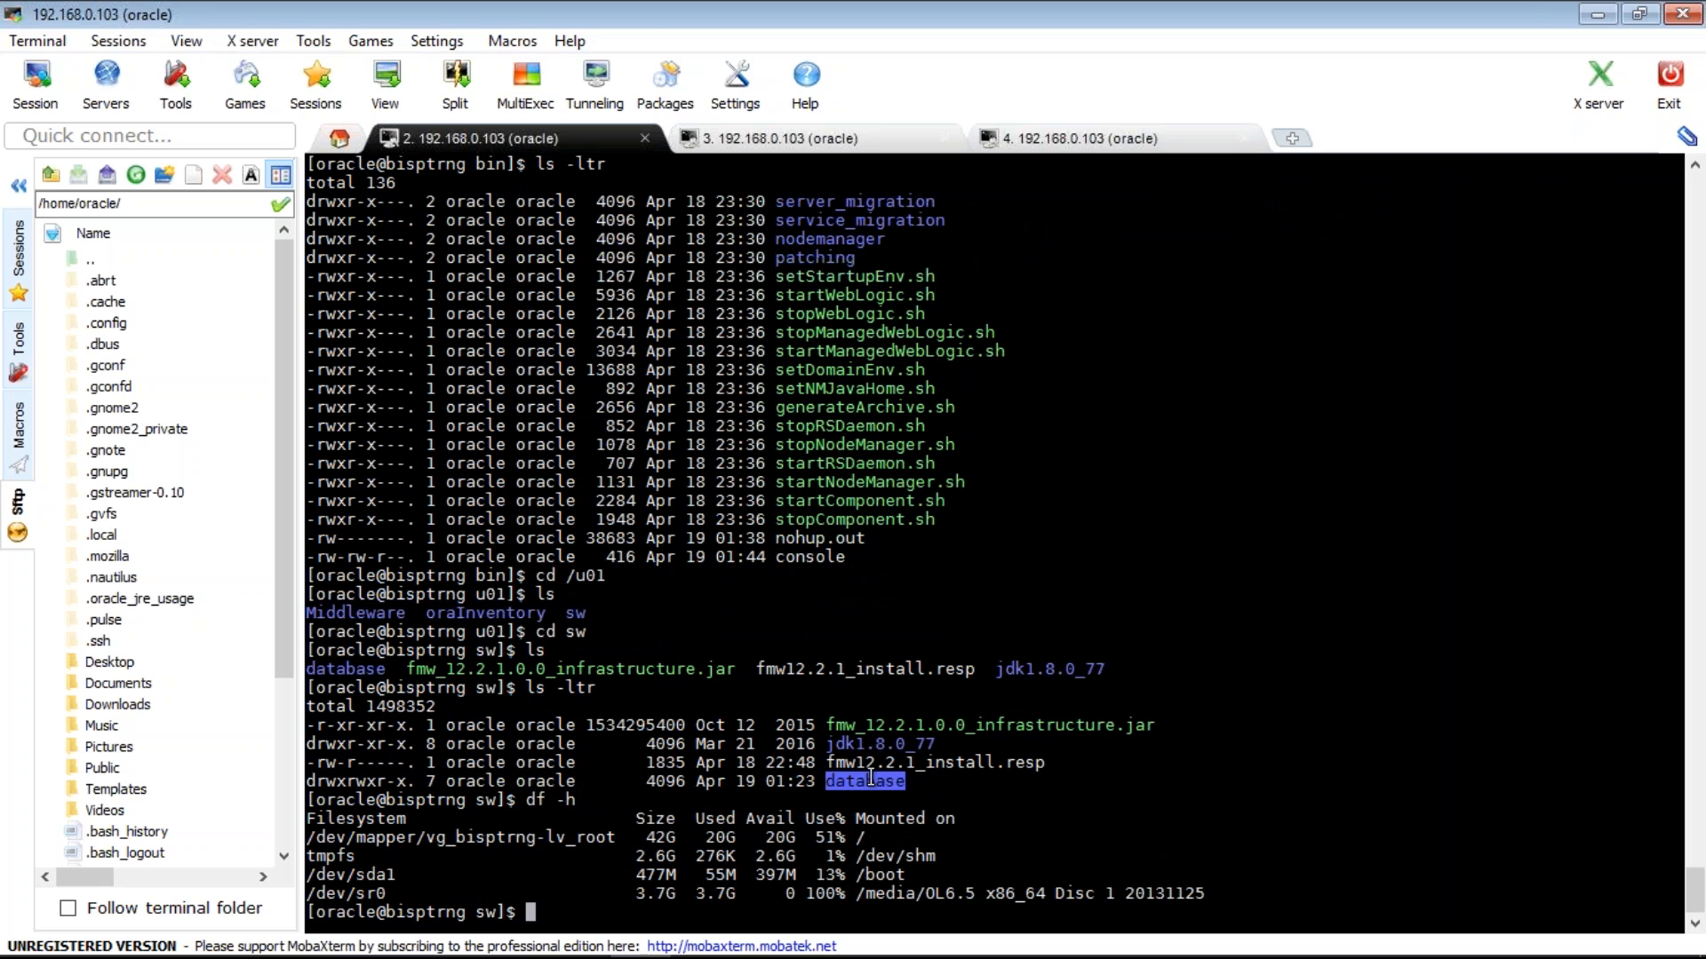
type("cd database")
key("Return")
type("ls")
key("Return")
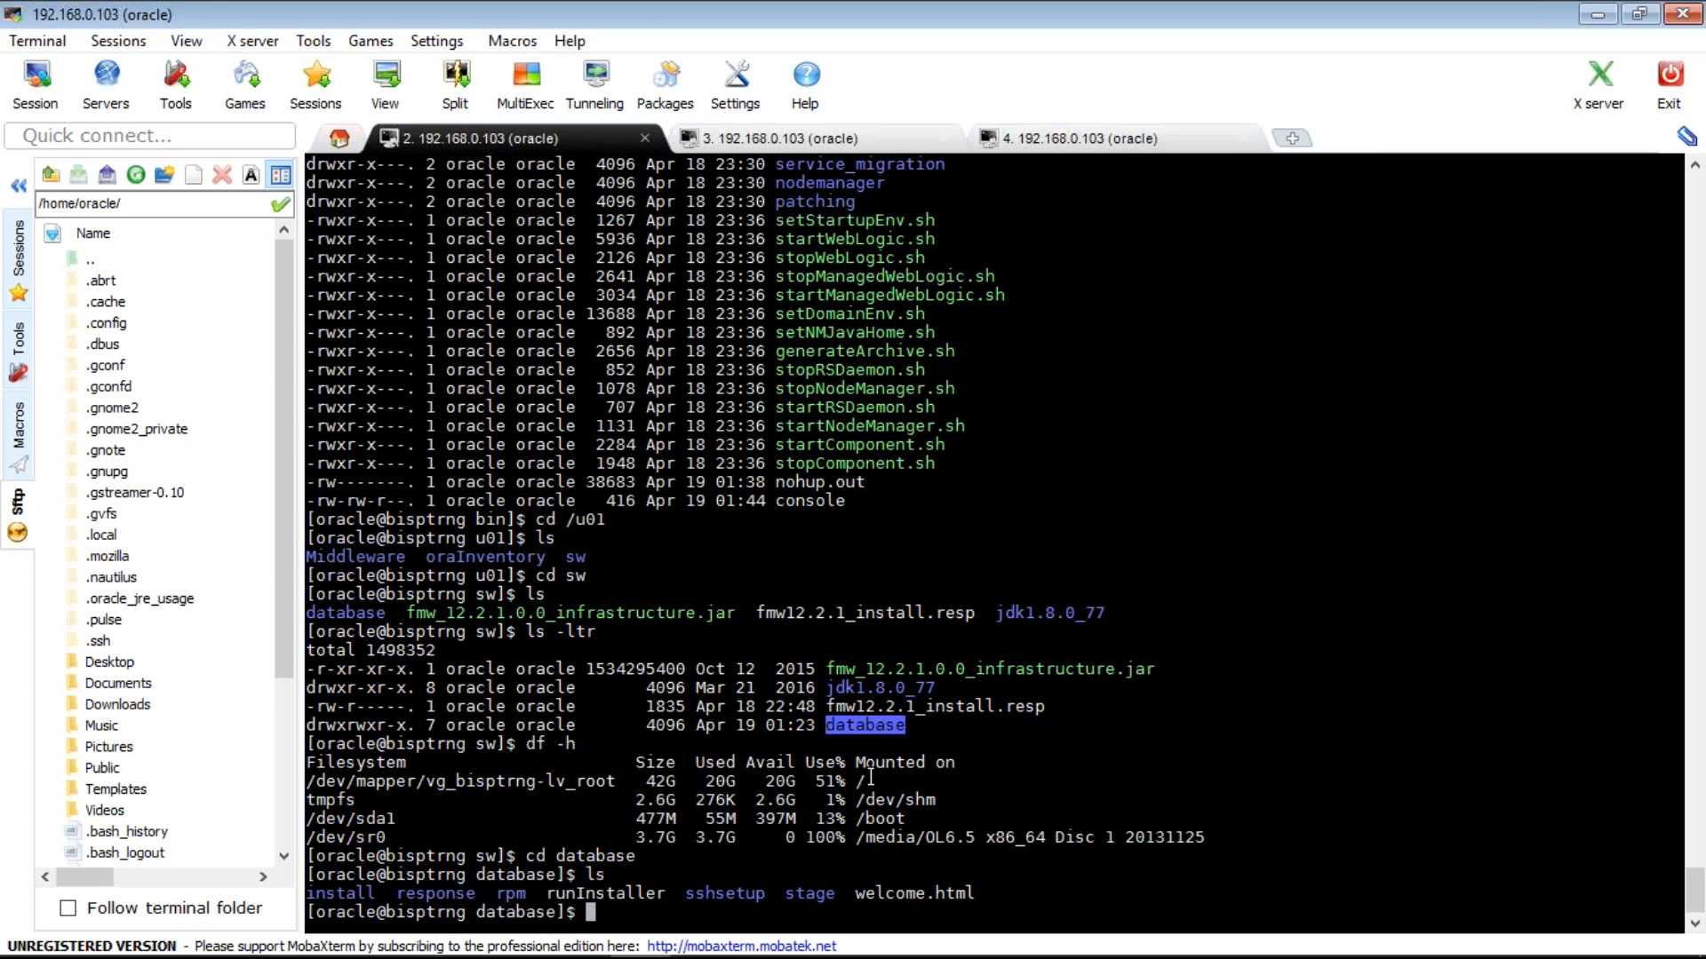
type("./runI")
key("BackSpace")
key("BackSpace")
key("BackSpace")
key("BackSpace")
key("BackSpace")
key("BackSpace")
type("ls")
key("Return")
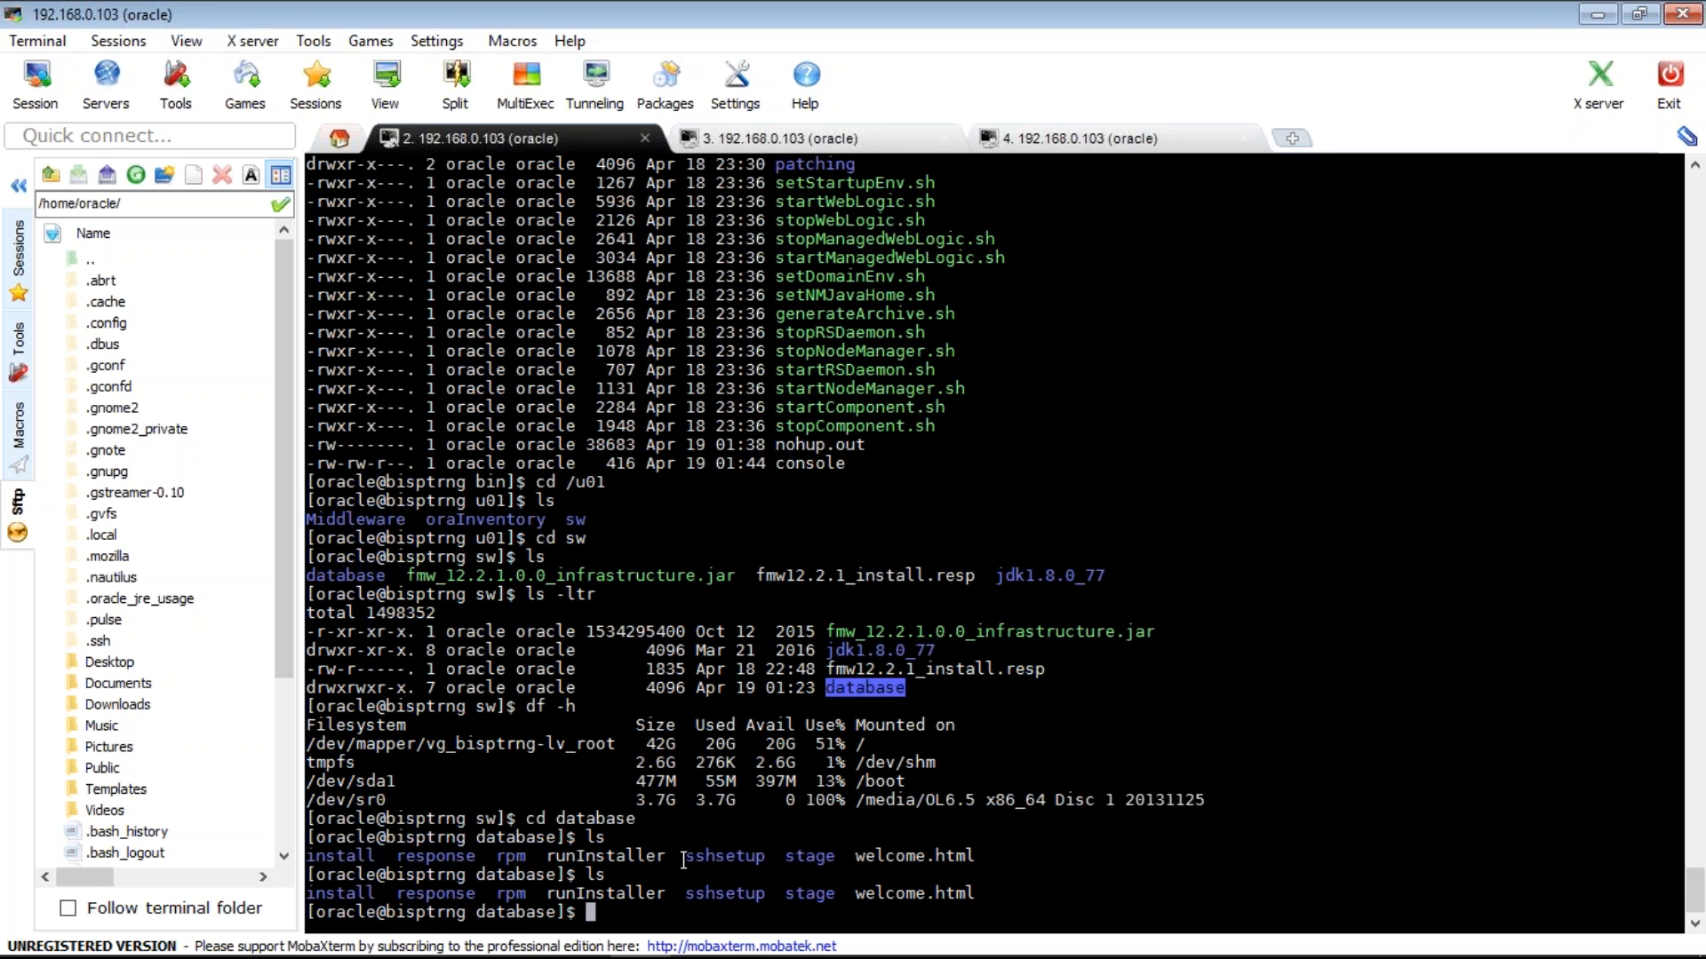
type("ls -ltr")
key("Return")
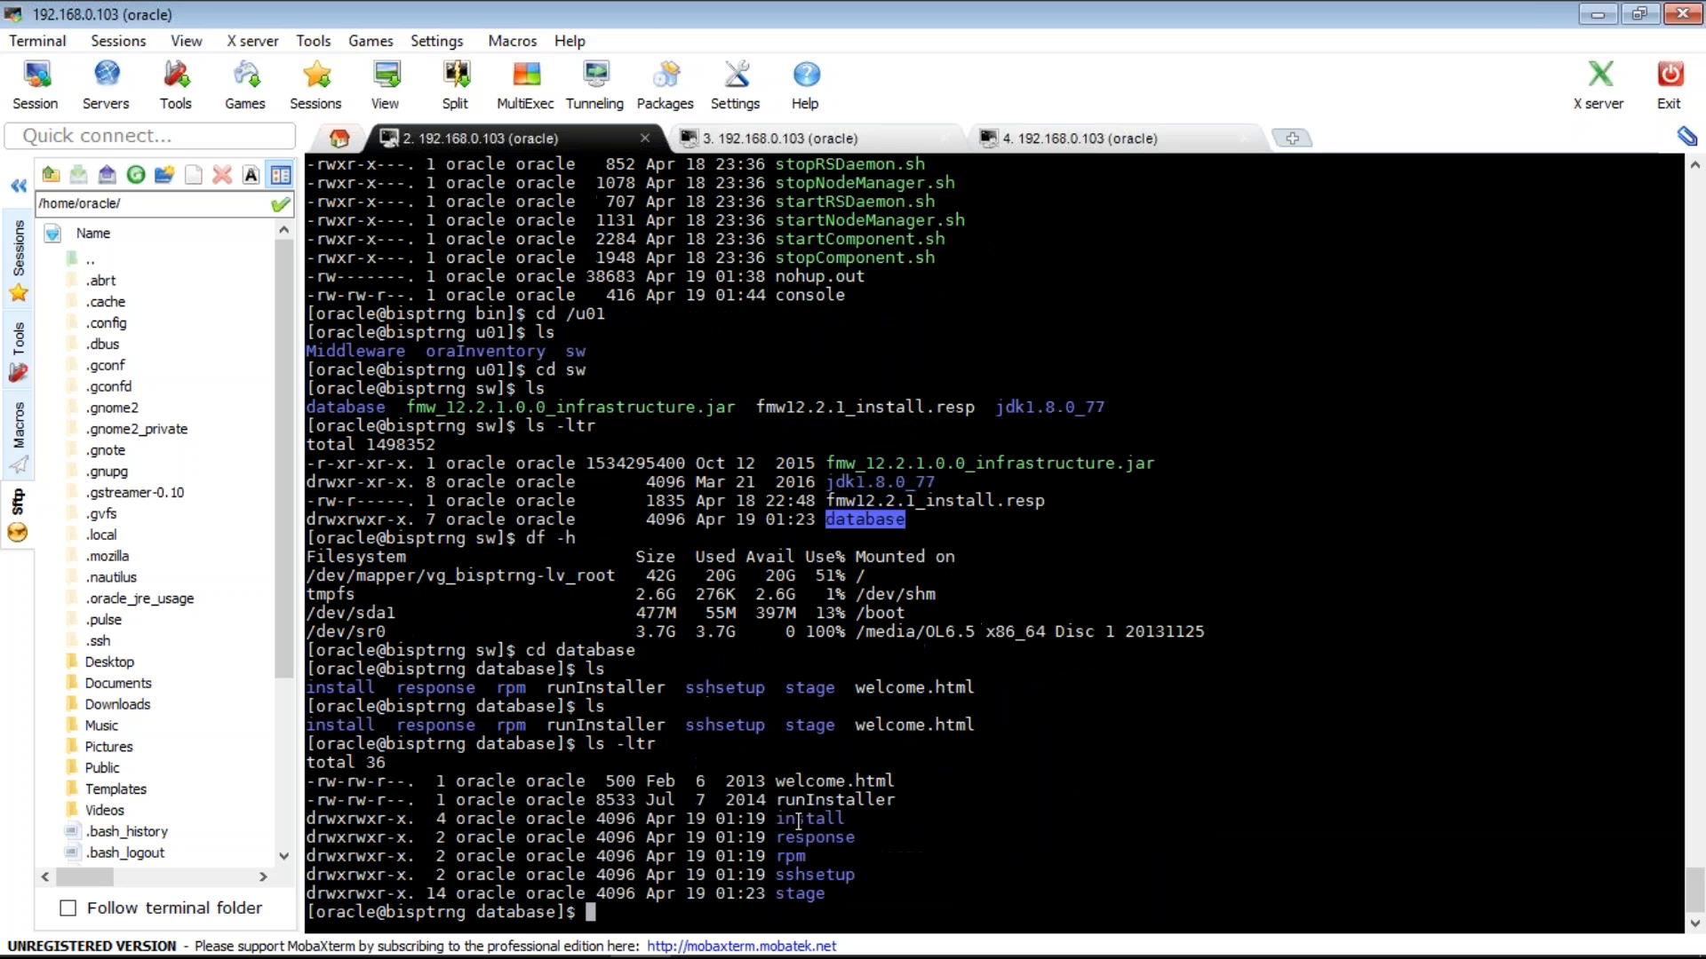
- Make runInstaller executable with chmod 755 and try launching ./runInstaller
type("chmod 755")
double_click(819, 799)
right_click(819, 800)
key("Return")
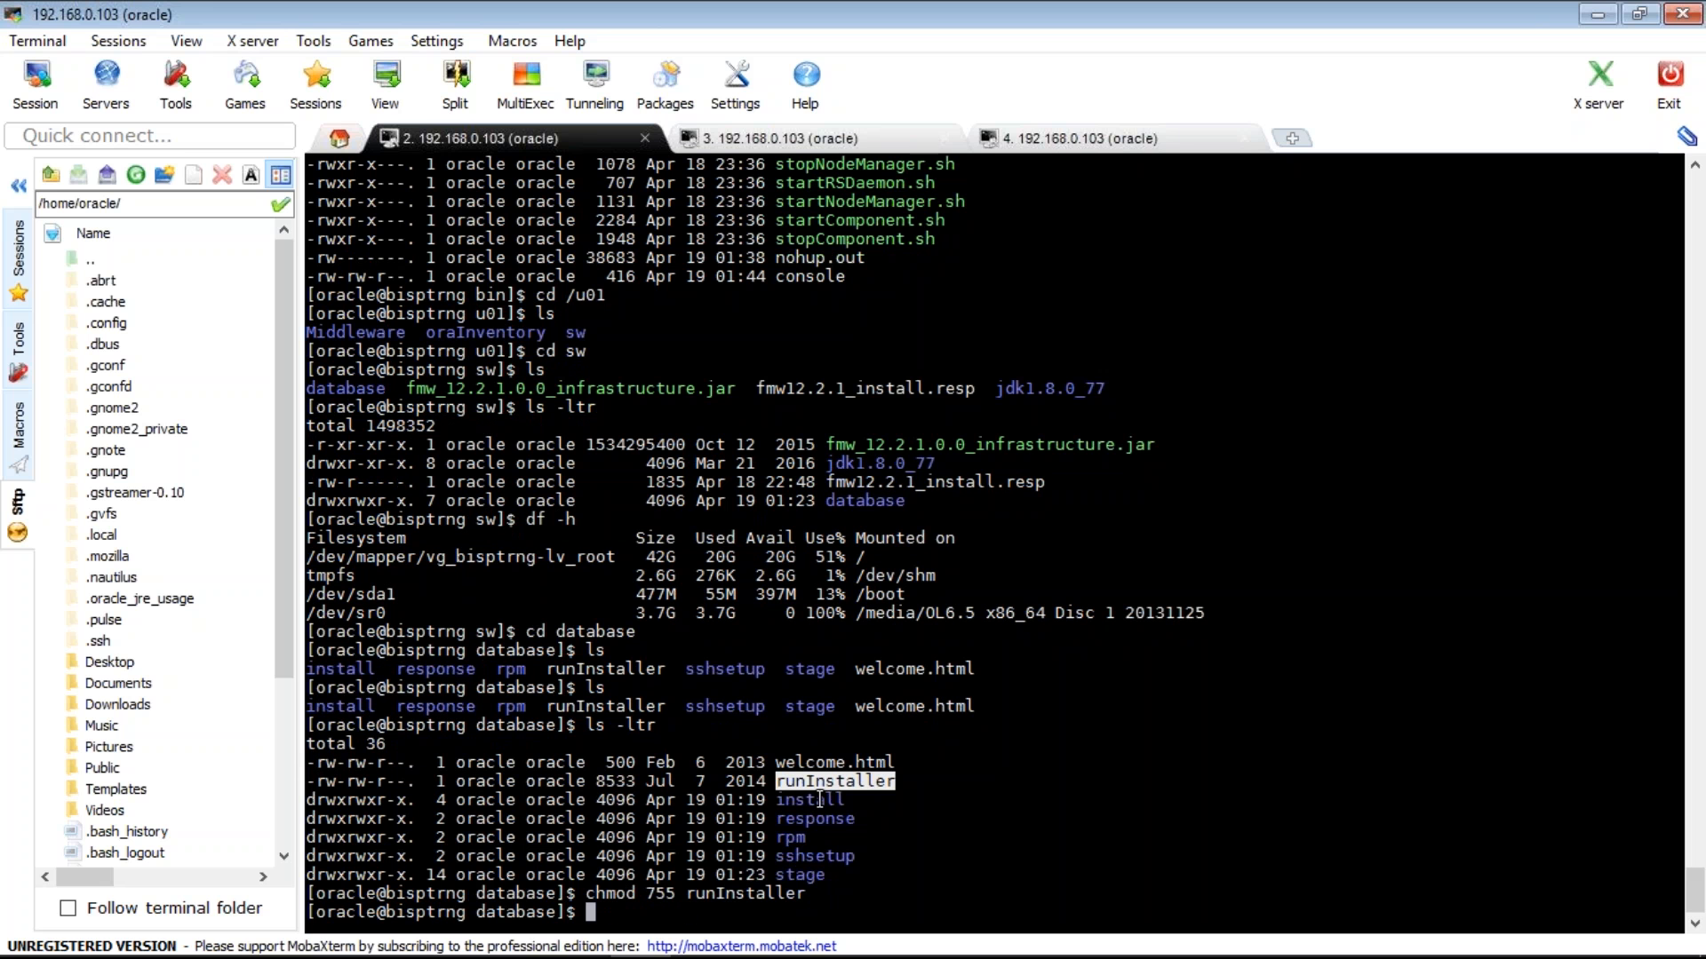
type("./")
right_click(819, 800)
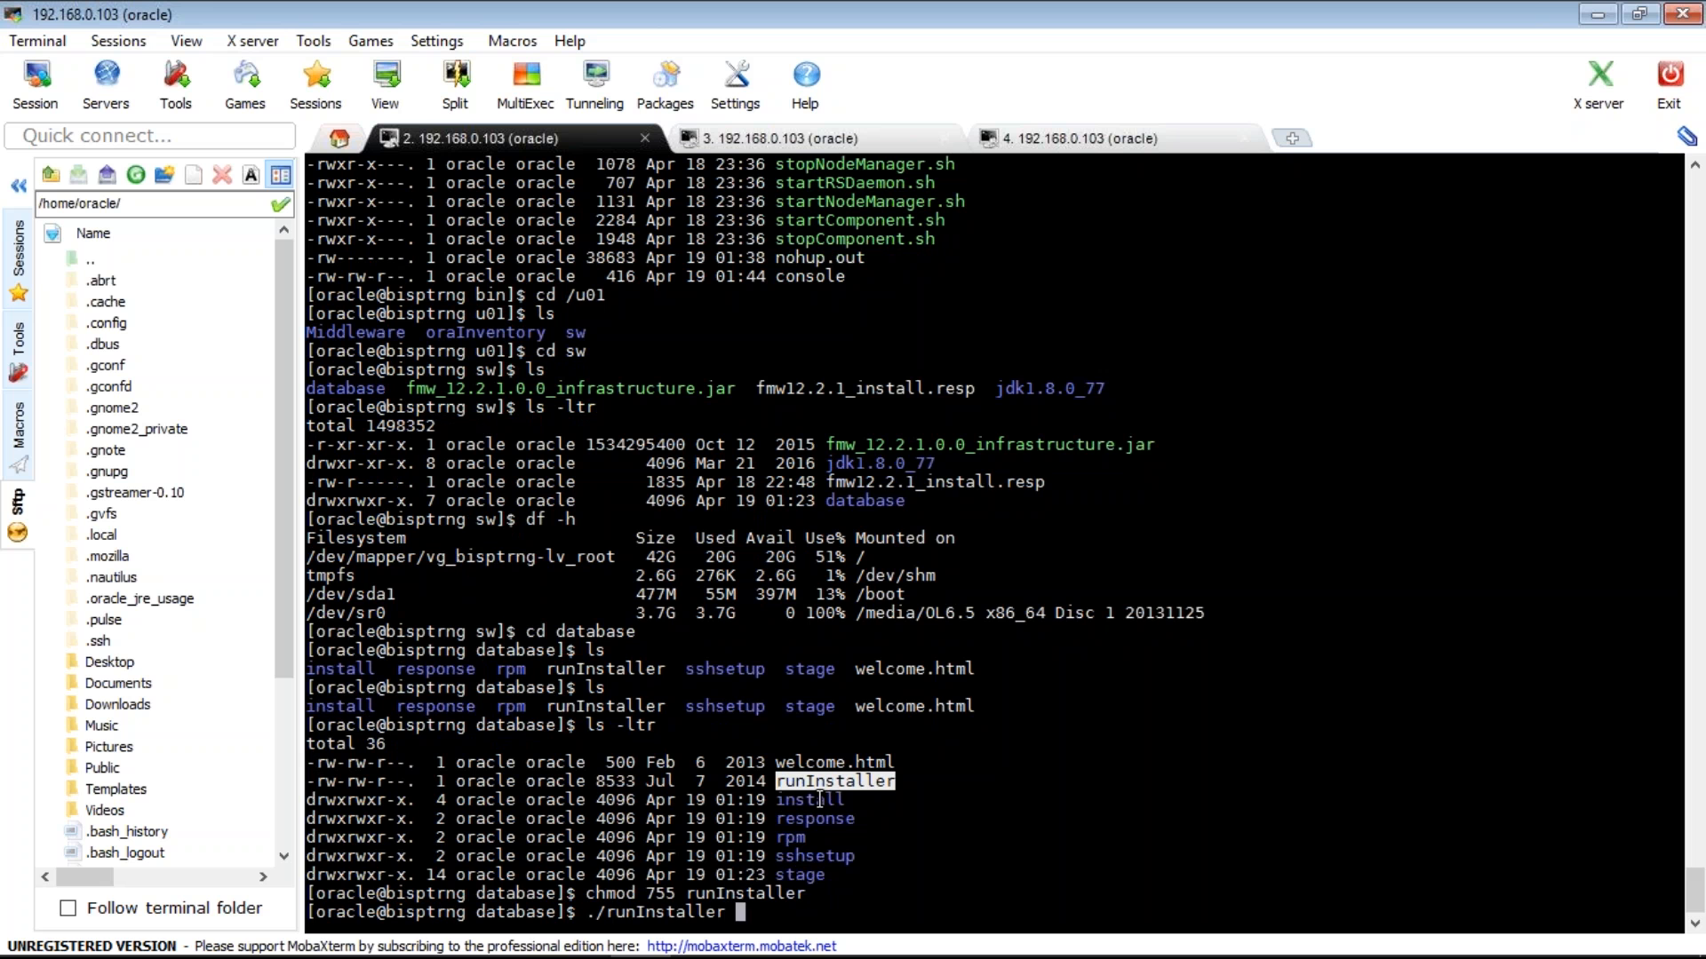
key("Return")
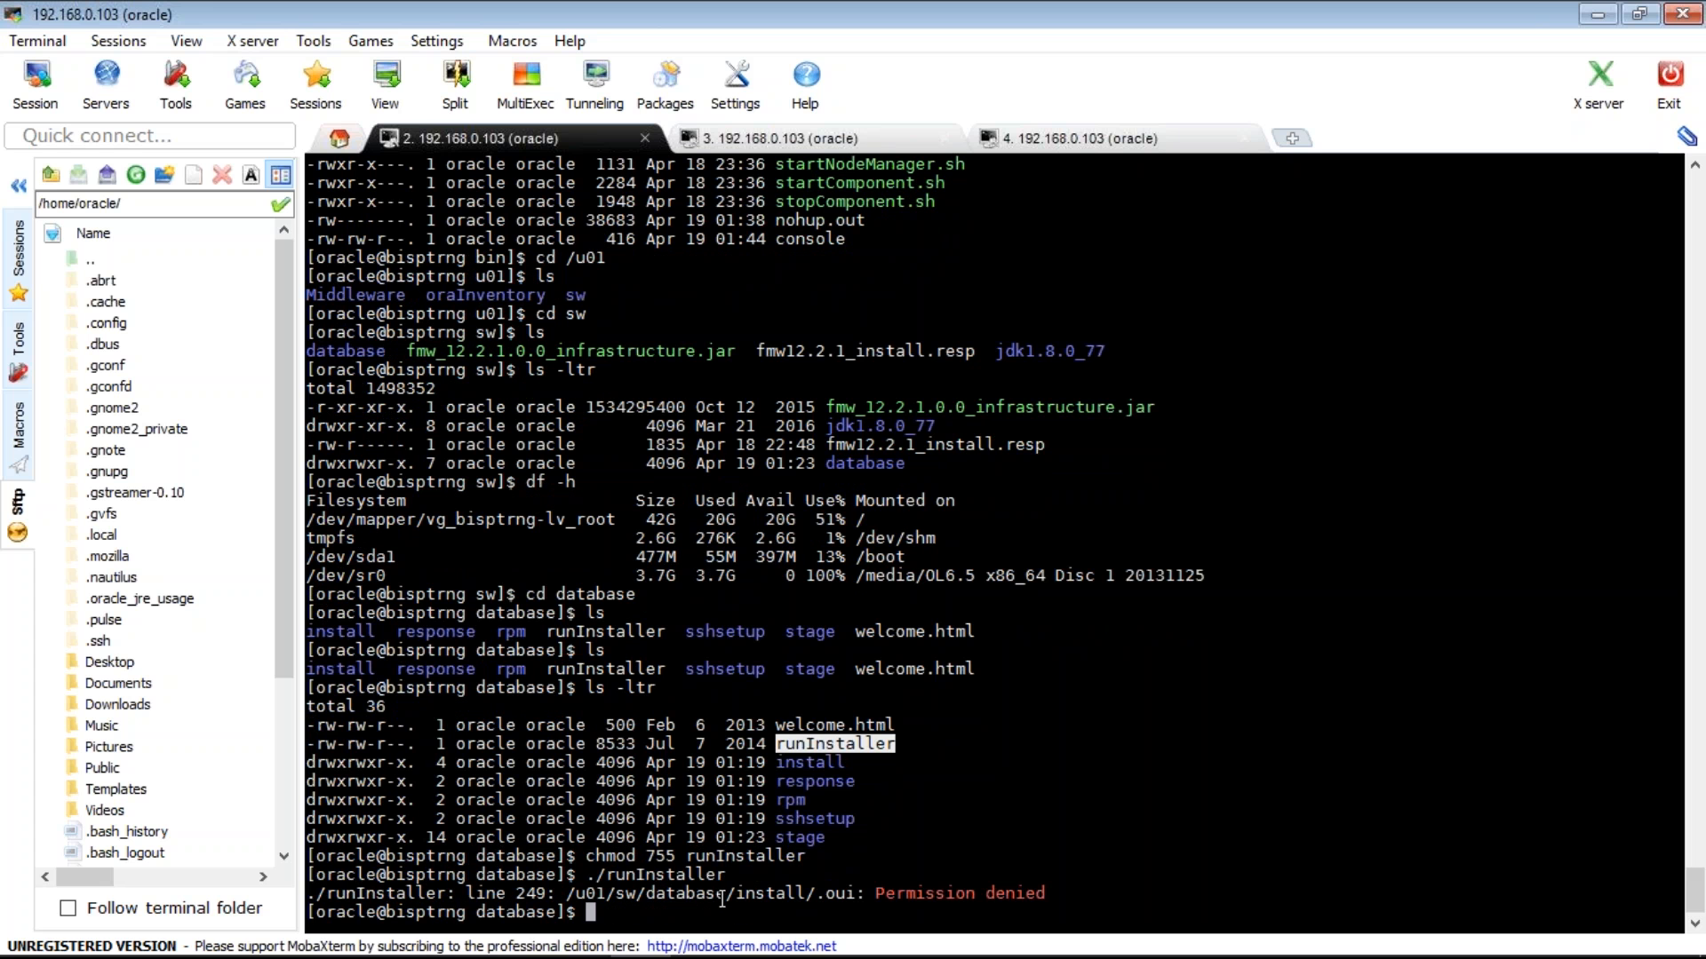
- Apply chmod -R 775 to /u01/sw/database and relaunch ./runInstaller
left_click_drag(721, 899, 573, 889)
key("super+c")
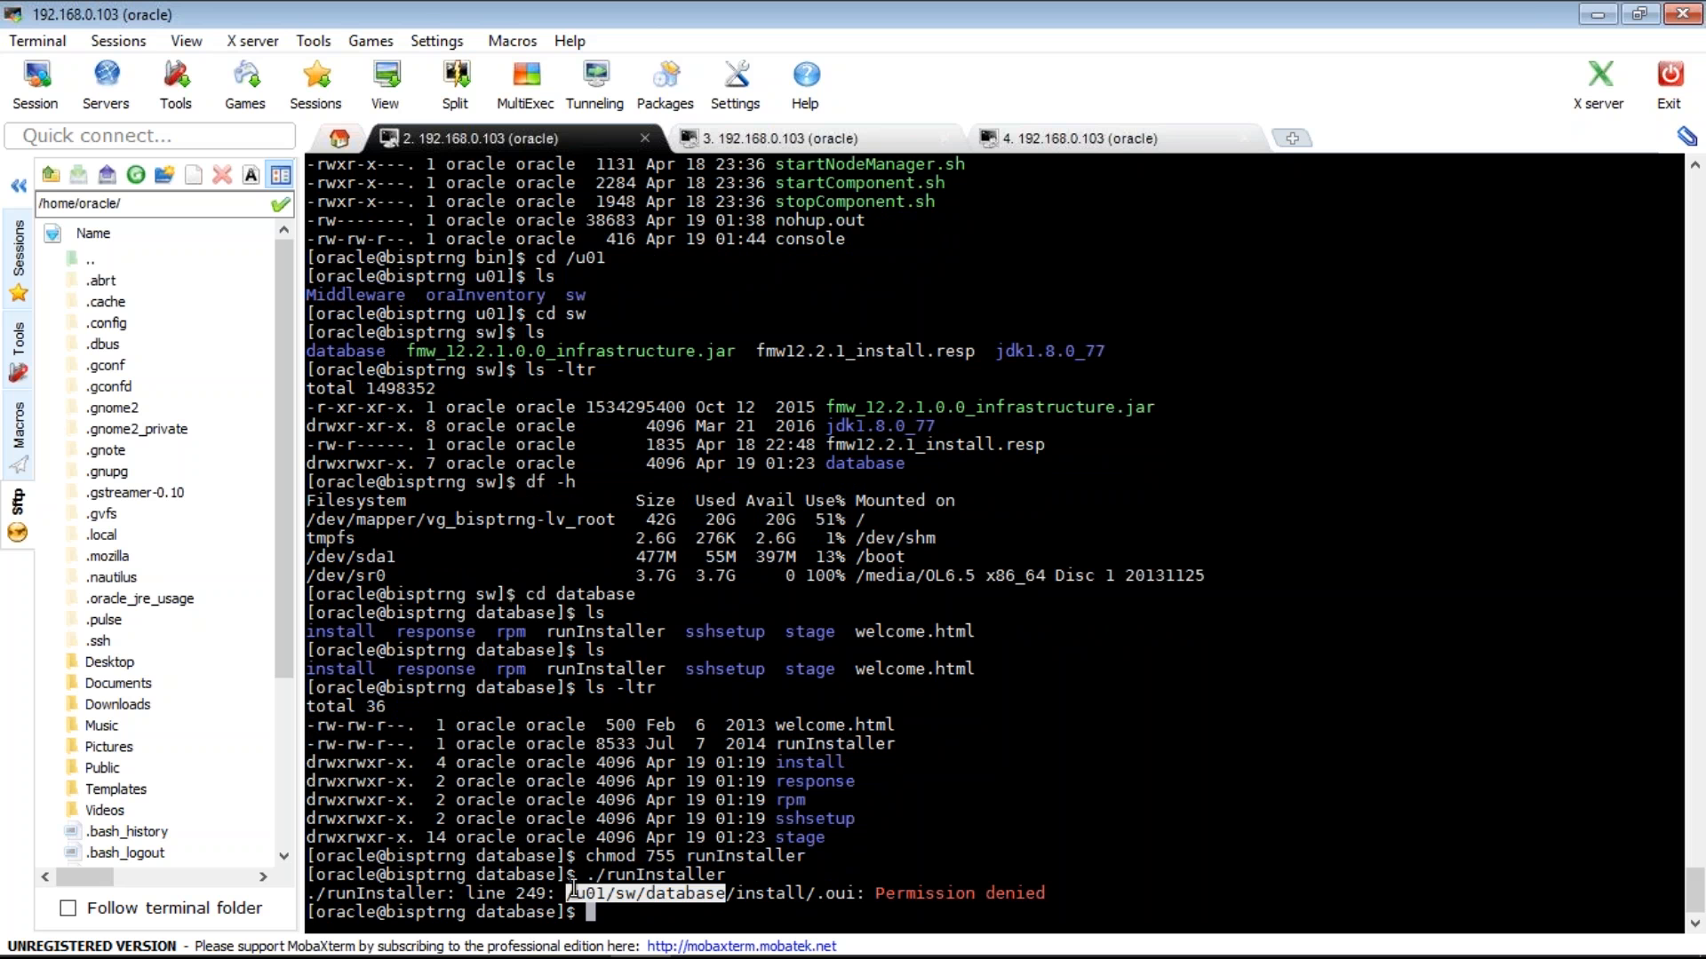
type("chmod 775")
right_click(573, 890)
key("Left")
key("Left")
key("Left")
key("Left")
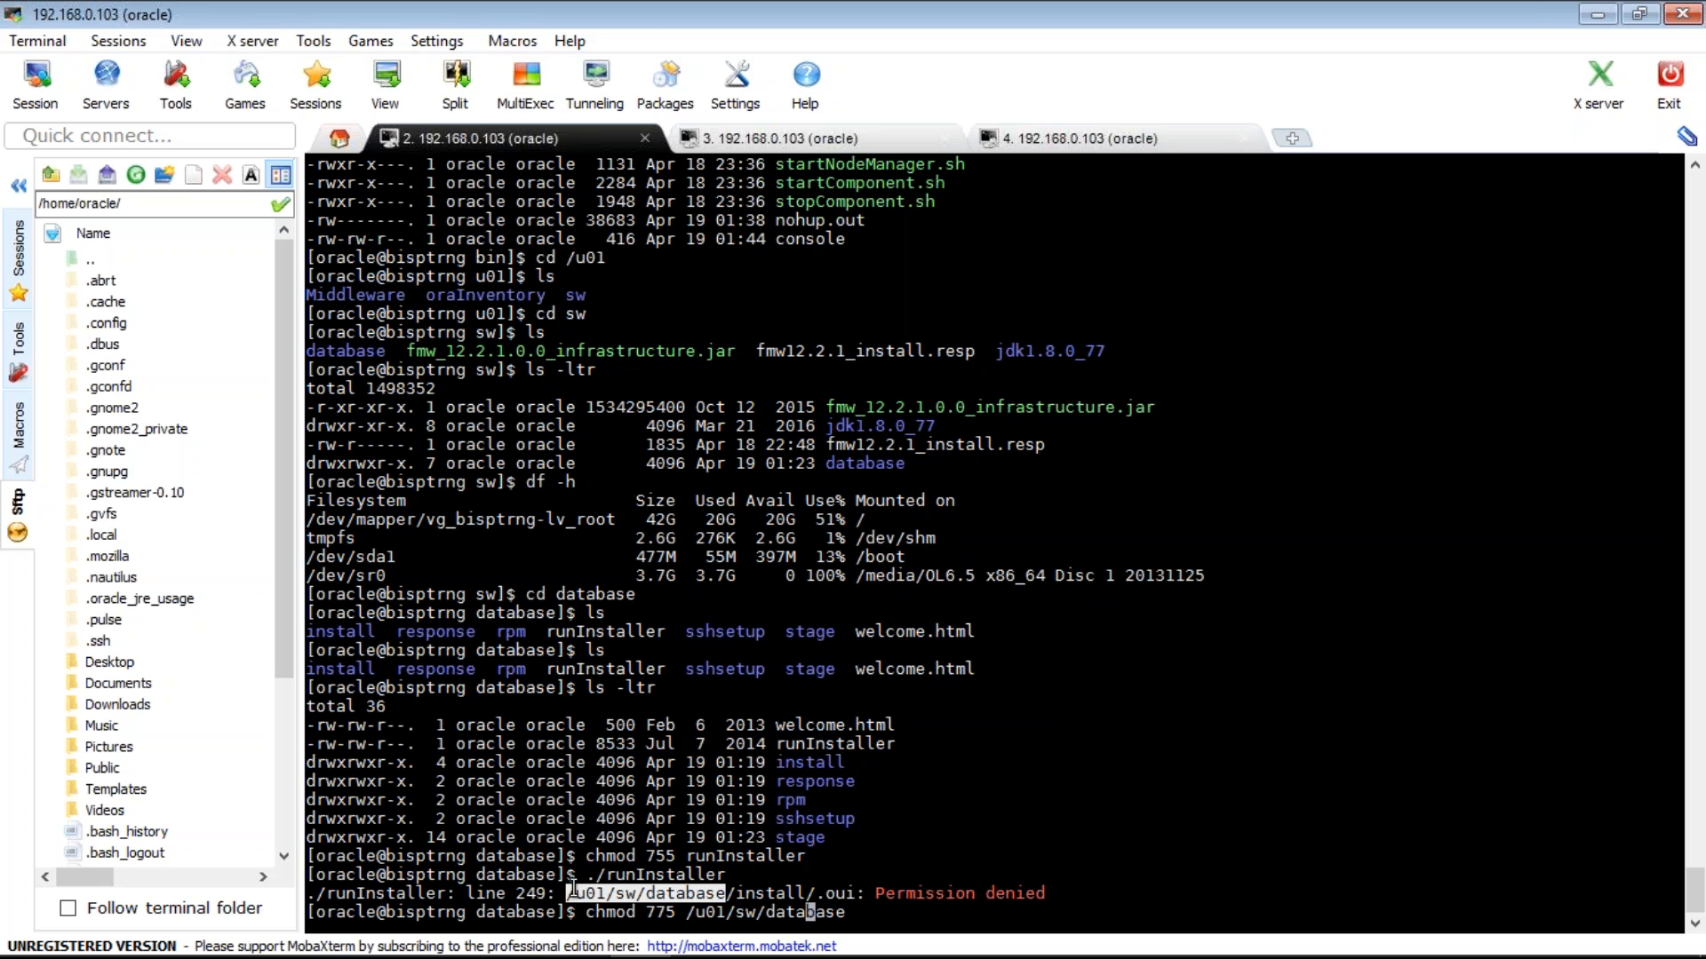
key("Left")
key("Left")
key("Left")
key("Left")
key("Left")
key("Left")
key("Left")
key("Left")
key("Left")
key("Left")
key("Left")
key("Left")
key("Left")
key("Left")
key("Left")
key("Left")
key("Left")
type("-R")
key("Return")
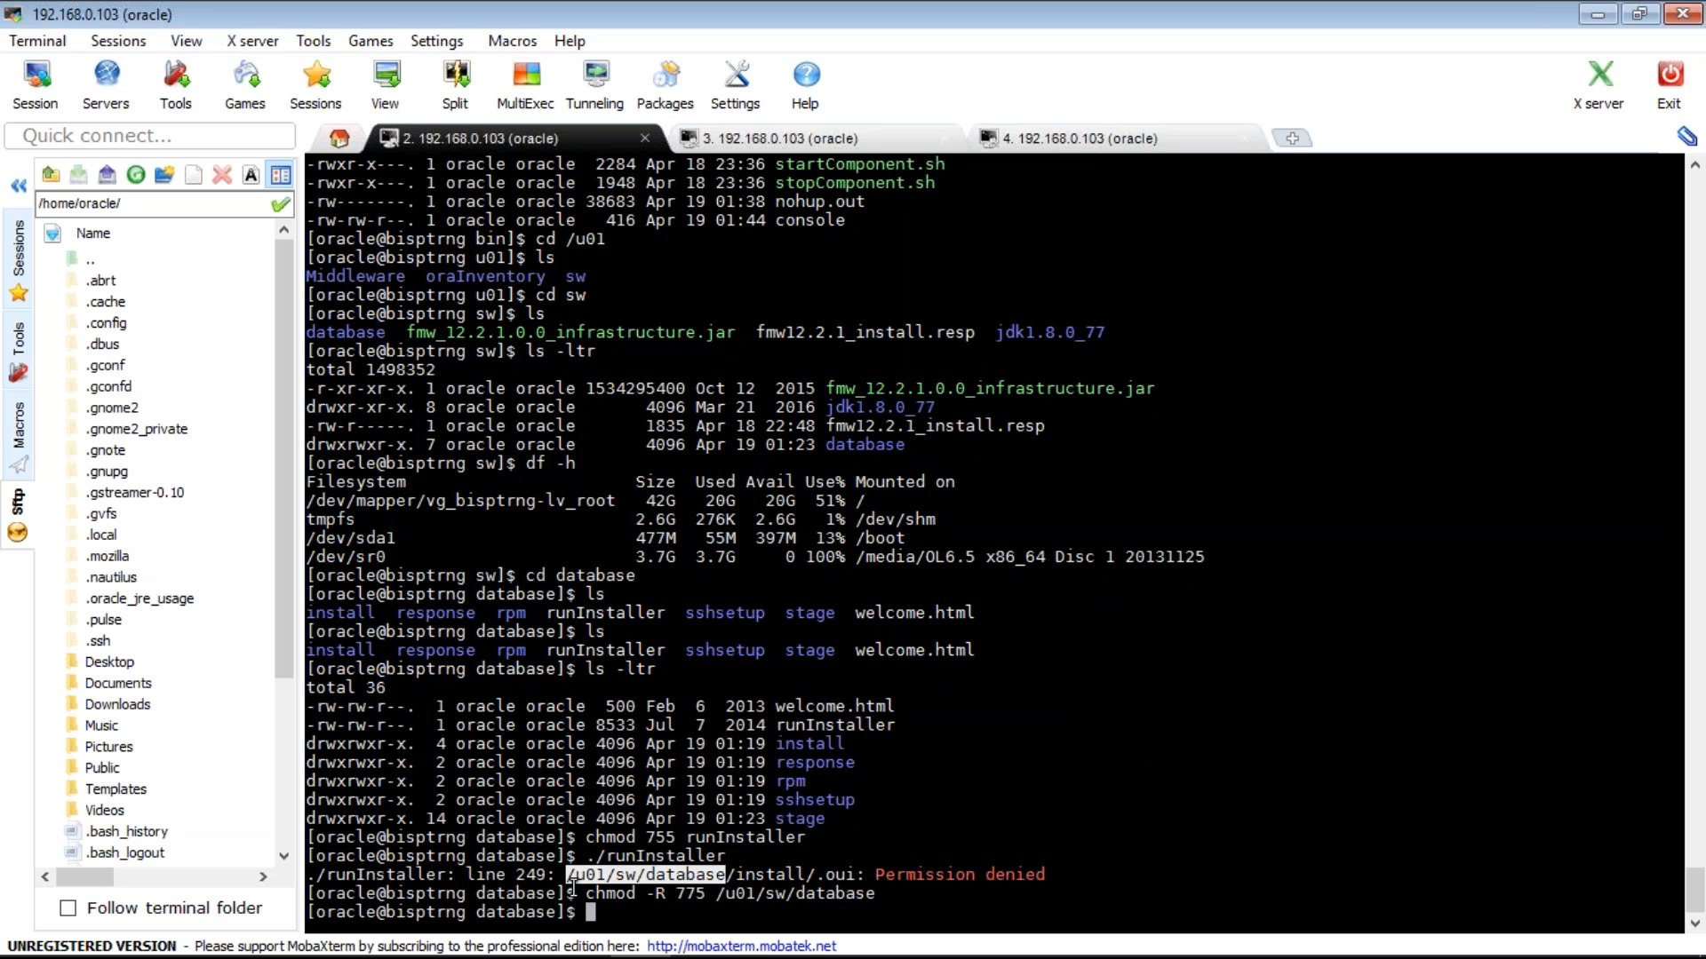
key("Up")
key("Up")
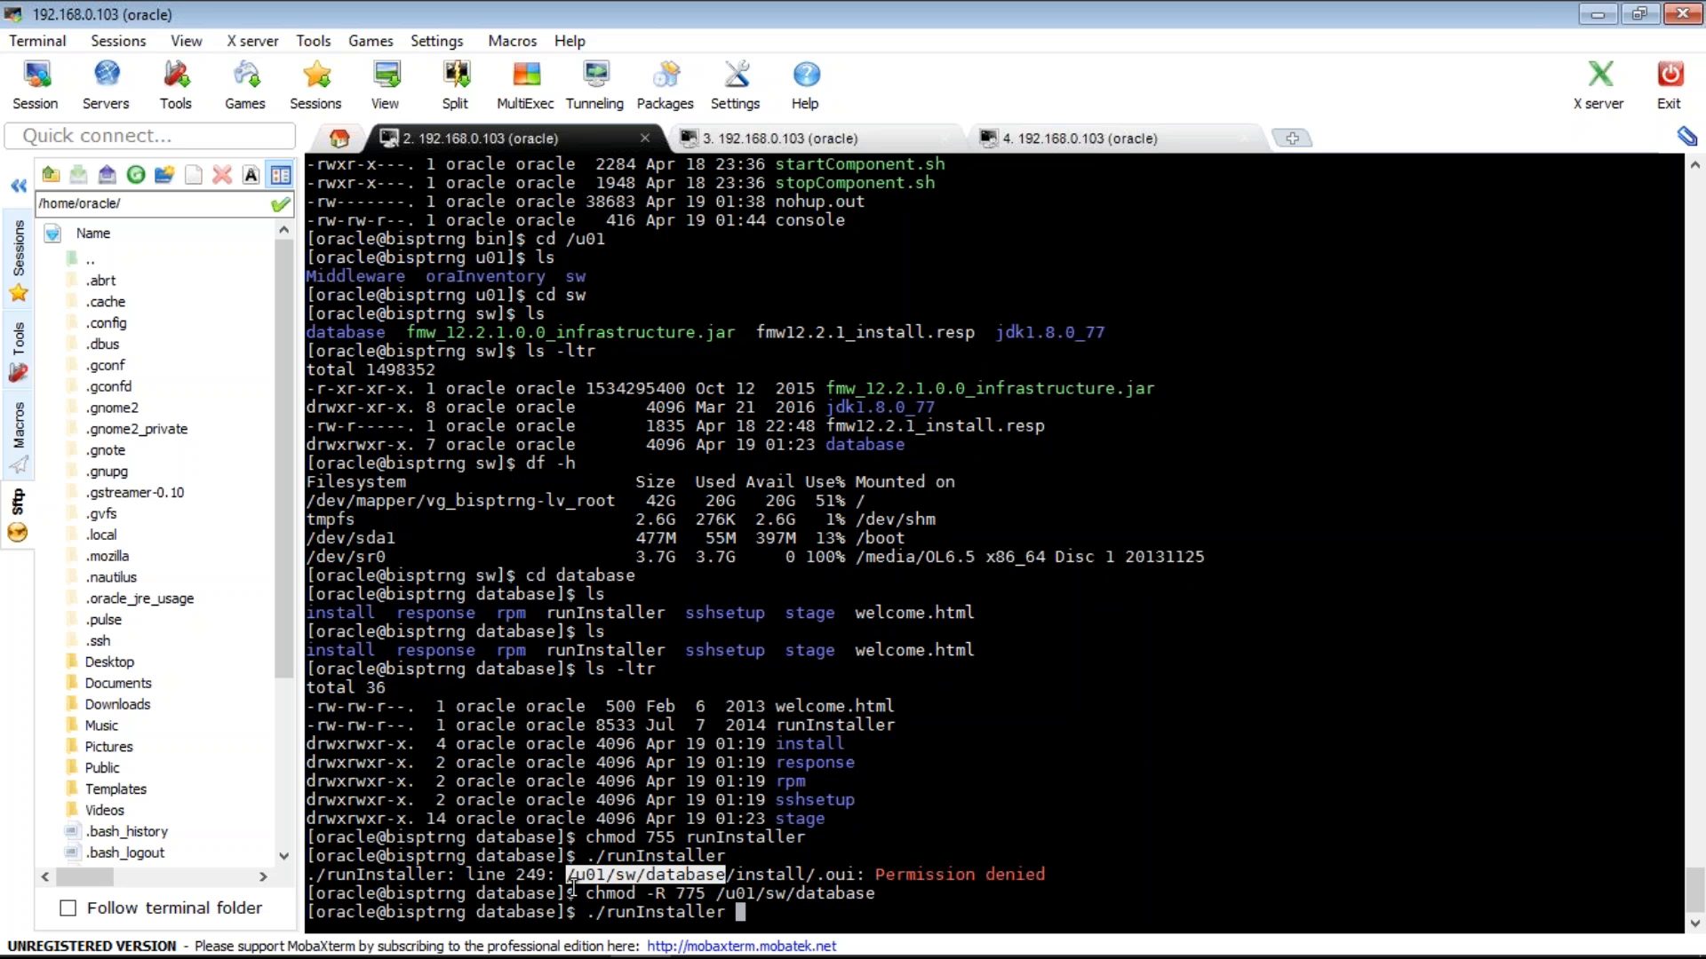
key("Return")
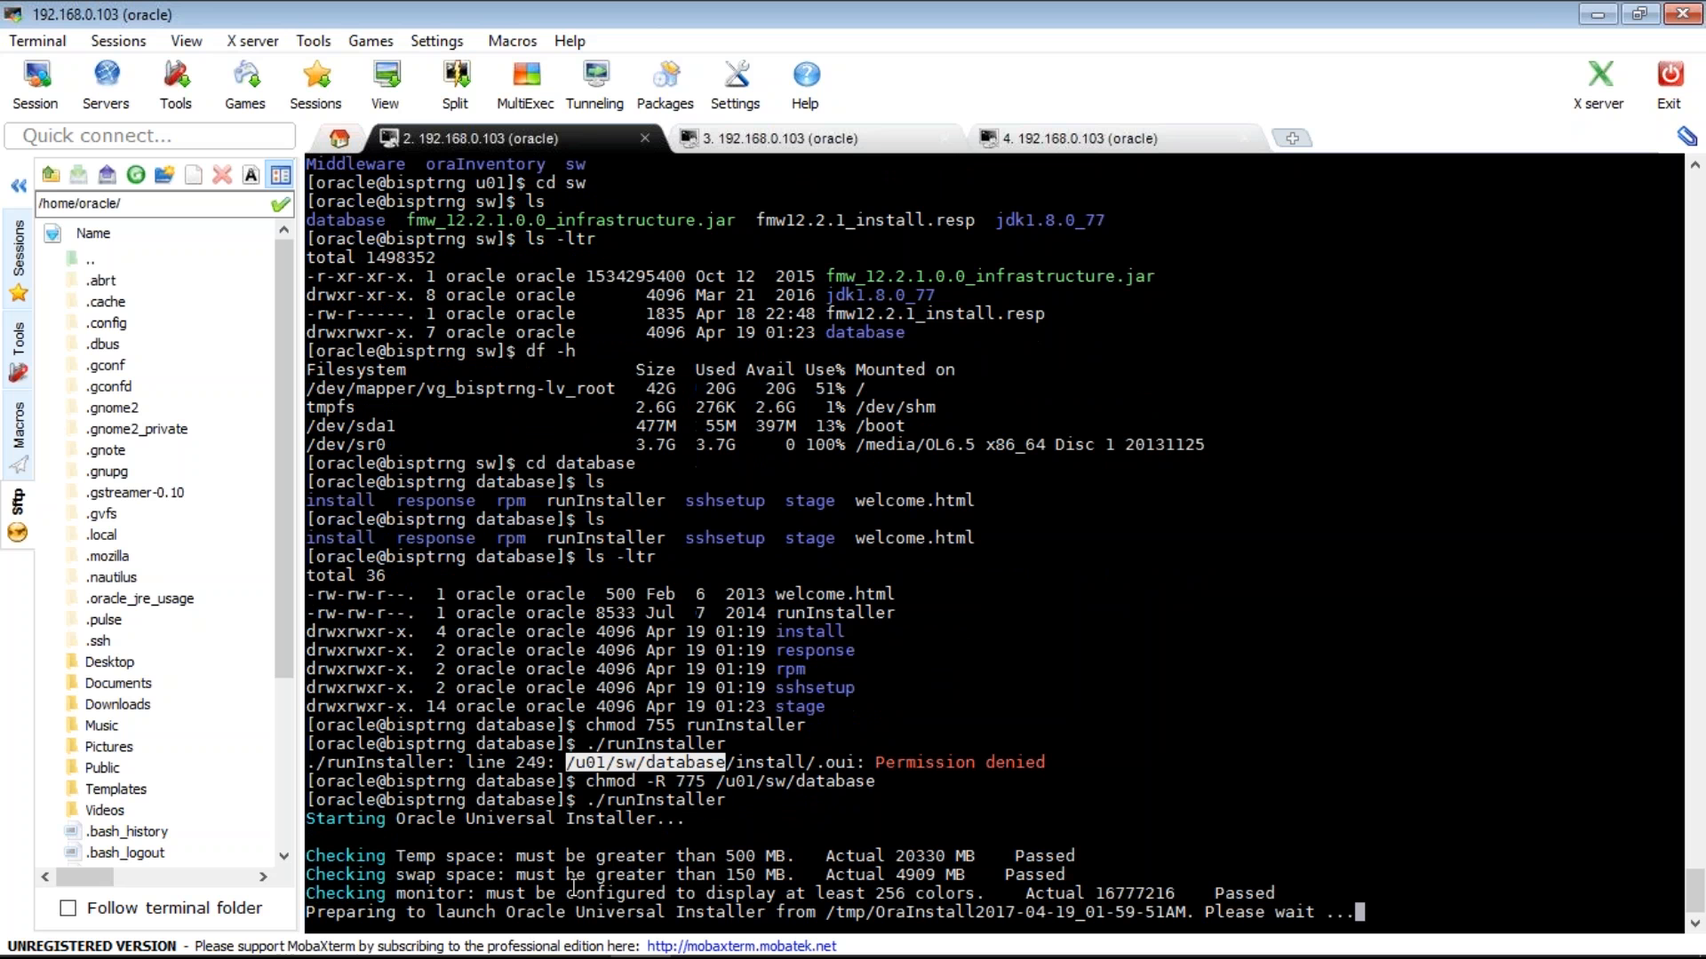